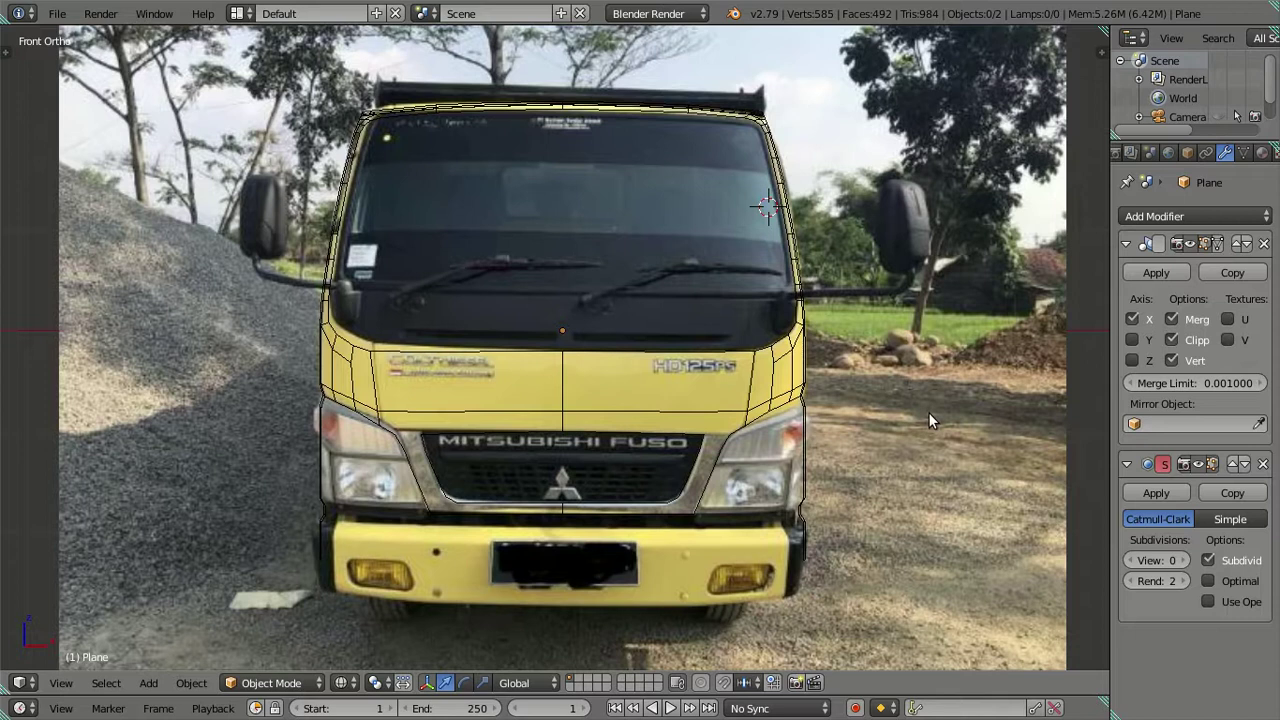
- Switch to the Right Ortho view of the cab and enter Edit Mode on the Plane mesh
mouse_move(838, 320)
middle_mouse_down()
mouse_move(797, 347)
mouse_move(647, 353)
mouse_move(630, 337)
middle_mouse_up()
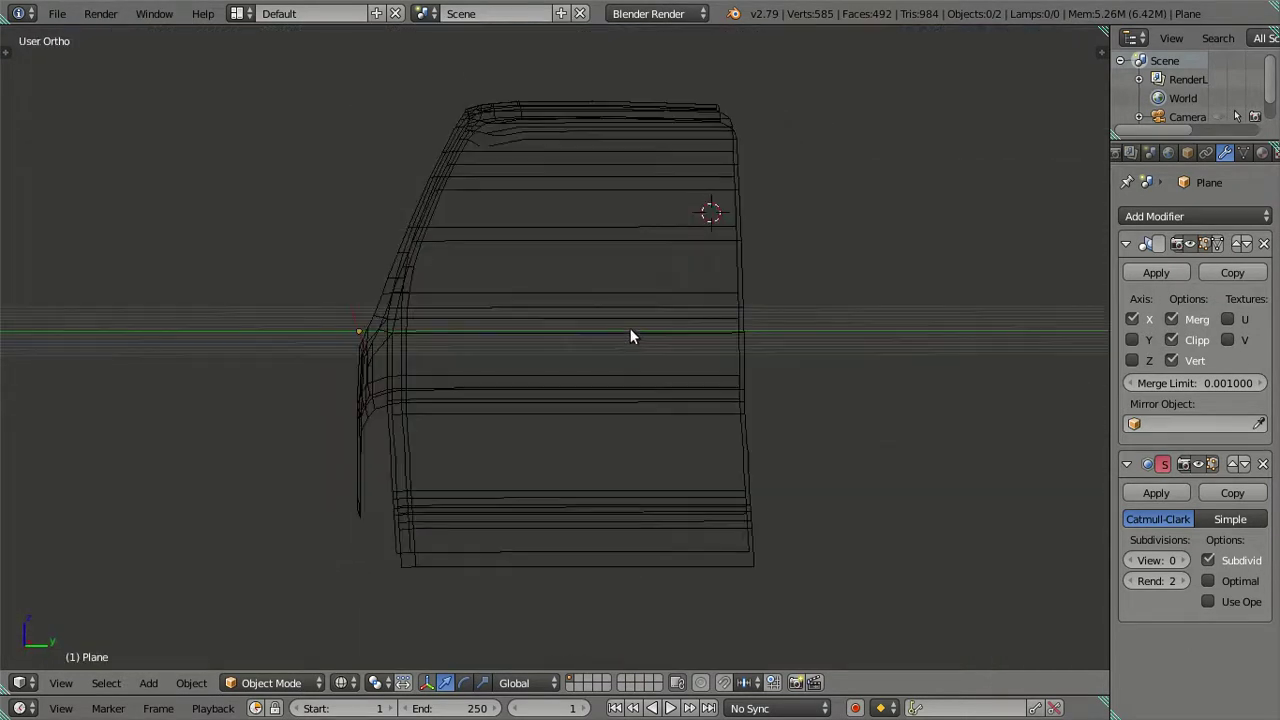
key("KP_3")
key("Tab")
- Select the vertical door edge loop and slide it horizontally toward the door handle
scroll(644, 307, "down", 2)
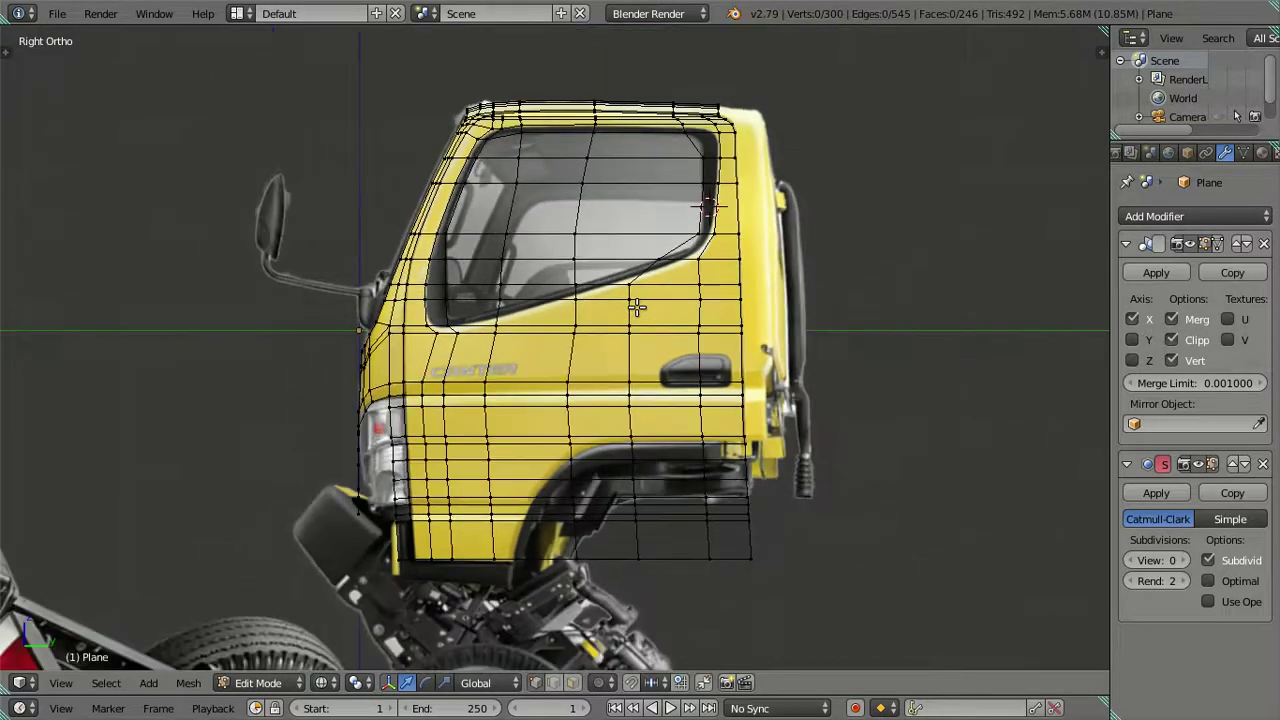
middle_click_drag(629, 207, 628, 229, "shift")
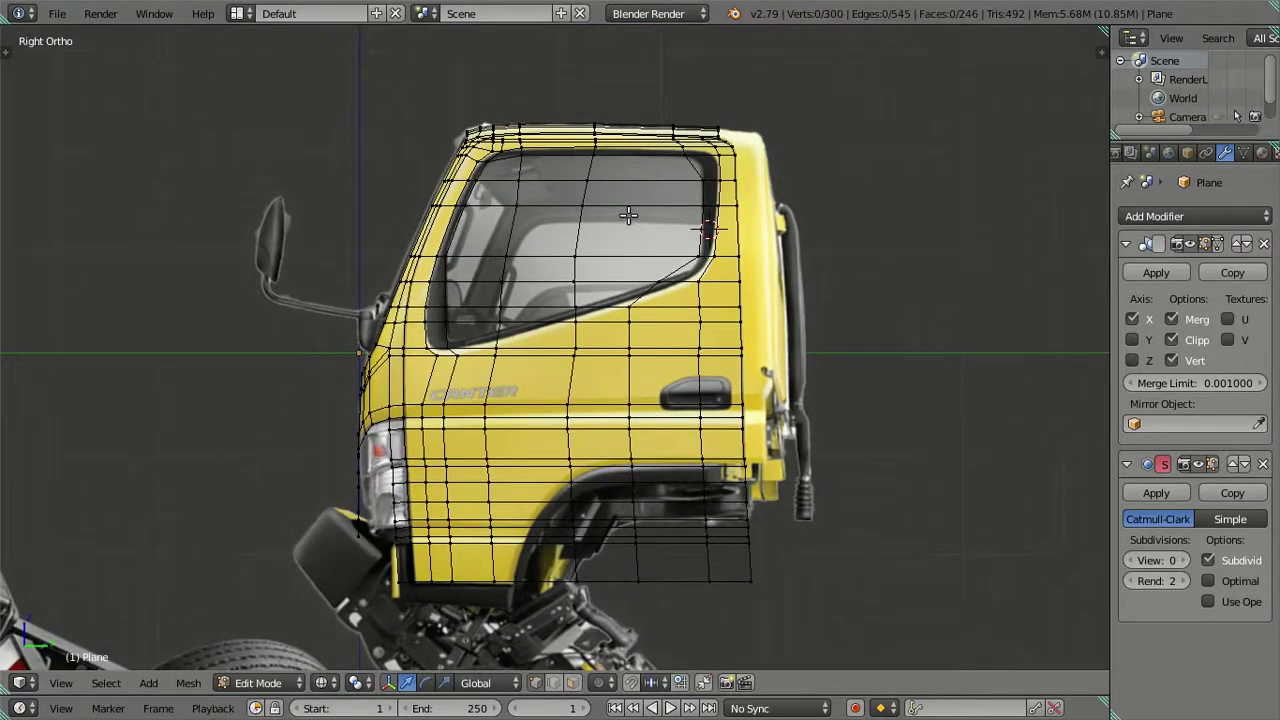
scroll(571, 277, "up", 1)
scroll(573, 279, "up", 1)
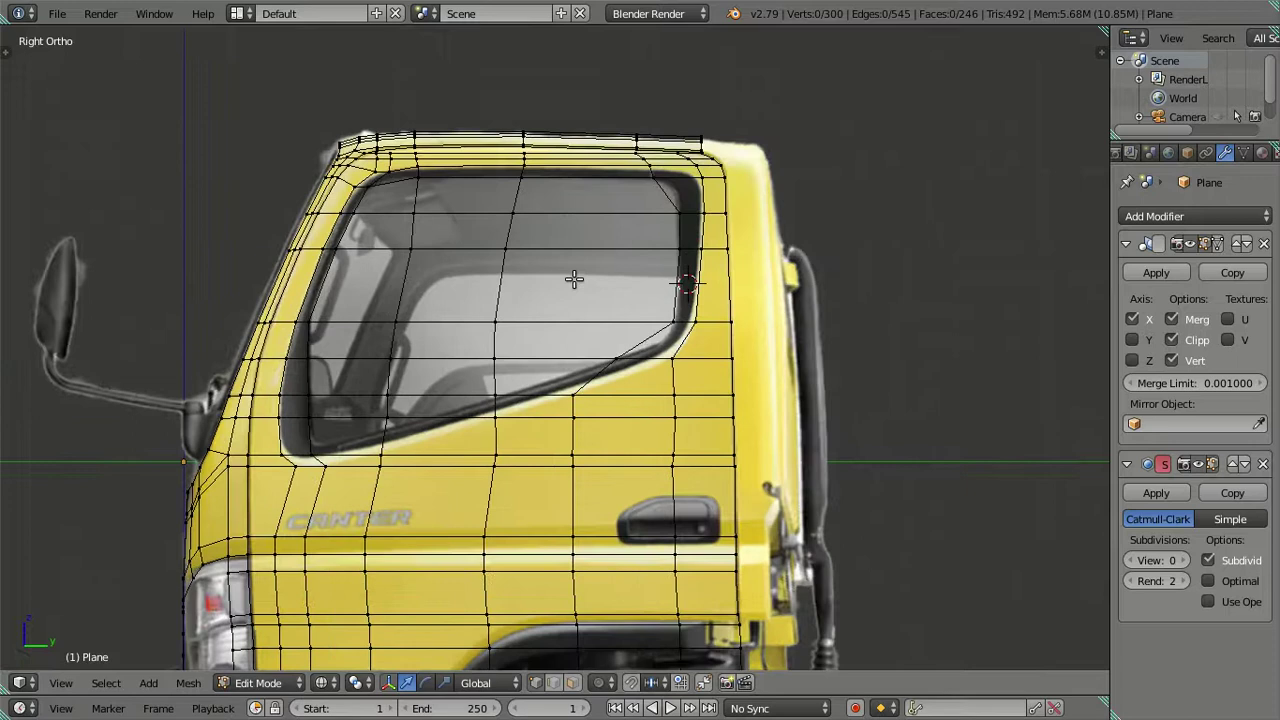
scroll(575, 278, "down", 4)
scroll(588, 400, "up", 2)
scroll(584, 428, "up", 1)
scroll(584, 428, "down", 4, "ctrl")
right_click(583, 214)
right_click(586, 388, "alt")
scroll(625, 384, "up", 1)
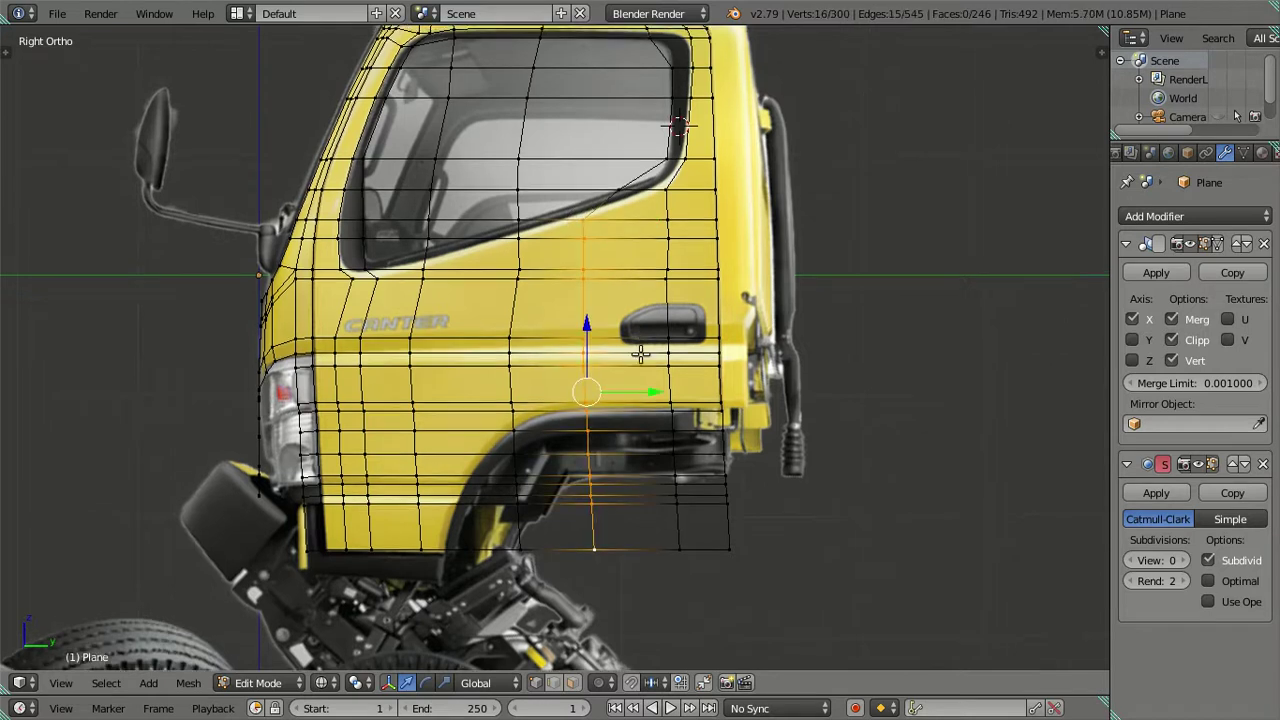
scroll(621, 405, "up", 2)
key("g")
key("y")
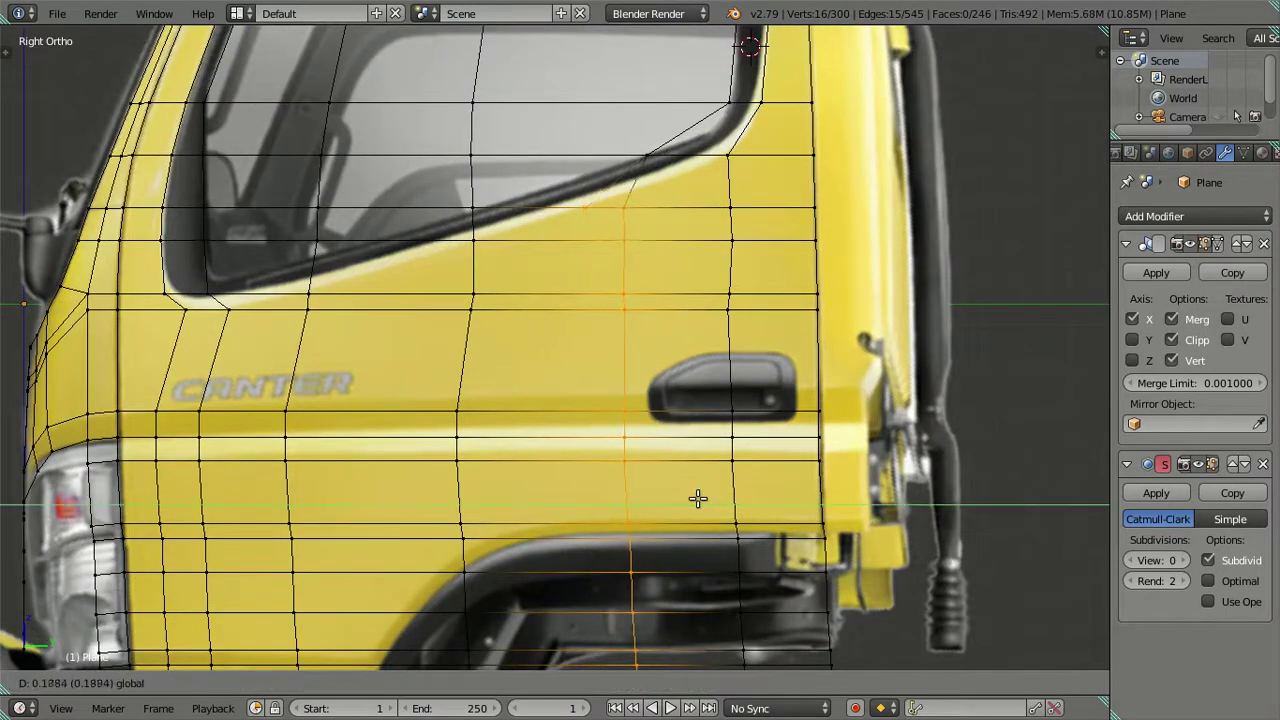
left_click(720, 500)
- Slide the loop horizontally a second time, then deselect all and frame the side window
right_click(641, 156, "shift")
key("g")
key("y")
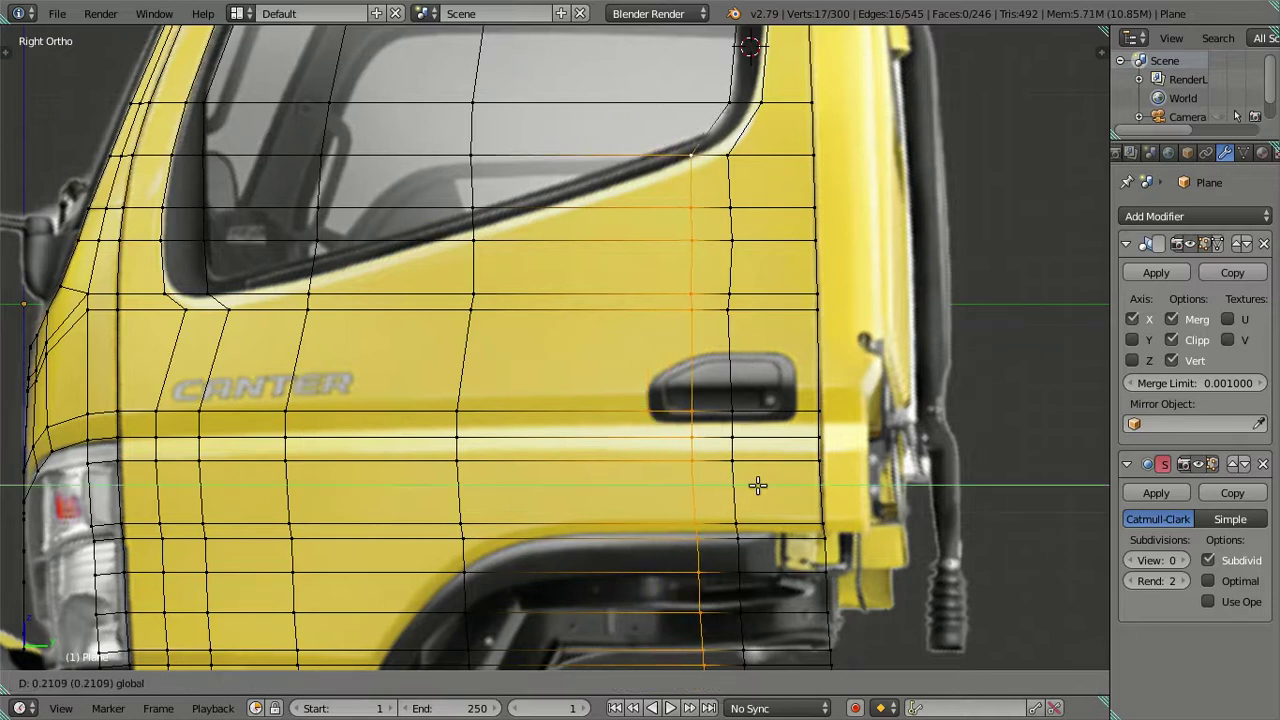
left_click(757, 486)
scroll(718, 411, "down", 3)
key("a")
middle_click_drag(614, 208, 606, 274, "shift")
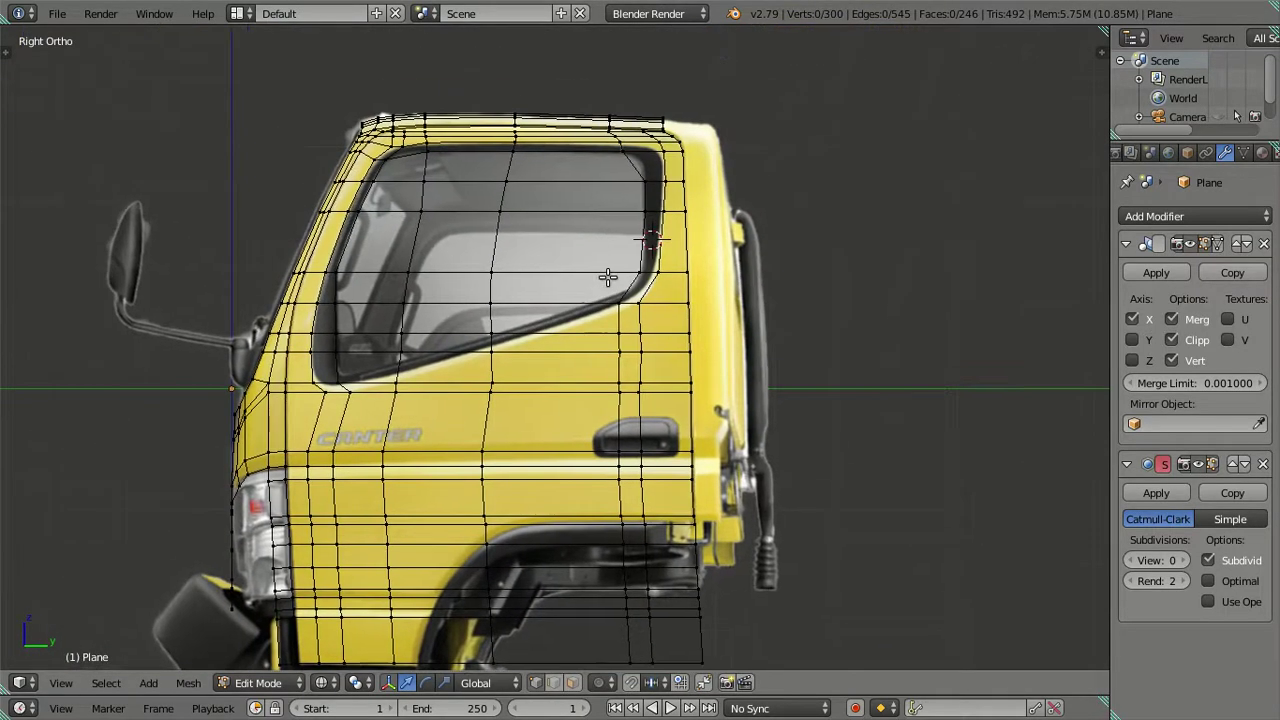
middle_click_drag(637, 207, 660, 290, "shift")
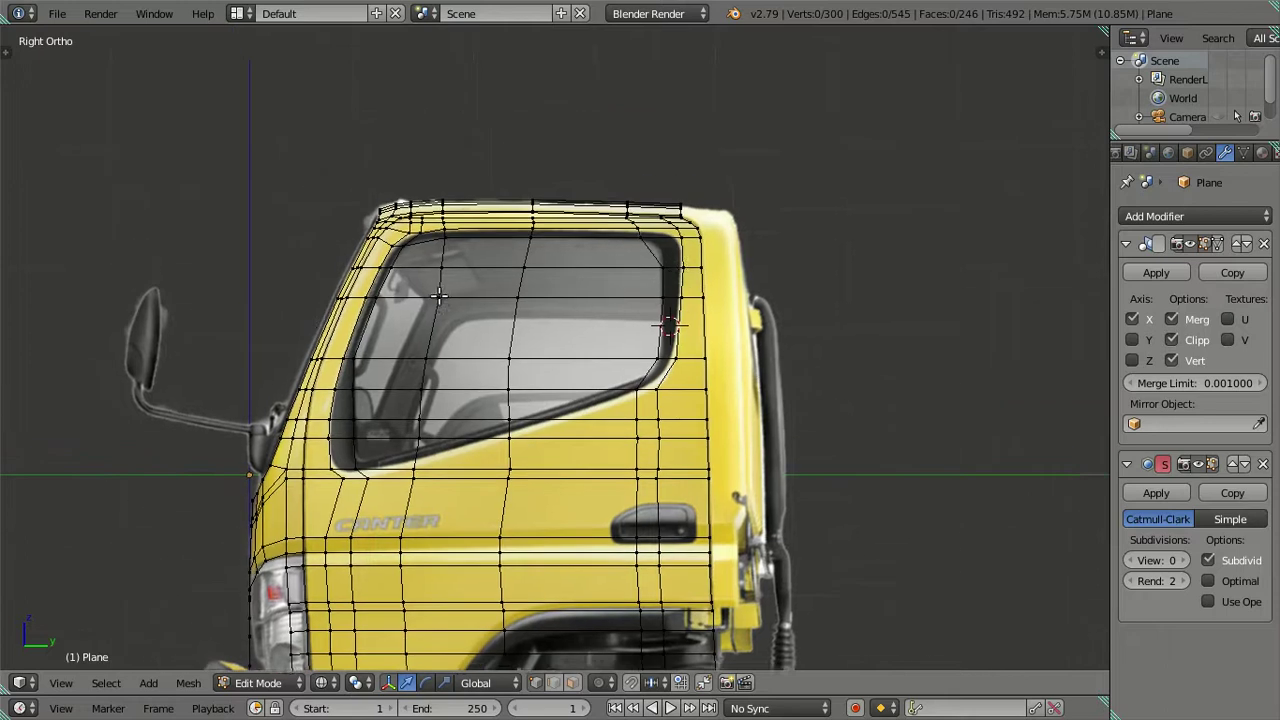
scroll(437, 300, "up", 2)
scroll(426, 316, "up", 2)
scroll(426, 316, "up", 2)
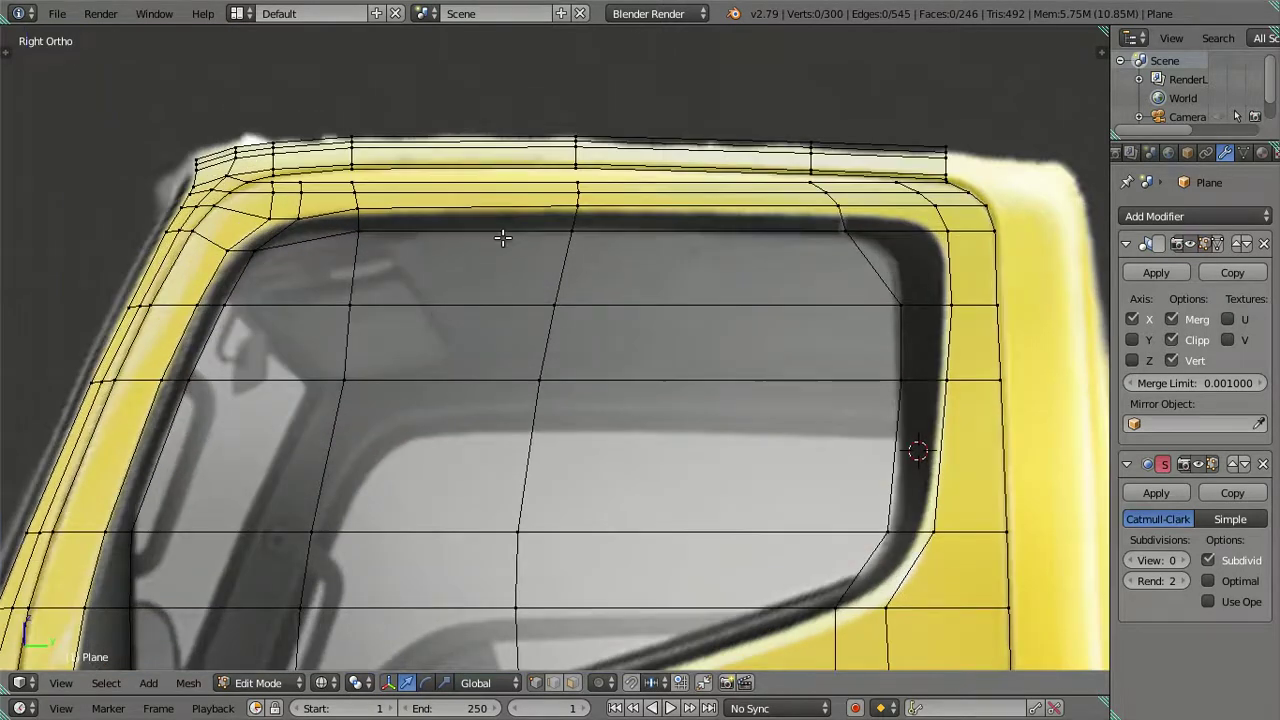
- Snap the 3D cursor to the window's upper-left corner vertex, keeping the vertex in place
middle_click_drag(503, 234, 417, 269, "shift")
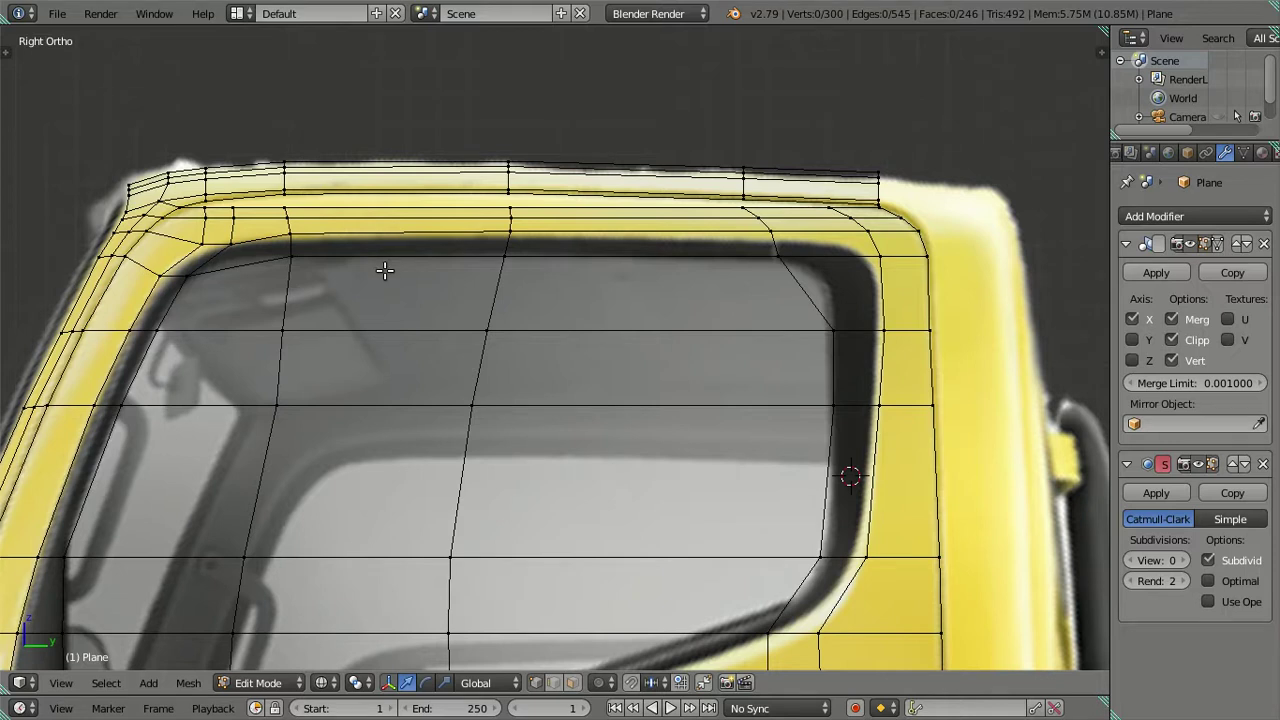
right_click(190, 277)
left_click_drag(240, 278, 340, 297)
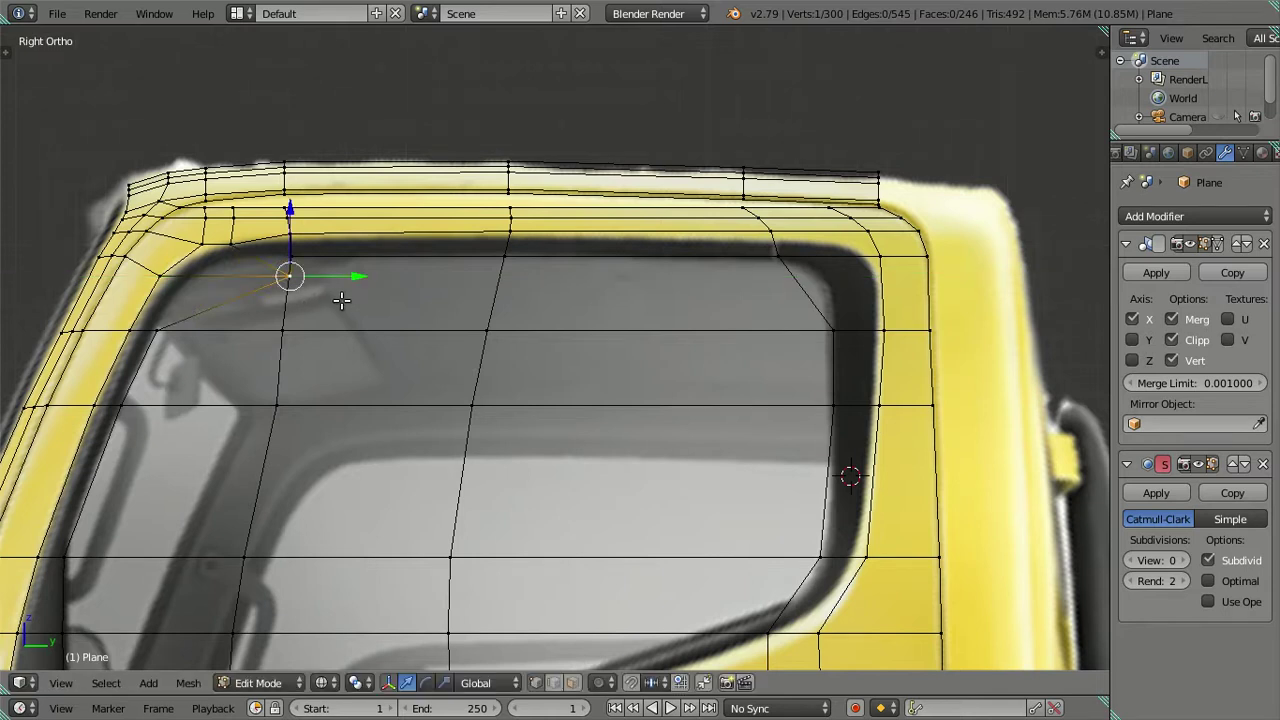
scroll(306, 286, "up", 2)
scroll(397, 320, "down", 1)
scroll(411, 313, "up", 1)
key("shift+s")
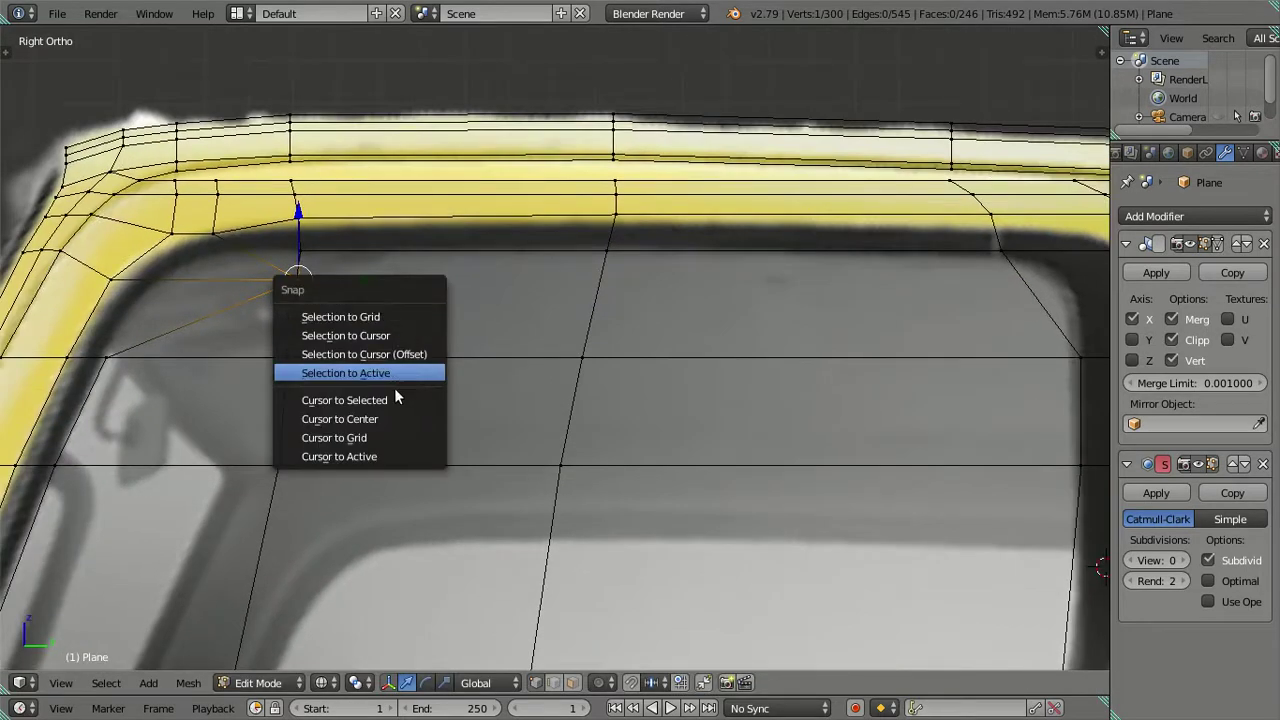
left_click(385, 400)
key("ctrl+z")
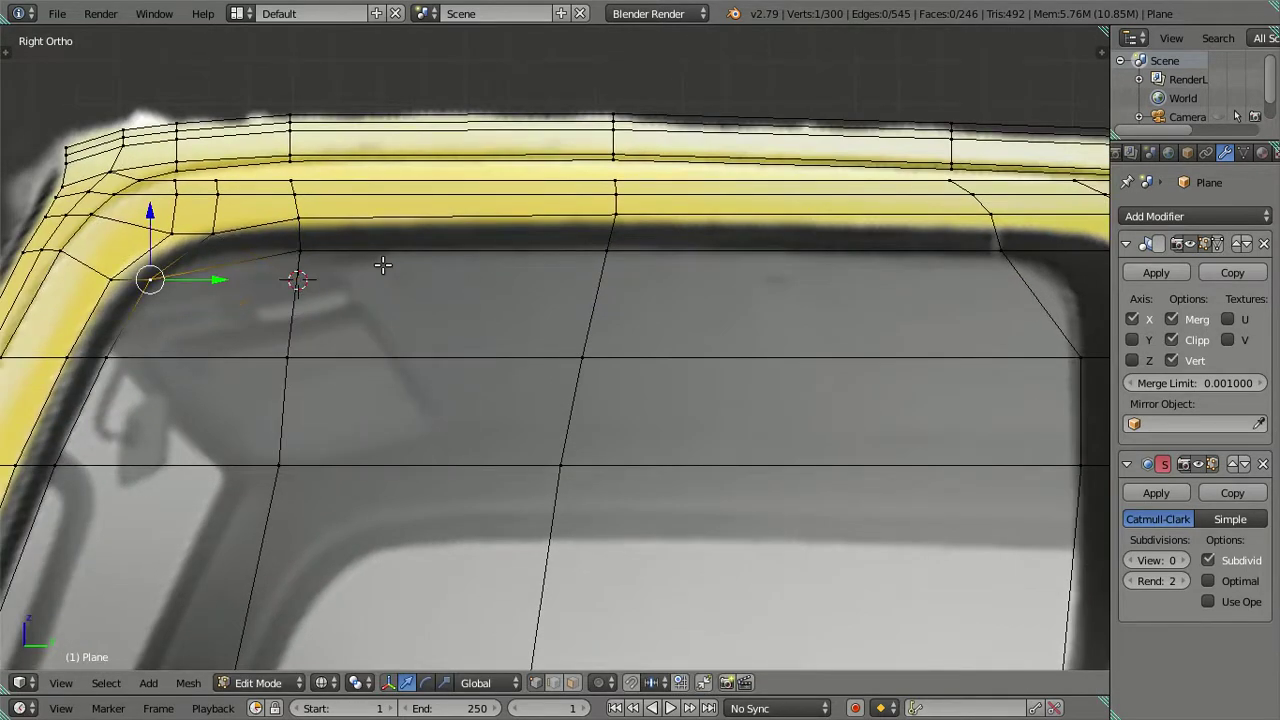
- Cut a new horizontal edge loop just under the window's top edge
scroll(340, 280, "up", 1)
scroll(470, 297, "up", 1)
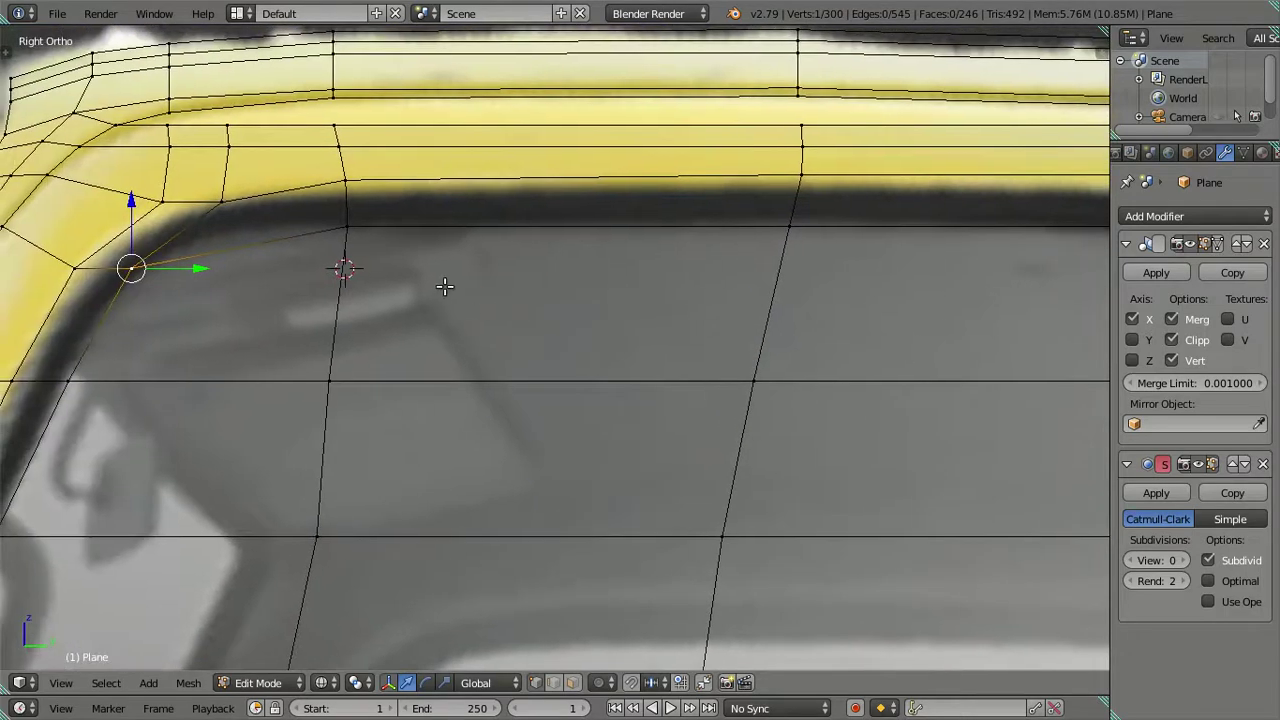
key("ctrl+r")
left_click(375, 288)
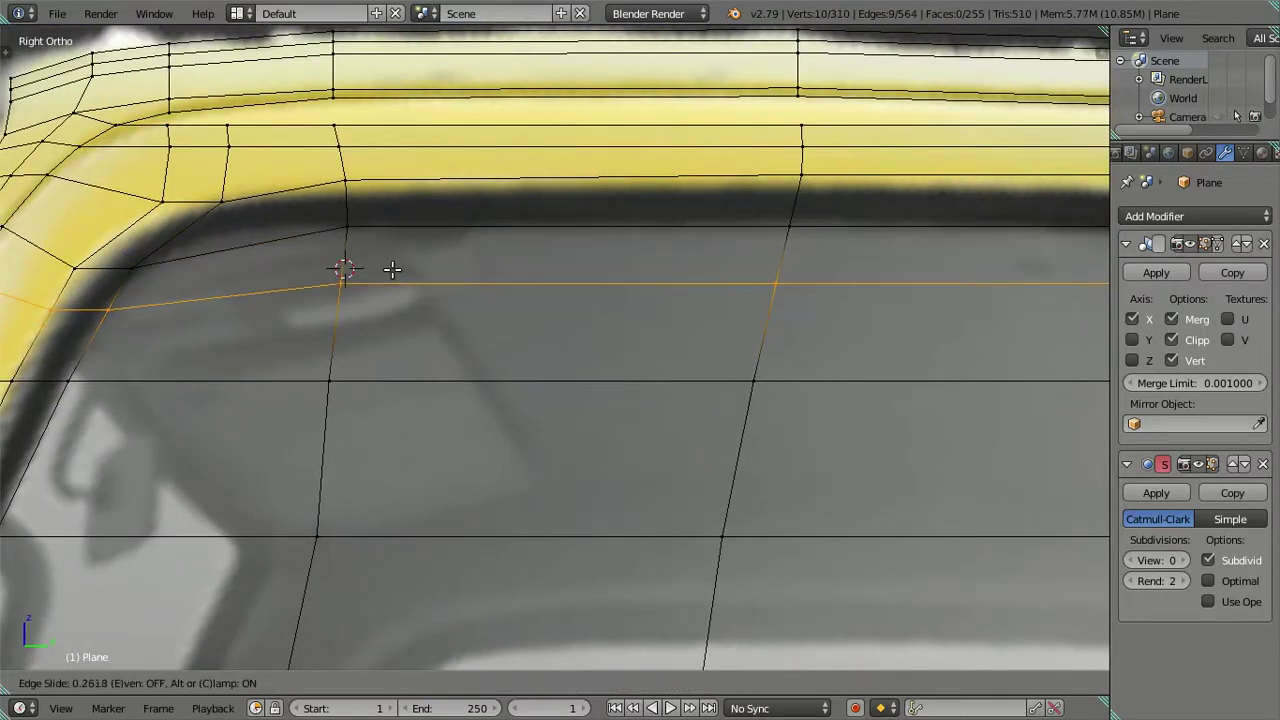
left_click(403, 260)
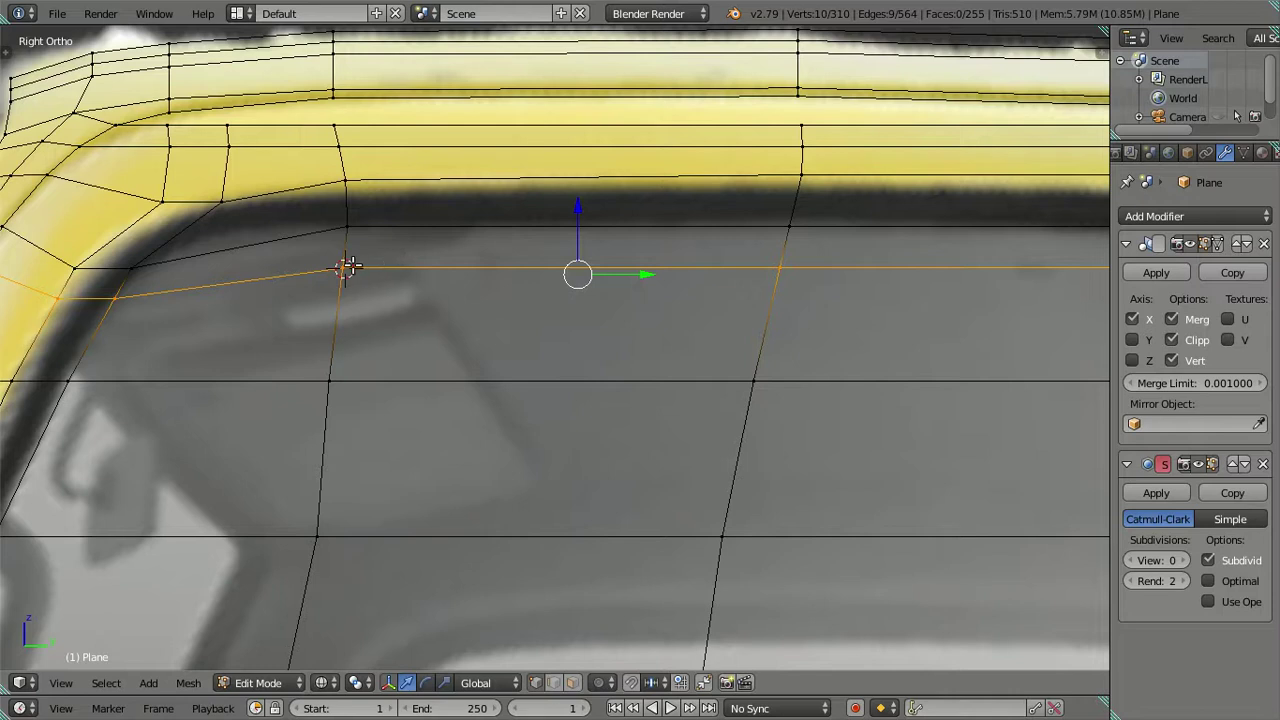
key("a")
- Merge the short corner edge At Last and dissolve the leftover edges to its left
right_click(114, 292)
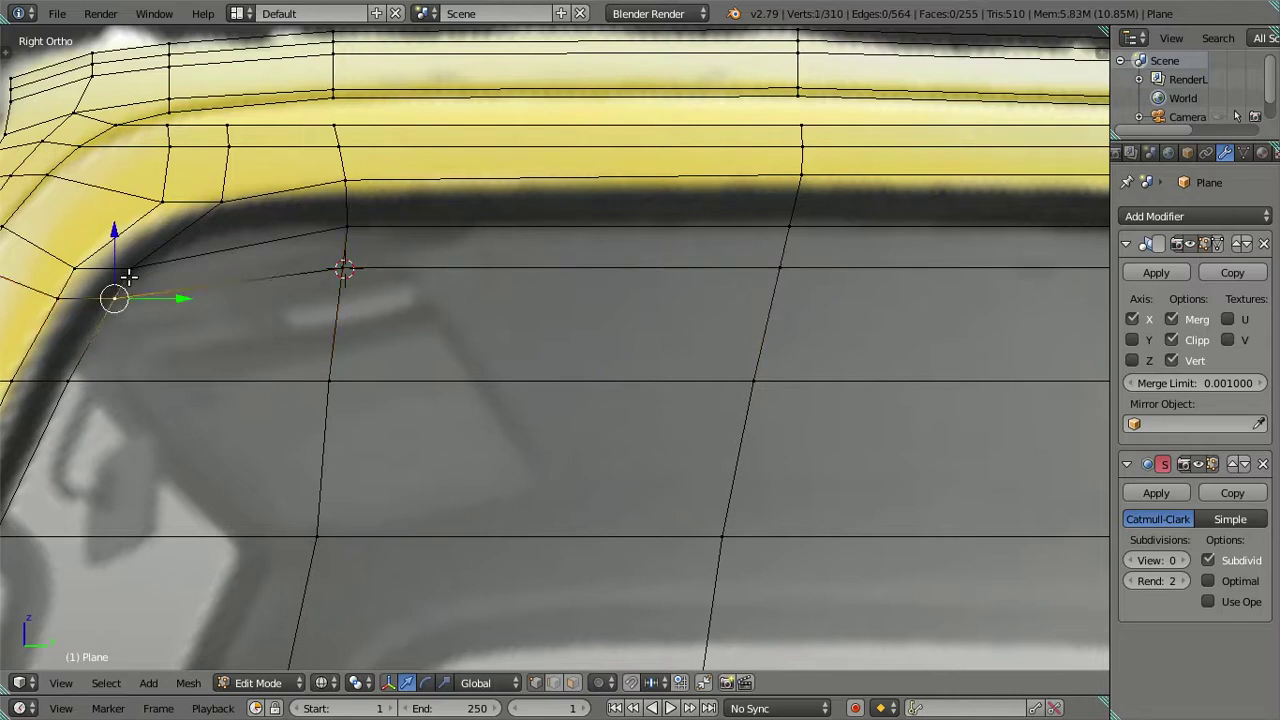
key("alt+m")
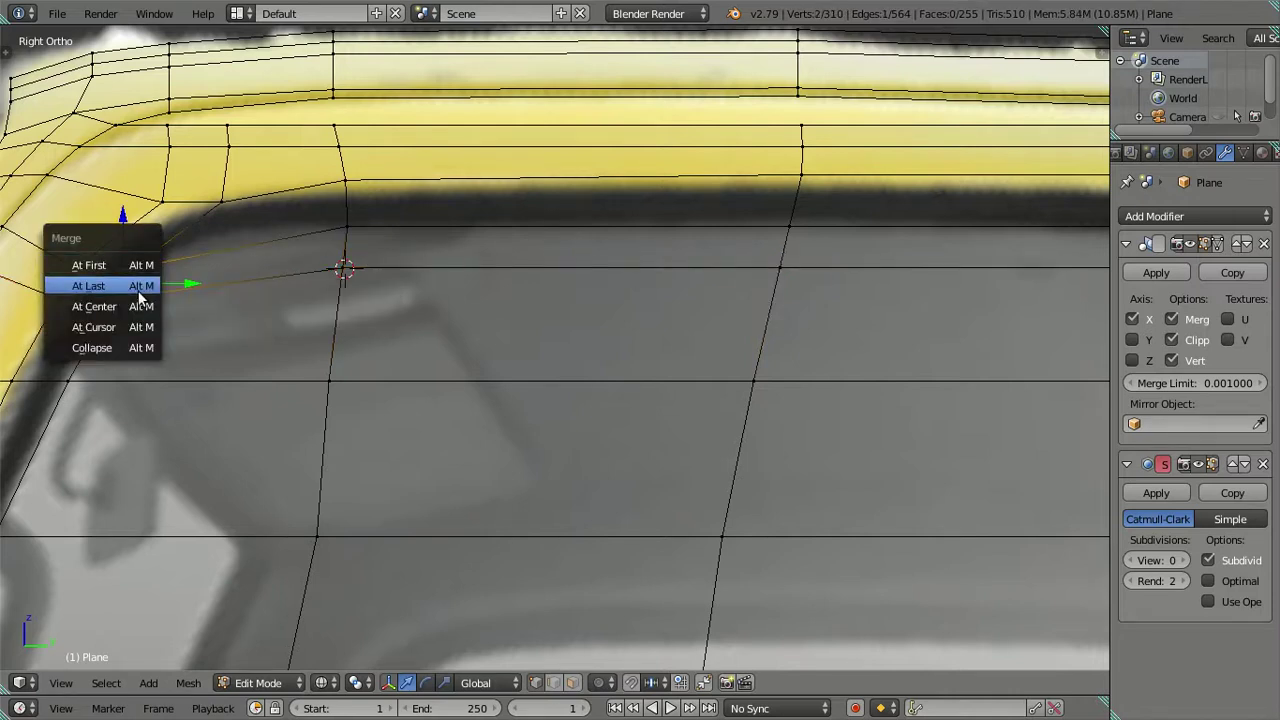
left_click(138, 288)
right_click(37, 281, "ctrl")
key("x")
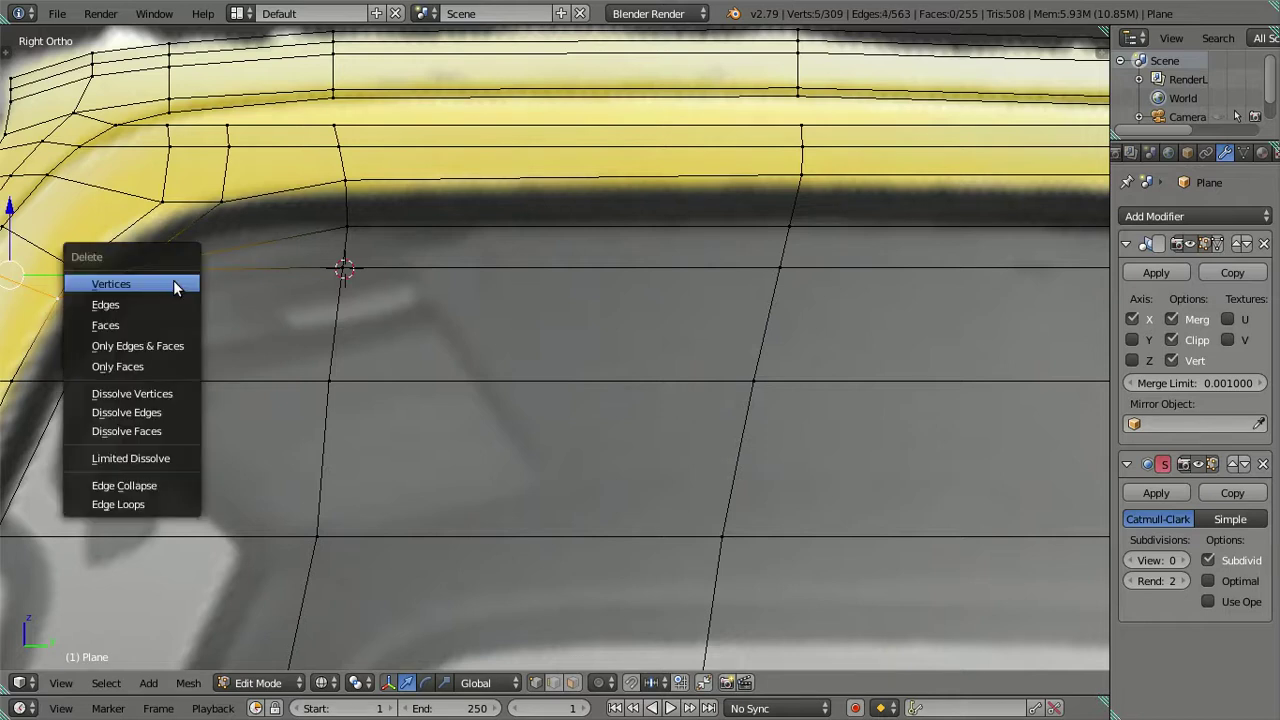
left_click(180, 412)
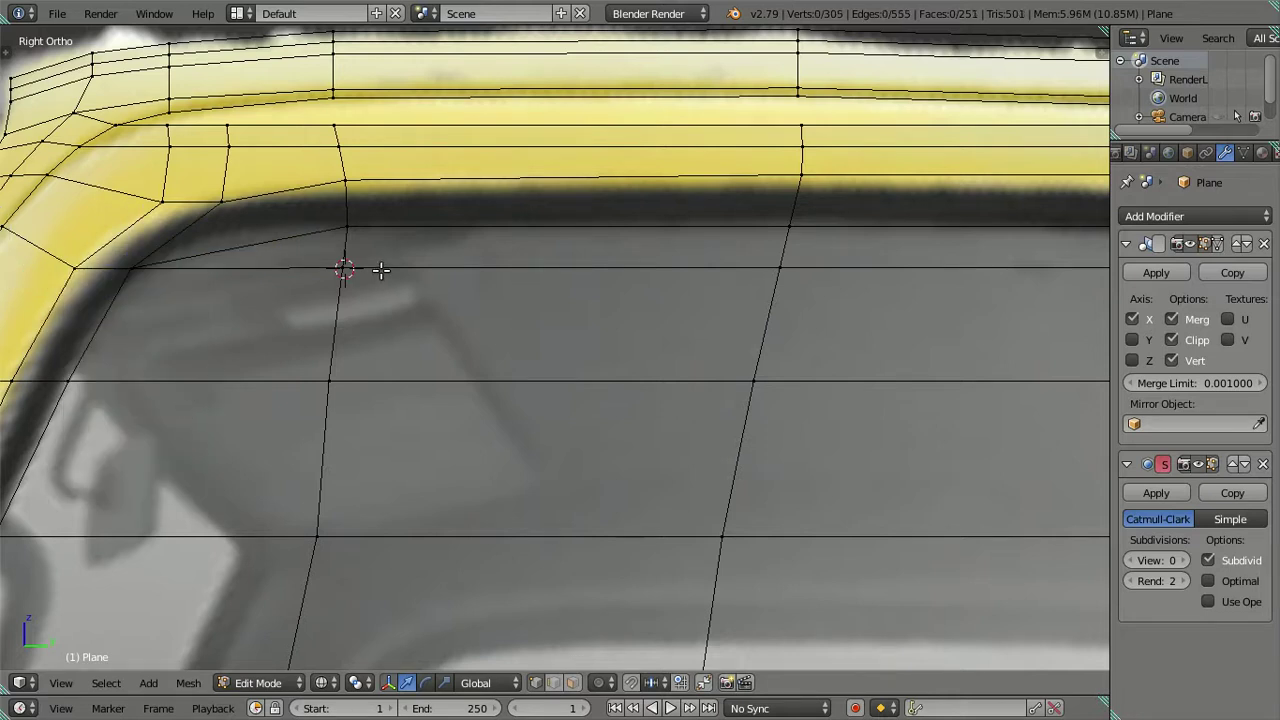
scroll(381, 270, "down", 3)
middle_click_drag(528, 271, 371, 289, "shift")
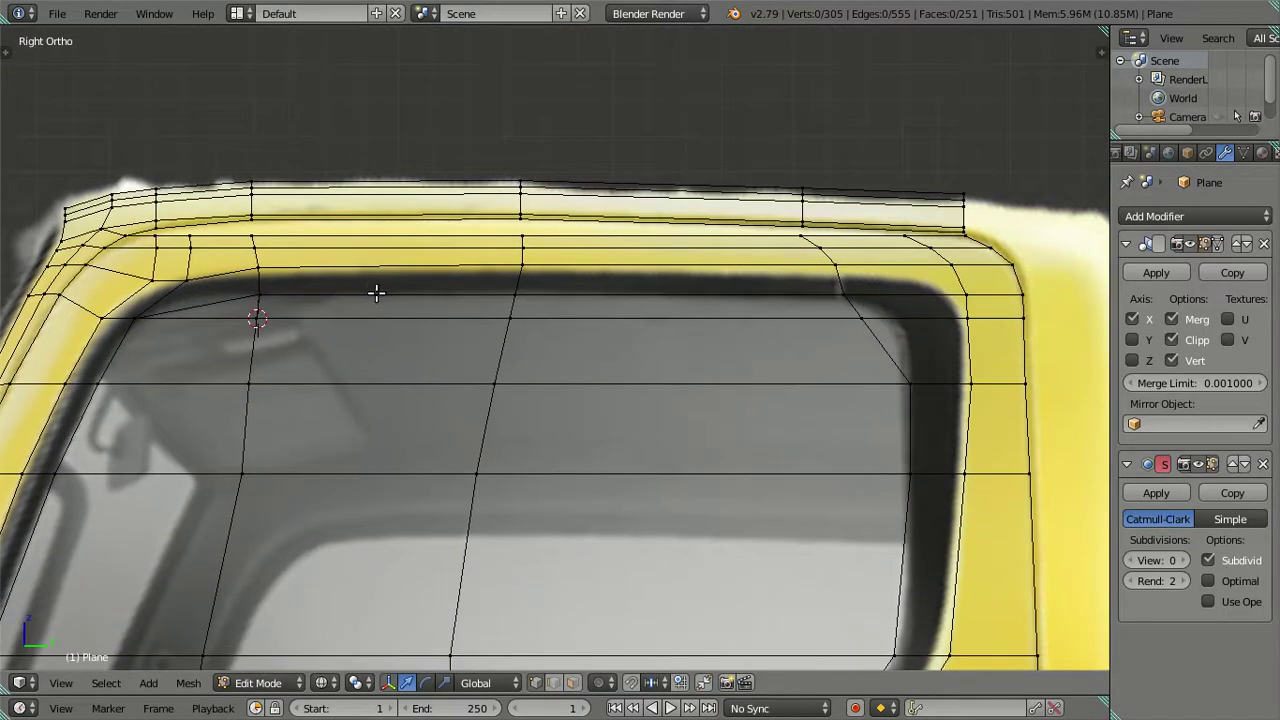
- Dissolve the extra edge loop running along the window top
right_click(376, 292, "alt")
key("x")
left_click(431, 297)
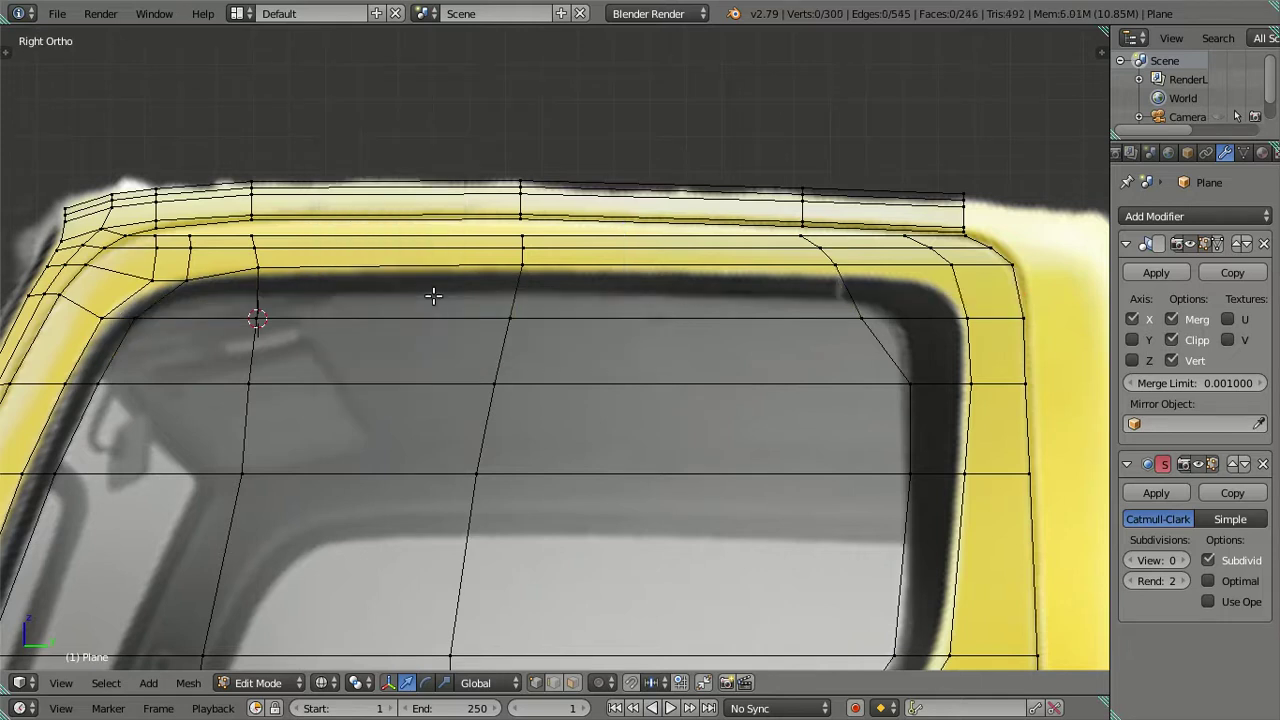
scroll(490, 284, "down", 2)
middle_click_drag(234, 297, 449, 306, "shift")
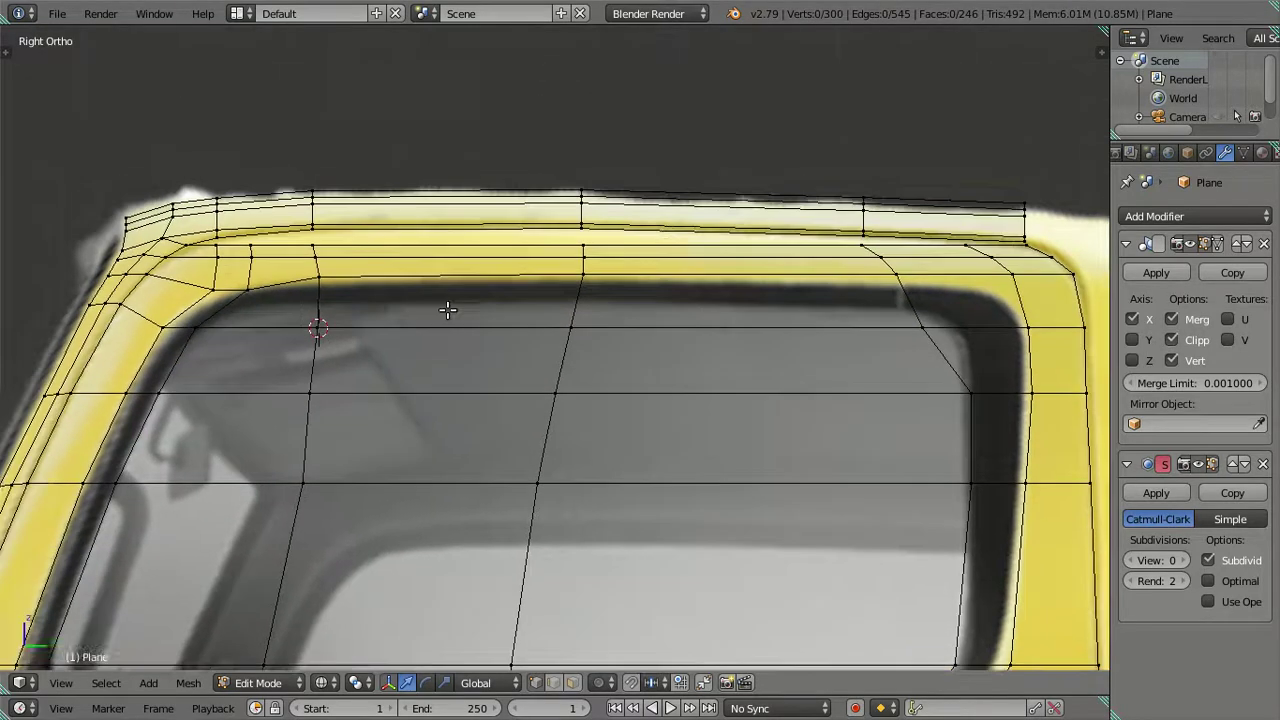
scroll(480, 326, "up", 3)
scroll(480, 326, "up", 4)
- Snap the 3D cursor to the vertex at the window's top corner, leaving the vertex unmoved
right_click(231, 211)
left_click_drag(263, 206, 471, 224)
key("shift+s")
left_click(504, 228)
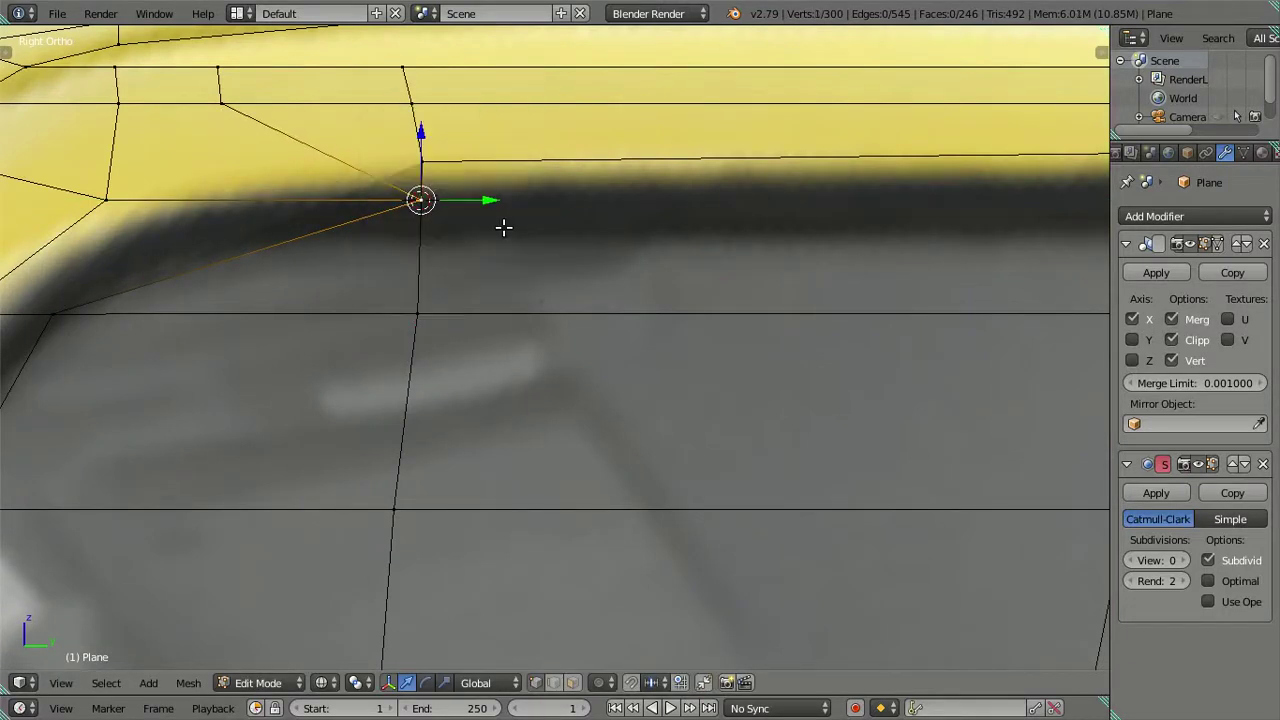
key("ctrl+z")
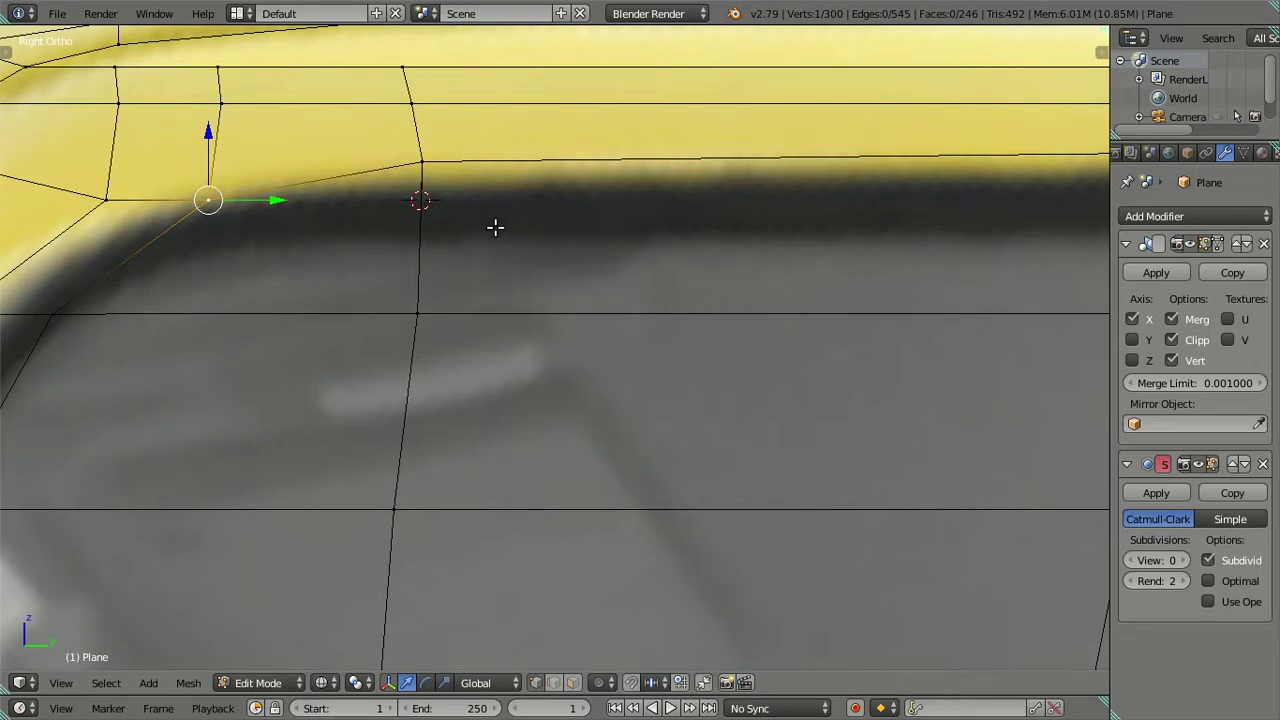
- Cut a new edge loop just below the window's top edge
key("ctrl+r")
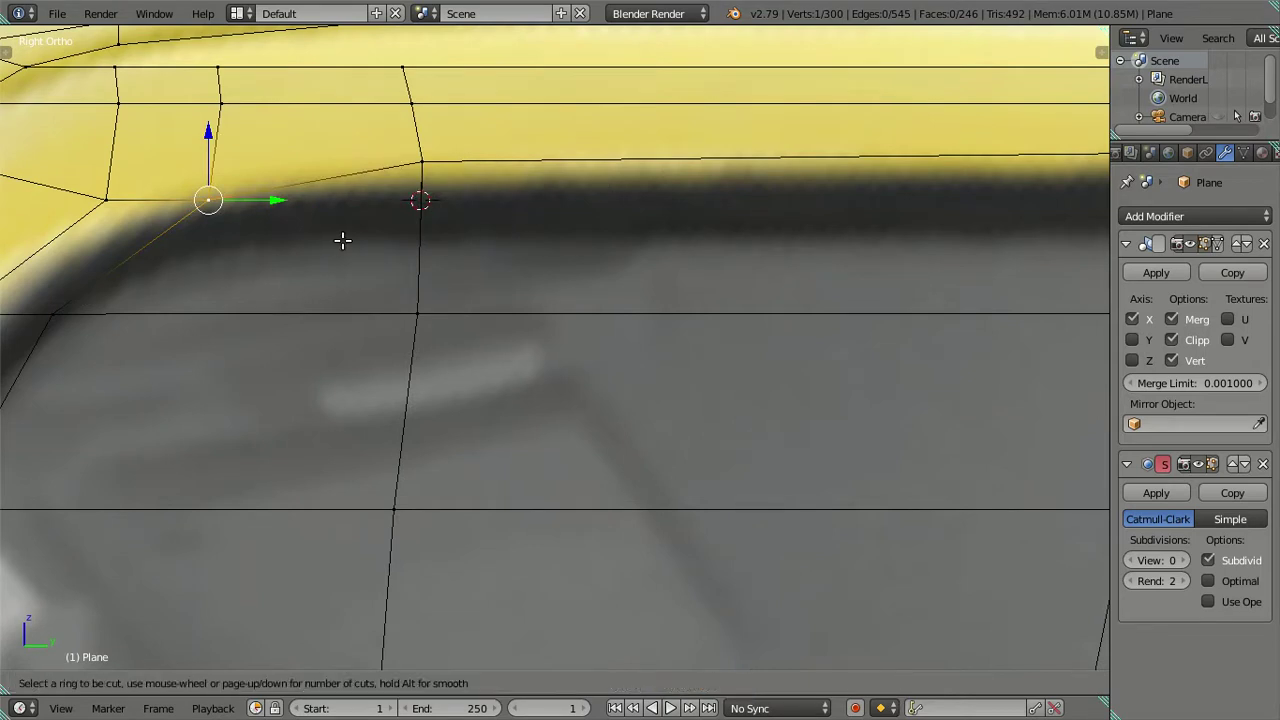
left_click(443, 232)
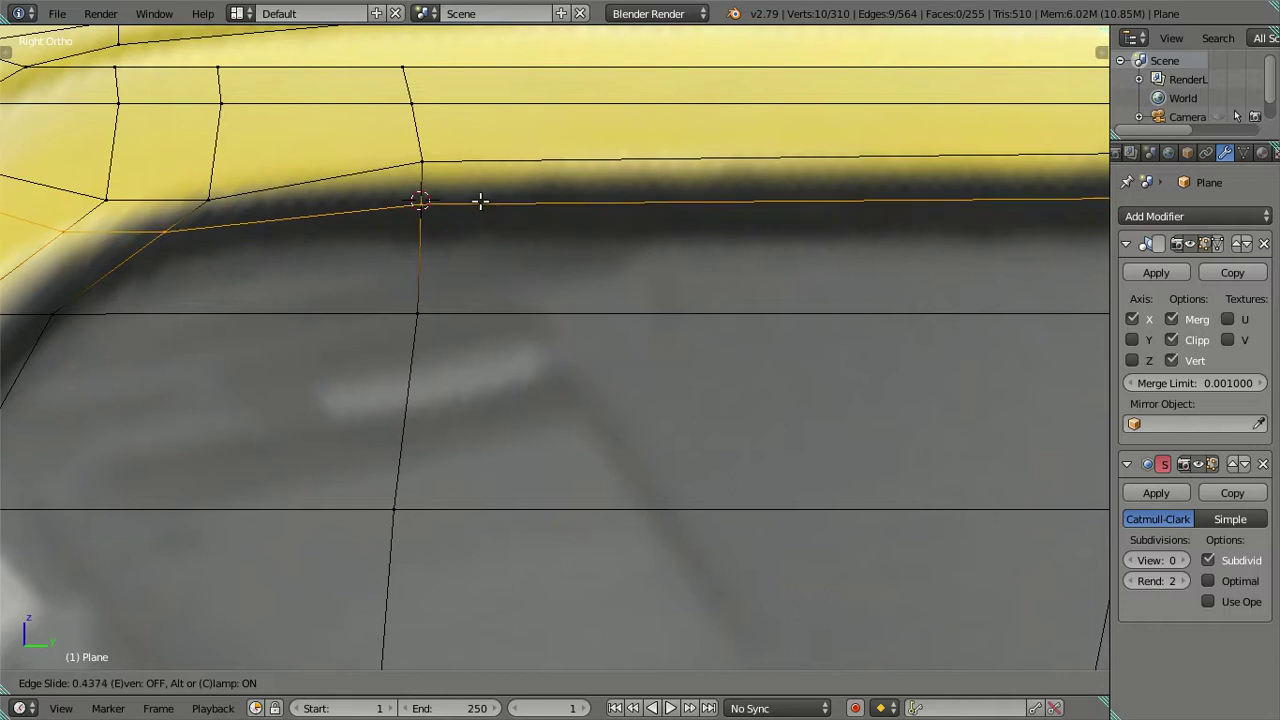
left_click(483, 198)
key("a")
- Merge the two corner vertices At Last and dissolve the leftover corner edges
right_click(187, 221)
right_click(210, 196, "shift")
key("alt+m")
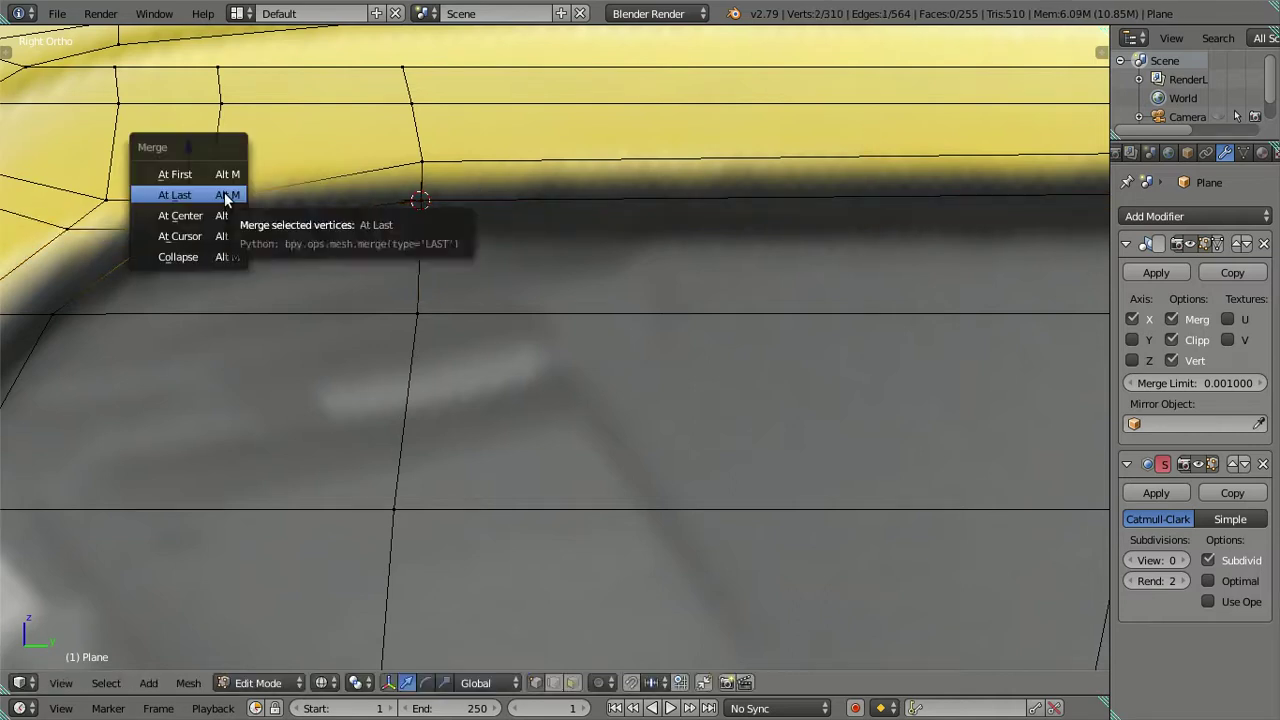
left_click(226, 197)
right_click(271, 211, "alt")
key("x")
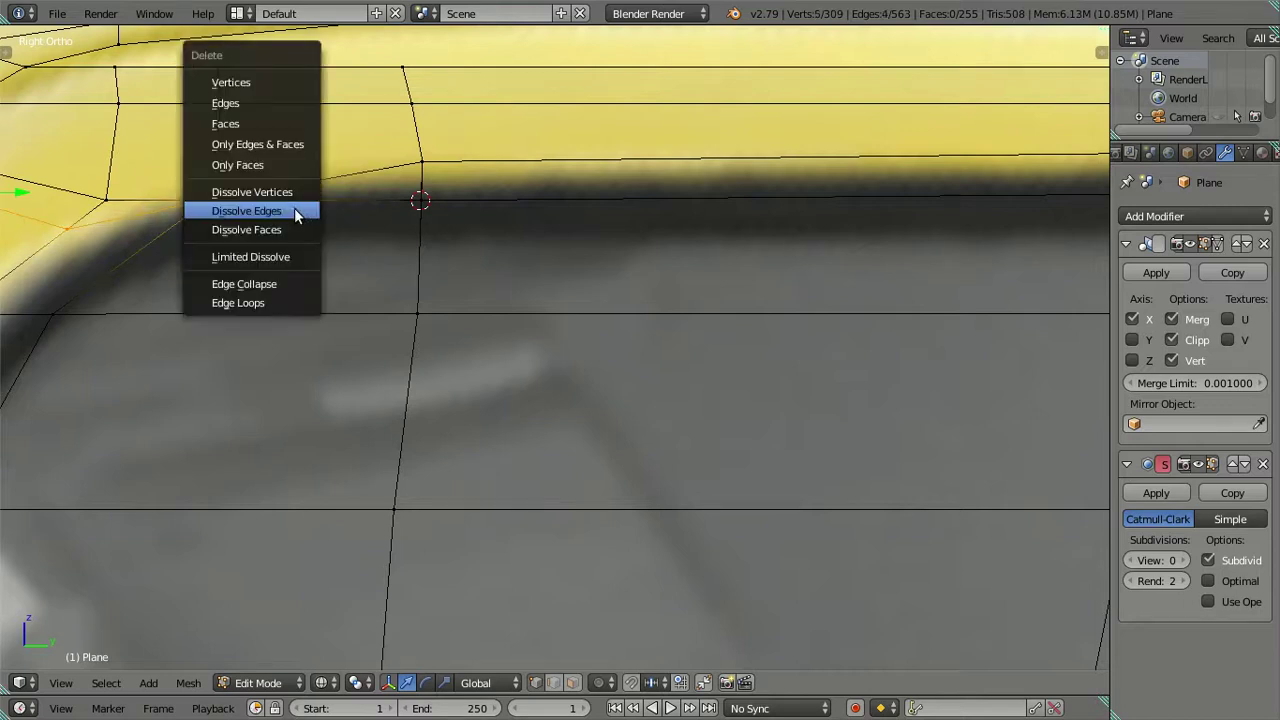
left_click(297, 209)
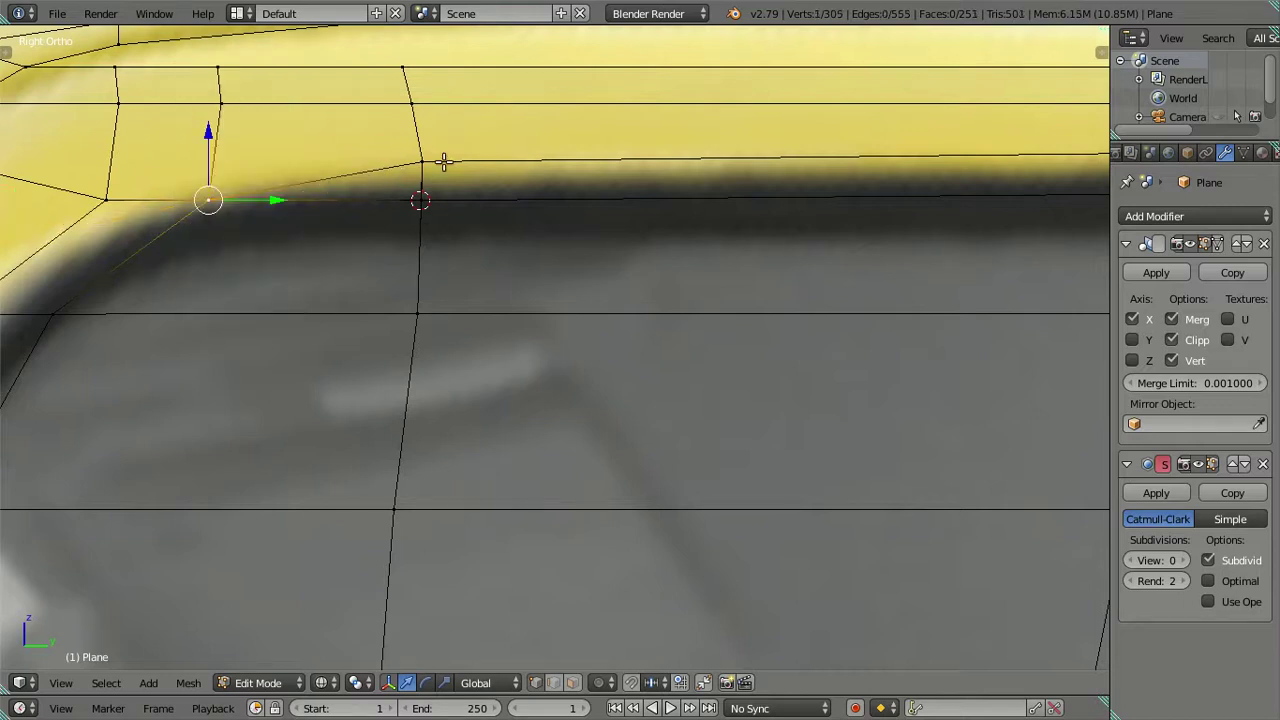
- Dissolve the redundant edge loop along the roof's top edge, leaving 300 vertices
right_click(478, 161, "alt")
key("x")
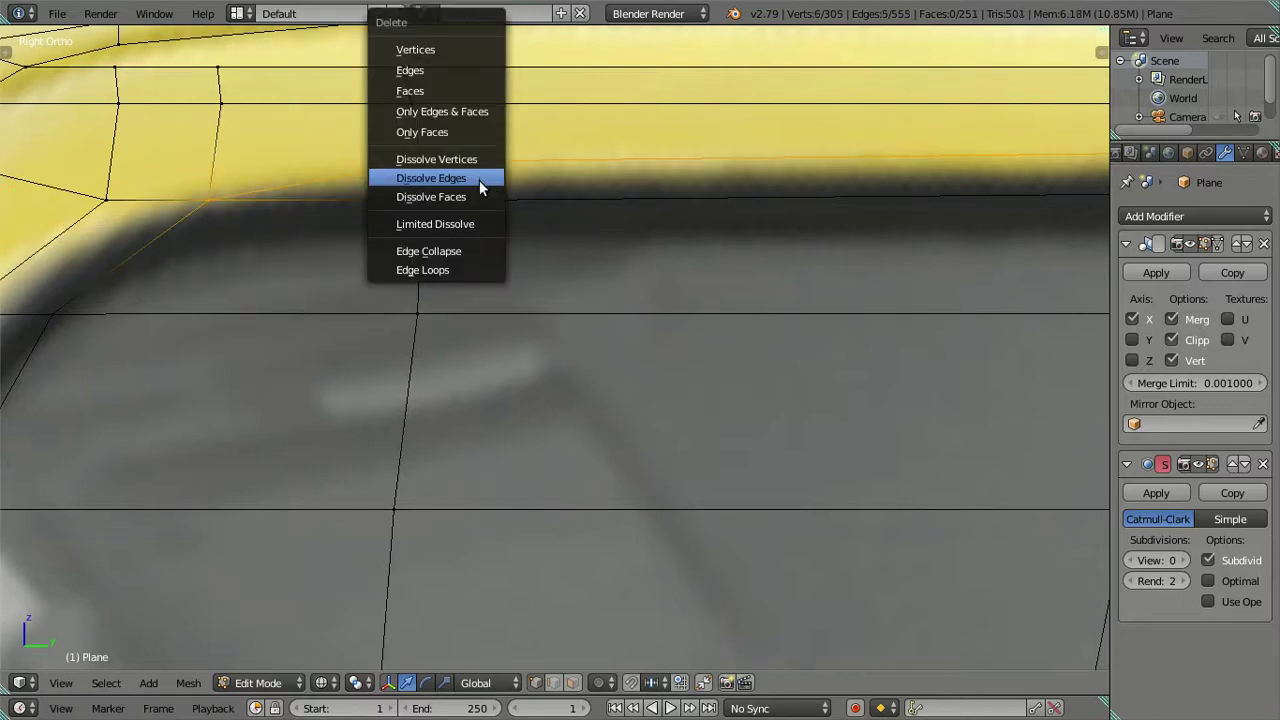
left_click(479, 180)
- Inspect the cab roof from the front view and at an angle, then return to Right Ortho
scroll(420, 240, "down", 3)
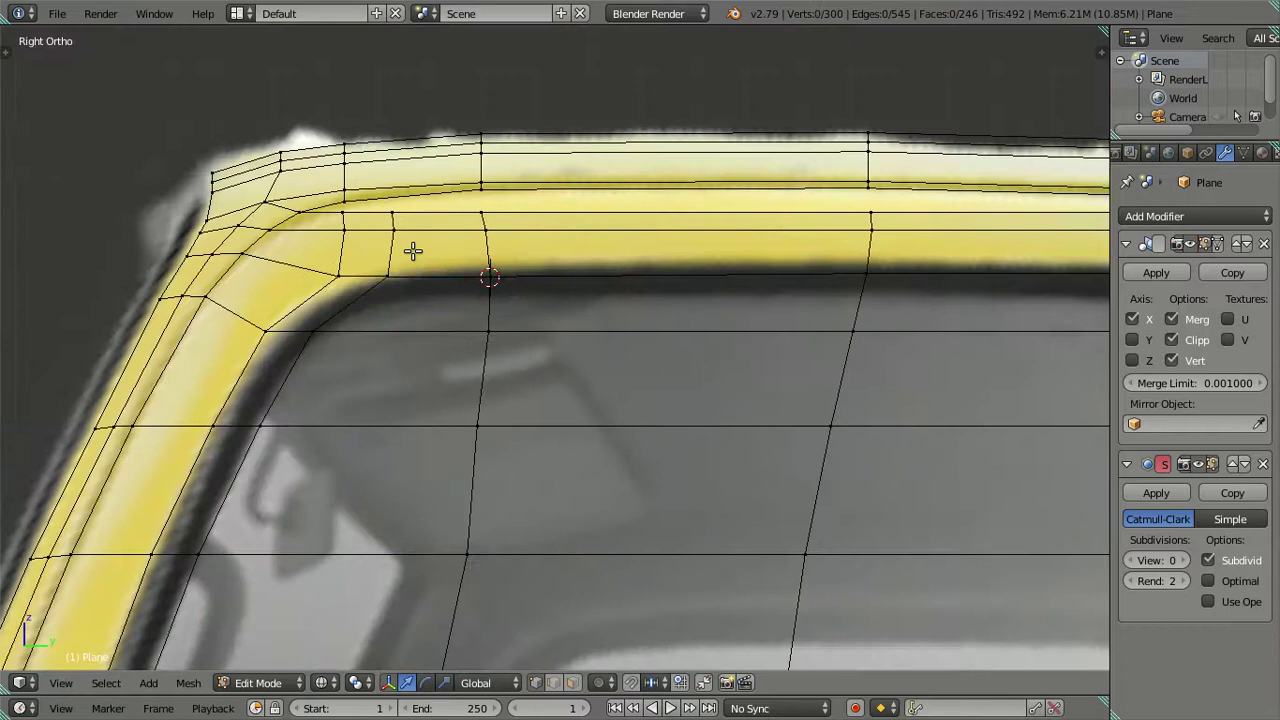
scroll(414, 251, "down", 2)
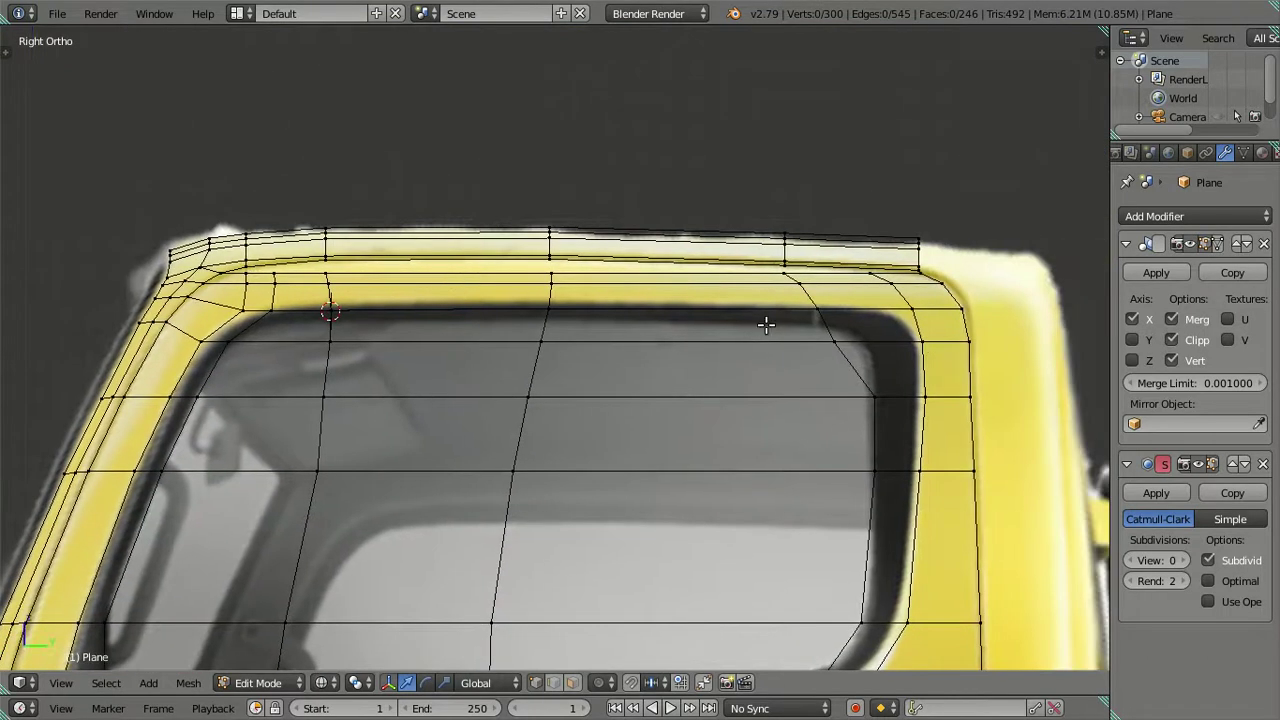
mouse_move(766, 320)
middle_mouse_down("shift")
mouse_move(619, 270)
mouse_move(645, 300)
middle_mouse_up("shift")
middle_click_drag(366, 326, 557, 309, "shift")
scroll(329, 309, "up", 3)
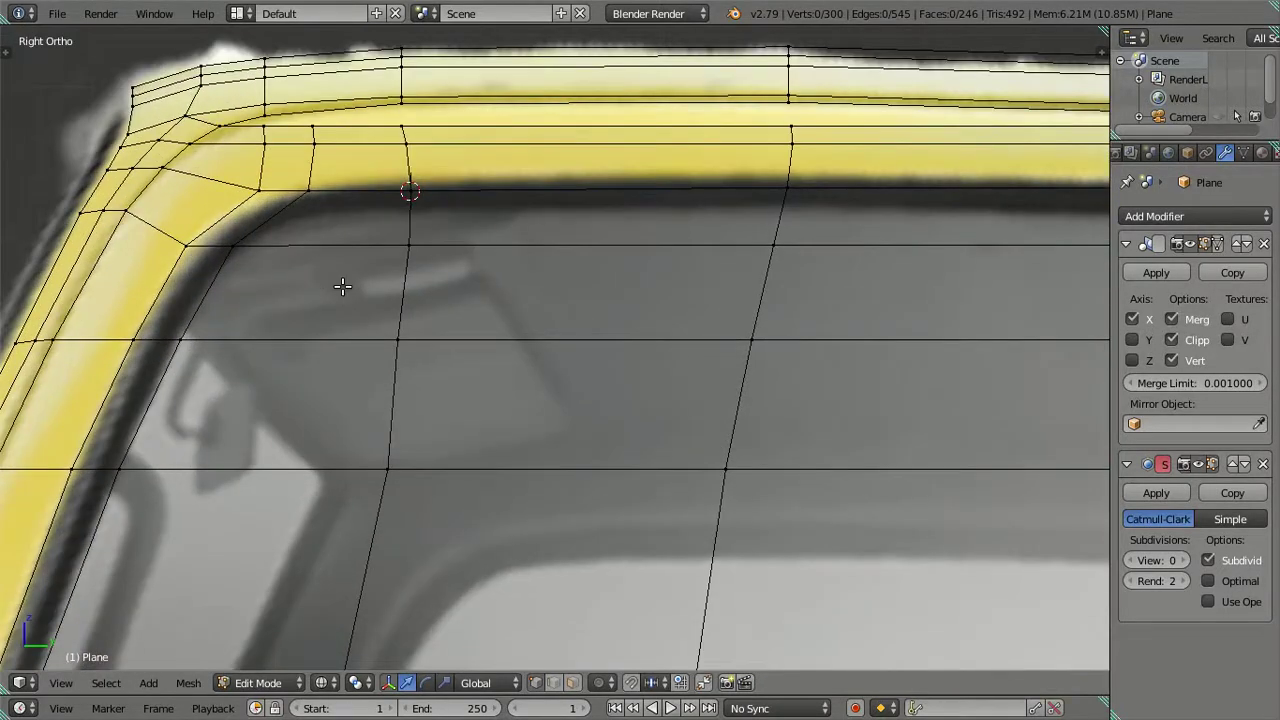
scroll(250, 292, "down", 2)
scroll(248, 296, "down", 2)
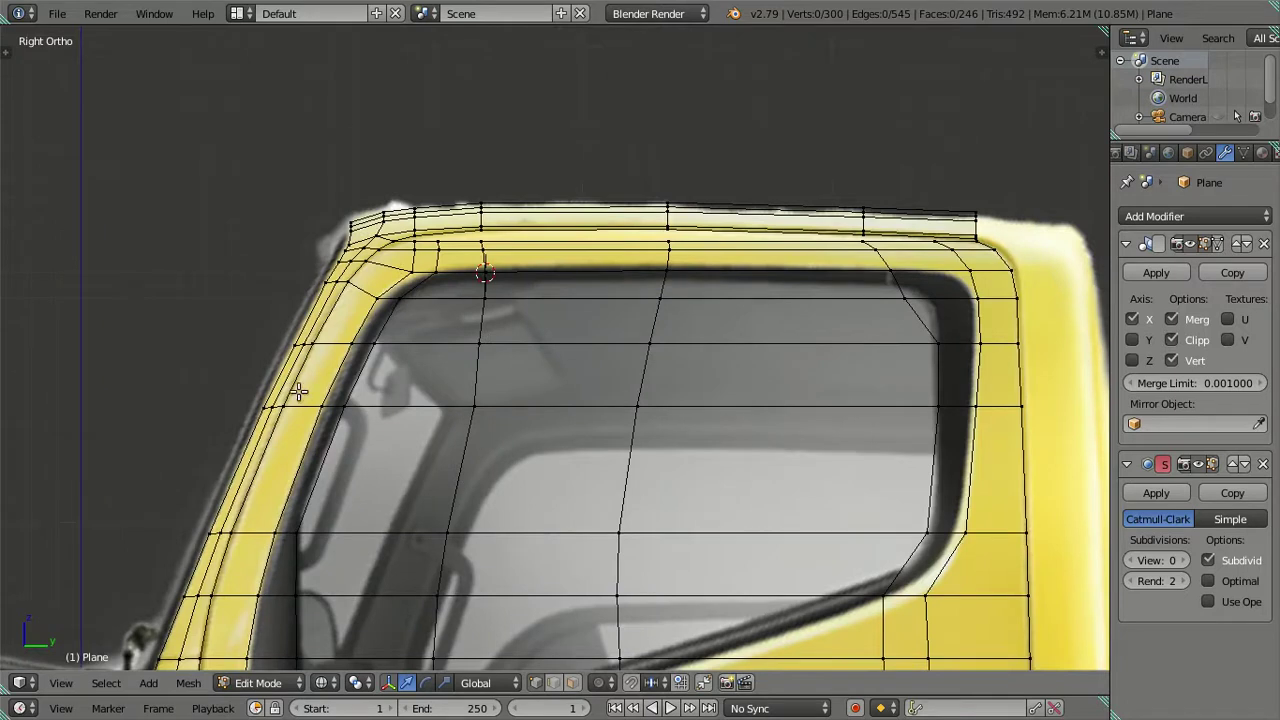
middle_click_drag(299, 392, 385, 366, "shift")
scroll(400, 365, "up", 1)
scroll(400, 365, "up", 2)
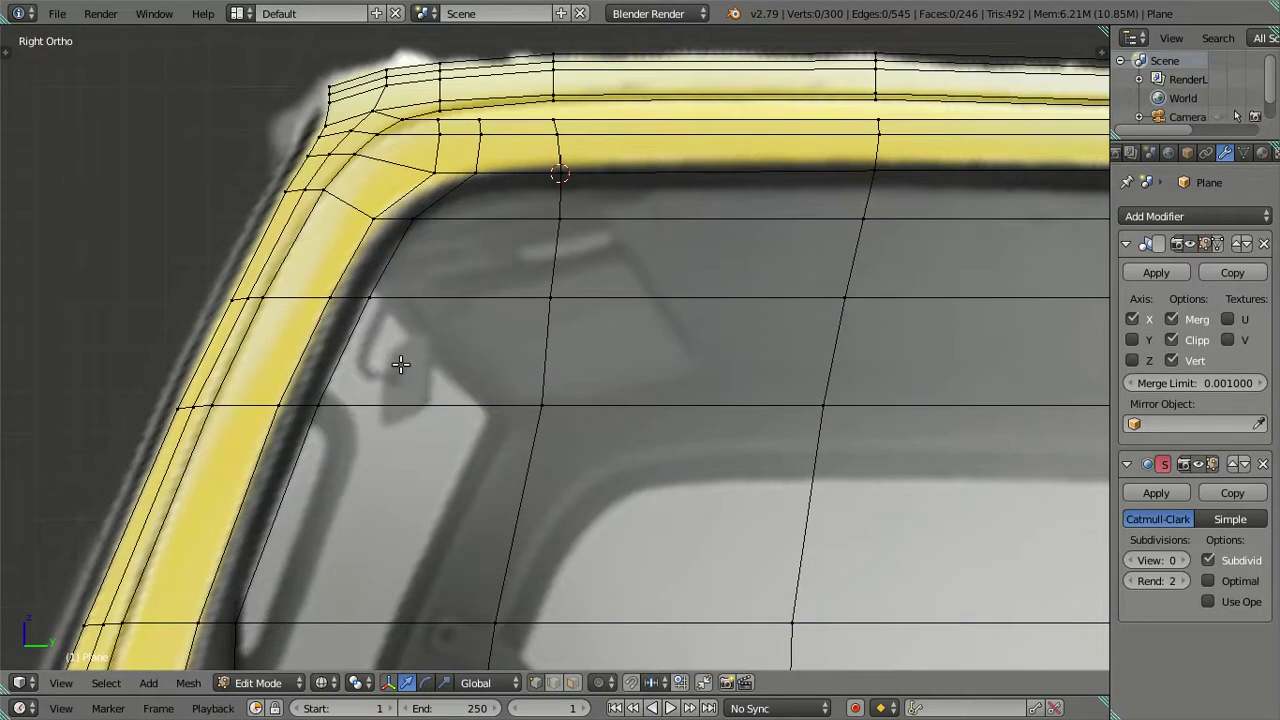
scroll(400, 365, "up", 2)
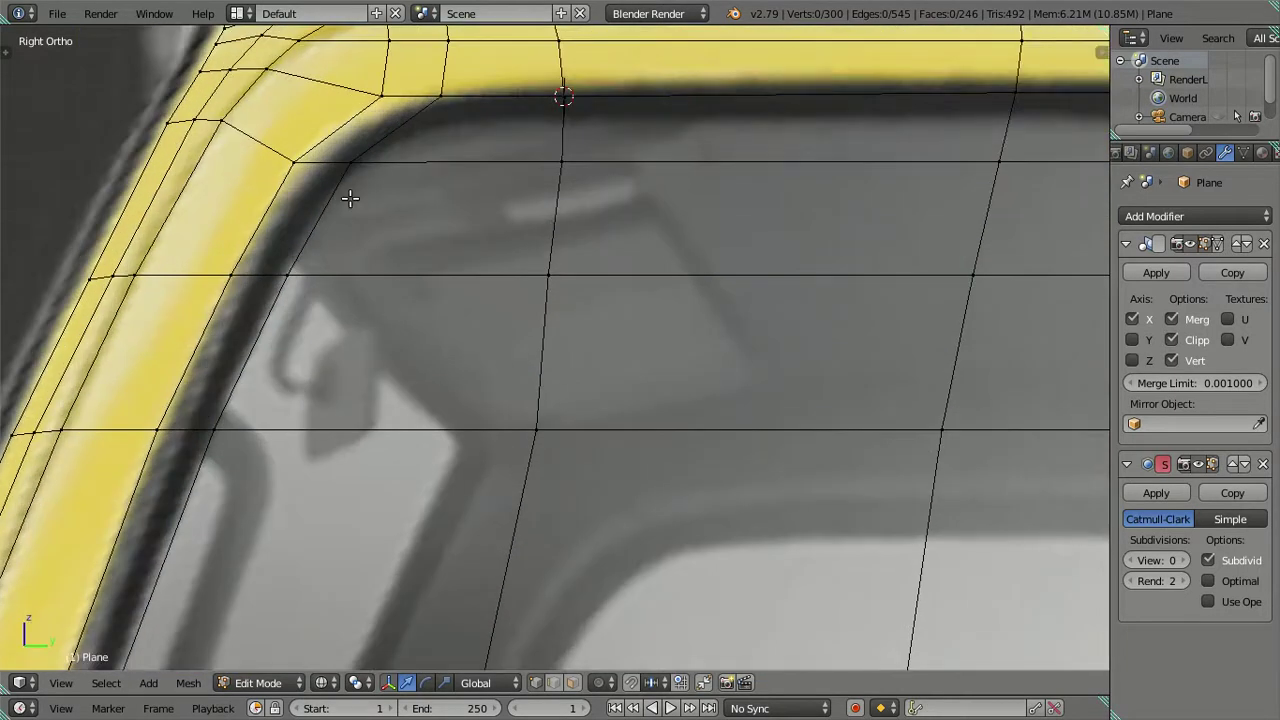
scroll(349, 198, "down", 2)
key("KP_1")
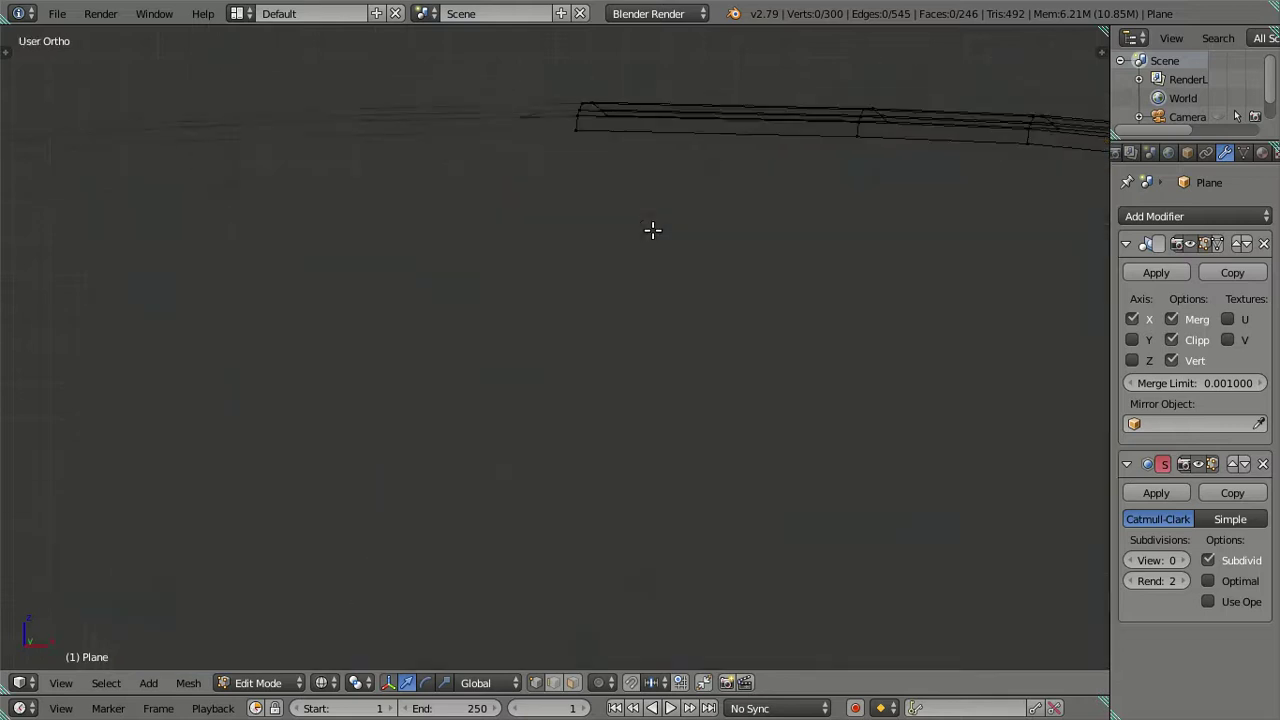
scroll(527, 302, "up", 2)
scroll(527, 302, "up", 2)
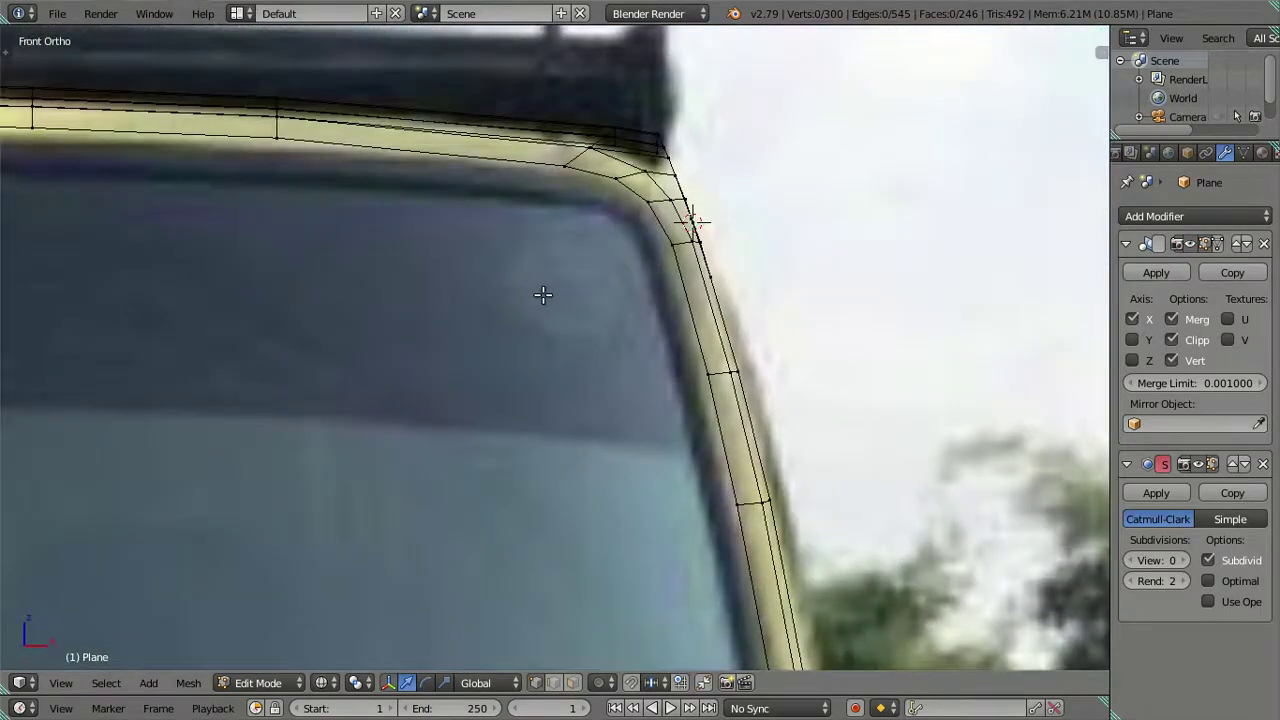
scroll(543, 291, "up", 2)
scroll(560, 383, "up", 2)
scroll(603, 349, "up", 2)
scroll(668, 298, "down", 3)
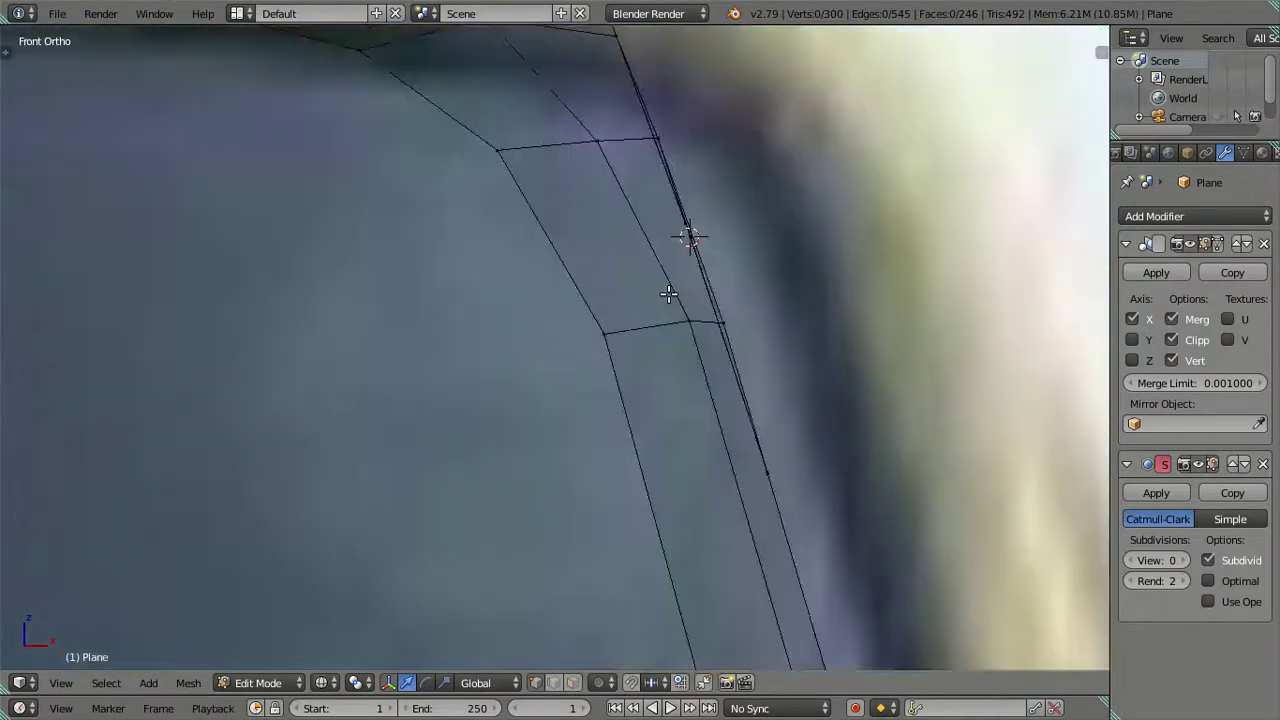
scroll(669, 291, "down", 3)
key("KP_3")
scroll(663, 316, "up", 2)
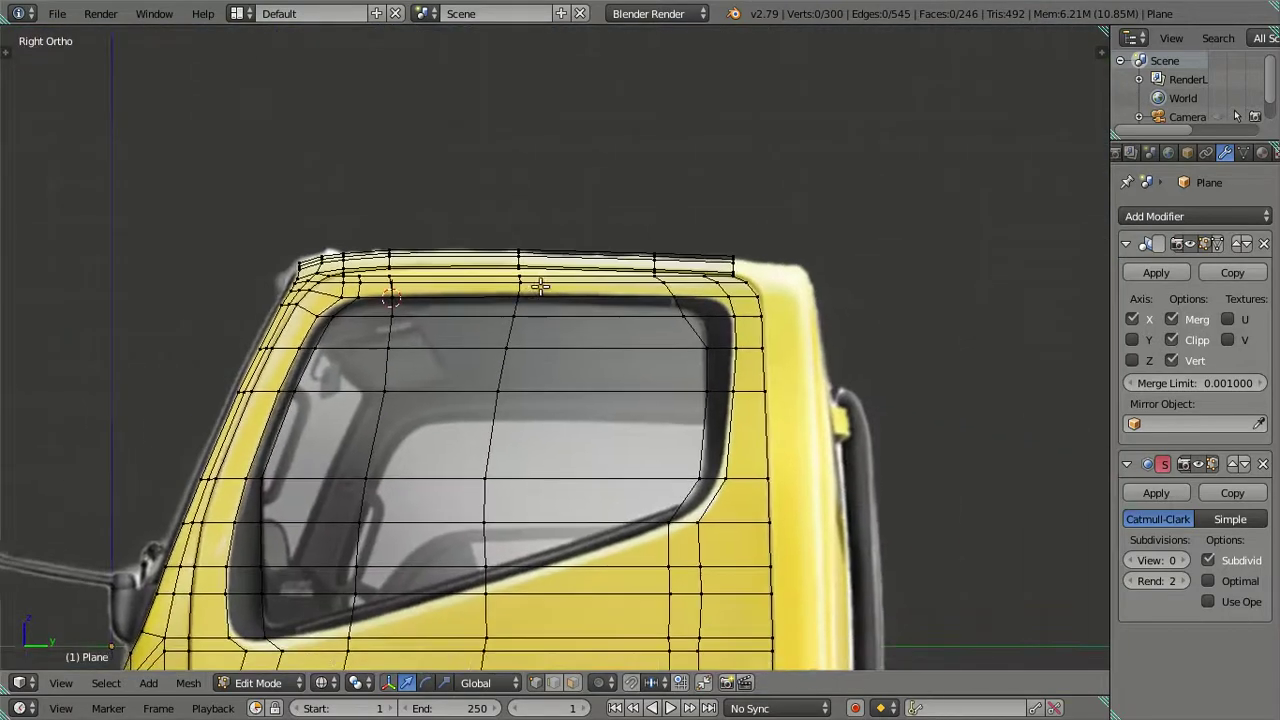
middle_click_drag(615, 300, 549, 291, "shift")
scroll(529, 285, "up", 2)
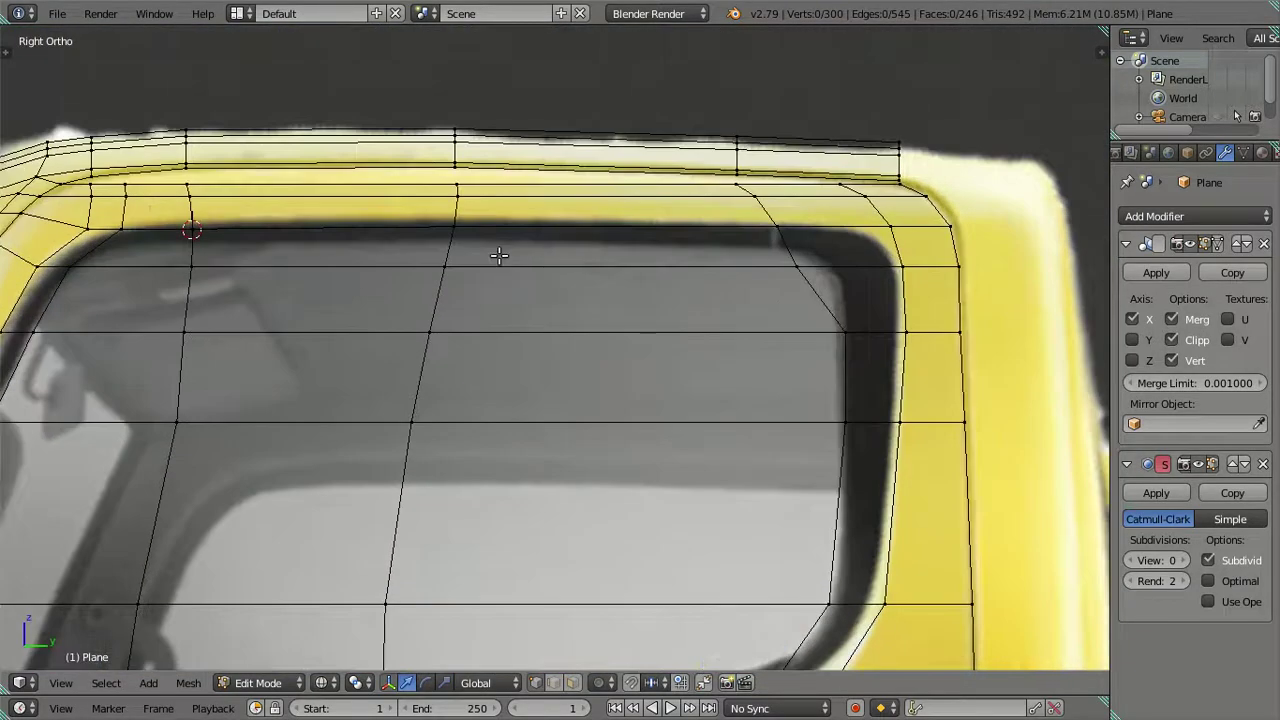
mouse_move(416, 240)
middle_mouse_down()
mouse_move(466, 240)
mouse_move(480, 286)
mouse_move(505, 277)
mouse_move(491, 334)
mouse_move(463, 346)
mouse_move(457, 277)
mouse_move(454, 386)
mouse_move(456, 256)
middle_mouse_up()
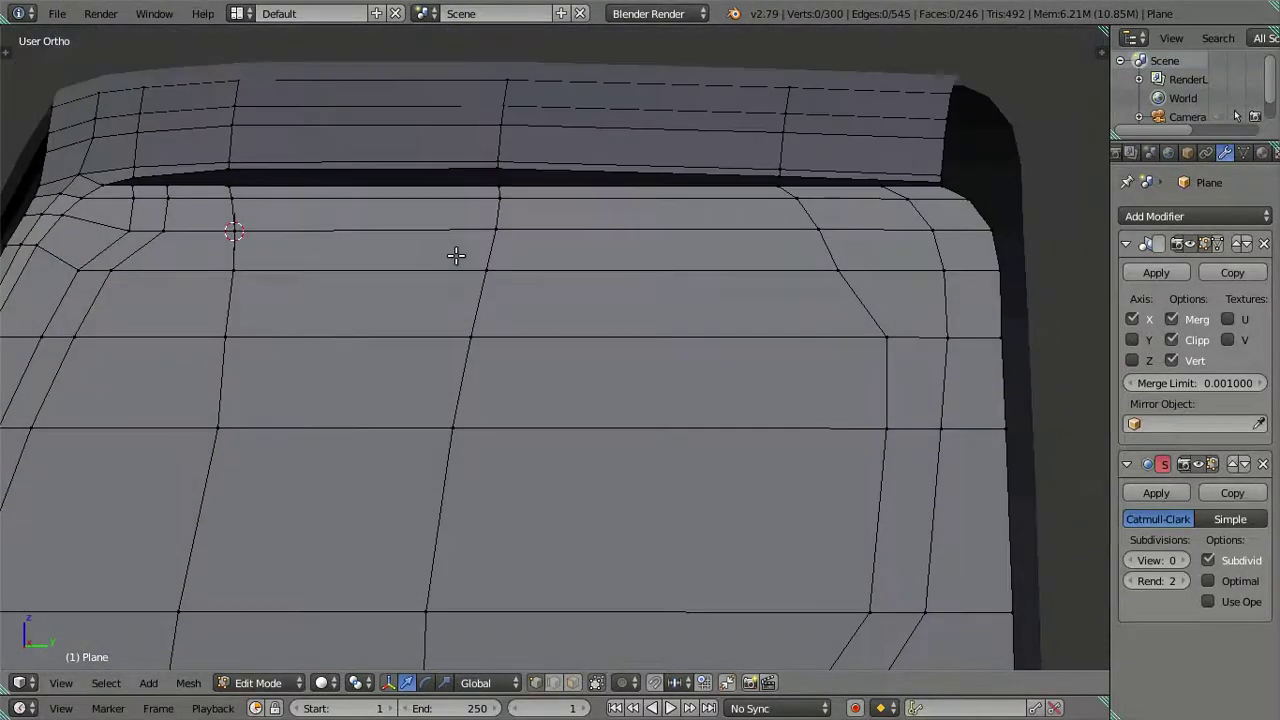
key("KP_3")
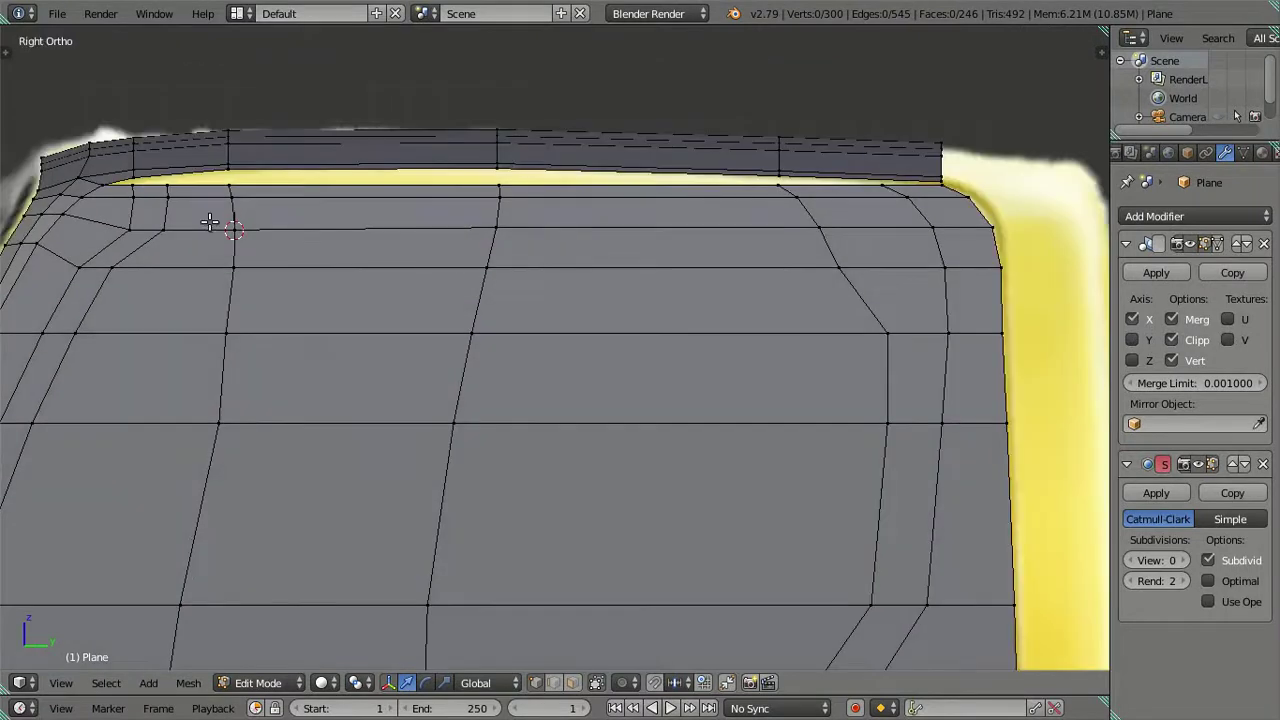
- Dissolve the extra edge loop near the window's upper corner, reaching 276 vertices and 223 faces
middle_click_drag(209, 214, 529, 210, "shift")
scroll(529, 210, "up", 2)
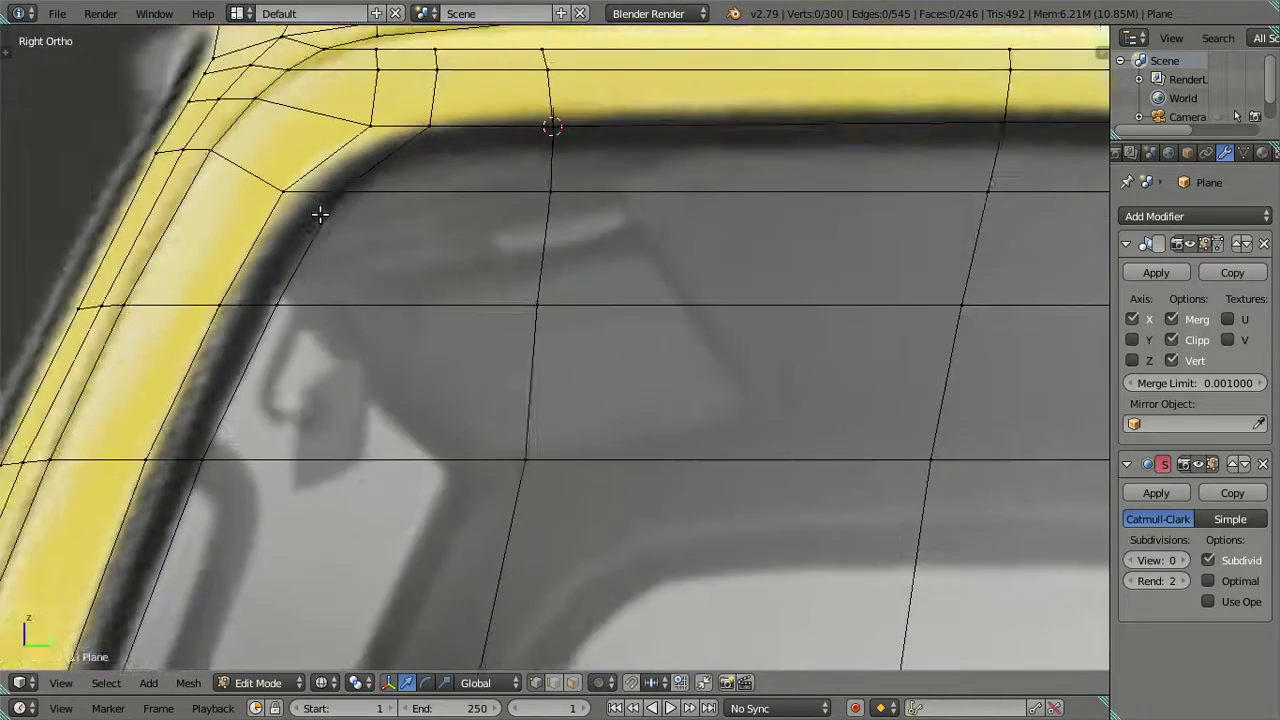
middle_click_drag(322, 199, 400, 258, "shift")
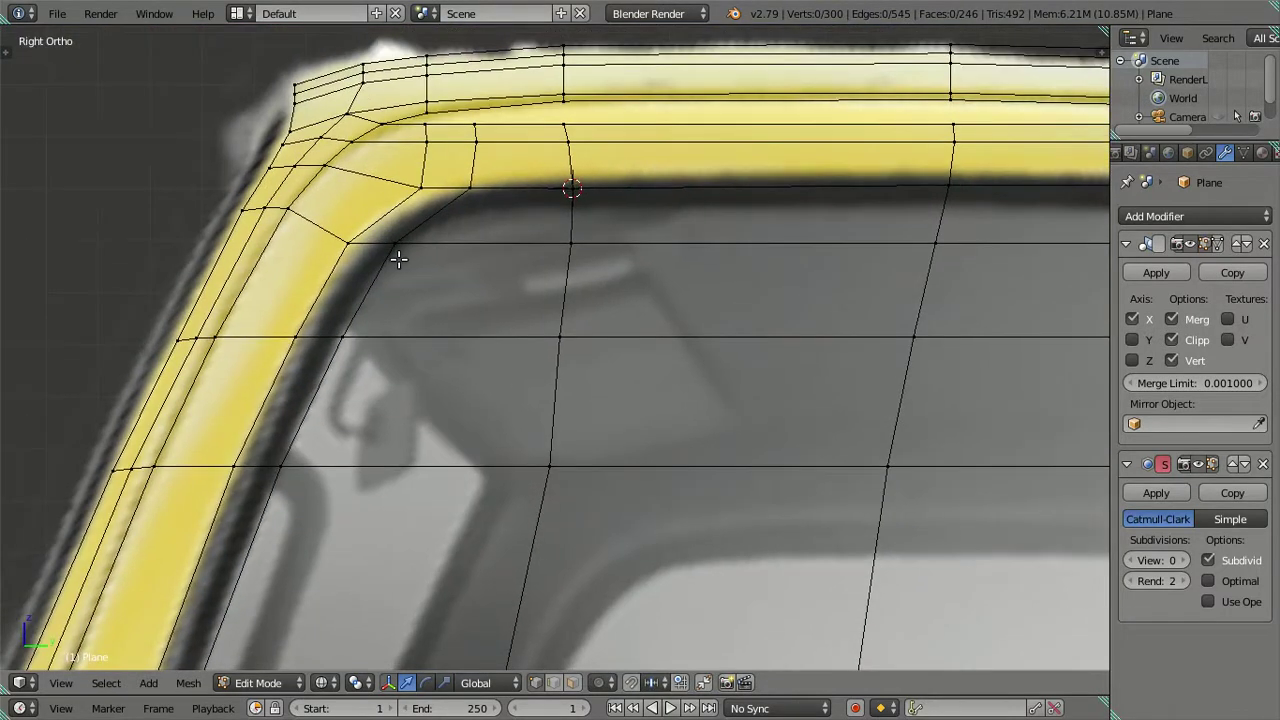
scroll(392, 299, "down", 2)
scroll(495, 371, "down", 3)
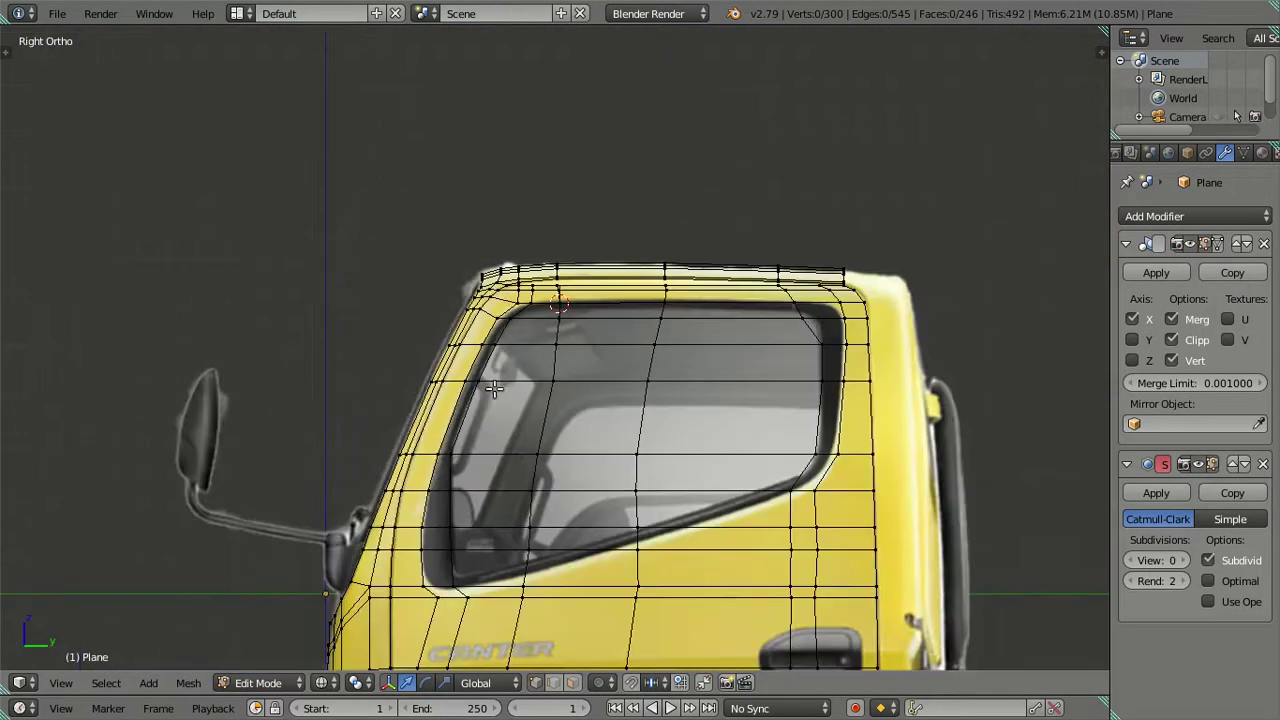
scroll(495, 431, "down", 2)
left_click(502, 393, "alt")
key("x")
left_click(509, 387)
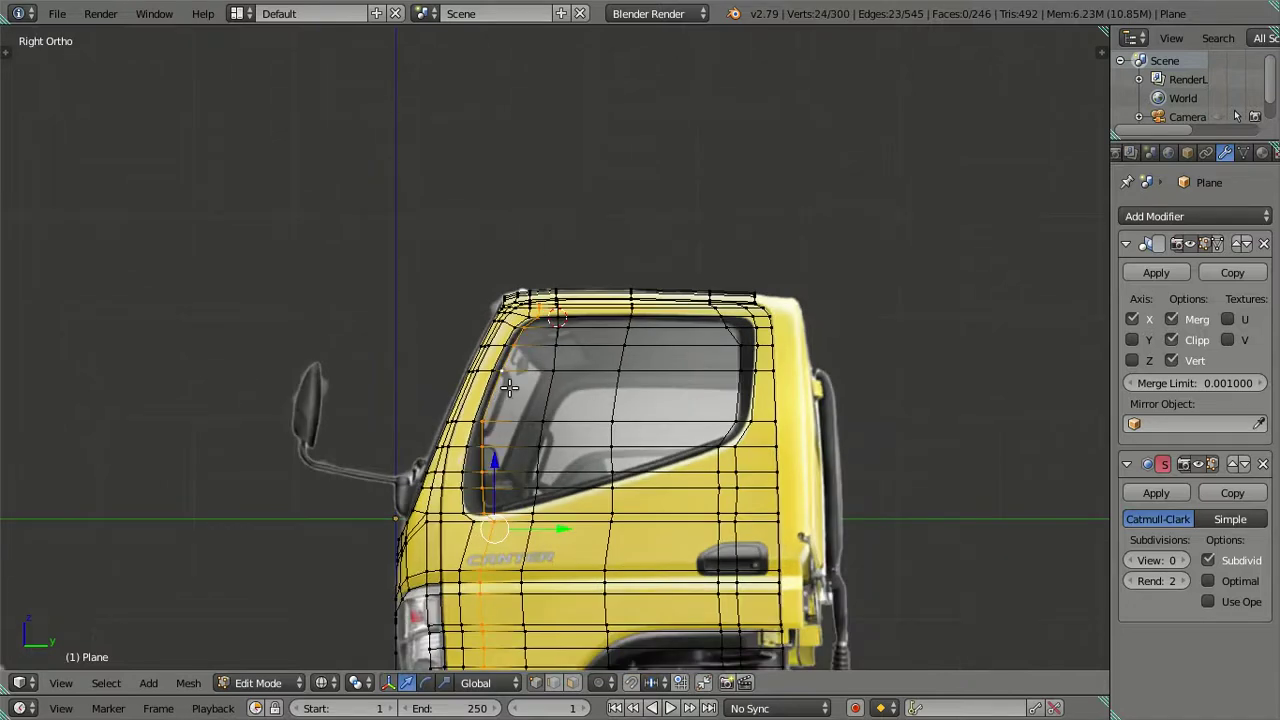
scroll(509, 387, "up", 4)
scroll(506, 346, "up", 5)
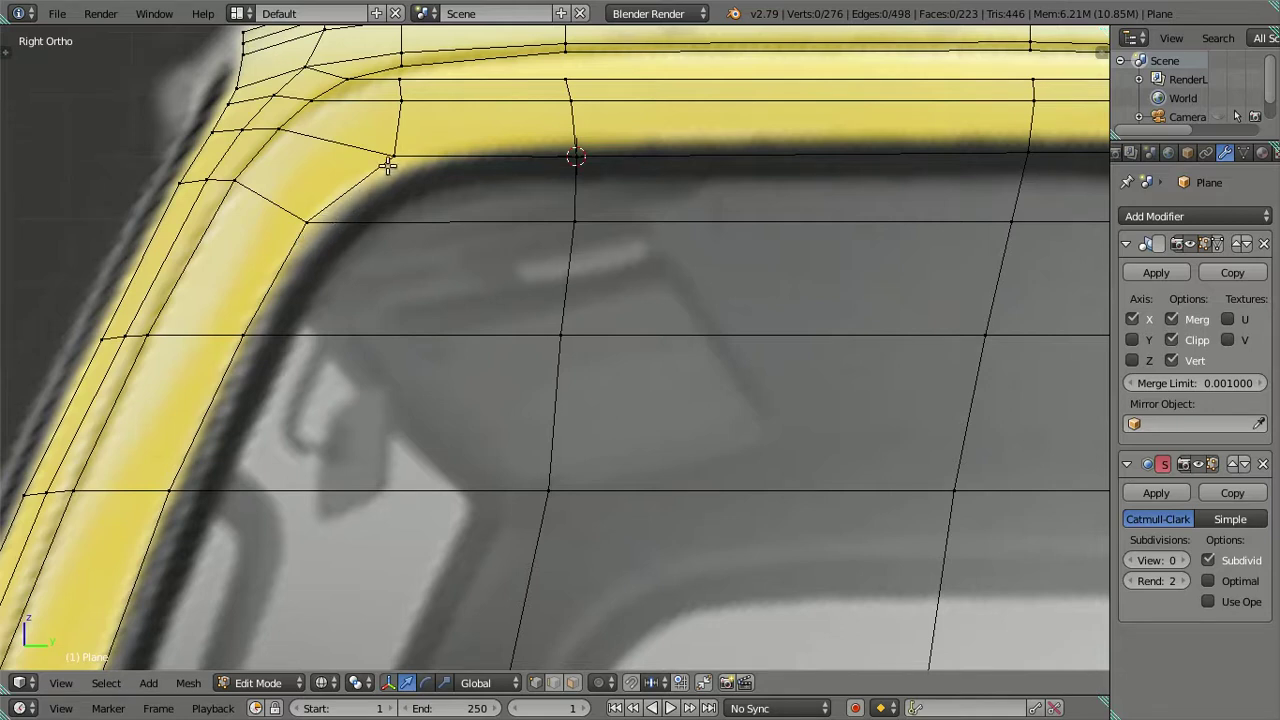
scroll(390, 165, "down", 1)
scroll(437, 280, "up", 2)
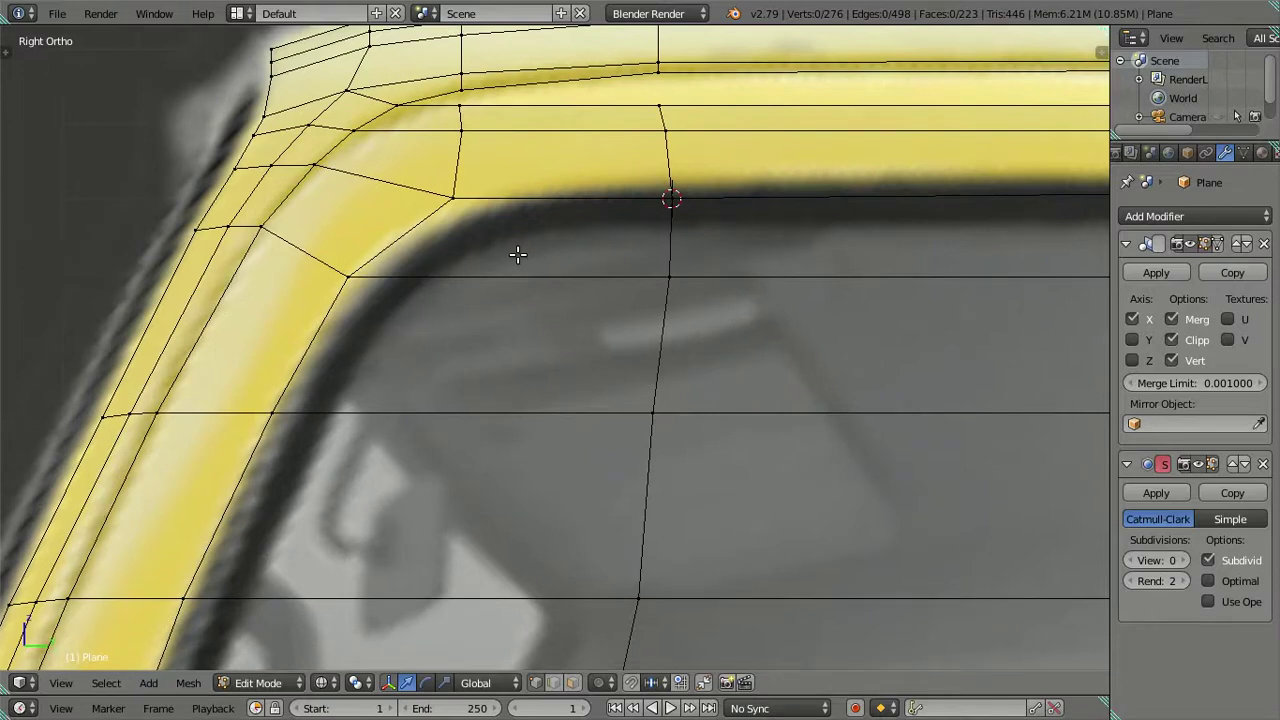
- Drag the upper corner vertex inward, mark that spot with the 3D cursor, then undo the move
right_click(453, 210)
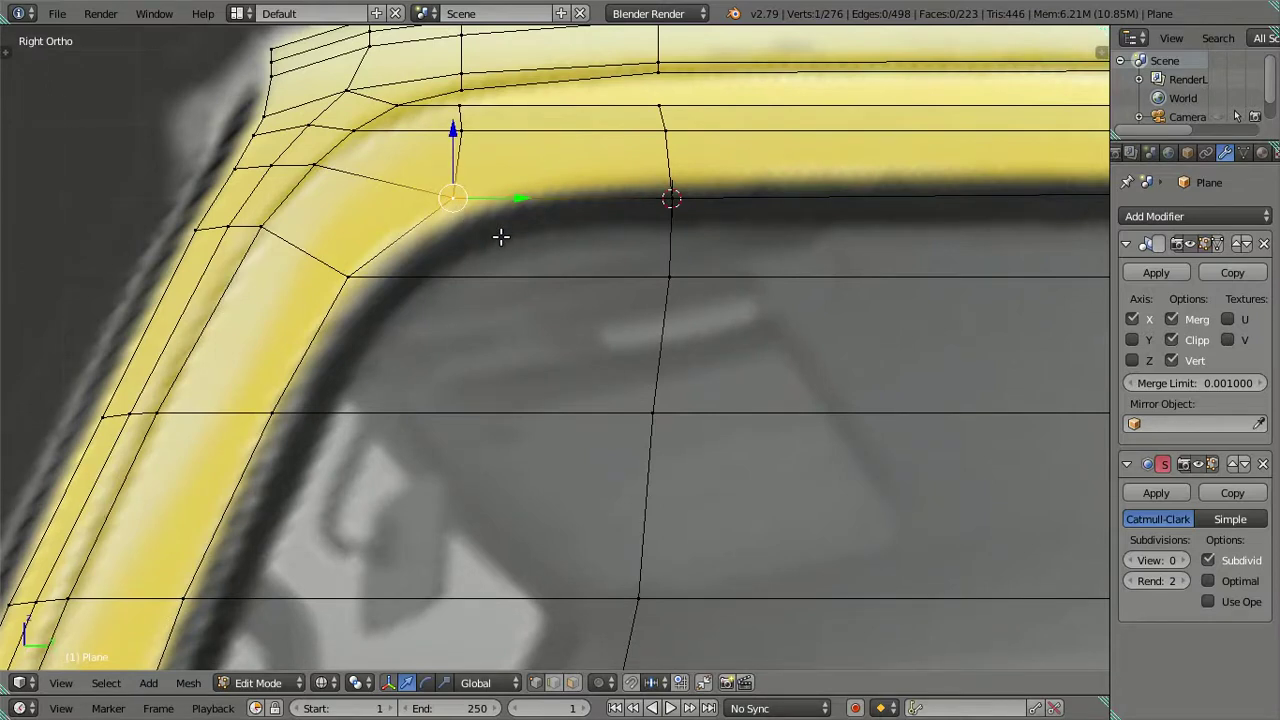
key("g")
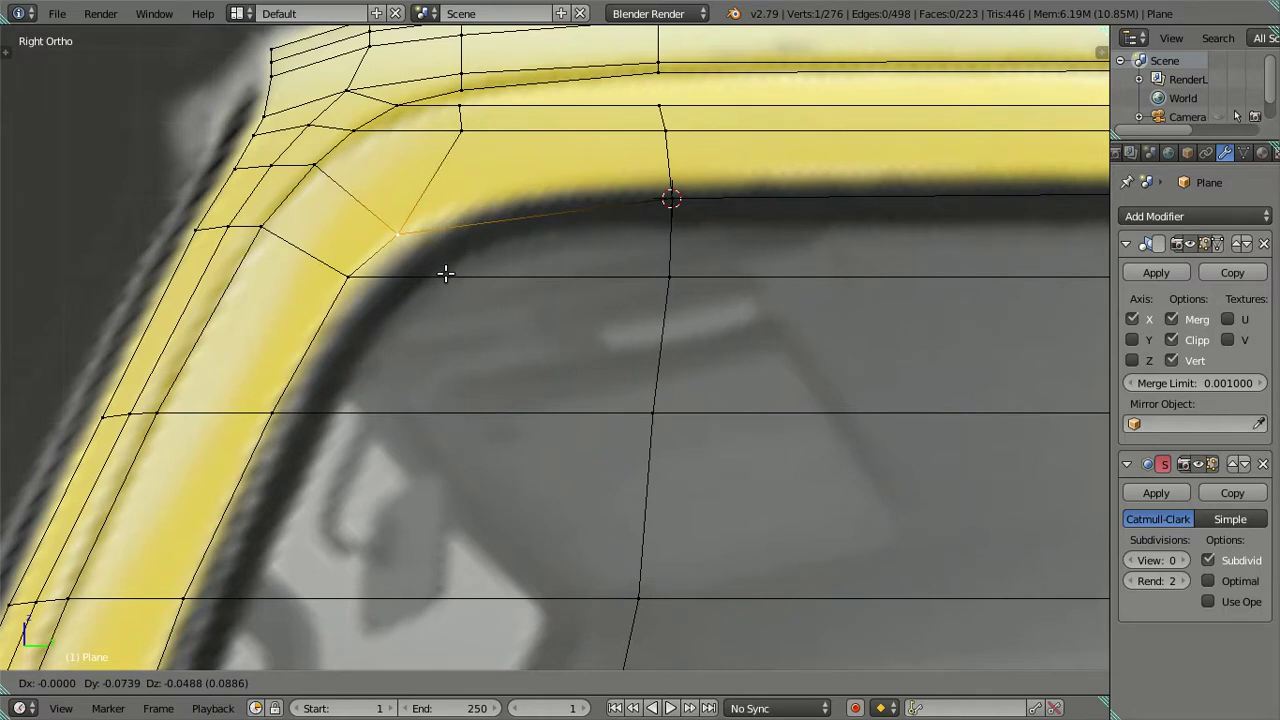
left_click(446, 273)
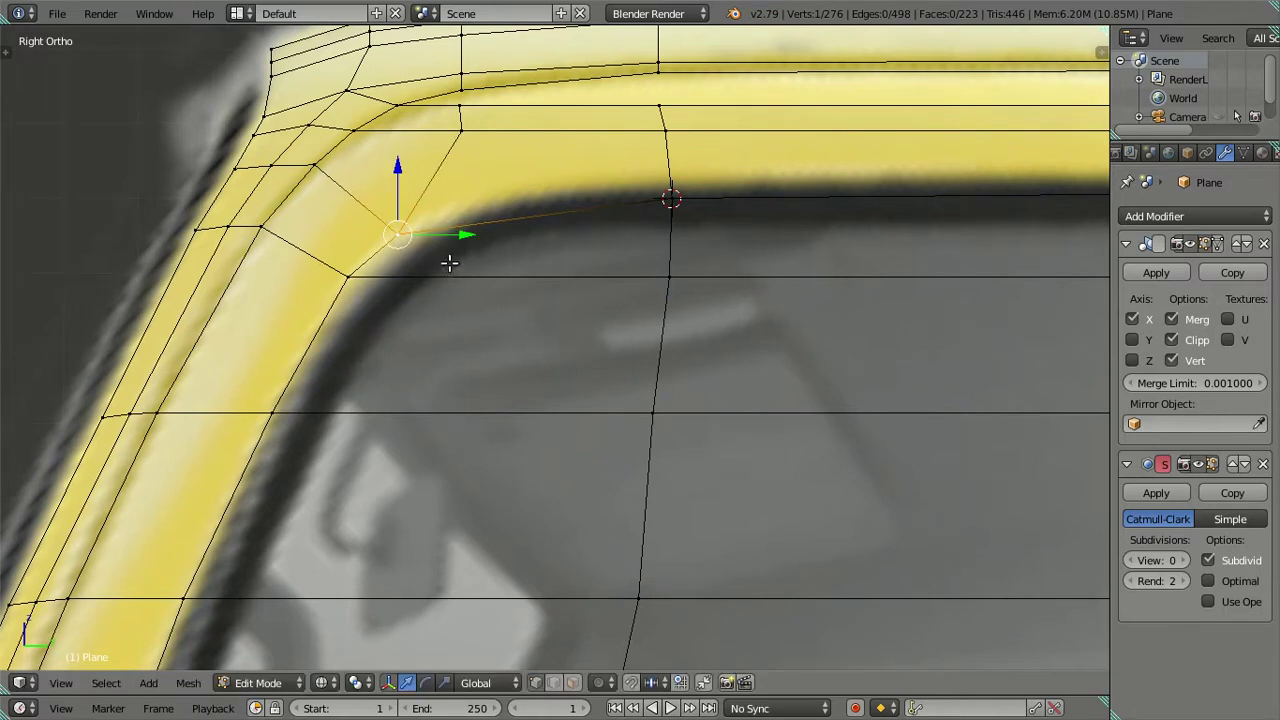
key("shift+s")
left_click(449, 262)
key("ctrl+z")
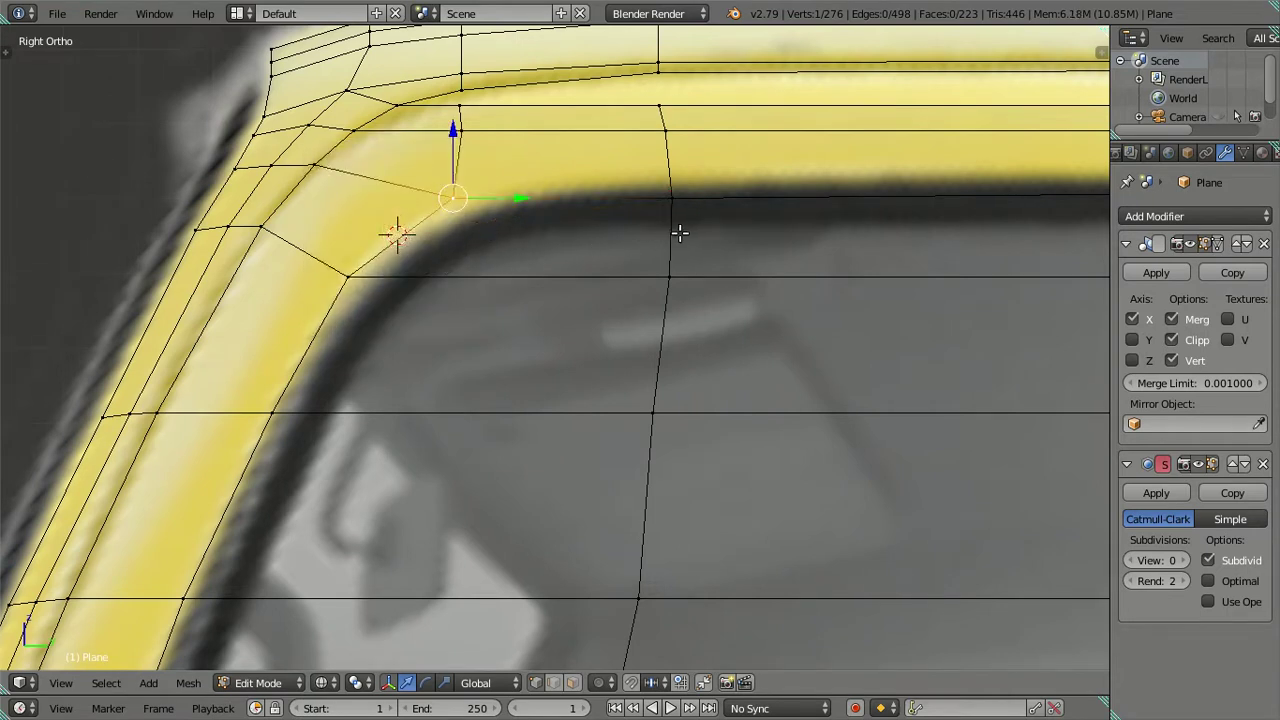
- Add a trial loop cut across the window corner and deselect it
key("ctrl+r")
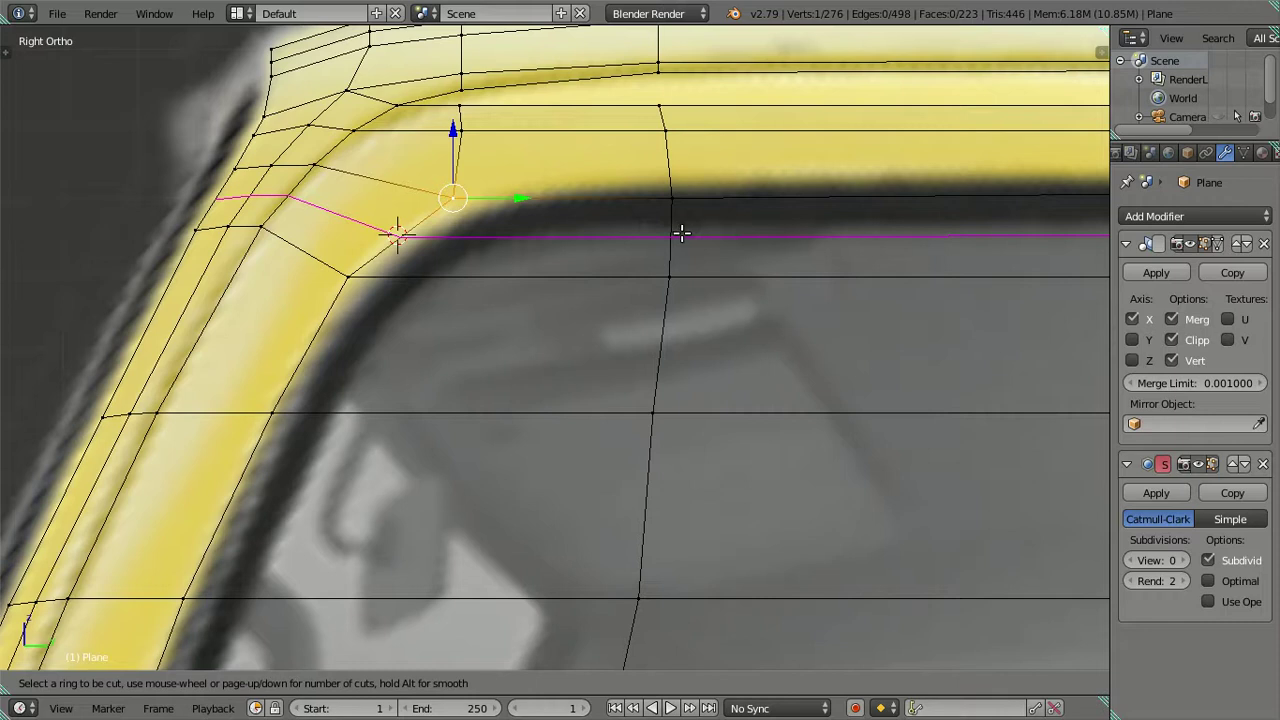
left_click(681, 233)
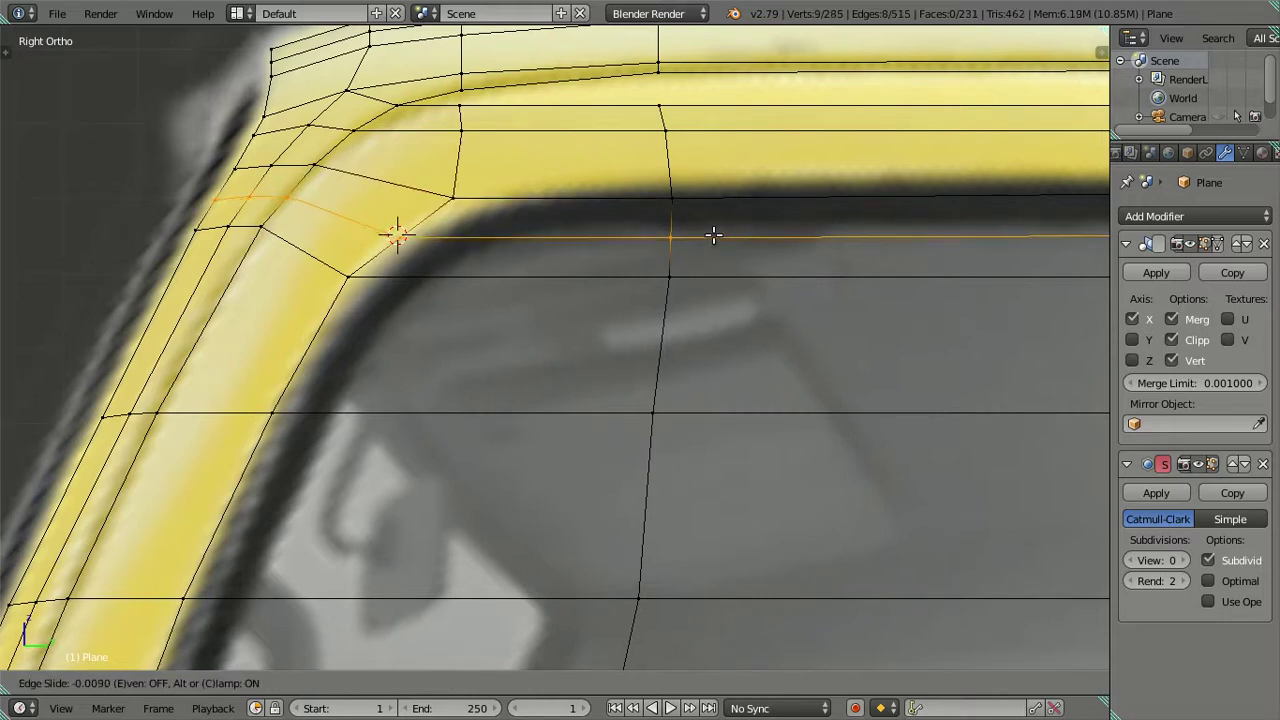
left_click(700, 234)
scroll(314, 257, "up", 3)
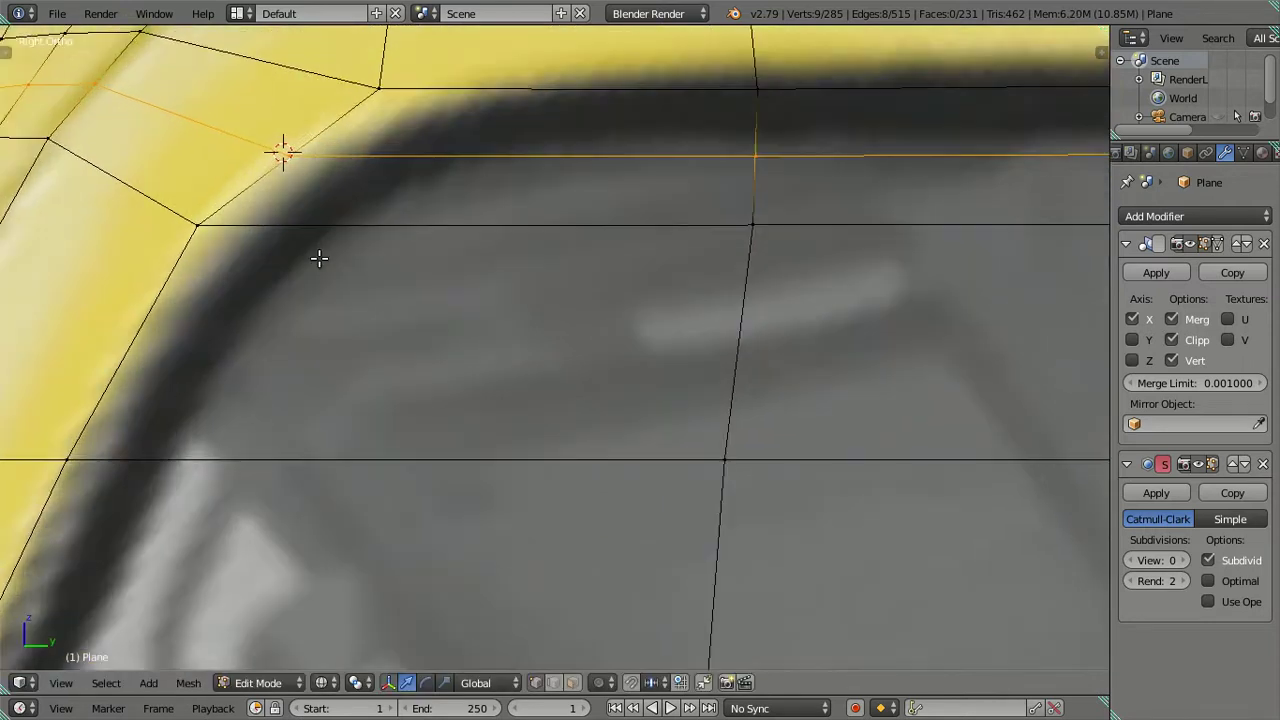
key("a")
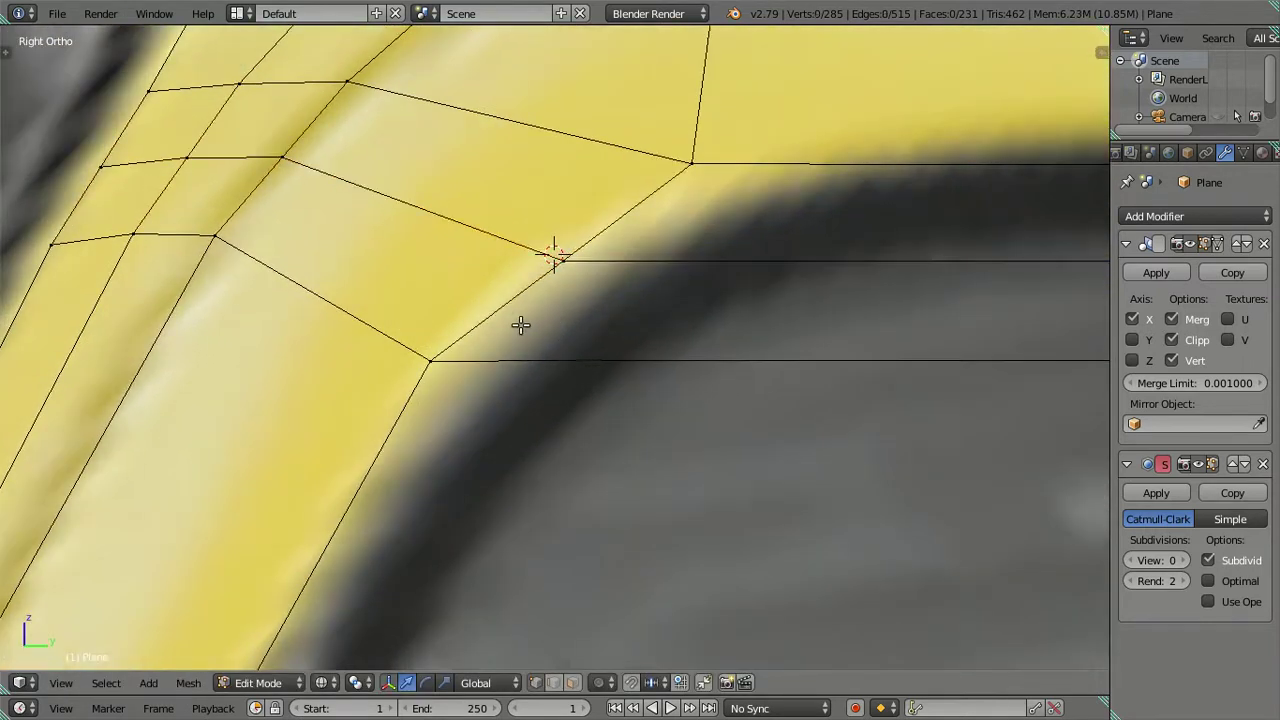
scroll(520, 323, "up", 1)
- Add a second loop cut near the edge, put the cursor on its vertex, then undo the cuts
key("ctrl+r")
left_click(360, 326)
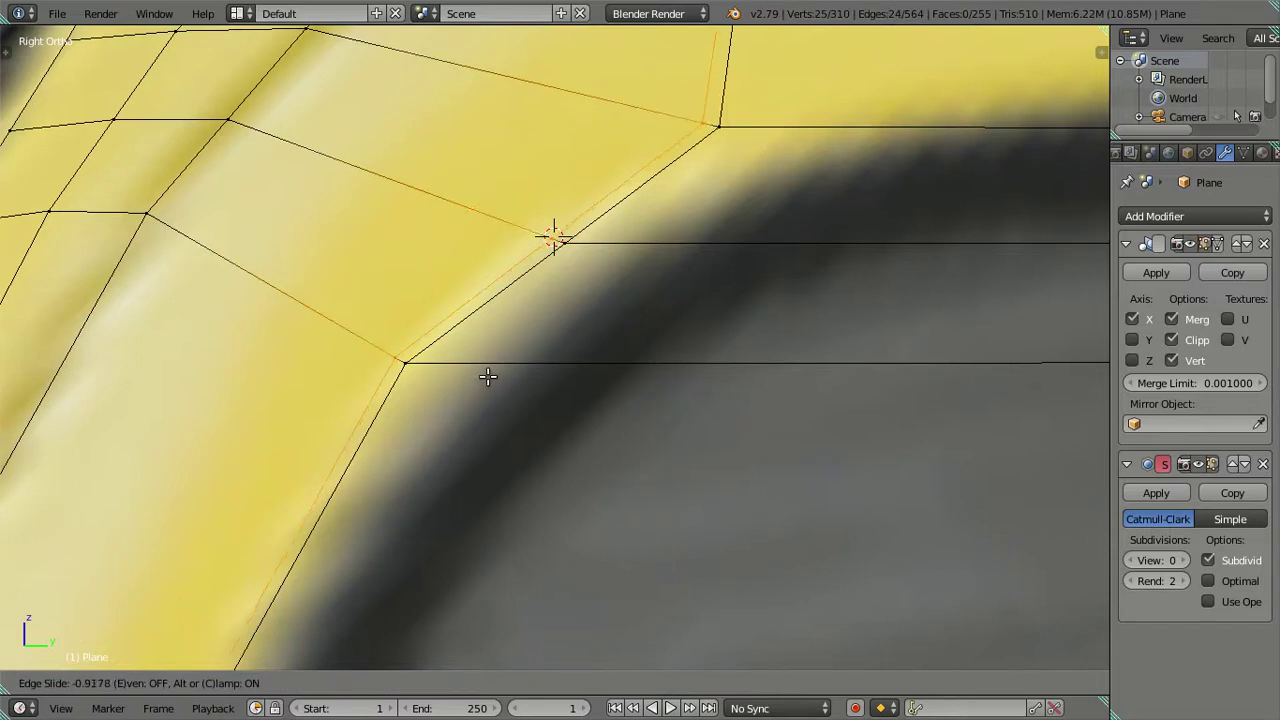
left_click(489, 372)
right_click(545, 237)
key("shift+s")
left_click(689, 216)
key("ctrl+z")
key("ctrl+z")
- Snap the window's upper corner vertex onto the 3D cursor and deselect all
right_click(697, 170)
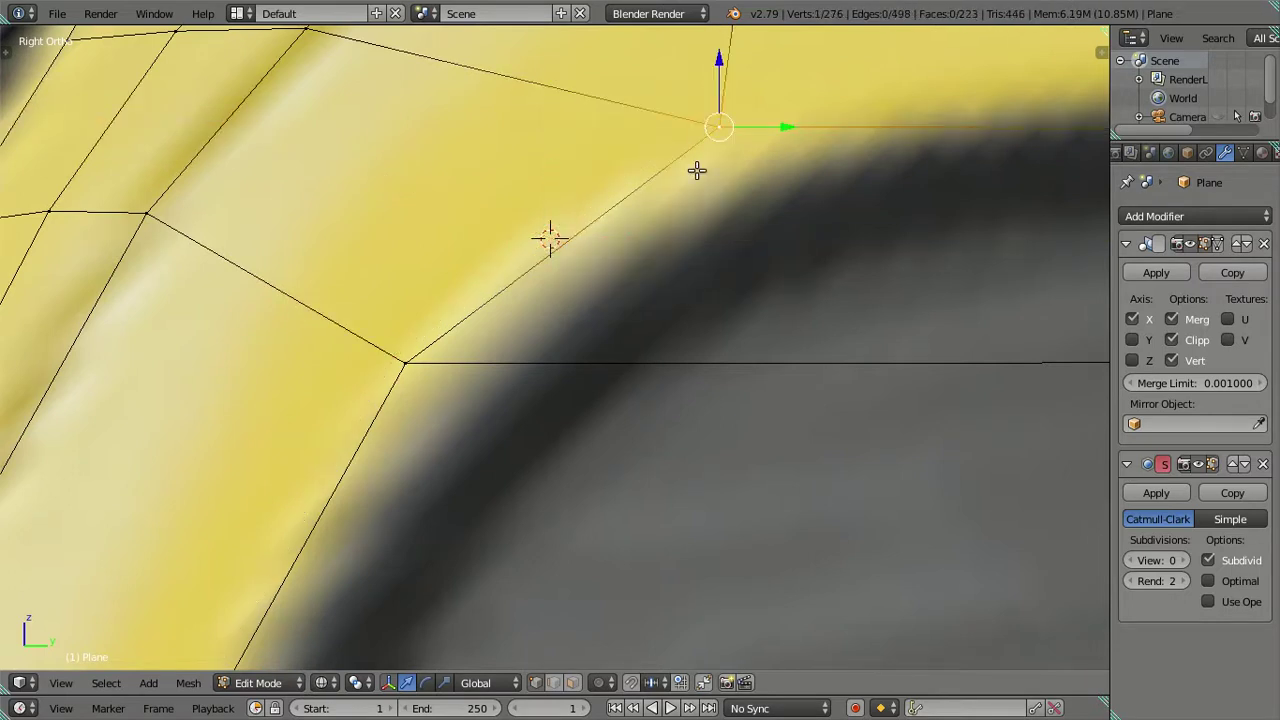
key("shift+s")
left_click(755, 146)
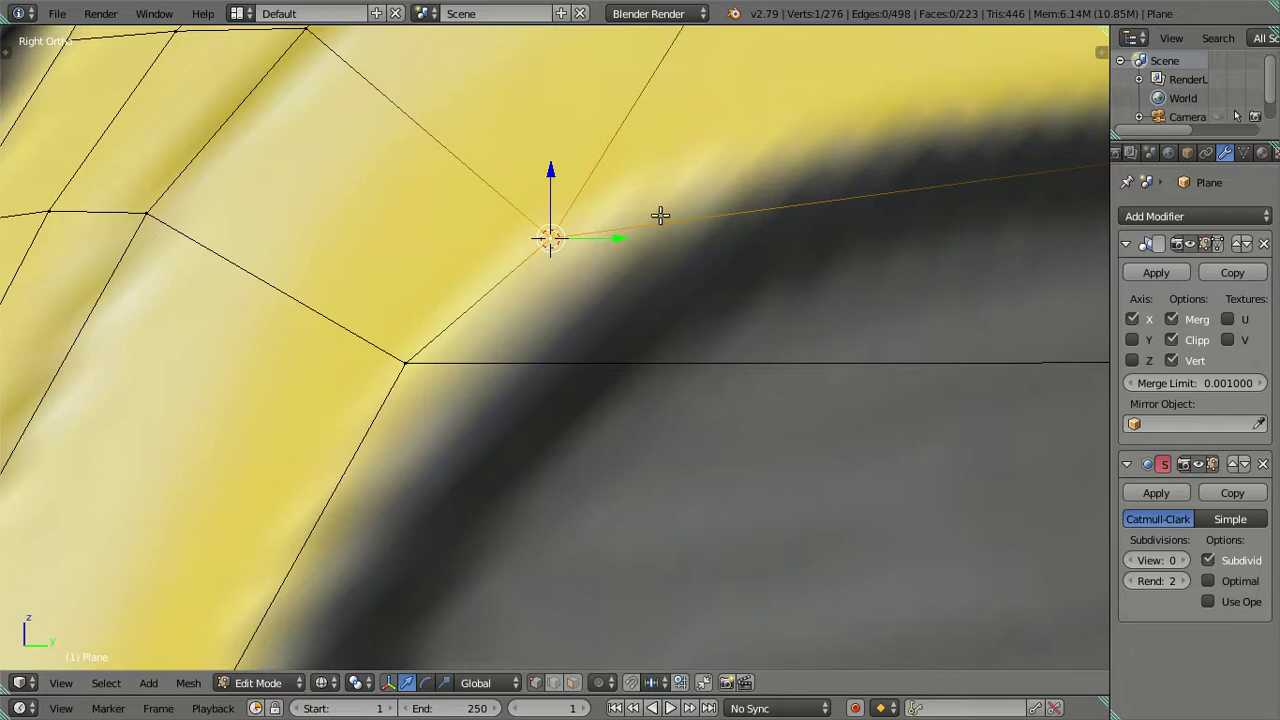
scroll(660, 217, "down", 3)
scroll(634, 263, "down", 2)
key("a")
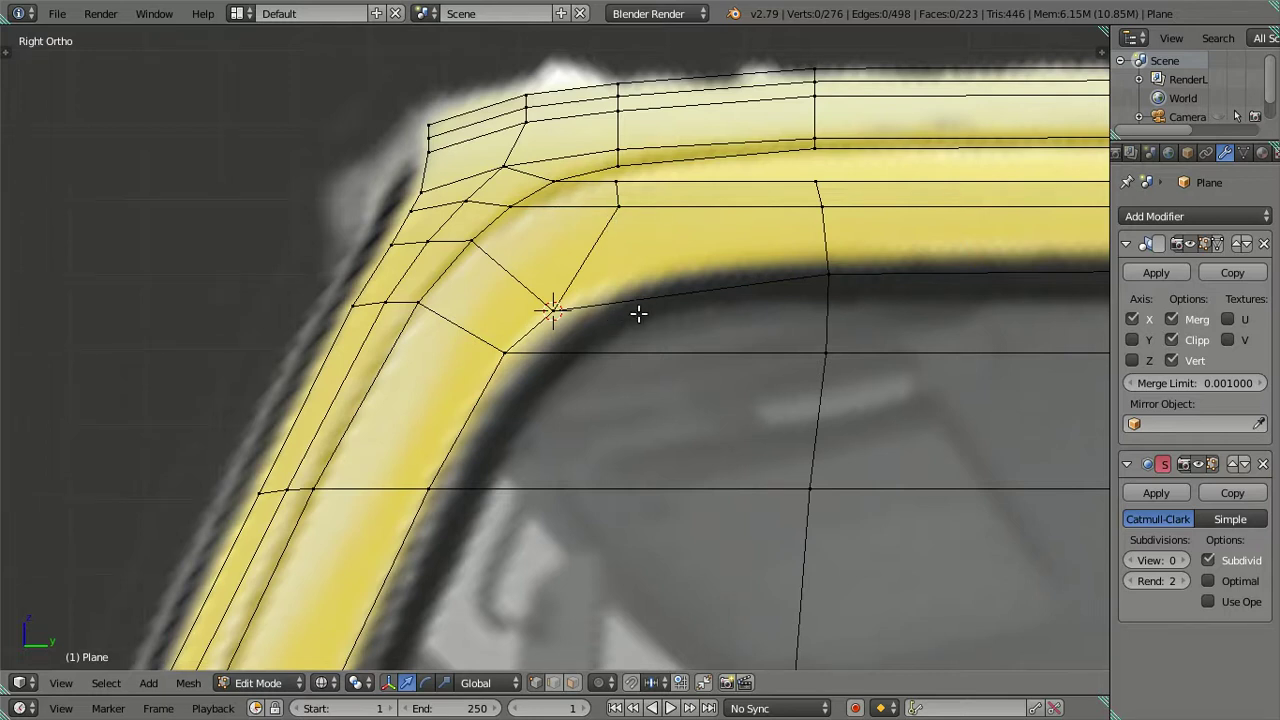
- Drag the vertex above the corner down, mark its spot with the 3D cursor, then undo the move
right_click(608, 215)
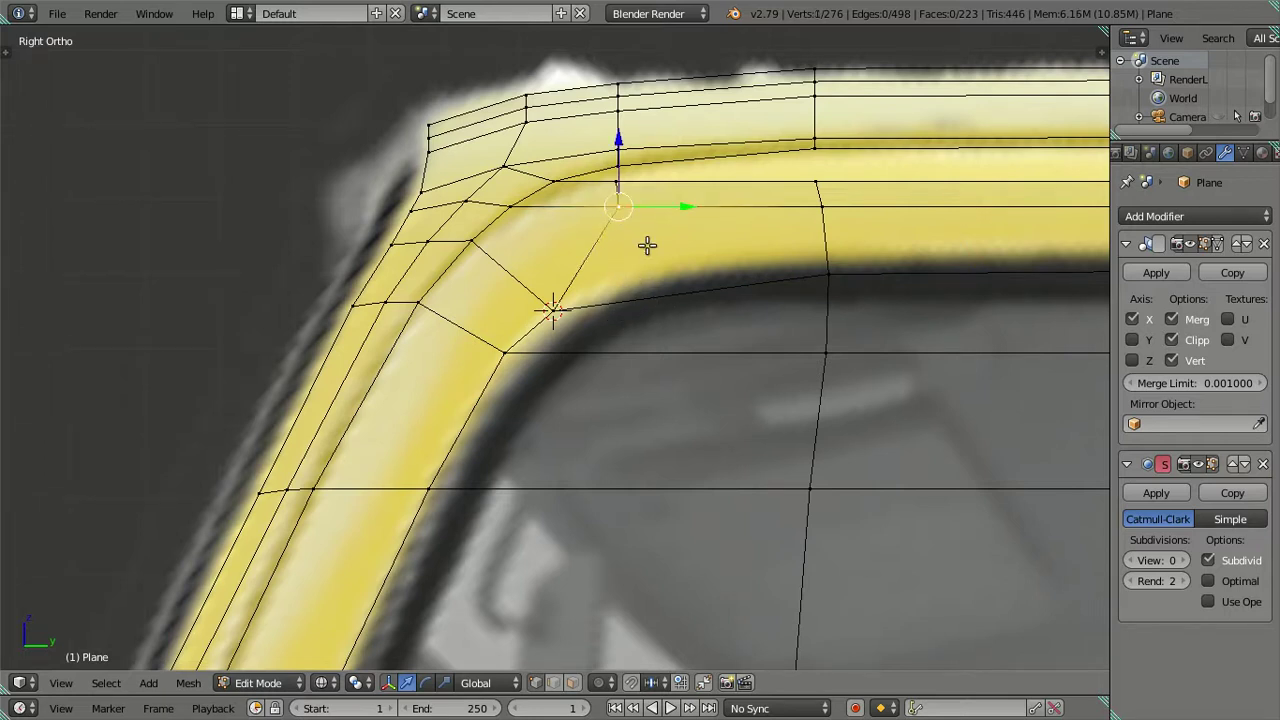
key("g")
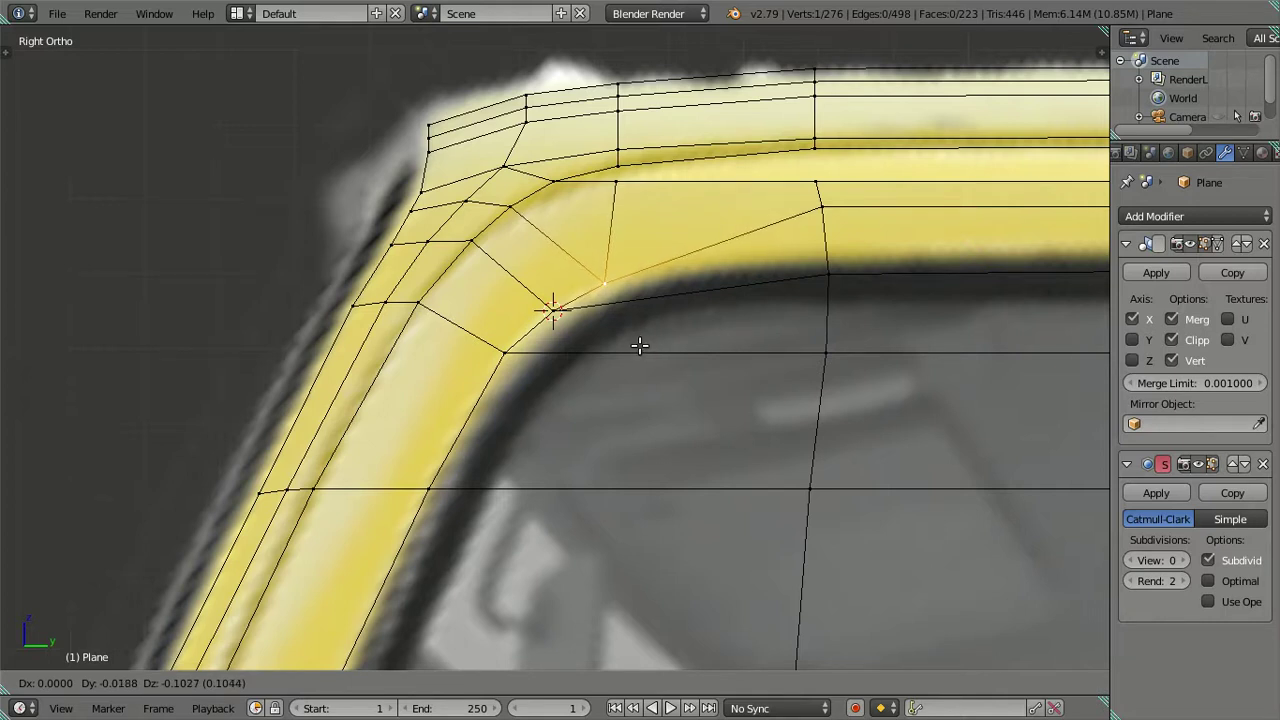
left_click(640, 345)
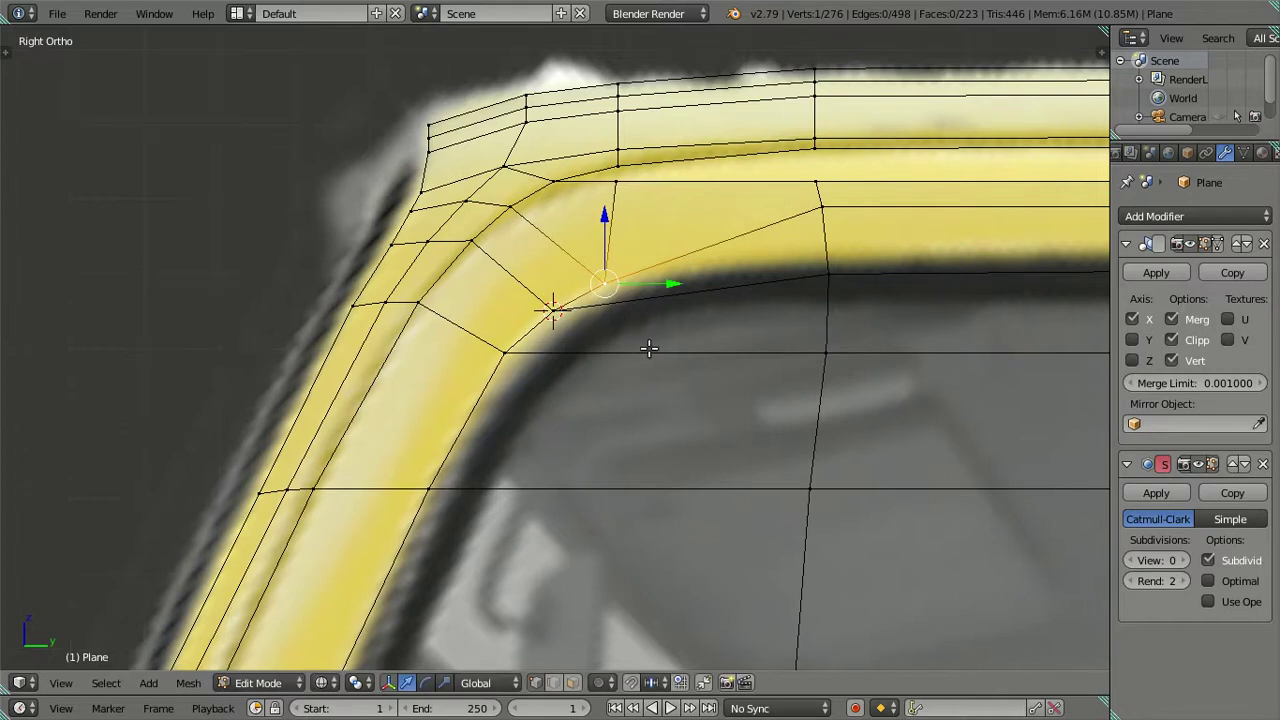
scroll(653, 349, "up", 2)
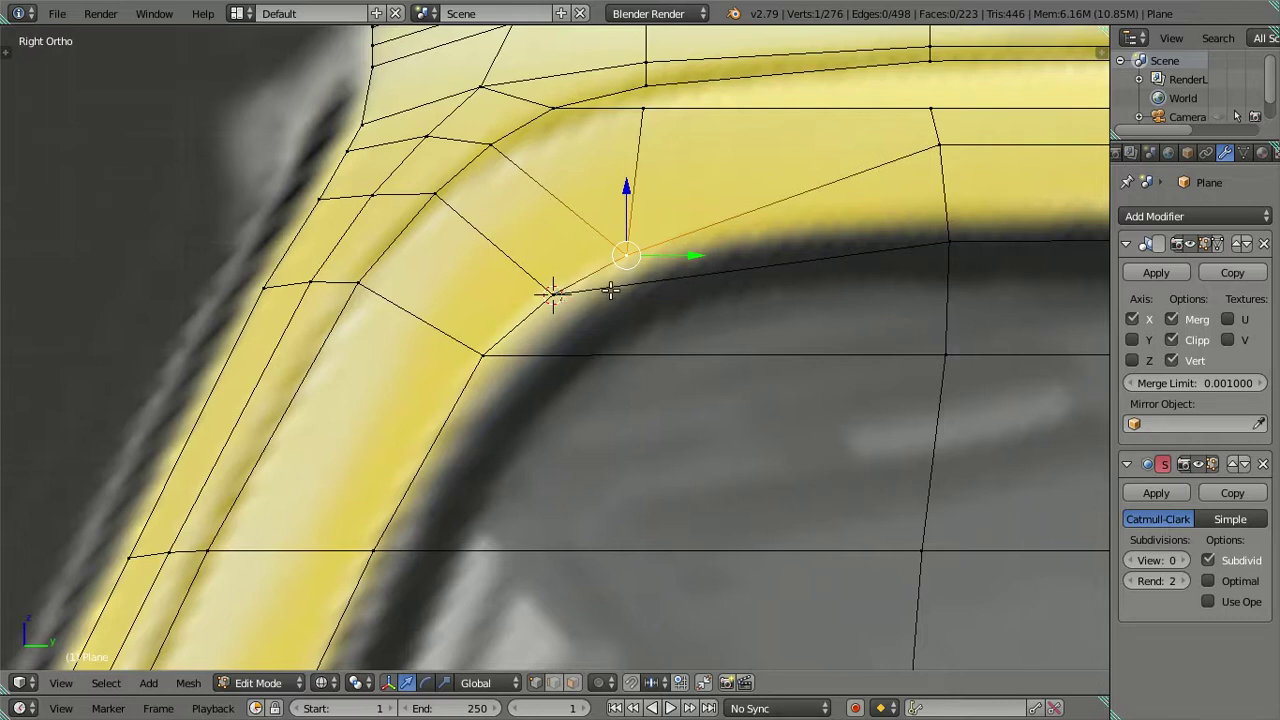
key("shift+s")
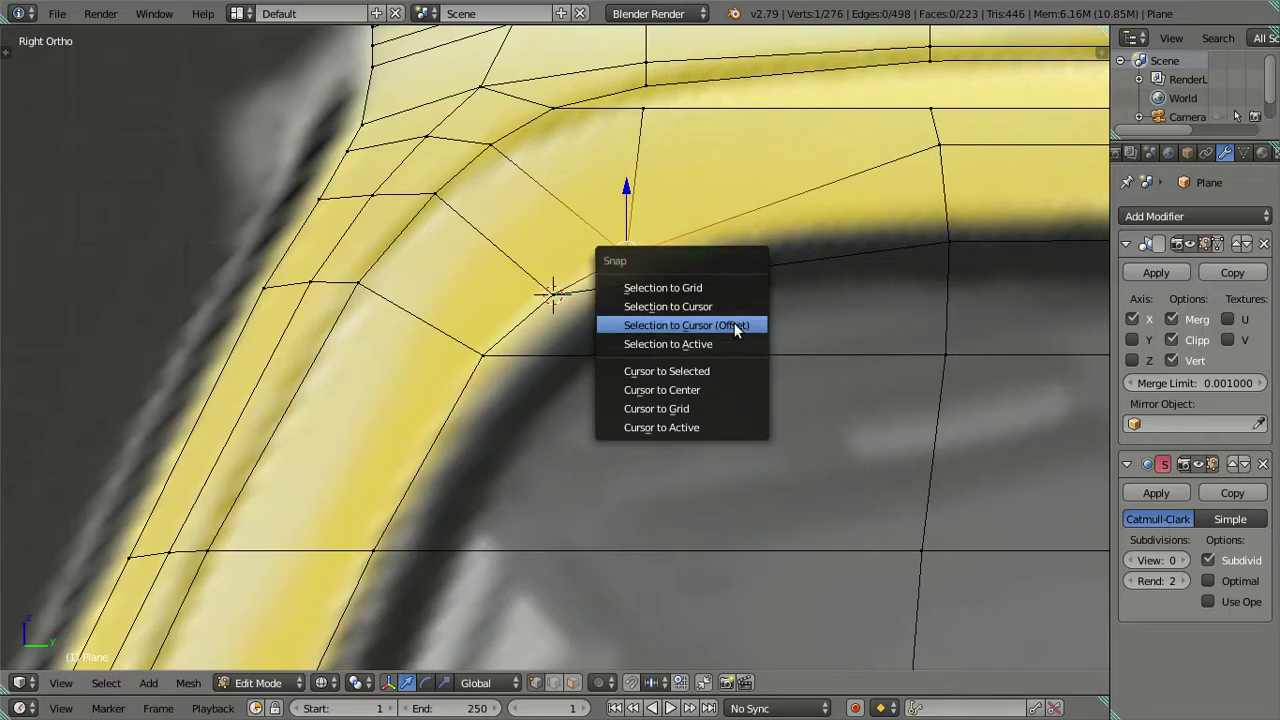
left_click(737, 371)
key("ctrl+z")
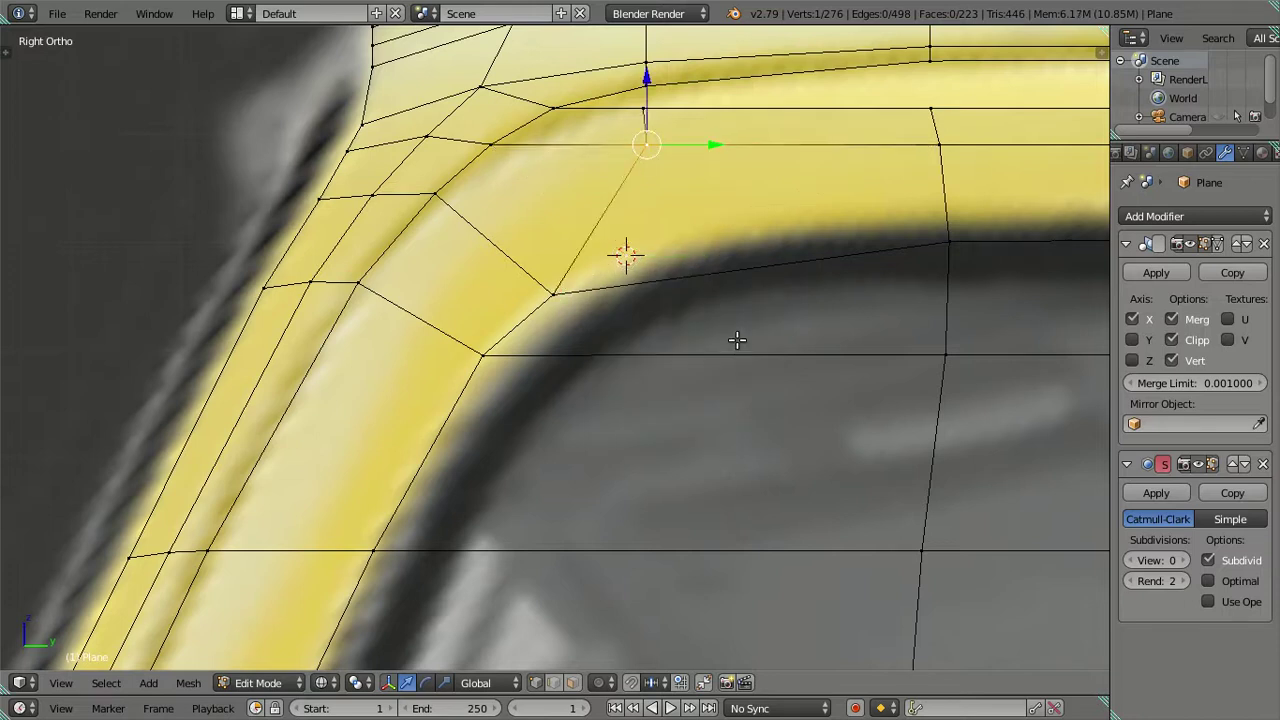
scroll(668, 301, "up", 2)
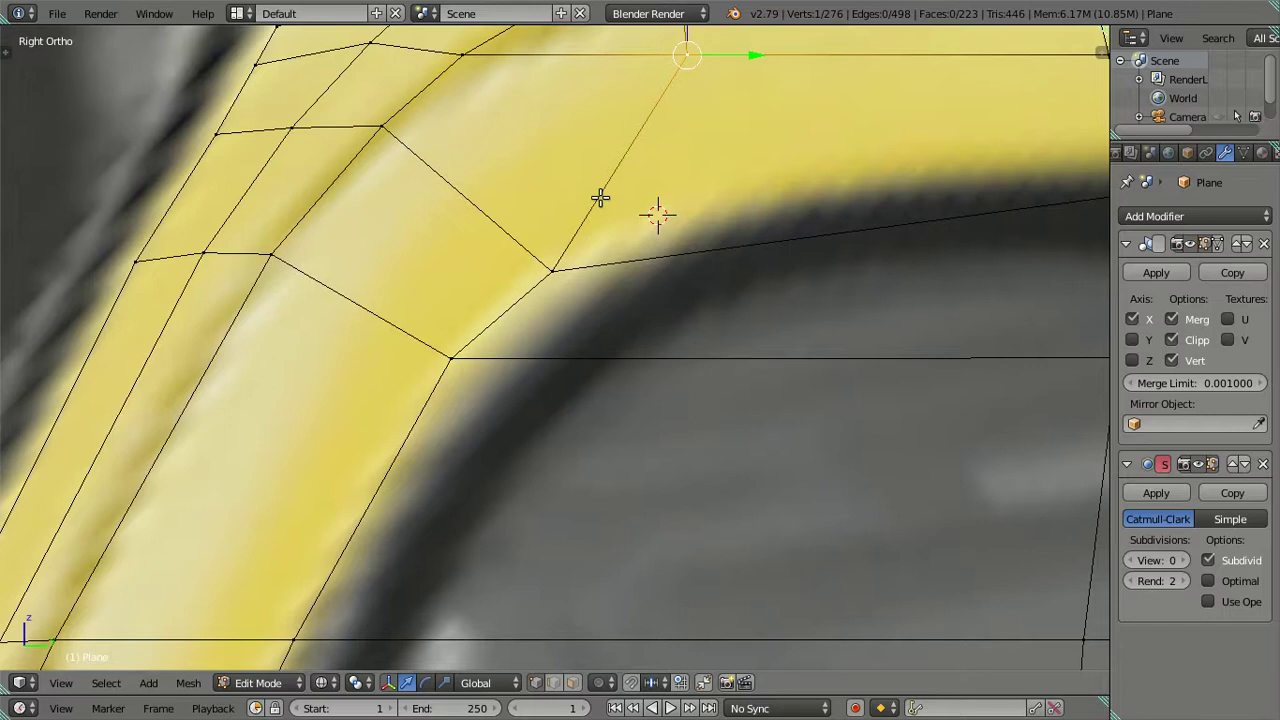
- Add two trial loop cuts across the upper ring of the window frame
key("ctrl+r")
left_click(657, 214)
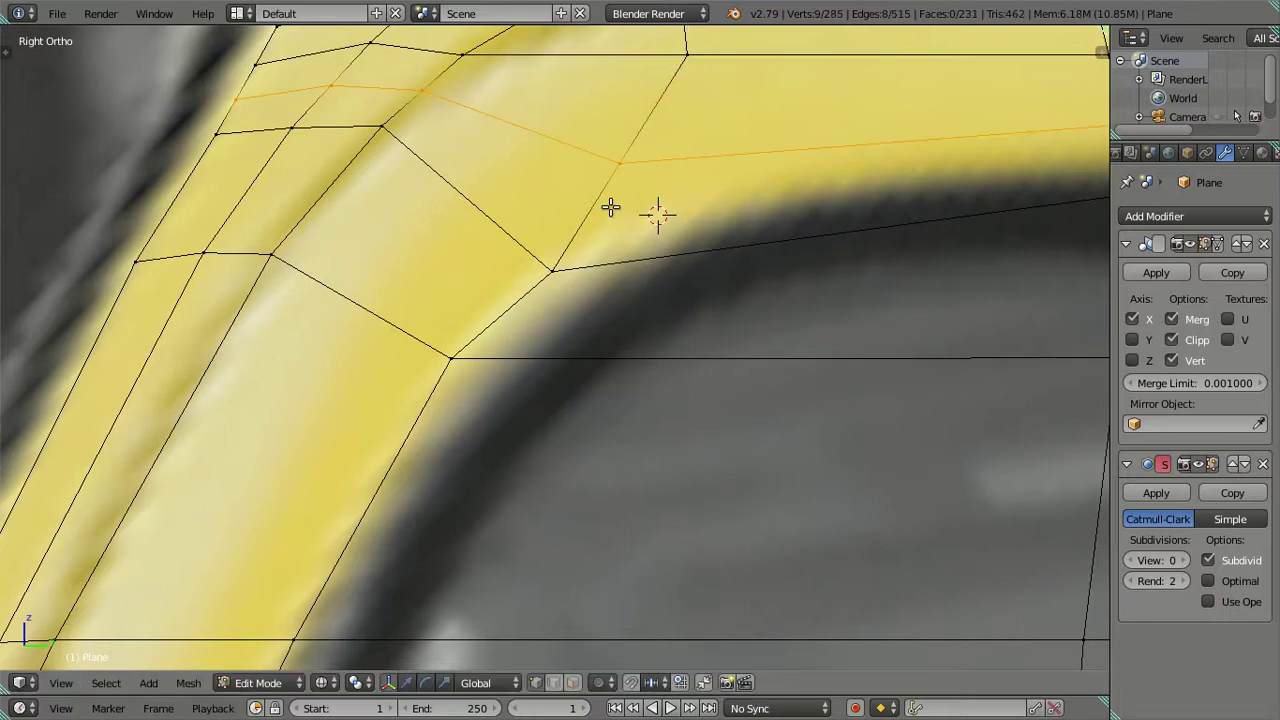
left_click(607, 288)
key("ctrl+r")
left_click(707, 237)
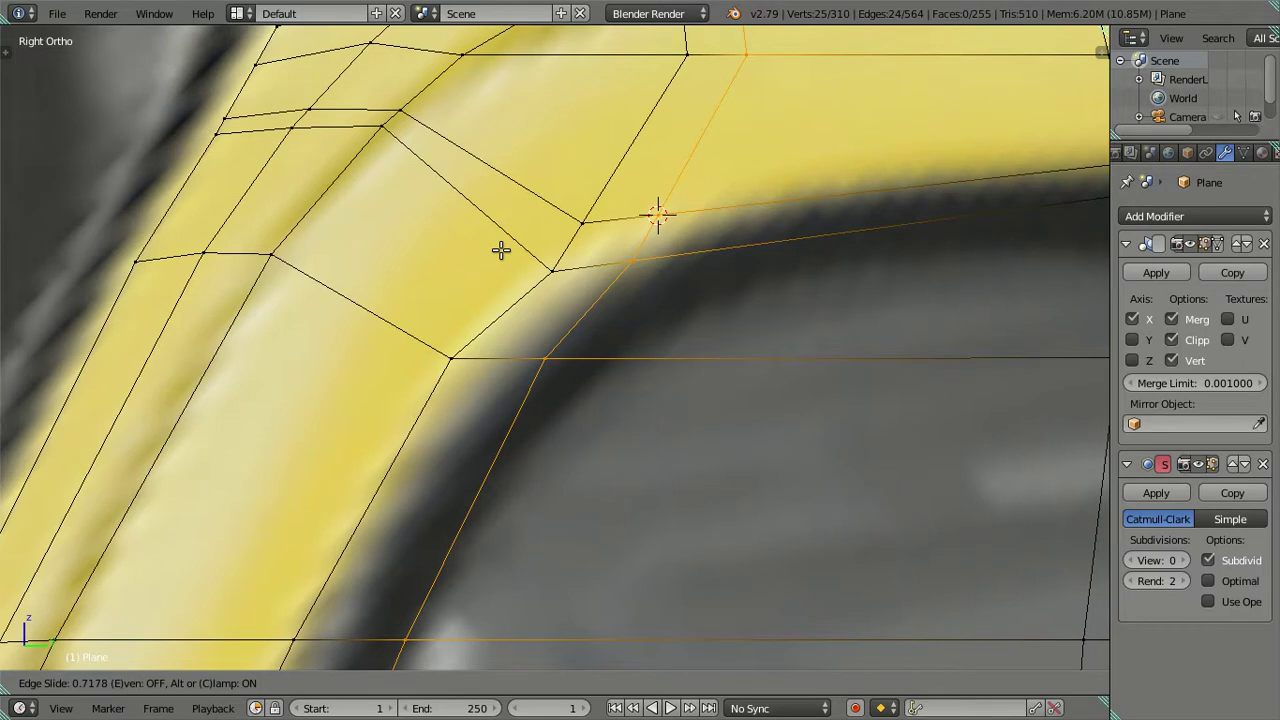
left_click(501, 250)
- Put the 3D cursor on a vertex of the new loop, then undo the trial cuts
right_click(657, 214)
key("shift+s")
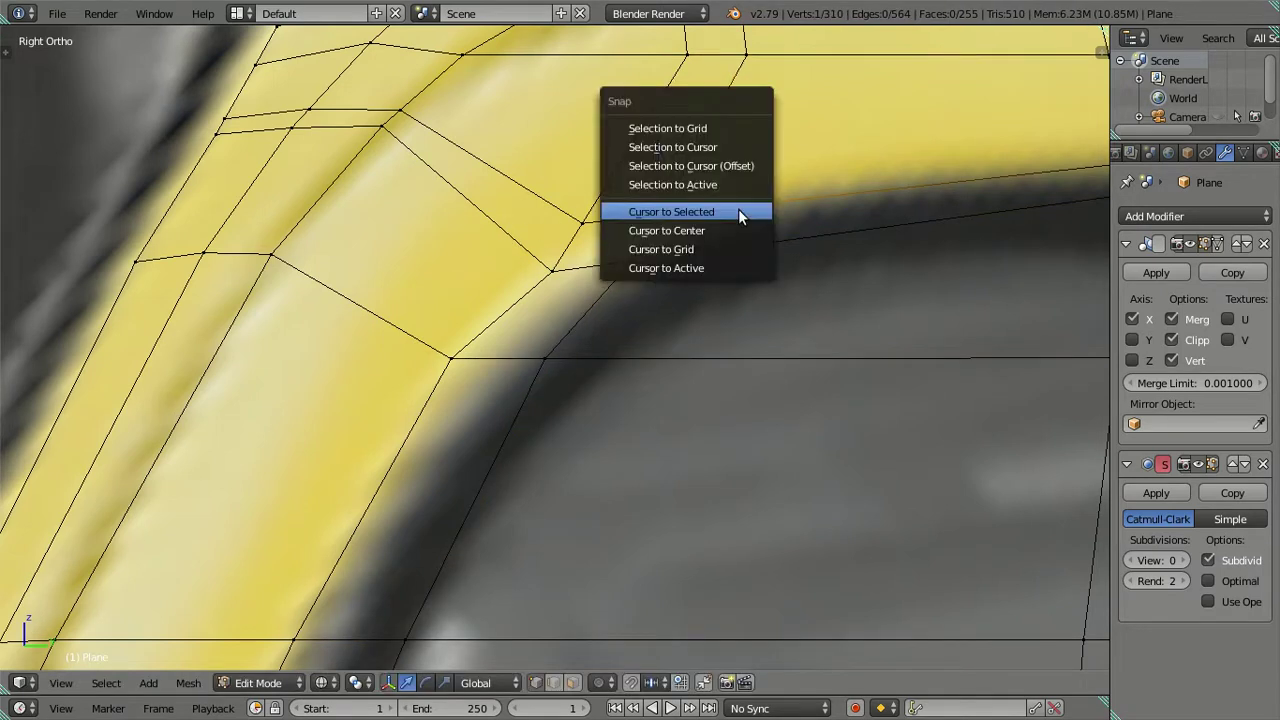
left_click(740, 214)
key("ctrl+z")
key("ctrl+z")
scroll(737, 211, "down", 2)
- Snap the inner corner vertex onto the 3D cursor and deselect everything
key("shift+s")
left_click(733, 172)
key("a")
scroll(689, 287, "down", 2)
- Select two roof-corner vertices for merging, then cancel the merge and clear the selection
middle_click_drag(689, 287, 518, 284, "shift")
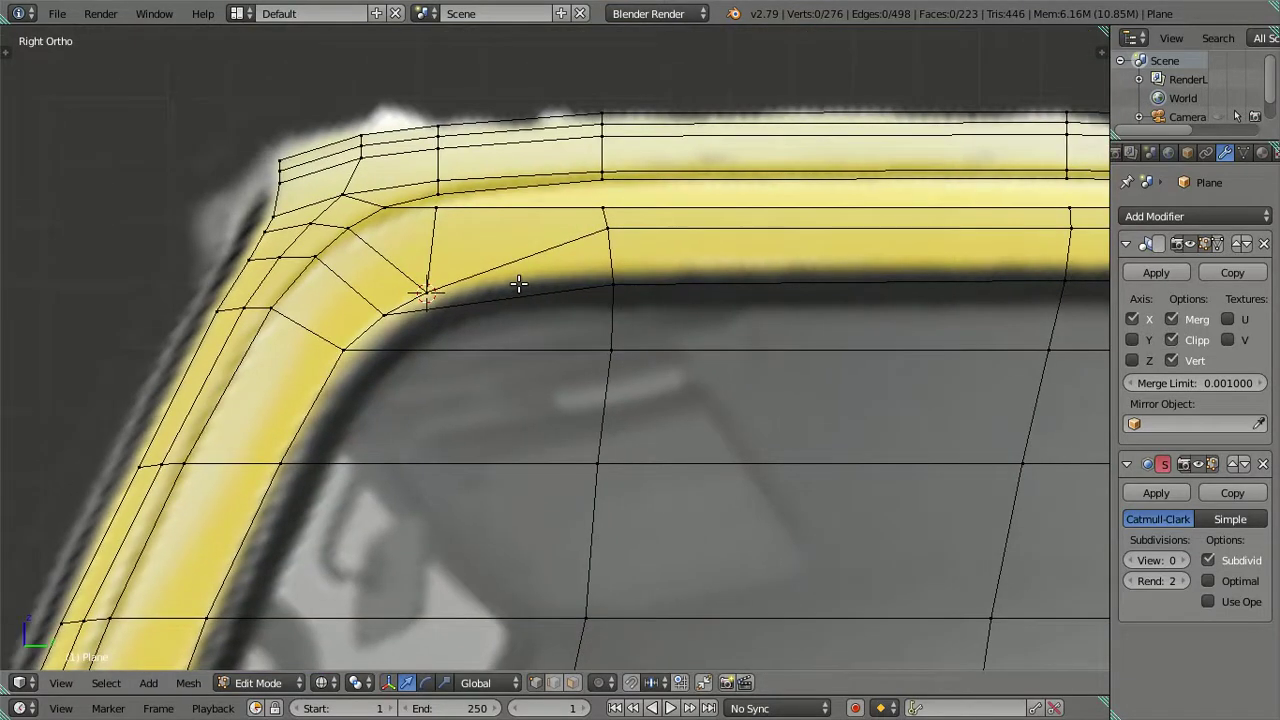
scroll(504, 290, "down", 2)
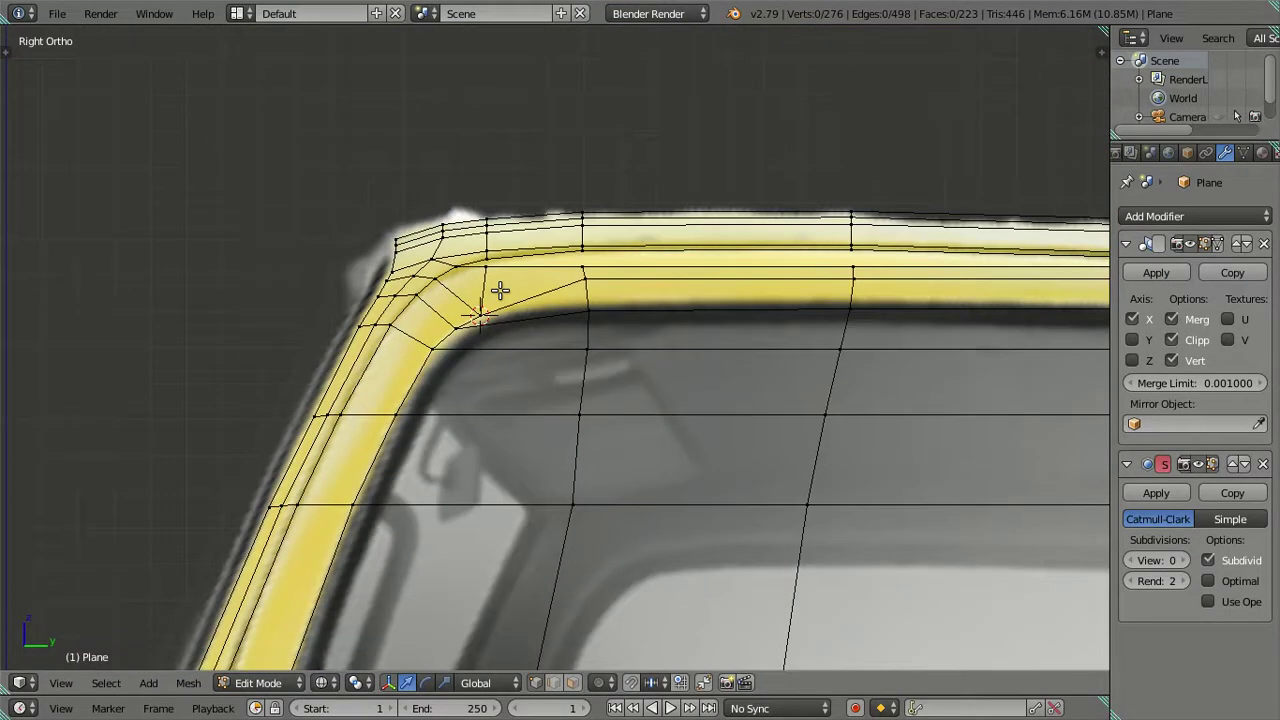
scroll(500, 290, "up", 2)
scroll(417, 233, "down", 1)
scroll(391, 240, "up", 2)
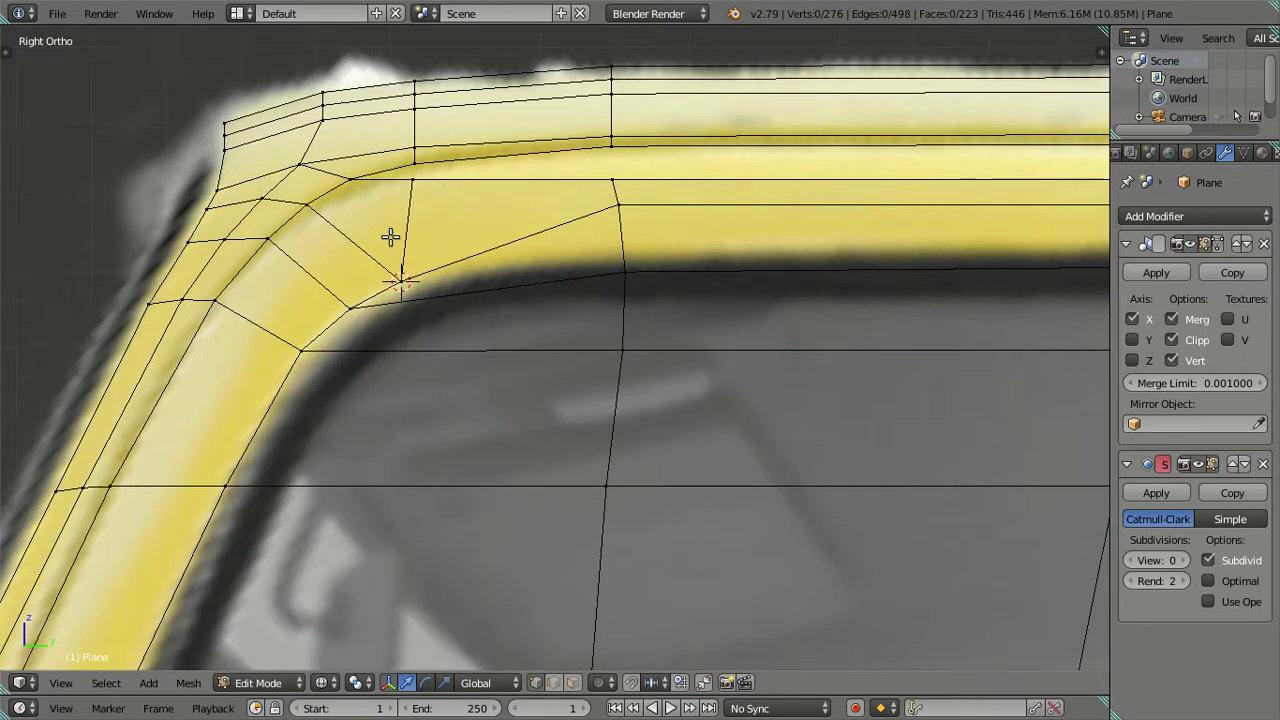
key("a")
key("a")
right_click(418, 182)
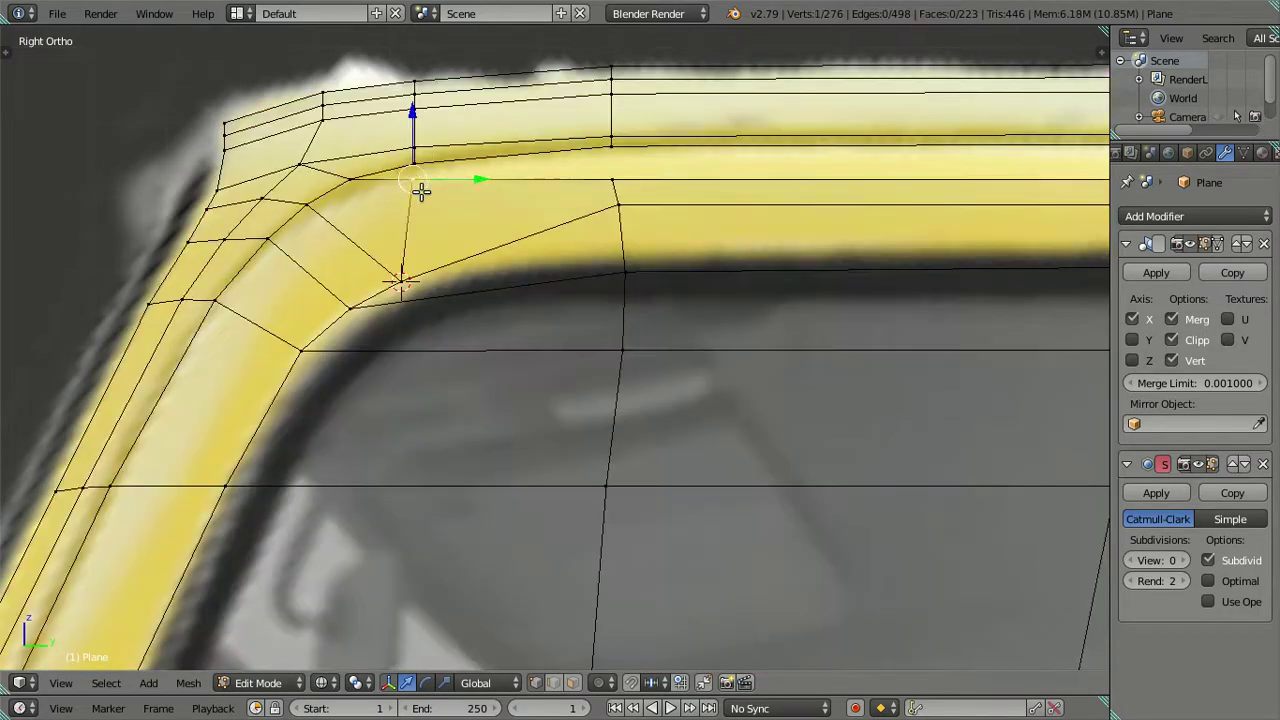
right_click(350, 180, "shift")
key("alt+m")
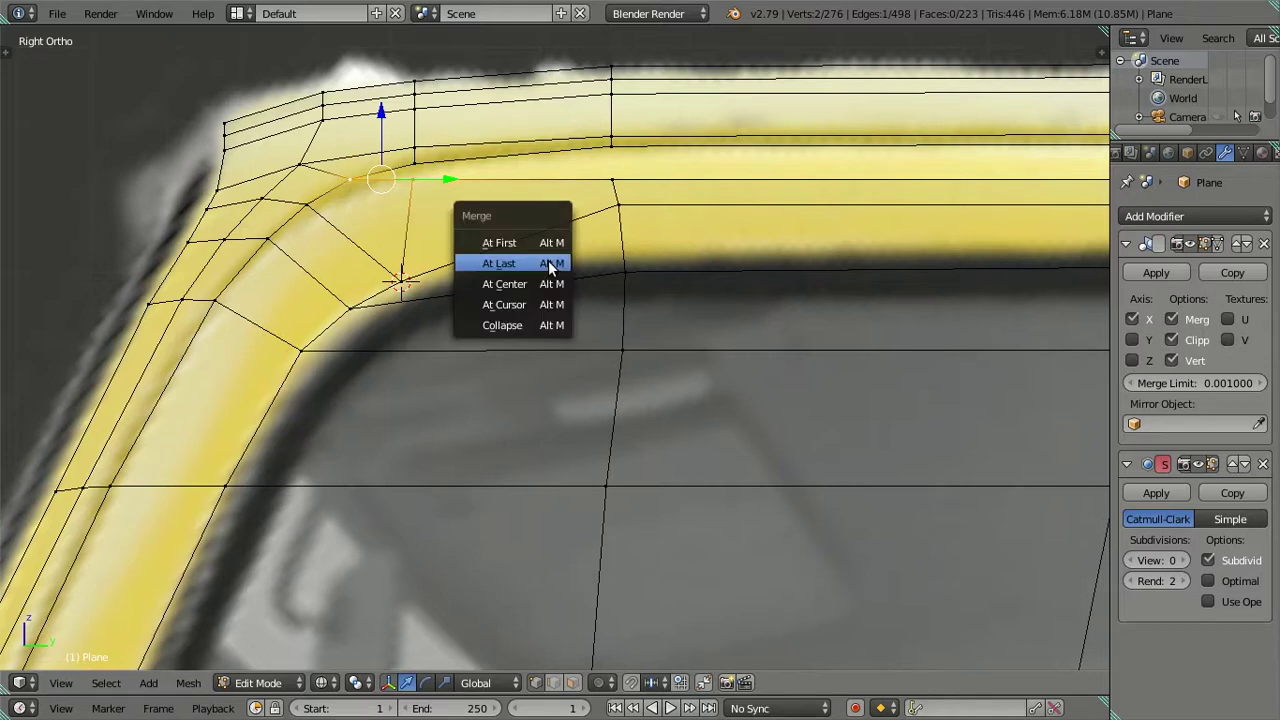
key("a")
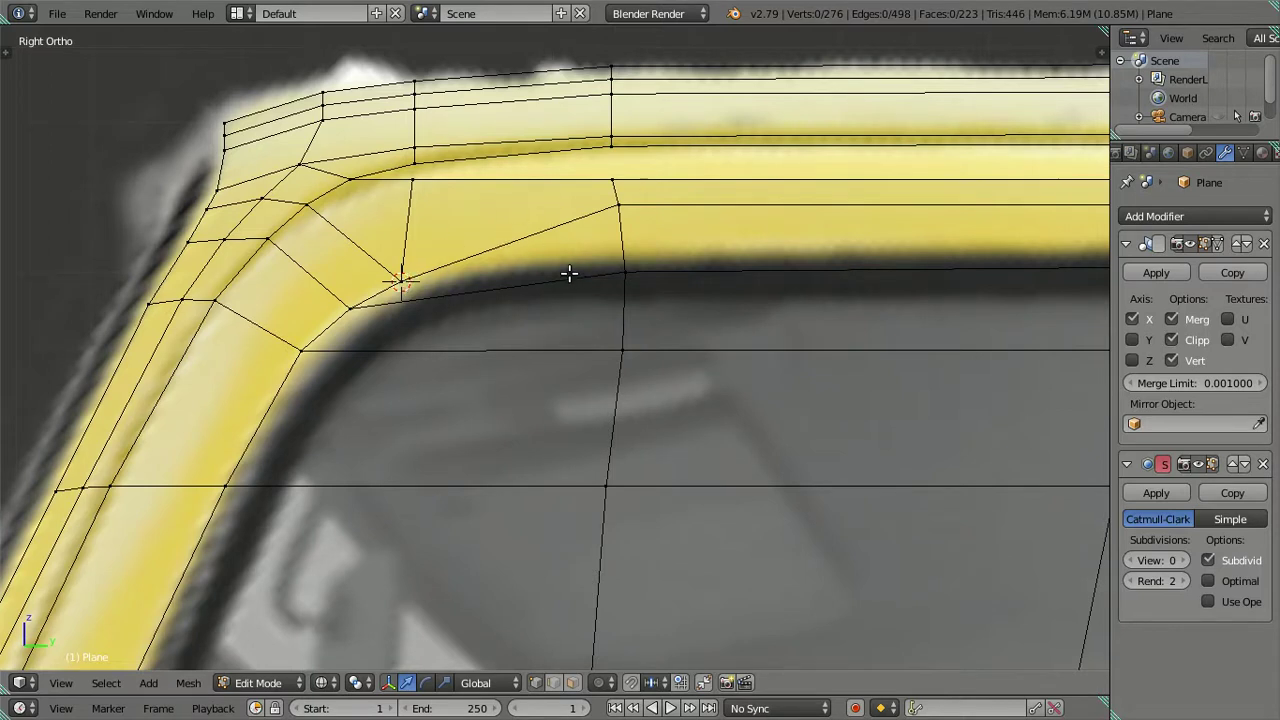
- Select the vertical column of vertices and try sliding it sideways, then cancel
scroll(565, 266, "down", 3)
scroll(566, 263, "down", 3)
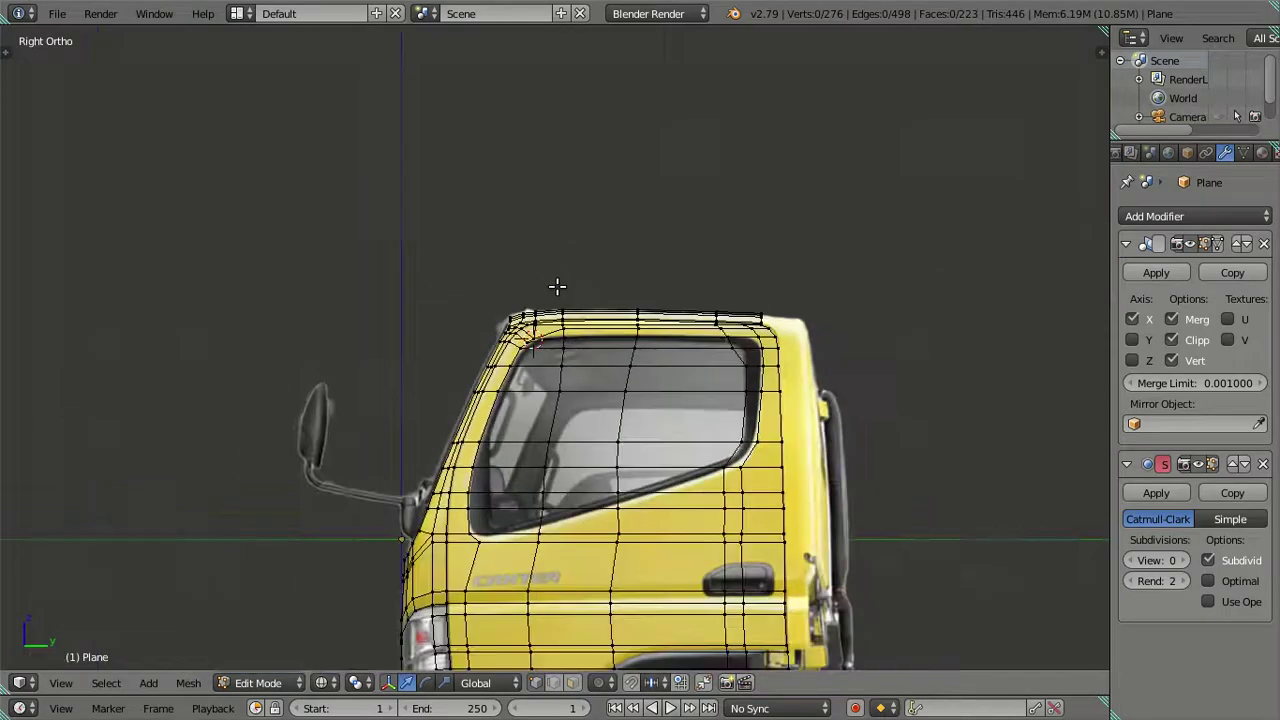
scroll(557, 286, "up", 4)
scroll(572, 346, "up", 3)
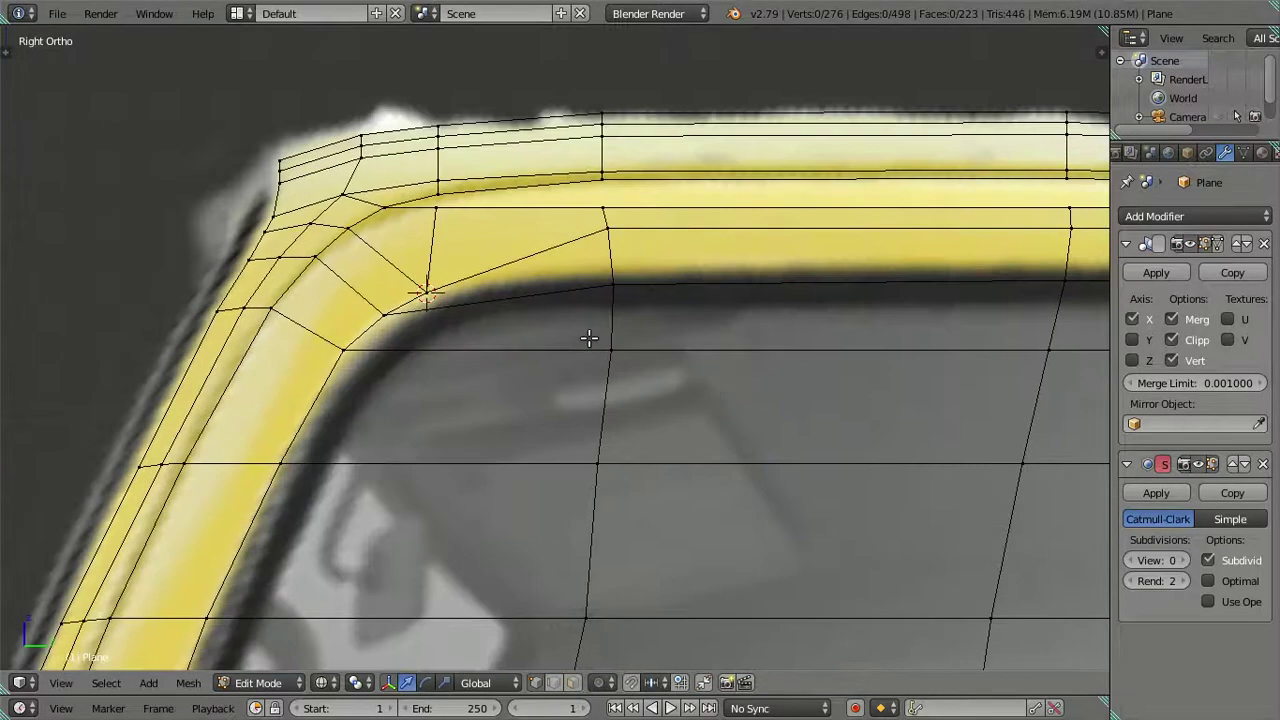
left_click(608, 348)
left_click(603, 208, "ctrl")
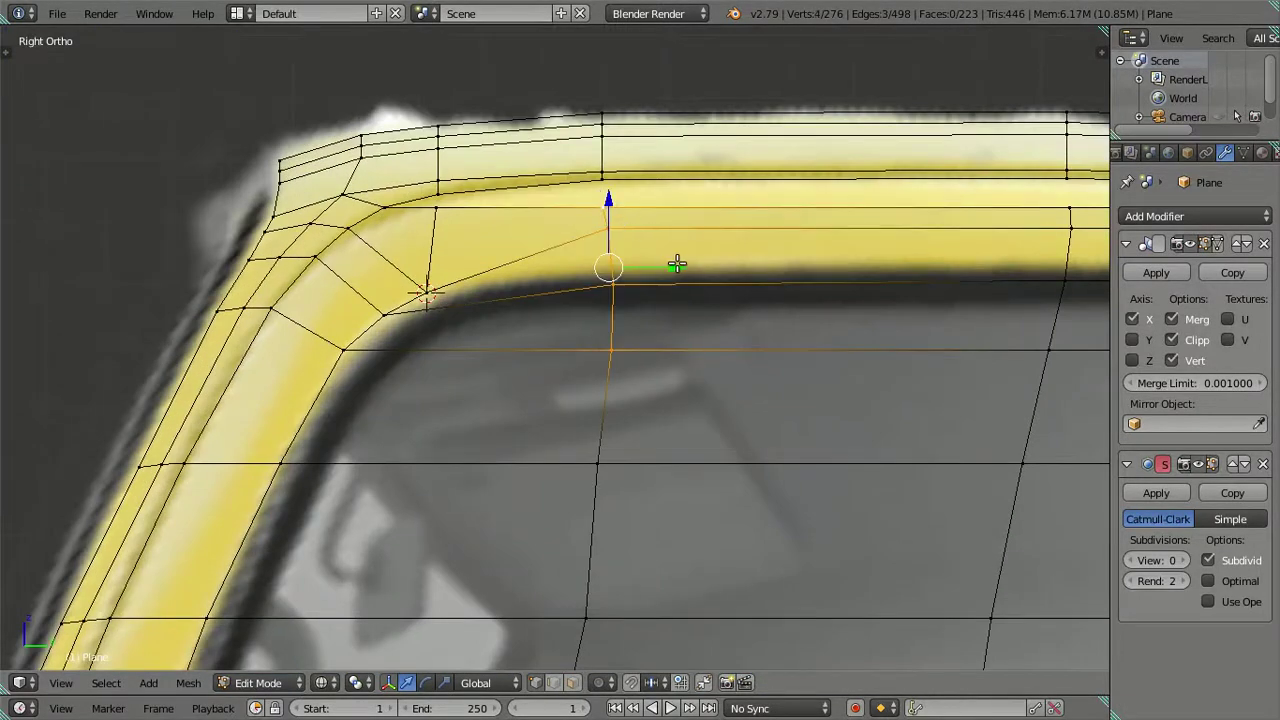
key("g")
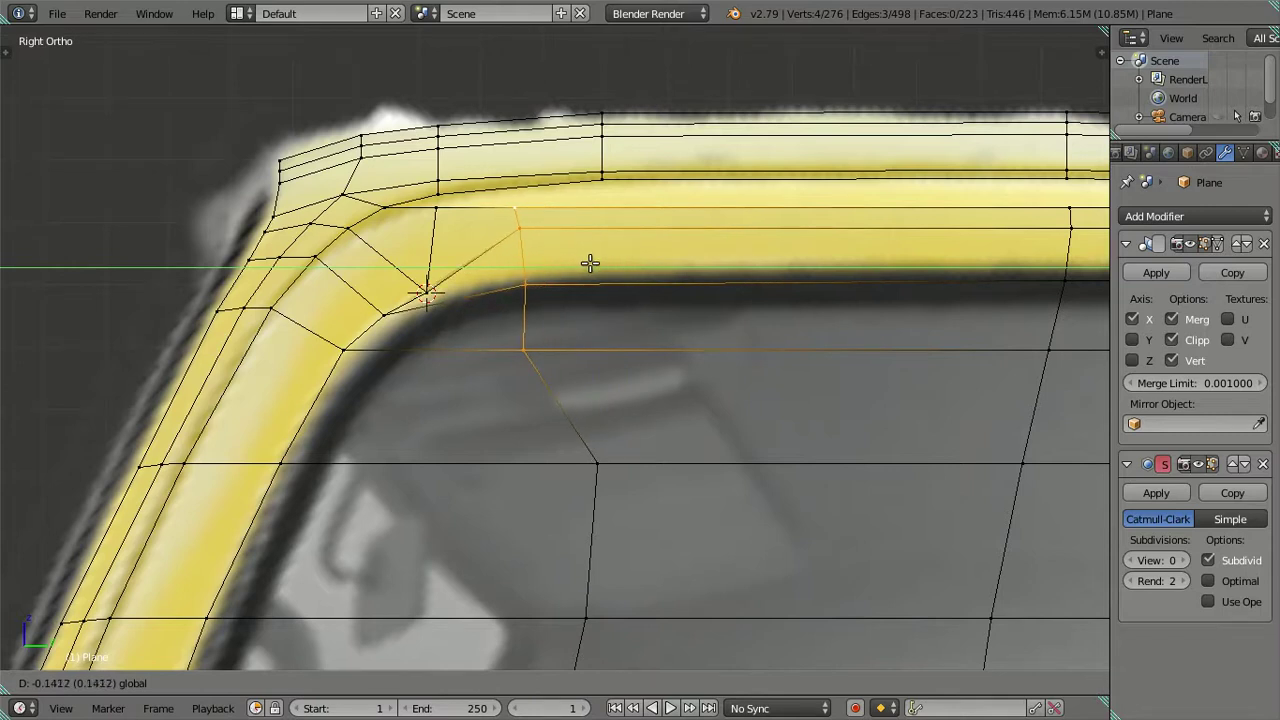
right_click(589, 263)
- Centre the truck cab in view and select the vertical edge loop running down the cab
scroll(592, 263, "down", 1)
scroll(592, 263, "down", 5)
scroll(579, 447, "down", 2)
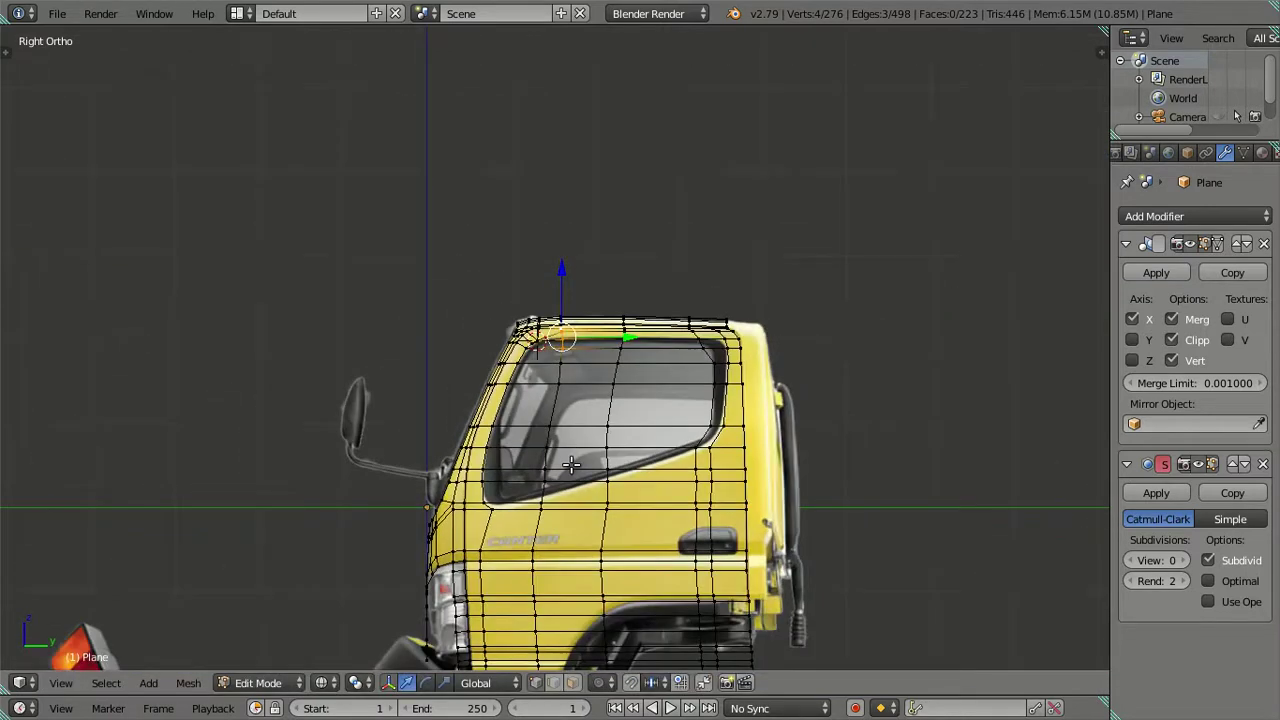
middle_click_drag(570, 464, 593, 428, "shift")
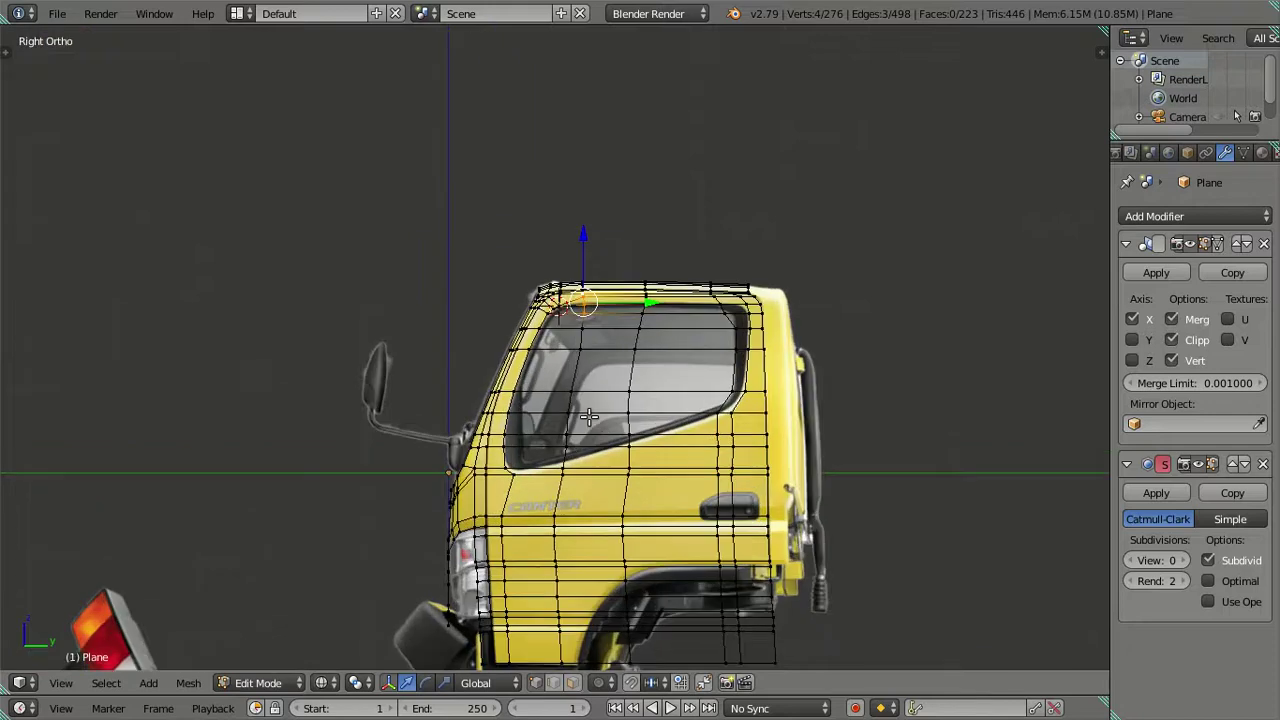
right_click(580, 359, "alt")
scroll(600, 400, "up", 4)
- Move the selected vertical edge loop to its new position
scroll(630, 460, "down", 3)
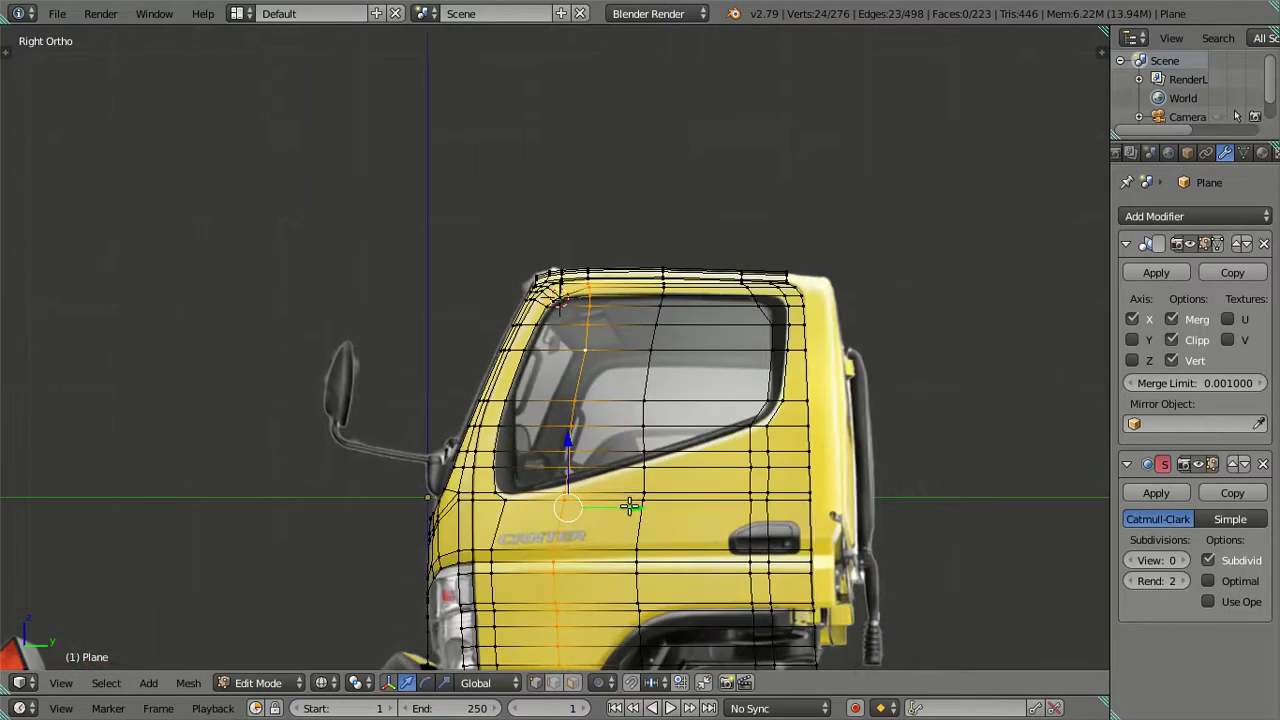
key("g")
left_click(616, 510)
scroll(594, 357, "up", 3)
scroll(589, 206, "up", 2)
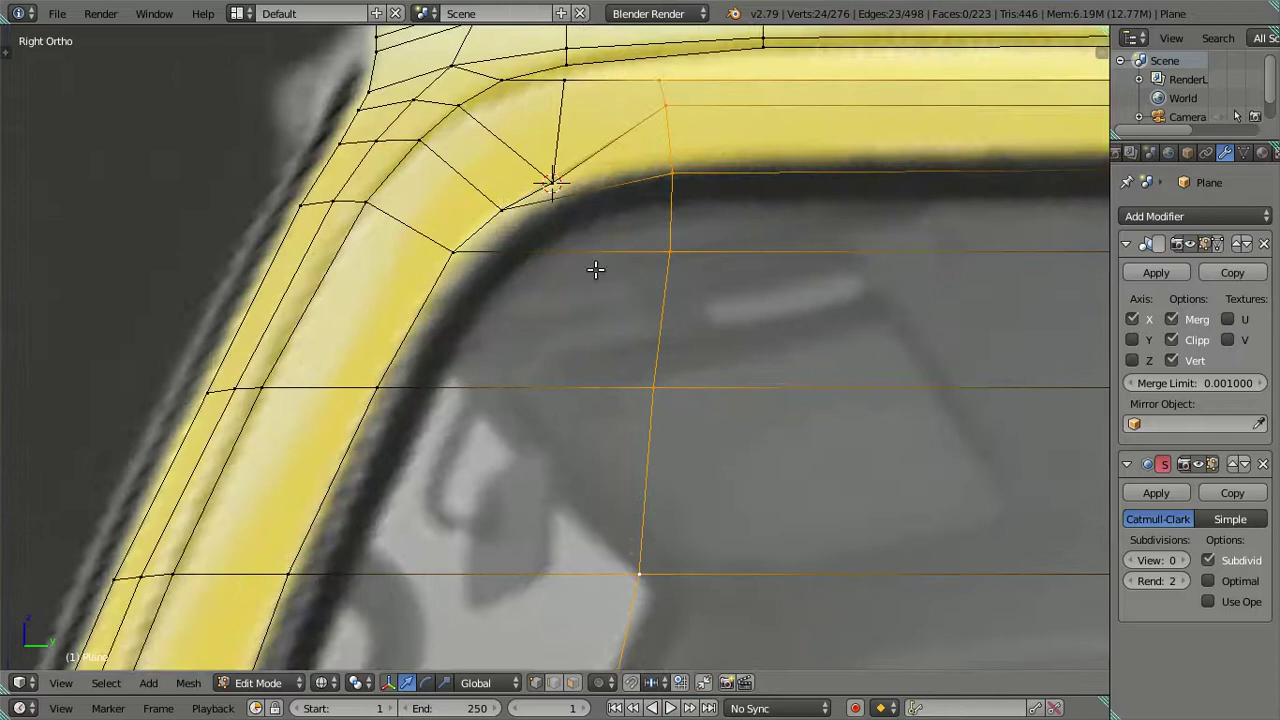
- Select the roof-corner and roof-edge vertices and dissolve the edge between them
right_click(595, 269)
middle_click_drag(603, 214, 580, 274, "shift")
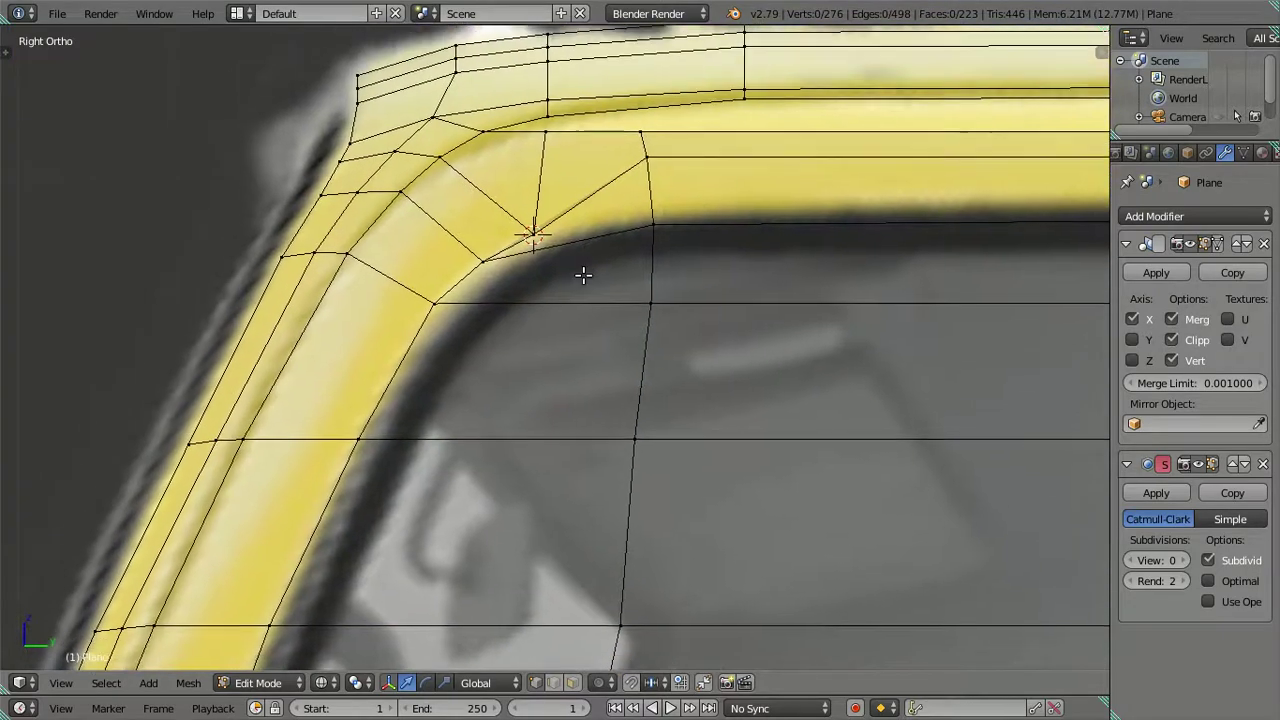
right_click(556, 157, "shift")
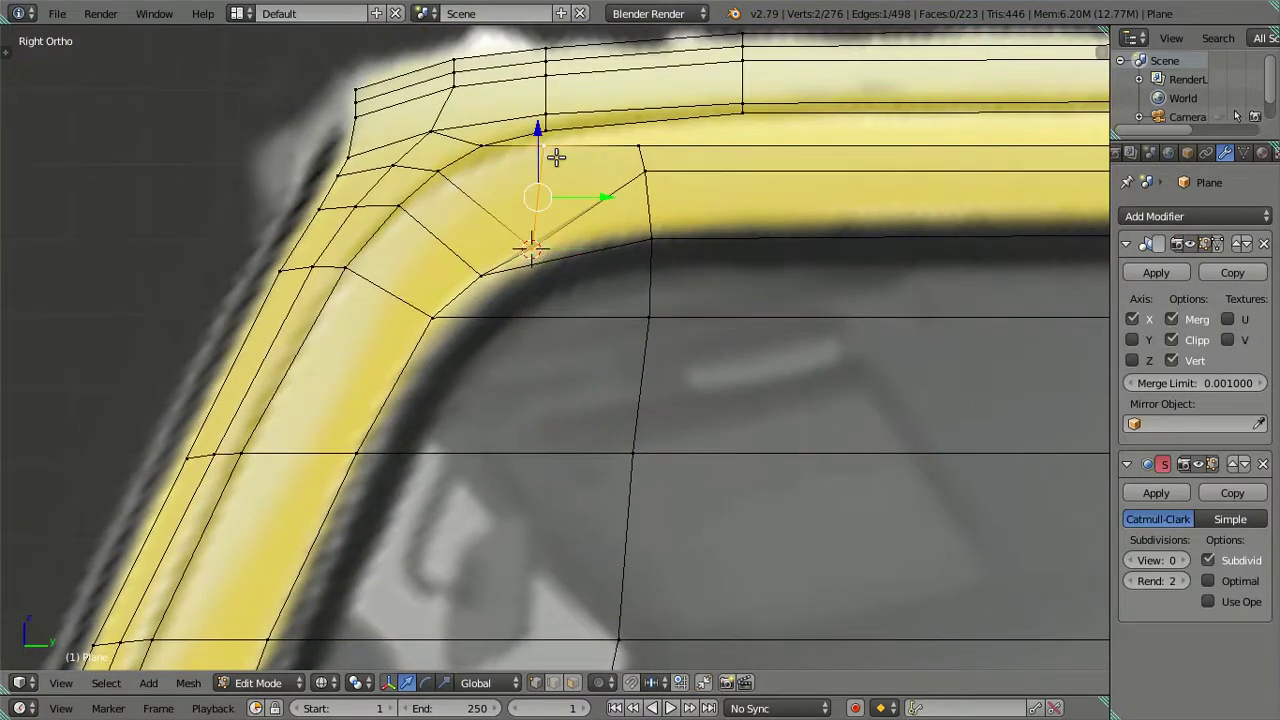
key("alt+m")
key("Escape")
key("x")
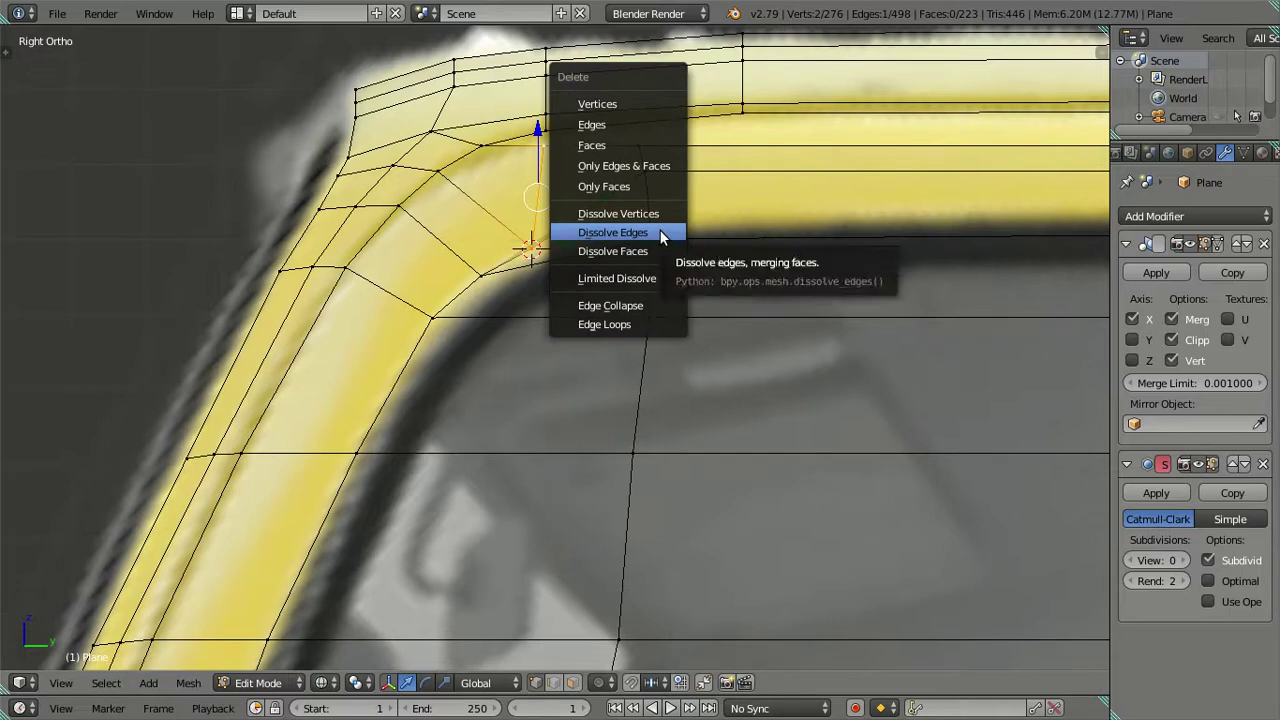
left_click(660, 236)
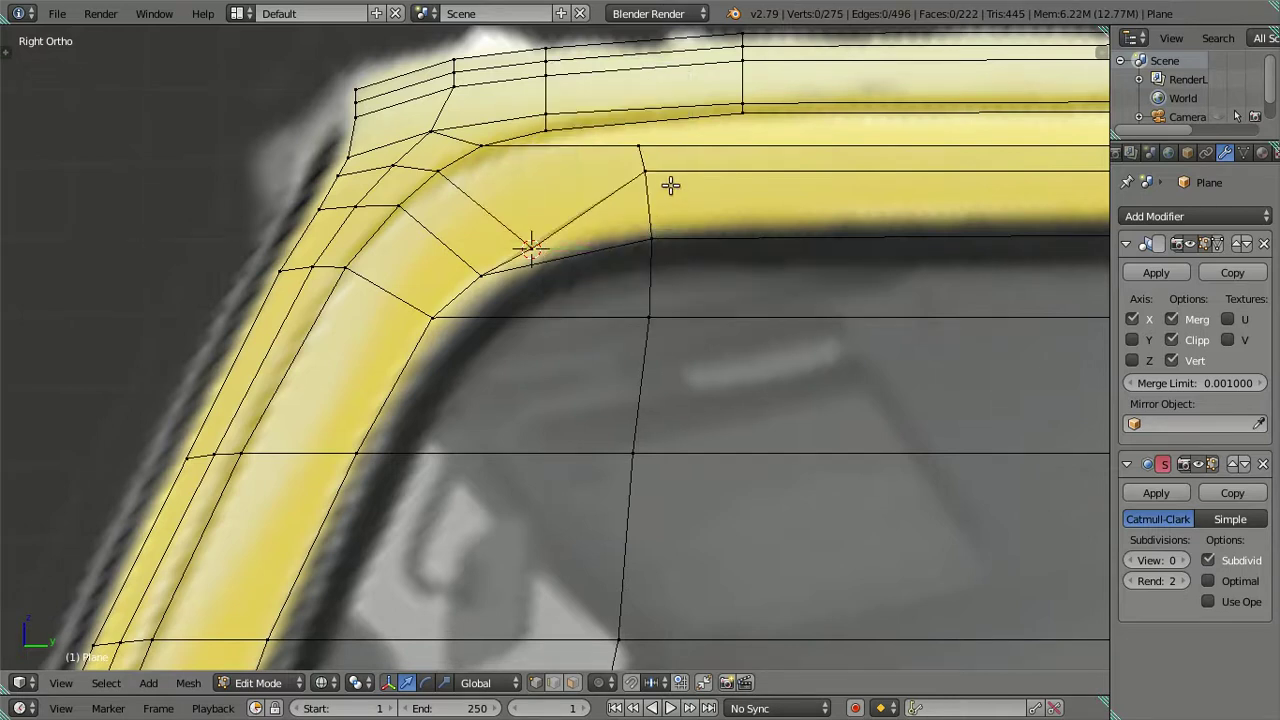
- Slide the inner window-frame corner vertex along Y onto the frame's inner edge
scroll(670, 185, "down", 2)
scroll(574, 277, "down", 3, "ctrl")
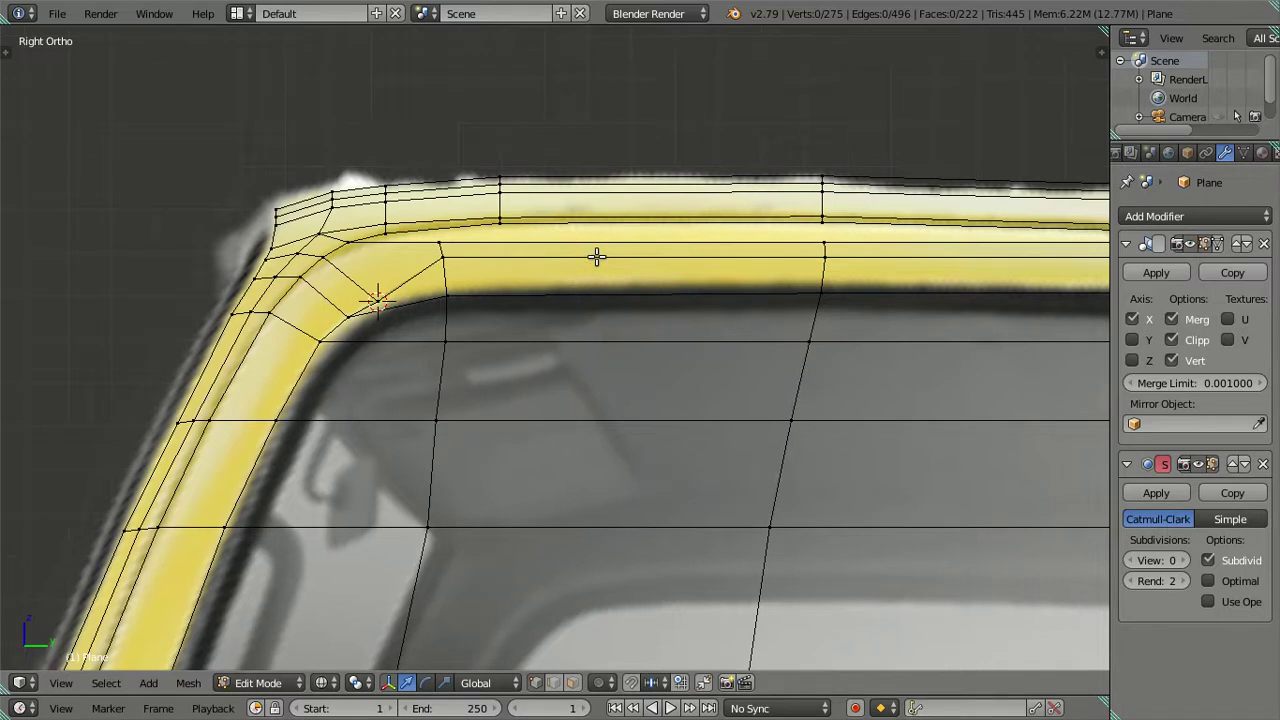
scroll(596, 257, "down", 3)
scroll(534, 292, "down", 1, "ctrl")
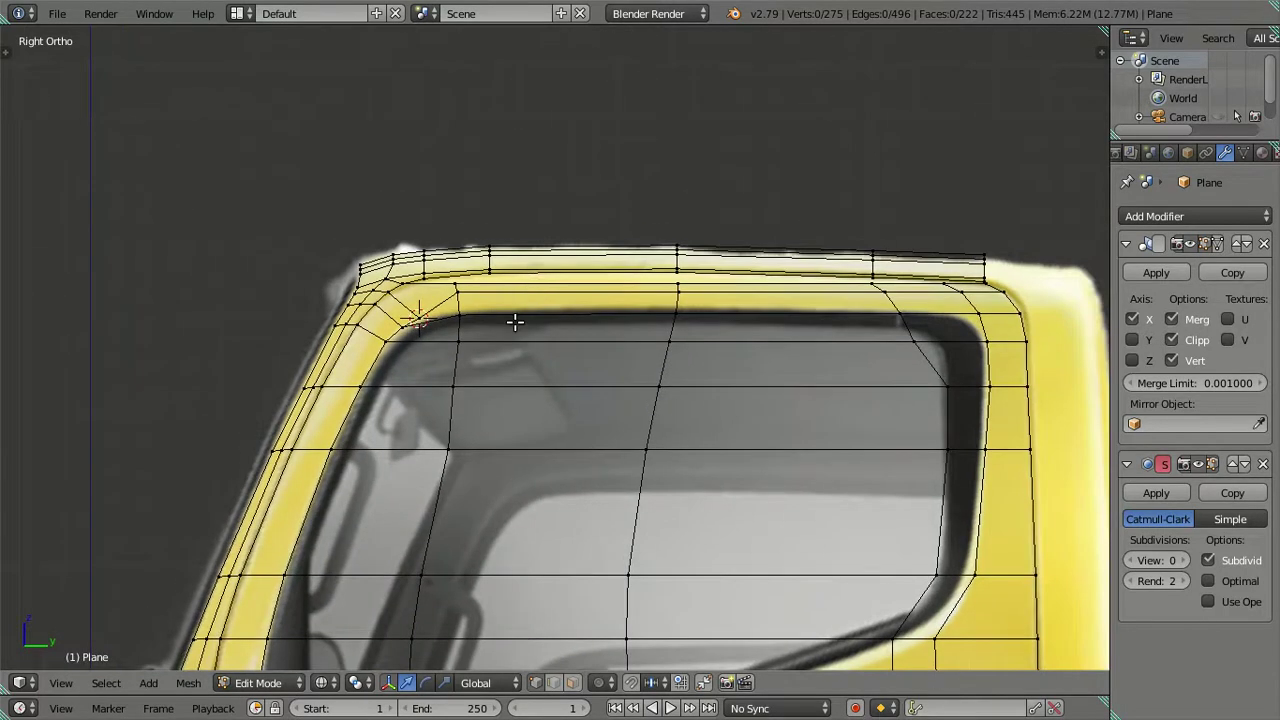
scroll(514, 323, "up", 2)
scroll(391, 331, "up", 2)
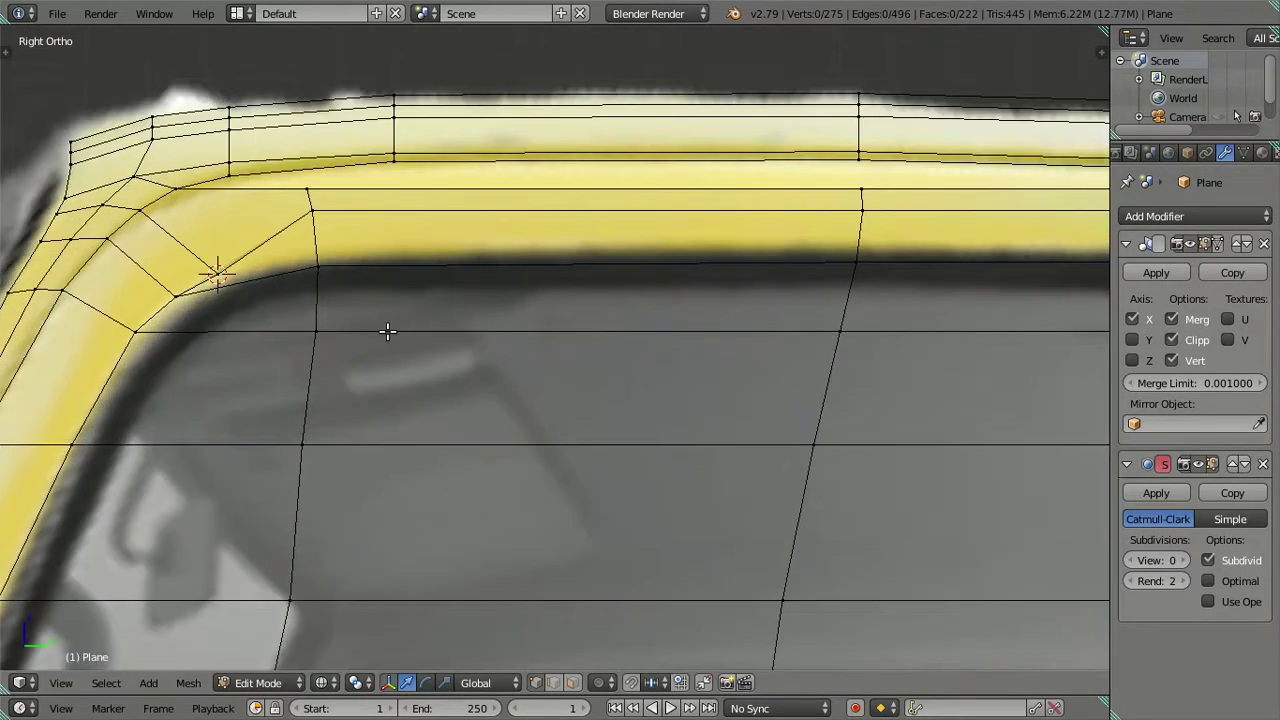
scroll(694, 331, "up", 3, "ctrl")
scroll(425, 281, "up", 1)
right_click(452, 270)
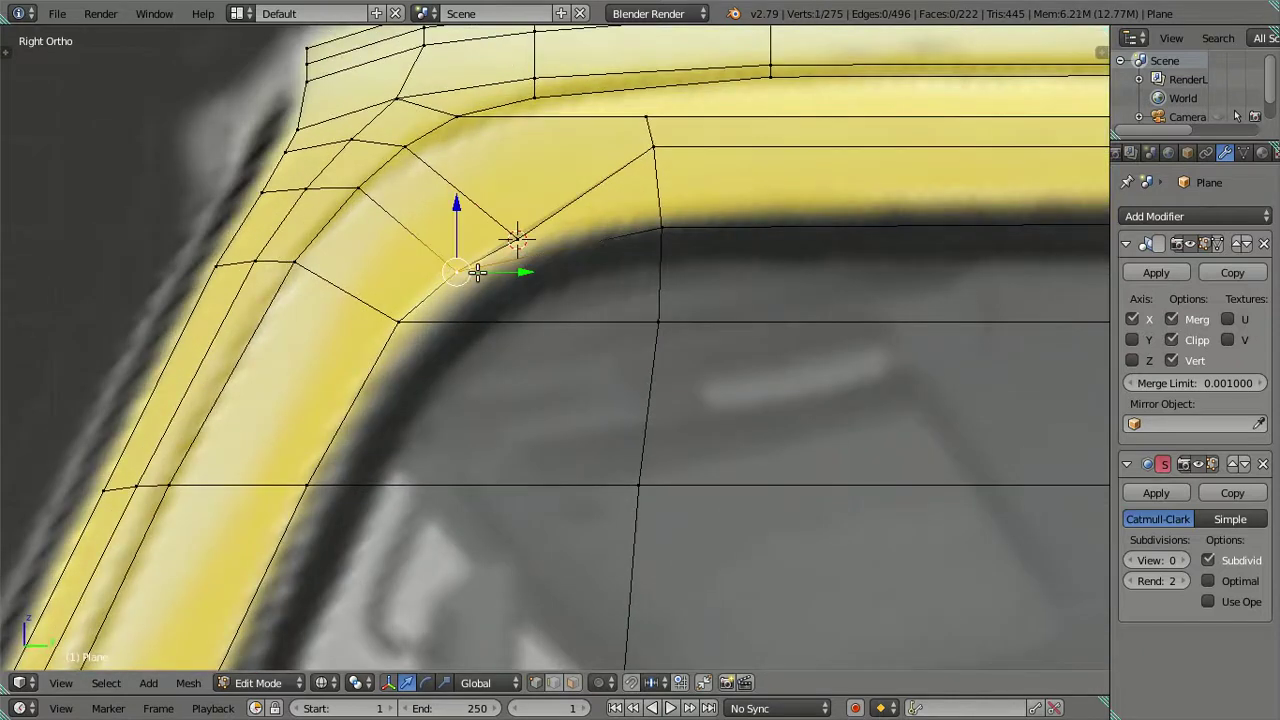
key("g")
key("y")
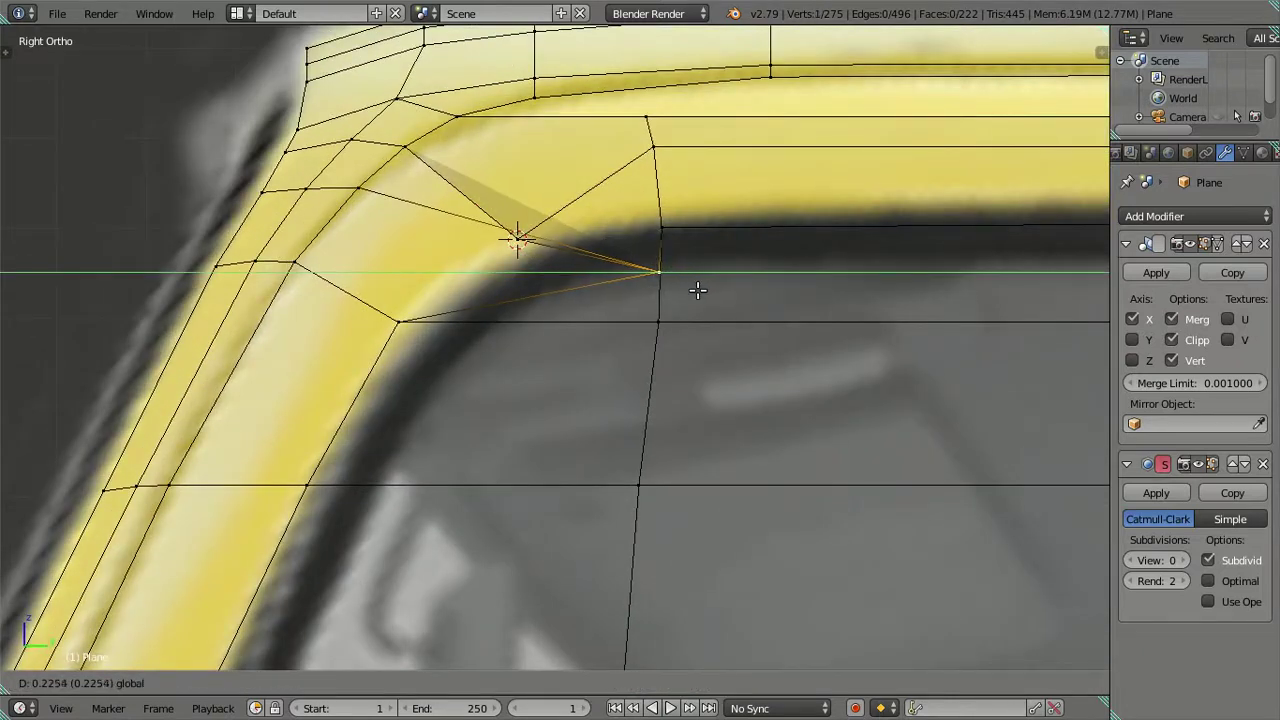
left_click(700, 291)
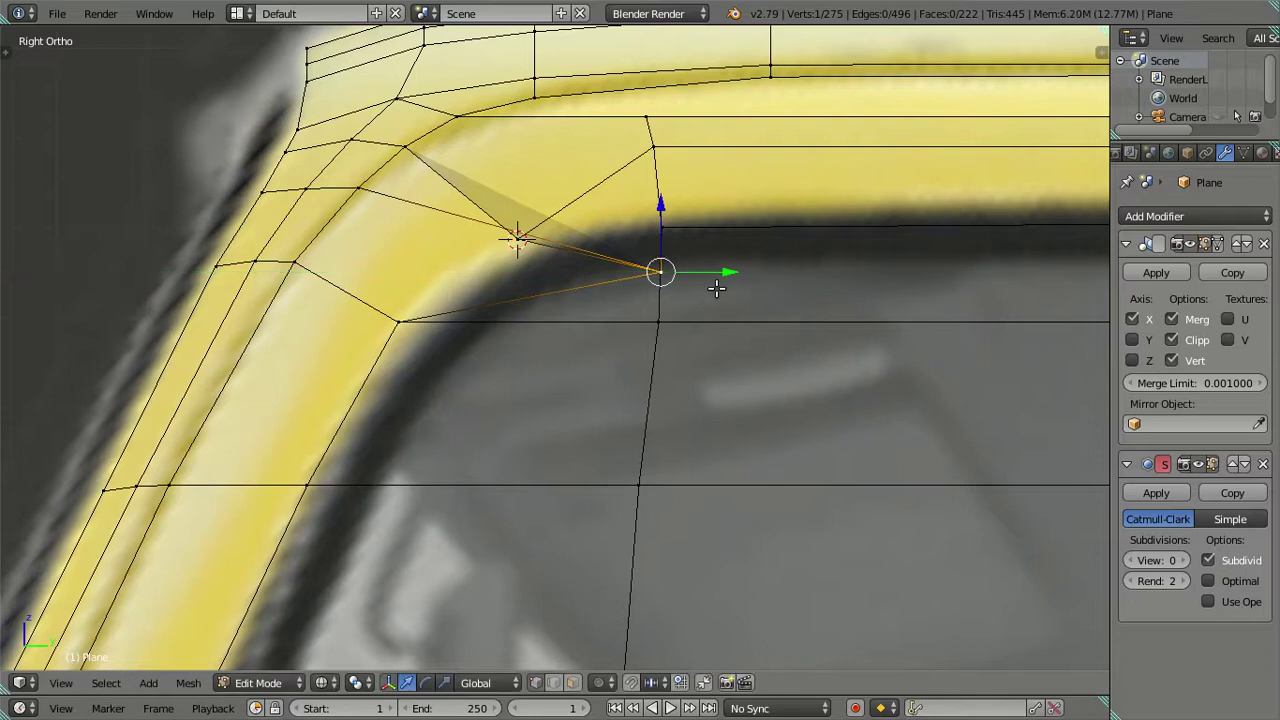
- Put the 3D cursor on the moved corner vertex
scroll(800, 265, "up", 2)
key("shift+s")
left_click(840, 305)
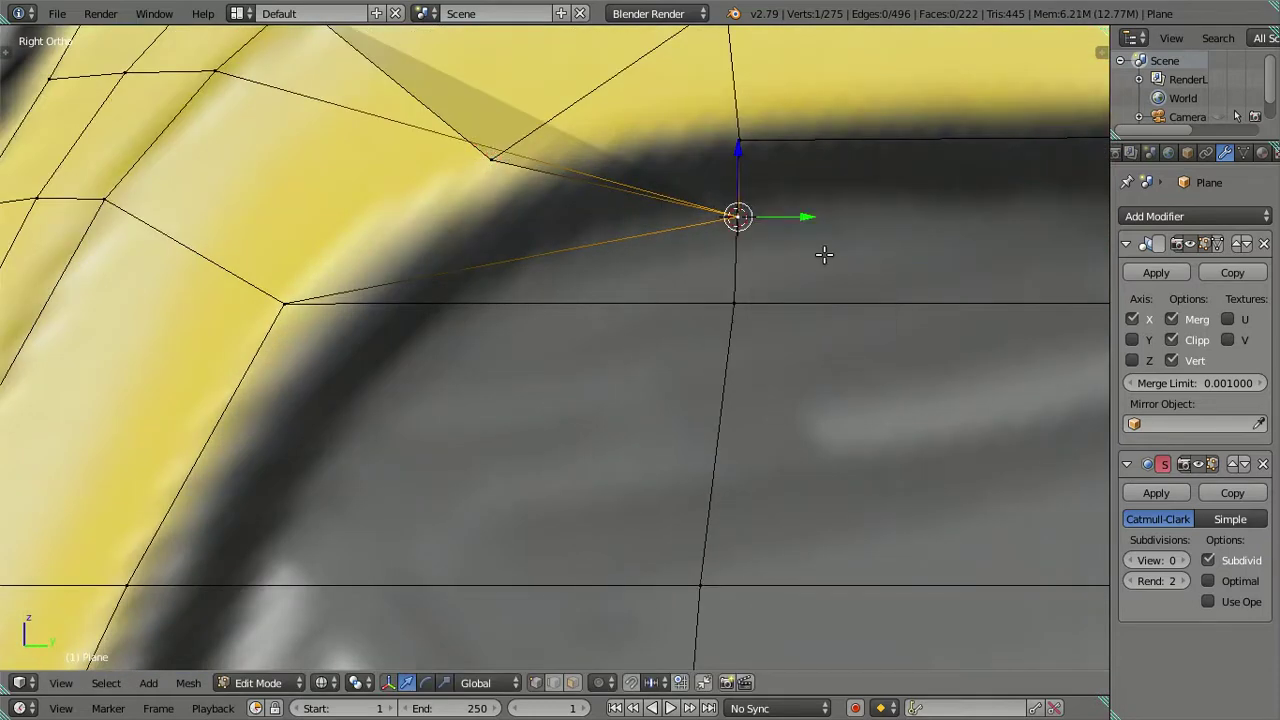
- Undo the last change, cut a new edge loop through the corner, and merge its end vertices At Last
key("ctrl+z")
key("ctrl+r")
left_click(790, 243)
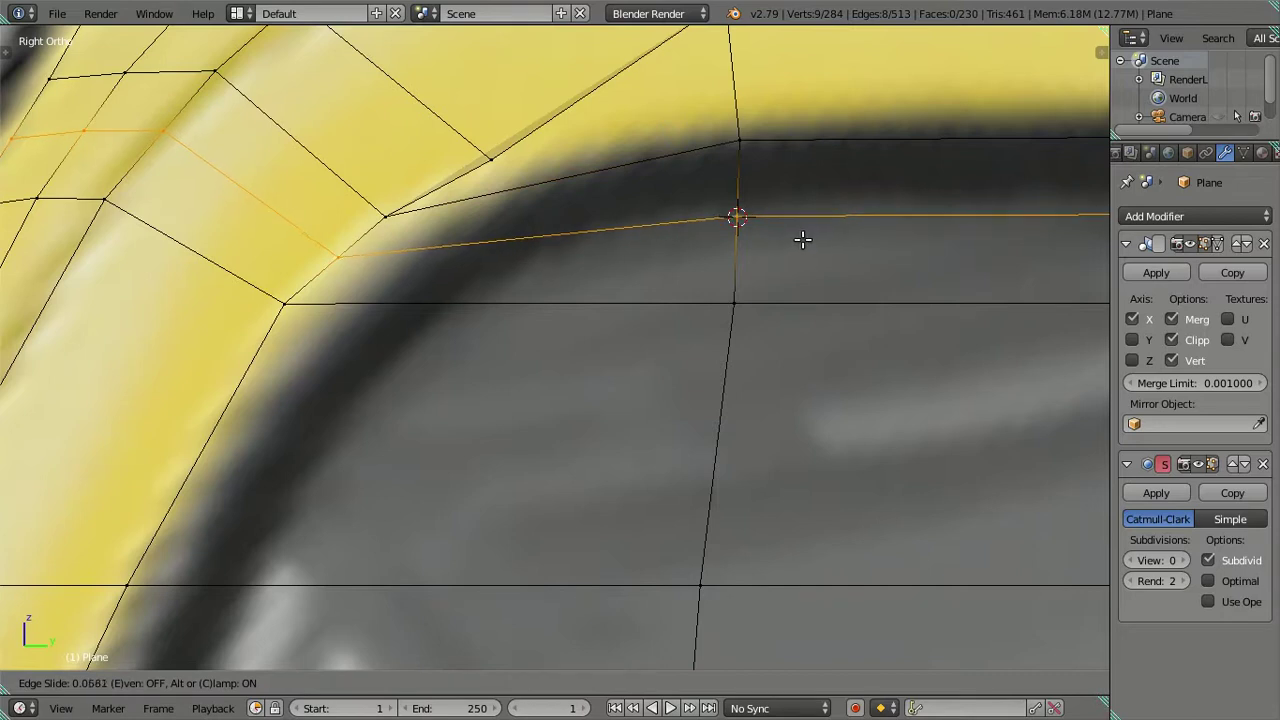
left_click(807, 240)
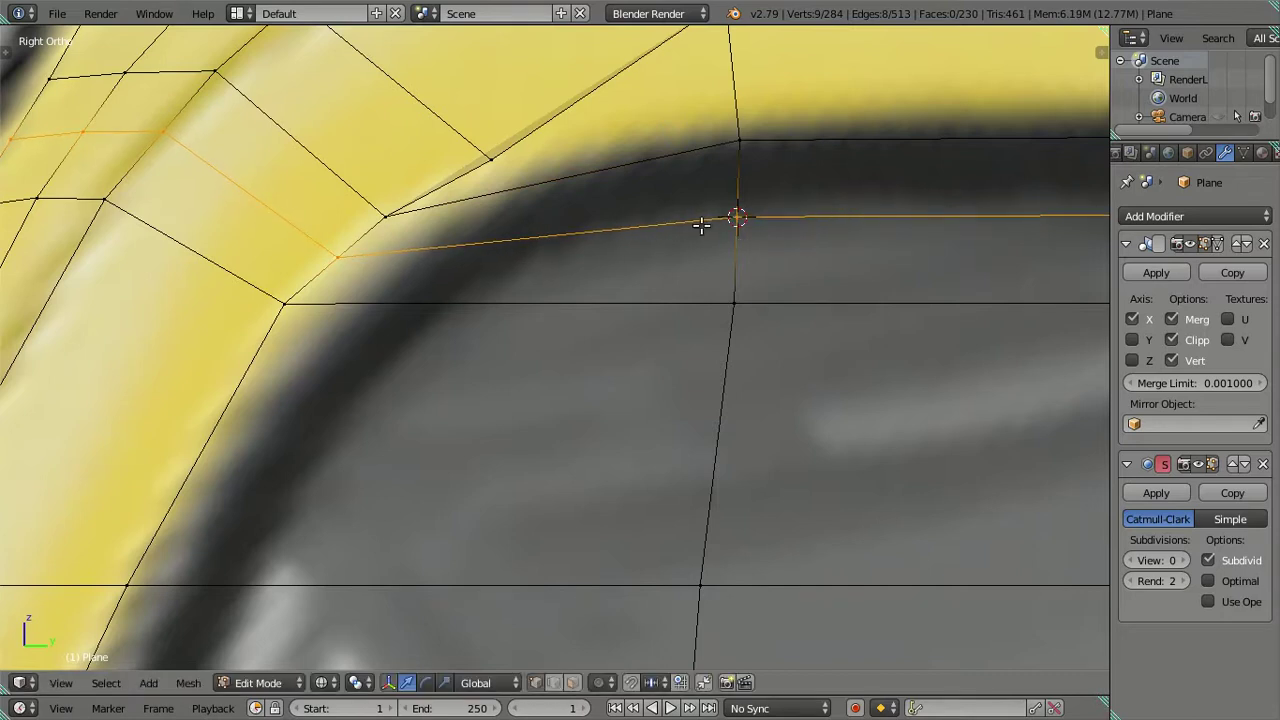
right_click(349, 256)
right_click(386, 216, "shift")
key("alt+m")
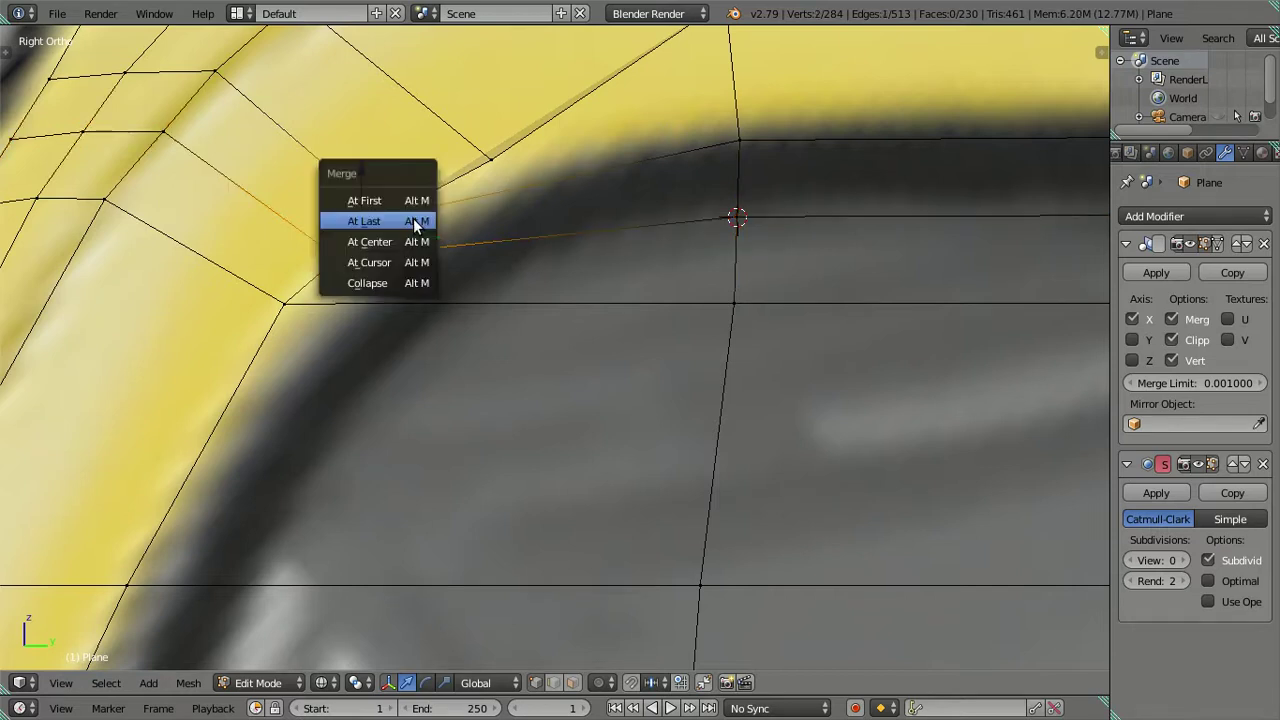
left_click(414, 221)
- Dissolve the two old straight edge loops through the merged vertex and deselect
right_click(264, 154, "alt")
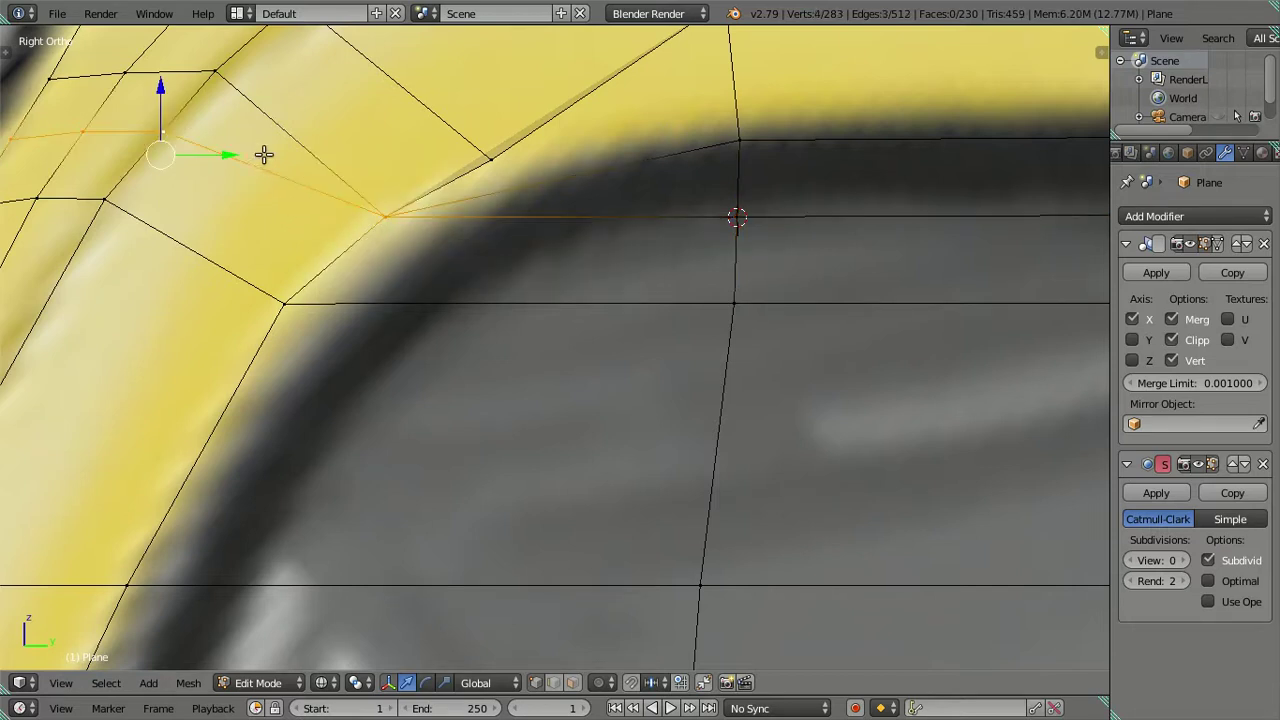
right_click(920, 155, "alt+shift")
key("x")
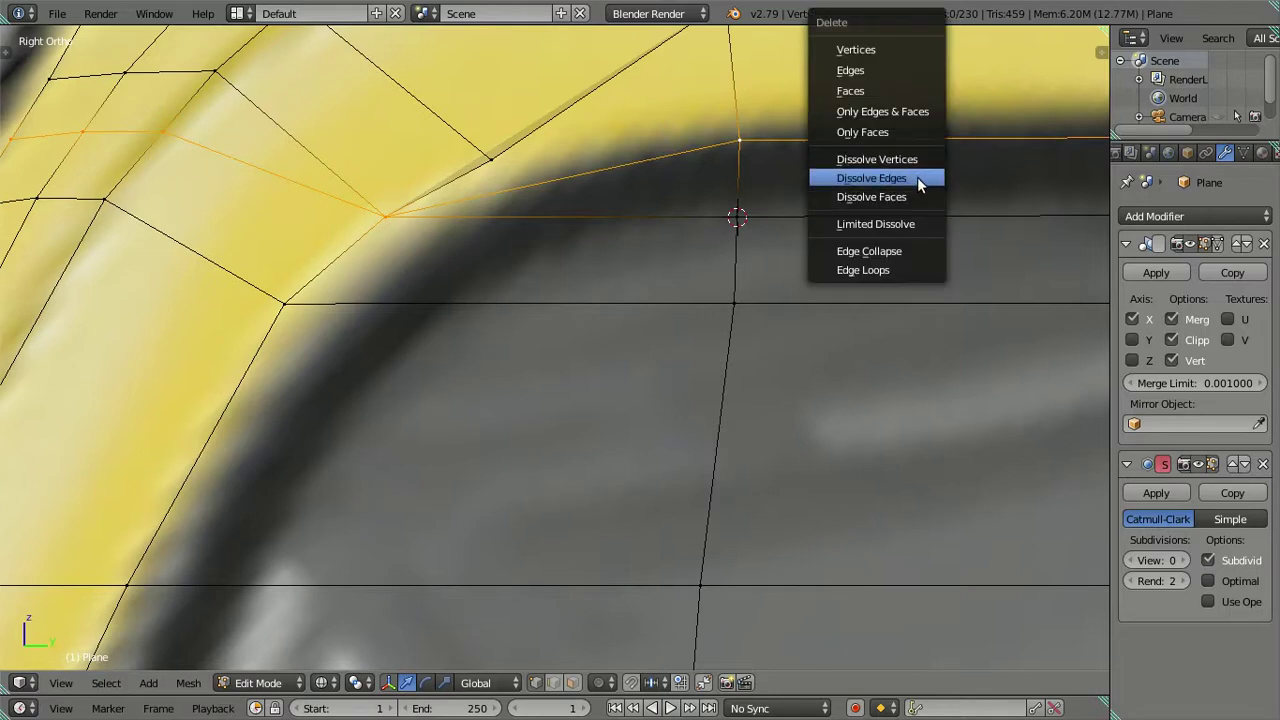
left_click(915, 180)
key("a")
- Move a window-edge vertex along Y, mark it with the 3D cursor, then undo the move
middle_click_drag(643, 180, 599, 291, "shift")
right_click(478, 273)
key("g")
key("y")
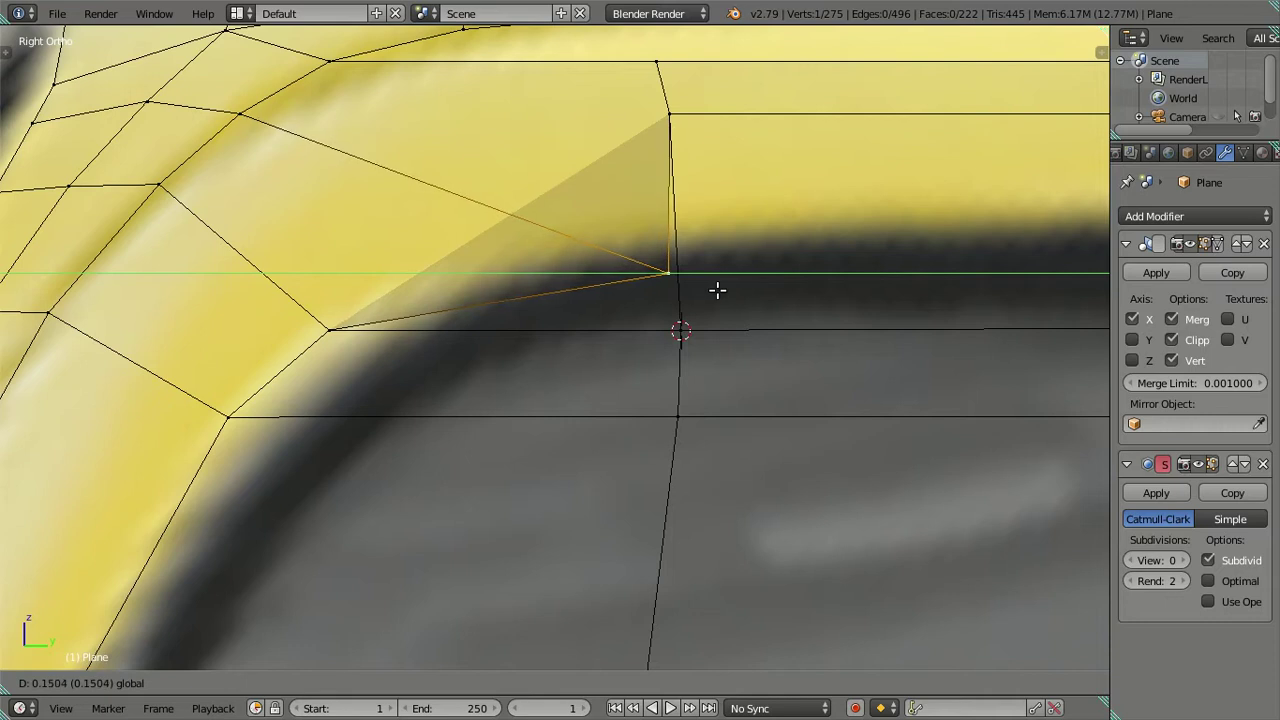
left_click(726, 291)
key("shift+s")
left_click(766, 289)
key("ctrl+z")
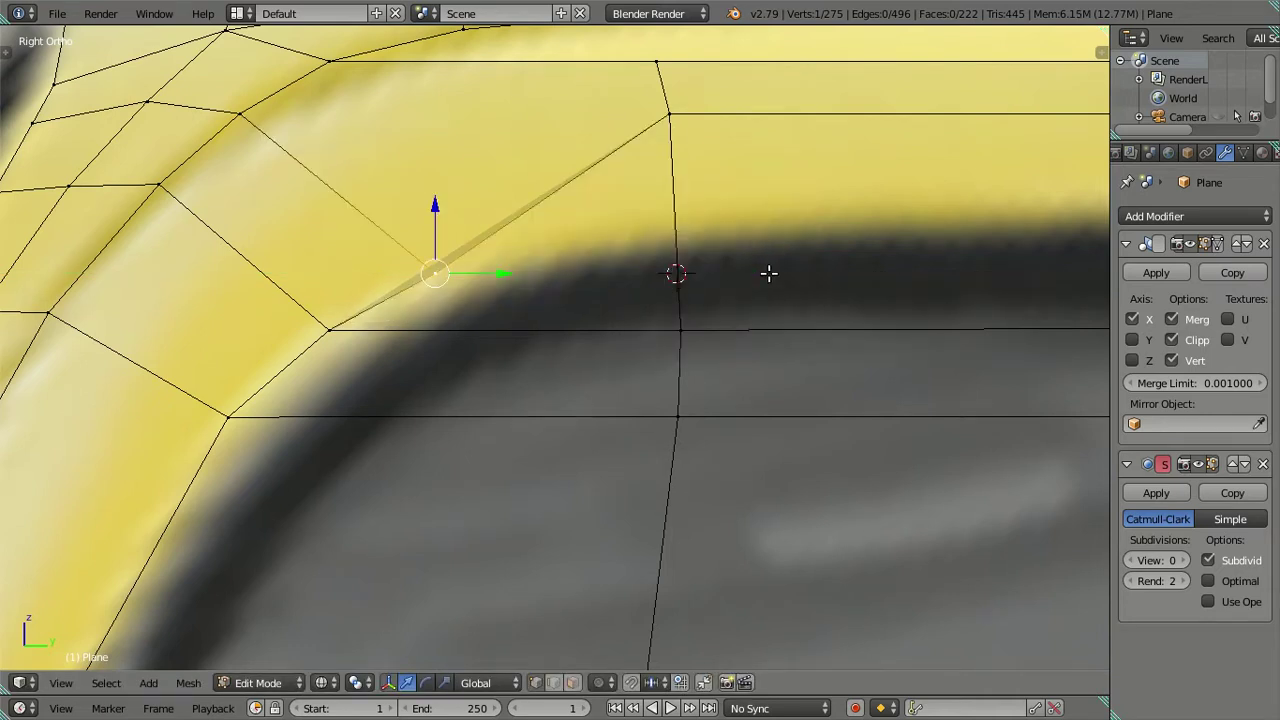
- Cut another edge loop at the corner and merge its vertex pair At Last
key("ctrl+r")
left_click(708, 262)
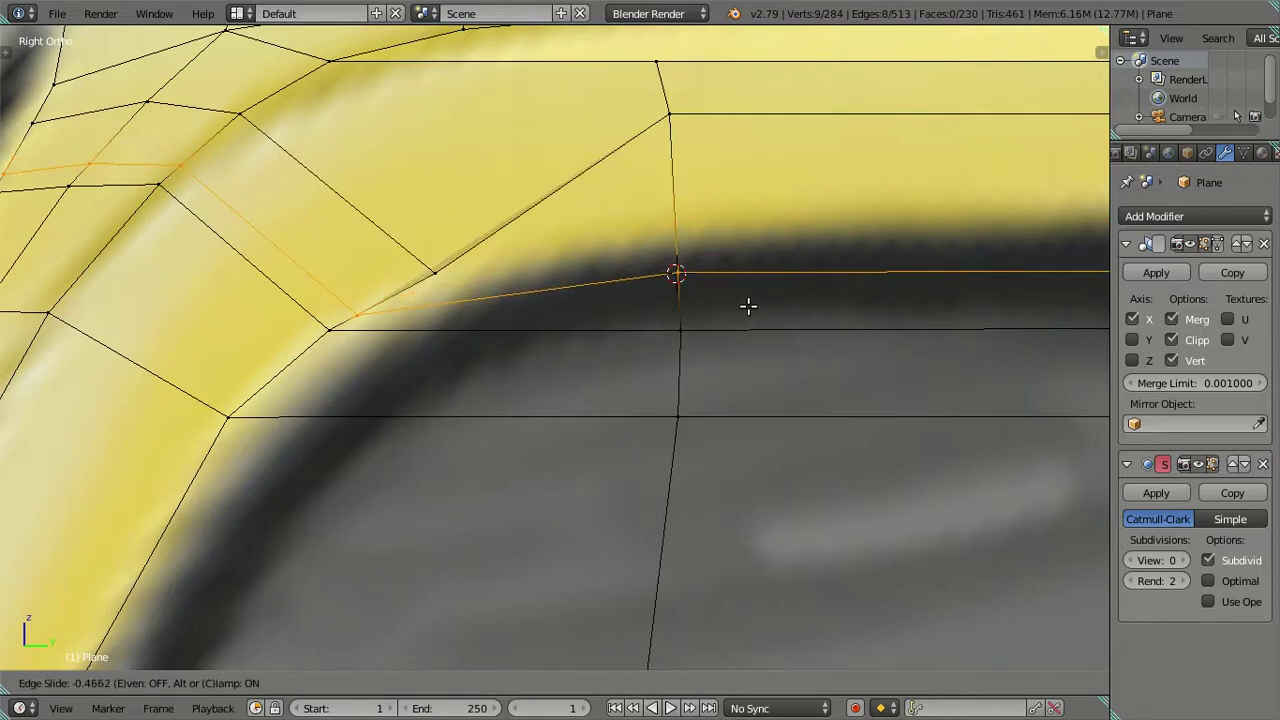
left_click(744, 306)
right_click(423, 280)
key("alt+m")
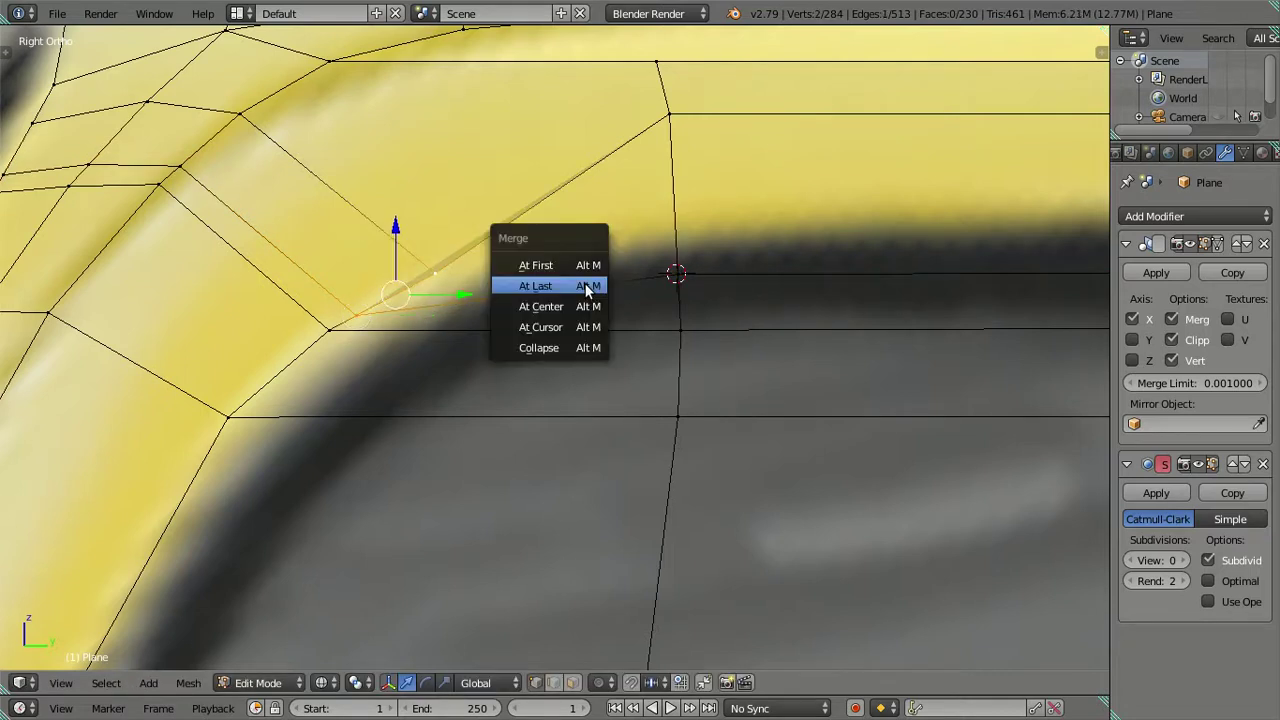
left_click(585, 285)
- Dissolve the old edge loops, including the top-right one
right_click(340, 236, "alt")
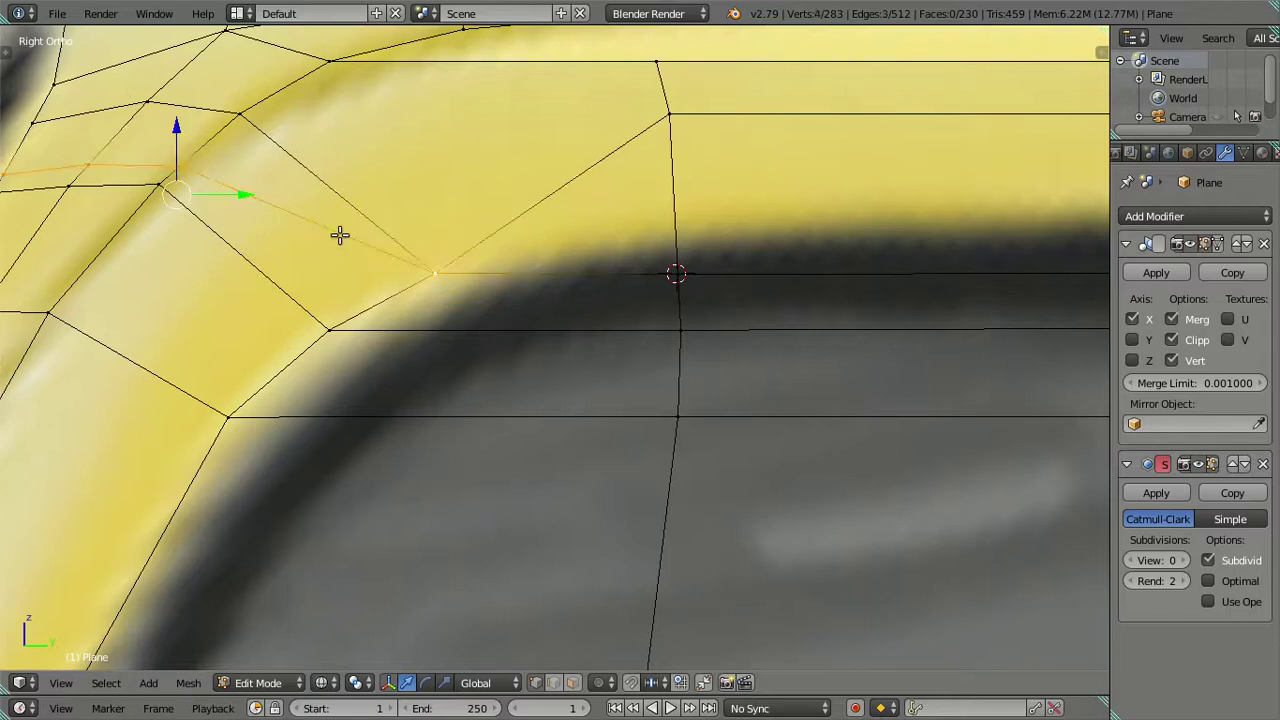
right_click(751, 118, "alt+shift")
key("x")
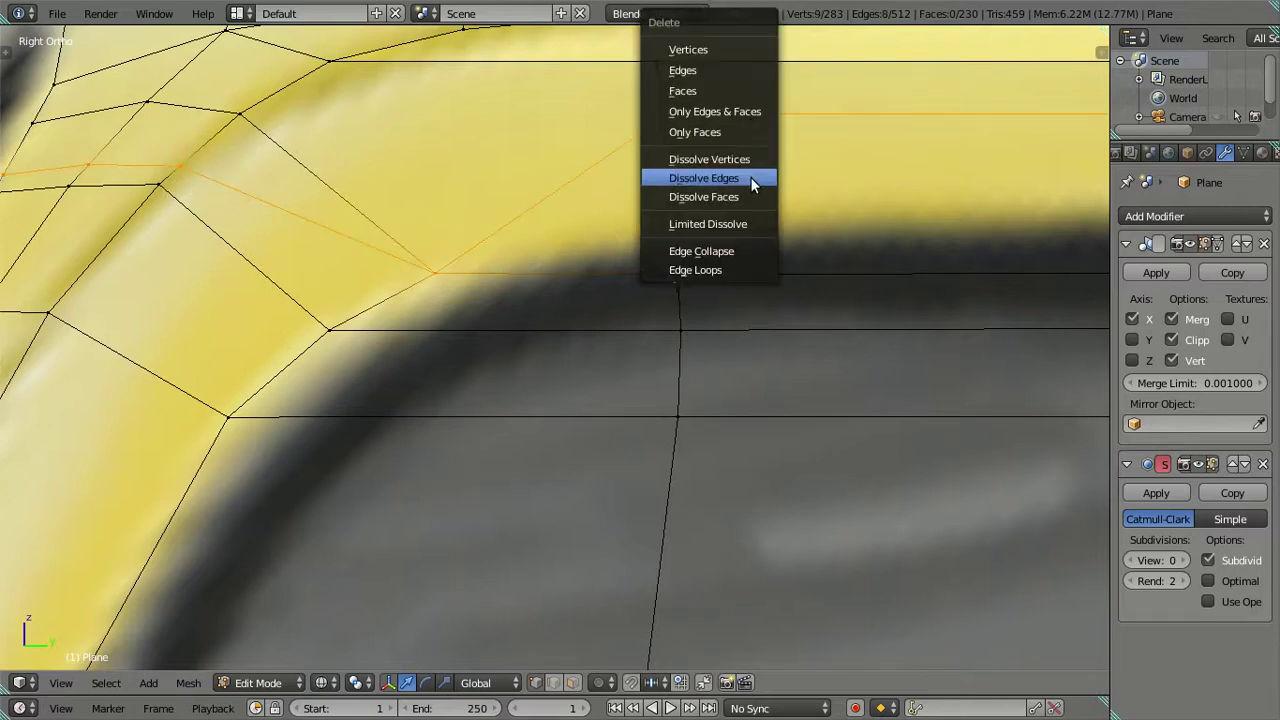
left_click(750, 178)
scroll(489, 251, "down", 3)
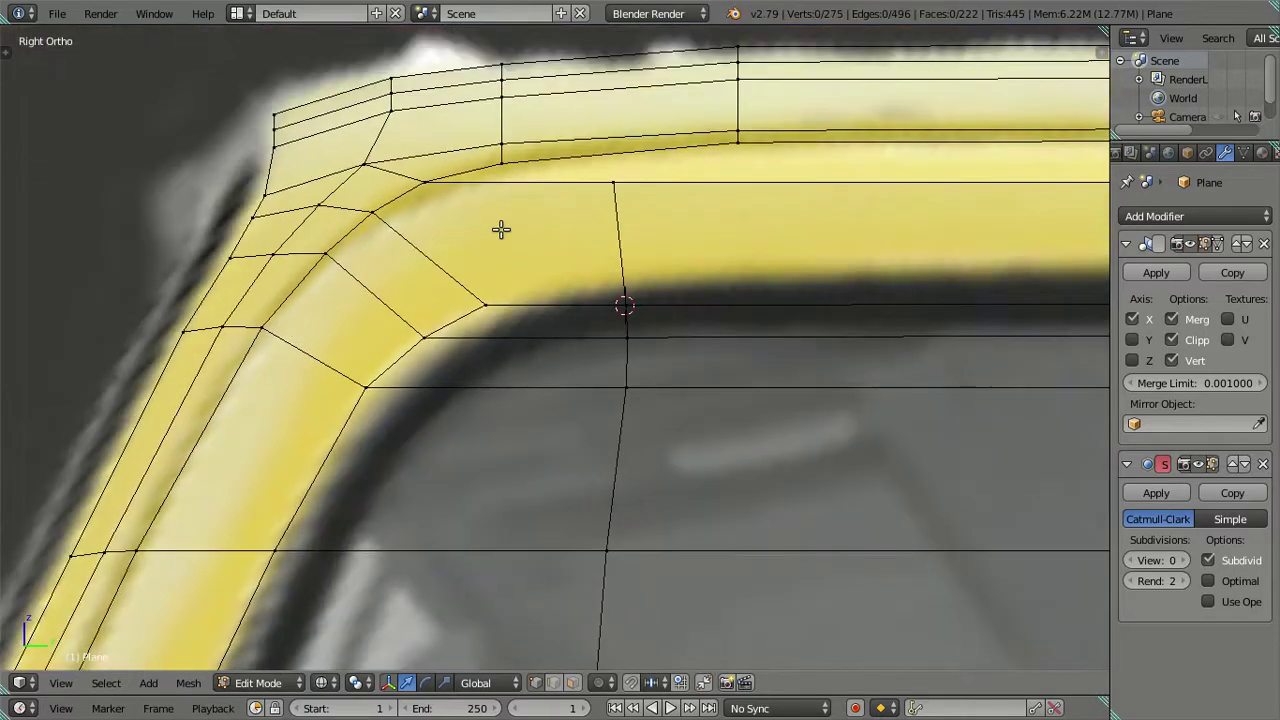
- Dissolve the stray edge path at the upper window corner and join the two leftover vertices
middle_click_drag(500, 230, 456, 245, "shift")
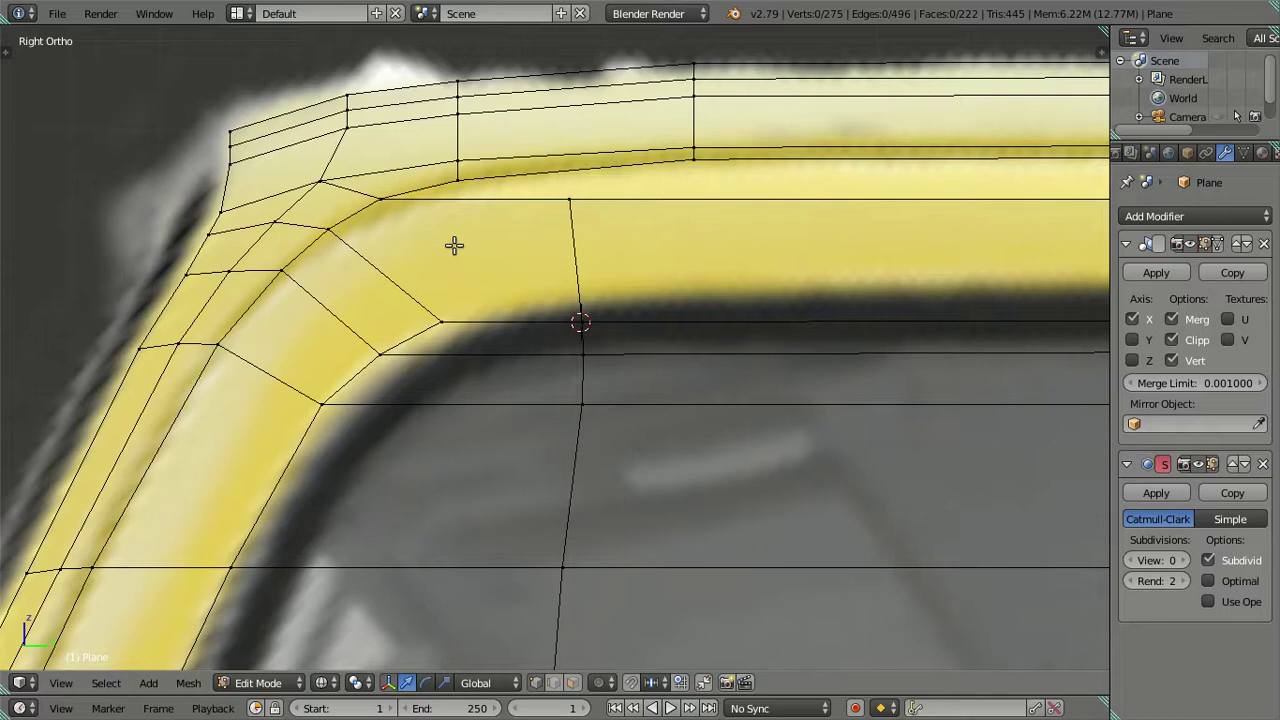
right_click(369, 271)
key("x")
left_click(527, 248)
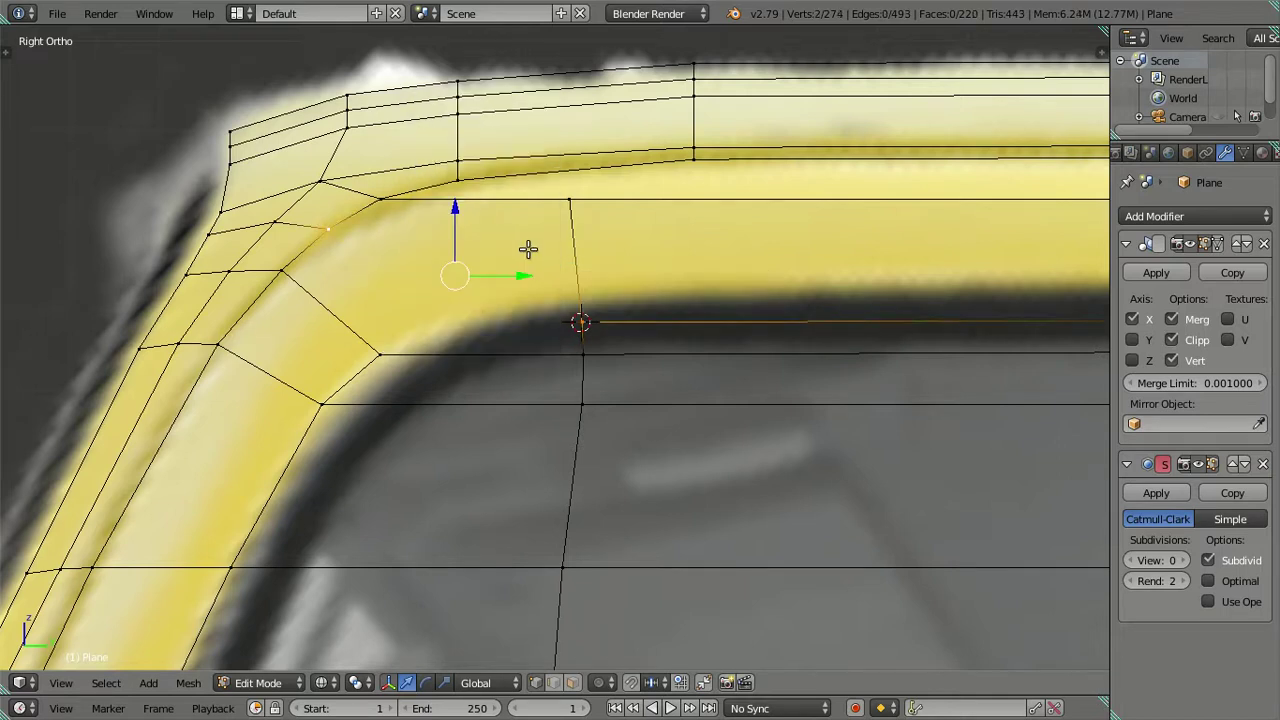
key("j")
key("a")
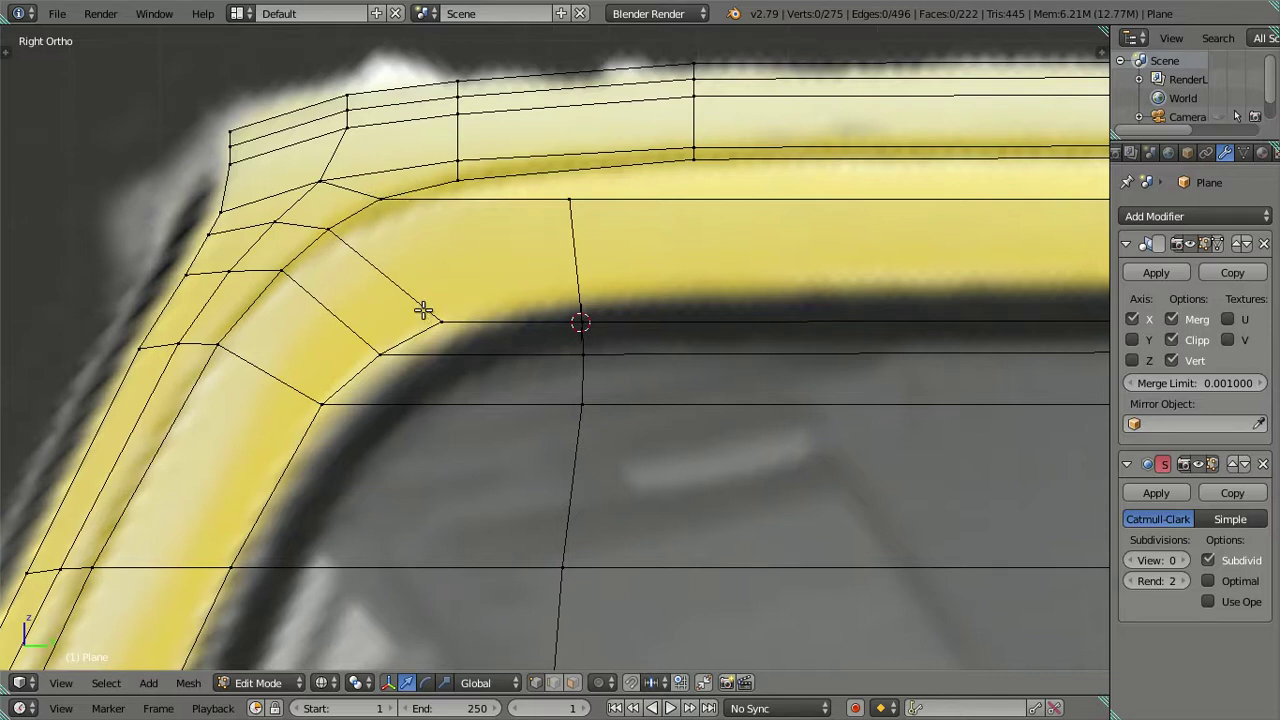
- Merge the two pairs of doubled vertices at the window-frame corner
right_click(330, 230)
right_click(380, 199, "shift")
key("alt+m")
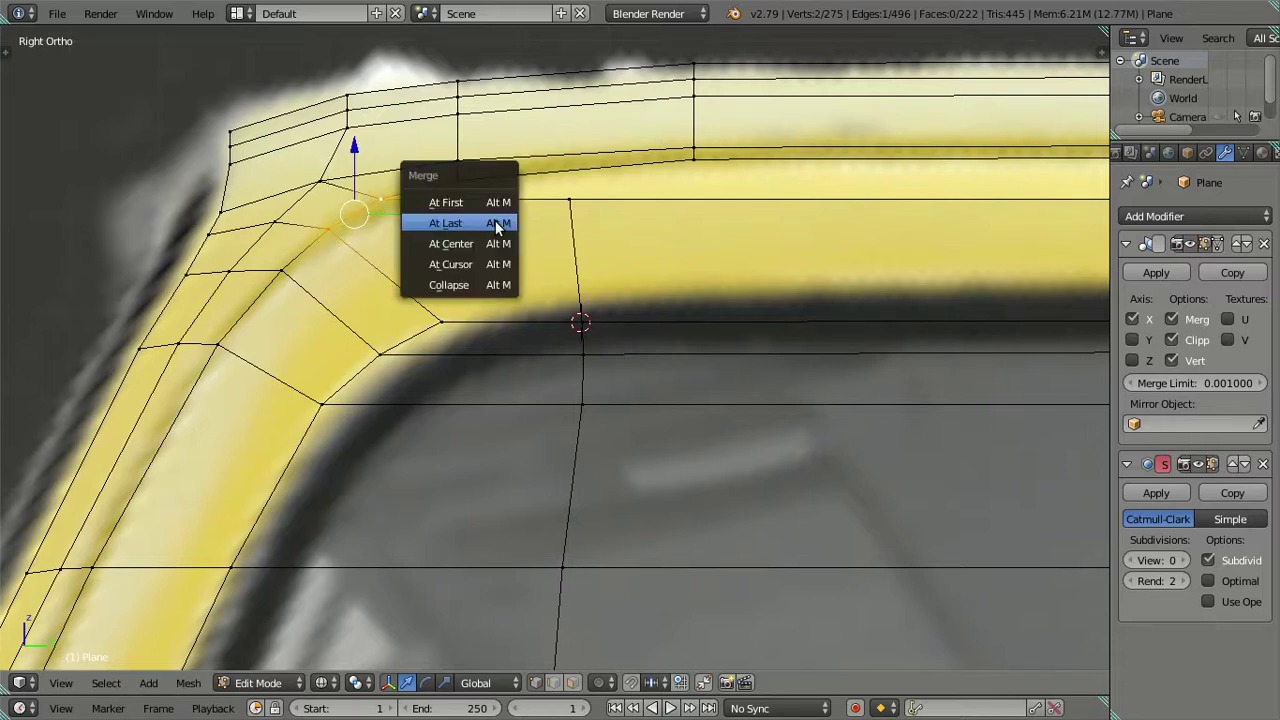
left_click(500, 246)
right_click(320, 222)
right_click(449, 206, "shift")
key("alt+m")
left_click(449, 206)
mouse_move(380, 217)
middle_mouse_down()
mouse_move(517, 288)
mouse_move(466, 380)
mouse_move(423, 260)
mouse_move(423, 271)
mouse_move(386, 243)
mouse_move(394, 346)
mouse_move(377, 331)
mouse_move(374, 253)
mouse_move(520, 260)
mouse_move(512, 403)
mouse_move(543, 266)
mouse_move(423, 363)
middle_mouse_up()
- In front view, move two roof-corner vertices and slide the outer one along X to match the photo
right_click(425, 366)
right_click(569, 346, "shift")
key("KP_1")
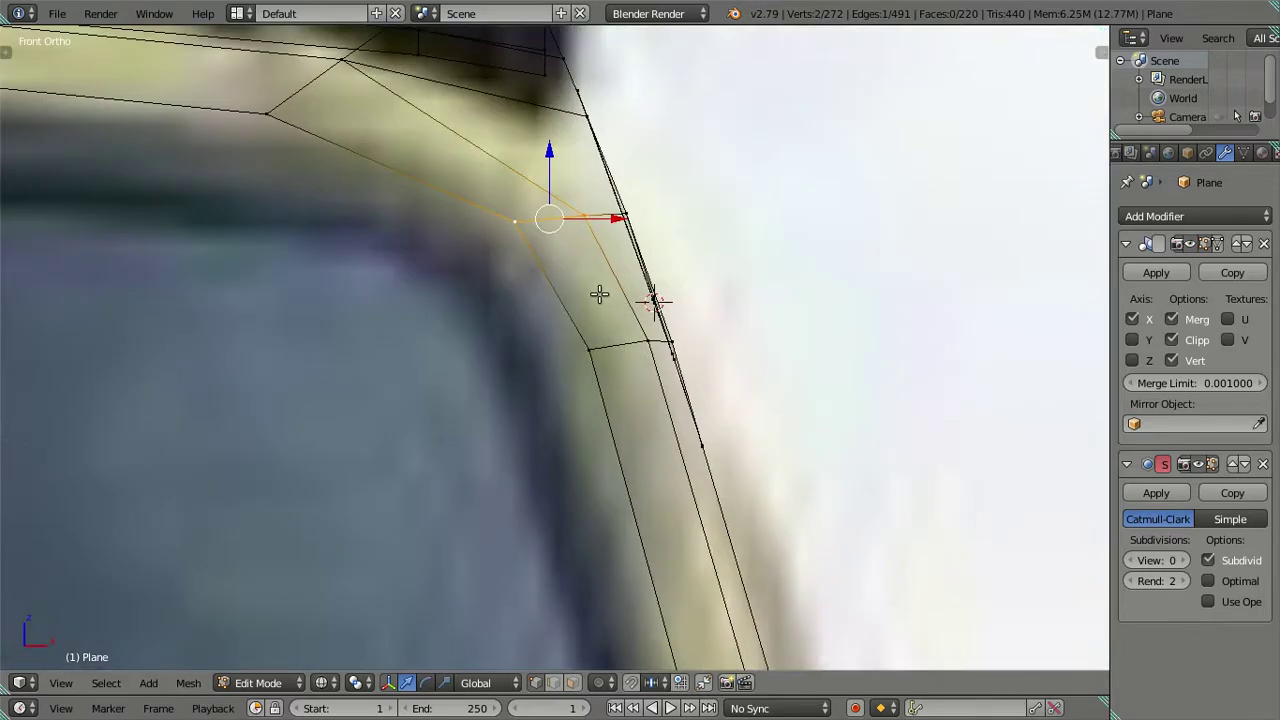
key("g")
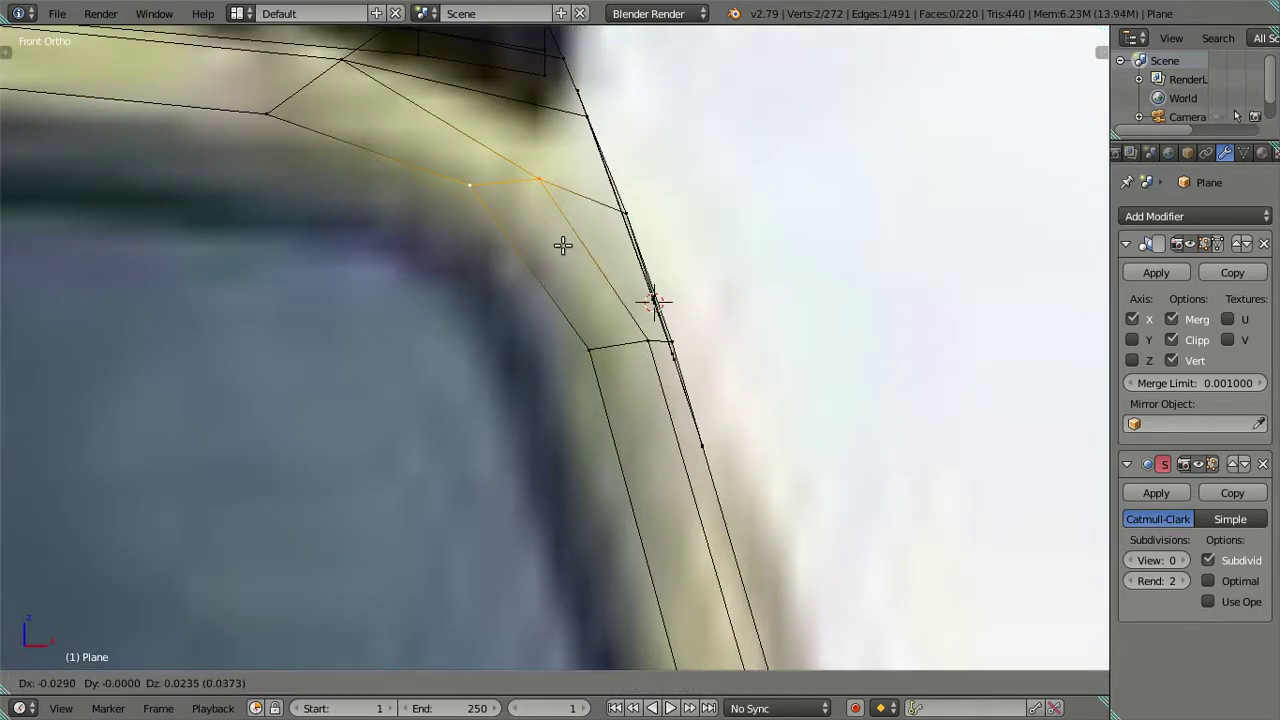
left_click(566, 250)
right_click(541, 185)
left_click_drag(601, 178, 610, 172)
- Reposition the inner corner vertex along X against the front reference photo
scroll(610, 172, "down", 2)
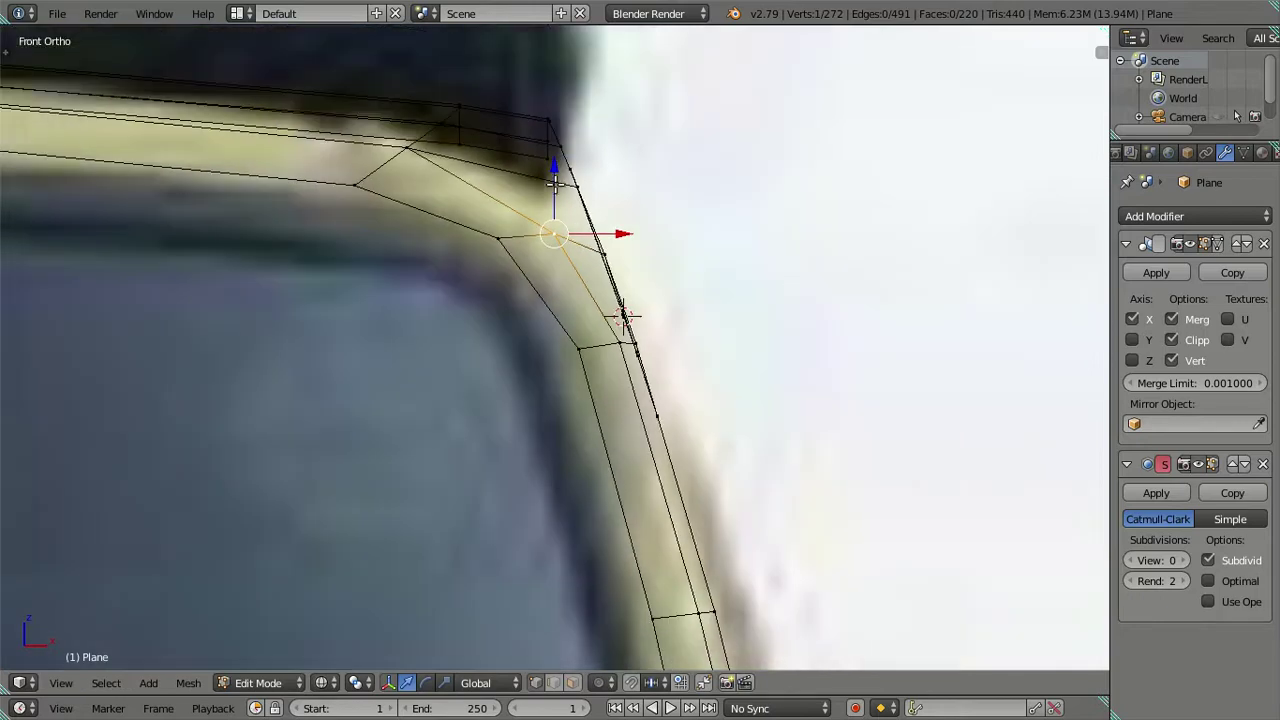
middle_click_drag(541, 204, 641, 260, "shift")
key("z")
scroll(456, 248, "up", 2)
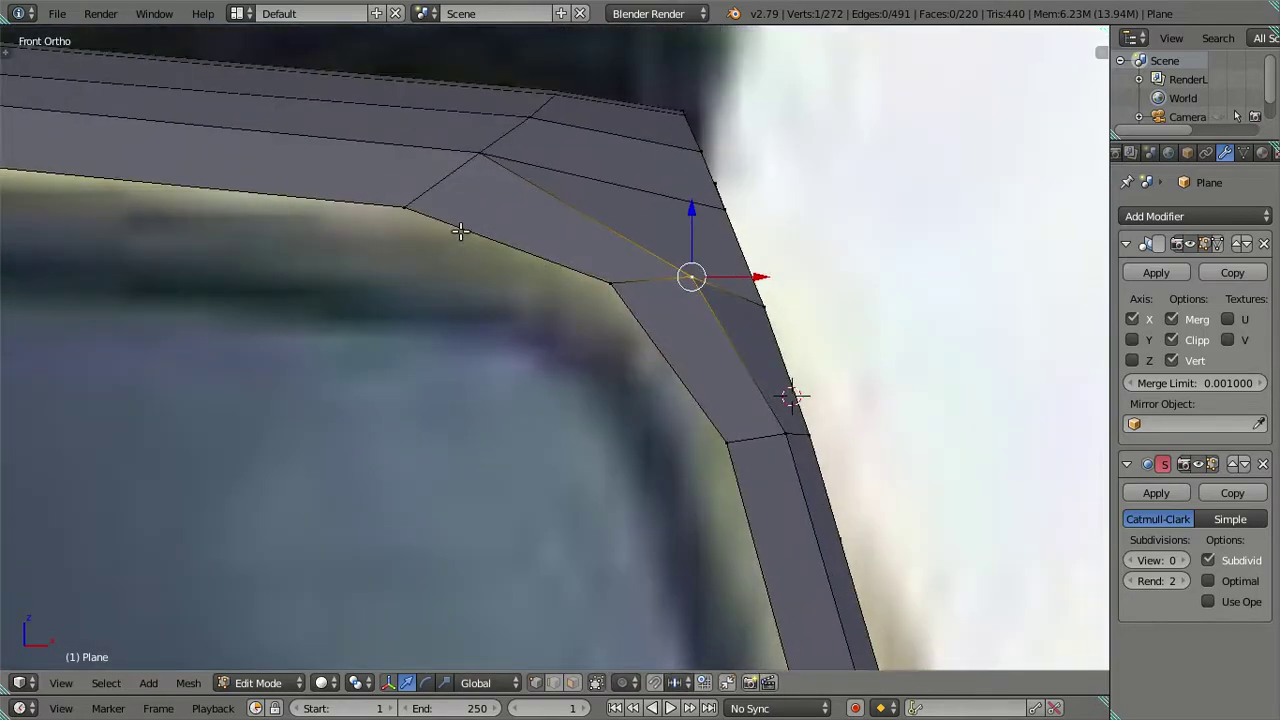
key("g")
right_click(420, 206)
key("z")
right_click(392, 207)
key("g")
key("x")
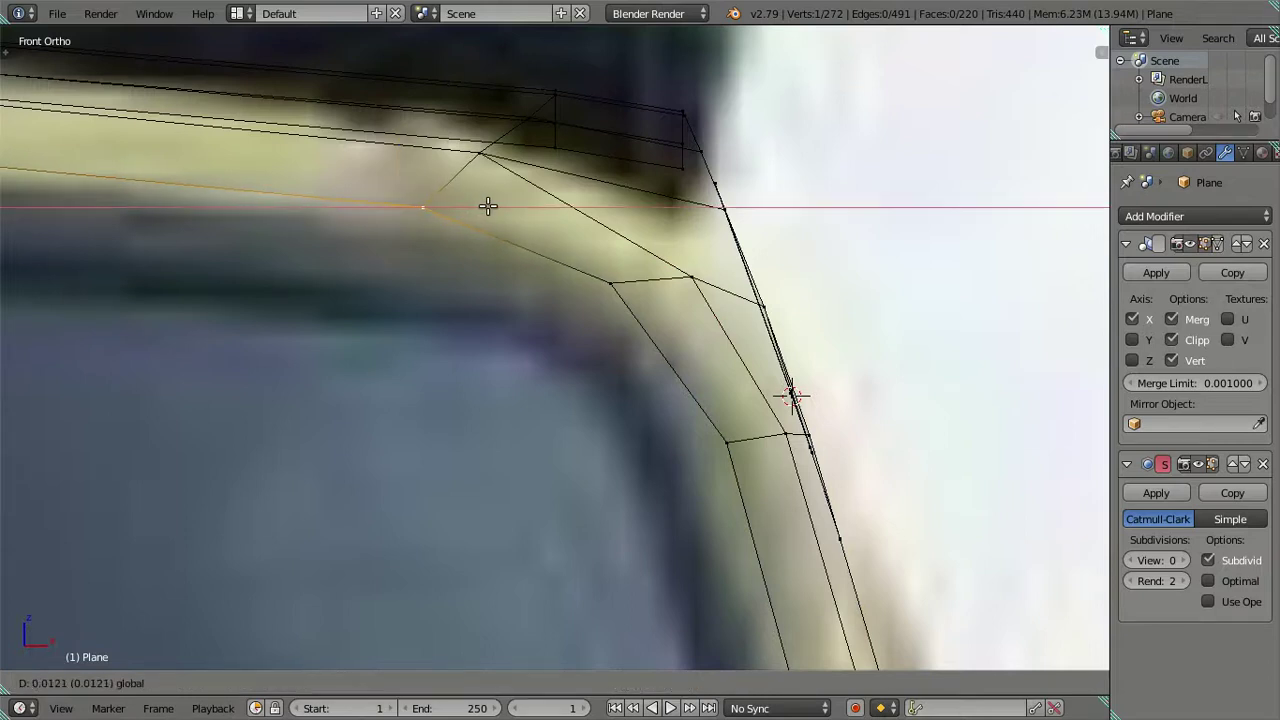
left_click(484, 206)
- Move the upper corner vertex along X to line up with the front photo
right_click(484, 155)
key("z")
key("g")
key("x")
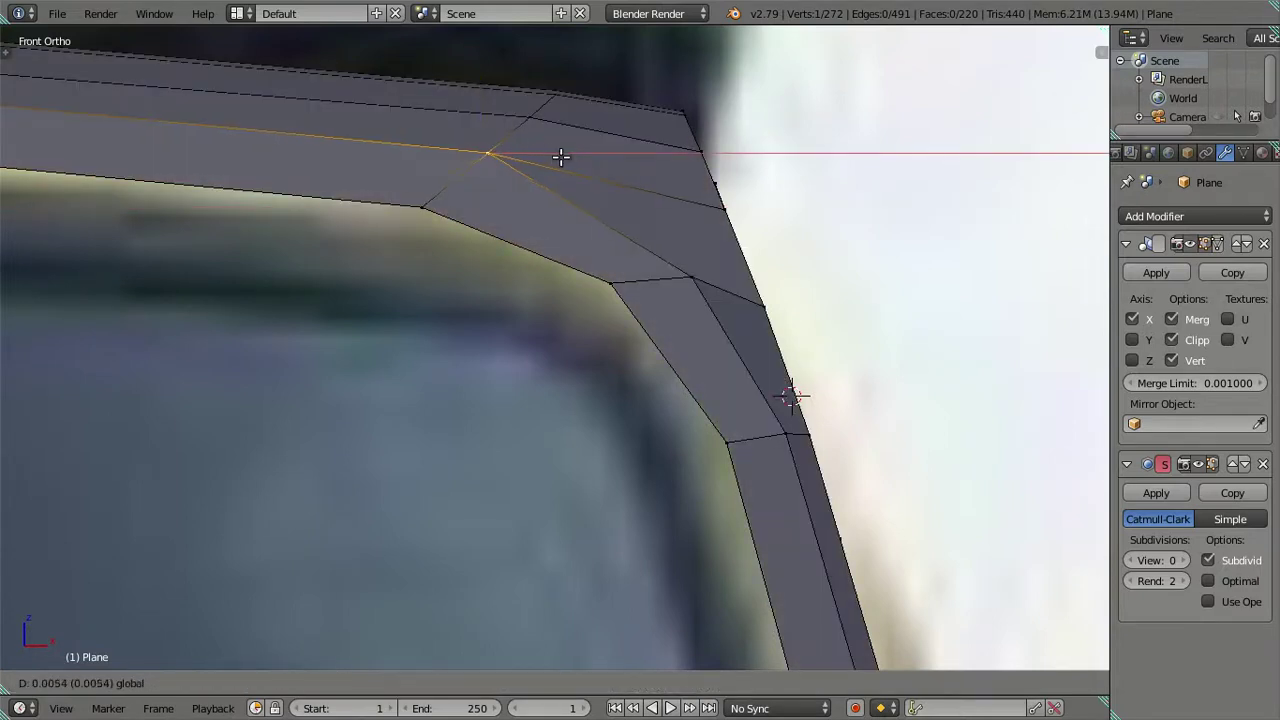
left_click(618, 173)
mouse_move(618, 173)
middle_mouse_down()
mouse_move(543, 246)
mouse_move(491, 360)
mouse_move(440, 287)
mouse_move(660, 263)
mouse_move(594, 351)
mouse_move(633, 277)
mouse_move(760, 151)
mouse_move(794, 149)
mouse_move(765, 190)
mouse_move(629, 171)
mouse_move(551, 219)
middle_mouse_up()
key("a")
- In the right side view, raise the mesh-corner vertex along Z to match the side photo
key("KP_3")
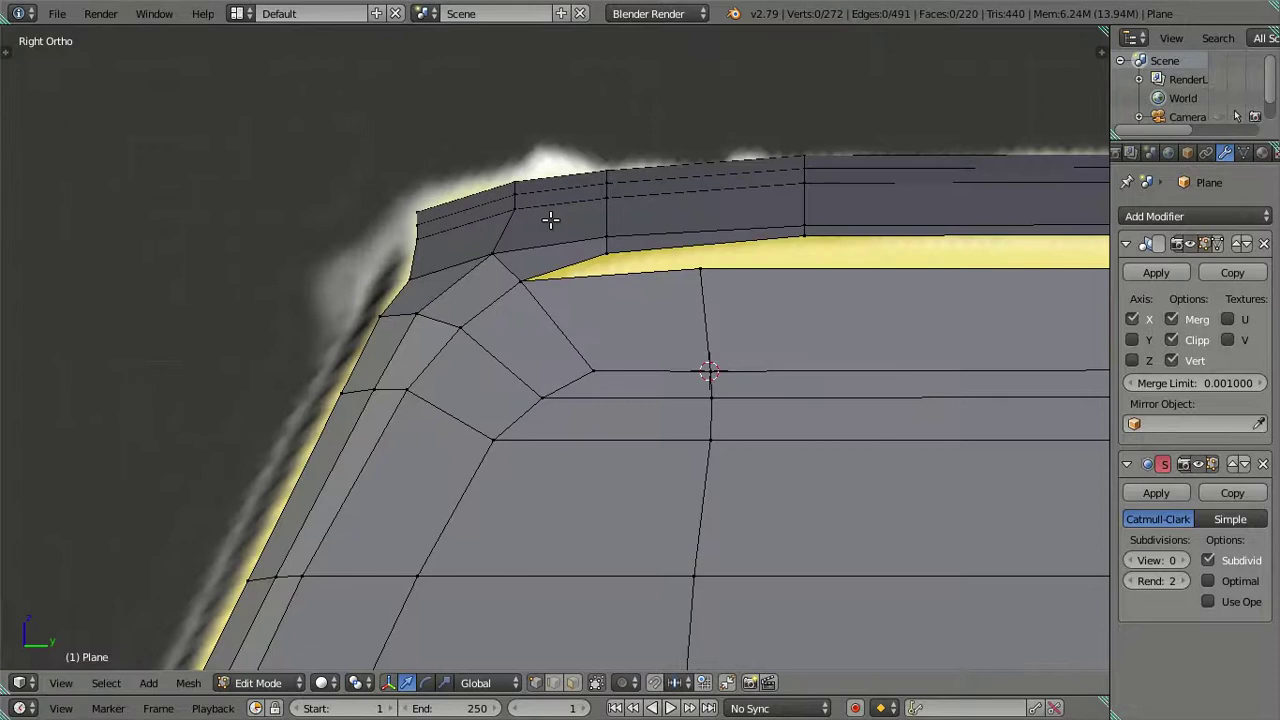
scroll(437, 271, "up", 2)
scroll(306, 243, "up", 1)
right_click(305, 233)
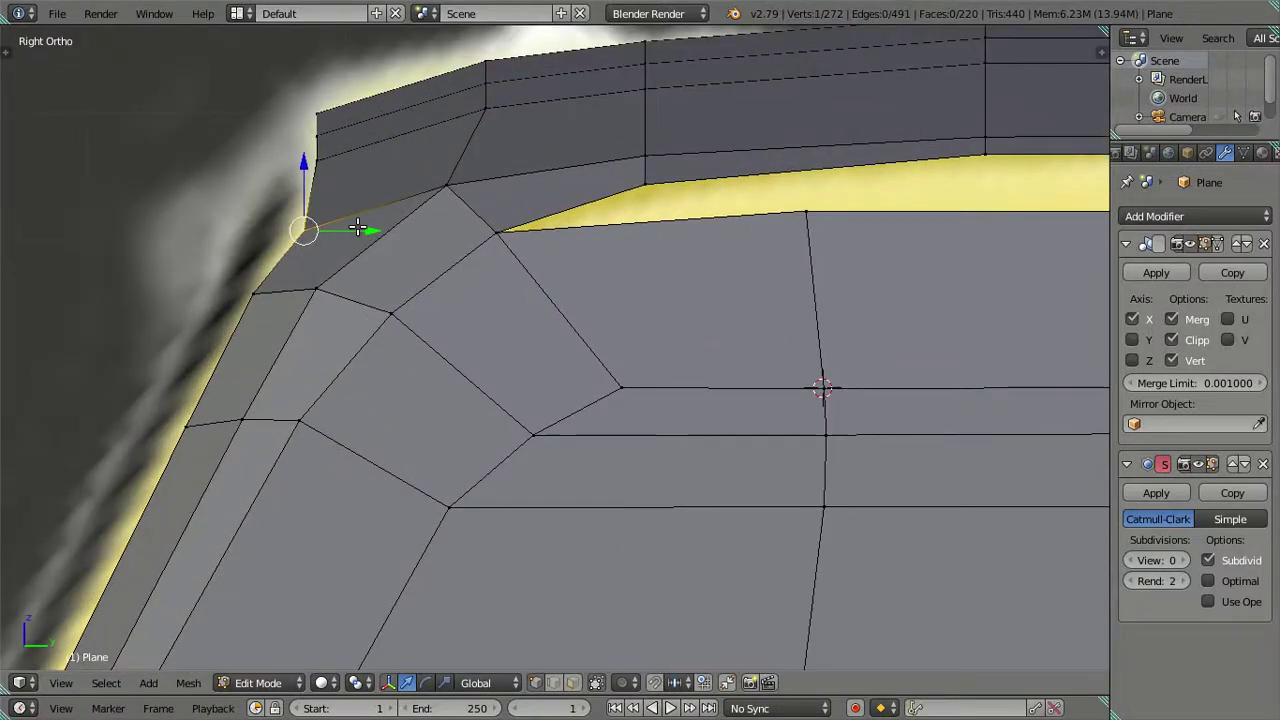
left_click(298, 153)
middle_click_drag(305, 150, 633, 165, "alt")
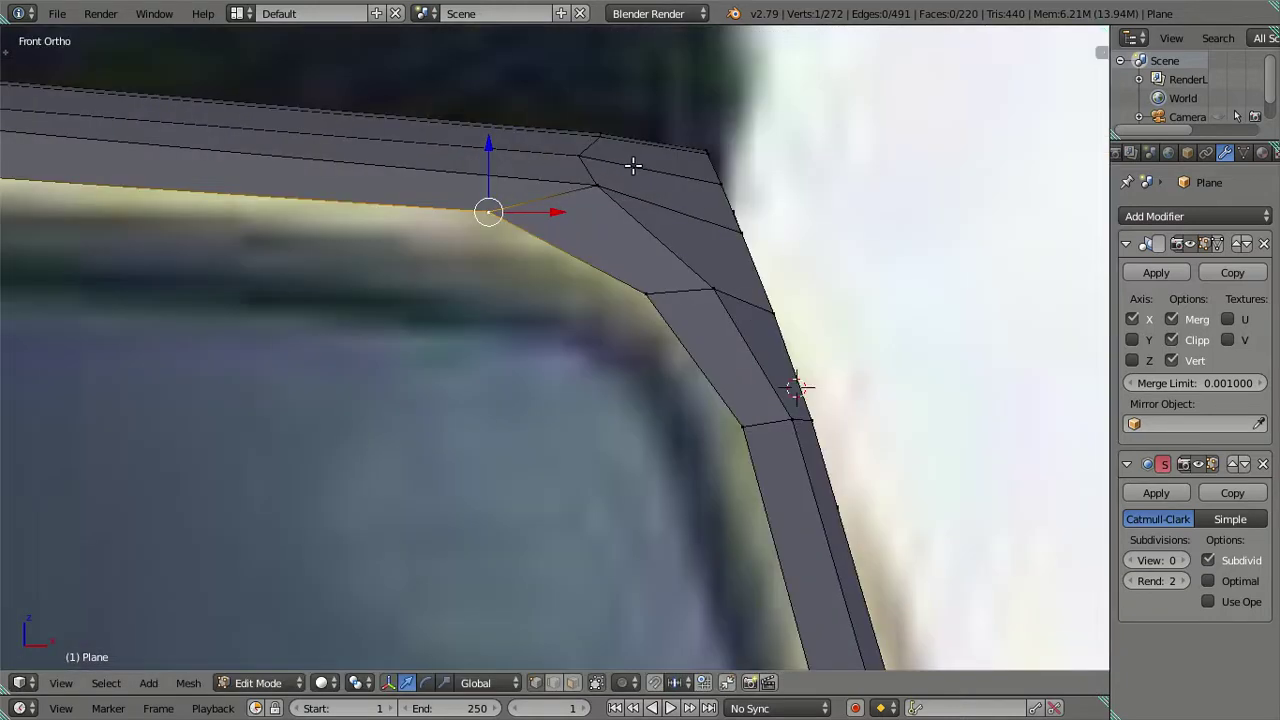
scroll(572, 220, "down", 5)
scroll(558, 262, "up", 3)
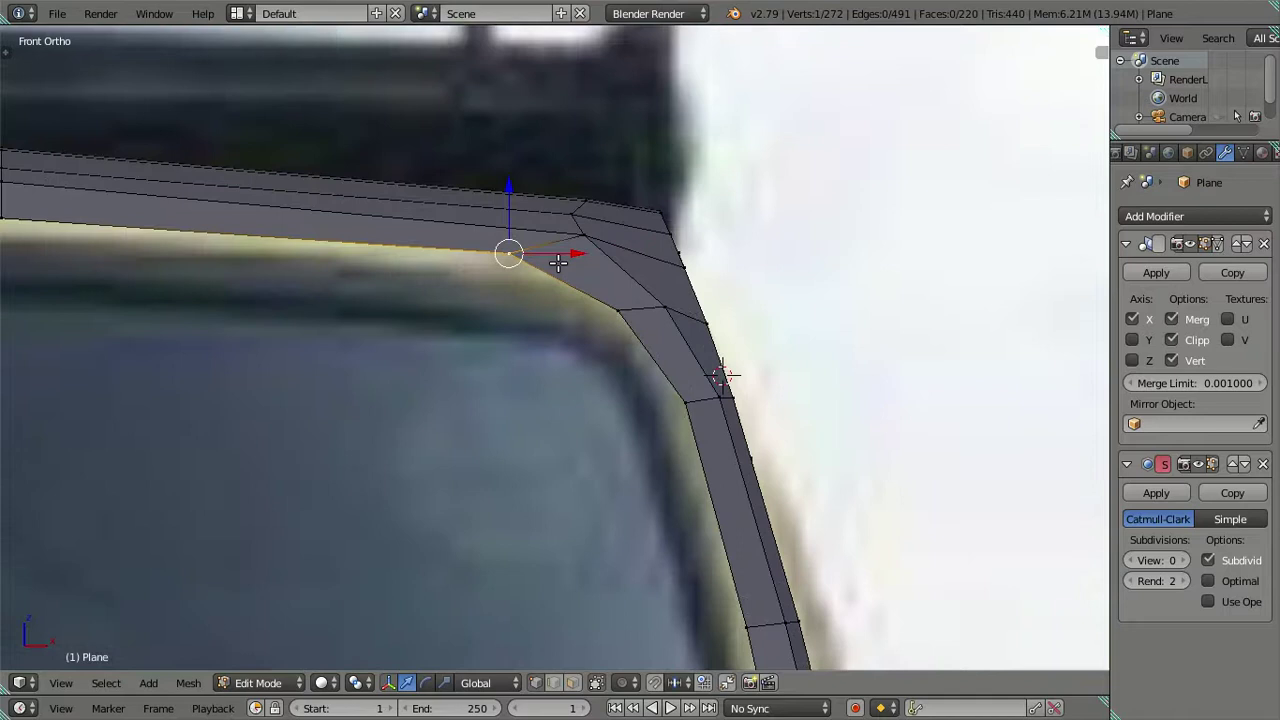
key("KP_3")
scroll(558, 262, "up", 2)
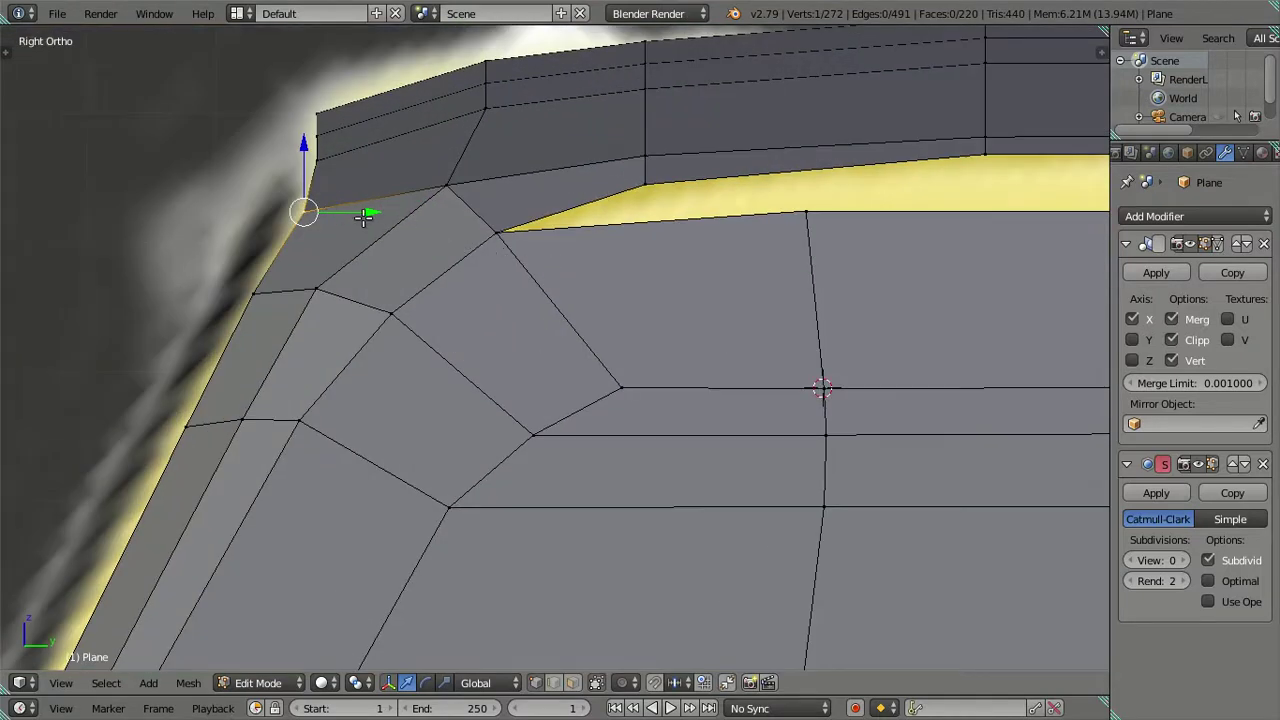
left_click_drag(305, 130, 290, 123)
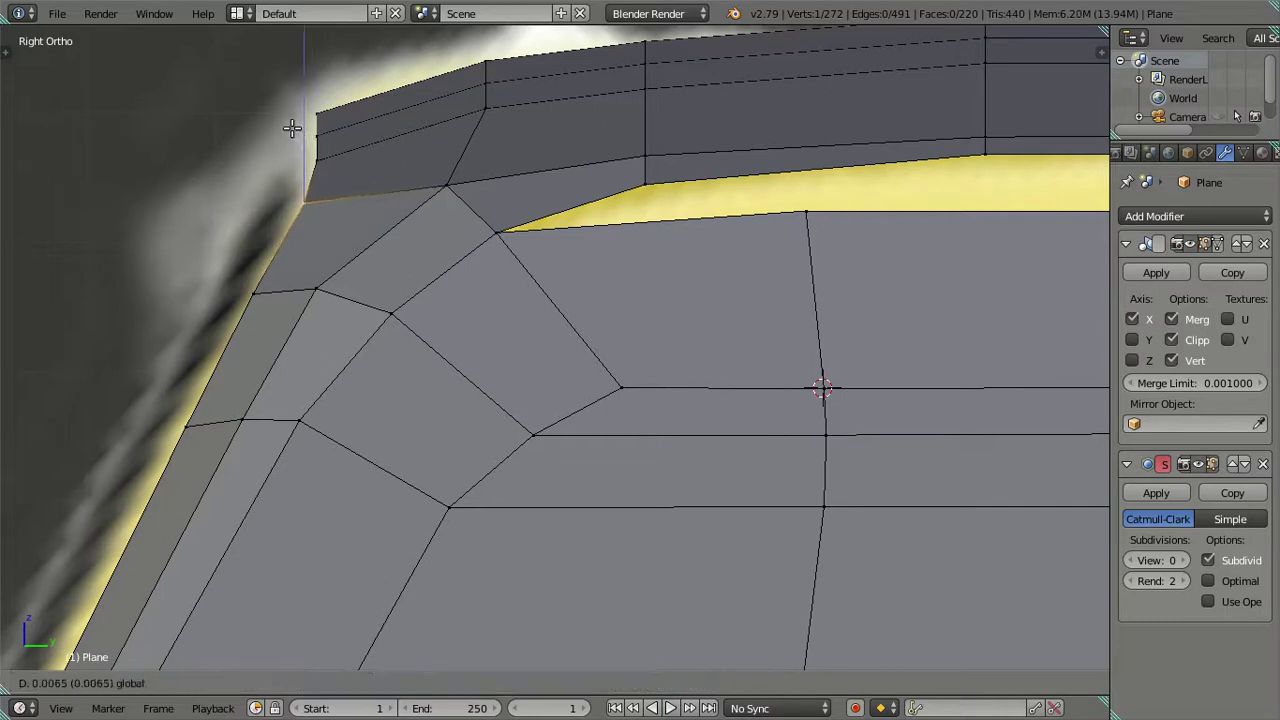
right_click(290, 123)
key("ctrl+z")
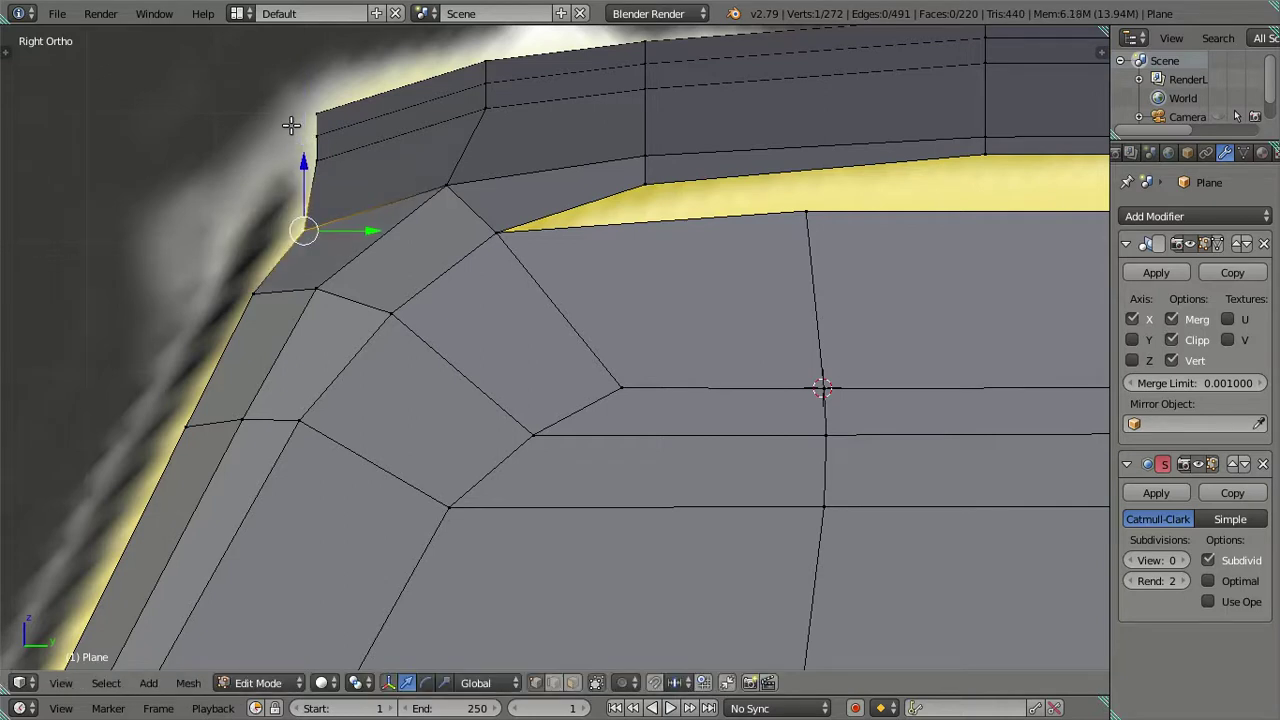
left_click_drag(298, 155, 283, 133)
key("a")
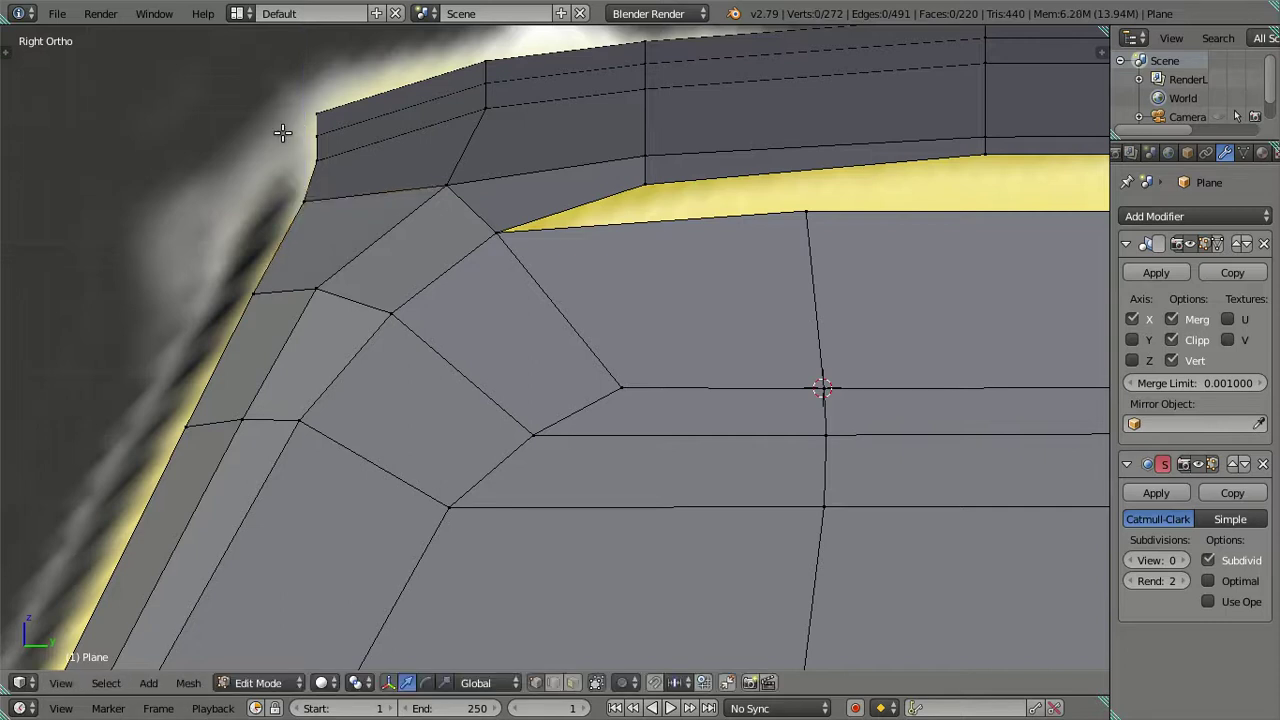
- Nudge the roof corner vertex vertically and compare it against the front reference photo
middle_click_drag(283, 133, 457, 223, "shift")
scroll(449, 157, "up", 3)
right_click(443, 160)
left_click_drag(441, 125, 439, 105)
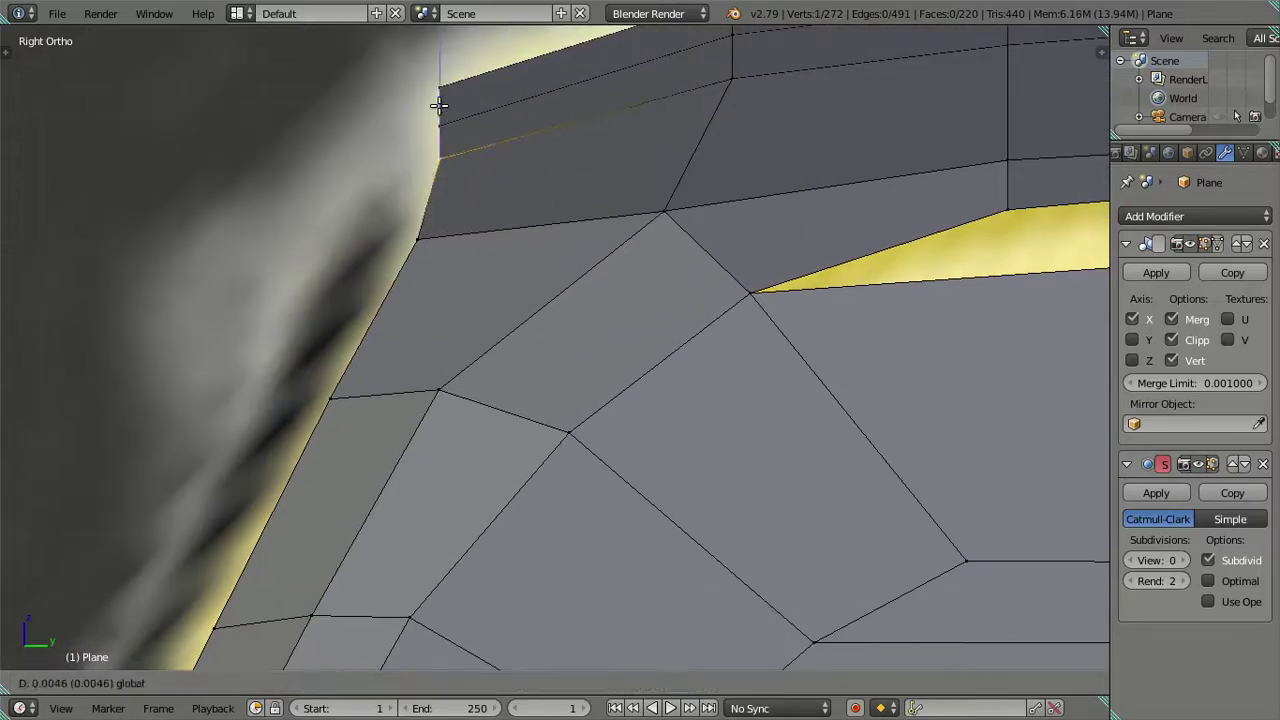
key("KP_1")
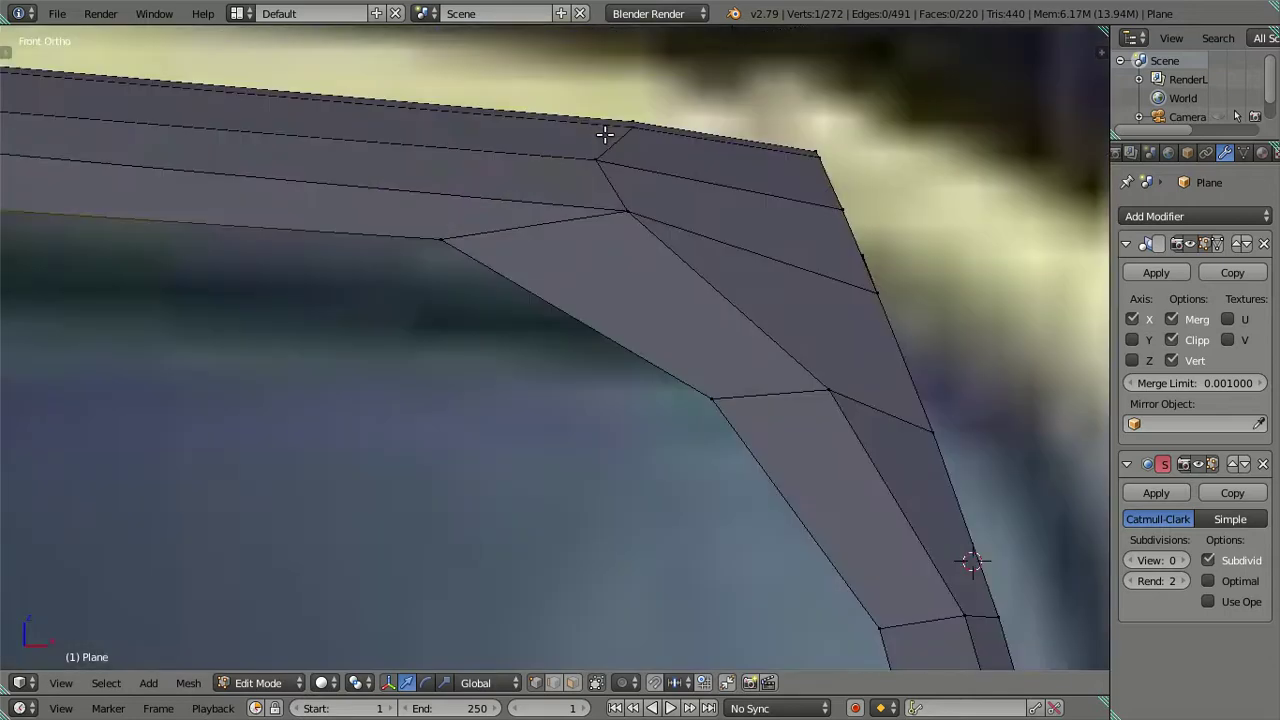
scroll(566, 177, "down", 2)
scroll(560, 180, "down", 1)
scroll(523, 206, "down", 1)
scroll(525, 219, "down", 1)
key("a")
key("ctrl+z")
scroll(524, 219, "up", 1)
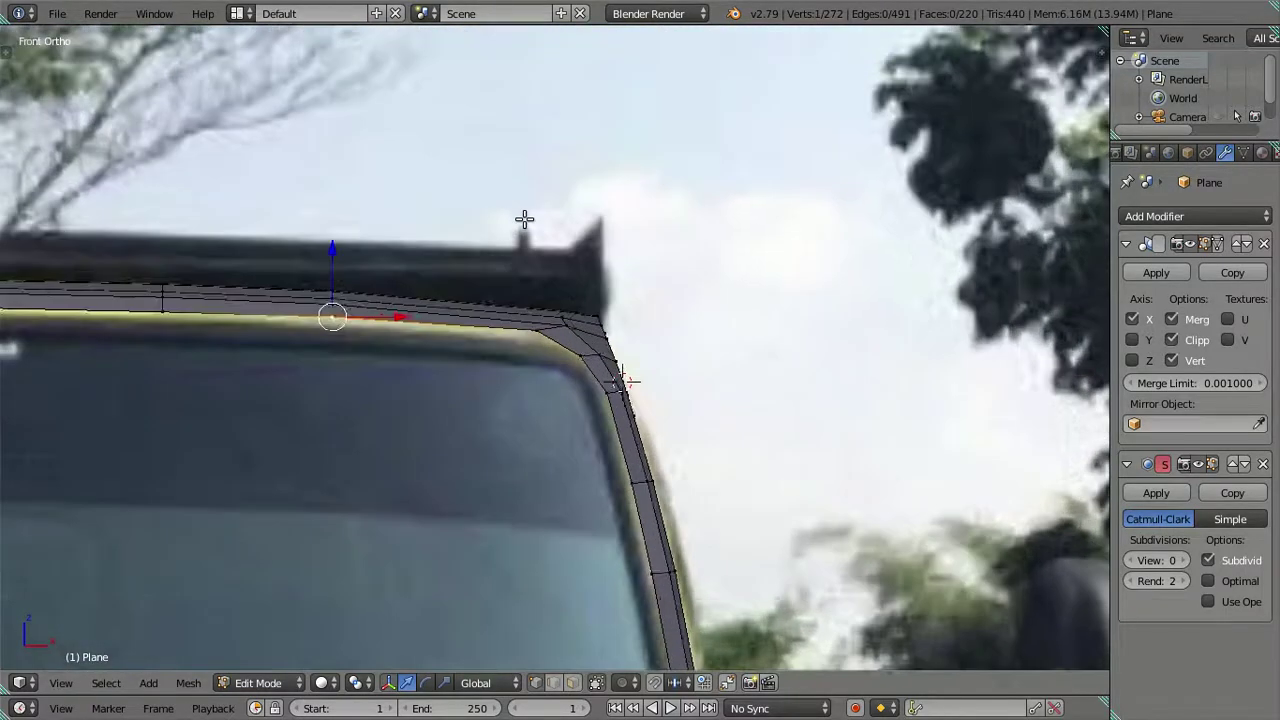
scroll(524, 219, "up", 1)
key("ctrl+z")
mouse_move(524, 219)
middle_mouse_down()
mouse_move(514, 263)
mouse_move(240, 241)
mouse_move(280, 249)
mouse_move(349, 217)
mouse_move(331, 220)
mouse_move(334, 236)
middle_mouse_up()
- Check another roof-corner vertex's height in both the front and right side views
key("Tab")
key("KP_3")
key("Tab")
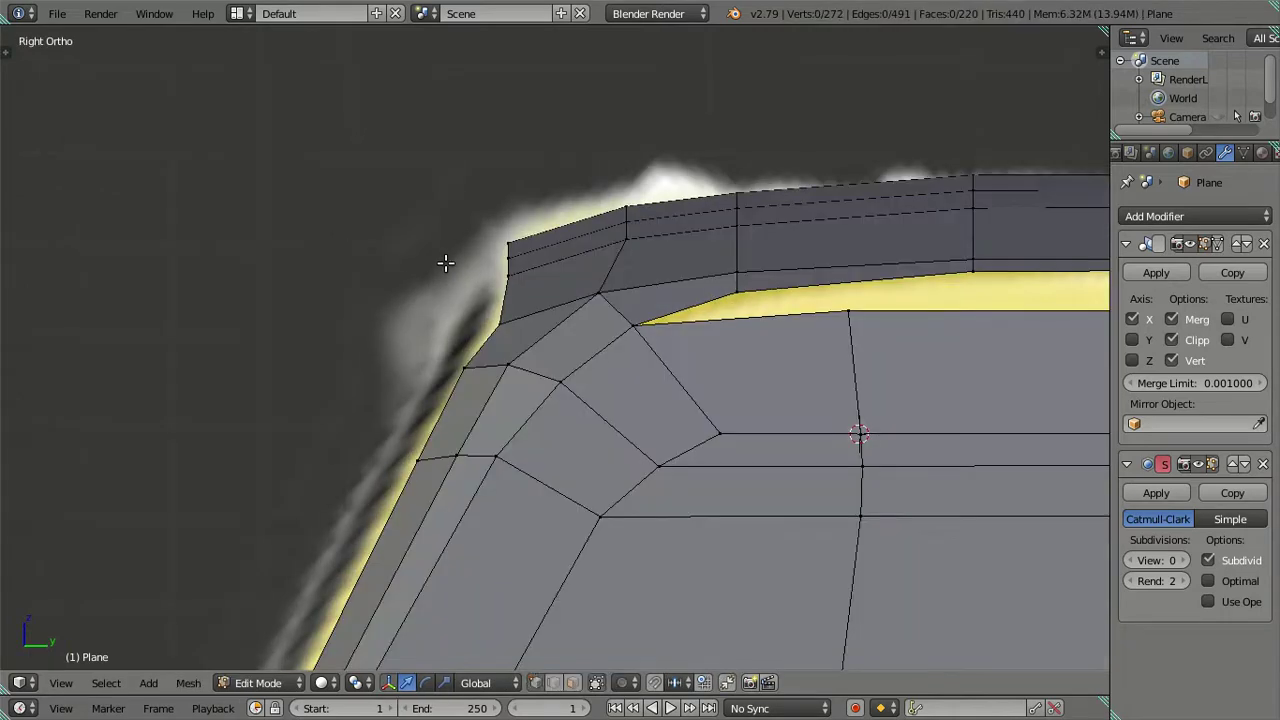
right_click(494, 320)
key("KP_1")
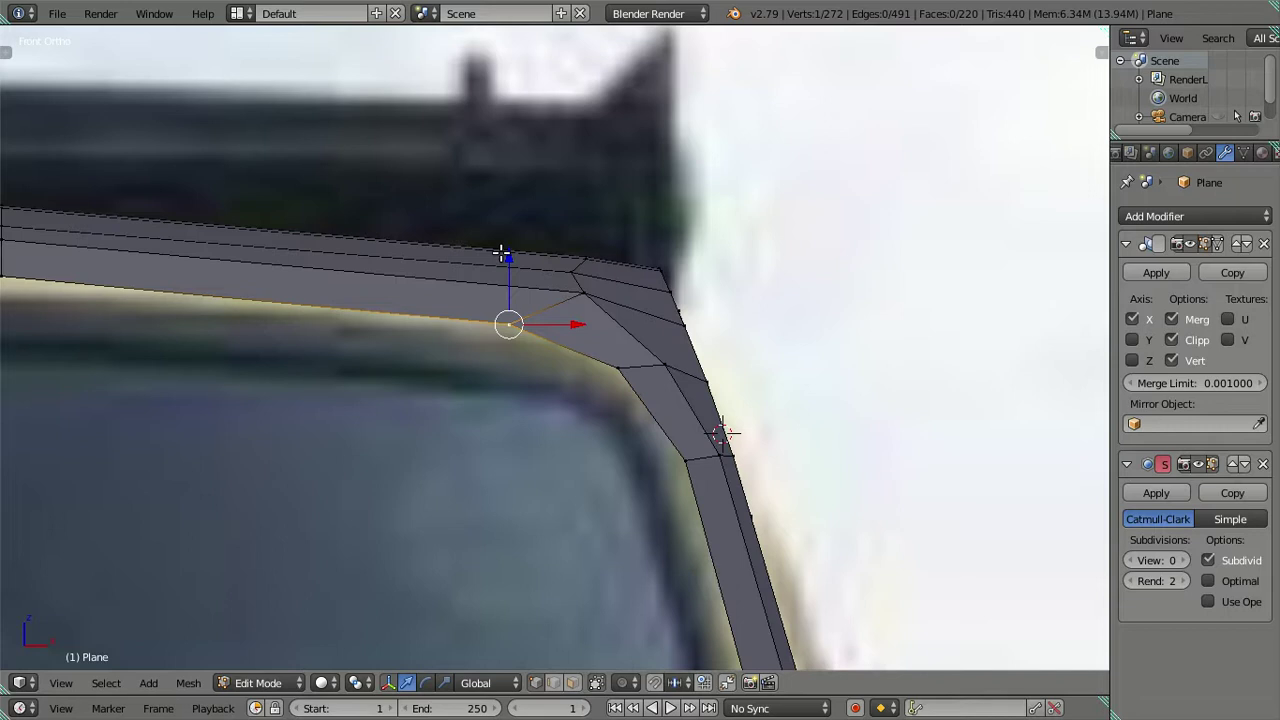
key("g")
key("z")
key("Escape")
key("a")
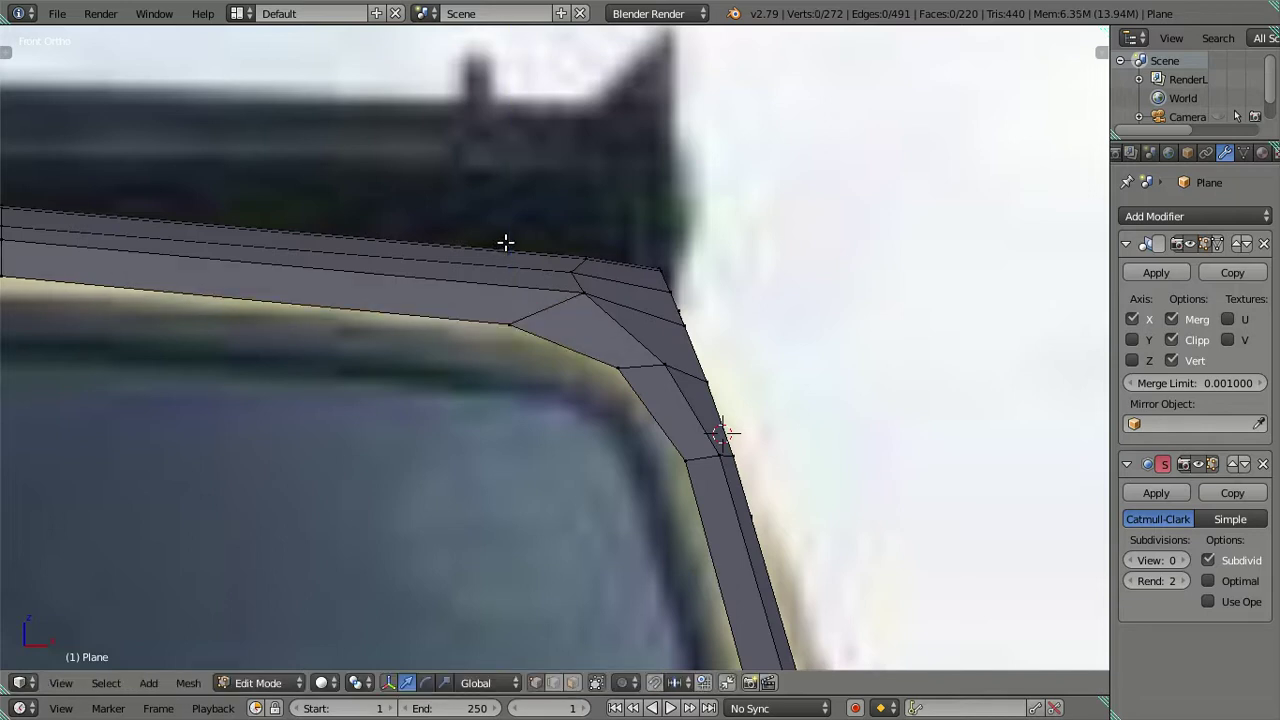
scroll(681, 306, "down", 3)
key("KP_3")
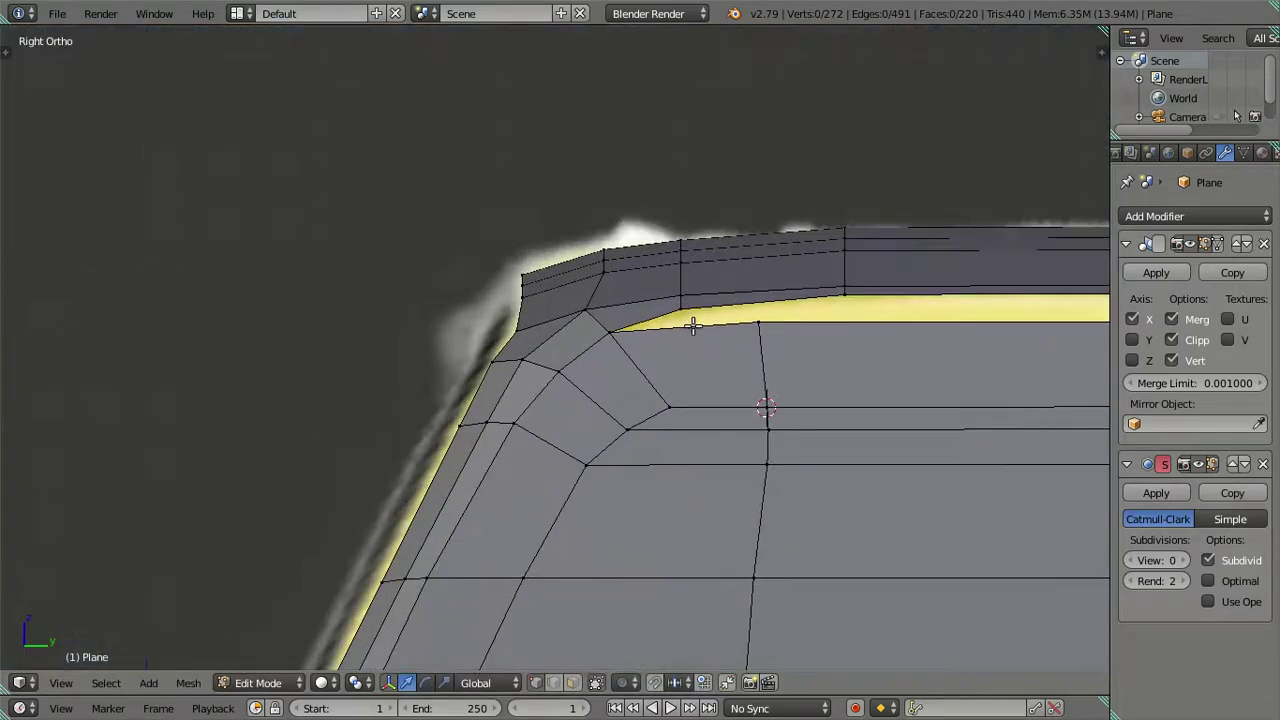
middle_click_drag(686, 323, 484, 273, "shift")
scroll(484, 273, "up", 2)
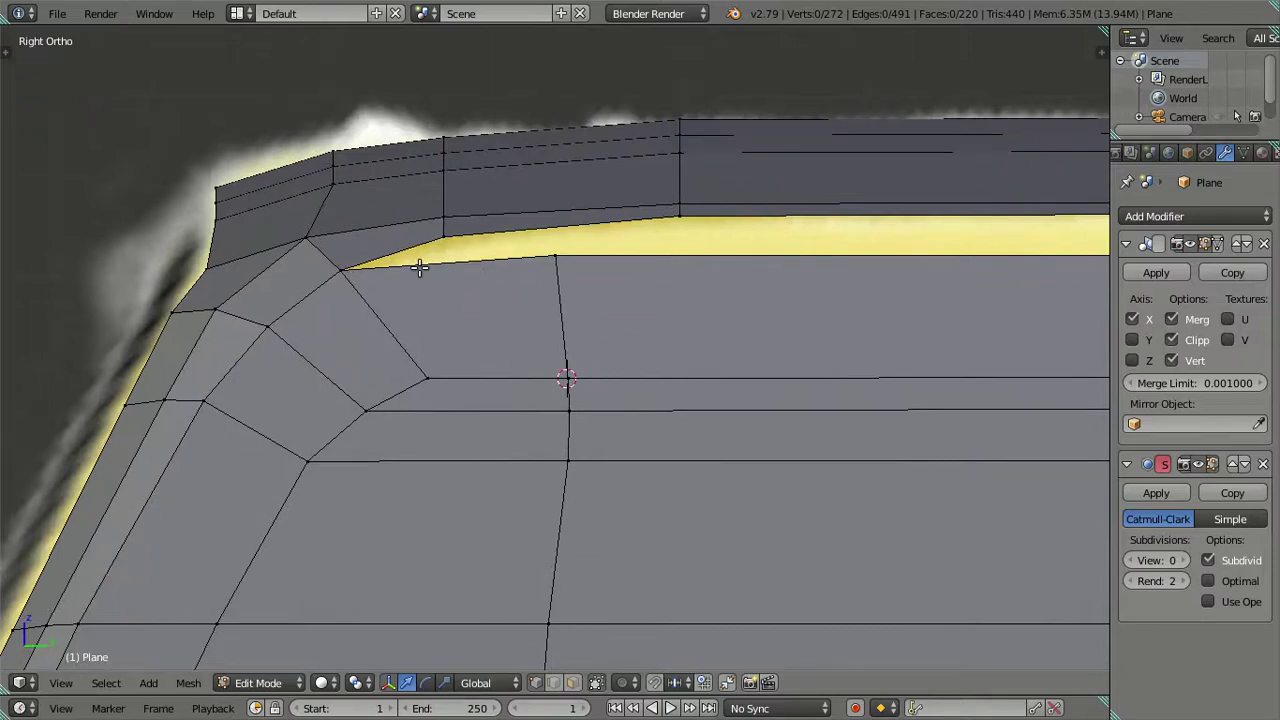
- In wireframe, merge the short frame-corner edge At Last and extrude a new vertex from the frame edge
key("z")
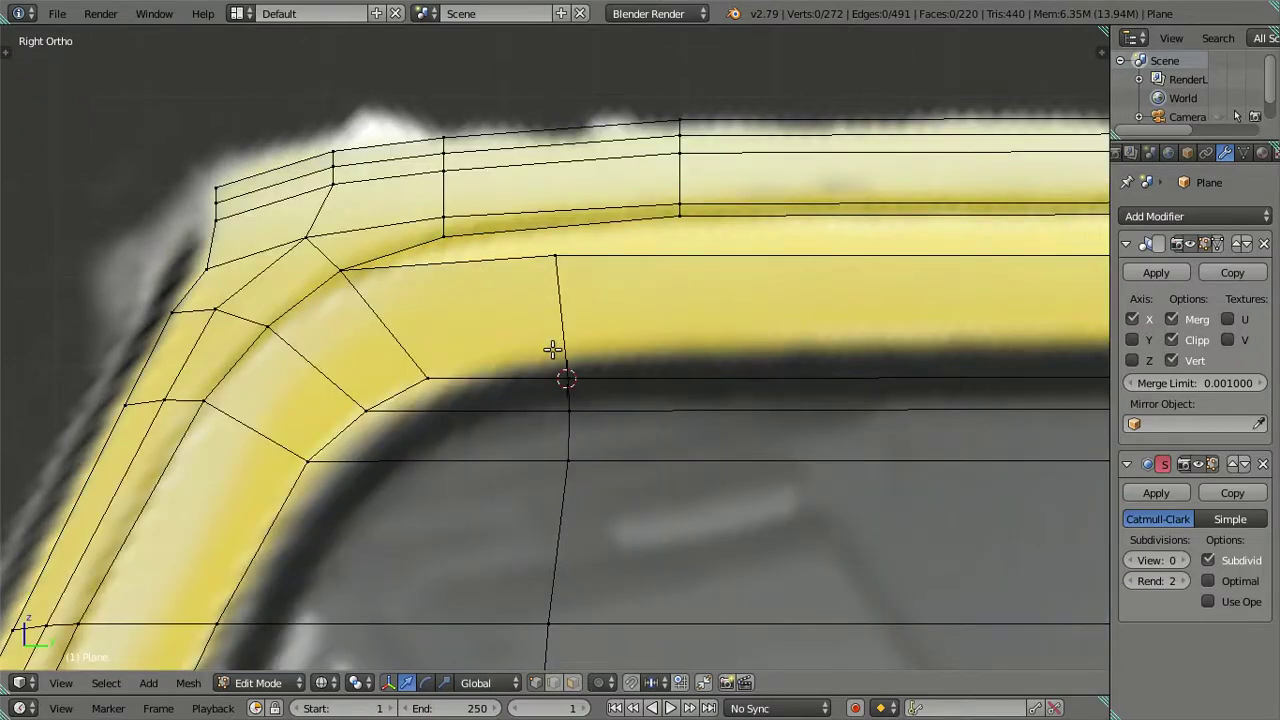
right_click(510, 250)
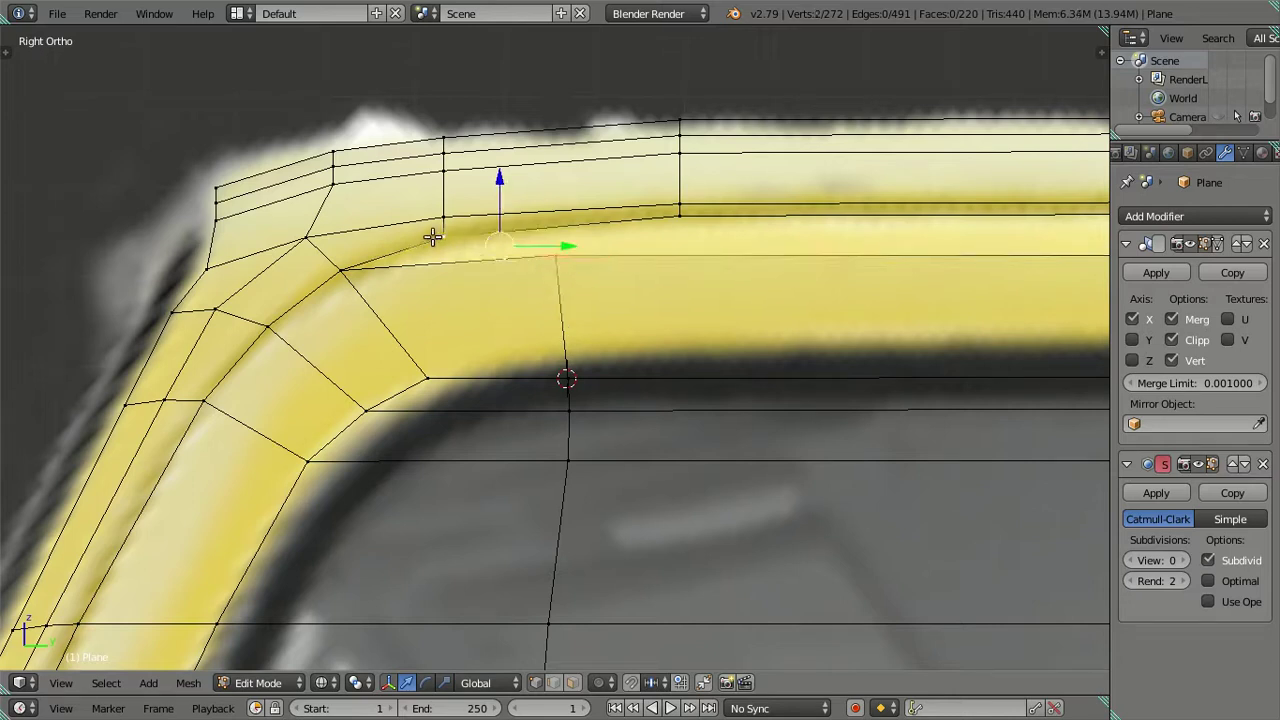
key("alt+m")
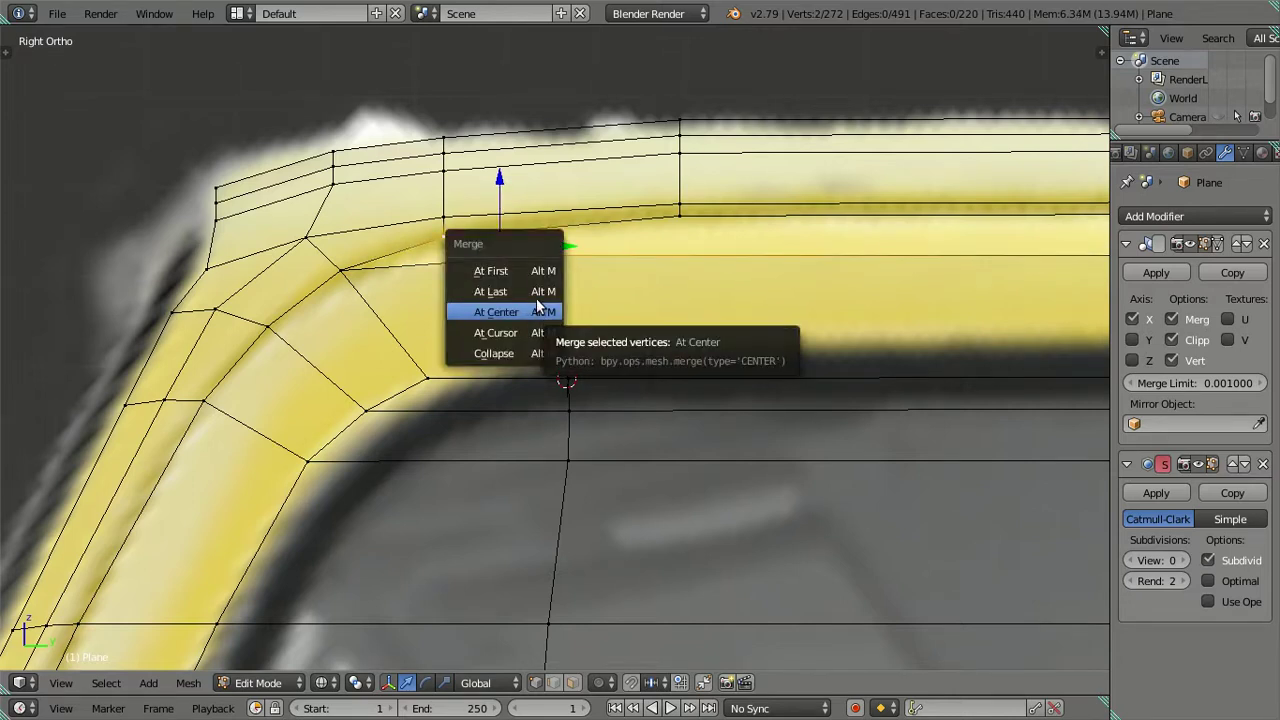
left_click(537, 291)
scroll(537, 288, "down", 3)
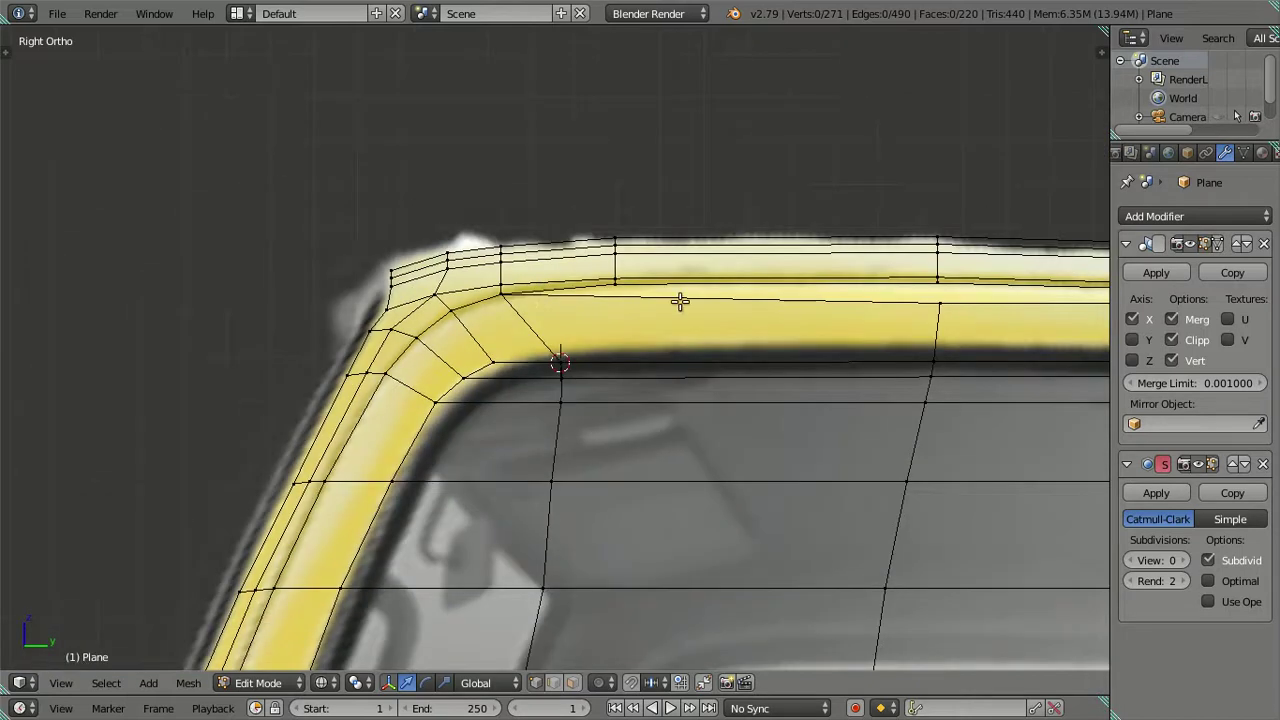
middle_click_drag(680, 301, 478, 259, "shift")
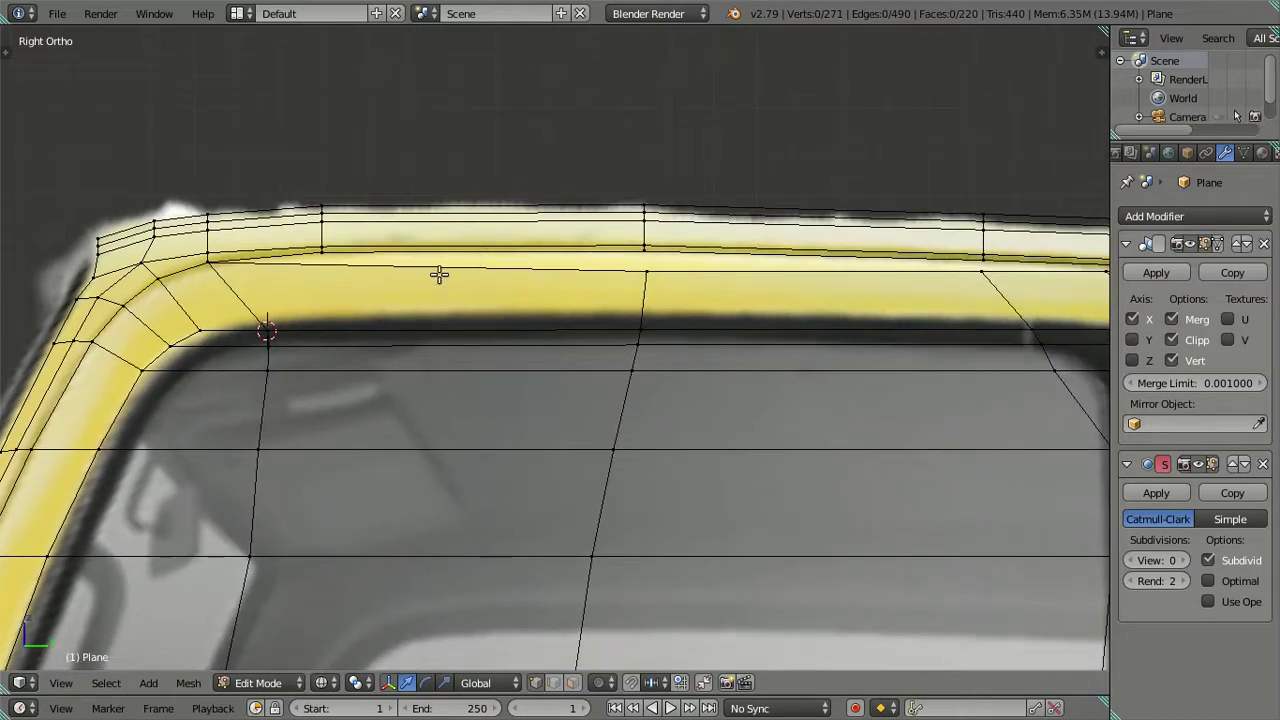
key("e")
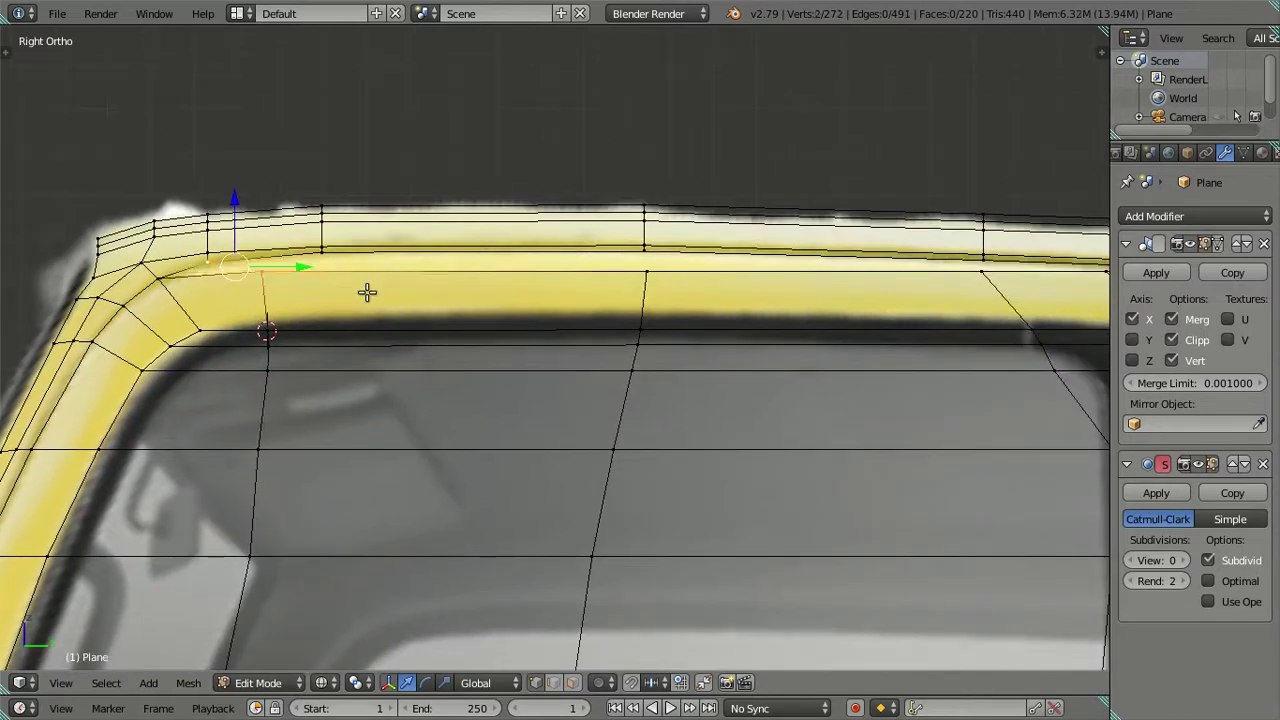
key("a")
- Pan and zoom along the side window frame to inspect its rear, upper-right and upper-left corners
scroll(420, 300, "down", 2)
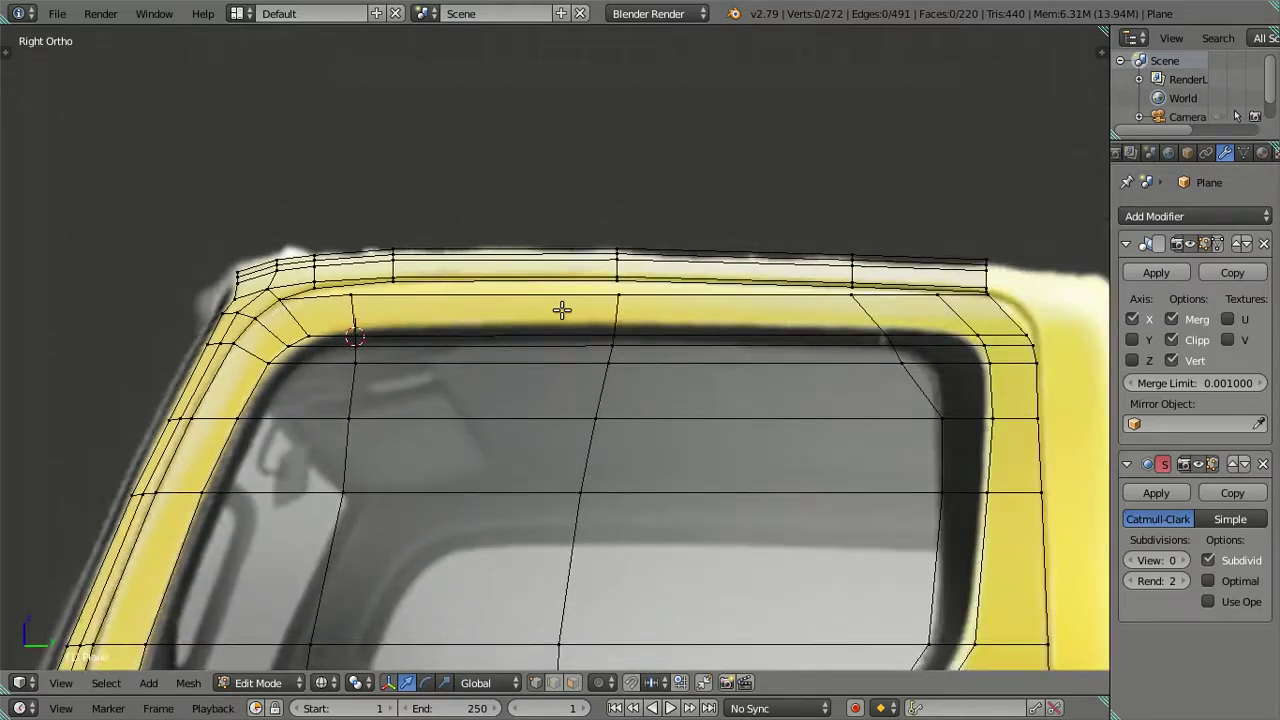
middle_click_drag(563, 309, 334, 291, "shift")
scroll(715, 355, "down", 1)
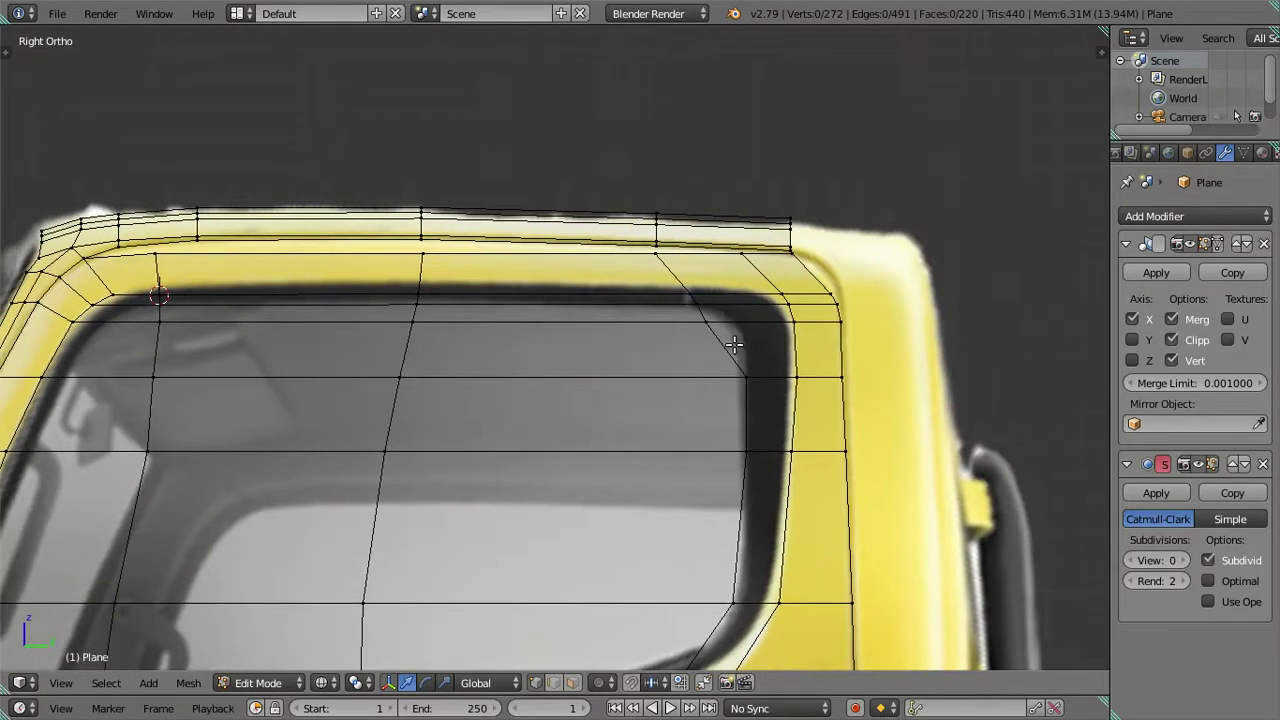
mouse_move(295, 361)
middle_mouse_down("shift")
mouse_move(468, 317)
mouse_move(606, 209)
middle_mouse_up("shift")
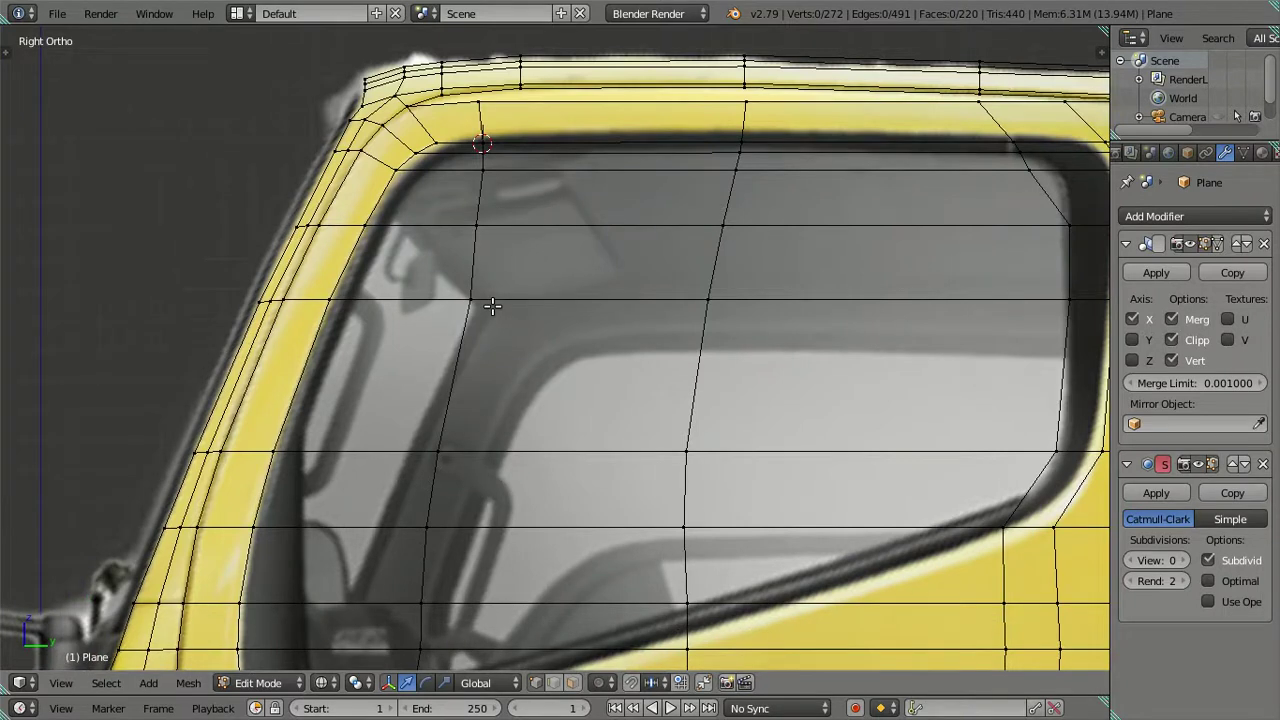
scroll(493, 306, "down", 2)
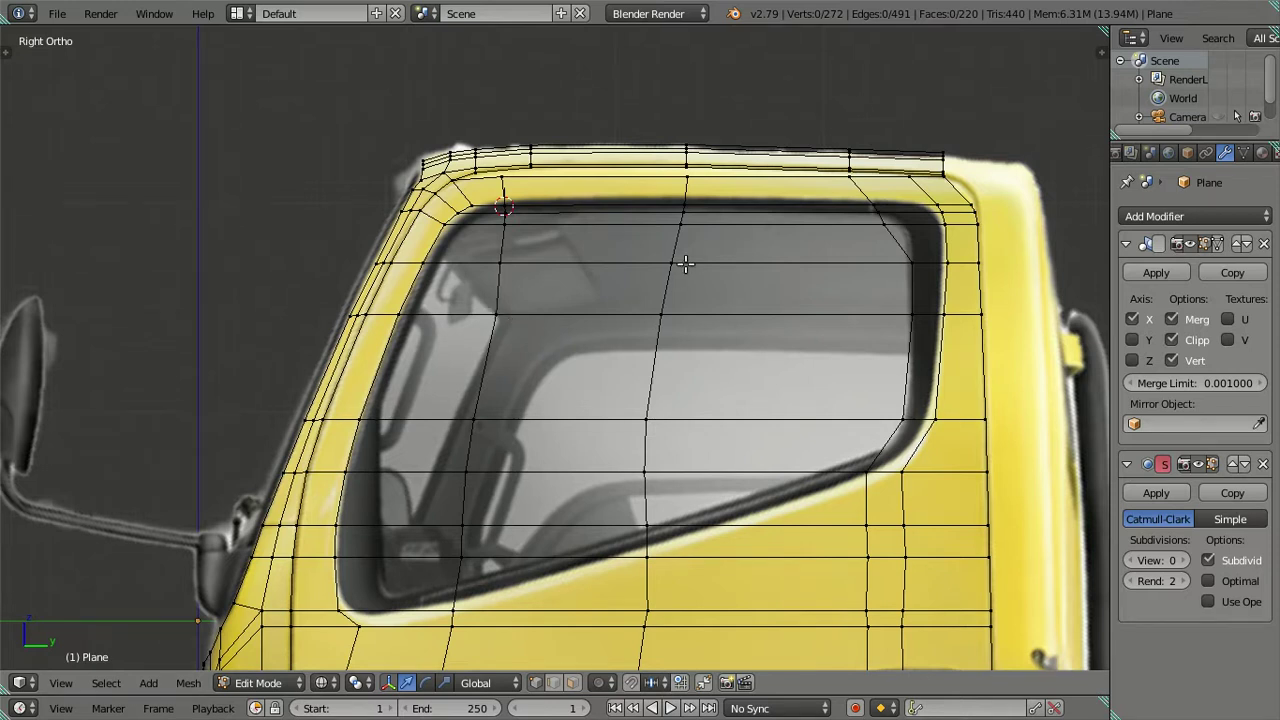
scroll(466, 218, "up", 1)
middle_click_drag(709, 276, 528, 294, "shift")
scroll(772, 297, "up", 2)
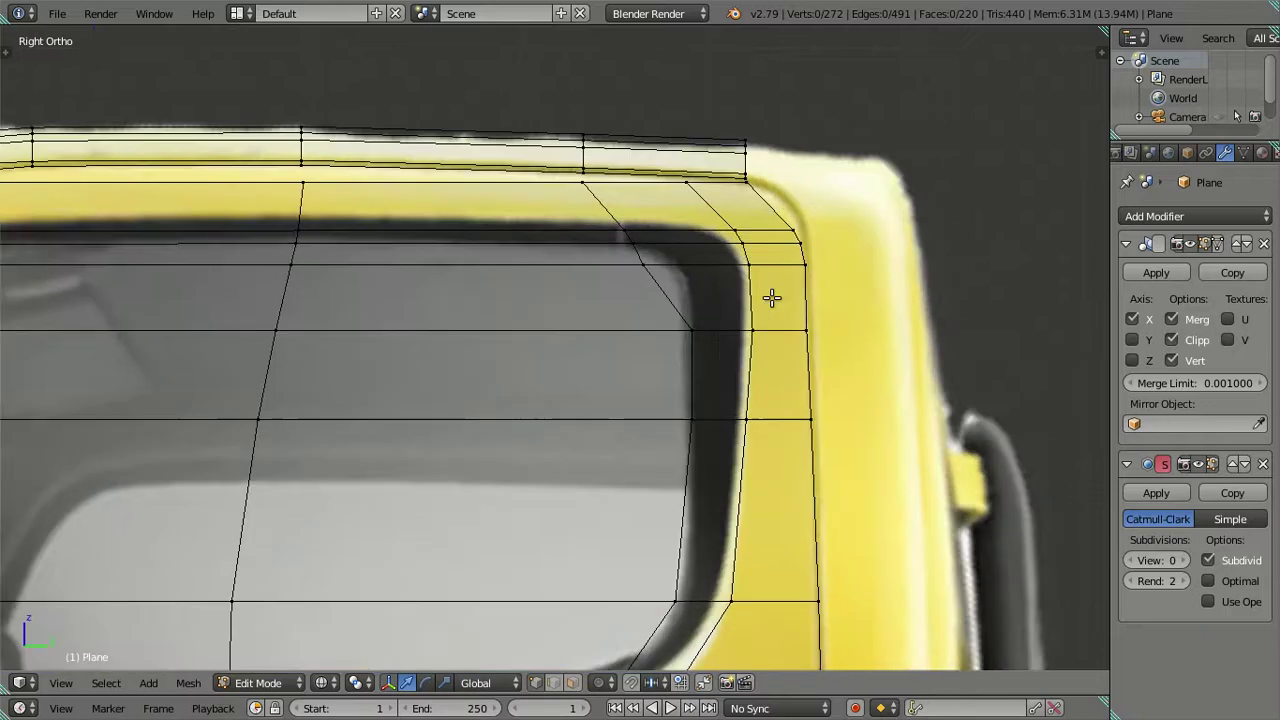
scroll(772, 297, "up", 1)
scroll(844, 250, "down", 2)
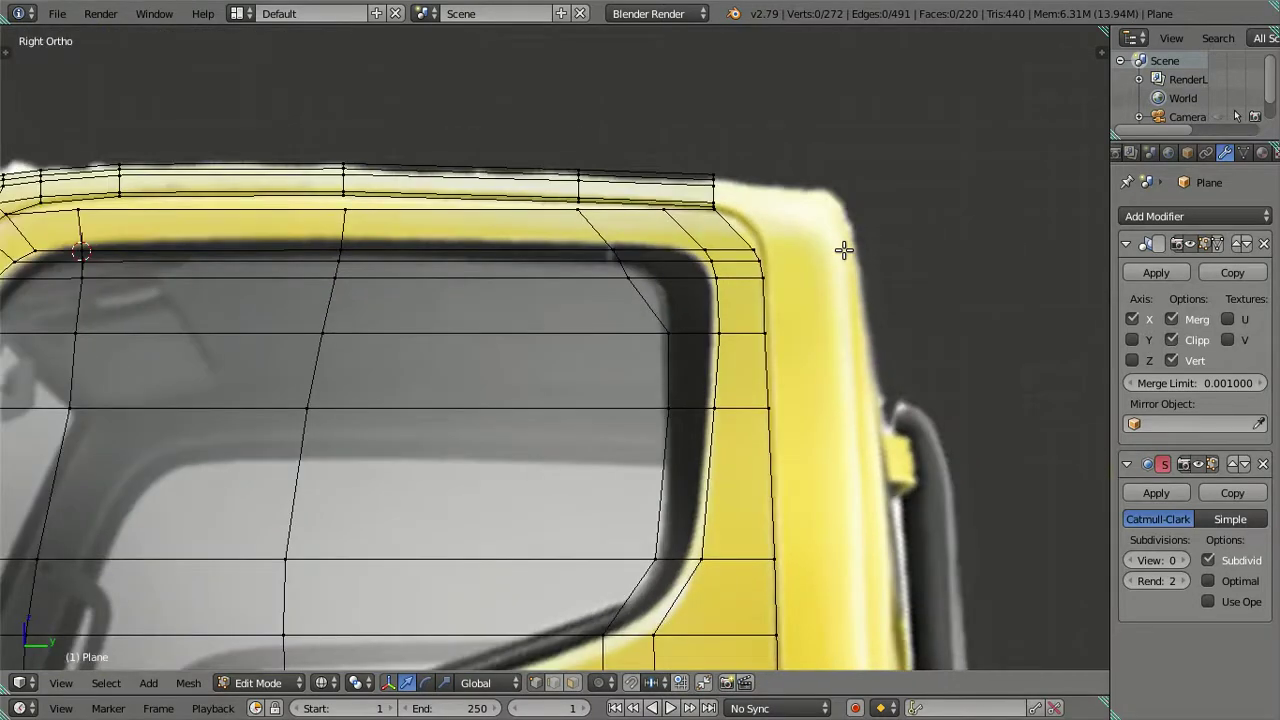
middle_click_drag(800, 260, 913, 270, "shift")
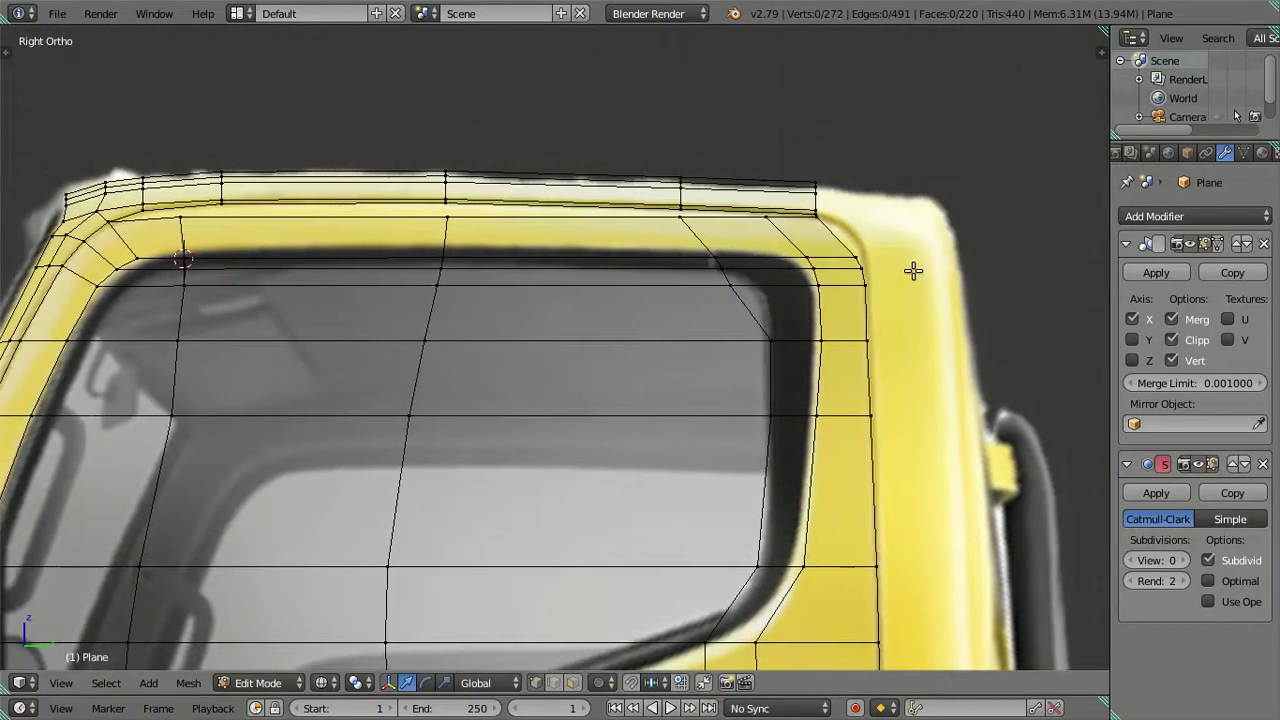
scroll(608, 291, "up", 3)
middle_click_drag(329, 309, 577, 306, "shift")
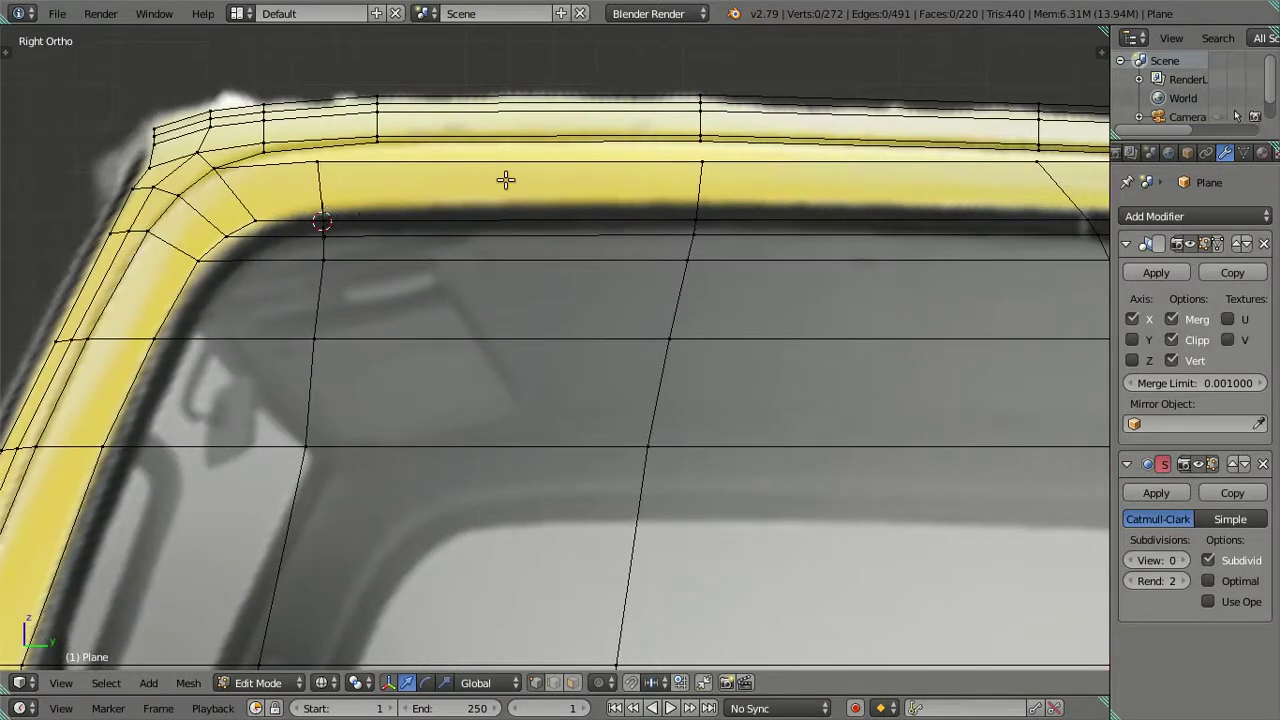
scroll(388, 212, "up", 1)
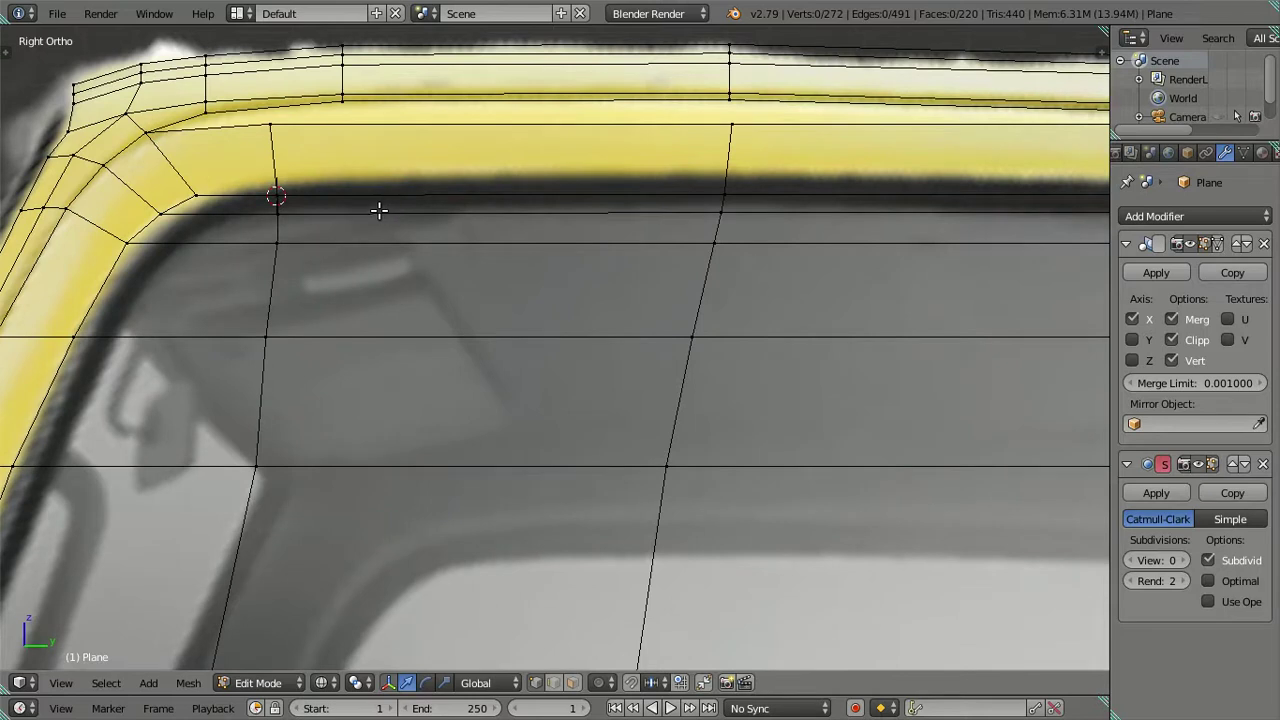
middle_click_drag(256, 215, 409, 220, "shift")
scroll(397, 209, "up", 2)
scroll(409, 163, "up", 1)
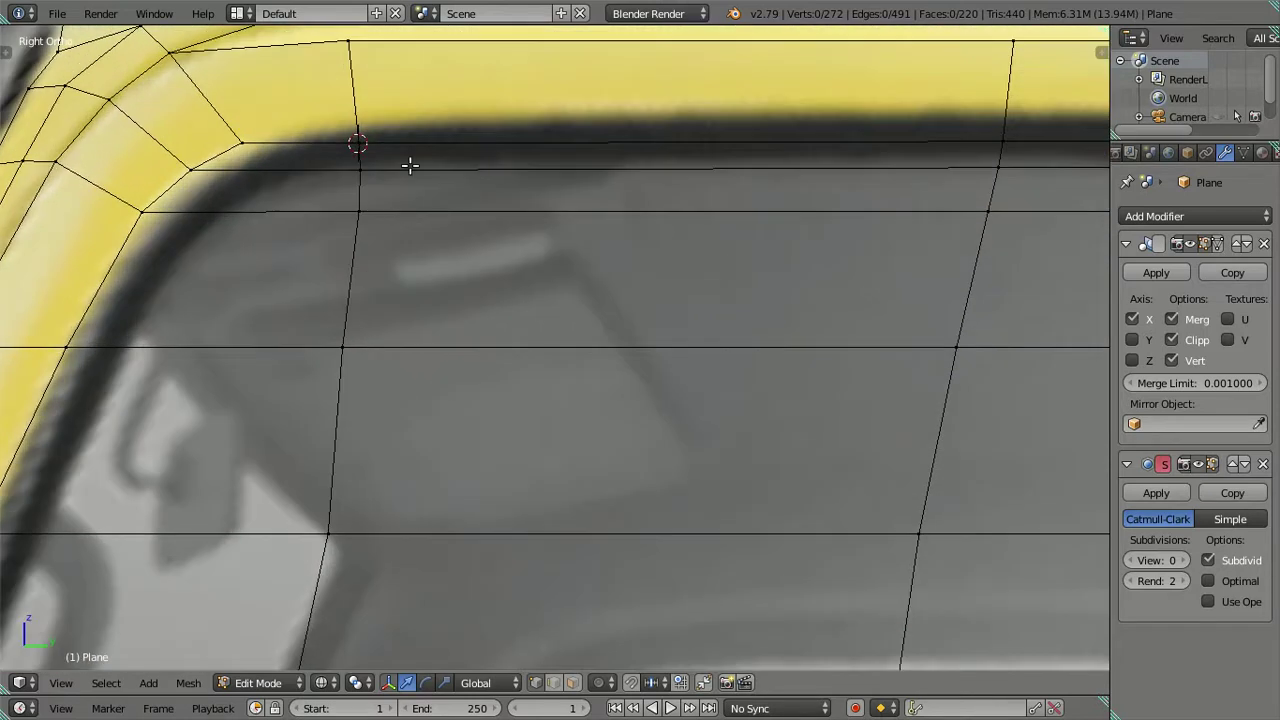
middle_click_drag(409, 163, 510, 286, "shift")
scroll(497, 264, "up", 2)
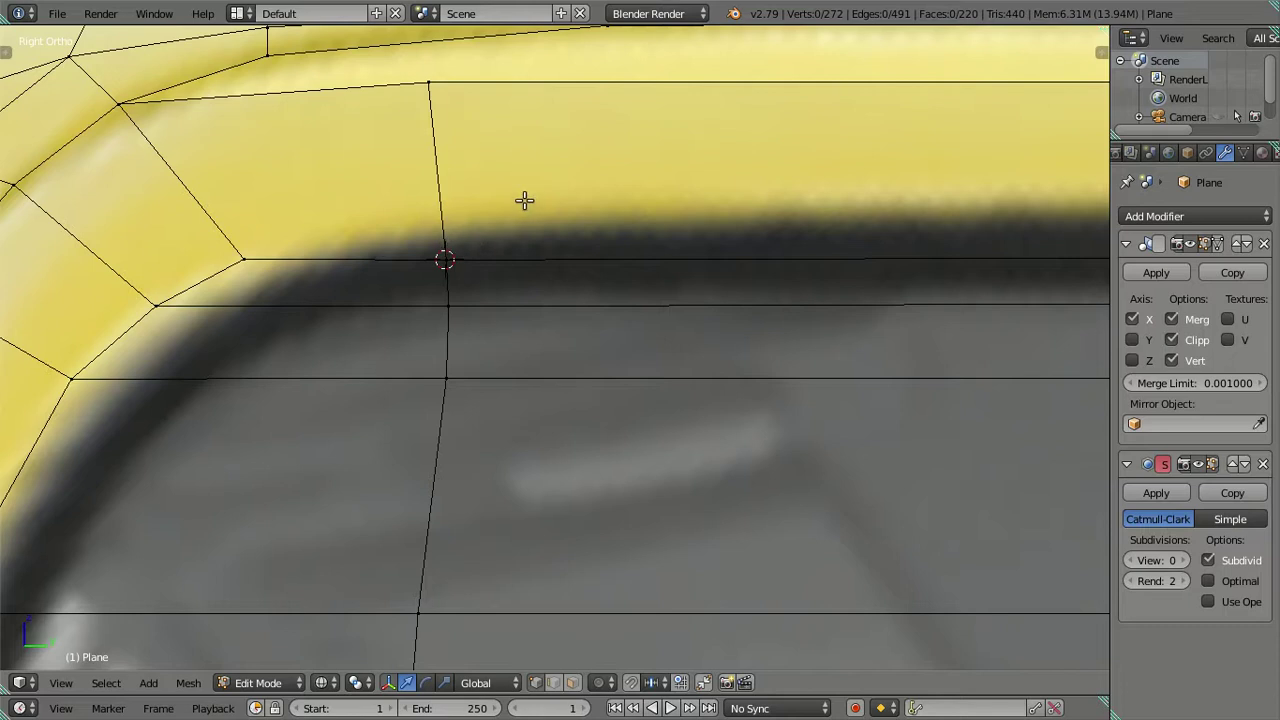
- Add a temporary edge loop along the roof edge and place the 3D cursor on its vertex
key("ctrl+r")
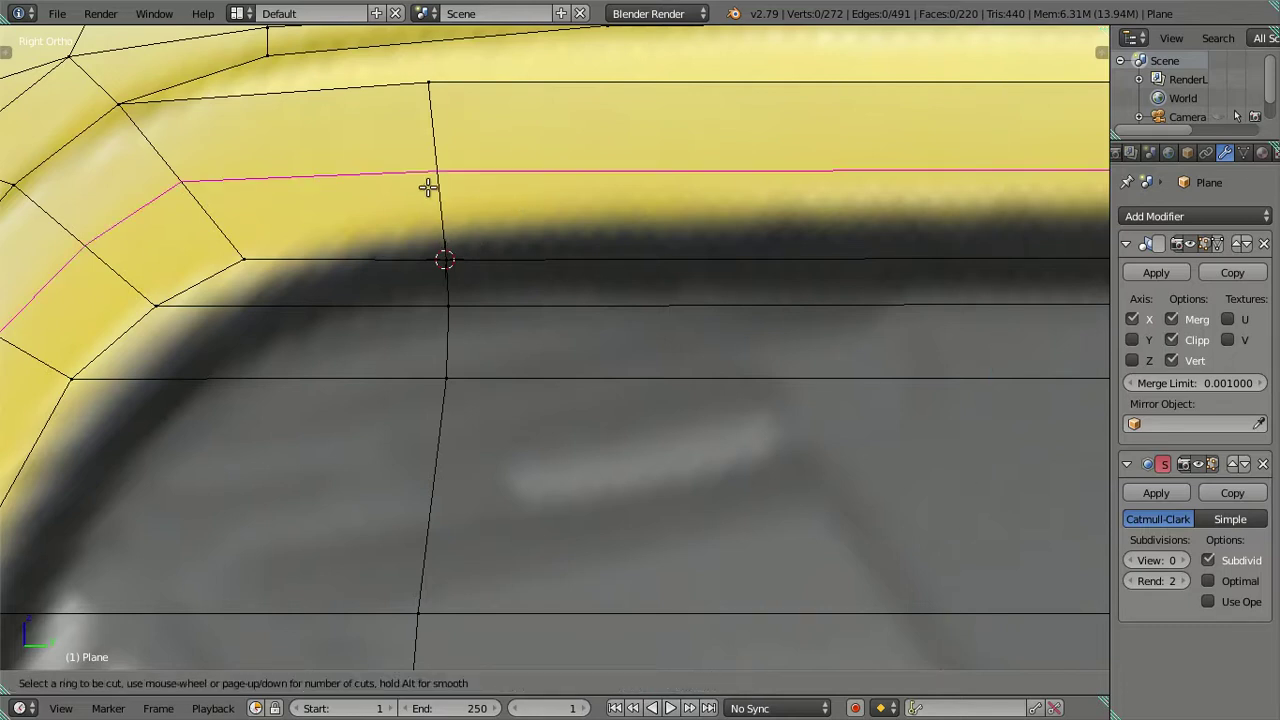
left_click(427, 187)
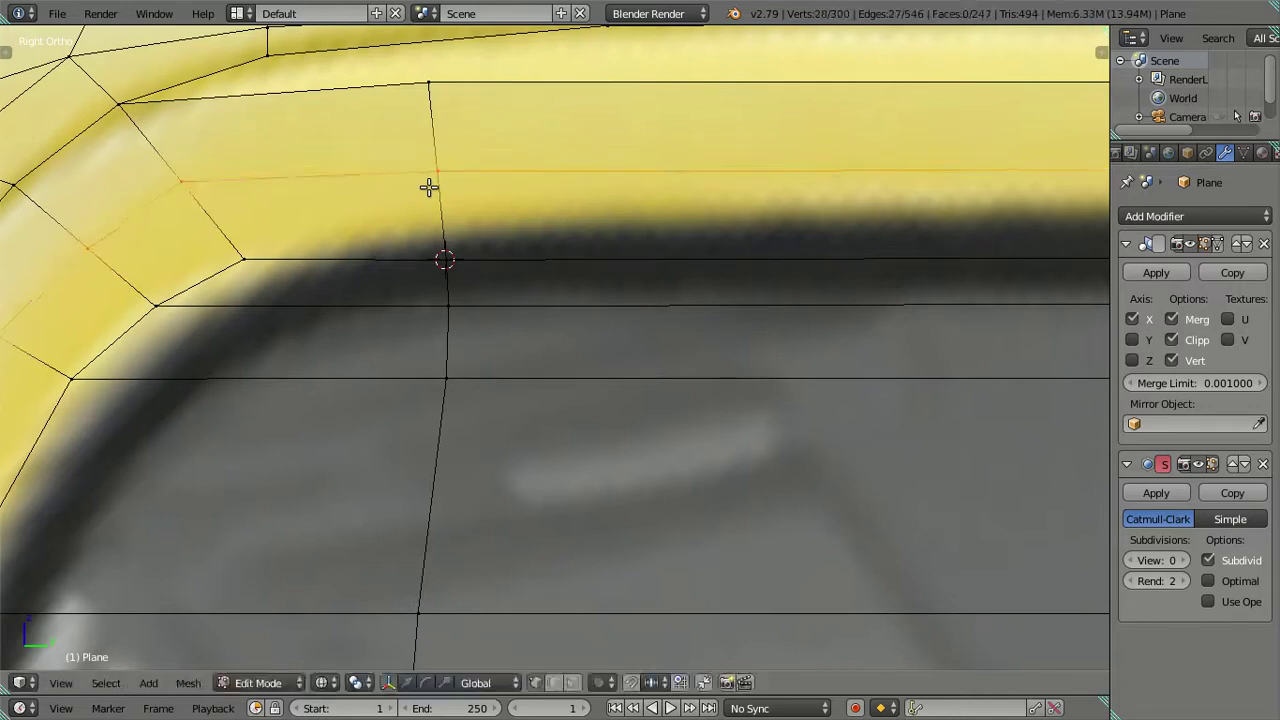
left_click(448, 241)
scroll(438, 268, "down", 3)
scroll(434, 289, "down", 1)
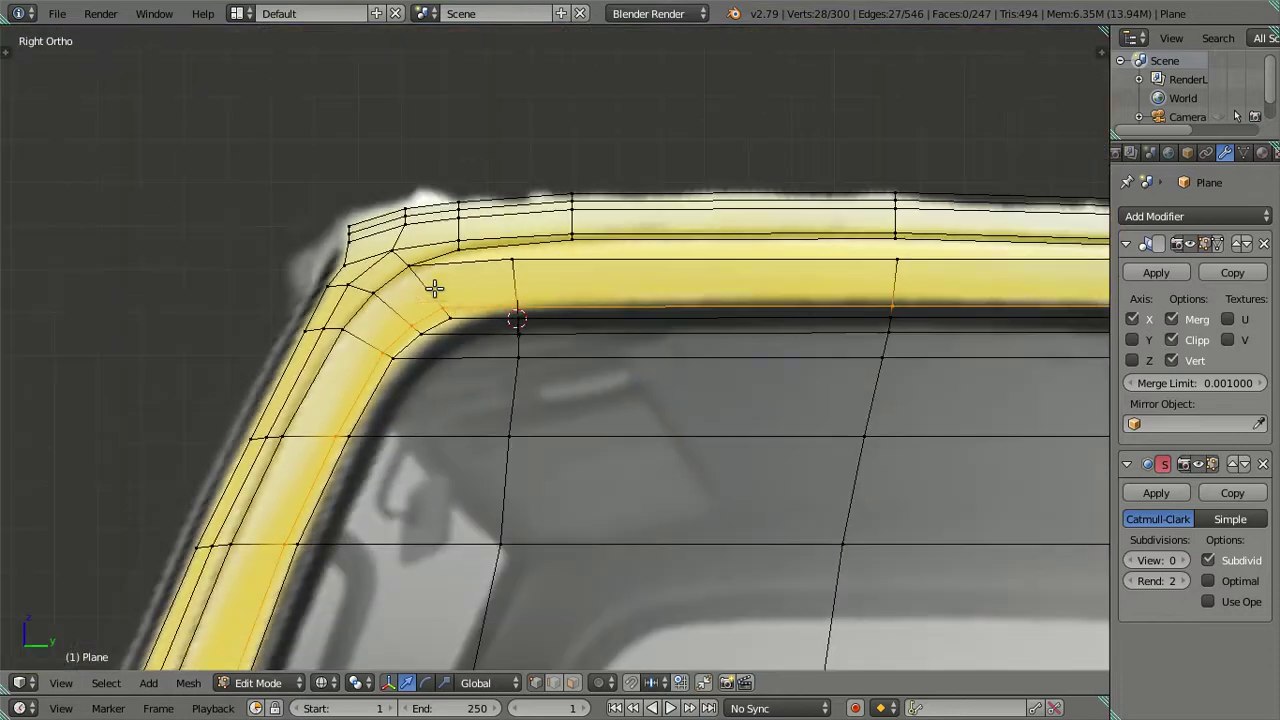
scroll(560, 320, "up", 3)
middle_click_drag(474, 306, 345, 249, "shift")
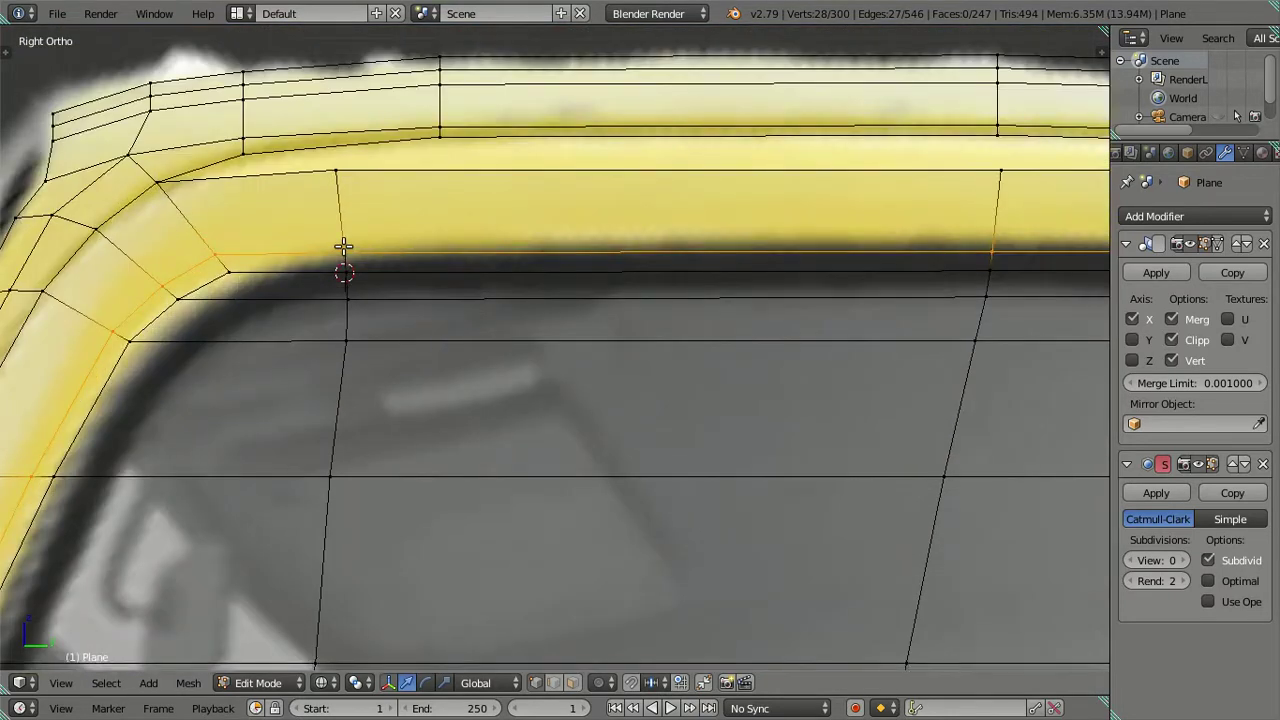
key("shift+s")
left_click(432, 239)
- Undo the loop and snap the window-corner vertex onto the 3D cursor
key("ctrl+z")
right_click(346, 271)
key("shift+s")
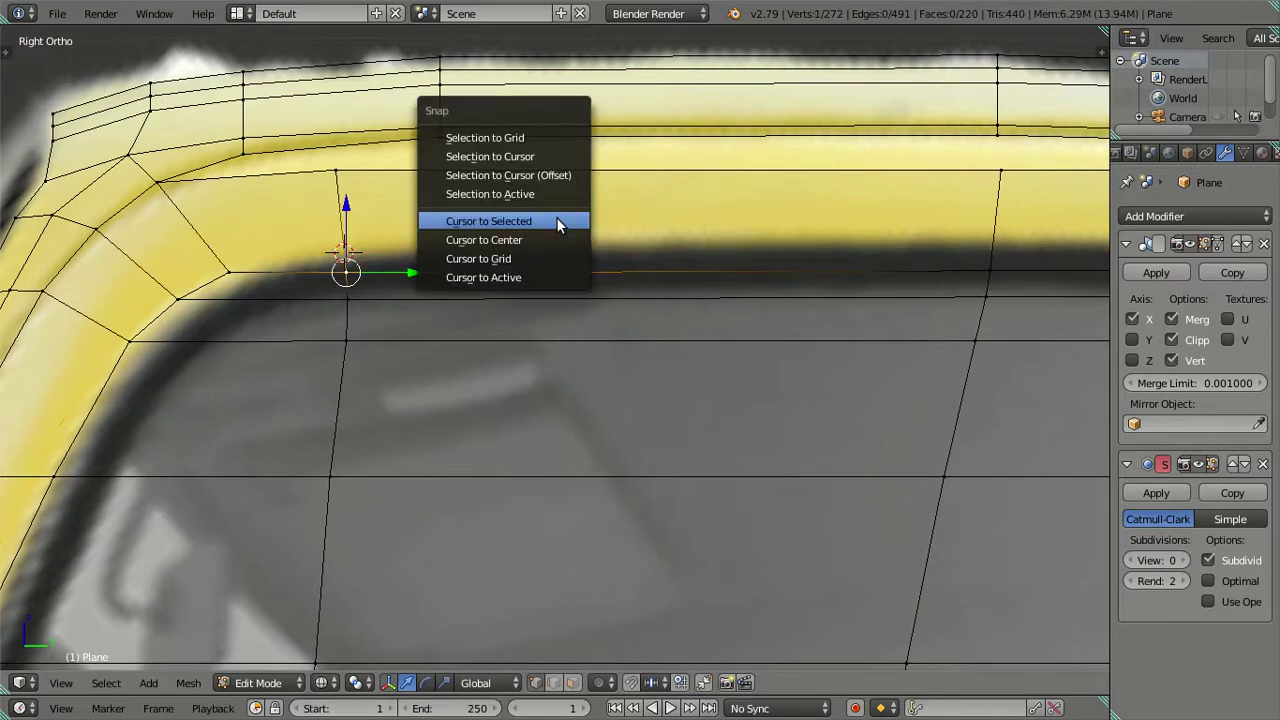
left_click(565, 177)
key("a")
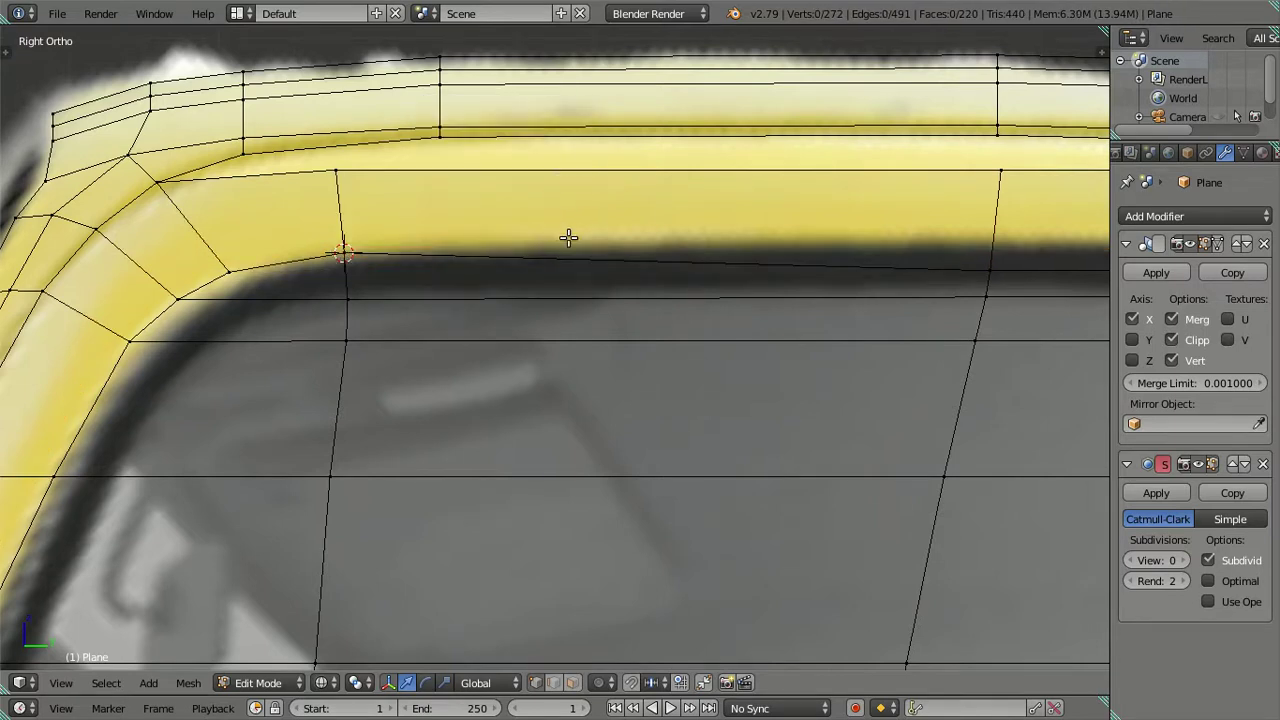
scroll(489, 271, "down", 3, "ctrl")
scroll(634, 261, "down", 2, "ctrl")
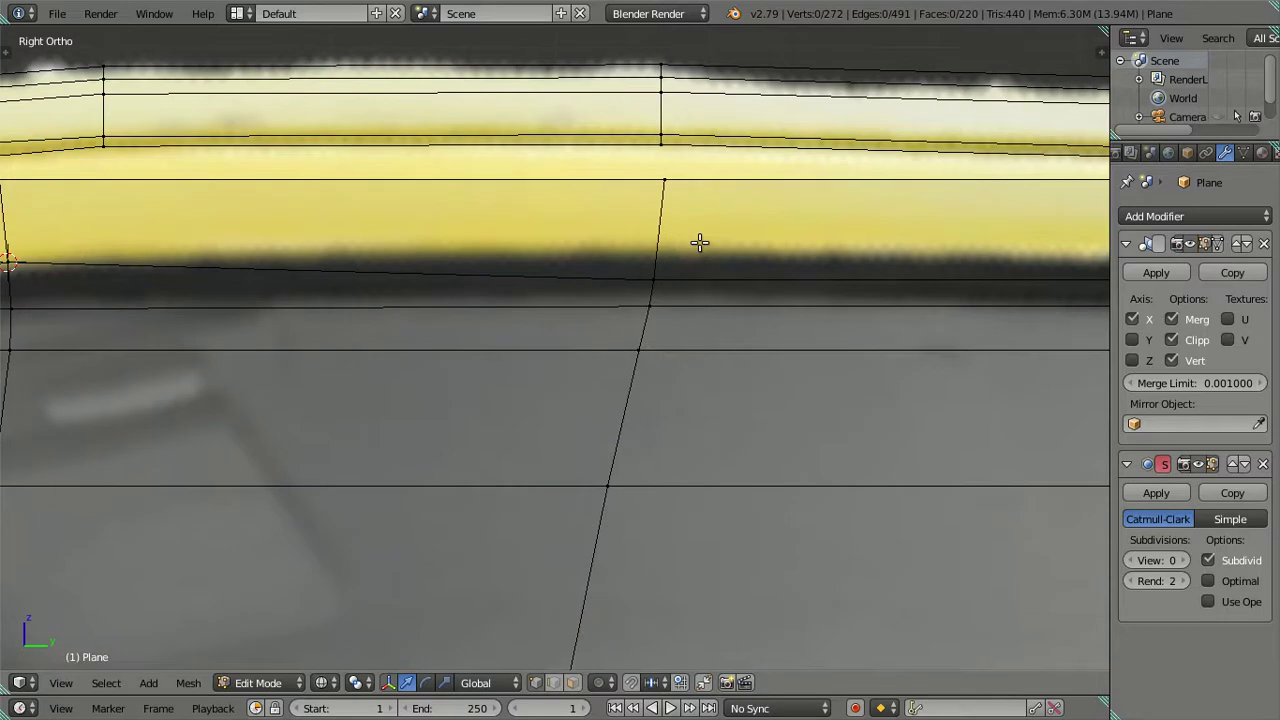
- Cut a temporary loop across the roof band and move the 3D cursor to its vertex
key("ctrl+r")
left_click(665, 243)
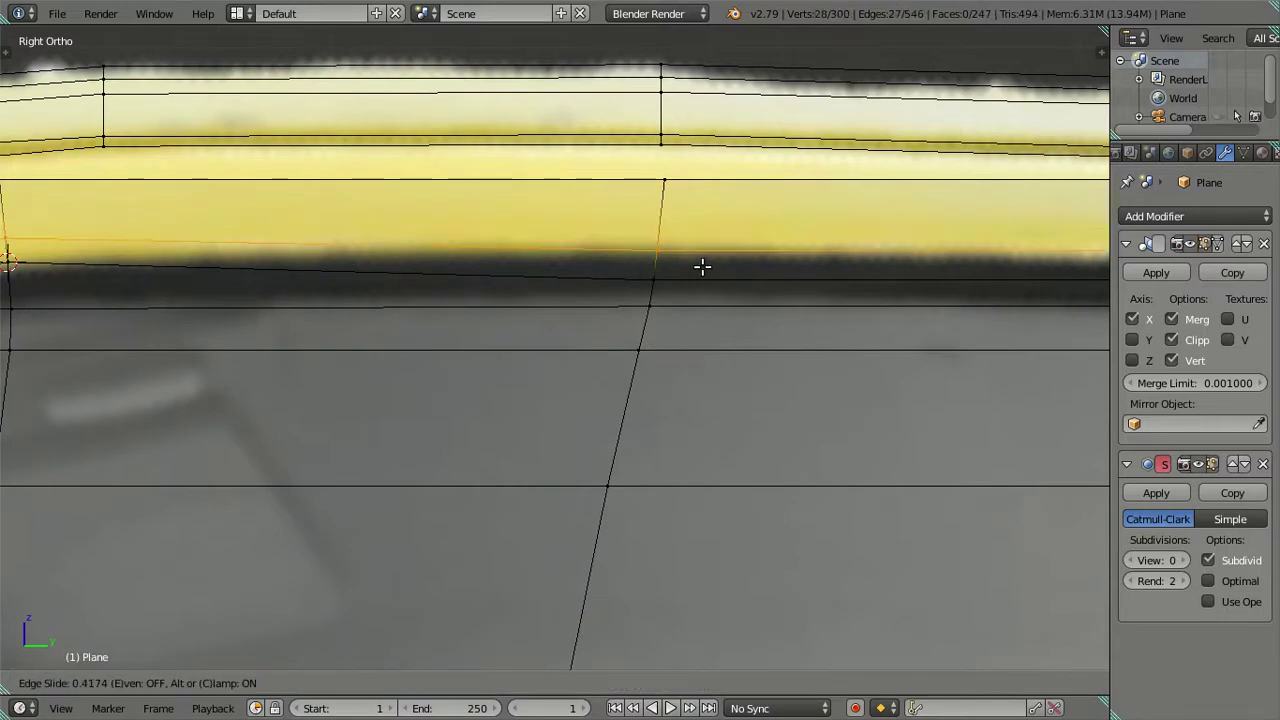
left_click(700, 266)
right_click(665, 248)
key("shift+s")
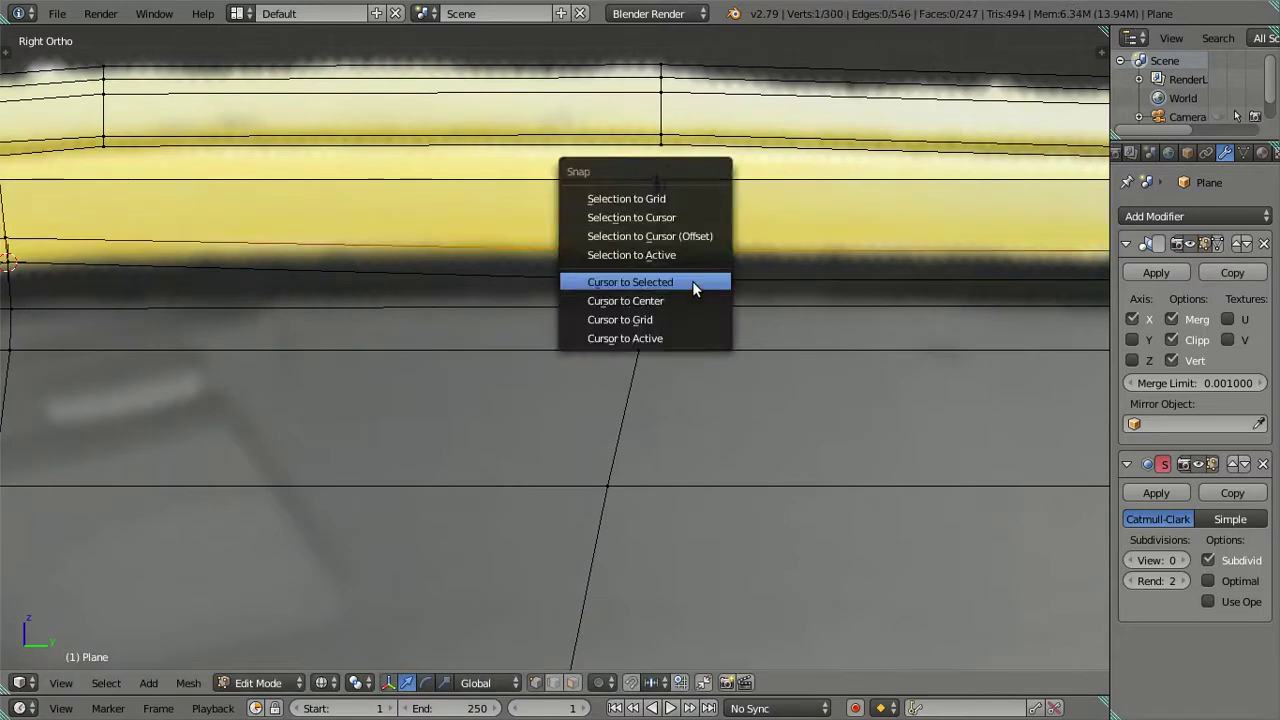
left_click(692, 282)
- Undo that loop cut and snap the selected vertex onto the cursor position
right_click(710, 253, "alt")
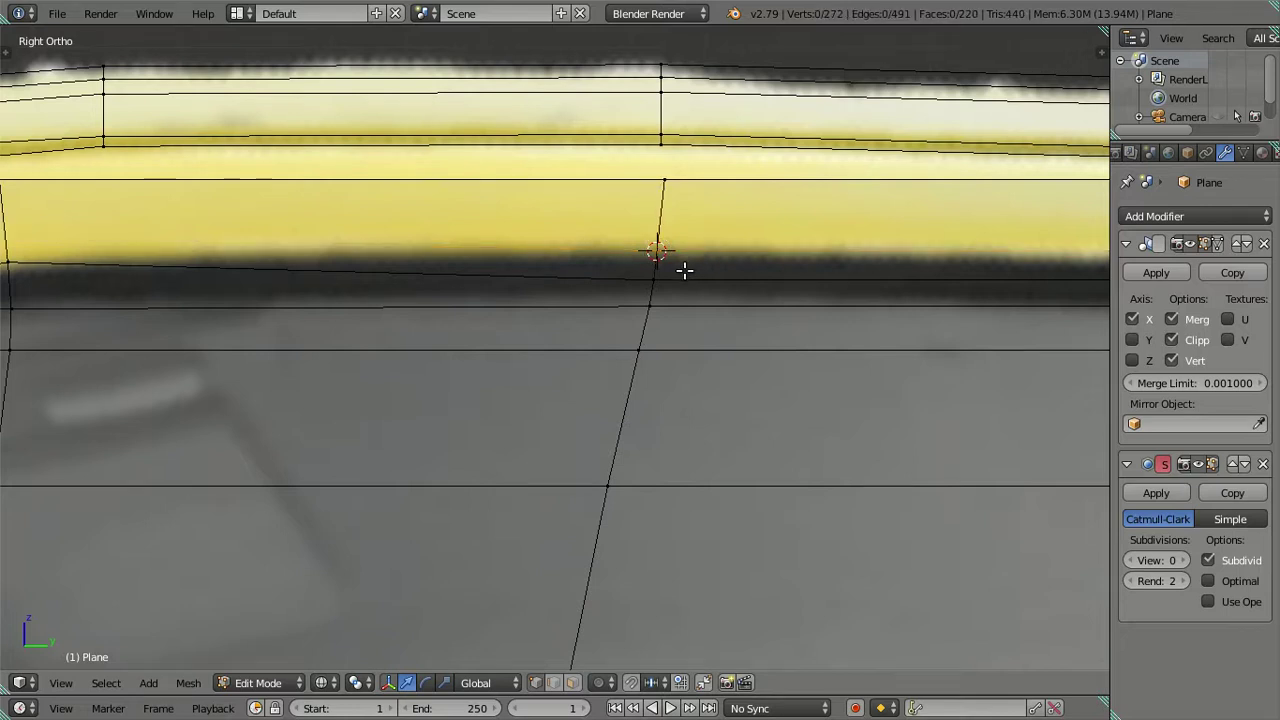
key("ctrl+z")
key("shift+s")
left_click(741, 190)
scroll(700, 240, "down", 3)
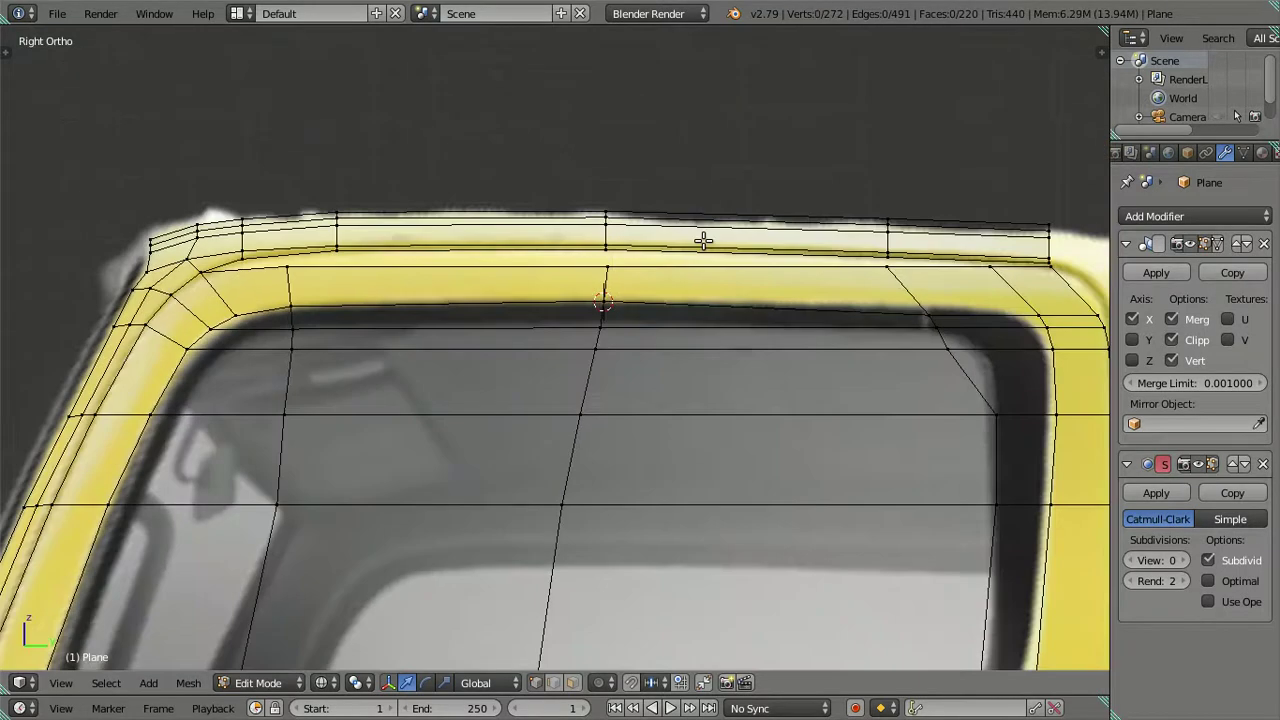
key("a")
scroll(543, 311, "up", 2)
scroll(809, 329, "up", 2)
scroll(780, 320, "down", 2)
scroll(690, 295, "up", 3)
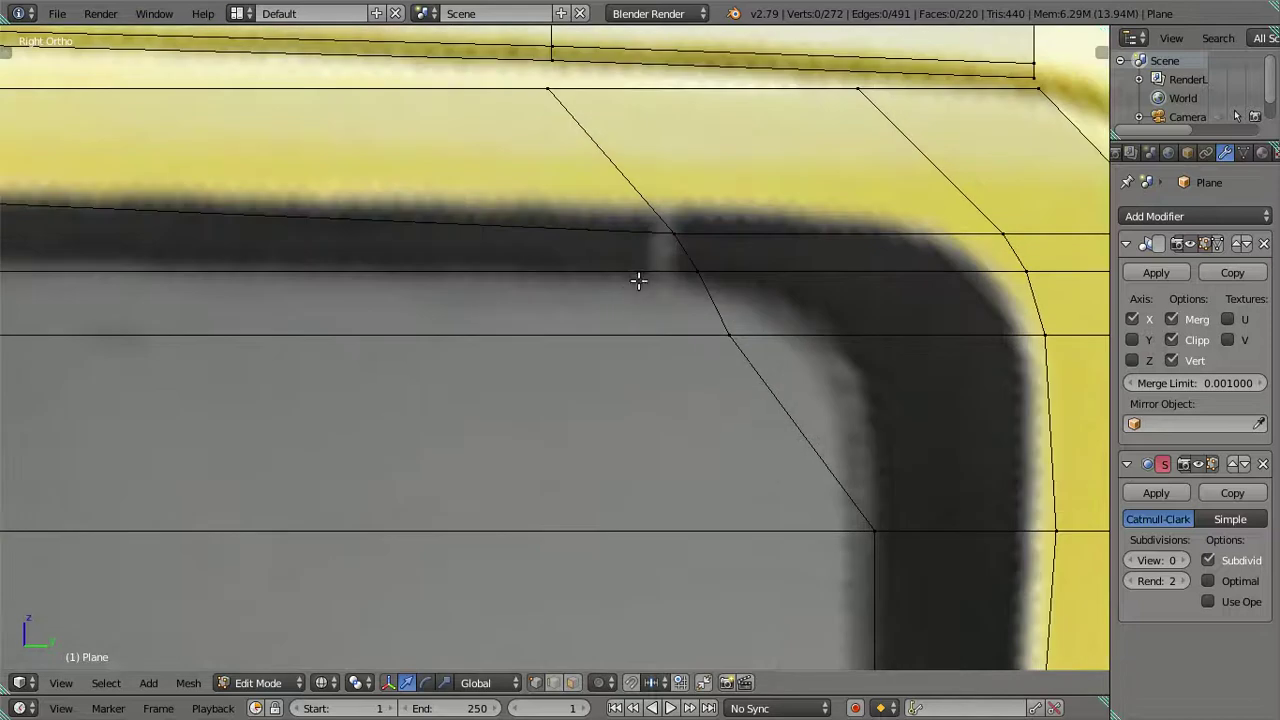
- Cut another temporary loop across the window frame and set the 3D cursor on it
key("ctrl+r")
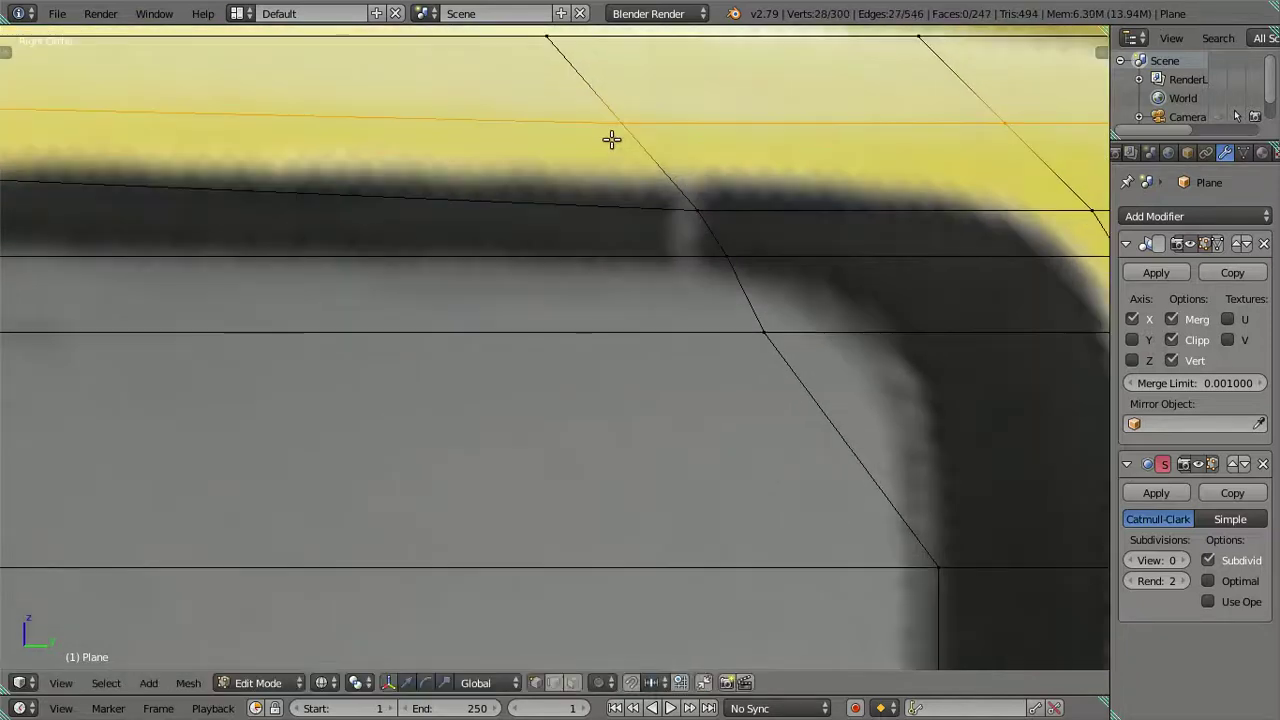
left_click(615, 142)
left_click(659, 190)
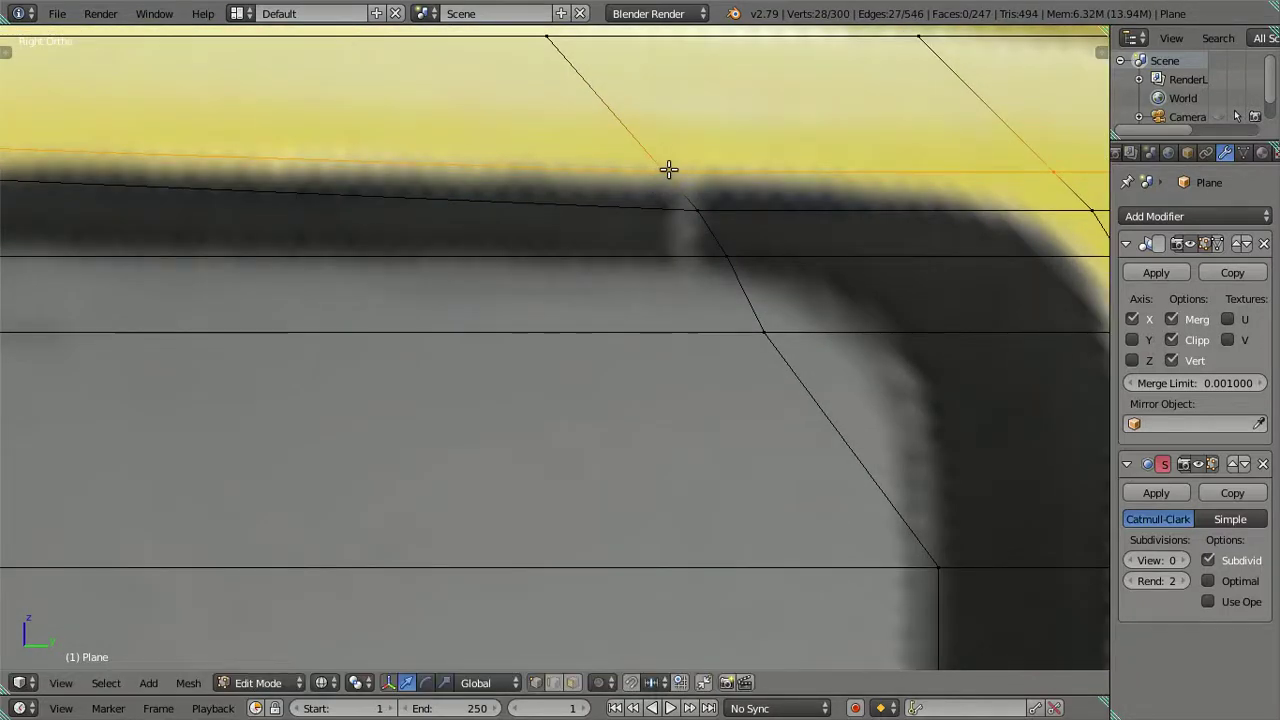
right_click(669, 171)
key("shift+s")
left_click(728, 190)
- Undo the loop and snap the window's corner vertex to the 3D cursor
key("ctrl+z")
key("ctrl+z")
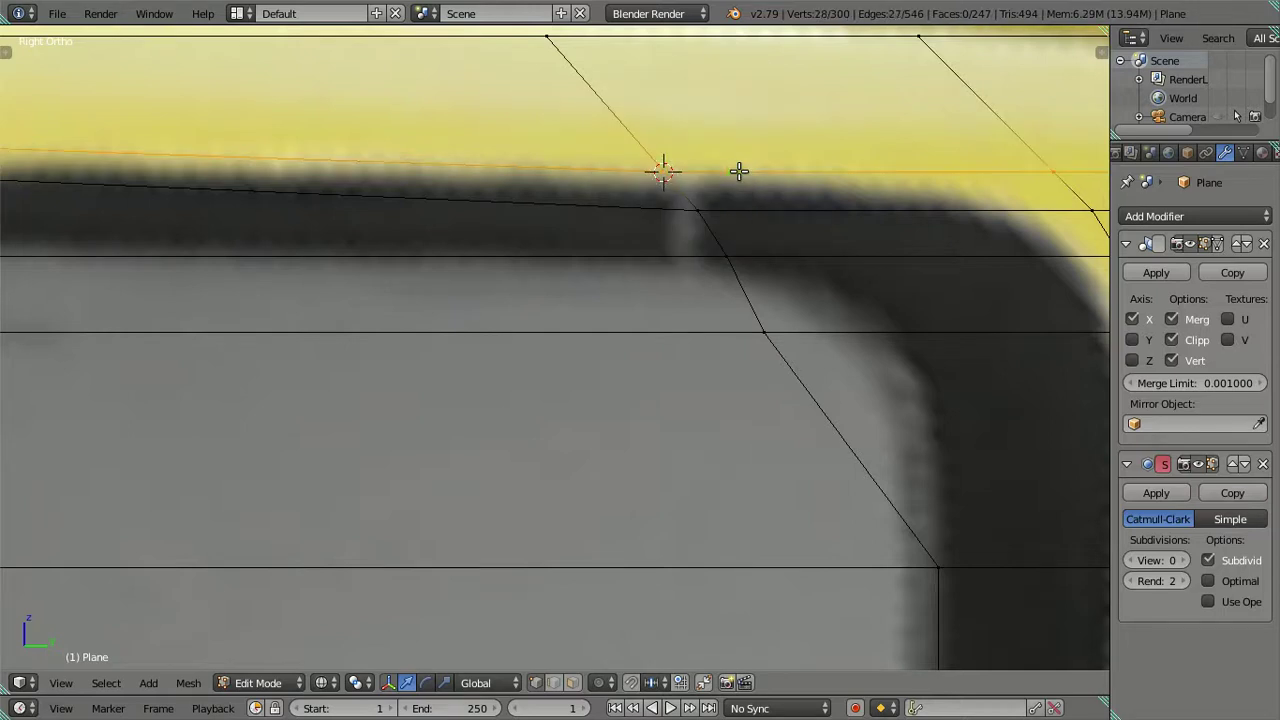
right_click(697, 205)
key("shift+s")
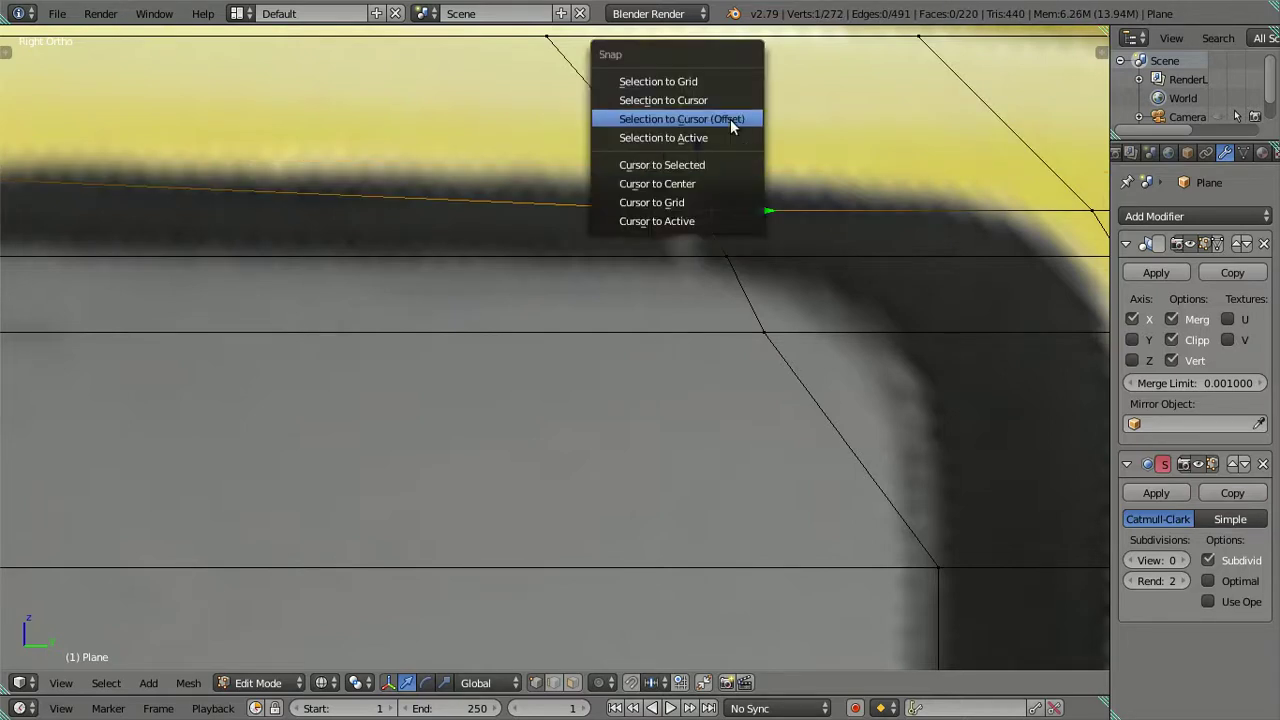
left_click(730, 119)
scroll(700, 220, "down", 1)
scroll(701, 227, "down", 1)
scroll(701, 227, "down", 2)
key("a")
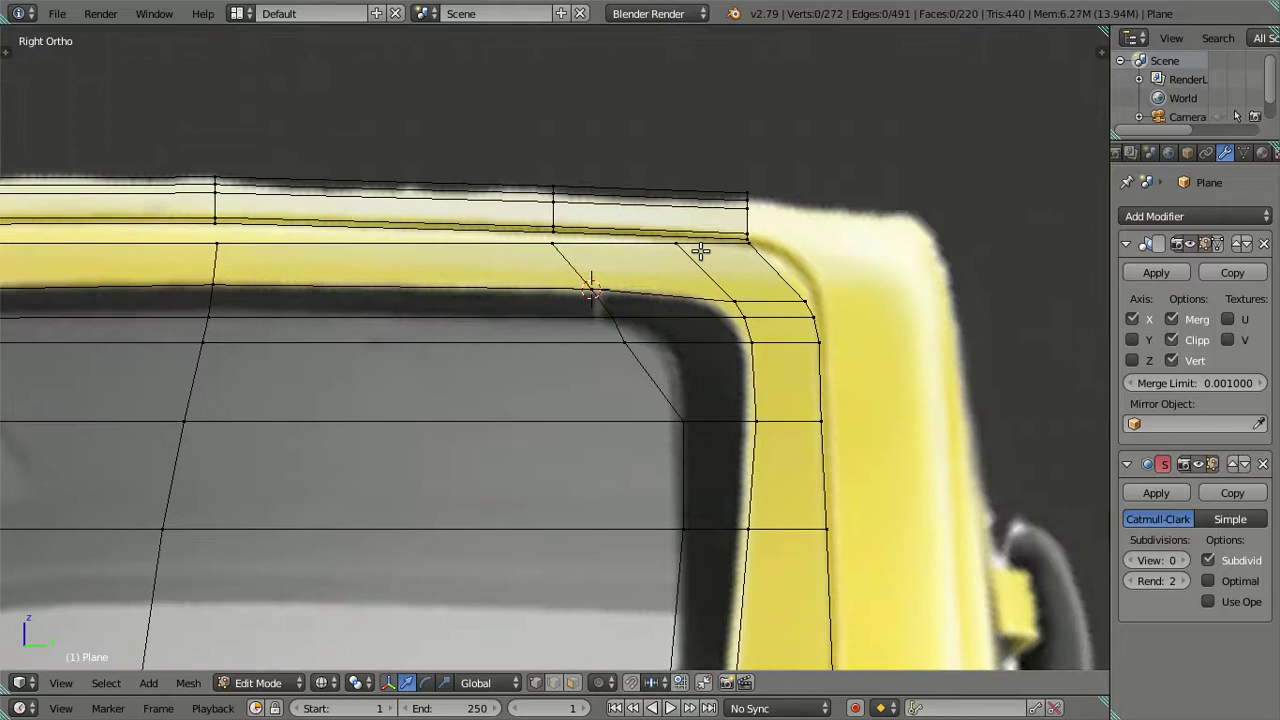
scroll(700, 251, "up", 2)
middle_click_drag(780, 262, 600, 232, "shift")
scroll(600, 232, "up", 2)
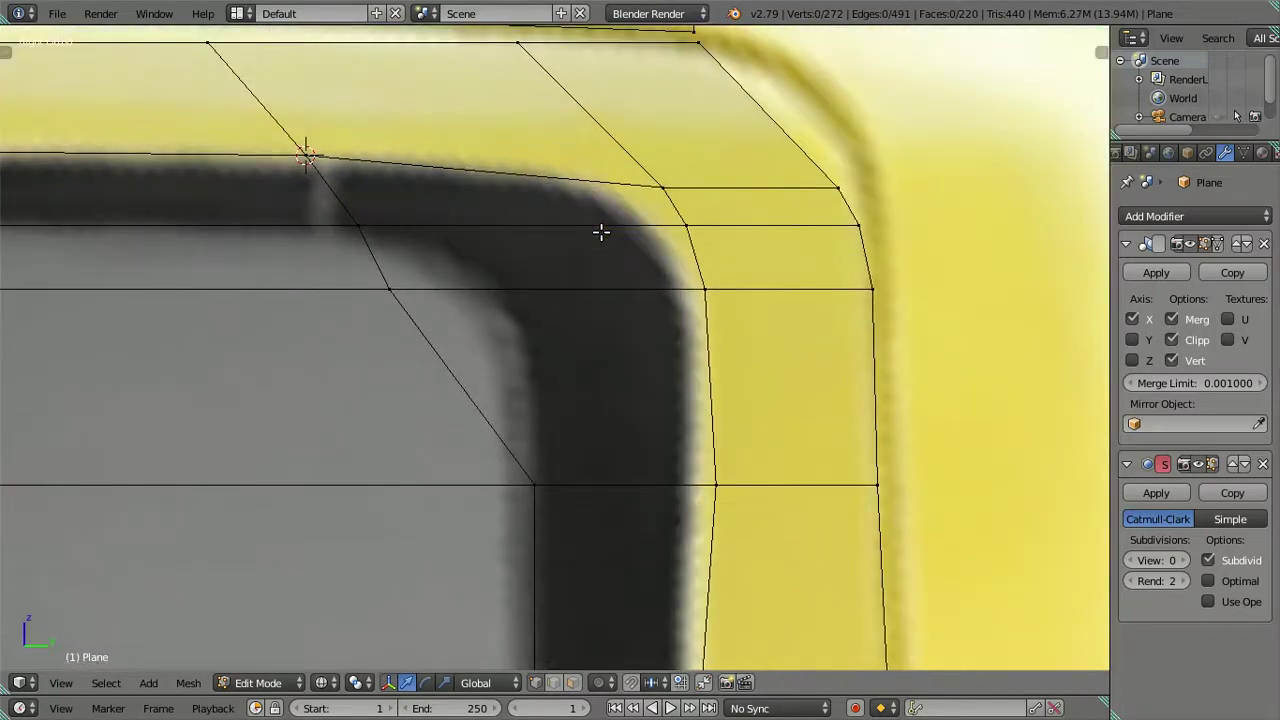
- In right orthographic view, nudge the upper frame-corner vertex up and to the left
key("KP_3")
right_click(668, 423)
key("g")
key("y")
key("Escape")
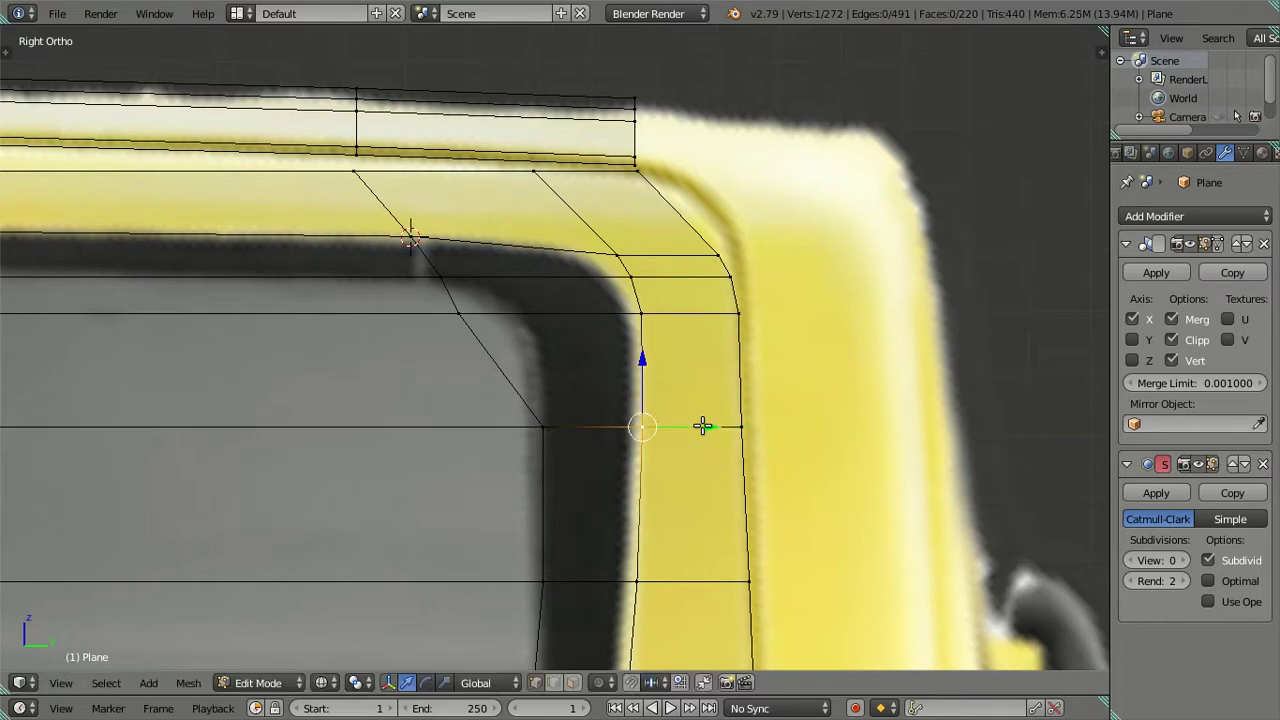
scroll(703, 426, "up", 2)
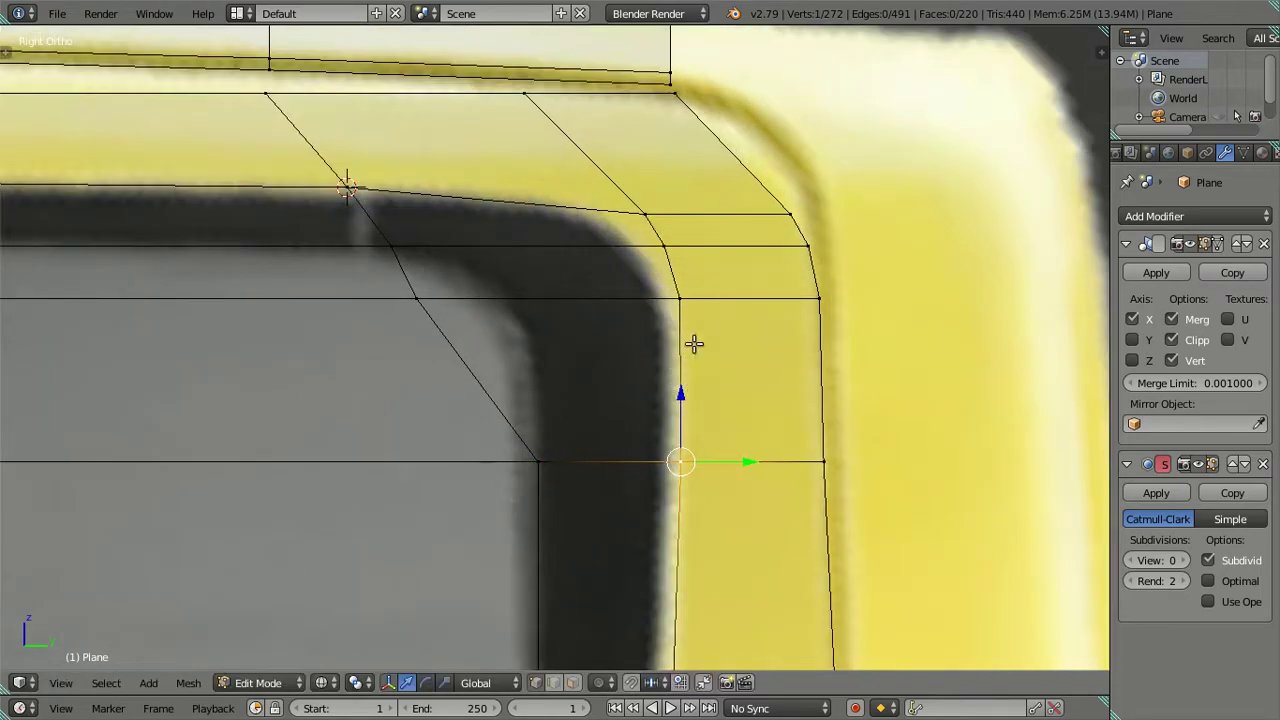
right_click(701, 249)
key("g")
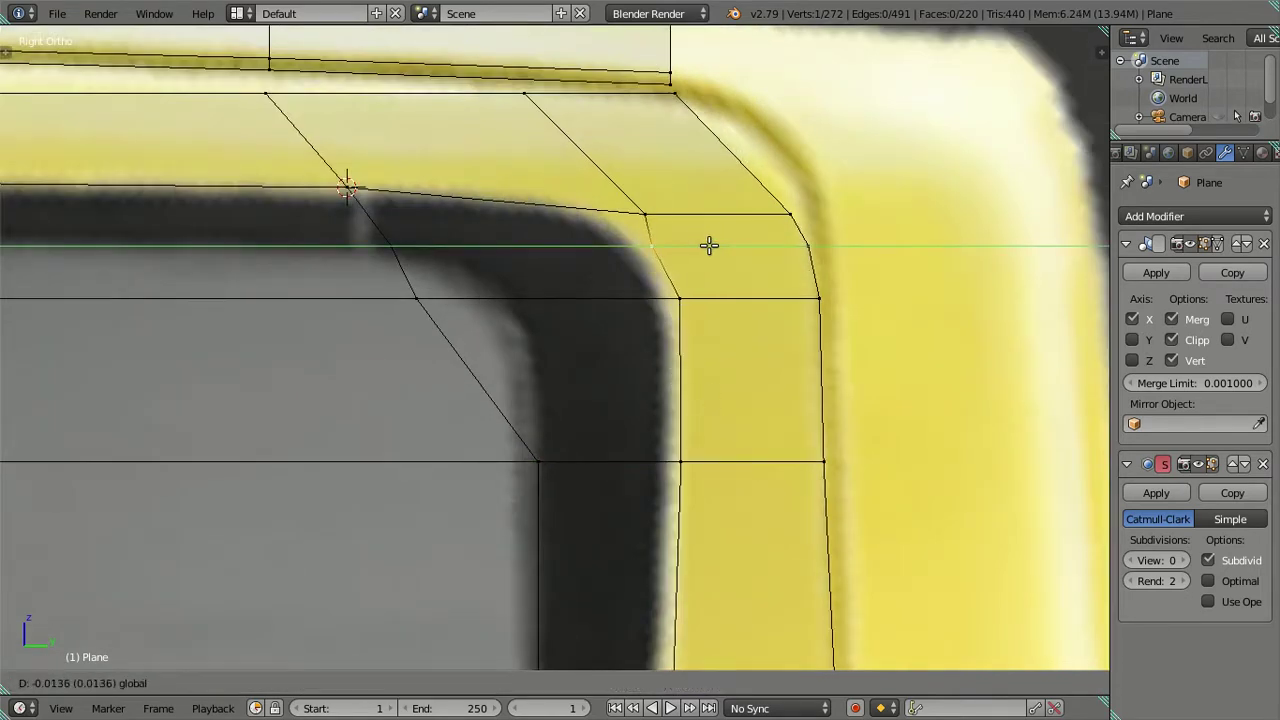
left_click(700, 246)
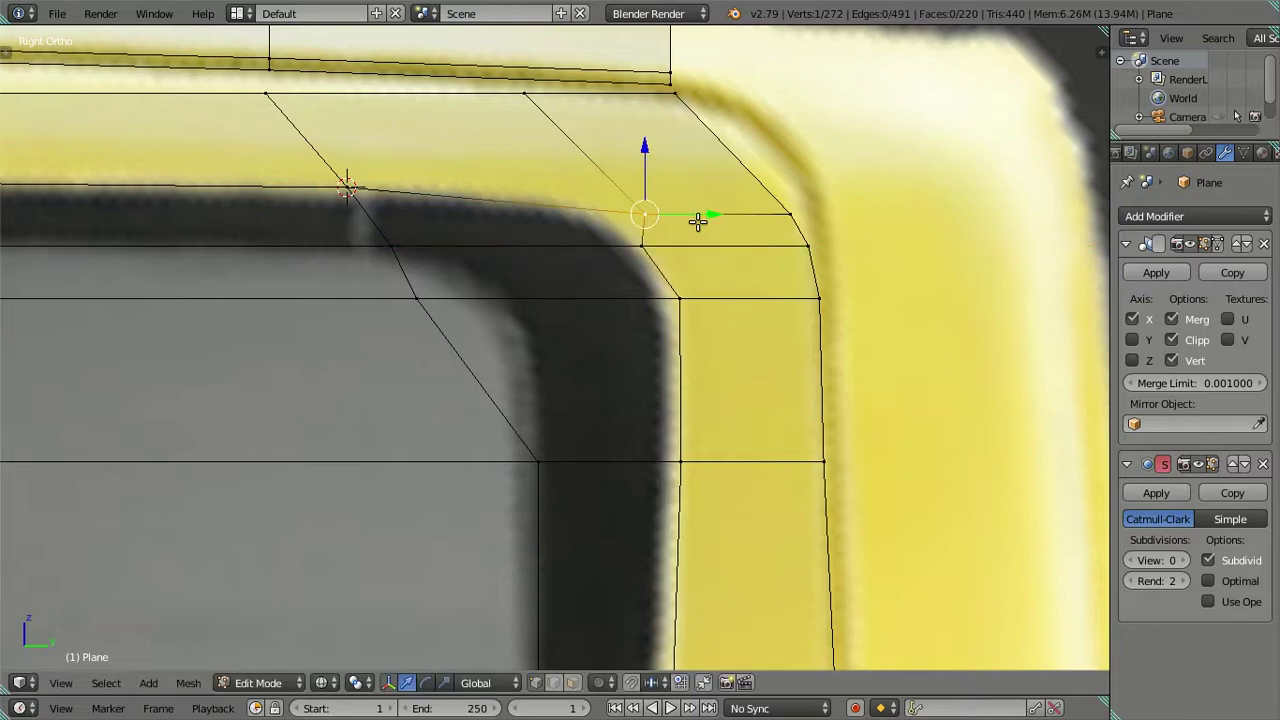
- Slide a frame vertex along Y onto the window's corner edge
scroll(680, 273, "down", 4)
scroll(486, 314, "down", 3)
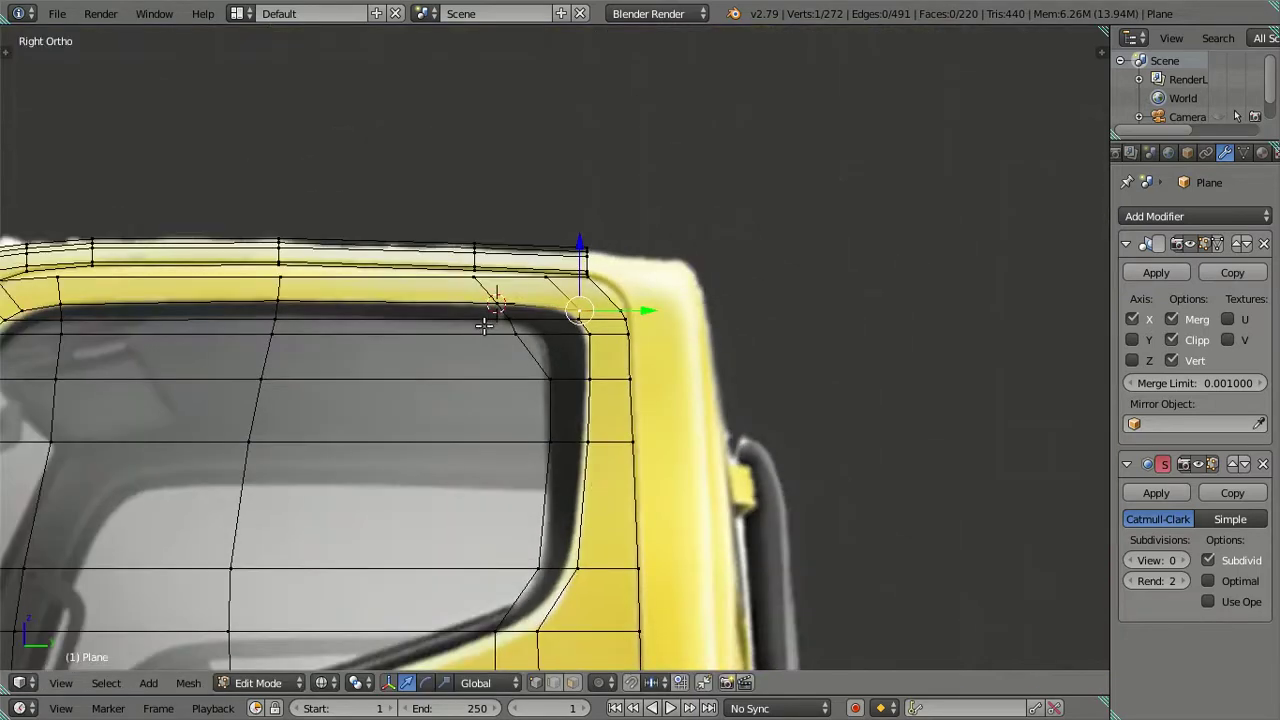
scroll(508, 338, "up", 2)
scroll(528, 328, "up", 2)
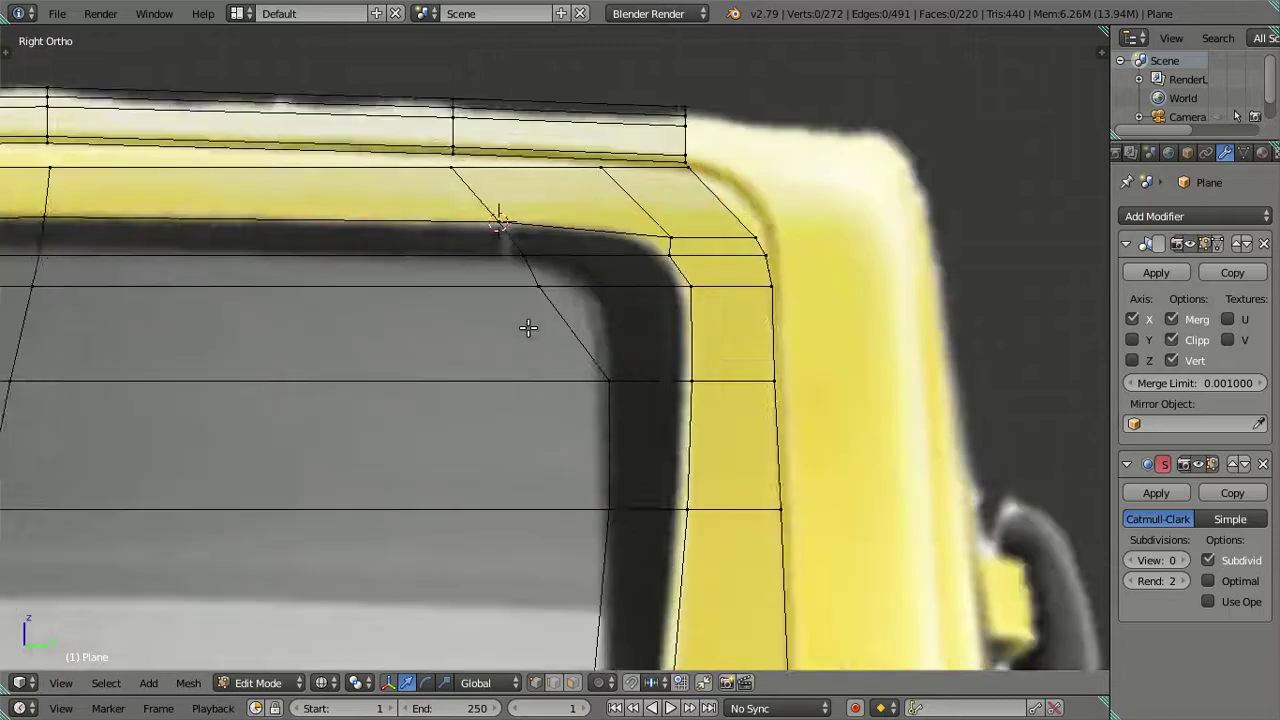
scroll(534, 290, "up", 1)
key("g")
key("y")
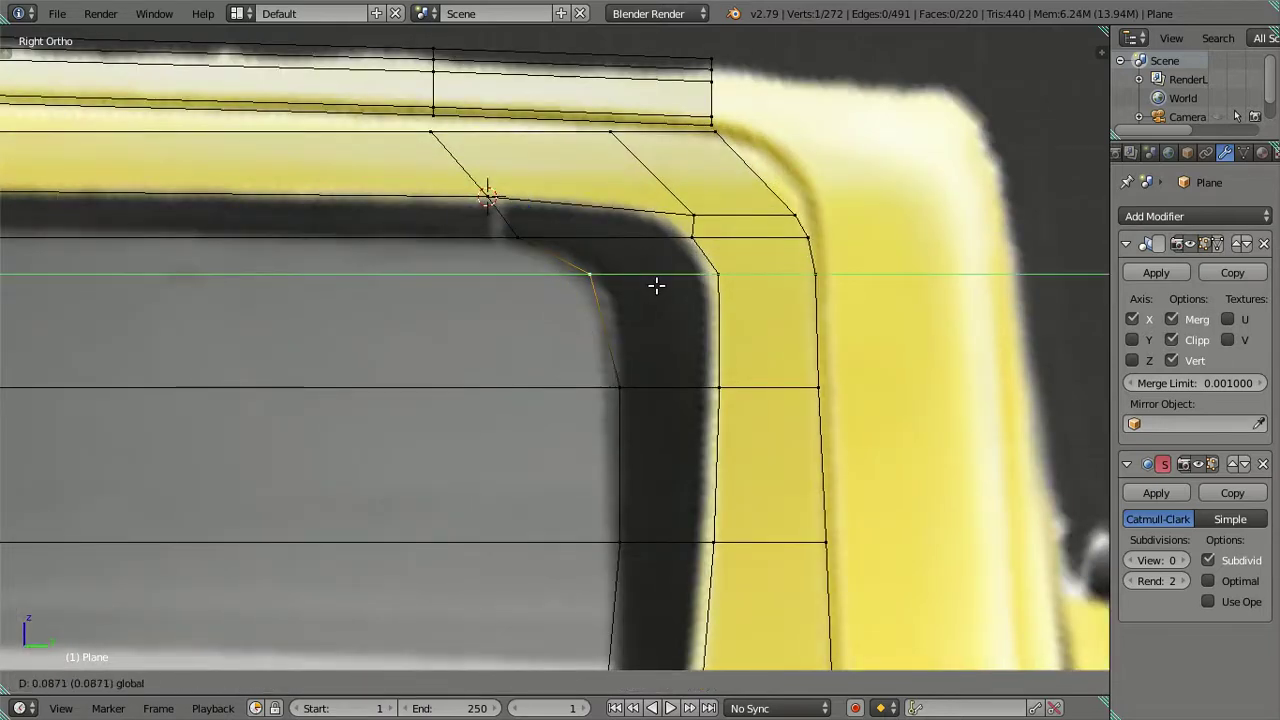
left_click(662, 288)
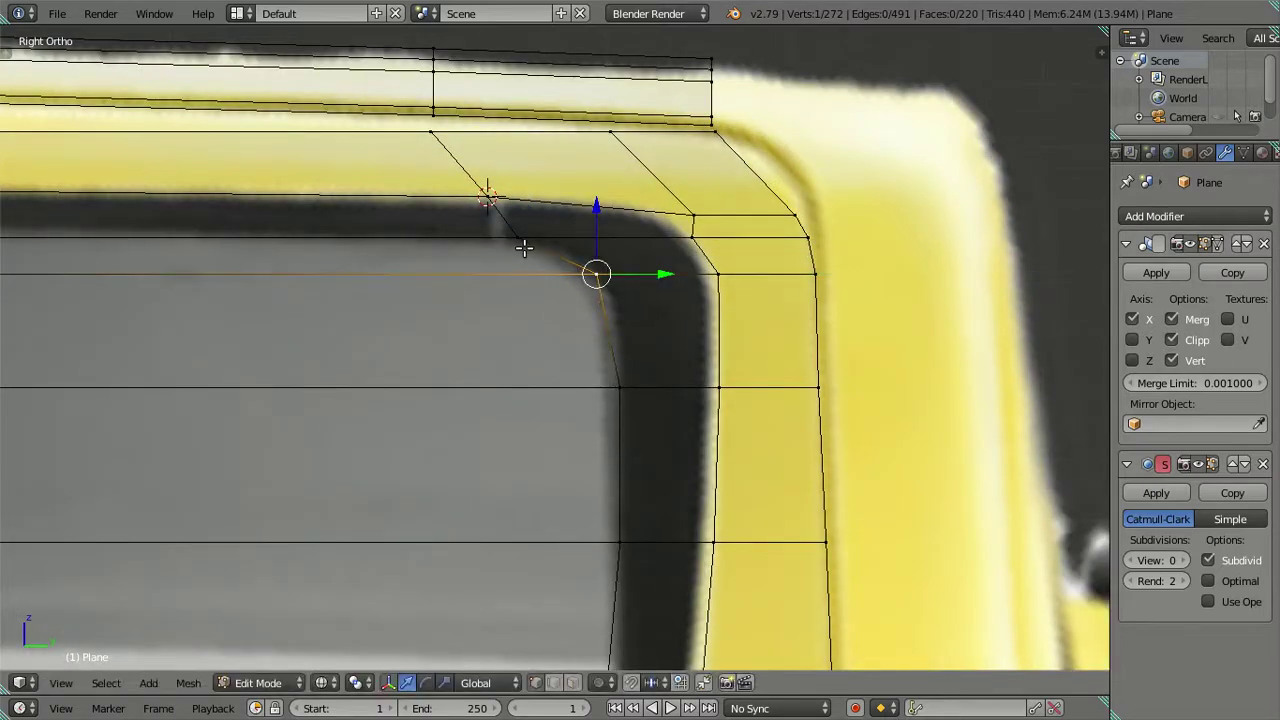
scroll(524, 248, "down", 4)
- Slide the window's right-edge vertices left onto the reference frame
key("a")
scroll(529, 288, "down", 1)
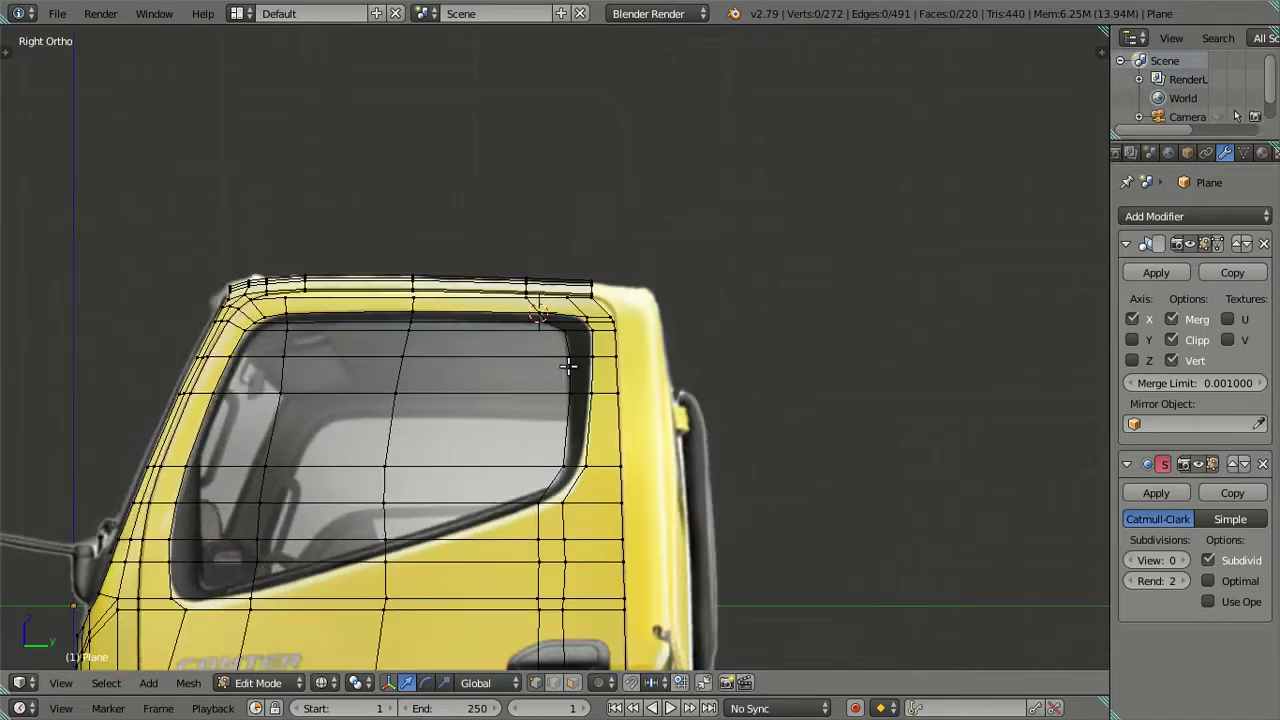
middle_click_drag(592, 414, 604, 349, "shift")
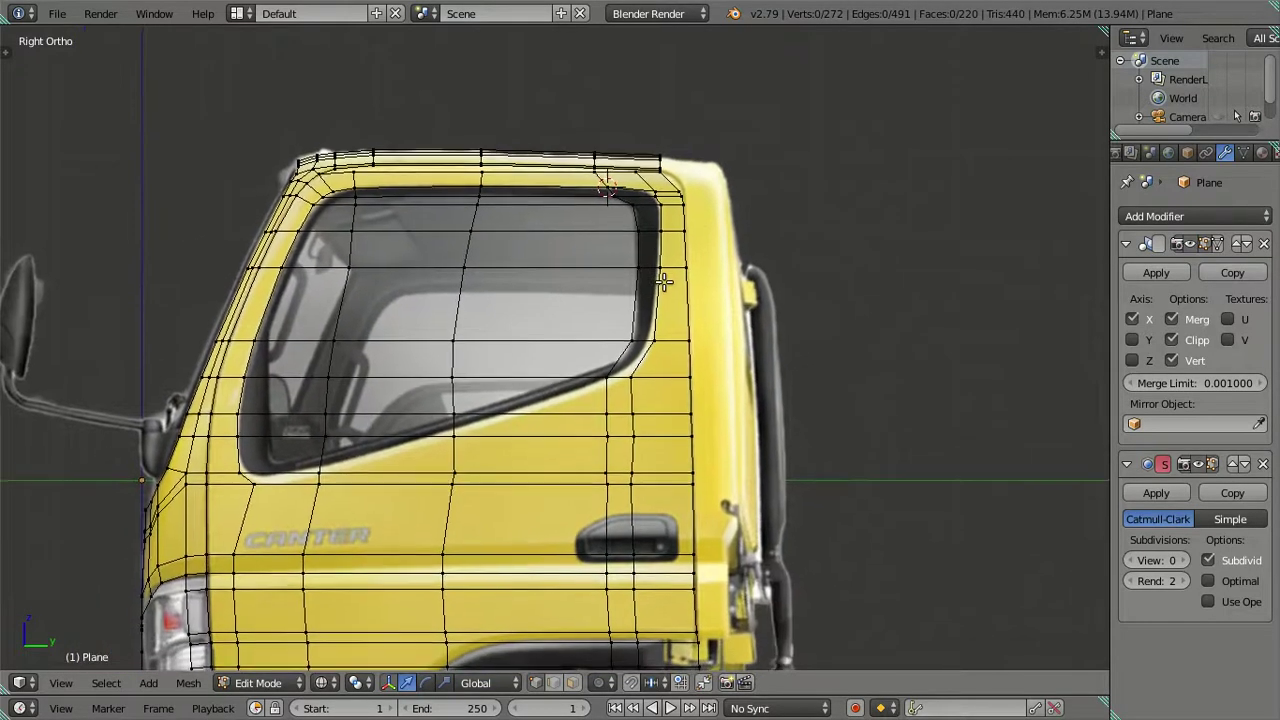
right_click(632, 340)
right_click(638, 195, "ctrl")
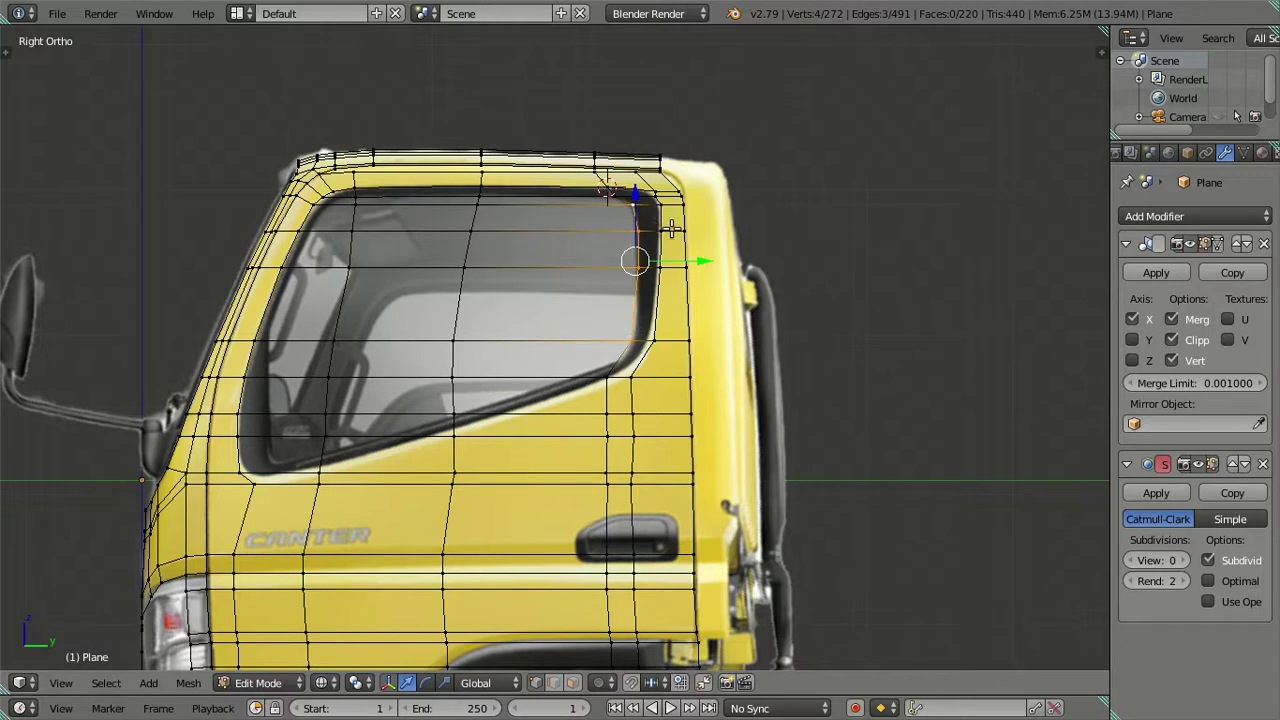
left_click_drag(676, 256, 672, 252)
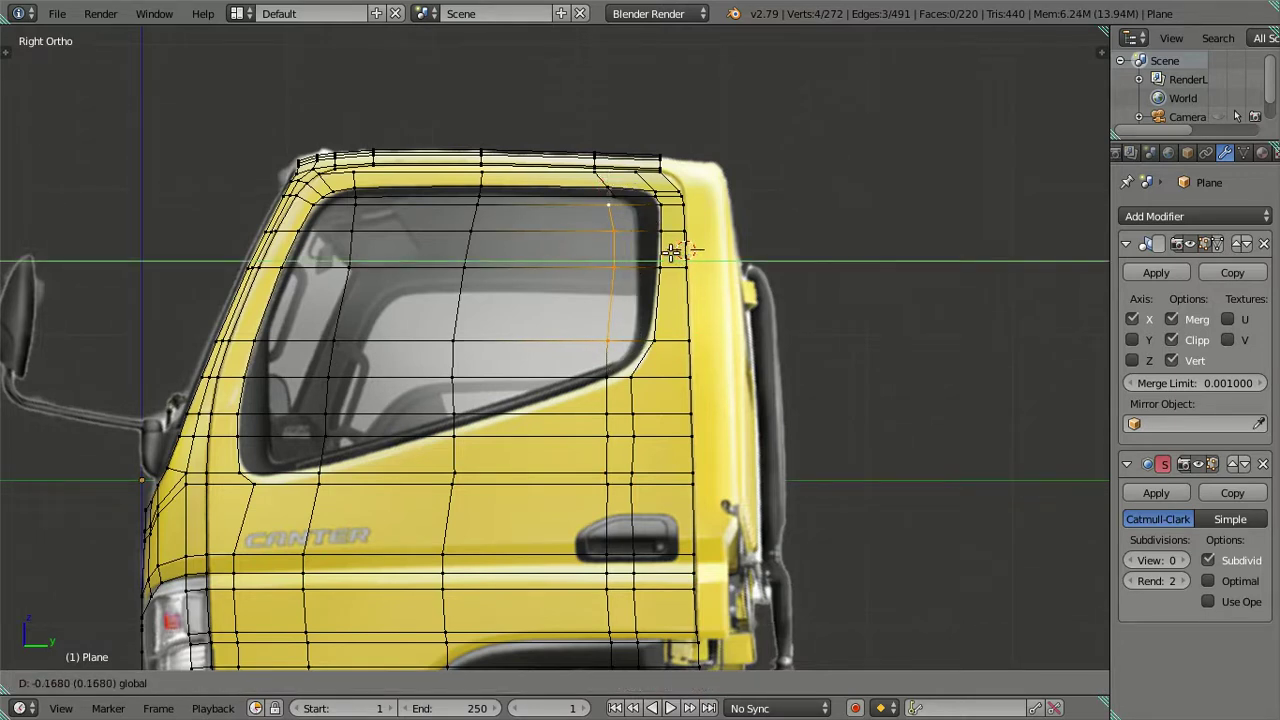
left_click(672, 252)
scroll(672, 252, "up", 2)
scroll(660, 300, "down", 1)
- Move the two vertices near the window corner along the Y axis
right_click(655, 338)
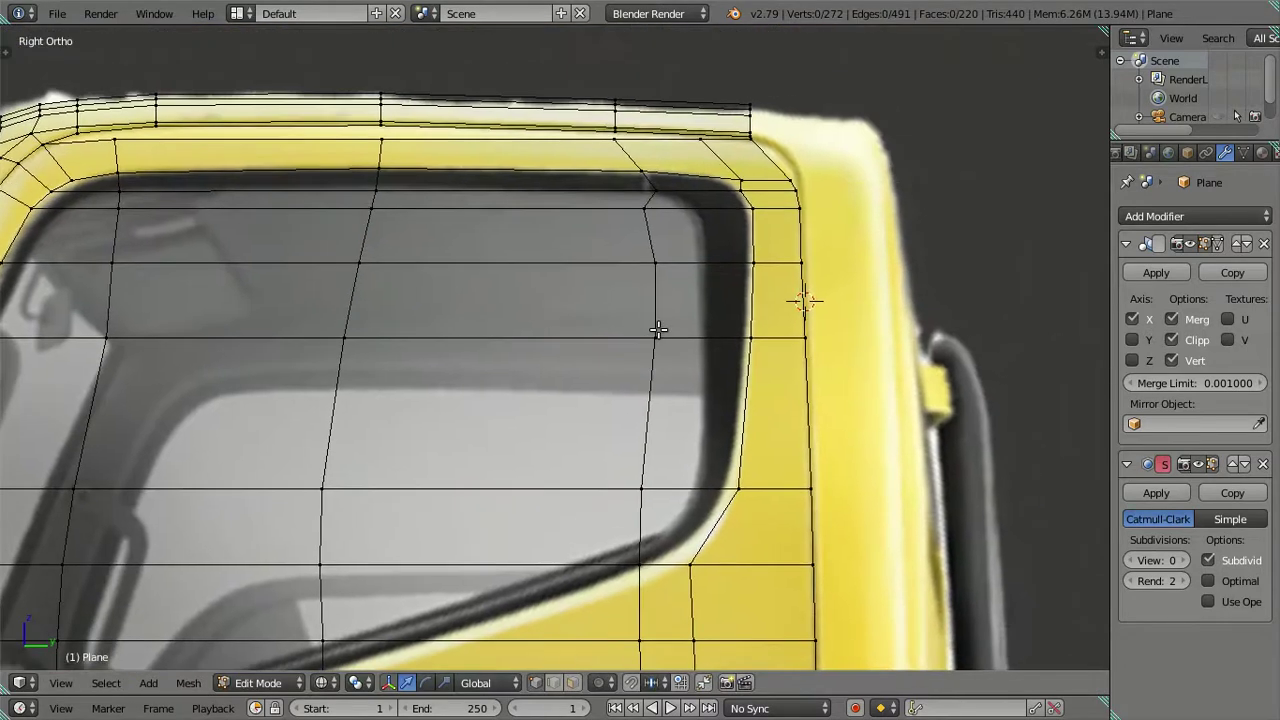
right_click(655, 264, "shift")
key("g")
key("y")
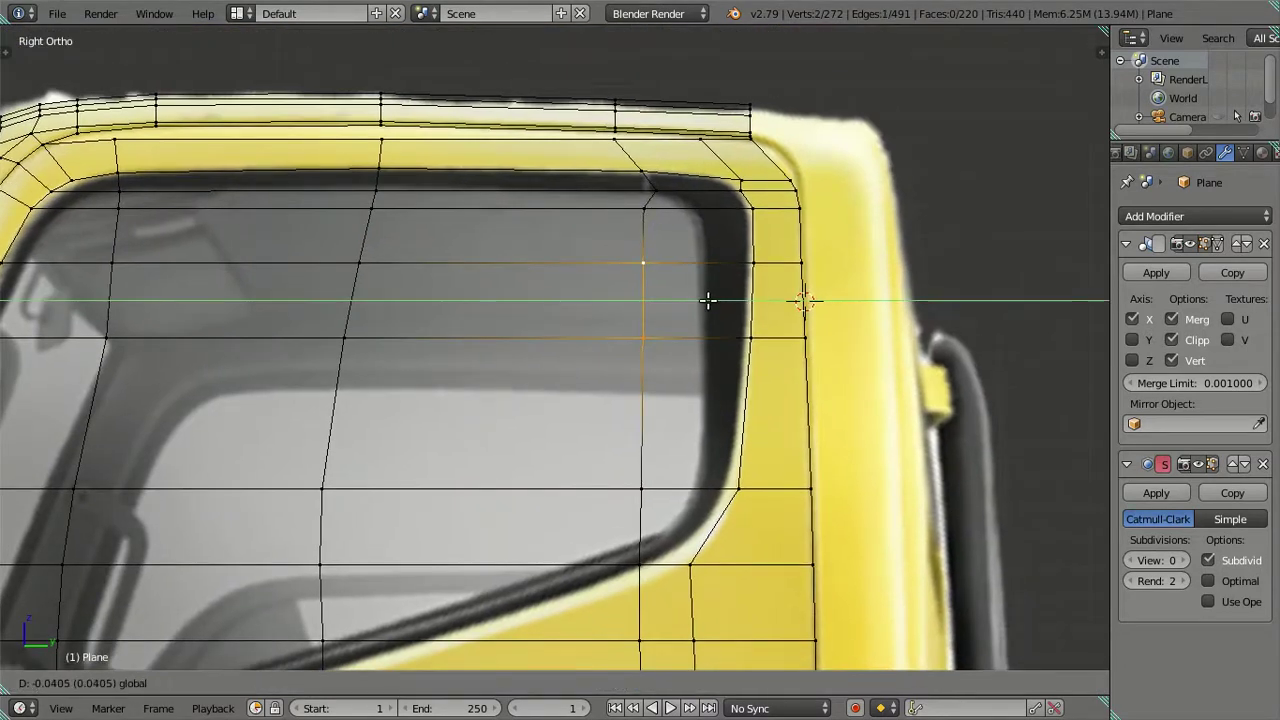
left_click(704, 296)
scroll(681, 232, "up", 2)
- Shift the frame vertex beside the window's top corner along Y
right_click(651, 290)
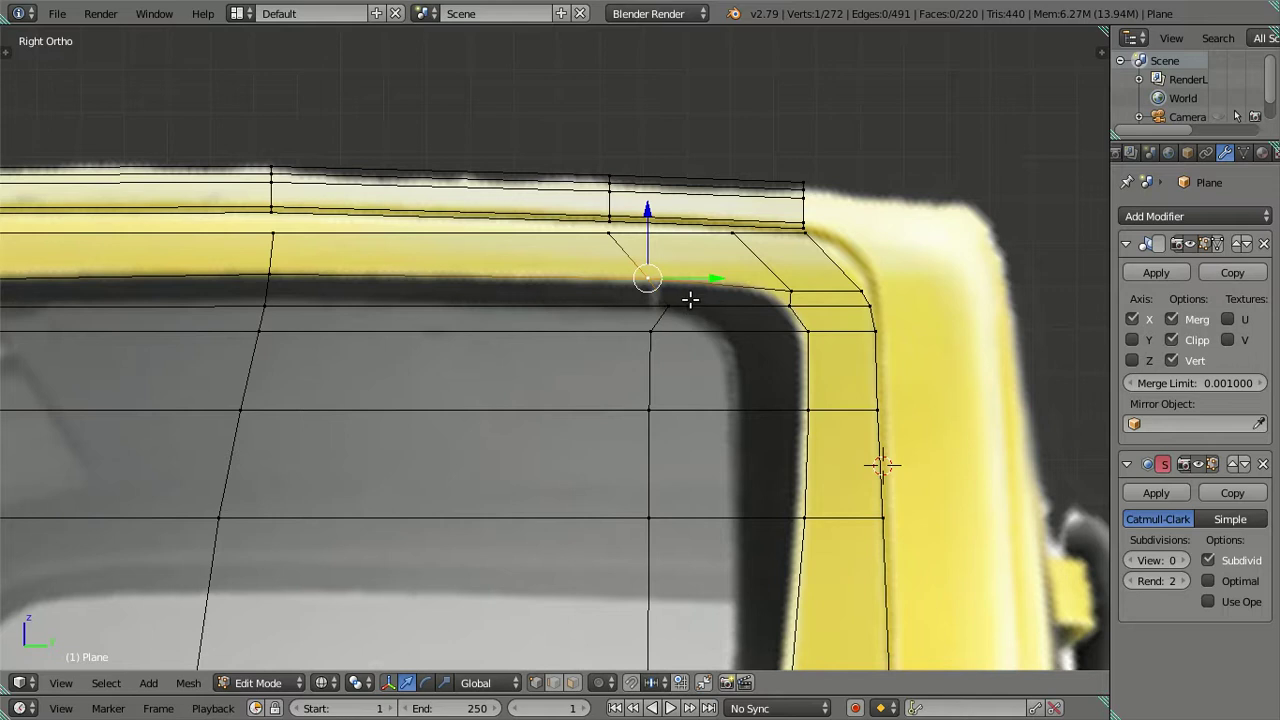
right_click(684, 305)
key("g")
key("y")
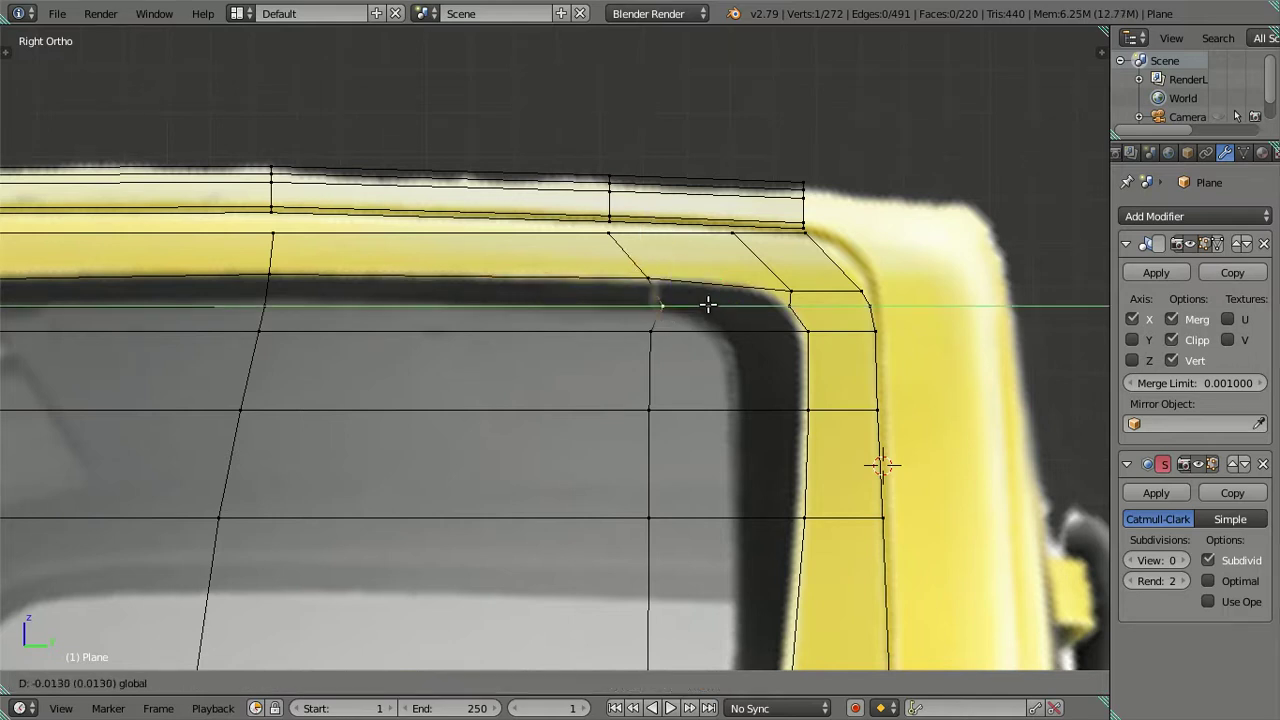
left_click(697, 305)
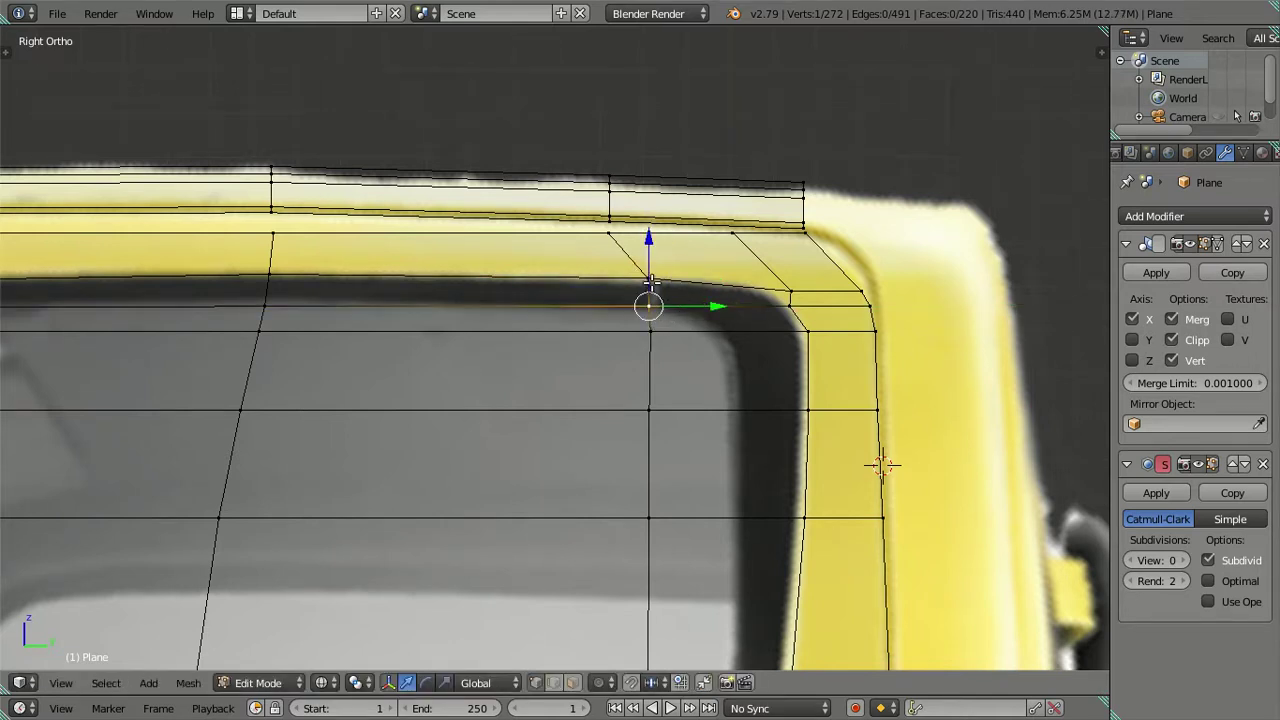
scroll(697, 305, "down", 3)
scroll(650, 260, "down", 2)
scroll(614, 203, "down", 2)
scroll(614, 203, "down", 1, "shift")
- Move the vertical edge loop behind the window along Y, then deselect everything
right_click(606, 510, "alt")
key("g")
key("y")
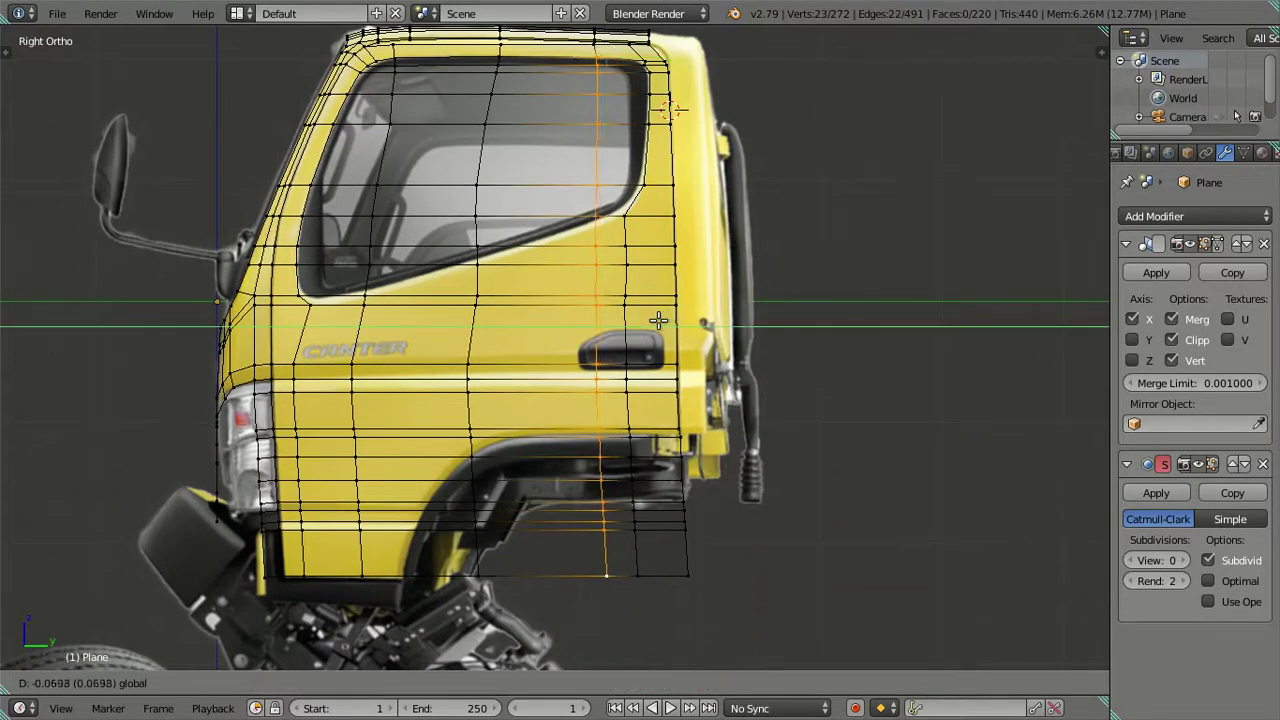
left_click(657, 320)
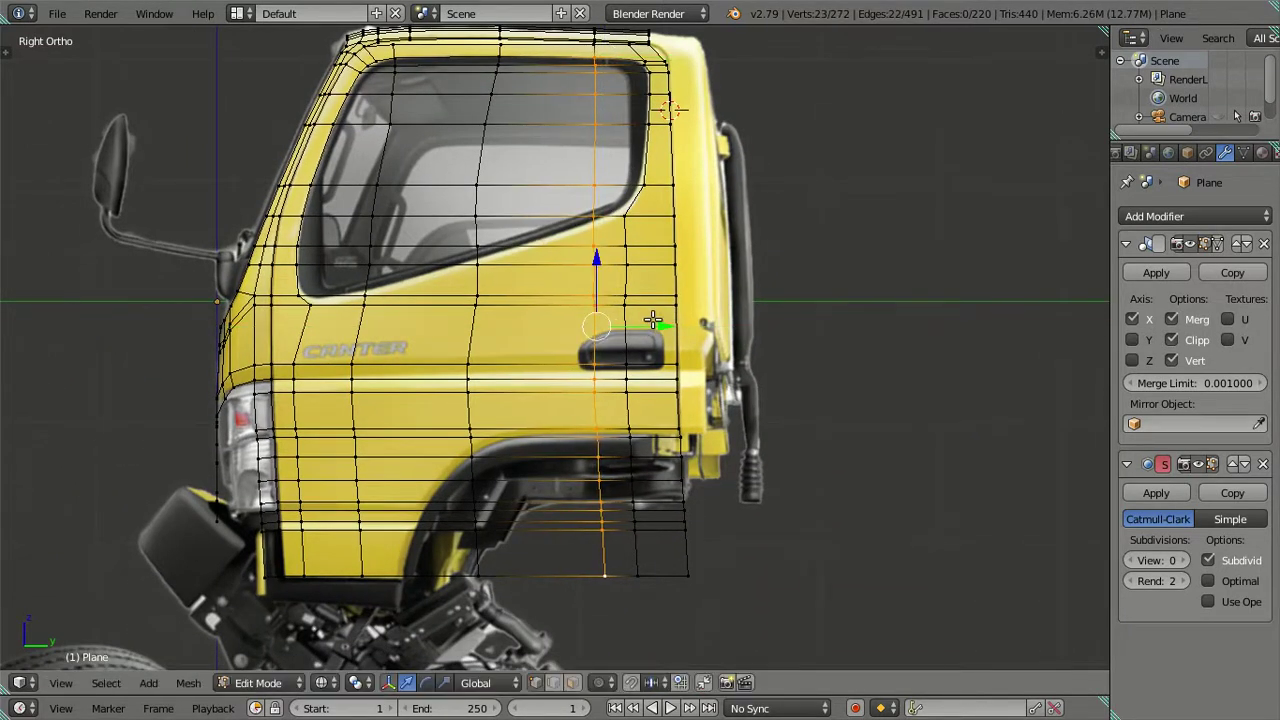
key("a")
scroll(657, 325, "up", 2)
scroll(690, 270, "up", 4)
- Slide the window frame's inner top-right corner vertex sideways onto the rounded corner
scroll(600, 369, "down", 2)
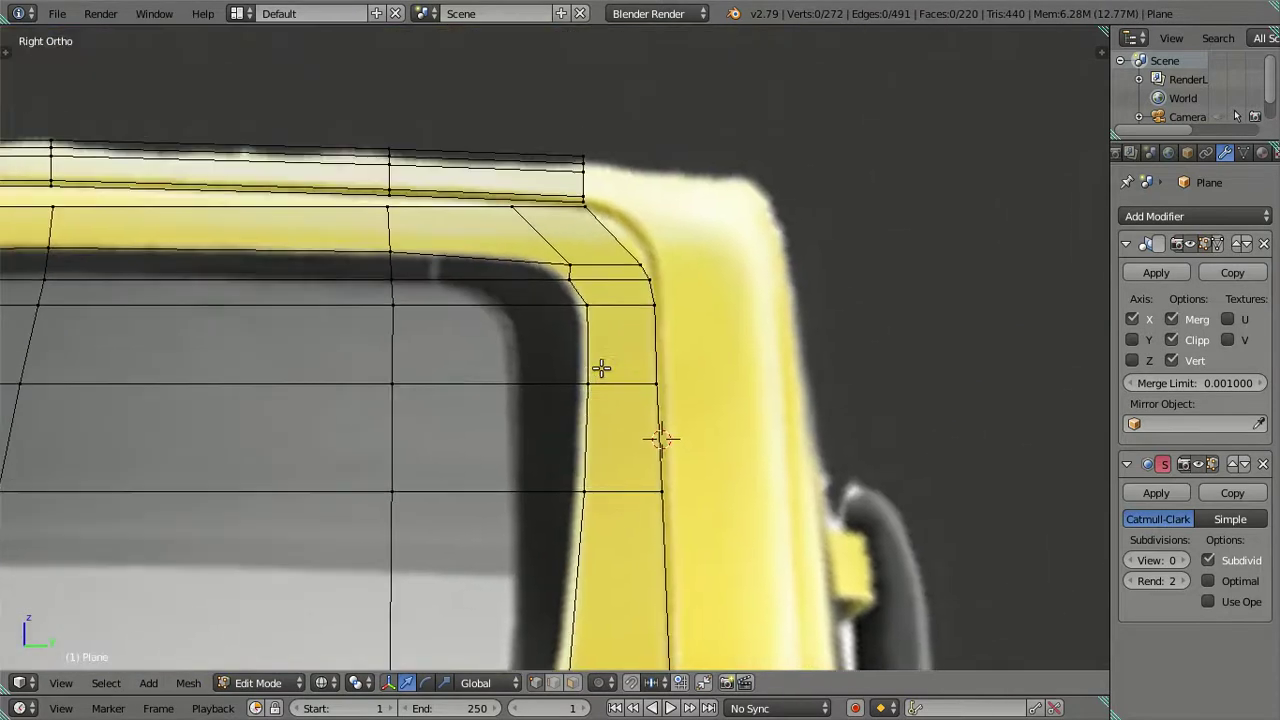
scroll(577, 283, "up", 4)
middle_click_drag(537, 217, 567, 302, "shift")
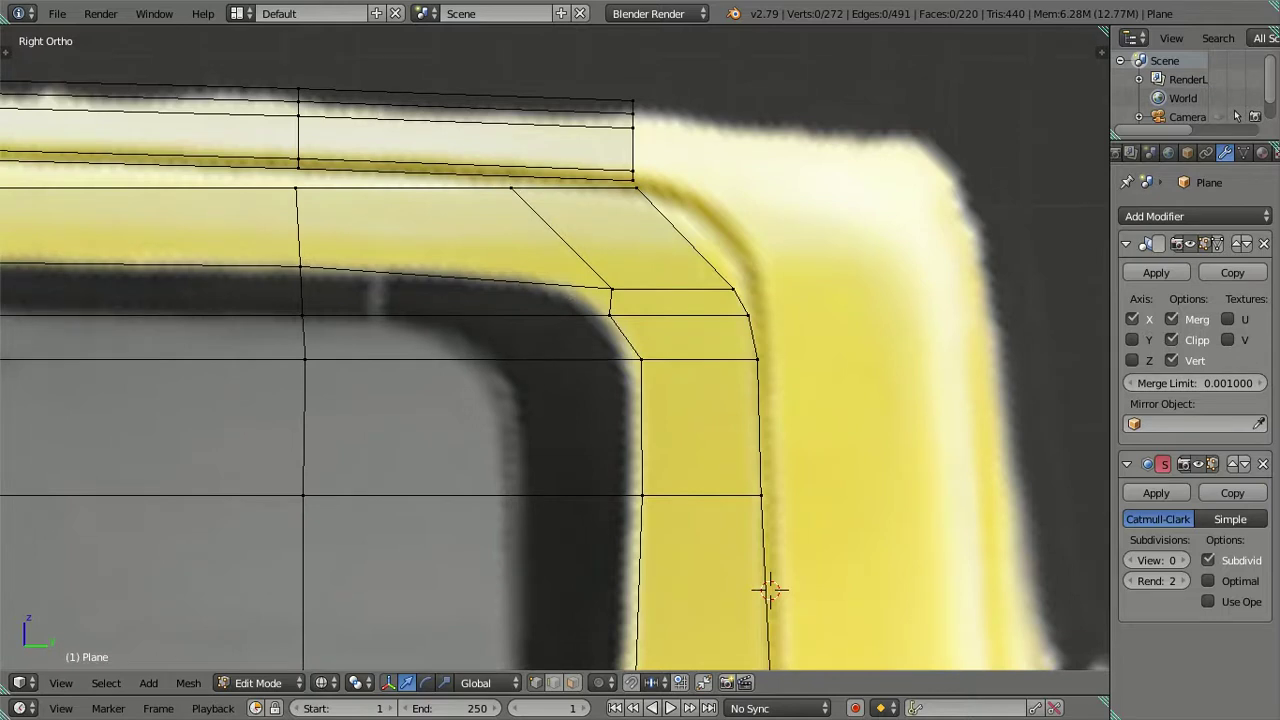
scroll(664, 337, "down", 1)
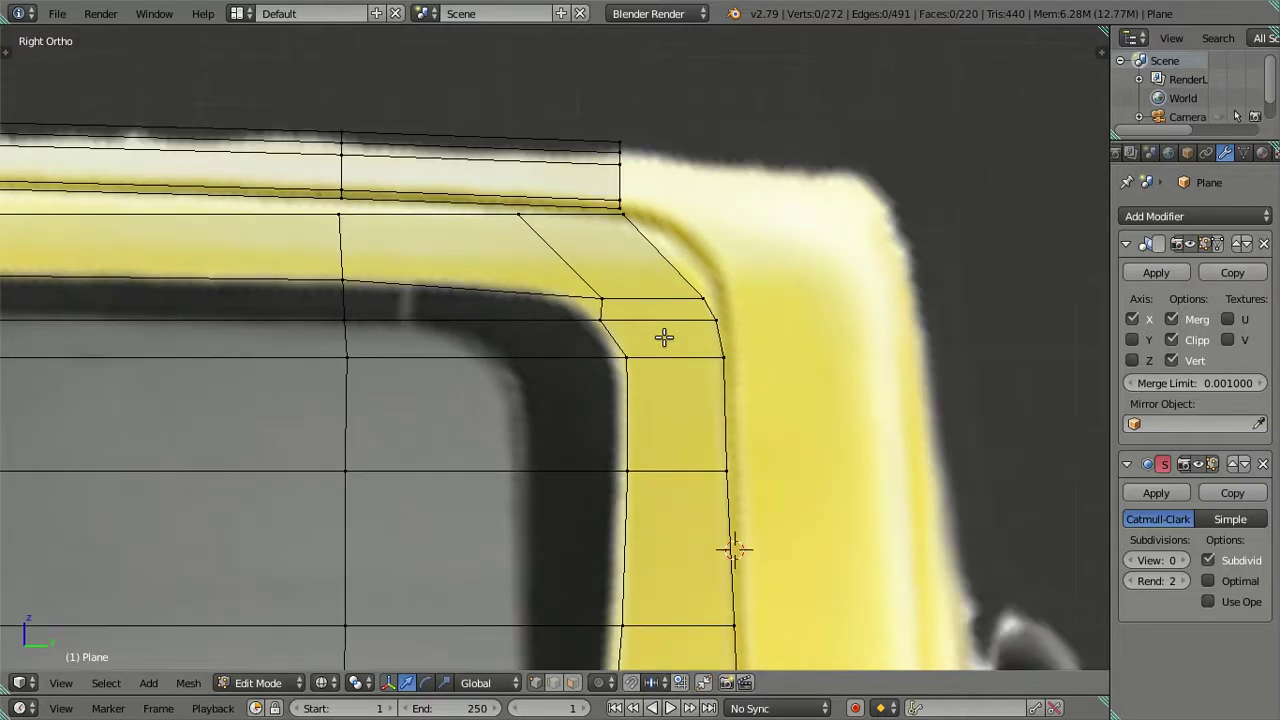
scroll(664, 337, "down", 5)
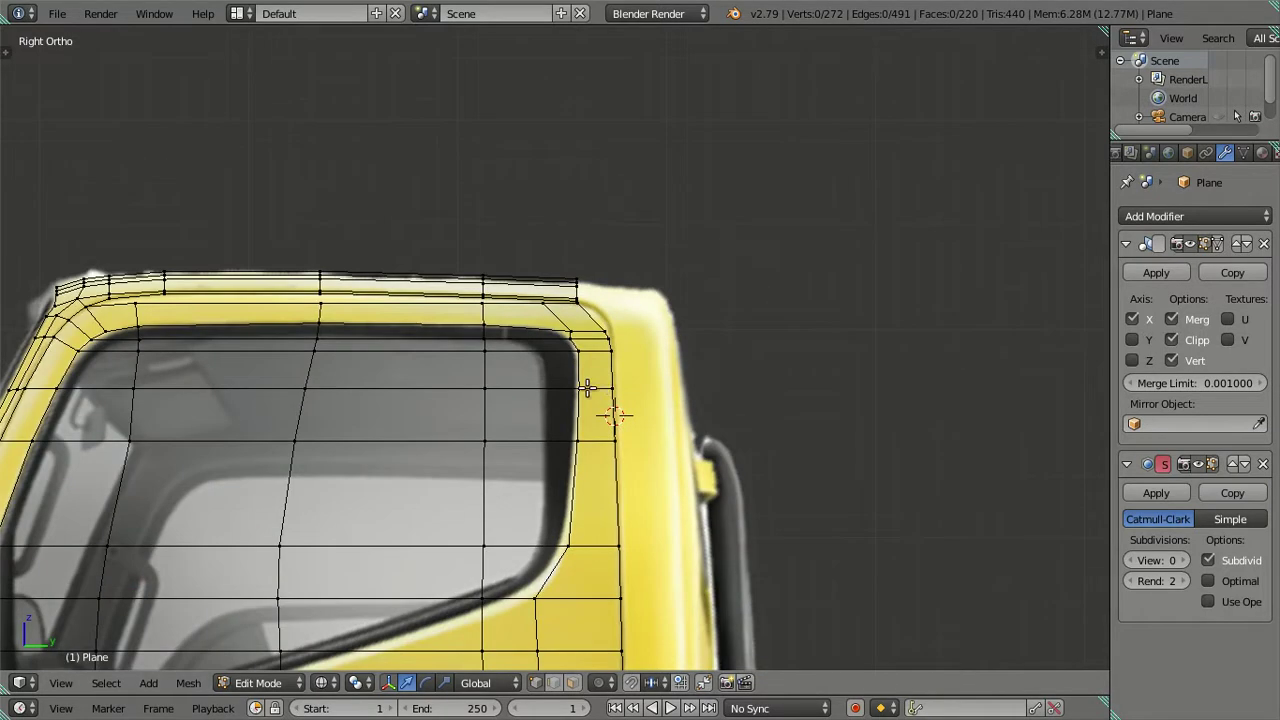
scroll(568, 400, "up", 1)
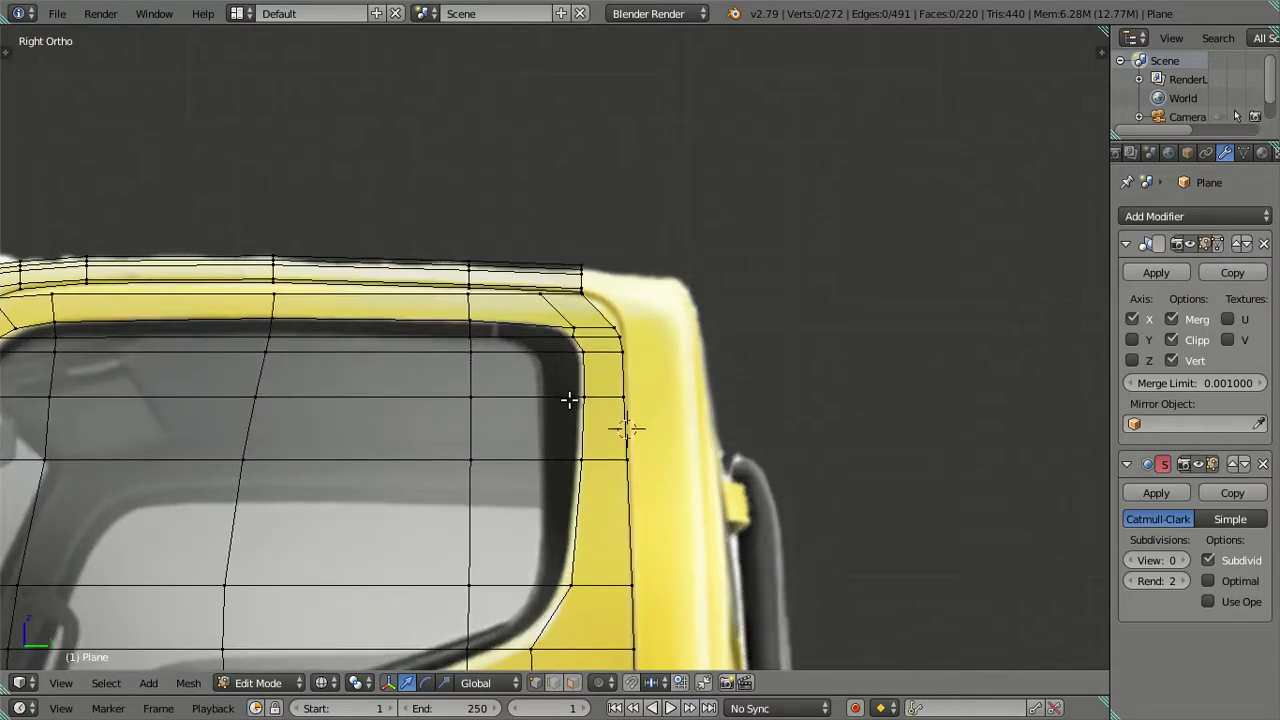
scroll(568, 375, "up", 3)
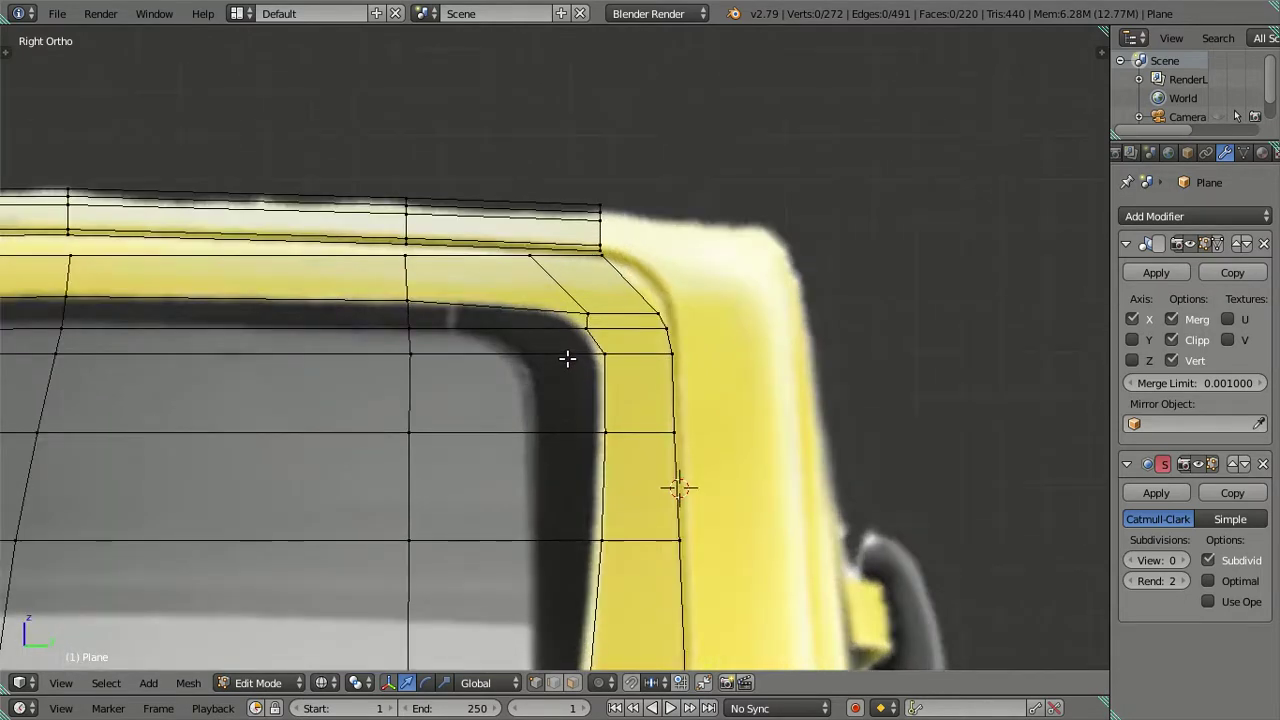
scroll(567, 358, "down", 3)
scroll(565, 358, "down", 2)
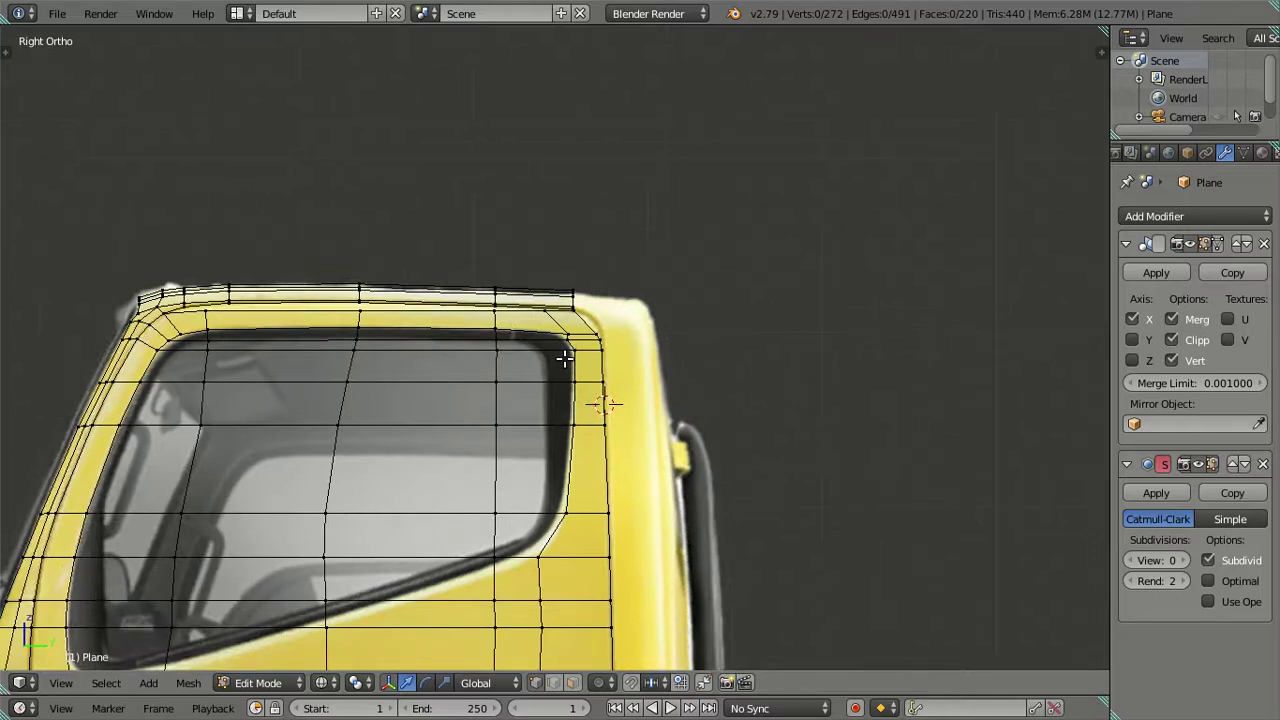
scroll(565, 358, "up", 2)
scroll(563, 357, "up", 1)
scroll(563, 357, "up", 2)
right_click(604, 292)
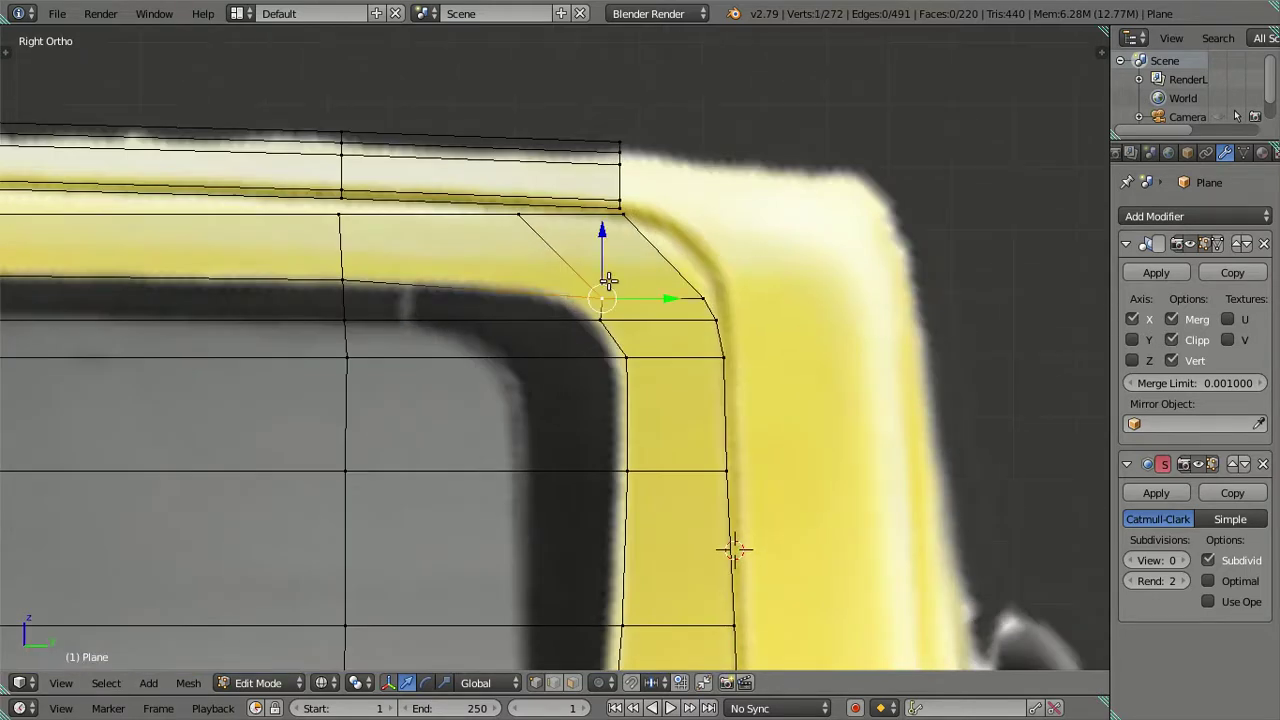
left_click_drag(650, 298, 629, 291)
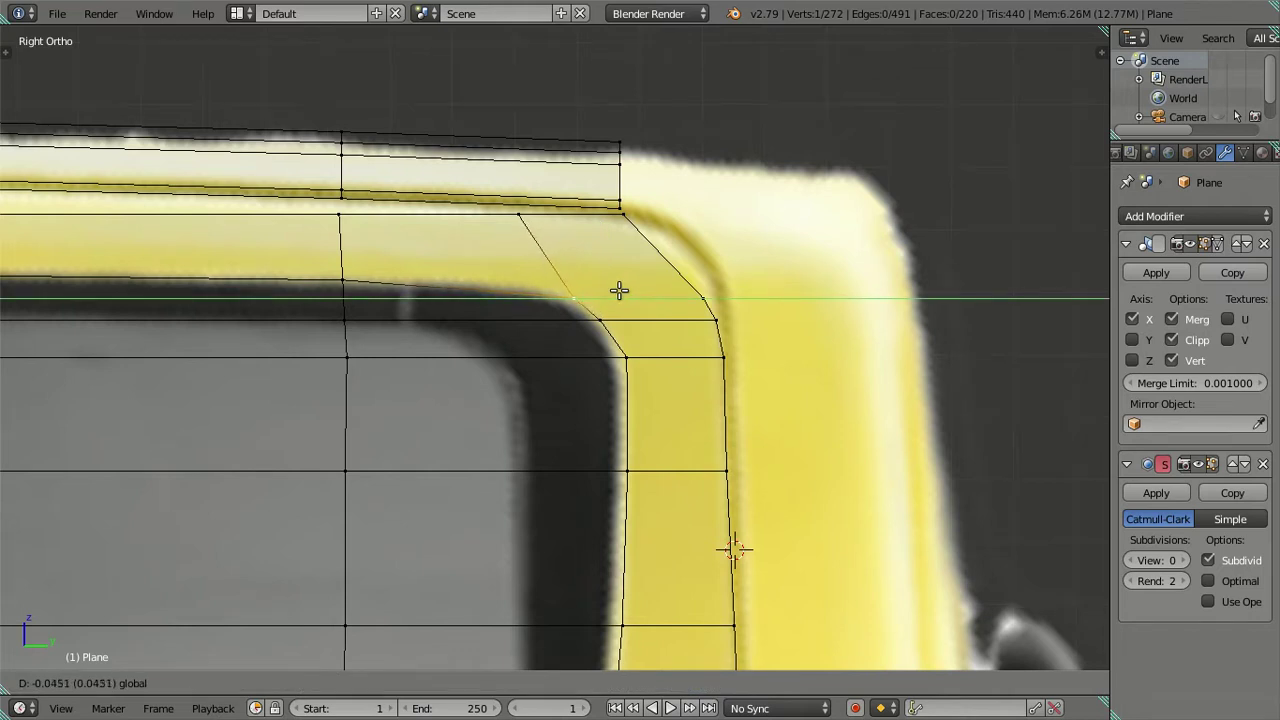
left_click(619, 290)
- Pan and zoom to re-centre the view on the roof corner
scroll(572, 321, "up", 1)
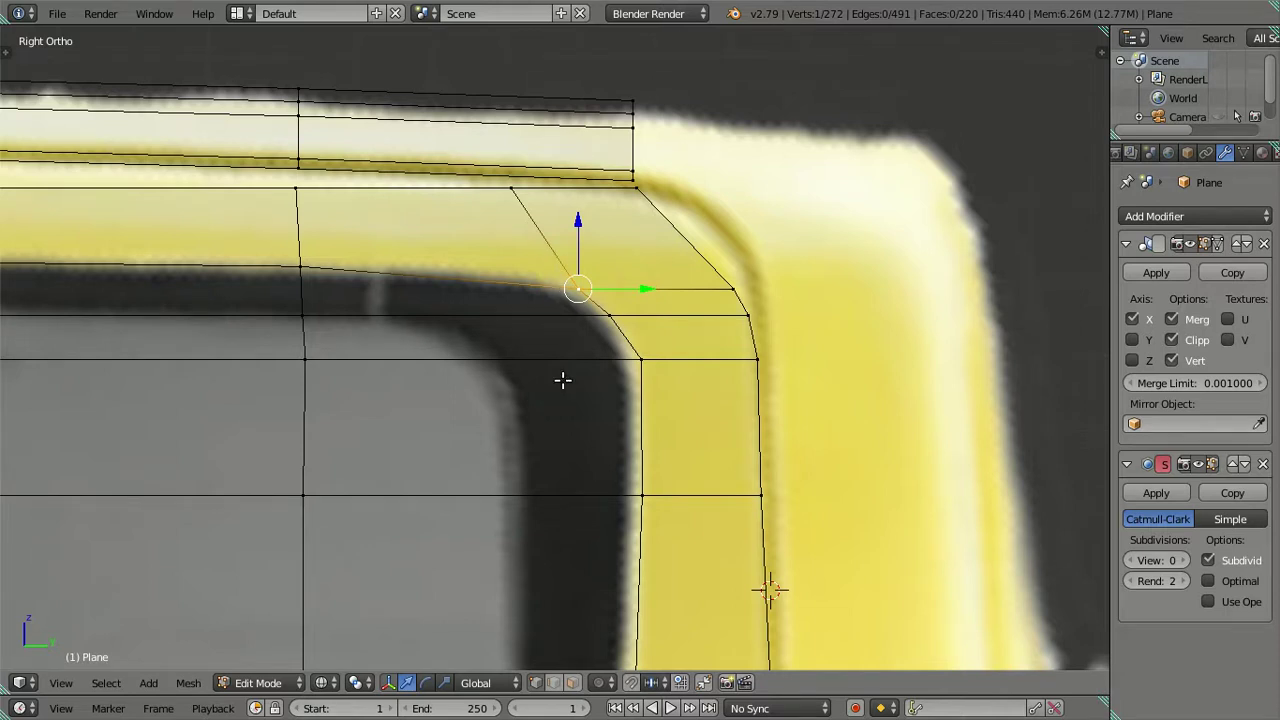
scroll(563, 380, "down", 6)
scroll(565, 390, "down", 4, "ctrl")
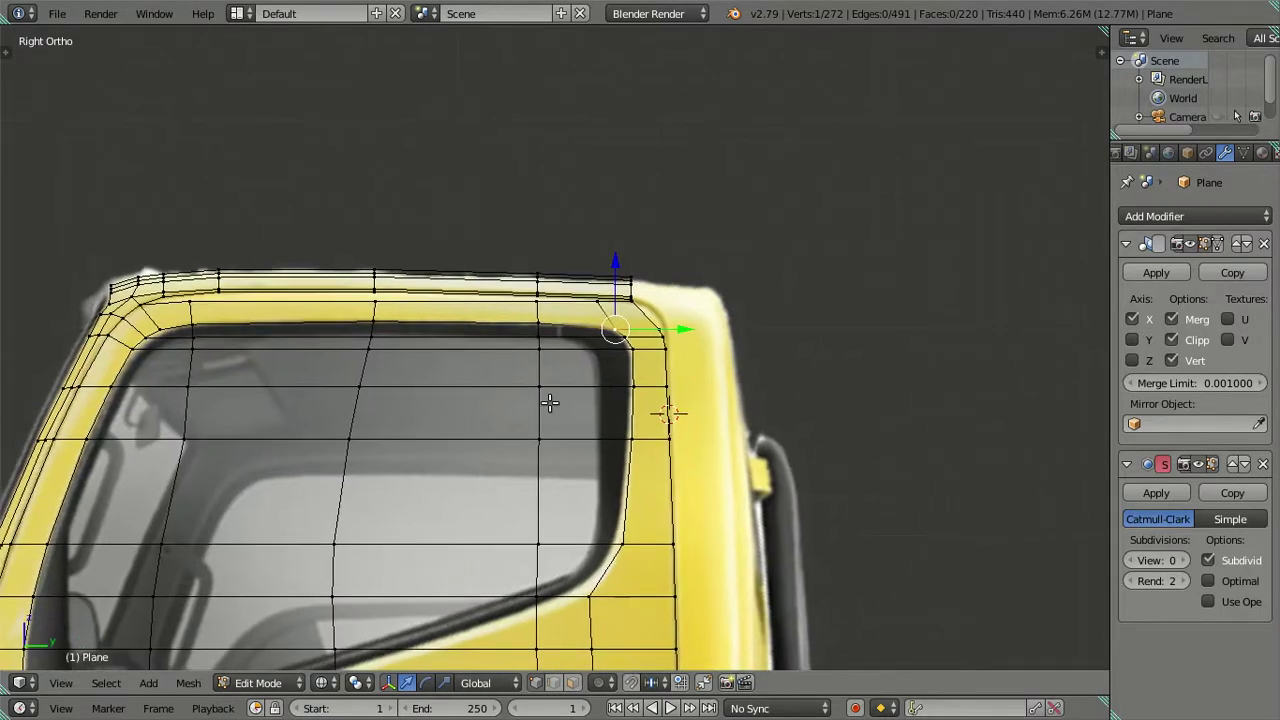
scroll(580, 400, "up", 2)
scroll(671, 343, "up", 1)
scroll(714, 334, "up", 1)
middle_click_drag(714, 334, 429, 416, "shift")
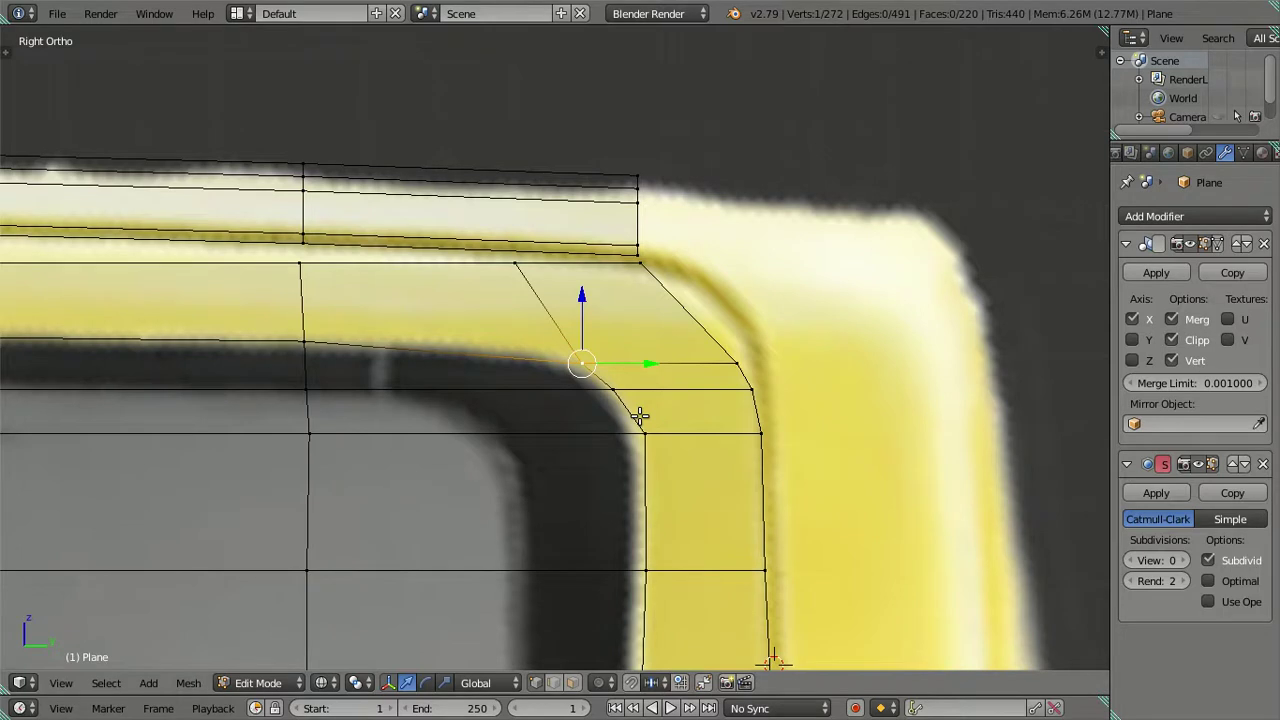
scroll(640, 416, "down", 6)
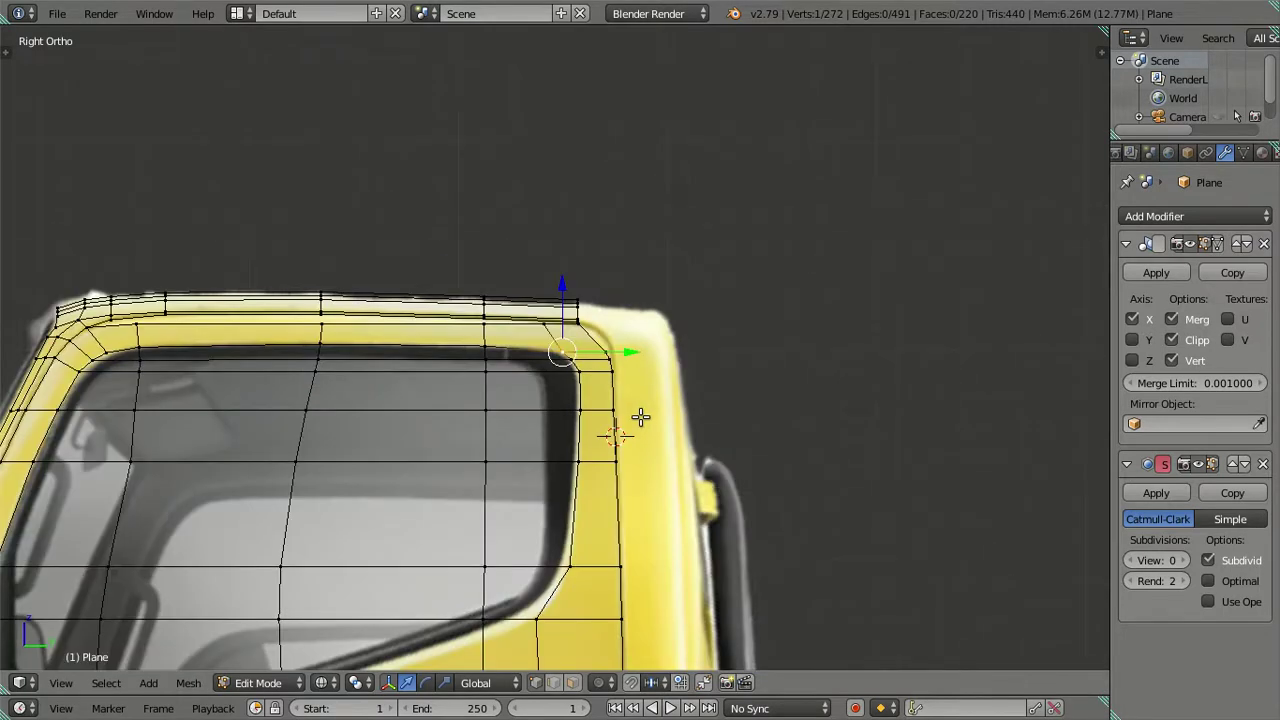
scroll(640, 416, "up", 2)
scroll(625, 392, "up", 5)
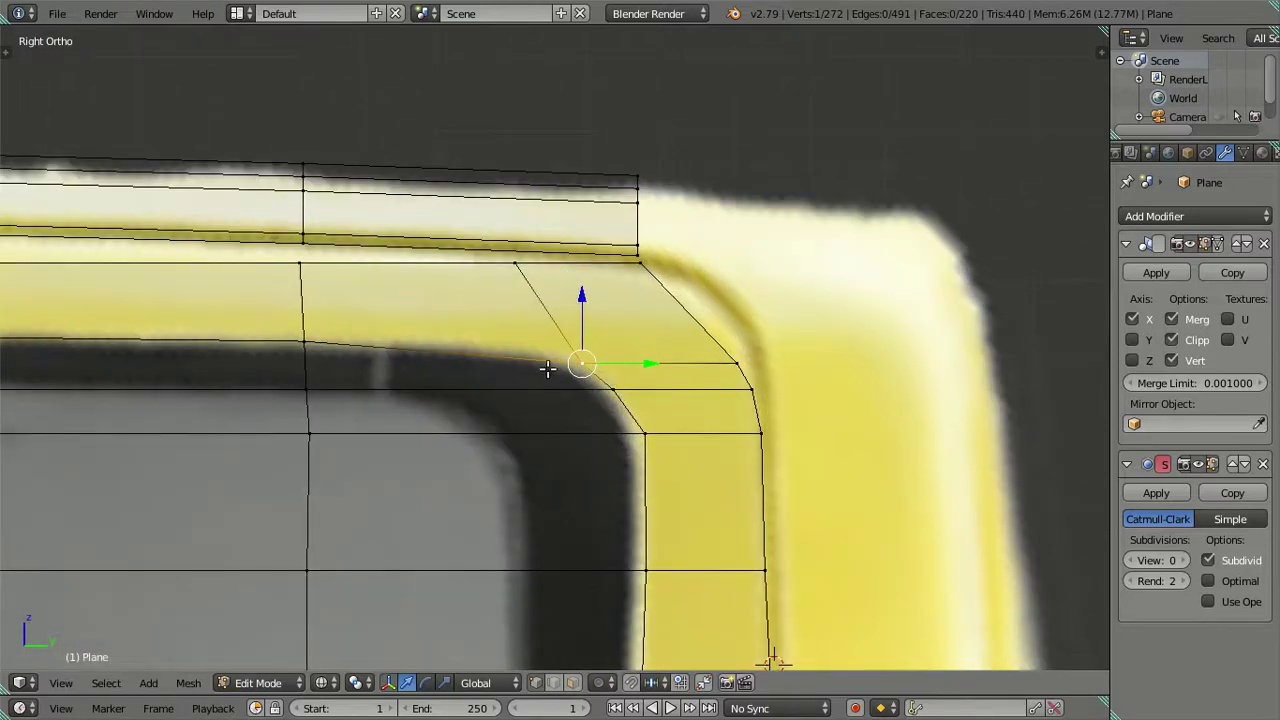
scroll(547, 341, "up", 2)
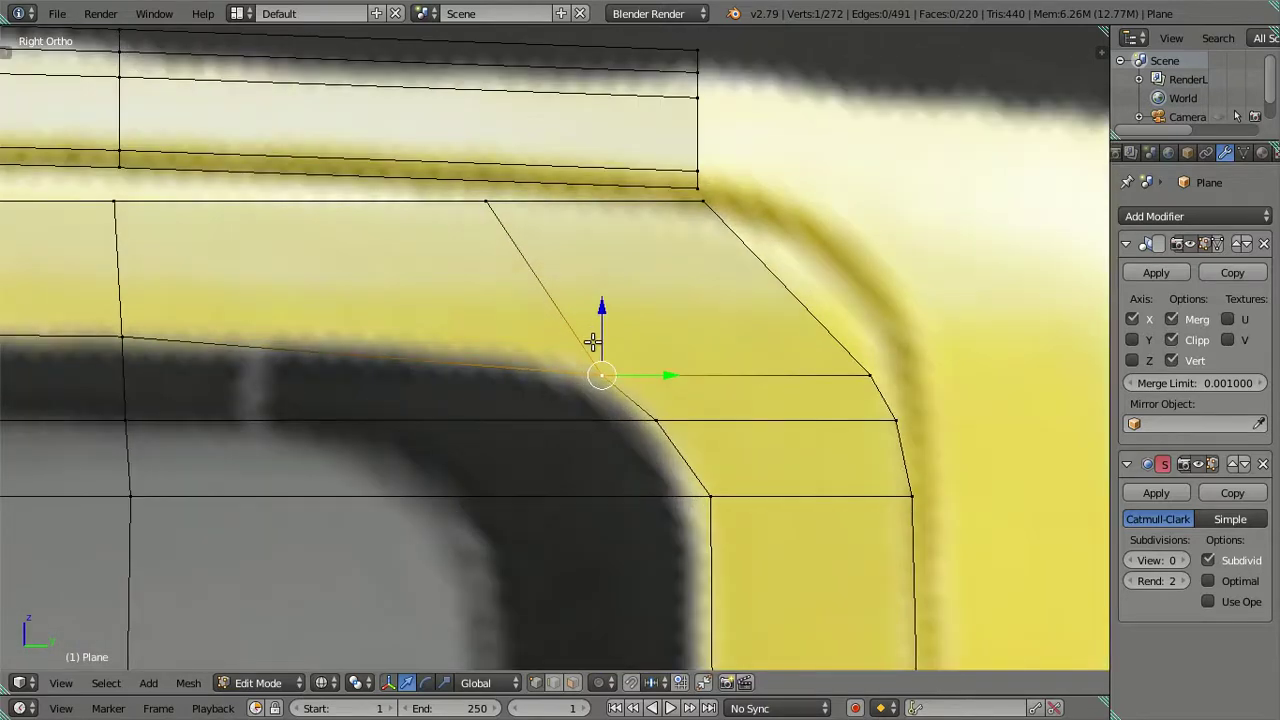
- Add a temporary loop cut across the frame corner and put the 3D cursor on its vertex
key("ctrl+r")
left_click(600, 349)
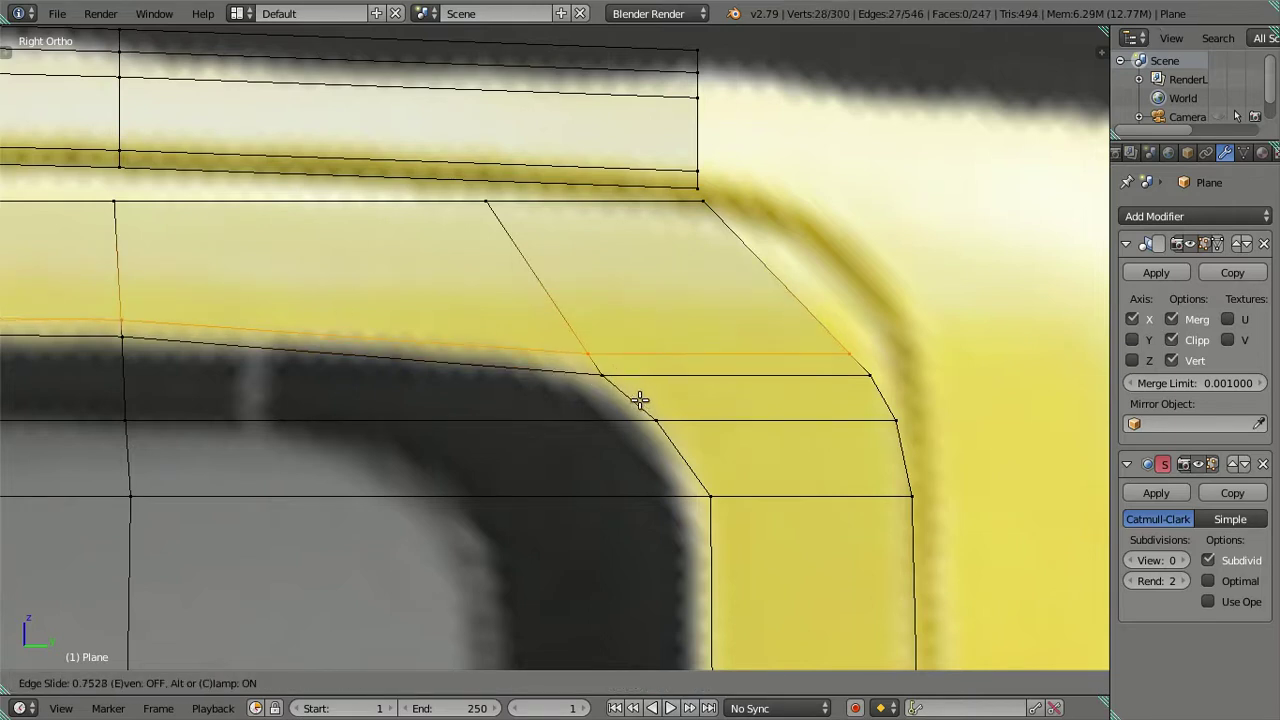
left_click(640, 400)
right_click(588, 351)
key("shift+s")
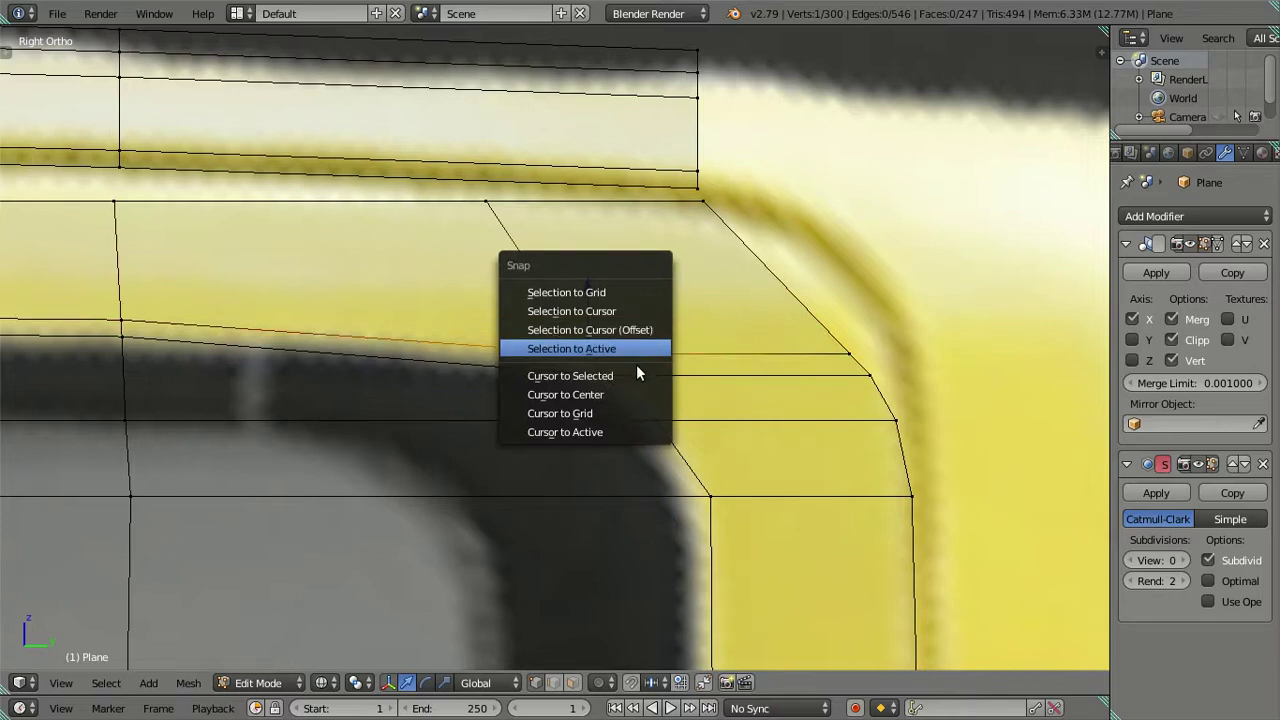
left_click(636, 375)
- Remove the temporary loop, then snap the corner vertex to the cursor and slide it along Y
key("ctrl+z")
key("ctrl+z")
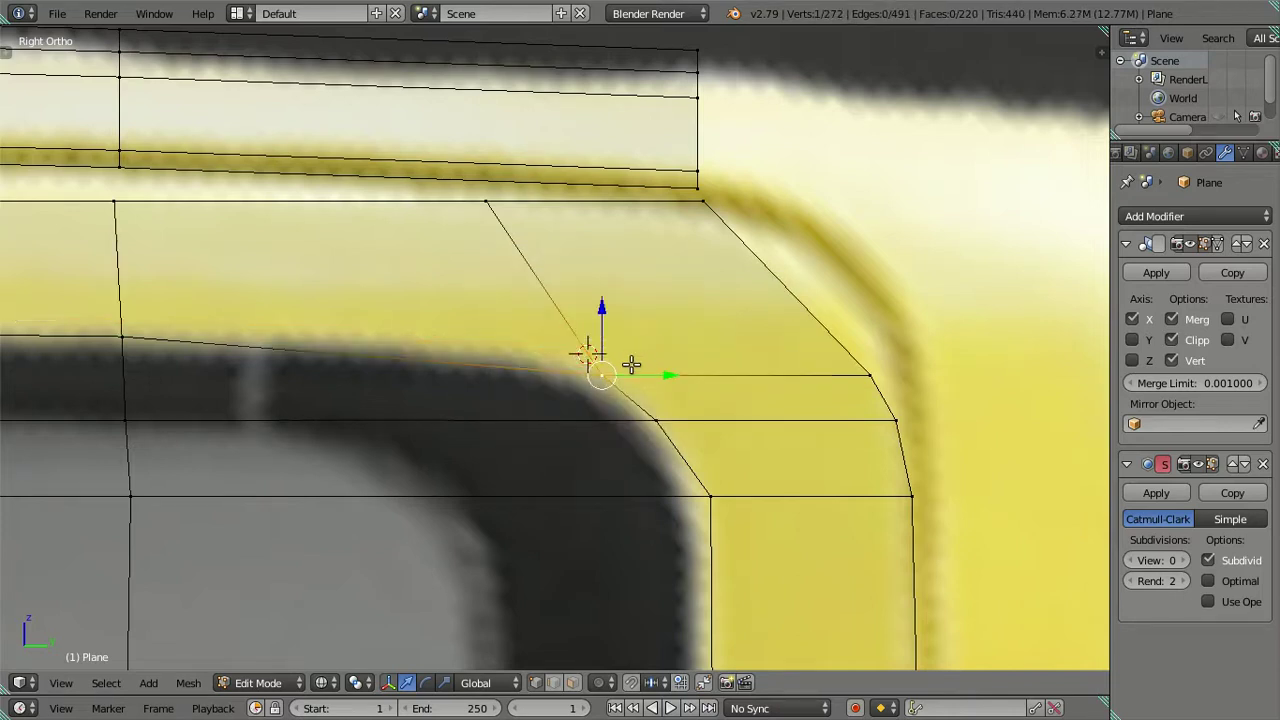
key("shift+s")
left_click(644, 310)
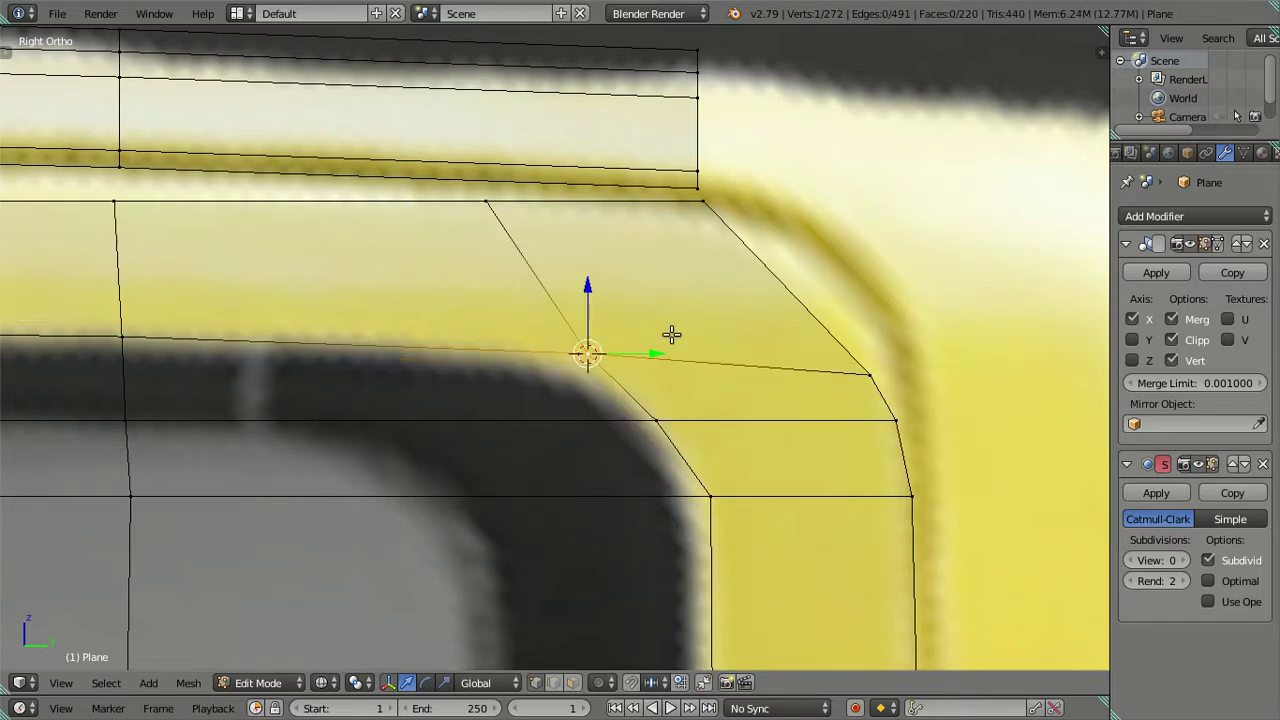
key("g")
key("y")
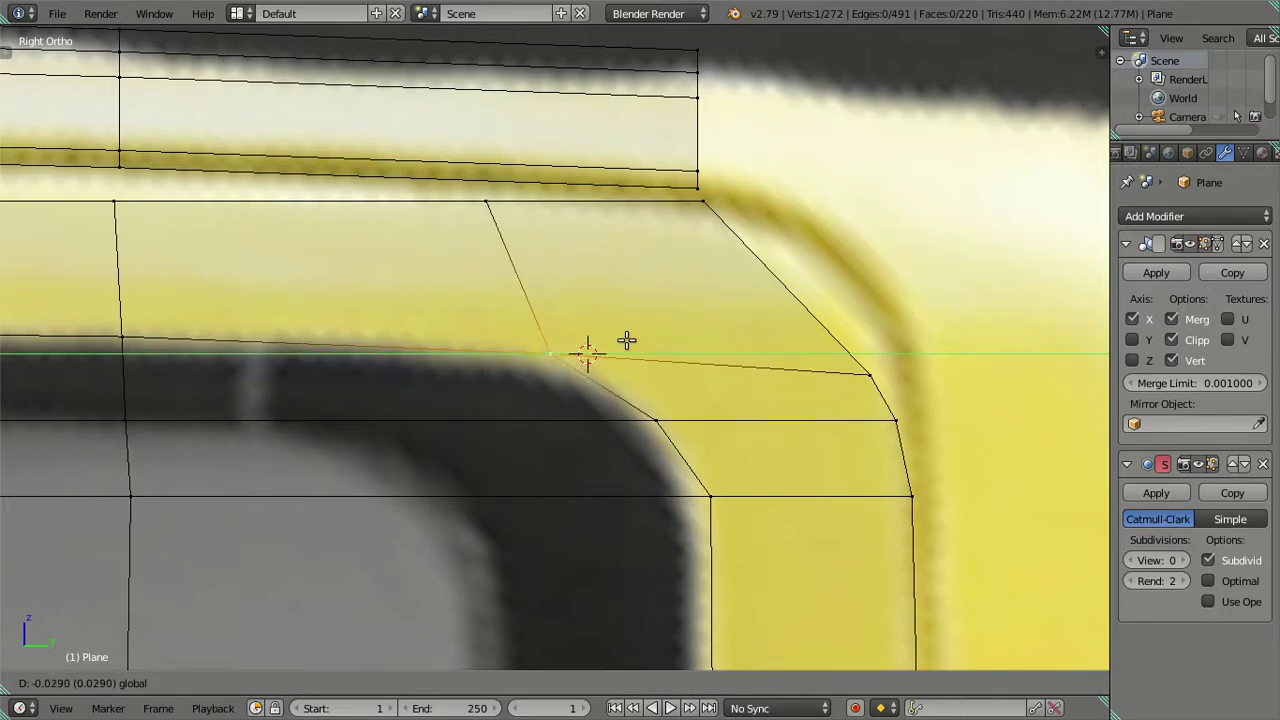
left_click(626, 340)
key("a")
- Merge the two ends of the corner diagonal edge at the last-selected vertex
scroll(630, 355, "down", 5)
scroll(657, 371, "up", 1)
scroll(651, 334, "up", 1)
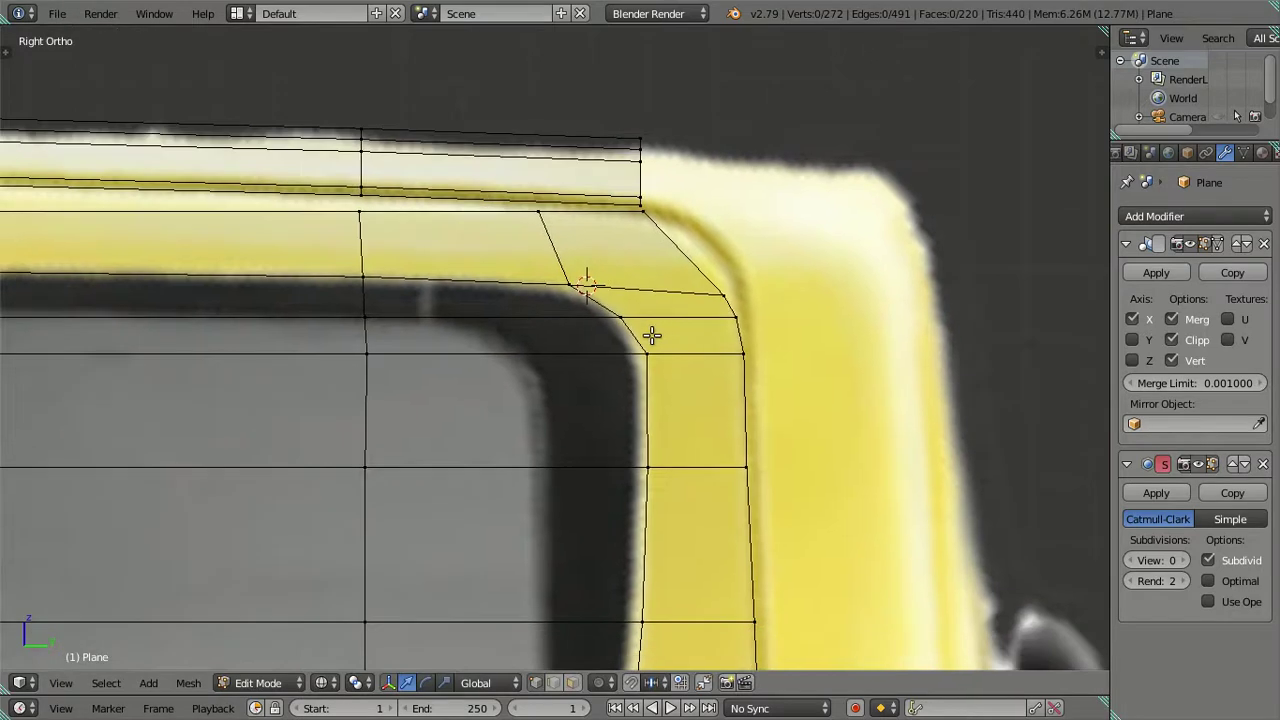
scroll(636, 315, "up", 1)
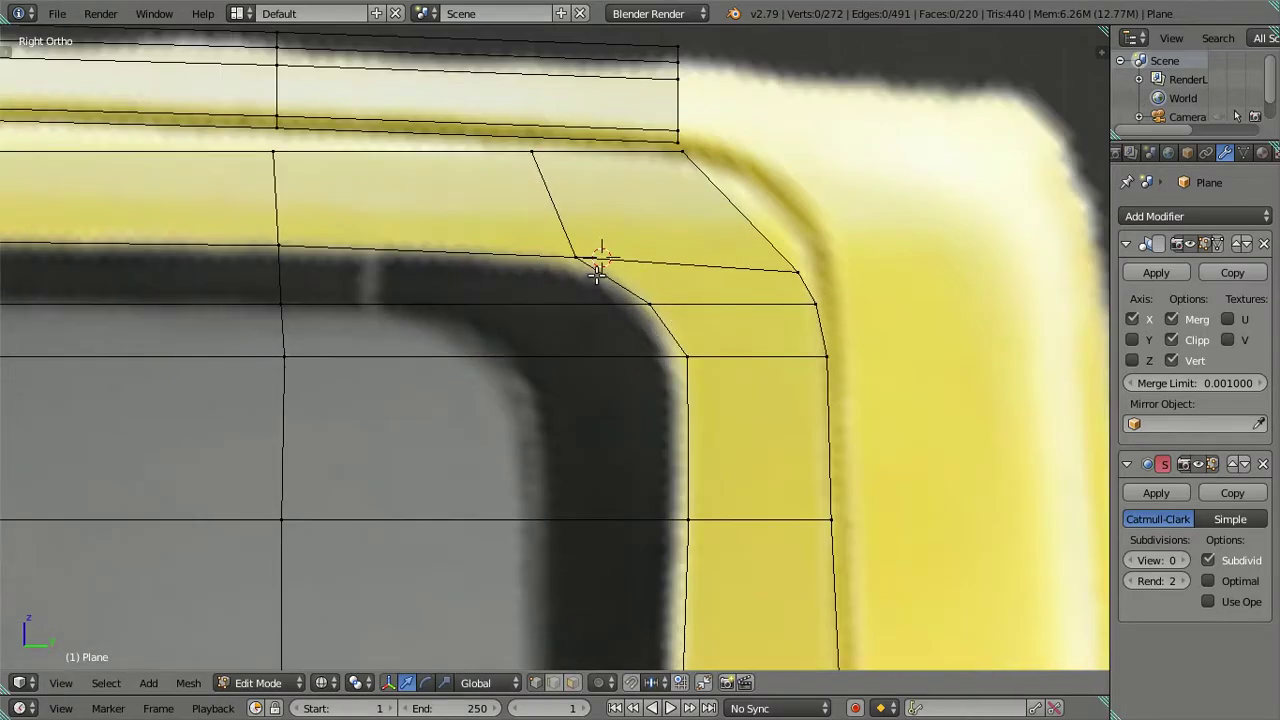
scroll(669, 300, "down", 1)
scroll(668, 300, "down", 1)
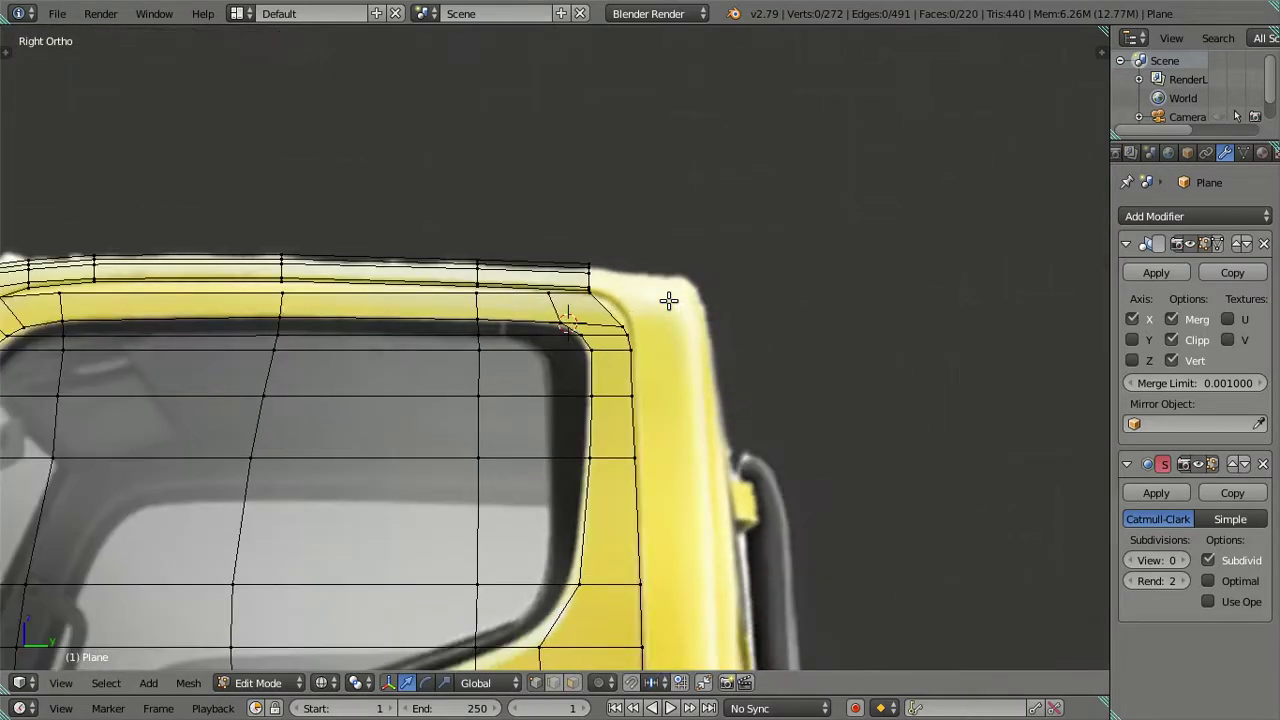
scroll(667, 298, "up", 2)
scroll(660, 275, "up", 1)
scroll(620, 251, "up", 2)
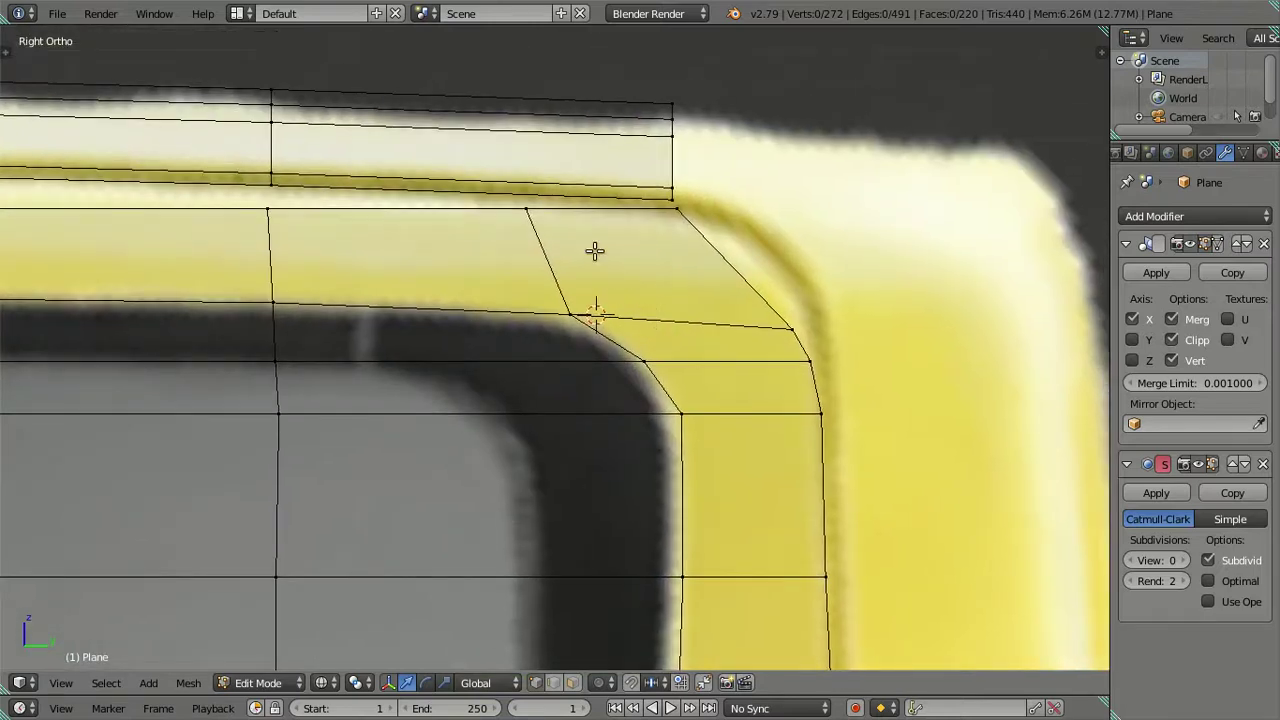
right_click(529, 208)
right_click(685, 212, "shift")
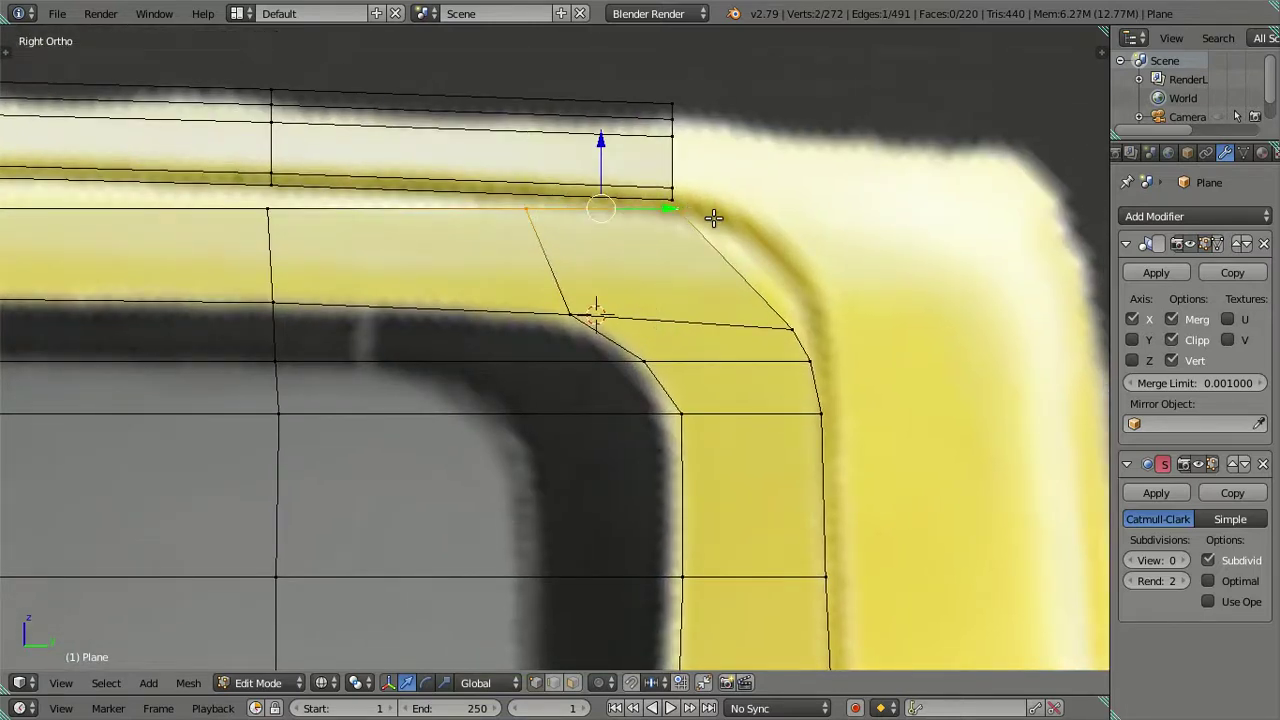
key("alt+m")
left_click(716, 222)
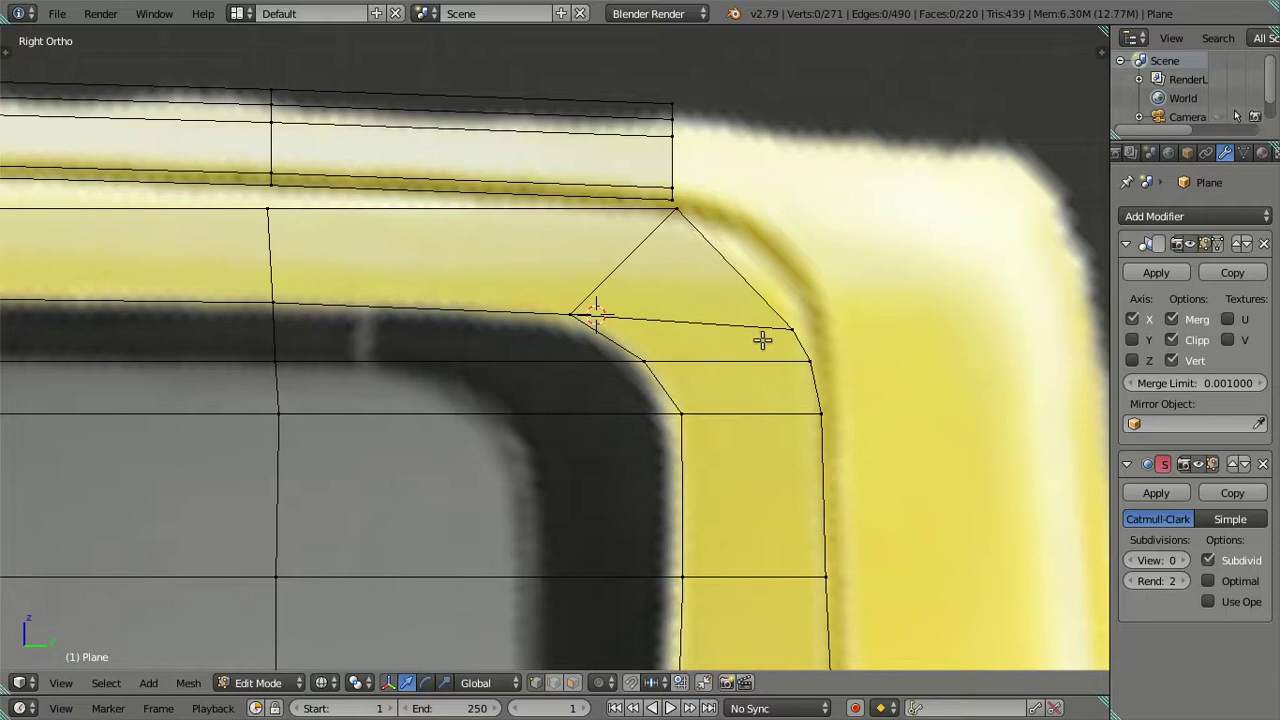
- Undo the merge, reroute the corner edge down to the inner corner vertex, and begin a new loop cut
right_click(578, 318)
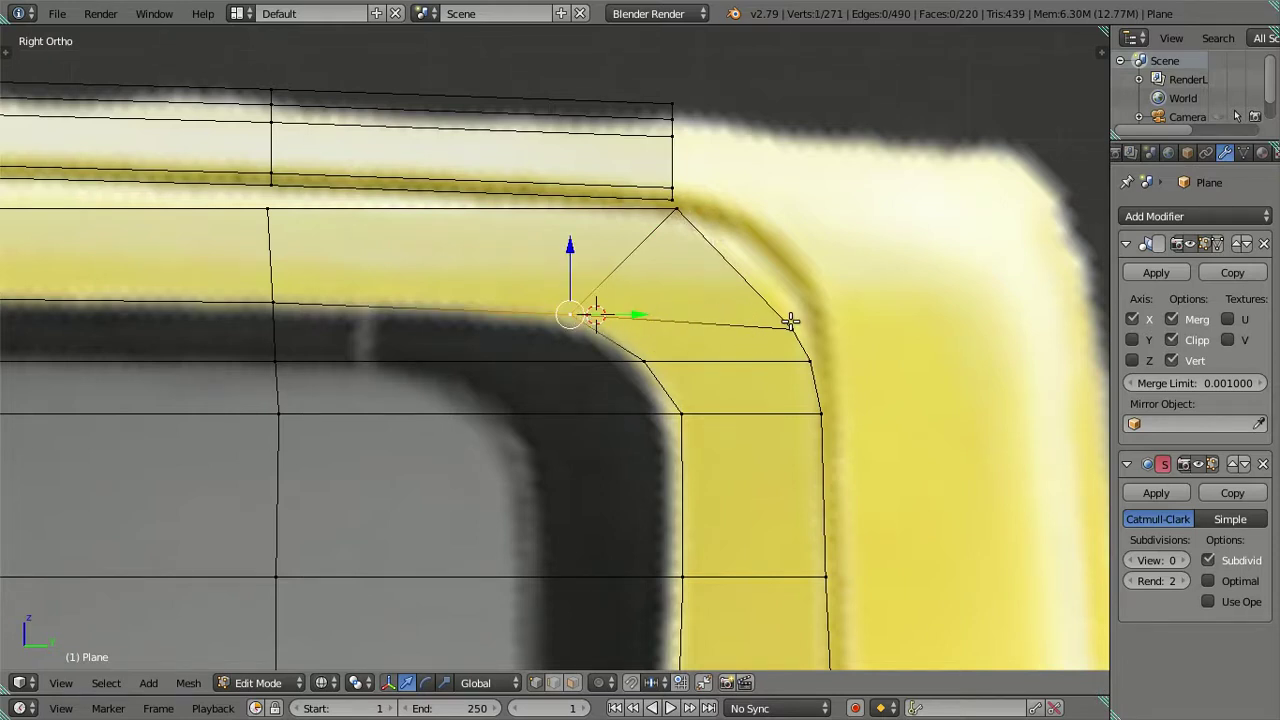
key("a")
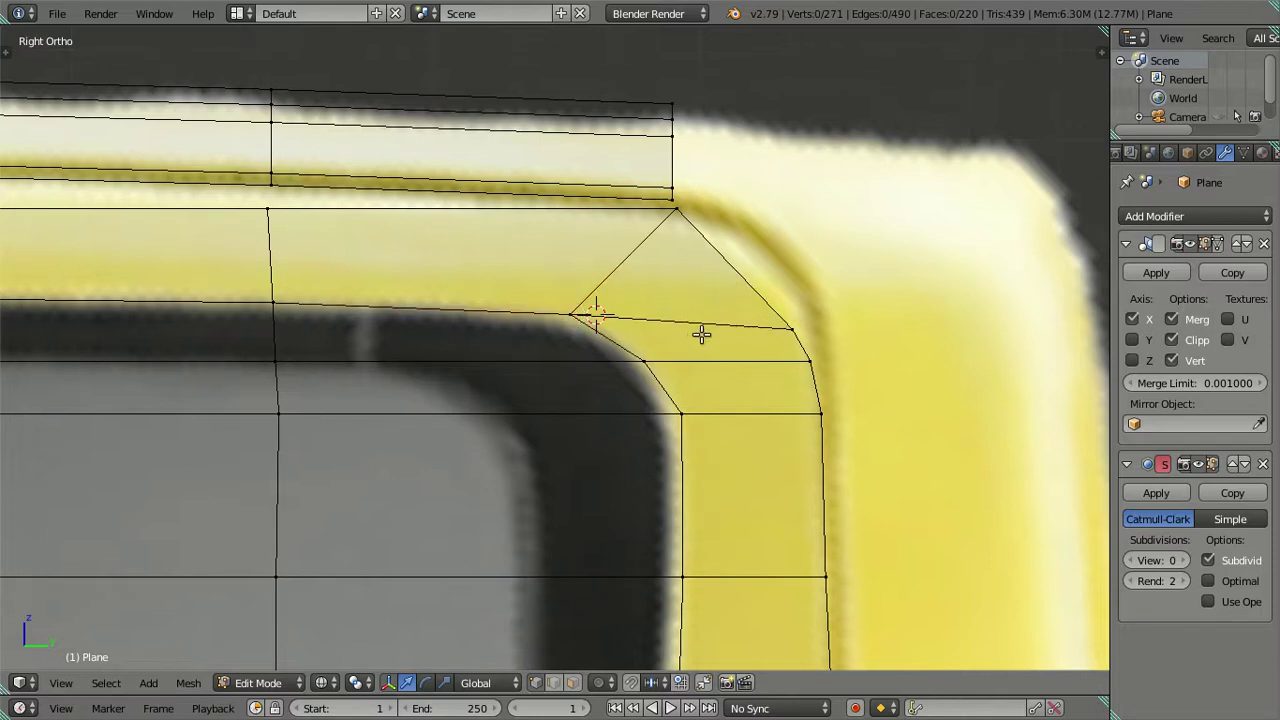
right_click(570, 315)
key("alt+d")
left_click(652, 320)
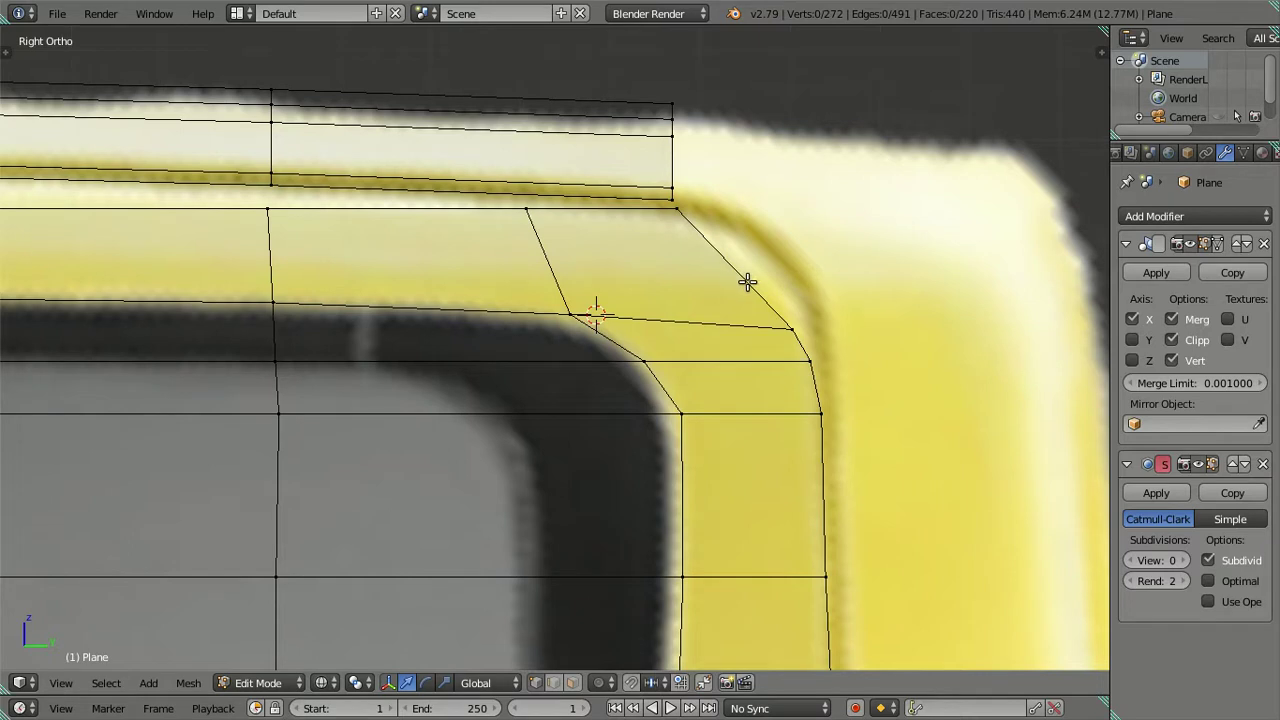
key("ctrl+r")
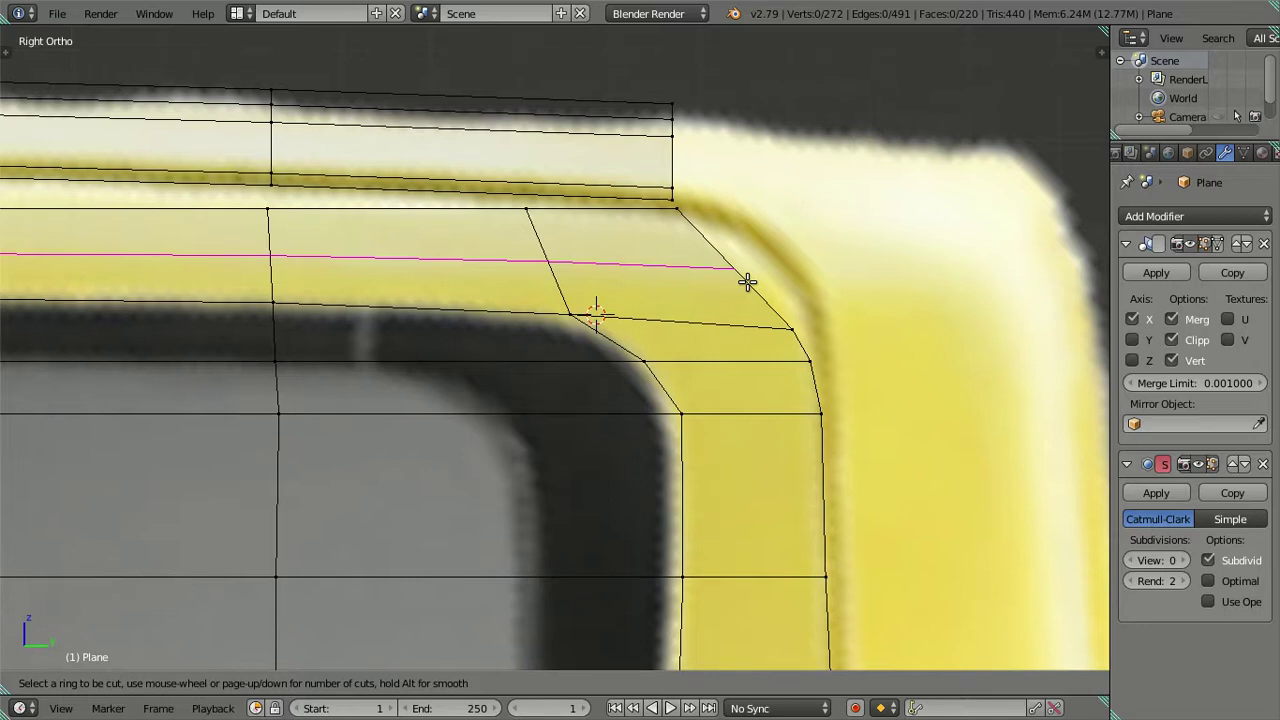
- Cut a centred guide loop at the corner, put the 3D cursor on its vertex, then remove it
left_click(748, 281)
right_click(748, 281)
right_click(740, 266)
key("shift+s")
left_click(764, 301)
key("ctrl+z")
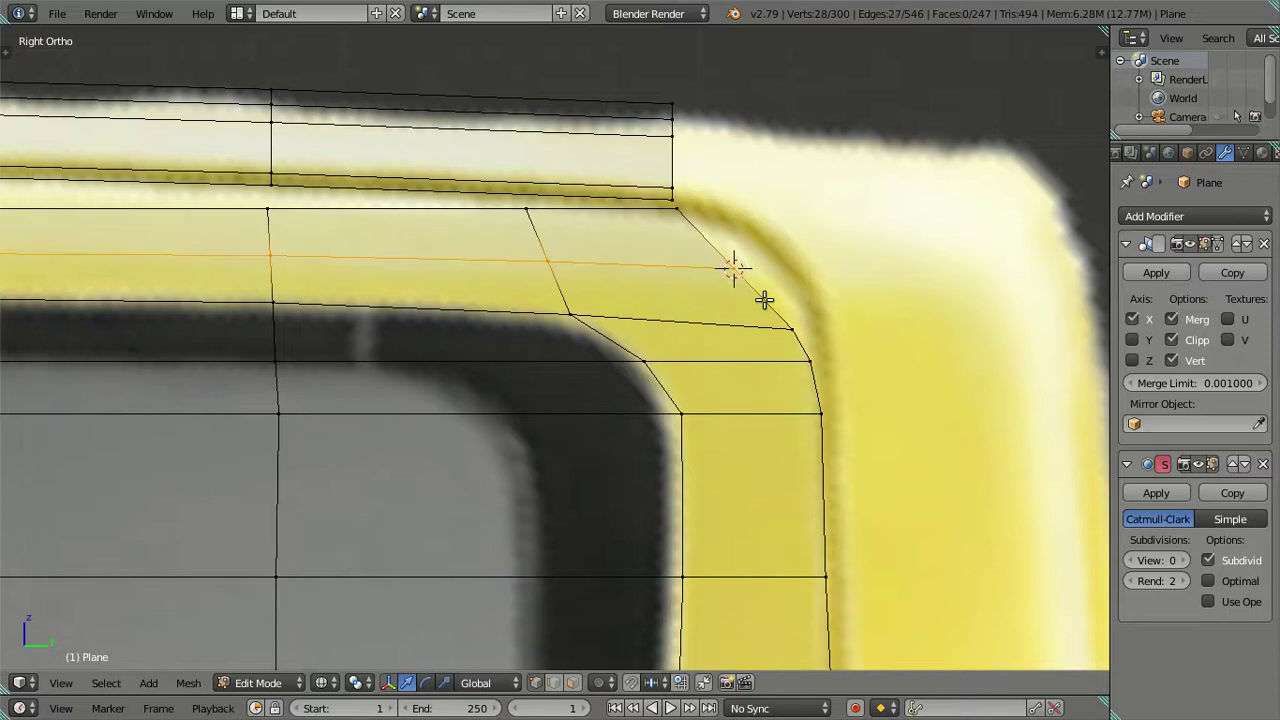
- Snap the top-right corner vertex to the cursor, then cancel its Y move and undo
right_click(788, 322)
key("shift+s")
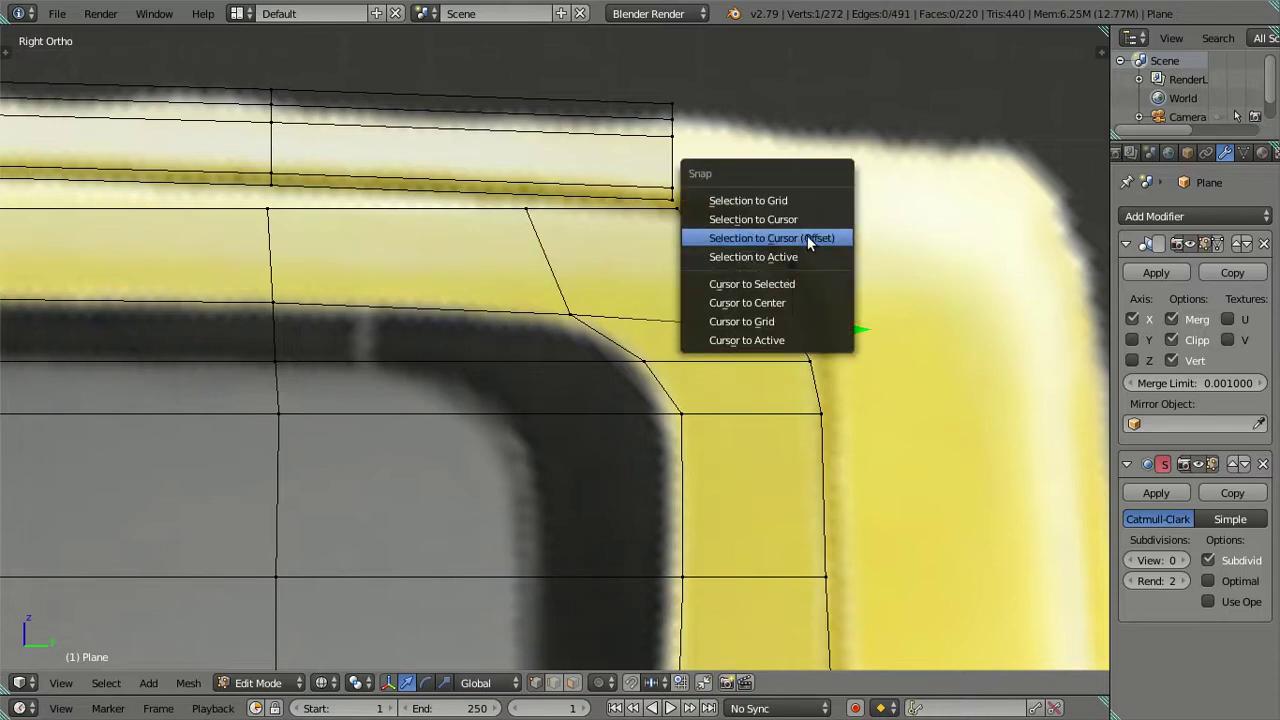
left_click(807, 238)
key("g")
key("y")
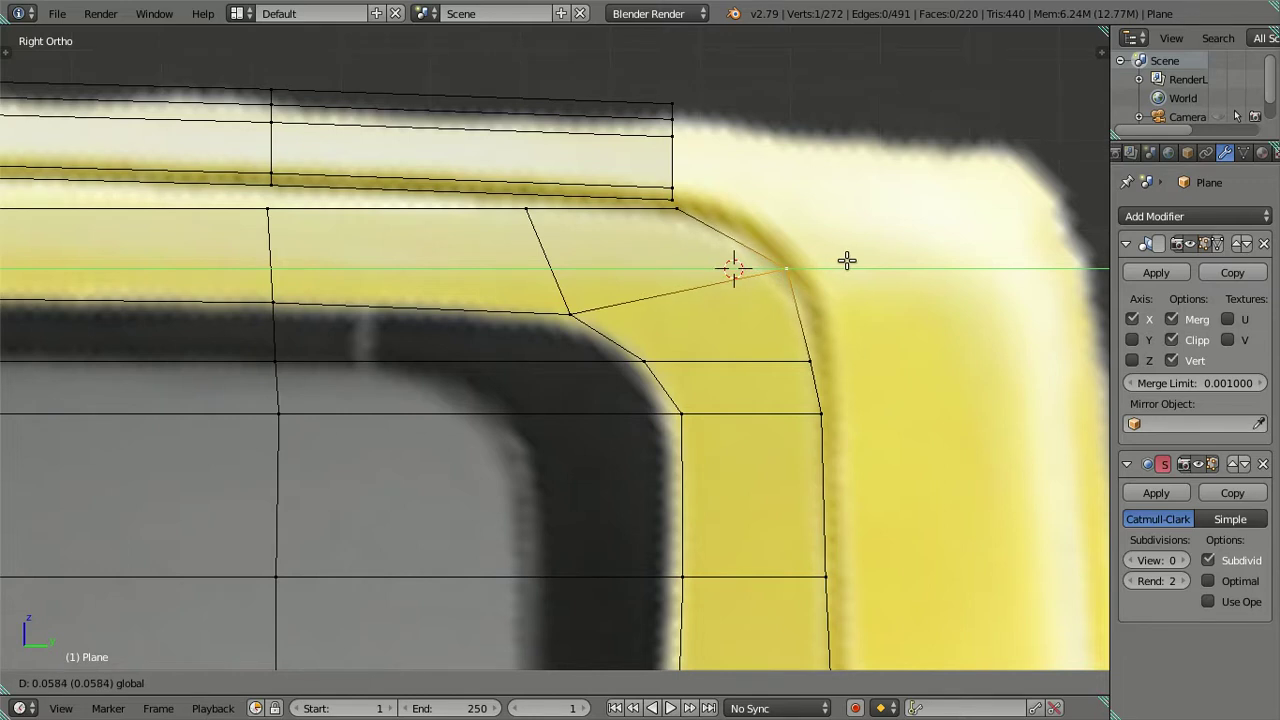
right_click(846, 261)
key("ctrl+z")
key("a")
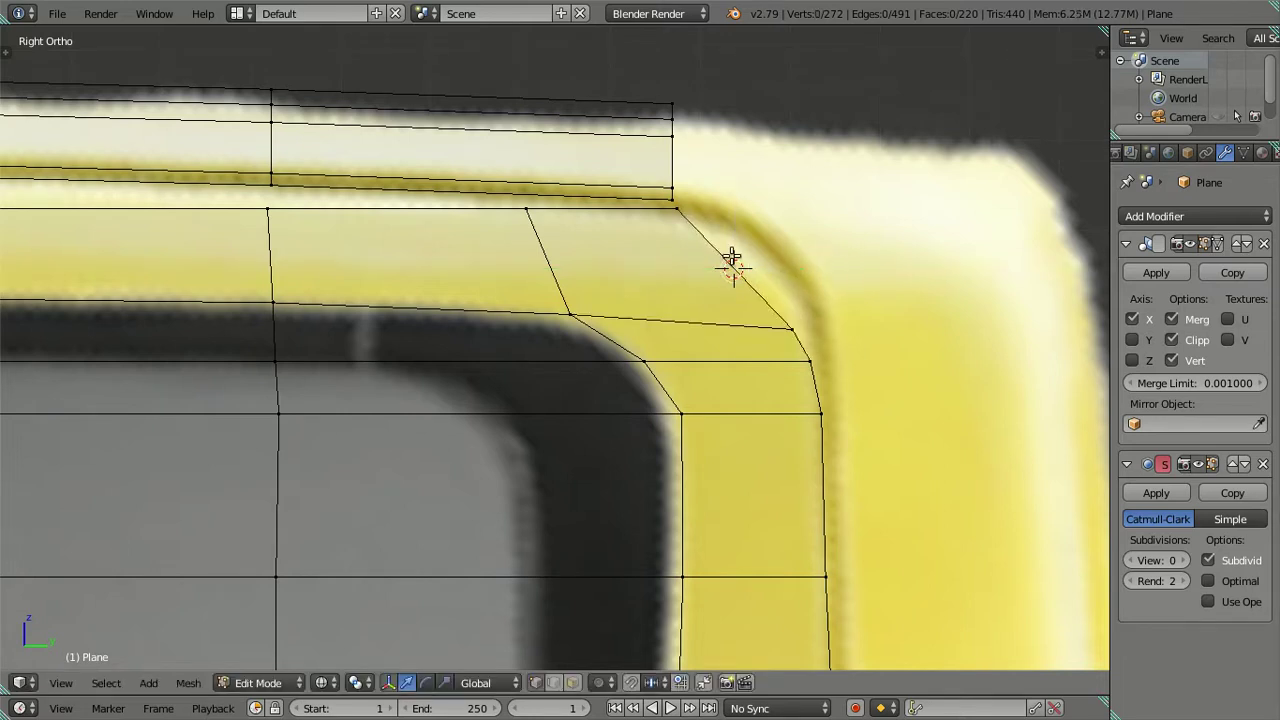
- Try another corner loop cut and a Y move of its vertex, then undo both
key("ctrl+r")
left_click(728, 258)
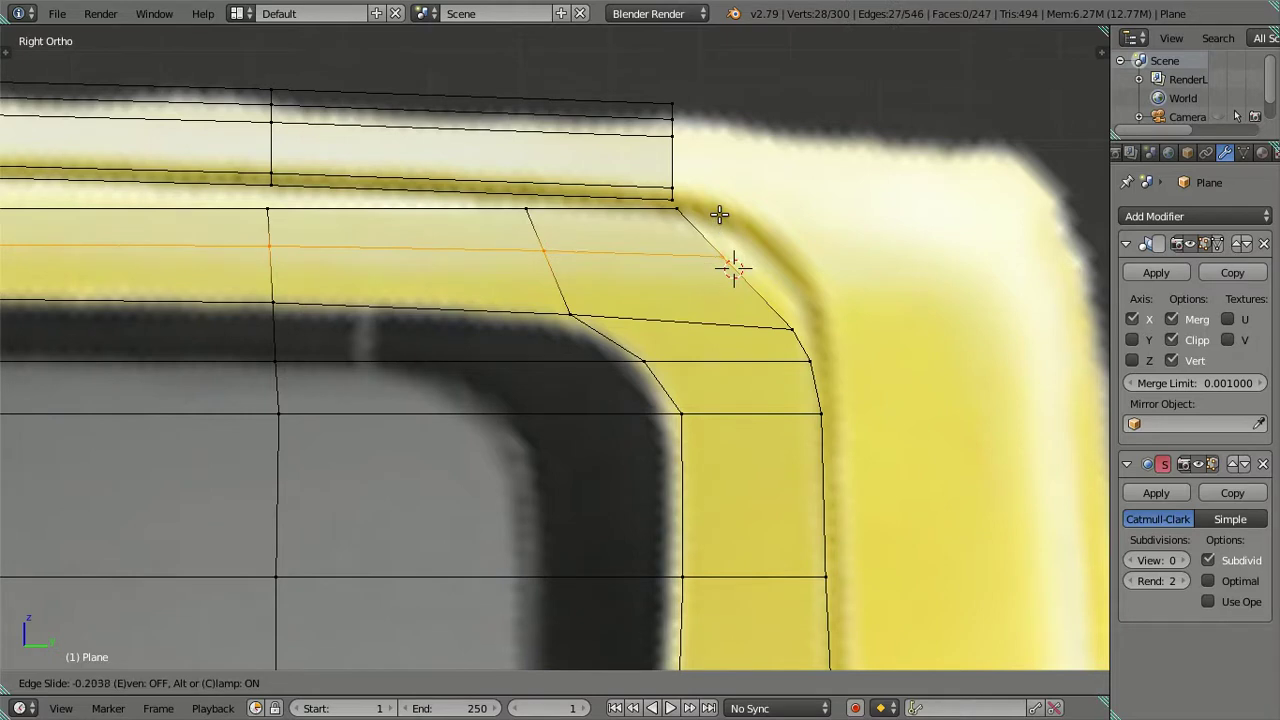
left_click(719, 215)
right_click(730, 258)
key("g")
key("y")
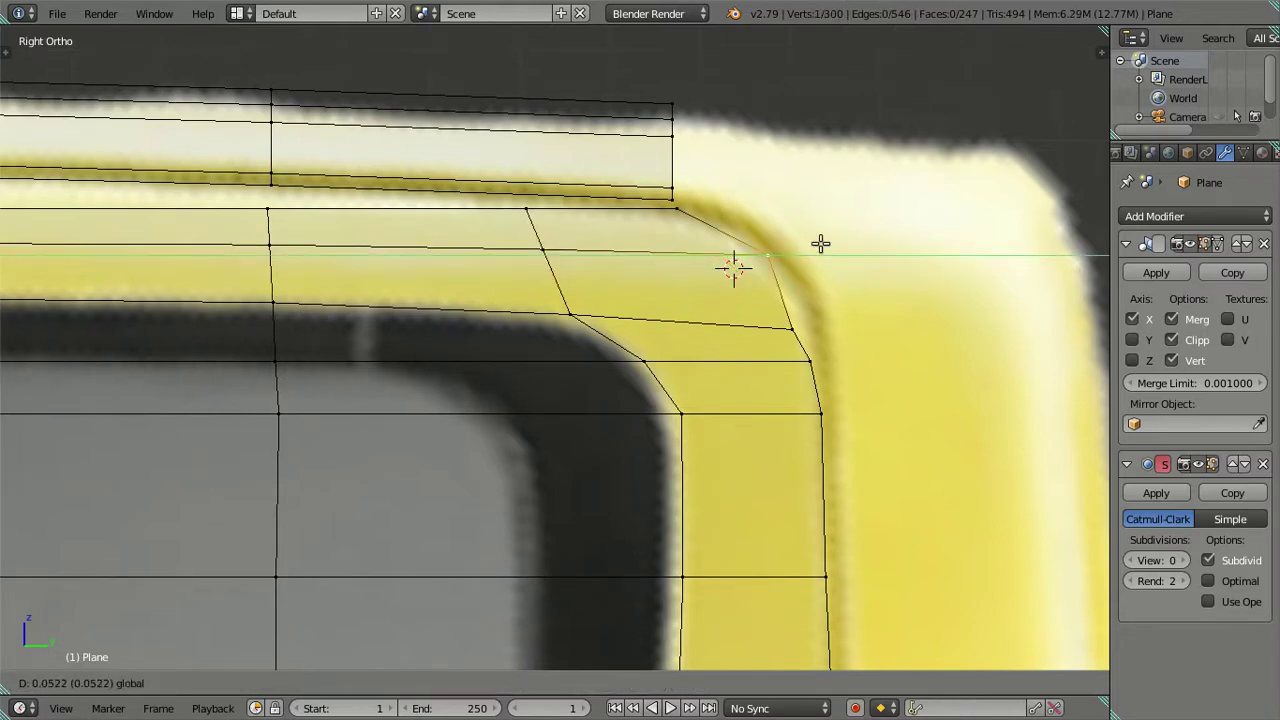
right_click(820, 243)
key("ctrl+z")
key("ctrl+z")
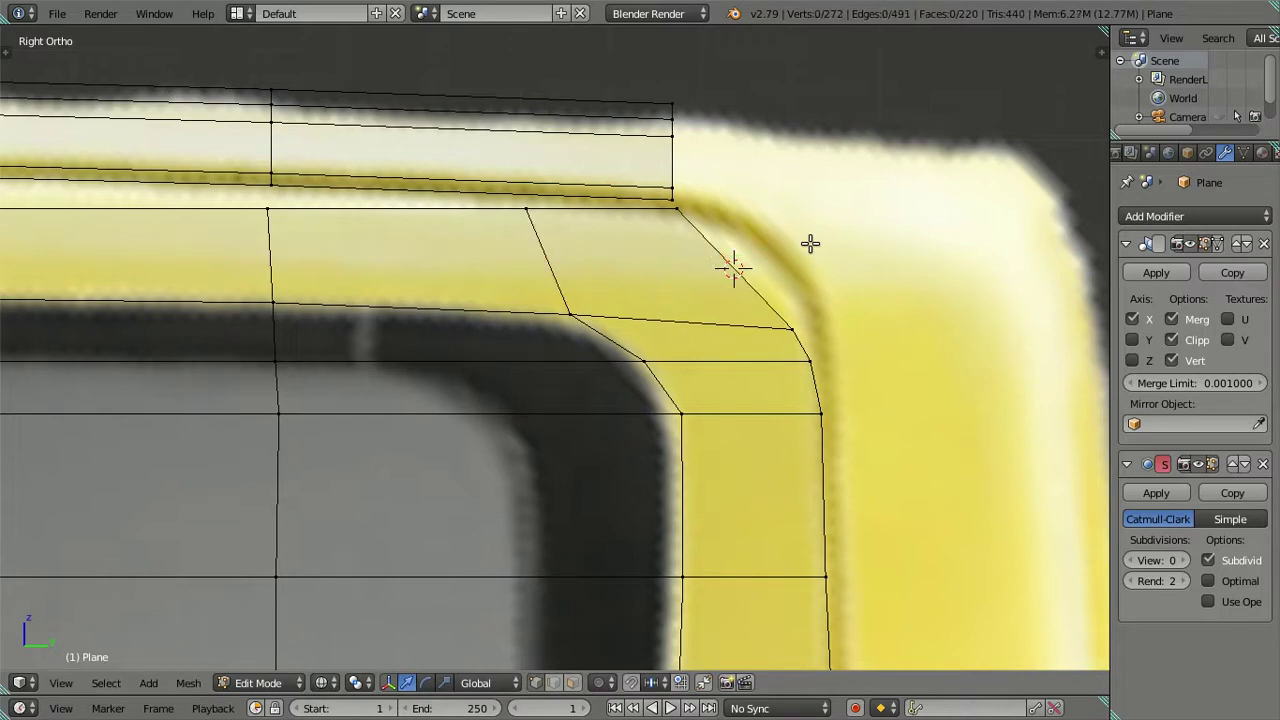
- Cut an upward-slid guide loop, place the cursor on its frame-edge vertex, dissolve it, and recentre the cursor on the corner vertex
key("ctrl+r")
left_click(738, 258)
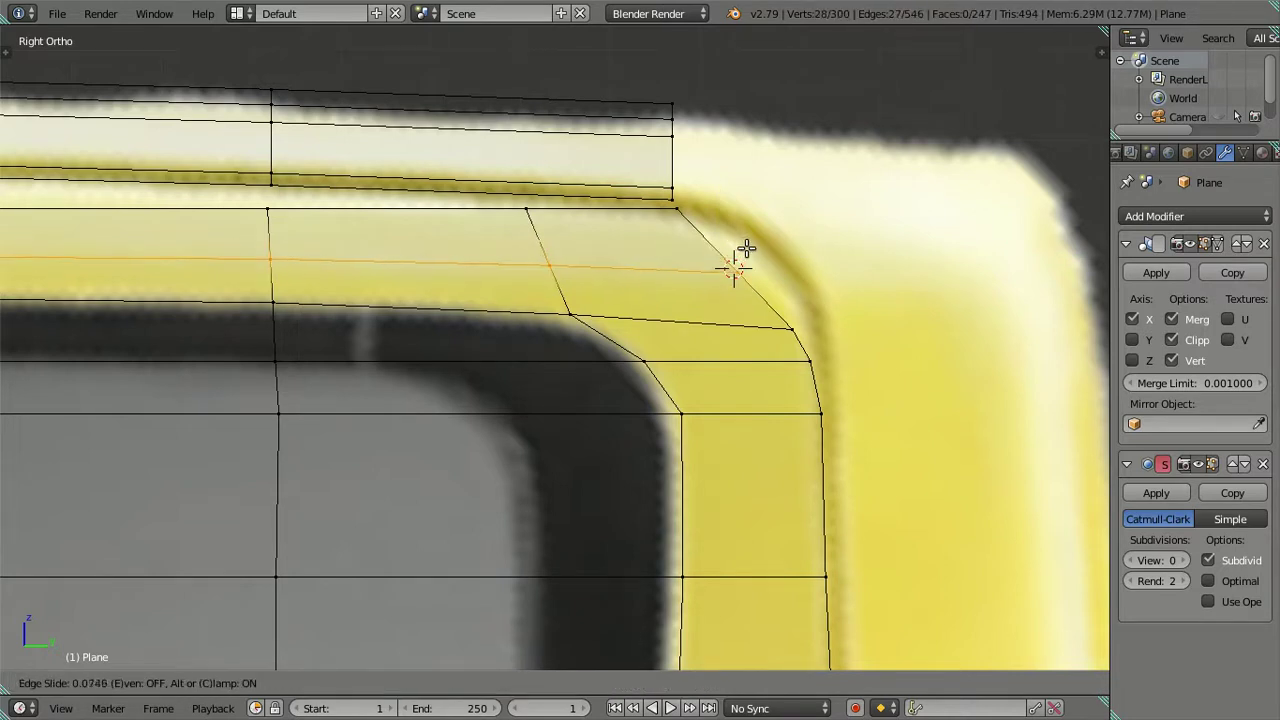
left_click(728, 220)
right_click(768, 240)
key("shift+s")
left_click(770, 286)
right_click(767, 284, "alt")
key("ctrl+x")
right_click(798, 316)
key("shift+s")
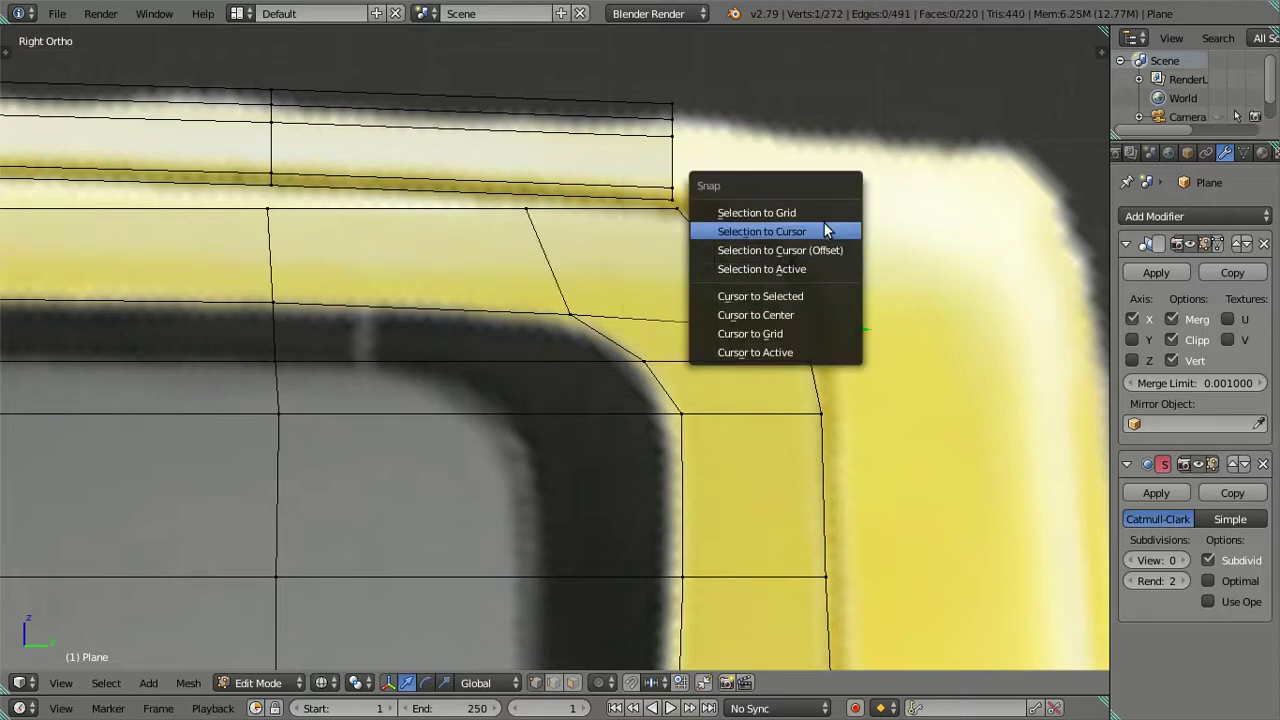
left_click(826, 295)
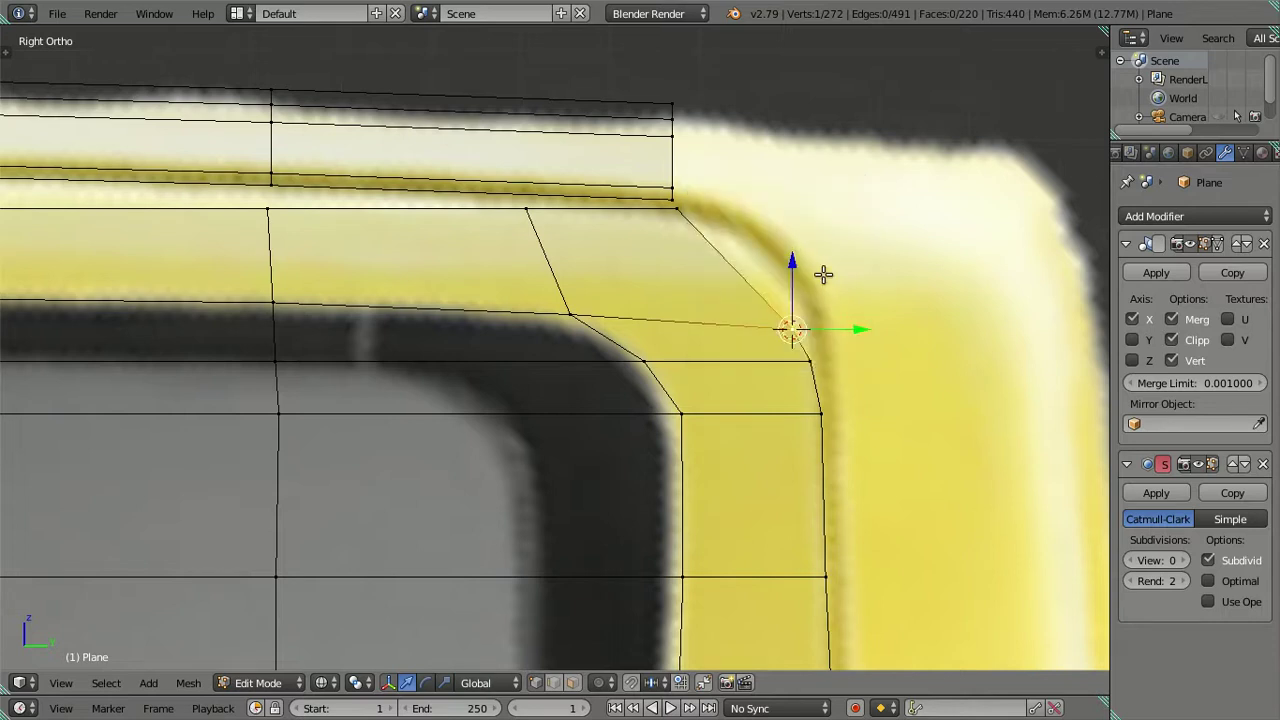
- Cut a new guide loop, put the 3D cursor on its outer frame-edge vertex, then dissolve it
key("ctrl+r")
left_click(737, 257)
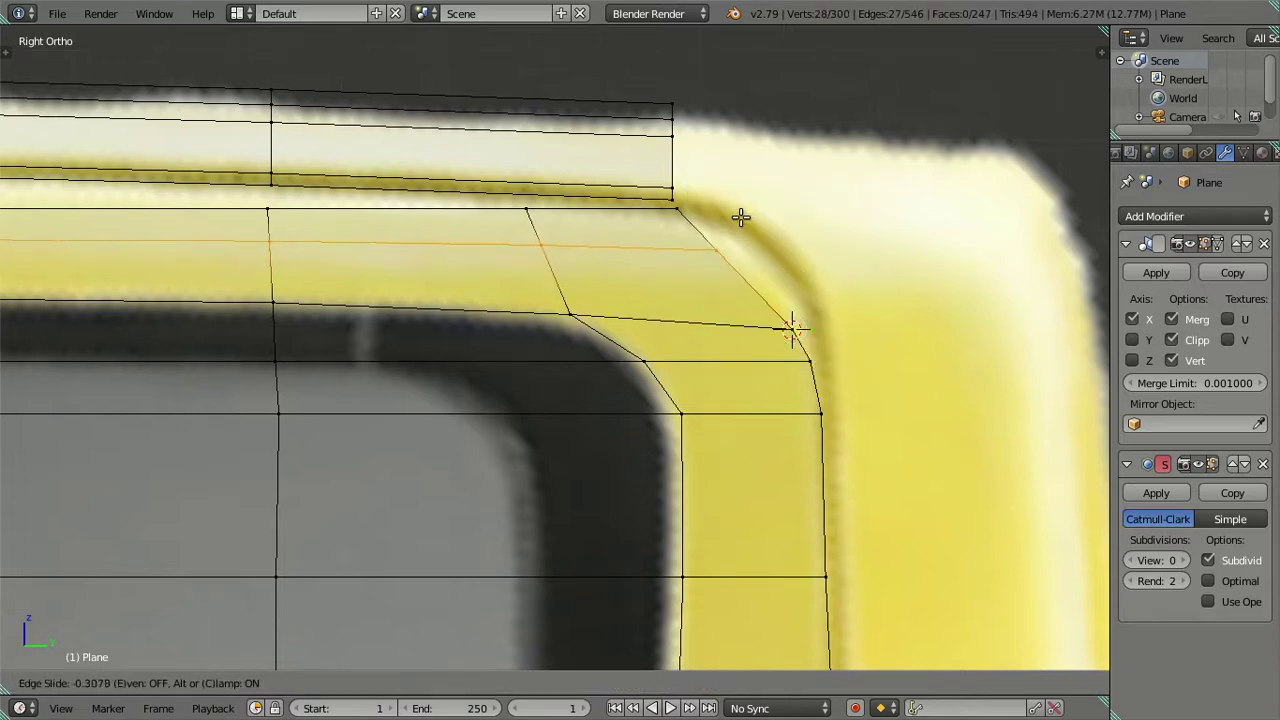
left_click(737, 214)
right_click(719, 240)
key("shift+s")
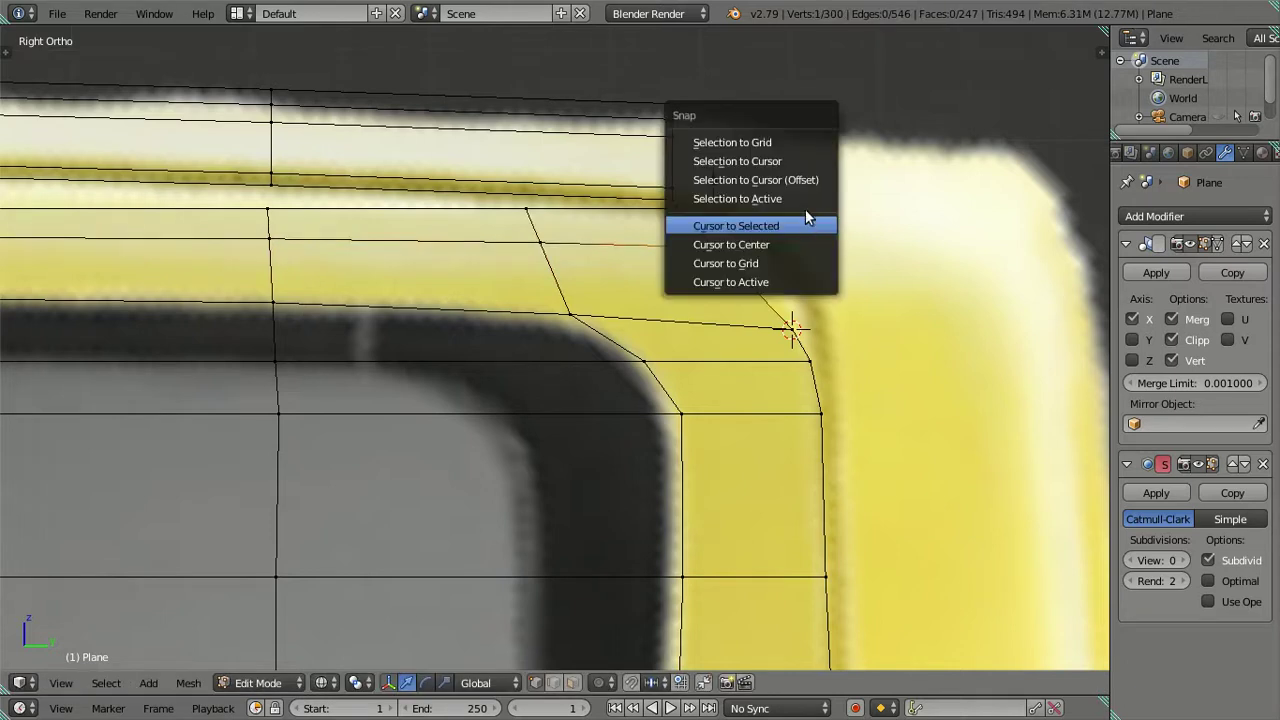
left_click(806, 222)
right_click(797, 303, "alt")
key("ctrl+x")
- Snap the corner vertex to the cursor and slide it along Y onto the rounded corner
right_click(795, 305)
key("shift+s")
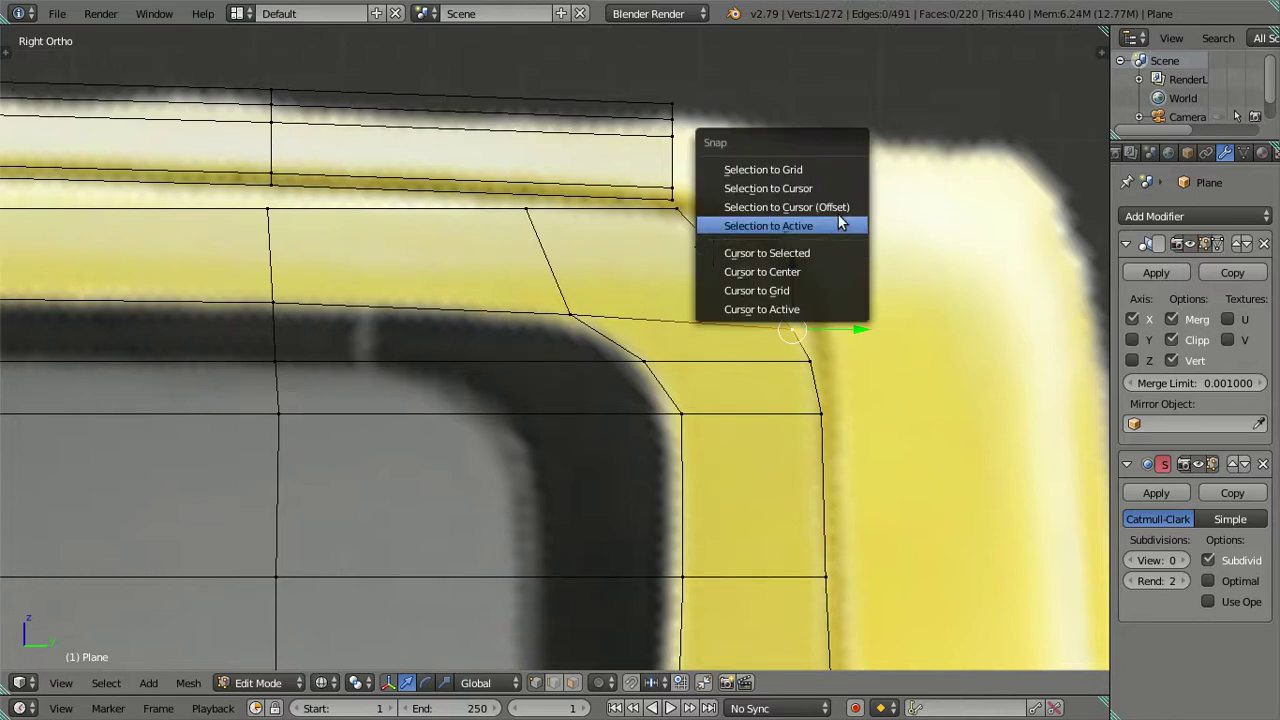
left_click(838, 225)
key("g")
key("y")
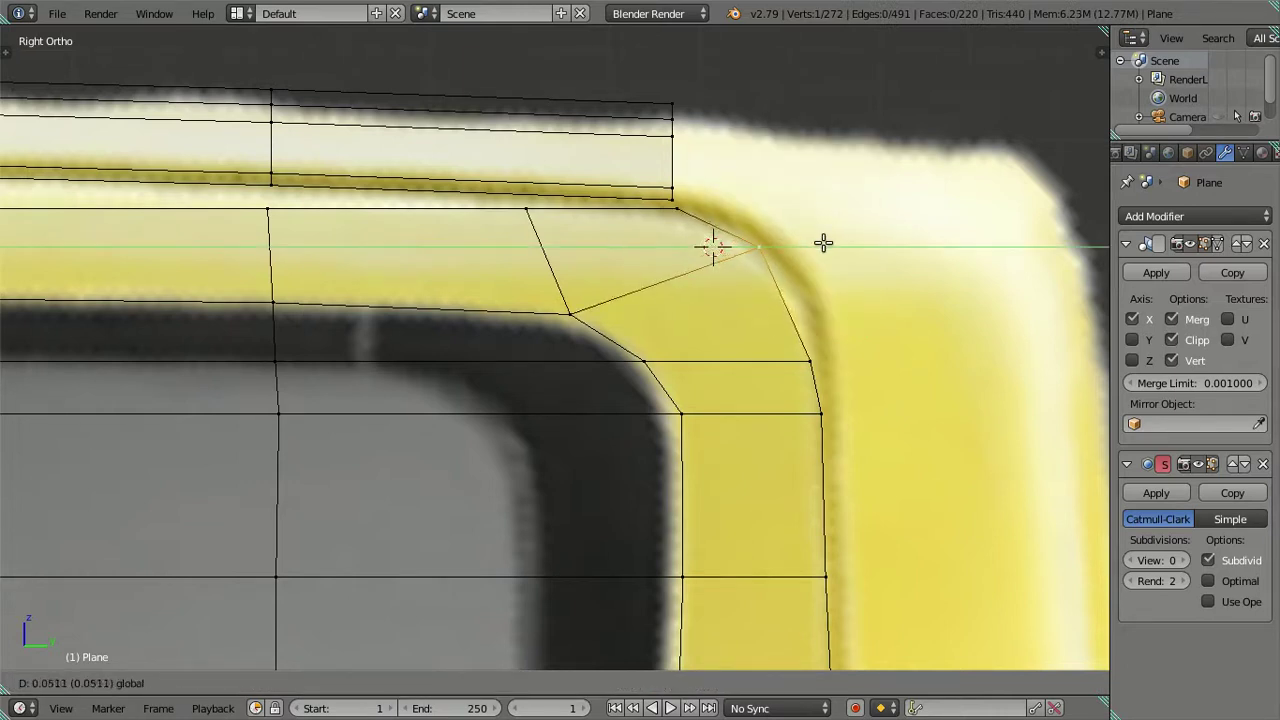
left_click(822, 243)
key("a")
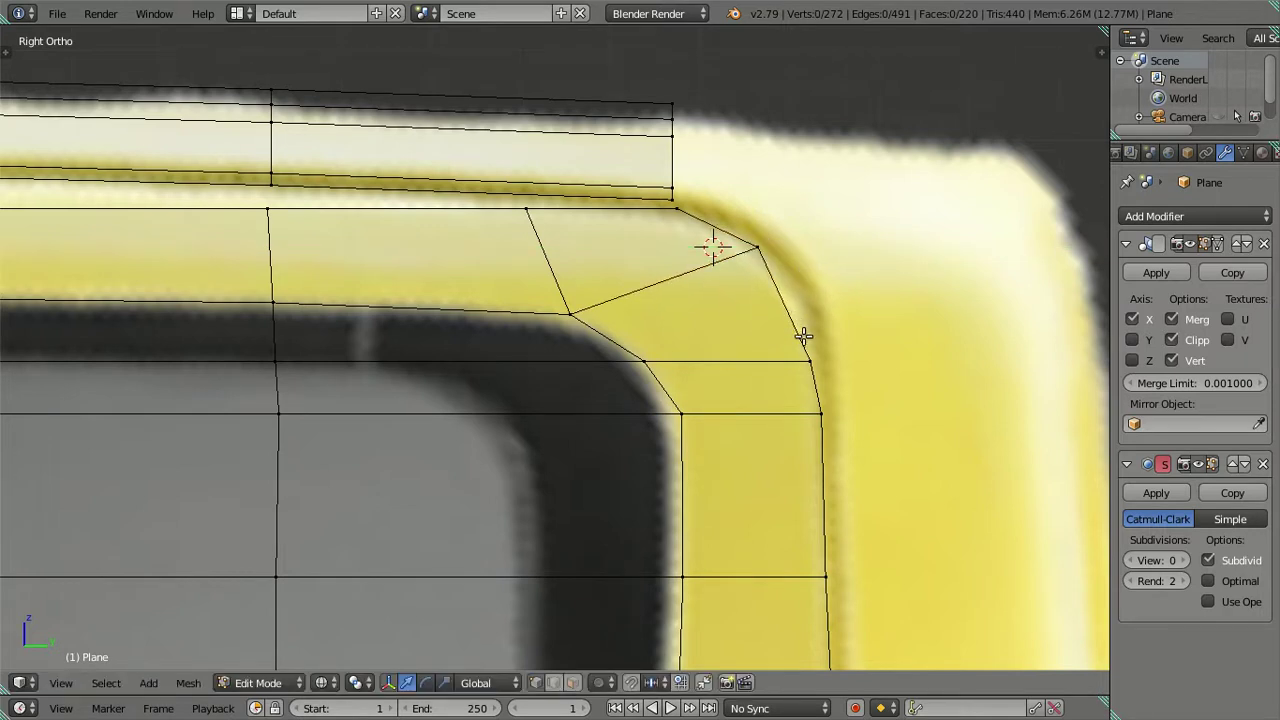
- Cut a guide loop across the lower corner, put the 3D cursor on its outer-edge vertex, then remove it
key("ctrl+r")
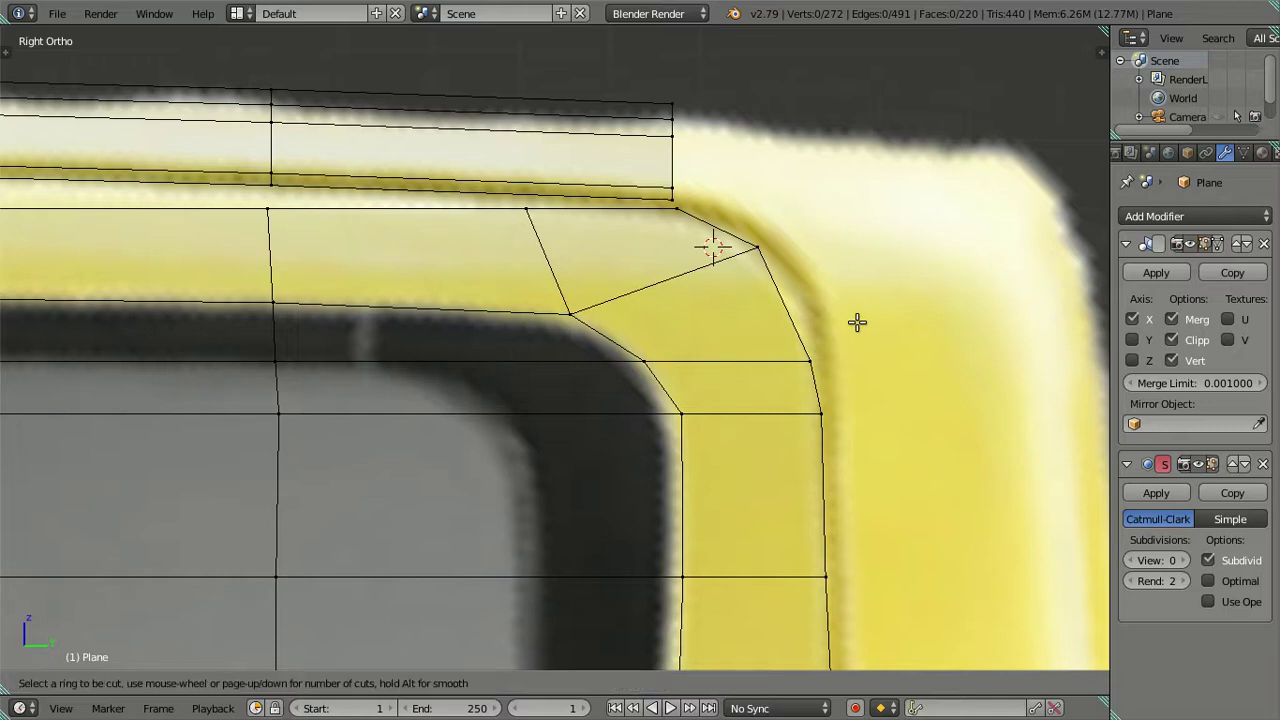
left_click(776, 305)
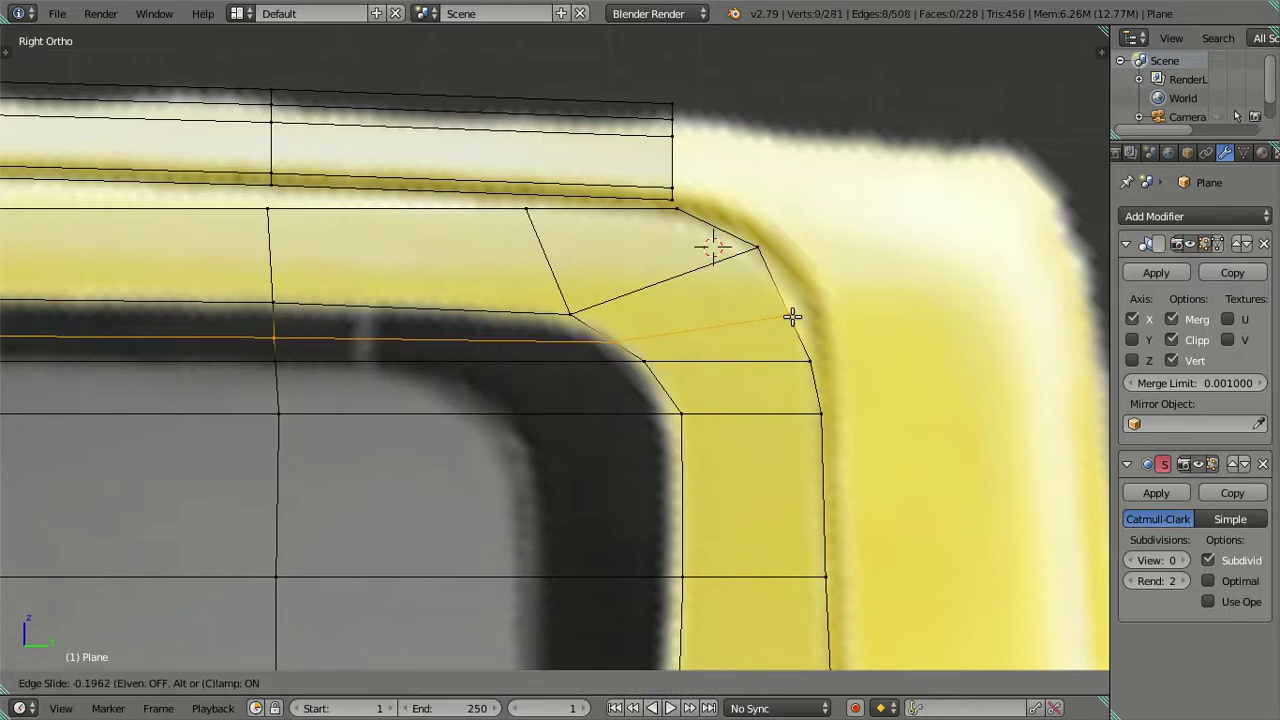
left_click(794, 315)
right_click(794, 315)
key("shift+s")
left_click(826, 331)
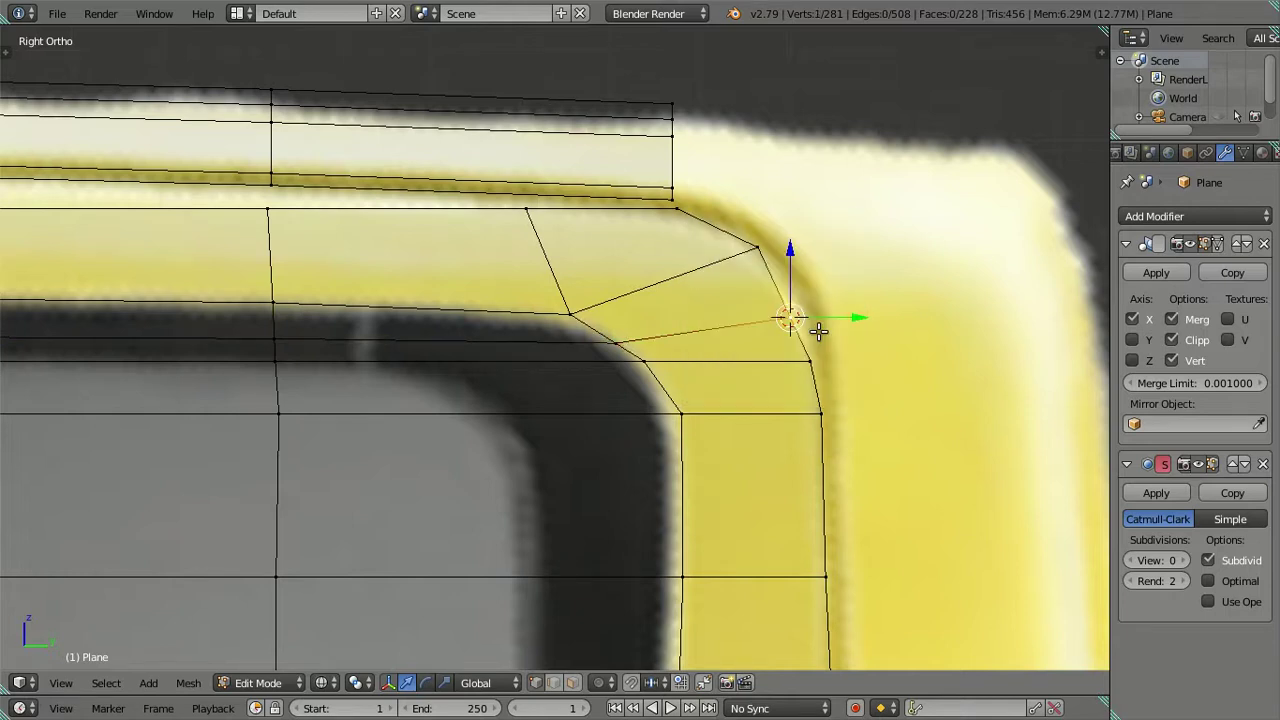
key("ctrl+z")
- Snap the next corner vertex to the cursor and slide it along Y onto the frame edge
key("shift+s")
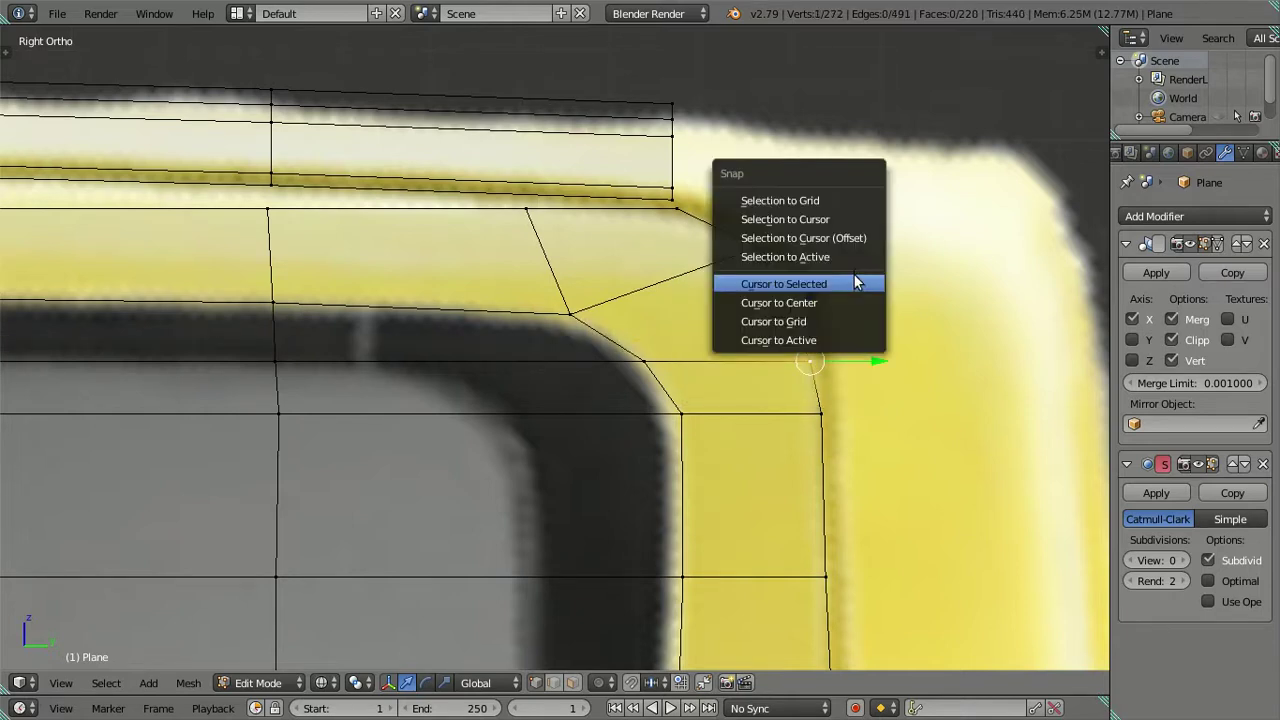
left_click(856, 238)
left_click_drag(851, 314, 867, 319)
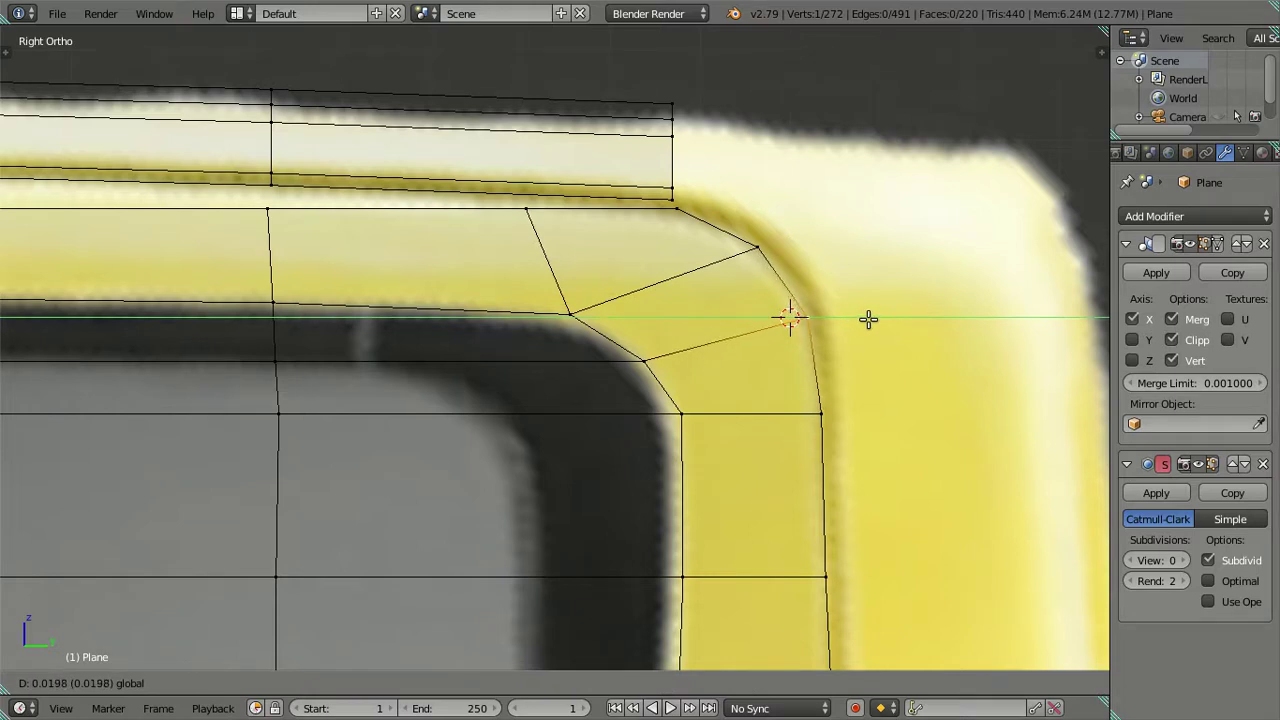
left_click_drag(868, 319, 871, 319)
left_click(871, 319)
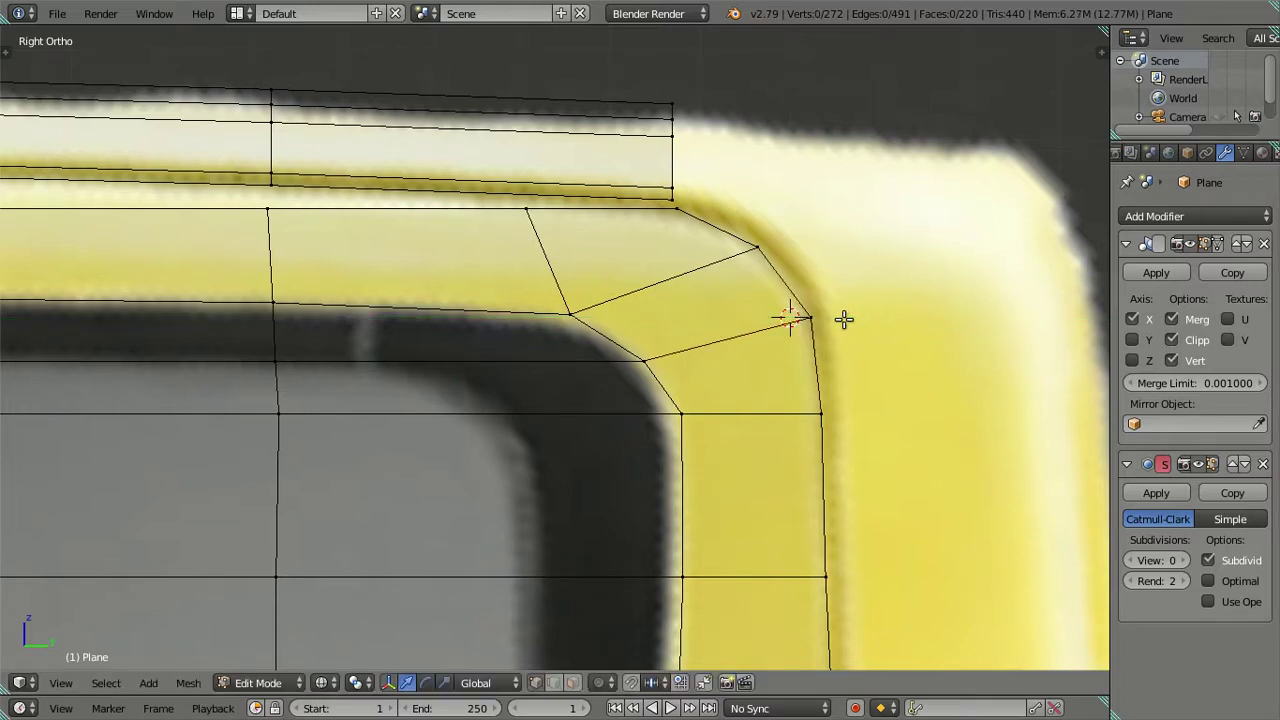
key("a")
- Merge the two crowded top-edge vertices at the last-selected one, leaving 271 vertices
scroll(620, 296, "down", 2)
scroll(615, 296, "down", 2)
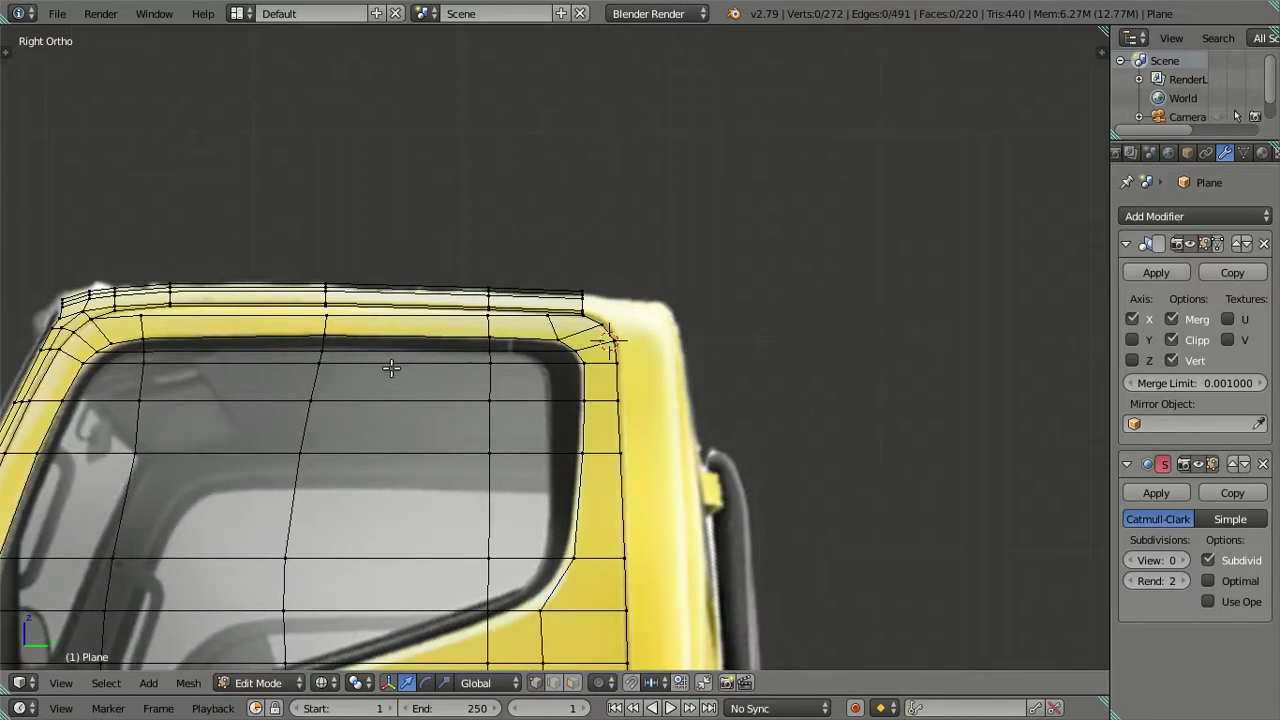
scroll(480, 362, "up", 2)
scroll(590, 334, "up", 1)
scroll(620, 300, "up", 2)
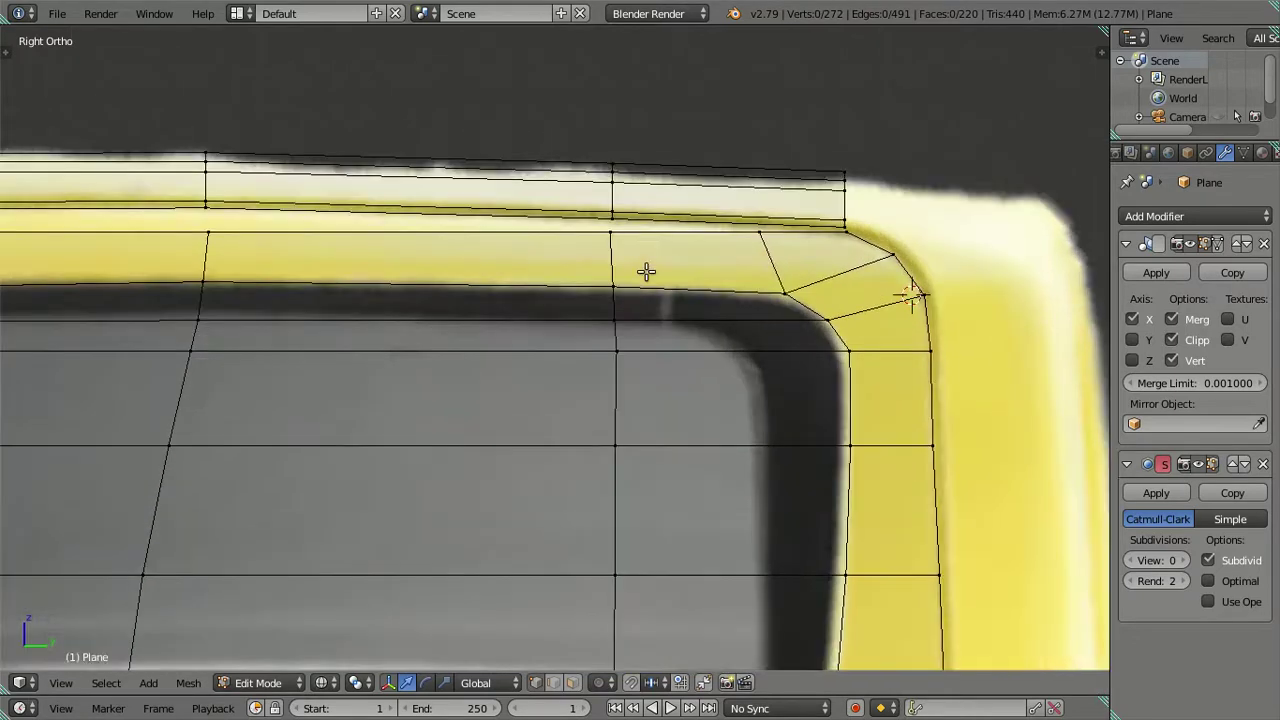
scroll(610, 323, "up", 2)
right_click(740, 271)
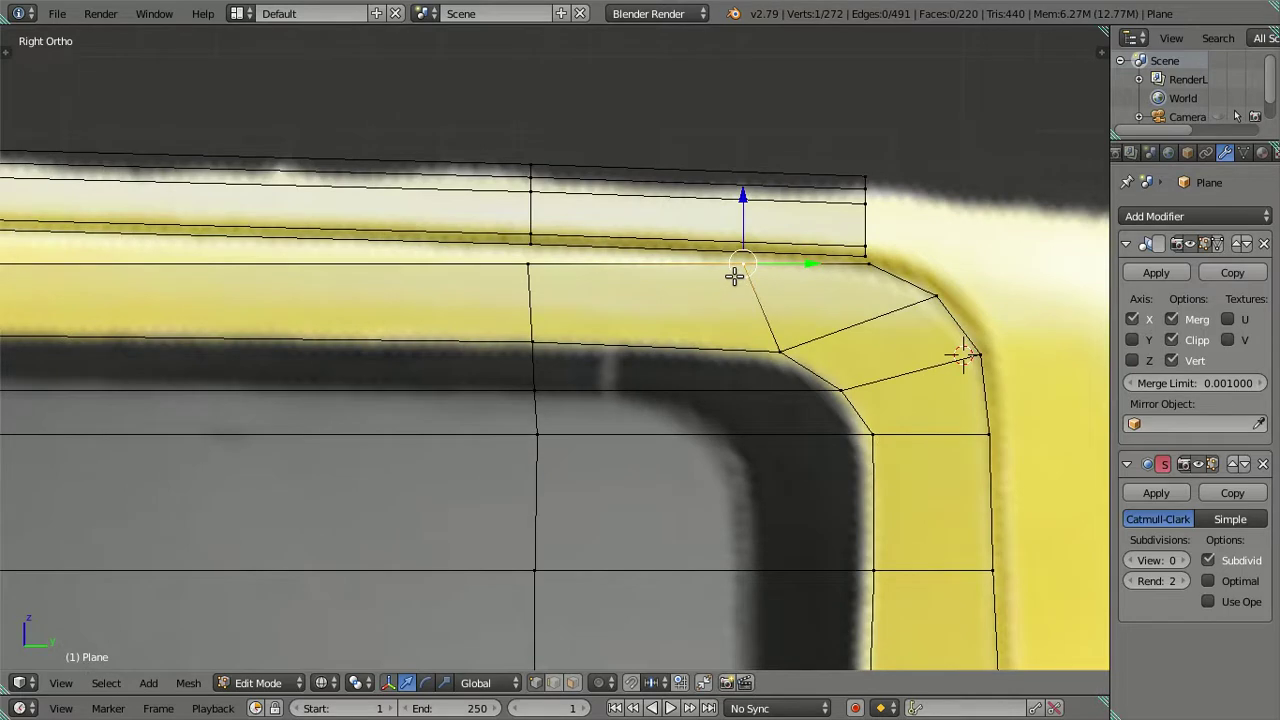
right_click(867, 261, "shift")
key("alt+m")
left_click(897, 286)
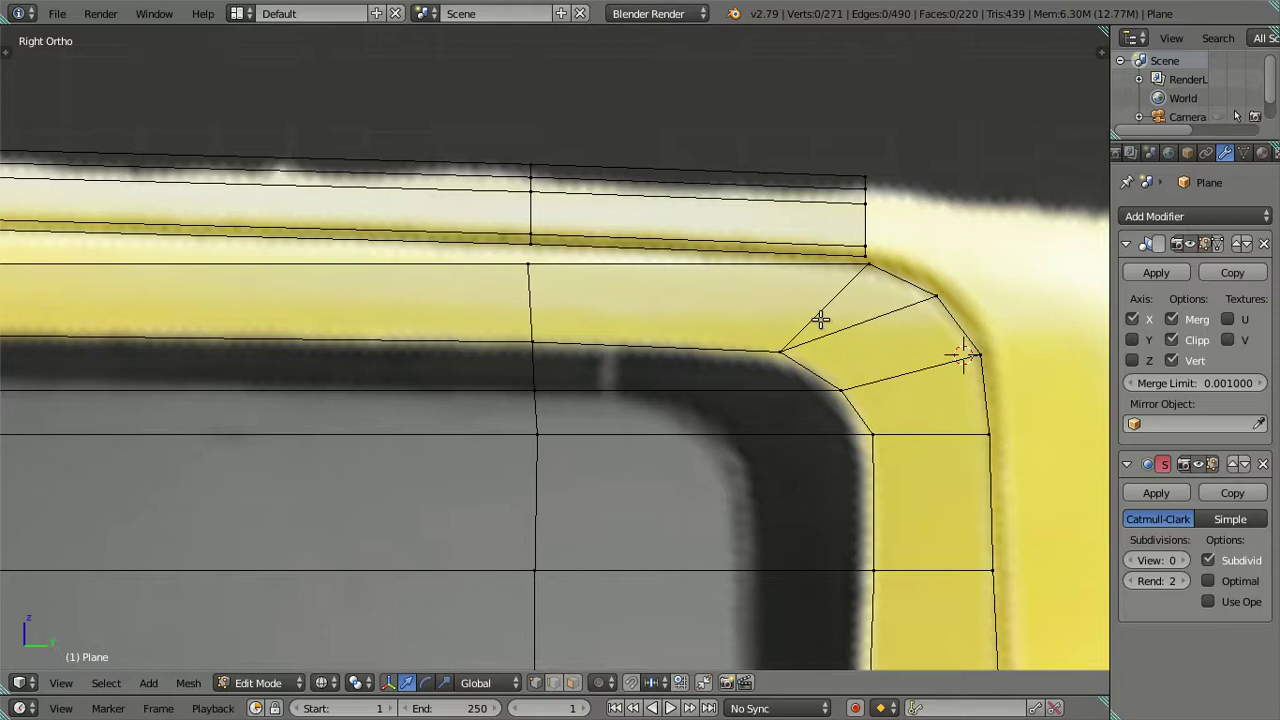
- Inspect the merged corner up close and start a loop cut along the window's top edge
scroll(743, 343, "down", 5)
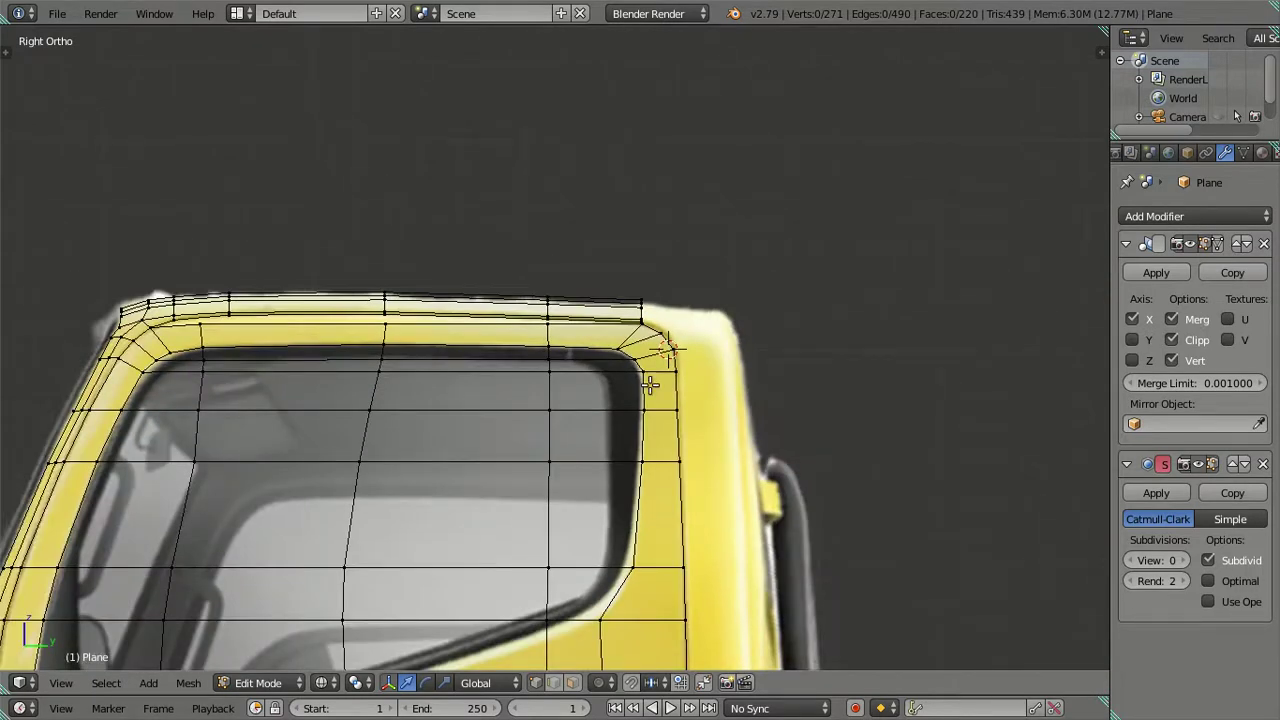
scroll(639, 393, "up", 2)
scroll(391, 406, "down", 2)
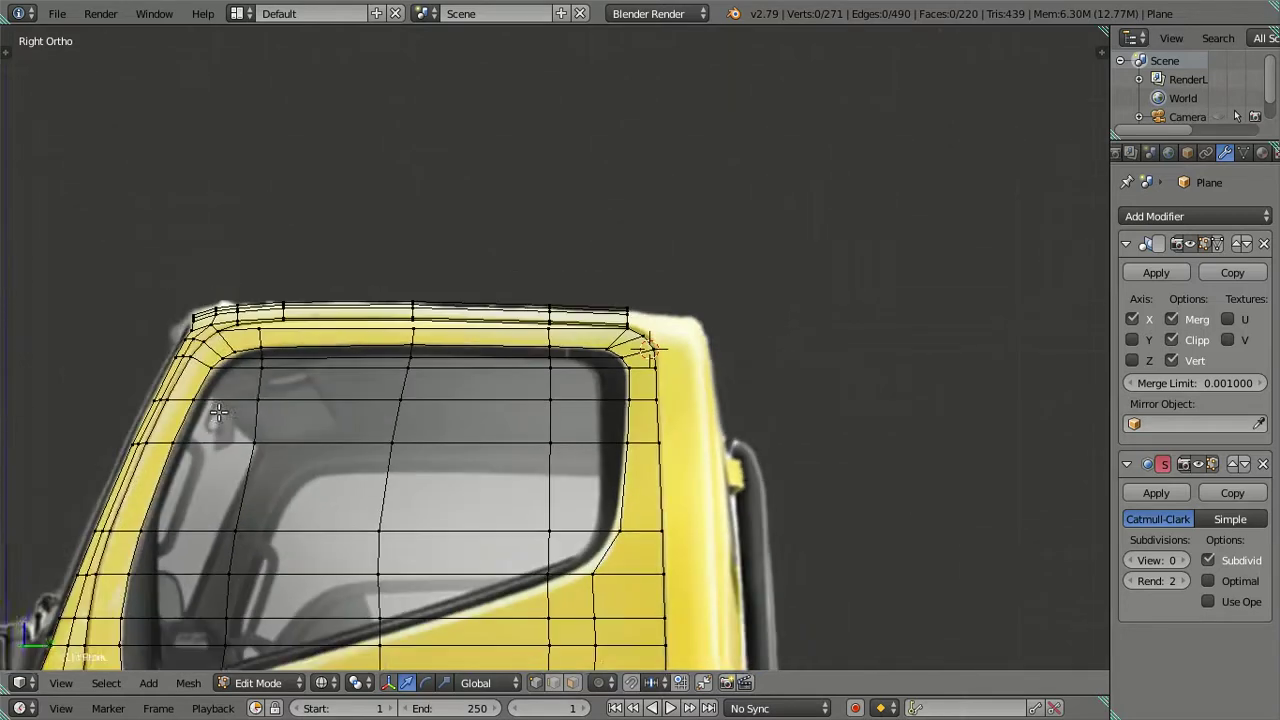
scroll(221, 413, "up", 2)
scroll(371, 386, "up", 1)
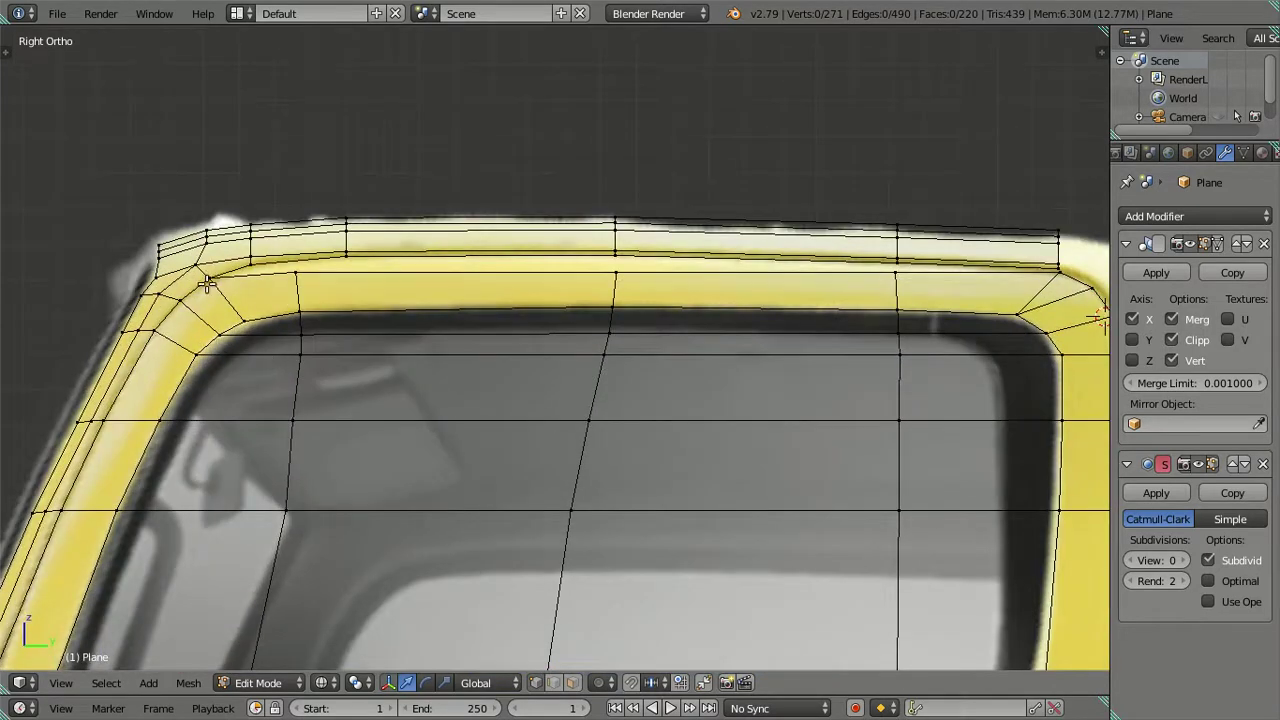
scroll(531, 306, "down", 1)
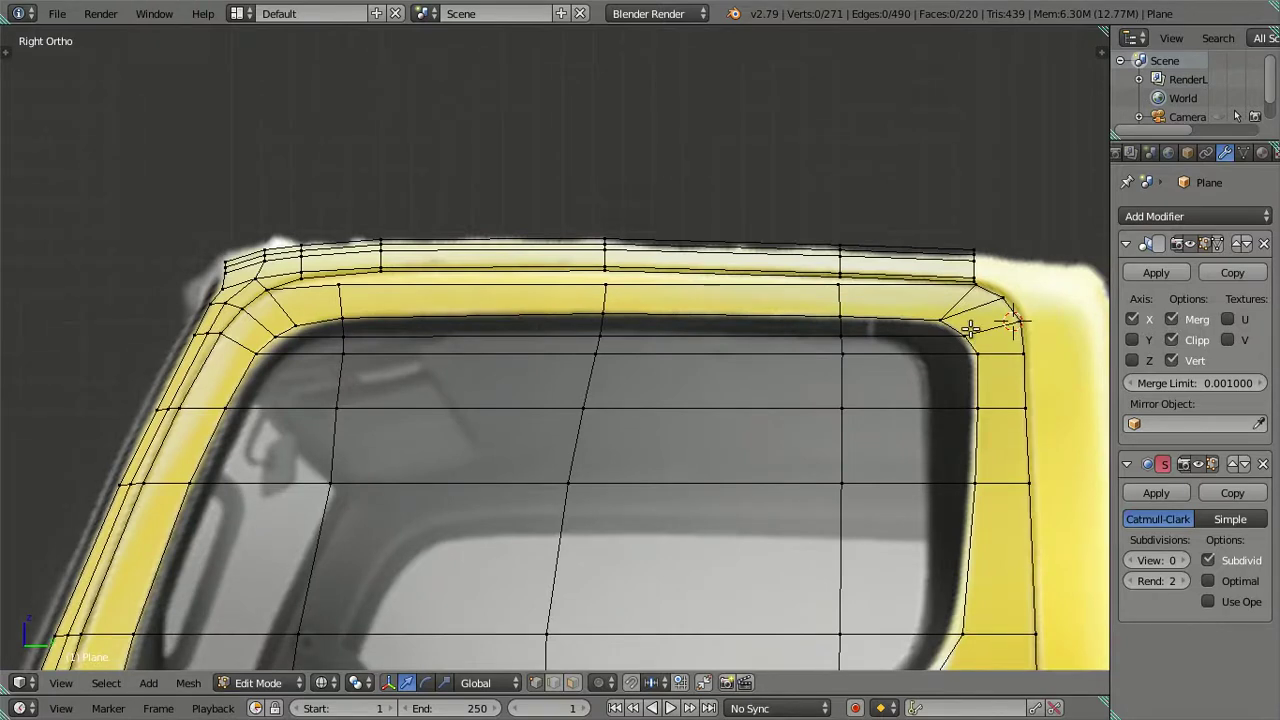
key("ctrl+r")
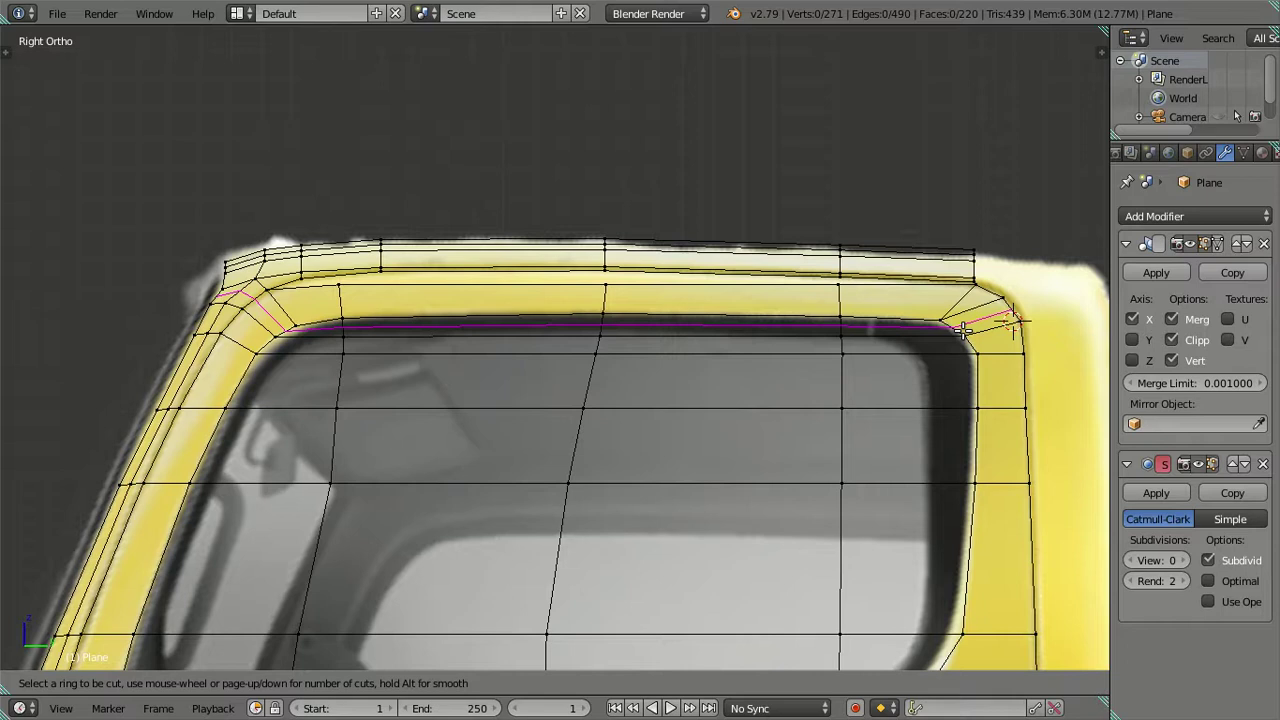
- Cancel the loop cut and zoom in on the window frame's upper-right corner
key("Escape")
middle_click_drag(958, 327, 742, 340, "shift")
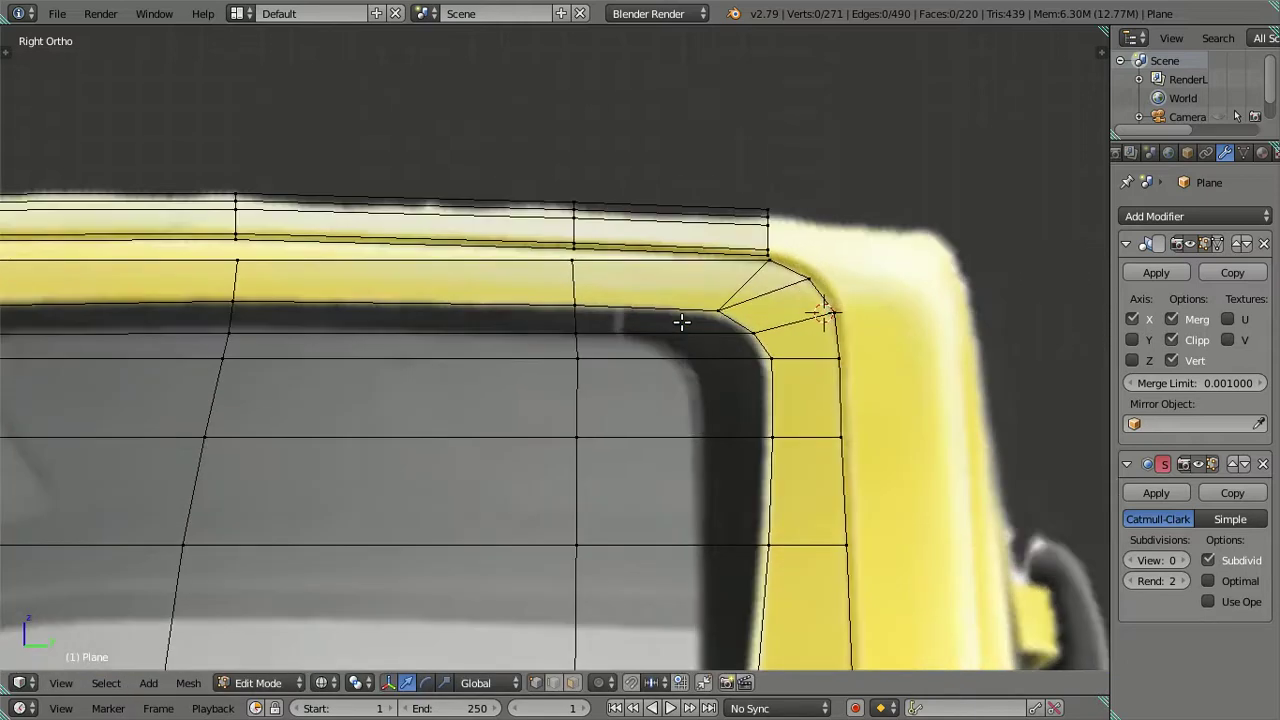
scroll(742, 340, "down", 2)
scroll(775, 350, "up", 1)
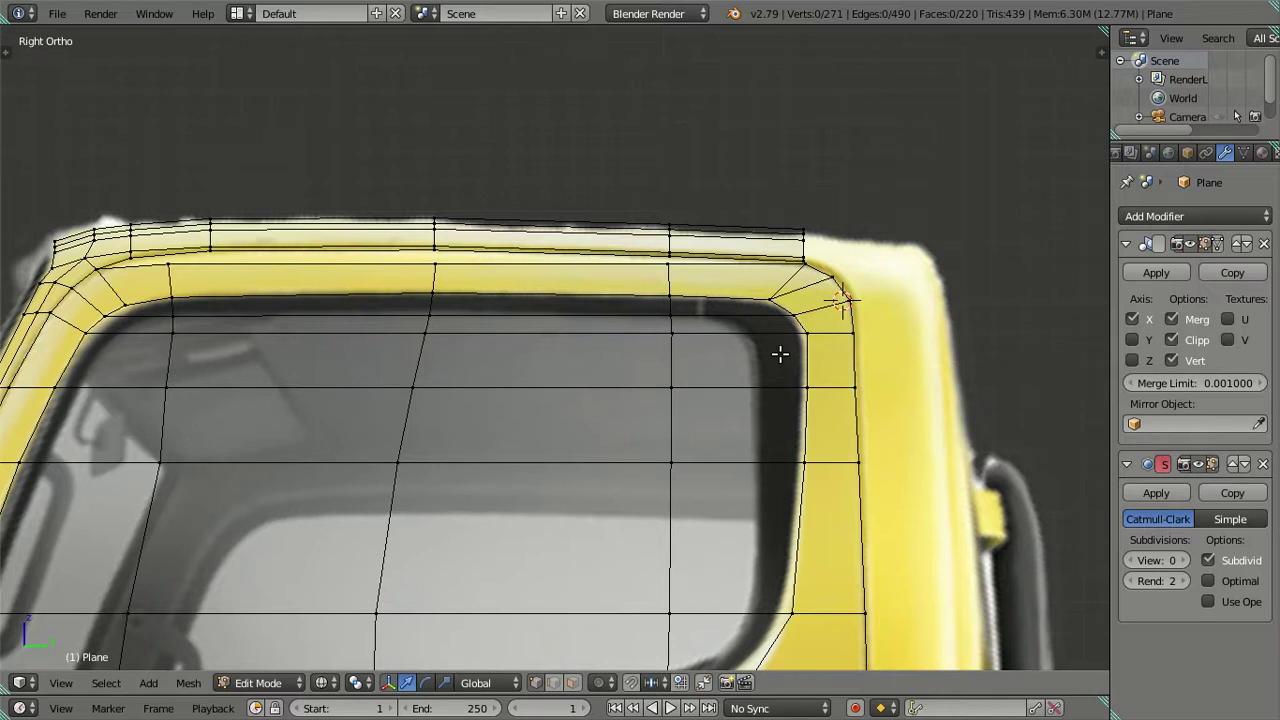
scroll(780, 353, "up", 3)
scroll(780, 353, "down", 4)
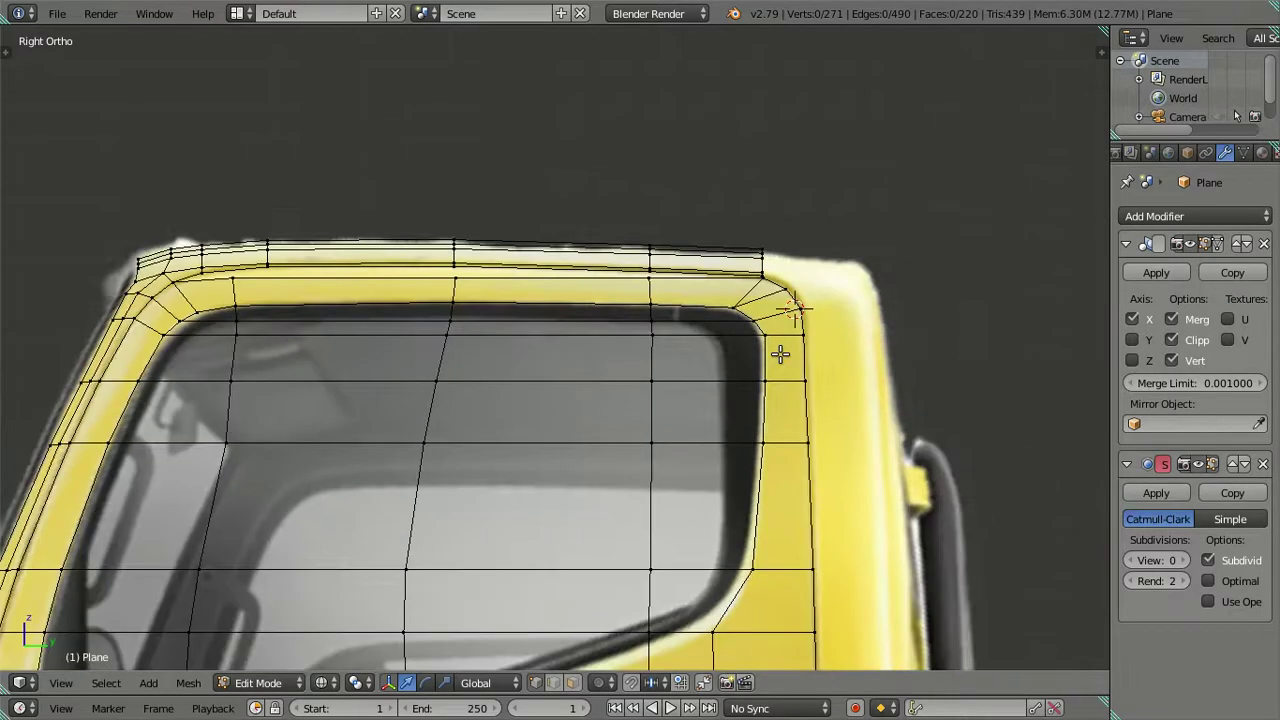
scroll(785, 360, "up", 3)
middle_click_drag(780, 351, 657, 366, "shift")
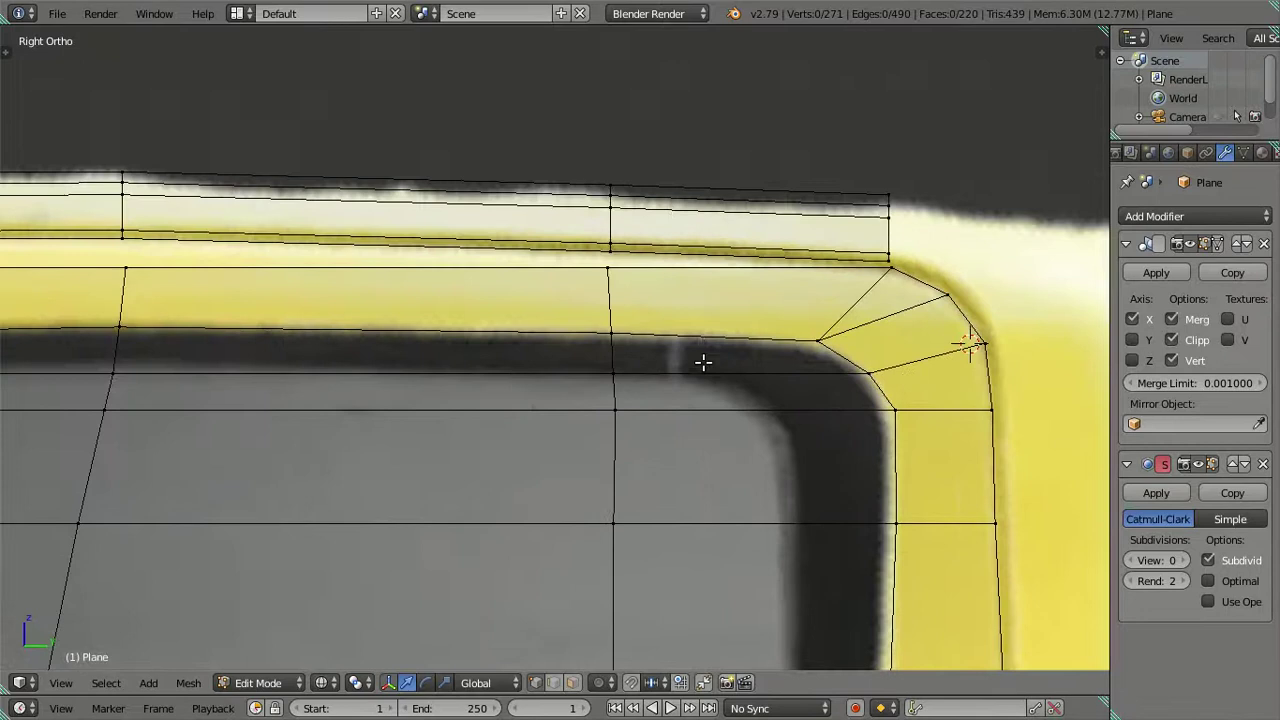
middle_click_drag(768, 343, 613, 298, "shift")
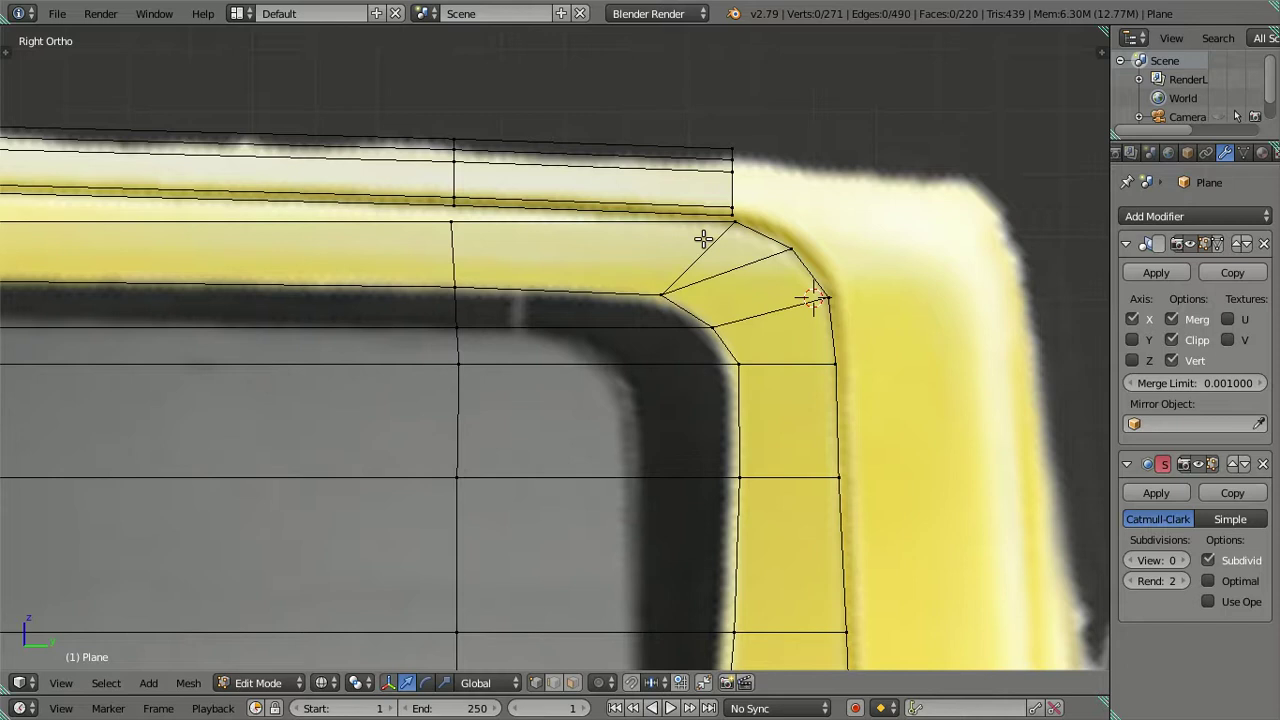
- Merge two top-edge window frame vertices at the last selected vertex
right_click(478, 221)
right_click(734, 222, "shift")
key("alt+m")
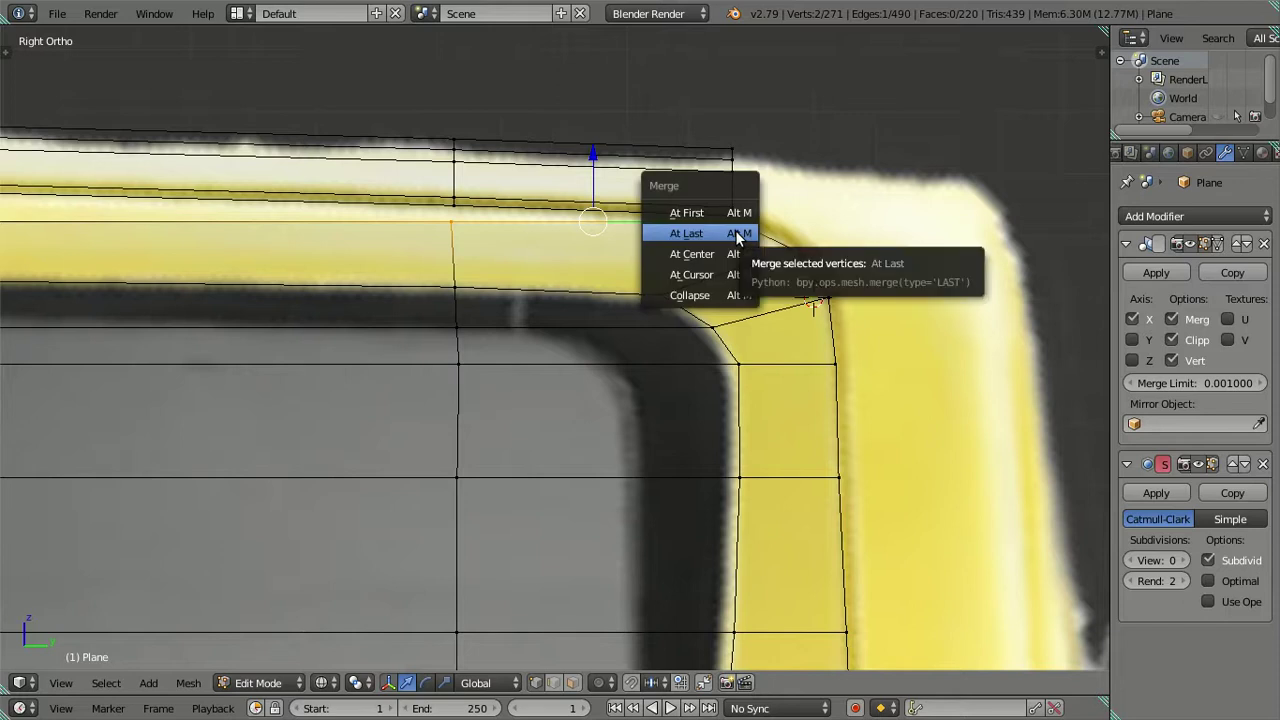
left_click(736, 233)
- Dissolve the leftover edge between the merged vertex and the corner
right_click(662, 294)
right_click(734, 222, "shift")
key("x")
left_click(869, 229)
- Reframe the upper-right window corner and select the vertex inside it
key("a")
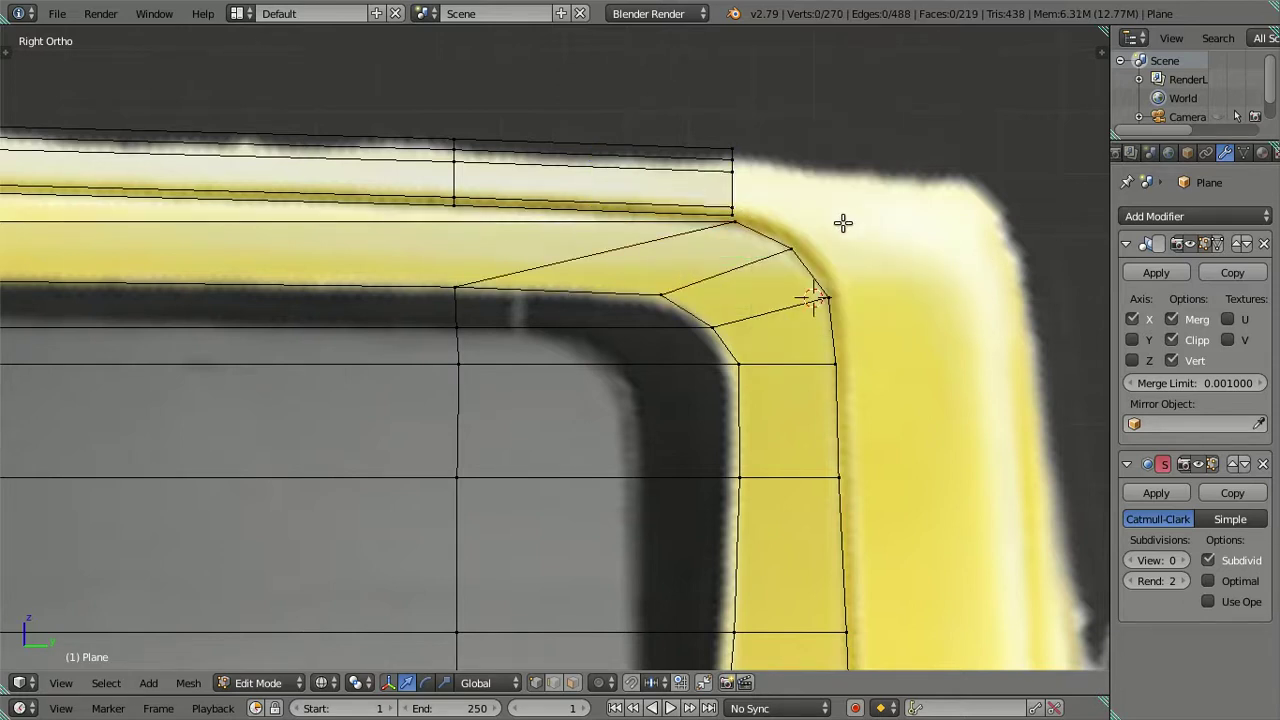
scroll(694, 300, "down", 3)
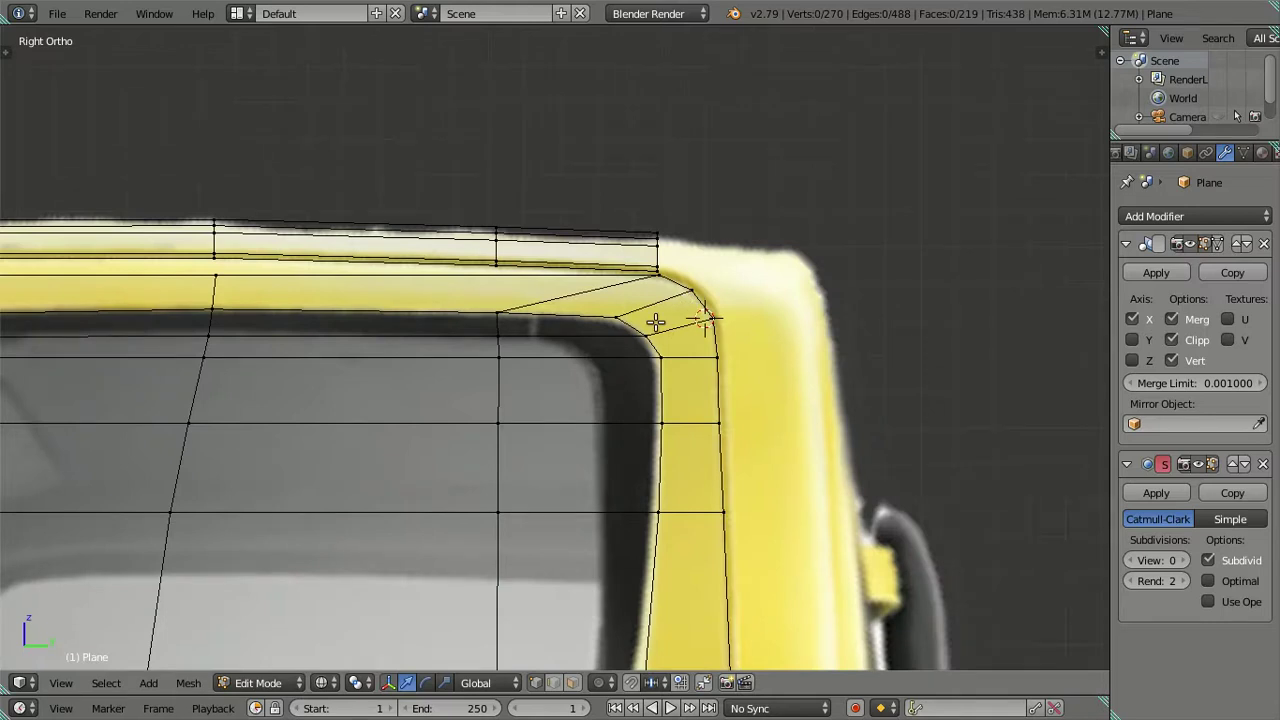
scroll(548, 342, "down", 2)
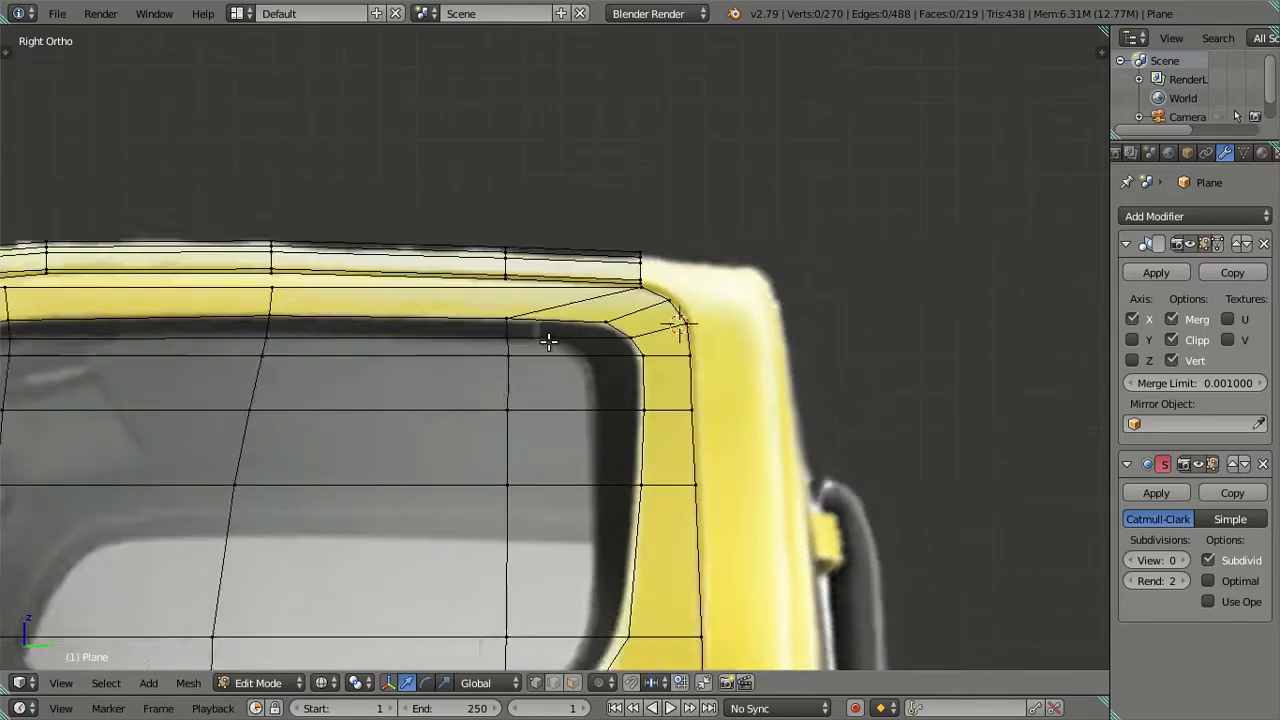
scroll(560, 342, "down", 1)
scroll(500, 334, "up", 1)
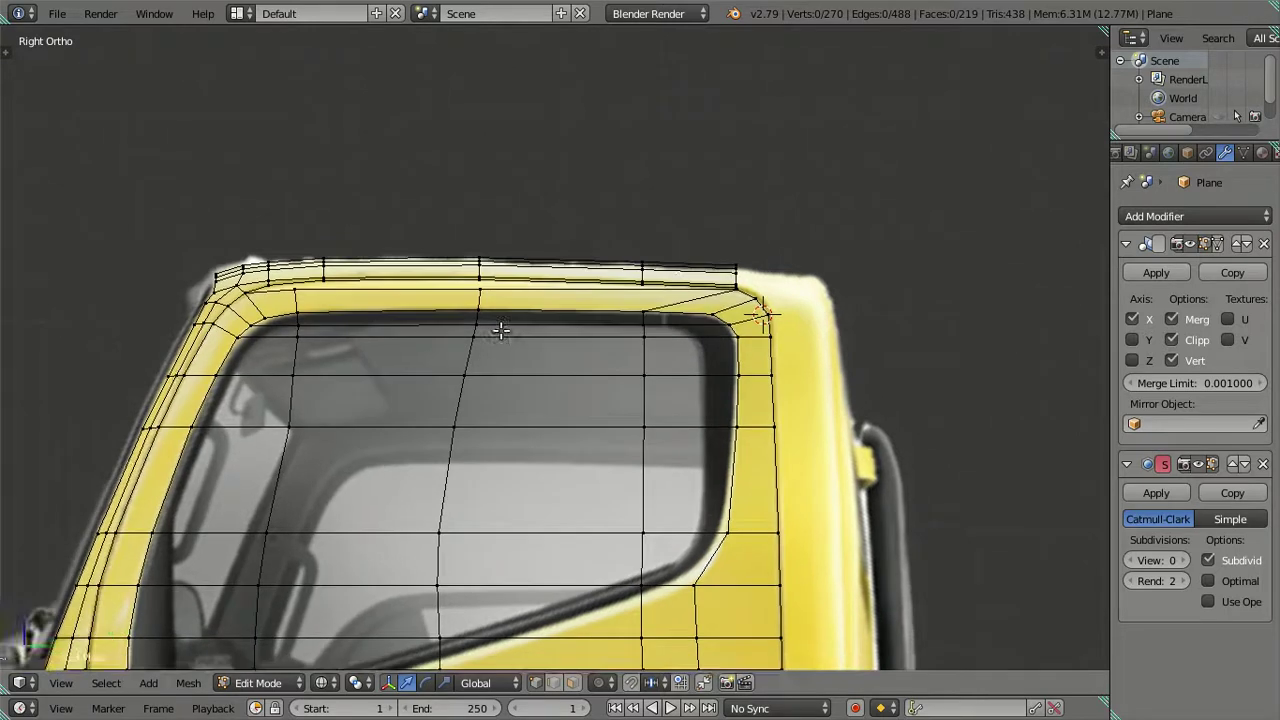
scroll(505, 332, "up", 1)
scroll(503, 330, "up", 1)
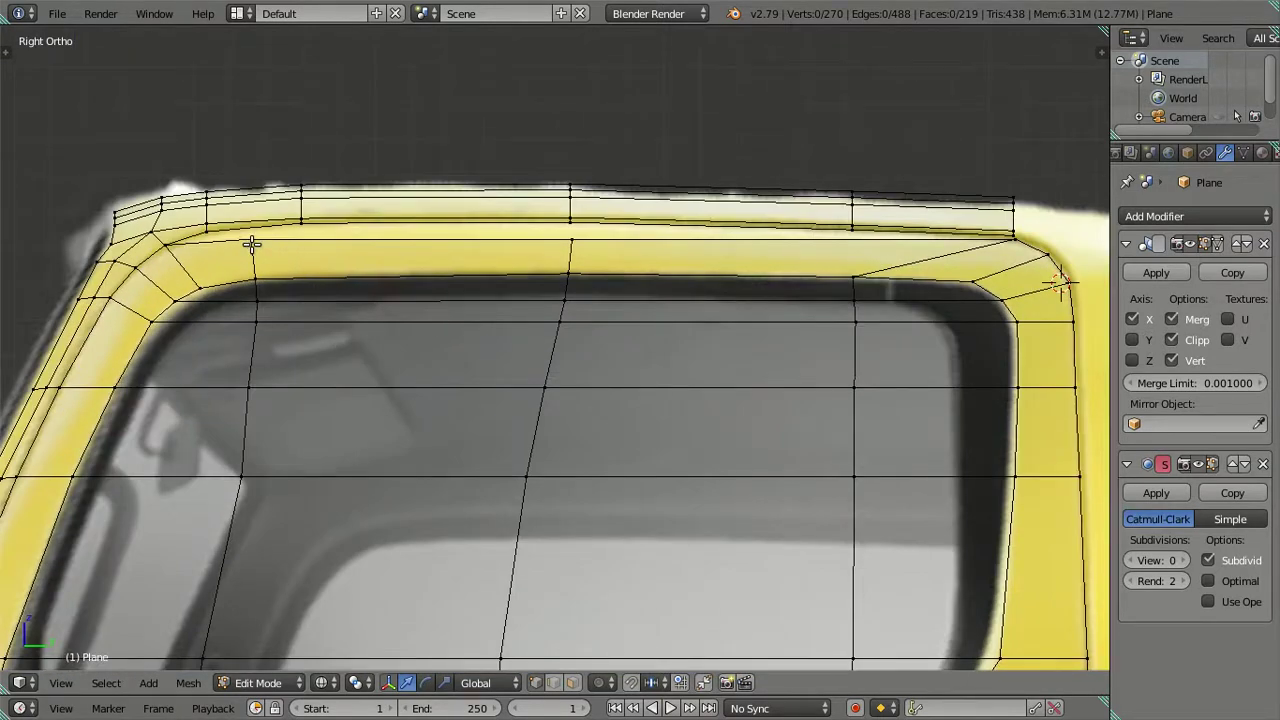
middle_click_drag(814, 237, 652, 237, "shift")
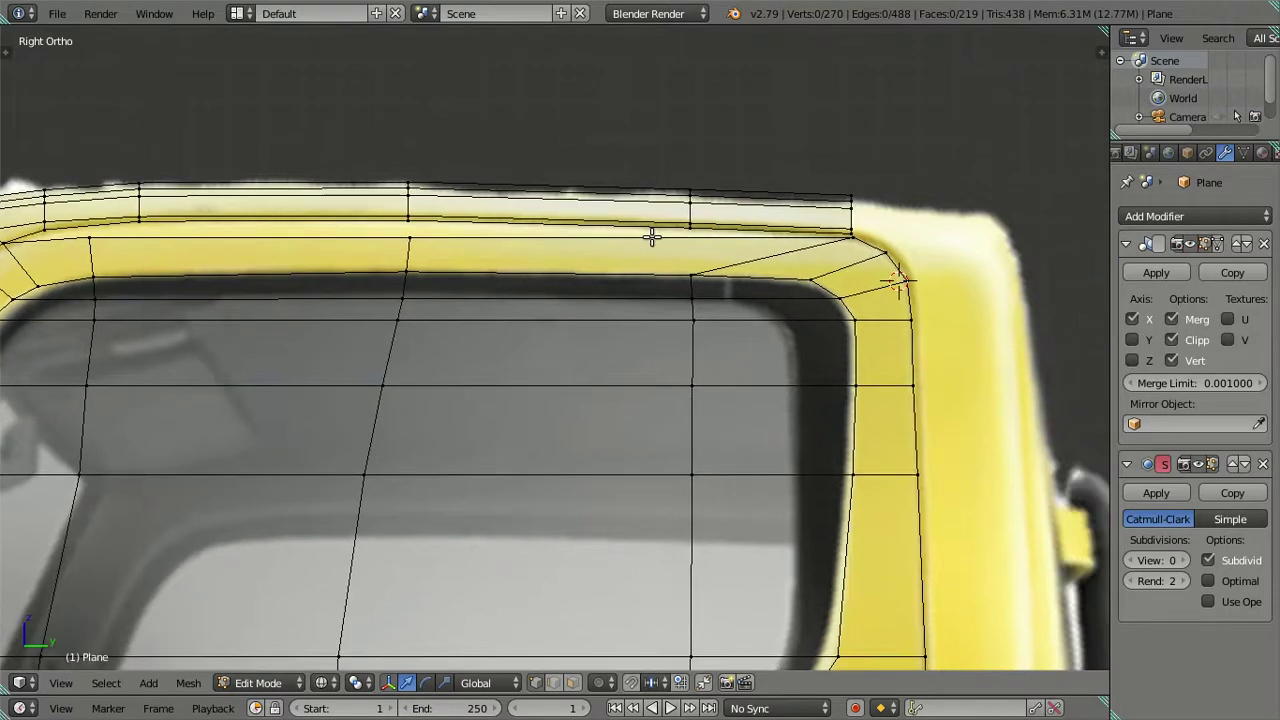
scroll(652, 237, "down", 3)
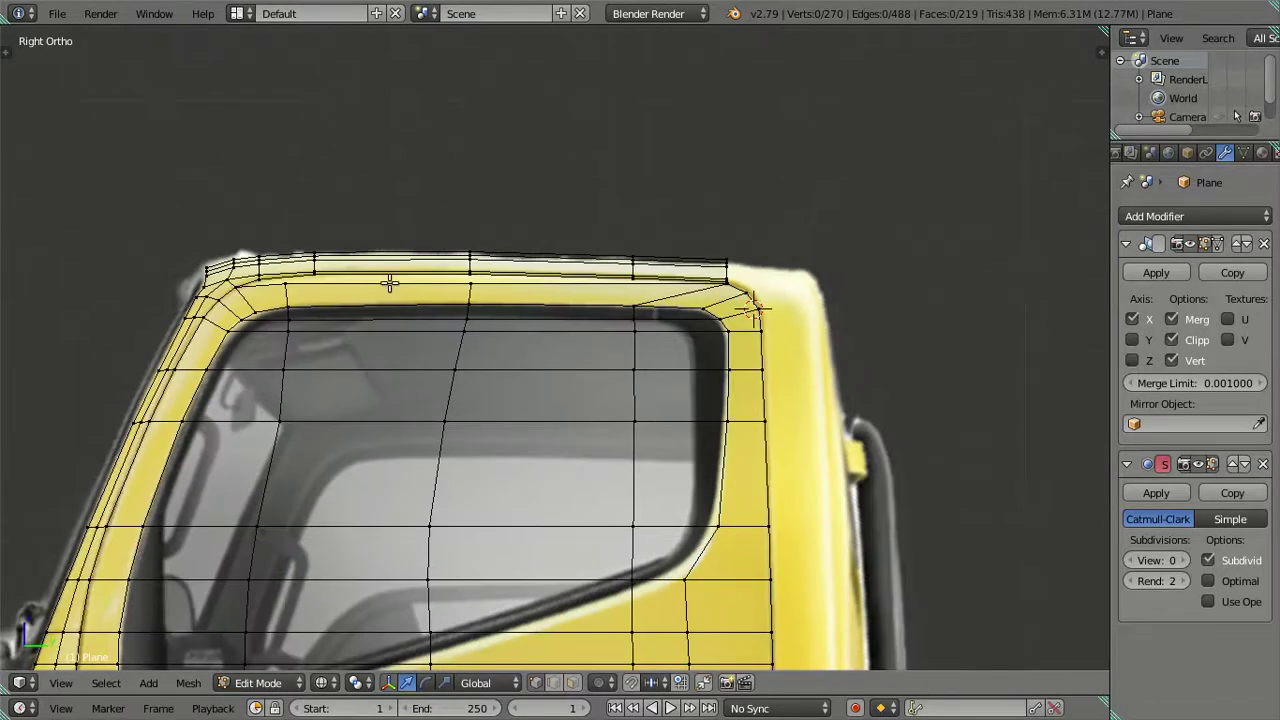
middle_click_drag(261, 285, 348, 262, "shift")
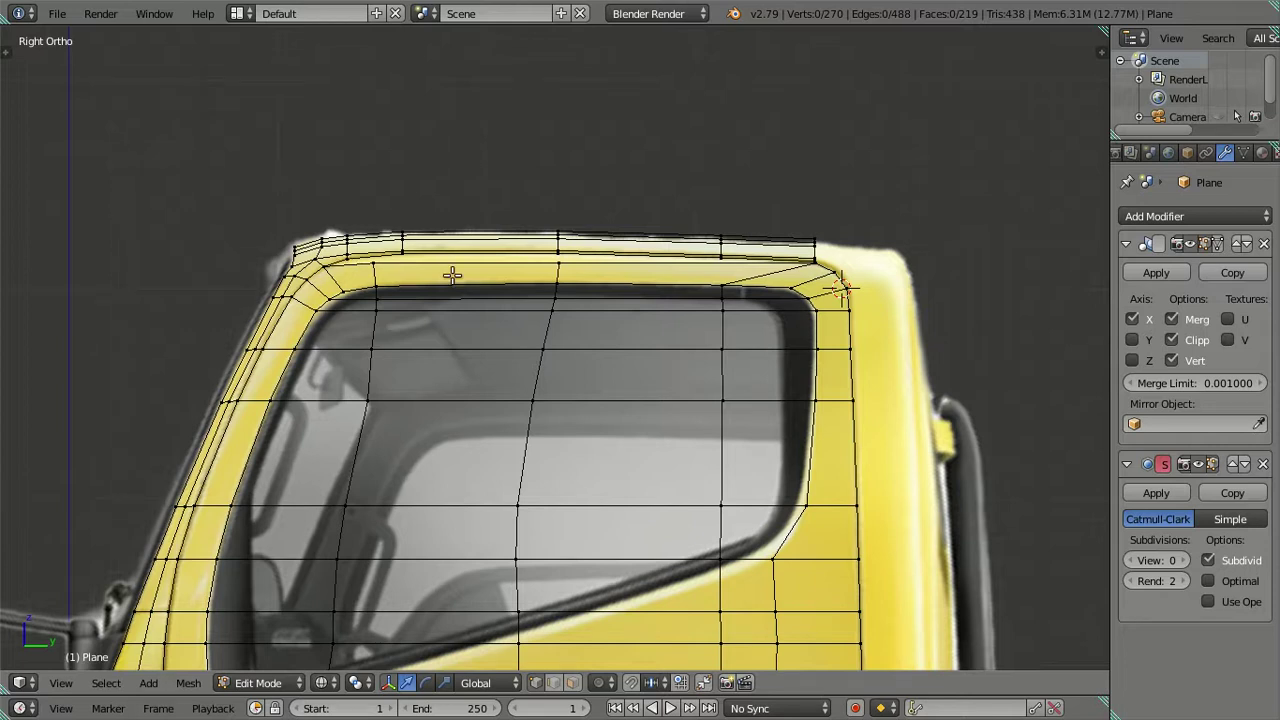
scroll(591, 289, "up", 4)
middle_click_drag(857, 280, 522, 302, "shift")
scroll(522, 302, "up", 1)
right_click(449, 229)
- Slide the upper-right corner vertex along the Y axis into place
key("g")
key("y")
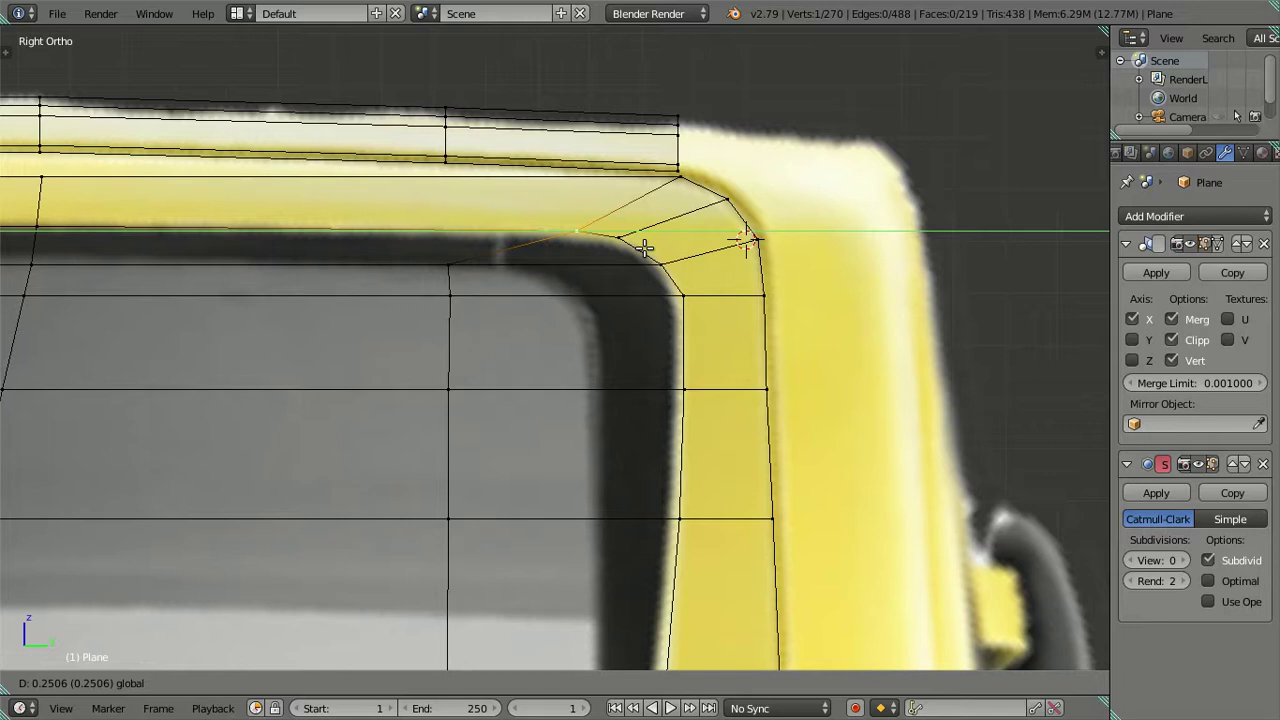
left_click(645, 248)
key("a")
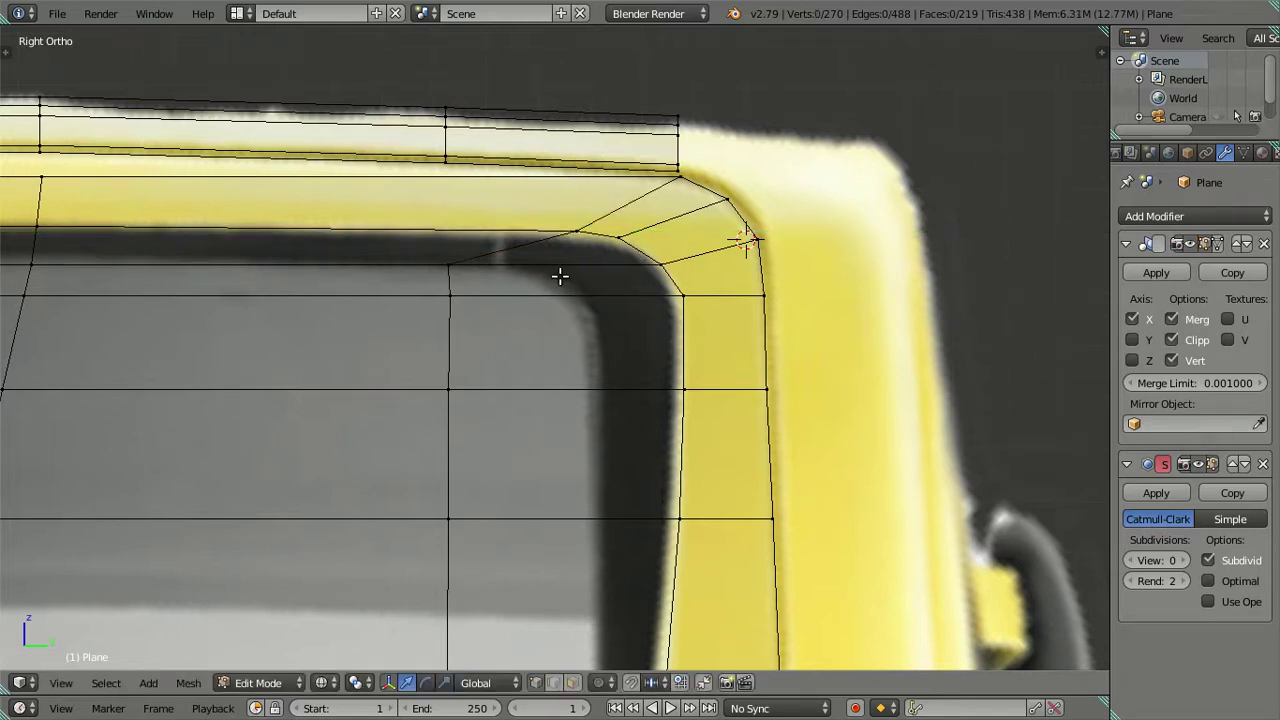
- Slide the vertical edge near the upper-left corner left along Y
scroll(534, 289, "down", 3)
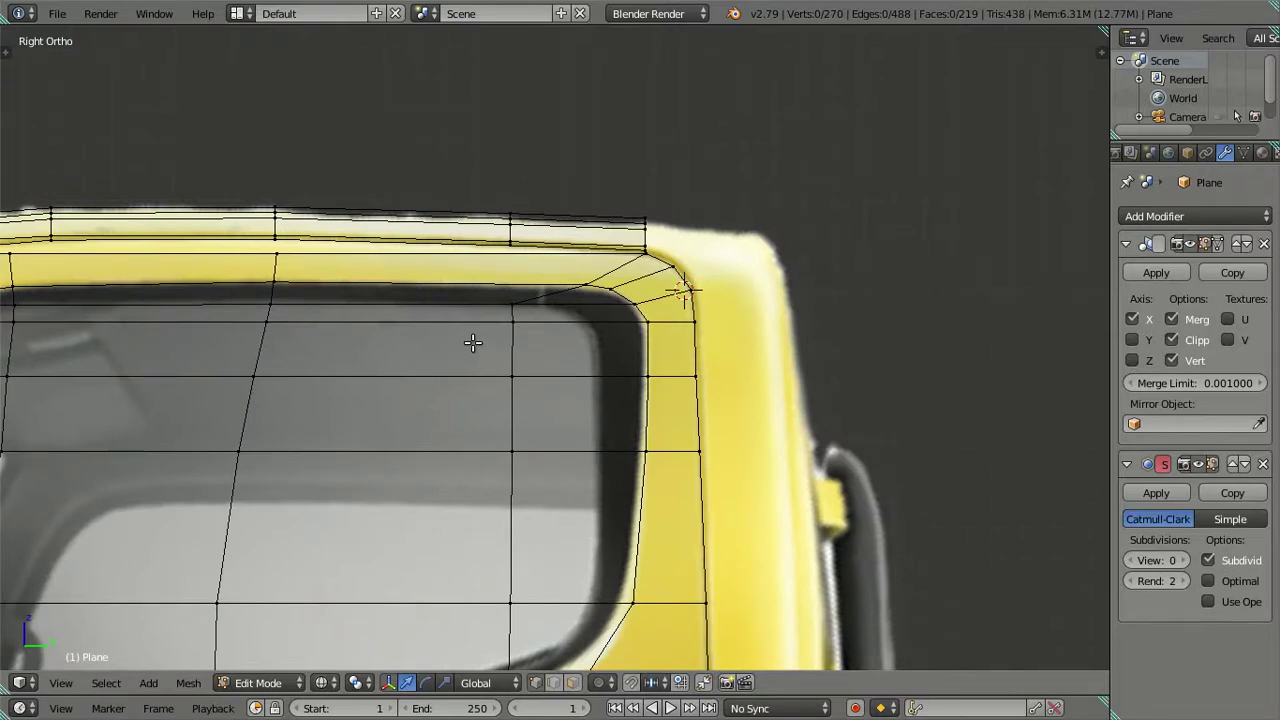
scroll(473, 343, "down", 4)
scroll(531, 351, "up", 3)
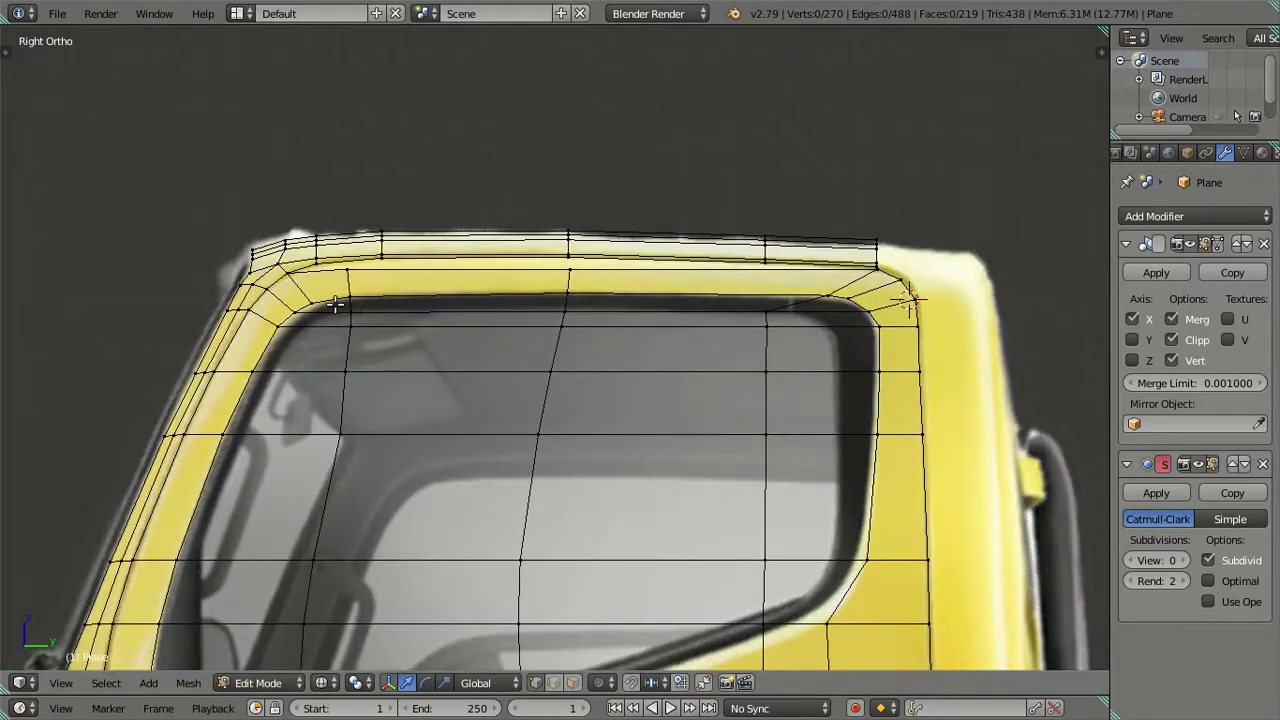
scroll(540, 329, "up", 1)
scroll(526, 331, "up", 2)
scroll(503, 226, "up", 2)
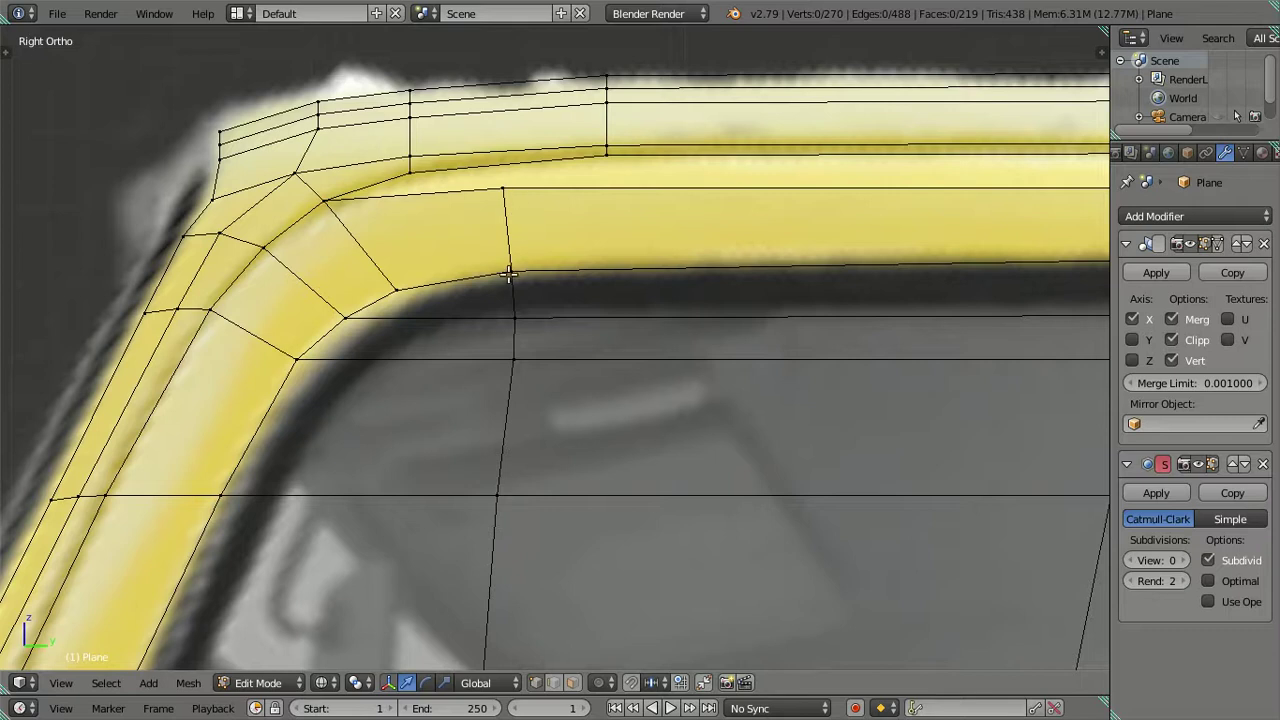
right_click(512, 205)
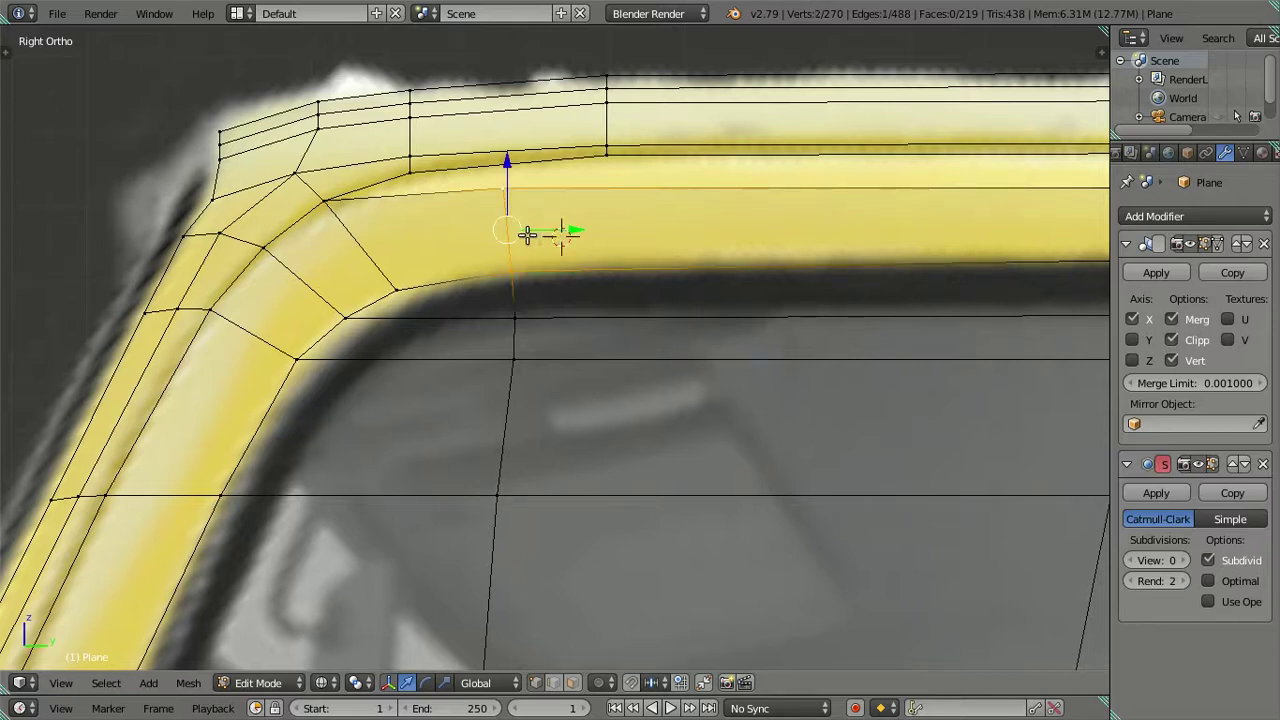
key("g")
key("y")
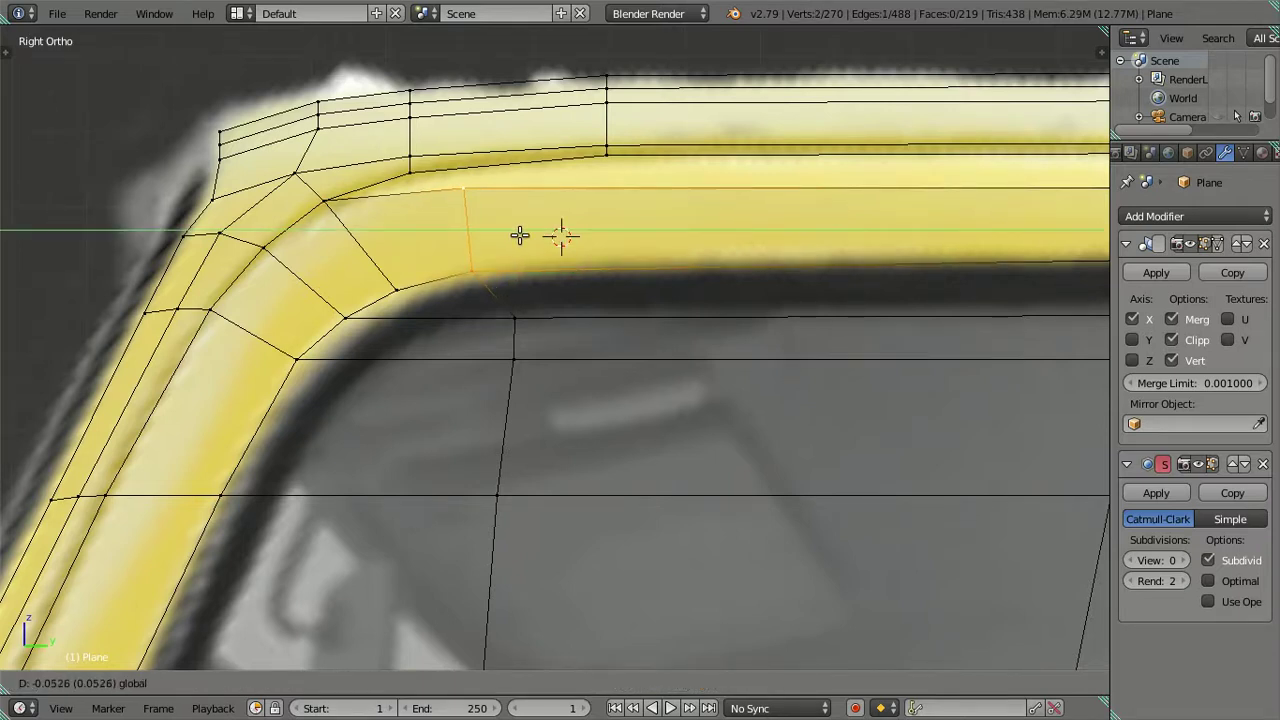
key("Escape")
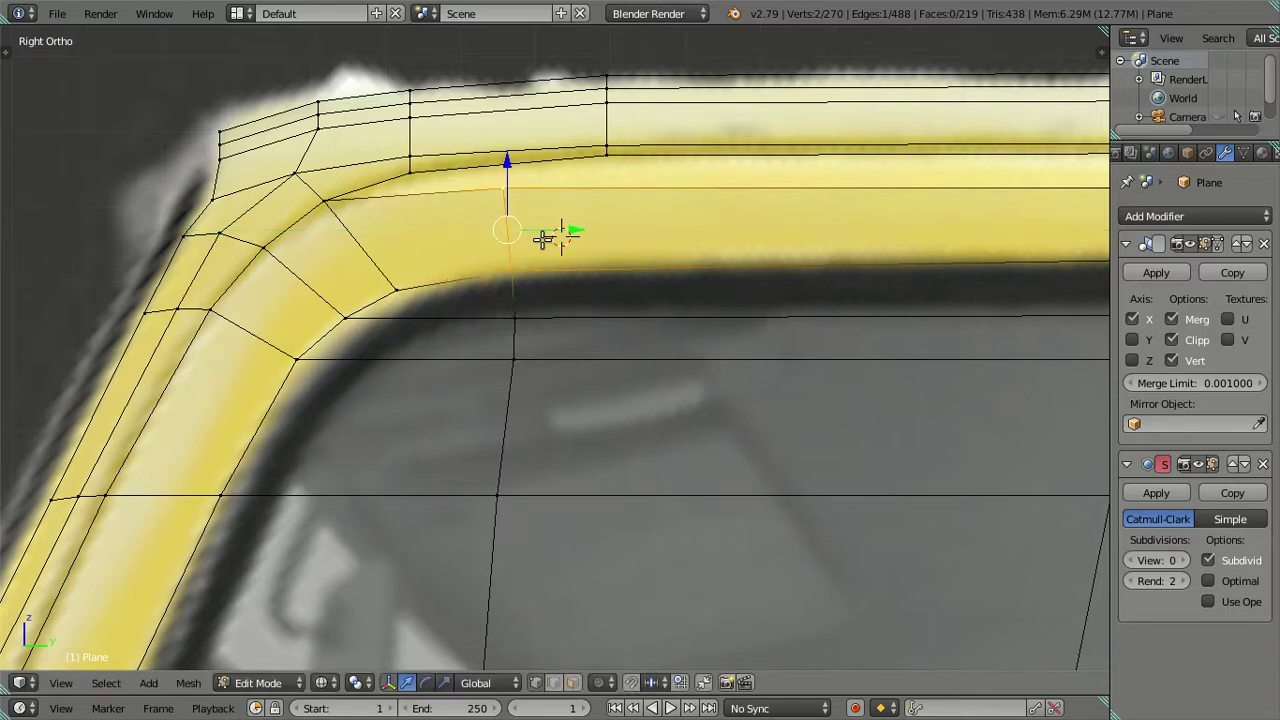
left_click_drag(562, 231, 508, 217)
- Merge the two vertices near the top-left corner at the last one
right_click(435, 176)
right_click(421, 175, "shift")
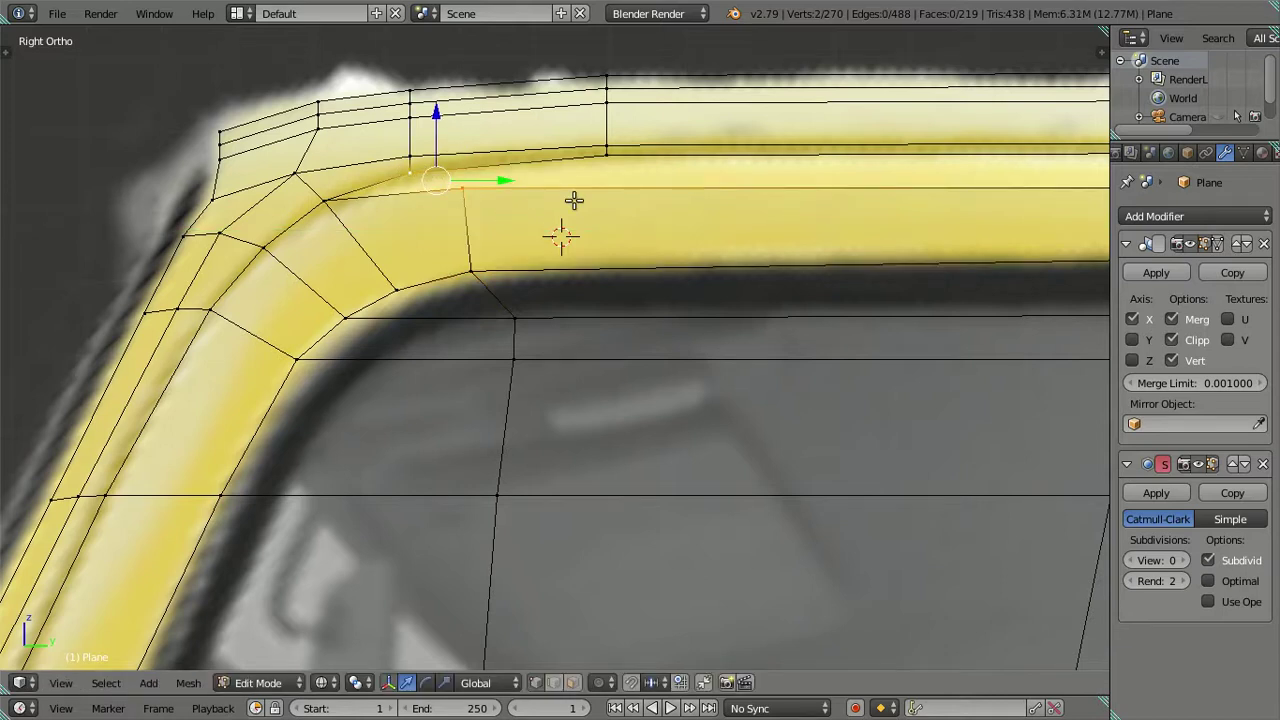
key("alt+m")
left_click(577, 206)
scroll(577, 206, "down", 3)
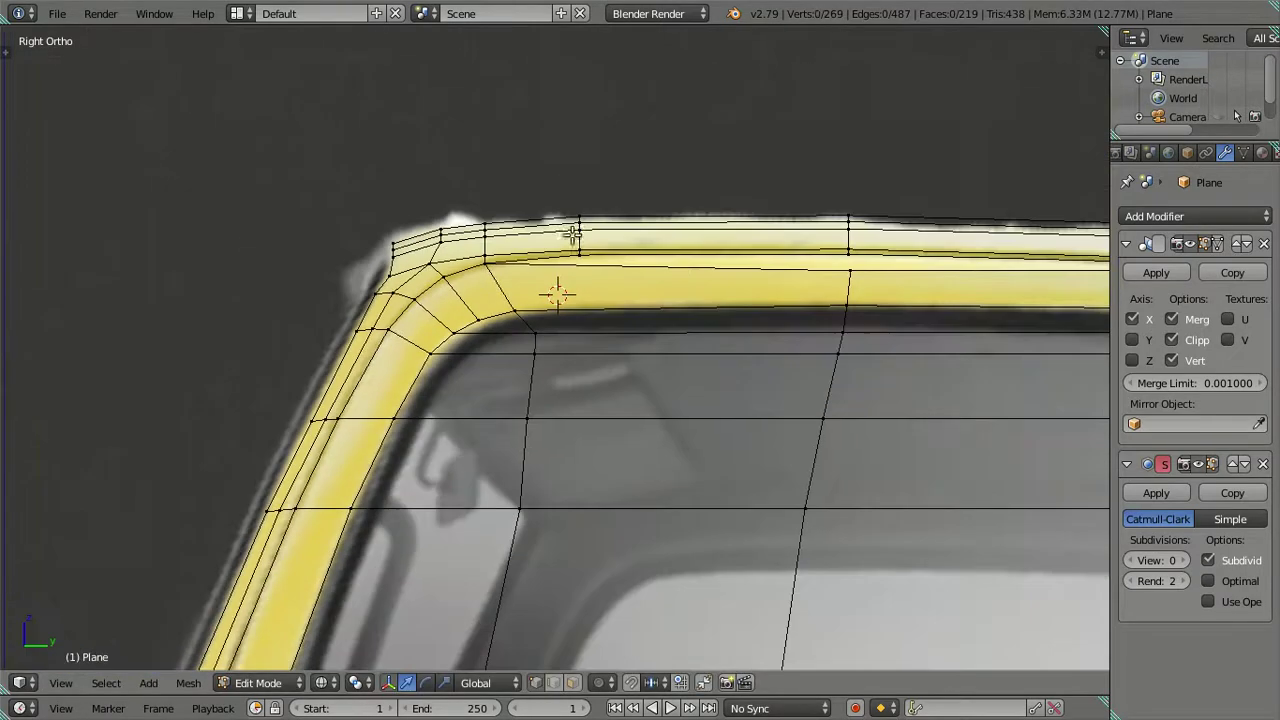
middle_click_drag(706, 265, 535, 243, "shift")
scroll(528, 240, "down", 3)
right_click(459, 413)
right_click(448, 323, "shift")
key("g")
key("y")
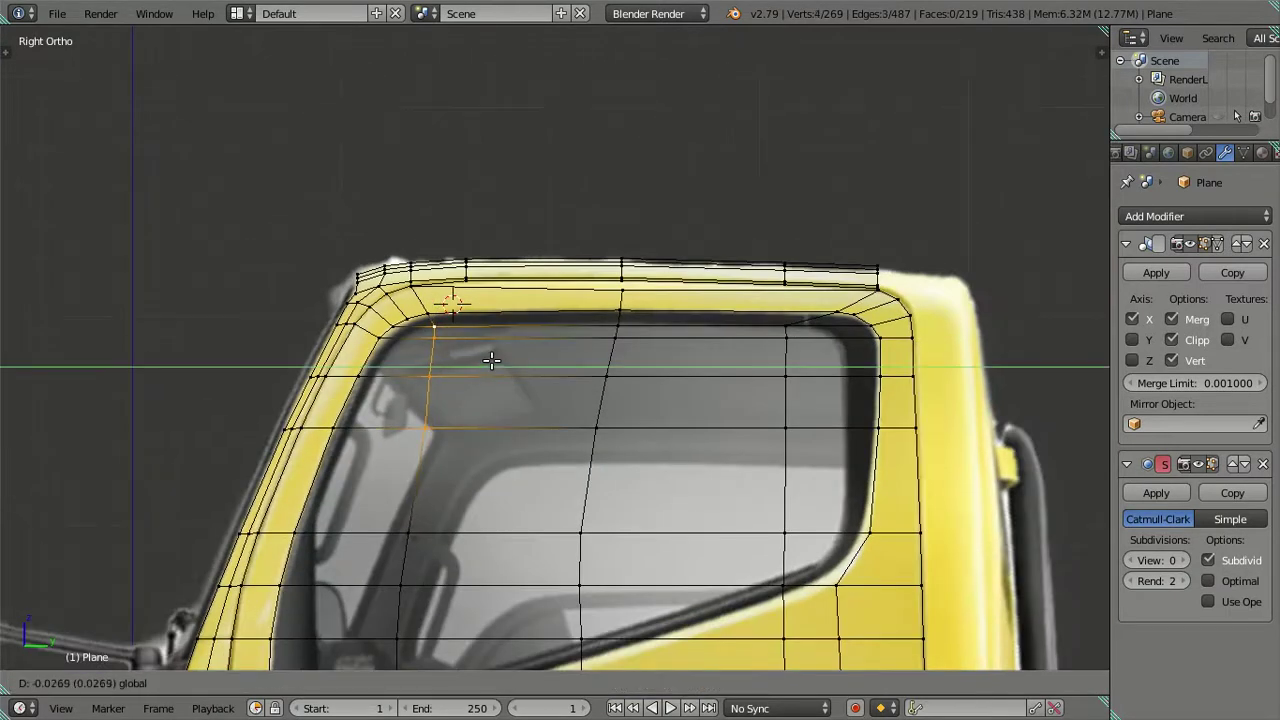
left_click(485, 360)
key("a")
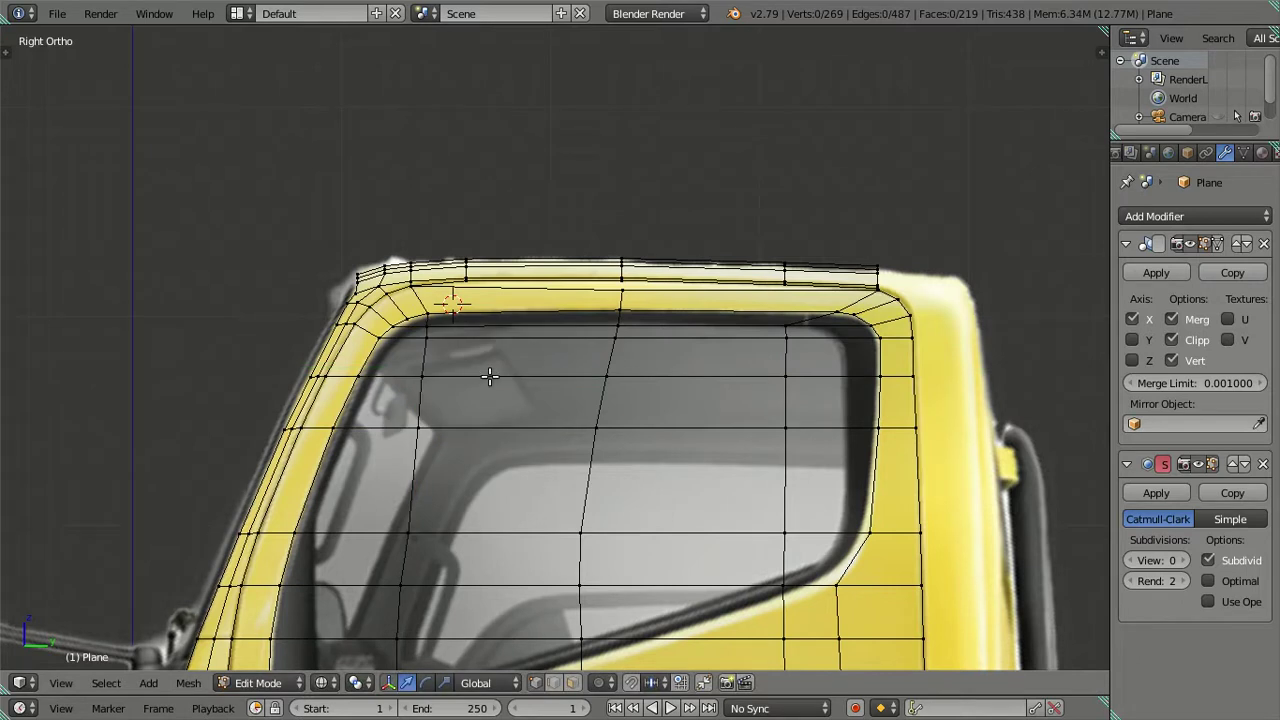
middle_click_drag(694, 398, 611, 420, "shift")
middle_click_drag(797, 374, 697, 365, "shift")
scroll(696, 364, "up", 2)
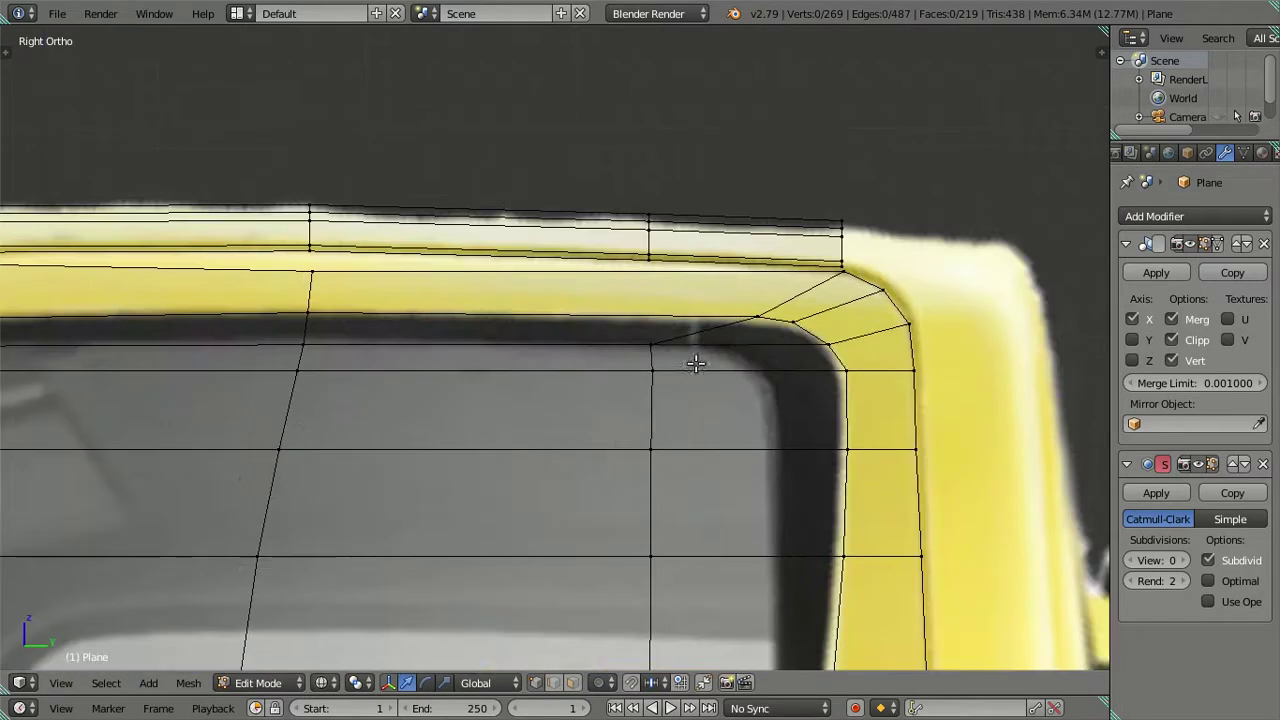
scroll(674, 340, "up", 1)
scroll(657, 349, "up", 1)
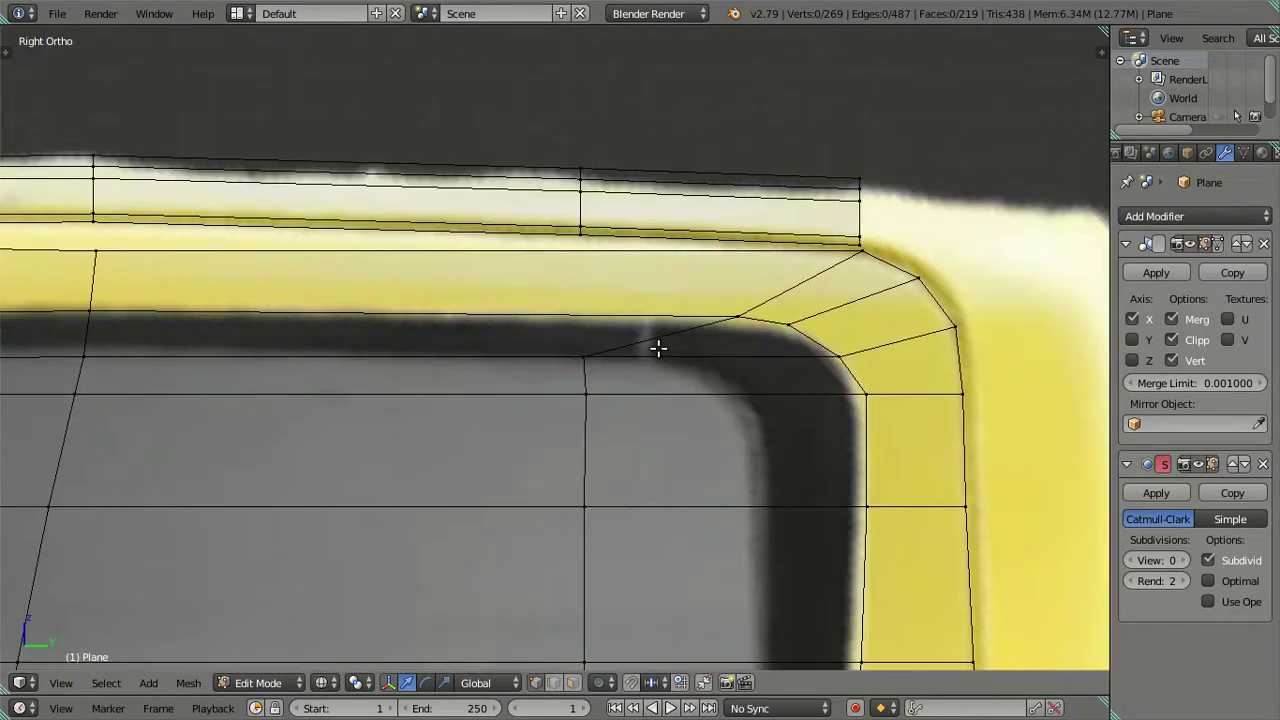
scroll(658, 343, "down", 3)
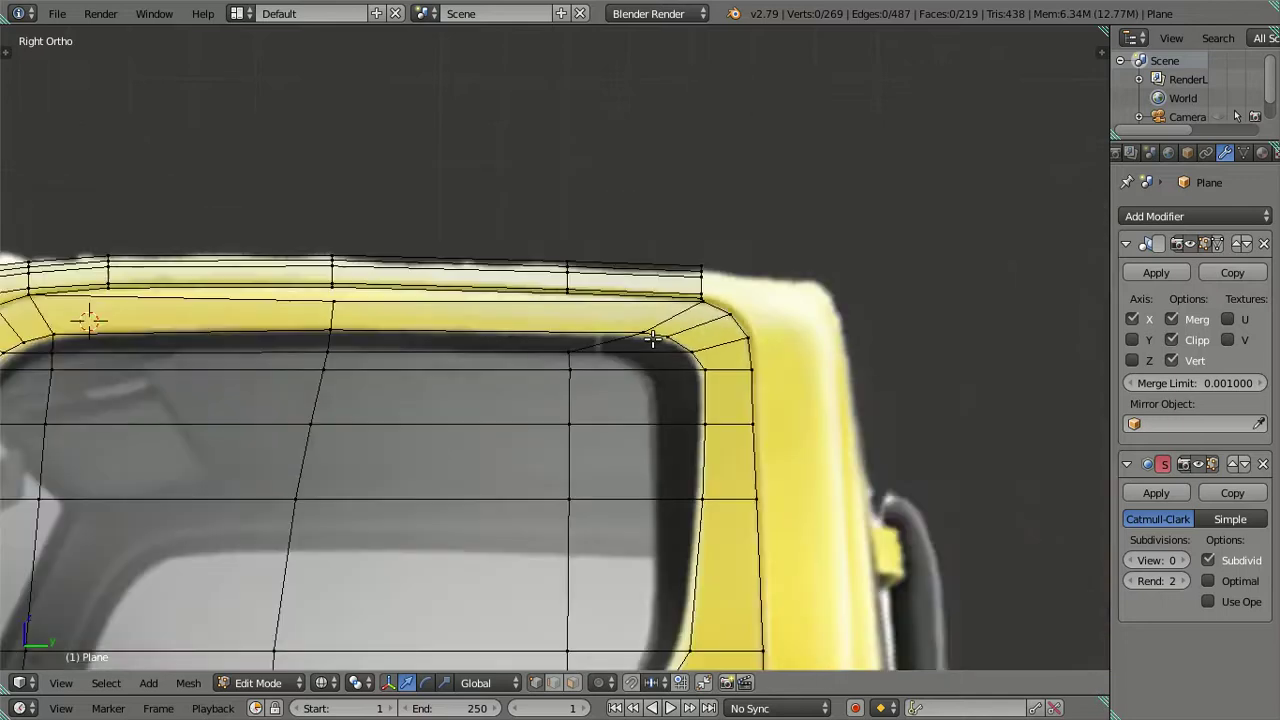
scroll(652, 340, "down", 3)
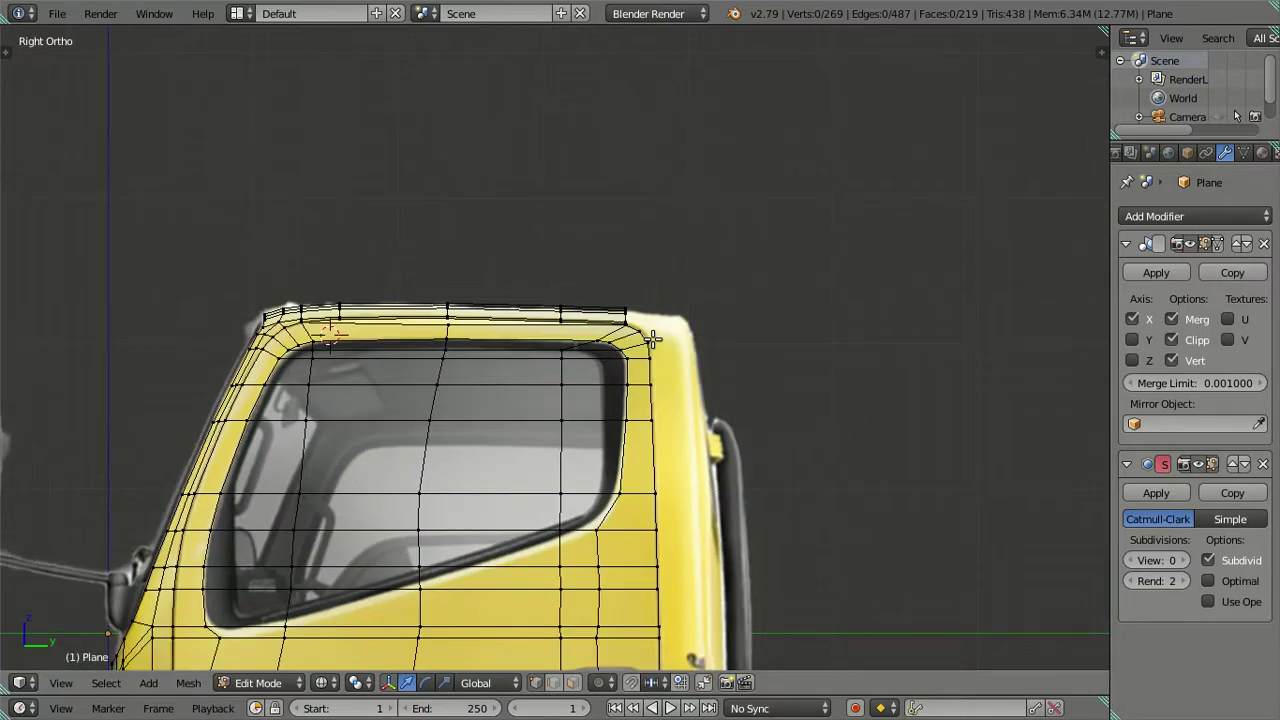
scroll(635, 370, "up", 4)
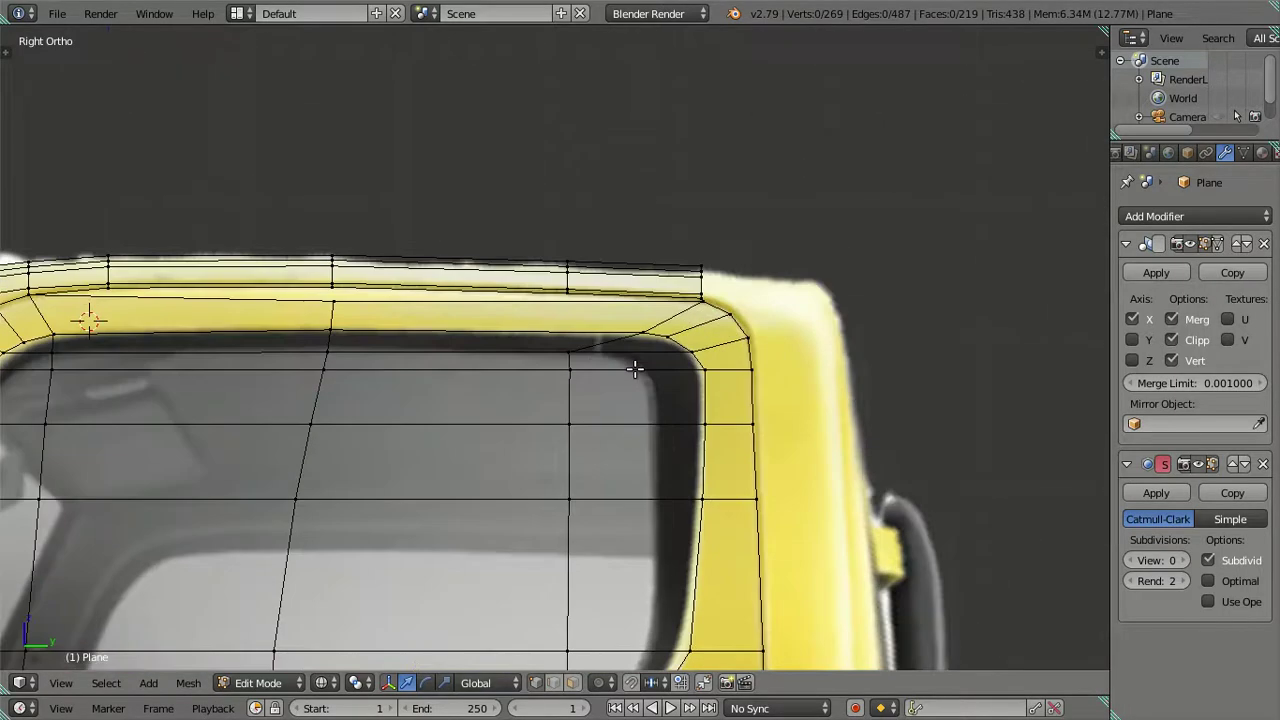
middle_click_drag(620, 365, 748, 243, "shift")
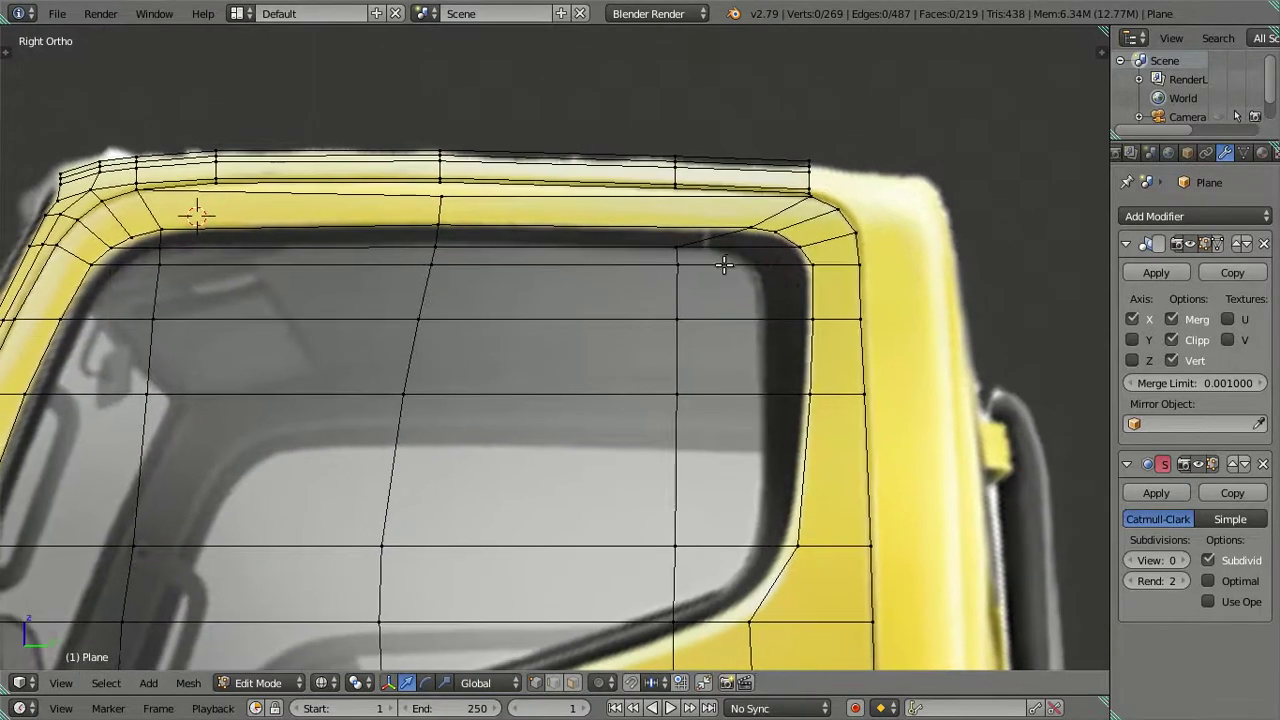
scroll(748, 243, "down", 2)
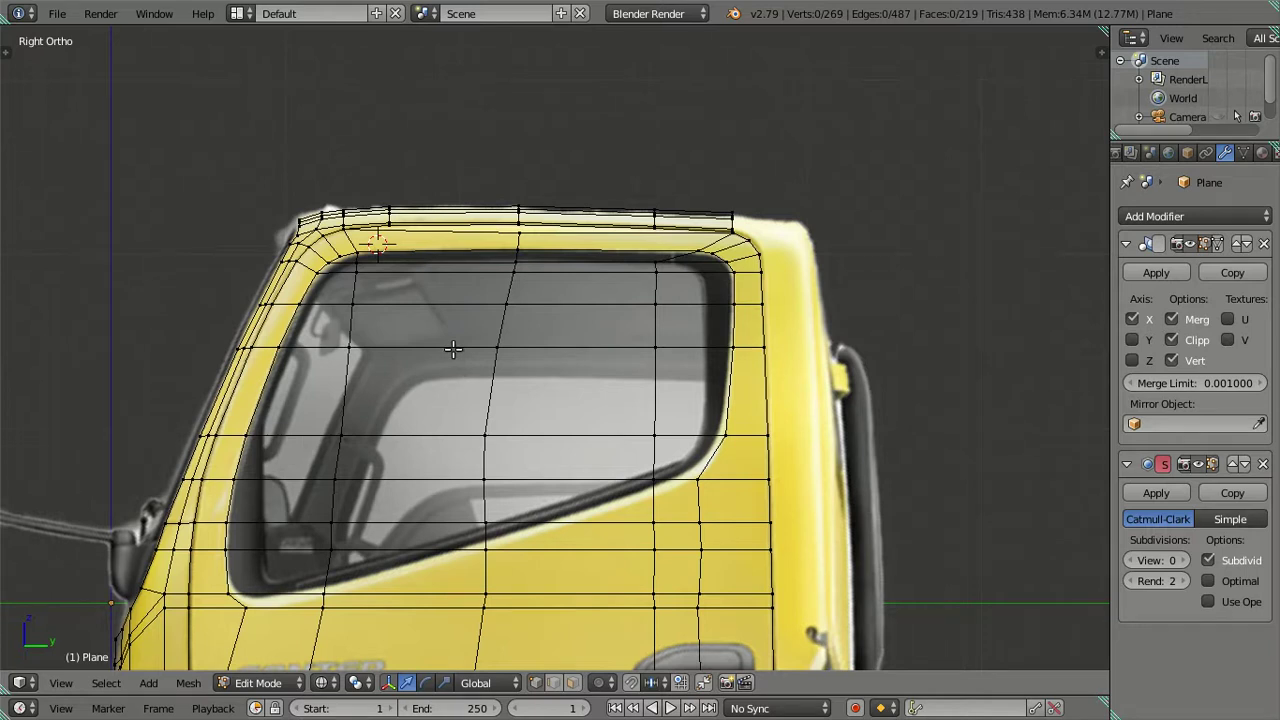
- Frame the door and lower cab, then switch the mesh to edge select mode
scroll(443, 358, "down", 2)
scroll(491, 300, "up", 2)
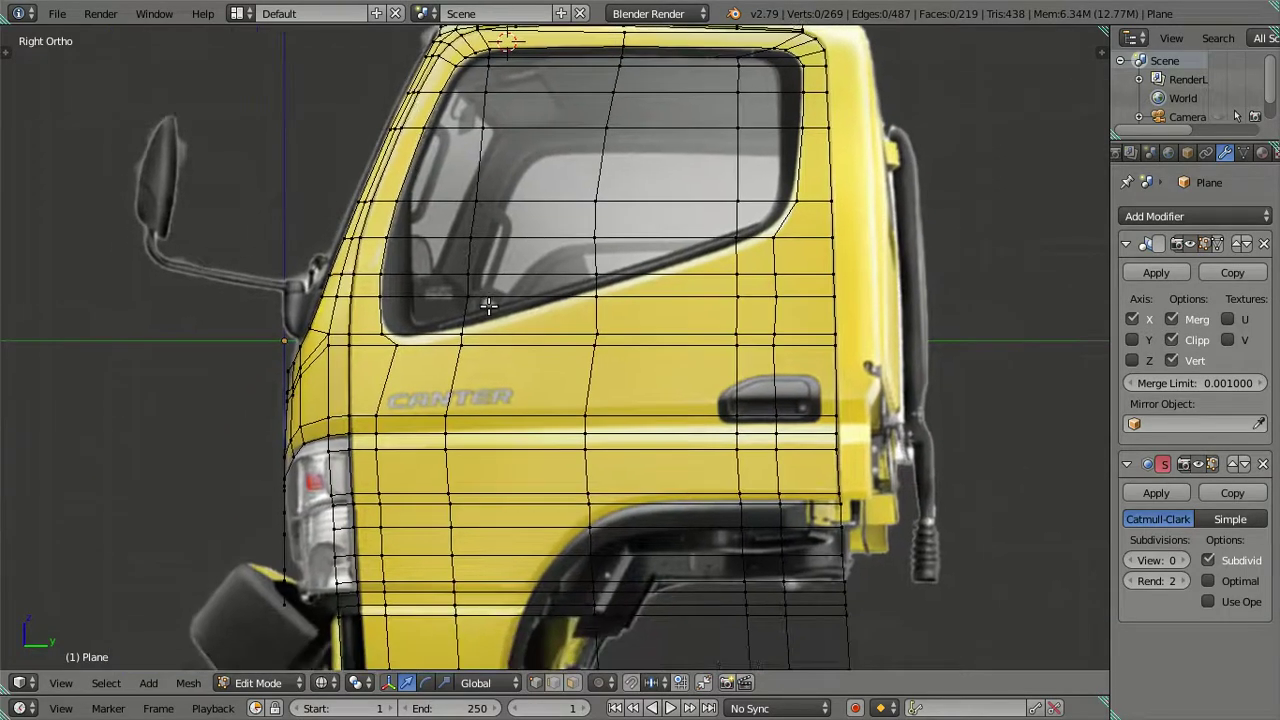
scroll(480, 331, "up", 3)
scroll(323, 366, "down", 1)
scroll(340, 376, "down", 1)
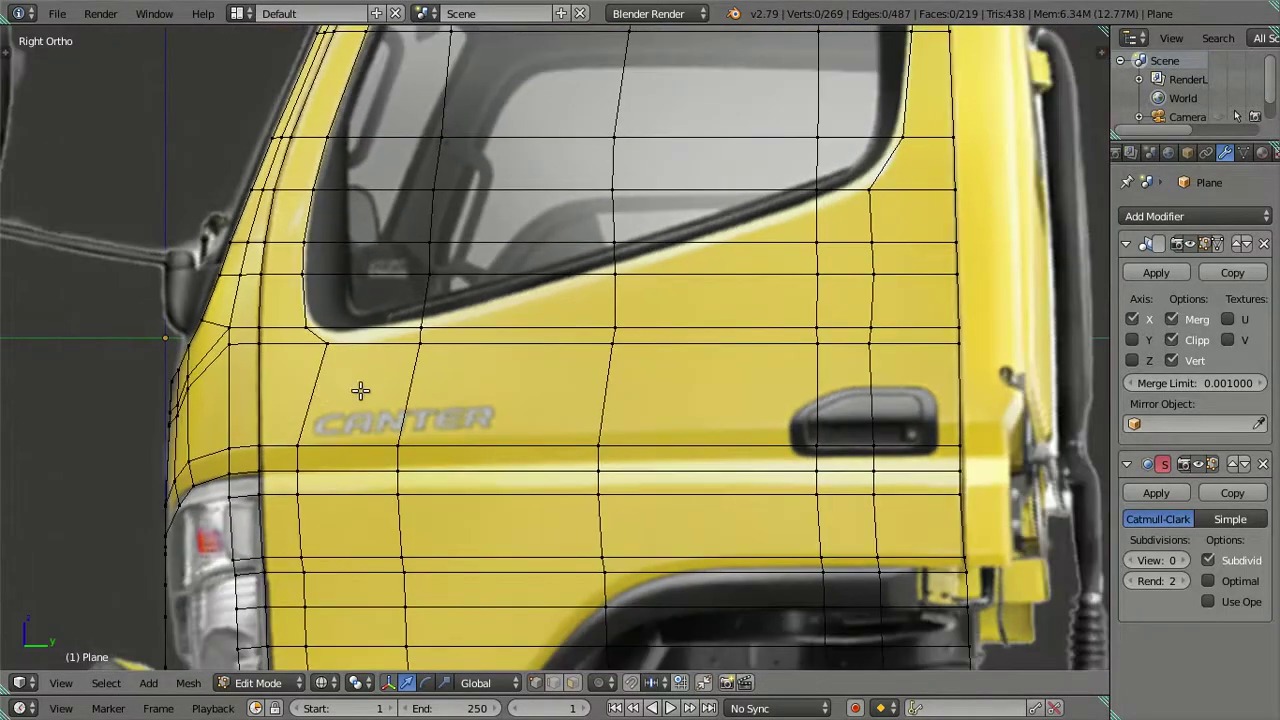
scroll(385, 390, "down", 1)
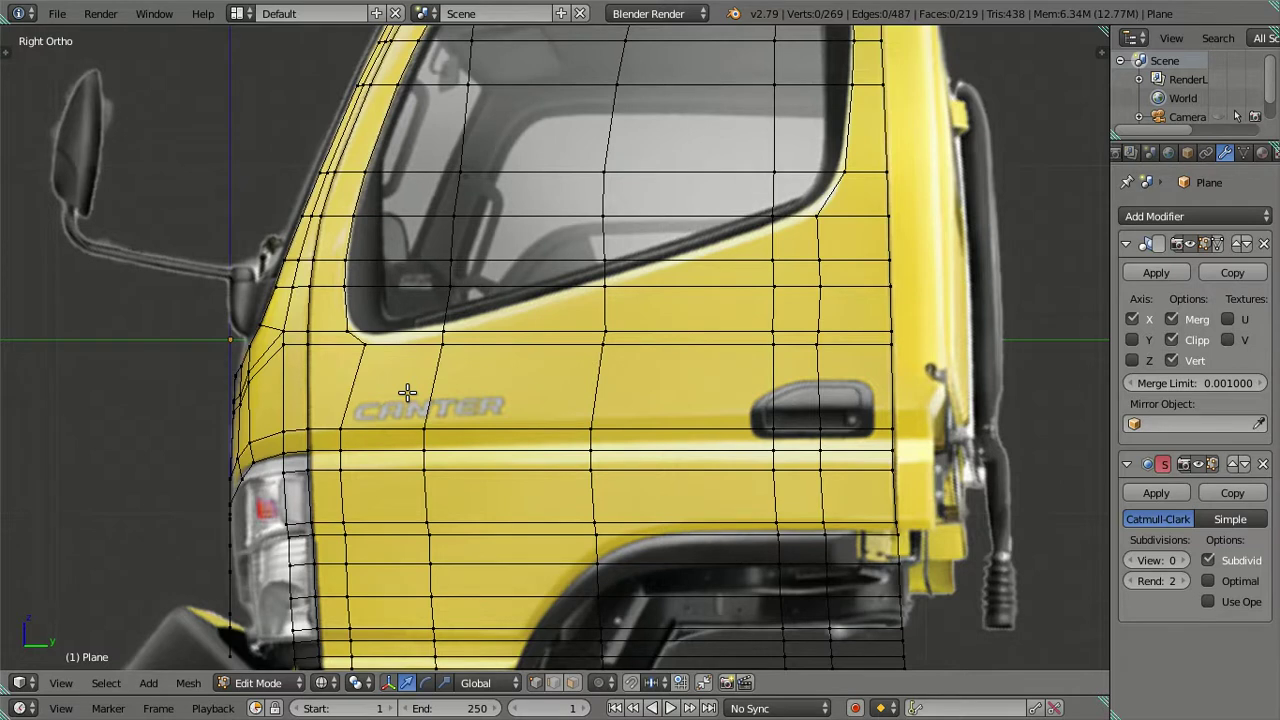
scroll(407, 353, "down", 1)
scroll(457, 367, "up", 1)
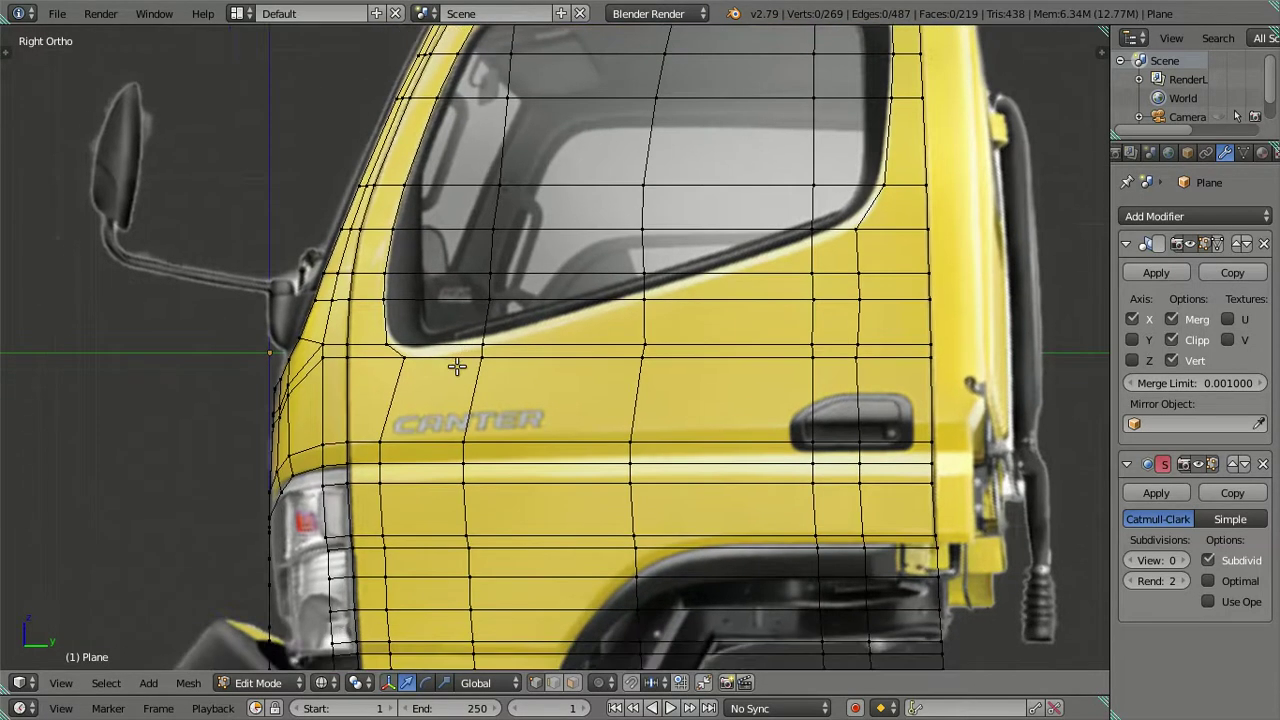
scroll(680, 455, "down", 1)
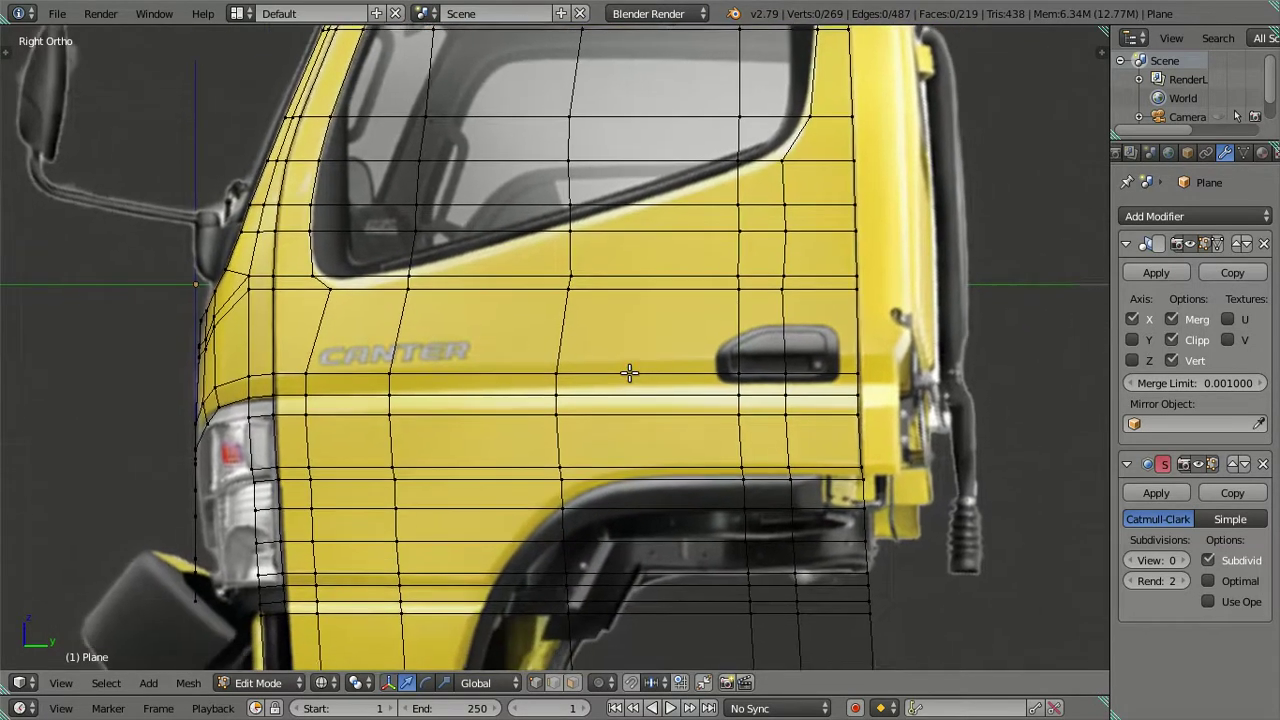
scroll(750, 380, "up", 1)
mouse_move(750, 380)
middle_mouse_down("shift")
mouse_move(734, 378)
mouse_move(603, 572)
middle_mouse_up("shift")
scroll(712, 378, "down", 1)
scroll(603, 572, "up", 1)
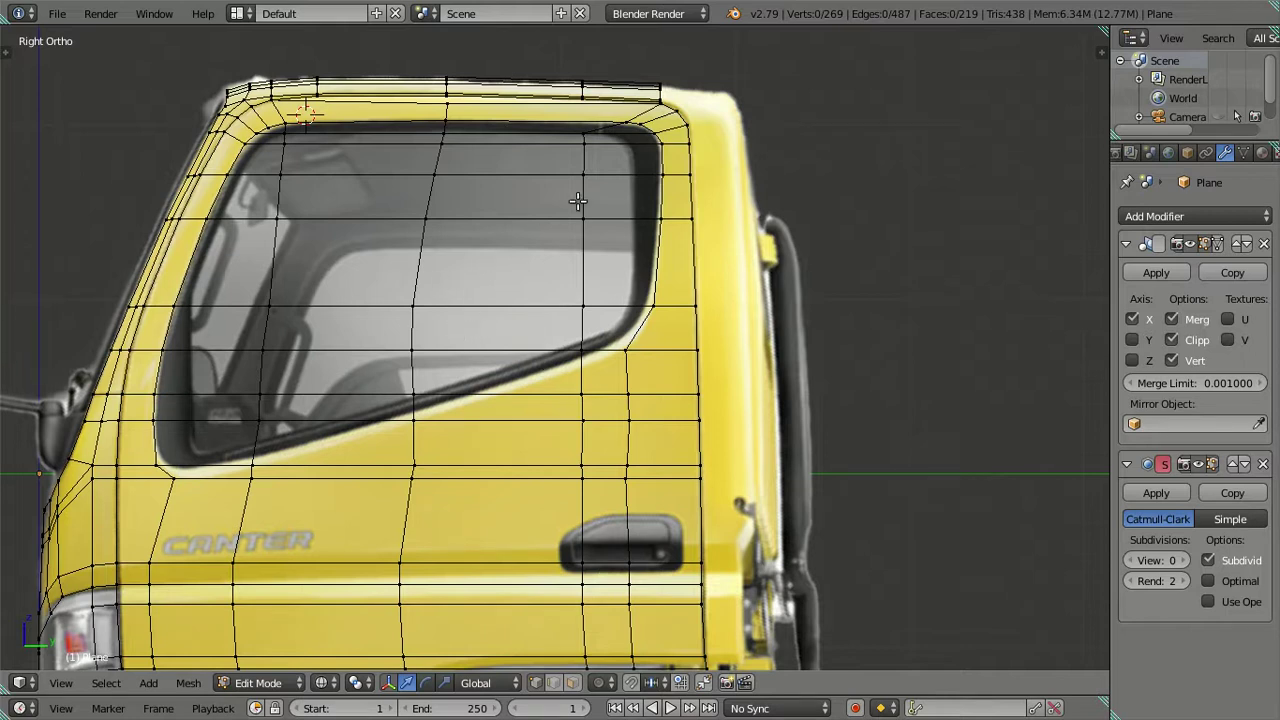
middle_click_drag(560, 329, 590, 160, "shift")
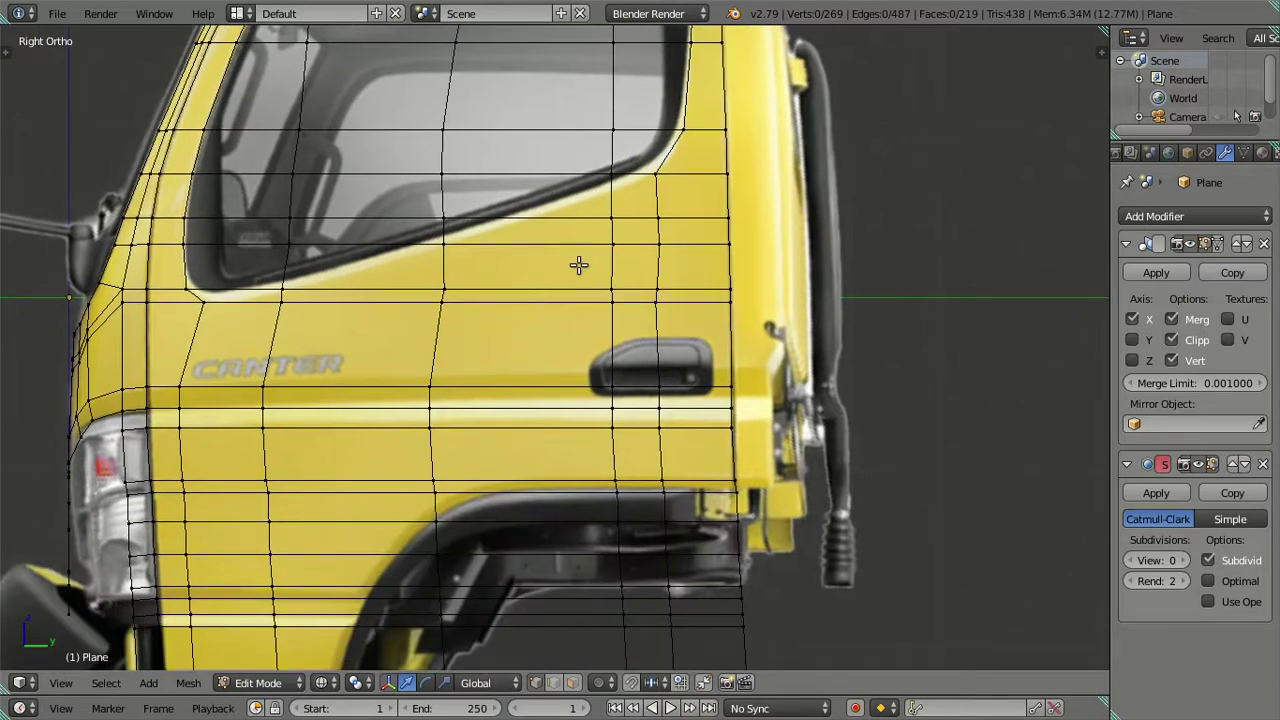
scroll(375, 367, "down", 2)
scroll(392, 258, "up", 1)
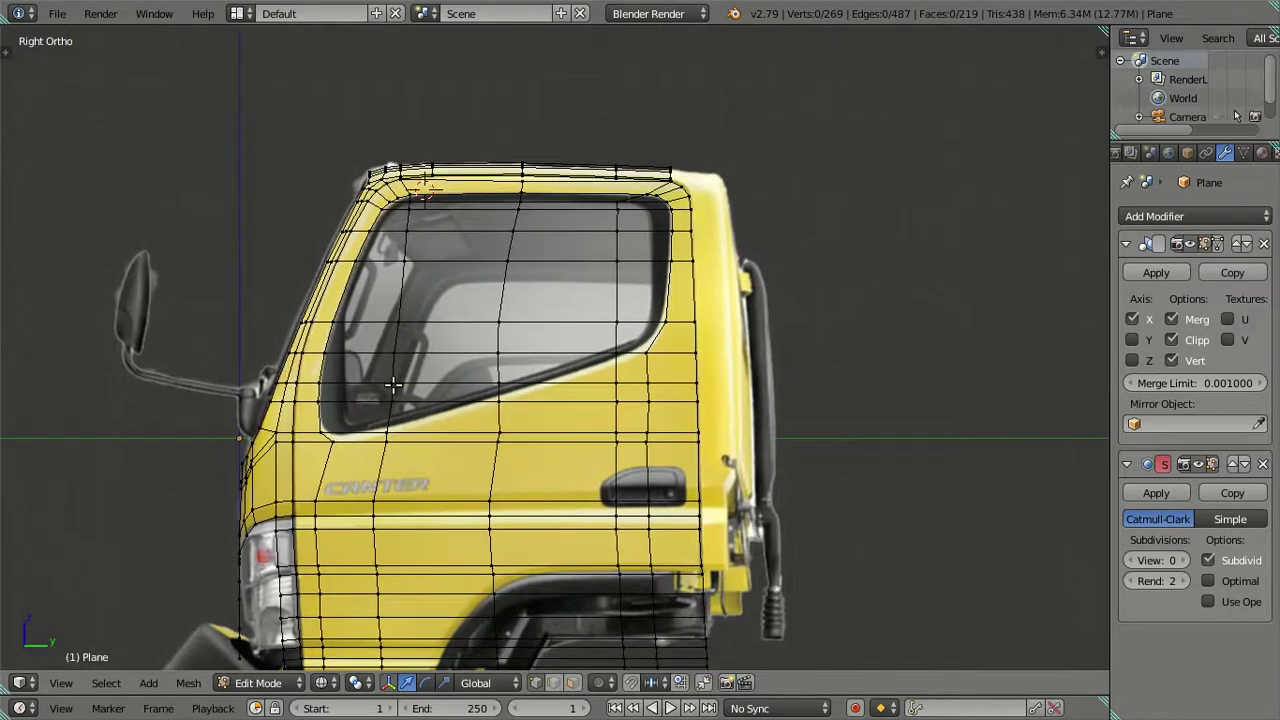
scroll(391, 388, "up", 1)
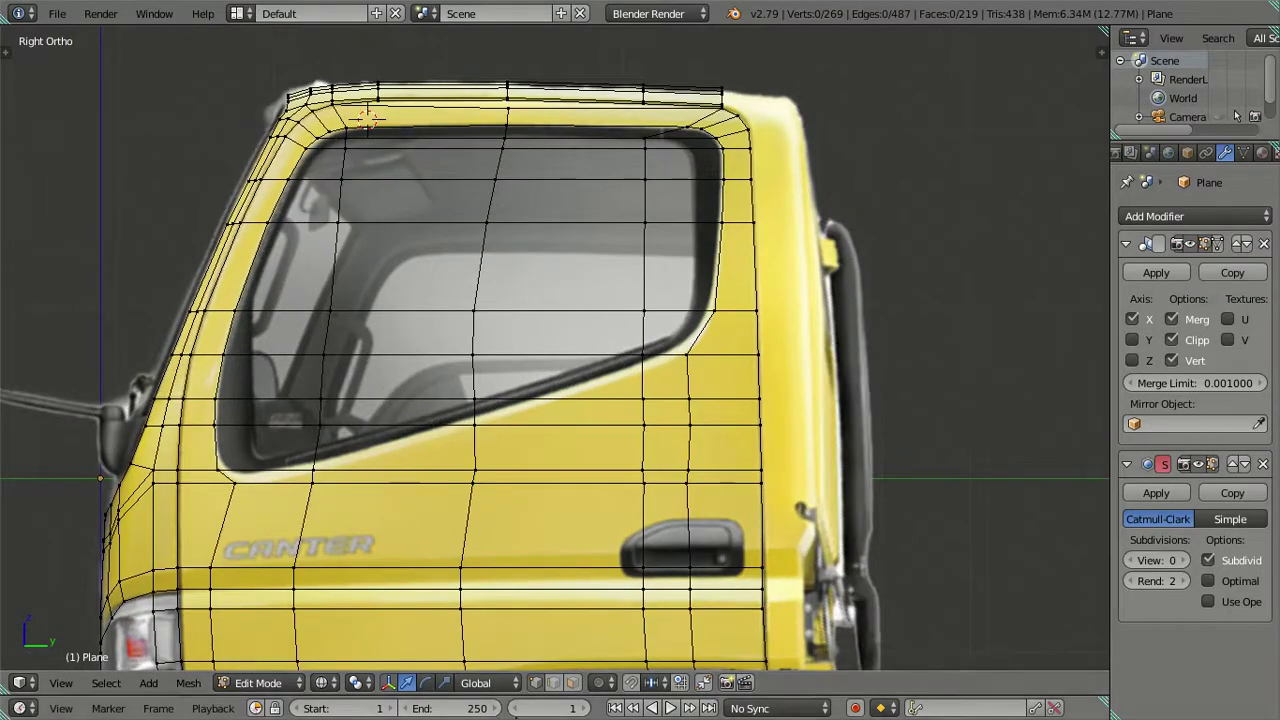
left_click(574, 688)
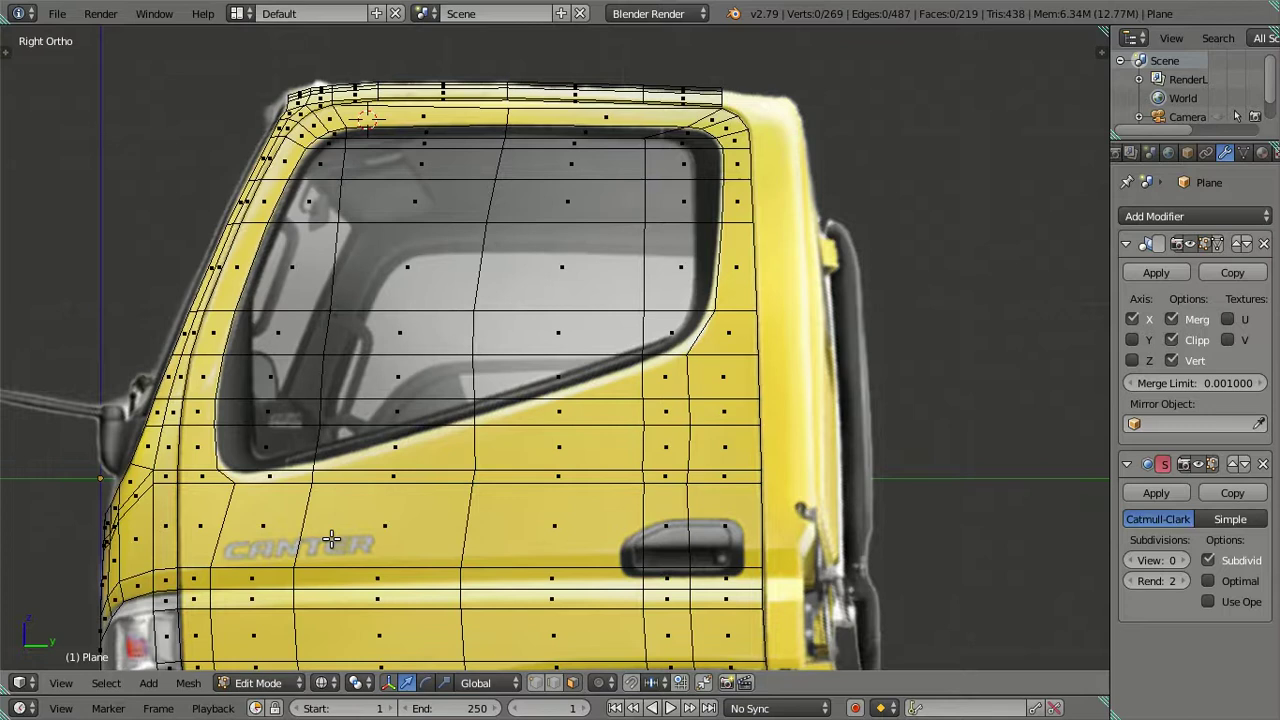
scroll(353, 452, "up", 1)
left_click(572, 682)
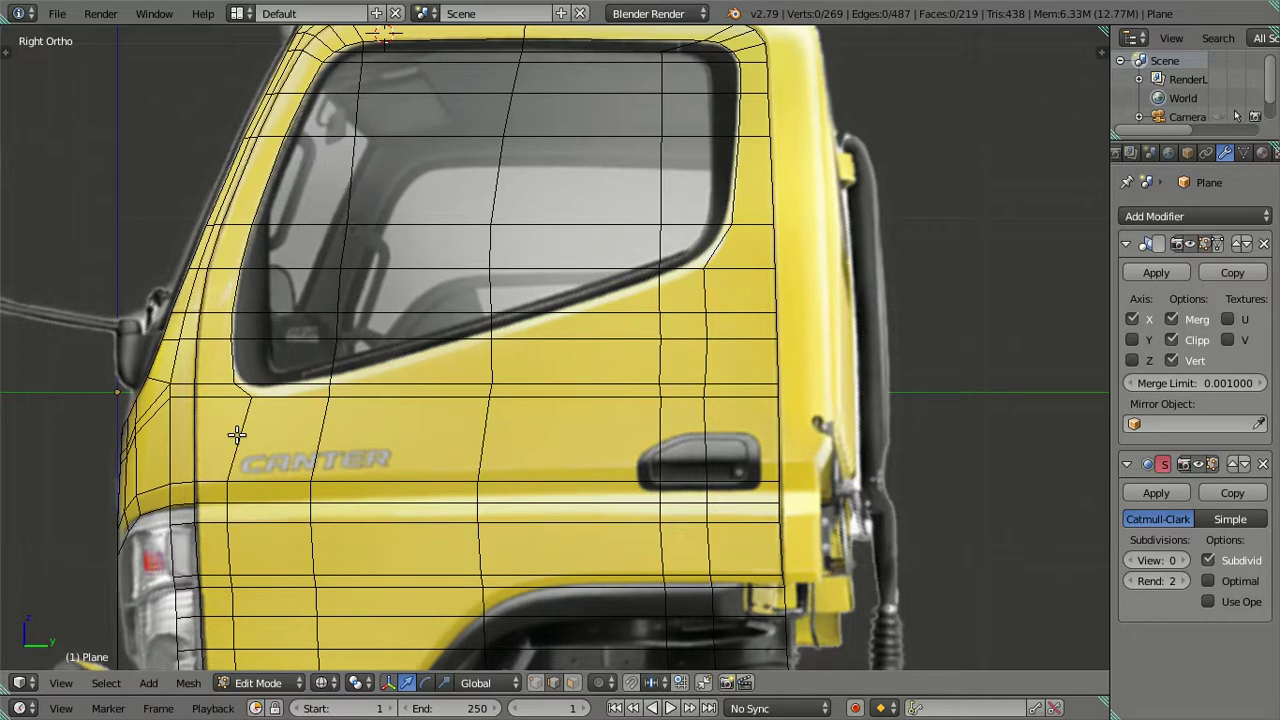
- Dissolve four vertical edge loops across the door, starting beside the CANTER lettering
right_click(237, 433, "alt")
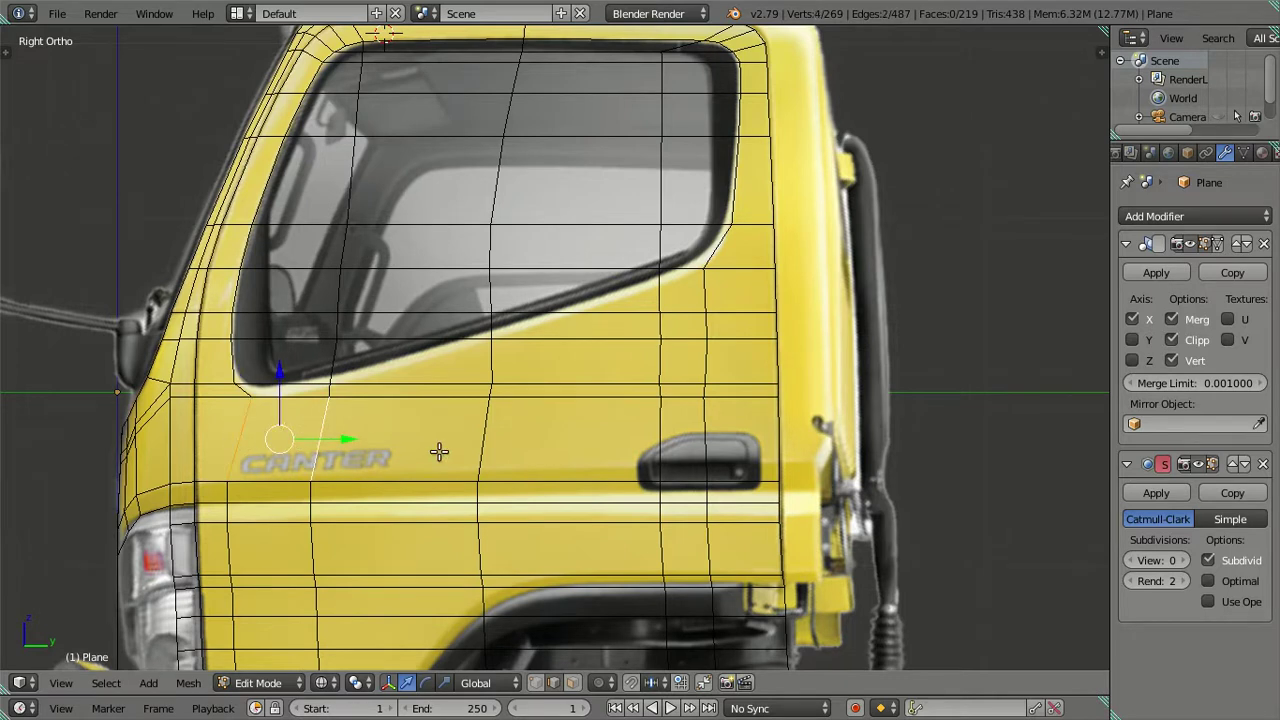
right_click(490, 440, "alt+shift")
right_click(662, 438, "alt+shift")
right_click(706, 435, "alt+shift")
key("x")
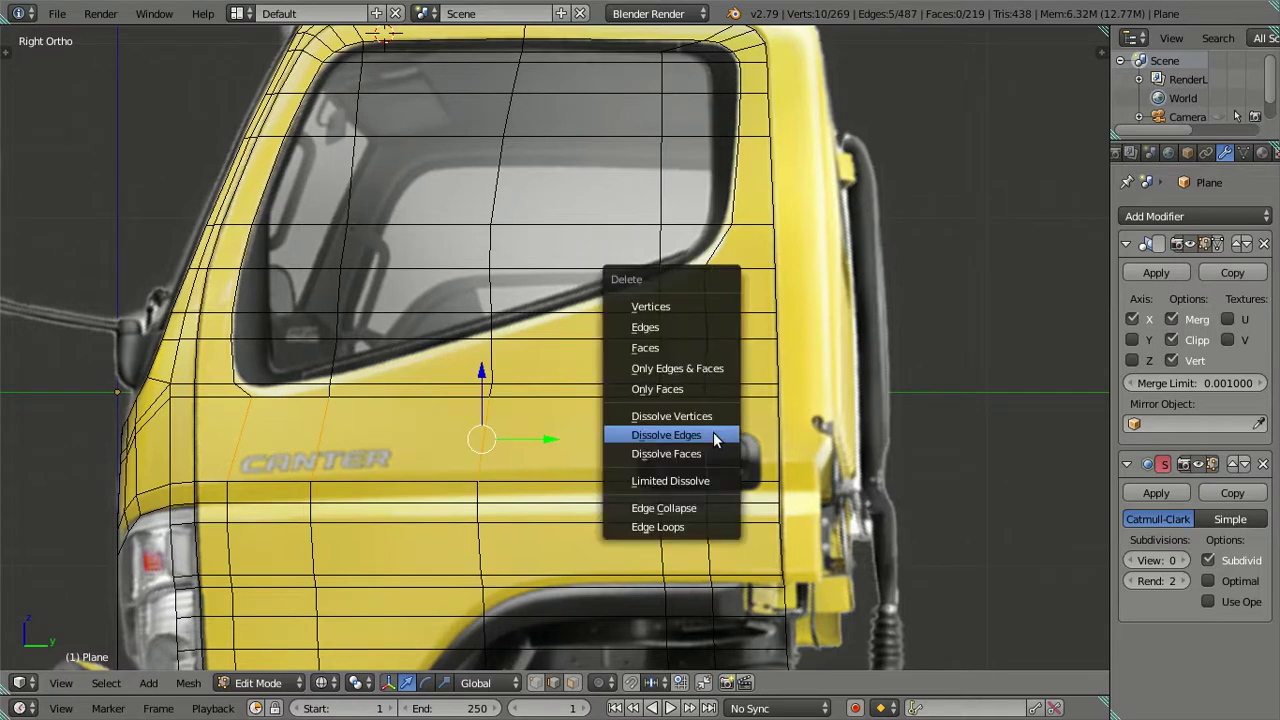
left_click(714, 436)
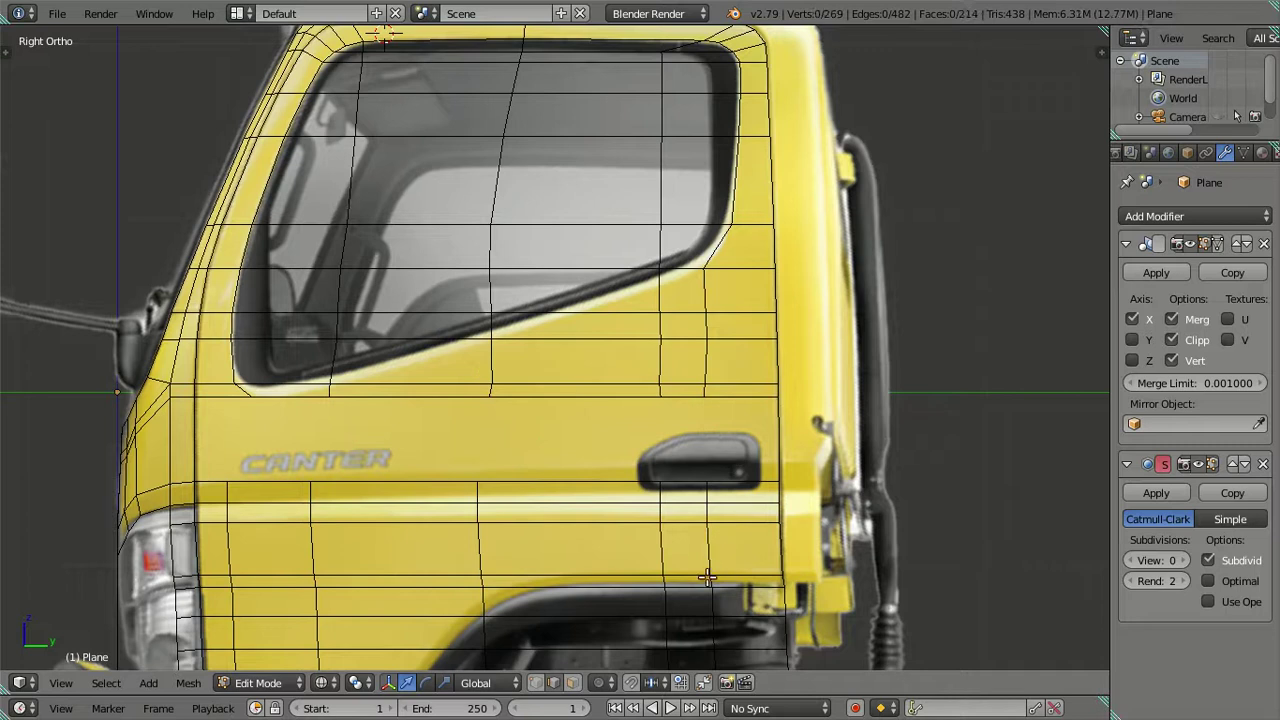
- Dissolve four more vertical loops on the lower cab panel
scroll(670, 578, "down", 3)
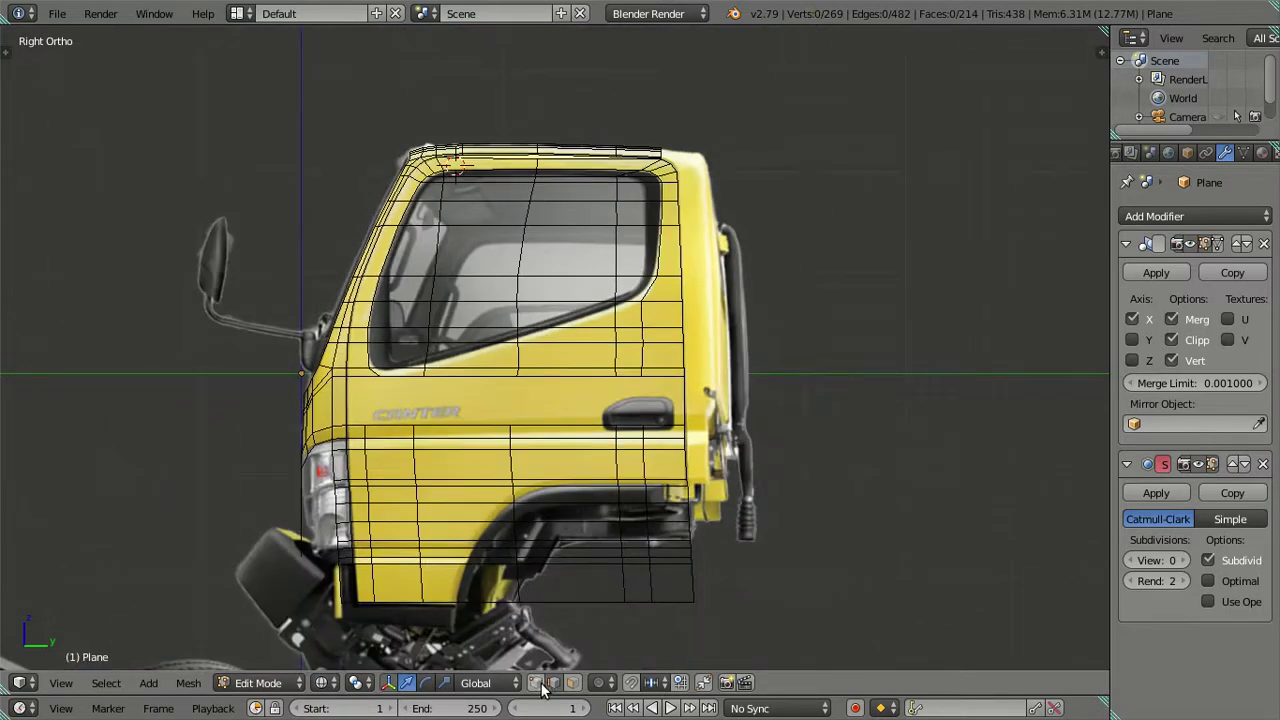
middle_click_drag(556, 648, 600, 528, "shift")
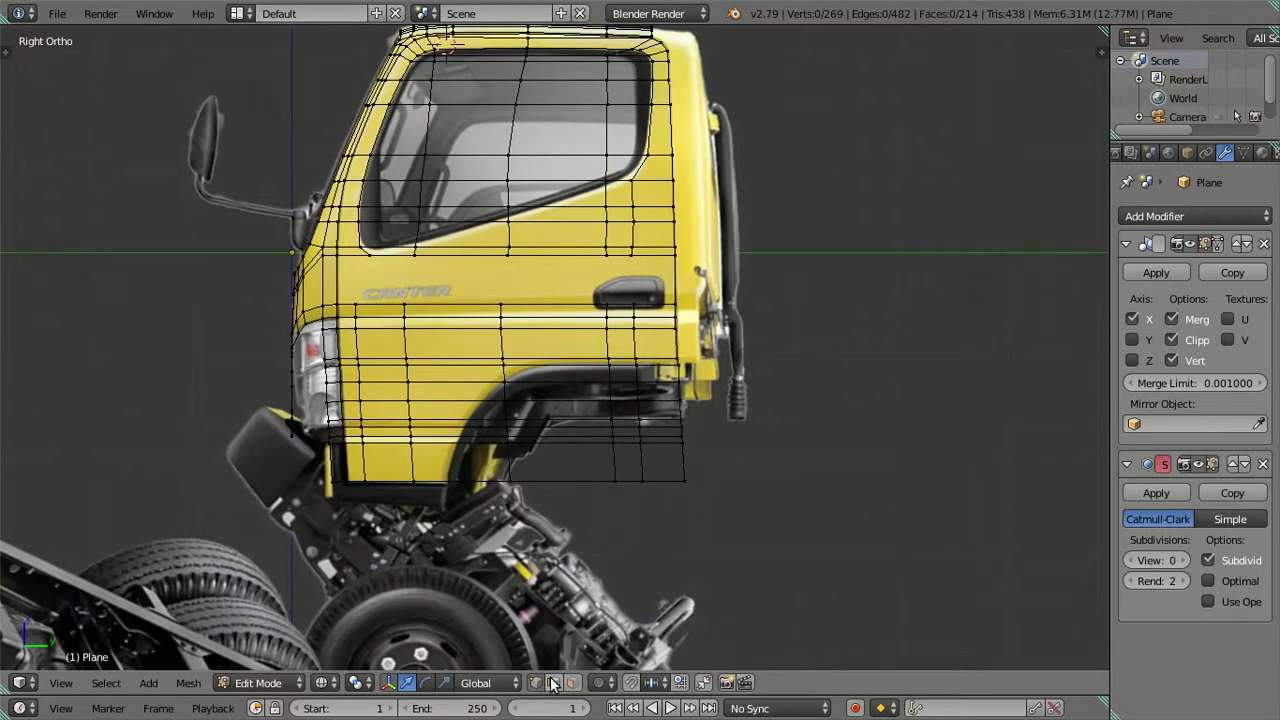
scroll(623, 509, "up", 2)
right_click(672, 410, "alt")
right_click(480, 416, "alt+shift")
right_click(343, 410, "alt+shift")
right_click(272, 412, "alt+shift")
key("x")
left_click(511, 328)
- Dissolve the remaining vertical loop near the door's rear edge
key("a")
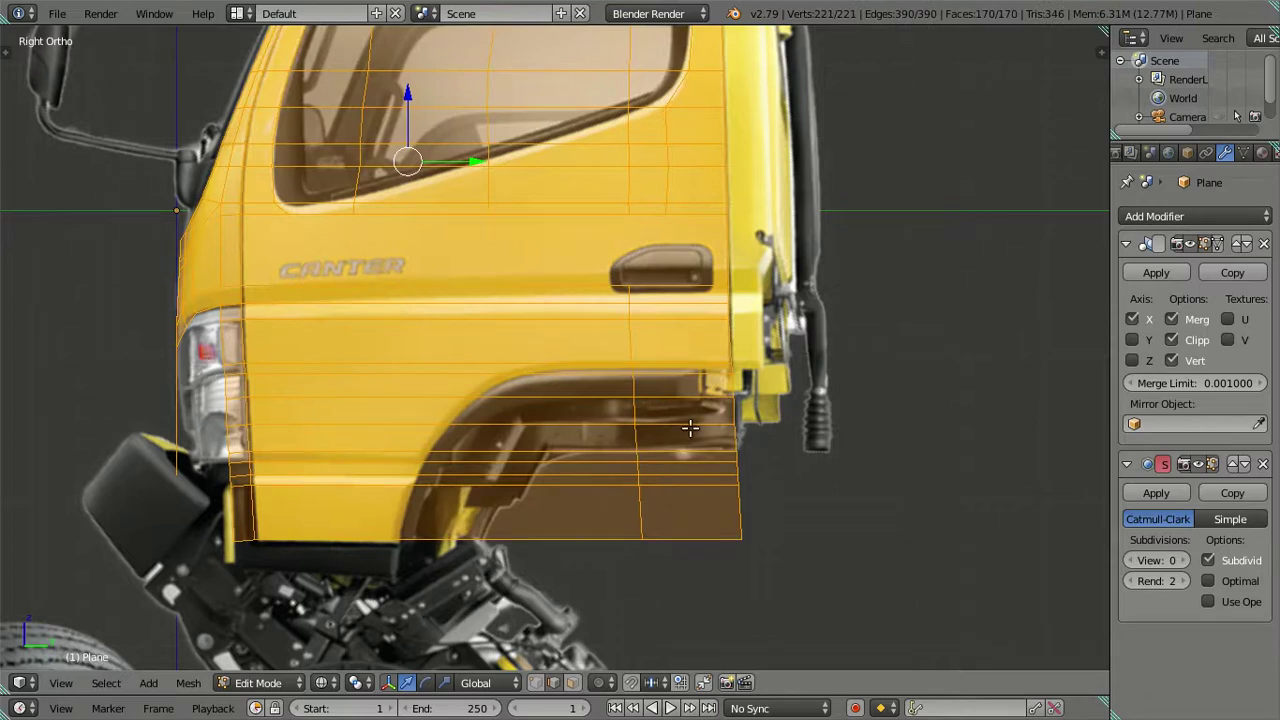
key("a")
right_click(641, 441, "alt")
key("x")
left_click(641, 441)
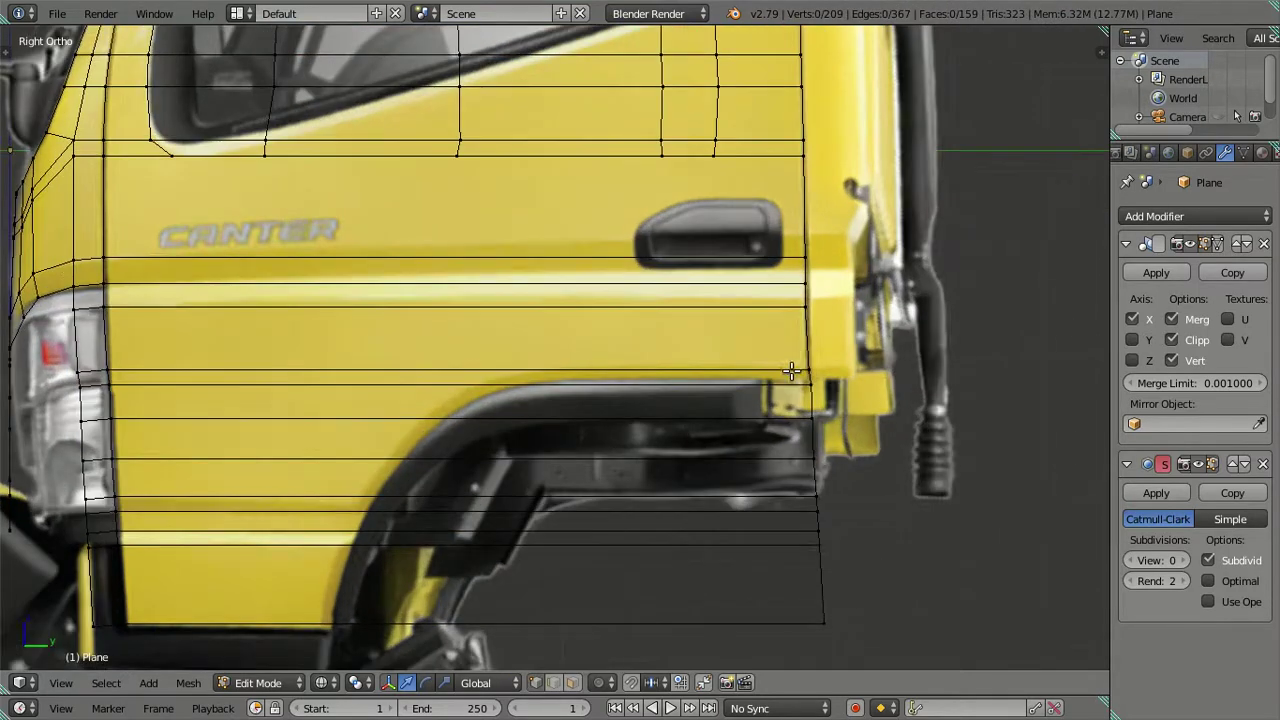
scroll(790, 375, "up", 2)
- Raise and scale the short handle-height loop onto the stripe line
right_click(810, 308, "alt")
key("g")
key("z")
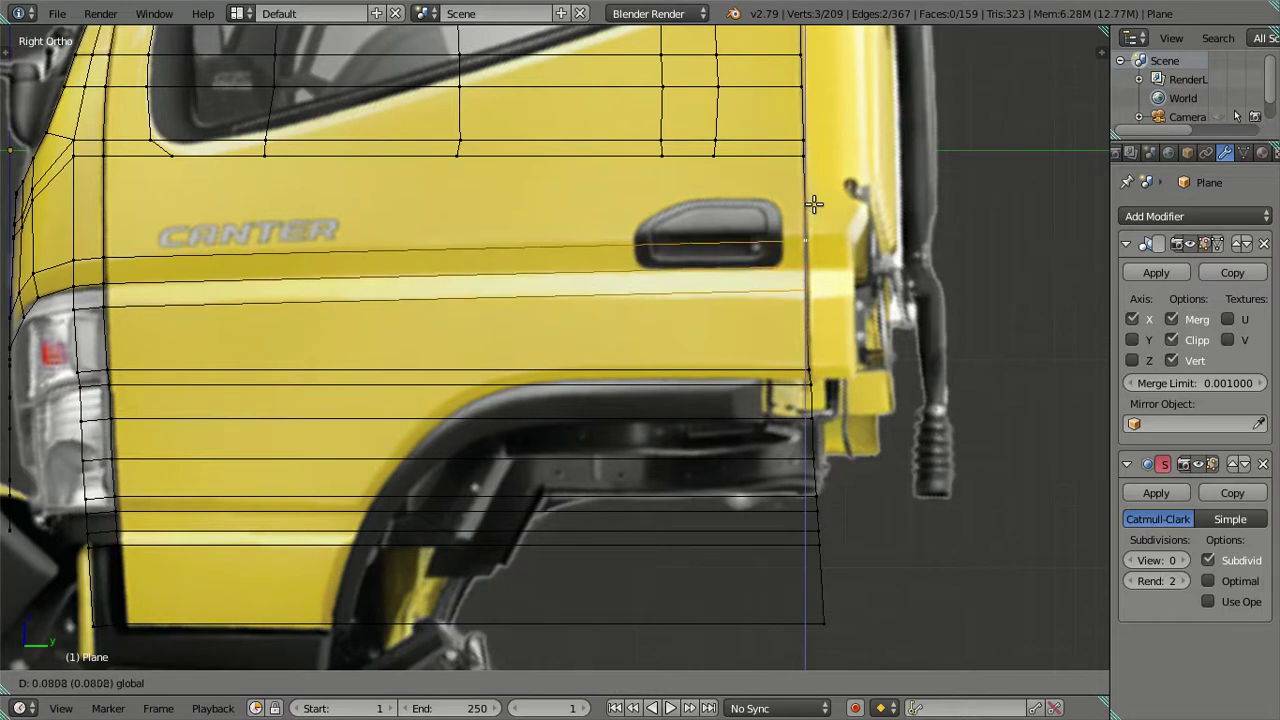
left_click(822, 207)
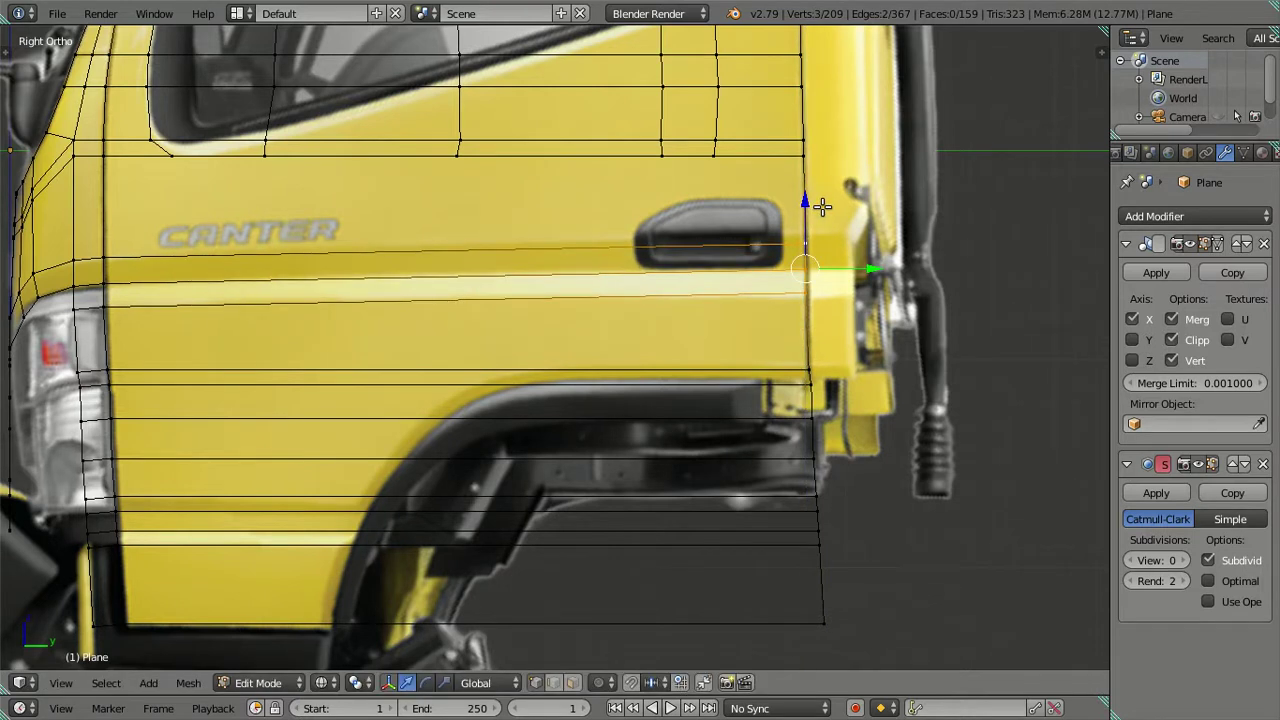
key("s")
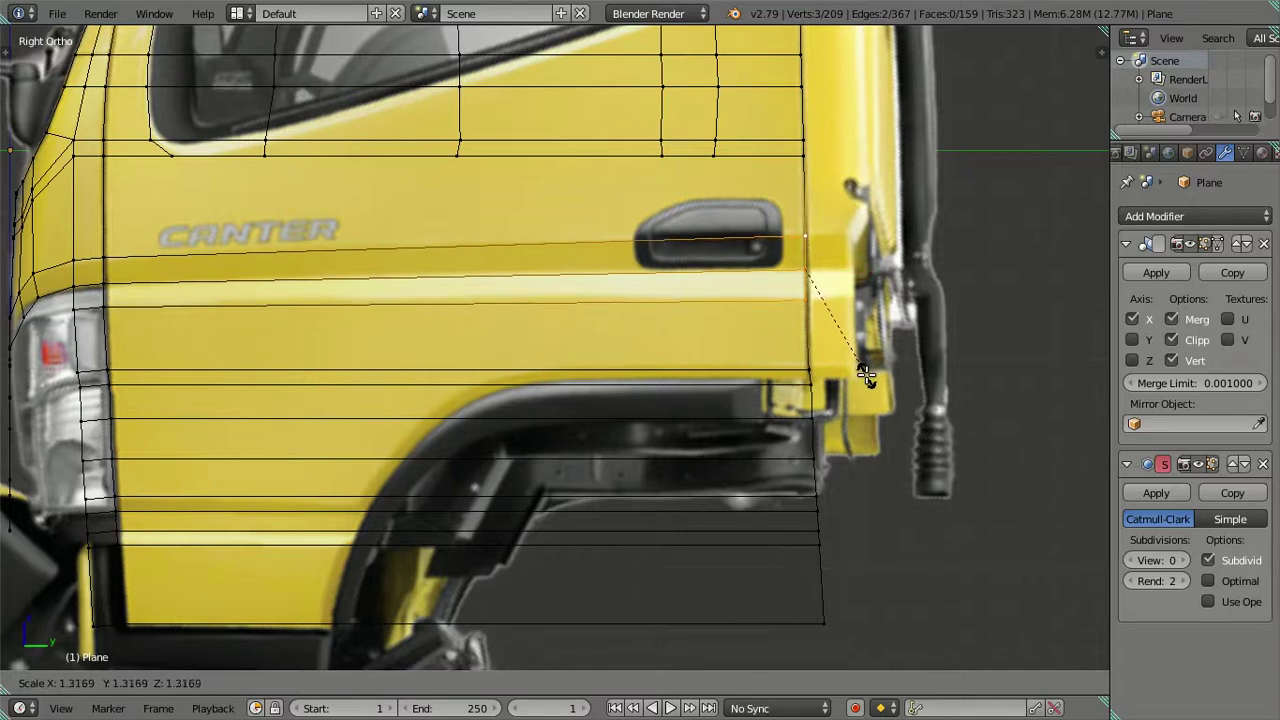
left_click(866, 375)
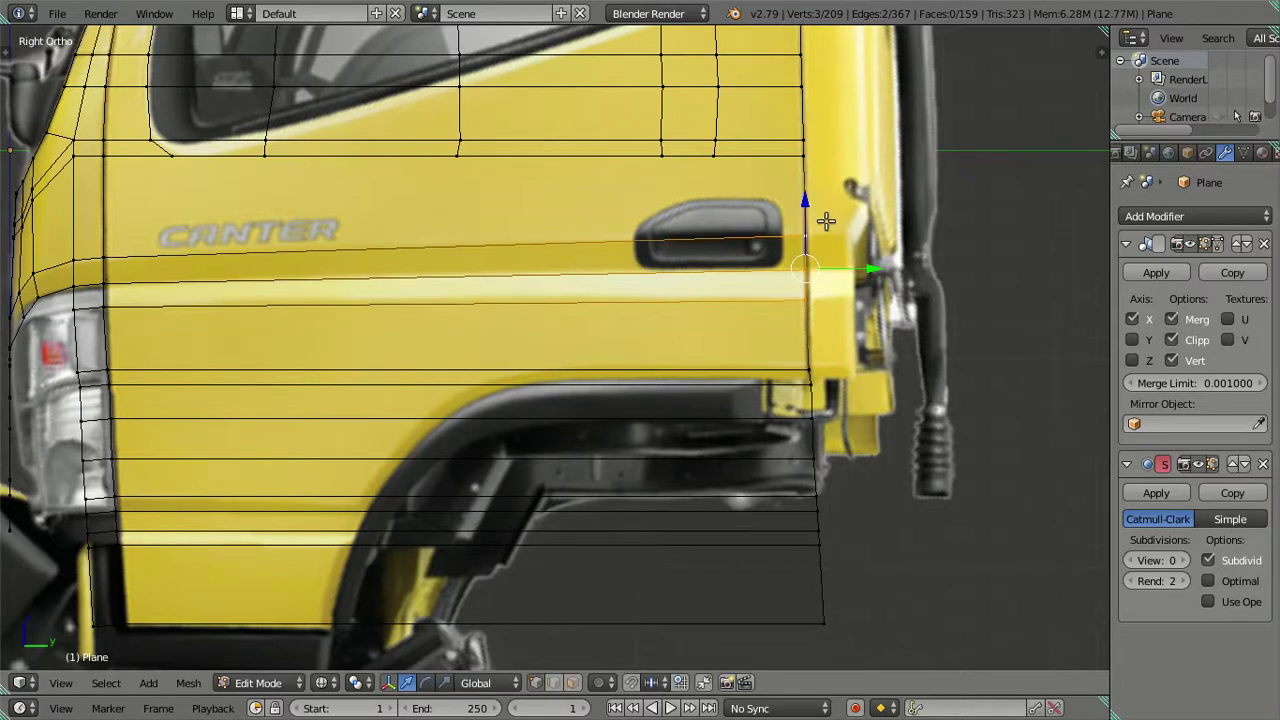
left_click_drag(808, 200, 811, 205)
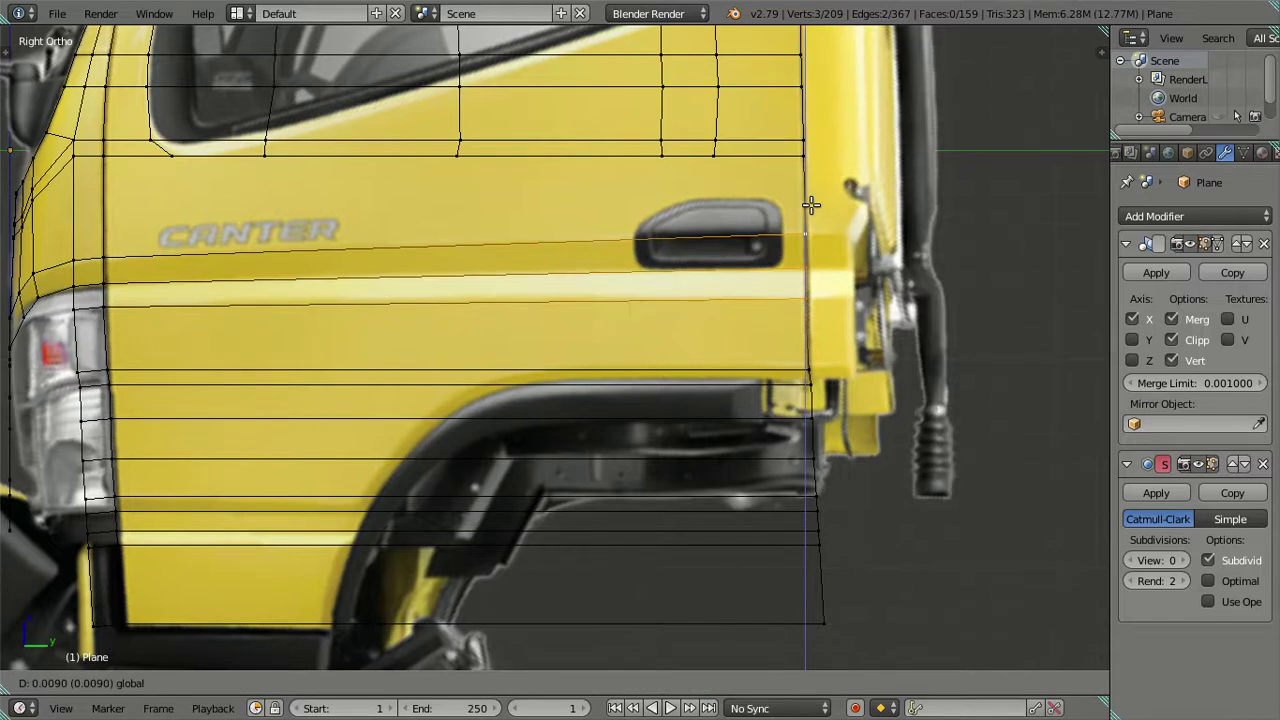
left_click(811, 205)
key("a")
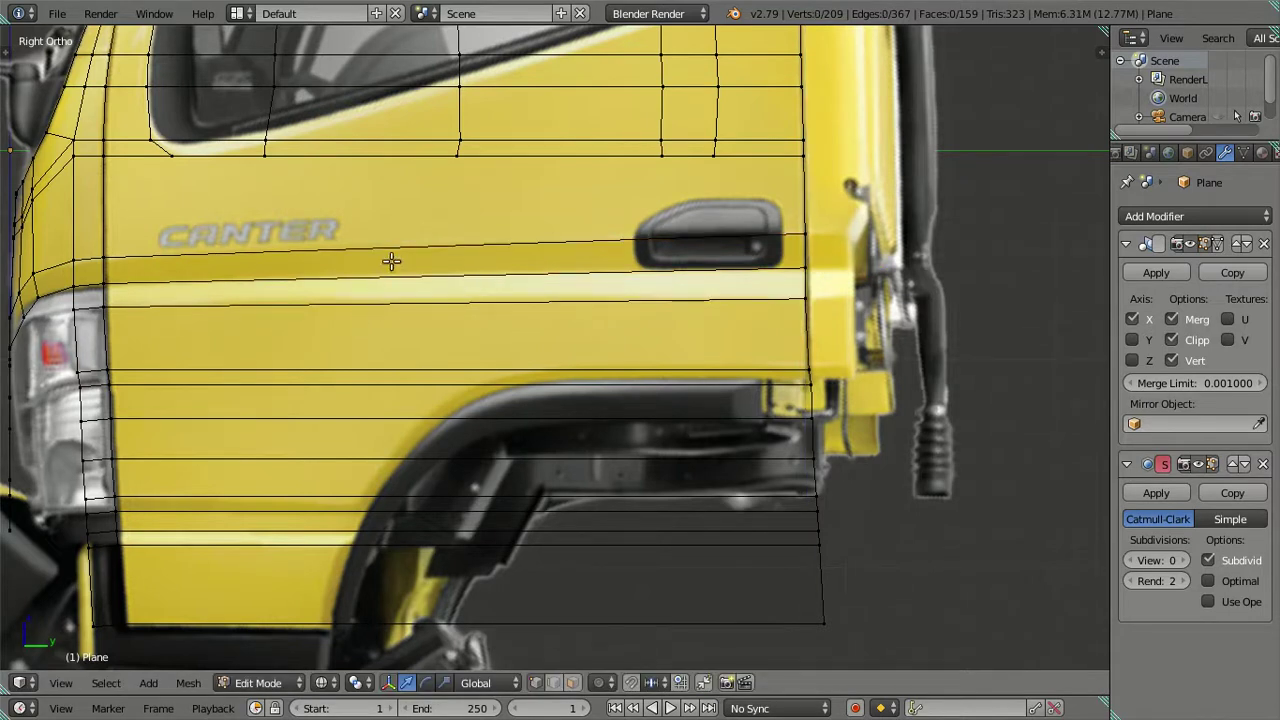
- Cut a vertical loop down the lower door and raise one of its vertices along Z
key("ctrl+r")
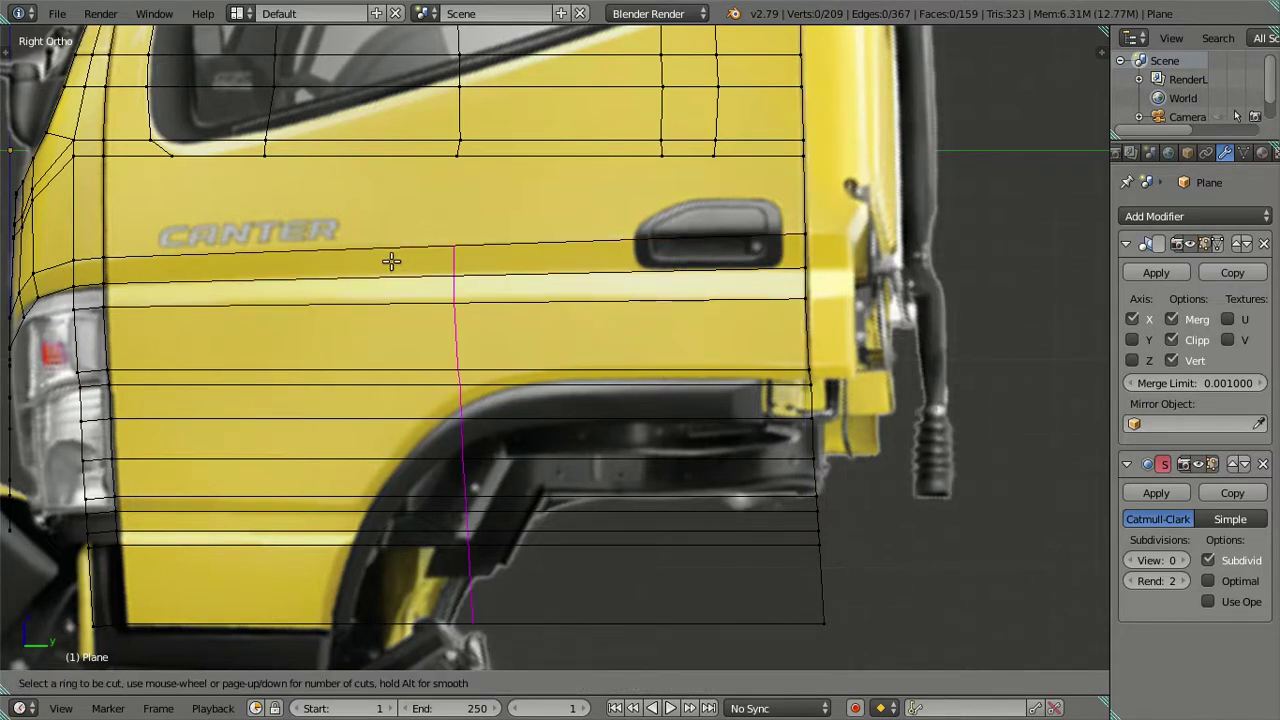
left_click(391, 262)
right_click(391, 262)
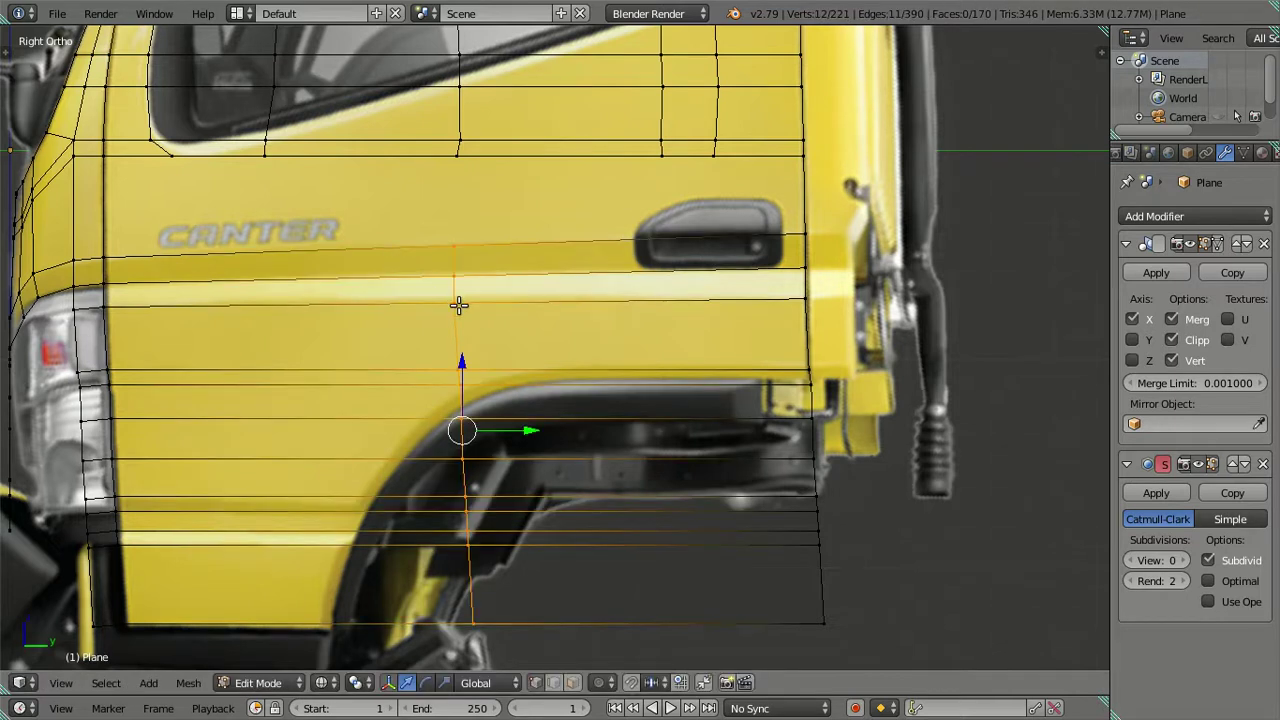
right_click(455, 302)
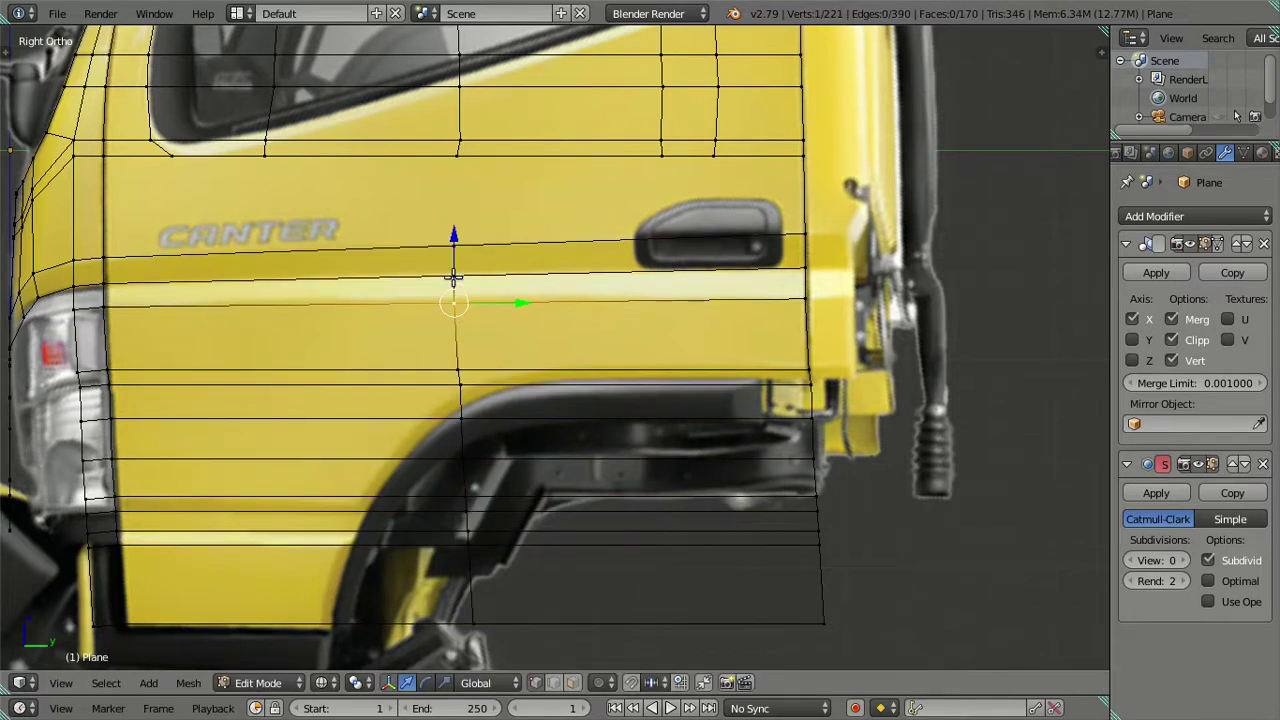
right_click(453, 272, "shift")
key("g")
key("z")
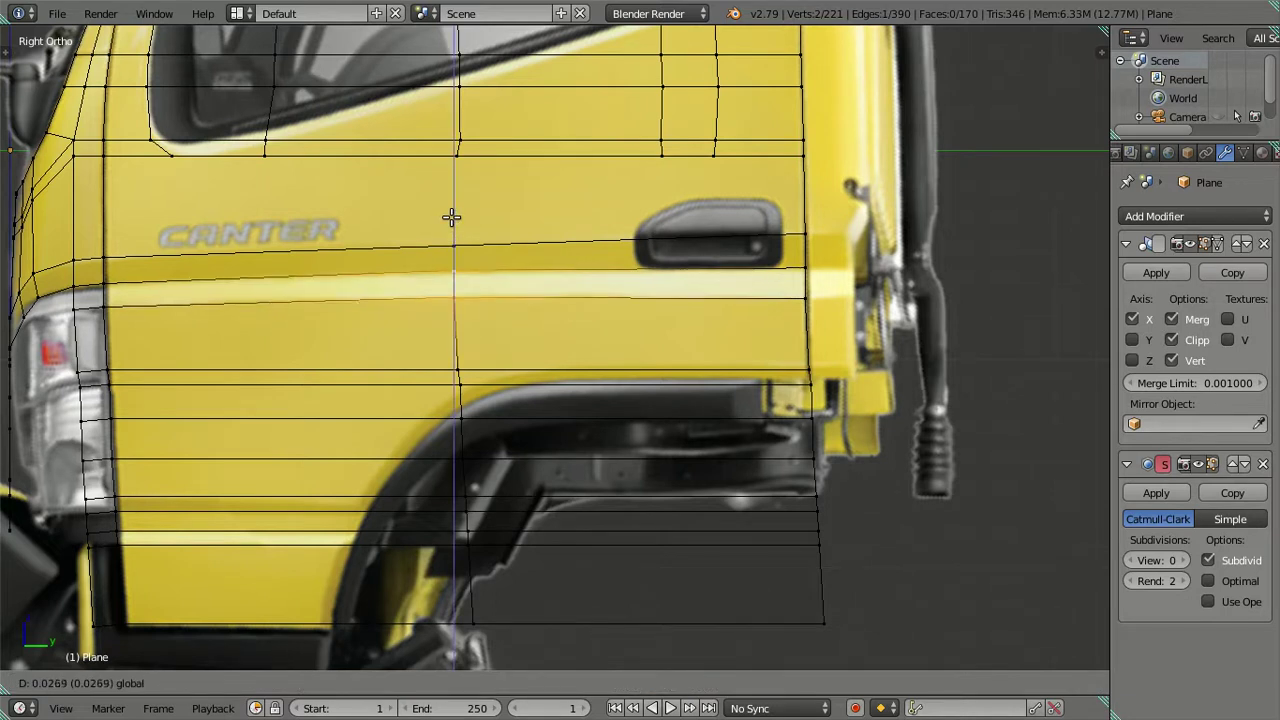
left_click(450, 216)
- Move the remaining new-loop vertices up onto the stripe edge
right_click(451, 248)
key("g")
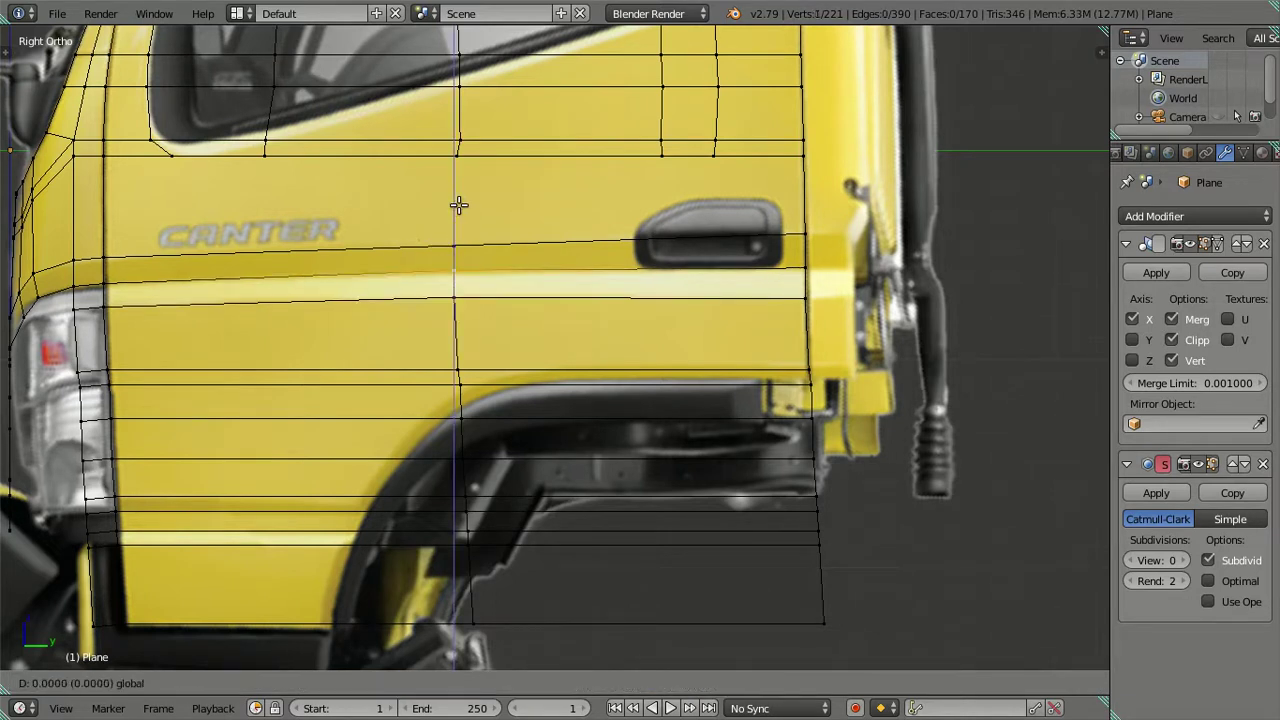
left_click(455, 214)
key("a")
right_click(455, 270)
right_click(448, 297)
left_click_drag(450, 230, 458, 231)
left_click(459, 231)
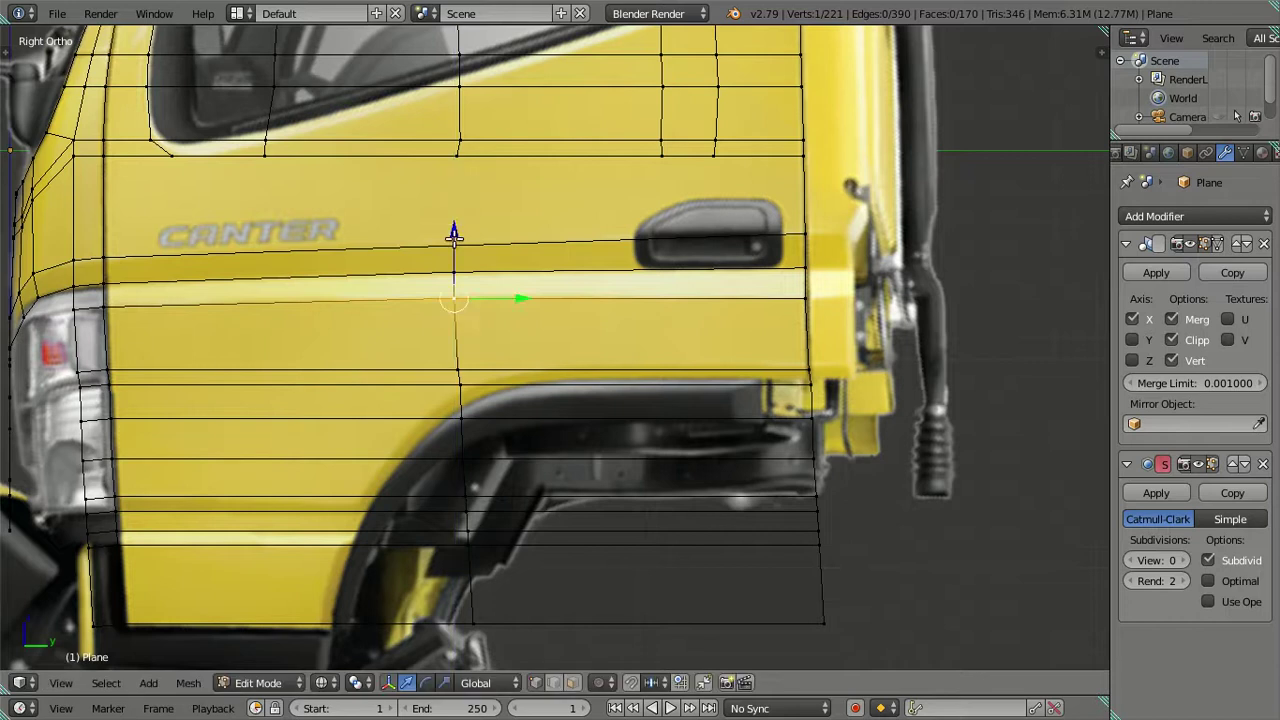
key("a")
- Raise the short front edge vertically to align with the stripe
scroll(460, 280, "up", 2, "ctrl")
scroll(440, 285, "up", 3, "ctrl")
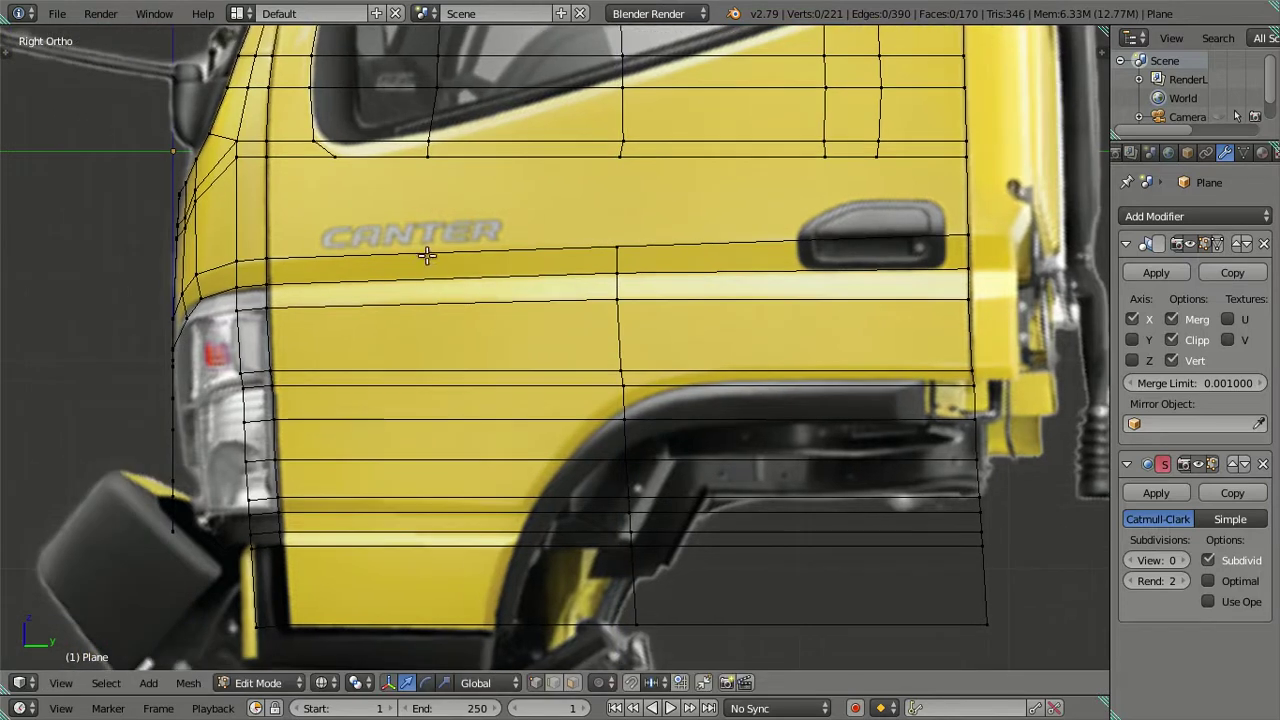
right_click(268, 259)
right_click(237, 261, "shift")
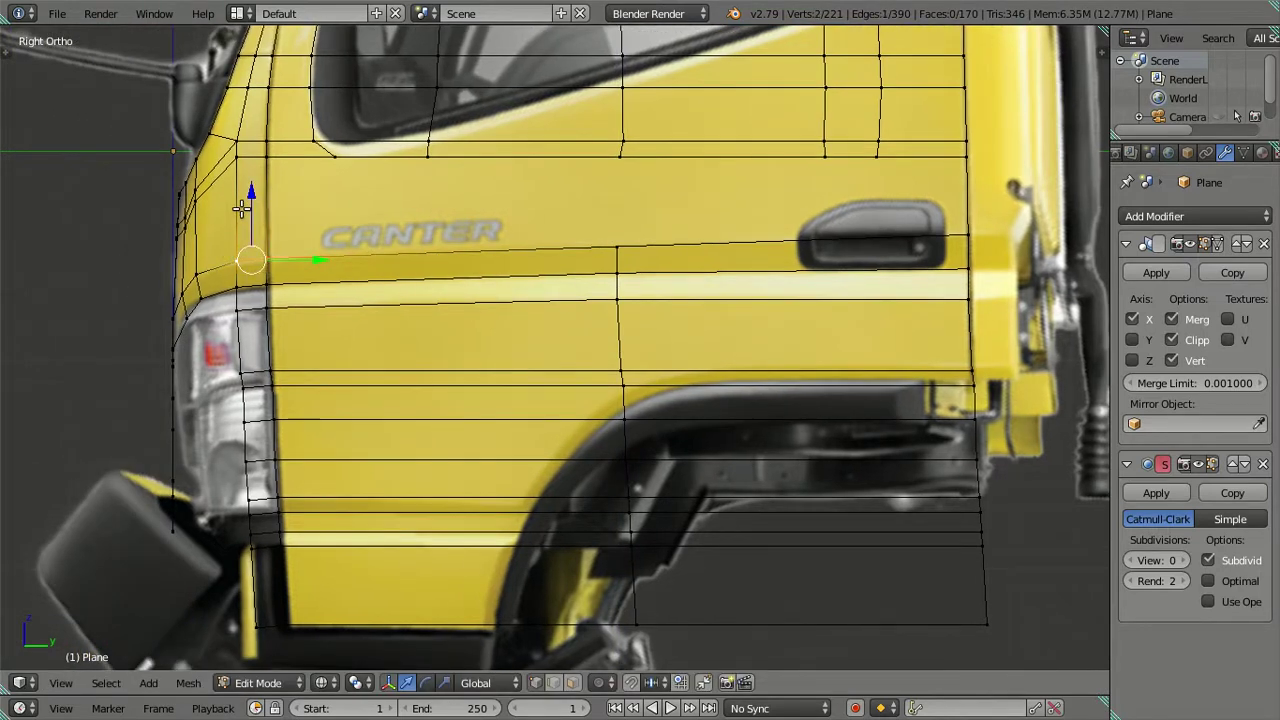
key("g")
key("z")
left_click(260, 192)
key("a")
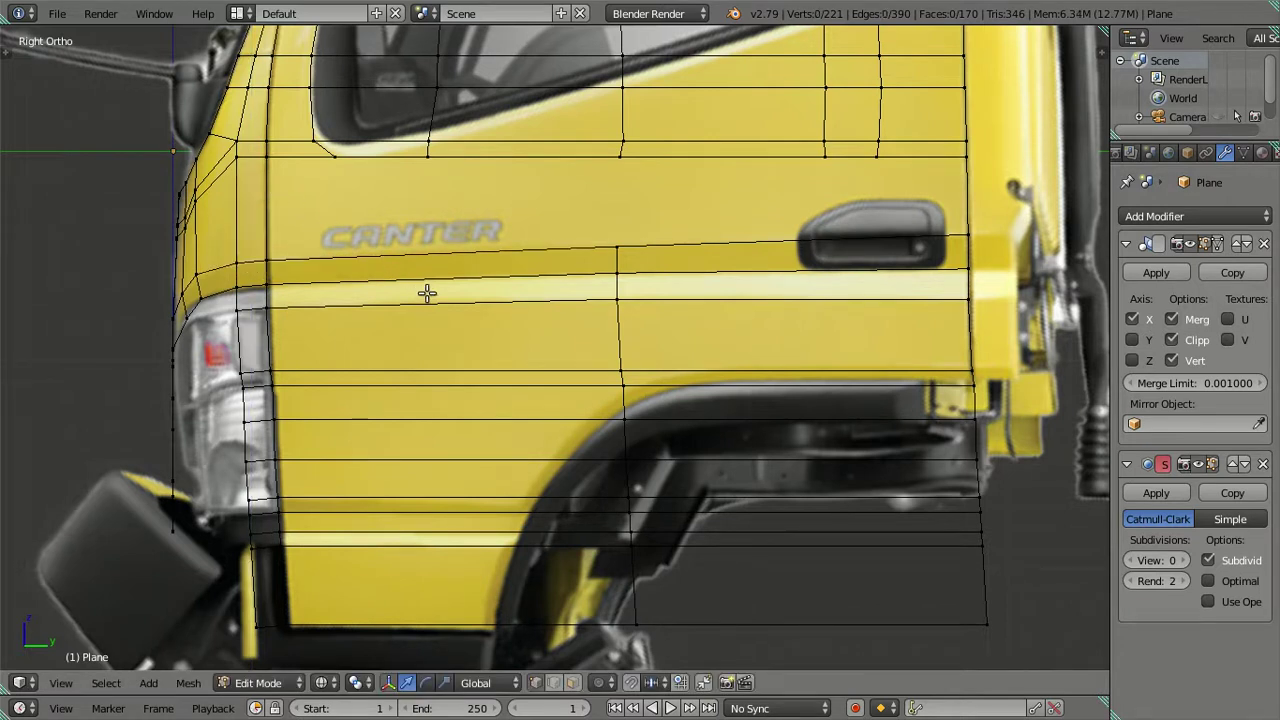
- Check the cab in solid view, then add a vertical loop cut near the door's front
scroll(427, 293, "down", 3)
mouse_move(571, 294)
middle_mouse_down()
mouse_move(636, 329)
mouse_move(674, 306)
mouse_move(626, 280)
mouse_move(491, 303)
mouse_move(489, 341)
mouse_move(508, 321)
middle_mouse_up()
key("z")
key("Tab")
key("KP_3")
key("z")
key("Tab")
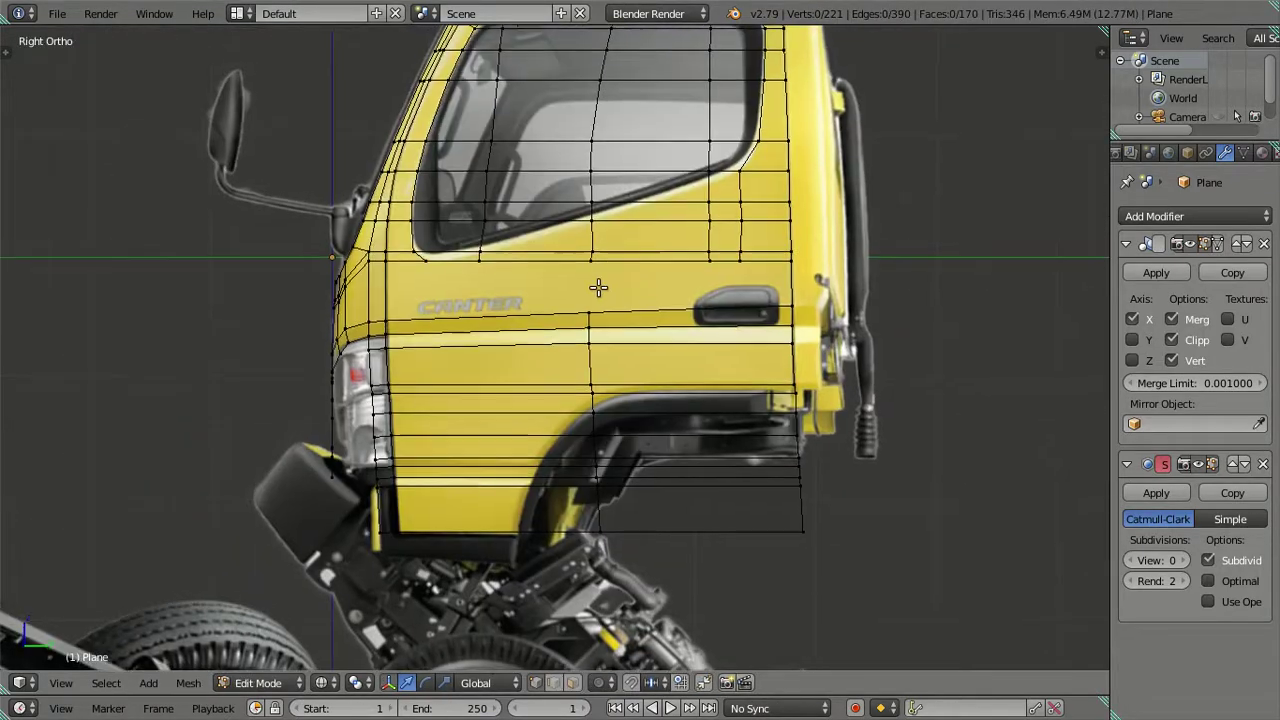
scroll(598, 288, "up", 1)
scroll(560, 449, "up", 1)
middle_click_drag(500, 440, 480, 286, "shift")
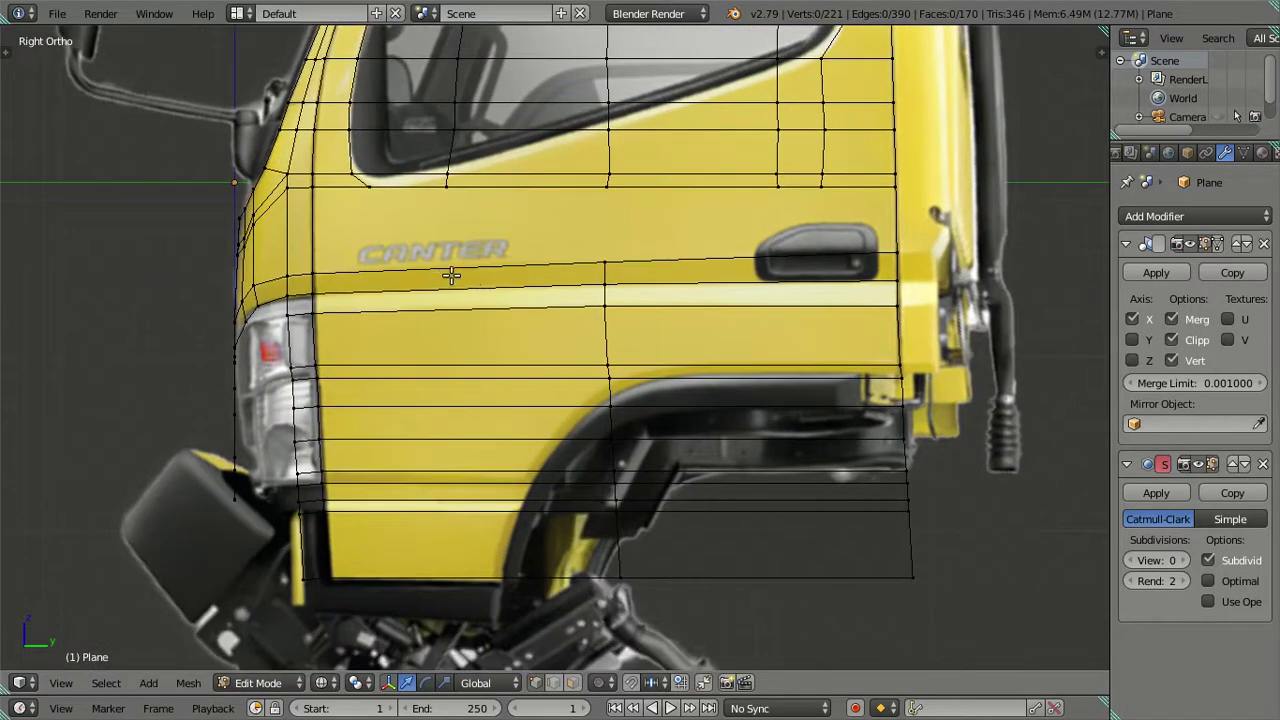
key("ctrl+r")
left_click(455, 277)
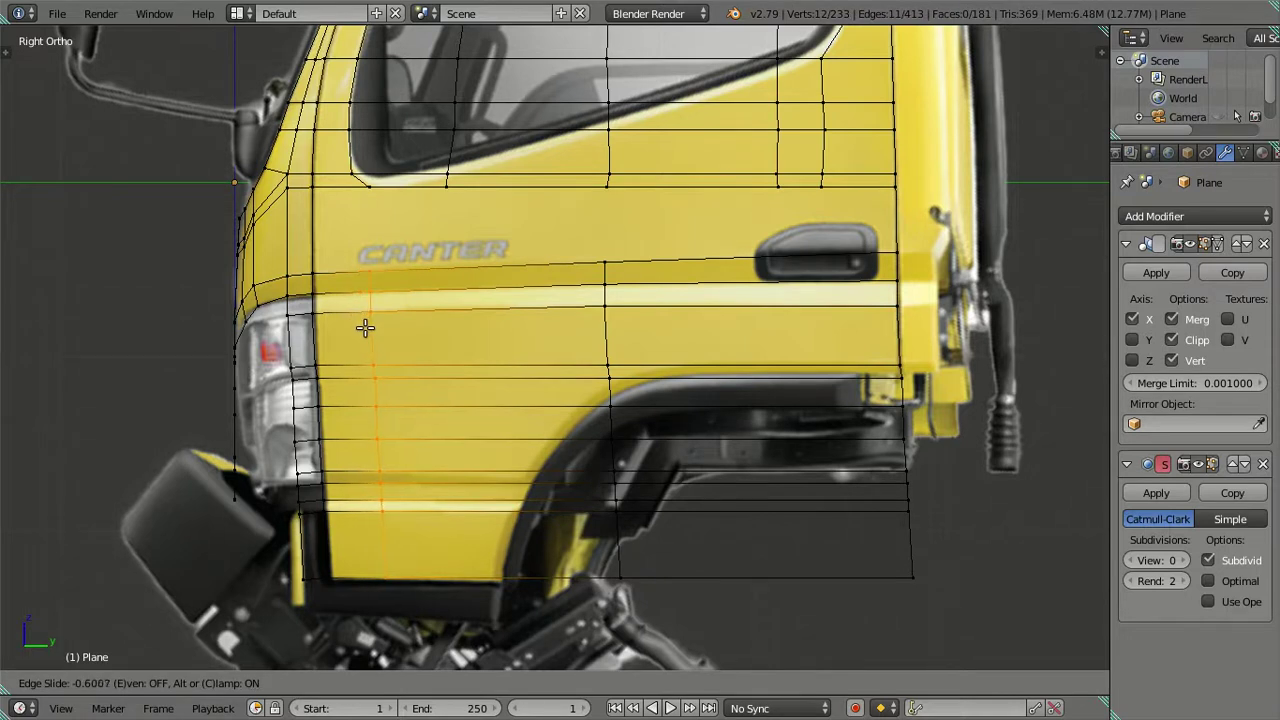
- Confirm the first loop's slide and add a second vertical loop across the lower door
left_click(365, 328)
key("ctrl+r")
left_click(430, 284)
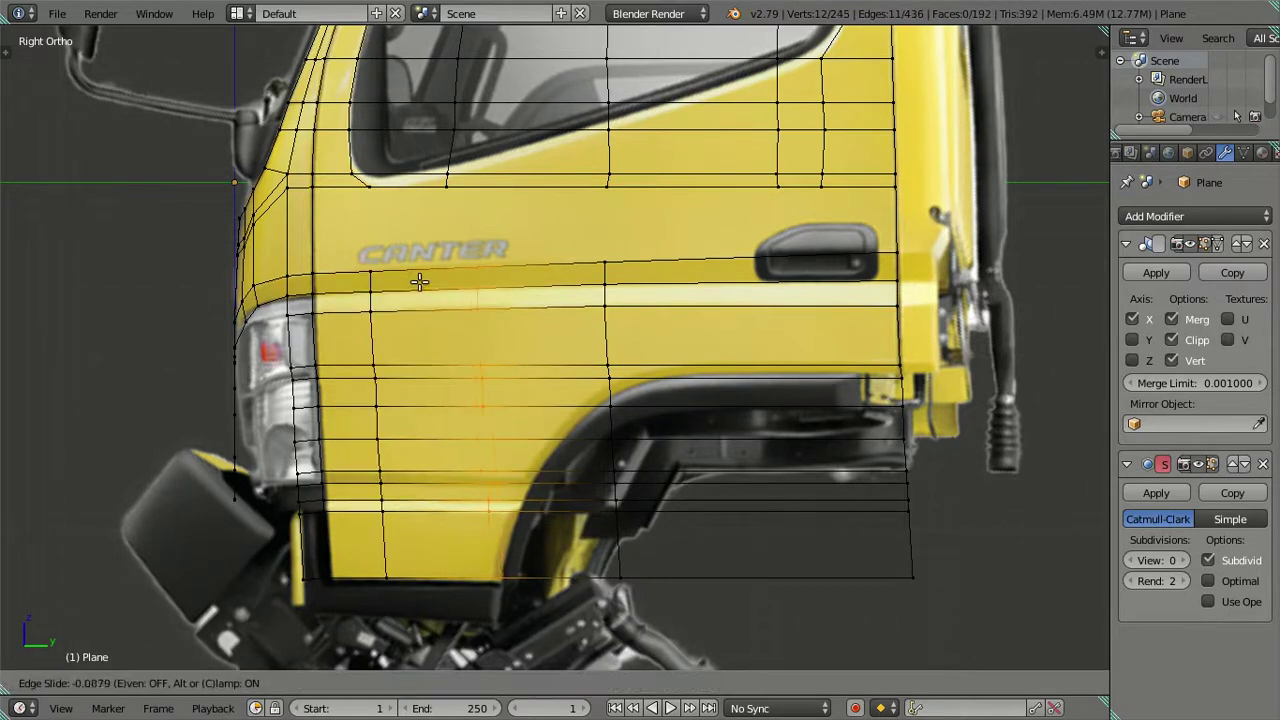
left_click(403, 285)
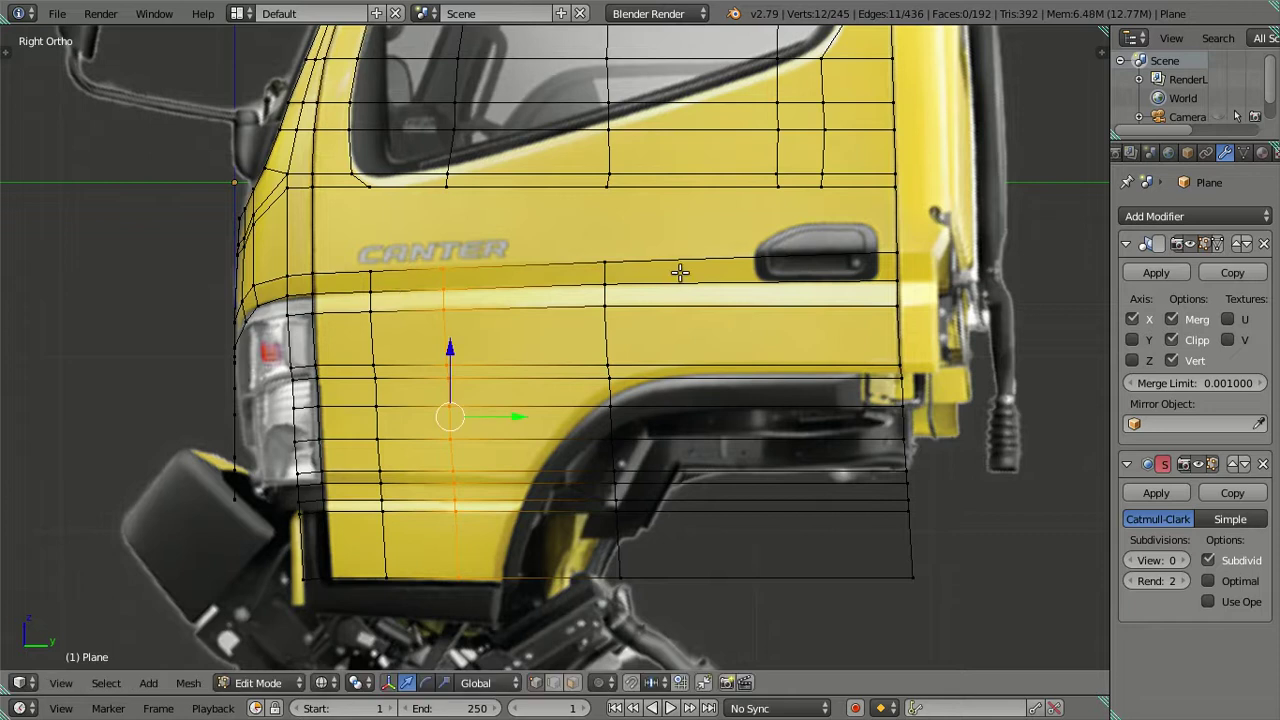
- Join each new loop's top vertex to the window-line vertex above it with an edge
key("a")
scroll(330, 217, "up", 1)
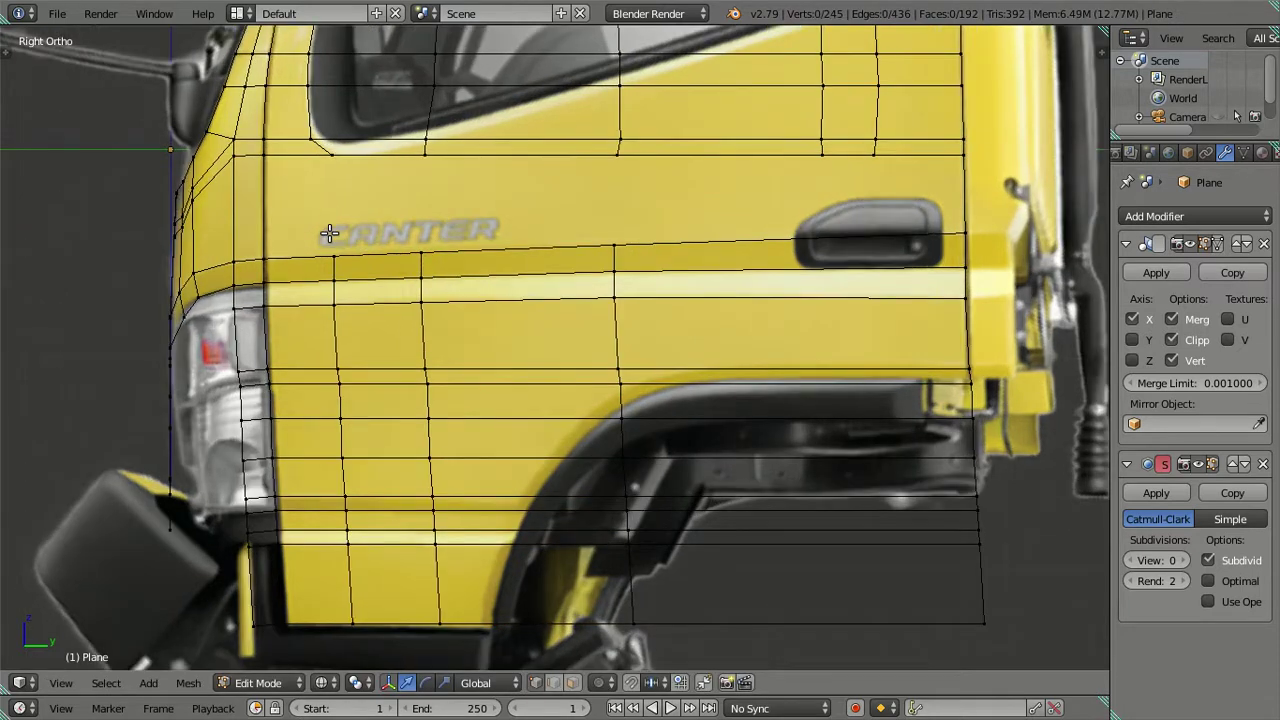
right_click(333, 245)
right_click(330, 175, "shift")
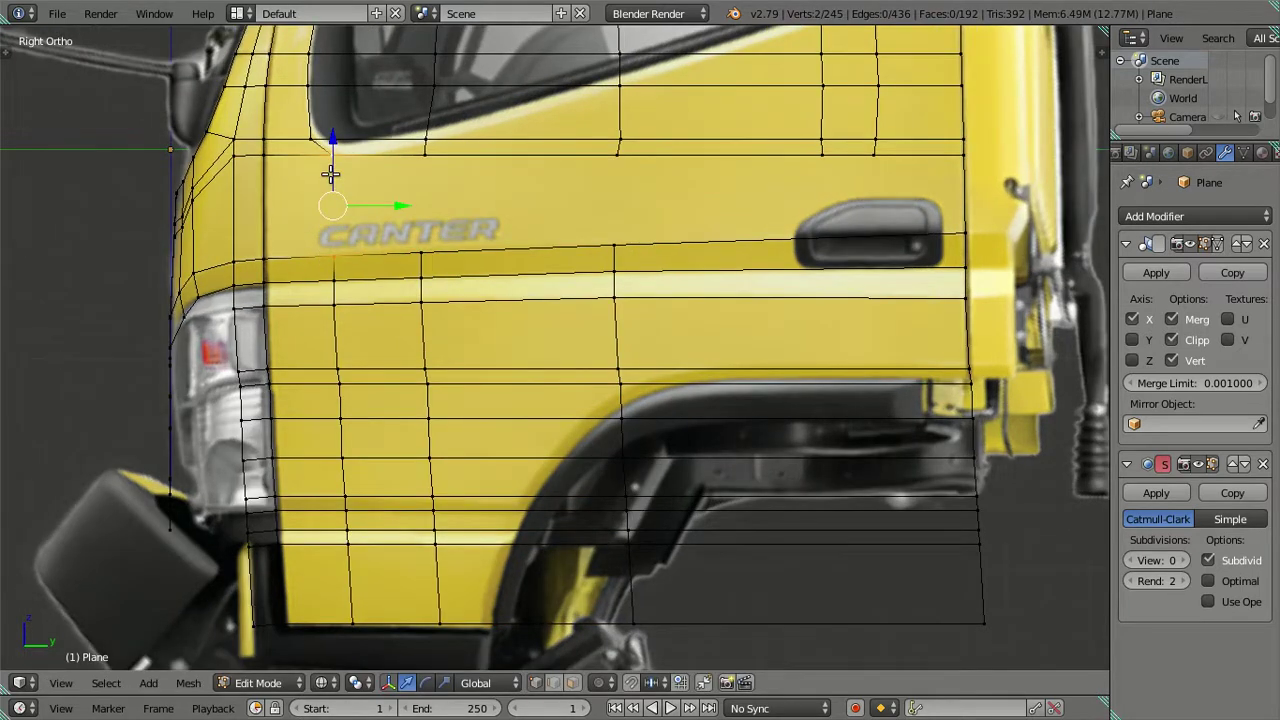
key("j")
right_click(423, 252)
right_click(421, 162, "shift")
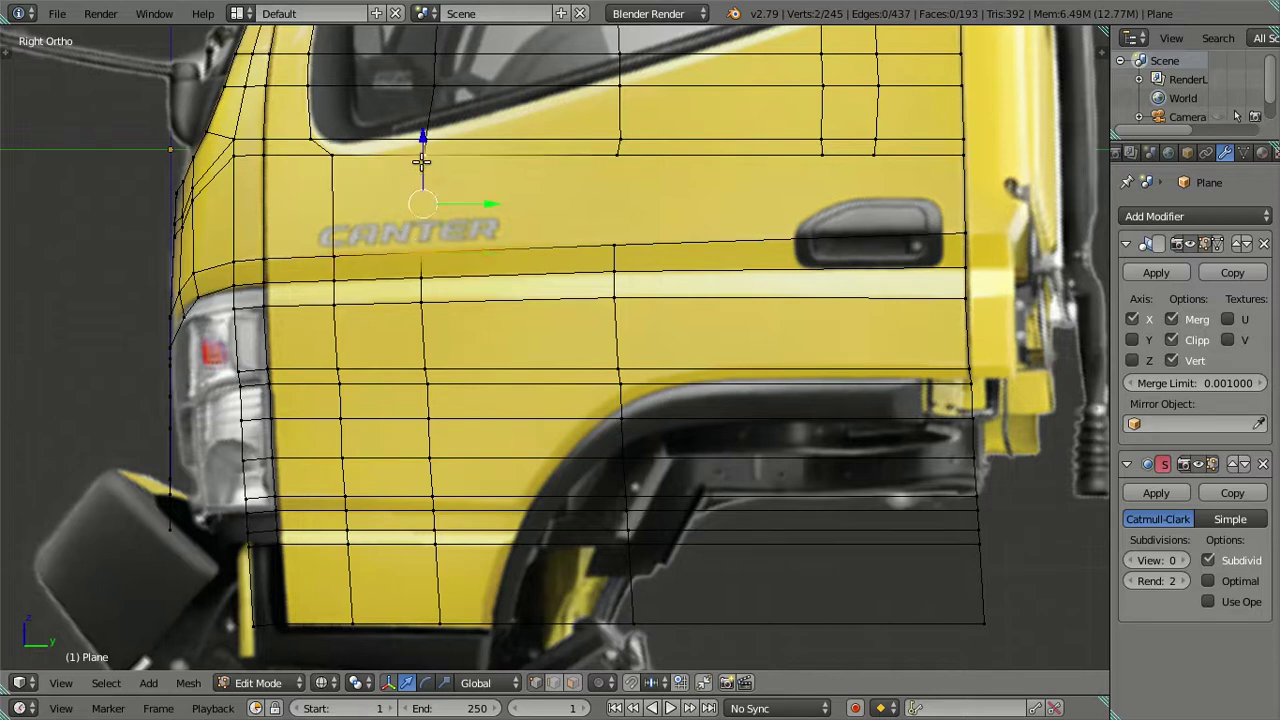
key("j")
key("a")
- Select a door-stripe vertex, abandon a loop cut near the handle, and reframe the whole cab
right_click(620, 244)
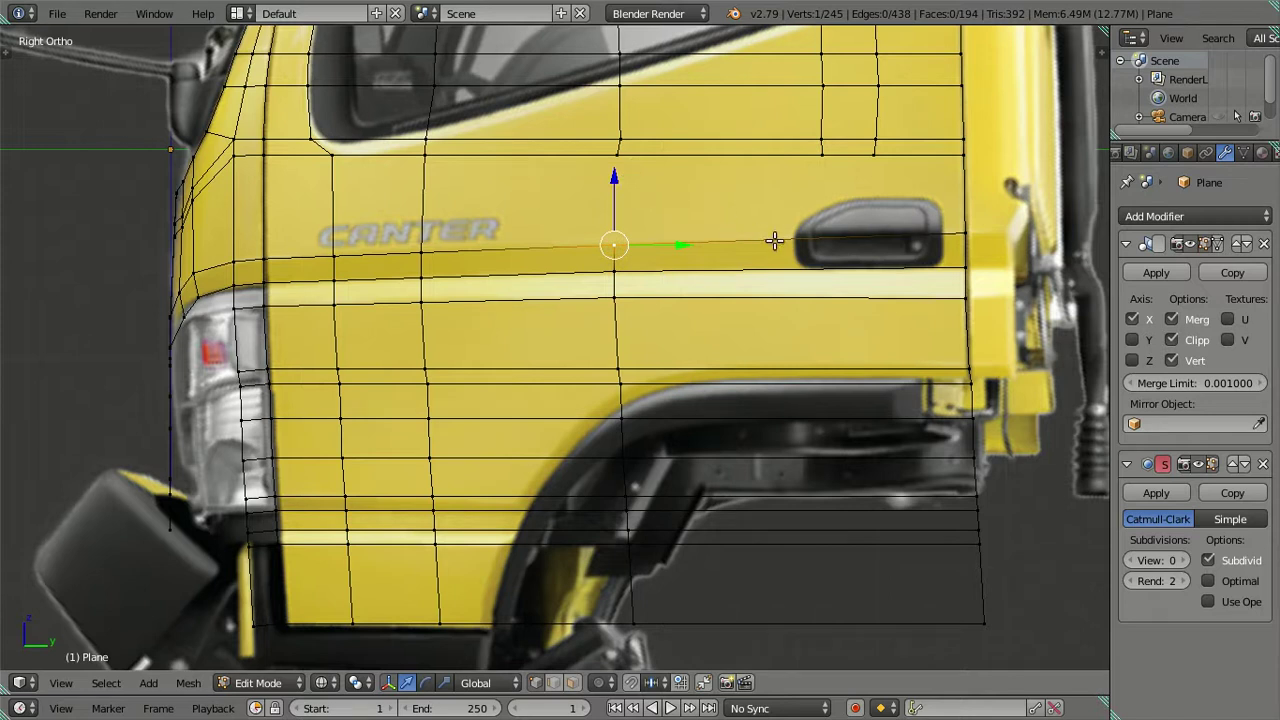
key("ctrl+r")
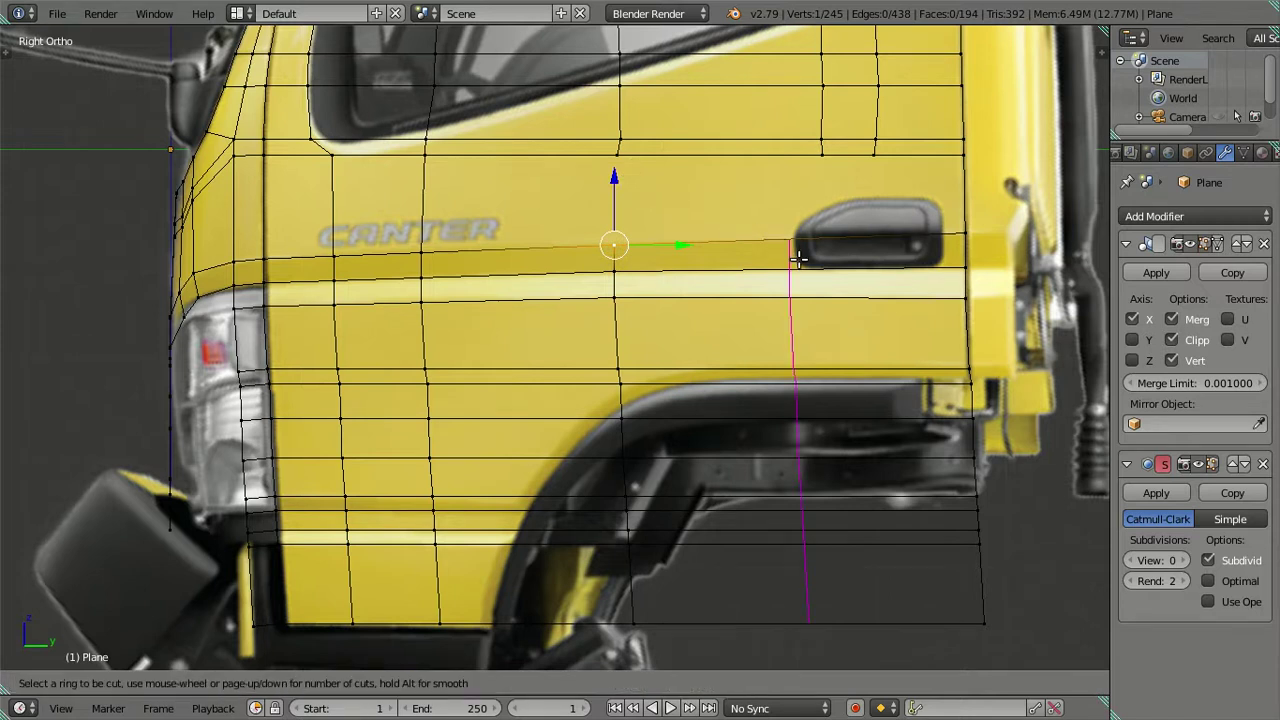
key("Escape")
scroll(799, 258, "down", 2)
middle_click_drag(690, 80, 677, 402, "shift")
scroll(677, 402, "up", 1)
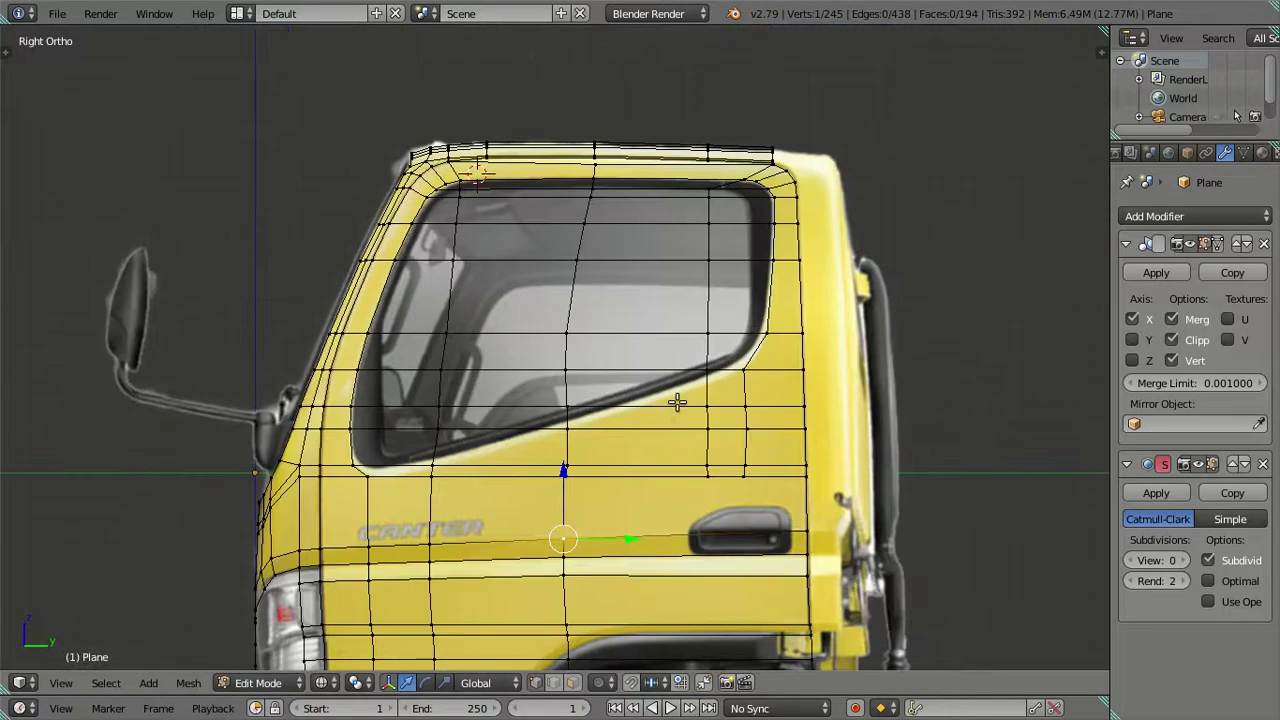
middle_click_drag(718, 465, 694, 357, "shift")
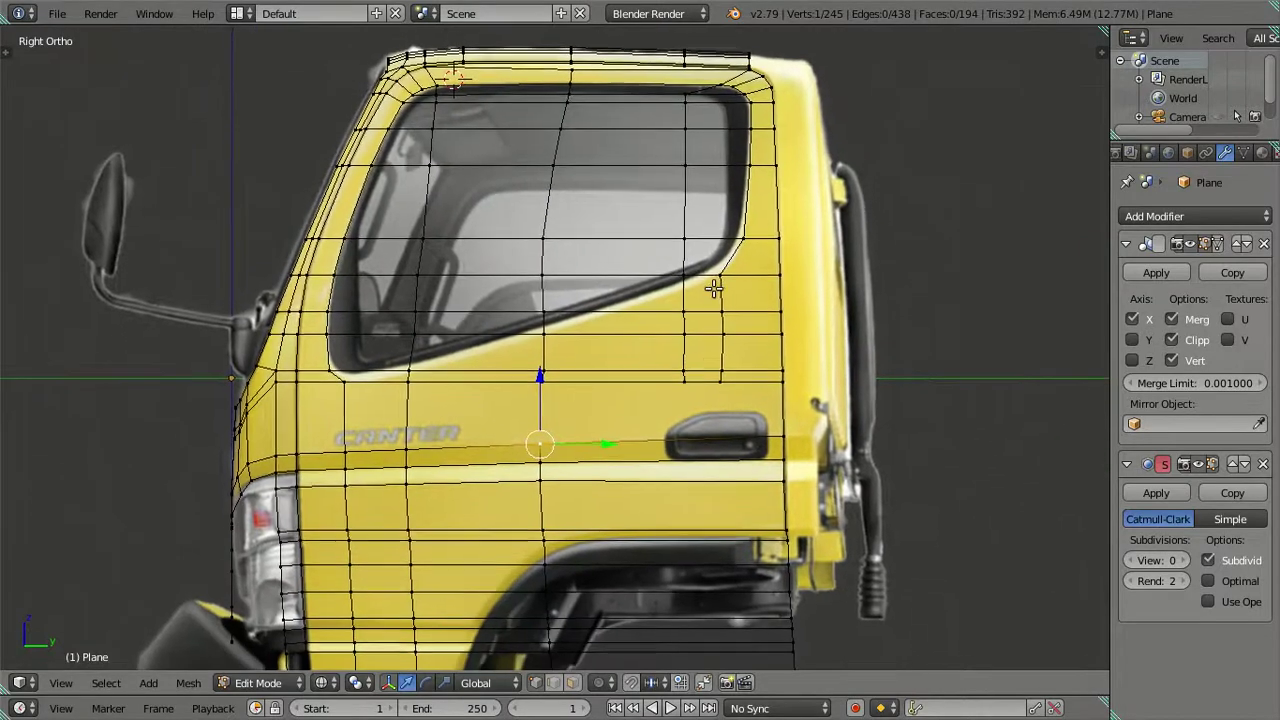
middle_click_drag(713, 289, 707, 302, "shift")
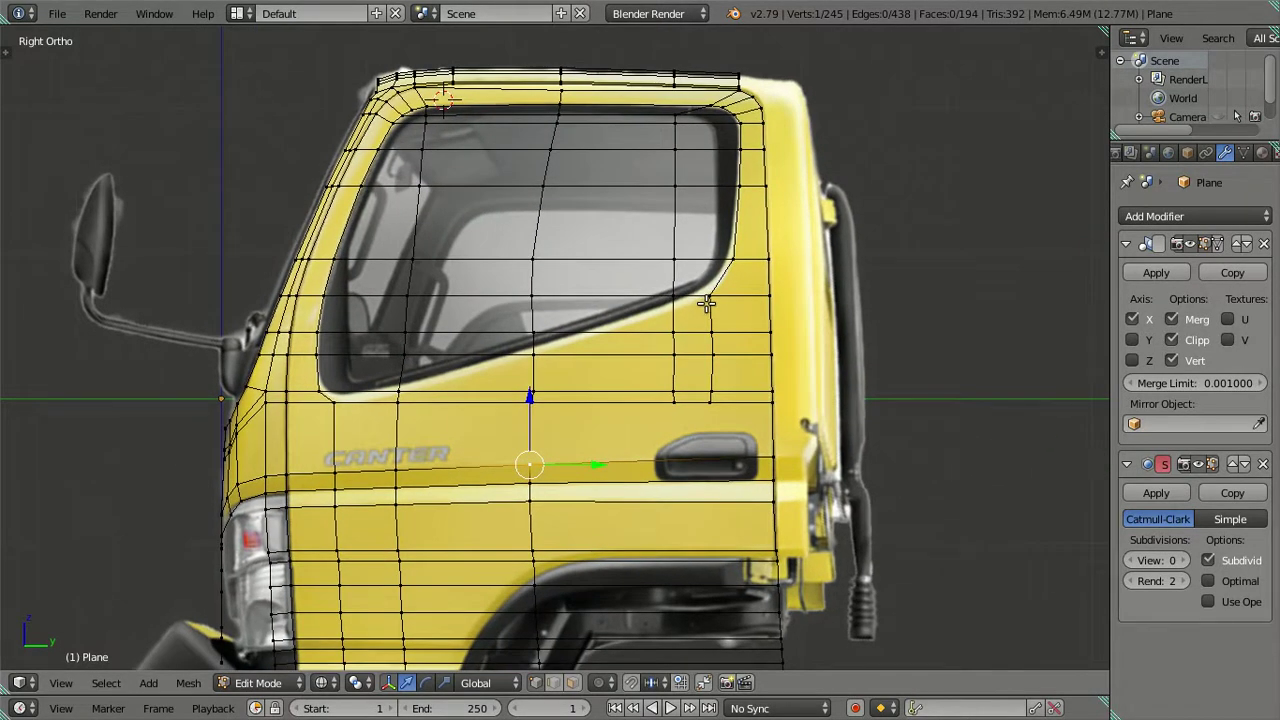
- Undo the last two mesh edits, discarding the extra edge connection
key("ctrl+z")
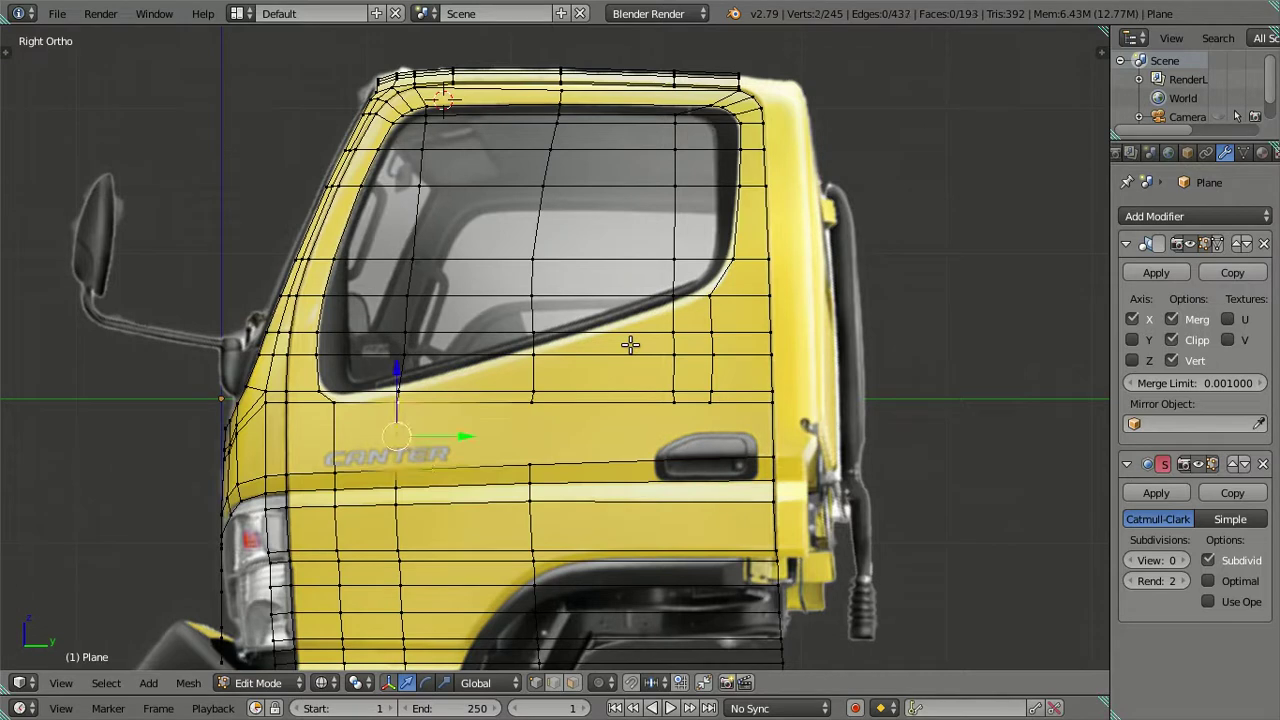
key("ctrl+z")
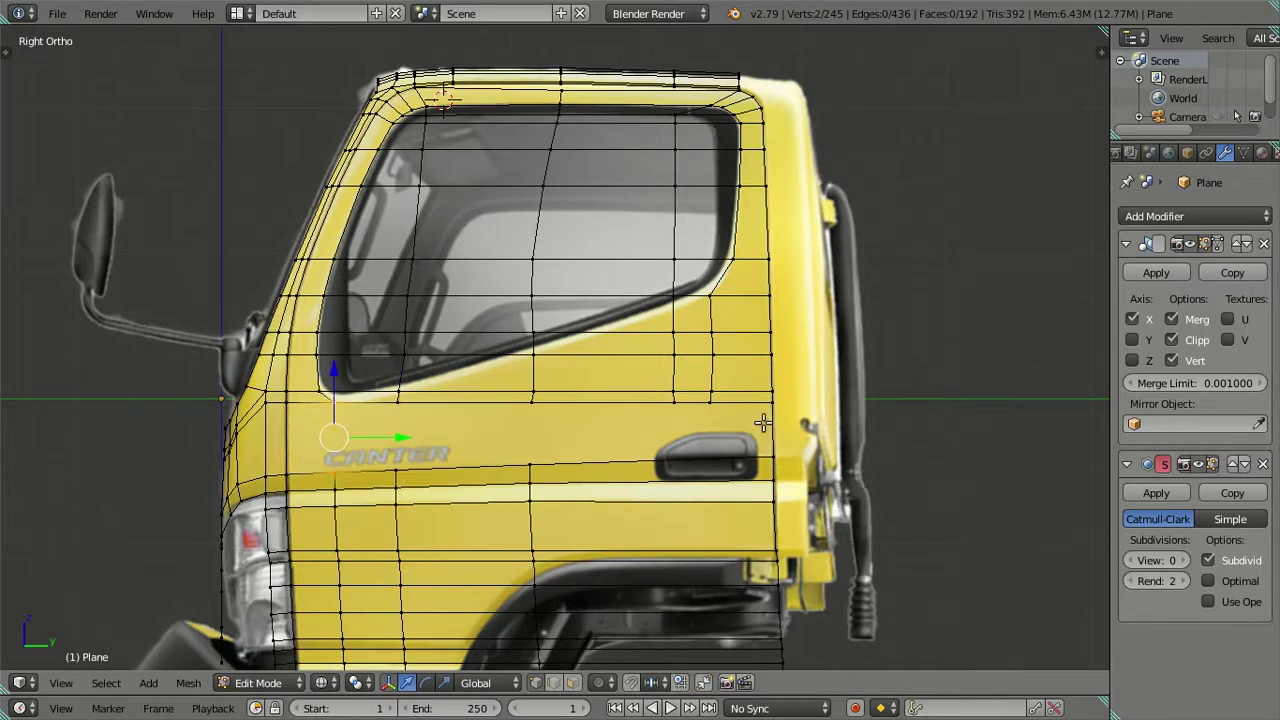
key("ctrl+r")
key("Escape")
- Join the selected vertices with an edge and zoom in on the window's top-right corner
key("j")
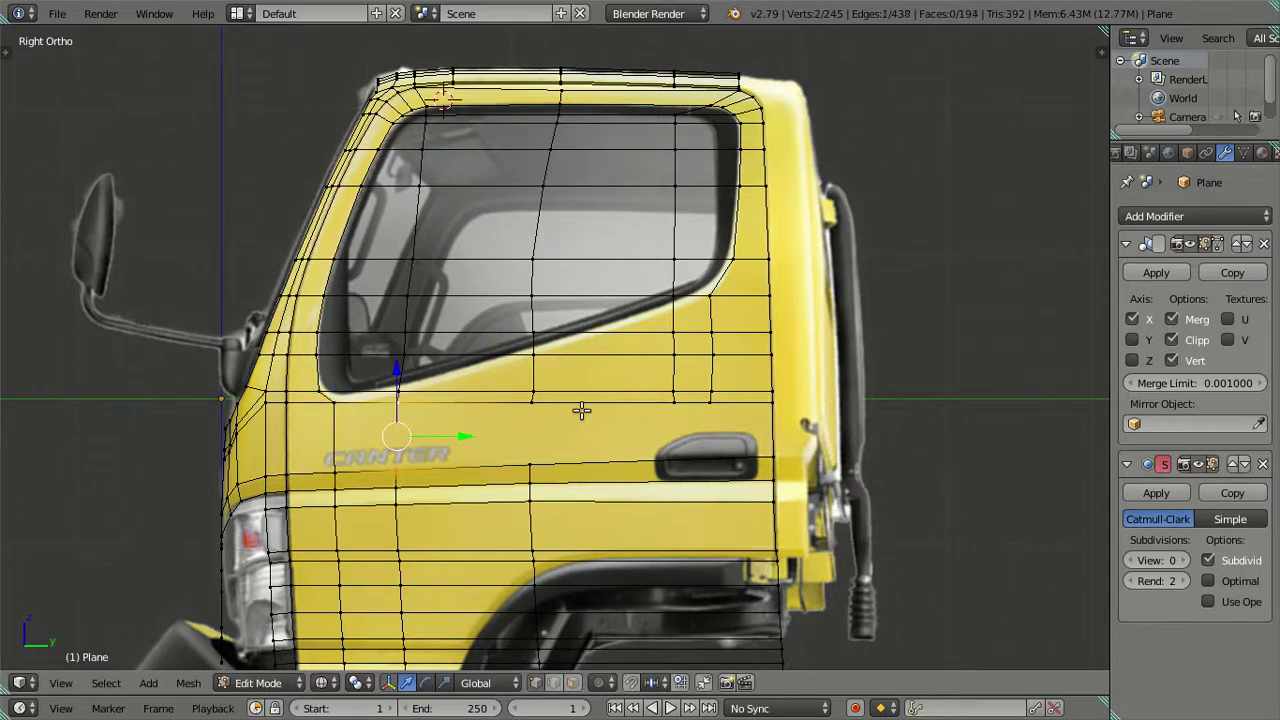
key("a")
scroll(736, 403, "up", 1)
scroll(674, 479, "up", 1)
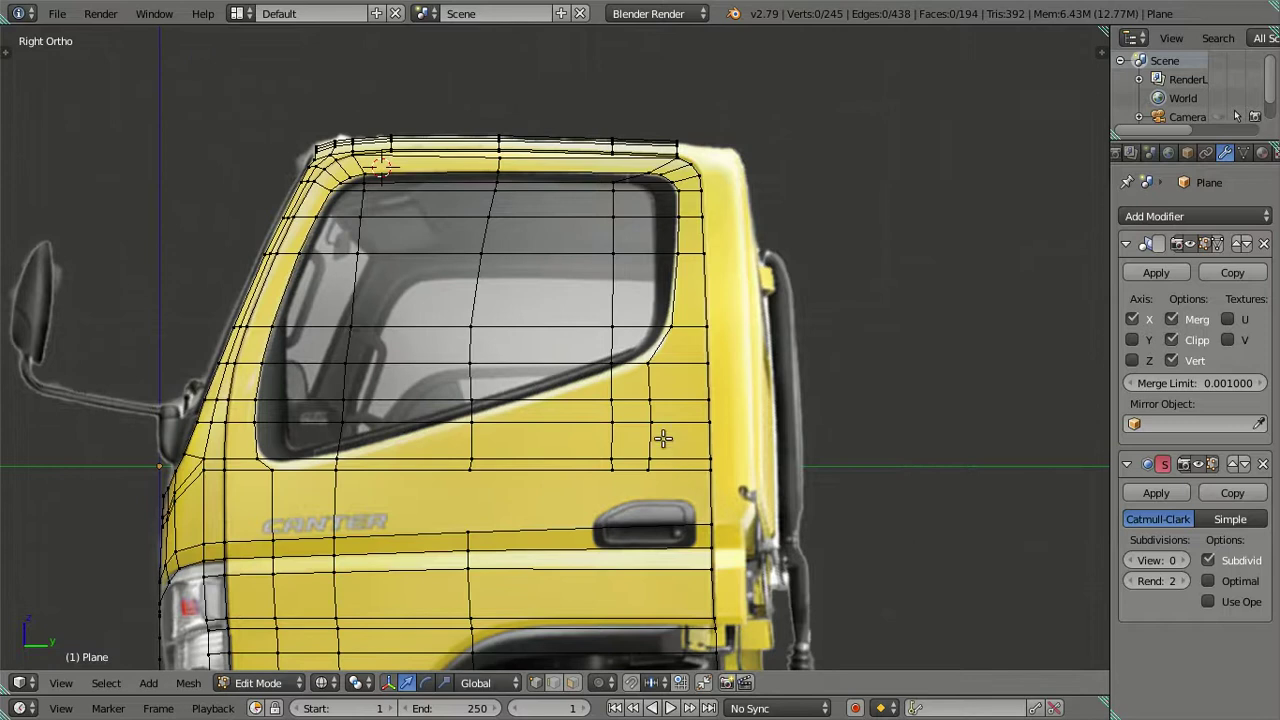
scroll(663, 439, "up", 1)
scroll(654, 363, "down", 1)
middle_click_drag(634, 400, 640, 557, "shift")
scroll(802, 326, "up", 1)
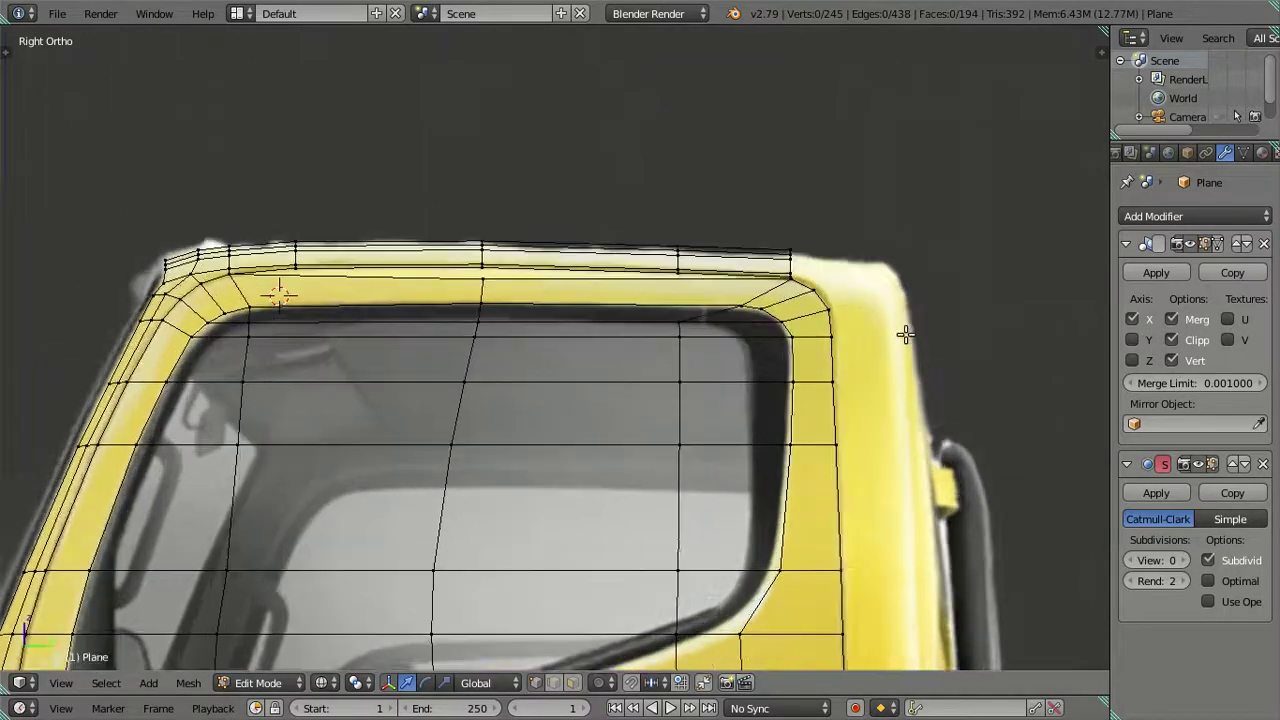
scroll(802, 326, "up", 1)
scroll(690, 314, "up", 2)
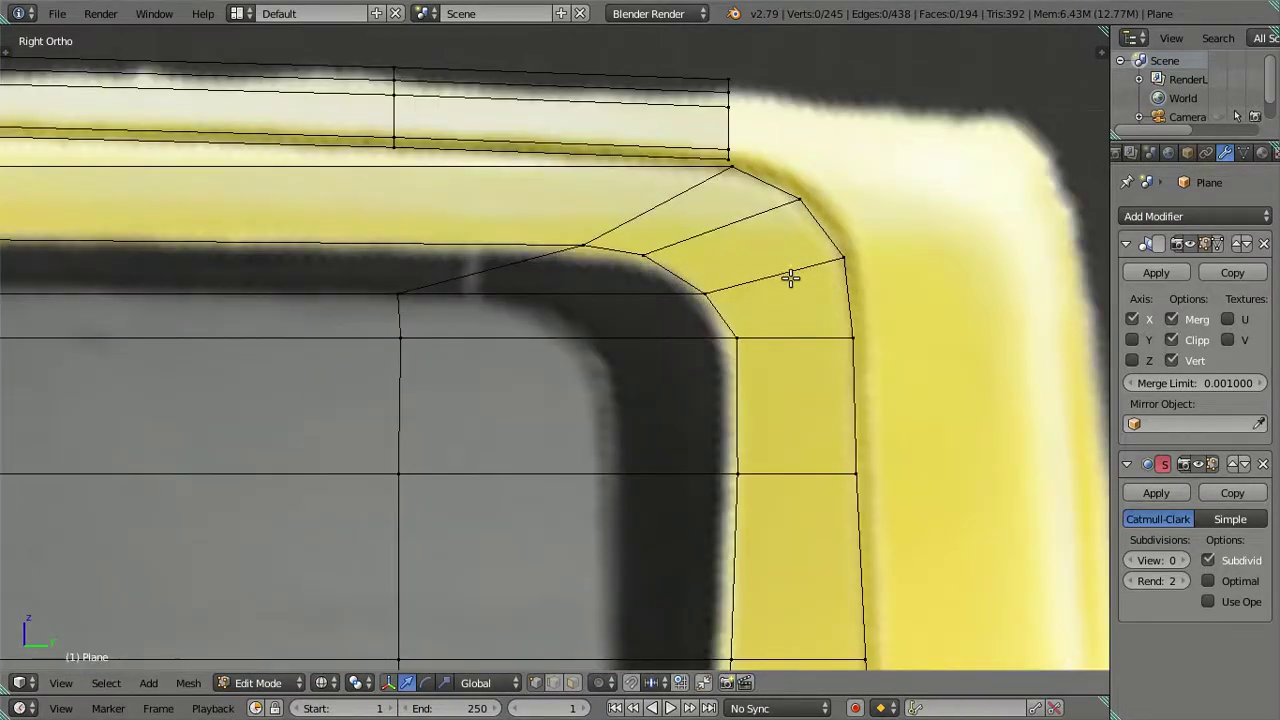
- Snap the lower window-corner vertex to the midpoint of the two corner vertices, then nudge it along Y
right_click(838, 254)
right_click(803, 203, "shift")
key("shift+s")
left_click(872, 282)
right_click(845, 255)
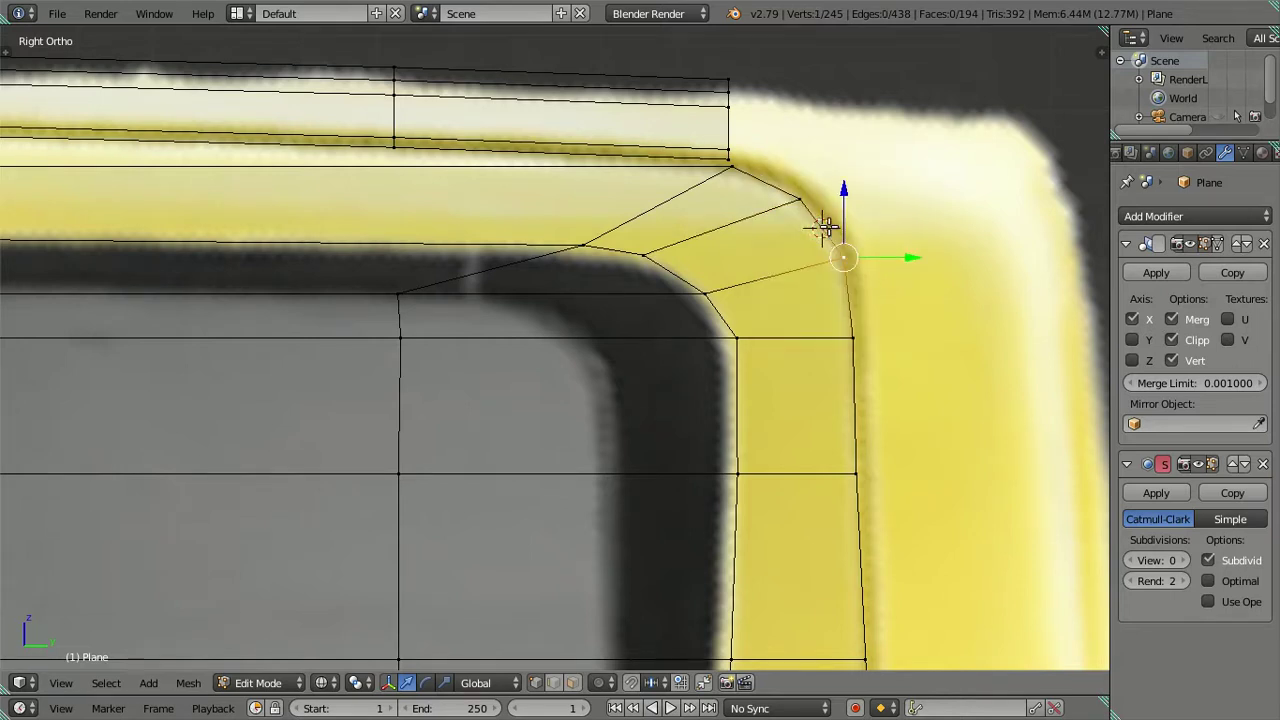
key("shift+s")
left_click(891, 186)
key("a")
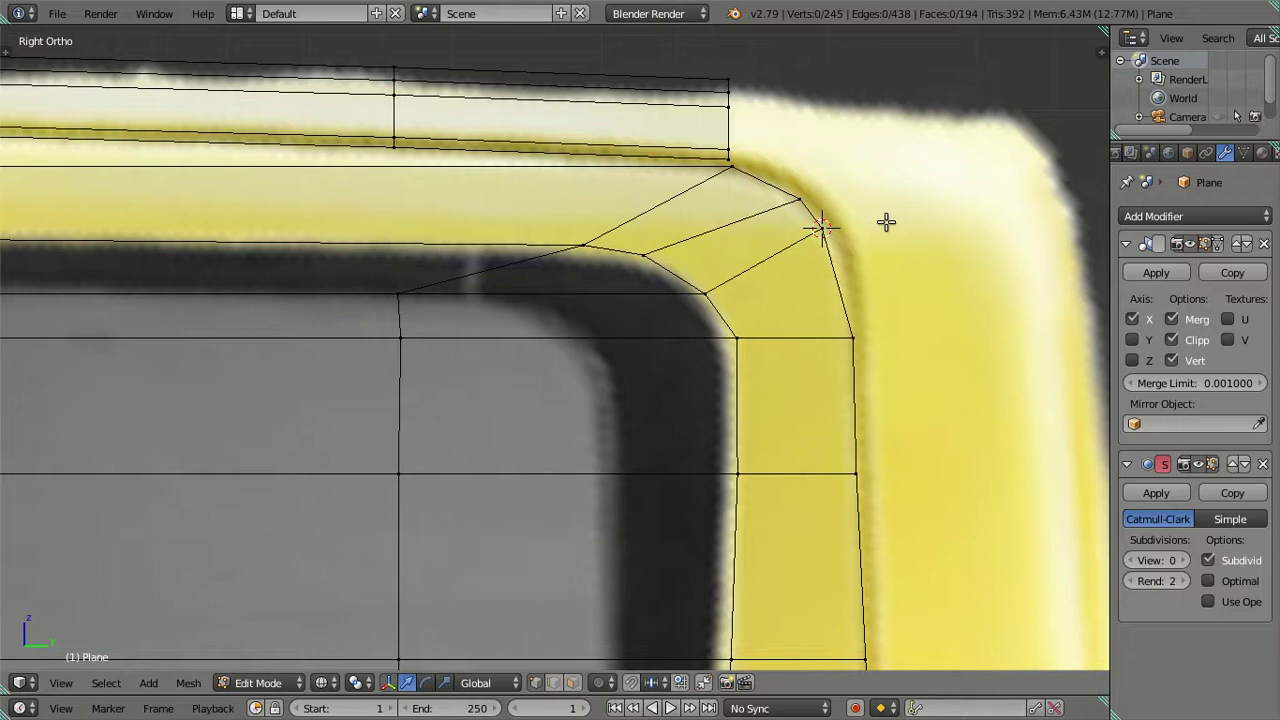
right_click(820, 232)
left_click_drag(858, 229, 866, 230)
- Try merging the roof corner and top-edge vertices, then slide the frame's top corner vertex along Y
right_click(798, 200)
right_click(727, 160, "shift")
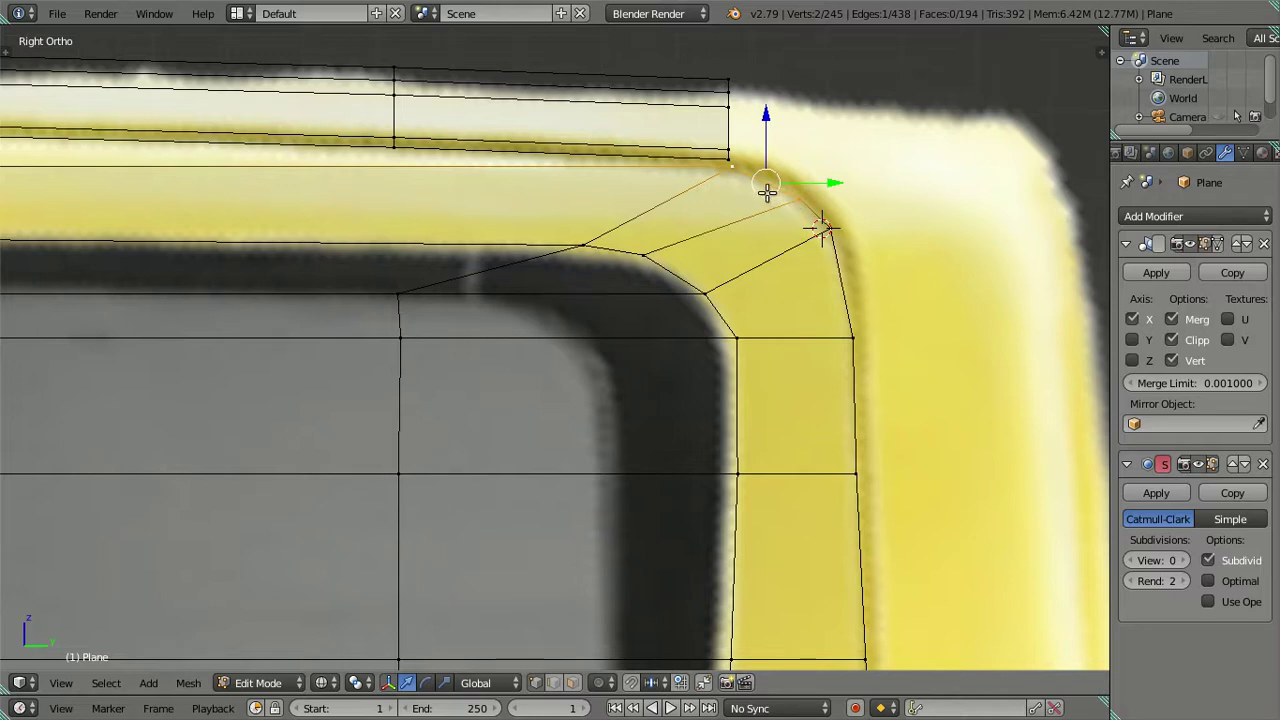
key("alt+m")
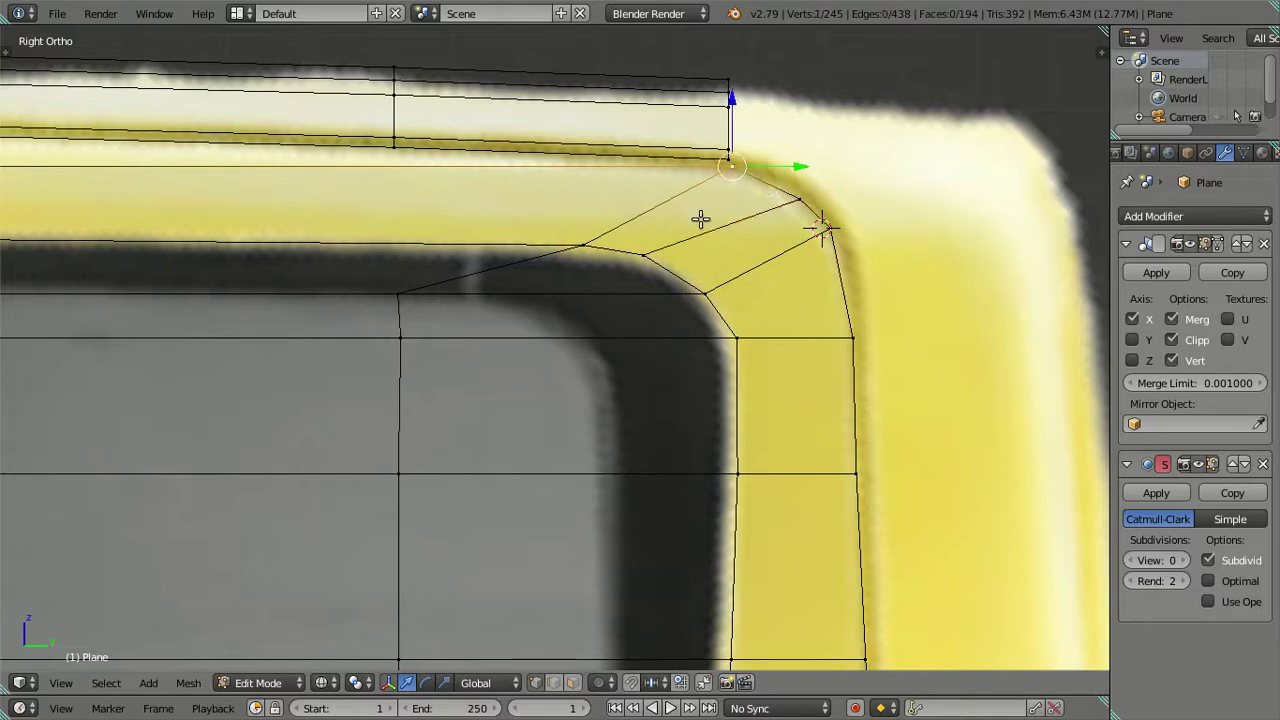
right_click(584, 246)
key("g")
key("y")
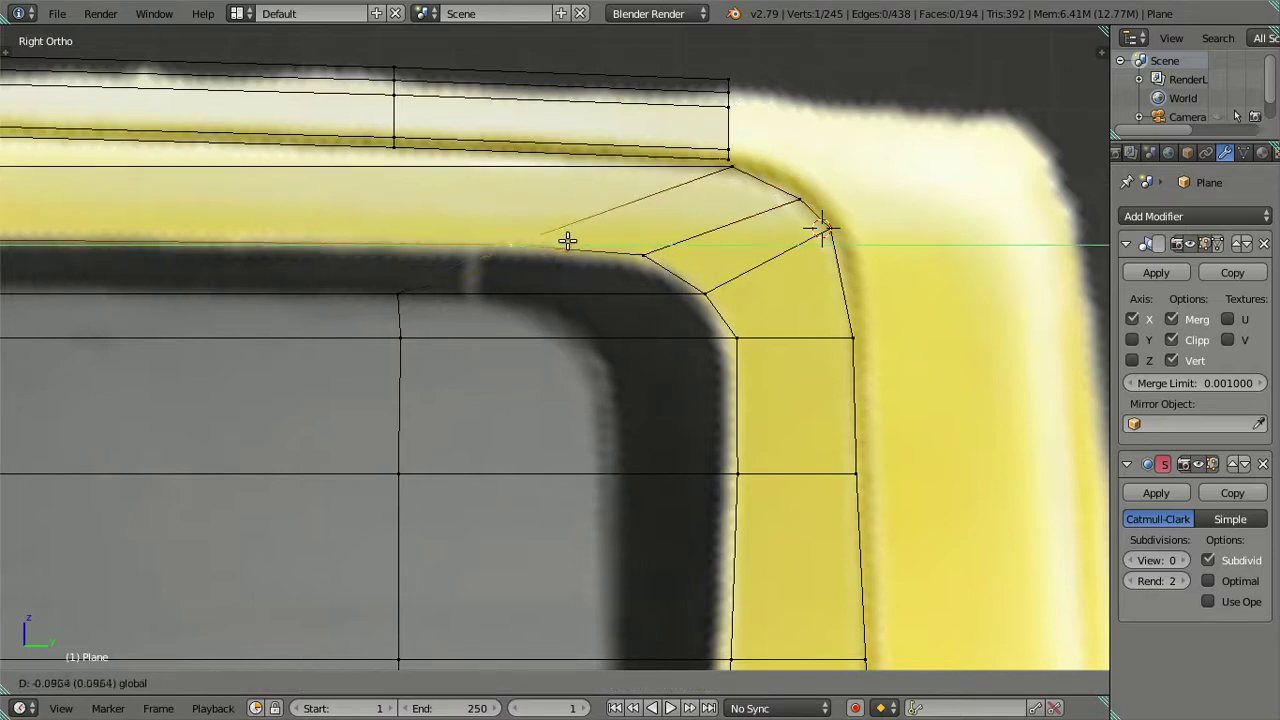
left_click(459, 240)
- Put the 3D cursor on the roof strip's corner and snap the frame corner vertex onto it
right_click(730, 167)
key("shift+s")
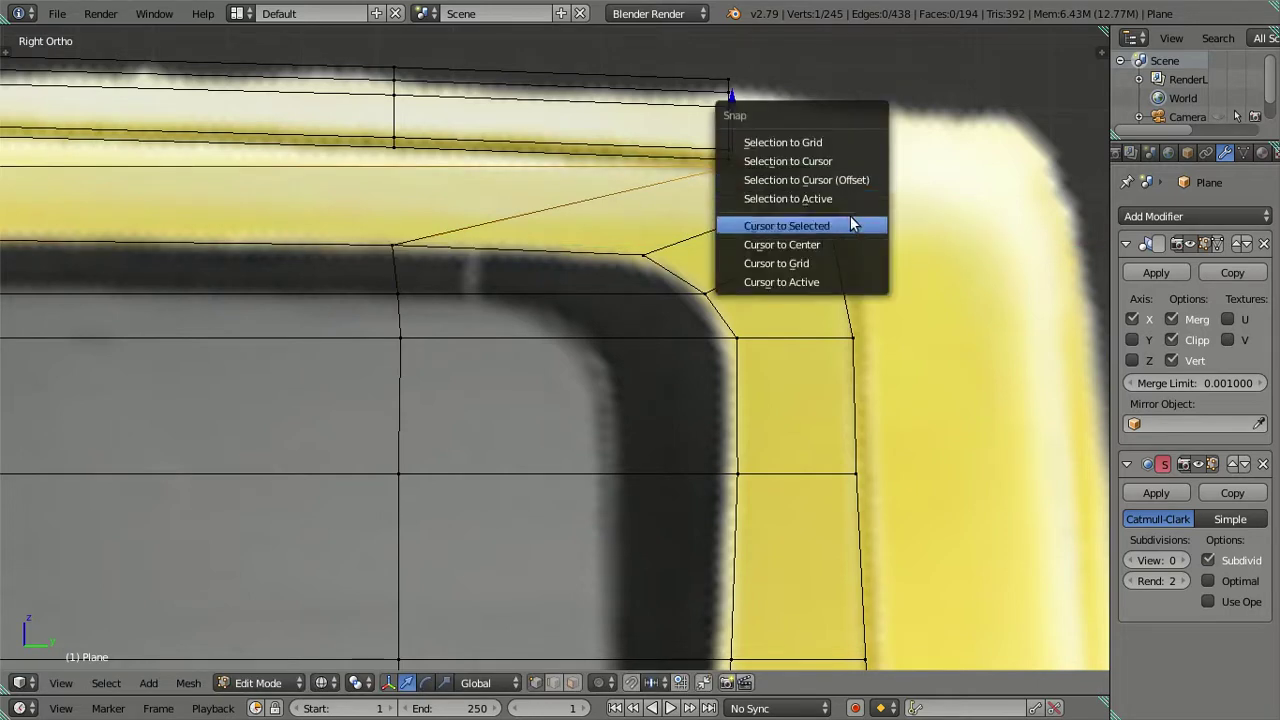
left_click(855, 226)
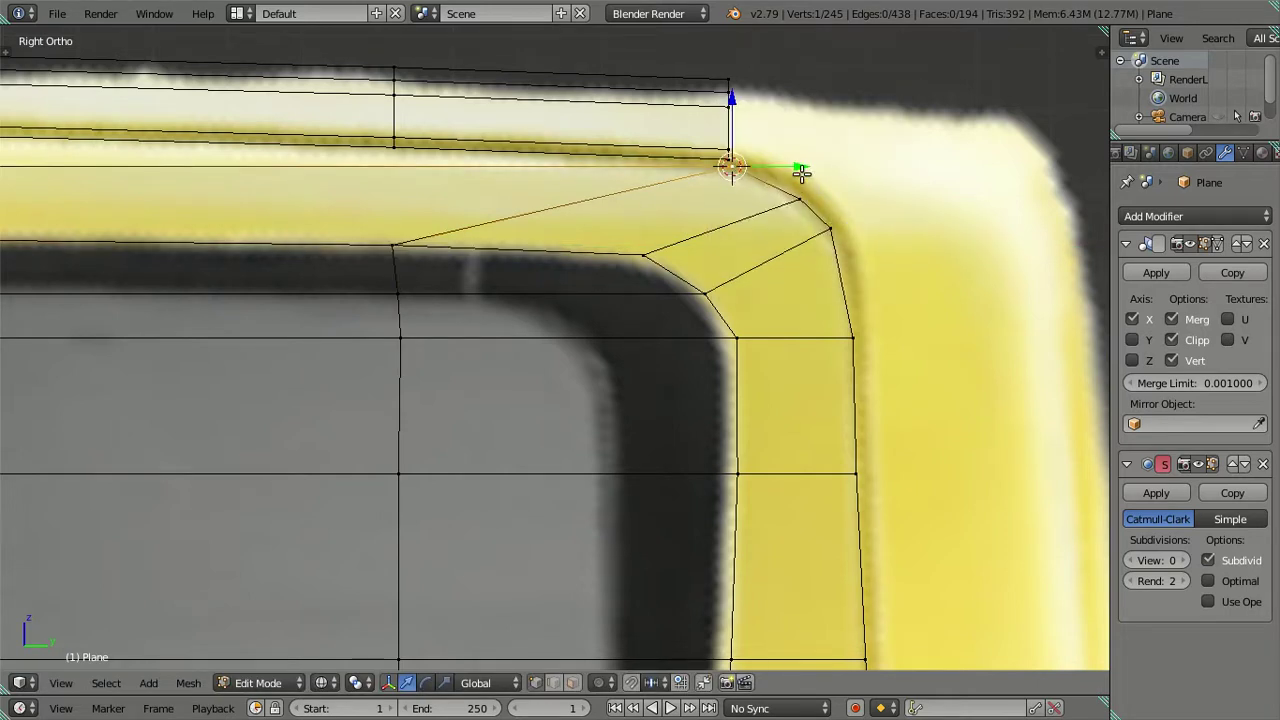
key("g")
key("y")
left_click(454, 151)
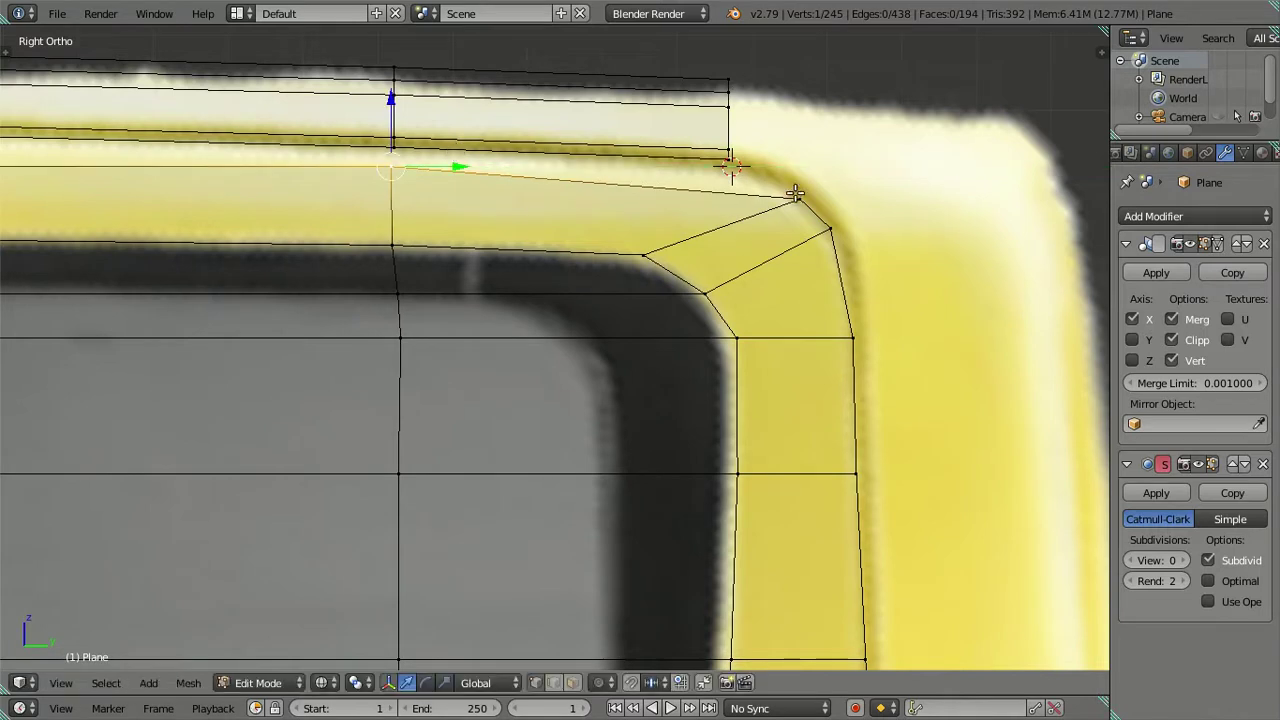
key("shift+s")
left_click(854, 124)
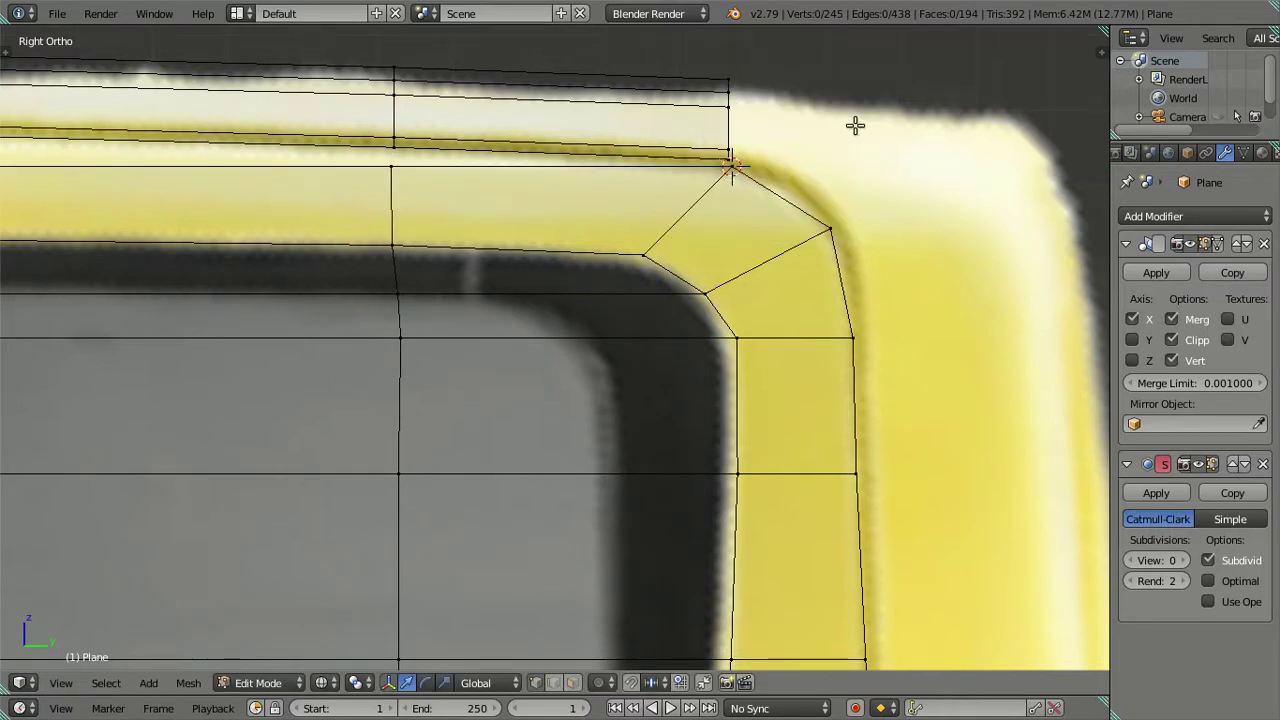
key("a")
scroll(691, 237, "down", 1)
scroll(691, 237, "down", 1)
scroll(691, 237, "down", 1)
middle_click_drag(475, 300, 595, 301, "shift")
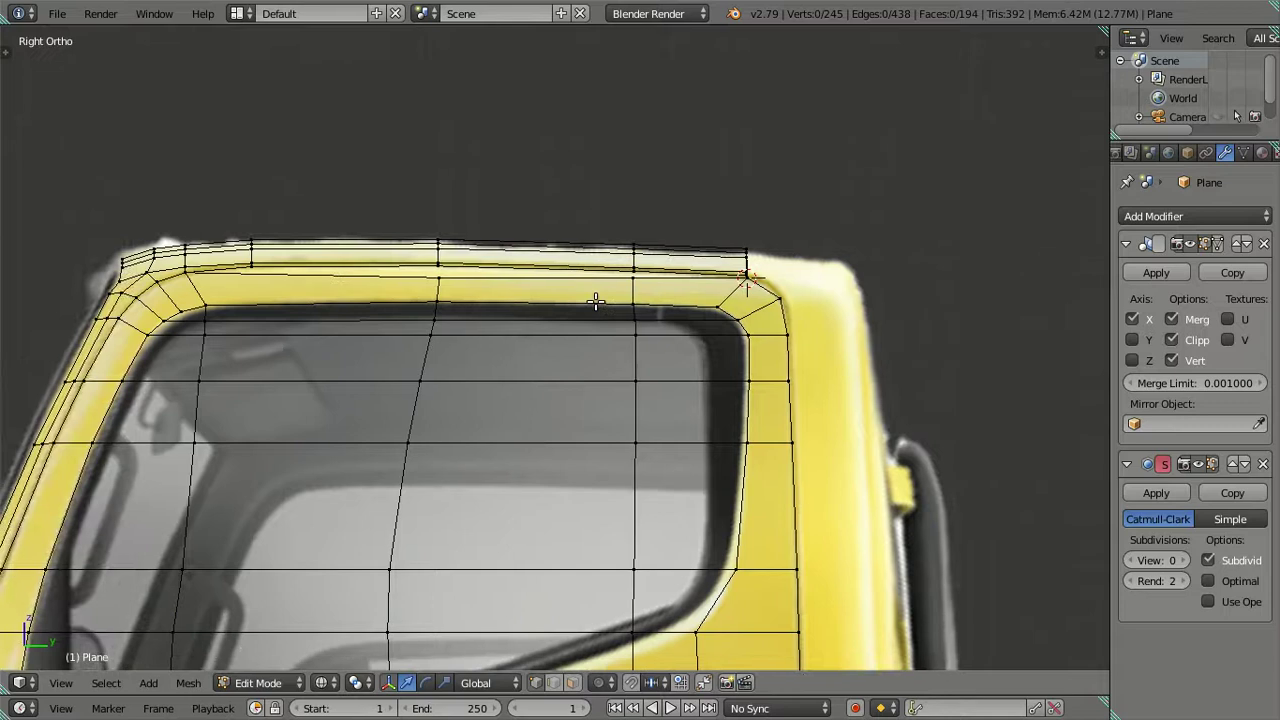
middle_click_drag(429, 300, 481, 292, "shift")
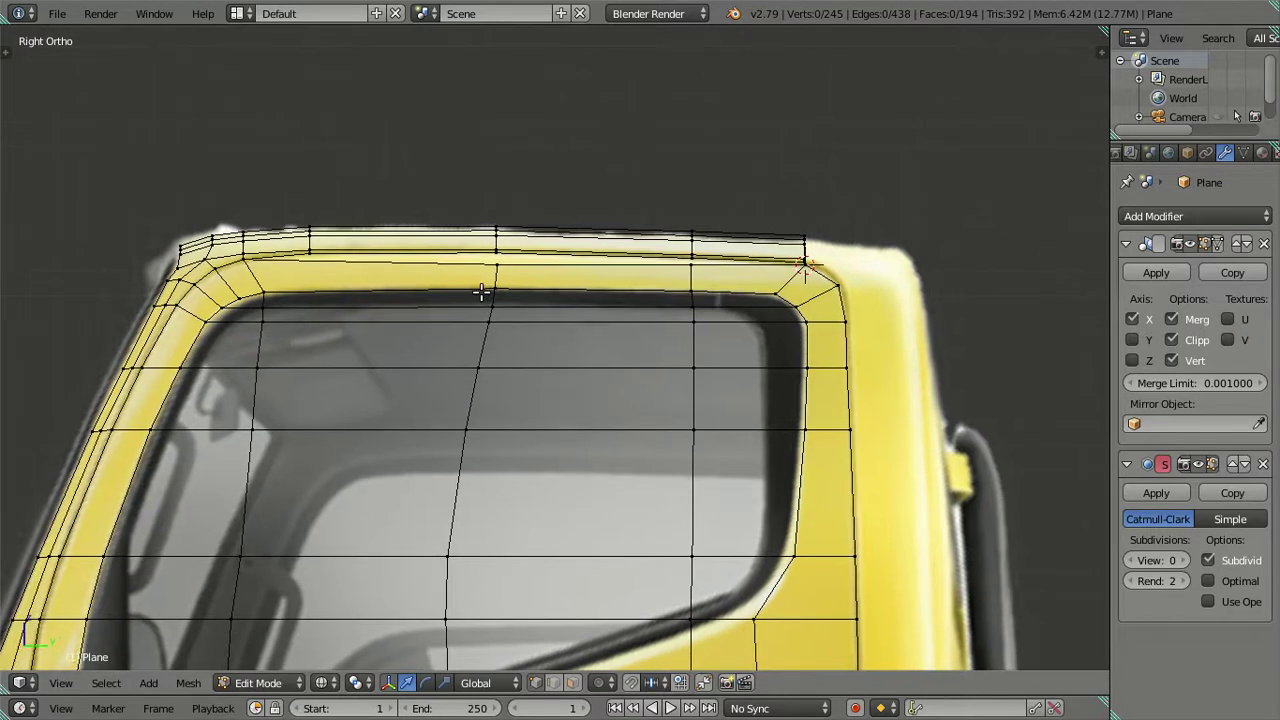
- Inspect the mesh in solid shading, then return to right side view with the reference photo shown
key("Tab")
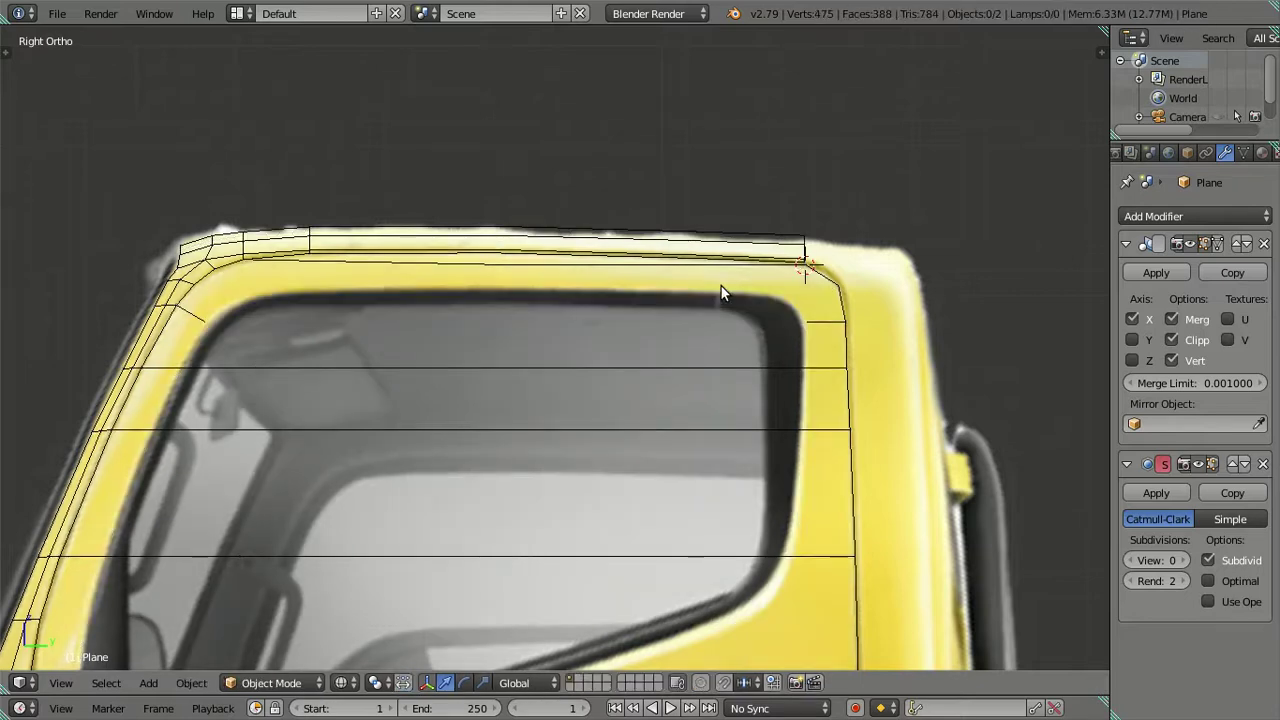
key("z")
key("Tab")
mouse_move(700, 297)
middle_mouse_down()
mouse_move(731, 269)
mouse_move(660, 377)
mouse_move(691, 386)
mouse_move(700, 306)
mouse_move(703, 366)
mouse_move(728, 379)
mouse_move(886, 340)
mouse_move(750, 330)
mouse_move(703, 349)
mouse_move(723, 314)
mouse_move(863, 260)
middle_mouse_up()
key("KP_3")
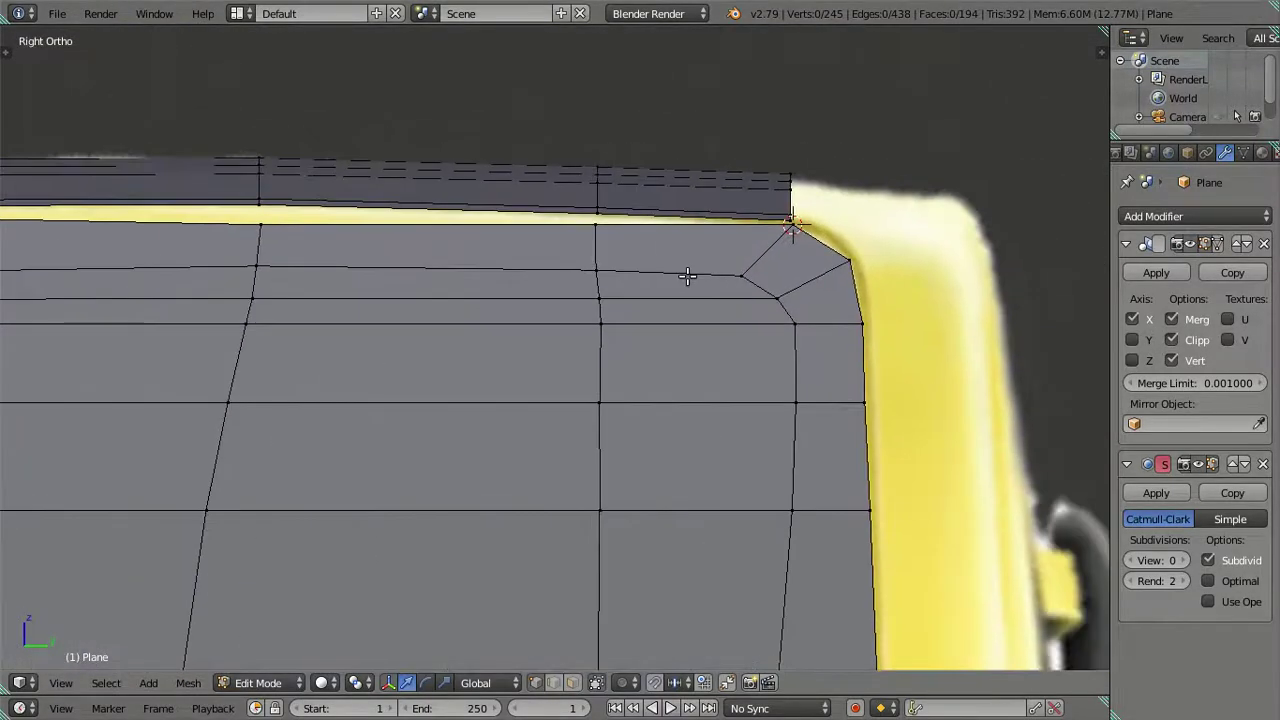
scroll(690, 276, "up", 2)
key("alt+z")
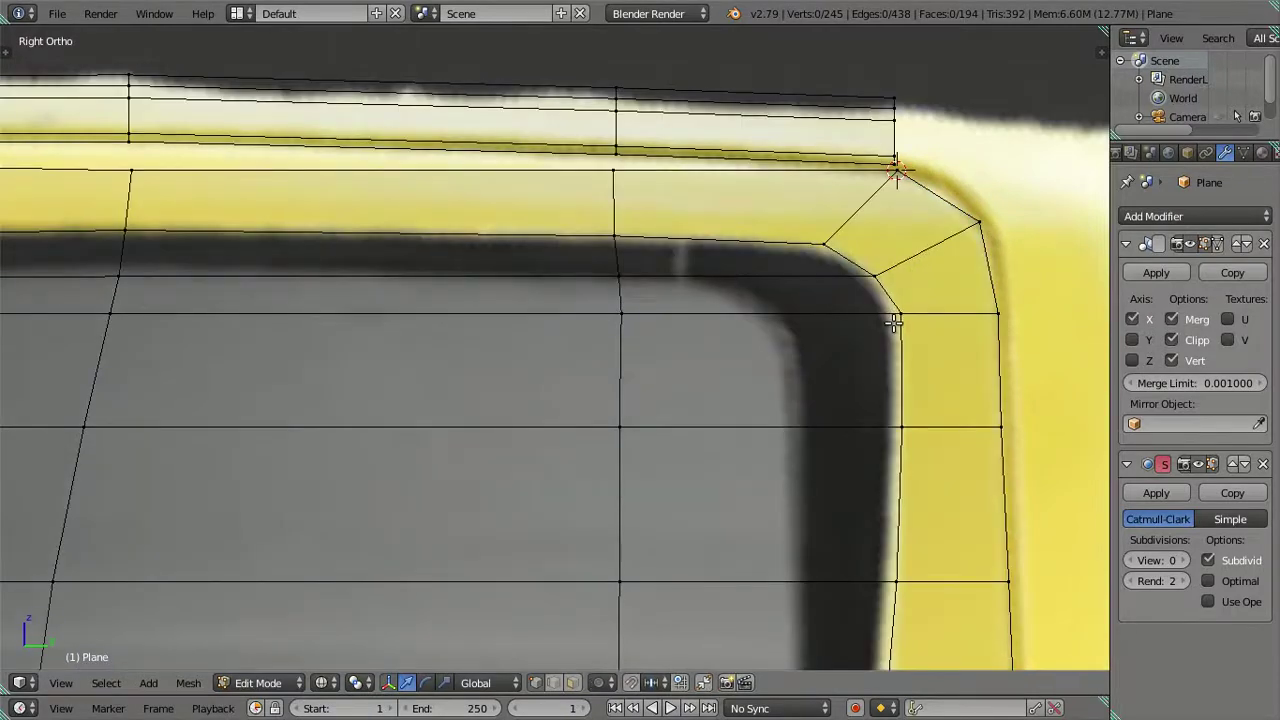
scroll(880, 265, "down", 1)
scroll(854, 246, "down", 1)
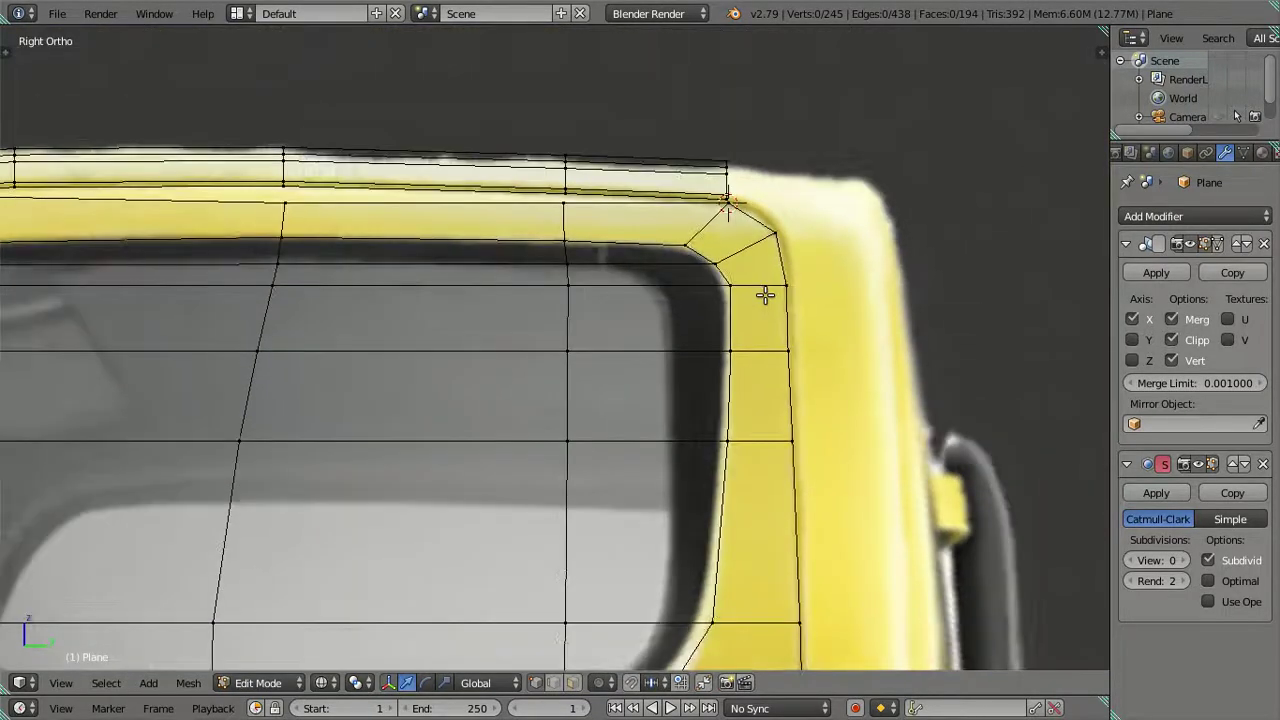
scroll(766, 291, "down", 1)
middle_click_drag(766, 291, 868, 270, "shift")
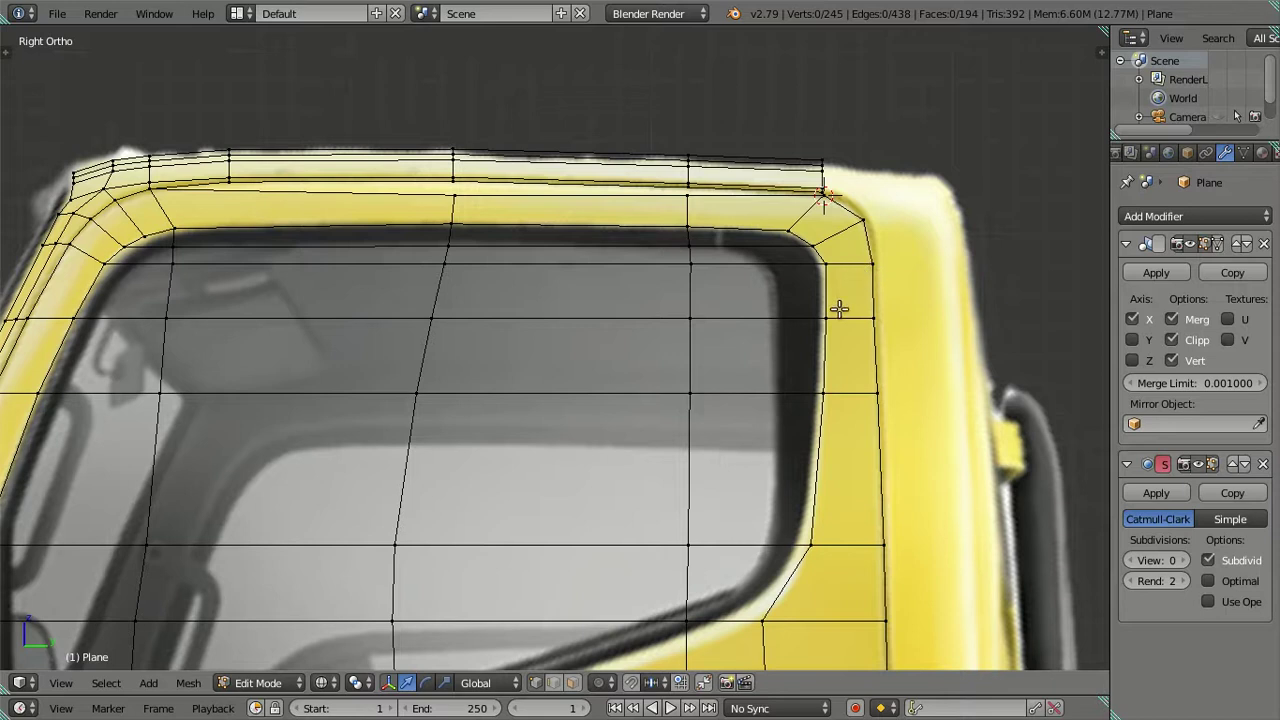
- Lower the horizontal edge loop onto the window's top edge and align its leftmost vertex with the frame
right_click(826, 265)
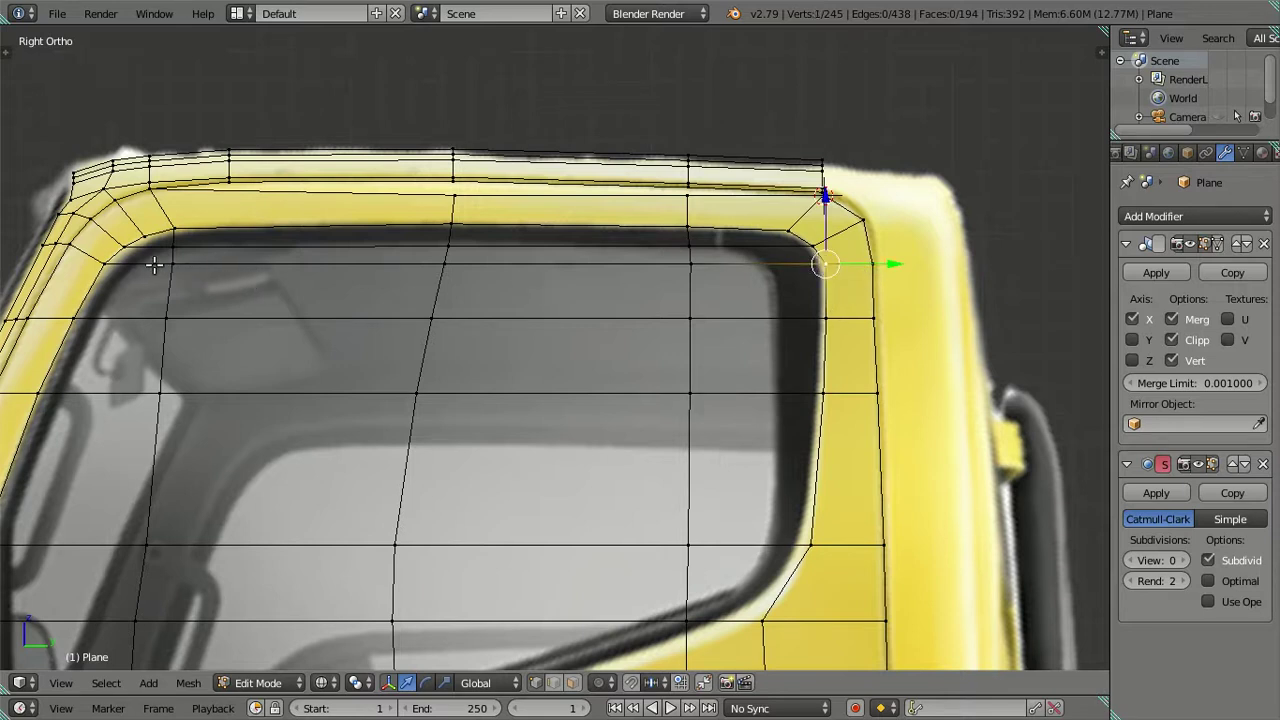
right_click(102, 270, "alt")
left_click_drag(447, 194, 452, 205)
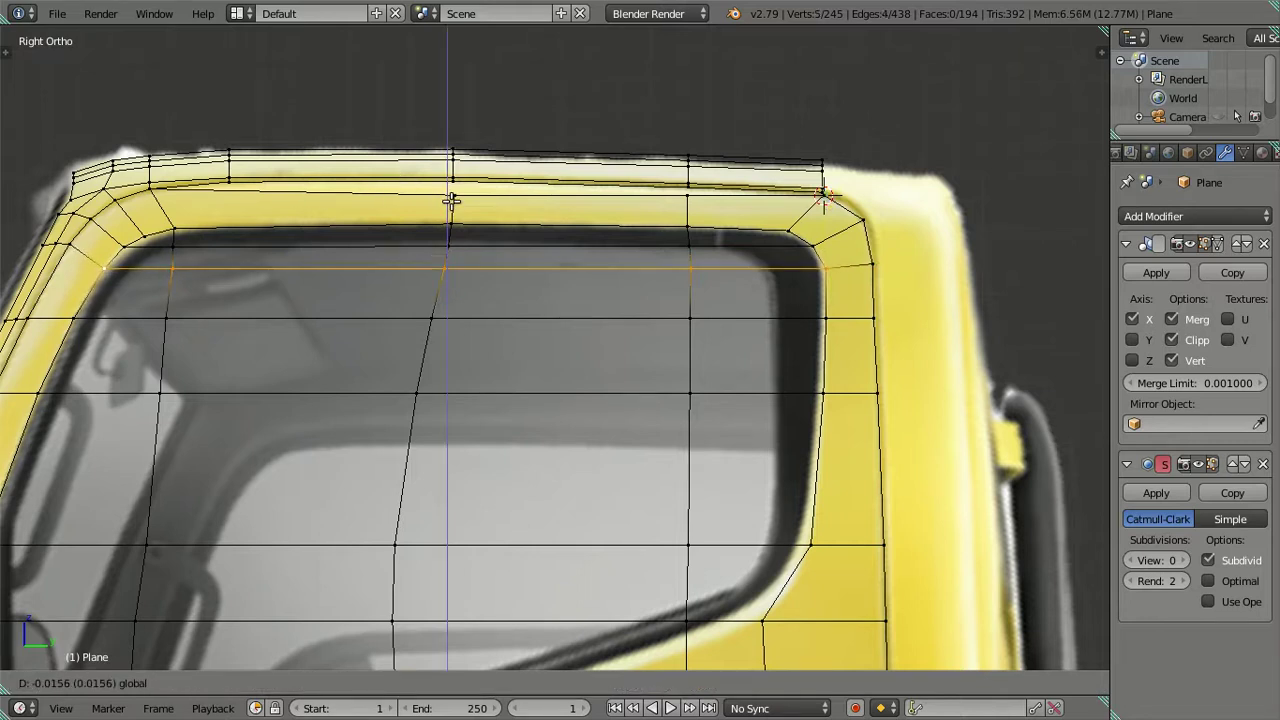
right_click(137, 272)
left_click_drag(178, 277, 166, 277)
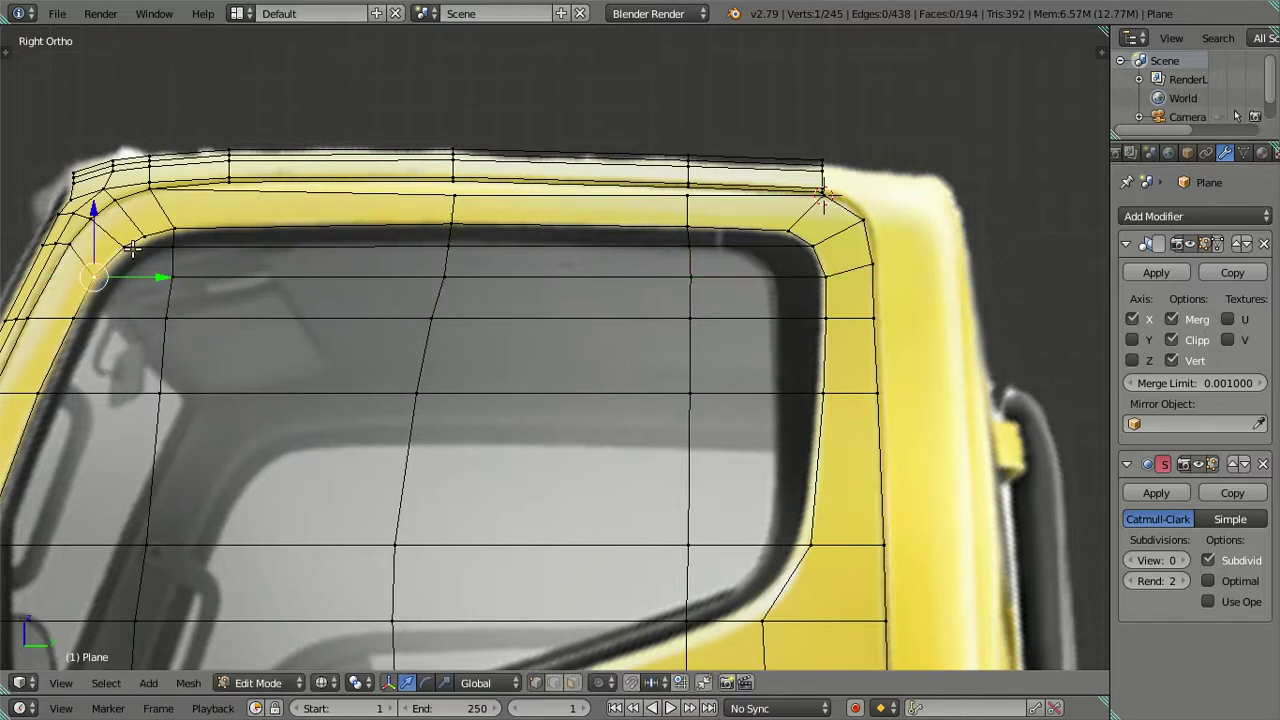
- Raise the horizontal loop along the window top so it hugs the frame's inner edge
middle_click_drag(300, 276, 588, 306, "shift")
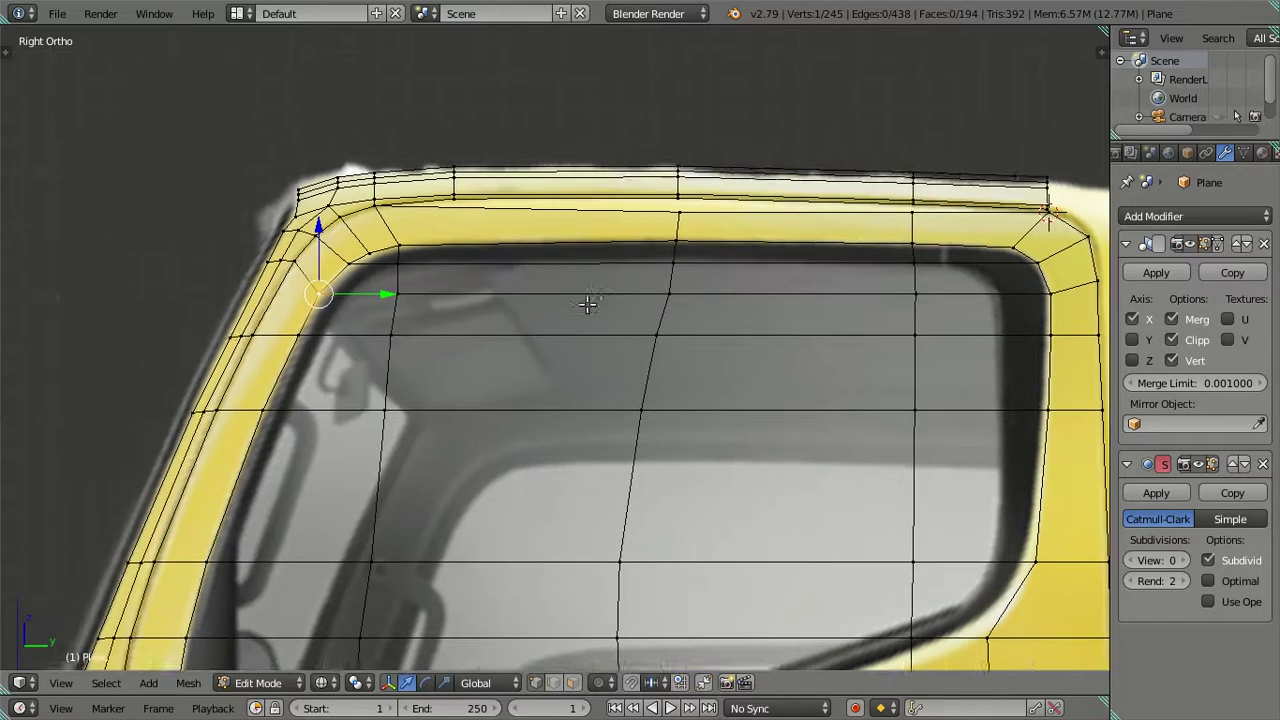
scroll(588, 306, "down", 3)
scroll(588, 306, "up", 3)
scroll(587, 306, "down", 1)
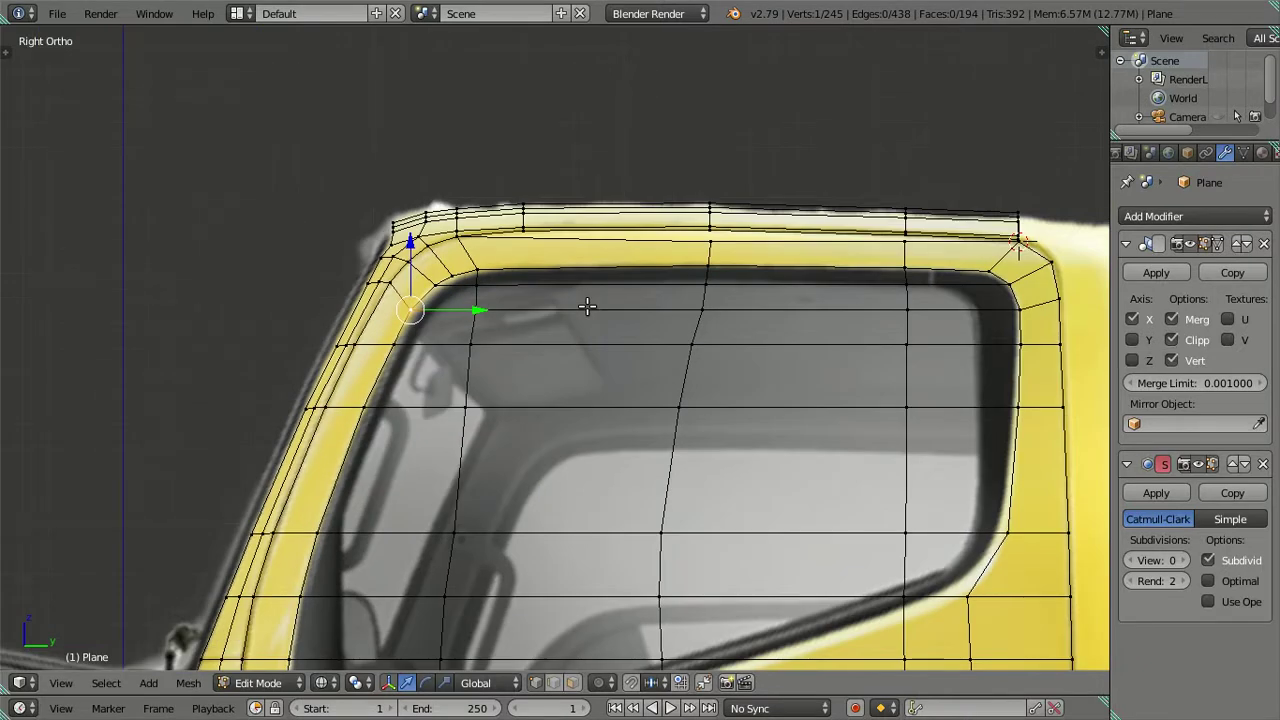
right_click(704, 312, "alt")
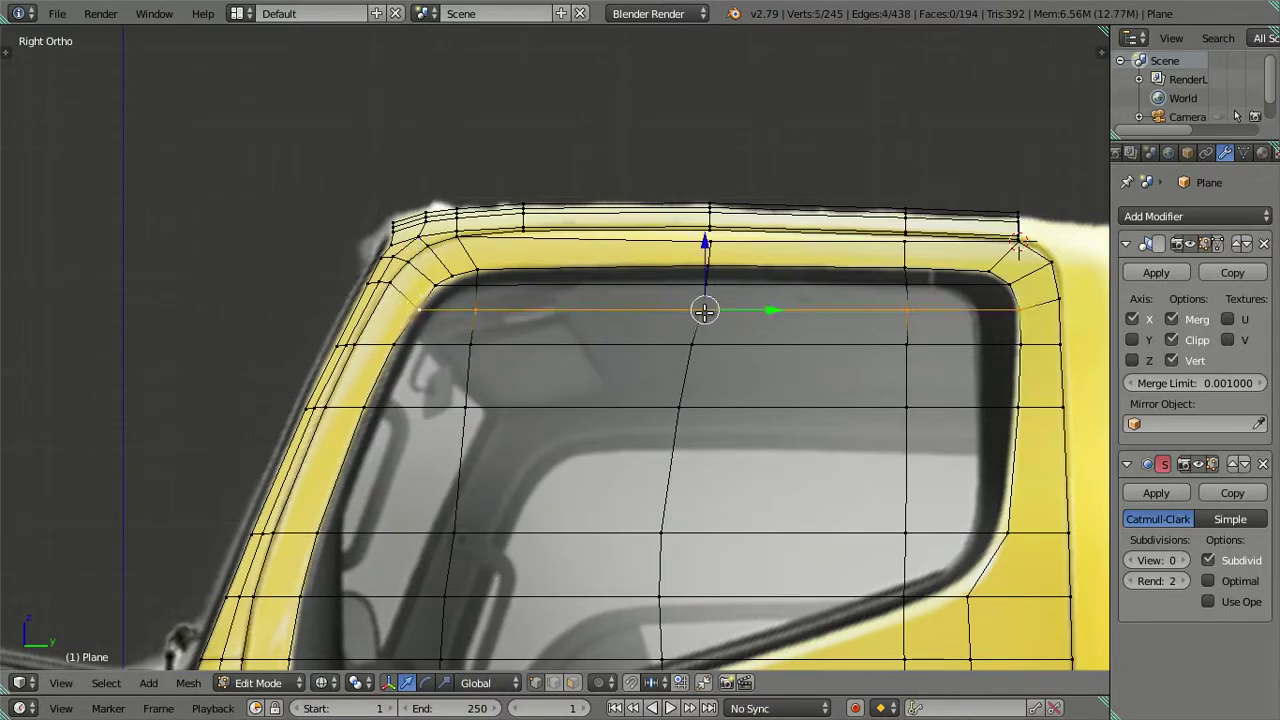
key("g")
left_click(514, 346)
key("a")
middle_click_drag(514, 346, 418, 359, "shift")
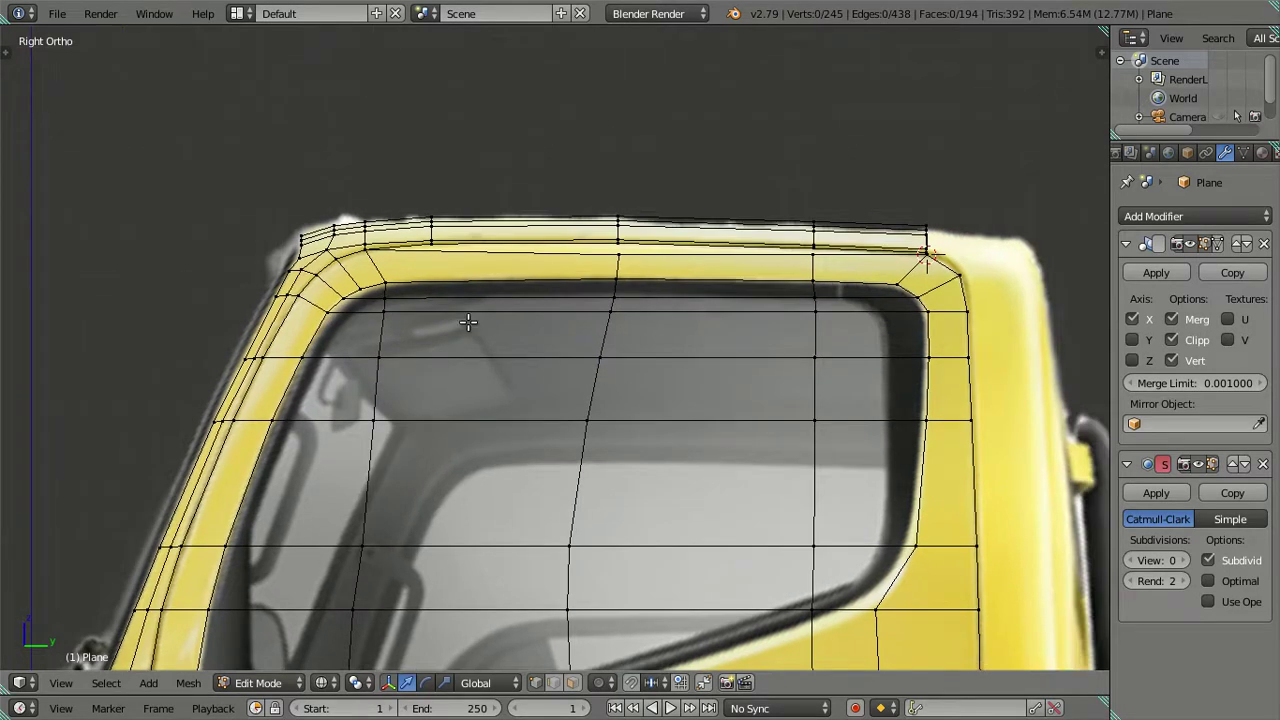
scroll(537, 268, "up", 1)
scroll(490, 315, "up", 1)
scroll(540, 310, "up", 1)
scroll(600, 310, "up", 1)
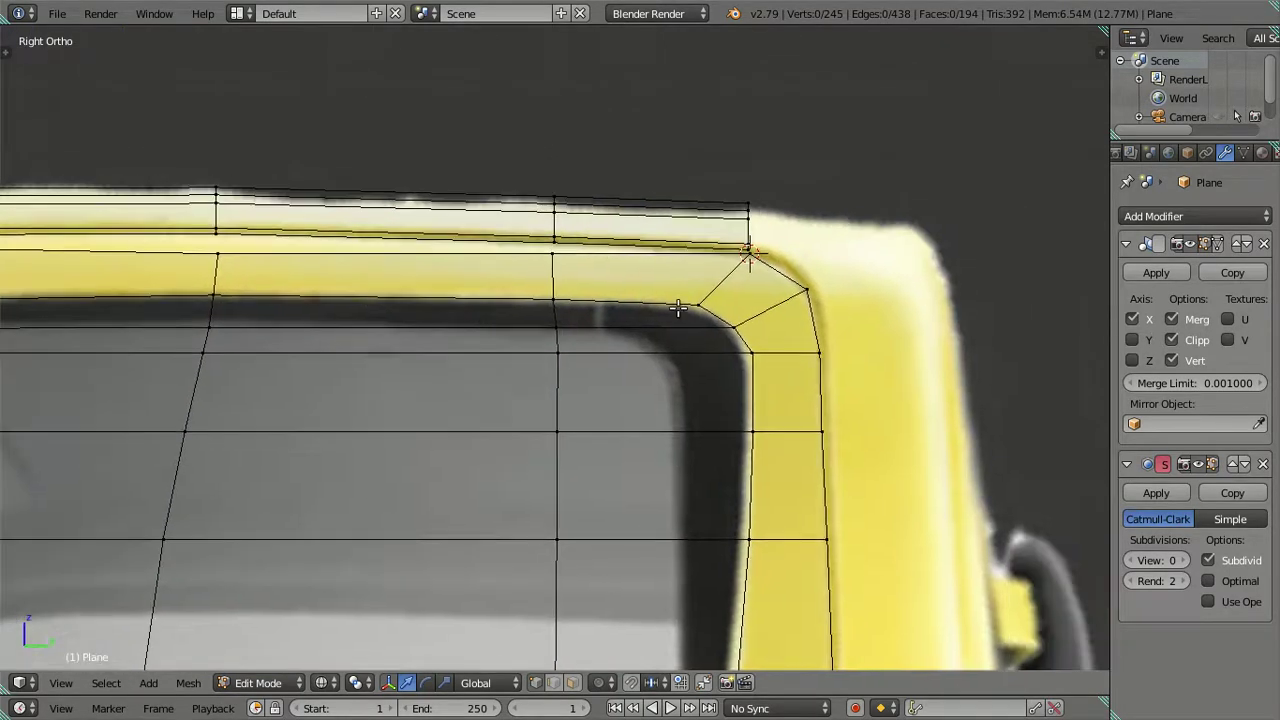
scroll(678, 310, "up", 2)
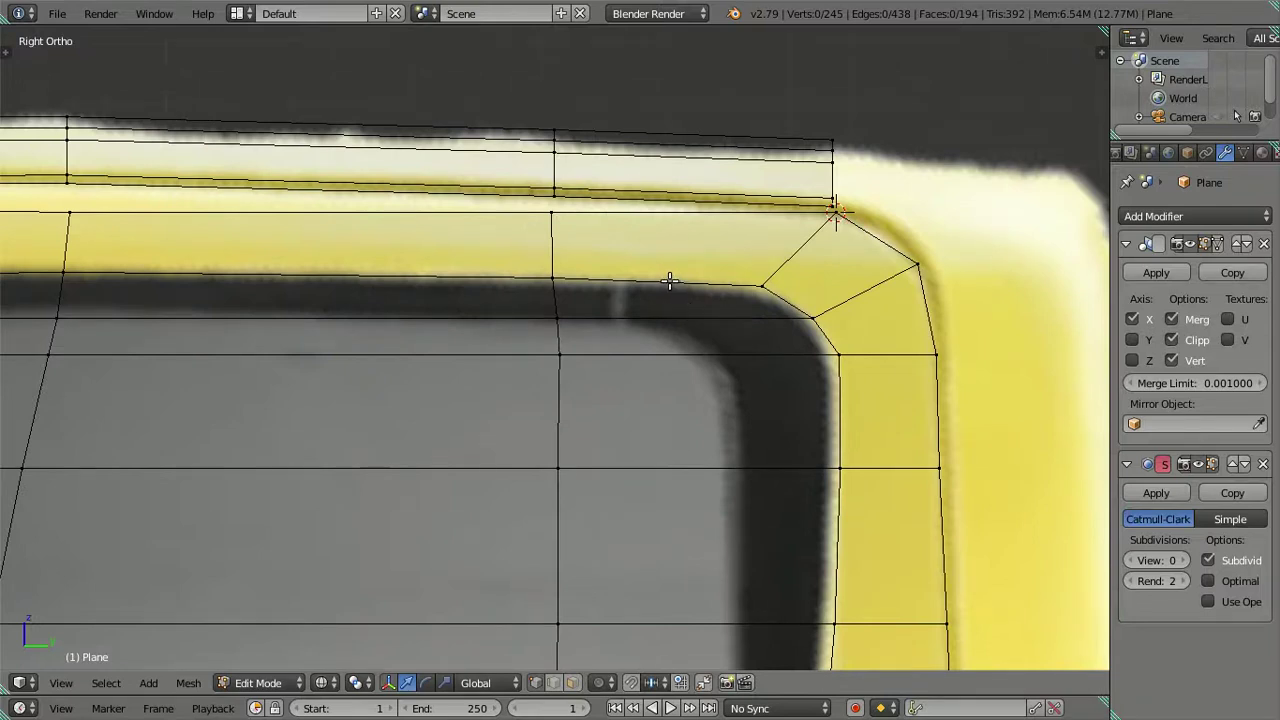
- In solid shading, merge a frame top-edge vertex into its matching roof-strip vertex
key("z")
mouse_move(801, 229)
middle_mouse_down()
mouse_move(640, 316)
mouse_move(734, 306)
mouse_move(626, 343)
mouse_move(663, 340)
mouse_move(731, 280)
mouse_move(807, 265)
mouse_move(863, 274)
mouse_move(697, 311)
mouse_move(649, 340)
mouse_move(645, 378)
mouse_move(626, 346)
mouse_move(646, 322)
middle_mouse_up()
mouse_move(397, 321)
middle_mouse_down()
mouse_move(389, 314)
mouse_move(412, 384)
mouse_move(434, 280)
mouse_move(408, 297)
mouse_move(545, 300)
middle_mouse_up()
scroll(455, 312, "up", 3)
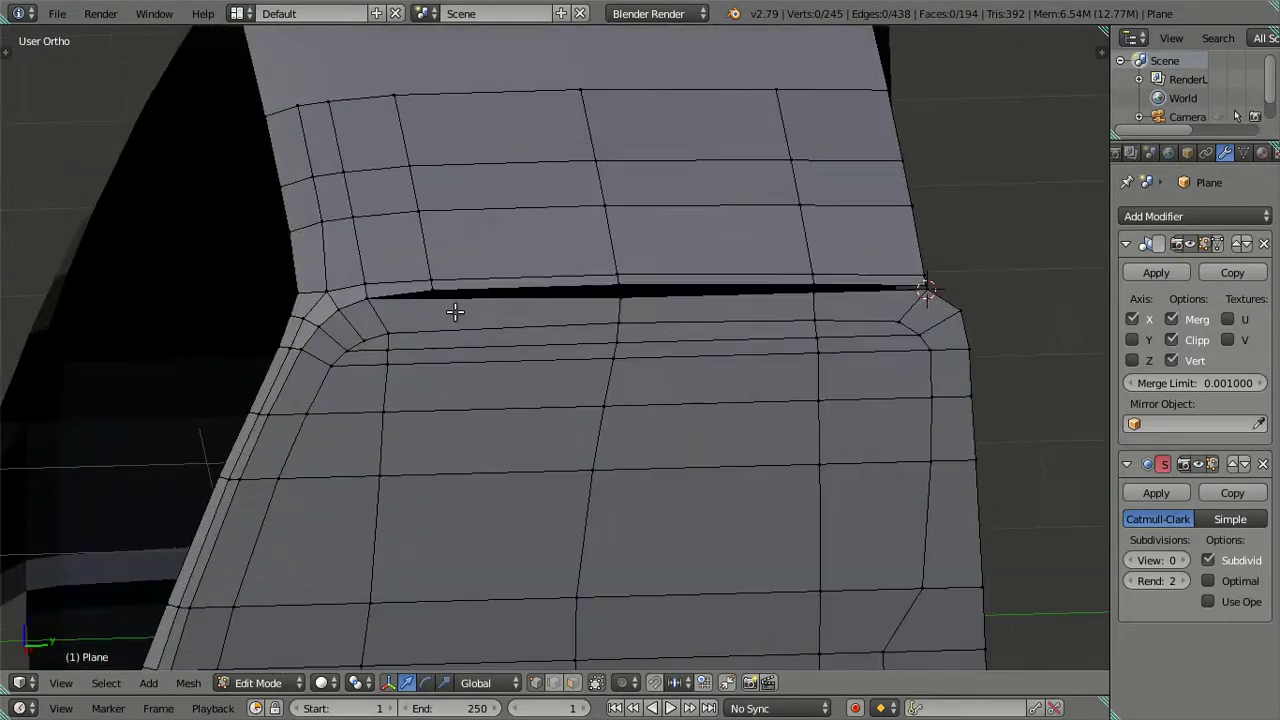
mouse_move(440, 322)
middle_mouse_down()
mouse_move(429, 293)
mouse_move(422, 373)
middle_mouse_up()
right_click(352, 313)
right_click(431, 305, "shift")
key("alt+m")
left_click(430, 326)
key("a")
- Dissolve the redundant vertical edge loop with X > Dissolve Edges
mouse_move(428, 314)
middle_mouse_down()
mouse_move(437, 320)
mouse_move(388, 300)
mouse_move(470, 297)
mouse_move(466, 238)
mouse_move(487, 371)
mouse_move(609, 294)
middle_mouse_up()
right_click(368, 270, "alt")
key("x")
left_click(443, 280)
key("a")
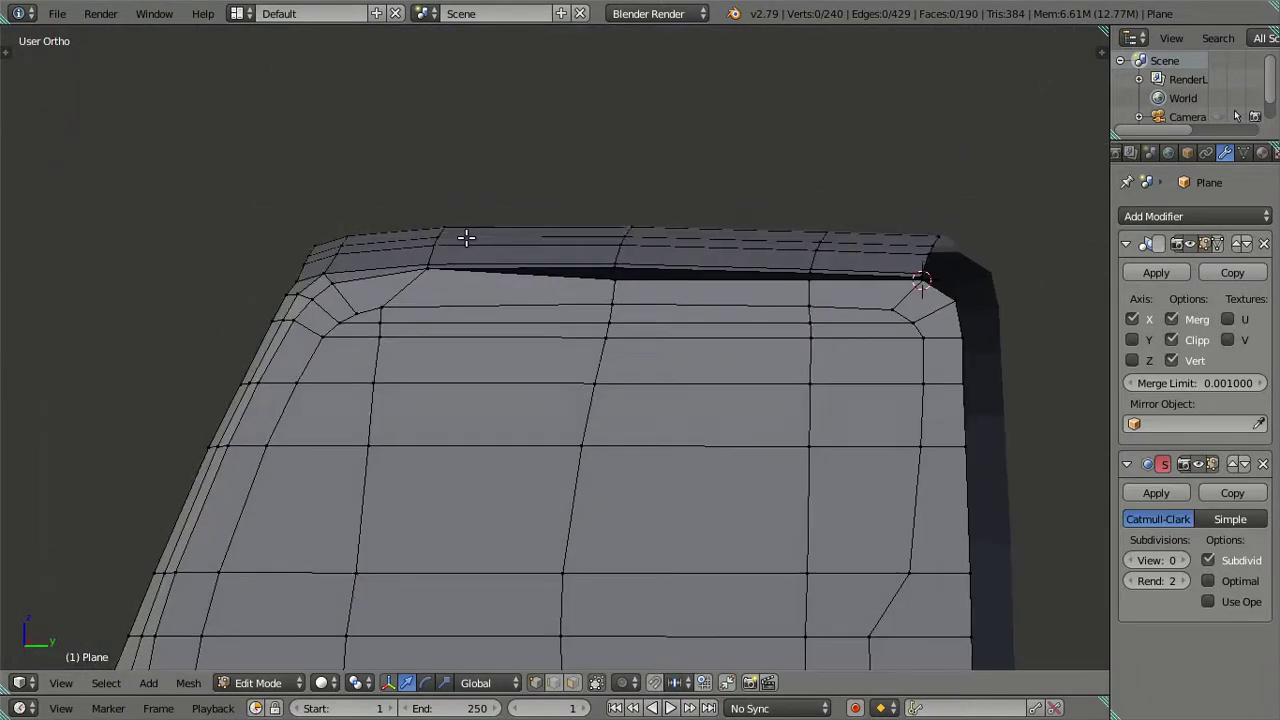
- Merge successive vertex pairs along the open seam between roof strip and frame, At Last
key("Tab")
key("Tab")
right_click(628, 284)
right_click(632, 291, "shift")
key("alt+m")
left_click(689, 296)
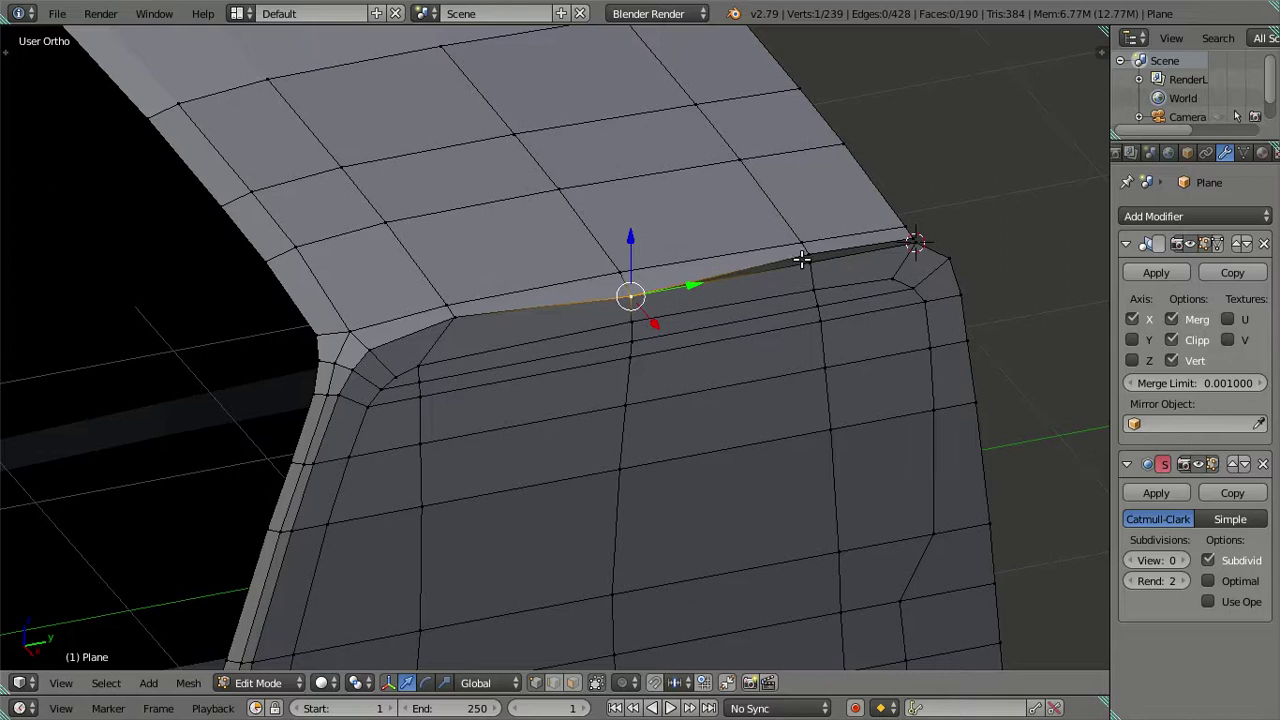
right_click(807, 261, "shift")
key("alt+m")
left_click(800, 274)
right_click(916, 242, "shift")
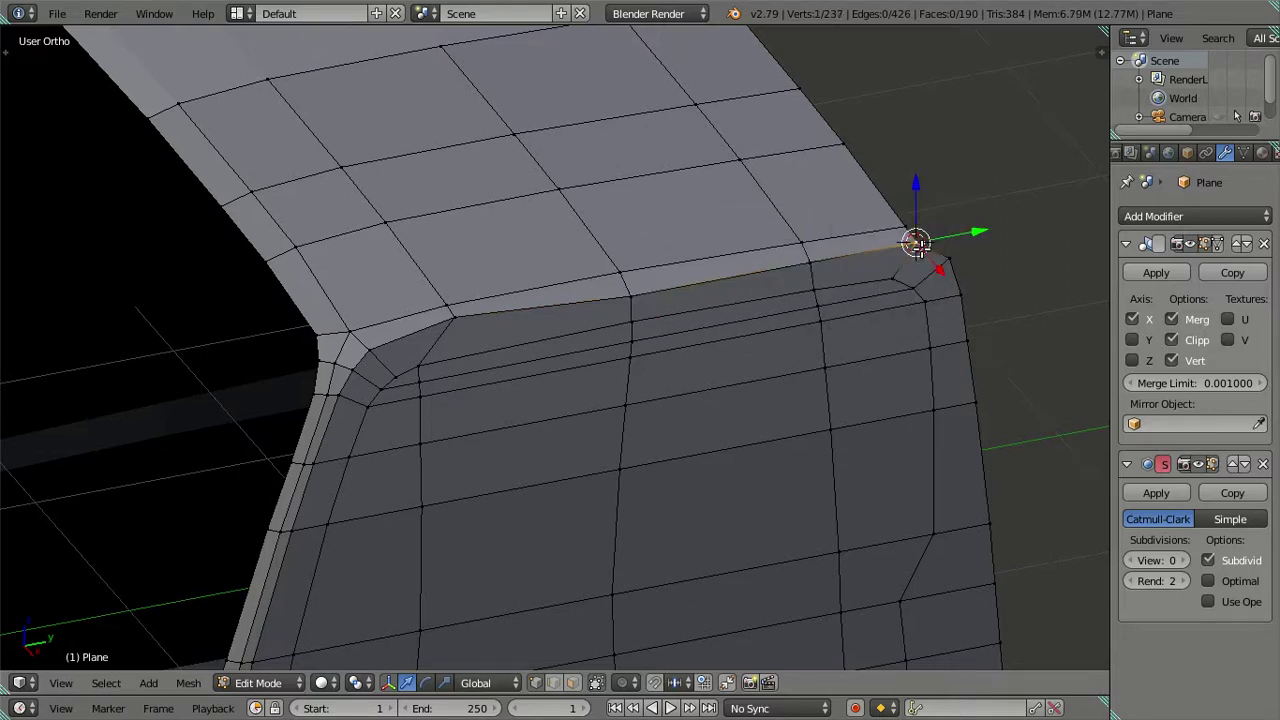
- Check the smoothed seam from above, then merge the selected seam vertices
key("Tab")
middle_click_drag(627, 347, 676, 250)
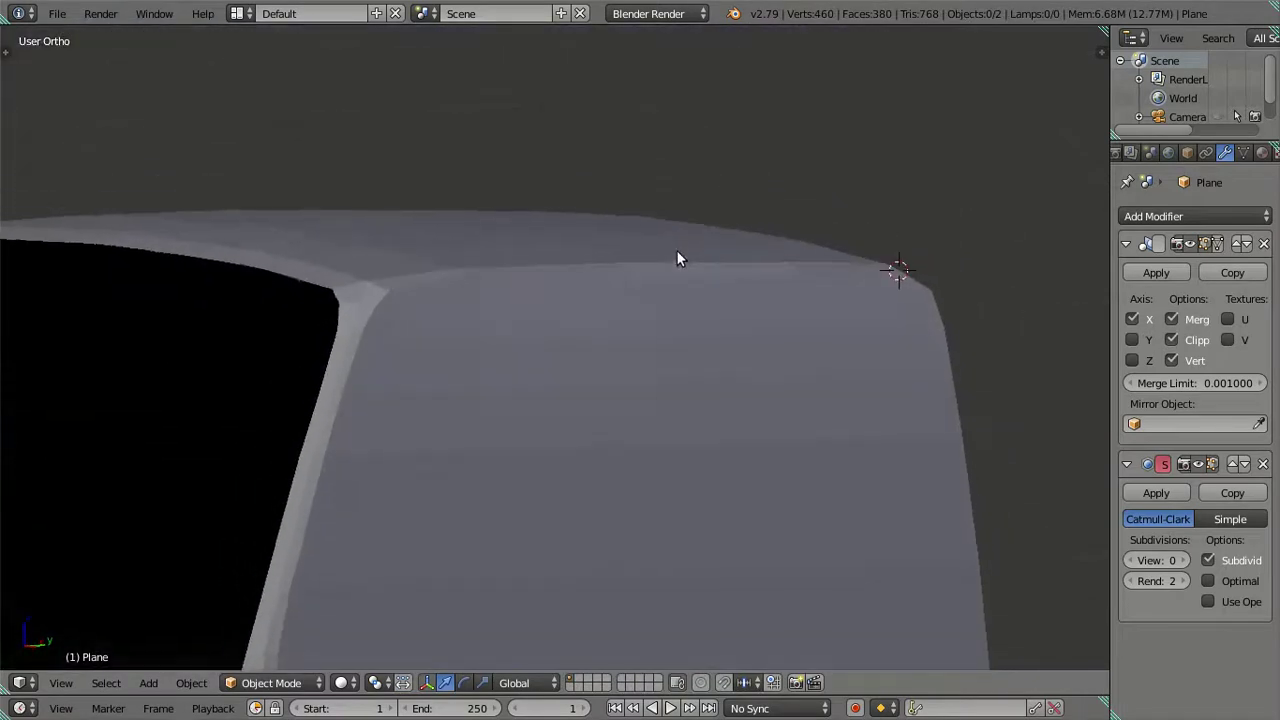
key("Tab")
key("ctrl+z")
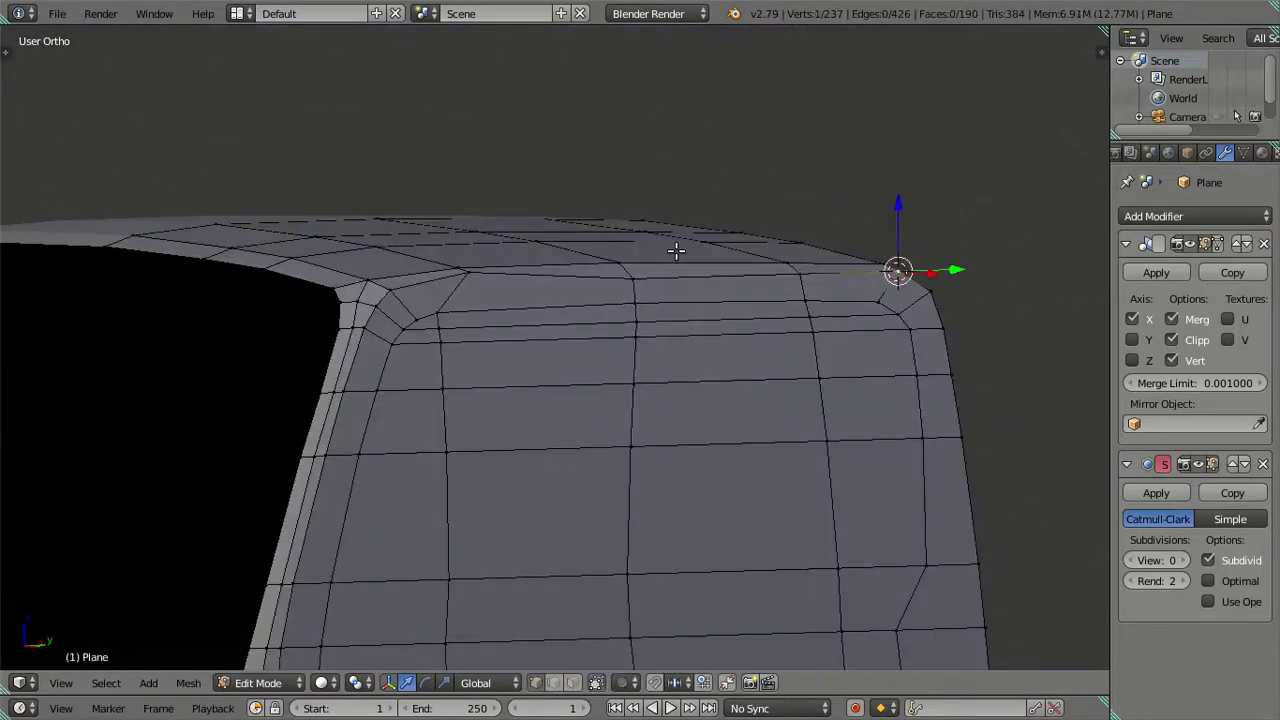
key("ctrl+shift+z")
key("ctrl+shift+z")
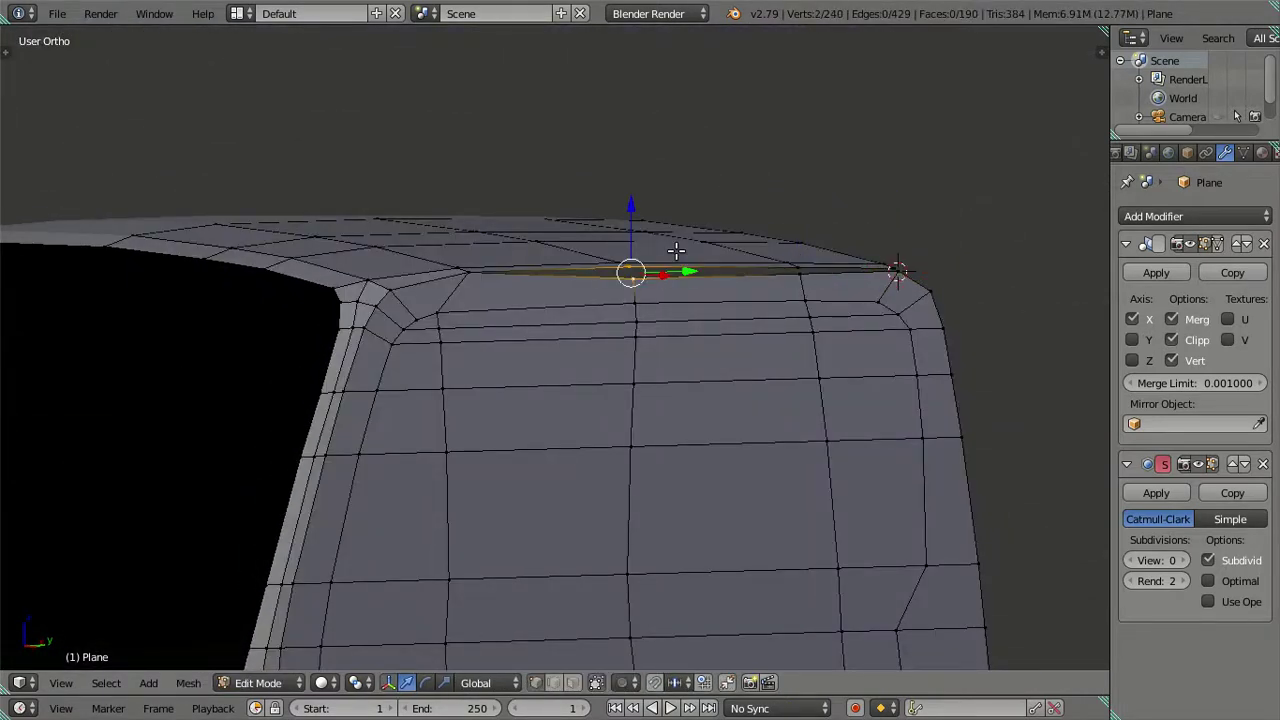
mouse_move(672, 259)
middle_mouse_down()
mouse_move(620, 265)
mouse_move(607, 242)
middle_mouse_up()
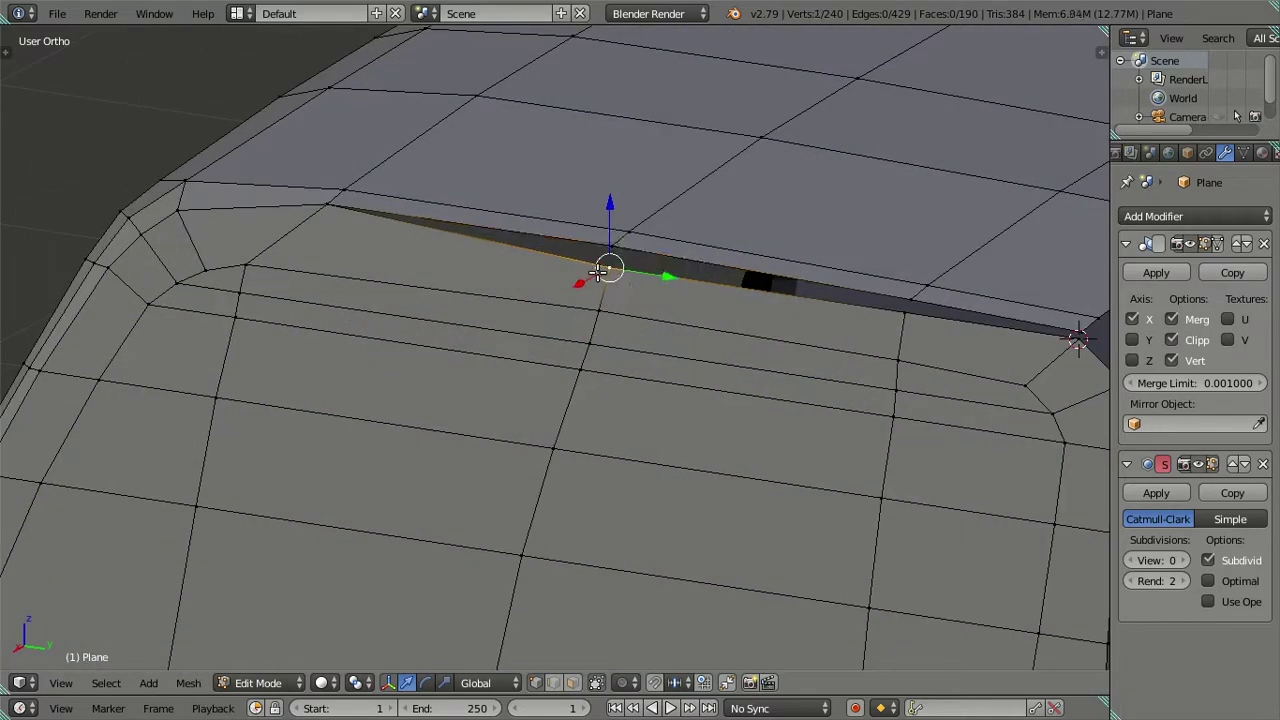
key("alt+m")
left_click(600, 246)
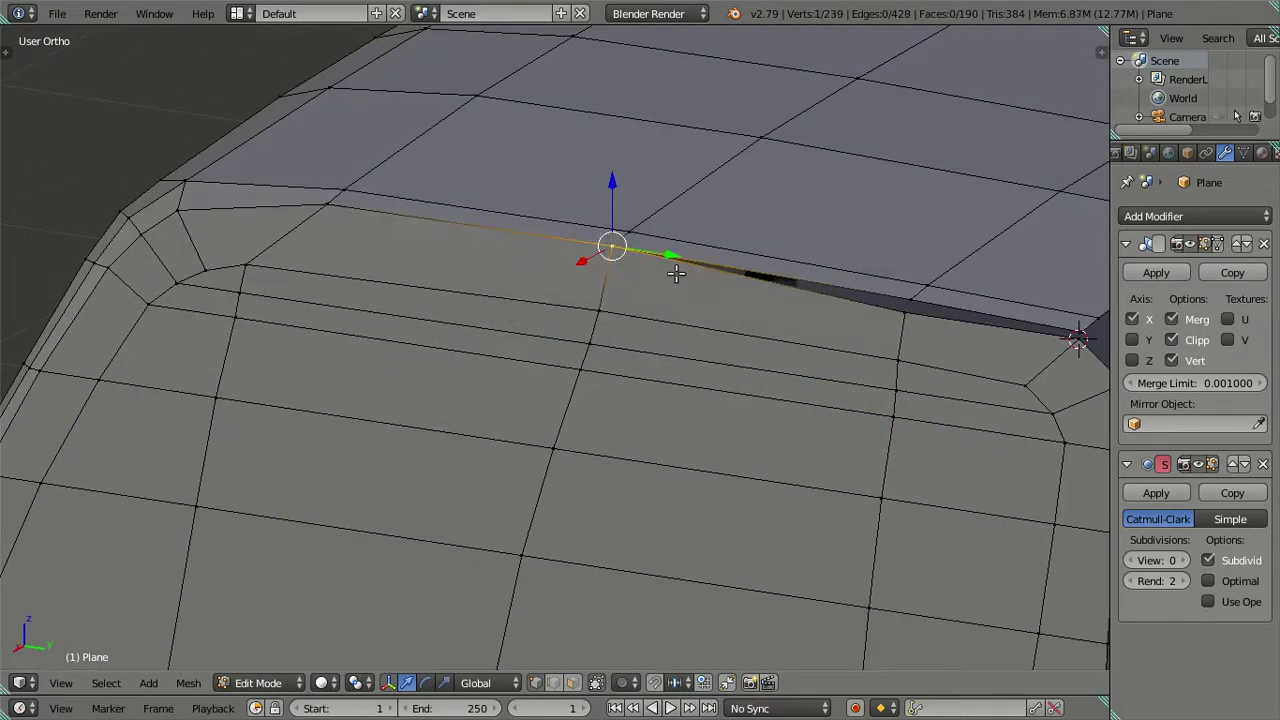
- Merge the remaining seam vertices up to the roof's upper-right corner and preview the result
middle_click_drag(800, 272, 583, 303, "shift")
right_click(696, 336, "shift")
key("alt+m")
left_click(700, 329)
right_click(857, 366, "shift")
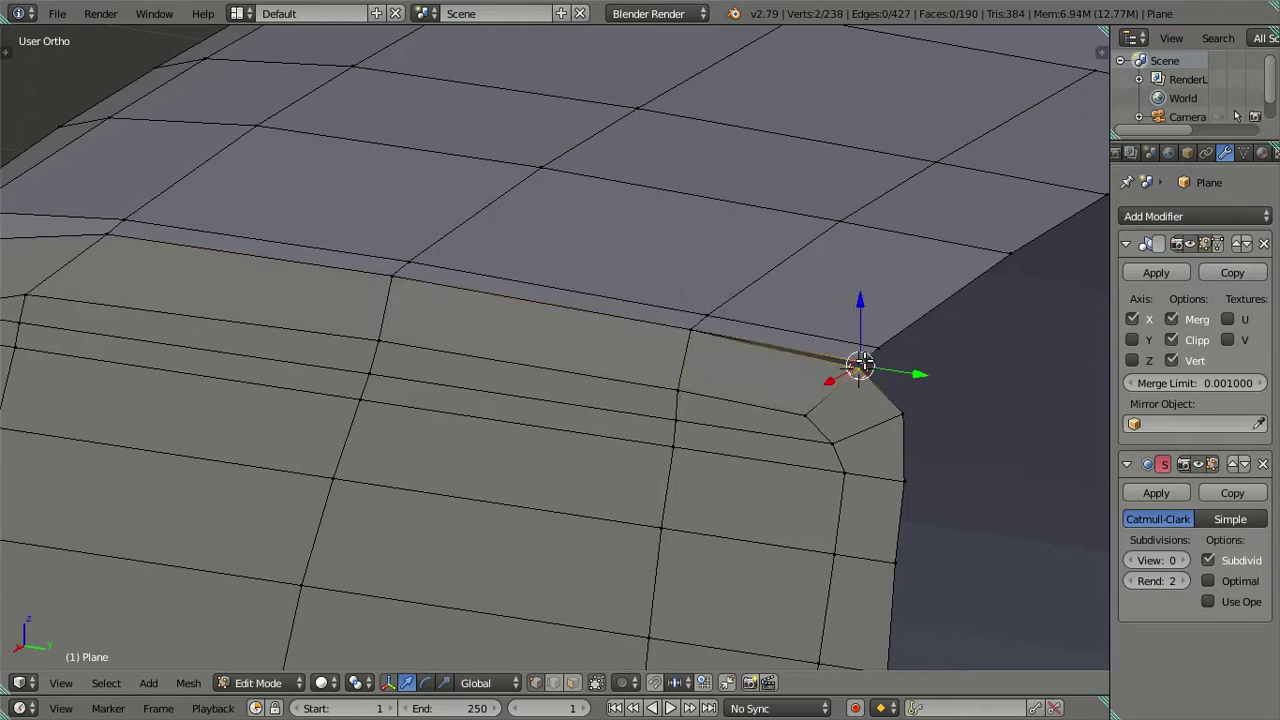
key("alt+m")
left_click(858, 364)
mouse_move(577, 354)
middle_mouse_down()
mouse_move(606, 374)
mouse_move(702, 347)
mouse_move(600, 411)
mouse_move(654, 374)
mouse_move(652, 330)
mouse_move(434, 303)
mouse_move(331, 334)
mouse_move(325, 324)
mouse_move(352, 292)
mouse_move(443, 331)
mouse_move(425, 334)
mouse_move(522, 317)
middle_mouse_up()
key("Tab")
key("Tab")
- Preview the cab with Subsurf view level 1 and orbit to inspect the smoothed roof
middle_click_drag(521, 318, 776, 326)
key("Tab")
key("KP_1")
scroll(750, 325, "up", 3)
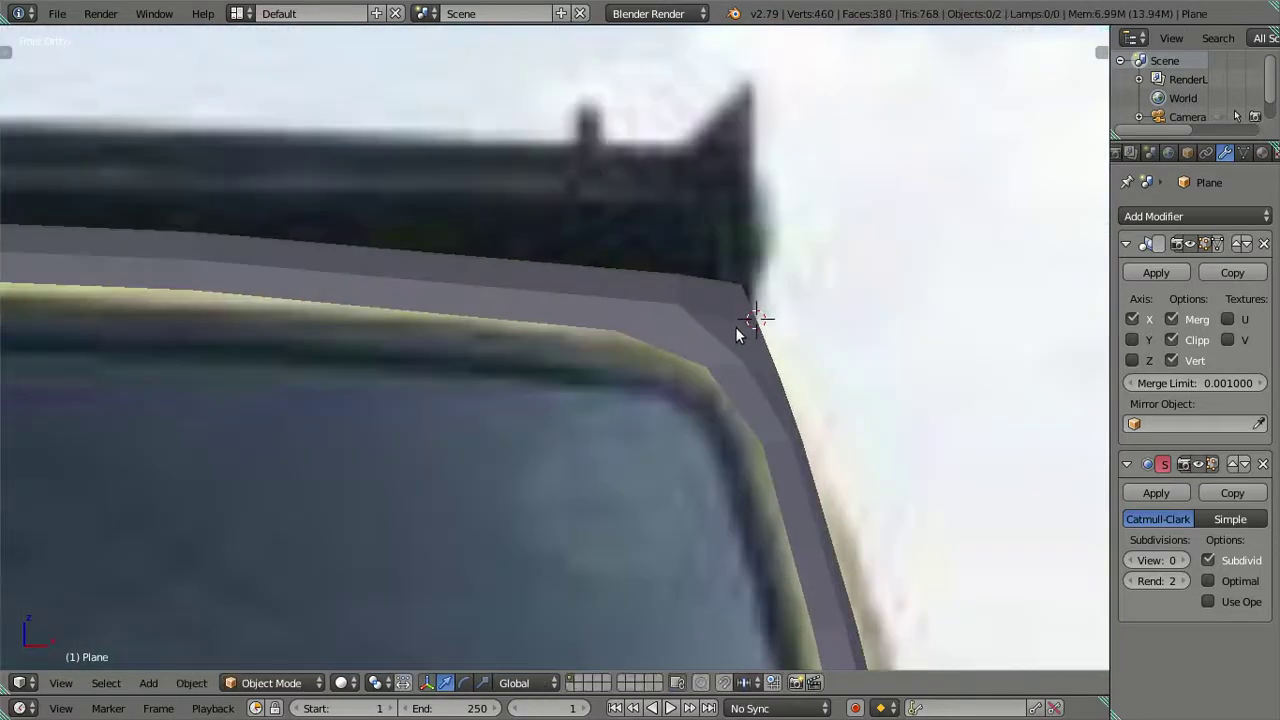
mouse_move(737, 319)
middle_mouse_down()
mouse_move(691, 336)
mouse_move(551, 326)
mouse_move(626, 266)
mouse_move(586, 364)
mouse_move(580, 309)
mouse_move(557, 314)
mouse_move(500, 380)
mouse_move(514, 420)
mouse_move(586, 403)
mouse_move(838, 418)
middle_mouse_up()
key("Tab")
key("Tab")
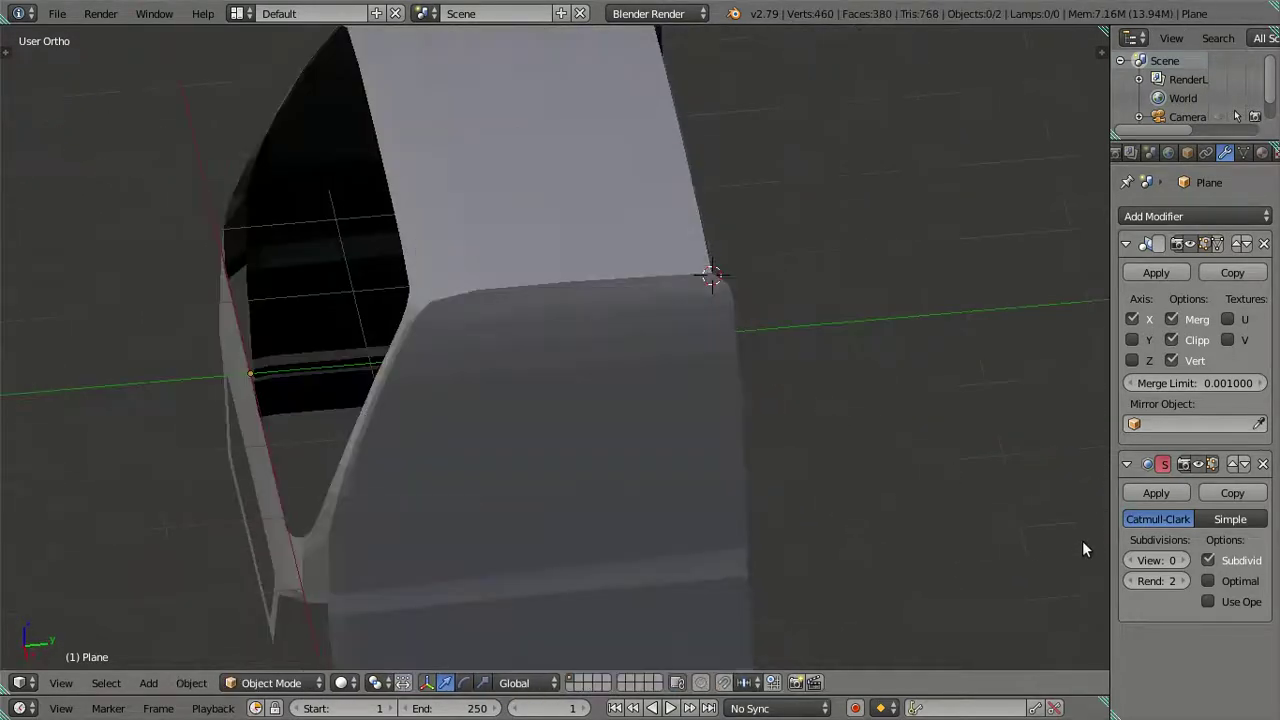
left_click(1183, 560)
mouse_move(775, 374)
middle_mouse_down()
mouse_move(832, 319)
mouse_move(938, 325)
mouse_move(967, 312)
mouse_move(754, 289)
middle_mouse_up()
- Set Subsurf view back to 0 and resume mesh editing in Right Ortho over the reference
key("Tab")
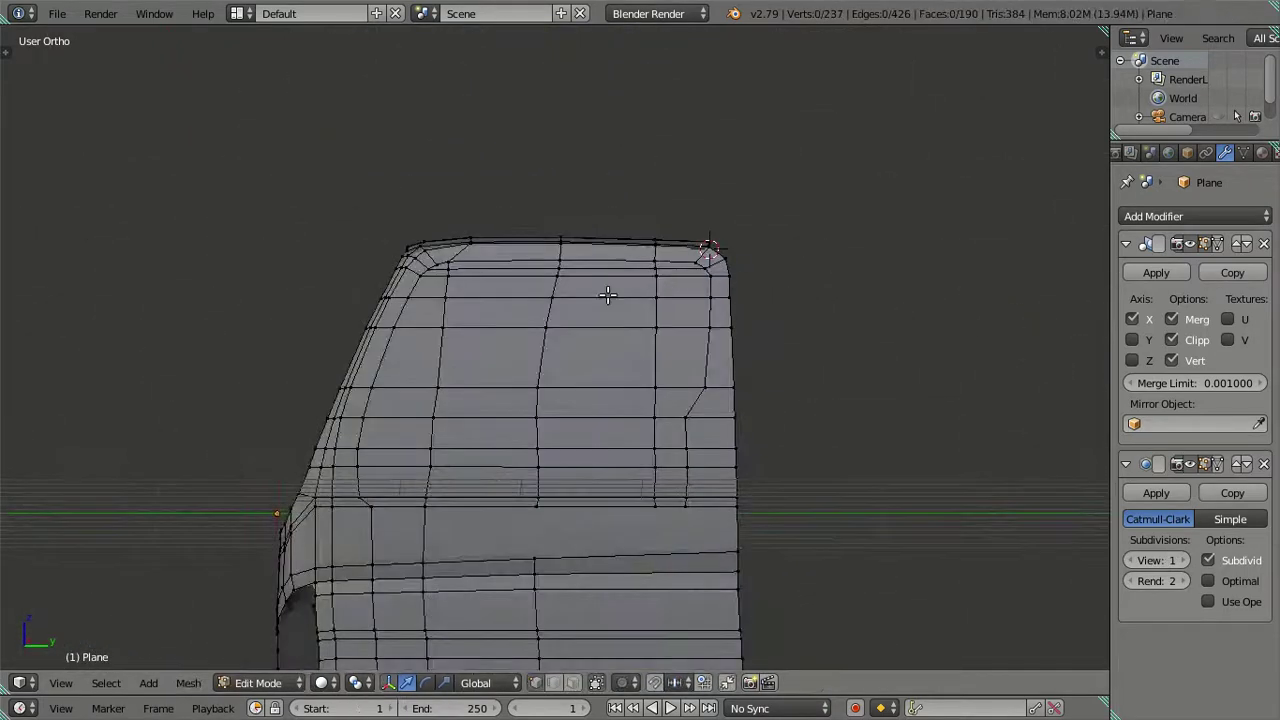
middle_click_drag(594, 296, 623, 370)
left_click(1130, 560)
key("Tab")
scroll(808, 358, "up", 3)
scroll(735, 325, "down", 3)
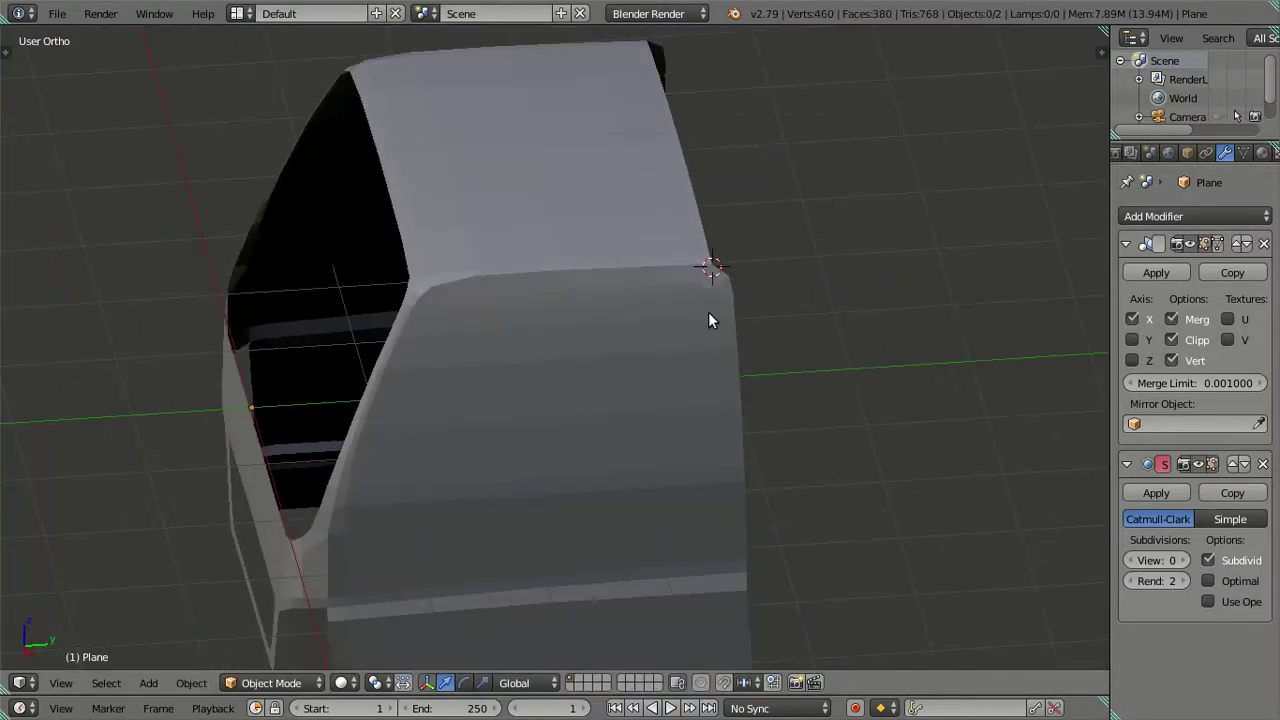
key("KP_3")
key("Tab")
scroll(679, 296, "up", 2)
- Zoom and pan the side view in close on the cab door and window
key("z")
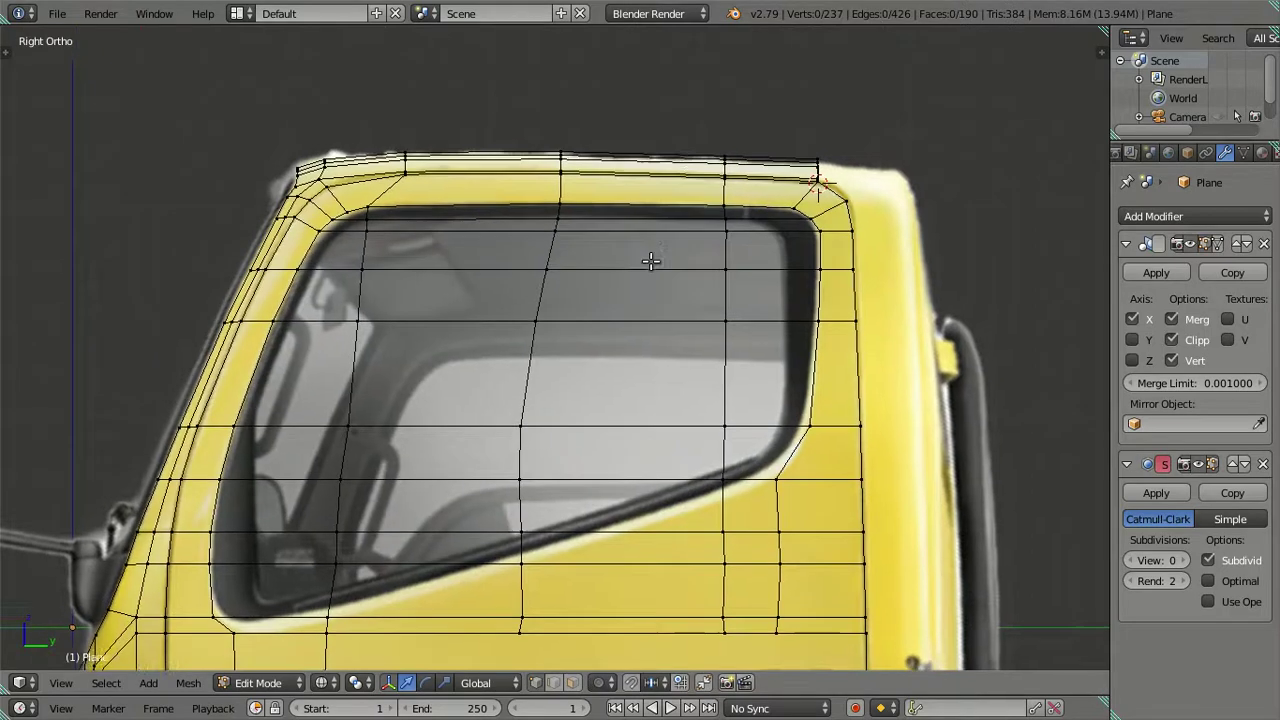
scroll(651, 261, "up", 1)
scroll(634, 277, "up", 1)
scroll(634, 274, "up", 1)
scroll(577, 283, "up", 1)
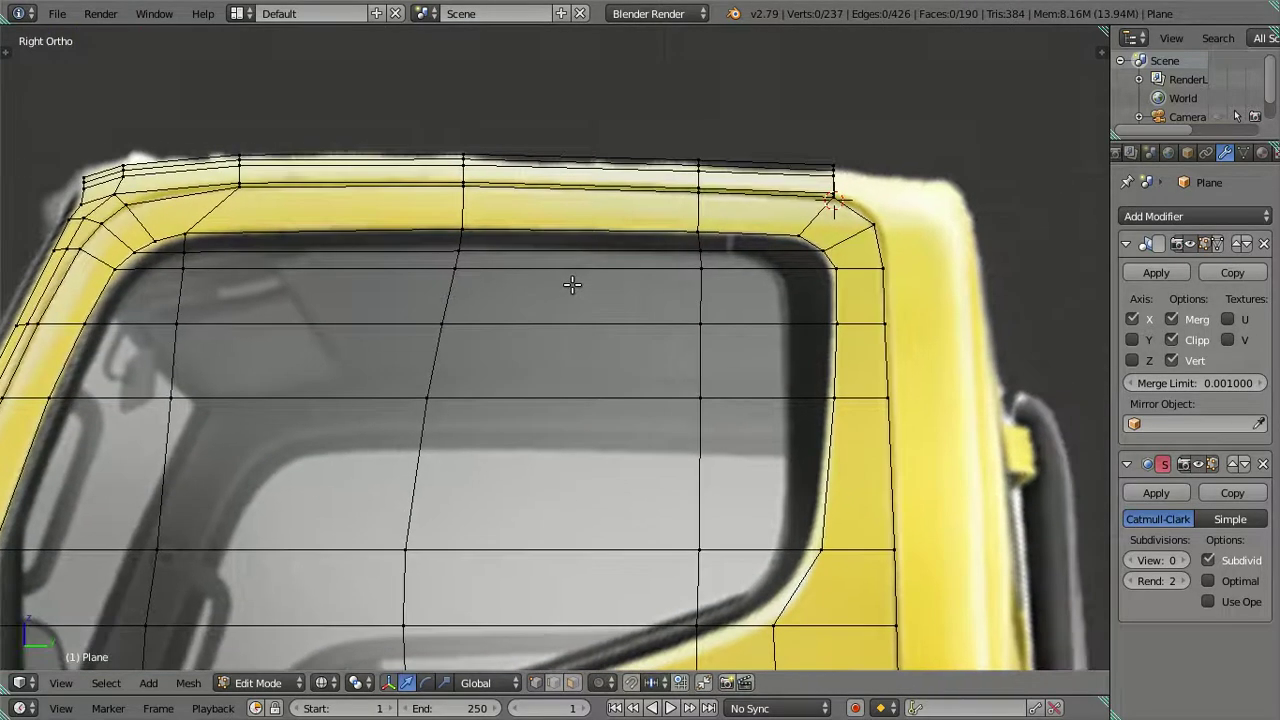
scroll(723, 220, "up", 1)
scroll(600, 263, "down", 2)
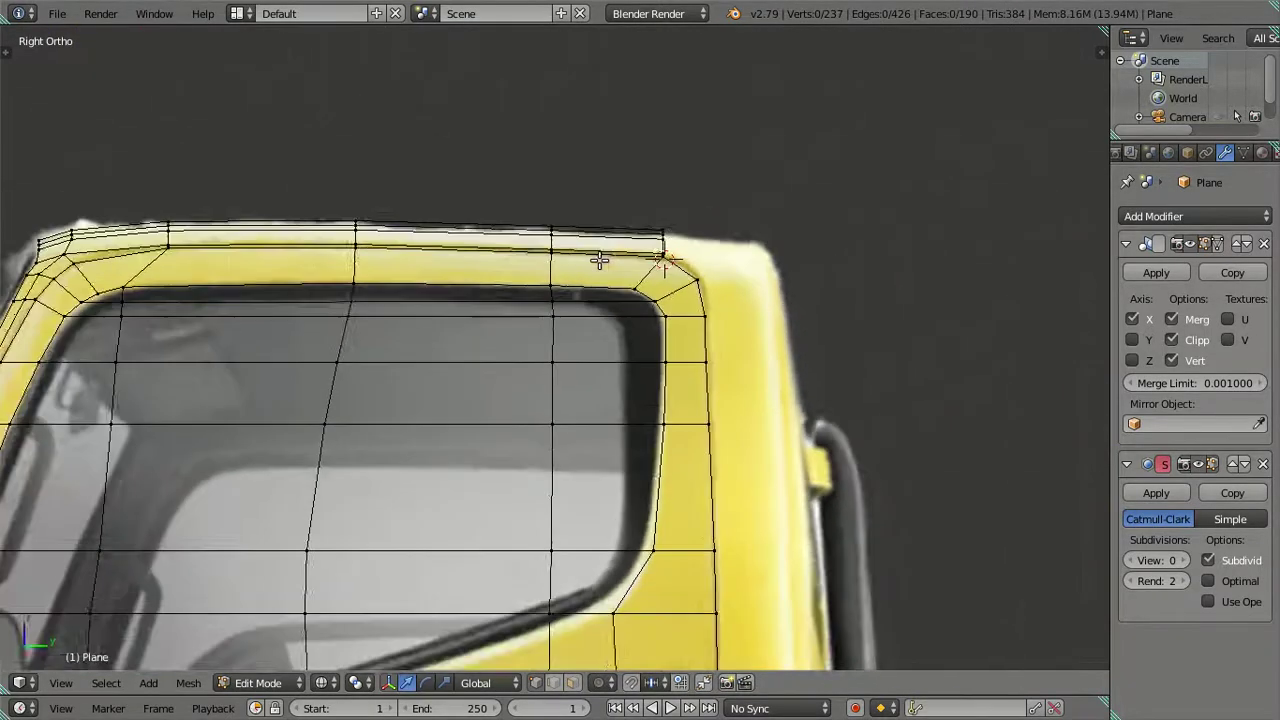
scroll(599, 261, "down", 1)
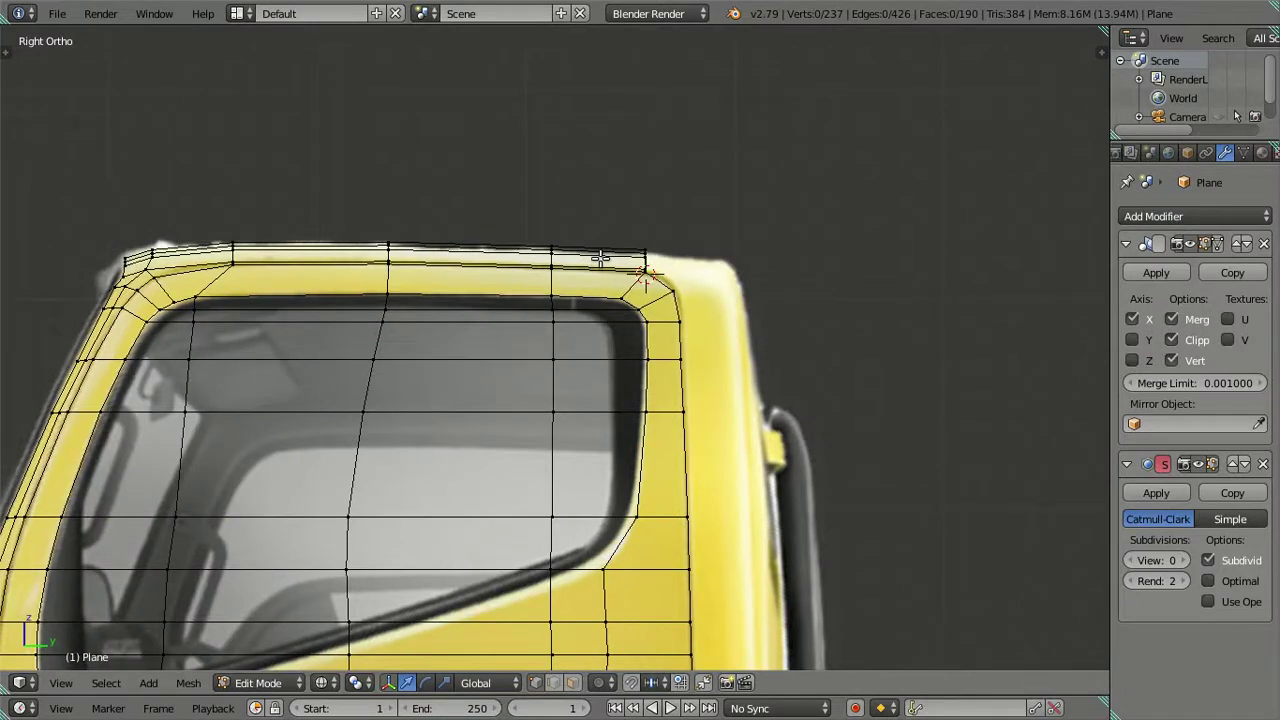
scroll(662, 262, "up", 1)
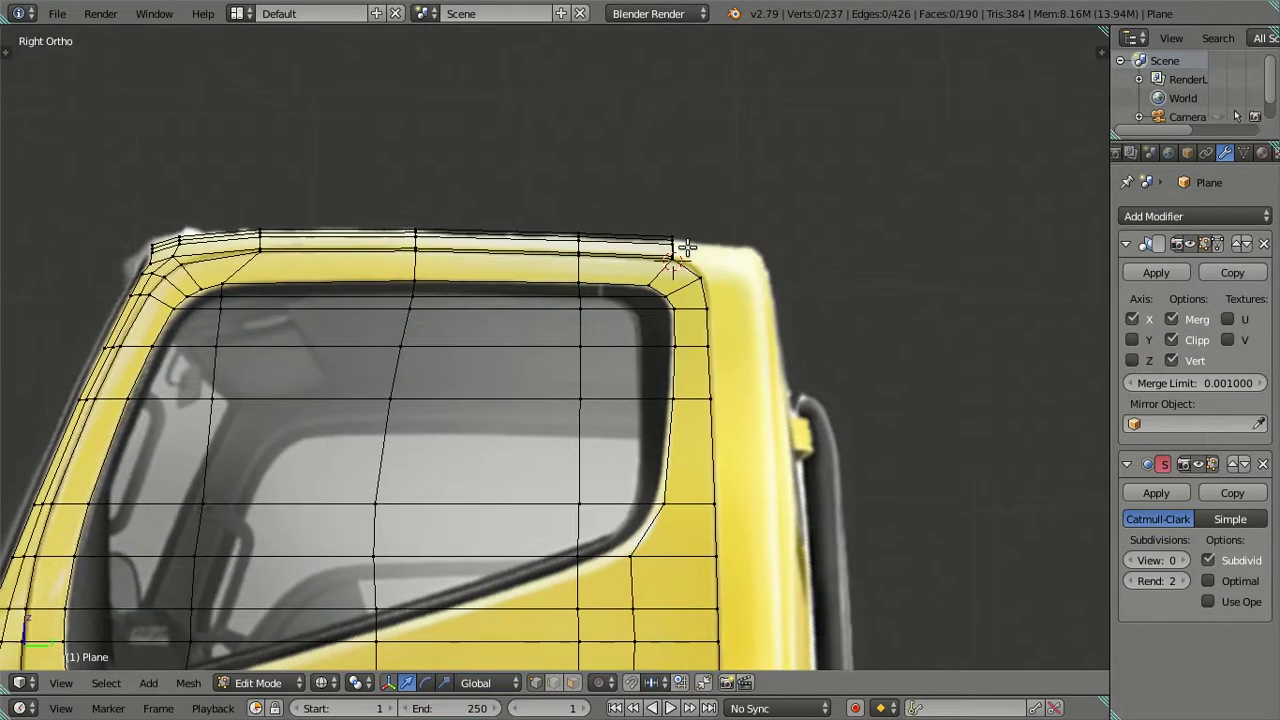
scroll(704, 269, "up", 1)
scroll(720, 265, "down", 1)
scroll(615, 200, "down", 2)
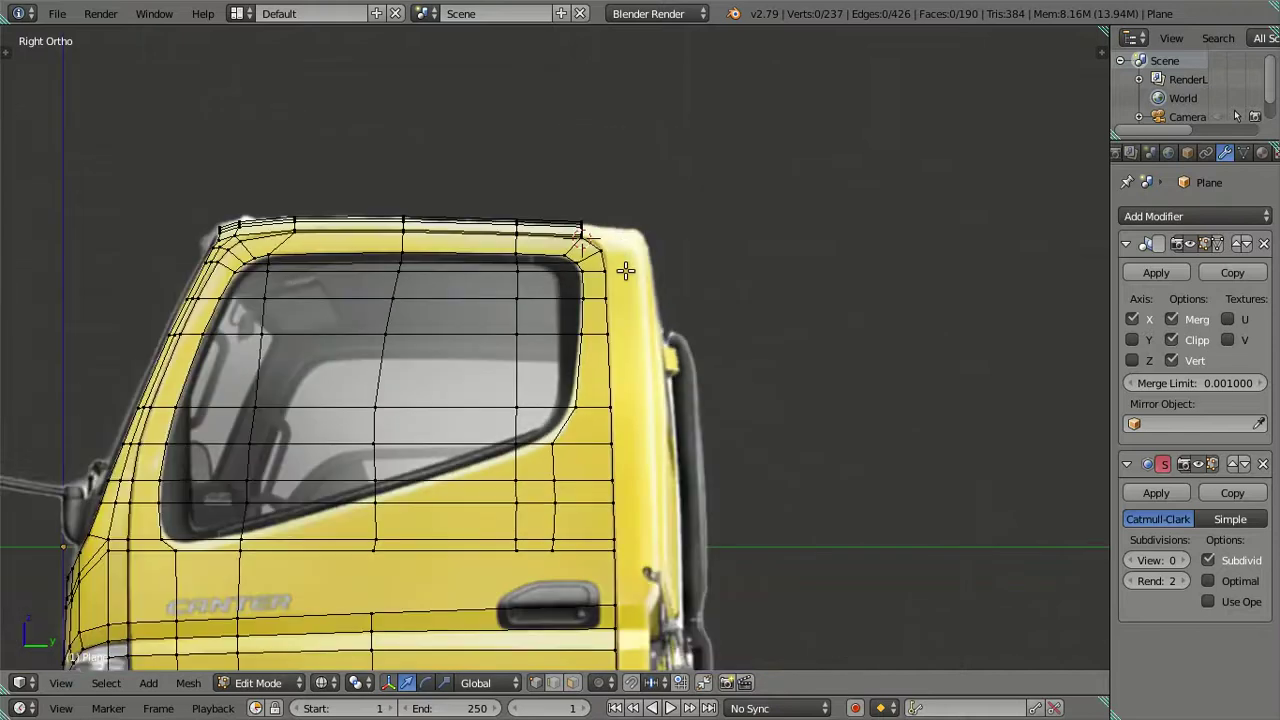
scroll(625, 280, "down", 1)
scroll(636, 296, "down", 1)
scroll(635, 296, "up", 2)
middle_click_drag(631, 317, 734, 351, "shift")
scroll(731, 351, "up", 2)
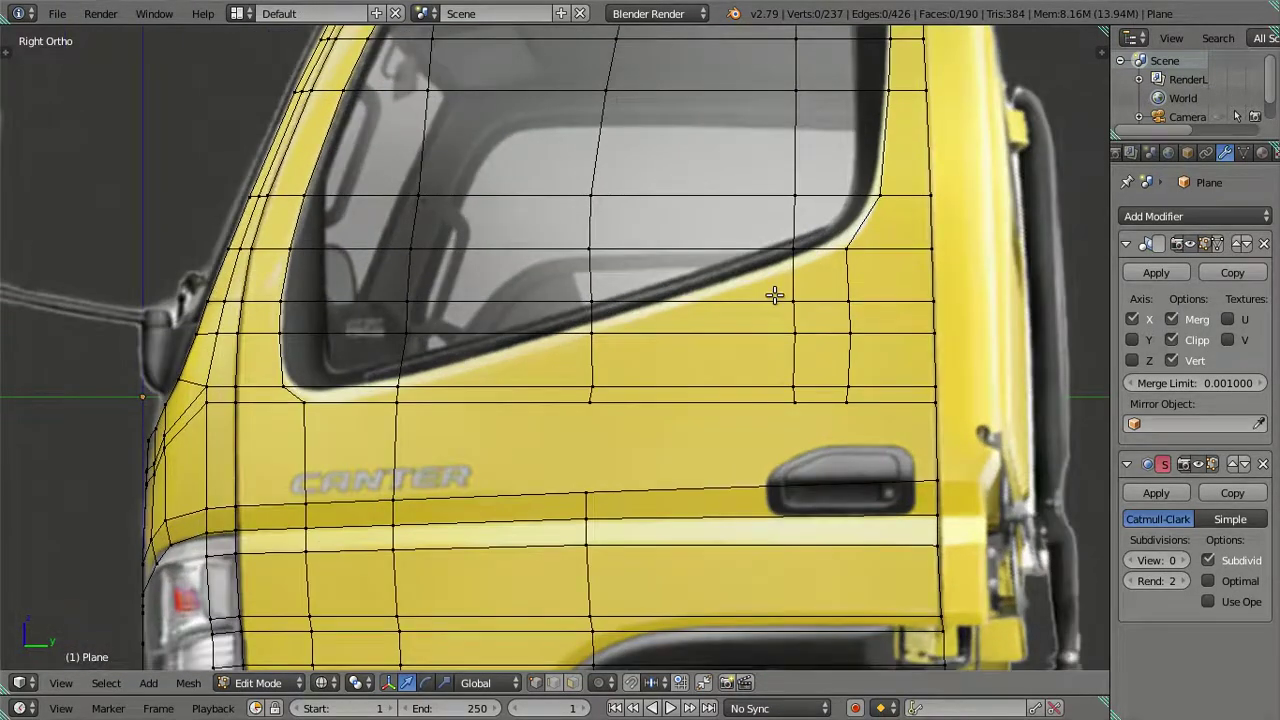
middle_click_drag(775, 295, 803, 309, "shift")
- Check vertices on the door's rear edge and window frame top, then return to side view
right_click(876, 288)
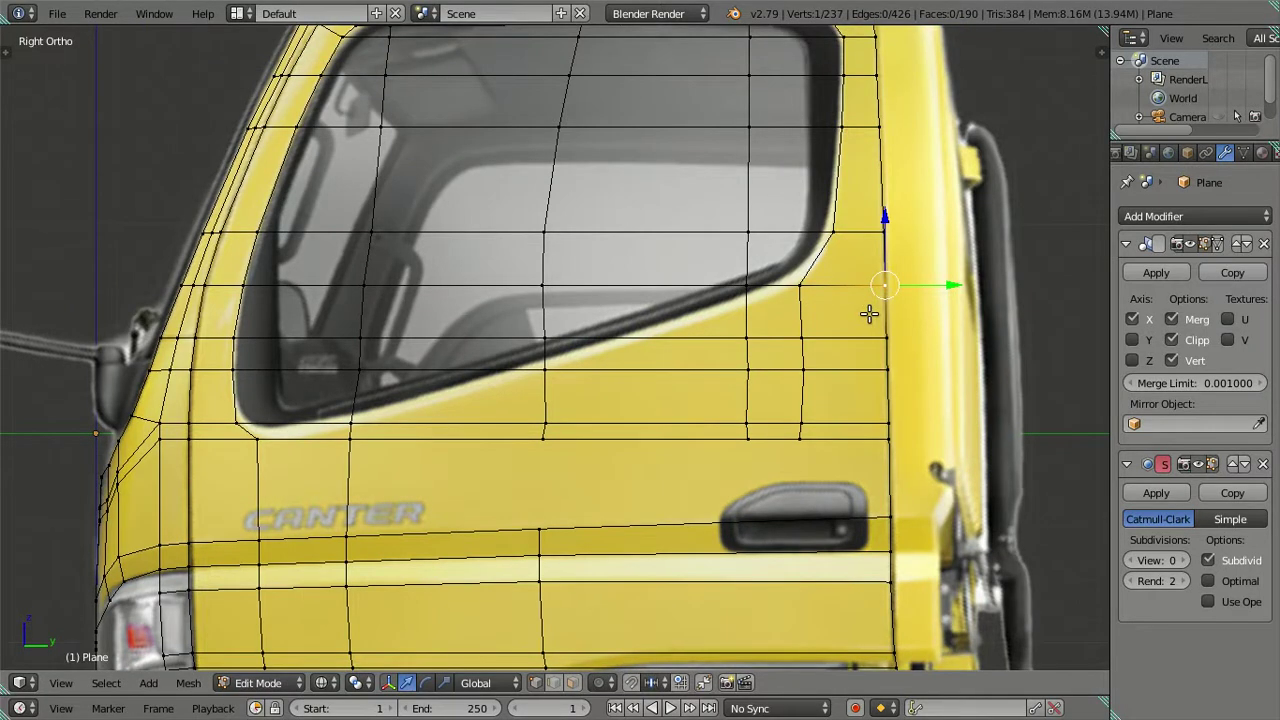
key("a")
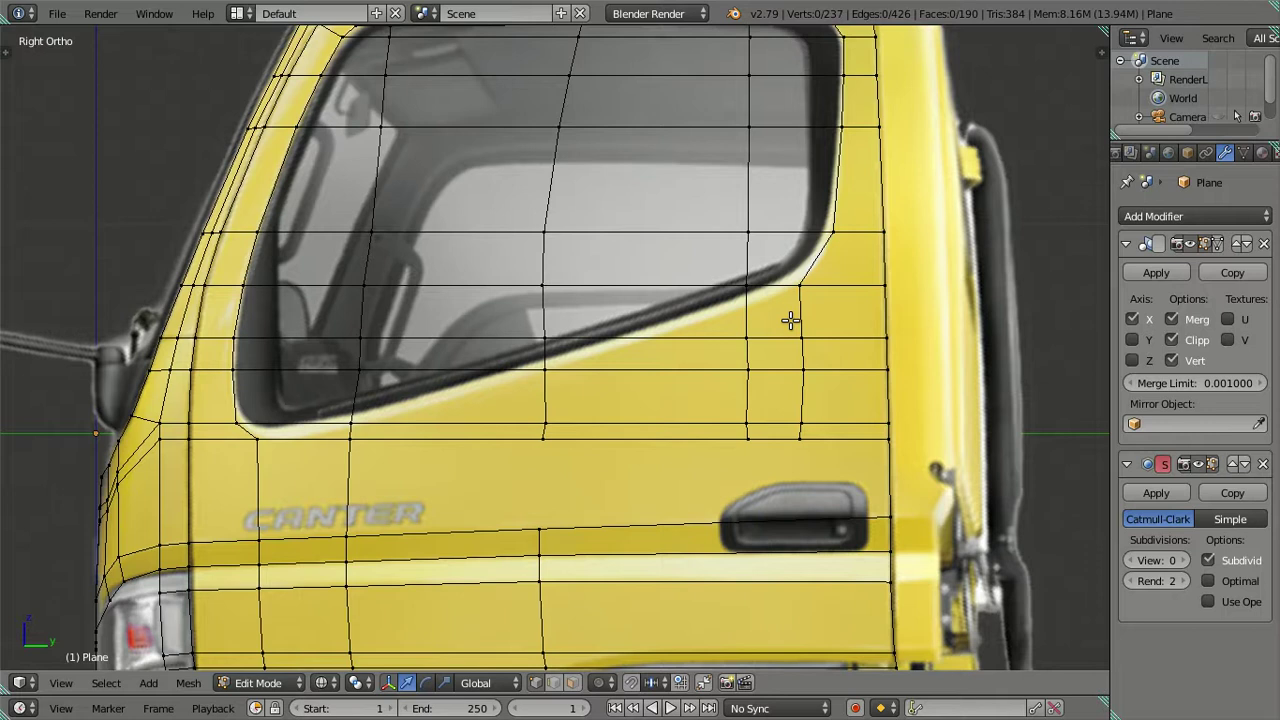
scroll(766, 320, "down", 2)
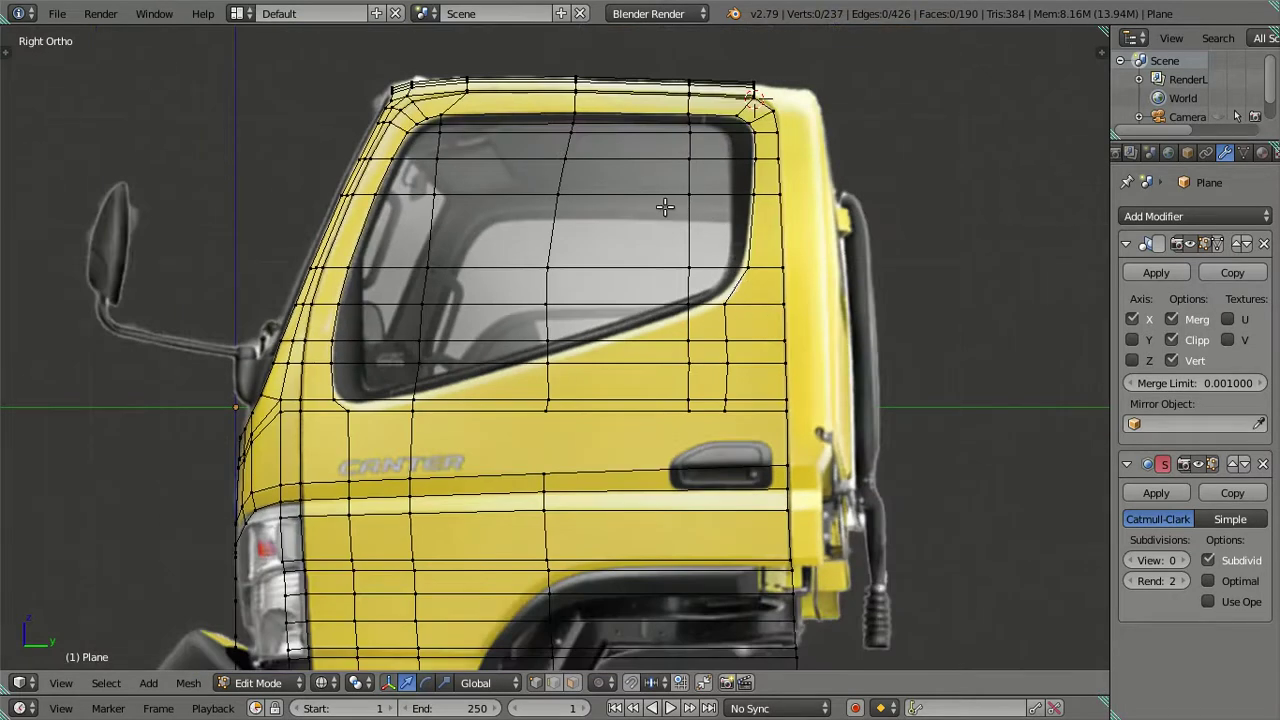
scroll(589, 314, "up", 2)
scroll(591, 309, "up", 1)
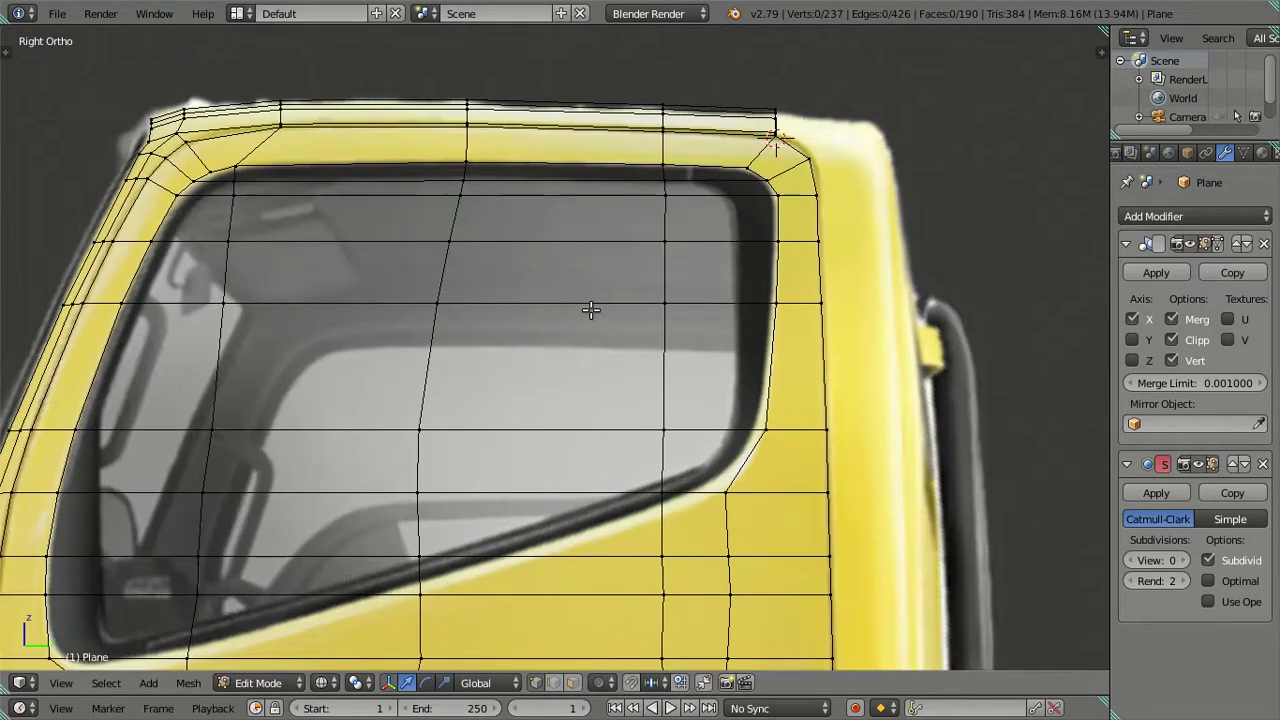
right_click(659, 346, "alt")
right_click(664, 196)
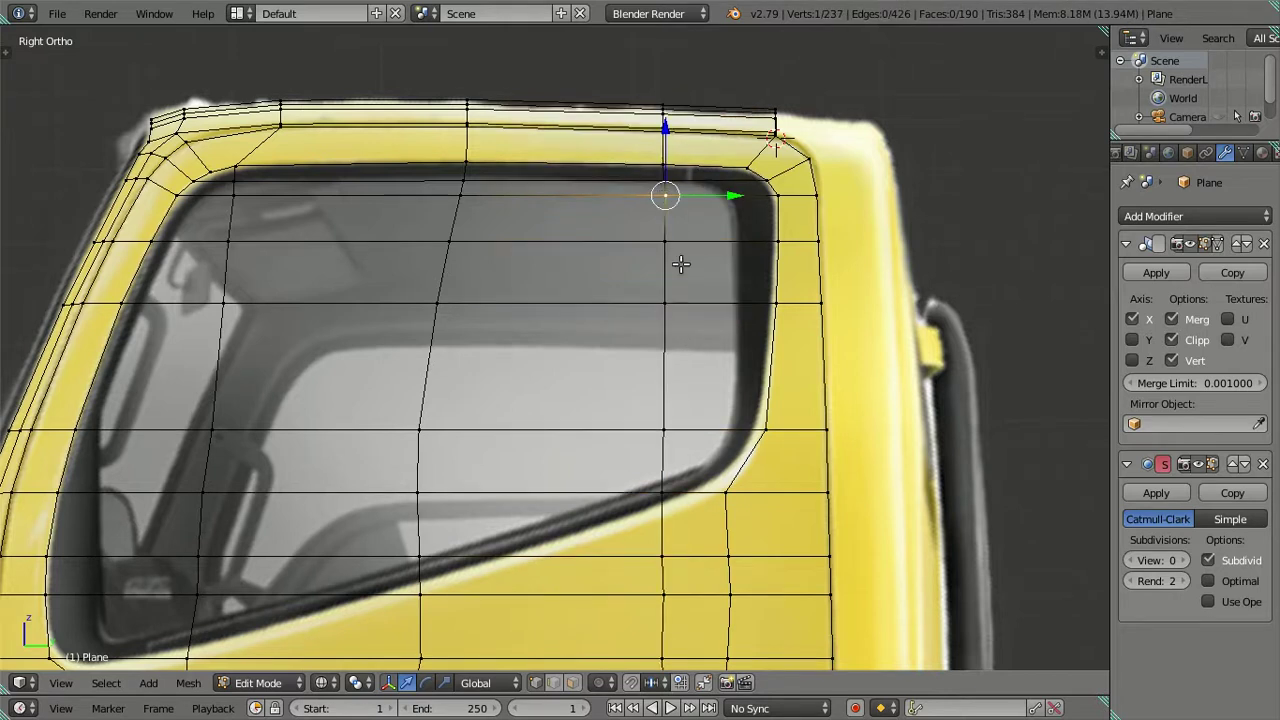
scroll(682, 300, "down", 2)
key("a")
scroll(690, 340, "up", 1)
scroll(697, 337, "up", 2)
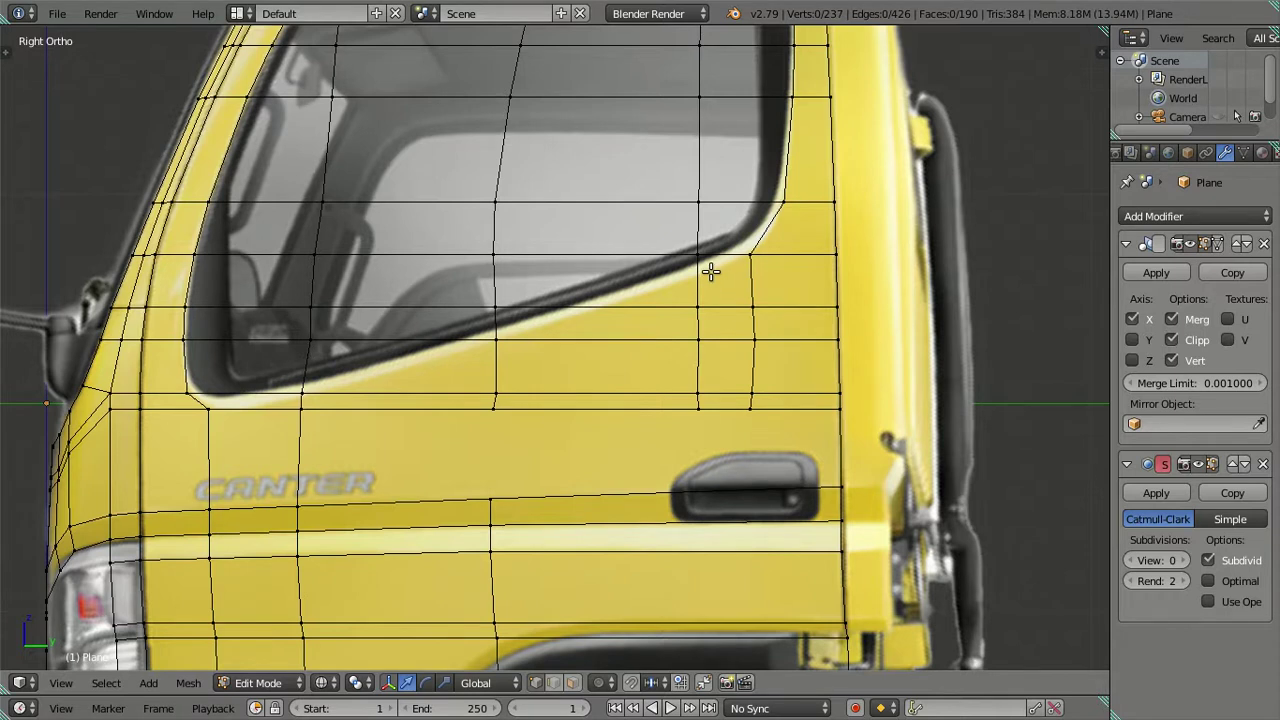
middle_click_drag(705, 270, 668, 384, "shift")
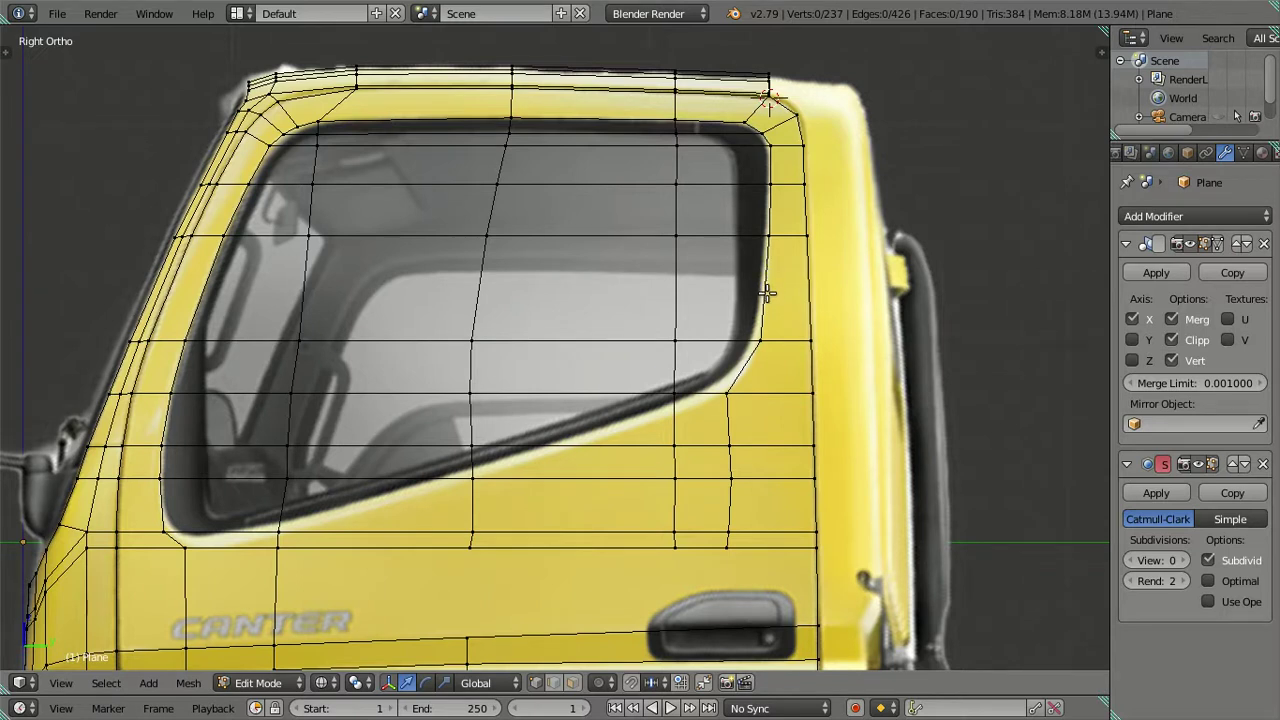
mouse_move(251, 479)
middle_mouse_down()
mouse_move(280, 497)
mouse_move(371, 494)
mouse_move(395, 480)
mouse_move(337, 471)
middle_mouse_up()
key("KP_3")
- Dissolve the horizontal edge loop across the lower window, then deselect
right_click(381, 478, "alt")
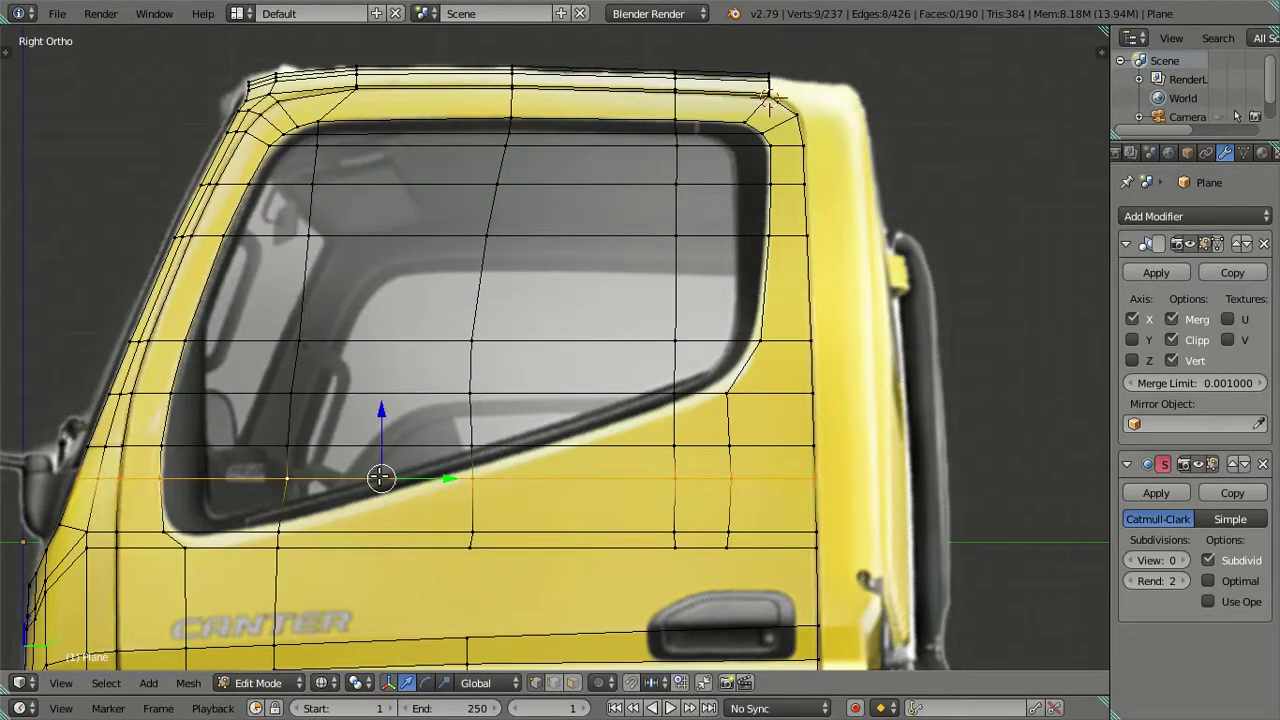
key("x")
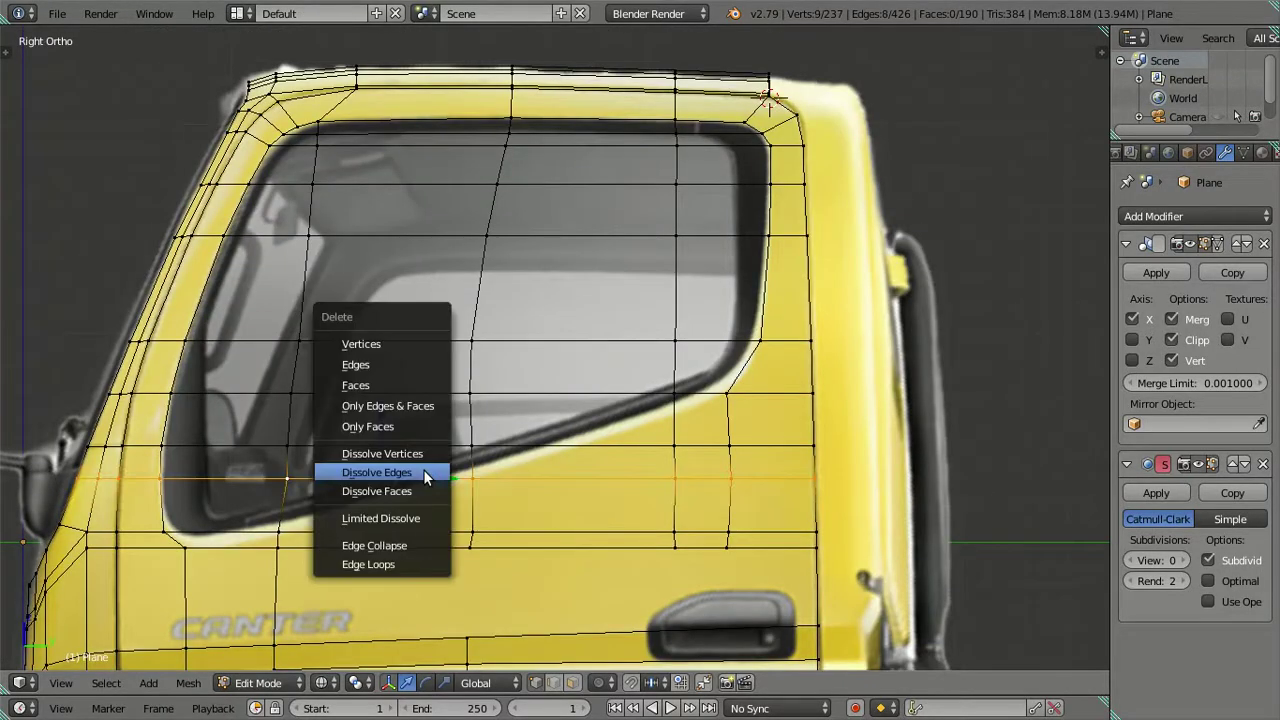
left_click(424, 477)
key("a")
key("a")
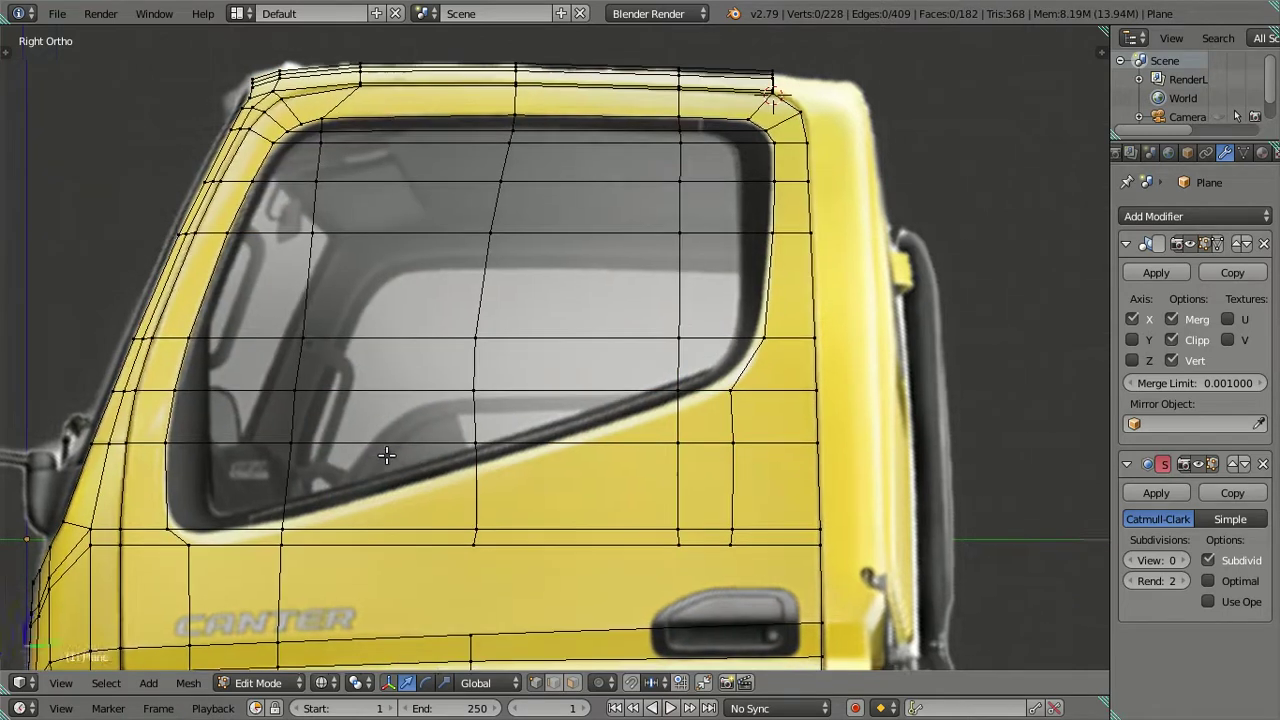
middle_click_drag(386, 455, 414, 412, "shift")
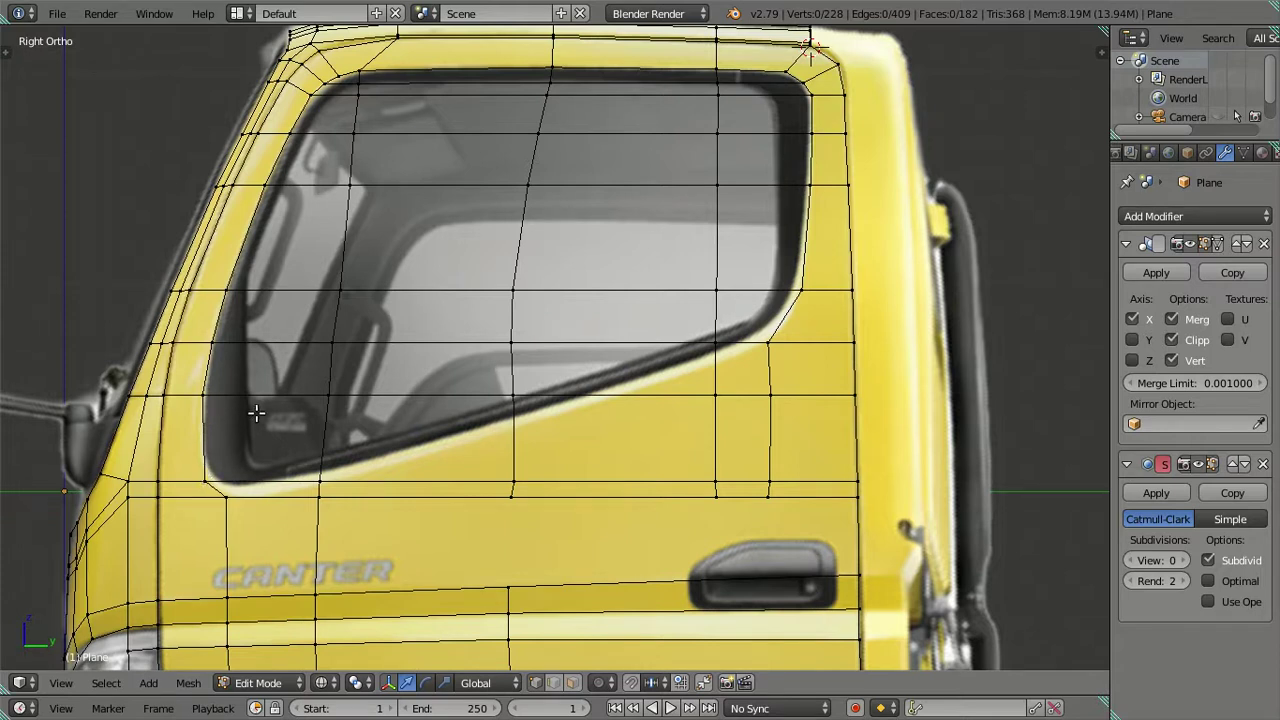
- Add a horizontal loop cut across the window area
right_click(205, 465)
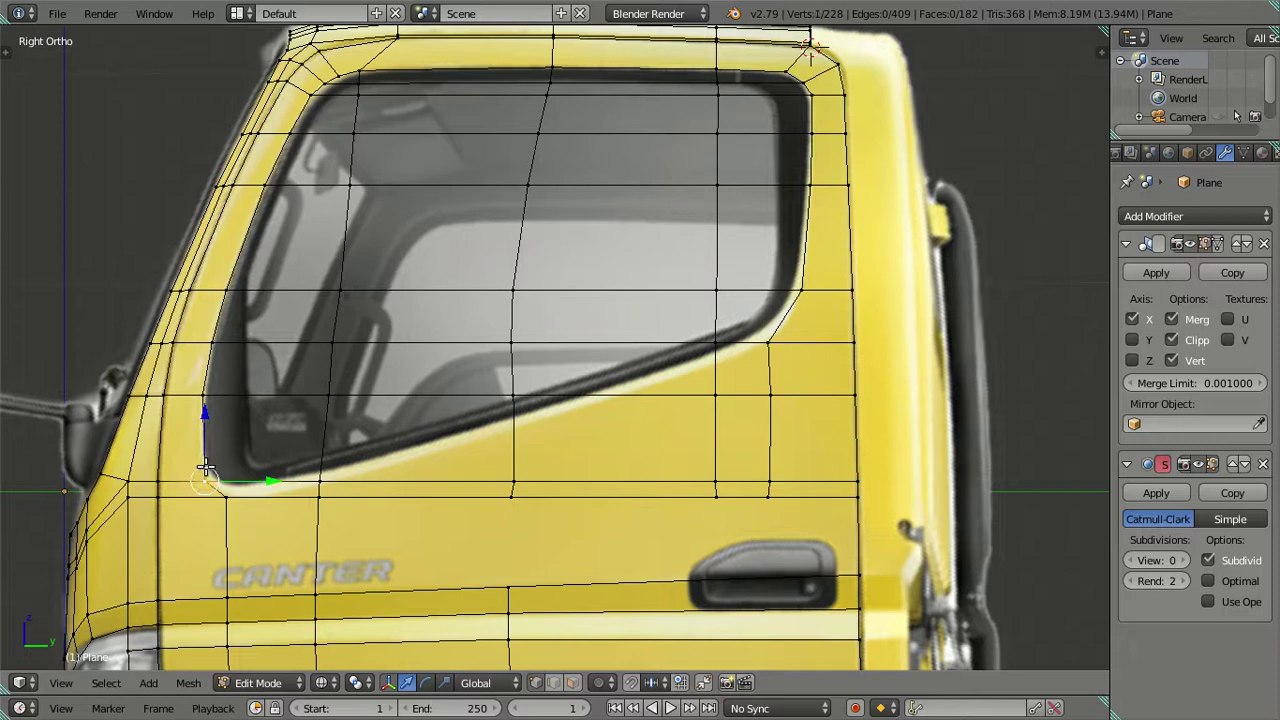
key("a")
middle_click_drag(275, 451, 448, 303, "shift")
scroll(377, 314, "up", 3)
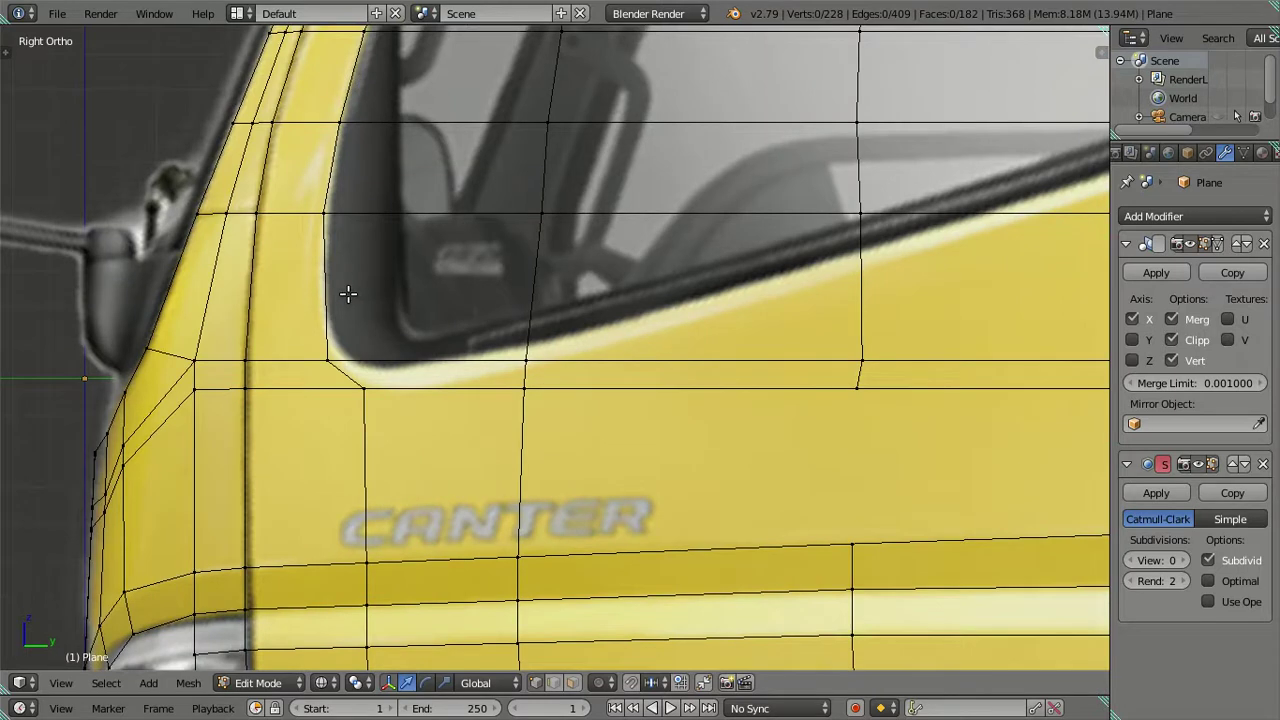
key("ctrl+r")
left_click(349, 295)
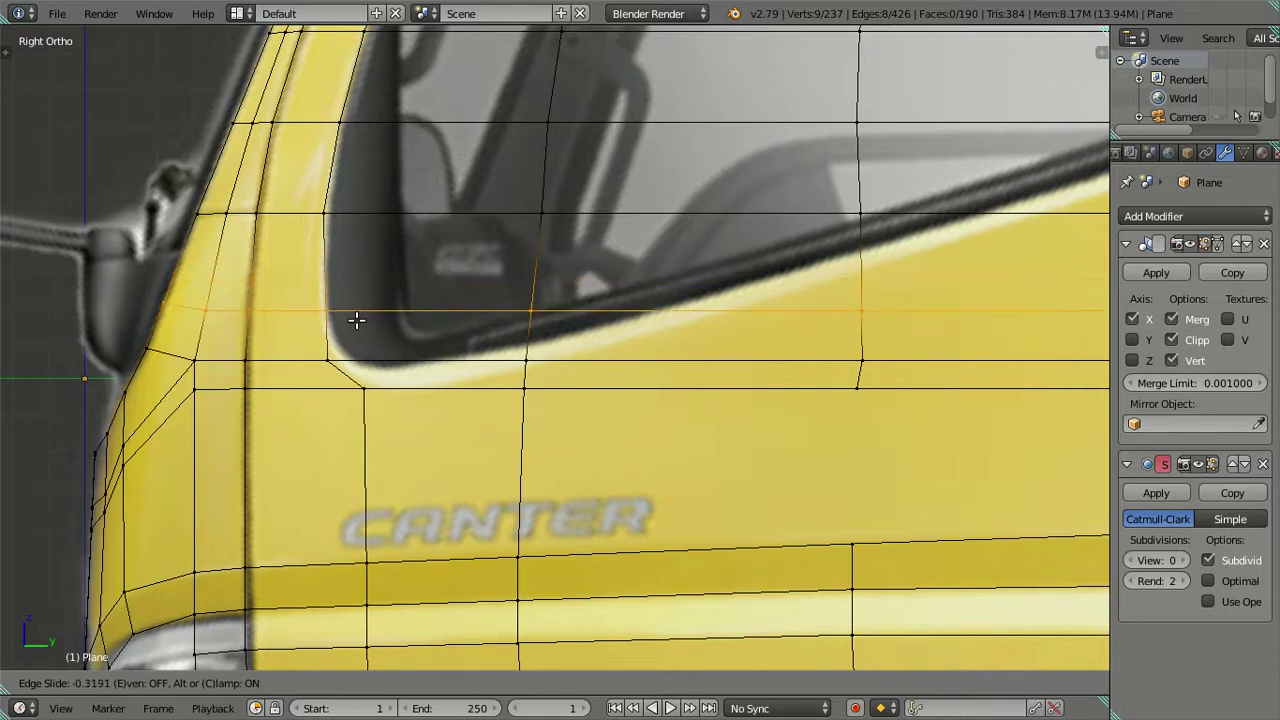
left_click(355, 320)
- Merge the new loop's window-edge vertex with the lower window-corner vertex and slide it along Y
right_click(328, 316)
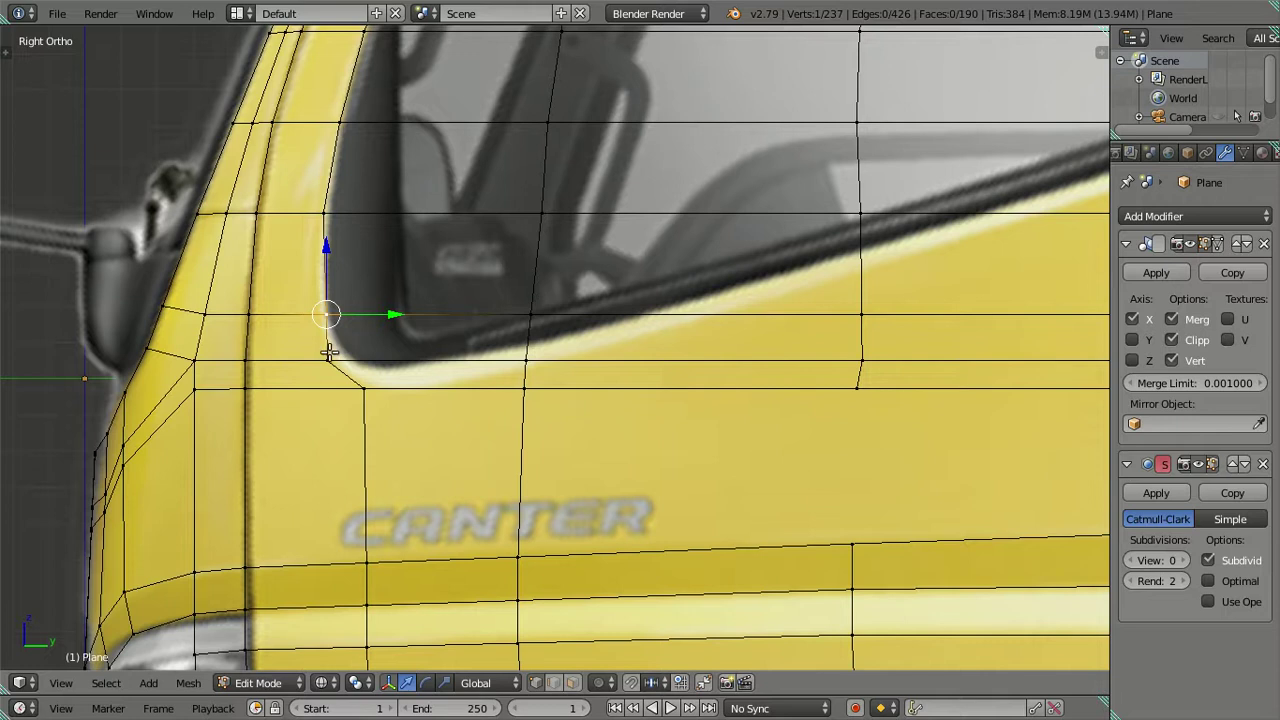
right_click(330, 352)
right_click(316, 316, "shift")
key("alt+m")
left_click(316, 317)
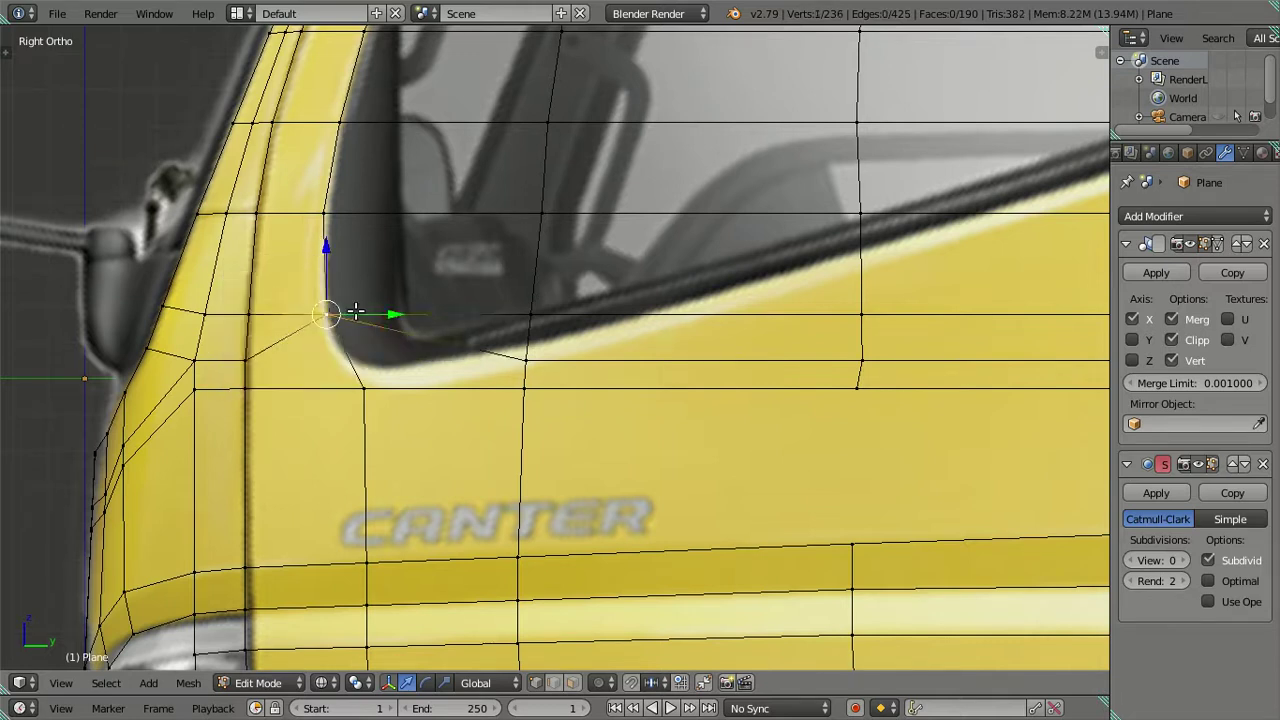
key("g")
key("y")
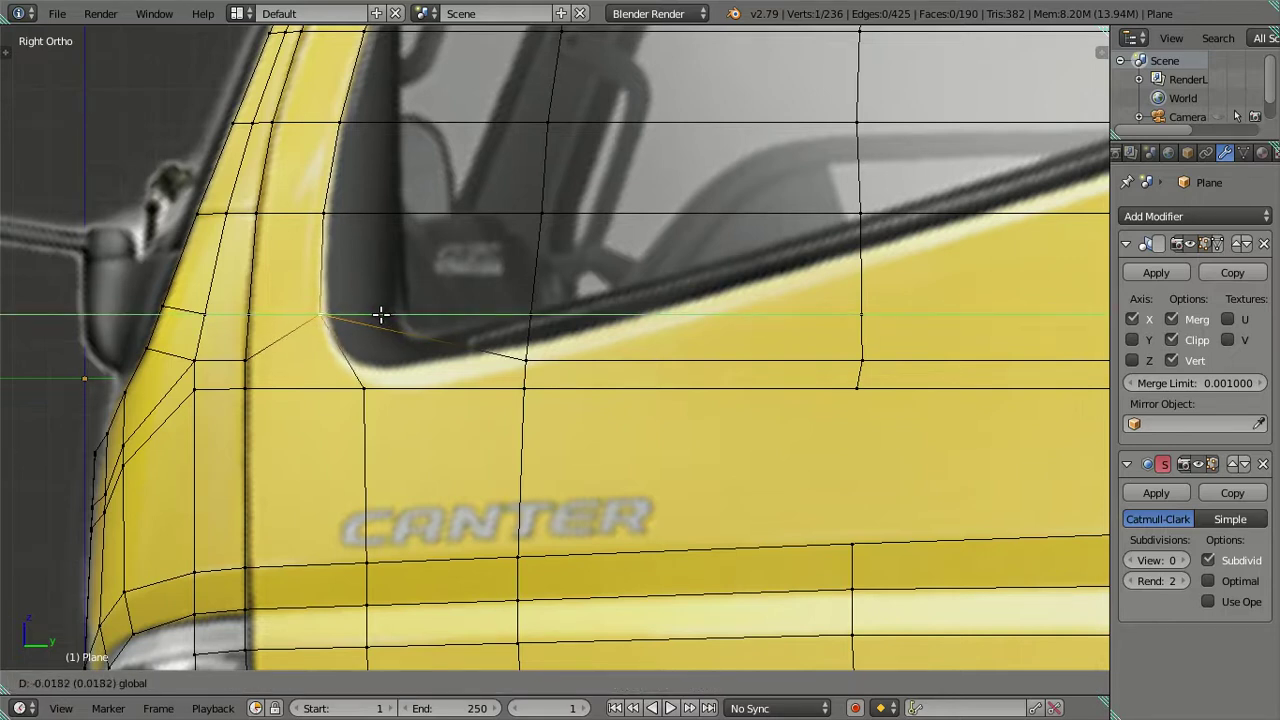
left_click(381, 315)
- Dissolve the horizontal loop below the window and nudge the lower front window-corner vertex along Y
right_click(300, 315, "alt")
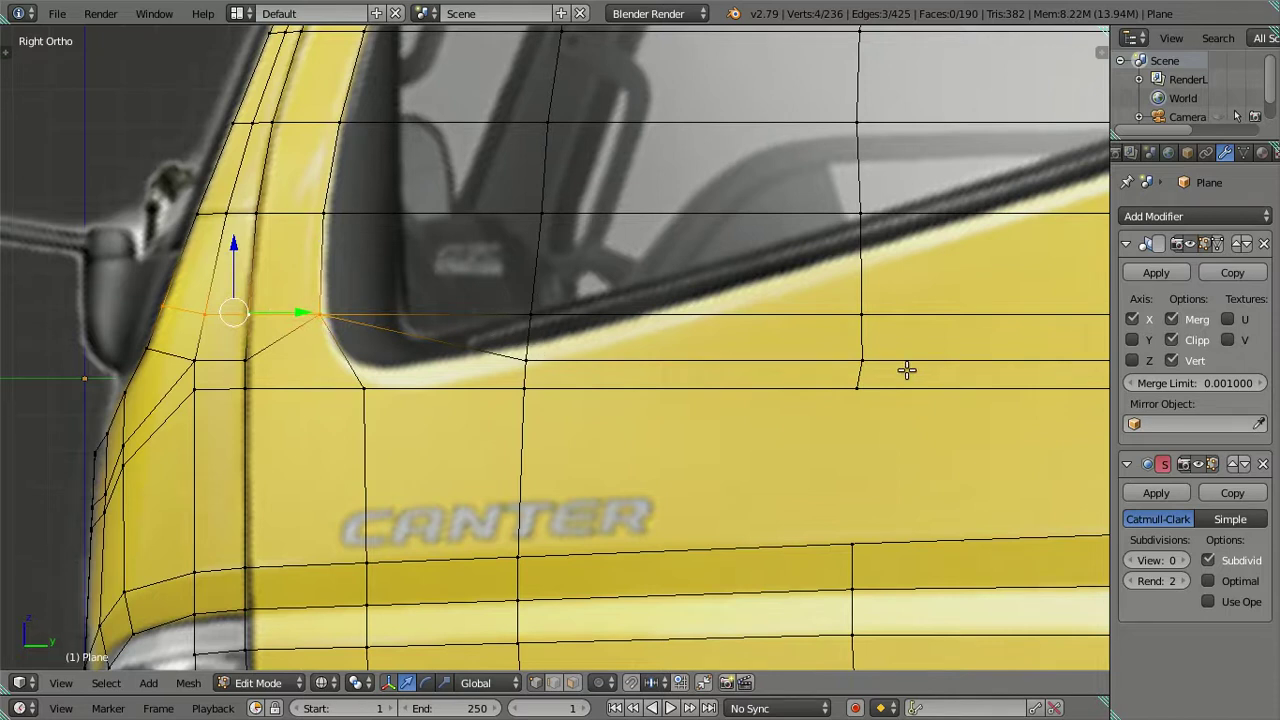
key("x")
left_click(685, 347)
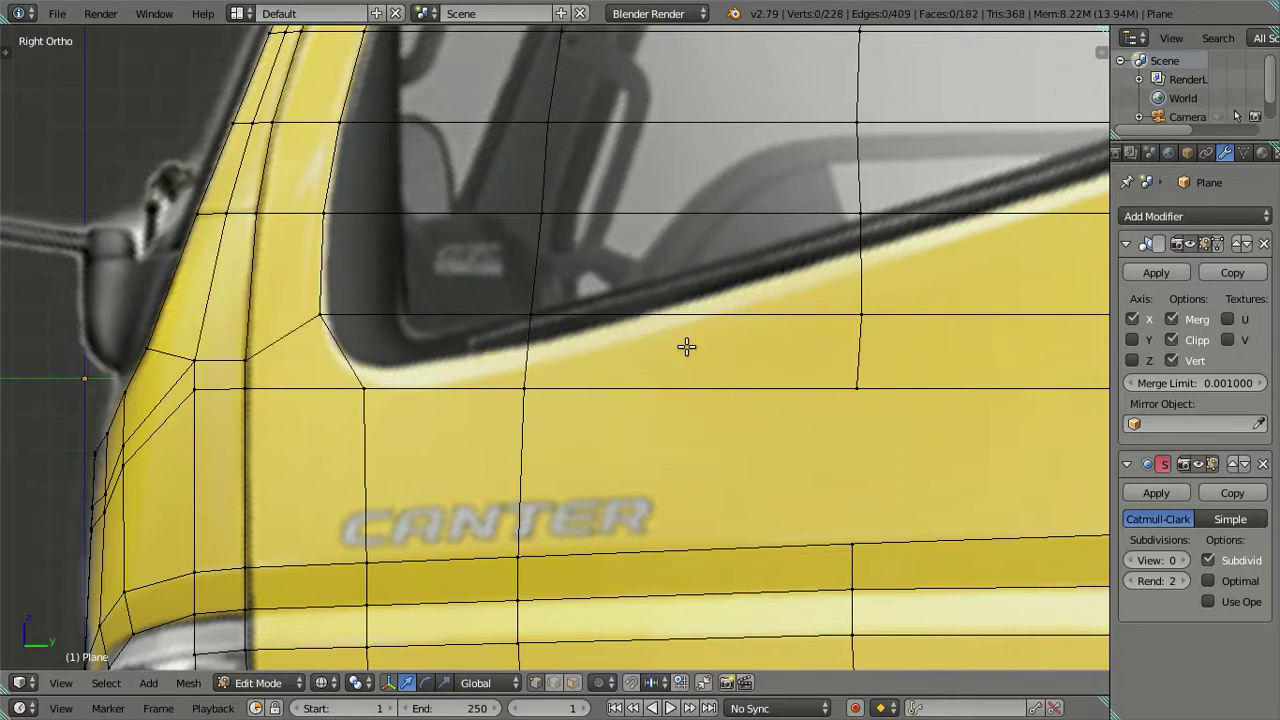
scroll(686, 347, "down", 4)
middle_click_drag(706, 354, 634, 360, "shift")
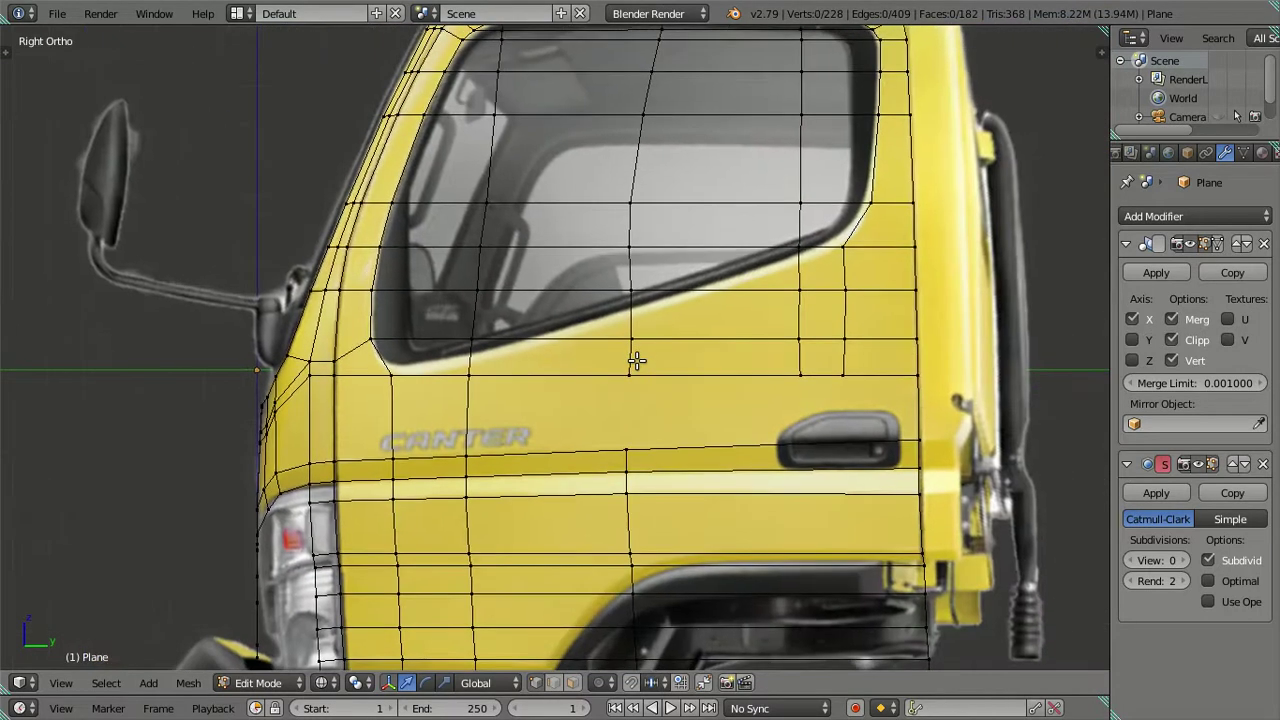
right_click(396, 375)
left_click_drag(446, 370, 436, 368)
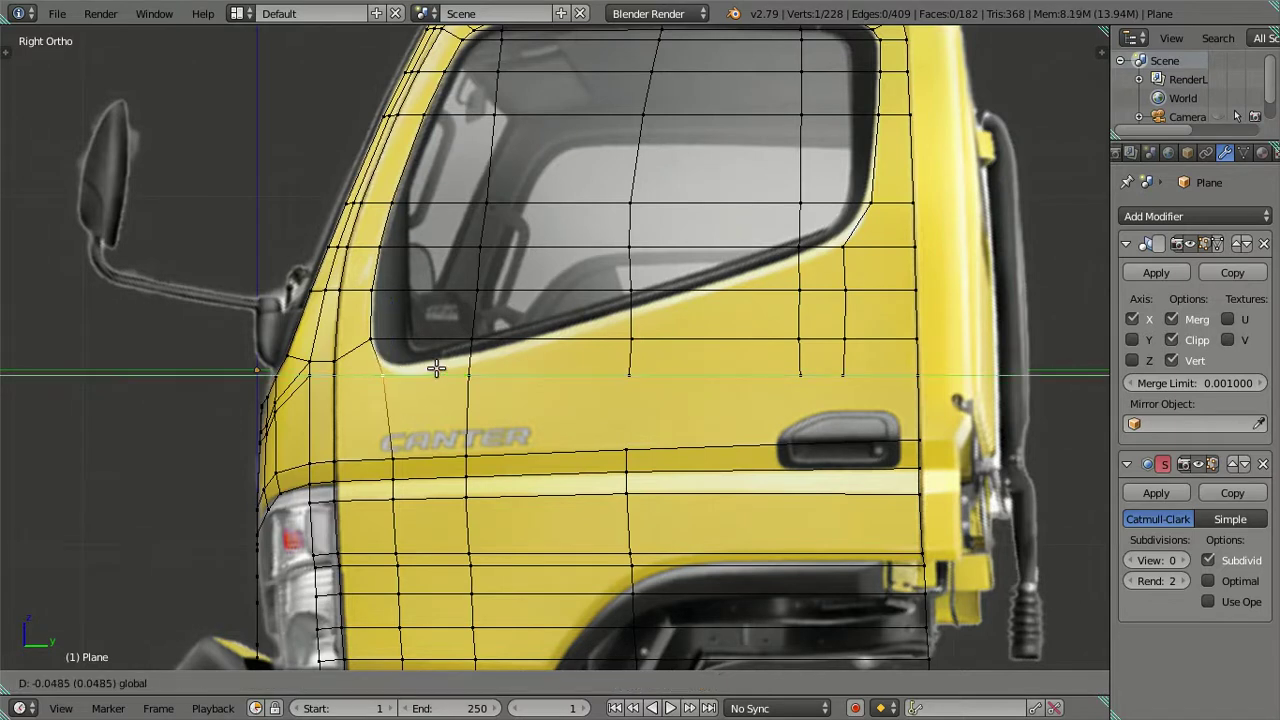
left_click(436, 368)
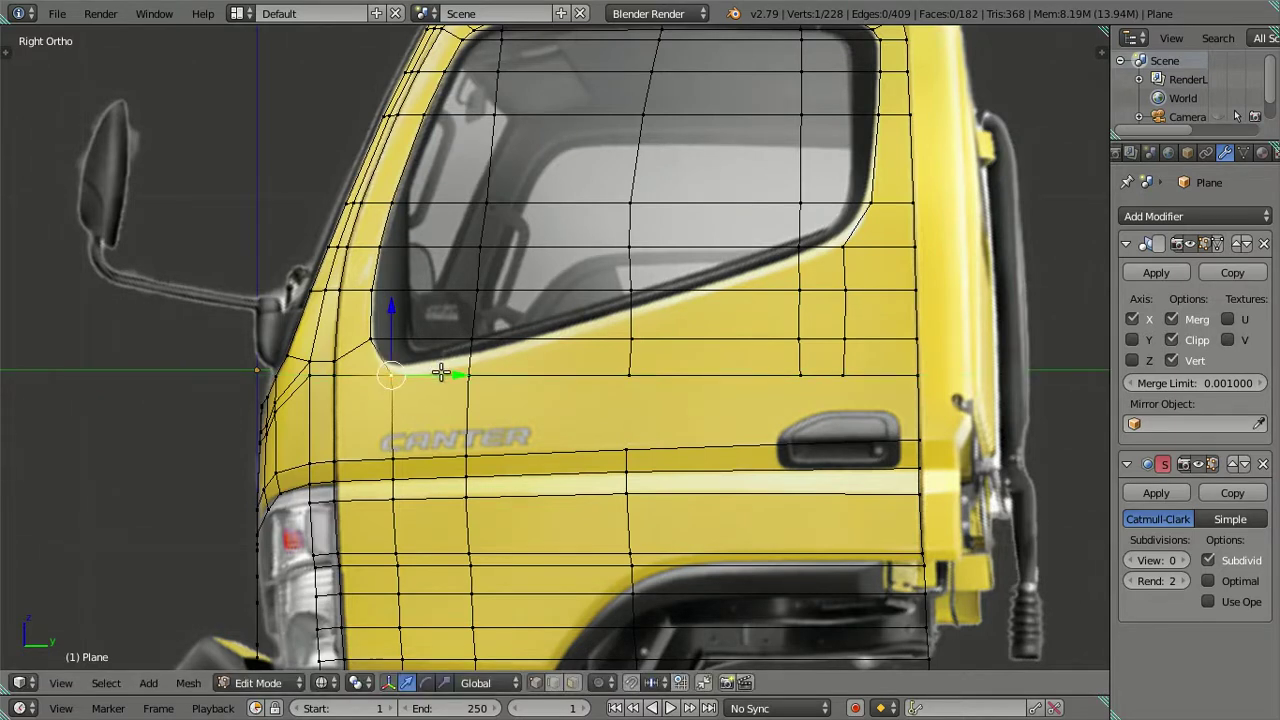
- Shift the vertical edge loop in front of the door onto the door's front edge
scroll(424, 600, "down", 2)
scroll(444, 612, "down", 2)
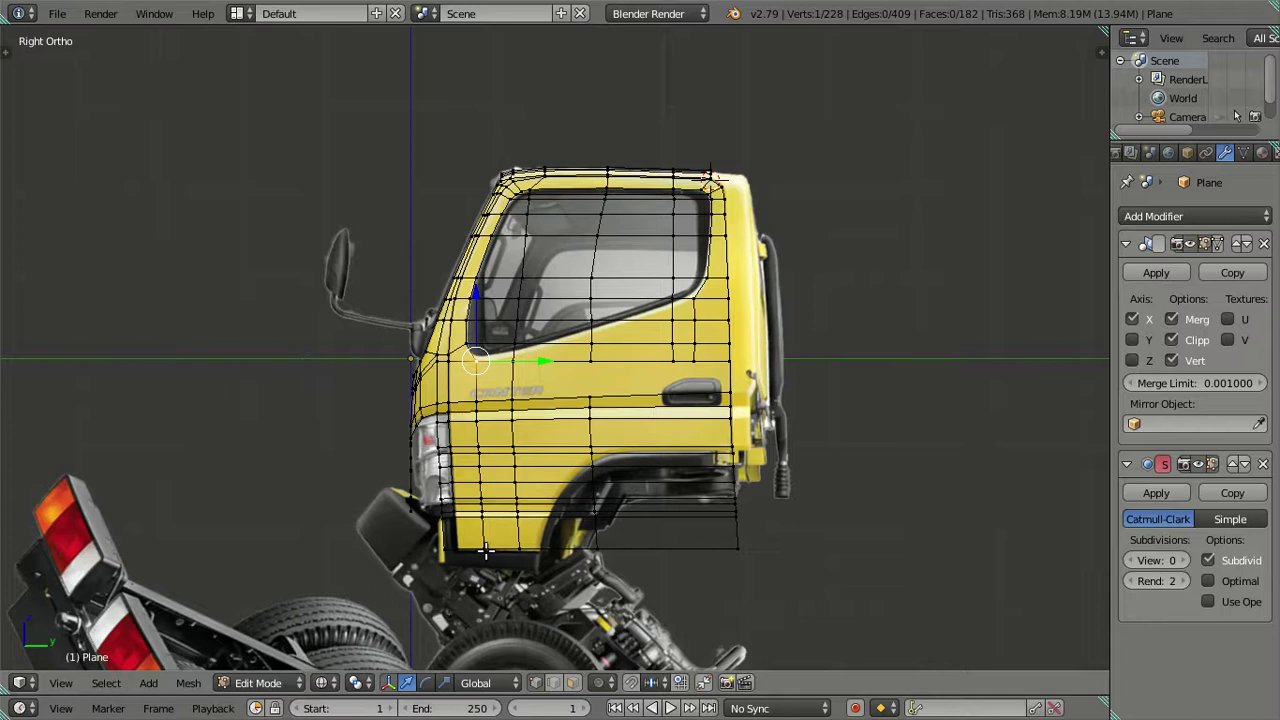
right_click(484, 552, "alt")
scroll(486, 552, "up", 4)
left_click_drag(466, 582, 461, 580)
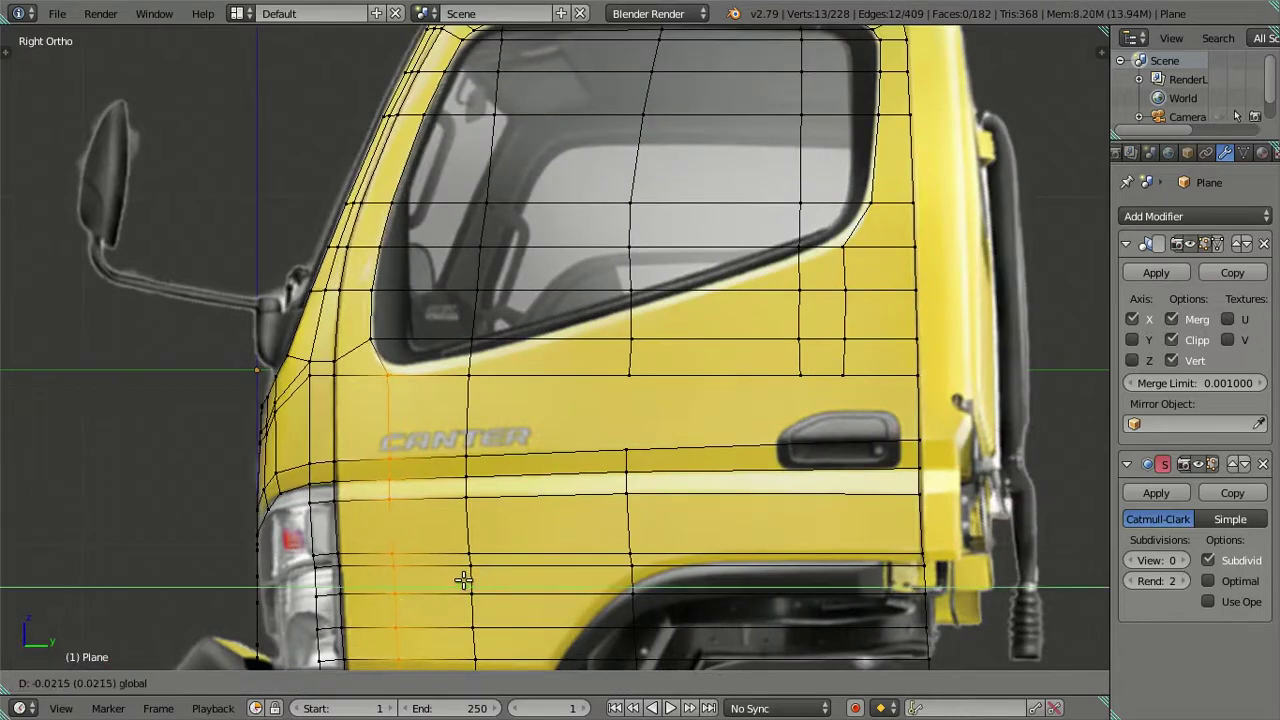
left_click(461, 580)
scroll(445, 545, "up", 2)
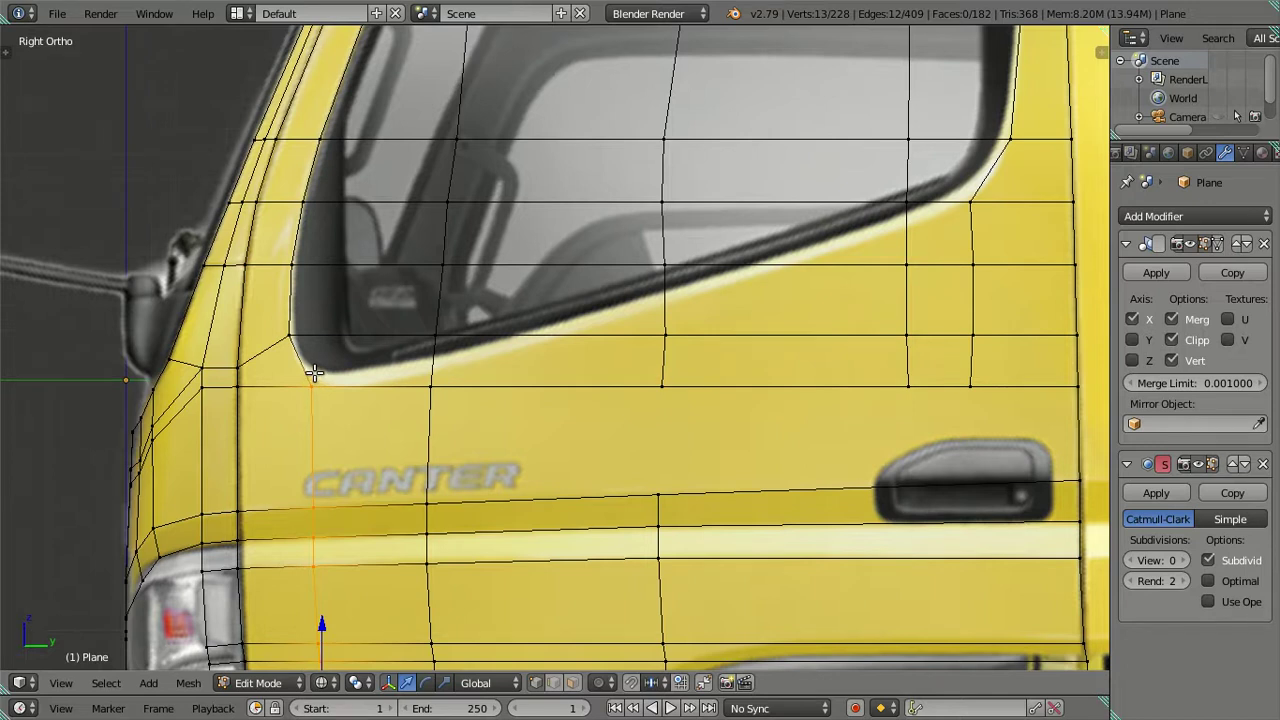
scroll(400, 340, "up", 2)
key("a")
key("ctrl+r")
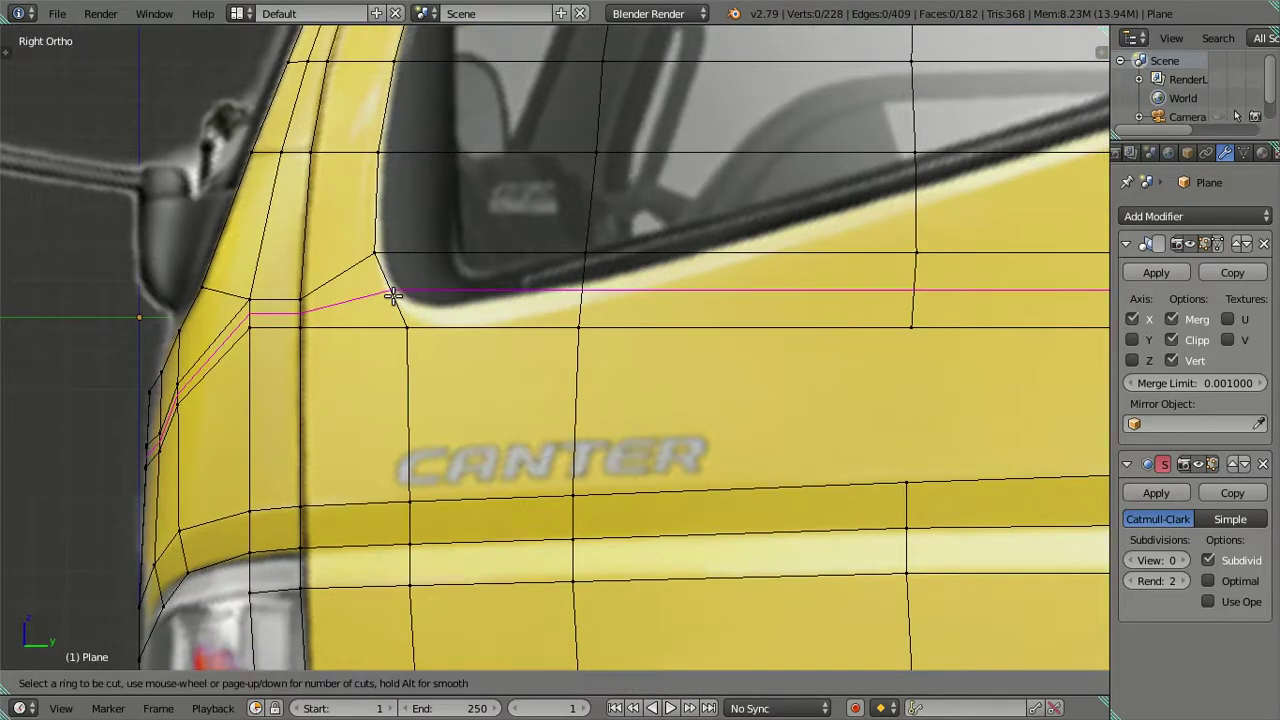
- Add a loop just under the window and merge the two corner vertices into one
left_click(401, 300)
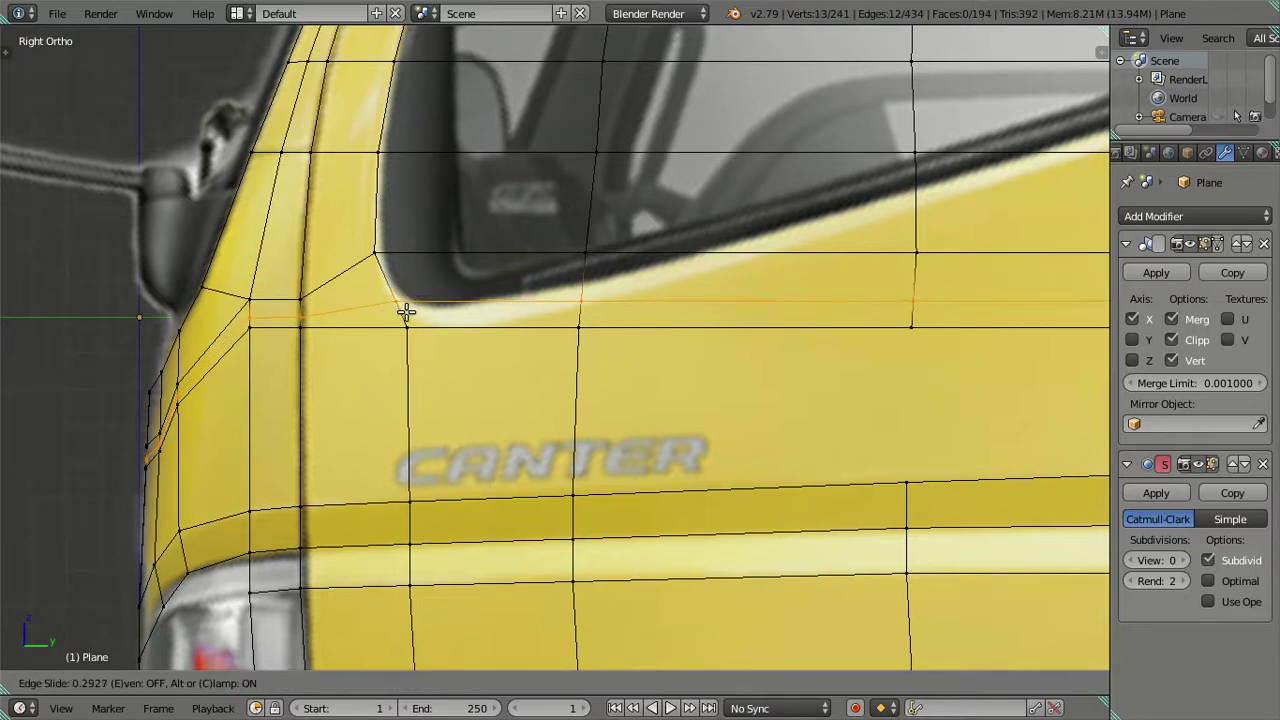
left_click(406, 313)
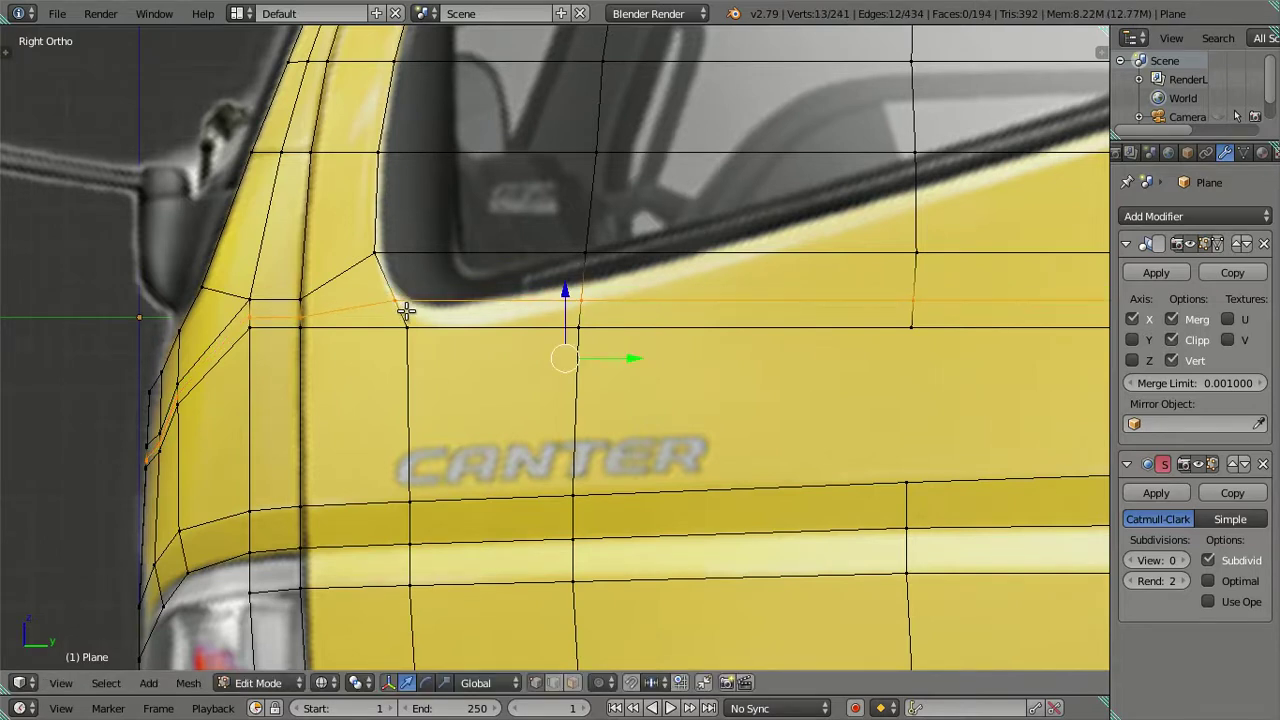
right_click(402, 315)
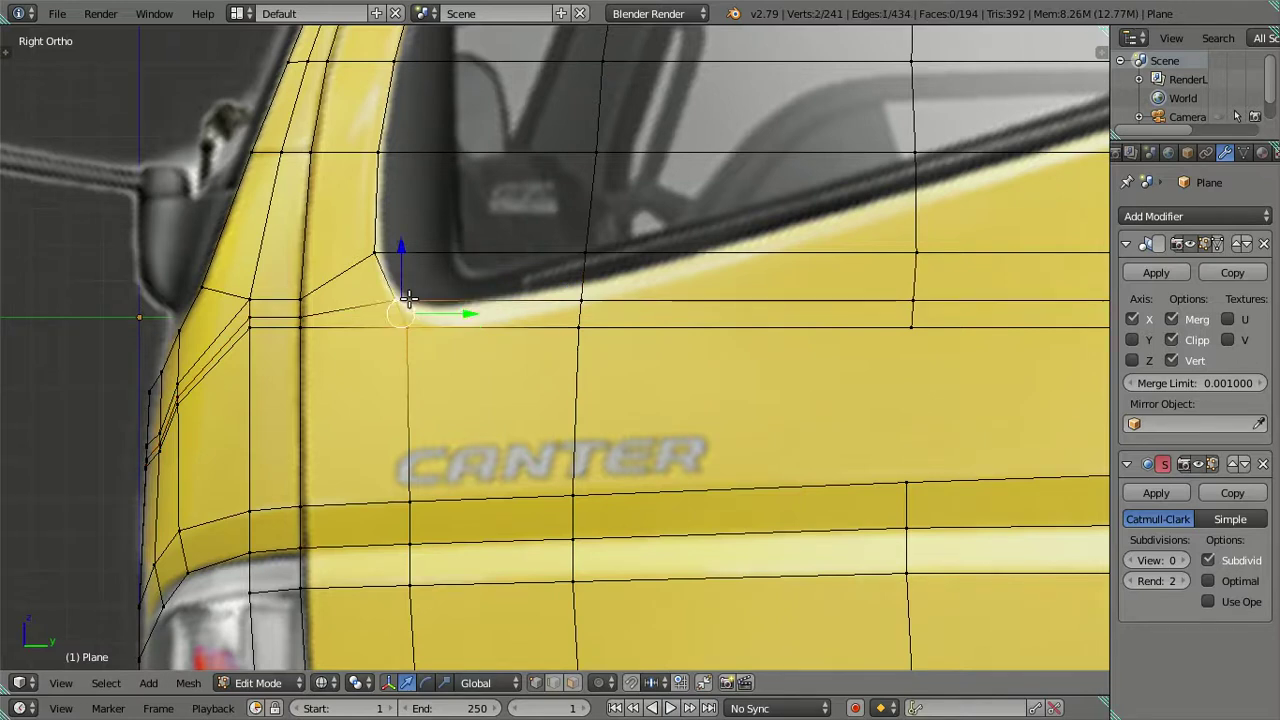
key("alt+m")
left_click(416, 297)
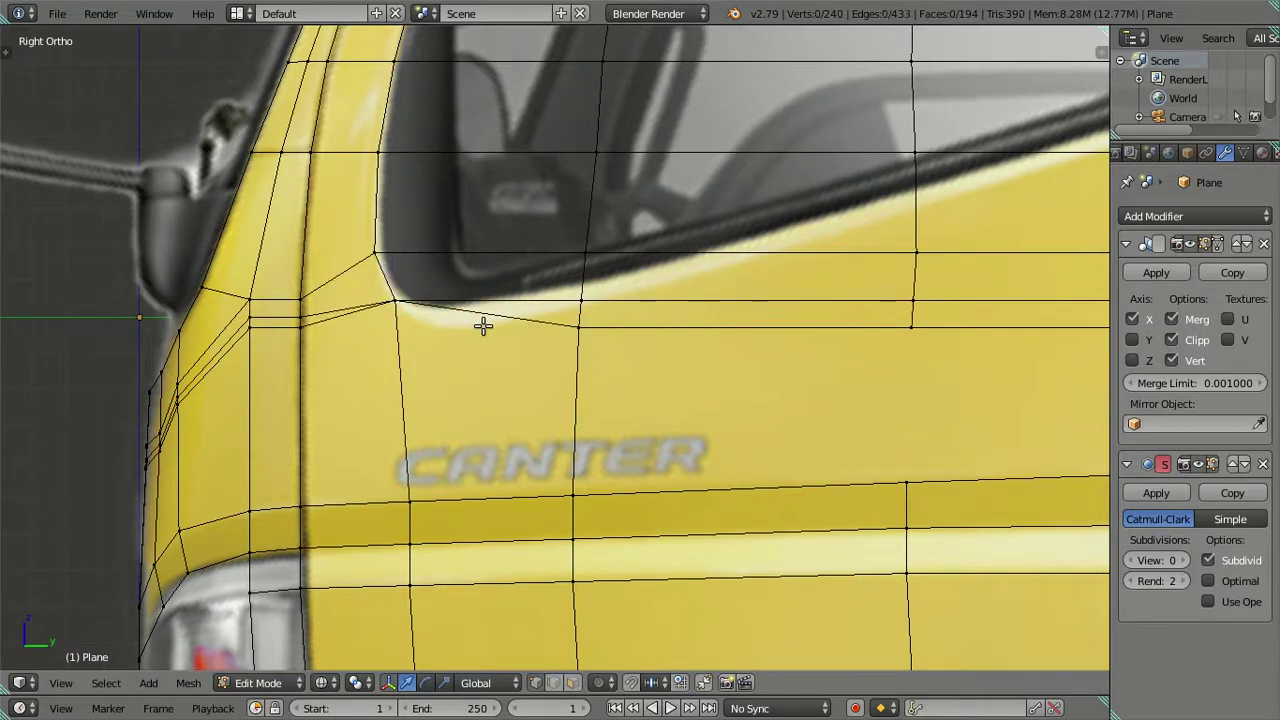
- Dissolve the leftover edges around the window corner and the extra edge loop
right_click(495, 320, "alt")
right_click(289, 308, "alt+shift")
key("x")
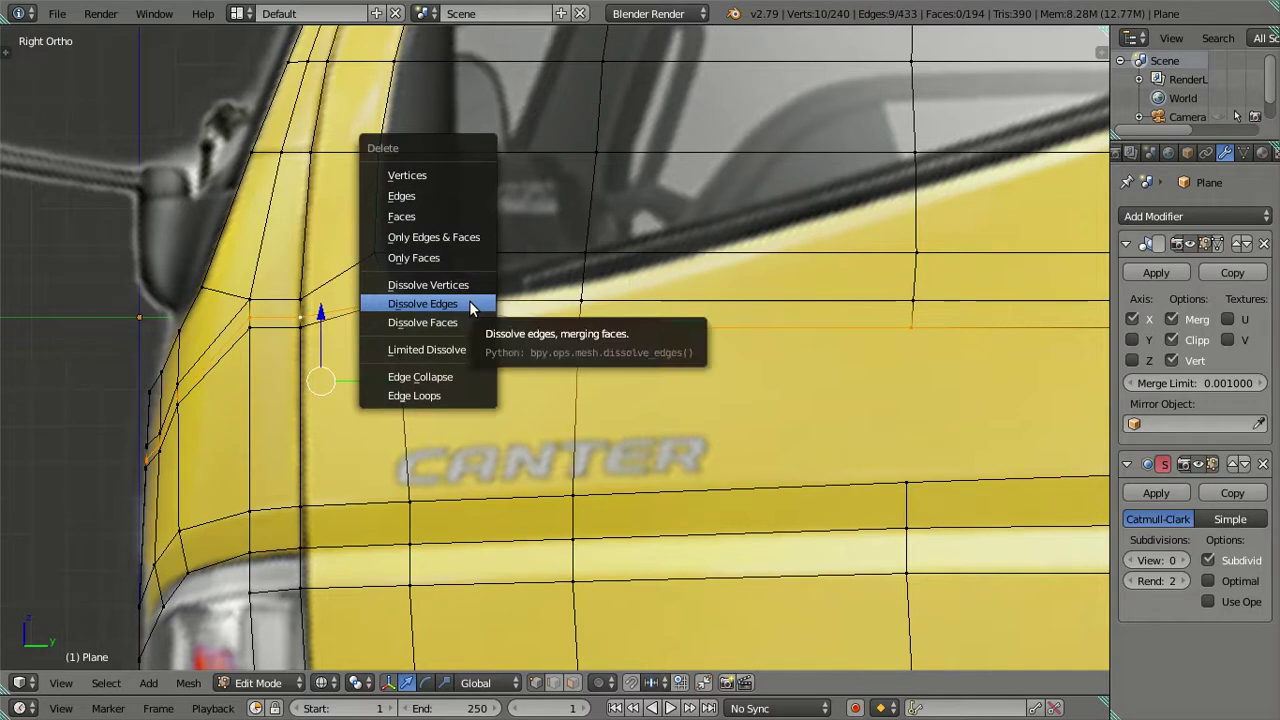
left_click(469, 303)
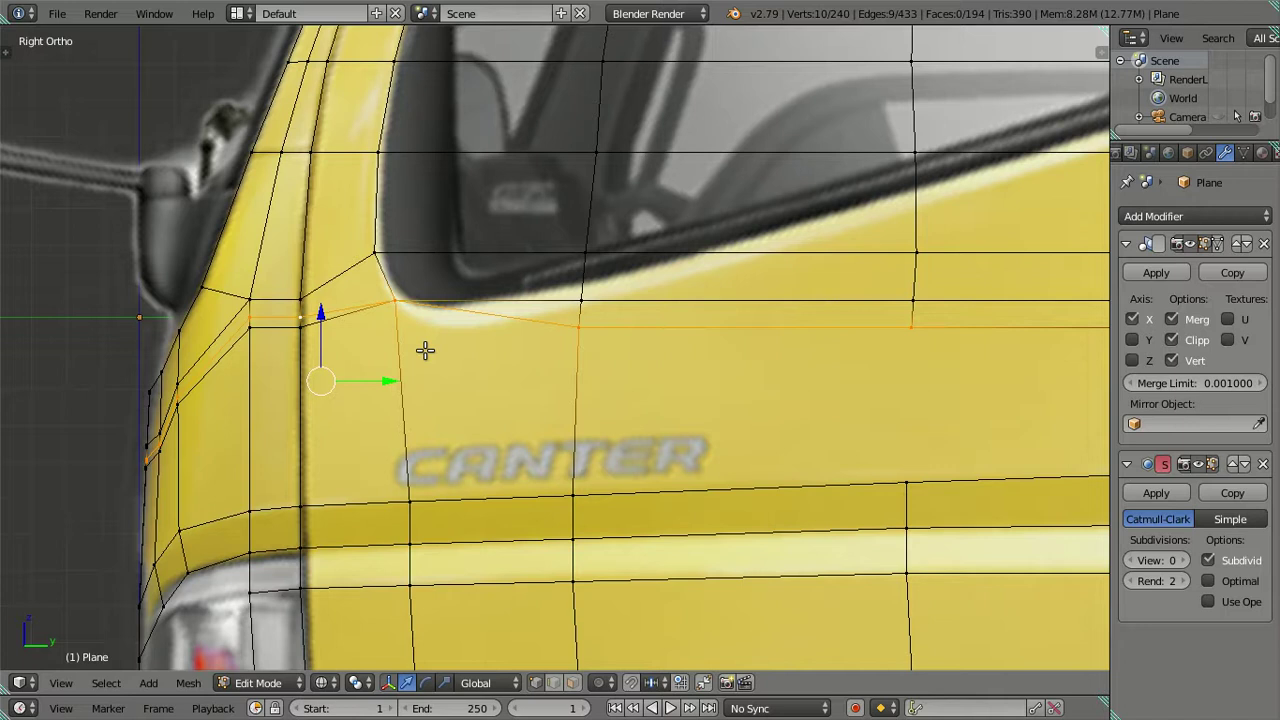
key("a")
right_click(286, 305, "alt")
key("x")
left_click(369, 309)
- Dissolve the horizontal edge loop running across the door
scroll(372, 305, "down", 3)
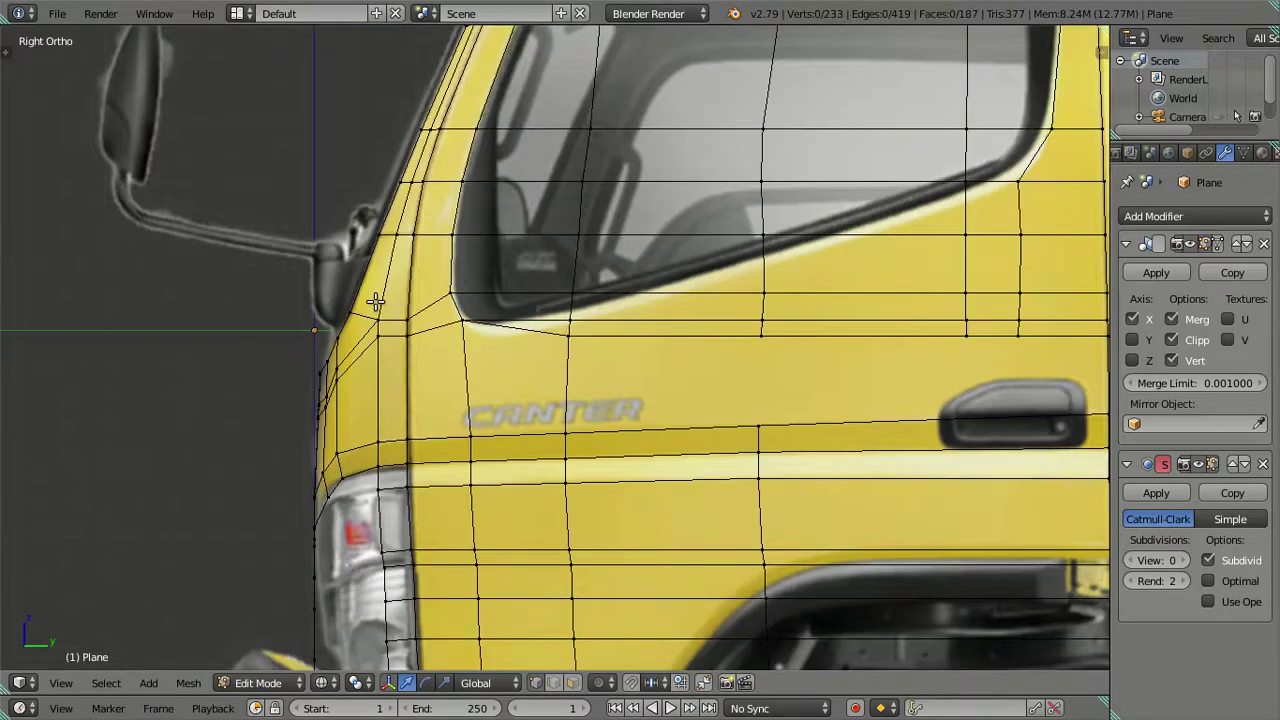
scroll(375, 301, "down", 2)
right_click(614, 322, "alt")
key("x")
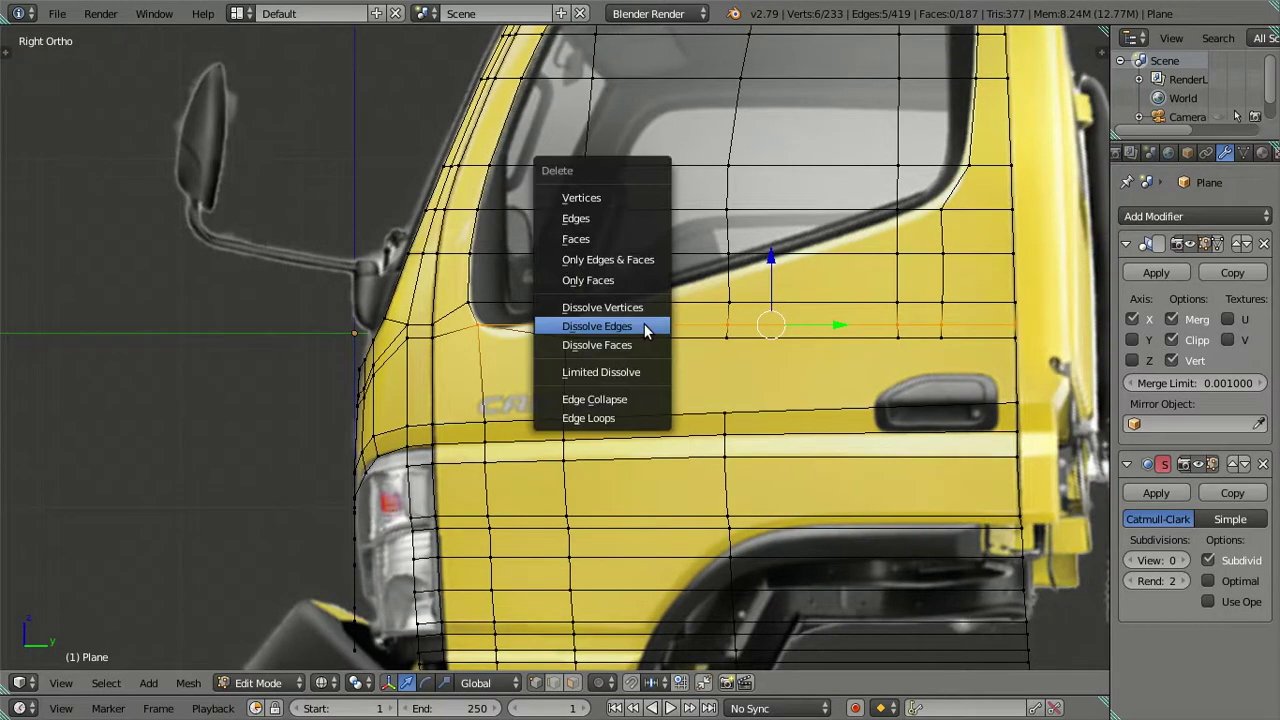
left_click(647, 326)
- Reposition the door corner vertex and slide a window-sill vertex along Y
scroll(483, 366, "up", 1)
scroll(470, 357, "up", 1)
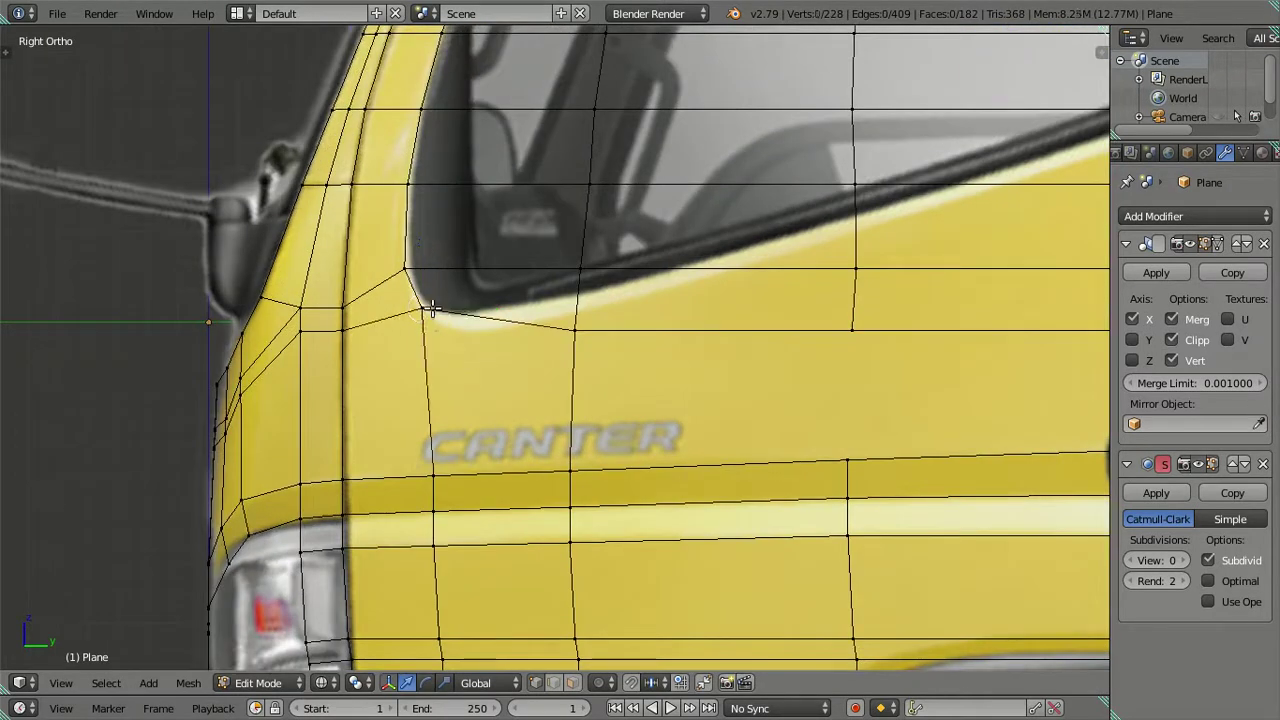
key("g")
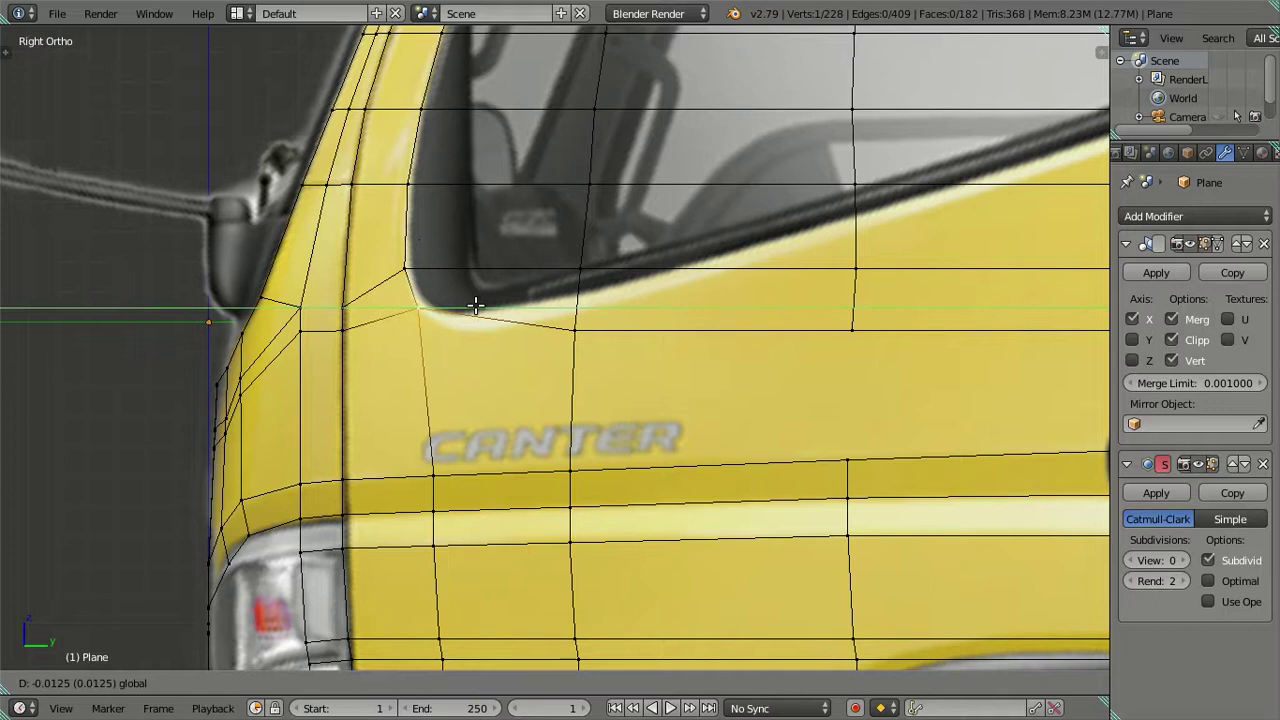
left_click(475, 305)
right_click(580, 330)
key("g")
key("y")
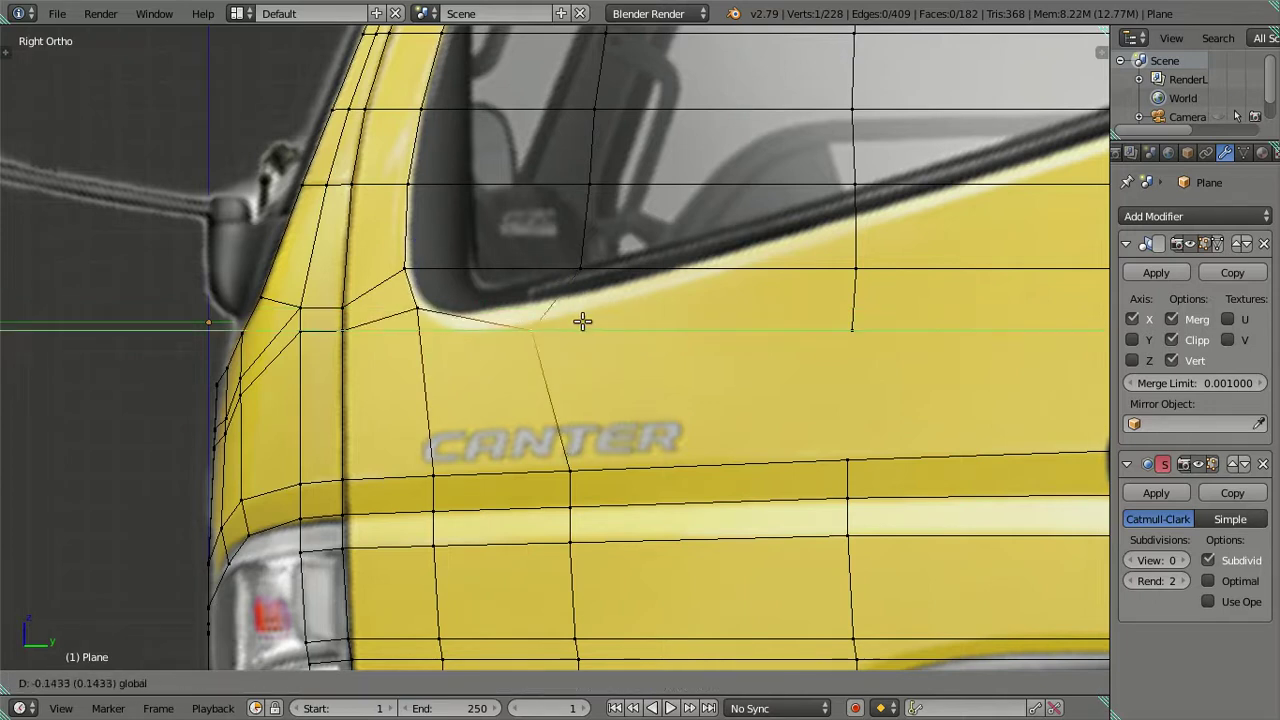
left_click(533, 320)
scroll(550, 350, "down", 2)
- Slide the first vertical loop through the door sideways onto the reference's door panel
scroll(560, 366, "down", 2)
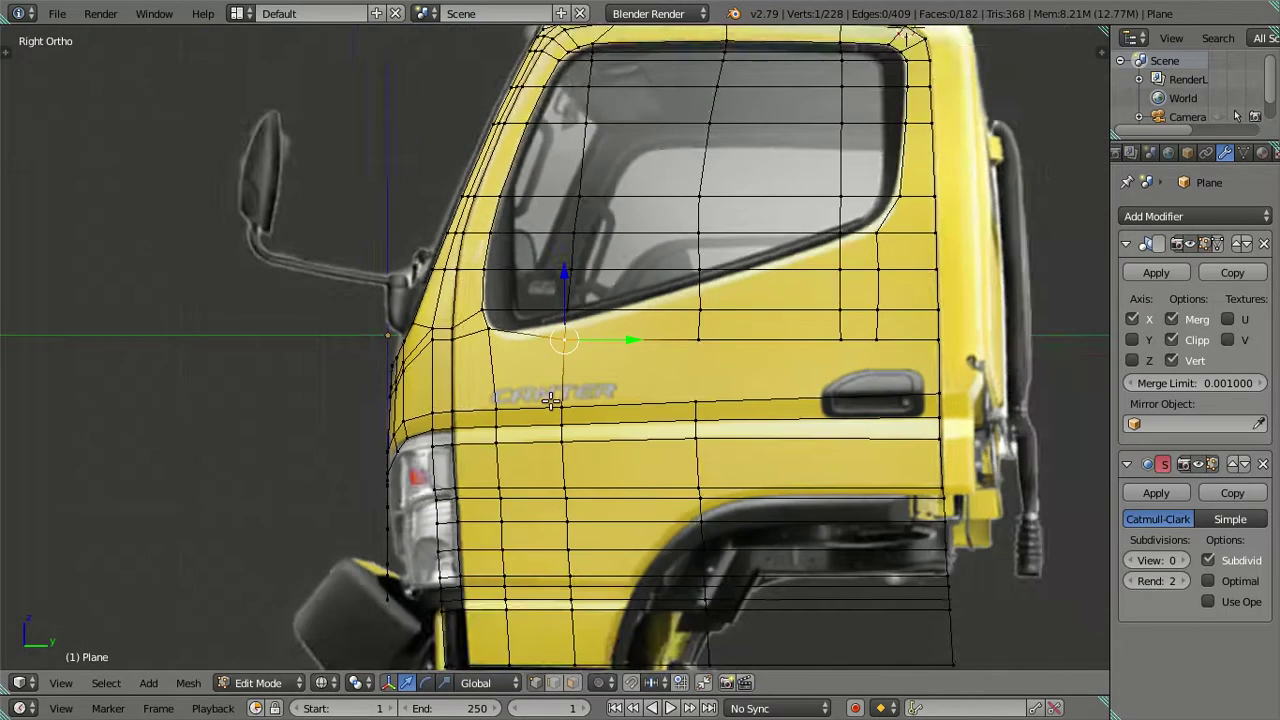
middle_click_drag(522, 418, 545, 291, "shift")
right_click(513, 295)
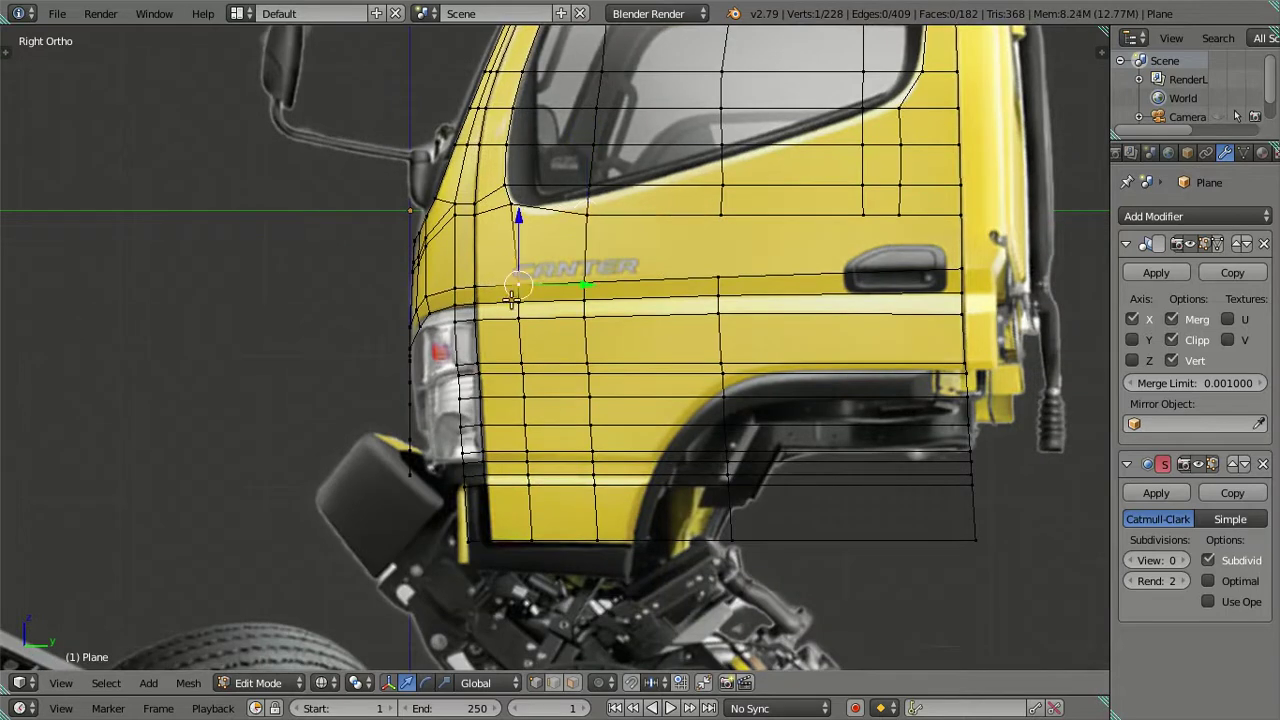
right_click(532, 518, "alt")
key("g")
left_click(578, 406)
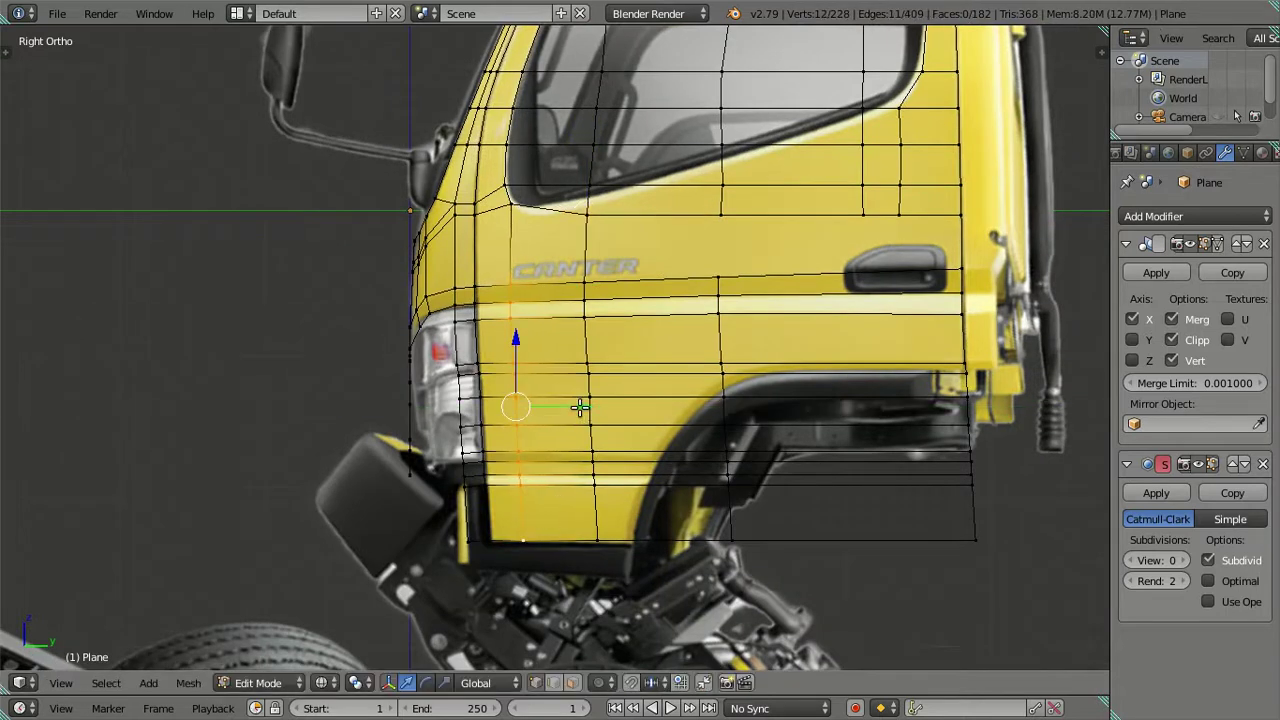
key("a")
- Move the next vertical door loop along Y to line up with its panel
right_click(586, 518, "alt")
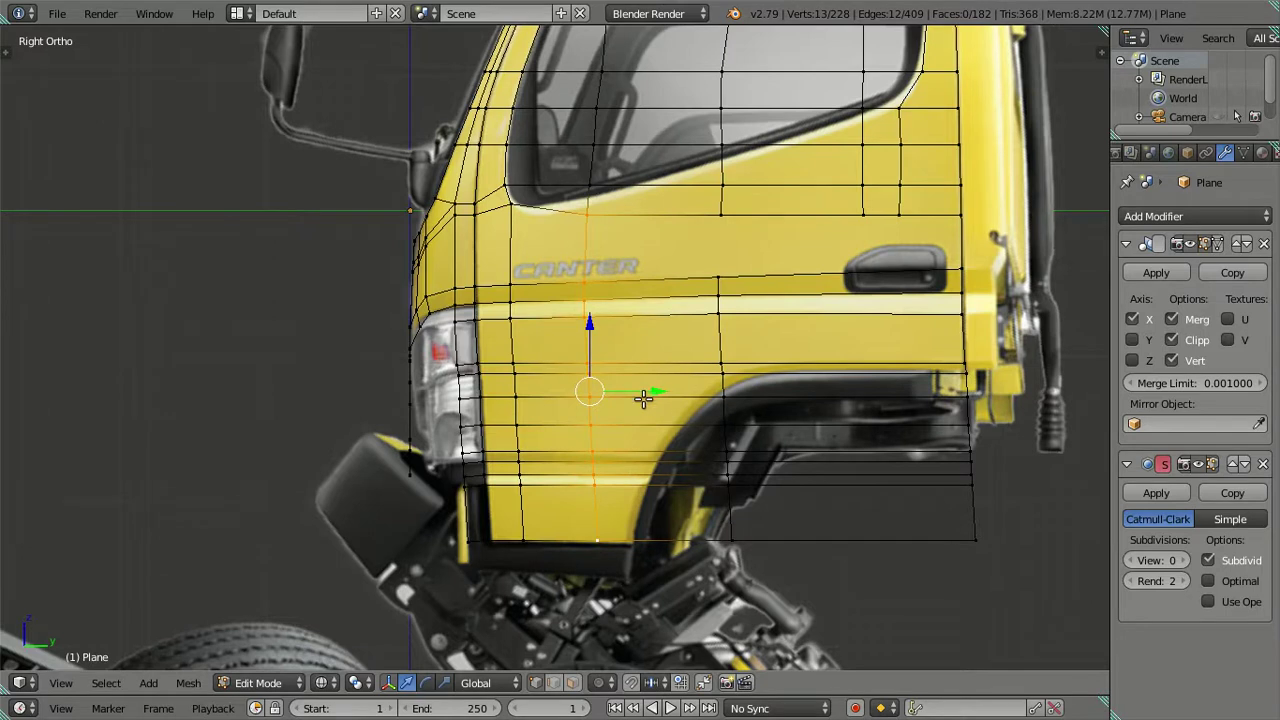
key("g")
key("y")
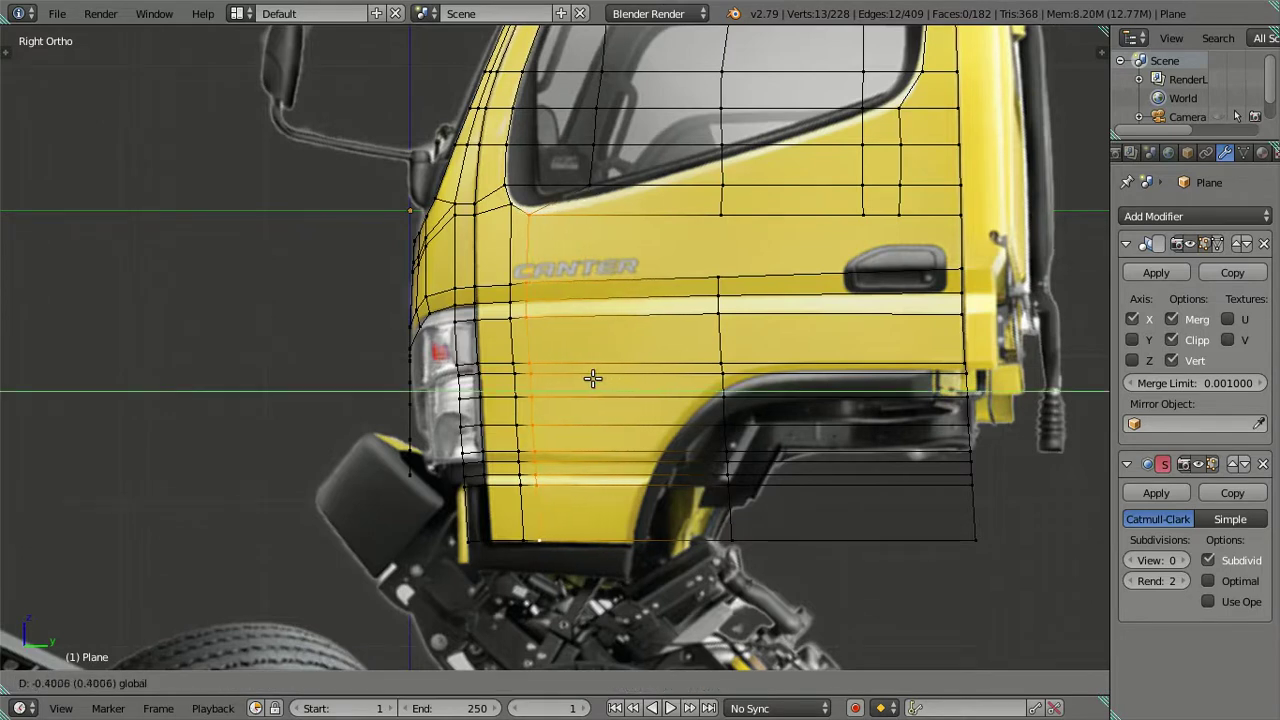
left_click(593, 378)
key("a")
- Zoom in to check a window-sill vertex, then reframe the view with the cab lower
scroll(612, 275, "up", 1)
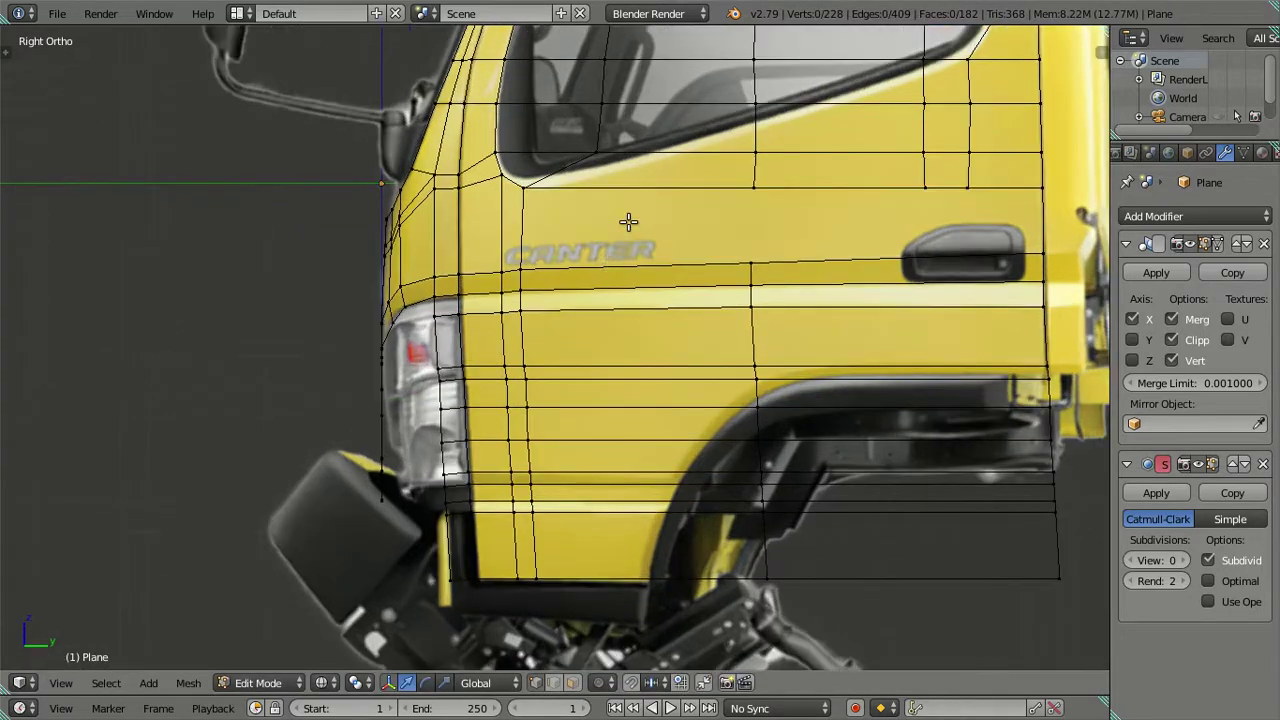
scroll(600, 250, "up", 1)
scroll(522, 294, "up", 2)
scroll(517, 231, "down", 1)
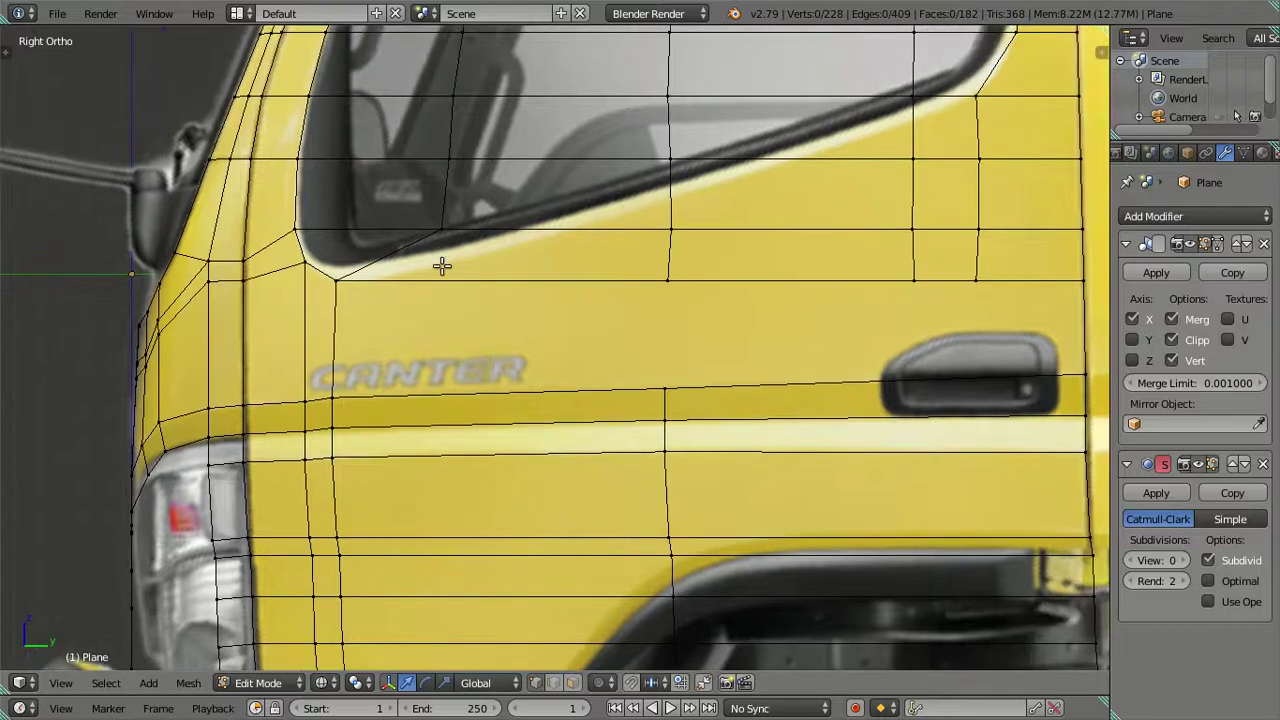
scroll(443, 263, "up", 1)
right_click(672, 365)
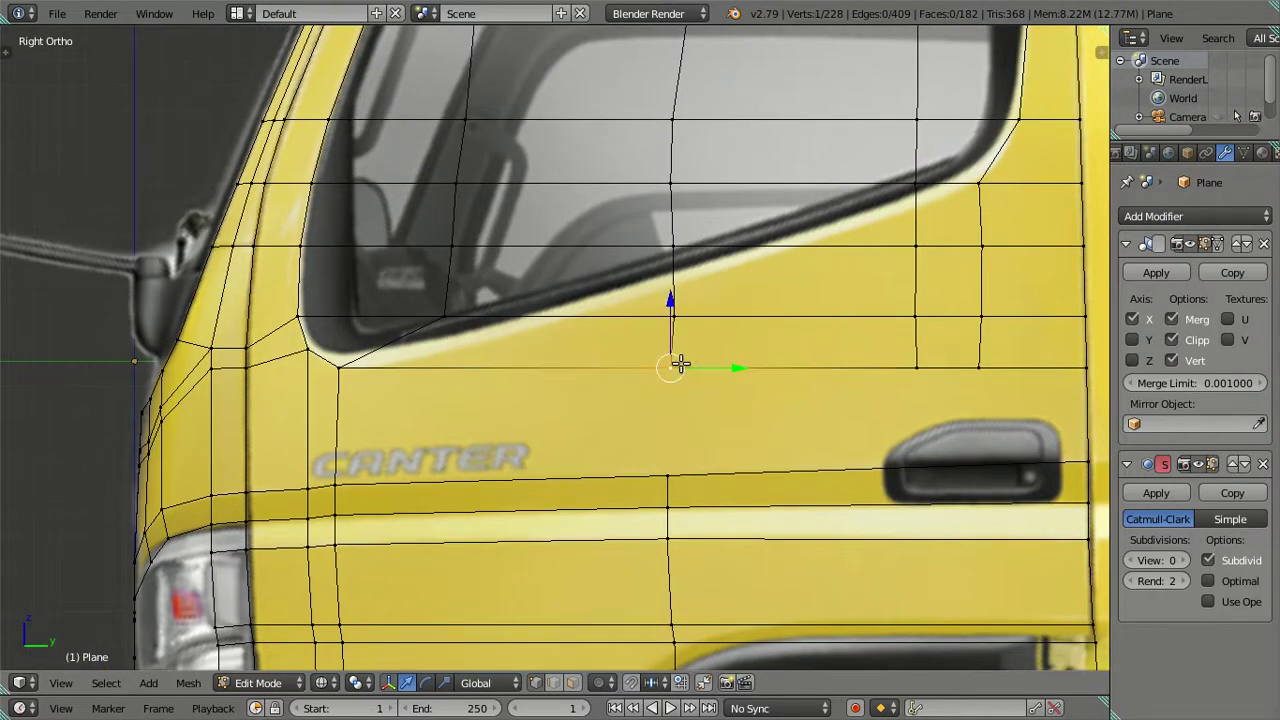
key("a")
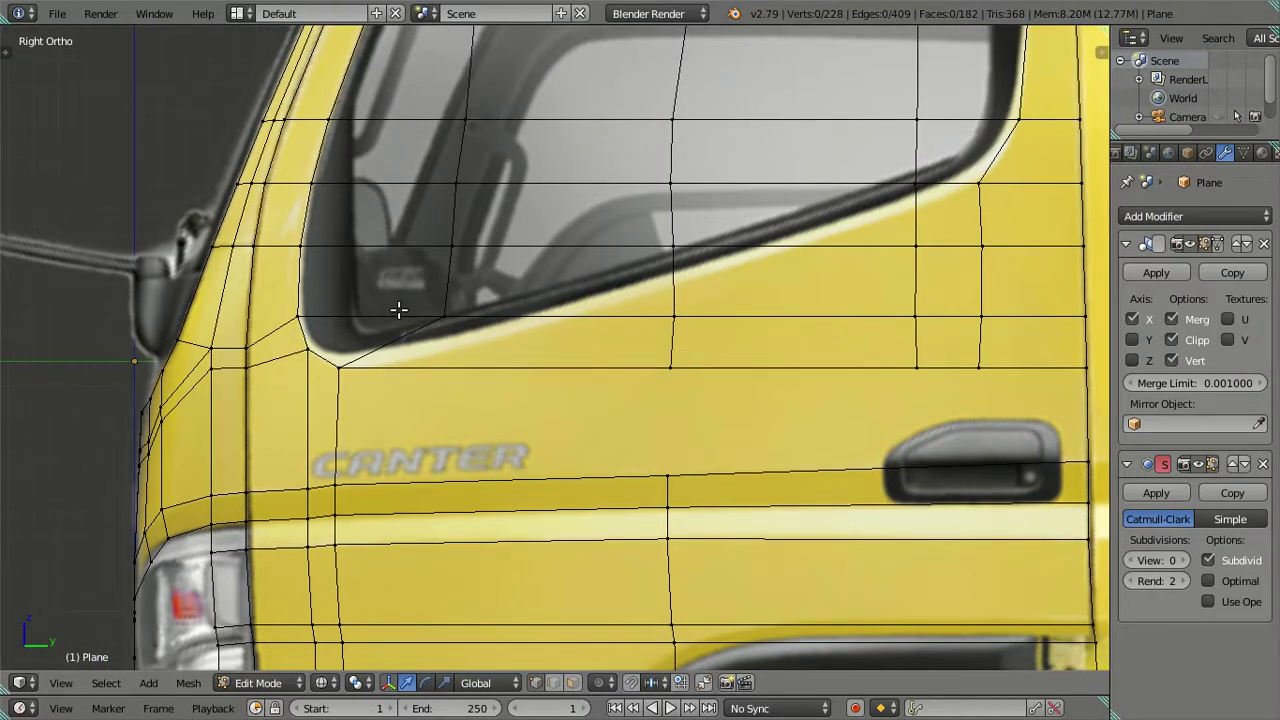
scroll(398, 311, "down", 4)
scroll(407, 387, "up", 2)
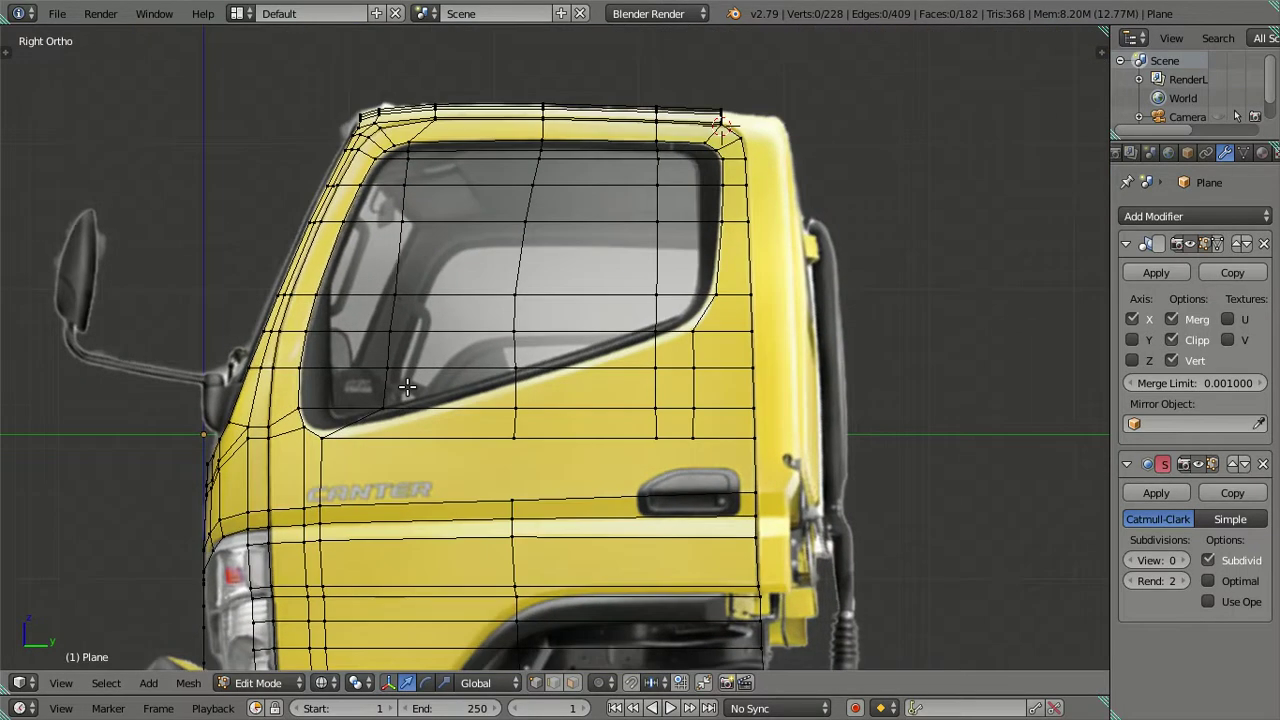
middle_click_drag(439, 322, 446, 358, "shift")
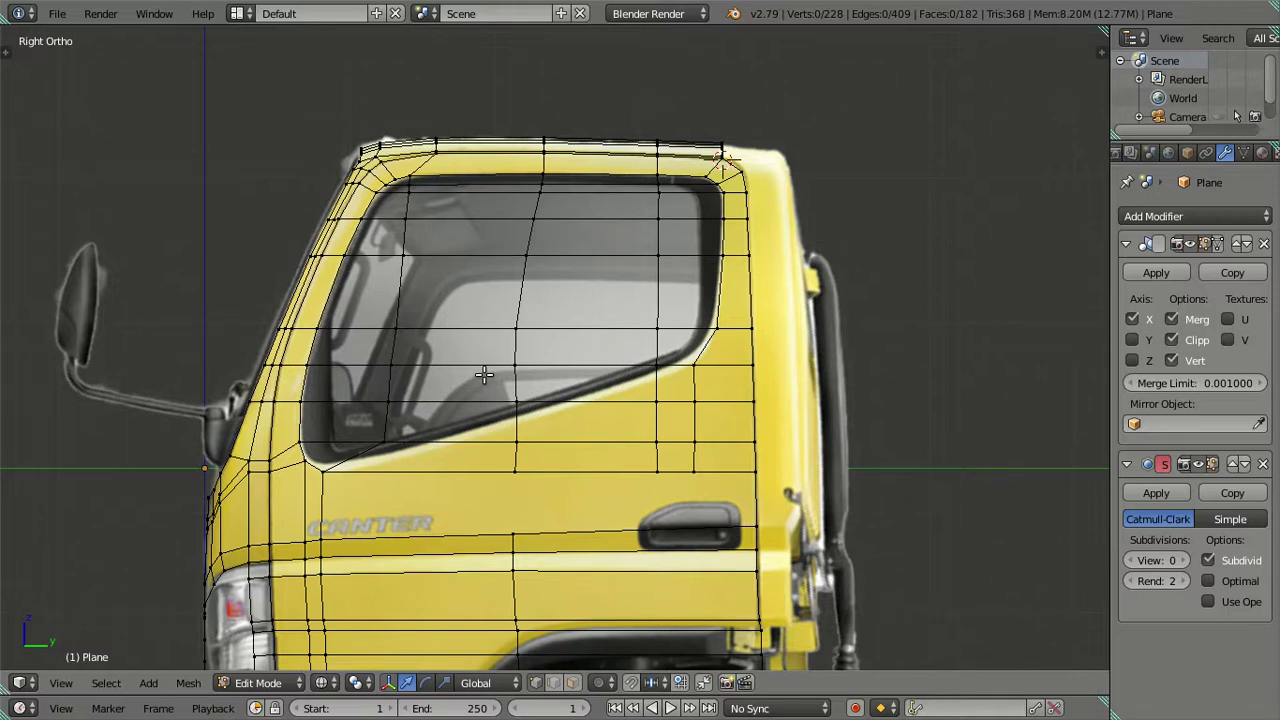
- Try a horizontal loop cut just under the window, then undo it
scroll(410, 449, "up", 2)
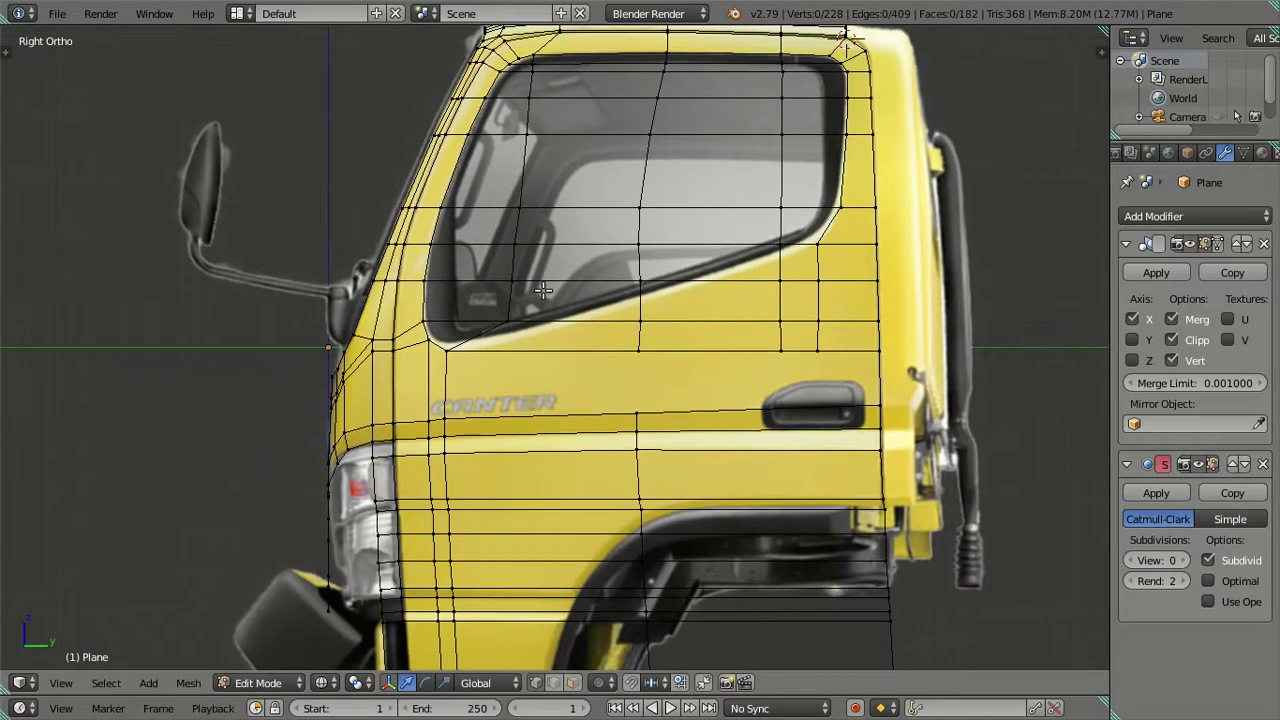
scroll(591, 333, "up", 1)
scroll(543, 363, "up", 2)
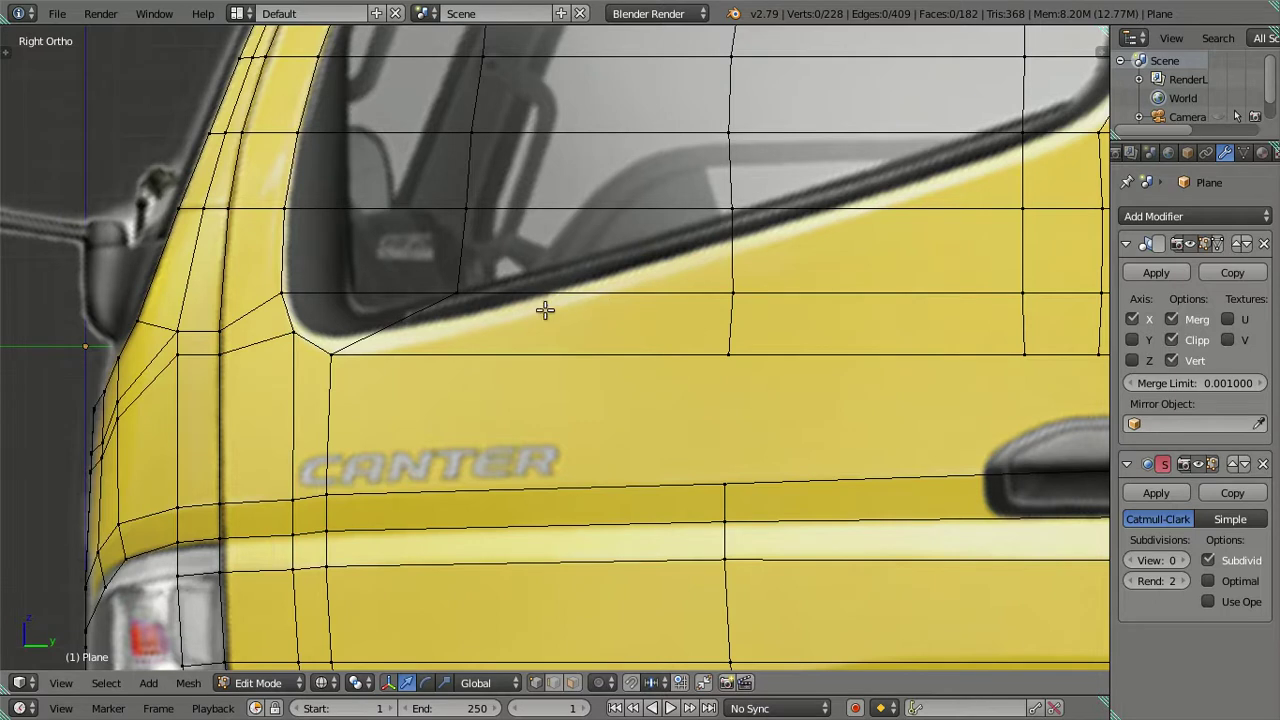
key("ctrl+r")
left_click(390, 315)
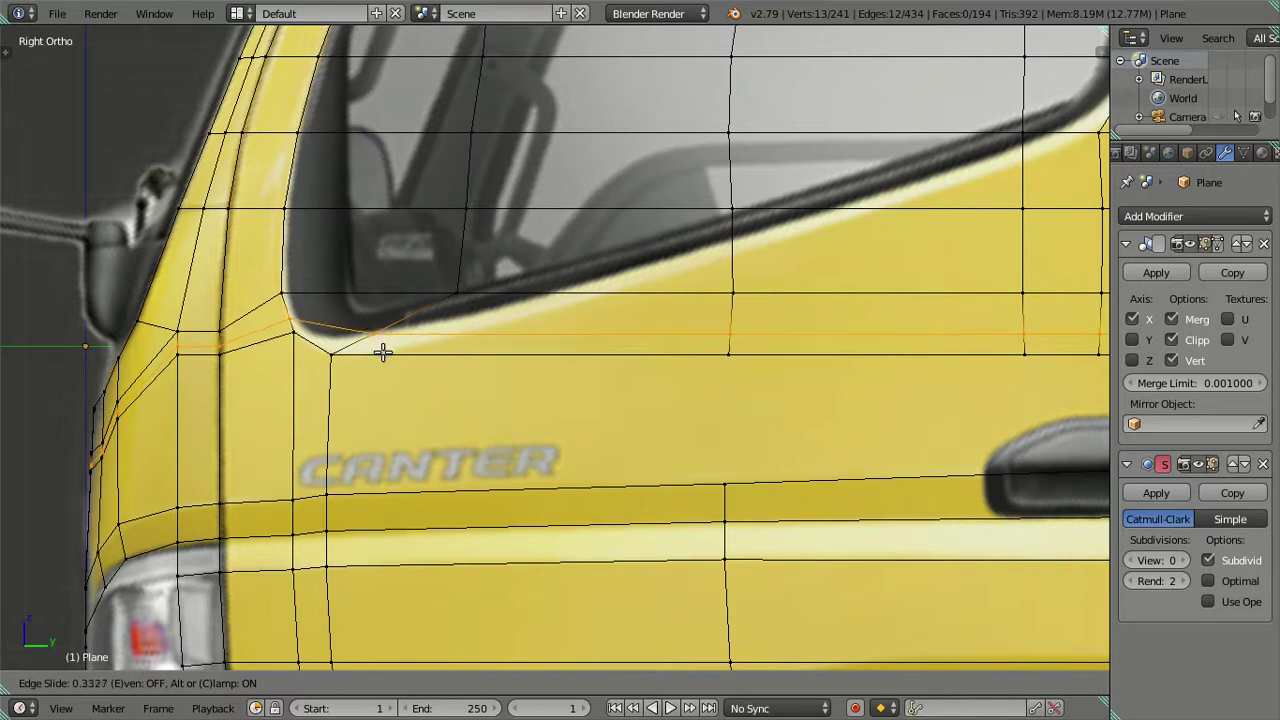
left_click(380, 345)
right_click(376, 331)
key("g")
key("y")
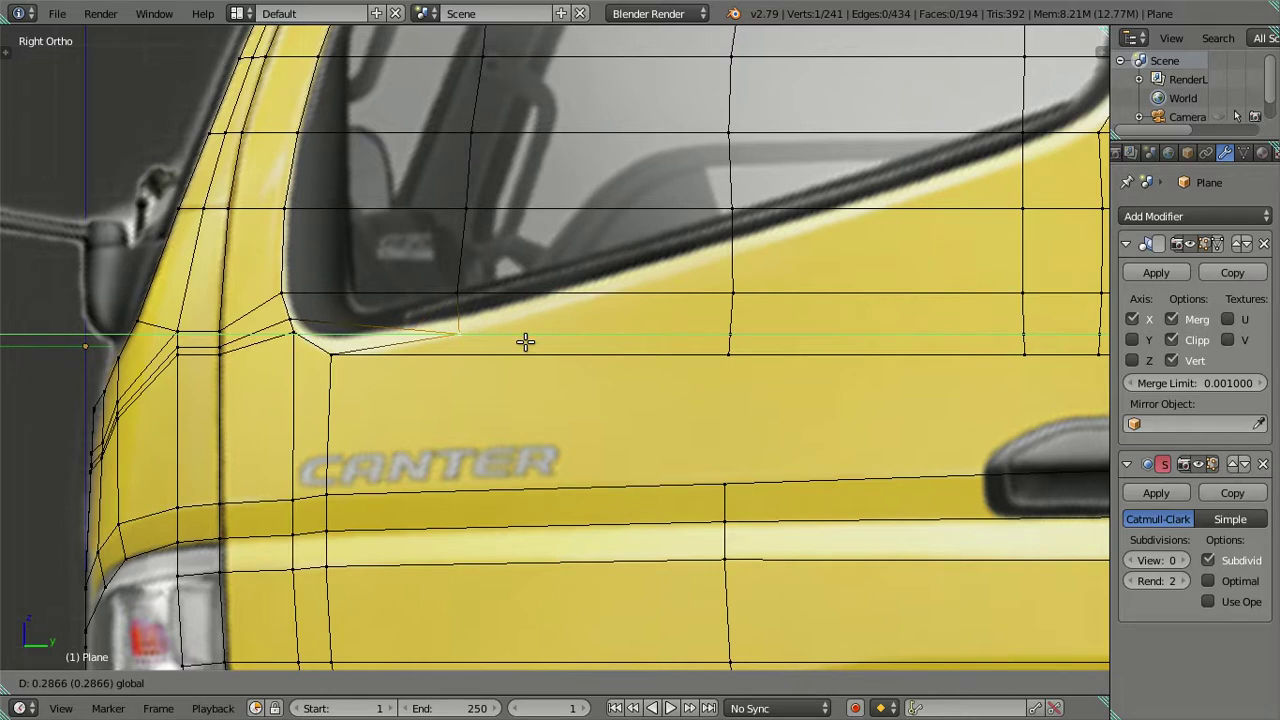
right_click(511, 343)
key("ctrl+z")
key("ctrl+z")
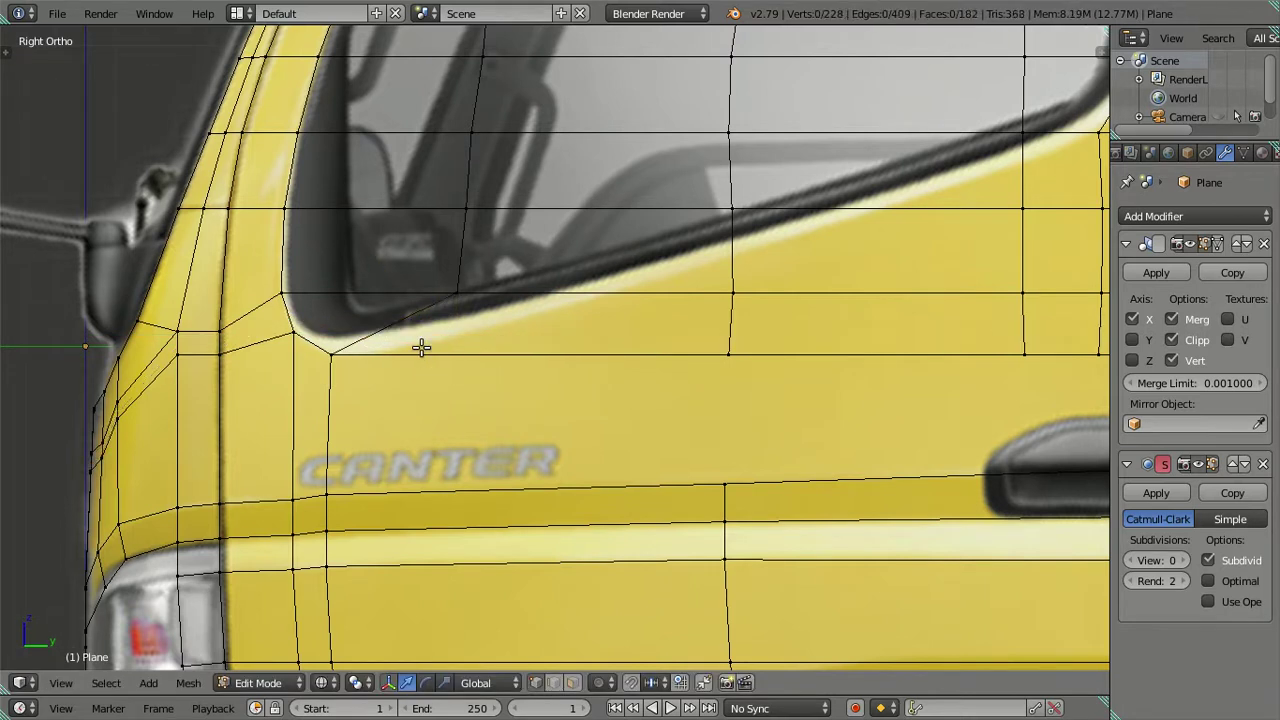
- Cut a new horizontal loop across the door and slide its window-corner vertex along Y
key("ctrl+r")
left_click(372, 330)
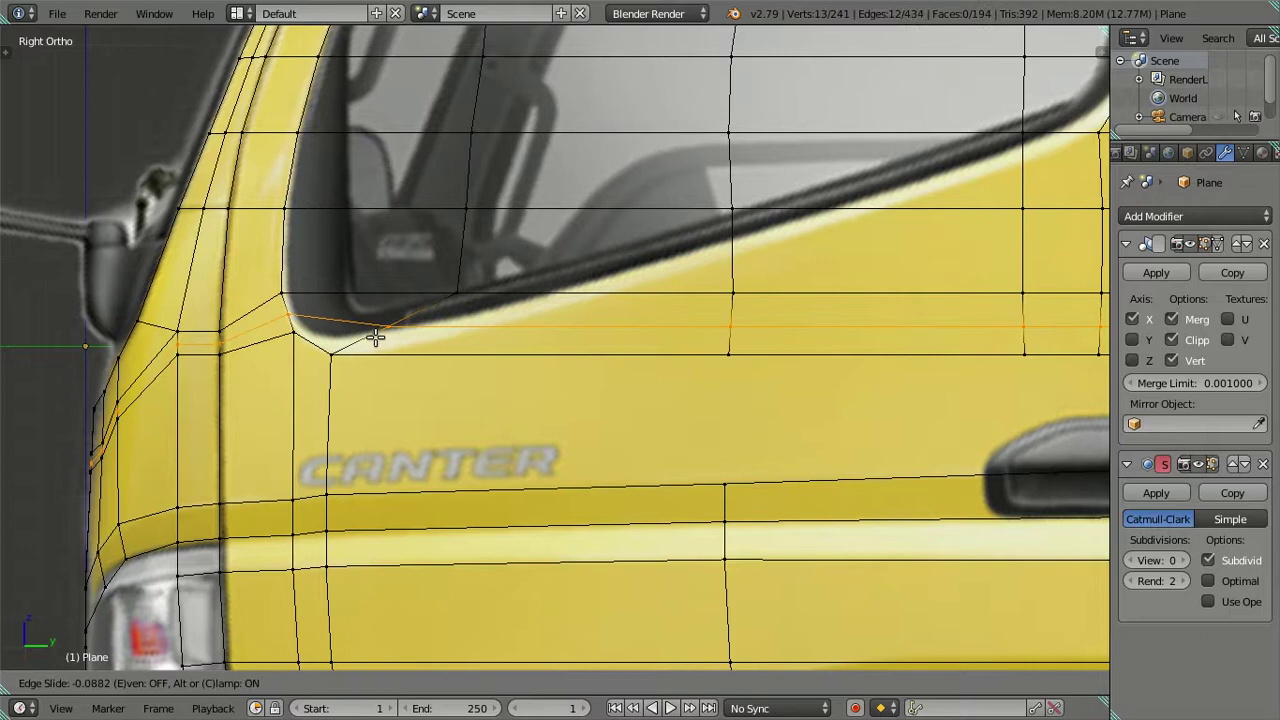
left_click(367, 405)
right_click(358, 333)
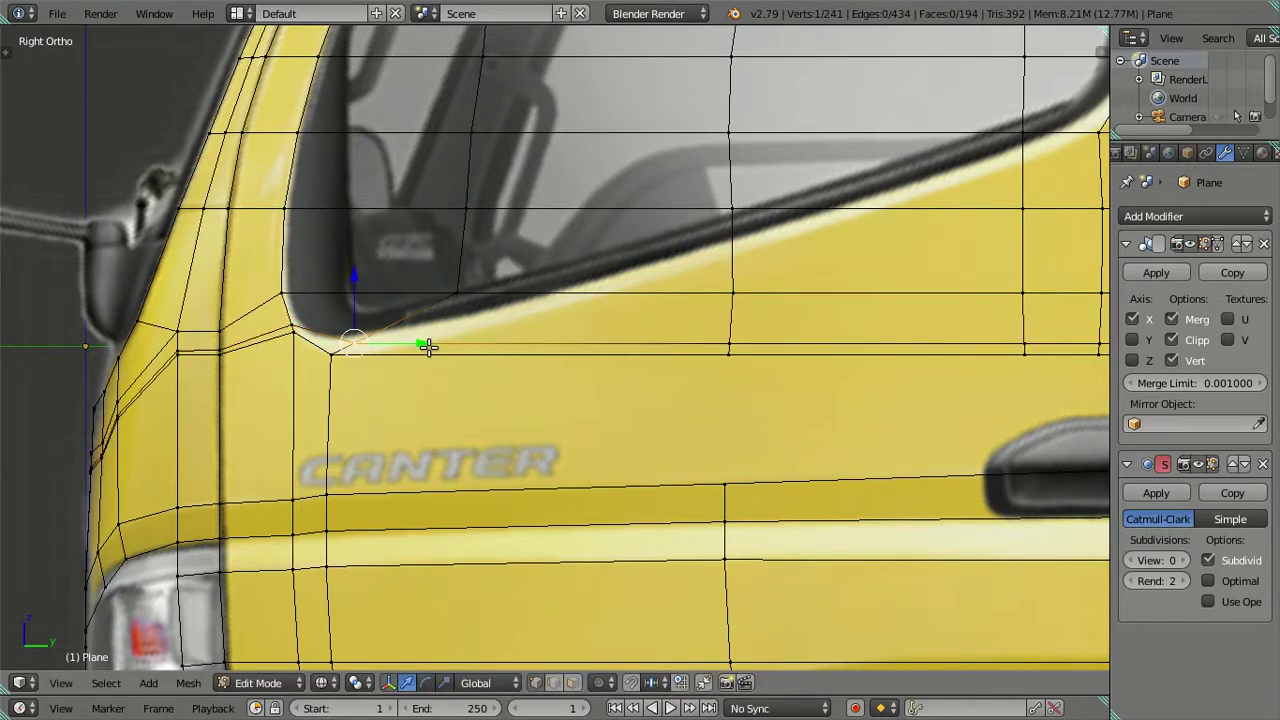
key("g")
key("y")
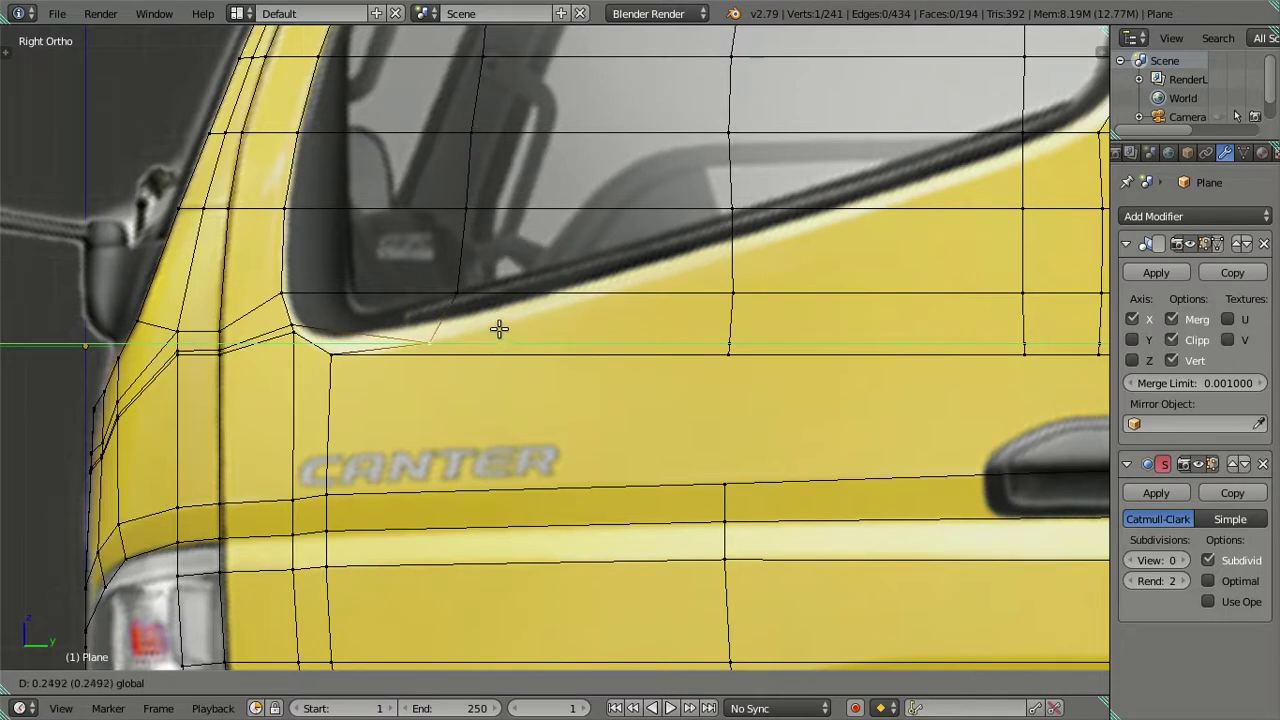
left_click(499, 329)
- Snap the 3D cursor to the selected vertex, then undo the temporary loop cut
key("shift+s")
left_click(430, 377)
key("shift+s")
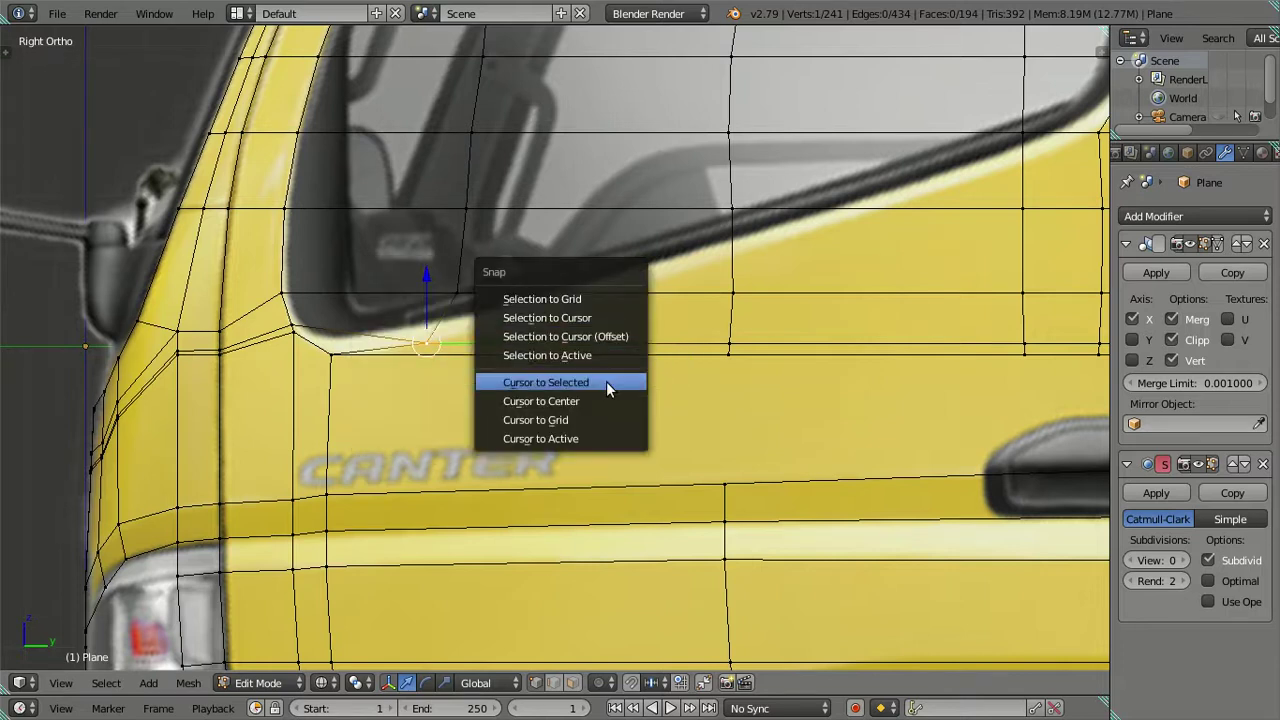
left_click(606, 381)
key("ctrl+z")
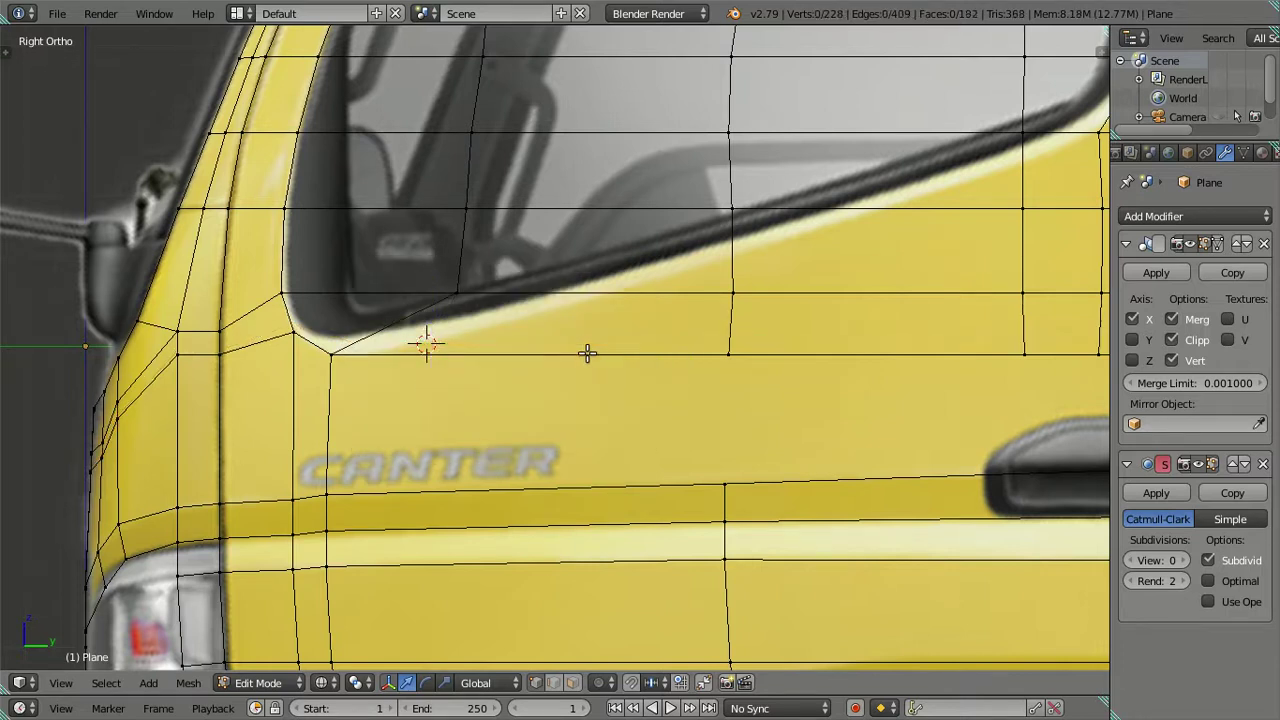
- Add a horizontal loop cut through the door below the window corner
scroll(586, 345, "down", 3)
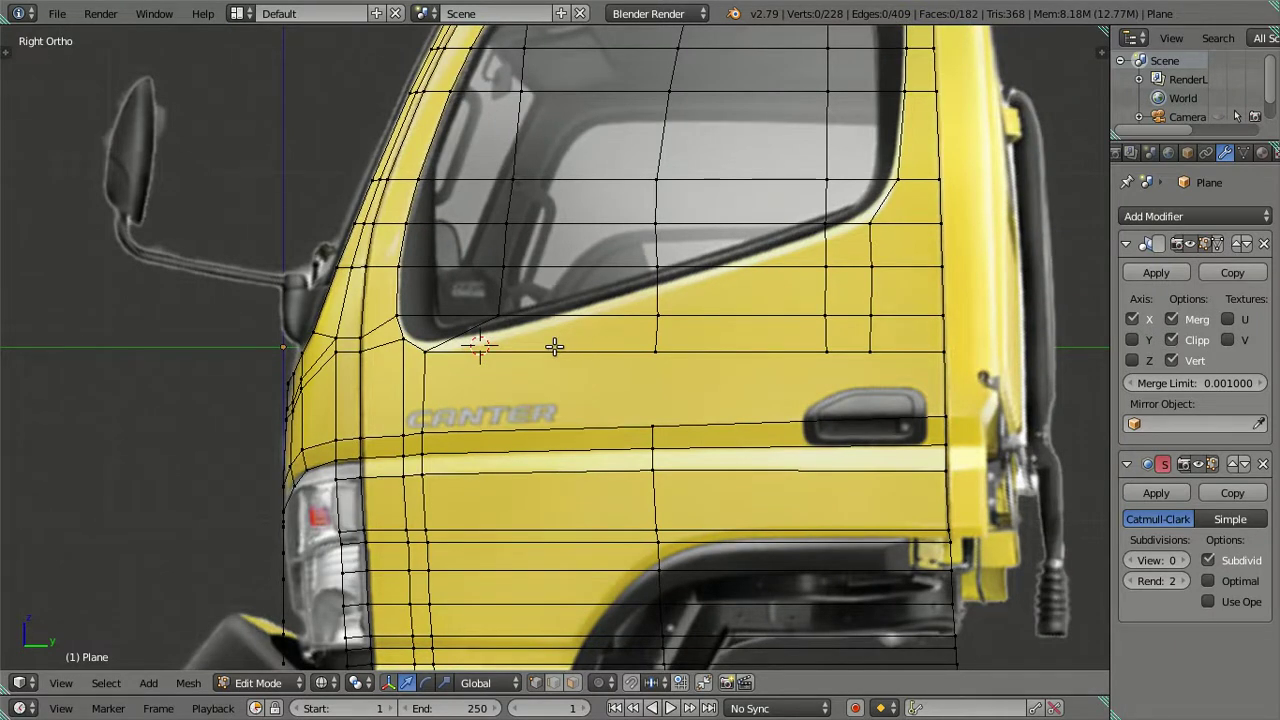
scroll(508, 335, "up", 2)
scroll(451, 342, "up", 2)
middle_click_drag(451, 342, 549, 302, "shift")
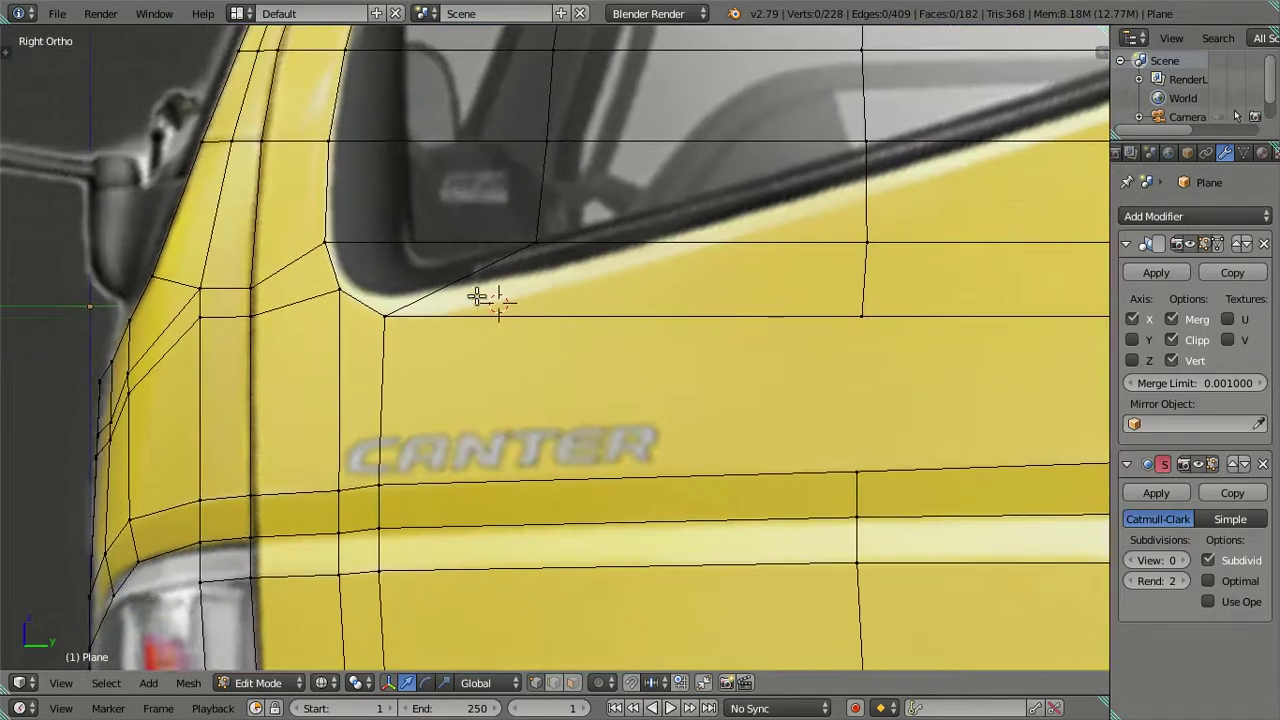
key("ctrl+r")
left_click(458, 296)
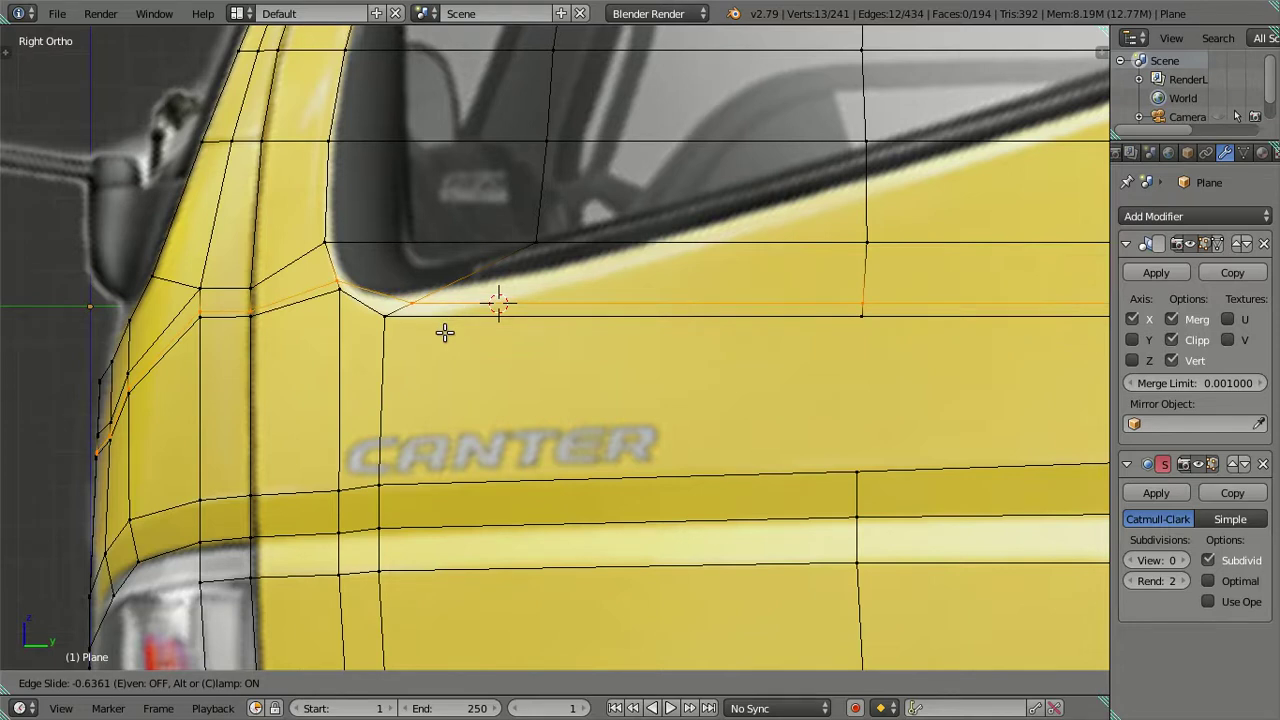
left_click(445, 332)
- Merge two loop vertices At Last and dissolve the extra loop edges
scroll(690, 345, "down", 4)
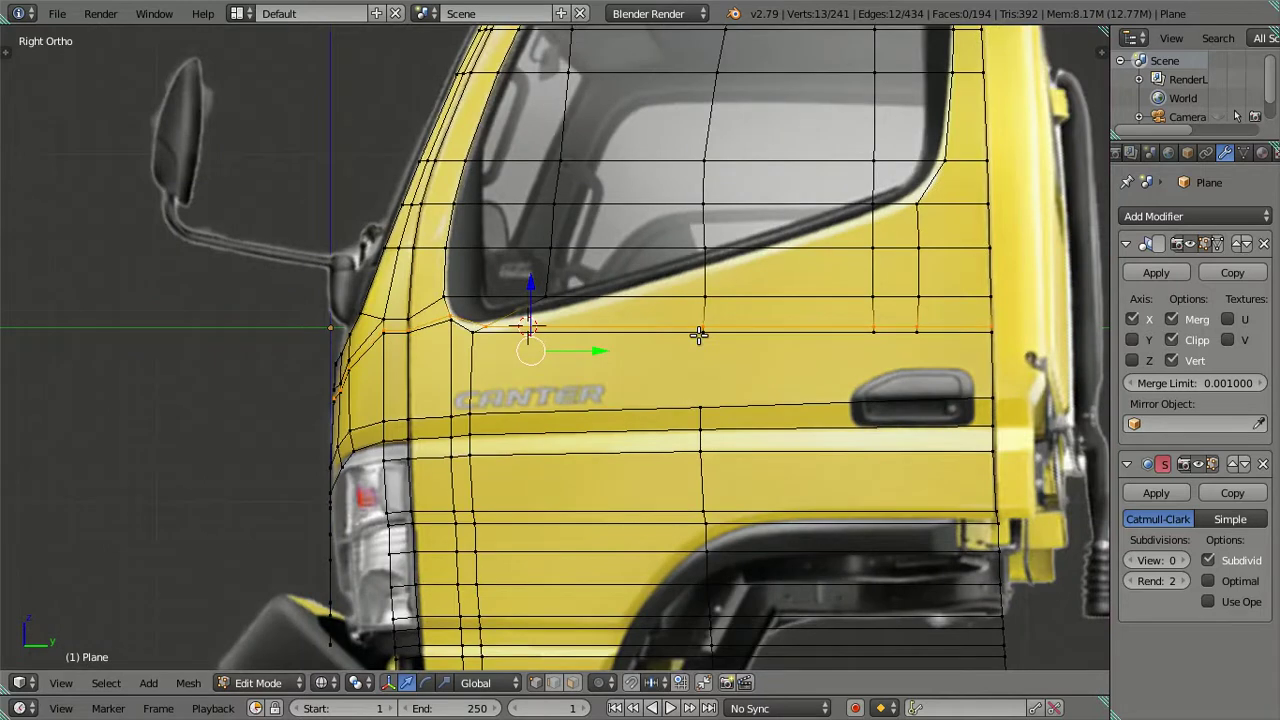
scroll(698, 334, "down", 3)
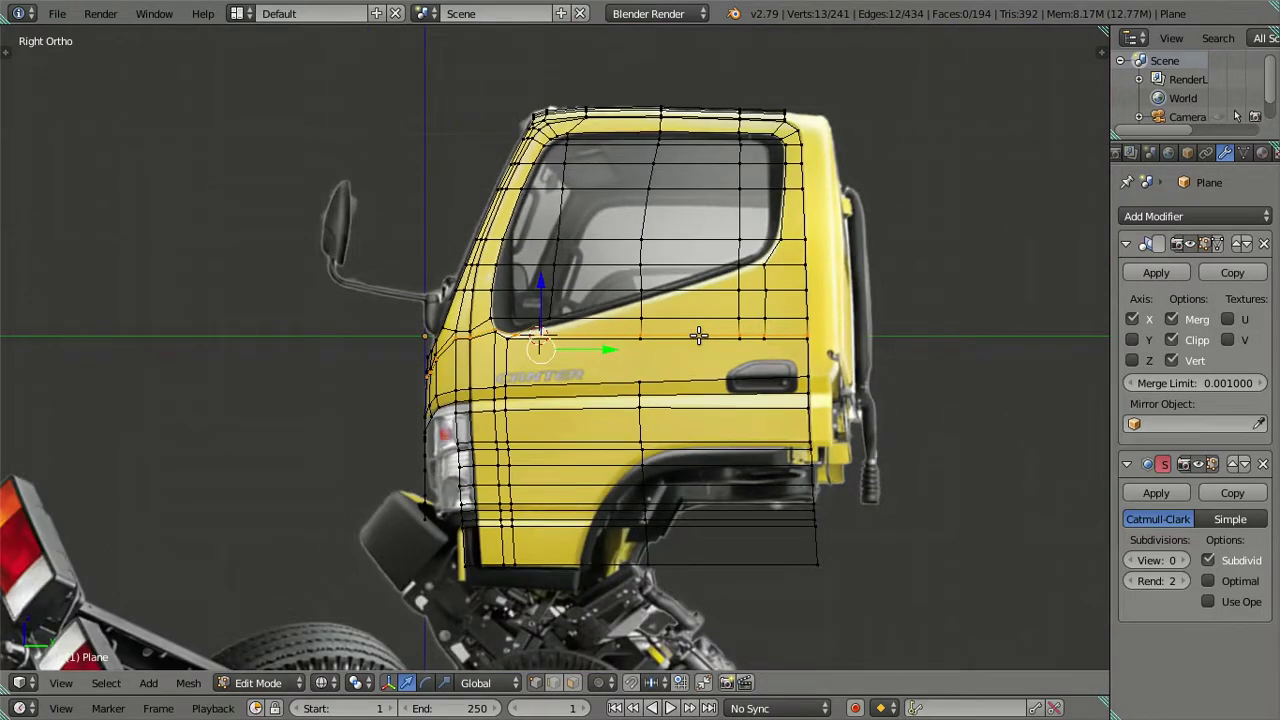
scroll(698, 334, "up", 3)
scroll(698, 334, "up", 2)
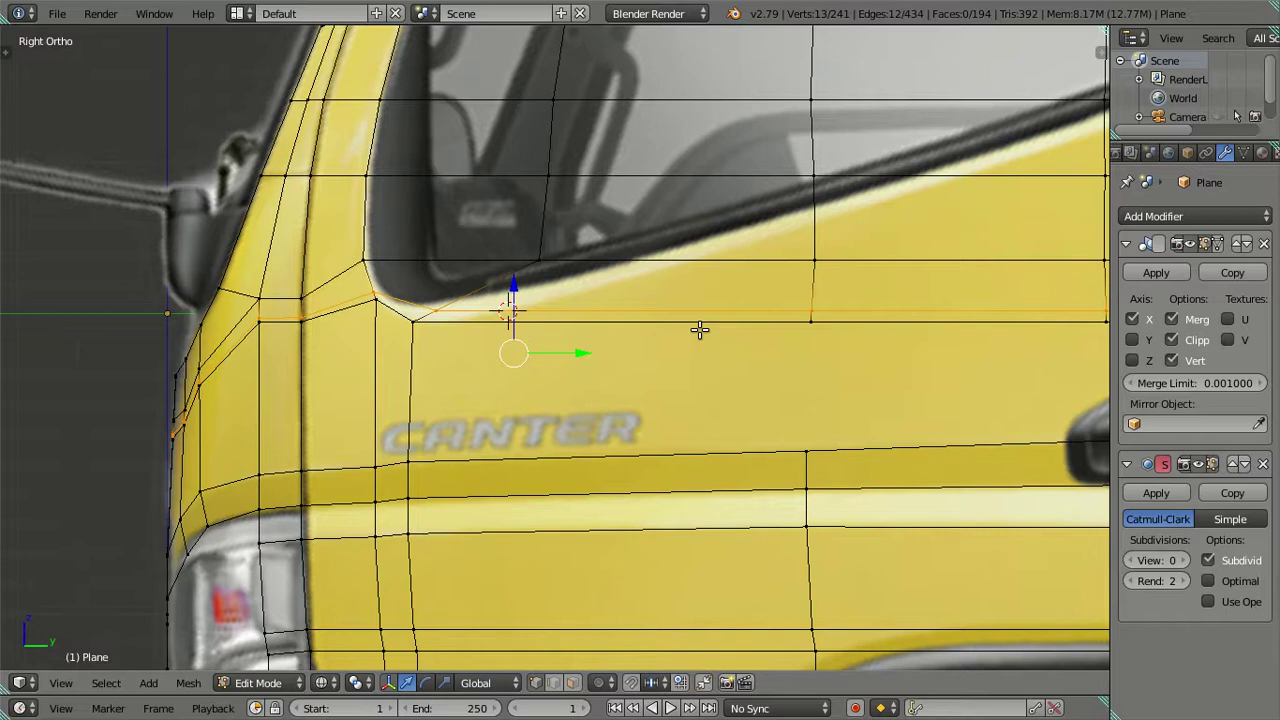
right_click(810, 320)
right_click(811, 316, "shift")
key("alt+m")
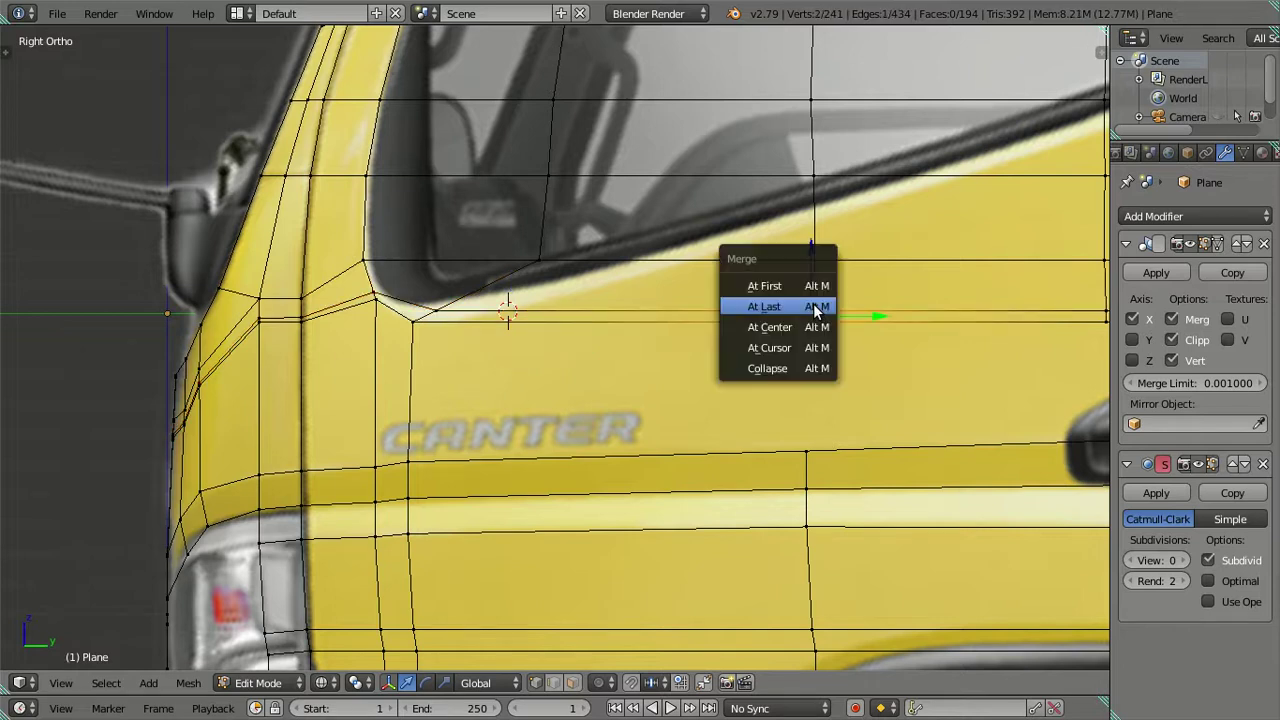
left_click(816, 308)
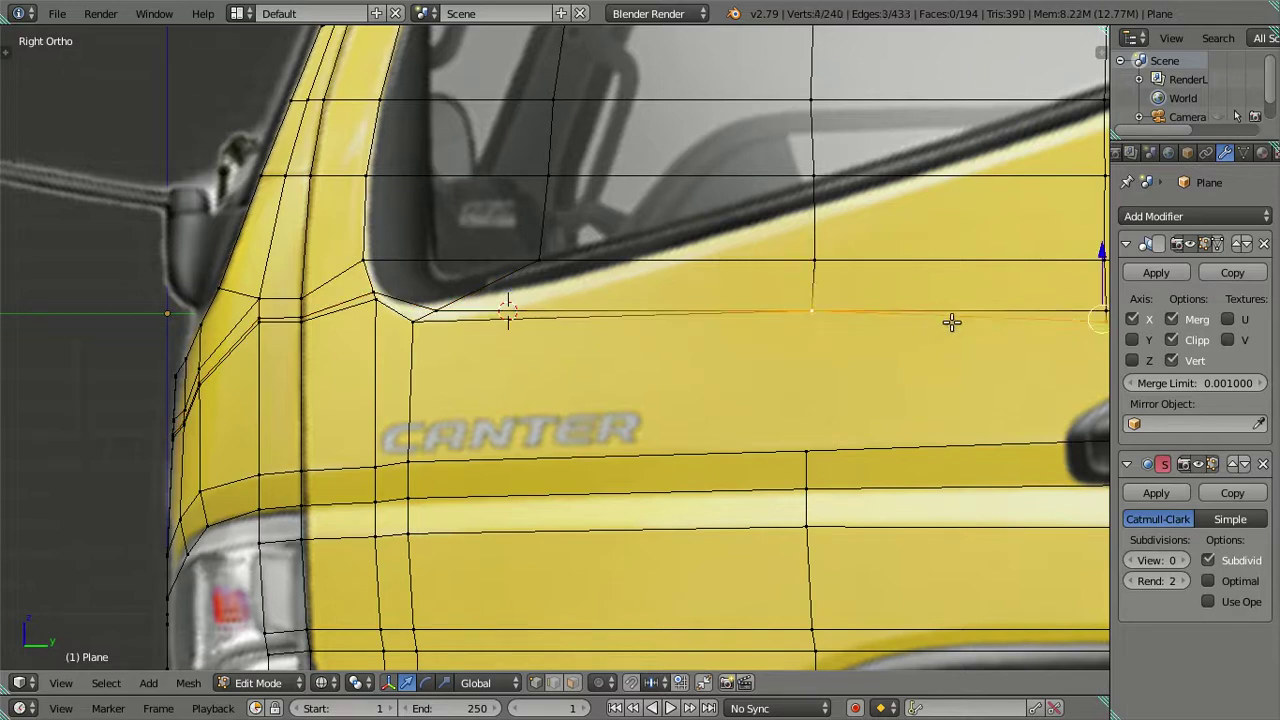
right_click(548, 298)
key("x")
left_click(590, 283)
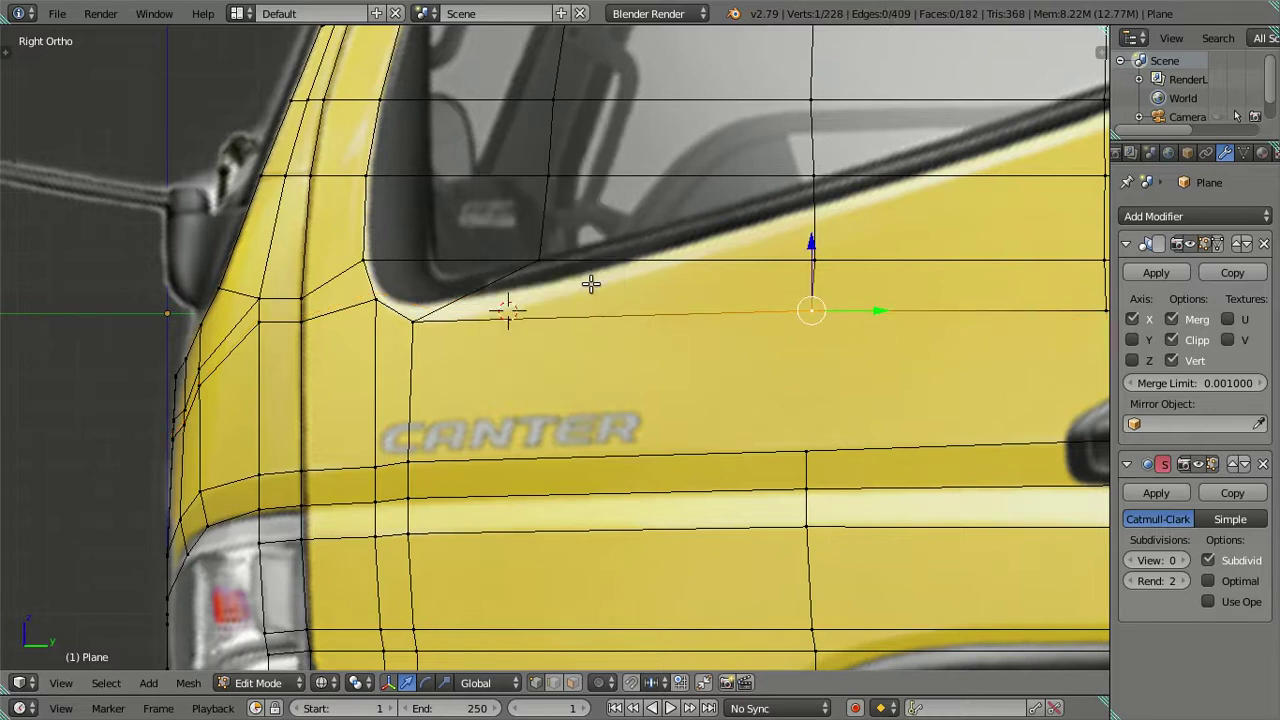
- Slide the remaining sill vertex along Y onto the door's front corner
scroll(740, 311, "down", 3)
scroll(750, 315, "down", 2)
scroll(760, 345, "up", 3)
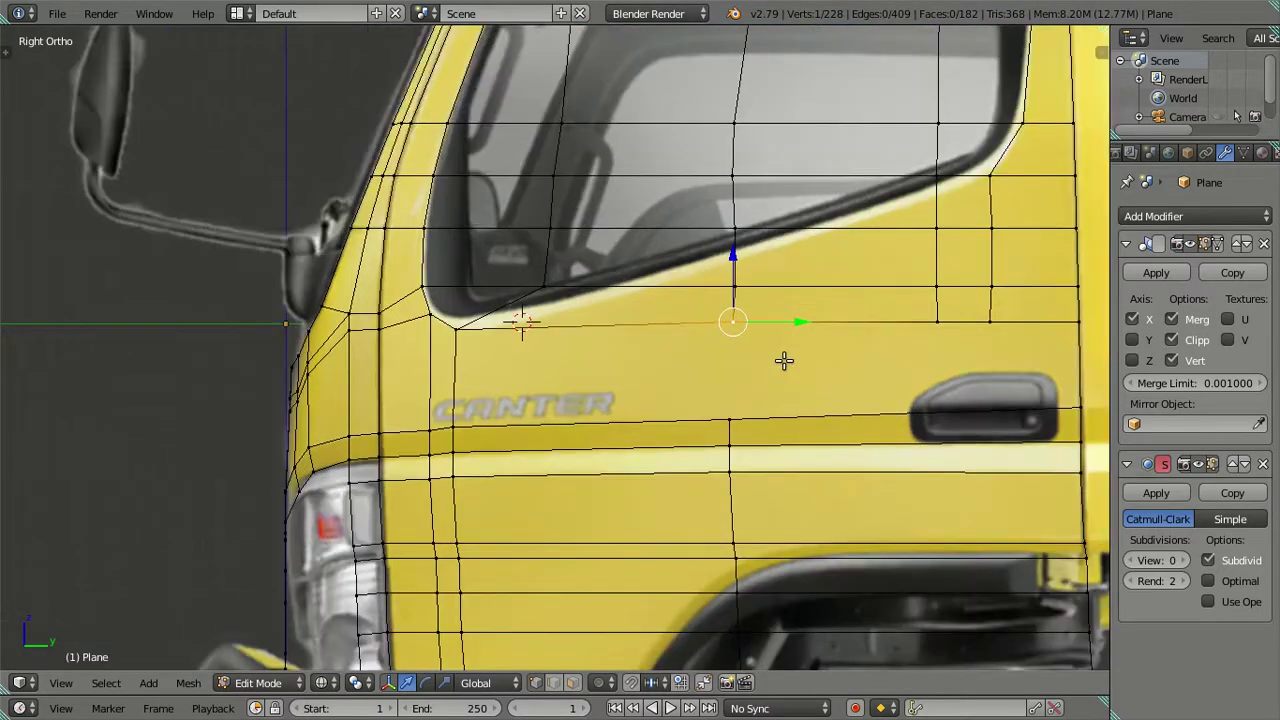
key("g")
key("y")
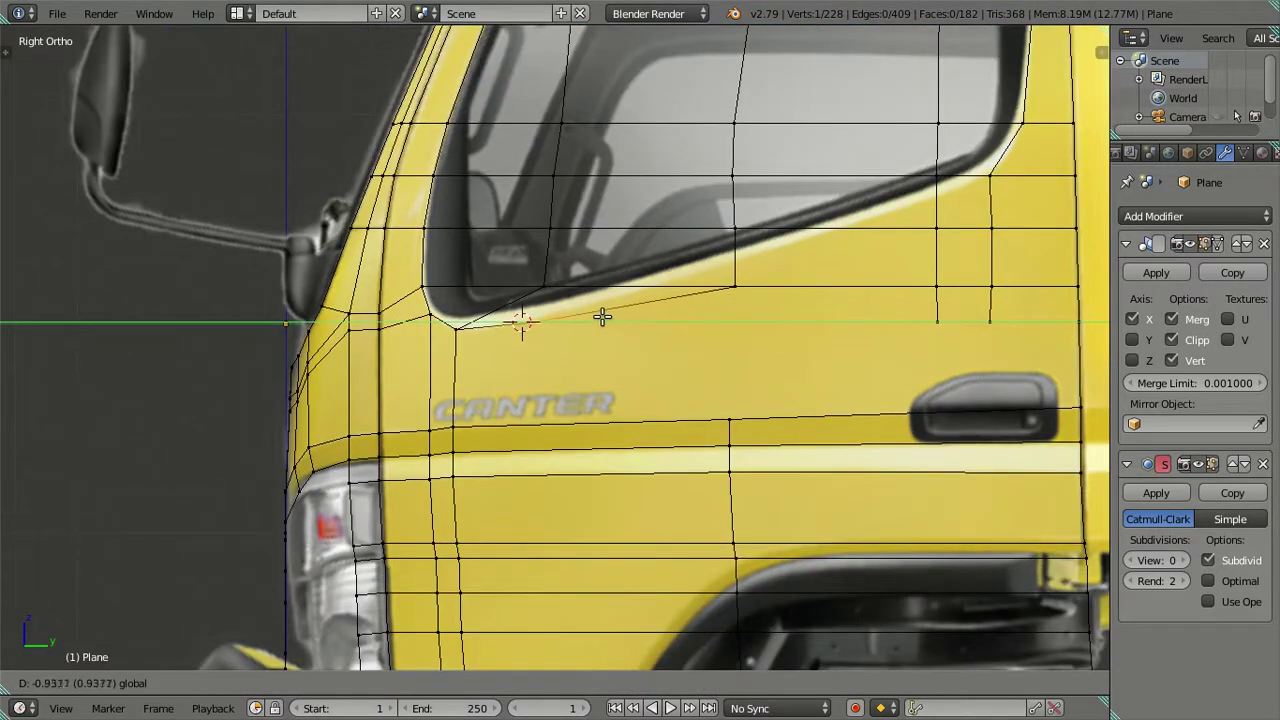
left_click(602, 317)
scroll(585, 360, "up", 2)
scroll(600, 390, "up", 2)
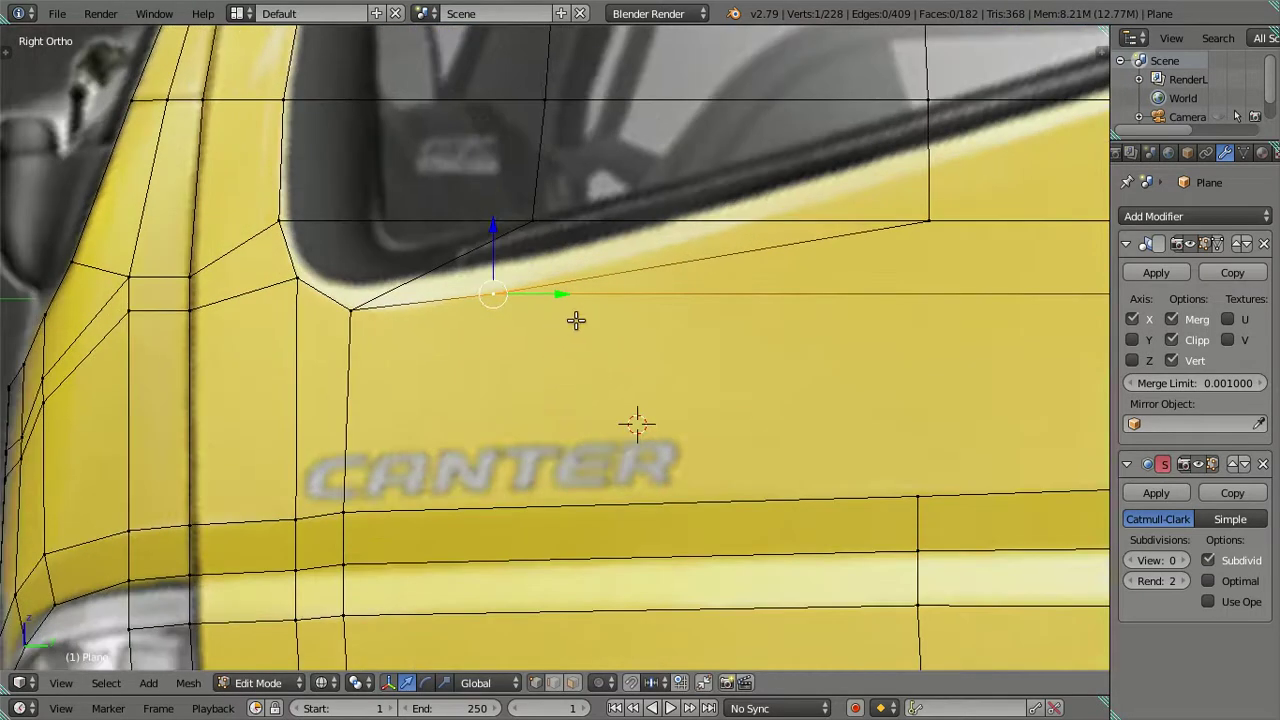
left_click_drag(560, 294, 543, 295)
- Select the door's front vertical edge loop and nudge it 0.04 to match the reference
right_click(351, 318)
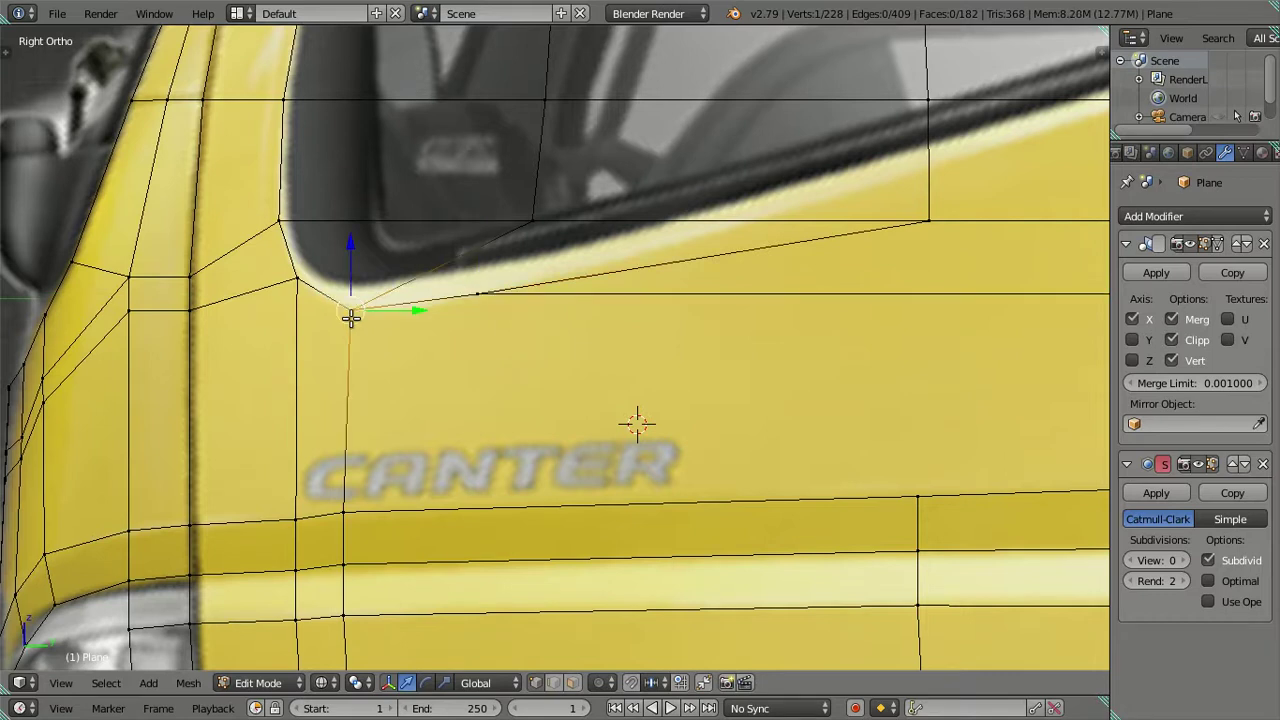
scroll(351, 318, "down", 4)
right_click(527, 509, "alt")
scroll(527, 509, "up", 4)
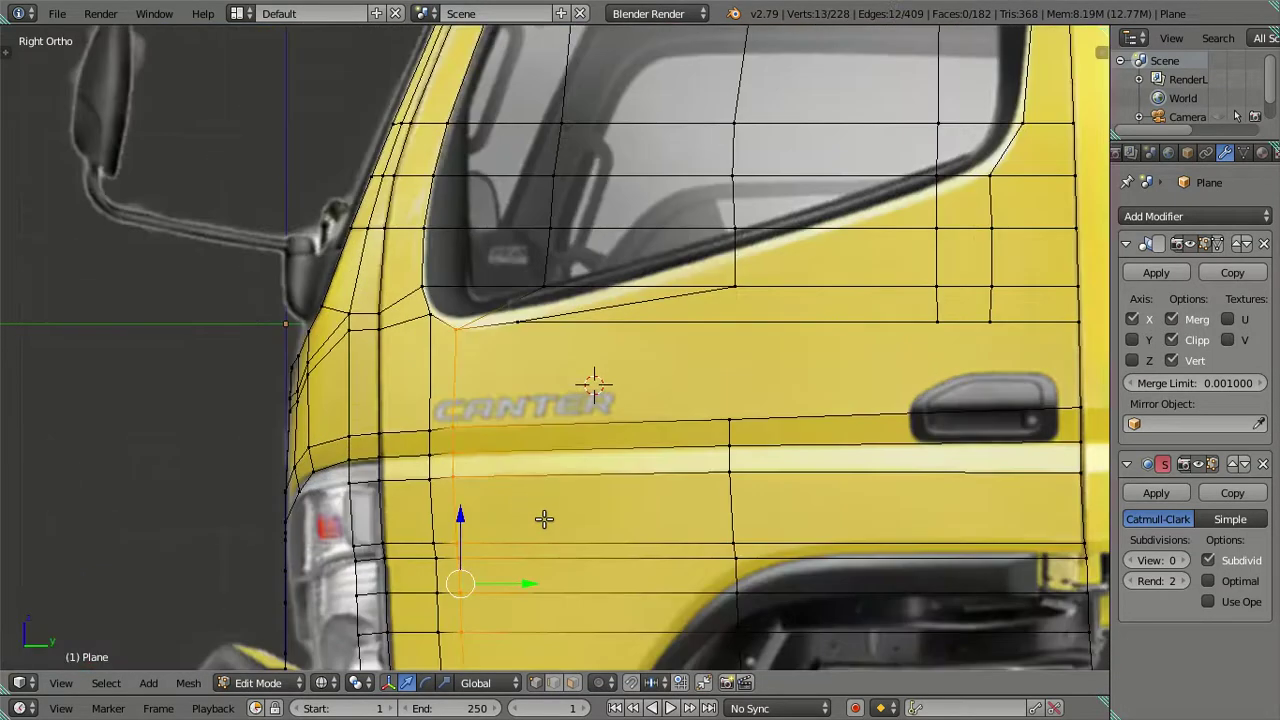
left_click_drag(523, 580, 531, 576)
- Clear the selection, frame the door window, and slide its corner vertex along Y
key("a")
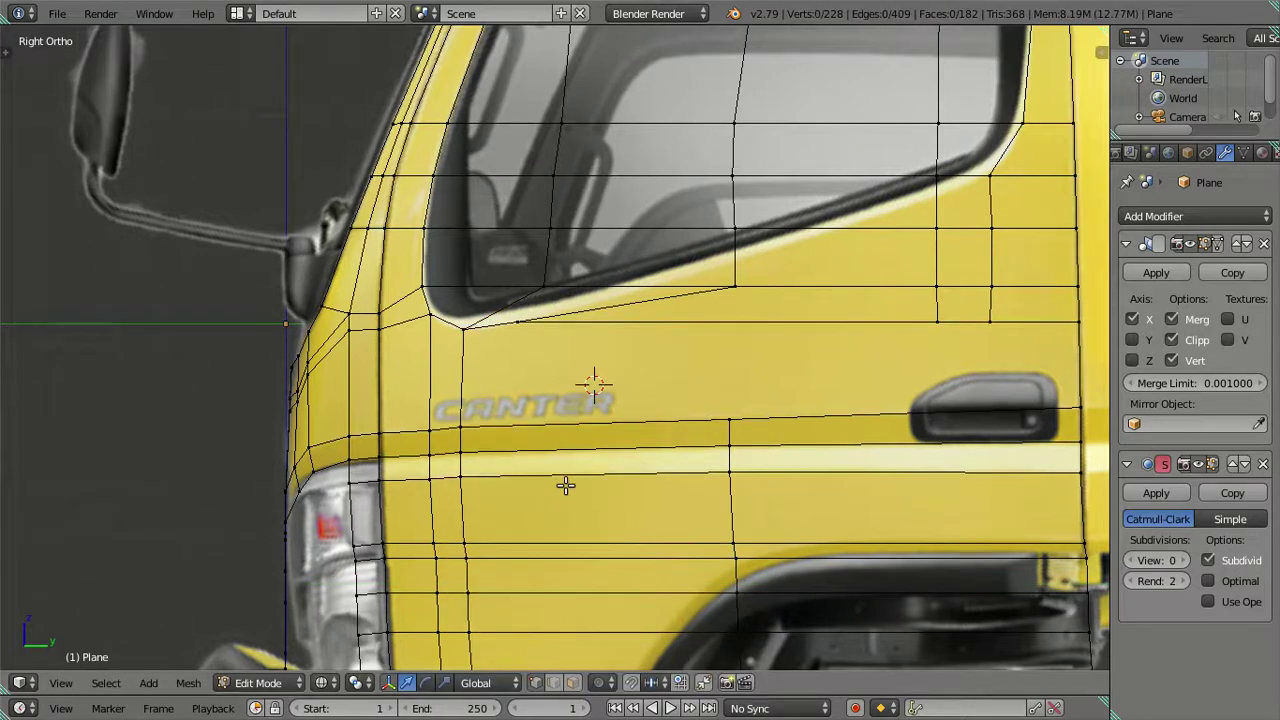
scroll(567, 382, "up", 2)
scroll(649, 271, "down", 4, "ctrl")
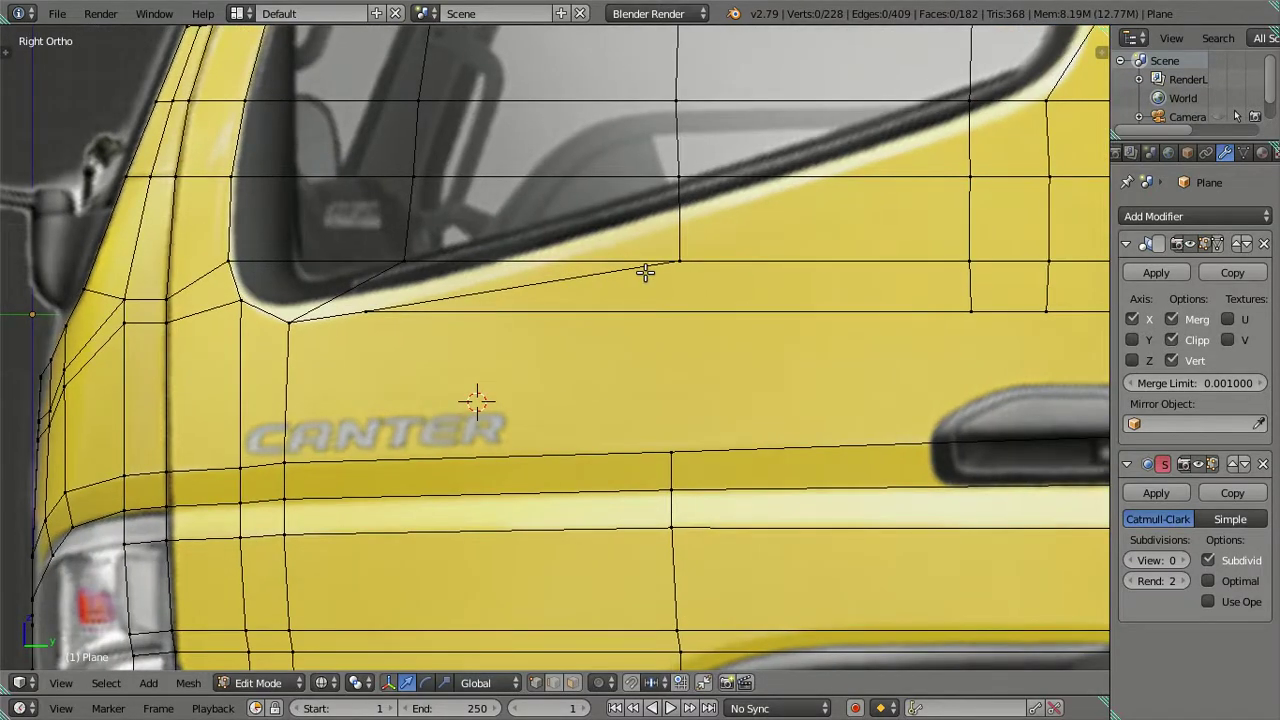
scroll(645, 272, "down", 4)
scroll(660, 285, "up", 1)
scroll(652, 300, "up", 1)
scroll(640, 312, "up", 1)
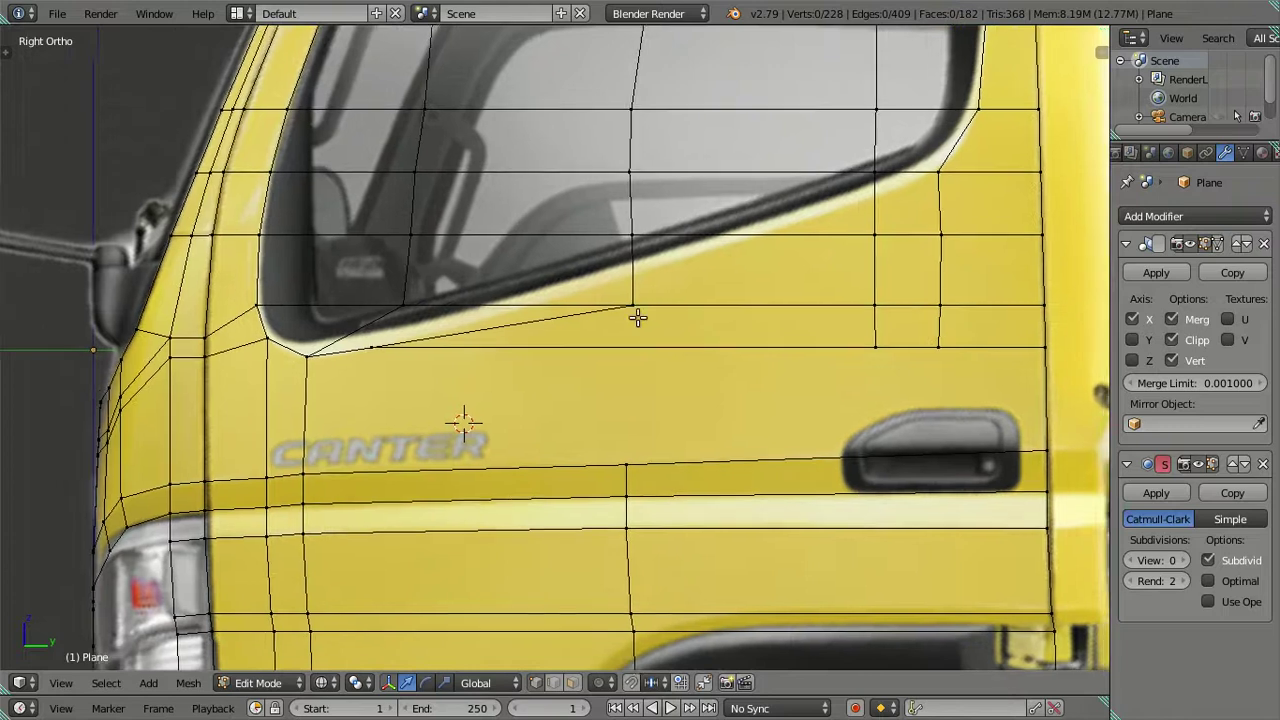
middle_click_drag(638, 318, 614, 338, "shift")
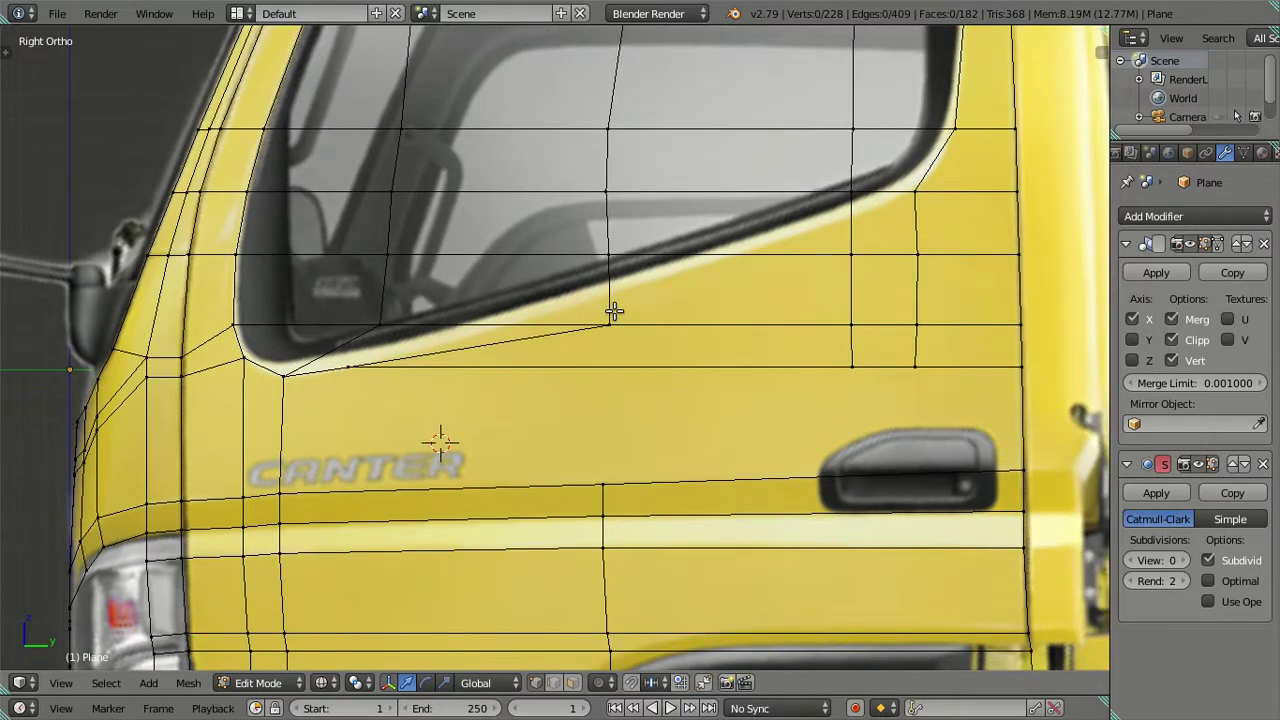
scroll(614, 311, "down", 4)
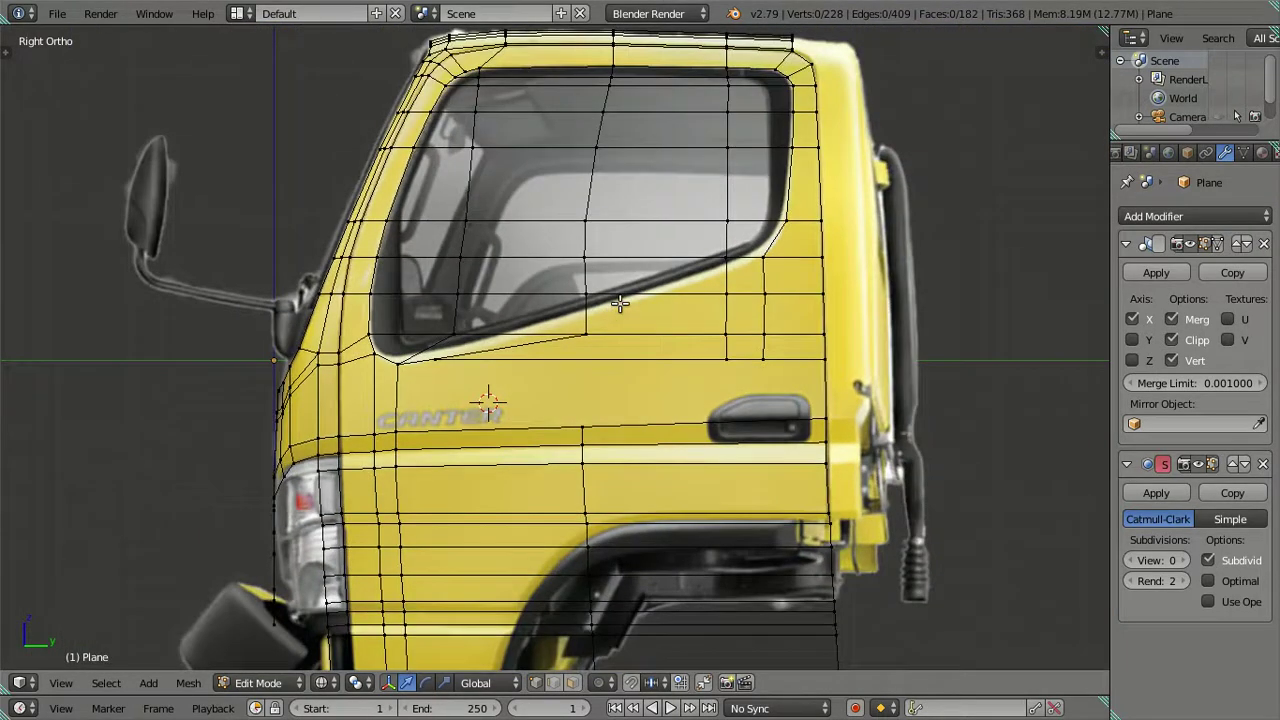
middle_click_drag(614, 311, 610, 342, "shift")
scroll(610, 342, "up", 4)
right_click(632, 392)
key("g")
key("y")
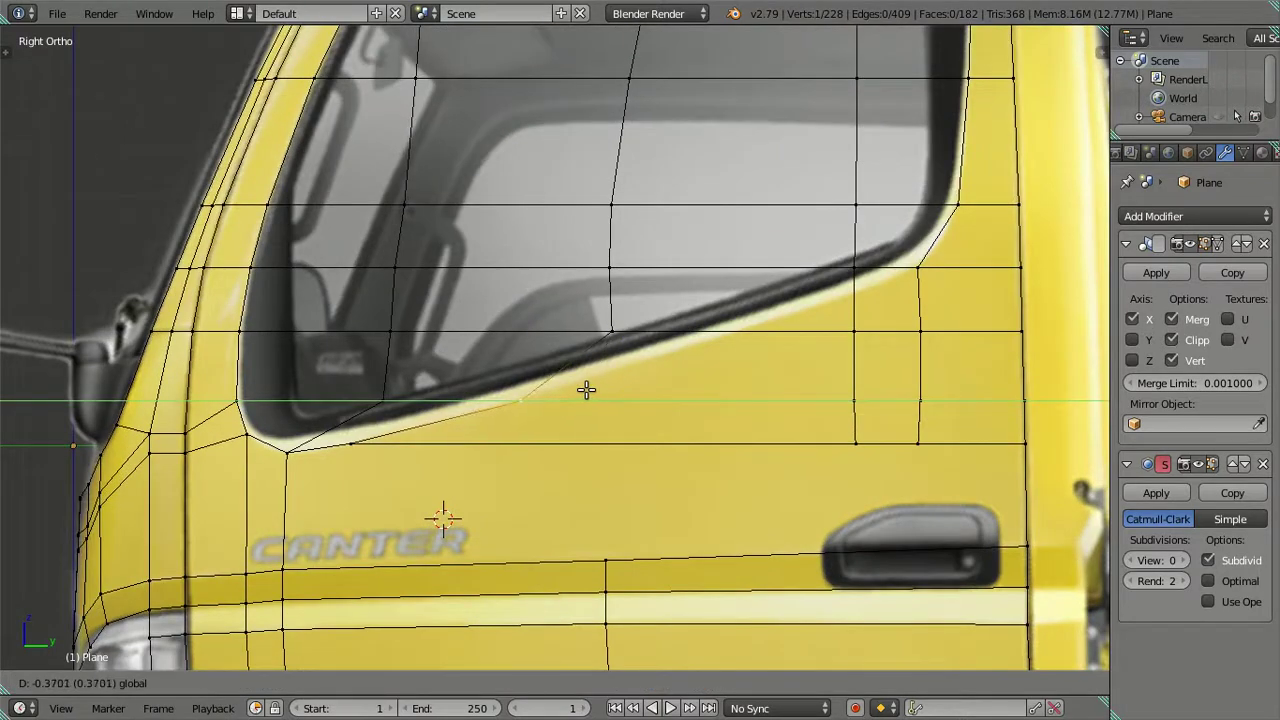
left_click(590, 388)
- Move the path of door-edge vertices left to match the reference
right_click(854, 332)
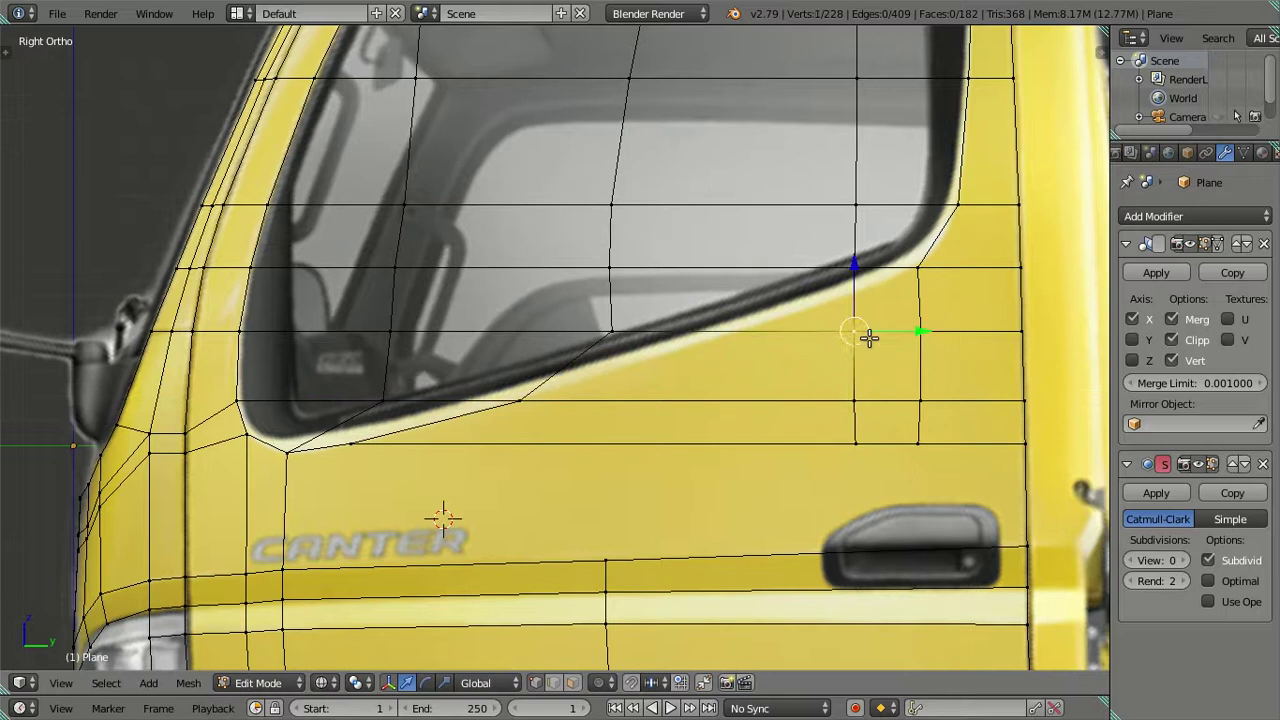
right_click(856, 444, "ctrl")
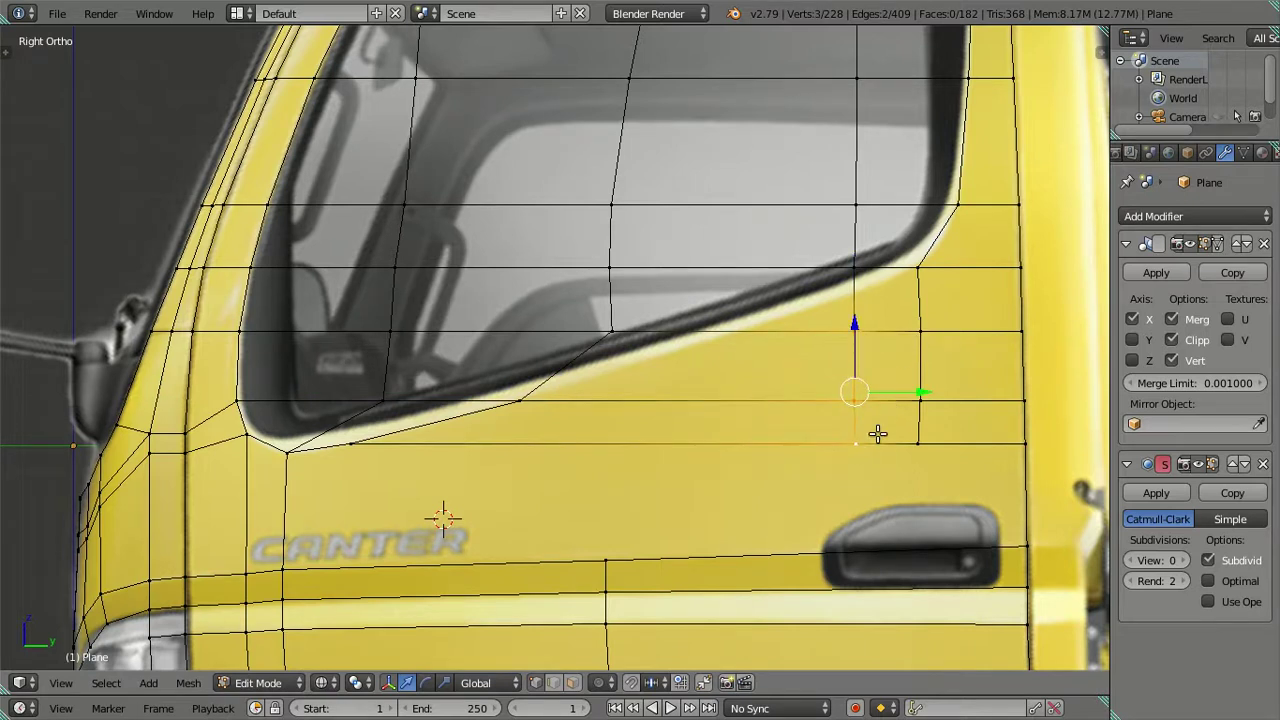
left_click_drag(914, 391, 806, 380)
key("a")
- Bring the door and CANTER lettering into view and select the window's corner vertex
right_click(612, 330)
scroll(612, 326, "down", 4)
scroll(610, 278, "up", 1)
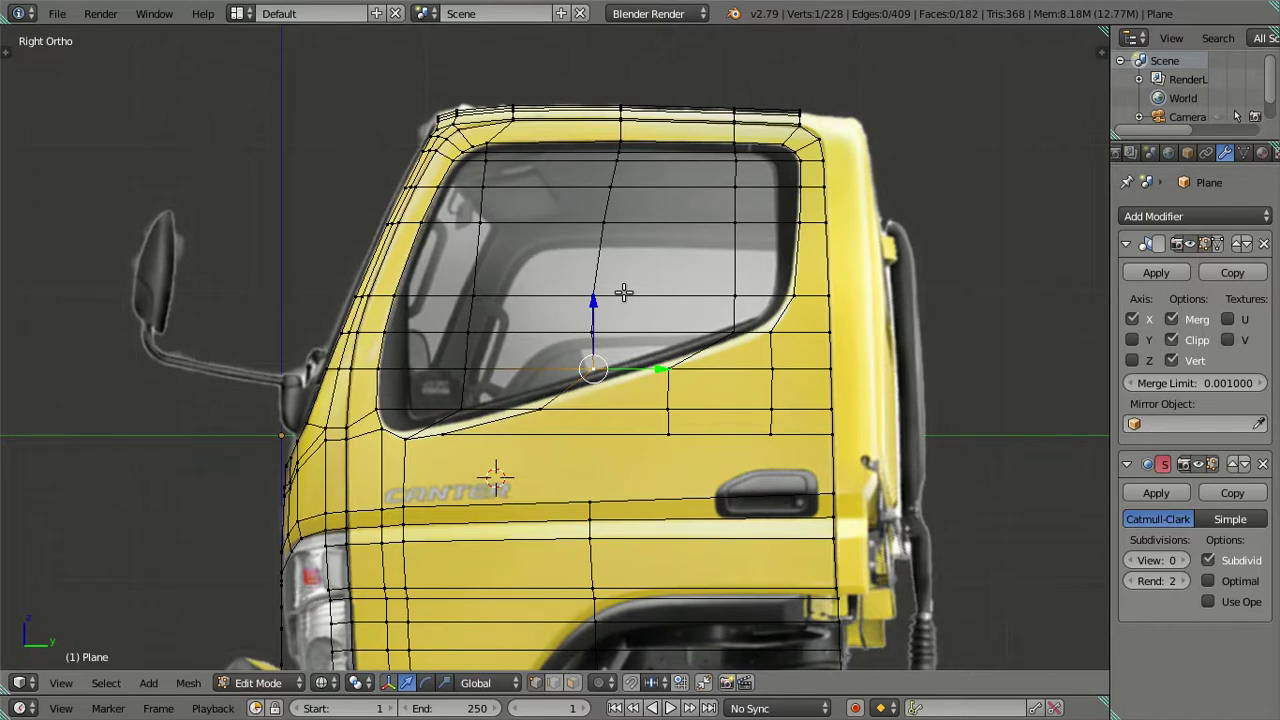
key("a")
scroll(543, 291, "up", 3)
scroll(626, 420, "up", 1)
scroll(631, 423, "up", 1)
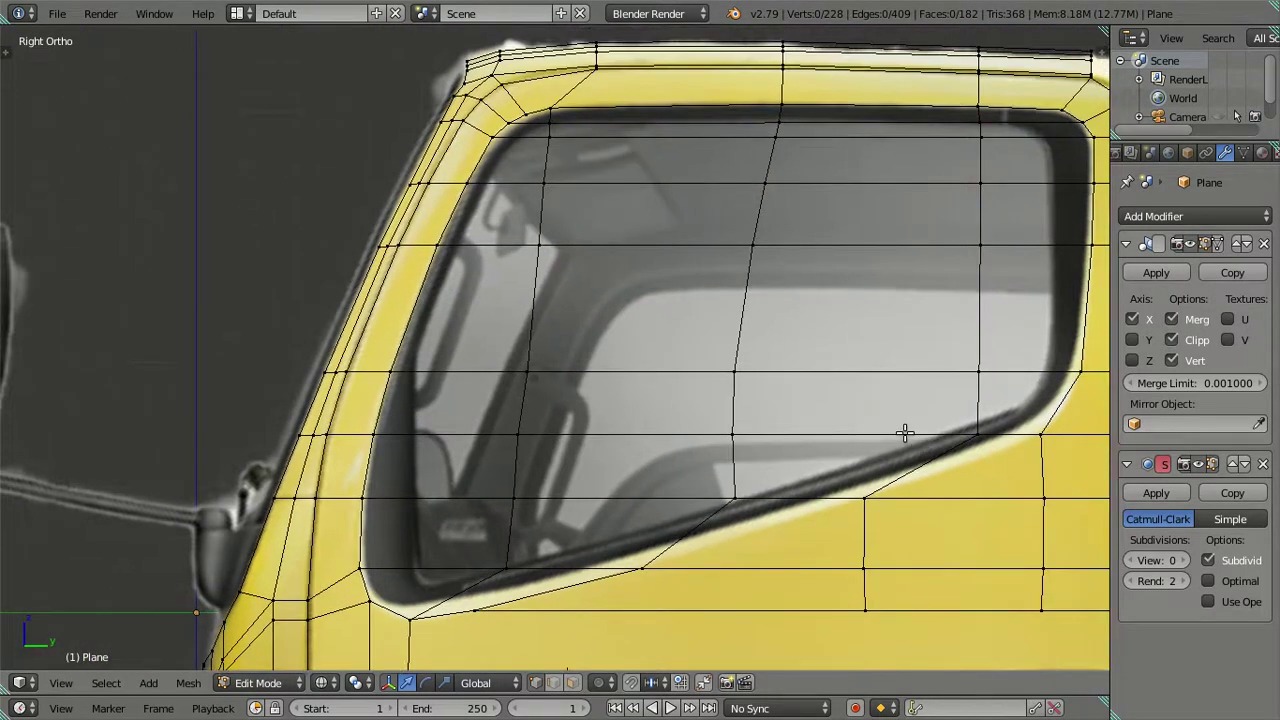
middle_click_drag(905, 433, 712, 355, "shift")
right_click(764, 343)
scroll(760, 347, "down", 2)
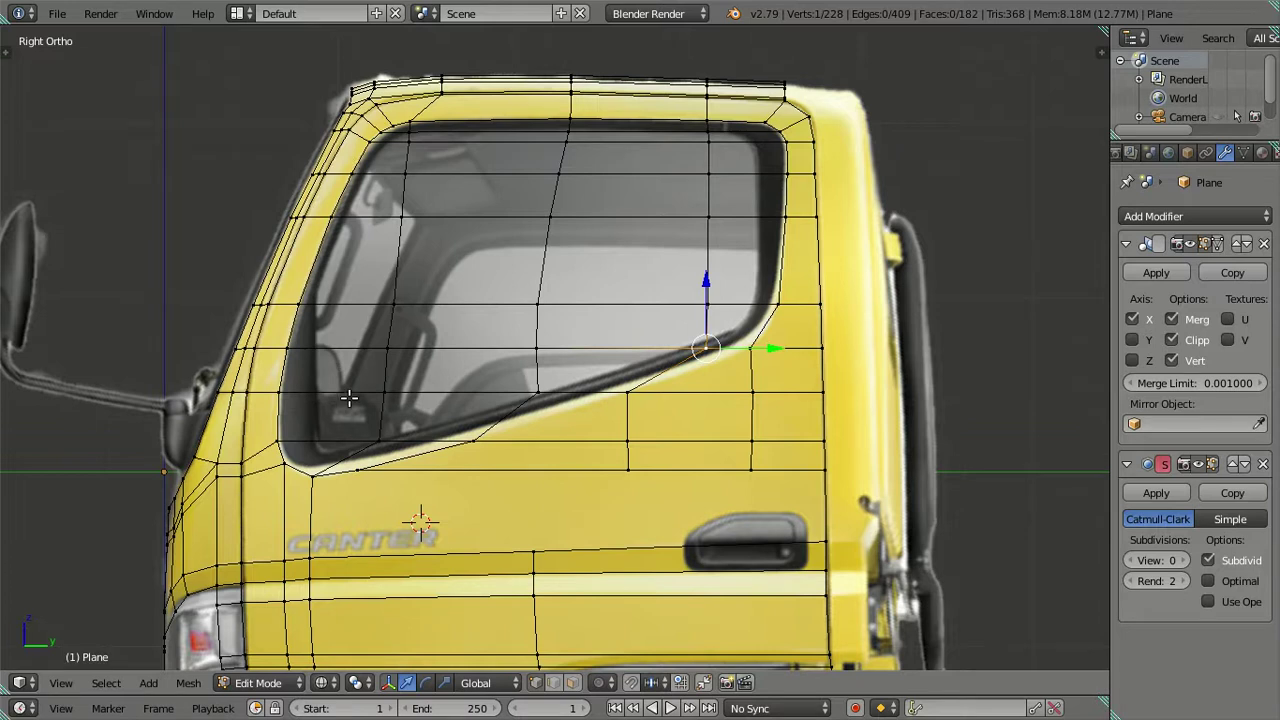
- Move the vertical loop along the front window edge left along Y
right_click(376, 438)
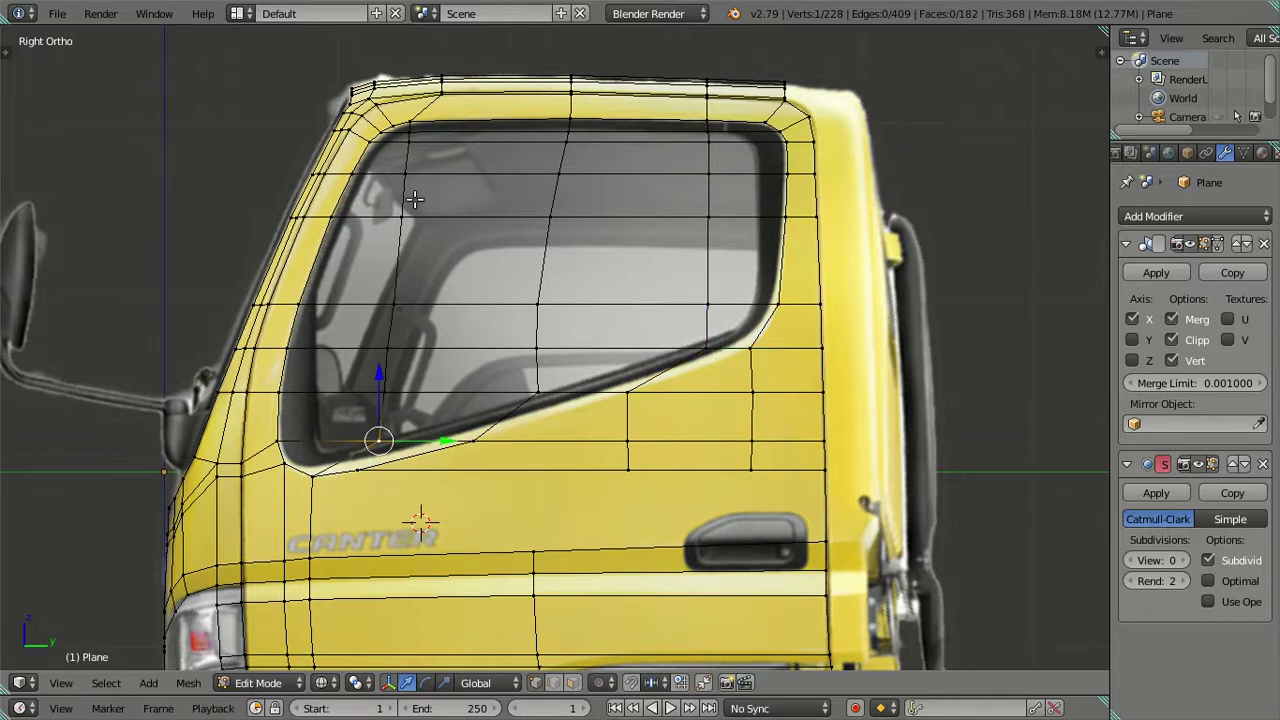
middle_click_drag(436, 152, 448, 162, "shift")
scroll(457, 266, "up", 1)
scroll(466, 423, "up", 1)
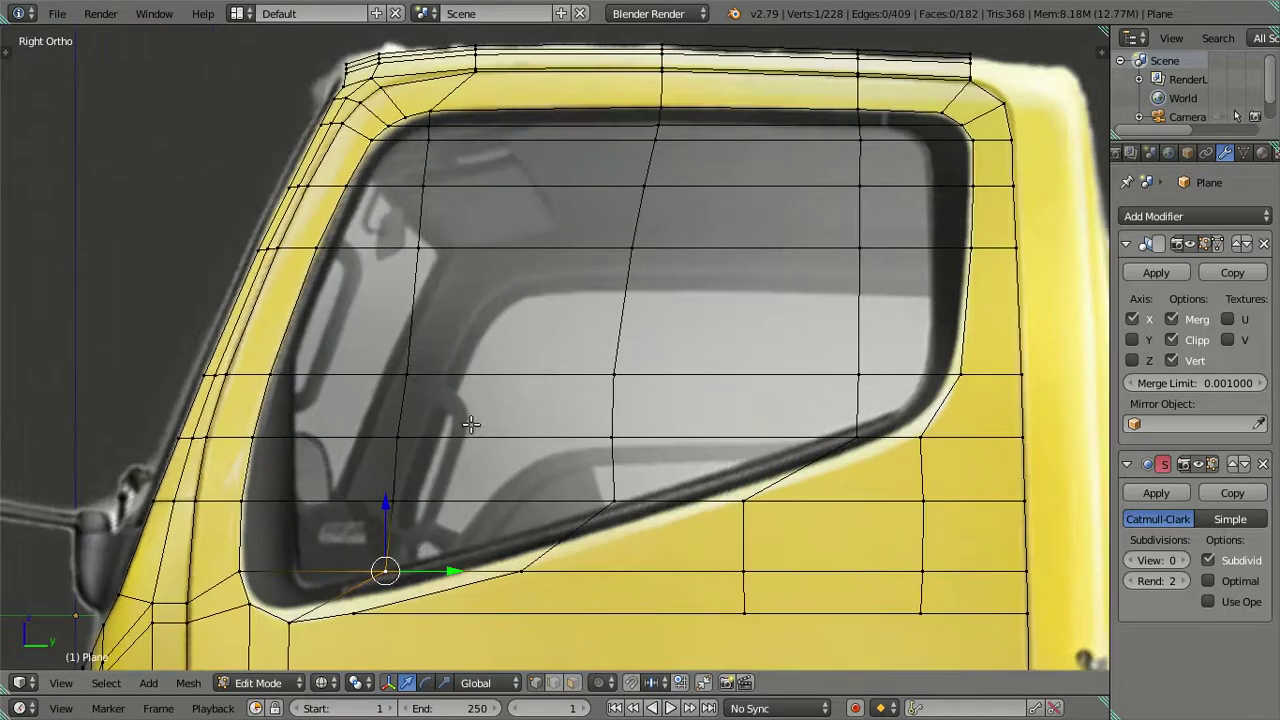
scroll(560, 340, "up", 1)
scroll(625, 287, "up", 1)
right_click(583, 255, "alt")
key("g")
key("y")
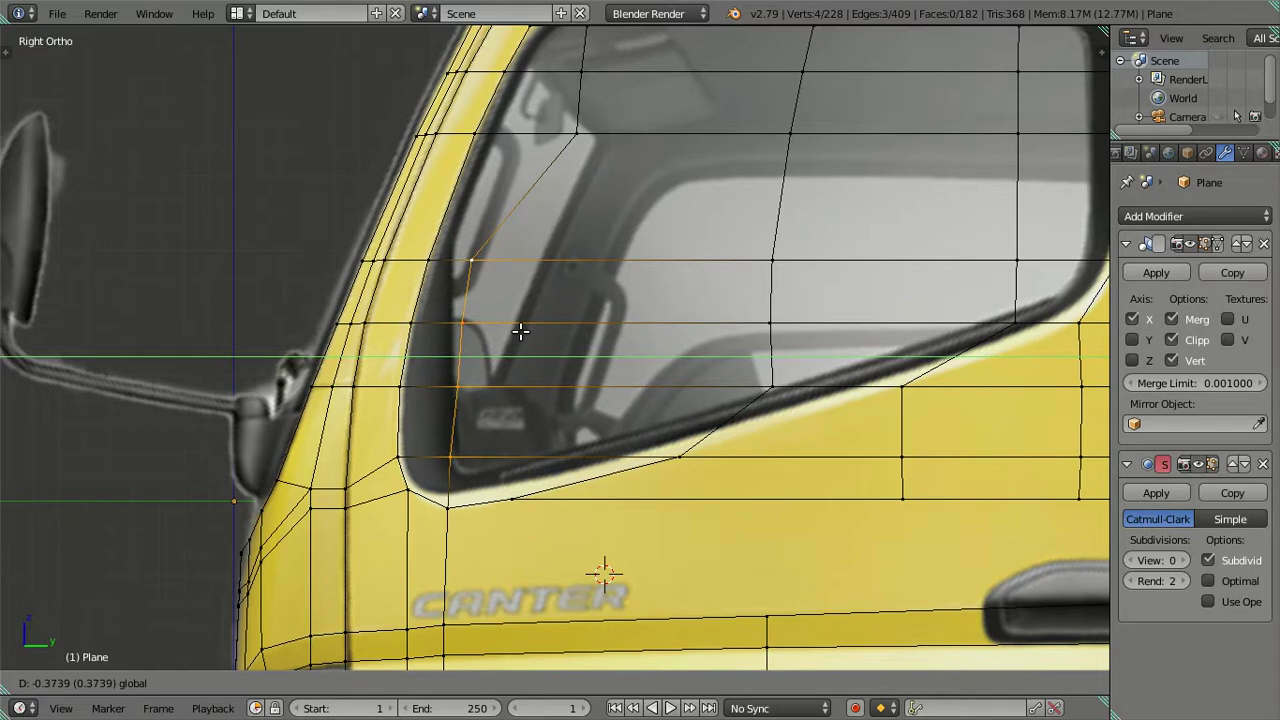
left_click(520, 331)
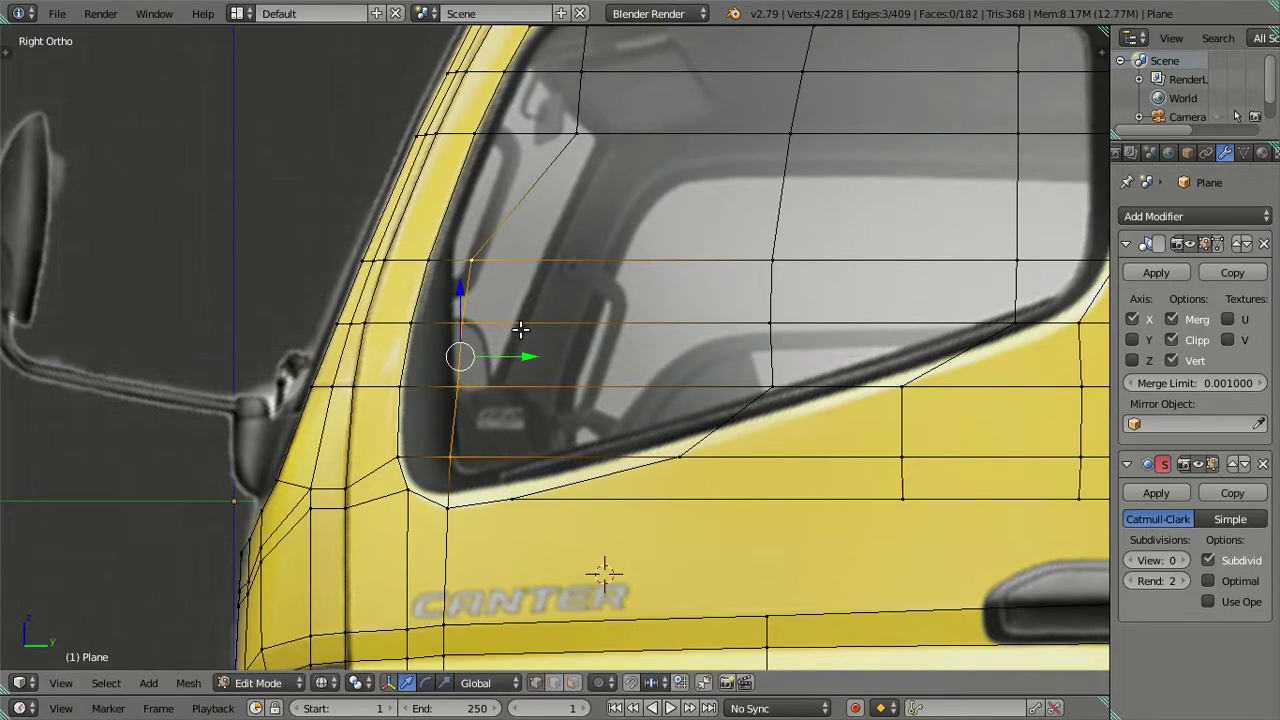
- Slide the lower pillar vertex along Y onto the reference pillar
mouse_move(543, 289)
middle_mouse_down("shift")
mouse_move(543, 357)
mouse_move(523, 384)
middle_mouse_up("shift")
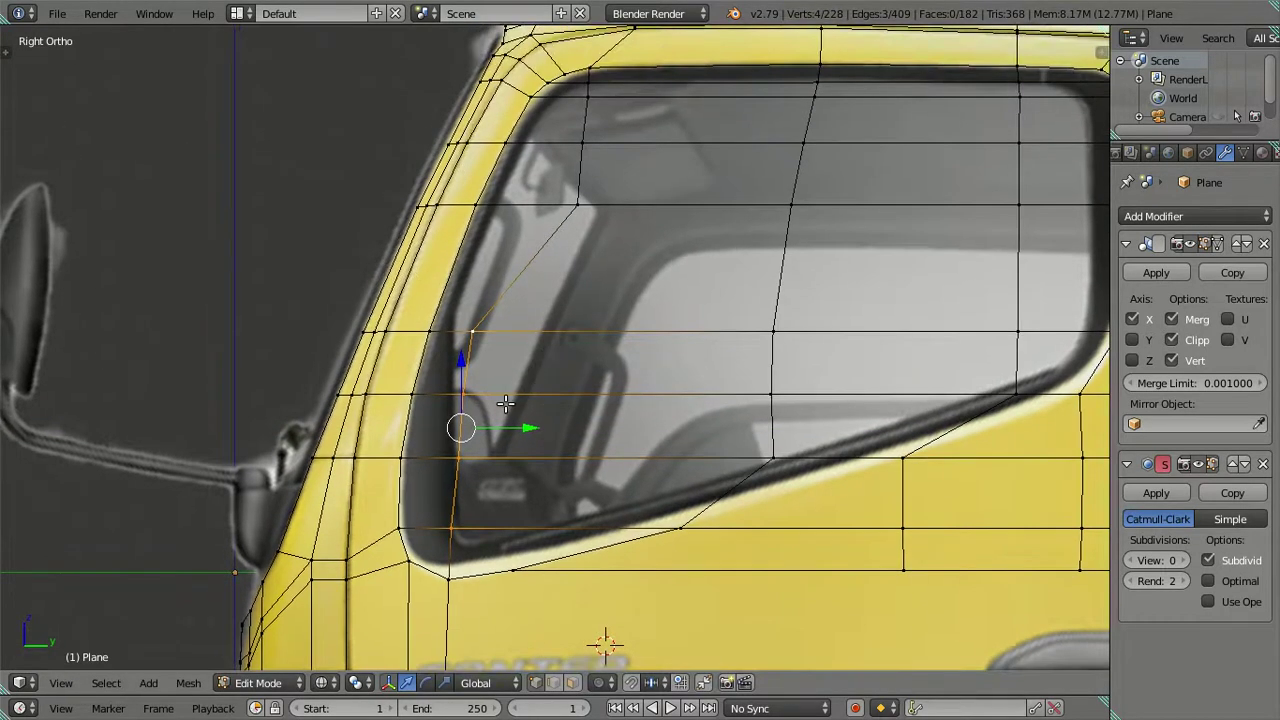
scroll(506, 403, "up", 1)
scroll(537, 366, "up", 1)
scroll(541, 387, "up", 2)
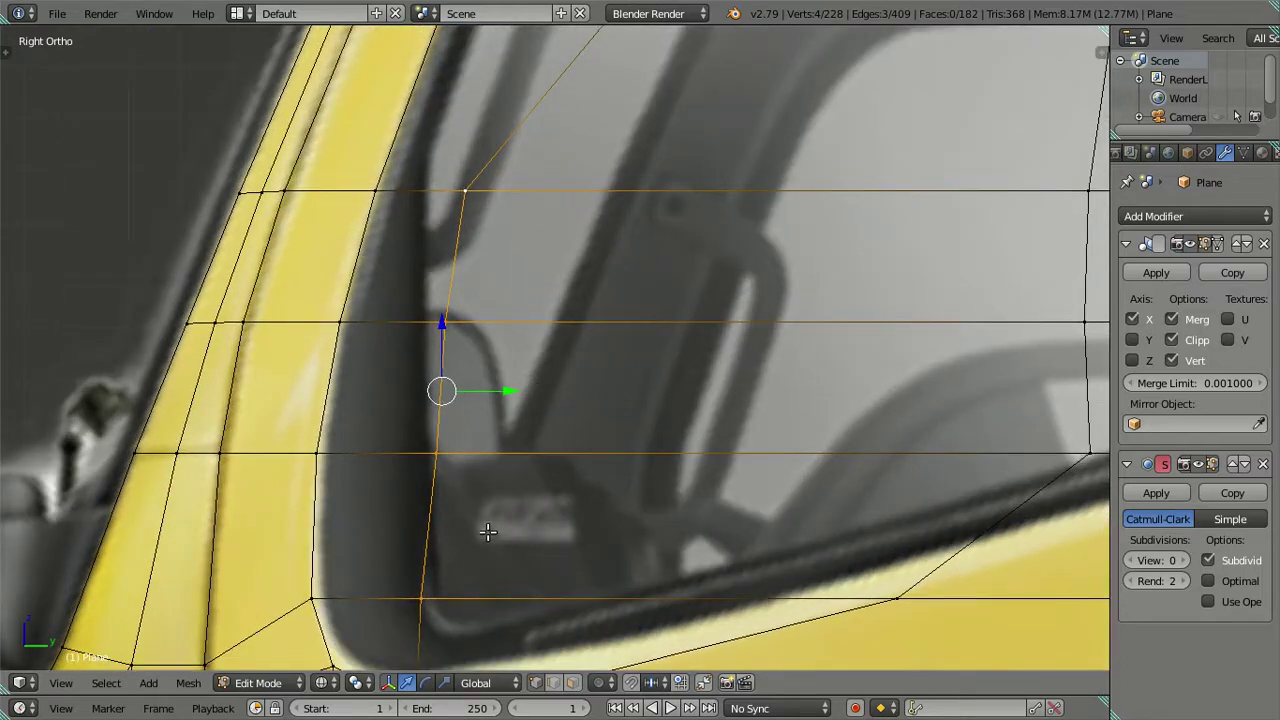
right_click(447, 455)
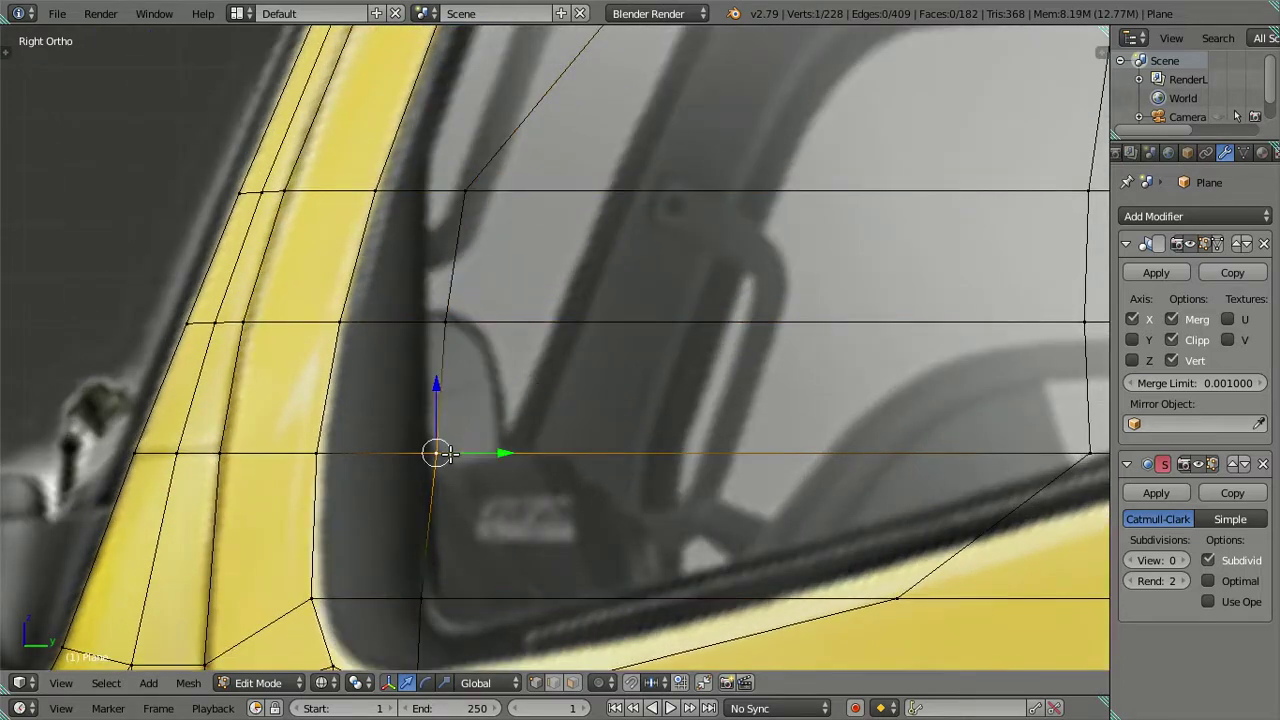
key("g")
key("y")
left_click(490, 442)
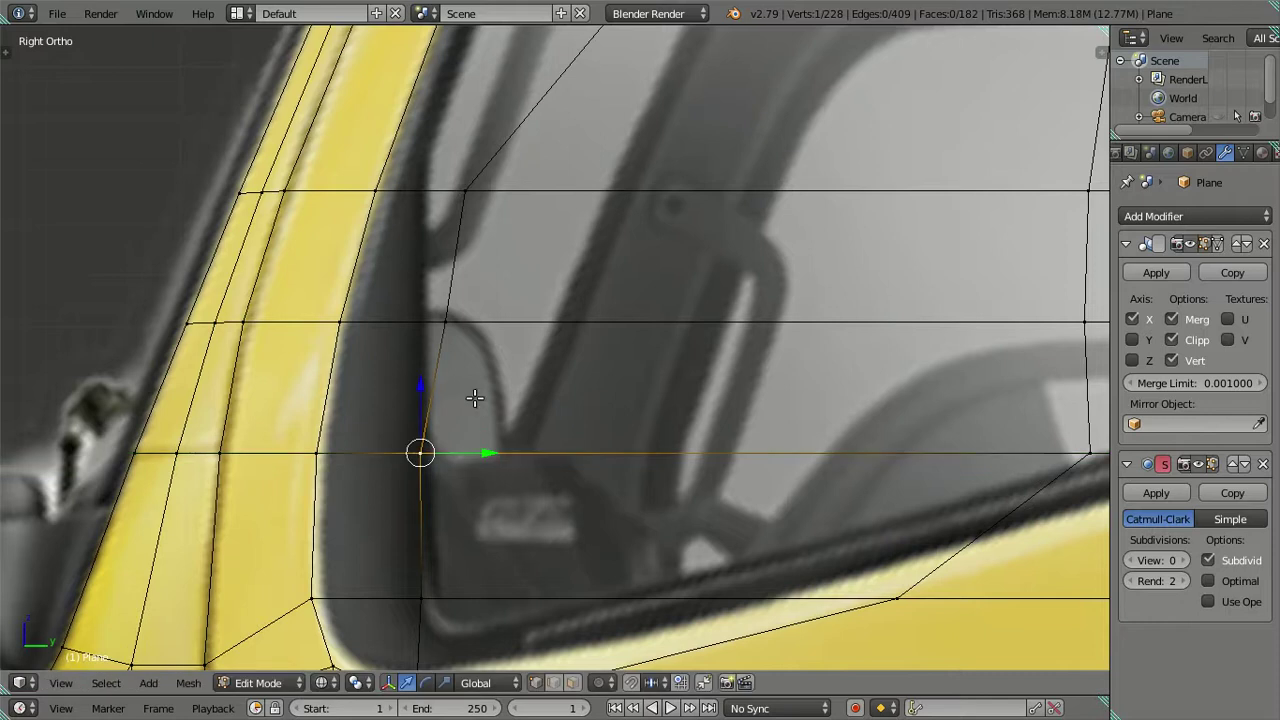
- Align the next two window-edge vertices up the pillar along Y
right_click(461, 307)
key("g")
key("y")
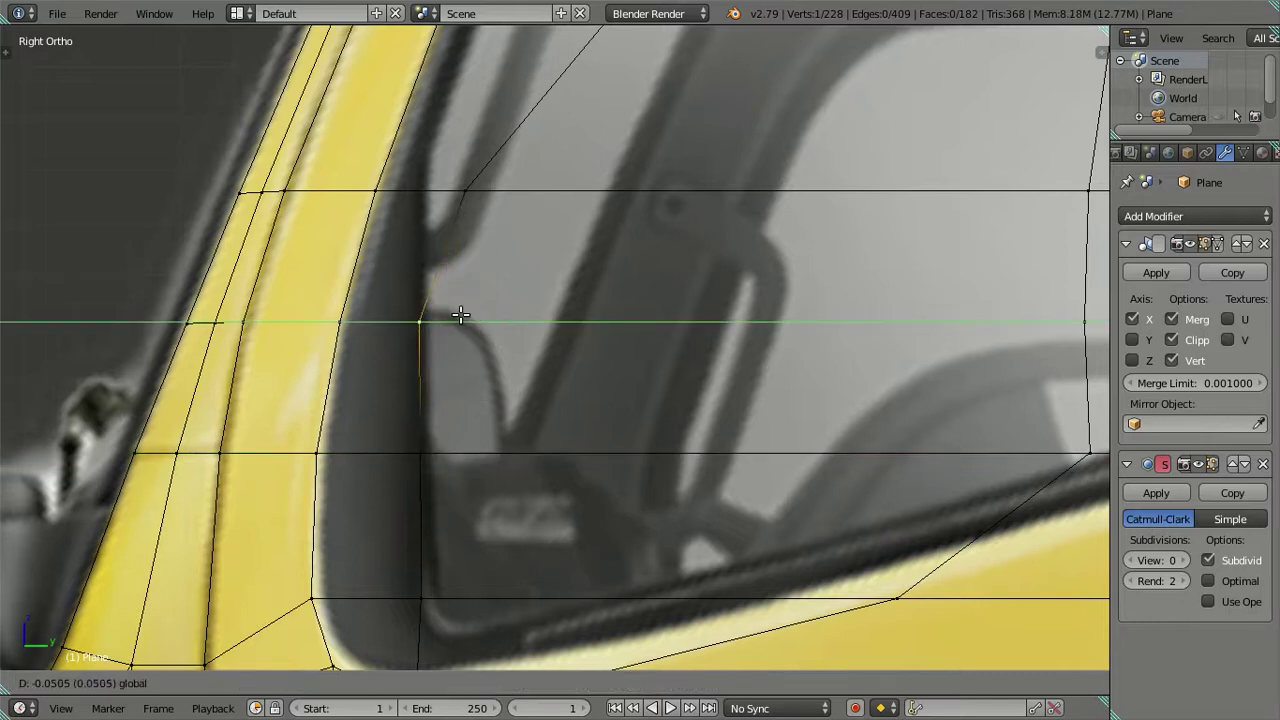
left_click(458, 314)
right_click(465, 192)
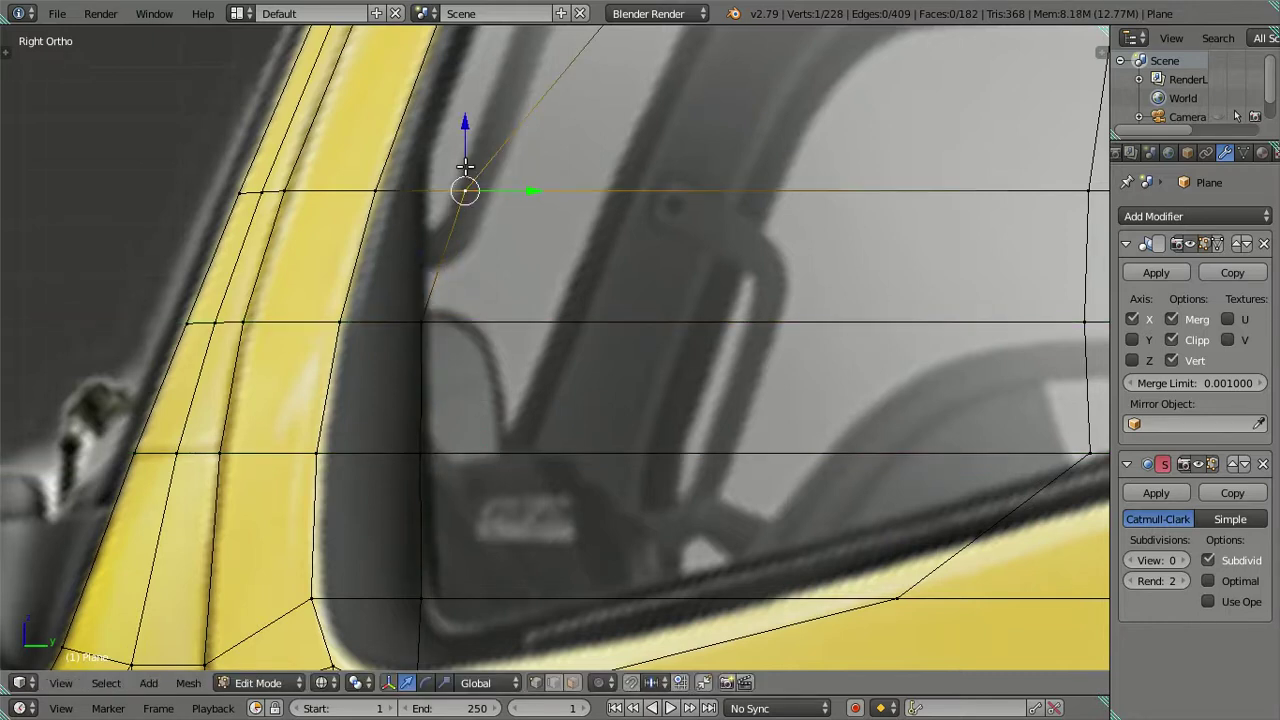
key("g")
key("y")
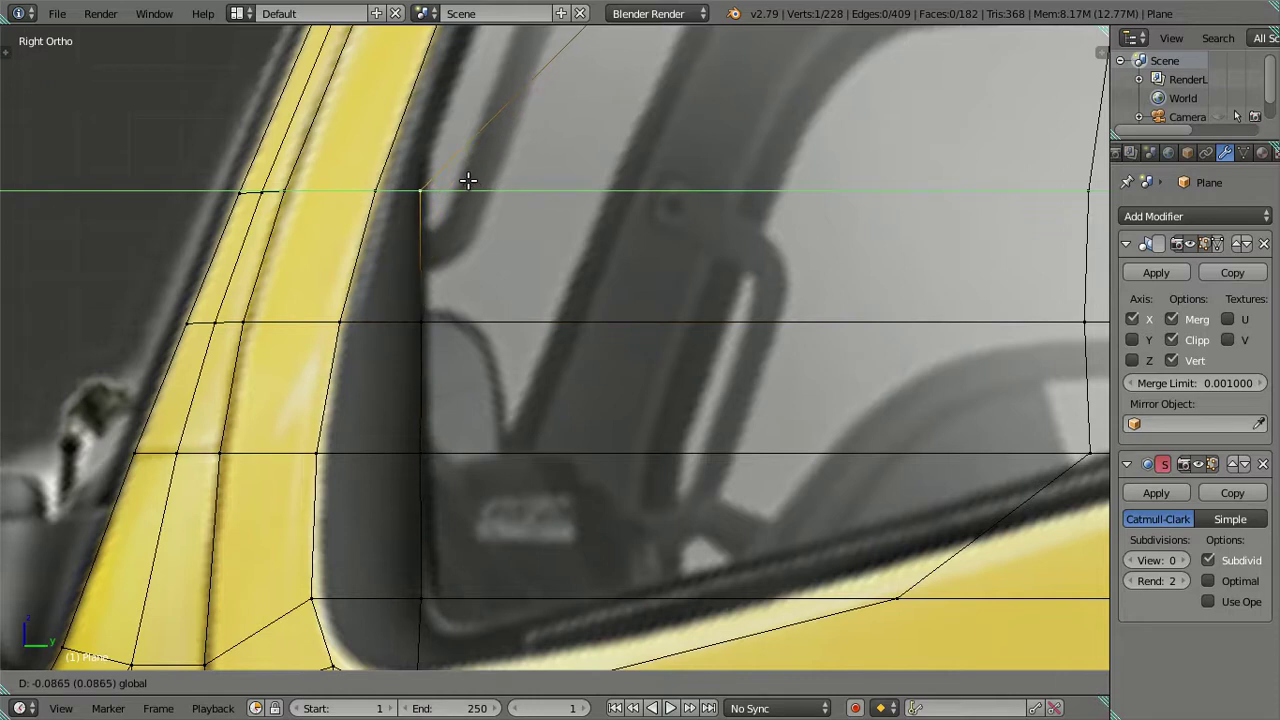
left_click(467, 181)
- Move the two upper window-corner vertices along Y onto the window edge
scroll(486, 194, "down", 2)
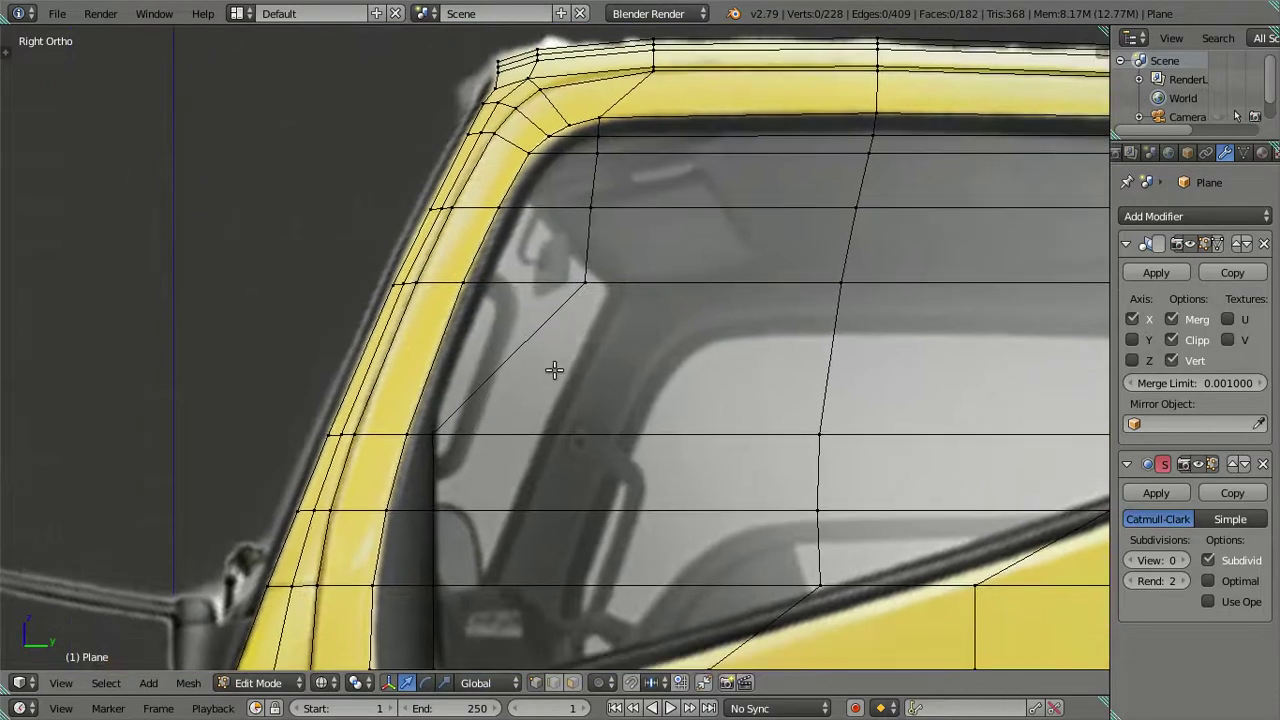
scroll(554, 371, "up", 2)
middle_click_drag(623, 253, 600, 348, "shift")
key("g")
key("y")
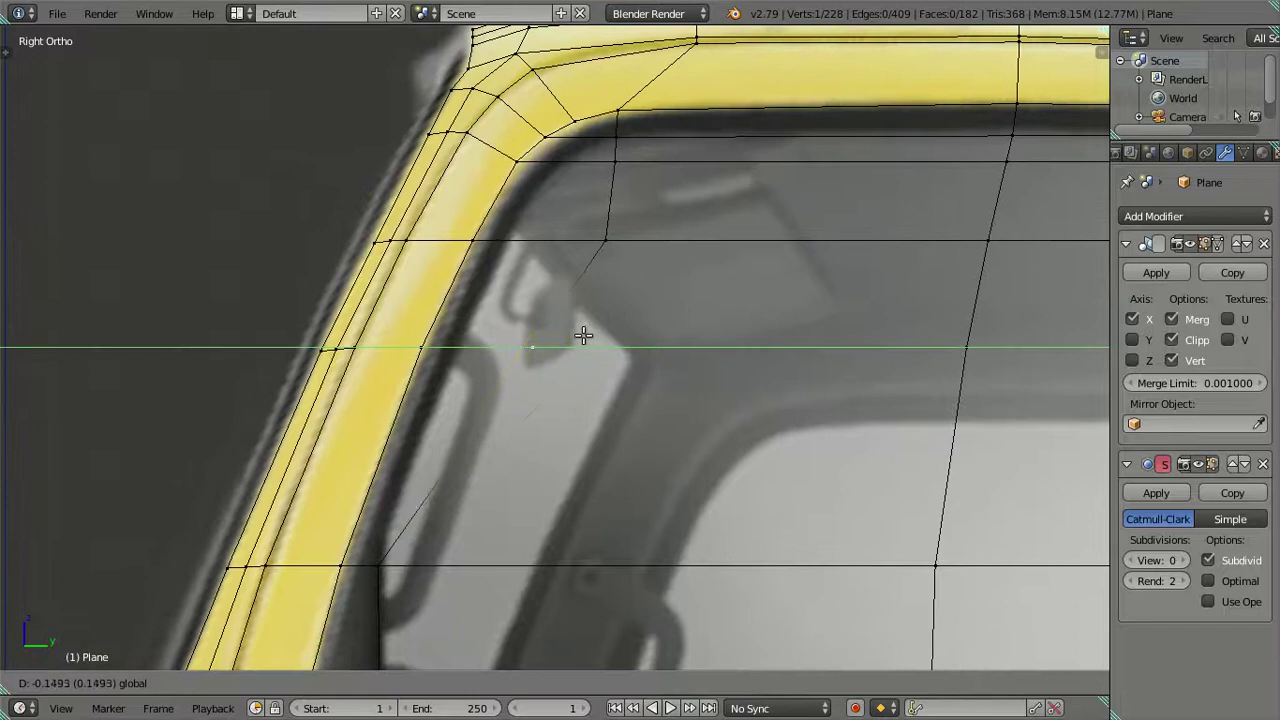
left_click(513, 322)
right_click(604, 241)
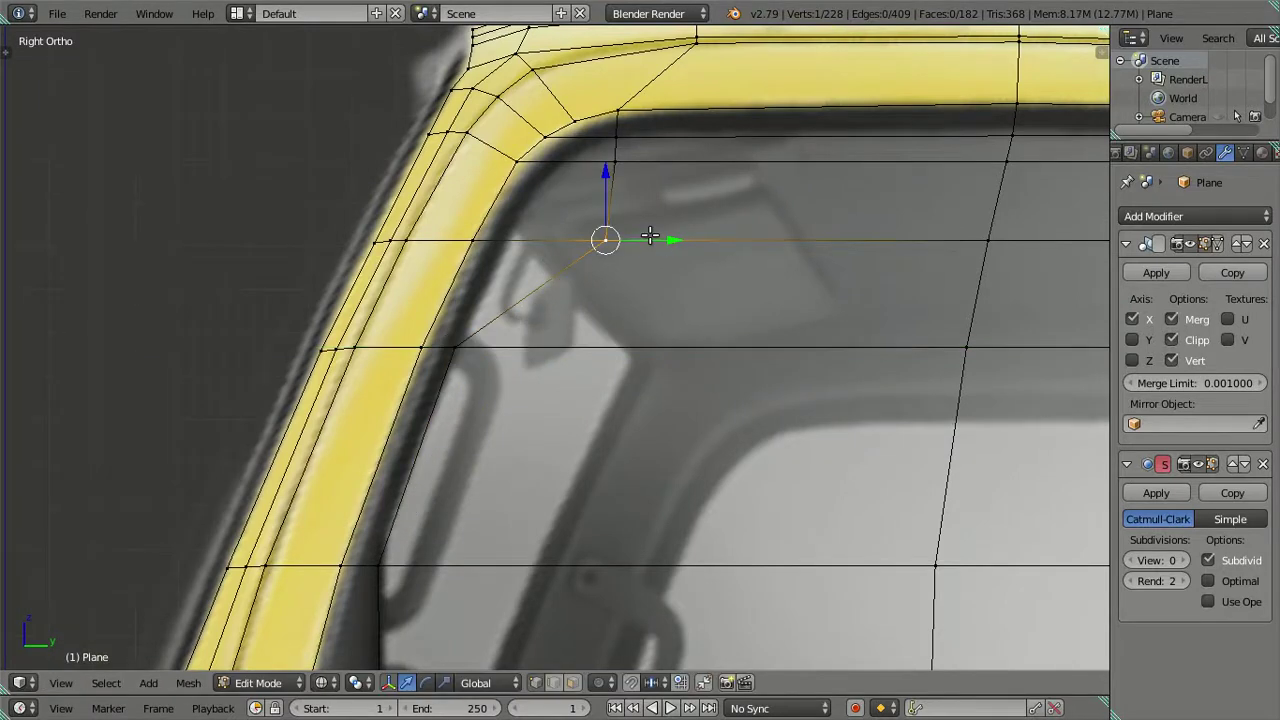
key("g")
key("y")
left_click(557, 229)
- Leave the top window-corner vertex in place, deselect all, and view the lower door
right_click(615, 161)
key("g")
key("y")
key("Escape")
key("a")
scroll(605, 225, "down", 2)
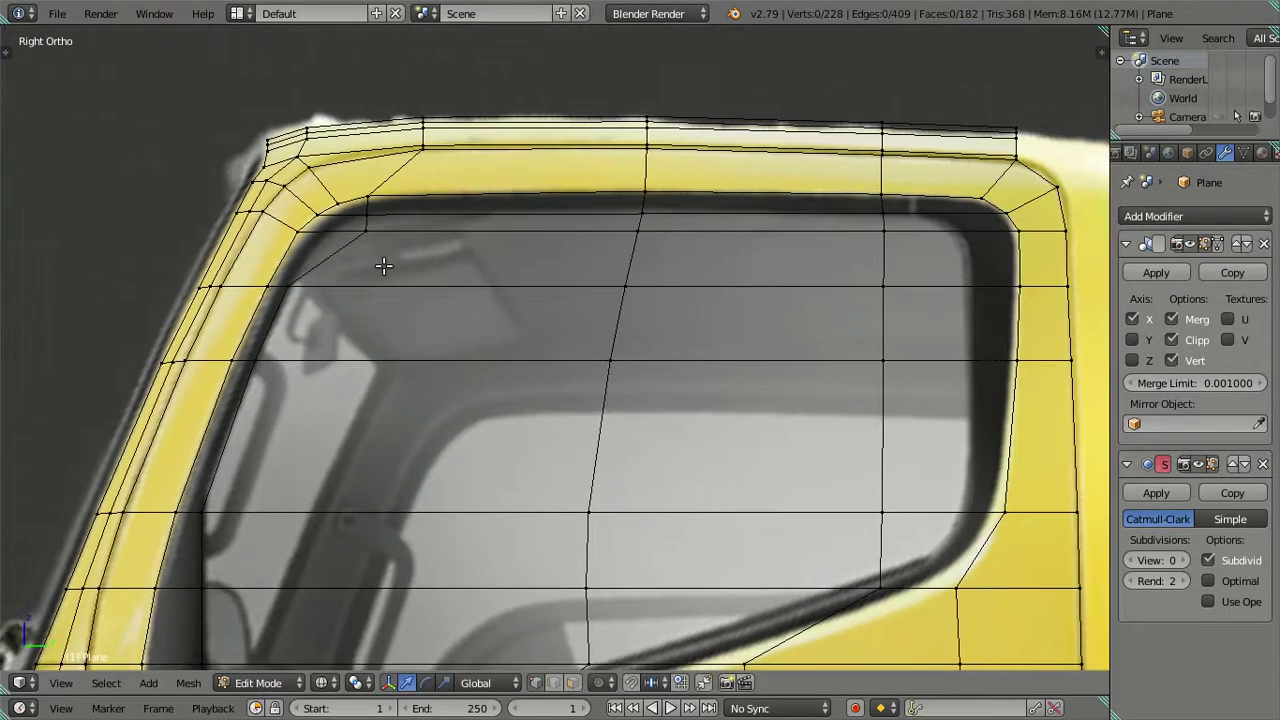
scroll(384, 266, "down", 1)
scroll(382, 264, "down", 1)
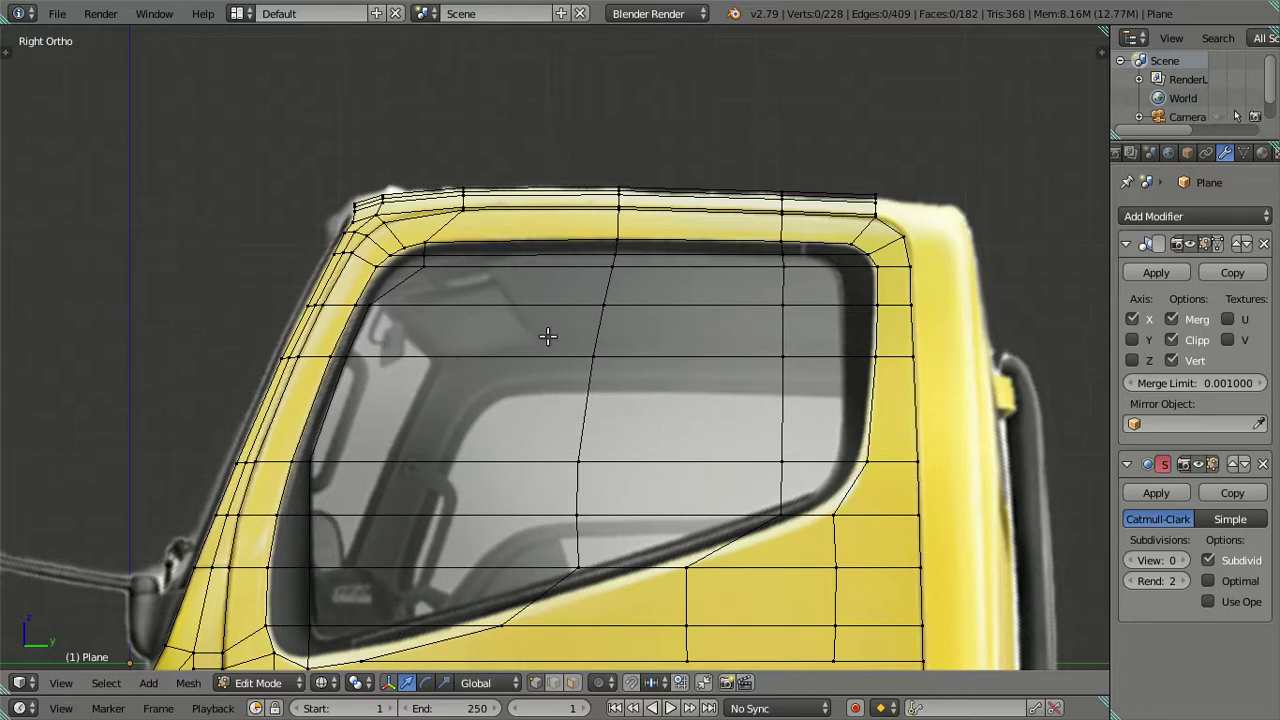
middle_click_drag(680, 509, 680, 334, "shift")
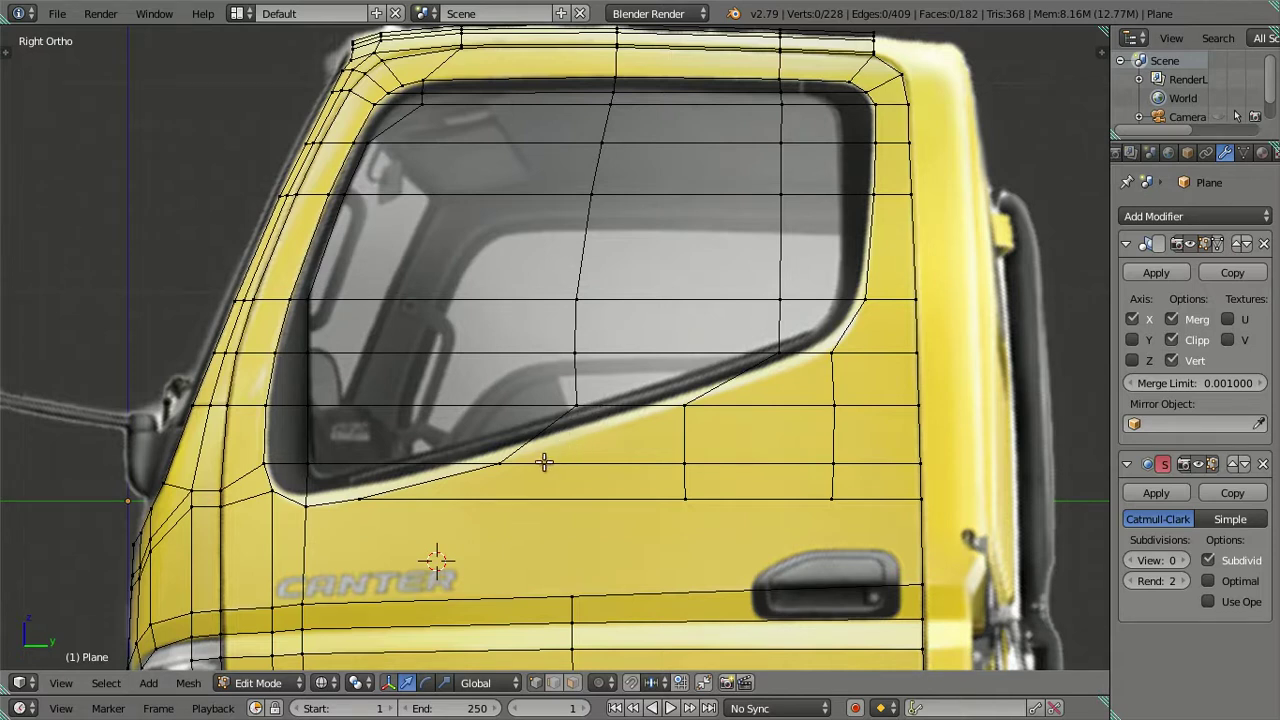
left_click(566, 442)
scroll(564, 528, "up", 2)
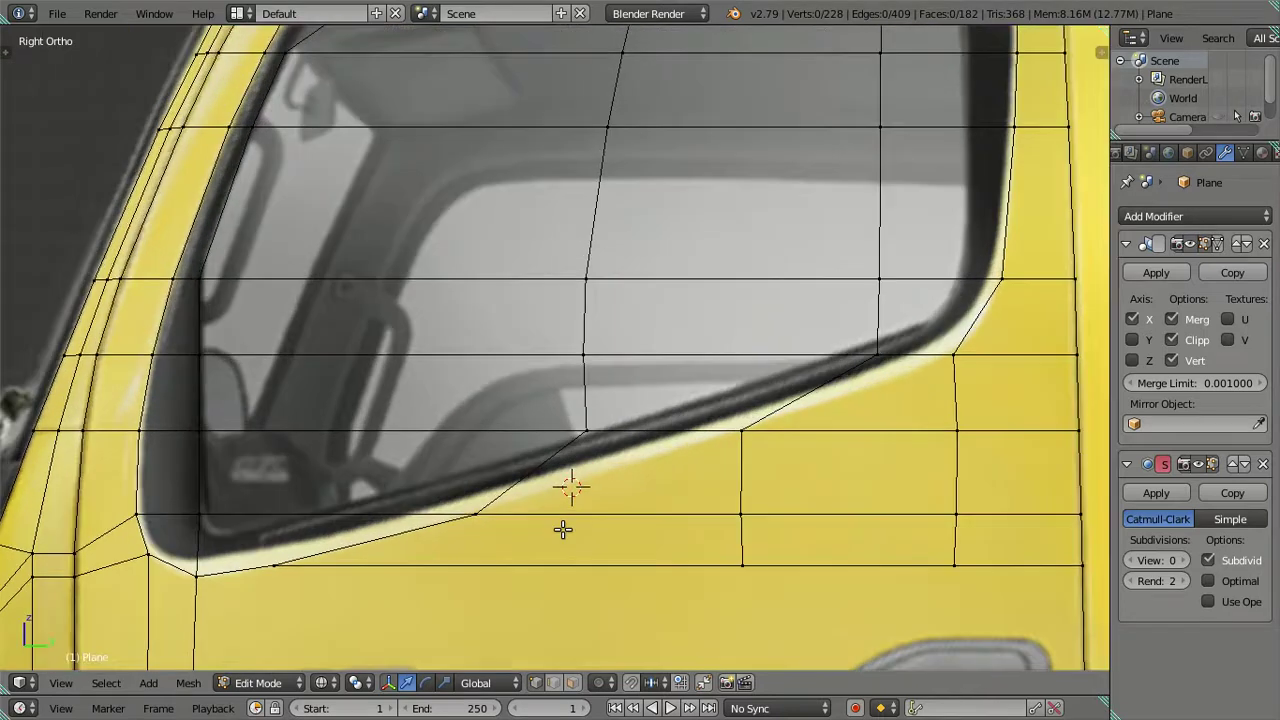
middle_click_drag(565, 528, 560, 383, "shift")
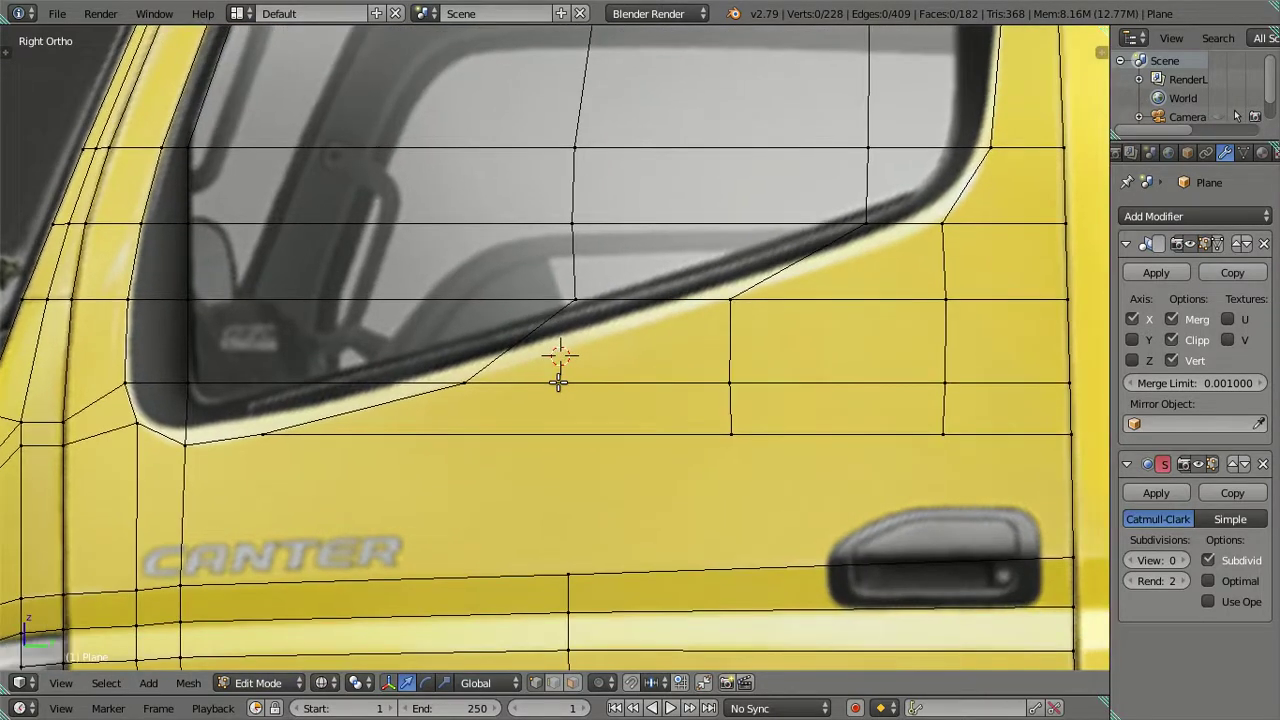
key("ctrl+r")
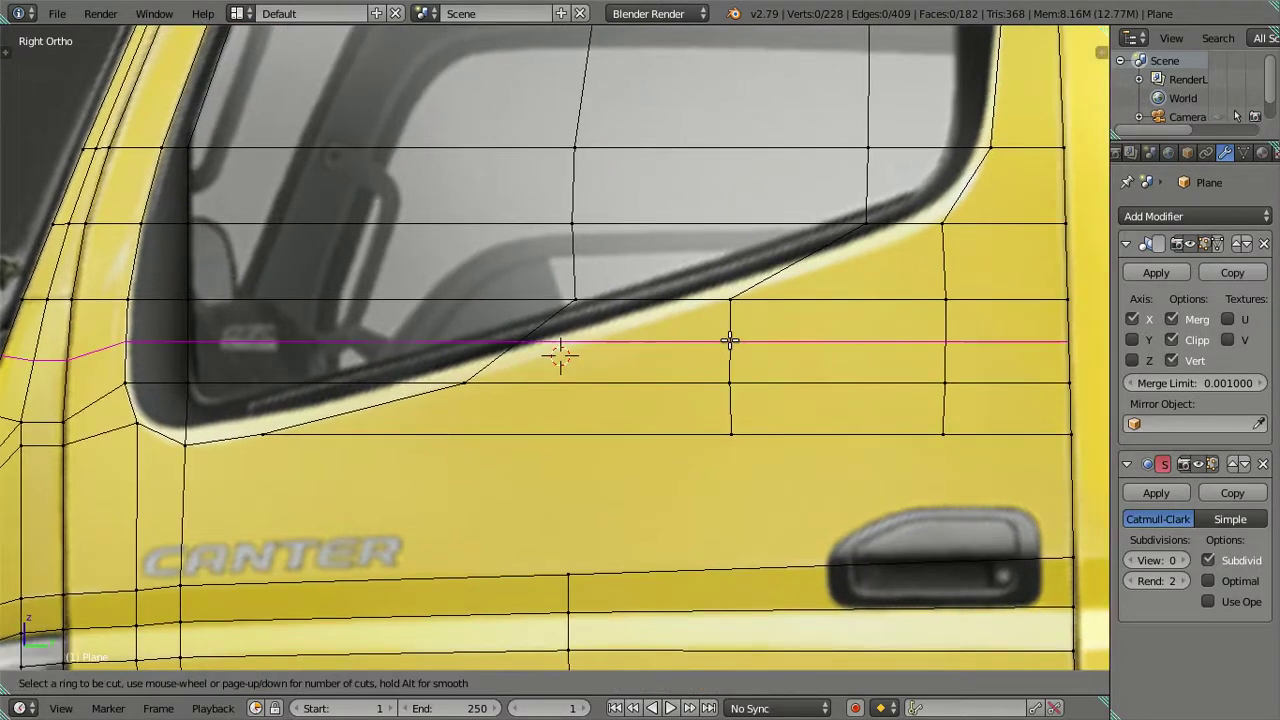
left_click(730, 341)
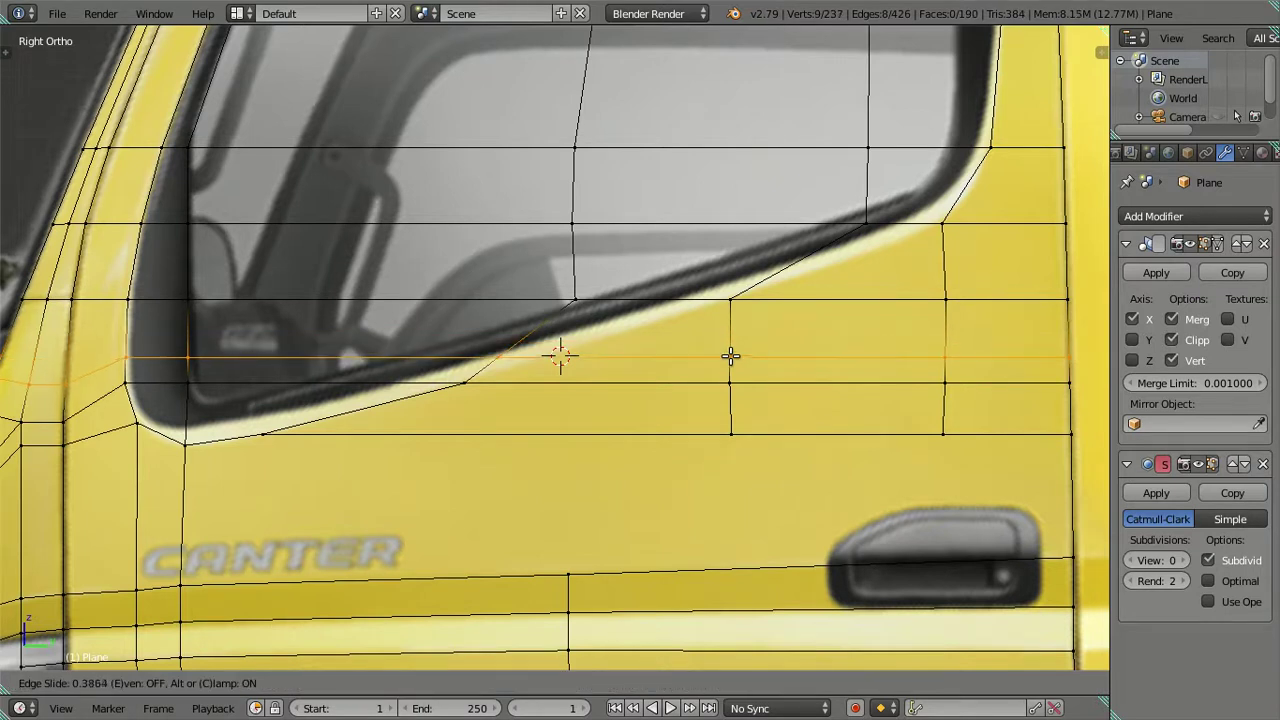
left_click(733, 354)
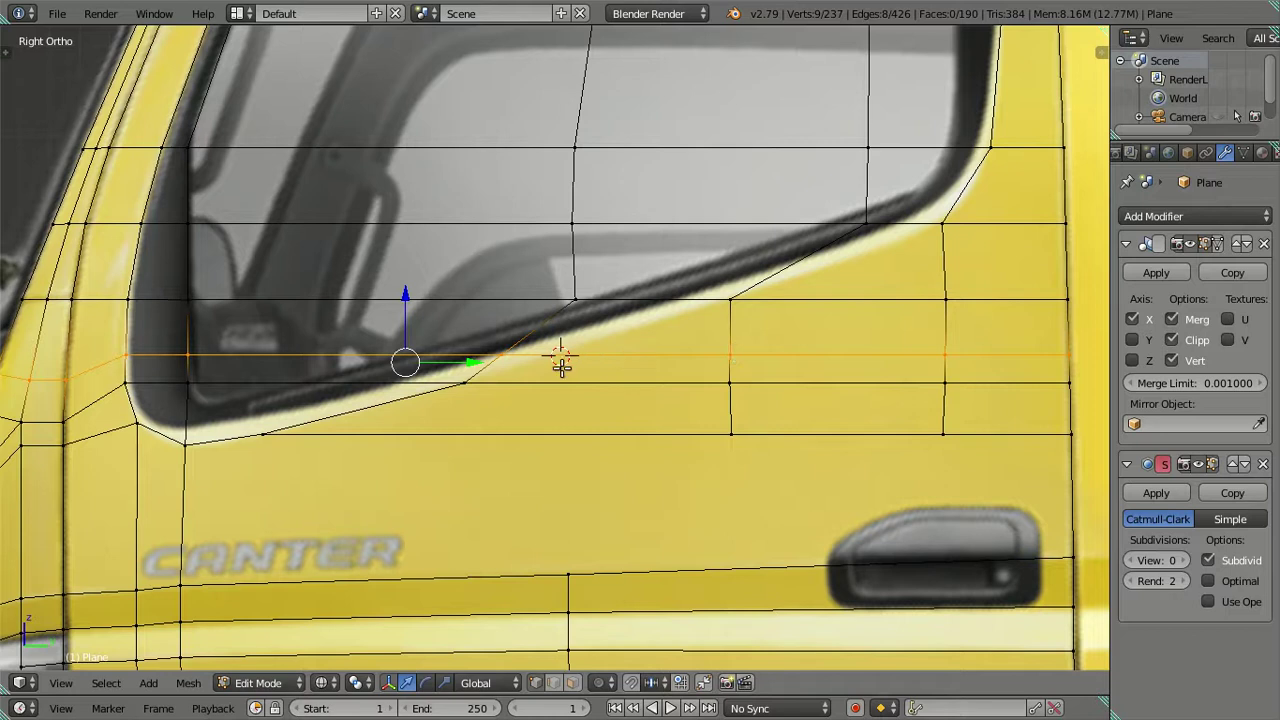
scroll(560, 367, "down", 2)
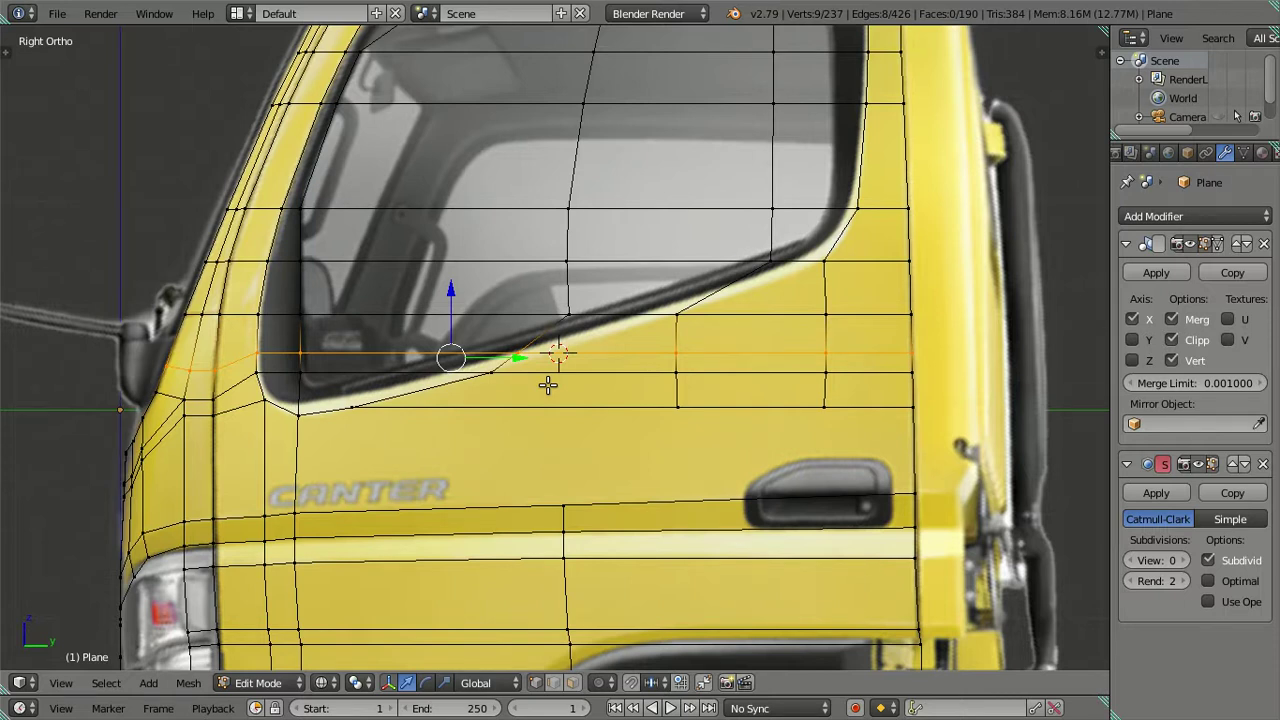
key("ctrl+x")
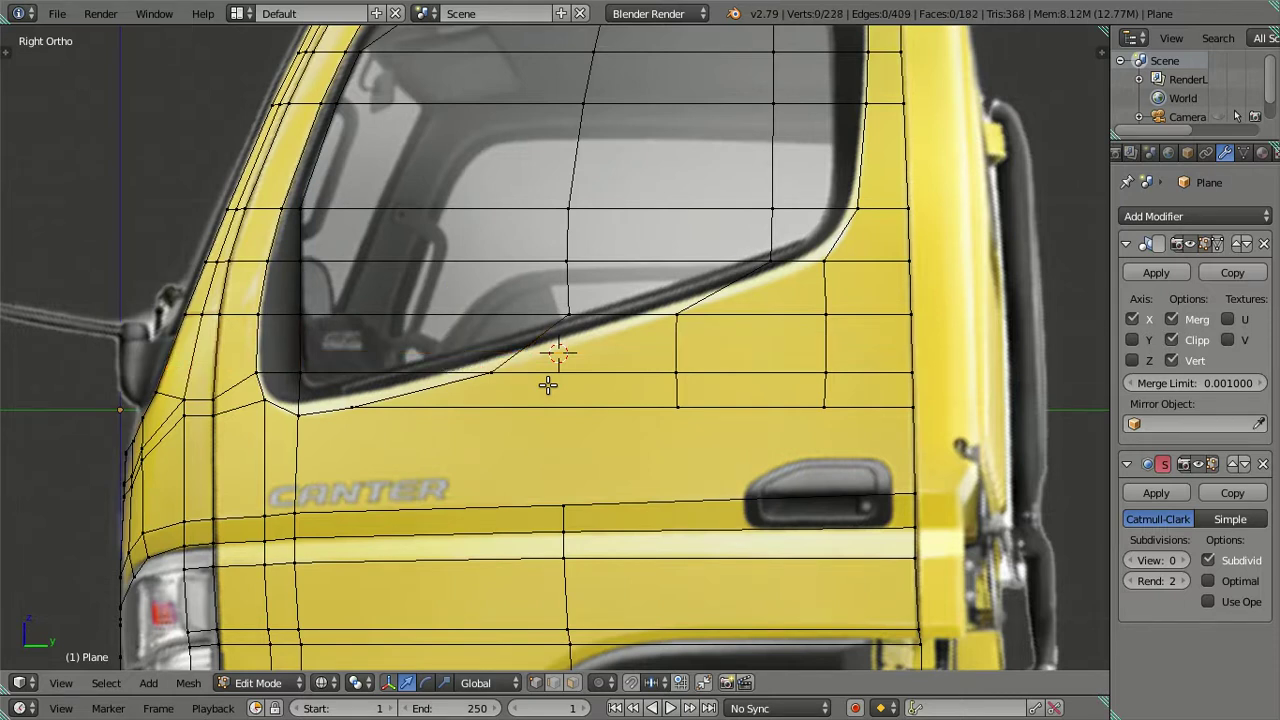
scroll(566, 366, "down", 1)
scroll(625, 380, "down", 2)
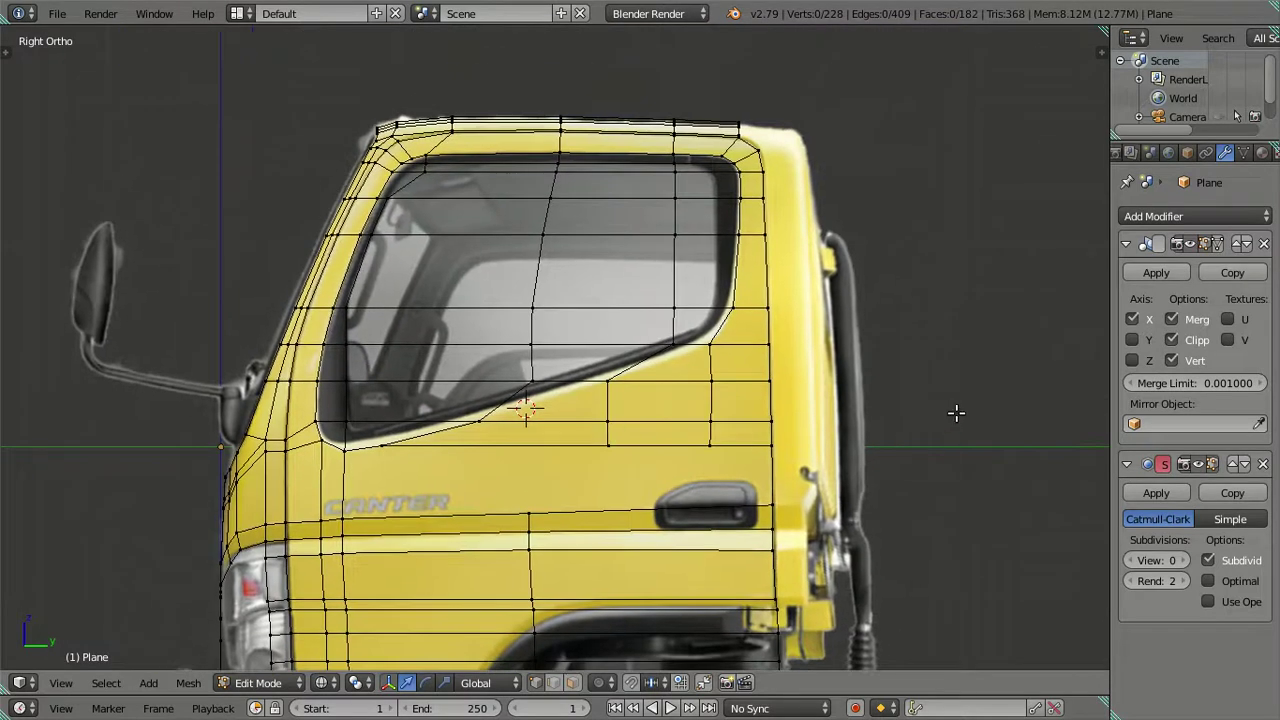
left_click(956, 413)
scroll(880, 425, "up", 1)
scroll(775, 437, "up", 1)
scroll(650, 415, "up", 1)
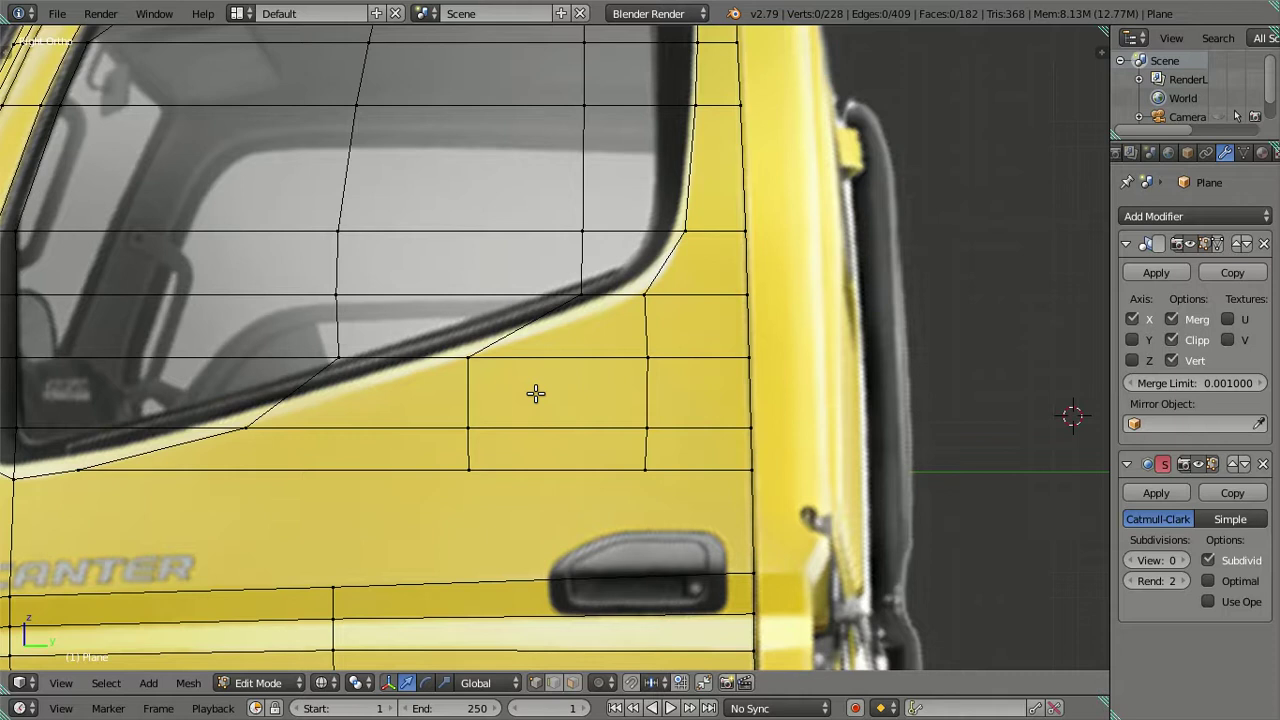
scroll(535, 385, "down", 2)
scroll(537, 372, "down", 2)
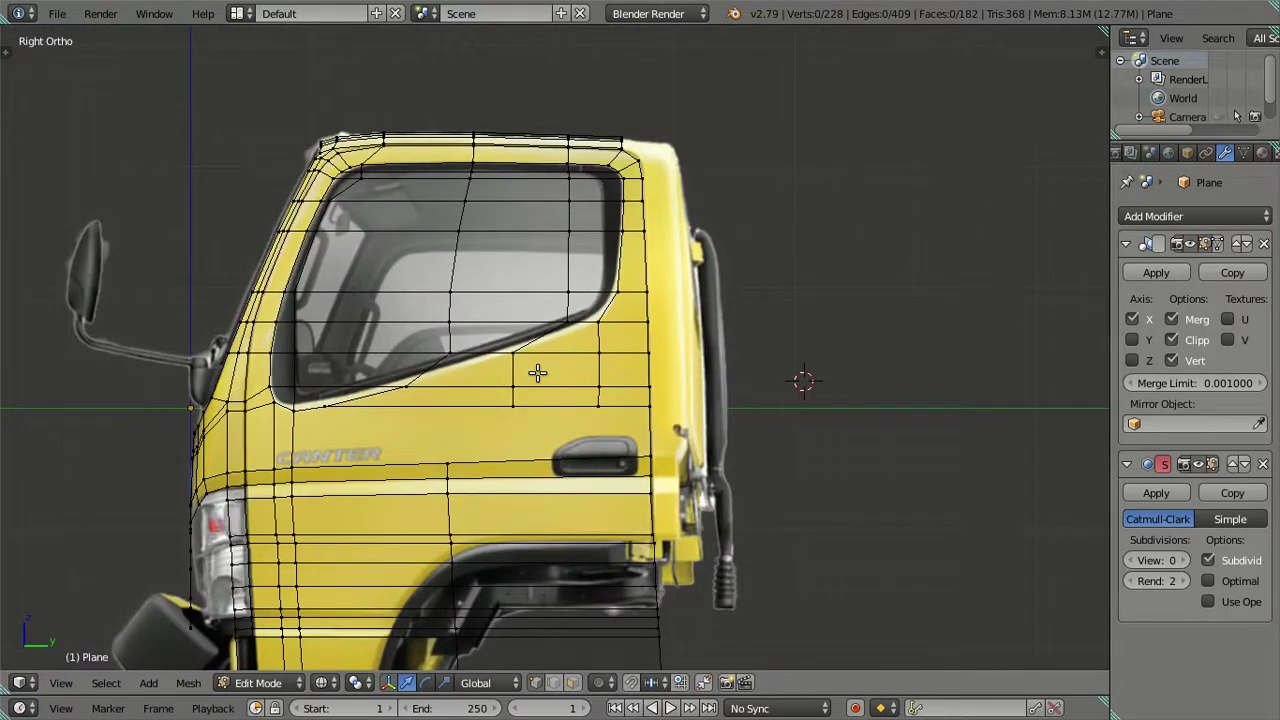
scroll(540, 365, "up", 1)
scroll(560, 400, "up", 1)
scroll(490, 410, "up", 2)
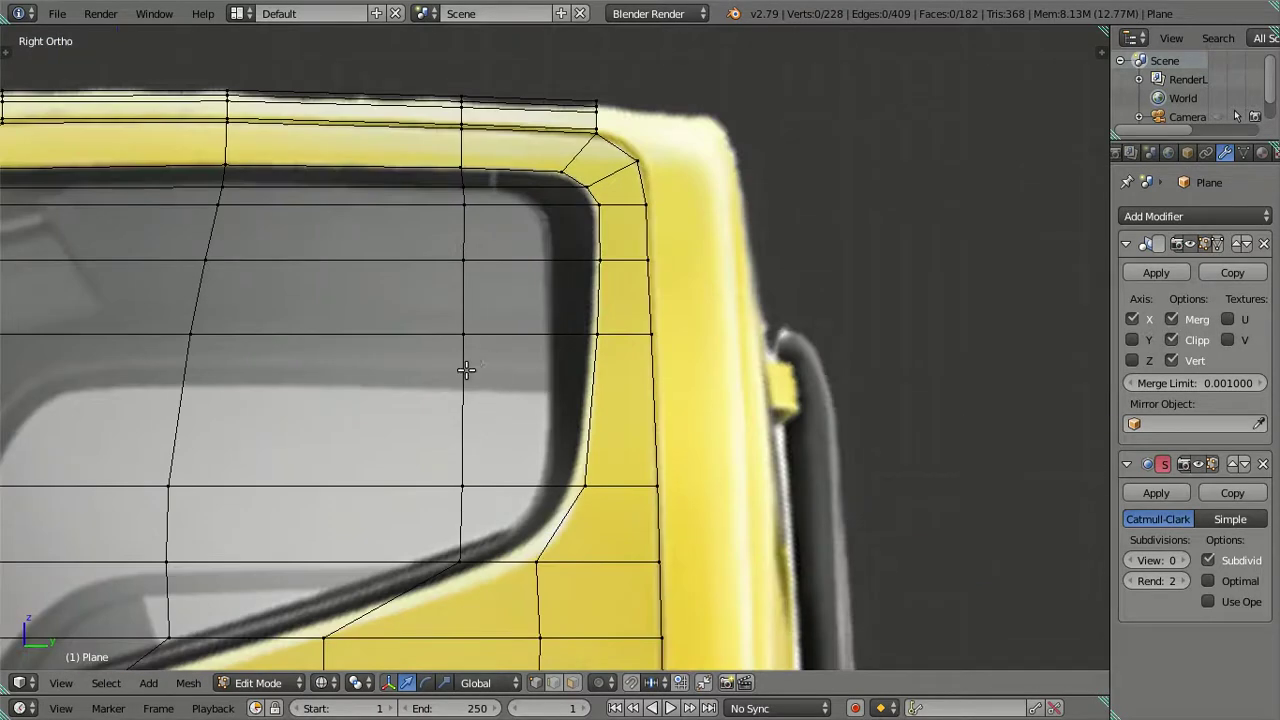
- Dissolve the spare vertical edge loop near the rear window edge of the door
right_click(466, 370, "alt")
key("x")
left_click(533, 360)
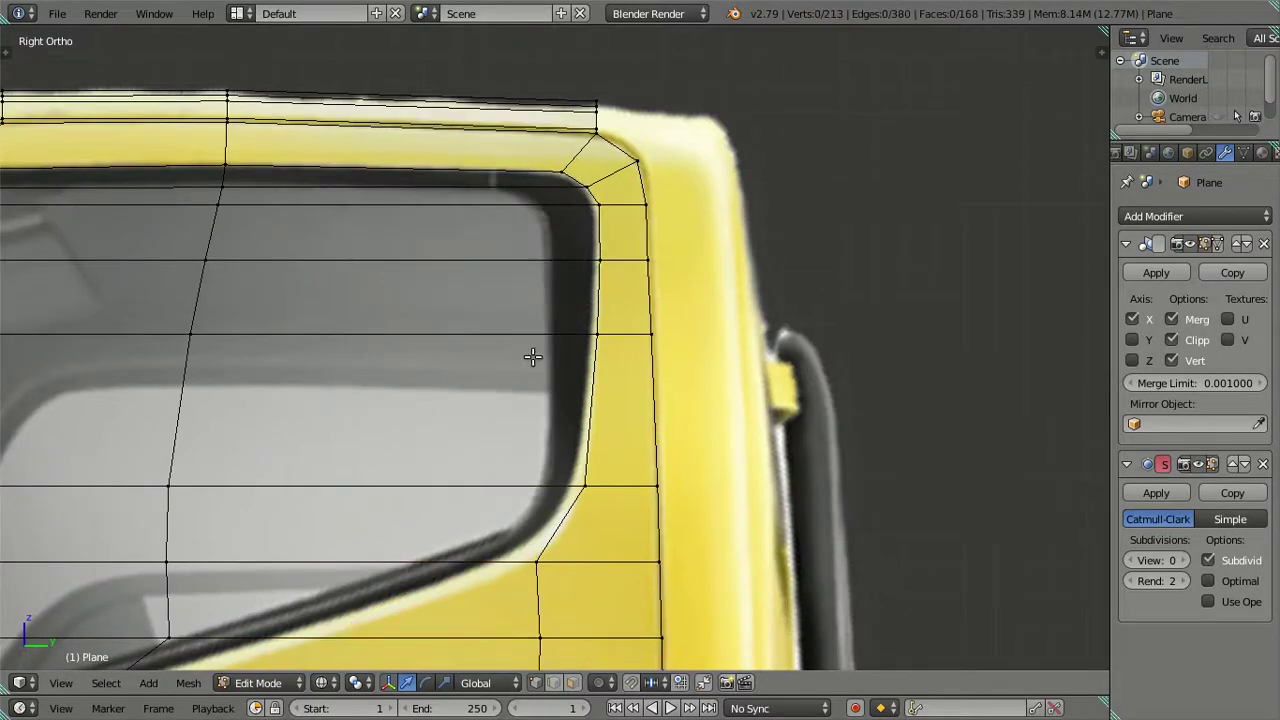
scroll(460, 360, "down", 4)
scroll(452, 380, "up", 2)
- Shift the three door-edge vertices below the window's rear corner to the left, then deselect all
right_click(666, 396)
right_click(662, 484, "ctrl")
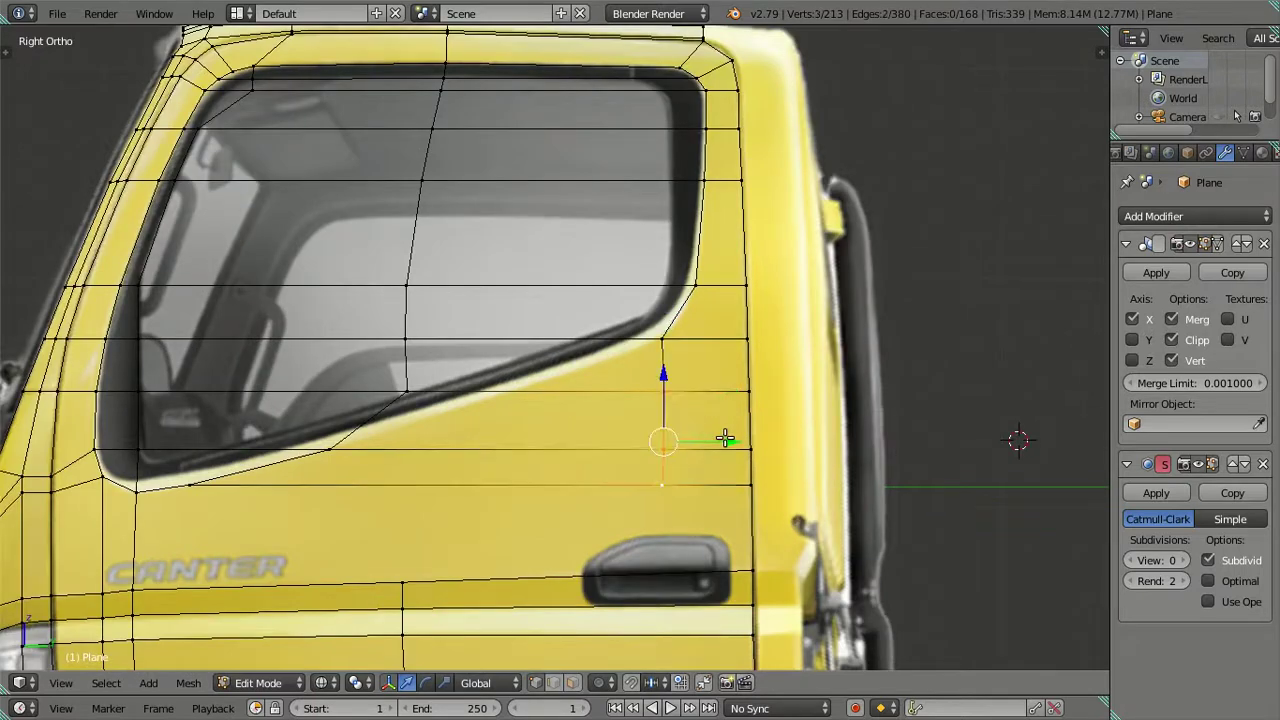
left_click_drag(725, 438, 581, 424)
left_click(581, 424)
key("a")
scroll(578, 424, "down", 3)
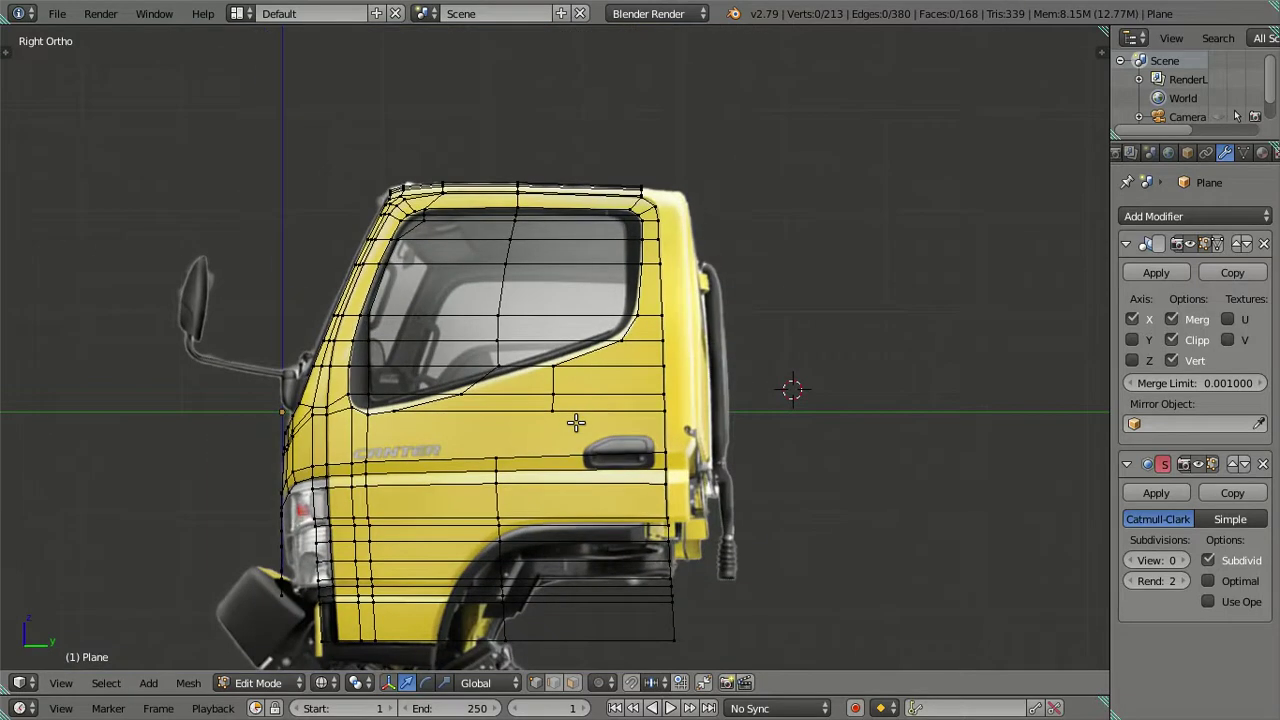
scroll(576, 423, "up", 2)
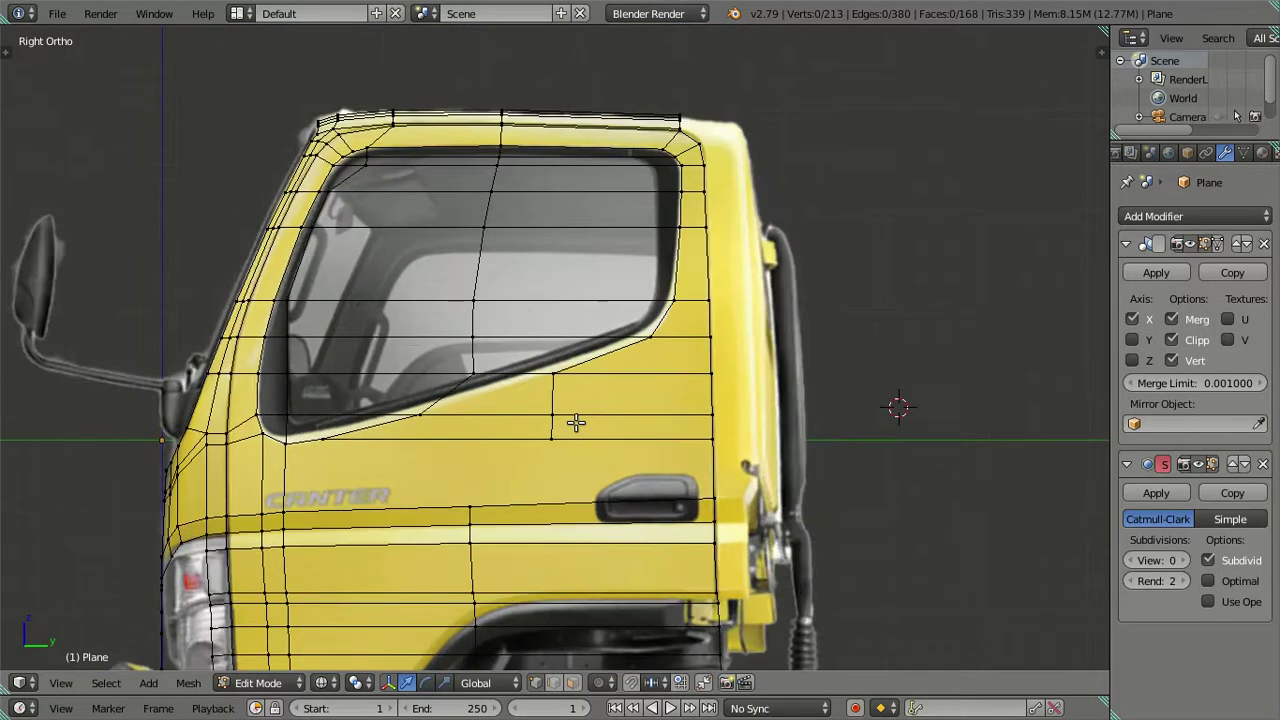
scroll(576, 423, "up", 2)
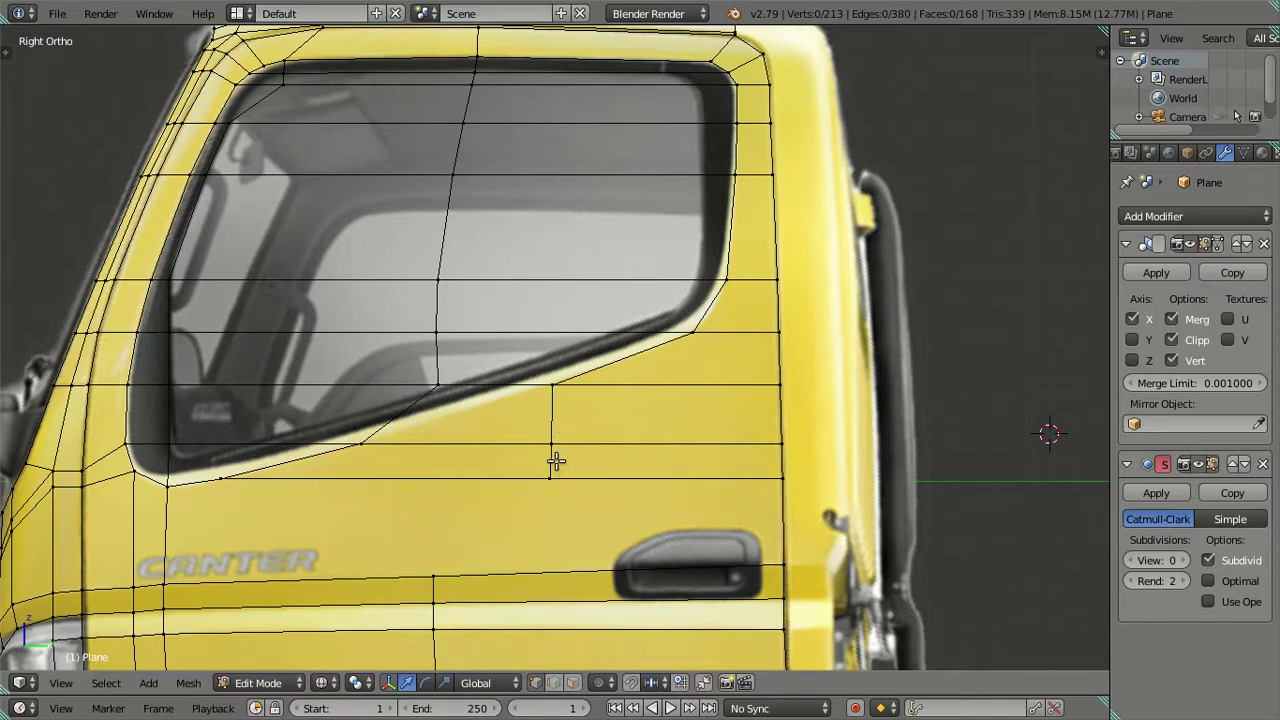
scroll(555, 457, "down", 1)
mouse_move(566, 443)
middle_mouse_down("shift")
mouse_move(624, 341)
mouse_move(611, 362)
middle_mouse_up("shift")
scroll(612, 361, "up", 1)
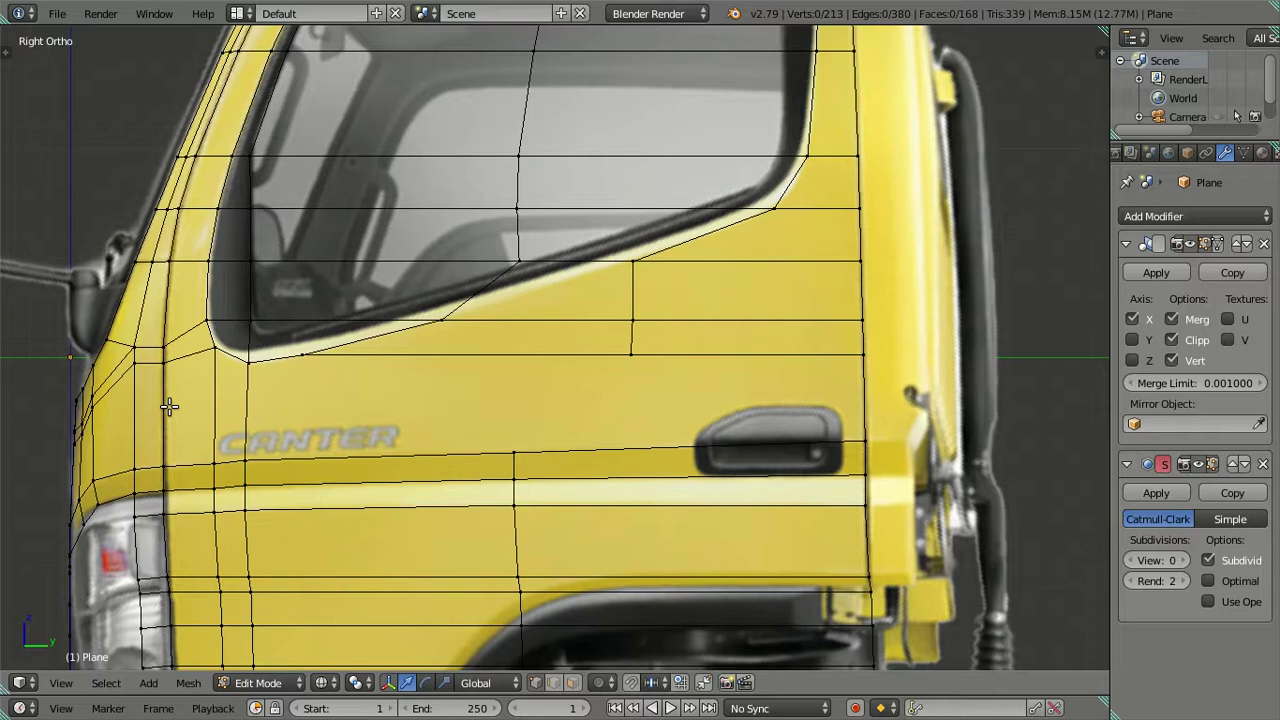
middle_click_drag(580, 323, 571, 366, "shift")
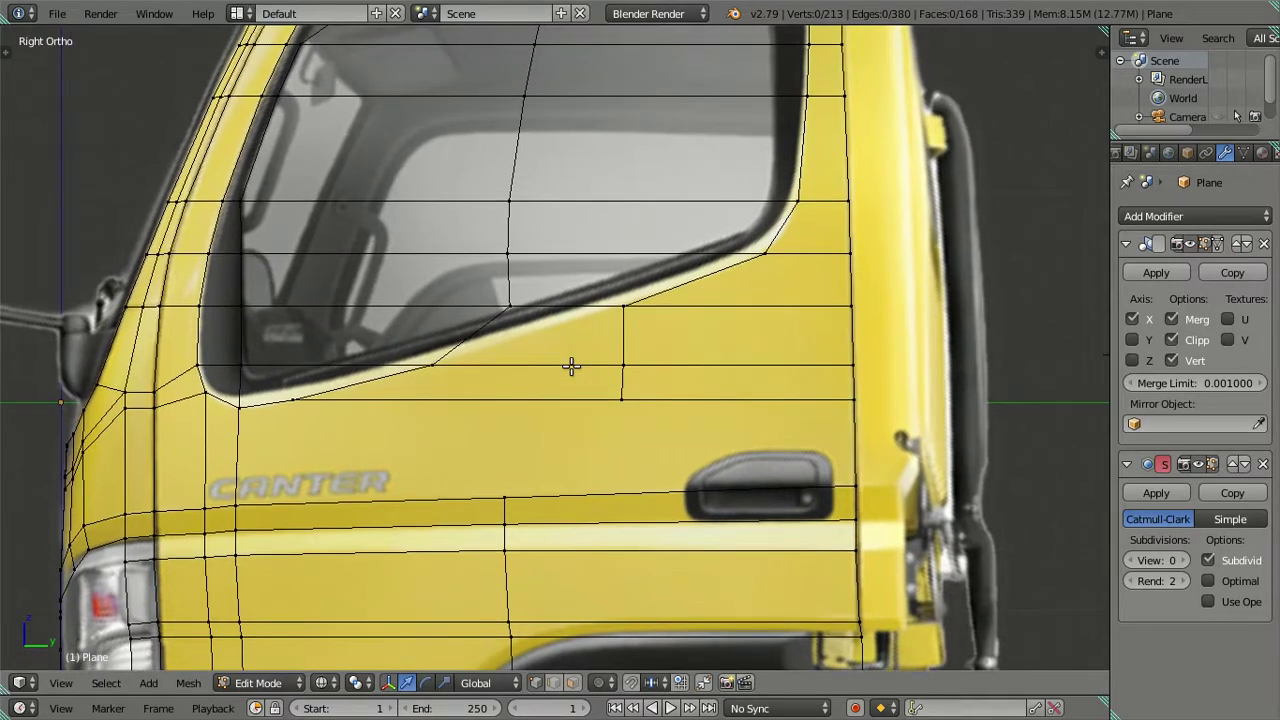
middle_click_drag(506, 309, 514, 419, "shift")
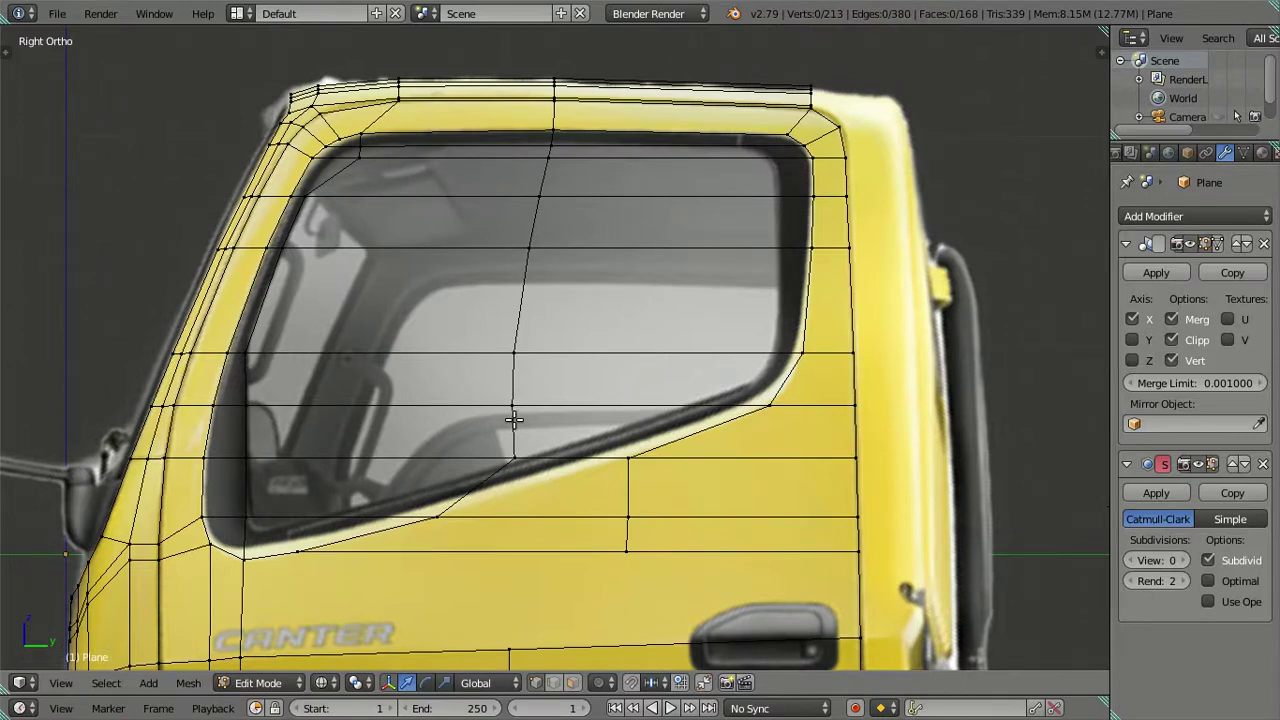
scroll(513, 419, "up", 1)
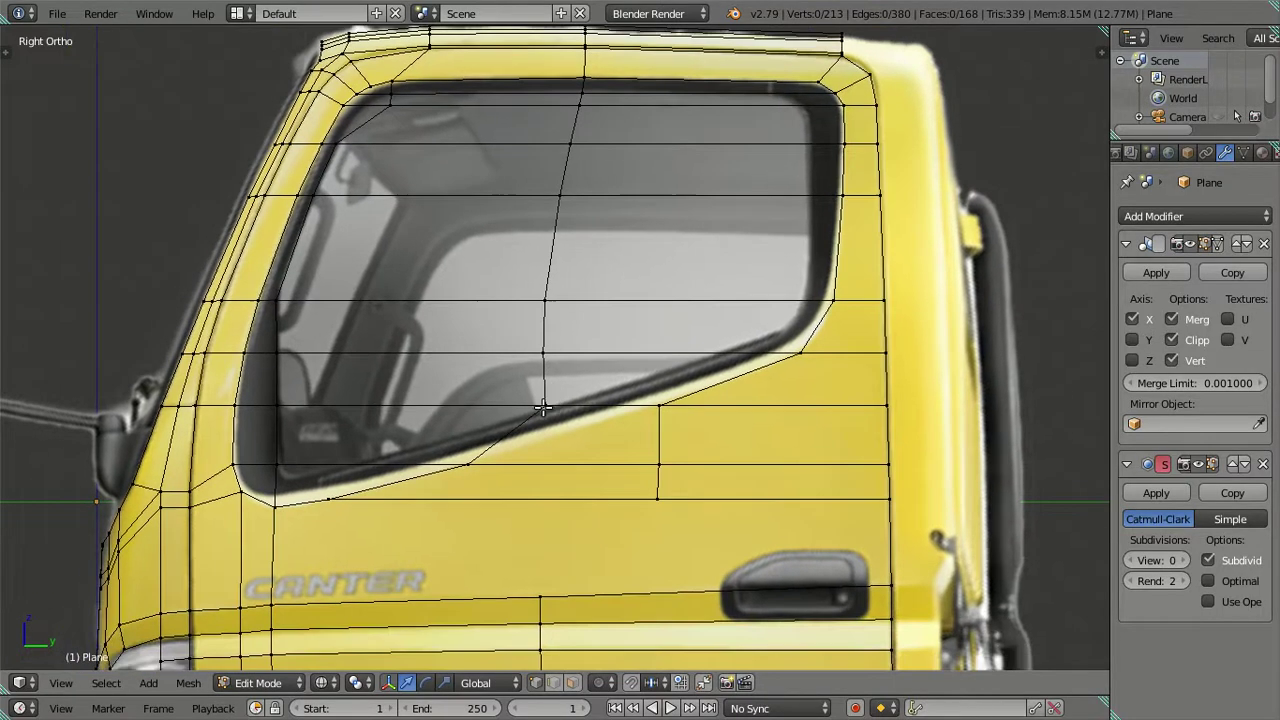
scroll(536, 448, "up", 1)
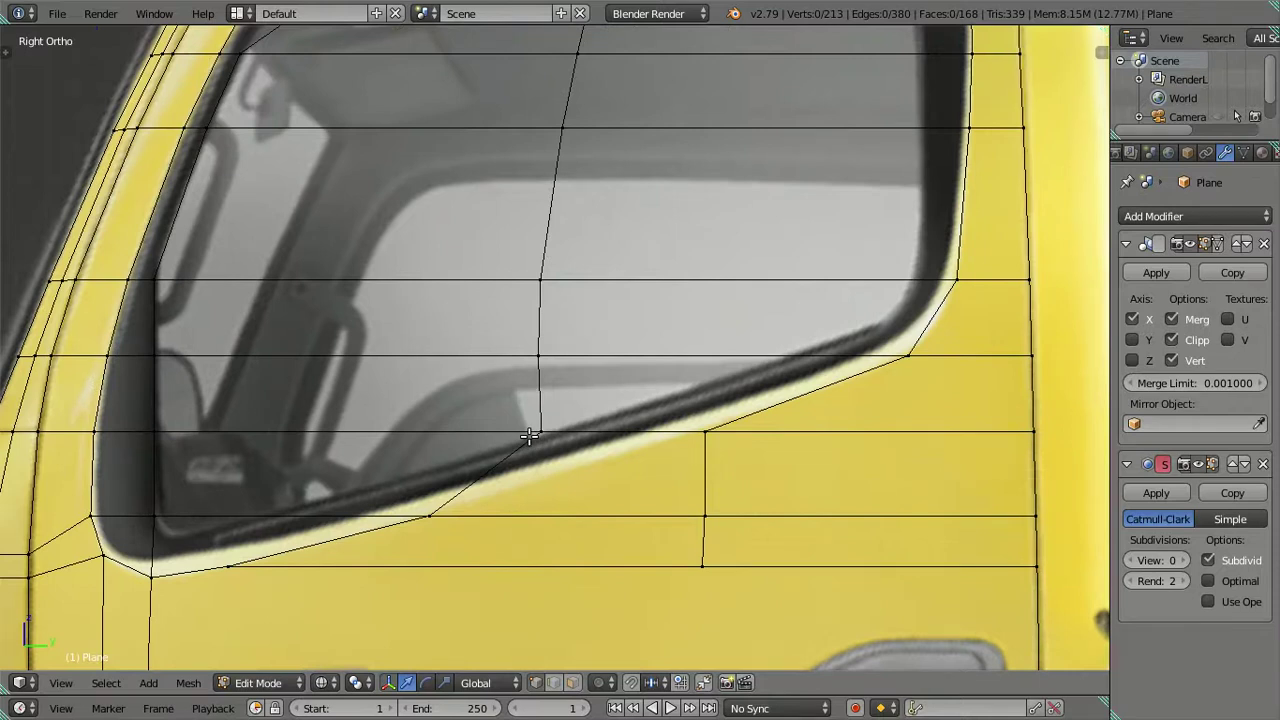
right_click(558, 446)
key("g")
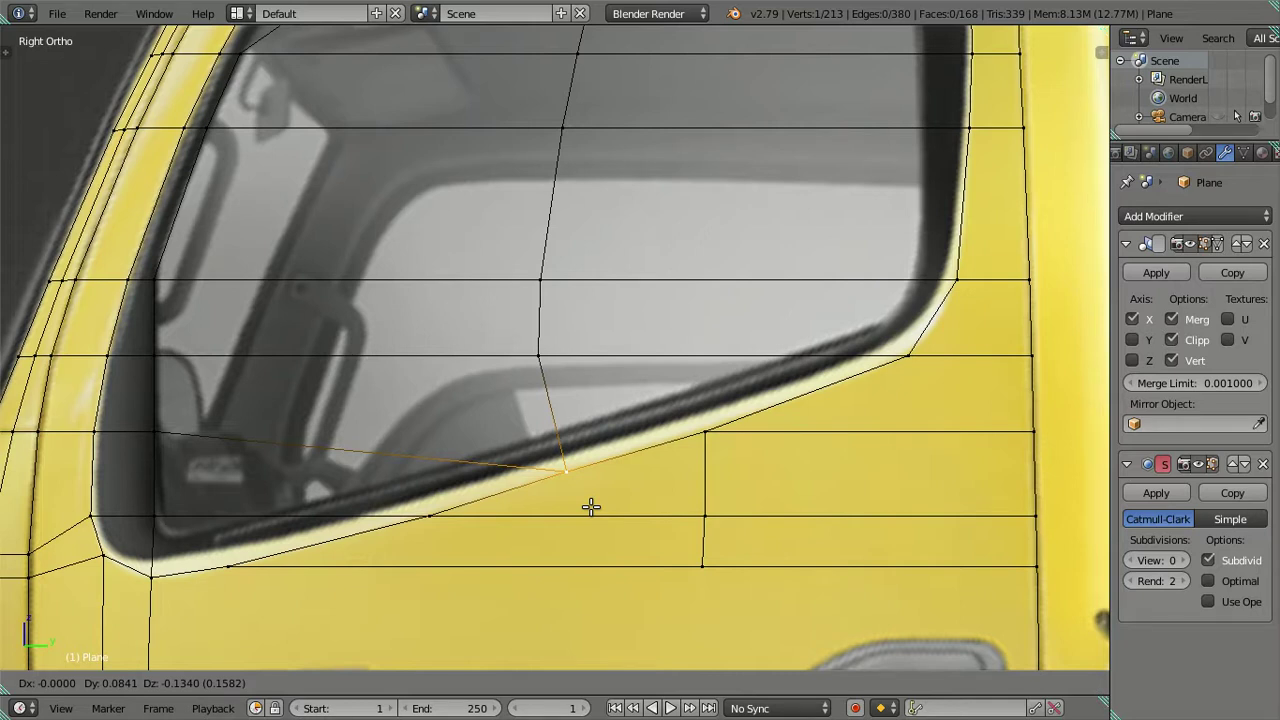
left_click(591, 506)
scroll(591, 506, "down", 5)
key("ctrl+z")
key("a")
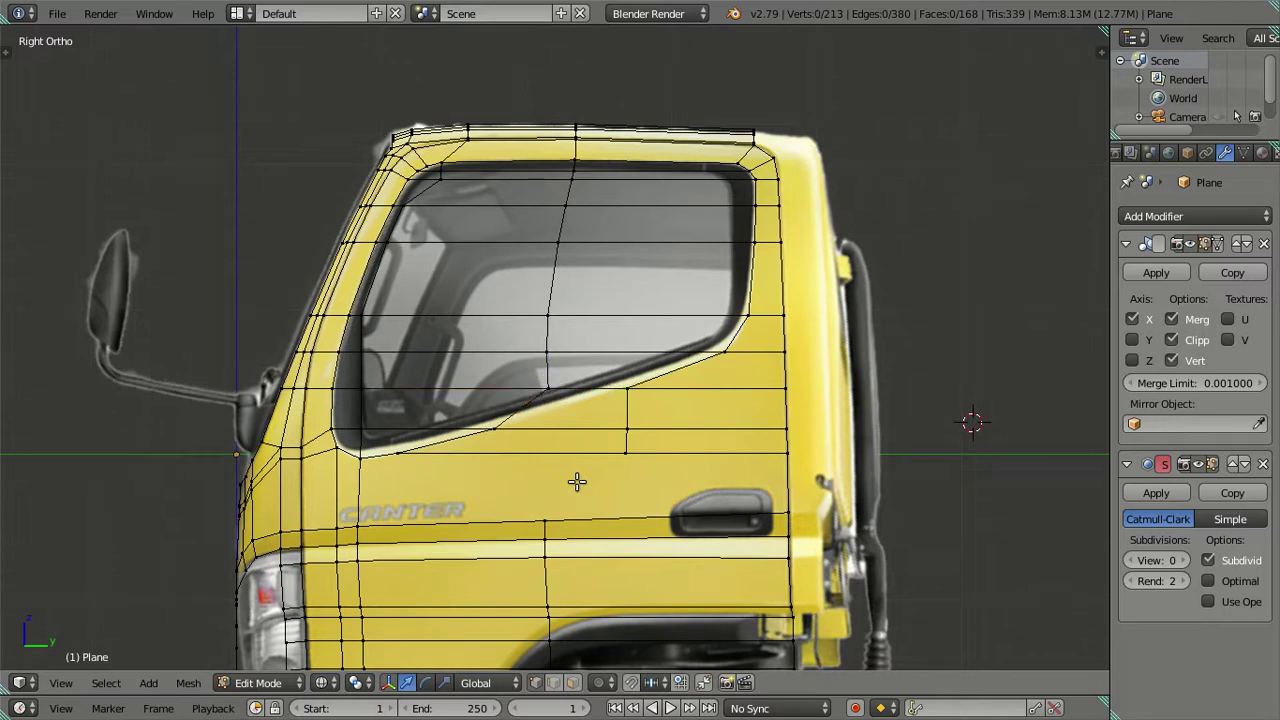
middle_click_drag(577, 480, 597, 329, "shift")
scroll(598, 328, "up", 2)
scroll(598, 328, "up", 2)
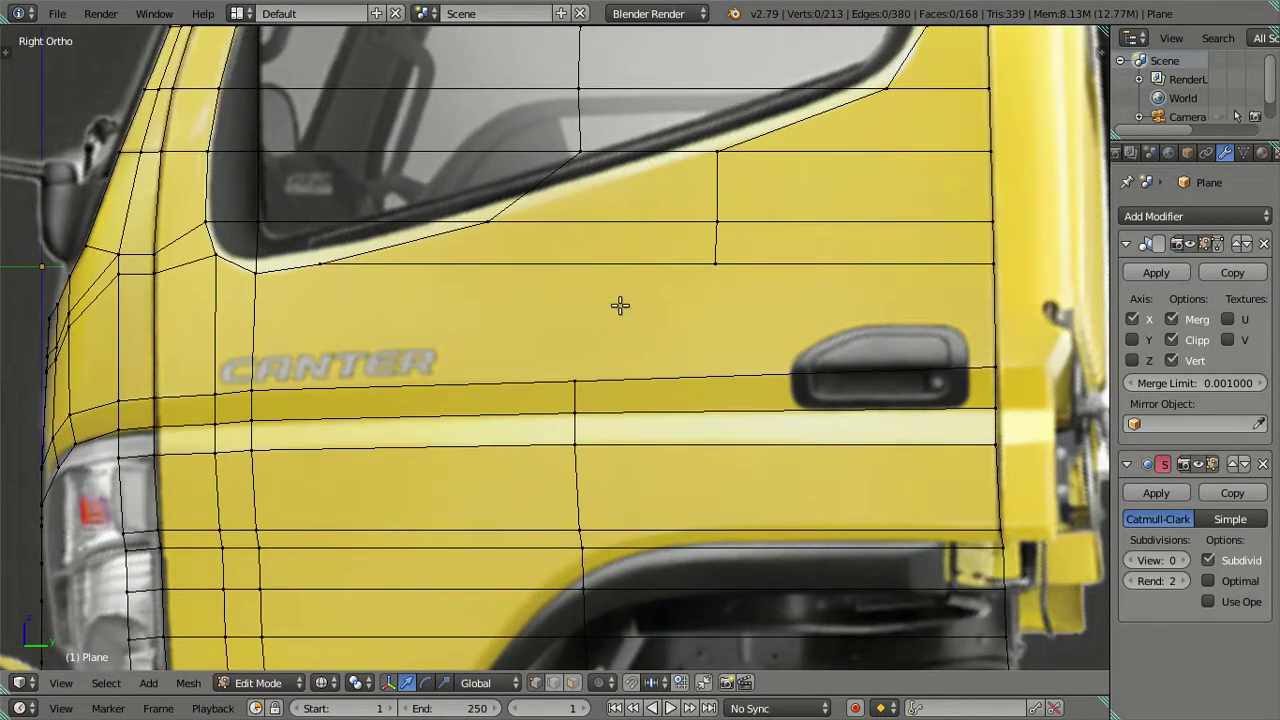
middle_click_drag(597, 255, 590, 294, "shift")
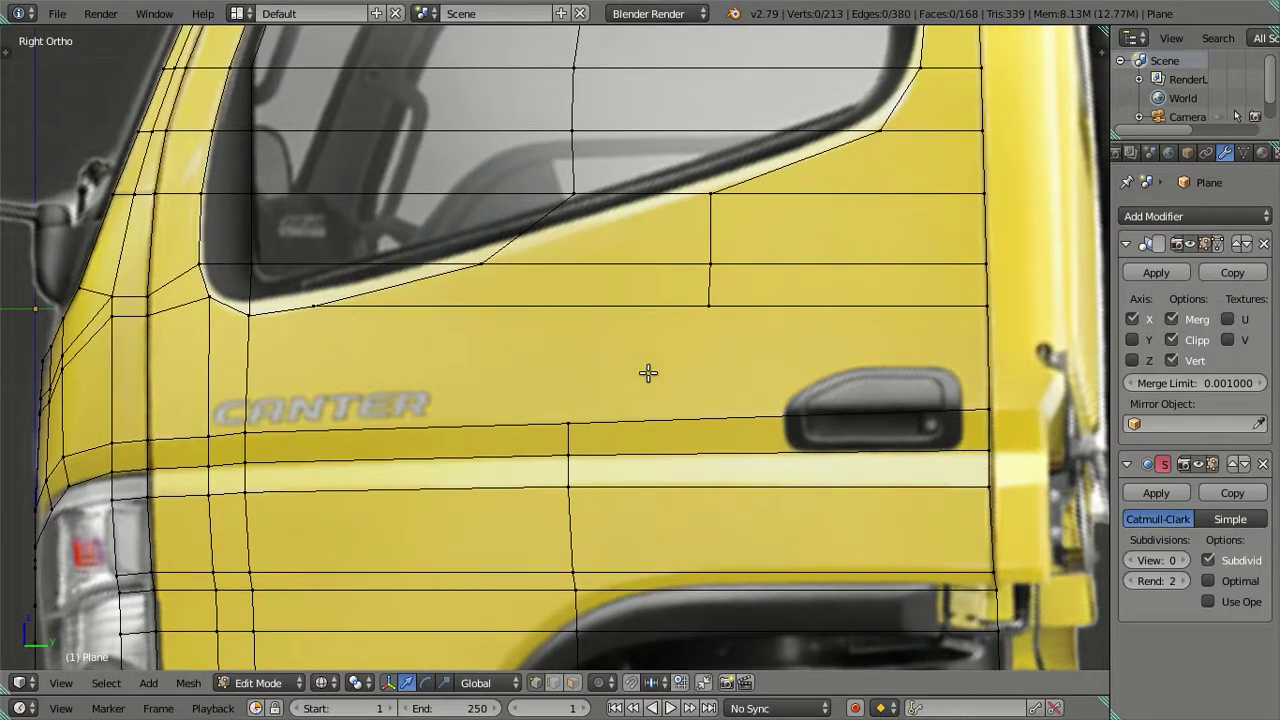
scroll(651, 371, "down", 1)
middle_click_drag(611, 297, 625, 367, "shift")
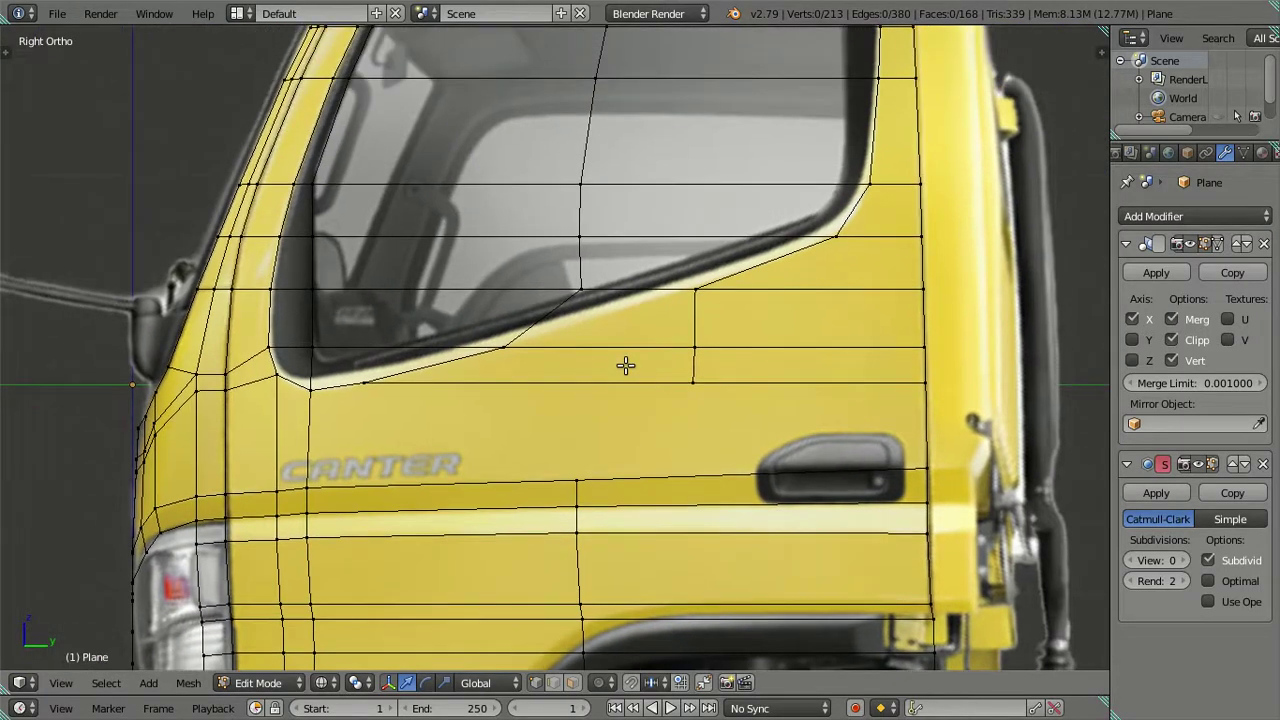
scroll(625, 363, "down", 2)
scroll(623, 357, "down", 1)
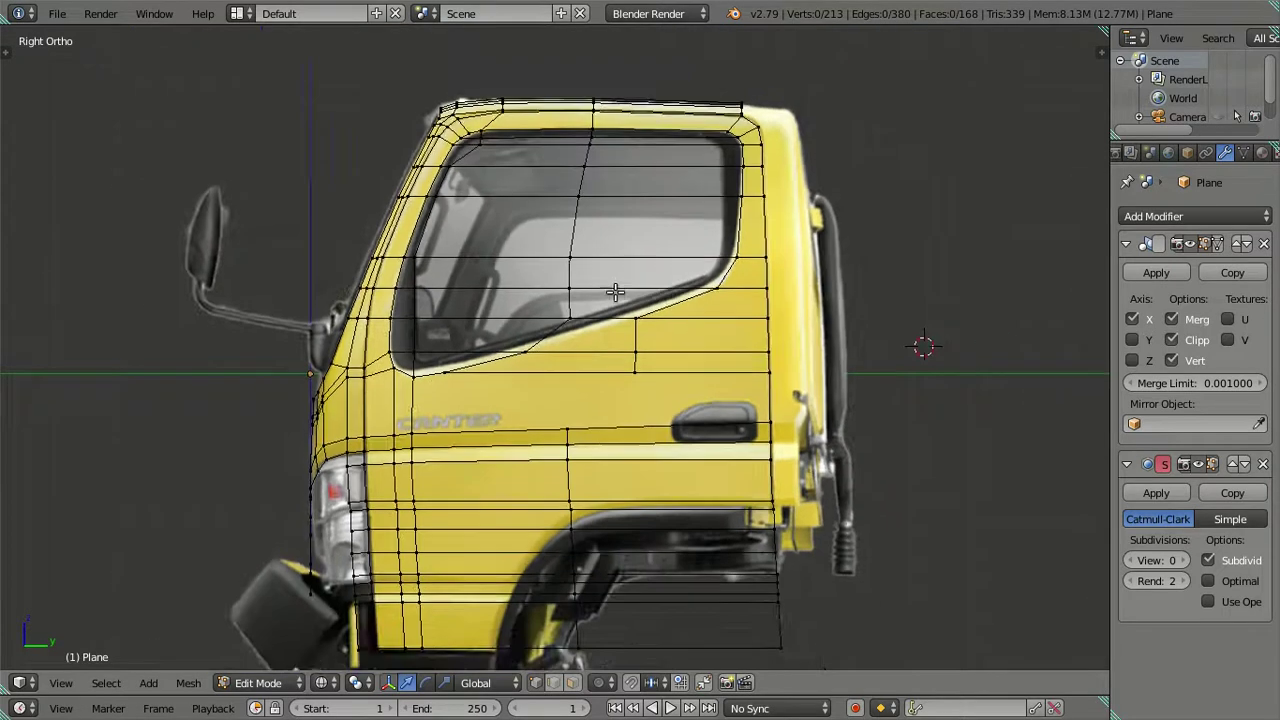
middle_click_drag(611, 291, 604, 324, "shift")
- In face select mode with solid shading, select the horizontal band of door faces
left_click(572, 682)
key("z")
scroll(584, 540, "up", 1)
right_click(571, 449)
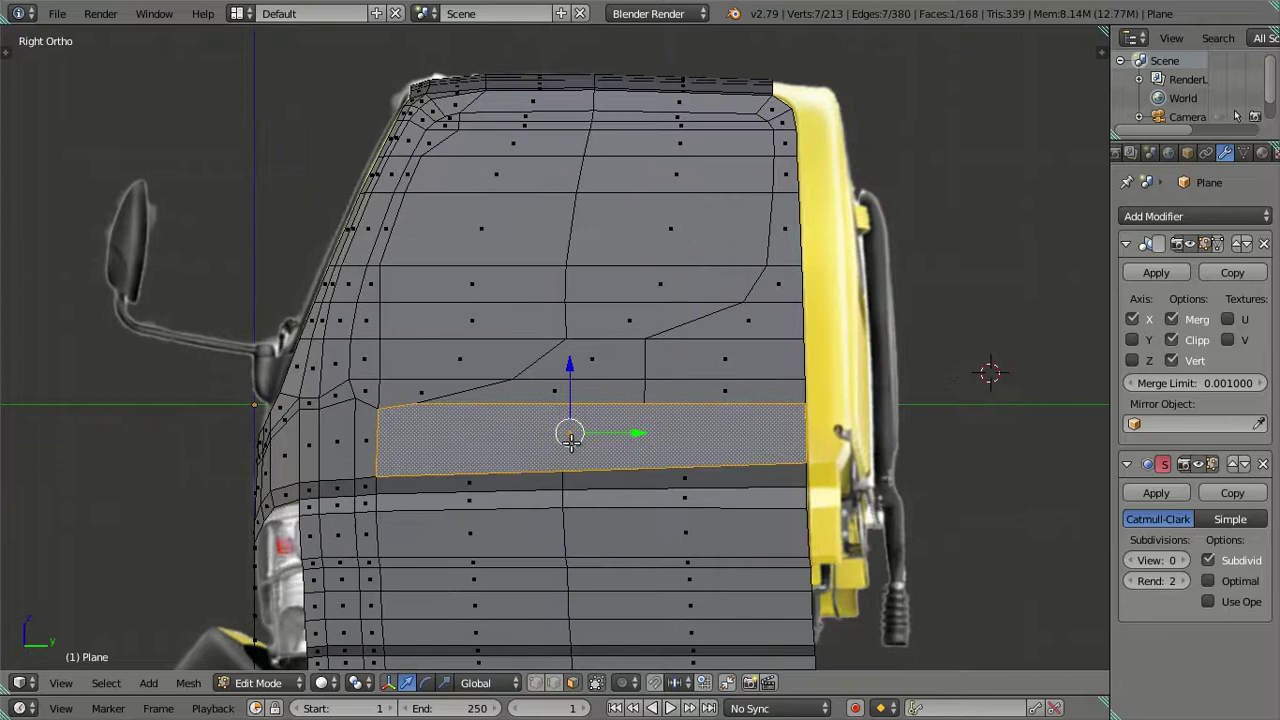
scroll(523, 434, "up", 2)
- Add two faces left of the band and three up to the window's rear corner, restoring the reference view
right_click(285, 472, "shift")
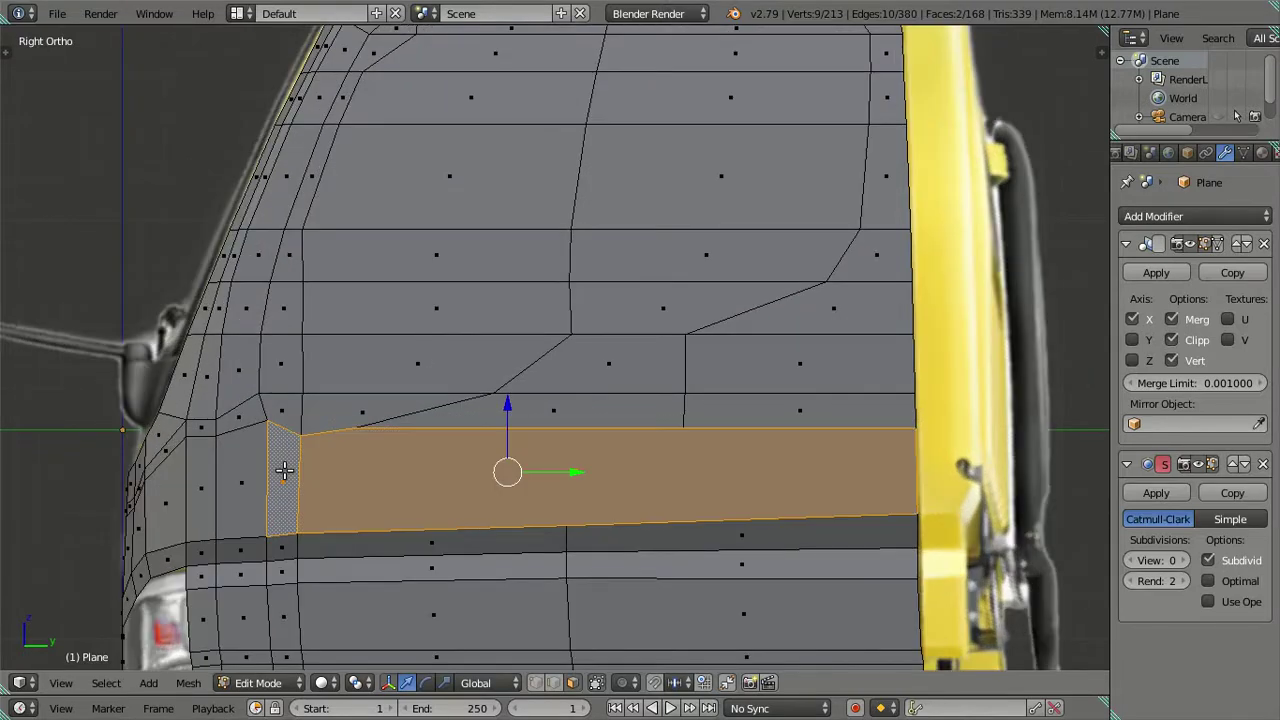
right_click(257, 481, "shift")
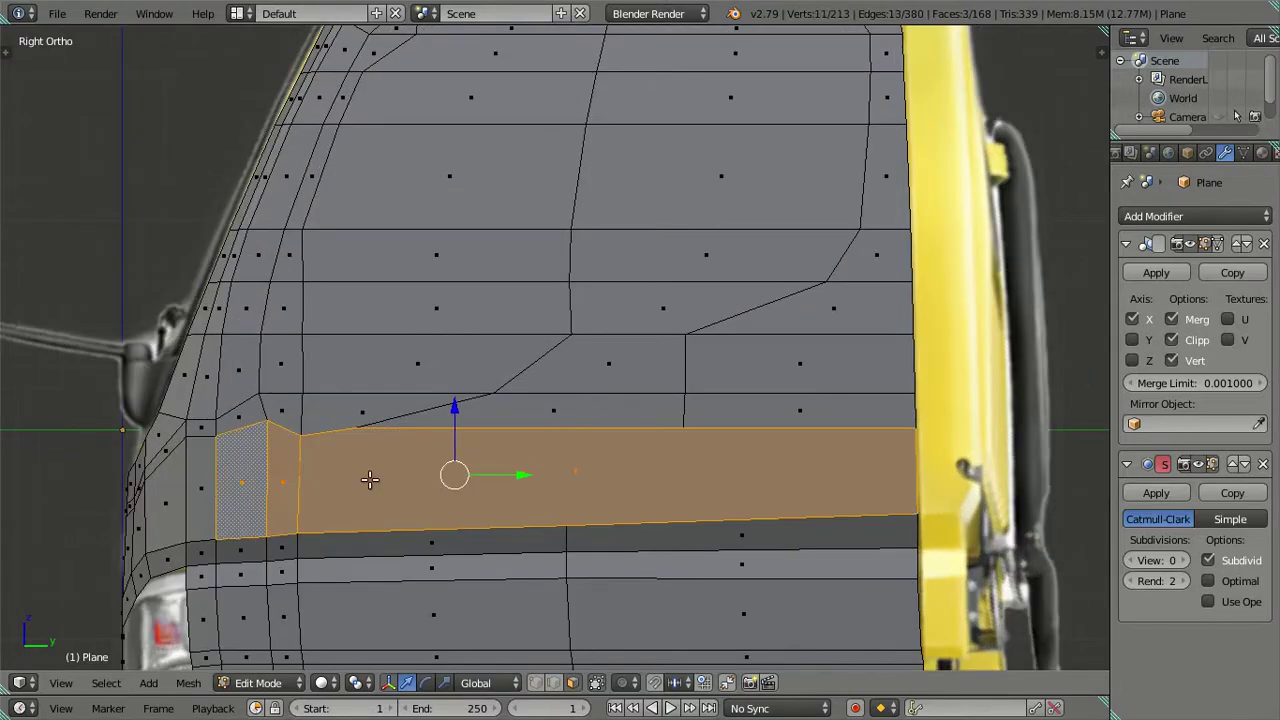
right_click(727, 404, "shift")
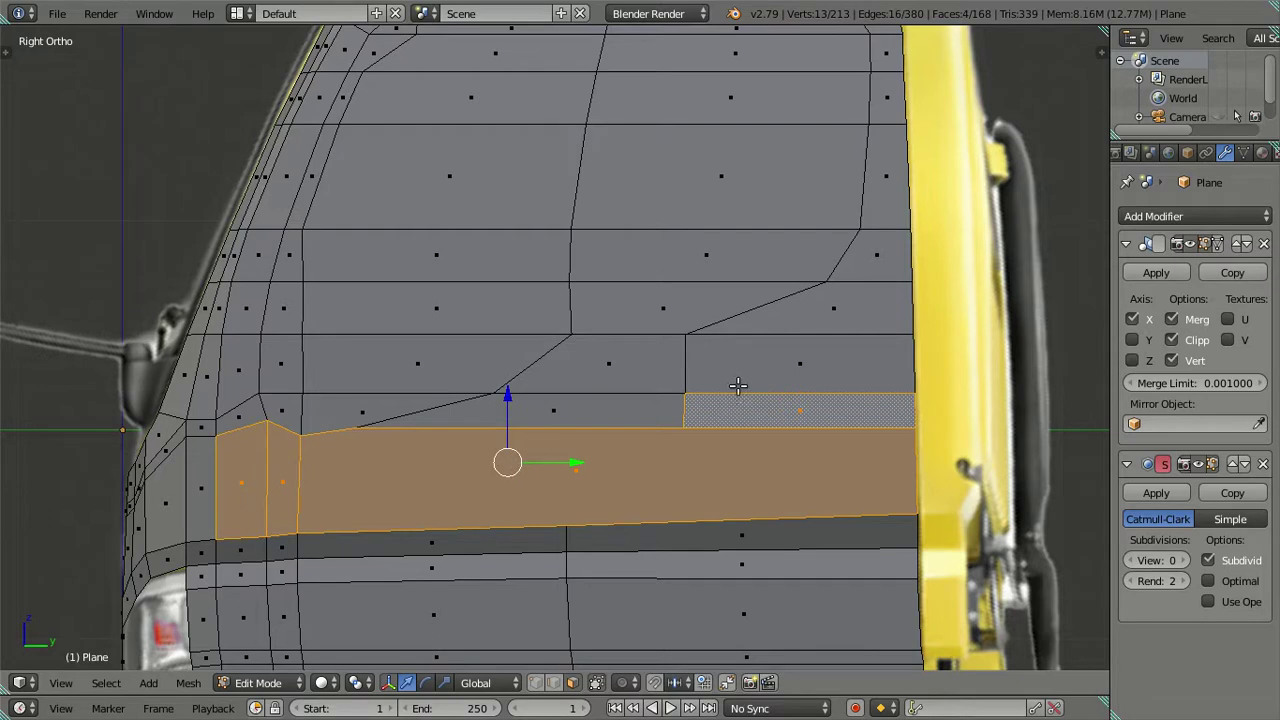
right_click(816, 365, "shift")
right_click(849, 309, "shift")
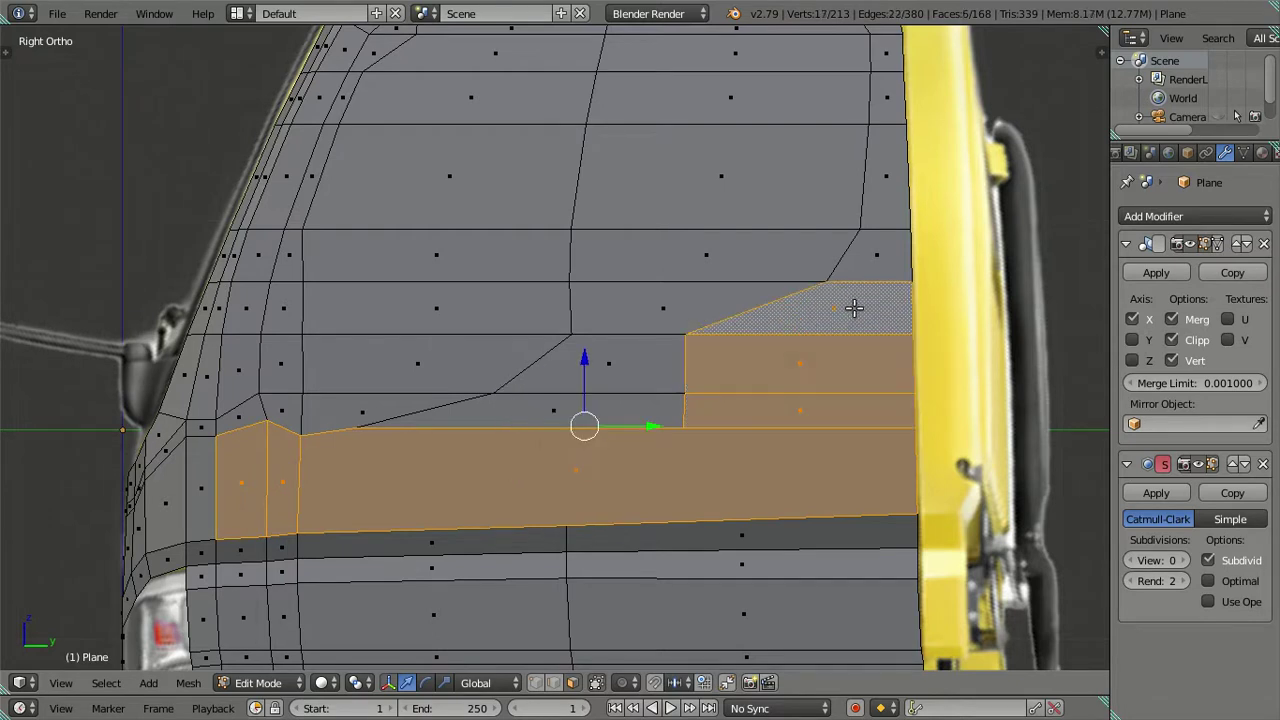
key("alt+z")
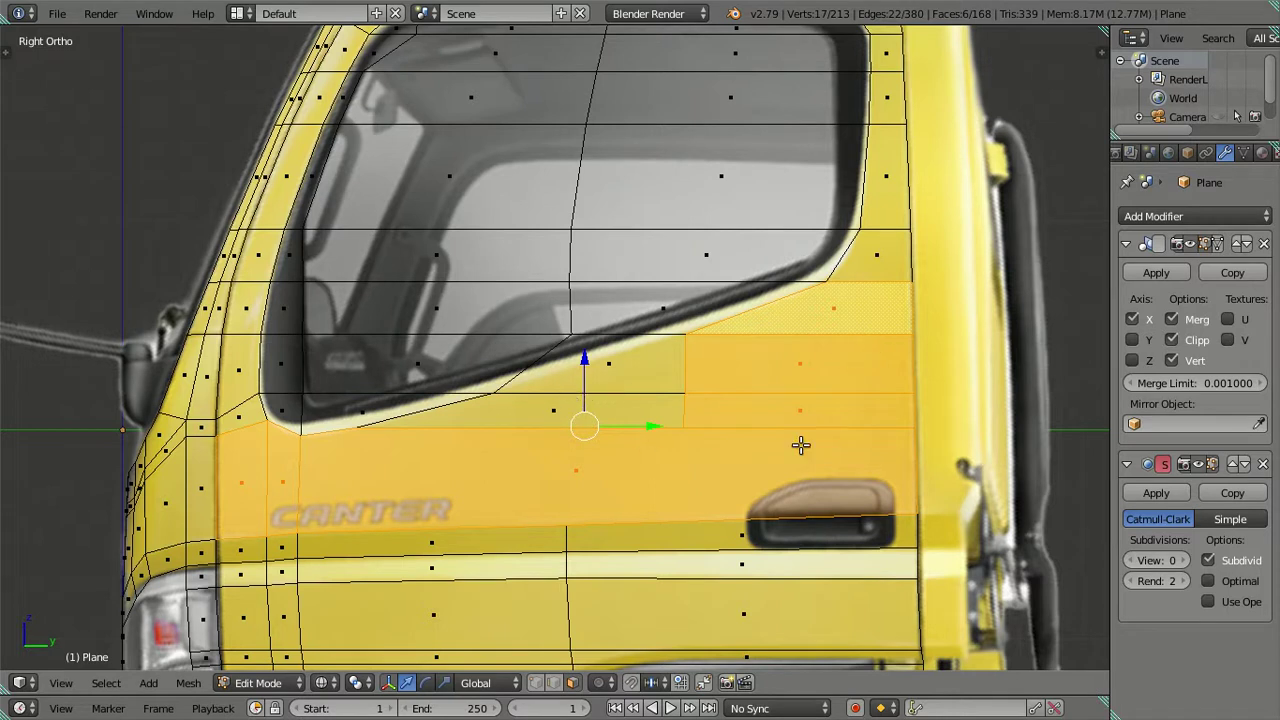
- Collapse the short vertical edge at the door's rear into a single vertex
key("alt+z")
key("x")
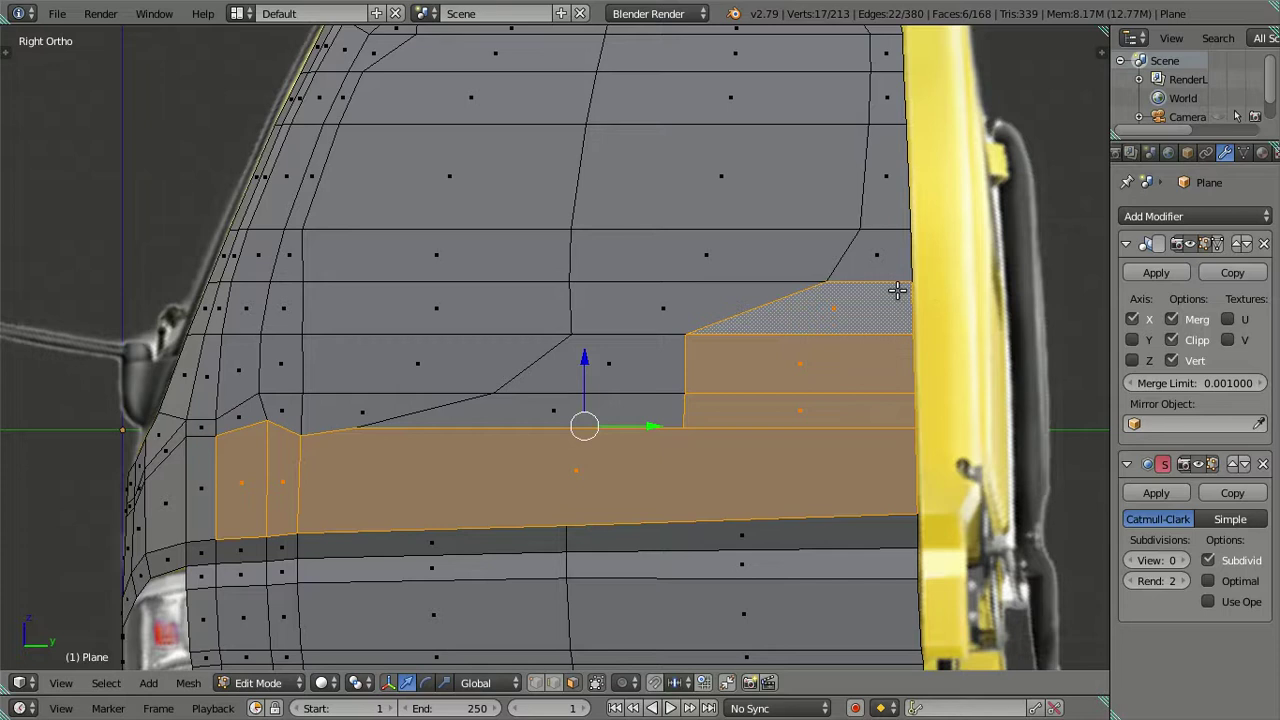
key("x")
key("x")
key("alt+z")
middle_click_drag(874, 318, 723, 346, "shift")
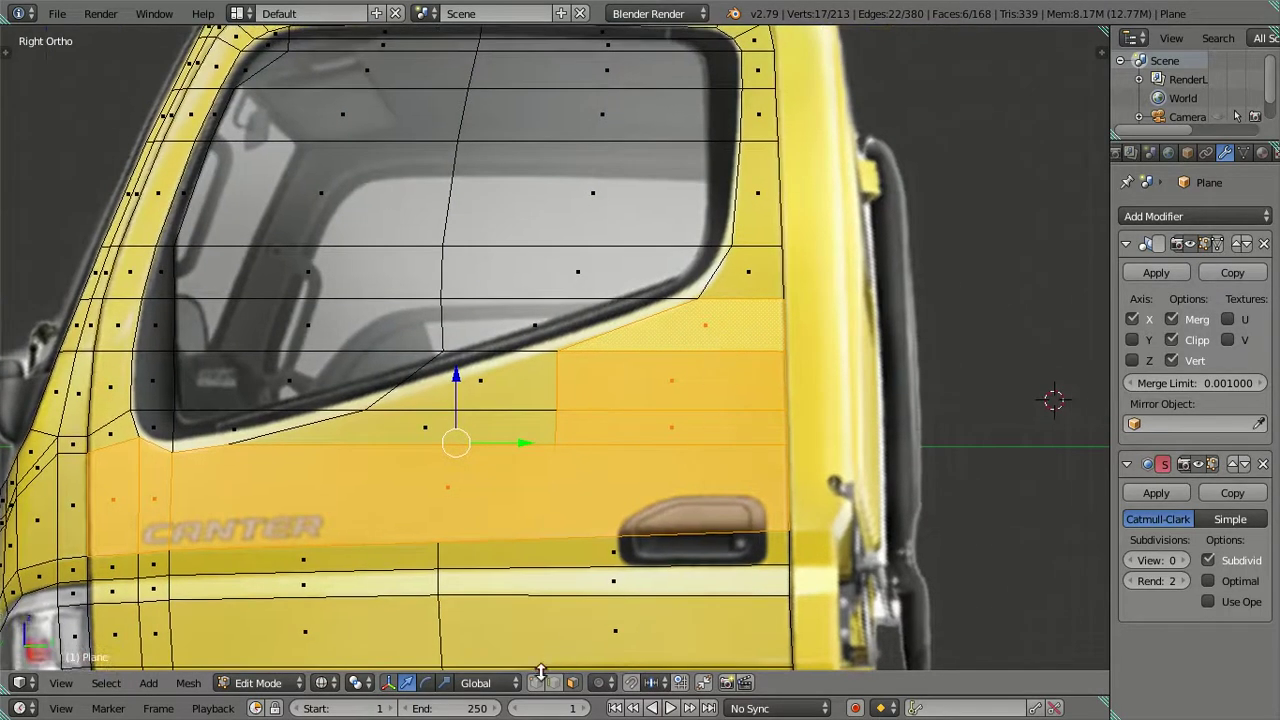
key("a")
right_click(794, 298)
right_click(790, 340)
key("alt+m")
left_click(823, 354)
key("a")
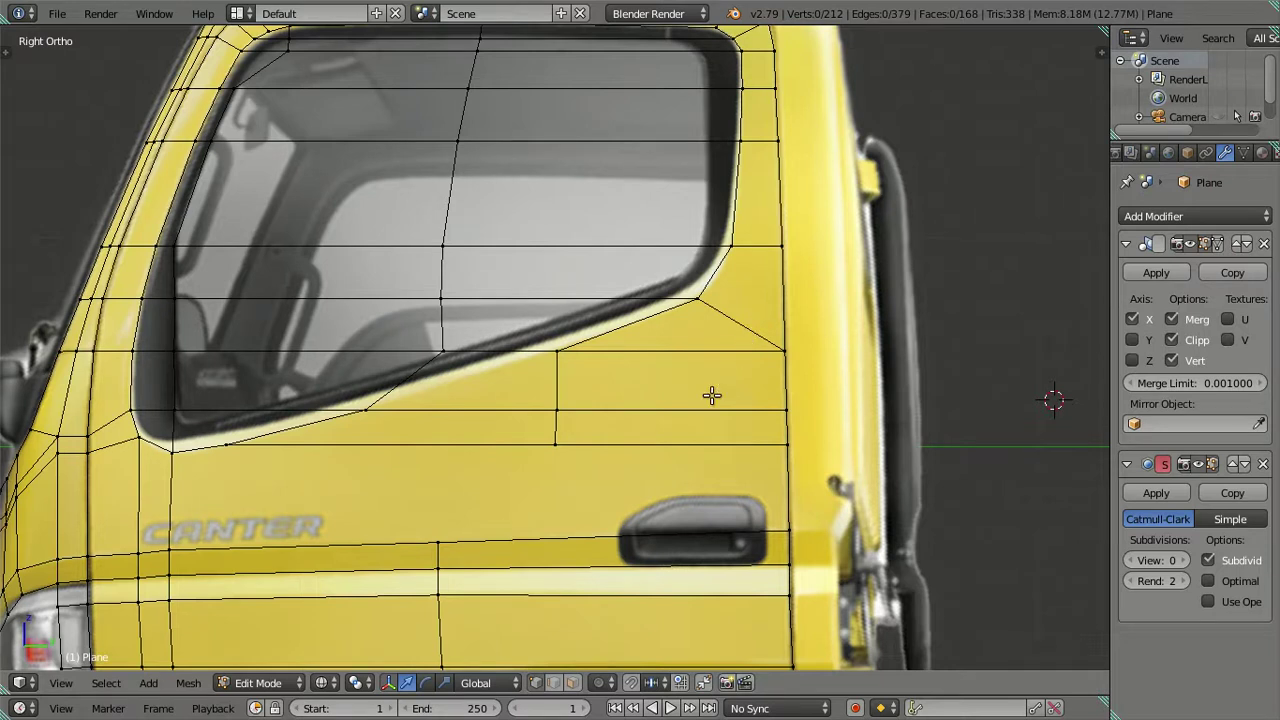
- Delete the door faces below the window's rear and left of CANTER, leaving an opening
left_click(573, 683)
left_click(685, 345)
left_click(678, 385, "shift")
left_click(662, 420, "shift")
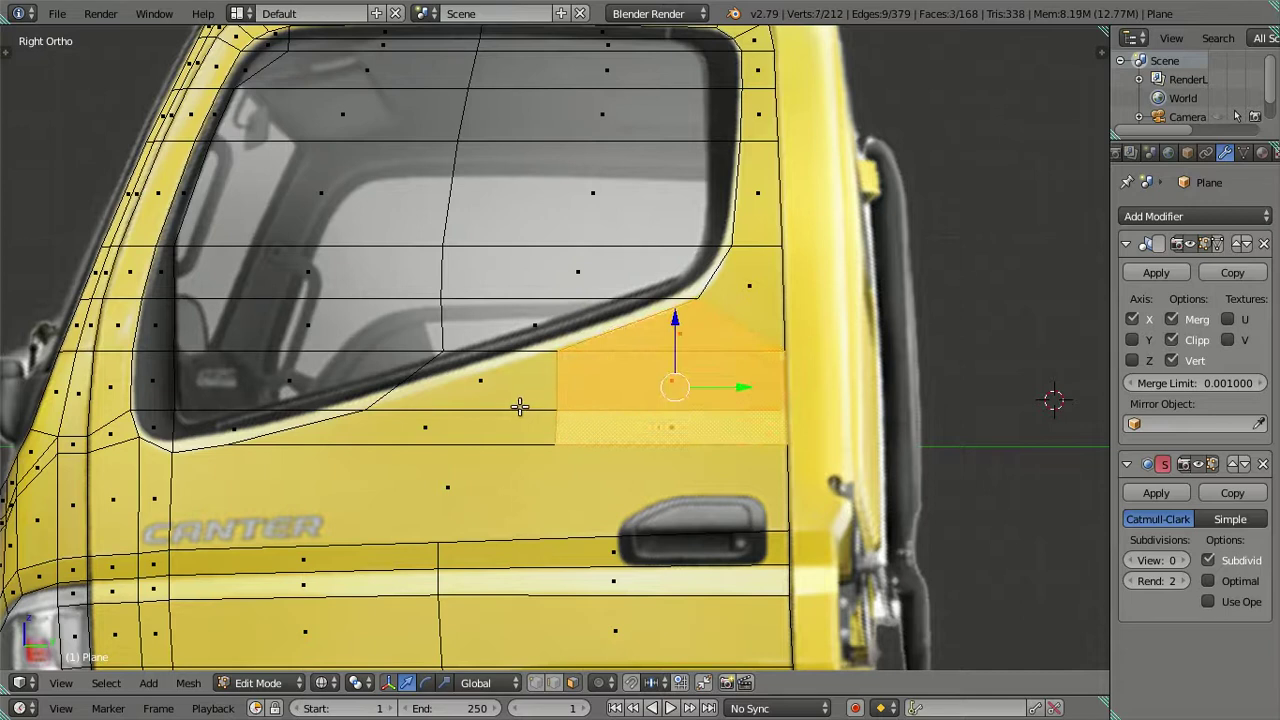
left_click(442, 428, "shift")
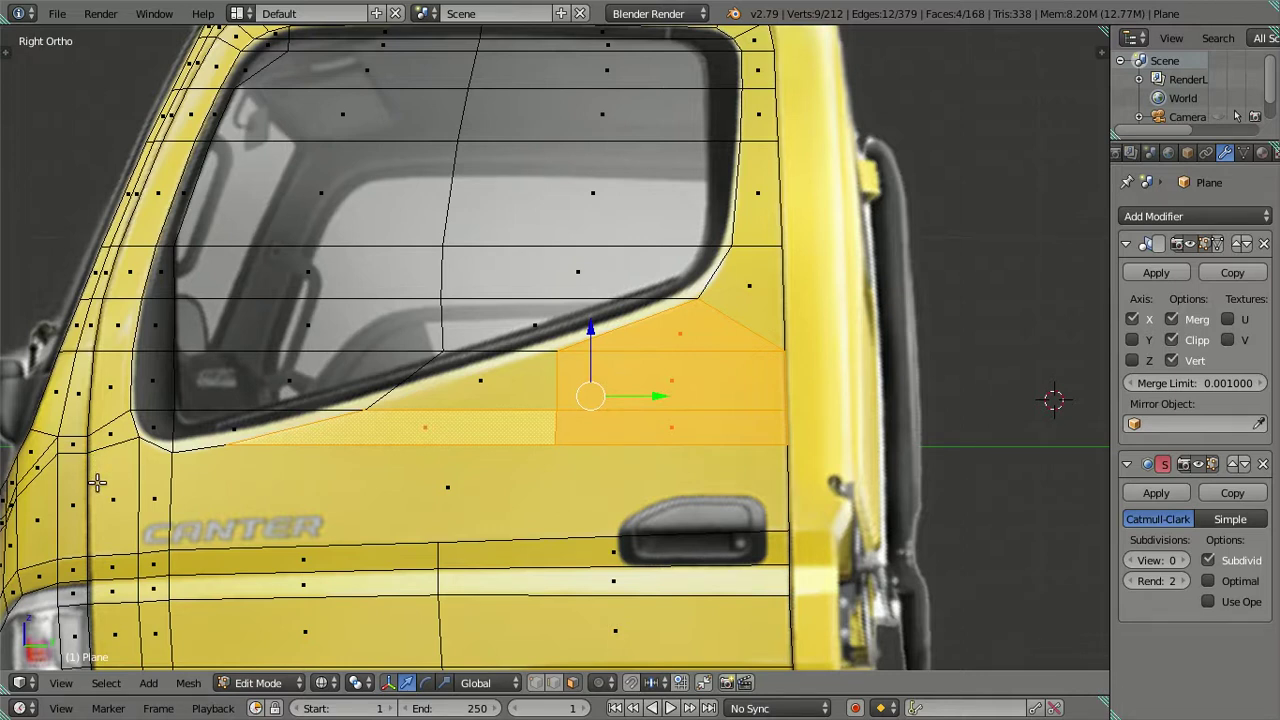
right_click(112, 487, "shift")
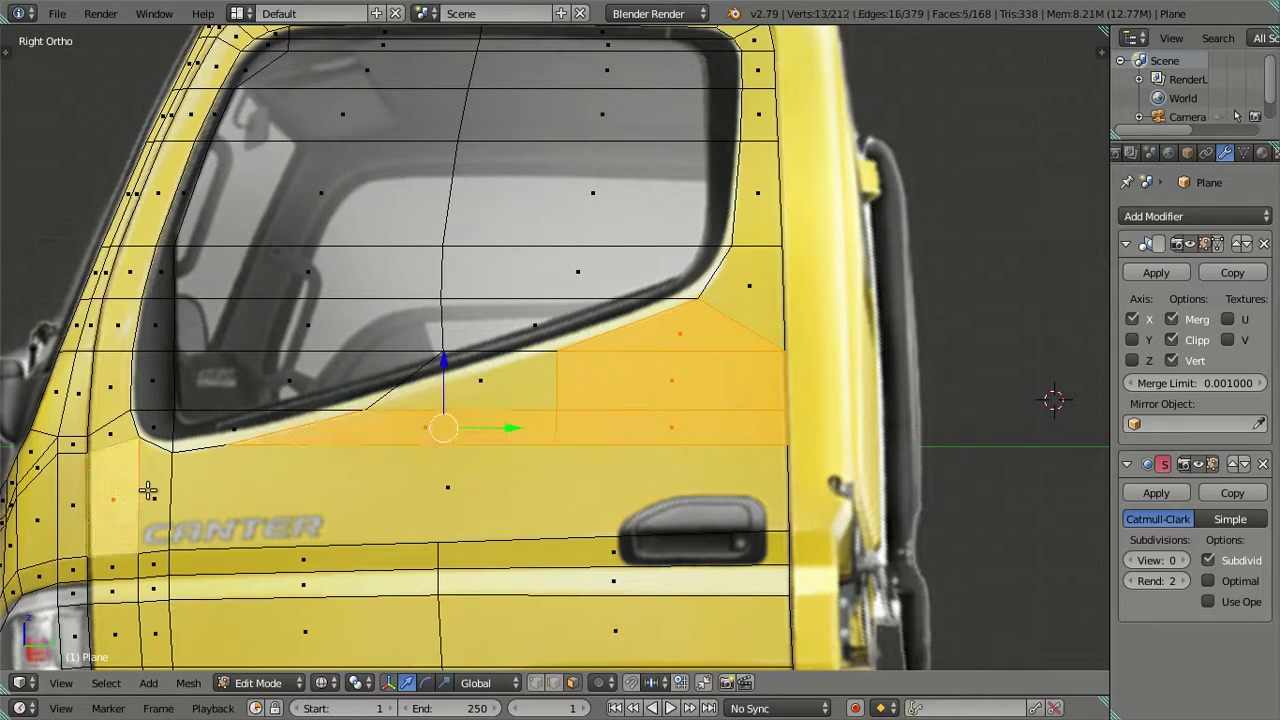
right_click(158, 494, "shift")
key("x")
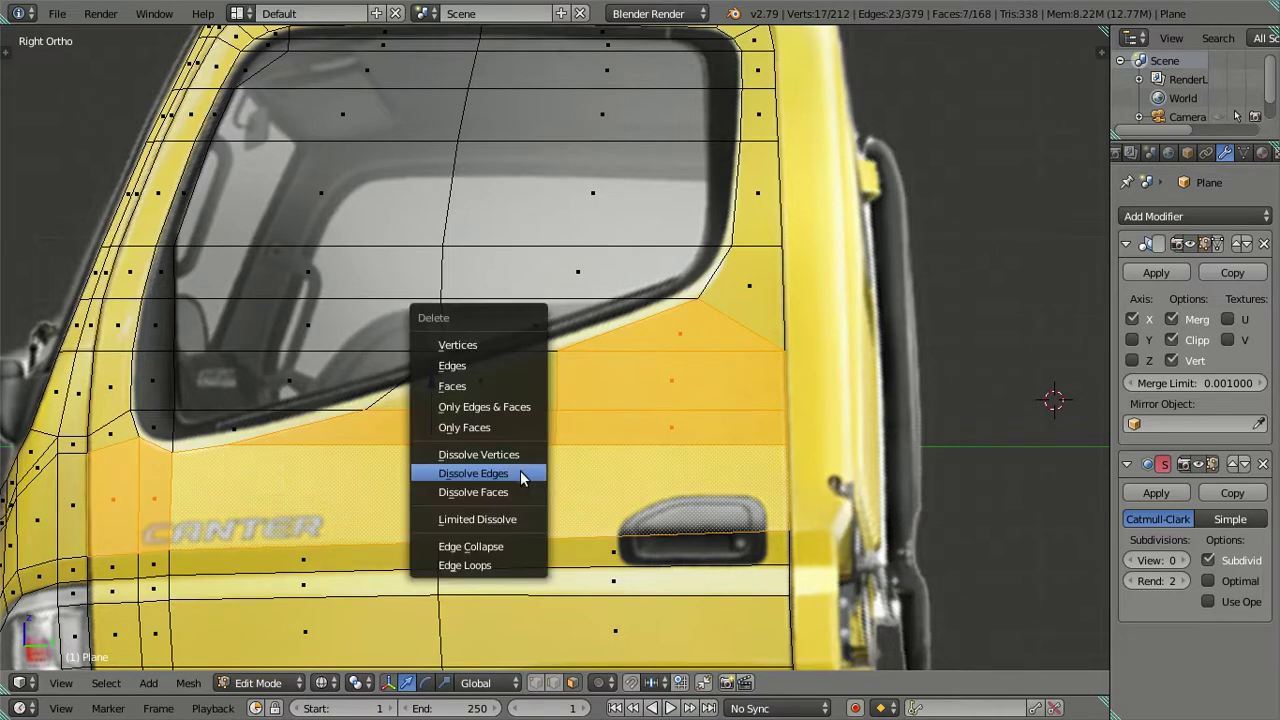
left_click(489, 386)
key("z")
middle_click_drag(486, 380, 580, 397, "shift")
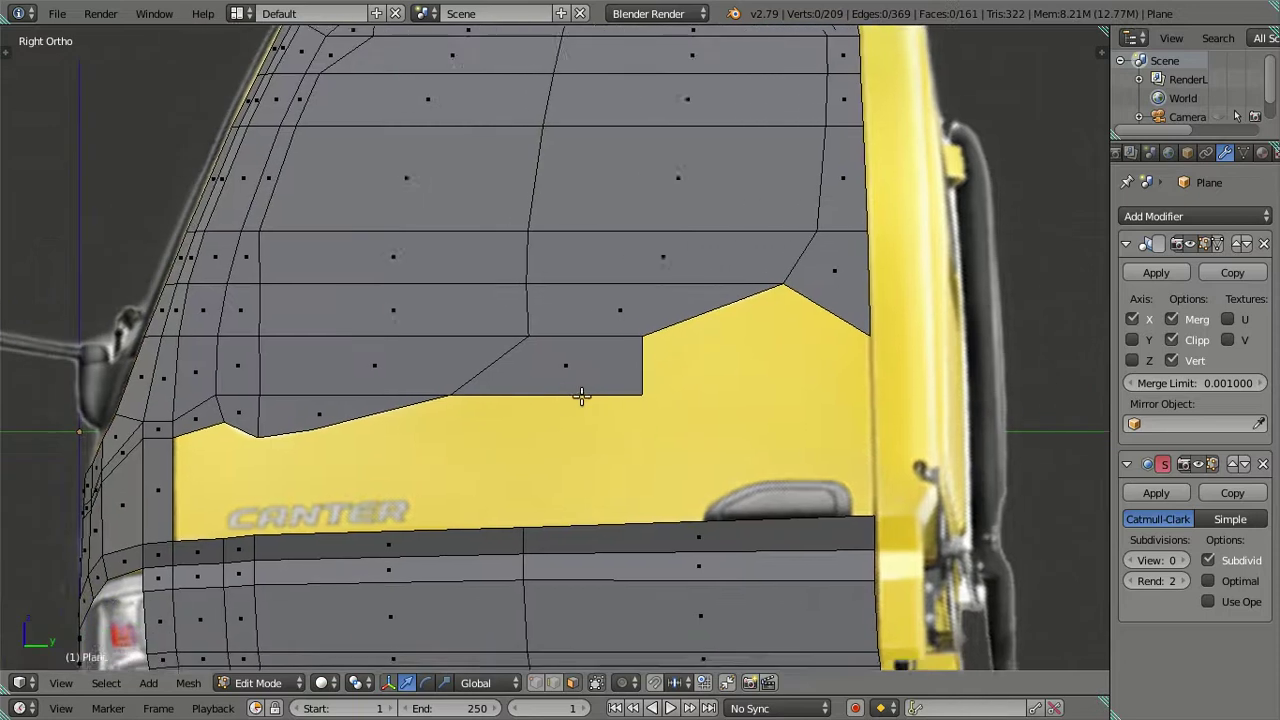
- Snap the 3D cursor to the selected window-corner vertices
key("z")
scroll(640, 375, "up", 2)
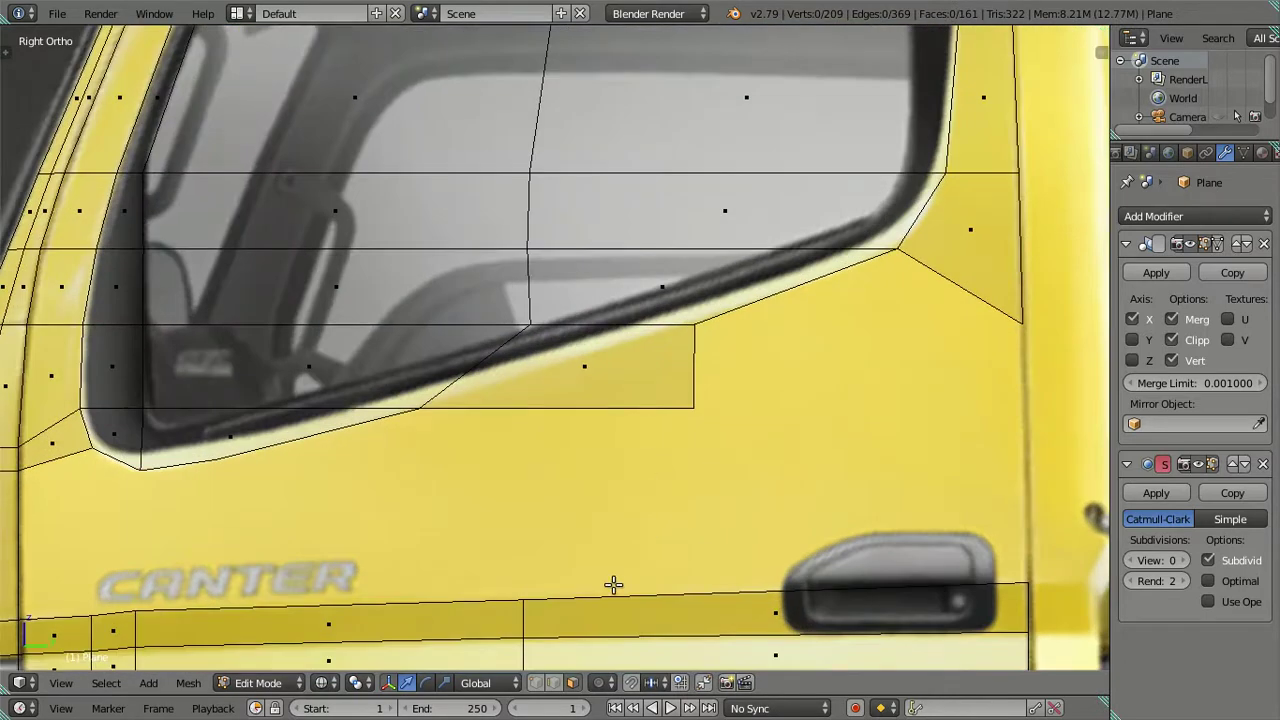
scroll(615, 490, "down", 3)
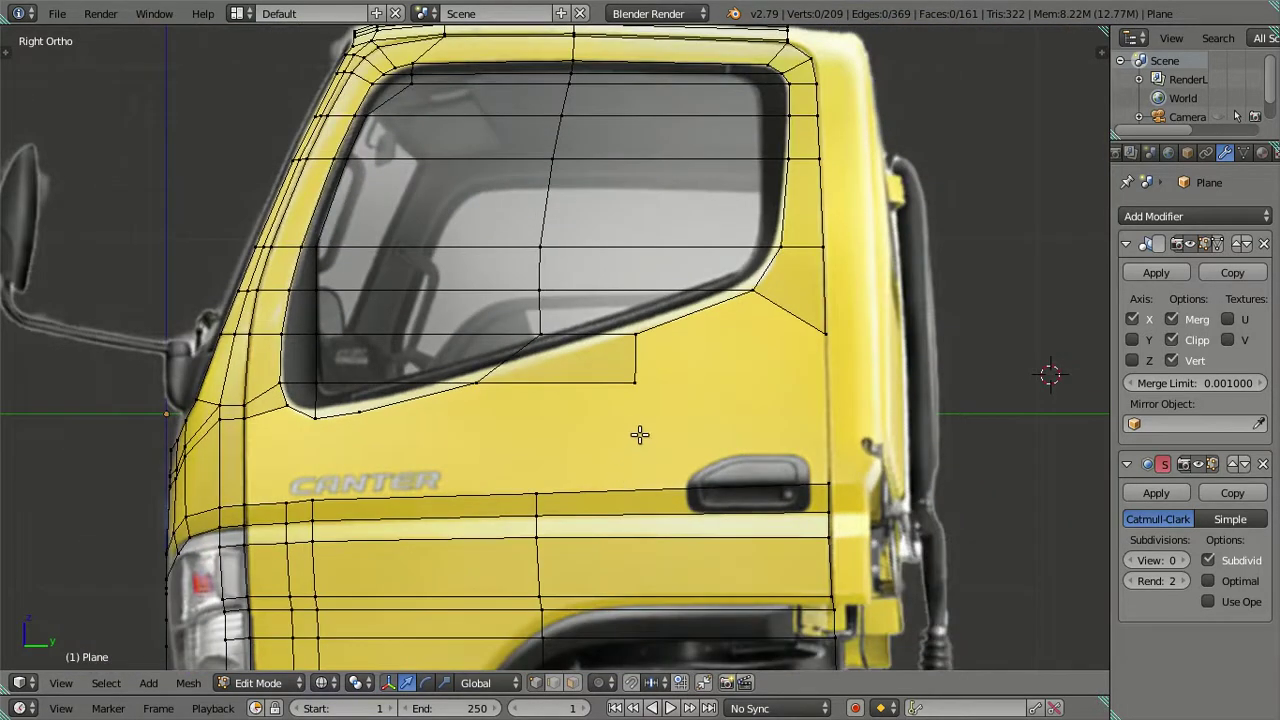
scroll(634, 422, "up", 1)
scroll(634, 420, "up", 1)
scroll(635, 420, "down", 2)
middle_click_drag(616, 356, 637, 369, "shift")
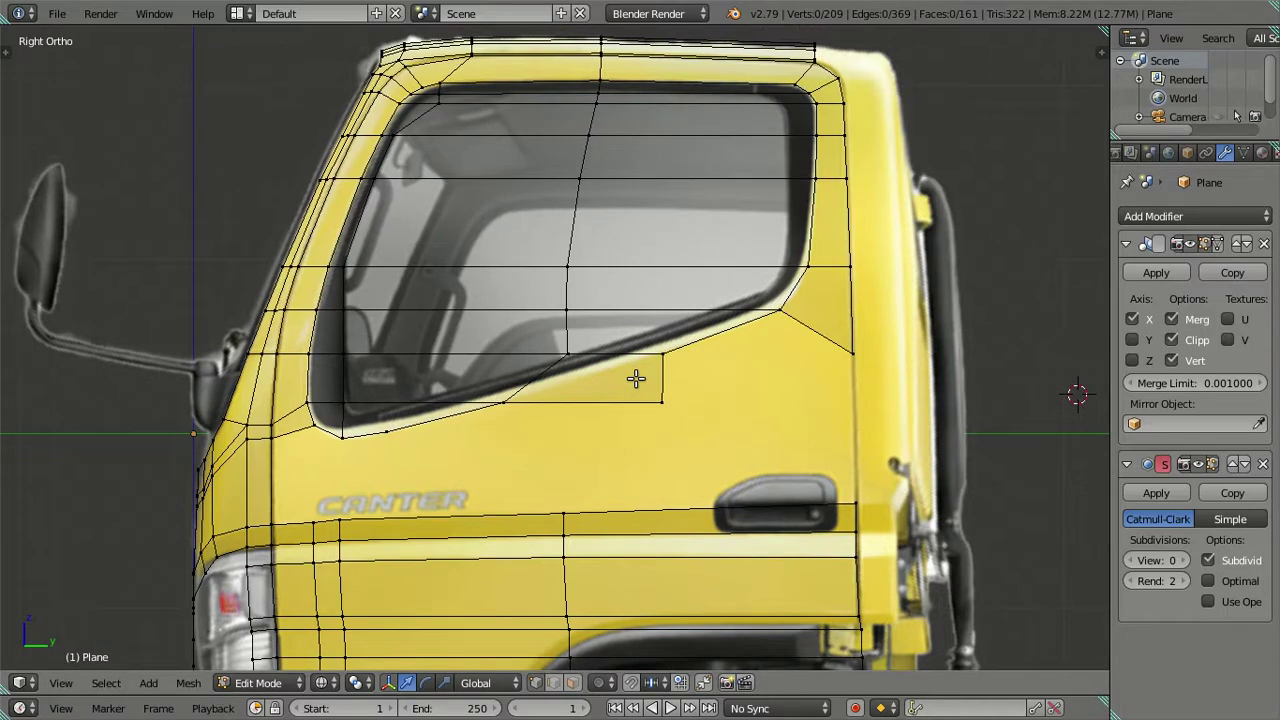
right_click(678, 408)
scroll(677, 409, "up", 2)
scroll(641, 427, "up", 1)
right_click(514, 443)
right_click(733, 363, "shift")
key("shift+s")
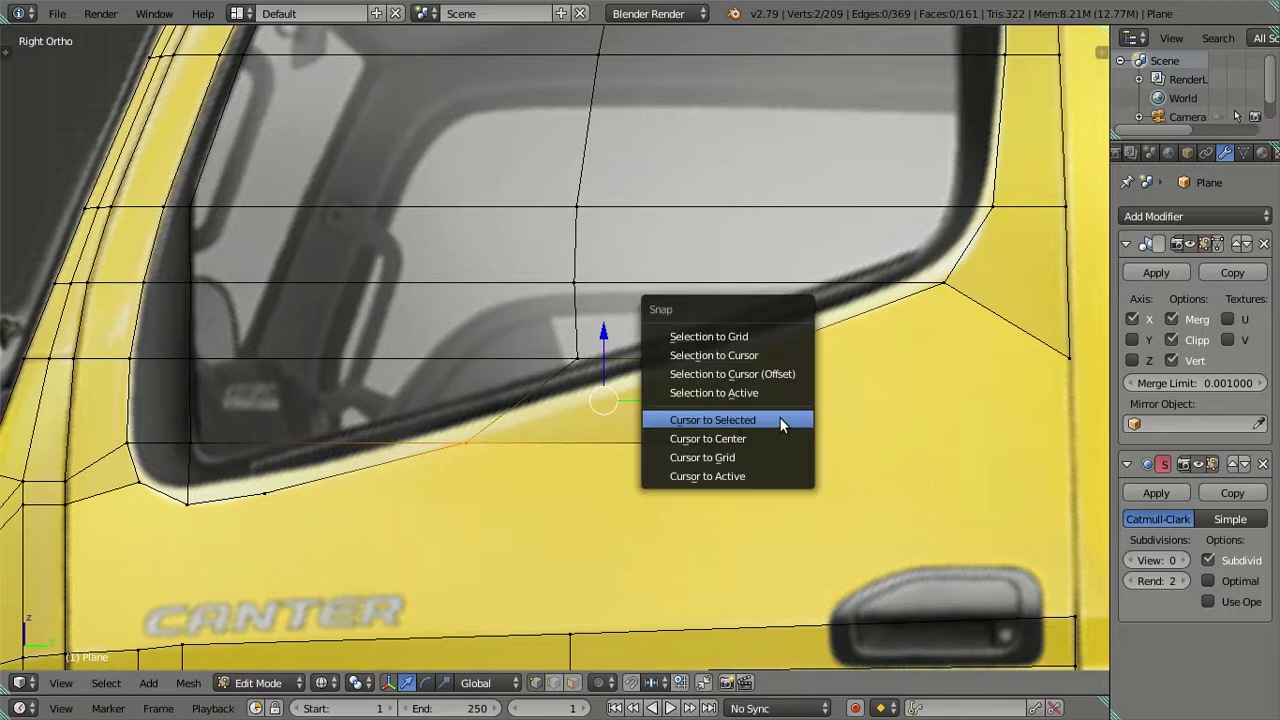
left_click(778, 424)
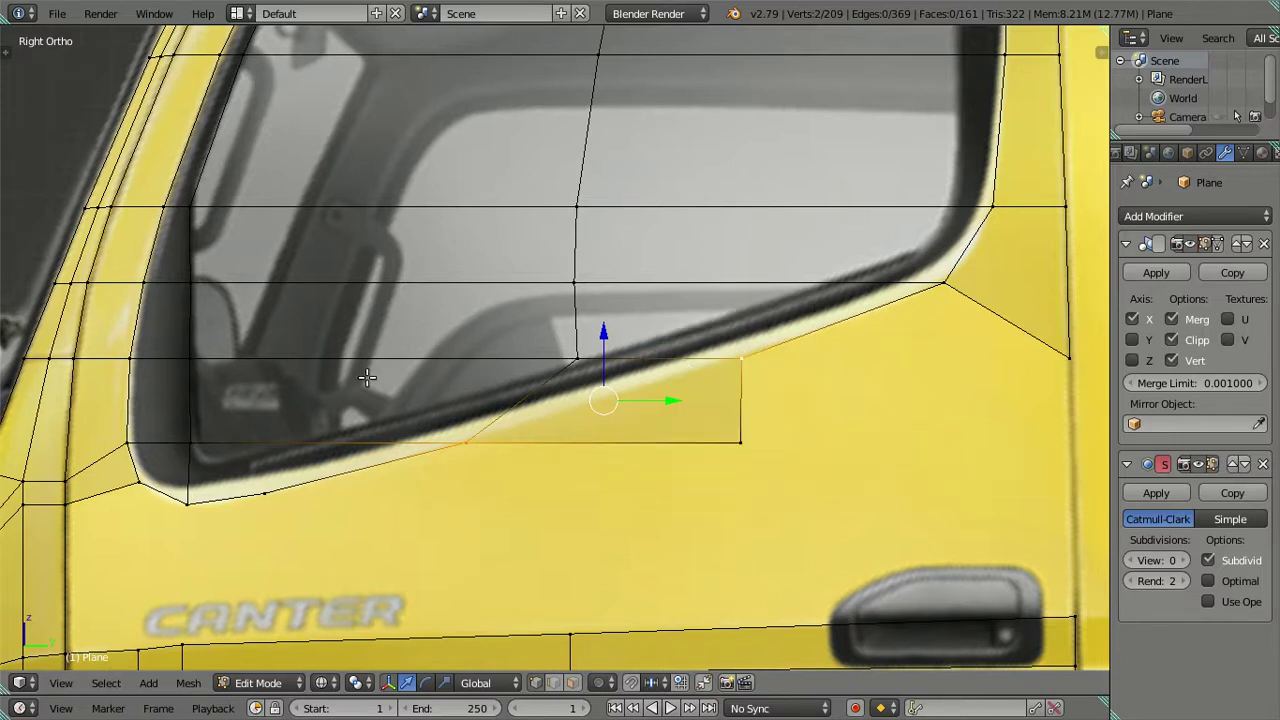
- Add a centred horizontal edge loop through the leftover block and slide one vertex along Y
key("ctrl+r")
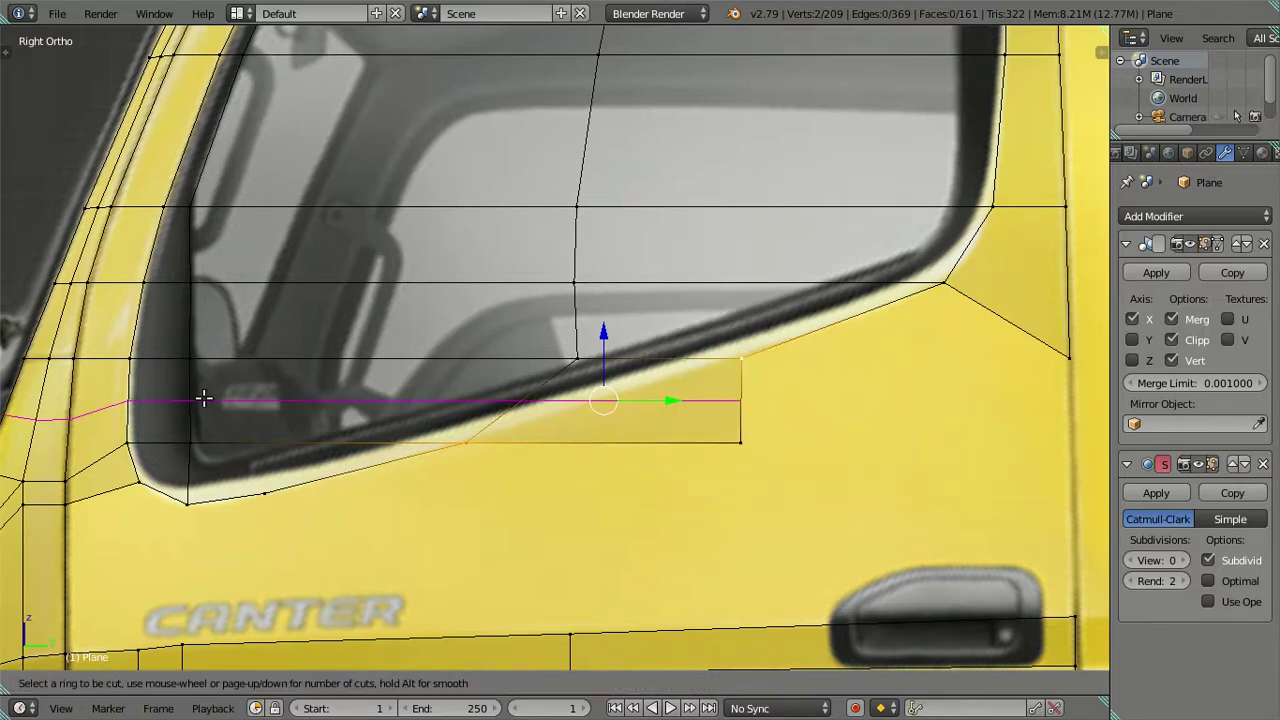
left_click(203, 399)
right_click(203, 399)
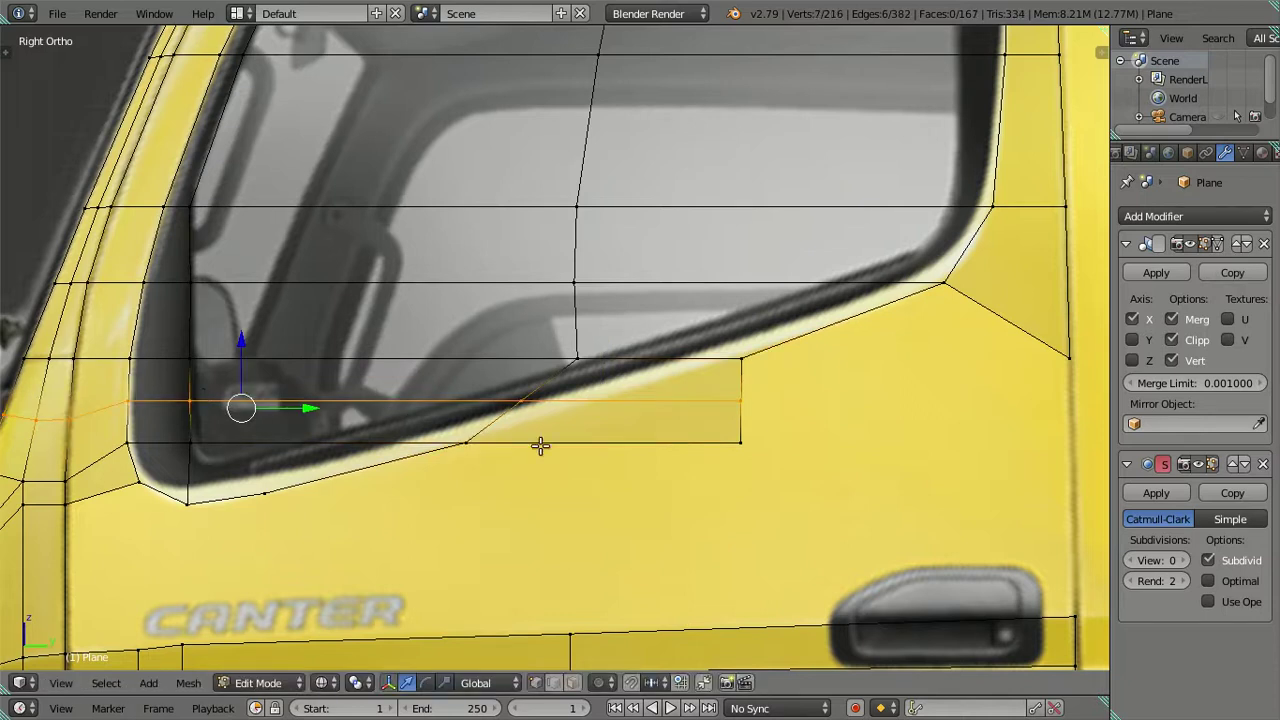
right_click(527, 405)
key("g")
key("y")
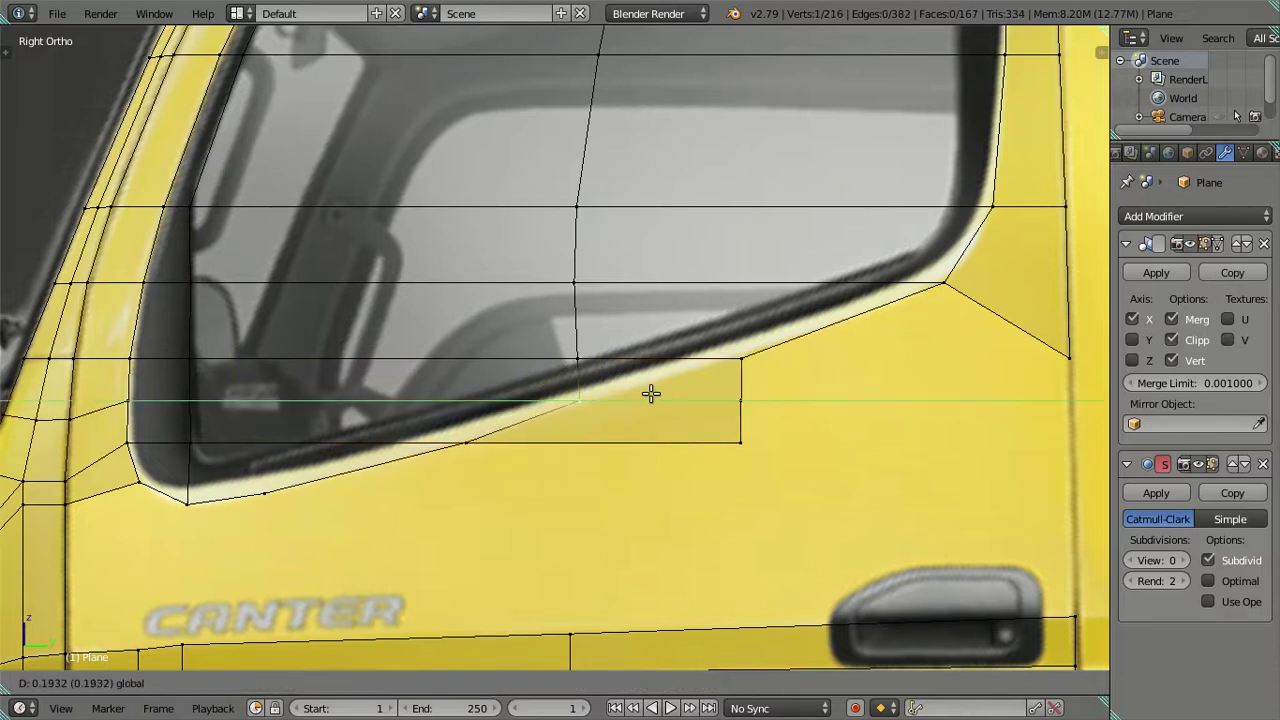
left_click(665, 381)
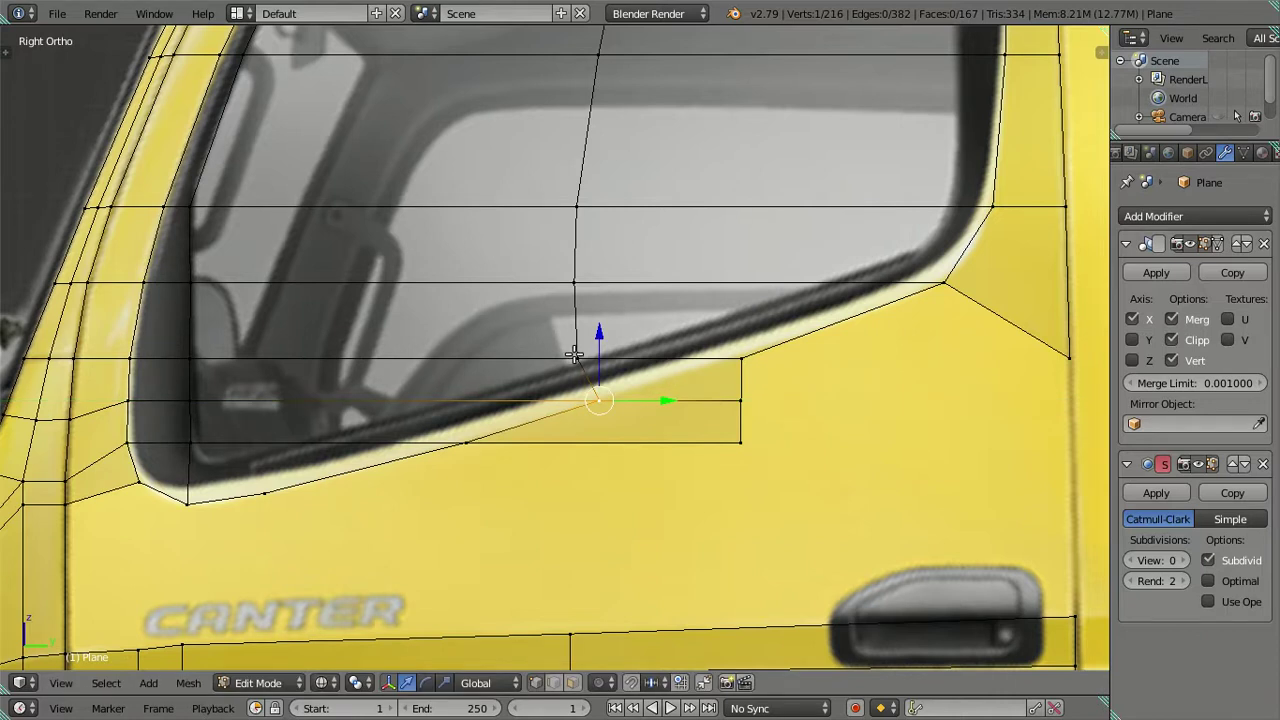
- Merge the two vertices under the window sill at the last-selected one
key("a")
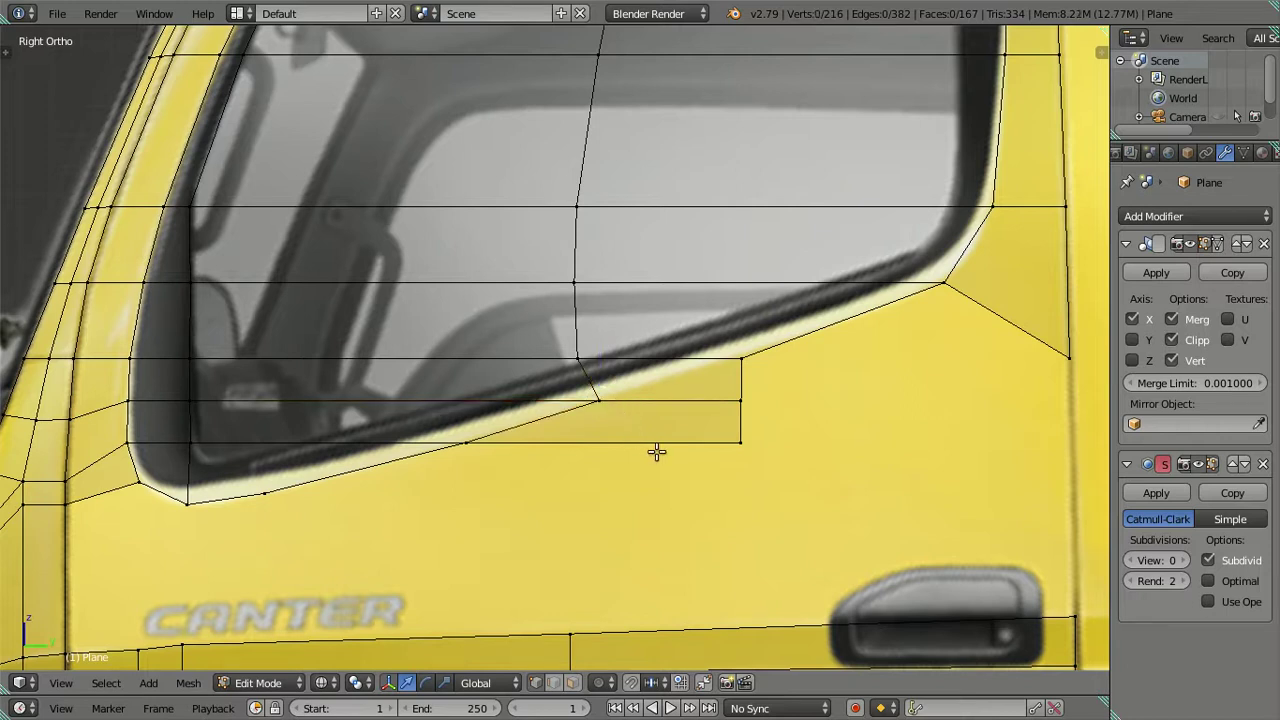
right_click(742, 402)
right_click(601, 401, "shift")
key("alt+m")
left_click(600, 406)
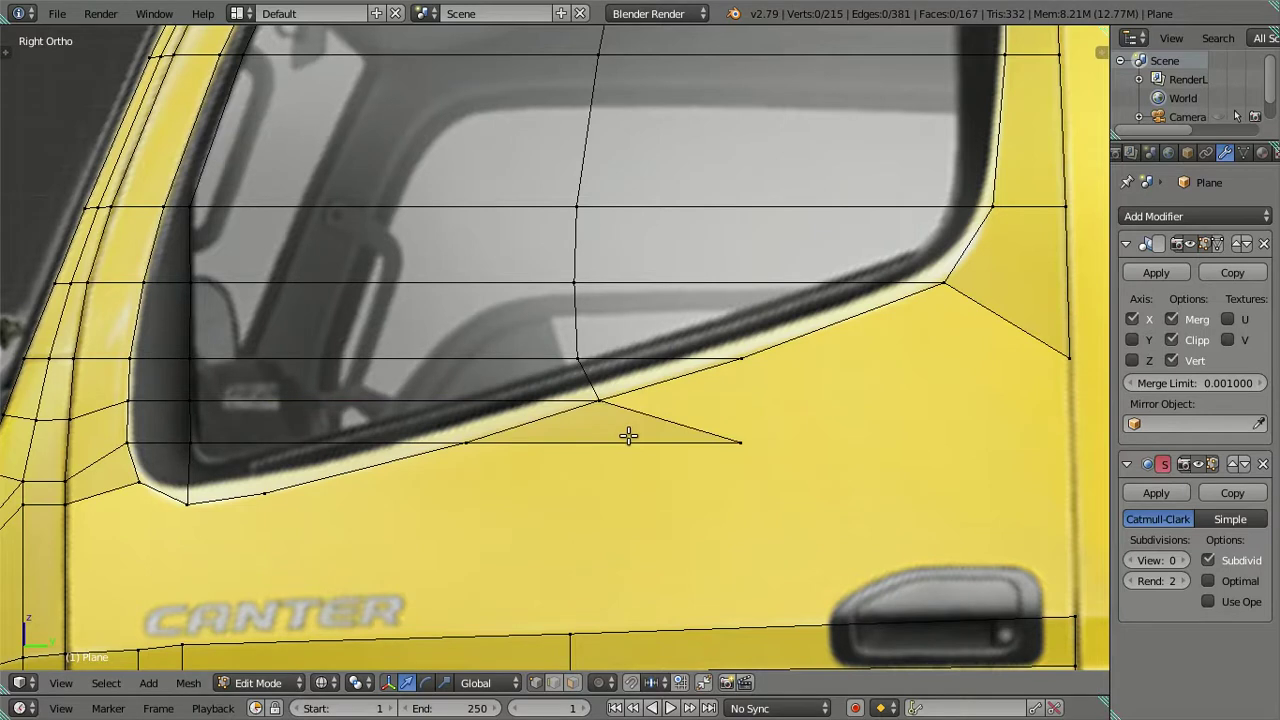
key("ctrl+z")
key("ctrl+z")
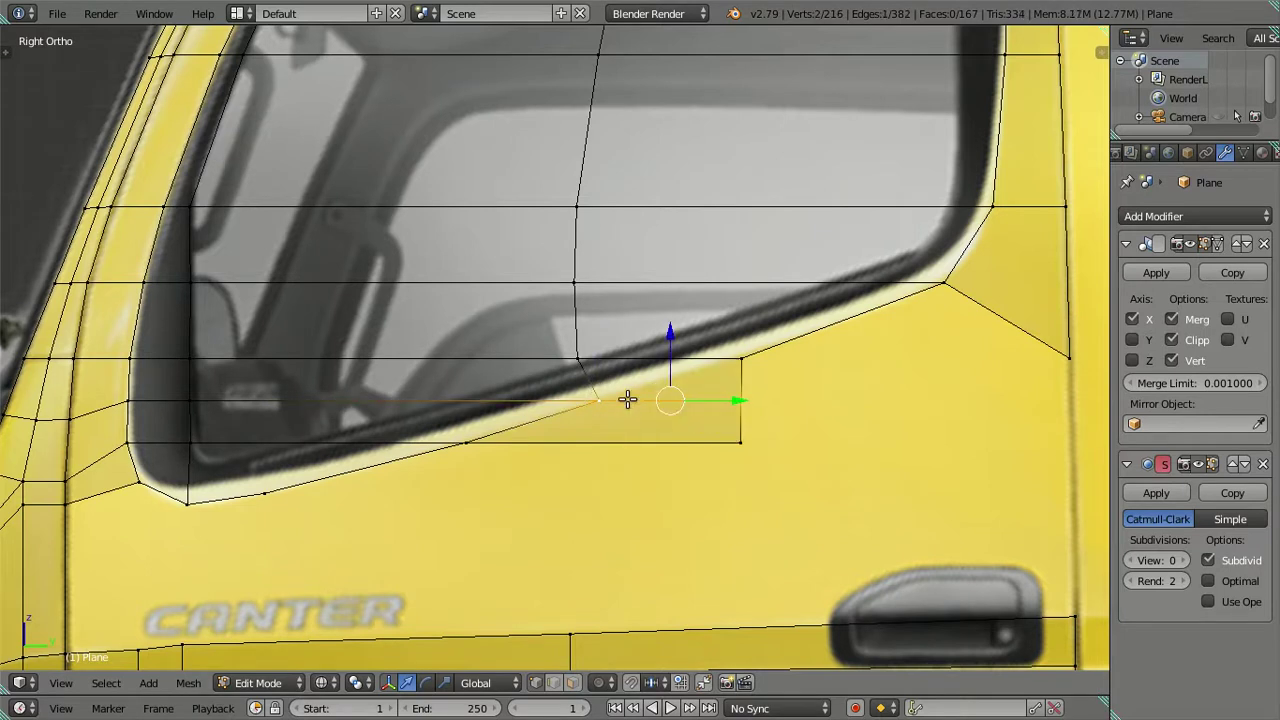
key("alt+m")
left_click(630, 401)
- Delete the leftover triangular face under the window
right_click(728, 436)
right_click(474, 442, "shift")
right_click(589, 404, "shift")
key("x")
left_click(710, 380)
key("a")
key("a")
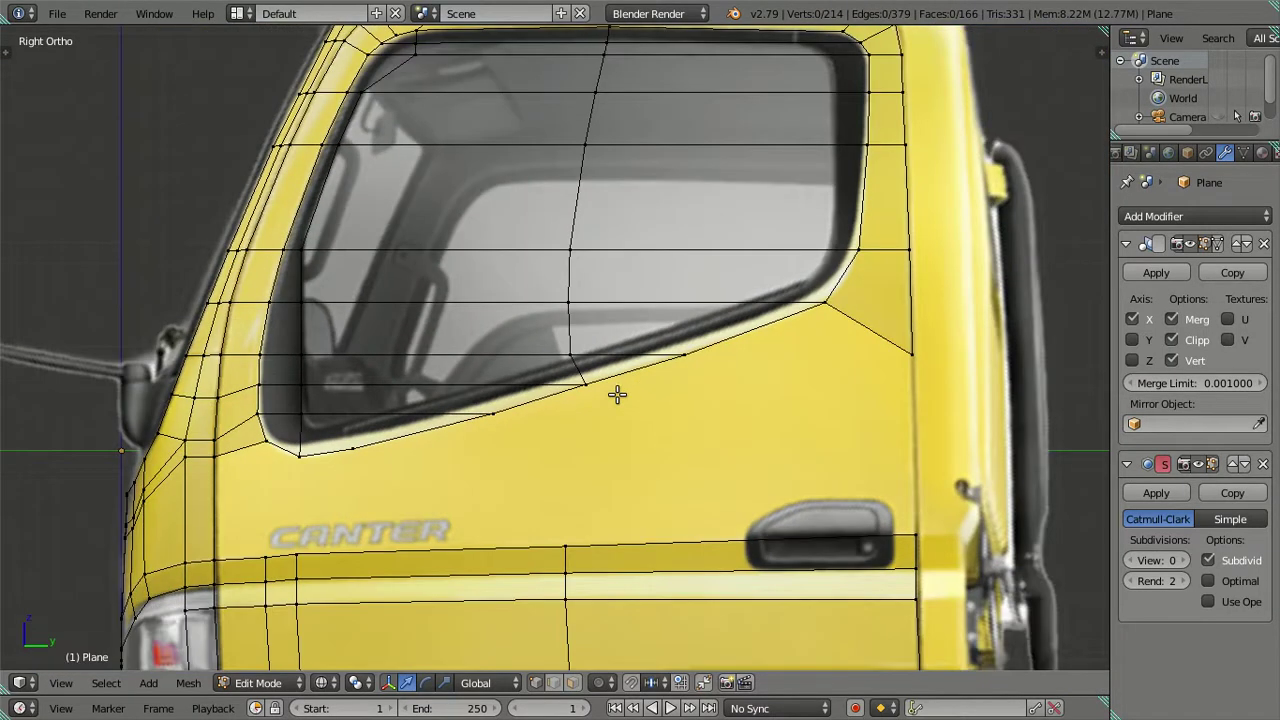
- Extrude the window's bottom edge path downward into a new strip of faces
right_click(300, 453)
right_click(688, 365, "ctrl")
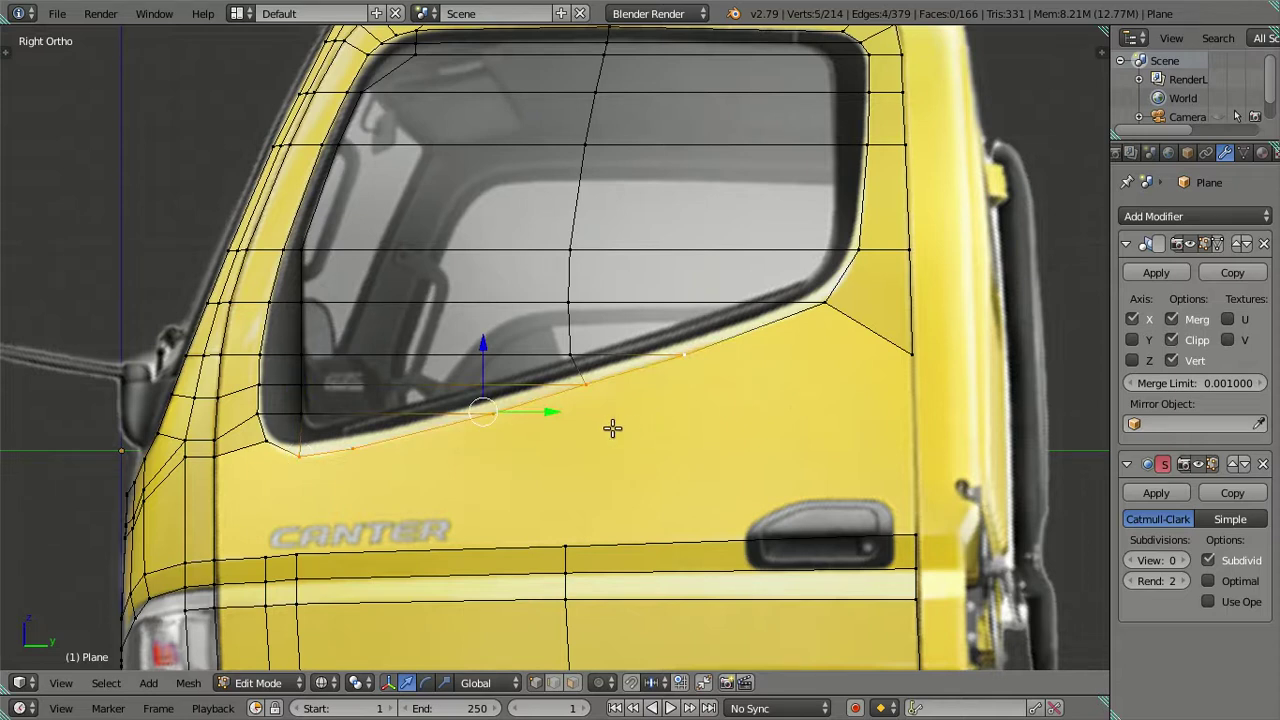
key("e")
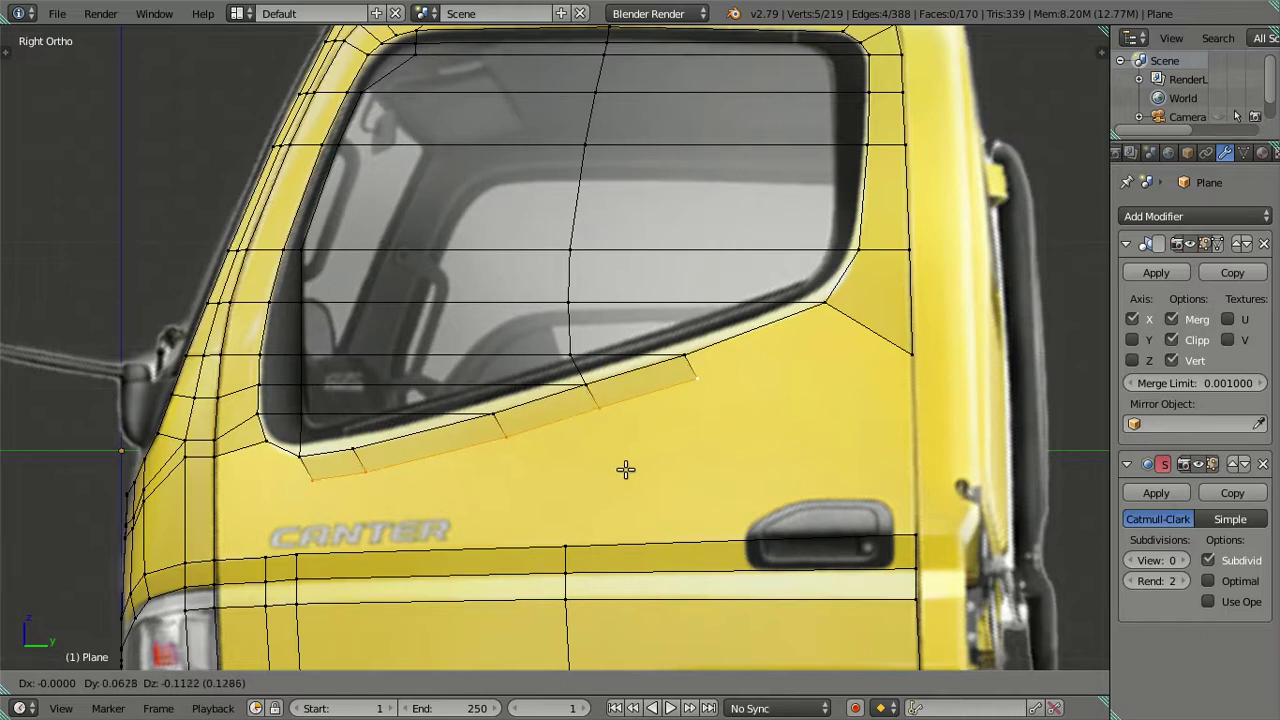
right_click(626, 469)
left_click(470, 338)
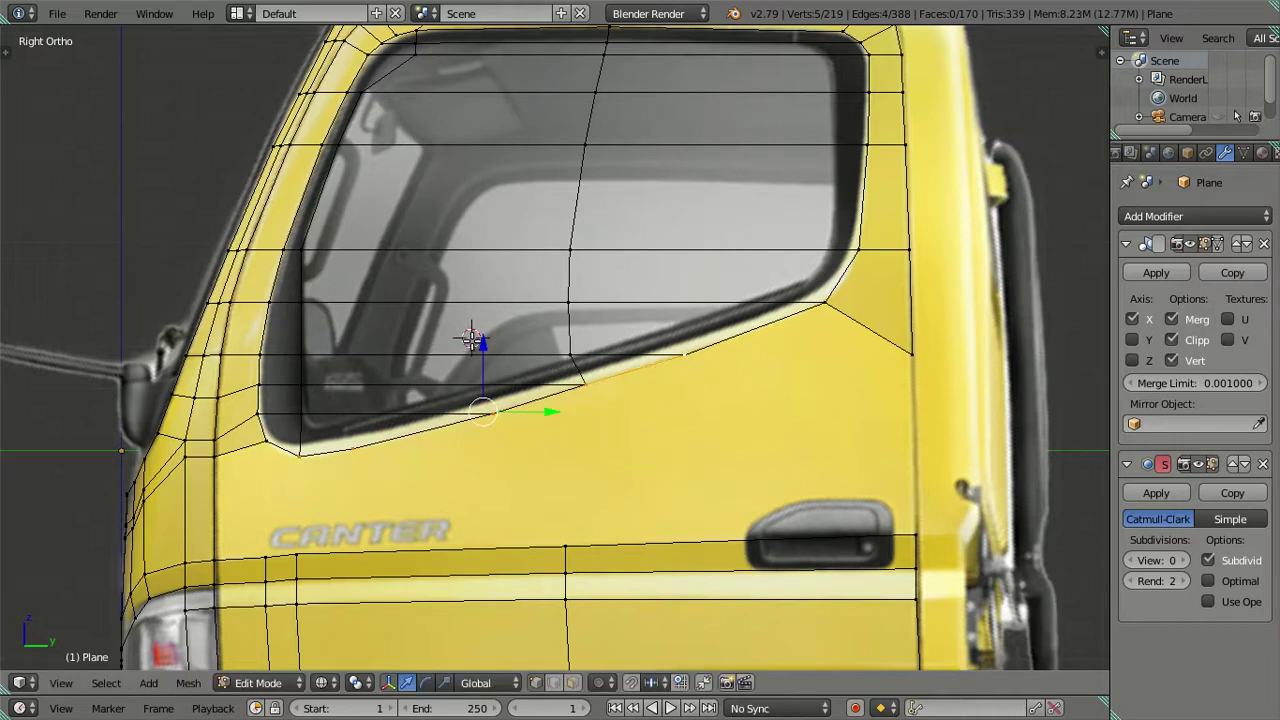
key("e")
left_click(488, 388)
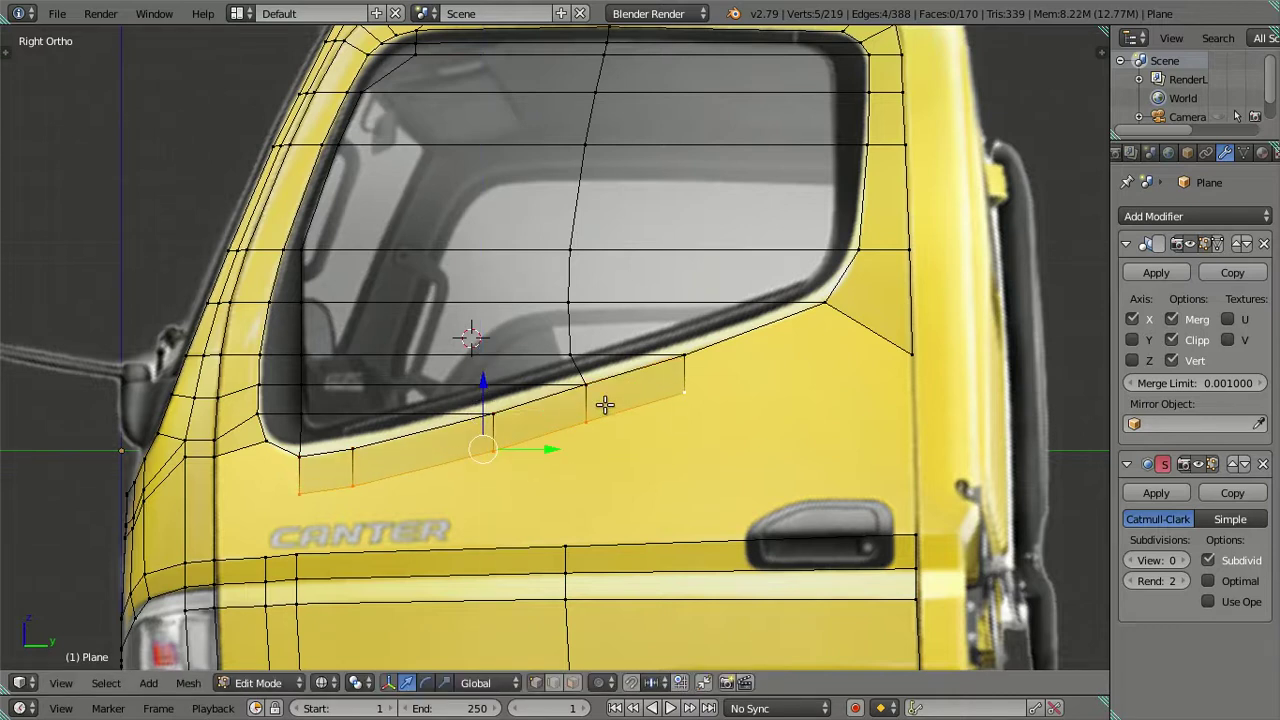
- Scale the strip along Y and shift its lower edge along Y to fit the sill trim
key("s")
key("y")
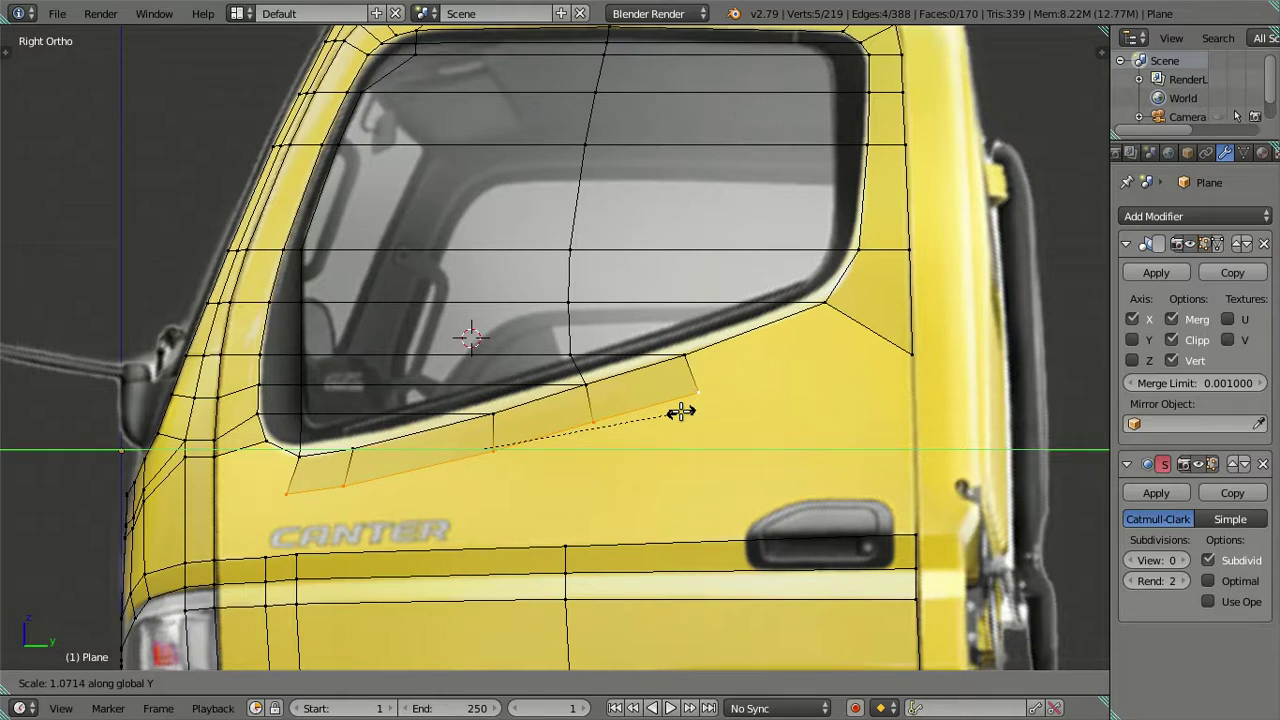
left_click(680, 412)
key("g")
key("y")
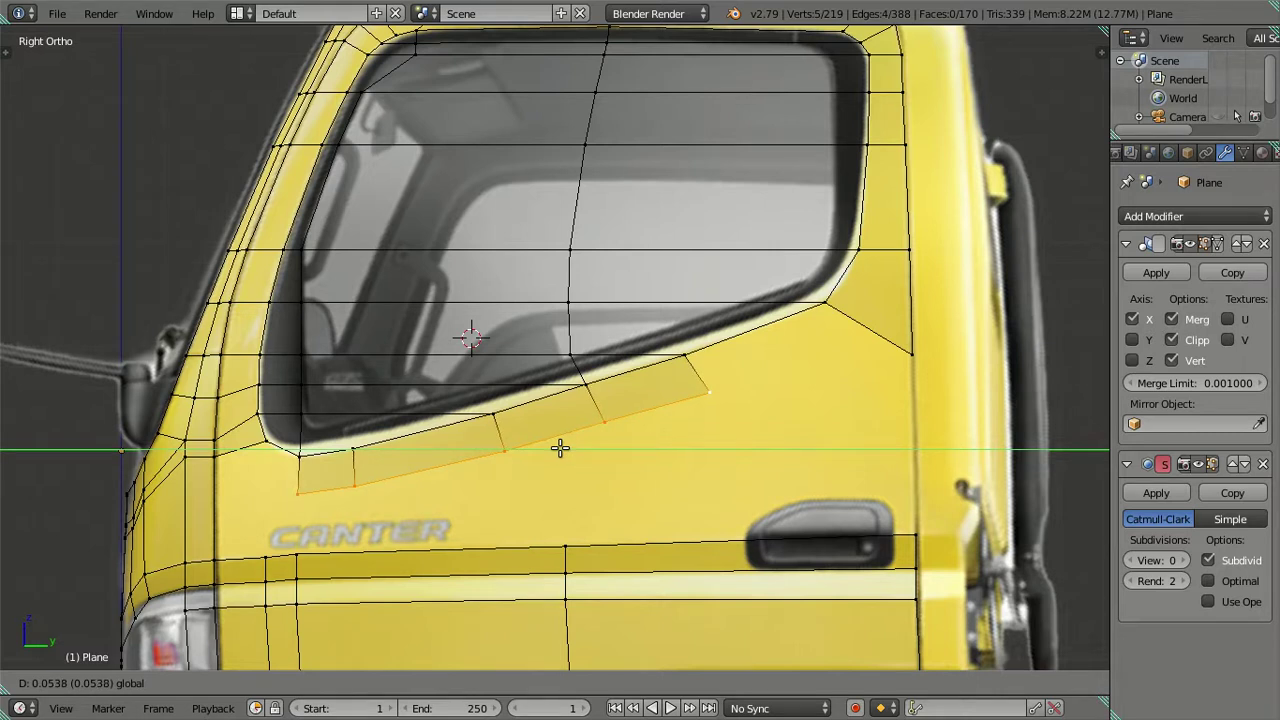
left_click(560, 448)
key("a")
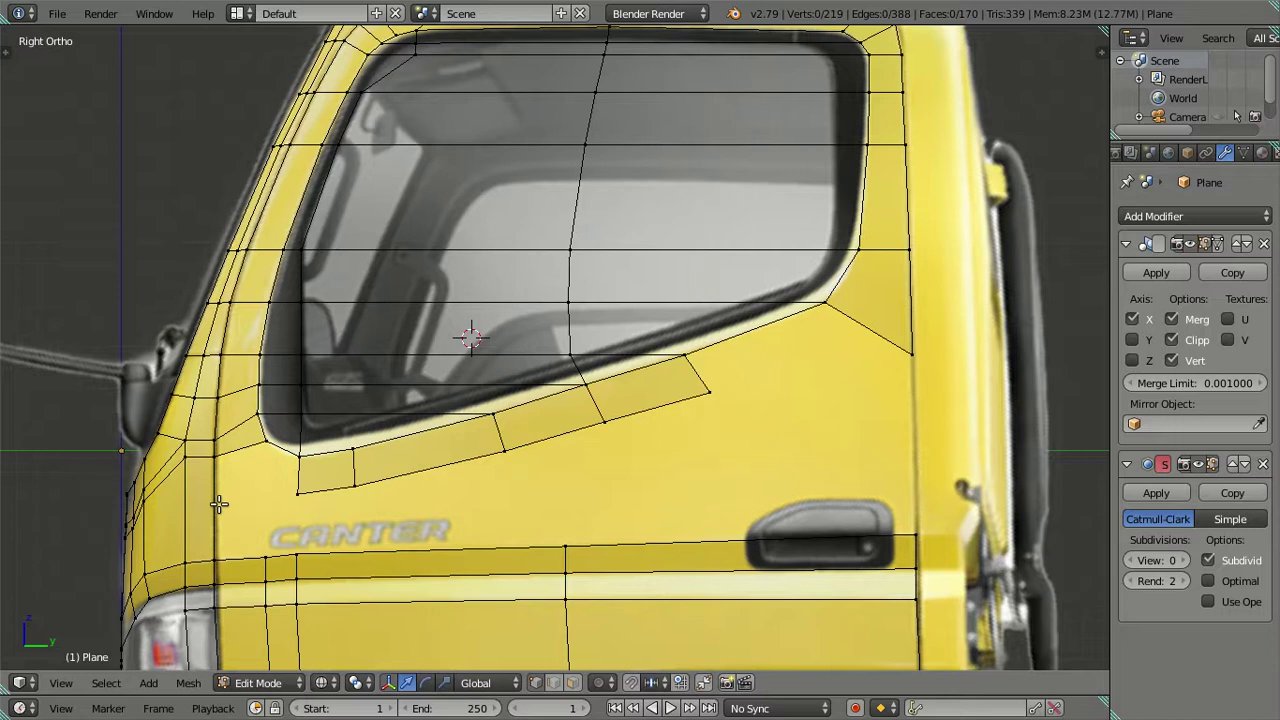
key("ctrl+r")
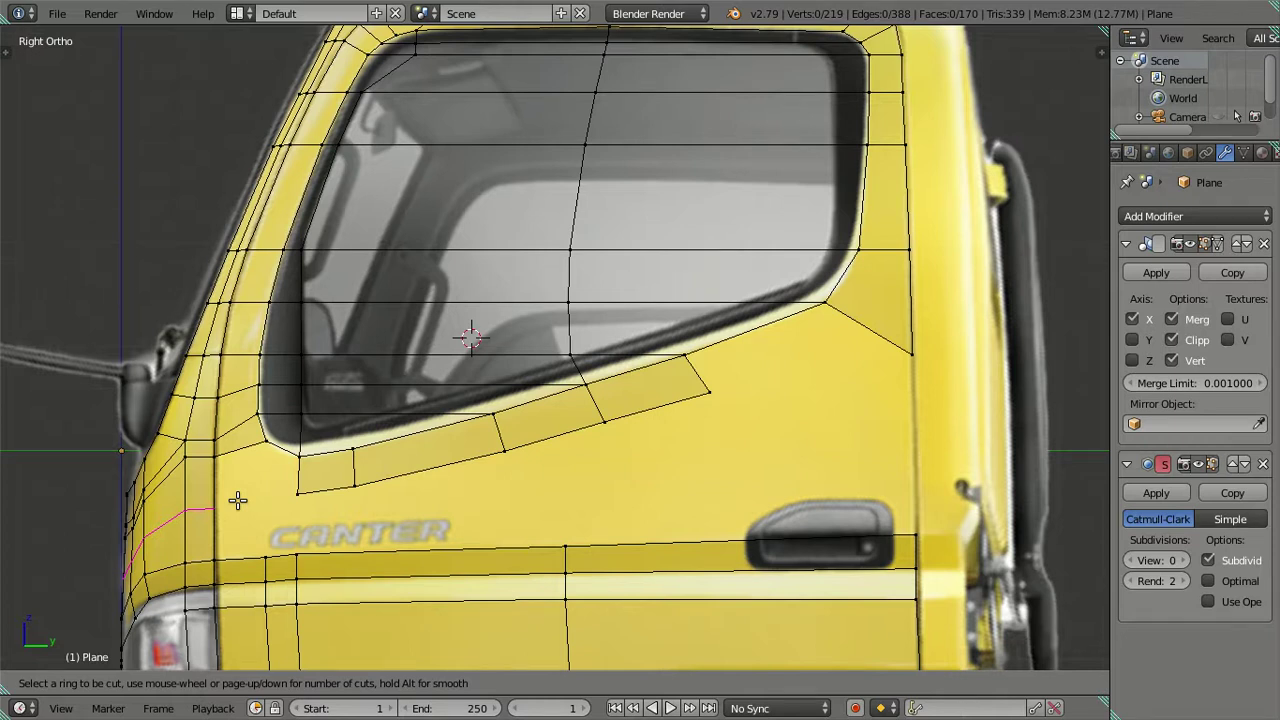
- Add an edge loop on the cab's front corner
left_click(240, 498)
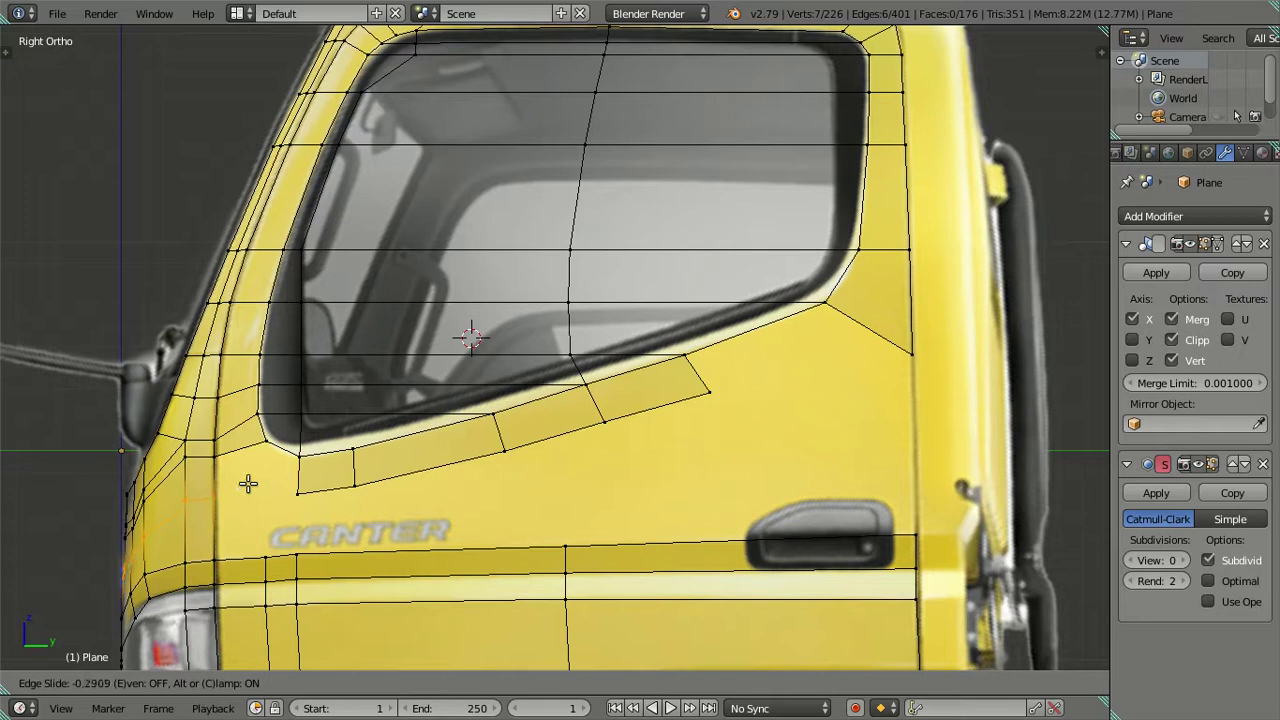
left_click(250, 490)
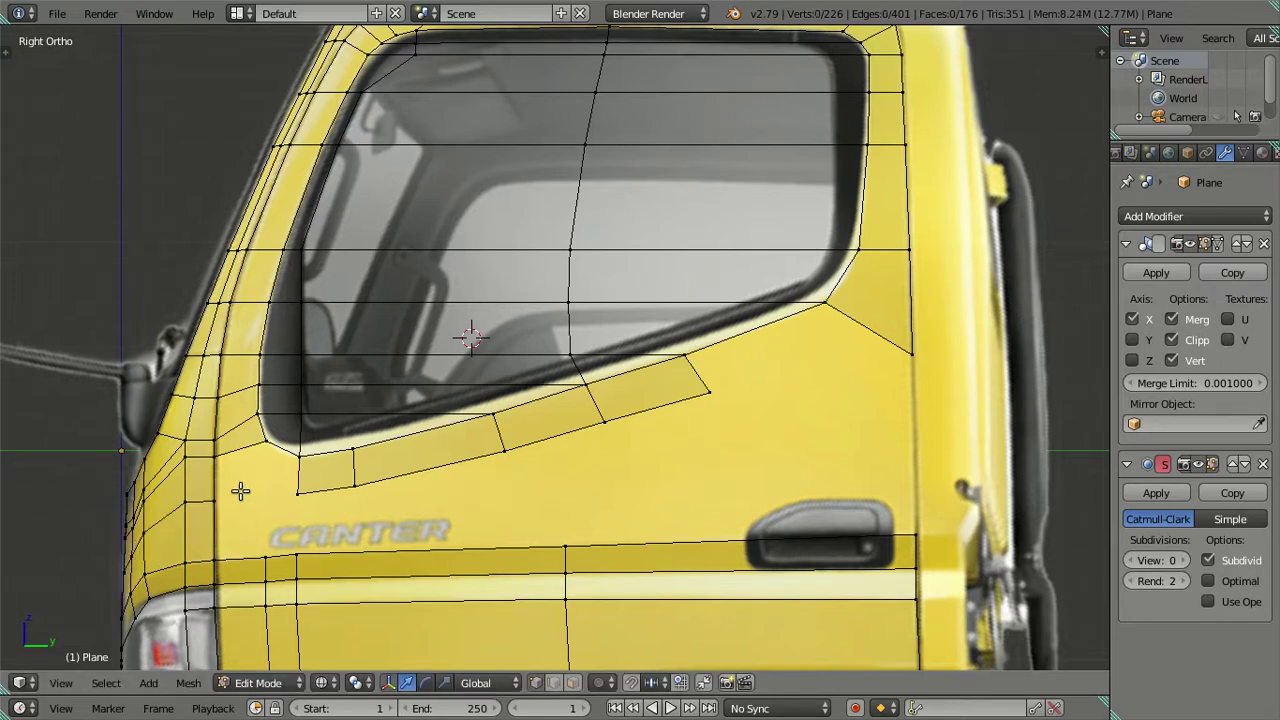
scroll(429, 380, "up", 1)
scroll(400, 397, "up", 1)
- Collapse the short window-corner edge onto its last vertex
right_click(298, 386)
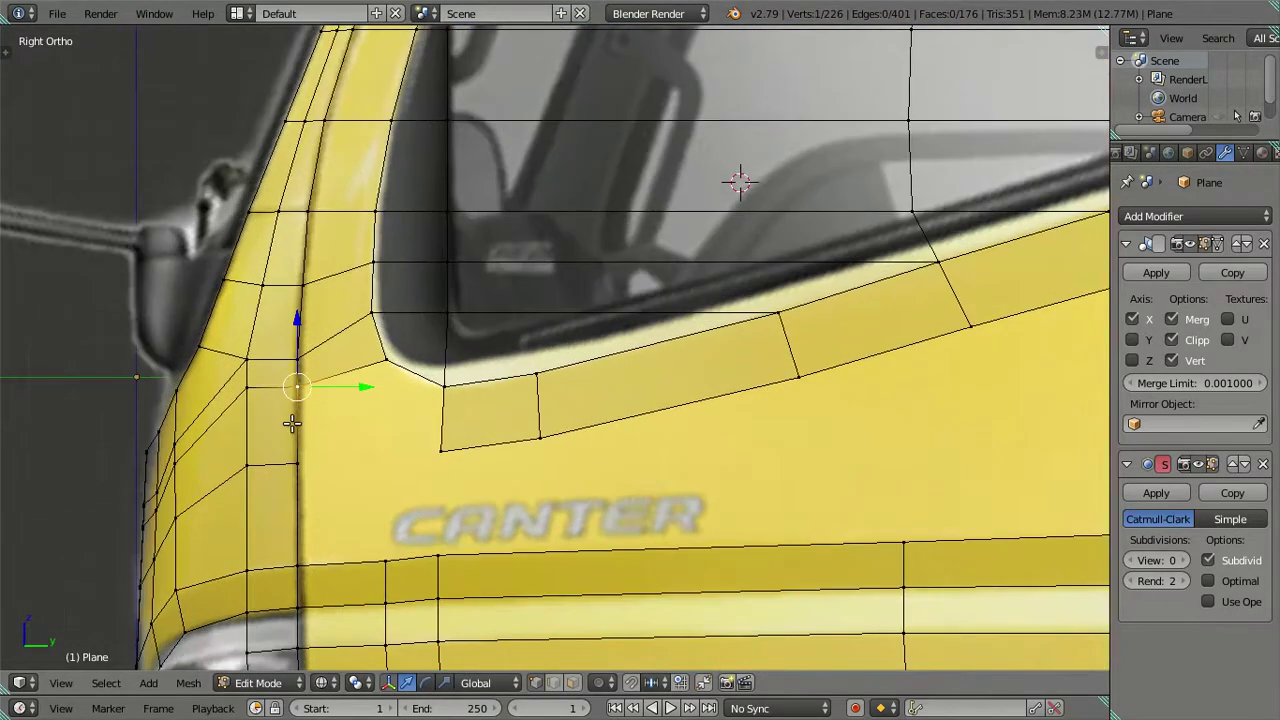
right_click(298, 463, "shift")
key("KP_1")
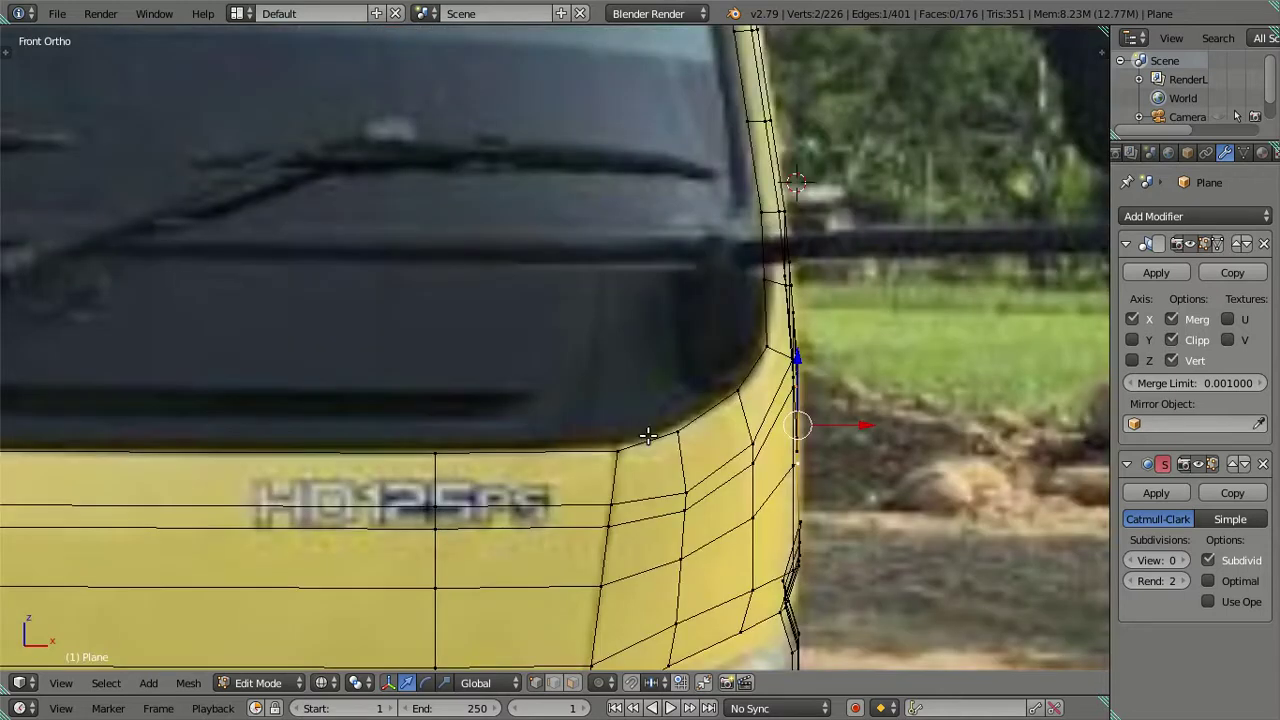
key("KP_3")
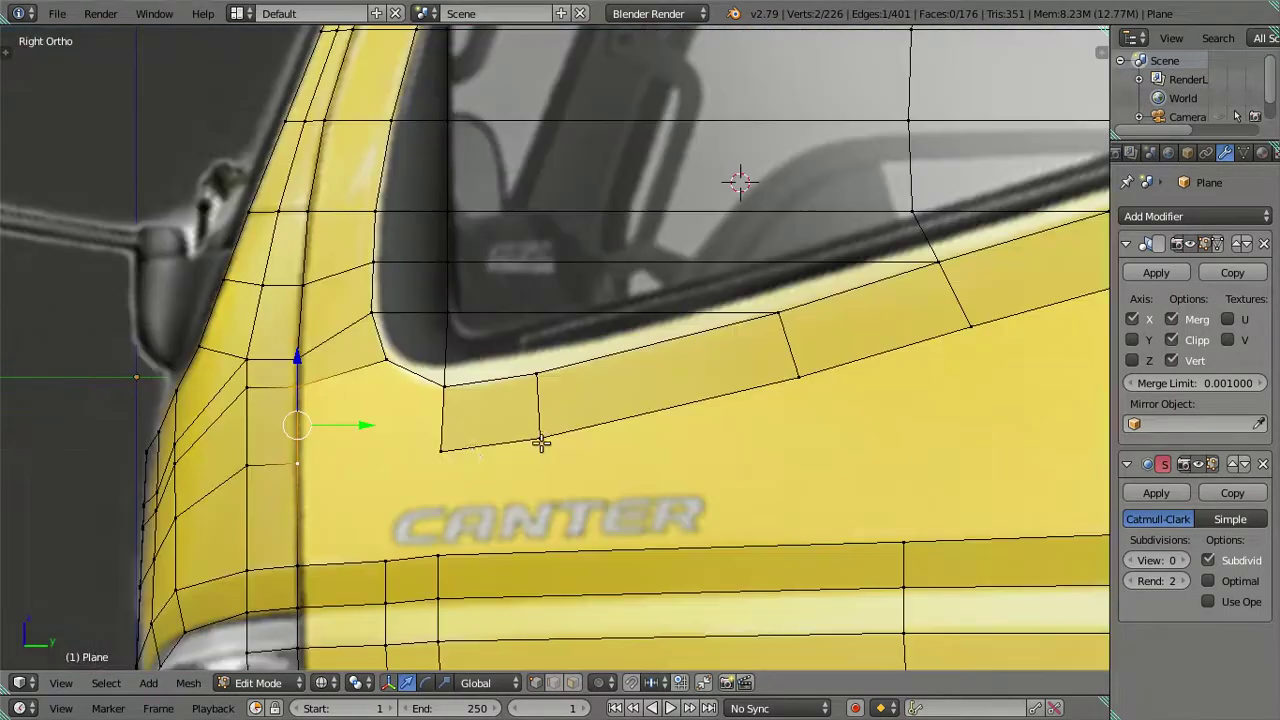
key("alt+m")
left_click(423, 445)
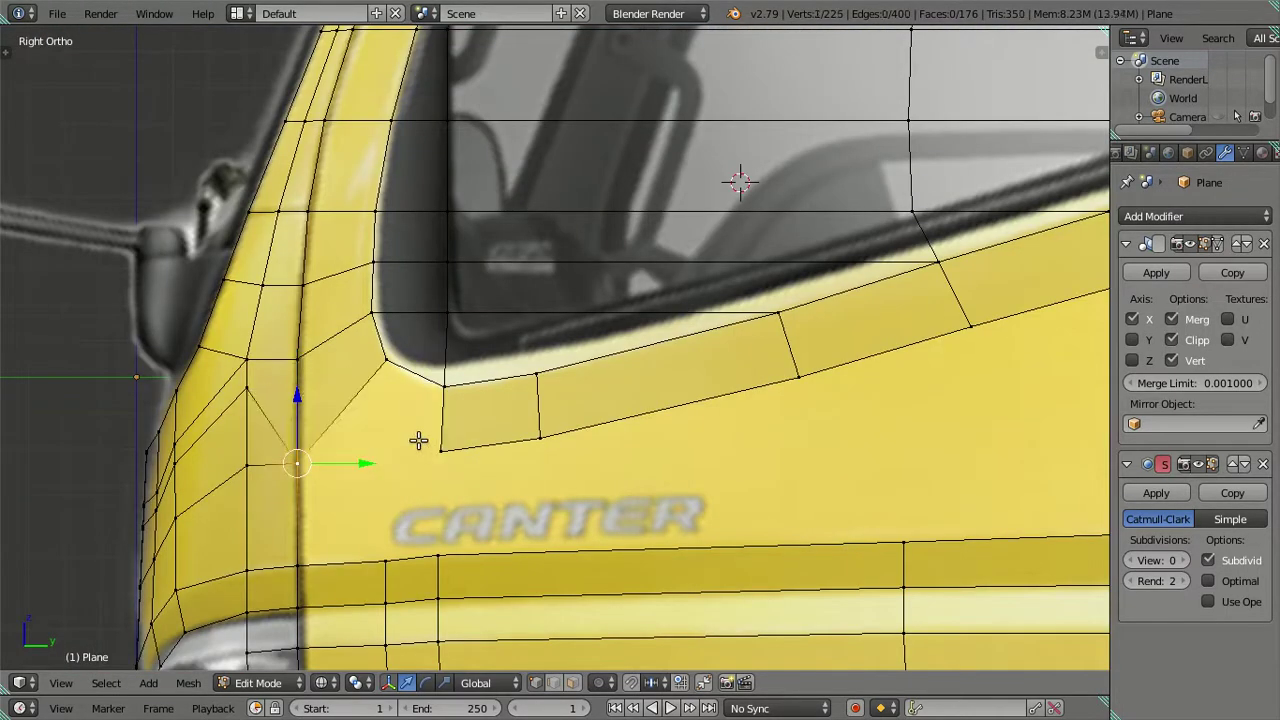
- Dissolve the redundant edge loop on the front pillar
right_click(248, 420, "alt")
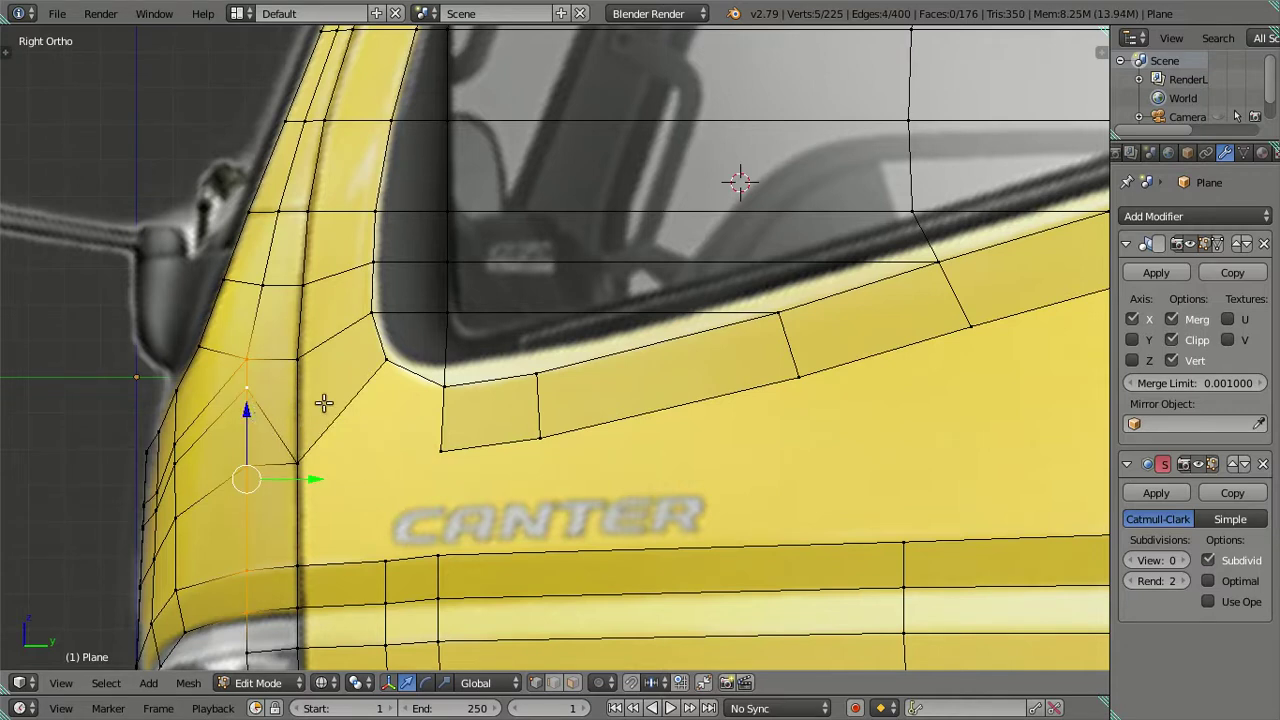
right_click(269, 423, "alt")
key("x")
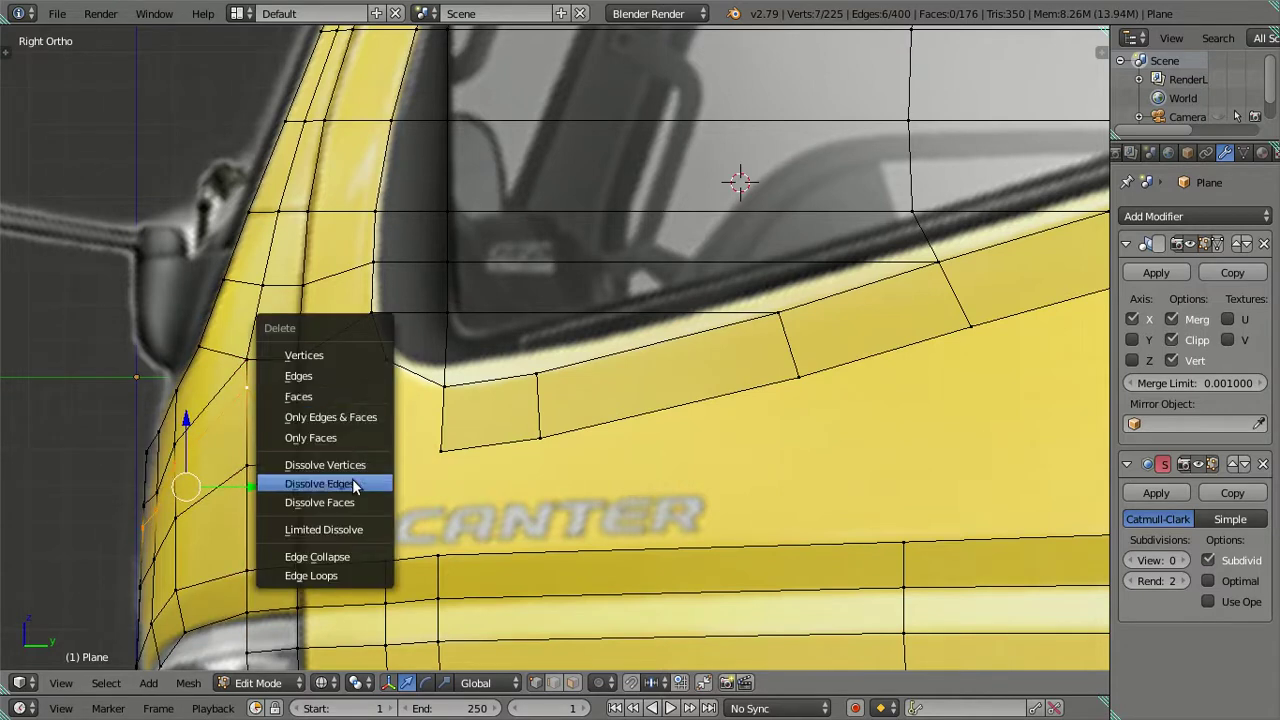
left_click(353, 485)
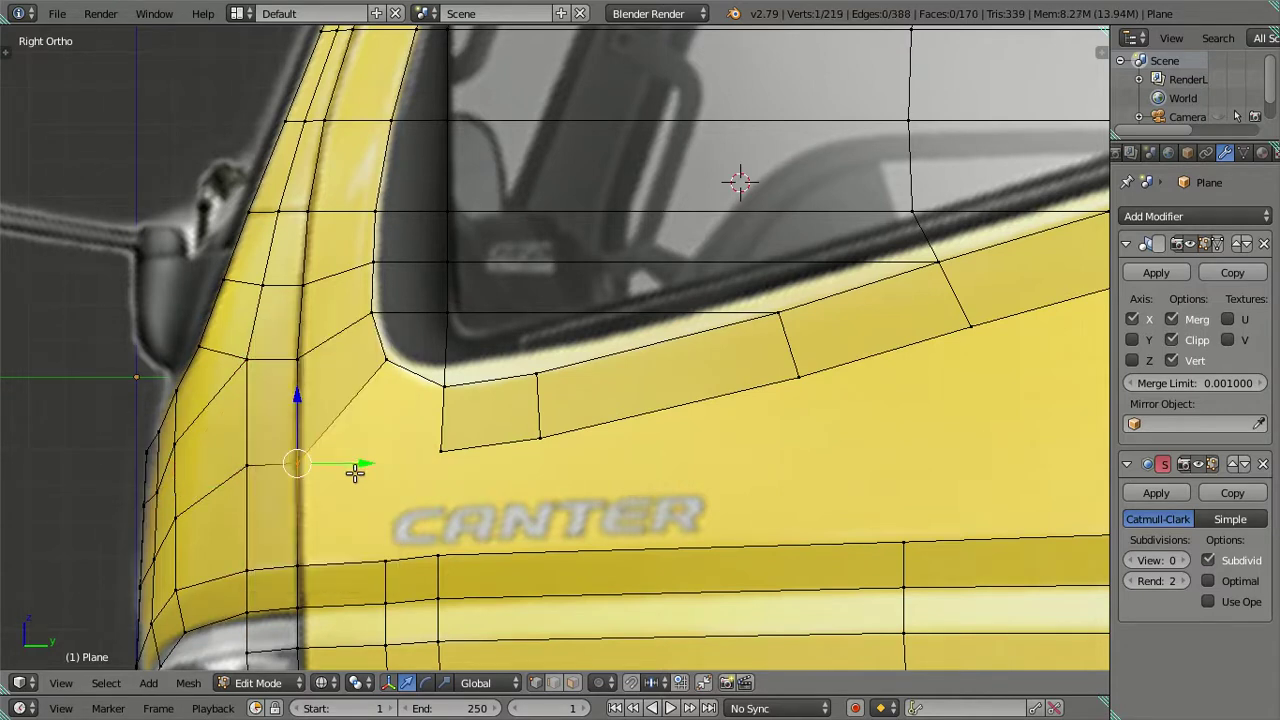
- Raise a vertex on the cab's front edge along Z in side view
right_click(157, 488)
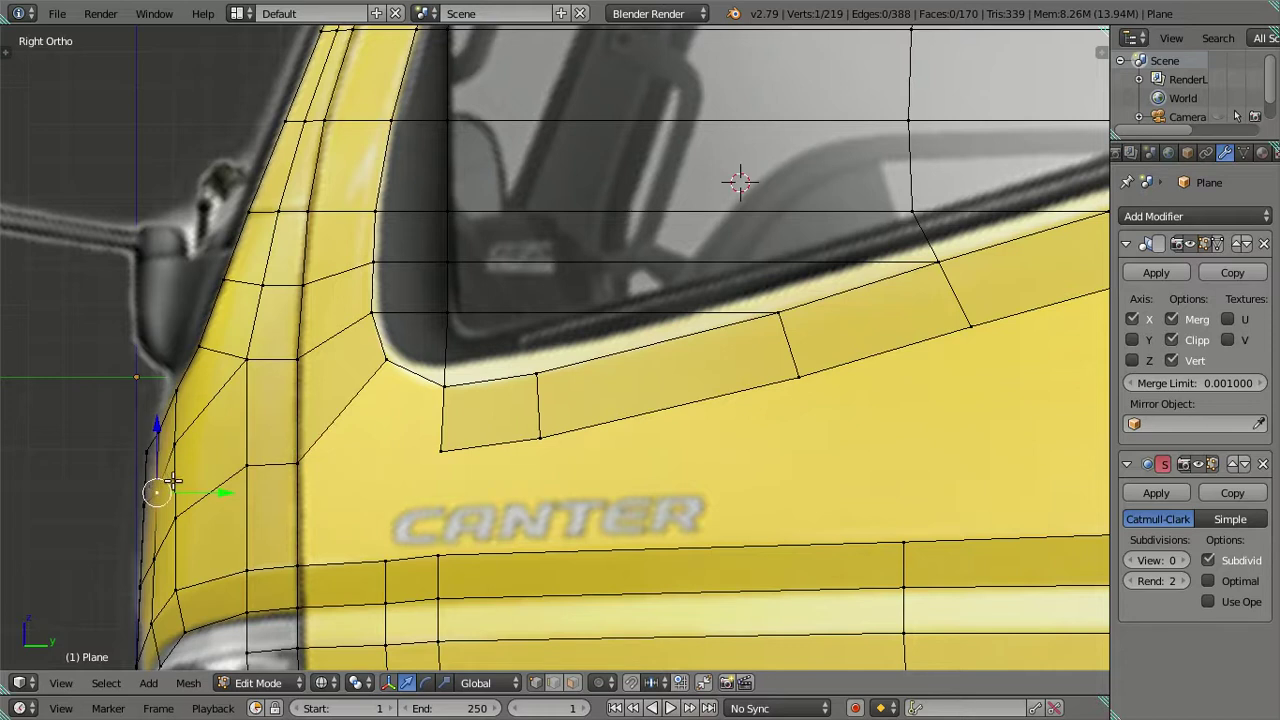
key("g")
key("z")
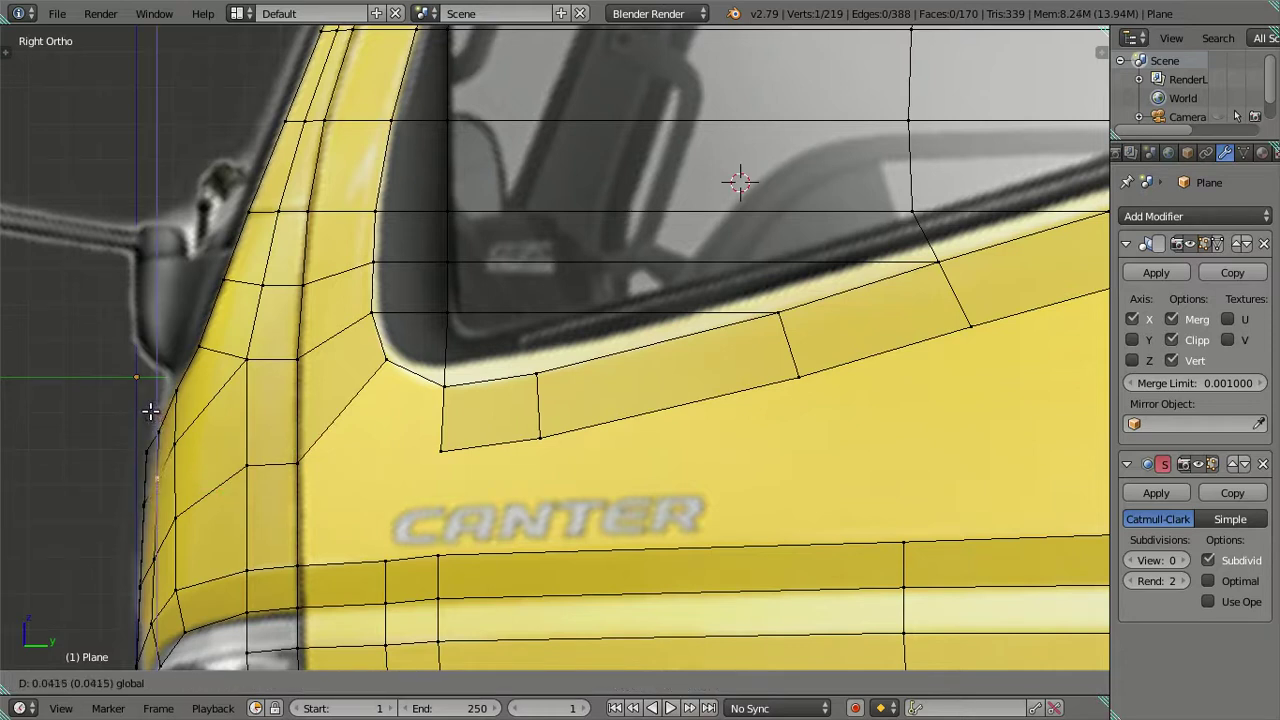
left_click(149, 410)
key("a")
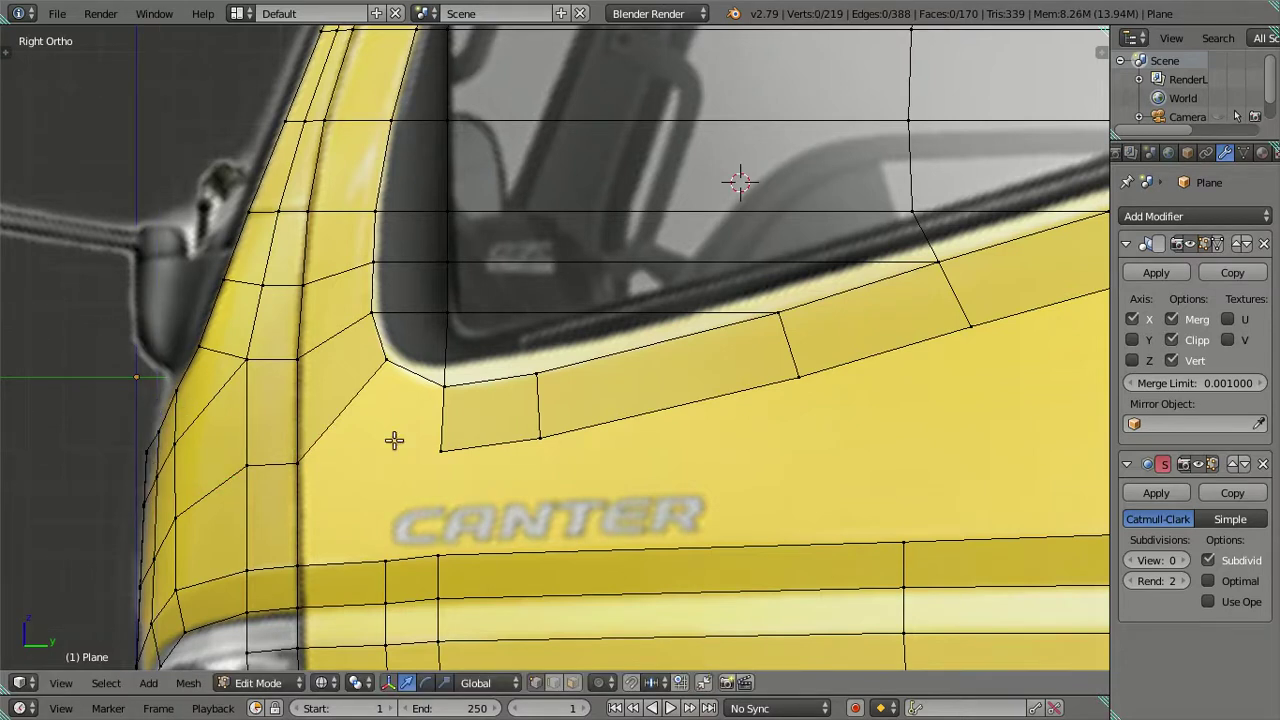
- Adjust a front-corner vertex's height along Z in front view
key("KP_1")
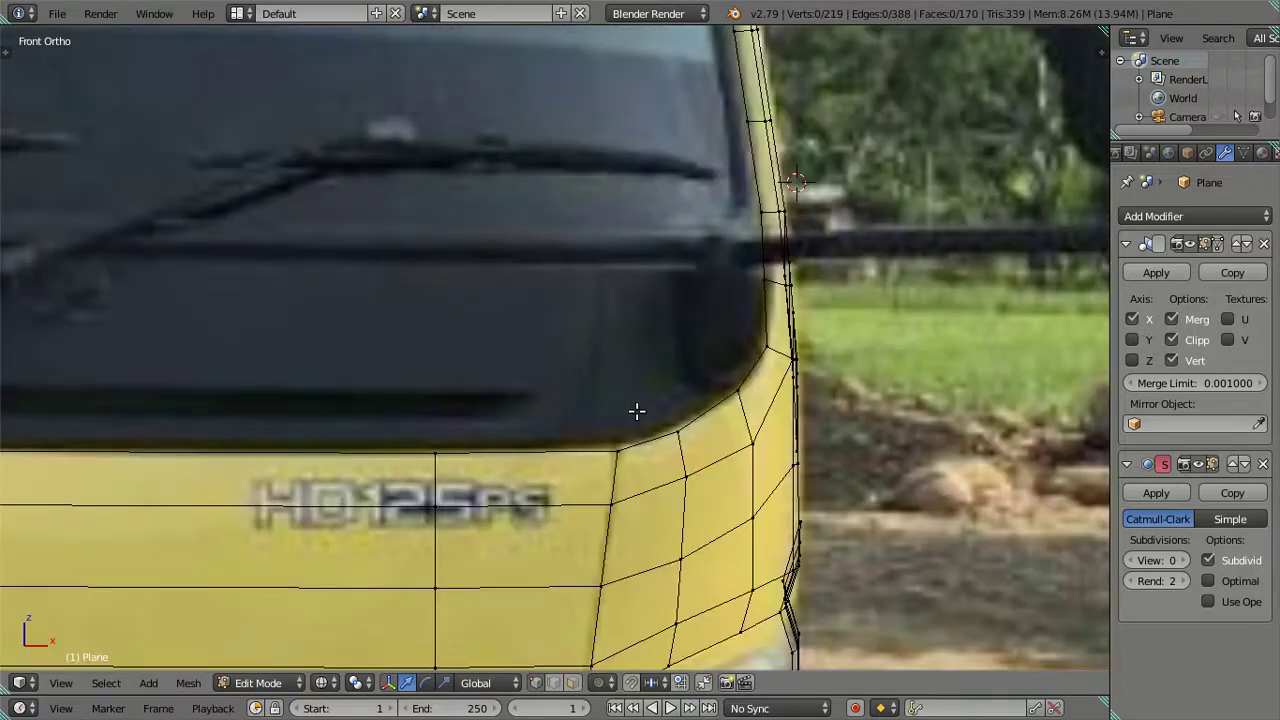
right_click(637, 411)
key("g")
key("z")
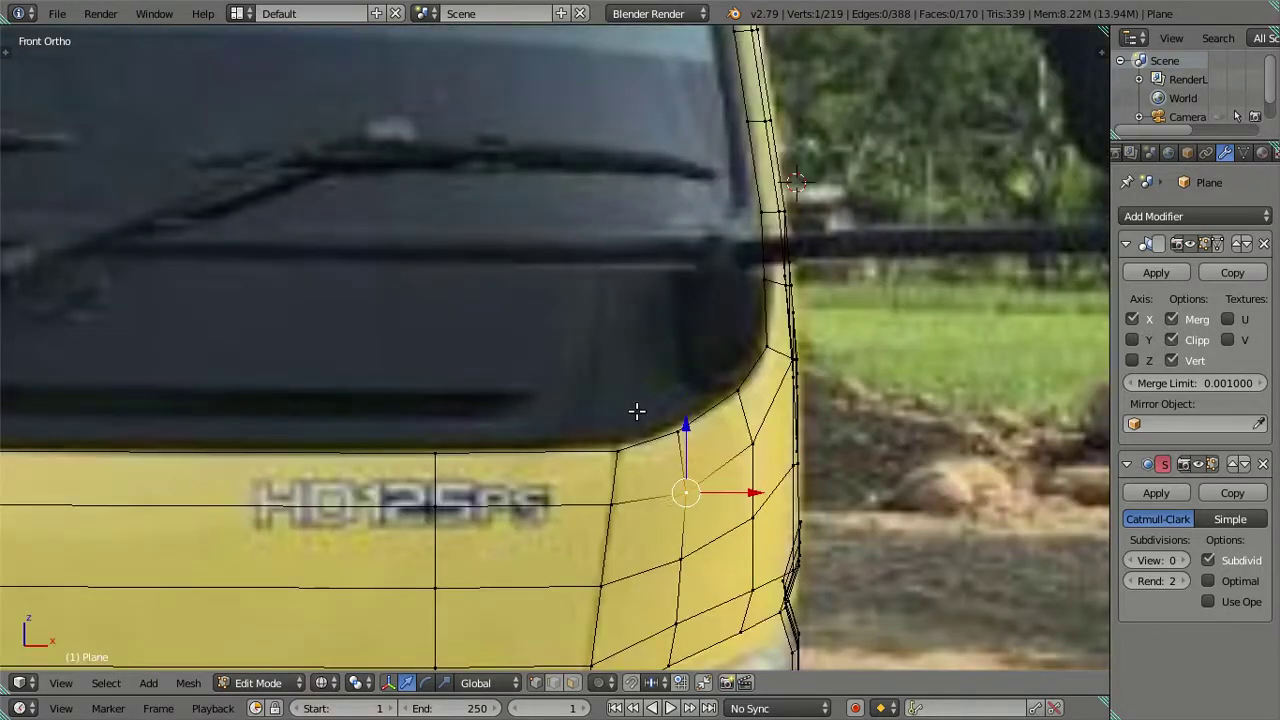
key("ctrl+z")
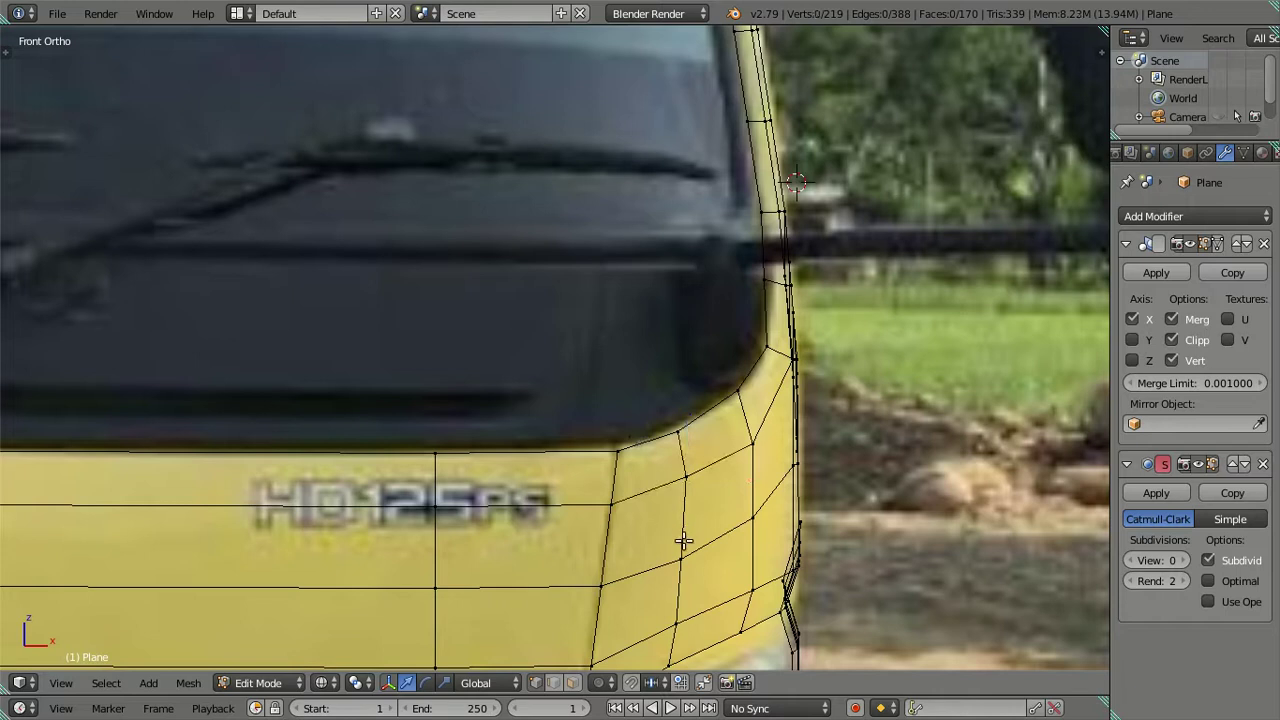
key("g")
key("z")
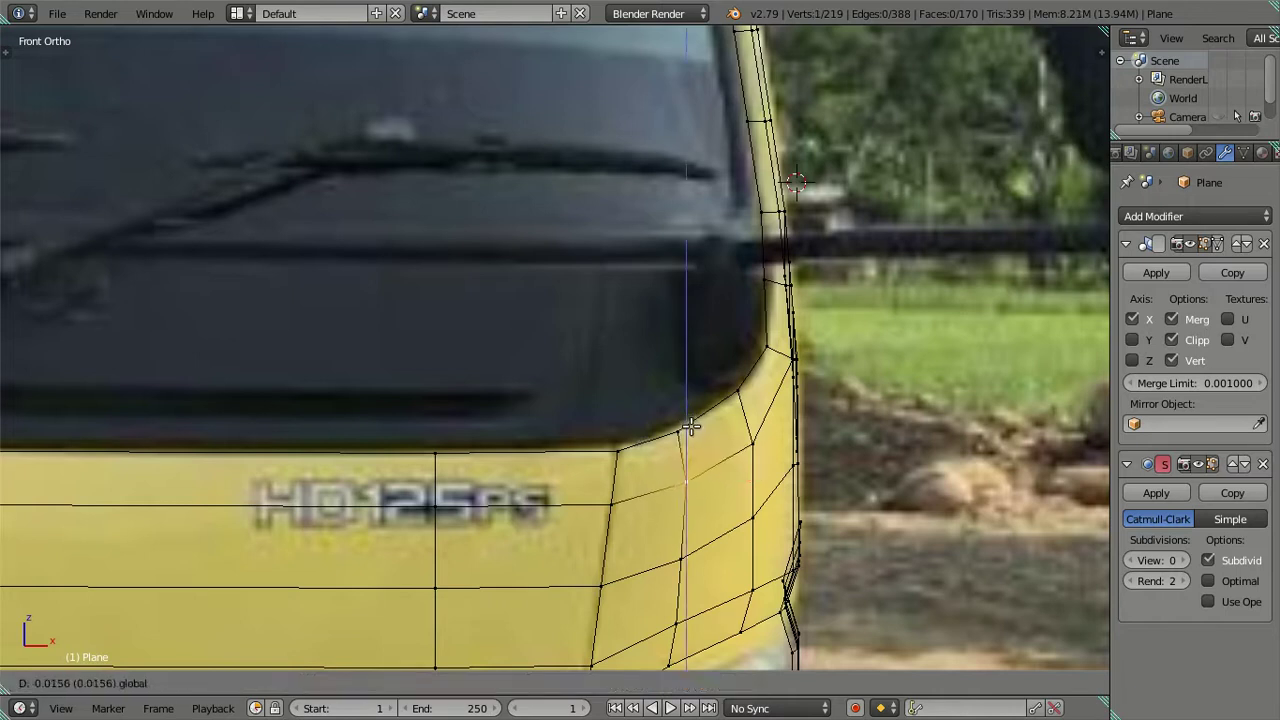
left_click(692, 427)
key("a")
scroll(674, 477, "down", 2, "shift")
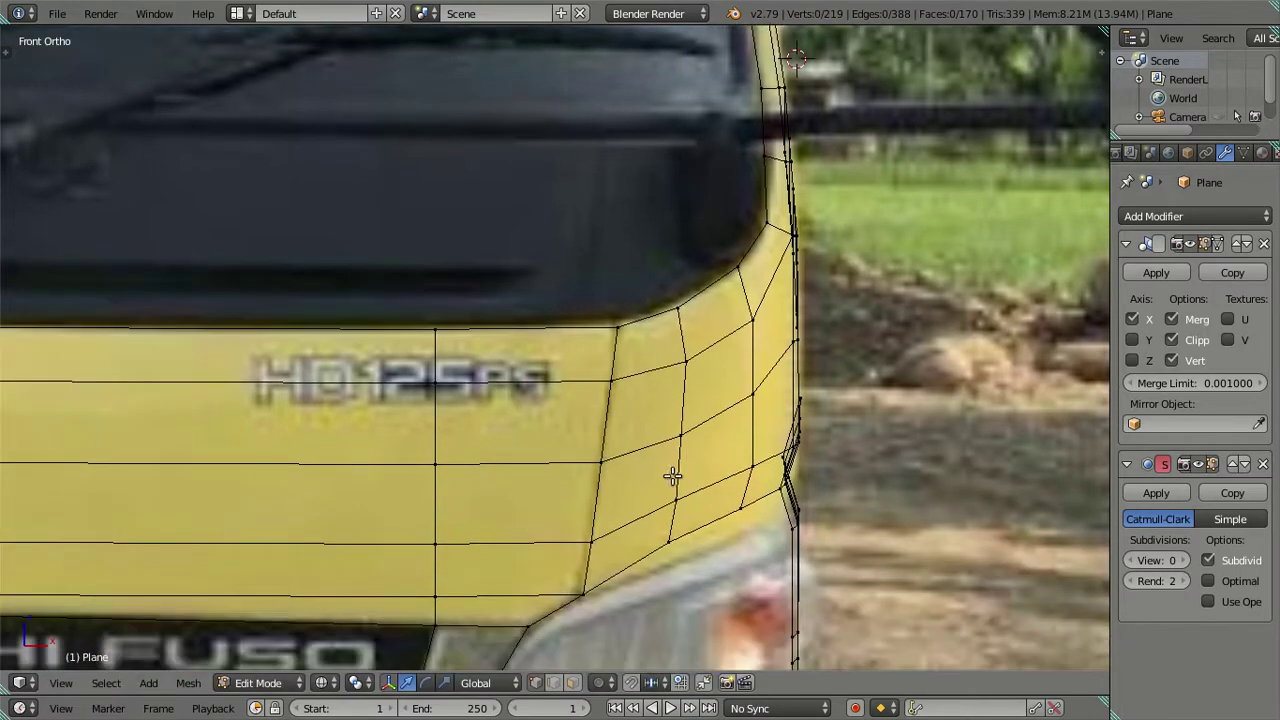
right_click(680, 435)
right_click(684, 364, "shift")
right_click(683, 366, "shift")
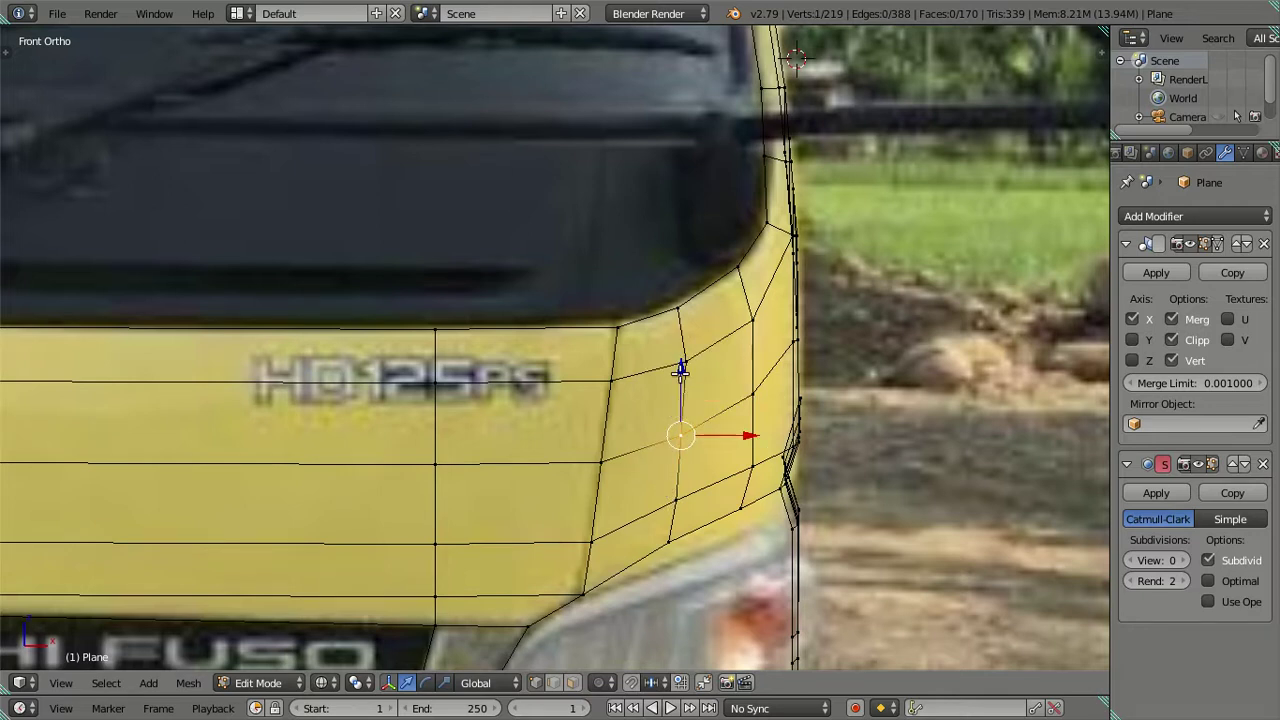
key("KP_3")
key("a")
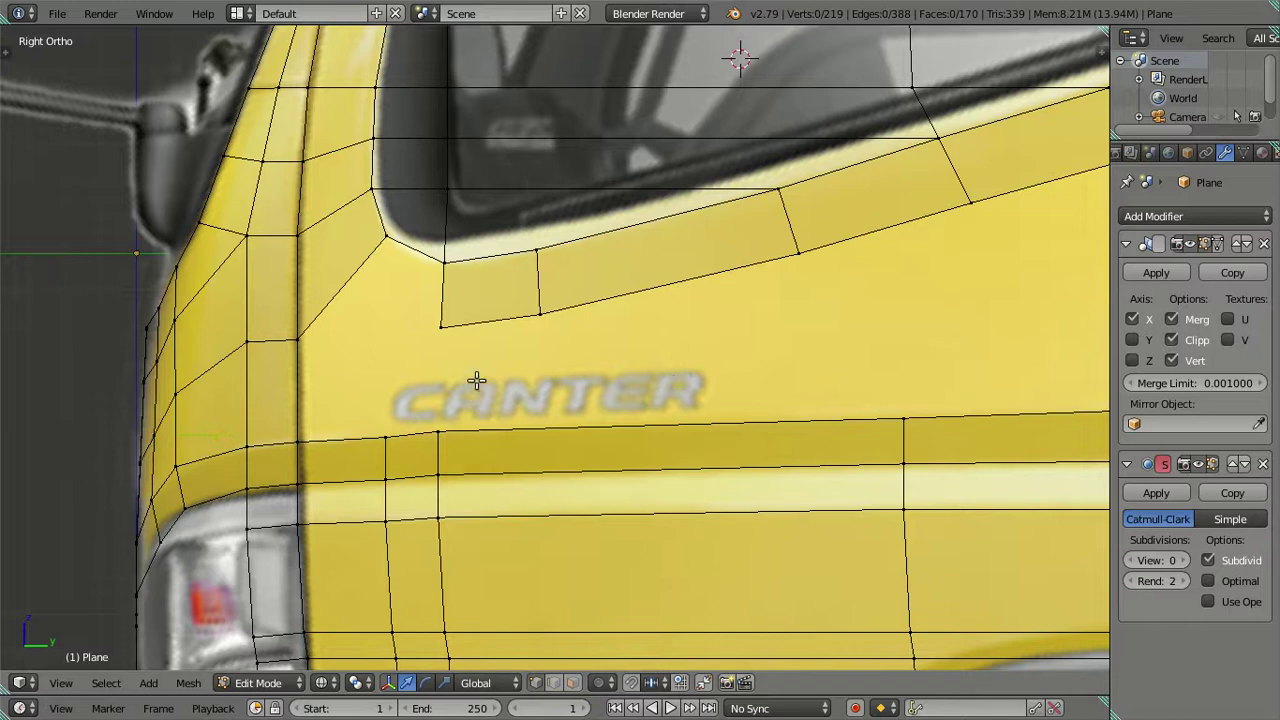
- Extrude a new vertex from the pillar vertex level with the window bottom
scroll(476, 381, "down", 1)
right_click(268, 349)
scroll(300, 370, "down", 2)
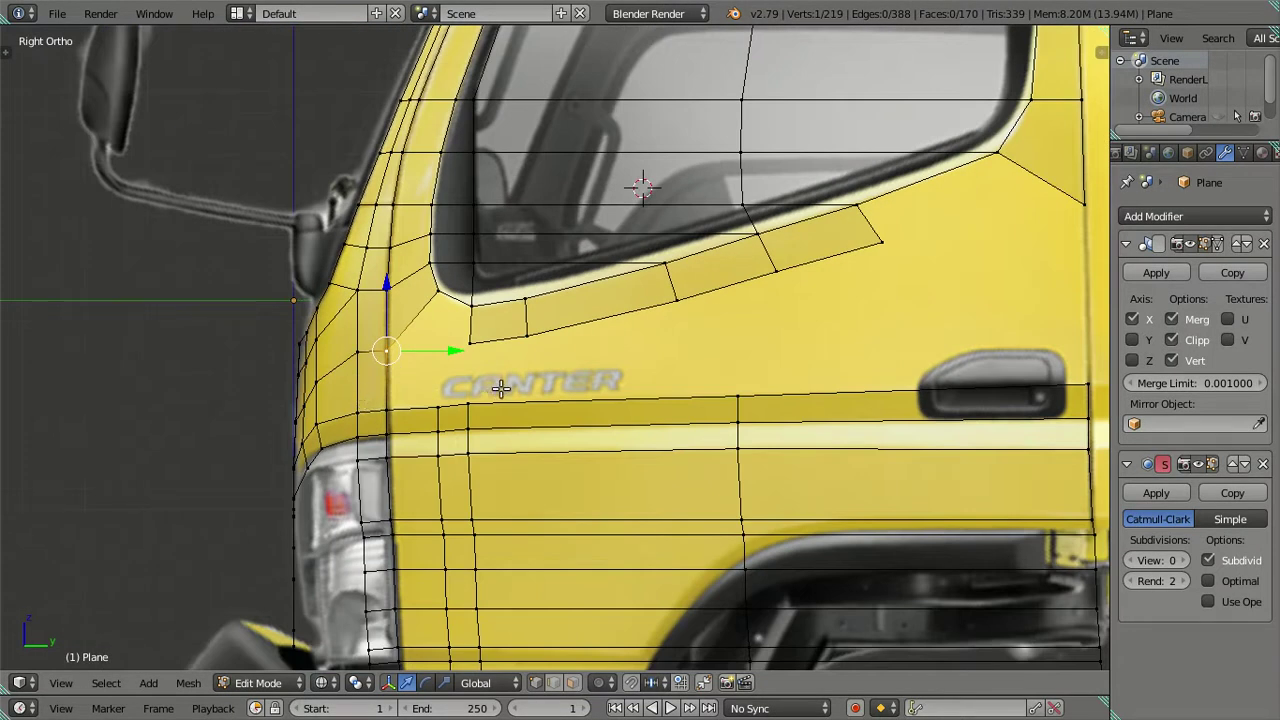
middle_click_drag(544, 363, 421, 390, "shift")
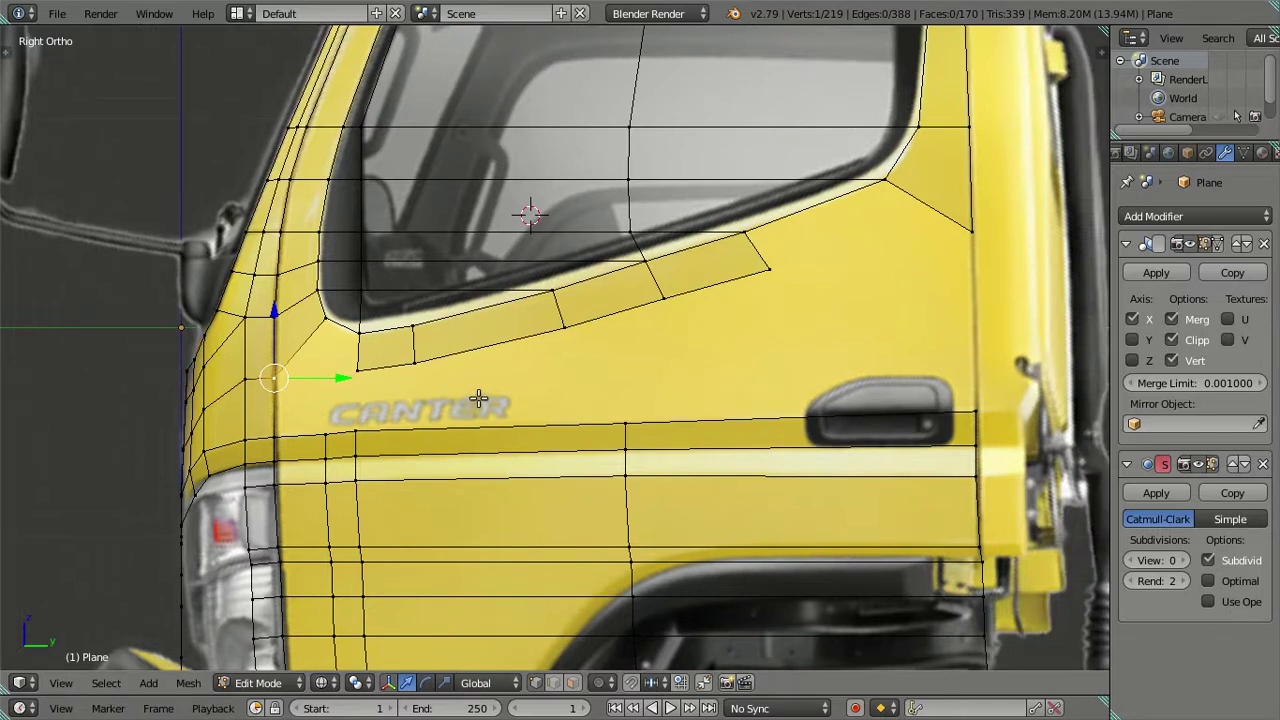
key("e")
key("Escape")
- Extrude a row of vertices below the window strip, keeping each one level along Y
key("g")
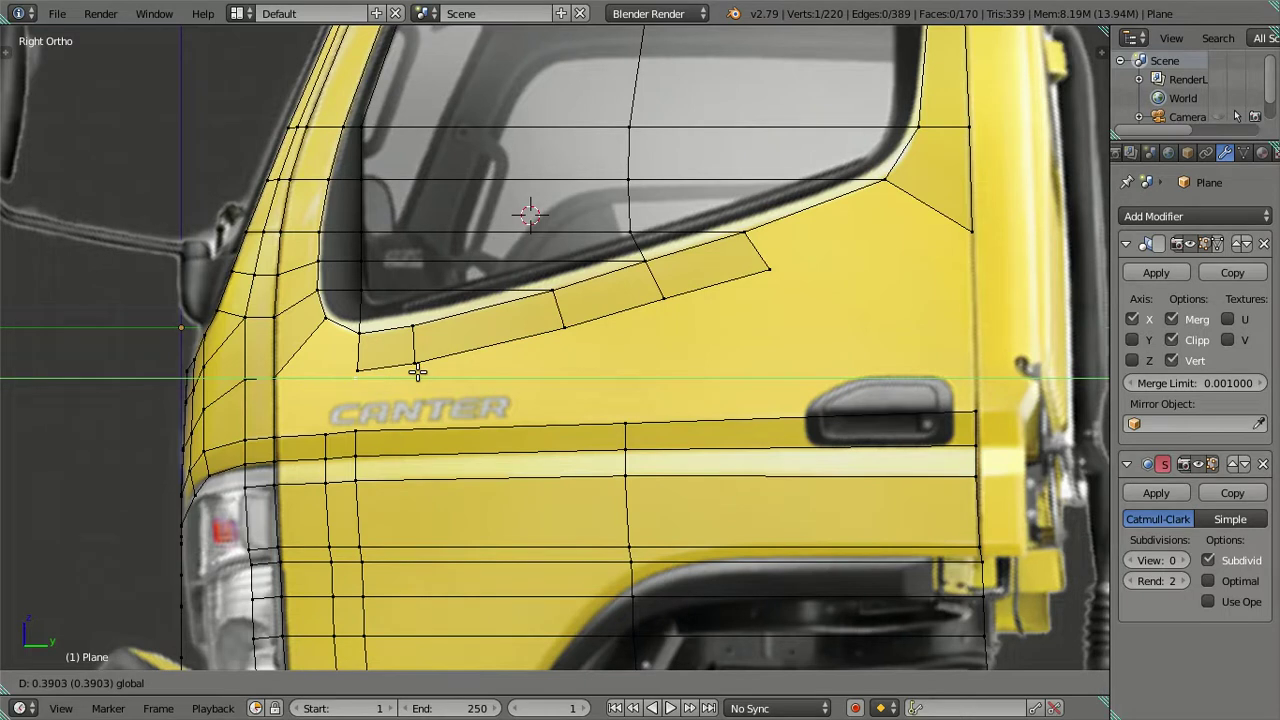
left_click(417, 372)
key("e")
left_click(490, 378)
key("g")
key("y")
left_click(618, 365)
key("e")
right_click(634, 376)
key("g")
key("y")
left_click(752, 369)
- Continue the vertex row along Y until it reaches the door's rear edge
key("e")
right_click(754, 372)
key("g")
key("y")
left_click(840, 370)
key("e")
right_click(854, 374)
left_click(888, 374)
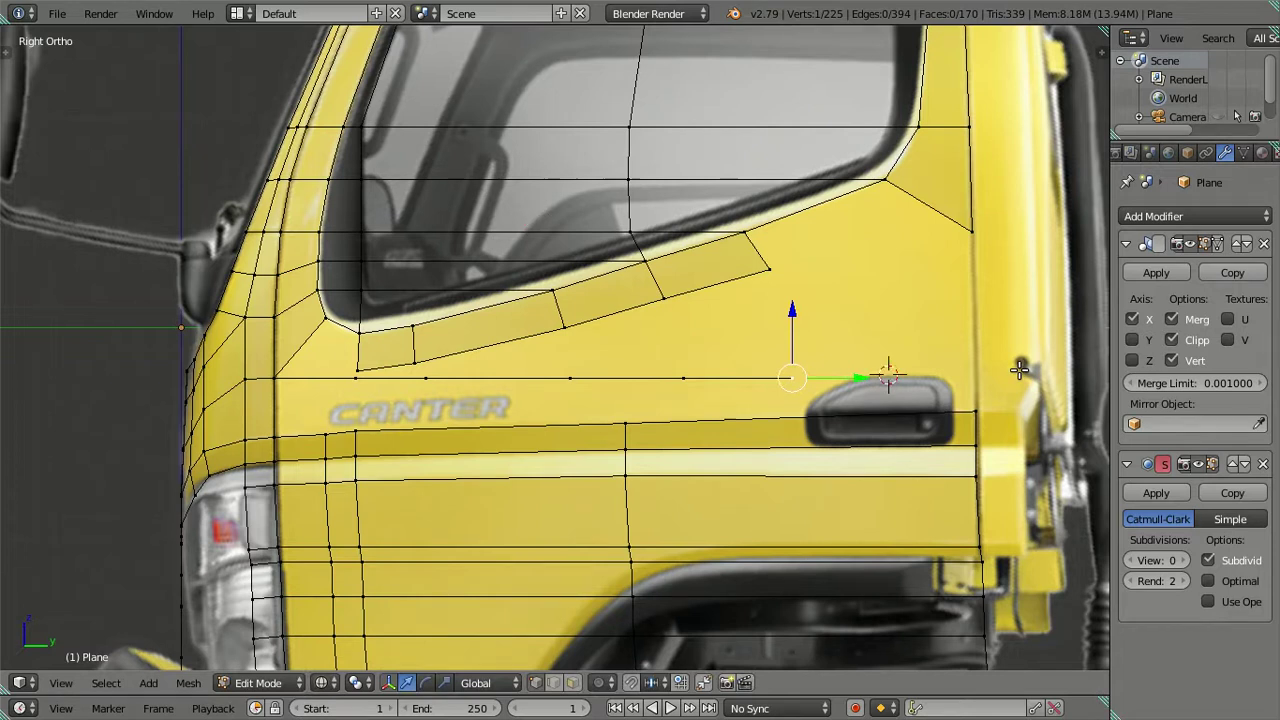
key("g")
key("y")
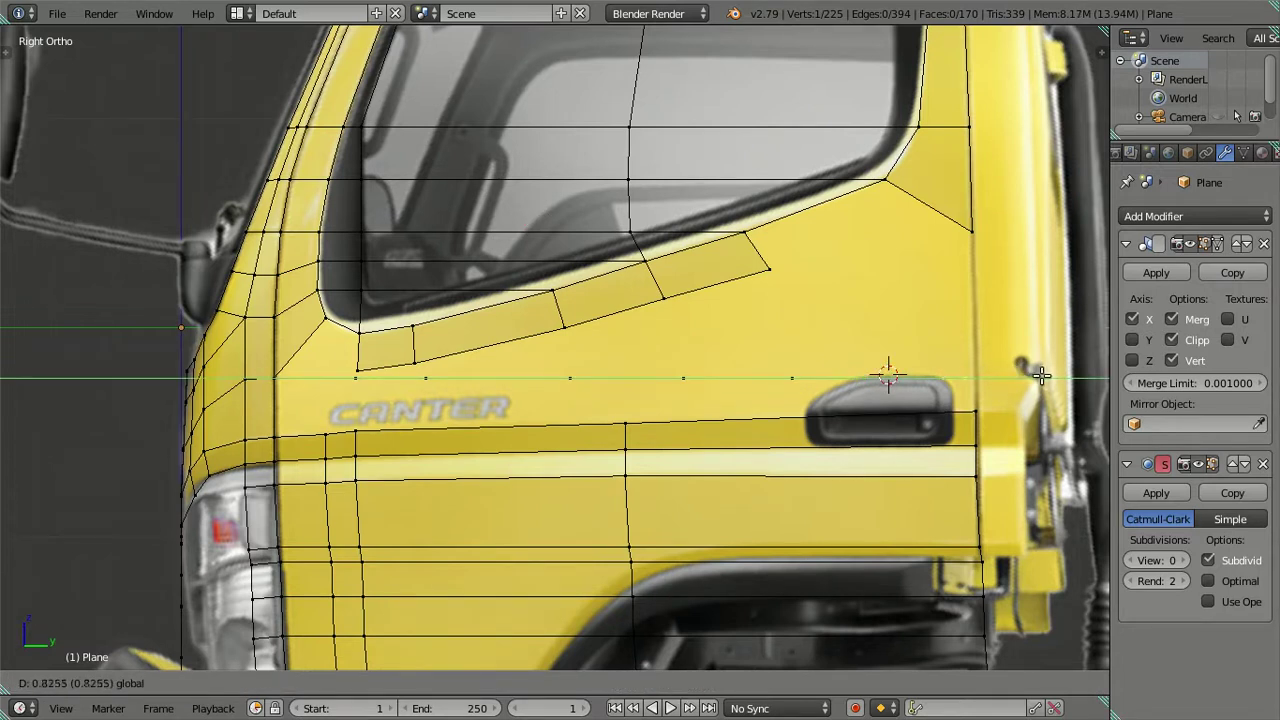
left_click(1046, 375)
- Merge the sill strip's lower vertices onto the door-line vertices below them, At Last
key("a")
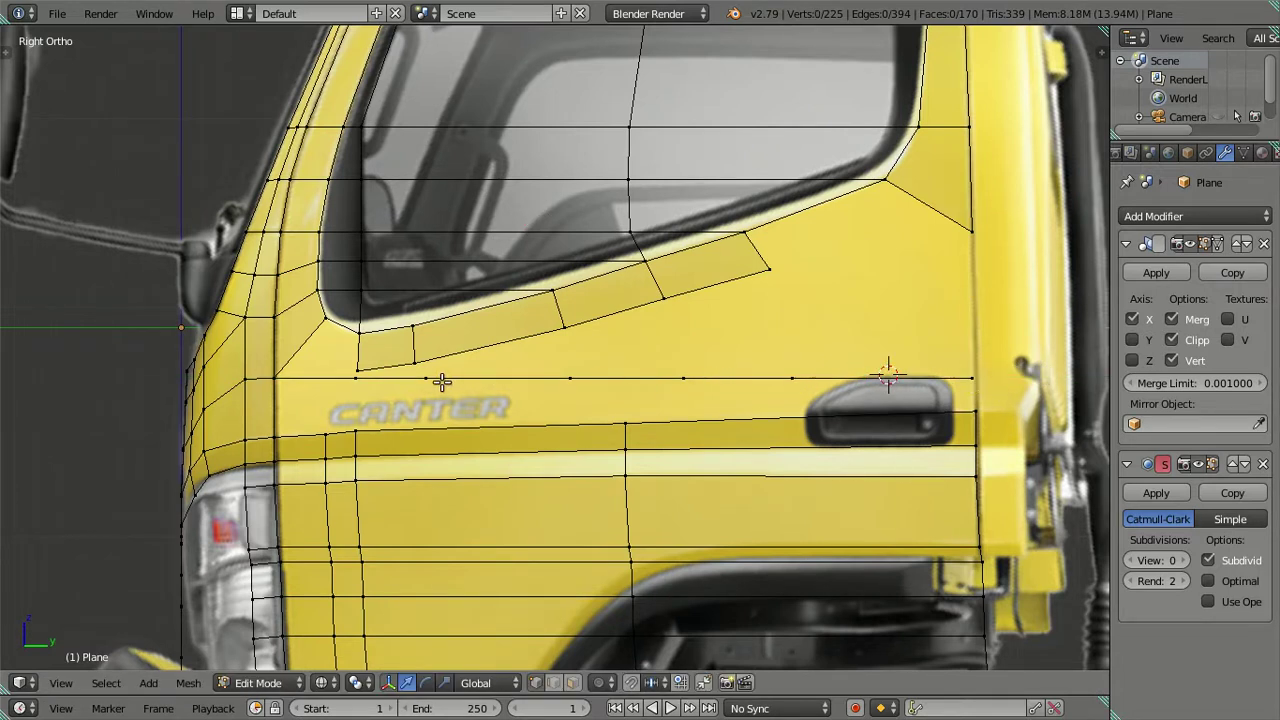
mouse_move(427, 371)
middle_mouse_down("shift")
mouse_move(380, 206)
mouse_move(373, 275)
middle_mouse_up("shift")
scroll(373, 275, "up", 2)
right_click(286, 241)
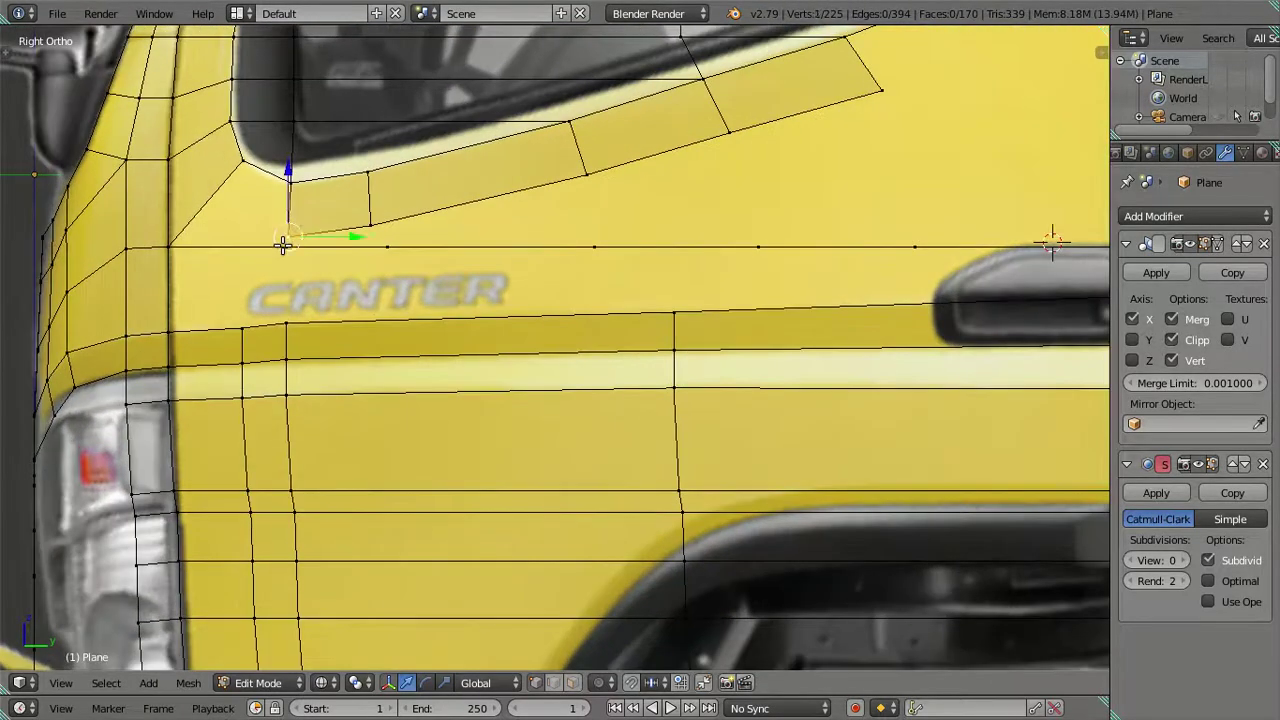
key("alt+m")
left_click(339, 269)
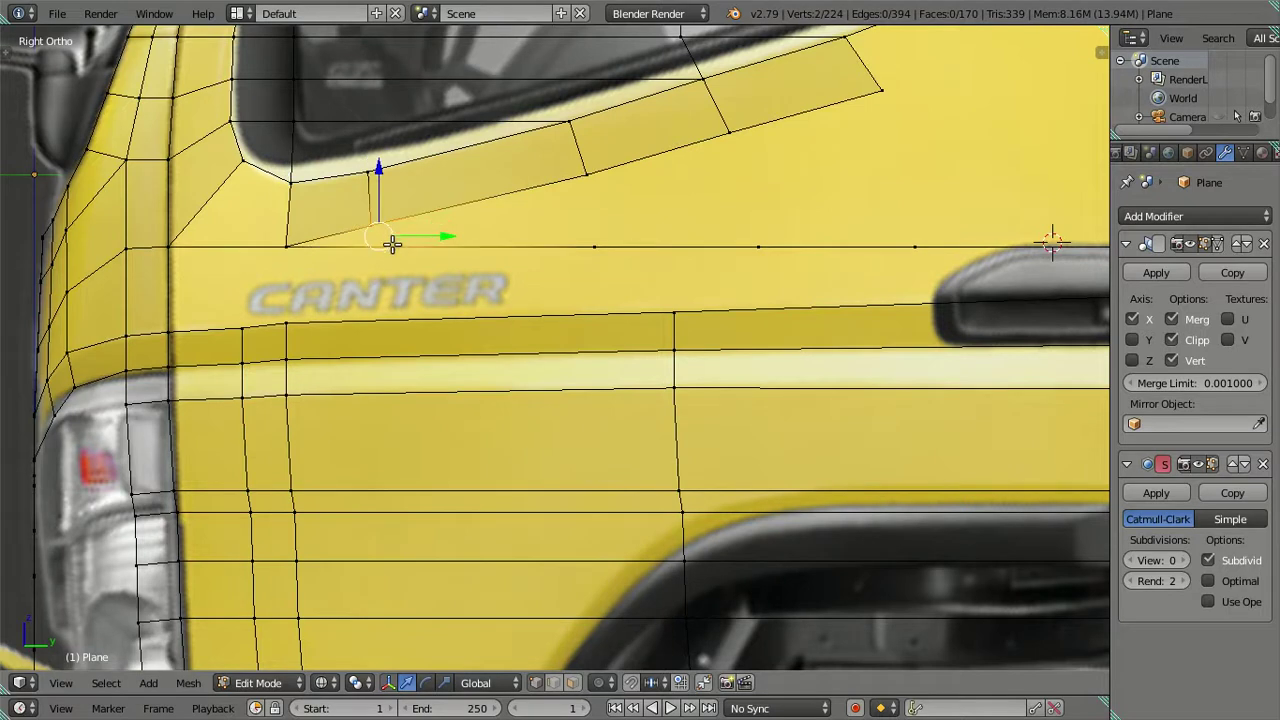
key("alt+m")
left_click(402, 251)
right_click(584, 172)
right_click(603, 257, "shift")
key("alt+m")
left_click(605, 261)
right_click(706, 148)
right_click(742, 240, "shift")
- Merge the remaining strip vertices, including the strip's end vertex, onto the door line
key("alt+m")
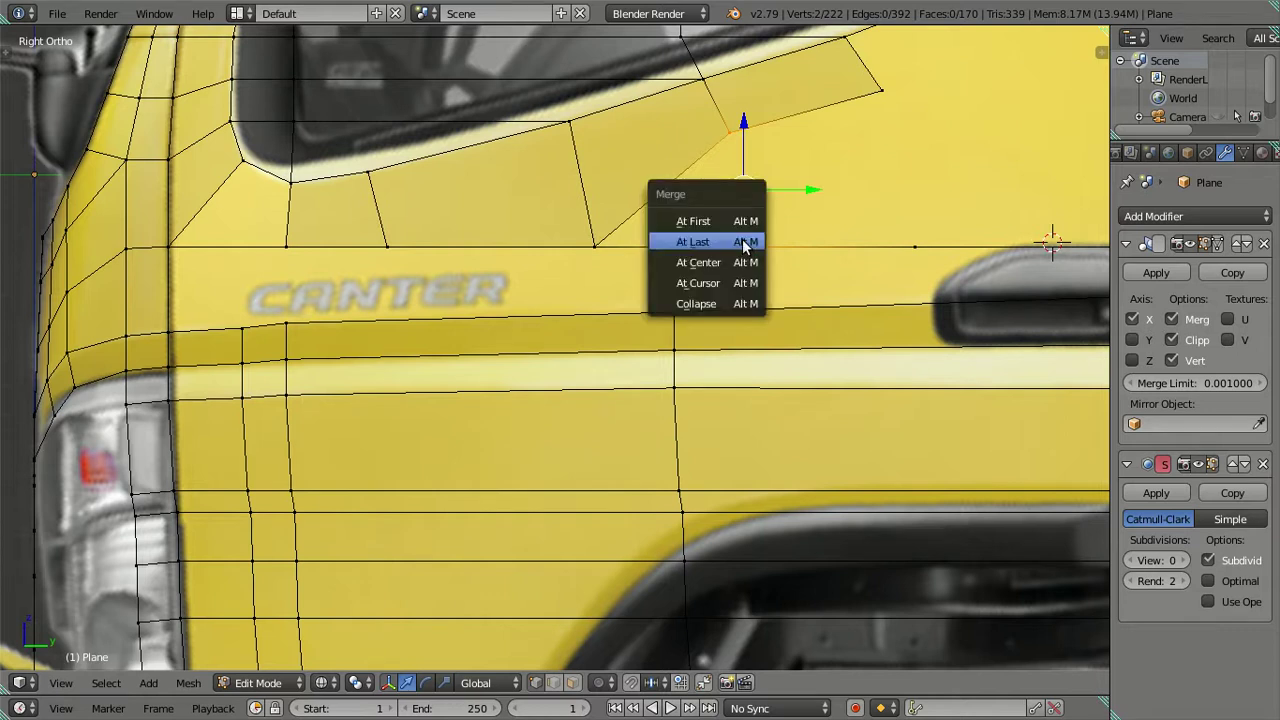
left_click(745, 242)
middle_click_drag(651, 260, 548, 321, "shift")
key("a")
scroll(566, 294, "down", 3)
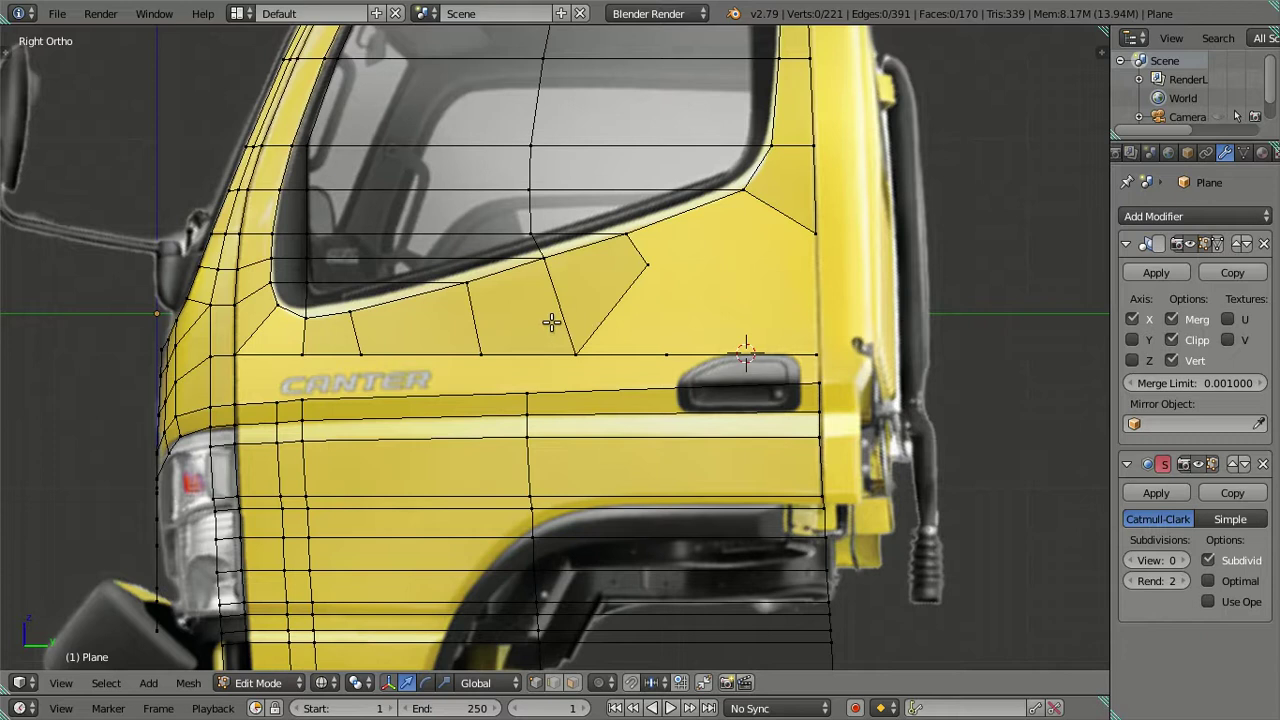
right_click(658, 346)
right_click(650, 272, "shift")
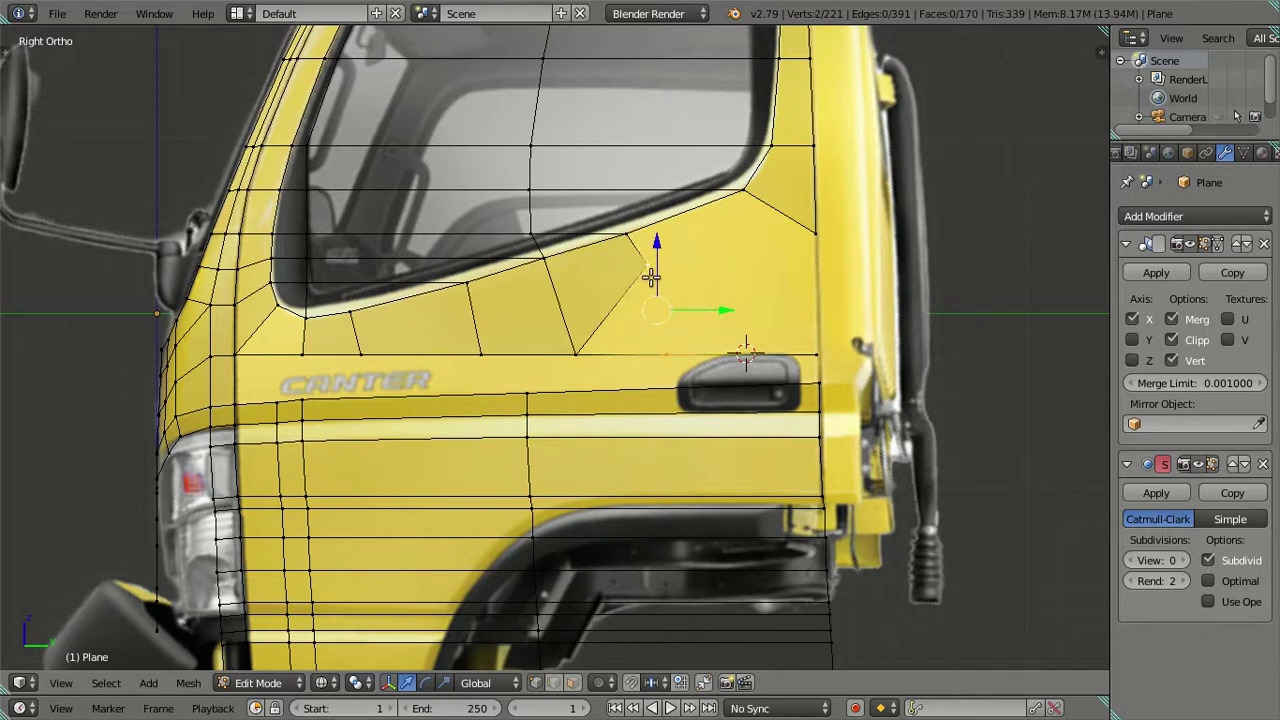
key("alt+m")
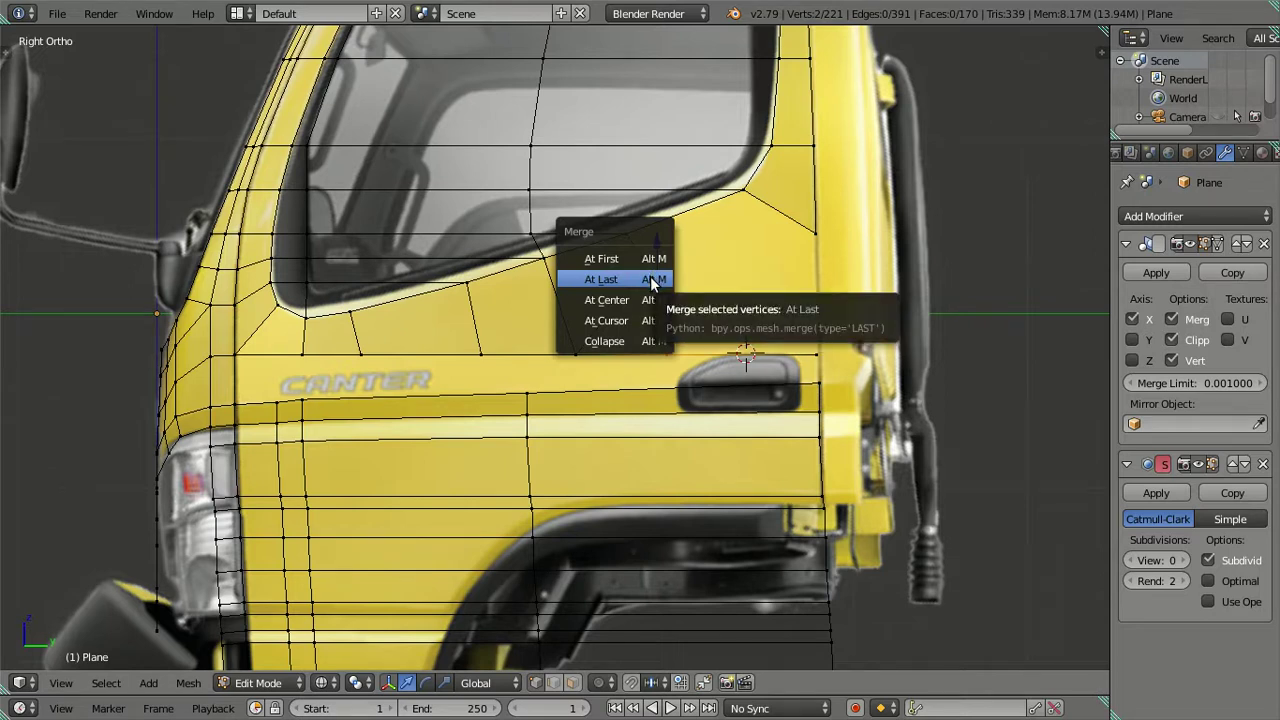
left_click(651, 280)
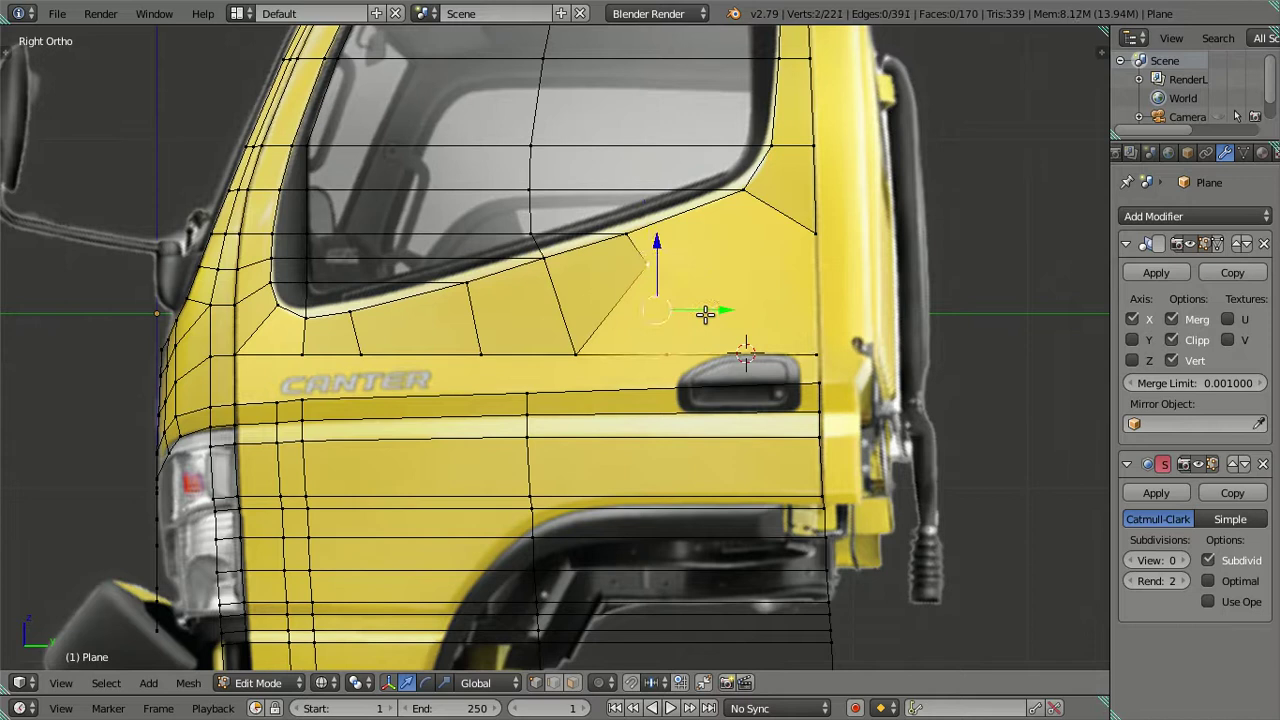
left_click(652, 325, "ctrl")
key("alt+m")
left_click(652, 330)
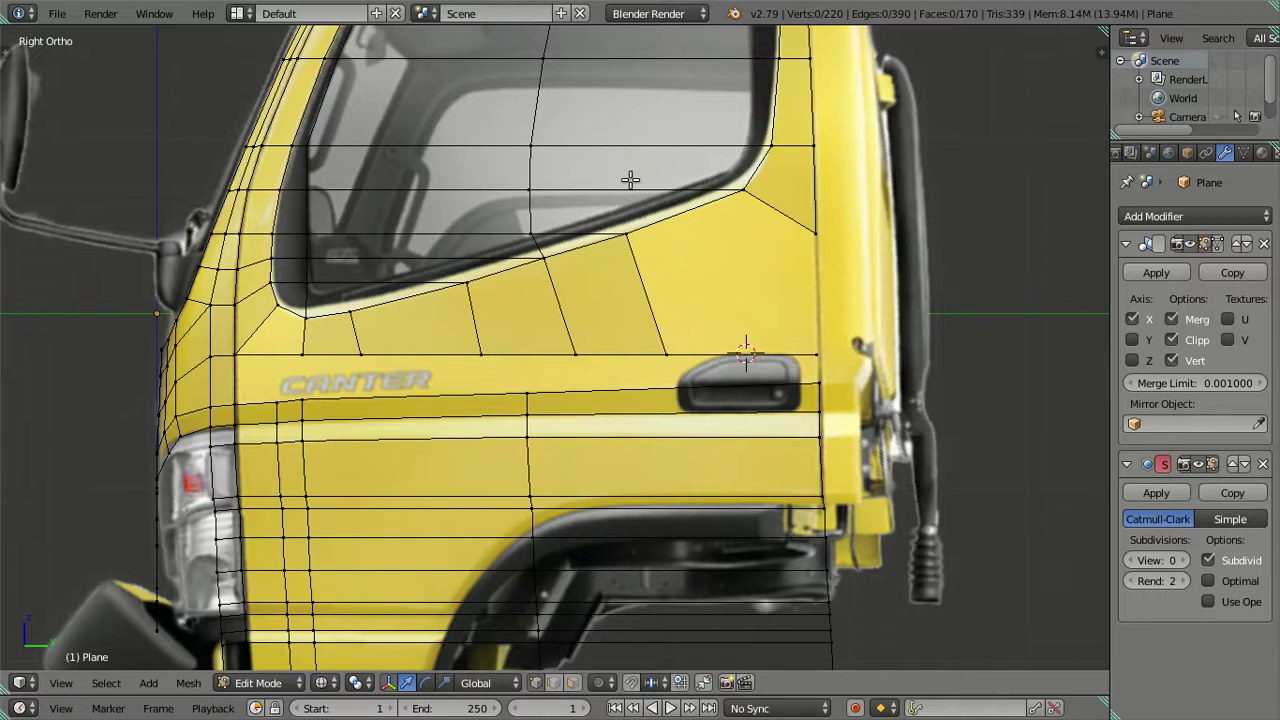
- Fill the gap at the window's front corner with a four-vertex face
scroll(290, 362, "up", 2)
right_click(190, 357)
right_click(95, 357, "shift")
right_click(155, 285, "shift")
right_click(195, 300, "shift")
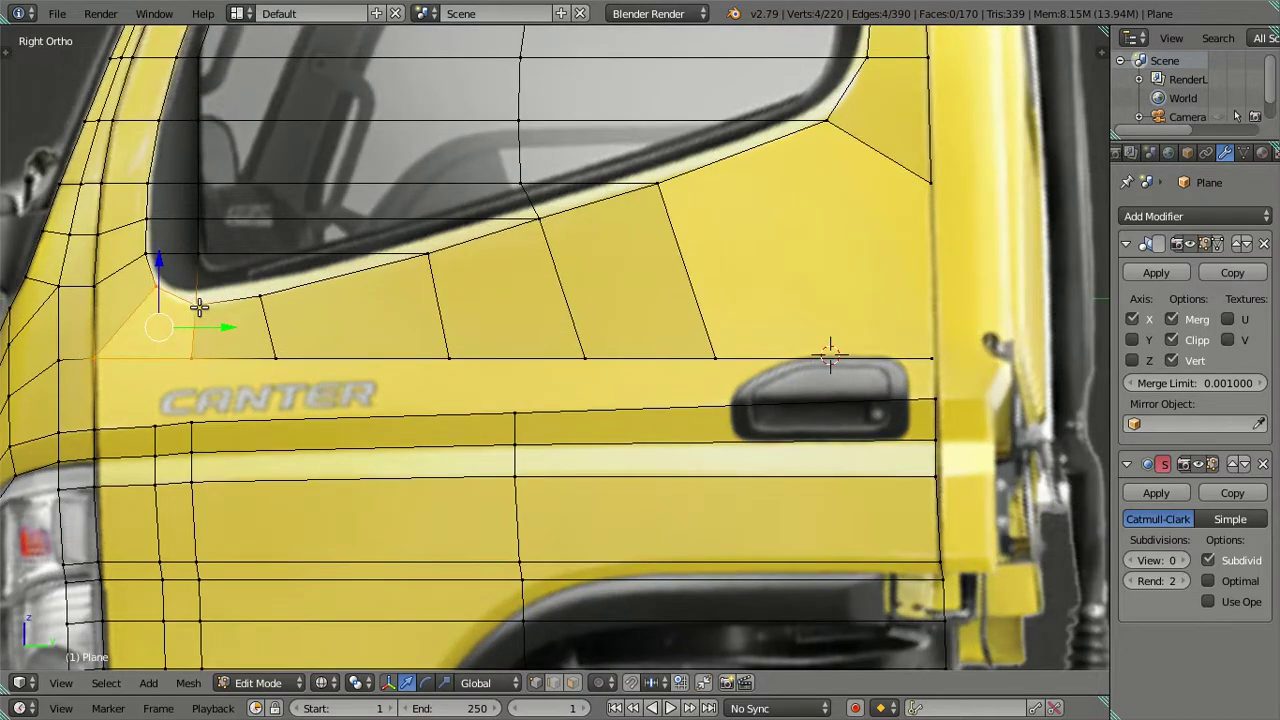
key("f")
key("a")
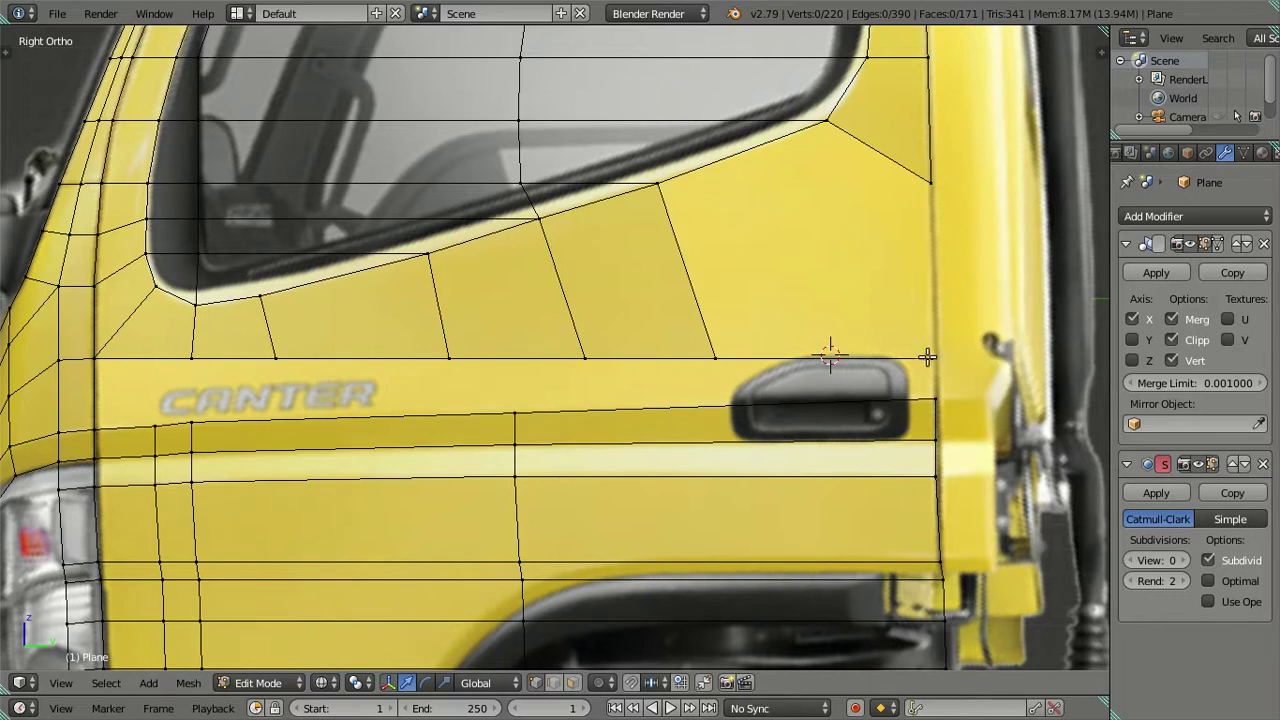
scroll(927, 354, "down", 4)
mouse_move(783, 294)
middle_mouse_down("shift")
mouse_move(783, 337)
mouse_move(766, 357)
middle_mouse_up("shift")
scroll(766, 352, "up", 3)
- Move the side window's lower-right corner vertex onto the reference outline
scroll(766, 357, "up", 2)
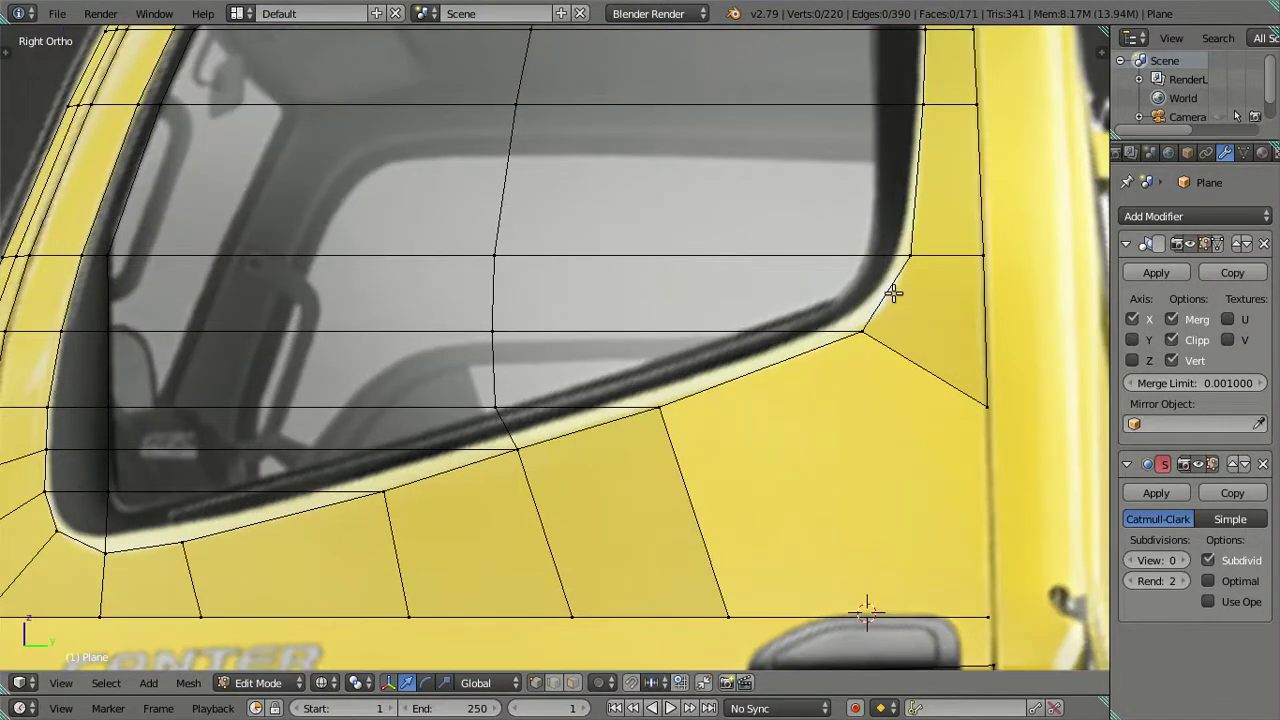
key("ctrl+r")
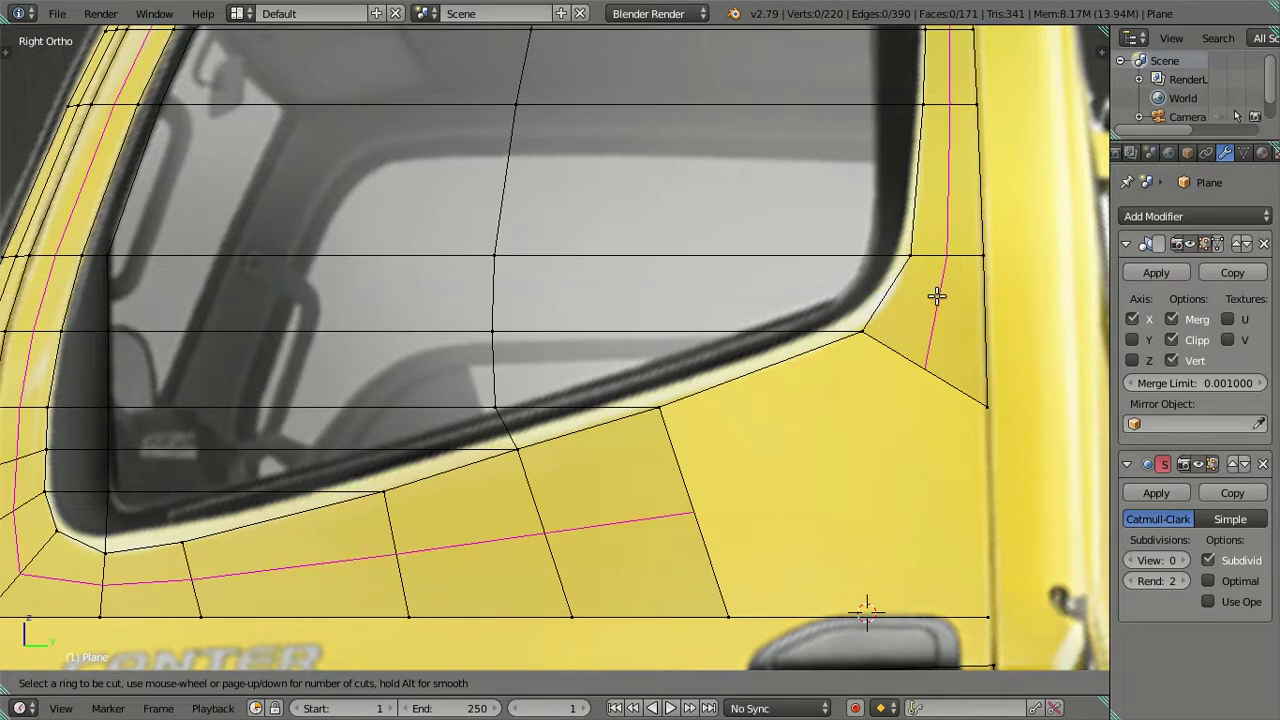
key("Escape")
right_click(868, 329)
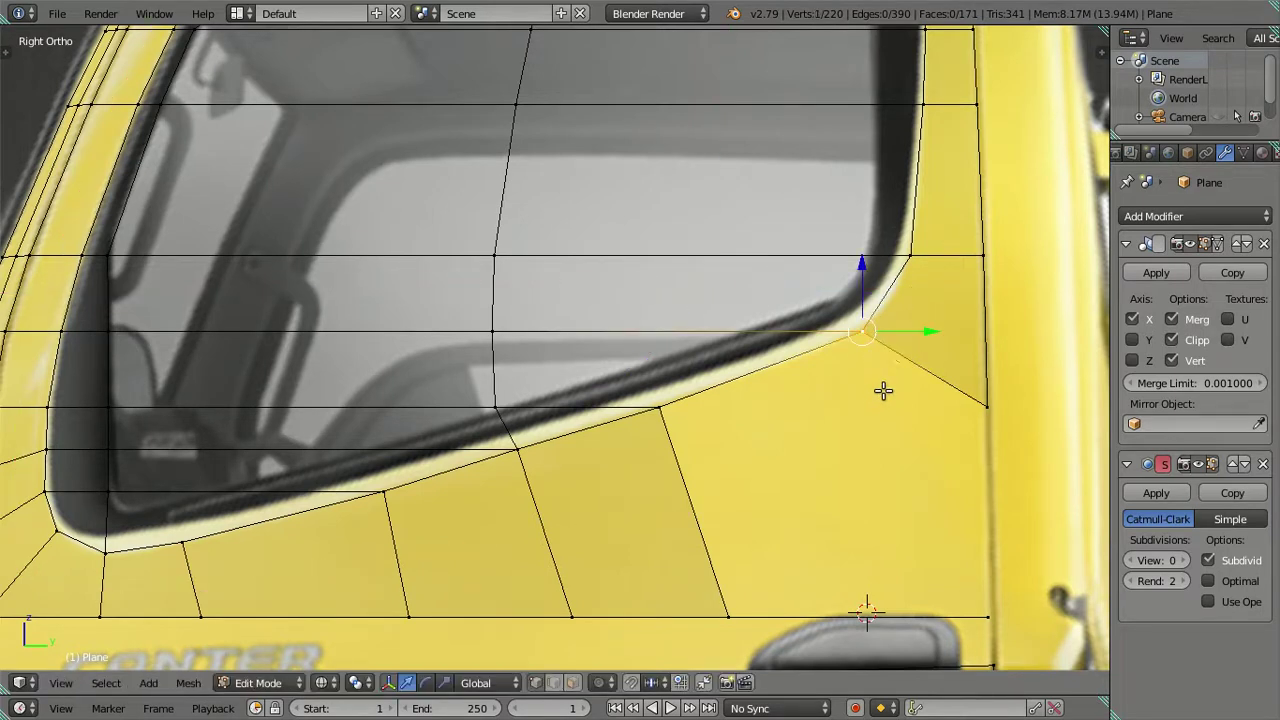
key("g")
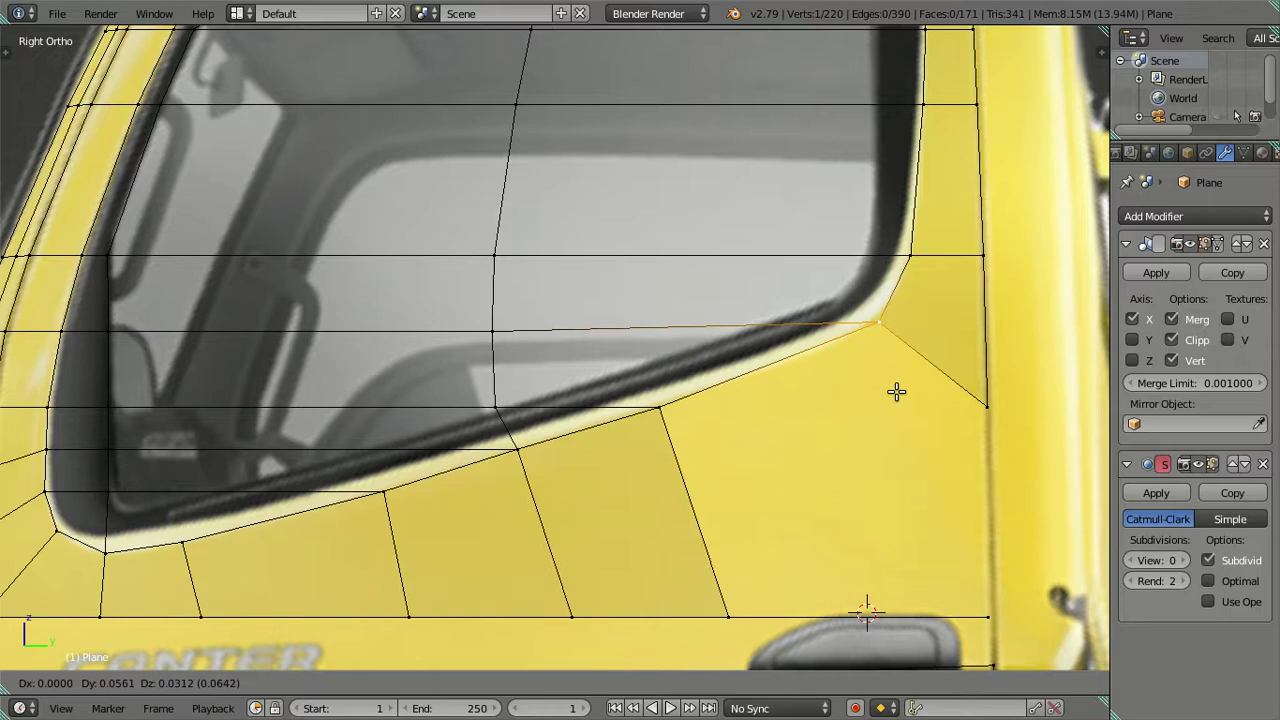
left_click(896, 391)
key("a")
- Select two vertices on the door's right edge, then deselect them
scroll(735, 362, "down", 2)
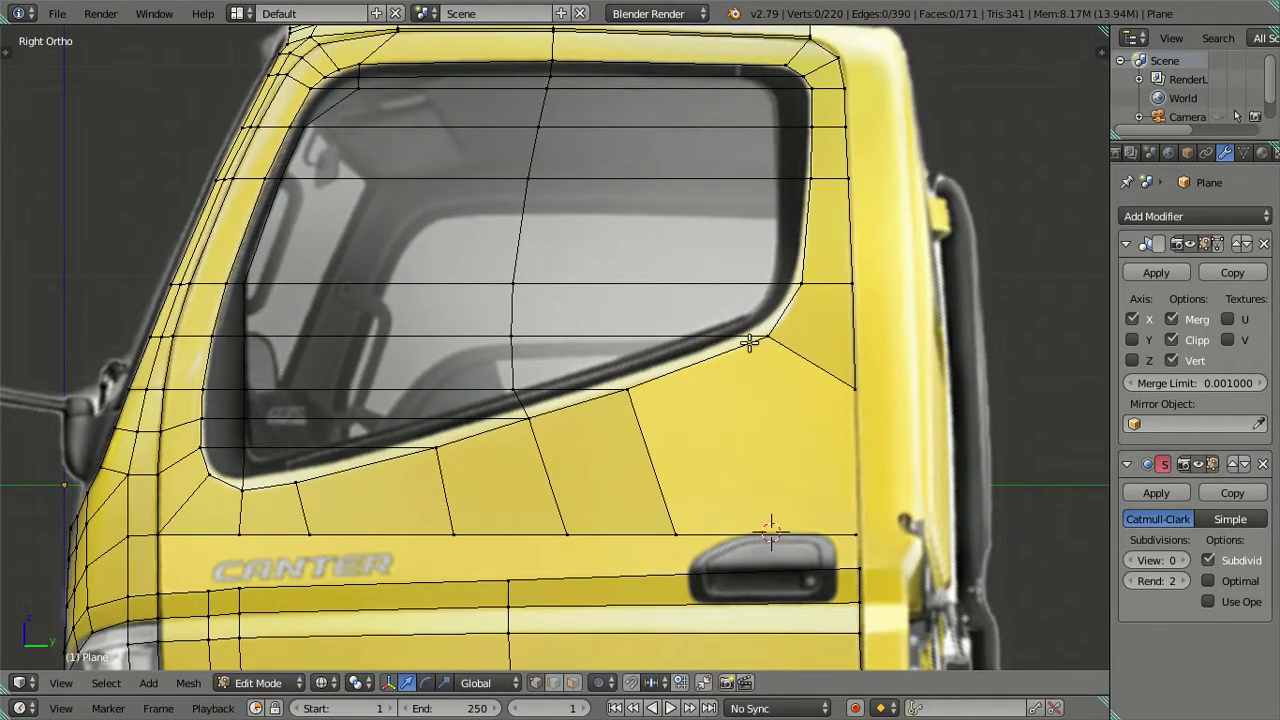
middle_click_drag(688, 363, 702, 308, "shift")
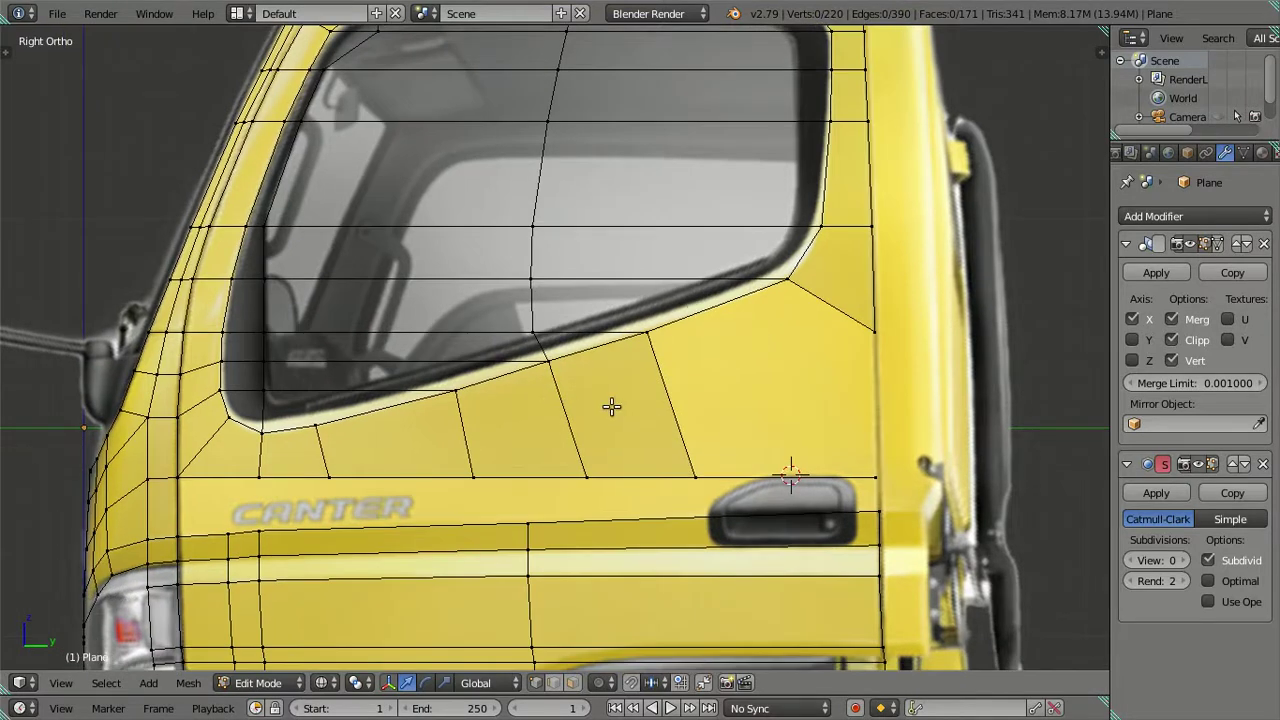
right_click(875, 474)
right_click(880, 348, "shift")
scroll(760, 465, "down", 3)
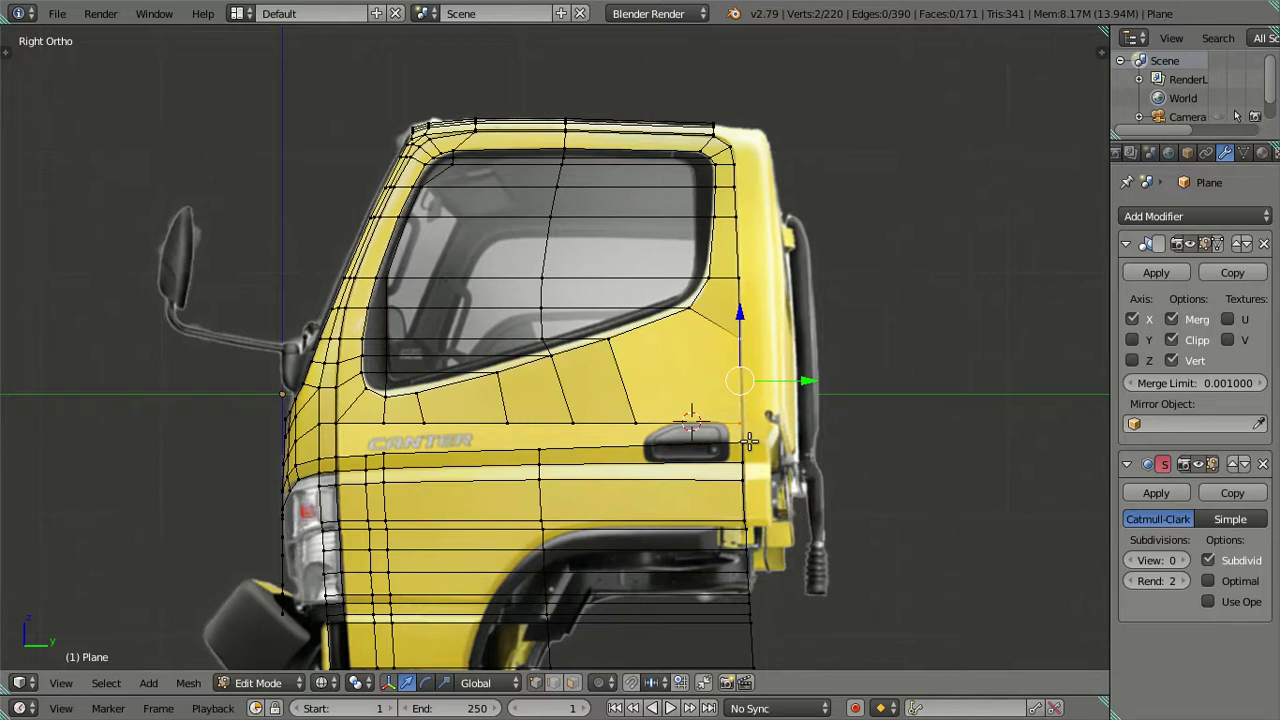
scroll(758, 390, "up", 3)
key("a")
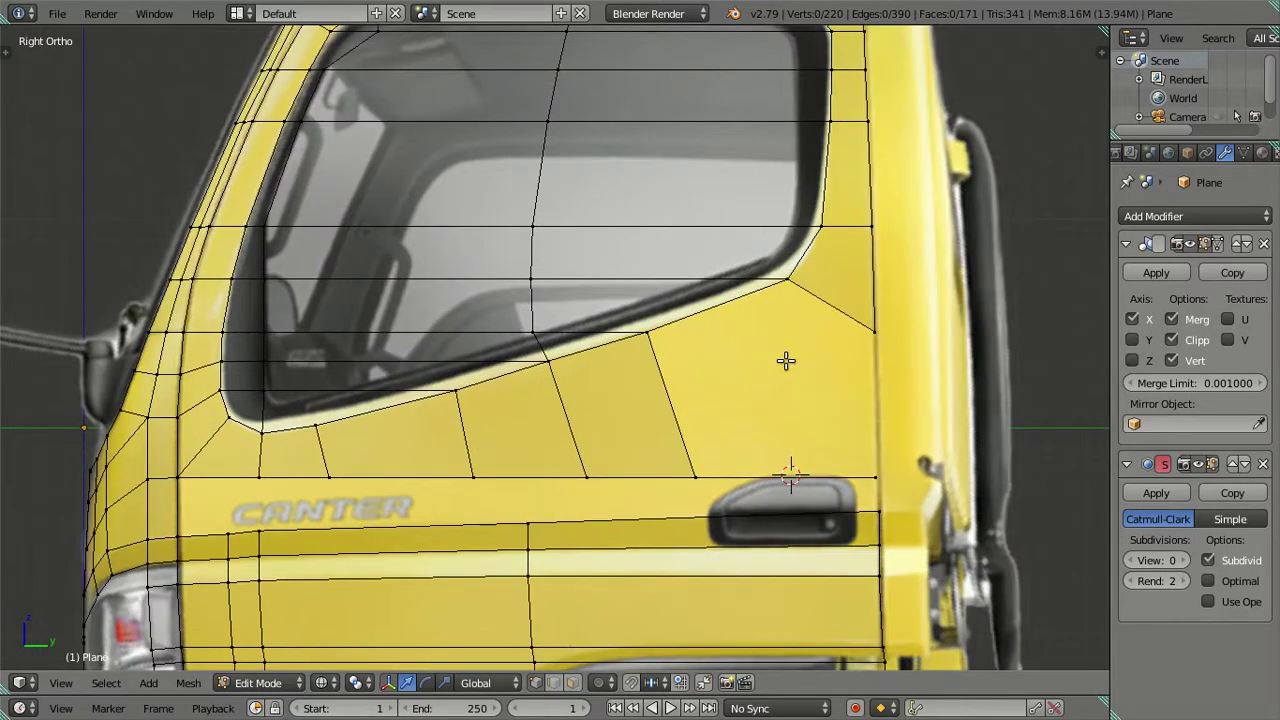
- Select the vertical edge at the door's rear edge, deselect it, and centre the side window in view
scroll(834, 330, "down", 2)
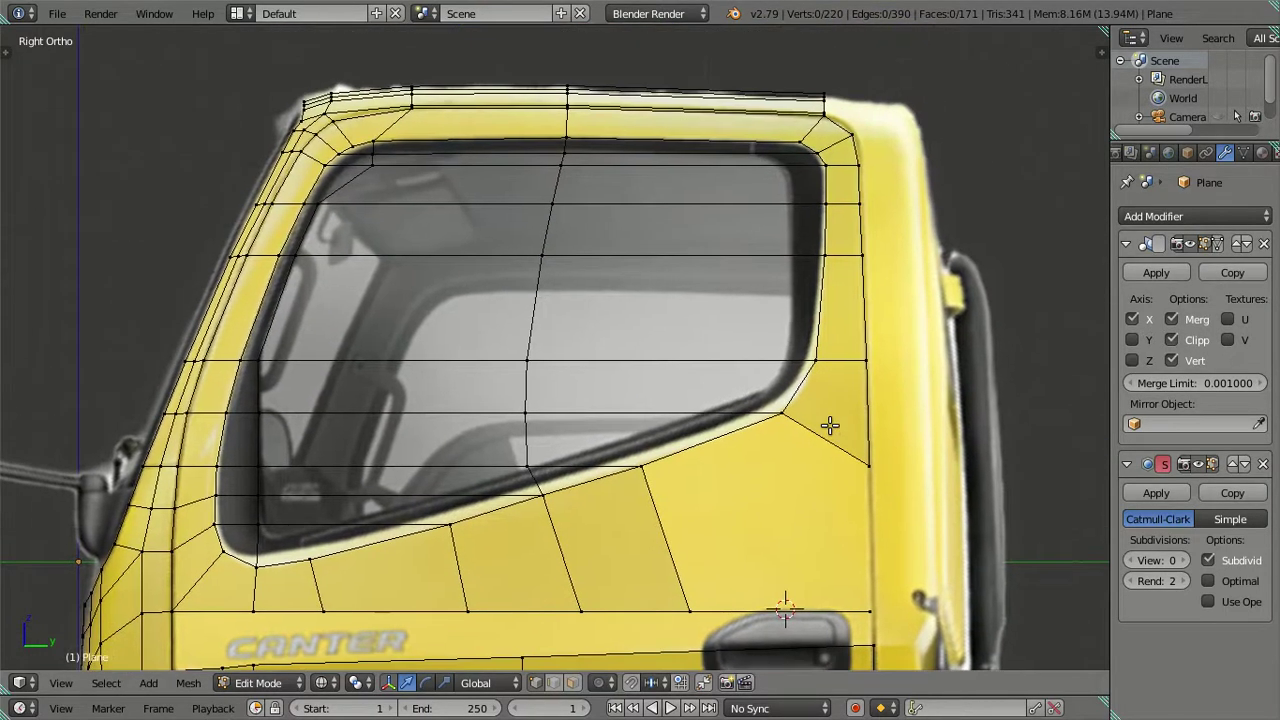
scroll(860, 340, "up", 2)
right_click(907, 435)
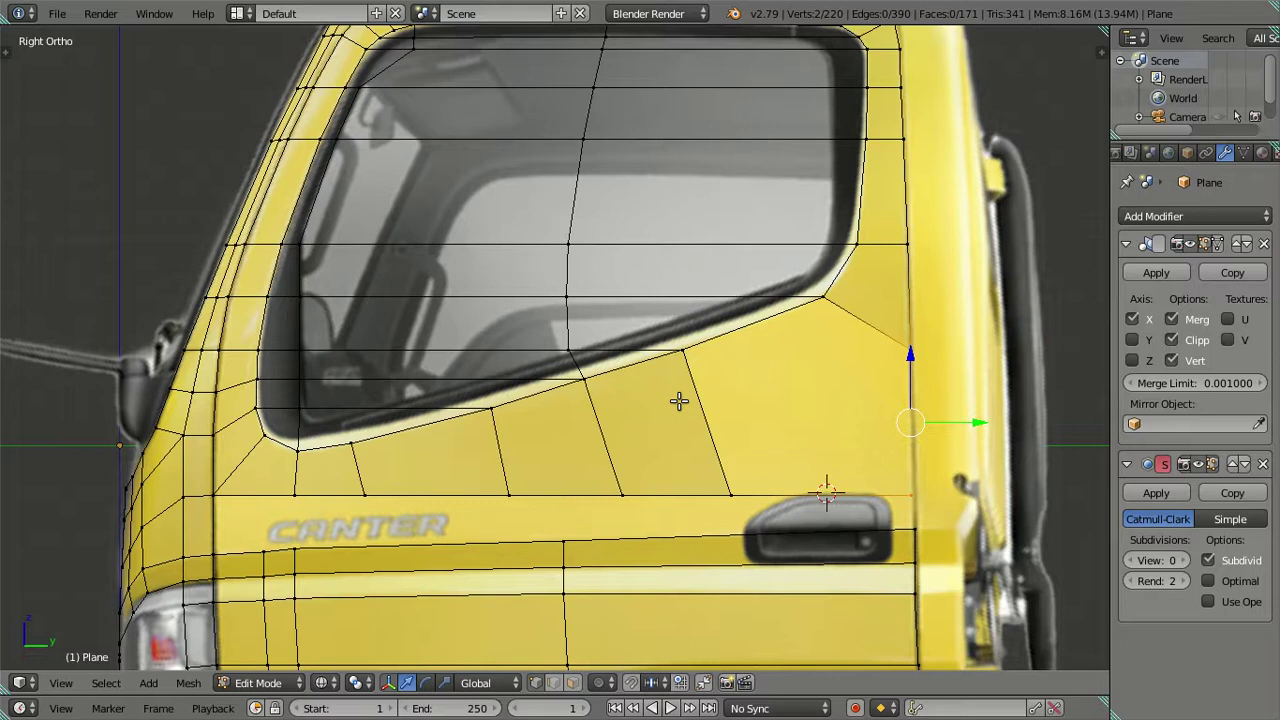
scroll(679, 401, "down", 3)
key("a")
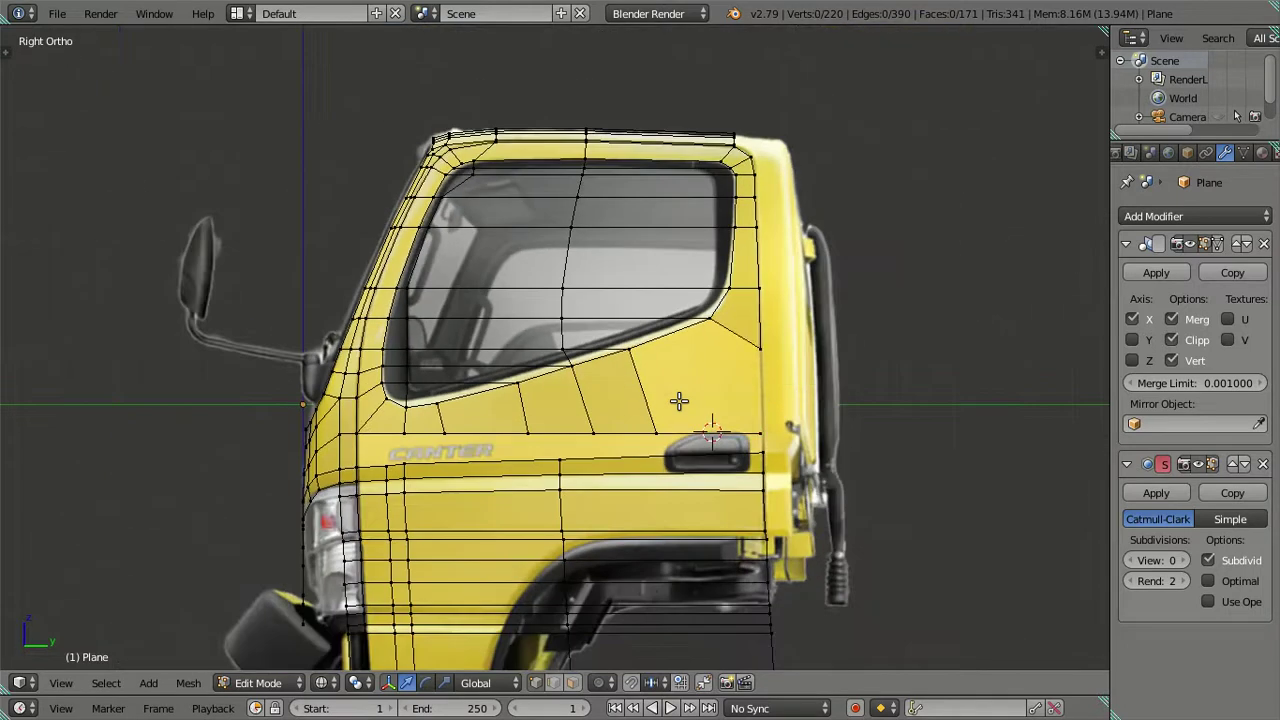
scroll(679, 401, "down", 1)
scroll(679, 401, "down", 1)
scroll(600, 406, "up", 3)
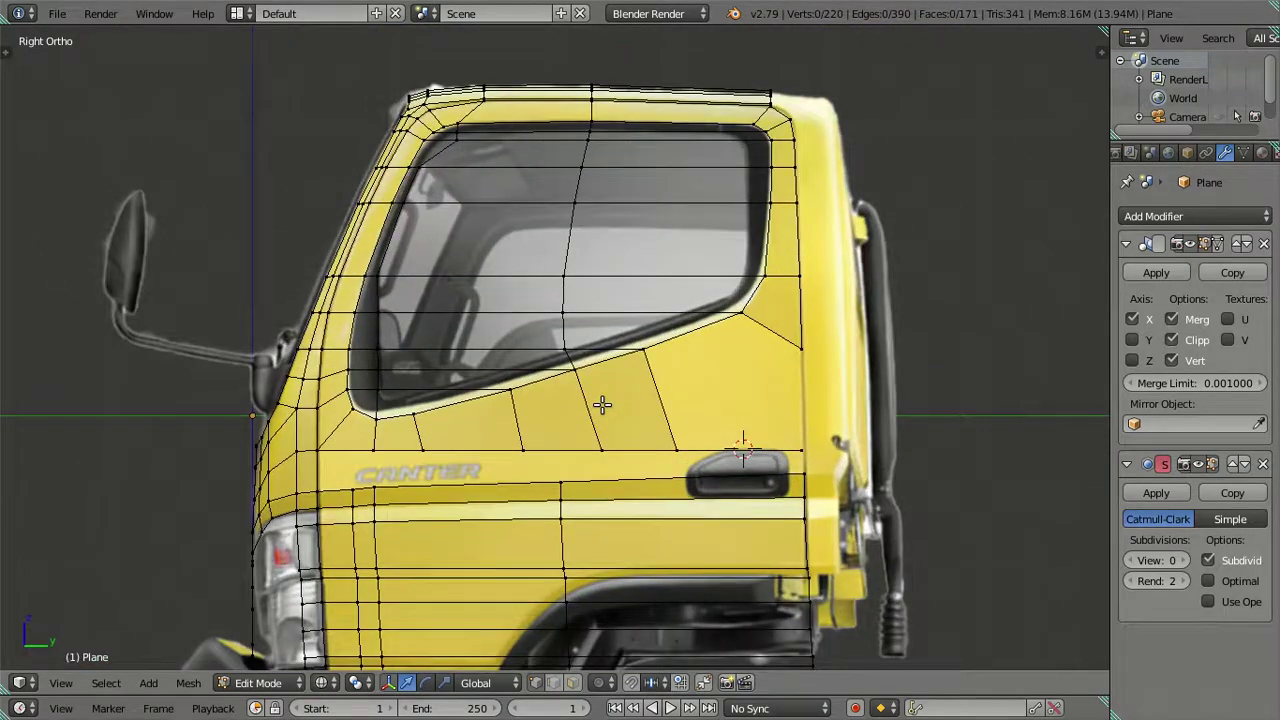
scroll(601, 404, "up", 1)
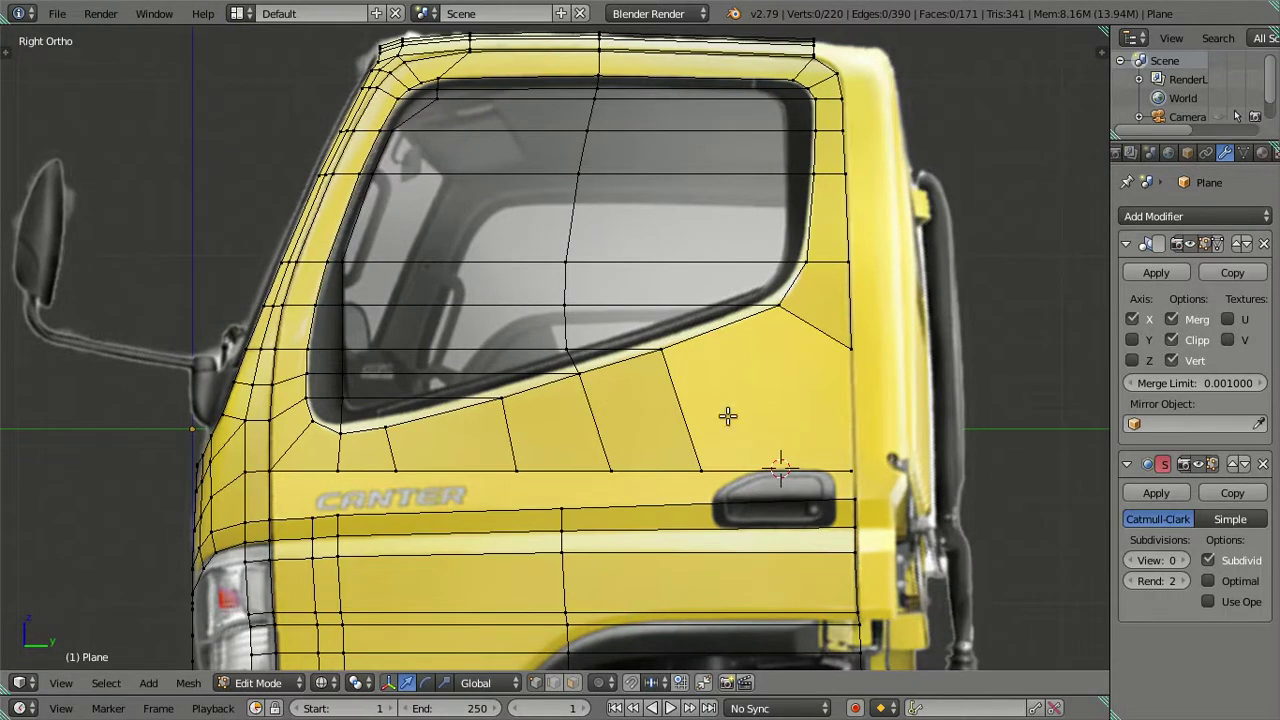
middle_click_drag(832, 338, 799, 391, "shift")
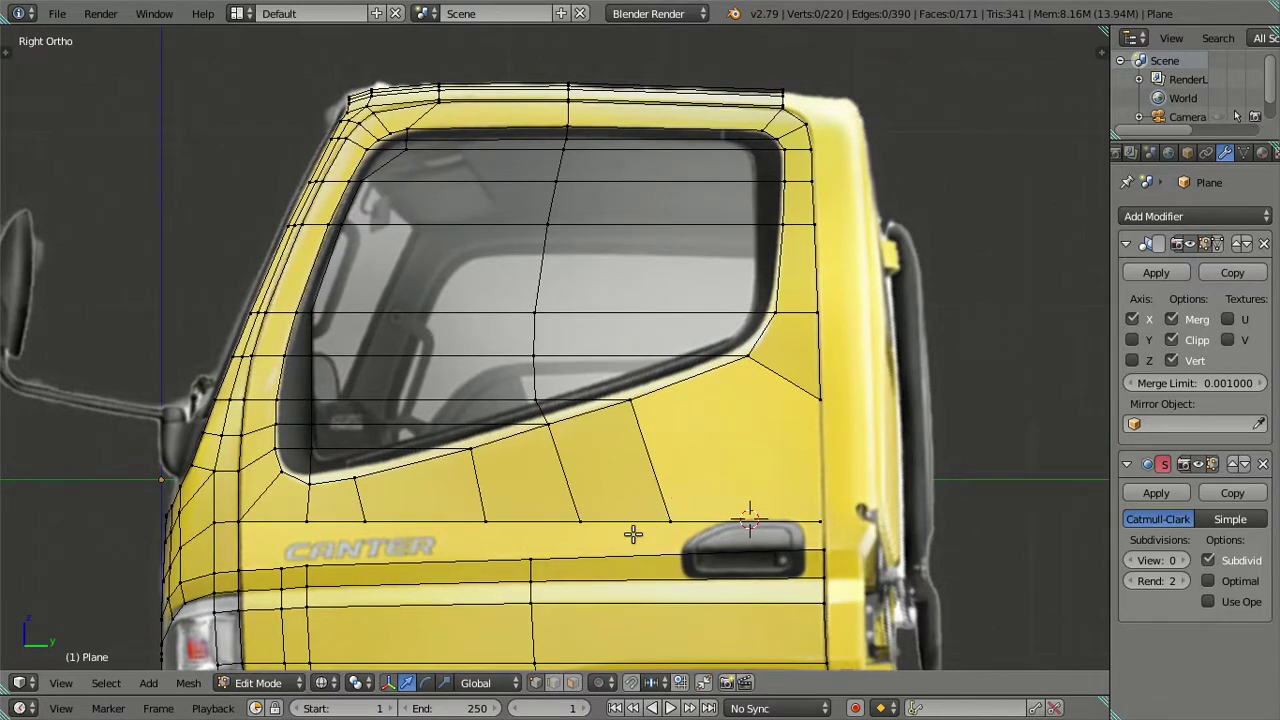
middle_click_drag(666, 329, 672, 386, "shift")
scroll(672, 386, "up", 1)
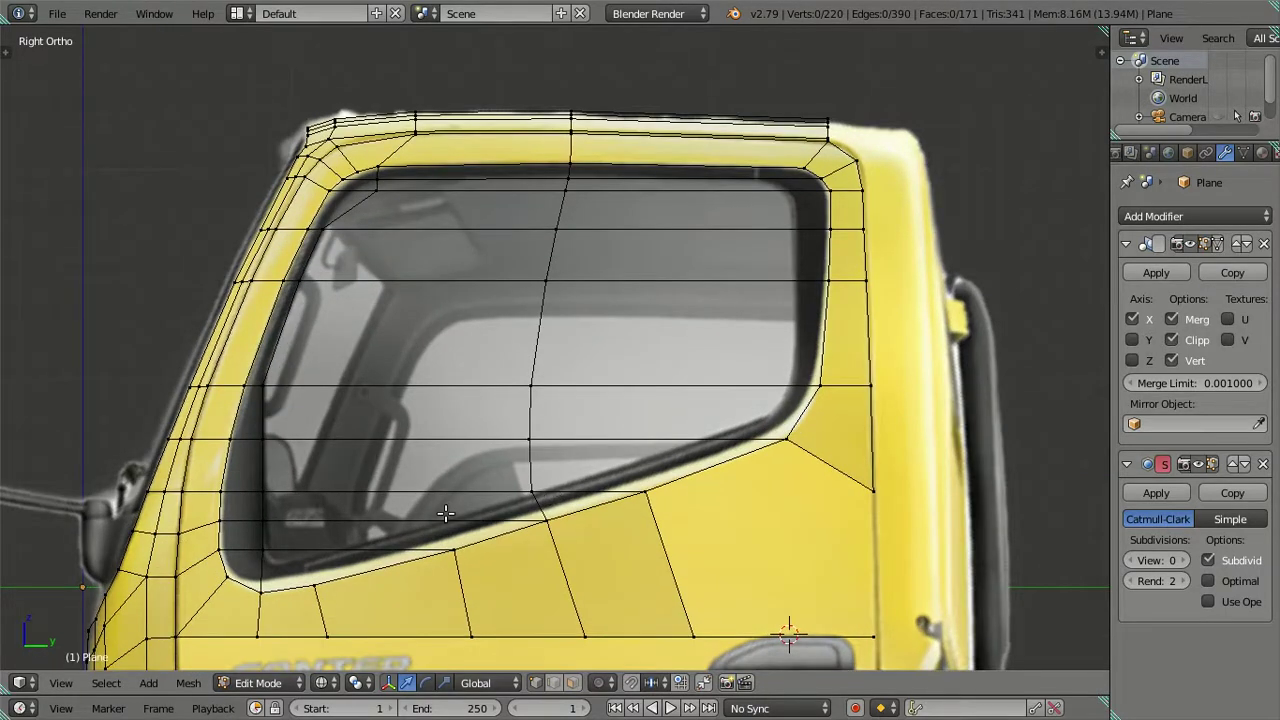
middle_click_drag(446, 513, 579, 436, "shift")
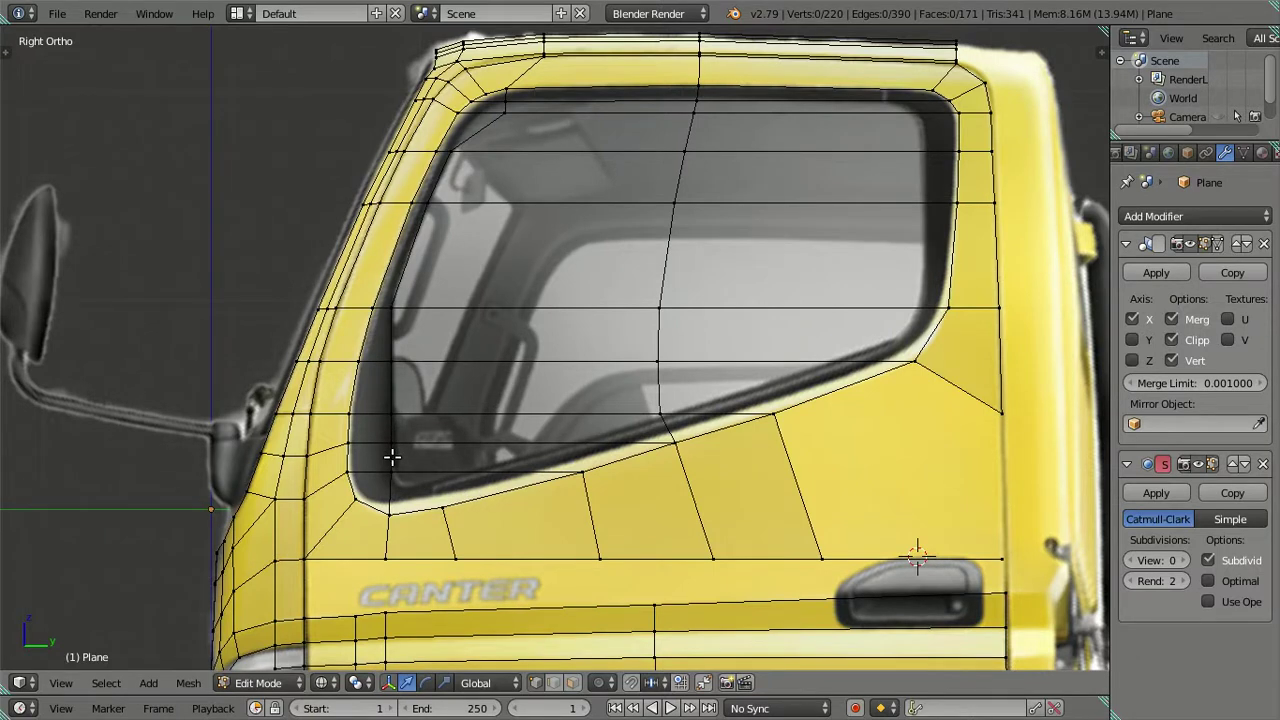
- Dissolve the window's front-frame vertex path, the leftover edge below it, and the central vertical column
right_click(392, 466)
right_click(514, 84, "ctrl")
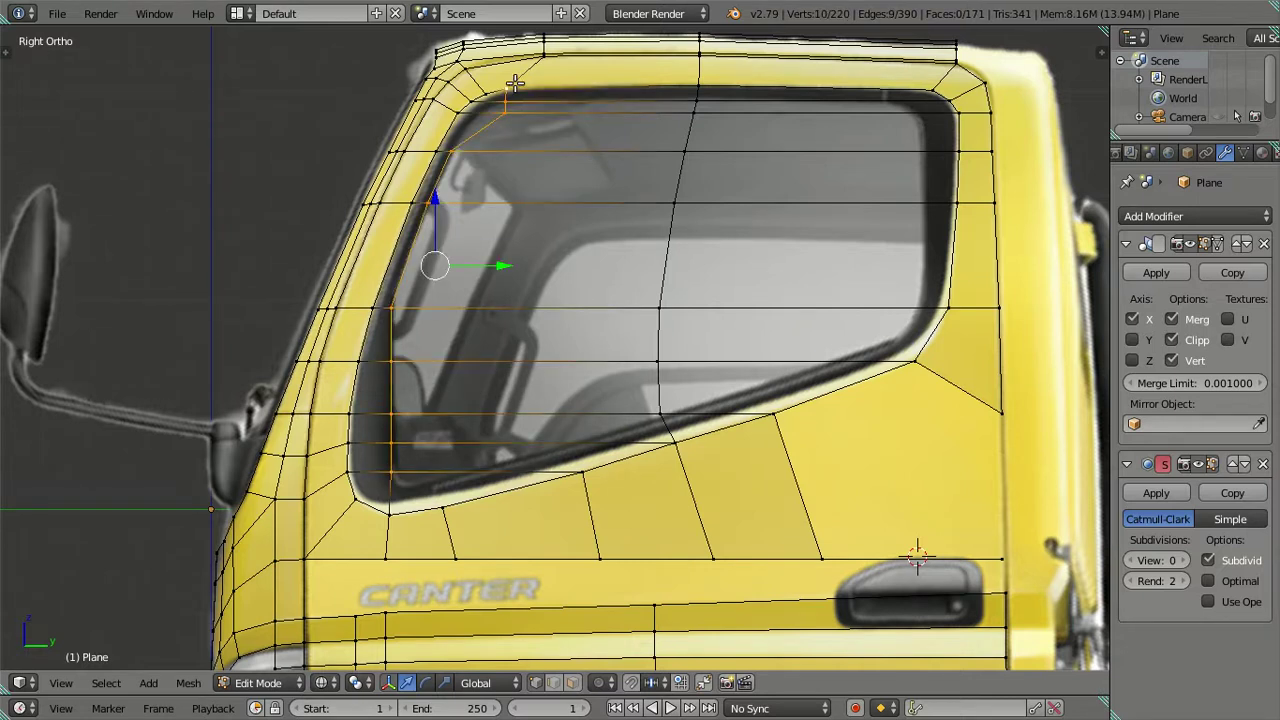
key("x")
left_click(530, 155)
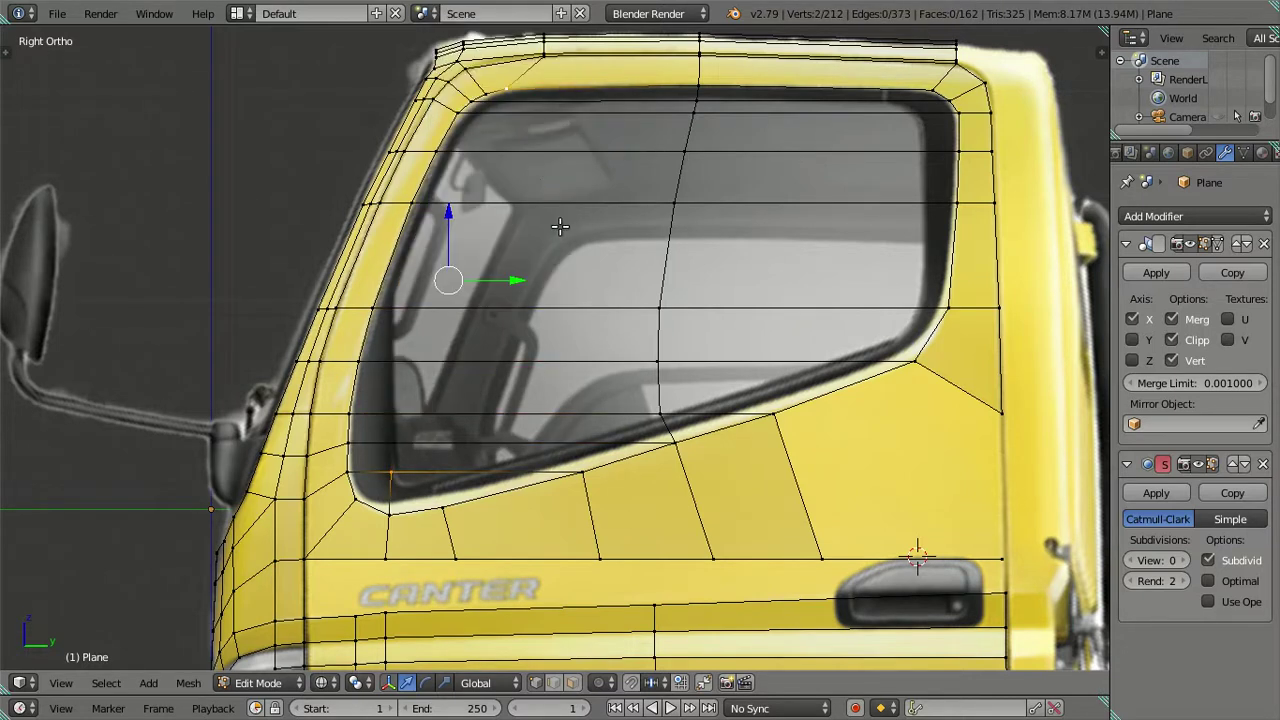
right_click(390, 513)
right_click(443, 508, "shift")
key("x")
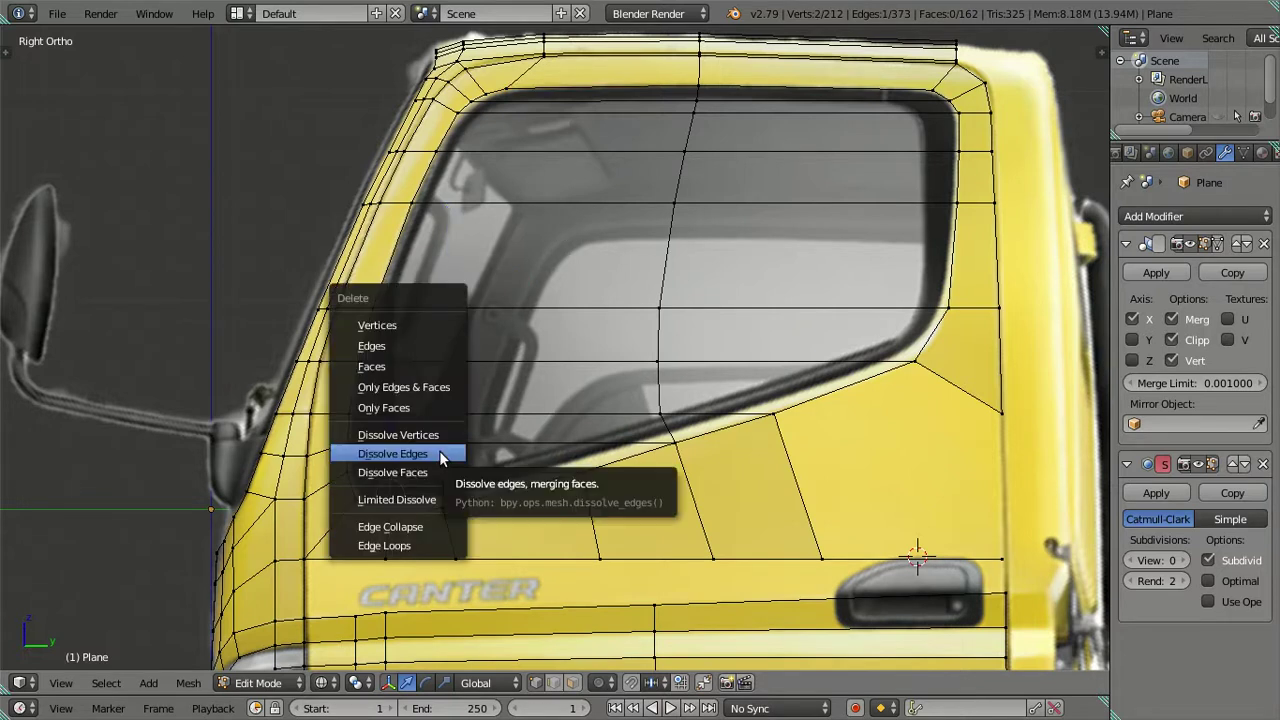
left_click(443, 455)
right_click(675, 442)
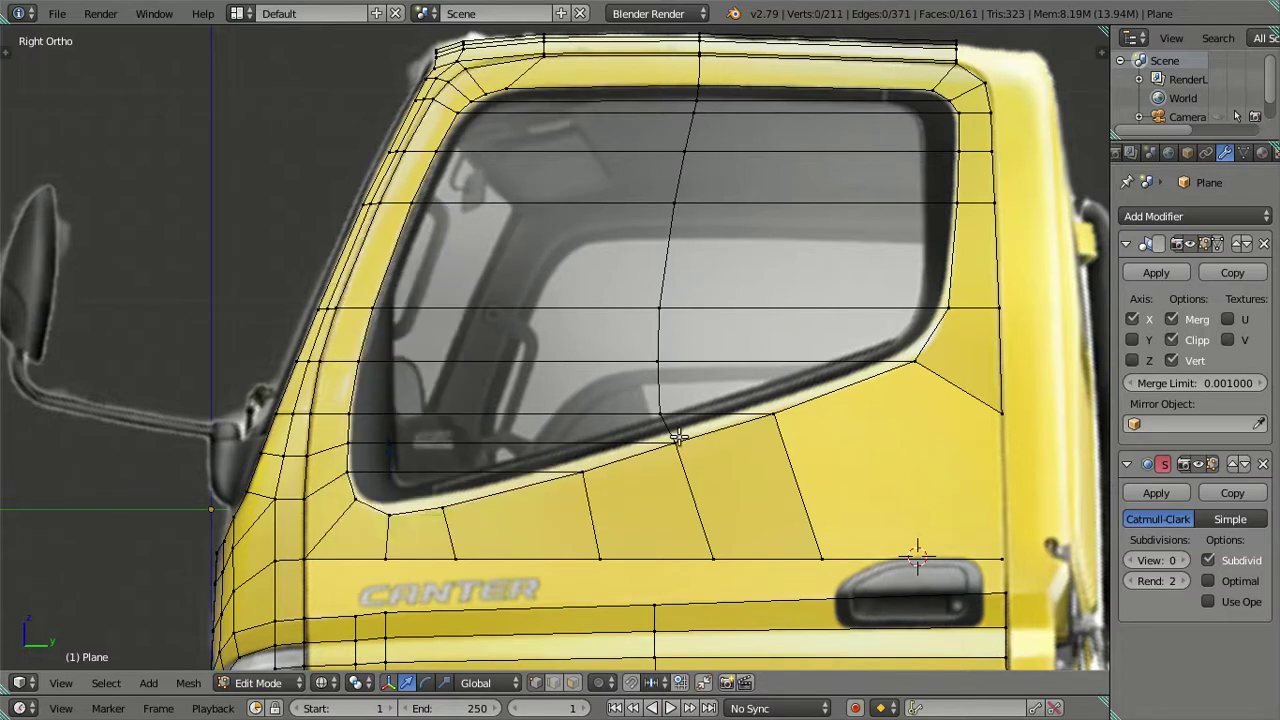
right_click(704, 98, "ctrl")
key("x")
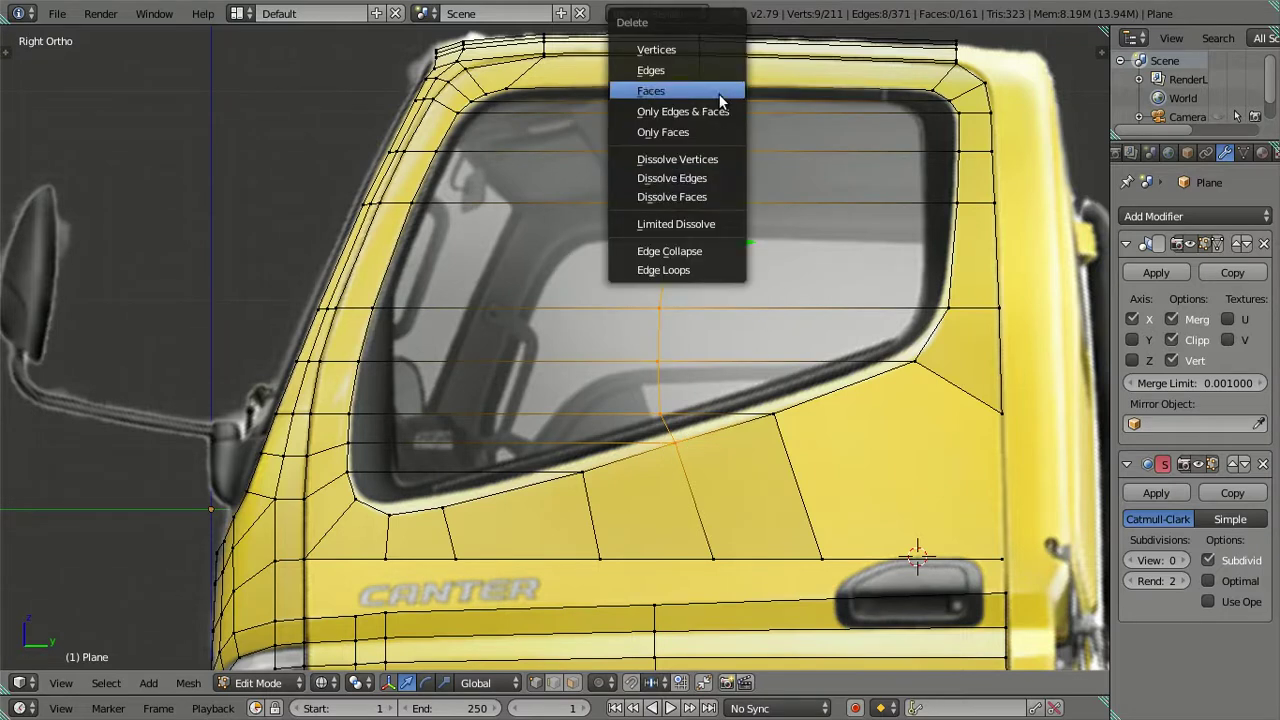
left_click(700, 177)
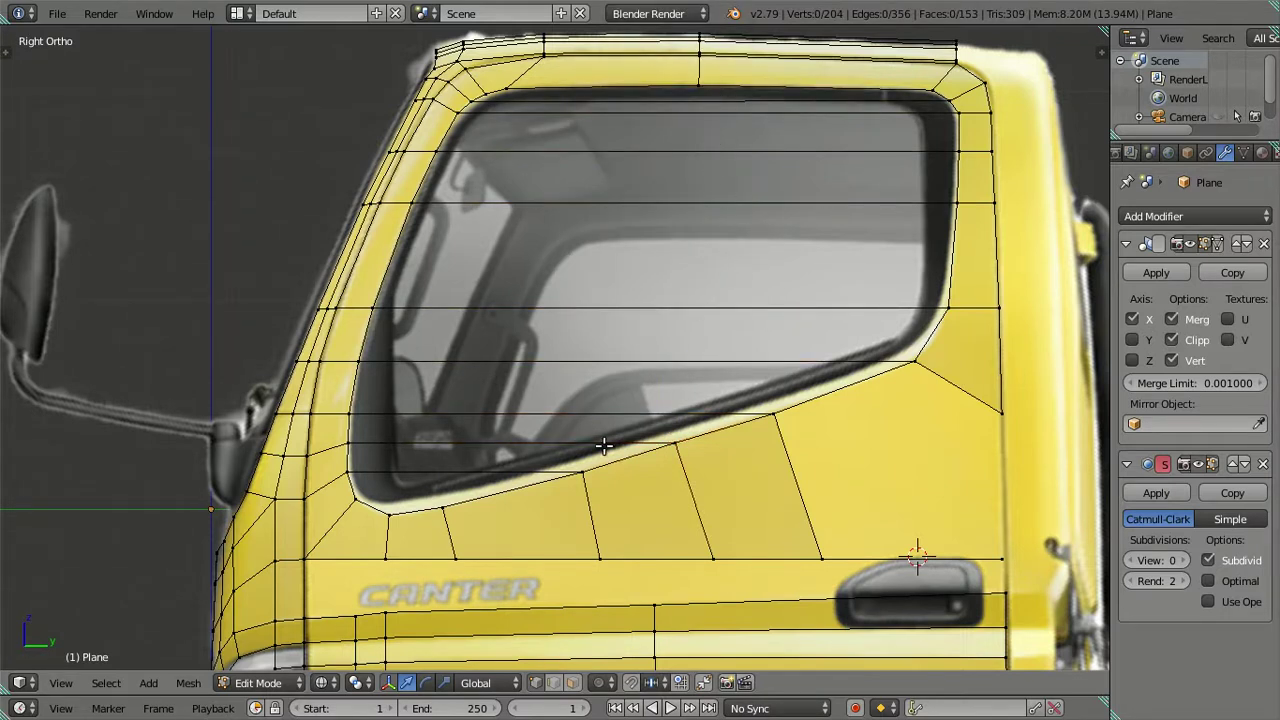
- Raise two vertices on the roof's top edge slightly
mouse_move(610, 437)
middle_mouse_down("shift")
mouse_move(615, 346)
mouse_move(545, 391)
middle_mouse_up("shift")
scroll(603, 346, "down", 2)
scroll(545, 391, "up", 1)
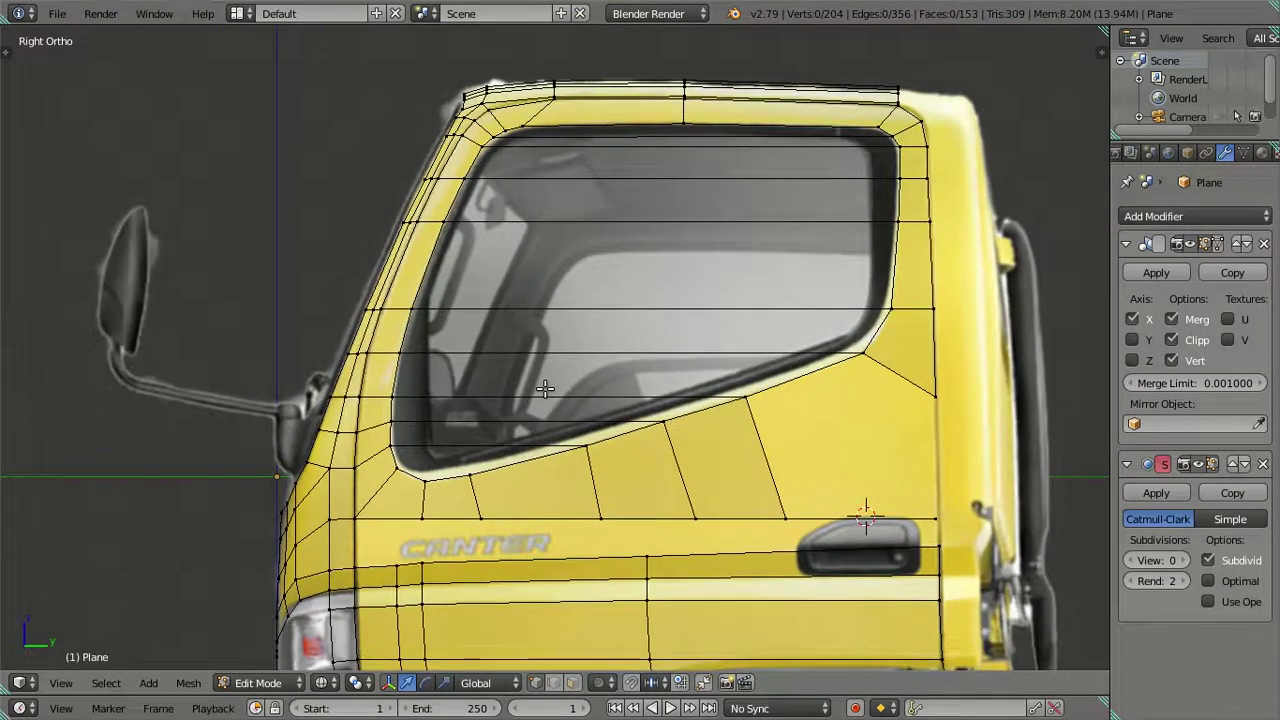
scroll(545, 391, "up", 1)
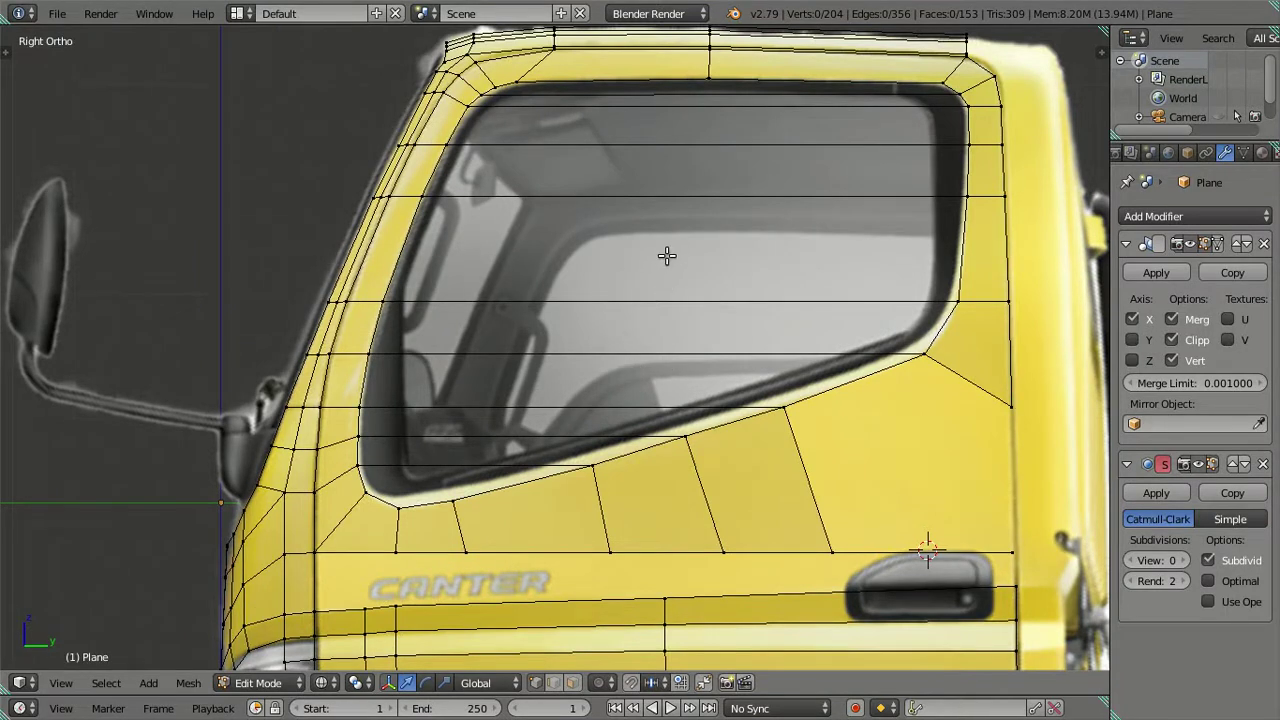
scroll(718, 103, "up", 1)
scroll(640, 262, "up", 1)
right_click(660, 190)
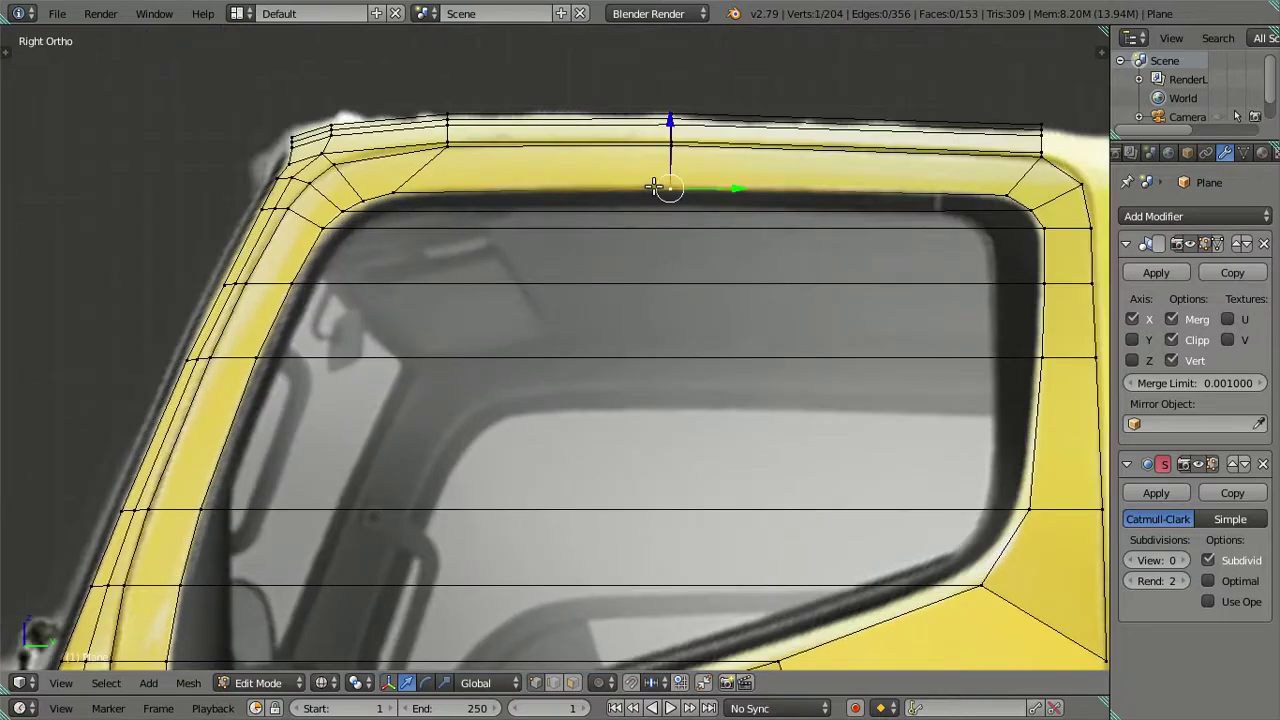
left_click_drag(670, 122, 671, 118)
right_click(1004, 194)
left_click_drag(1006, 129, 1006, 120)
- Slide the lower roof corner vertex sideways to match the reference
scroll(1006, 120, "up", 2)
middle_click_drag(744, 320, 826, 316, "shift")
right_click(868, 325)
mouse_move(903, 323)
left_mouse_down()
mouse_move(891, 323)
mouse_move(940, 348)
left_mouse_up()
key("a")
- Move the A-pillar corner vertex sideways onto the reference edge
scroll(789, 331, "down", 3)
scroll(743, 317, "up", 1)
scroll(947, 330, "up", 2)
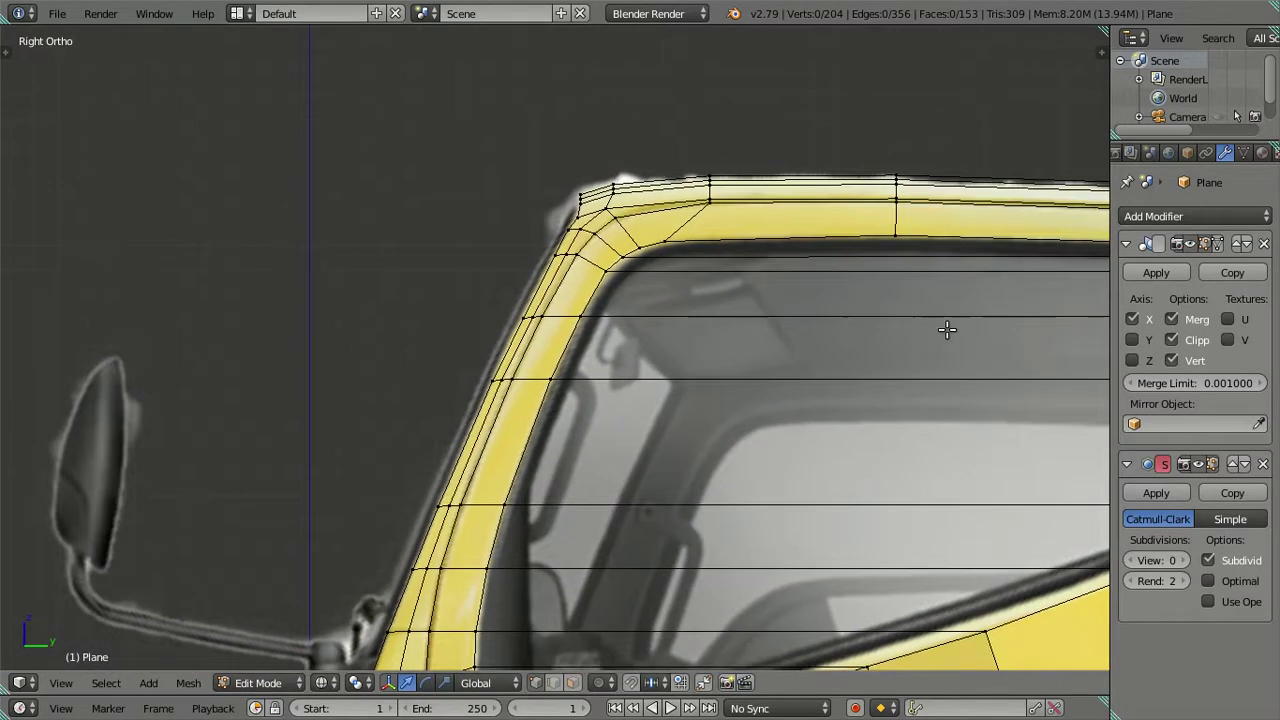
scroll(947, 330, "up", 3)
right_click(662, 228)
left_click_drag(694, 211, 695, 212)
left_click(695, 212)
right_click(740, 155)
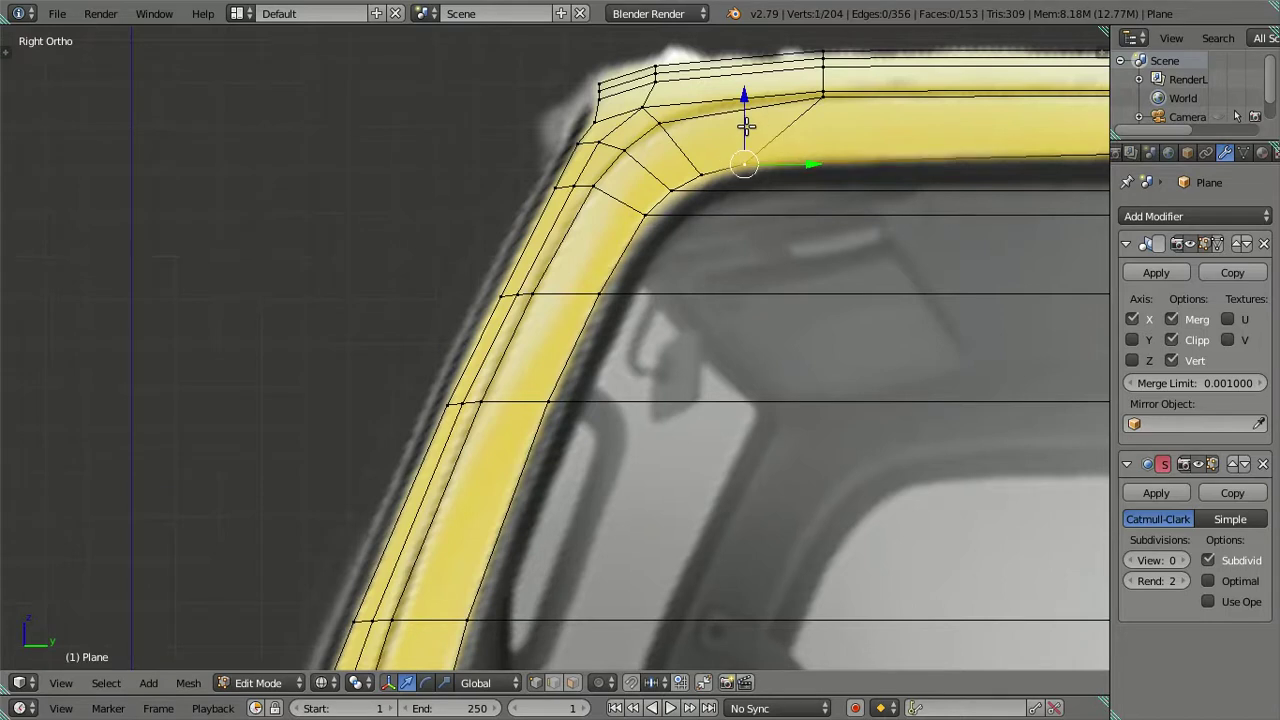
scroll(730, 160, "down", 3)
key("a")
scroll(729, 240, "up", 1)
scroll(522, 460, "up", 3)
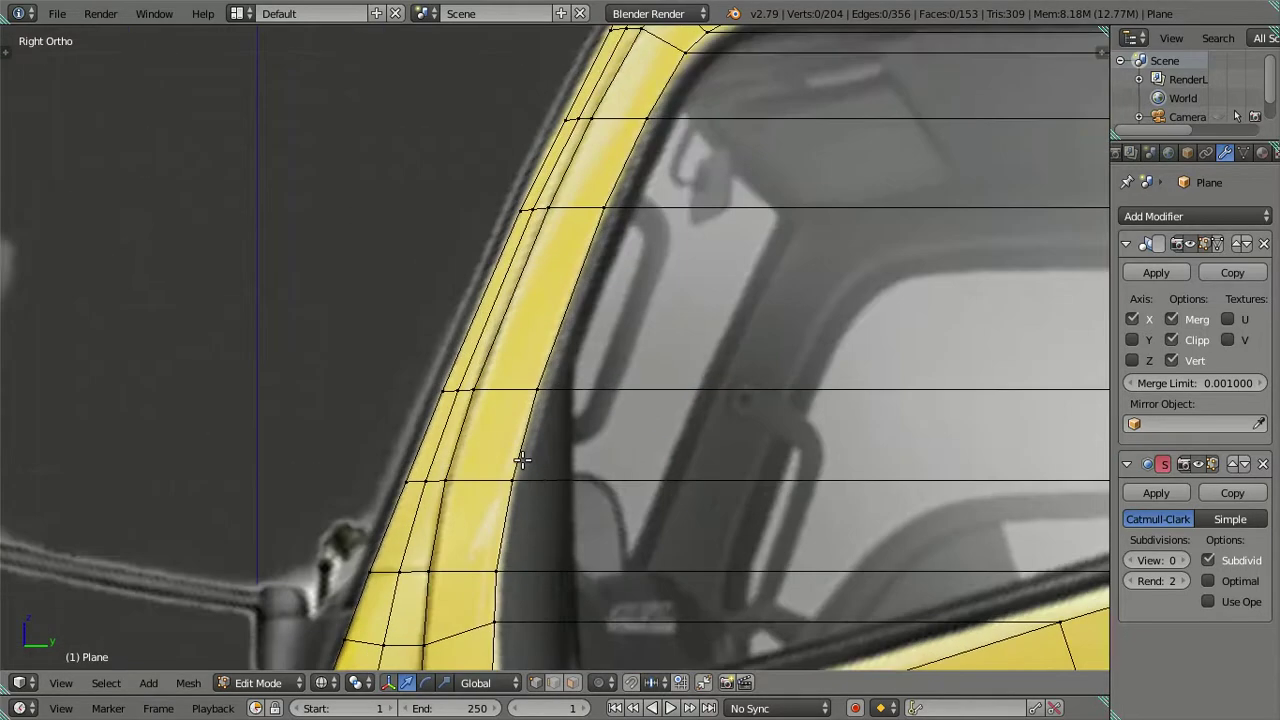
- Align the A-pillar's inner-edge vertices with the reference edge near the mirror
middle_click_drag(522, 460, 691, 306, "shift")
right_click(674, 323)
left_click_drag(731, 323, 722, 324)
left_click(722, 324)
right_click(720, 219)
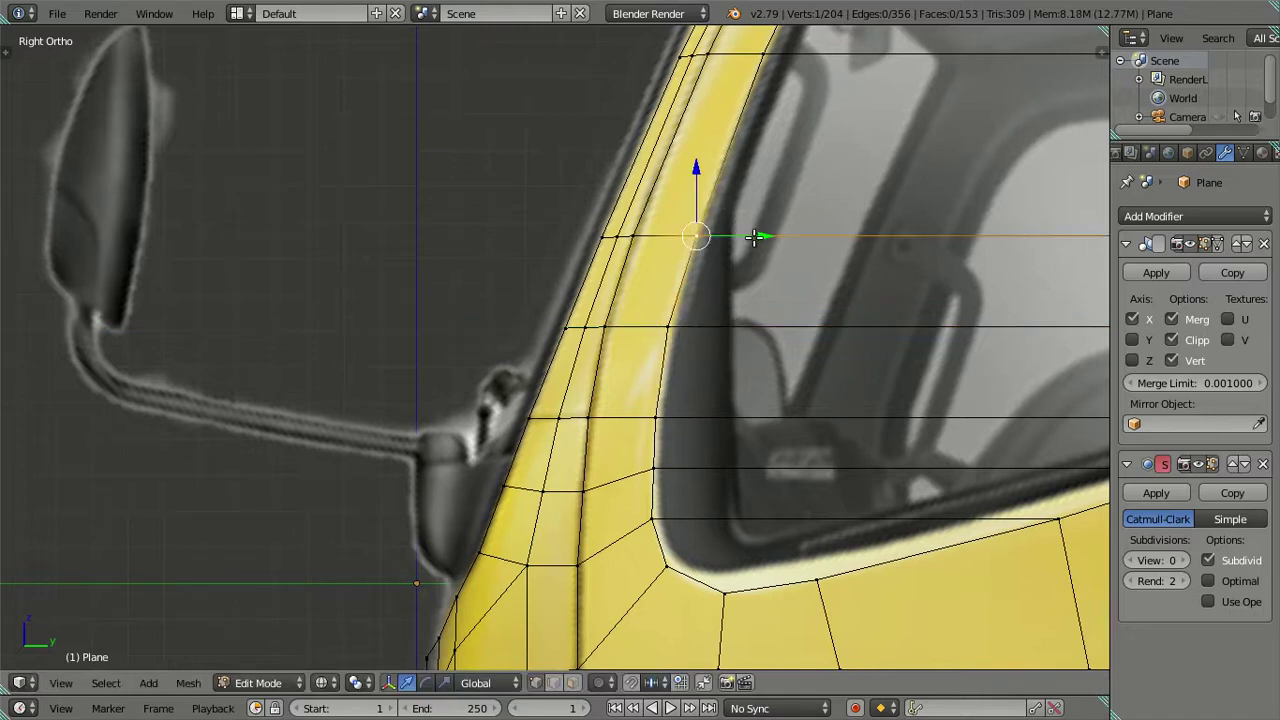
left_click_drag(755, 237, 750, 237)
right_click(667, 326)
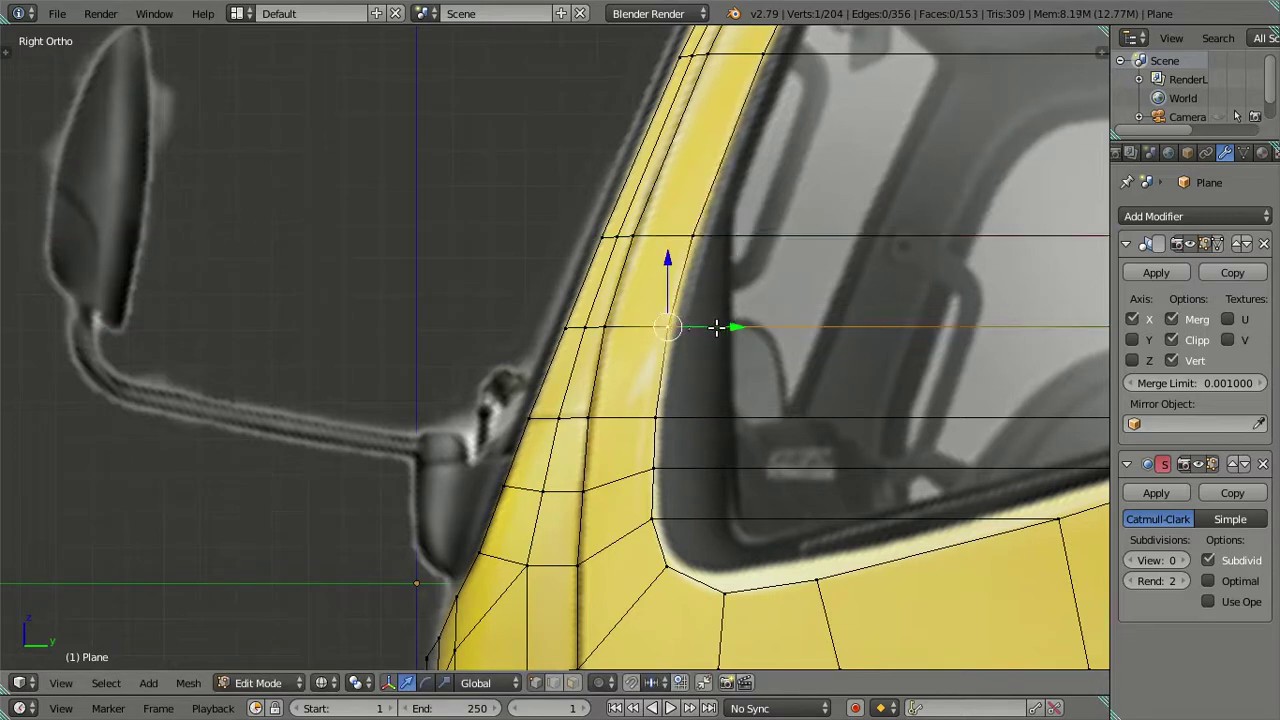
left_click_drag(714, 326, 724, 322)
left_click(724, 322)
key("a")
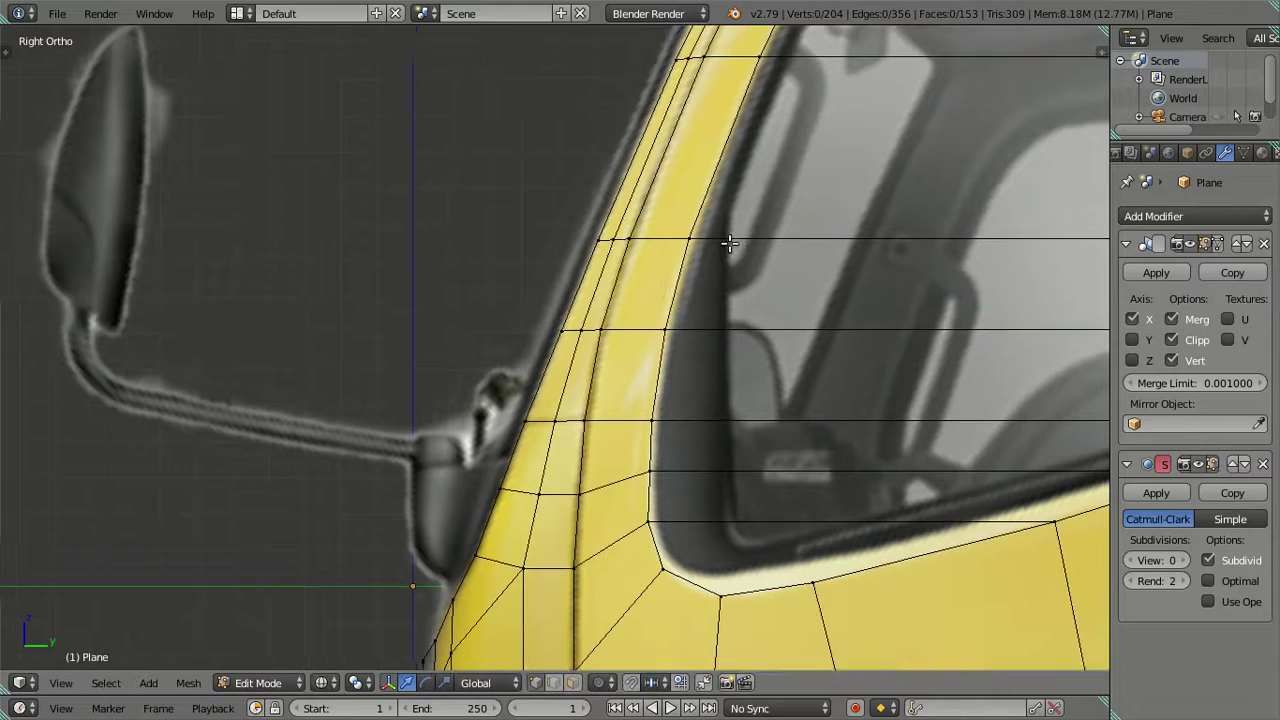
scroll(666, 357, "down", 2)
scroll(664, 356, "down", 1)
- Merge the door's rear-edge vertex pair At Last
middle_click_drag(664, 356, 469, 289, "shift")
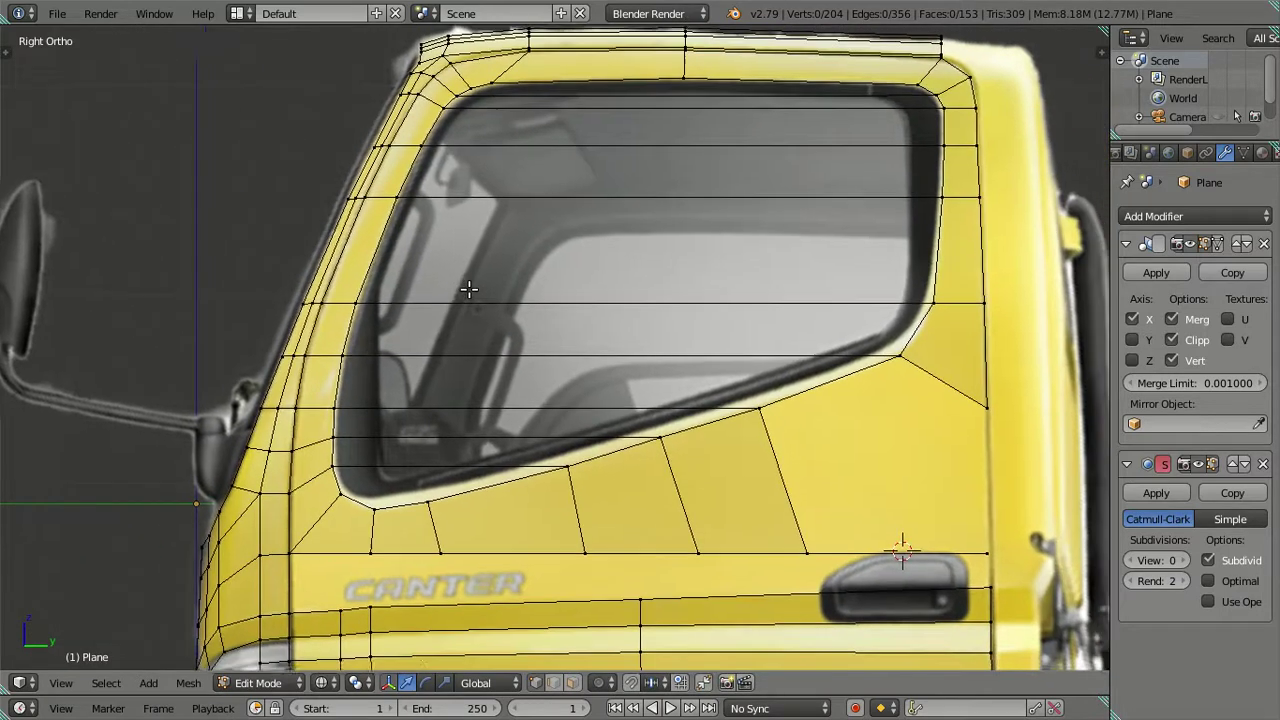
scroll(587, 323, "down", 1)
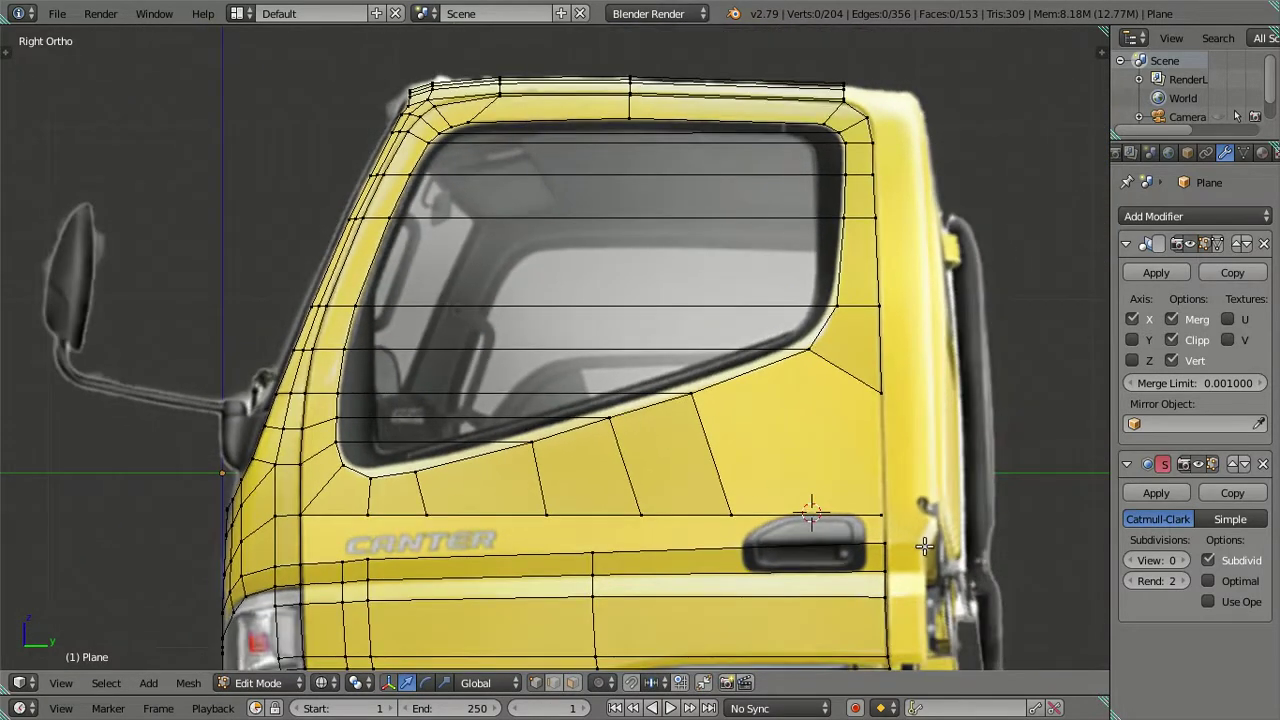
right_click(894, 514)
right_click(894, 386, "ctrl")
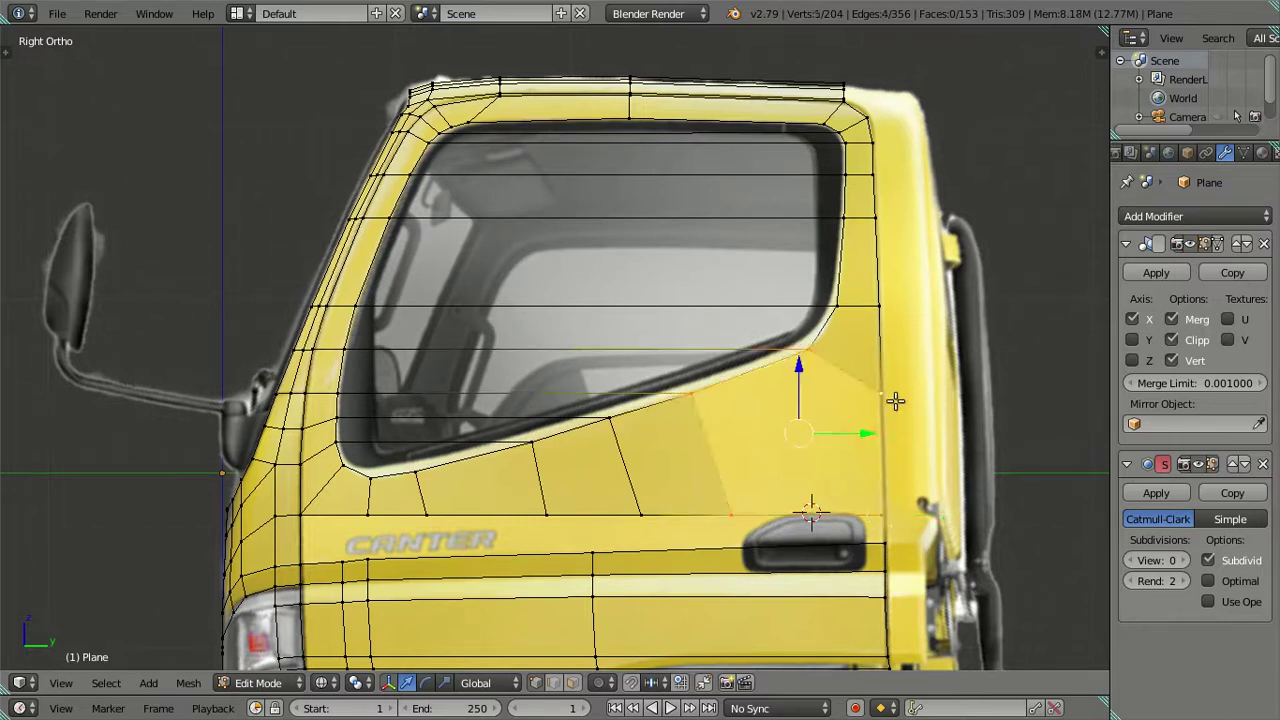
key("ctrl+z")
right_click(892, 418, "shift")
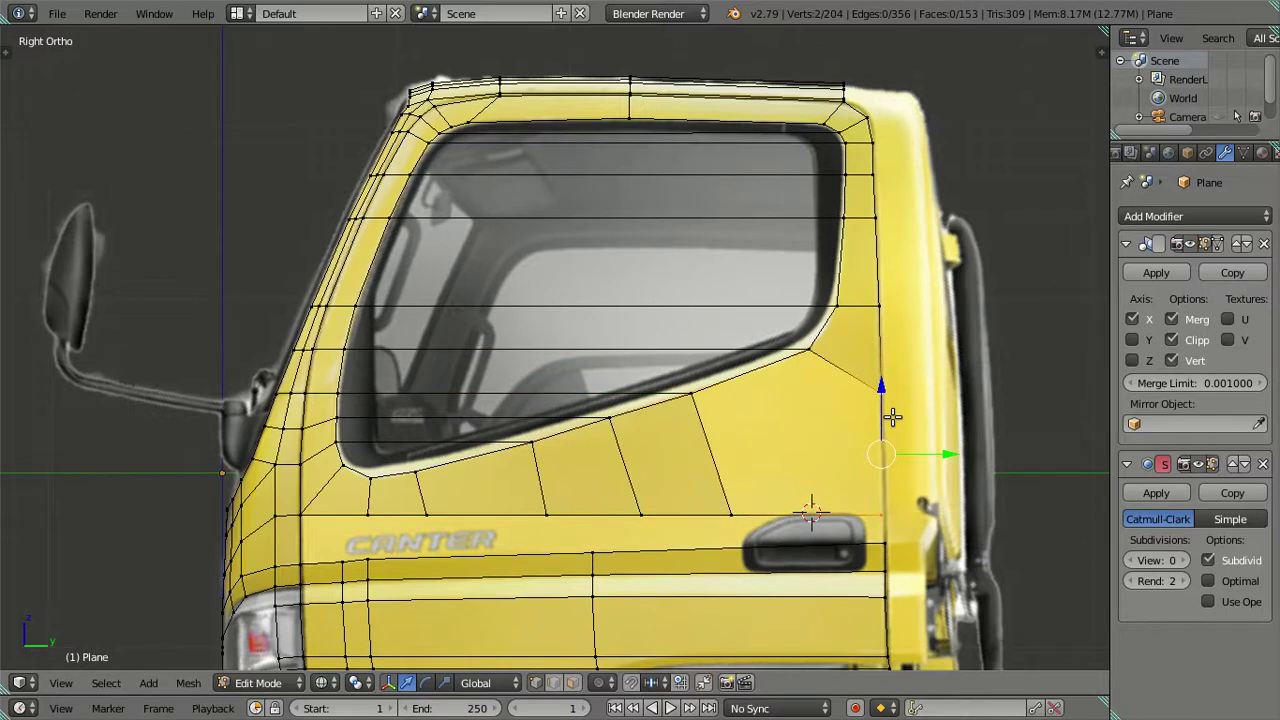
key("alt+m")
left_click(894, 420)
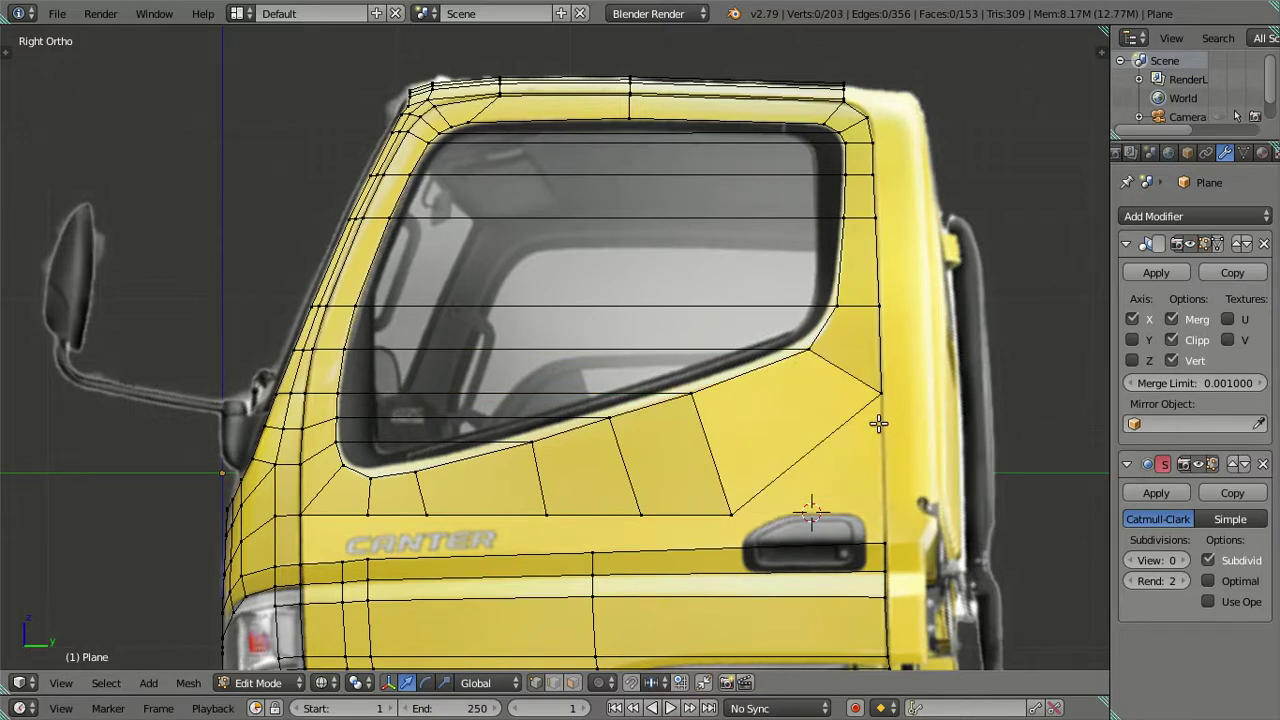
- Fill a face between four vertices below the window's rear corner
key("z")
key("z")
right_click(790, 440)
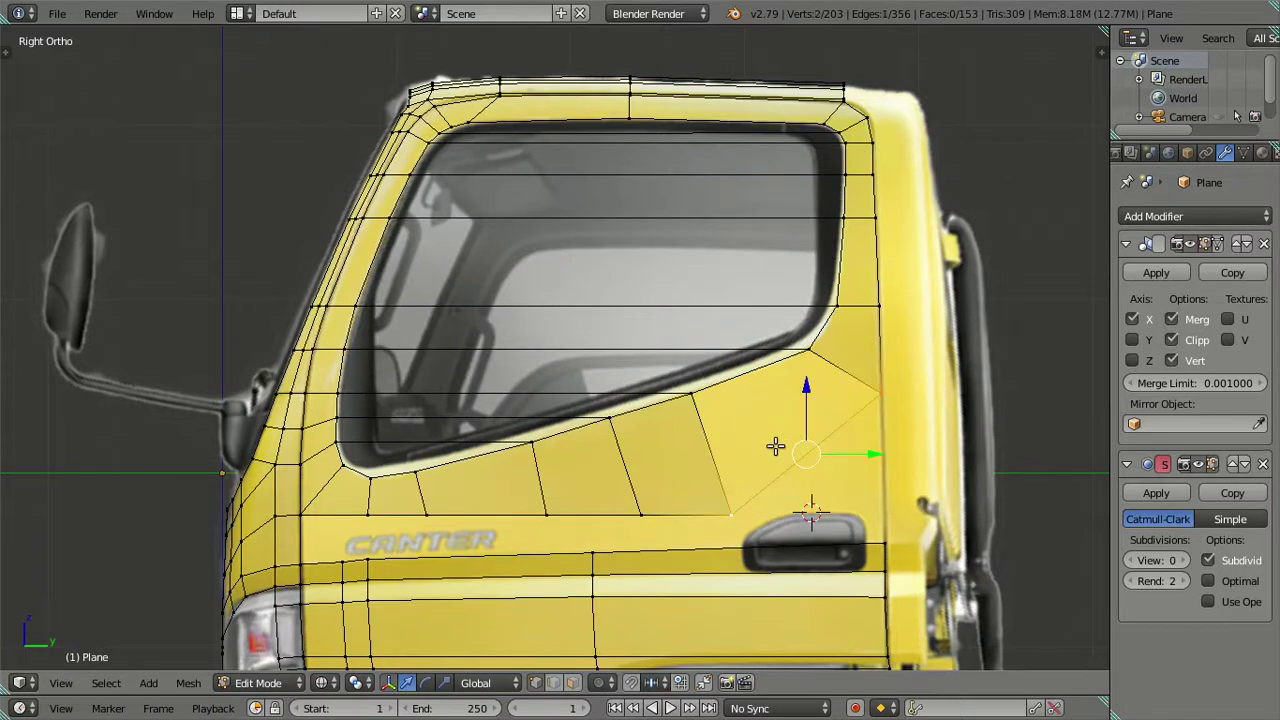
key("z")
right_click(711, 414, "shift")
right_click(788, 356, "shift")
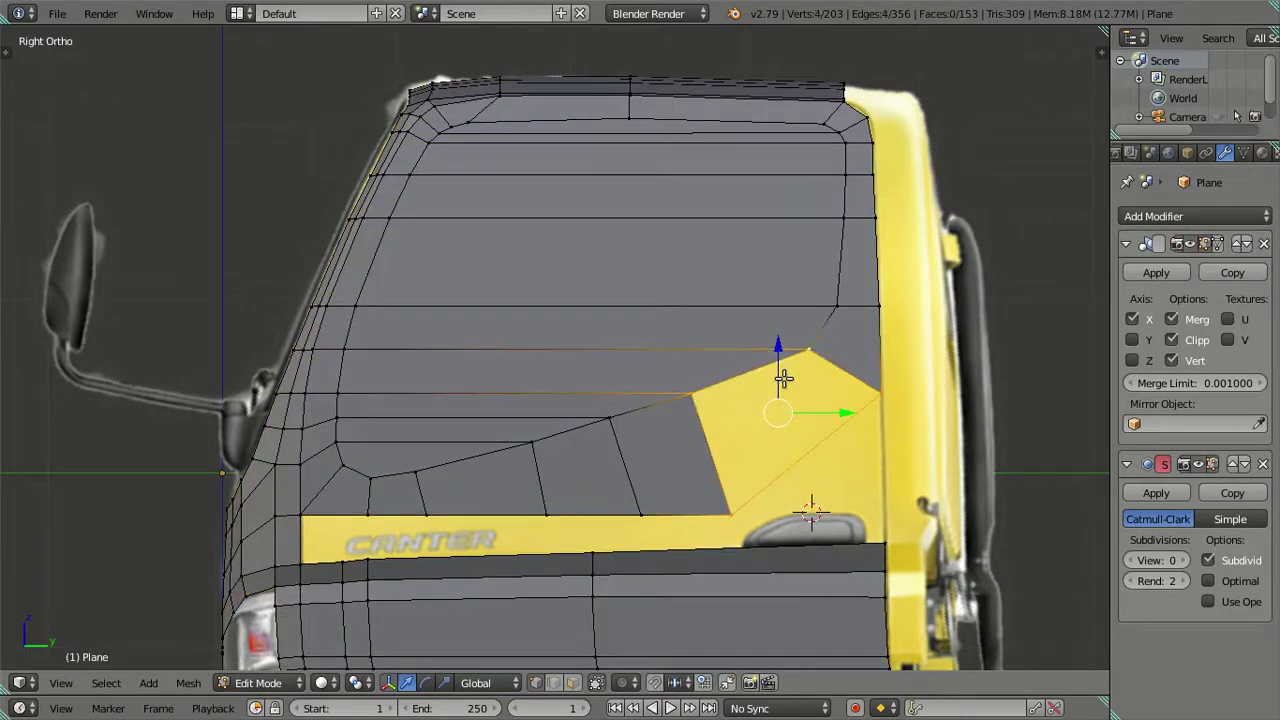
key("f")
key("z")
key("a")
- Undo the new face and the preceding edits with three Ctrl+Z steps
scroll(780, 377, "up", 2)
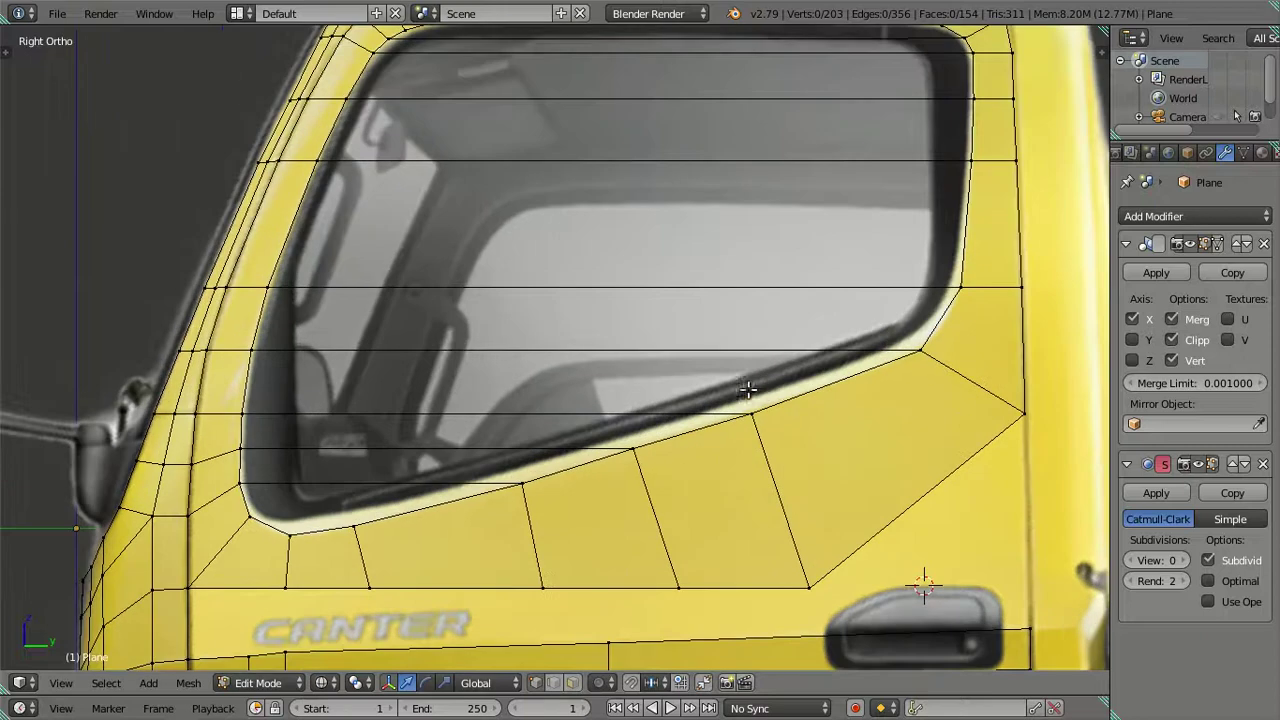
middle_click_drag(754, 383, 657, 439, "shift")
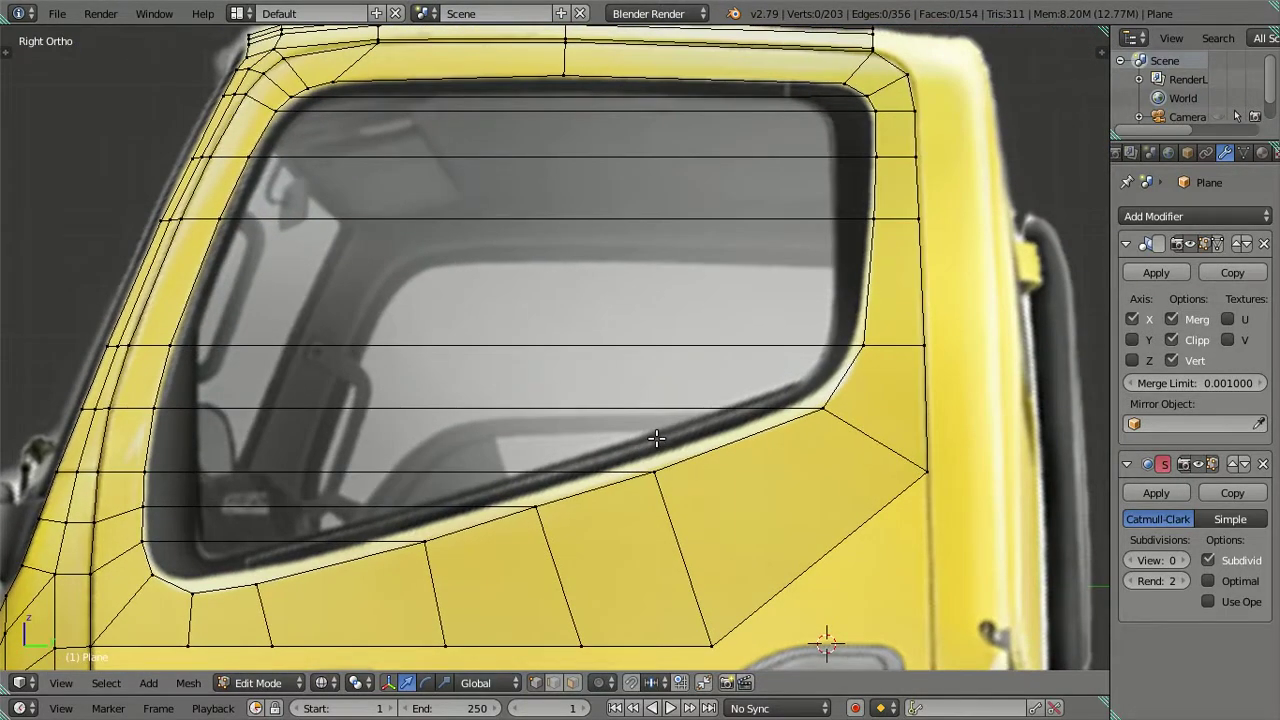
scroll(656, 438, "down", 4)
key("ctrl+z")
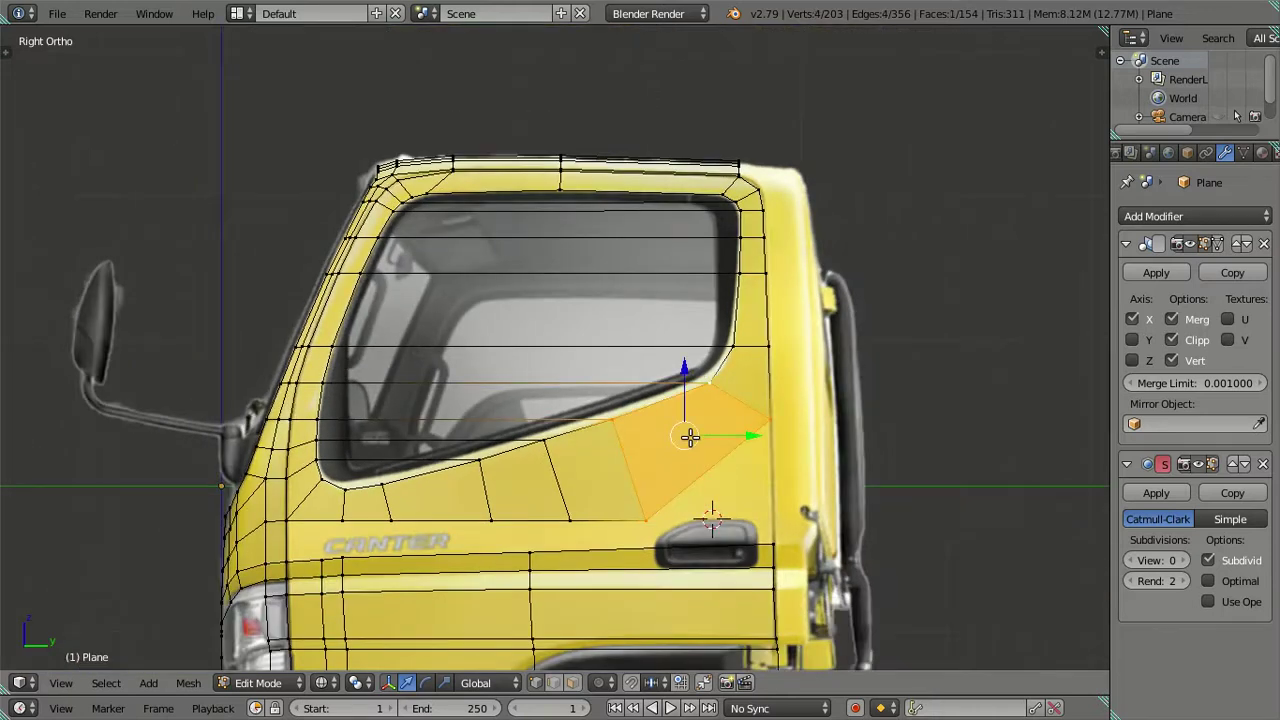
key("ctrl+z")
key("ctrl+z")
key("ctrl+z")
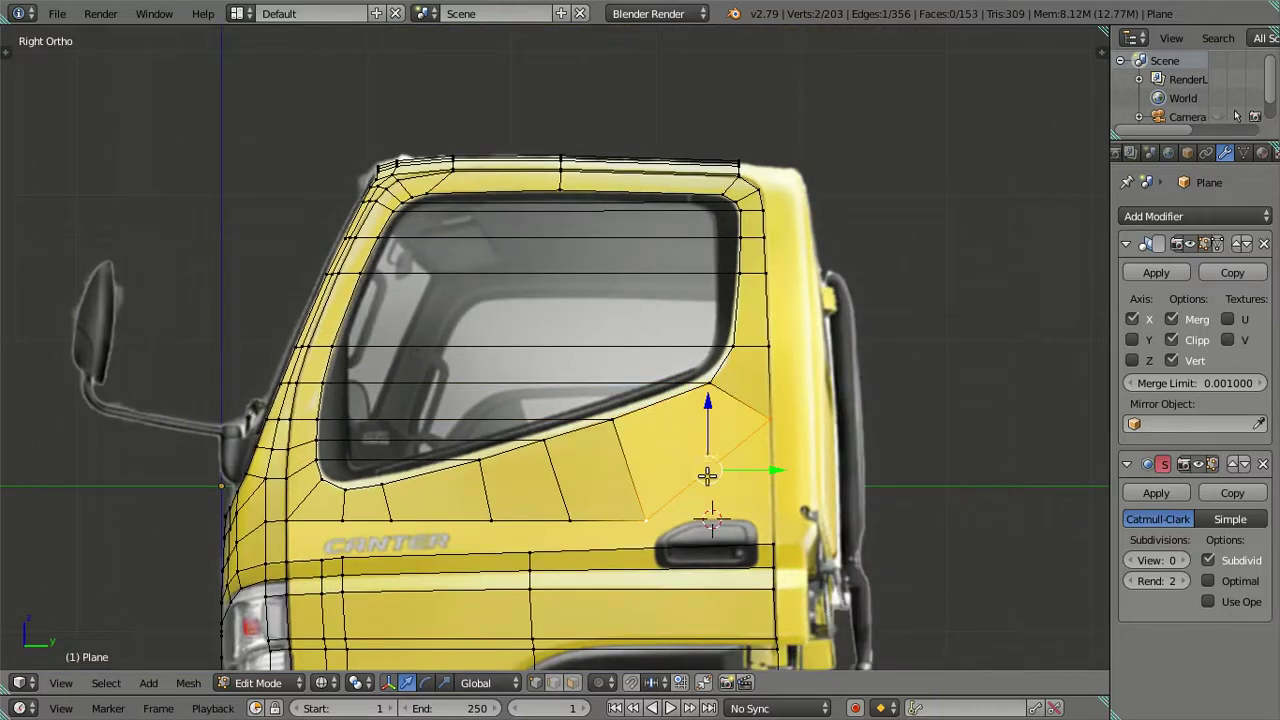
key("ctrl+z")
key("ctrl+z")
key("ctrl+z")
key("ctrl+z")
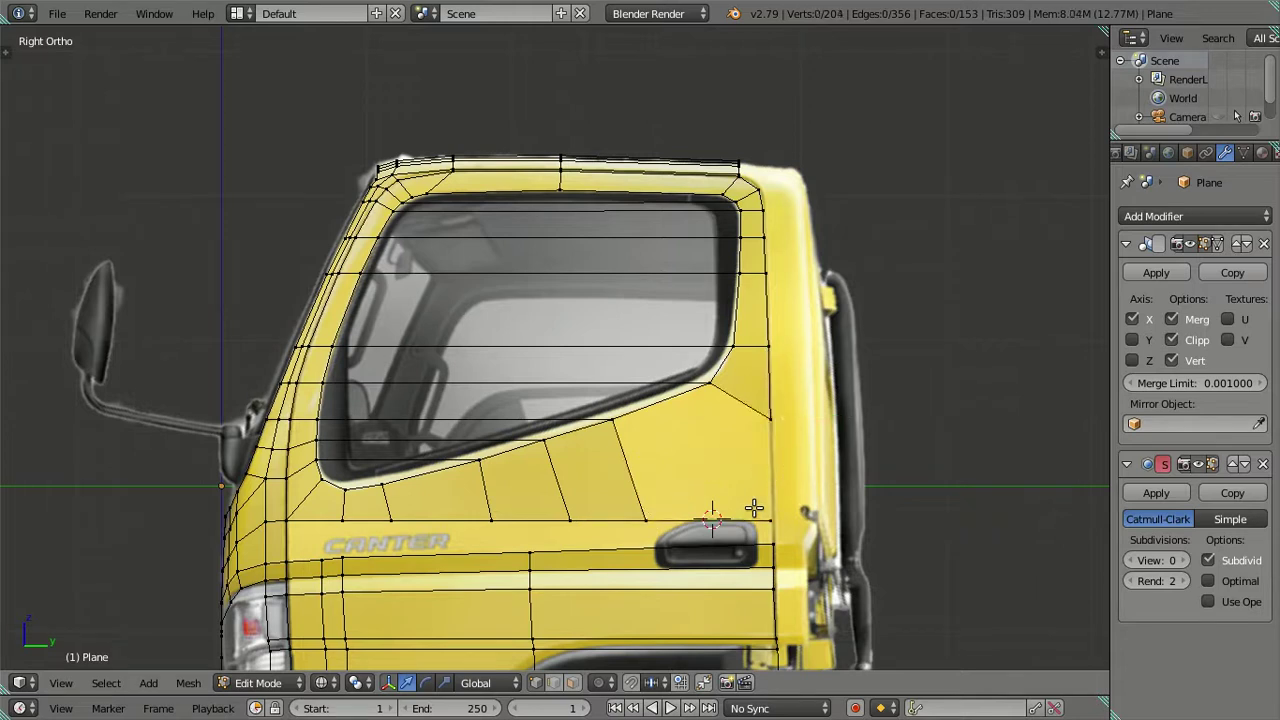
middle_click_drag(754, 508, 750, 401, "shift")
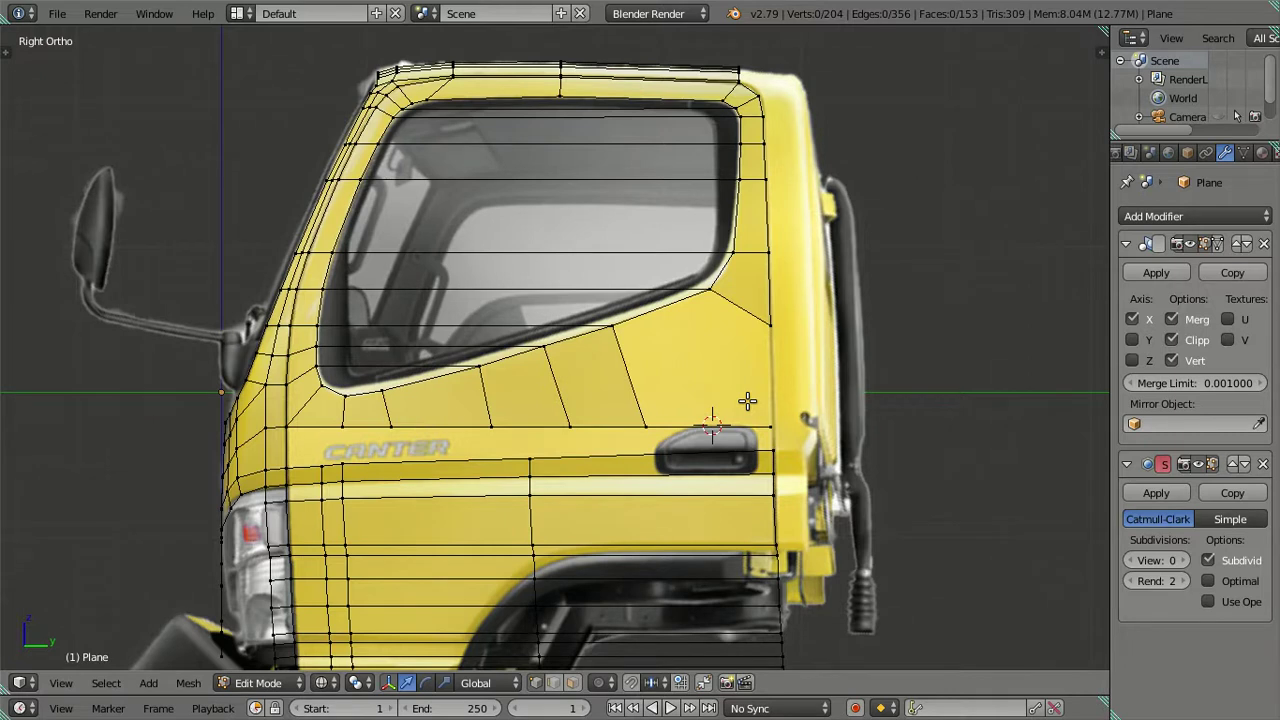
scroll(748, 401, "up", 3)
- Snap the 3D cursor to the door-edge vertex, then merge it with the lower vertex At Last
scroll(803, 346, "up", 2)
right_click(706, 363)
key("shift+s")
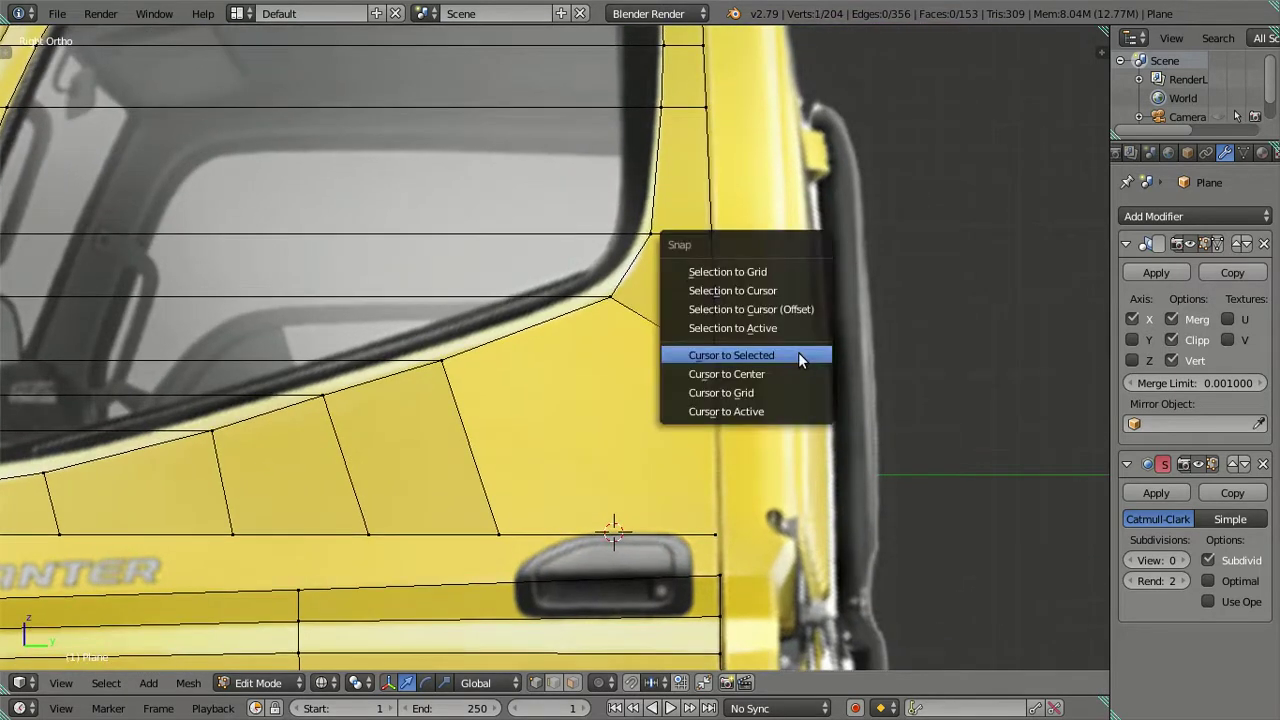
left_click(798, 356)
right_click(715, 532, "shift")
key("alt+m")
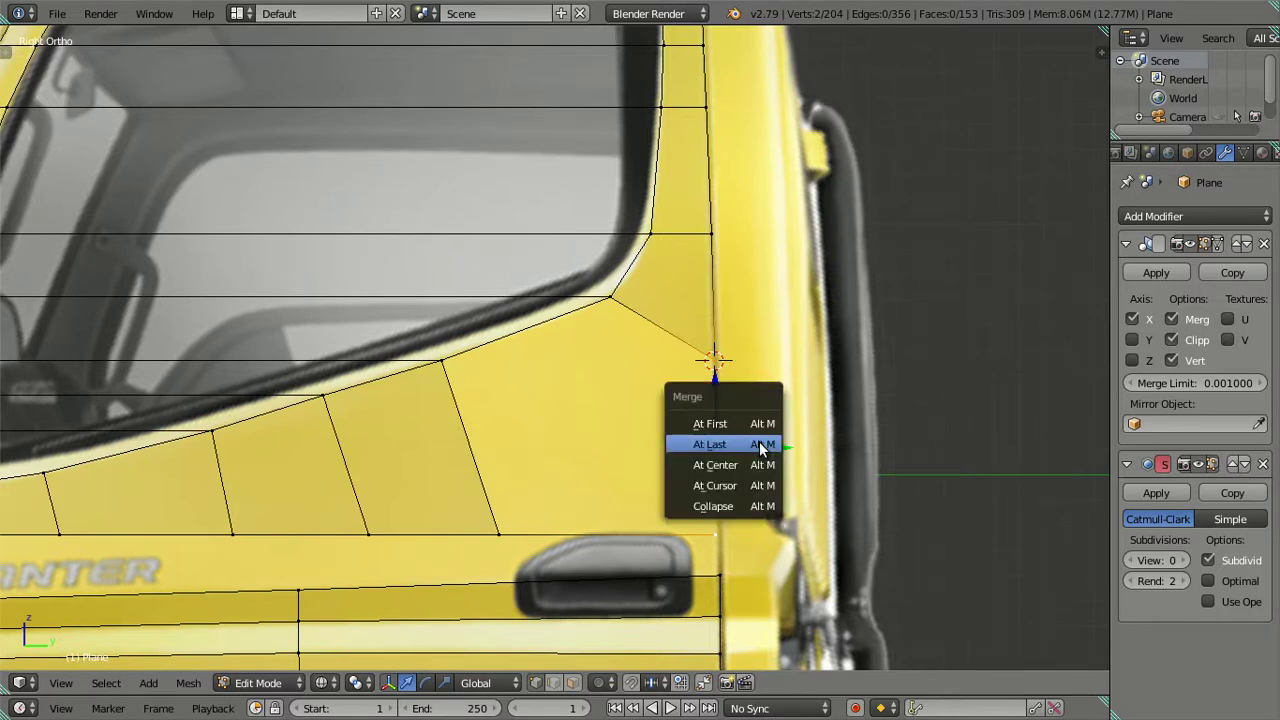
left_click(762, 449)
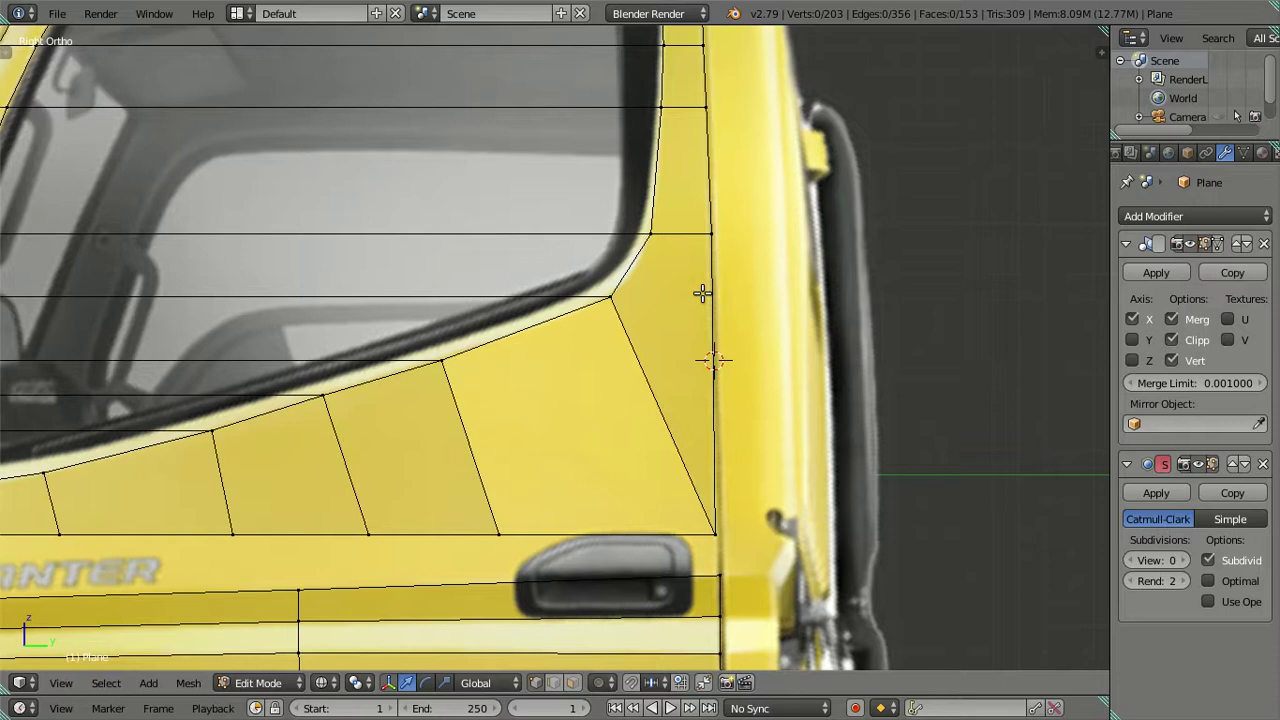
- Cut an edge loop across the window corner and move its end vertex along Y
key("ctrl+r")
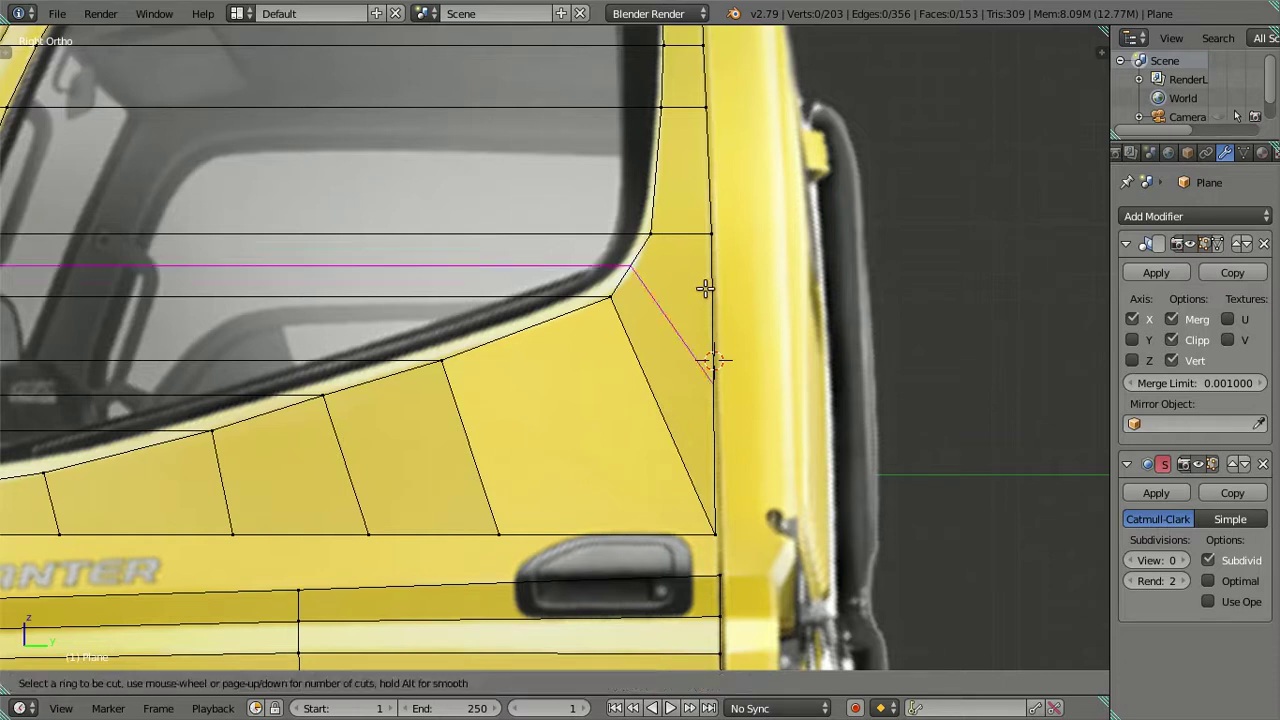
left_click(705, 288)
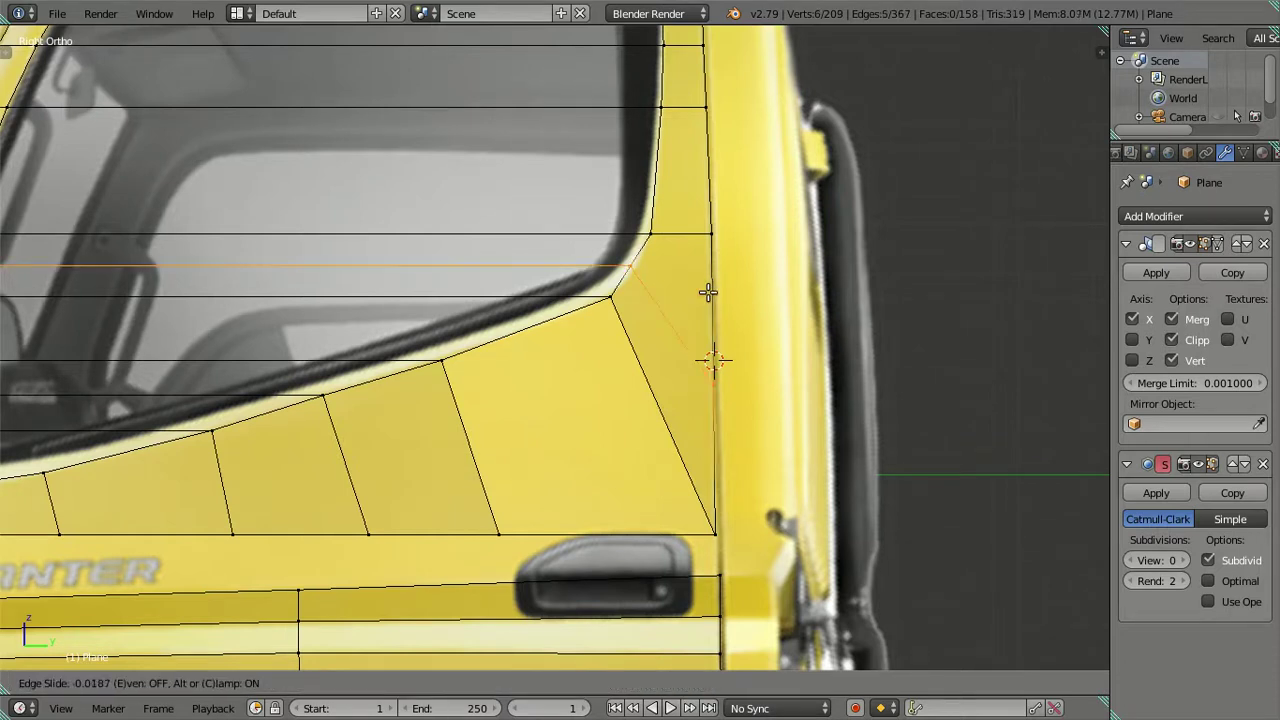
left_click(711, 303)
right_click(637, 267)
key("g")
key("y")
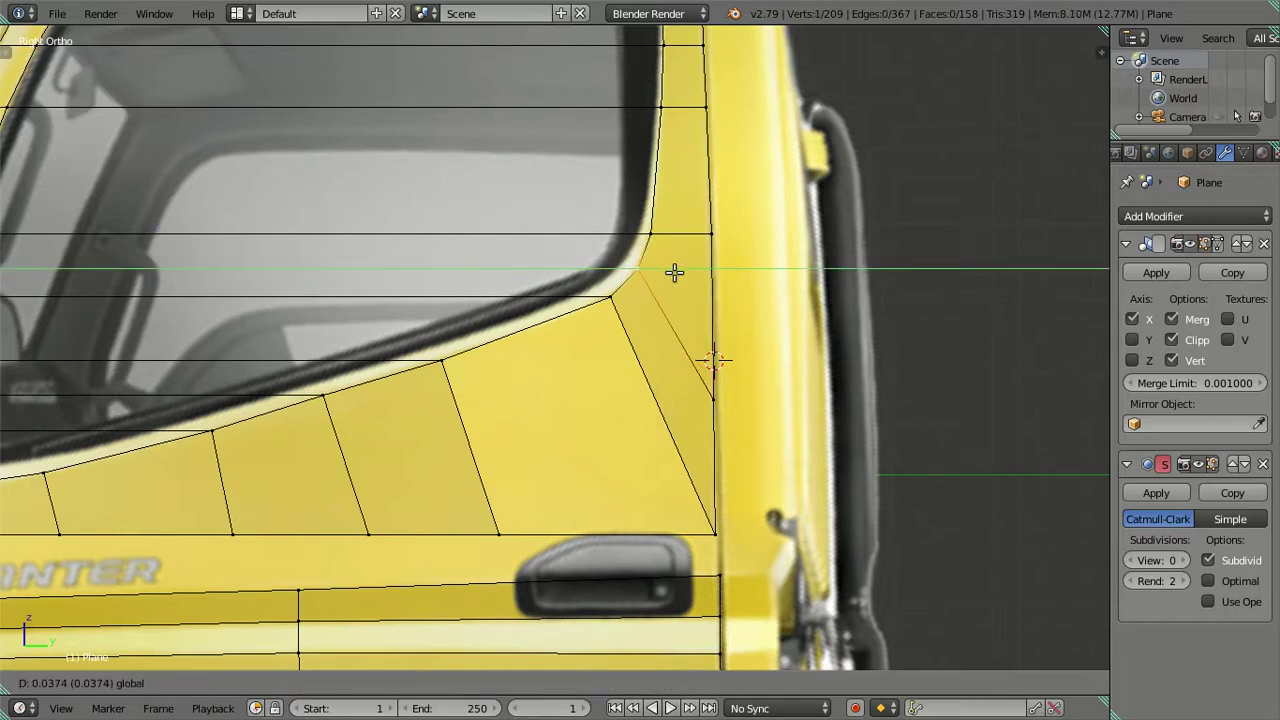
left_click(676, 273)
scroll(674, 513, "down", 2)
- Fill the missing quad face from its four corner vertices along the door's rear edge
right_click(668, 478)
right_click(517, 476, "shift")
right_click(480, 358, "shift")
right_click(592, 317, "shift")
key("f")
key("a")
key("a")
scroll(478, 357, "up", 1, "ctrl")
scroll(478, 357, "up", 2, "ctrl")
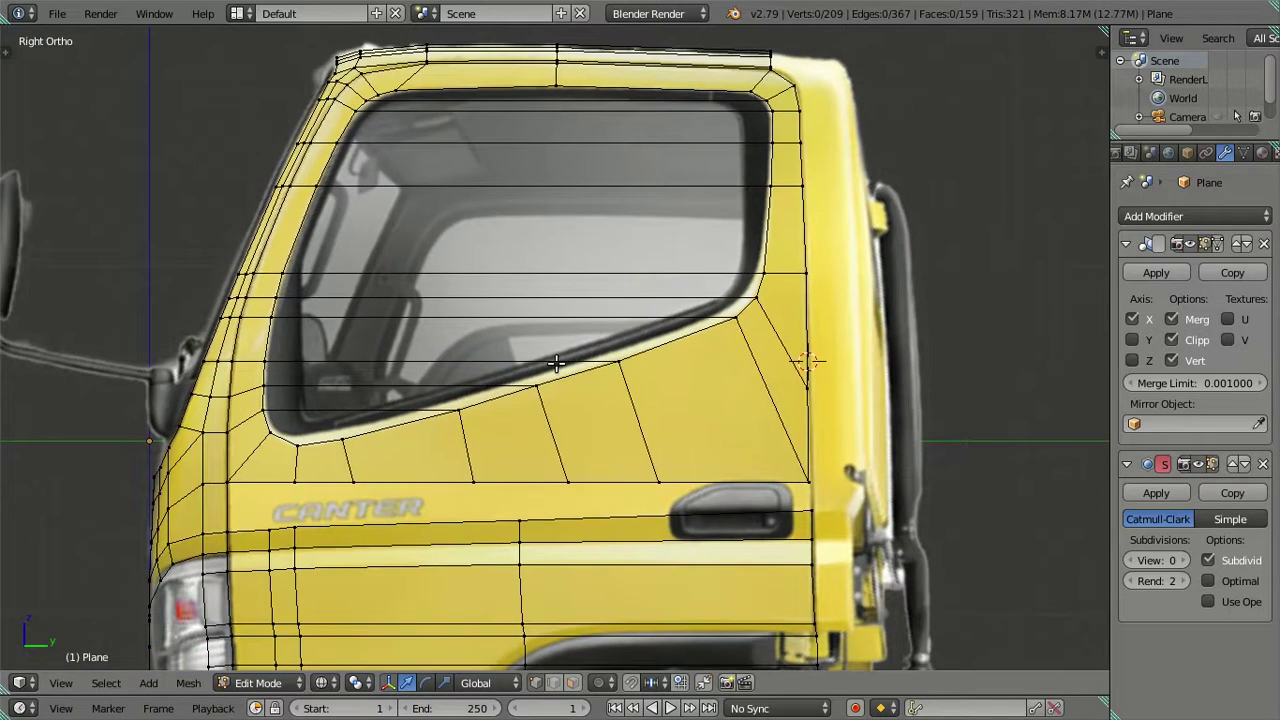
- Select three vertices along the front door edge, then clear the selection
scroll(557, 363, "up", 1)
middle_click_drag(258, 323, 269, 319, "shift")
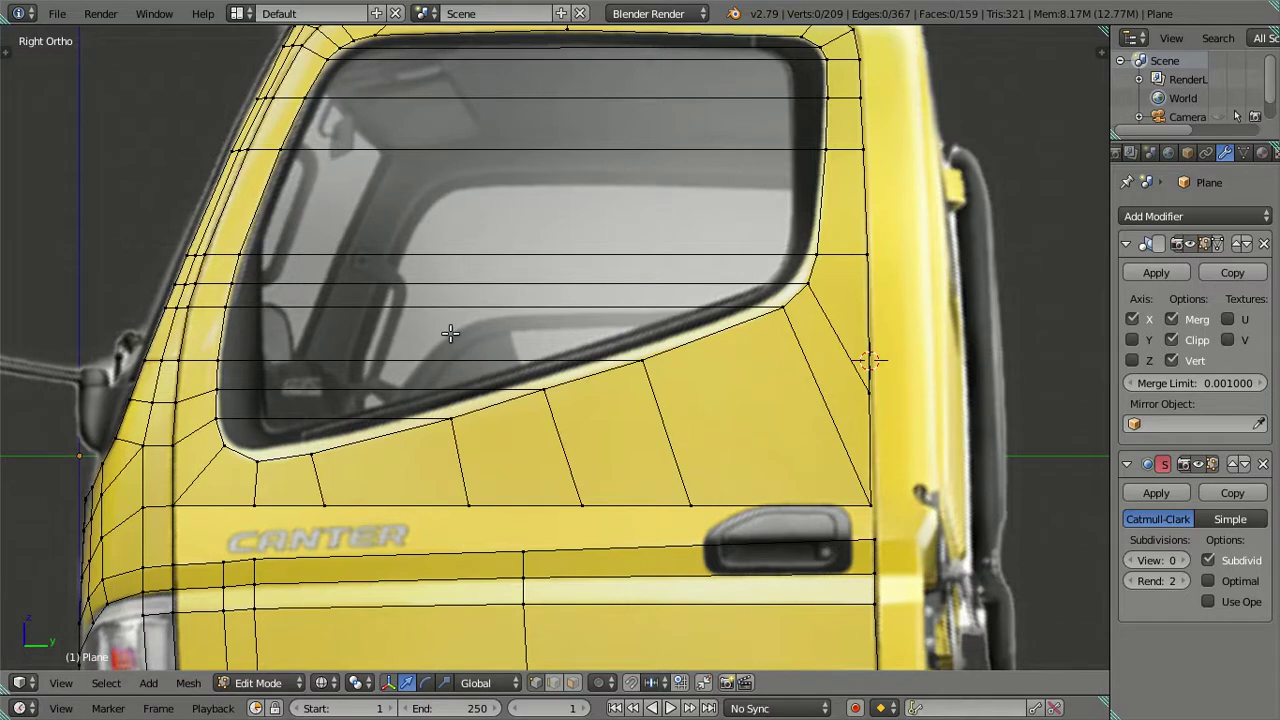
scroll(662, 348, "up", 2)
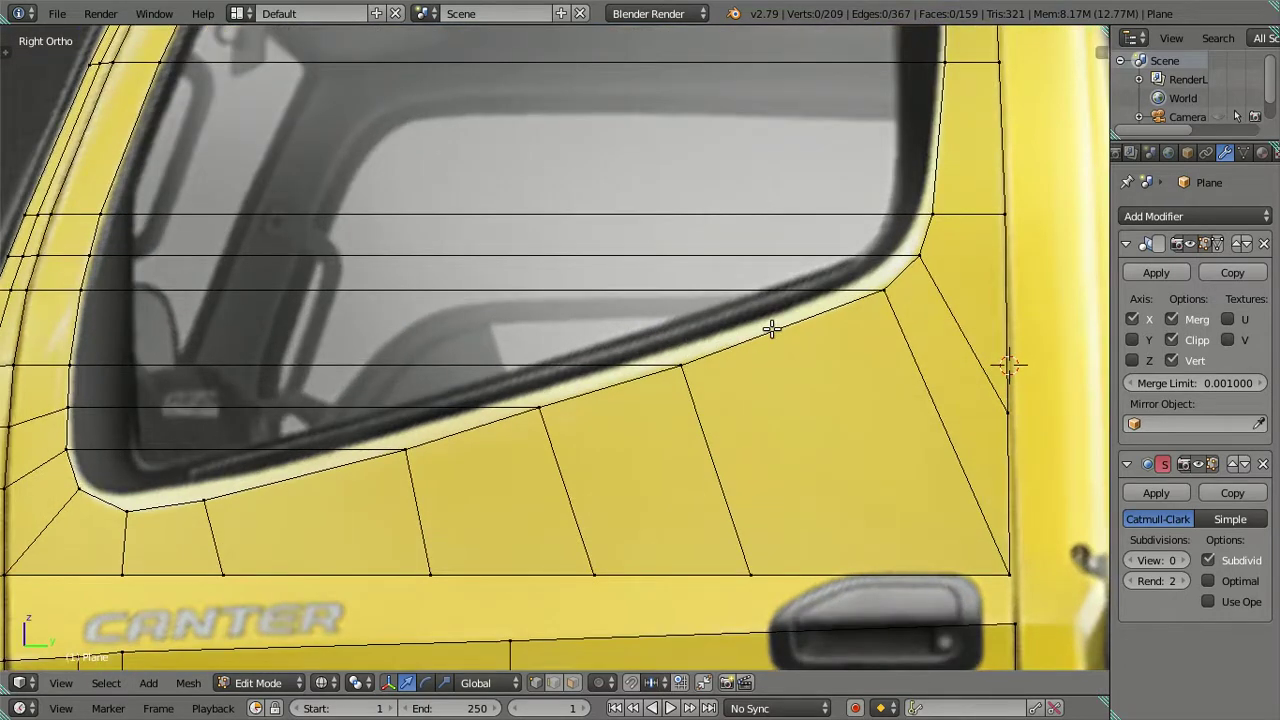
scroll(771, 329, "down", 2)
right_click(175, 305)
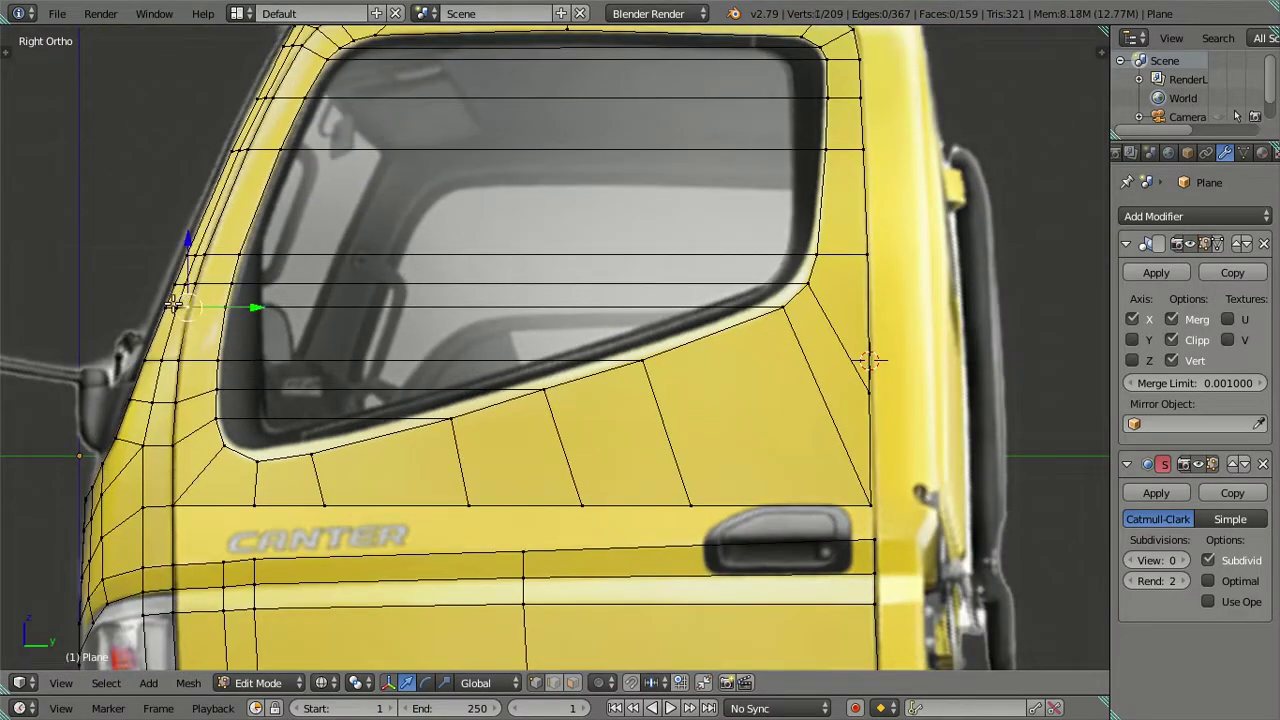
right_click(183, 258, "shift")
right_click(161, 360, "shift")
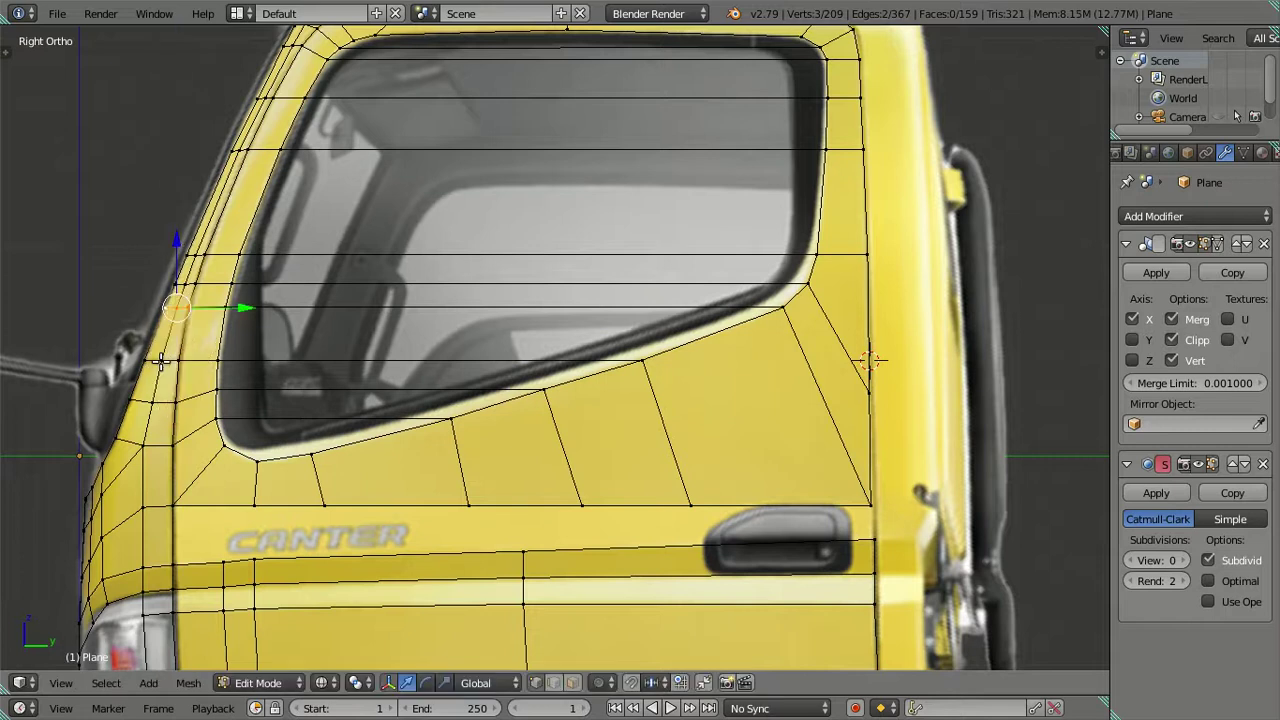
scroll(500, 380, "up", 2)
scroll(471, 366, "down", 2)
key("a")
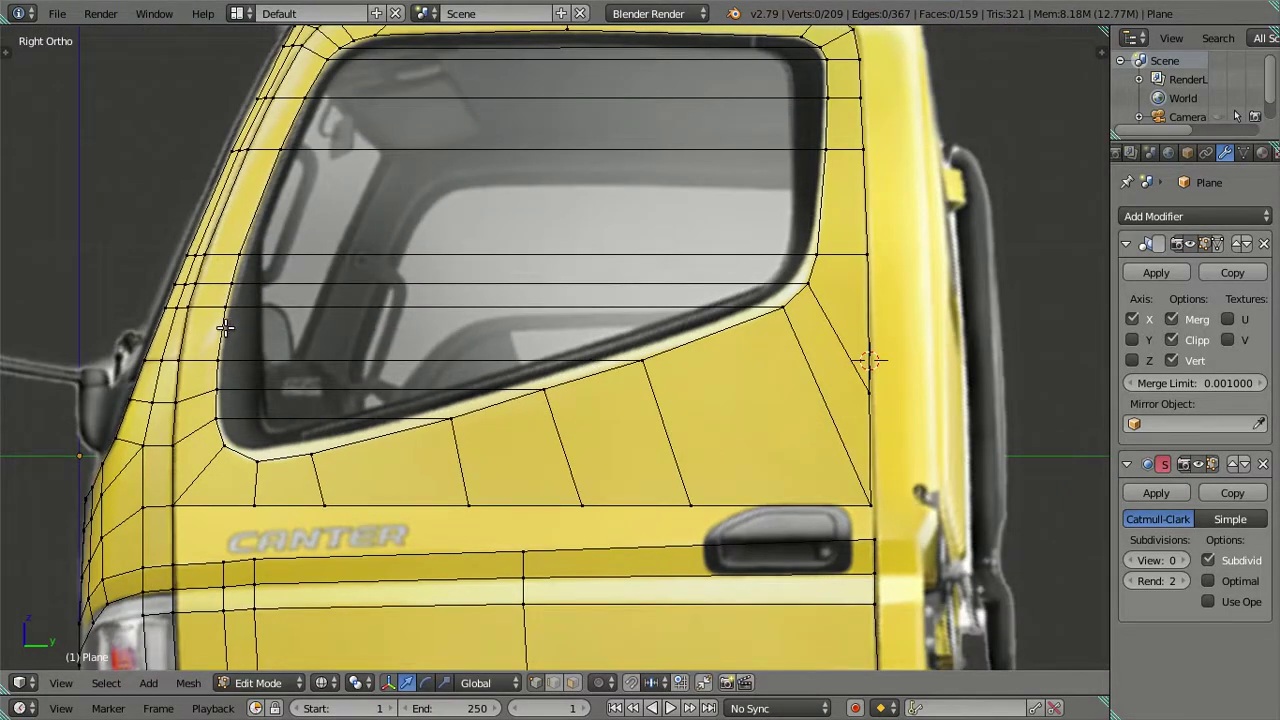
- Dissolve the horizontal edge loop across the window and cut a new one at the corner's height
right_click(780, 308, "alt")
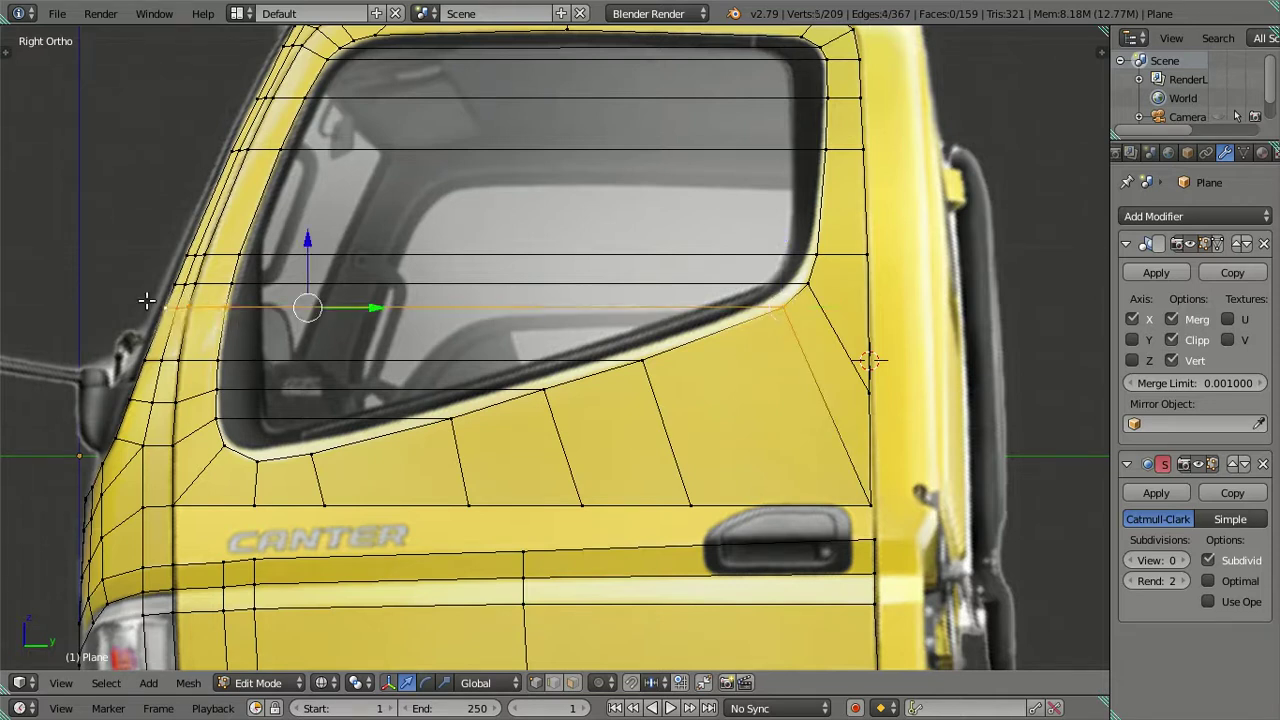
key("x")
left_click(636, 334)
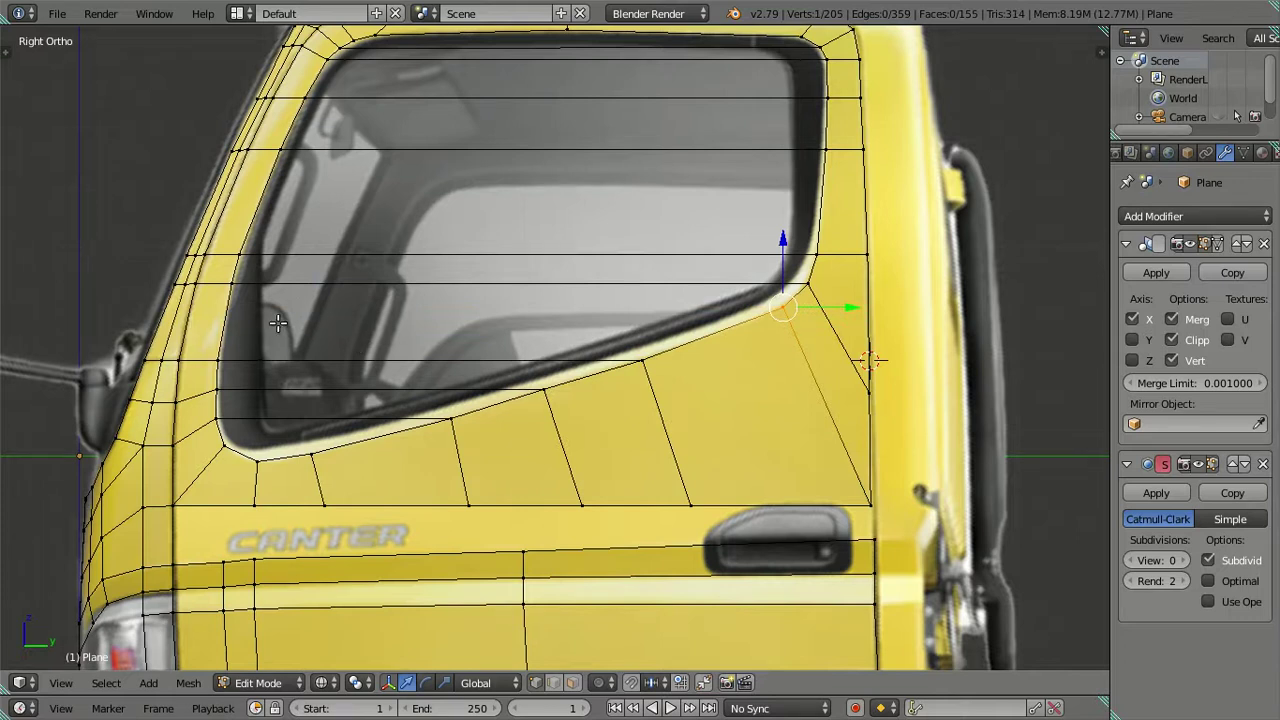
key("ctrl+r")
left_click(230, 316)
right_click(237, 319)
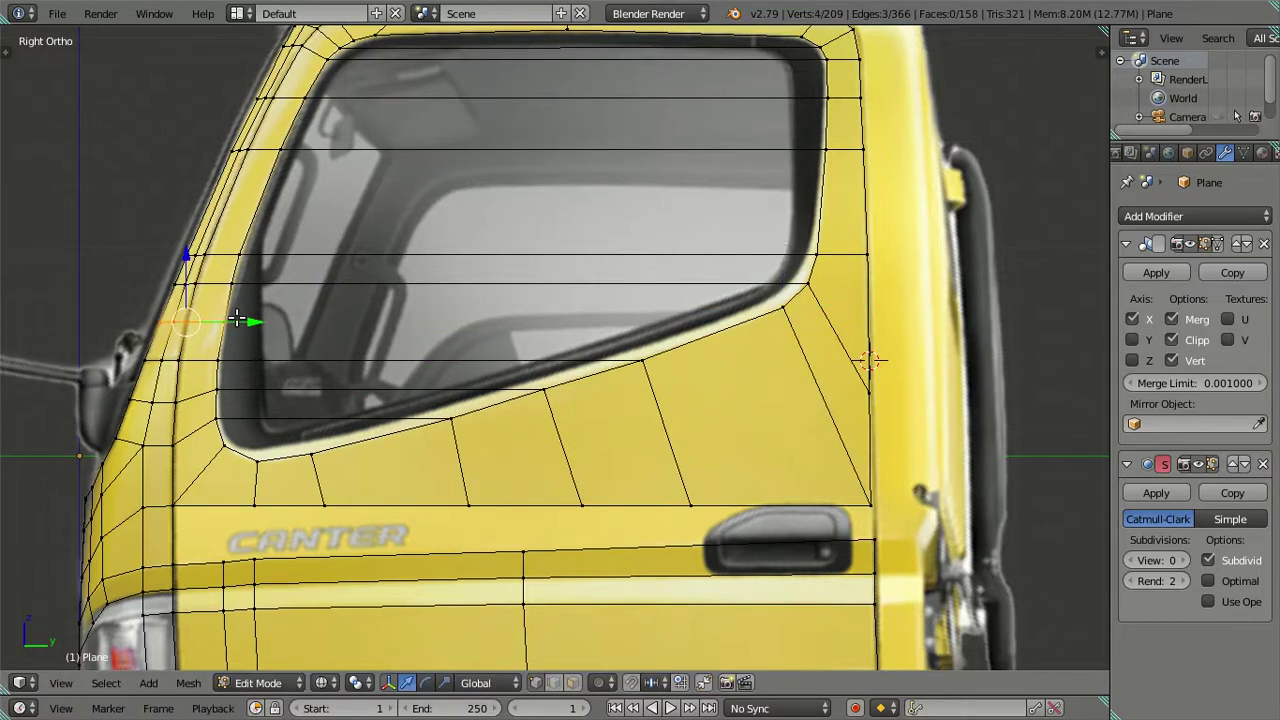
key("KP_Decimal")
- Snap the 3D cursor to the new loop and cut another loop across the front pillar
key("shift+s")
left_click(593, 322)
key("j")
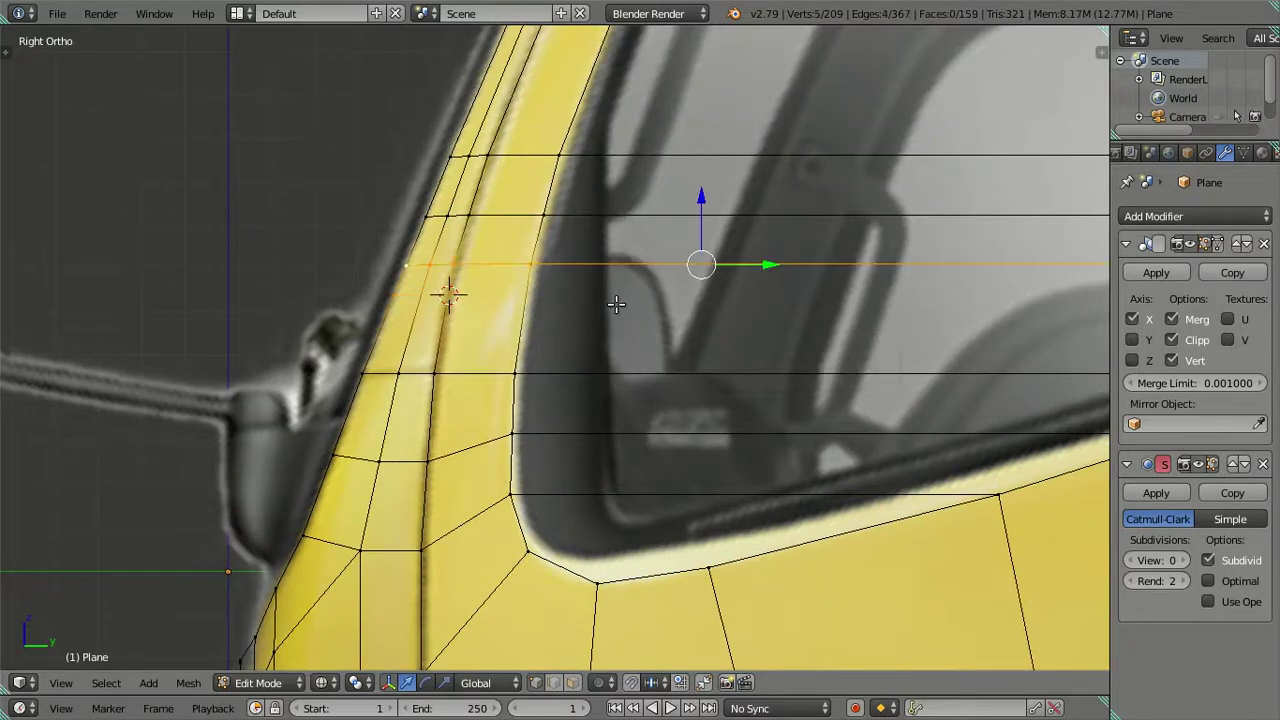
scroll(540, 291, "up", 2)
key("ctrl+r")
left_click(535, 275)
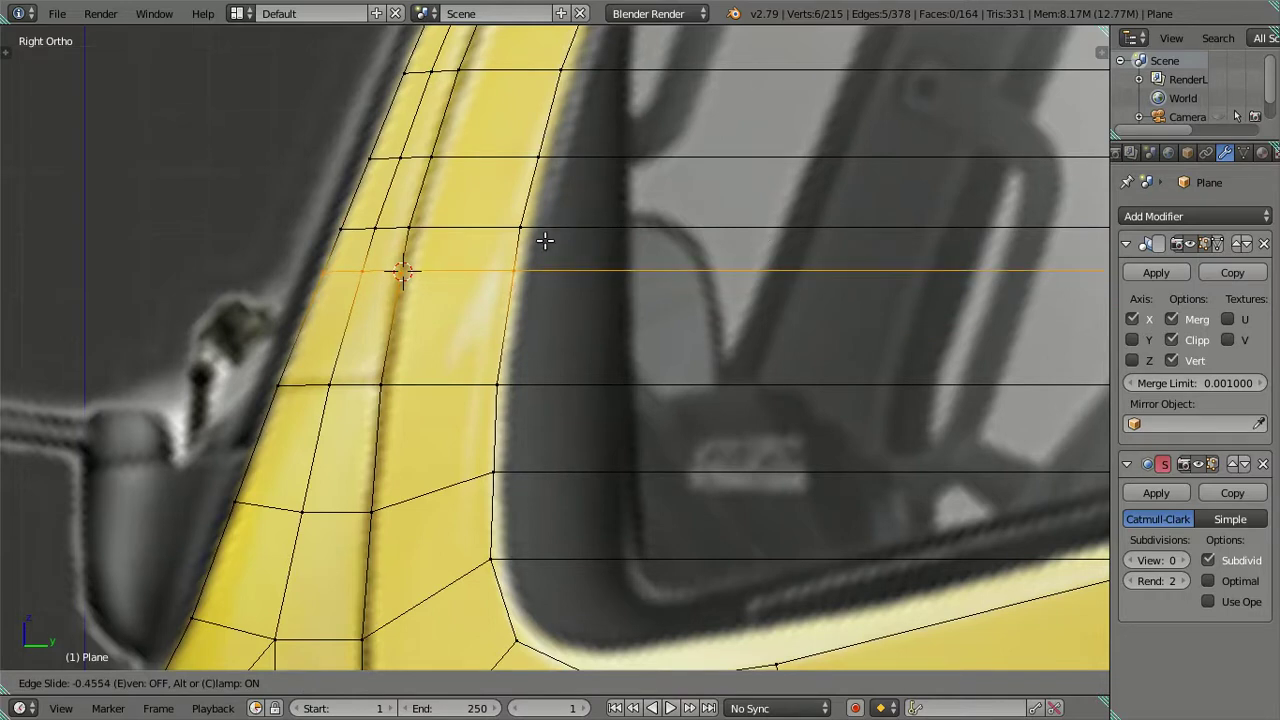
left_click(544, 240)
key("a")
- Merge the short edge at the window's rear lower corner At Last
middle_click_drag(394, 271, 790, 287, "shift")
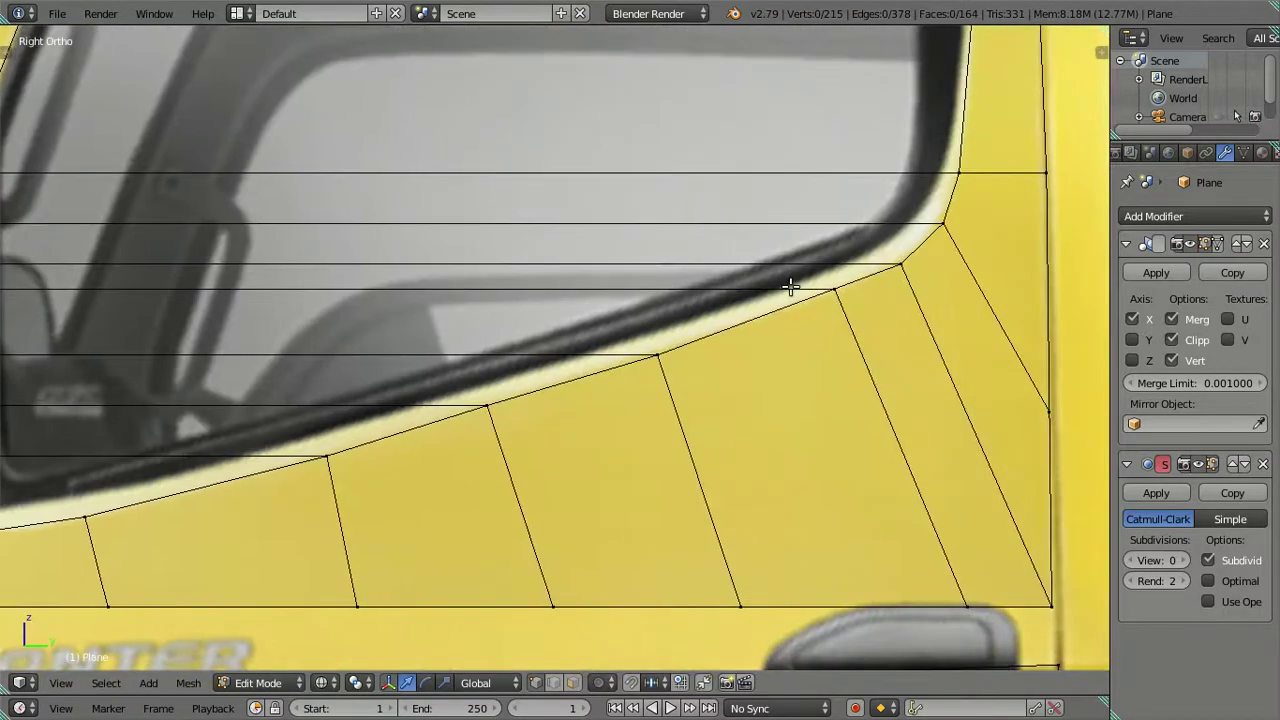
right_click(848, 281)
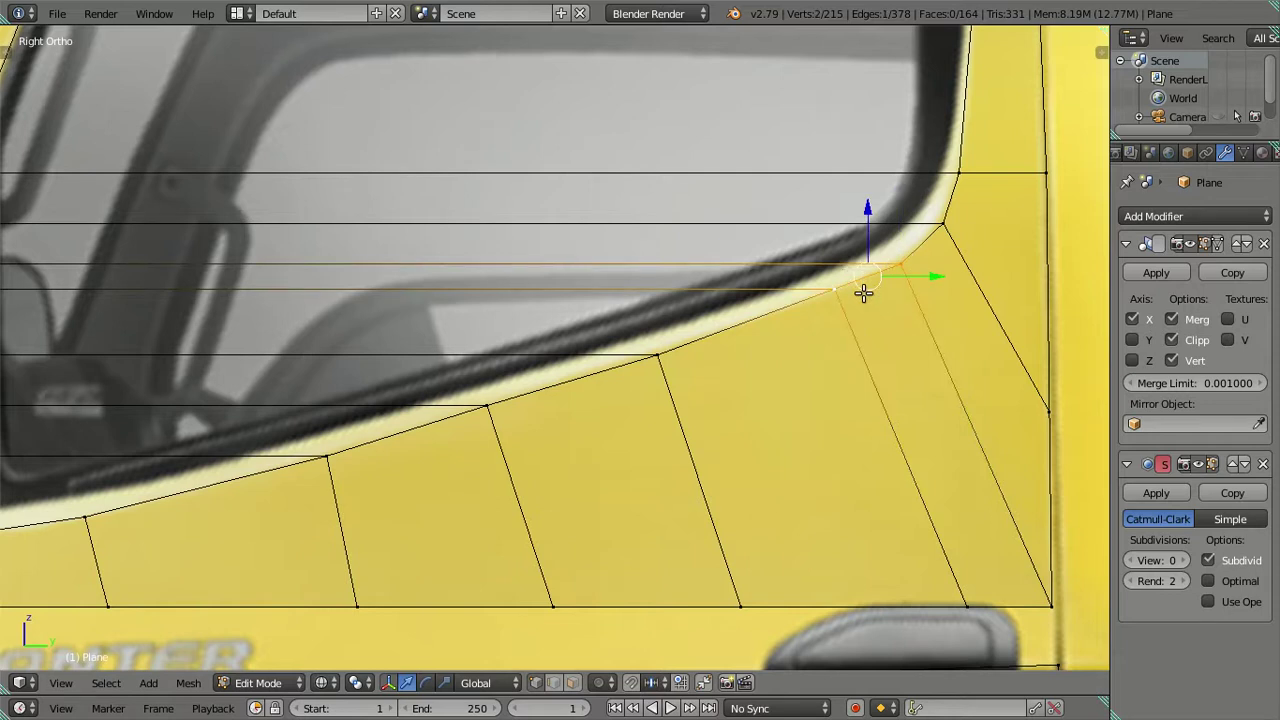
key("alt+m")
left_click(863, 292)
key("a")
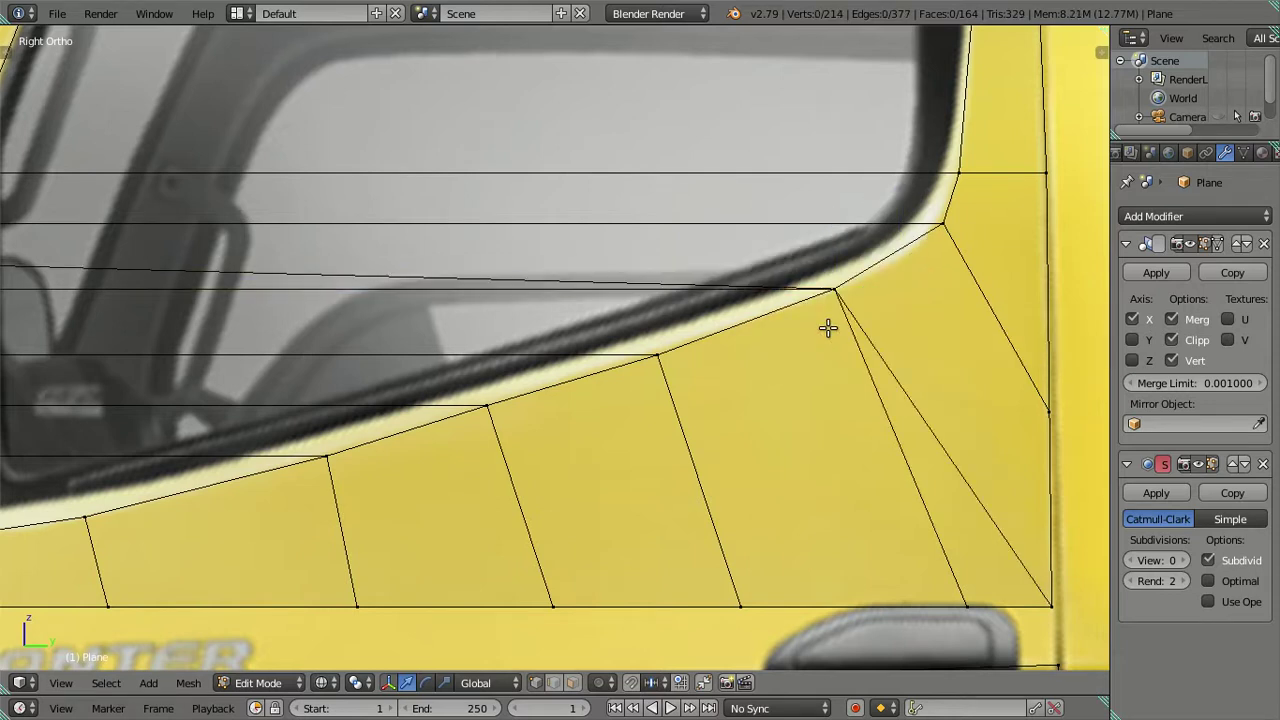
scroll(828, 328, "down", 2)
right_click(828, 328)
right_click(828, 328, "ctrl")
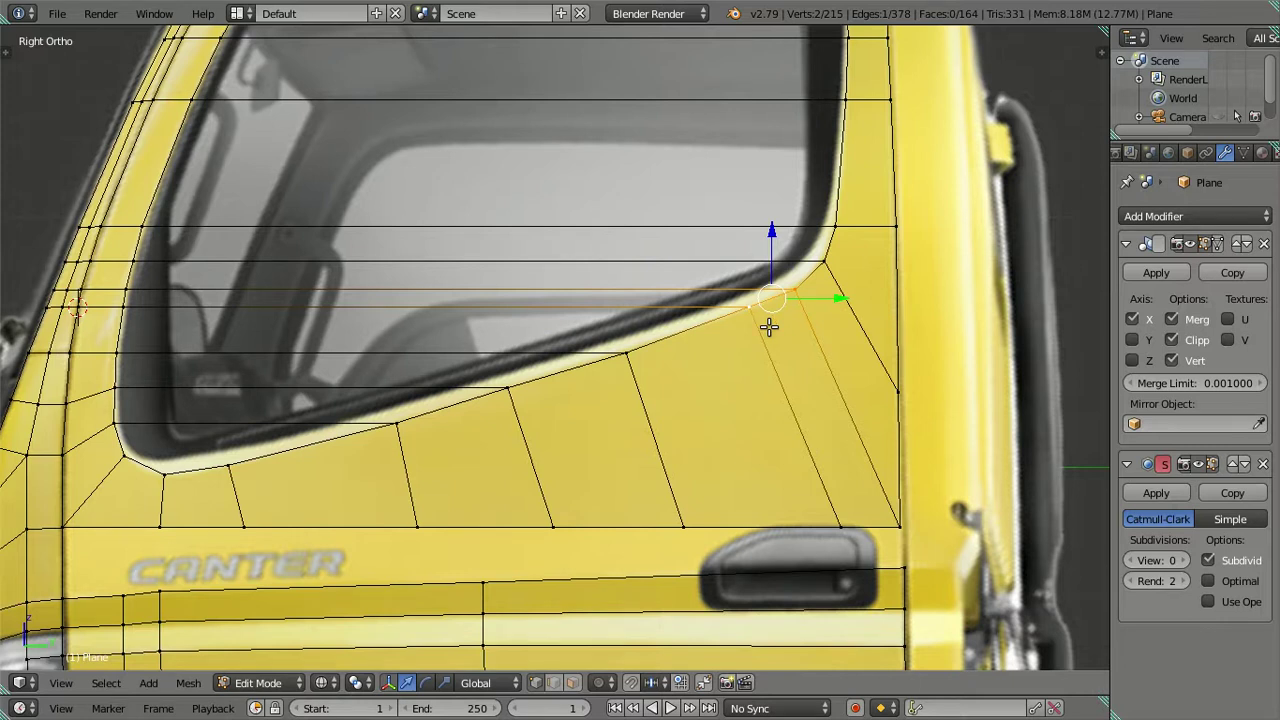
key("ctrl+z")
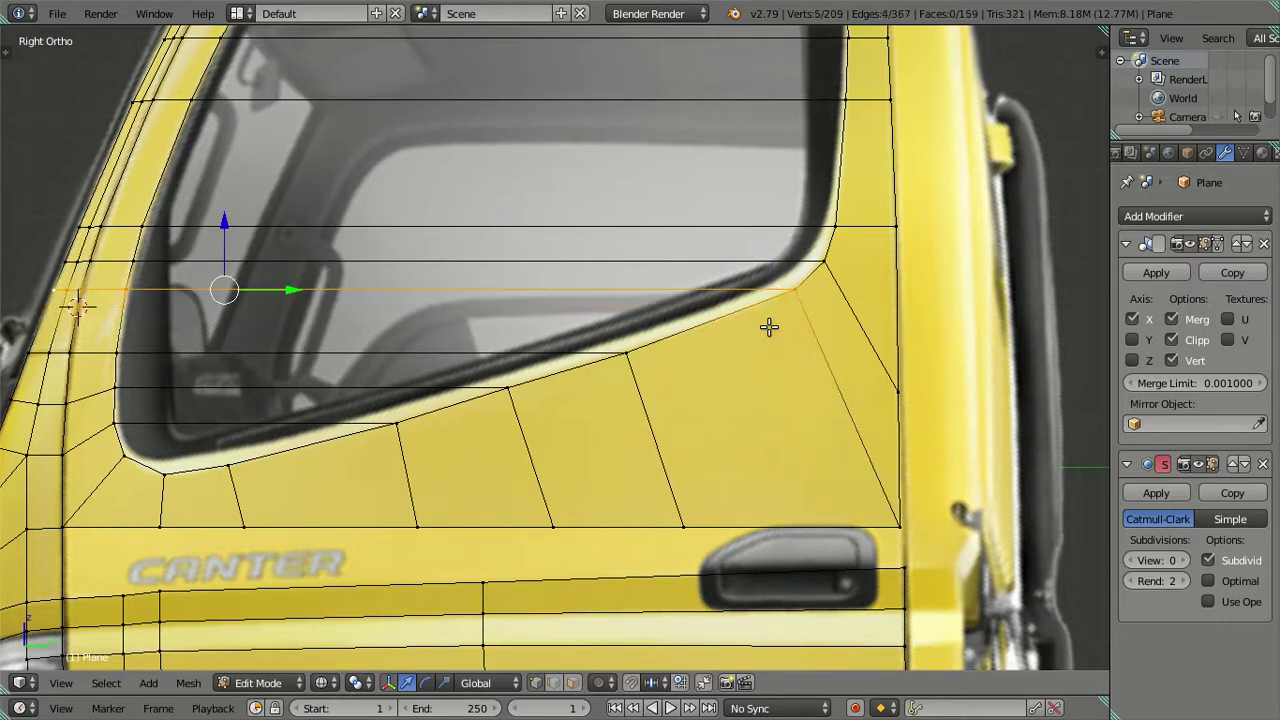
key("a")
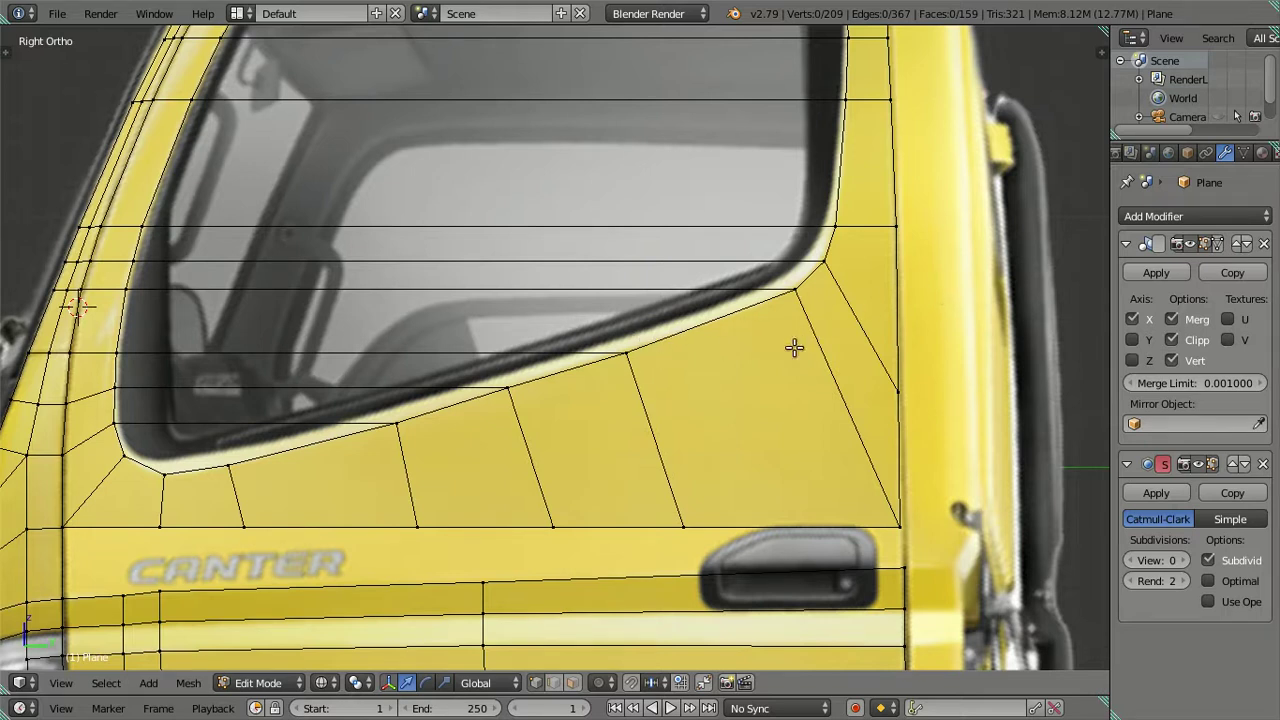
- Save the project, overwriting the existing file
scroll(866, 391, "up", 1)
scroll(866, 391, "up", 1)
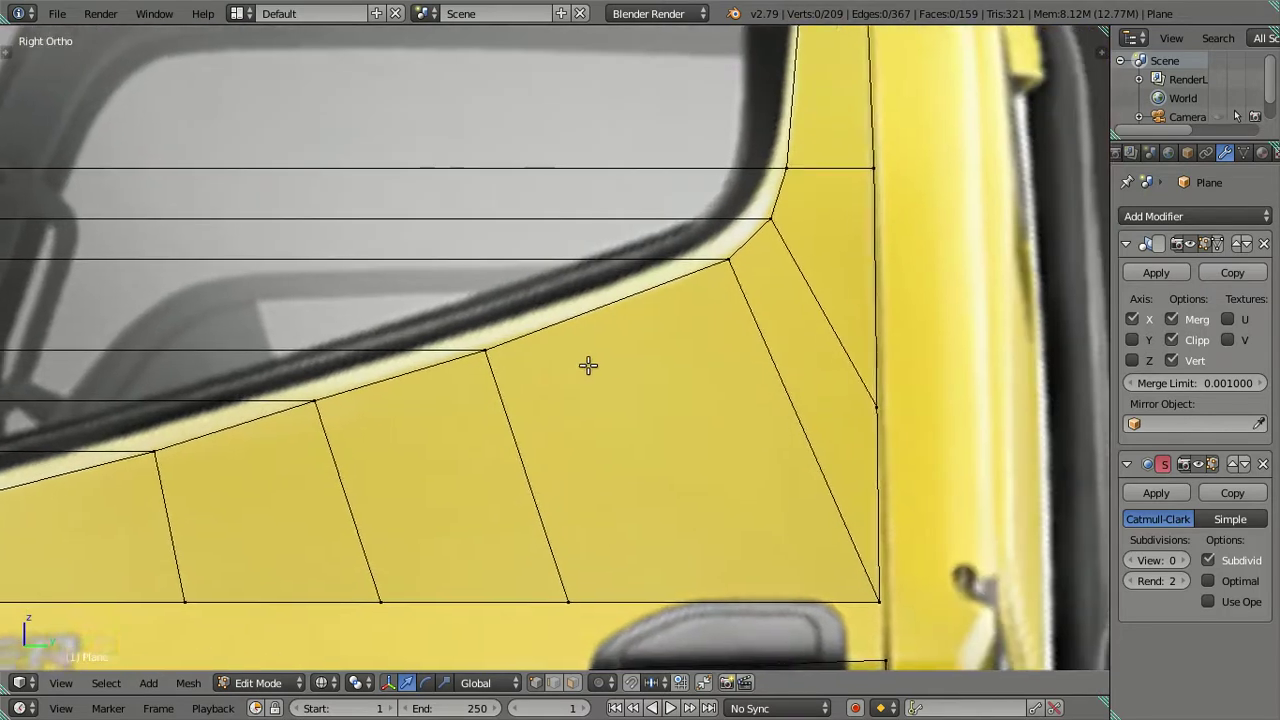
scroll(566, 366, "down", 2)
scroll(566, 366, "down", 1)
key("ctrl+s")
left_click(577, 394)
- Centre the lower door and dissolve the vertical edge loop near the CANTER lettering
middle_click_drag(577, 394, 591, 305, "shift")
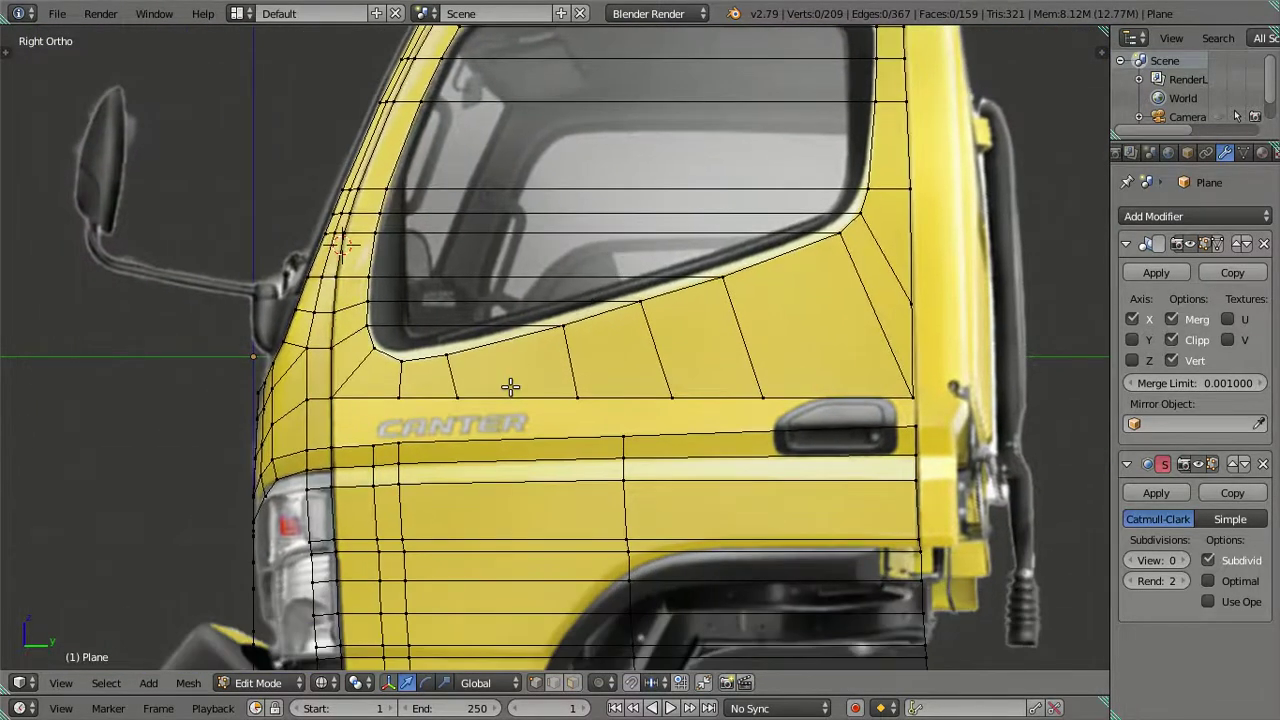
middle_click_drag(652, 385, 623, 262, "shift")
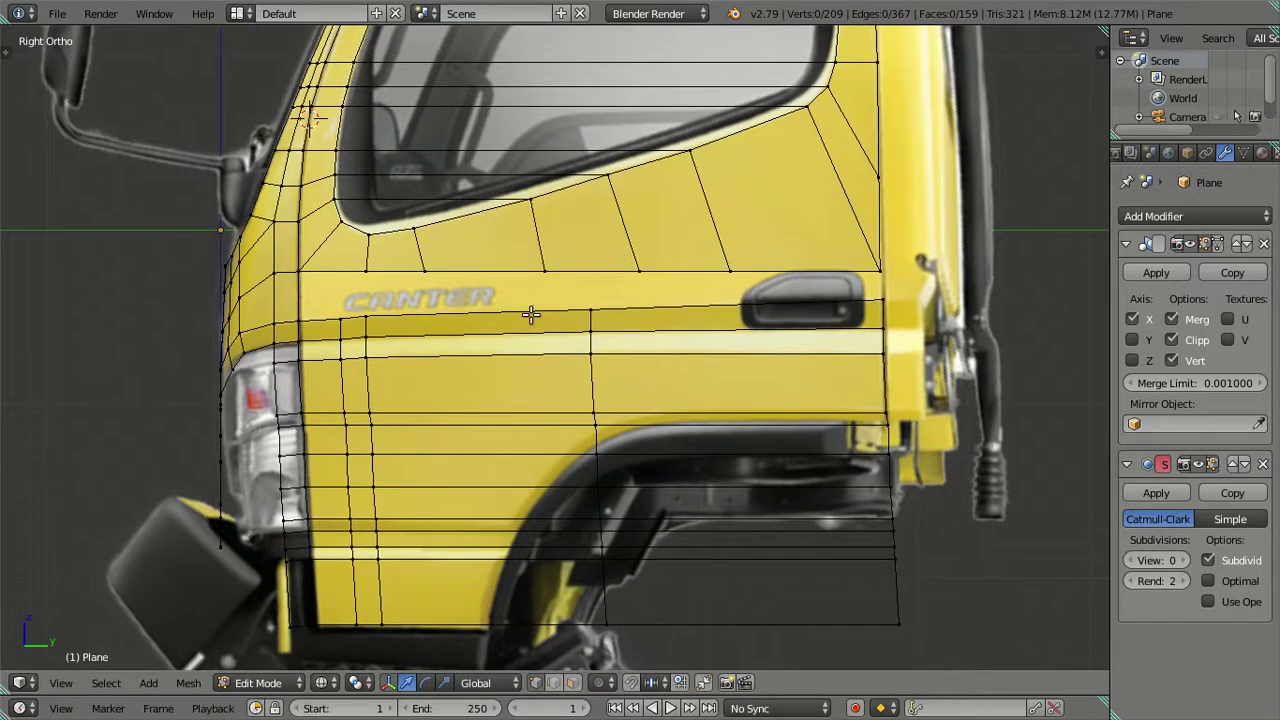
scroll(450, 307, "up", 1)
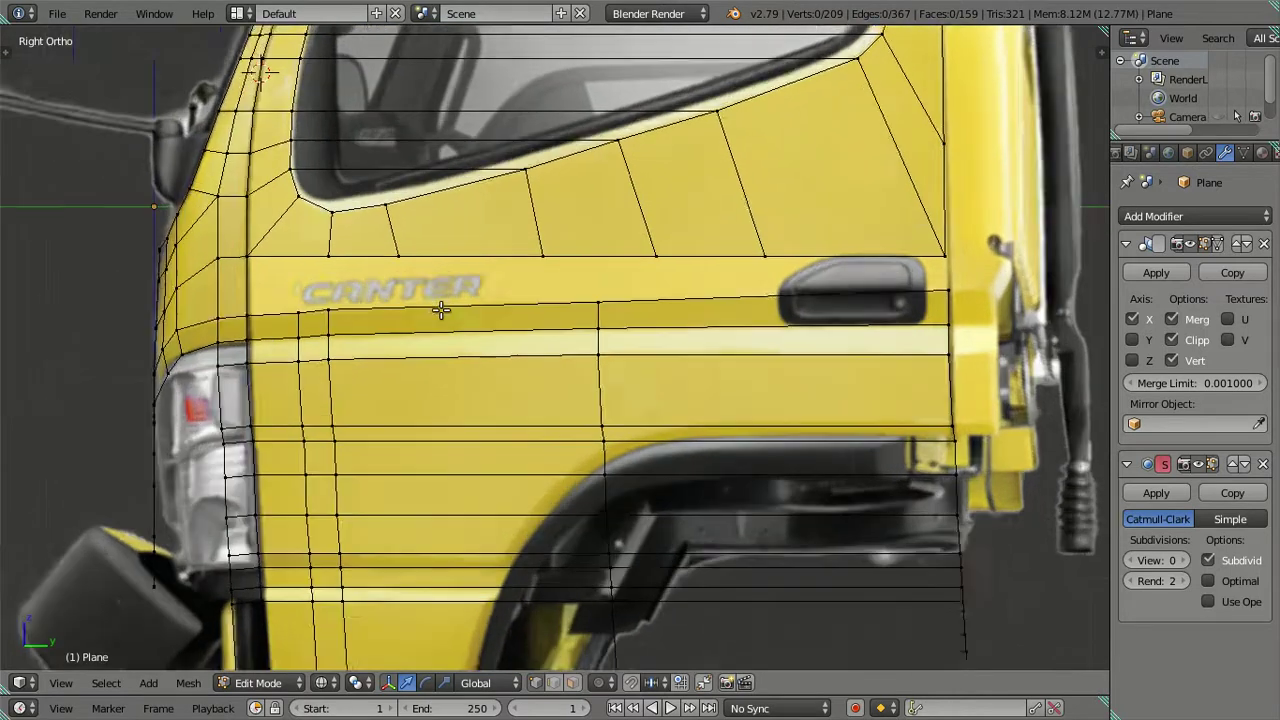
scroll(460, 295, "up", 1)
scroll(467, 289, "down", 1)
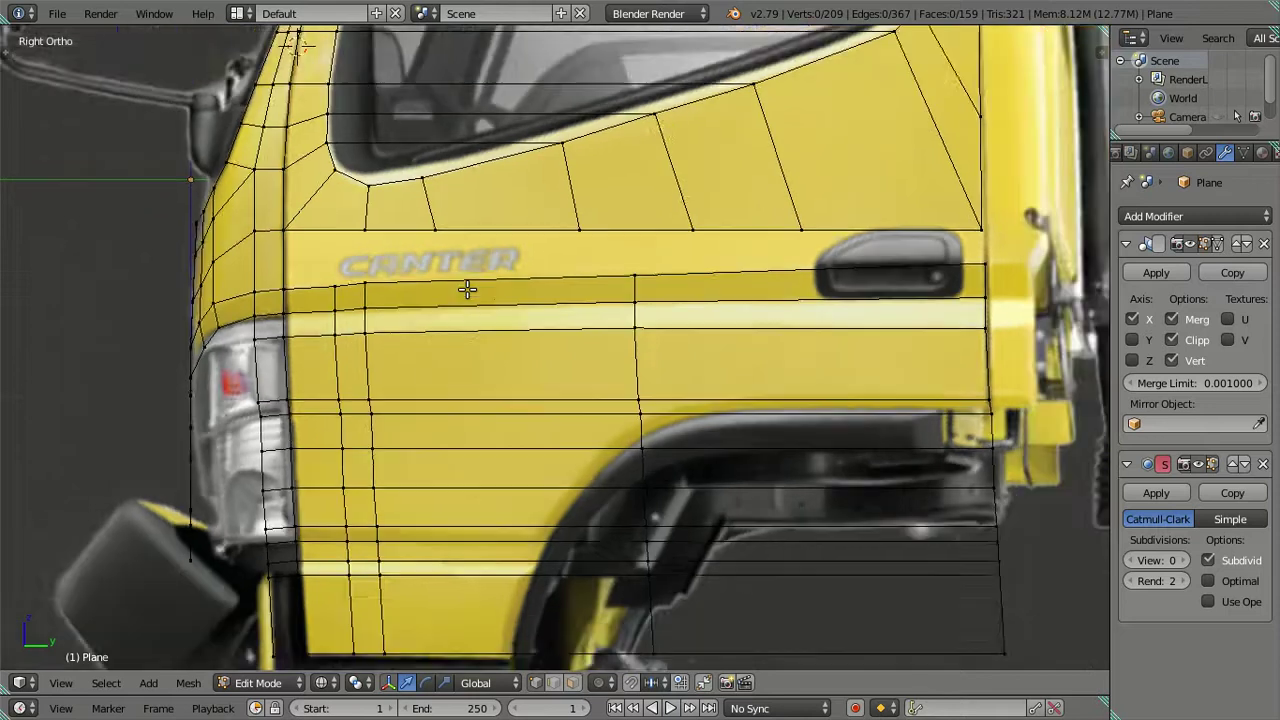
scroll(467, 289, "down", 1)
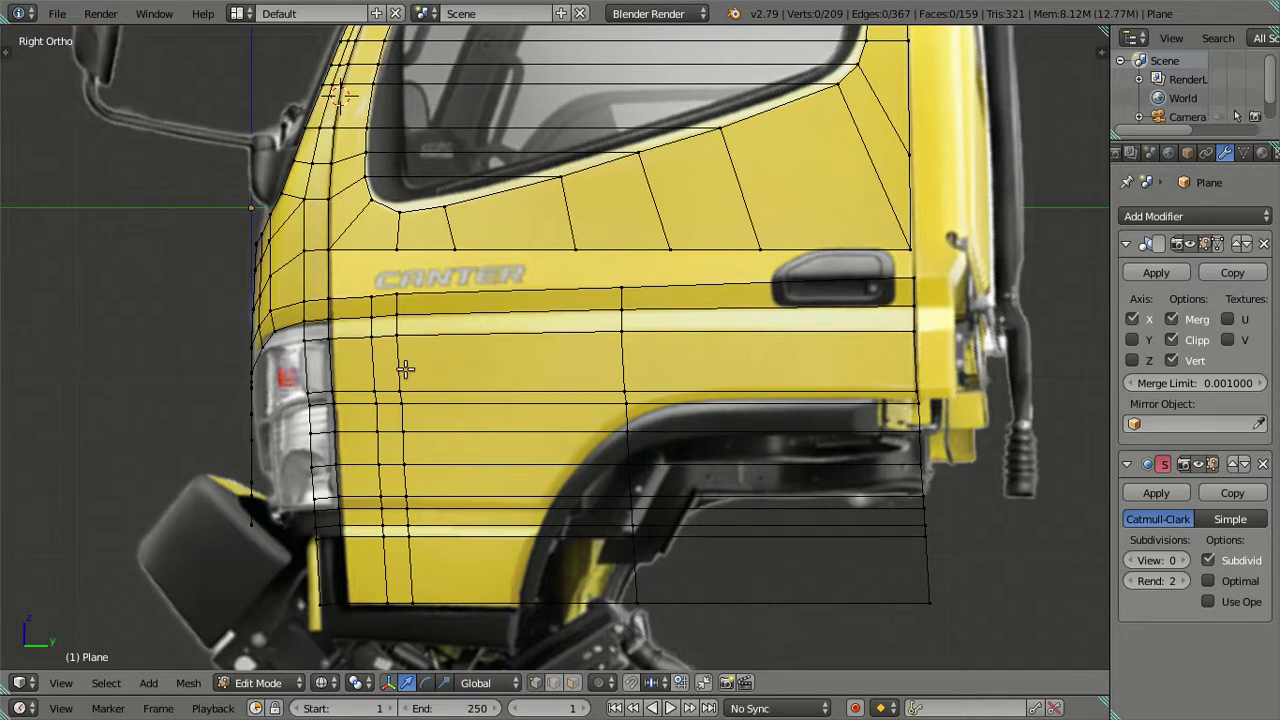
right_click(413, 379, "alt")
key("x")
key("Escape")
key("a")
right_click(407, 361, "alt")
key("x")
left_click(451, 355)
- Dissolve the next old vertical edge loop on the door
scroll(449, 351, "up", 1)
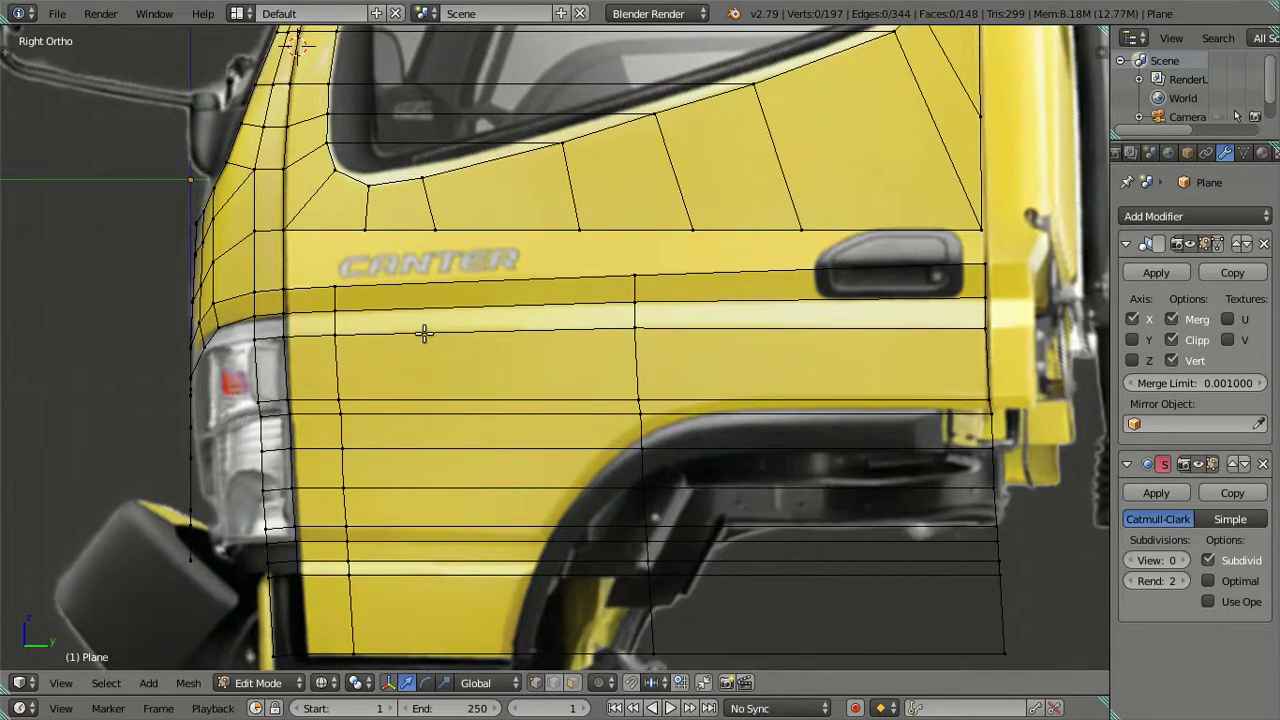
right_click(355, 375, "alt")
key("x")
left_click(430, 387)
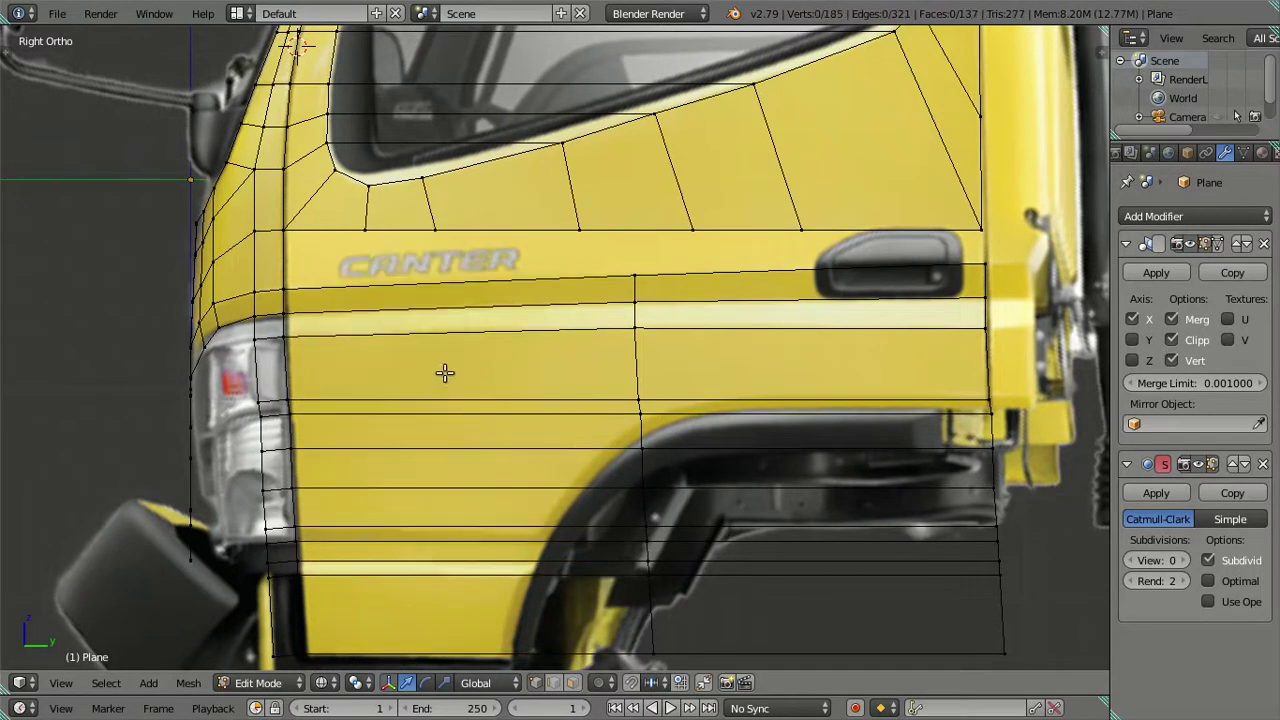
- Cut two new vertical edge loops across the door below the lettering
key("ctrl+r")
left_click(495, 278)
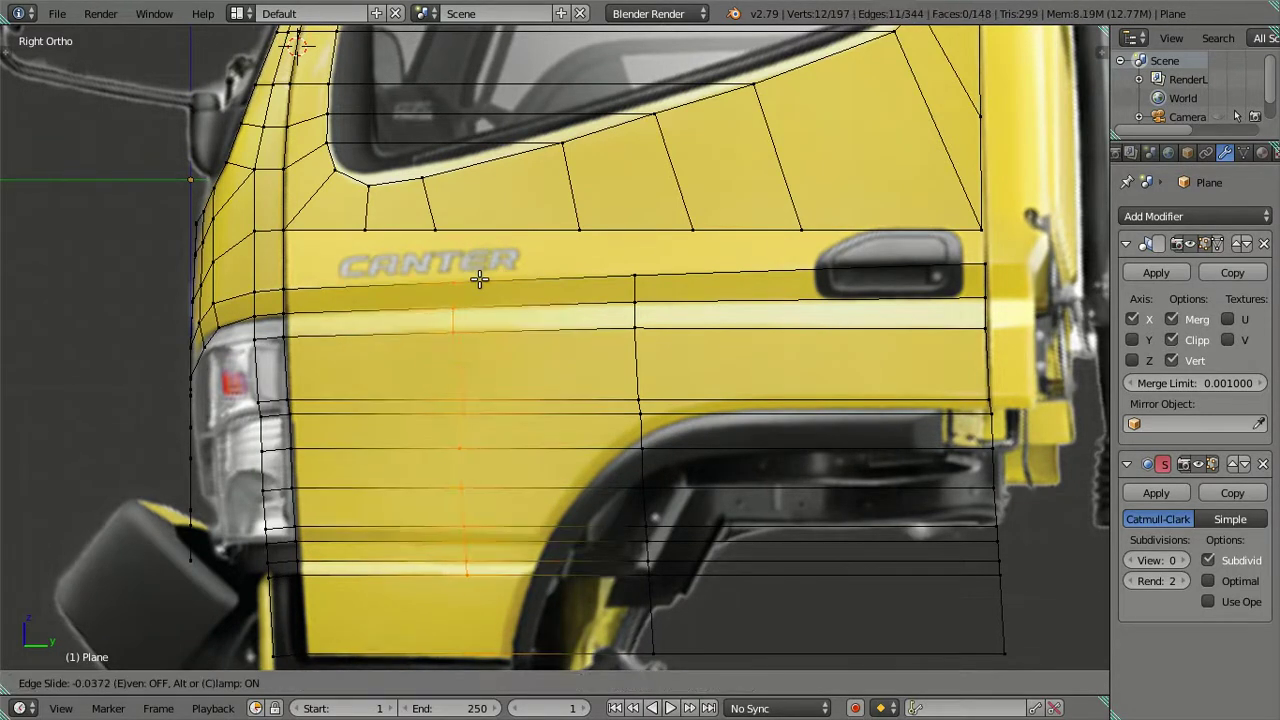
left_click(408, 280)
key("ctrl+r")
left_click(422, 276)
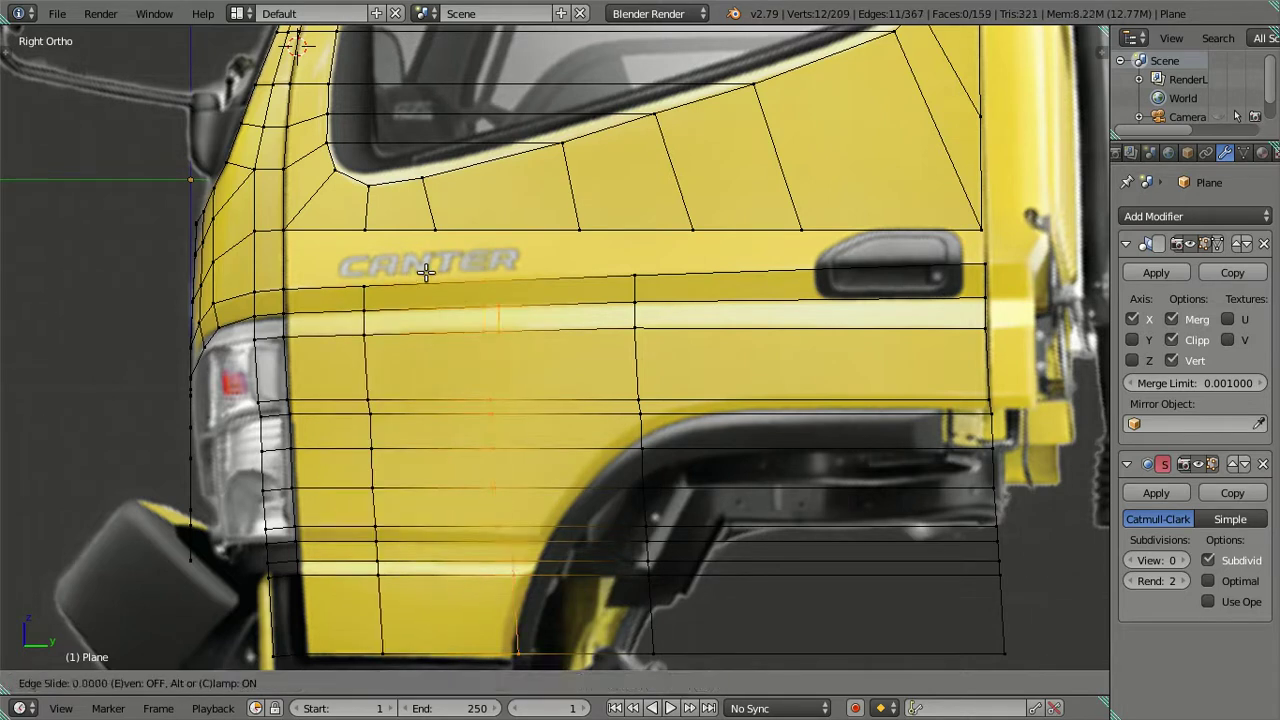
left_click(417, 306)
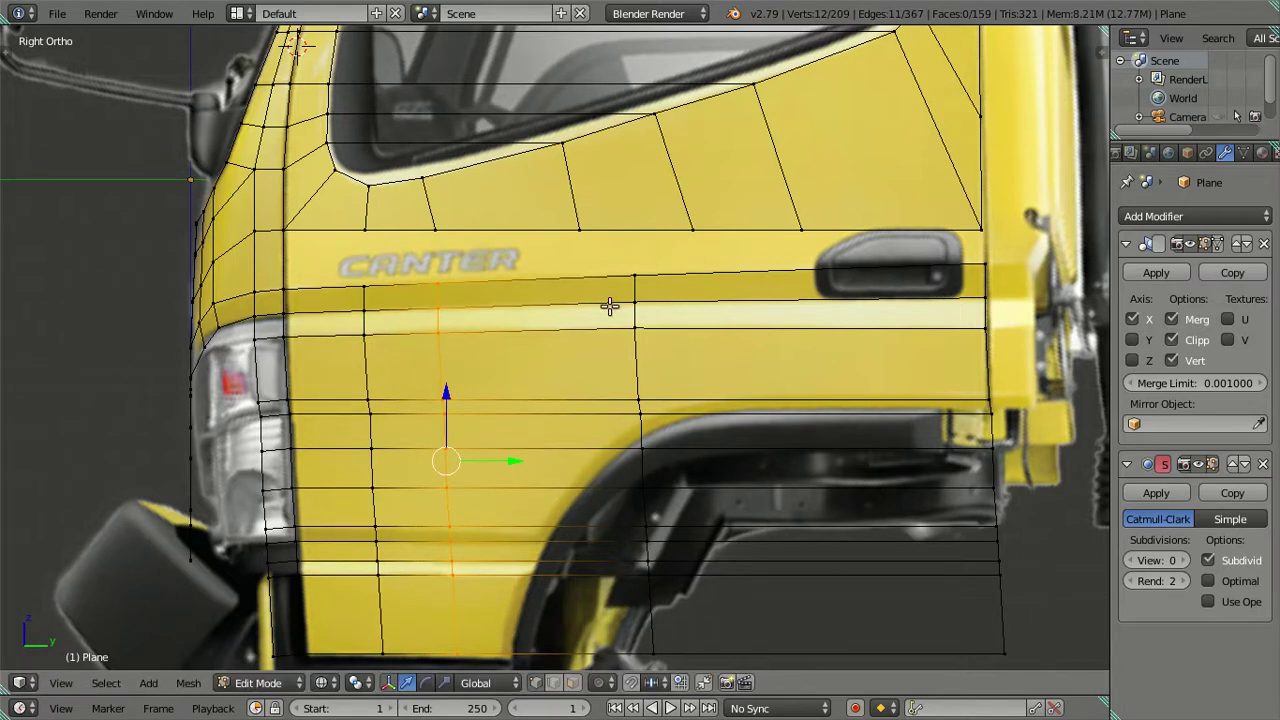
key("a")
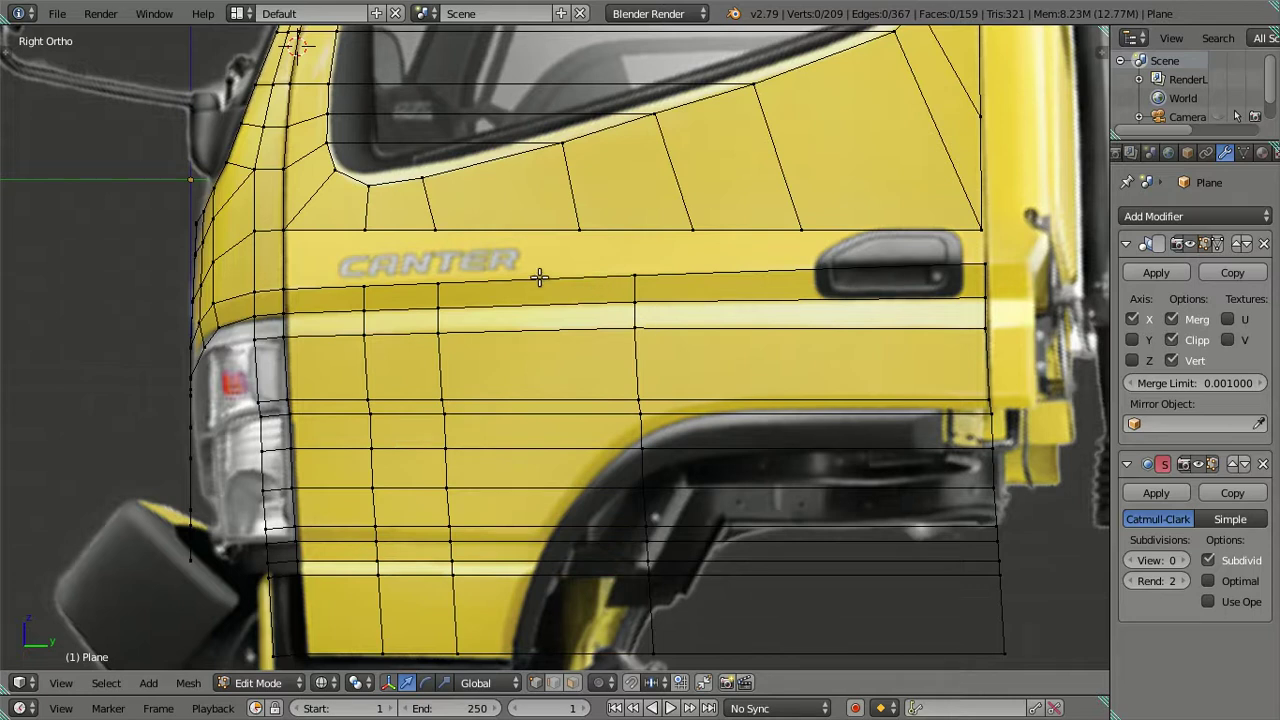
- Add vertical loops across the door, near the handle and near the rear edge
key("ctrl+r")
left_click(545, 290)
left_click(587, 332)
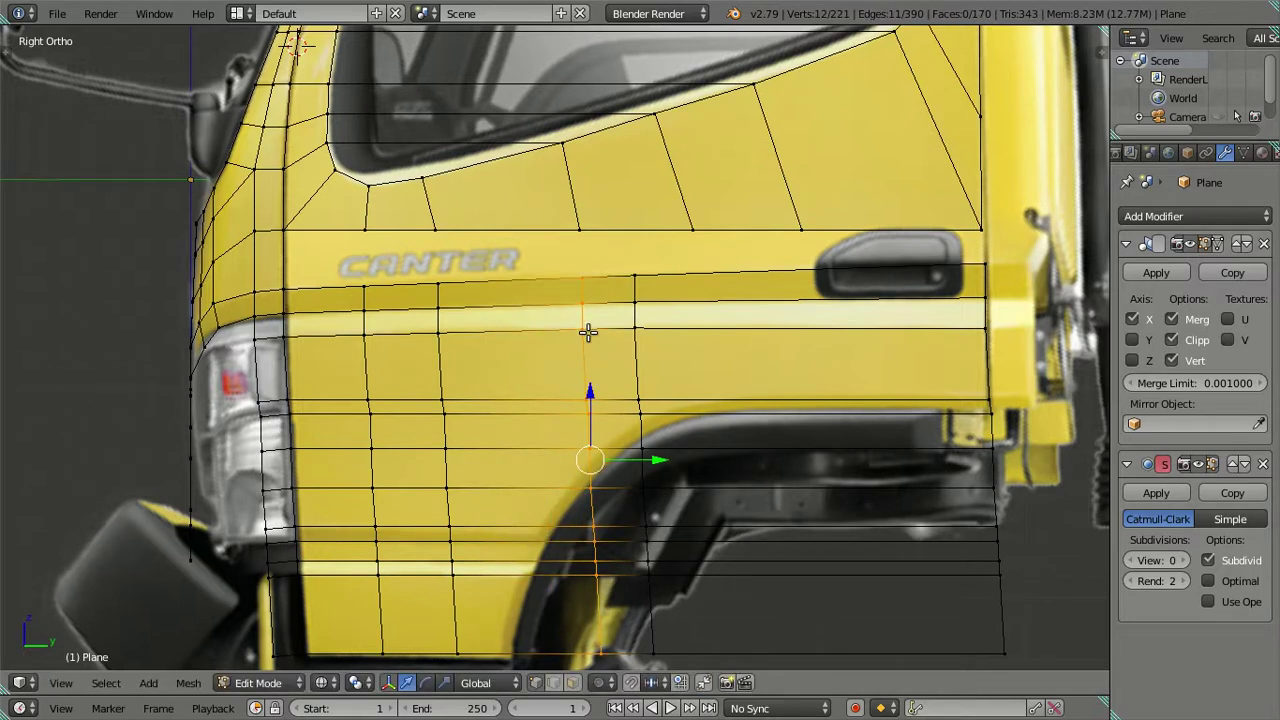
key("ctrl+r")
left_click(709, 277)
left_click(790, 285)
key("ctrl+r")
left_click(786, 287)
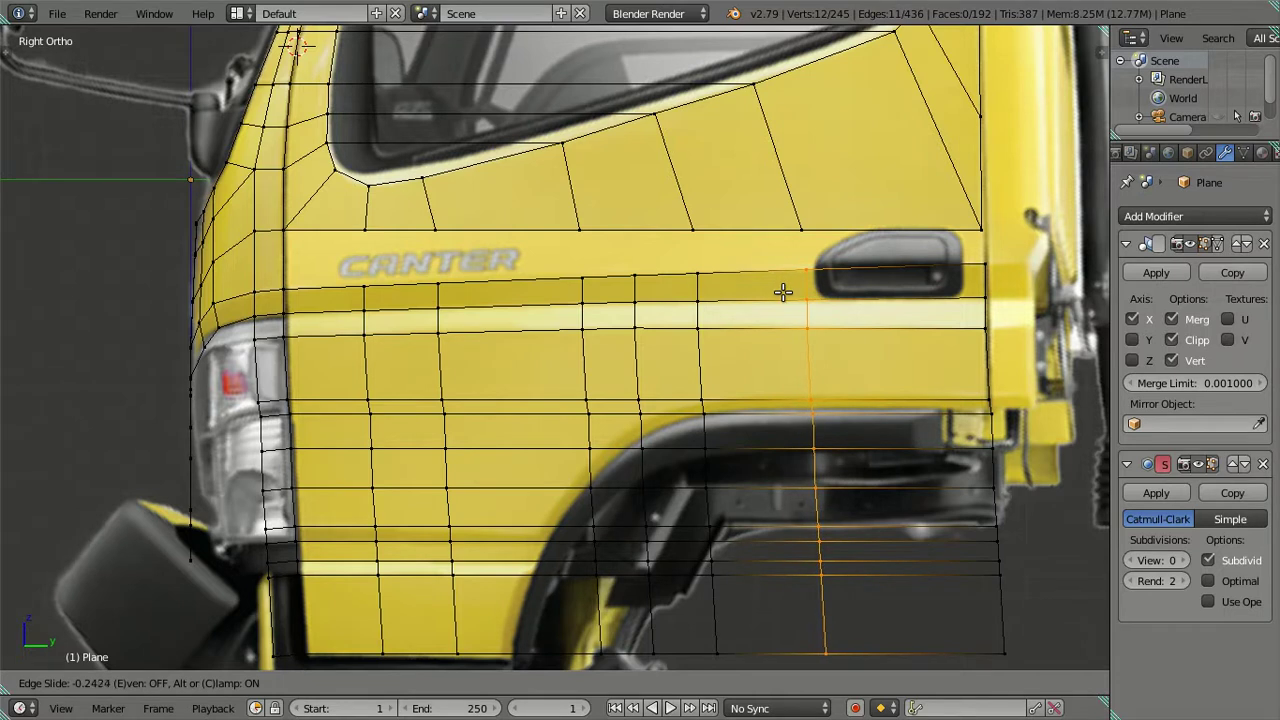
left_click(779, 293)
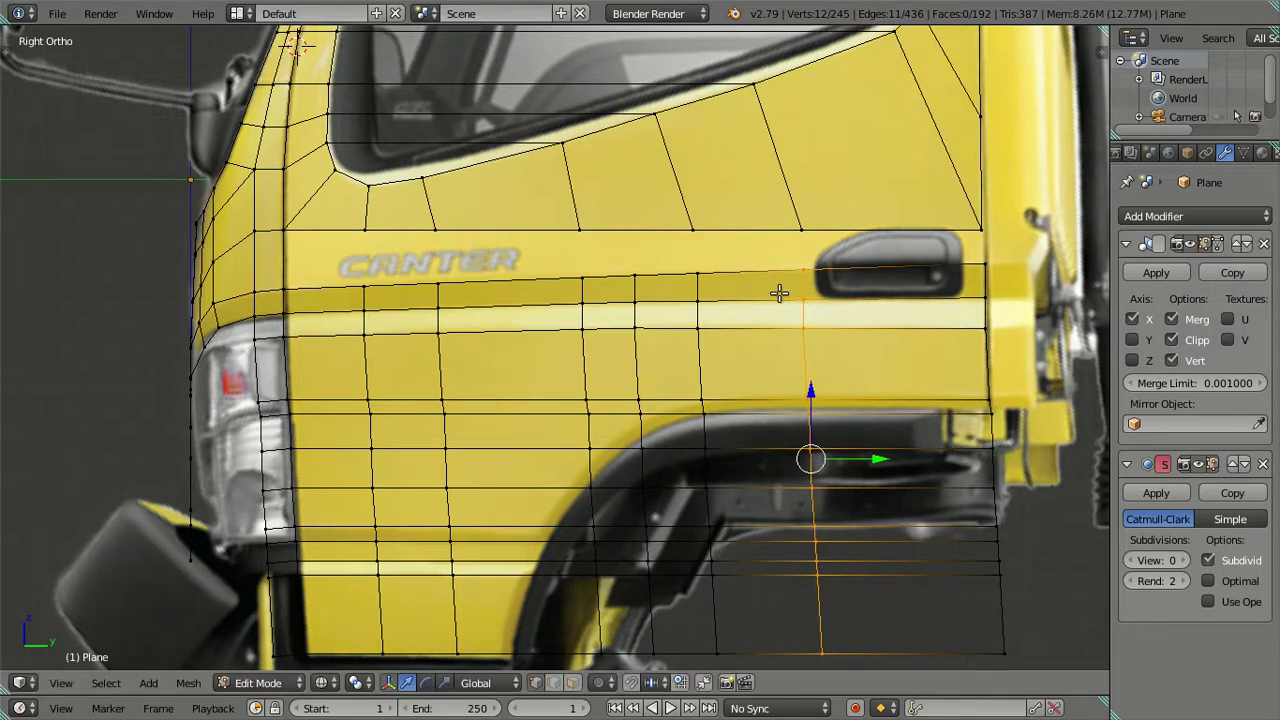
key("a")
- Dissolve the leftover vertical loop in the middle of the door
right_click(646, 366, "alt")
key("x")
left_click(724, 346)
key("a")
key("a")
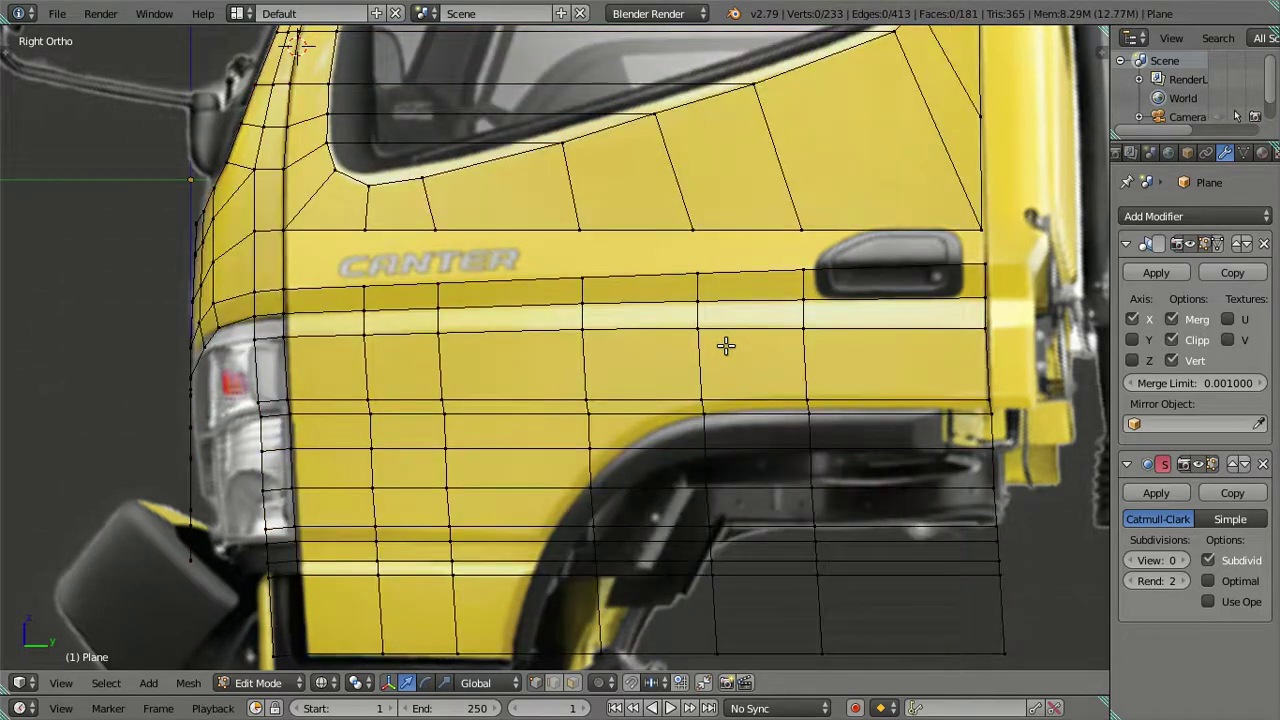
- Join vertices into a horizontal line at handle height across to the door's rear edge
scroll(726, 346, "down", 5)
scroll(726, 343, "up", 2)
scroll(679, 336, "up", 2)
right_click(360, 368, "alt")
key("g")
key("g")
left_click(424, 370)
key("g")
key("g")
left_click(538, 362)
key("g")
key("g")
left_click(637, 367)
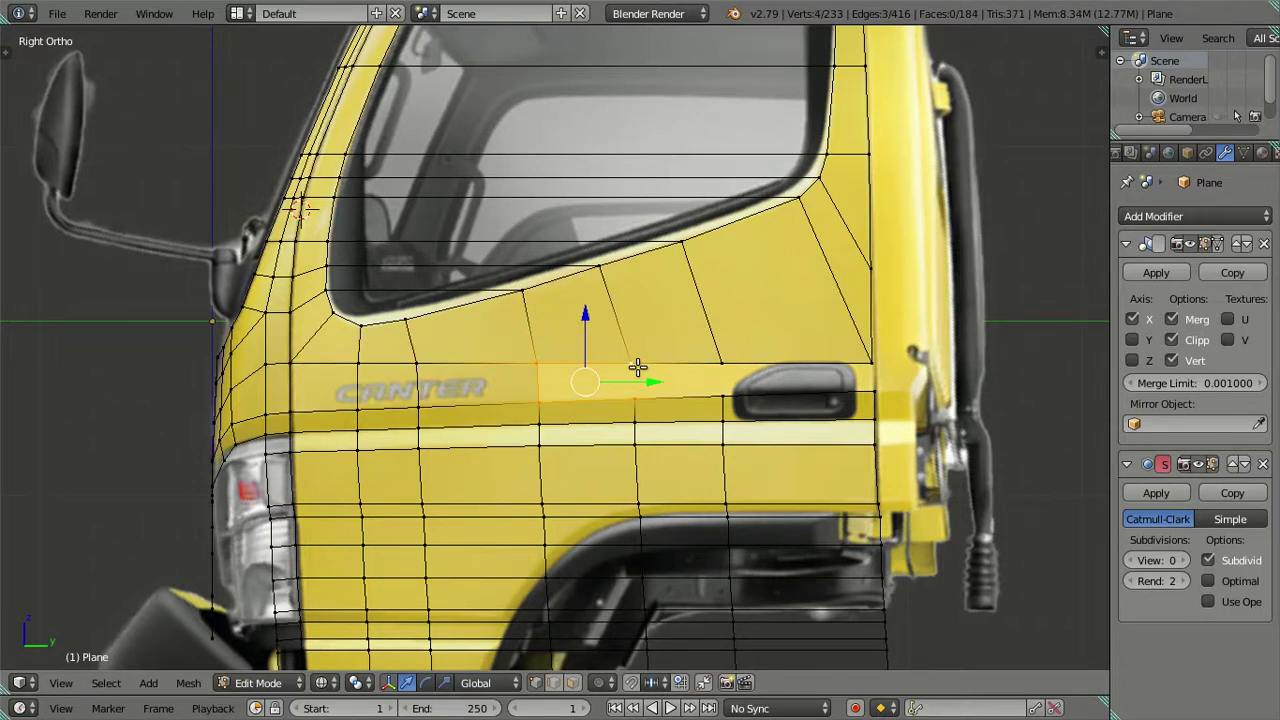
key("g")
key("g")
left_click(718, 367)
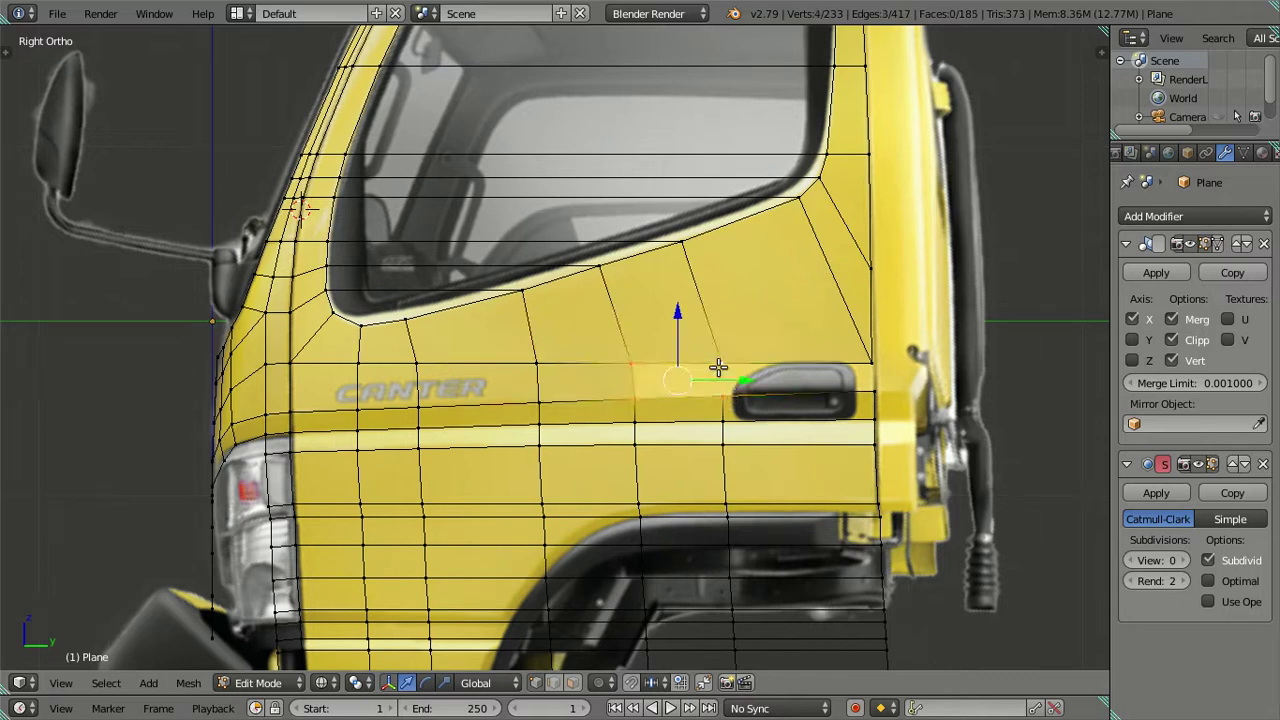
key("g")
key("g")
left_click(873, 361)
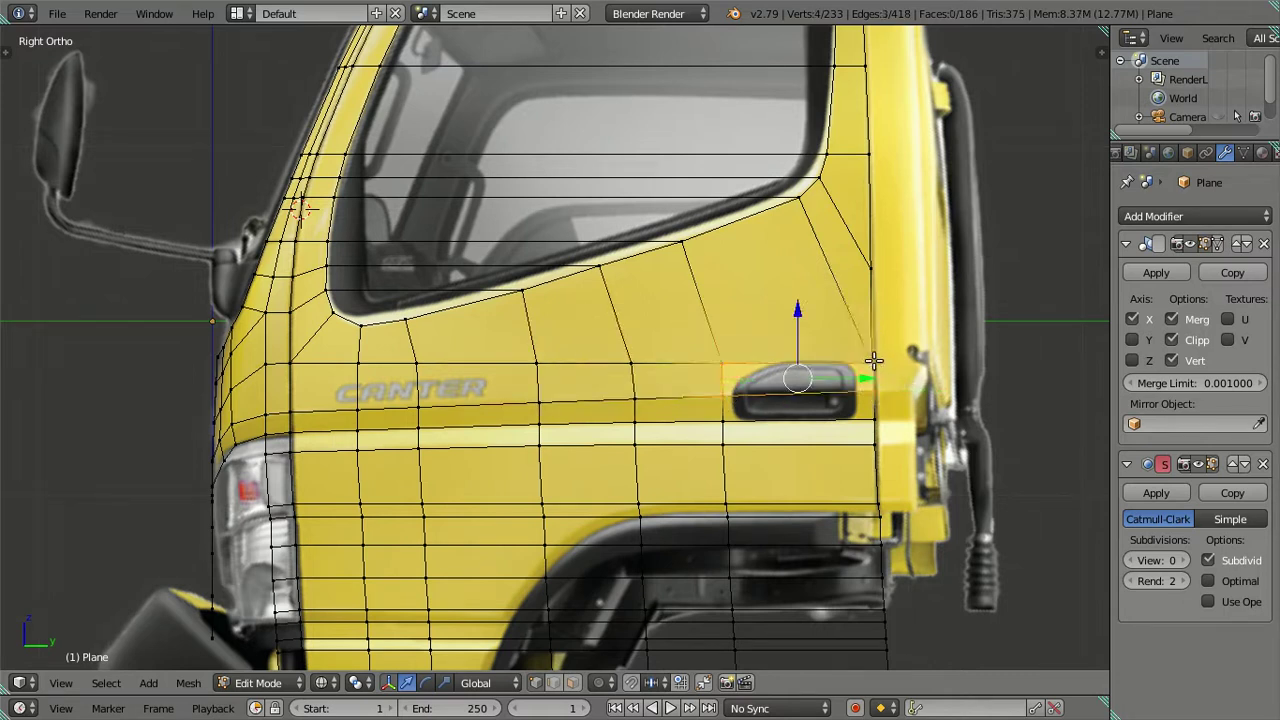
- Inspect the cab in solid object view, then return to wireframe editing in side view
key("z")
key("Tab")
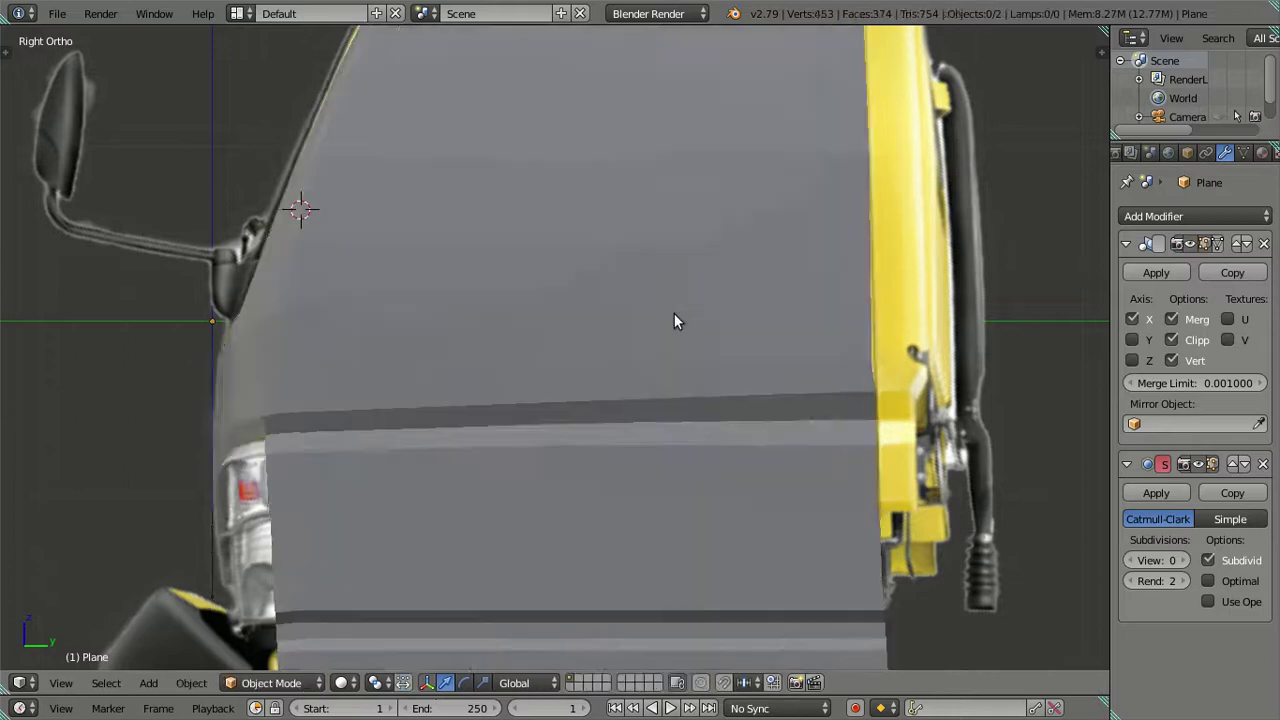
scroll(609, 288, "down", 2)
mouse_move(609, 288)
middle_mouse_down()
mouse_move(640, 366)
mouse_move(671, 317)
mouse_move(640, 303)
mouse_move(591, 332)
mouse_move(591, 314)
mouse_move(609, 334)
middle_mouse_up()
key("KP_3")
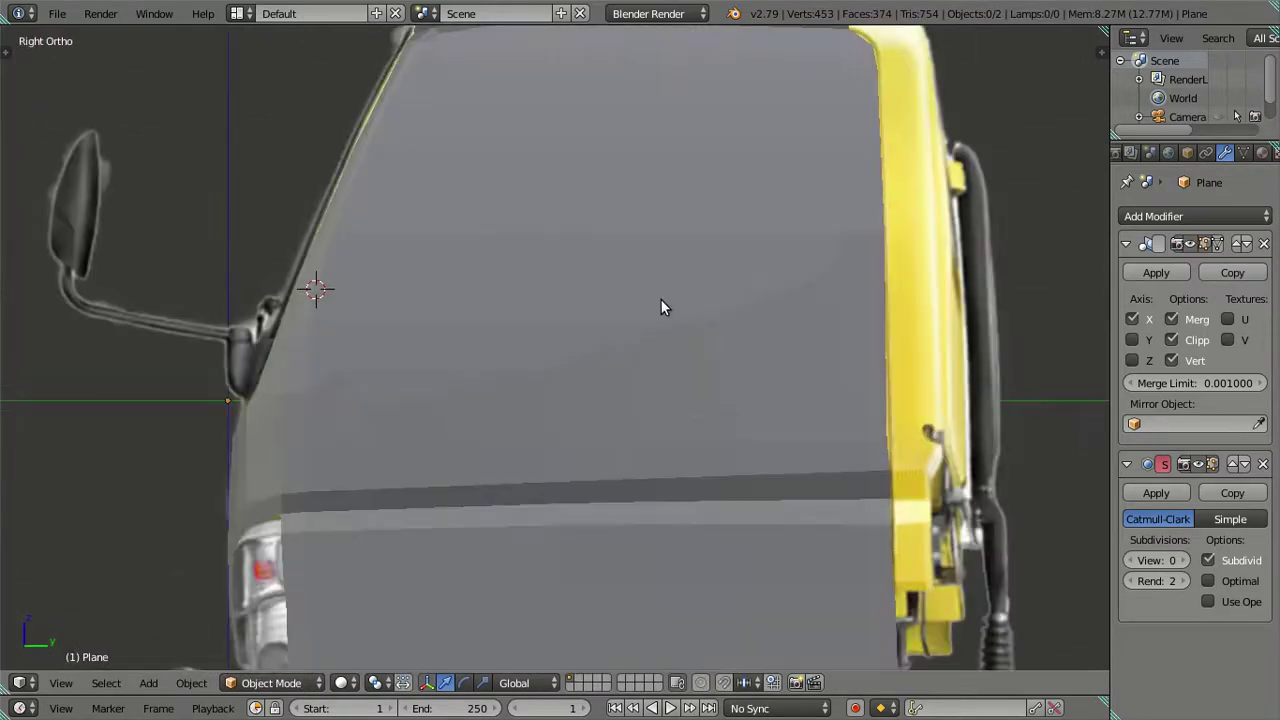
key("Tab")
key("z")
mouse_move(737, 260)
middle_mouse_down("shift")
mouse_move(691, 283)
mouse_move(657, 371)
middle_mouse_up("shift")
- Select the side window faces, extrude them in place and nudge slightly along Y
right_click(711, 411, "alt")
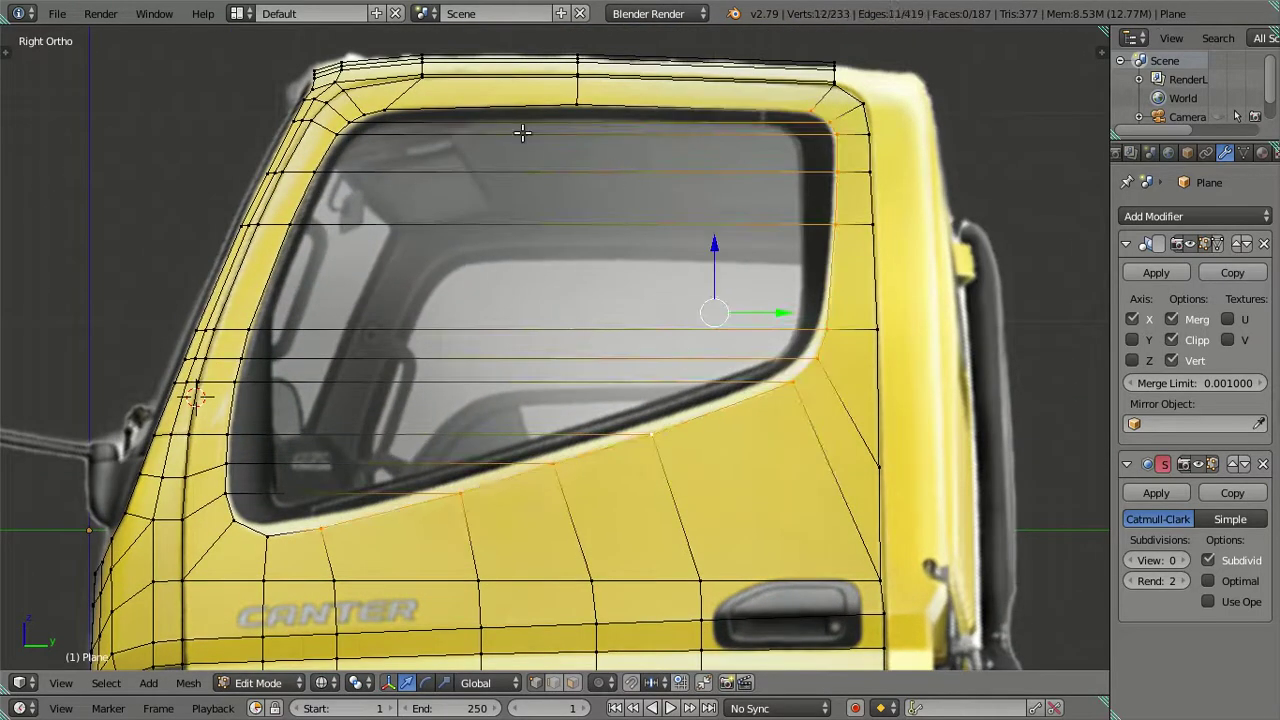
right_click(486, 106, "alt+shift")
right_click(237, 412, "alt+shift")
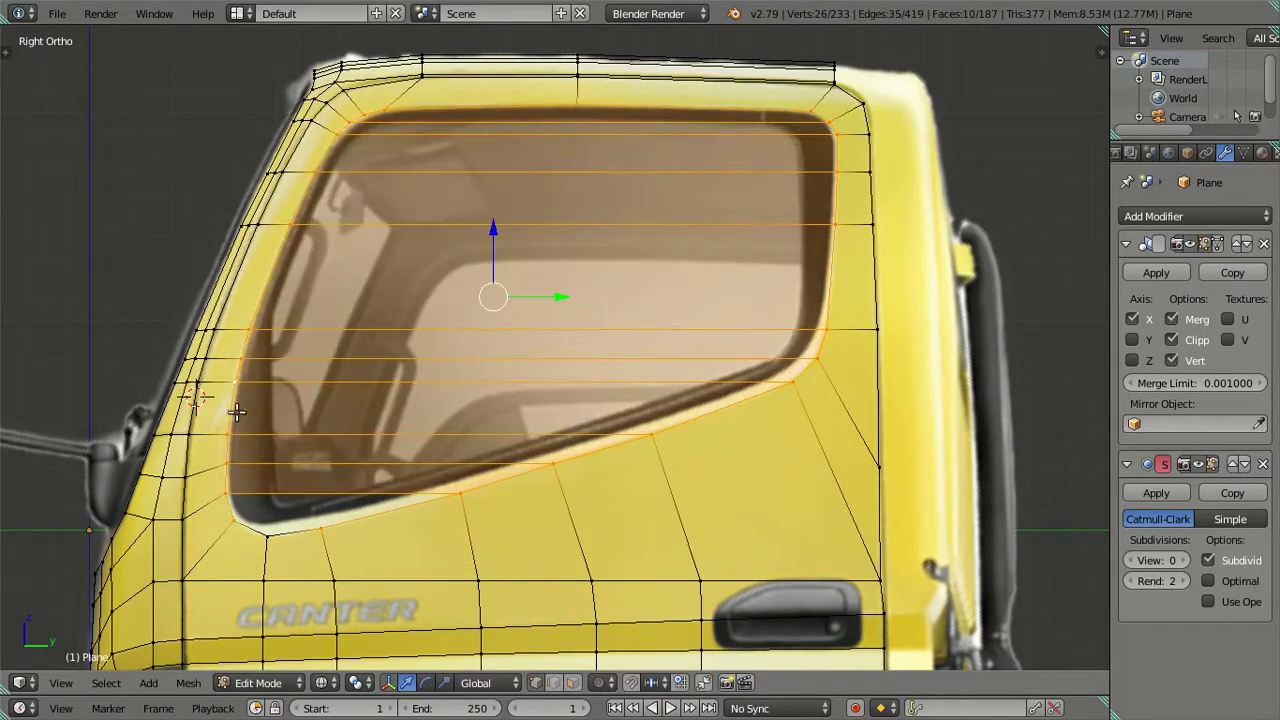
right_click(269, 519, "shift")
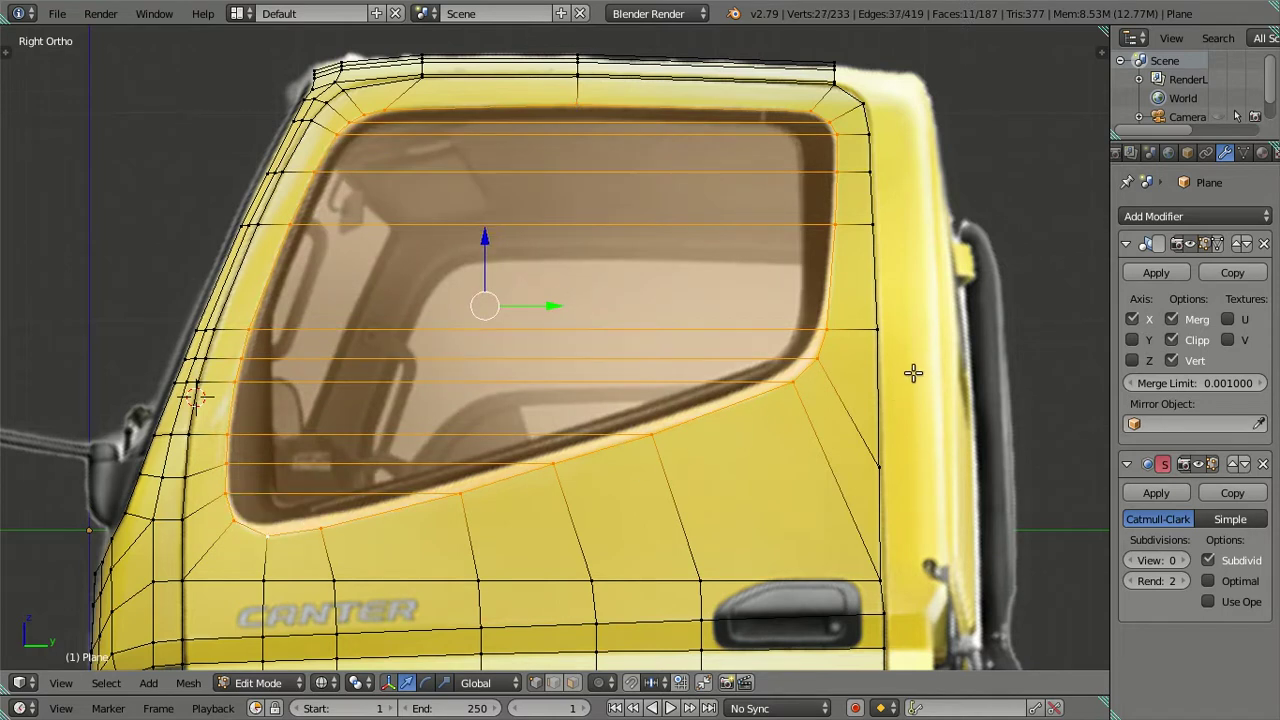
middle_click_drag(886, 286, 856, 317, "shift")
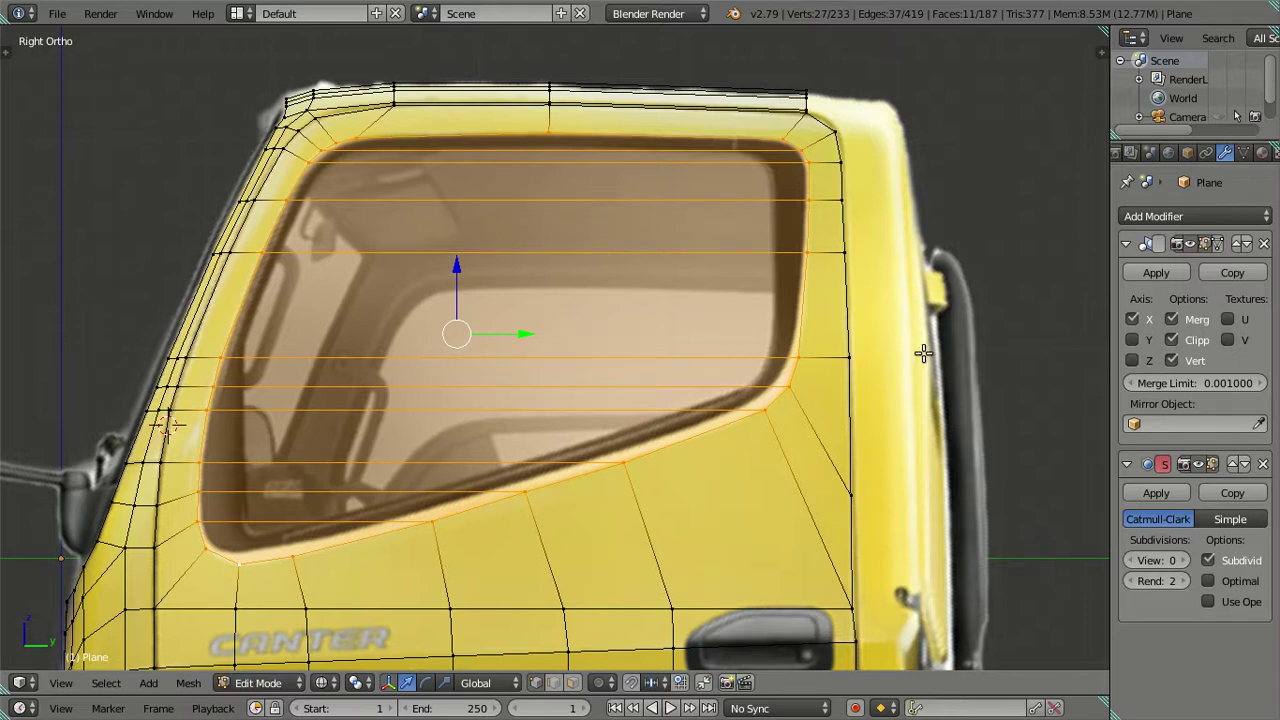
key("e")
right_click(863, 312)
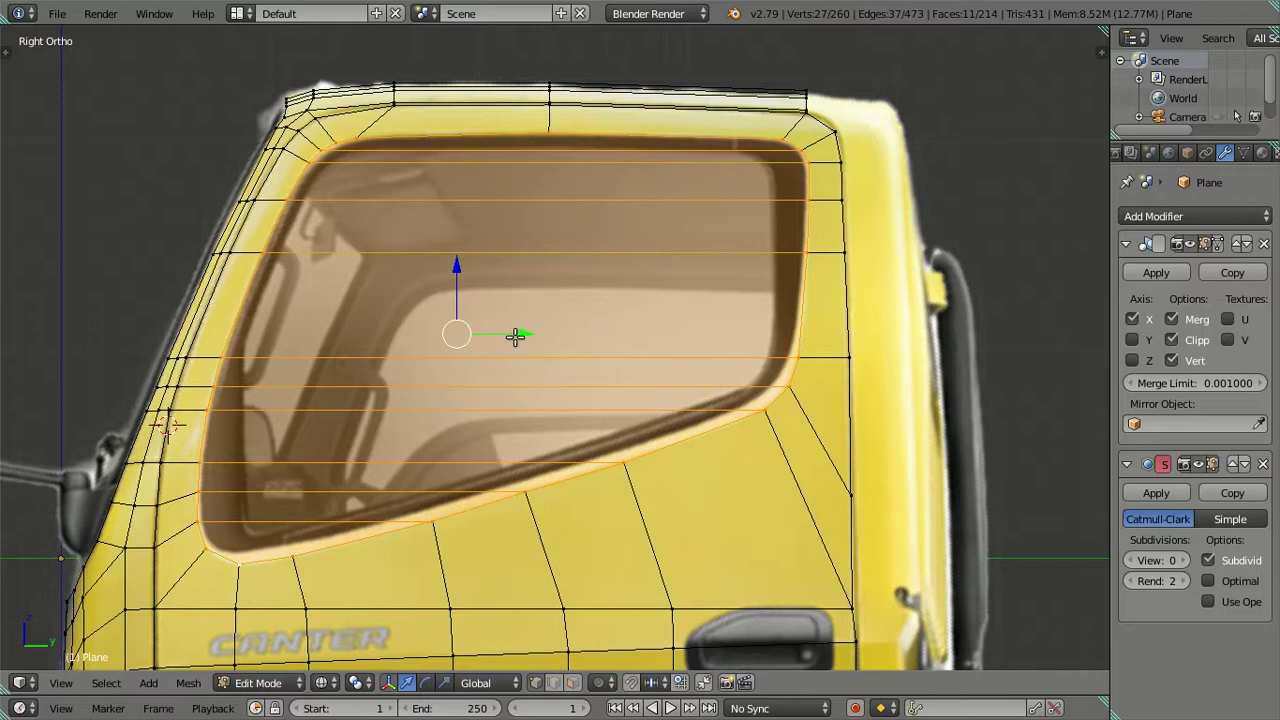
mouse_move(519, 330)
left_mouse_down()
mouse_move(547, 327)
mouse_move(523, 326)
left_mouse_up()
- Circle-select to deselect the faces inside the window, keeping the new border ring
middle_click_drag(434, 390, 622, 328, "shift")
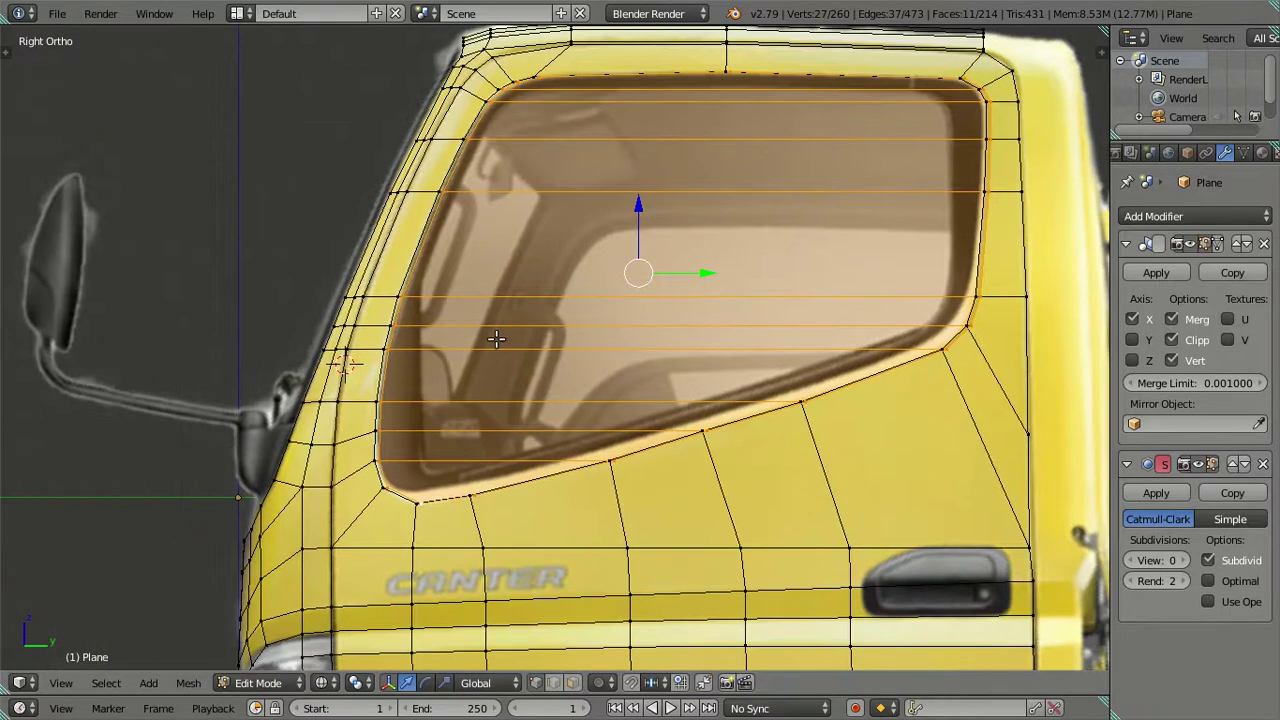
middle_click_drag(496, 339, 500, 366, "shift")
mouse_move(737, 309)
middle_mouse_down("shift")
mouse_move(580, 386)
mouse_move(643, 332)
middle_mouse_up("shift")
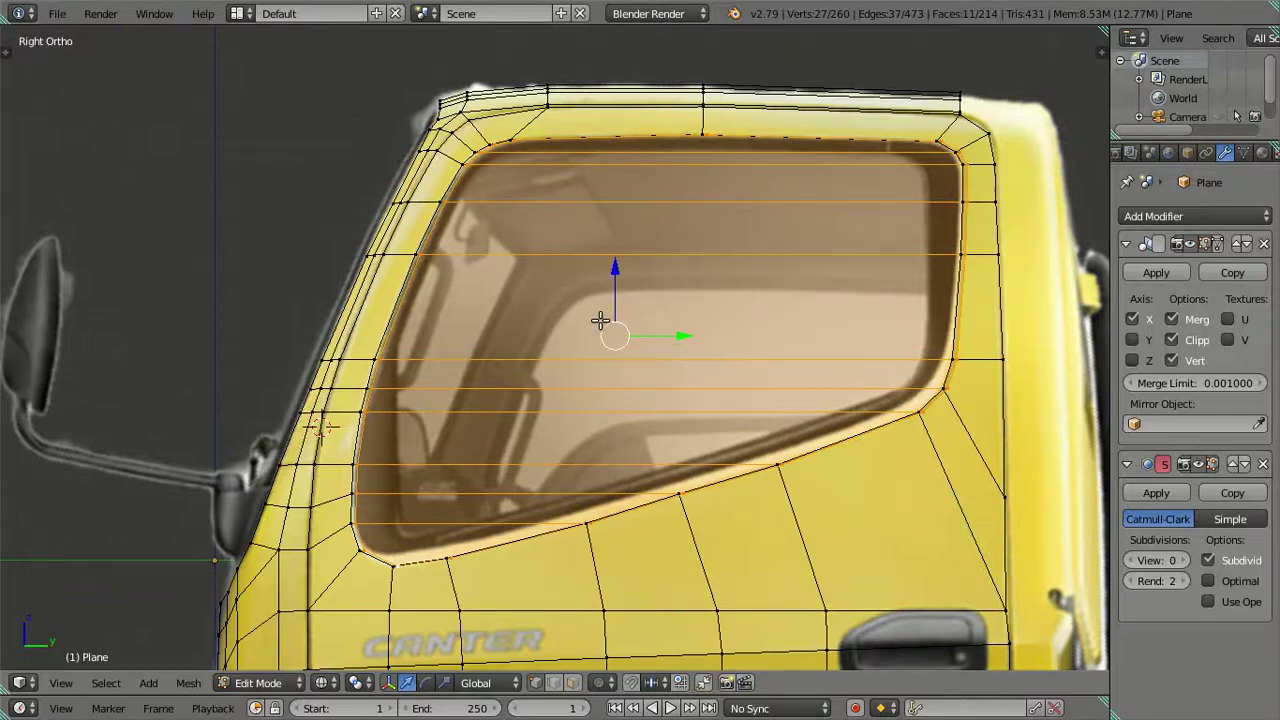
key("c")
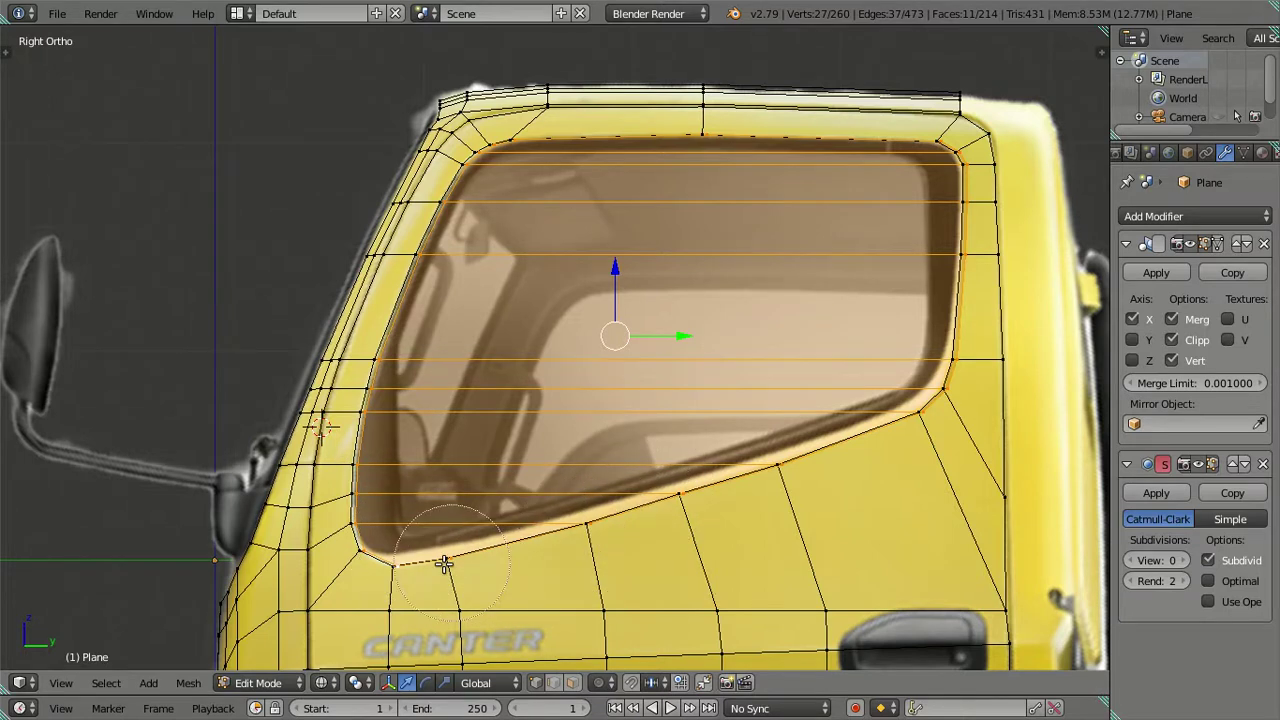
middle_click_drag(463, 553, 553, 153)
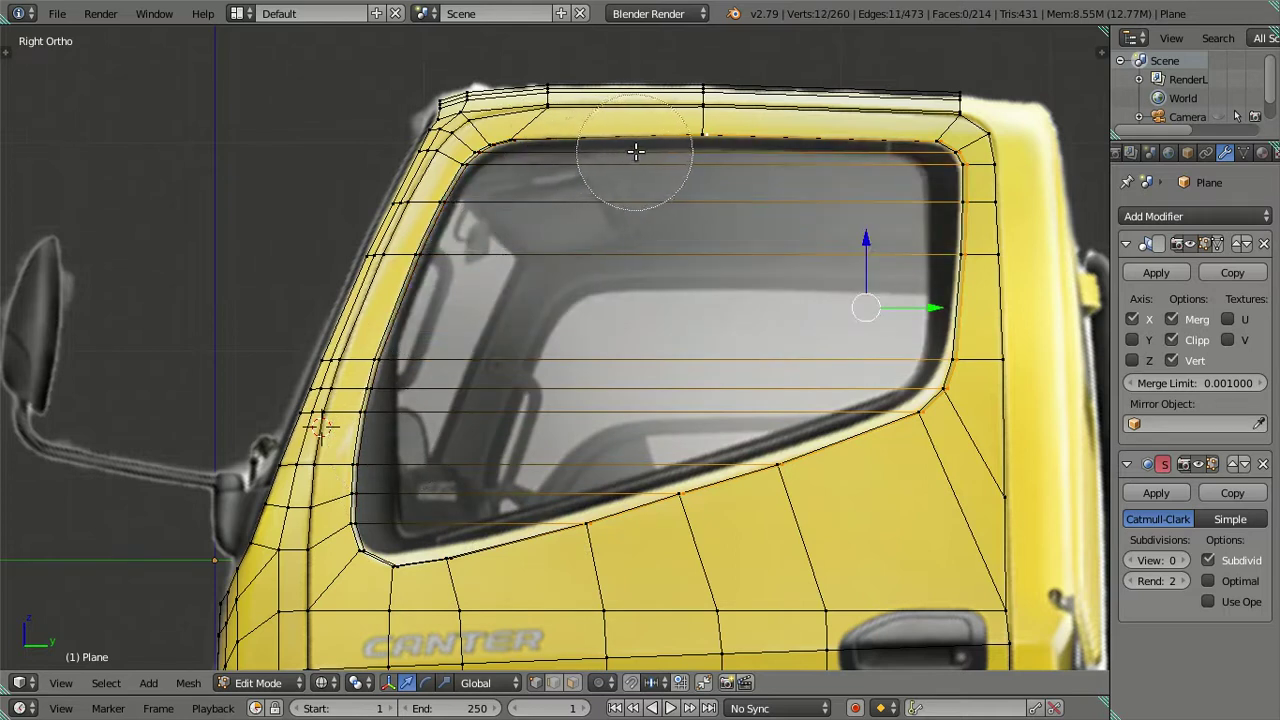
- Circle-select the window edge vertices and slide them sideways along Y to match the photo
right_click(665, 185)
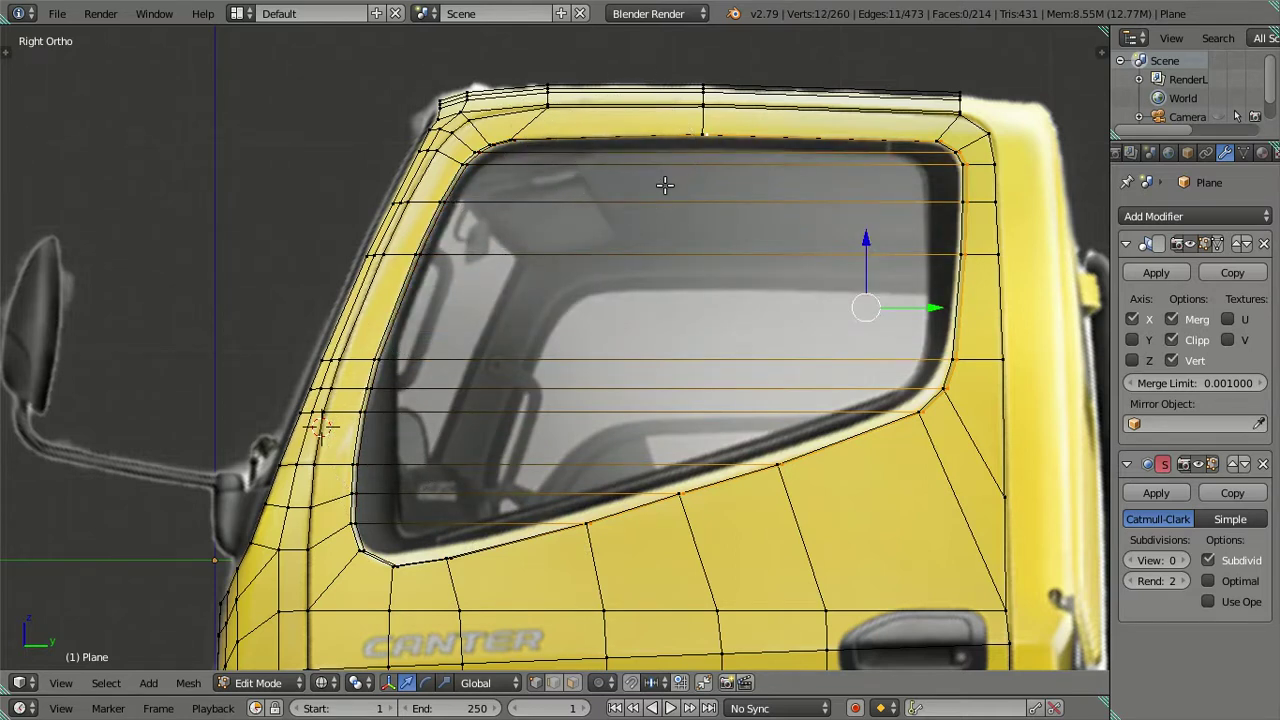
key("ctrl+z")
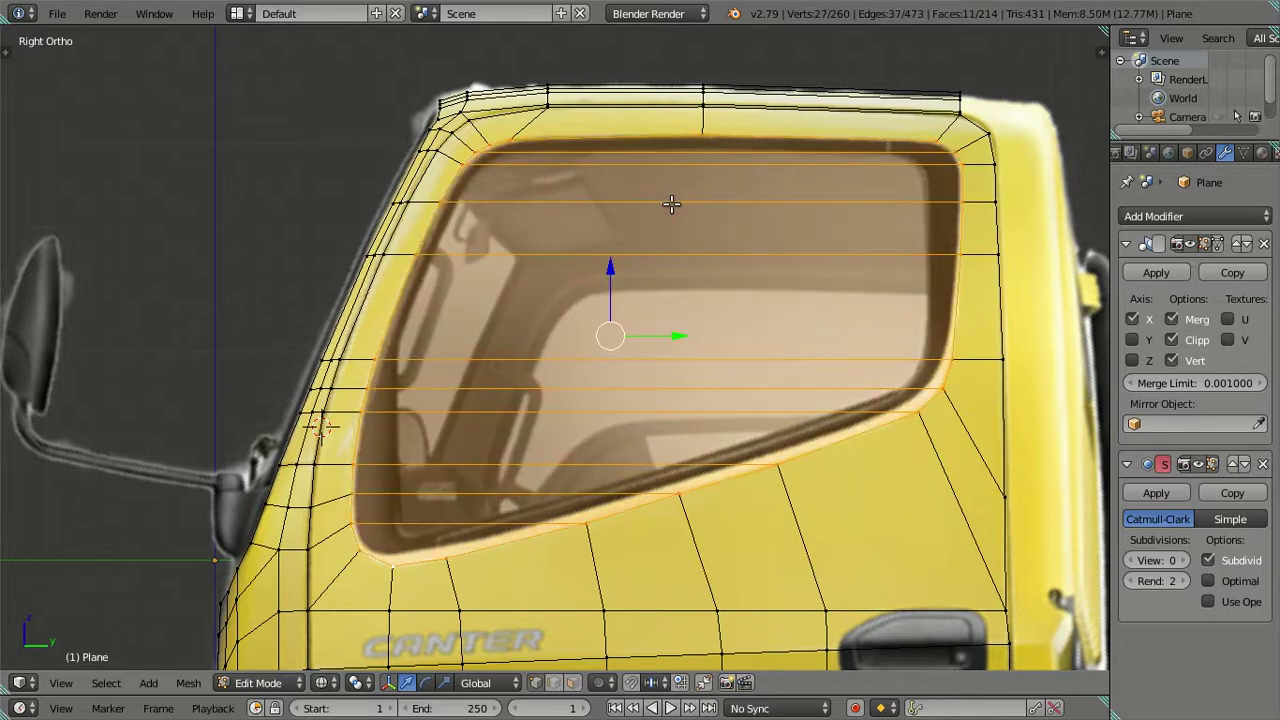
key("c")
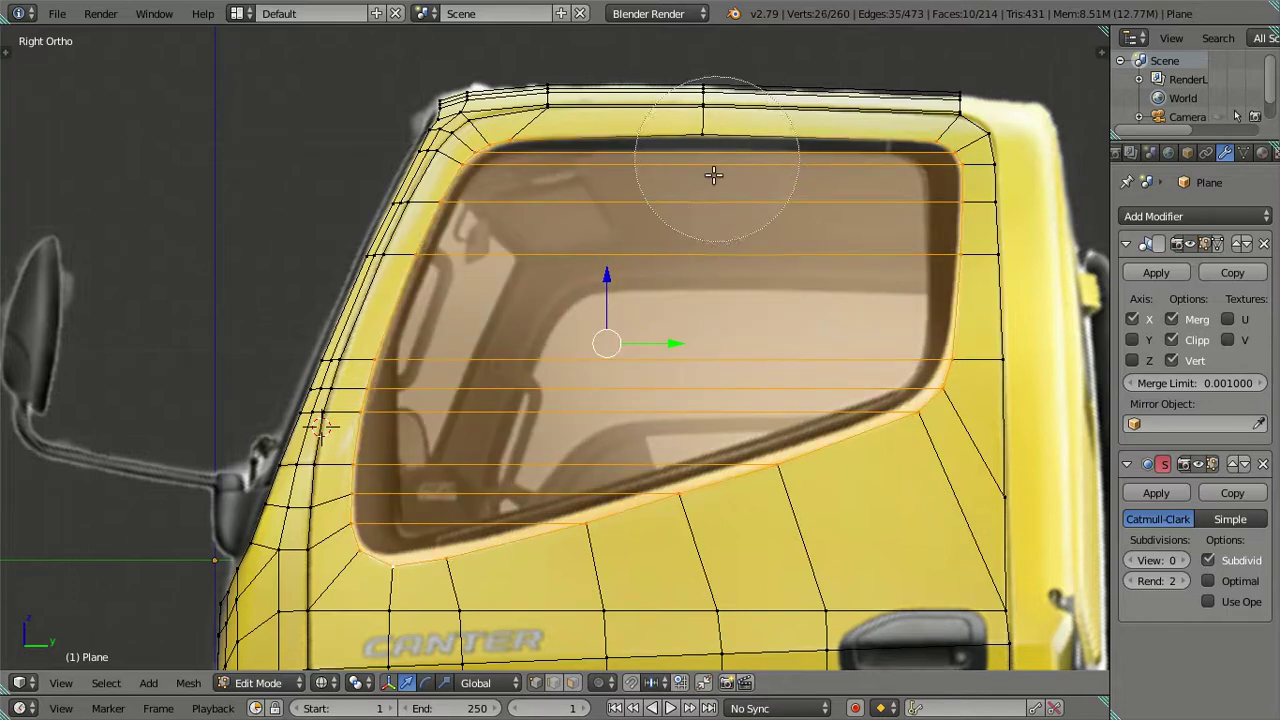
middle_click(607, 490)
middle_click_drag(607, 490, 726, 489)
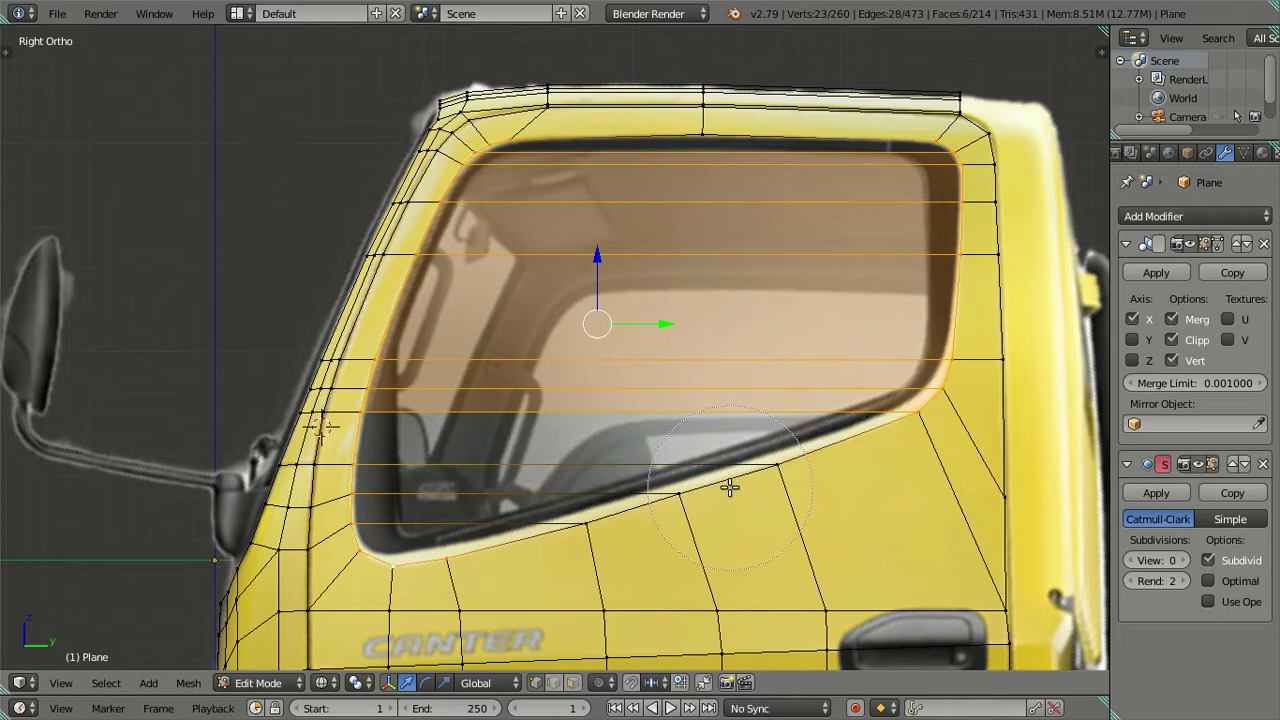
right_click(731, 487)
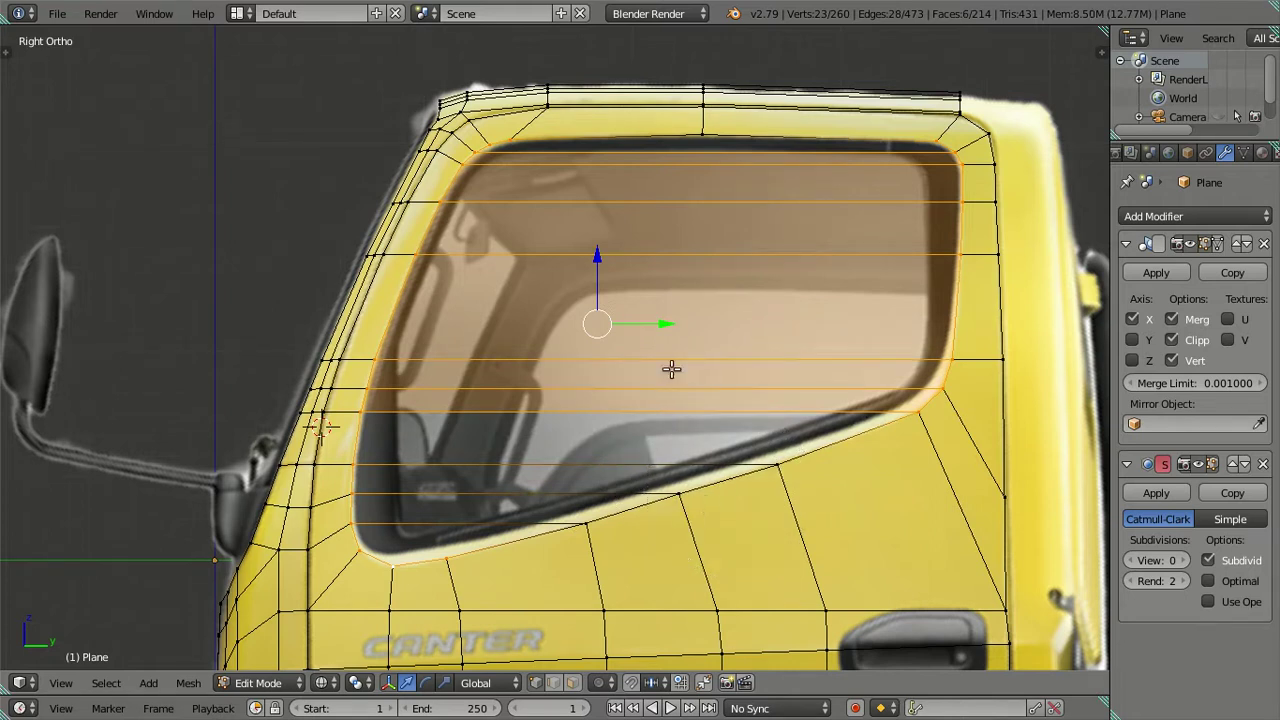
left_click(667, 324)
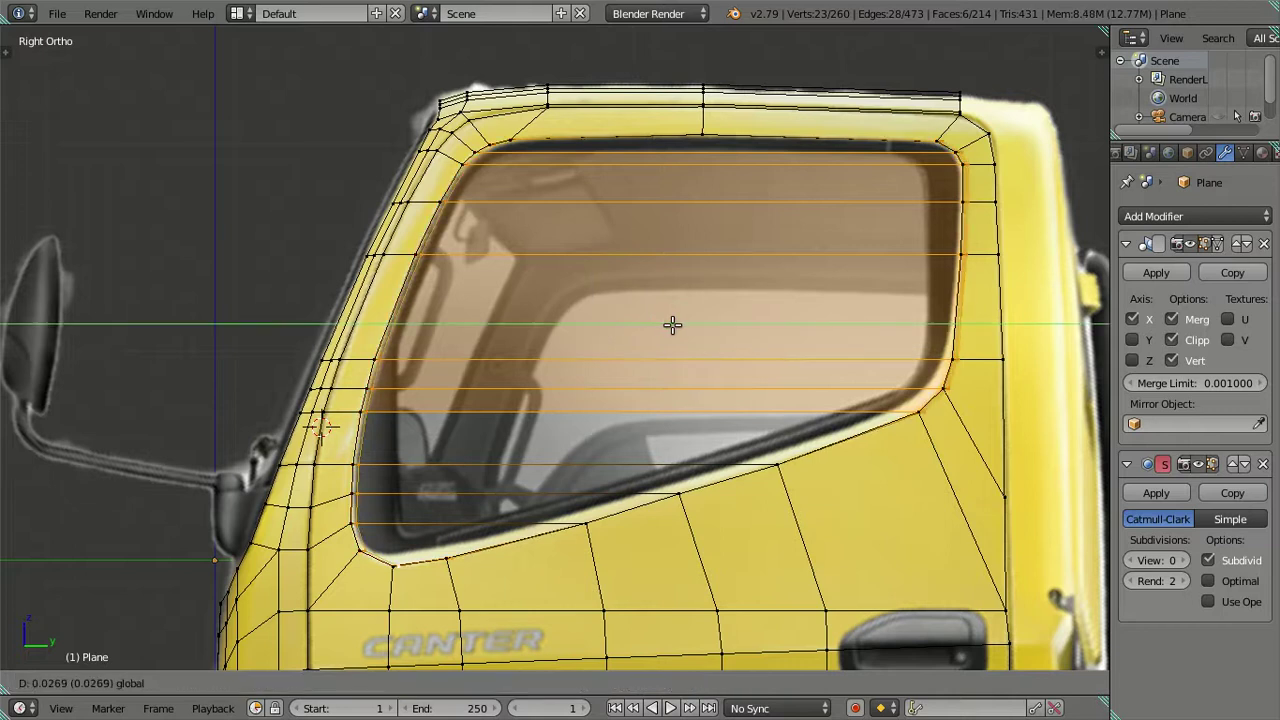
right_click(672, 325)
key("c")
middle_click_drag(480, 499, 430, 518)
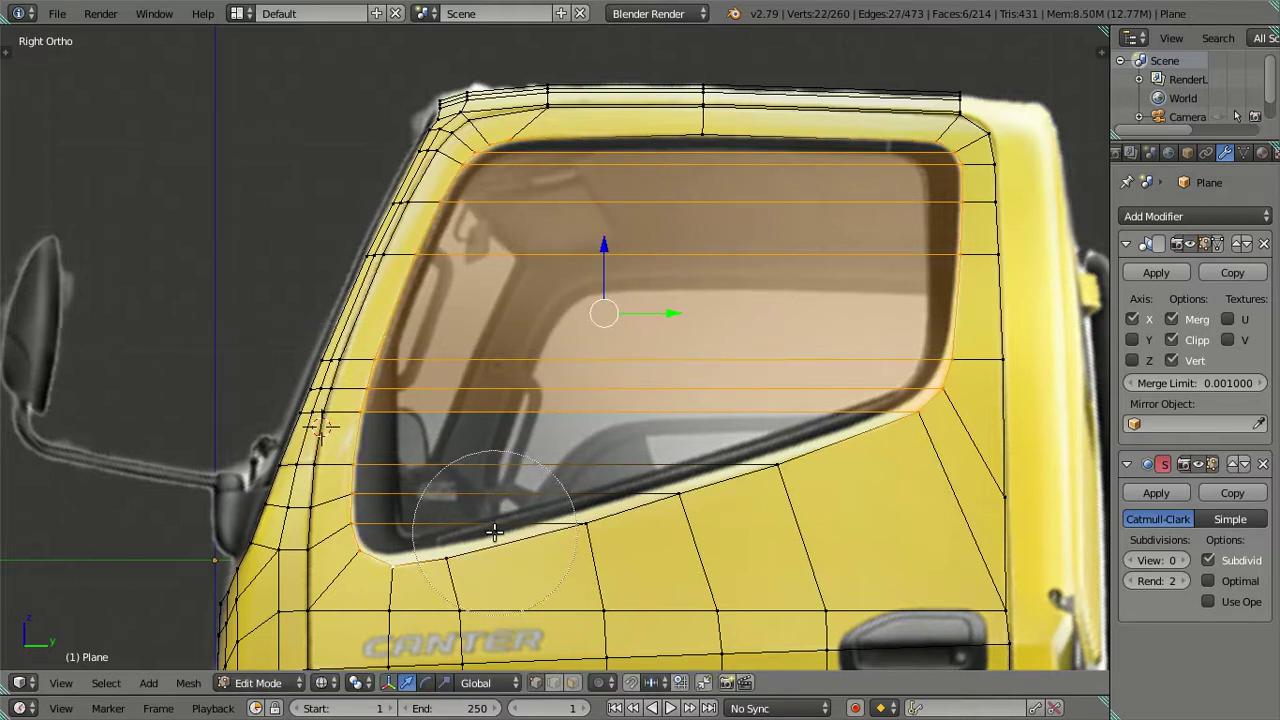
right_click(460, 515)
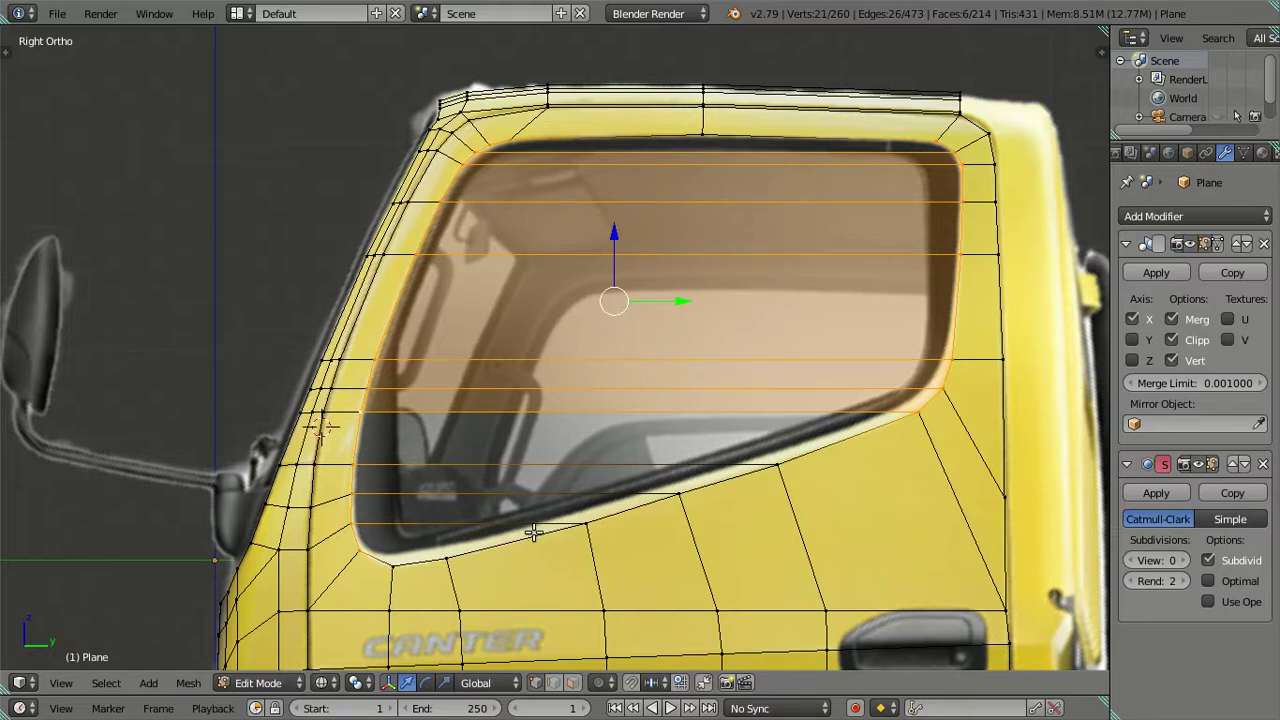
left_click_drag(676, 302, 679, 303)
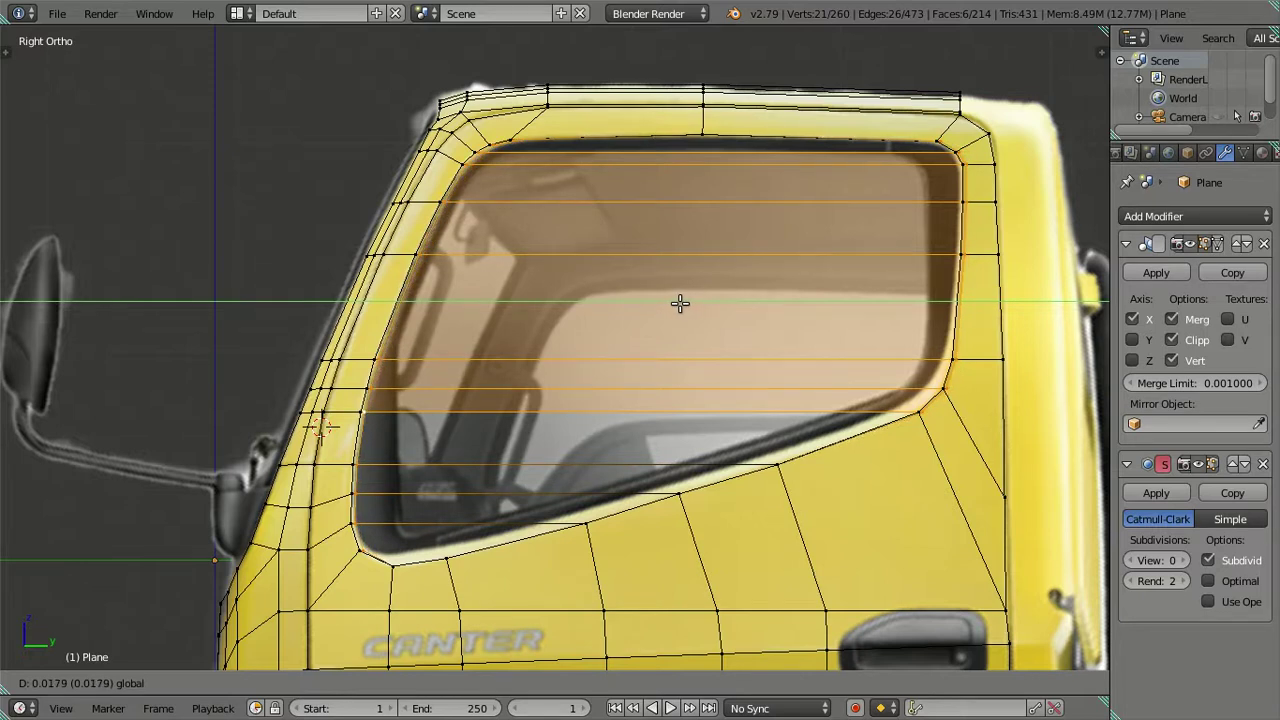
left_click_drag(680, 303, 678, 300)
- Keep only the right pillar vertices selected and slide them toward the window
key("c")
mouse_move(574, 120)
middle_mouse_down()
mouse_move(693, 371)
mouse_move(431, 403)
middle_mouse_up()
key("Escape")
scroll(431, 403, "up", 3)
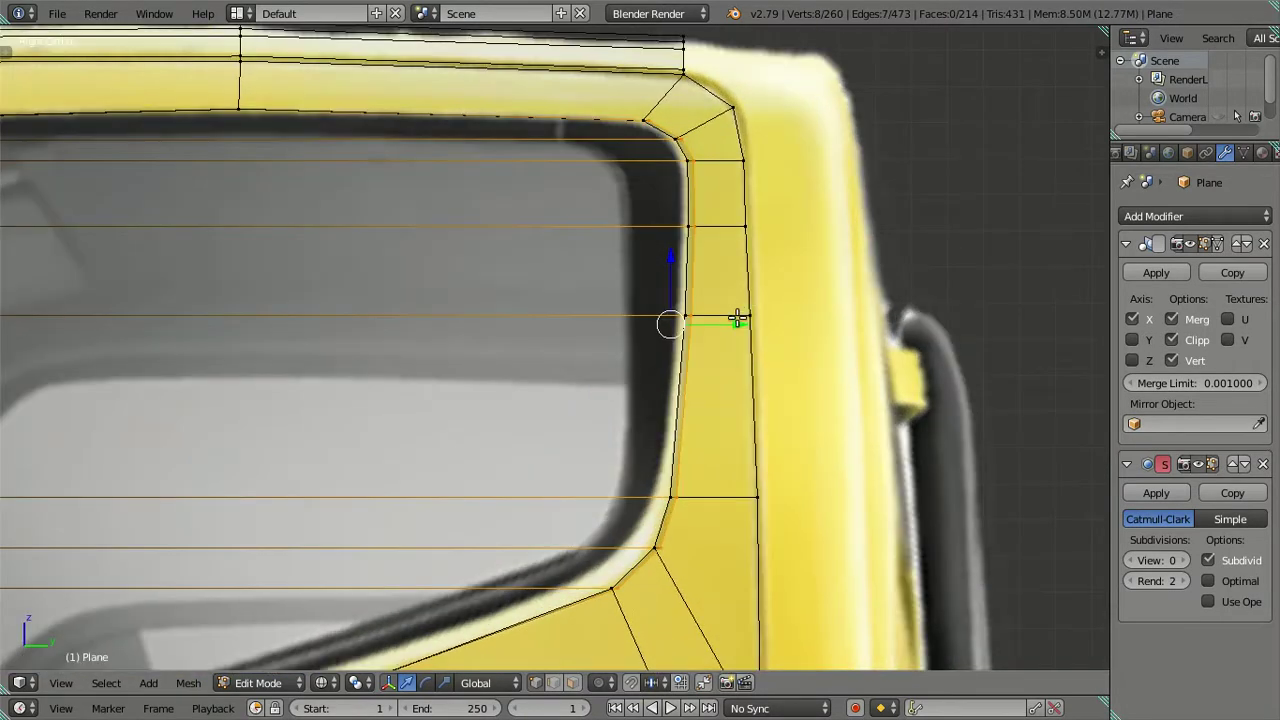
left_click_drag(736, 318, 723, 318)
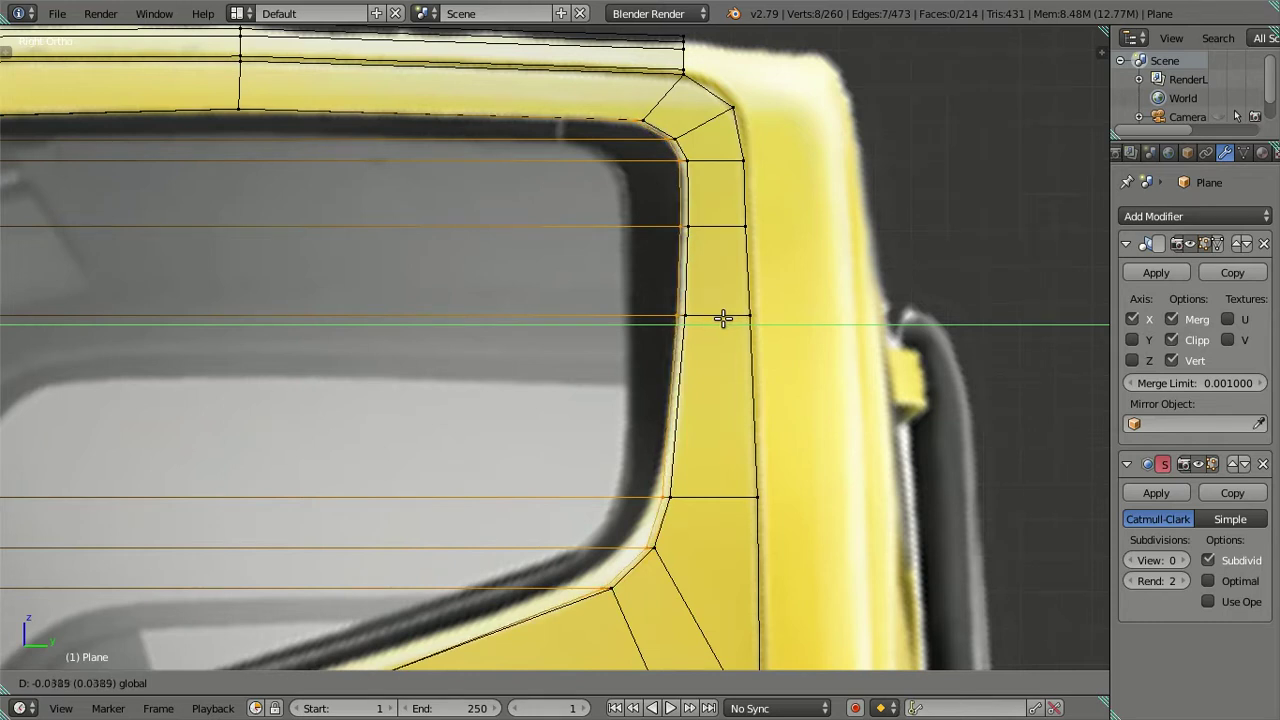
left_click_drag(724, 318, 723, 318)
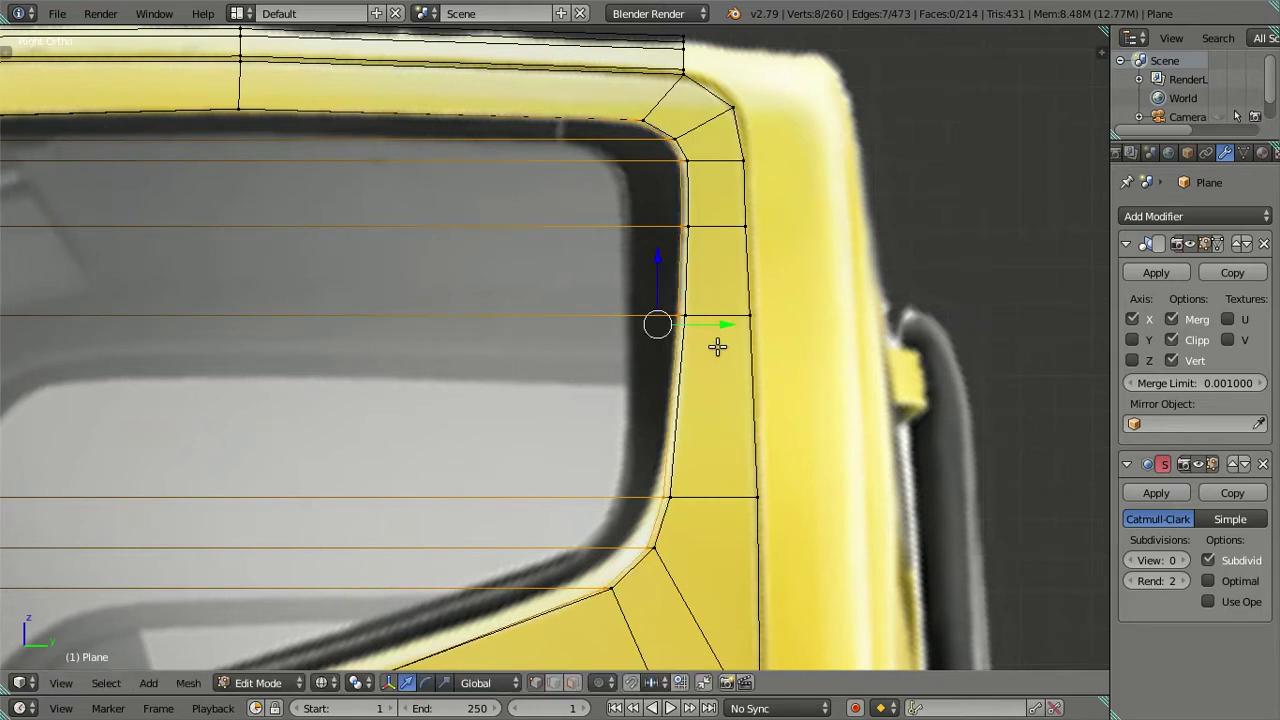
middle_click_drag(710, 325, 713, 312, "shift")
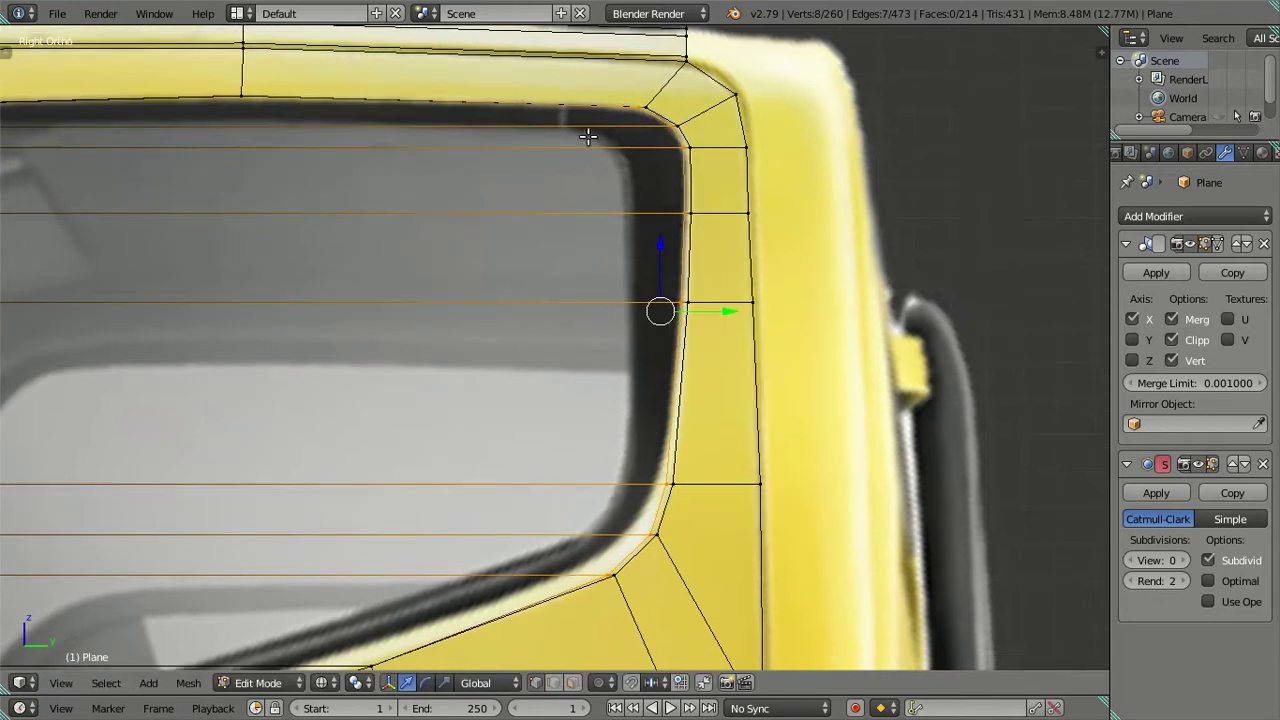
- Slide the lower rear border vertices one by one along Y onto the reference window edge
key("c")
mouse_move(629, 114)
middle_mouse_down()
mouse_move(669, 319)
mouse_move(751, 246)
middle_mouse_up()
right_click(669, 319)
right_click(808, 237)
left_click_drag(817, 235, 814, 237)
right_click(750, 282)
mouse_move(794, 280)
left_mouse_down()
mouse_move(740, 292)
mouse_move(745, 320)
mouse_move(714, 309)
left_mouse_up()
right_click(704, 320)
scroll(714, 309, "down", 2)
middle_click_drag(714, 309, 800, 240, "shift")
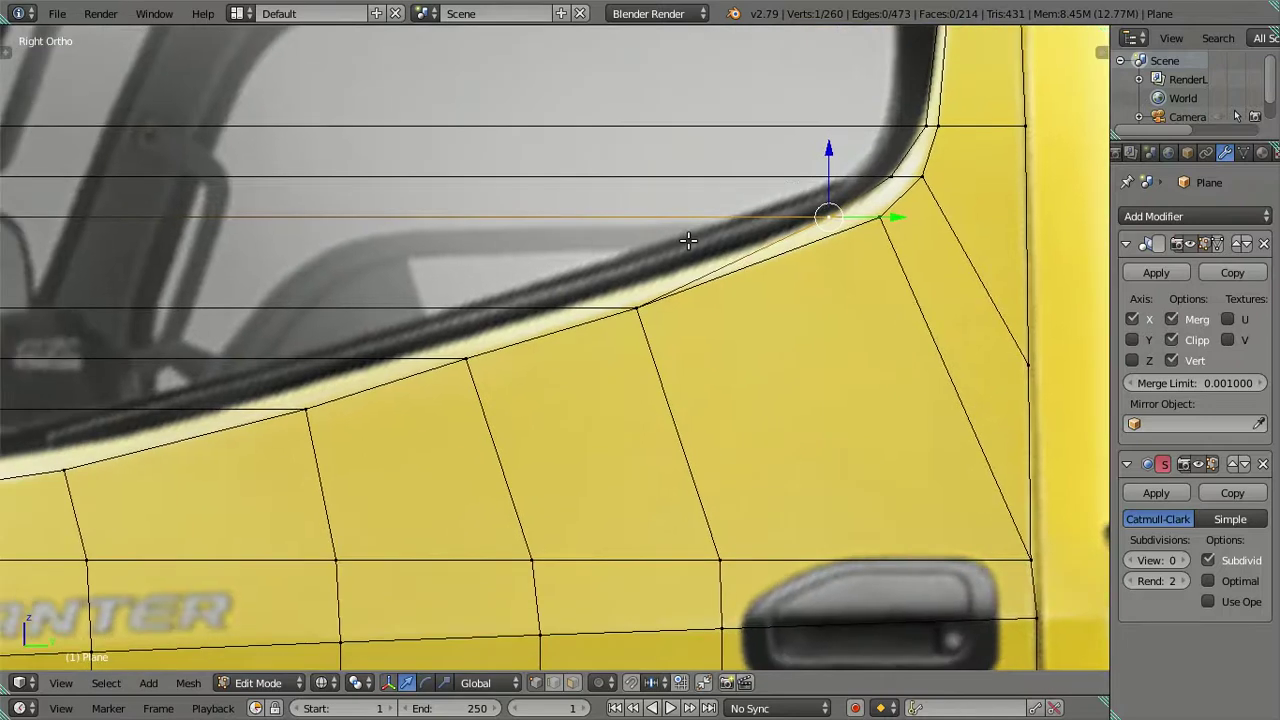
right_click(777, 231, "alt")
scroll(770, 234, "down", 4)
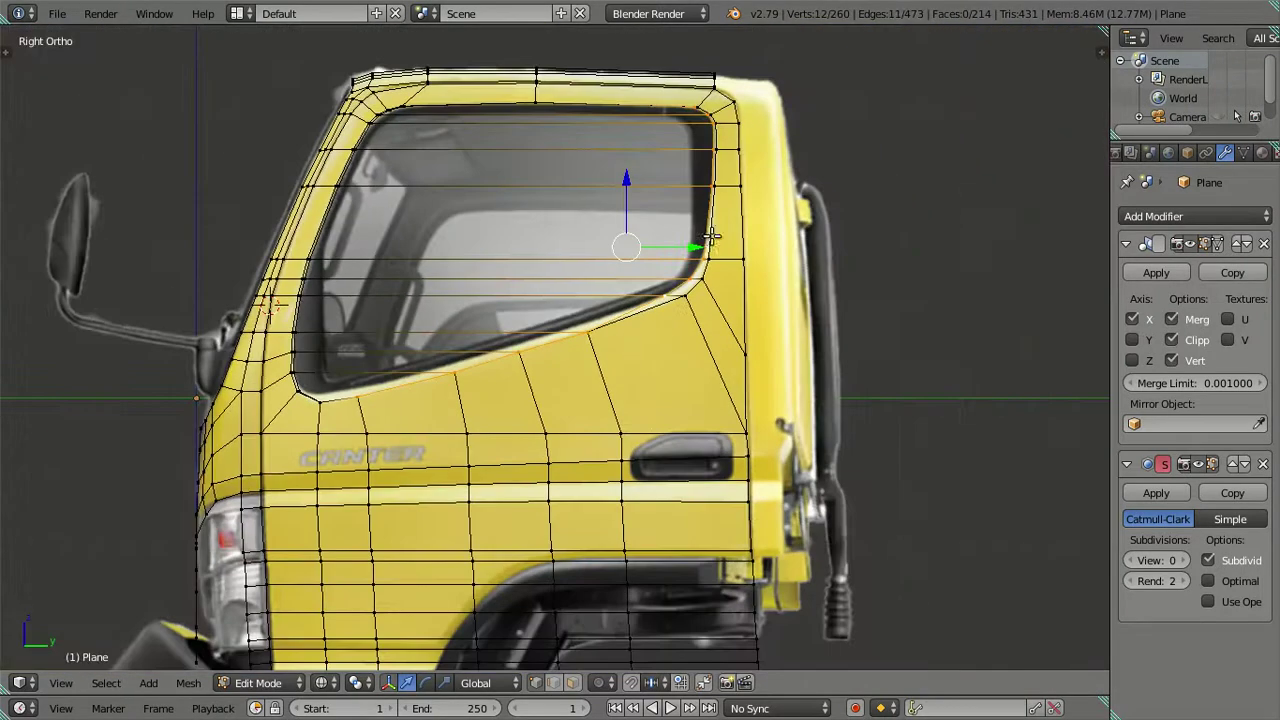
- Brush-select to trim the selection down to the lower window border vertices
middle_click_drag(703, 229, 674, 244, "shift")
key("c")
middle_click_drag(697, 145, 660, 151)
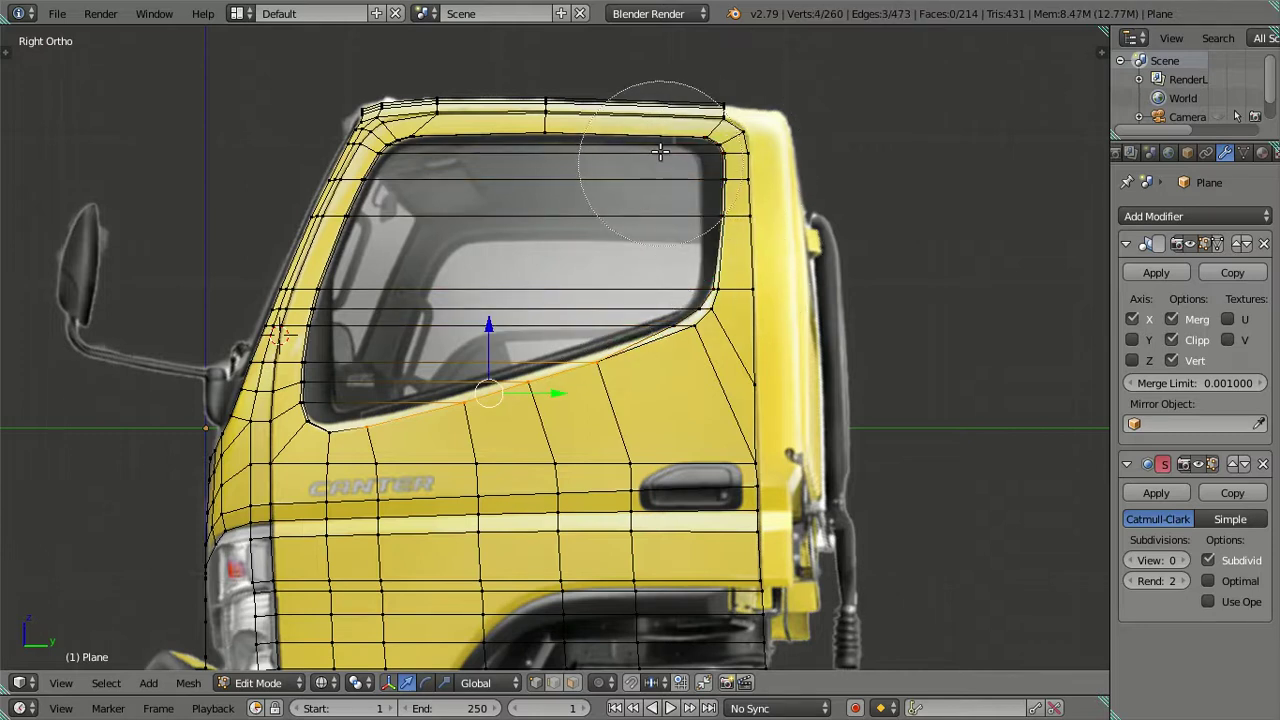
middle_click_drag(305, 390, 323, 406)
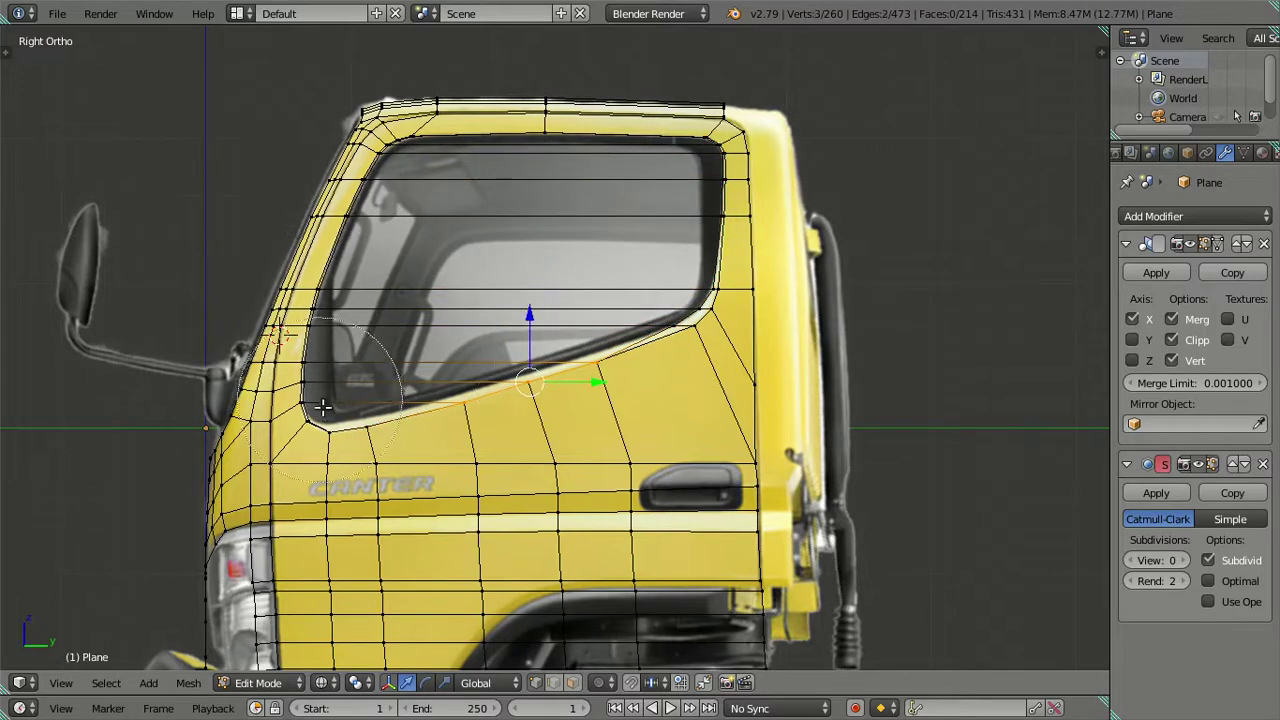
key("Escape")
- Extrude the lower window border vertices along Y to the window corner and fill a face there
scroll(657, 211, "up", 2)
scroll(670, 197, "up", 1)
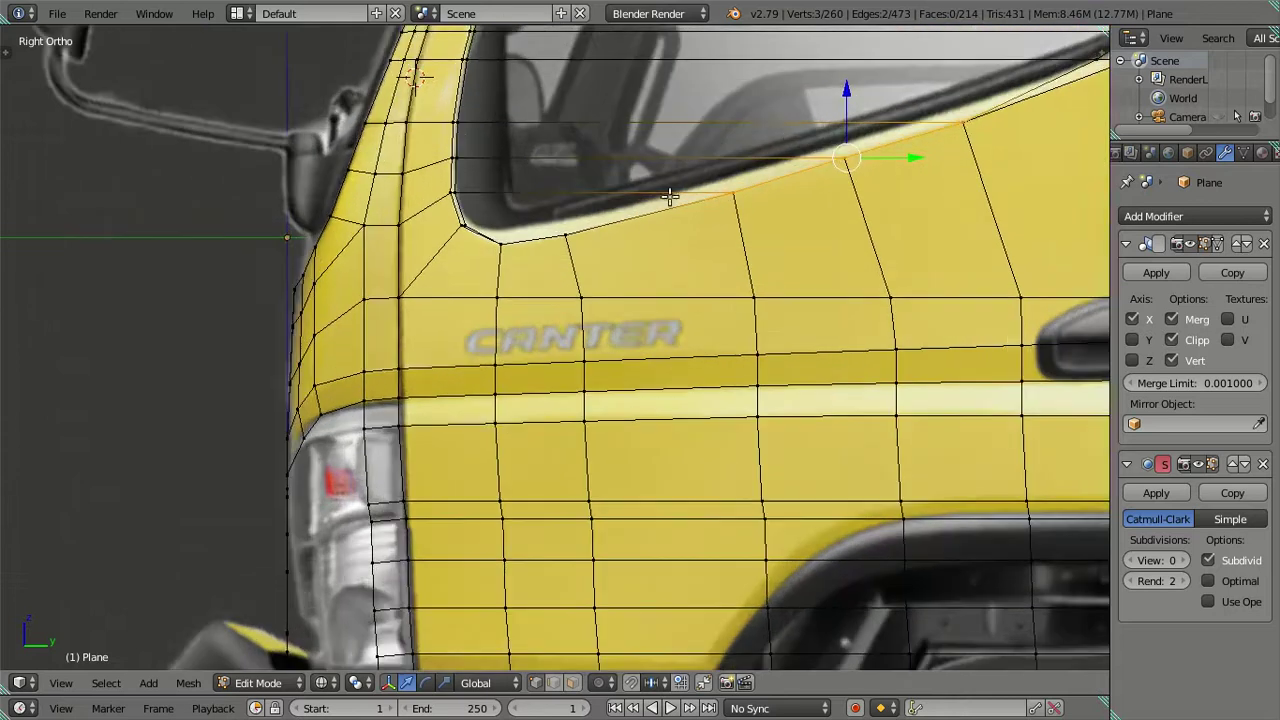
middle_click_drag(670, 197, 553, 362, "shift")
key("g")
key("y")
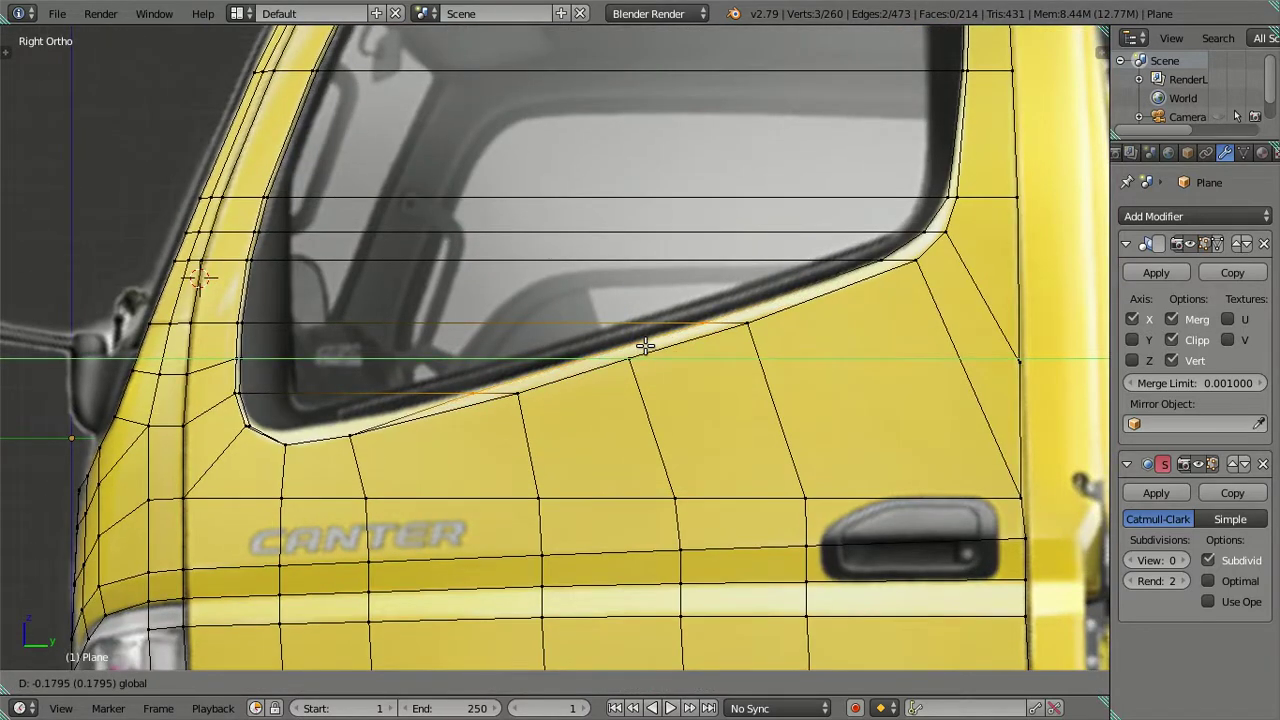
left_click(643, 346)
key("f")
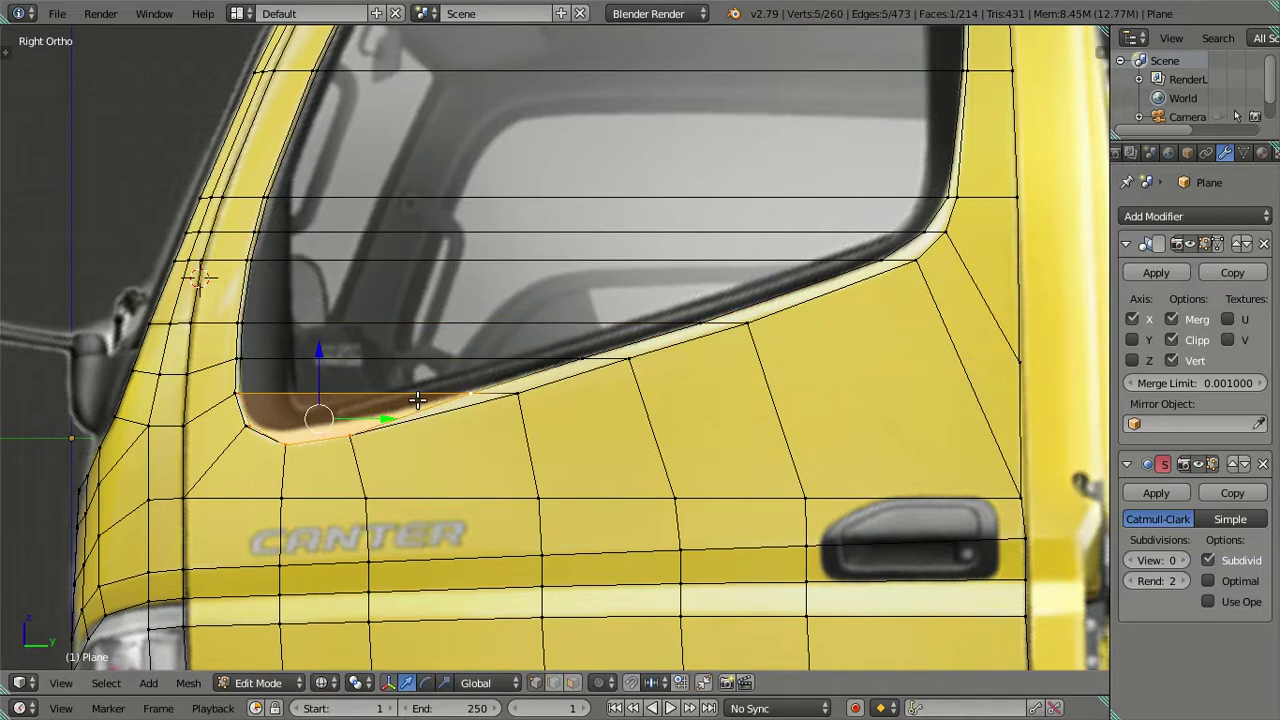
- Slide the window-corner vertex and a lower-edge vertex along Y to match the reference
middle_click_drag(435, 393, 613, 317, "shift")
scroll(600, 322, "up", 3)
middle_click_drag(491, 351, 522, 337, "shift")
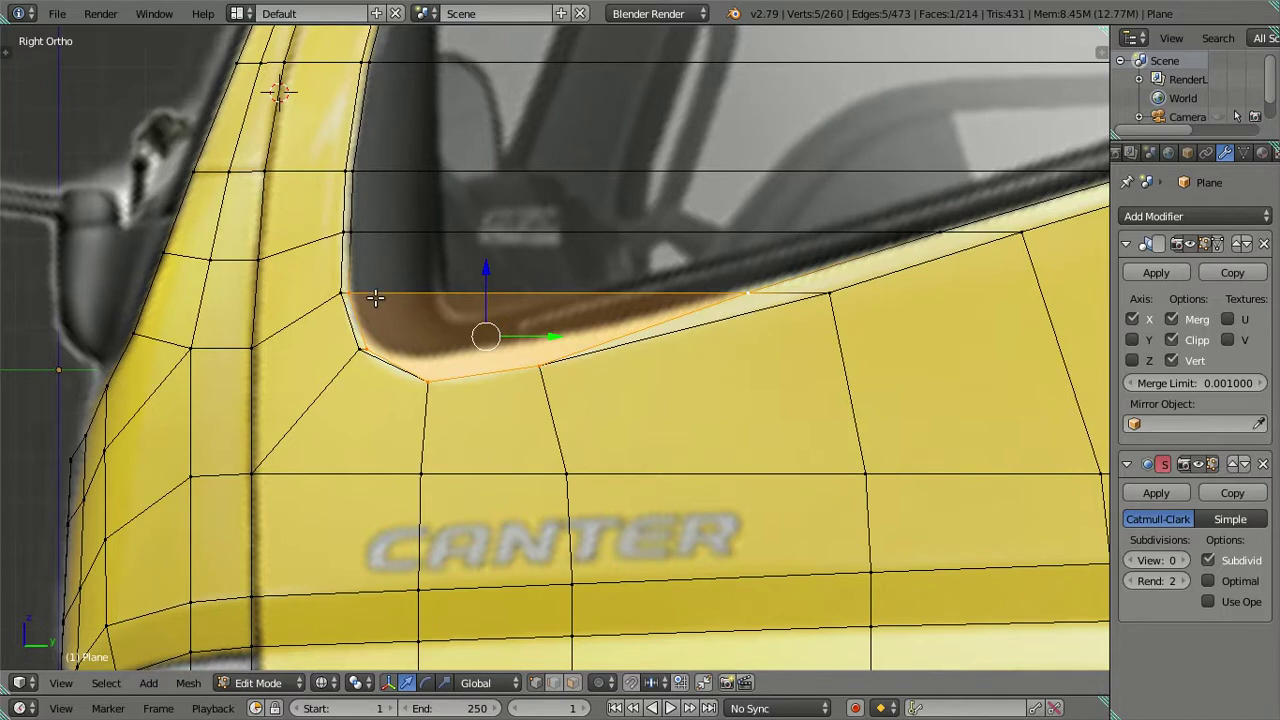
right_click(368, 290)
left_click_drag(399, 292, 402, 292)
scroll(497, 291, "up", 3)
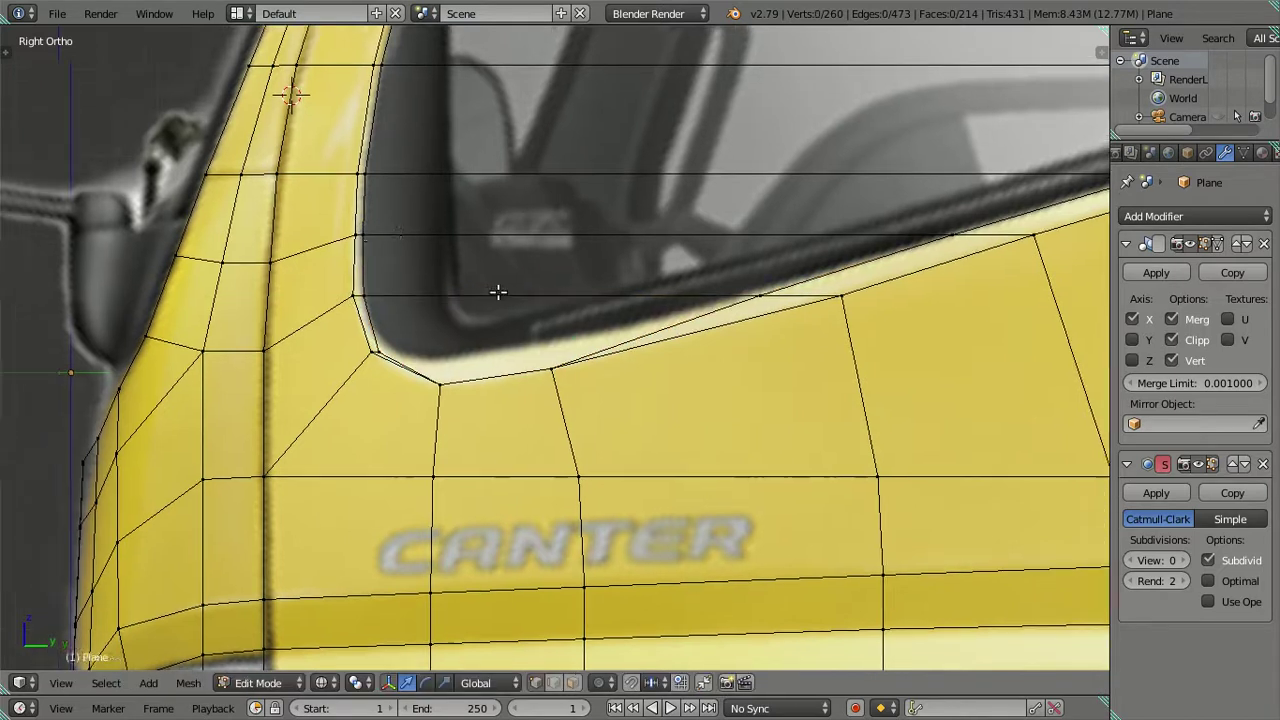
right_click(634, 313)
left_click_drag(710, 320, 706, 321)
middle_click_drag(708, 343, 633, 355, "shift")
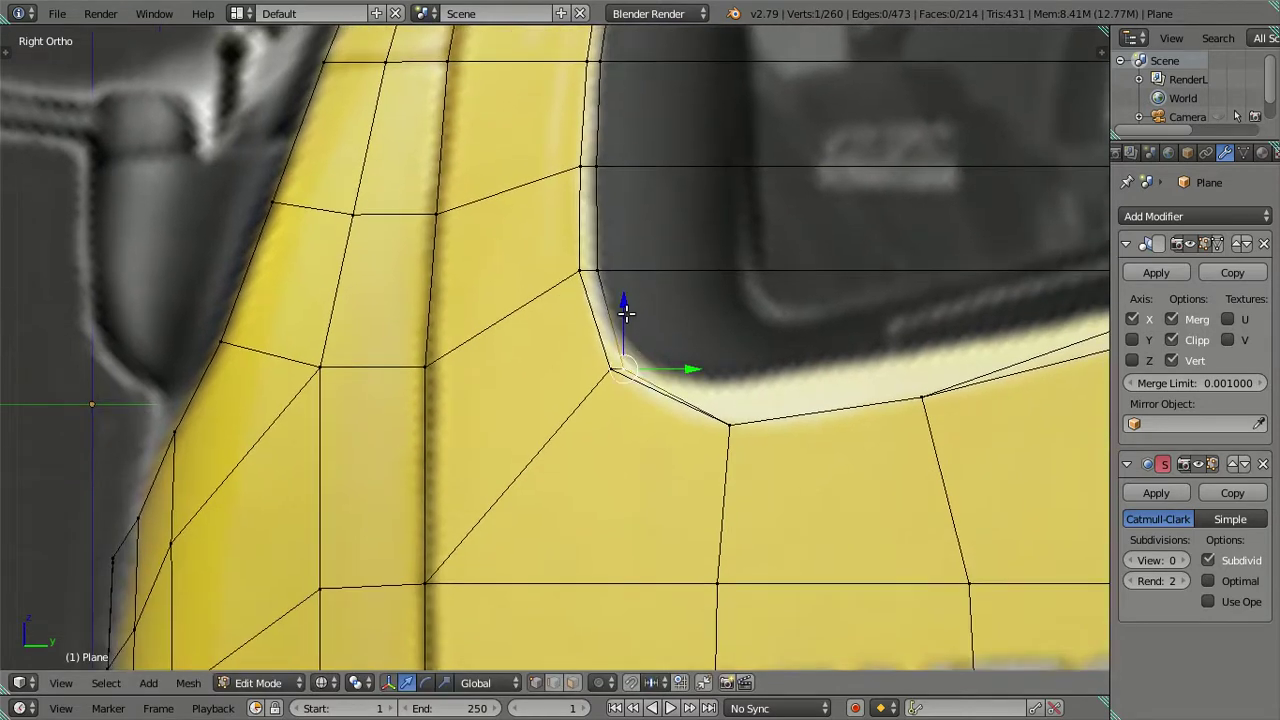
- Add a temporary edge loop through the faces near the window corner
scroll(622, 305, "up", 1)
key("a")
scroll(595, 285, "up", 1)
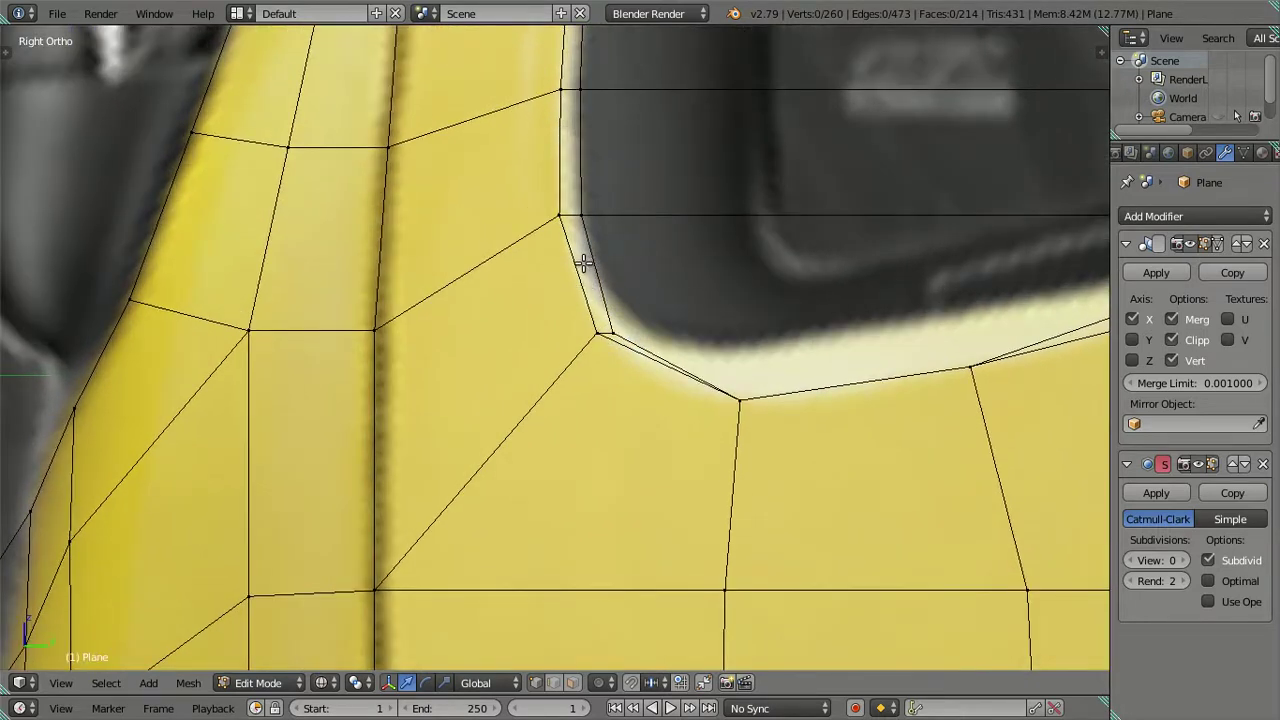
key("ctrl+r")
right_click(583, 262)
scroll(580, 262, "down", 3)
scroll(590, 305, "up", 3)
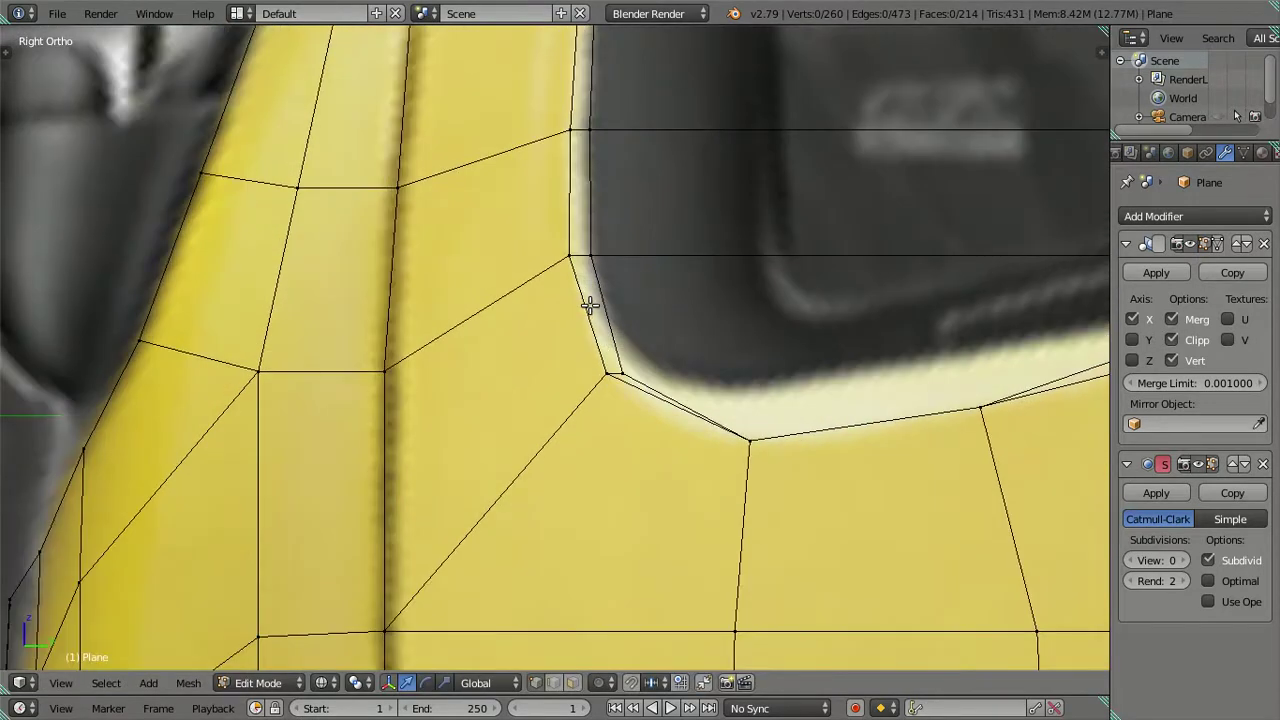
key("ctrl+r")
left_click(590, 305)
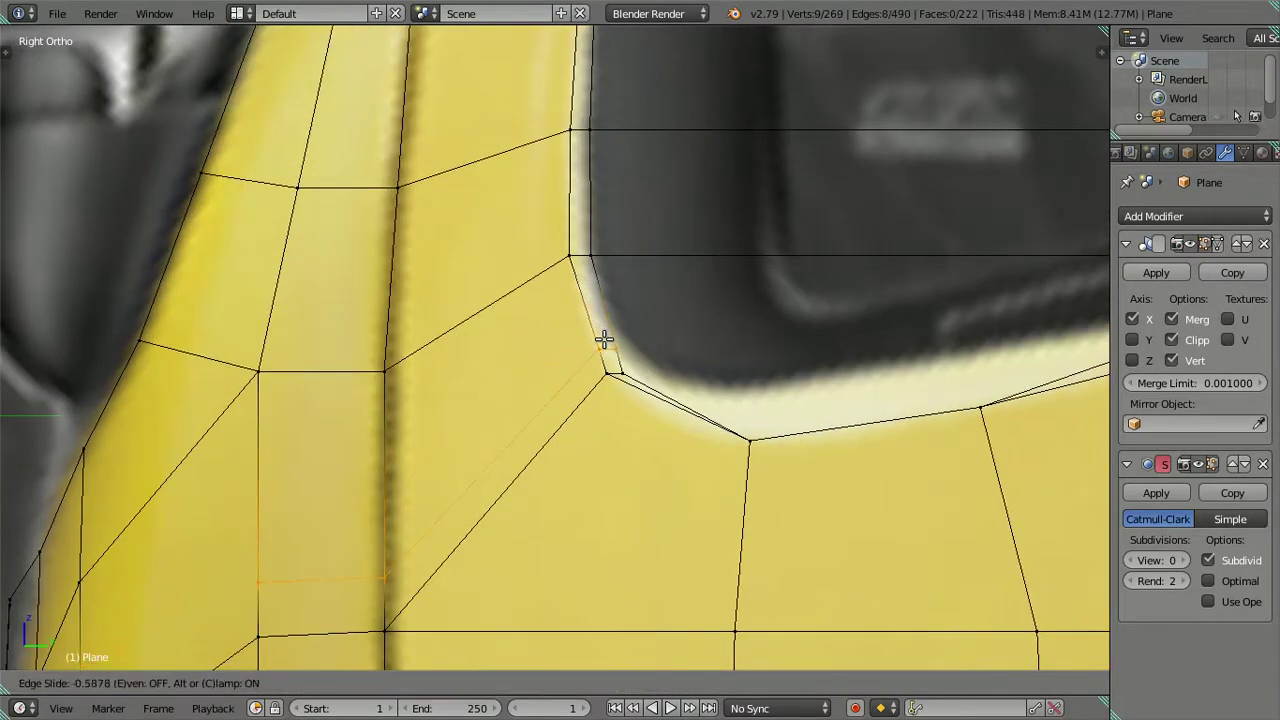
left_click(608, 342)
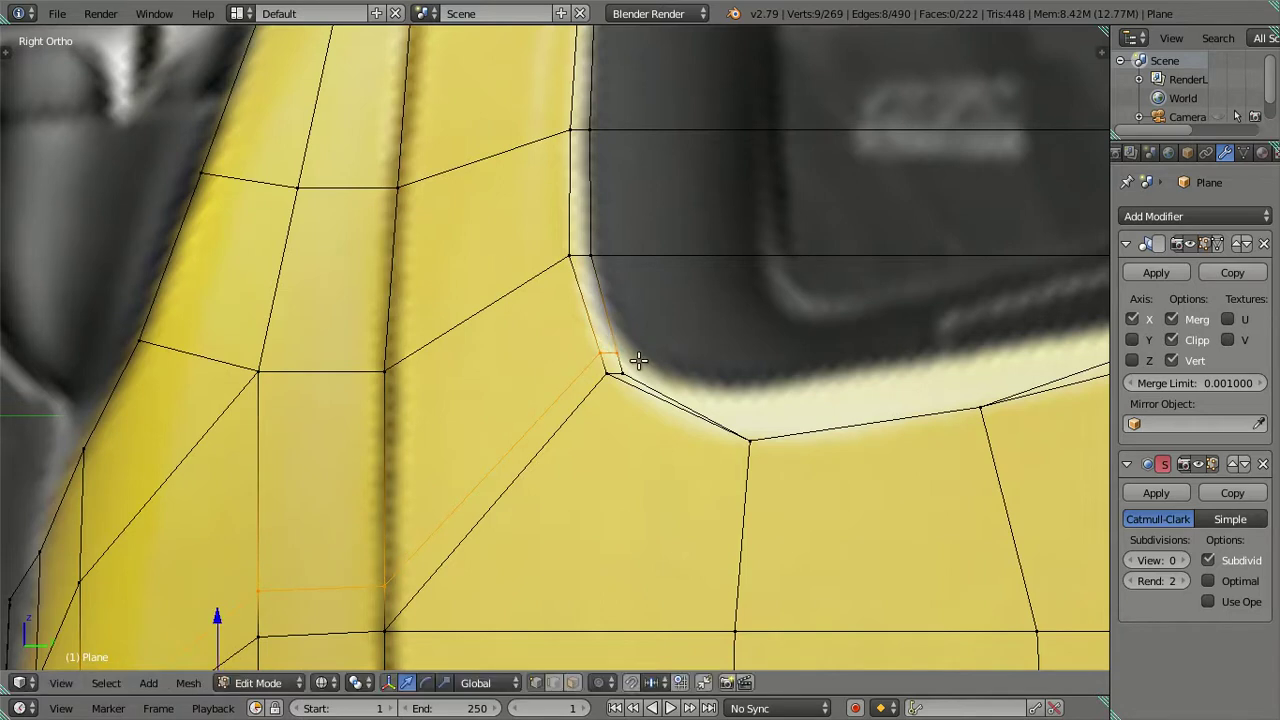
- Snap the 3D cursor to a loop vertex, dissolve the loop, then snap the selection to the cursor
right_click(618, 352)
key("shift+s")
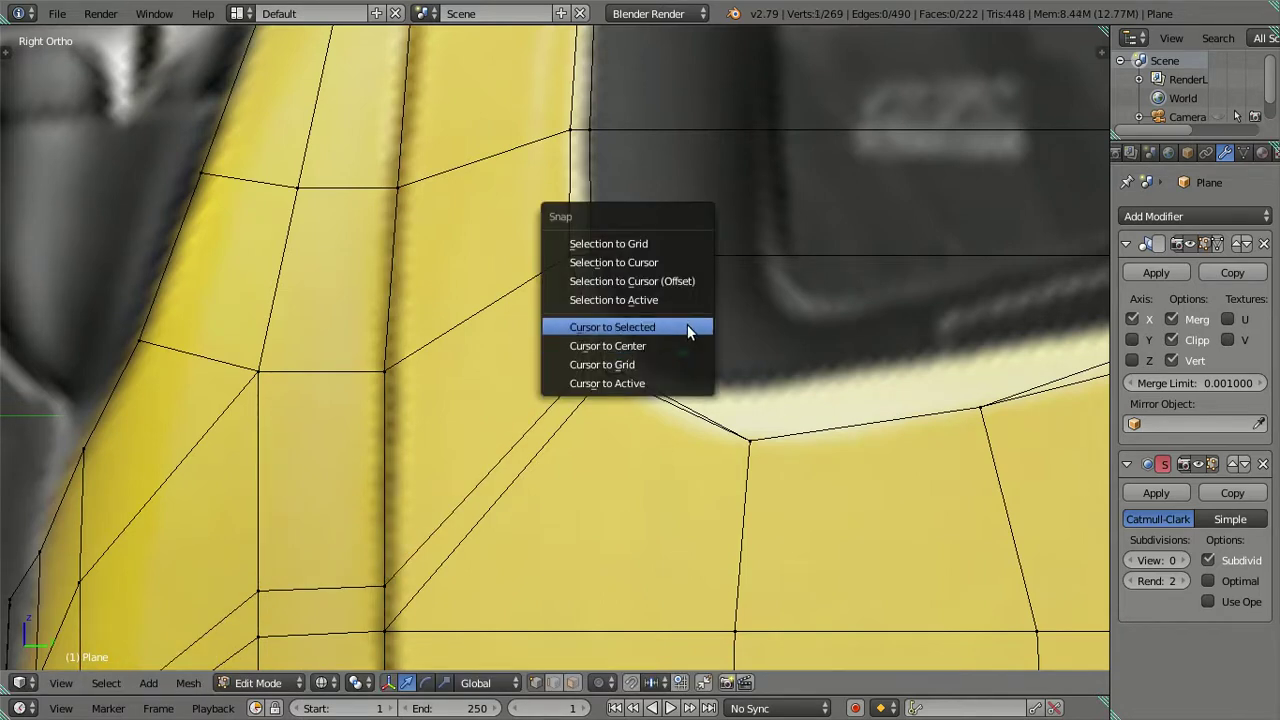
left_click(686, 336)
right_click(677, 338, "alt")
key("ctrl+x")
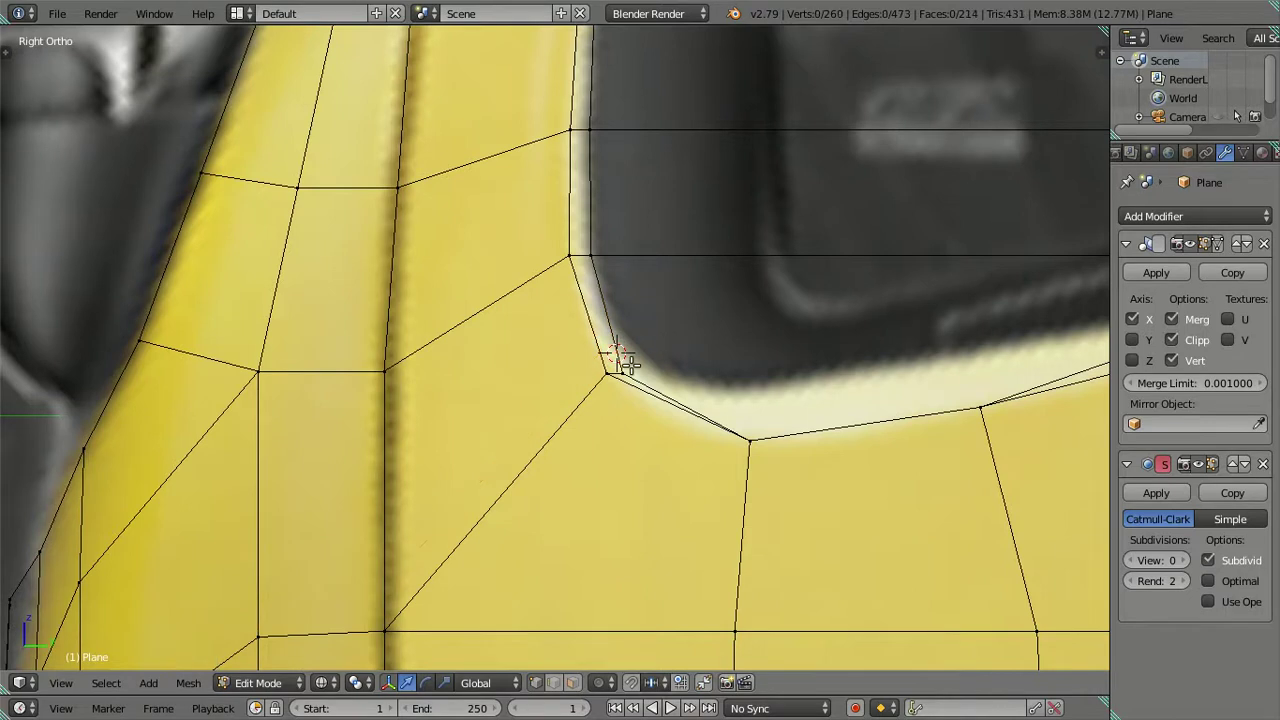
key("shift+s")
left_click(707, 273)
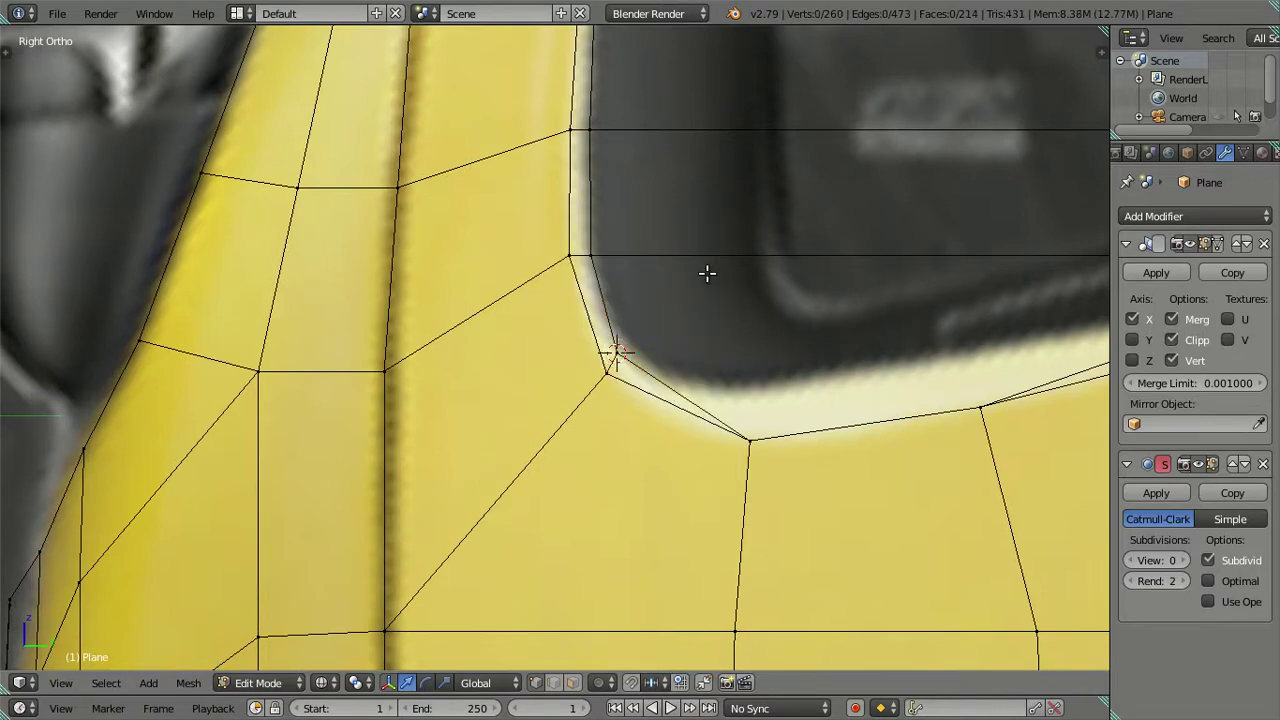
- Raise the face at the window's lower corner along Z to fit the photo
scroll(707, 273, "down", 2)
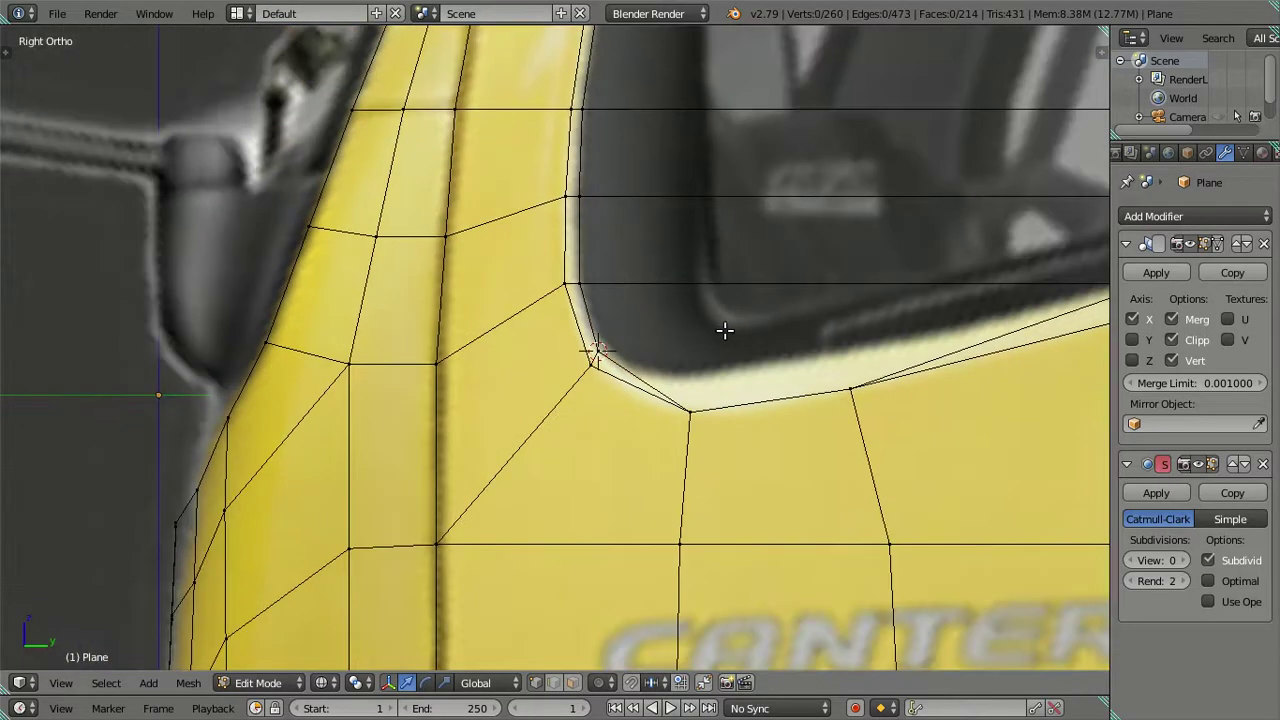
middle_click_drag(723, 331, 598, 290, "shift")
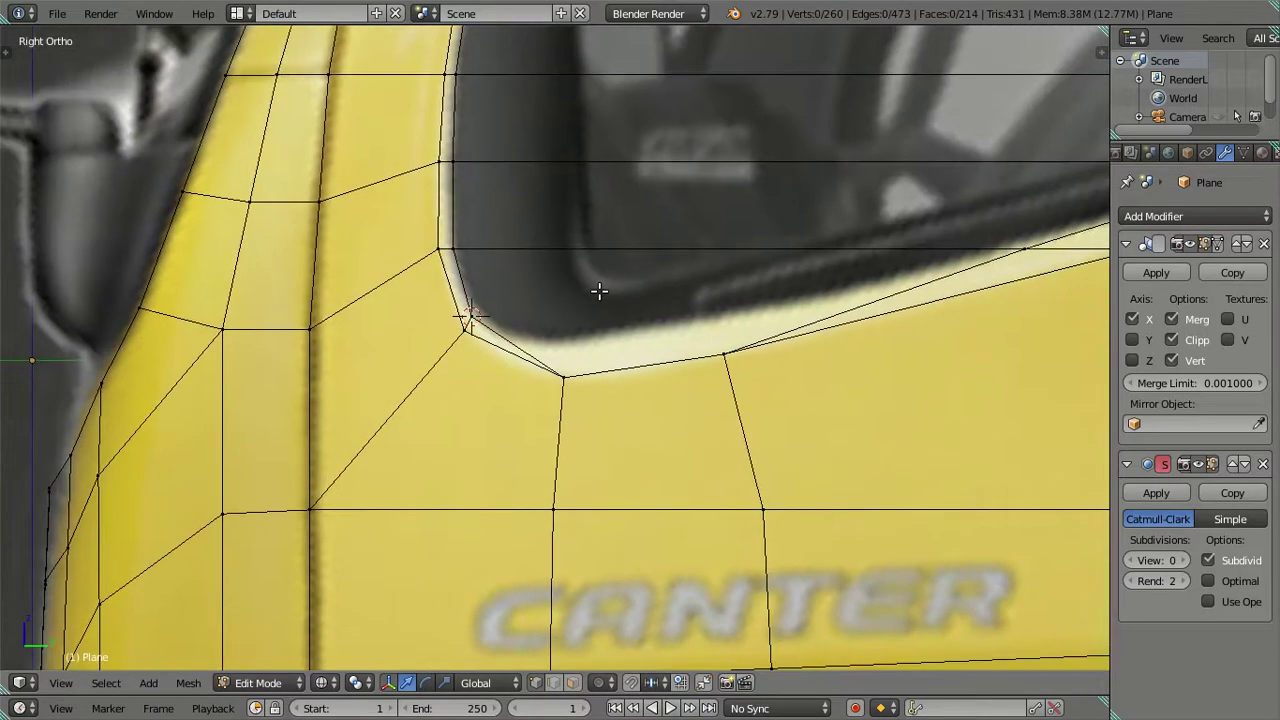
right_click(569, 351)
key("a")
right_click(820, 296)
left_click_drag(645, 250, 649, 211)
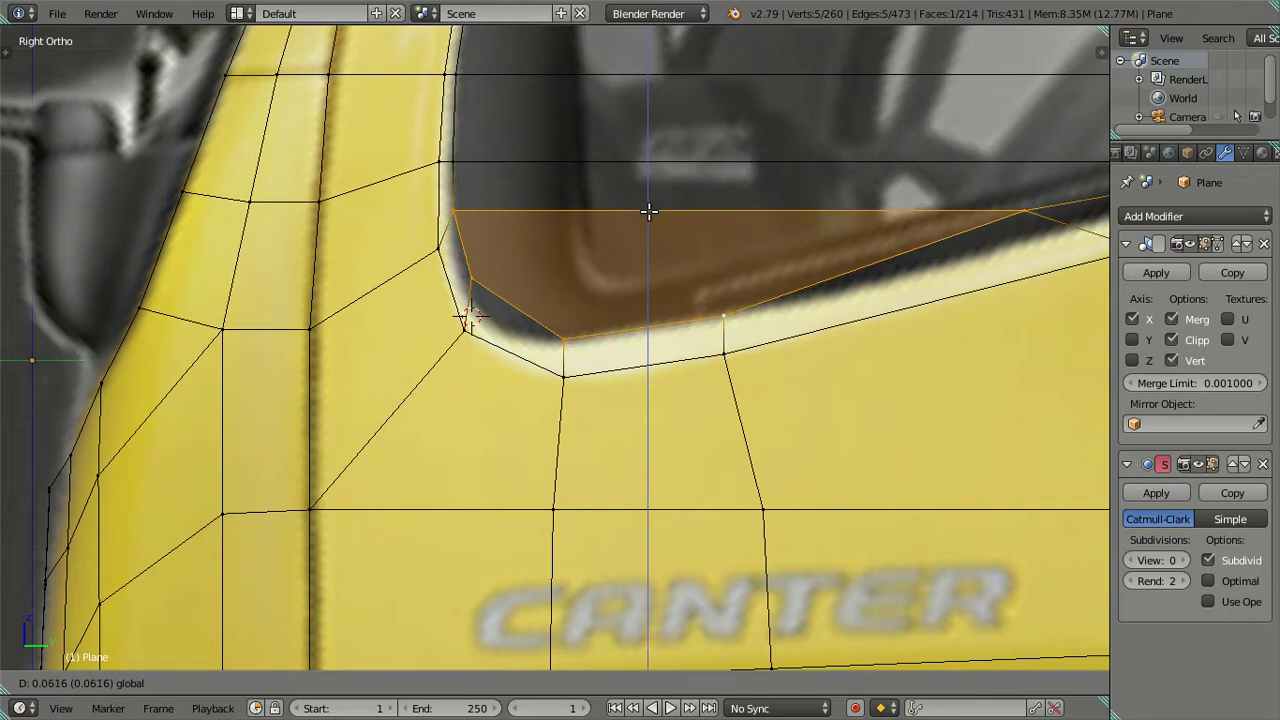
left_click_drag(649, 211, 649, 211)
key("a")
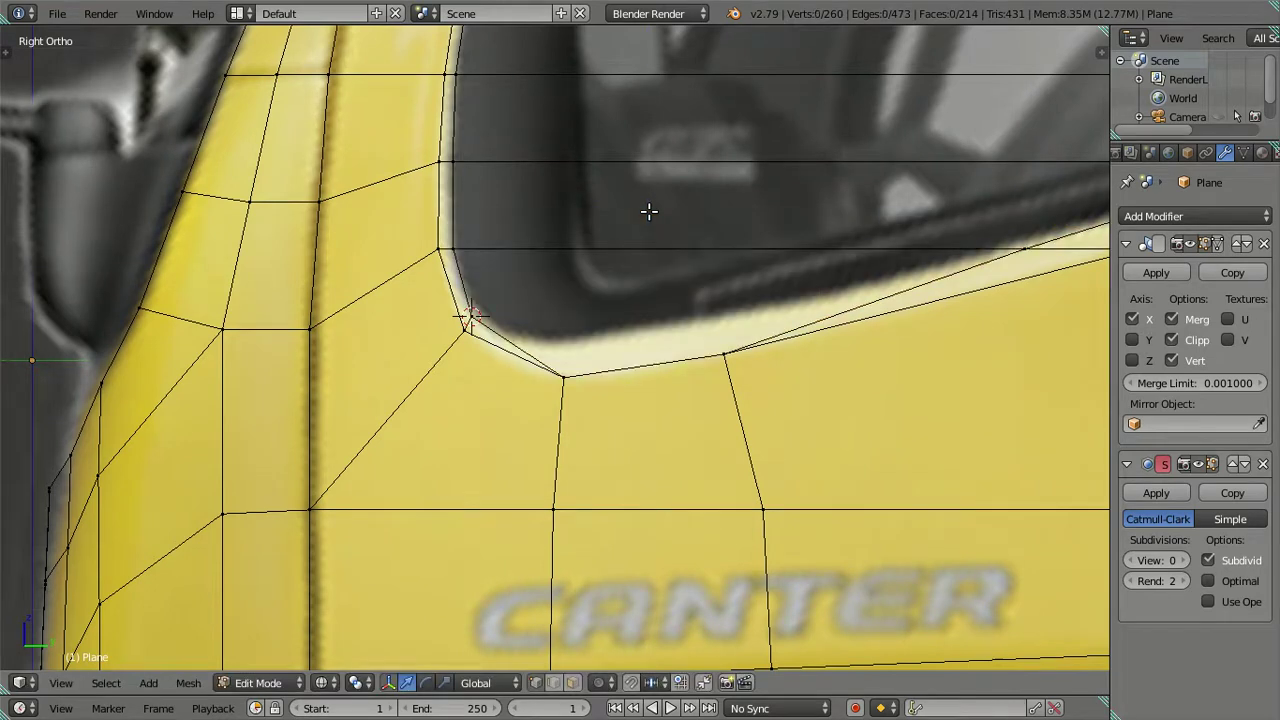
- Select the horizontal edge loop running across the side window
scroll(649, 211, "down", 4)
middle_click_drag(649, 211, 522, 305, "shift")
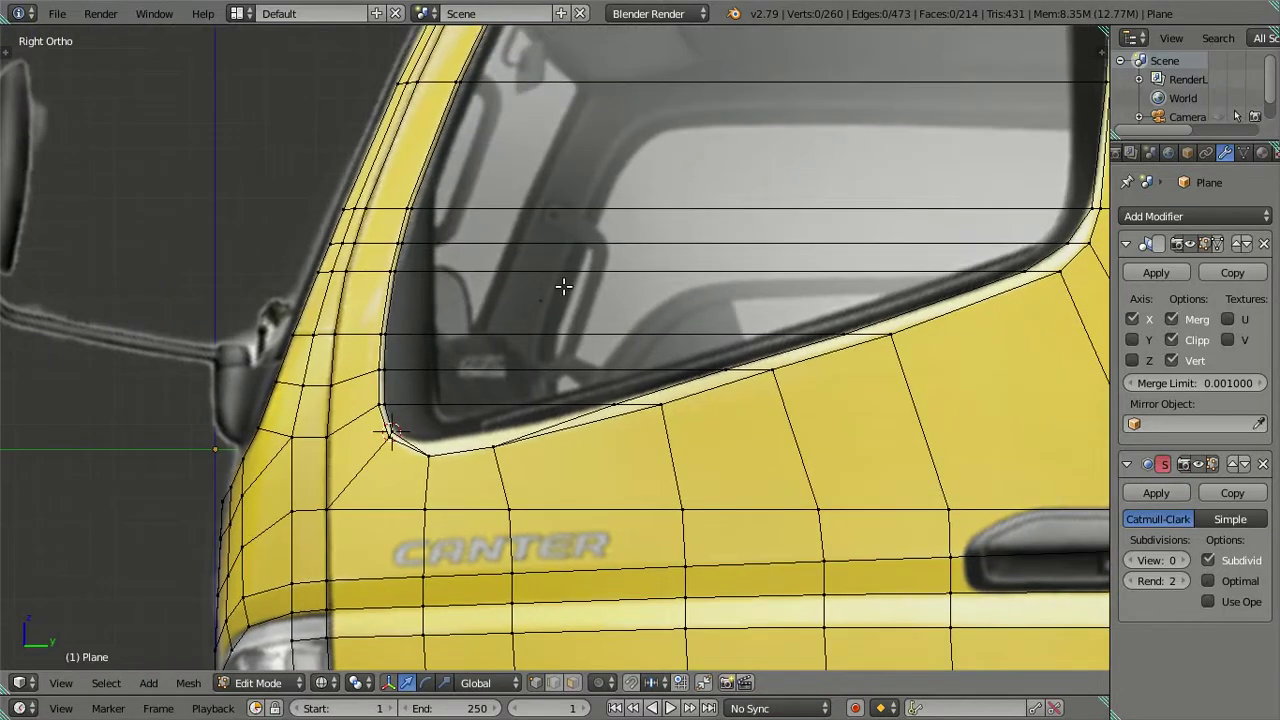
middle_click_drag(651, 266, 635, 290, "shift")
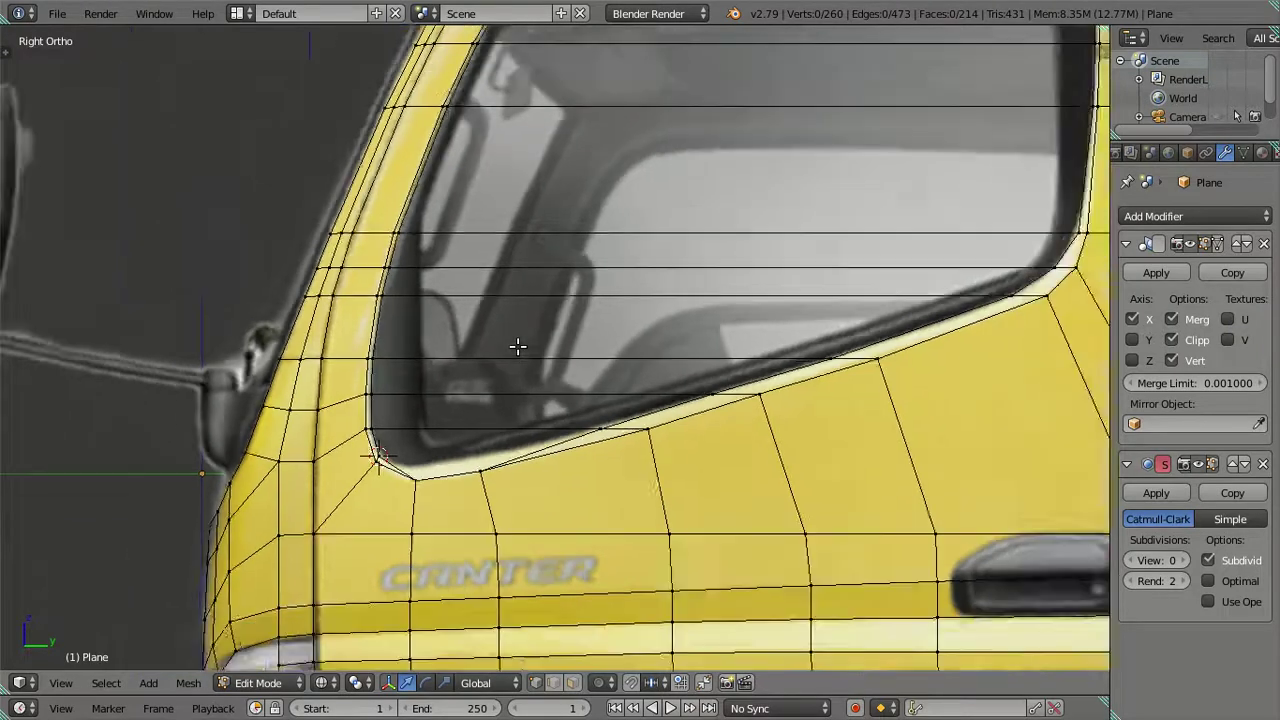
scroll(517, 347, "down", 2)
middle_click_drag(586, 223, 529, 320, "shift")
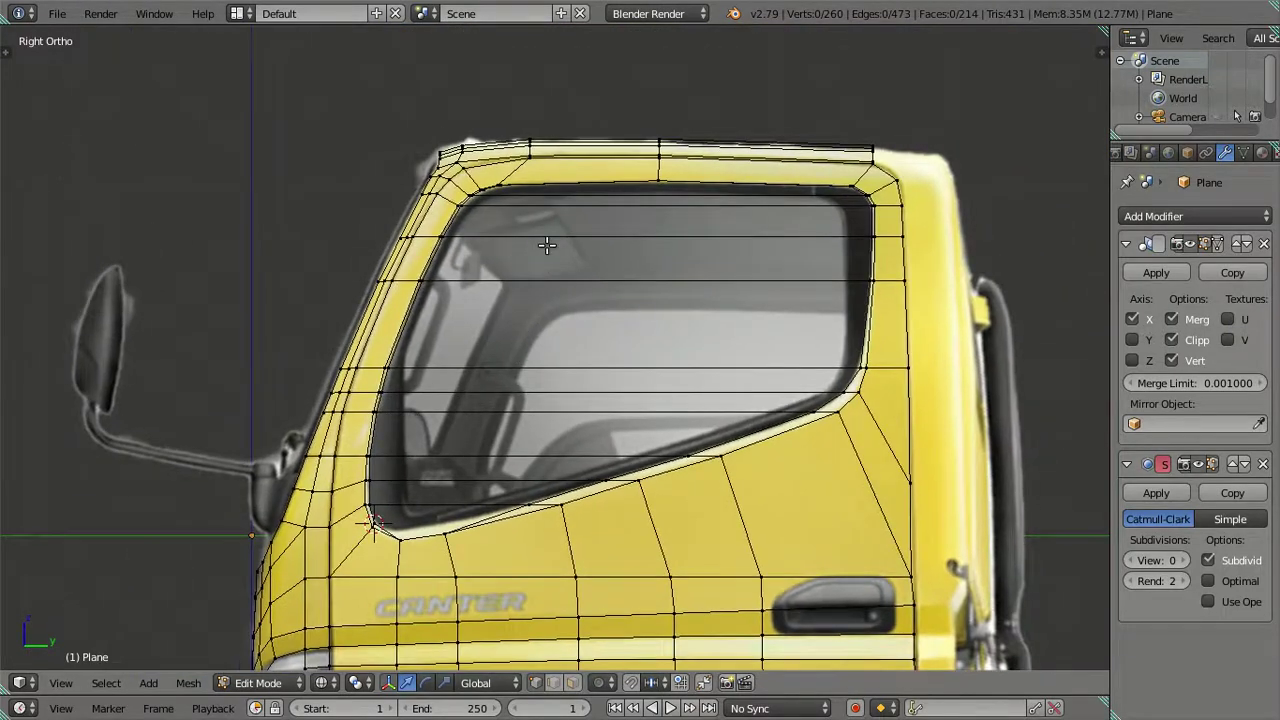
middle_click_drag(543, 240, 549, 383, "shift")
scroll(549, 383, "up", 3)
scroll(386, 400, "up", 1, "shift")
scroll(386, 400, "up", 2, "shift")
right_click(374, 418, "alt")
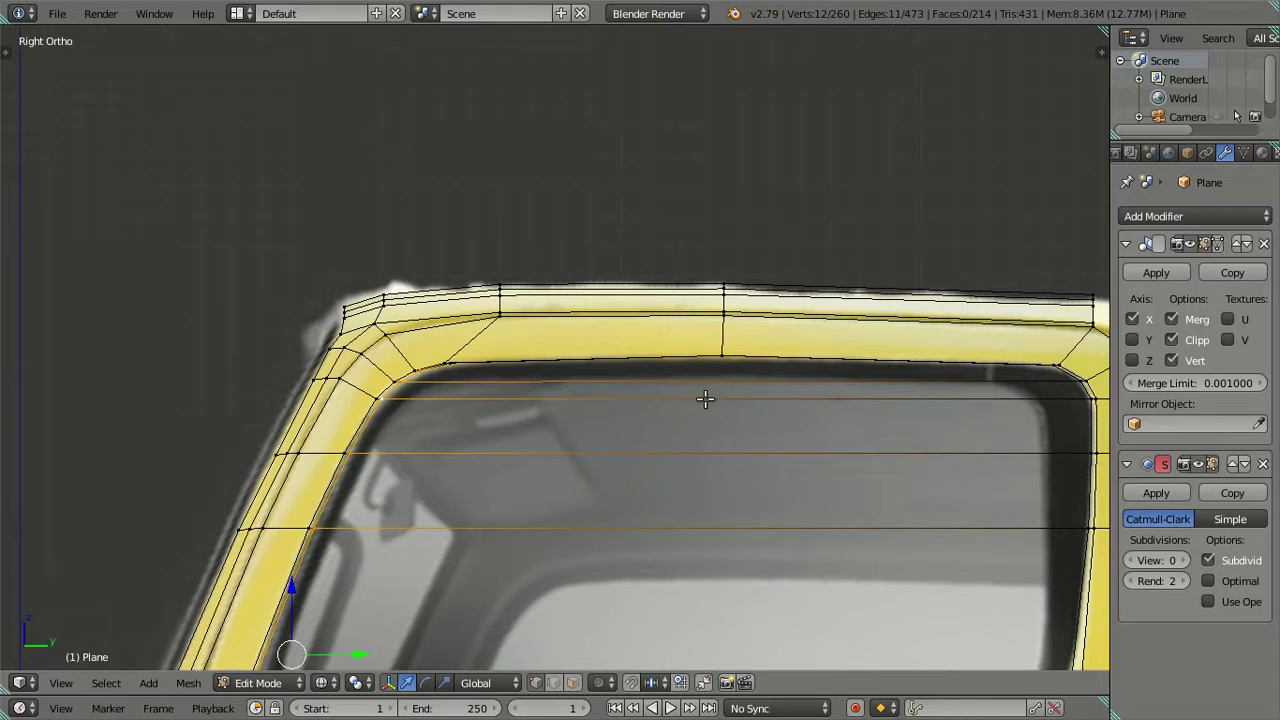
- Deselect everything and preview a new loop cut down through the side window
middle_click_drag(705, 399, 492, 391, "shift")
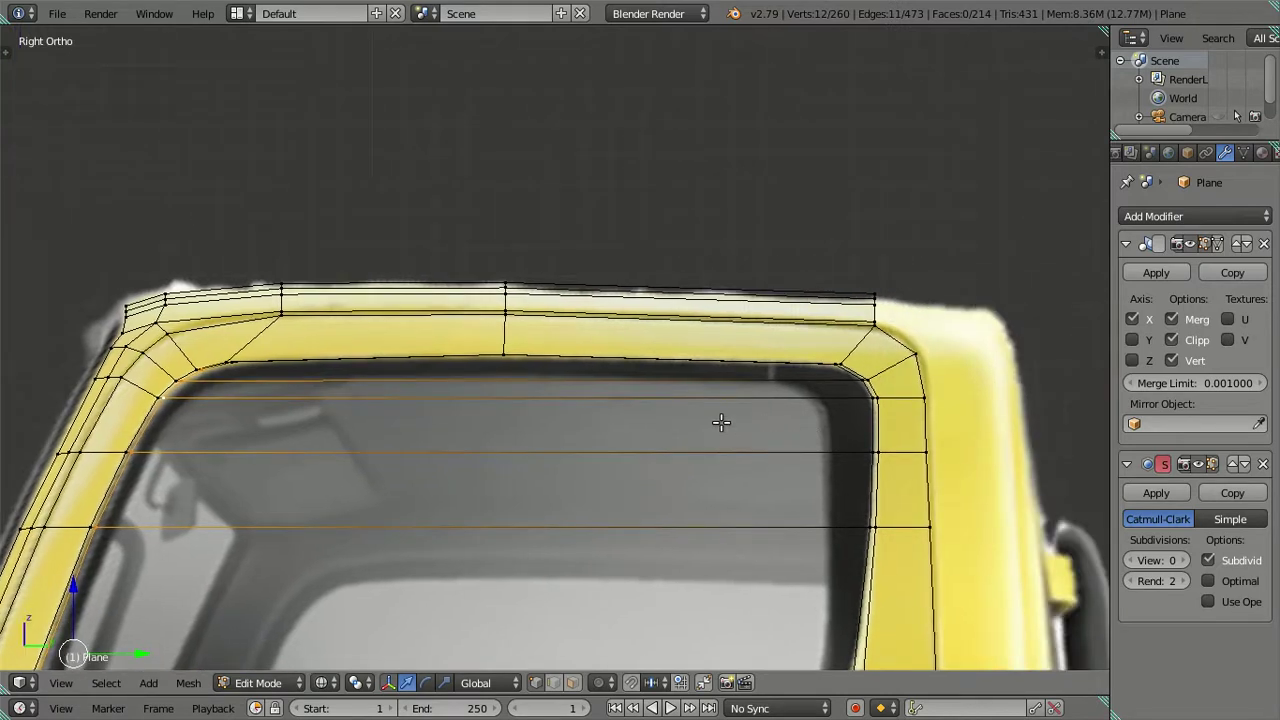
scroll(575, 421, "down", 3)
scroll(575, 421, "down", 2)
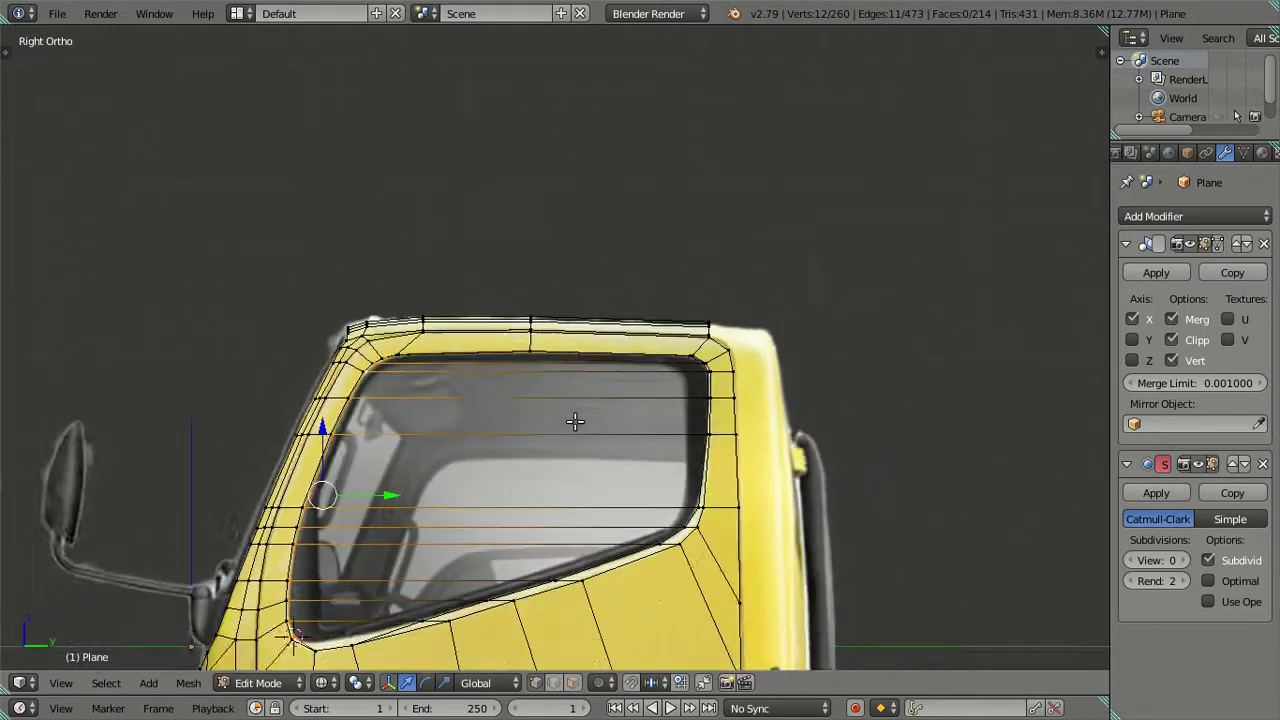
middle_click_drag(575, 421, 642, 337, "shift")
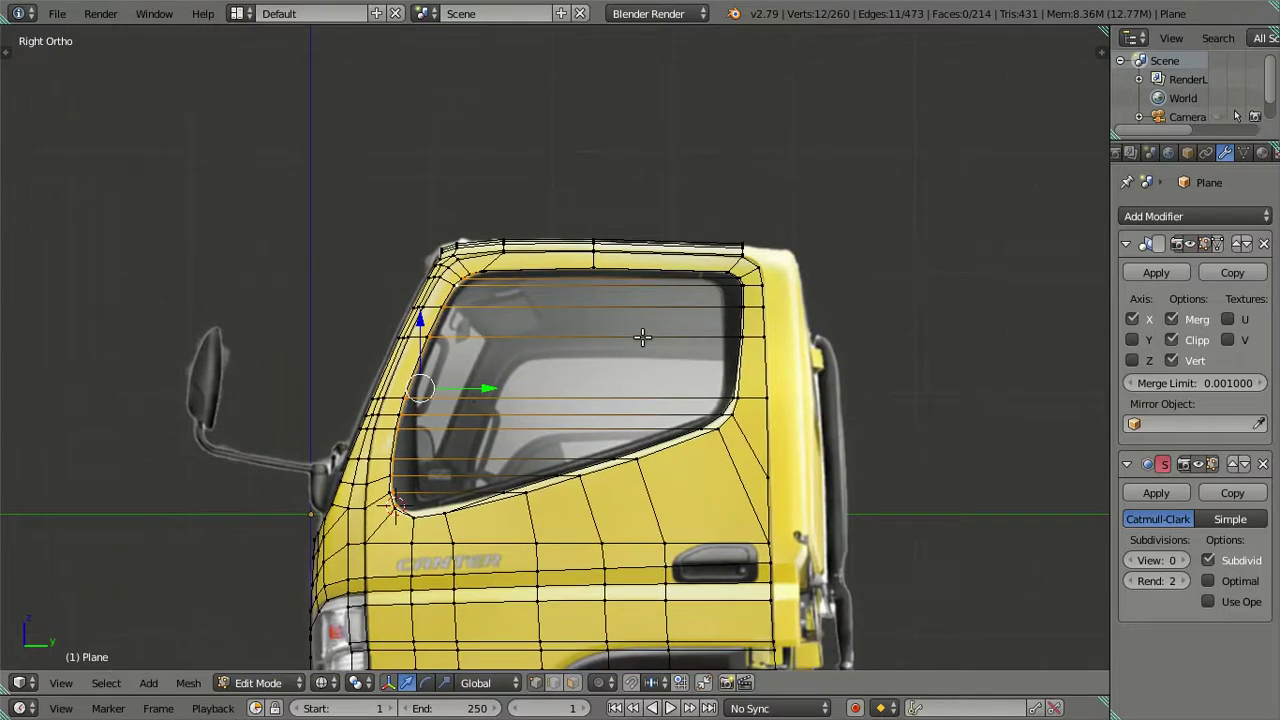
scroll(497, 509, "up", 2)
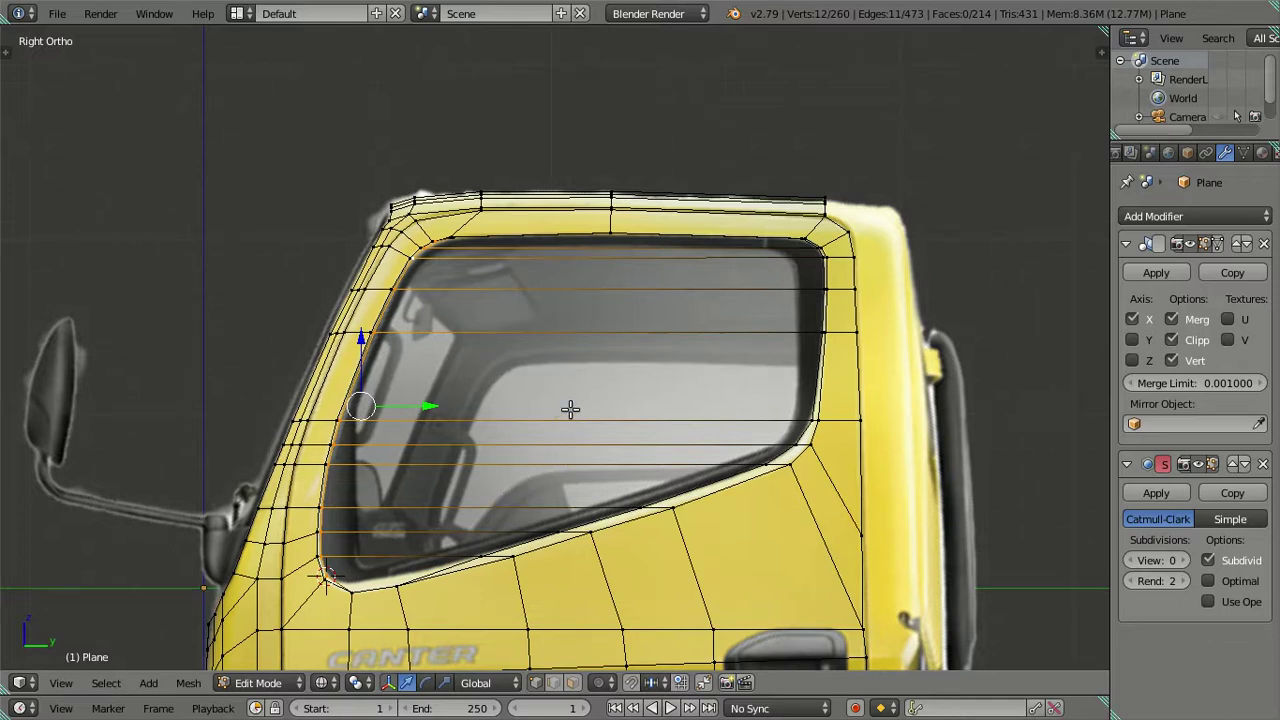
scroll(631, 390, "down", 2)
key("a")
scroll(646, 375, "up", 2)
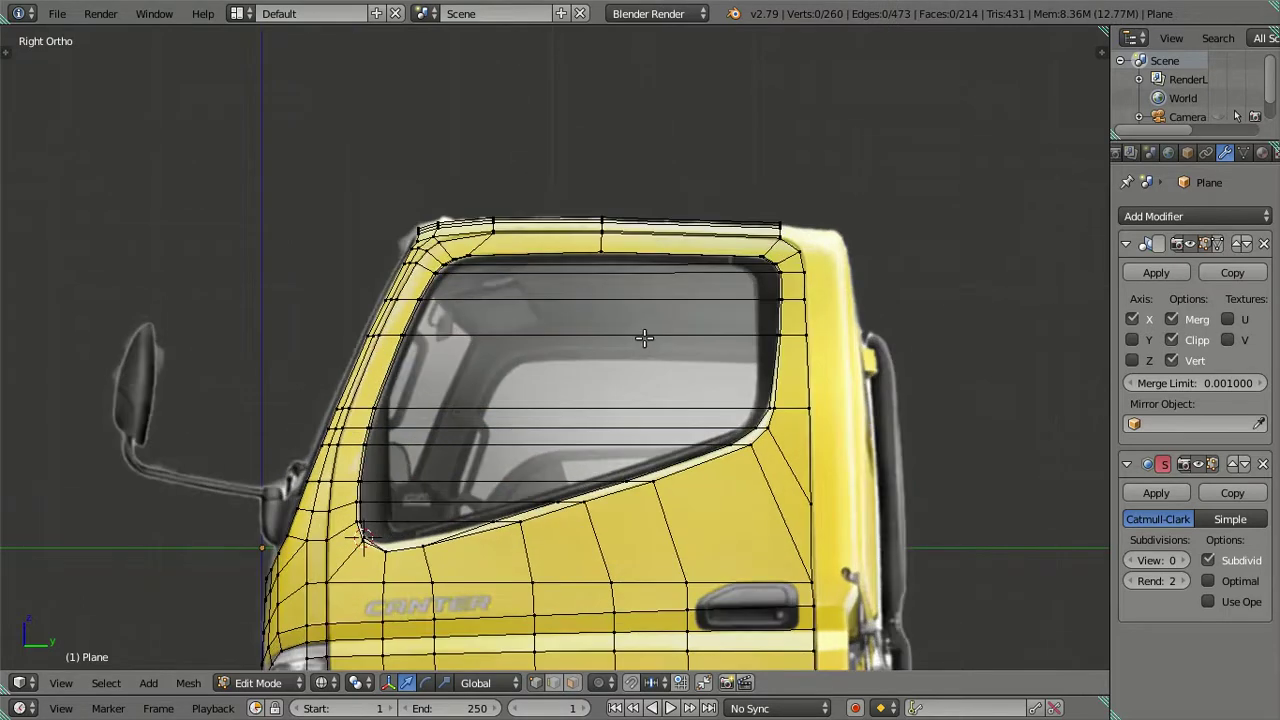
key("ctrl+r")
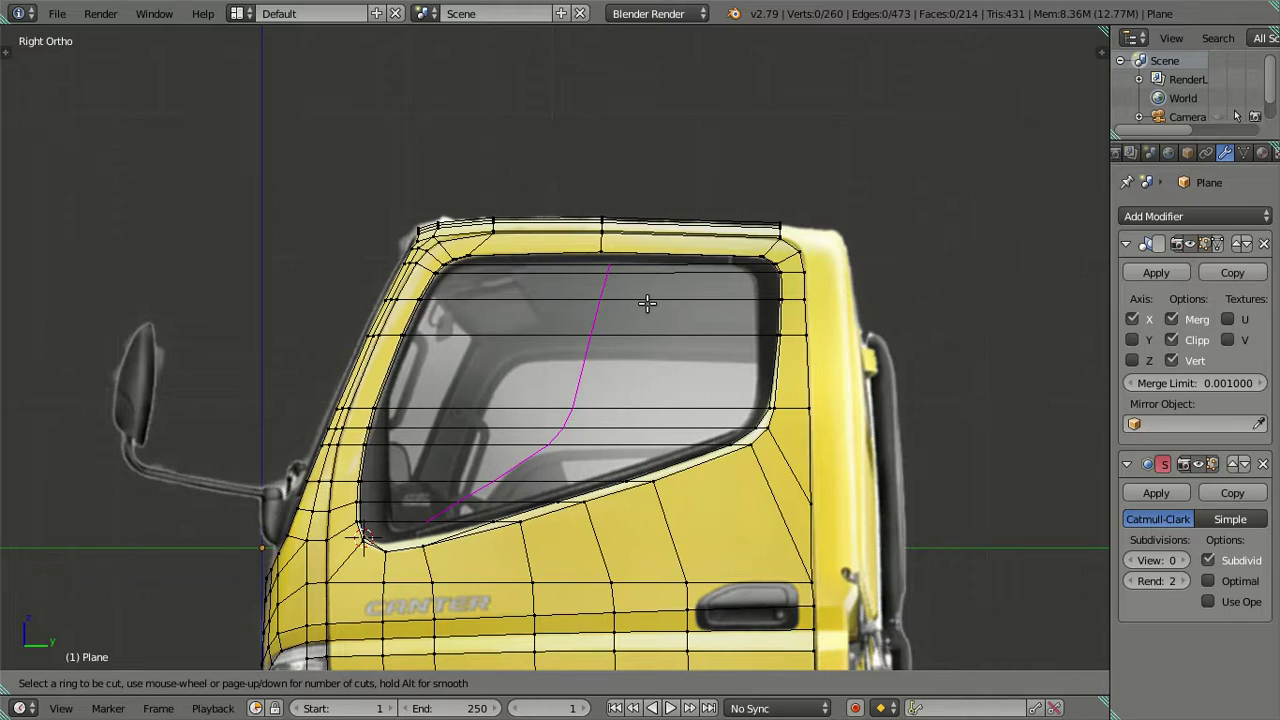
- Place the loop cut through the middle of the side window and deselect it
left_click(647, 302)
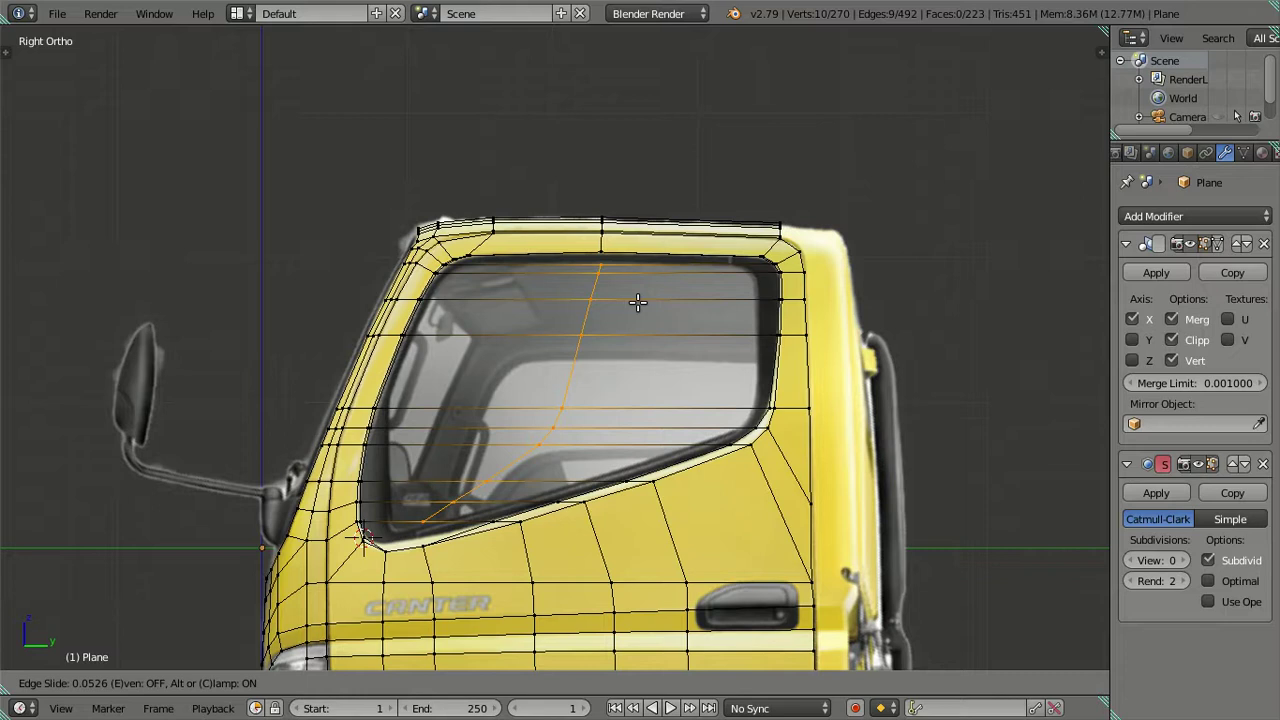
left_click(638, 302)
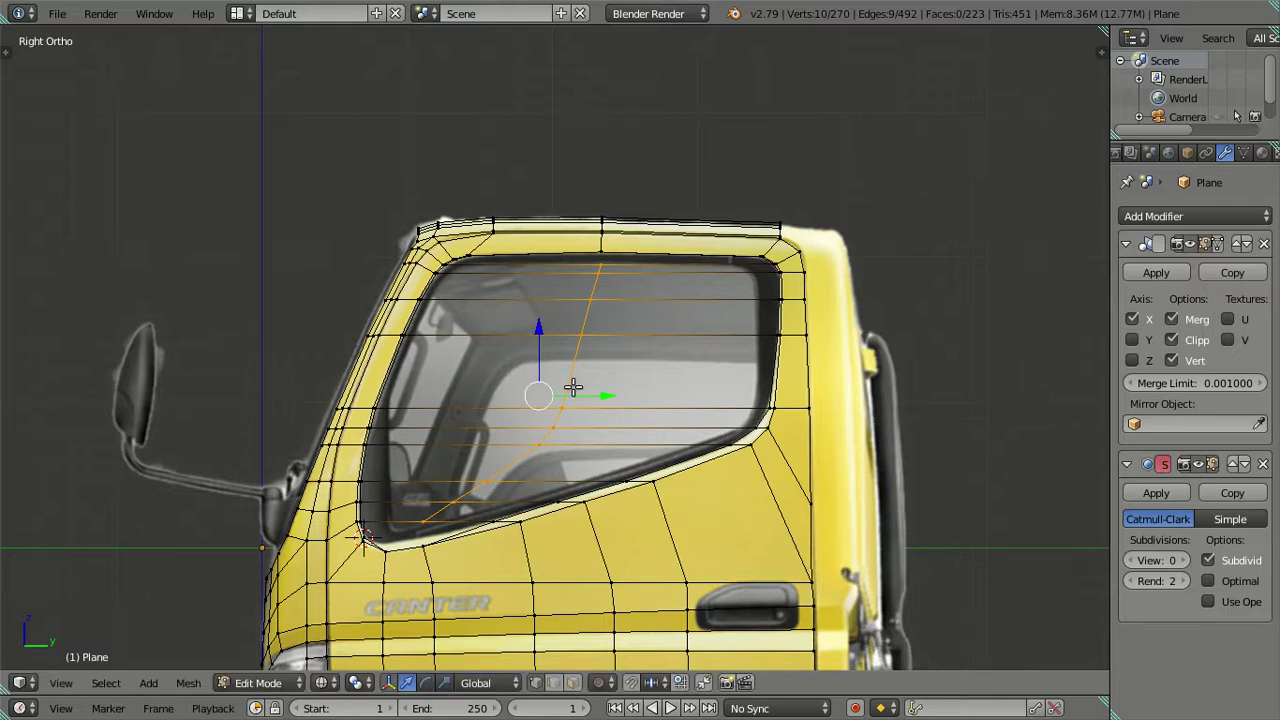
scroll(571, 389, "up", 2)
key("a")
- Move the lower two vertices of the new loop along Y into a straight line
middle_click_drag(552, 520, 571, 381, "shift")
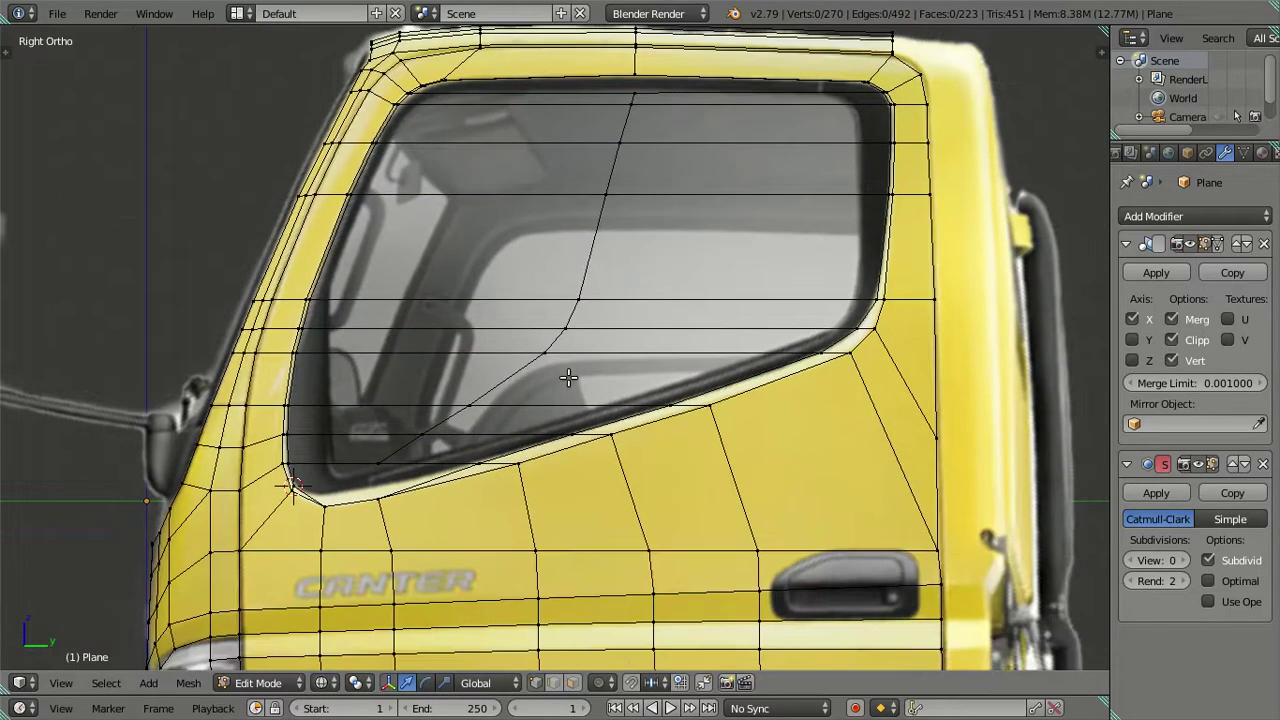
right_click(470, 412)
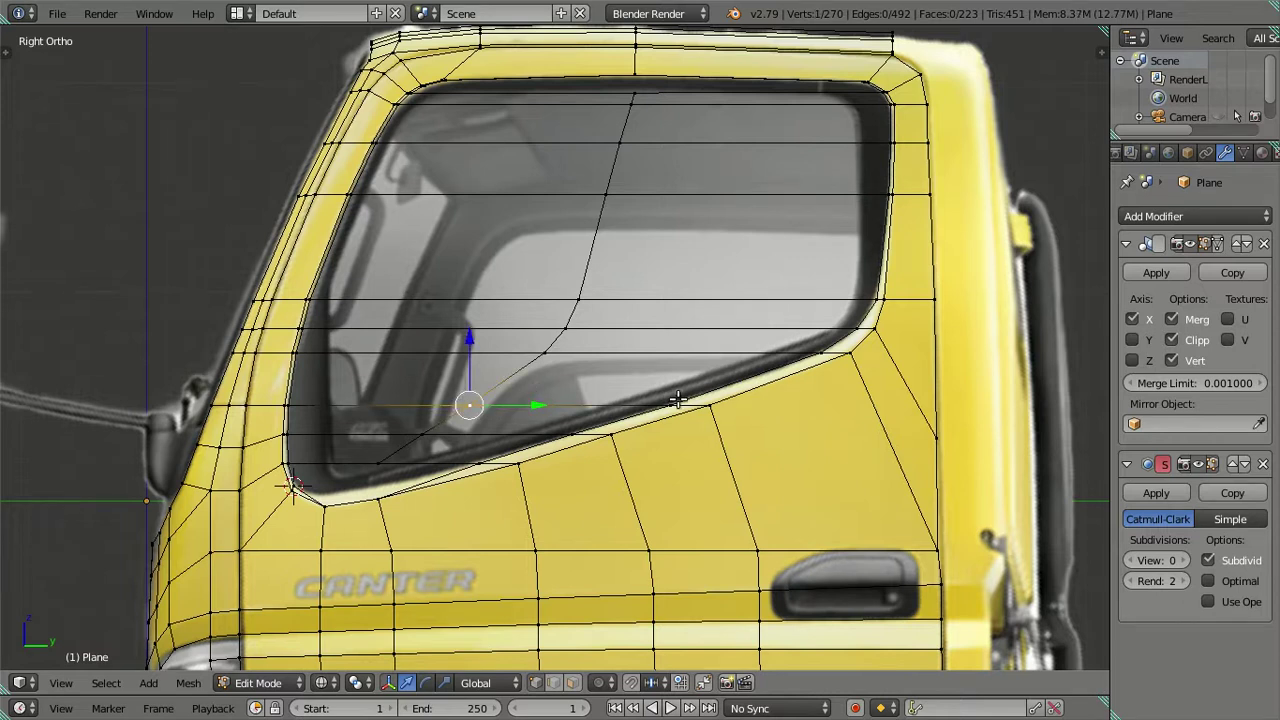
right_click(548, 352)
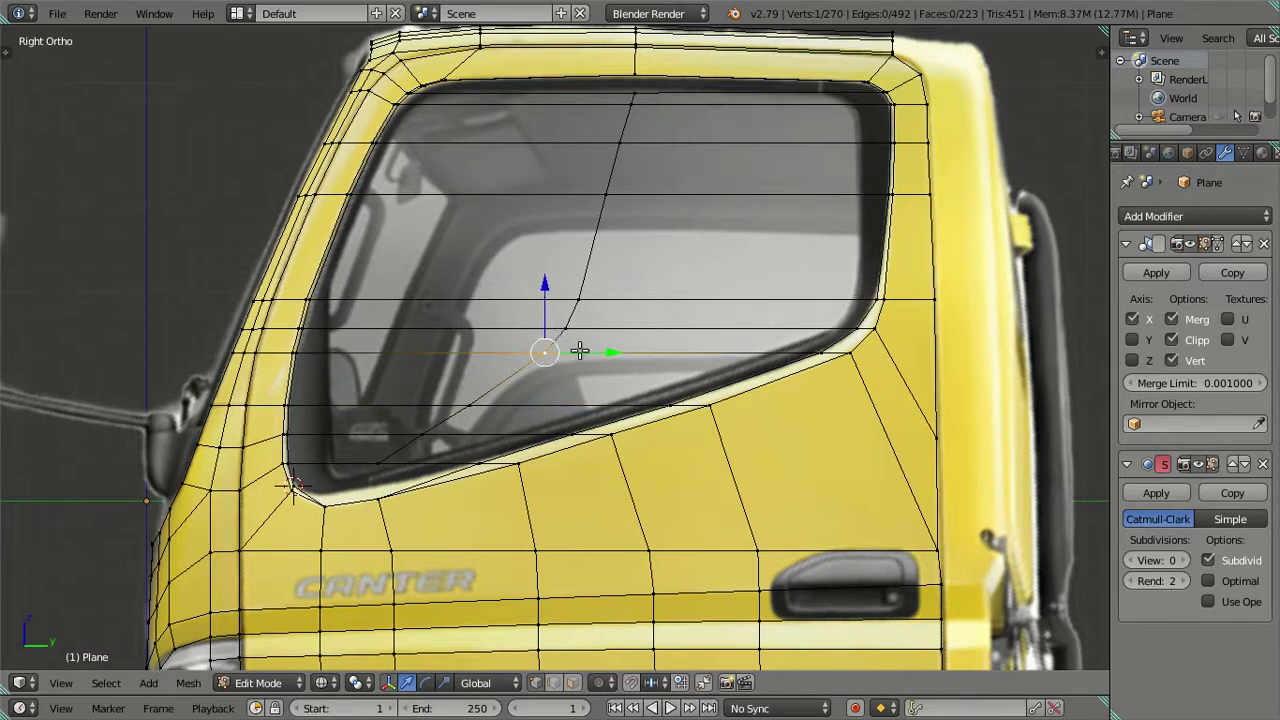
key("g")
key("y")
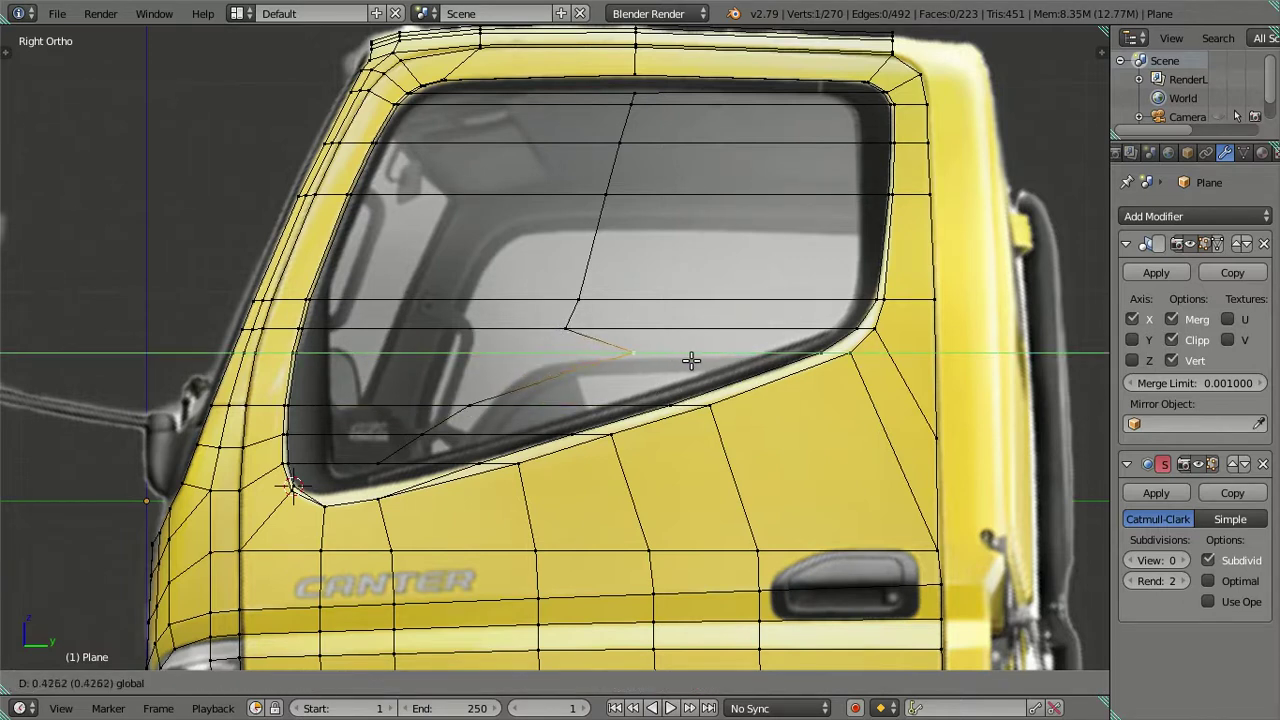
left_click(690, 360)
right_click(637, 330)
key("g")
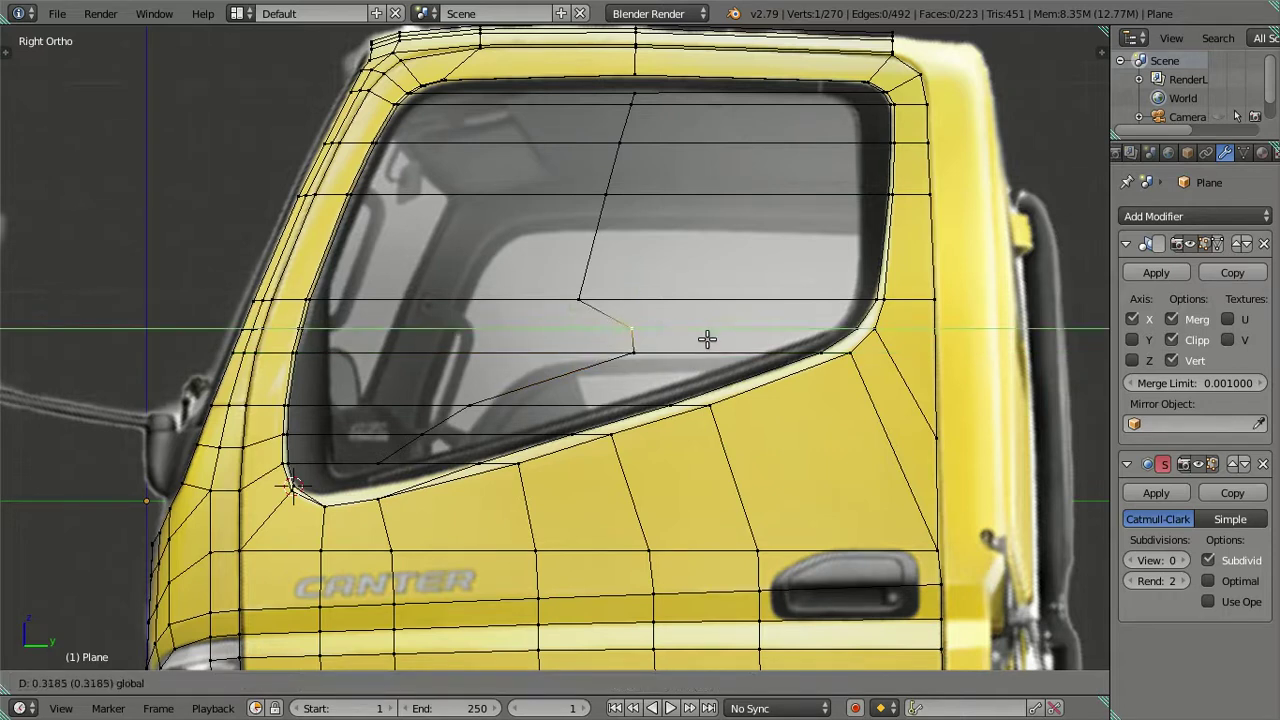
left_click(706, 340)
- Line up the remaining upper loop vertices along Y to form a vertical edge
right_click(580, 298)
key("g")
key("y")
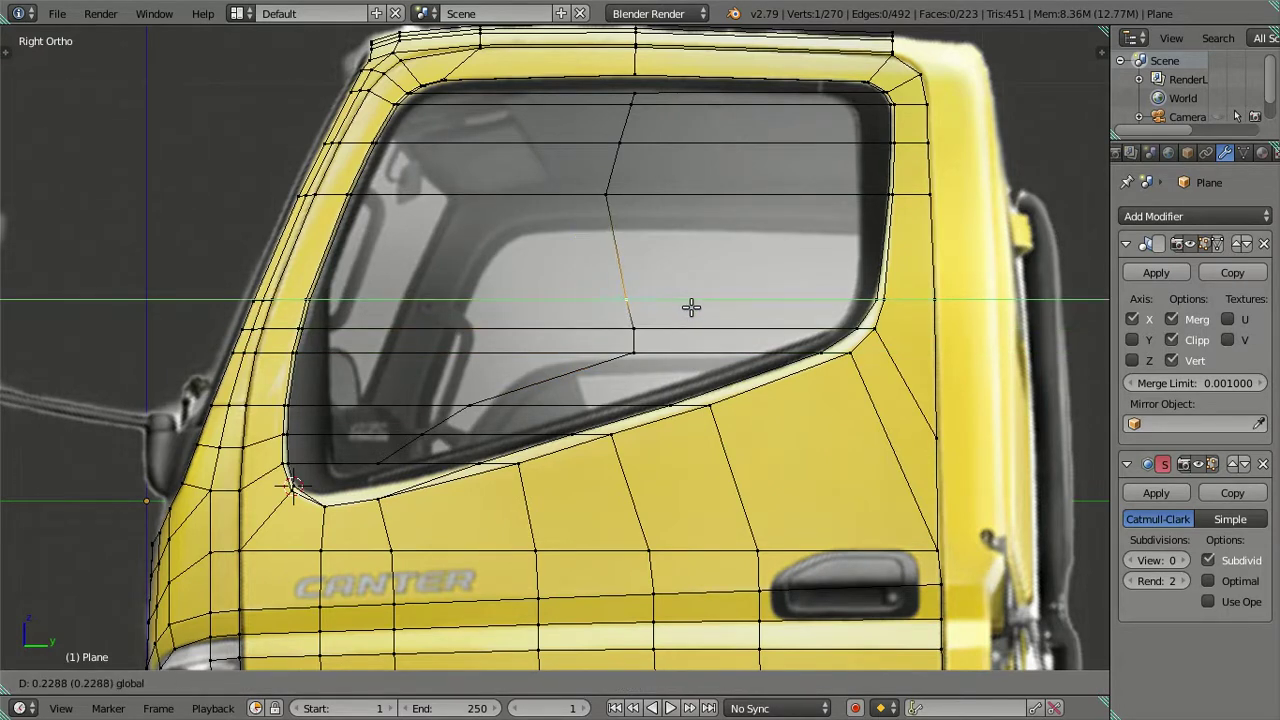
left_click(692, 306)
right_click(610, 195)
key("g")
key("y")
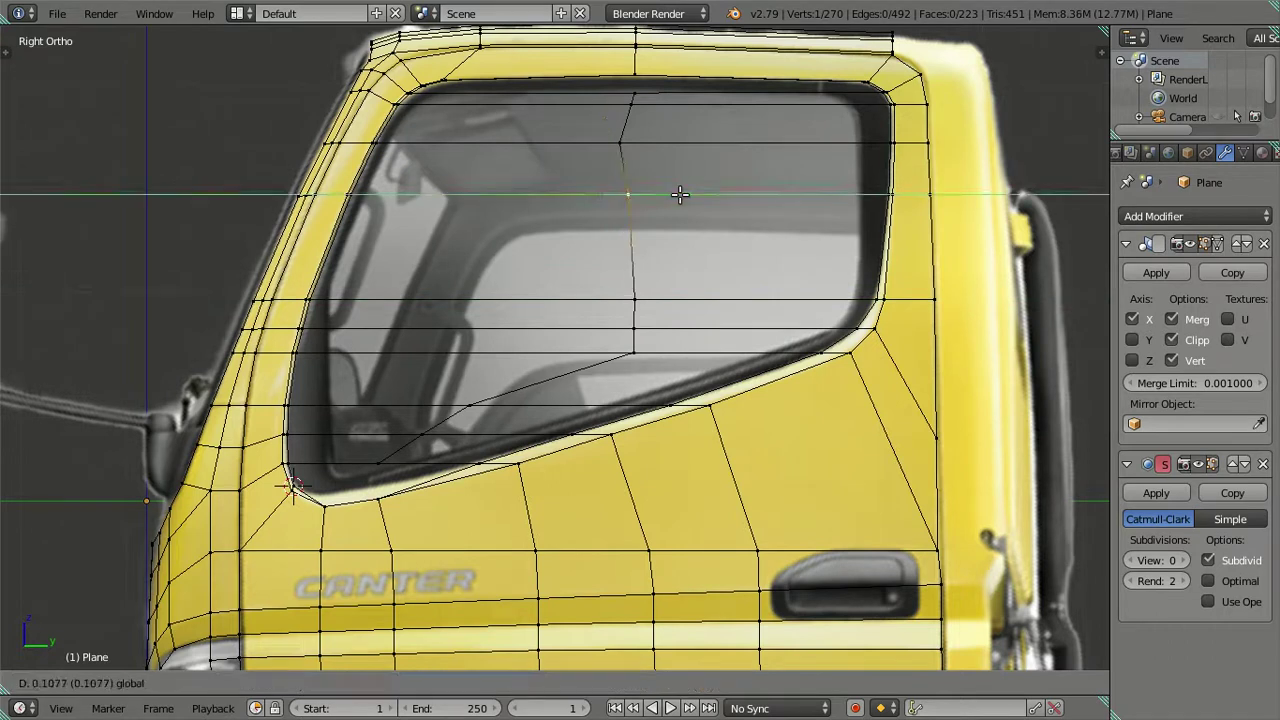
left_click(682, 197)
right_click(658, 155)
left_click(670, 150)
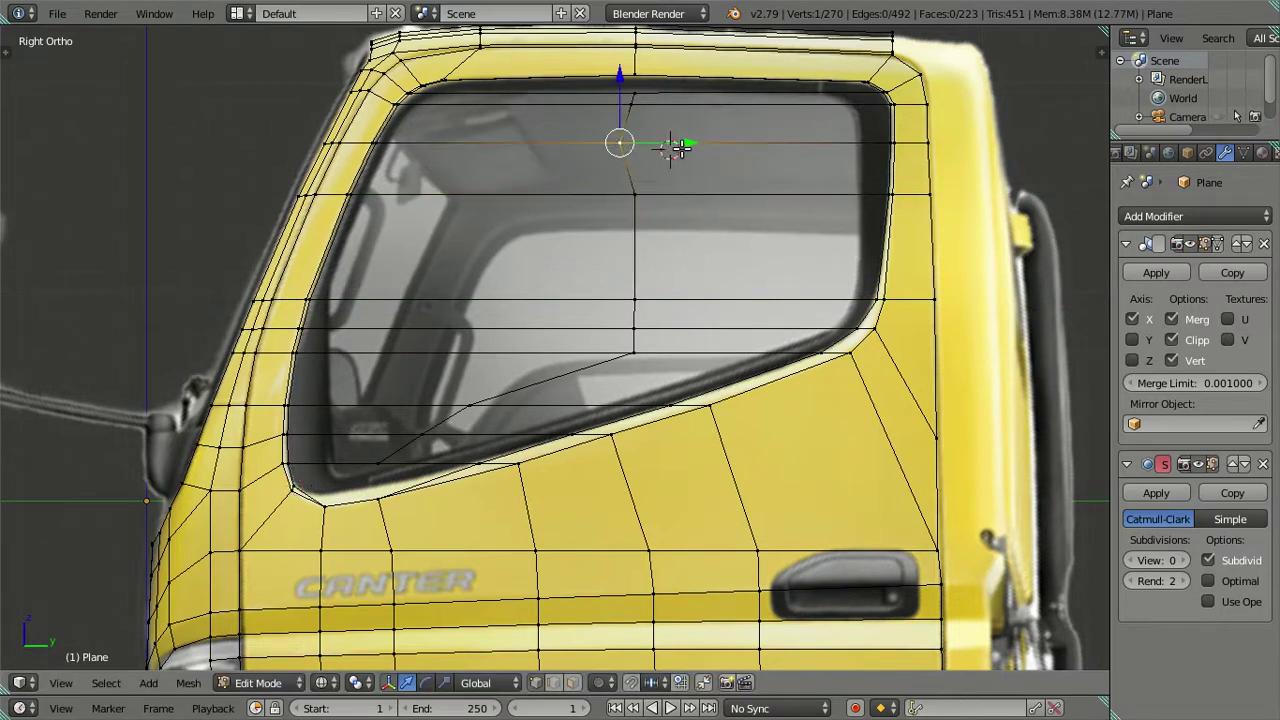
key("g")
key("y")
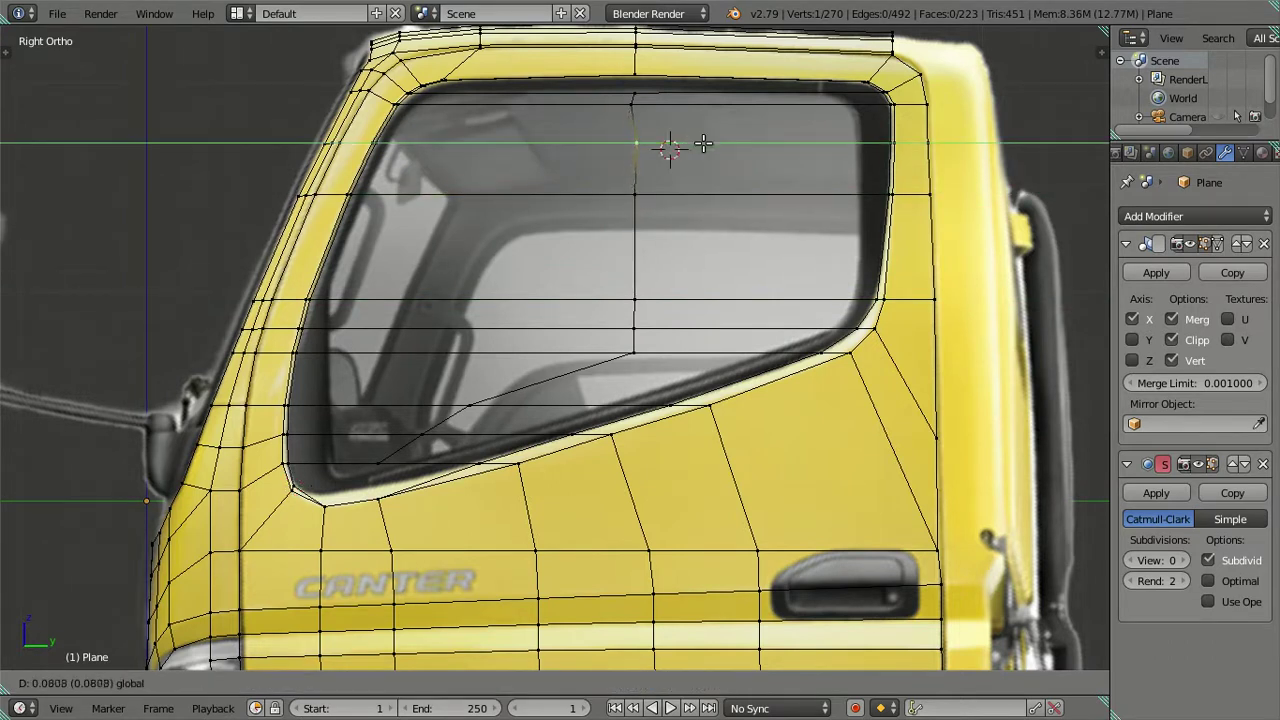
left_click(703, 144)
- Merge the loop's bottom vertex At Last with the window-sill vertex
right_click(469, 405)
right_click(667, 396, "shift")
key("alt+m")
left_click(640, 391)
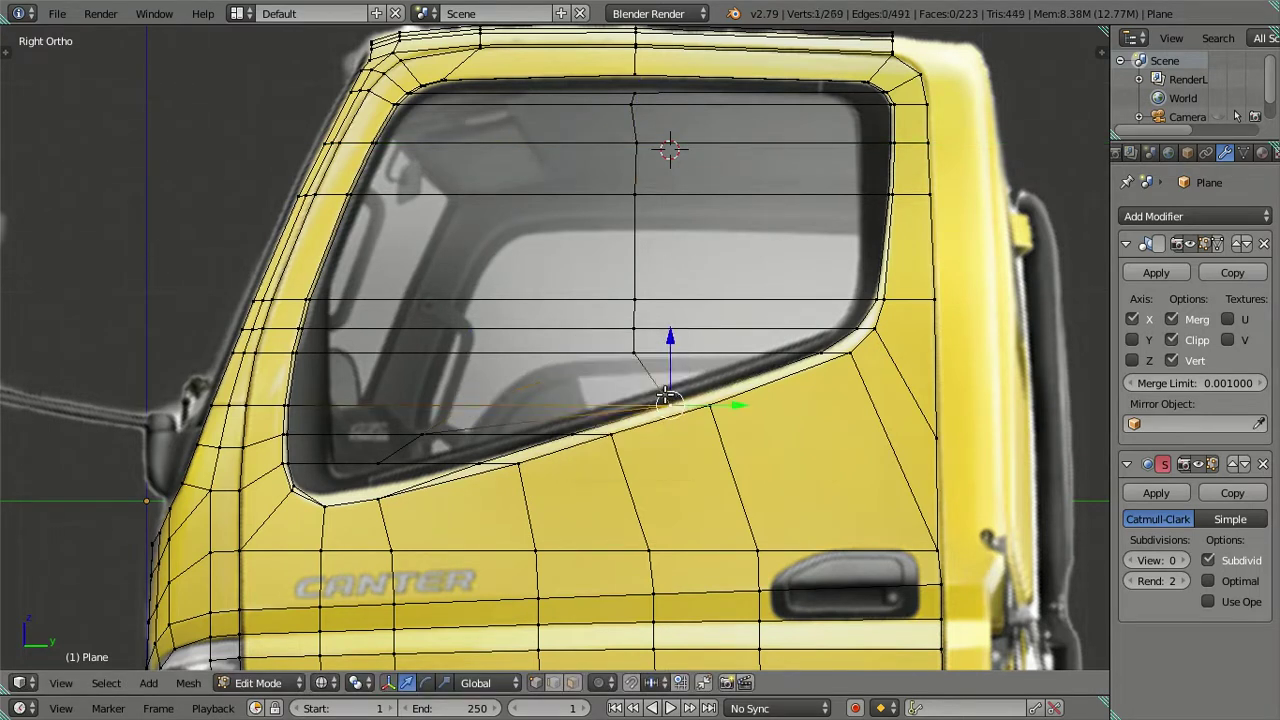
- Dissolve the leftover diagonal edges below the window
right_click(461, 430, "ctrl")
key("x")
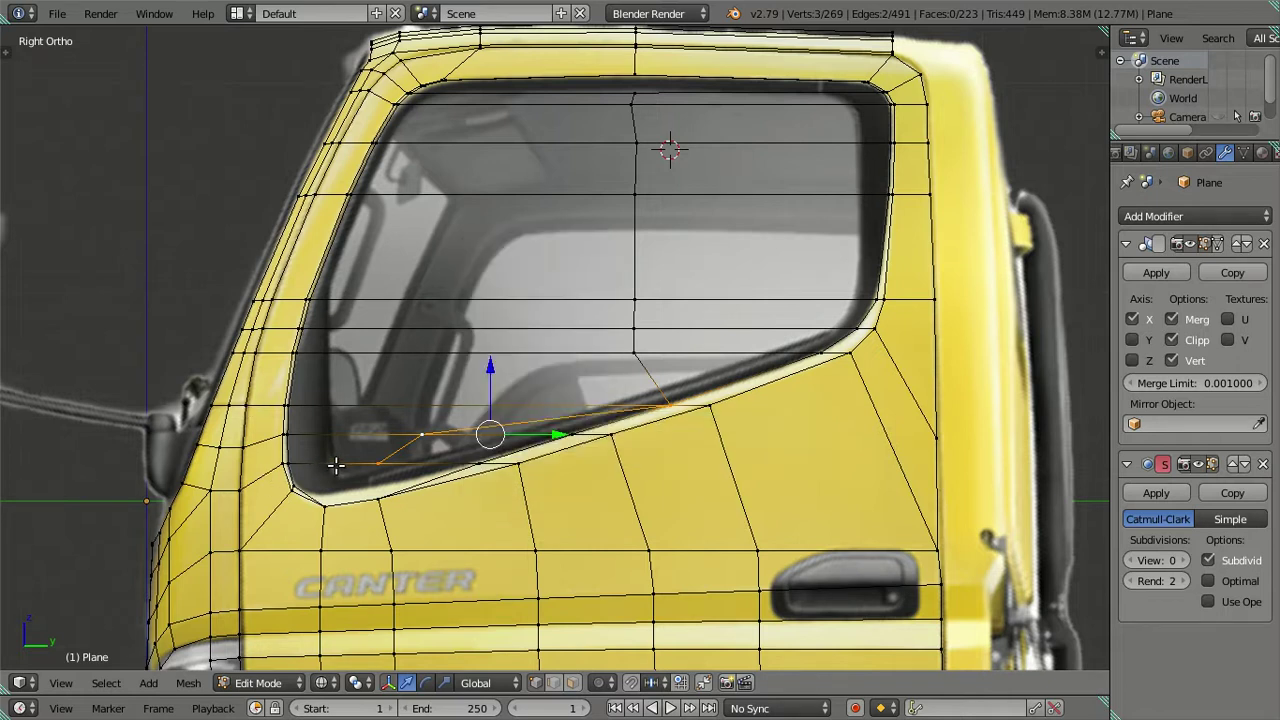
key("ctrl+r")
key("Escape")
key("x")
left_click(532, 414)
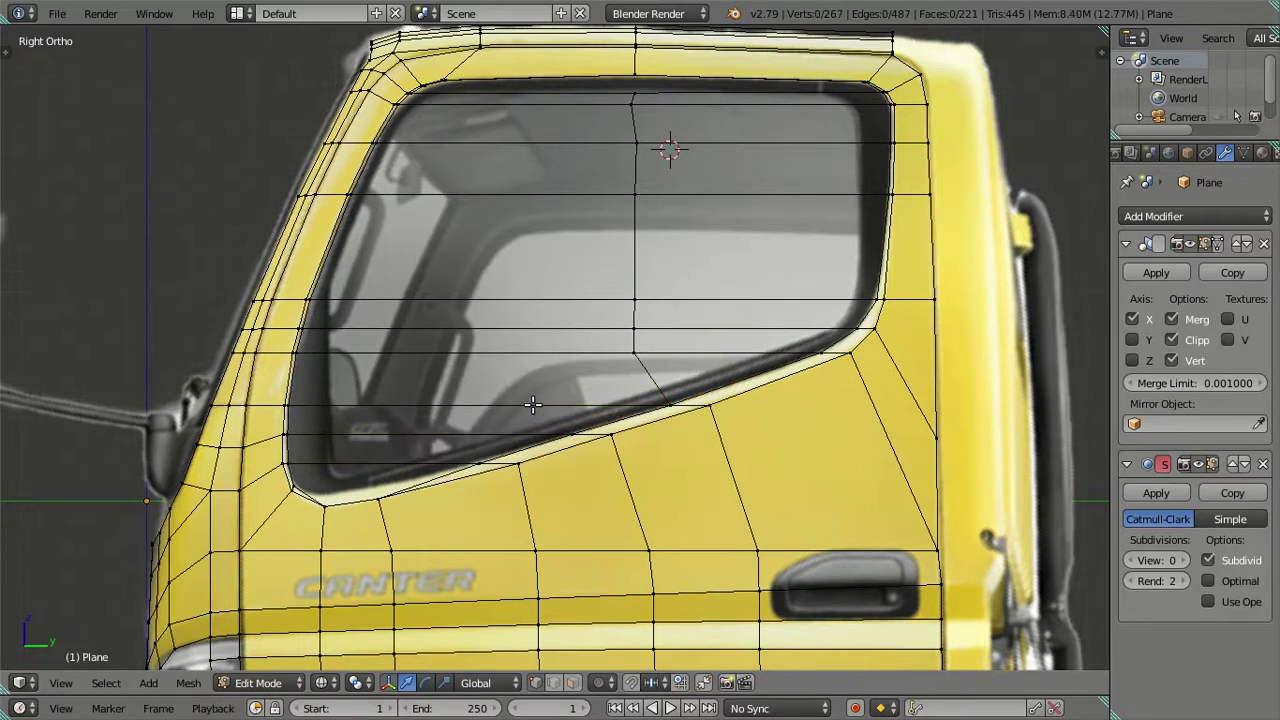
scroll(532, 404, "down", 2)
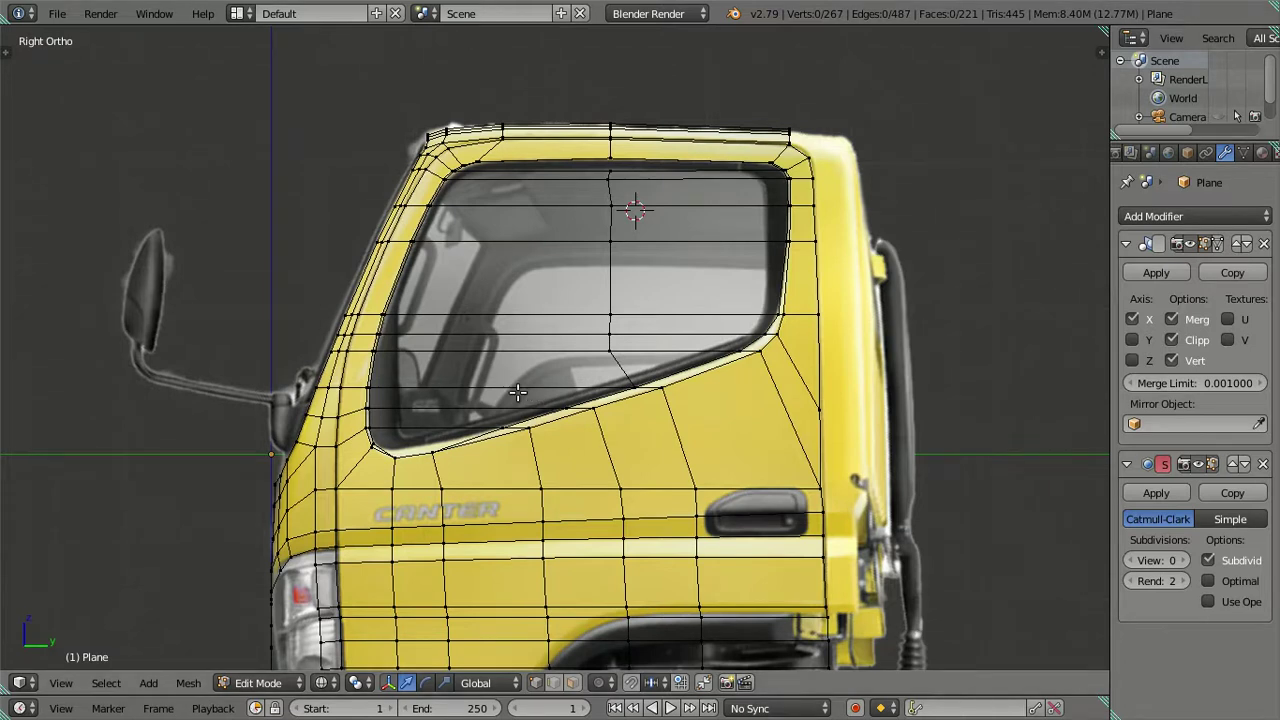
- Zoom in on the side window's top edge and check a vertex there
middle_click_drag(516, 393, 608, 355, "shift")
scroll(608, 355, "up", 2)
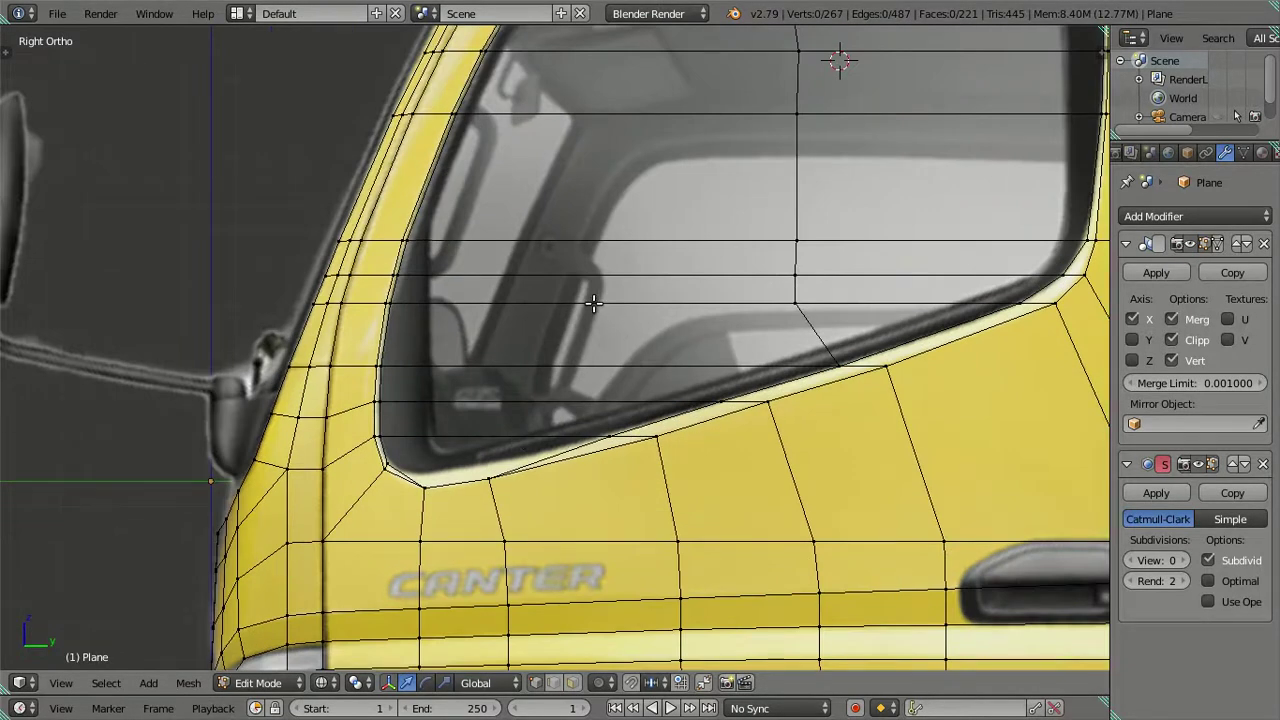
scroll(591, 303, "down", 2)
middle_click_drag(595, 235, 560, 290, "shift")
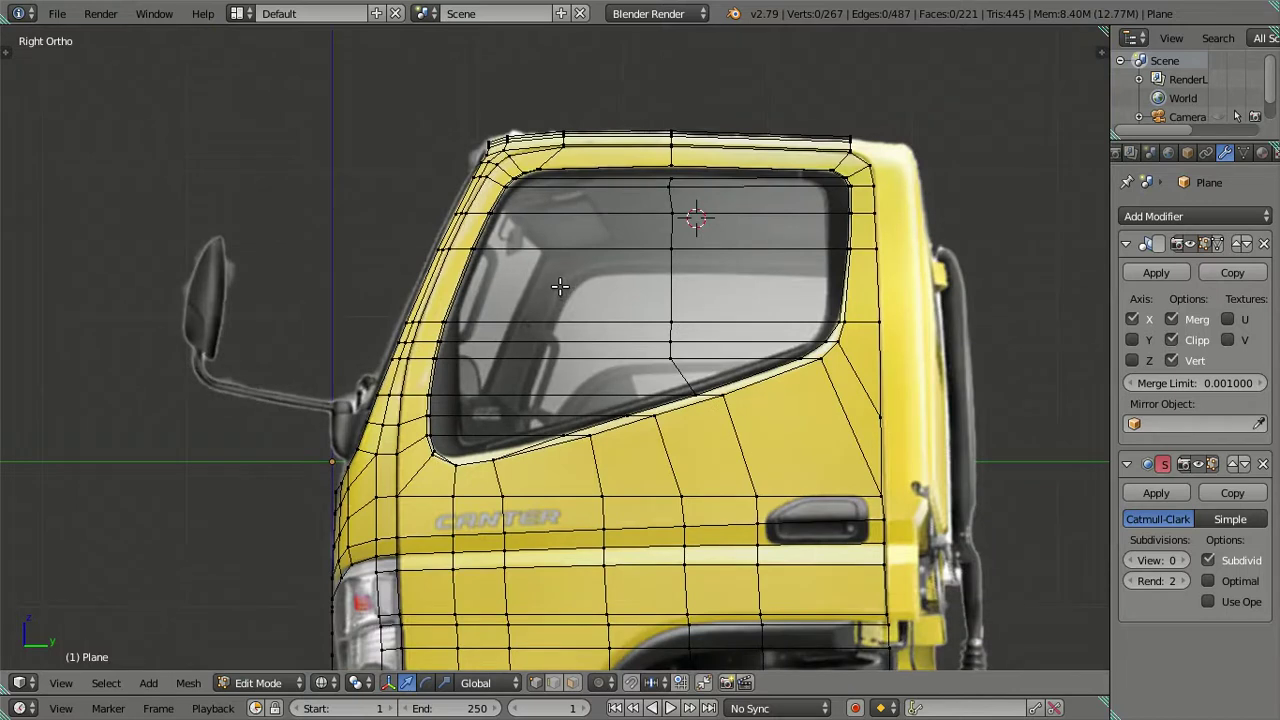
scroll(558, 277, "up", 2)
scroll(534, 263, "up", 2)
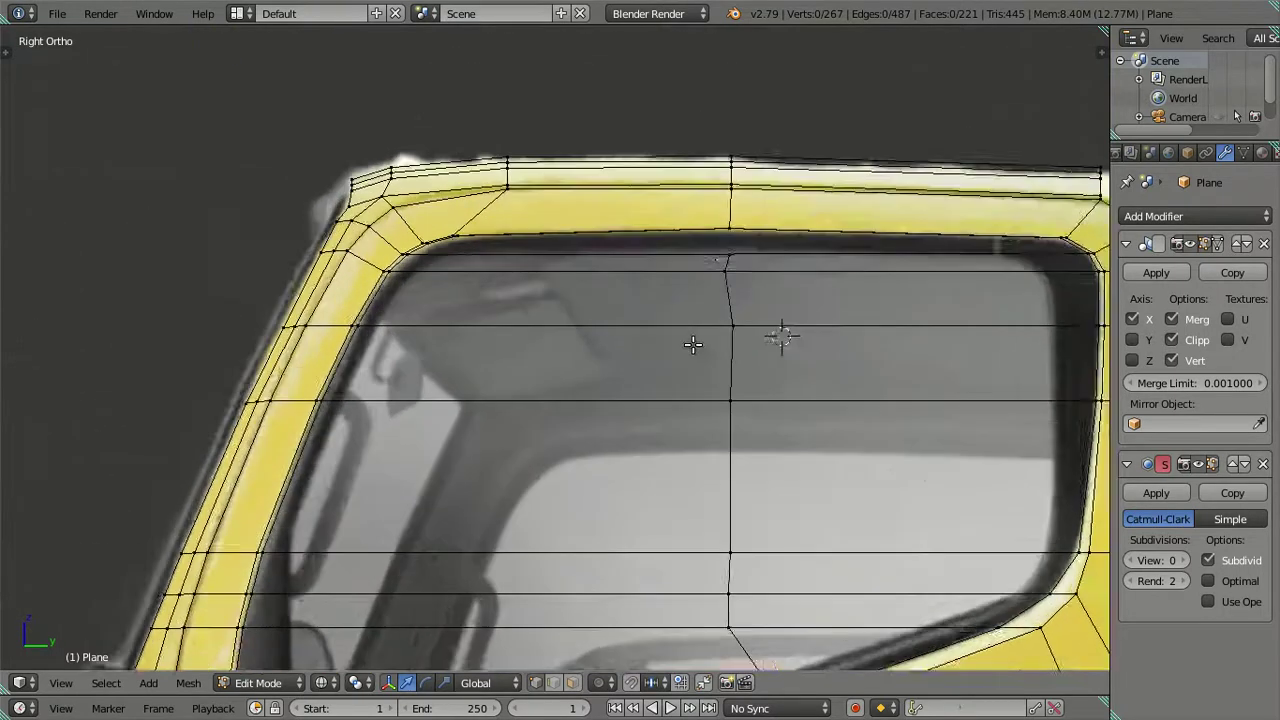
scroll(691, 343, "up", 1)
right_click(756, 230)
scroll(760, 240, "down", 1)
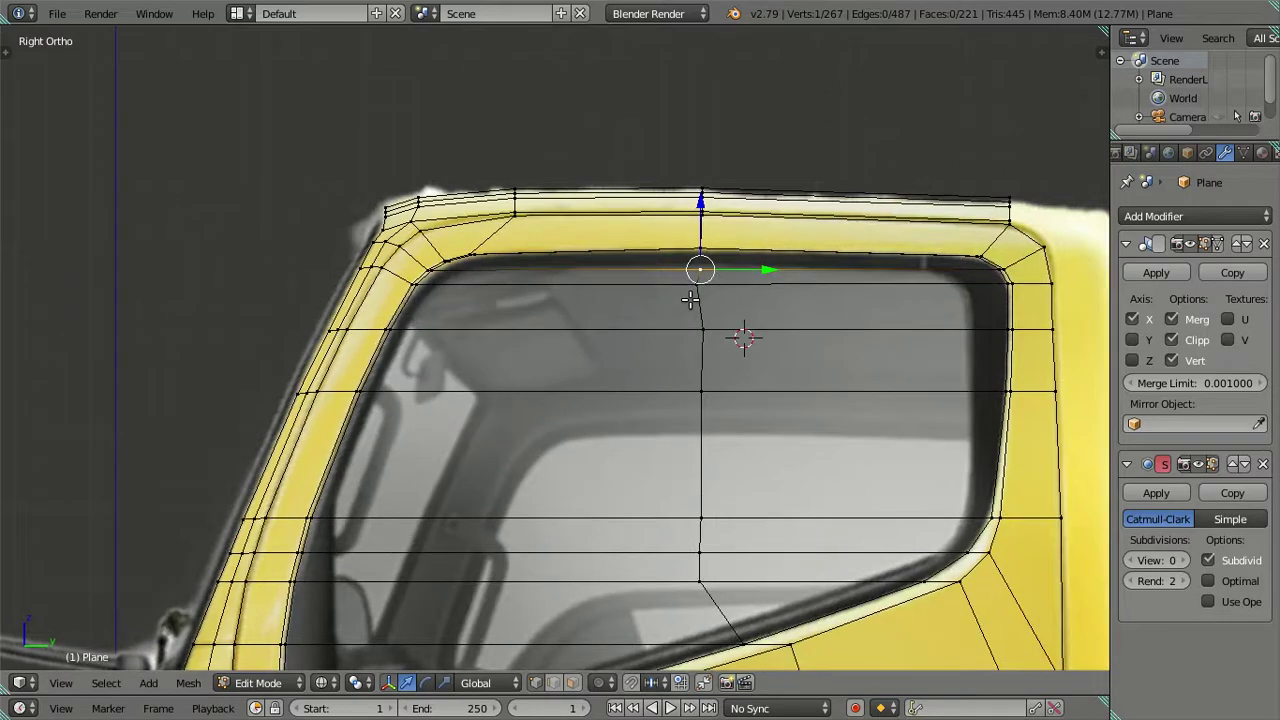
scroll(700, 280, "down", 1)
key("a")
scroll(691, 303, "down", 1)
scroll(680, 305, "down", 1)
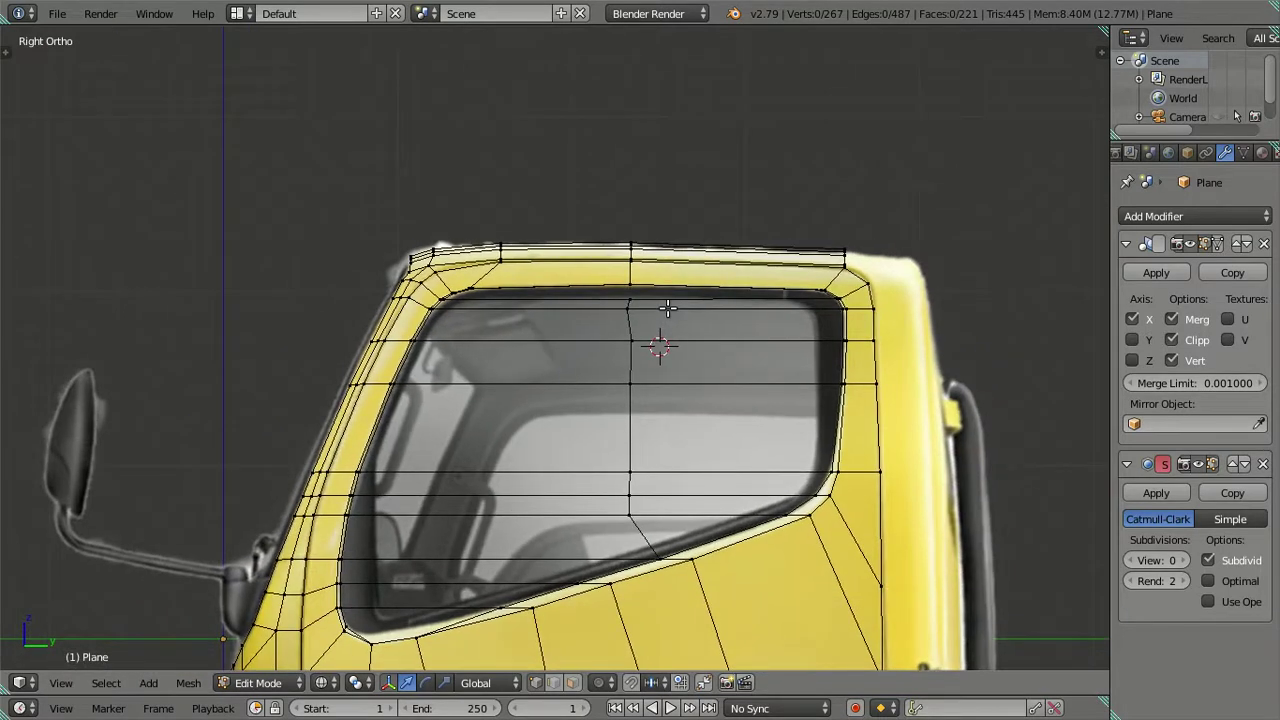
scroll(668, 304, "up", 1)
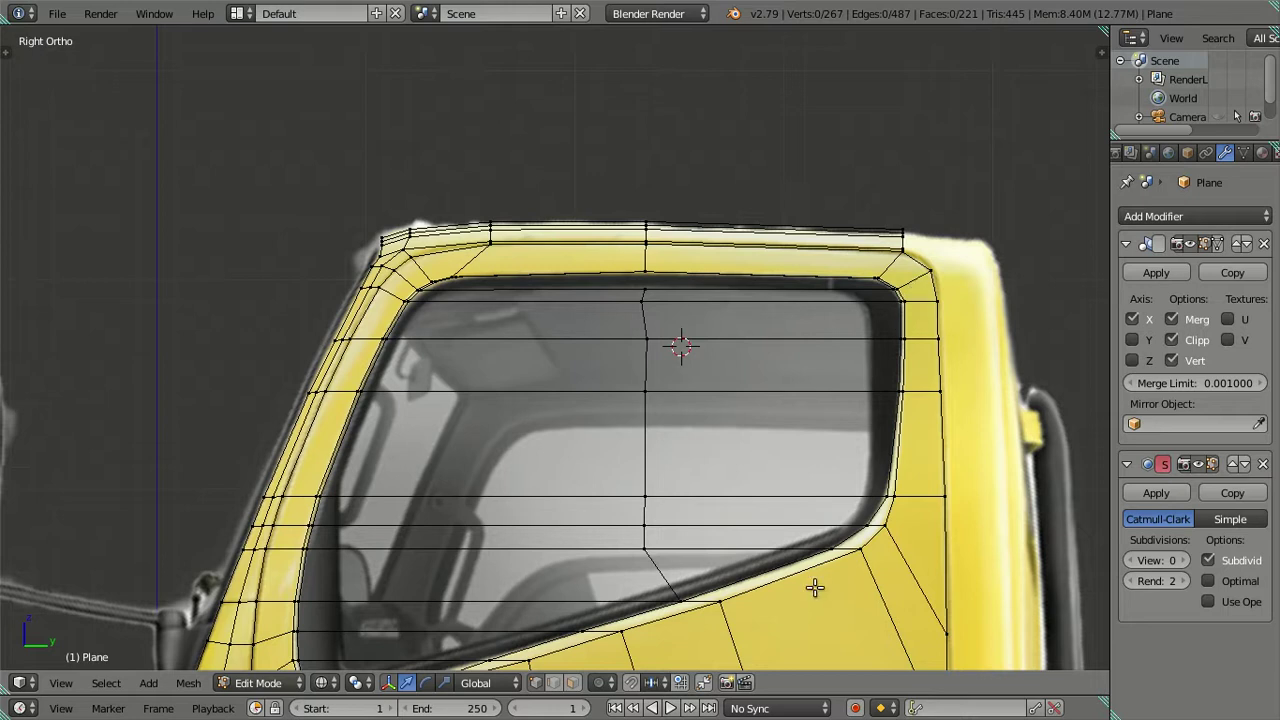
- Turn off Limit selection to visible and test-select the linked window-frame vertices
left_click(631, 684)
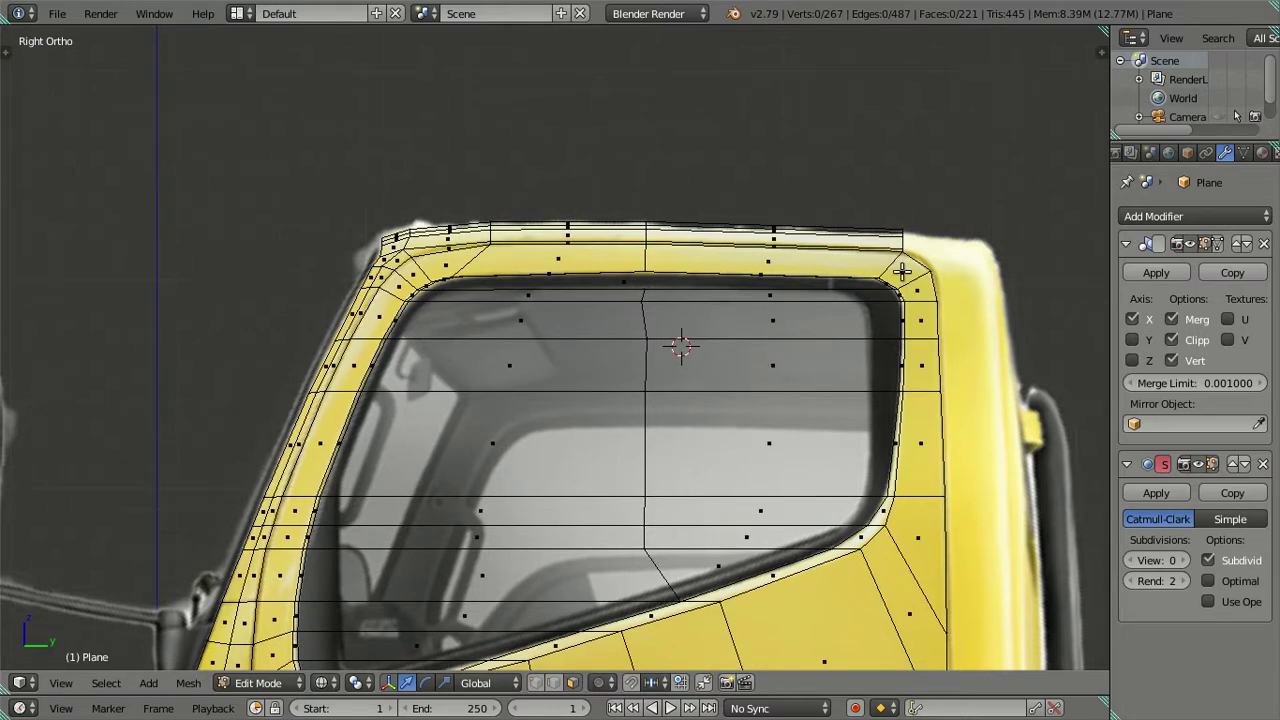
key("l")
key("g")
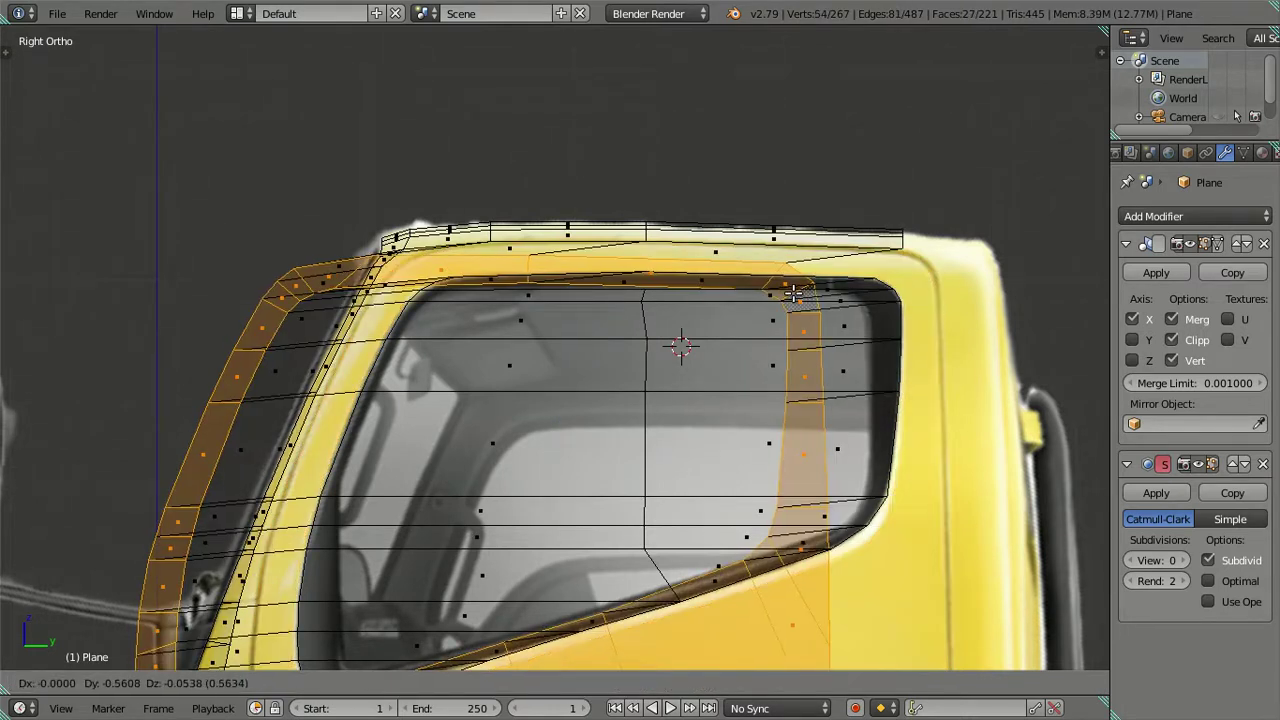
key("Escape")
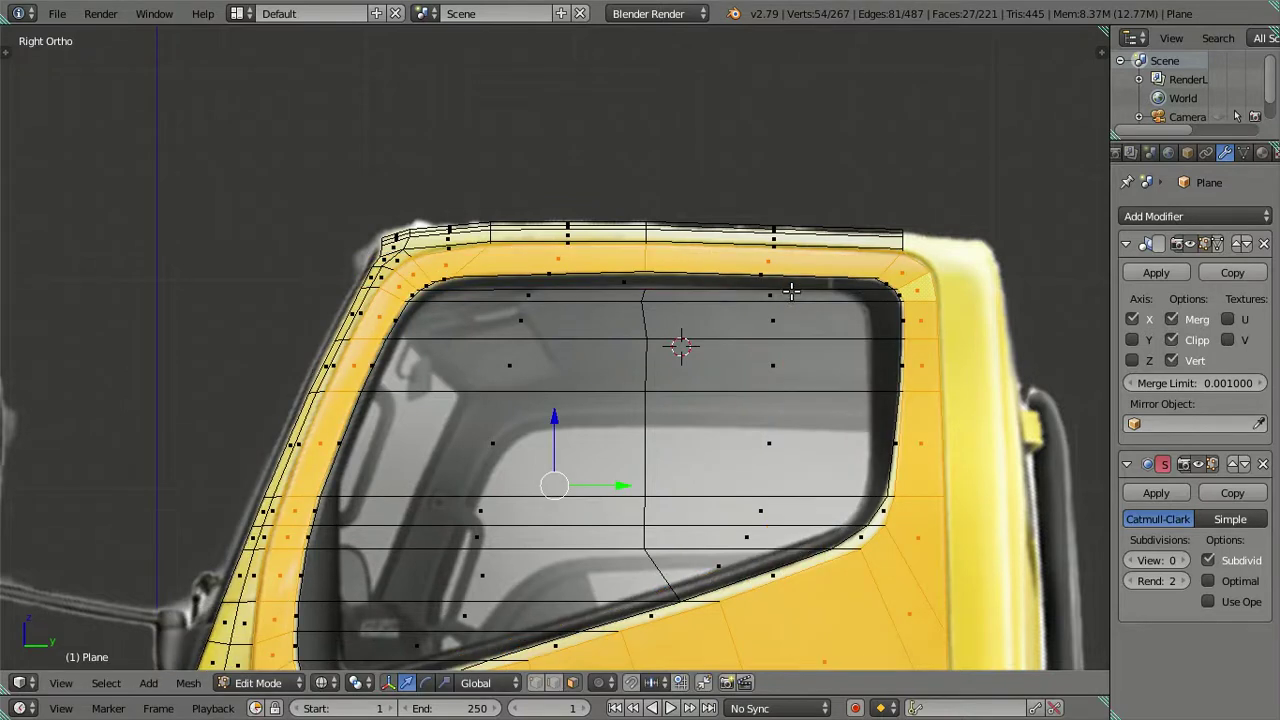
key("a")
key("l")
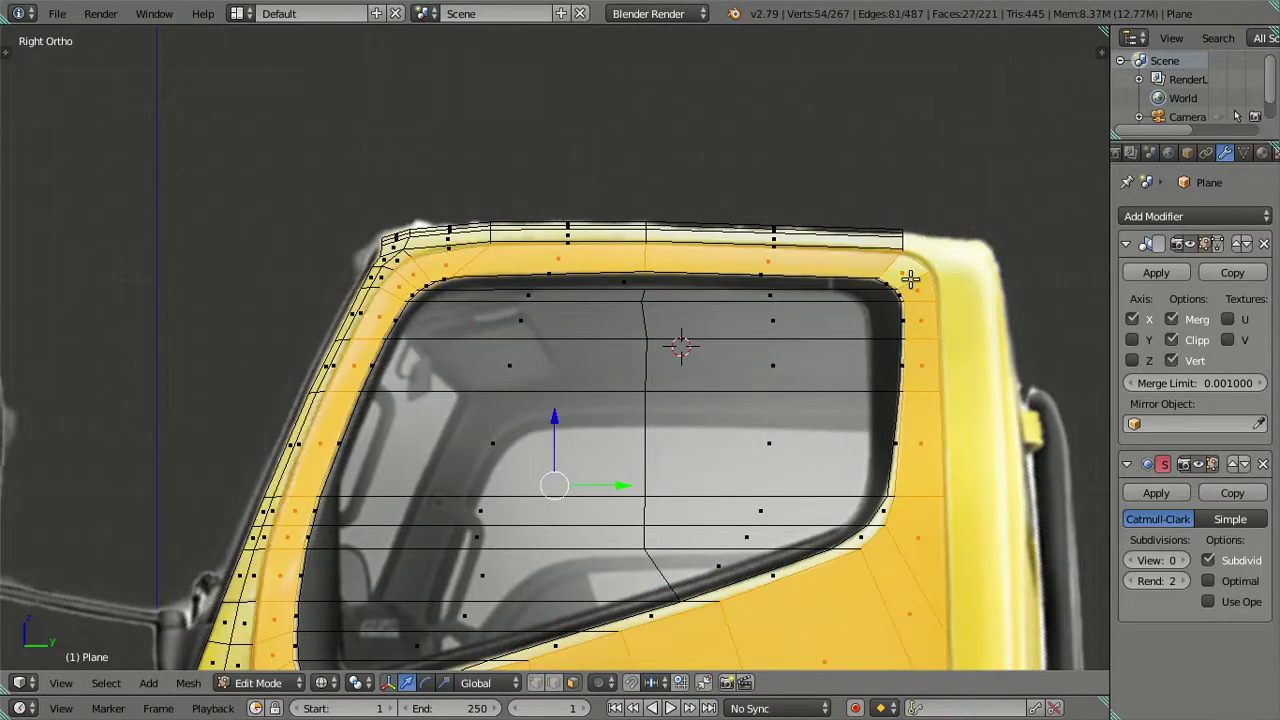
key("a")
- In face select mode, pick the face loop along the upper window frame
scroll(752, 300, "up", 3)
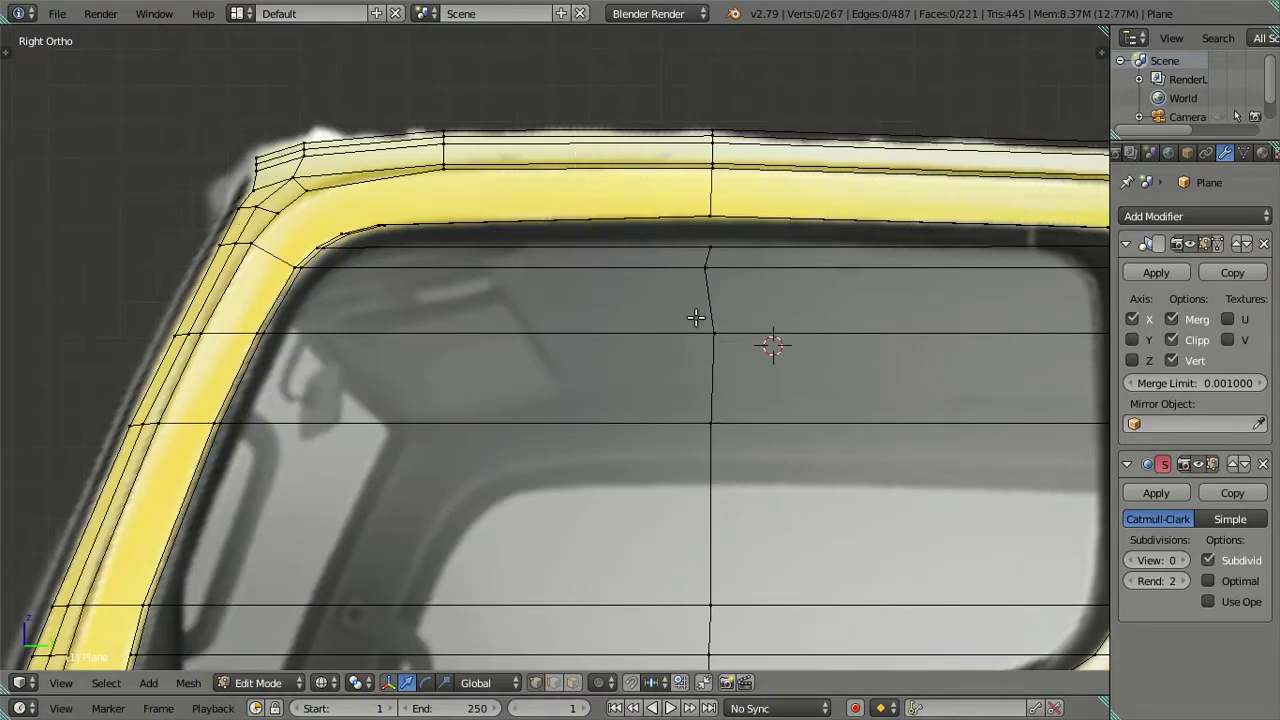
middle_click_drag(694, 314, 589, 354, "shift")
right_click(604, 254)
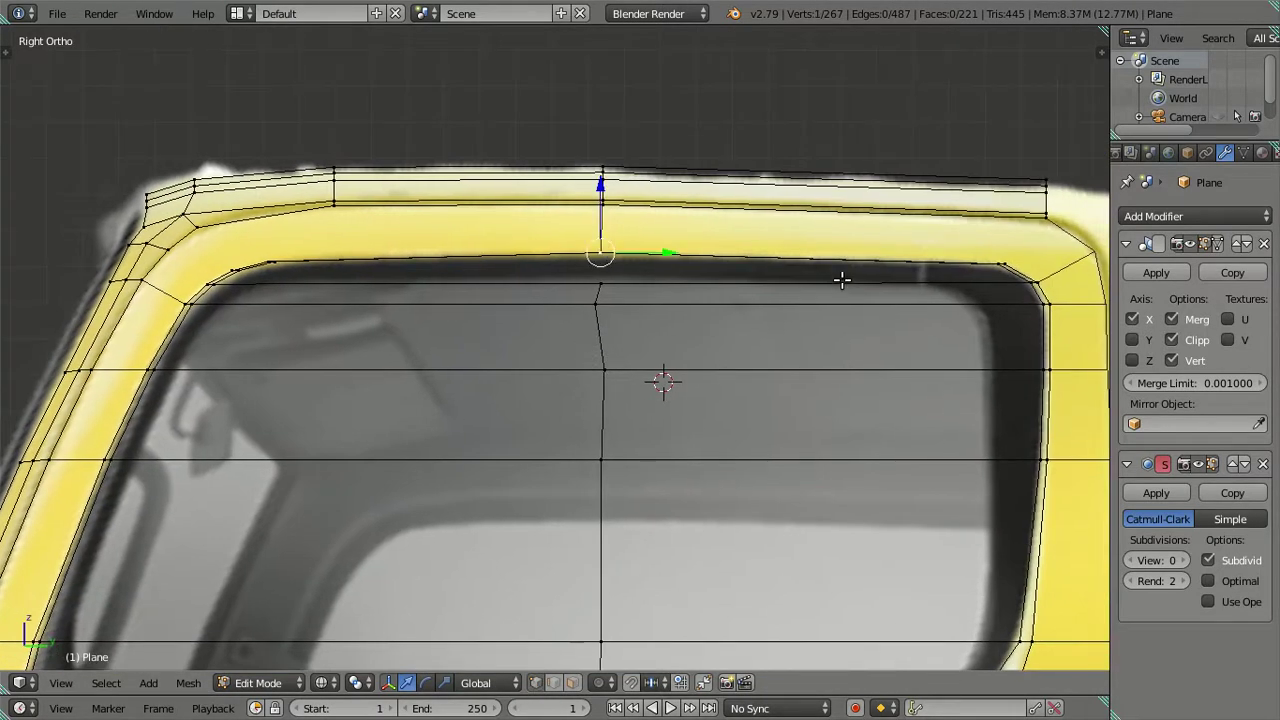
key("a")
key("ctrl+Tab")
right_click(941, 293, "alt")
- Clear the selection, switch to solid shading and select the face loop along the window frame corner
key("a")
key("z")
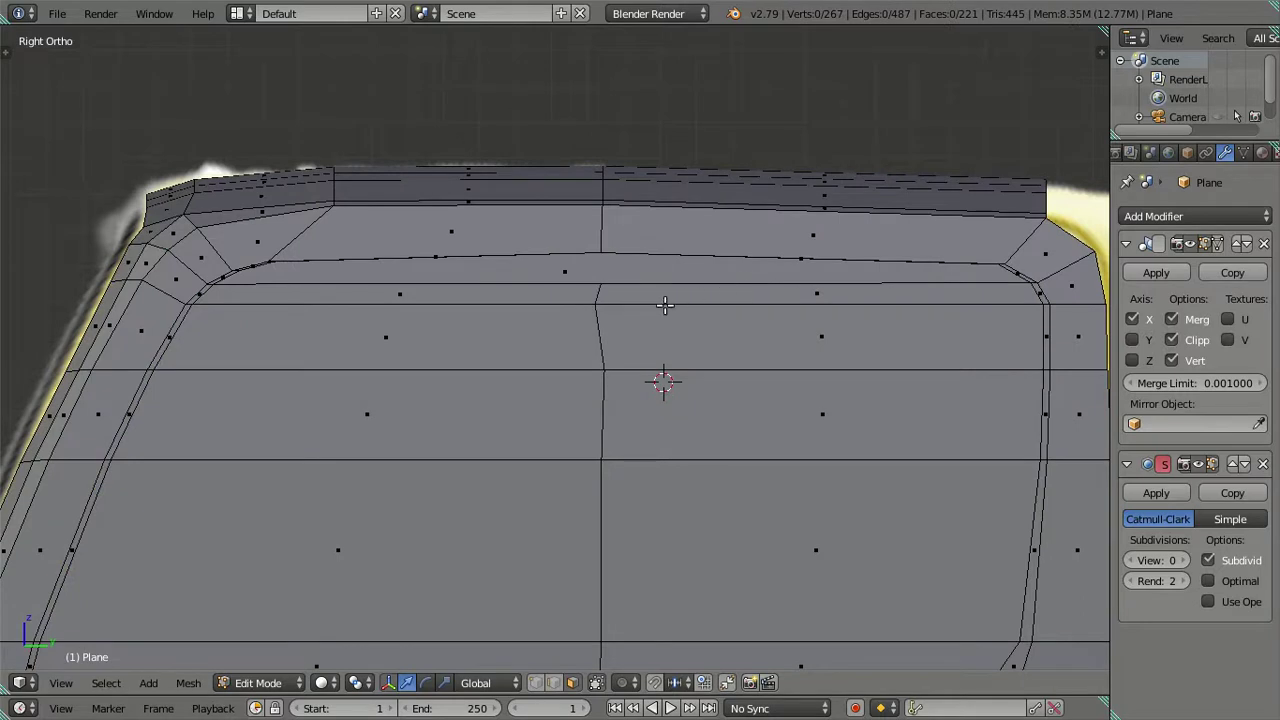
scroll(889, 366, "down", 3)
middle_click_drag(889, 366, 666, 357, "shift")
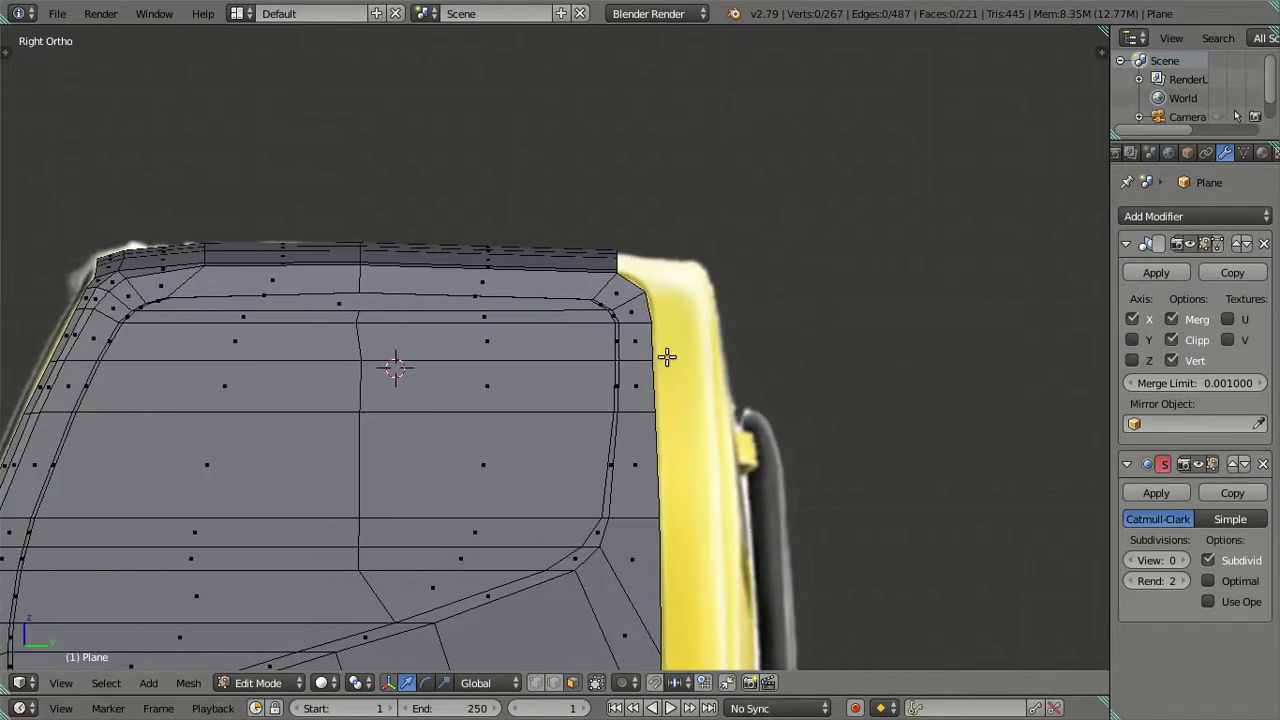
scroll(666, 288, "up", 4)
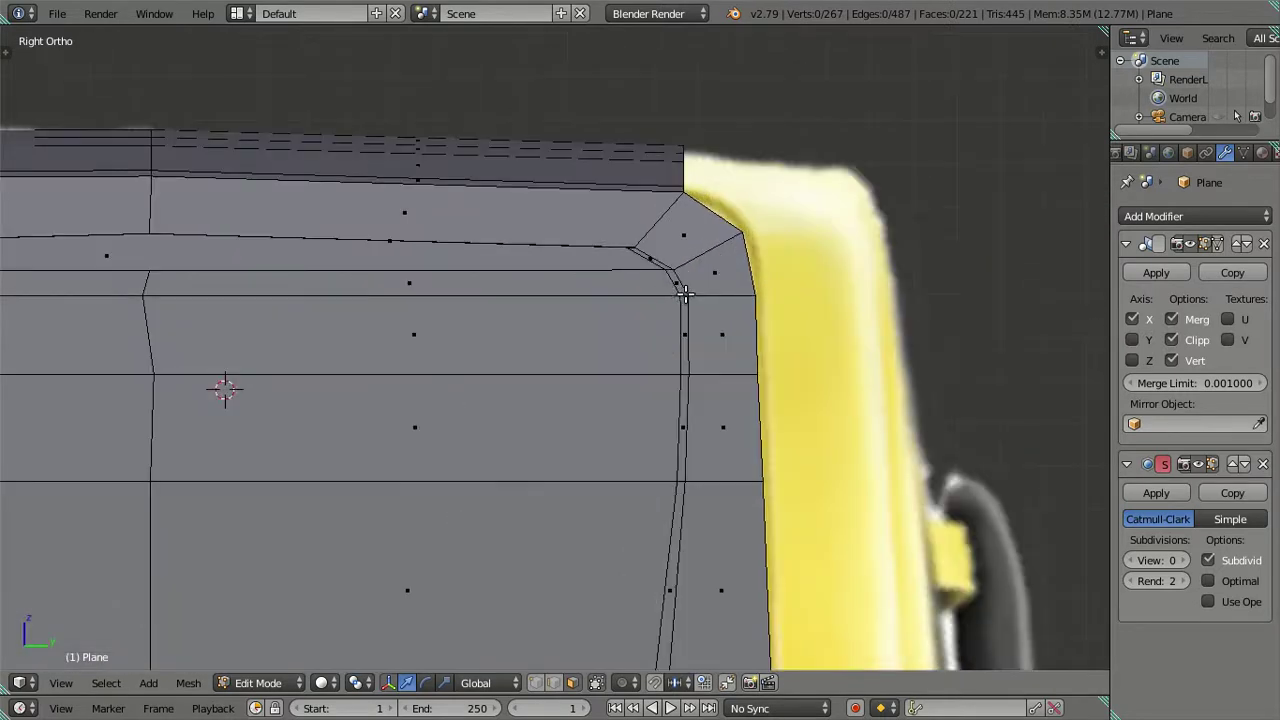
left_click(681, 293, "alt")
- Narrow the selection to the single inner edge loop of the window opening, then return to vertex mode
left_click(553, 683)
scroll(774, 386, "up", 3)
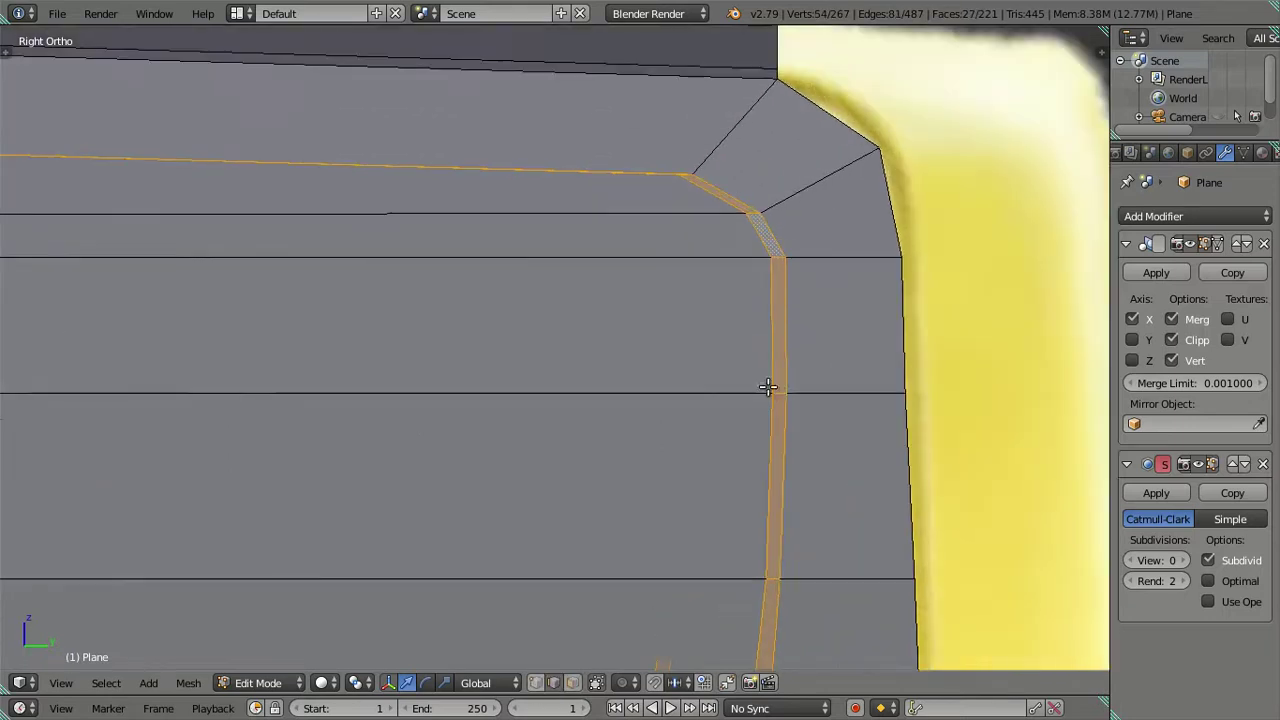
left_click(533, 682)
scroll(806, 483, "up", 1)
scroll(860, 243, "up", 1)
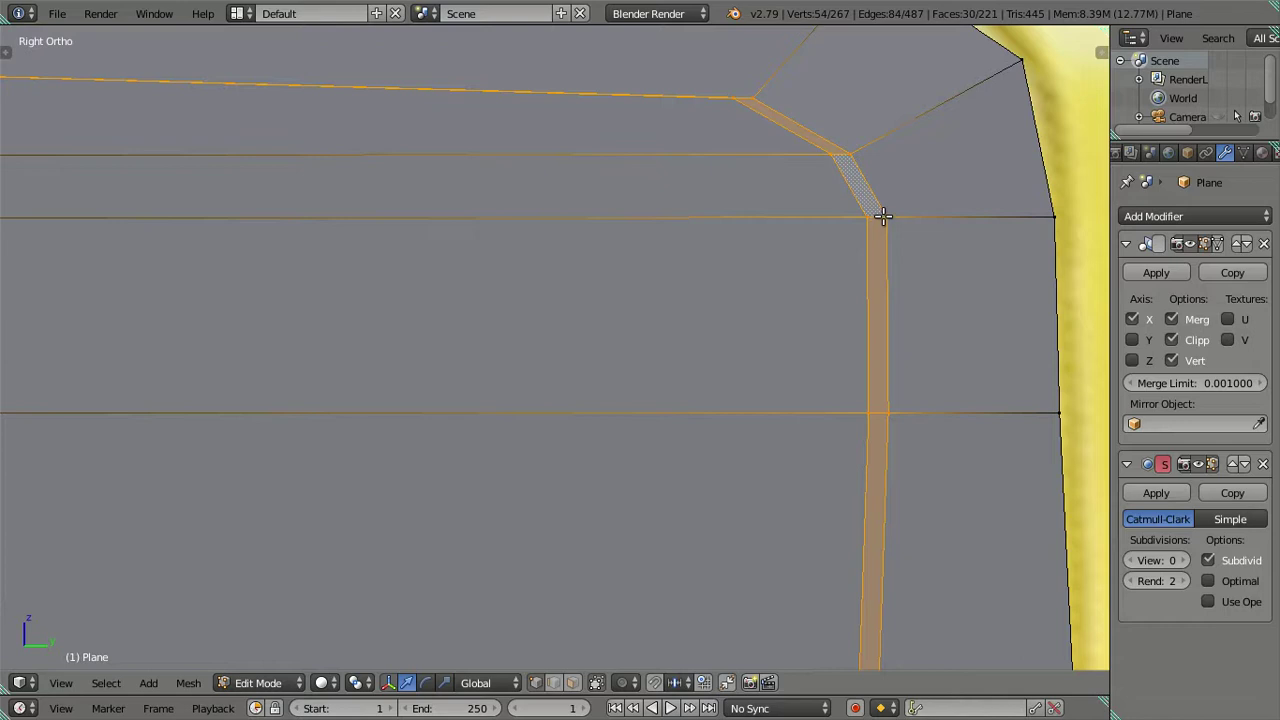
left_click(554, 683)
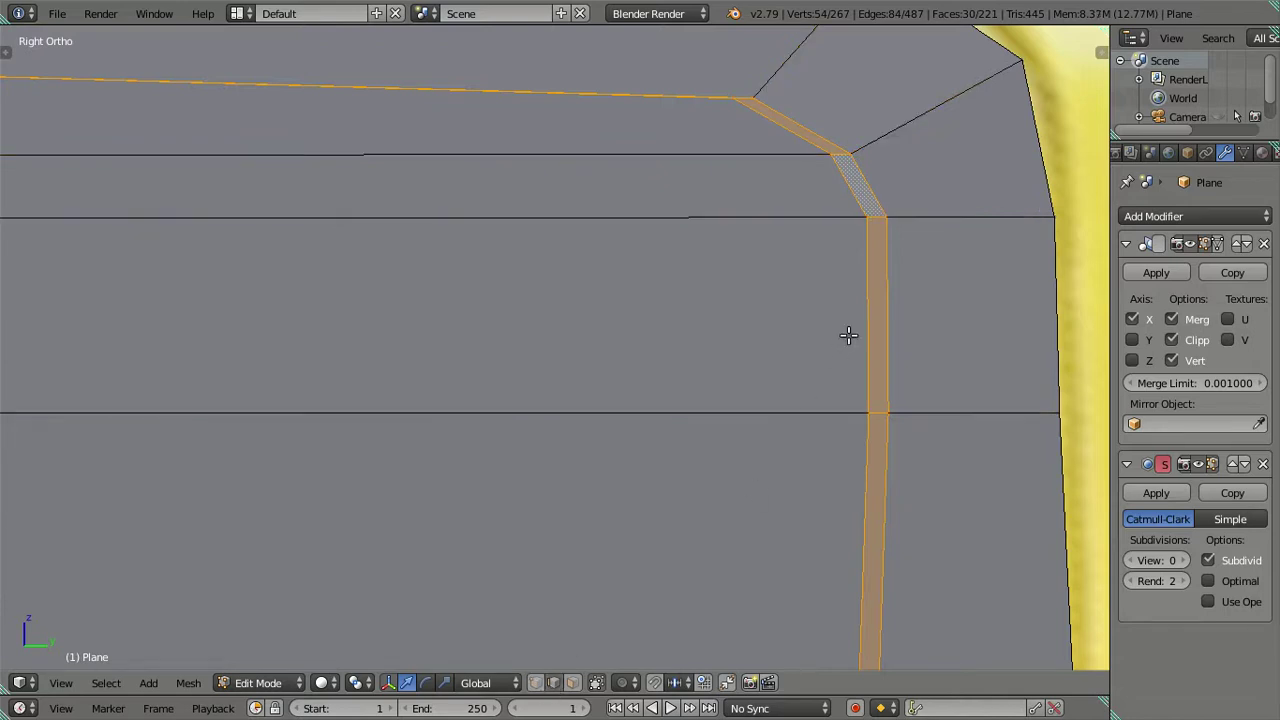
left_click(876, 215, "alt")
left_click(877, 197, "alt")
scroll(597, 500, "down", 2)
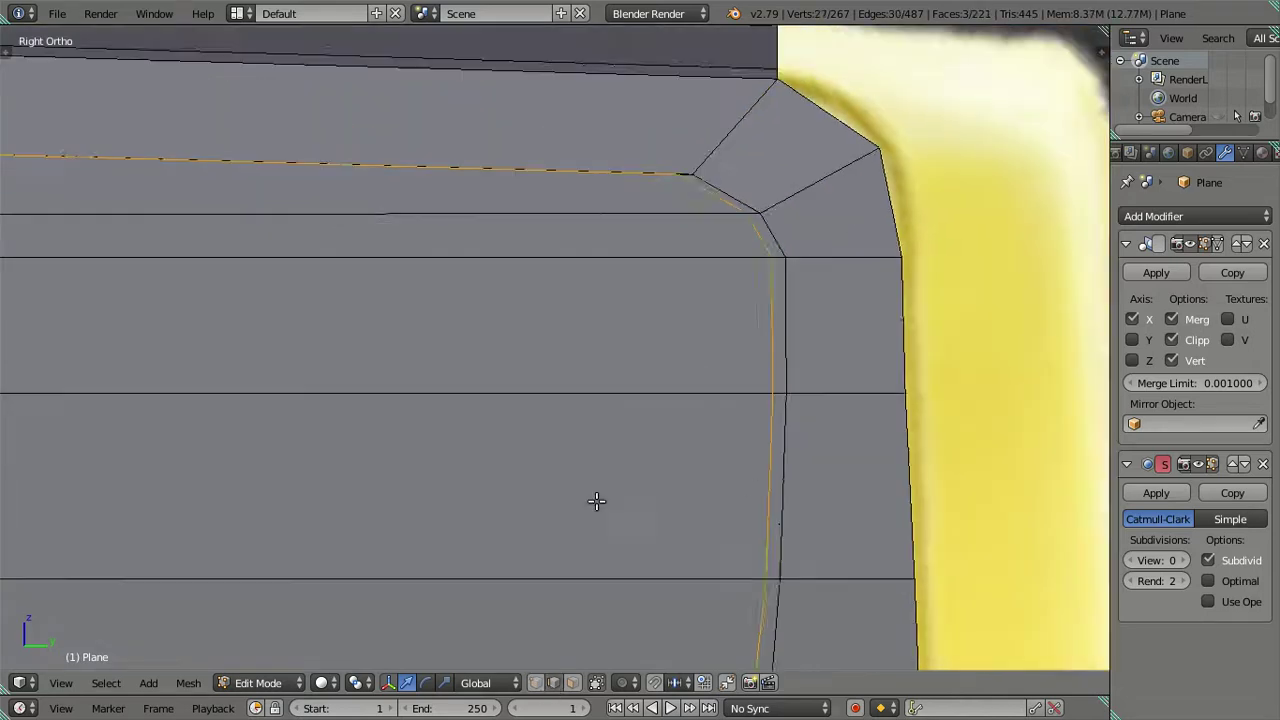
scroll(597, 500, "down", 1)
left_click(537, 682)
scroll(514, 500, "down", 1)
scroll(470, 420, "down", 2)
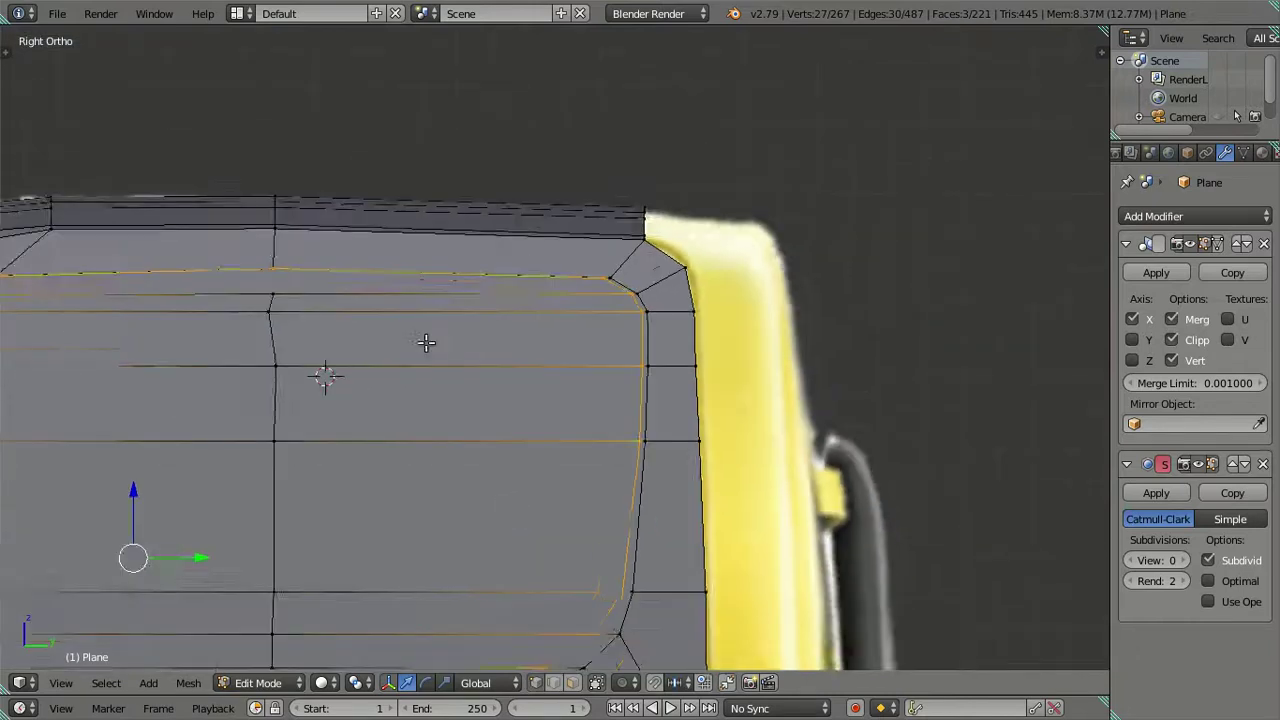
scroll(423, 343, "down", 1)
- In wireframe, circle-deselect the loop's lower and upper-left vertices, keeping only the top stretch
middle_click_drag(458, 337, 586, 280, "shift")
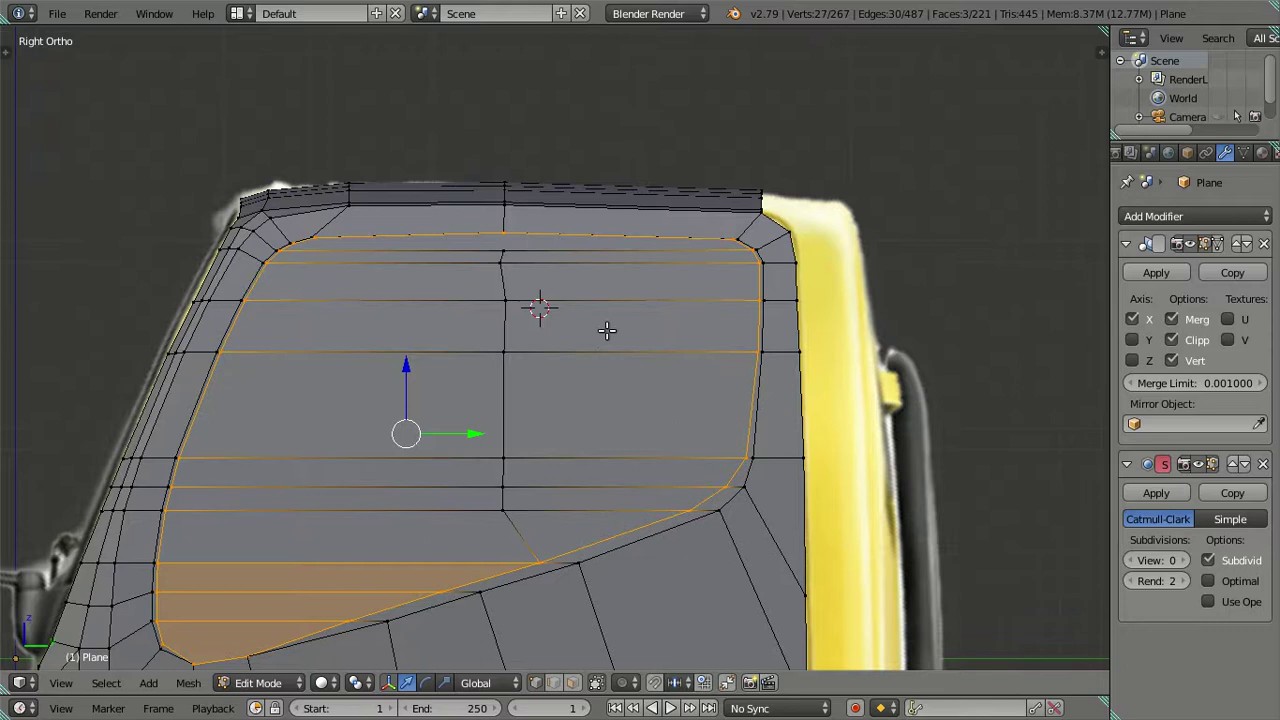
key("z")
middle_click_drag(517, 371, 606, 323, "shift")
key("c")
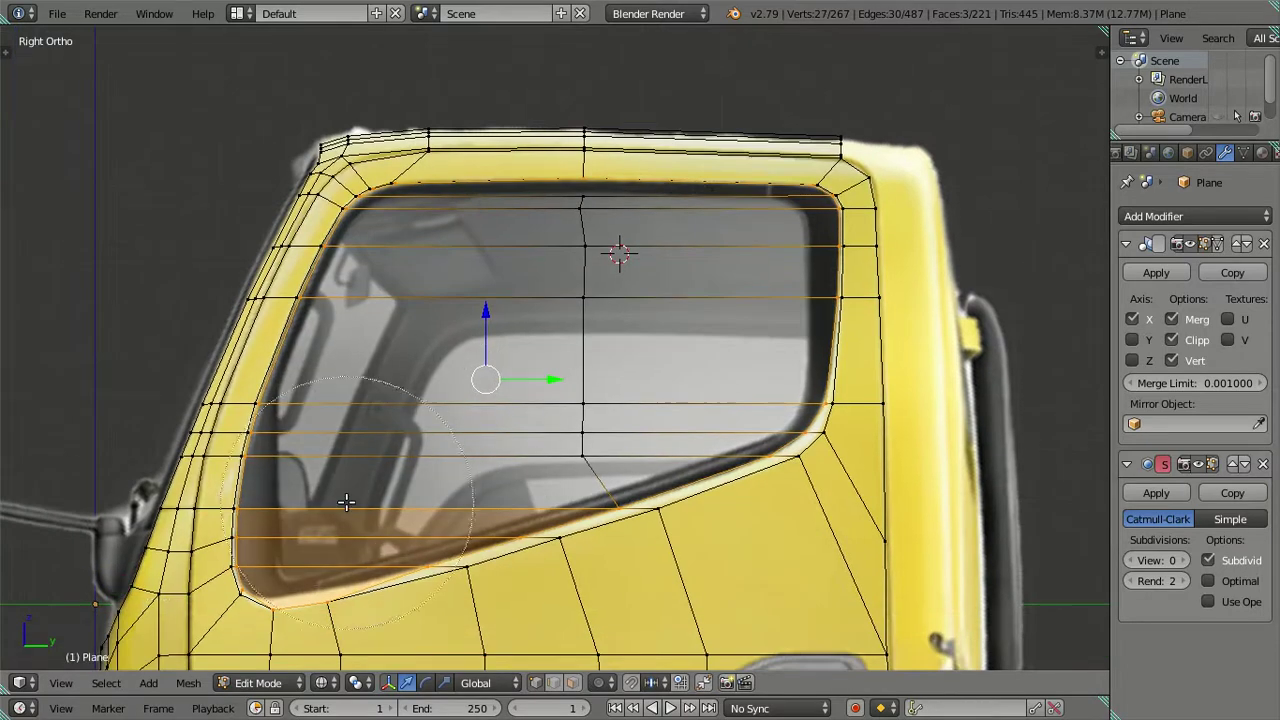
middle_click_drag(343, 500, 850, 340)
middle_click_drag(434, 420, 334, 348)
key("Escape")
- Lower the top-edge vertices about 0.017 on Z to match the reference frame
middle_click_drag(480, 313, 491, 437, "shift")
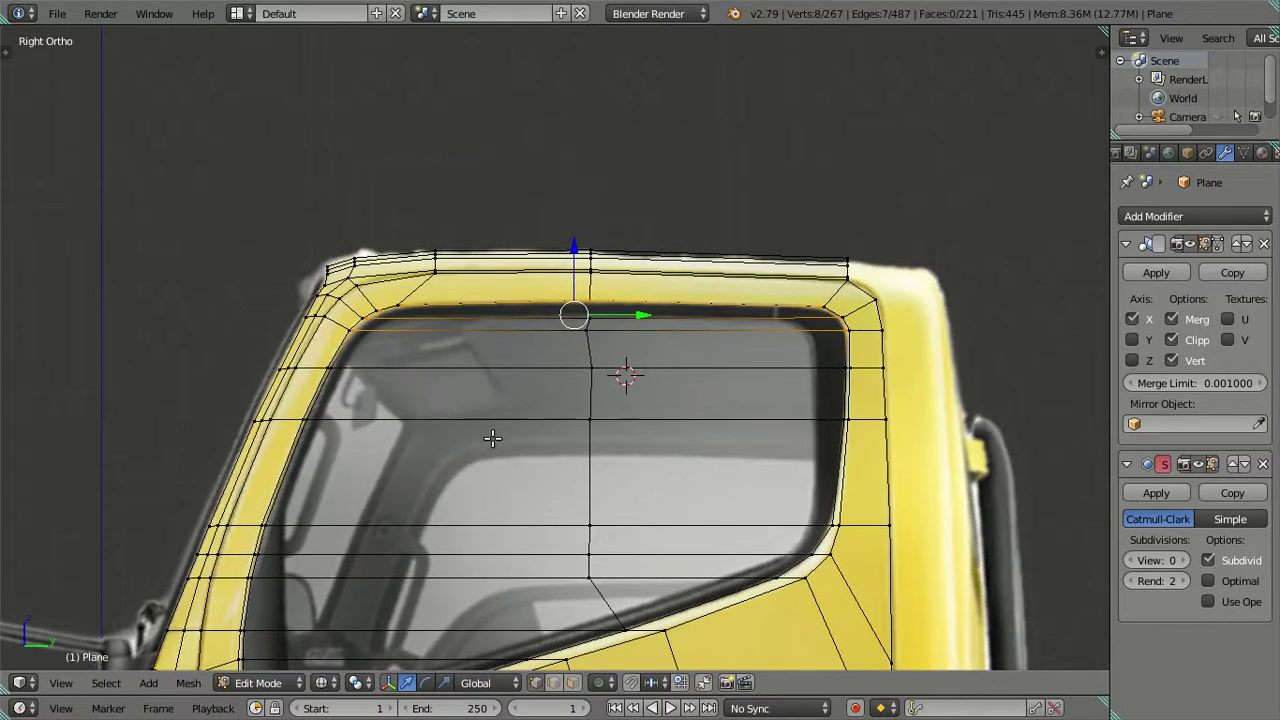
scroll(531, 404, "up", 4)
mouse_move(571, 371)
middle_mouse_down("shift")
mouse_move(260, 428)
mouse_move(390, 400)
mouse_move(510, 403)
middle_mouse_up("shift")
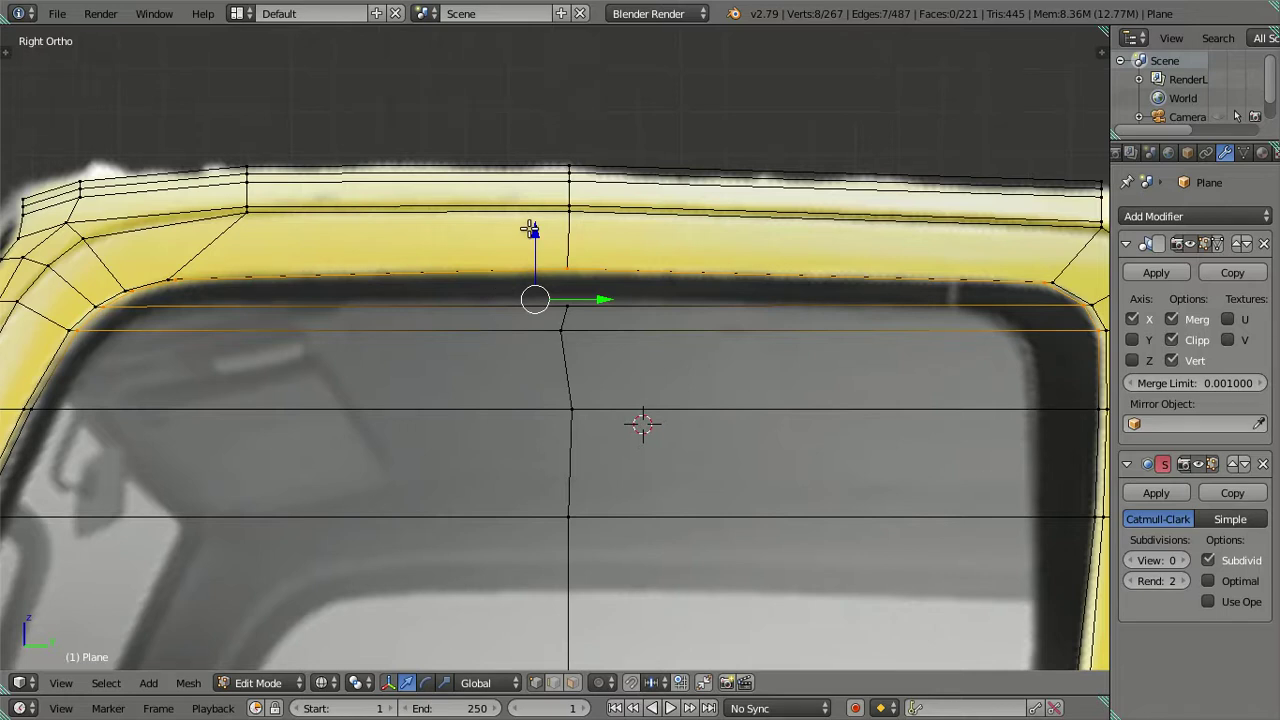
left_click_drag(530, 229, 544, 236)
- In Front Ortho, frame the top-edge vertices and nudge them down and sideways
key("KP_1")
key("KP_Decimal")
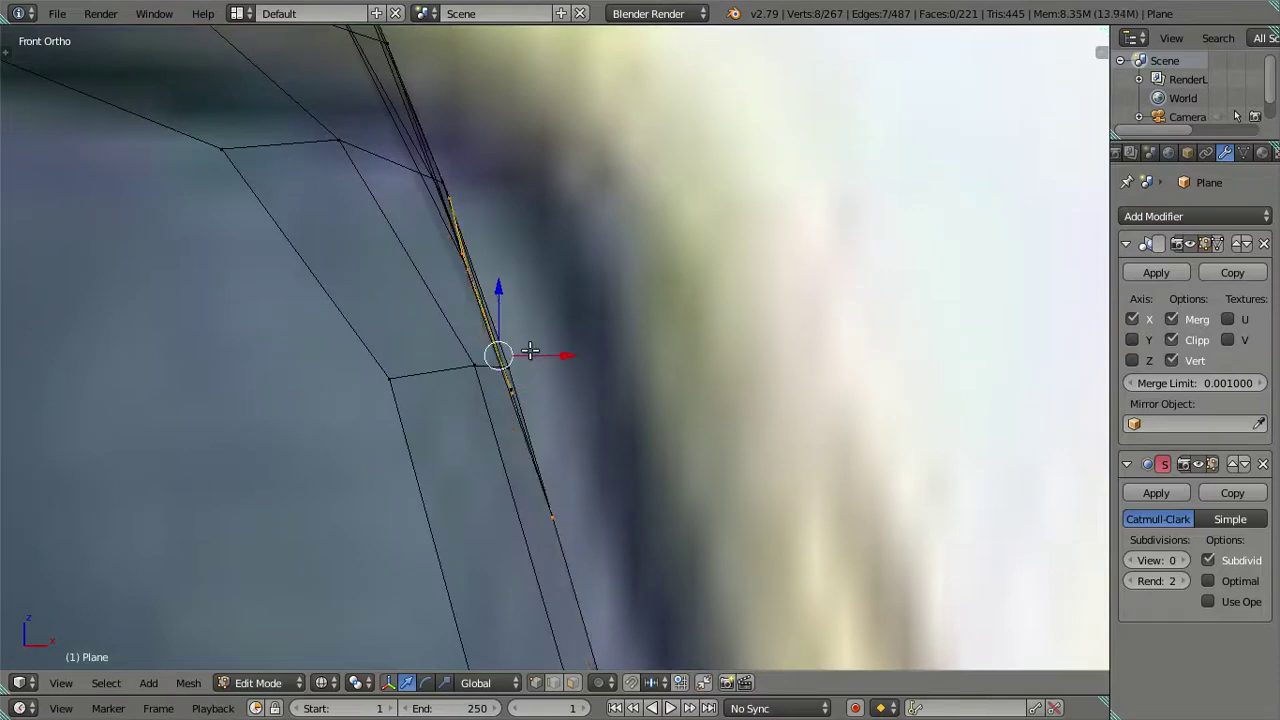
left_click_drag(499, 292, 491, 320)
left_click_drag(556, 388, 566, 386)
- Restore the eight top-edge vertex selection and shift them down and sideways onto the cab's profile
right_click(565, 385)
scroll(553, 385, "up", 1)
key("ctrl+l")
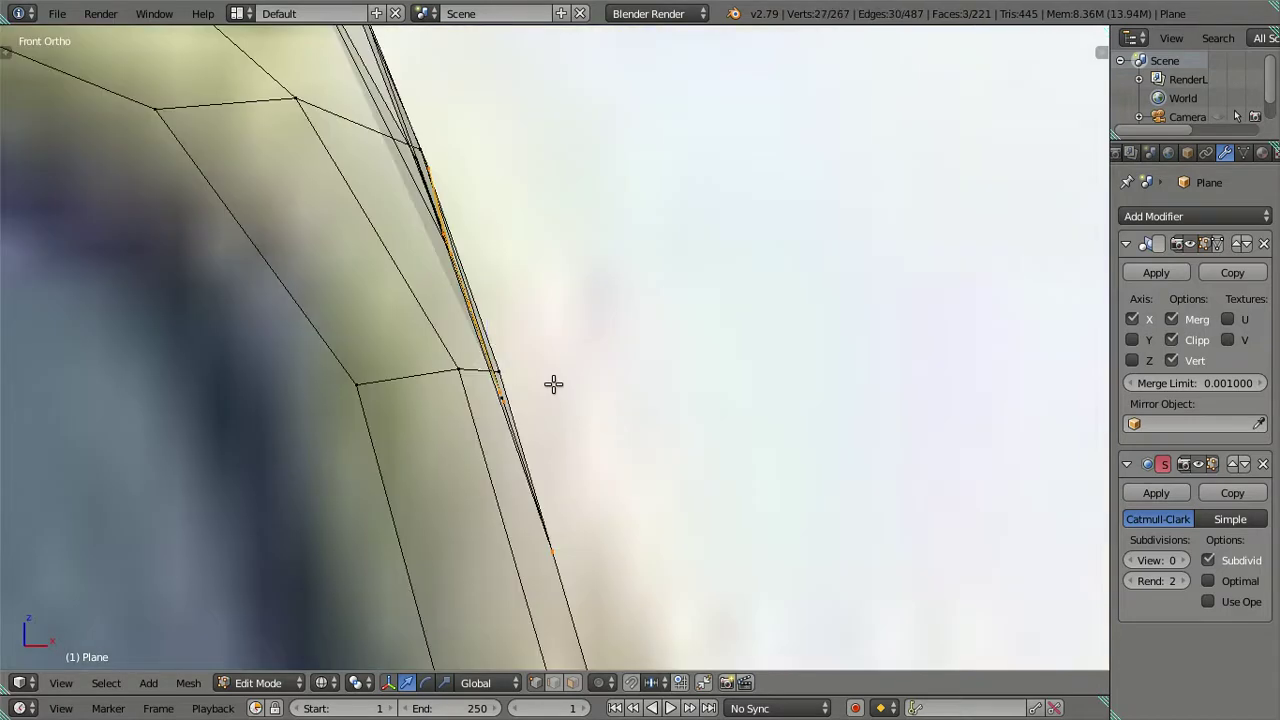
key("ctrl+z")
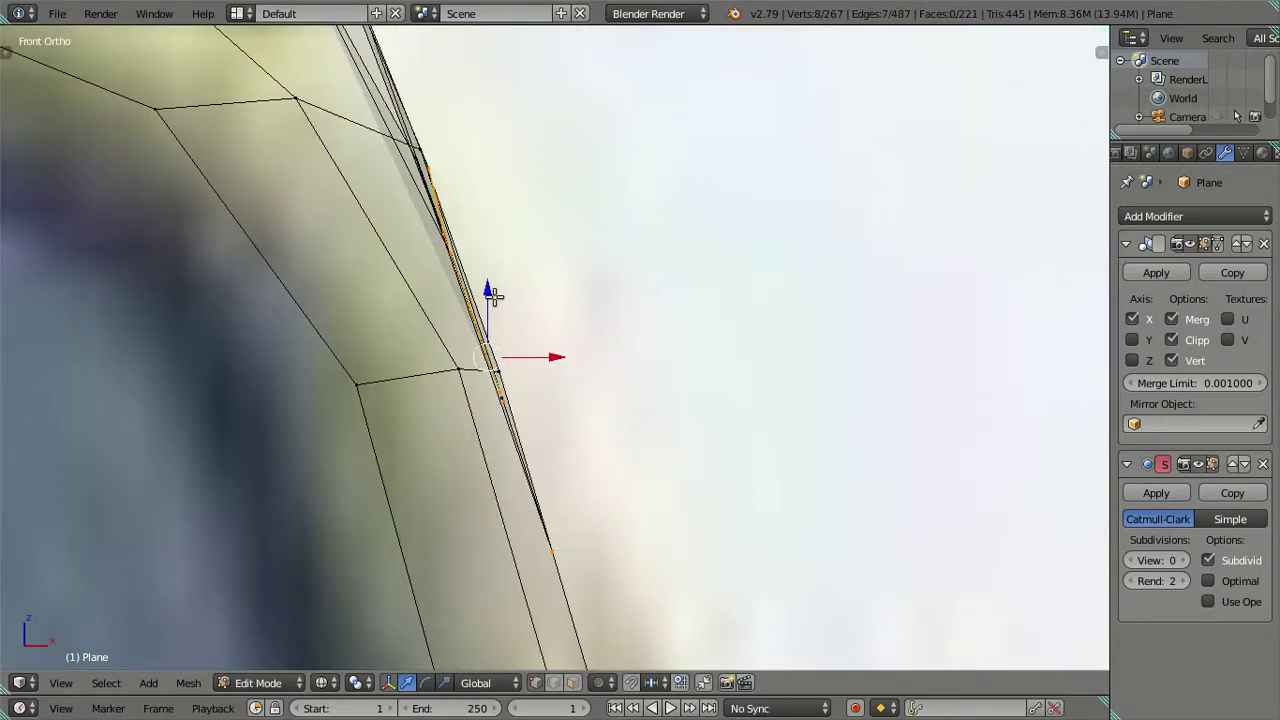
mouse_move(484, 287)
left_mouse_down()
mouse_move(483, 313)
mouse_move(520, 337)
left_mouse_up()
left_click_drag(556, 384, 561, 383)
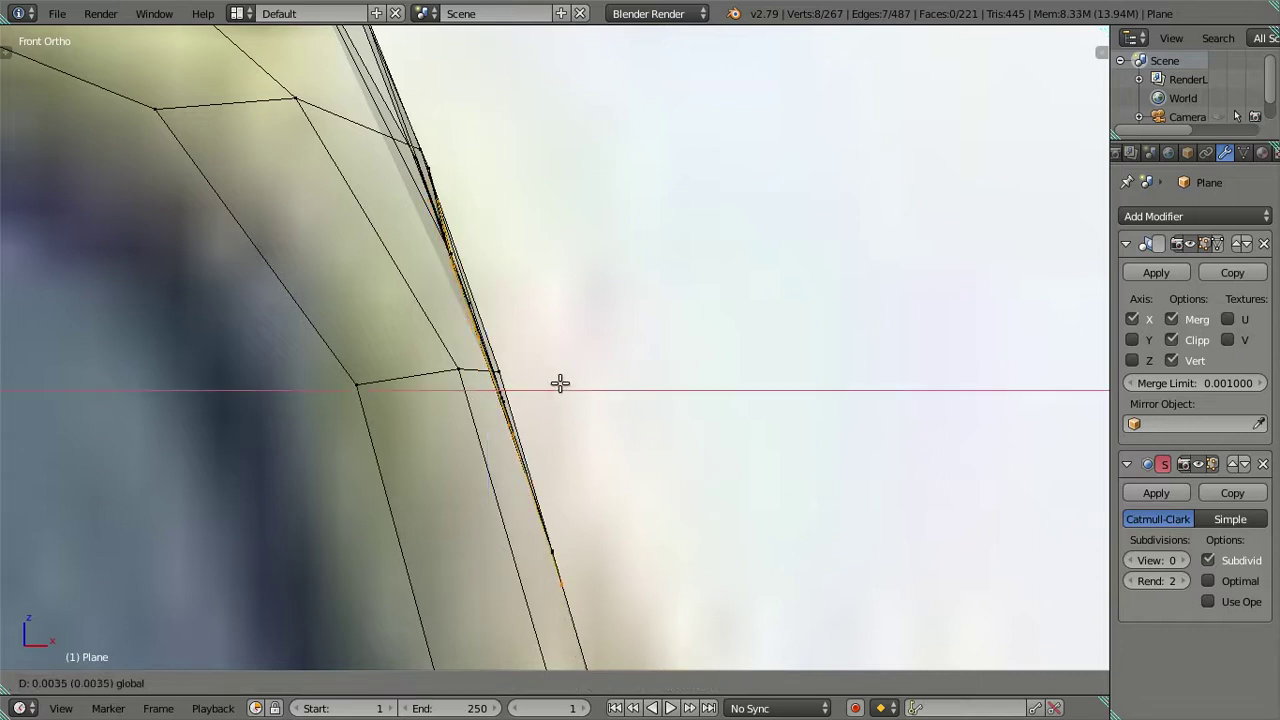
- Return to Right Ortho, clear the selection and pick a vertex on the top frame edge
scroll(561, 383, "down", 1)
key("KP_3")
scroll(560, 380, "down", 2)
key("a")
scroll(565, 395, "up", 2)
scroll(570, 380, "up", 1)
right_click(573, 340)
- Deselect everything and inspect the window's corners against the reference photo
scroll(606, 363, "down", 2)
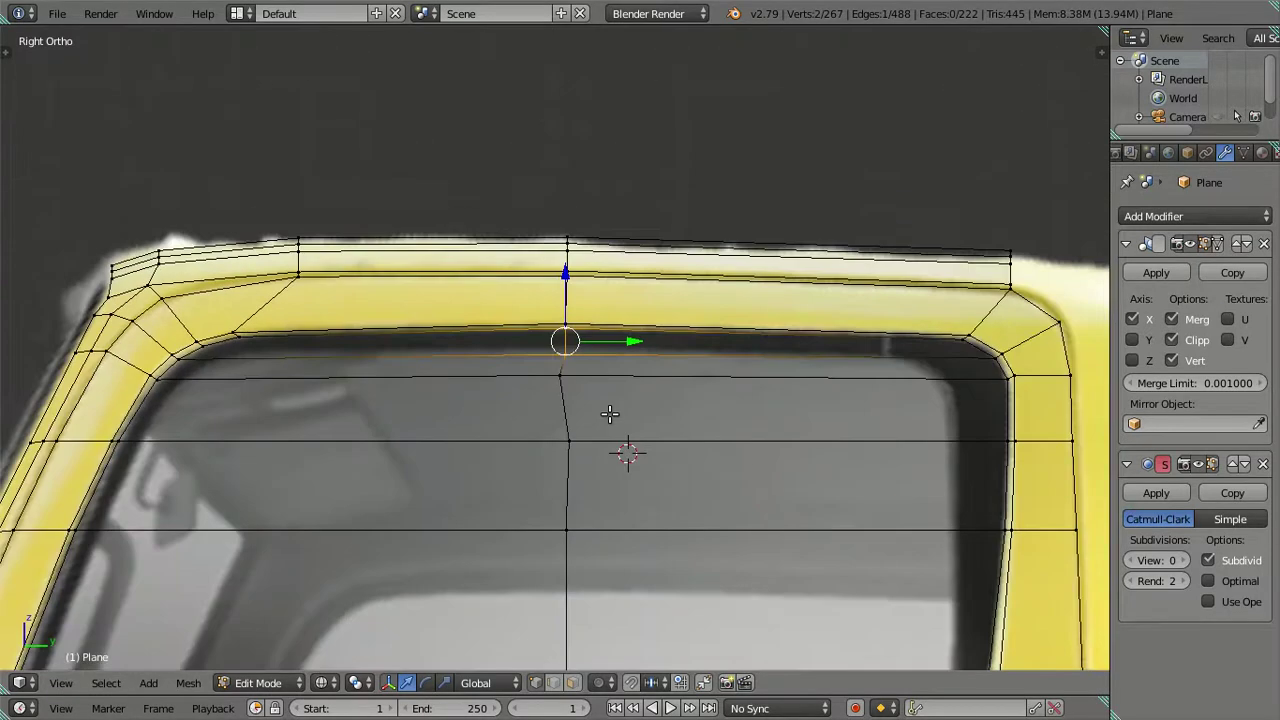
key("a")
scroll(606, 363, "down", 1)
scroll(606, 380, "down", 1)
scroll(599, 365, "down", 2)
scroll(599, 365, "up", 1)
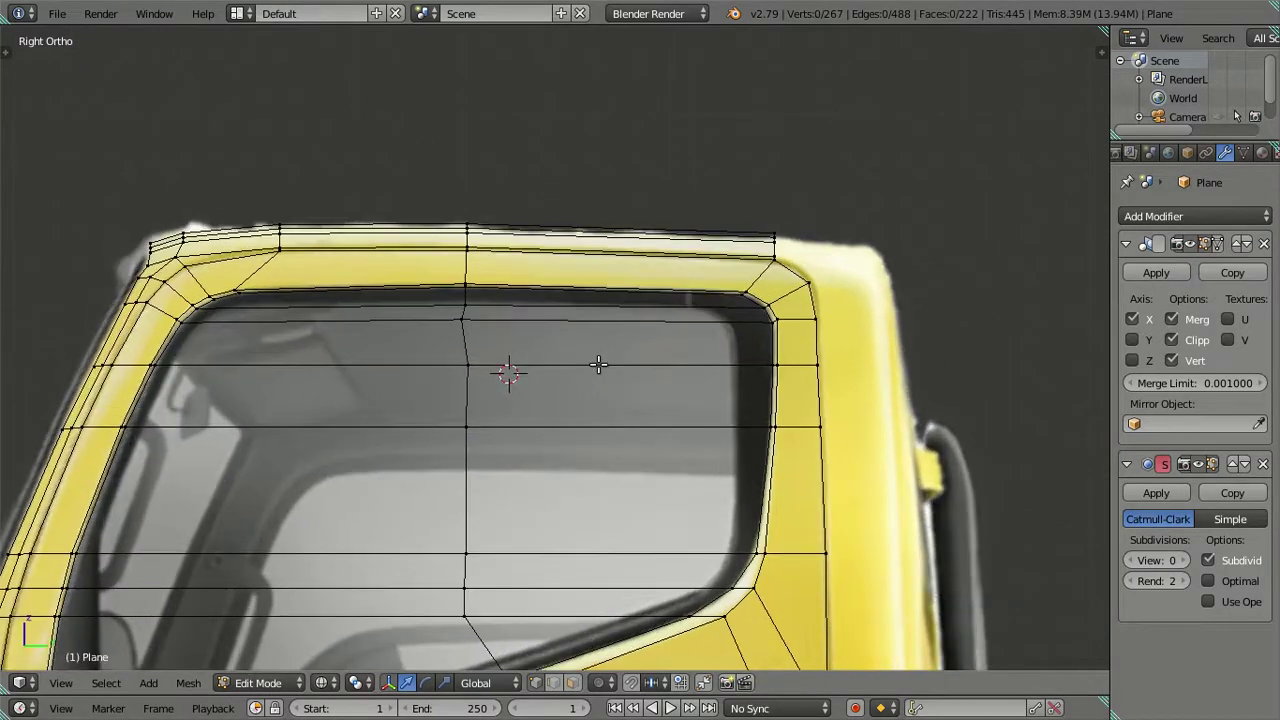
scroll(699, 346, "up", 1)
middle_click_drag(717, 340, 526, 406, "shift")
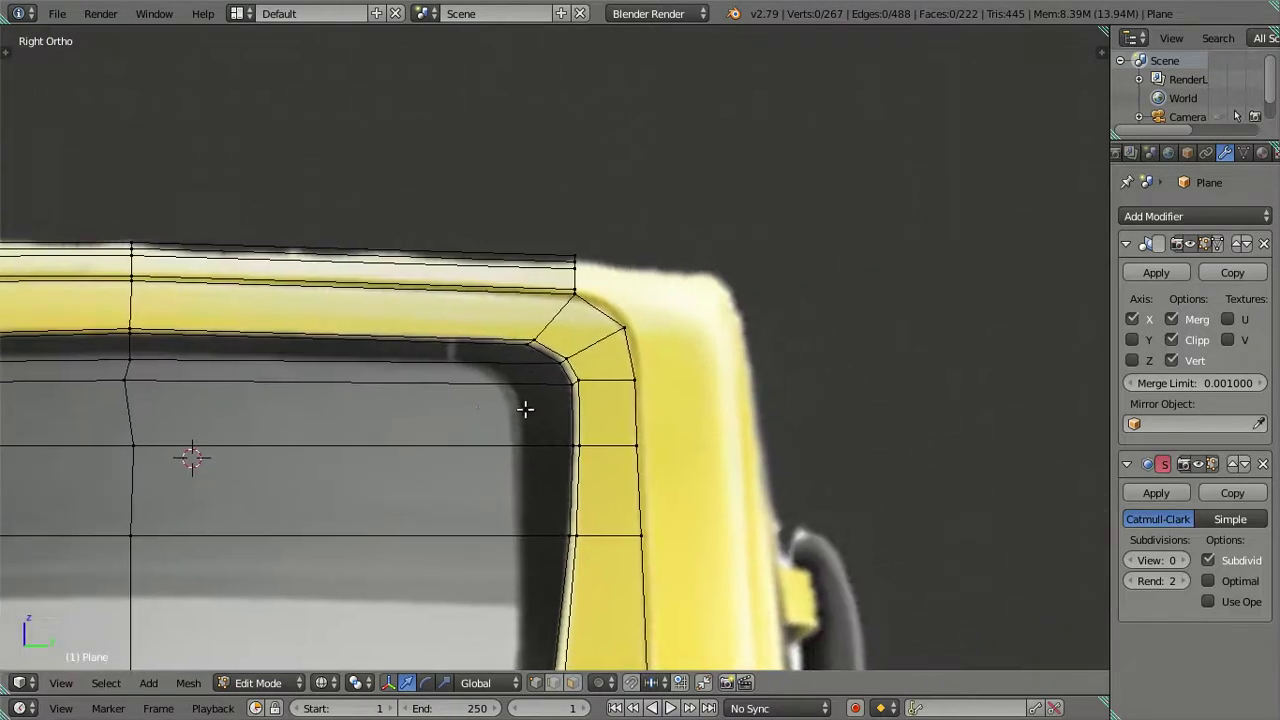
scroll(537, 409, "up", 3)
scroll(251, 434, "down", 3)
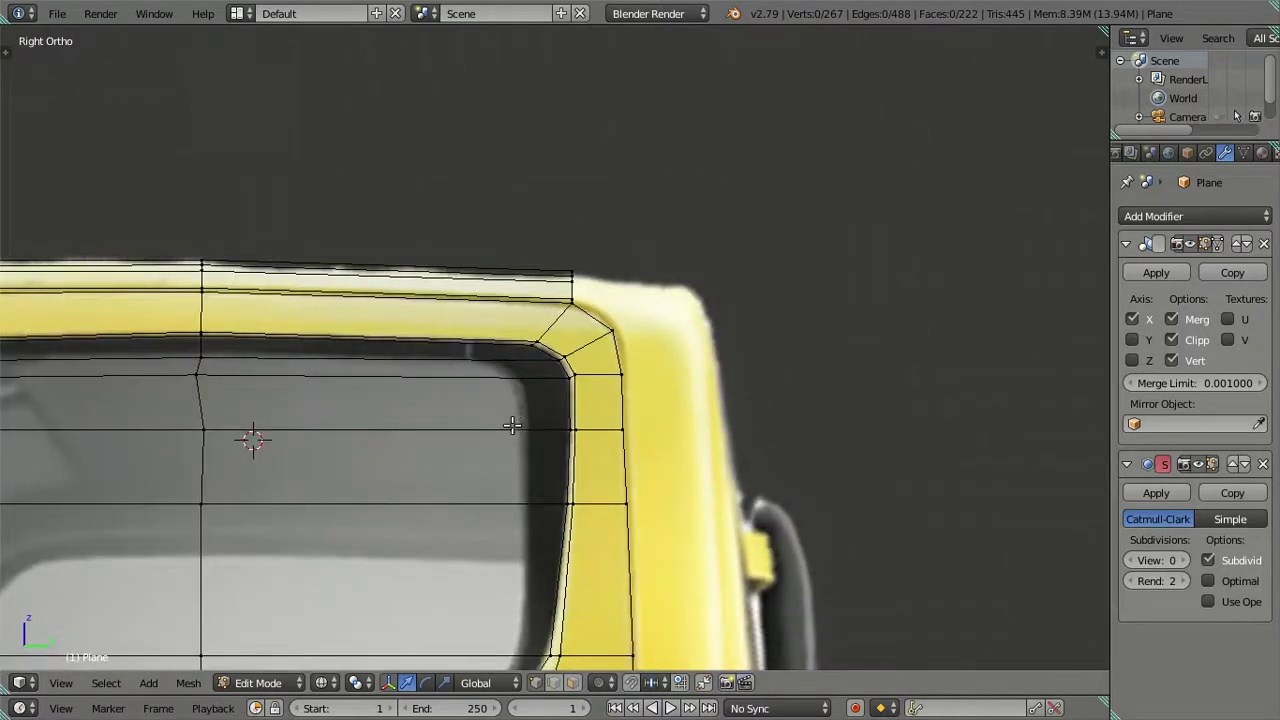
scroll(466, 449, "down", 2)
scroll(531, 423, "up", 1)
scroll(473, 448, "up", 1)
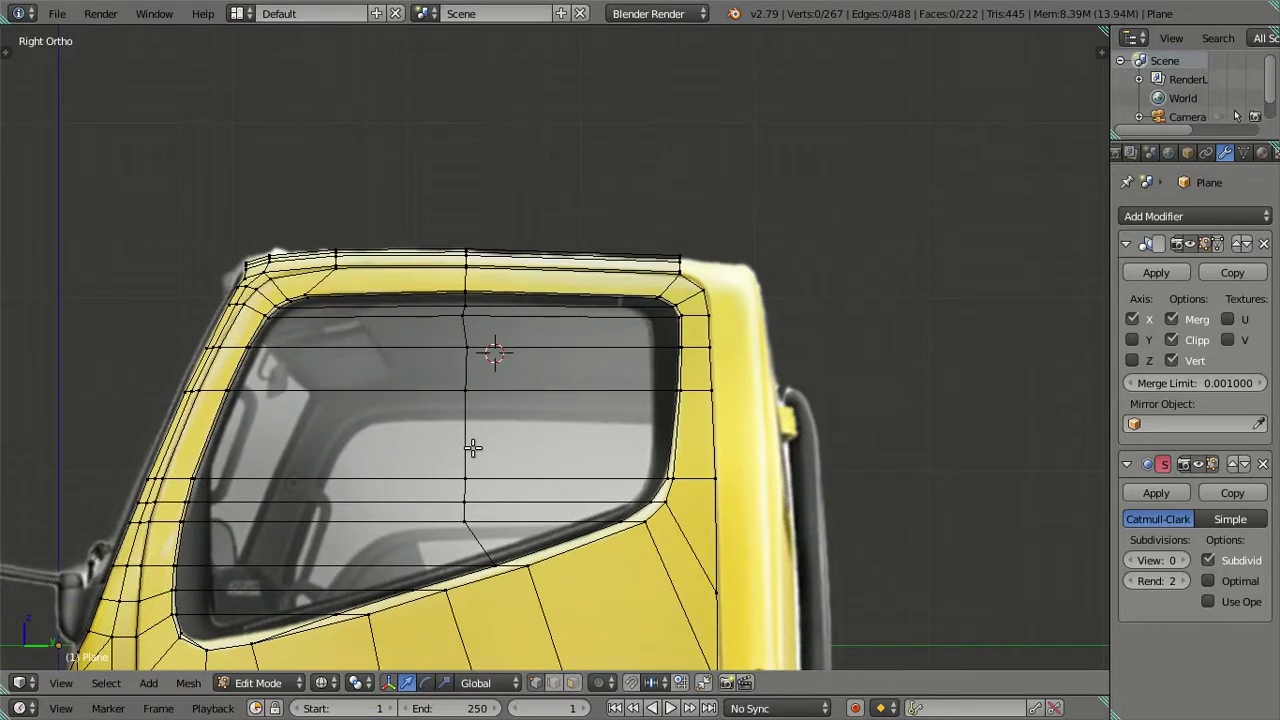
scroll(469, 480, "down", 1)
scroll(523, 431, "up", 4)
middle_click_drag(523, 431, 430, 431, "shift")
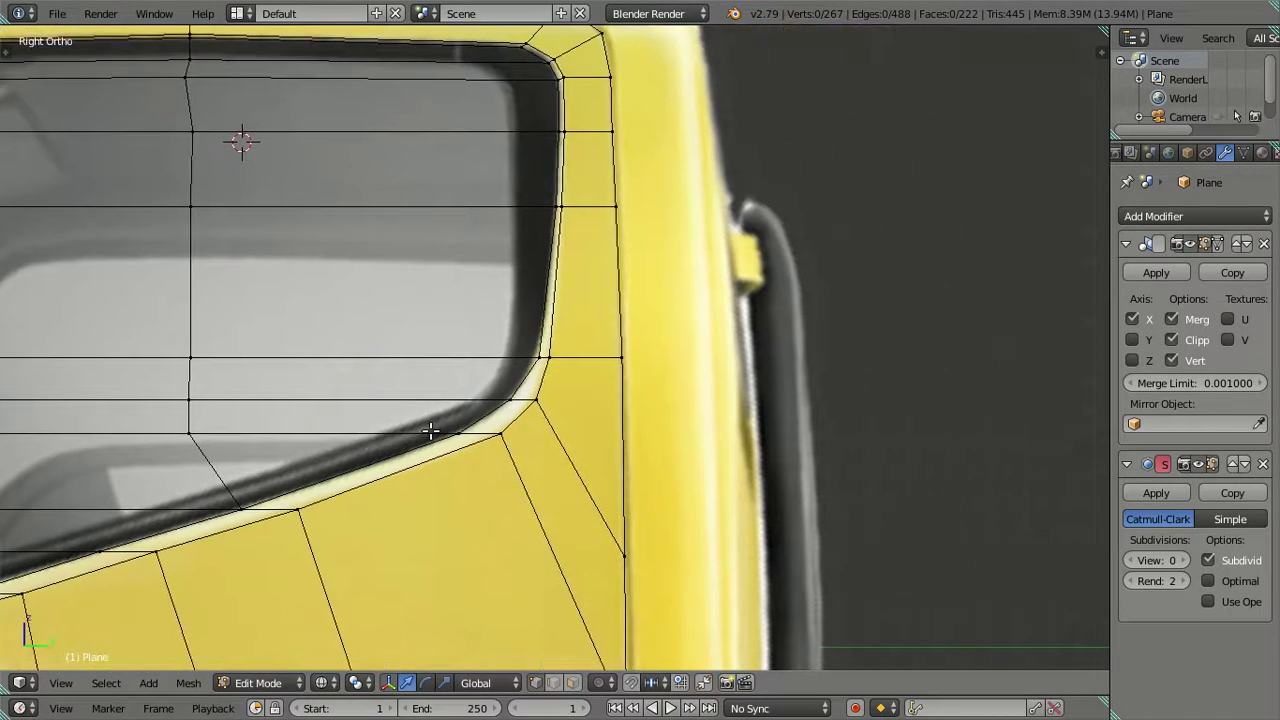
scroll(440, 450, "down", 3)
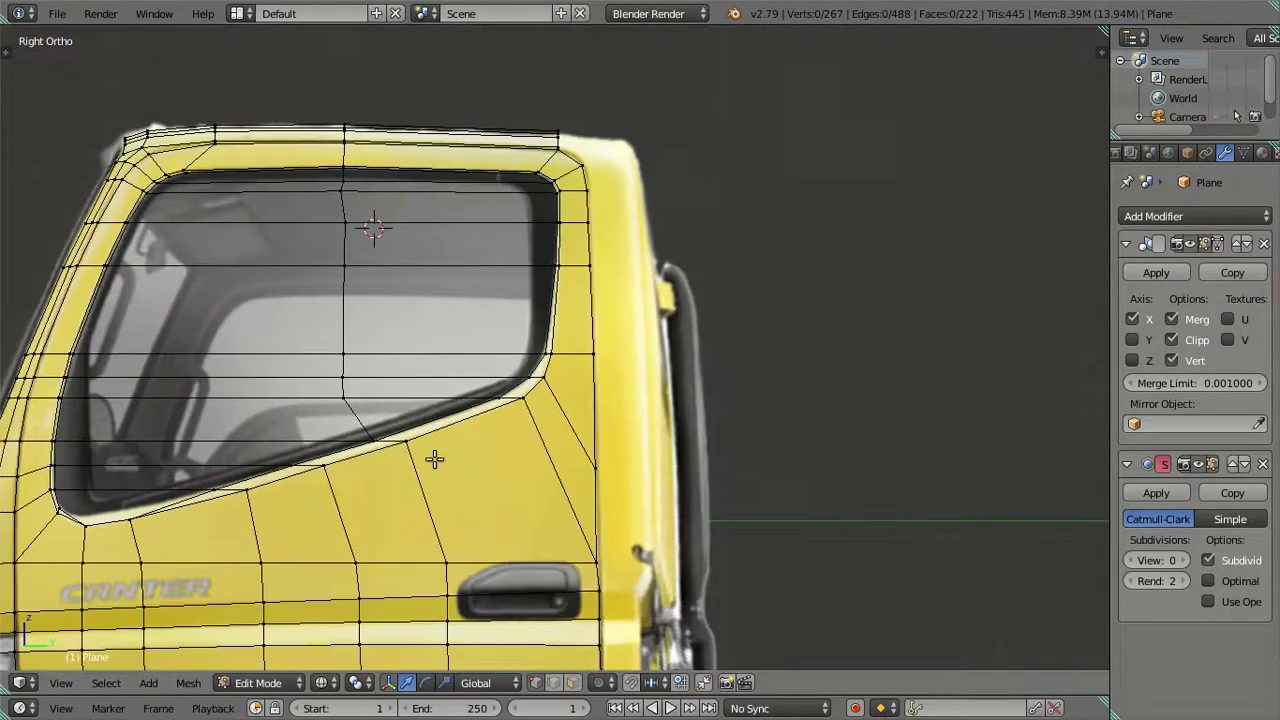
mouse_move(400, 446)
middle_mouse_down("shift")
mouse_move(437, 442)
mouse_move(449, 417)
middle_mouse_up("shift")
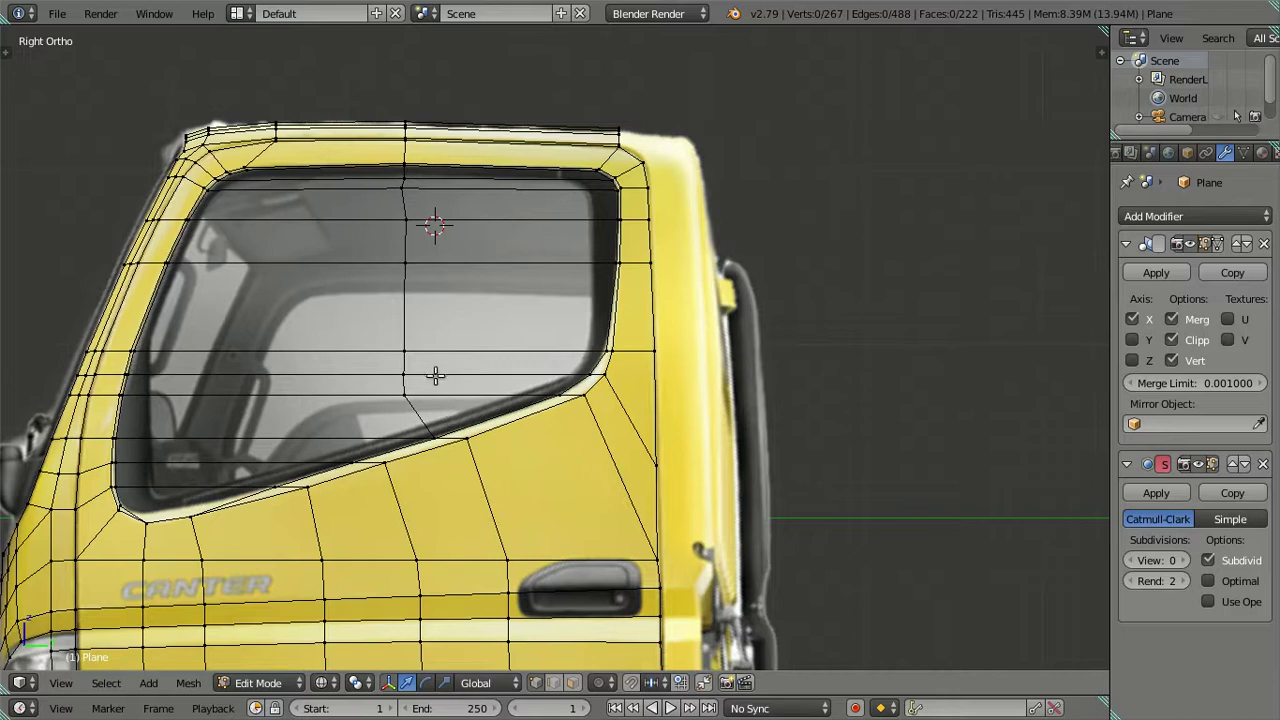
middle_click_drag(434, 371, 401, 527, "shift")
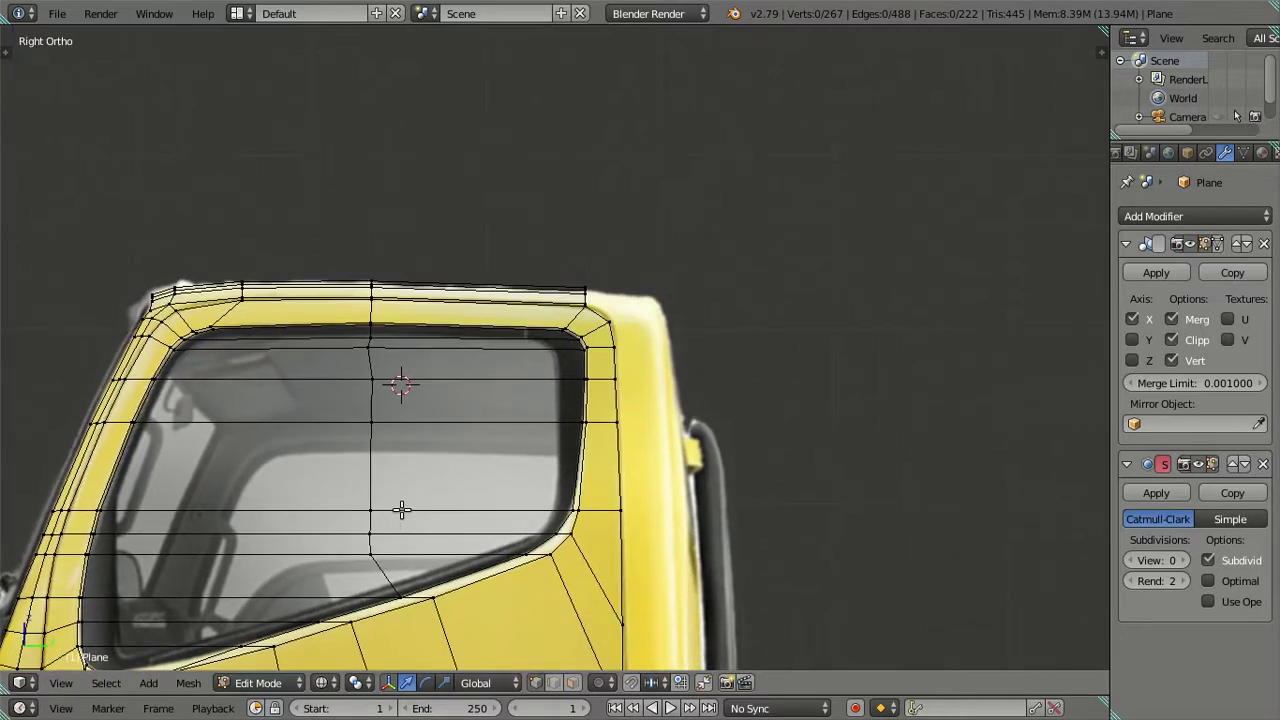
scroll(414, 455, "up", 4)
scroll(417, 443, "up", 3)
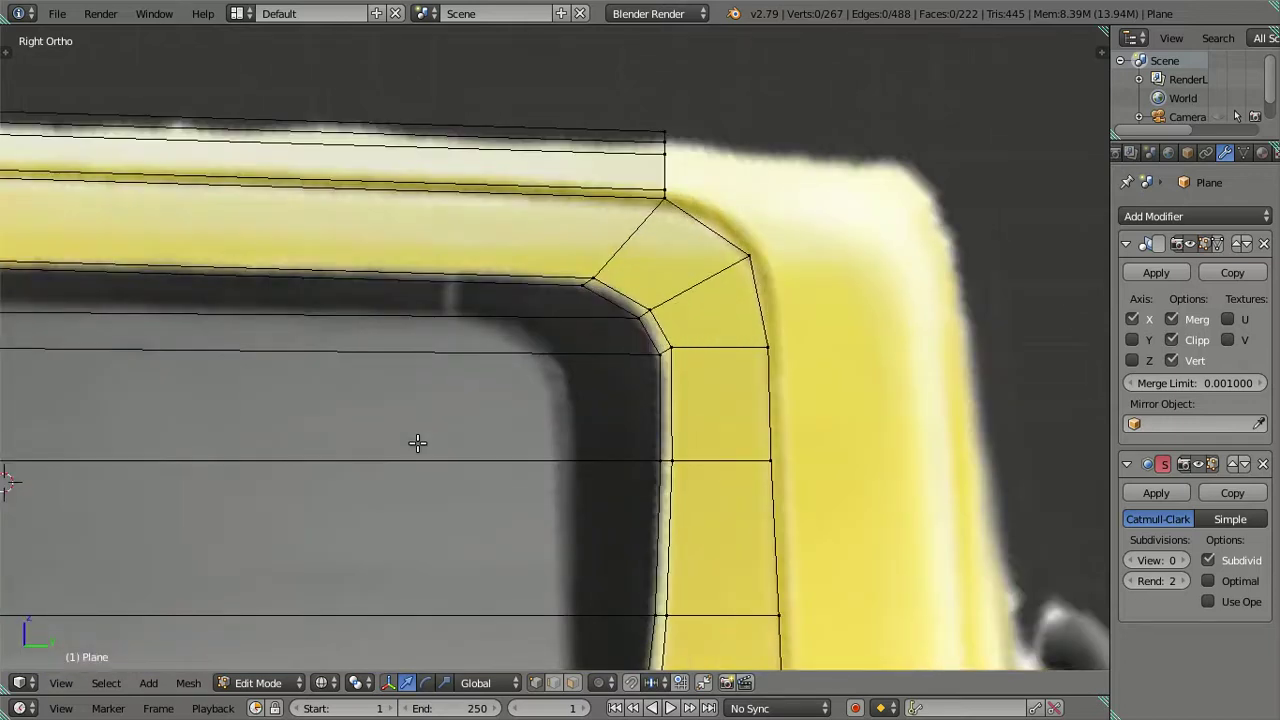
scroll(417, 443, "down", 5)
scroll(266, 395, "up", 3)
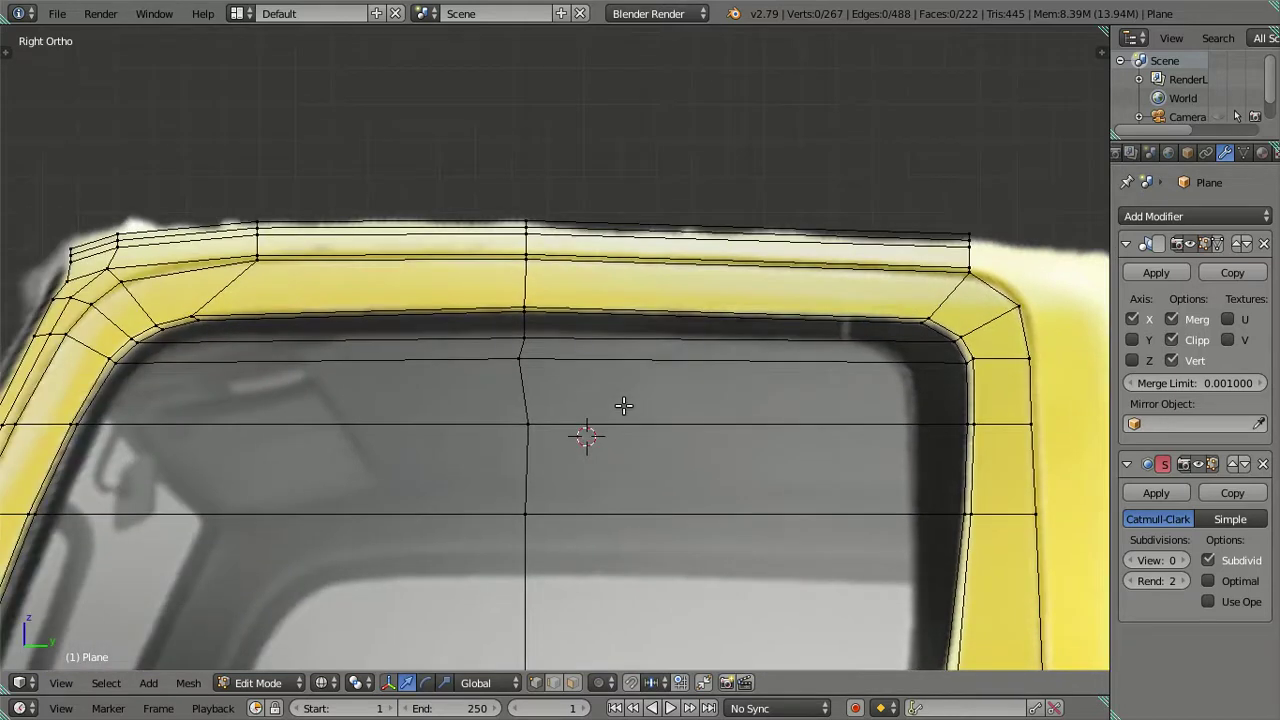
scroll(572, 399, "down", 2)
- Select the window's lower rear corner vertex and shift it along Y to trace the reference outline
key("z")
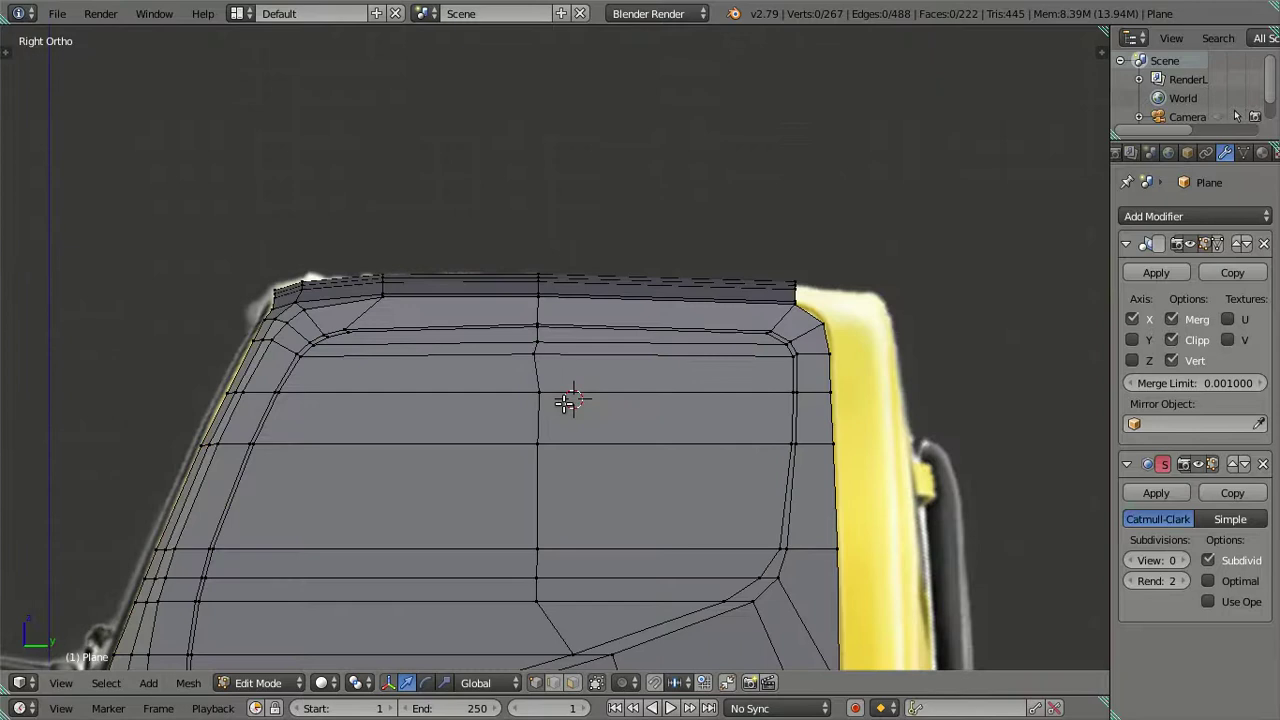
key("z")
middle_click_drag(565, 402, 537, 375, "shift")
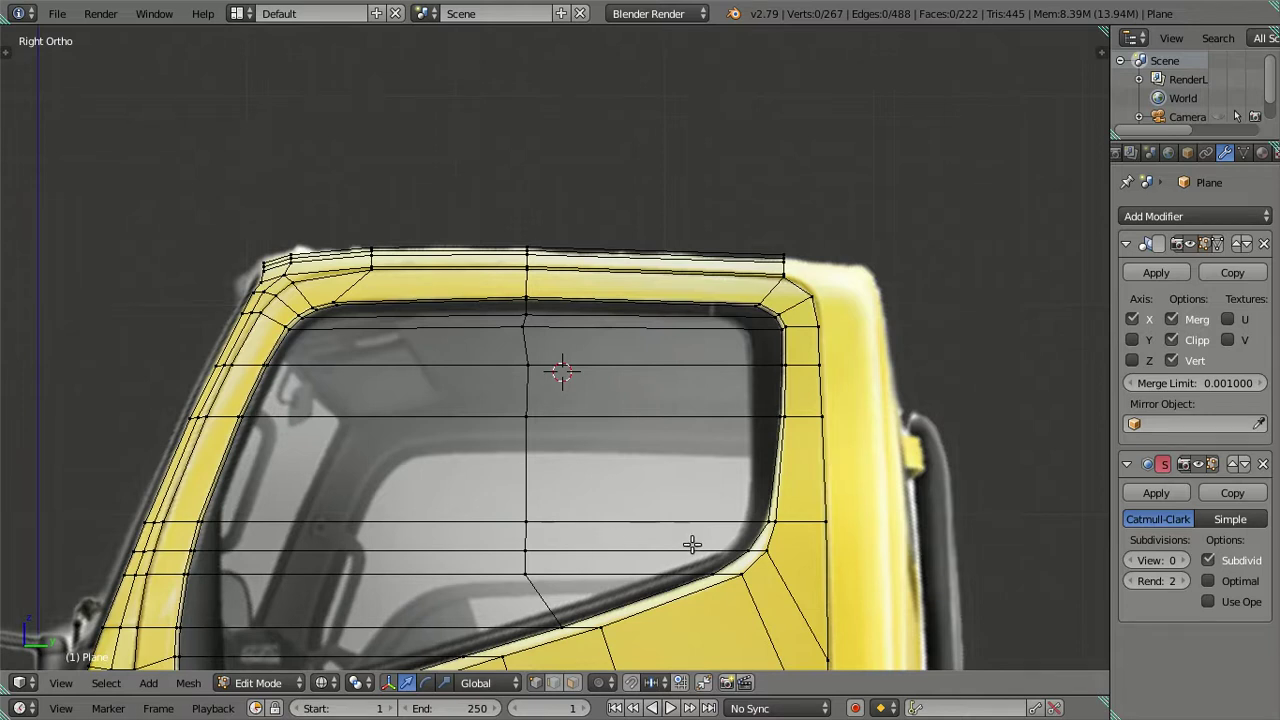
scroll(700, 520, "up", 2)
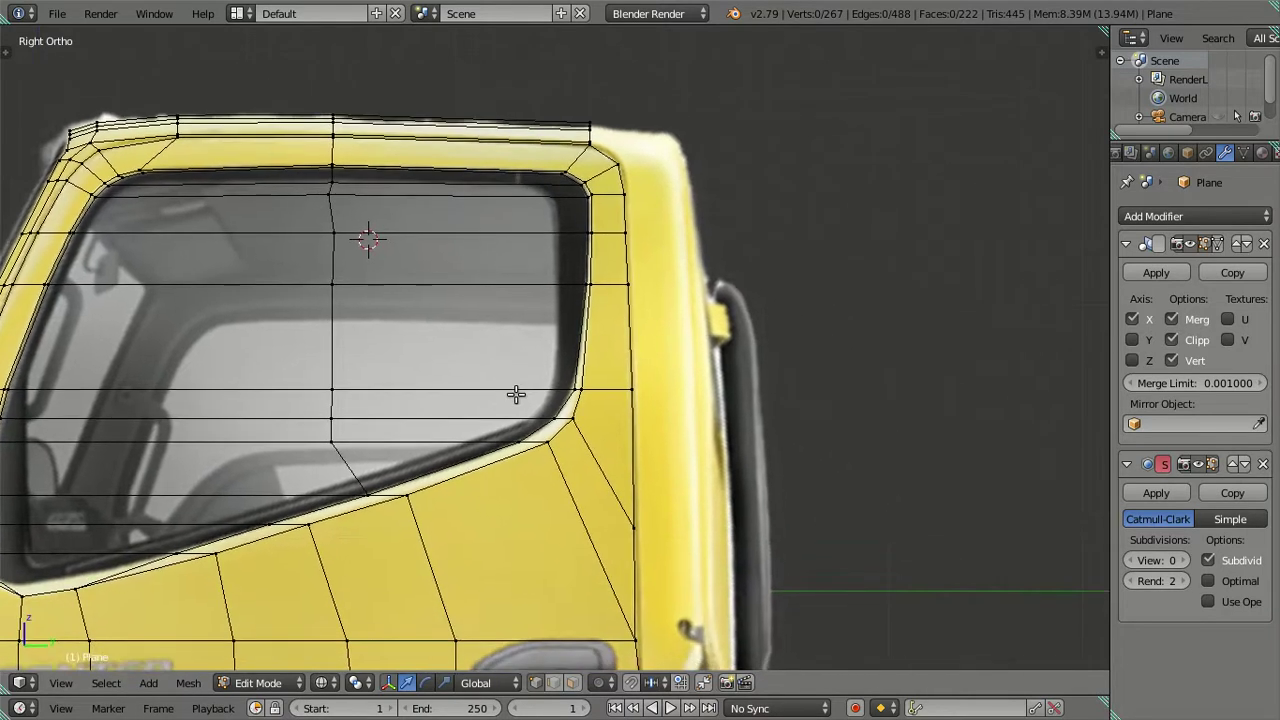
scroll(568, 416, "up", 2)
right_click(594, 431)
left_click_drag(640, 432, 641, 433)
- Move a vertex on the window's rear edge along Y to match the reference
key("a")
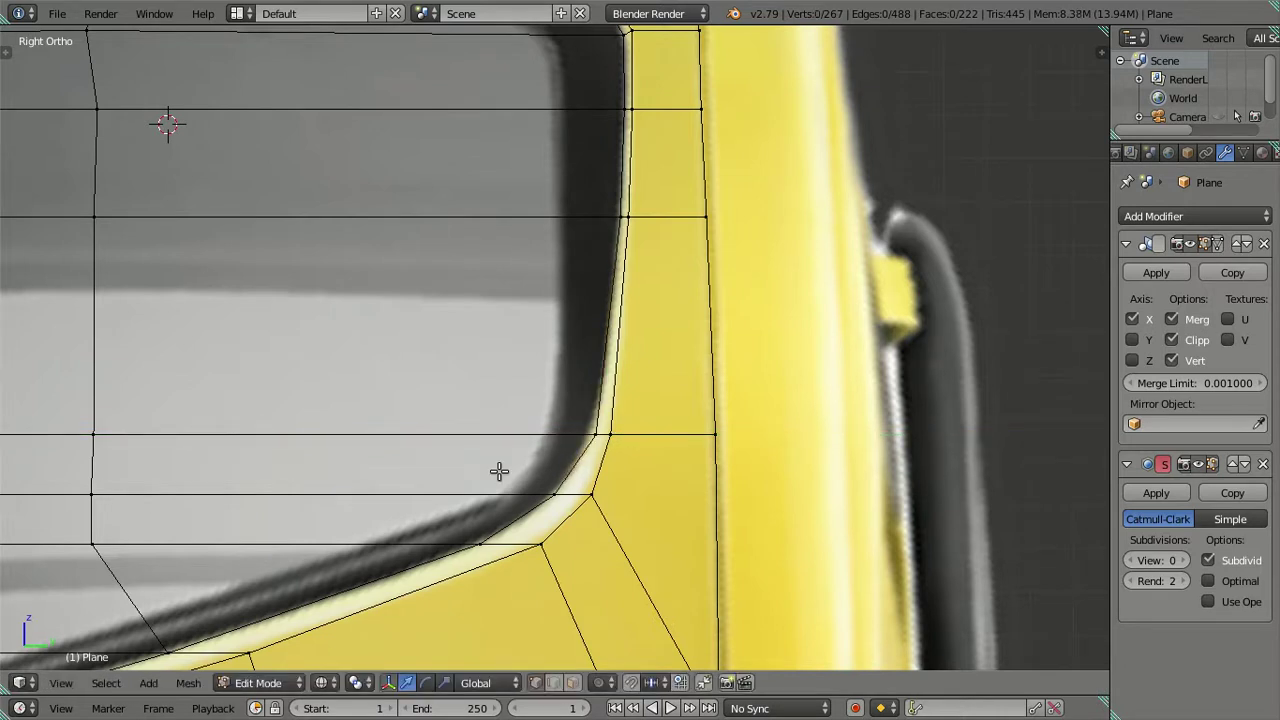
scroll(500, 466, "down", 3)
key("z")
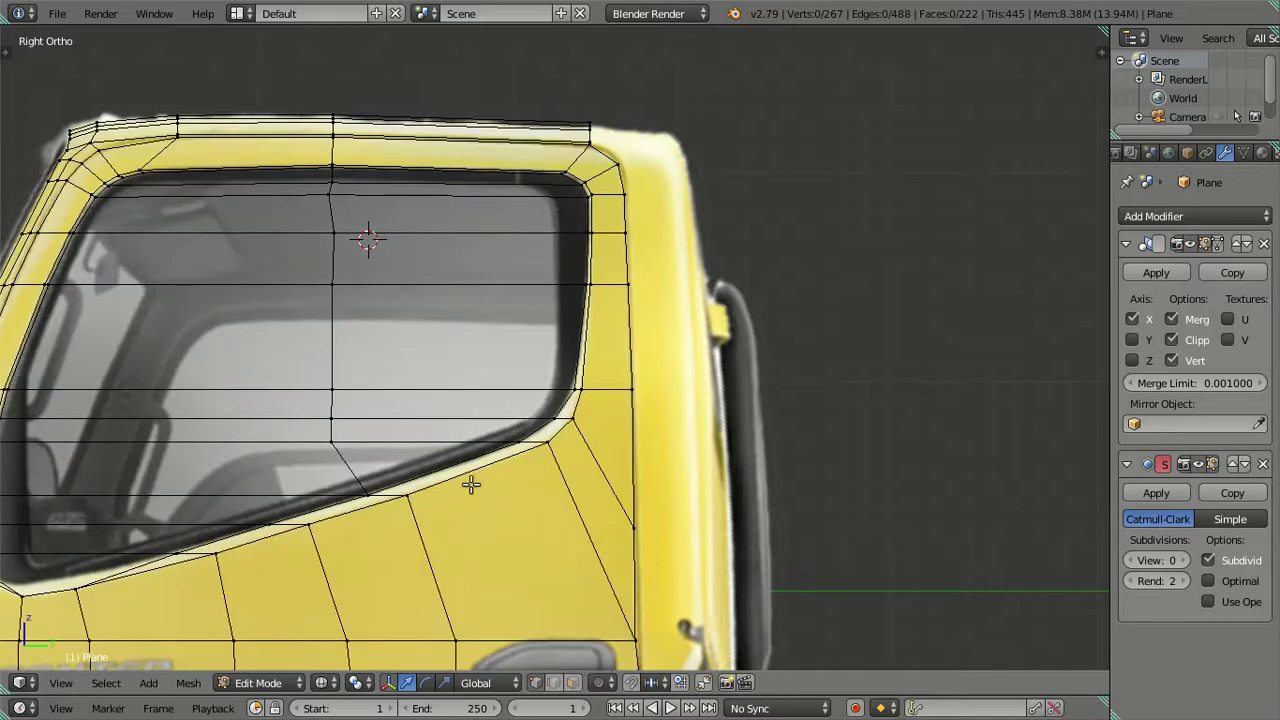
scroll(471, 483, "up", 3)
right_click(571, 466)
key("g")
key("y")
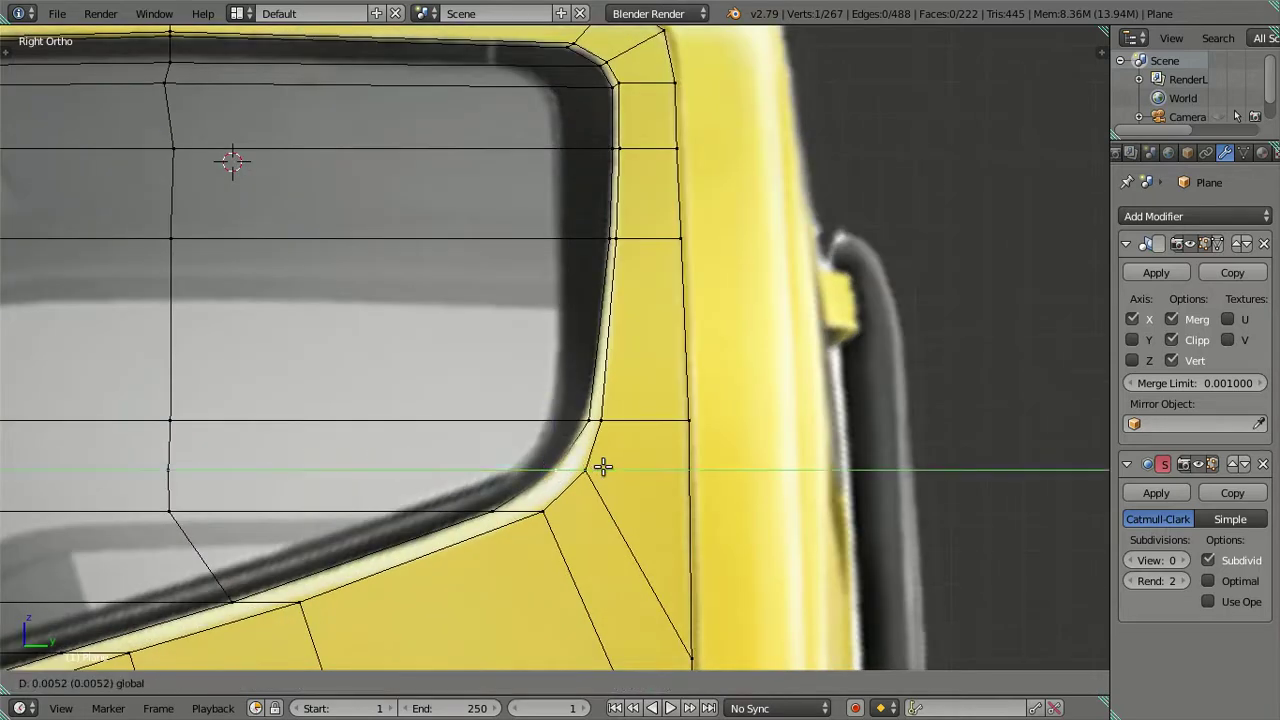
left_click(602, 466)
- Align the vertex just below it along Y, refining it with a second small move
right_click(545, 512)
key("g")
key("y")
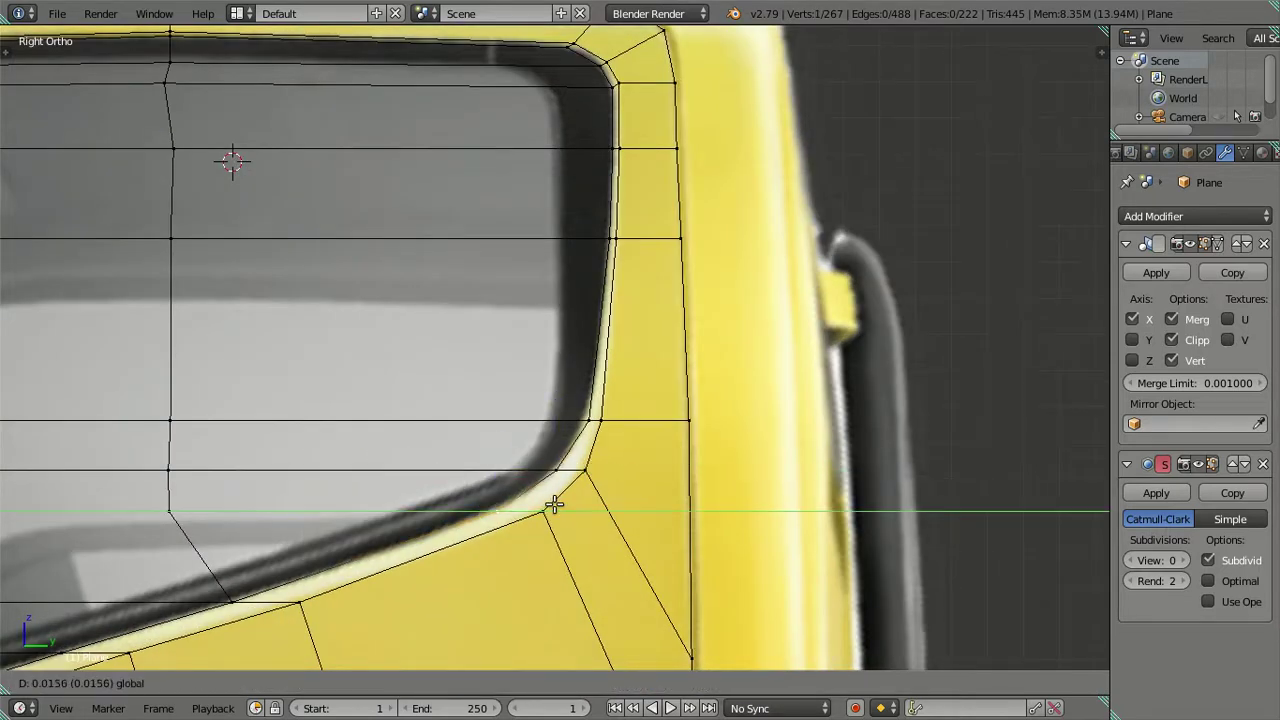
left_click(555, 505)
key("g")
key("y")
left_click(555, 505)
- Select the face ring around the window frame and convert it to the opening's edge loop in vertex mode
key("a")
scroll(580, 391, "down", 3)
scroll(491, 423, "down", 2)
scroll(484, 410, "down", 2)
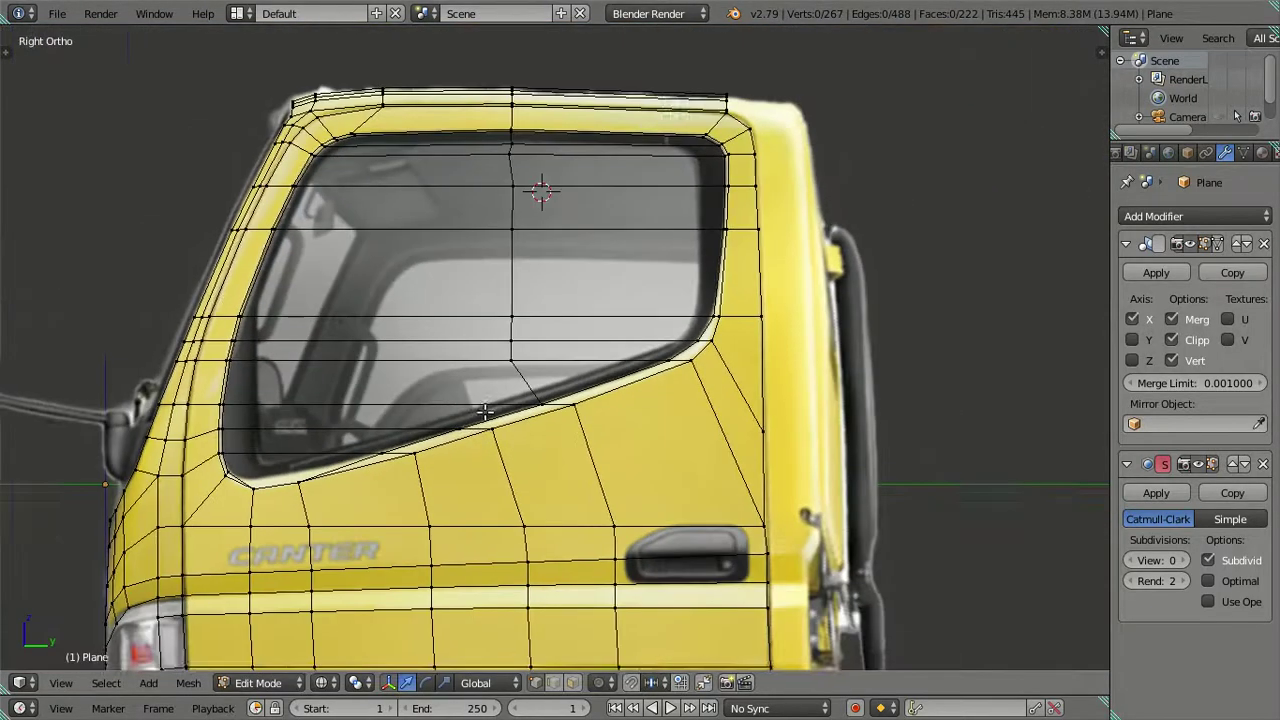
scroll(484, 410, "down", 1)
scroll(600, 452, "up", 2)
scroll(580, 408, "up", 2)
scroll(480, 443, "up", 1)
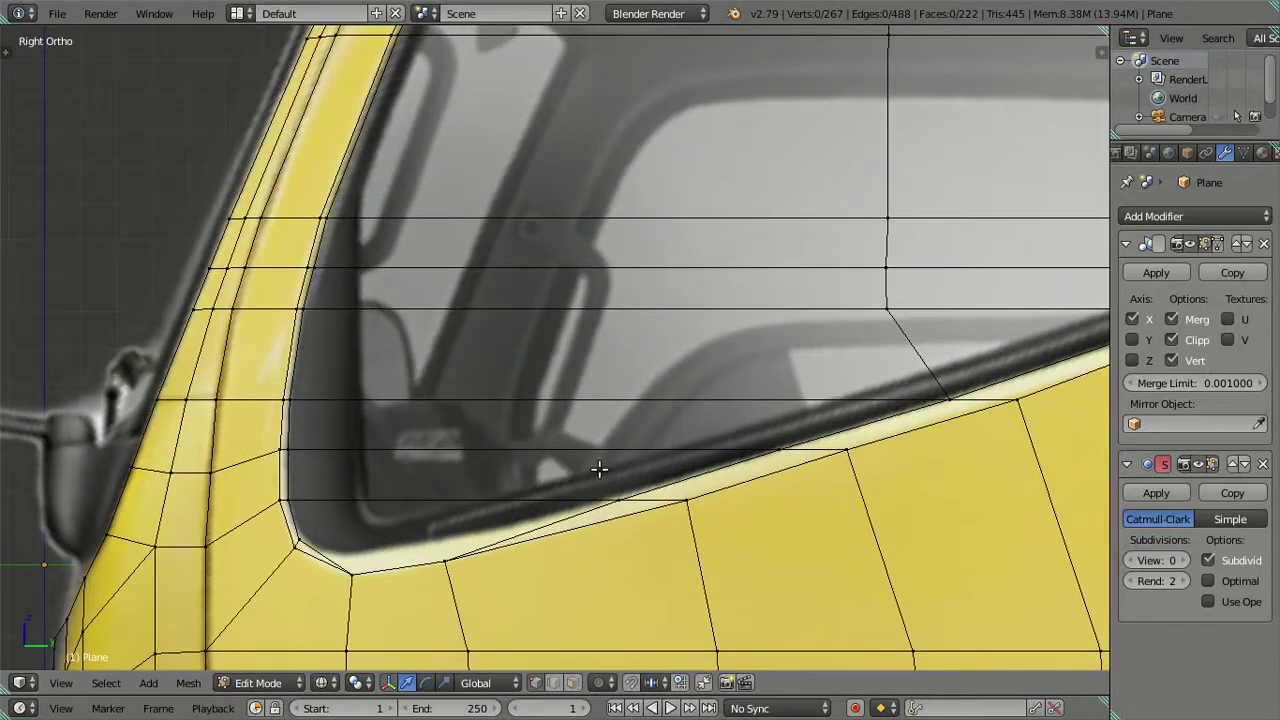
right_click(678, 468, "alt")
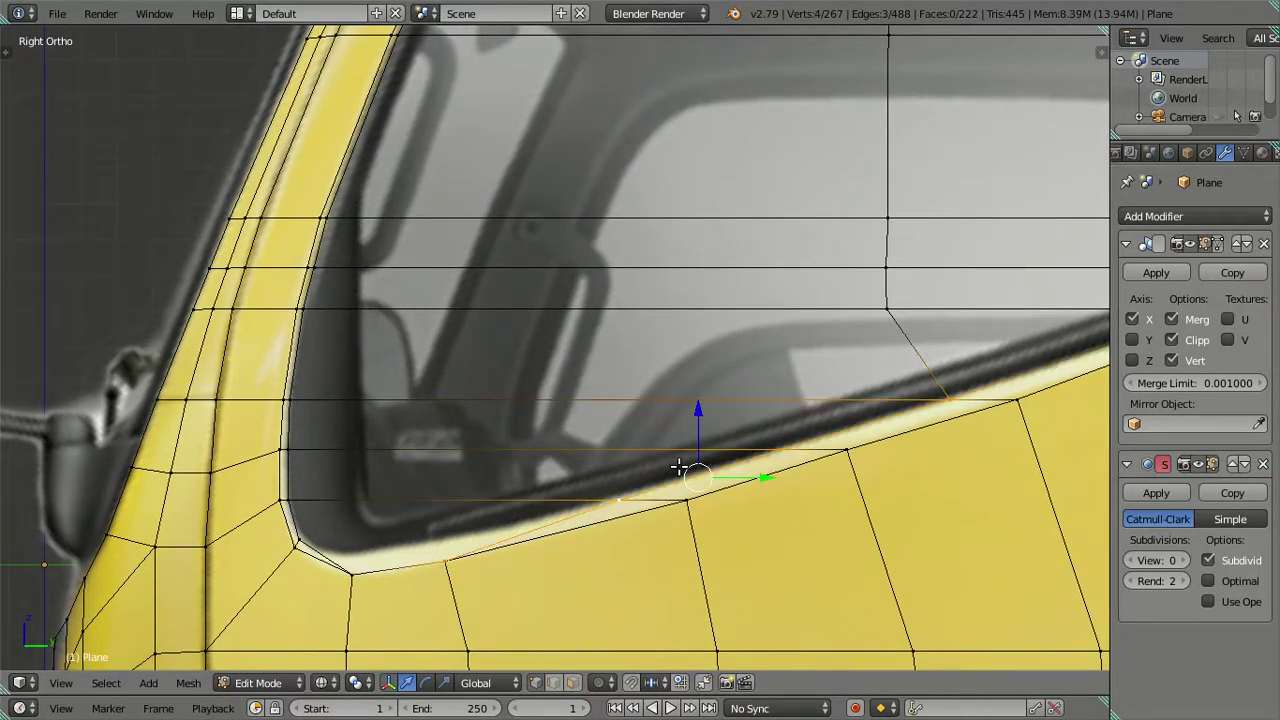
key("a")
key("3")
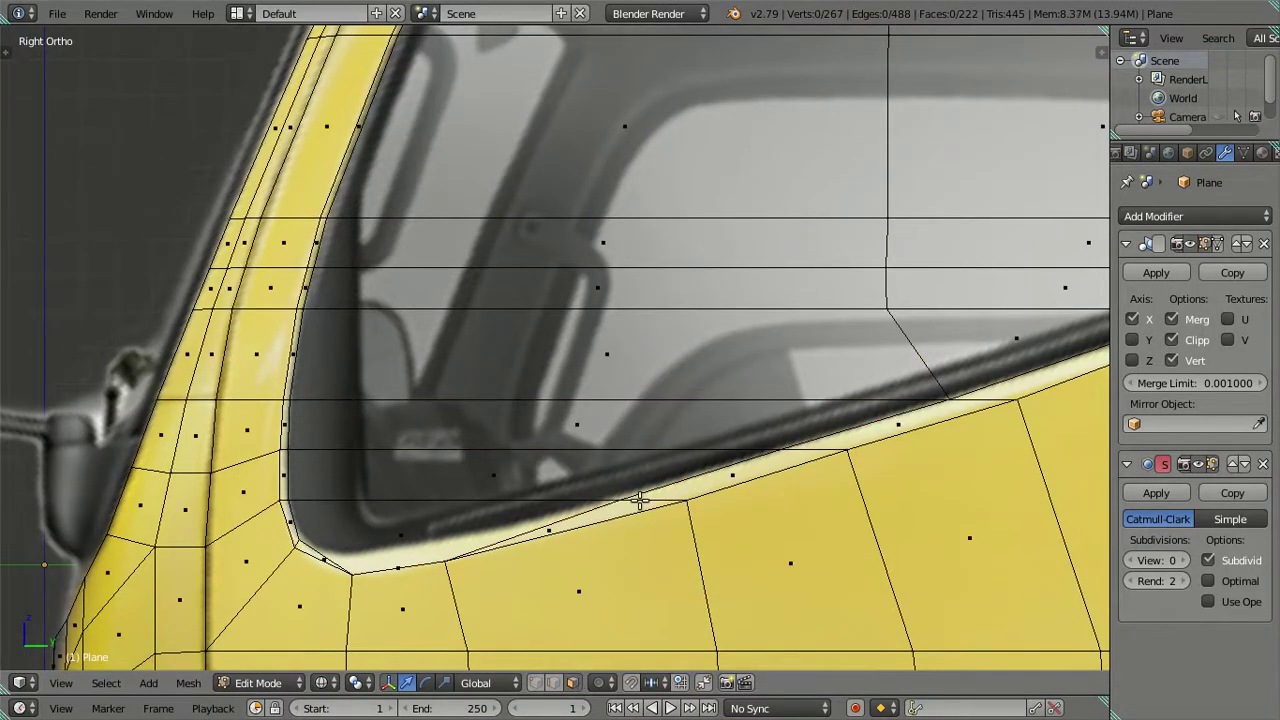
right_click(640, 500, "alt")
left_click(554, 682)
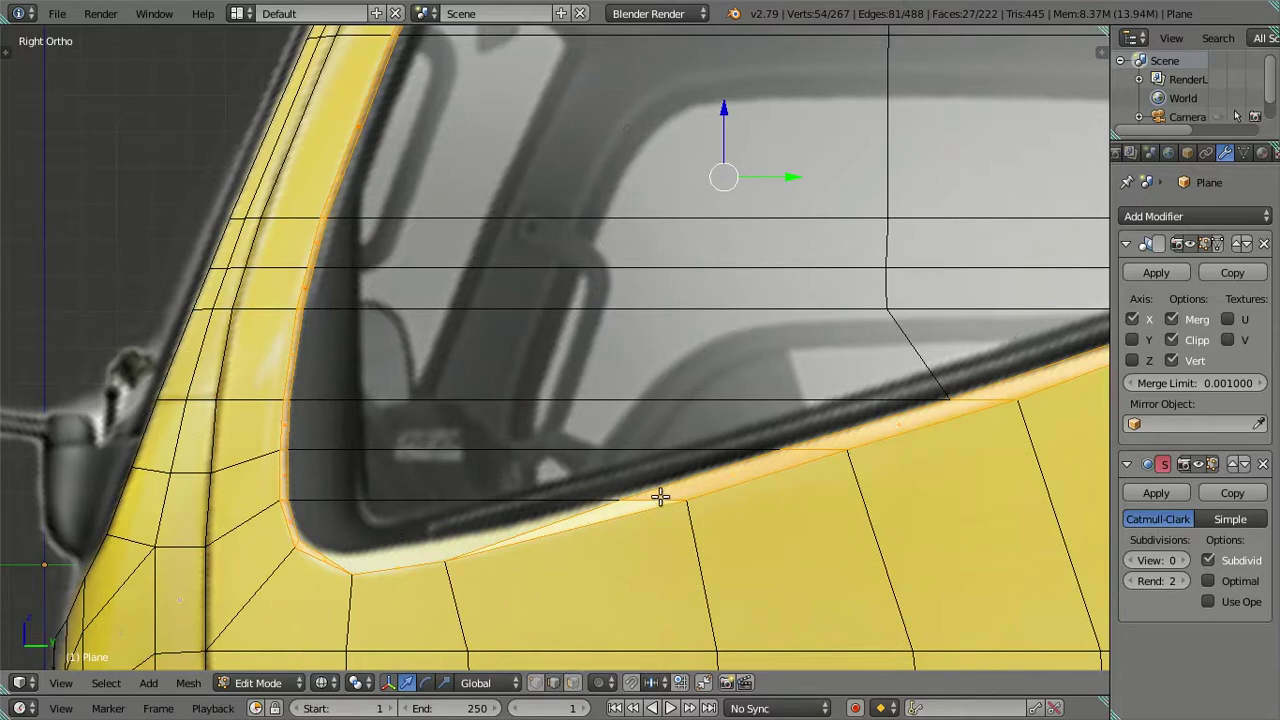
right_click(697, 491, "alt")
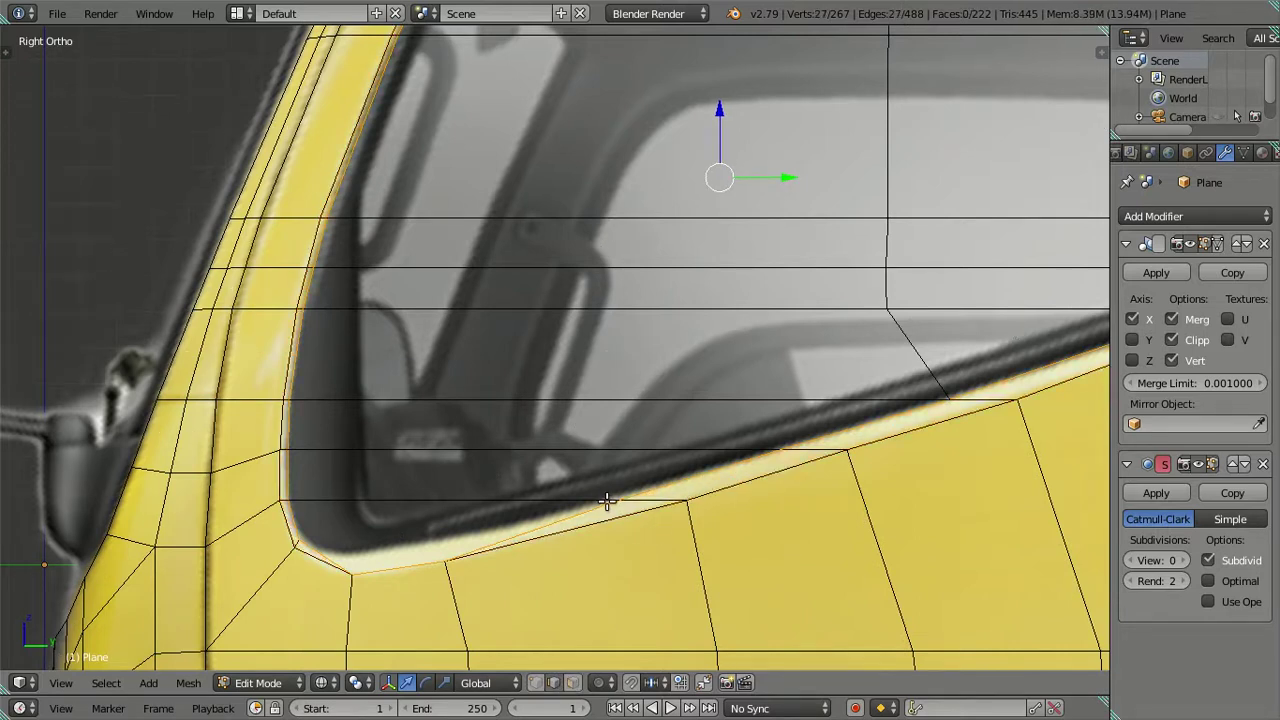
left_click(536, 682)
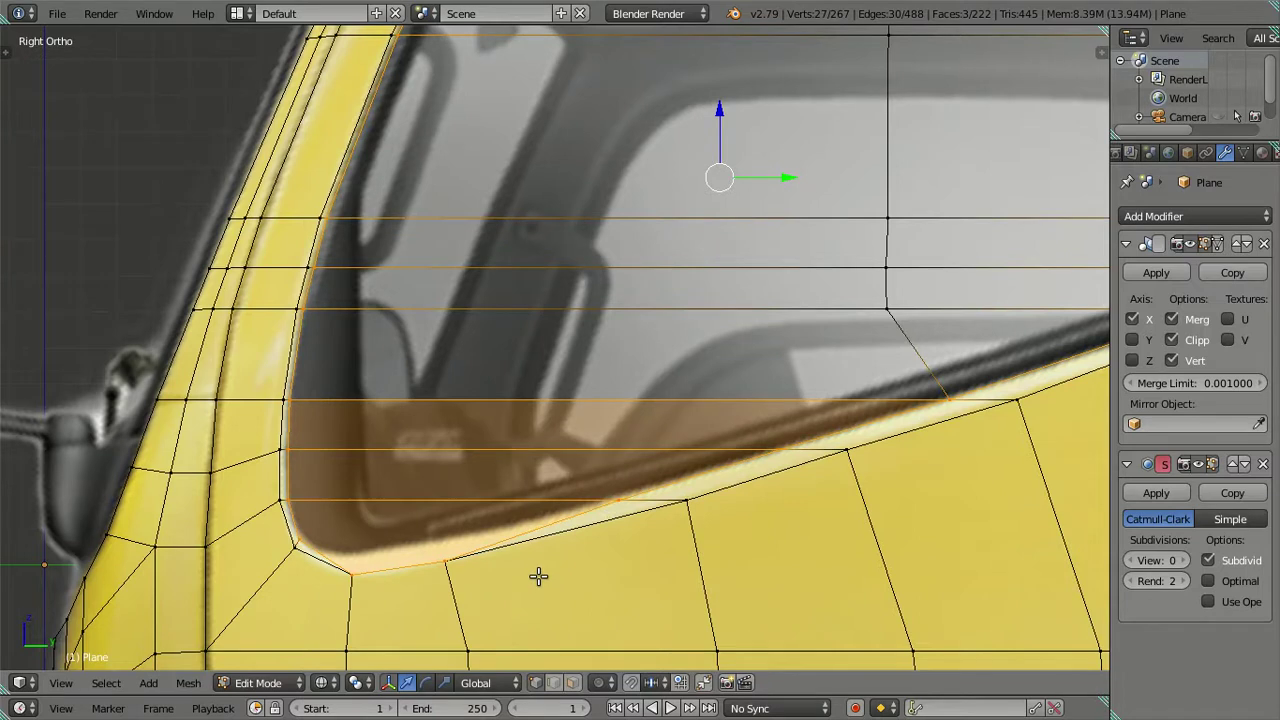
scroll(538, 576, "down", 4)
scroll(538, 576, "down", 2)
- Circle-deselect all but the two lower-front corner vertices and raise them 0.0556 on Z
key("c")
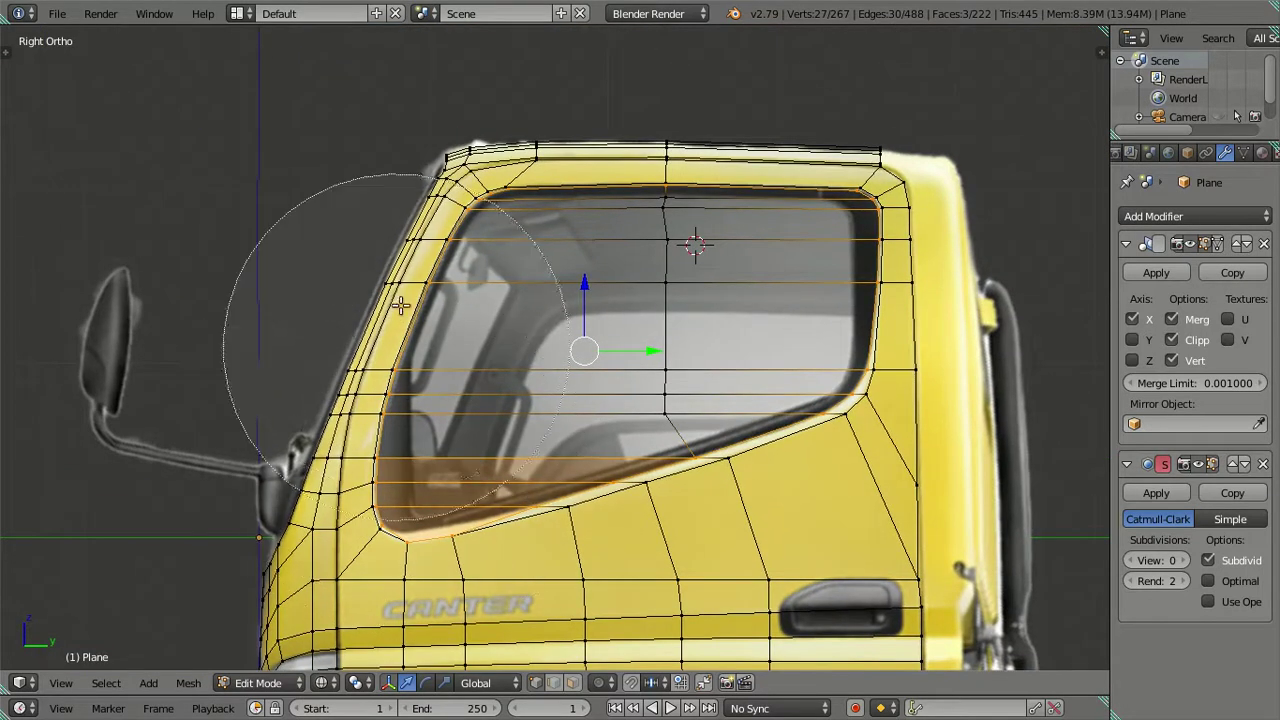
mouse_move(400, 305)
middle_mouse_down()
mouse_move(731, 357)
mouse_move(666, 397)
middle_mouse_up()
right_click(543, 523)
scroll(580, 391, "up", 3)
scroll(574, 387, "up", 3)
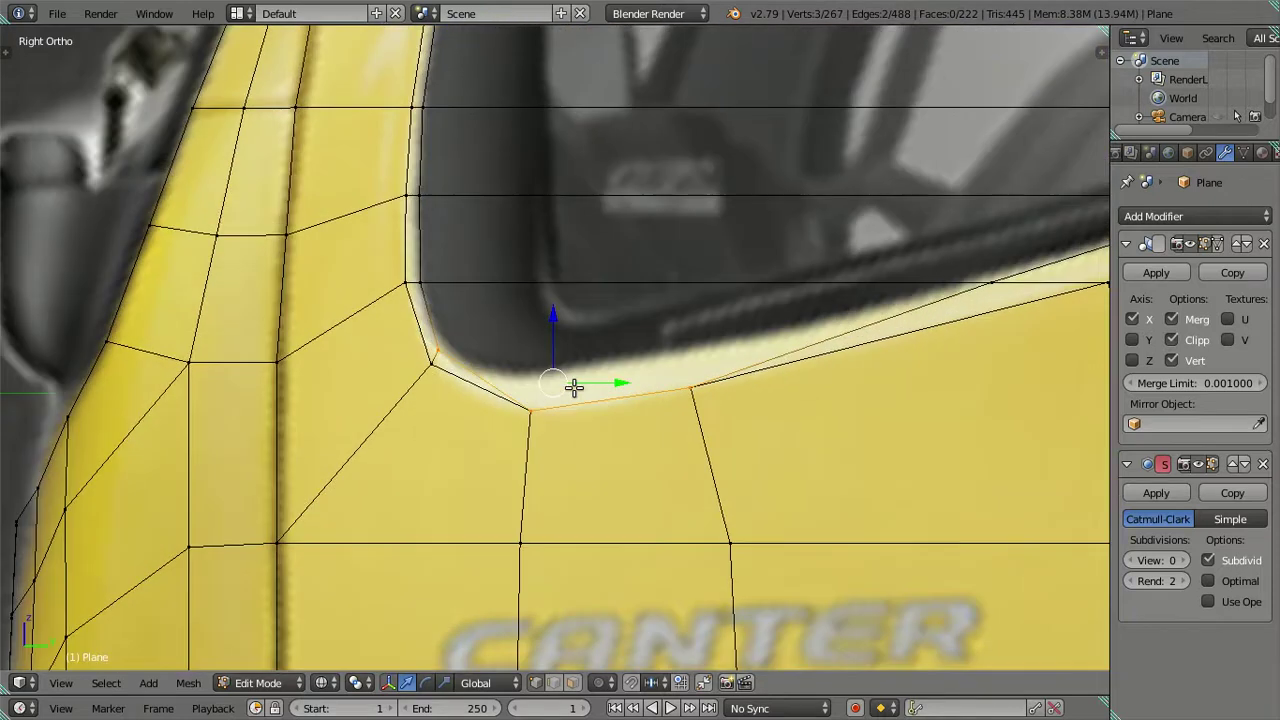
key("c")
middle_click(331, 269)
right_click(330, 268)
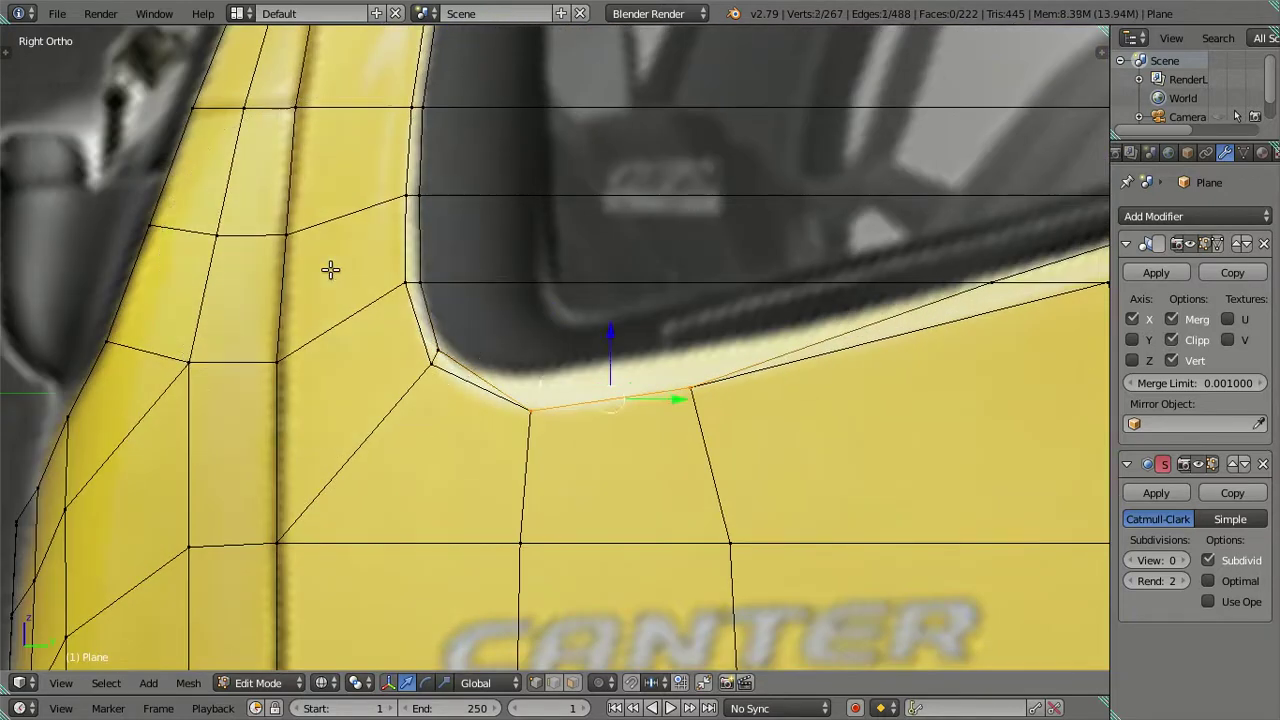
key("g")
key("z")
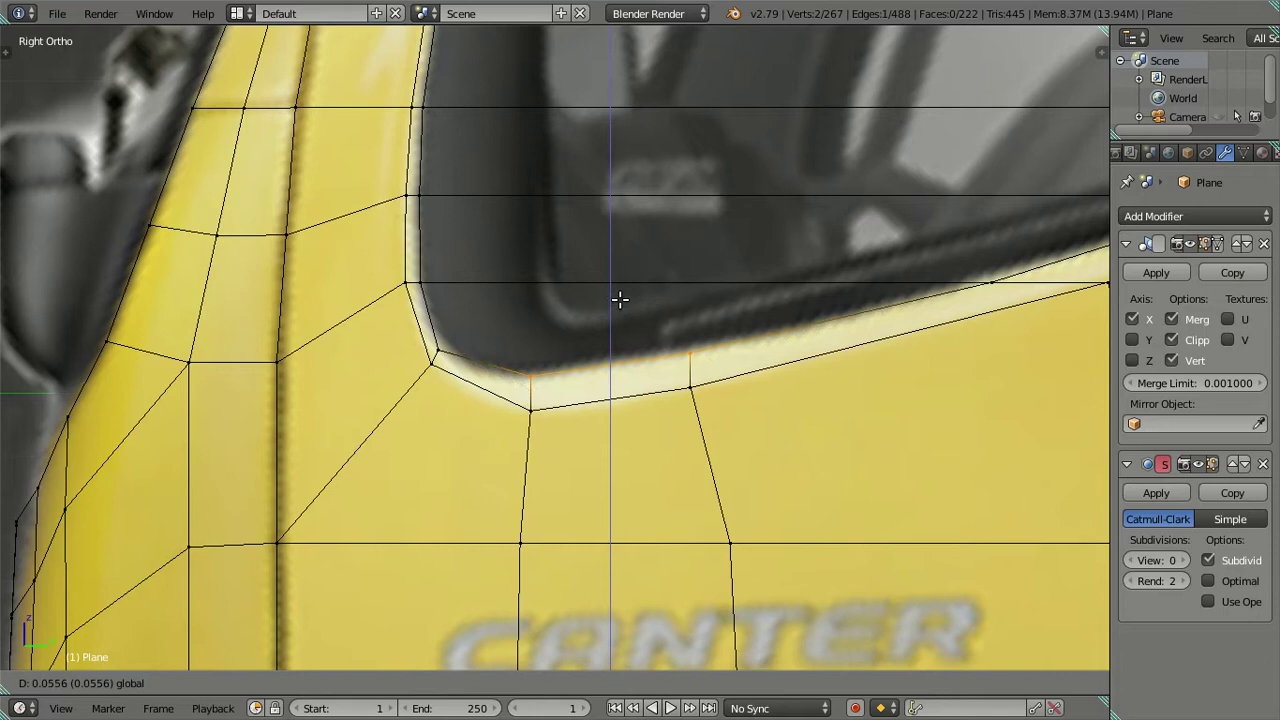
left_click(623, 303)
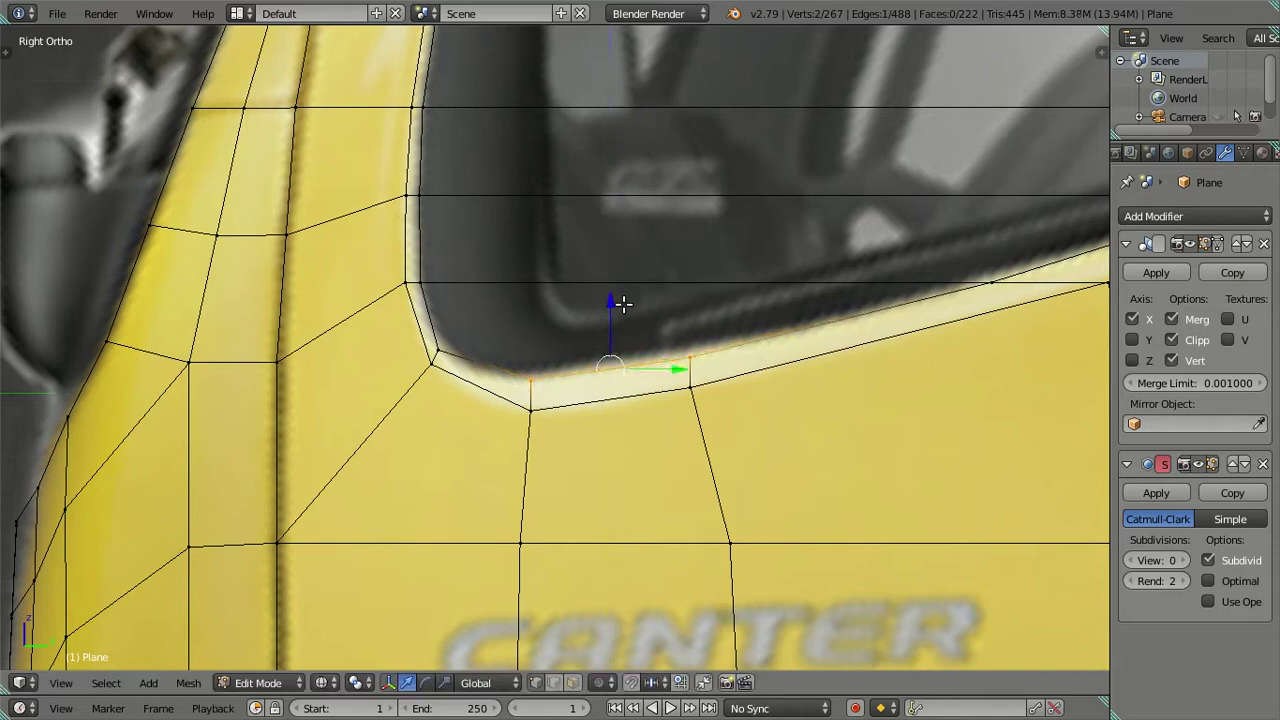
- In Front Ortho, nudge the lower front window-corner edge slightly along X
key("KP_1")
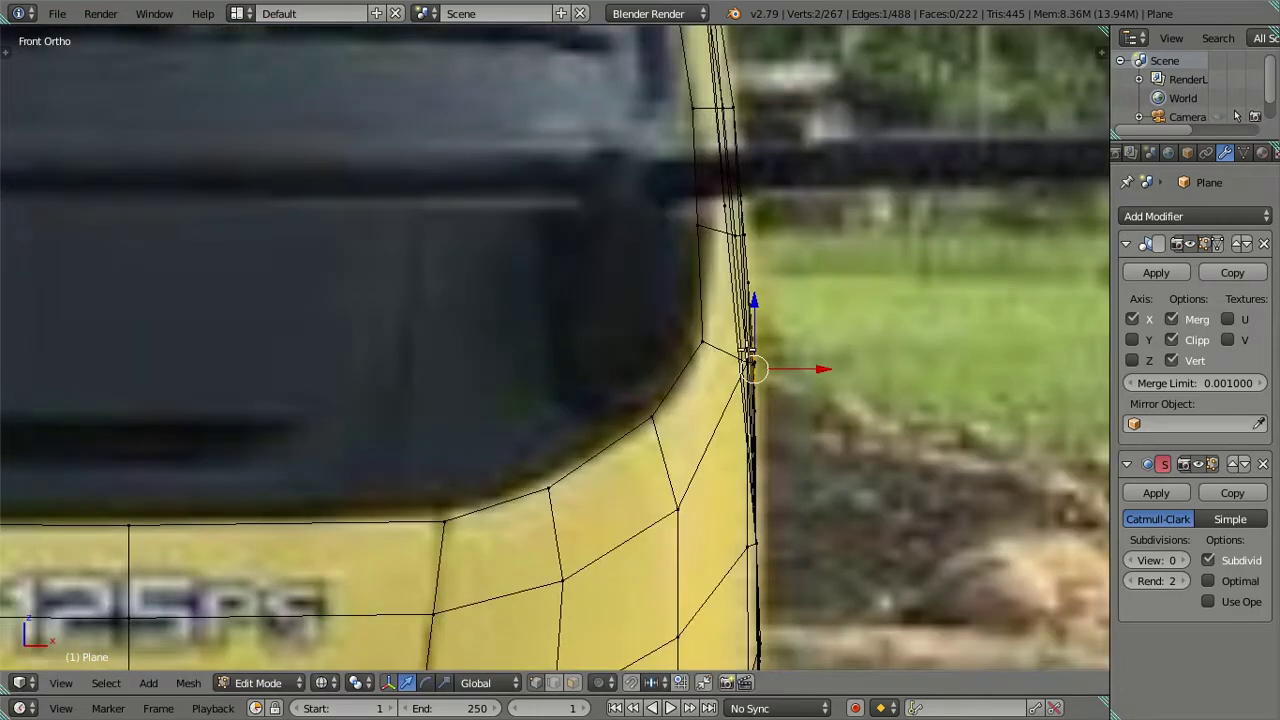
scroll(790, 350, "up", 2)
scroll(566, 306, "up", 2)
scroll(529, 322, "up", 2)
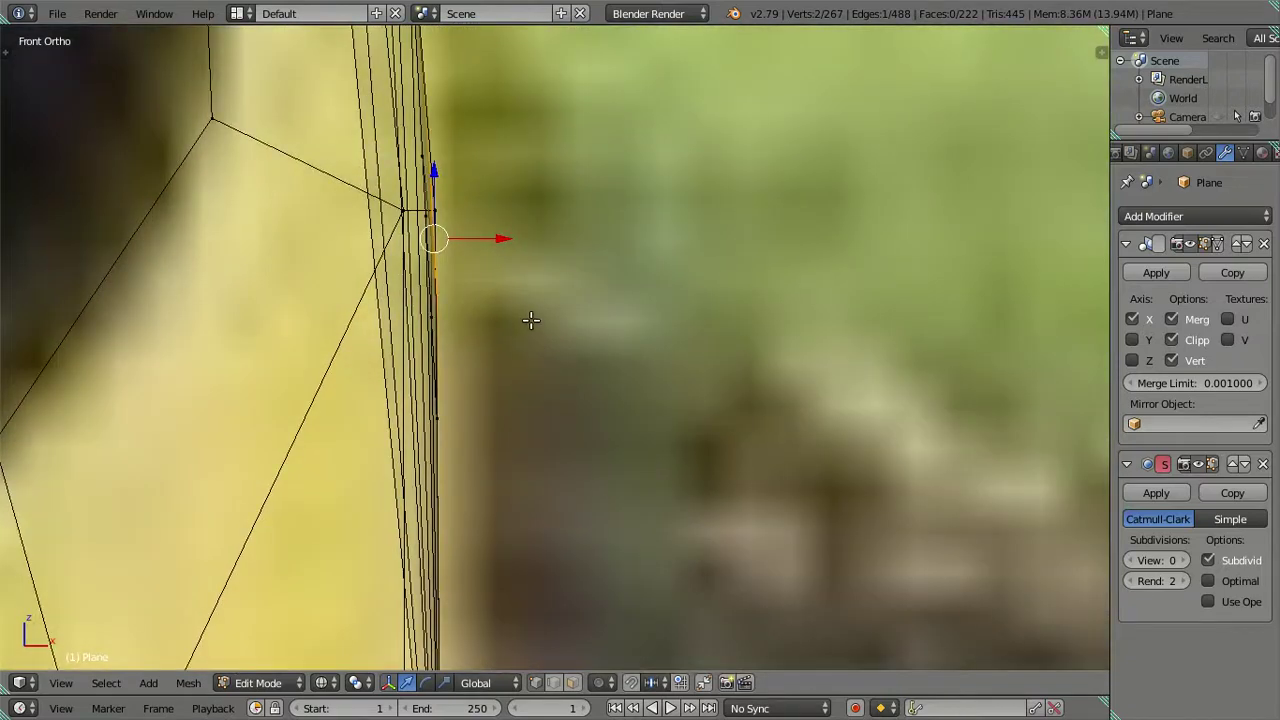
scroll(531, 320, "up", 1, "ctrl")
key("ctrl+z")
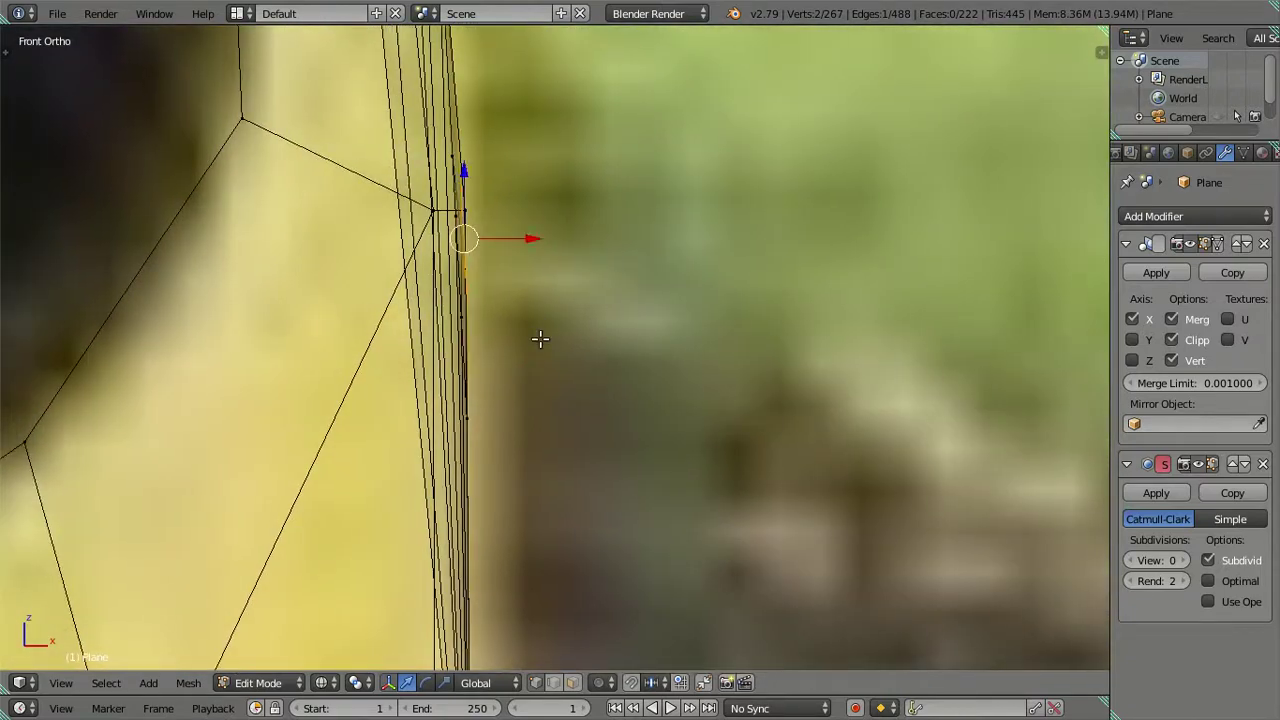
left_click_drag(531, 236, 527, 236)
- Return to Right Ortho, deselect everything and switch back to wireframe
key("KP_3")
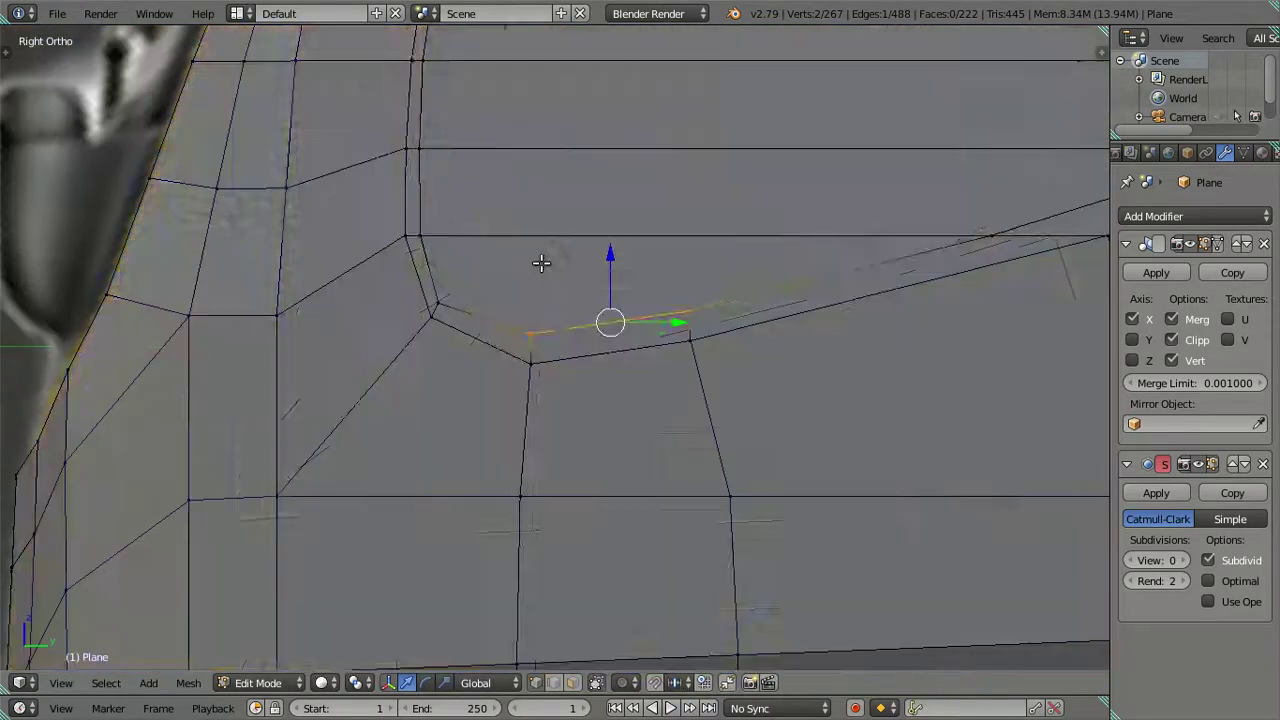
key("a")
key("z")
scroll(483, 326, "down", 2)
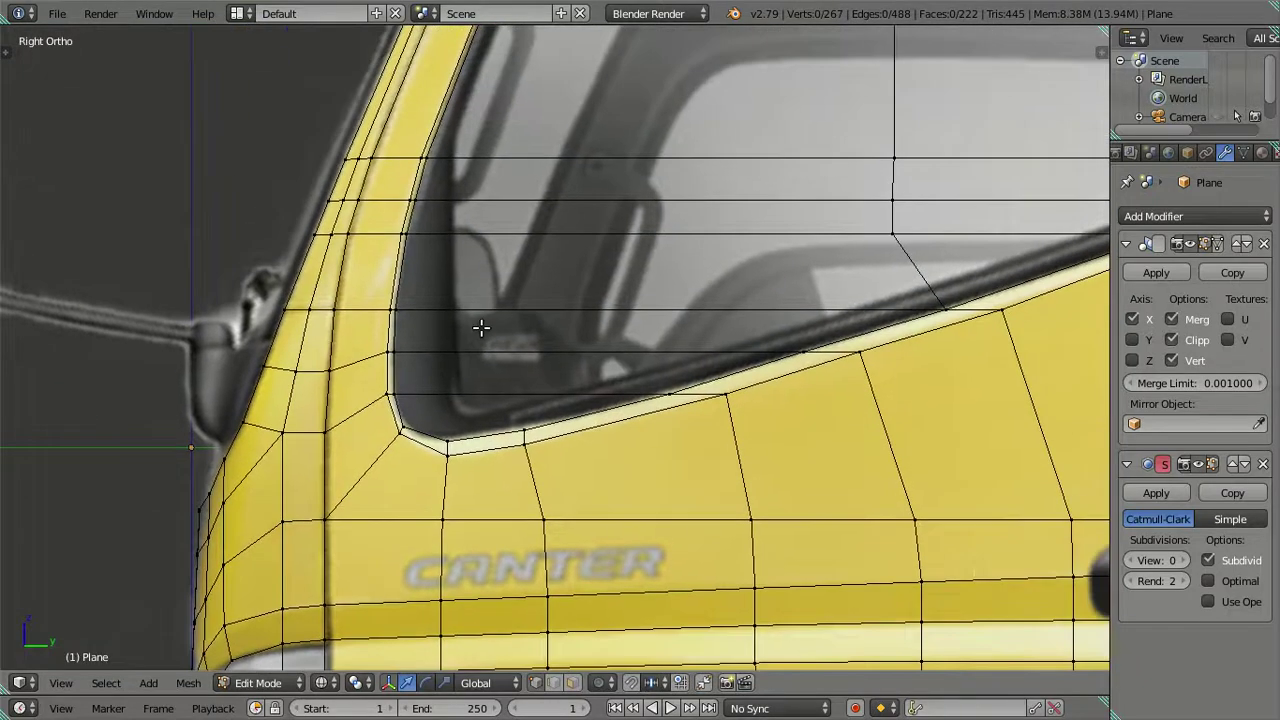
scroll(567, 371, "down", 2)
scroll(567, 371, "up", 1)
scroll(569, 377, "up", 1)
scroll(534, 374, "up", 1)
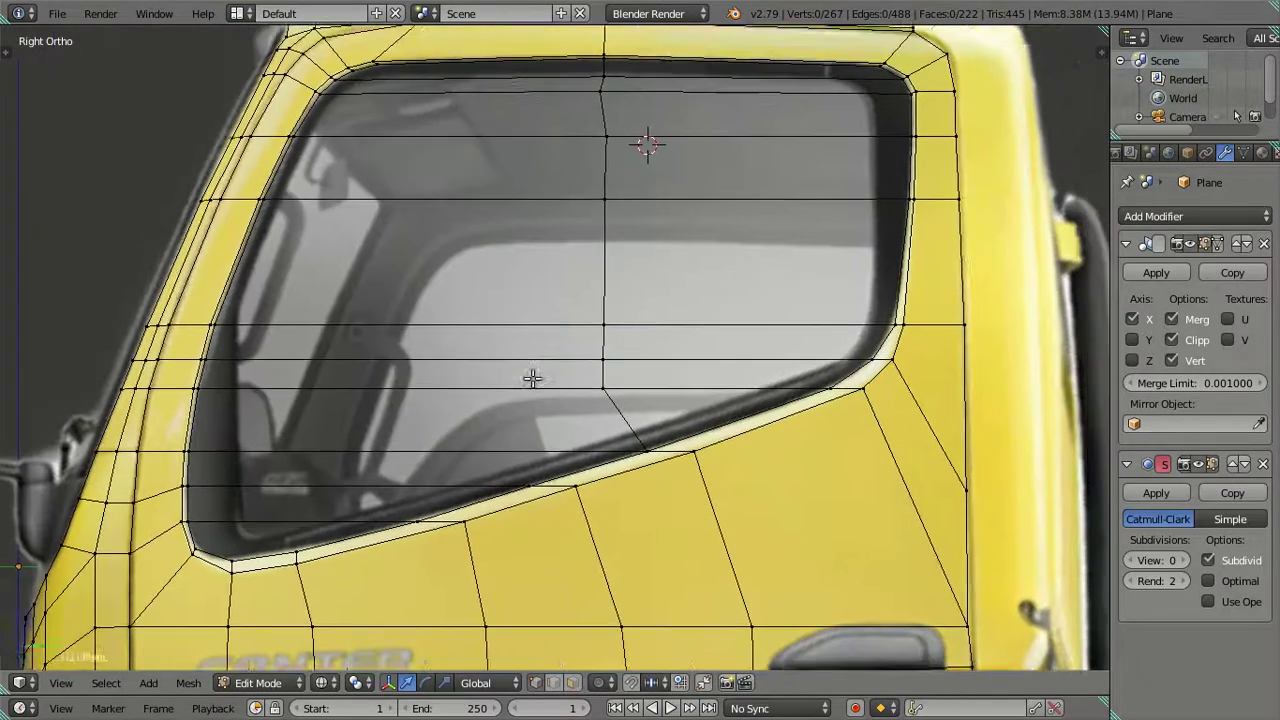
scroll(502, 399, "up", 1)
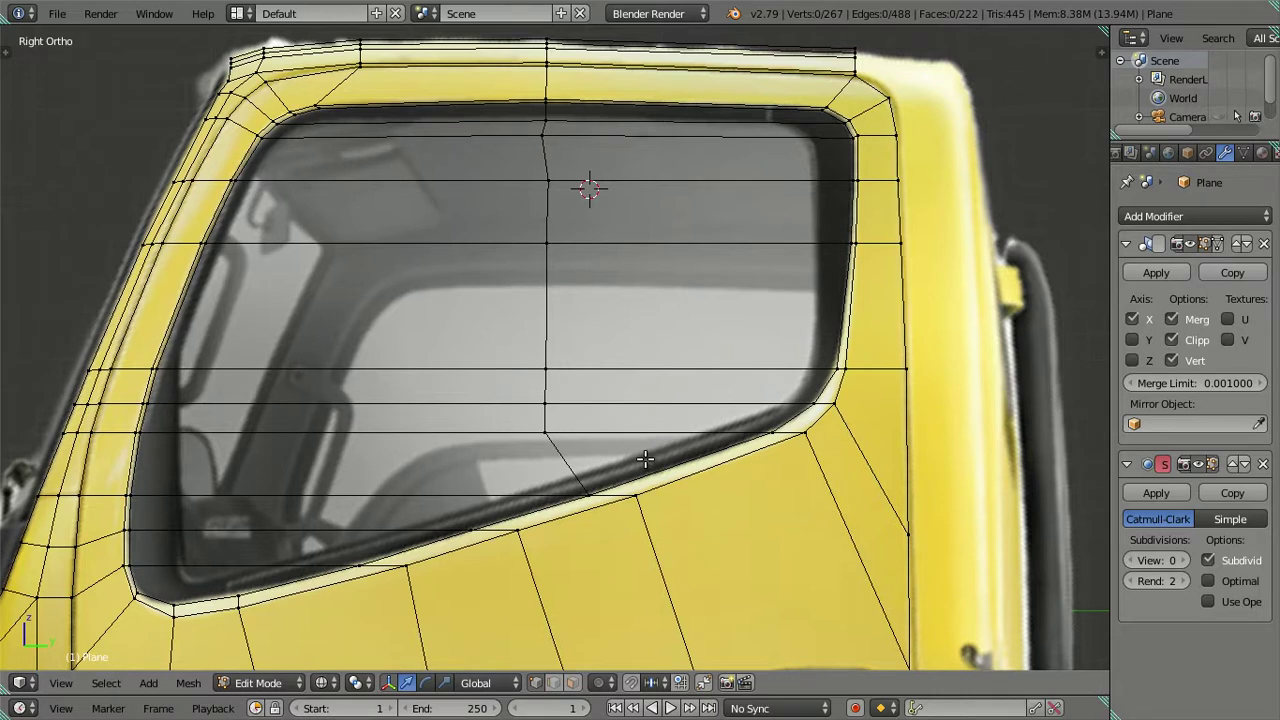
- Add a vertical edge loop below the window
key("a")
key("a")
middle_click_drag(537, 422, 545, 415, "shift")
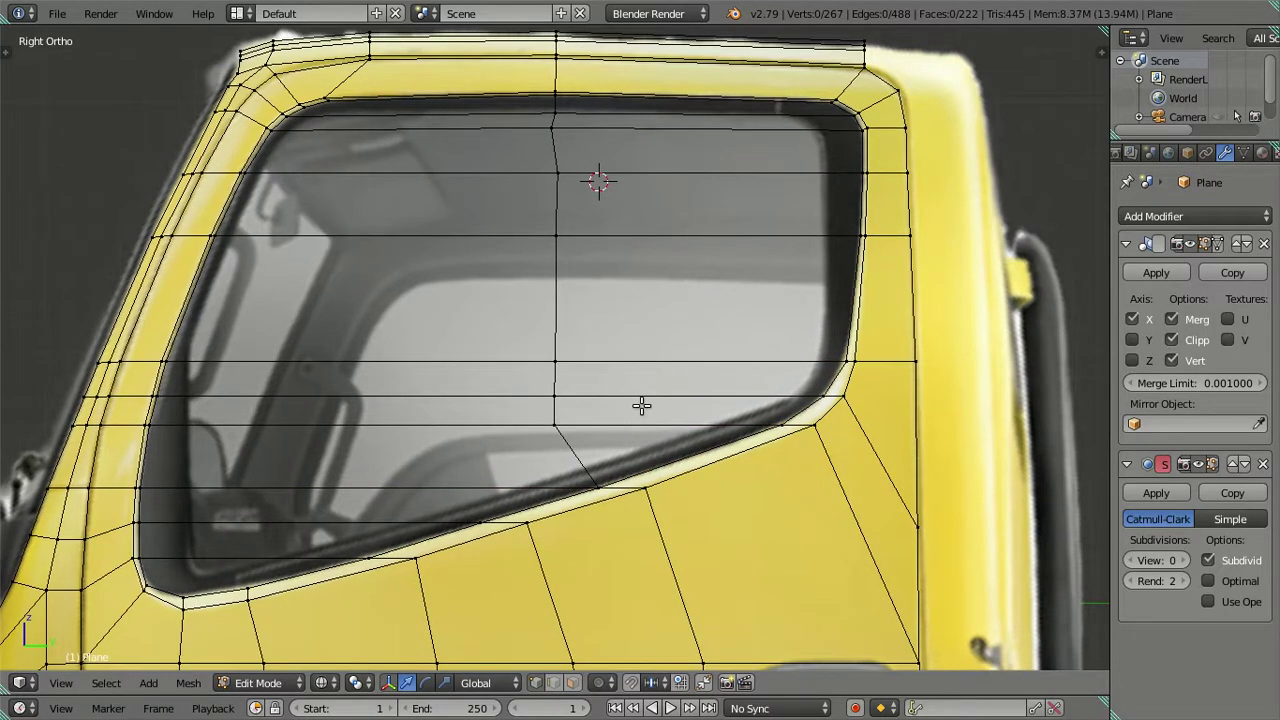
key("ctrl+r")
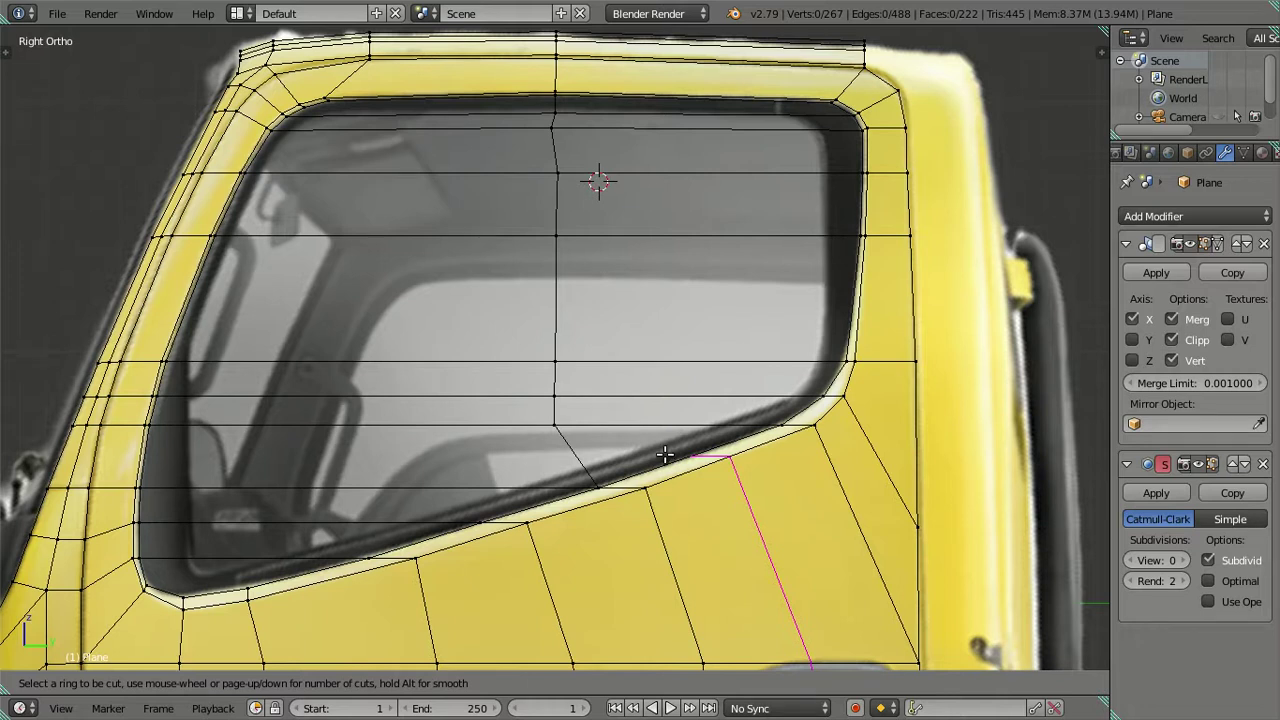
left_click(665, 455)
scroll(669, 440, "down", 5)
scroll(672, 436, "up", 4)
scroll(672, 438, "up", 2)
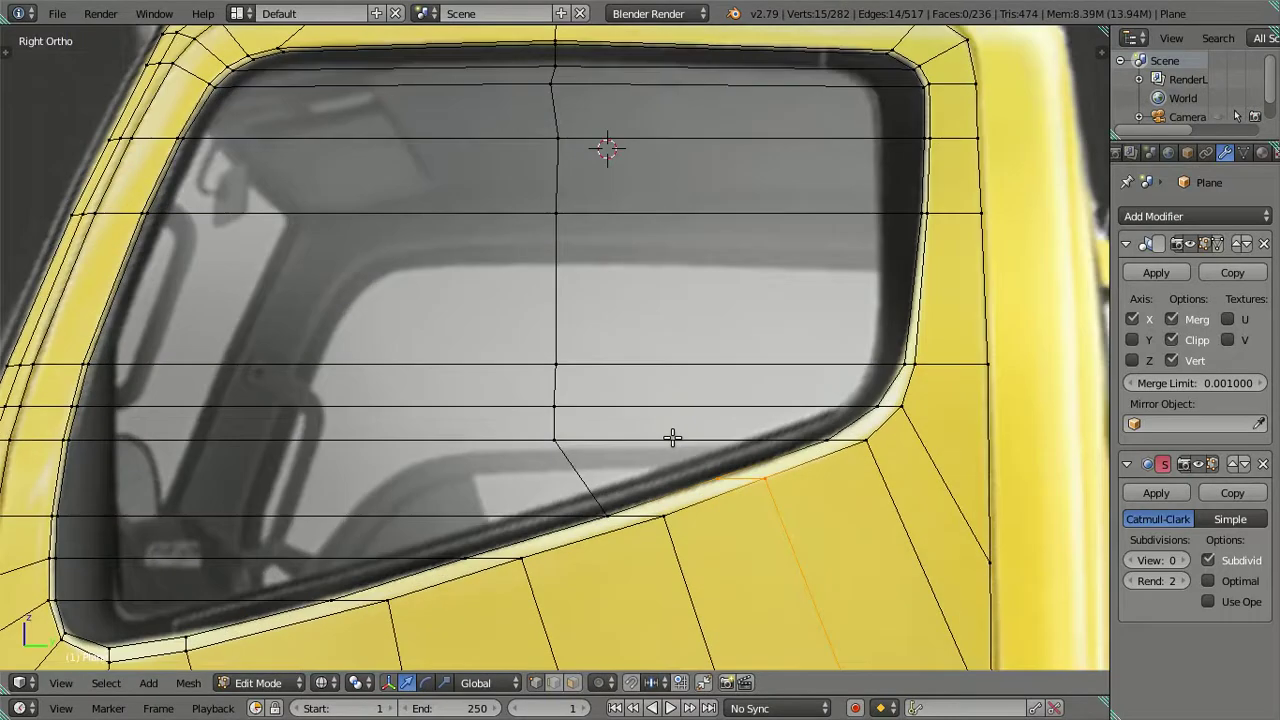
- Undo the vertical loop cut below the window
key("a")
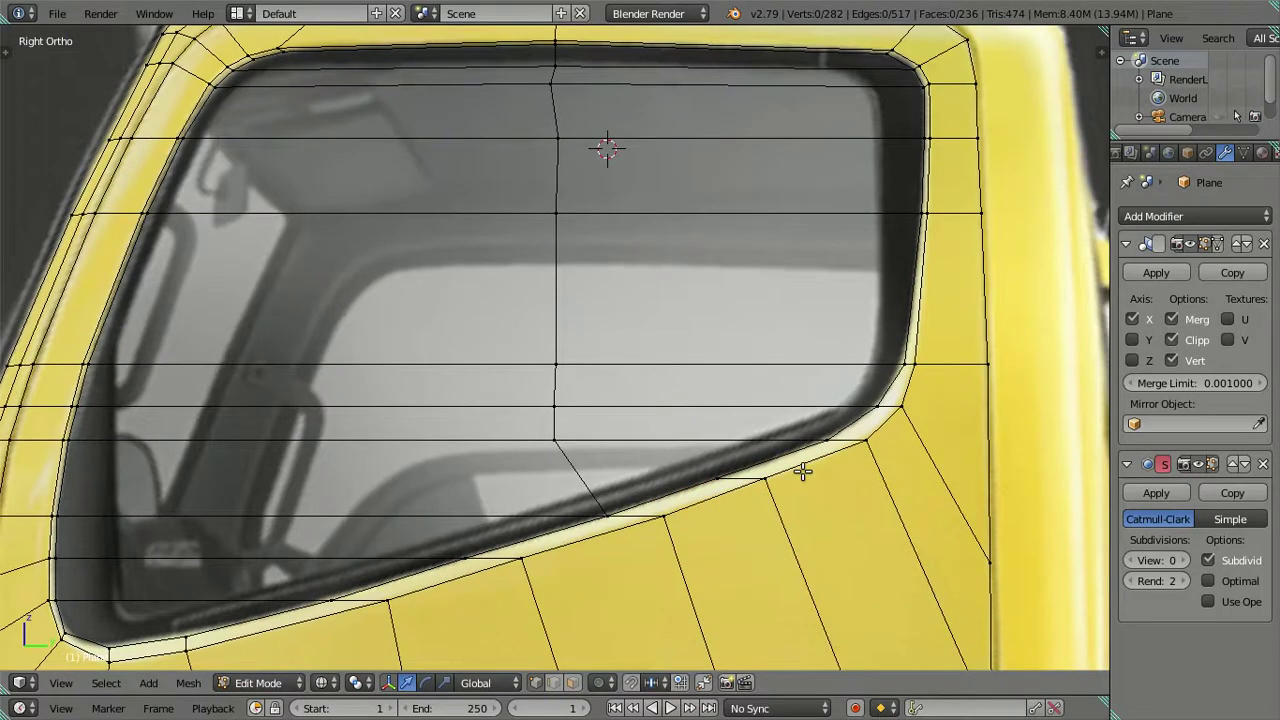
key("ctrl+r")
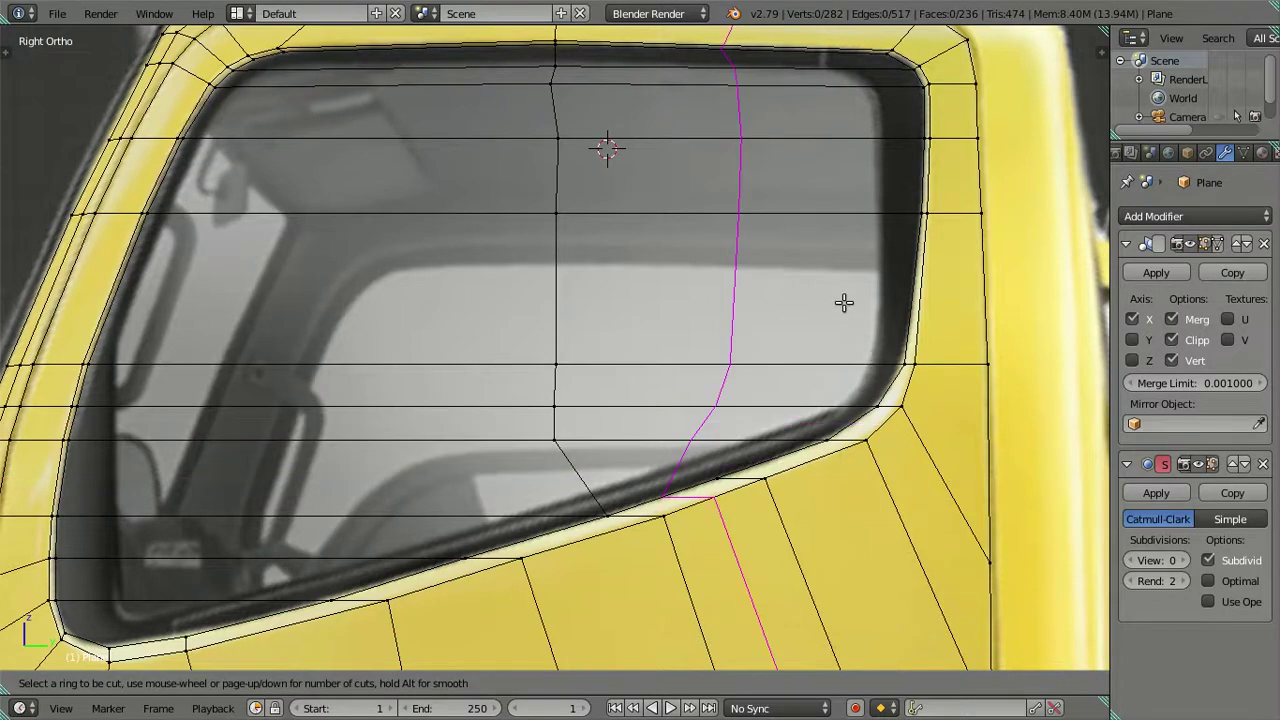
key("Escape")
scroll(634, 357, "down", 5)
scroll(634, 357, "down", 3)
key("ctrl+z")
key("ctrl+z")
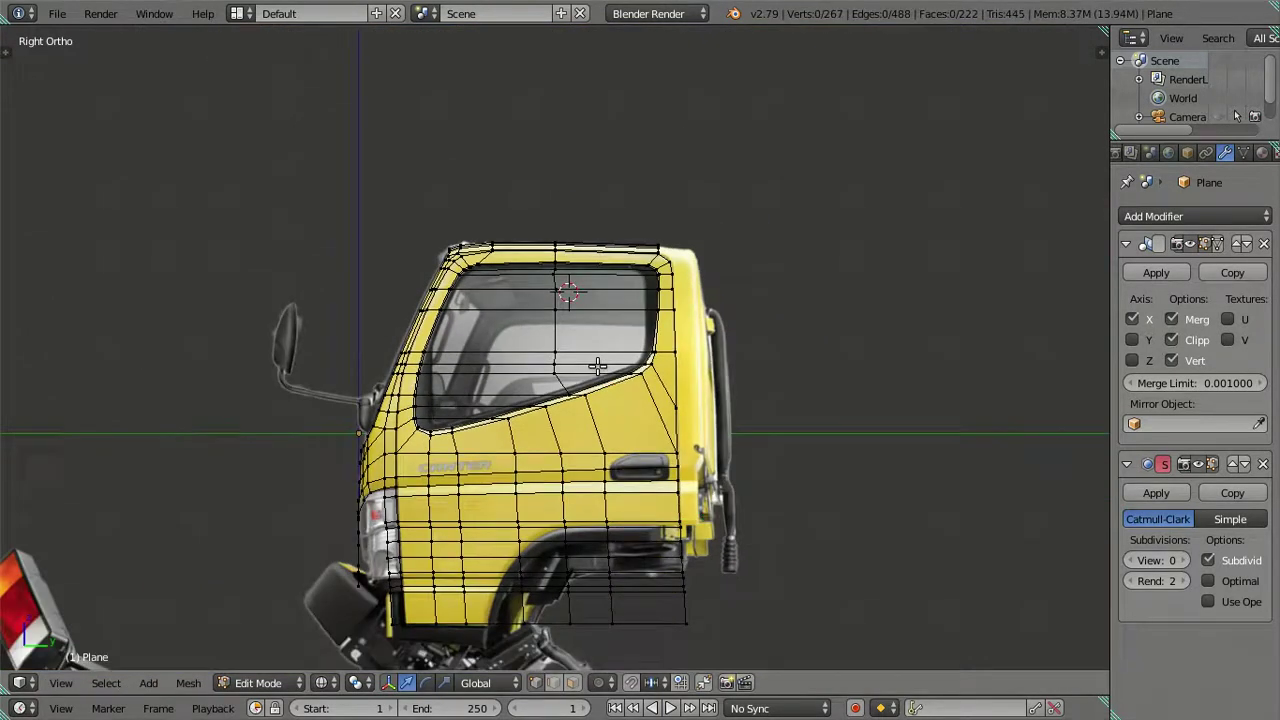
scroll(597, 366, "up", 4)
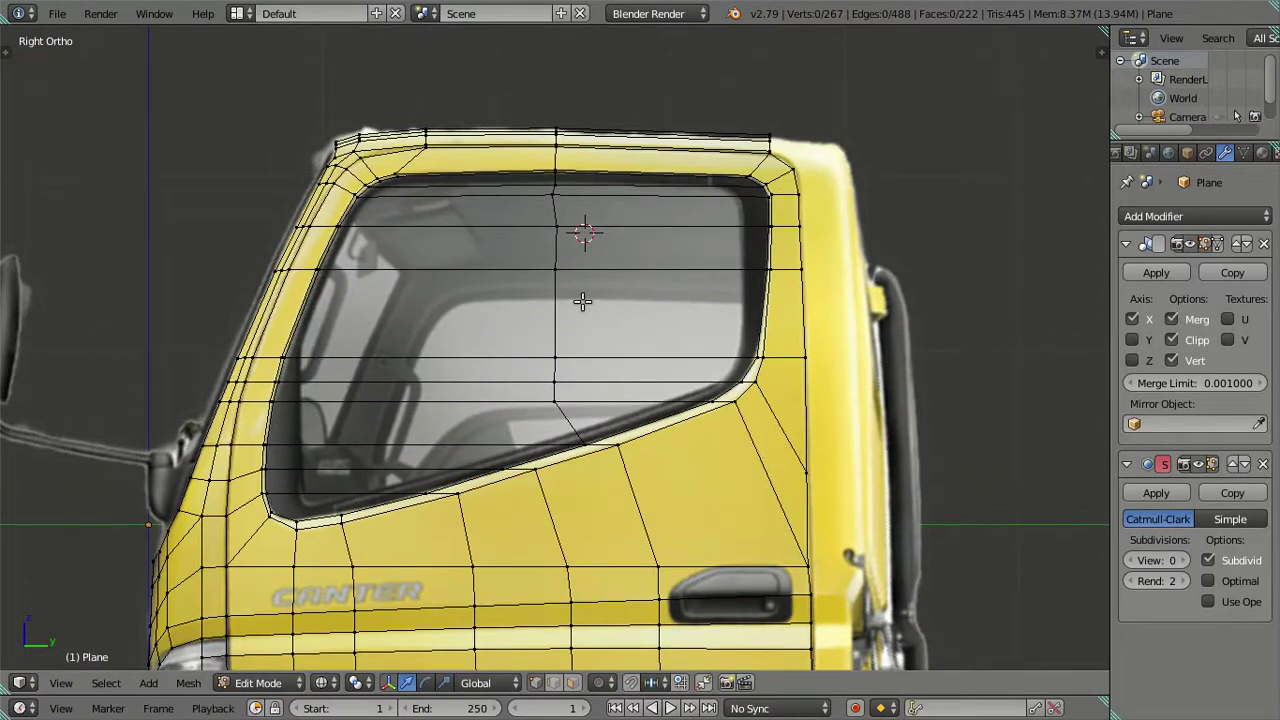
scroll(576, 374, "up", 1)
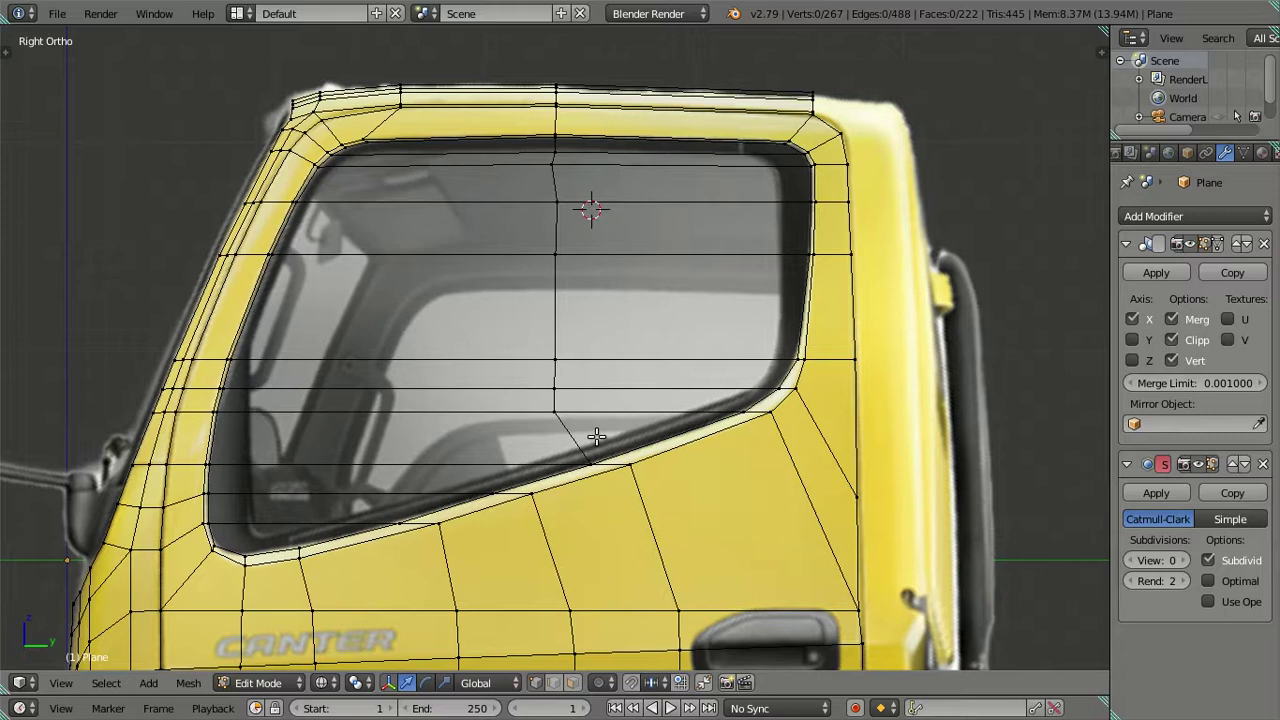
- Dissolve the horizontal edge in the window's lower part
right_click(562, 414)
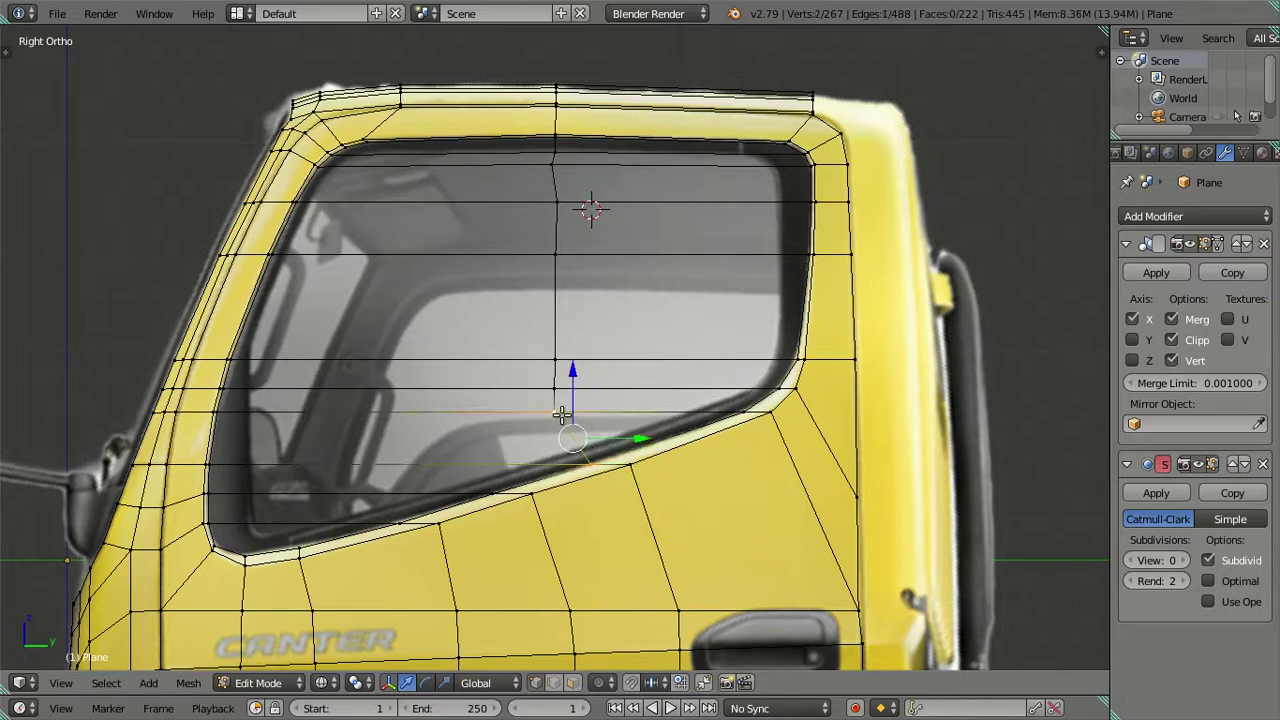
key("x")
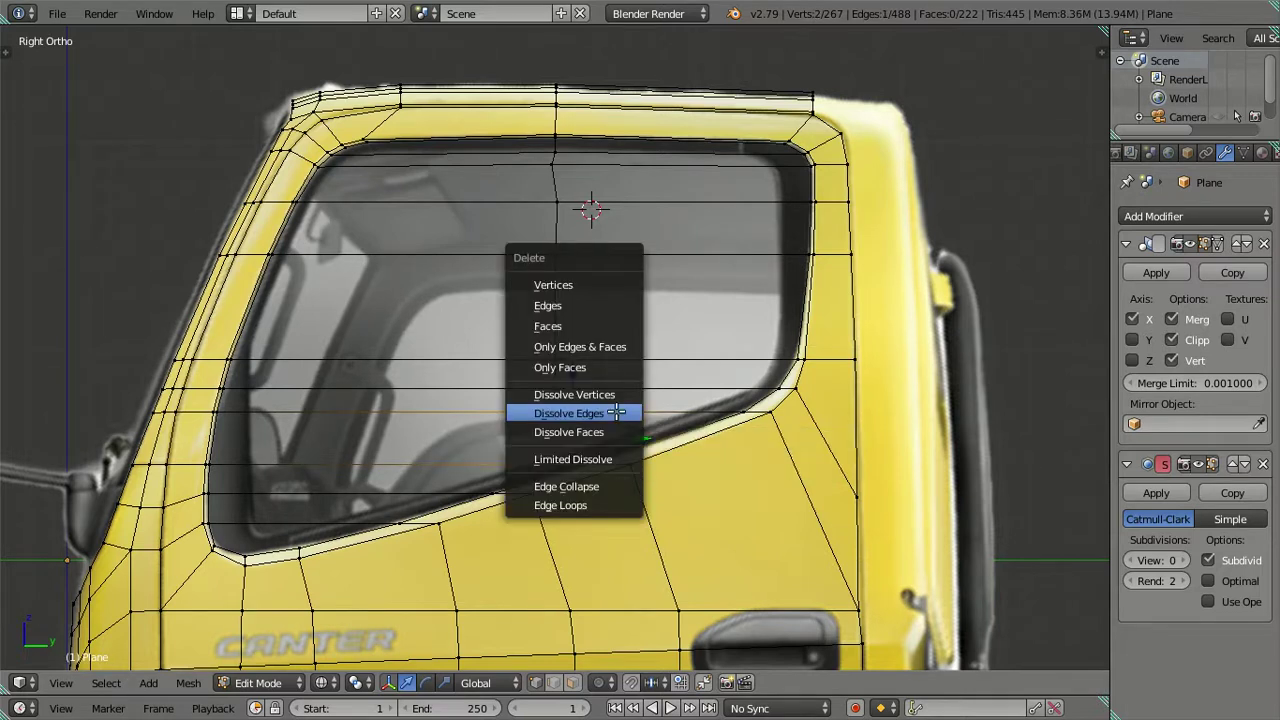
left_click(615, 413)
scroll(615, 413, "up", 2)
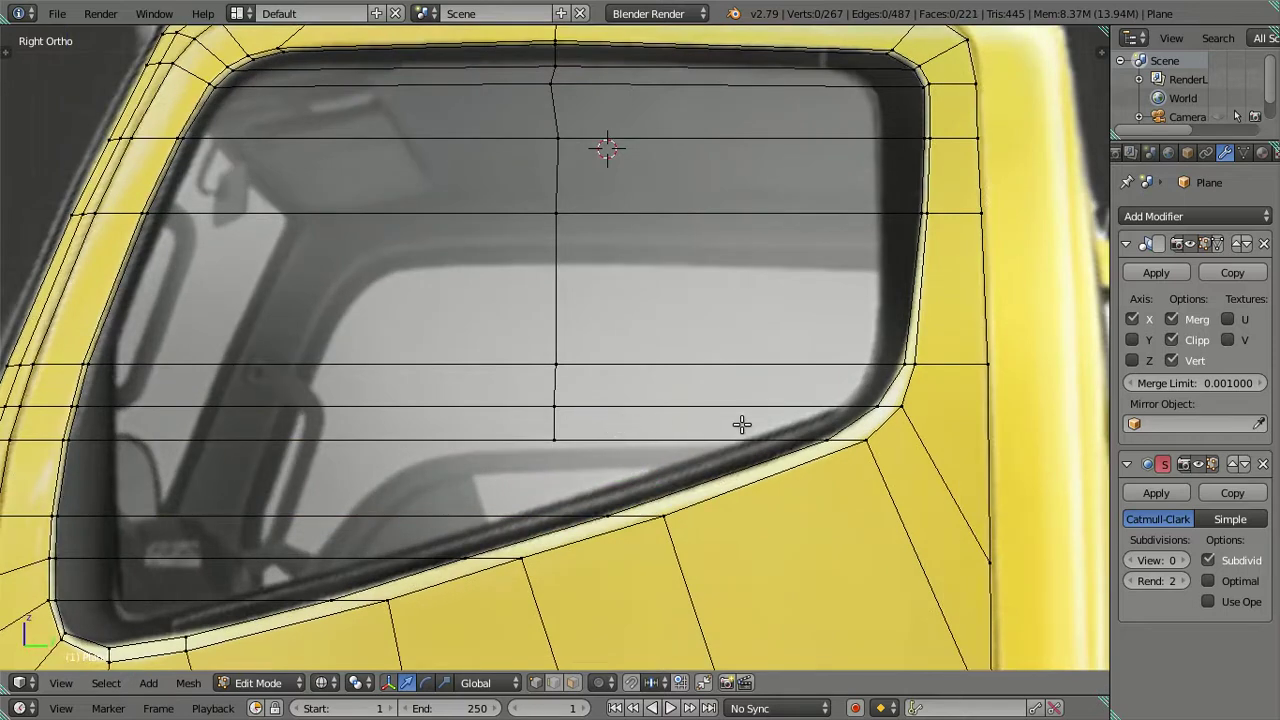
- Merge the vertices of the window's lower-right horizontal edge into one
key("ctrl+r")
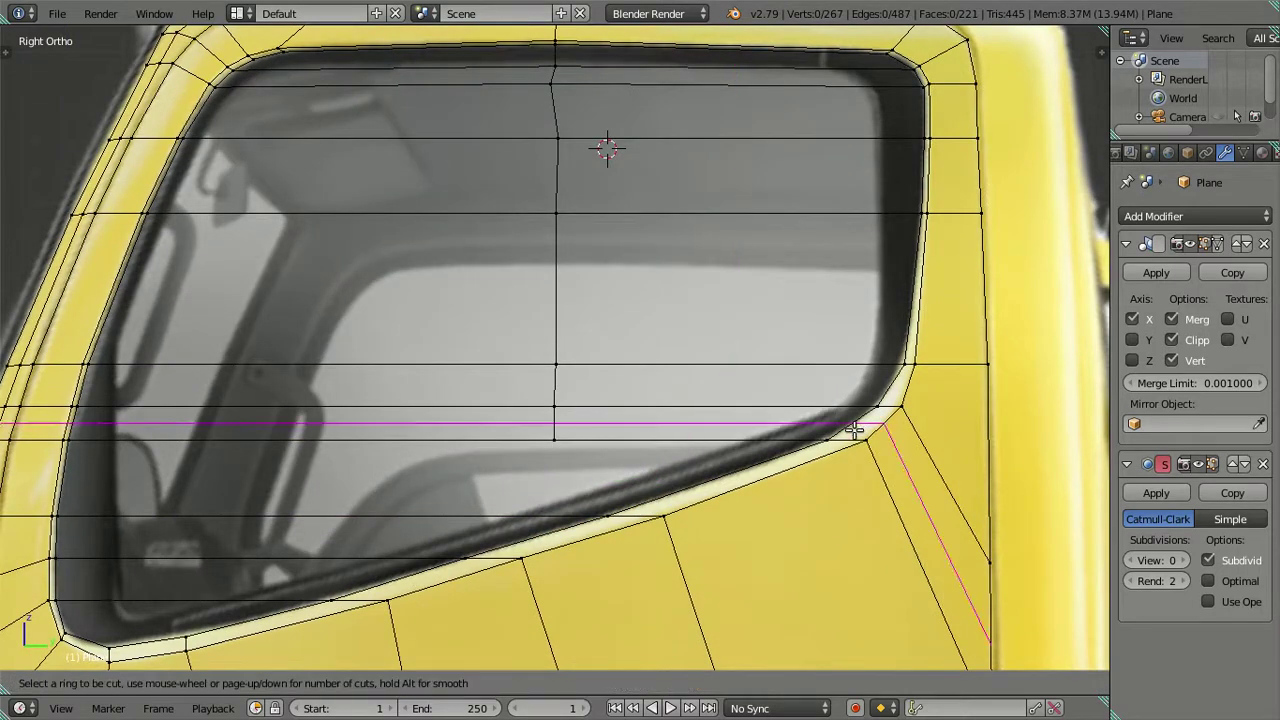
key("Escape")
right_click(580, 430)
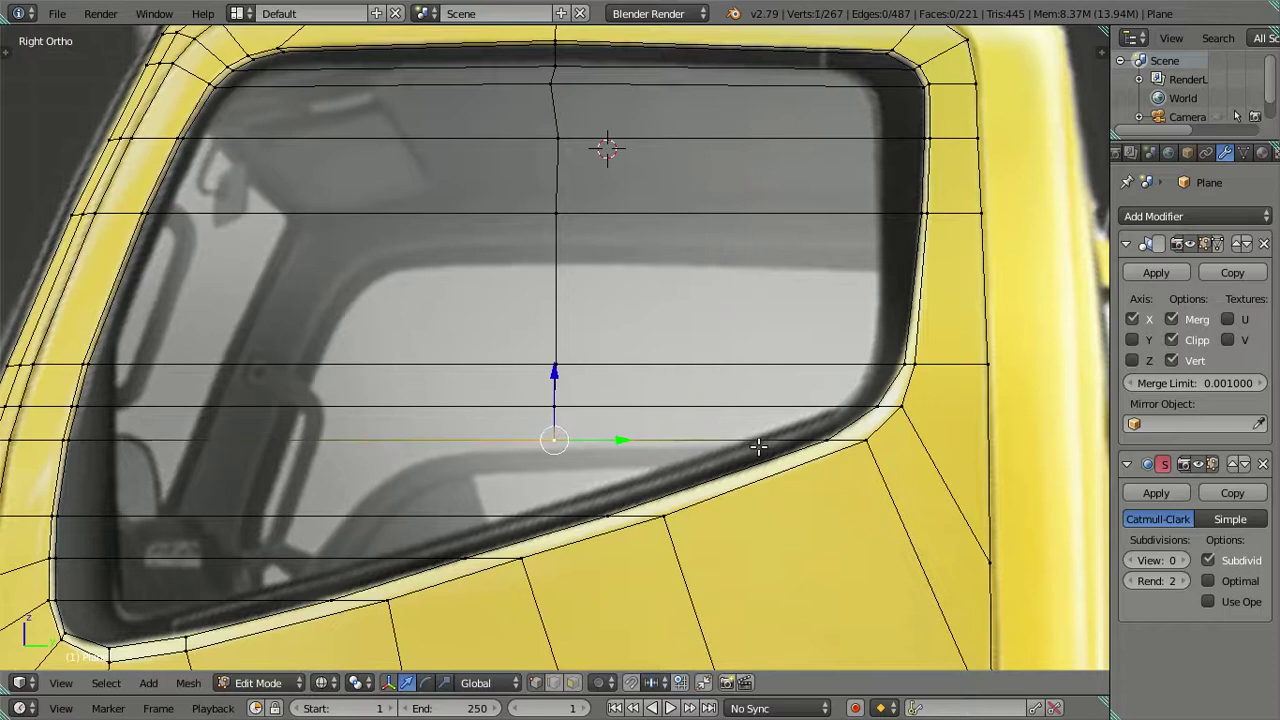
key("alt+m")
left_click(817, 443)
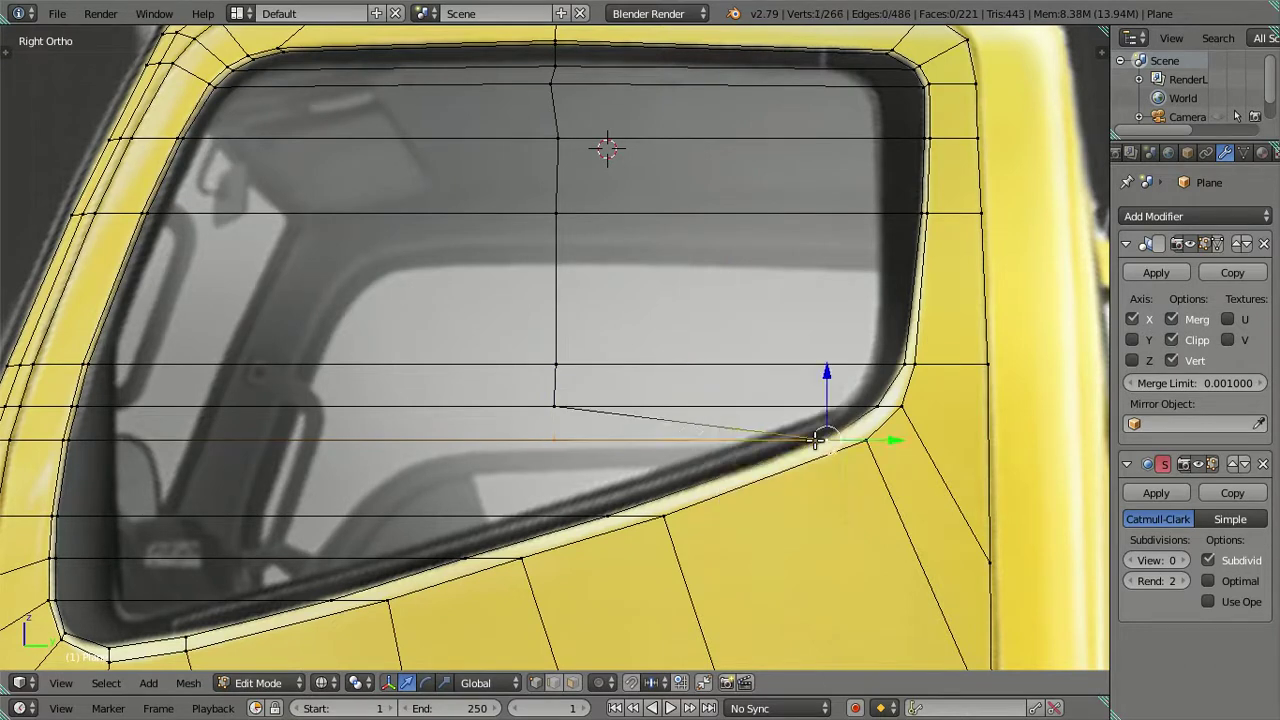
scroll(570, 410, "down", 1)
scroll(570, 410, "down", 1)
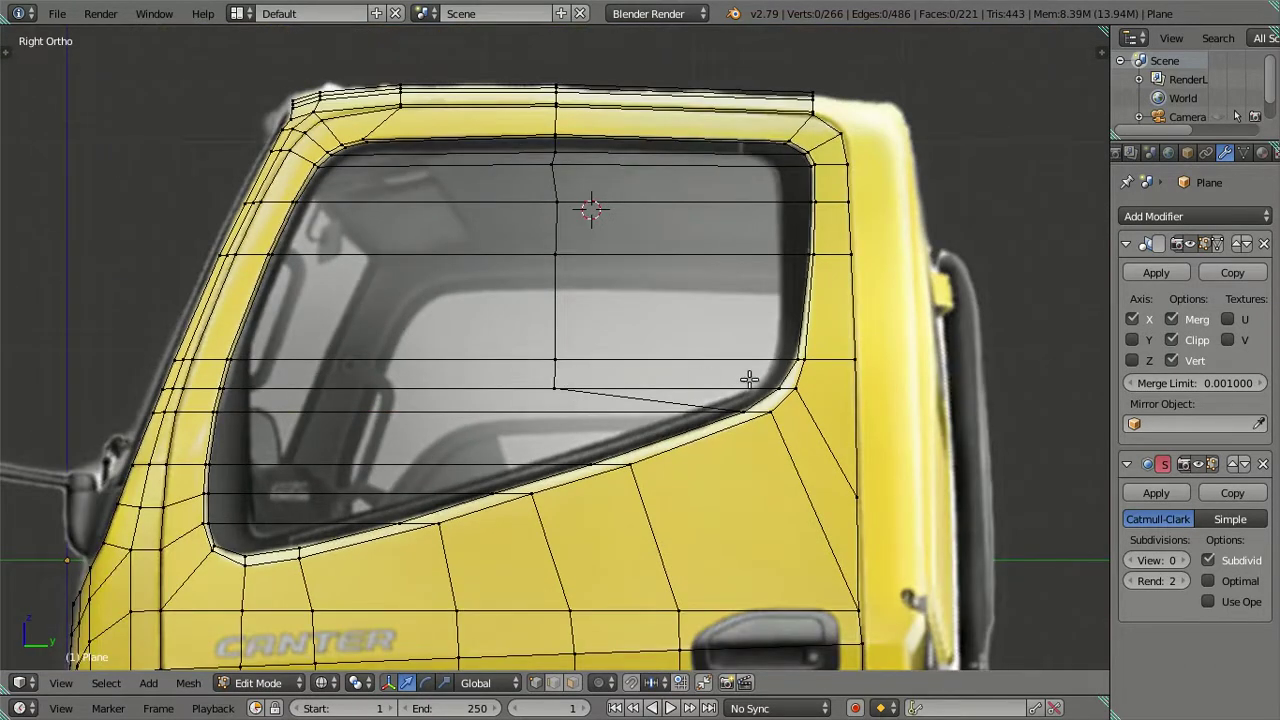
- Undo the vertex merge and clear the selection
key("ctrl+r")
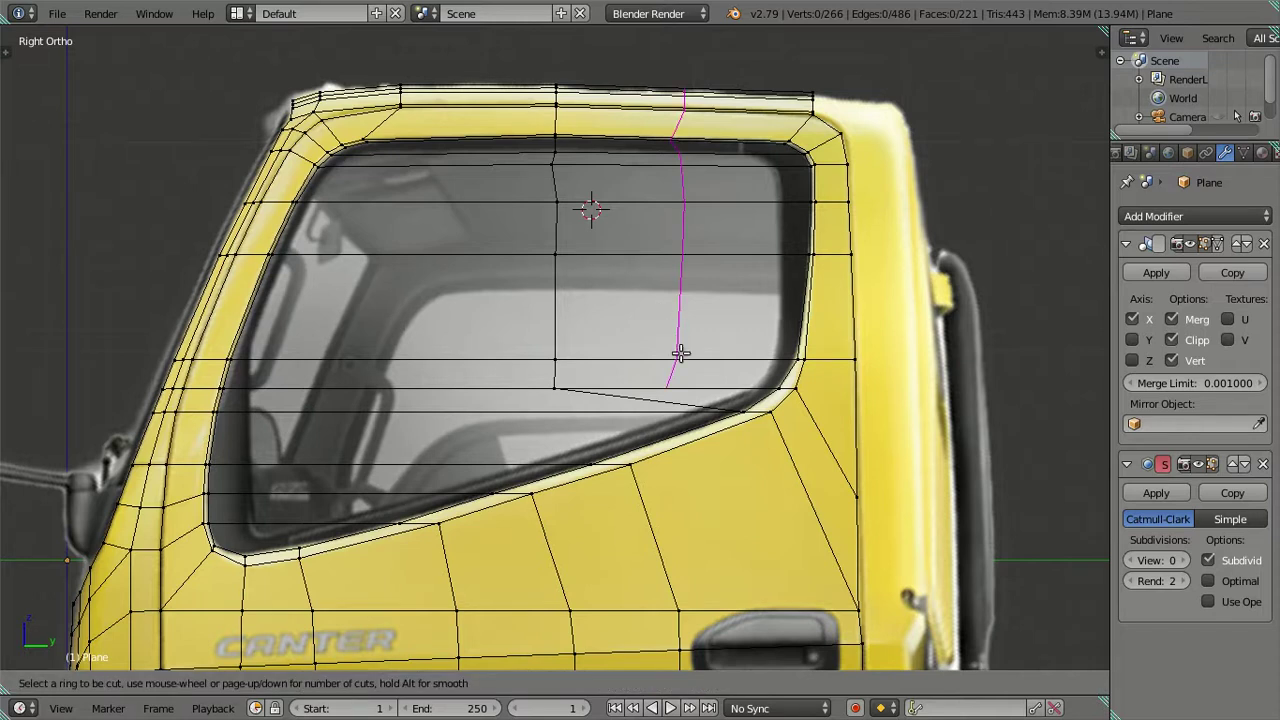
key("Escape")
scroll(690, 390, "up", 2)
key("ctrl+z")
key("ctrl+z")
key("ctrl+z")
key("ctrl+z")
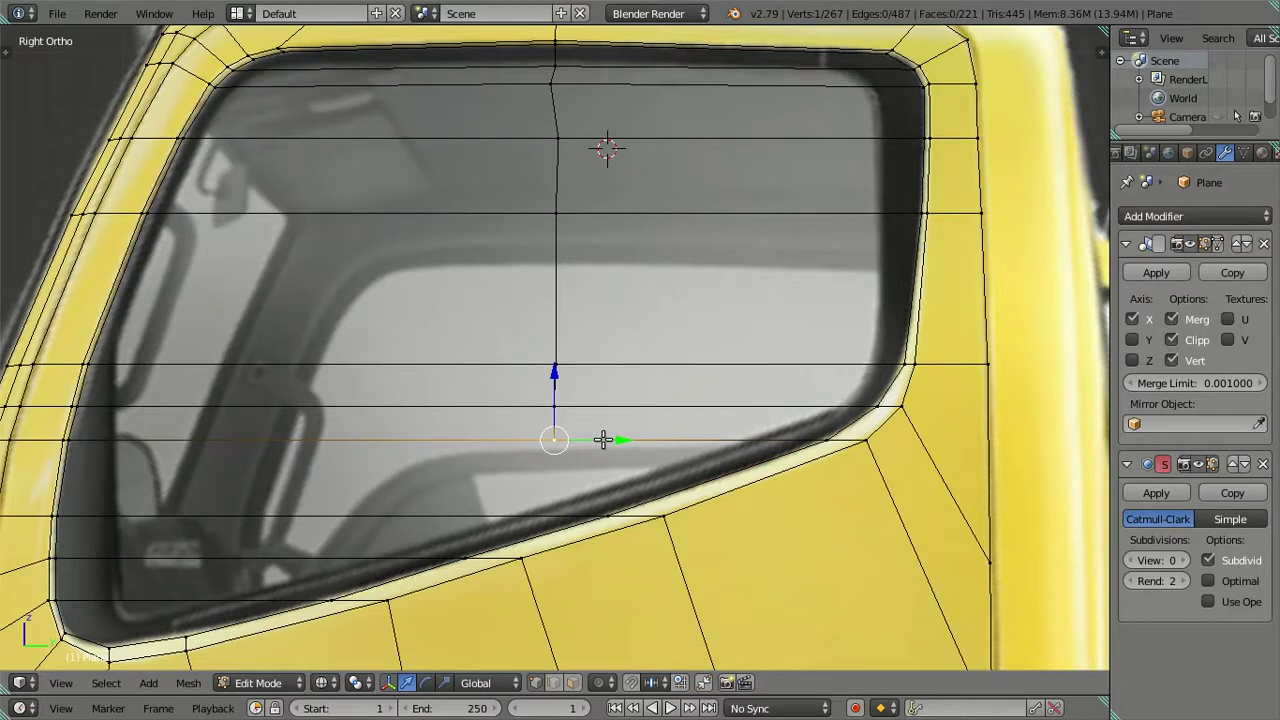
right_click(821, 438, "shift")
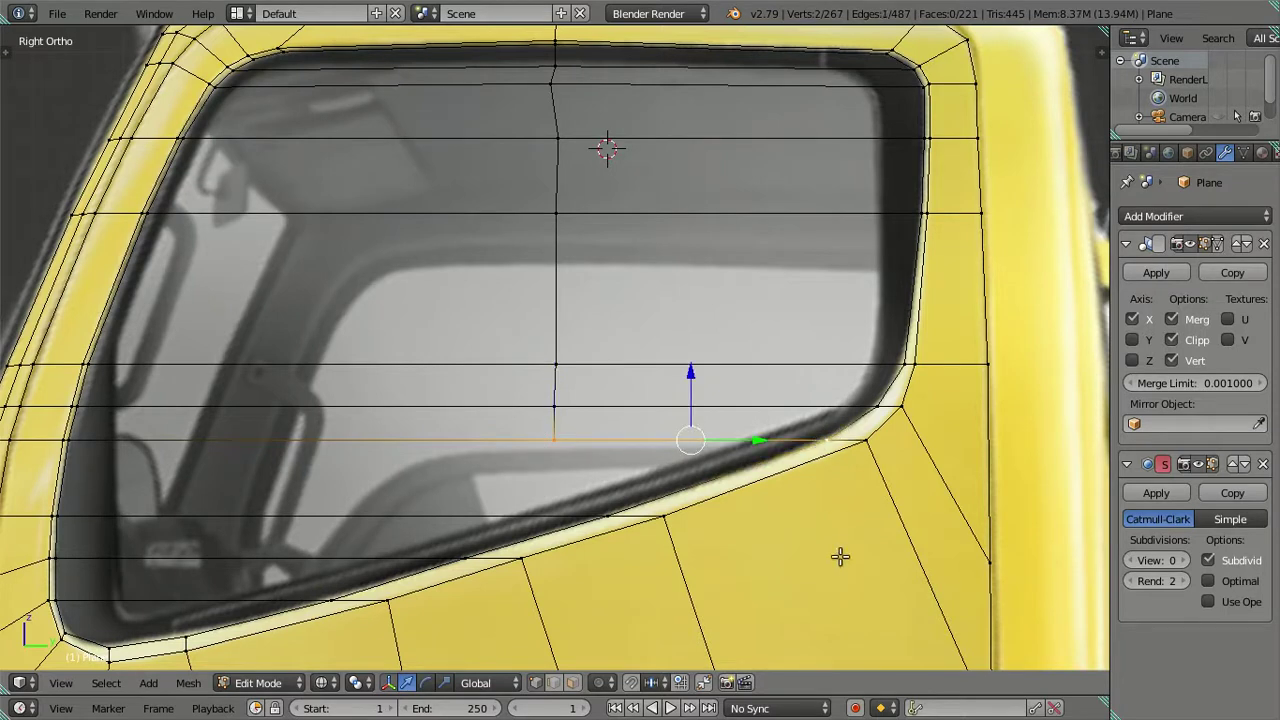
key("a")
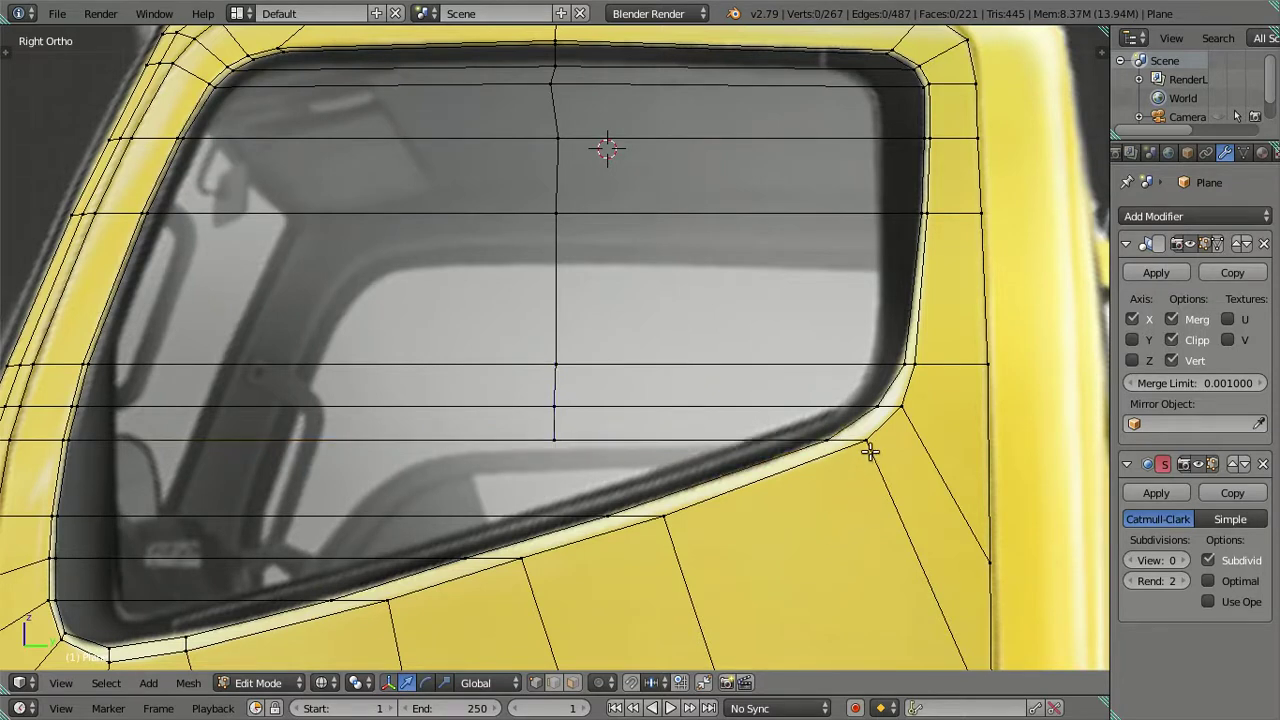
scroll(870, 452, "down", 3)
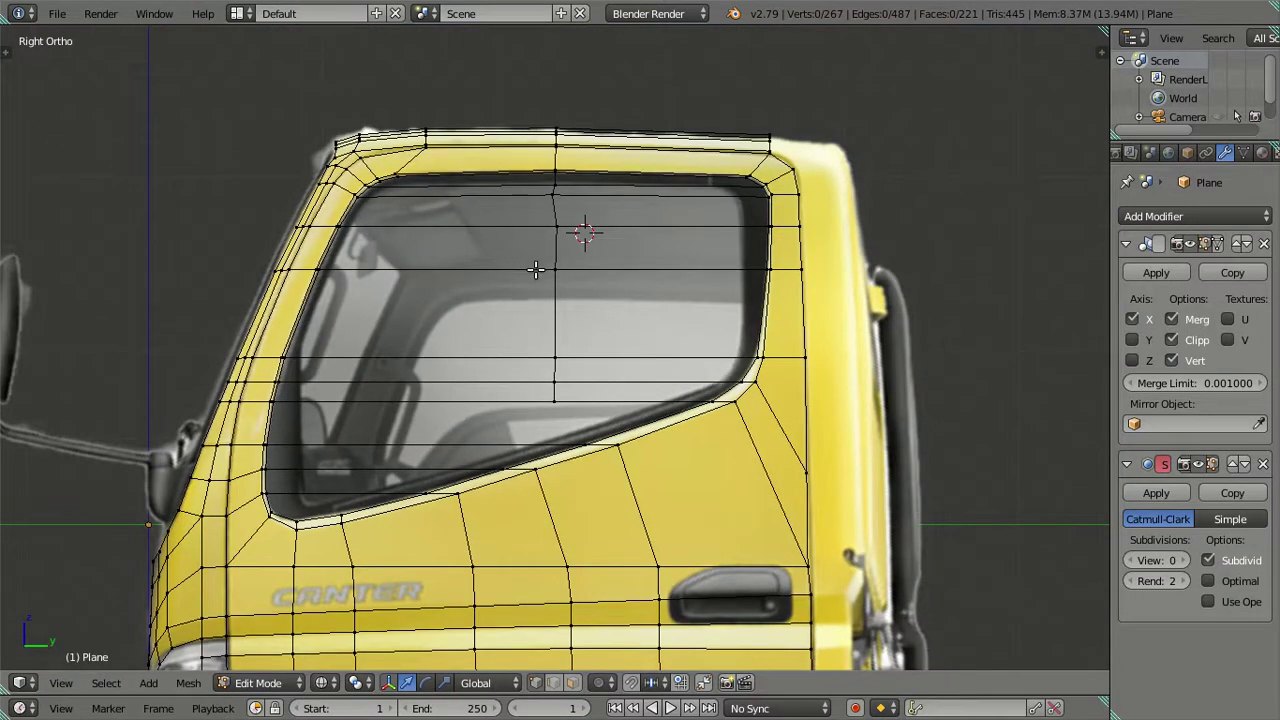
- Dissolve the vertical edge loop running through the window
scroll(553, 188, "up", 2)
scroll(530, 320, "down", 2, "shift")
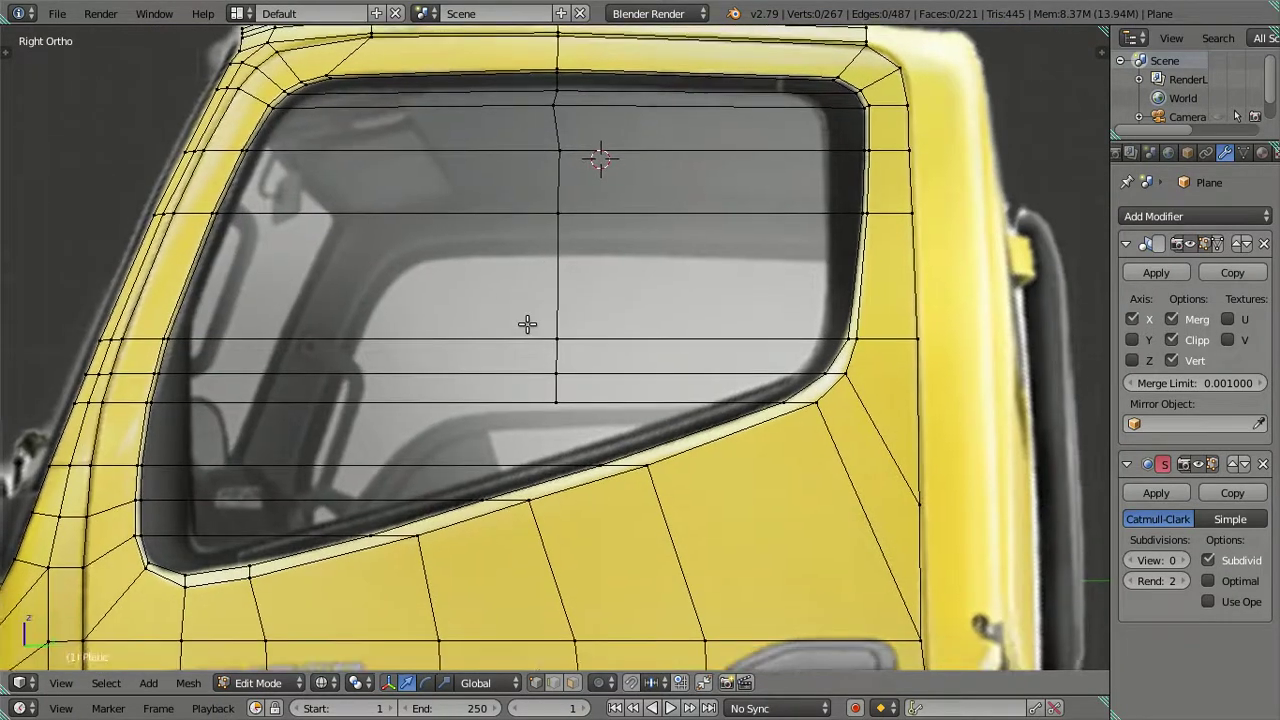
scroll(607, 308, "left", 4, "ctrl")
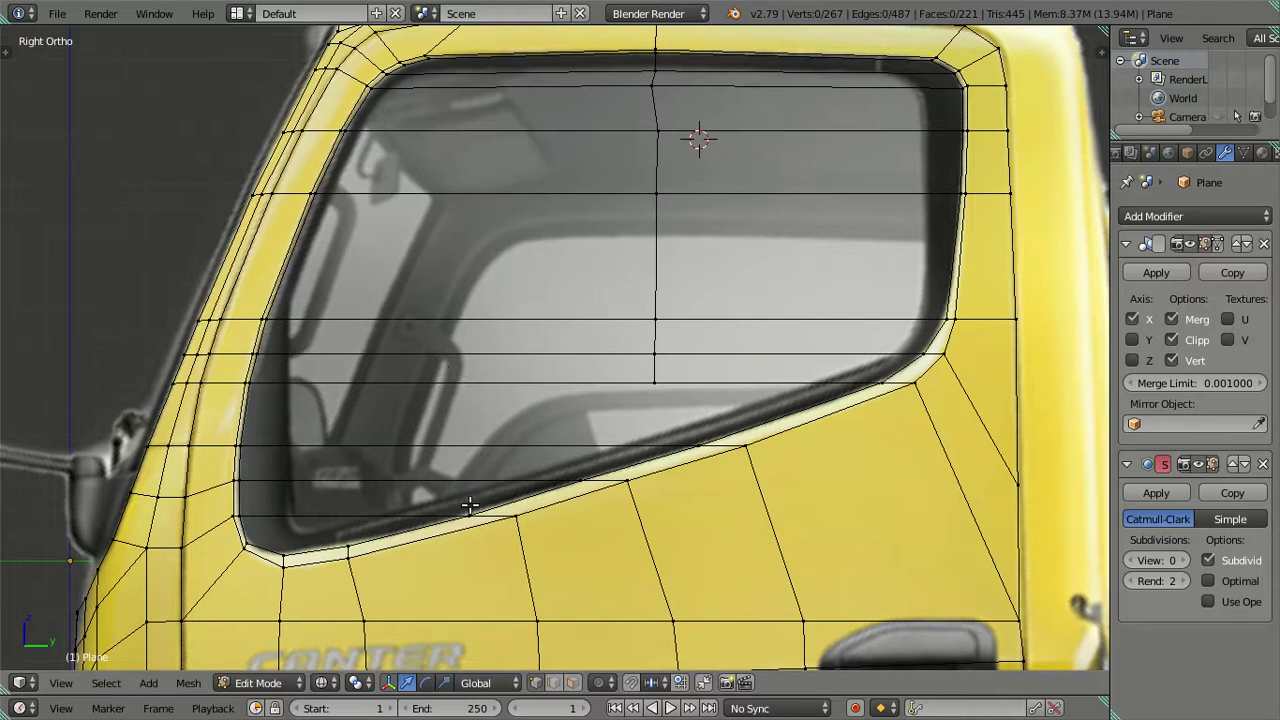
middle_click_drag(607, 264, 612, 384, "shift")
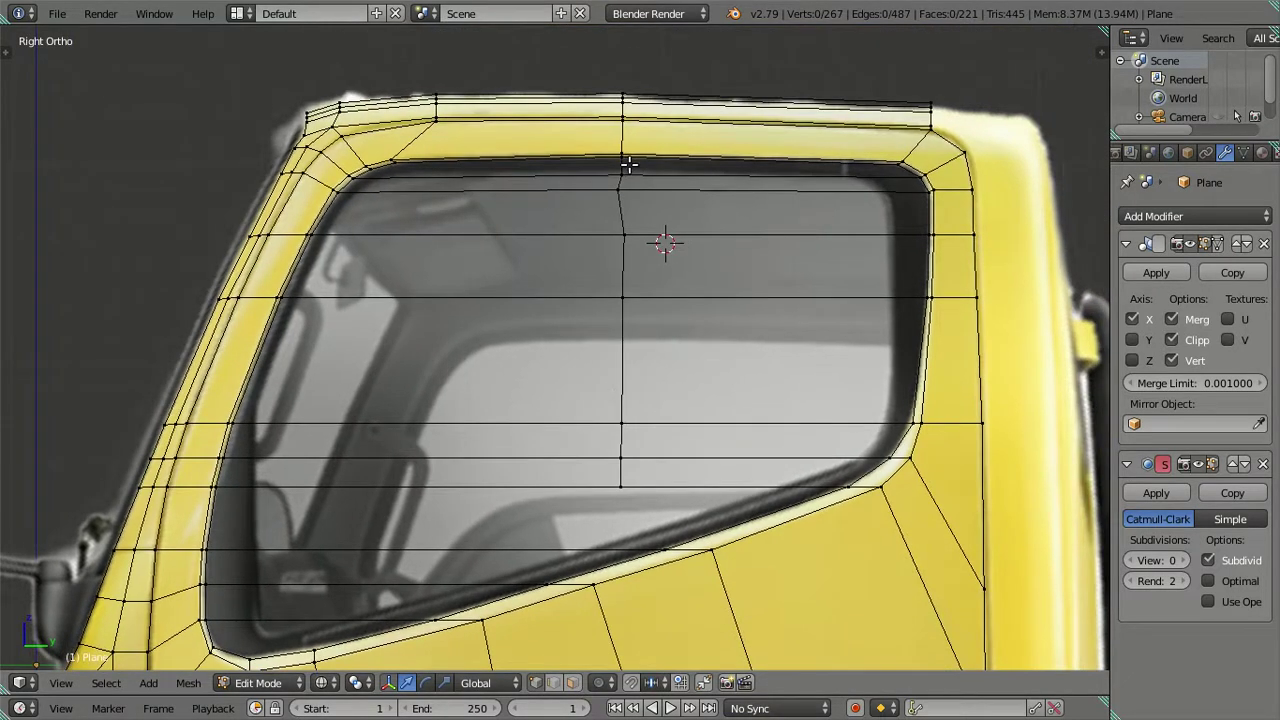
scroll(622, 157, "up", 2)
scroll(580, 240, "up", 2)
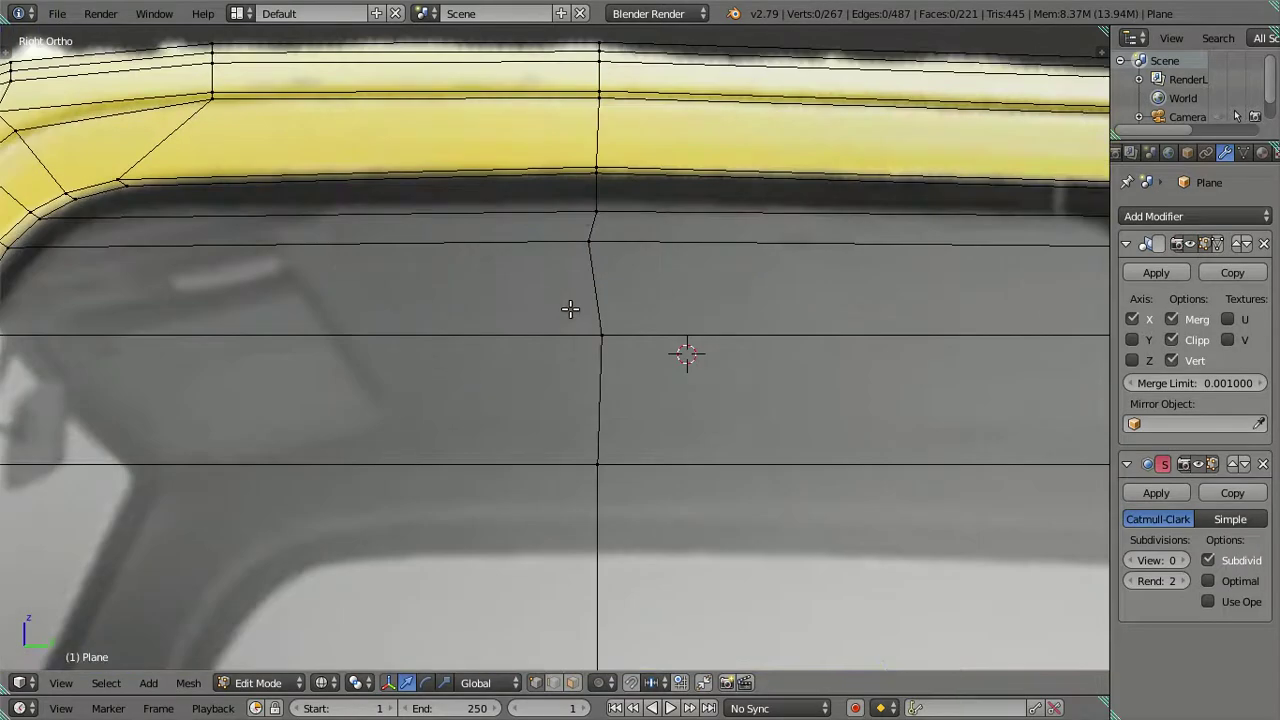
right_click(597, 173)
scroll(597, 173, "down", 4)
right_click(567, 583, "alt")
key("x")
left_click(676, 441)
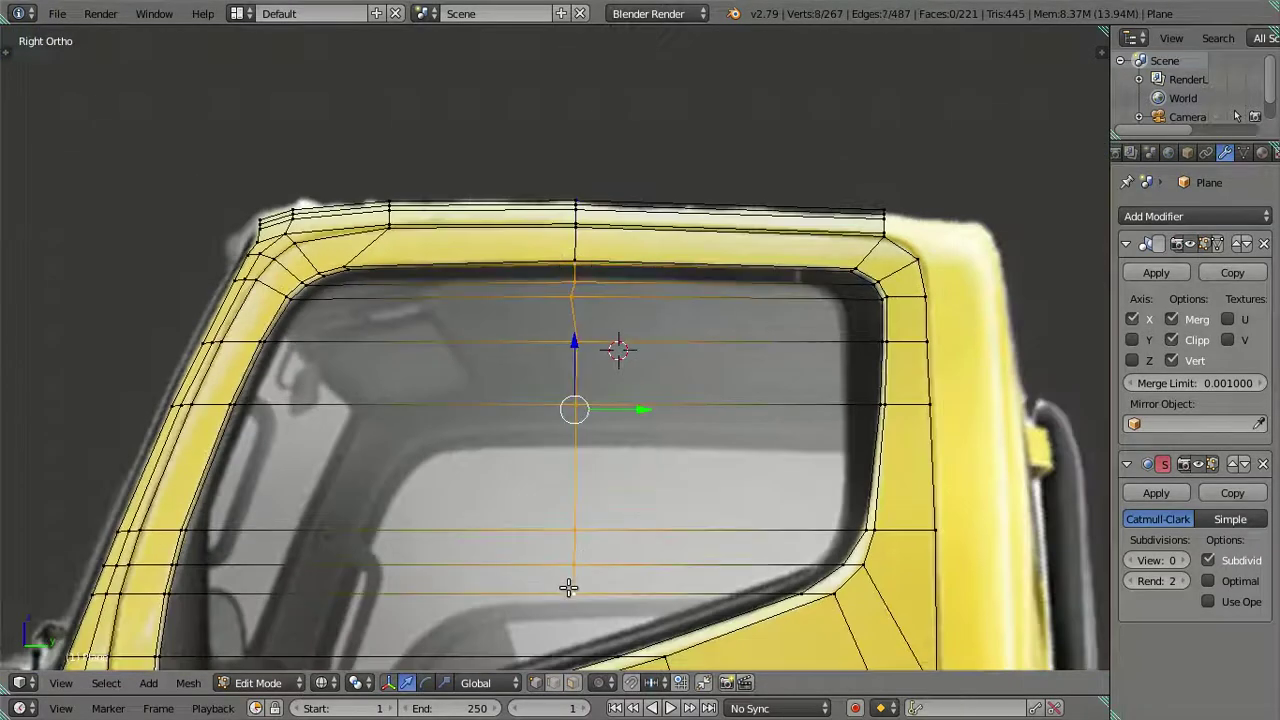
scroll(676, 441, "up", 3)
key("a")
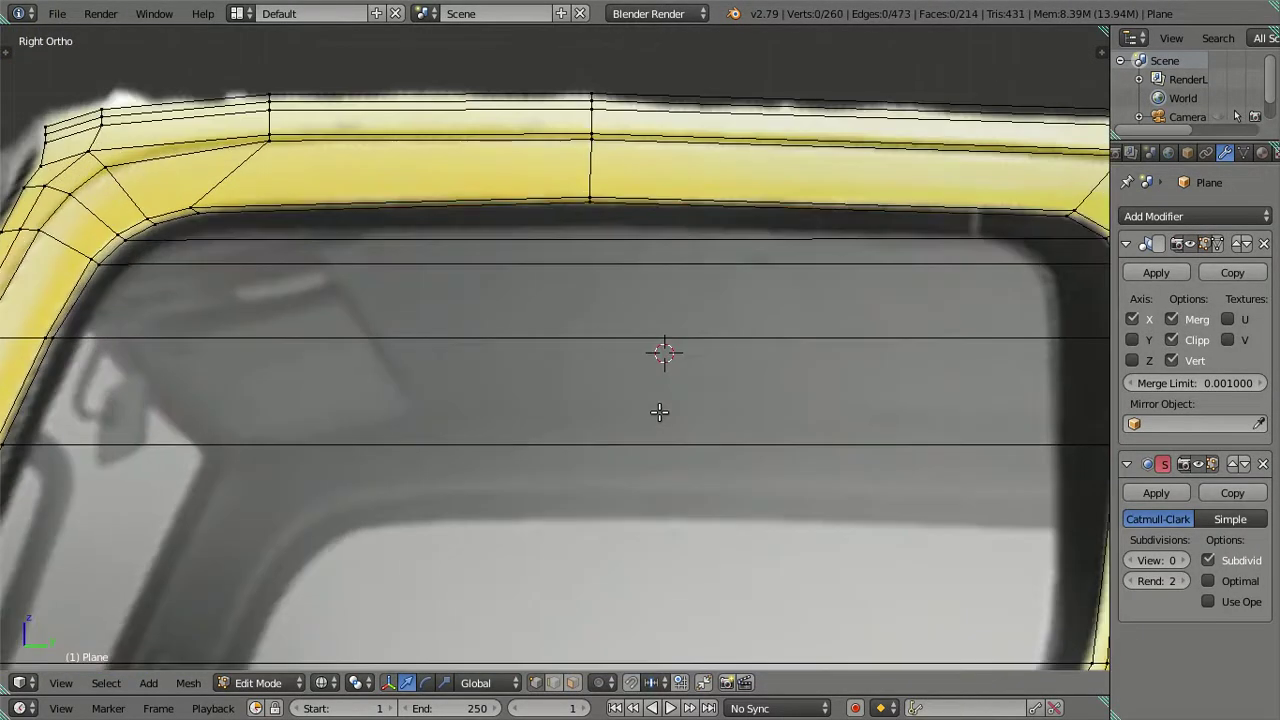
- Select the upper, left and bottom window-frame edge loops, then clear the selection
scroll(660, 411, "down", 4)
scroll(594, 316, "up", 2)
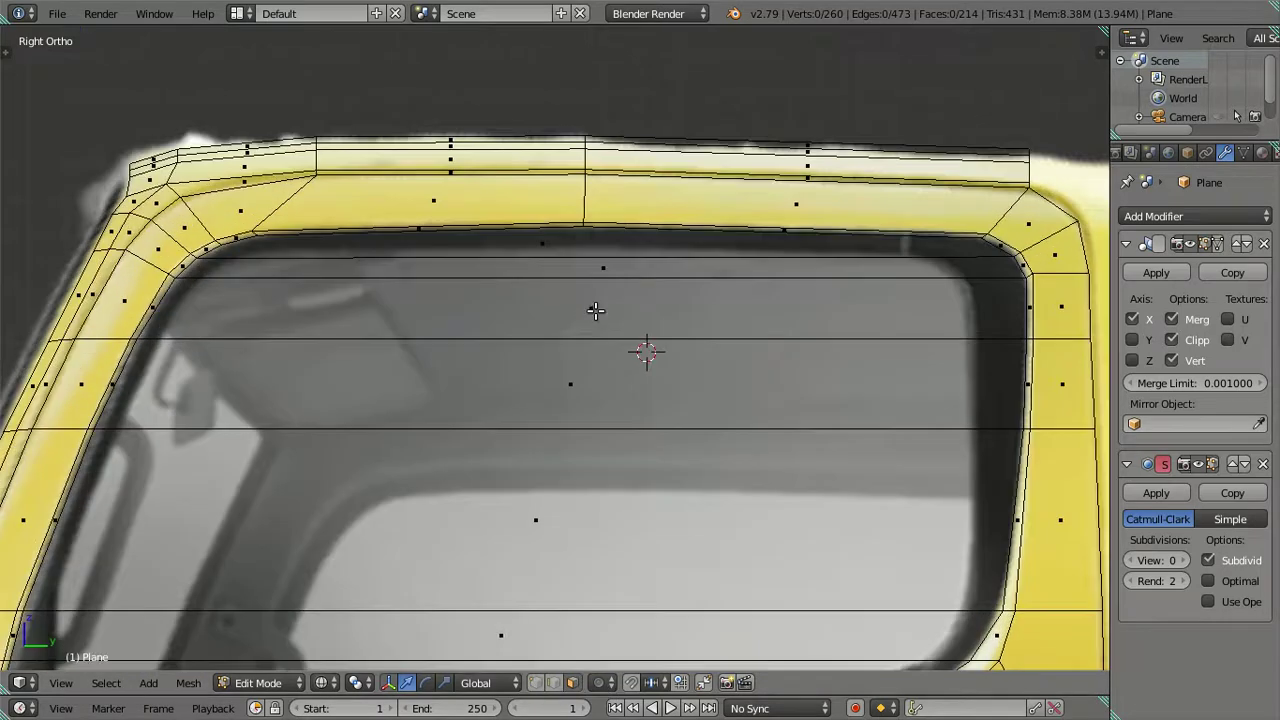
scroll(659, 271, "up", 1)
scroll(749, 270, "up", 2)
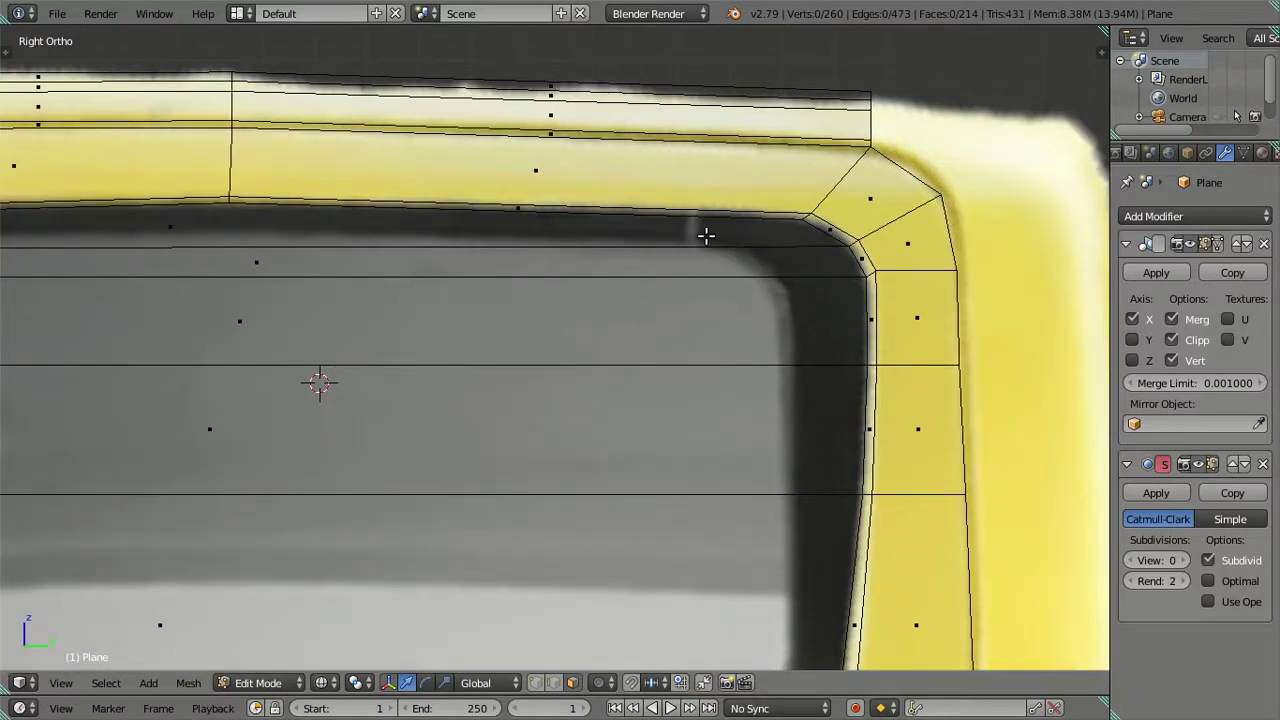
right_click(150, 225, "alt")
scroll(306, 340, "down", 2)
scroll(400, 290, "down", 1)
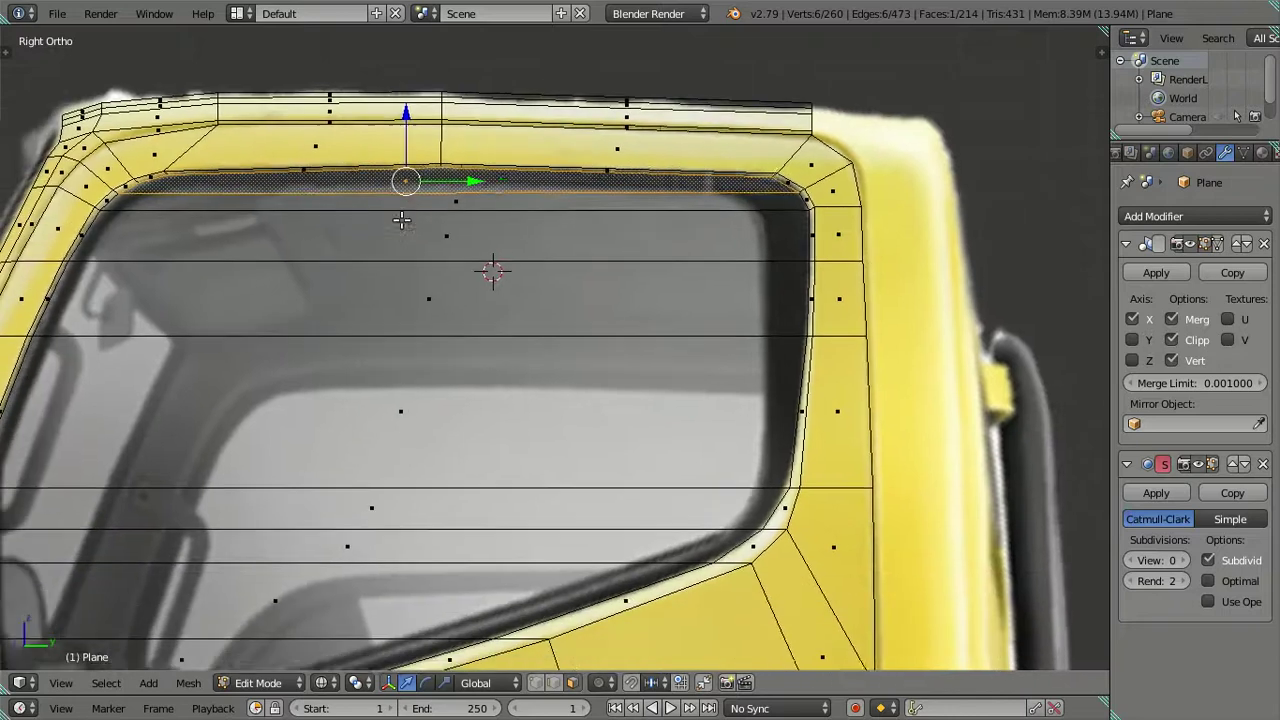
scroll(401, 236, "down", 1)
scroll(401, 236, "down", 1)
right_click(189, 596, "alt+shift")
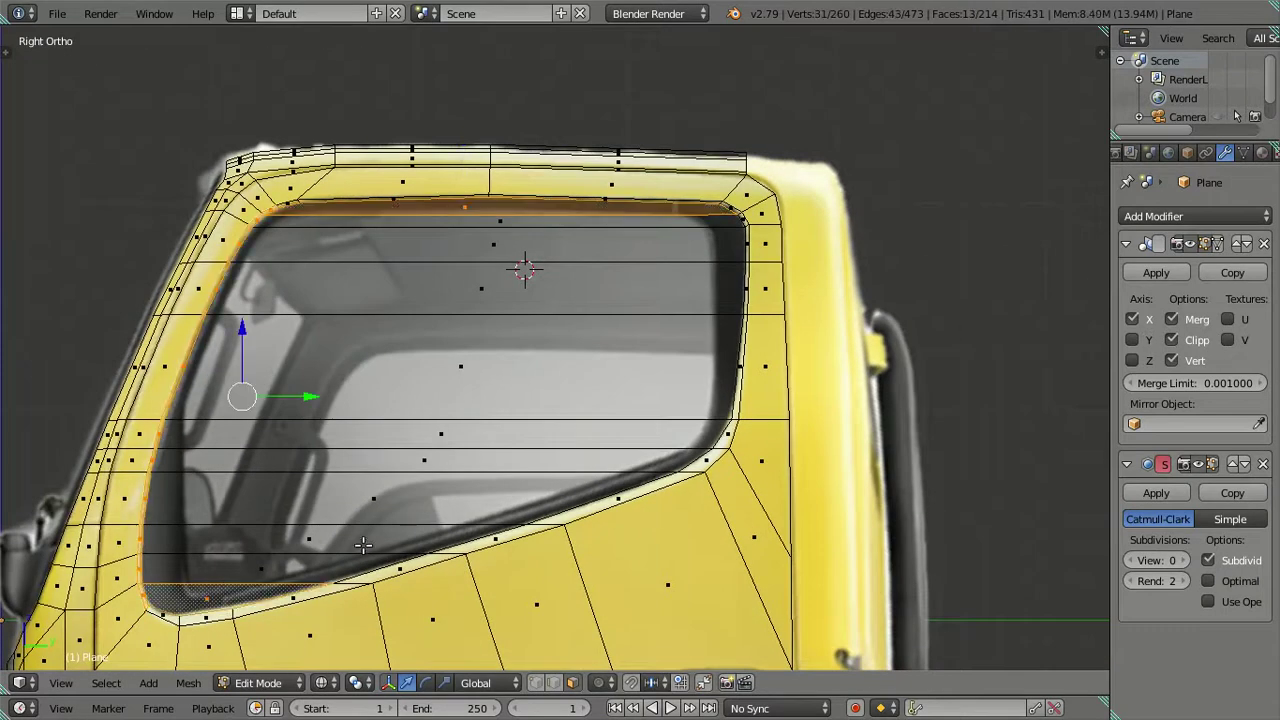
key("a")
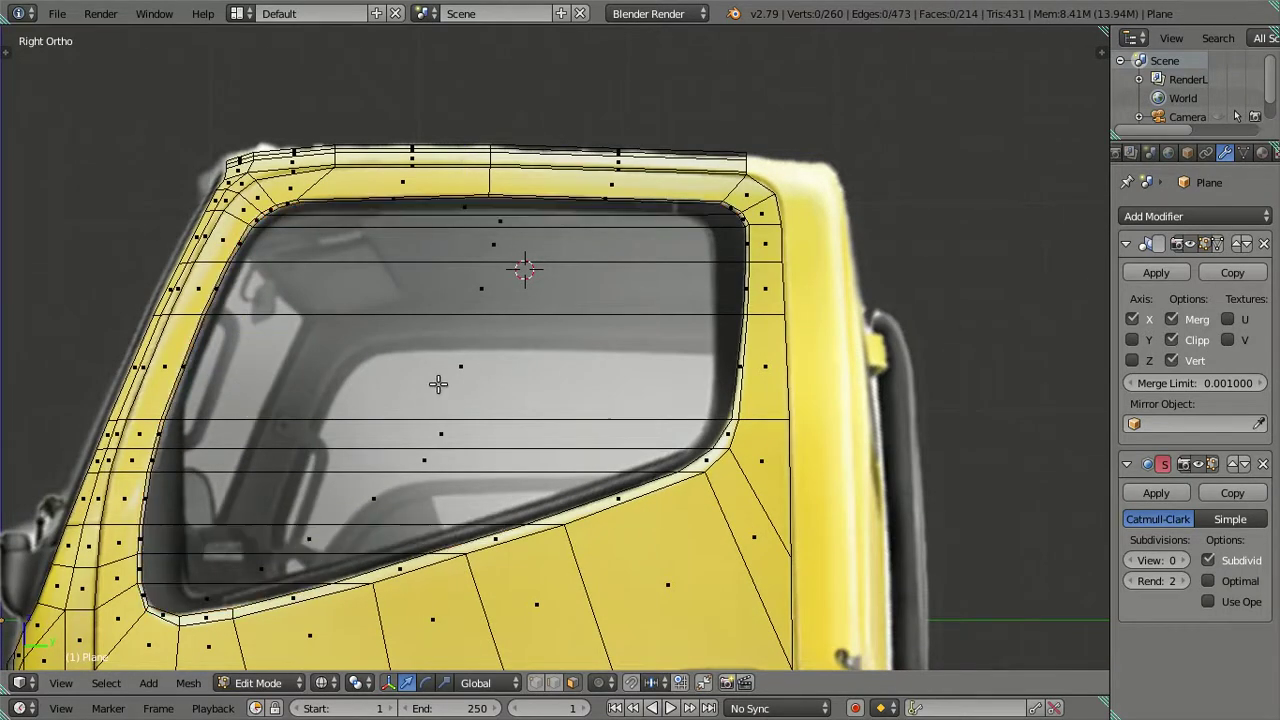
- Select the window's bottom face row and extend the selection up the middle rows
right_click(215, 595, "alt")
key("ctrl+KP_Add")
key("ctrl+KP_Subtract")
right_click(368, 498, "ctrl")
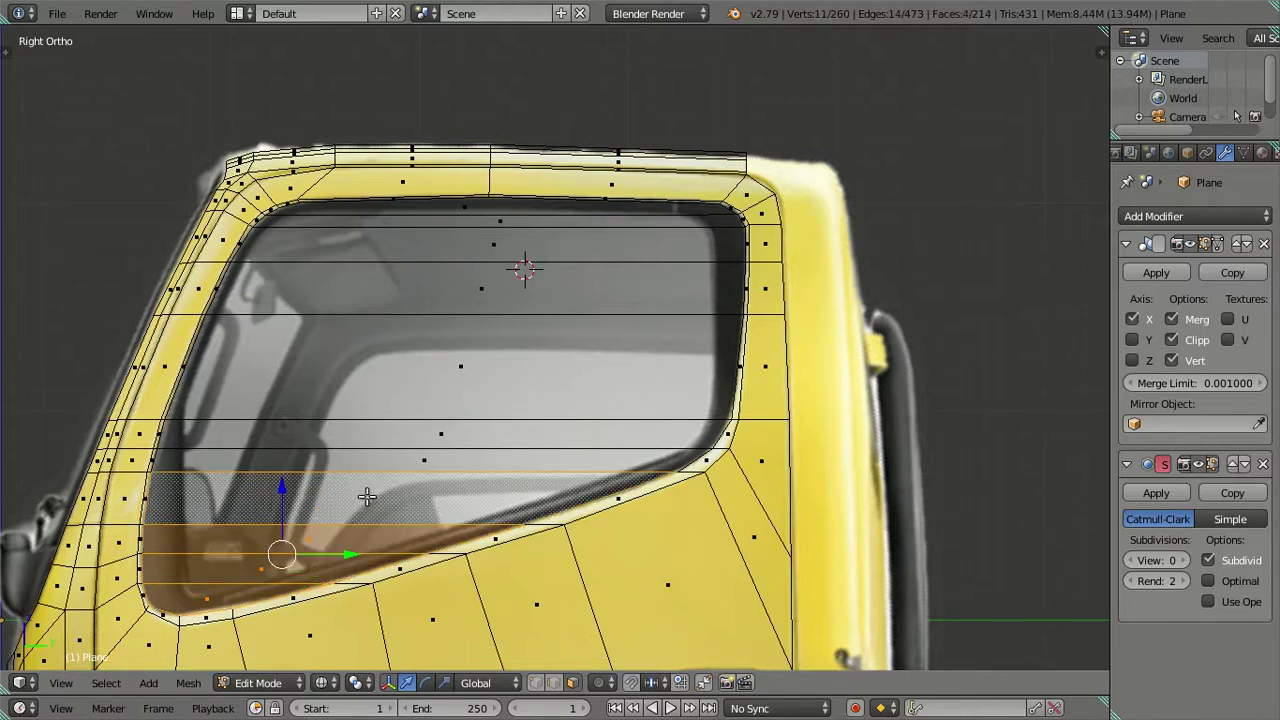
right_click(414, 457, "ctrl")
right_click(437, 423, "ctrl")
right_click(469, 353, "ctrl")
right_click(493, 292, "ctrl")
right_click(498, 245, "ctrl")
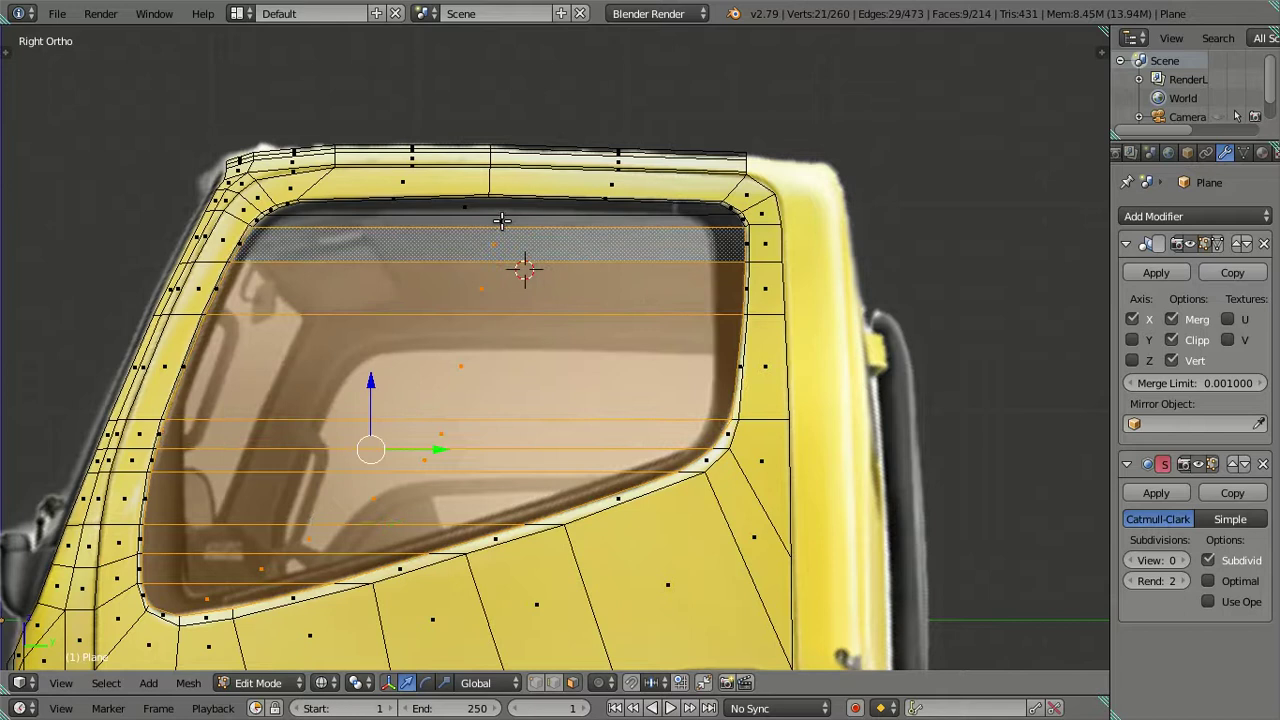
- Add the topmost window face rows, checking the selection in solid shading
scroll(502, 203, "up", 2)
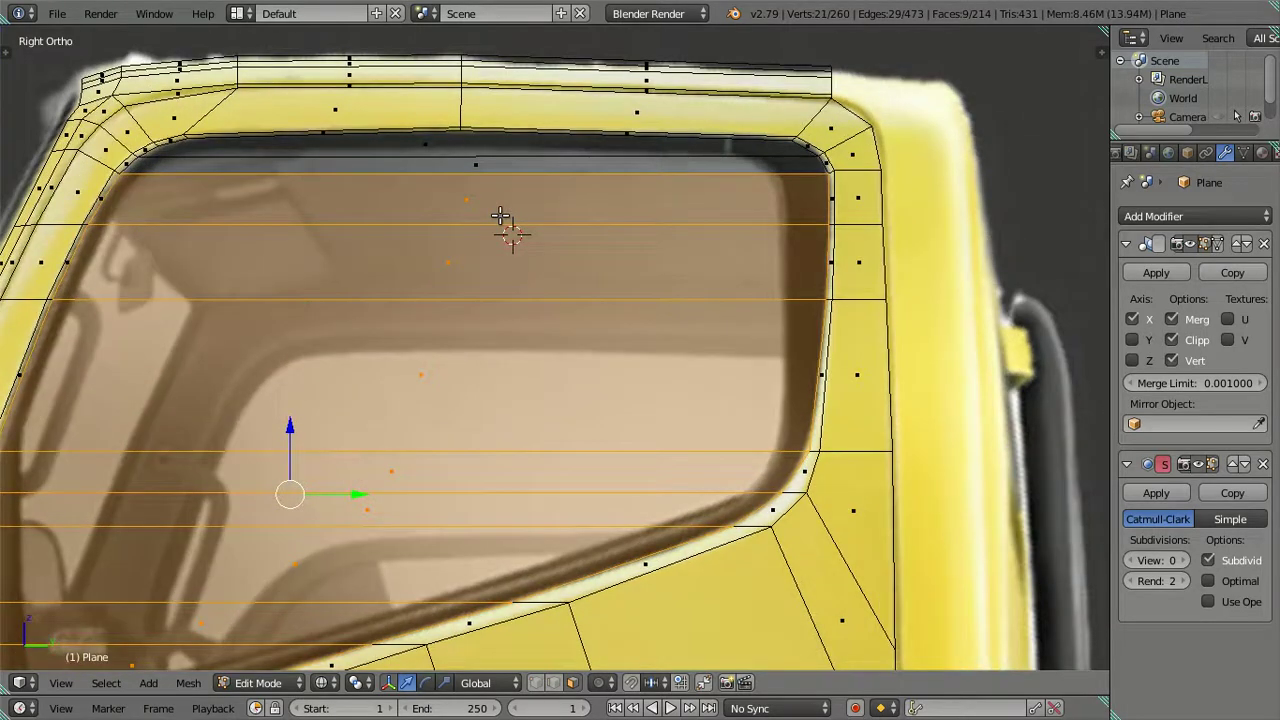
key("z")
right_click(453, 161, "ctrl")
right_click(453, 161, "ctrl")
scroll(452, 163, "down", 1)
scroll(480, 211, "down", 2)
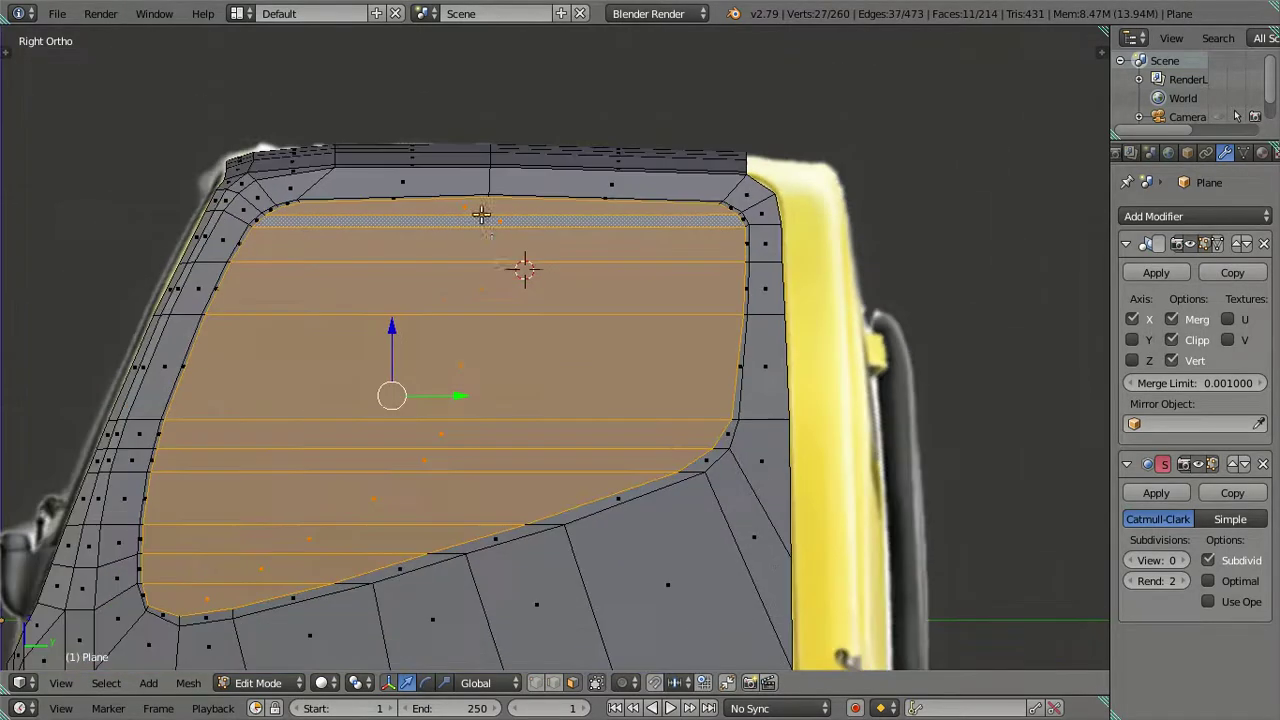
- Inset the selected window faces to form a thin frame ring
key("z")
key("i")
left_click(812, 439)
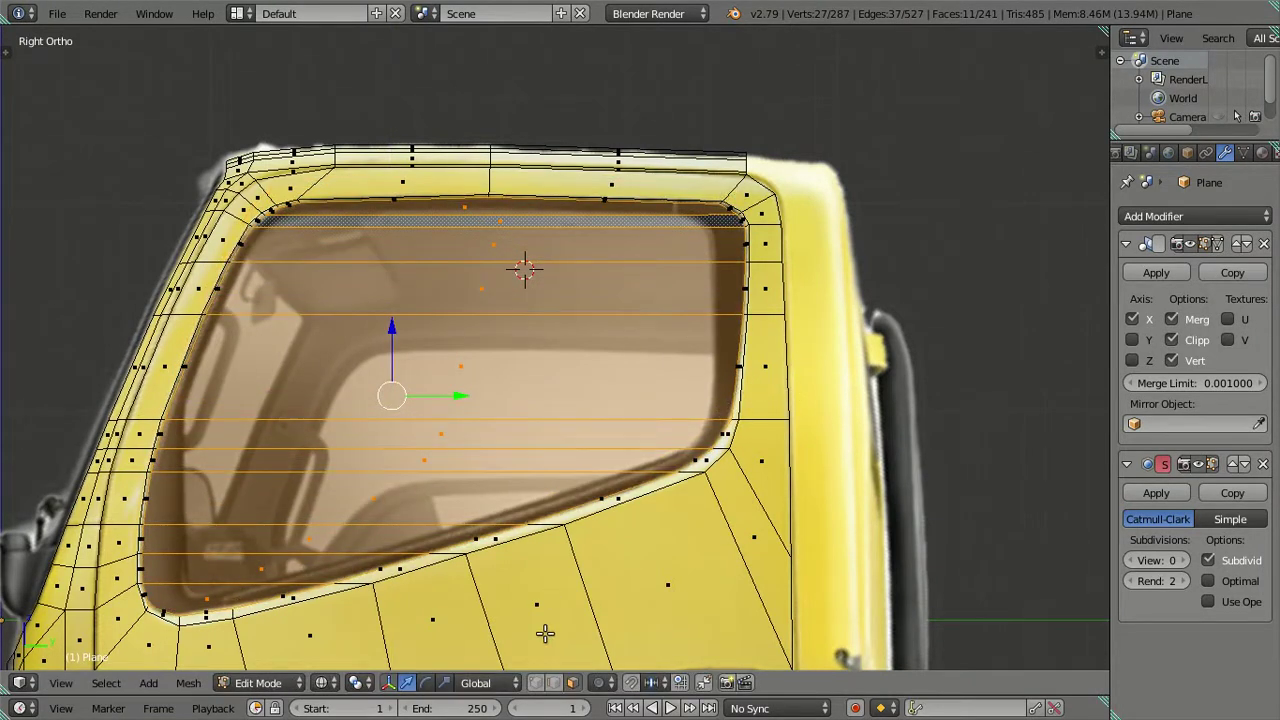
- Circle-deselect the interior window vertices in vertex mode, keeping only the frame loop
left_click(536, 683)
middle_click_drag(537, 607, 573, 561, "shift")
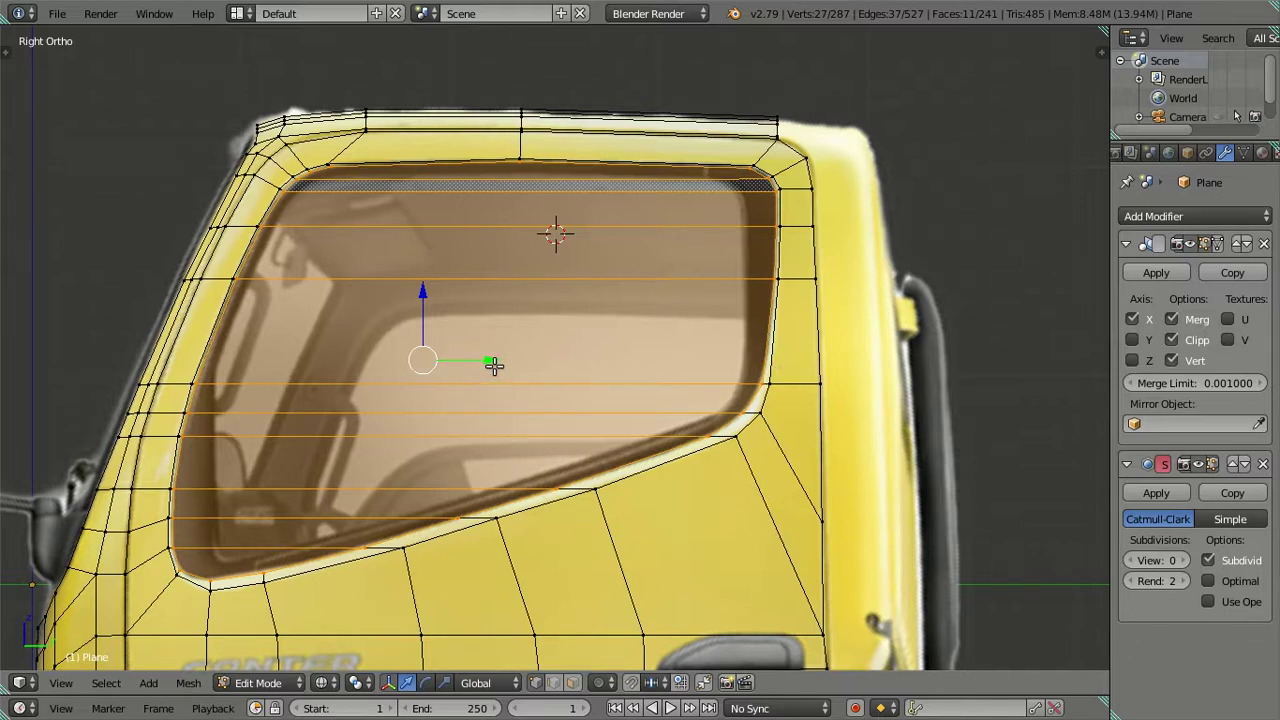
key("c")
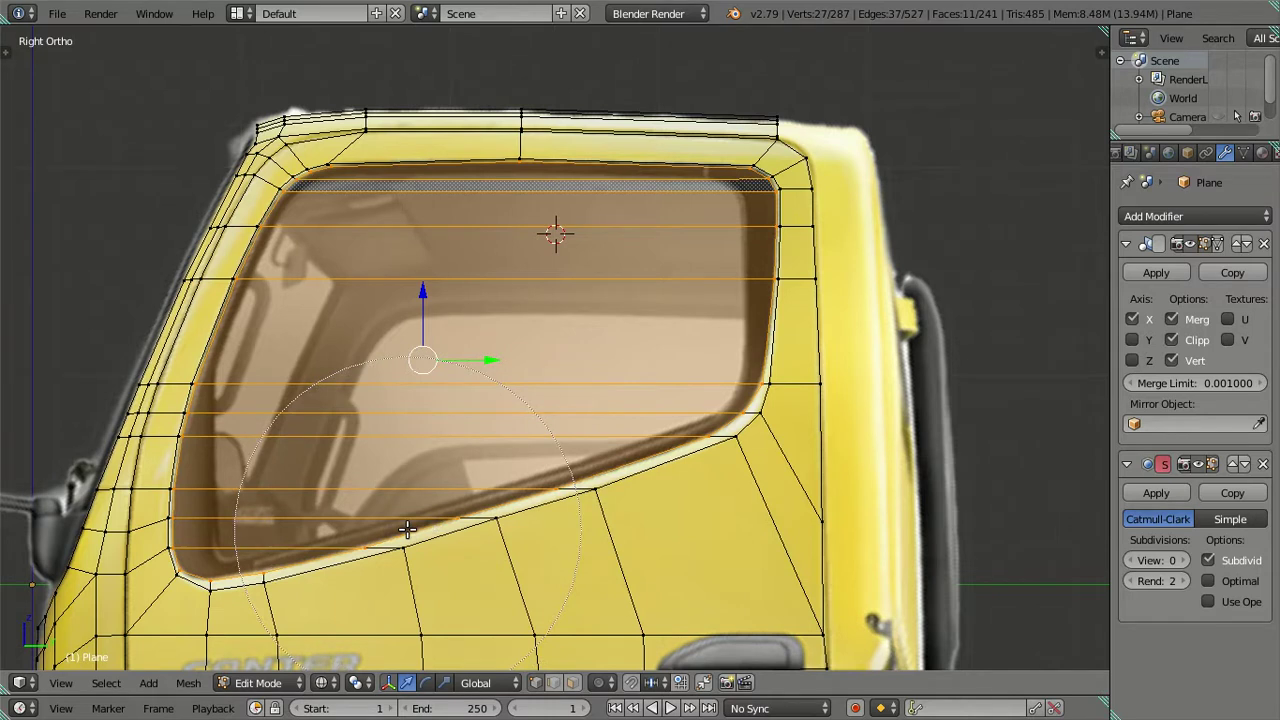
middle_click_drag(407, 528, 714, 202)
key("Escape")
scroll(622, 363, "up", 1)
scroll(570, 372, "up", 1)
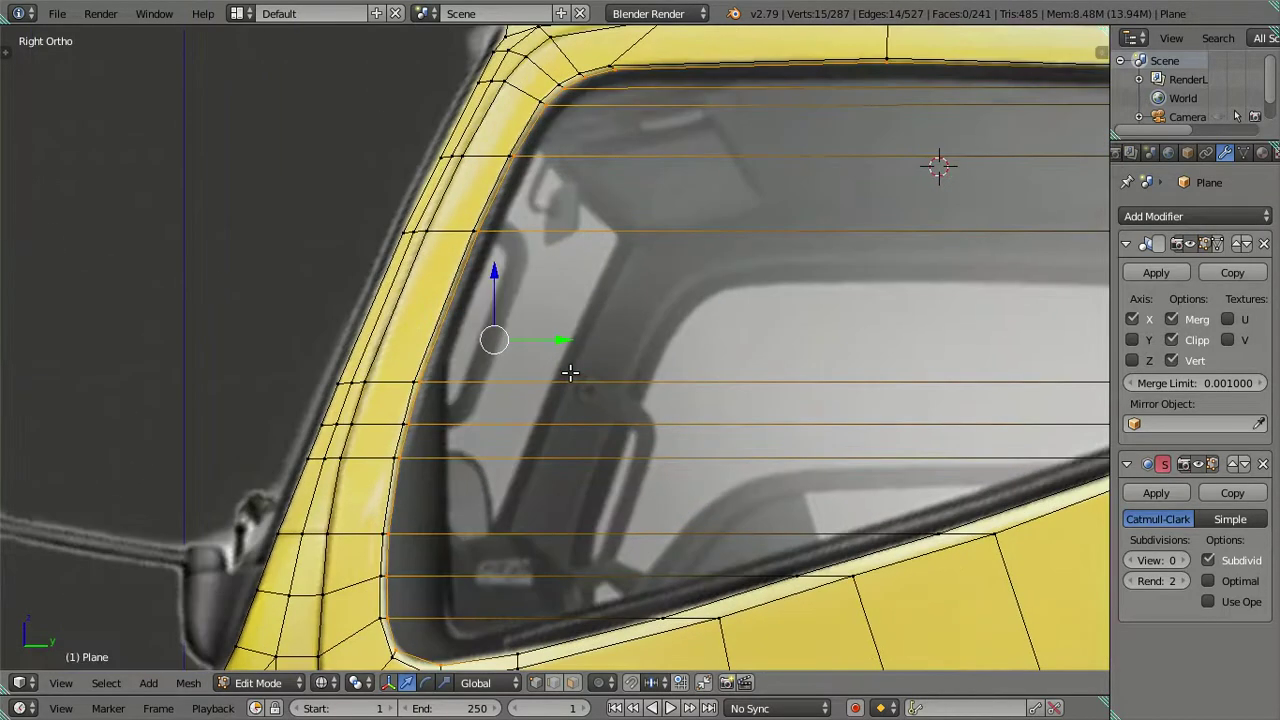
- Slide the inset frame edges rightward along Y
left_click_drag(555, 337, 568, 334)
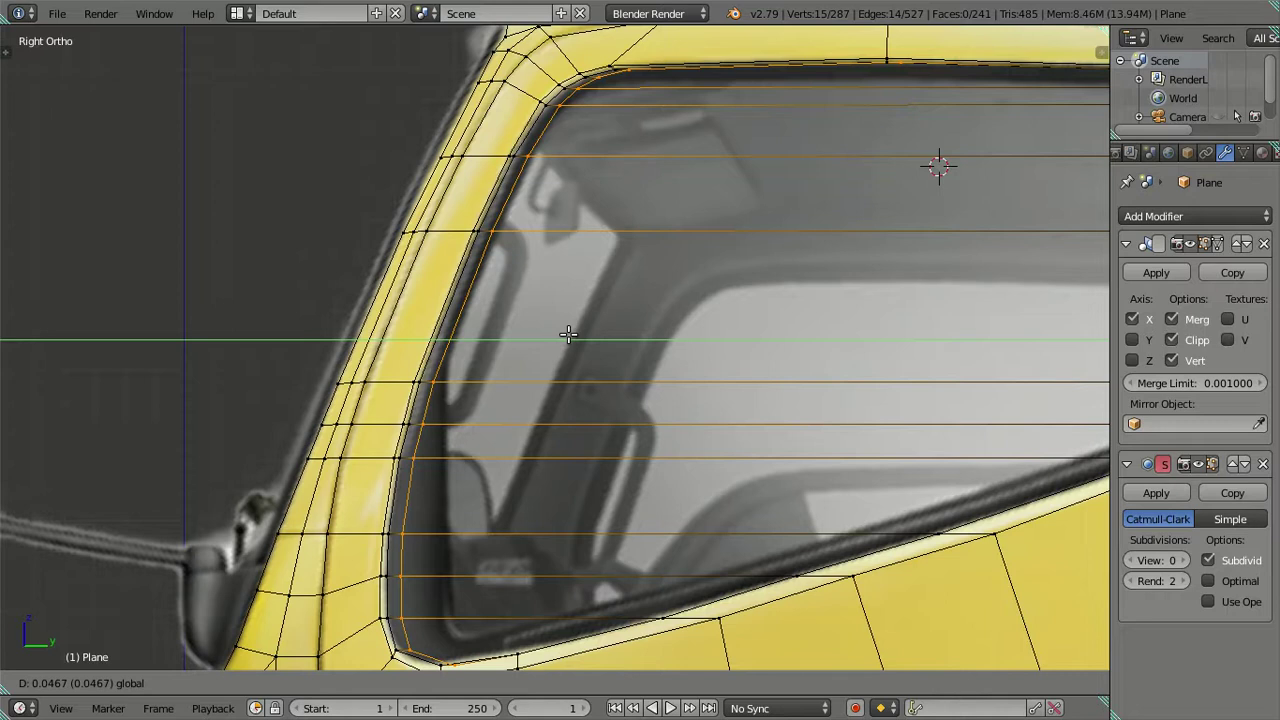
left_click_drag(568, 334, 575, 335)
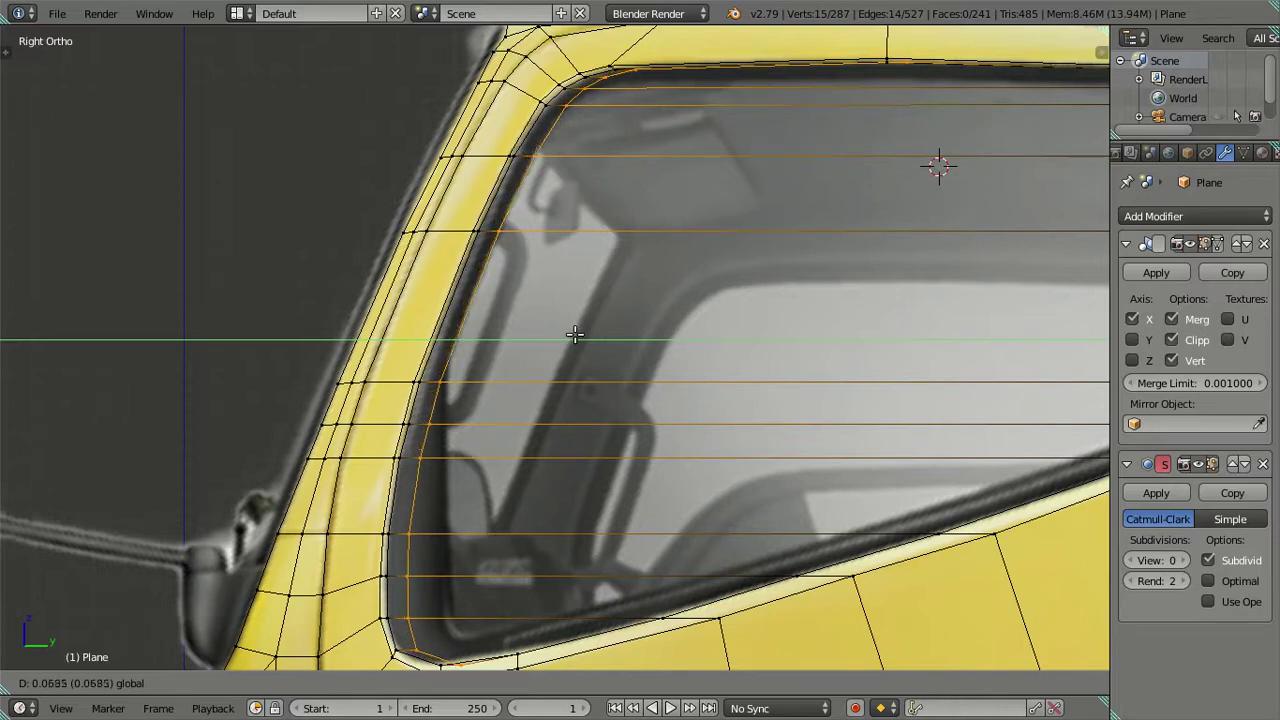
left_click(575, 335)
scroll(575, 335, "up", 2)
scroll(584, 276, "down", 2, "shift")
scroll(527, 282, "up", 2)
key("a")
- Slide the top three front-edge vertices rightward along Y to match the reference
right_click(423, 237)
key("g")
key("y")
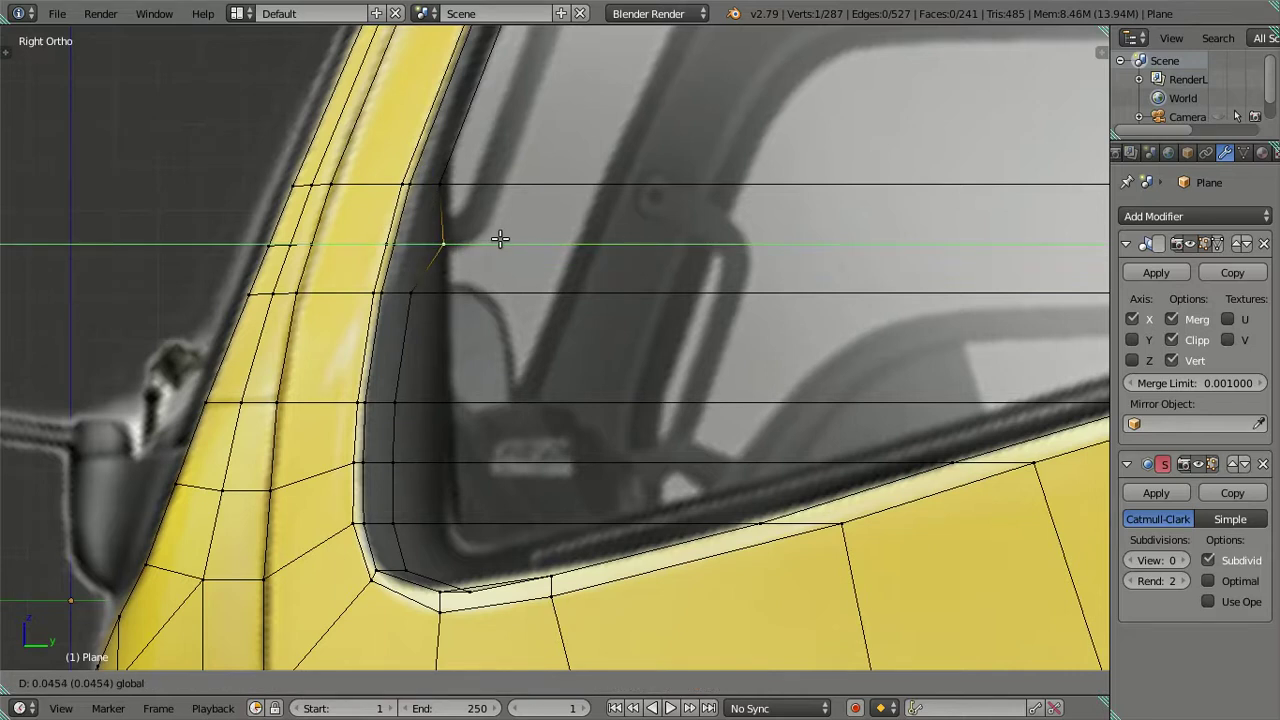
left_click(500, 239)
right_click(410, 292)
key("g")
key("y")
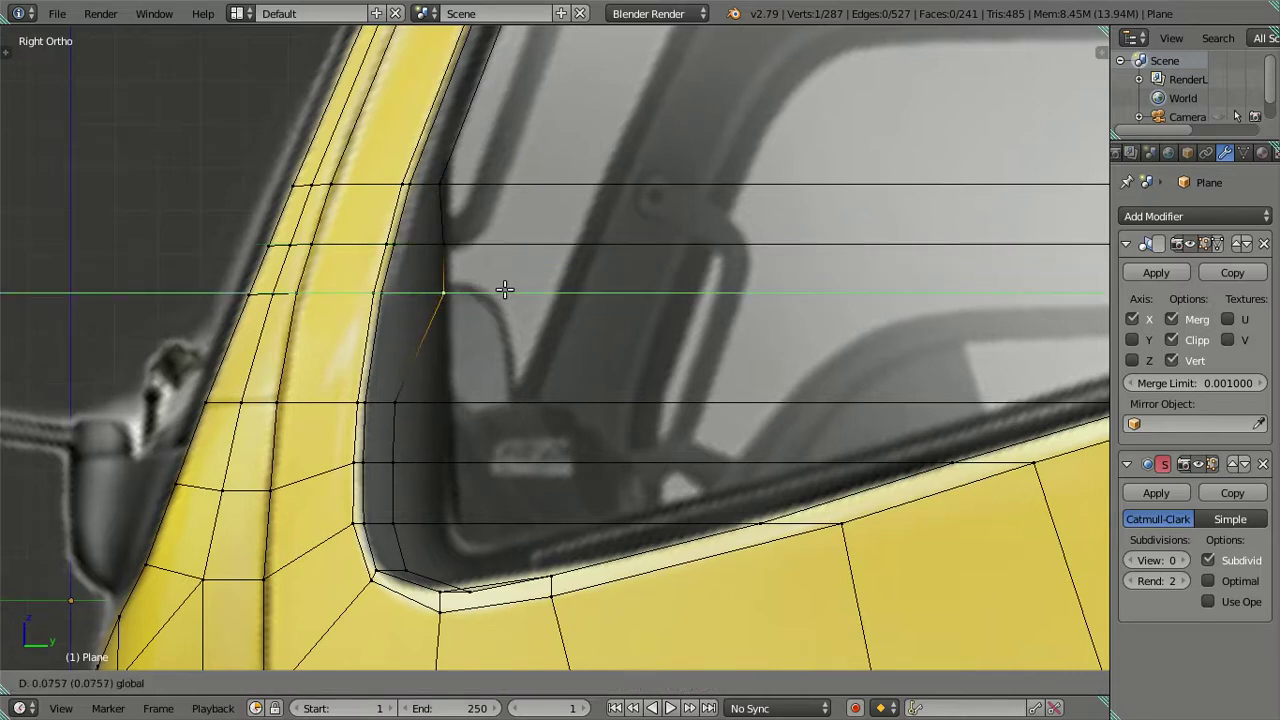
left_click(505, 290)
right_click(405, 400)
key("g")
key("y")
left_click(507, 402)
- Slide the two lower front-edge vertices rightward along Y
right_click(400, 463)
key("g")
key("y")
left_click(530, 464)
right_click(398, 534)
key("g")
key("y")
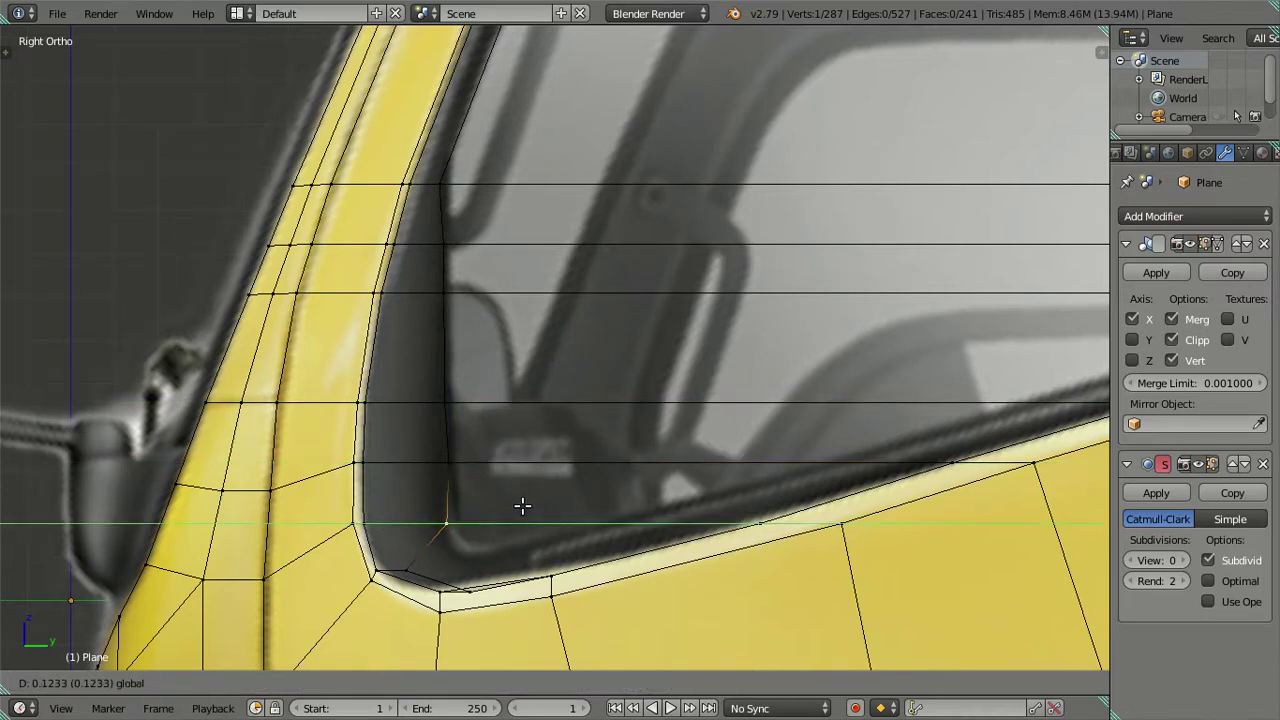
left_click(523, 506)
- Raise the vertex above the window's lower front corner along the frame
right_click(479, 472, "shift")
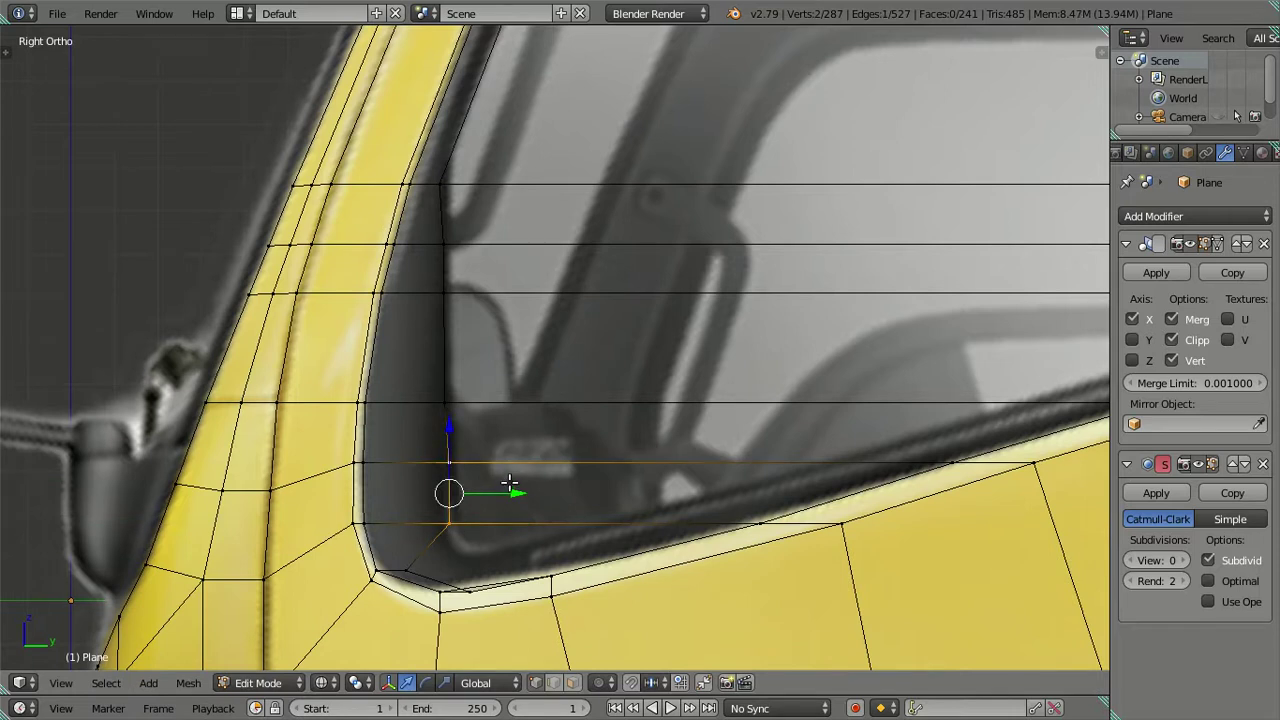
key("g")
key("Escape")
right_click(434, 562)
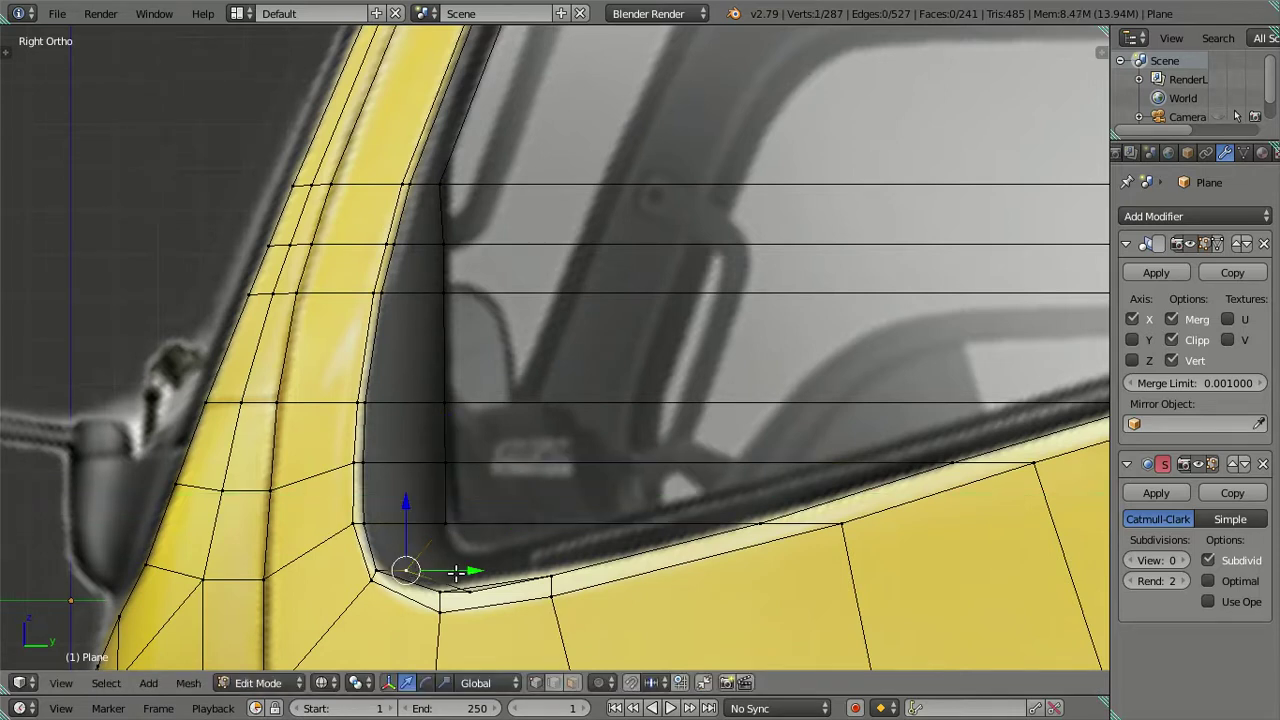
key("g")
key("Escape")
middle_click_drag(463, 527, 442, 459, "shift")
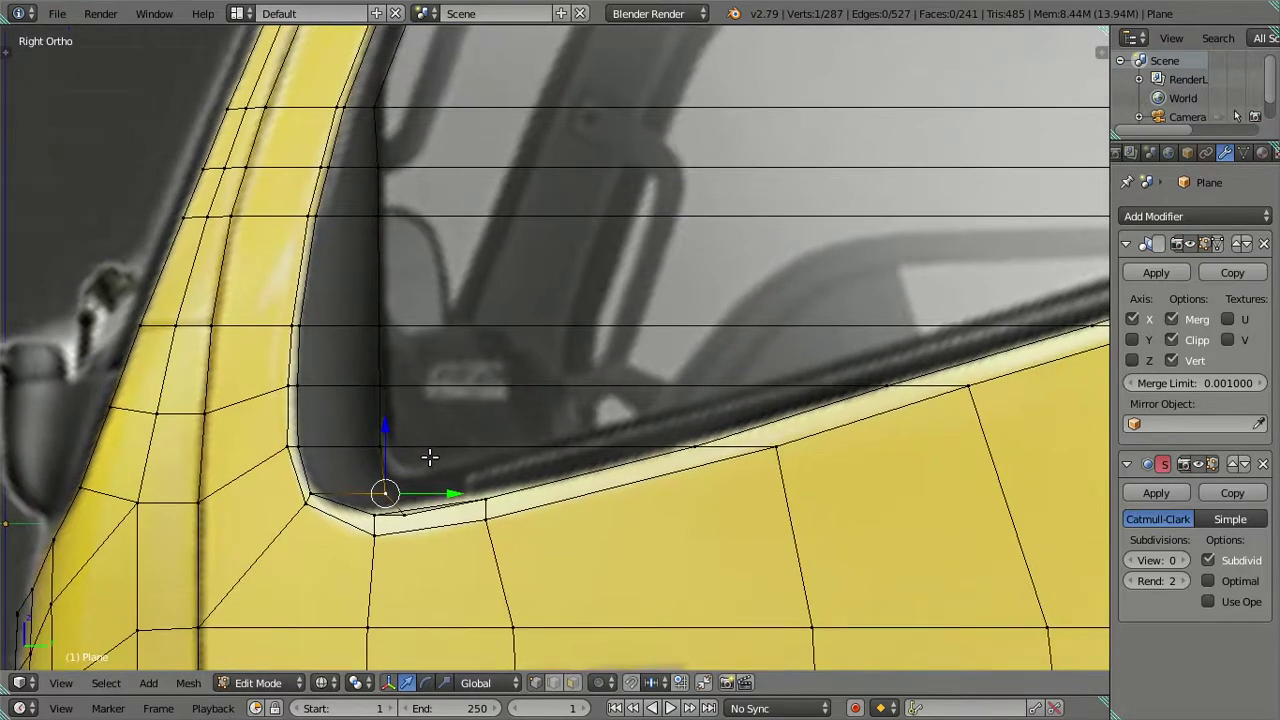
right_click(377, 432)
key("g")
left_click(380, 363)
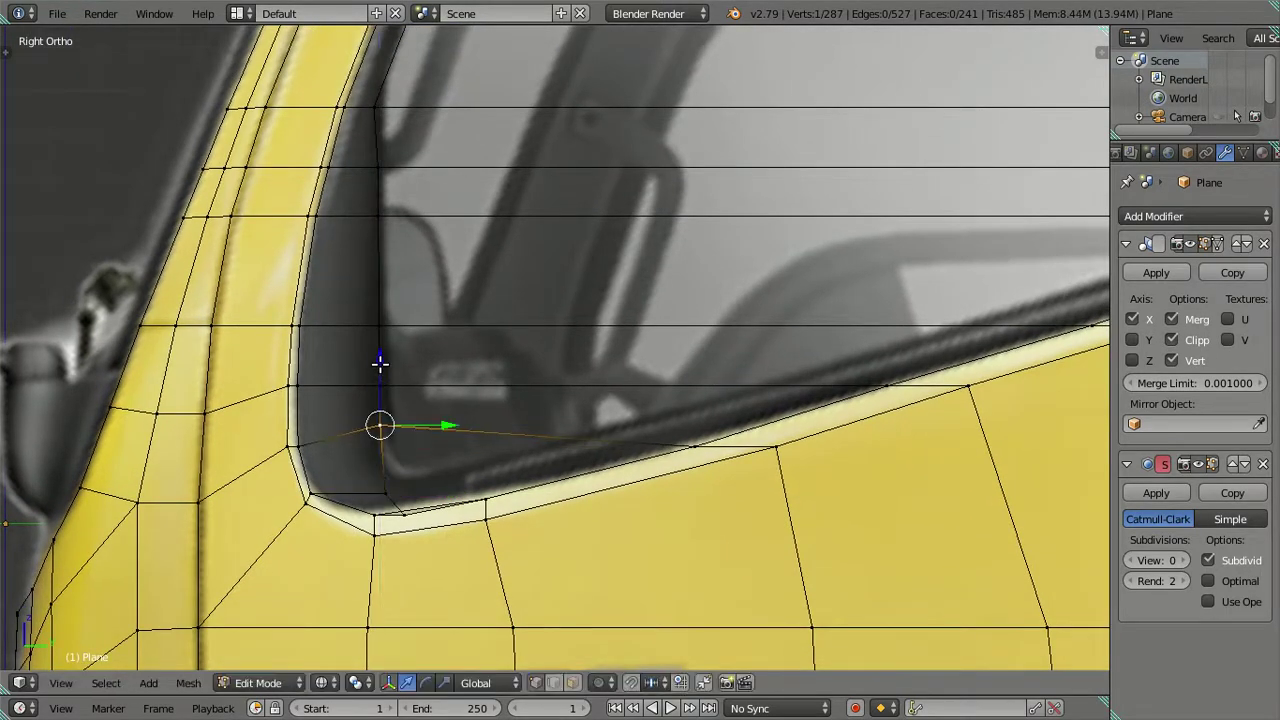
- Nudge that vertex slightly along X in front view
key("KP_1")
scroll(532, 411, "up", 2)
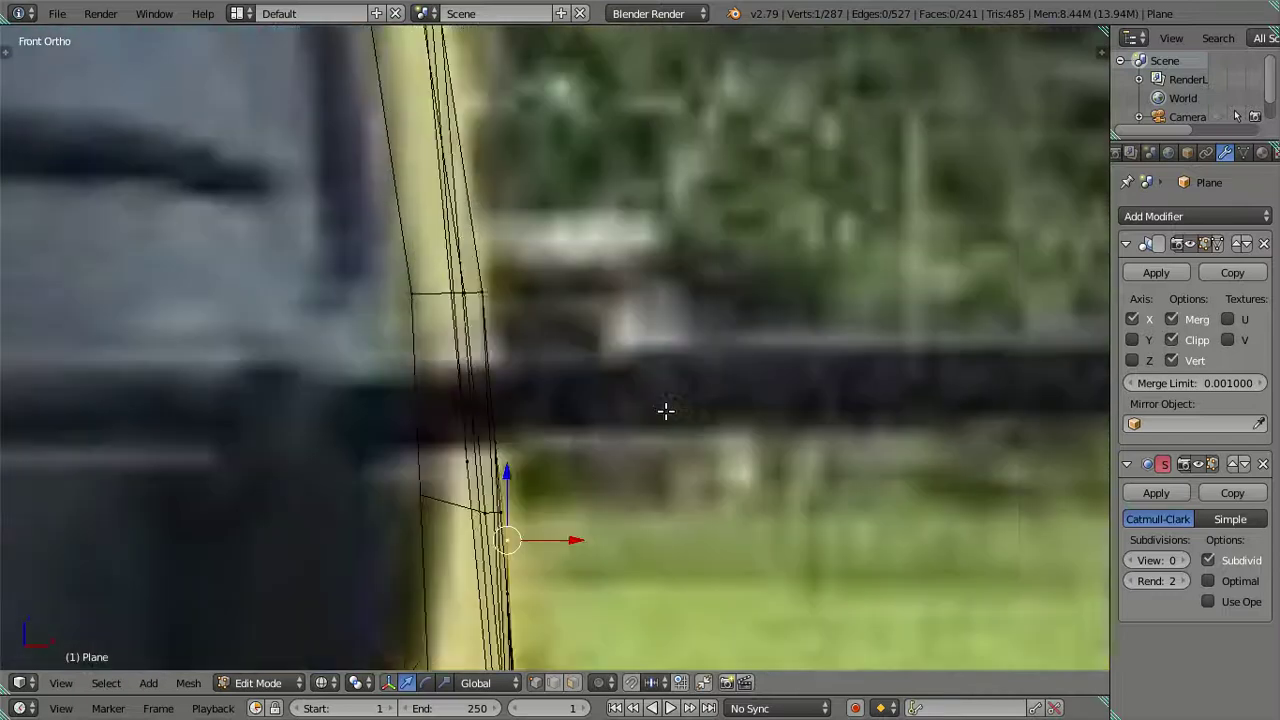
scroll(486, 240, "up", 2)
scroll(585, 488, "up", 2)
middle_click_drag(585, 488, 634, 354, "shift")
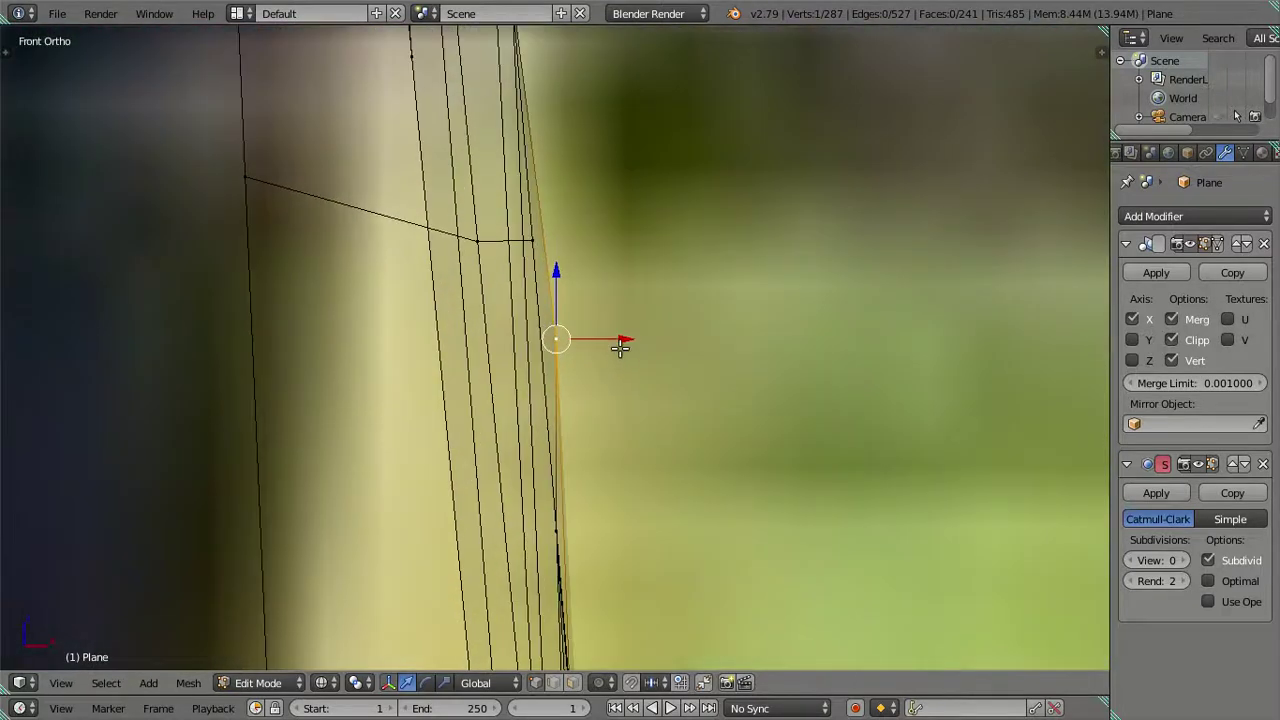
left_click_drag(620, 340, 606, 338)
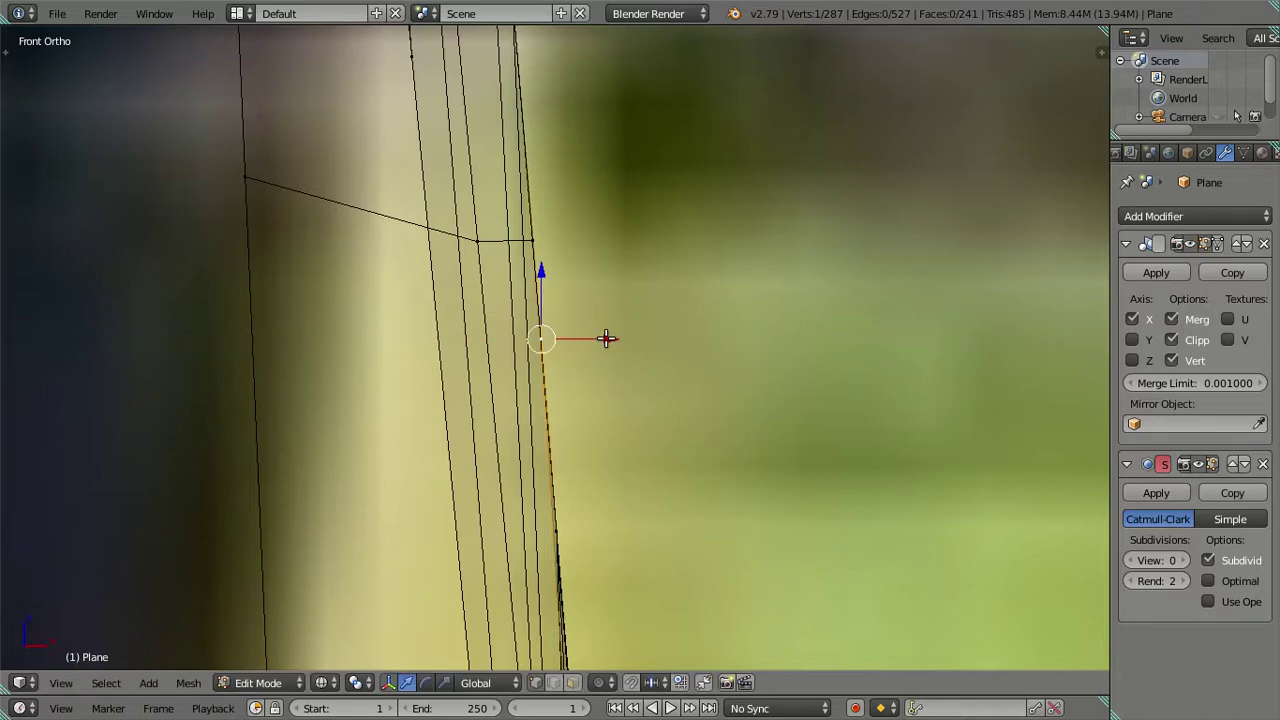
key("KP_3")
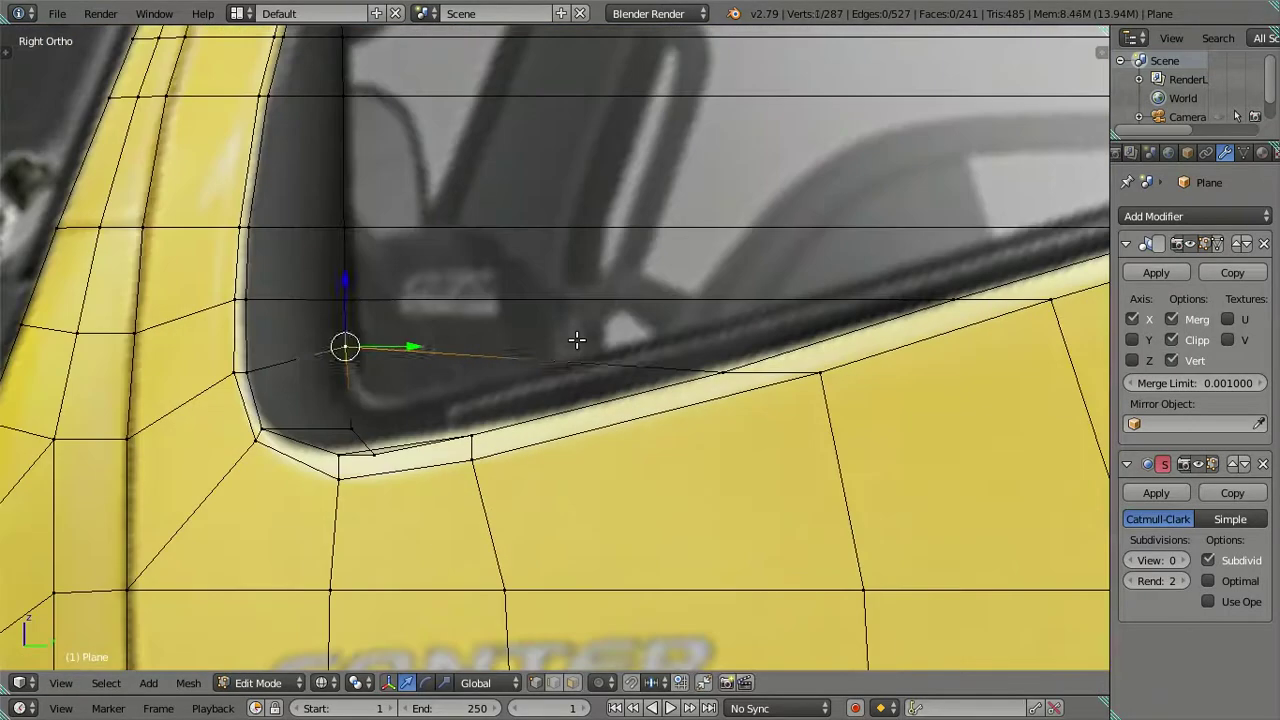
- Lower a vertex near the window corner and snap the 3D cursor to it
key("a")
right_click(345, 347)
left_click_drag(469, 351, 416, 354)
scroll(368, 323, "down", 1, "ctrl")
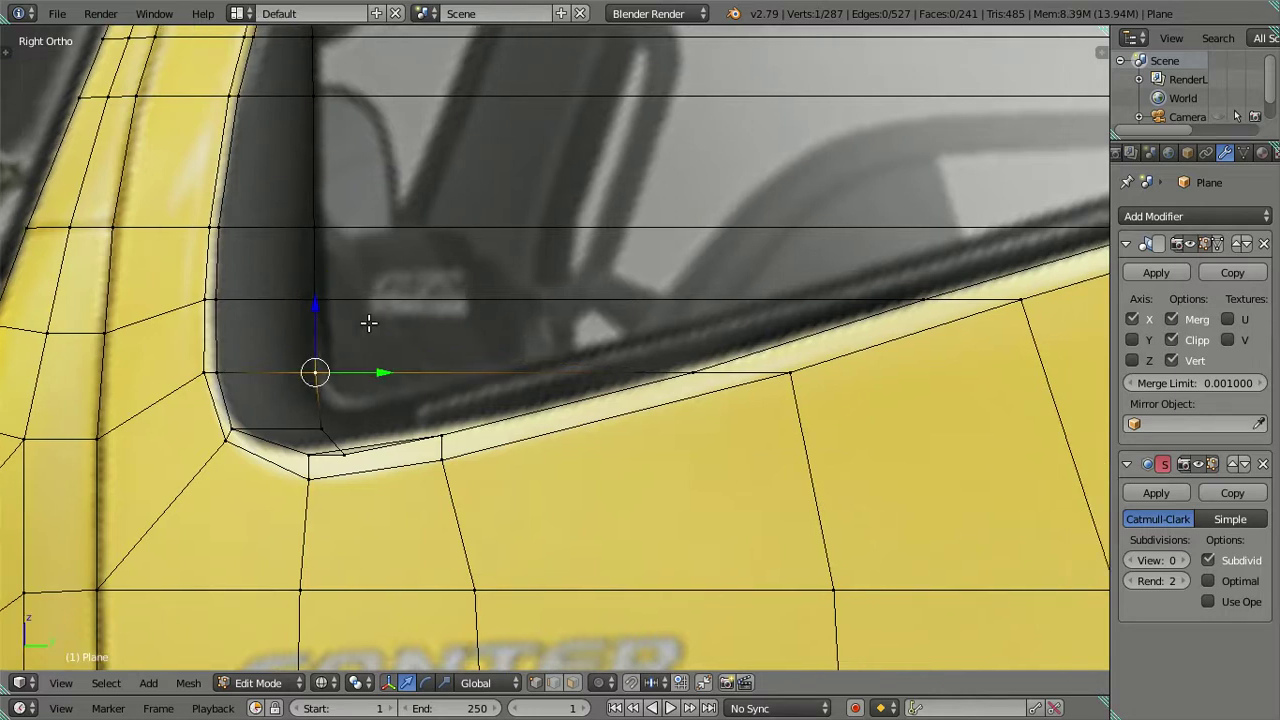
key("ctrl+z")
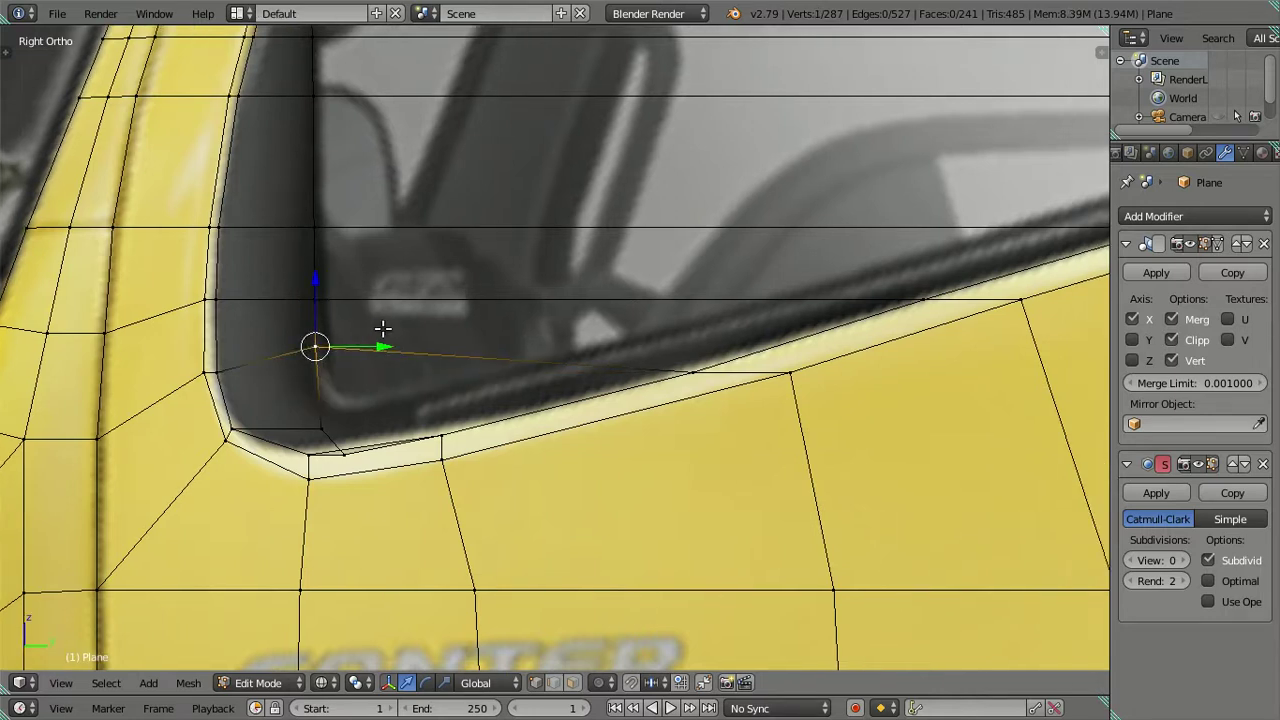
key("shift+s")
left_click(397, 375)
key("ctrl+shift+z")
scroll(406, 331, "up", 3)
middle_click_drag(320, 357, 580, 329, "shift")
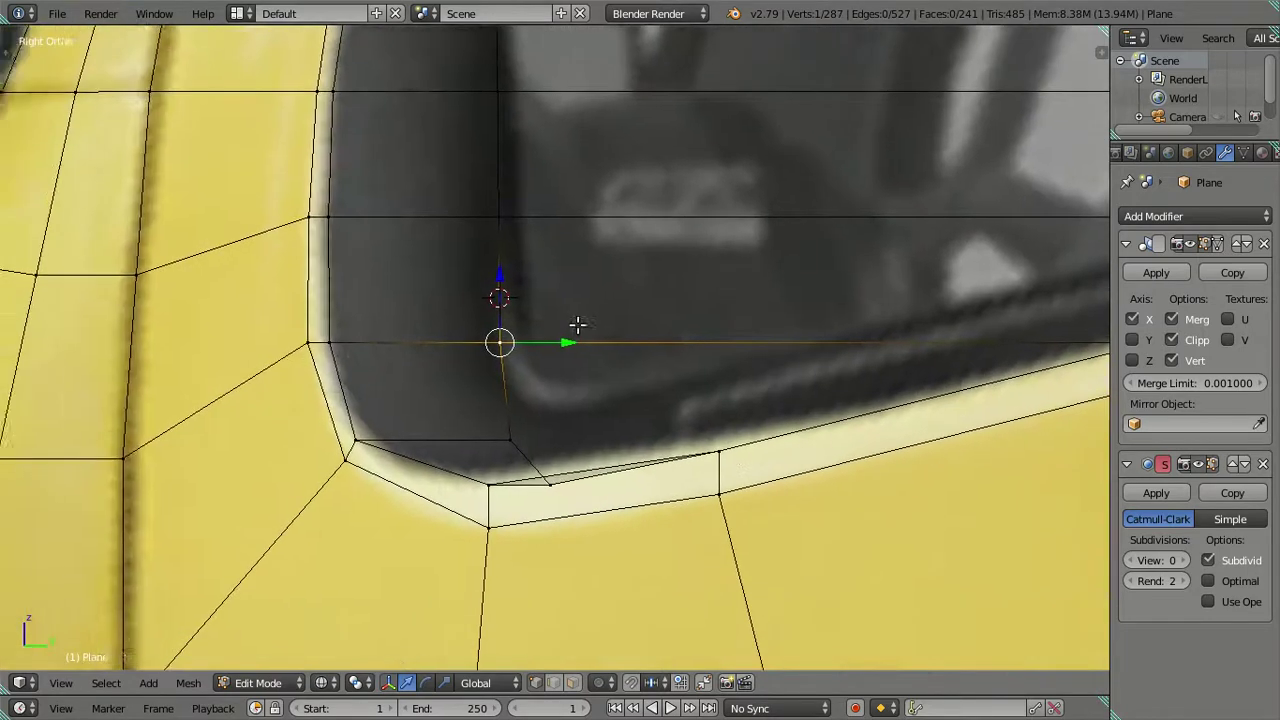
scroll(485, 266, "up", 3)
key("ctrl+r")
- Mark a point with a temporary edge loop and the 3D cursor, then snap a vertex onto it
left_click(513, 270)
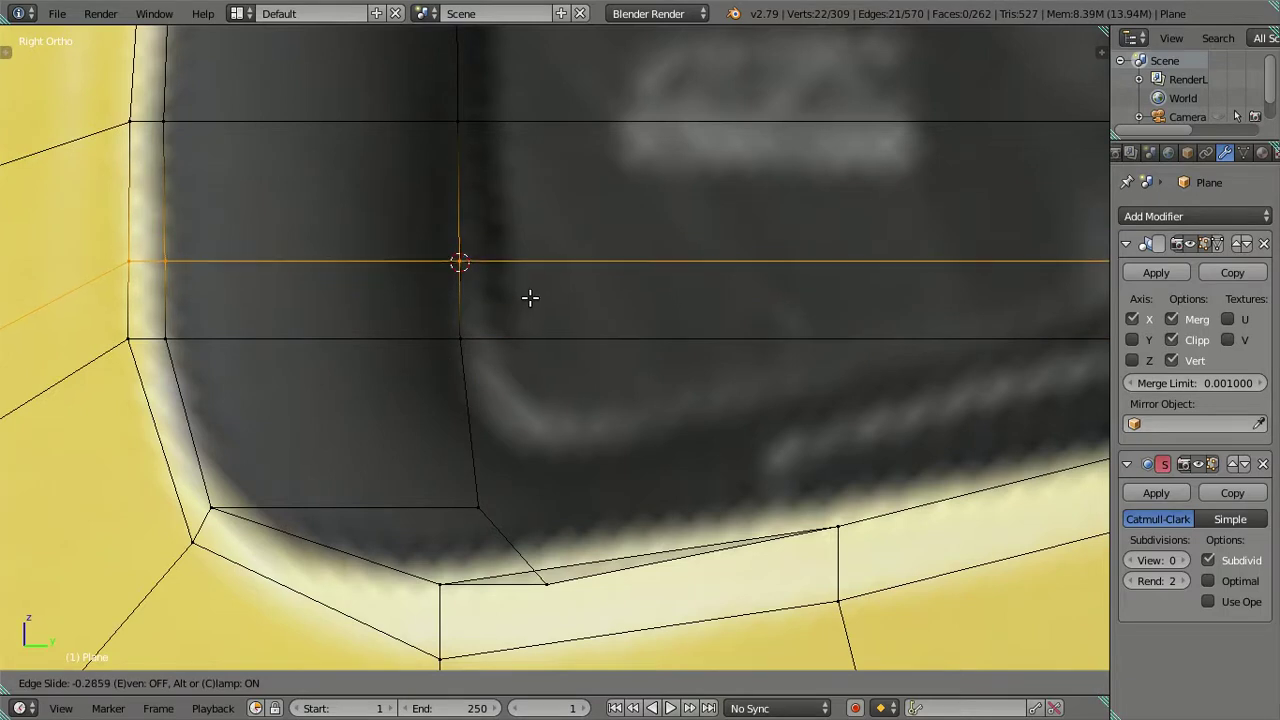
left_click(527, 297)
right_click(453, 250)
key("shift+s")
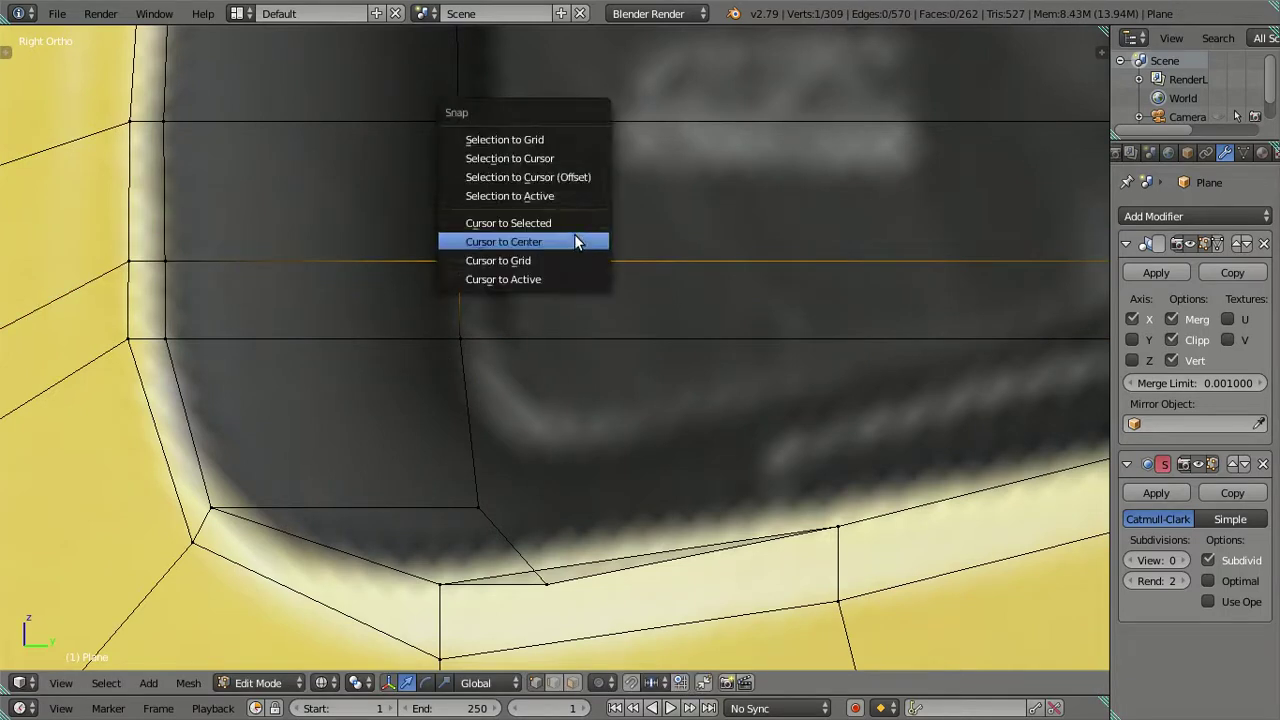
left_click(575, 222)
key("ctrl+z")
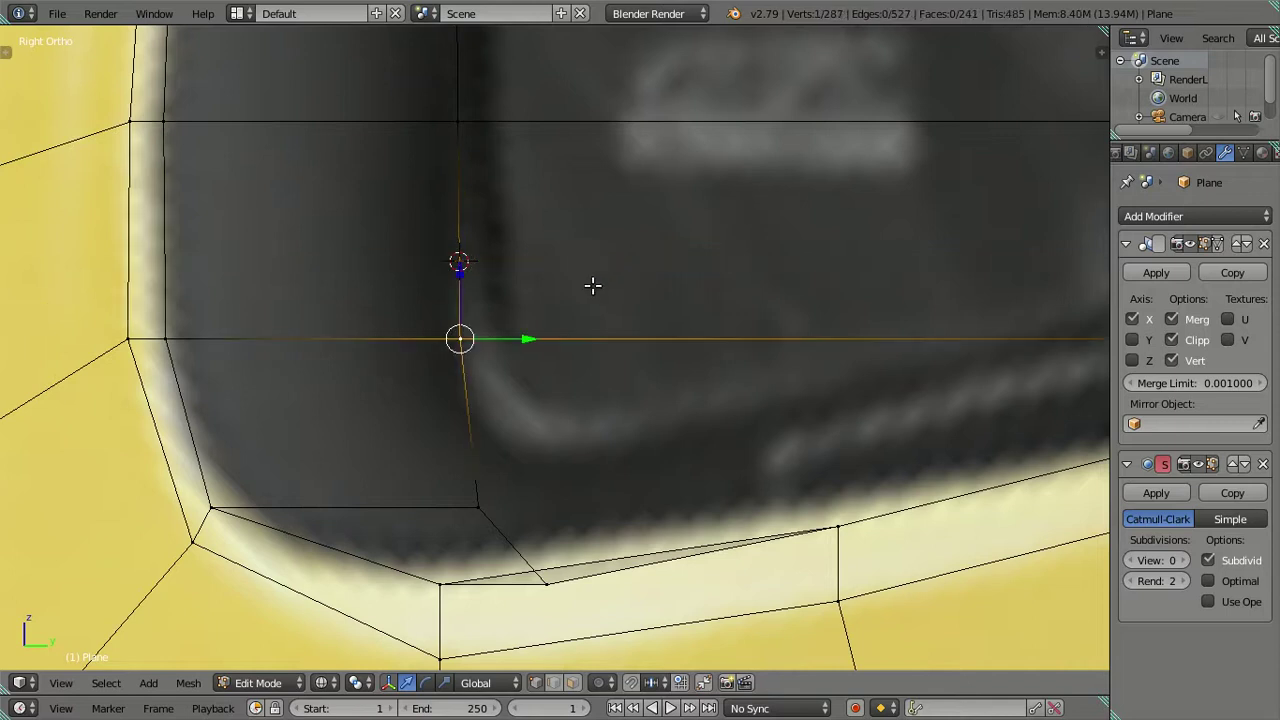
key("shift+s")
left_click(551, 244)
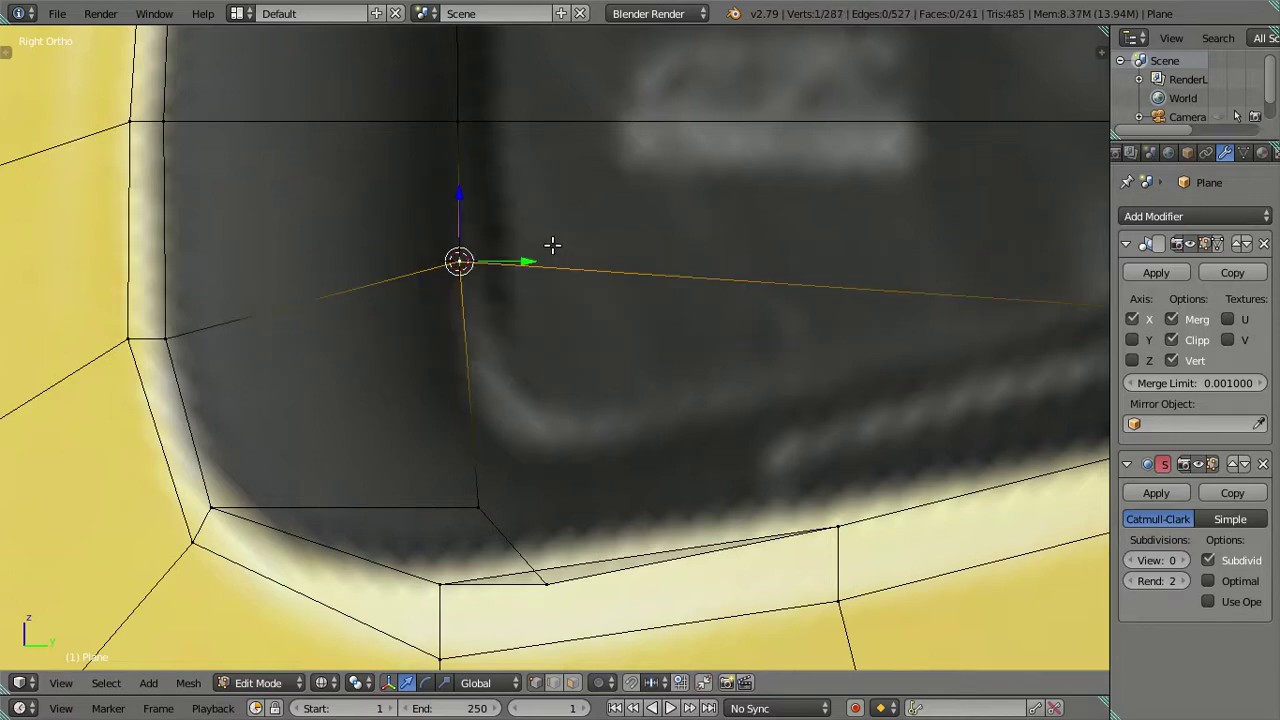
key("a")
scroll(553, 252, "down", 2)
scroll(553, 252, "down", 3)
middle_click_drag(617, 317, 517, 334, "shift")
scroll(460, 394, "up", 3)
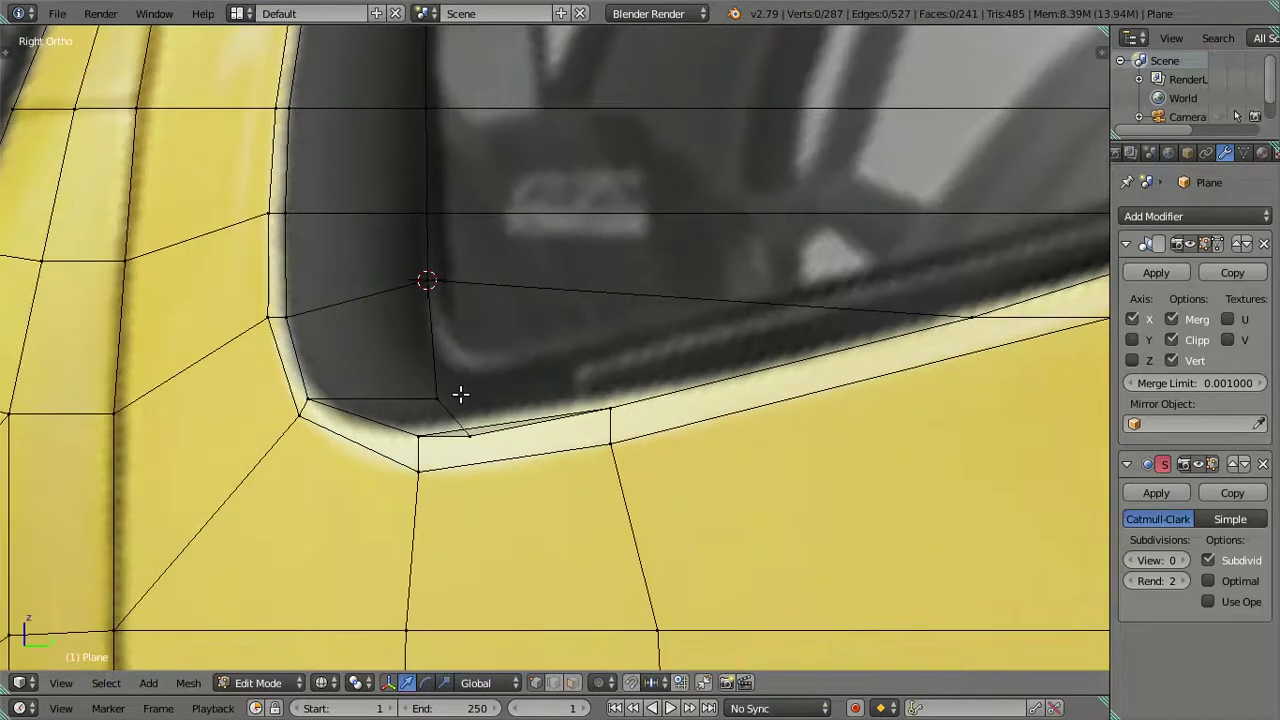
scroll(450, 396, "up", 2)
- Snap the lower vertex onto a cursor point marked by a temporary loop near the window's corner
key("ctrl+r")
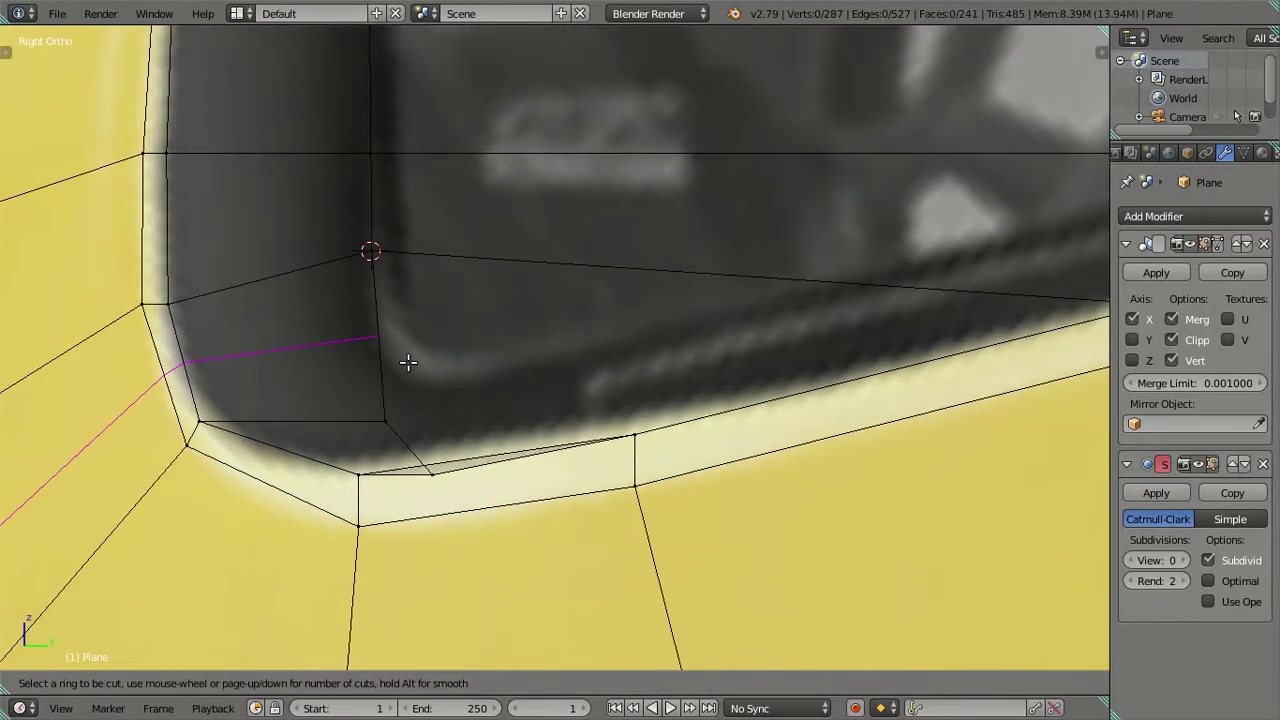
left_click(408, 362)
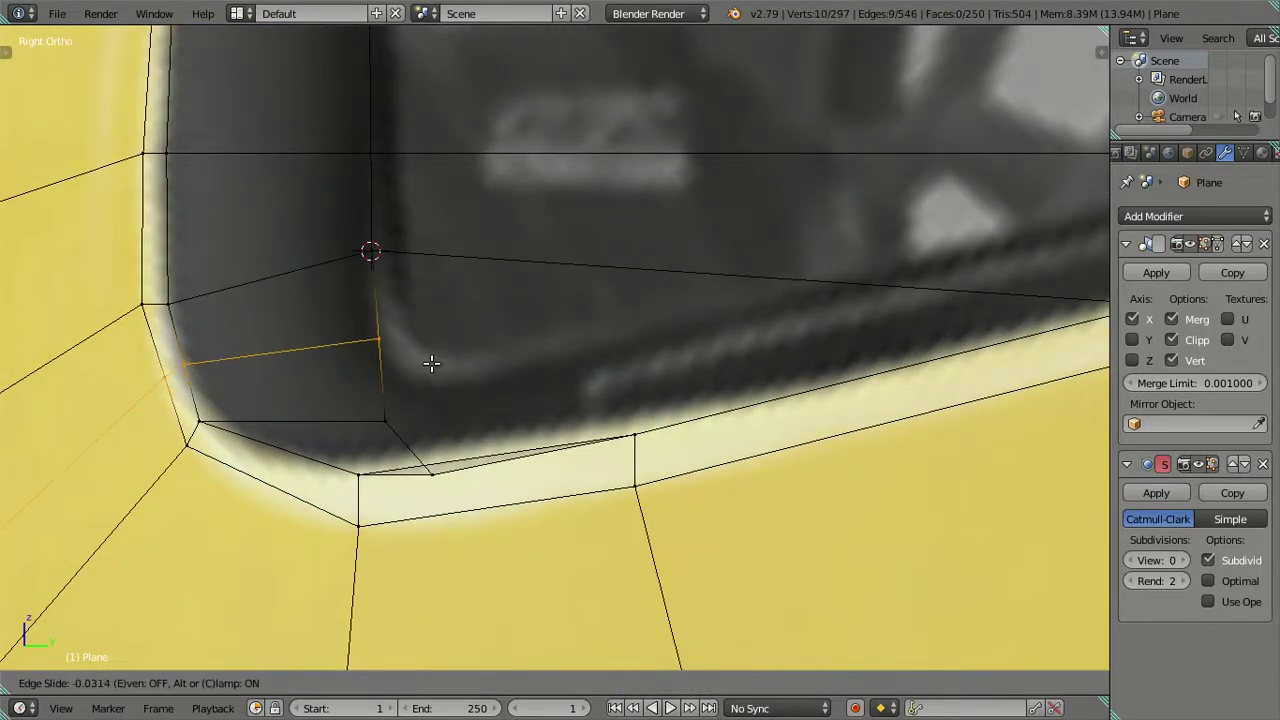
left_click(423, 363)
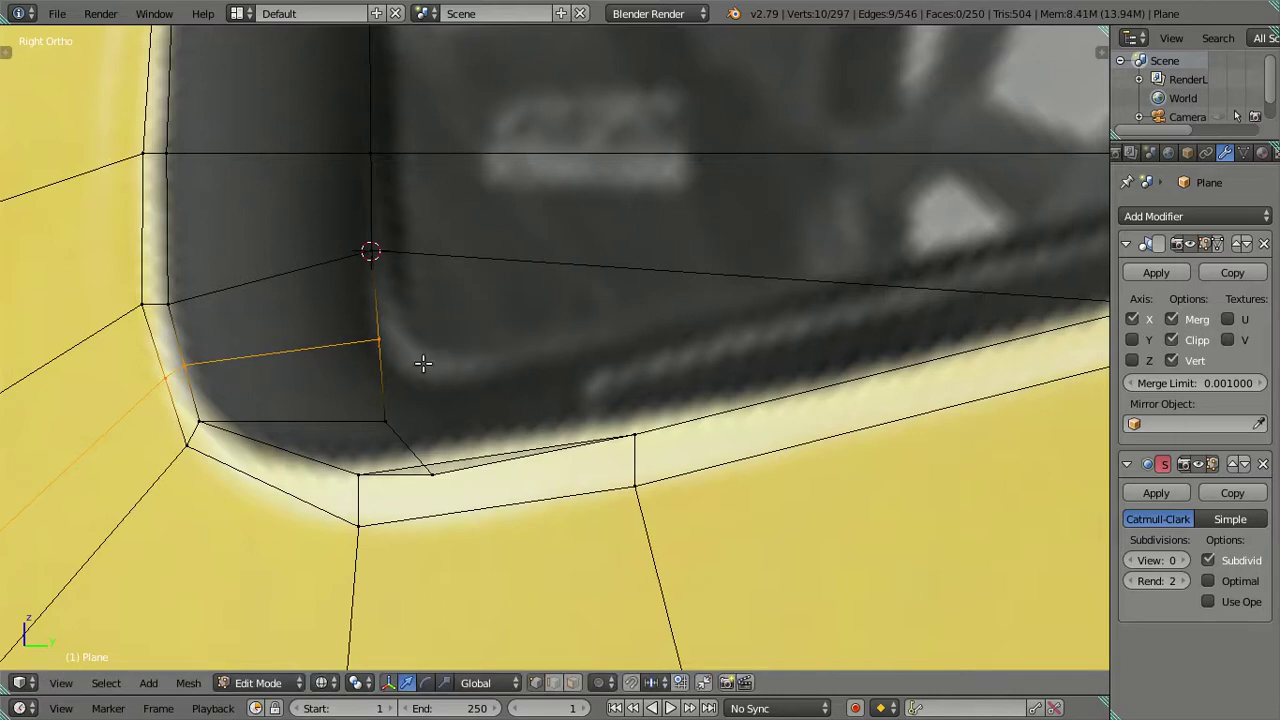
right_click(378, 340)
key("shift+s")
left_click(455, 366)
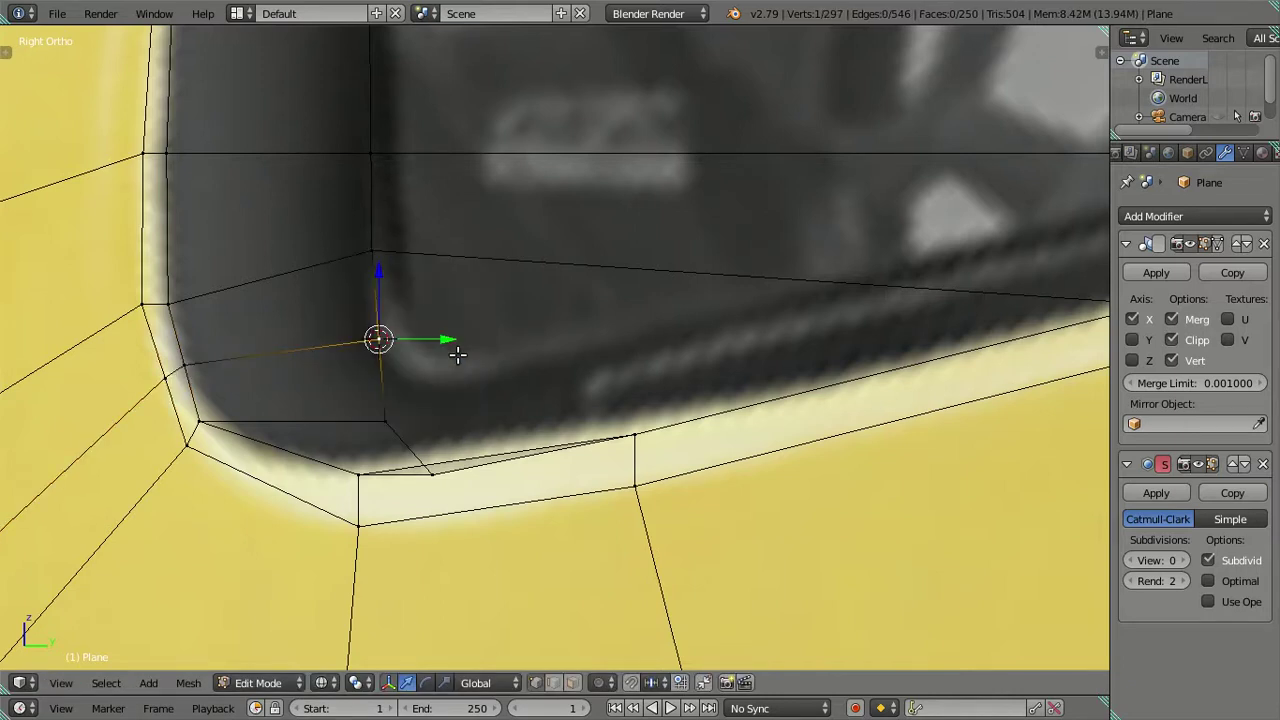
key("ctrl+z")
key("ctrl+z")
key("shift+s")
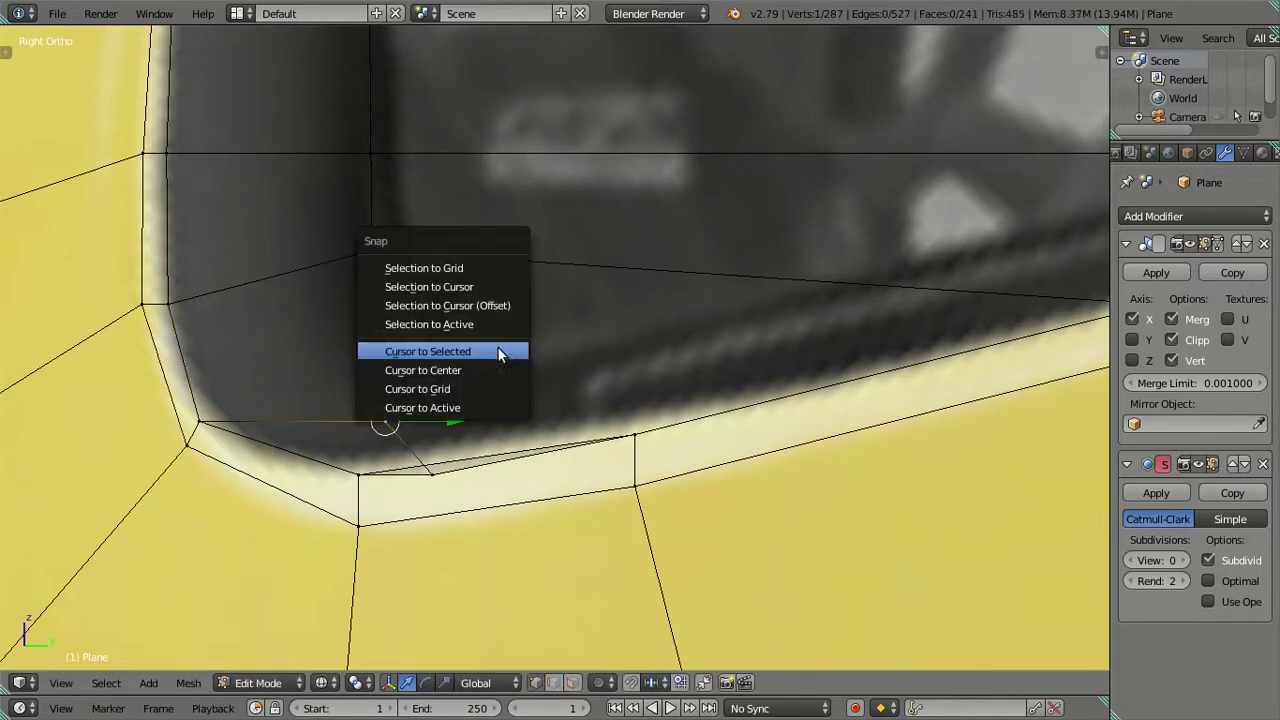
left_click(512, 305)
key("a")
scroll(505, 330, "down", 2)
scroll(443, 400, "up", 1)
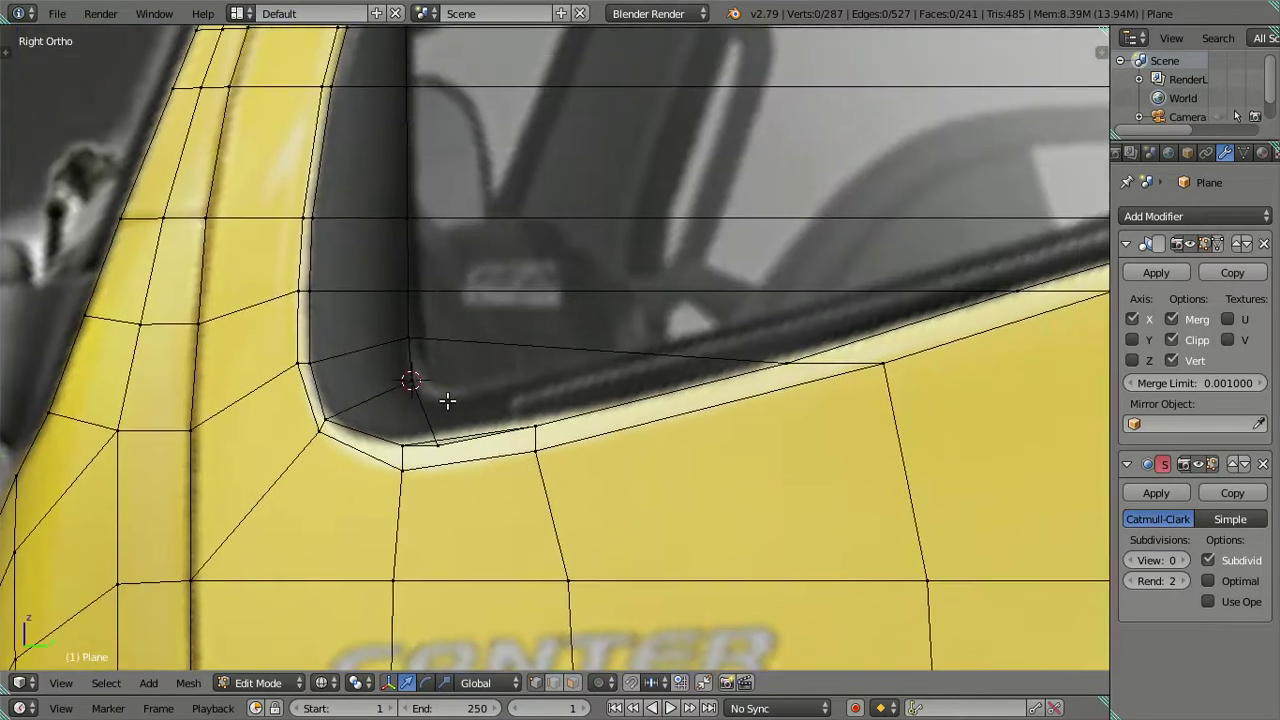
scroll(446, 430, "up", 1)
- Raise the window's lower-left corner vertex along Z to match the reference
right_click(375, 484)
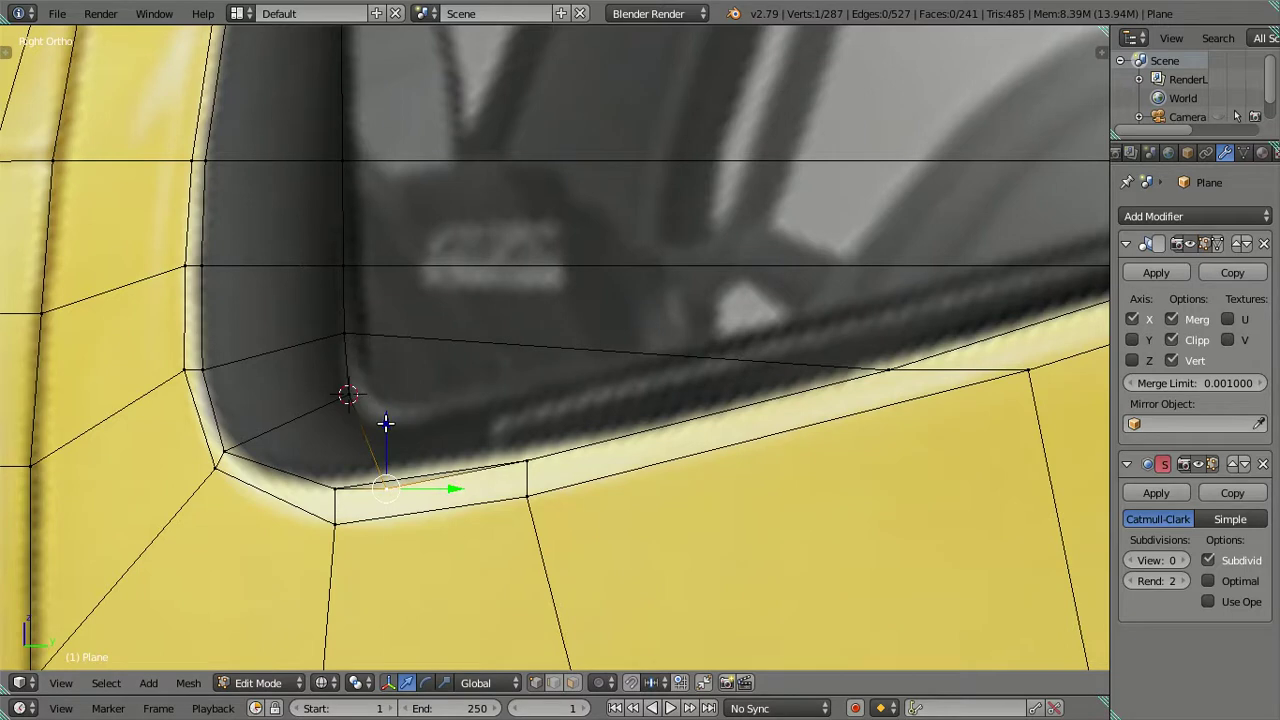
left_click_drag(385, 423, 411, 362)
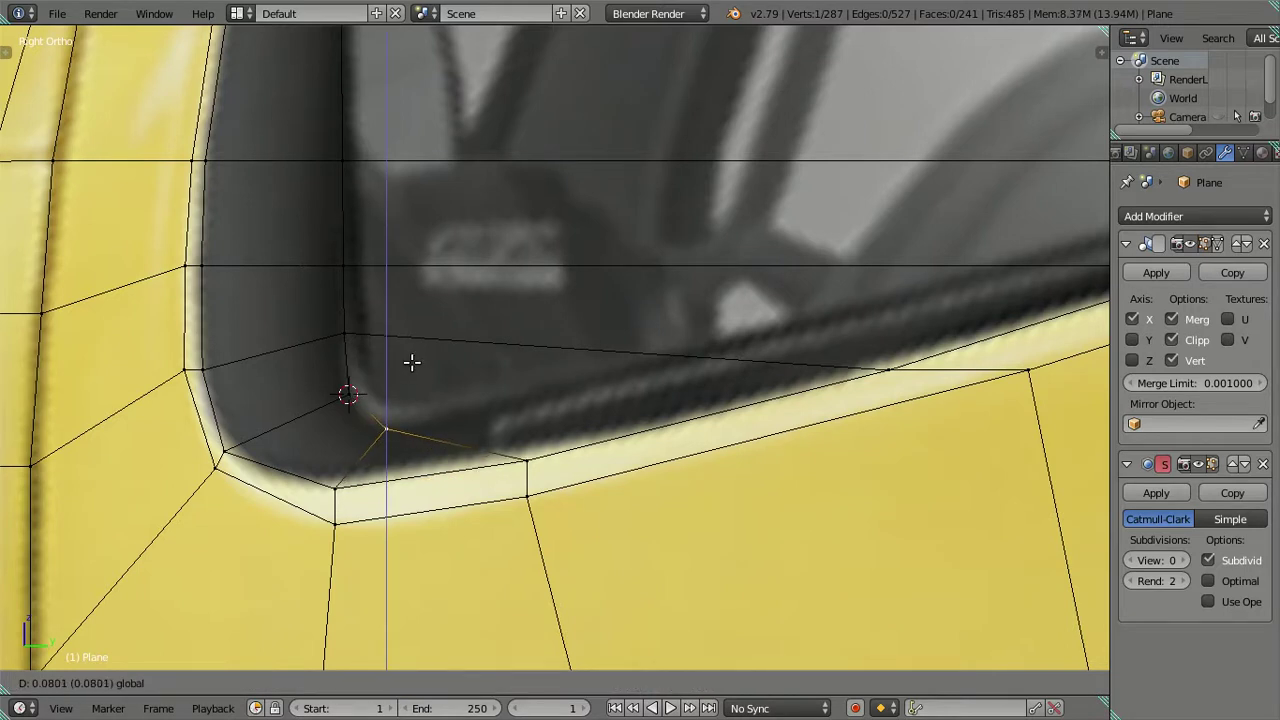
left_click_drag(411, 362, 414, 360)
scroll(414, 360, "down", 1)
key("a")
scroll(355, 490, "up", 1)
scroll(457, 408, "down", 1)
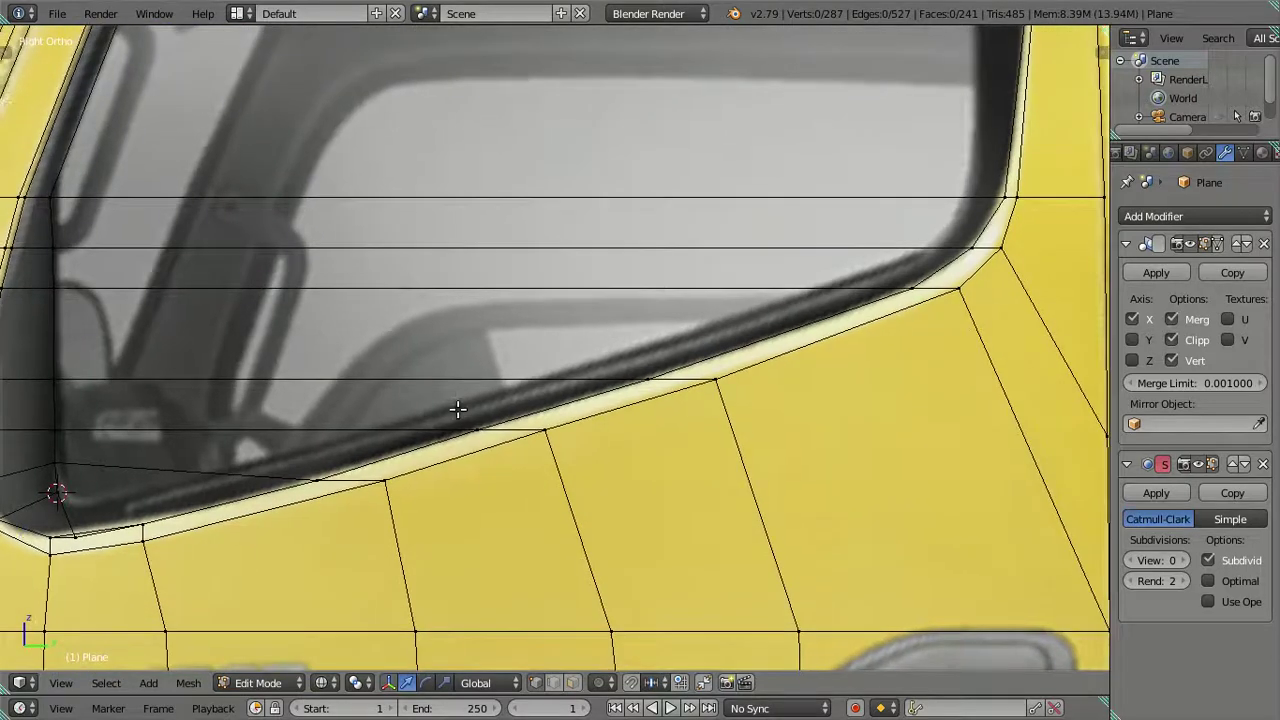
scroll(400, 435, "down", 3)
scroll(364, 465, "up", 2)
scroll(380, 500, "up", 1)
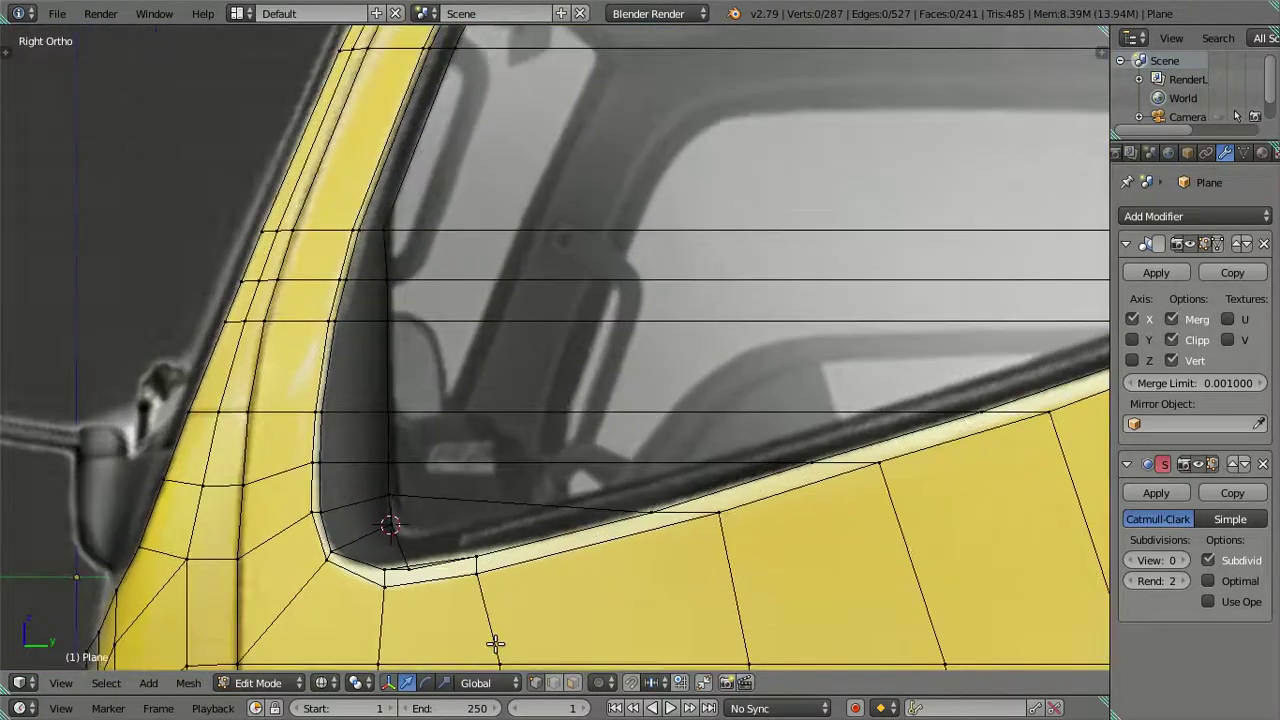
- Isolate the window's right-edge vertices and slide them left toward the dark frame
left_click(357, 443, "alt")
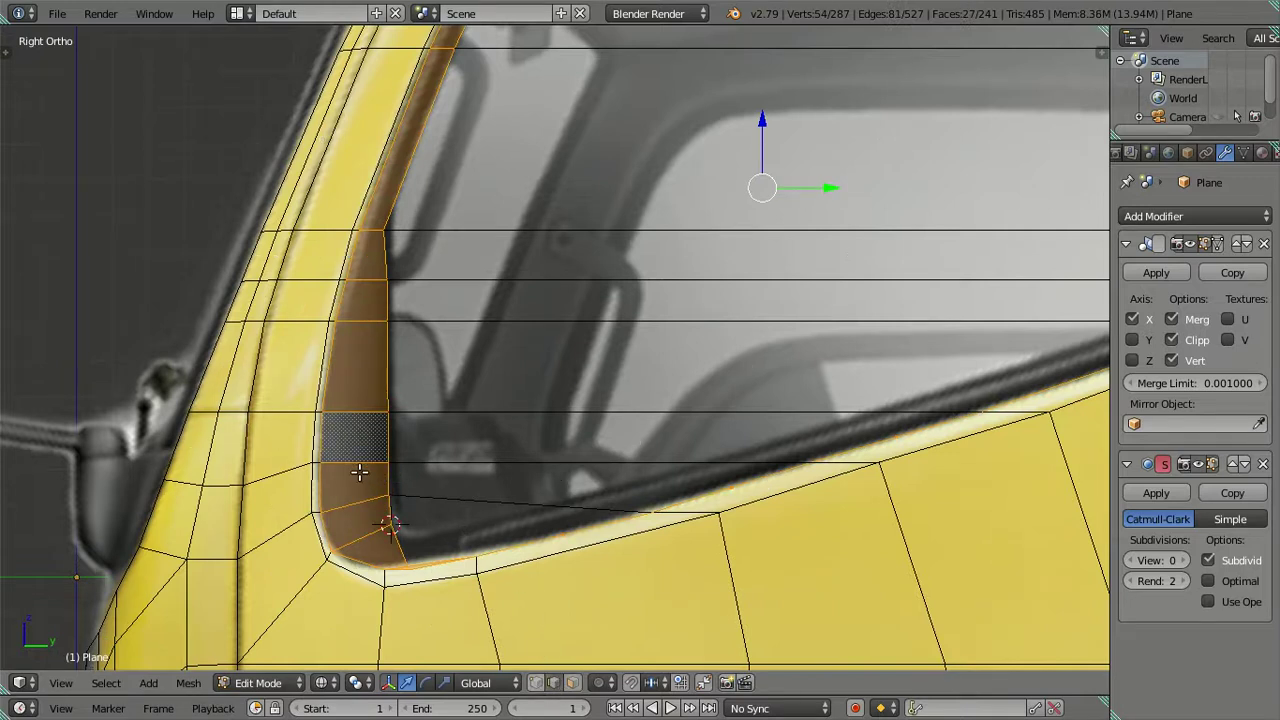
key("ctrl+z")
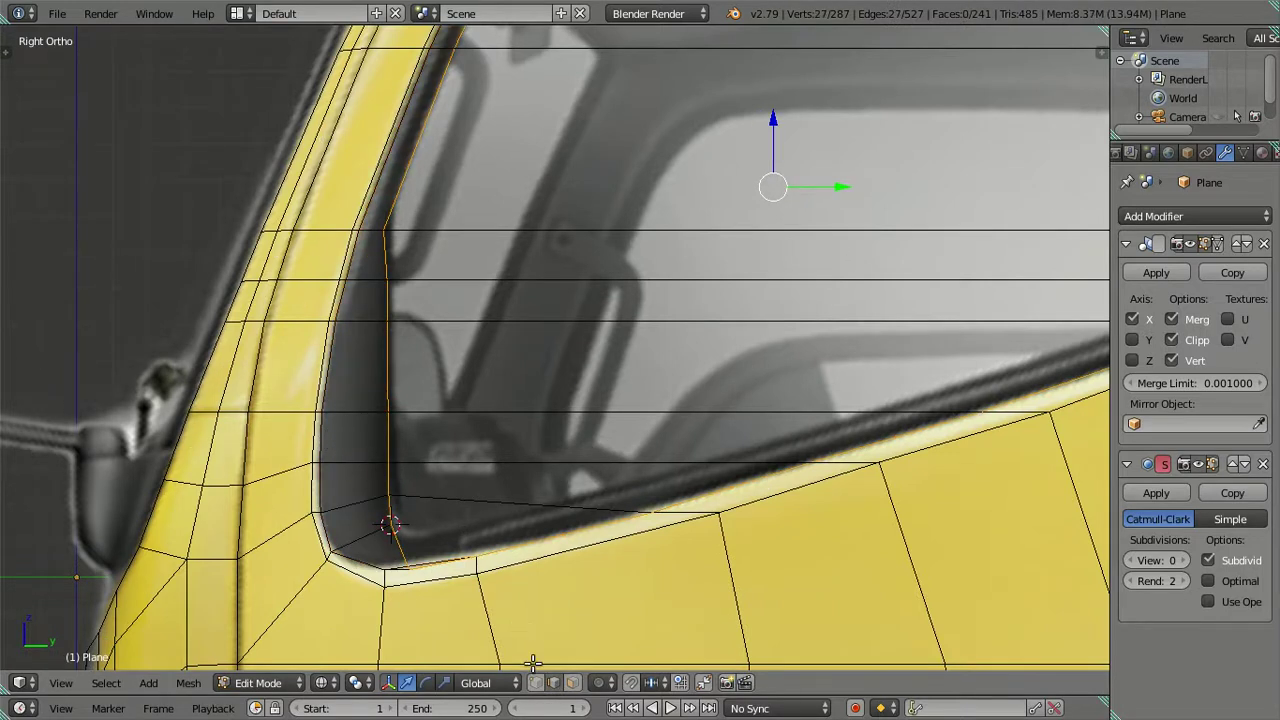
key("ctrl+z")
scroll(528, 636, "down", 2)
scroll(478, 445, "down", 1)
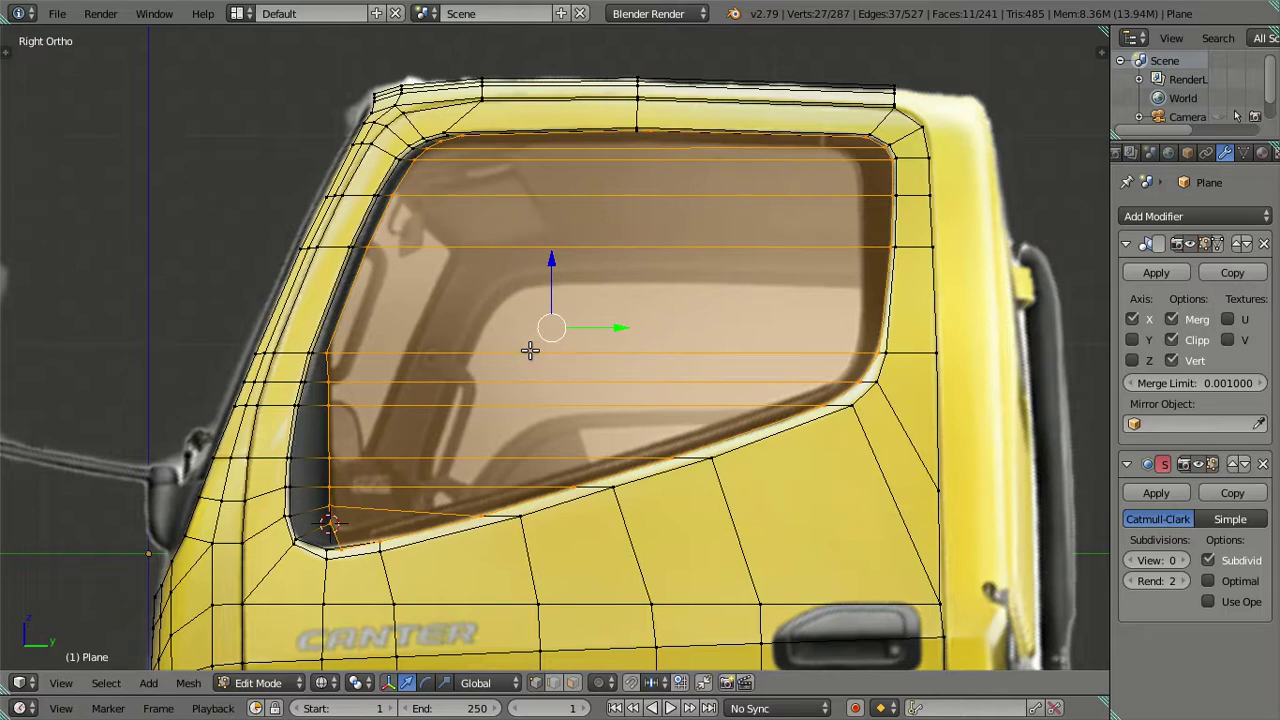
key("c")
mouse_move(500, 171)
middle_mouse_down()
mouse_move(445, 410)
mouse_move(537, 457)
middle_mouse_up()
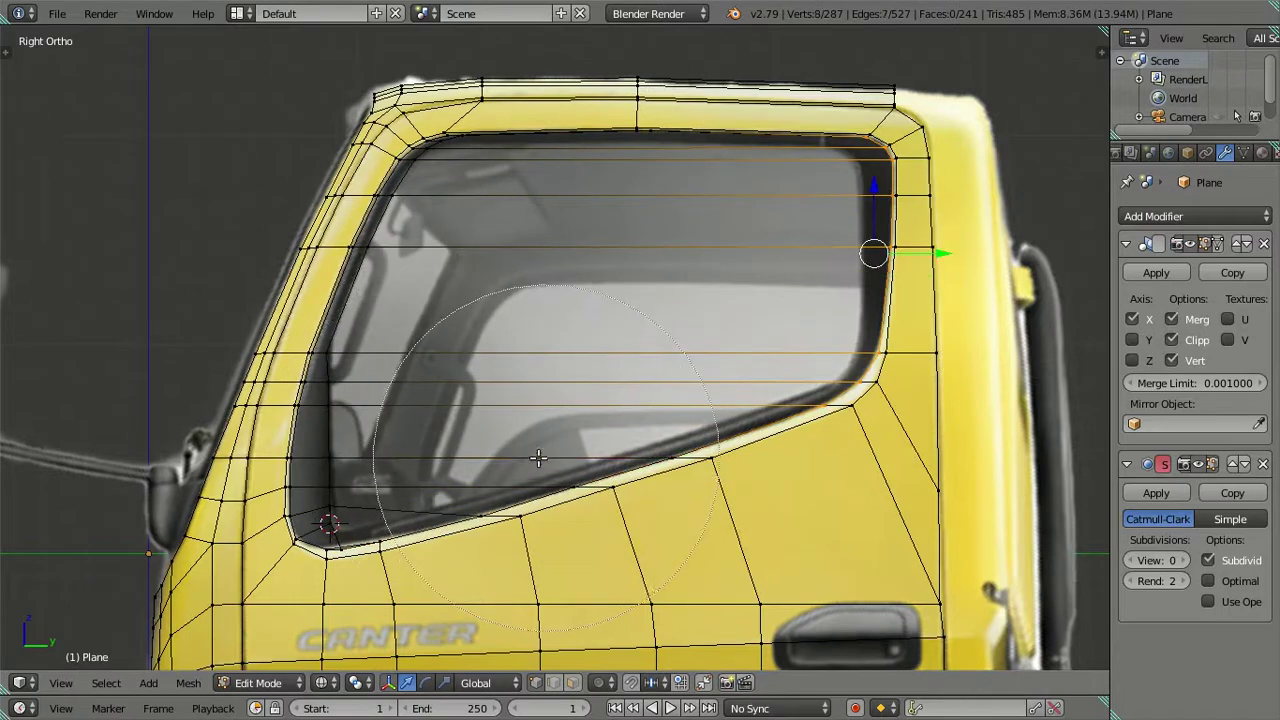
right_click(537, 457)
scroll(380, 357, "up", 2)
scroll(449, 331, "up", 2)
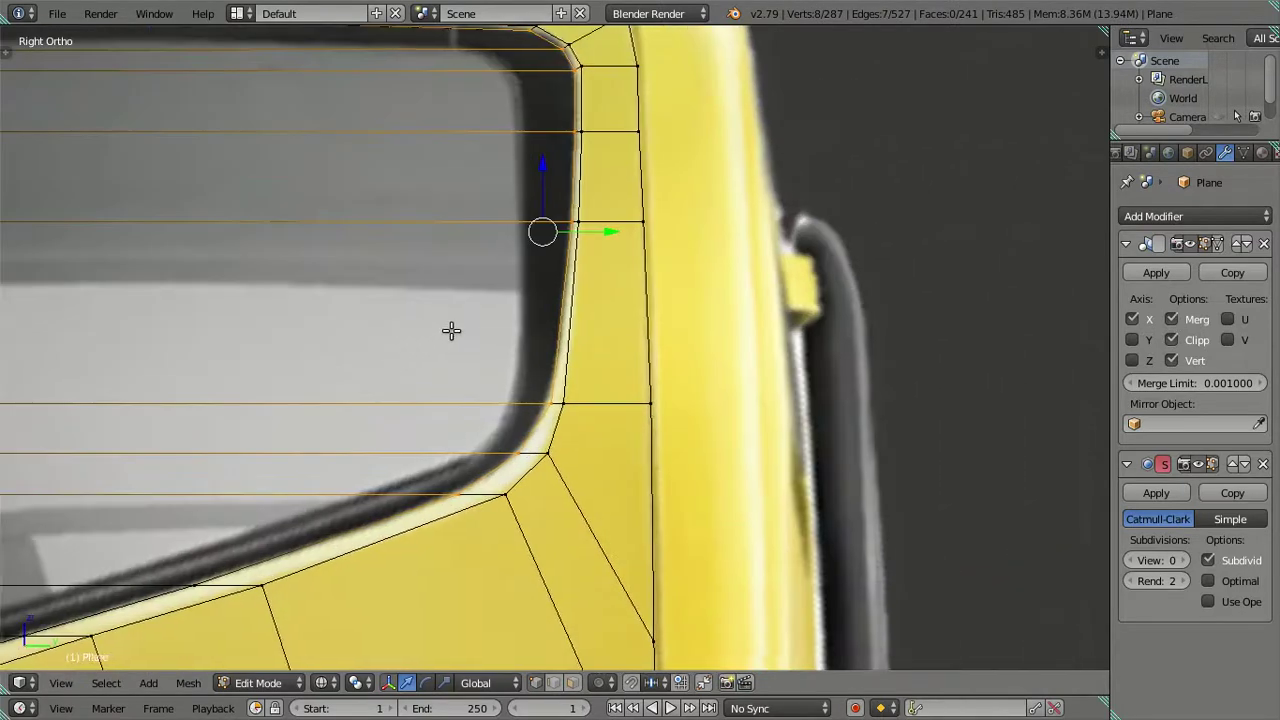
left_click_drag(642, 254, 605, 258)
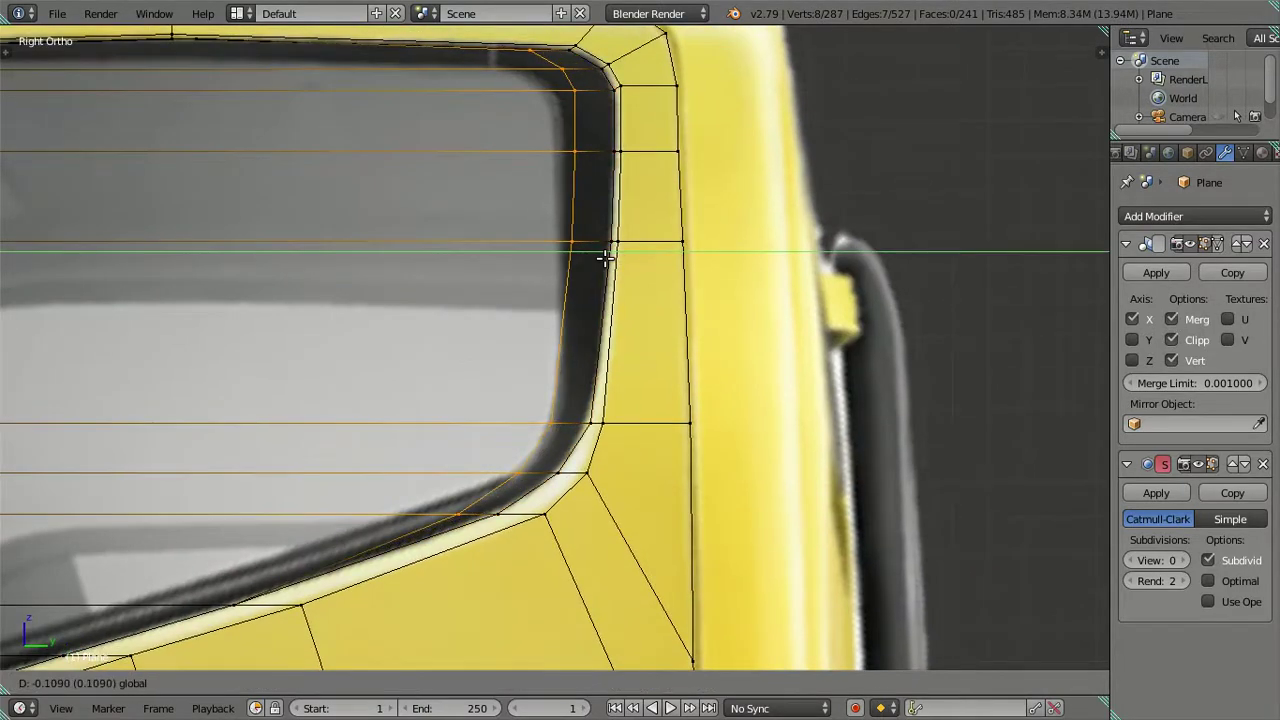
left_click(605, 258)
- Nudge individual lower right-edge vertices left to follow the reference frame
middle_click_drag(606, 220, 609, 271, "shift")
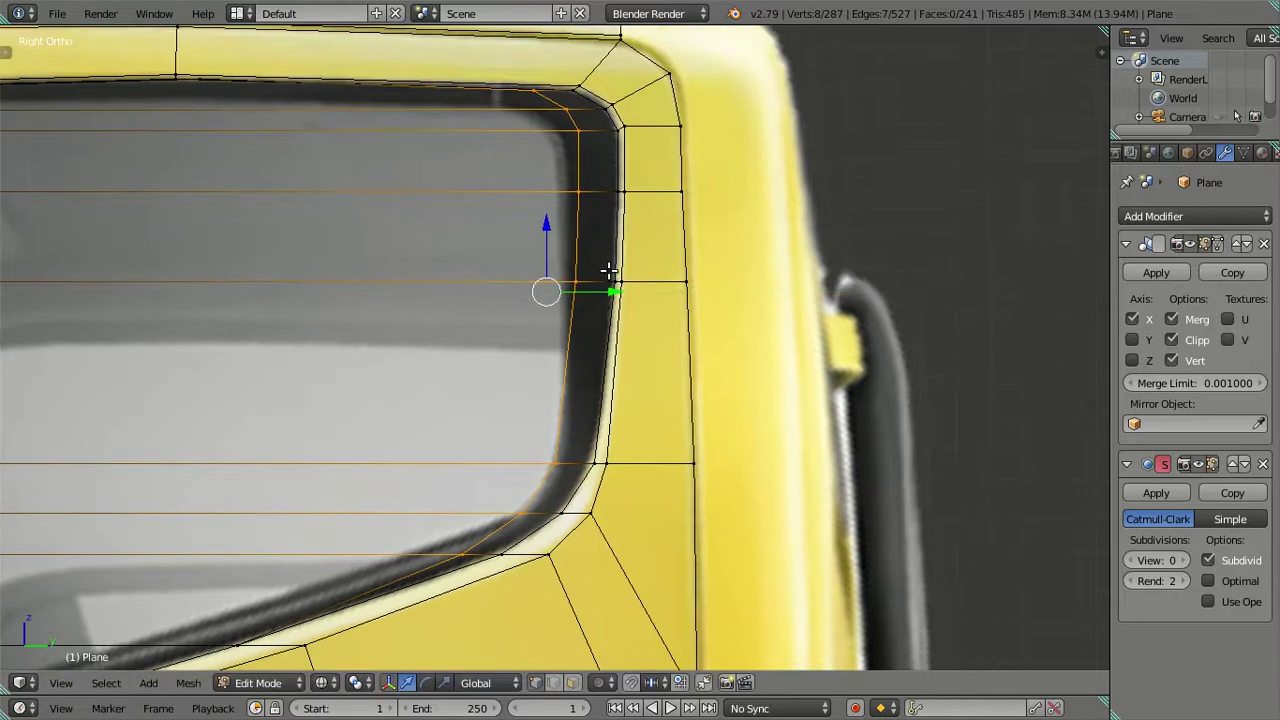
right_click(487, 546)
left_click_drag(510, 548, 484, 545)
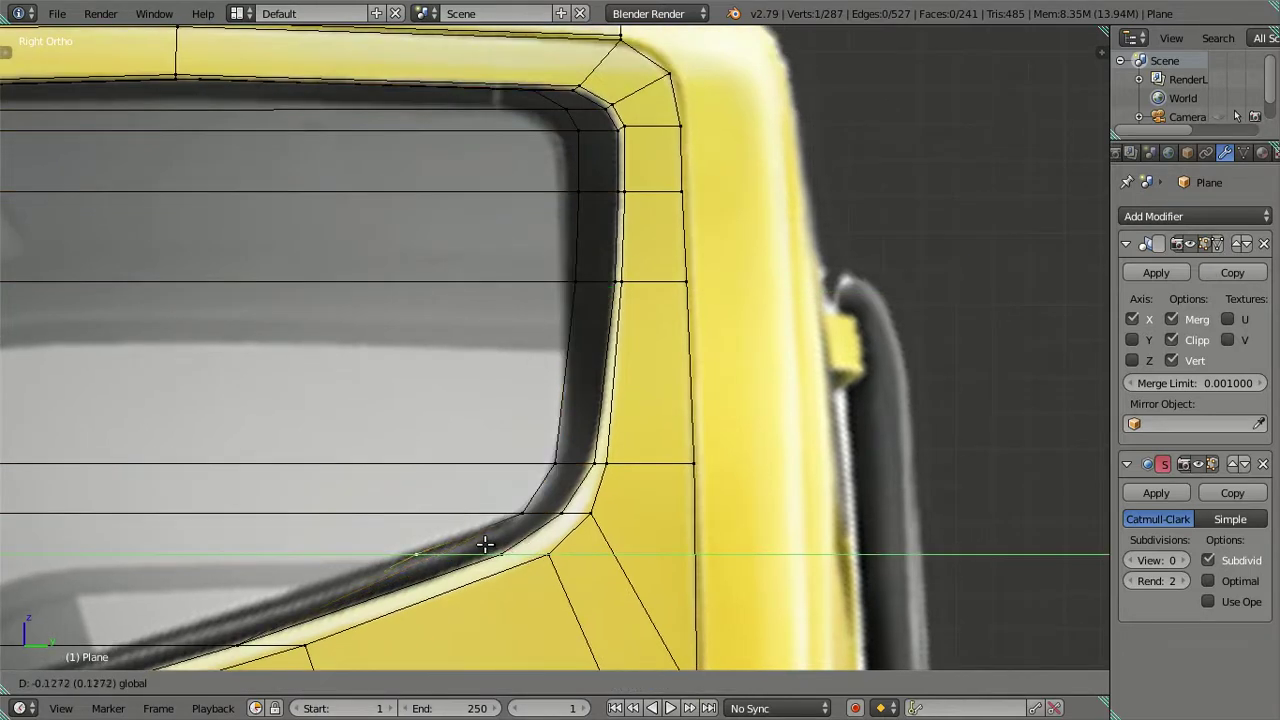
left_click(484, 545)
scroll(530, 500, "up", 3, "shift")
scroll(560, 440, "up", 2, "shift")
right_click(574, 403)
mouse_move(637, 405)
left_mouse_down()
mouse_move(627, 408)
mouse_move(638, 413)
left_mouse_up()
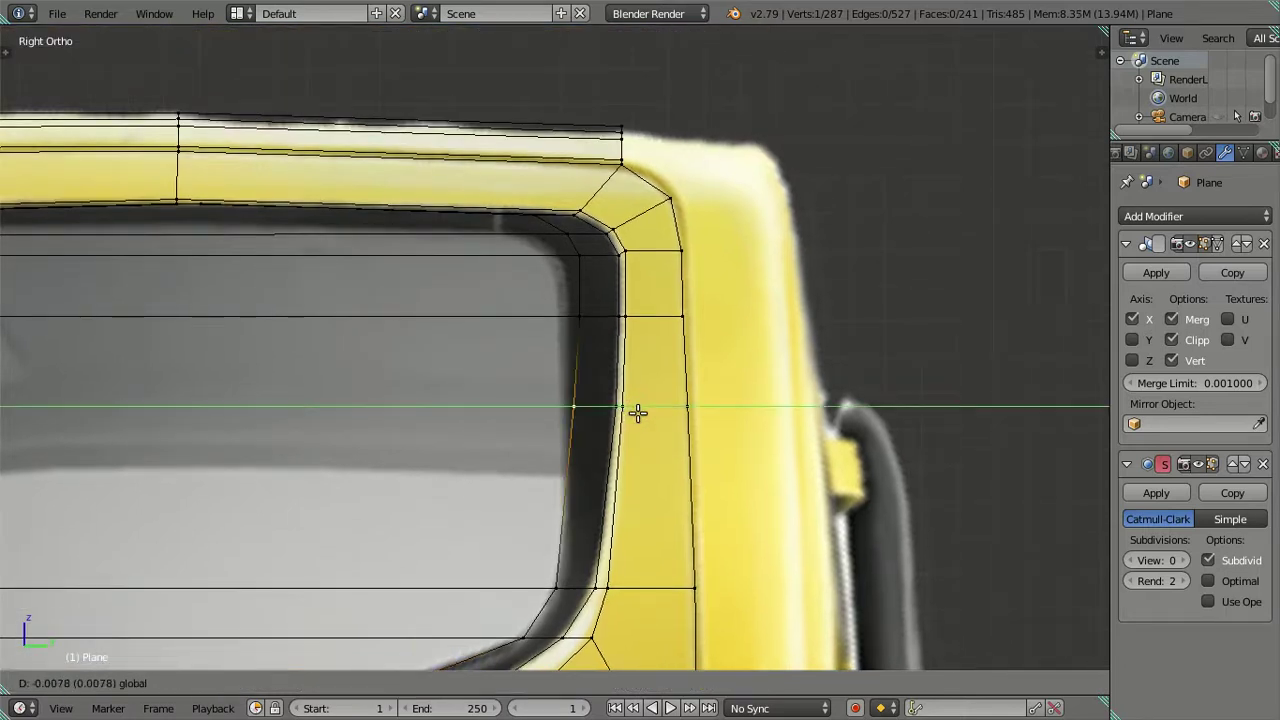
left_click(638, 413)
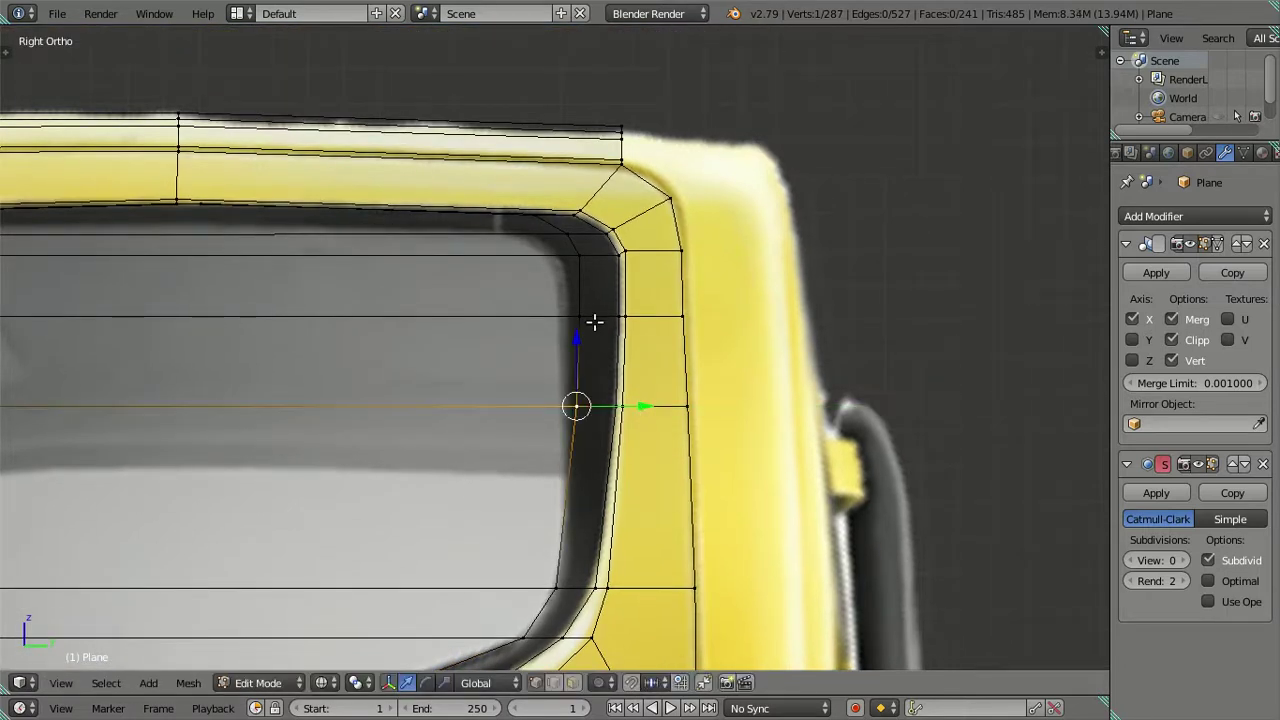
left_click_drag(640, 406, 634, 404)
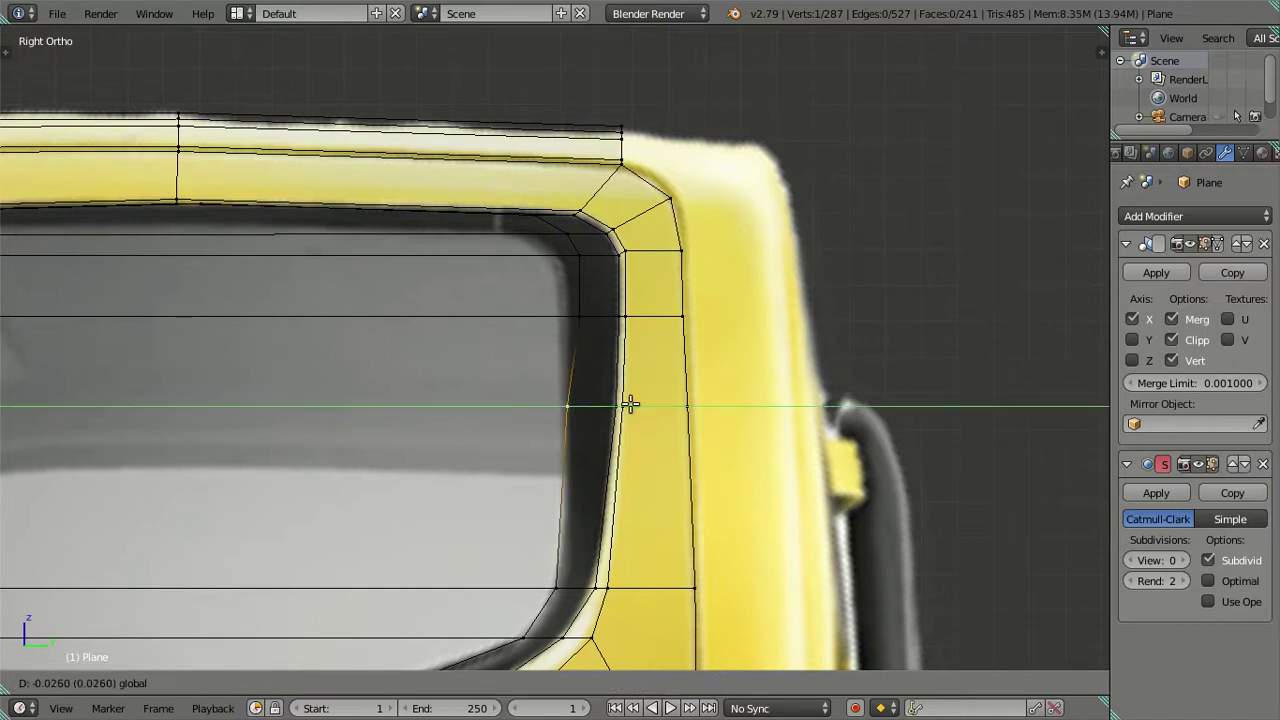
- Move the upper right-edge vertices left along Y toward the rounded upper corner
right_click(613, 343)
left_click_drag(624, 322, 586, 319)
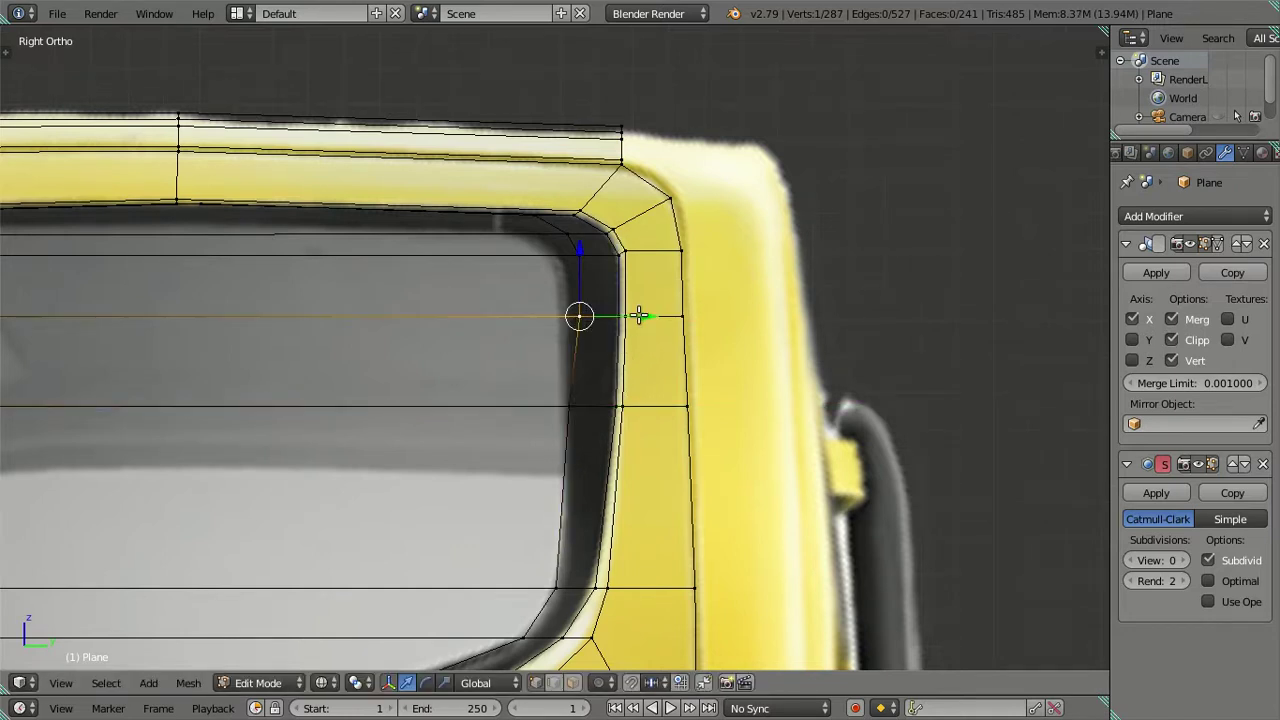
scroll(637, 311, "up", 3)
left_click_drag(655, 295, 640, 292)
right_click(605, 192)
left_click_drag(637, 187, 609, 187)
right_click(577, 150)
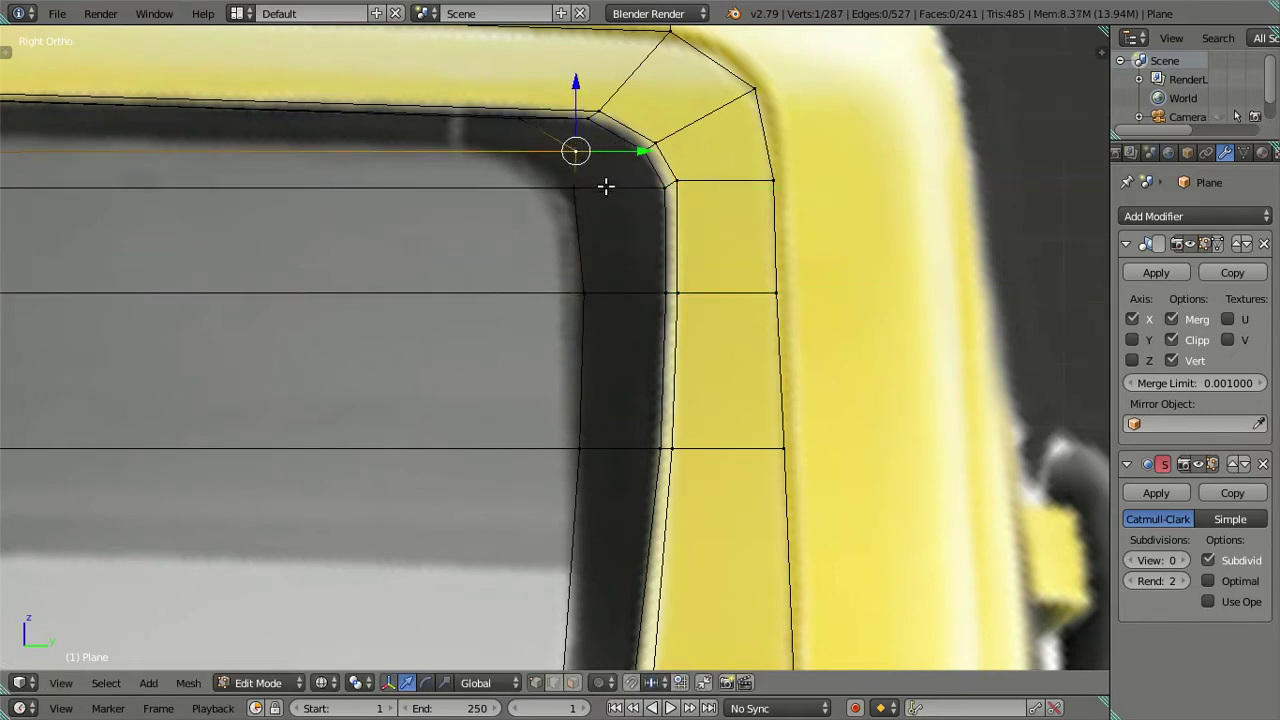
right_click(575, 193)
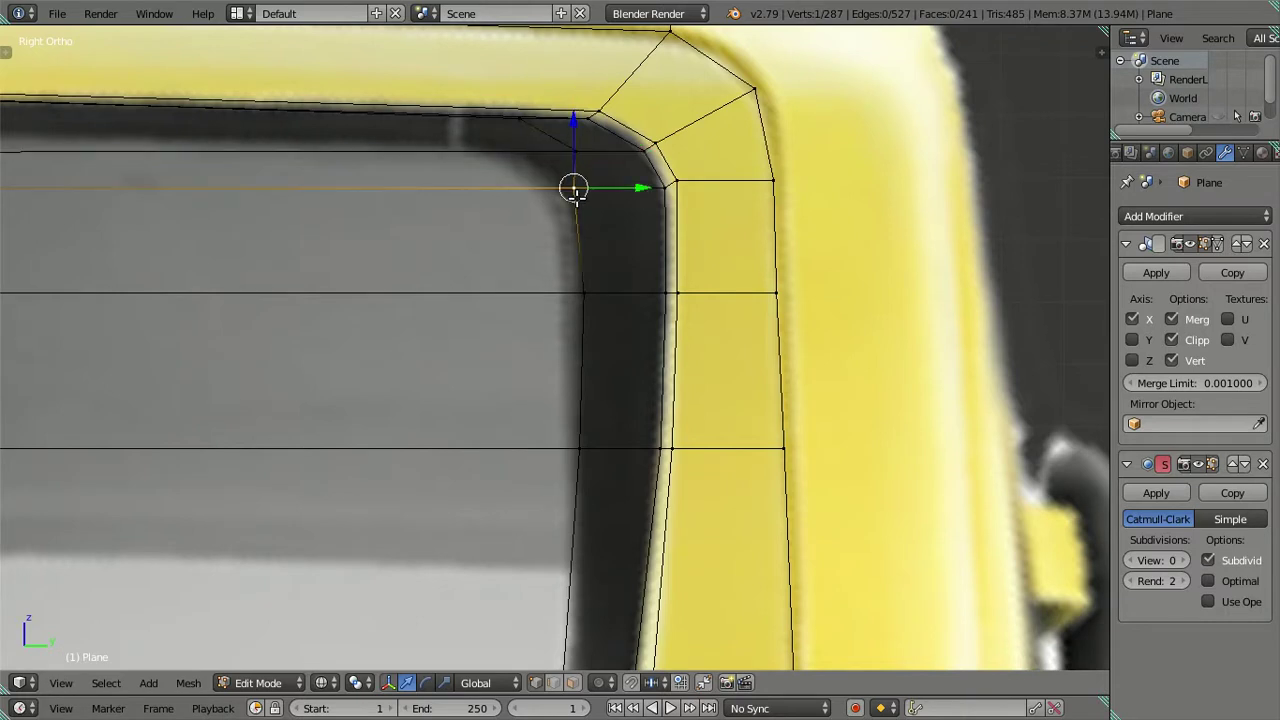
scroll(613, 326, "up", 2)
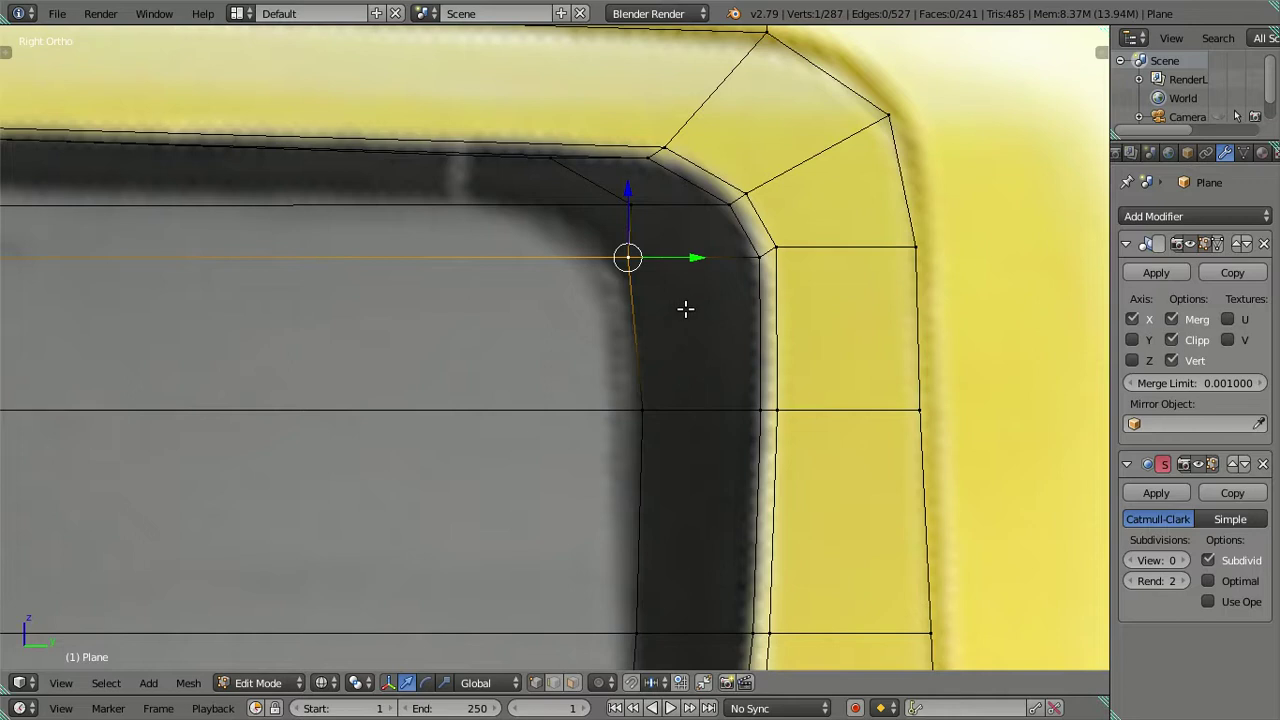
- Slide a vertex along its edge and shift the upper-right edge vertex along Y
key("shift+v")
left_click(686, 307)
right_click(674, 276)
key("g")
key("y")
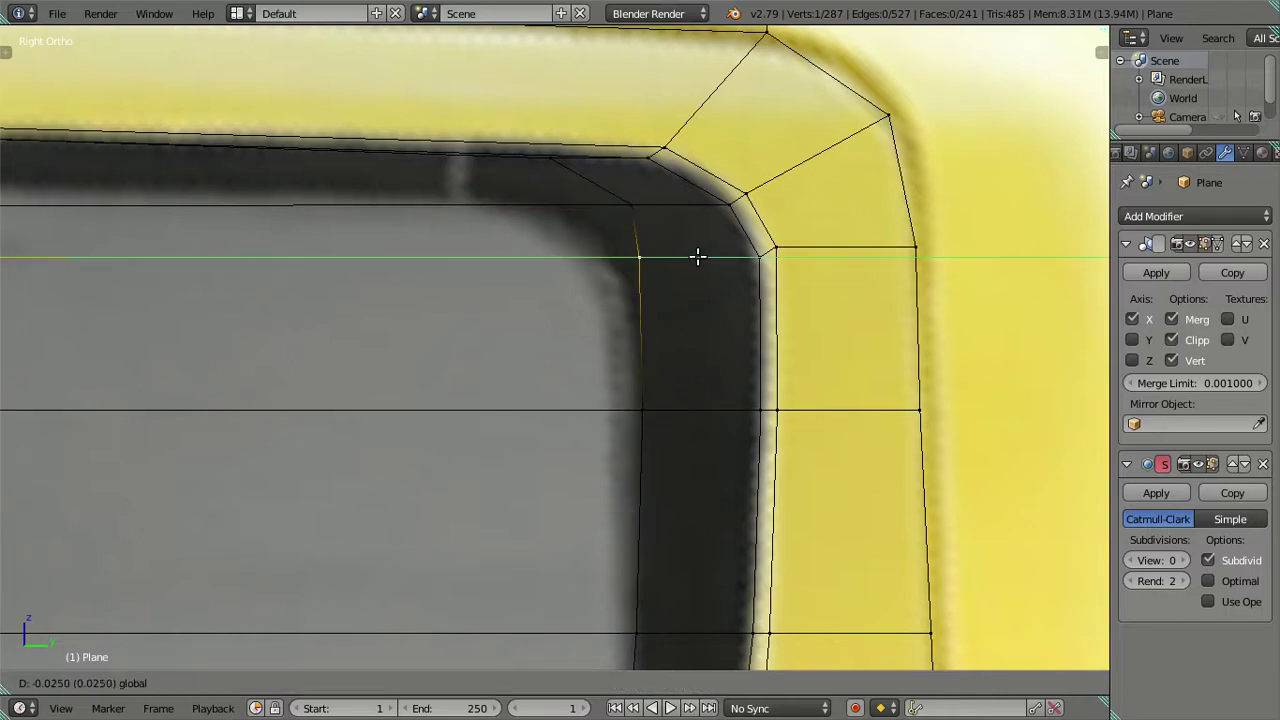
left_click(697, 257)
scroll(641, 345, "up", 2)
- Mark a corner point with a temporary edge loop and the 3D cursor, then snap the vertex onto it
key("ctrl+r")
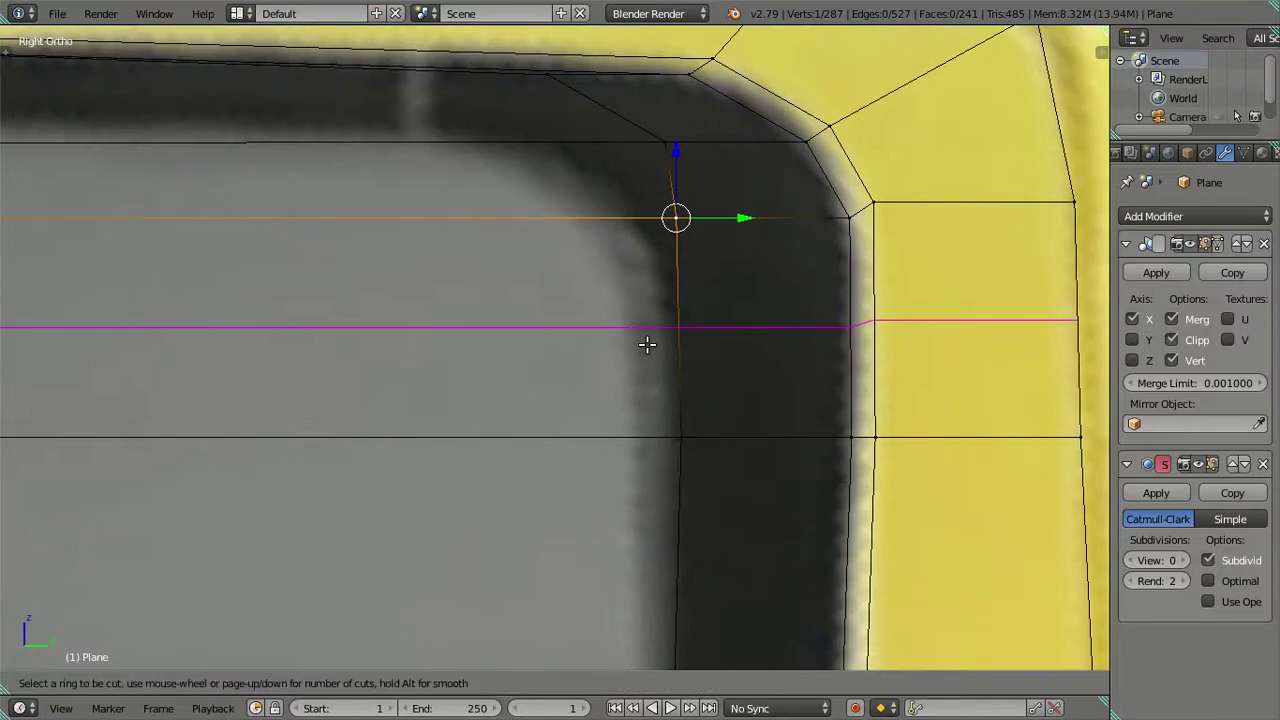
left_click(647, 344)
left_click(648, 334)
key("shift+s")
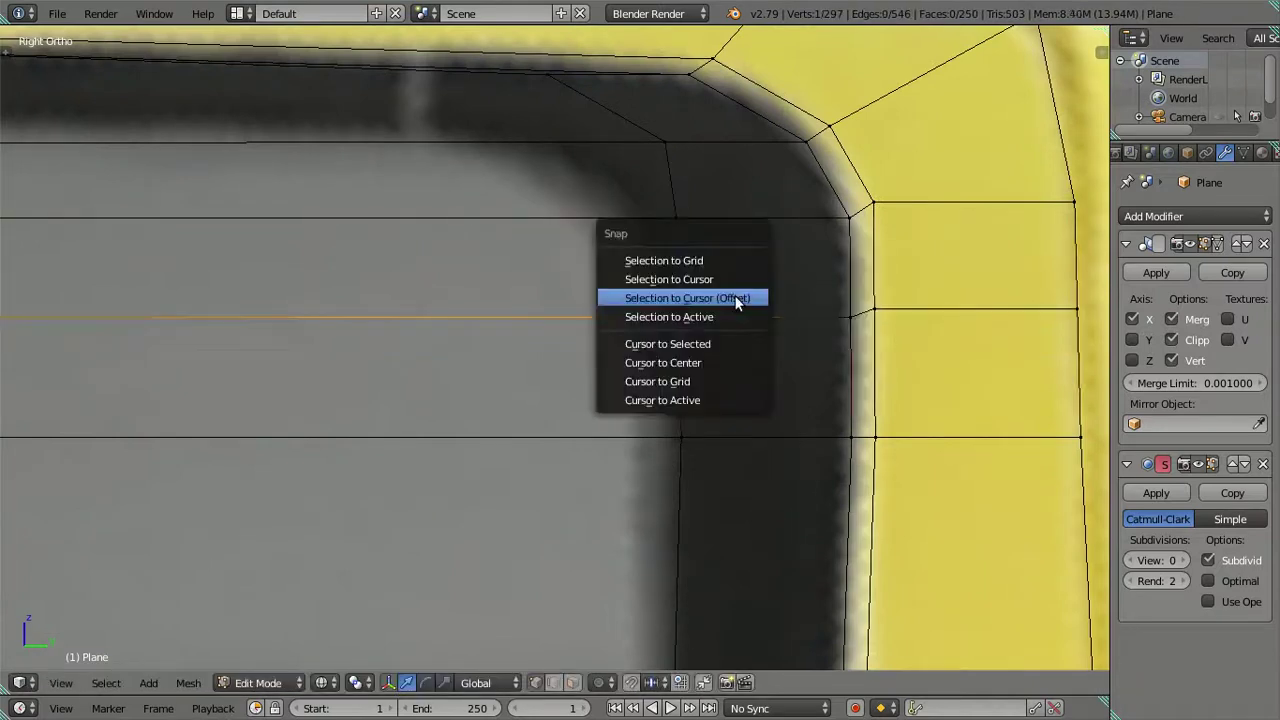
left_click(729, 343)
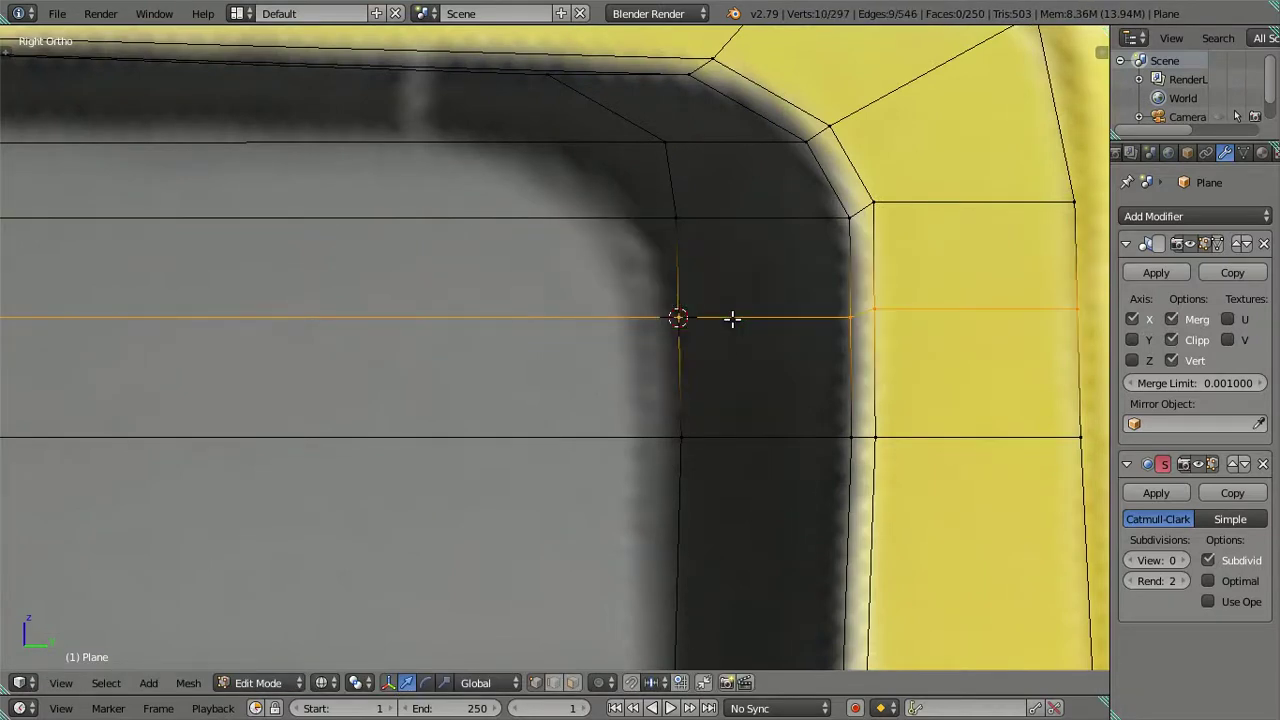
key("ctrl+z")
scroll(765, 259, "down", 3)
scroll(765, 258, "down", 3)
scroll(766, 258, "up", 3)
scroll(766, 258, "up", 2)
key("shift+s")
left_click(775, 216)
scroll(720, 262, "up", 3)
key("a")
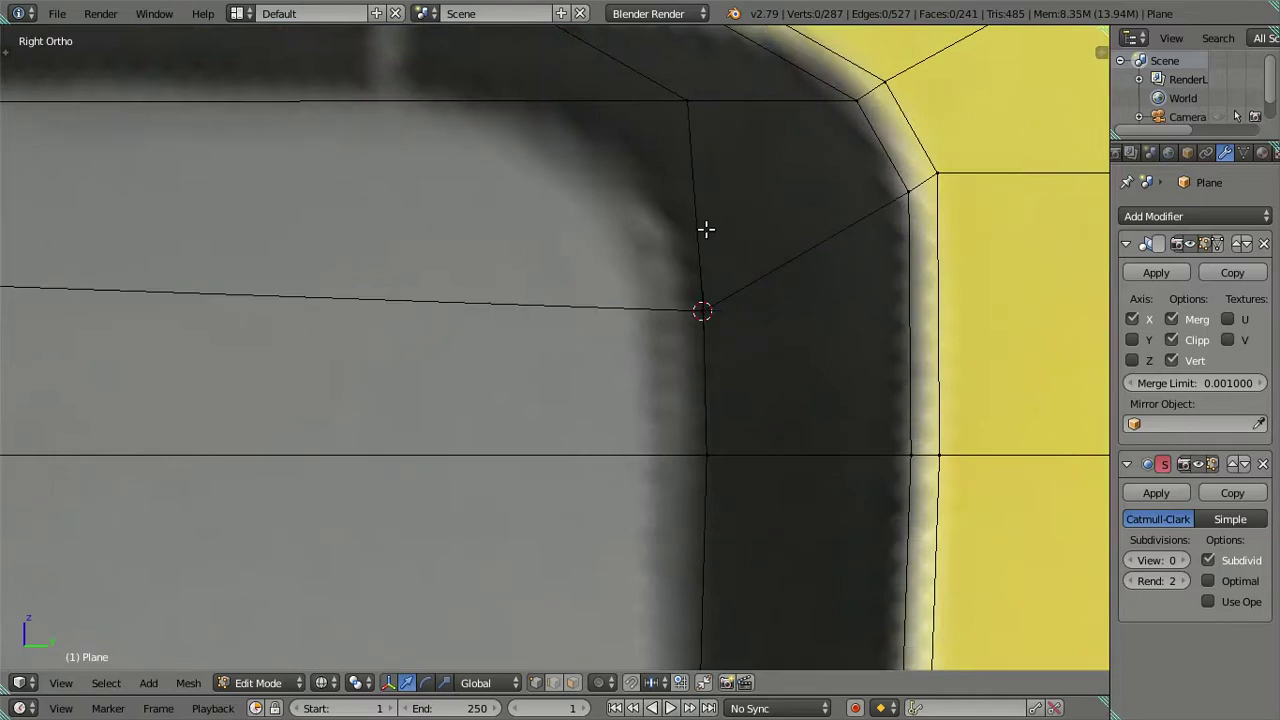
middle_click_drag(706, 226, 697, 283, "shift")
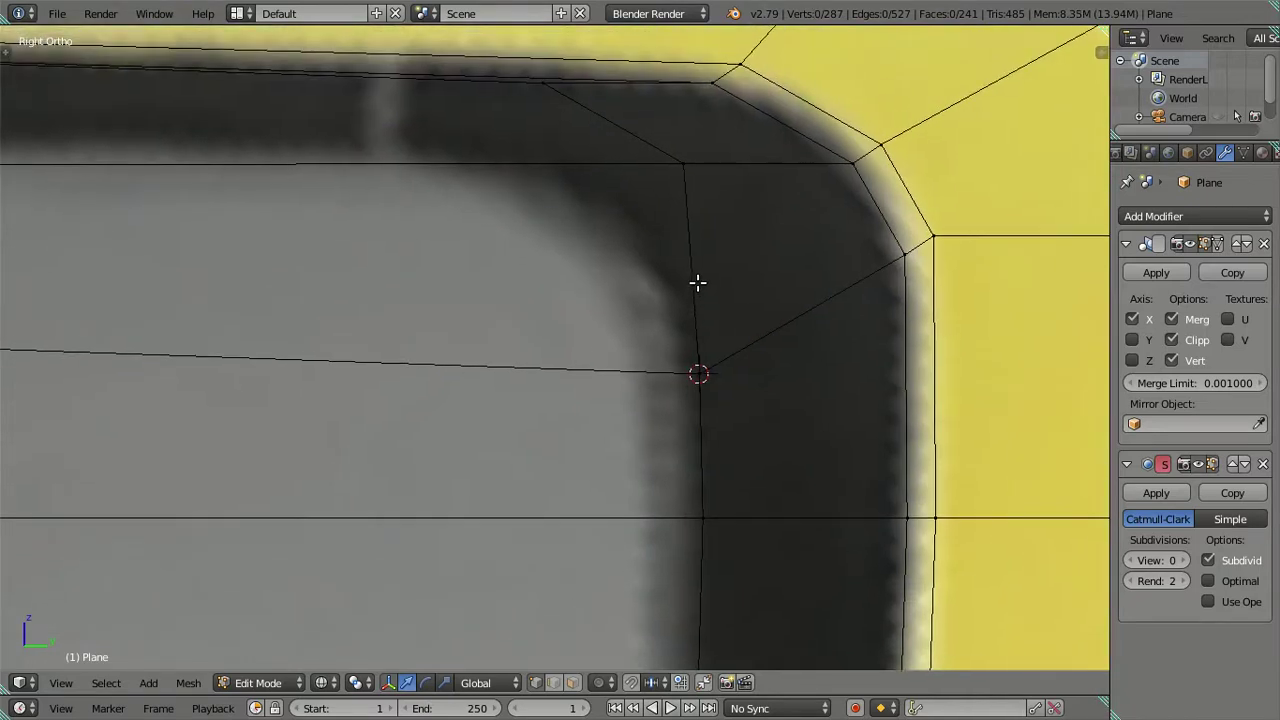
- Snap the window opening's upper corner vertex onto a cursor point marked by a temporary loop
right_click(691, 192)
key("g")
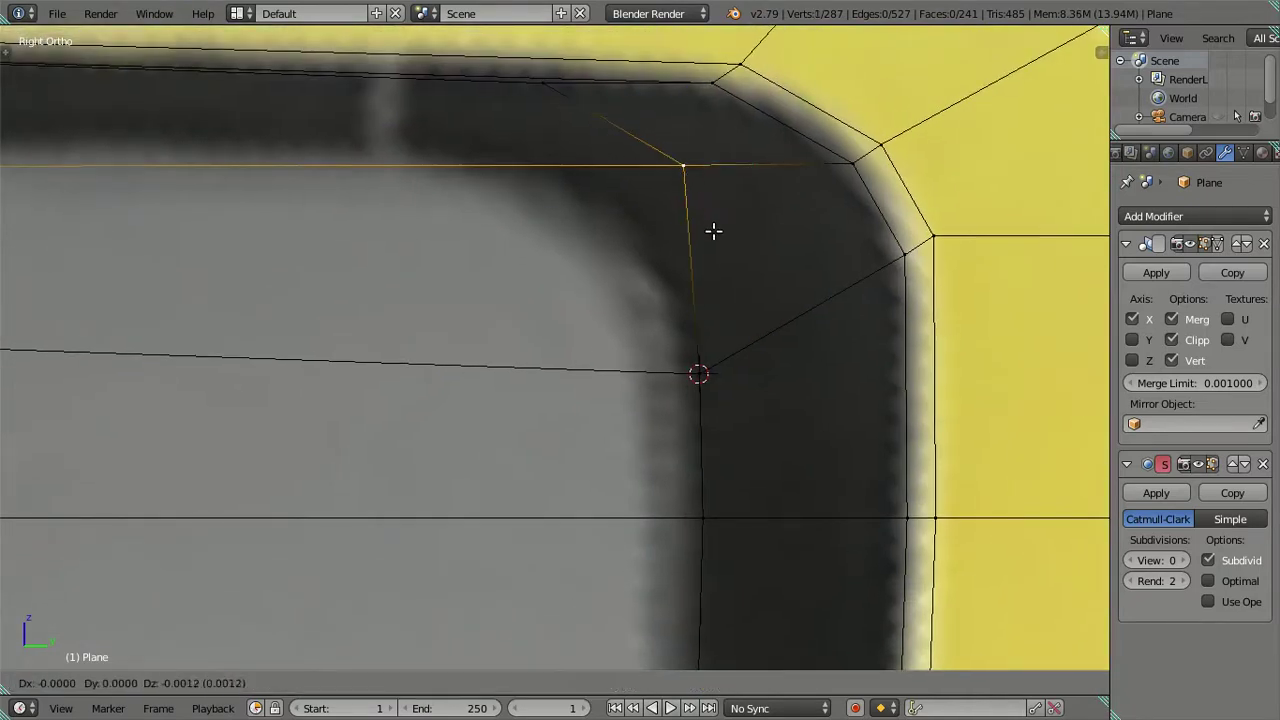
left_click(712, 322)
key("ctrl+z")
key("ctrl+z")
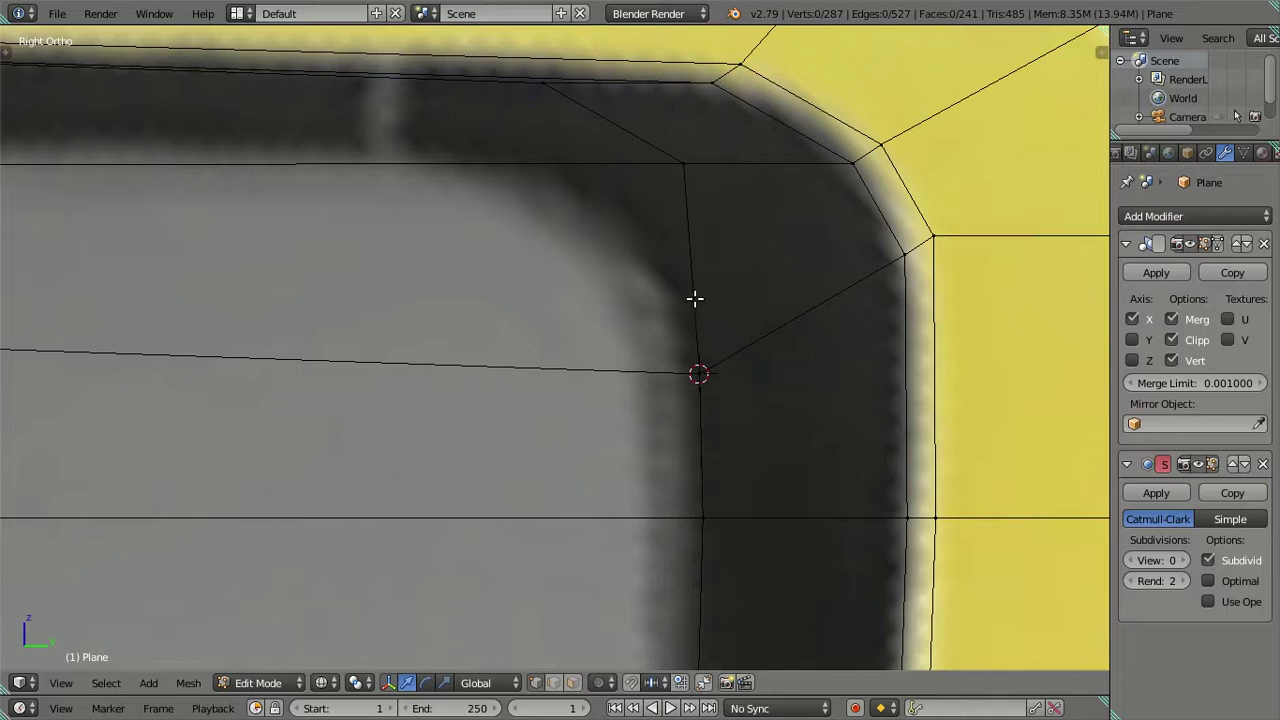
key("ctrl+r")
left_click(698, 296)
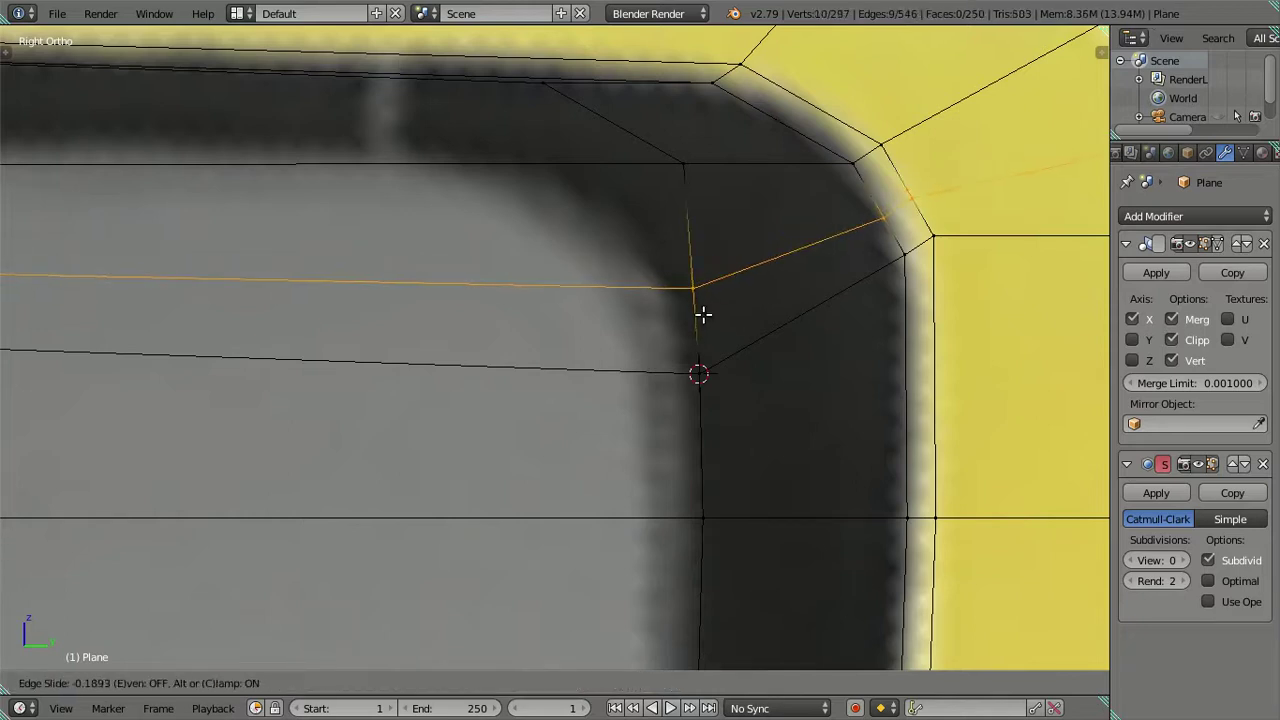
left_click(703, 312)
right_click(692, 285)
key("shift+s")
left_click(721, 317)
key("ctrl+z")
key("ctrl+z")
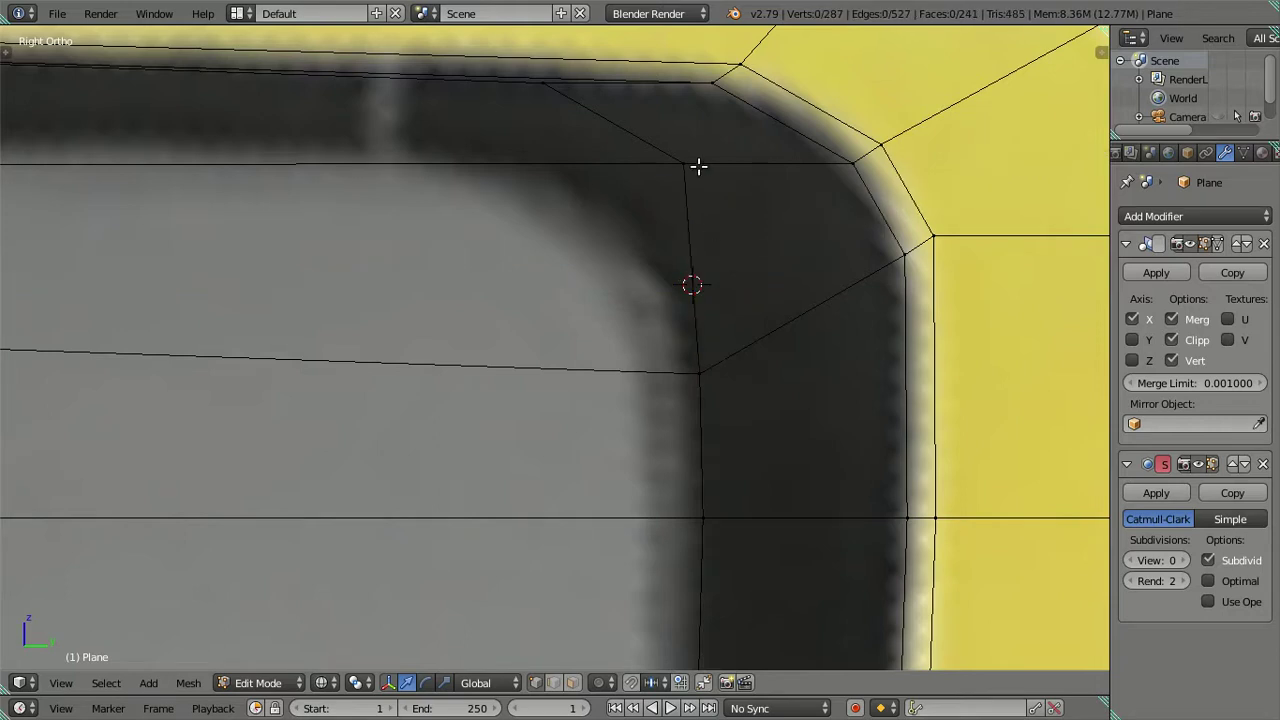
right_click(698, 166)
key("shift+s")
left_click(712, 121)
key("a")
- Nudge the corner vertex along Y, then try and undo moves of the top-edge vertex
right_click(740, 287)
key("g")
key("y")
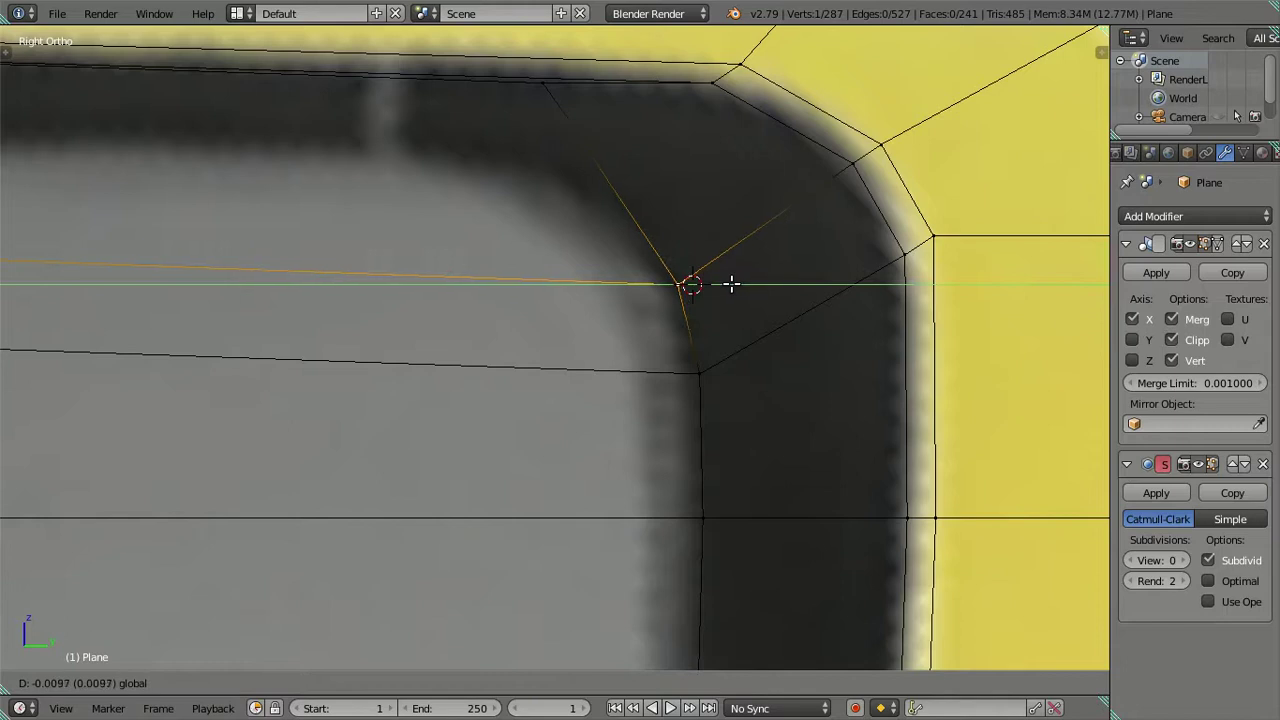
left_click(728, 283)
scroll(620, 206, "up", 3, "shift")
right_click(576, 187)
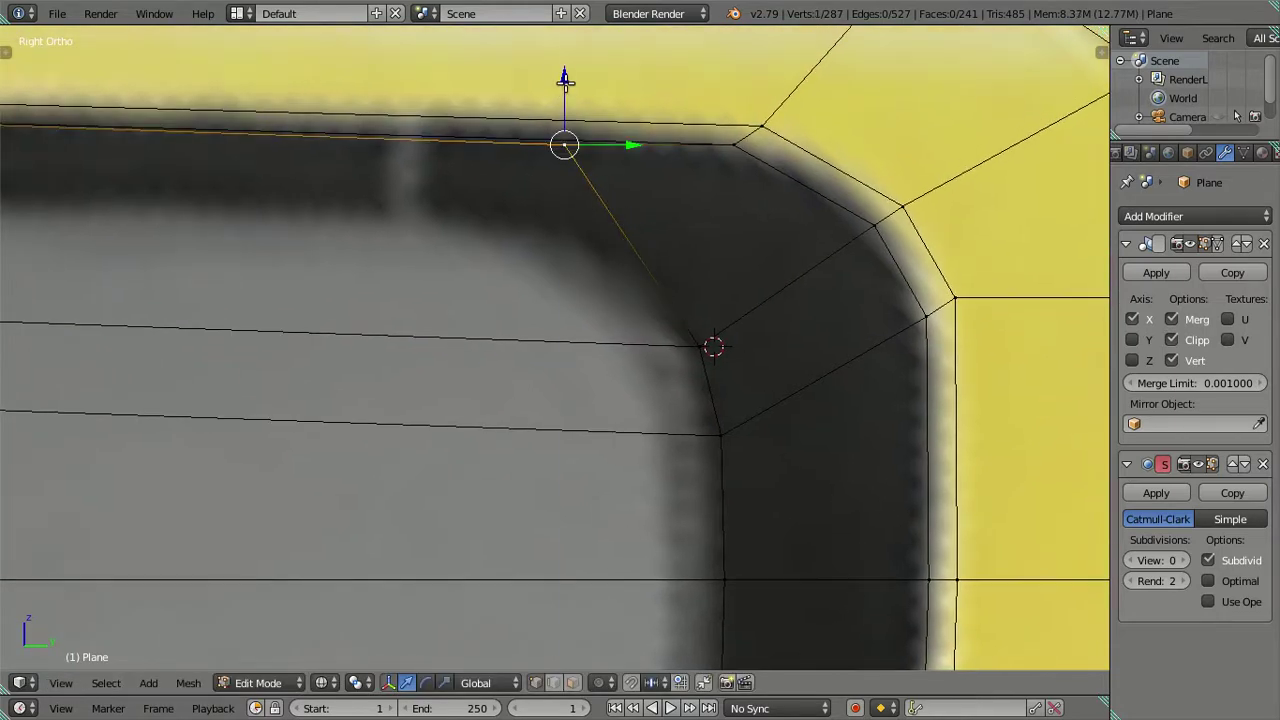
key("g")
key("z")
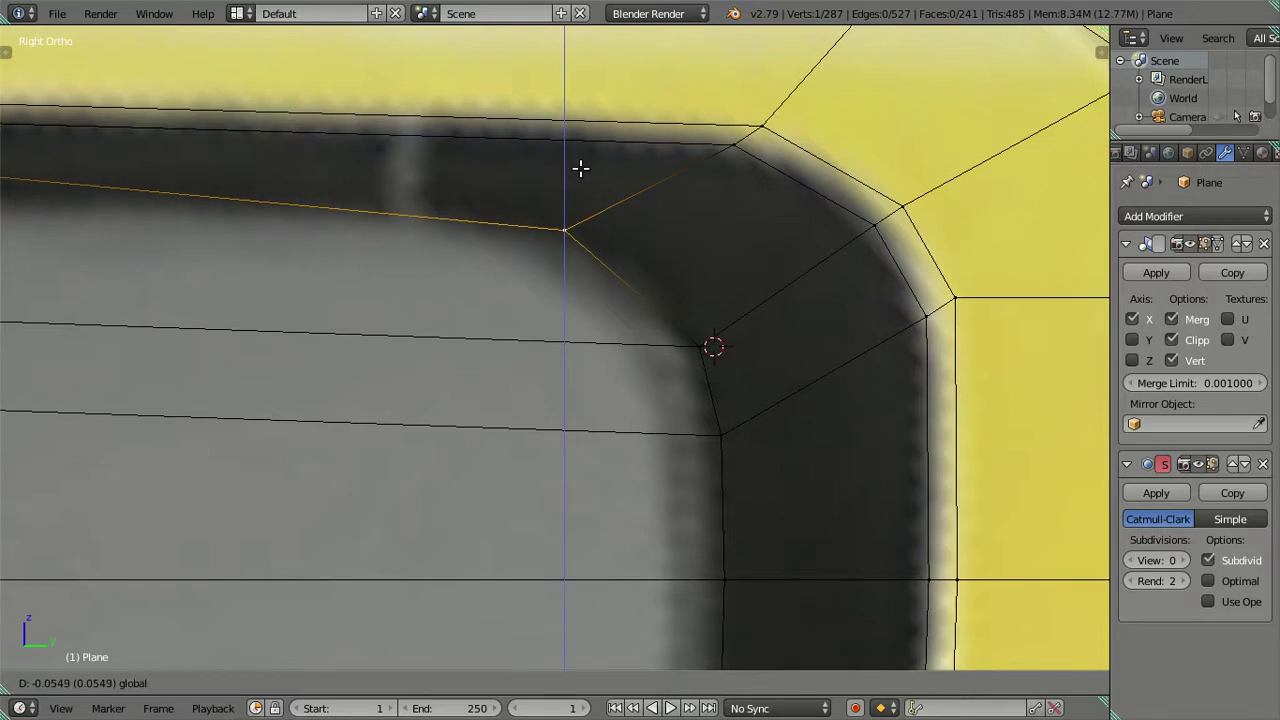
left_click(580, 168)
key("g")
key("y")
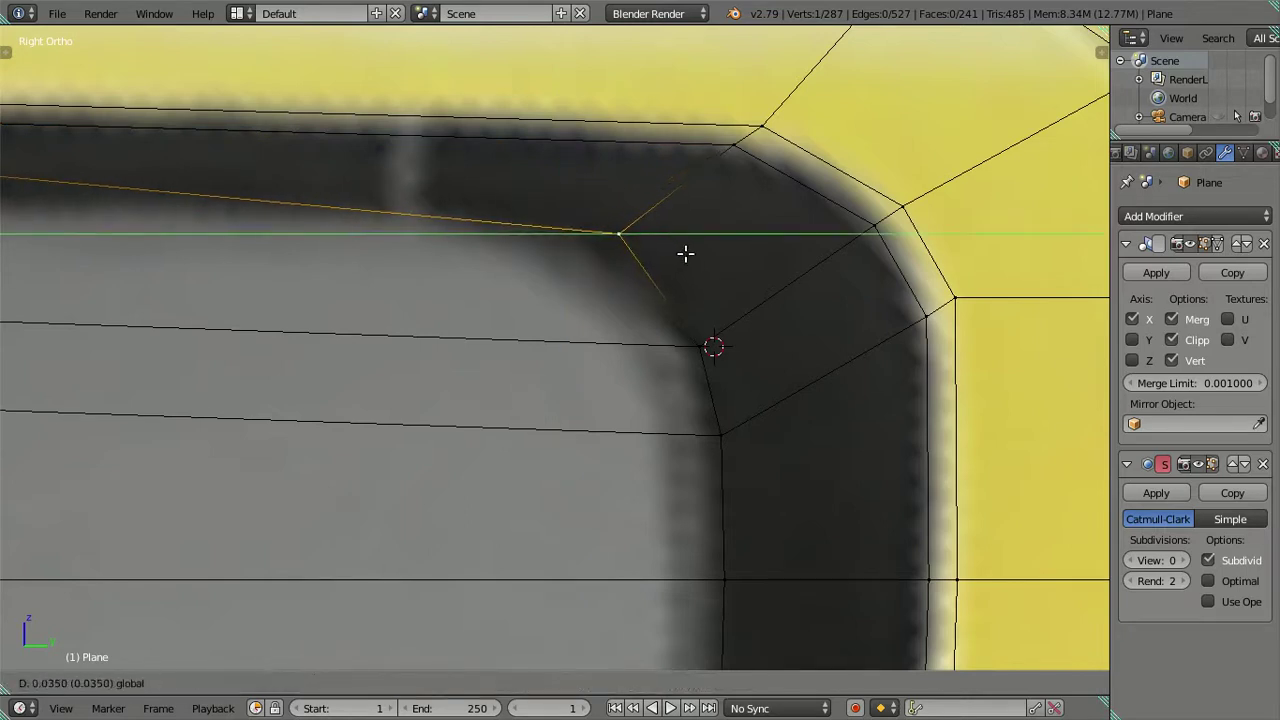
left_click(672, 252)
key("ctrl+z")
key("ctrl+z")
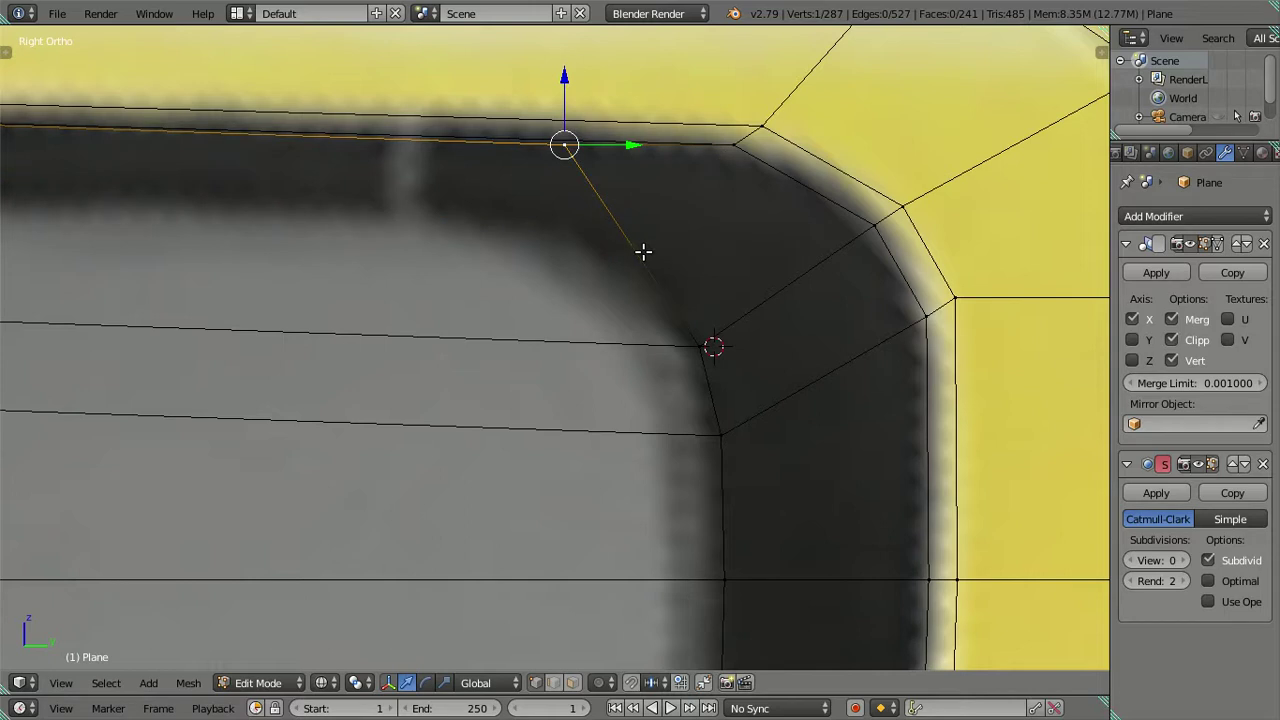
- Snap the top-edge vertex into the rounded upper-right inner corner using a temporary loop's cursor point
key("ctrl+r")
left_click(634, 253)
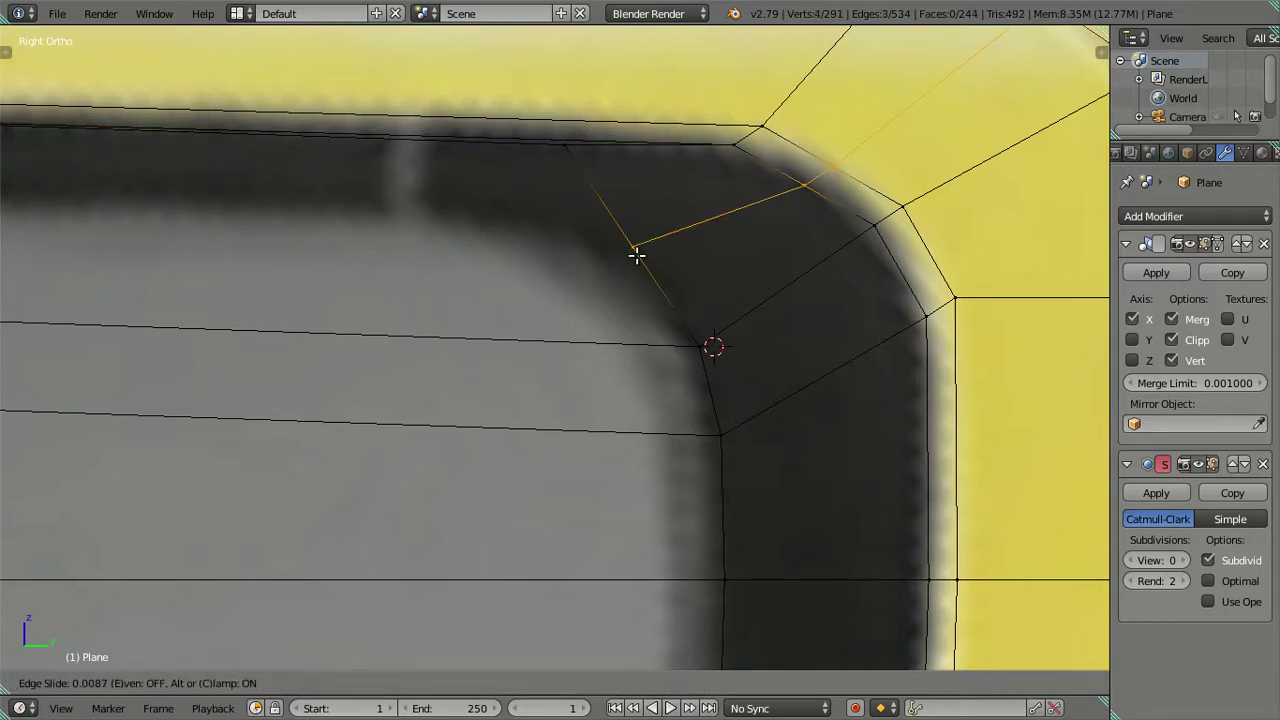
left_click(639, 259)
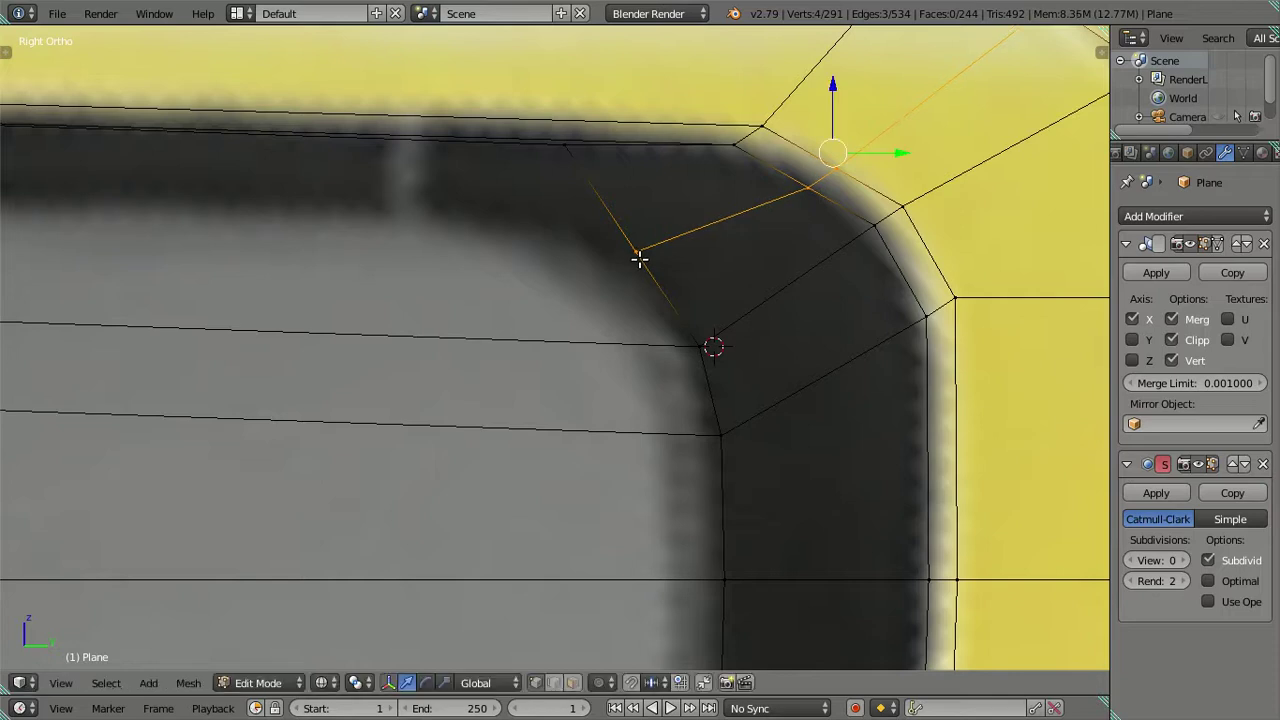
key("shift+s")
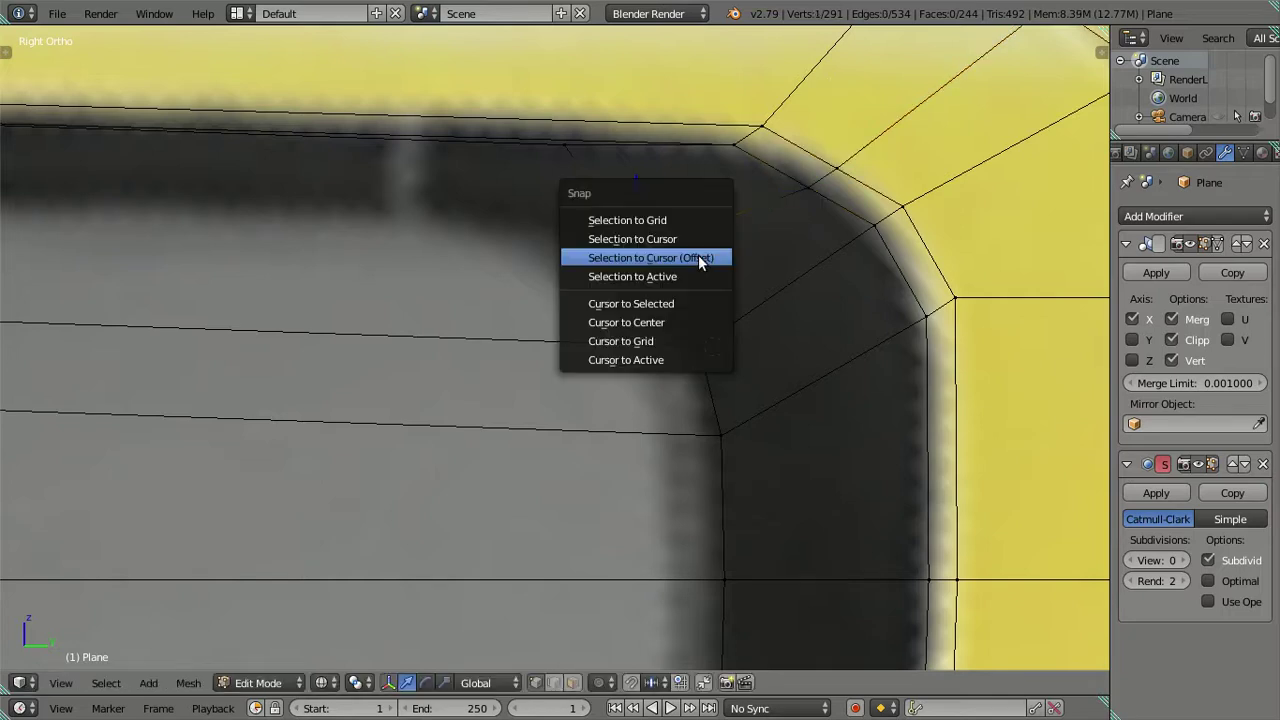
left_click(698, 297)
key("ctrl+z")
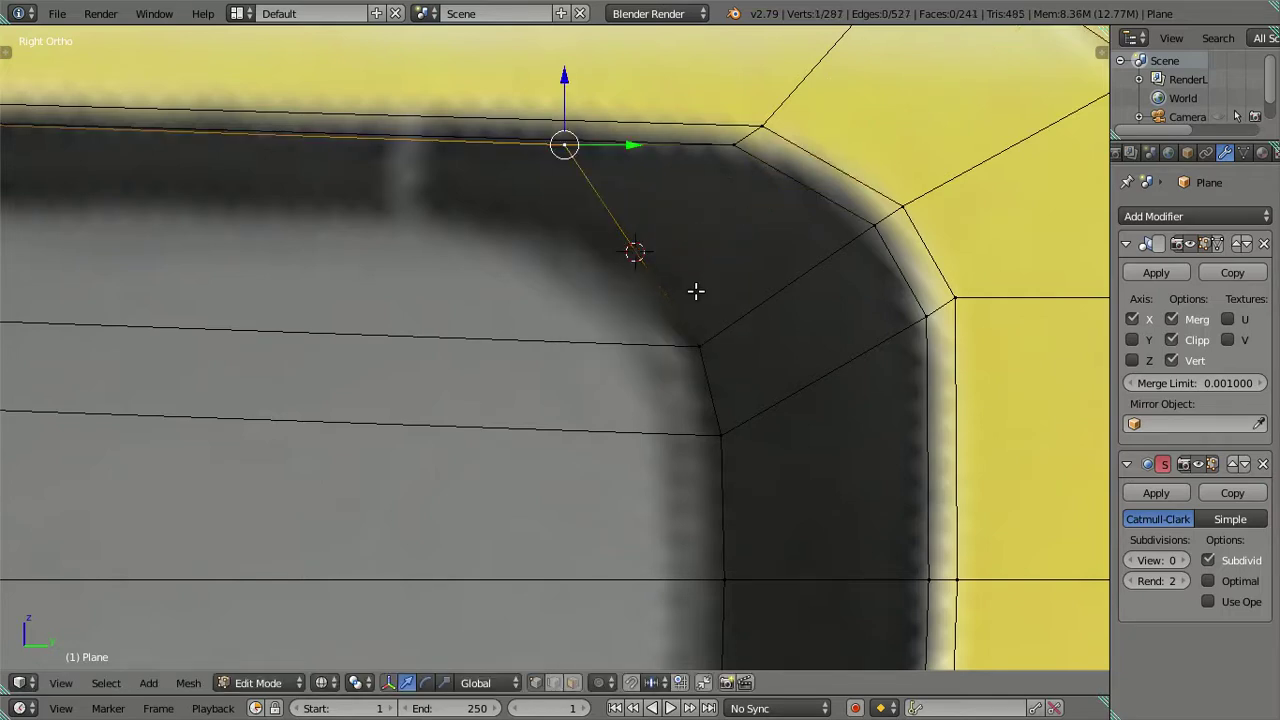
key("shift+s")
left_click(700, 142)
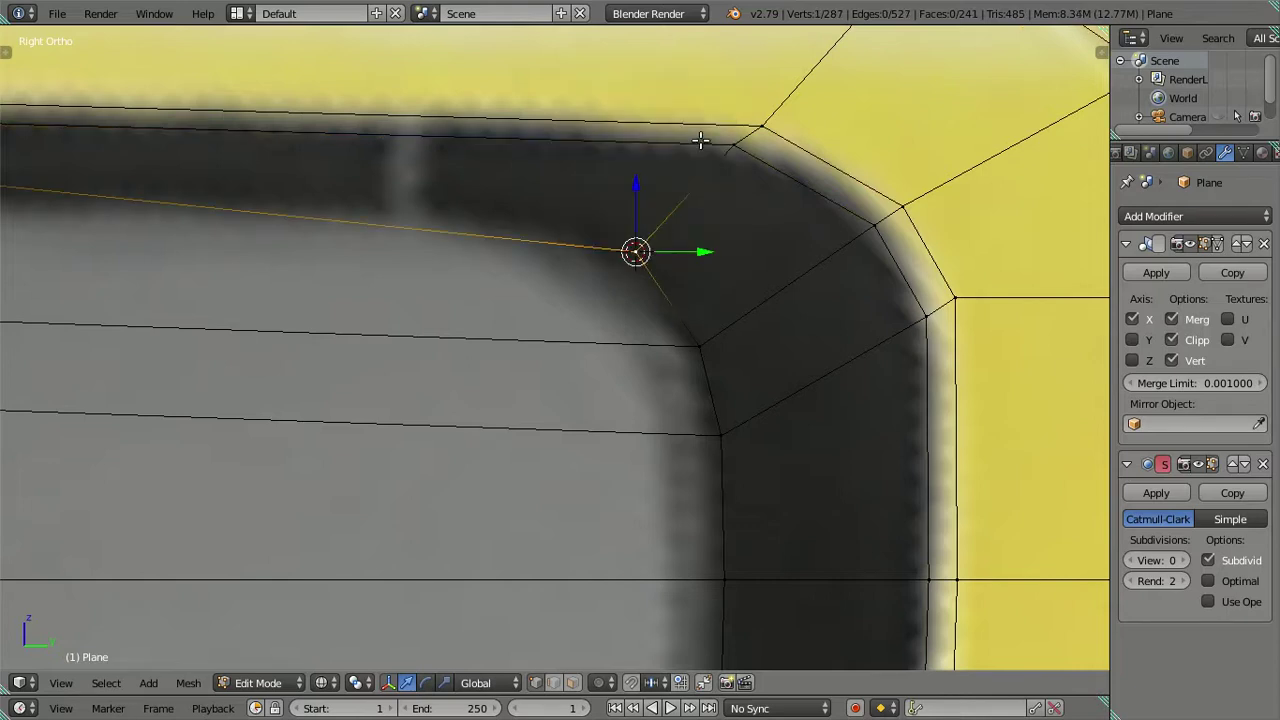
scroll(701, 183, "down", 1)
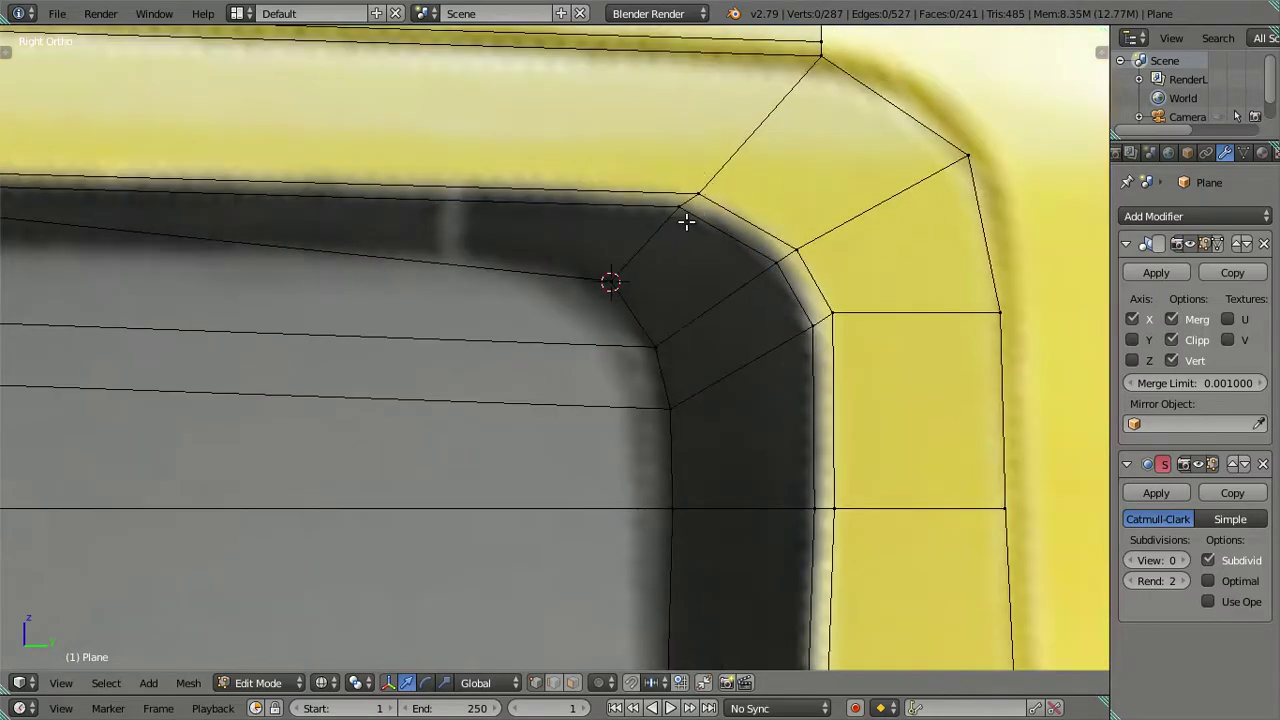
- Snap the lower corner vertex onto the frame curve using a temporary edge loop's vertex as the cursor target
scroll(403, 314, "down", 1)
scroll(437, 314, "down", 1)
middle_click_drag(437, 314, 628, 252, "shift")
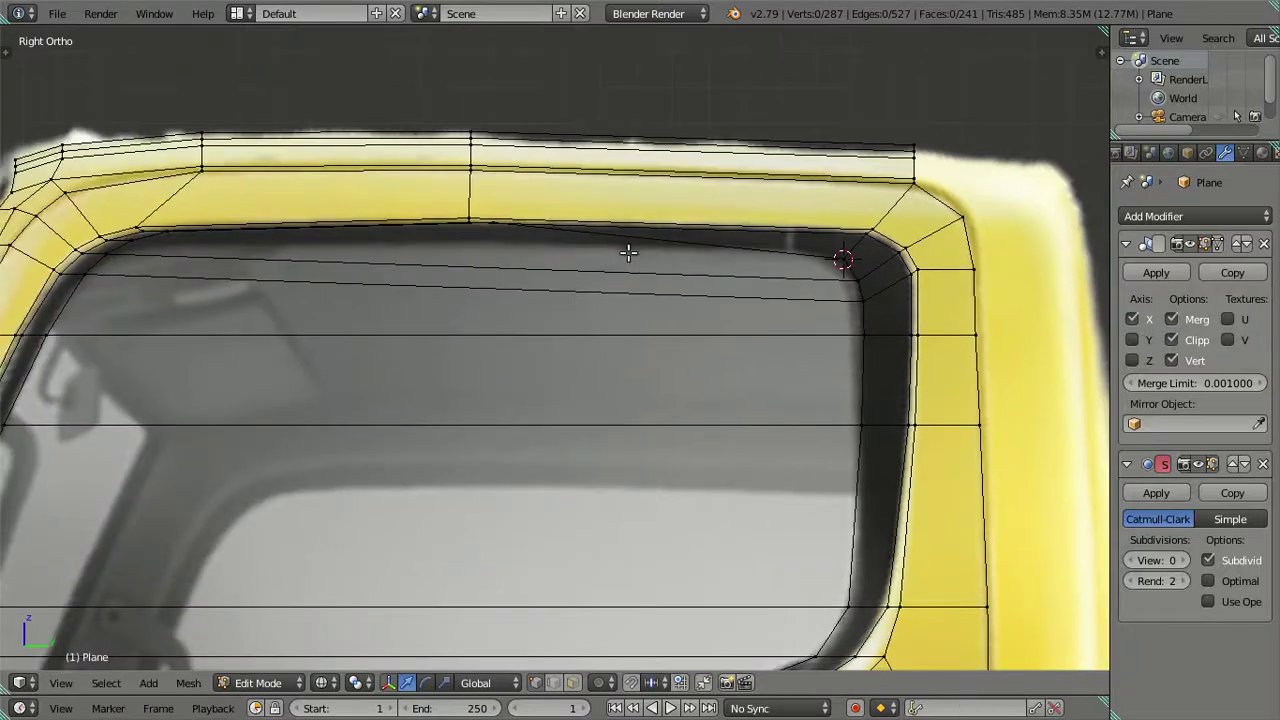
scroll(583, 246, "up", 1)
scroll(654, 329, "up", 1)
scroll(654, 329, "up", 1)
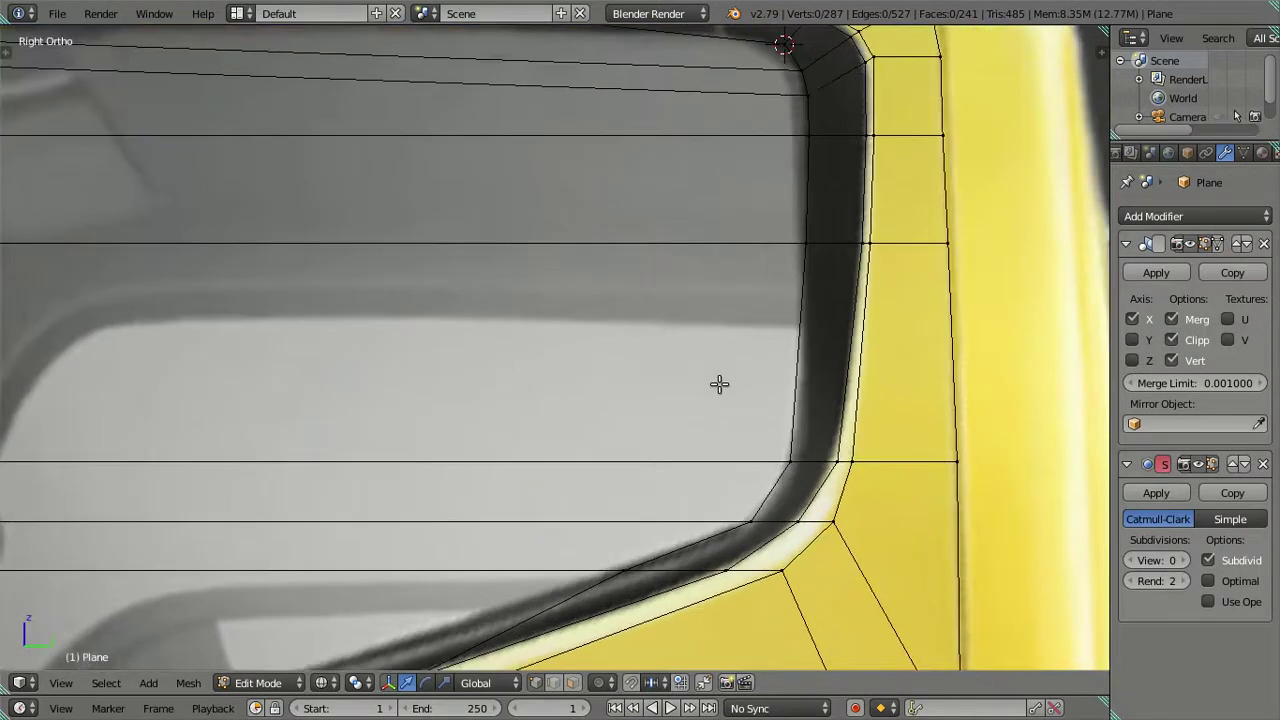
scroll(720, 383, "up", 2)
scroll(554, 260, "up", 2)
scroll(551, 288, "up", 1)
scroll(551, 300, "up", 1)
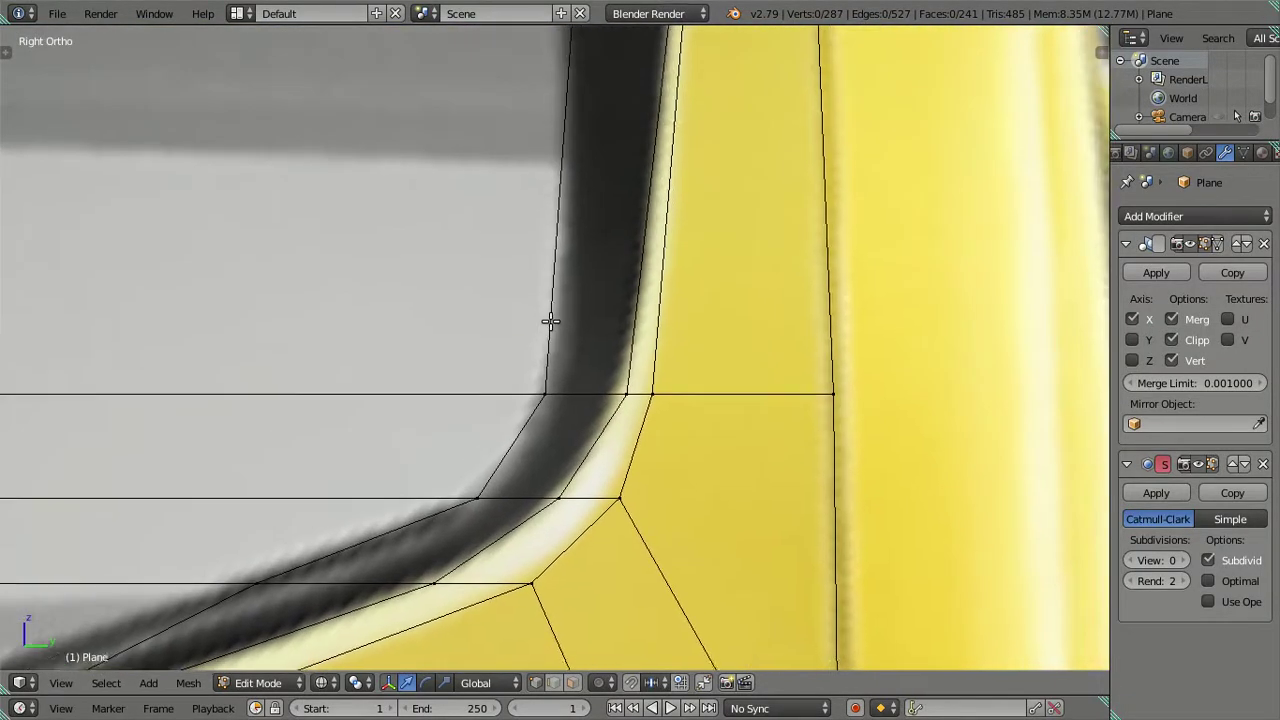
scroll(553, 290, "up", 1)
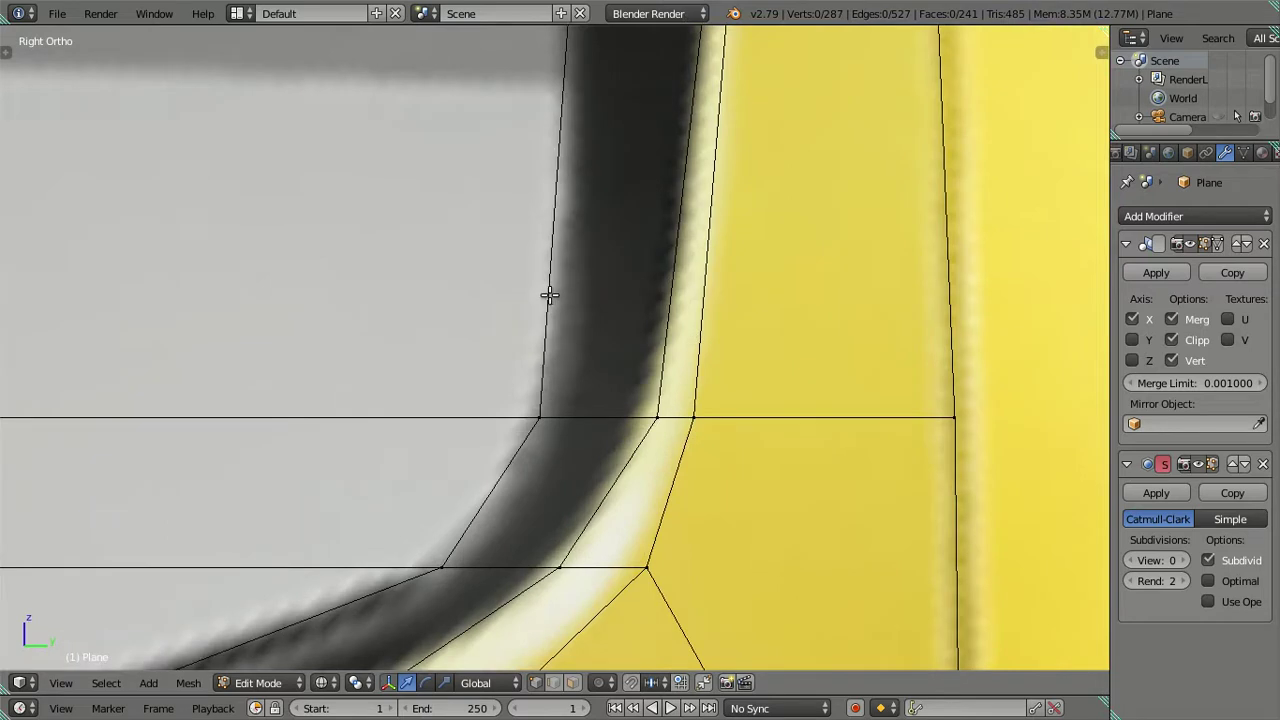
key("ctrl+r")
left_click(549, 295)
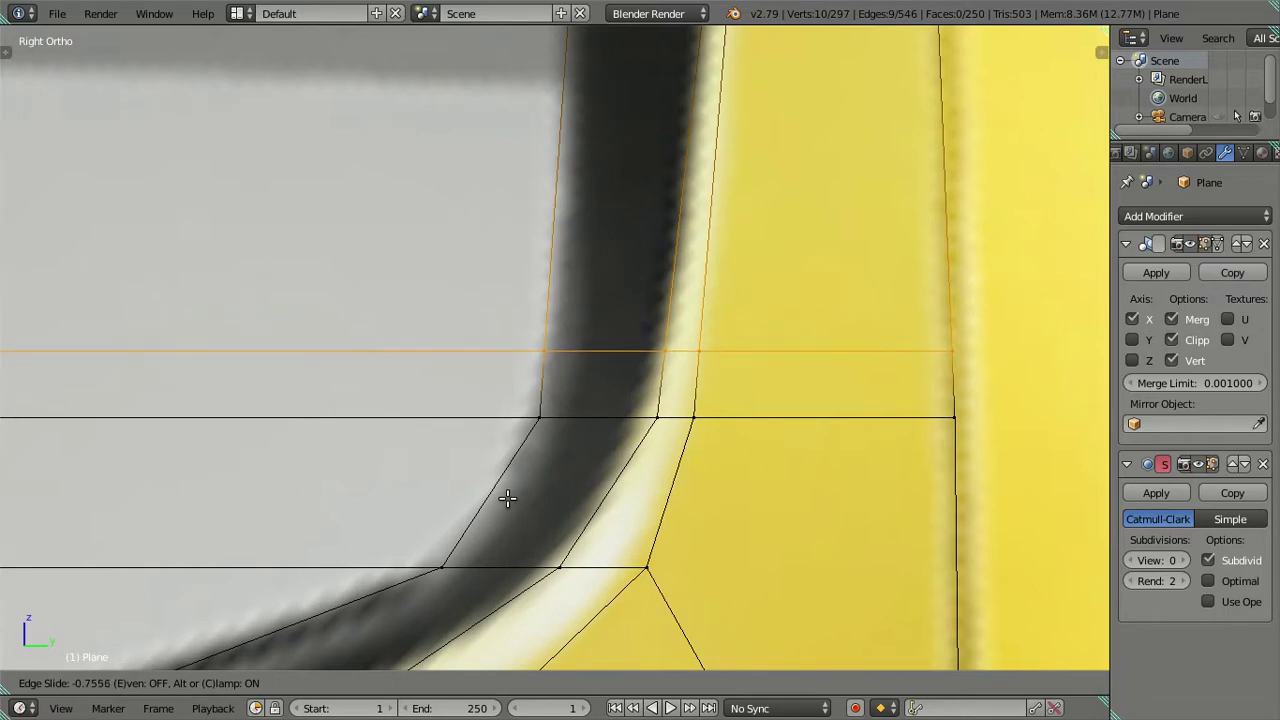
left_click(512, 488)
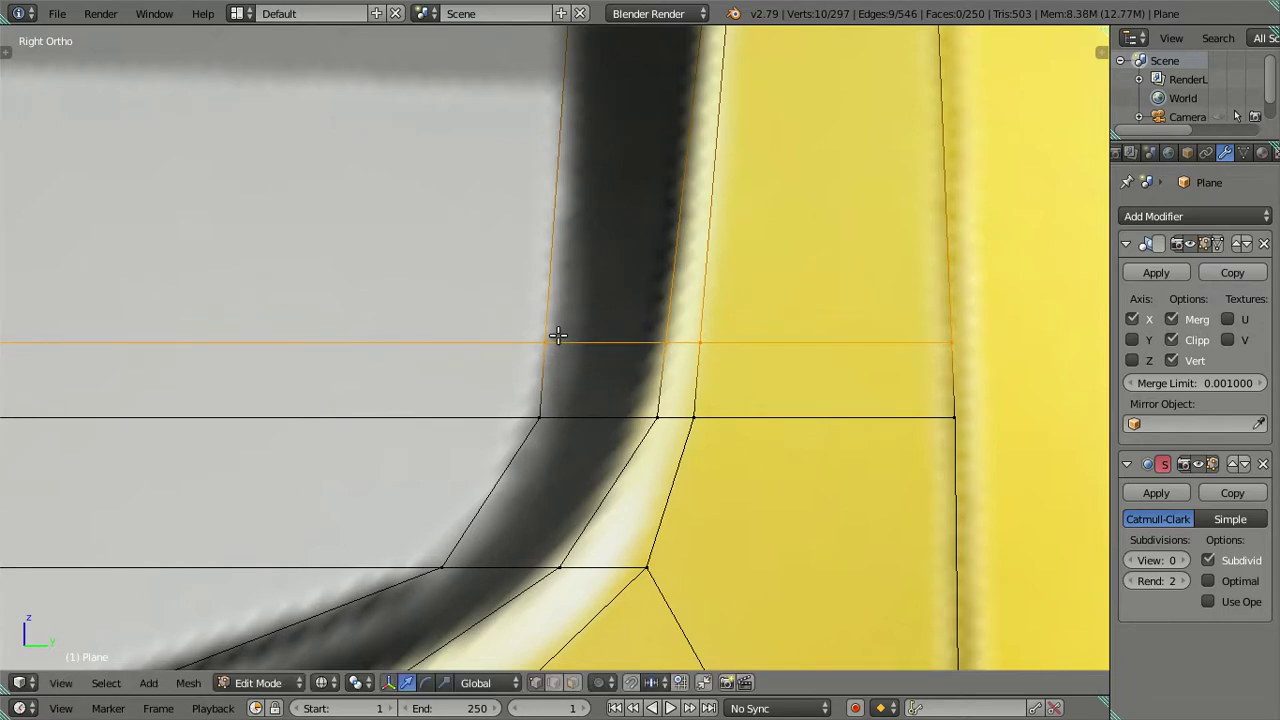
key("shift+s")
left_click(574, 372)
key("ctrl+z")
right_click(542, 416)
key("shift+s")
left_click(602, 279)
key("a")
- Repeat the temporary-loop snap to move the corner's upper vertex onto the frame curve
middle_click_drag(640, 366, 619, 323, "shift")
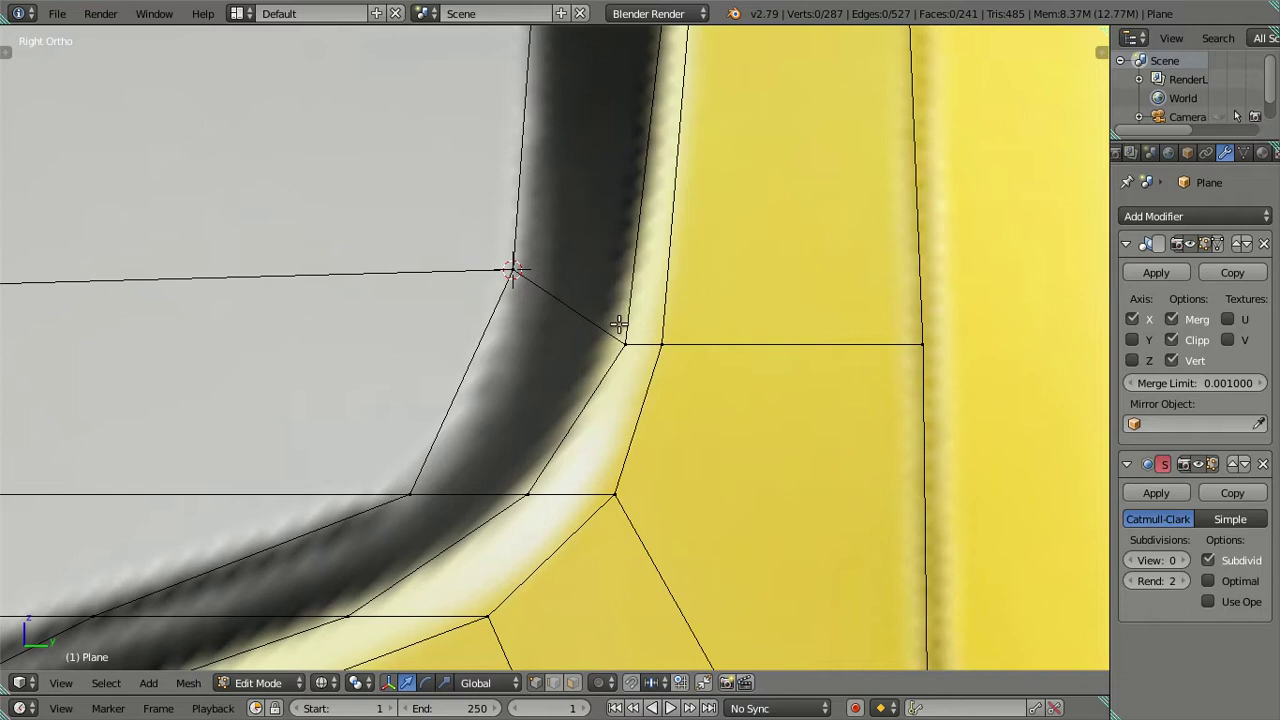
key("ctrl+r")
left_click(674, 286)
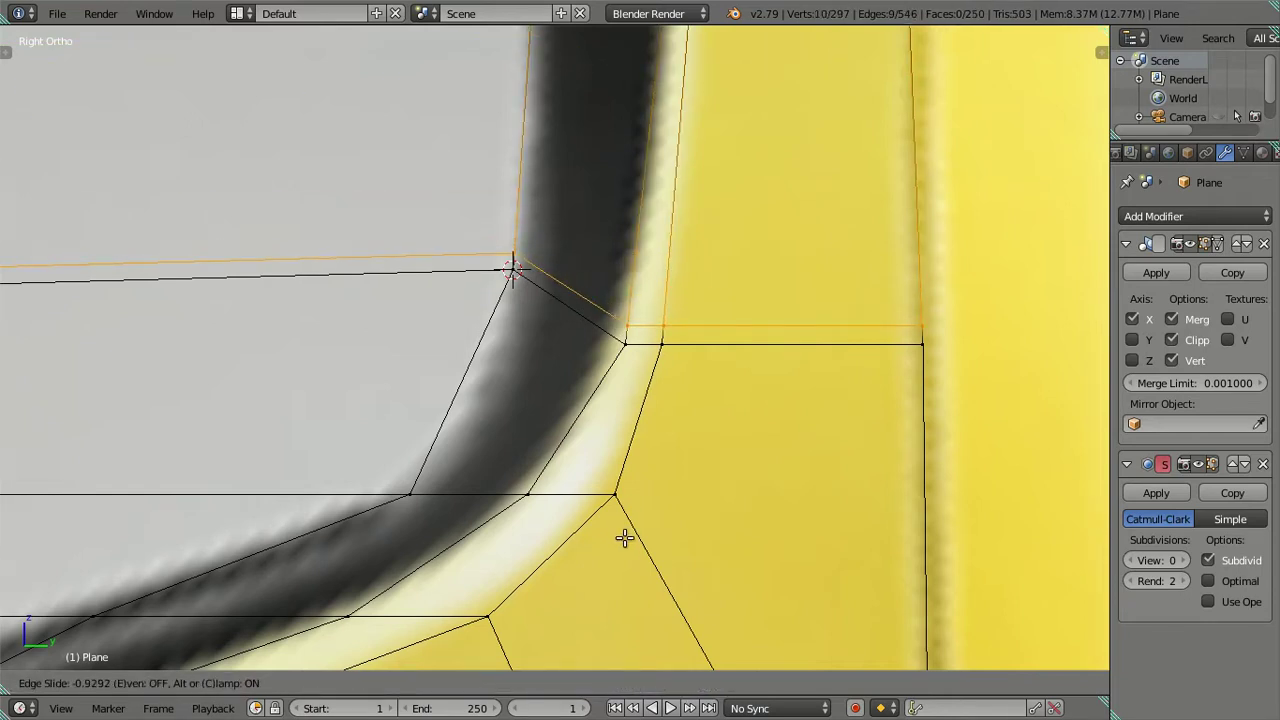
left_click(624, 538)
right_click(623, 325)
key("shift+s")
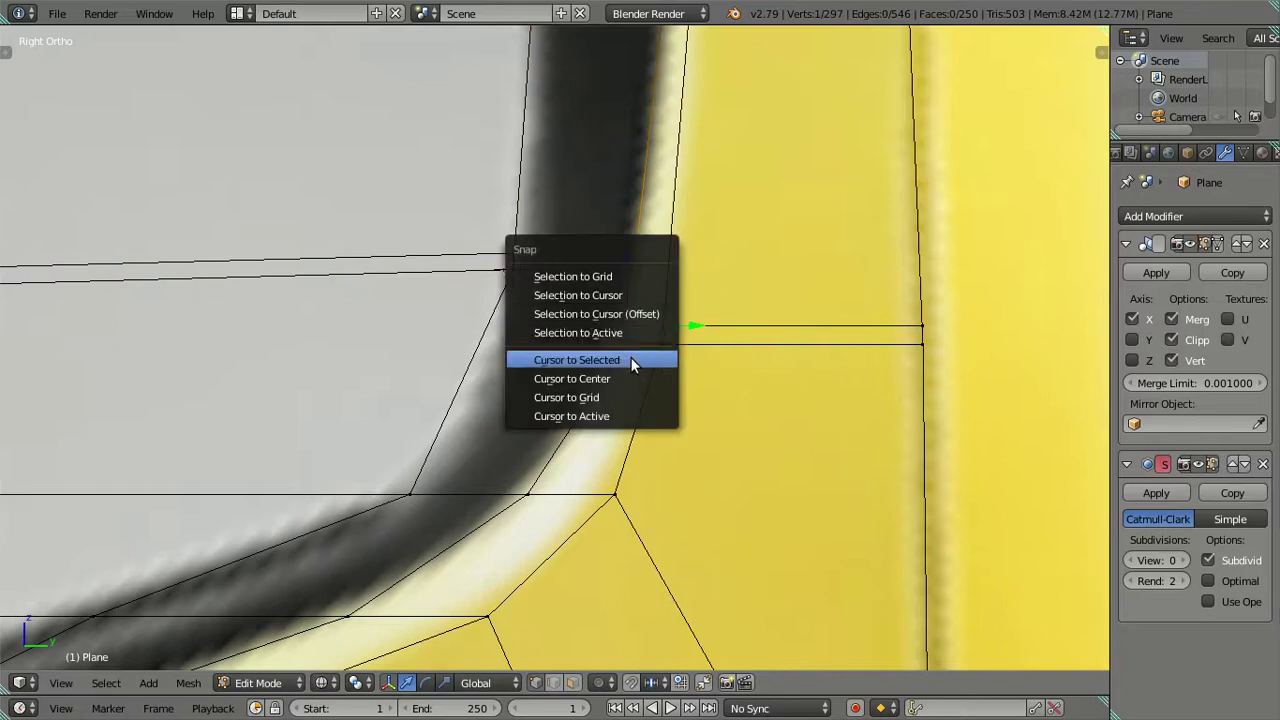
left_click(631, 360)
key("ctrl+z")
key("ctrl+z")
key("shift+s")
left_click(646, 308)
key("a")
middle_click_drag(603, 280, 620, 251, "shift")
- Snap the next lower corner vertex to a temporary loop's frame-curve position, then shift it horizontally to fit
scroll(660, 181, "down", 2)
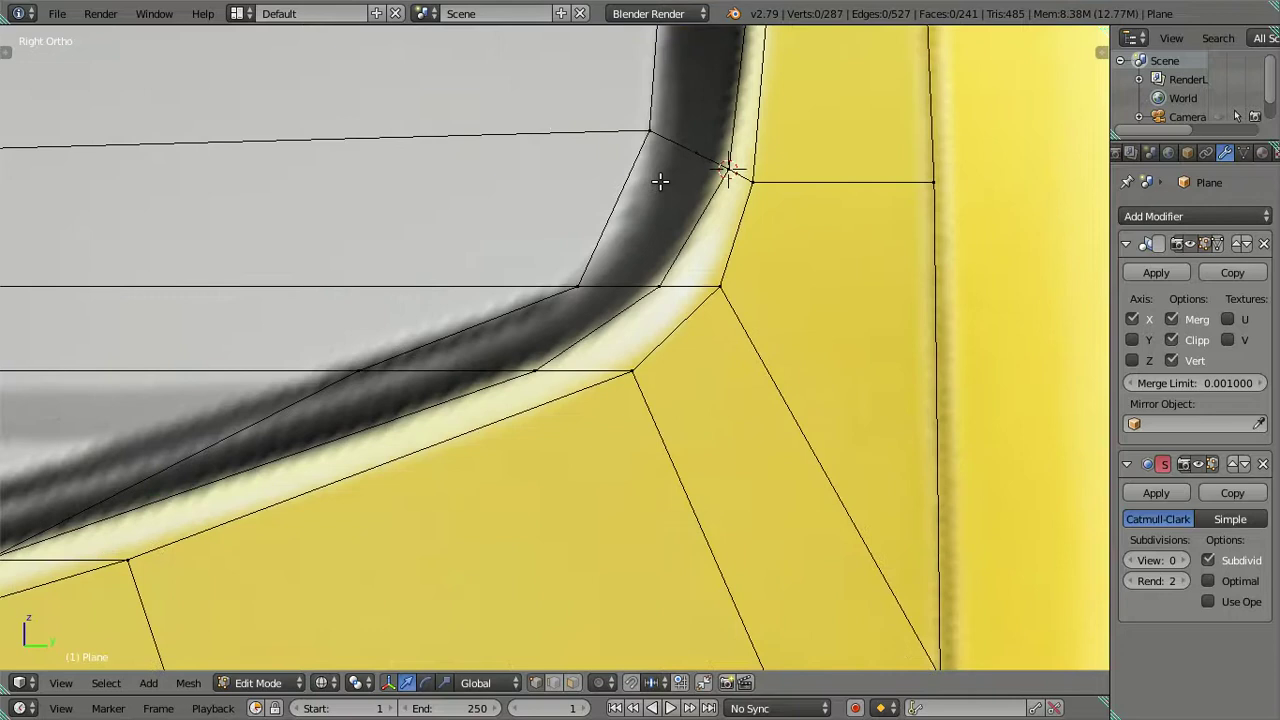
middle_click_drag(660, 181, 571, 337, "shift")
scroll(504, 420, "up", 1)
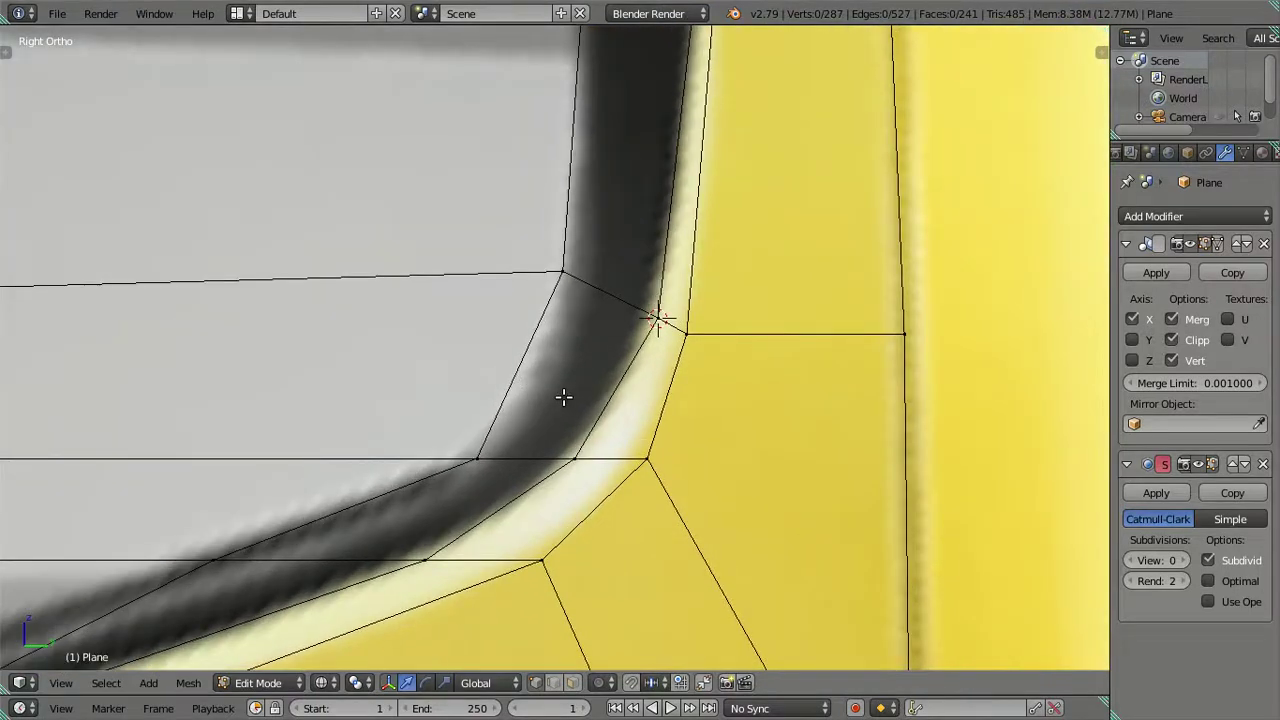
key("ctrl+r")
left_click(594, 383)
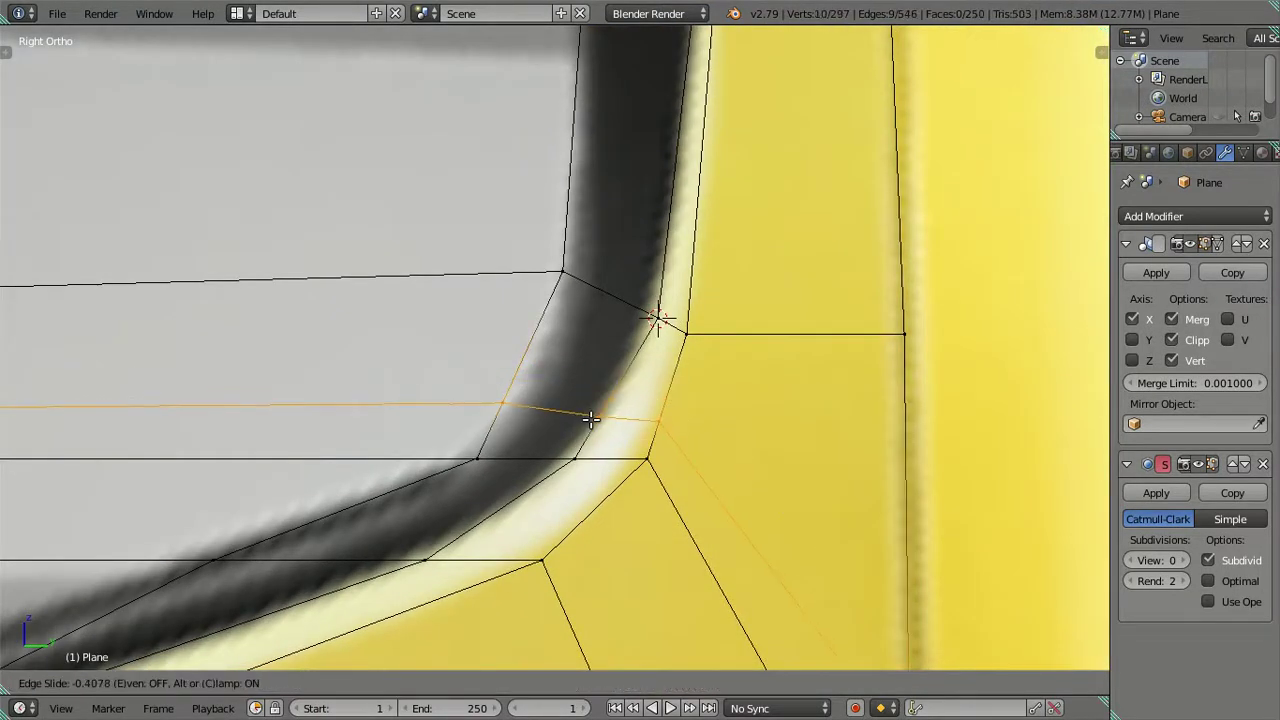
left_click(594, 416)
right_click(504, 400)
key("shift+s")
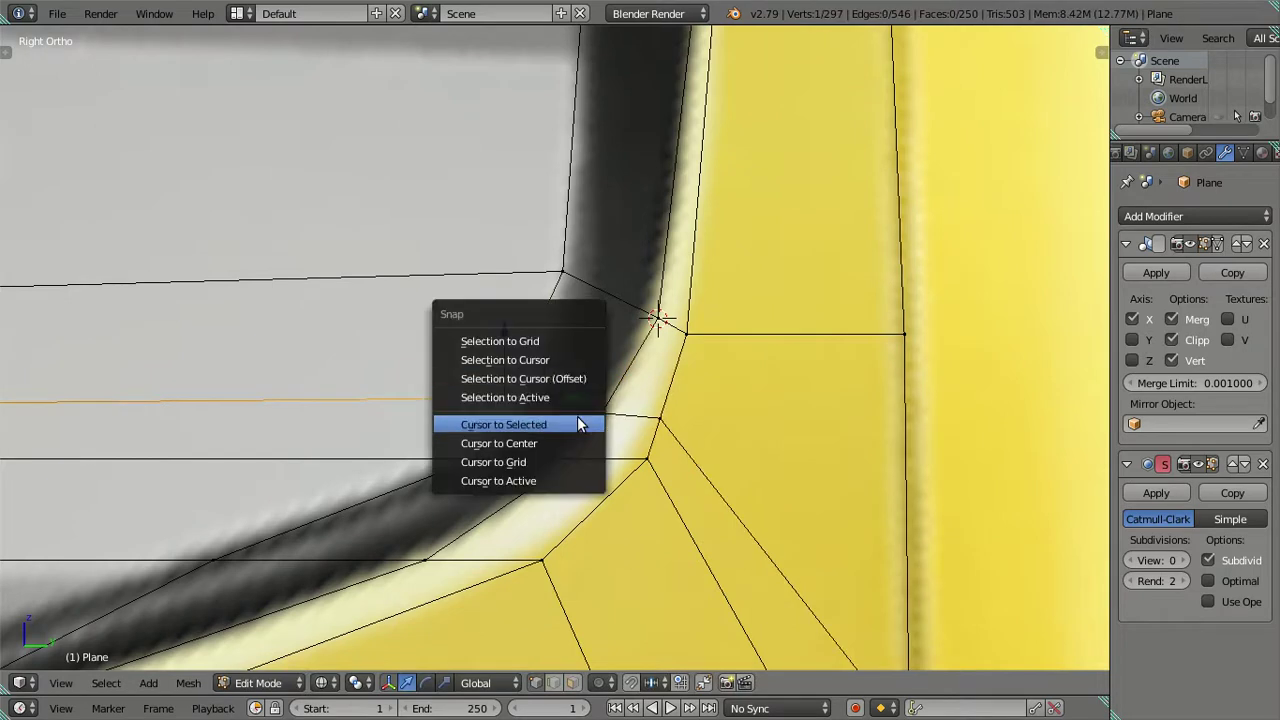
left_click(577, 416)
key("ctrl+z")
key("ctrl+z")
right_click(478, 458)
key("shift+s")
left_click(556, 362)
mouse_move(567, 400)
left_mouse_down()
mouse_move(585, 405)
mouse_move(580, 416)
left_mouse_up()
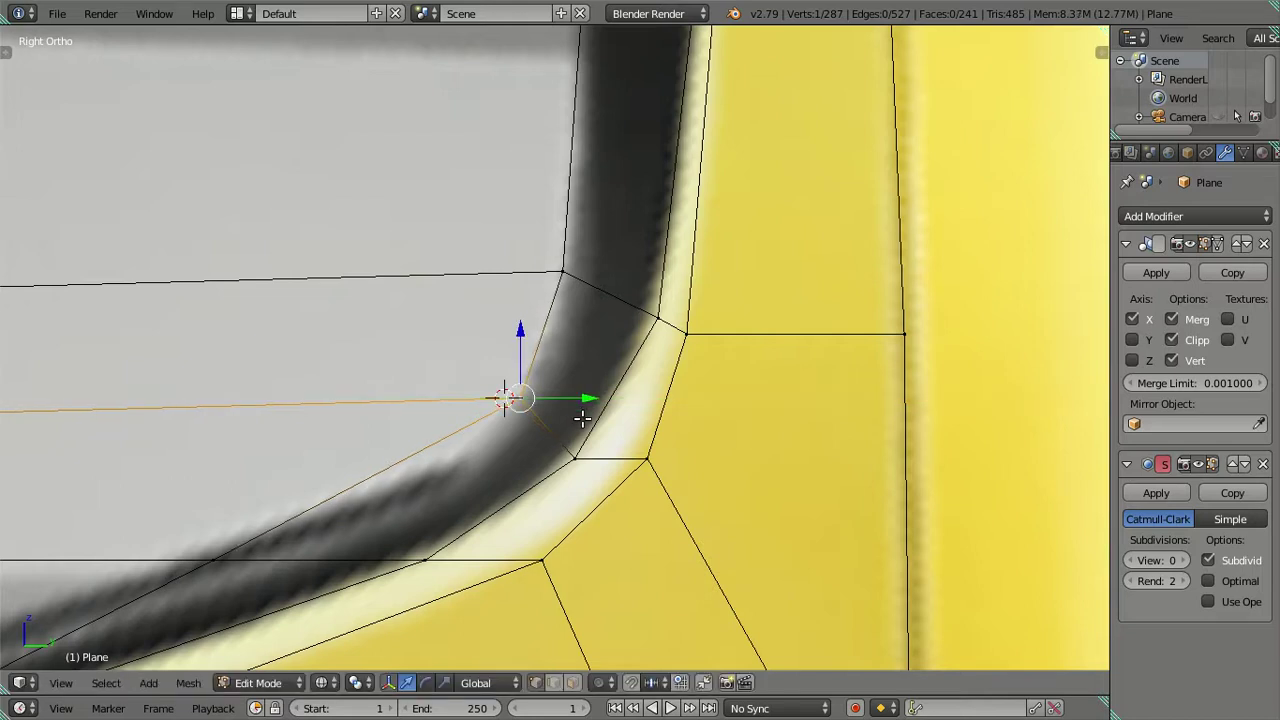
- Snap an upper corner vertex onto the frame curve via another temporary edge loop
middle_click_drag(580, 416, 591, 306, "shift")
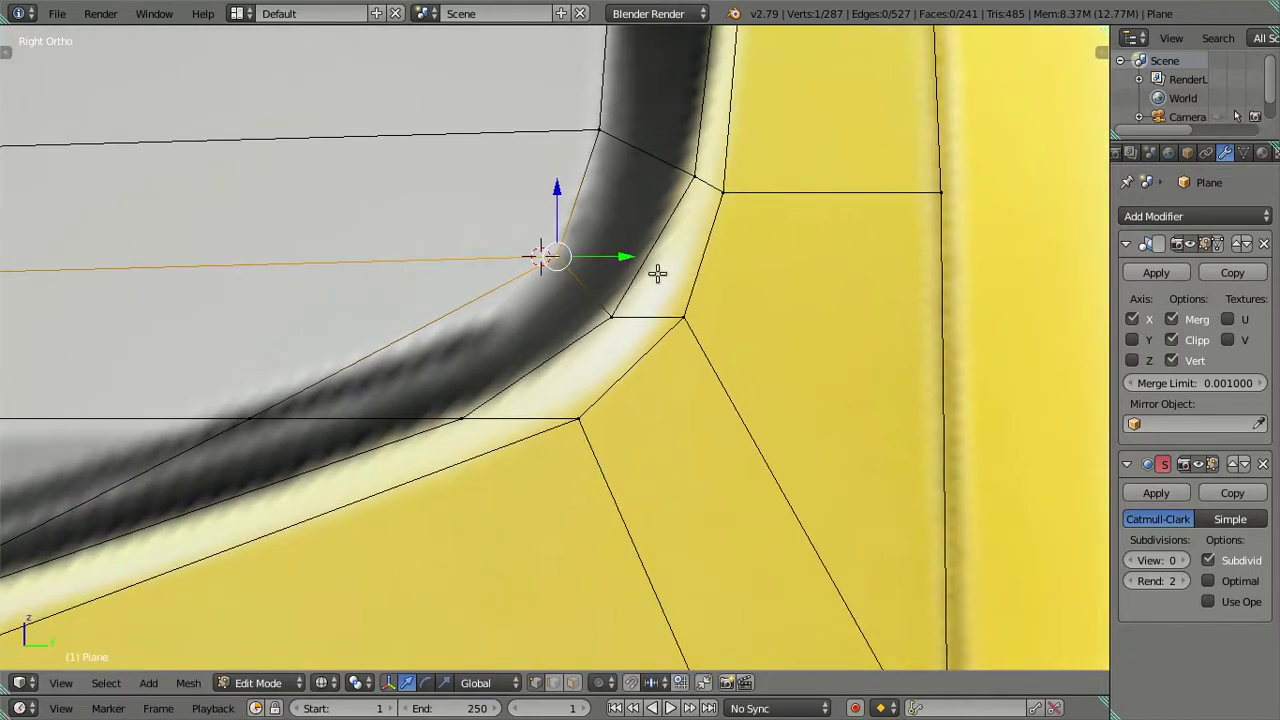
key("ctrl+r")
left_click(700, 251)
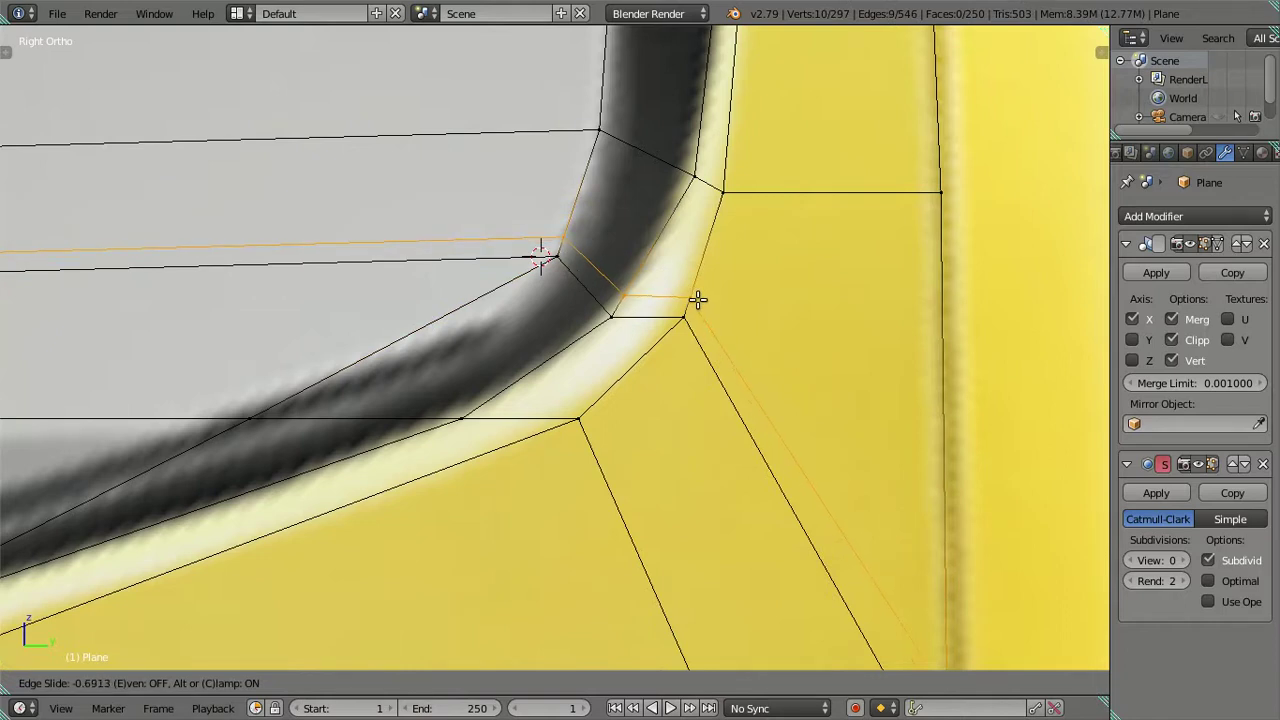
left_click(697, 299)
right_click(623, 295)
key("shift+s")
left_click(645, 319)
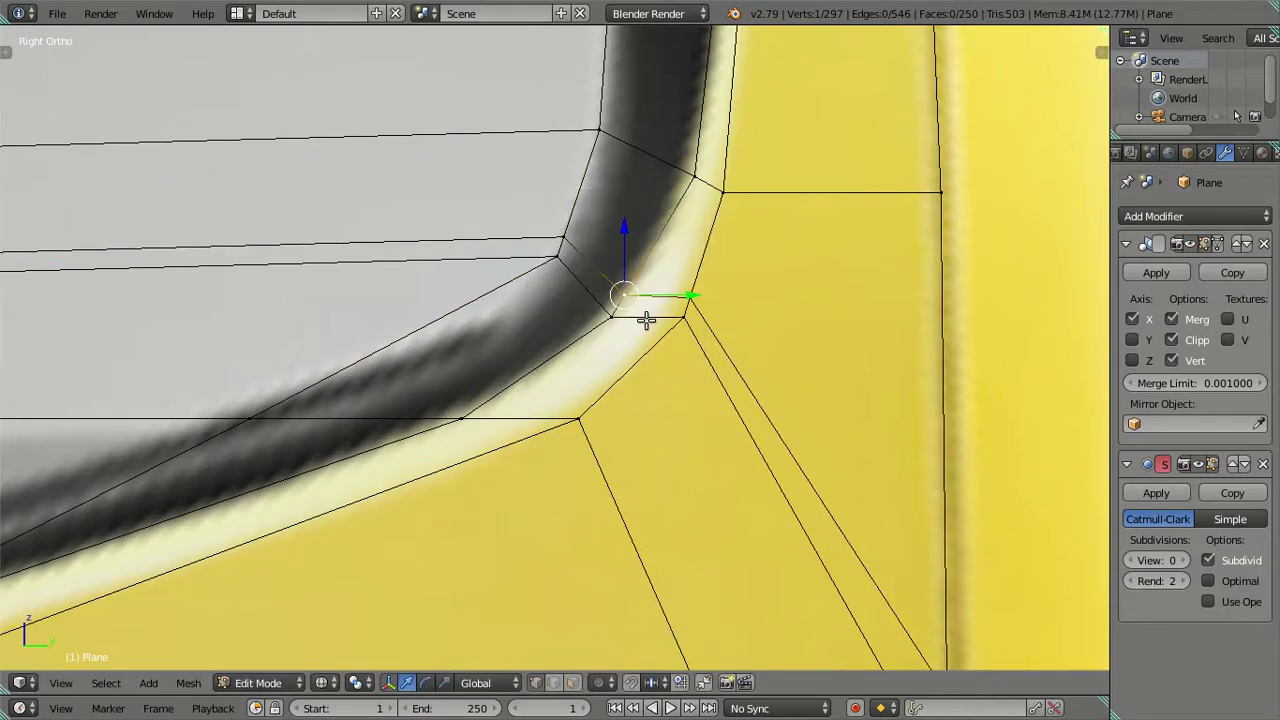
key("shift+s")
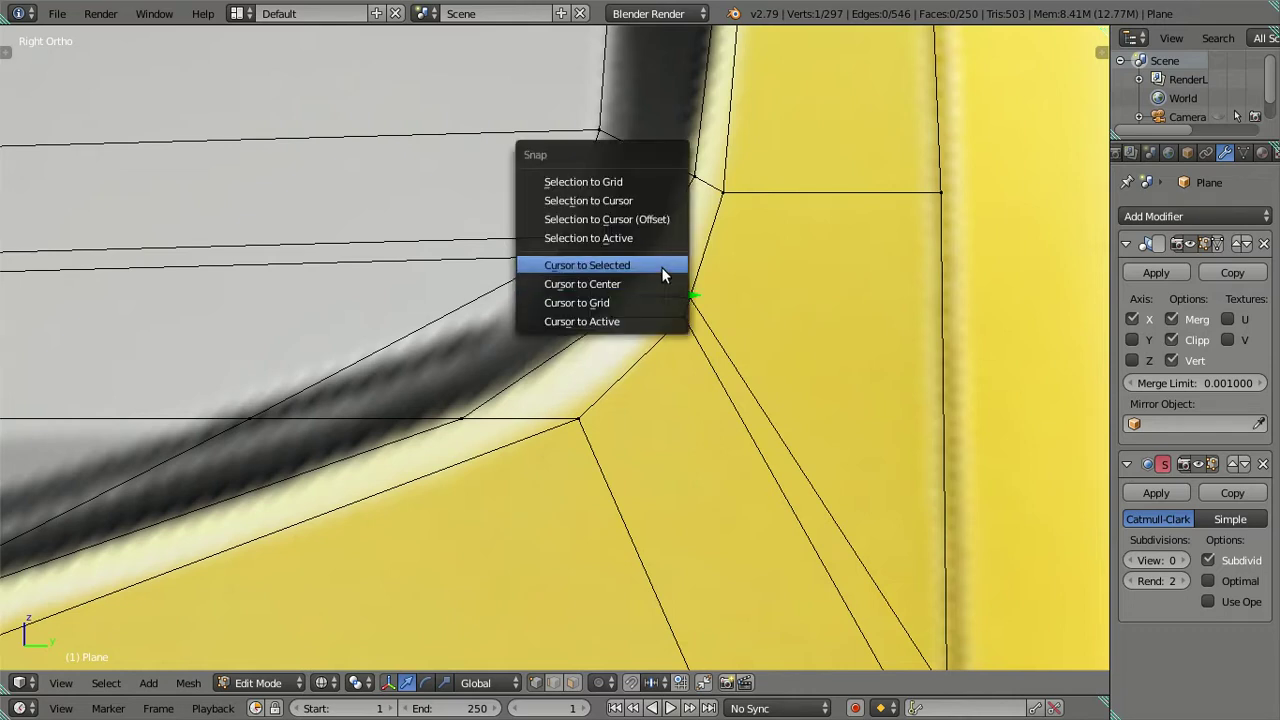
left_click(661, 267)
key("ctrl+z")
right_click(623, 303)
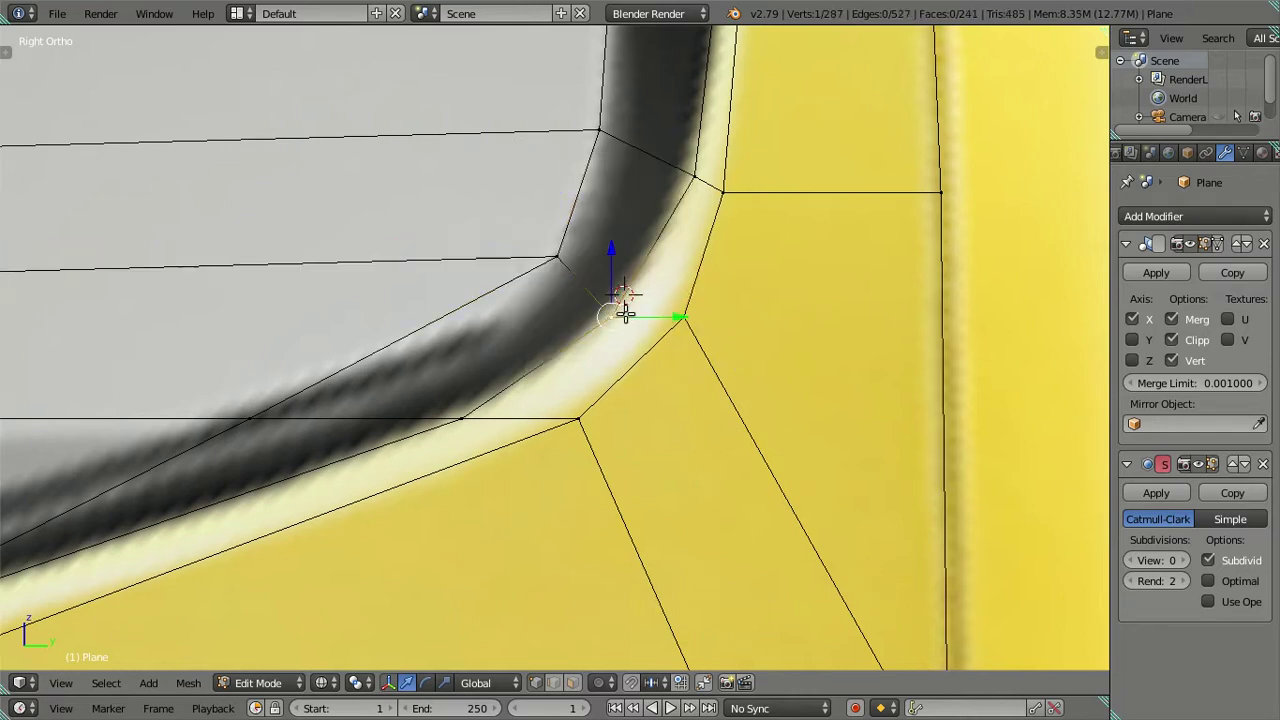
key("shift+s")
left_click(678, 228)
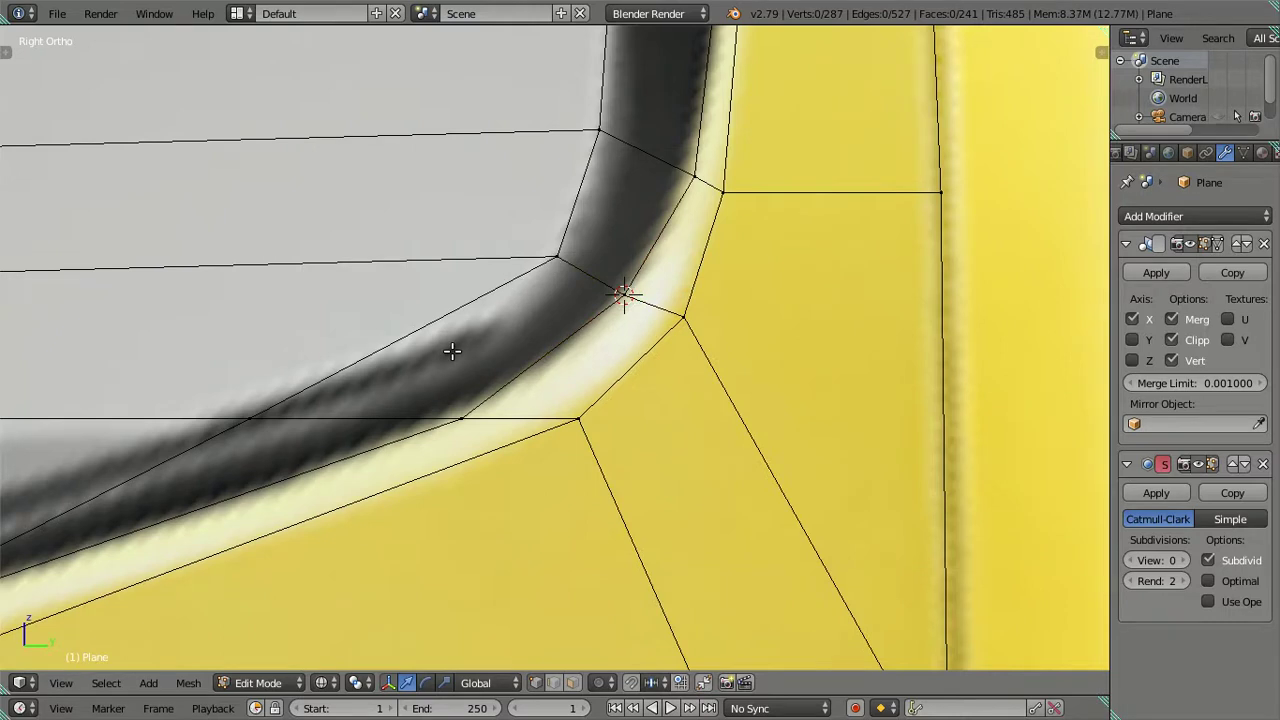
- Try moving a vertex on the window frame curve, then undo the move
scroll(451, 349, "down", 1)
scroll(517, 266, "down", 1)
scroll(465, 328, "up", 1)
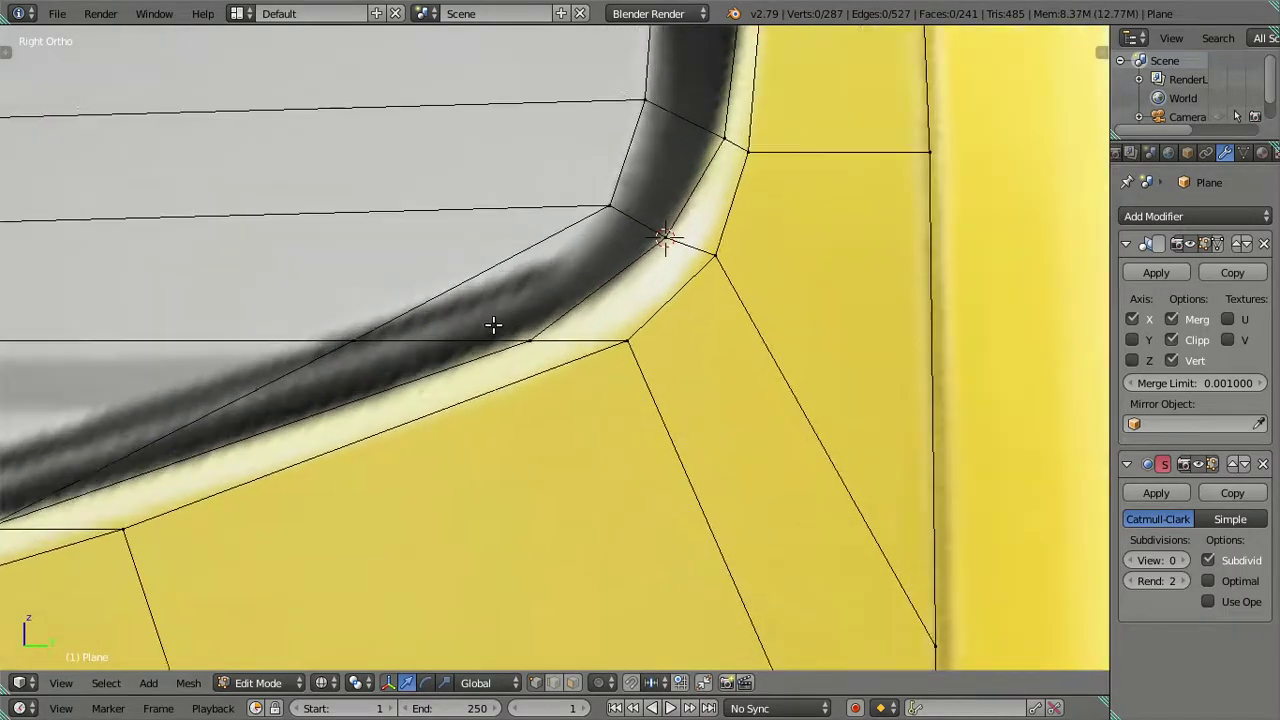
scroll(508, 310, "up", 1)
right_click(359, 332)
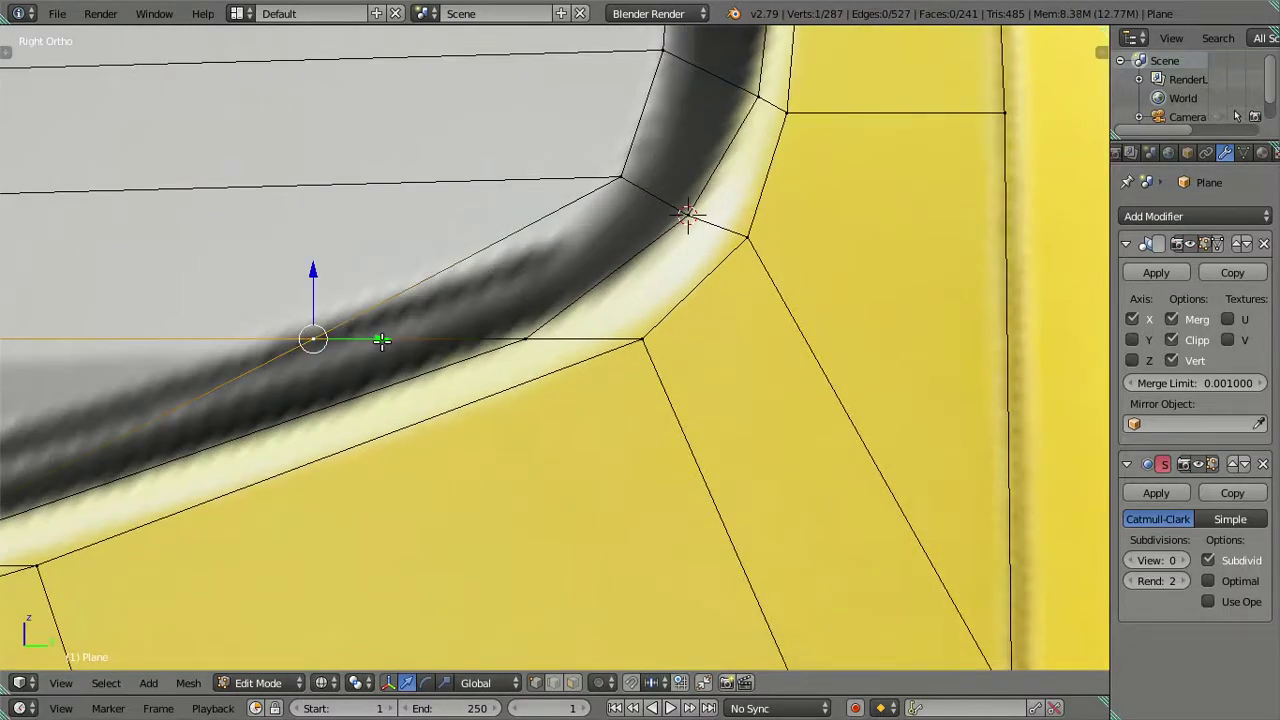
key("g")
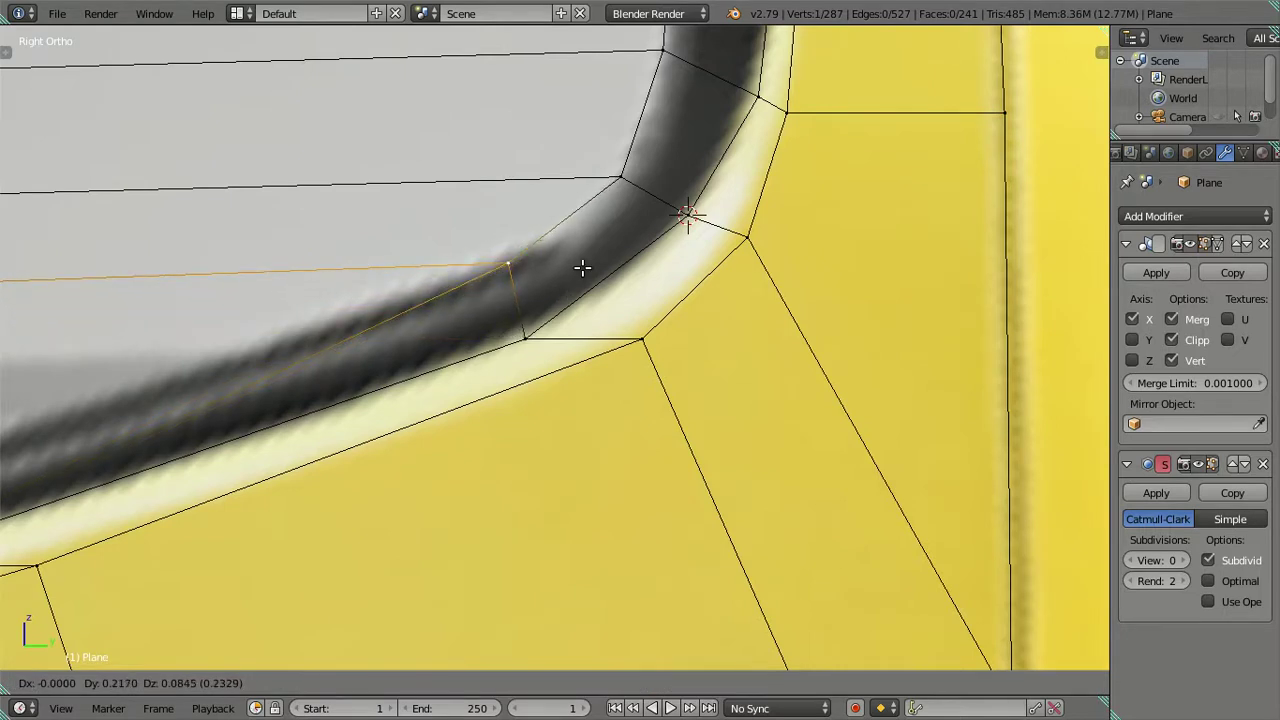
left_click(582, 268)
key("shift+s")
left_click(572, 263)
key("ctrl+z")
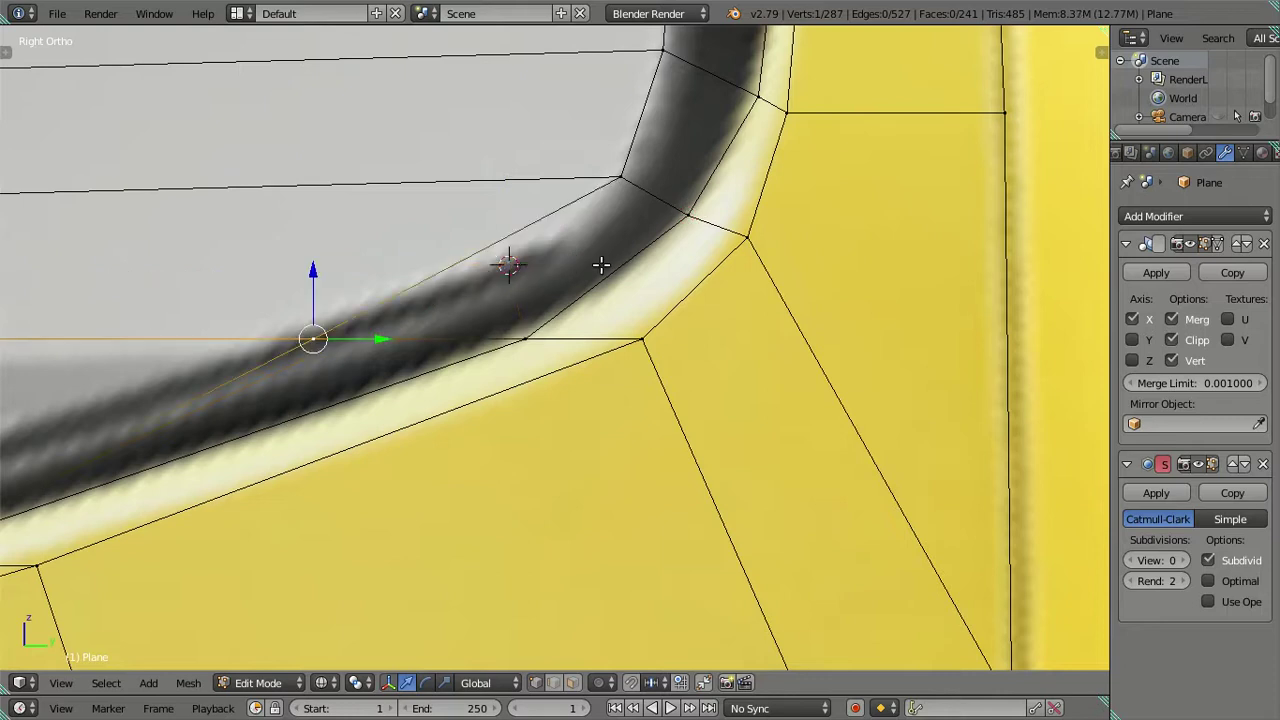
- Snap a corner vertex to a temporary loop vertex's position, then slide it along Y onto the frame
key("ctrl+r")
left_click(600, 268)
right_click(600, 268)
key("g")
key("g")
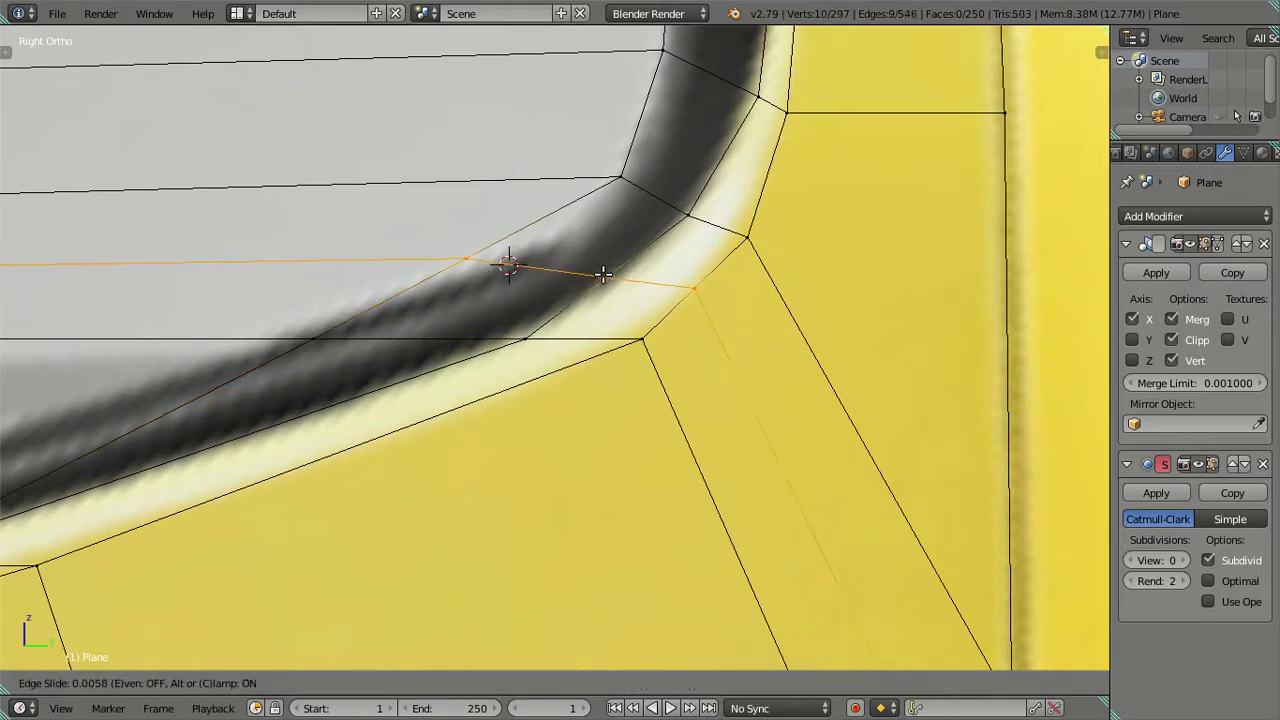
left_click(601, 284)
right_click(447, 258)
key("shift+s")
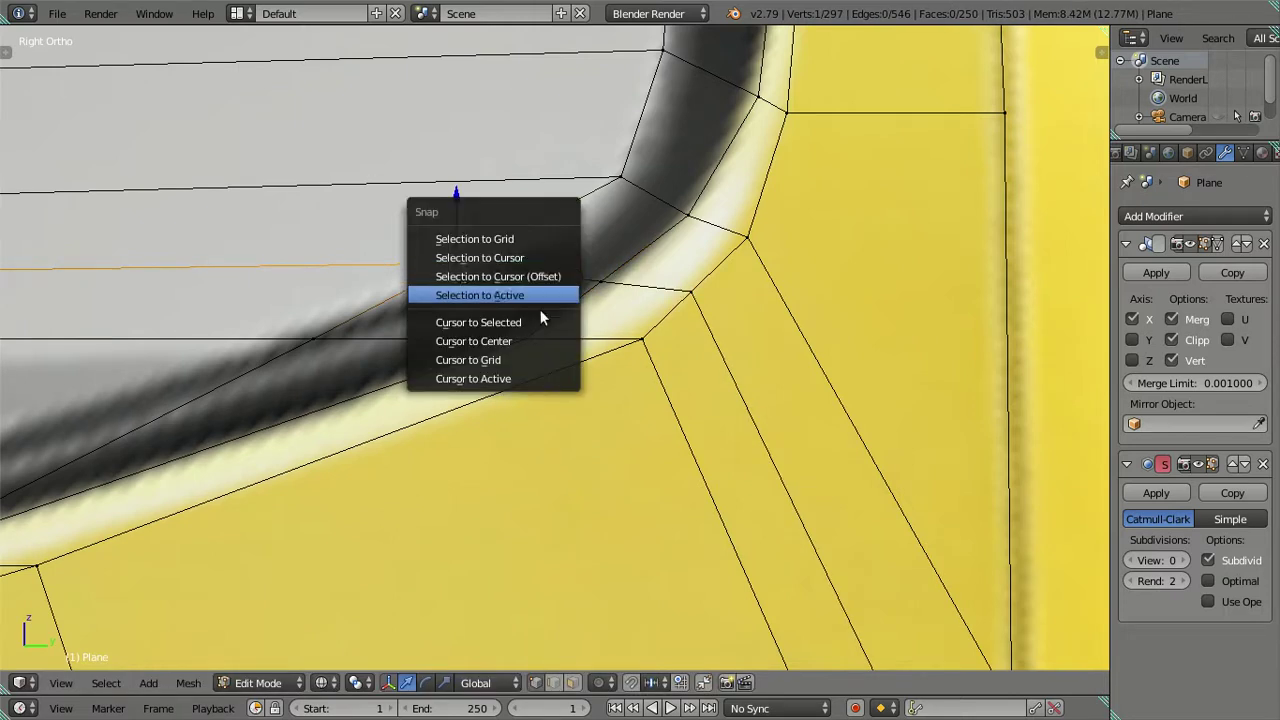
left_click(538, 318)
key("ctrl+z")
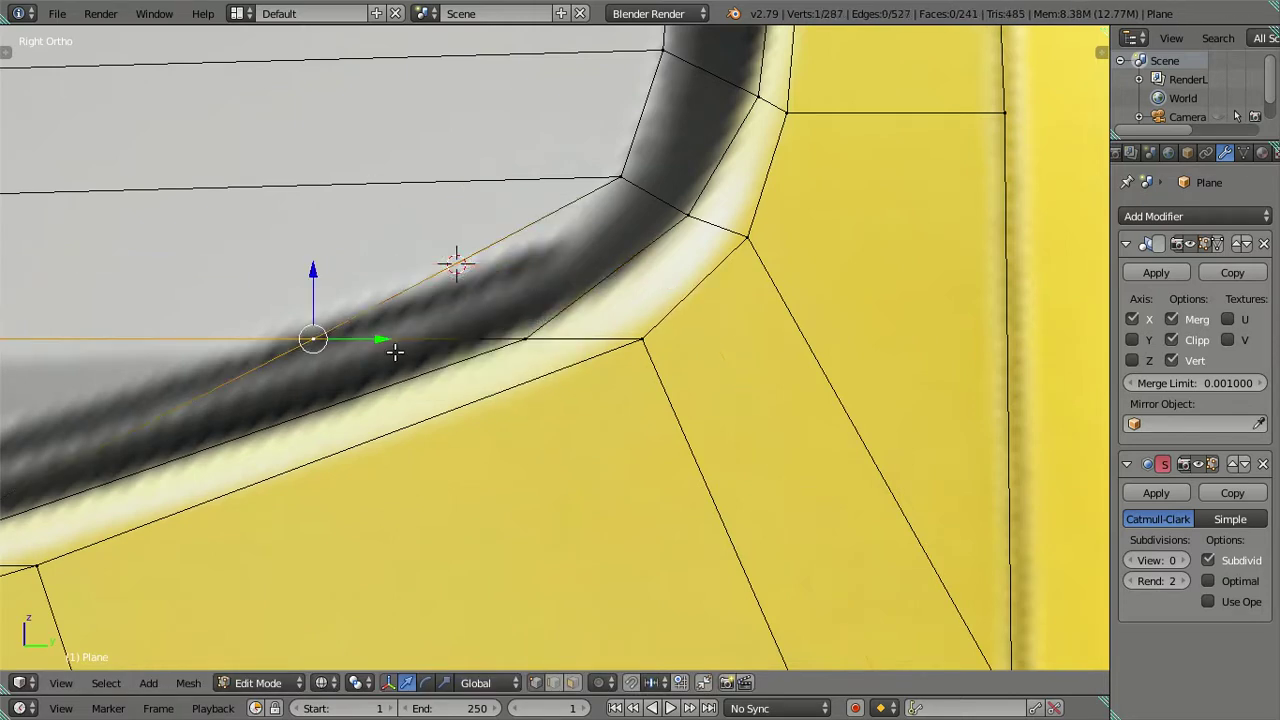
key("shift+s")
left_click(388, 254)
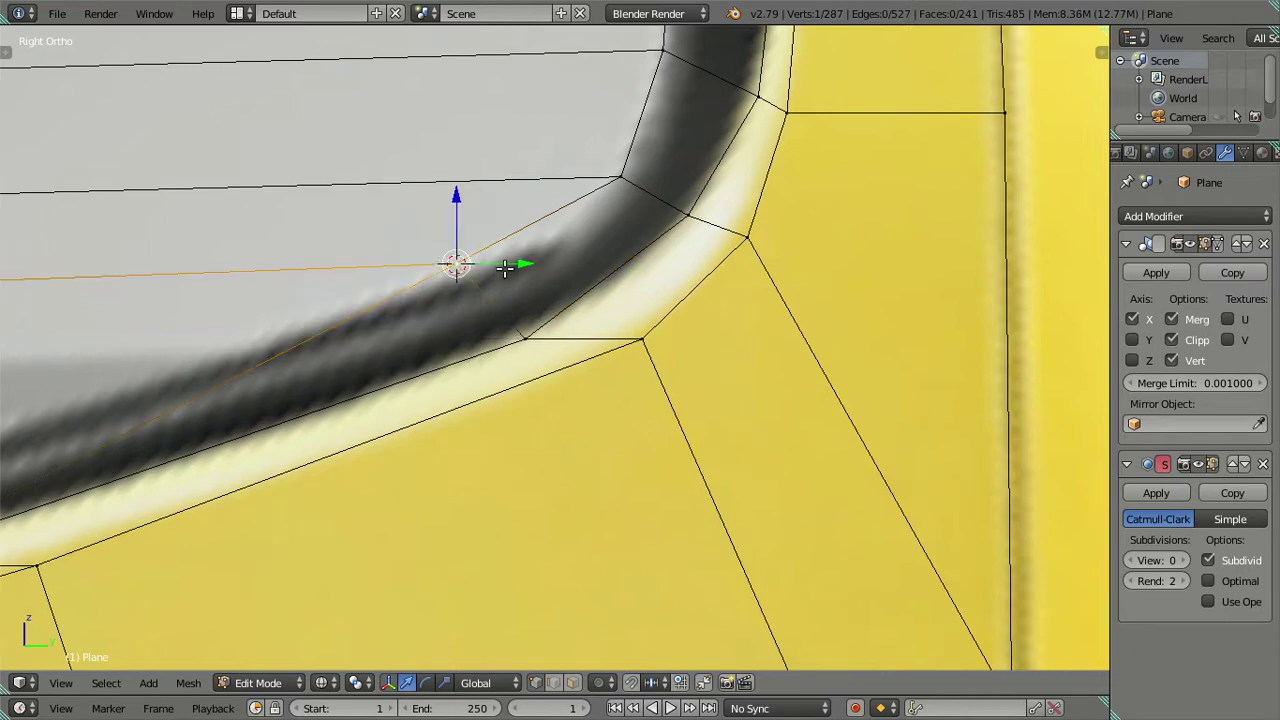
key("g")
key("y")
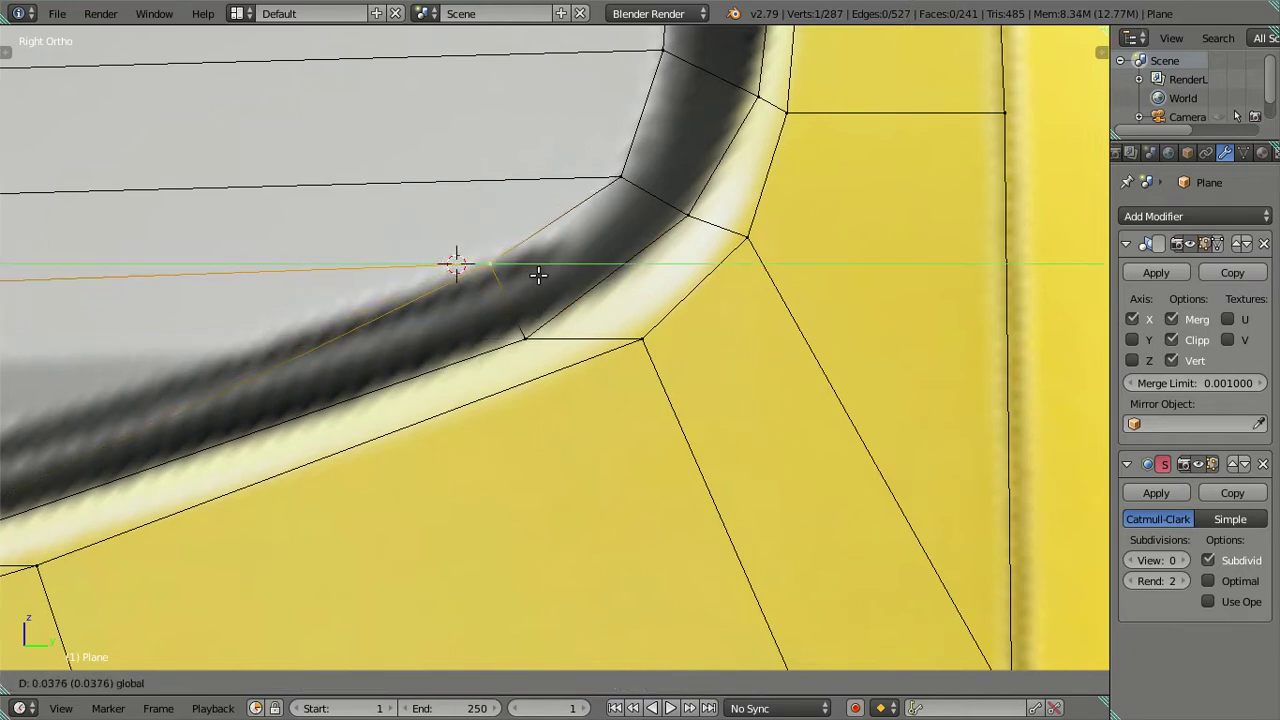
left_click(537, 277)
- Mark a new loop vertex through the corner as the cursor target, then undo the extra loop
left_click(624, 326, "shift")
key("shift+s")
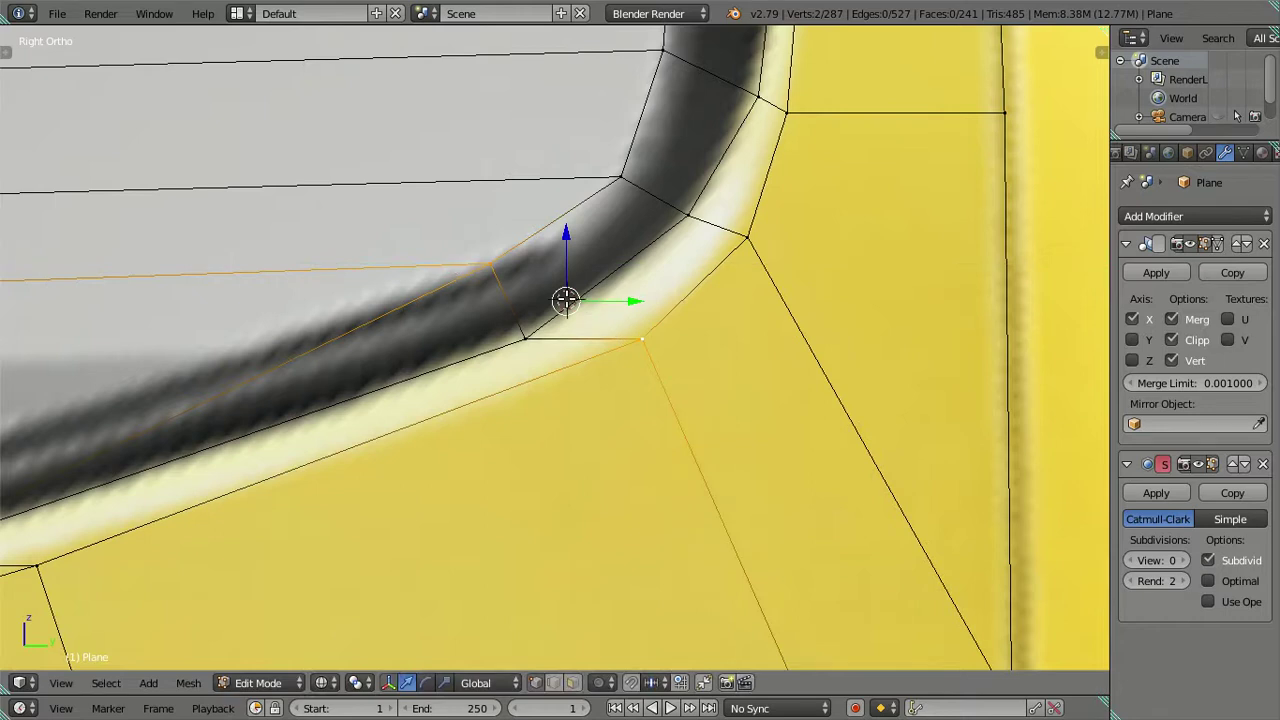
right_click(688, 306, "shift")
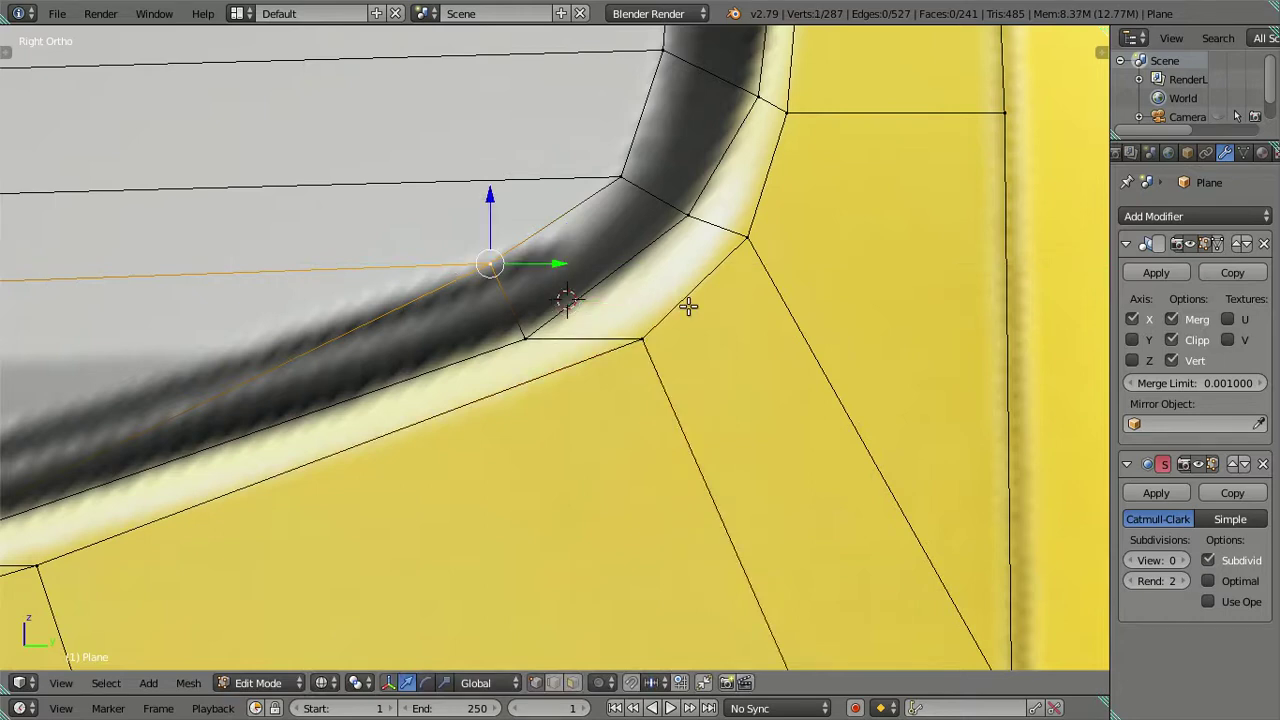
key("ctrl+r")
left_click(676, 322)
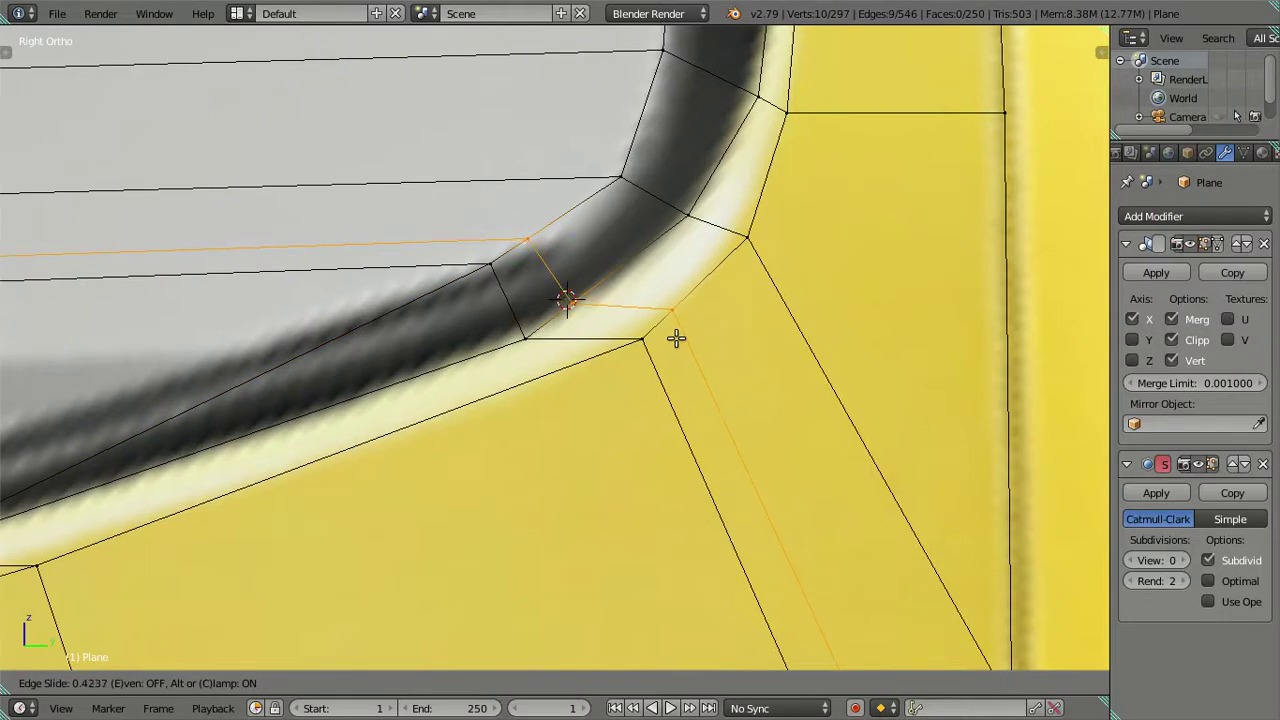
left_click(676, 339)
key("shift+s")
key("Escape")
right_click(629, 291)
key("shift+s")
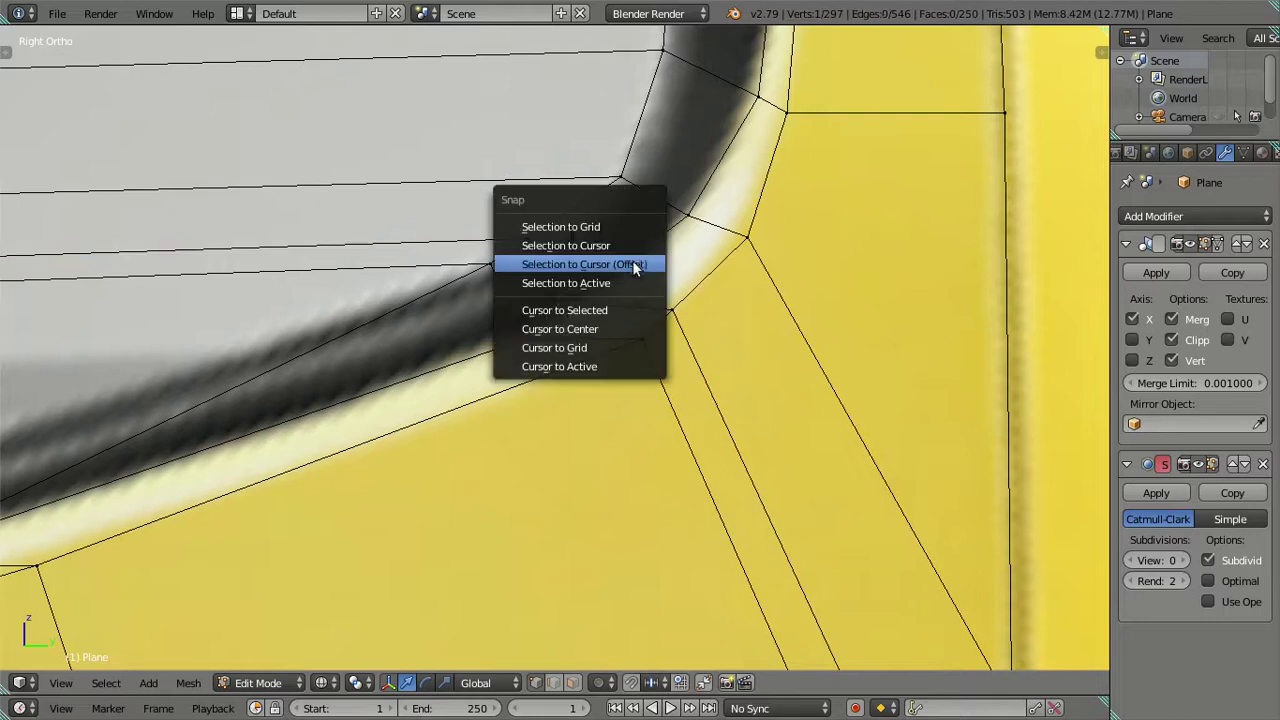
left_click(627, 308)
key("ctrl+z")
key("ctrl+z")
key("ctrl+z")
key("shift+s")
left_click(626, 250)
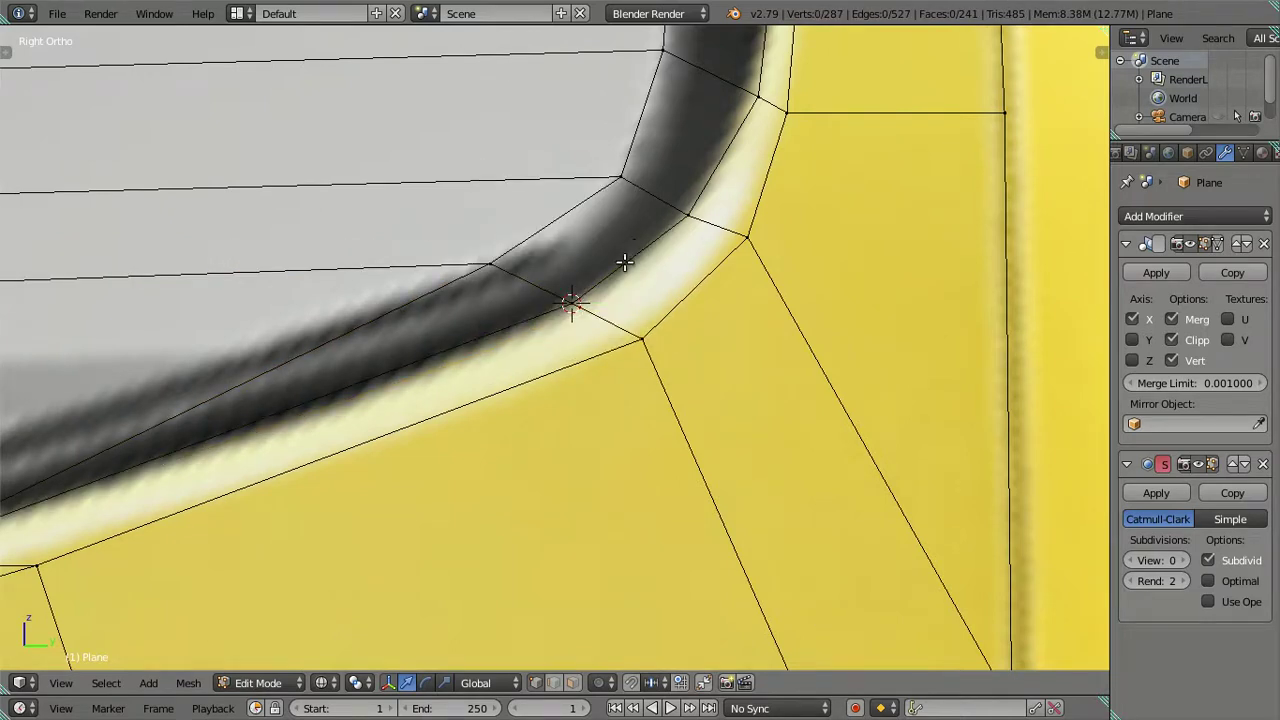
- Nudge the two vertices at the frame's bend sideways onto the frame edge
scroll(624, 262, "down", 1)
middle_click_drag(611, 270, 632, 294, "shift")
right_click(666, 240)
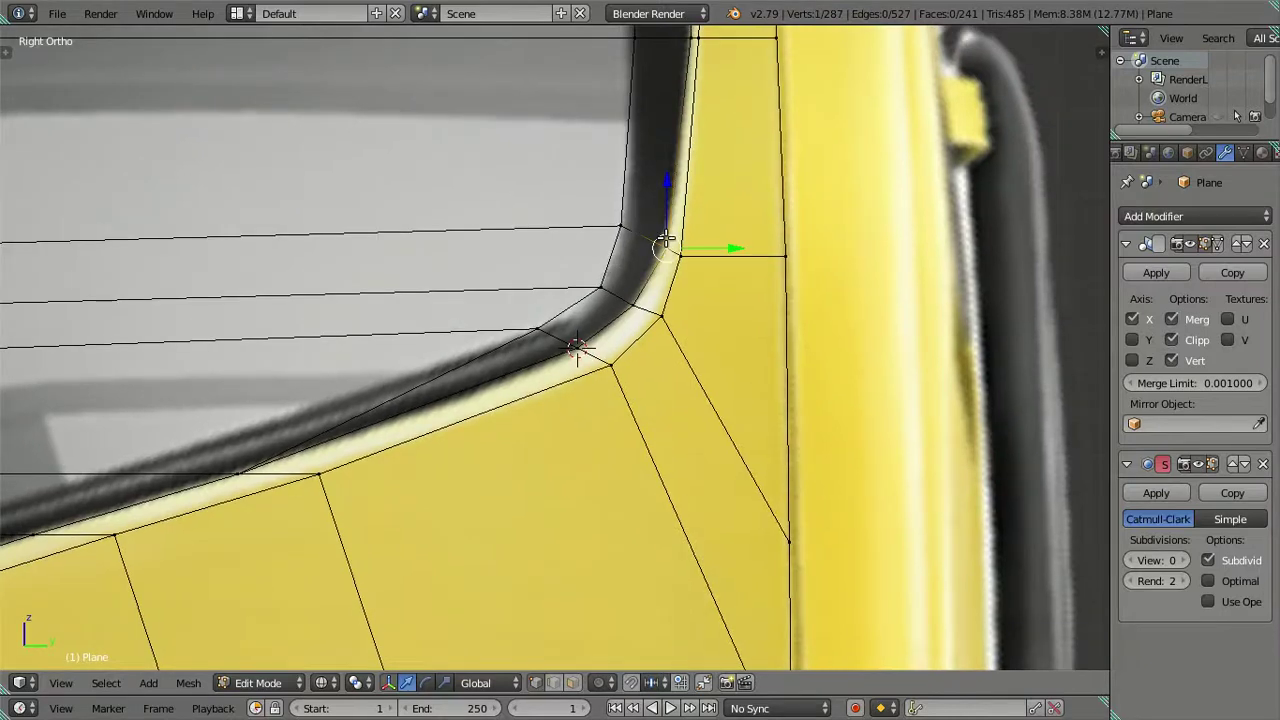
left_click_drag(731, 244, 726, 241)
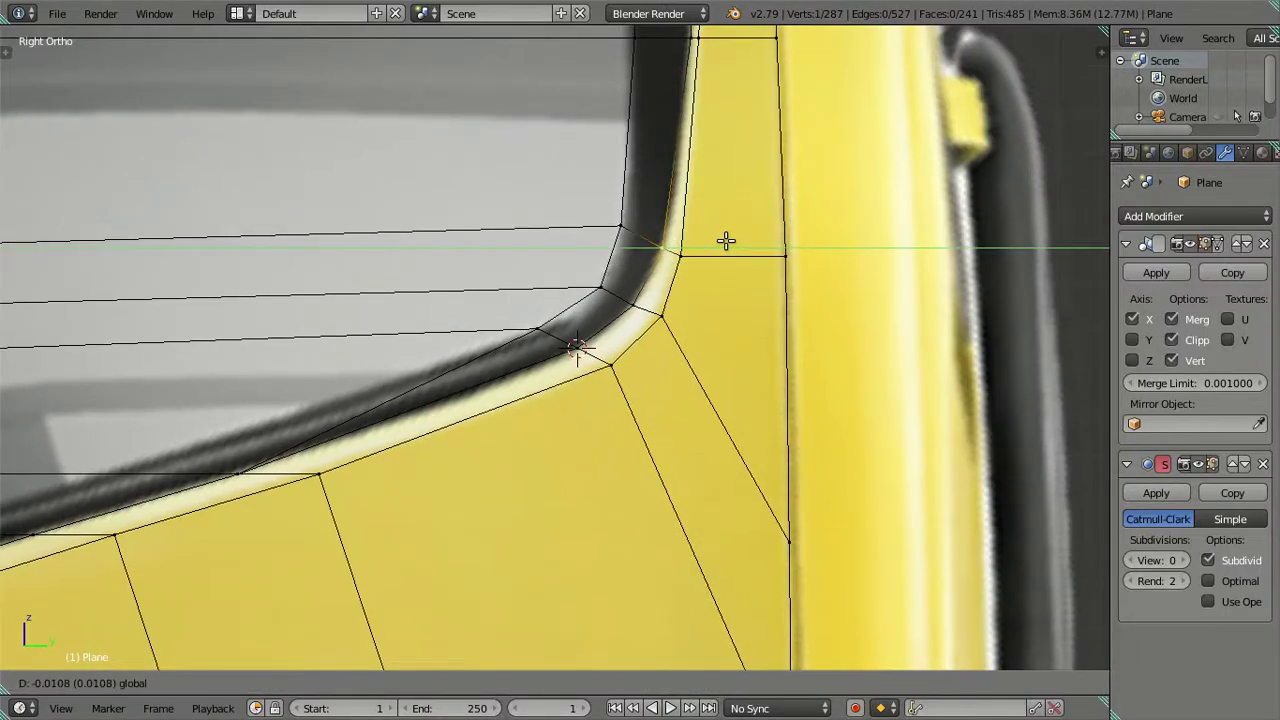
left_click(731, 243)
key("a")
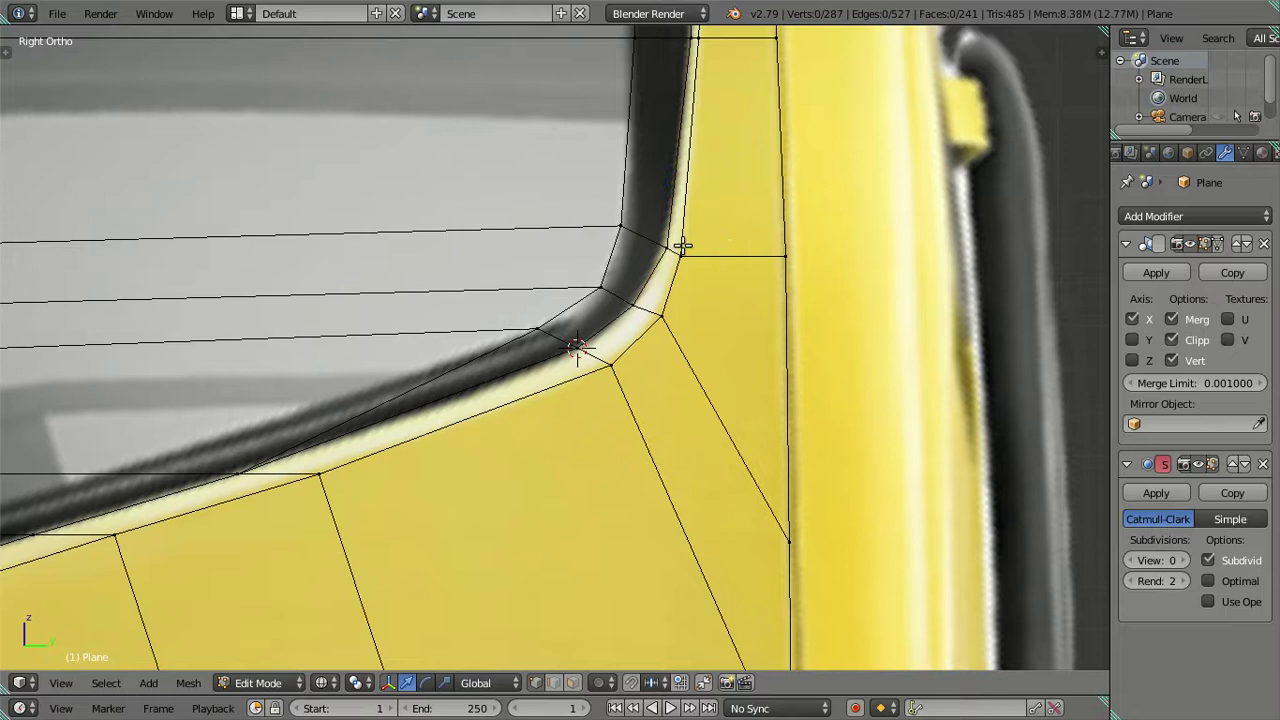
right_click(682, 242)
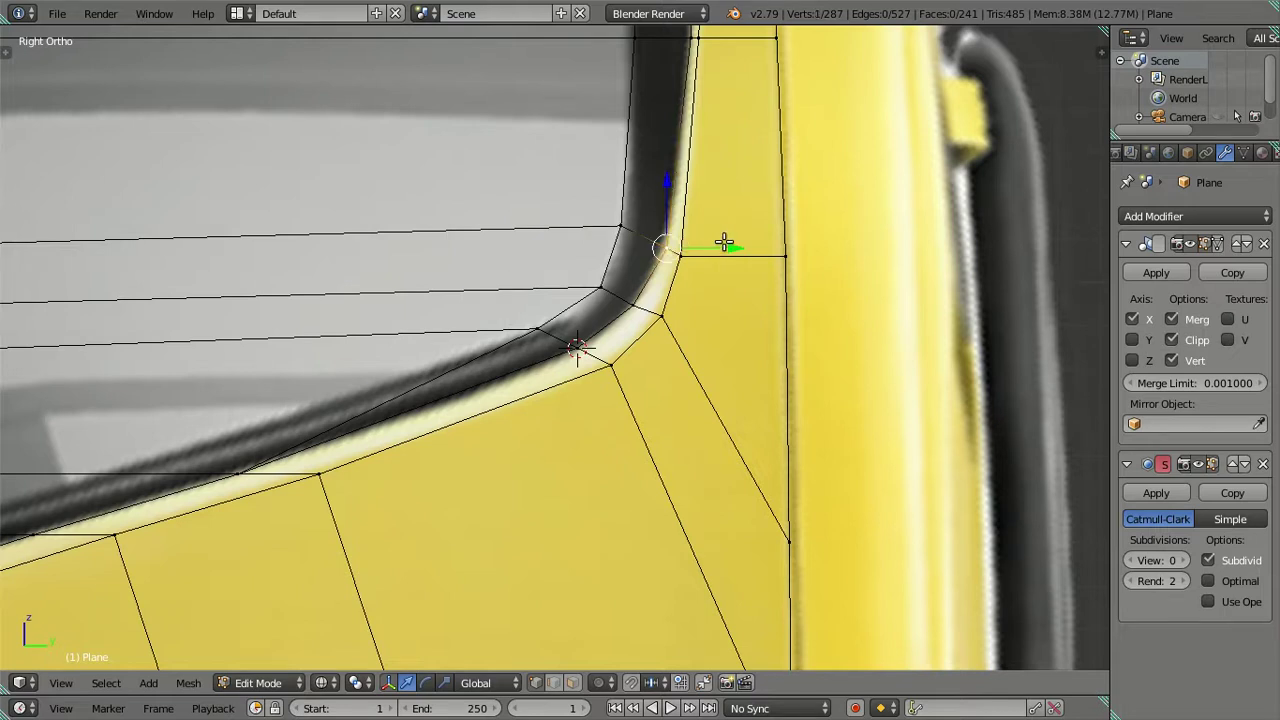
left_click_drag(724, 243, 720, 240)
left_click(720, 240)
key("a")
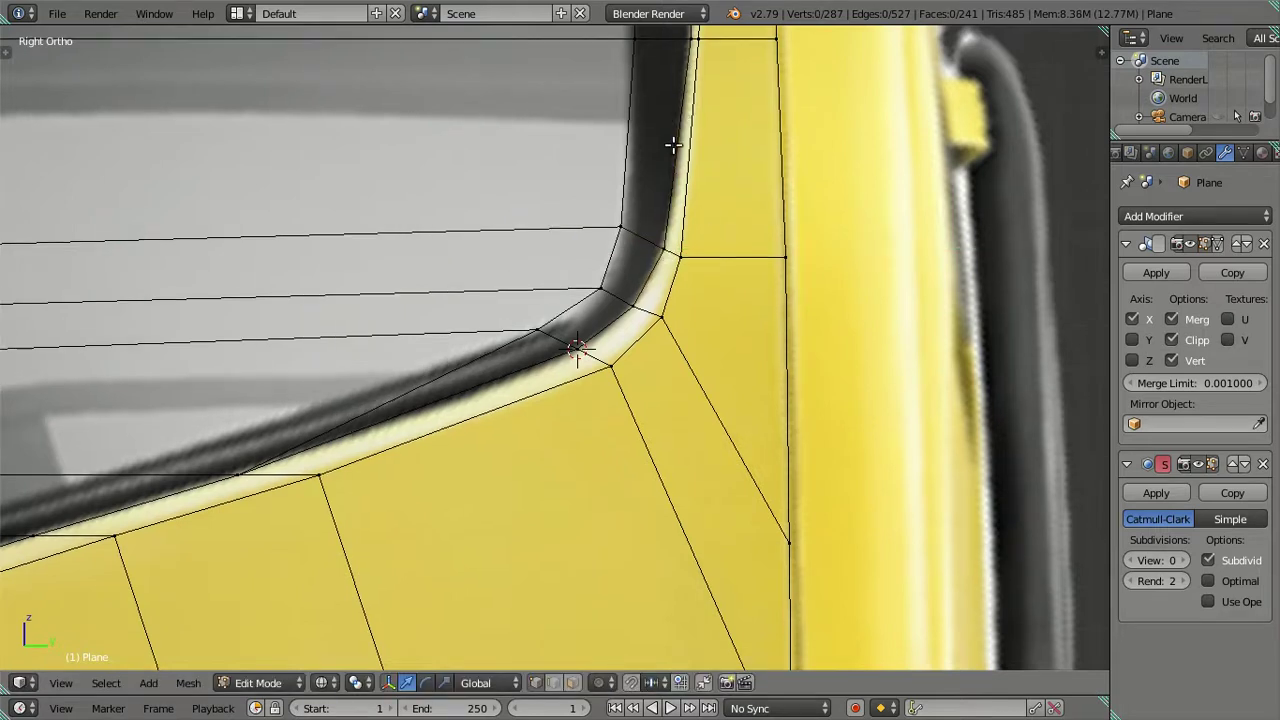
- Slide a vertex on the window's rear edge sideways onto the frame edge
scroll(674, 143, "down", 2)
middle_click_drag(674, 143, 631, 394, "shift")
scroll(631, 394, "up", 2)
right_click(664, 300)
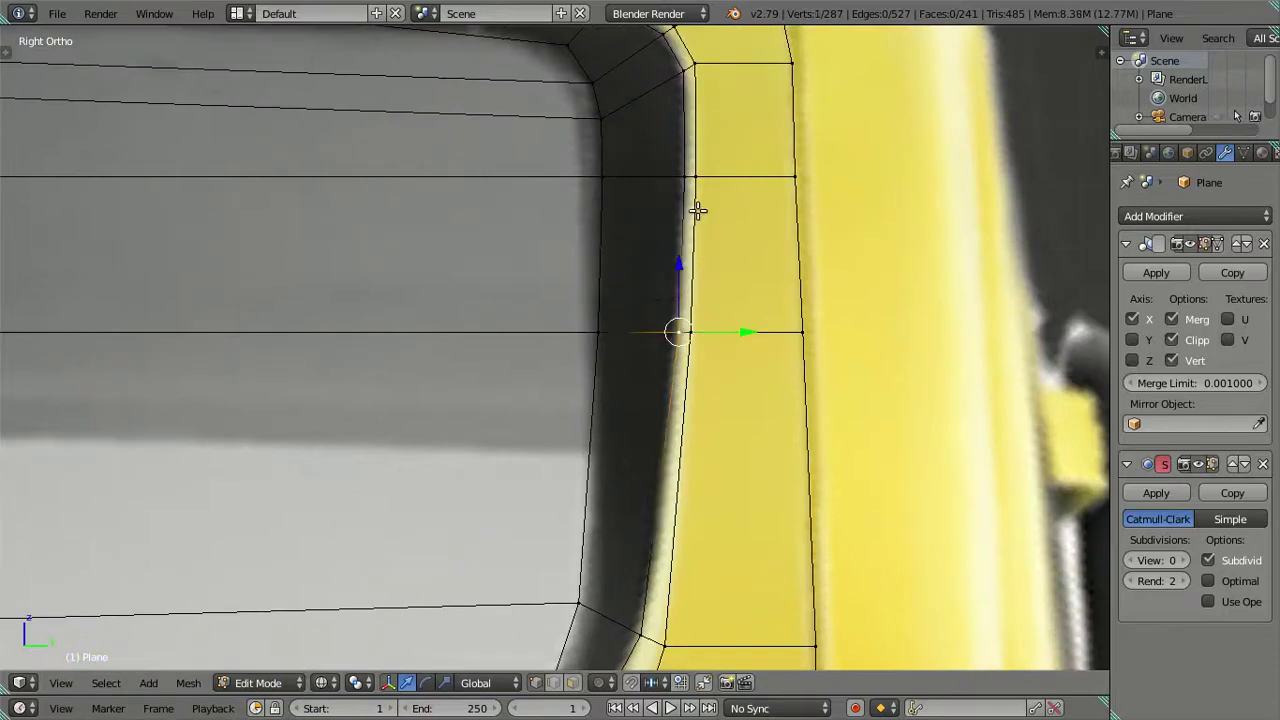
left_click_drag(756, 333, 753, 339)
key("a")
scroll(665, 185, "down", 3)
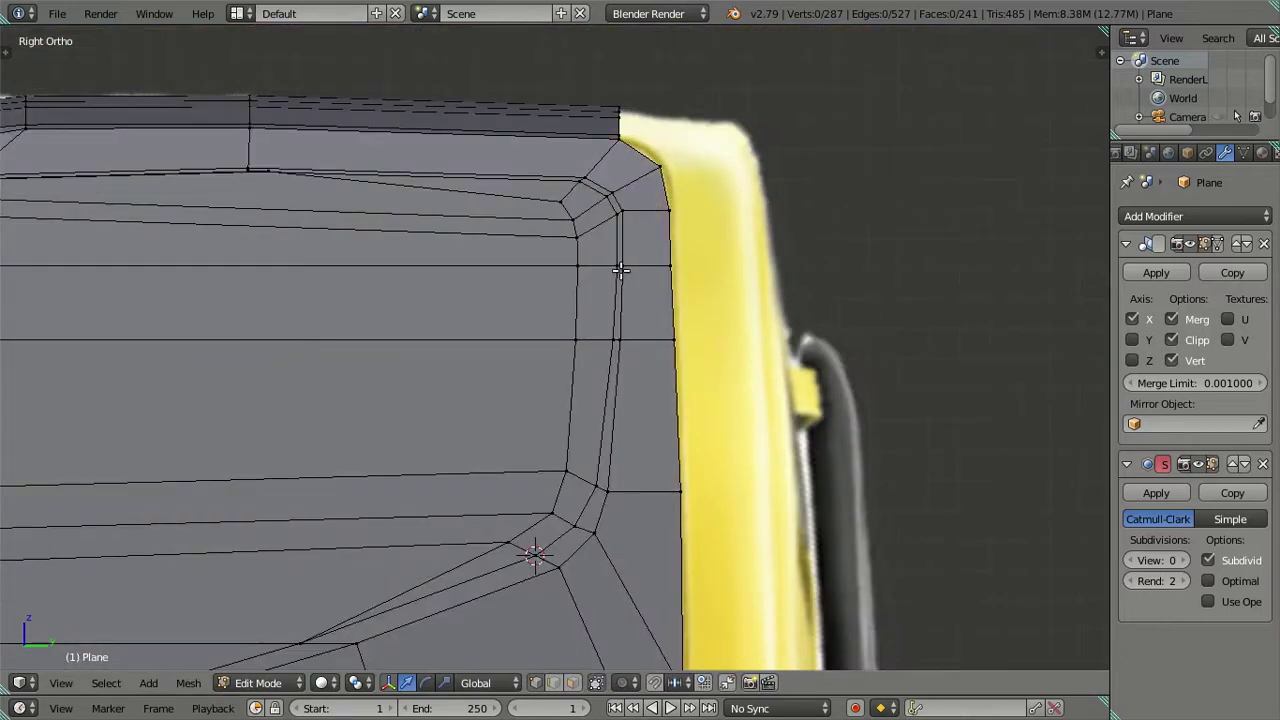
- Show the door mesh as wireframe over the reference photo and zoom in
key("z")
scroll(446, 389, "up", 1)
scroll(503, 423, "up", 1)
scroll(469, 403, "up", 1)
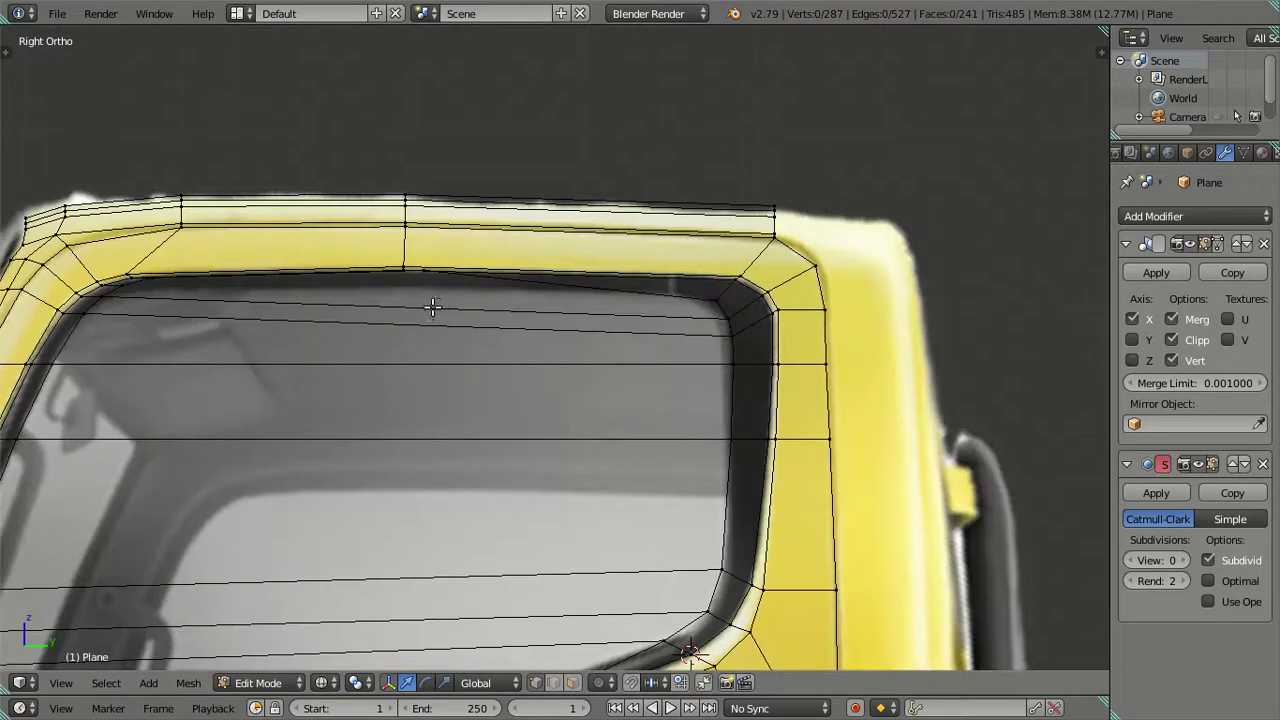
scroll(433, 307, "up", 1)
scroll(640, 373, "up", 1)
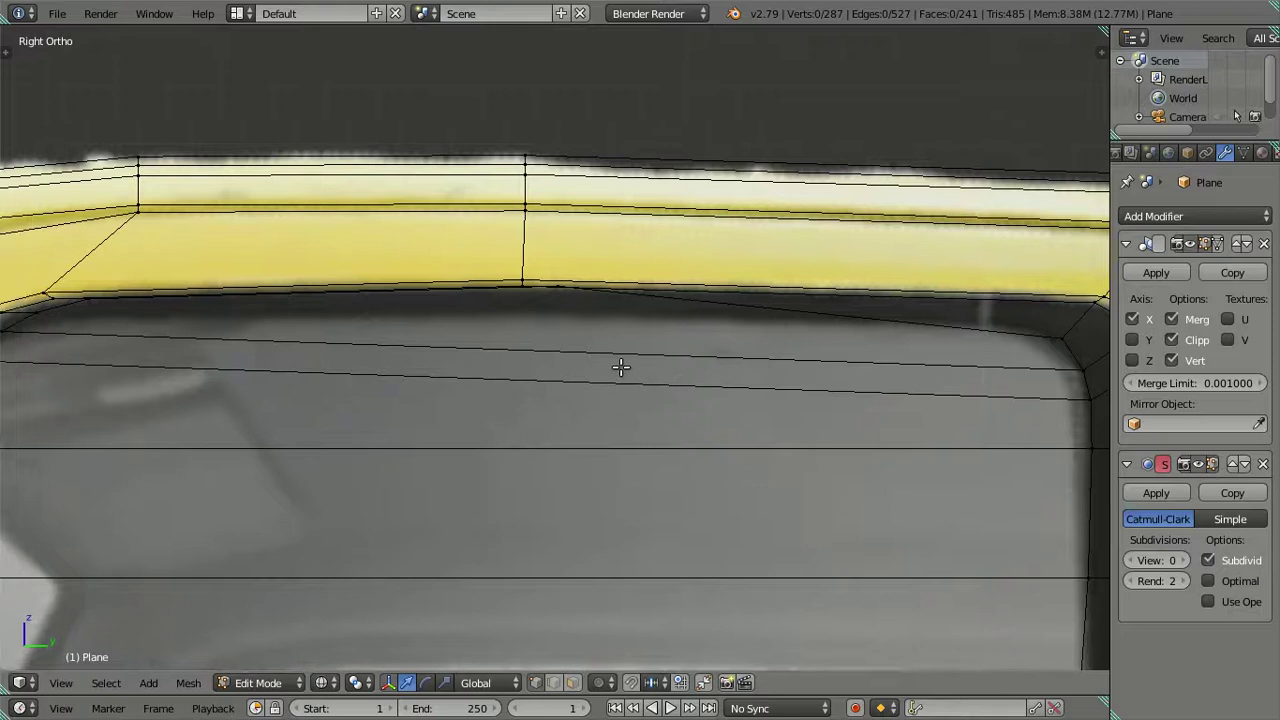
- Lower a vertex on the window's top edge straight down along Z
right_click(576, 293)
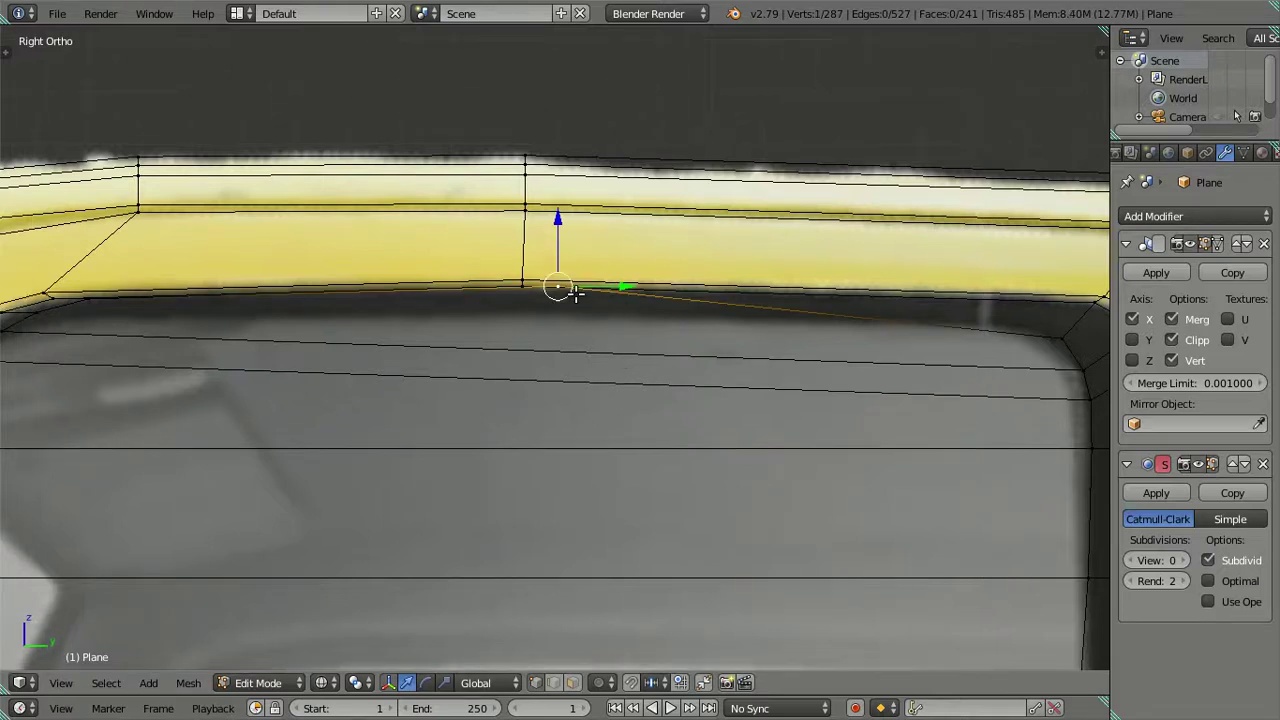
key("g")
key("z")
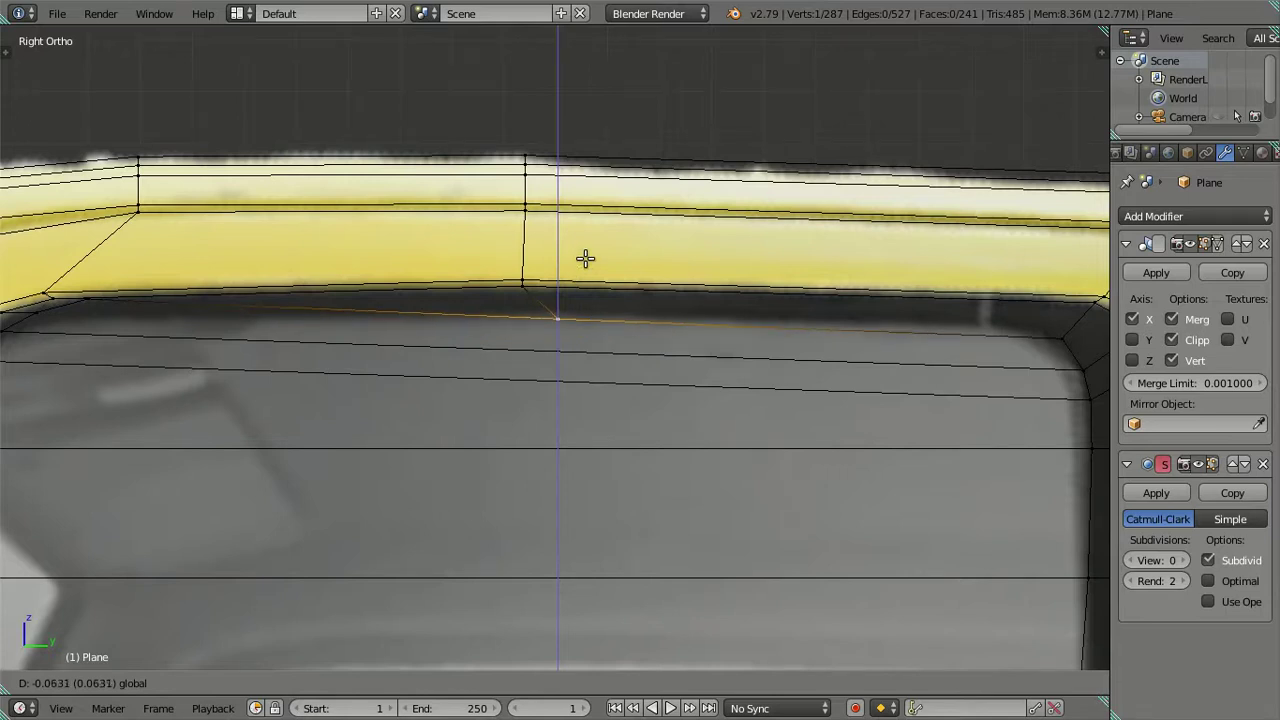
left_click(591, 252)
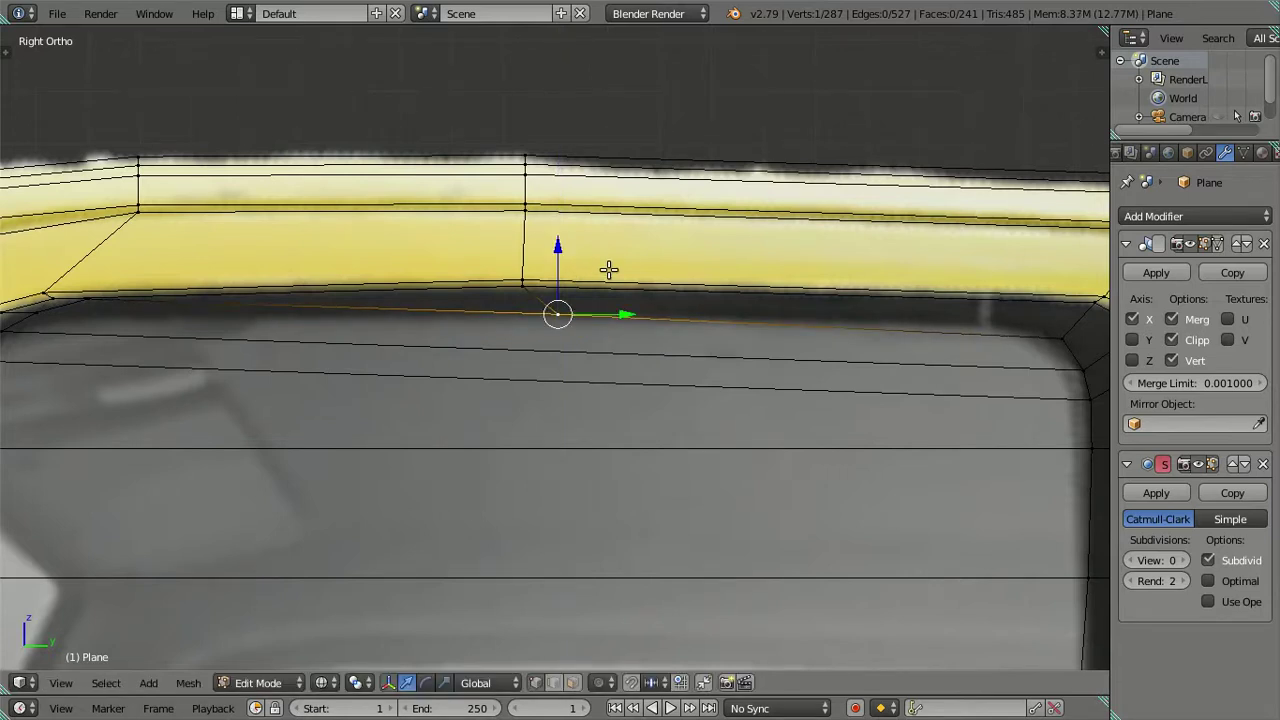
- Inspect the lowered vertex in the front orthographic view
key("KP_1")
middle_click_drag(353, 302, 549, 349, "shift")
scroll(354, 383, "up", 2)
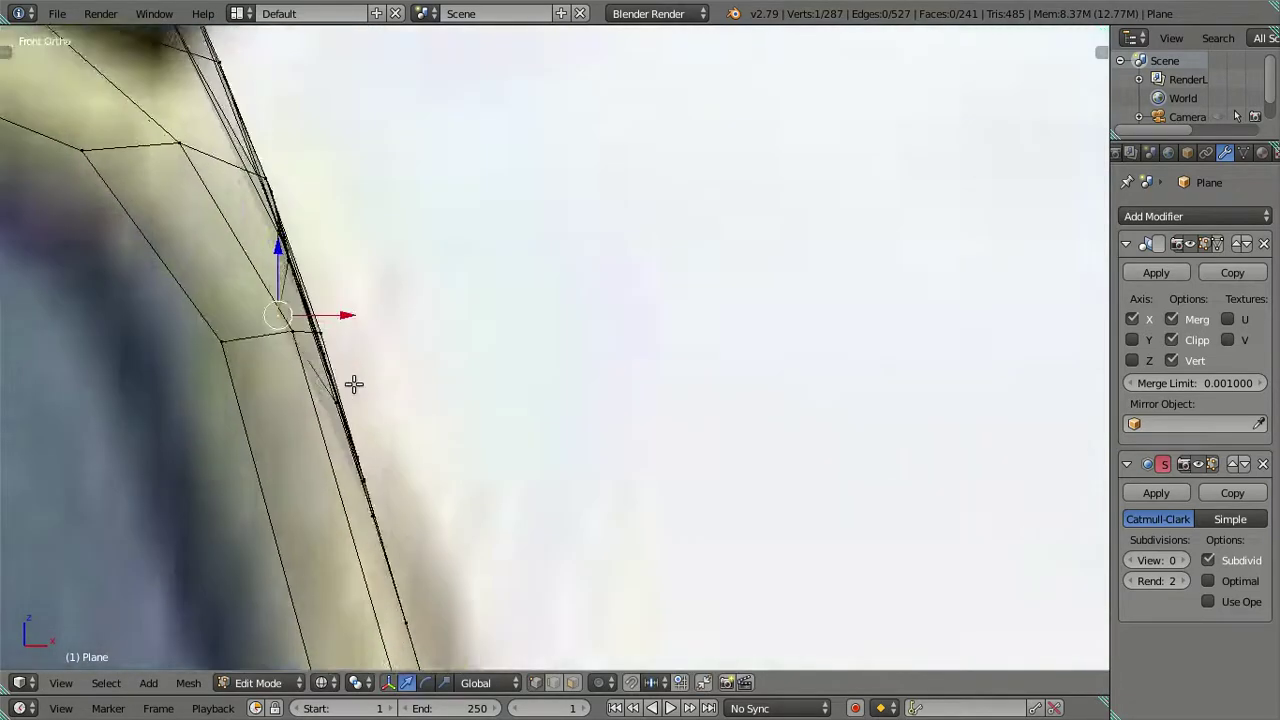
scroll(300, 357, "up", 1)
middle_click_drag(300, 357, 504, 365, "shift")
scroll(504, 365, "up", 1)
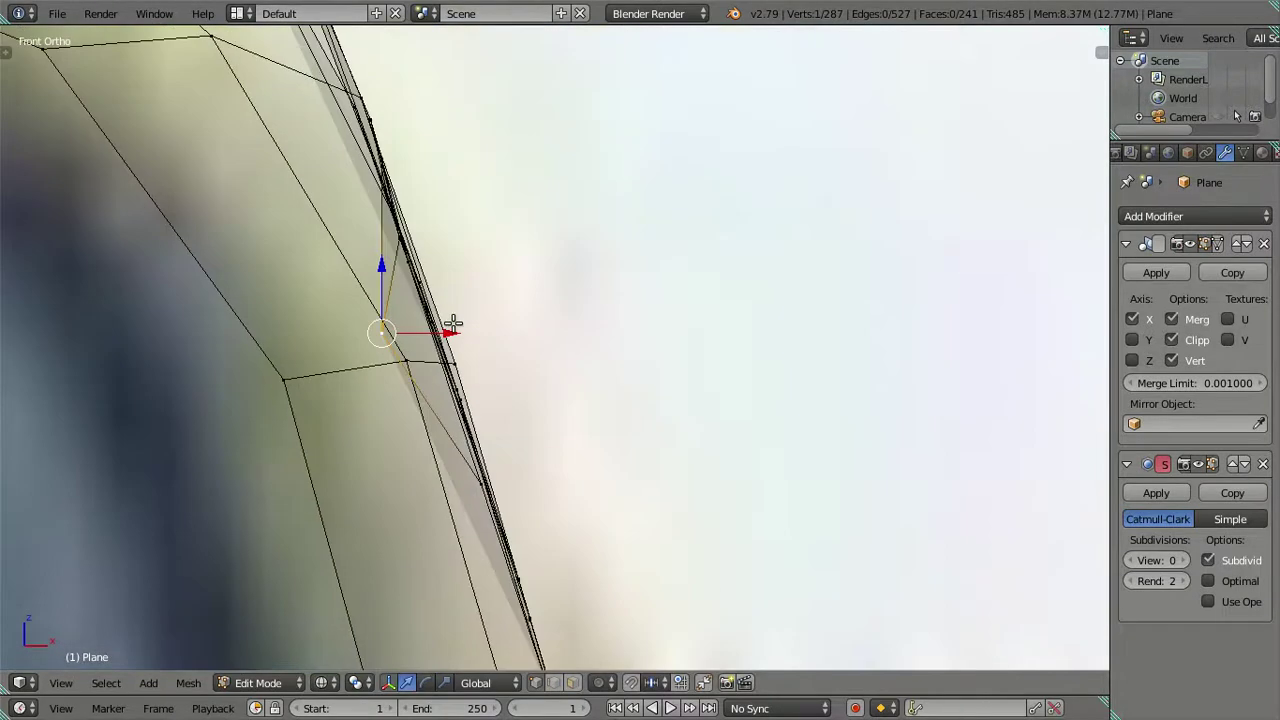
scroll(577, 289, "down", 2)
scroll(600, 297, "down", 1)
scroll(606, 311, "down", 2)
- Return to the side view, deselect, and frame the lower front window corner
key("KP_3")
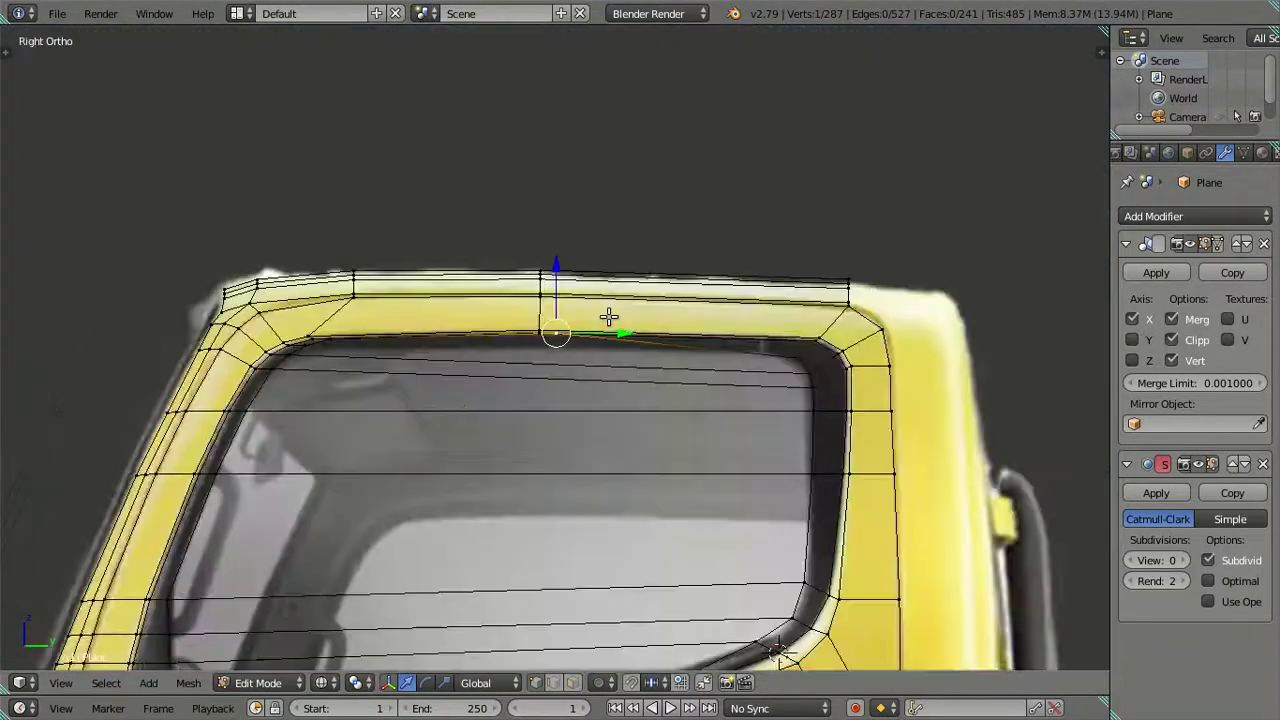
key("a")
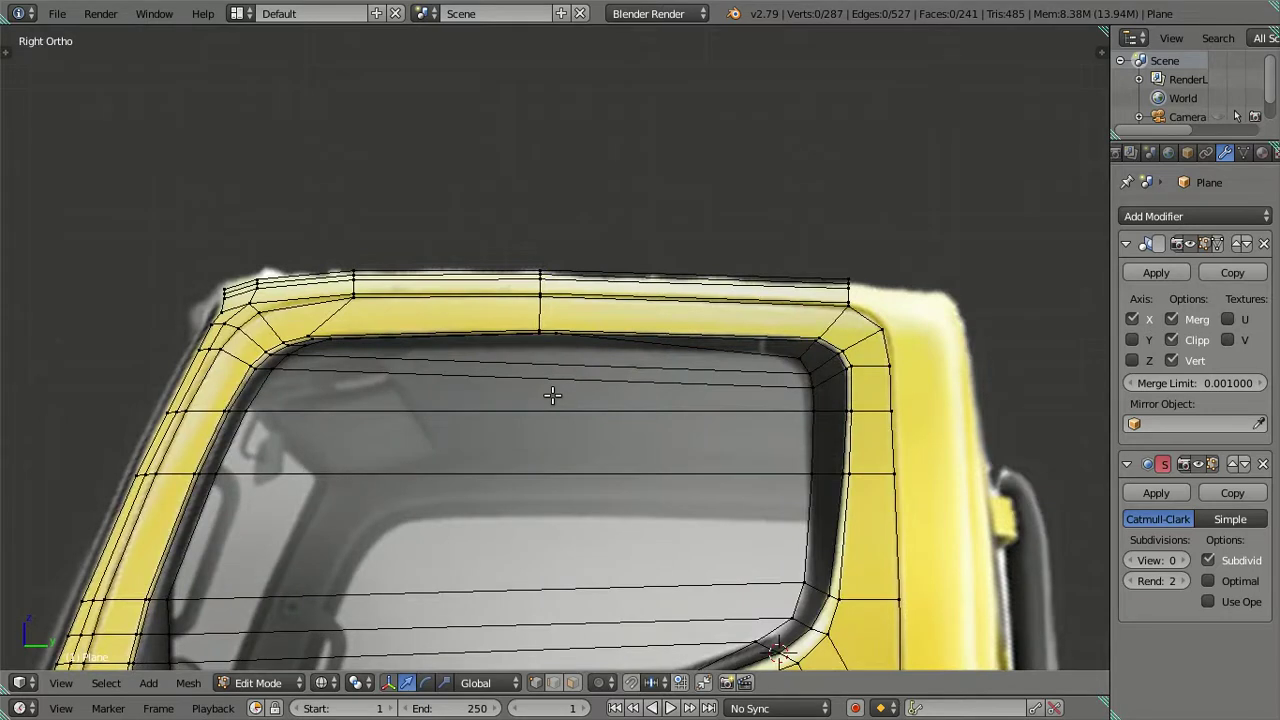
scroll(552, 395, "up", 1)
middle_click_drag(552, 395, 624, 297, "shift")
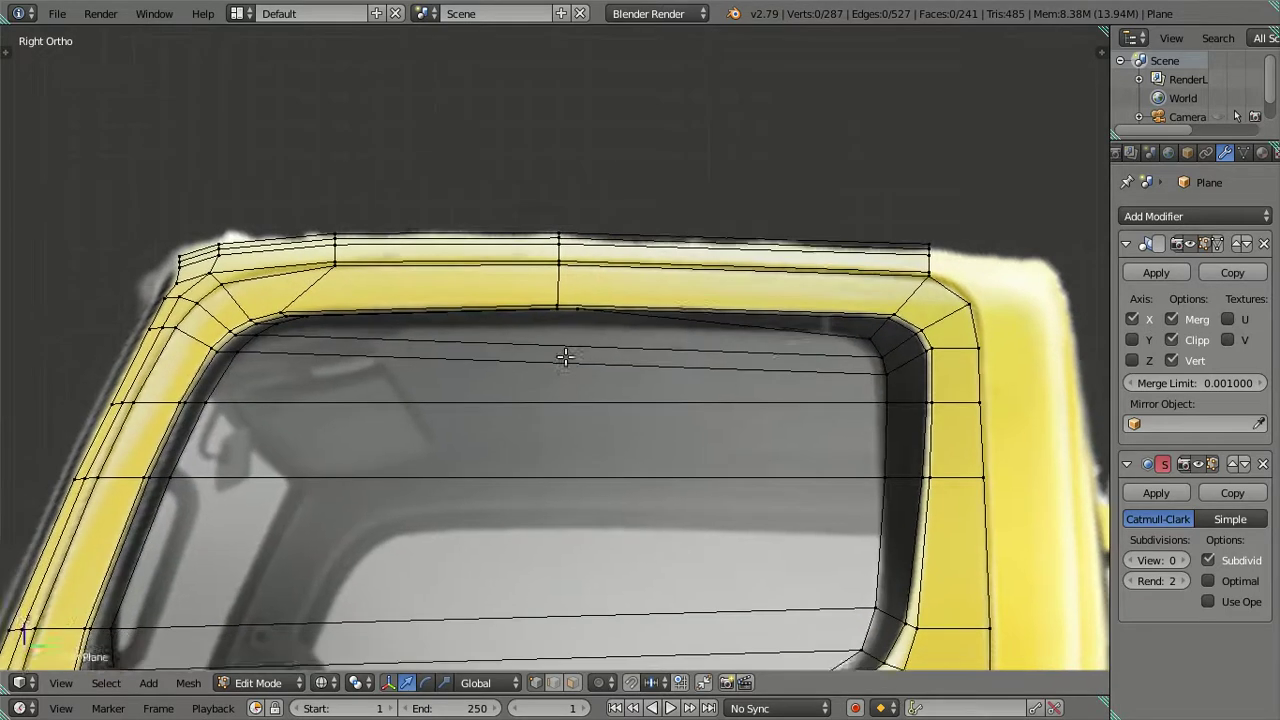
scroll(612, 302, "down", 3)
middle_click_drag(600, 386, 643, 278, "shift")
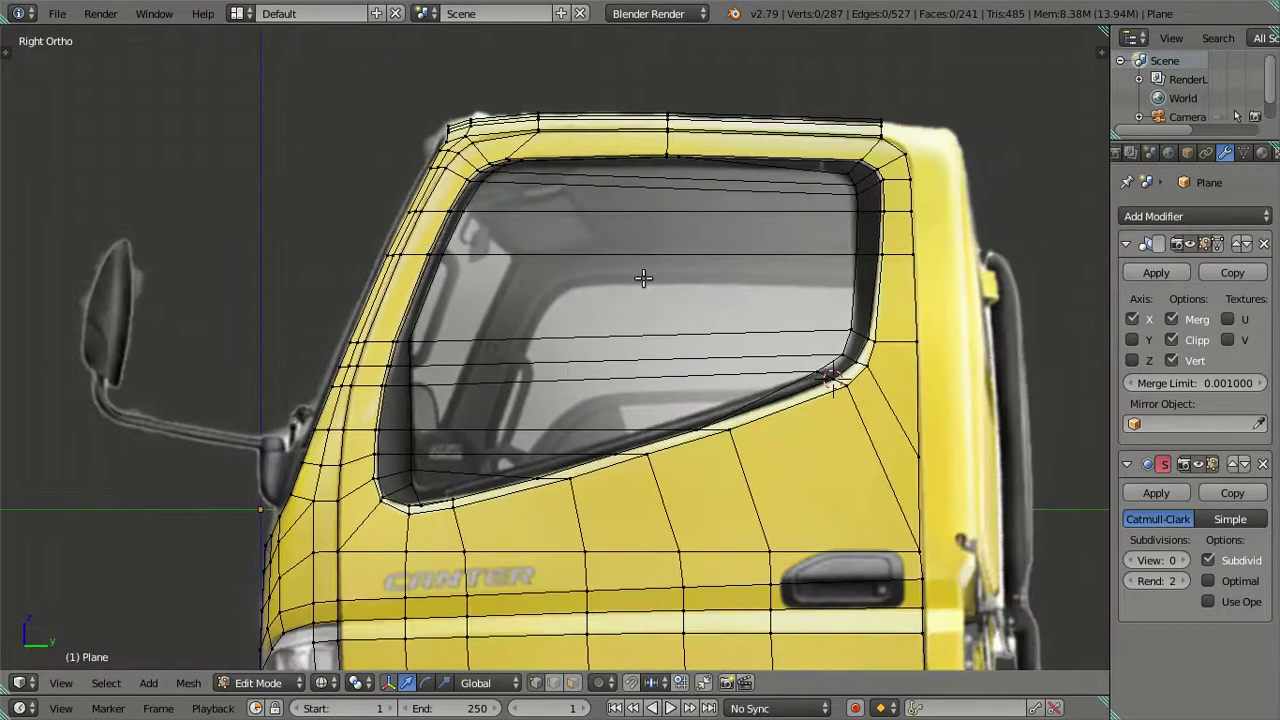
scroll(643, 280, "up", 3)
mouse_move(560, 380)
middle_mouse_down("shift")
mouse_move(509, 300)
mouse_move(559, 294)
middle_mouse_up("shift")
scroll(434, 351, "up", 4)
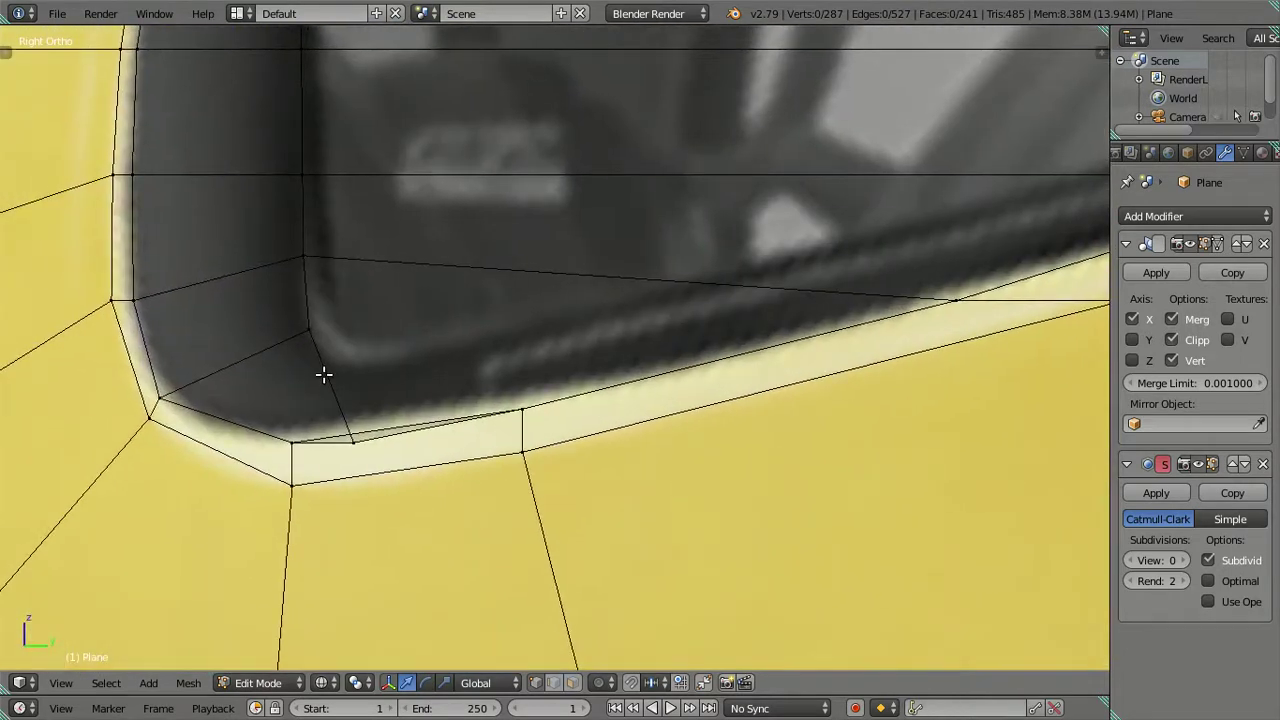
- Set the 3D cursor from a temporary corner loop cut, then snap and slide the corner vertex along Y
key("ctrl+e")
key("Escape")
key("ctrl+r")
left_click(333, 386)
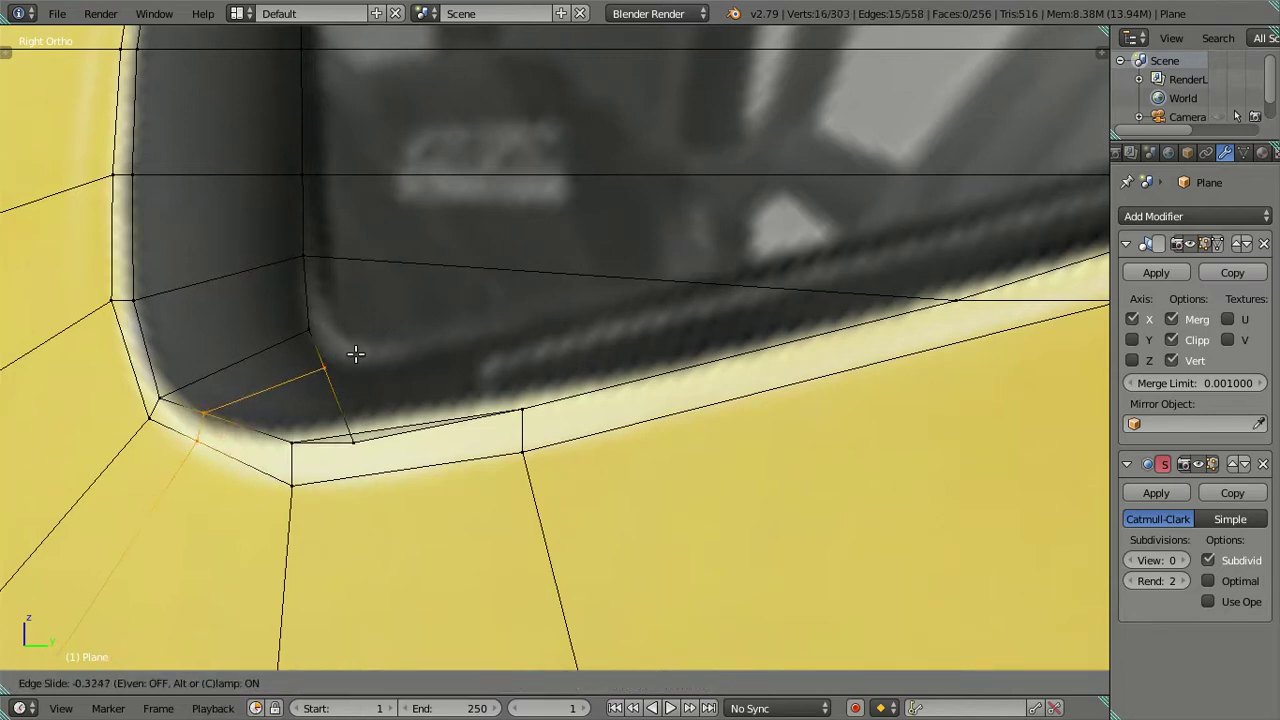
left_click(341, 358)
key("shift+s")
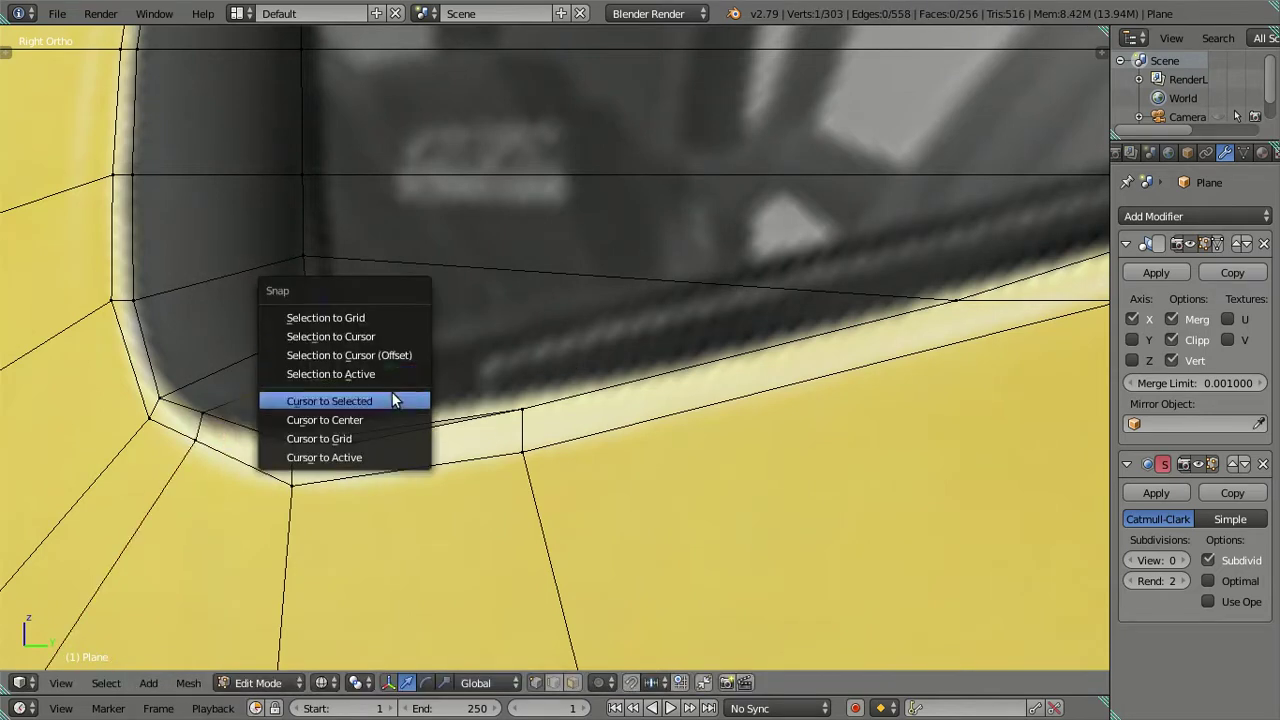
left_click(420, 397)
key("ctrl+z")
key("ctrl+space")
key("shift+s")
left_click(424, 314)
left_click_drag(390, 367, 415, 369)
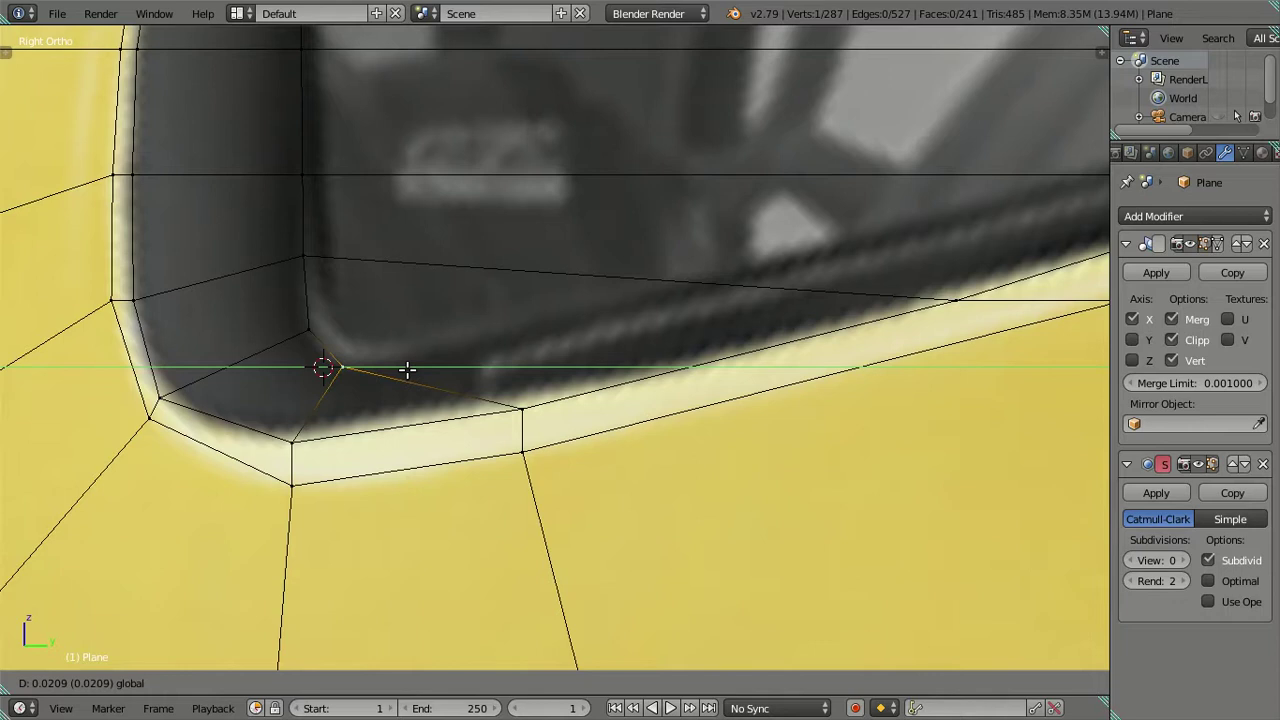
left_click_drag(415, 369, 408, 369)
- Put the 3D cursor on the inner corner vertex and snap a sill vertex onto it
key("a")
scroll(431, 358, "down", 2)
middle_click_drag(631, 357, 578, 354, "shift")
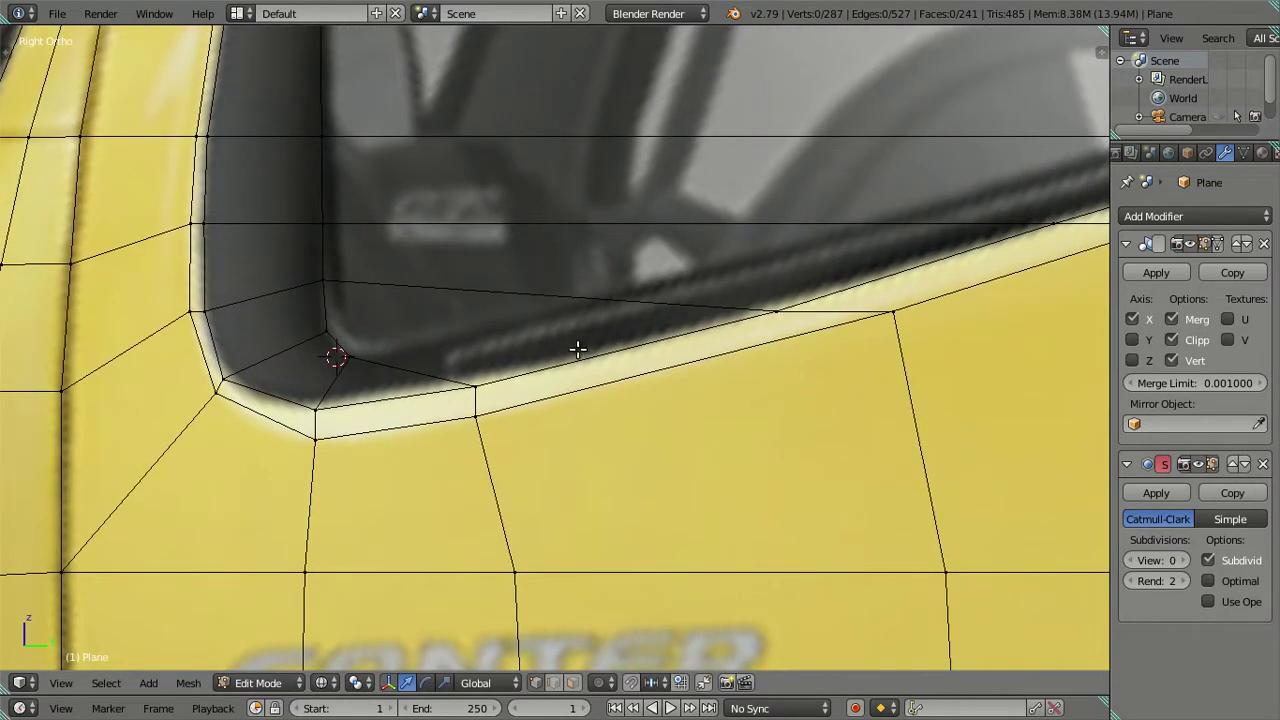
right_click(373, 351)
key("shift+s")
left_click(450, 378)
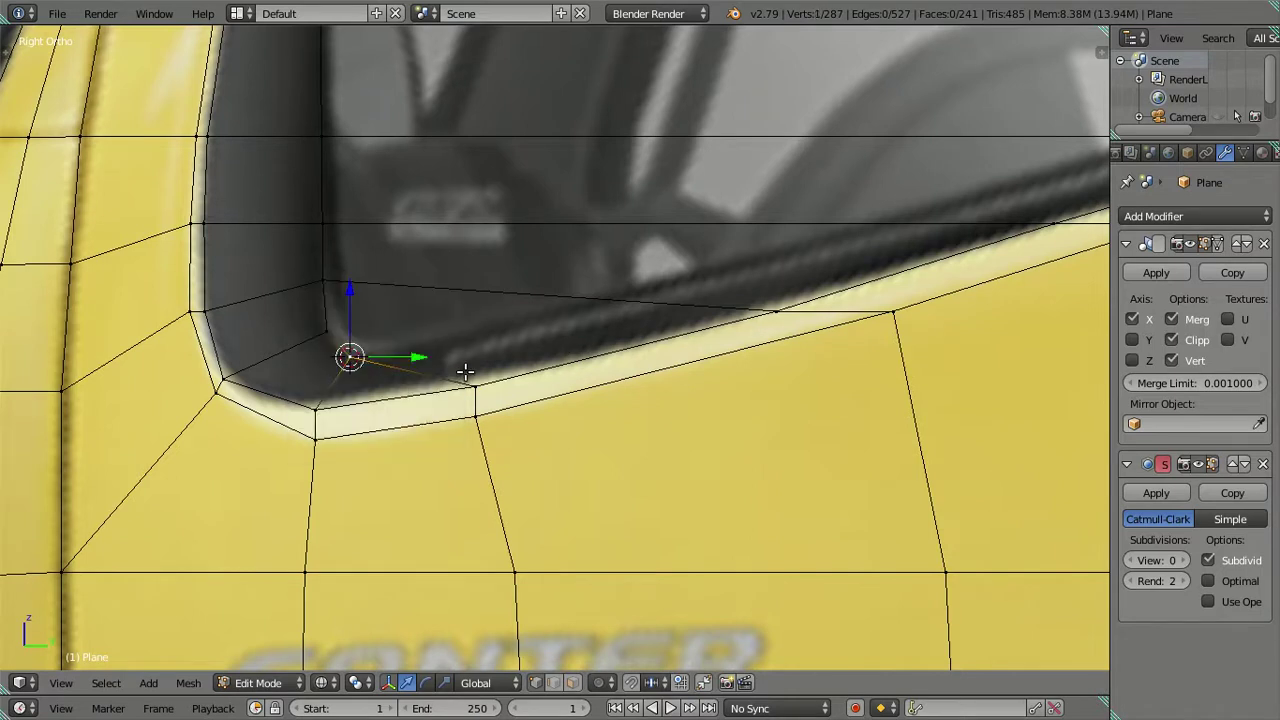
right_click(391, 367, "shift")
right_click(357, 365, "shift")
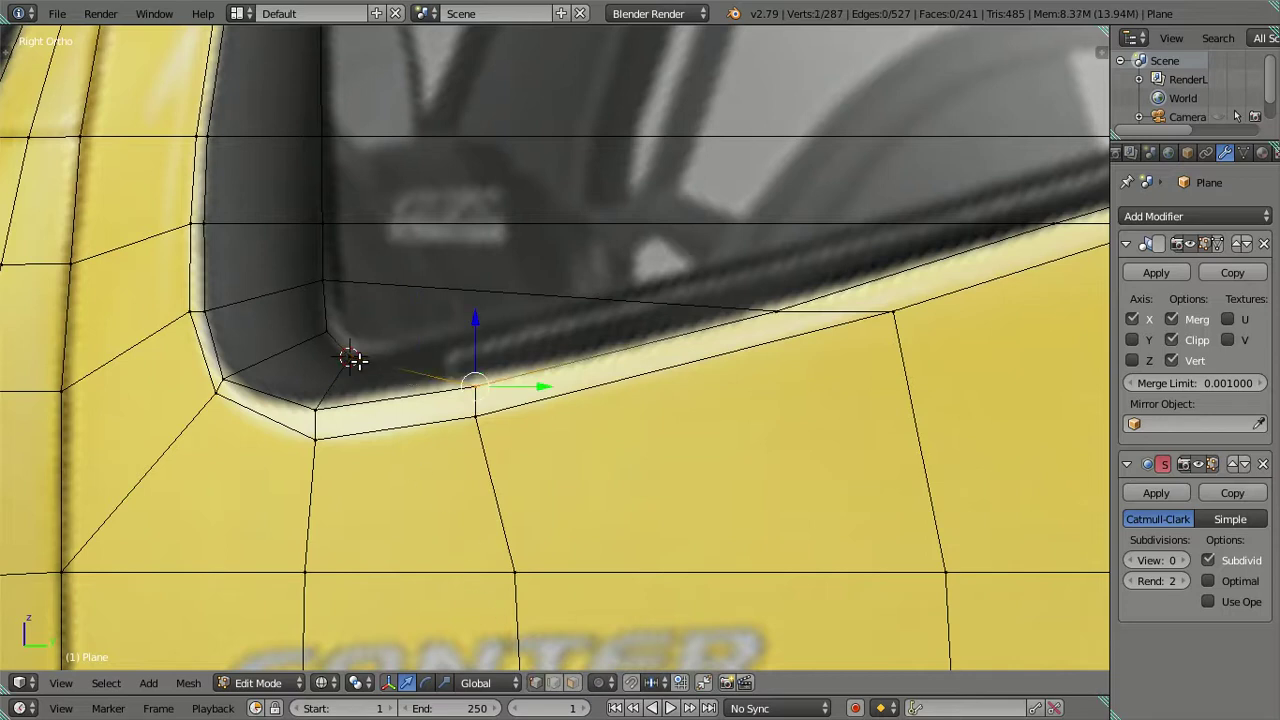
key("shift+s")
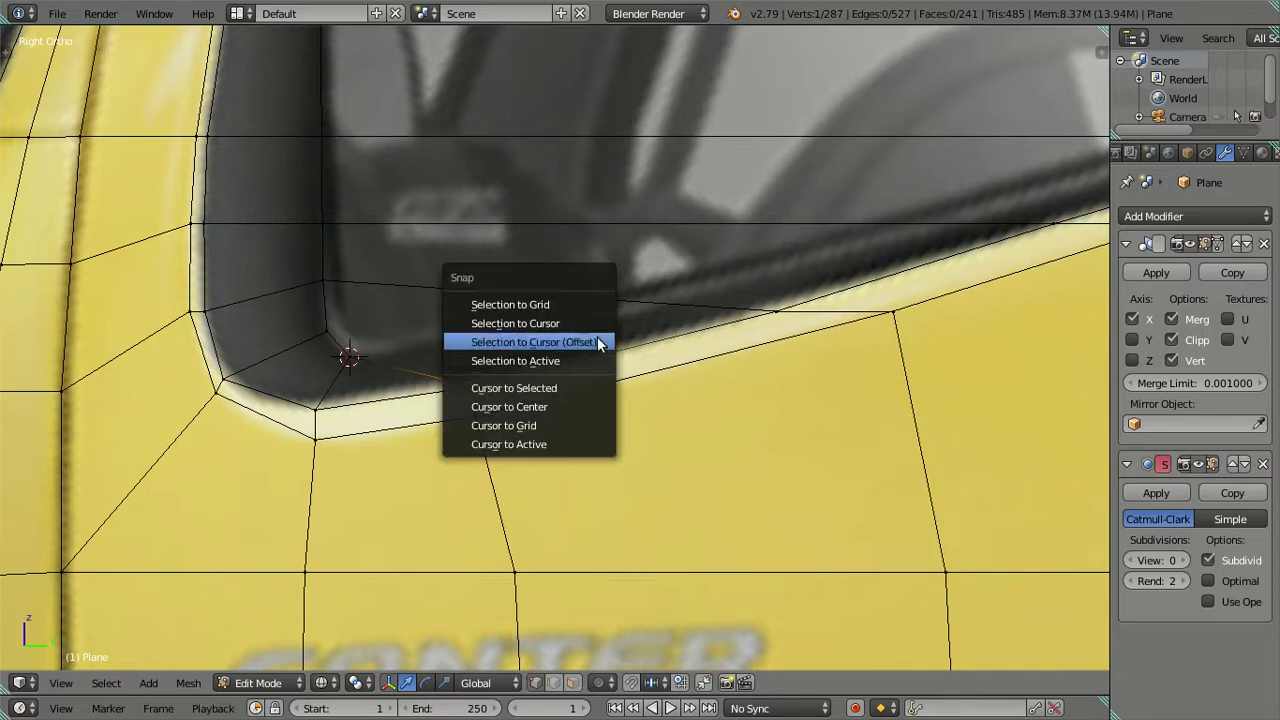
left_click(594, 334)
- Try sliding and raising the sill vertex, then snap it back onto the 3D cursor
left_click_drag(412, 356, 525, 345)
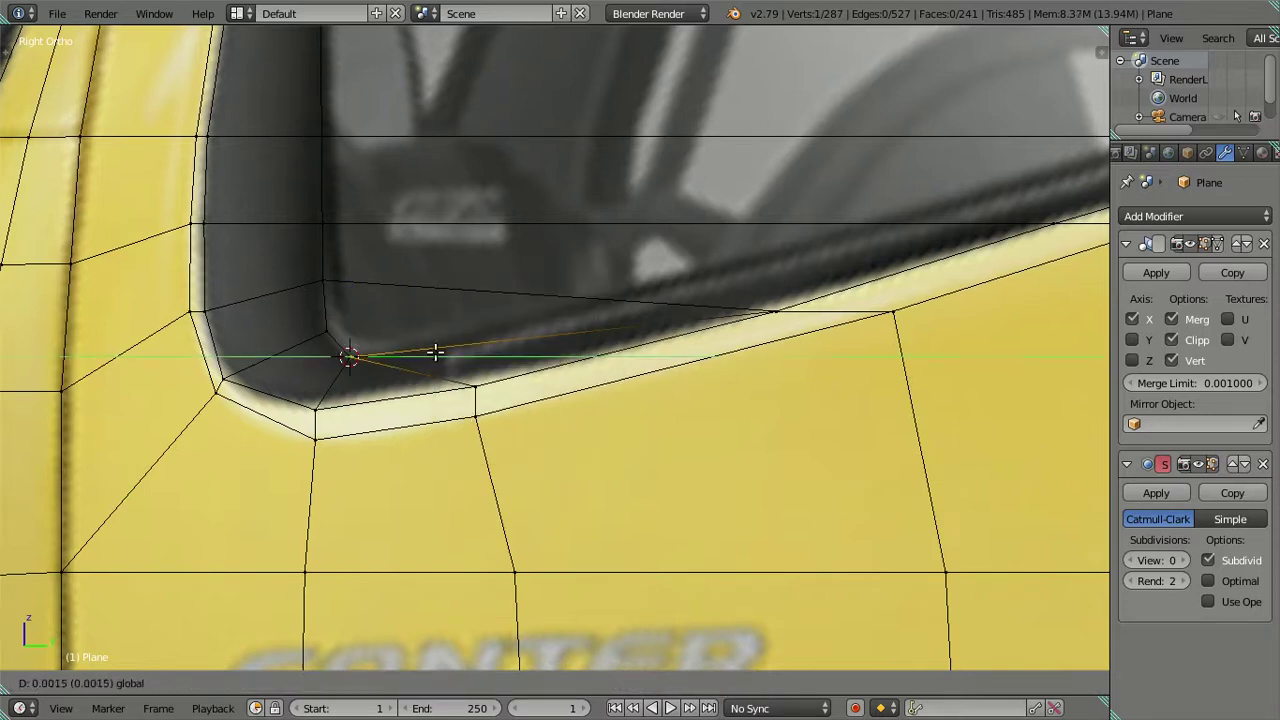
left_click(525, 345)
scroll(443, 405, "up", 3)
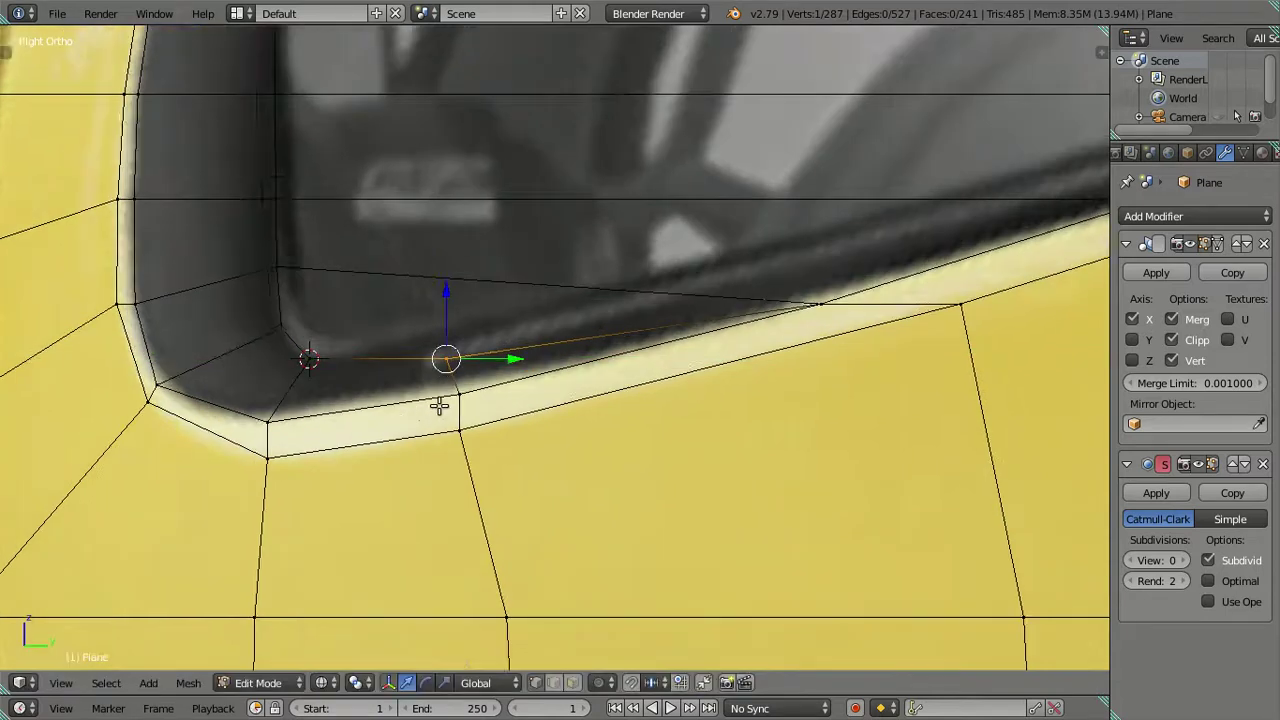
left_click_drag(400, 297, 403, 279)
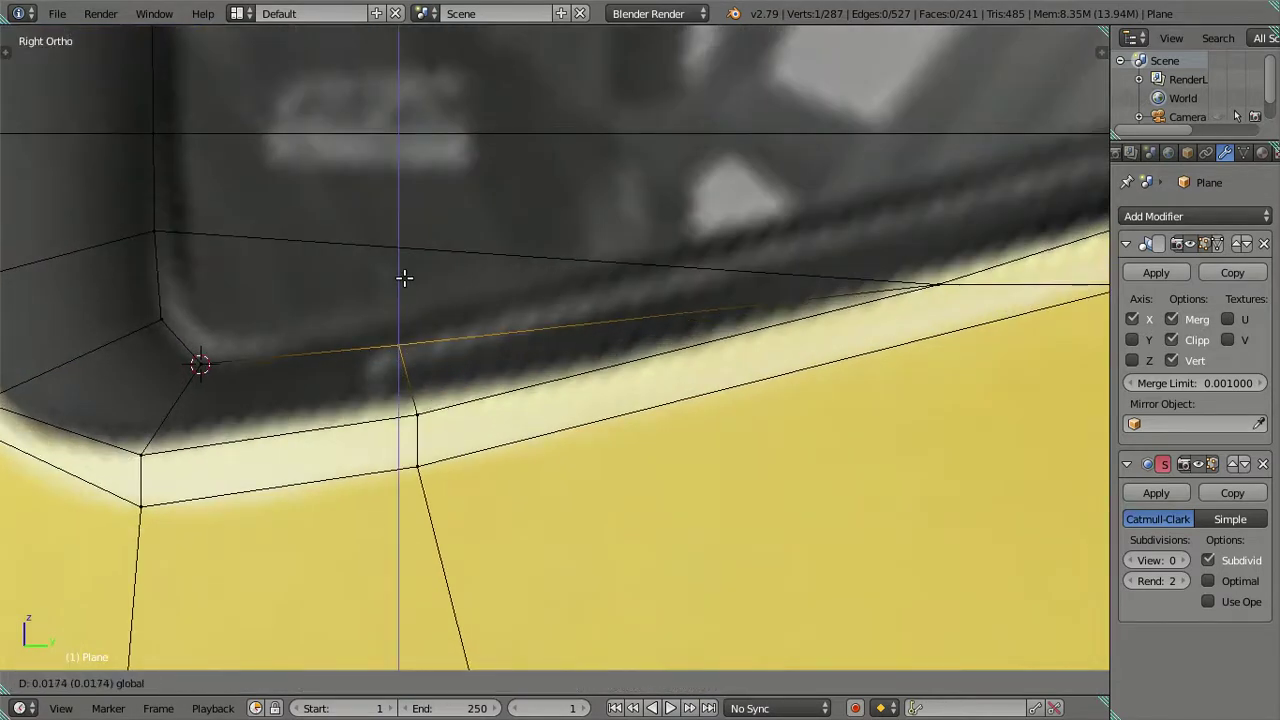
left_click_drag(455, 346, 361, 339)
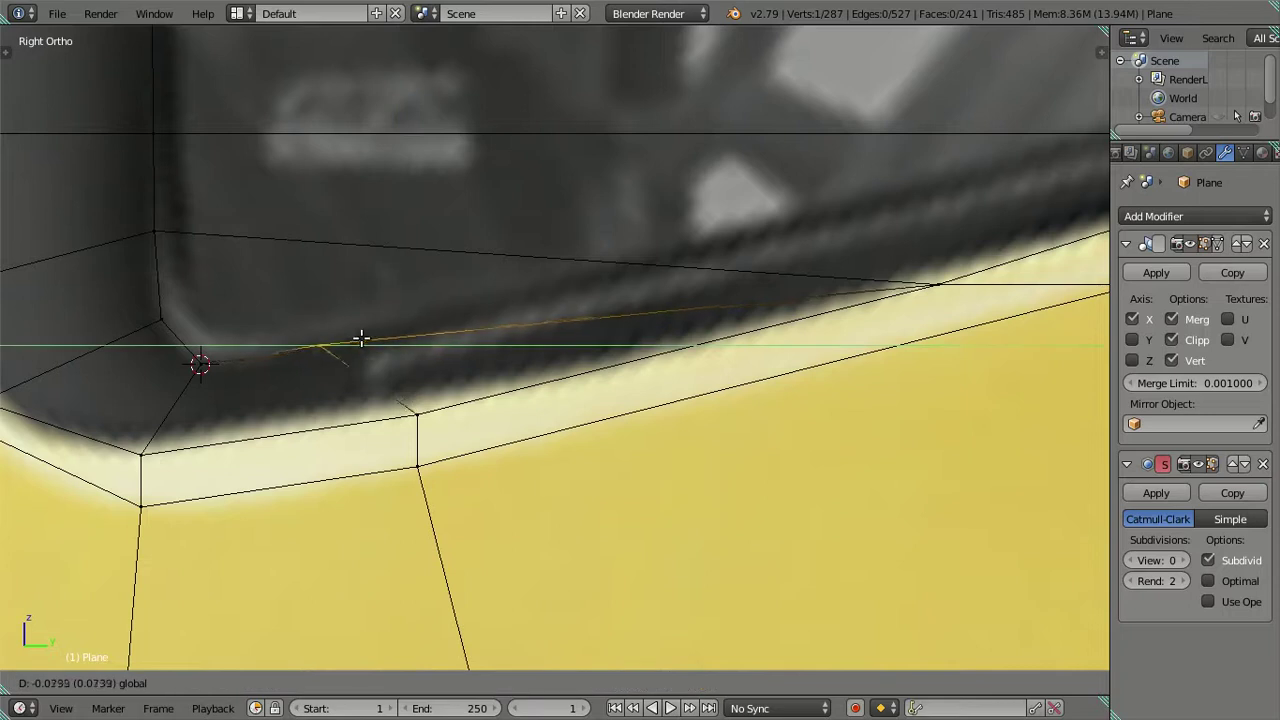
right_click(243, 332)
key("shift+s")
left_click(167, 330)
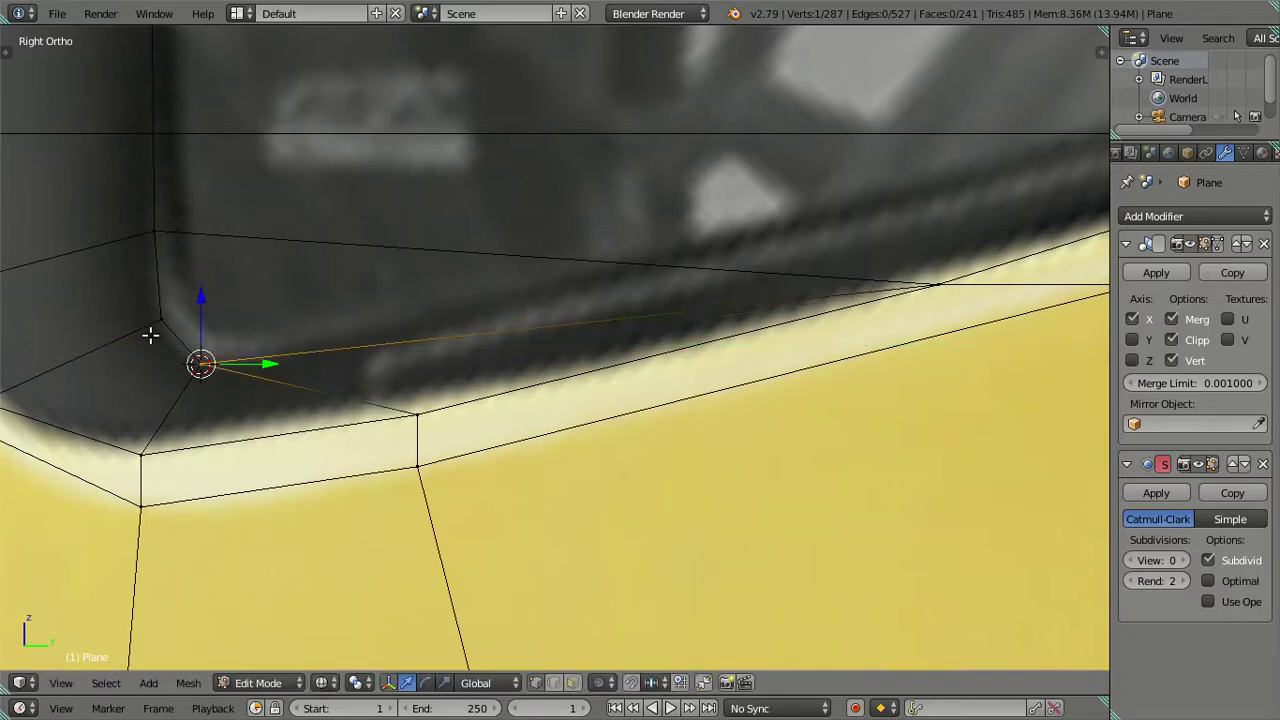
- Place the 3D cursor on a vertex of a temporary loop cut through the corner, then undo the cut
key("ctrl+r")
left_click(188, 341)
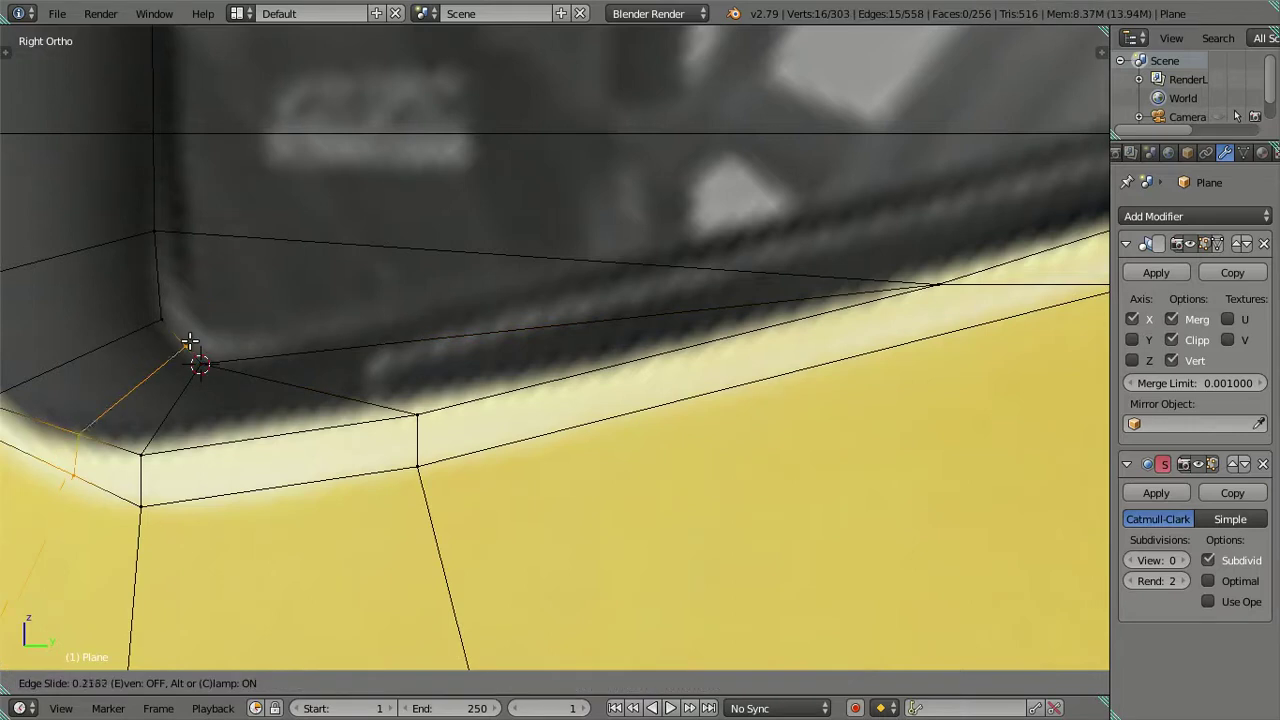
left_click(193, 342)
right_click(190, 352)
key("shift+s")
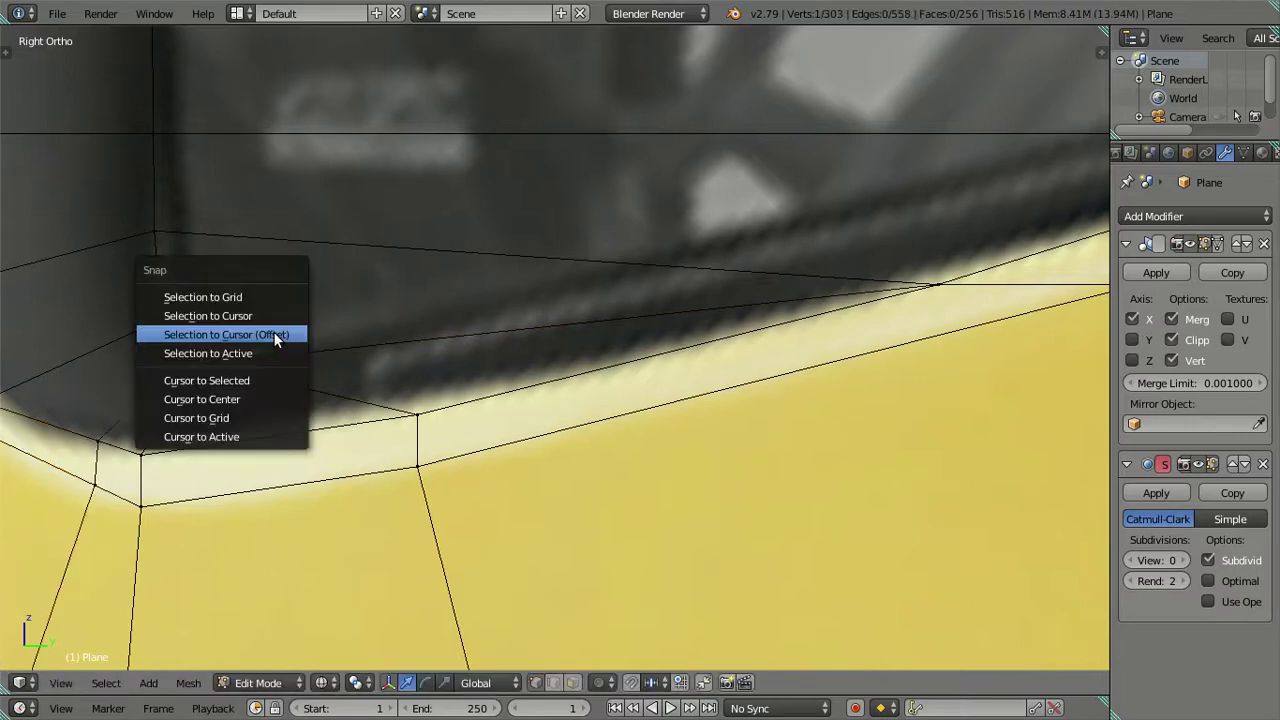
left_click(270, 376)
key("ctrl+z")
key("ctrl+z")
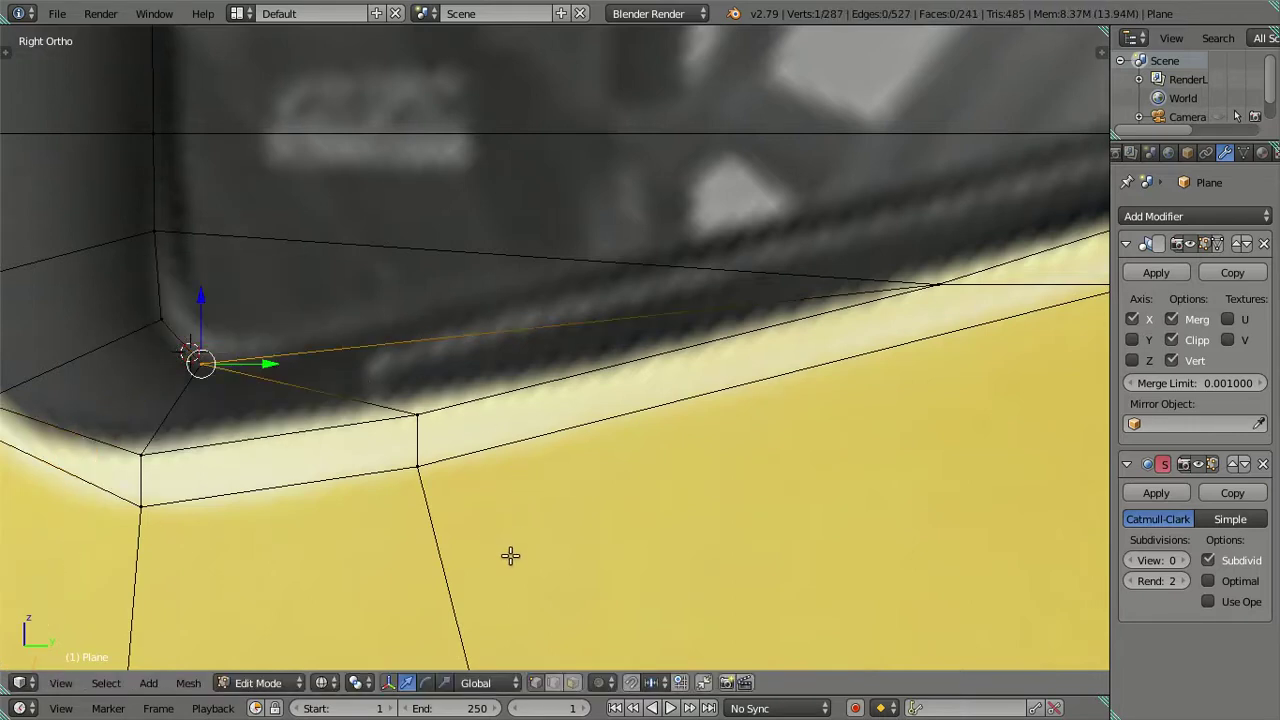
left_click(553, 682)
- Select the sill edge and corner vertex, stepping through undo and redo to restore the mesh
right_click(328, 395)
key("a")
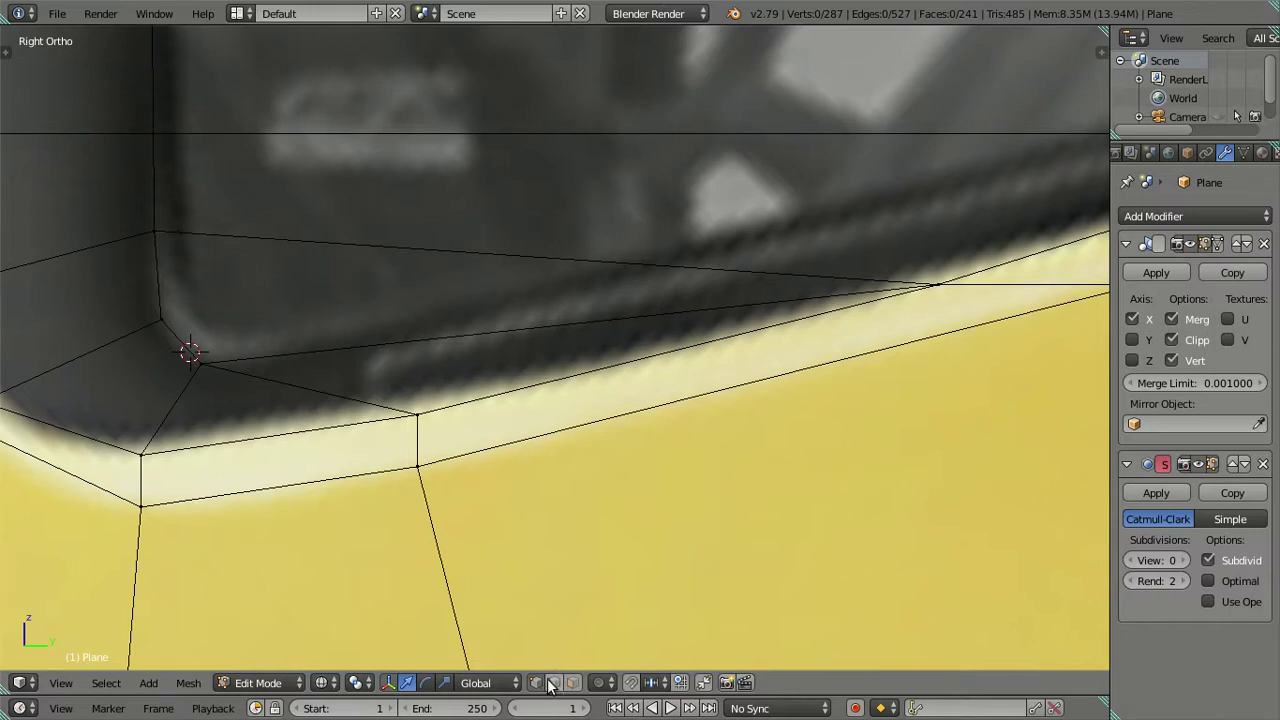
right_click(340, 404)
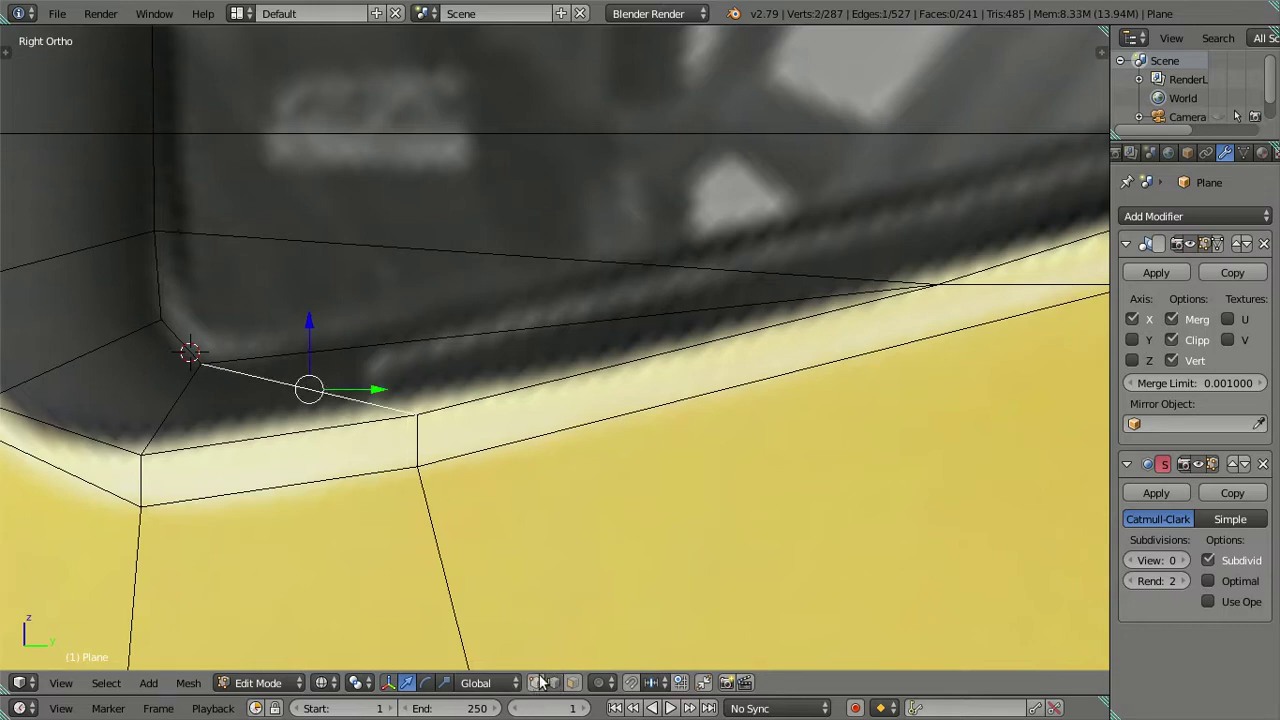
right_click(222, 358, "shift")
key("shift+s")
right_click(212, 370, "shift")
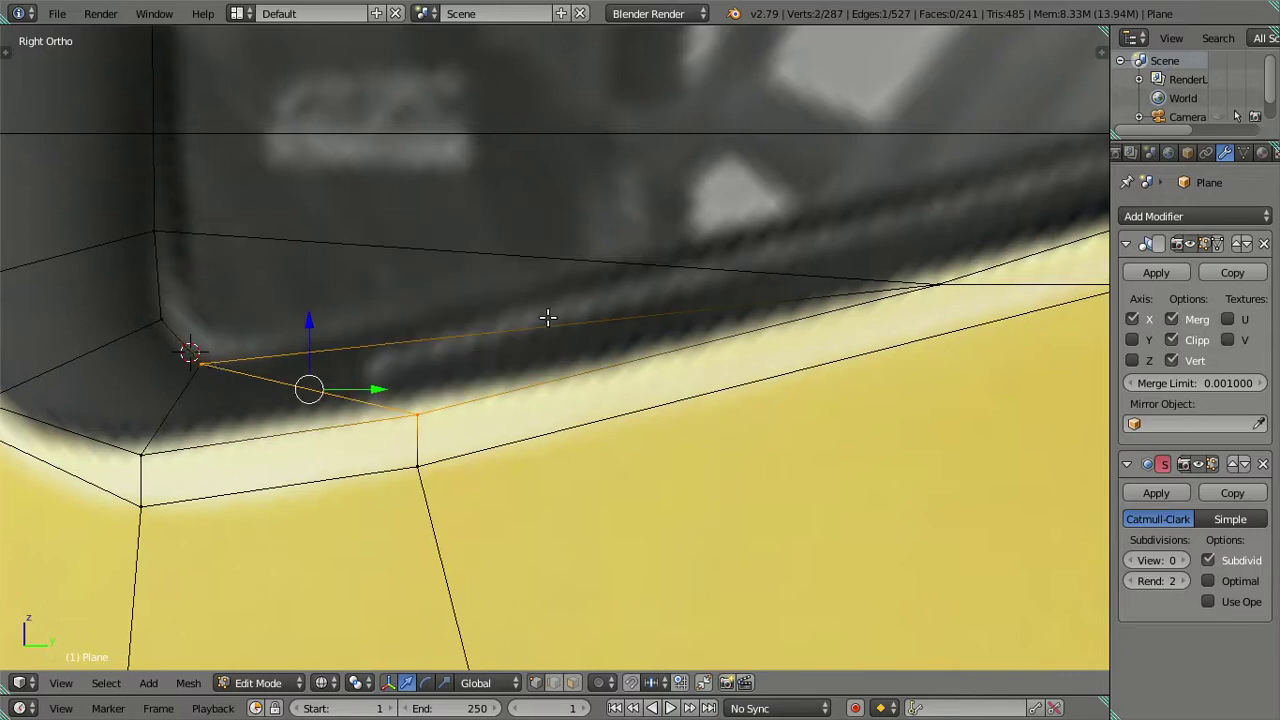
right_click(220, 358, "shift")
right_click(219, 358, "shift")
right_click(219, 358, "shift")
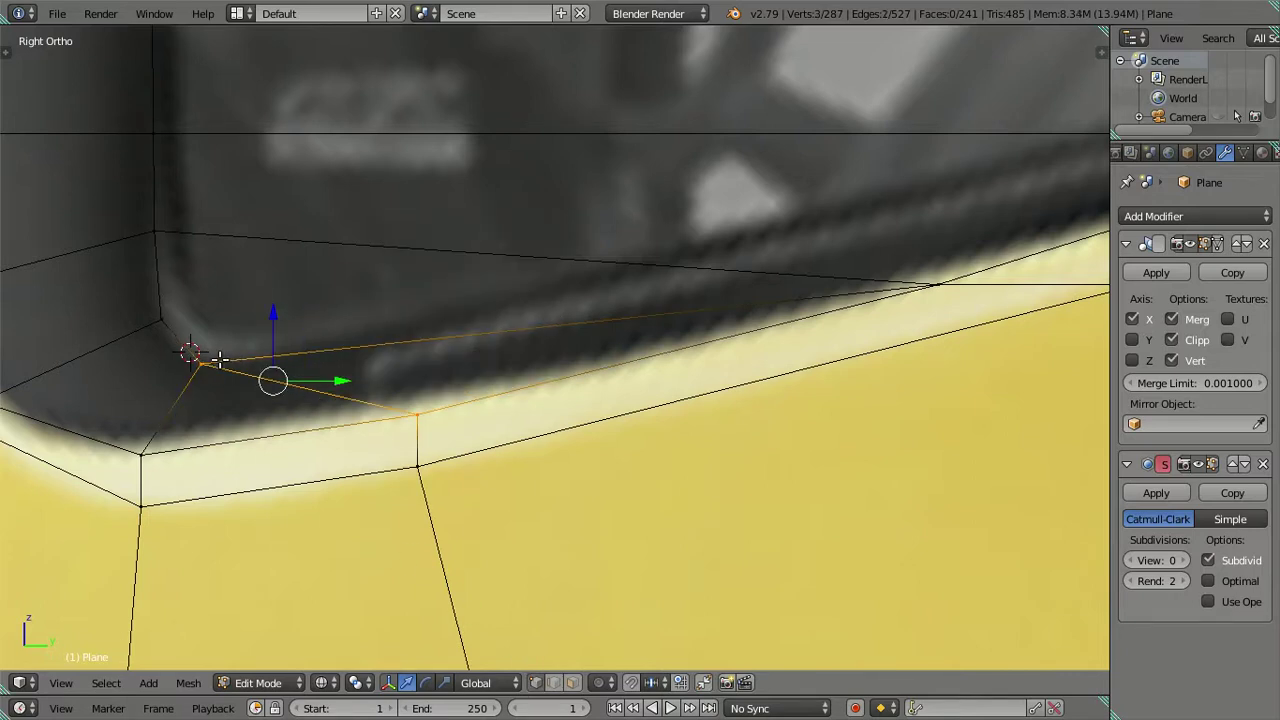
key("ctrl+z")
key("ctrl+shift+z")
key("ctrl+z")
key("ctrl+z")
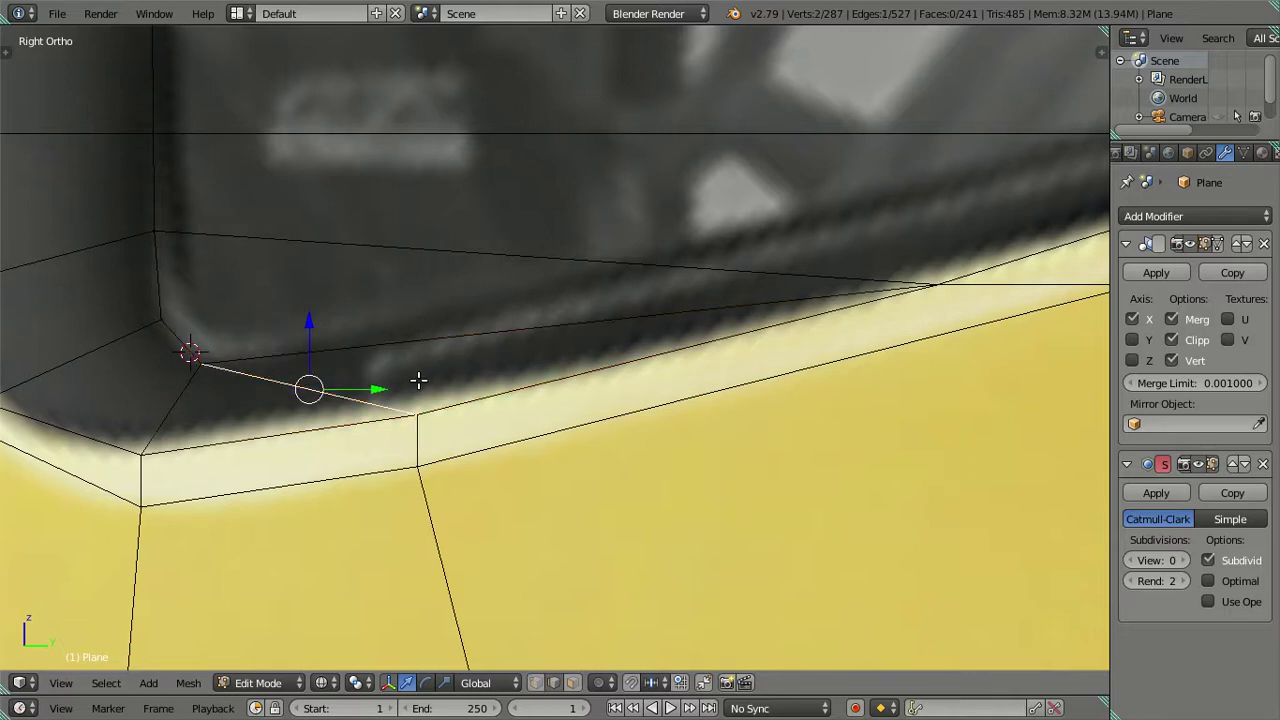
key("ctrl+shift+z")
key("ctrl+z")
key("ctrl+z")
key("ctrl+z")
key("ctrl+shift+z")
key("ctrl+shift+z")
key("ctrl+shift+z")
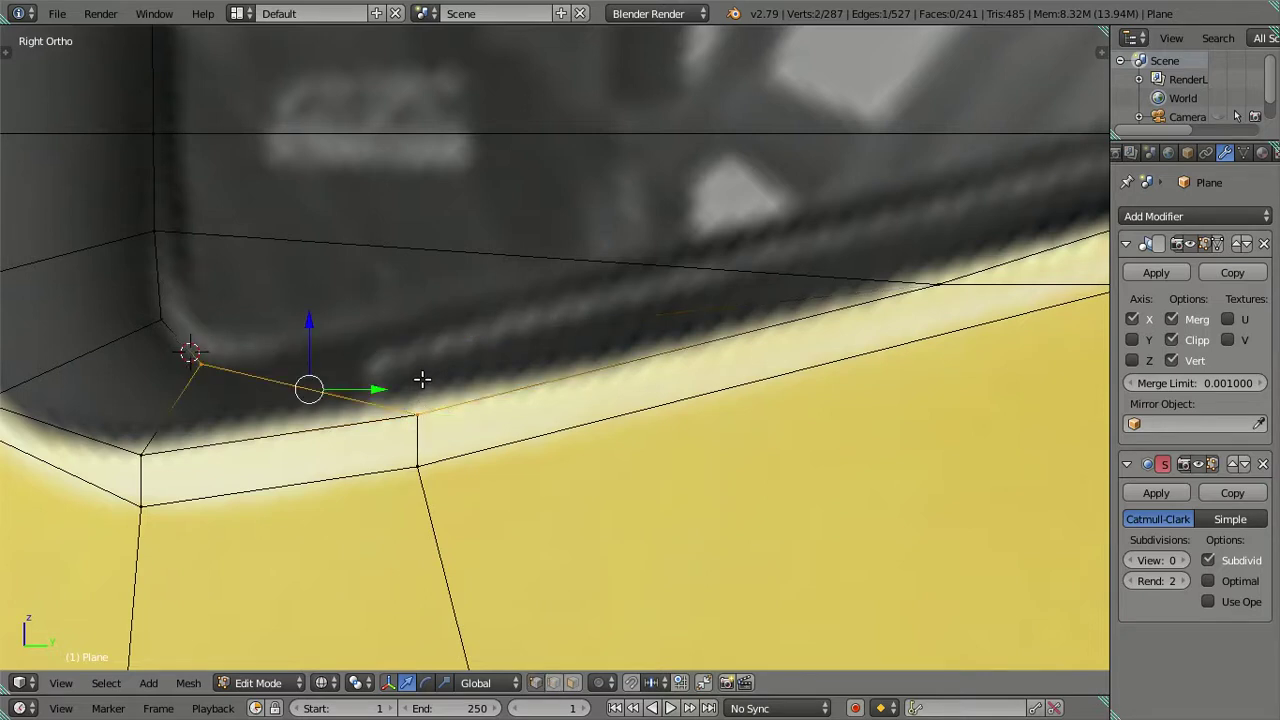
key("ctrl+z")
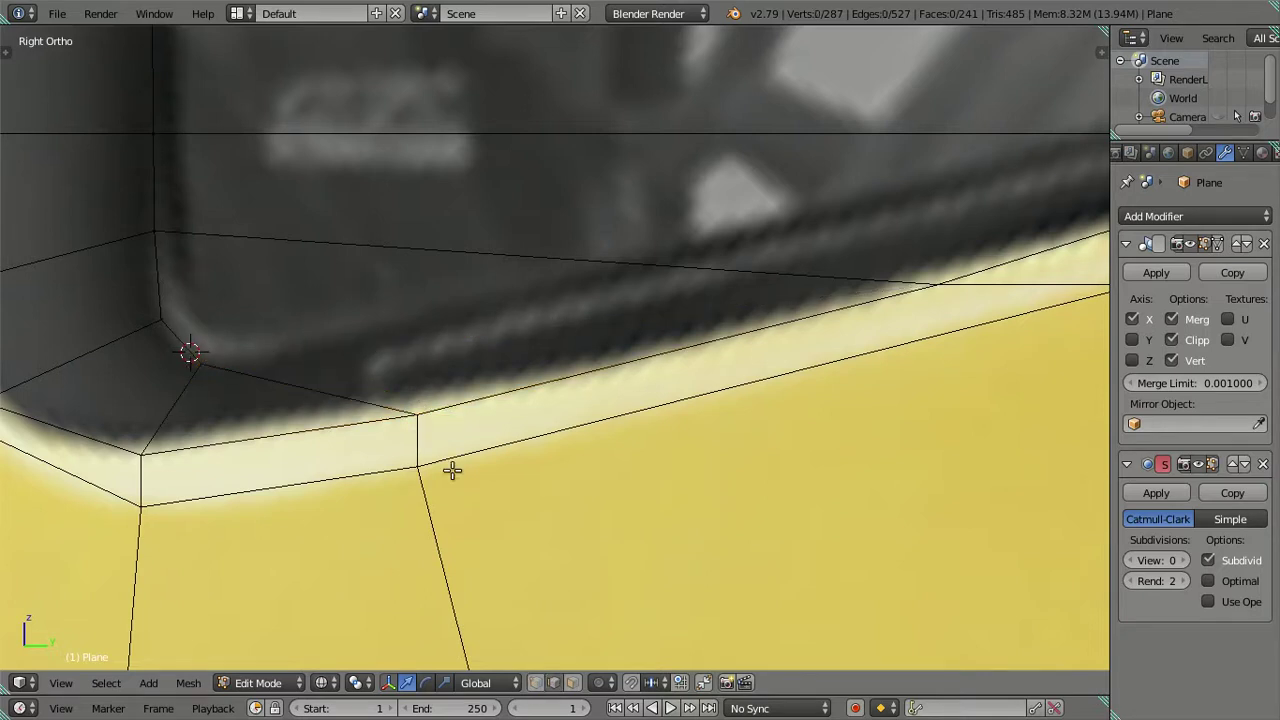
- Snap the sill's right vertex onto the 3D cursor and slide it along Y
left_click(249, 375)
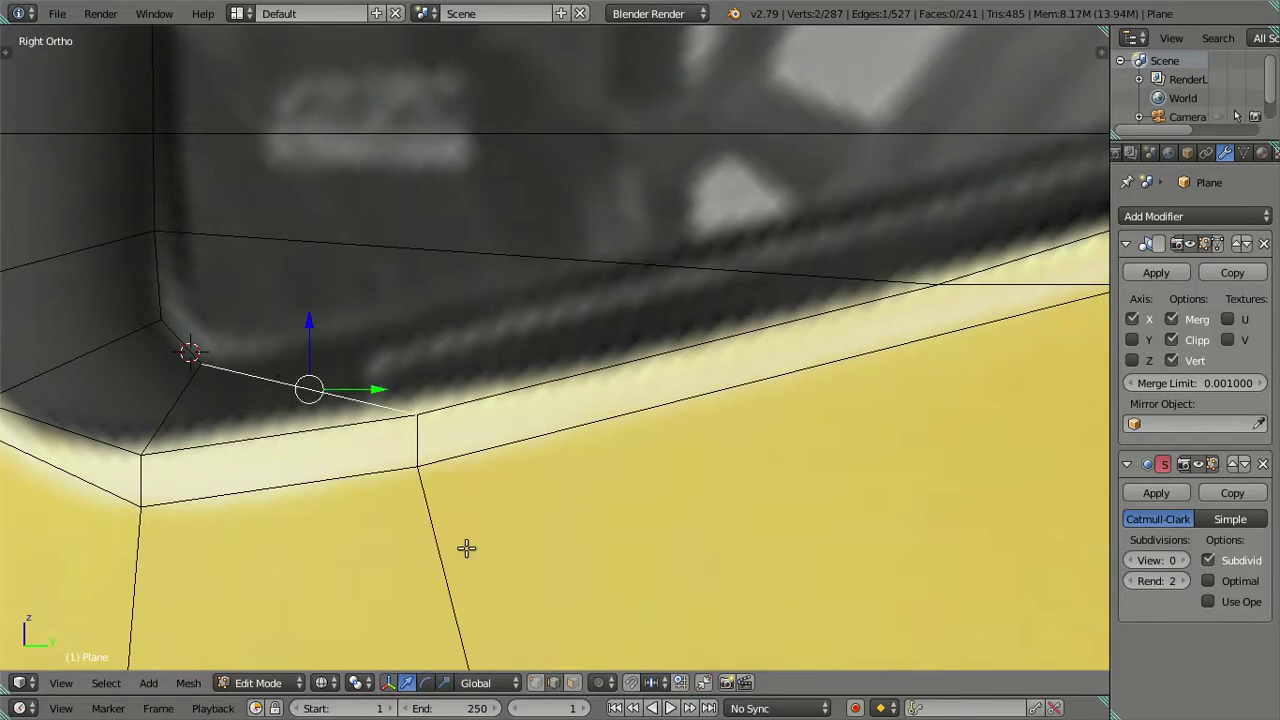
left_click(250, 350, "shift")
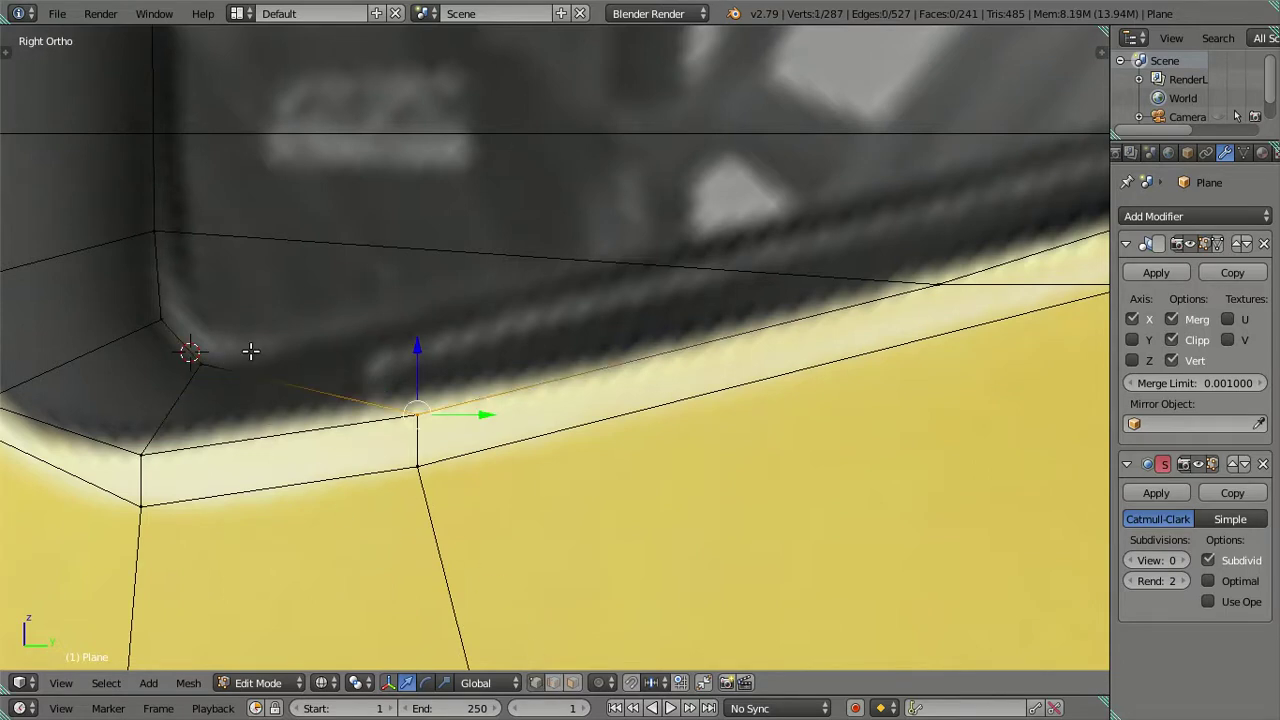
key("shift+s")
left_click(586, 298)
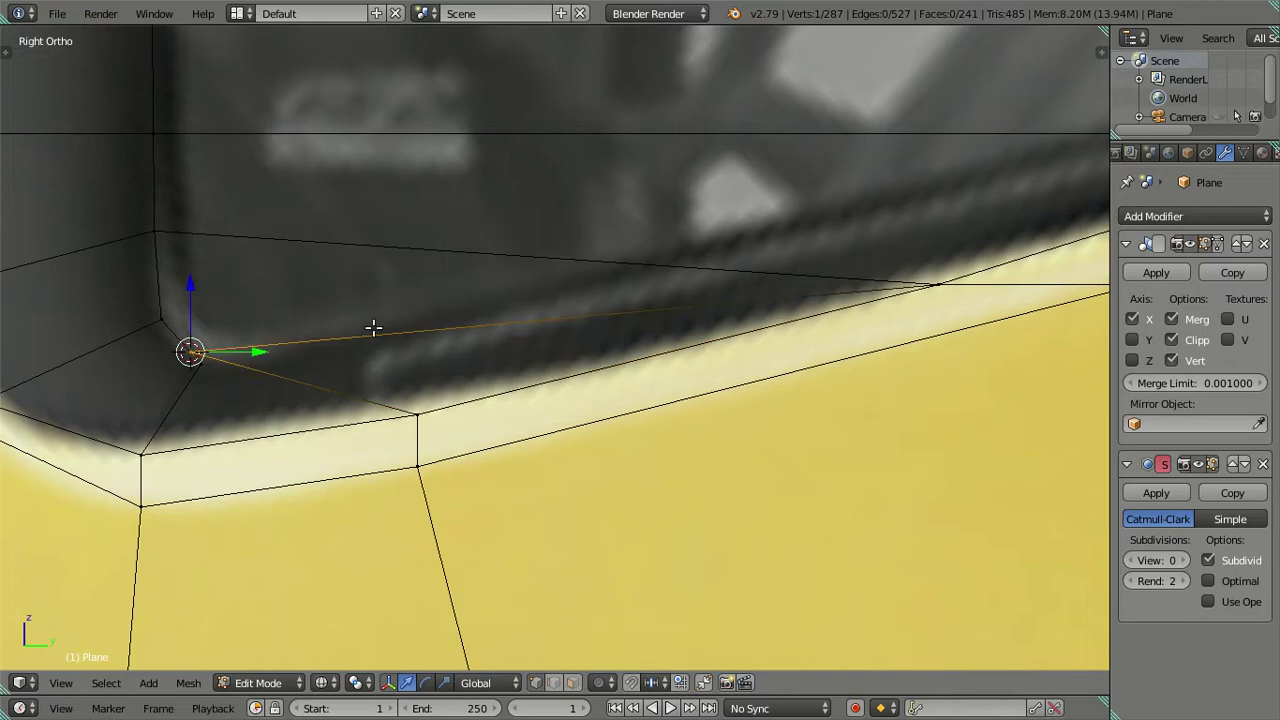
key("g")
key("y")
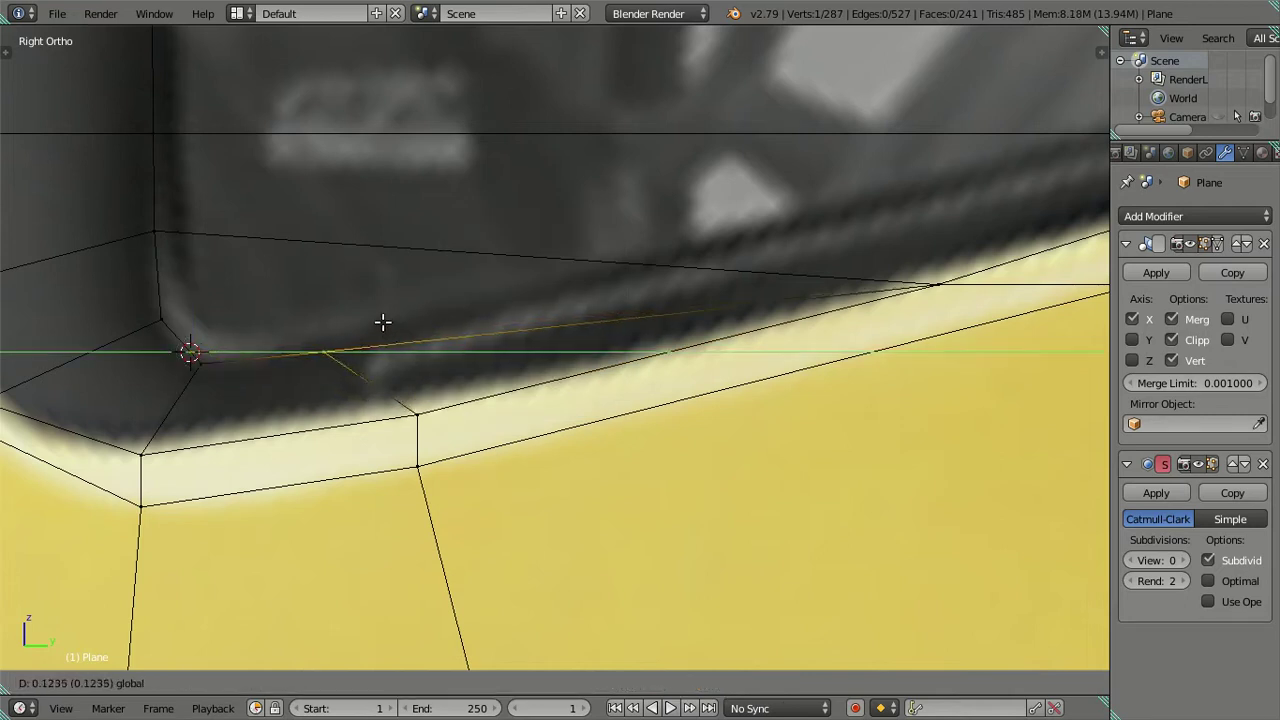
left_click(387, 315)
scroll(387, 315, "down", 3)
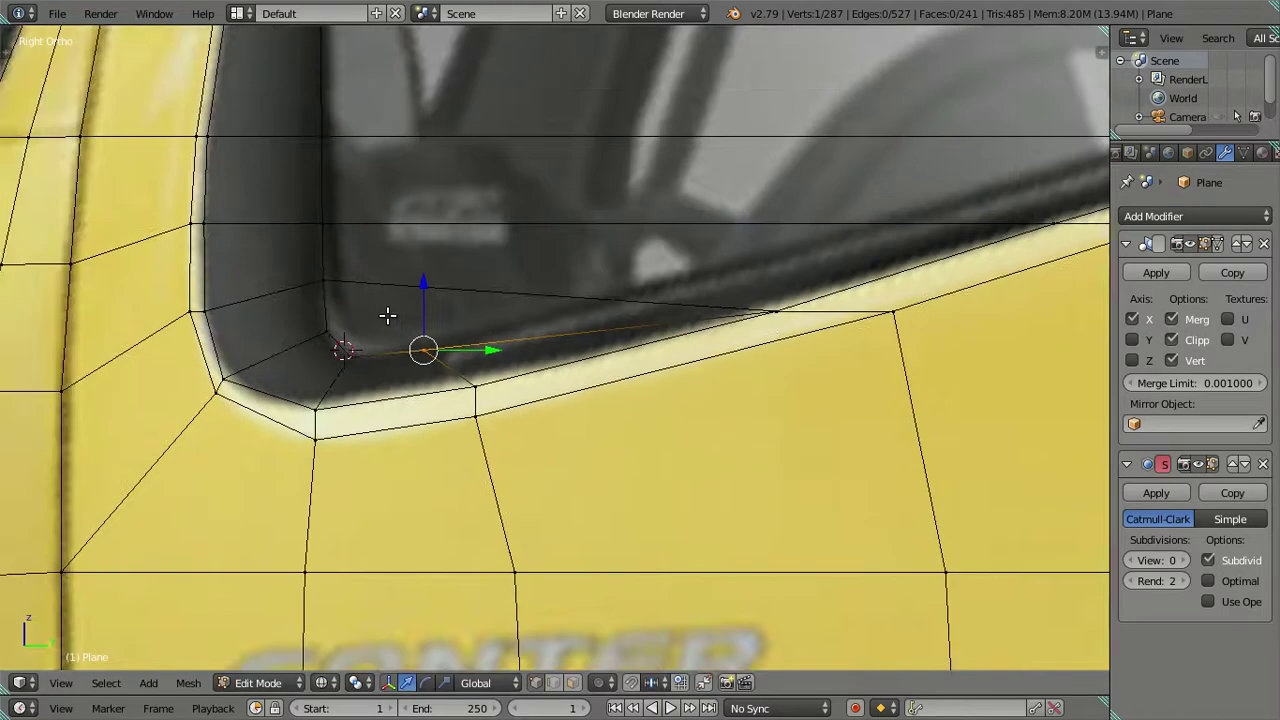
key("a")
middle_click_drag(717, 331, 597, 365, "shift")
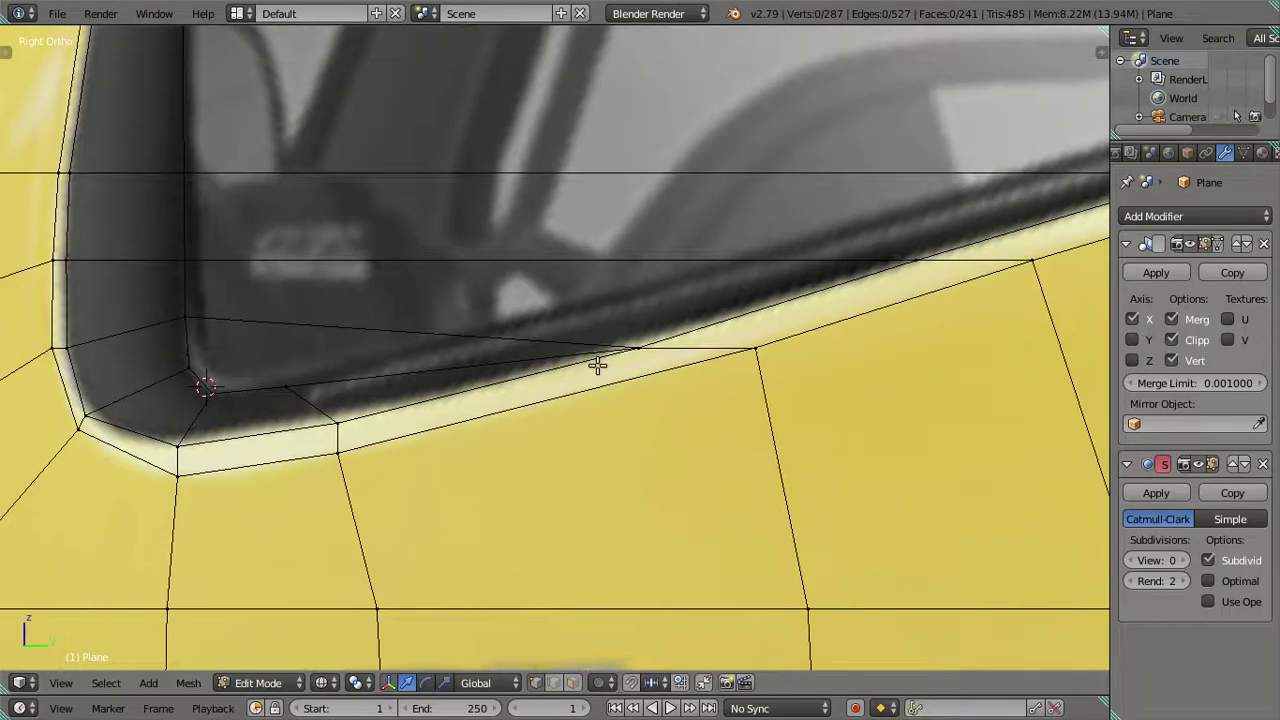
- Set the cursor from a temporary sill loop cut, remove it, and snap a vertex to the cursor
key("ctrl+r")
left_click(455, 324)
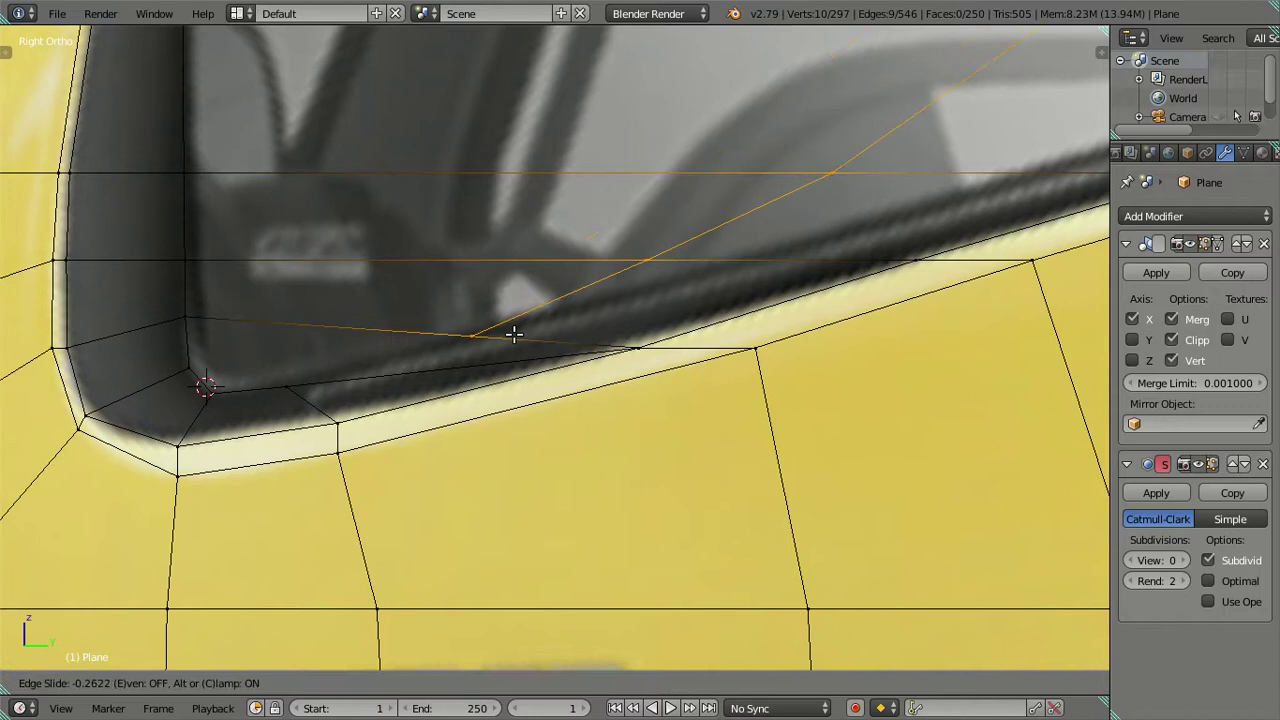
left_click(515, 334)
right_click(471, 336)
key("shift+s")
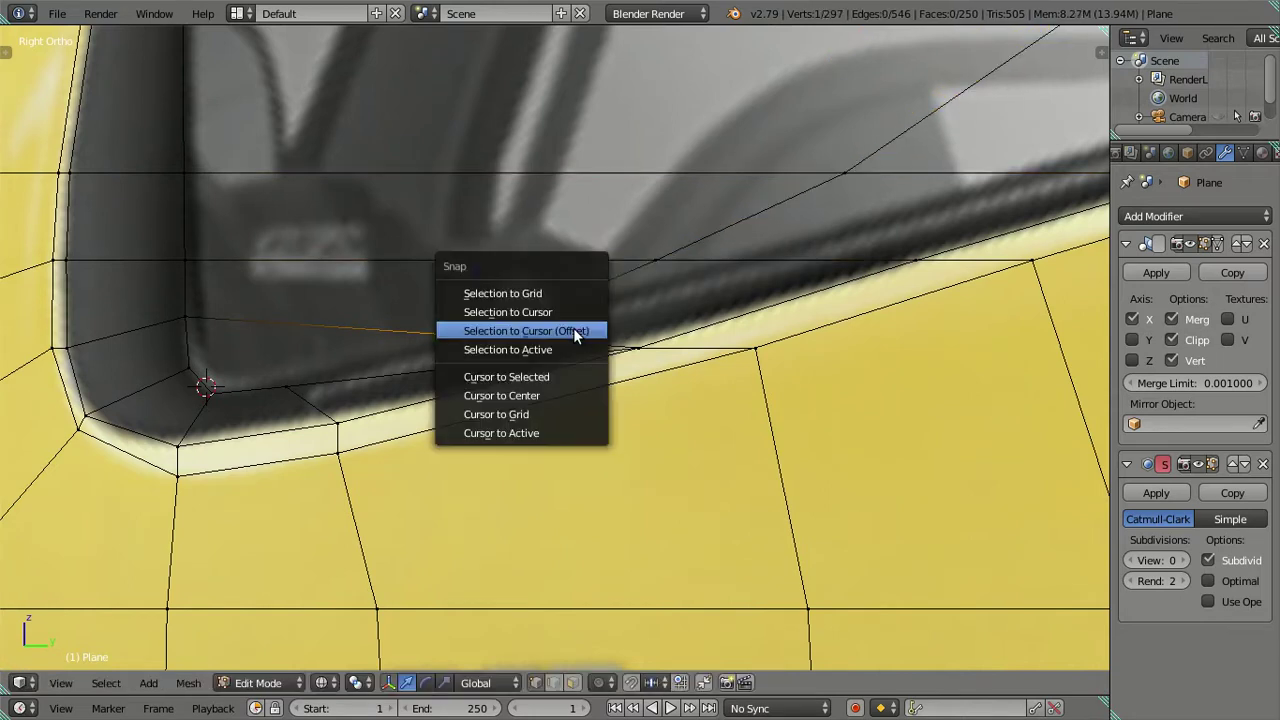
left_click(569, 376)
key("ctrl+z")
key("ctrl+z")
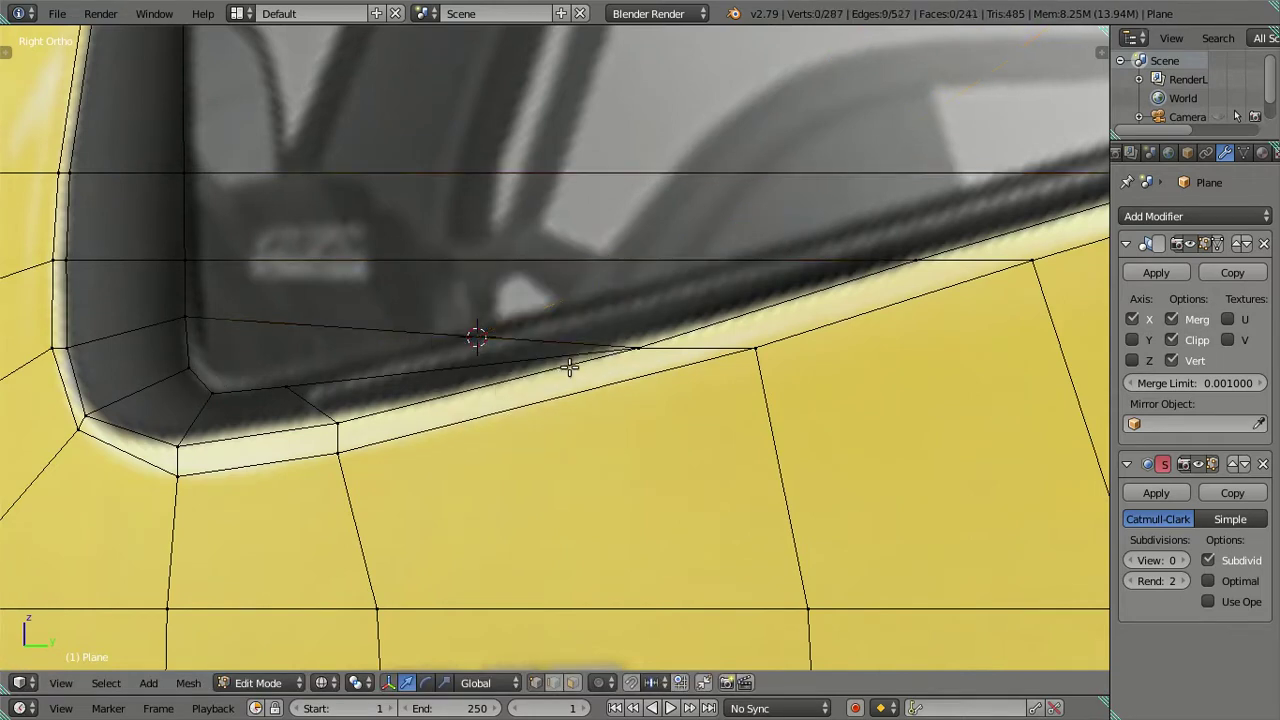
scroll(569, 368, "up", 2)
key("ctrl+z")
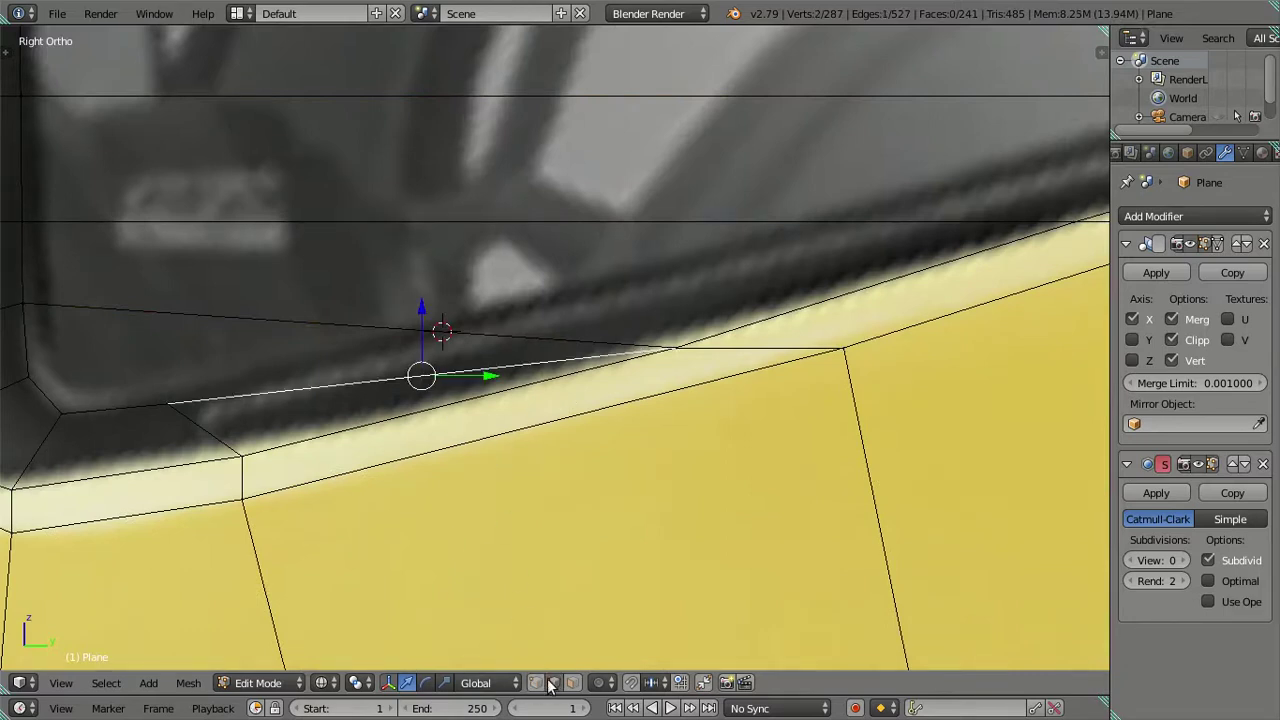
left_click(537, 682)
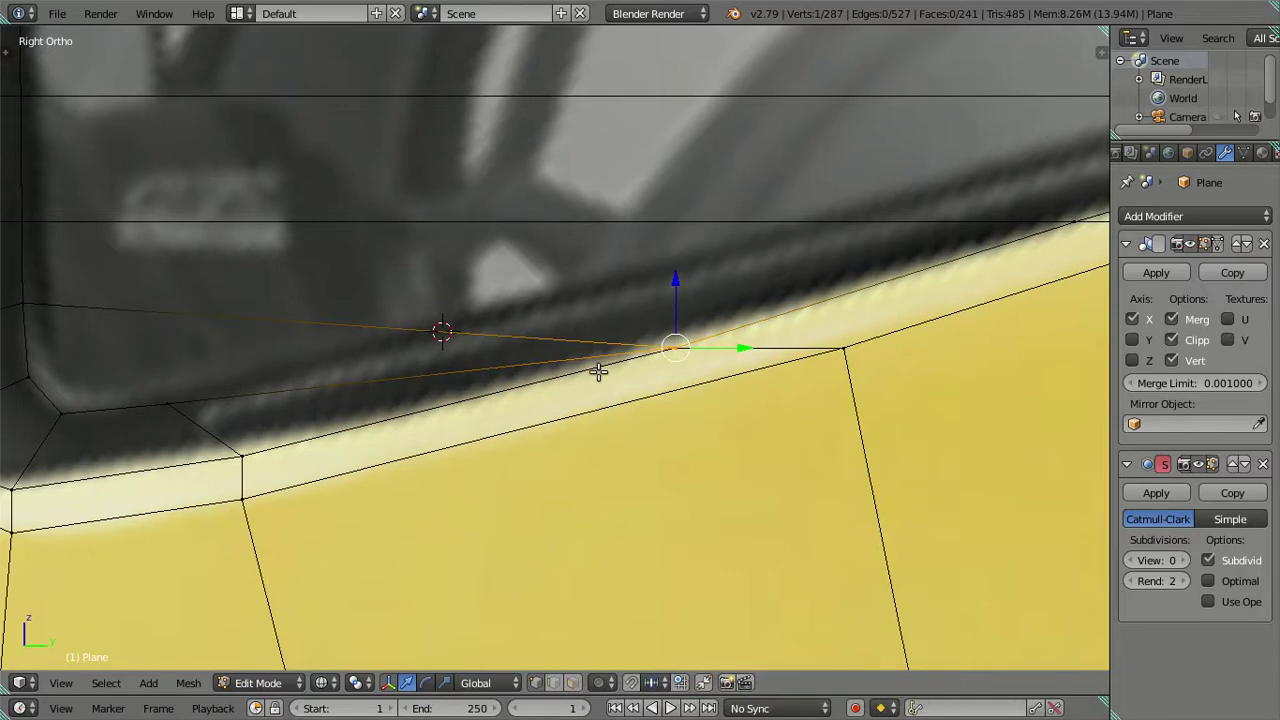
key("shift+s")
left_click(640, 316)
- Reframe the window frame and set the 3D cursor from another temporary sill loop cut
scroll(640, 316, "down", 3)
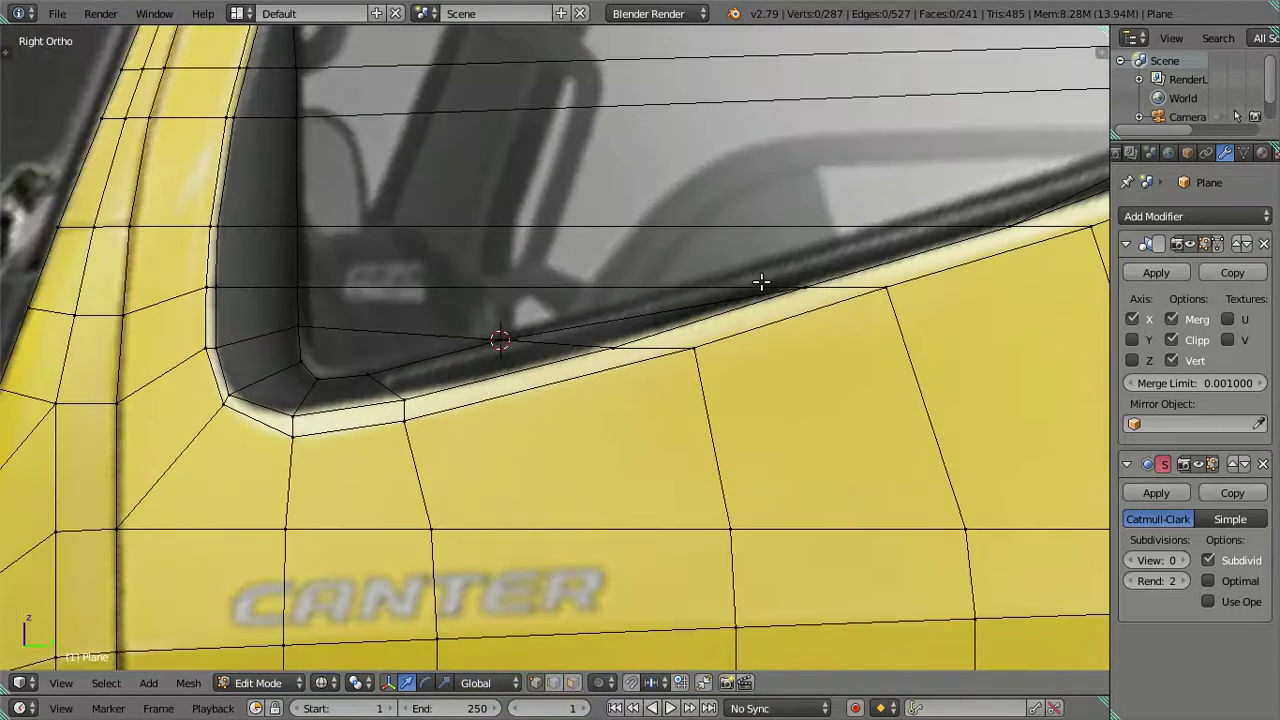
scroll(497, 351, "up", 2)
scroll(497, 351, "up", 1)
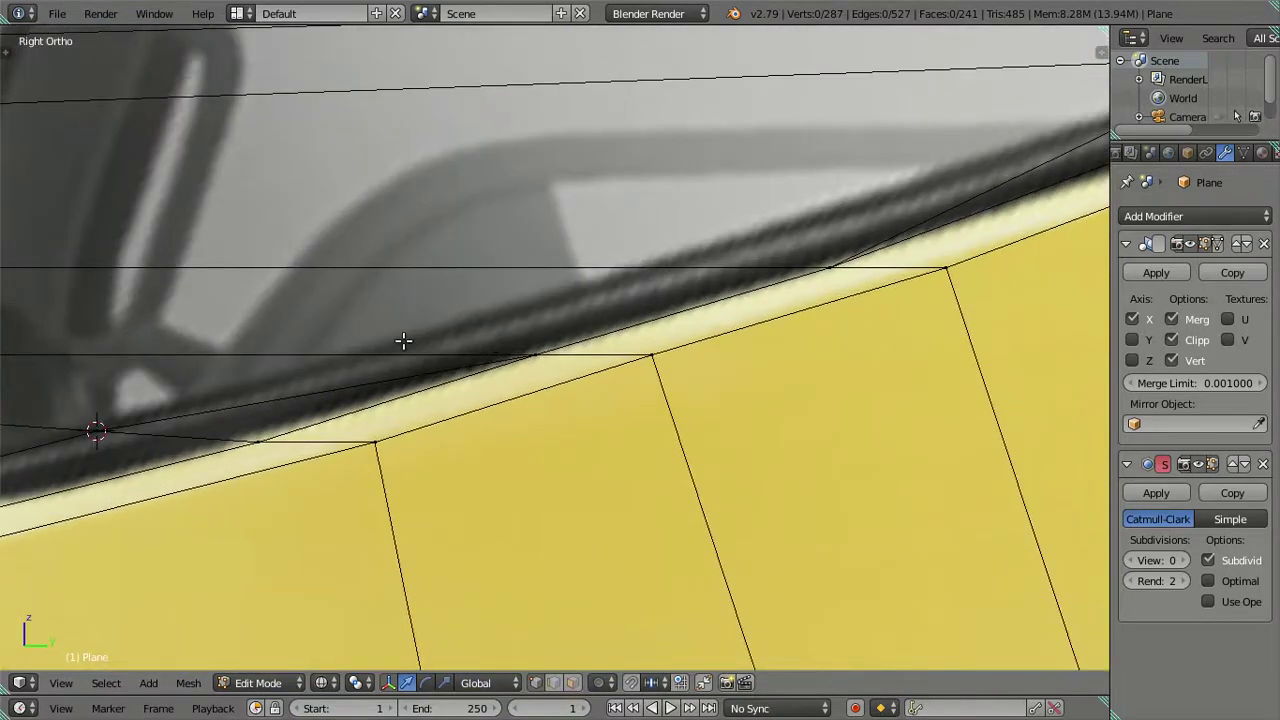
scroll(403, 341, "down", 2)
scroll(446, 337, "down", 1)
mouse_move(406, 377)
middle_mouse_down("shift")
mouse_move(384, 398)
mouse_move(543, 329)
middle_mouse_up("shift")
scroll(384, 398, "up", 1)
scroll(507, 307, "up", 2)
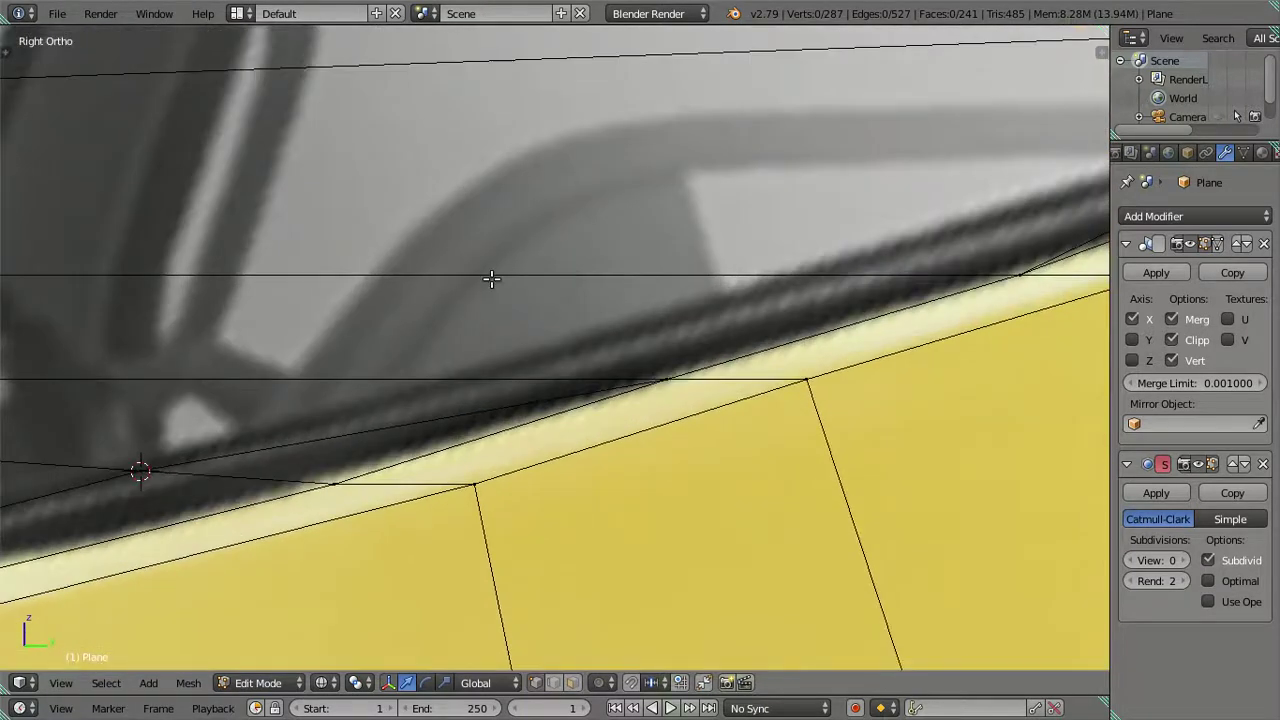
key("ctrl+r")
left_click(491, 278)
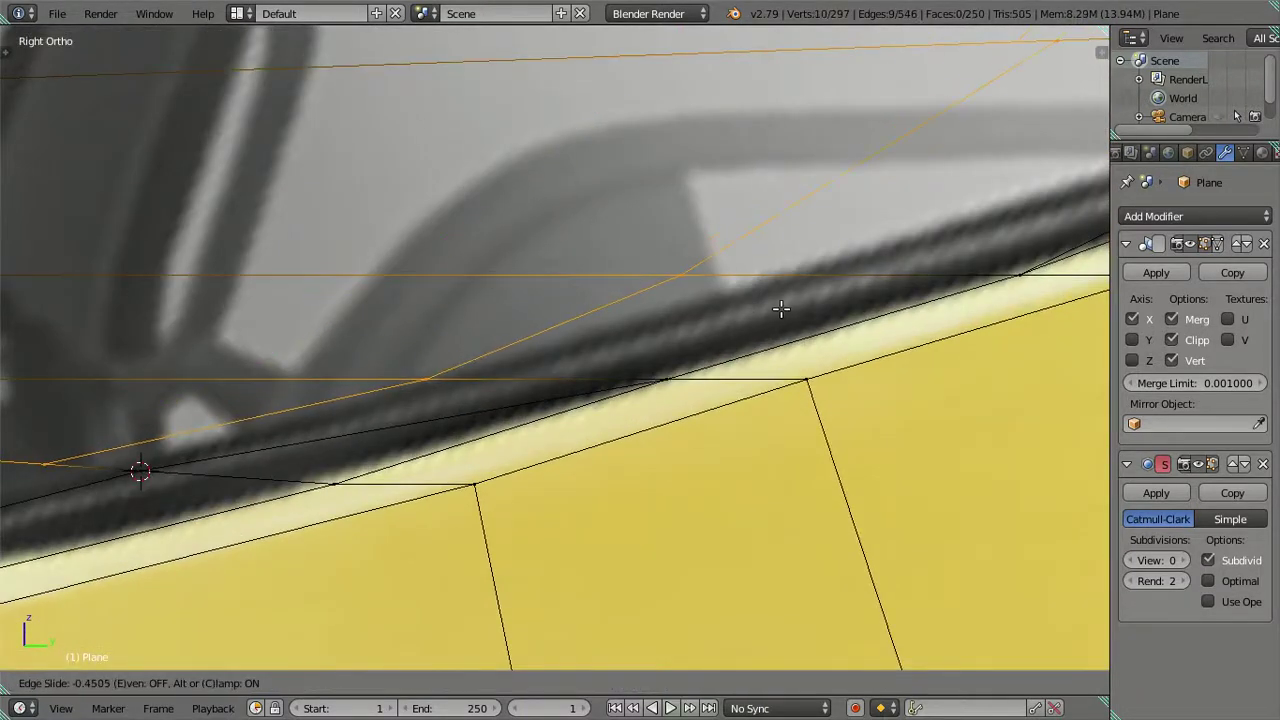
left_click(852, 314)
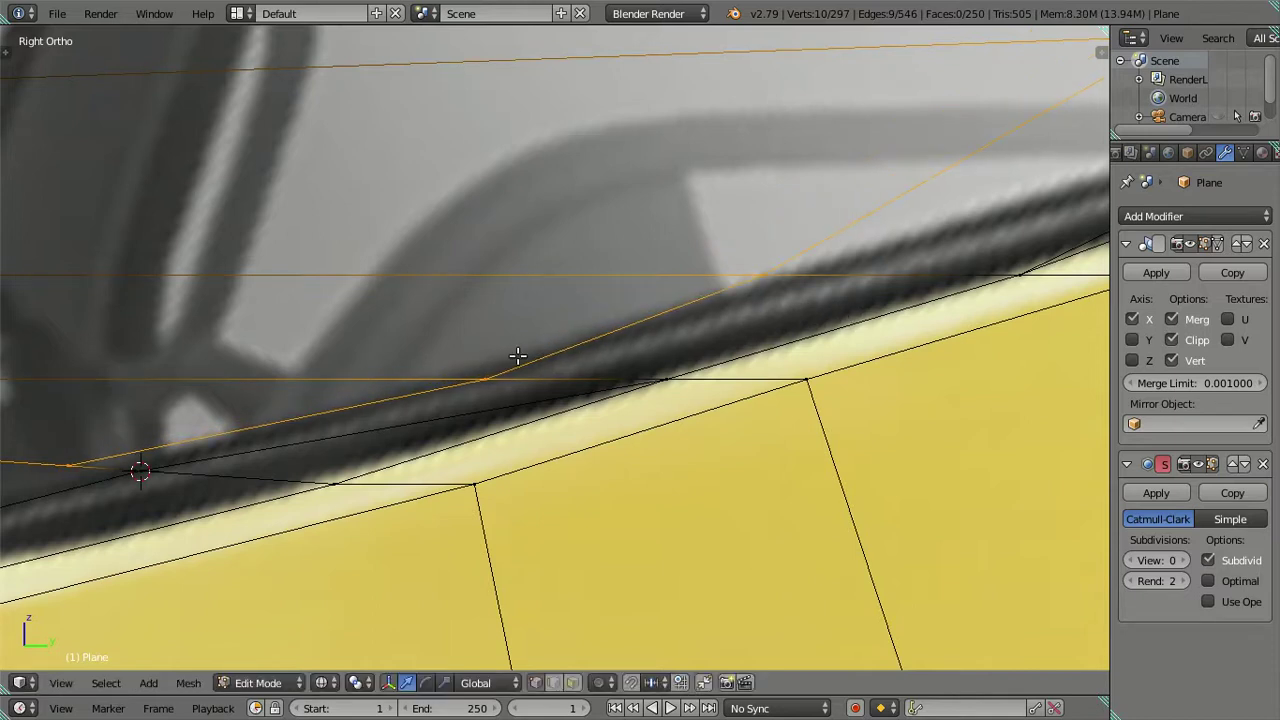
right_click(486, 378)
key("shift+s")
left_click(615, 410)
key("ctrl+z")
key("ctrl+z")
- Snap the next sill vertex onto the 3D cursor to straighten the slanted sill
right_click(419, 391)
right_click(415, 421)
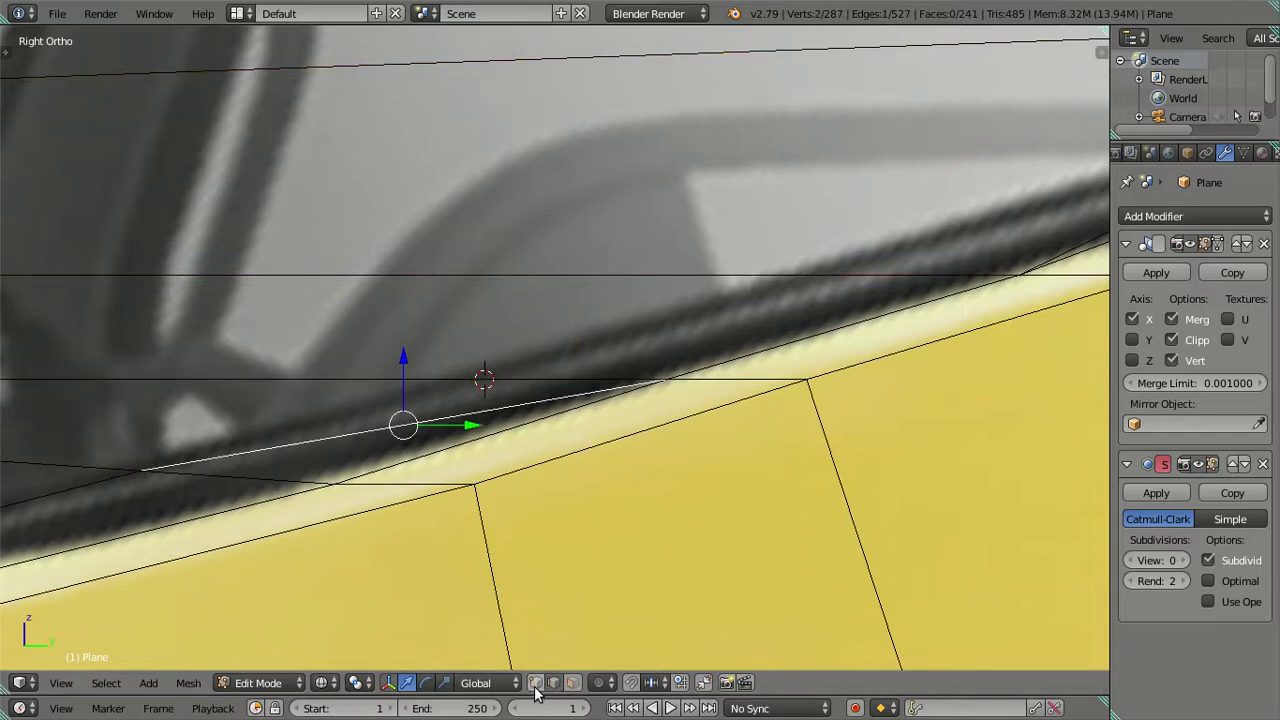
right_click(149, 470, "shift")
key("shift+s")
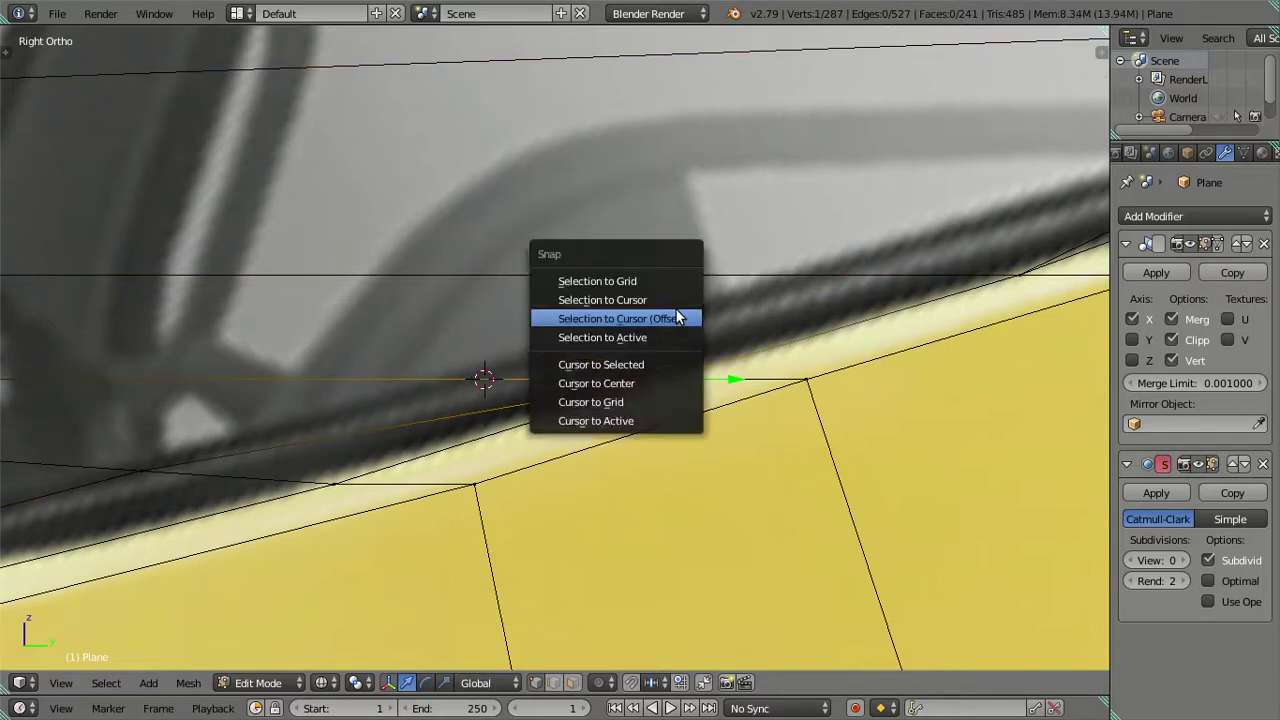
left_click(677, 318)
key("a")
- Set the cursor from one more temporary loop cut and snap the next sill edge to it with Offset
middle_click_drag(720, 303, 571, 366, "shift")
key("ctrl+r")
left_click(523, 340)
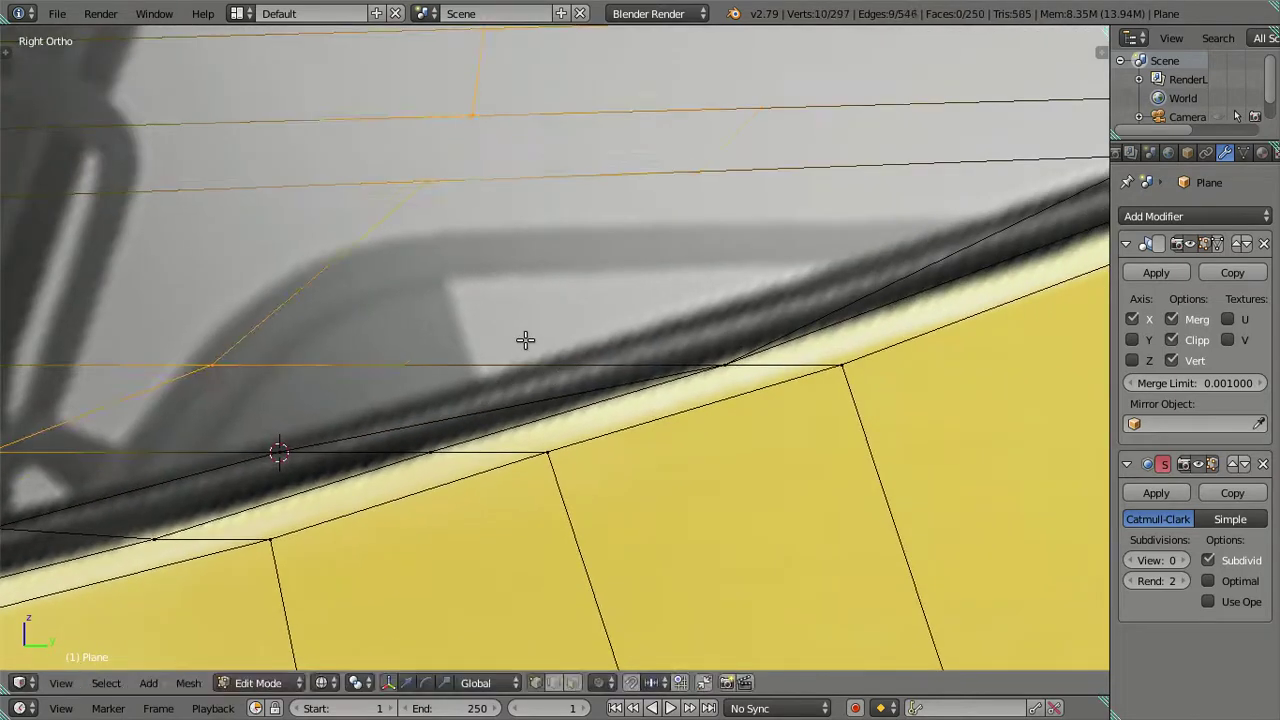
left_click(874, 288)
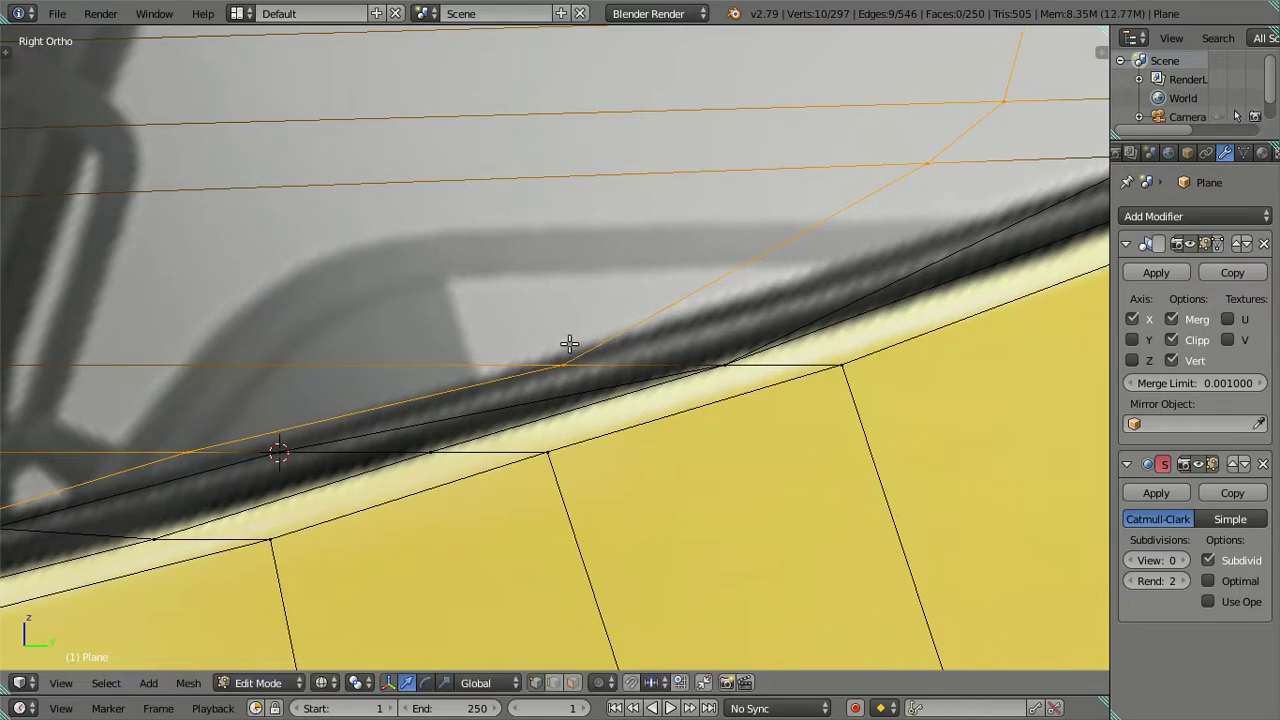
key("shift+s")
left_click(721, 388)
key("ctrl+x")
right_click(497, 422)
right_click(494, 396)
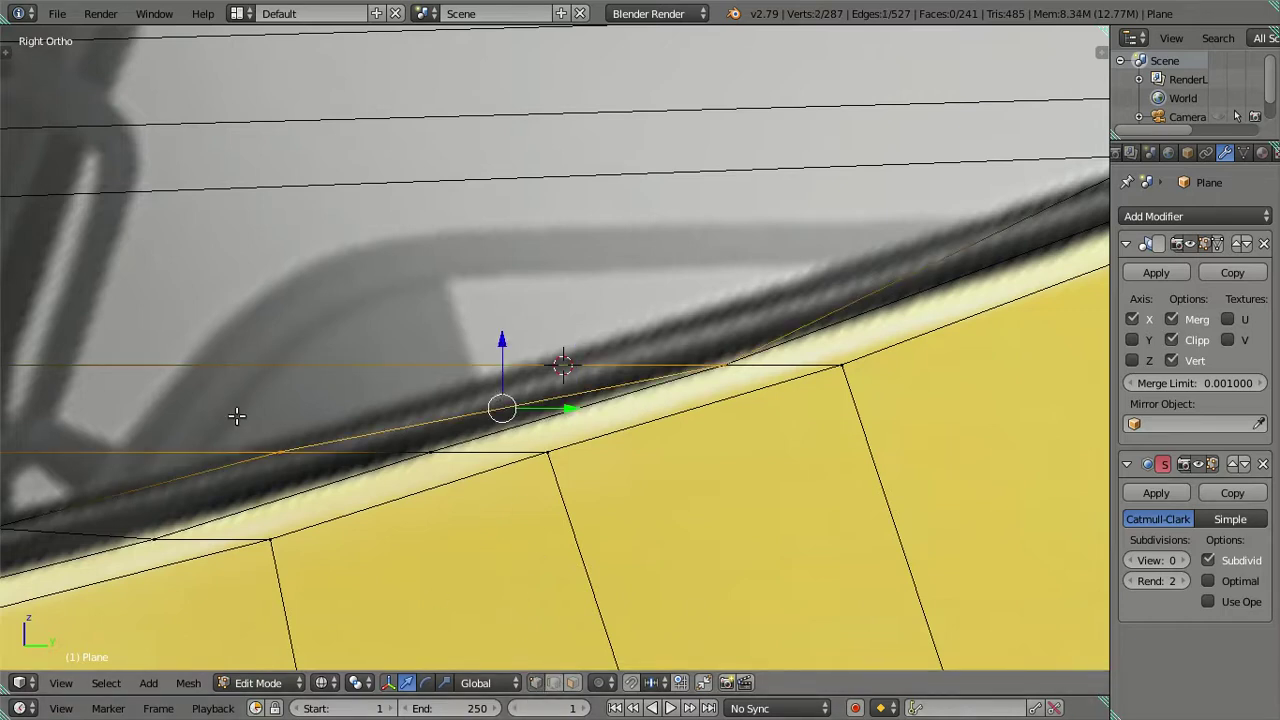
key("shift+s")
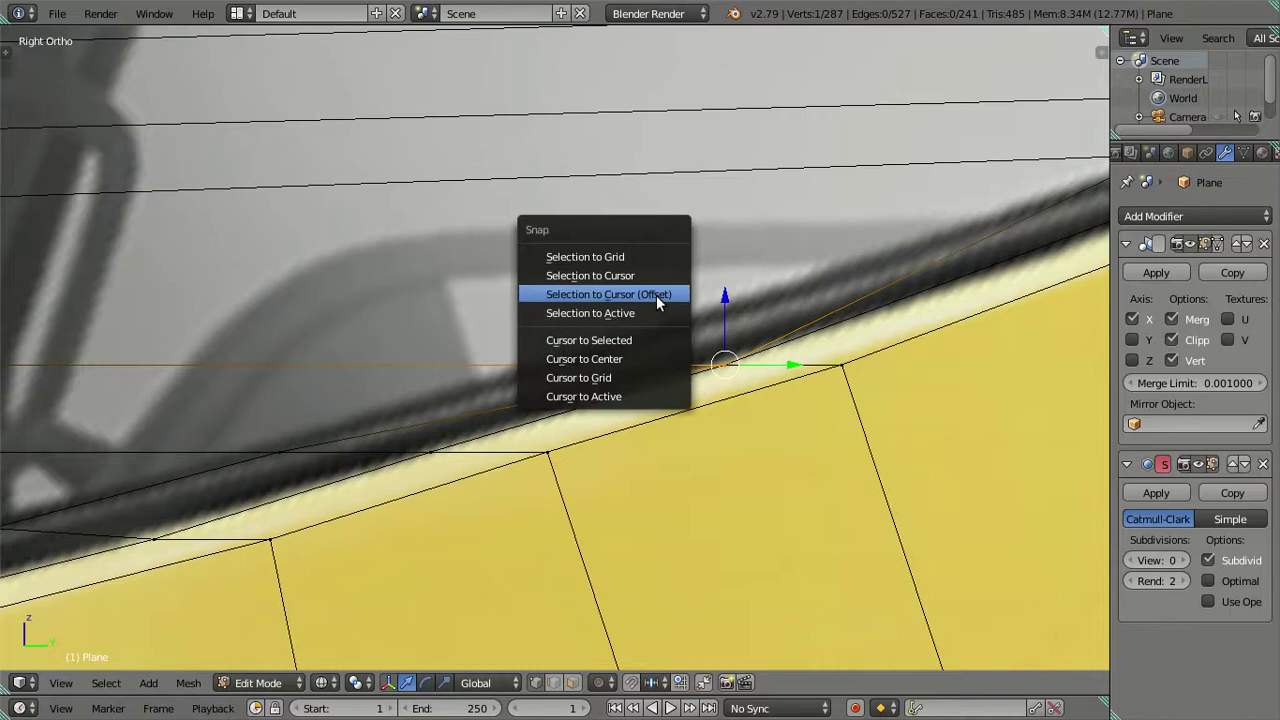
left_click(650, 292)
key("a")
scroll(638, 292, "down", 5)
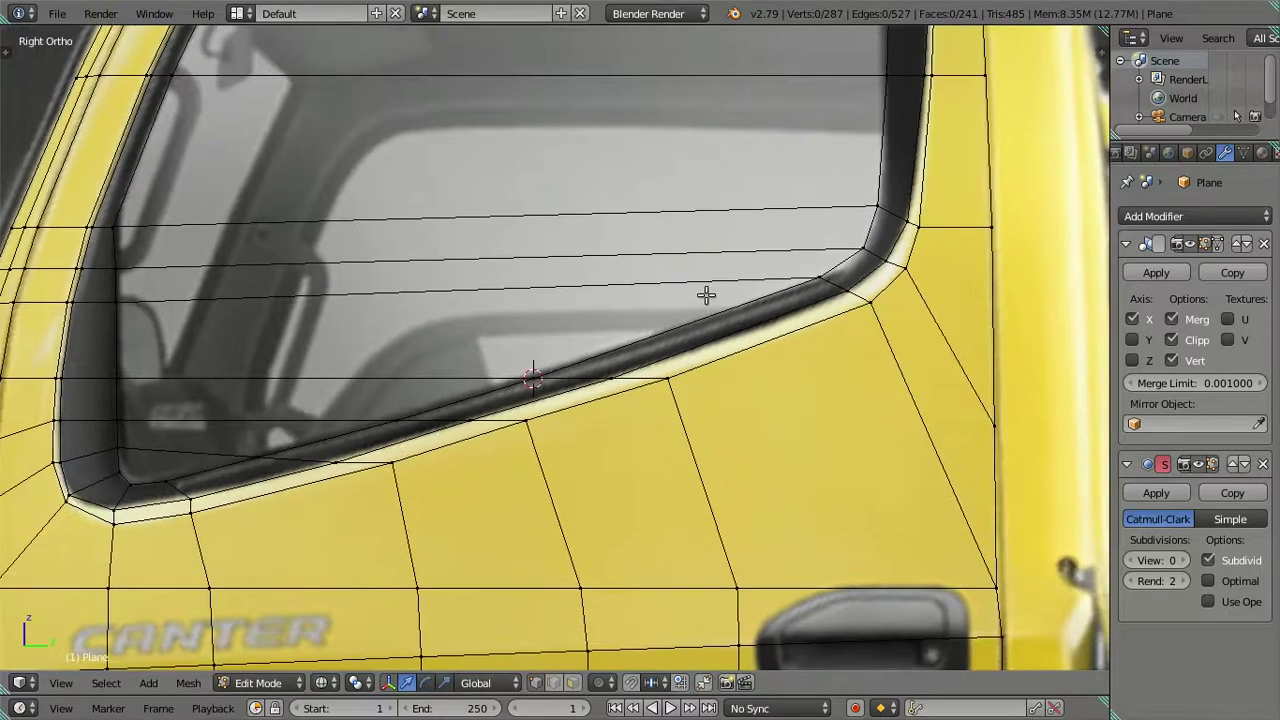
- Compare the window opening against the reference by switching between solid and textured shading
key("alt+z")
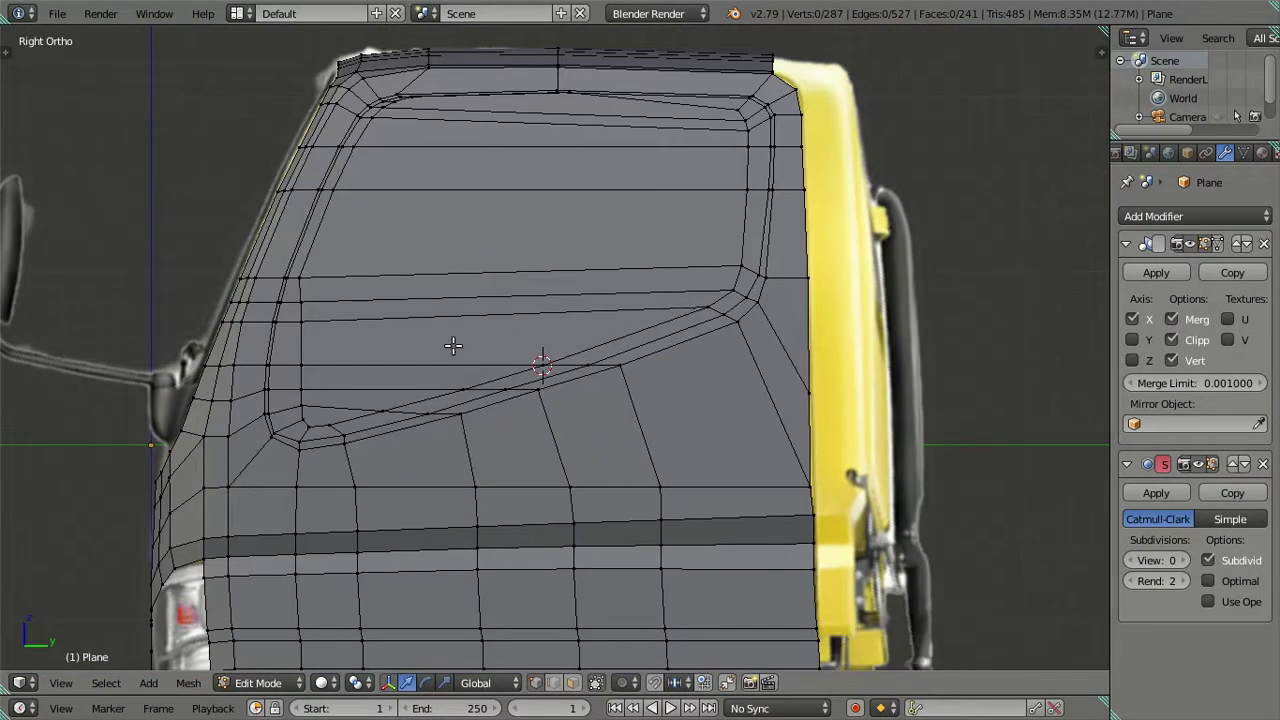
scroll(600, 320, "down", 1)
key("alt+z")
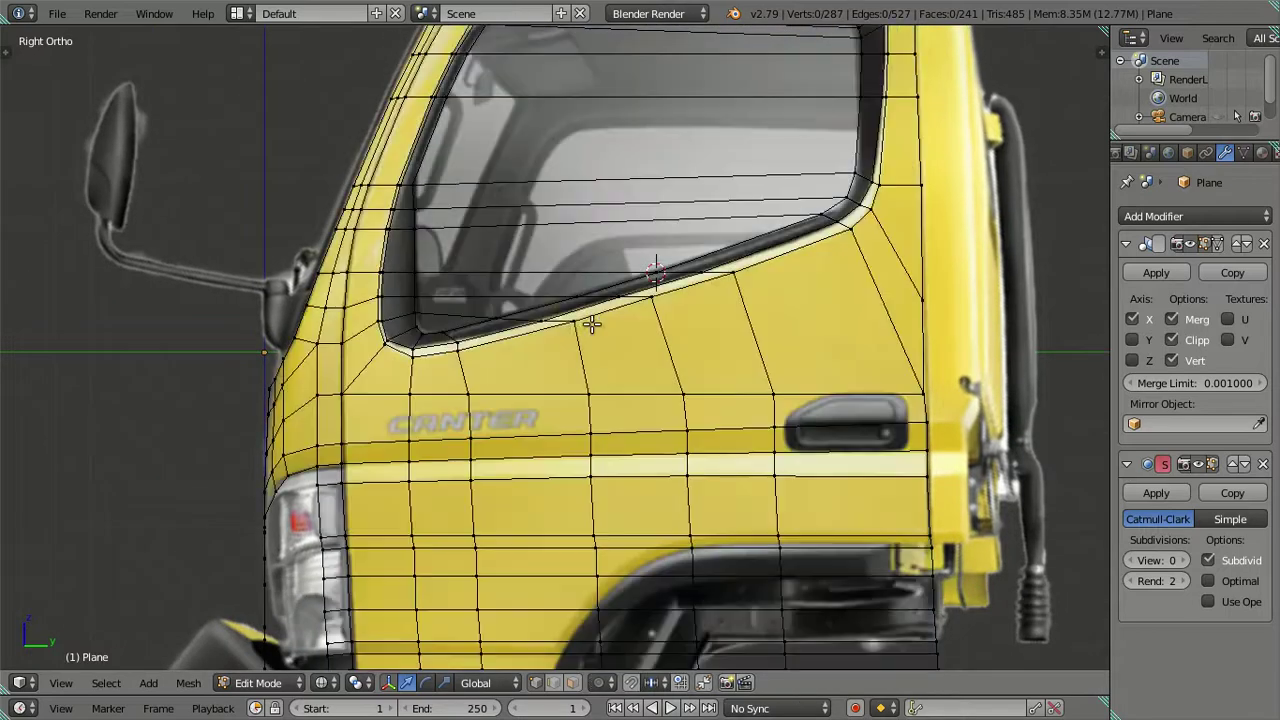
scroll(566, 331, "up", 2)
scroll(561, 334, "up", 2)
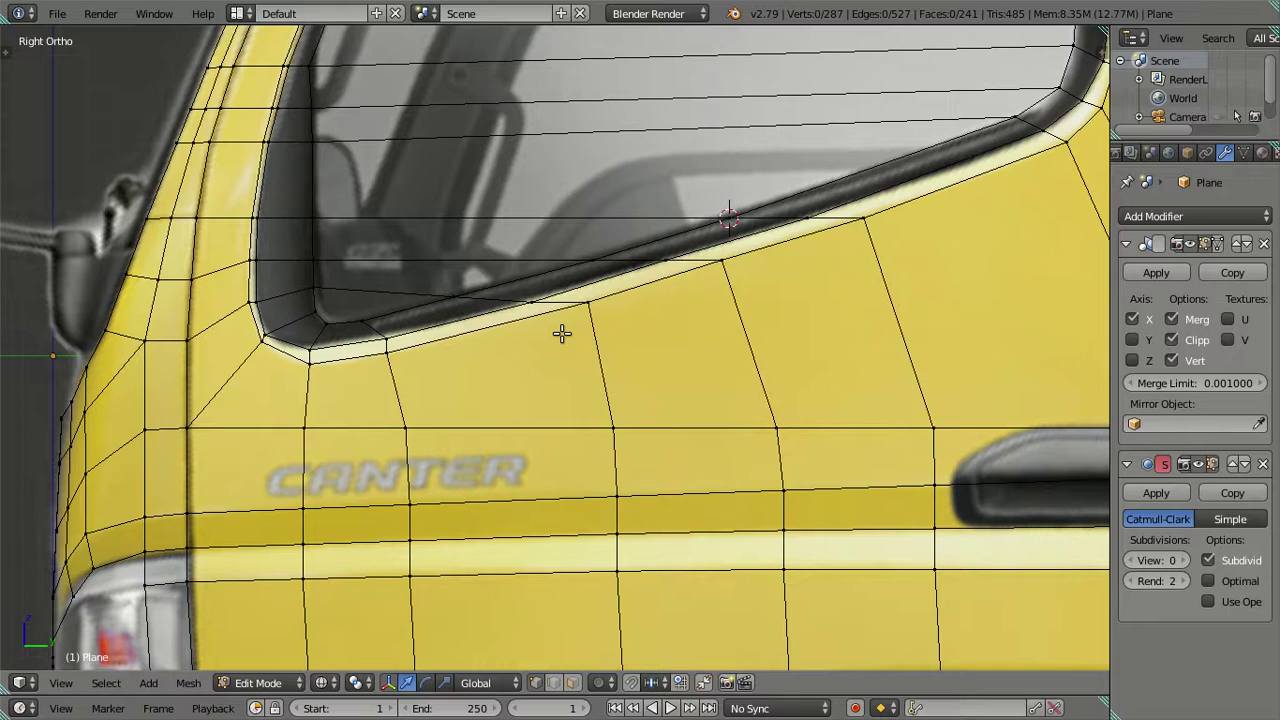
key("alt+z")
scroll(455, 333, "down", 1)
scroll(451, 331, "down", 1)
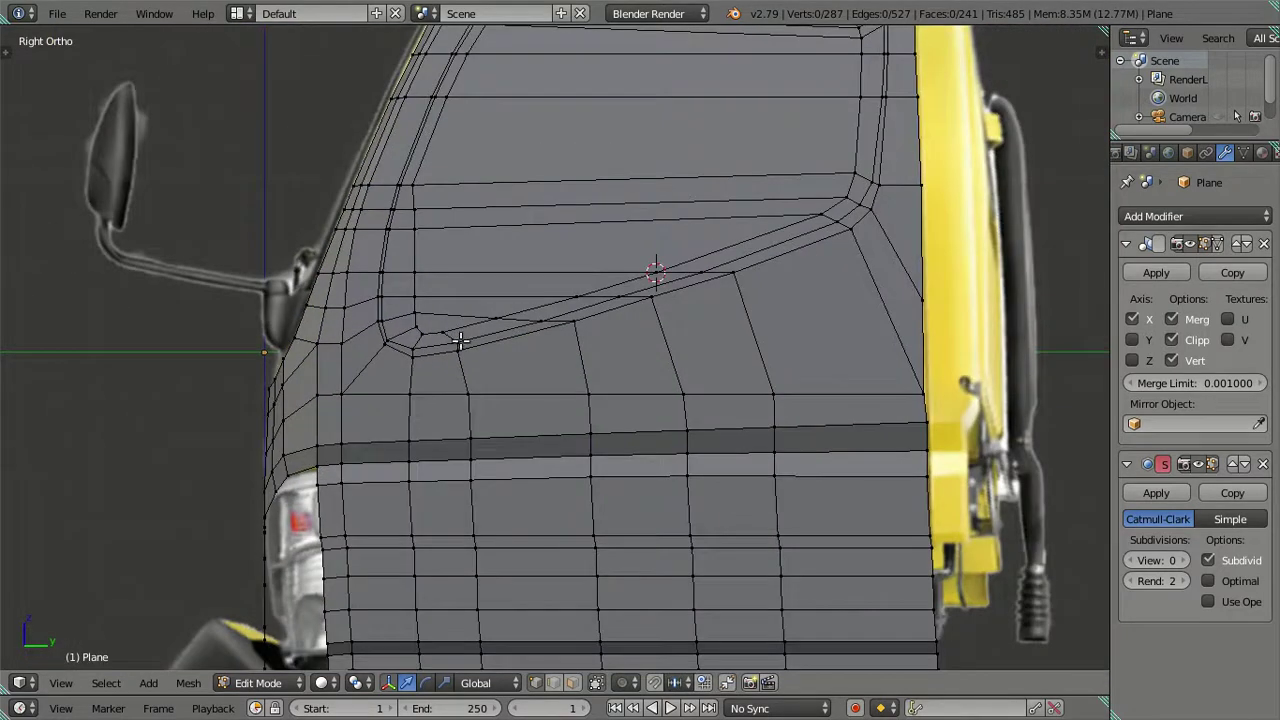
scroll(457, 340, "down", 1)
scroll(470, 370, "down", 1)
scroll(484, 399, "down", 1)
key("alt+z")
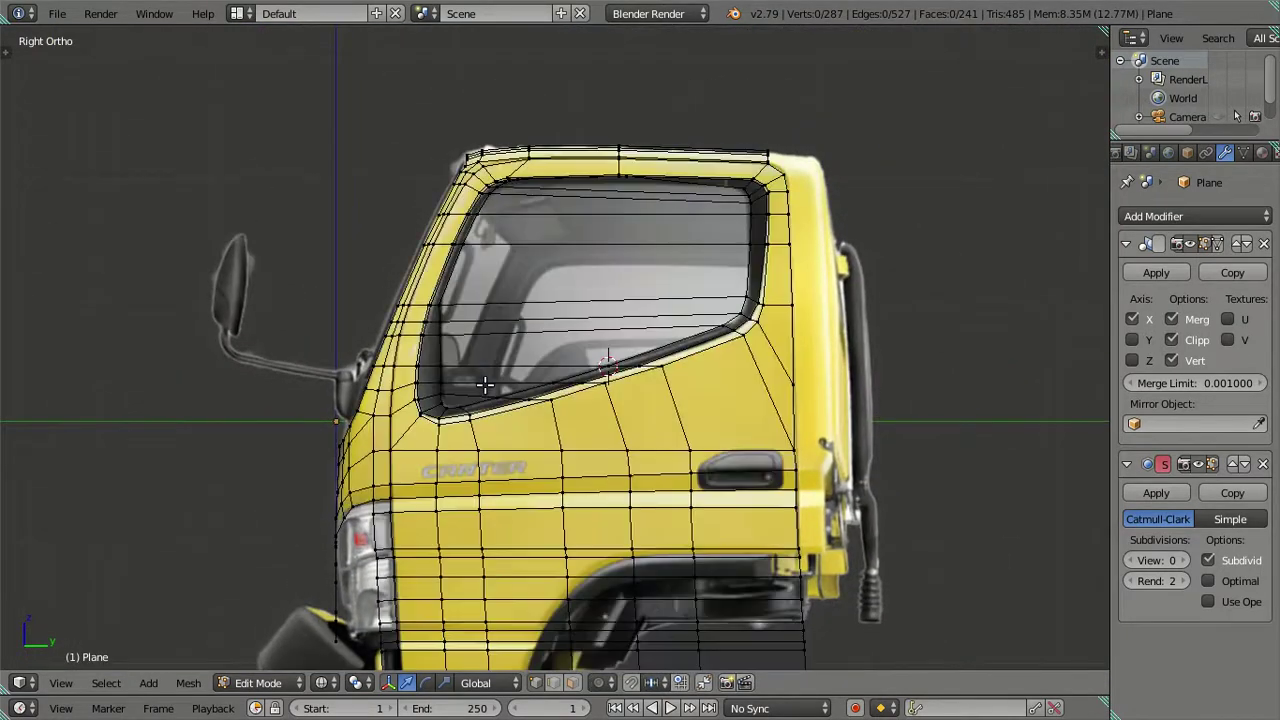
scroll(486, 390, "up", 1)
scroll(624, 425, "up", 2)
key("alt+z")
scroll(700, 455, "up", 1)
scroll(650, 360, "up", 1)
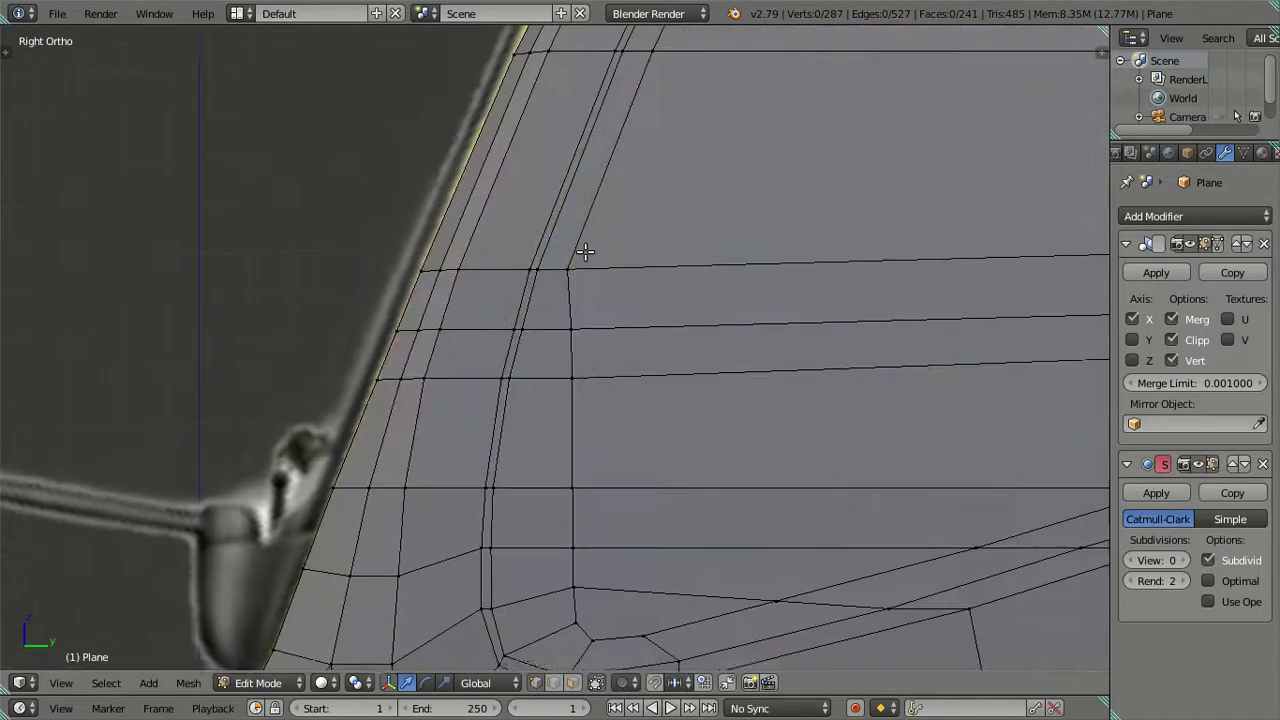
scroll(583, 260, "up", 2)
scroll(613, 338, "down", 1)
scroll(613, 338, "up", 1)
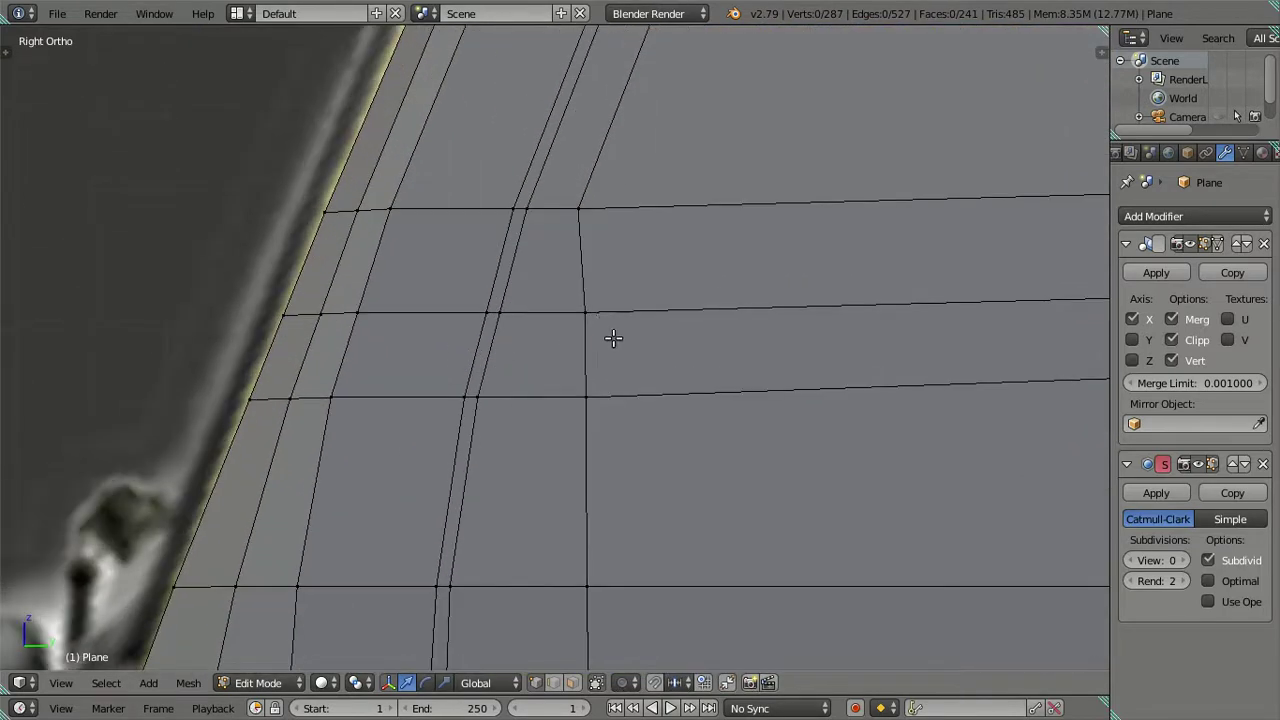
- Nudge the upper pillar-side window vertex 0.0025 along Y onto the reference frame
right_click(576, 216)
key("alt+z")
left_click_drag(643, 209, 653, 212)
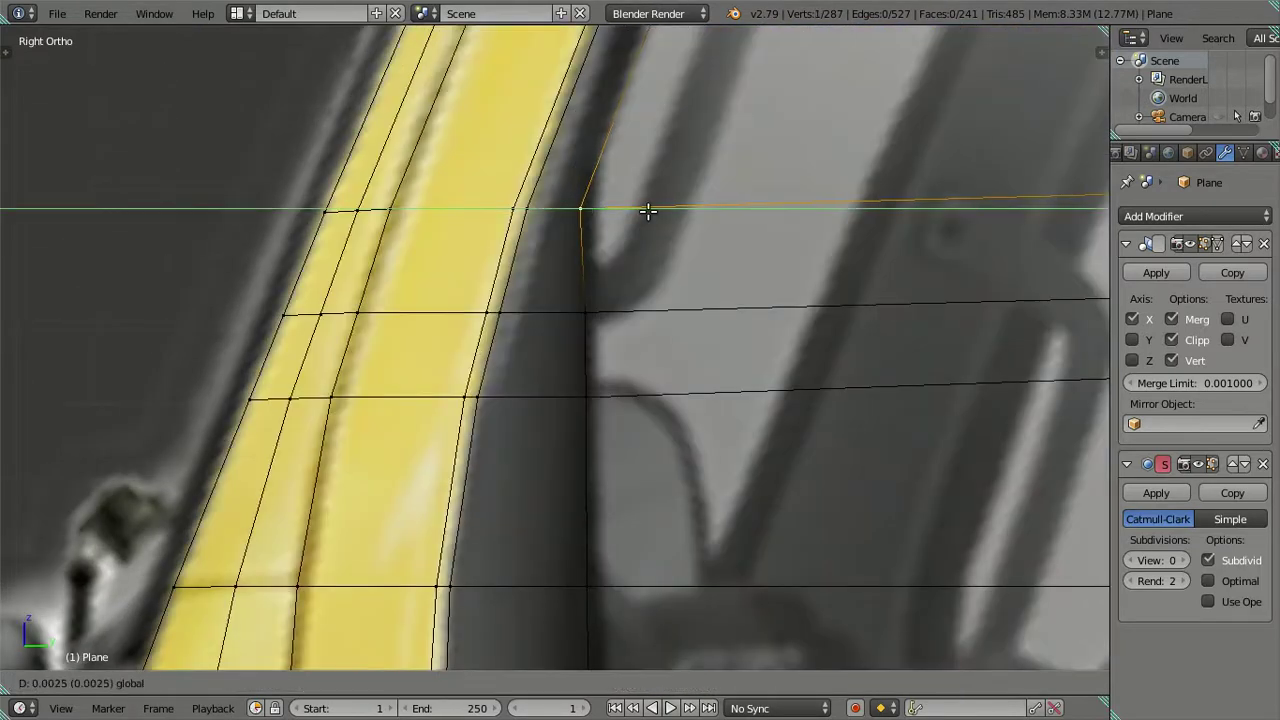
left_click(653, 212)
scroll(652, 229, "down", 3)
key("a")
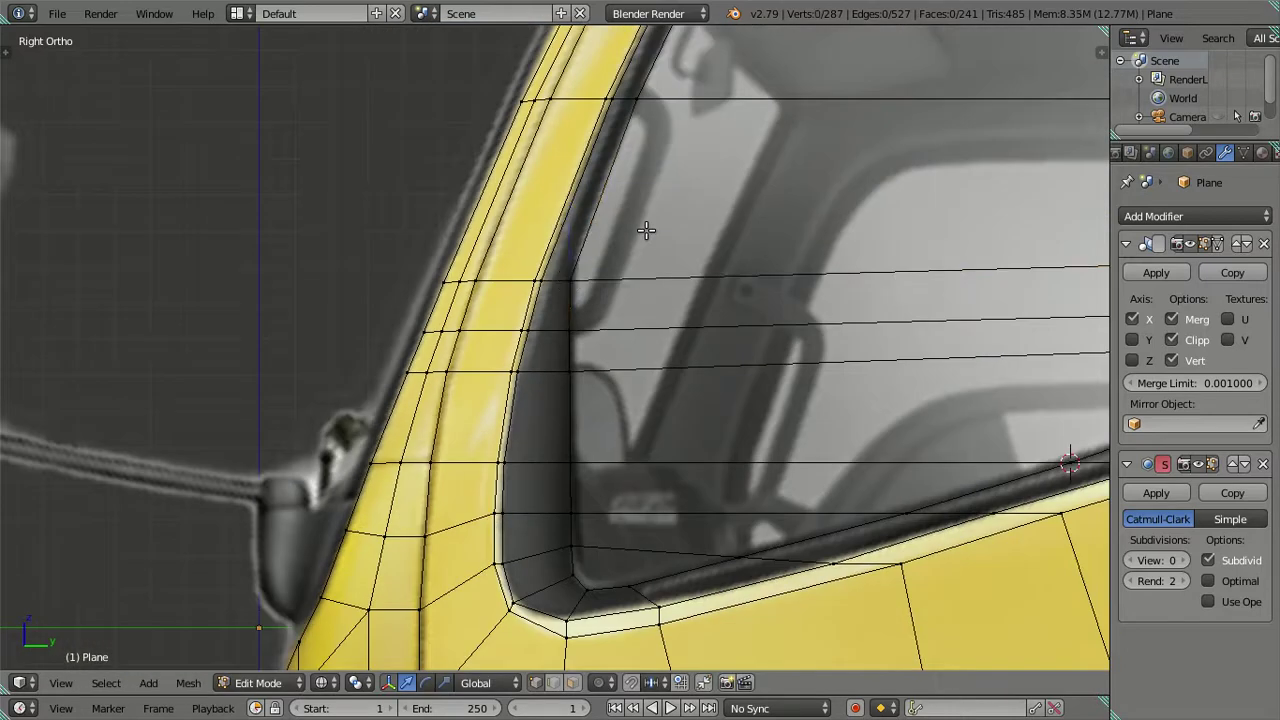
key("alt+z")
scroll(650, 230, "up", 3)
scroll(646, 231, "down", 2)
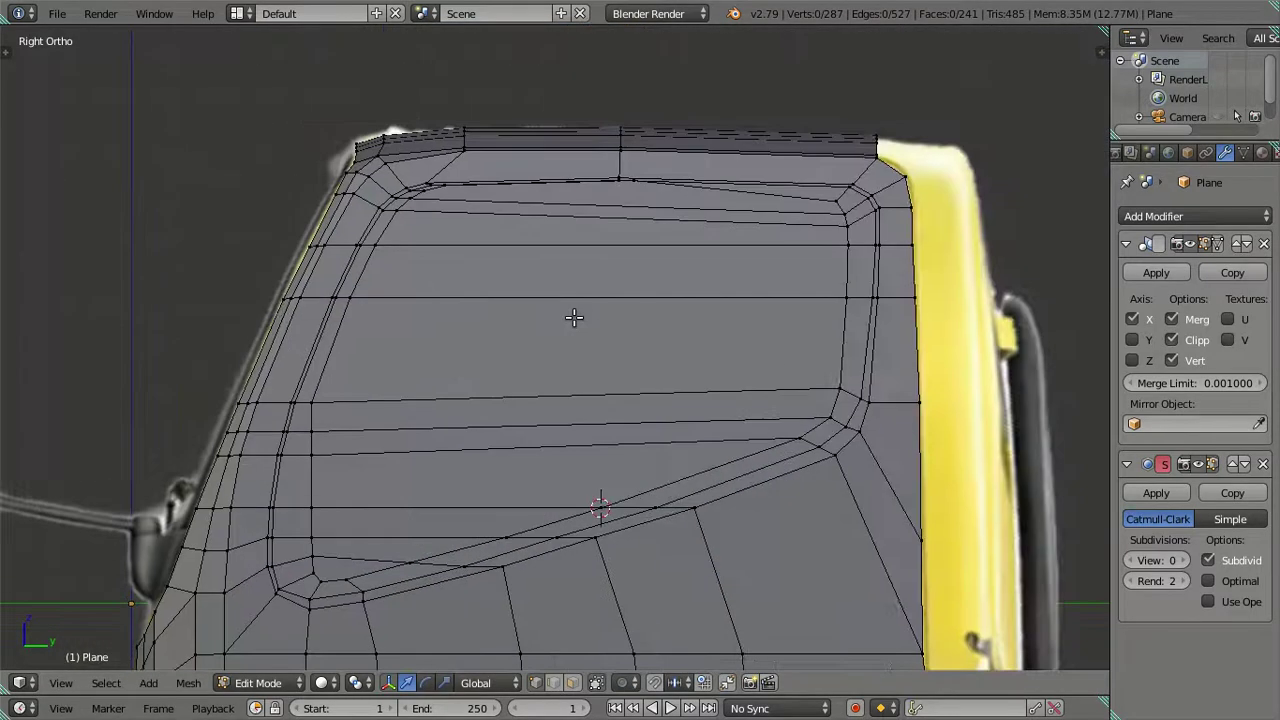
key("alt+z")
middle_click_drag(597, 247, 574, 339, "shift")
scroll(574, 339, "up", 1)
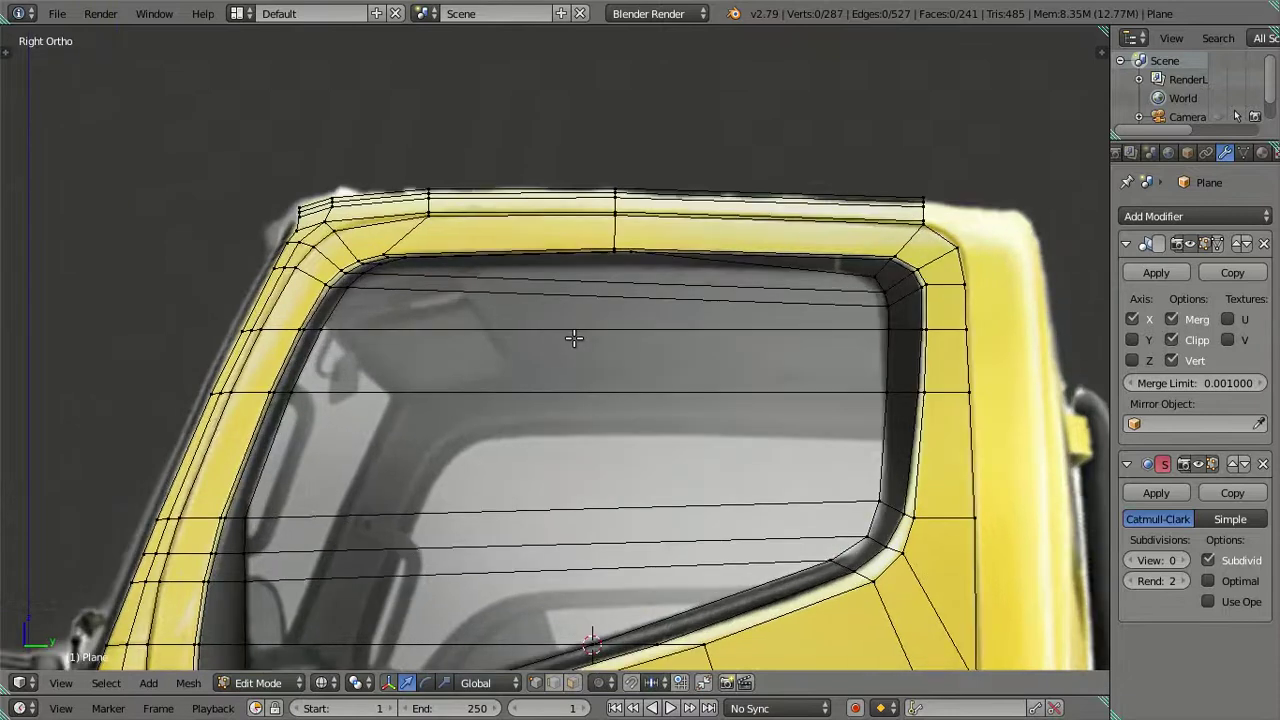
scroll(574, 339, "up", 1)
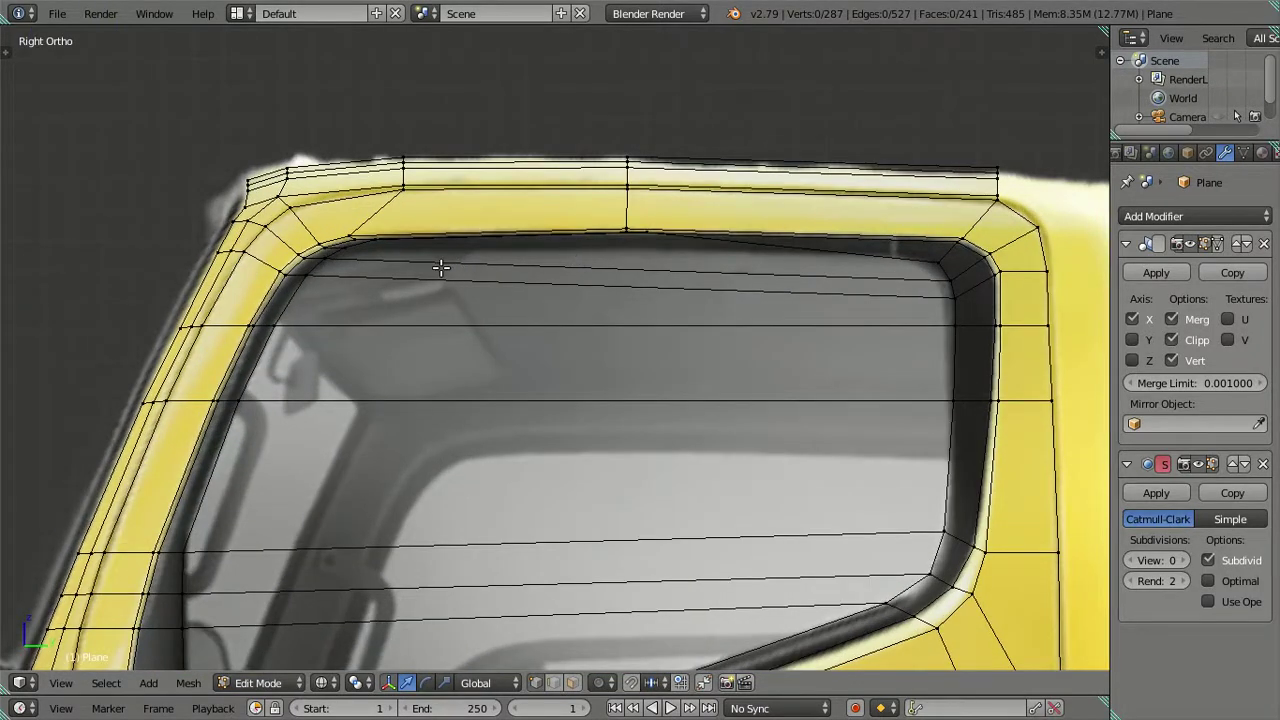
- Slide the upper front window-corner vertex along Y to fit the reference
right_click(279, 330)
key("KP_Decimal")
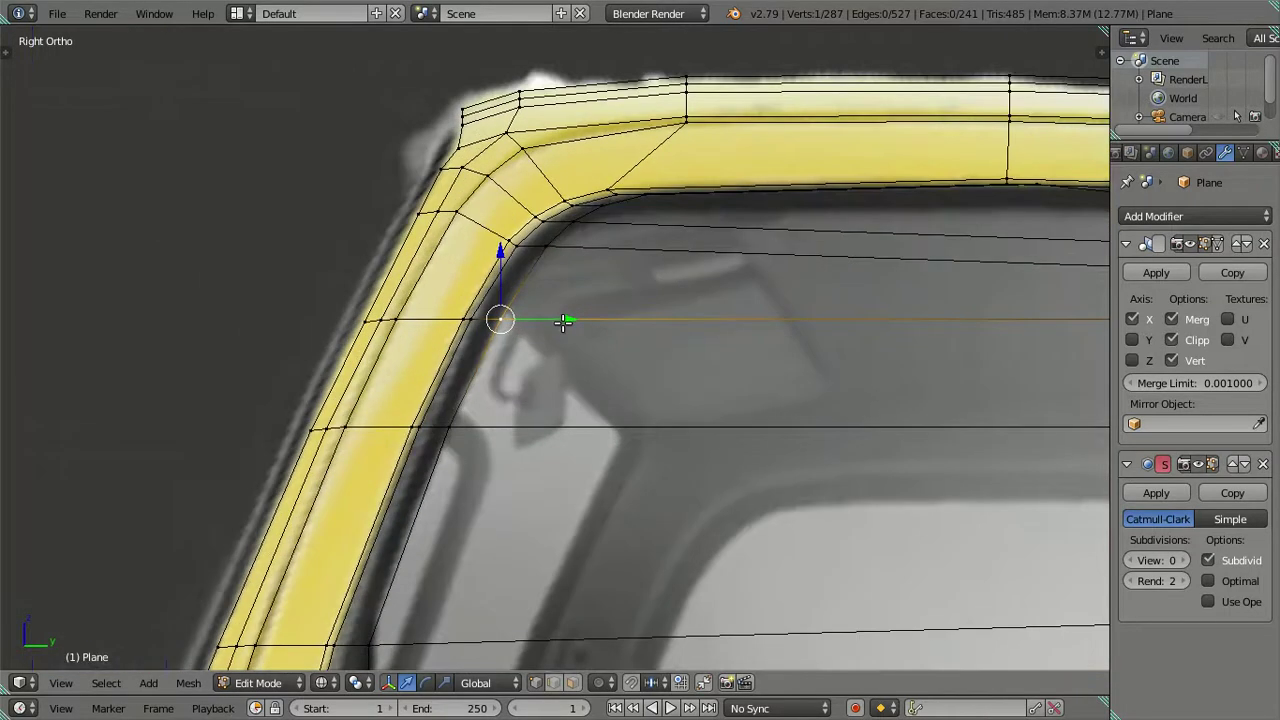
left_click_drag(564, 321, 561, 321)
left_click(561, 321)
middle_click_drag(586, 259, 543, 328, "shift")
scroll(543, 322, "up", 2)
scroll(540, 290, "up", 2)
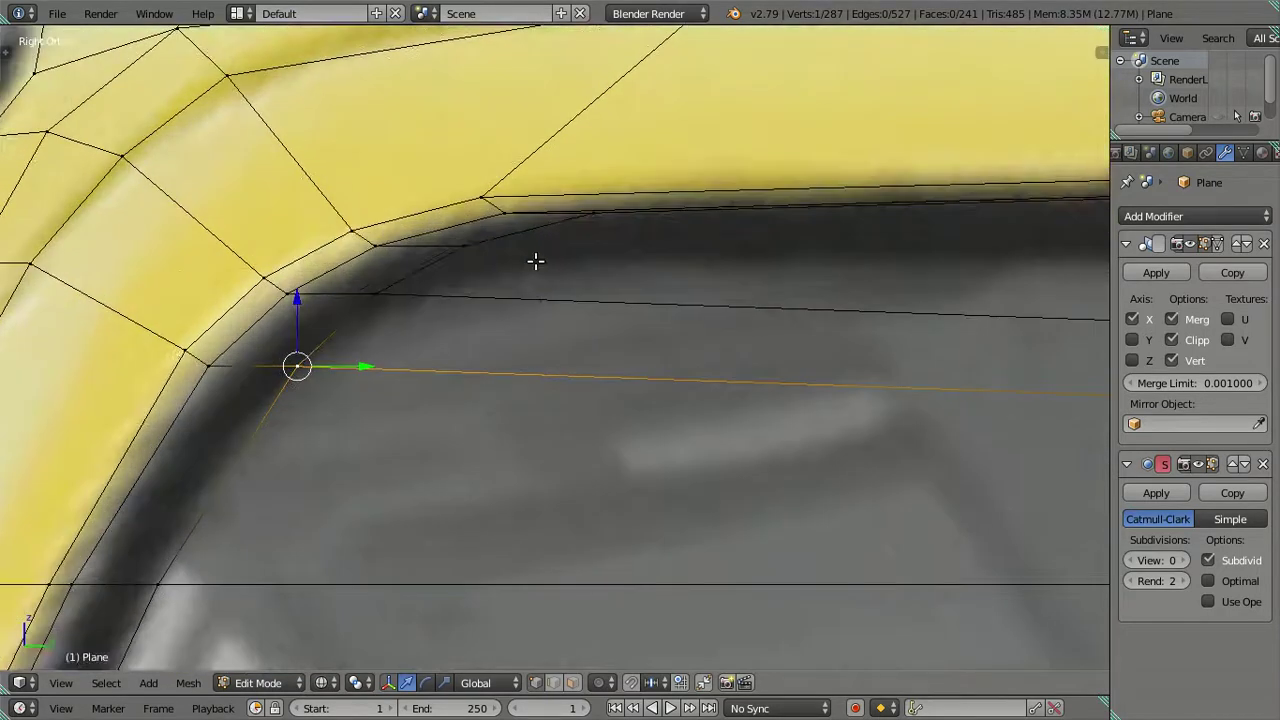
- Select the opening's inner top edge loop, leaving out its two right-end vertices
right_click(531, 236, "alt")
scroll(529, 234, "down", 2)
scroll(529, 246, "down", 4)
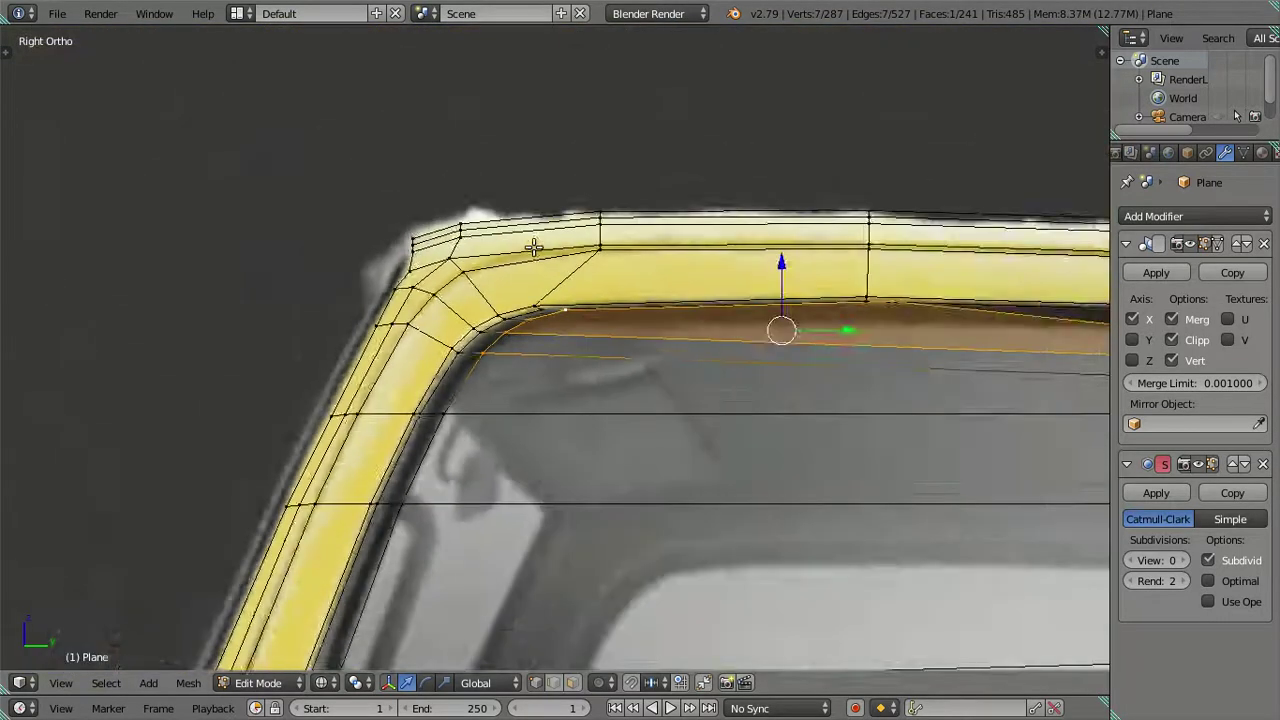
scroll(597, 287, "down", 2)
scroll(597, 287, "up", 2)
scroll(597, 287, "up", 2)
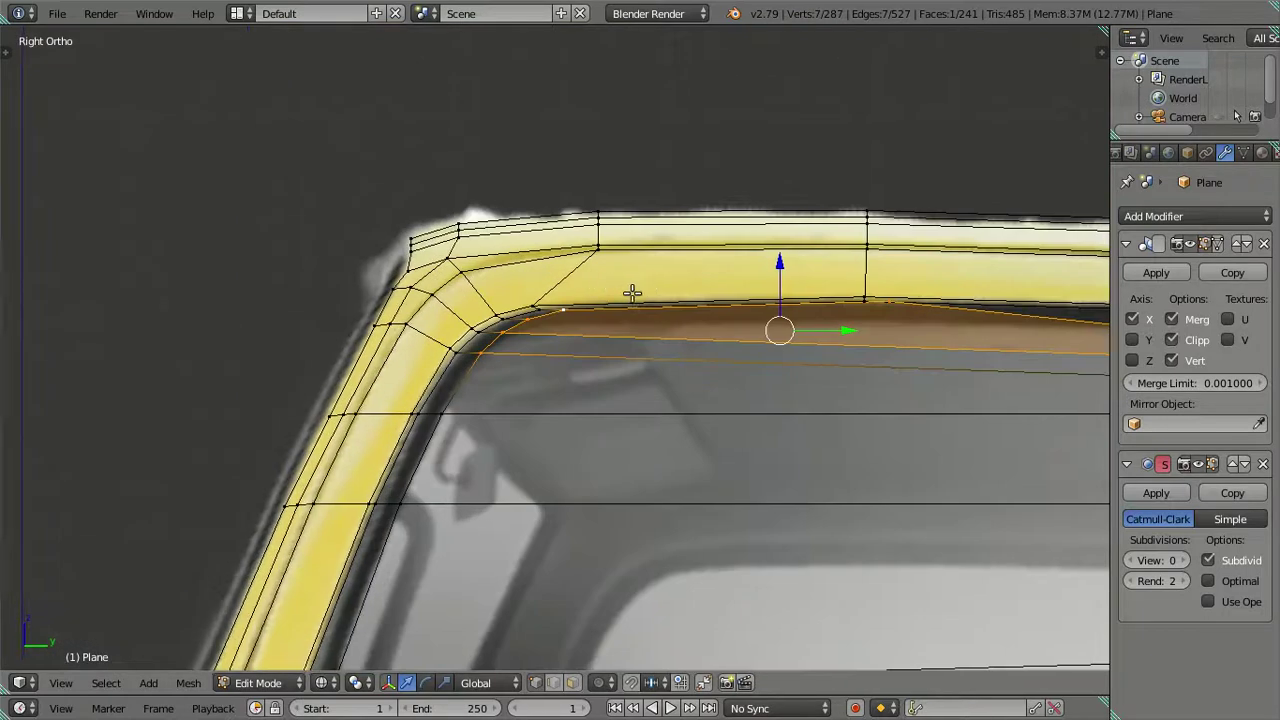
scroll(423, 297, "up", 2)
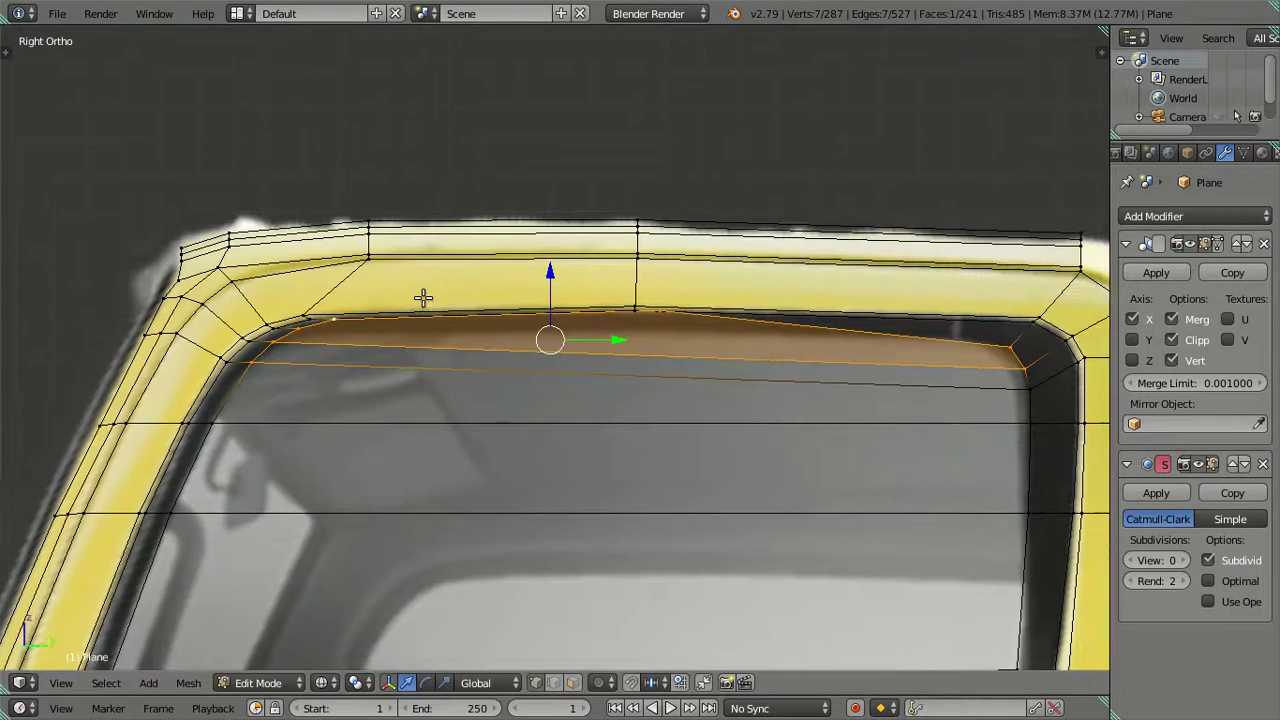
right_click(1020, 346, "shift")
right_click(1020, 365, "shift")
scroll(457, 374, "up", 2)
scroll(457, 374, "up", 2)
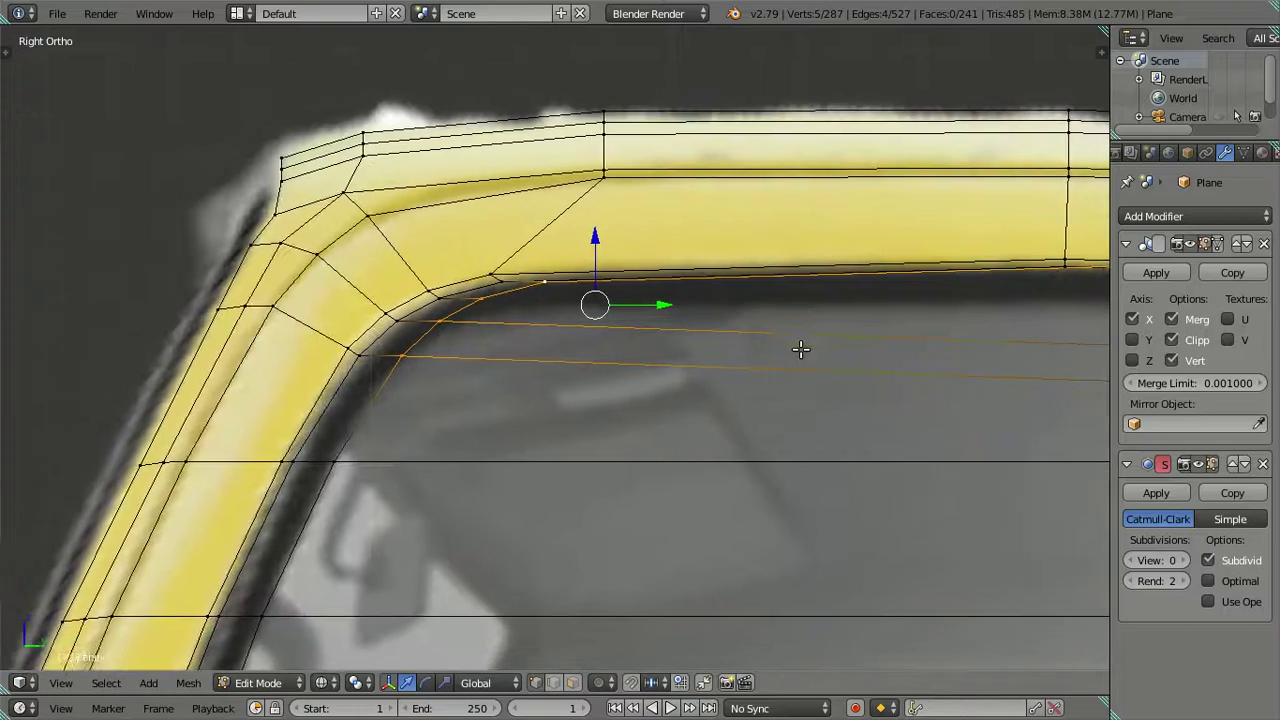
scroll(801, 348, "up", 2)
- Lower the inner top edge loop onto the reference's dark seal line
left_click_drag(624, 220, 621, 241)
key("KP_1")
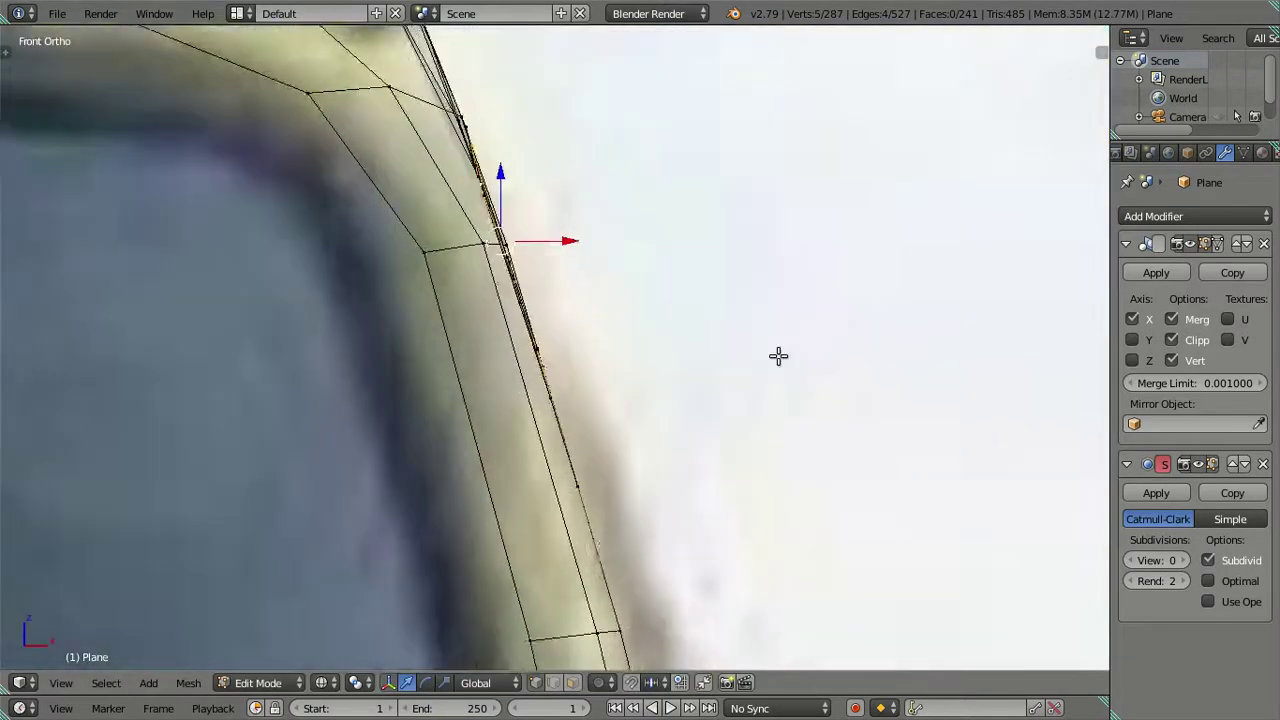
key("KP_3")
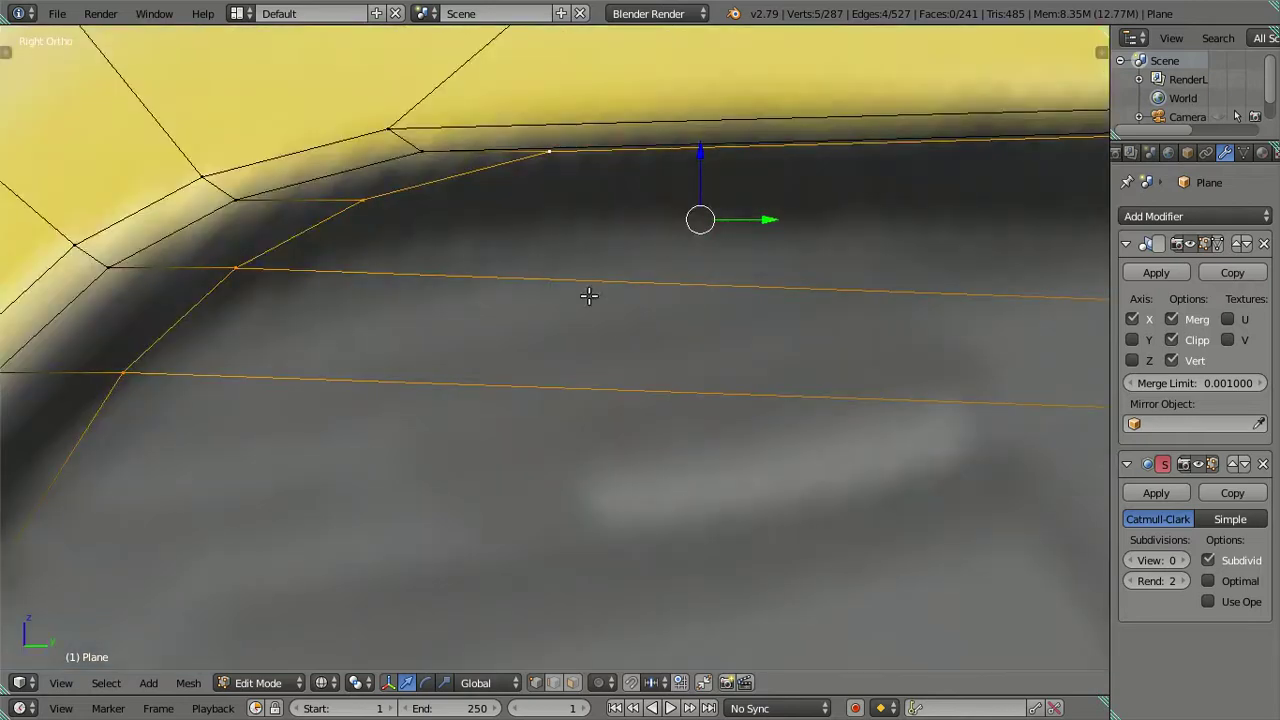
left_click_drag(697, 148, 677, 246)
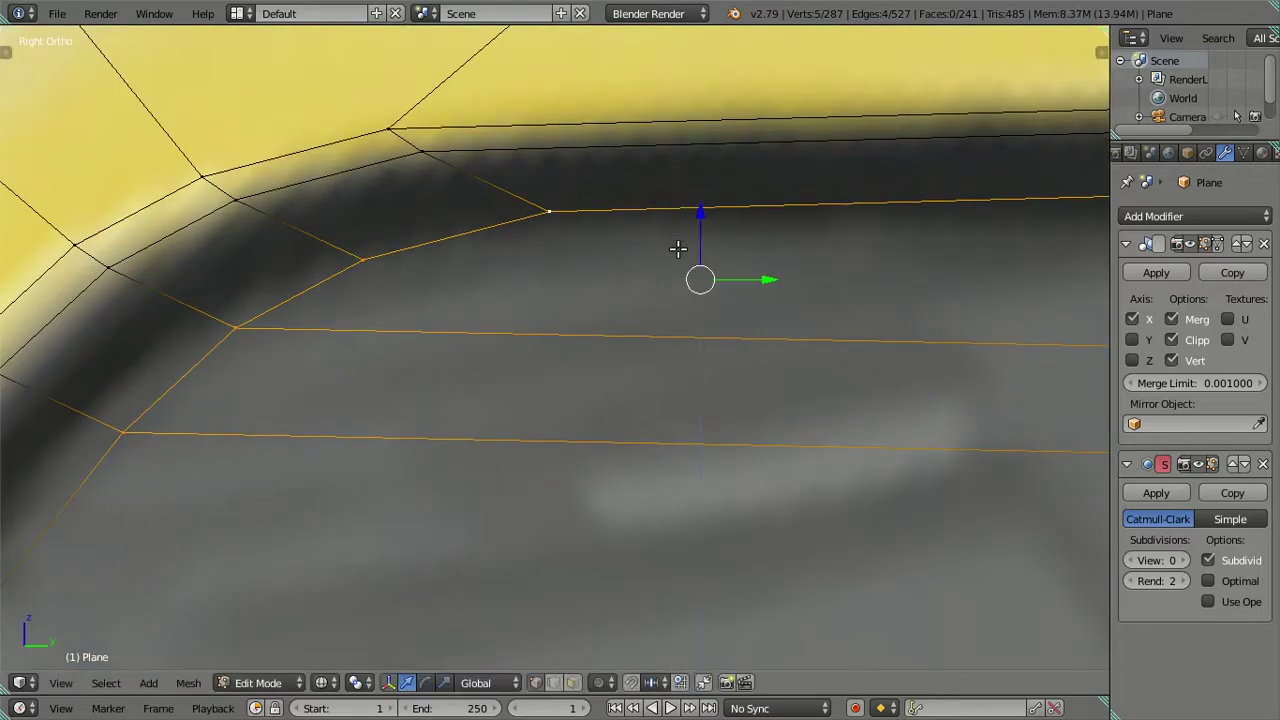
scroll(677, 246, "down", 3)
scroll(668, 273, "down", 1)
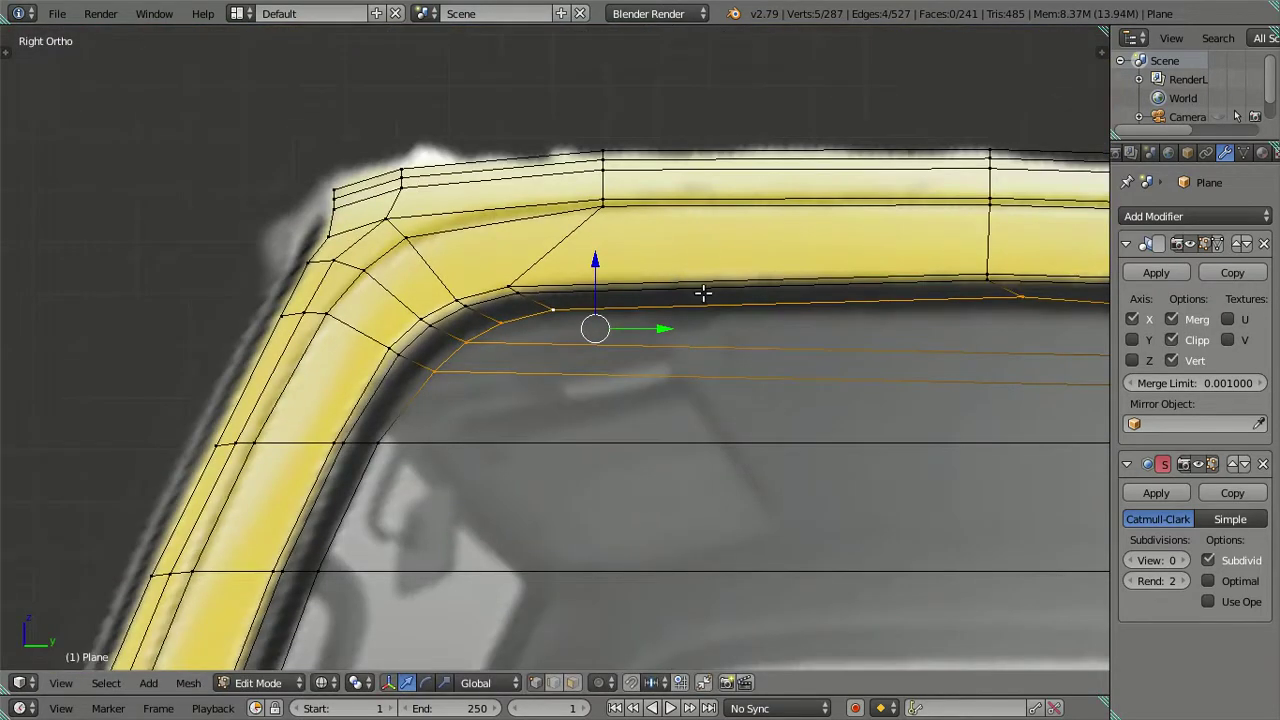
left_click_drag(670, 332, 646, 331)
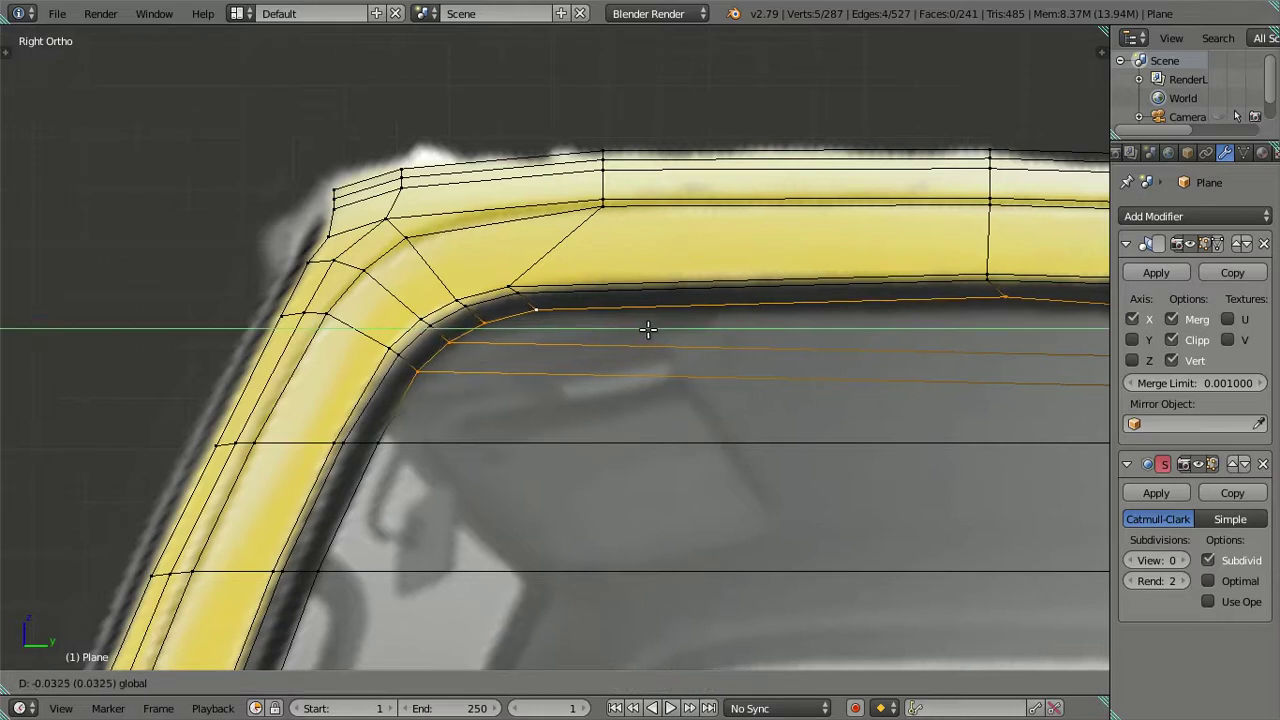
left_click_drag(573, 264, 575, 267)
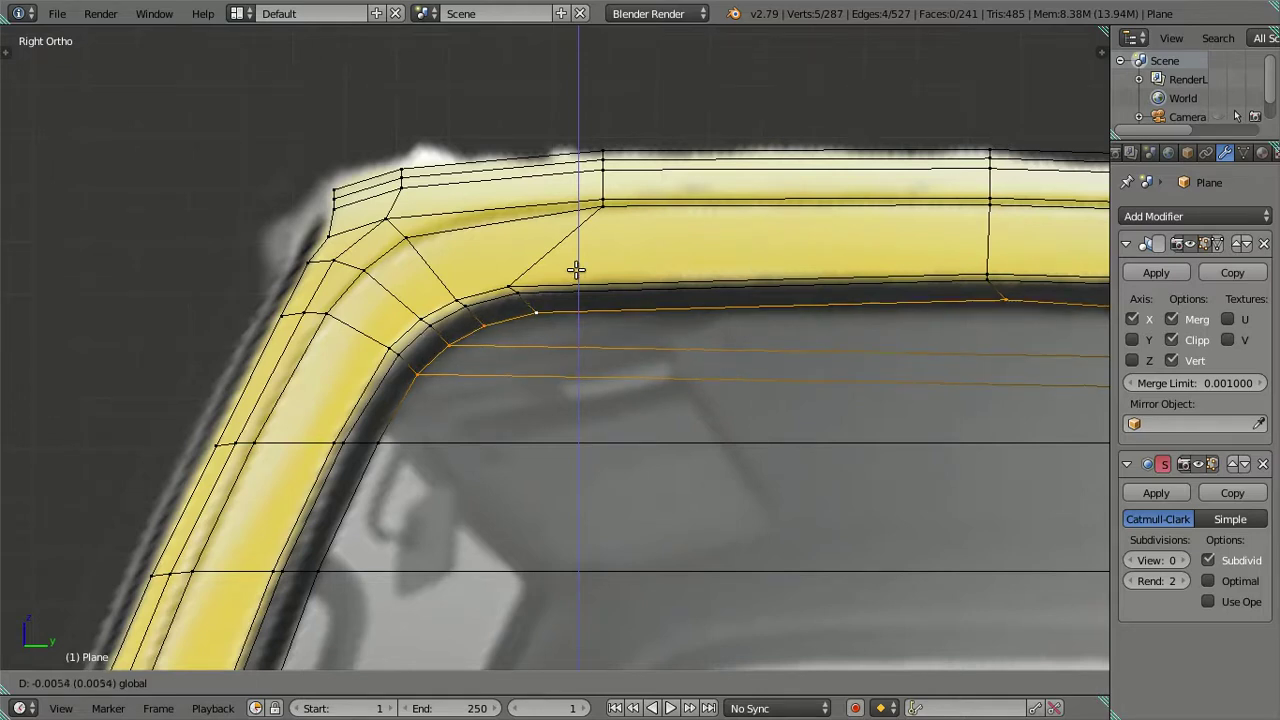
left_click(576, 269)
- From the front view, shift the edge loop along X to align with the door's depth
key("KP_1")
scroll(663, 326, "up", 2)
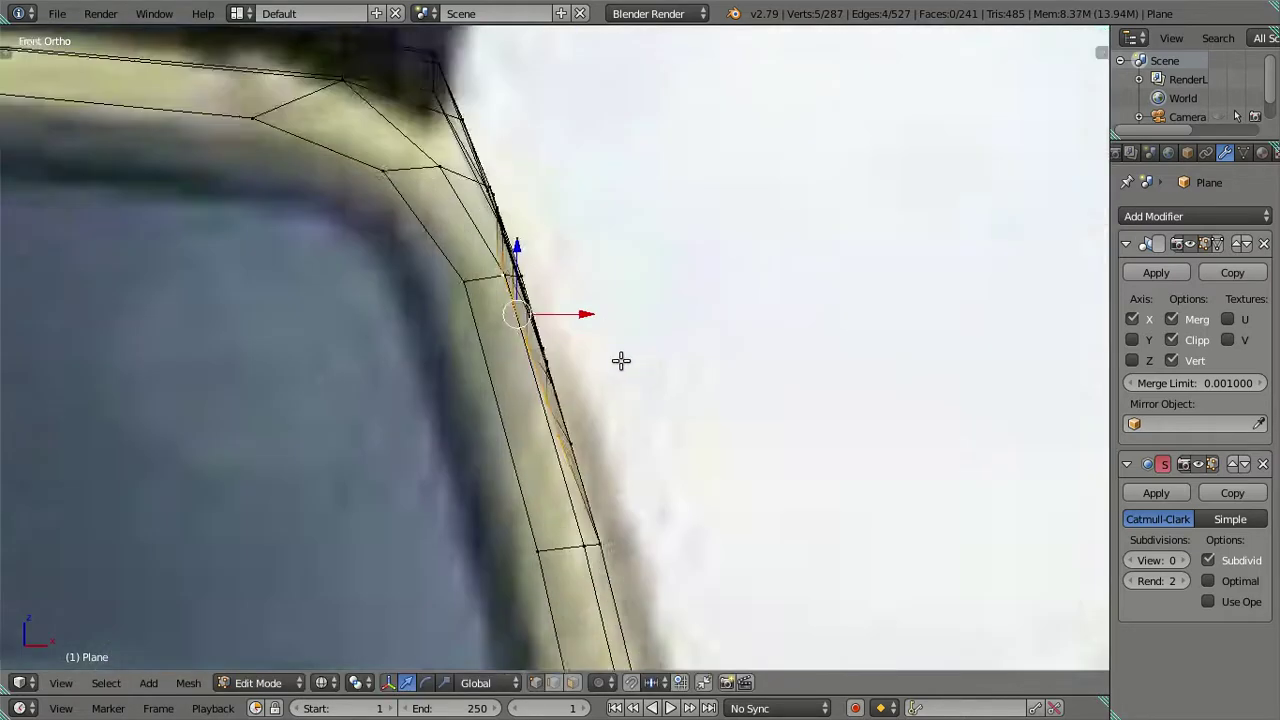
scroll(620, 360, "up", 2)
key("g")
key("x")
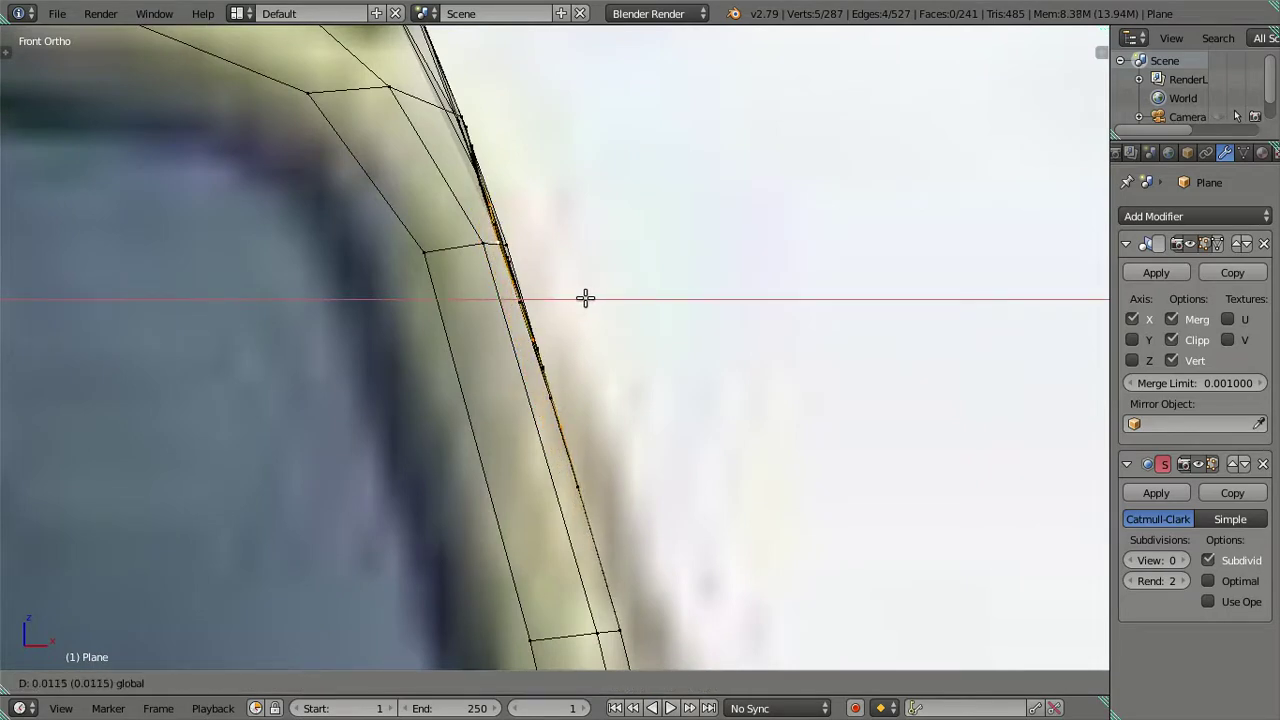
left_click(585, 297)
key("KP_3")
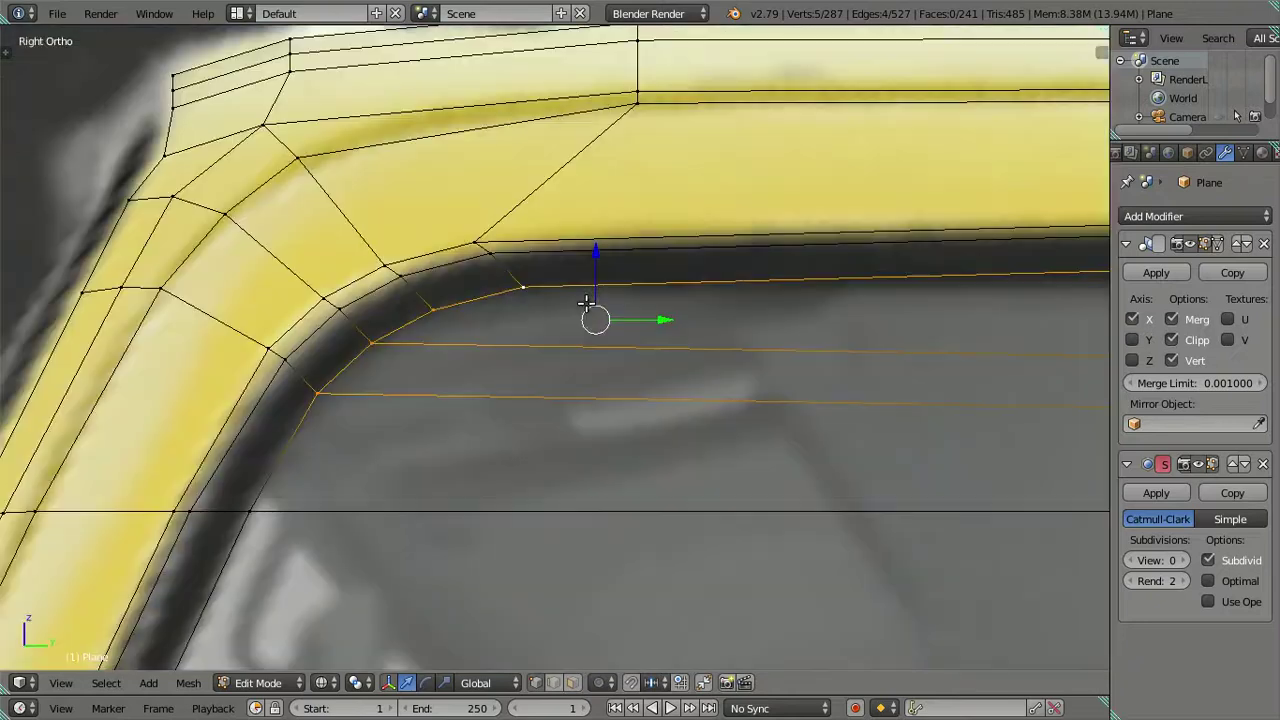
scroll(585, 297, "down", 3)
key("a")
- Shift a vertex on the opening's top edge slightly left
middle_click_drag(740, 354, 357, 357, "shift")
scroll(487, 297, "up", 5)
right_click(487, 297)
key("g")
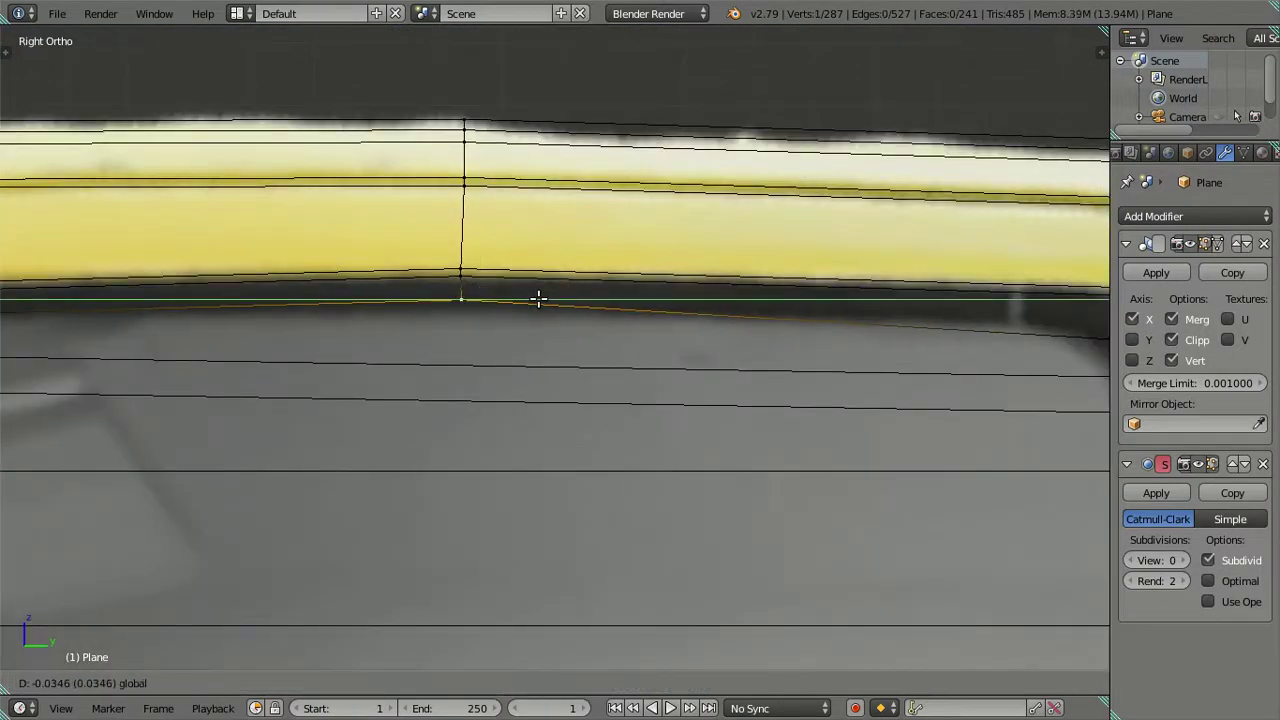
left_click(537, 297)
scroll(538, 297, "down", 2)
key("a")
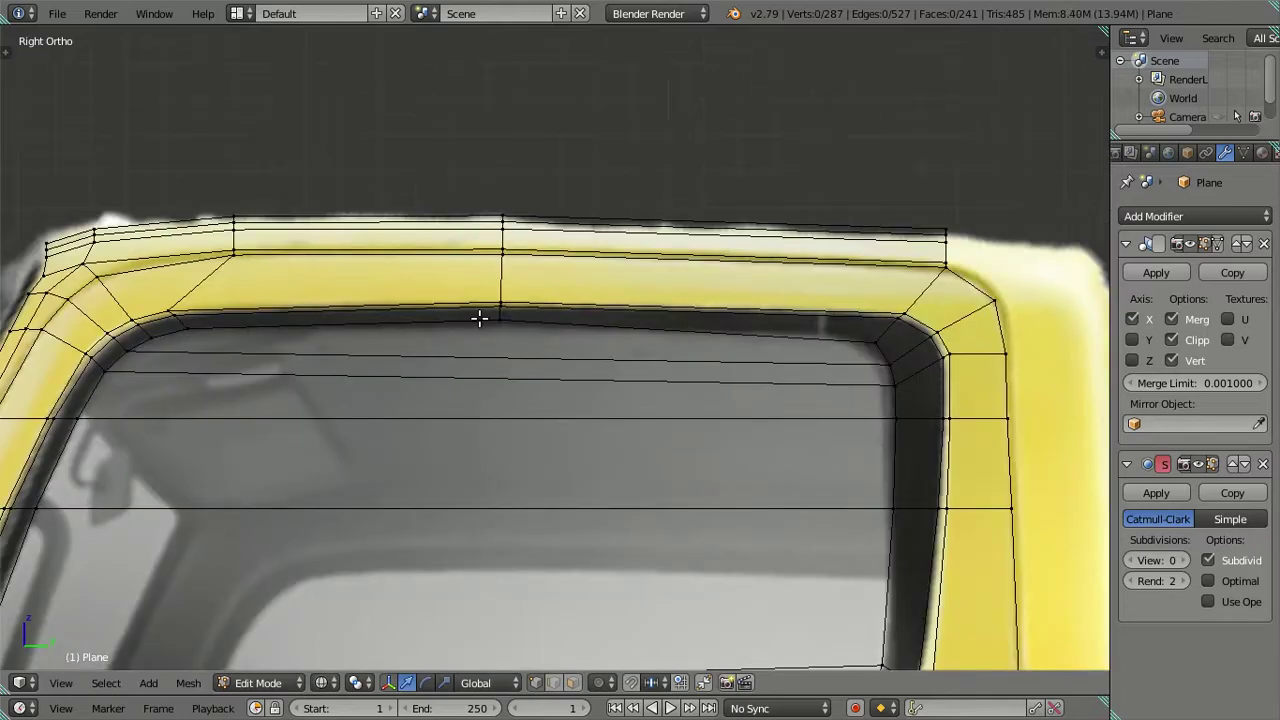
- Move a vertex on the frame's lower edge vertically along Z
right_click(500, 317)
scroll(477, 306, "up", 2)
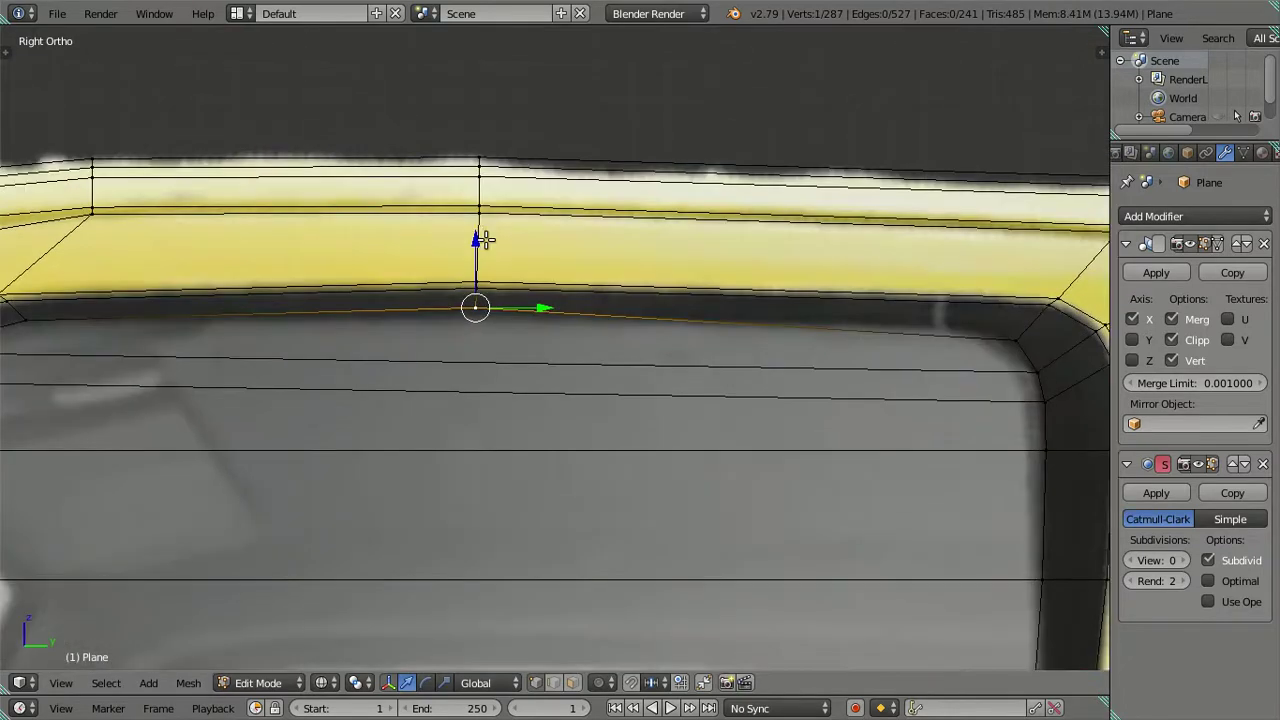
key("g")
key("z")
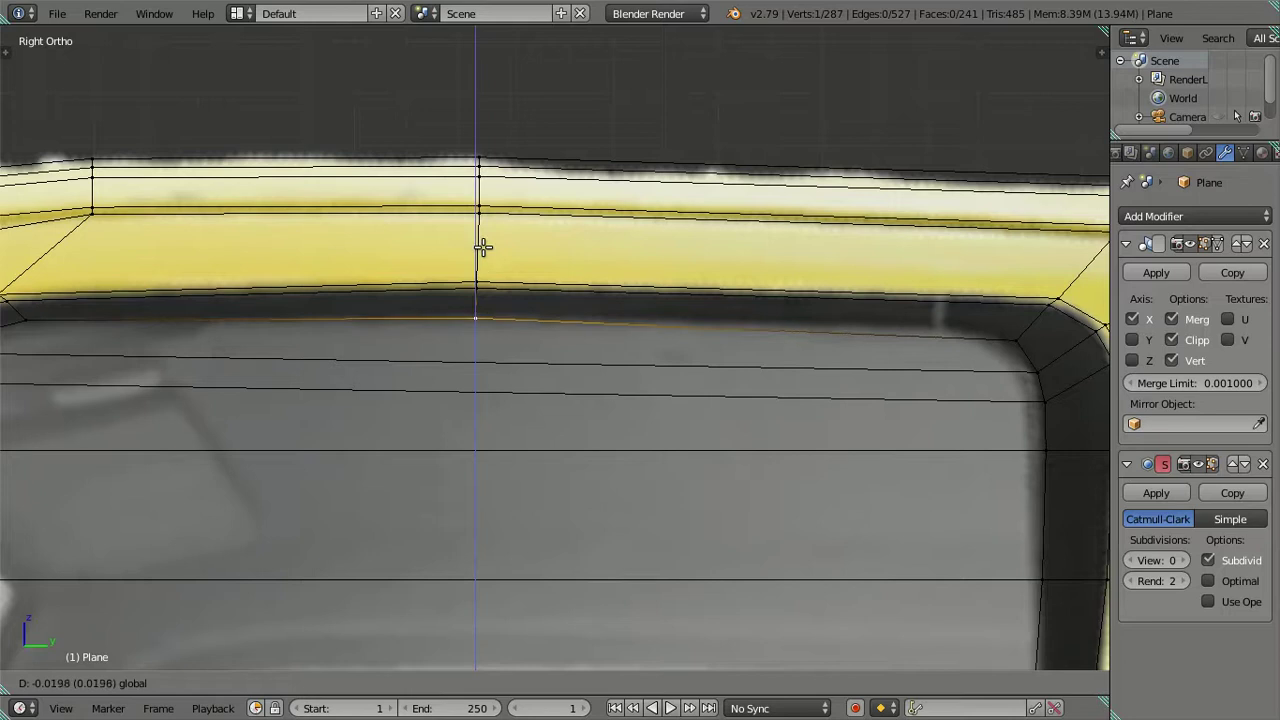
left_click(483, 247)
- In front view, shift the upper window-corner vertex 0.0055 along X to match the reference
key("KP_1")
scroll(629, 306, "up", 3)
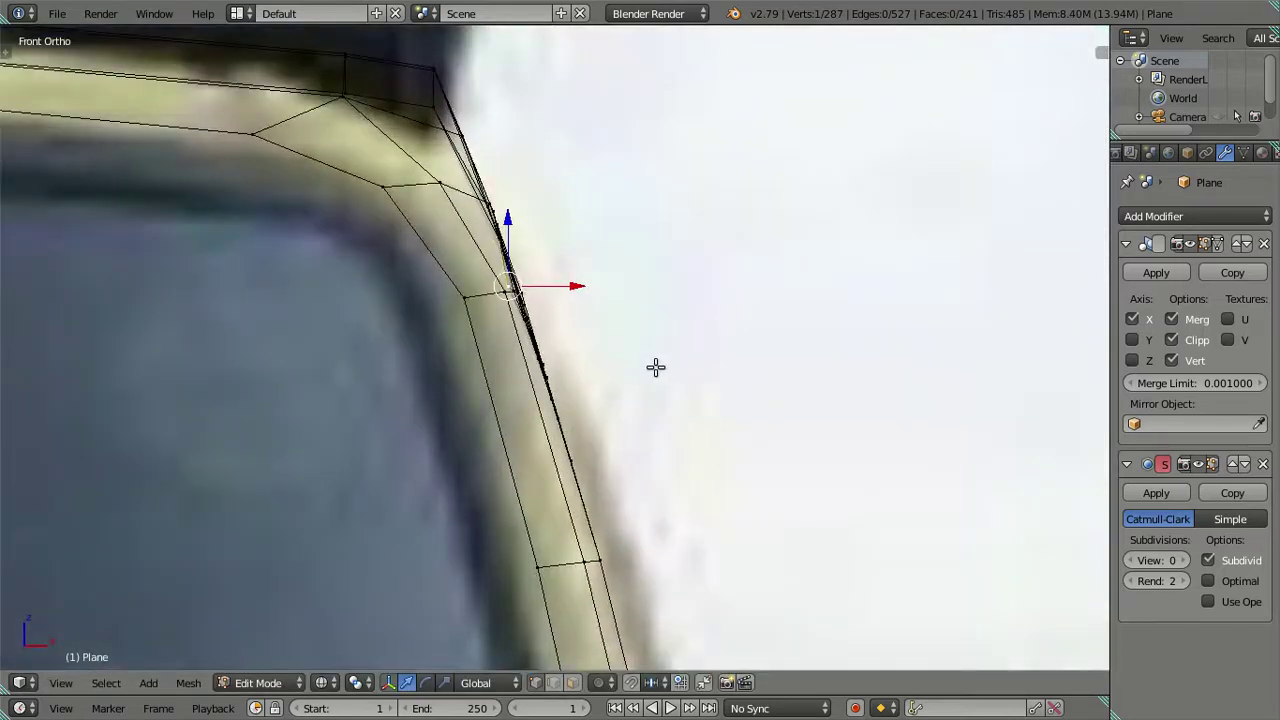
scroll(543, 251, "down", 2)
middle_click_drag(509, 274, 577, 451, "shift")
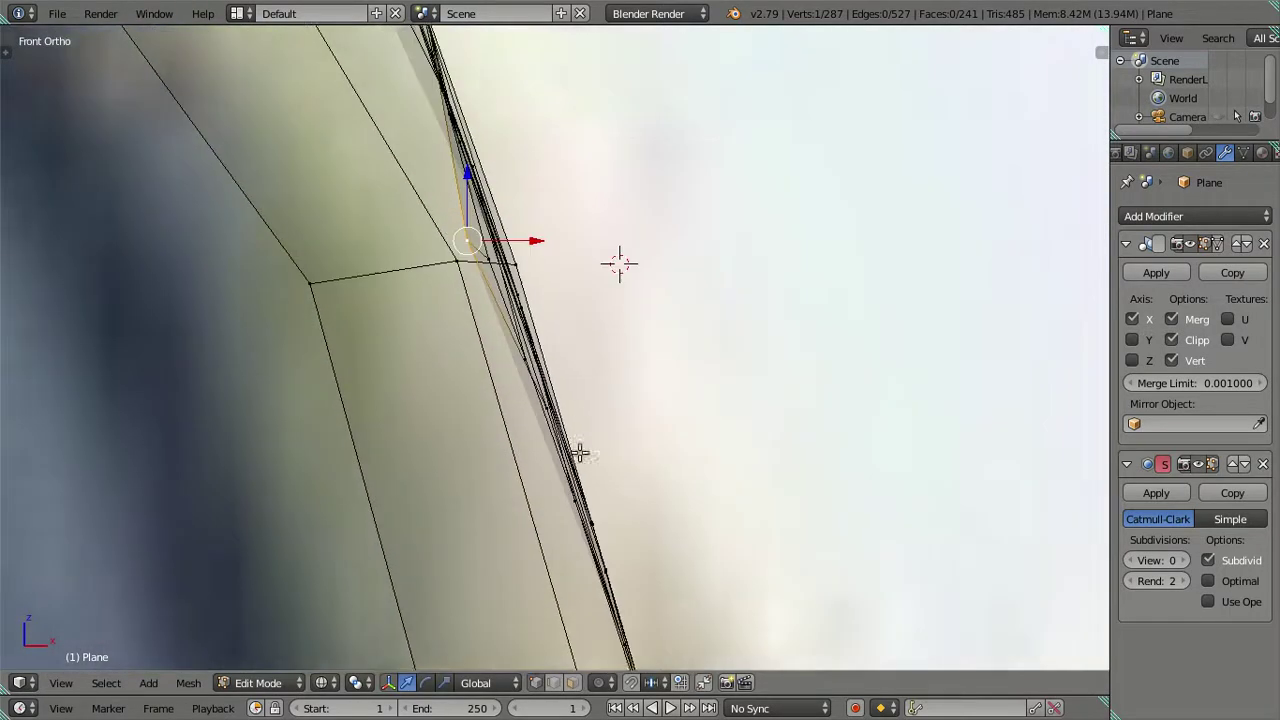
scroll(580, 398, "up", 4)
scroll(545, 346, "up", 2)
key("g")
key("x")
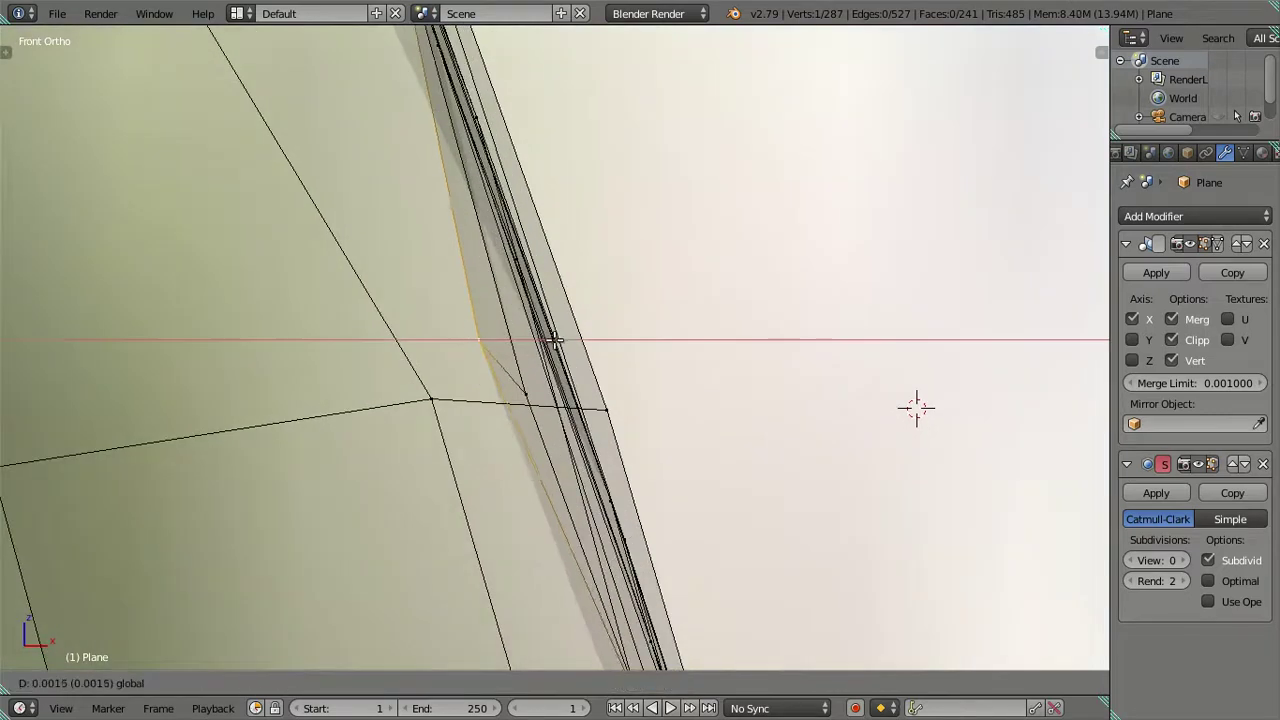
left_click(620, 350)
scroll(610, 351, "down", 2)
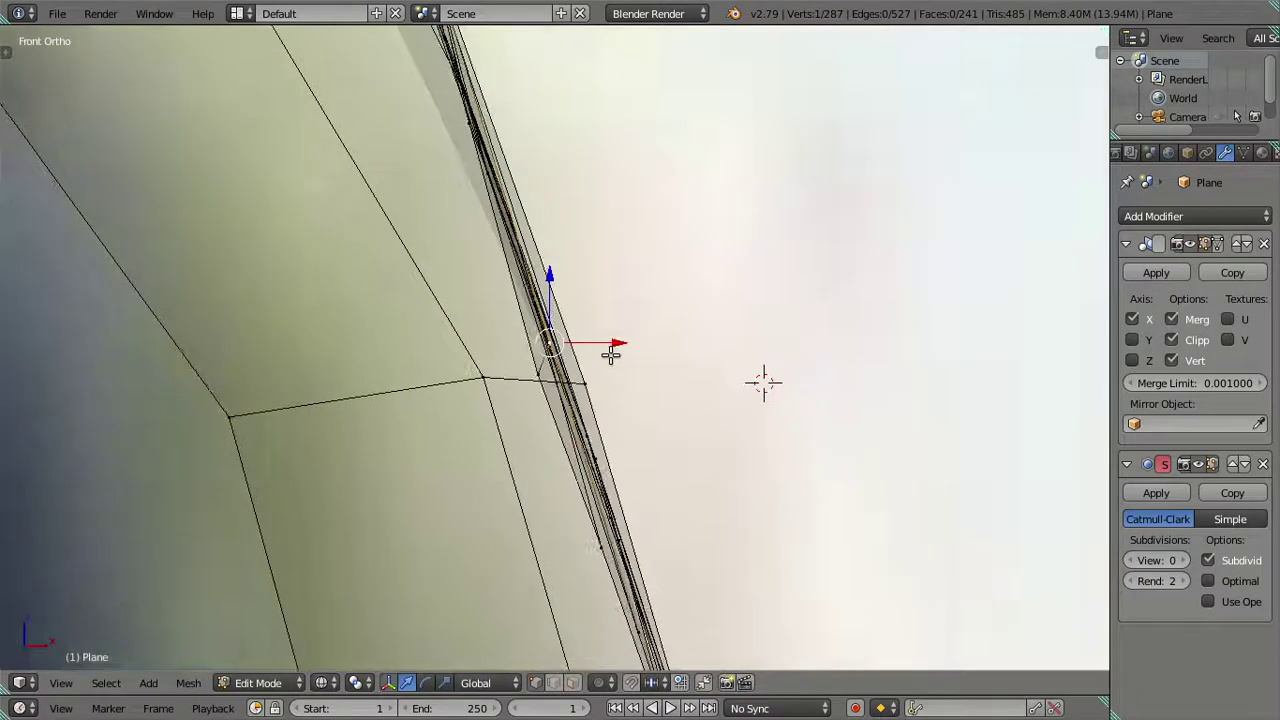
scroll(640, 360, "down", 2)
scroll(608, 351, "down", 2)
scroll(608, 357, "down", 2)
scroll(608, 356, "down", 2)
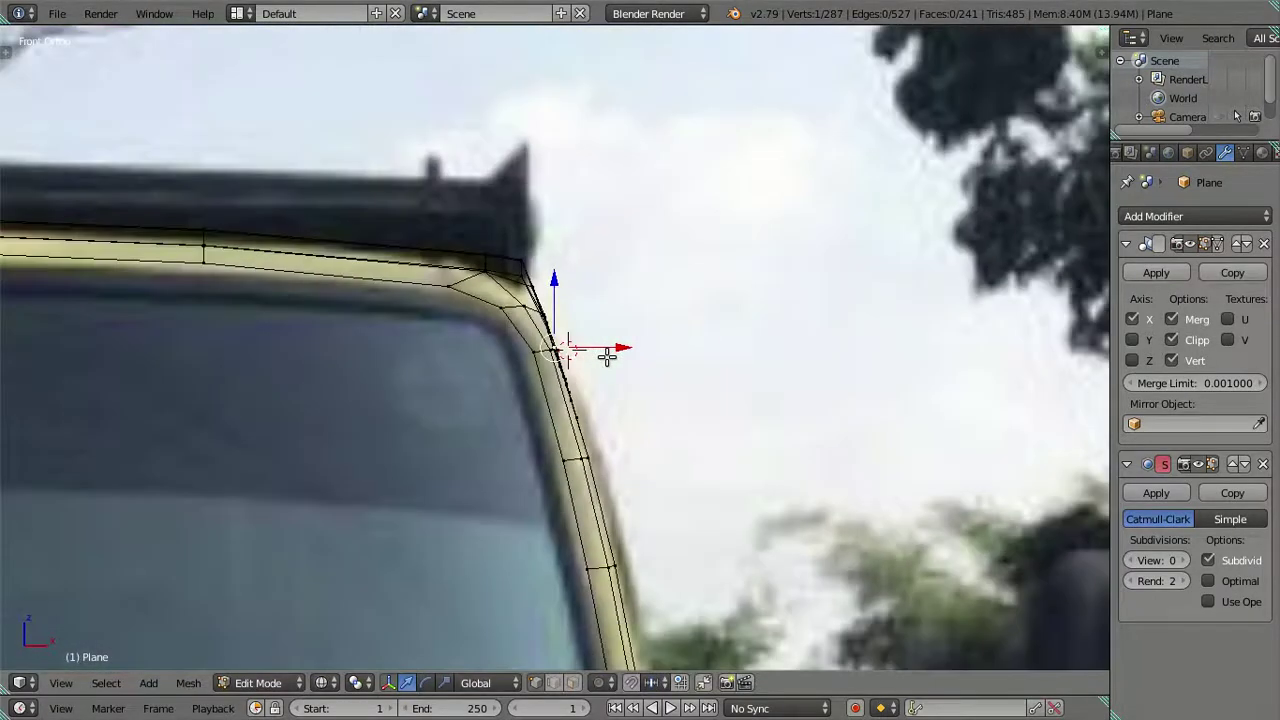
key("KP_3")
key("a")
scroll(700, 351, "up", 2)
scroll(691, 330, "up", 2)
- Move the opening's upper-right corner vertex up and left to reshape the corner
right_click(763, 320)
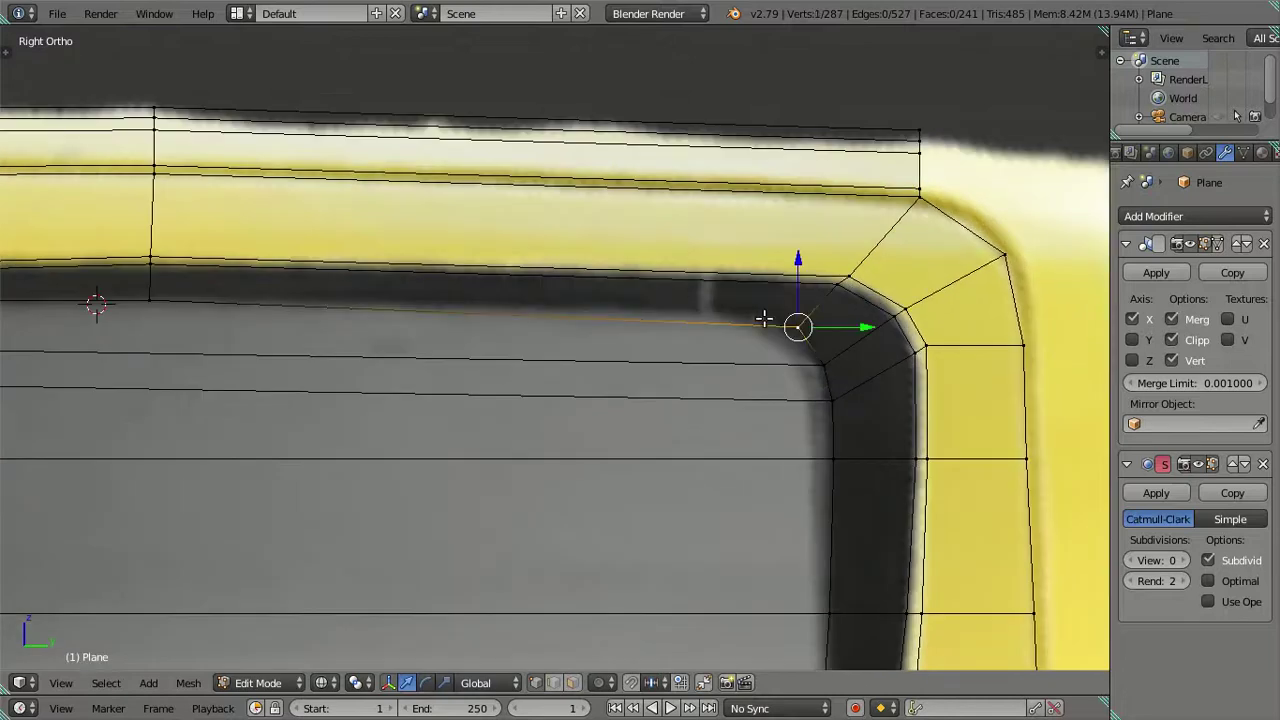
key("g")
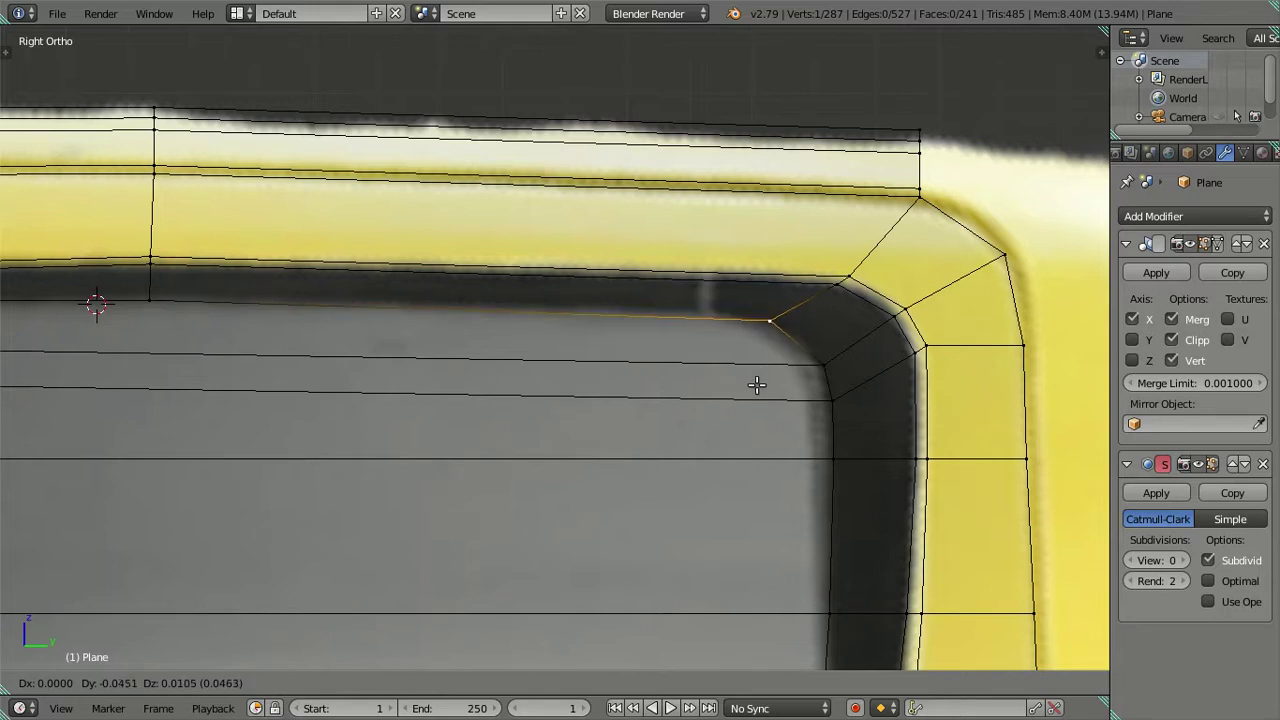
left_click(752, 385)
right_click(150, 300)
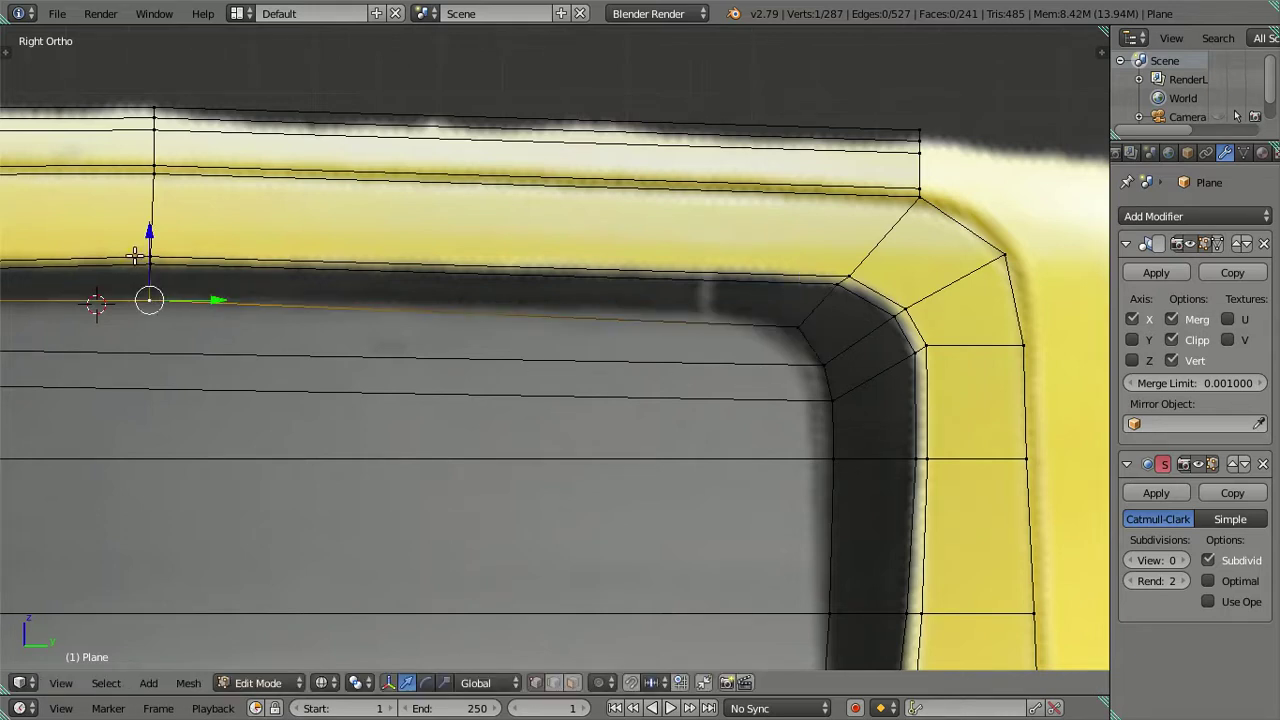
key("g")
left_click(148, 242)
right_click(785, 322)
key("g")
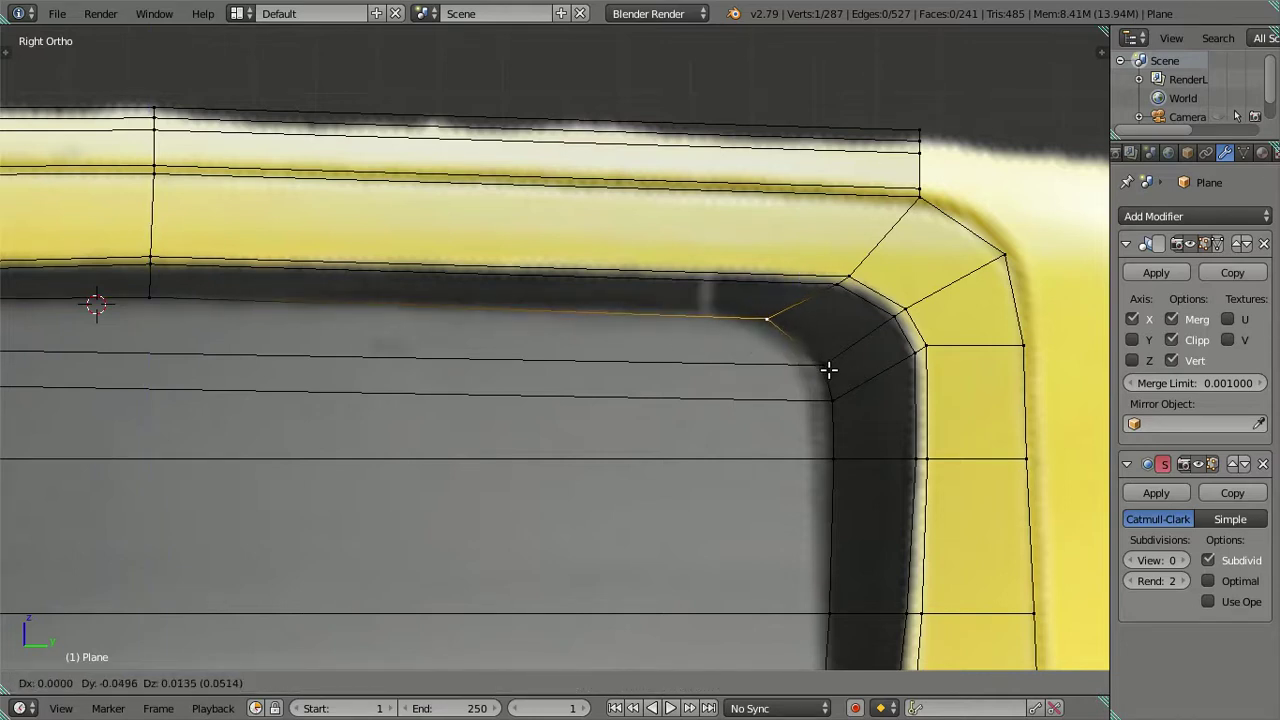
left_click(829, 370)
- Snap the 3D cursor to the corner vertex and cut a new edge loop through the corner
left_click(735, 317)
key("shift+s")
left_click(805, 366)
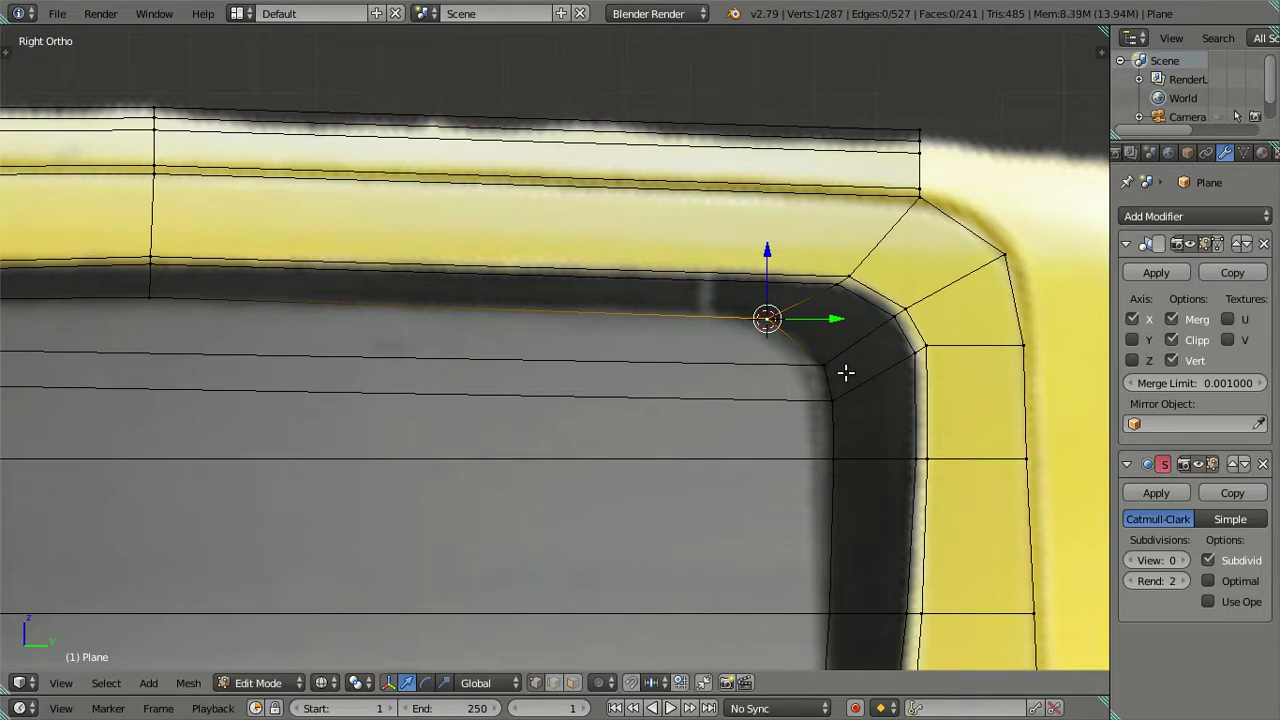
key("ctrl+z")
scroll(843, 365, "up", 3)
middle_click_drag(840, 360, 648, 428, "shift")
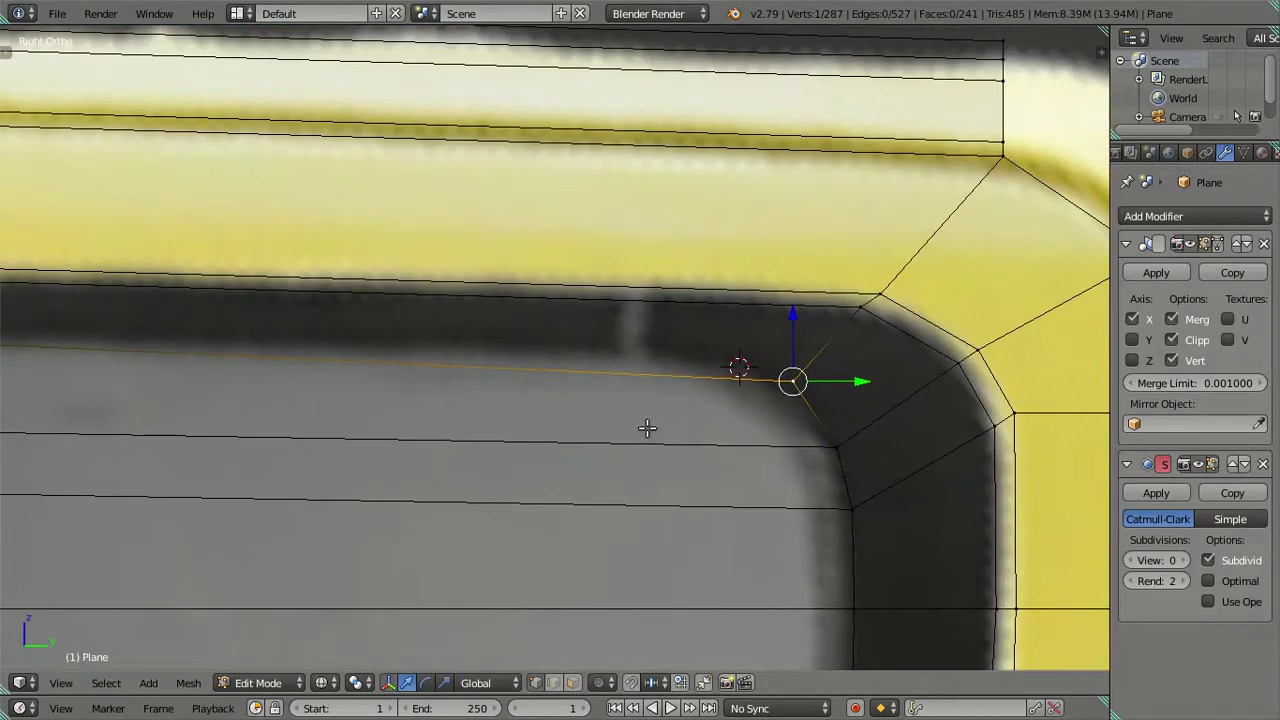
scroll(822, 399, "up", 1)
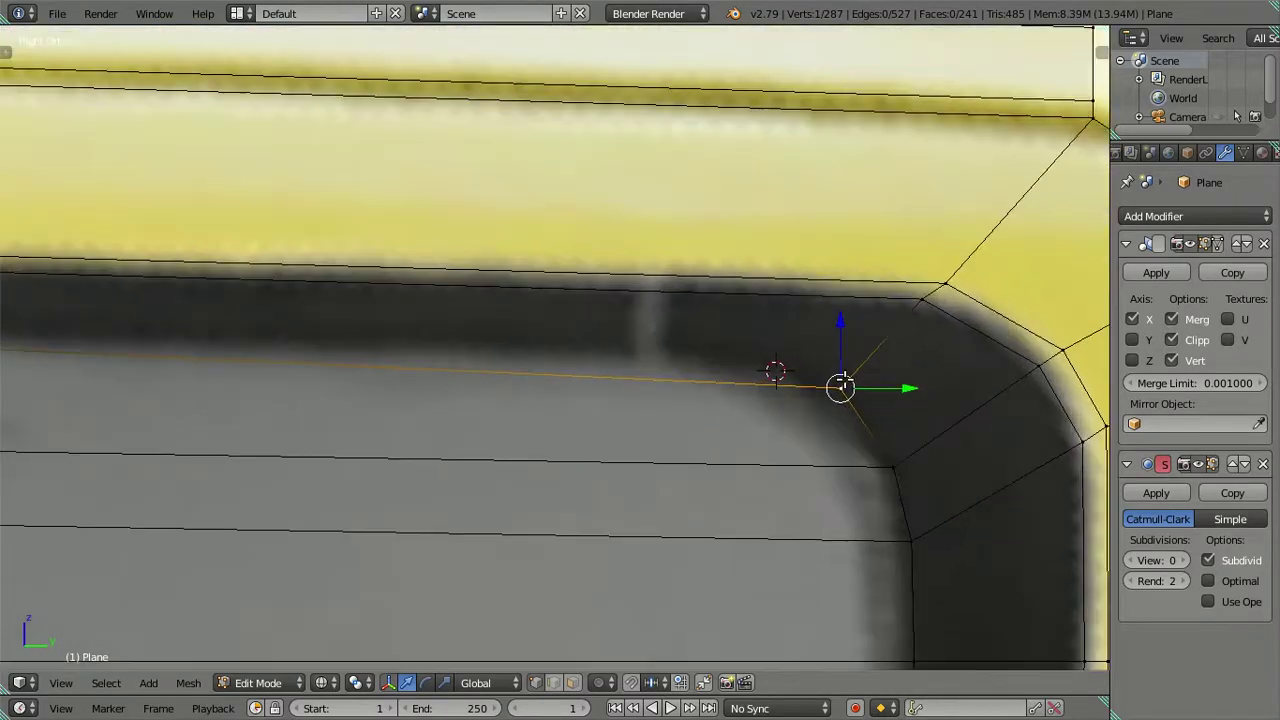
key("ctrl+r")
left_click(890, 362)
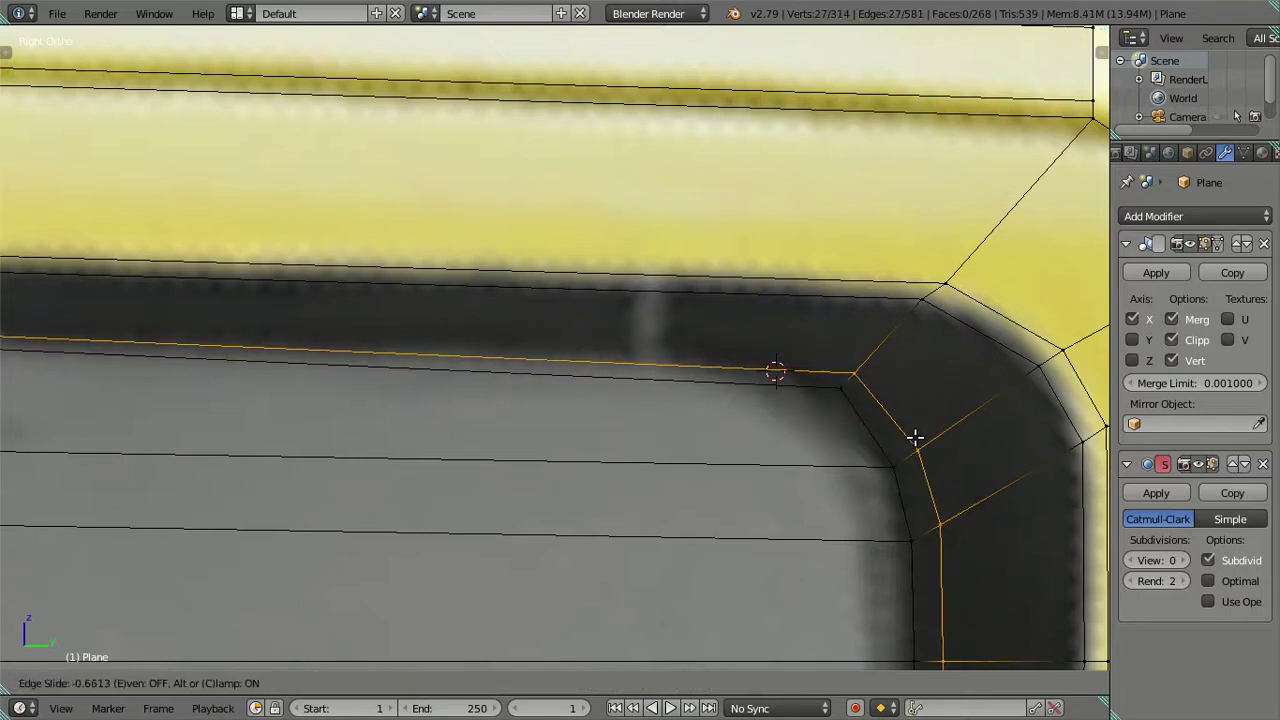
- Put the 3D cursor on the corner vertex, discard the trial edge loop, and snap the vertex to the cursor
left_click(915, 437)
right_click(852, 373)
key("shift+s")
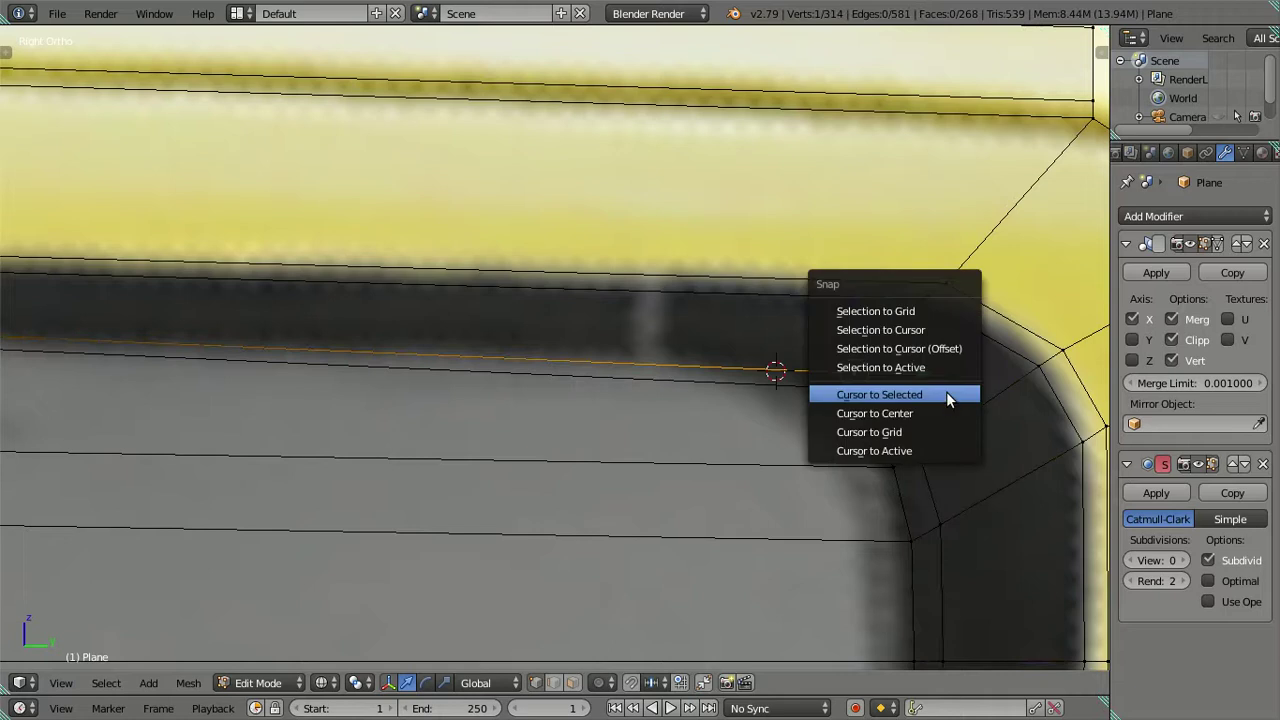
left_click(943, 396)
key("ctrl+z")
key("ctrl+z")
key("shift+s")
left_click(901, 331)
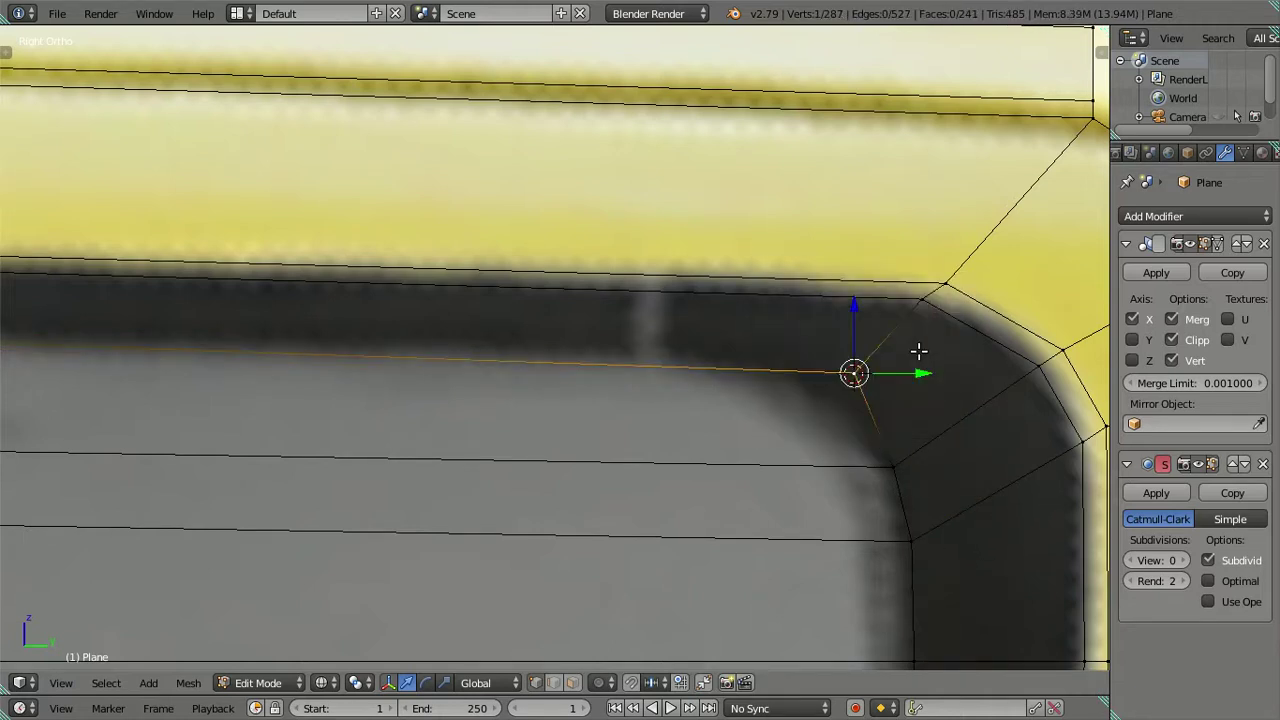
- Slide the corner vertex along its edge, then deselect it
key("g")
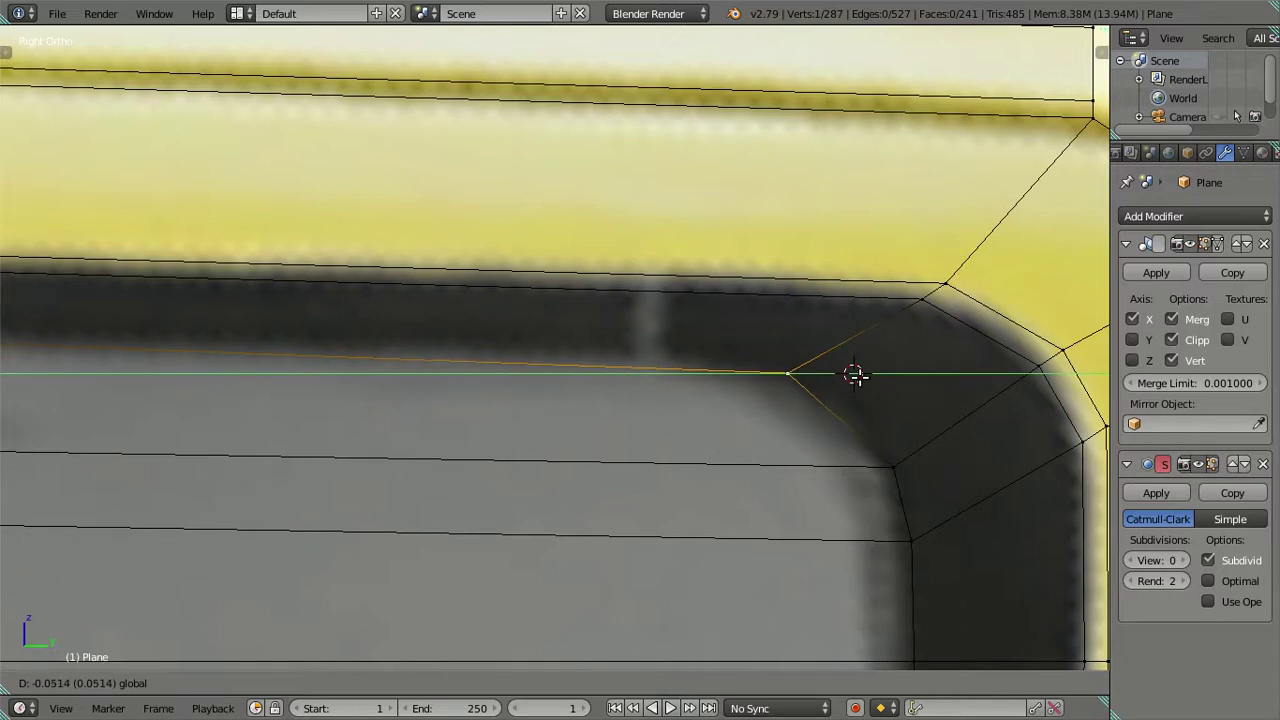
left_click(857, 371)
scroll(860, 378, "down", 3)
key("a")
middle_click_drag(857, 380, 797, 313, "shift")
- Raise the upper window-corner vertex on Z, lower it slightly, and shift it left onto the frame curve
right_click(714, 353)
key("g")
key("z")
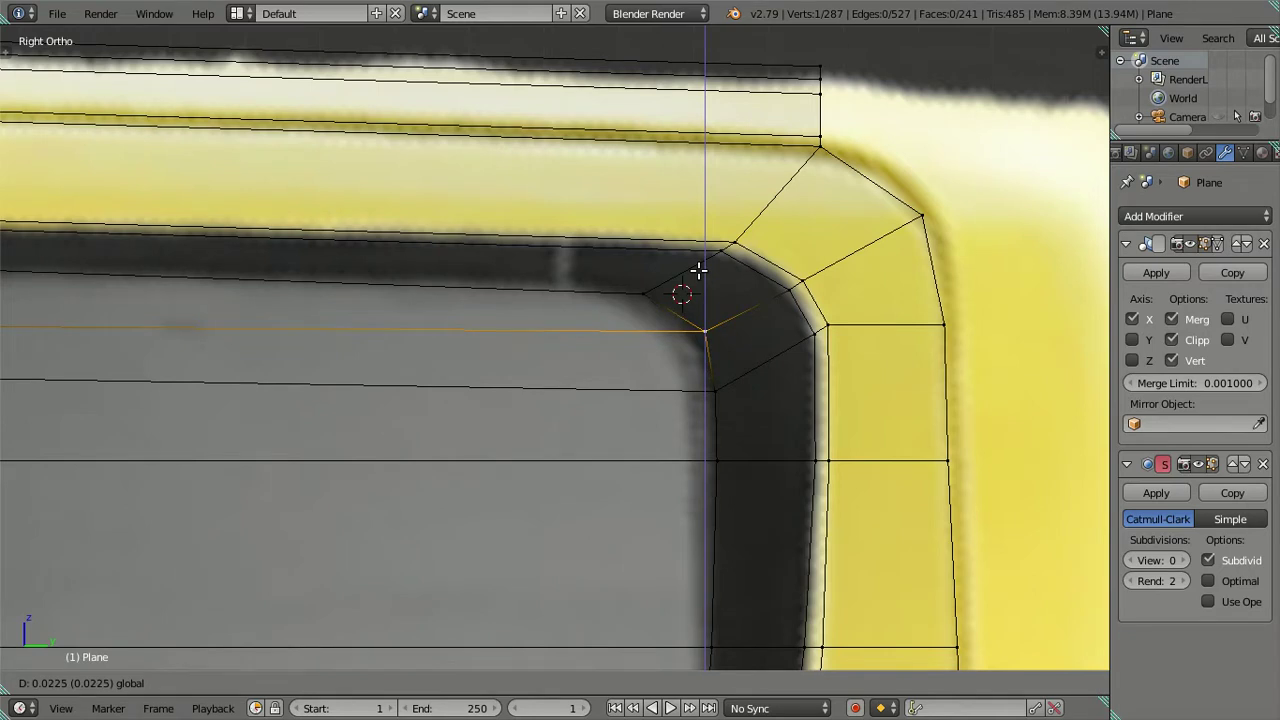
left_click(698, 270)
middle_click_drag(846, 351, 706, 326, "shift")
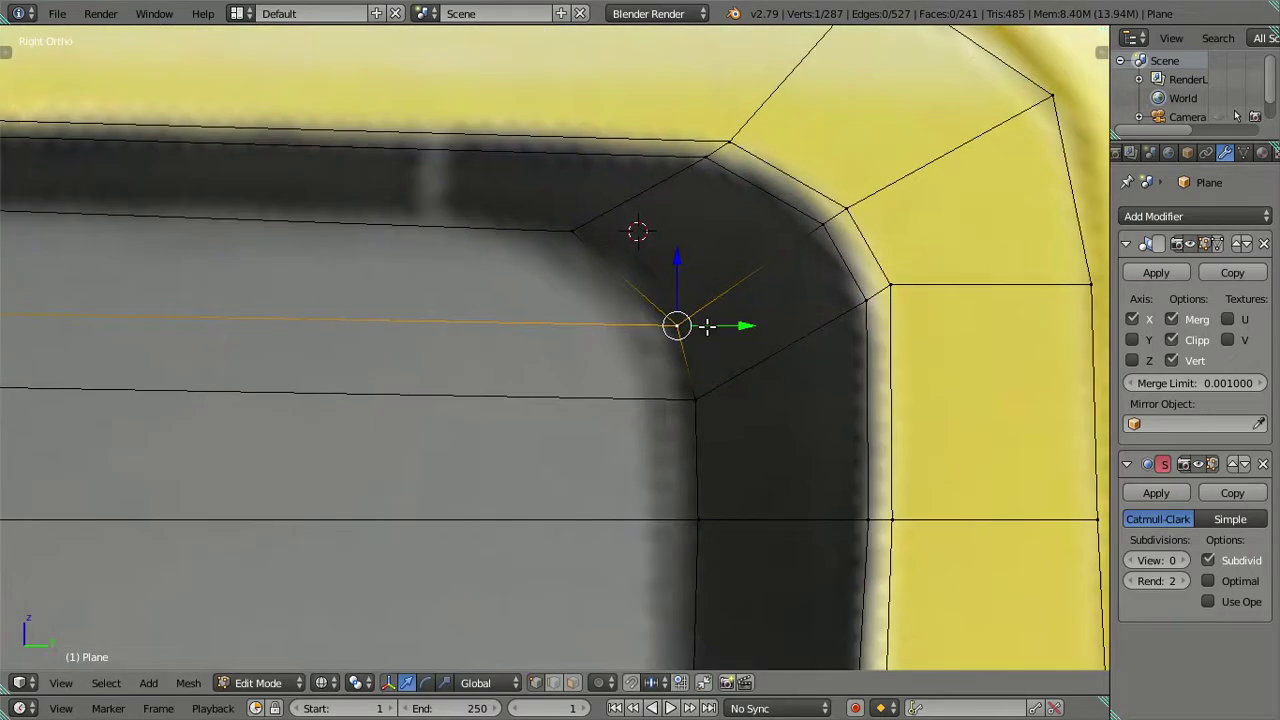
key("g")
key("z")
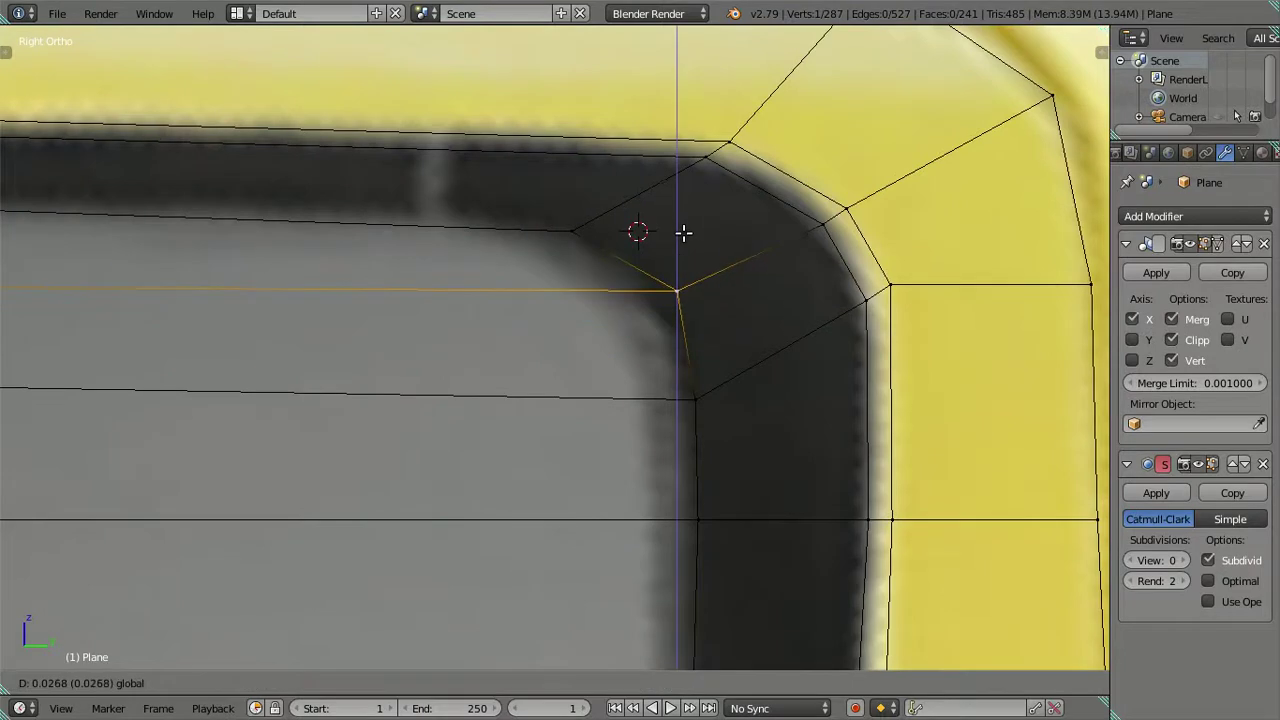
left_click(700, 248)
left_click_drag(740, 297, 729, 305)
- Place the 3D cursor on a vertex of a trial loop cut across the corner, then undo the cut
key("shift+s")
left_click(726, 342)
key("ctrl+z")
scroll(765, 290, "up", 2)
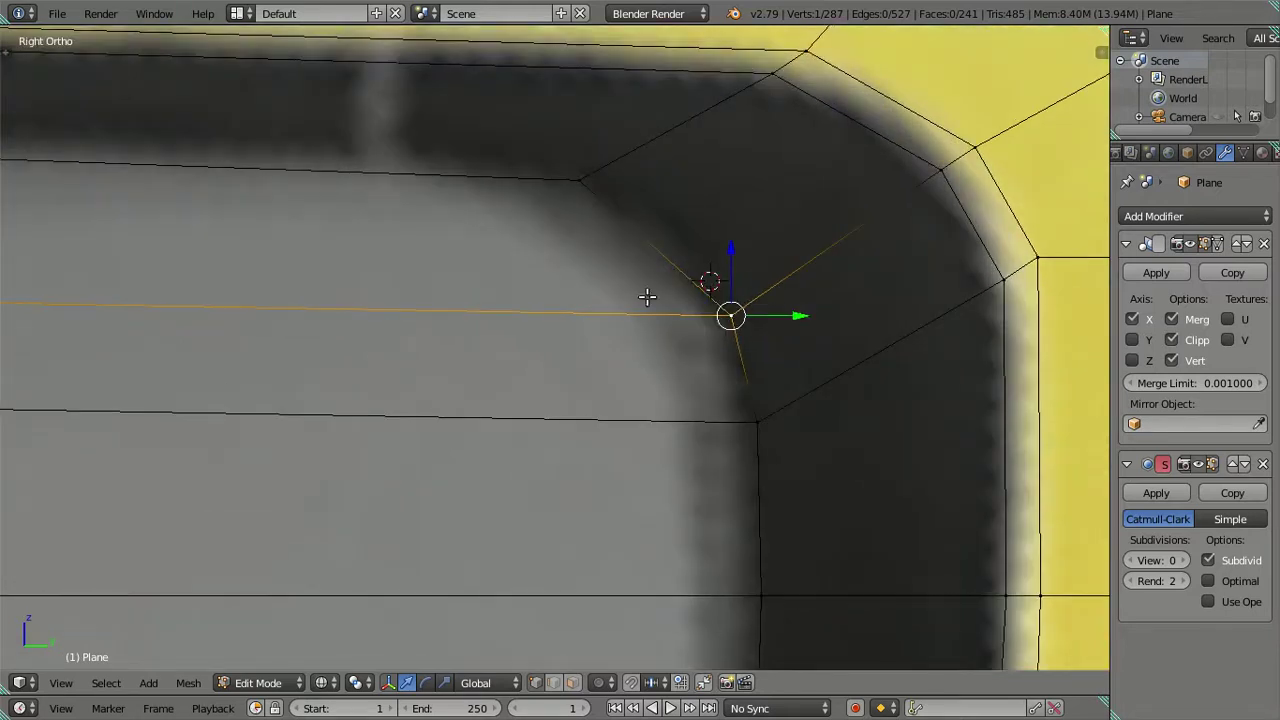
key("ctrl+r")
left_click(663, 264)
left_click(686, 312)
right_click(700, 282)
key("shift+s")
left_click(757, 276)
key("ctrl+z")
key("ctrl+z")
- Snap the corner vertex onto the 3D cursor and test moving it along Y, then cancel
key("shift+s")
left_click(837, 264)
key("a")
right_click(745, 278)
key("g")
key("y")
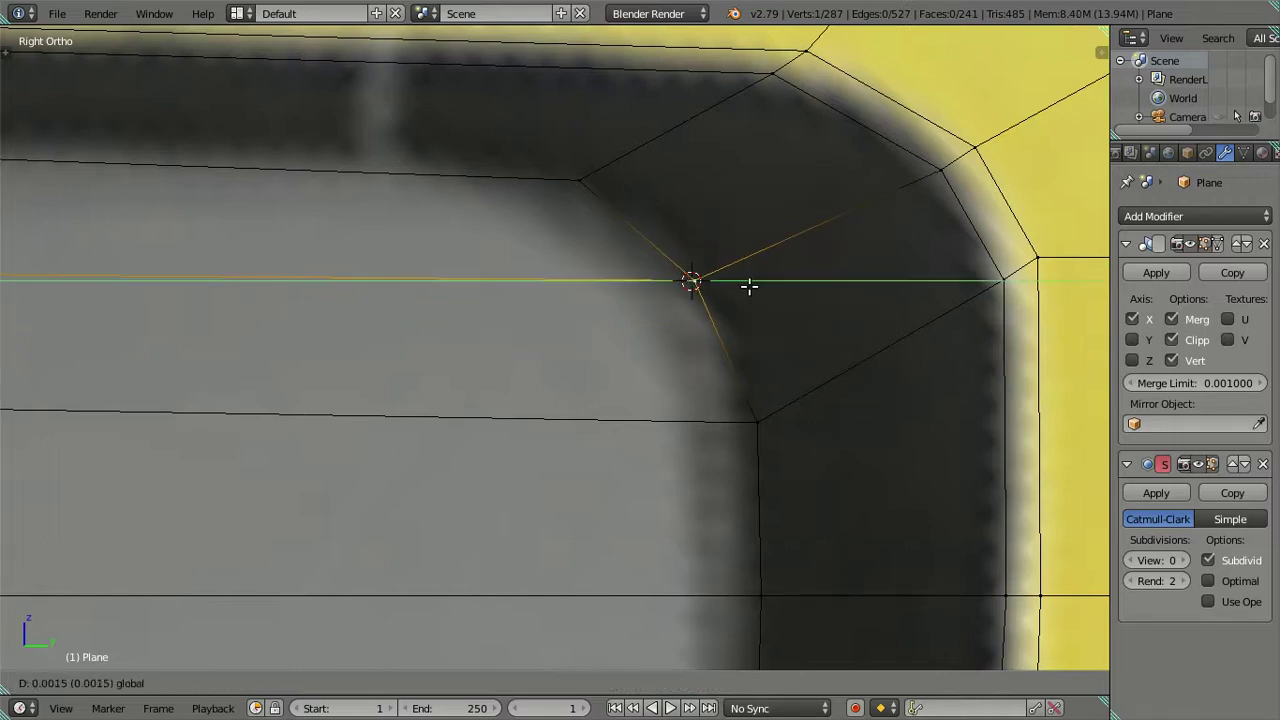
key("Escape")
- Briefly view the whole cab in solid shading, then zoom in on the lower front window corner
key("a")
scroll(768, 289, "down", 3)
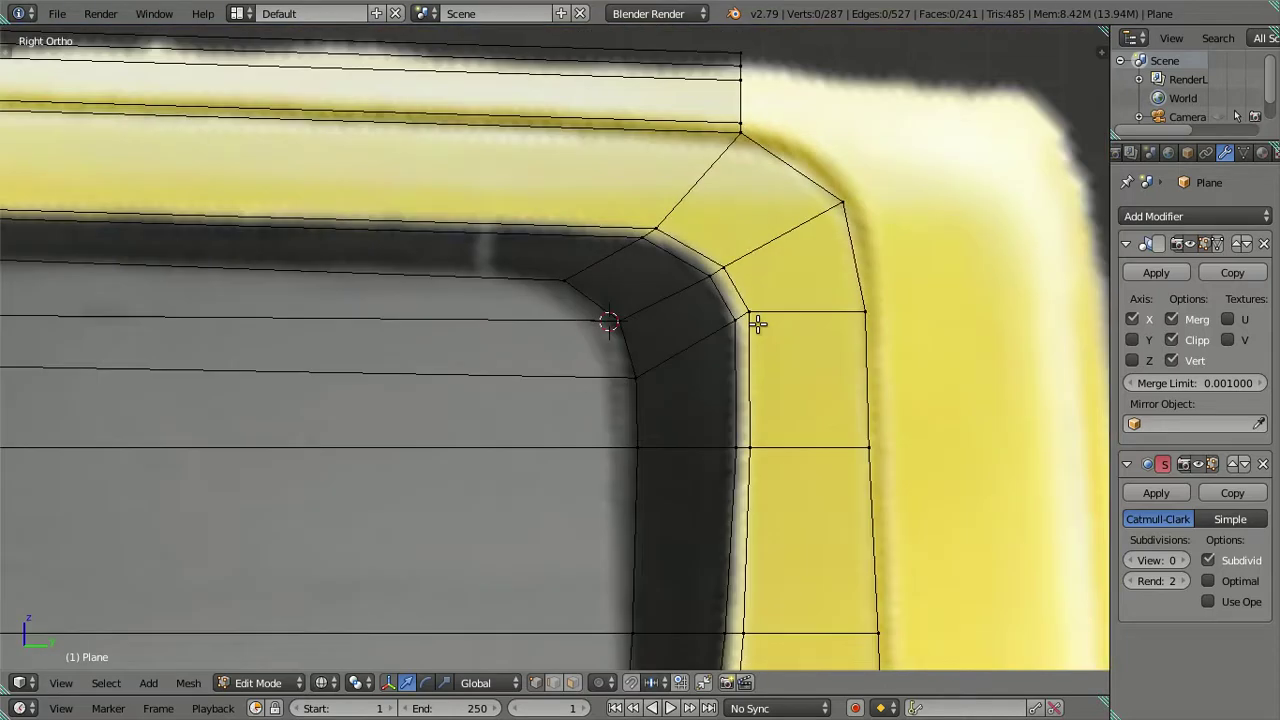
scroll(757, 320, "down", 2)
scroll(746, 331, "down", 3)
key("alt+z")
scroll(580, 337, "up", 1)
middle_click_drag(580, 337, 749, 320, "shift")
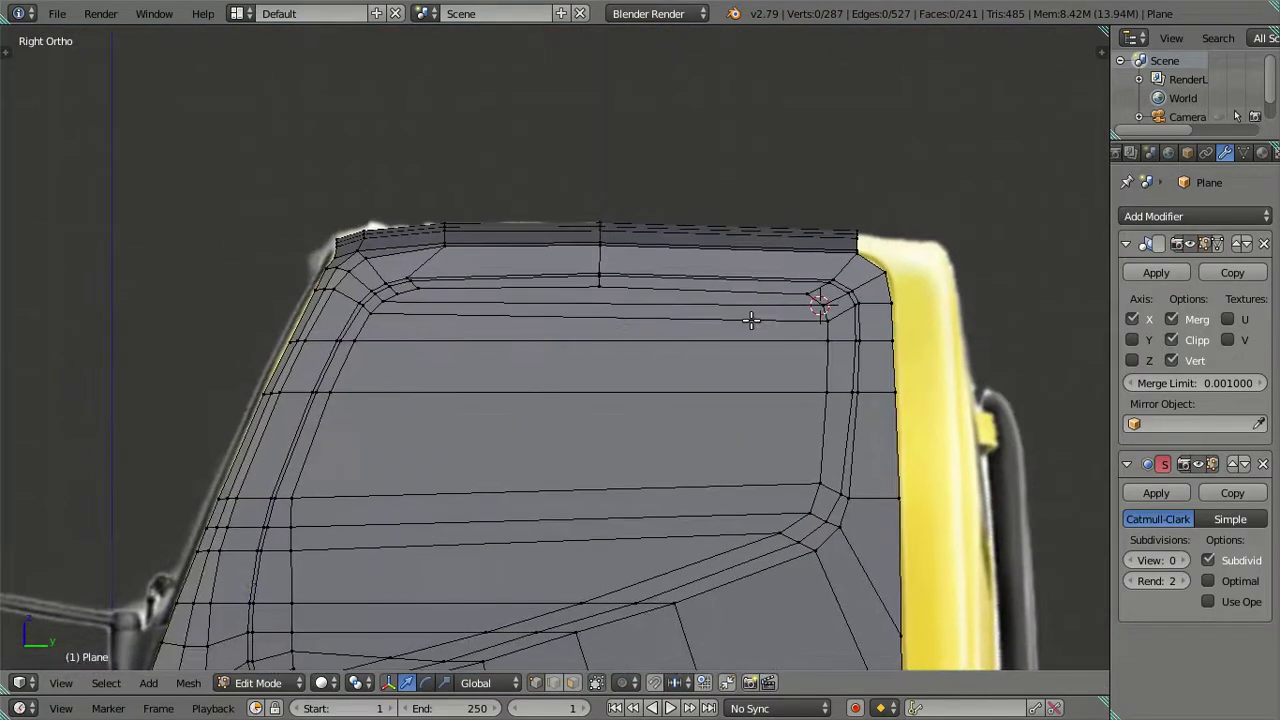
middle_click_drag(517, 358, 486, 209, "shift")
key("alt+z")
scroll(486, 209, "up", 3)
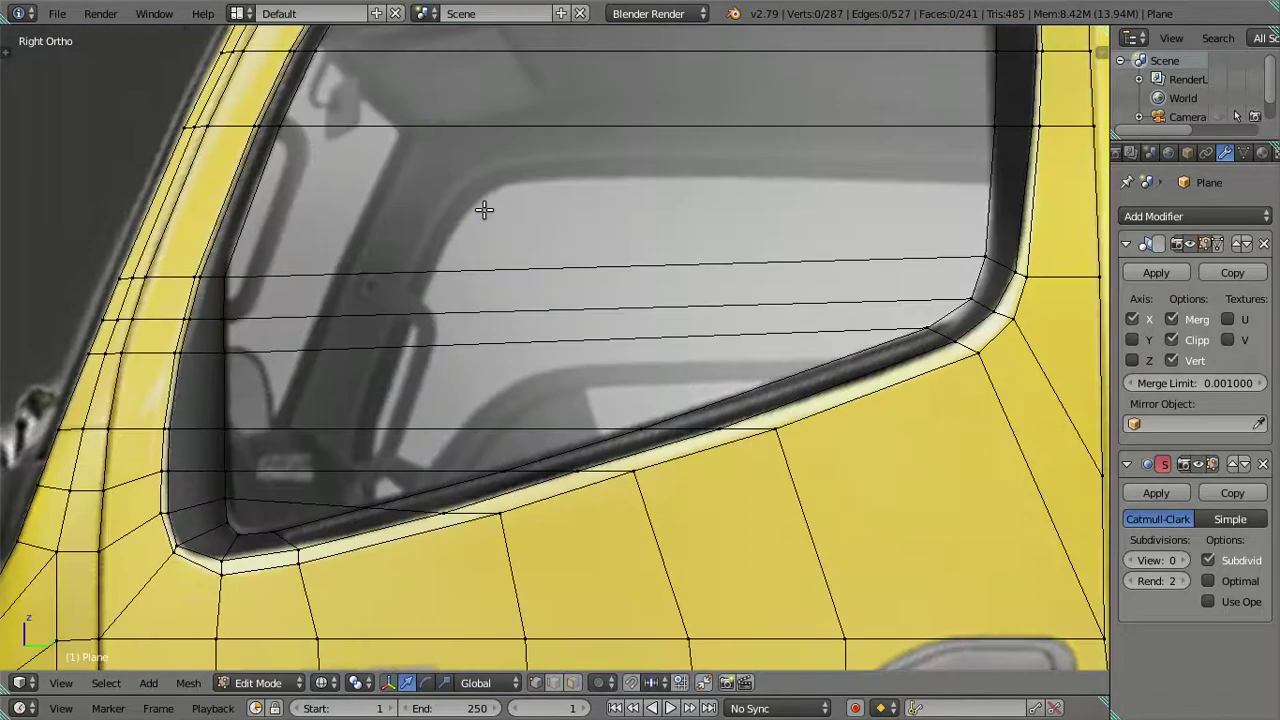
middle_click_drag(460, 306, 625, 118, "shift")
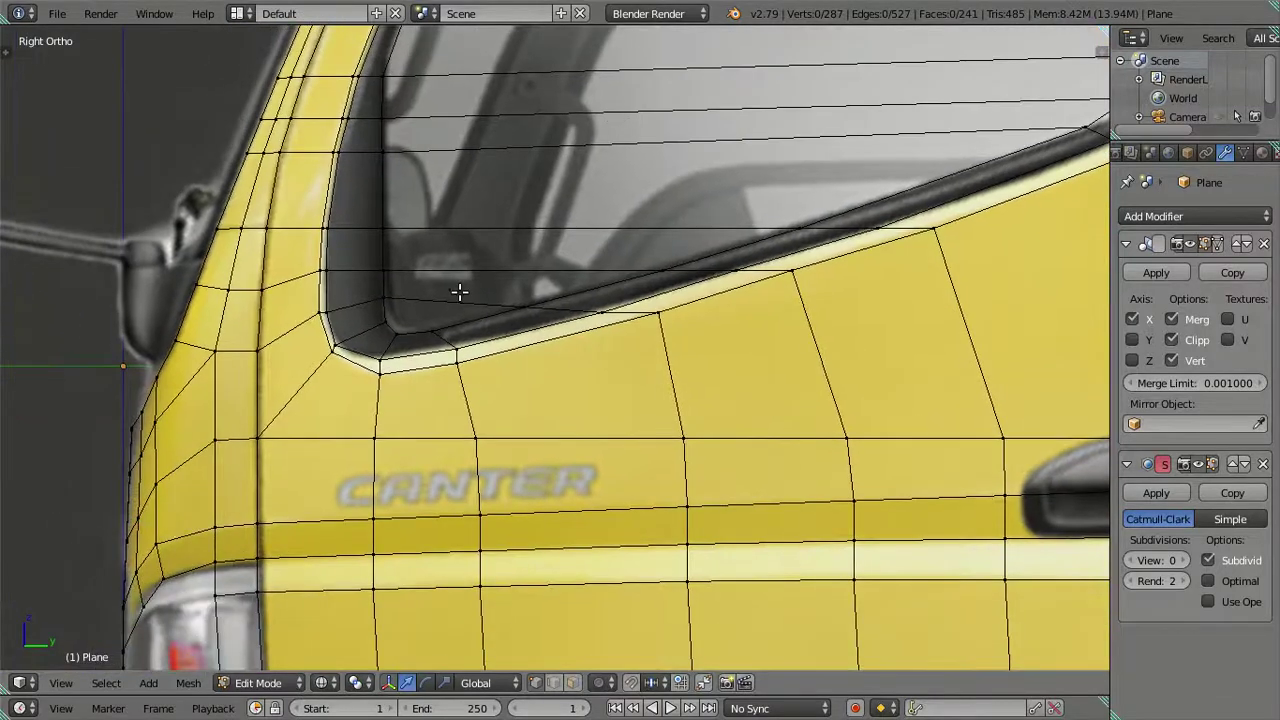
scroll(447, 318, "up", 2)
middle_click_drag(446, 329, 560, 306, "shift")
scroll(555, 320, "up", 2)
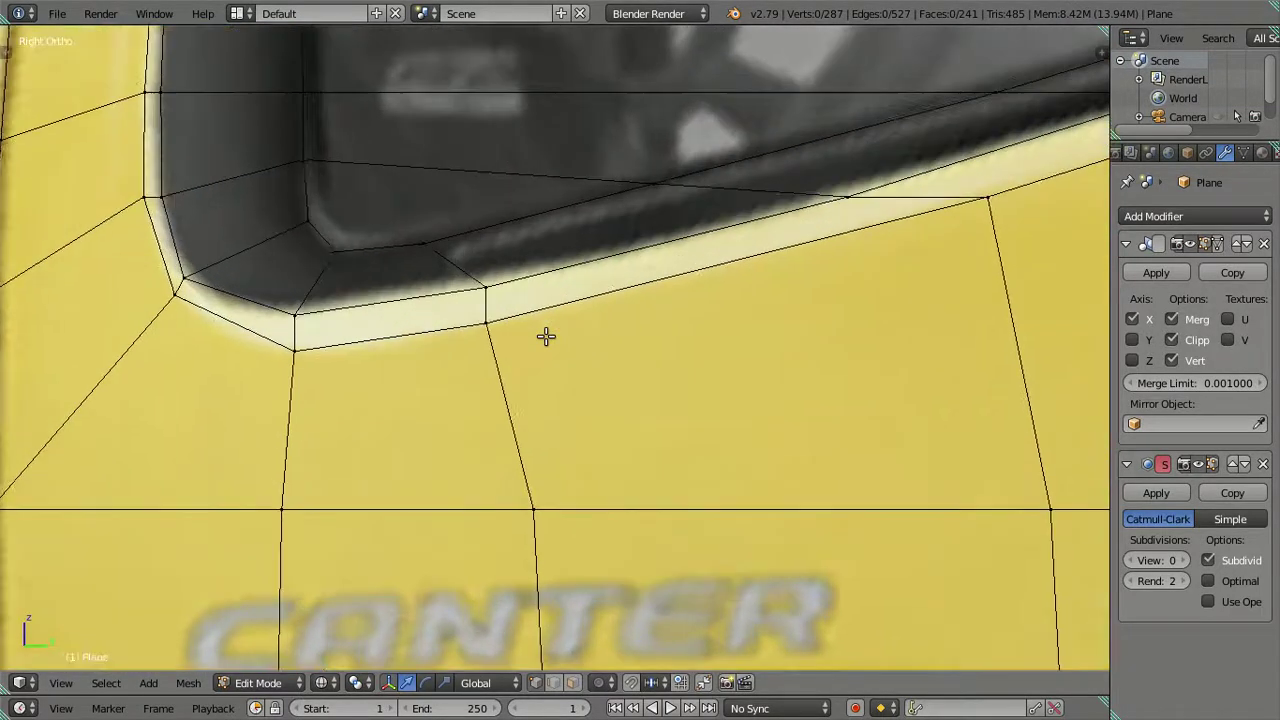
- Put the 3D cursor on a vertex of a trial loop cut at the lower front corner, then undo the cut
key("ctrl+r")
left_click(428, 290)
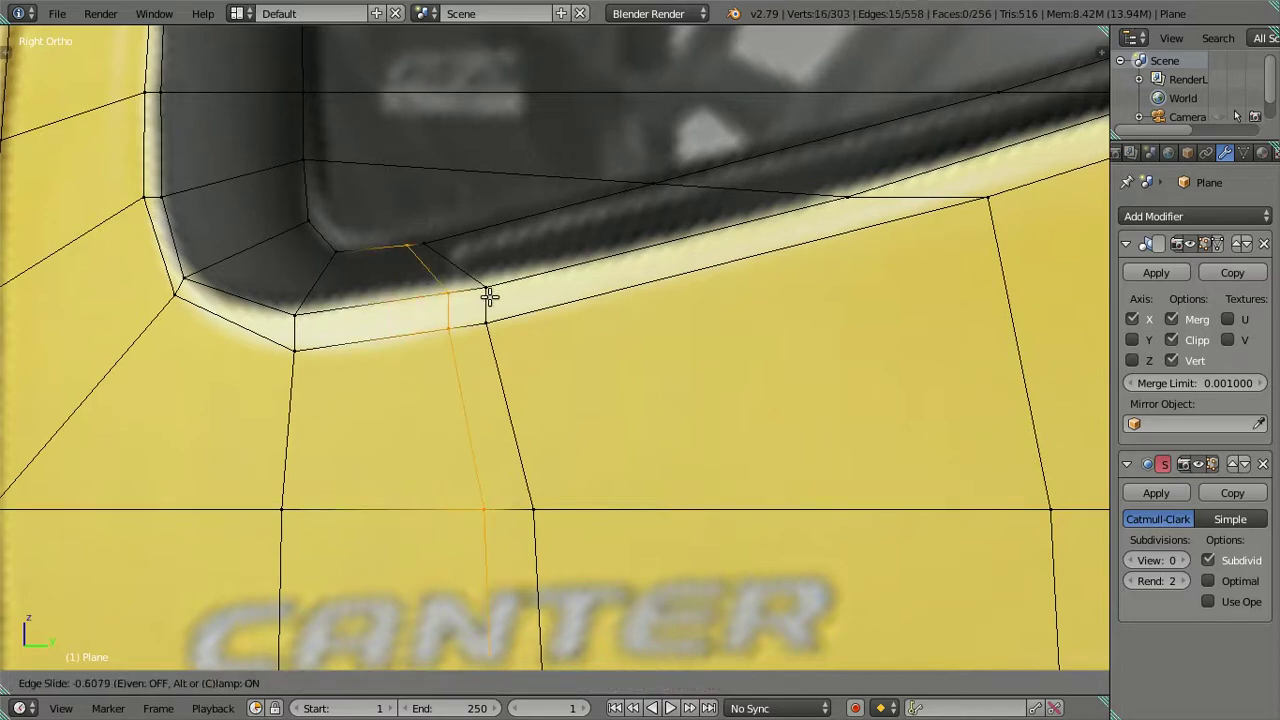
left_click(491, 294)
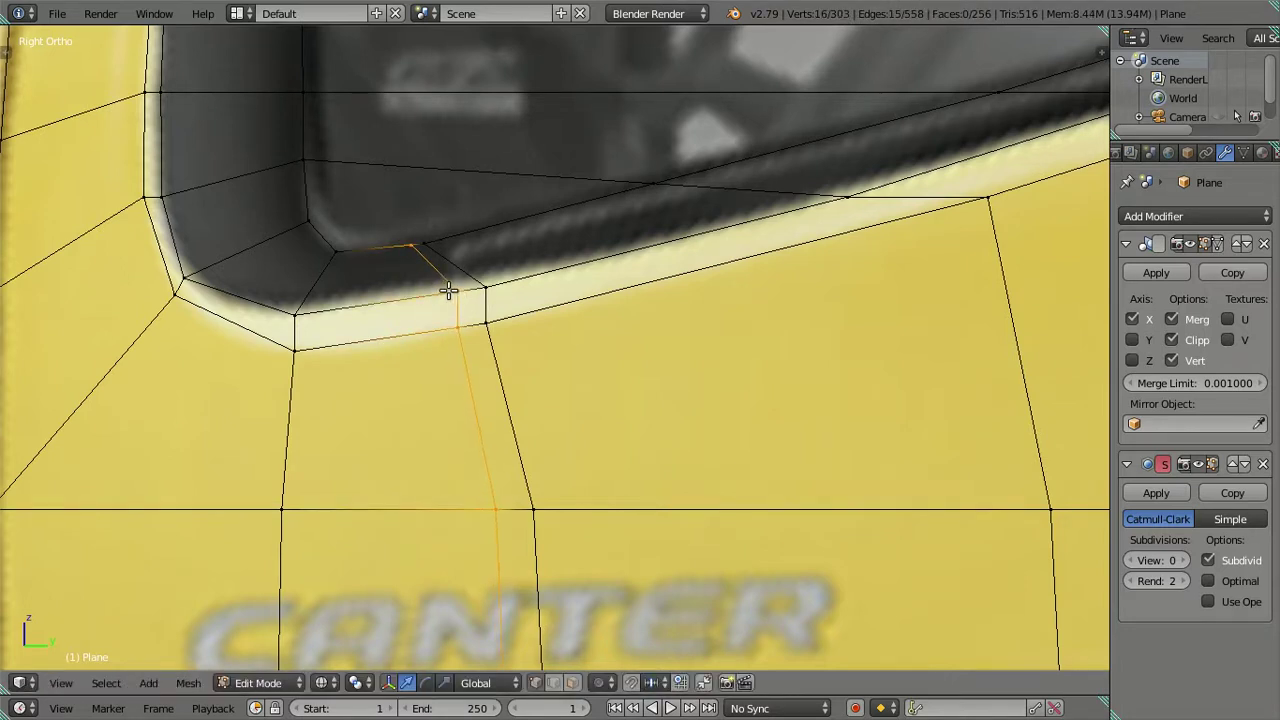
right_click(449, 289)
key("shift+s")
left_click(584, 322)
key("ctrl+z")
key("shift+s")
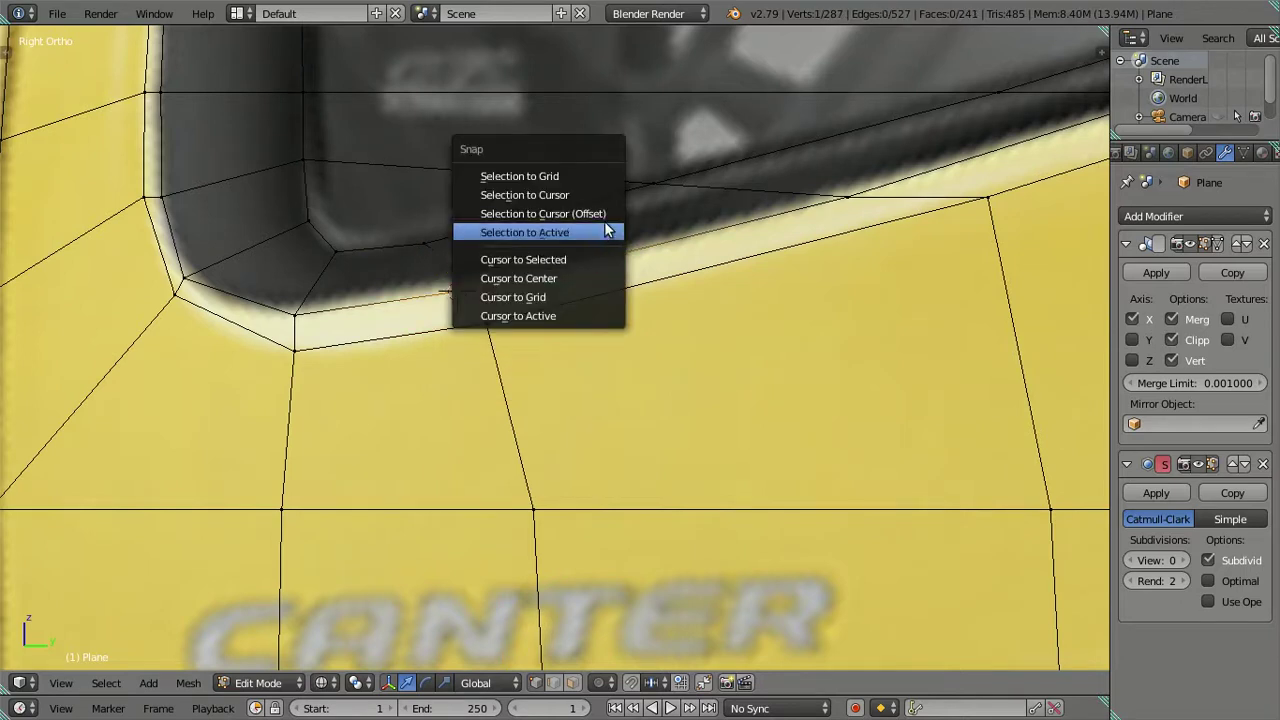
left_click(607, 215)
- Deselect everything and zoom out around the lower window corner
key("a")
scroll(607, 215, "down", 4)
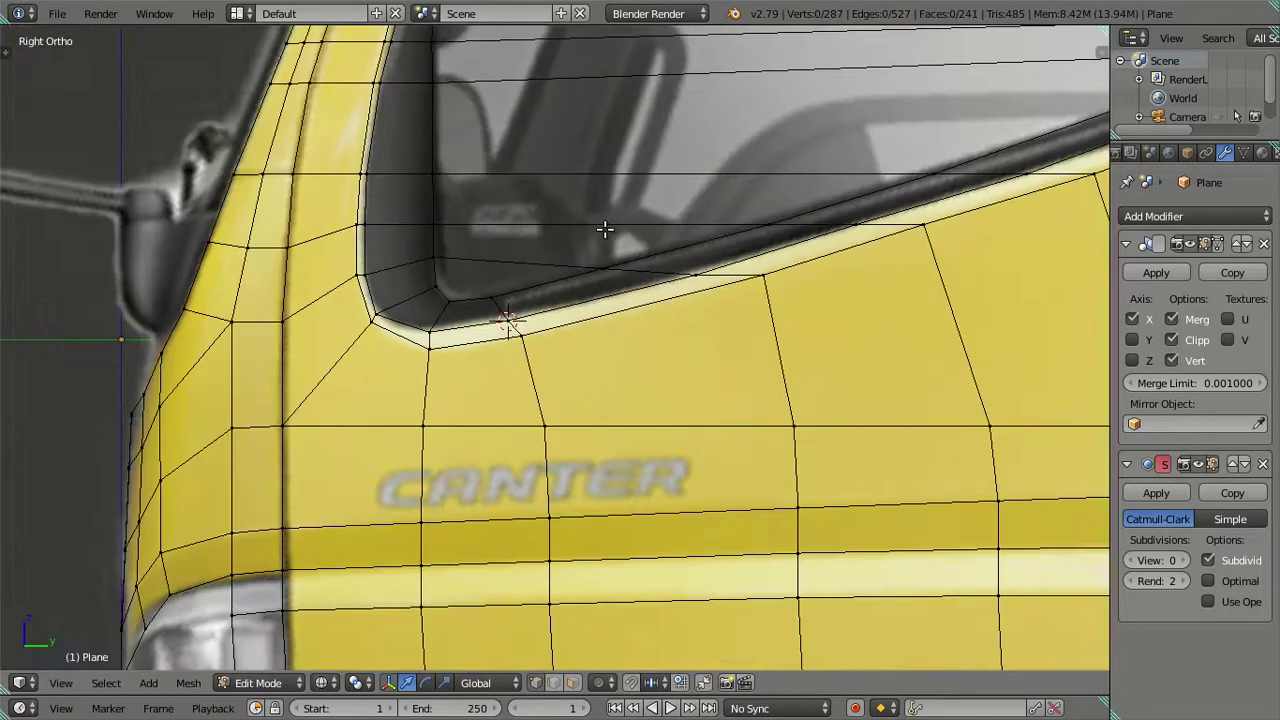
scroll(605, 229, "down", 3)
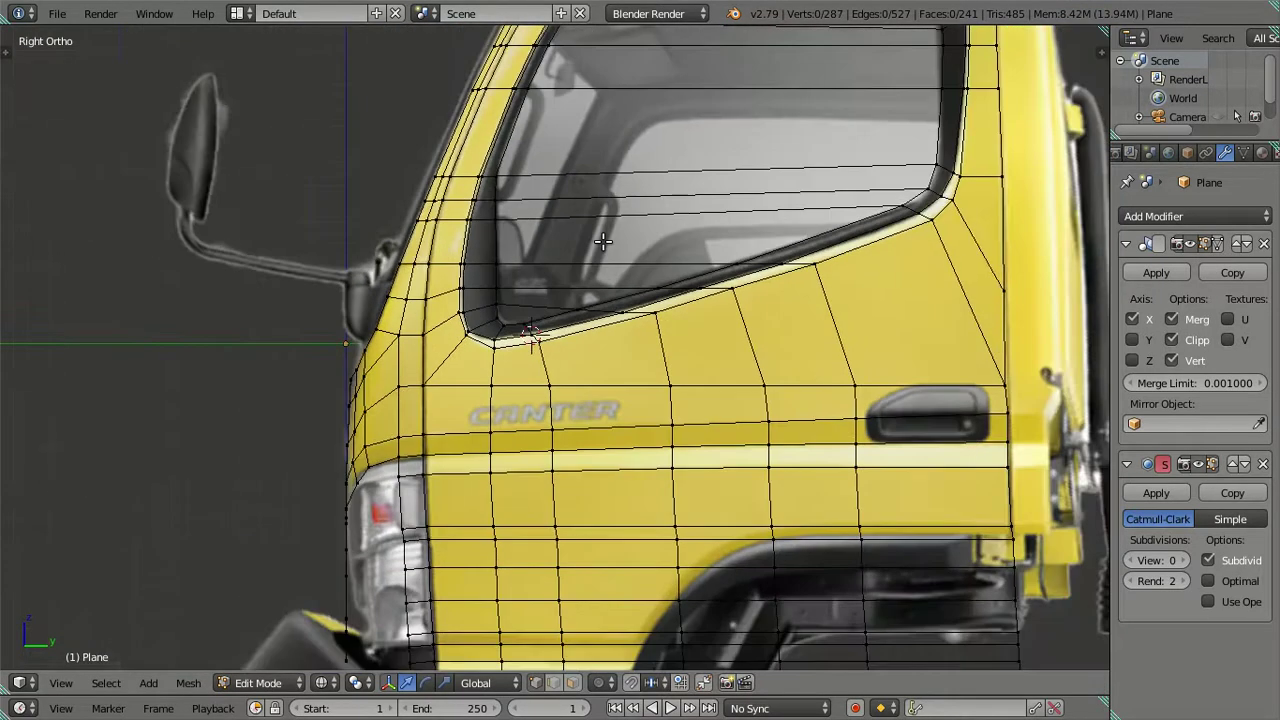
scroll(603, 248, "down", 2)
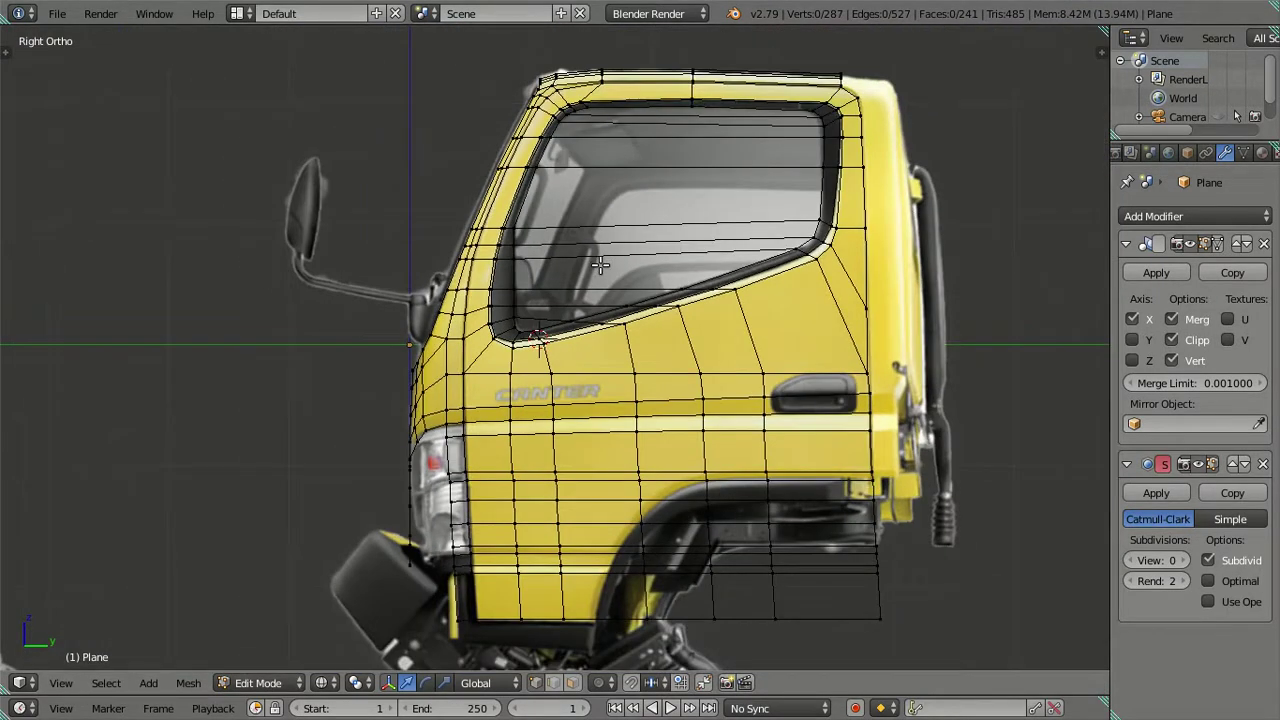
scroll(500, 294, "up", 2)
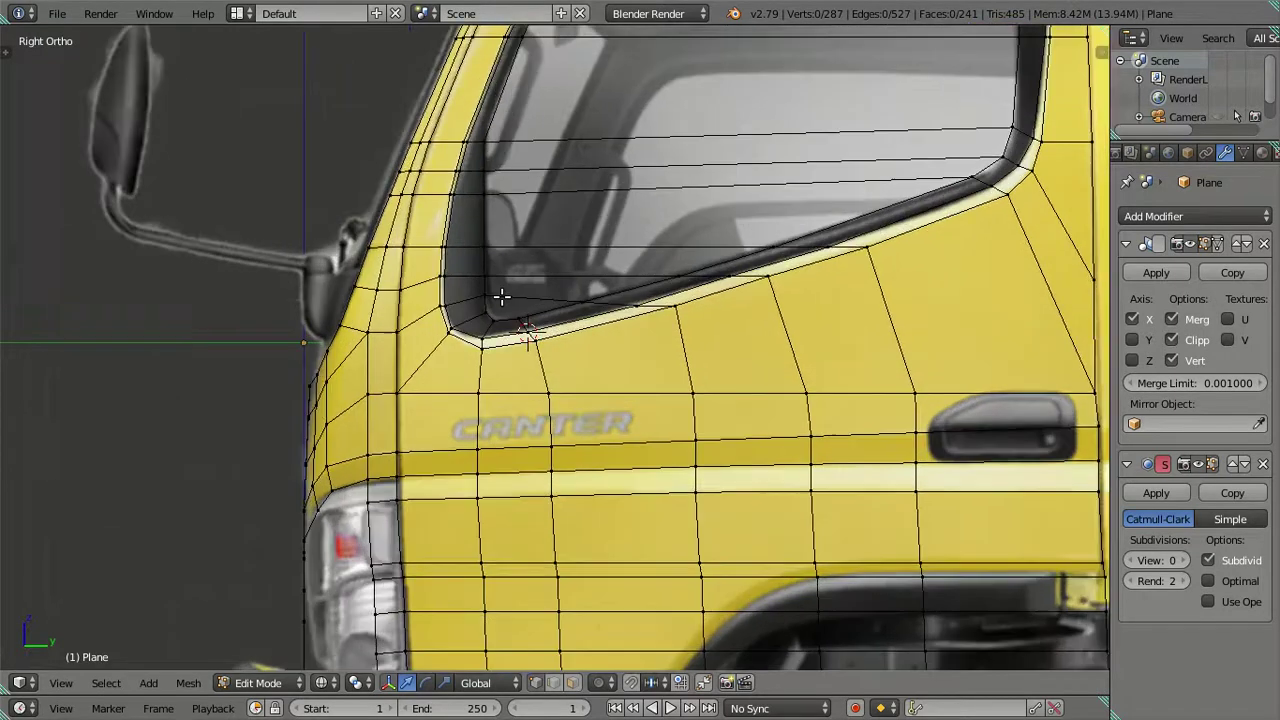
scroll(500, 294, "up", 3)
- Compare wireframe and solid grey shading, then inspect the window opening's topology in solid view
scroll(528, 294, "down", 3)
key("z")
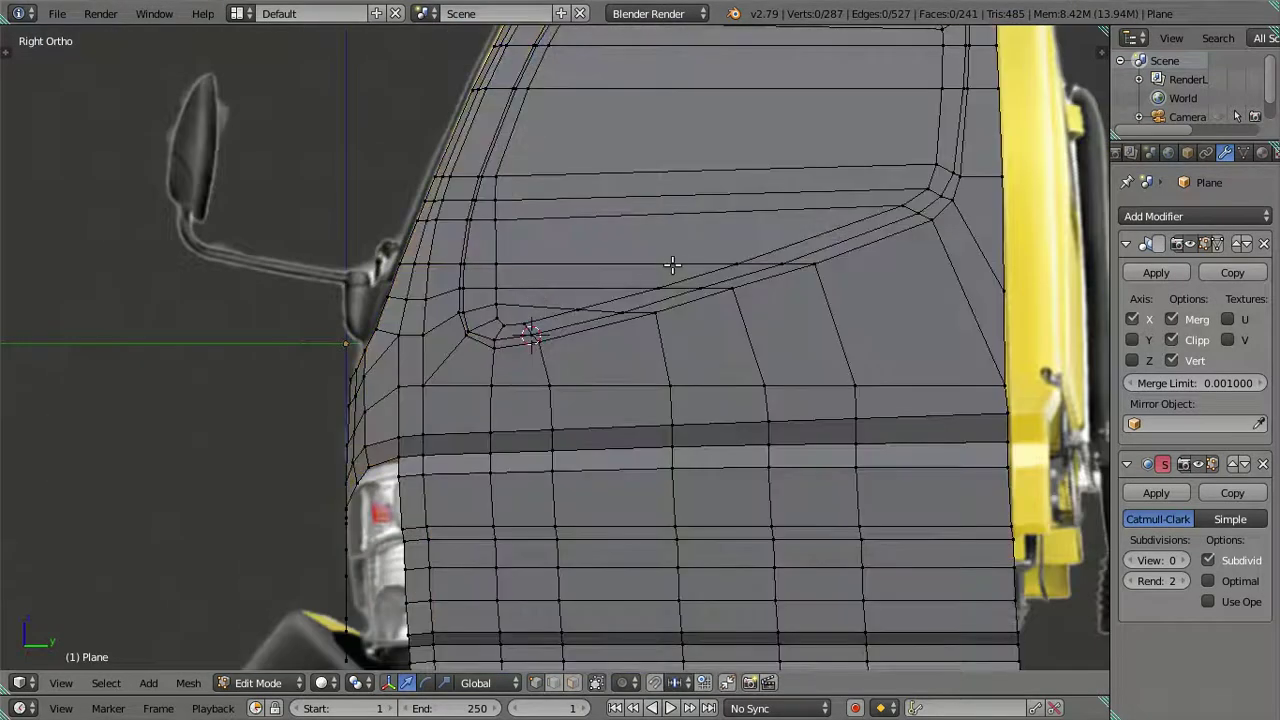
key("z")
scroll(474, 360, "down", 3)
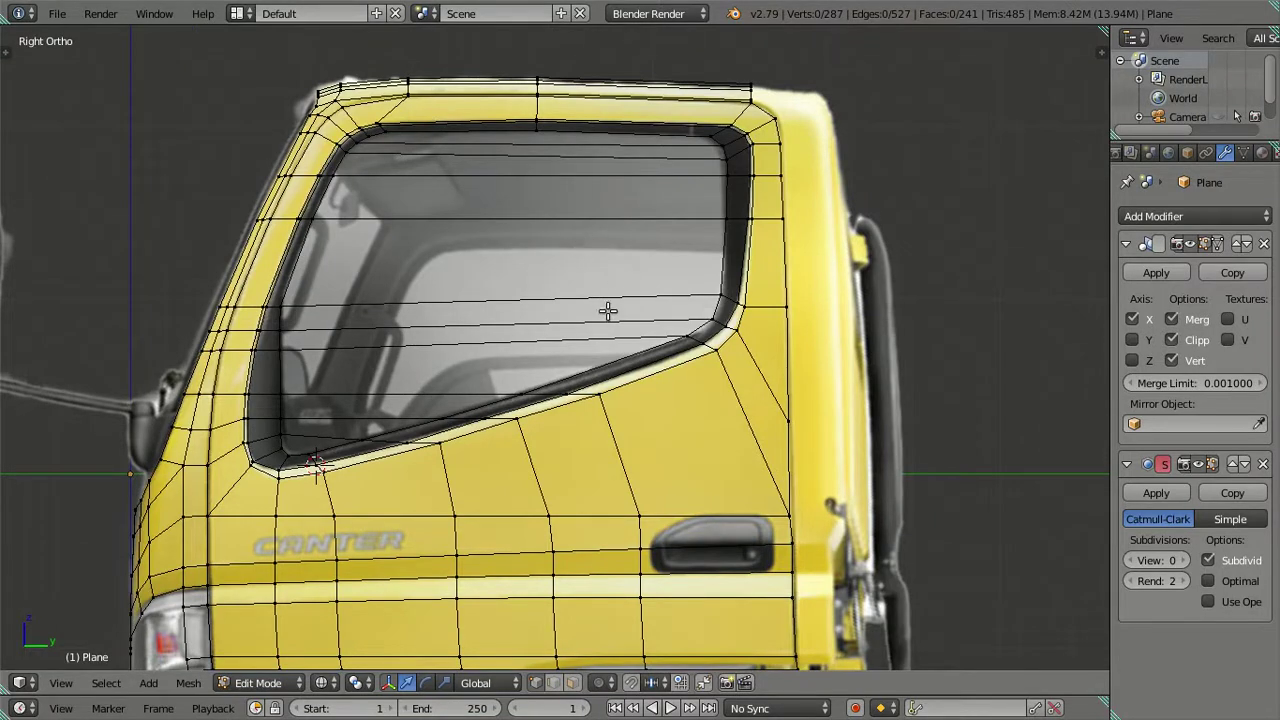
key("z")
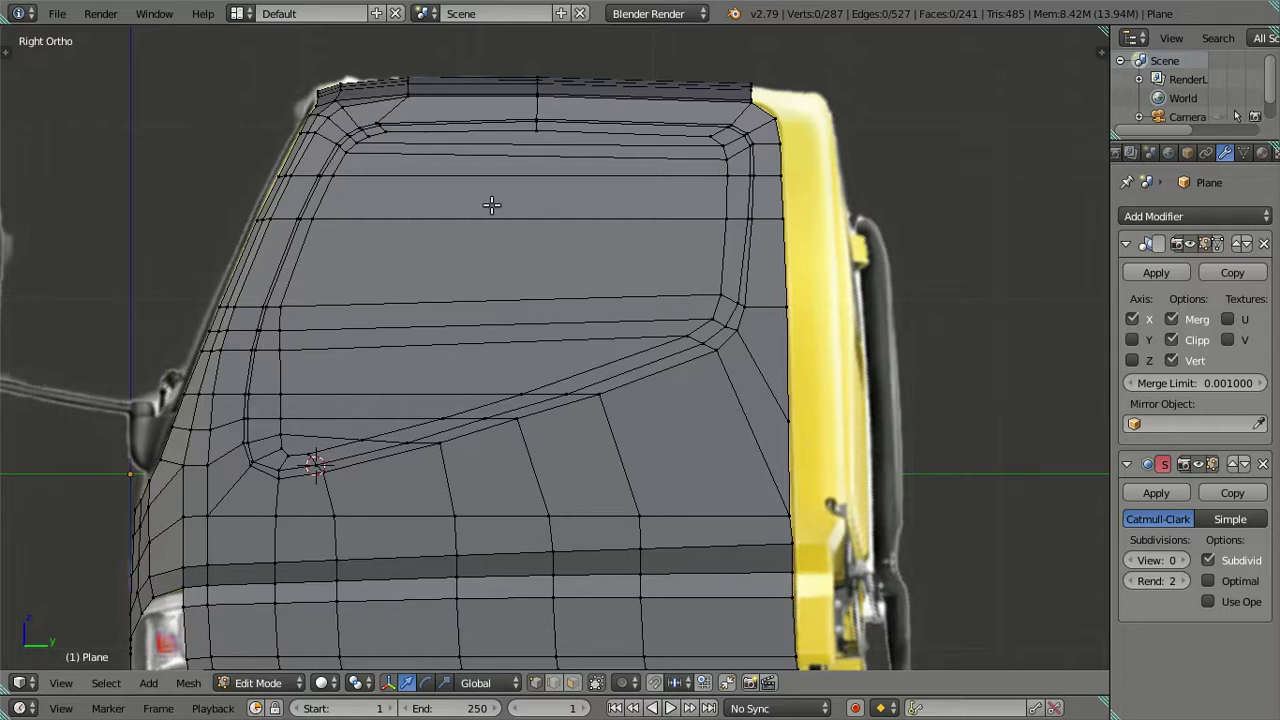
scroll(453, 204, "up", 2)
scroll(426, 271, "up", 1)
scroll(428, 271, "up", 1)
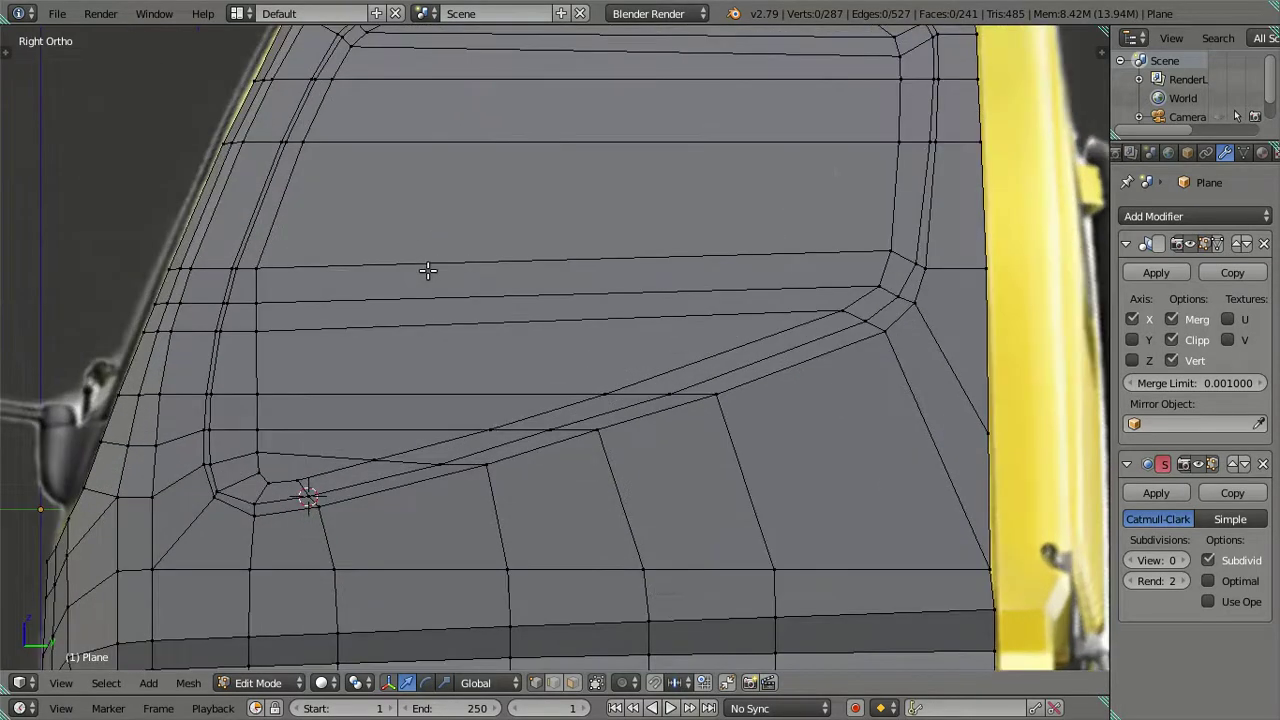
scroll(450, 258, "up", 1)
middle_click_drag(450, 257, 454, 273, "shift")
scroll(451, 270, "down", 2)
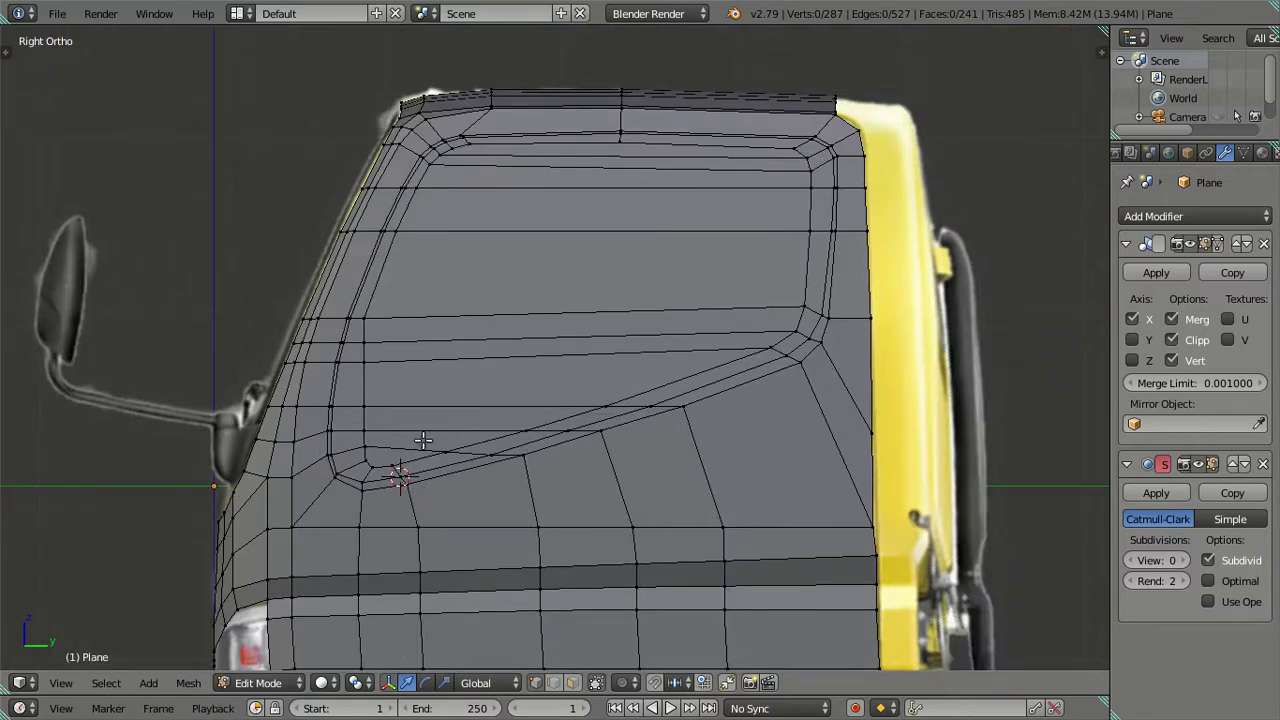
middle_click_drag(423, 246, 520, 236, "shift")
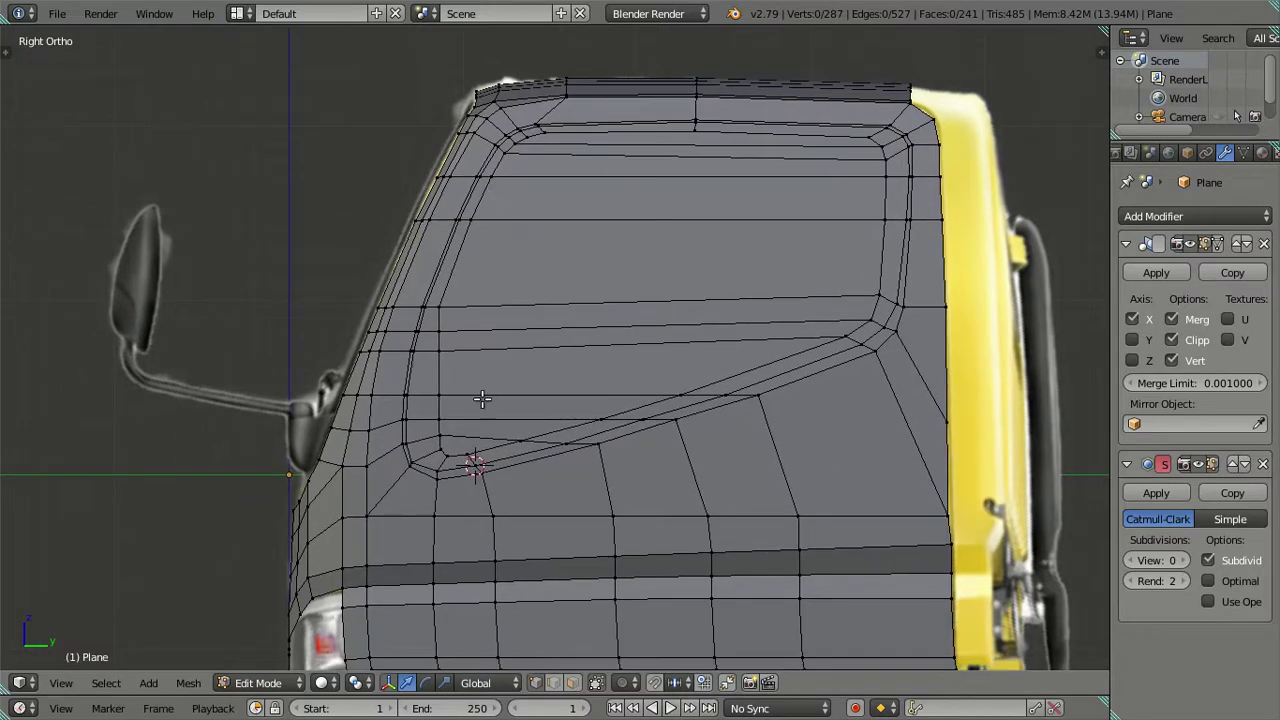
scroll(474, 428, "up", 1)
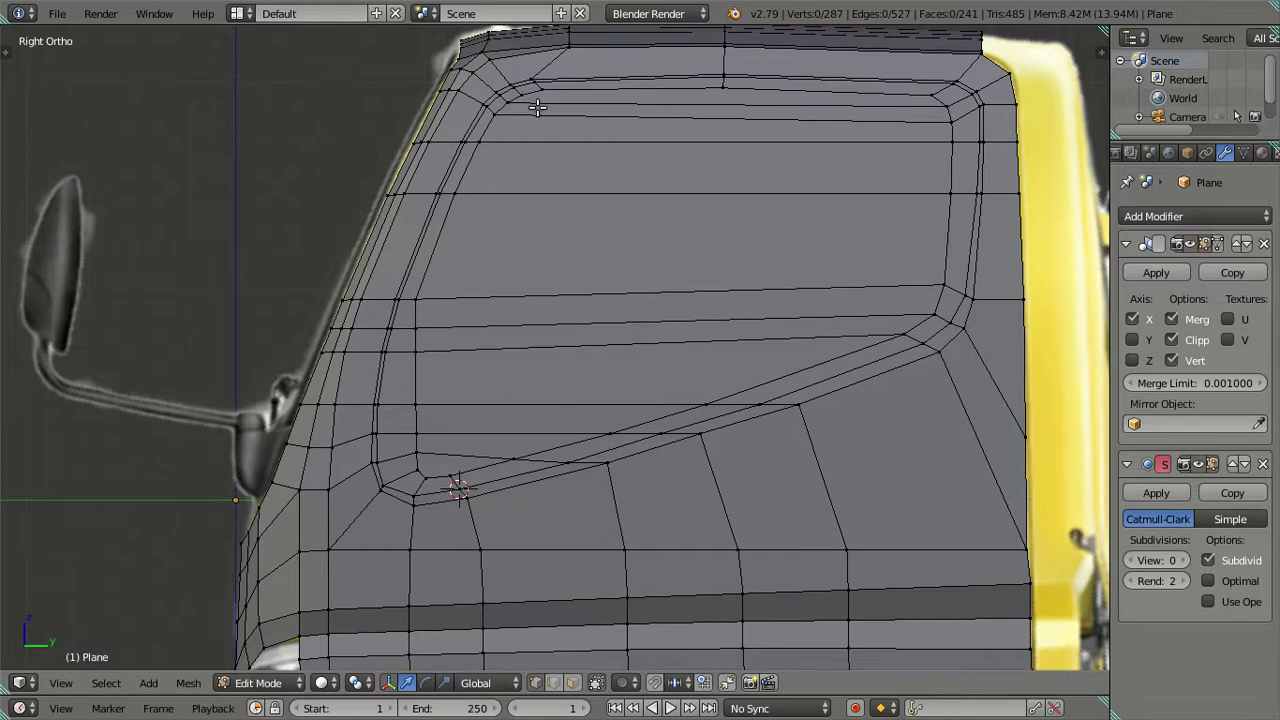
- Inspect the window mesh in wireframe, then show the yellow truck reference texture on the cab
scroll(608, 129, "up", 1)
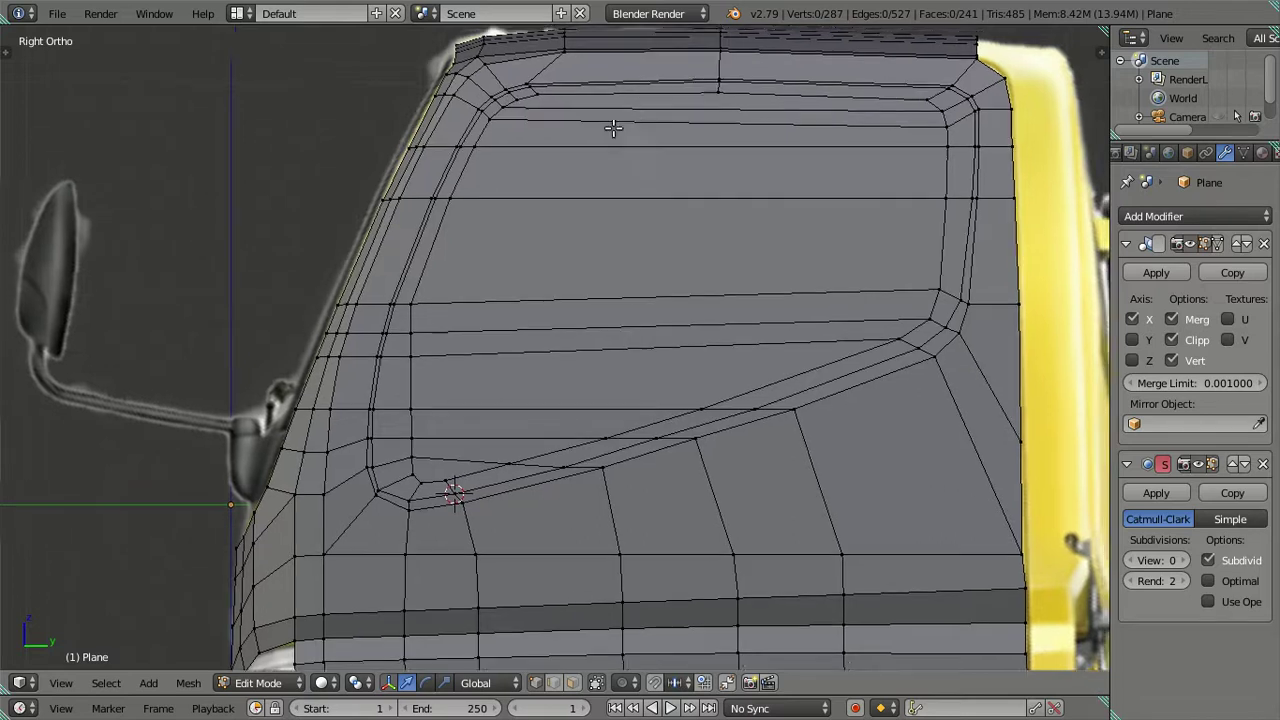
scroll(466, 240, "up", 1)
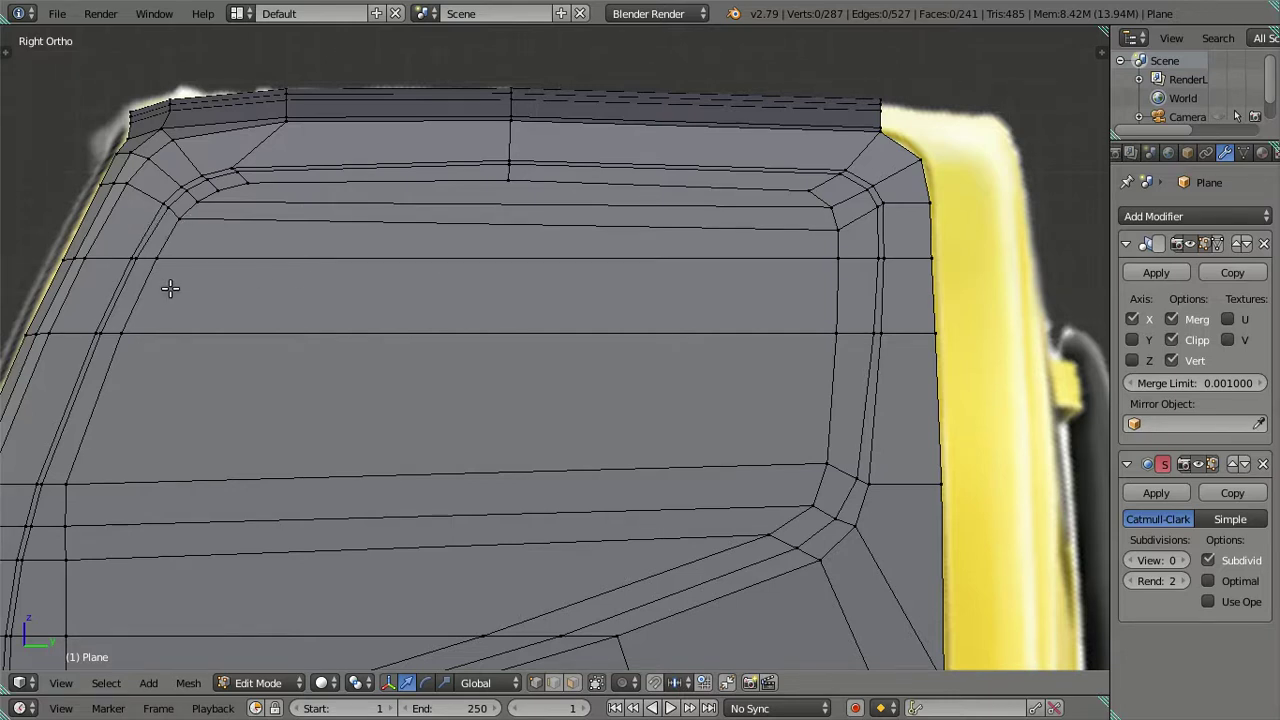
scroll(200, 257, "down", 1)
scroll(300, 400, "down", 2)
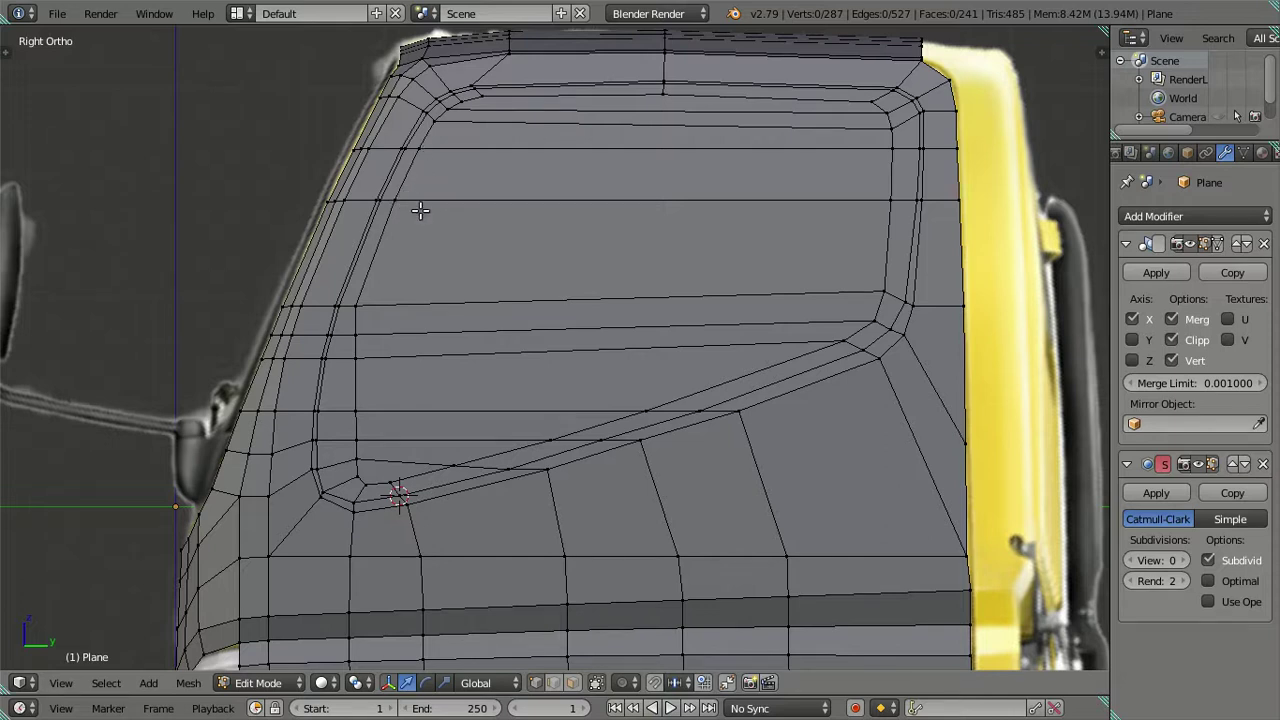
key("z")
key("z")
key("x")
key("alt+z")
- Select the window's inner loop, top and left edges and corner vertex, then clear the selection
middle_click_drag(889, 224, 830, 244, "shift")
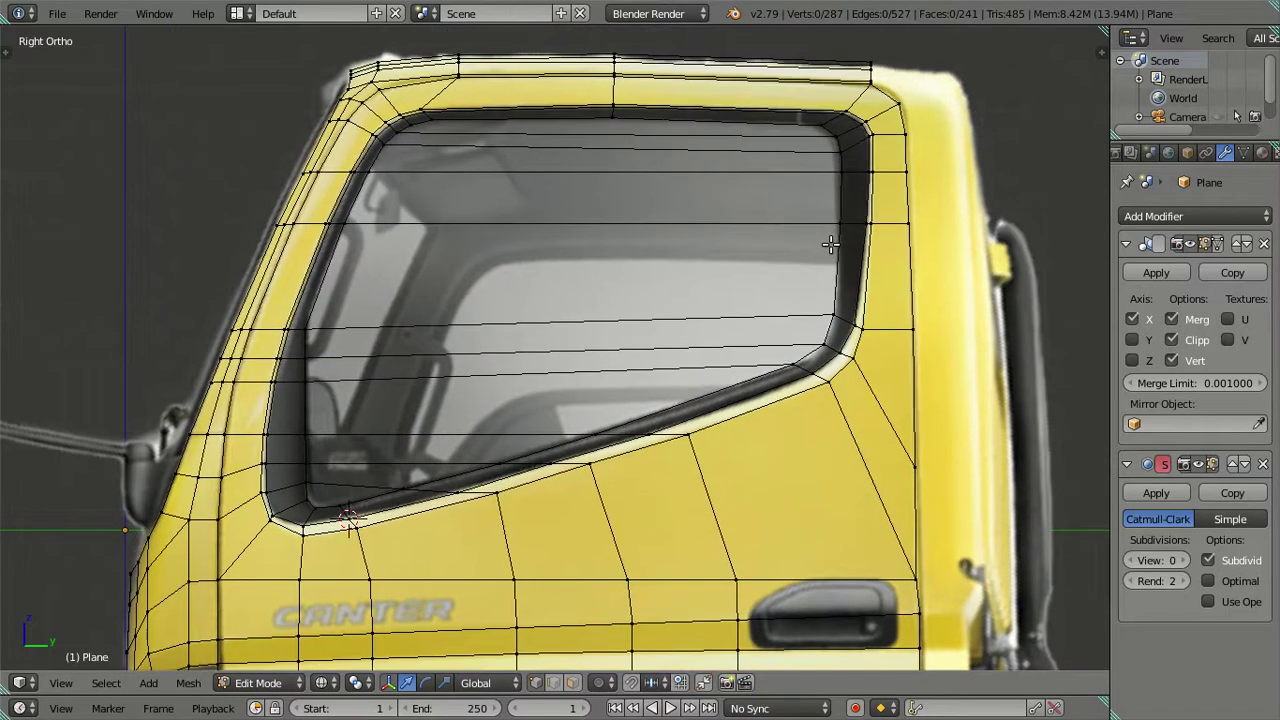
left_click(824, 272, "alt")
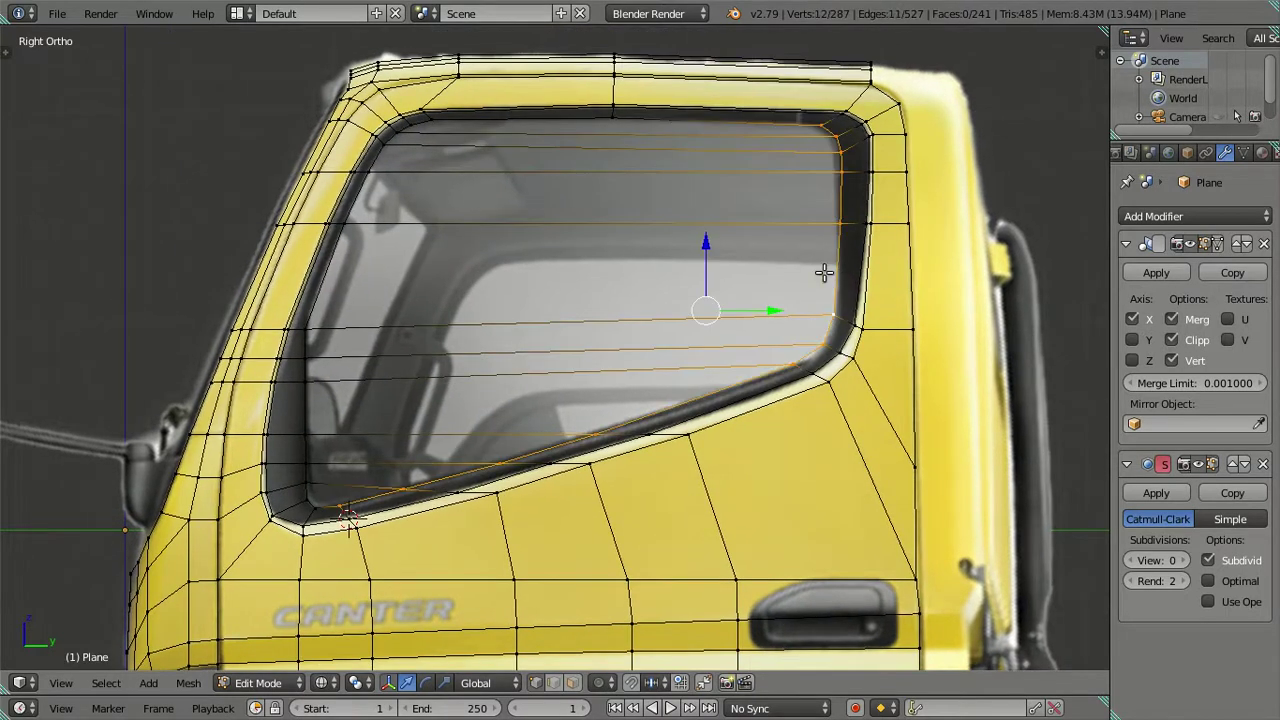
left_click(541, 118, "alt+shift")
left_click(343, 306, "alt+shift")
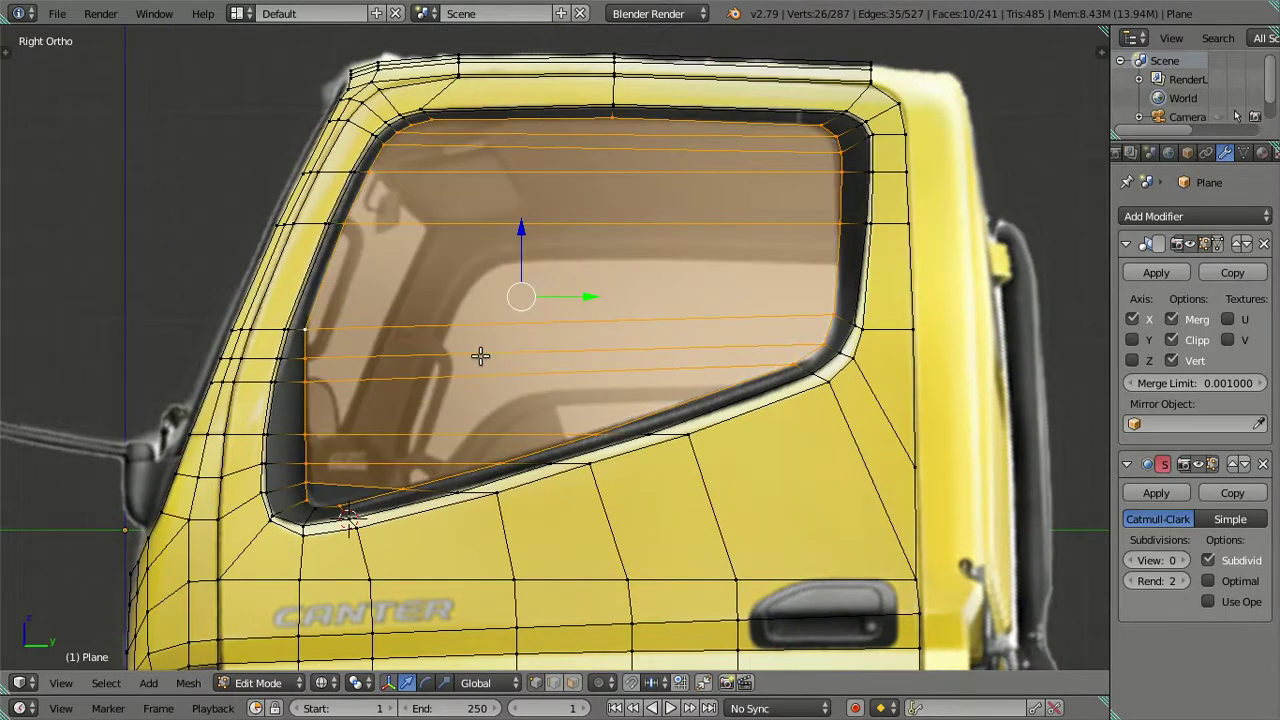
right_click(317, 506, "shift")
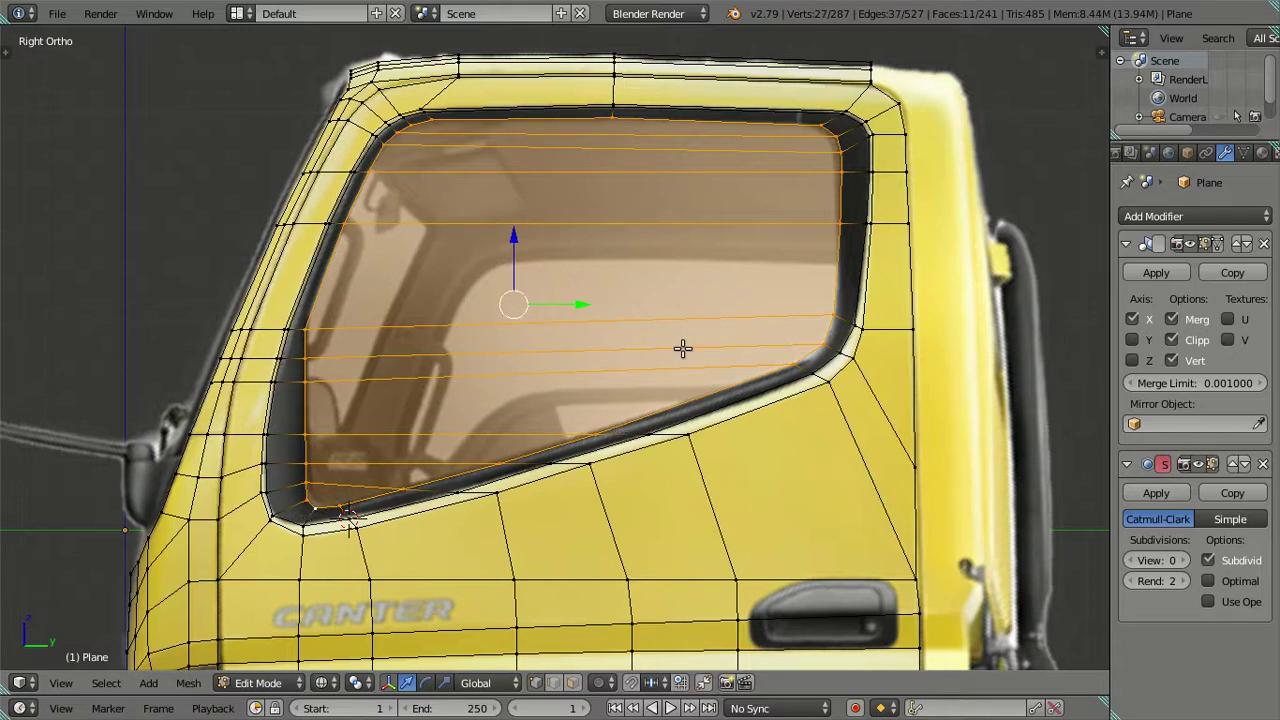
middle_click_drag(682, 348, 663, 359, "shift")
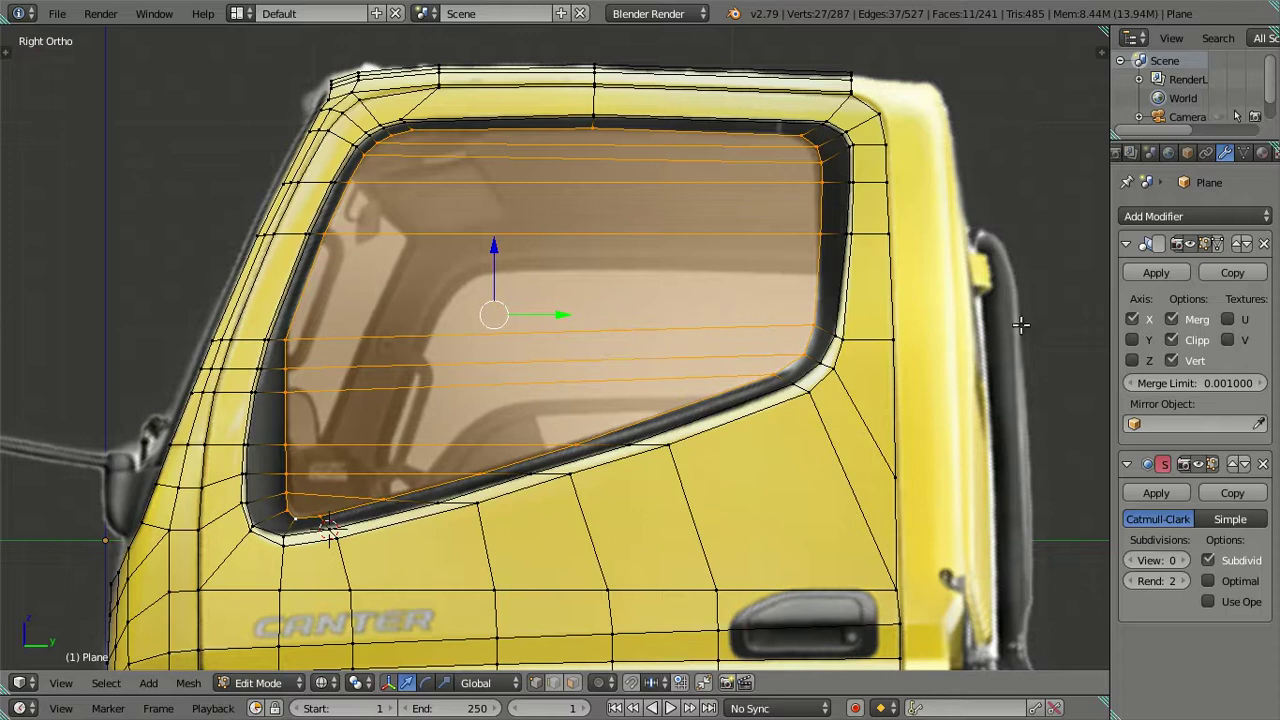
scroll(643, 280, "up", 4)
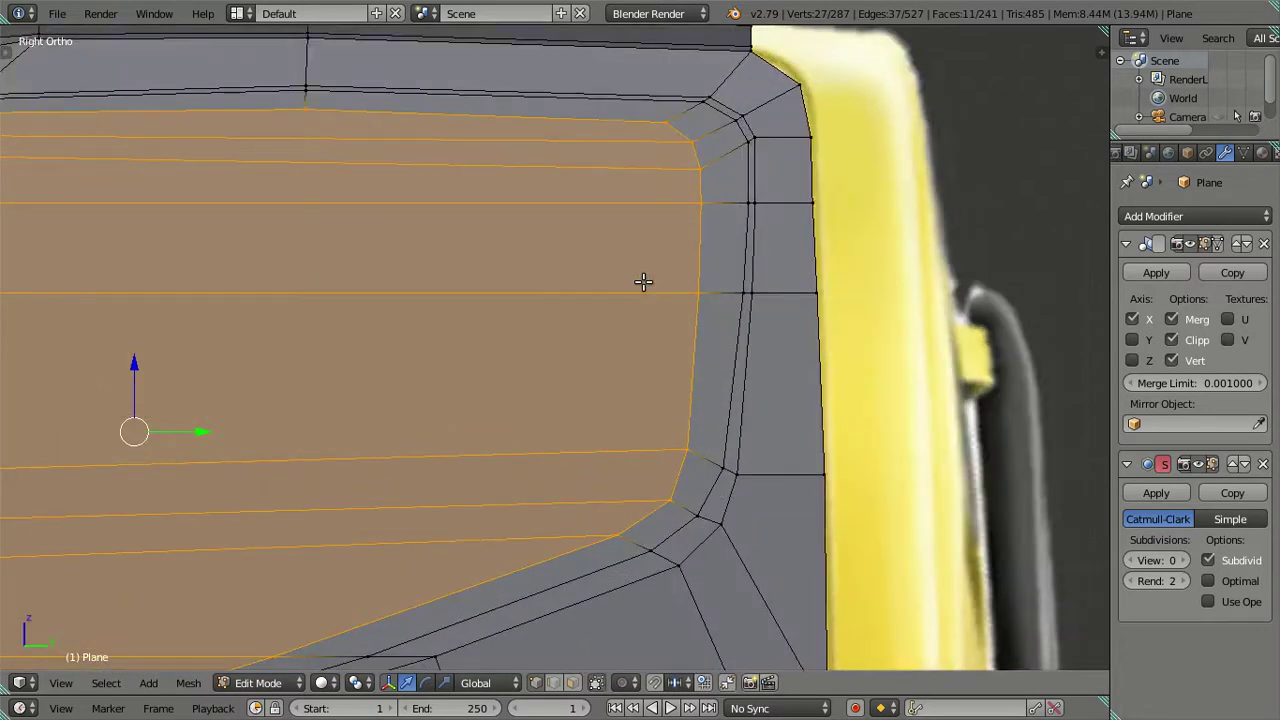
key("a")
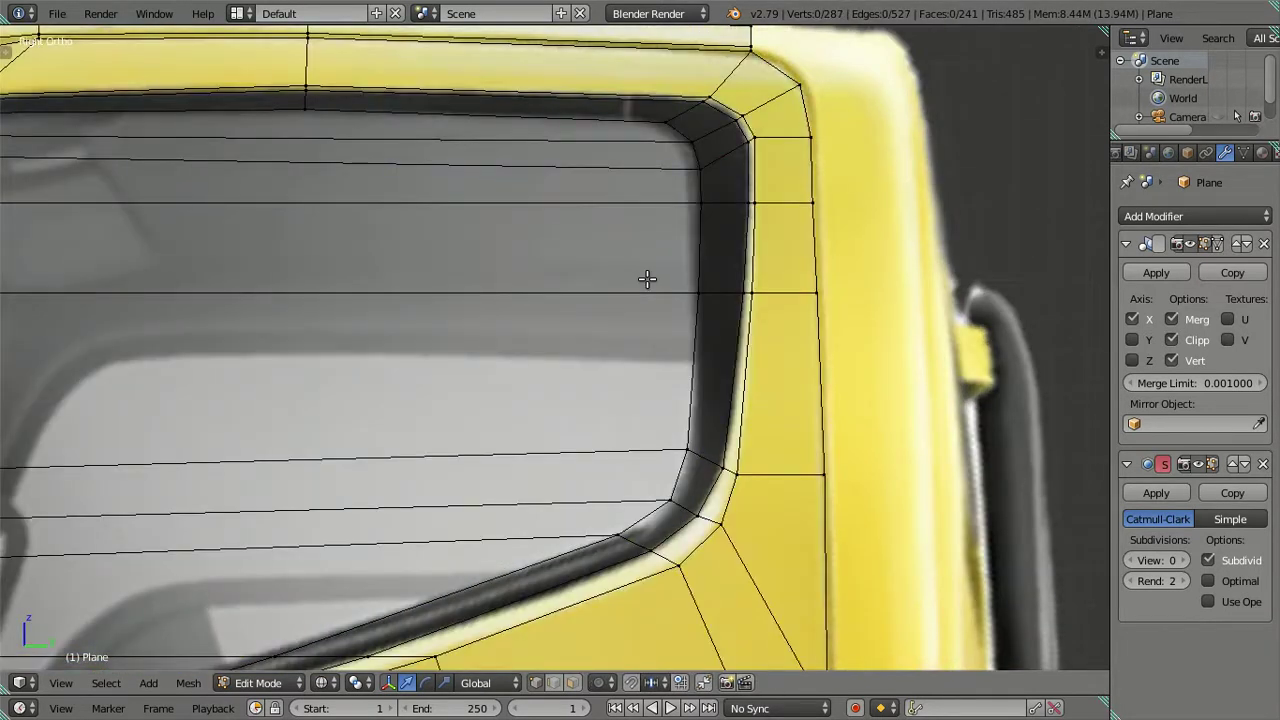
- Slide the upper-right window corner vertices along Y, adding the vertex below for a second pass
right_click(695, 196)
right_click(672, 122, "ctrl")
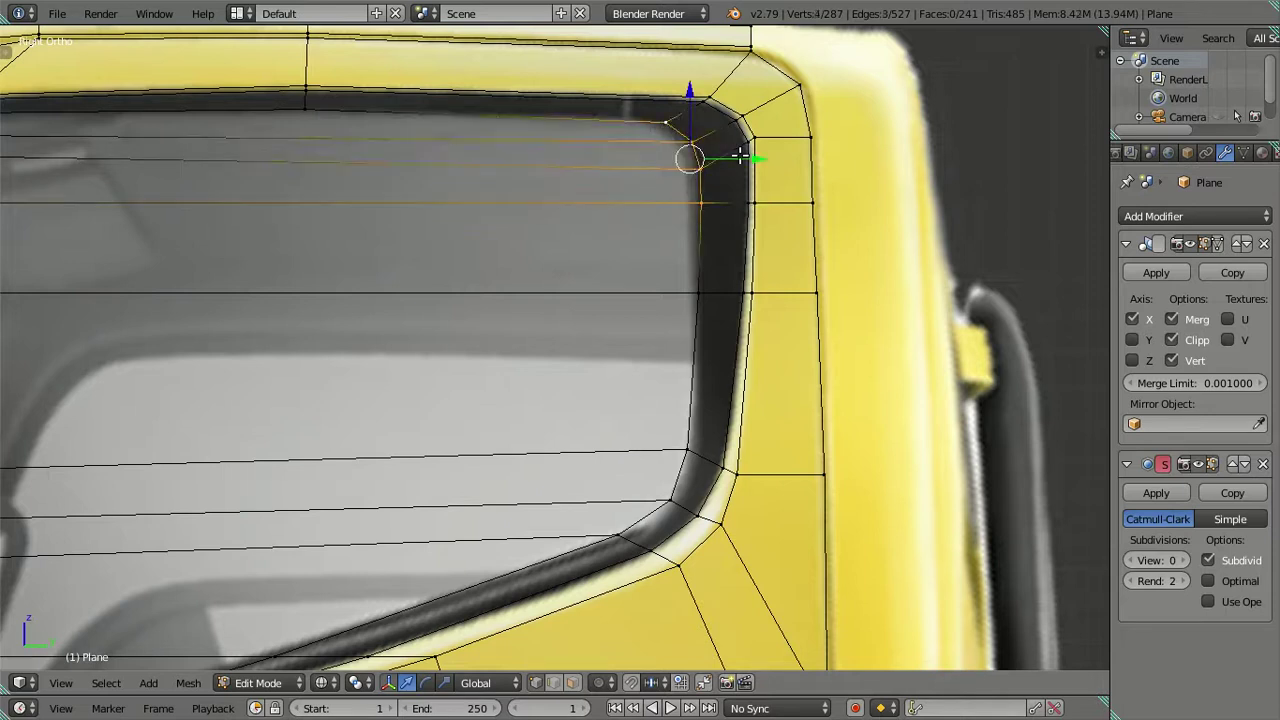
key("g")
key("y")
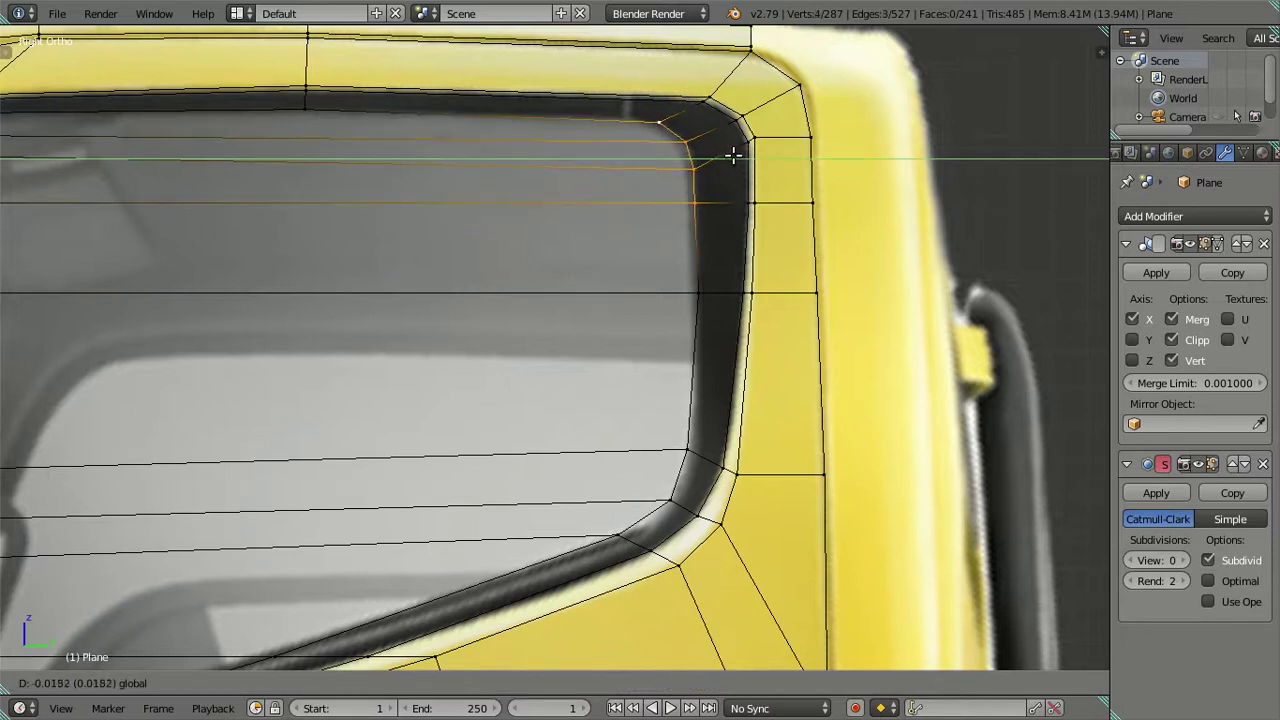
left_click(733, 158)
right_click(715, 275, "ctrl")
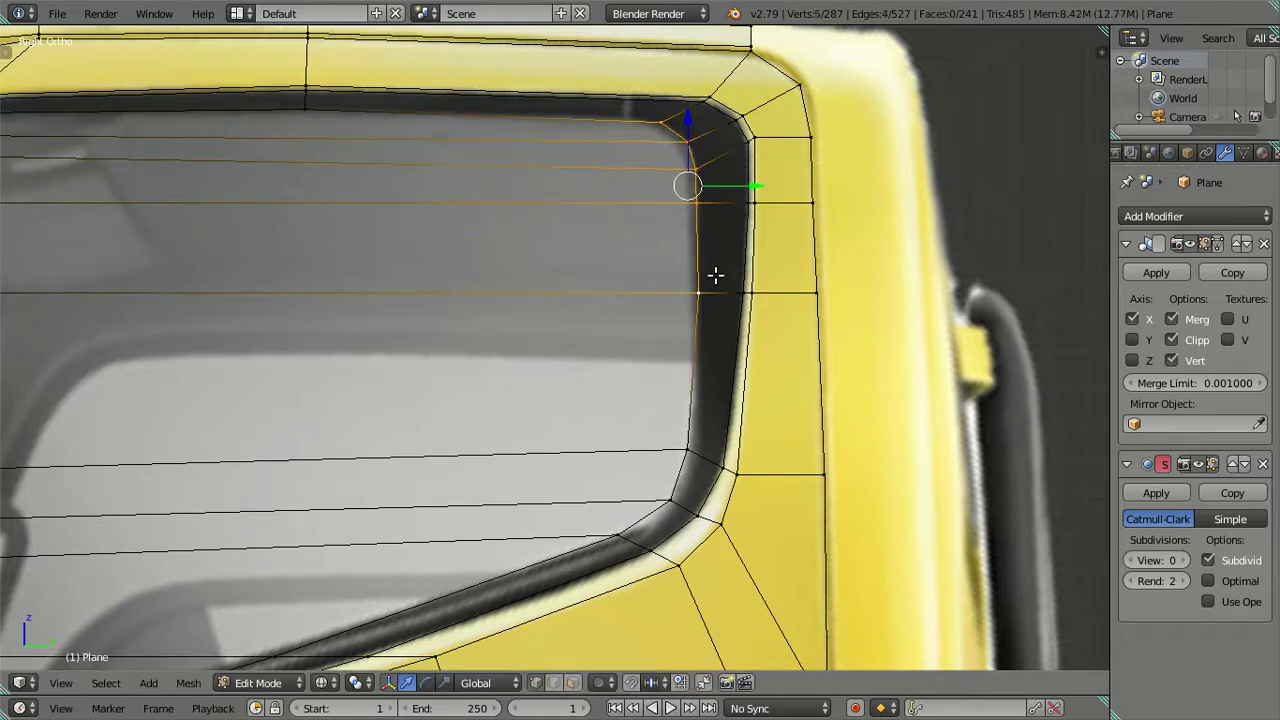
key("g")
key("y")
left_click(760, 210)
- Select the inner frame corner vertex chain and slide it along Y to follow the photo
key("a")
key("alt+z")
key("alt+z")
scroll(660, 230, "up", 4, "ctrl")
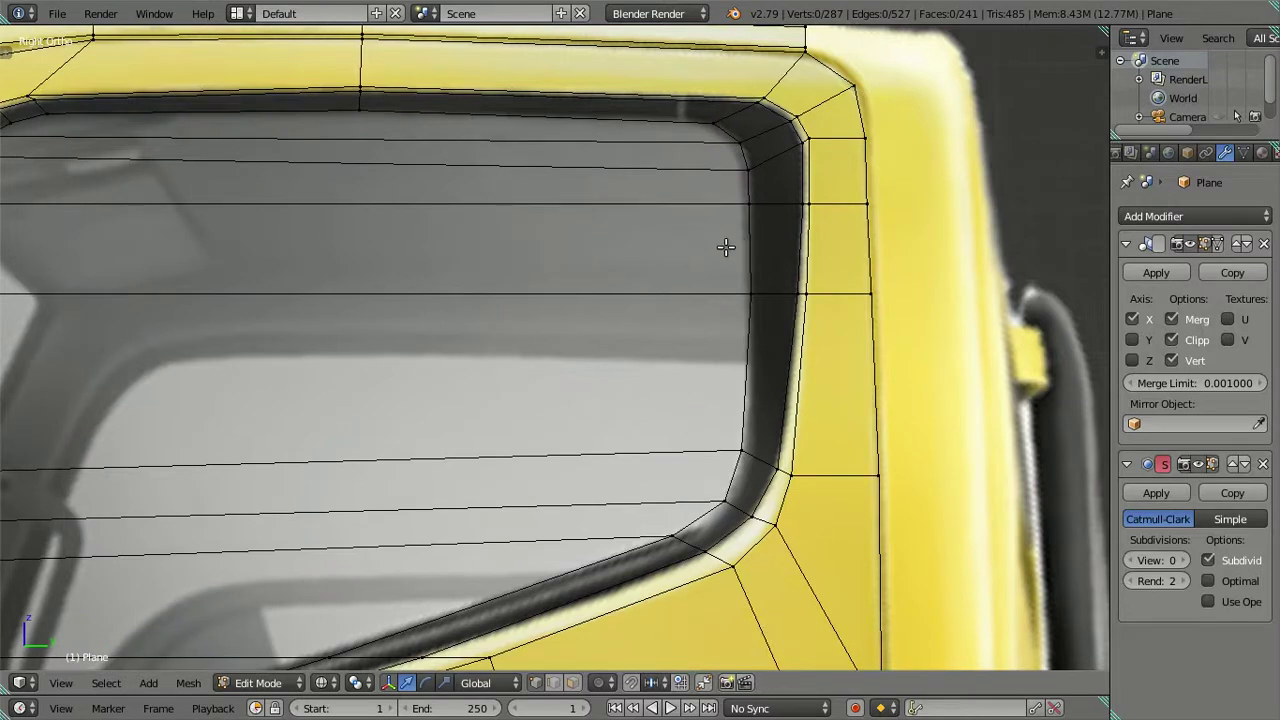
right_click(751, 195)
scroll(751, 195, "up", 2)
scroll(751, 195, "up", 1)
right_click(722, 145, "ctrl")
key("g")
key("y")
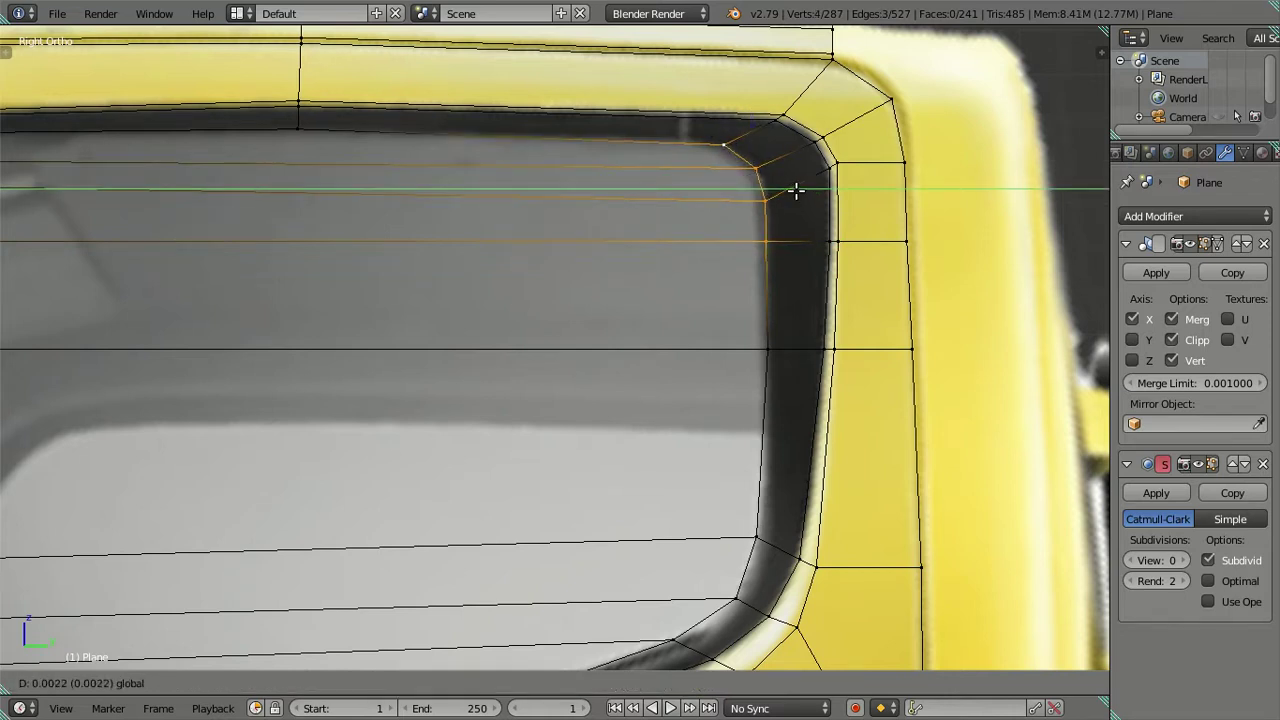
left_click(796, 190)
- Toggle the shading and select the whole mesh to check the adjusted corner
key("z")
key("z")
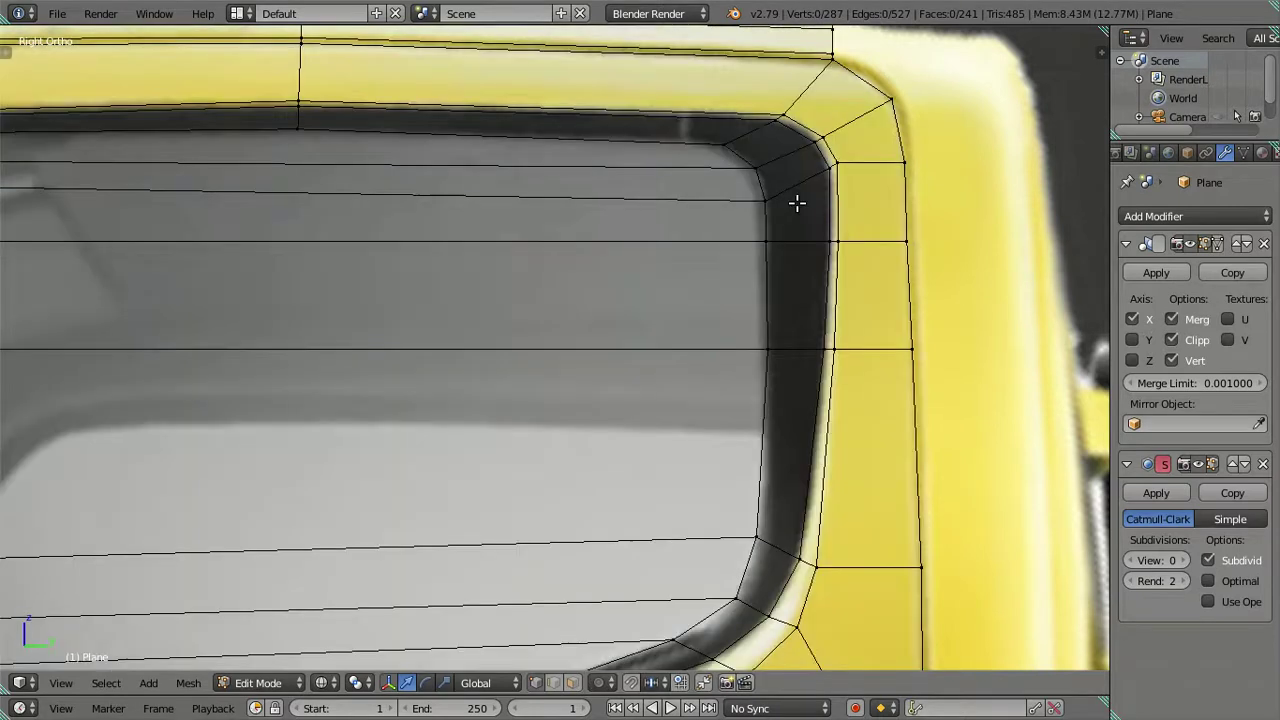
key("a")
key("a")
scroll(740, 210, "down", 5)
key("z")
scroll(649, 234, "up", 2)
scroll(694, 254, "up", 2)
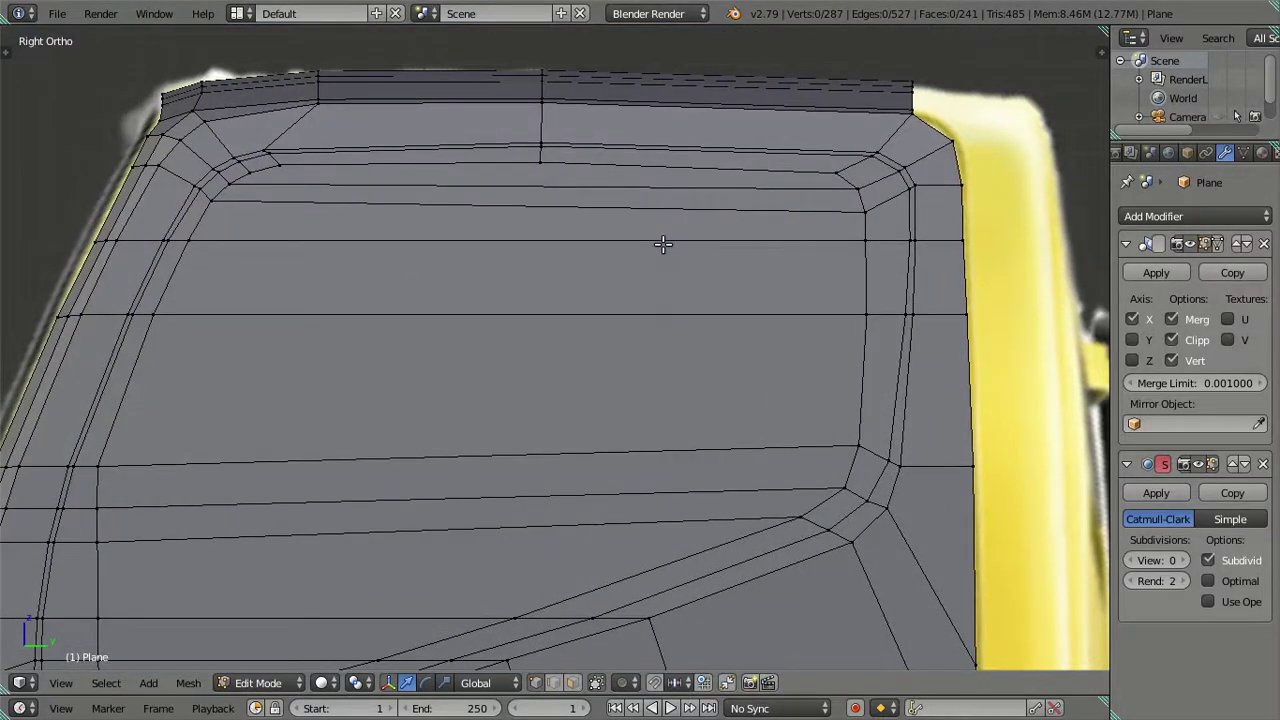
- Select the roof edge from the window-frame corner to its right end and raise it onto the reference roof line
scroll(663, 244, "down", 3)
key("alt+z")
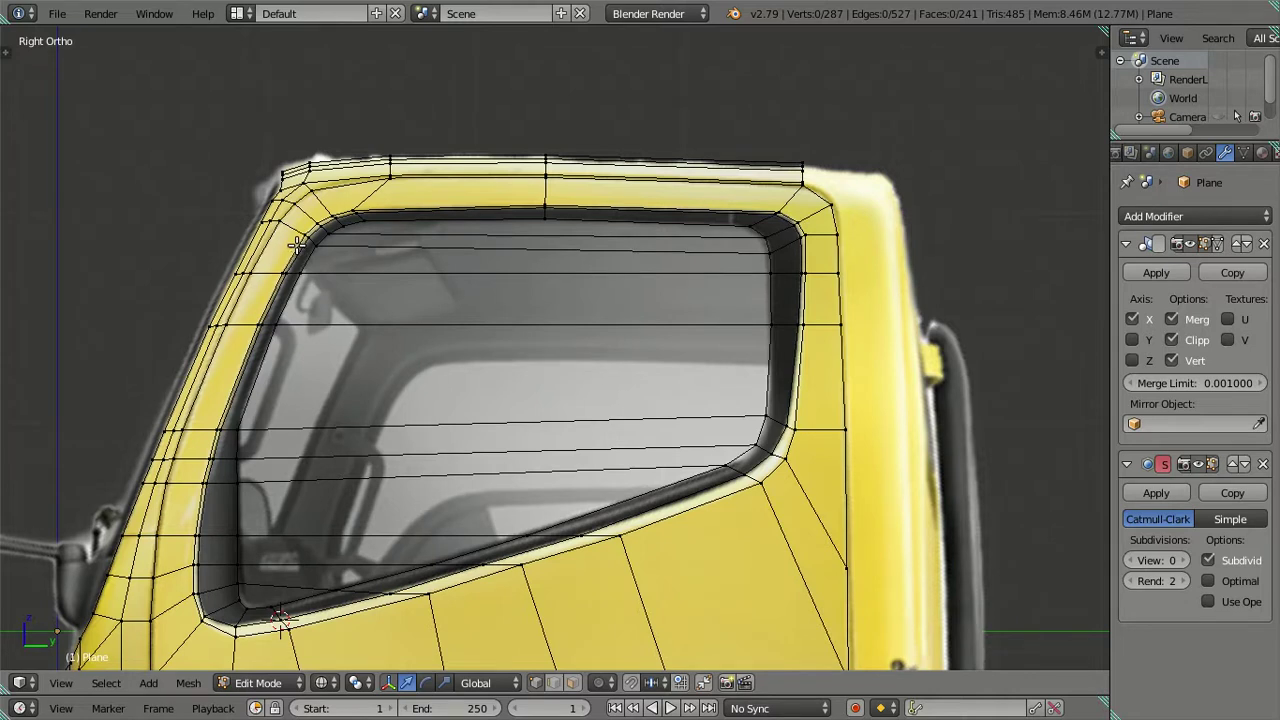
scroll(454, 191, "up", 1)
scroll(491, 160, "up", 1)
middle_click_drag(491, 160, 397, 266, "shift")
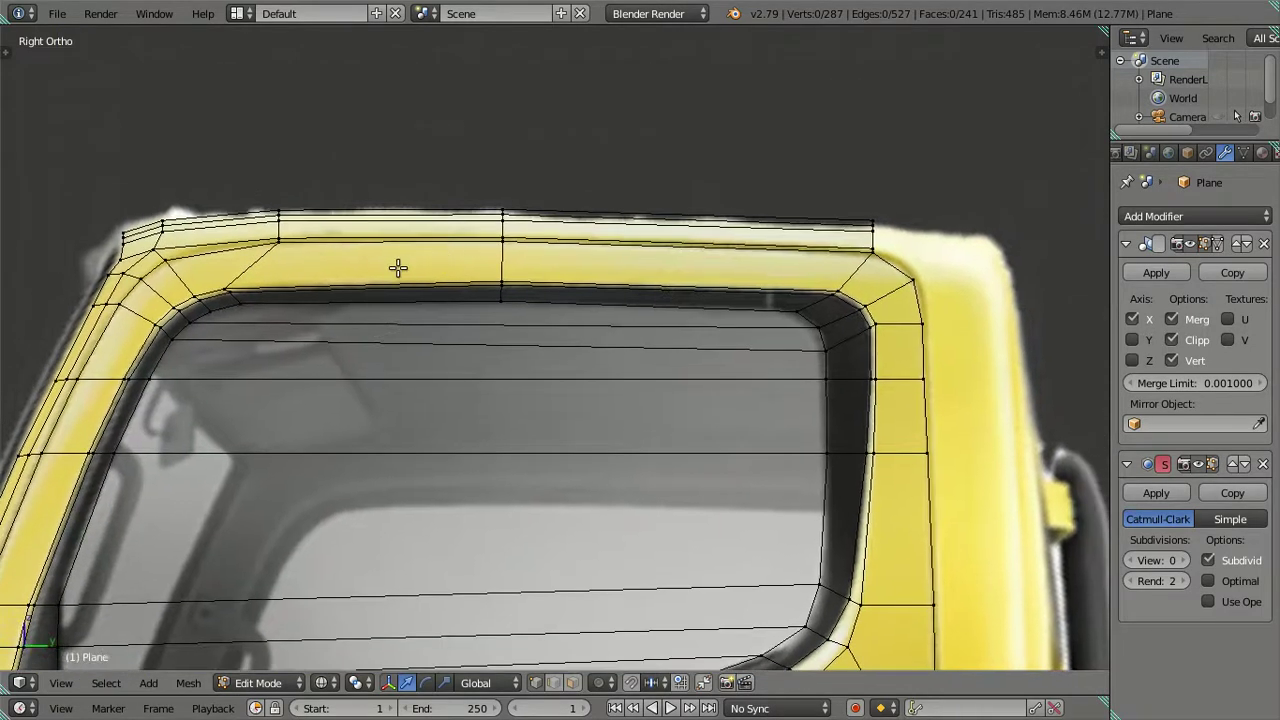
scroll(231, 217, "up", 1)
middle_click_drag(231, 217, 274, 233, "shift")
right_click(227, 212)
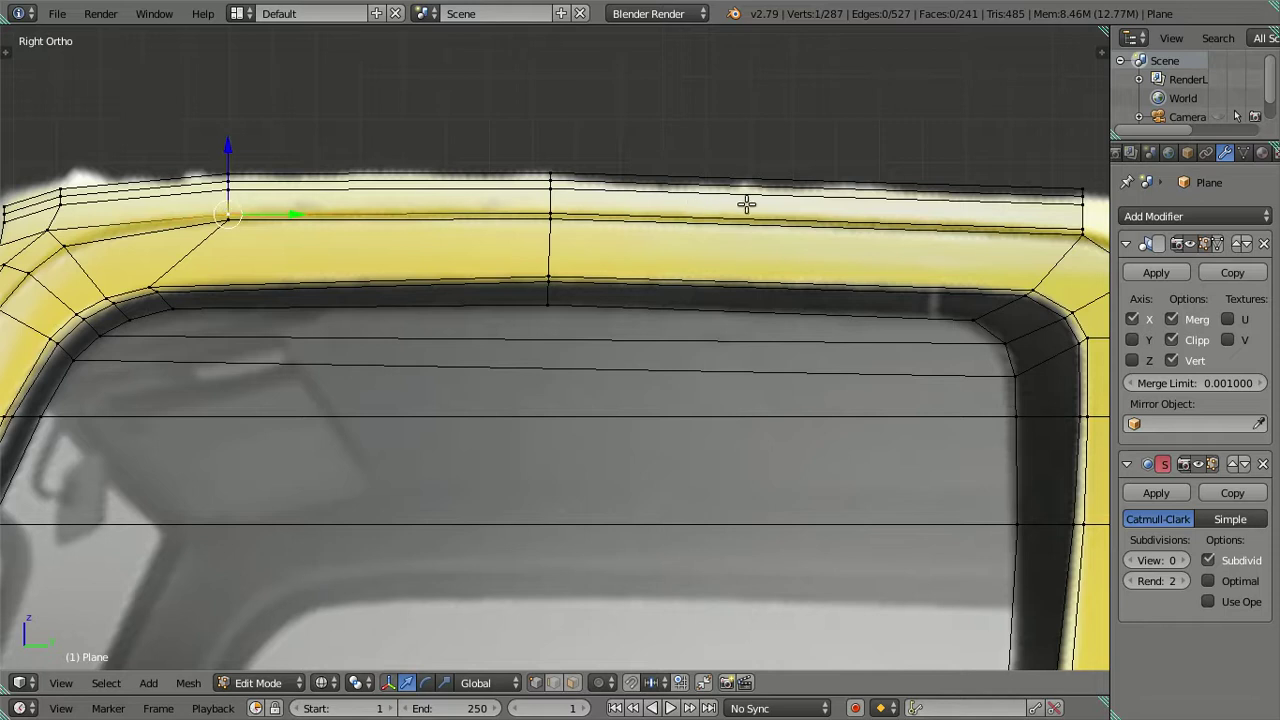
left_click(1080, 222, "ctrl")
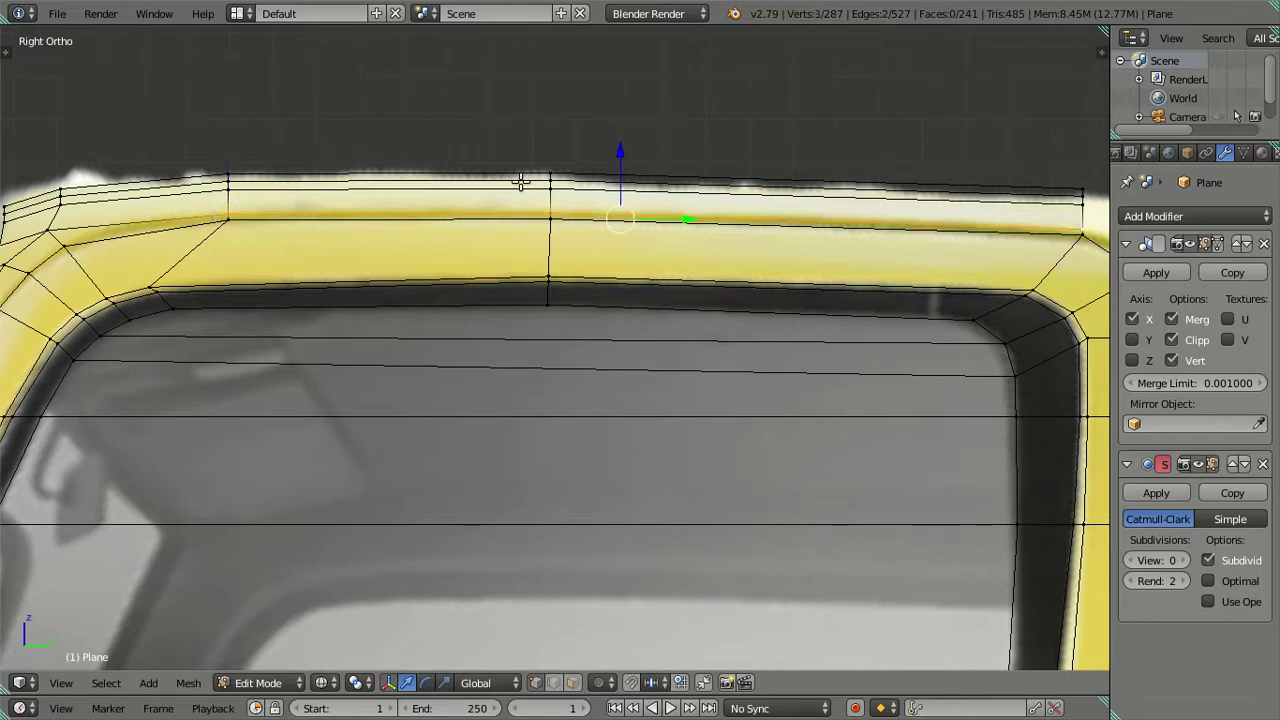
middle_click_drag(520, 183, 571, 173, "shift")
mouse_move(673, 137)
left_mouse_down()
mouse_move(675, 122)
mouse_move(683, 133)
left_mouse_up()
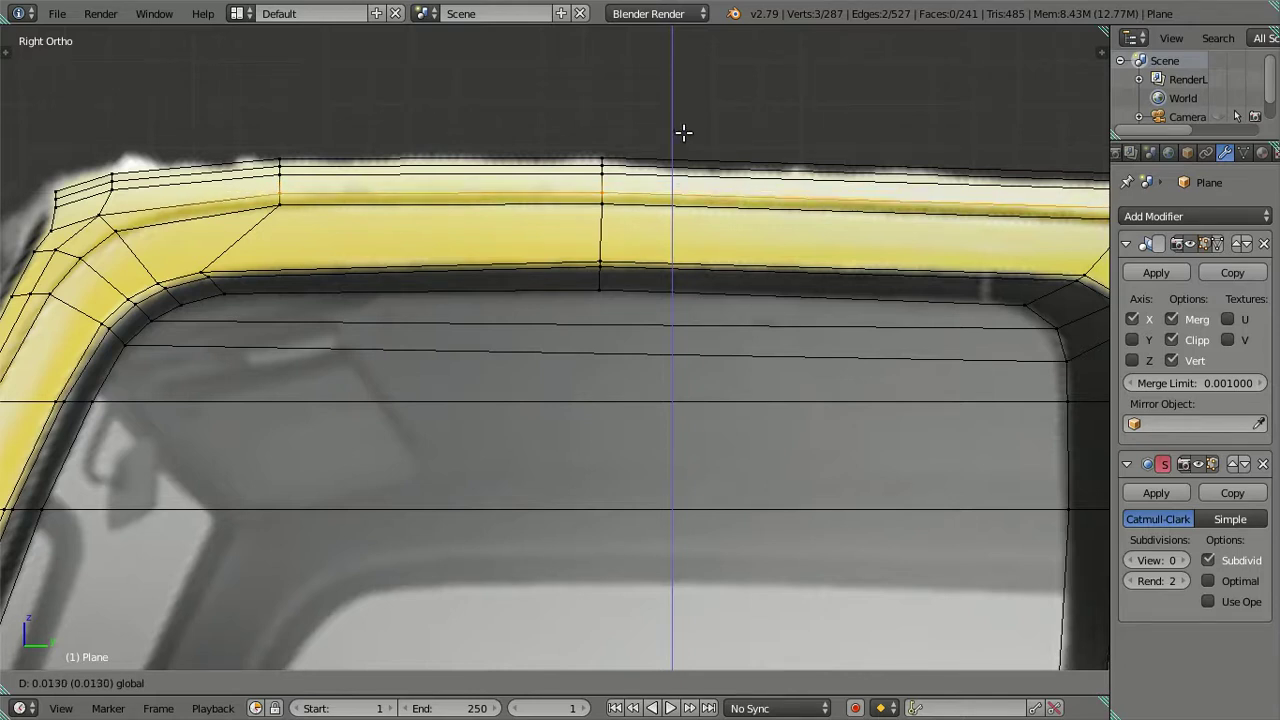
left_click(683, 132)
- In front orthographic view, move the roof corner vertices sideways along X
key("KP_1")
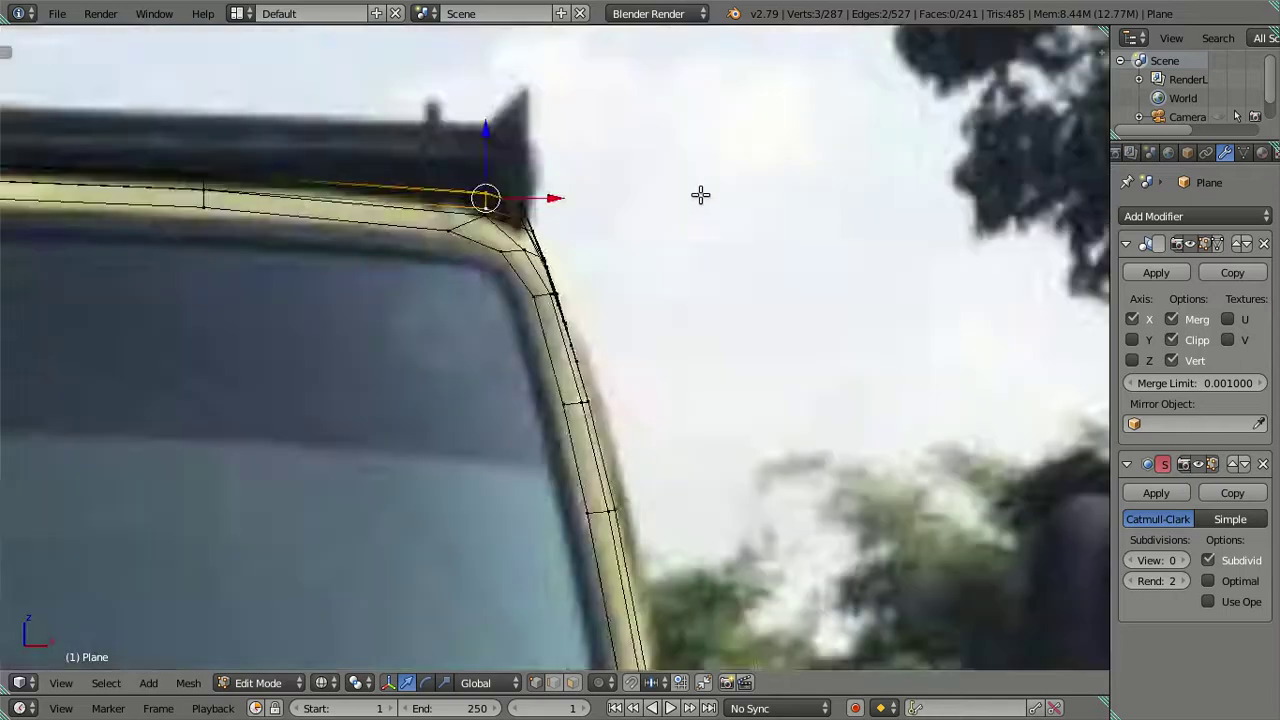
middle_click_drag(606, 158, 663, 309, "shift")
scroll(627, 305, "up", 3)
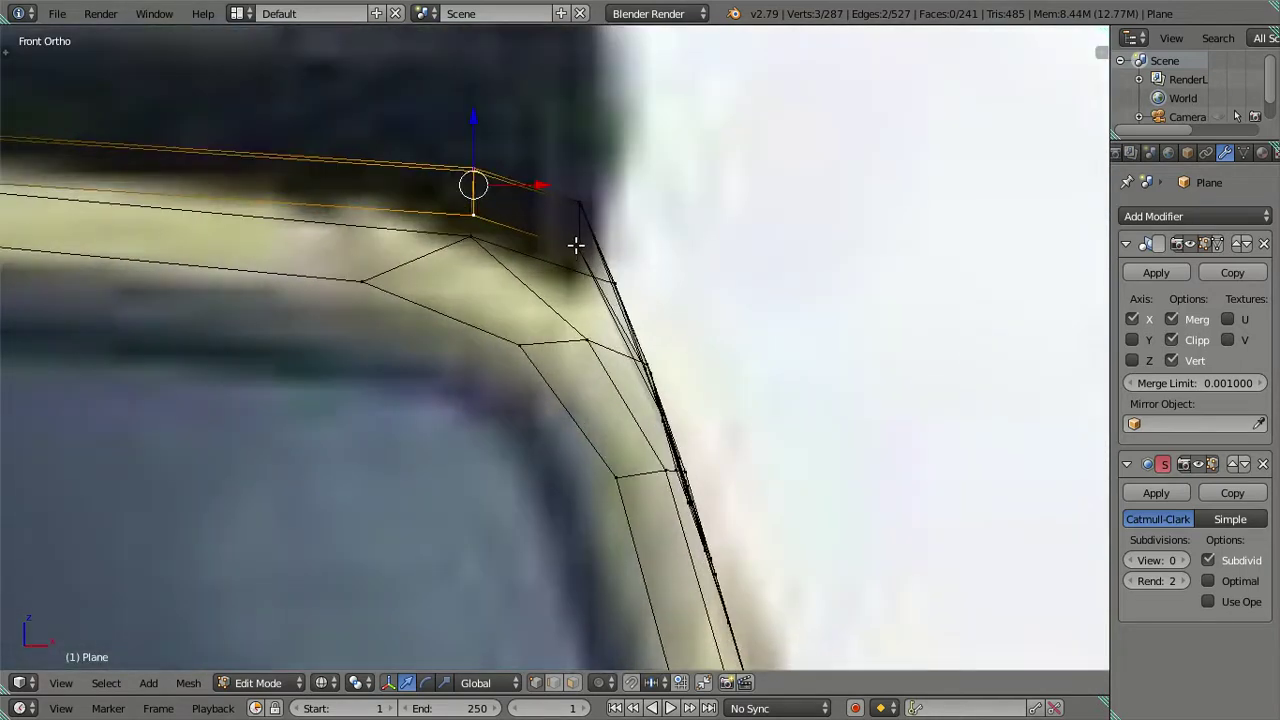
scroll(541, 178, "up", 3)
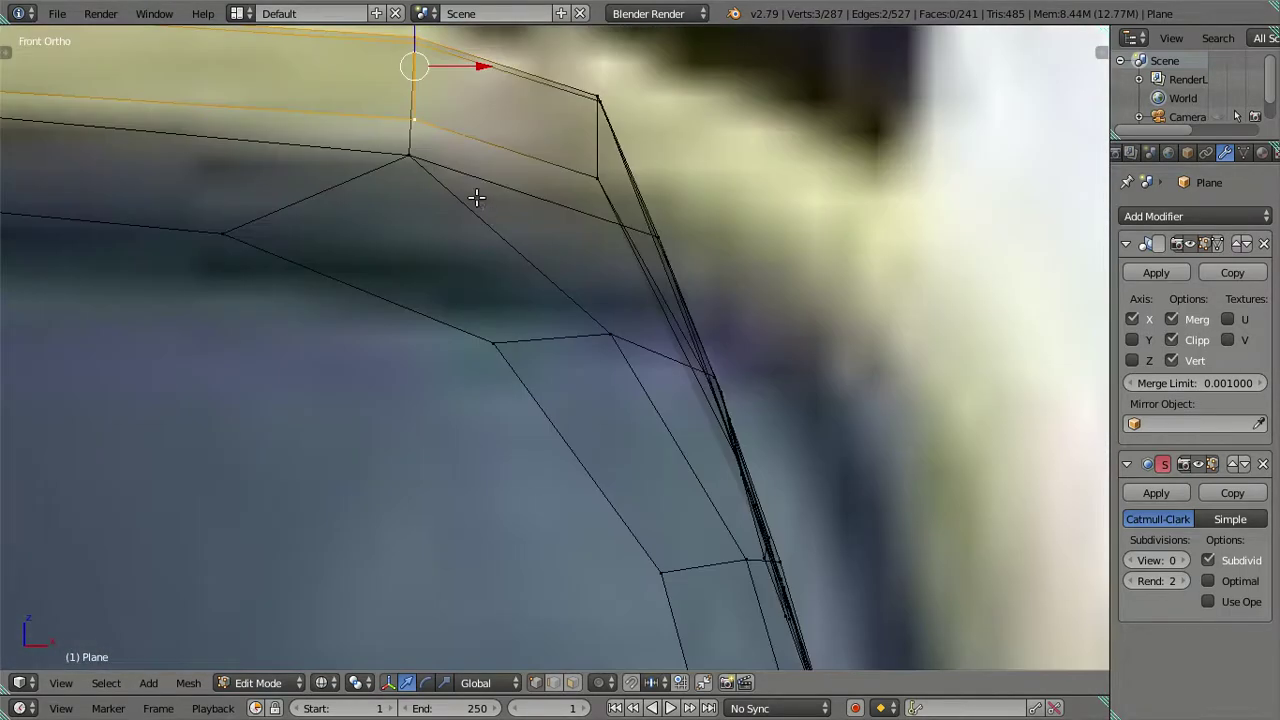
scroll(477, 194, "up", 2, "shift")
scroll(500, 197, "up", 1, "shift")
mouse_move(525, 199)
left_mouse_down()
mouse_move(511, 192)
mouse_move(524, 191)
left_mouse_up()
scroll(521, 196, "down", 3)
key("a")
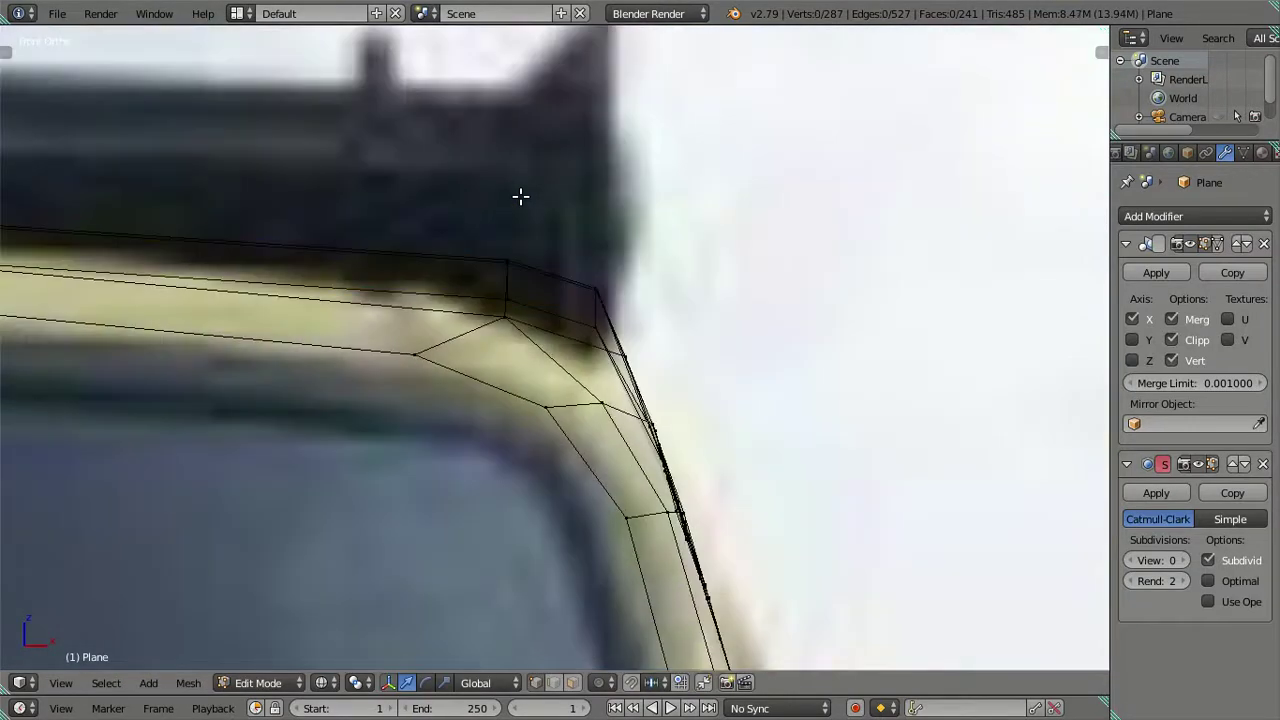
- Select the roof's front edge path and move it along X in front view
scroll(519, 200, "up", 1)
scroll(573, 272, "down", 1)
mouse_move(571, 271)
middle_mouse_down()
mouse_move(608, 306)
mouse_move(493, 333)
mouse_move(203, 306)
mouse_move(226, 374)
mouse_move(451, 417)
mouse_move(554, 359)
middle_mouse_up()
scroll(493, 333, "up", 3)
right_click(361, 492)
right_click(729, 113, "ctrl")
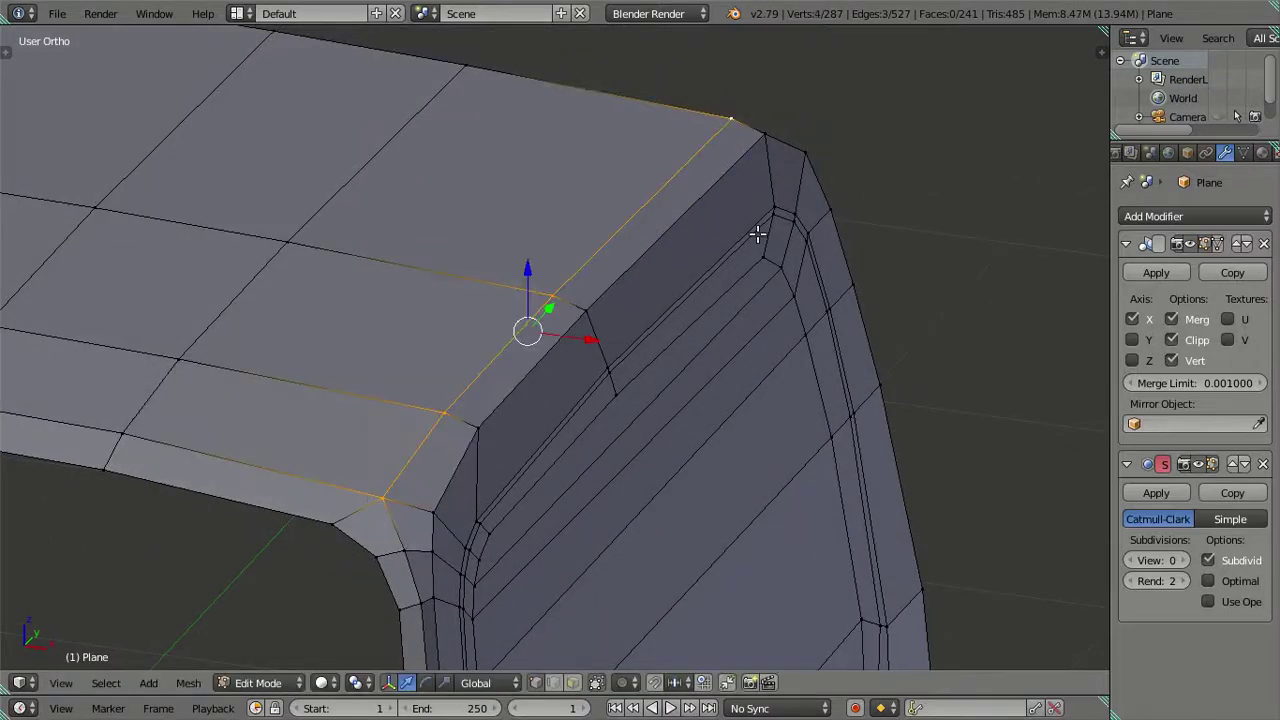
key("KP_1")
scroll(768, 231, "up", 3)
scroll(700, 266, "up", 3)
key("g")
key("x")
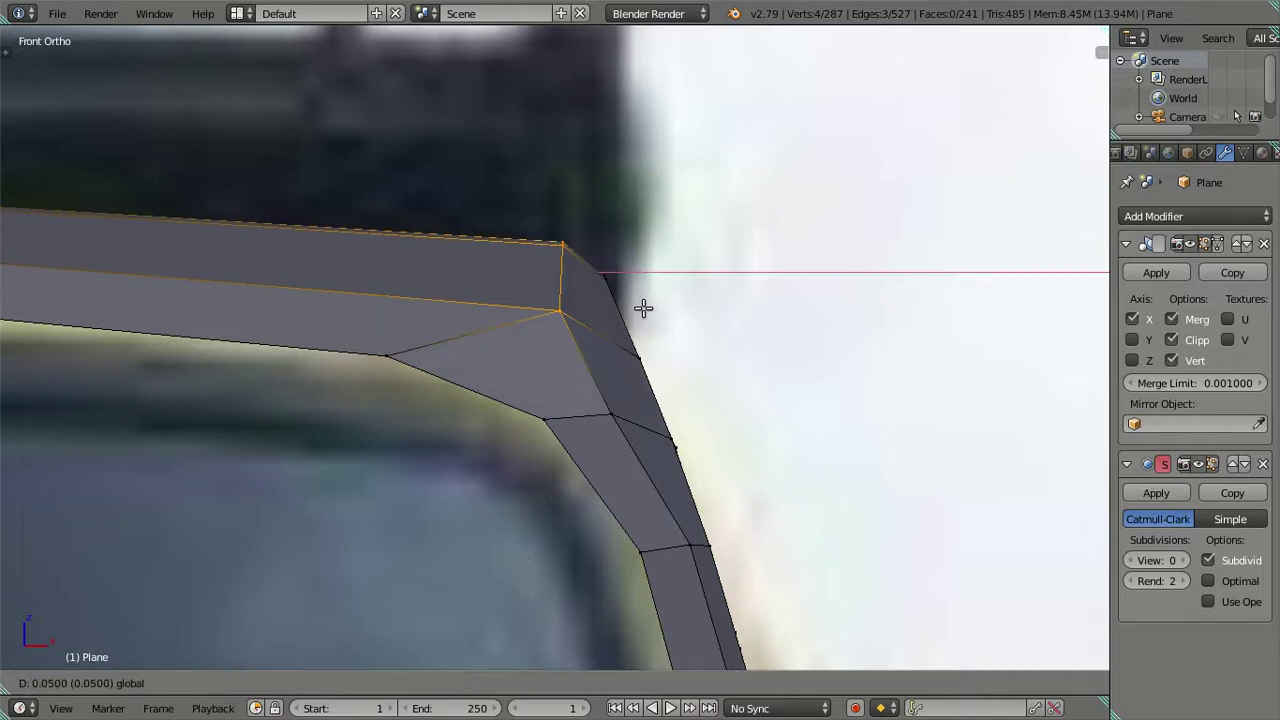
left_click(643, 308)
- Shift the top vertices left along X, then move another frame corner vertex along X
right_click(572, 309, "shift")
key("g")
key("x")
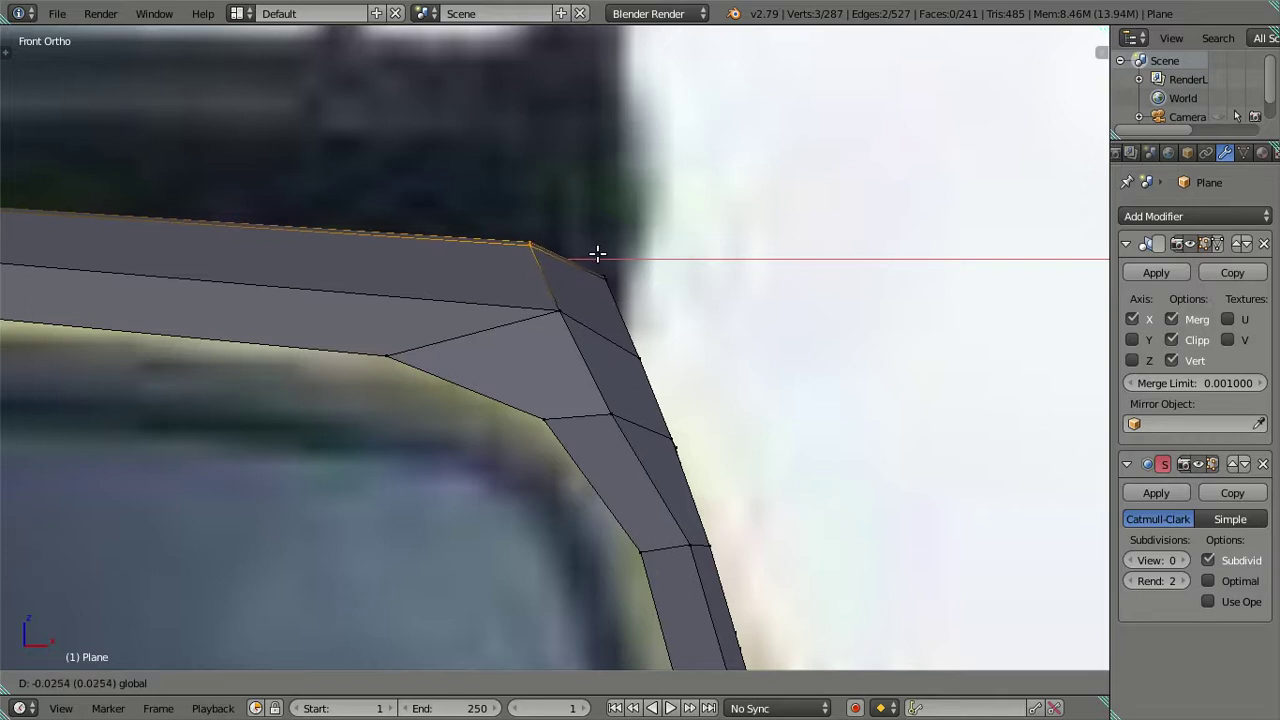
left_click(597, 254)
right_click(618, 412)
key("g")
key("x")
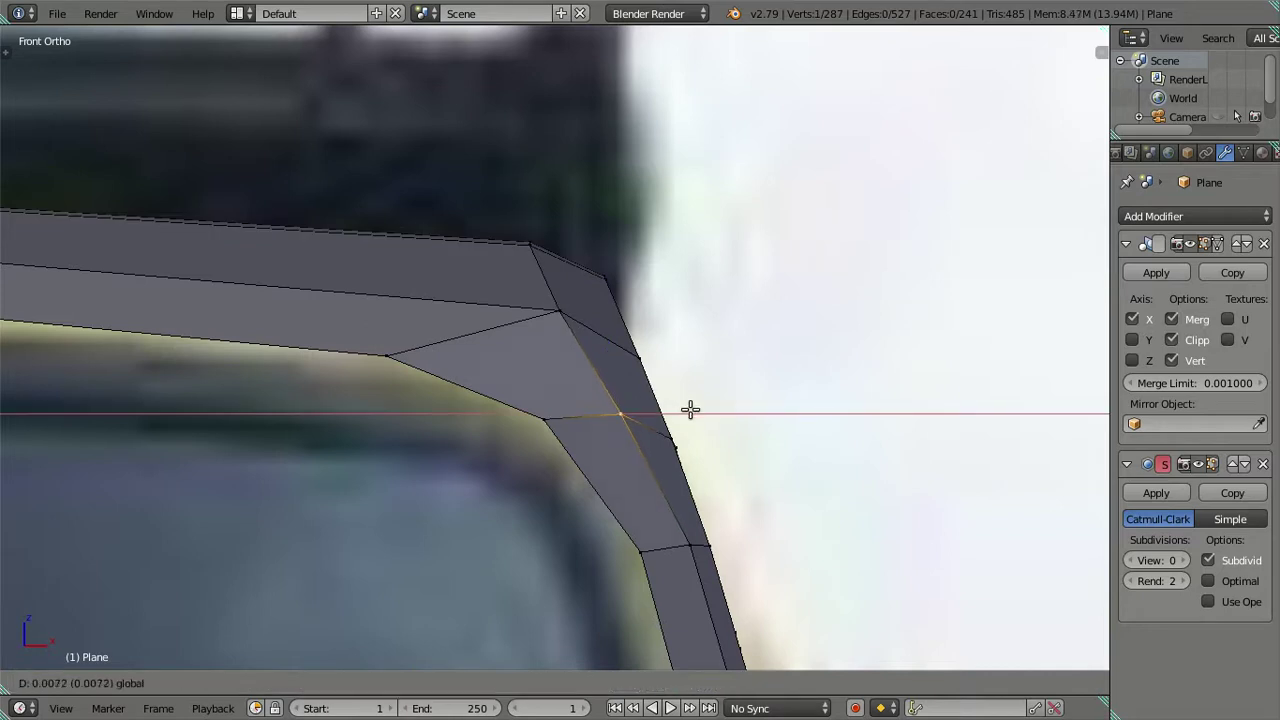
left_click(690, 408)
- Check the reshaped frame corner in Object Mode, then return to Edit Mode
key("Tab")
mouse_move(683, 343)
middle_mouse_down()
mouse_move(569, 396)
mouse_move(457, 326)
mouse_move(523, 440)
mouse_move(634, 406)
mouse_move(697, 358)
mouse_move(640, 371)
mouse_move(663, 337)
middle_mouse_up()
scroll(697, 358, "down", 3)
scroll(723, 337, "down", 2)
key("Tab")
key("Tab")
left_click_drag(1161, 562, 1175, 562)
mouse_move(1037, 471)
middle_mouse_down()
mouse_move(806, 334)
mouse_move(871, 391)
middle_mouse_up()
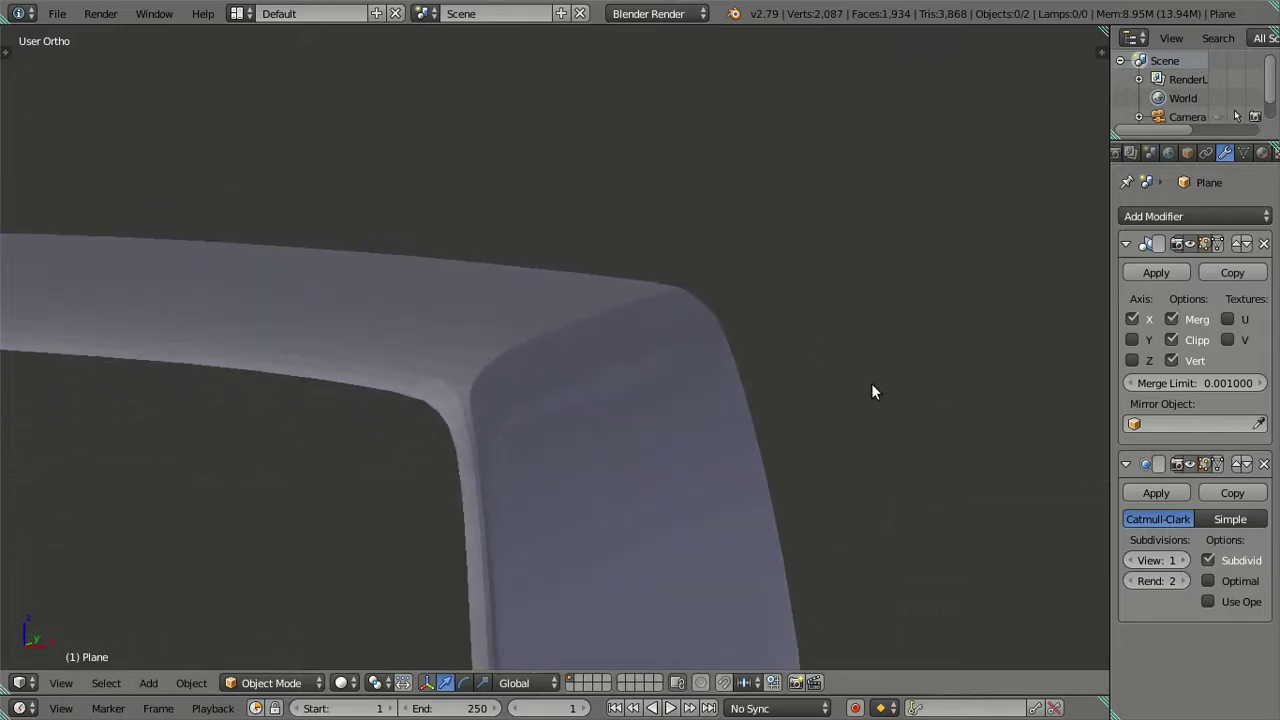
left_click(1130, 560)
key("Tab")
mouse_move(763, 243)
middle_mouse_down()
mouse_move(629, 323)
mouse_move(623, 280)
mouse_move(737, 229)
mouse_move(726, 254)
middle_mouse_up()
scroll(648, 270, "down", 3)
scroll(543, 272, "up", 4)
scroll(543, 272, "down", 3)
mouse_move(543, 272)
middle_mouse_down()
mouse_move(409, 254)
mouse_move(629, 260)
mouse_move(623, 200)
mouse_move(550, 316)
mouse_move(493, 353)
mouse_move(500, 329)
mouse_move(471, 414)
mouse_move(469, 312)
mouse_move(580, 269)
mouse_move(629, 320)
mouse_move(623, 463)
mouse_move(588, 530)
mouse_move(623, 520)
mouse_move(646, 434)
middle_mouse_up()
scroll(409, 254, "down", 1)
scroll(363, 240, "up", 4)
key("a")
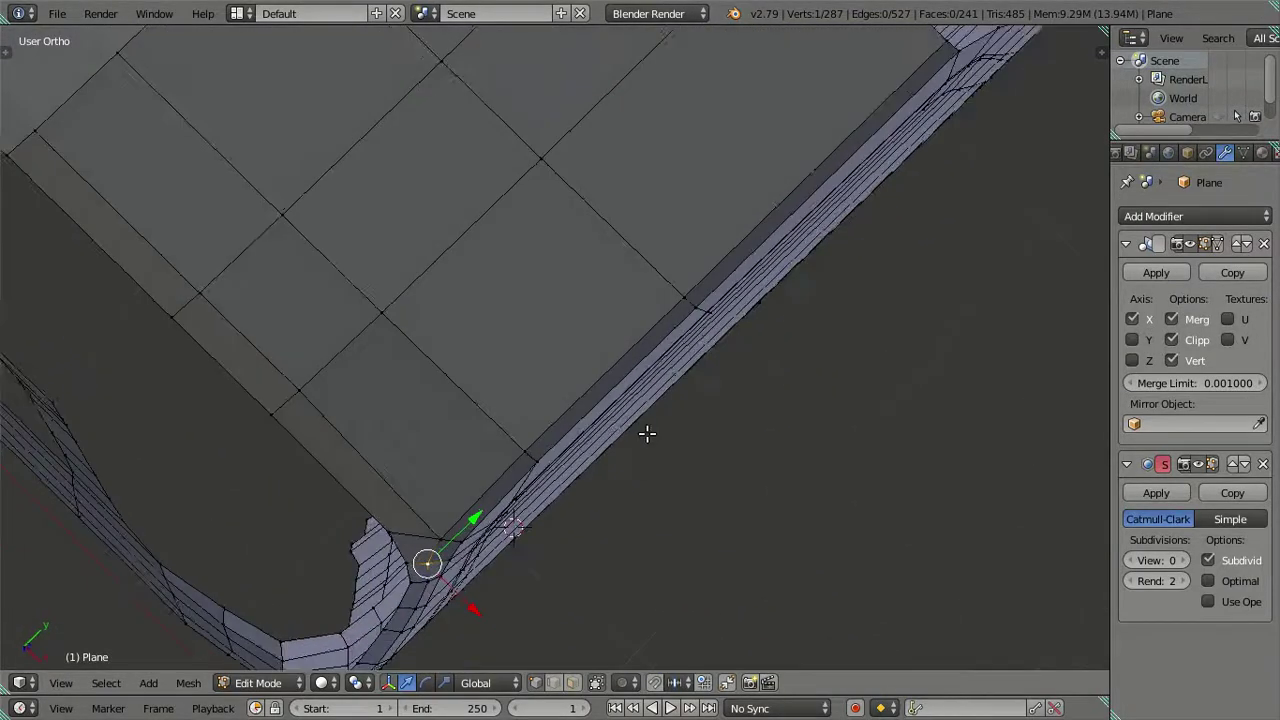
- In top orthographic view, move the lower frame corner vertex sideways along X
key("KP_7")
scroll(668, 540, "up", 4)
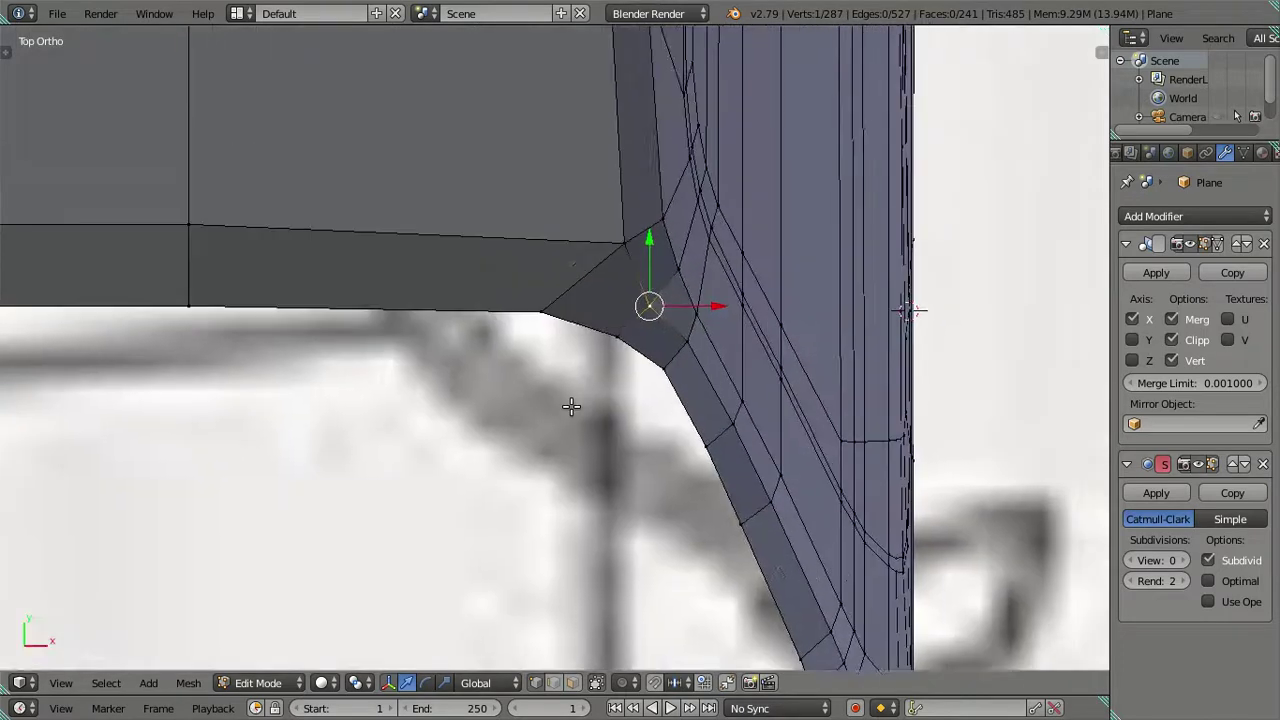
middle_click_drag(586, 262, 563, 422, "shift")
key("g")
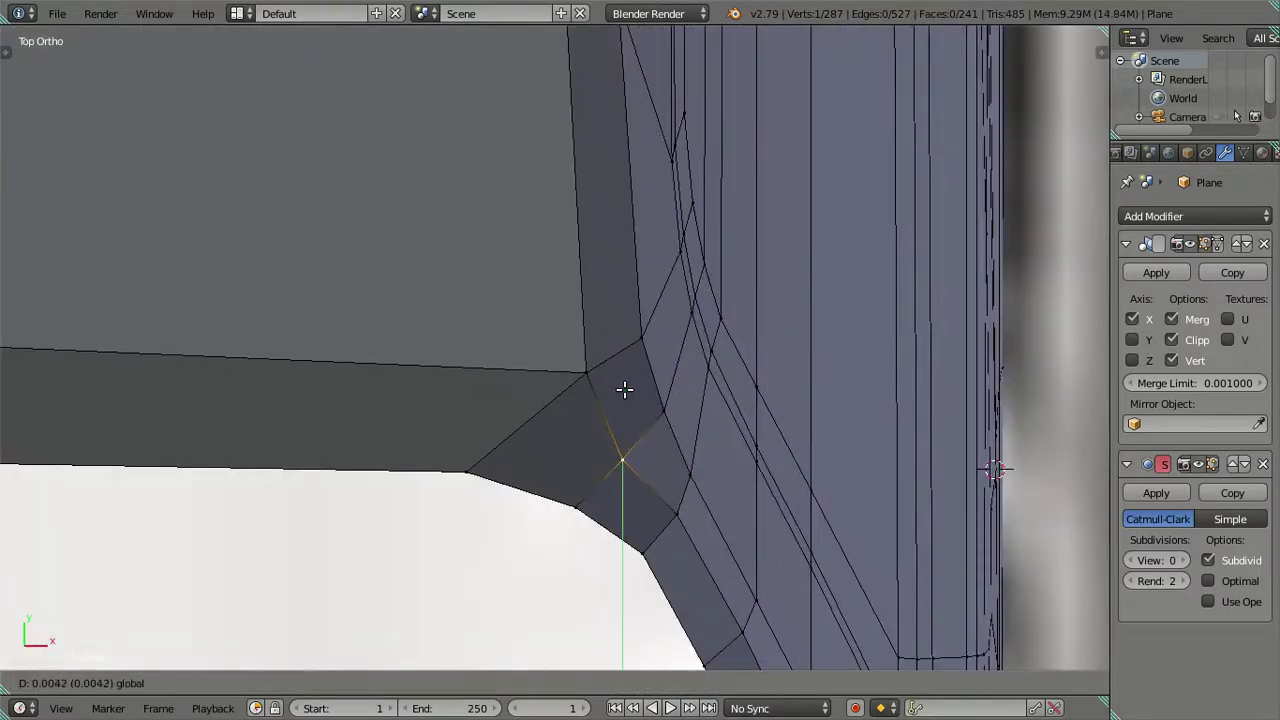
left_click(652, 382)
key("g")
key("x")
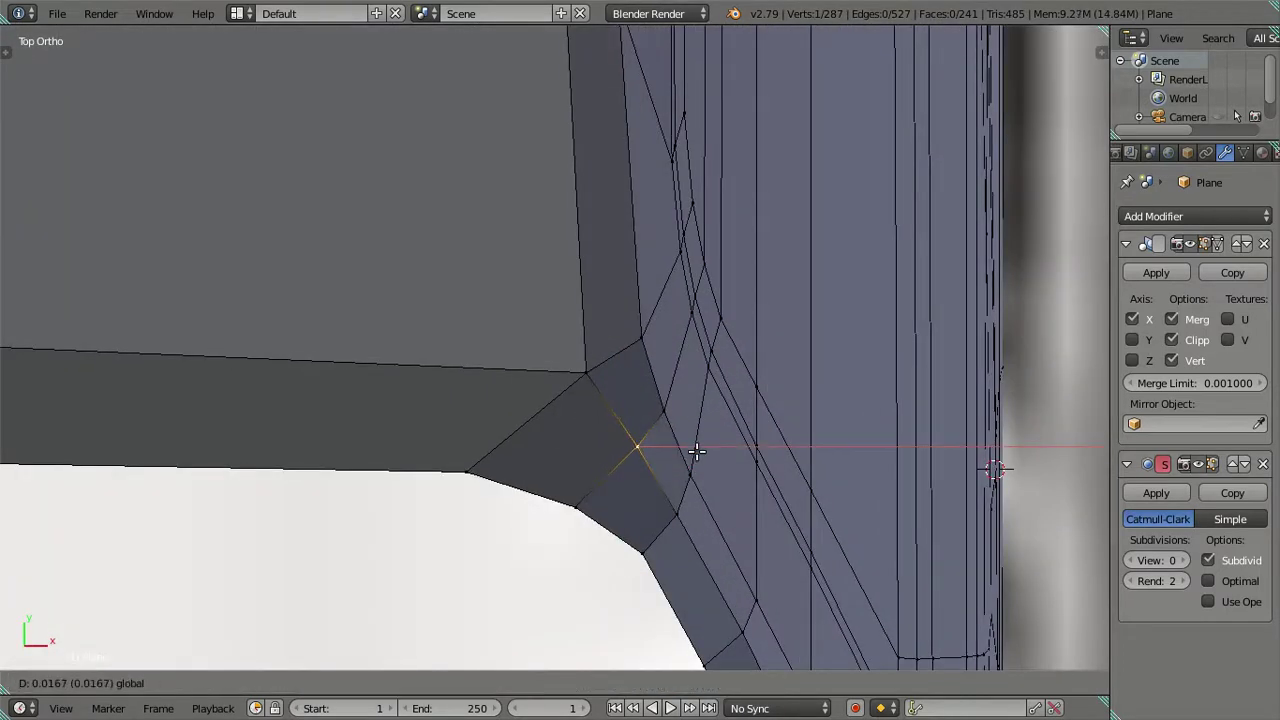
left_click(693, 450)
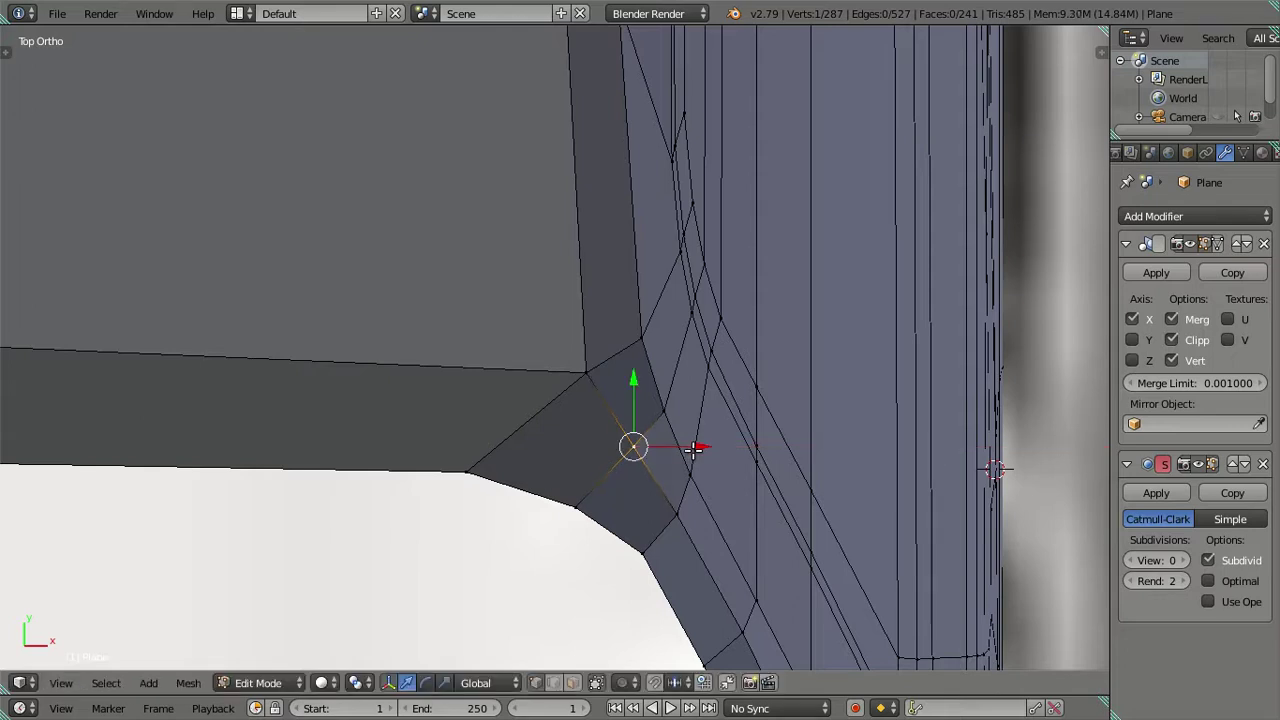
- Select the frame's side edge path and slide it along Y to match the photo
scroll(669, 509, "down", 2)
middle_click_drag(669, 509, 617, 309, "shift")
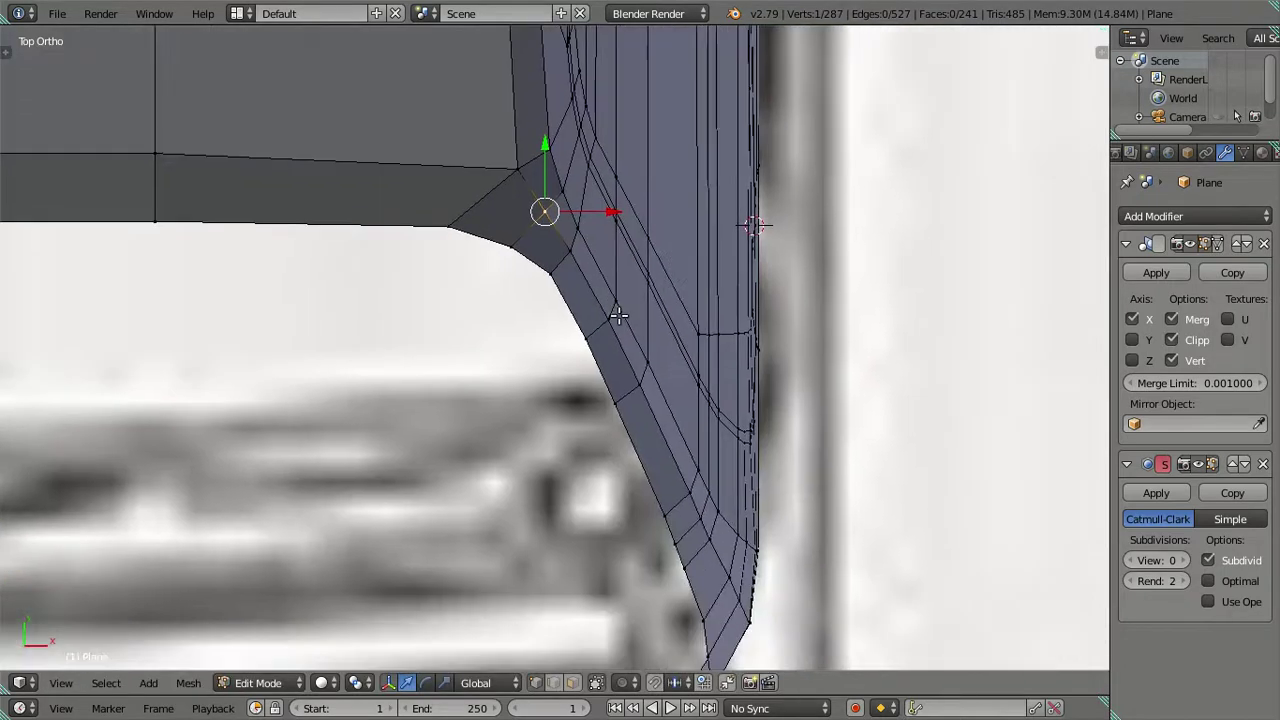
right_click(707, 542)
right_click(567, 247, "ctrl")
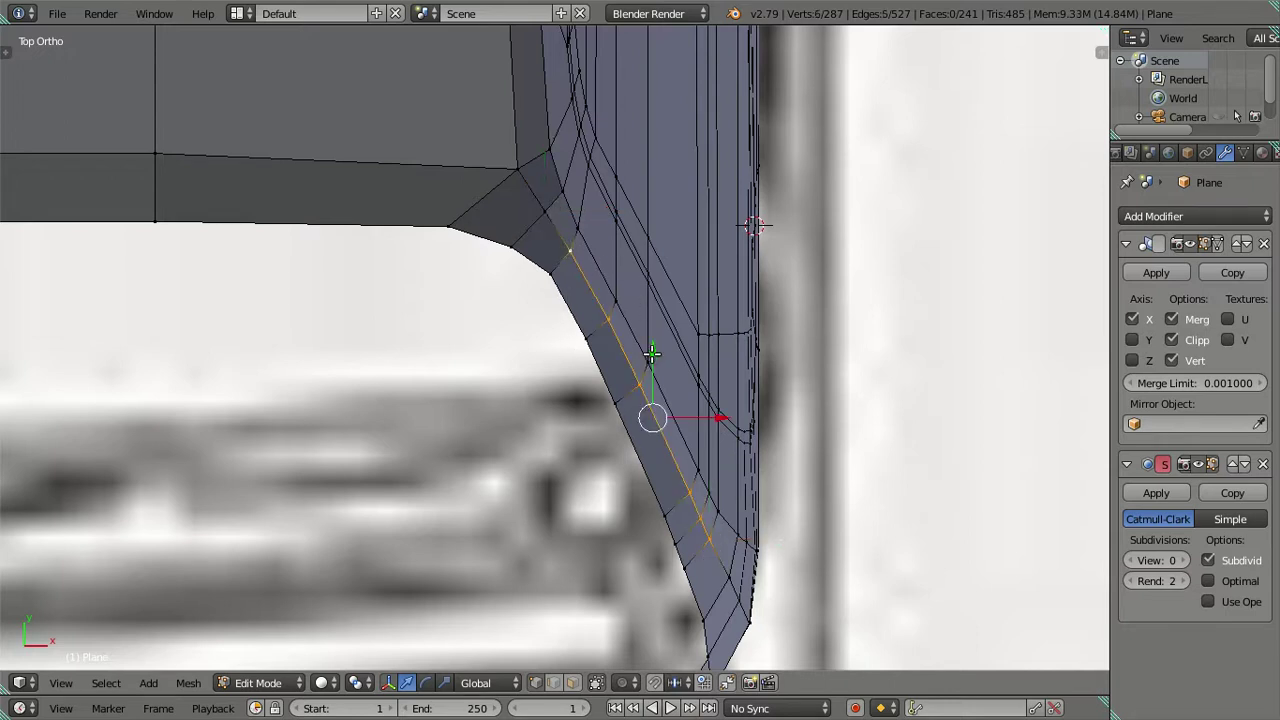
left_click_drag(651, 353, 650, 357)
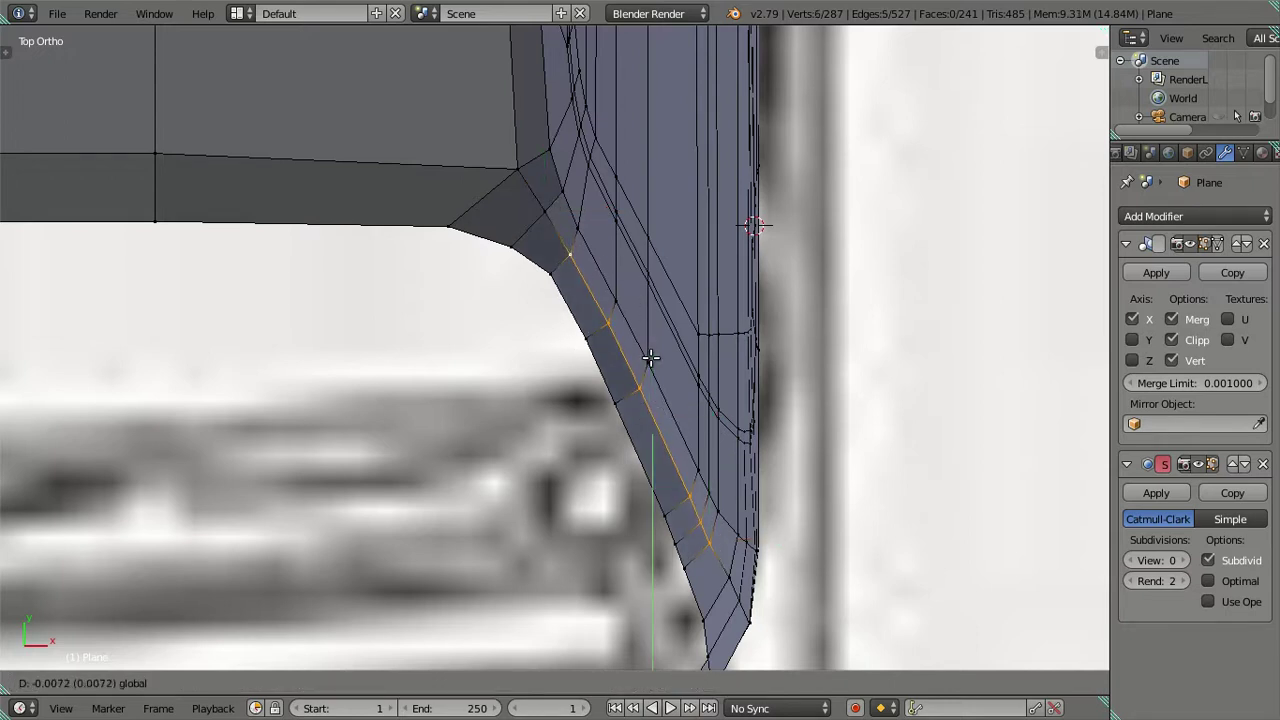
left_click(651, 355)
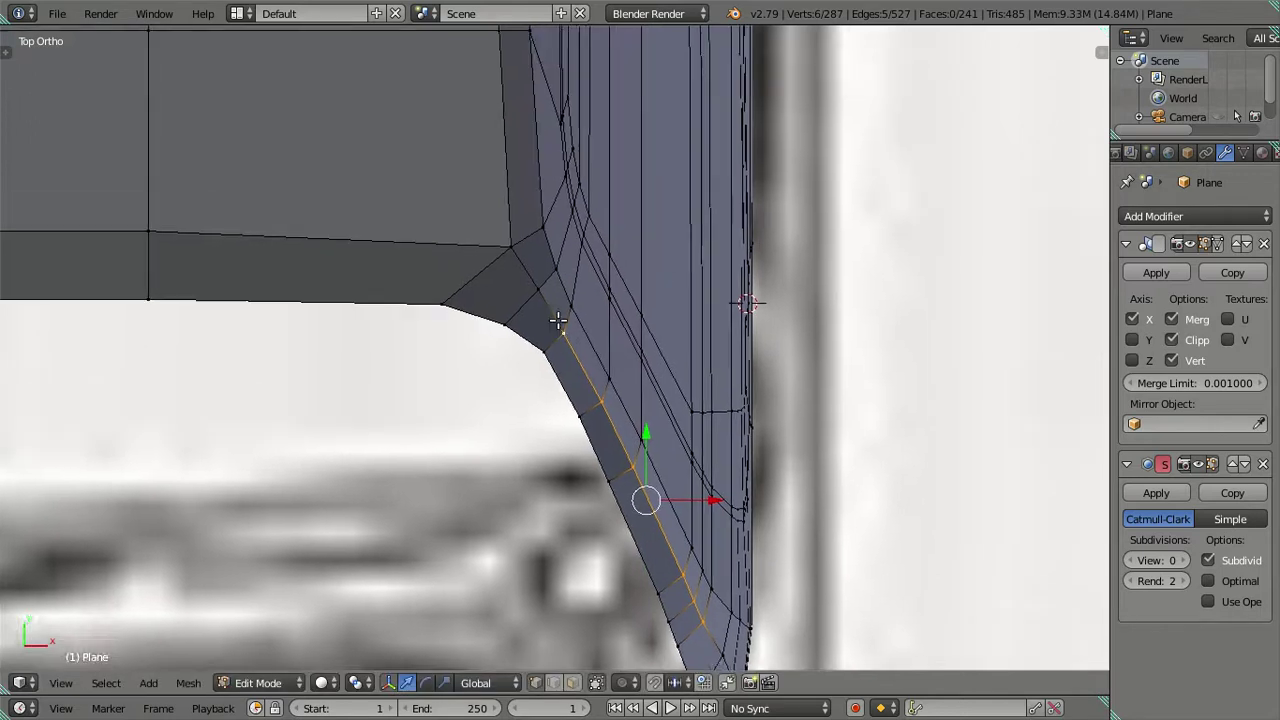
- Move another corner vertex along X, then inspect the corner from the right side view
scroll(560, 323, "up", 3)
right_click(466, 244)
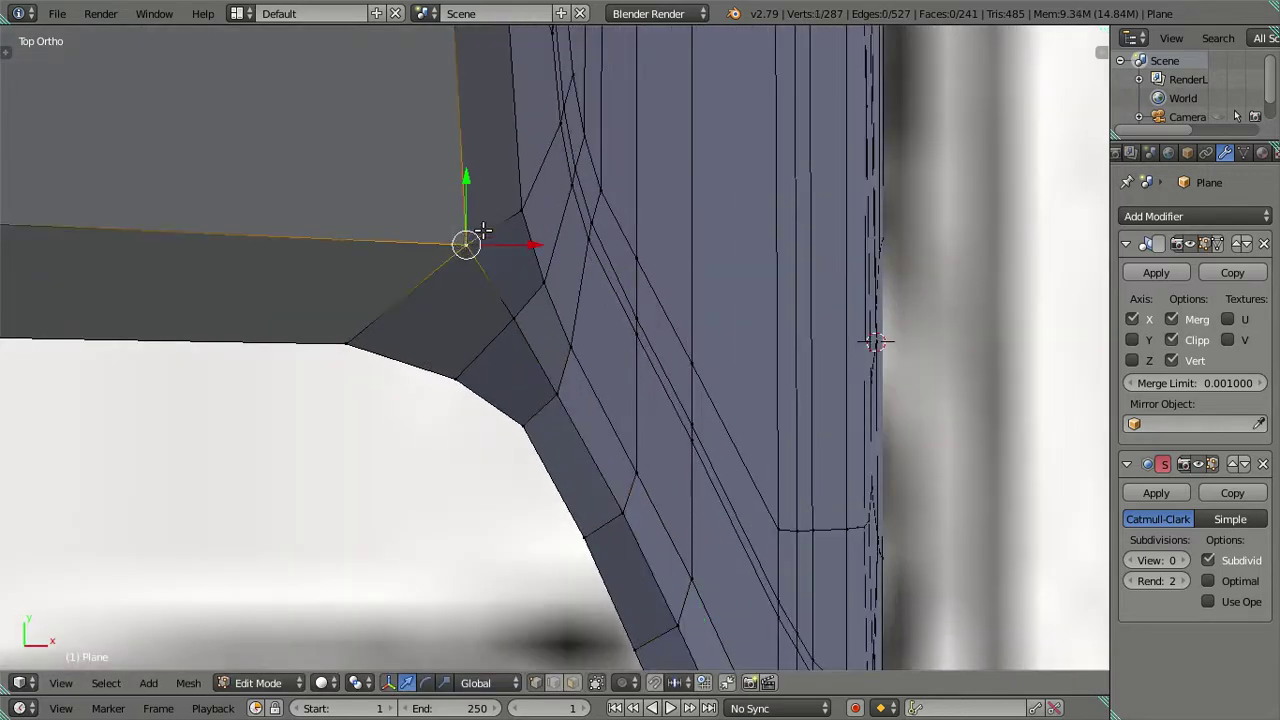
left_click_drag(518, 244, 522, 248)
left_click(522, 248)
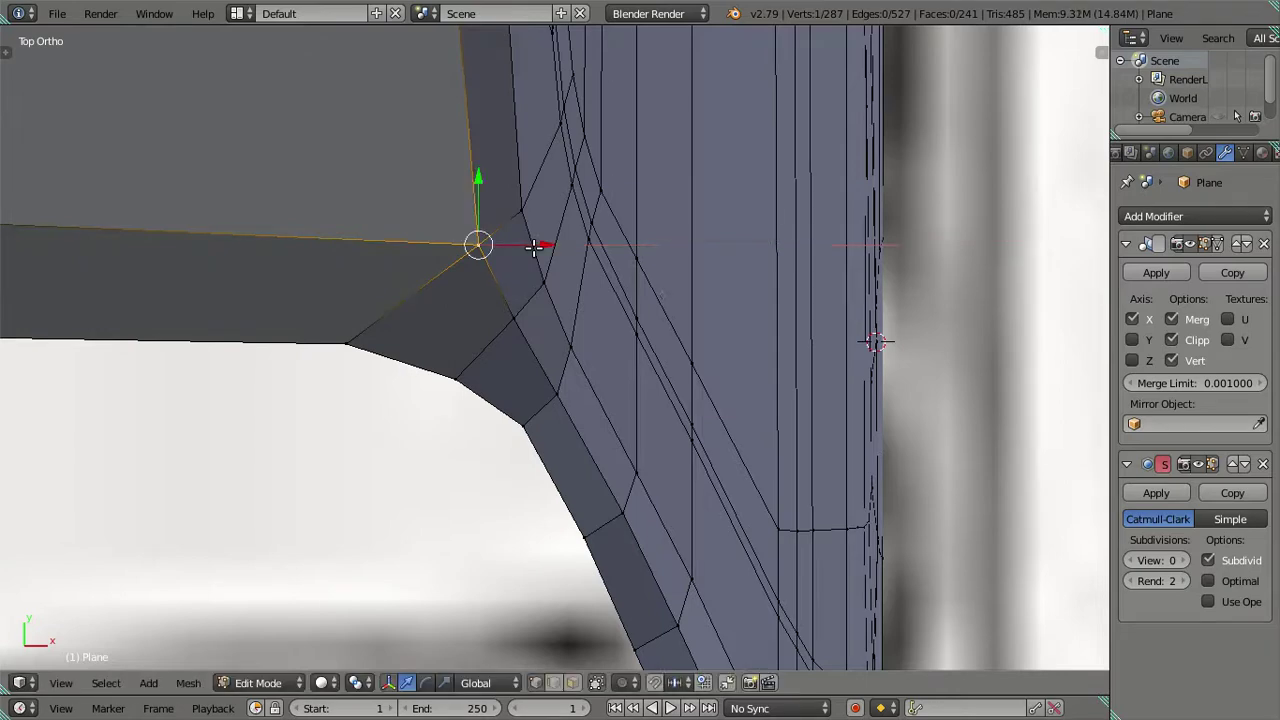
key("a")
scroll(537, 267, "down", 3)
mouse_move(537, 267)
middle_mouse_down()
mouse_move(308, 80)
mouse_move(291, 131)
mouse_move(417, 103)
mouse_move(449, 223)
mouse_move(436, 252)
mouse_move(463, 314)
mouse_move(603, 266)
mouse_move(391, 229)
mouse_move(357, 249)
mouse_move(454, 320)
mouse_move(481, 308)
middle_mouse_up()
key("KP_3")
scroll(600, 314, "up", 2)
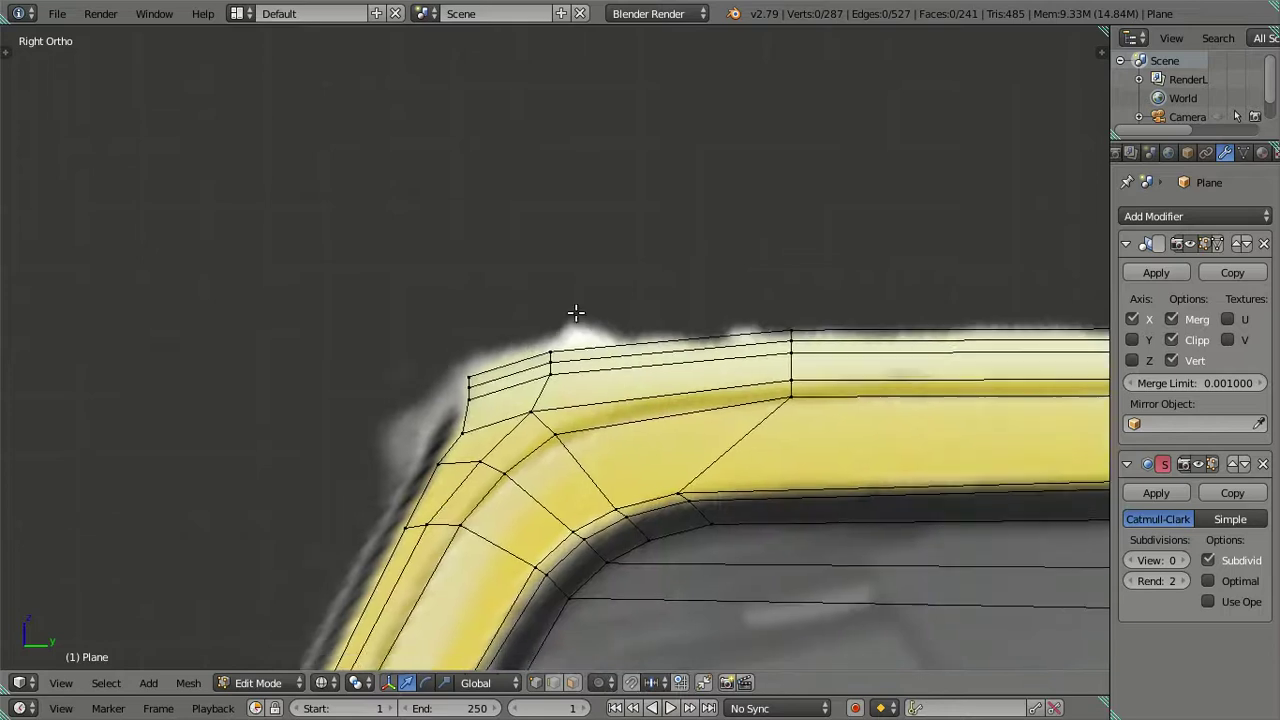
scroll(574, 305, "up", 3)
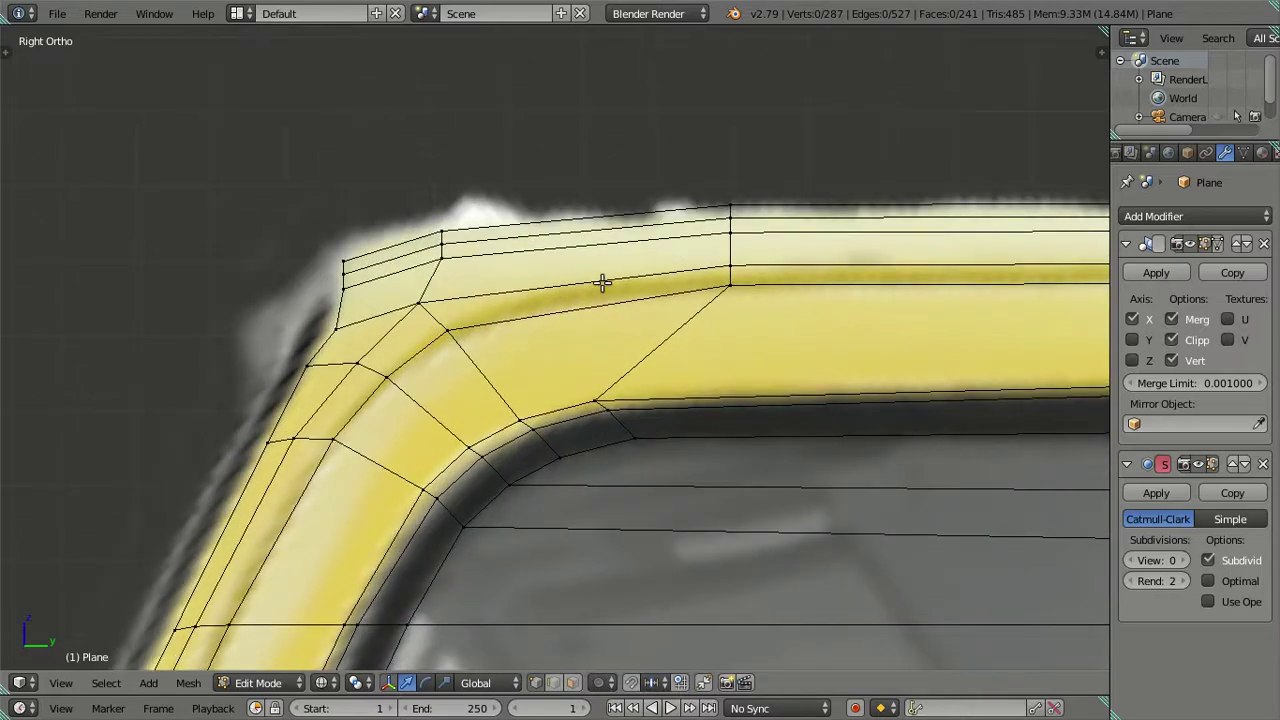
- Select a column of roof vertices beside the rounded frame corner
scroll(715, 287, "down", 2)
mouse_move(688, 280)
middle_mouse_down()
mouse_move(688, 337)
mouse_move(657, 319)
mouse_move(618, 355)
middle_mouse_up()
scroll(656, 318, "down", 2)
right_click(600, 390)
right_click(598, 190, "ctrl")
key("KP_3")
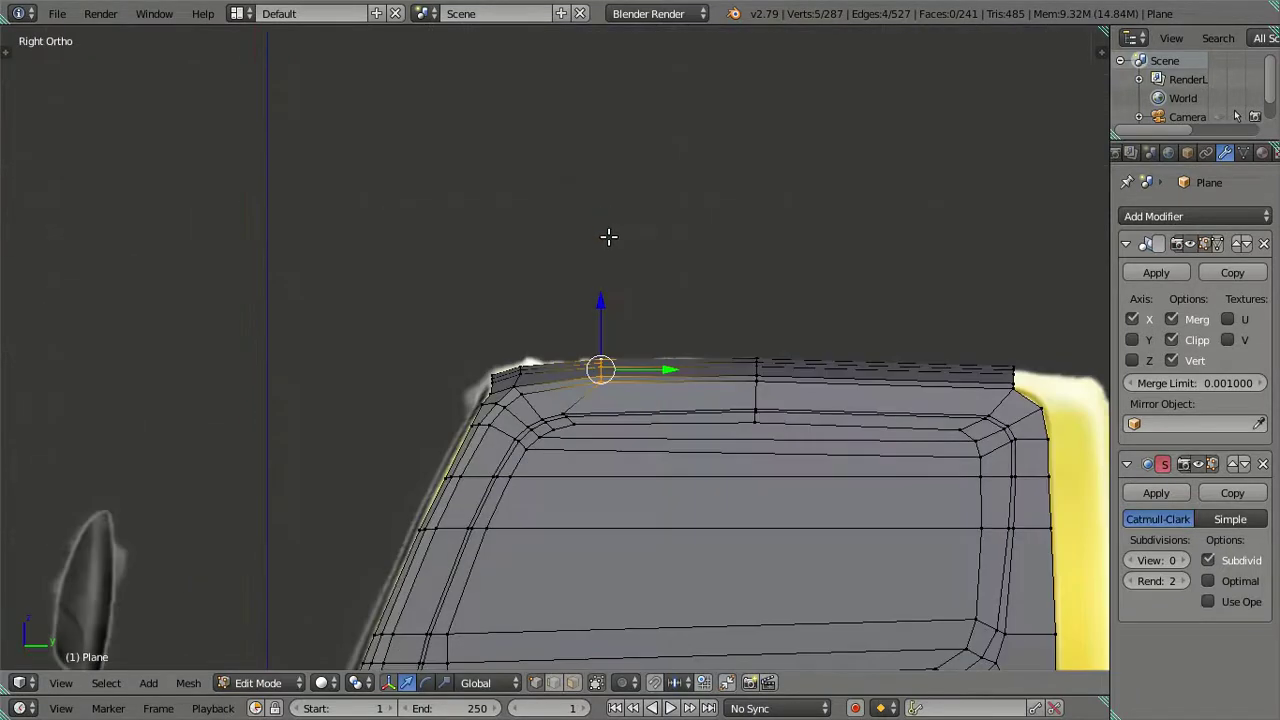
- In Right Ortho view, slide the roof vertex column along Y and lower it slightly along Z
scroll(643, 309, "up", 2)
scroll(600, 210, "up", 2)
scroll(649, 236, "up", 1)
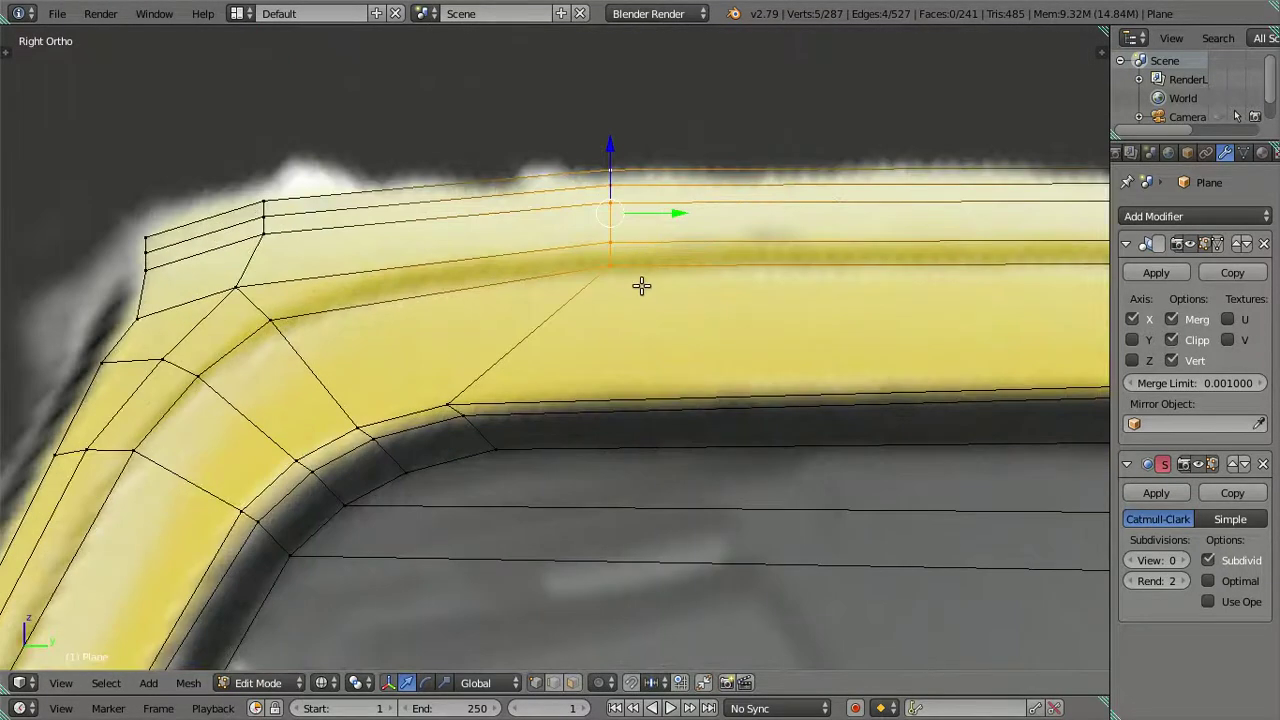
scroll(639, 279, "down", 3)
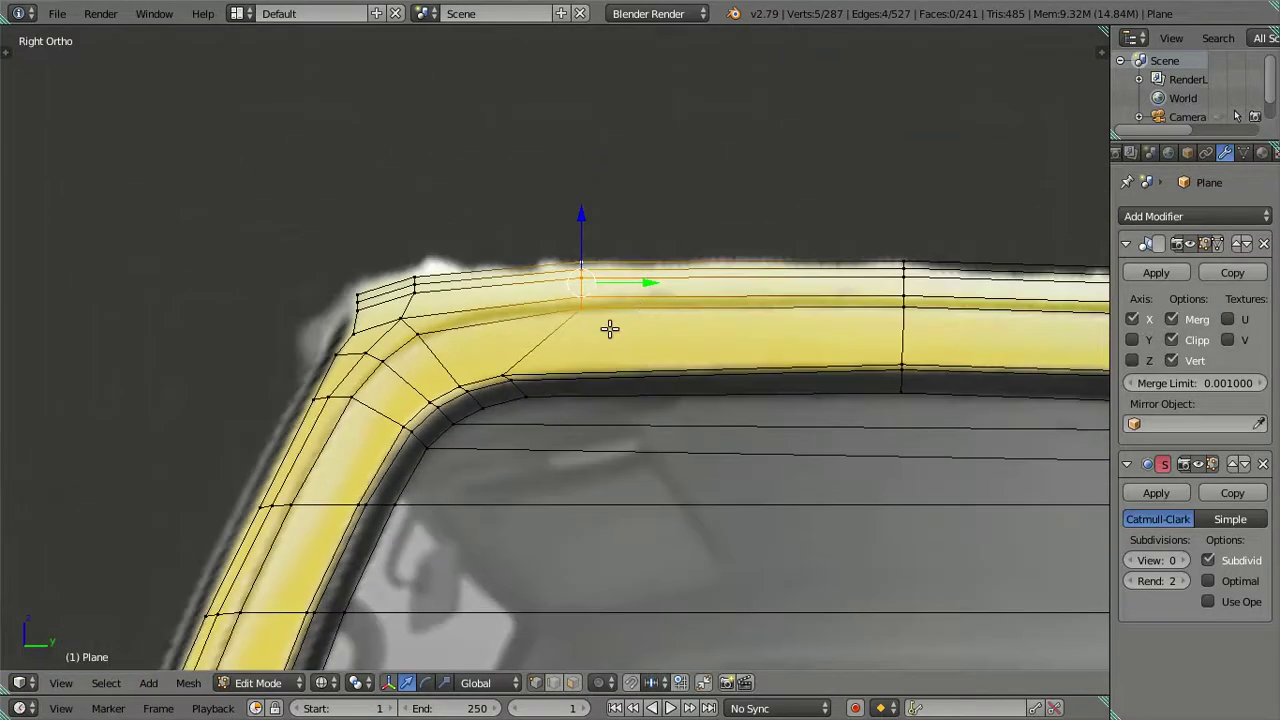
key("g")
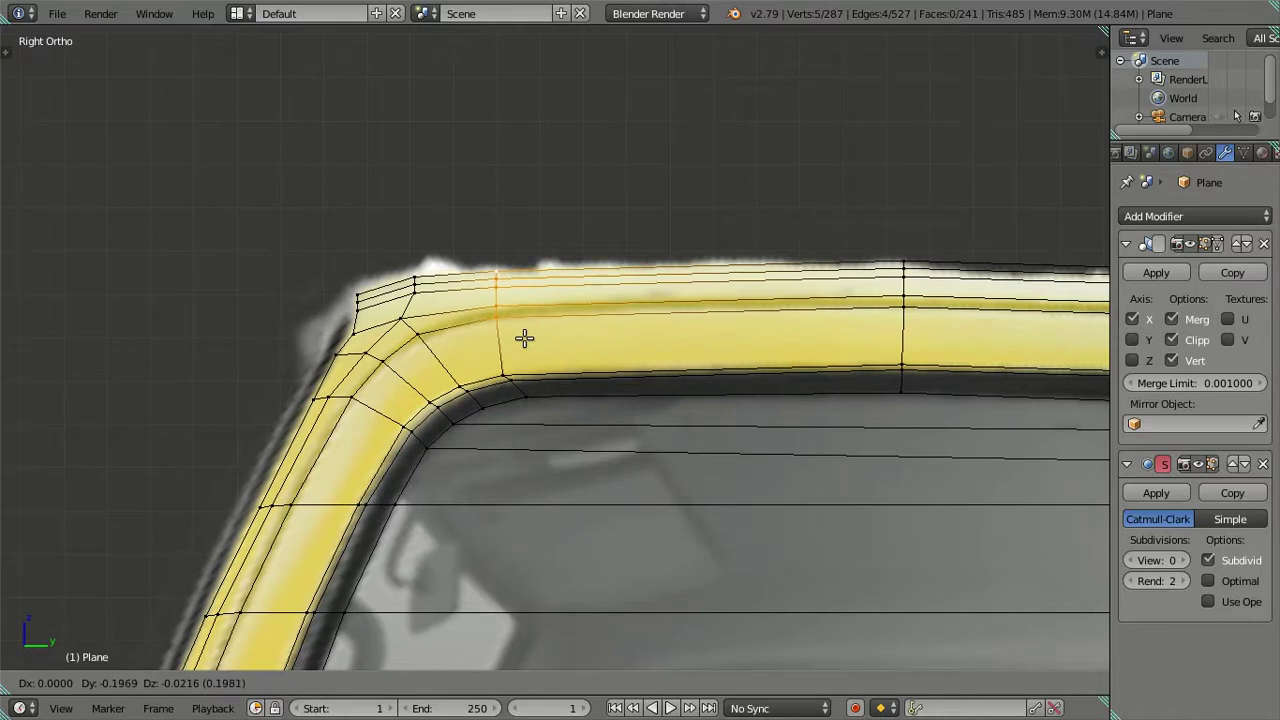
left_click(526, 338)
scroll(597, 317, "up", 2)
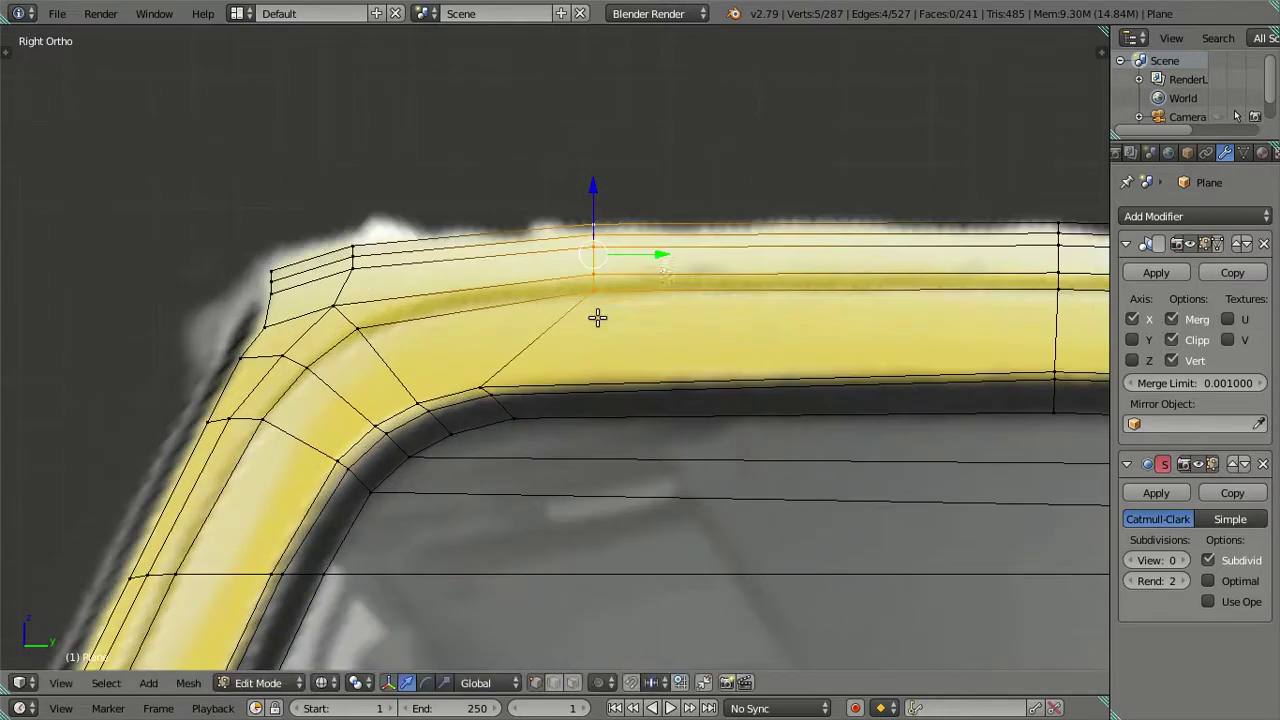
left_click_drag(654, 260, 521, 261)
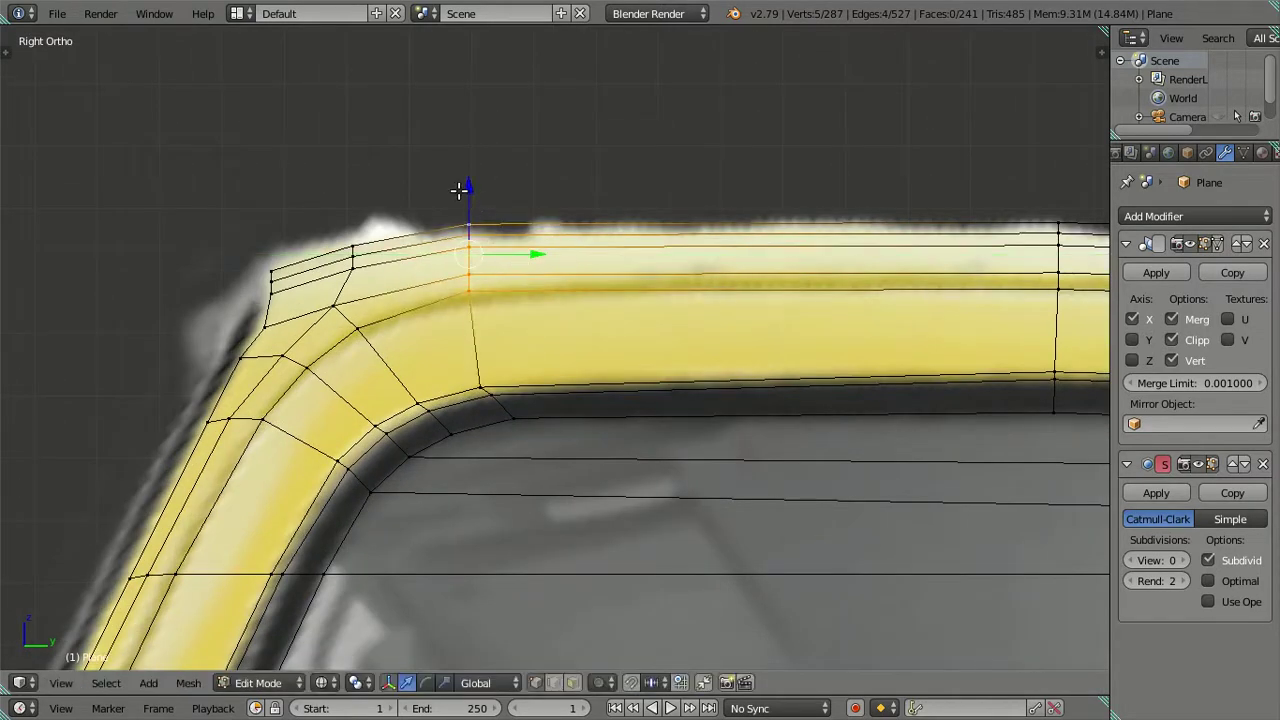
mouse_move(461, 184)
left_mouse_down()
mouse_move(481, 196)
mouse_move(446, 211)
left_mouse_up()
scroll(483, 230, "up", 2)
- Select the short vertical edge loop at the roof corner
right_click(428, 281)
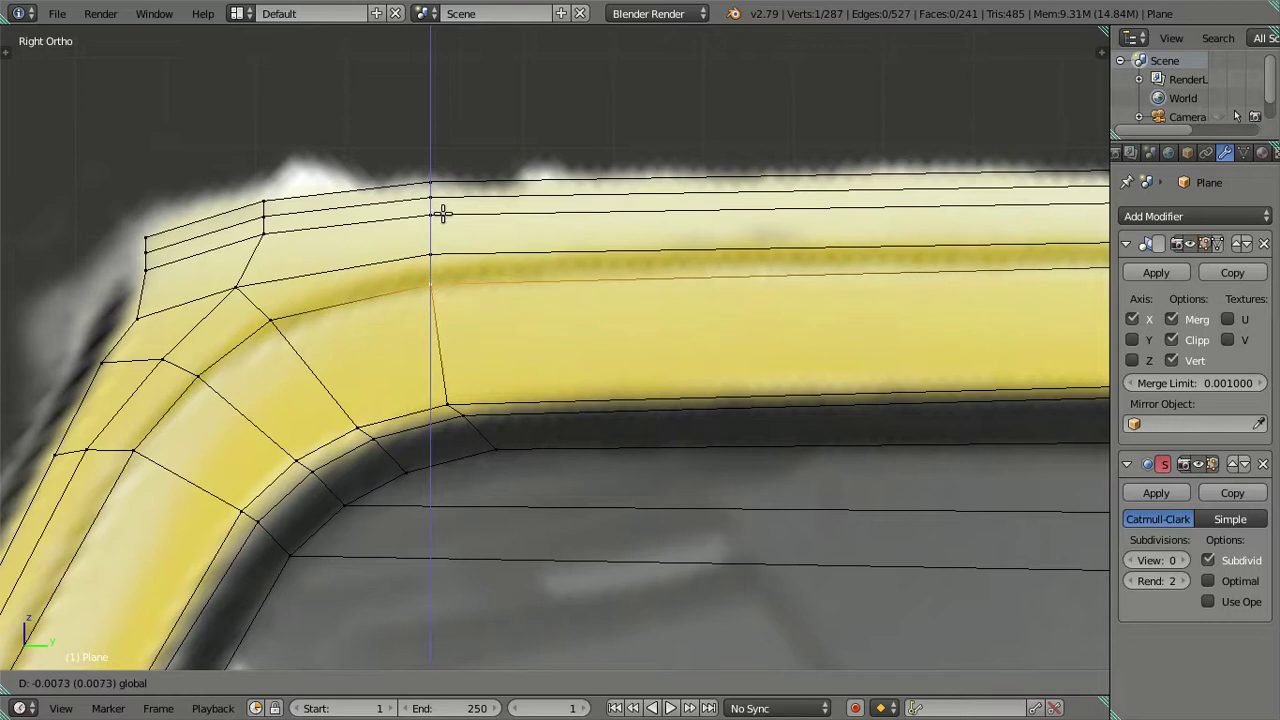
scroll(446, 211, "down", 2)
key("a")
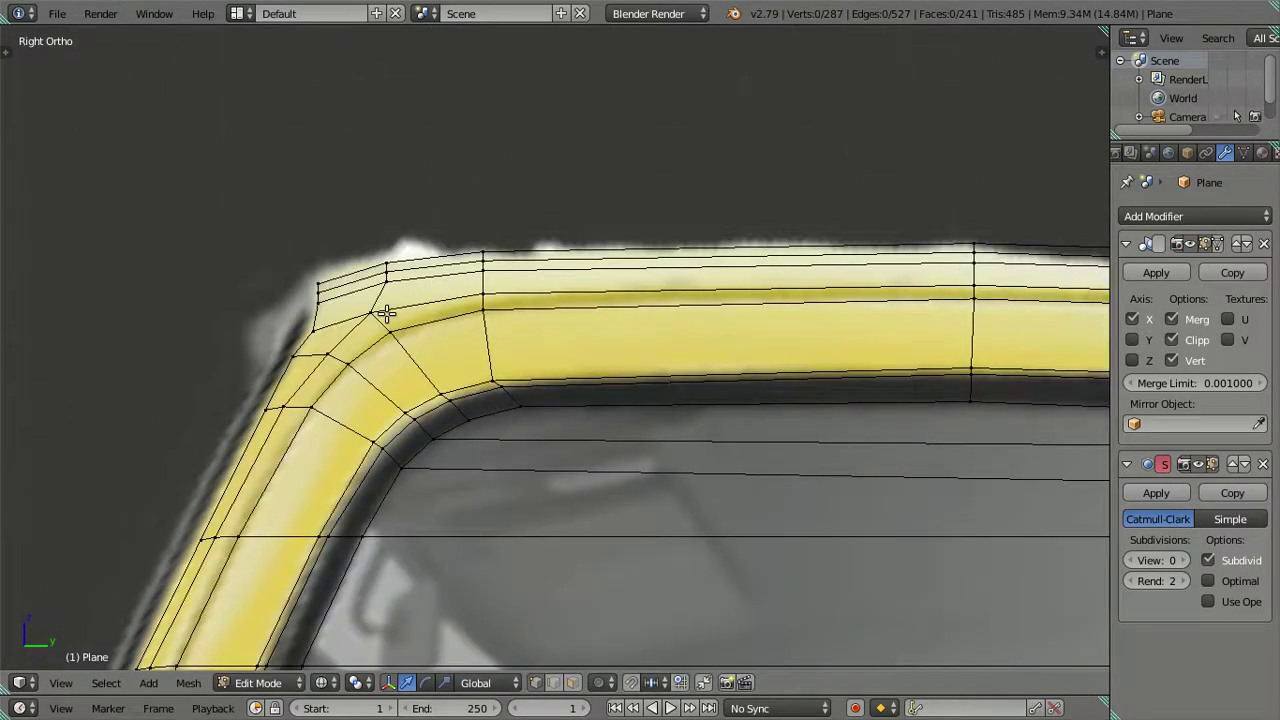
scroll(375, 300, "up", 2)
mouse_move(336, 238)
middle_mouse_down()
mouse_move(354, 274)
mouse_move(336, 178)
middle_mouse_up()
right_click(407, 176, "alt")
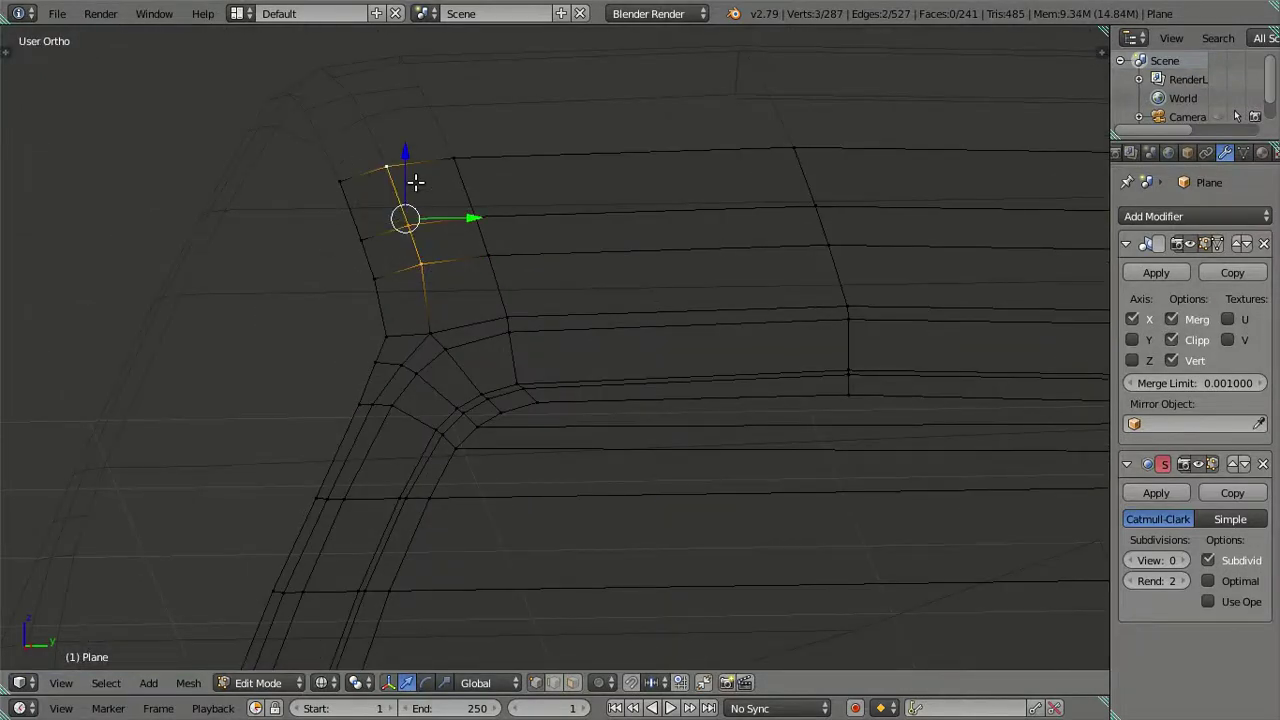
- Move the corner edge loop left along Y, then adjust it along Z to match the side reference
key("KP_3")
key("g")
key("y")
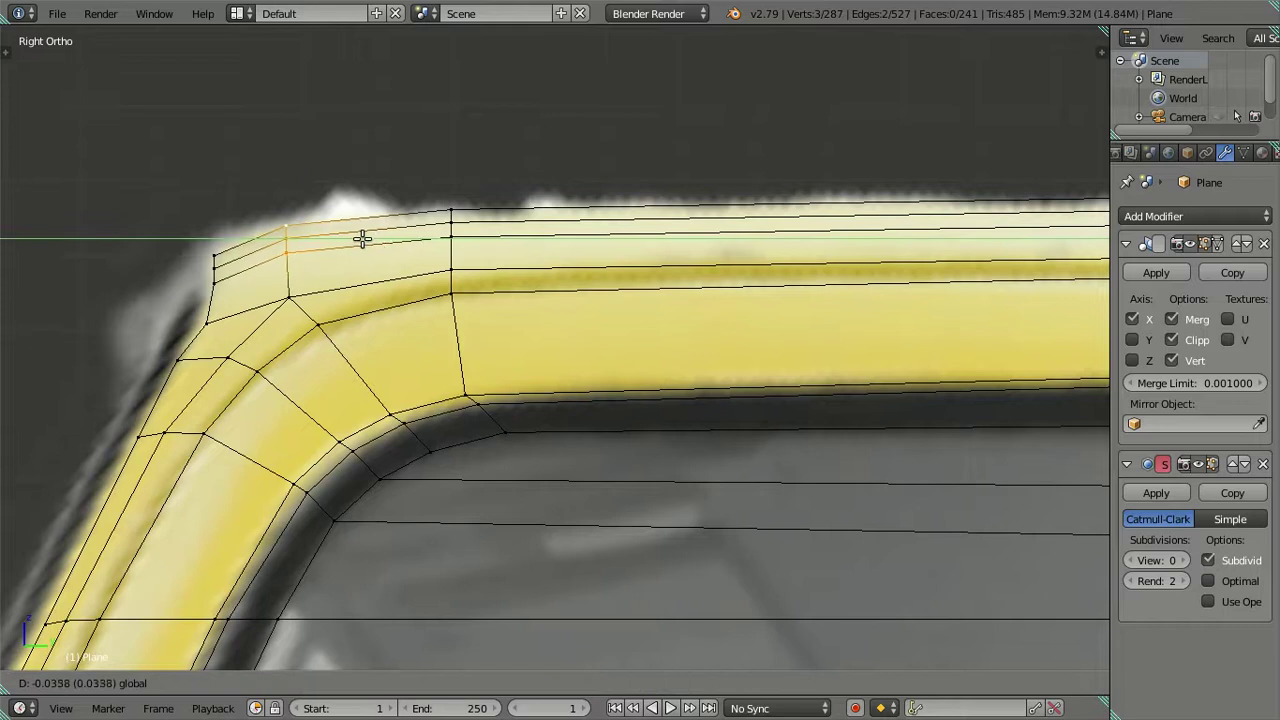
left_click(315, 197)
key("g")
key("z")
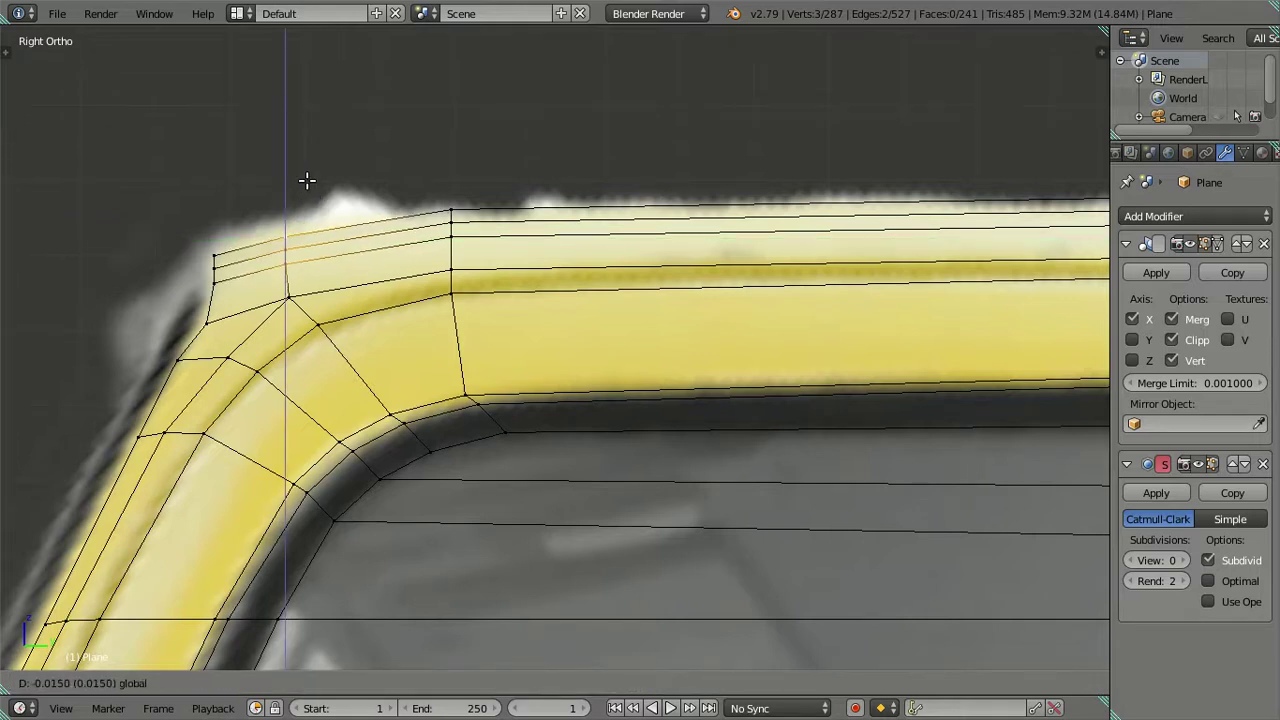
left_click(307, 177)
- Return to Object Mode and orbit to inspect the shaded roof corner
key("a")
mouse_move(363, 191)
middle_mouse_down()
mouse_move(583, 304)
mouse_move(714, 310)
middle_mouse_up()
key("Tab")
key("z")
key("Tab")
key("Tab")
mouse_move(646, 288)
middle_mouse_down()
mouse_move(571, 306)
mouse_move(559, 295)
mouse_move(972, 403)
middle_mouse_up()
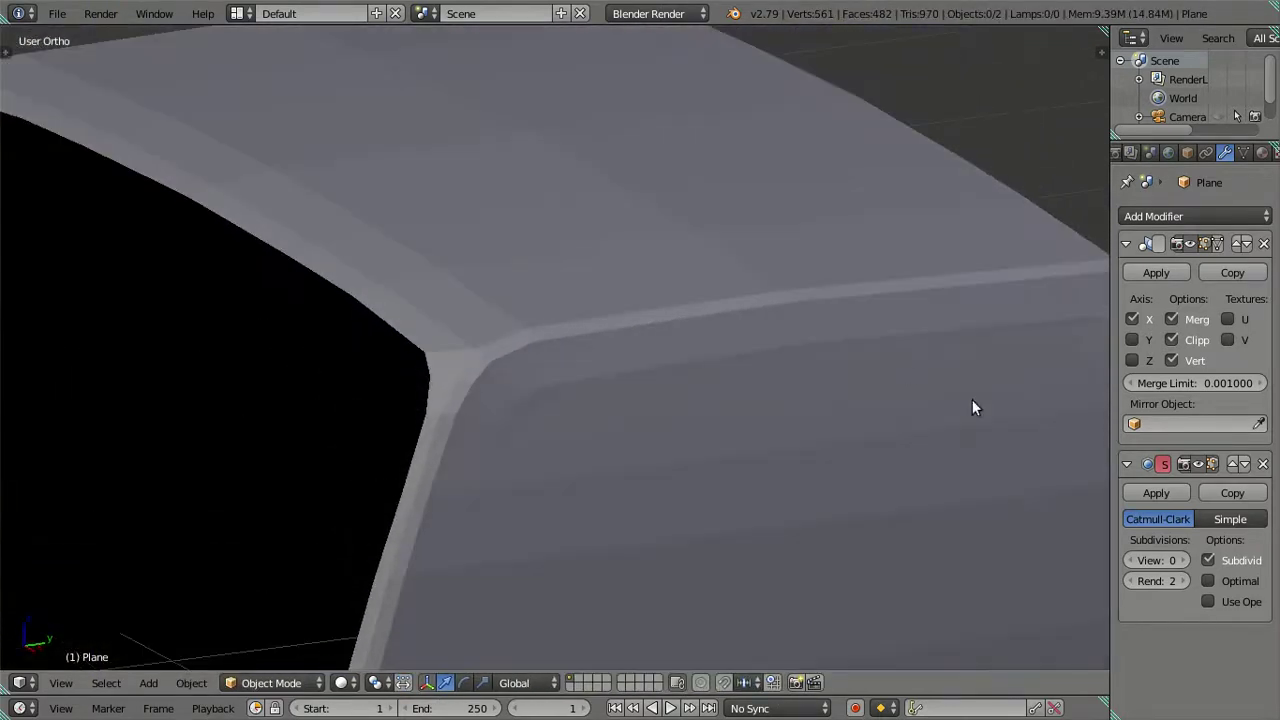
left_click(1183, 560)
mouse_move(670, 362)
middle_mouse_down()
mouse_move(416, 341)
mouse_move(774, 323)
mouse_move(803, 366)
middle_mouse_up()
key("Tab")
key("Tab")
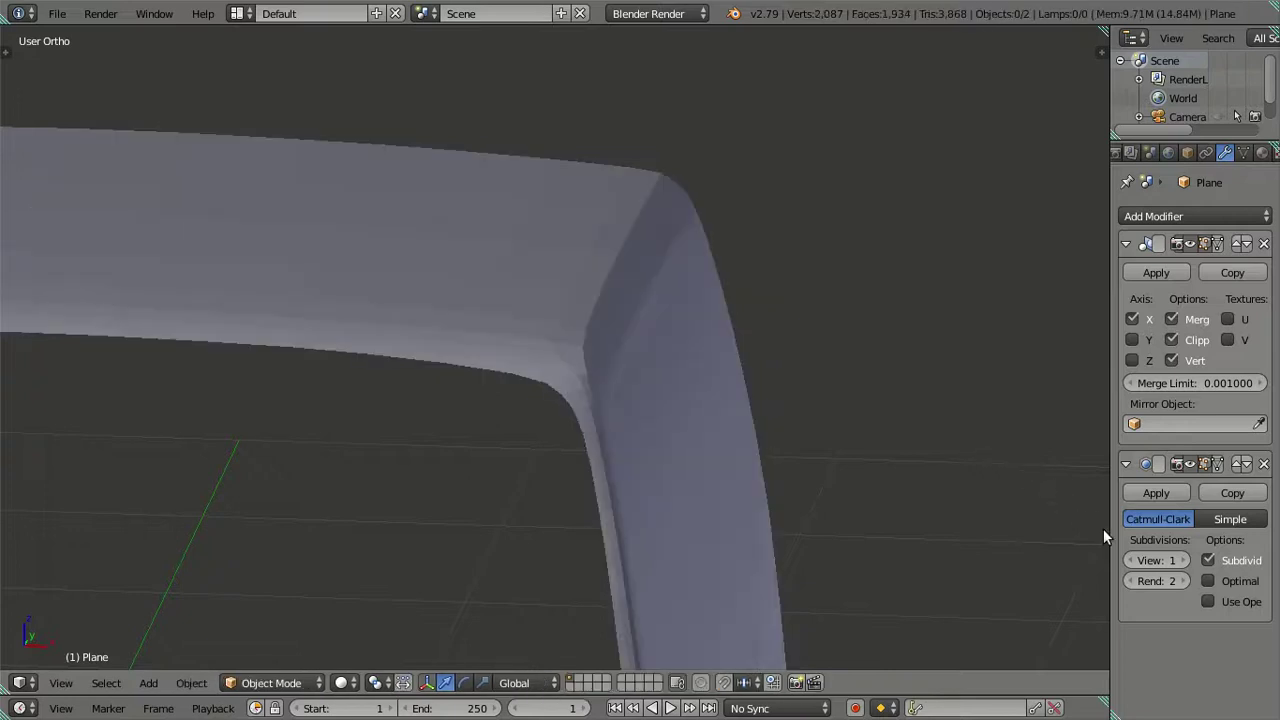
left_click(1130, 560)
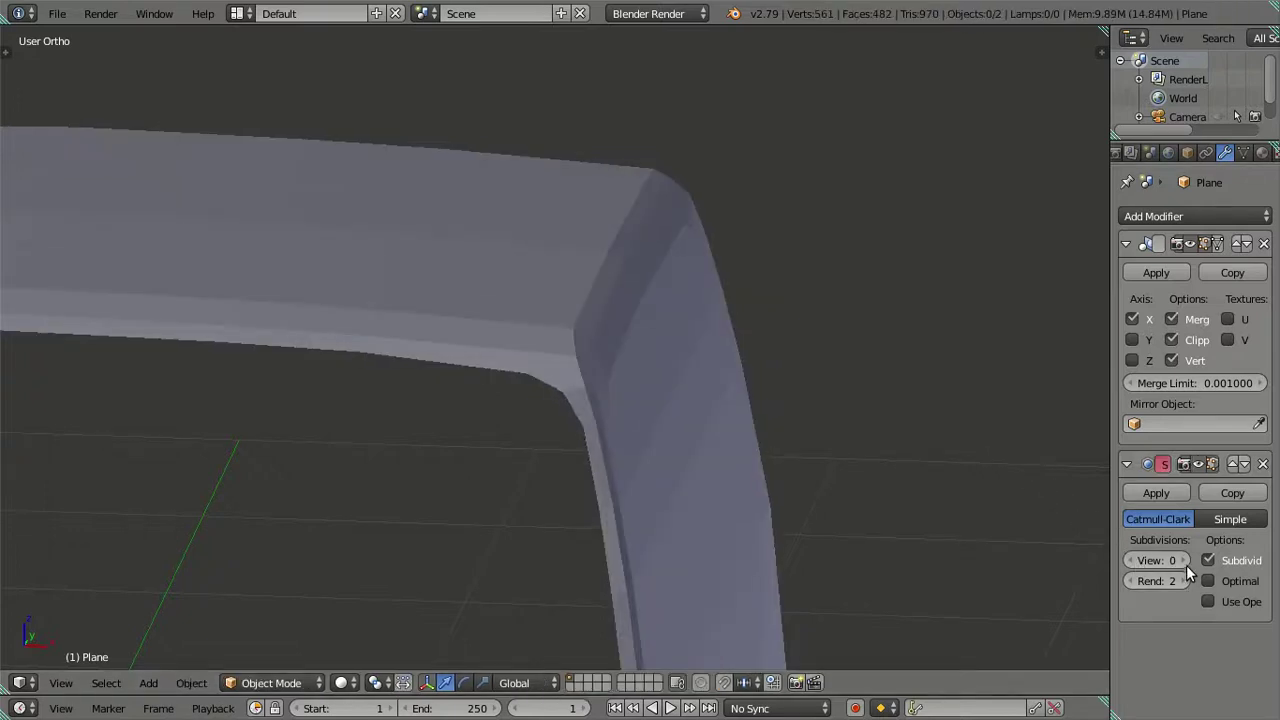
left_click(1184, 560)
left_click(1131, 560)
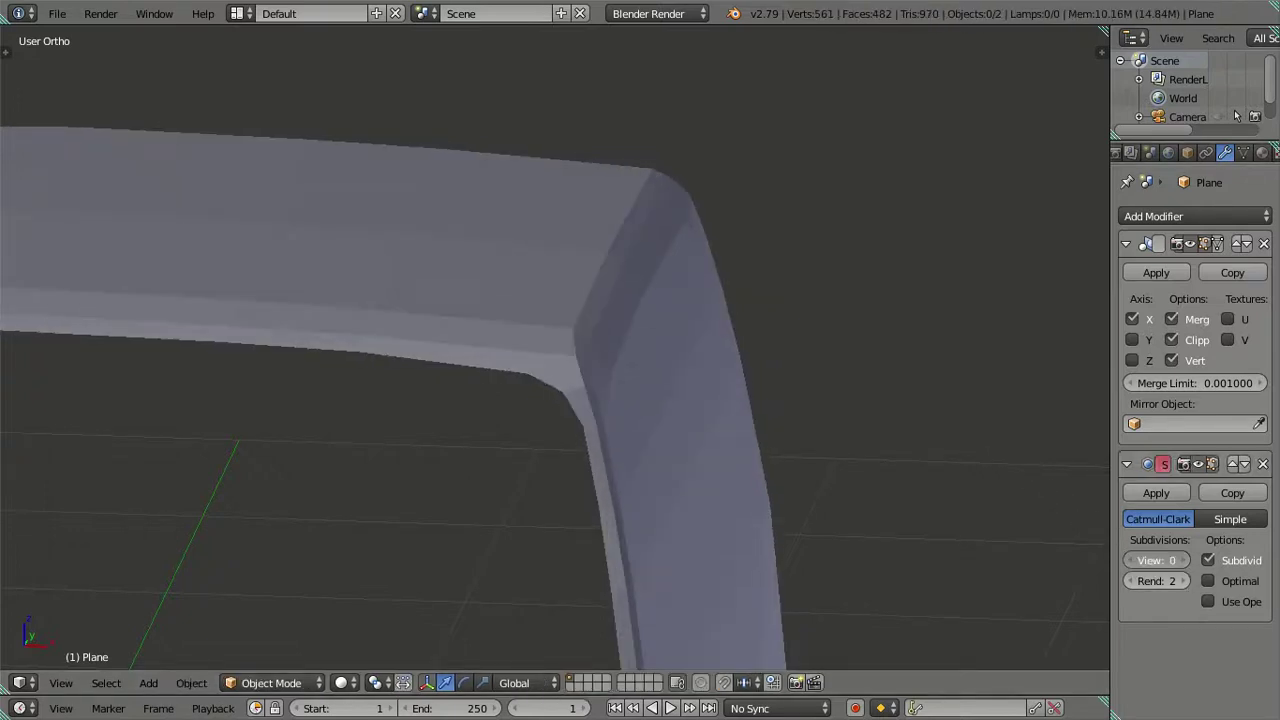
key("Tab")
key("KP_1")
- Add a loop cut across the roof strip and slide it along the roof
scroll(669, 283, "up", 1)
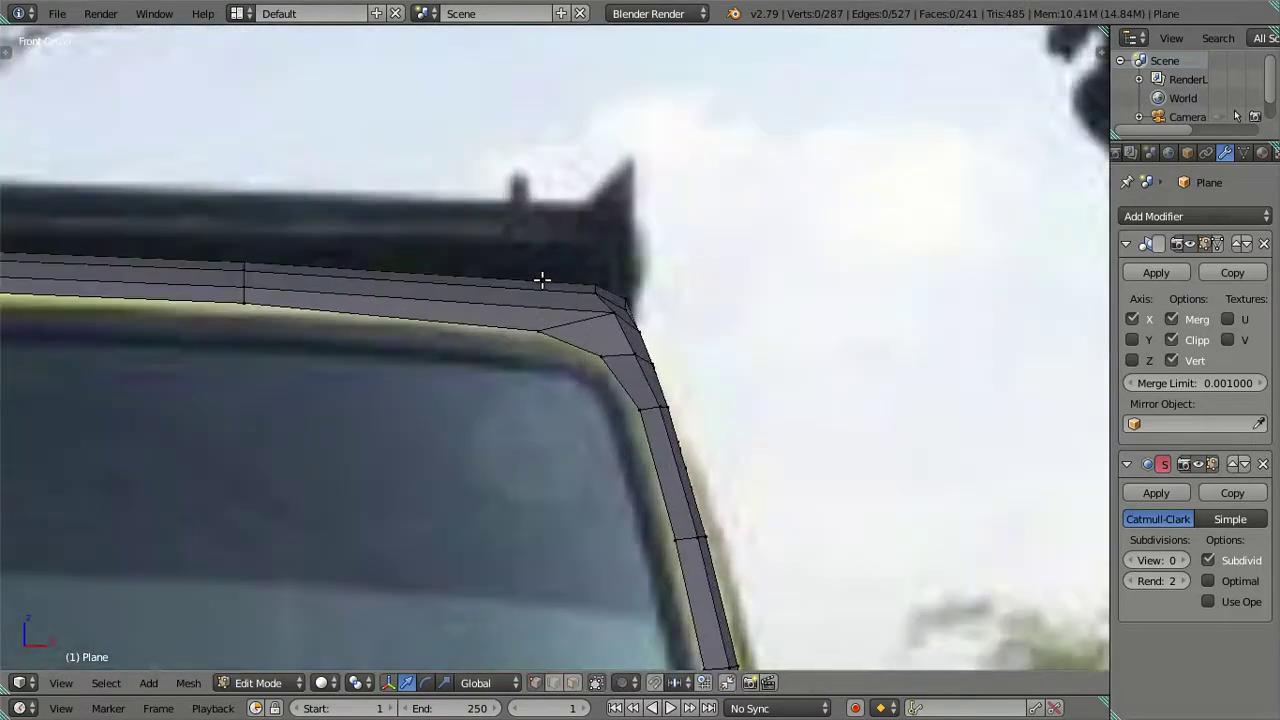
scroll(517, 277, "up", 1)
scroll(597, 286, "up", 1)
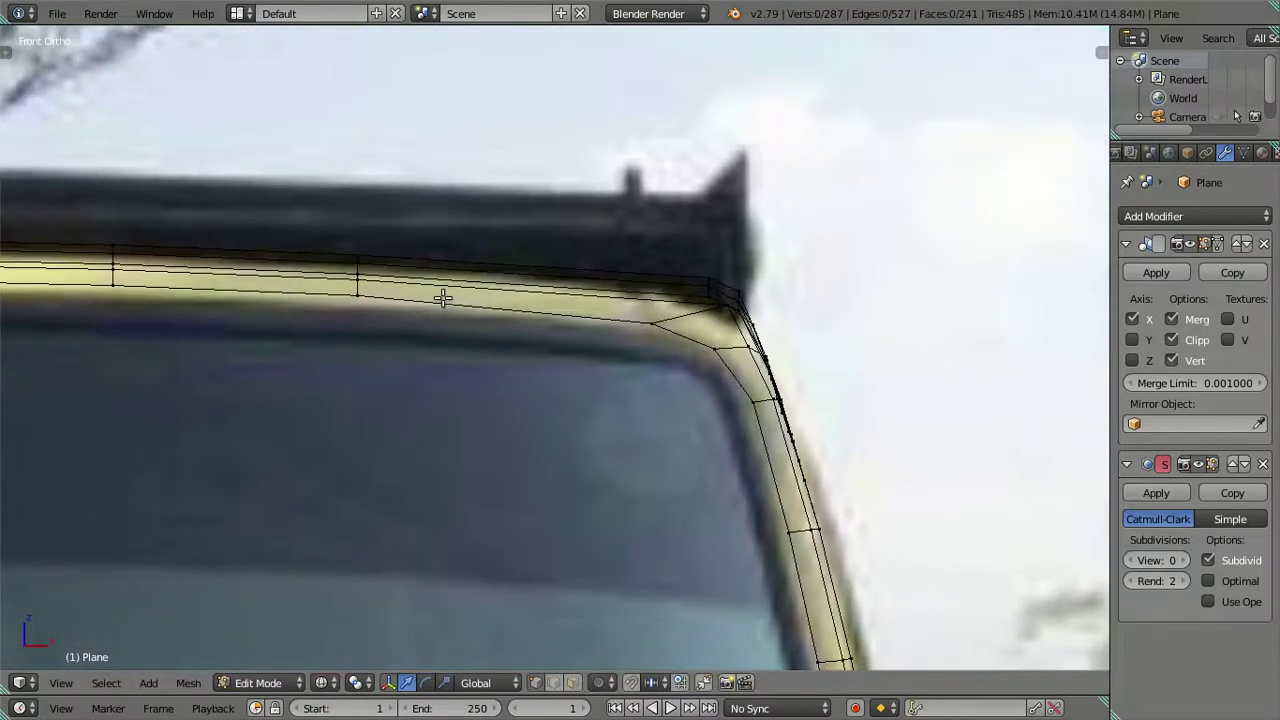
key("ctrl+r")
left_click(451, 291)
right_click(212, 263)
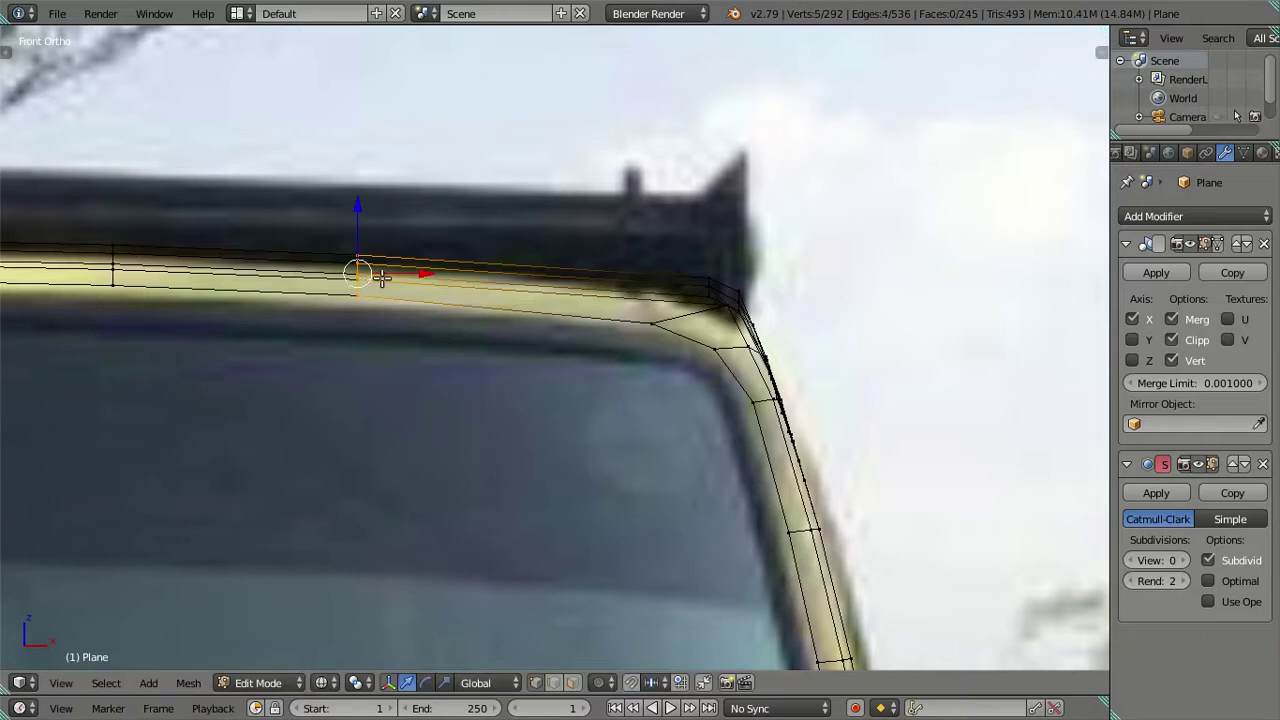
key("g")
key("g")
left_click(583, 283)
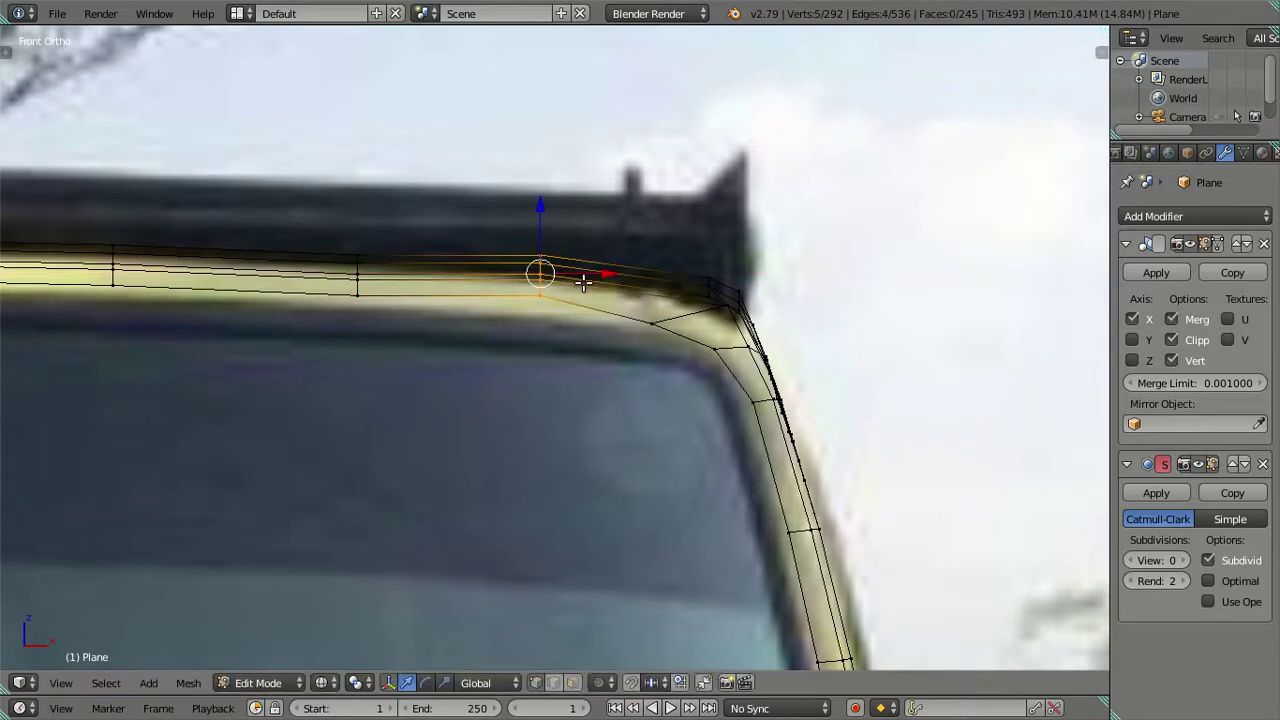
- Move the new edge loop along X, then along Z to meet the roofline
scroll(583, 283, "up", 1)
key("g")
key("x")
left_click(659, 267)
key("g")
key("z")
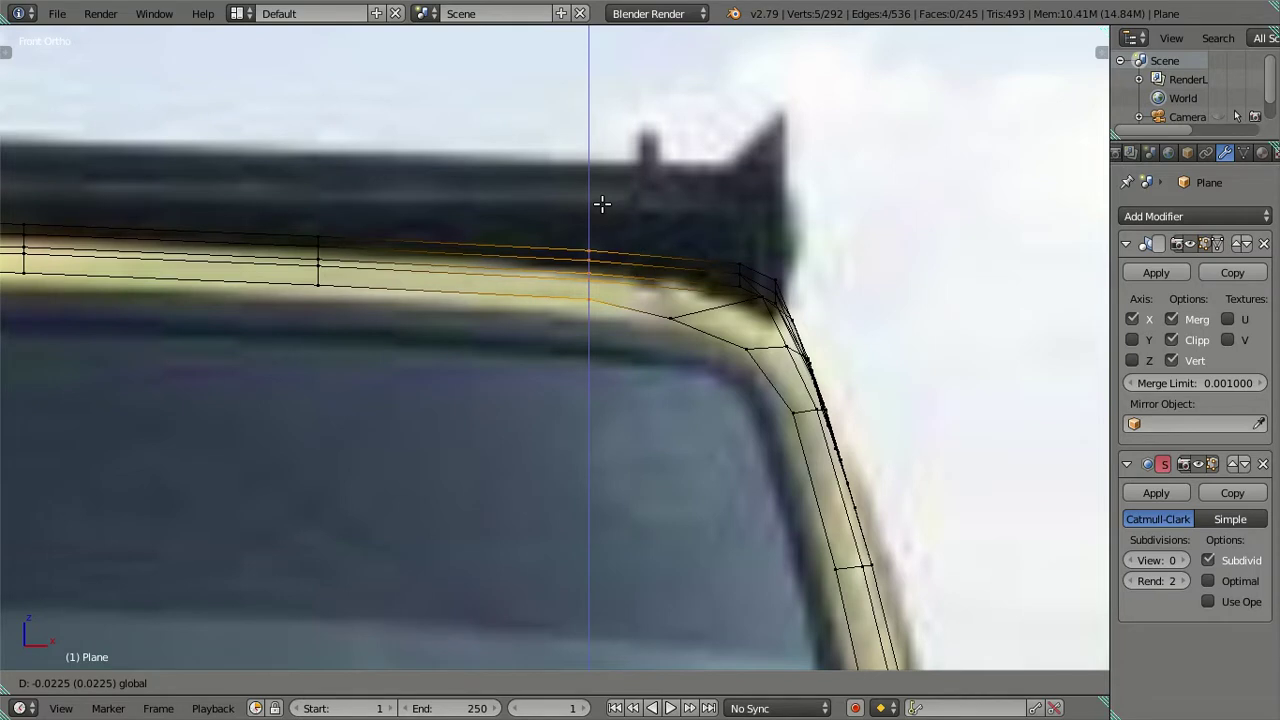
left_click(602, 204)
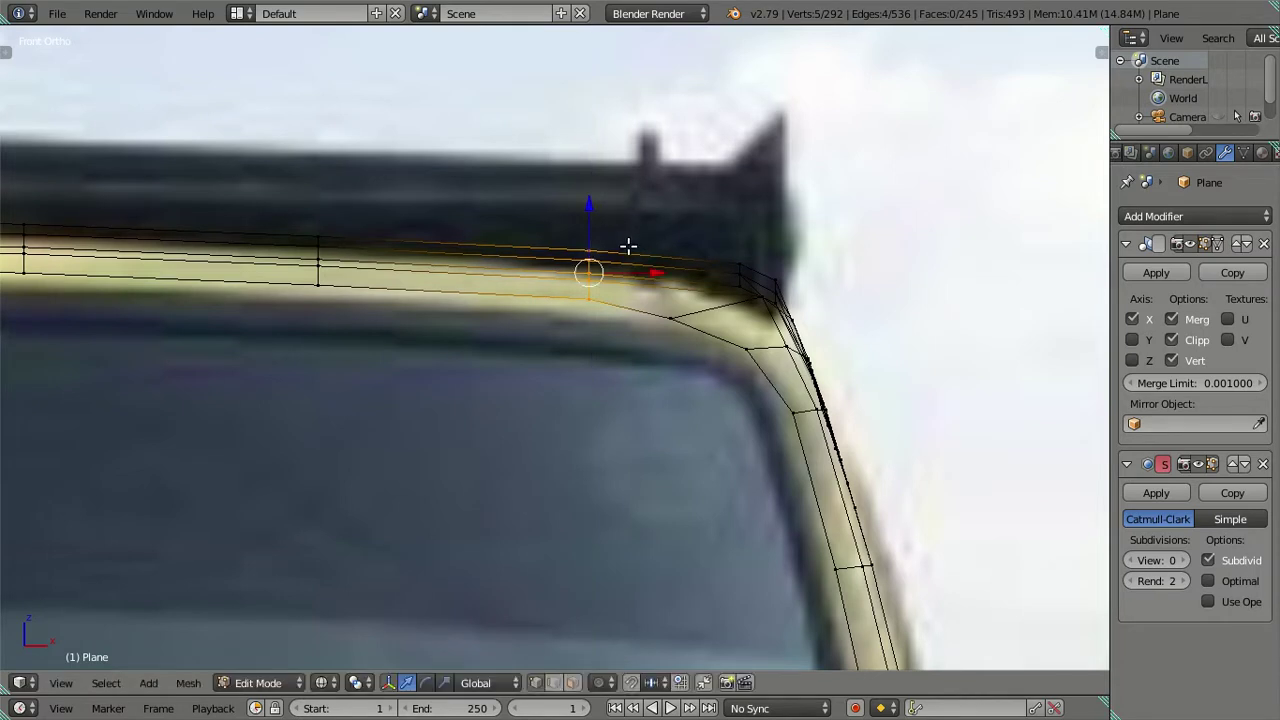
- In solid shading, shift the roof-corner vertex slightly left
key("z")
scroll(810, 290, "up", 2)
middle_click_drag(811, 297, 555, 287, "shift")
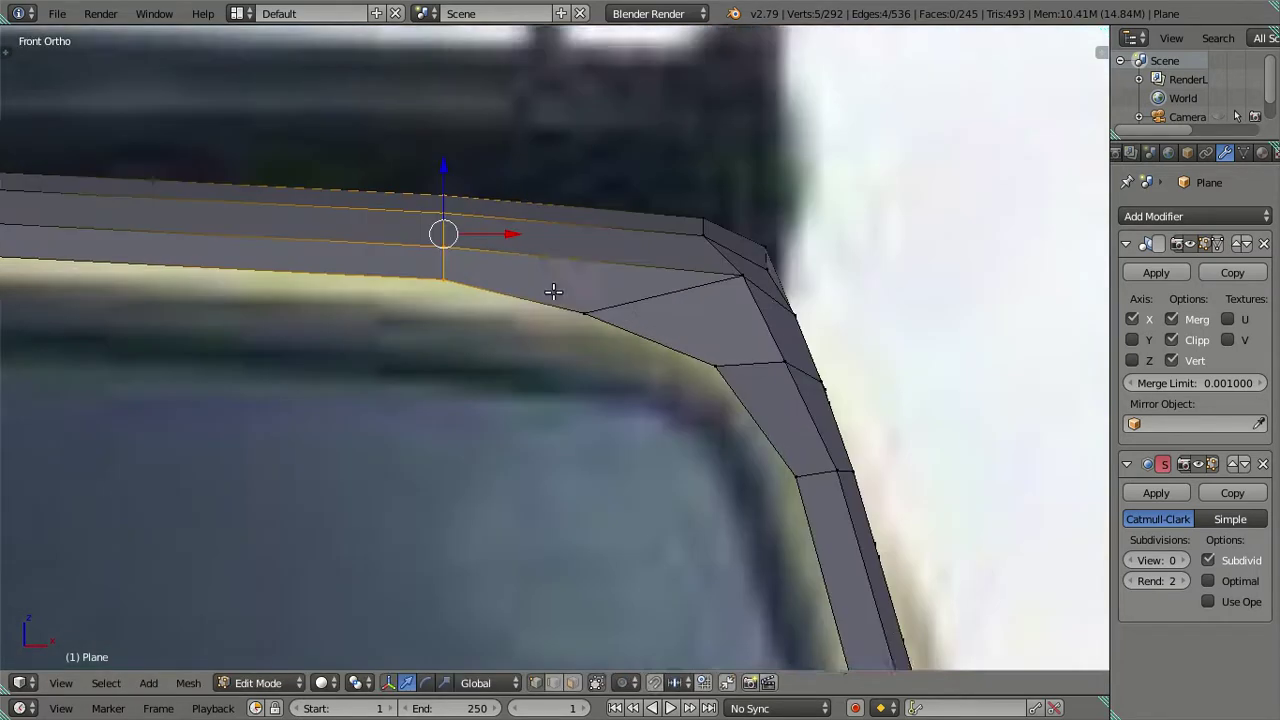
right_click(629, 261)
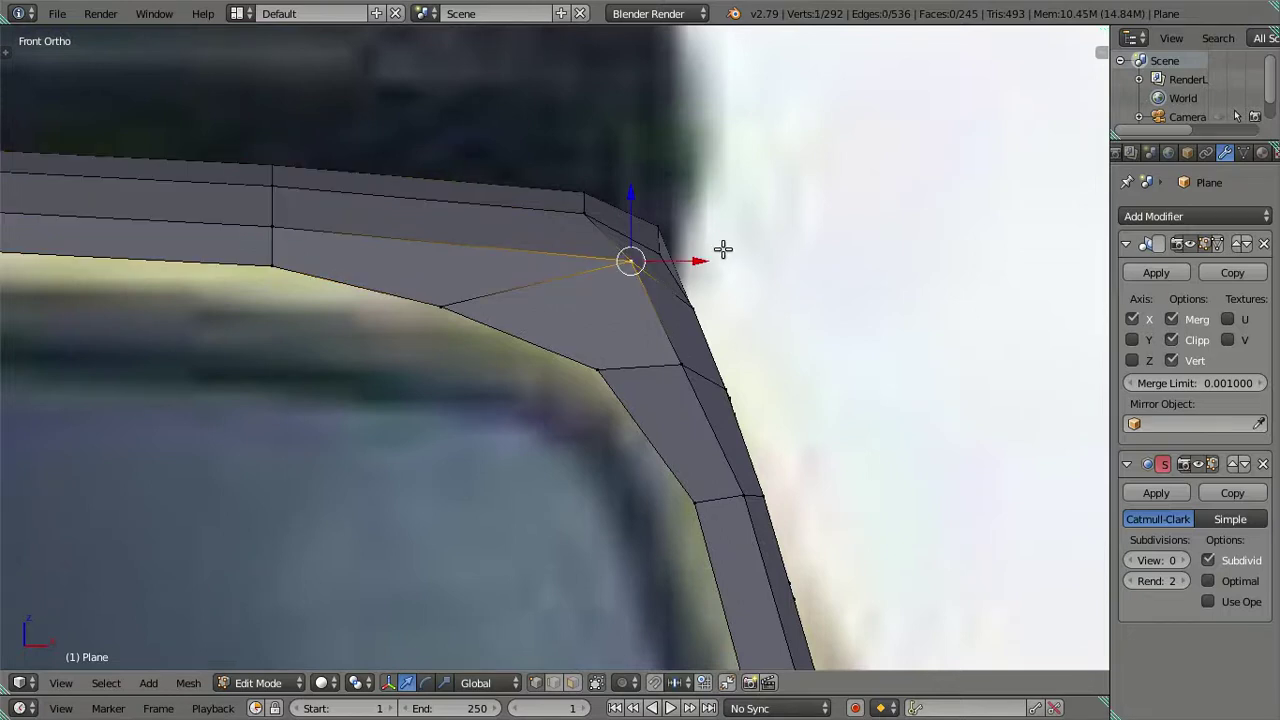
left_click_drag(705, 259, 692, 259)
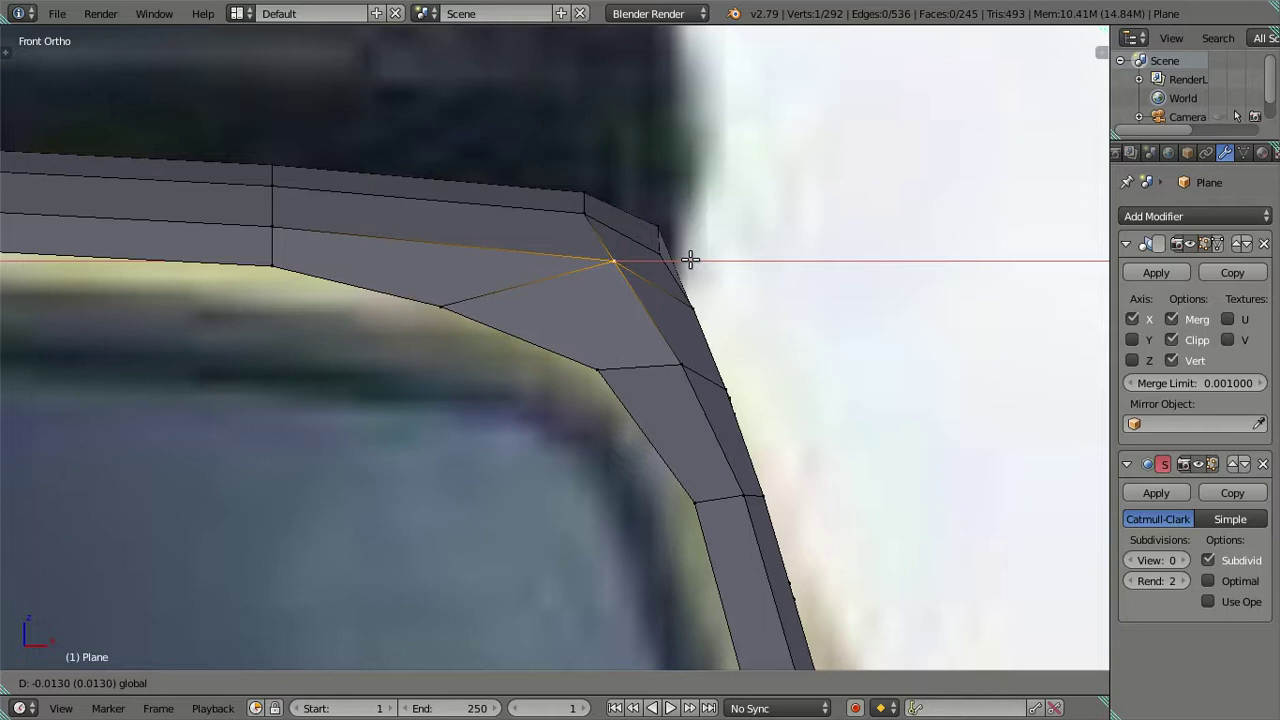
left_click(690, 260)
- Toggle between wireframe and solid shading to check the roof corner, then return to Object Mode
key("a")
scroll(367, 334, "down", 3)
key("z")
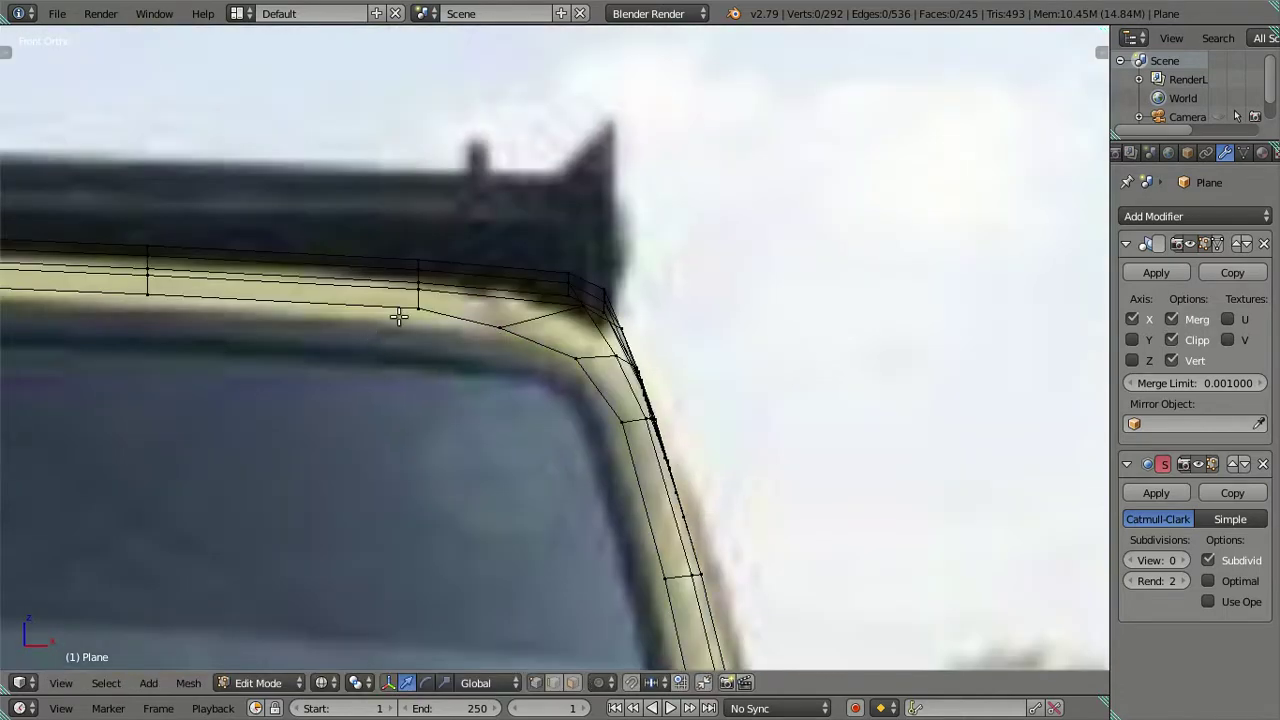
scroll(398, 317, "up", 2)
key("z")
mouse_move(593, 298)
middle_mouse_down()
mouse_move(543, 334)
mouse_move(534, 303)
mouse_move(514, 402)
mouse_move(470, 381)
mouse_move(590, 325)
mouse_move(625, 374)
mouse_move(585, 290)
mouse_move(603, 343)
mouse_move(503, 351)
mouse_move(575, 317)
middle_mouse_up()
key("a")
key("a")
key("Tab")
key("Tab")
key("Tab")
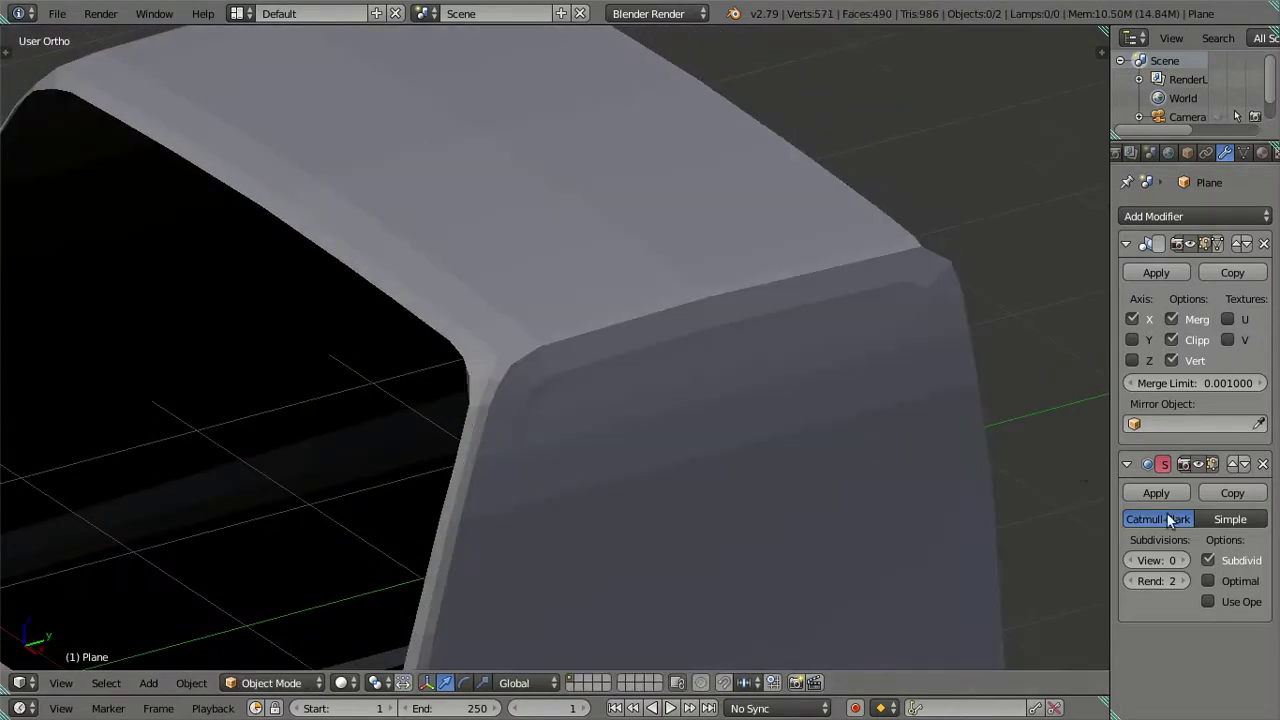
left_click(1185, 558)
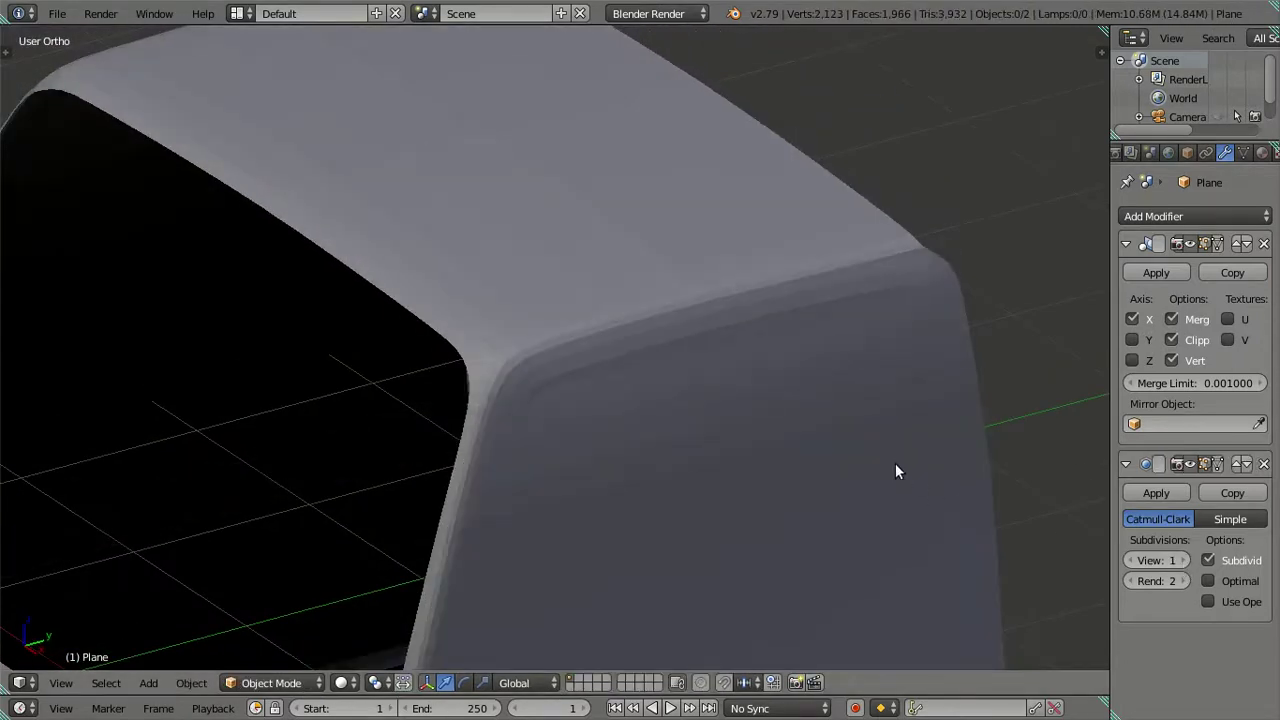
left_click(1128, 561)
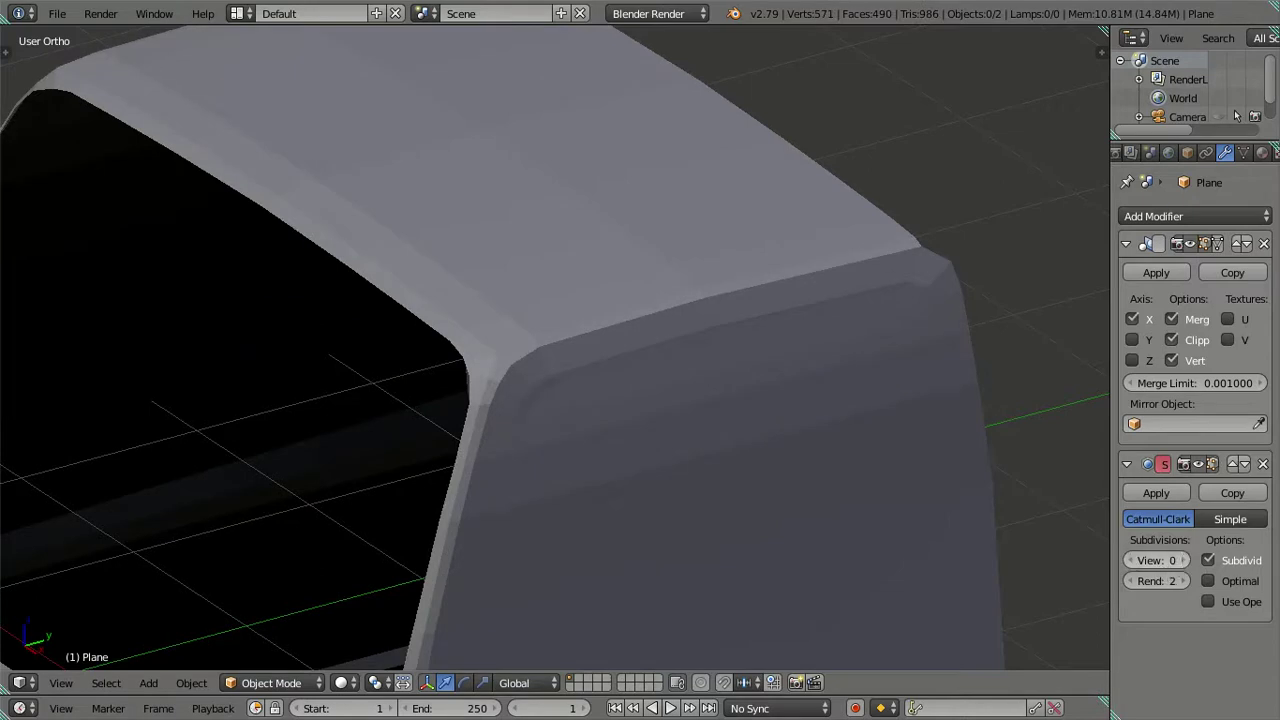
left_click(1184, 560)
key("ctrl+0")
mouse_move(1052, 526)
middle_mouse_down()
mouse_move(779, 497)
mouse_move(820, 436)
mouse_move(671, 414)
mouse_move(629, 506)
mouse_move(674, 443)
middle_mouse_up()
- In Right Ortho Edit Mode, slide the frame's top-left vertex along the top edge and set the 3D cursor on it
key("KP_3")
key("Tab")
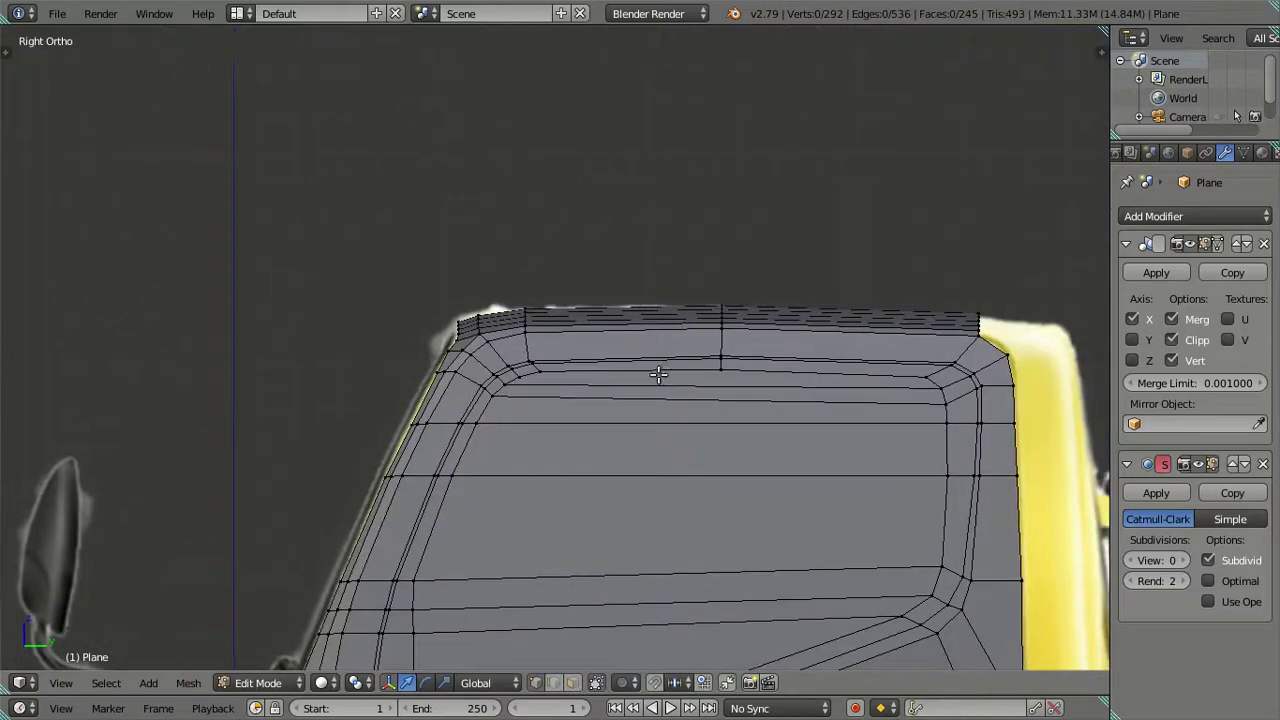
scroll(657, 371, "up", 2)
scroll(514, 303, "up", 2)
right_click(201, 219)
left_click_drag(245, 218, 606, 230)
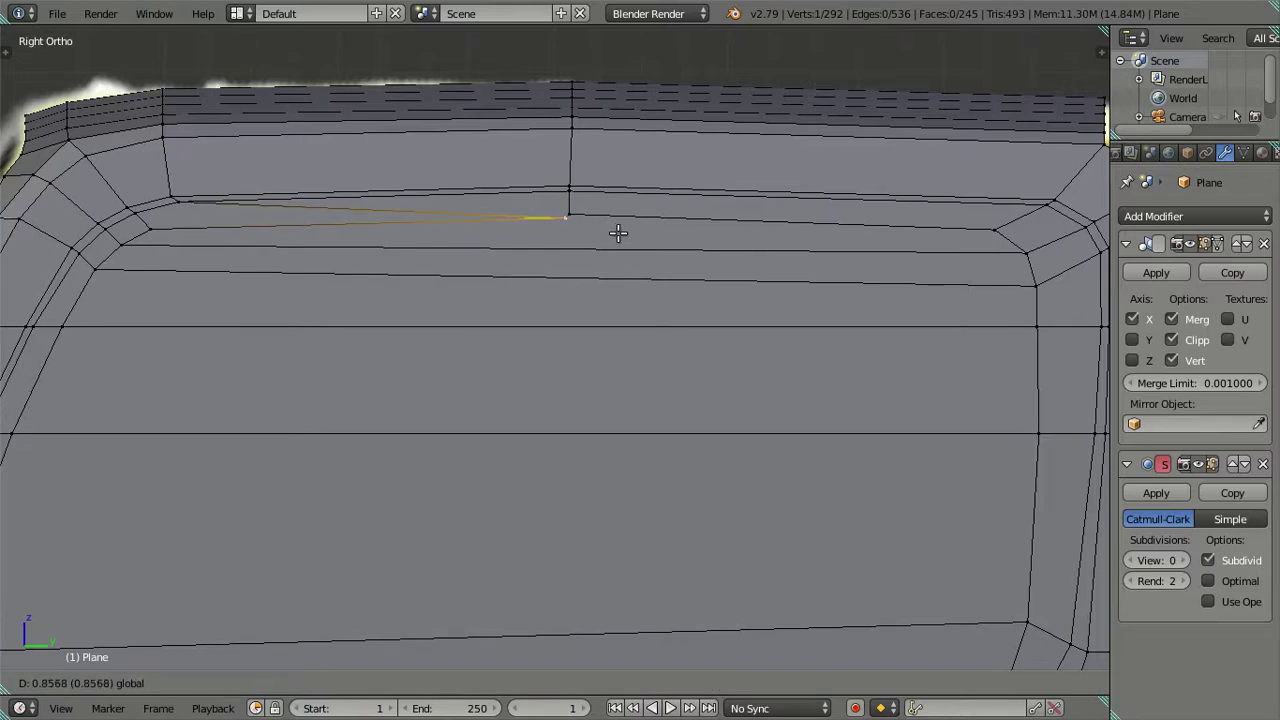
left_click(620, 234)
key("shift+s")
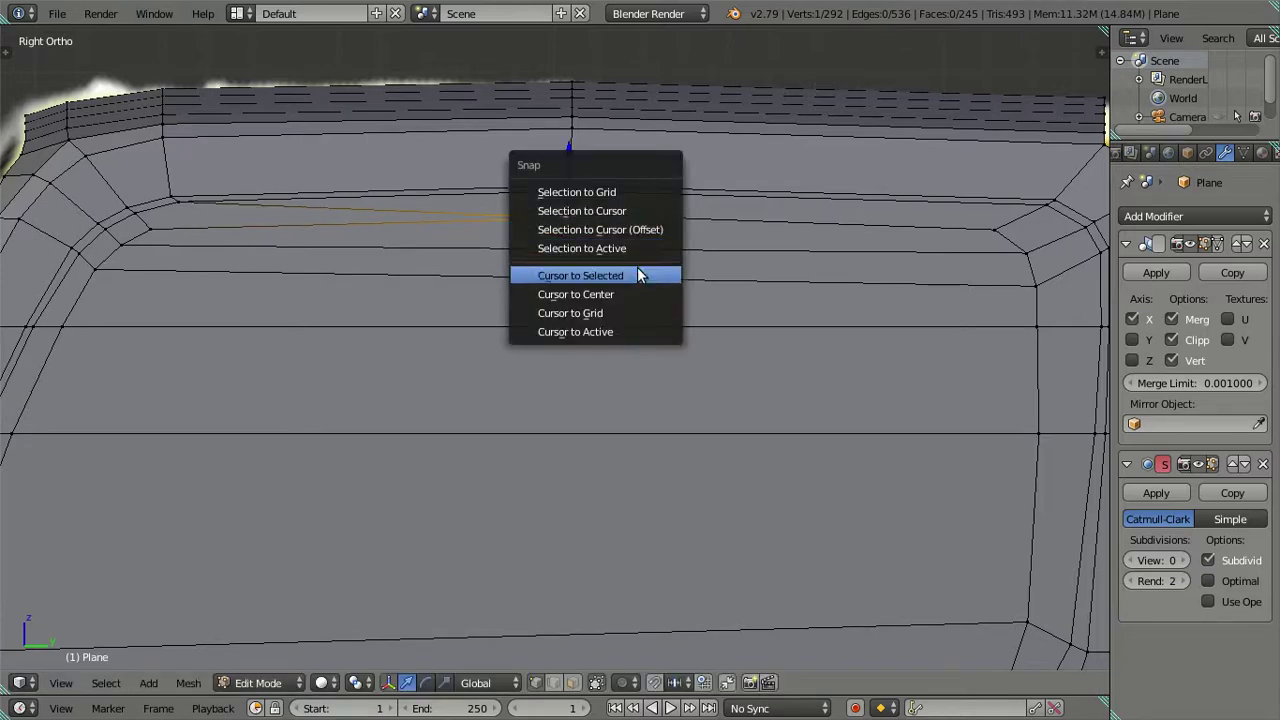
left_click(638, 271)
- Undo and redo the trial vertex move, snap again, then deselect everything
key("ctrl+z")
key("ctrl+shift+z")
key("shift+s")
left_click(662, 182)
key("a")
scroll(571, 223, "down", 1)
scroll(571, 223, "up", 2)
scroll(486, 277, "up", 1)
- Try sliding the frame-corner vertex right along the top edge twice, cancelling each move
right_click(7, 185)
left_click_drag(70, 187, 644, 185)
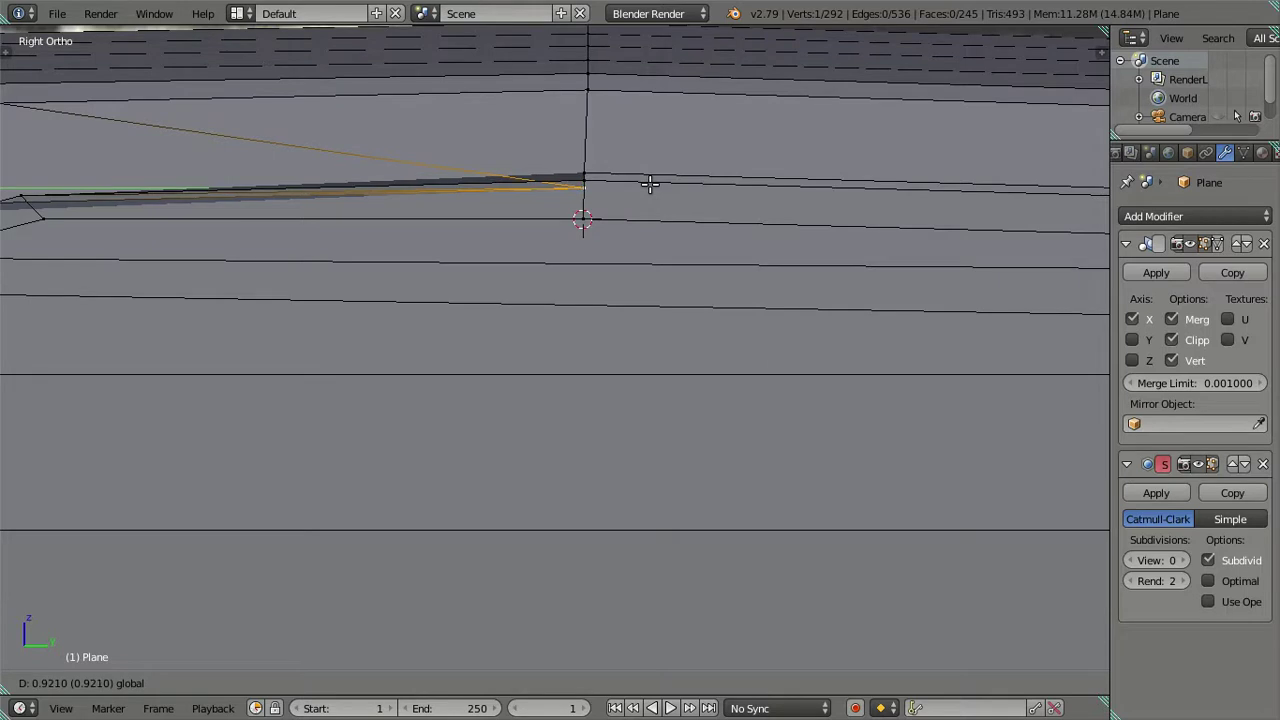
right_click(650, 184)
scroll(620, 205, "down", 3)
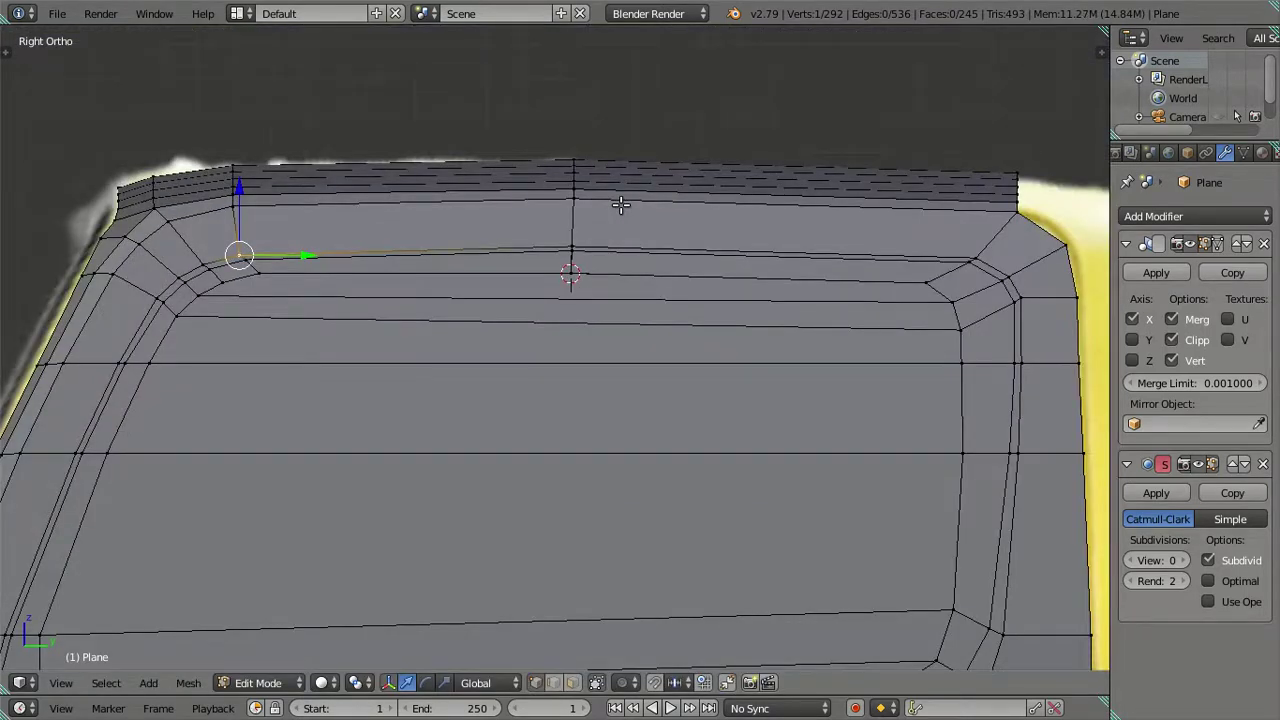
scroll(621, 205, "up", 2)
scroll(621, 205, "up", 1)
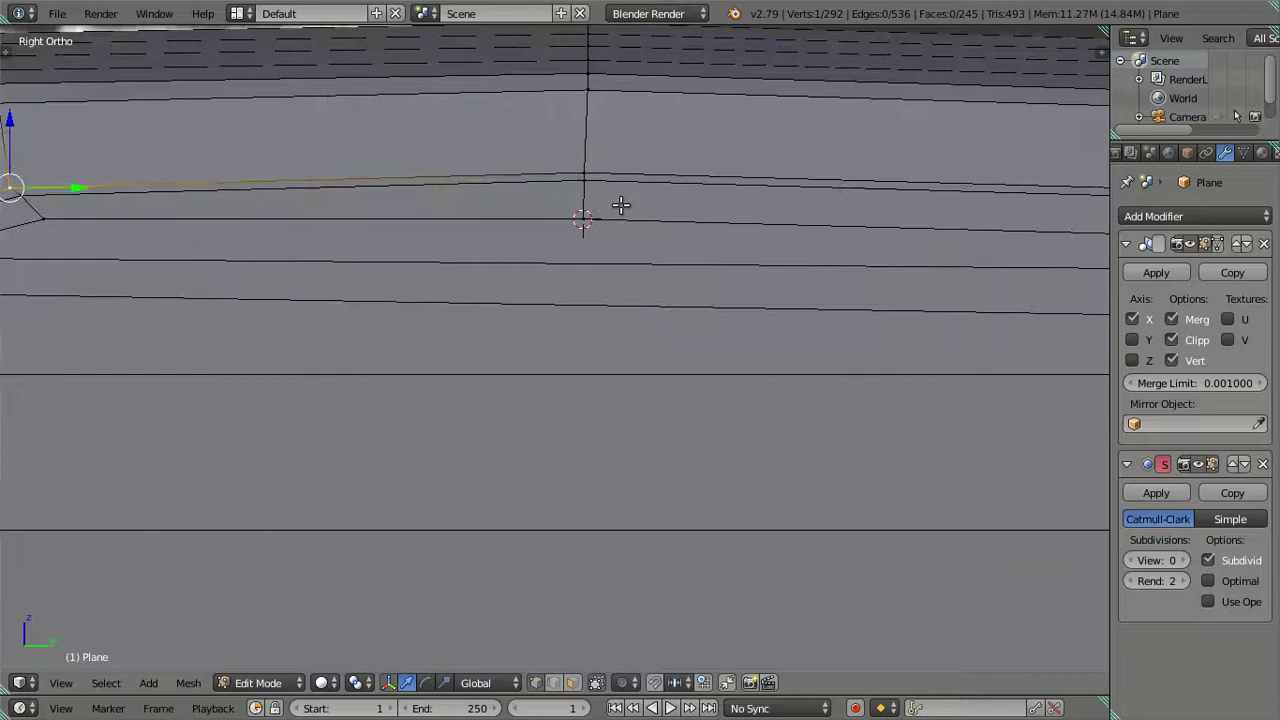
middle_click_drag(604, 199, 627, 244, "shift")
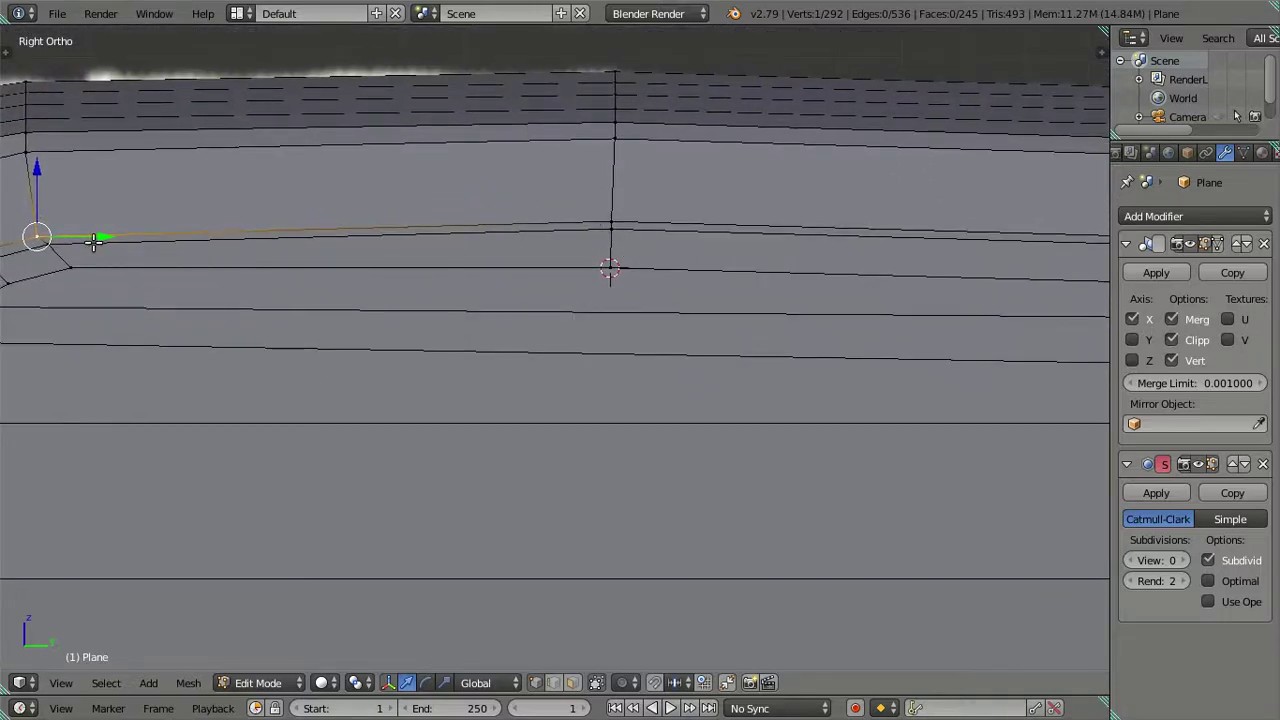
left_click_drag(93, 241, 675, 243)
right_click(675, 243)
scroll(471, 263, "up", 5, "ctrl")
- Cut a new loop around the frame and set the 3D cursor at its slid corner vertex
key("ctrl+r")
left_click(408, 243)
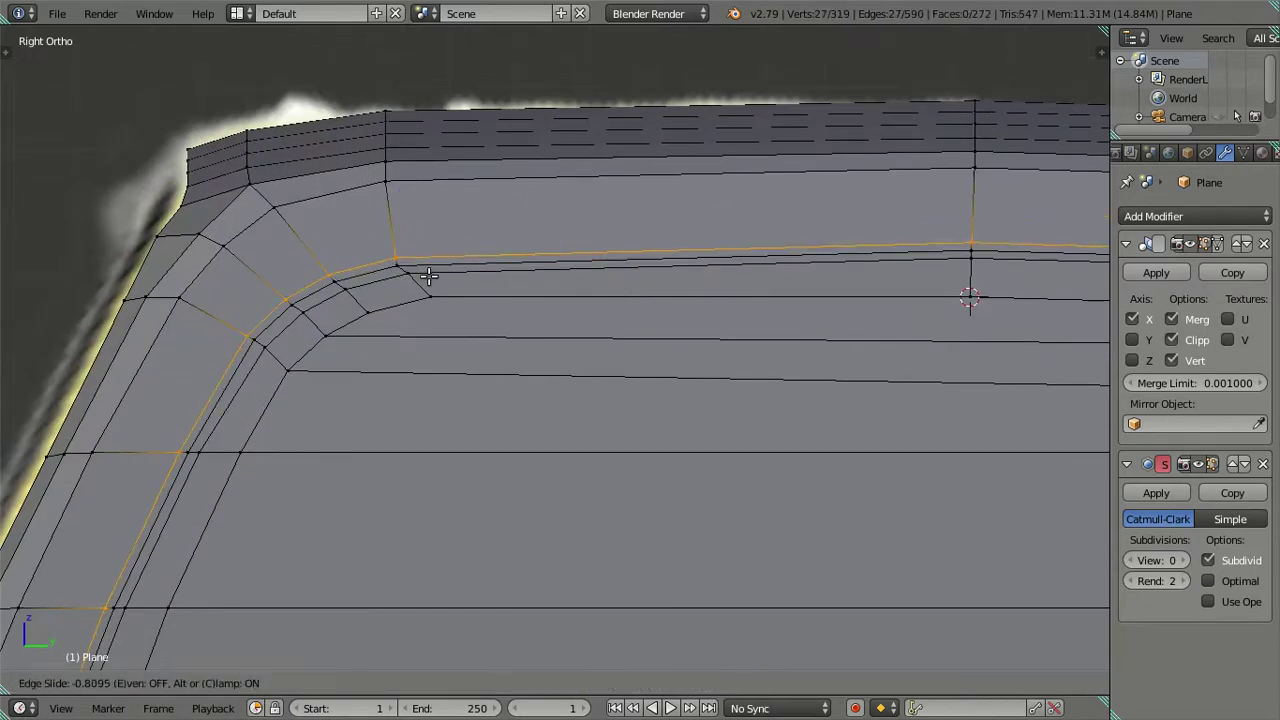
left_click(428, 272)
middle_click_drag(434, 260, 300, 271, "shift")
right_click(298, 273)
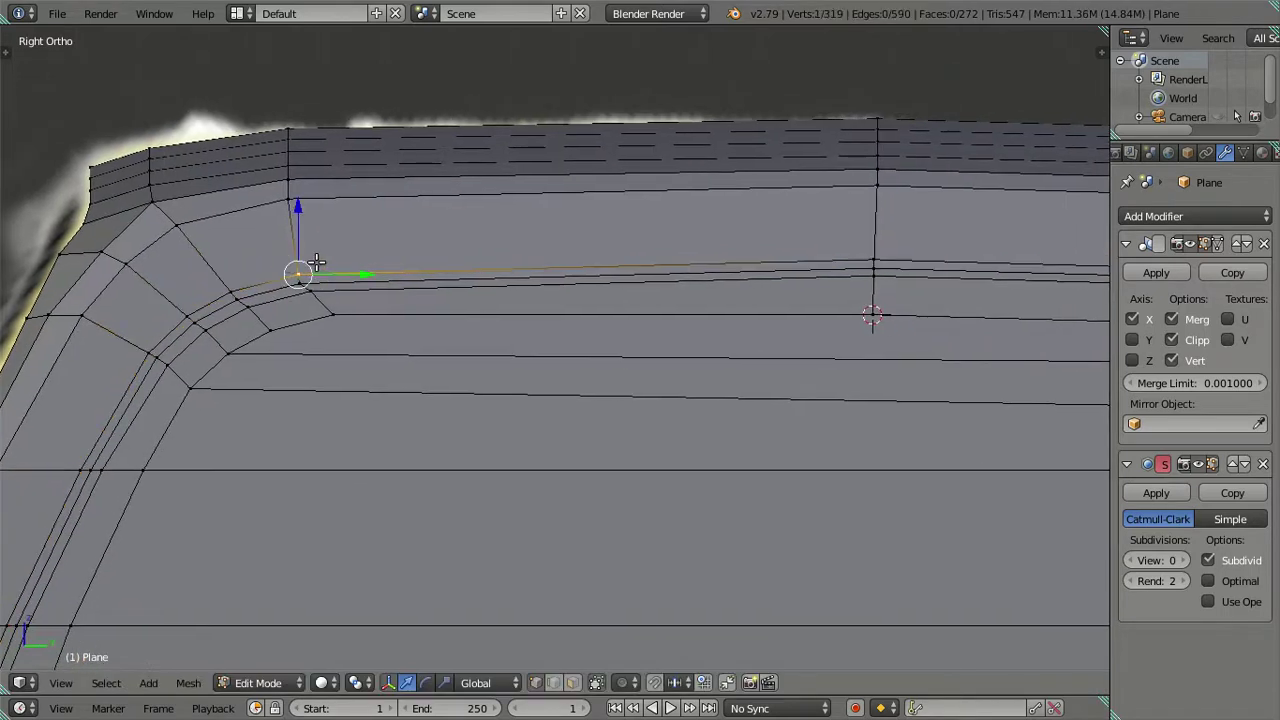
left_click_drag(362, 274, 925, 282)
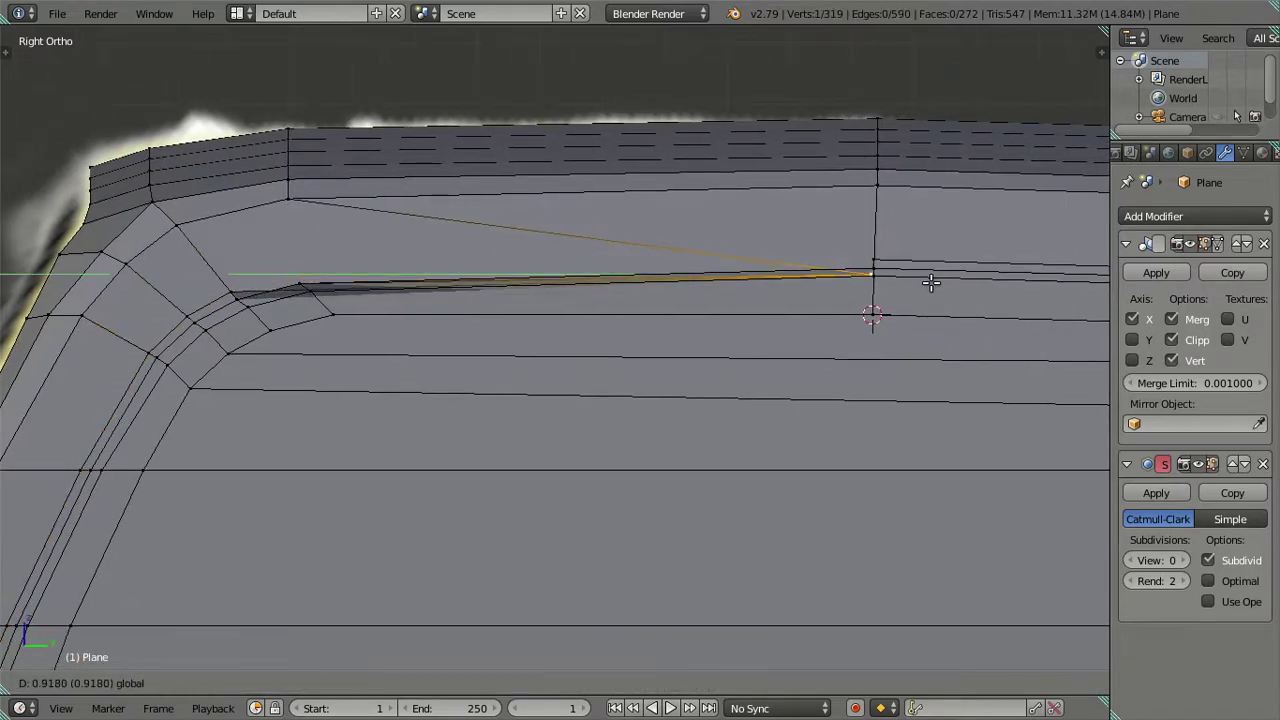
left_click_drag(931, 284, 932, 285)
key("shift+s")
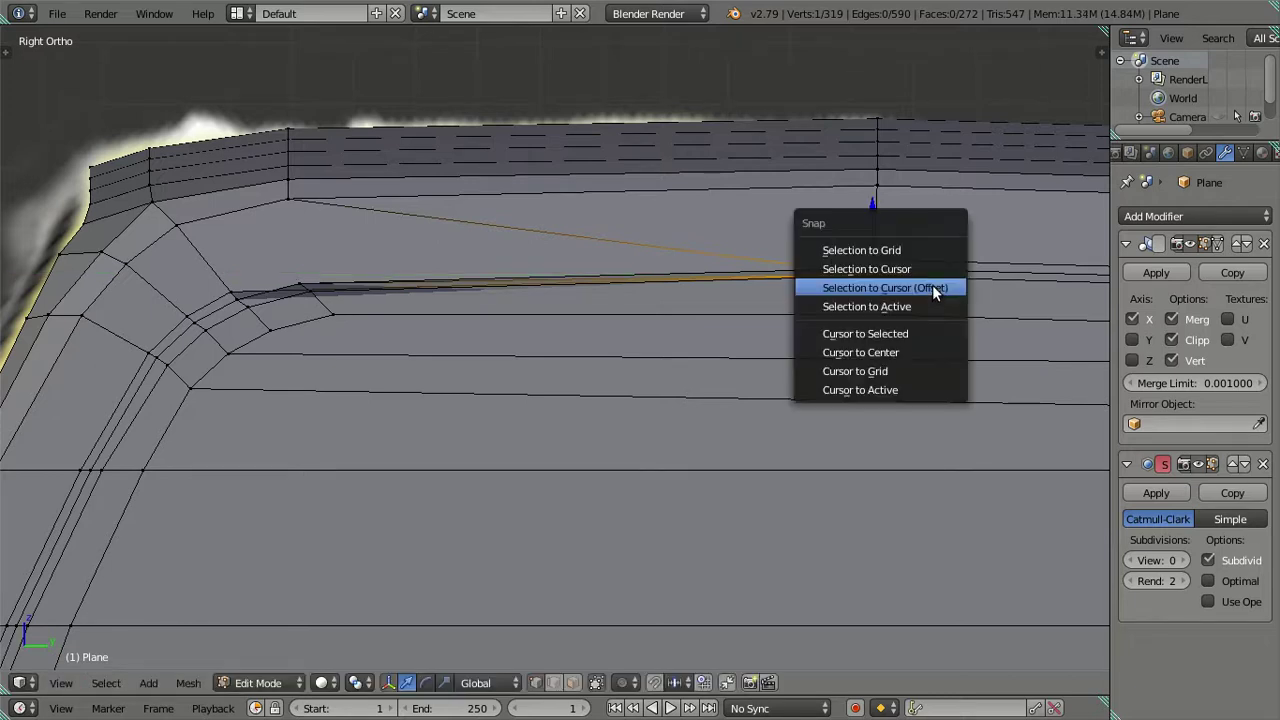
left_click(914, 330)
- Undo the move, snap the corner vertex onto the 3D cursor, and return to Object Mode
key("ctrl+z")
key("ctrl+z")
key("ctrl+z")
right_click(901, 275)
key("shift+s")
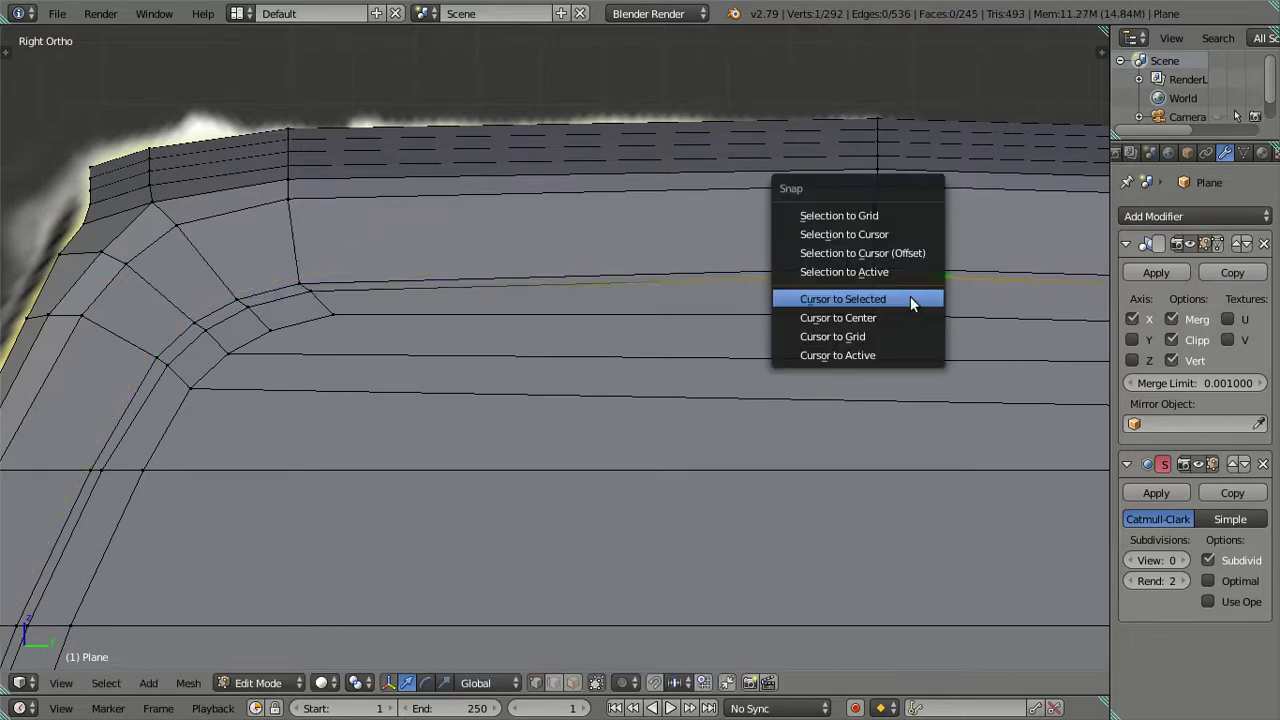
left_click(909, 253)
key("a")
mouse_move(900, 256)
middle_mouse_down("shift")
mouse_move(760, 260)
mouse_move(708, 353)
mouse_move(760, 366)
mouse_move(814, 357)
mouse_move(840, 343)
mouse_move(723, 337)
middle_mouse_up("shift")
scroll(757, 258, "down", 3)
key("Tab")
scroll(708, 353, "up", 3)
- In Right Ortho Edit Mode, move the vertex near the cursor along Y and set the 3D cursor on it
key("KP_3")
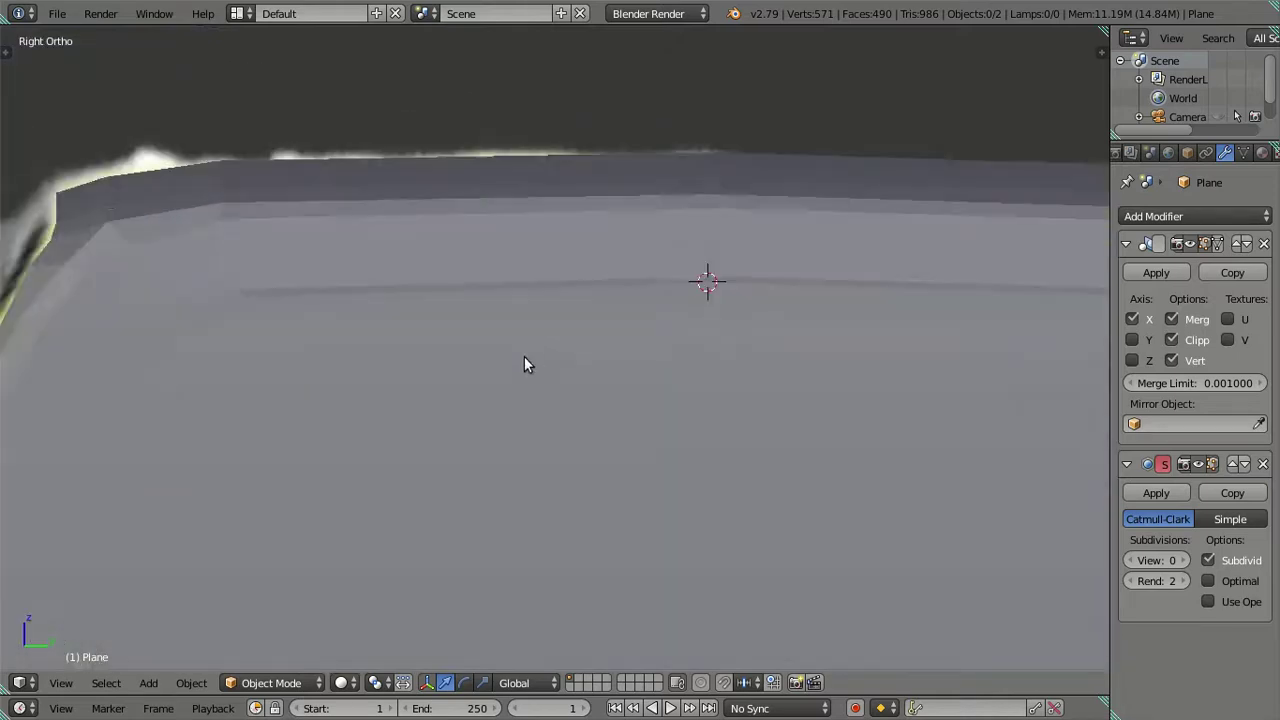
key("Tab")
scroll(526, 348, "down", 2)
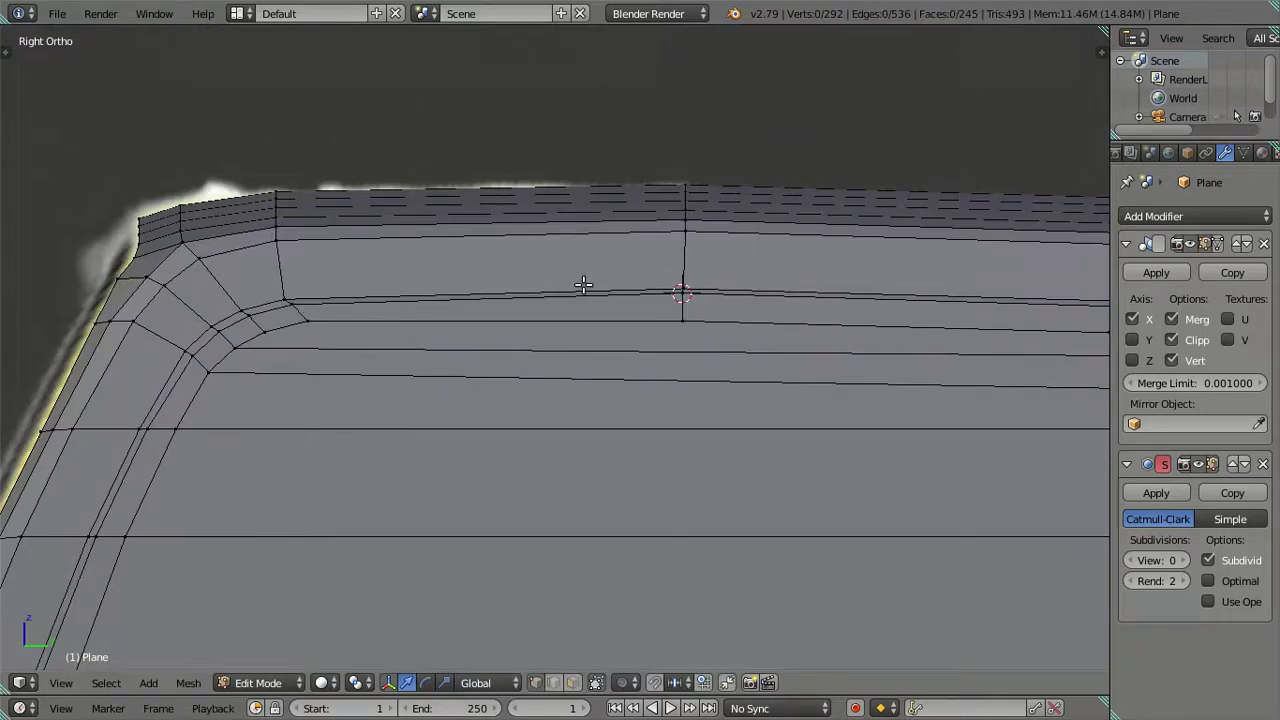
right_click(682, 290)
key("g")
key("y")
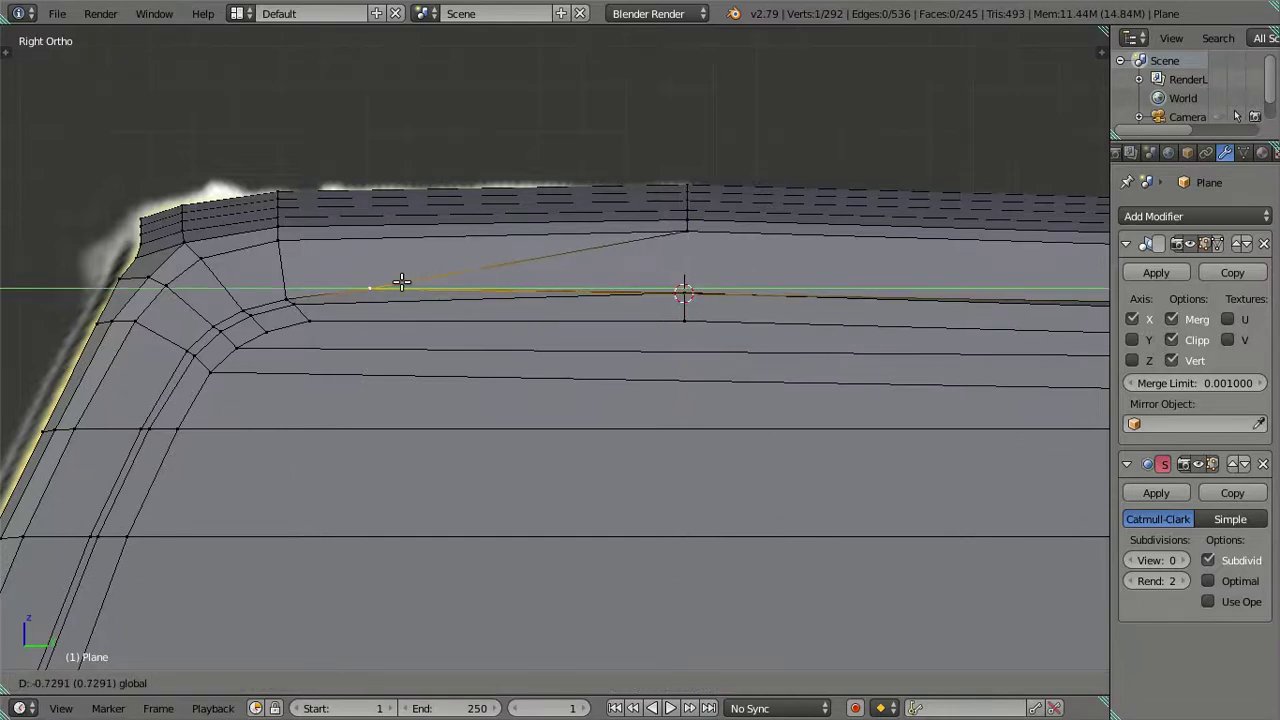
left_click(351, 289)
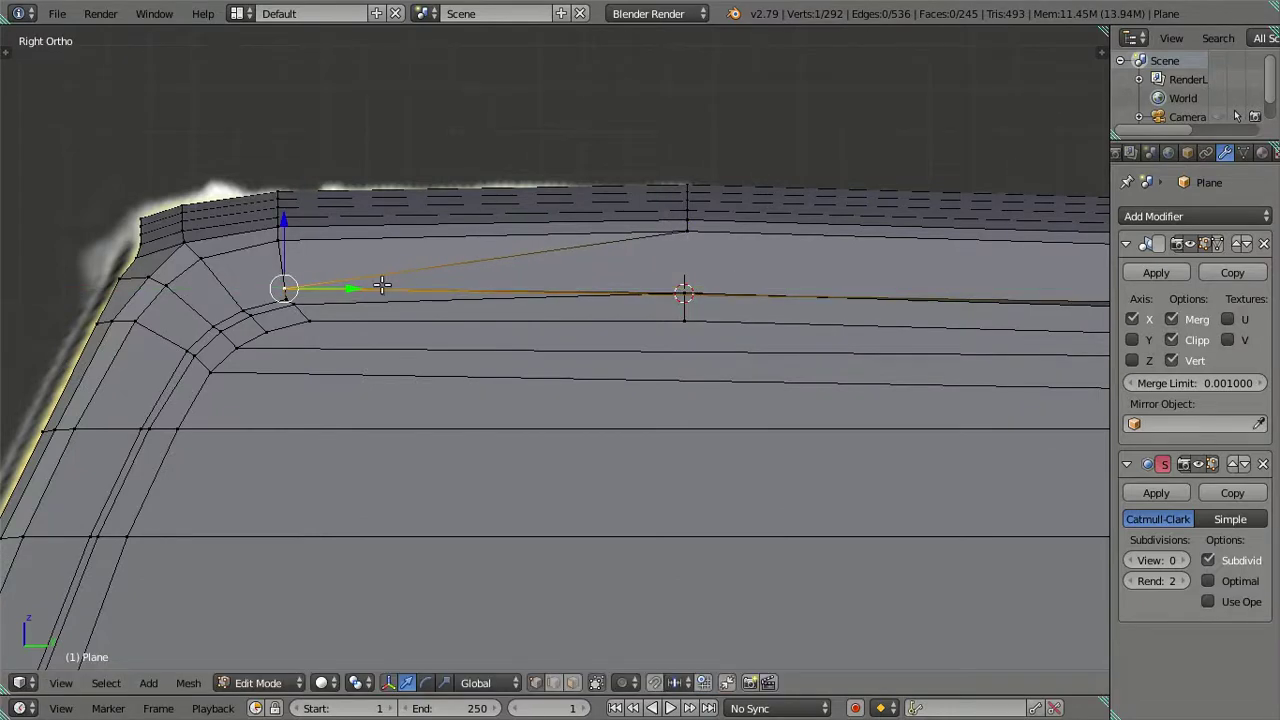
key("shift+s")
left_click(403, 326)
- Undo the vertex move and slide the frame edge loop upward
scroll(371, 318, "up", 1)
scroll(371, 318, "up", 2)
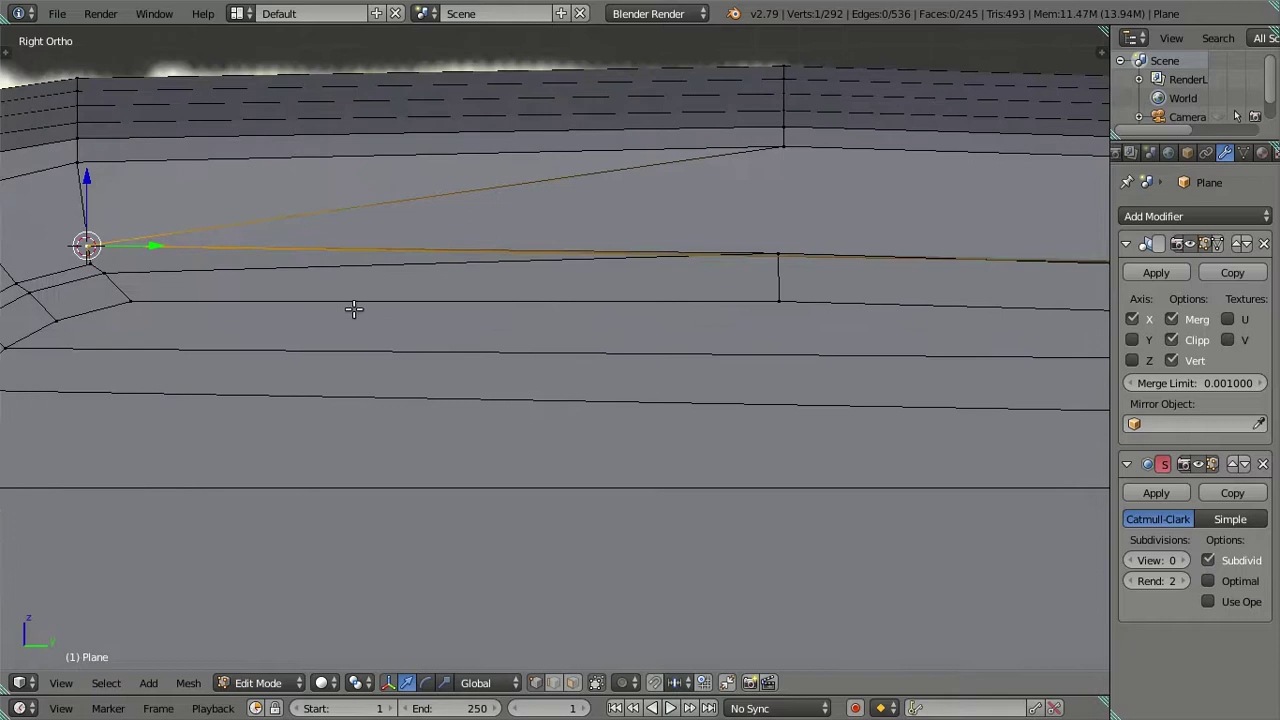
middle_click_drag(354, 309, 572, 321, "shift")
key("ctrl+z")
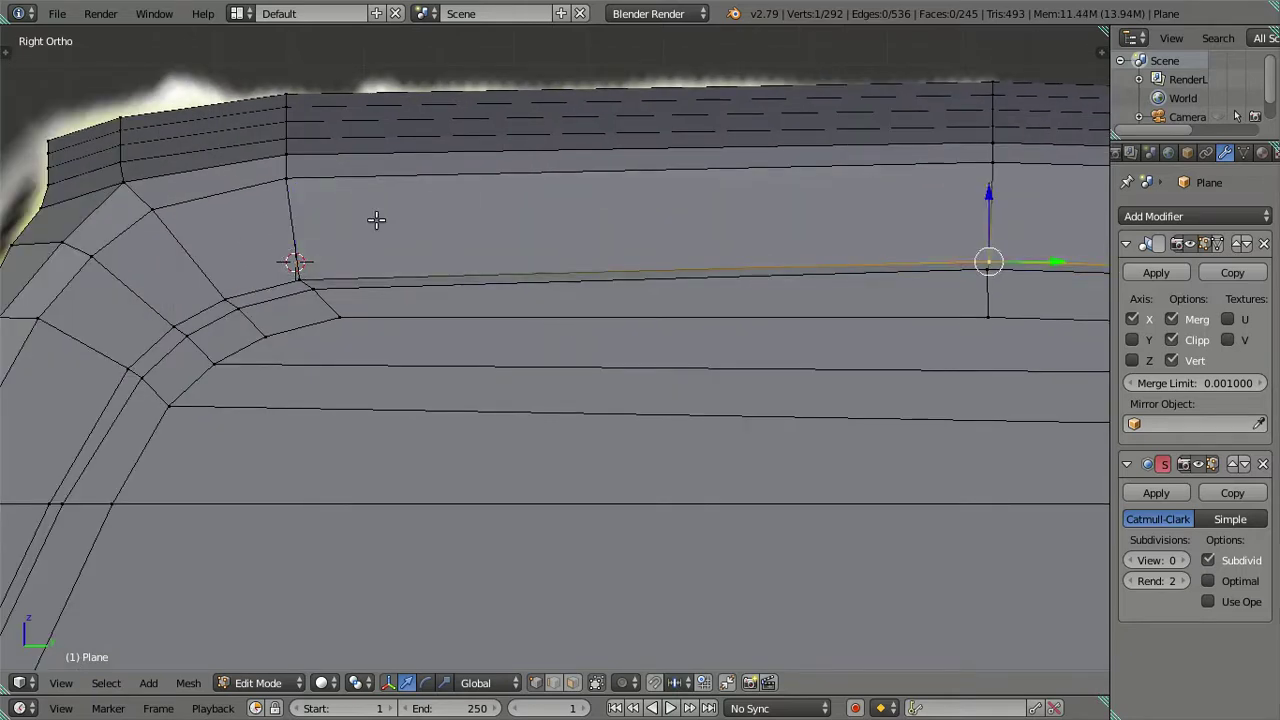
left_click(294, 257, "alt")
key("g")
key("g")
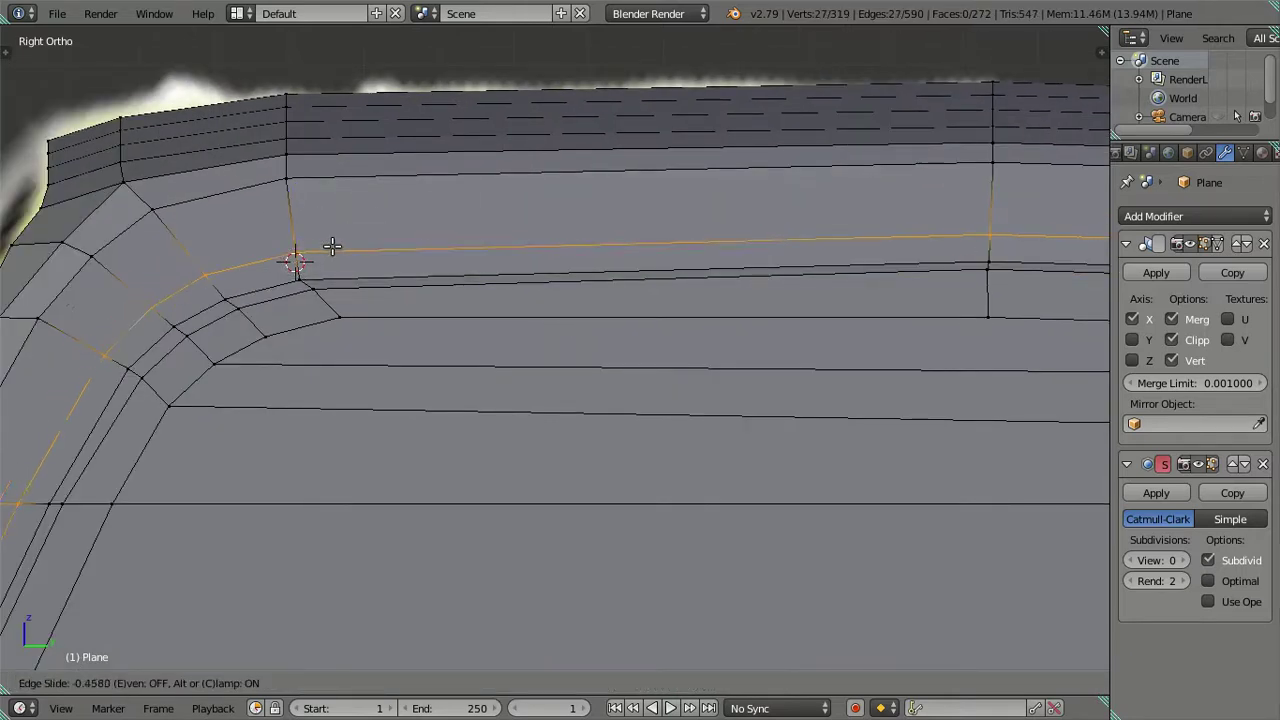
left_click(342, 254)
- Move the frame-corner vertex right, mark it with the 3D cursor, undo, then snap it to the cursor
right_click(337, 248)
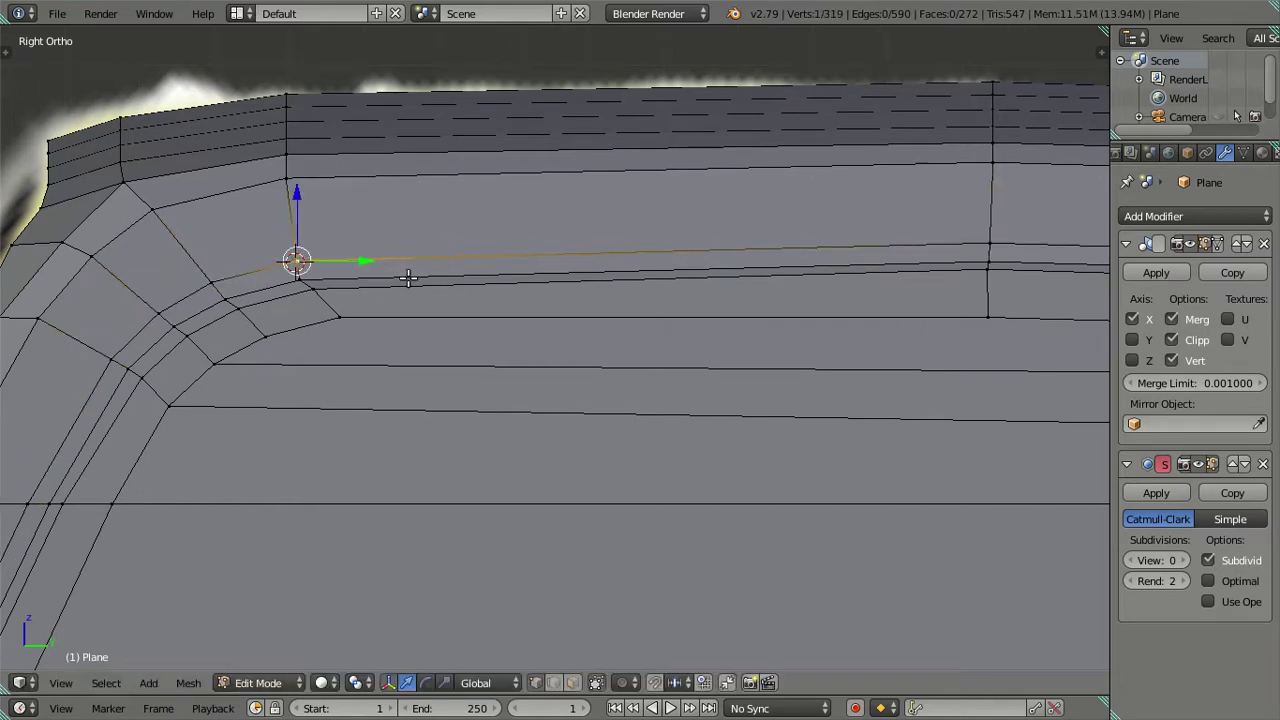
left_click_drag(359, 261, 1041, 245)
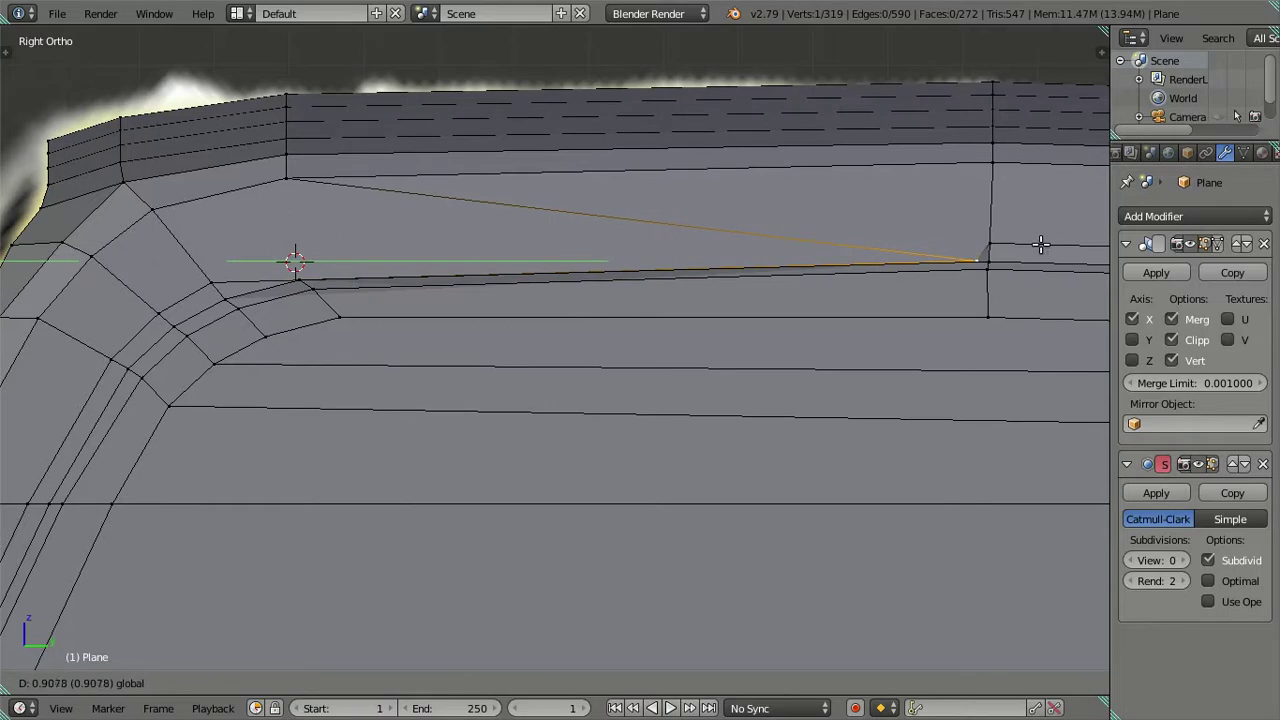
left_click_drag(1050, 250, 1050, 250)
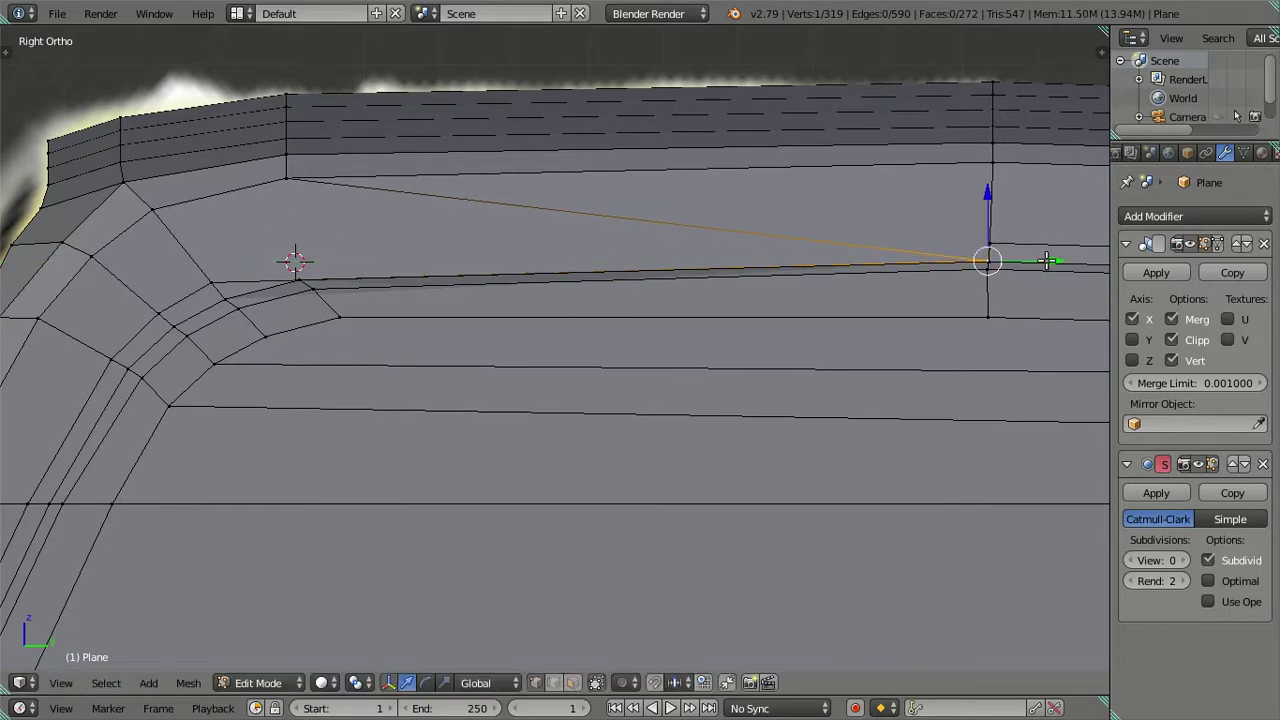
key("shift+s")
left_click(1027, 261)
key("ctrl+z")
key("ctrl+z")
key("ctrl+z")
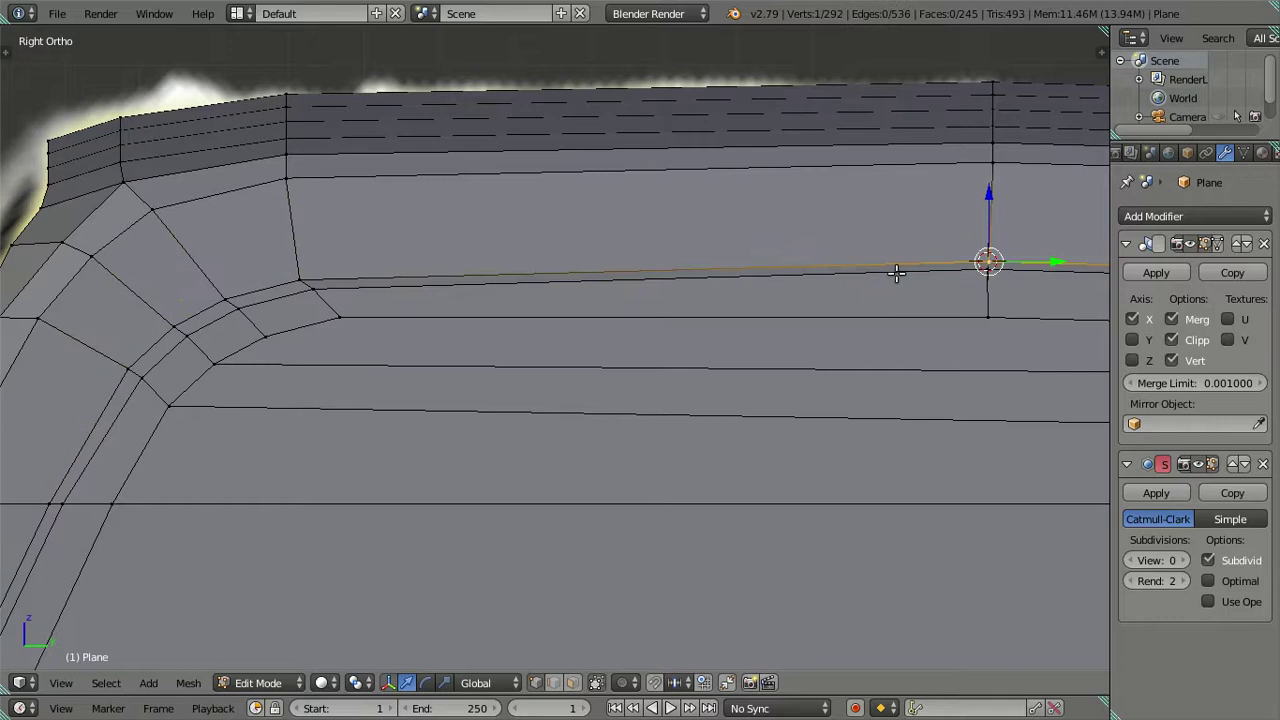
middle_click_drag(893, 272, 649, 291, "shift")
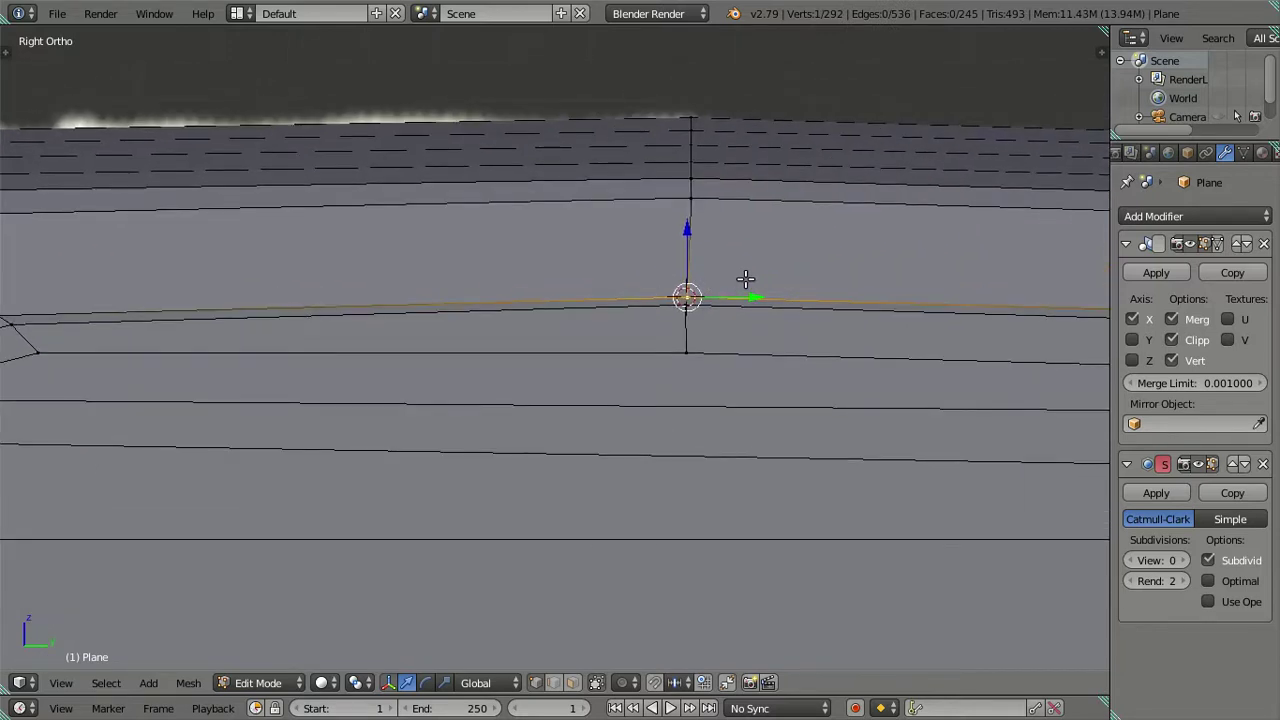
key("shift+s")
left_click(759, 239)
key("Tab")
mouse_move(619, 284)
middle_mouse_down()
mouse_move(683, 346)
mouse_move(703, 354)
mouse_move(694, 343)
mouse_move(707, 330)
middle_mouse_up()
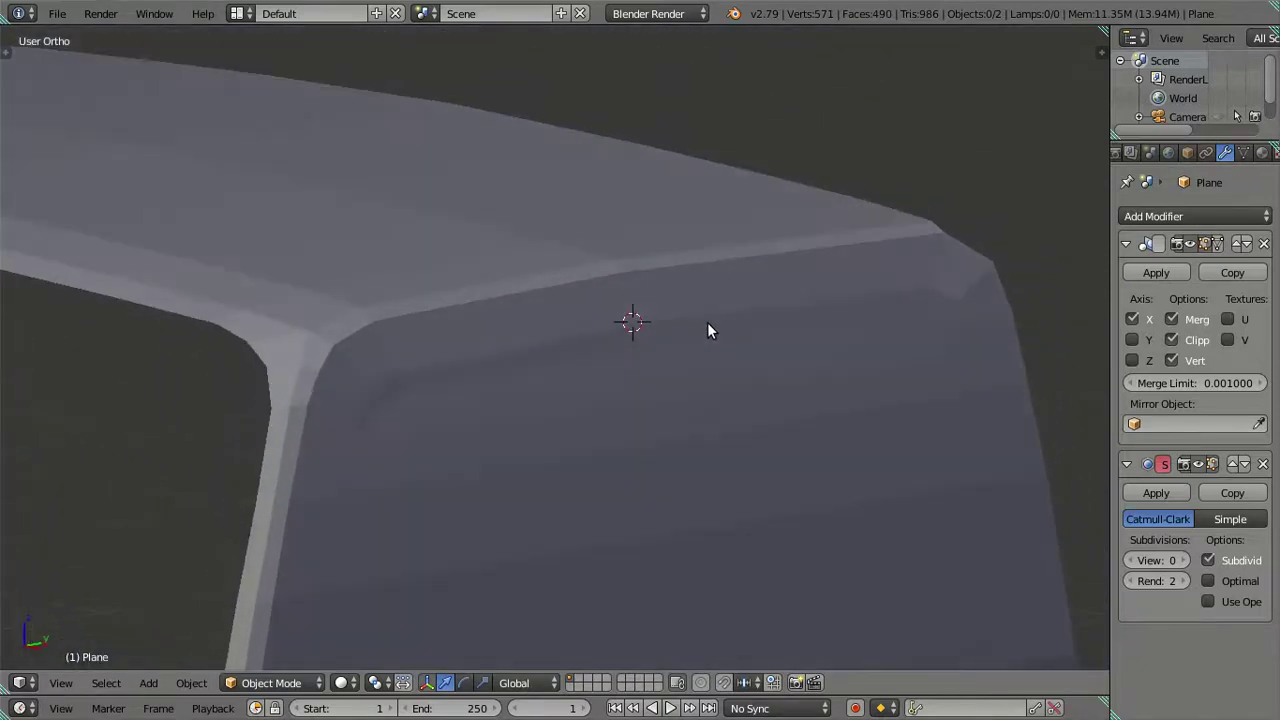
mouse_move(599, 388)
middle_mouse_down()
mouse_move(643, 331)
mouse_move(554, 343)
mouse_move(534, 297)
mouse_move(557, 336)
mouse_move(523, 334)
mouse_move(551, 317)
middle_mouse_up()
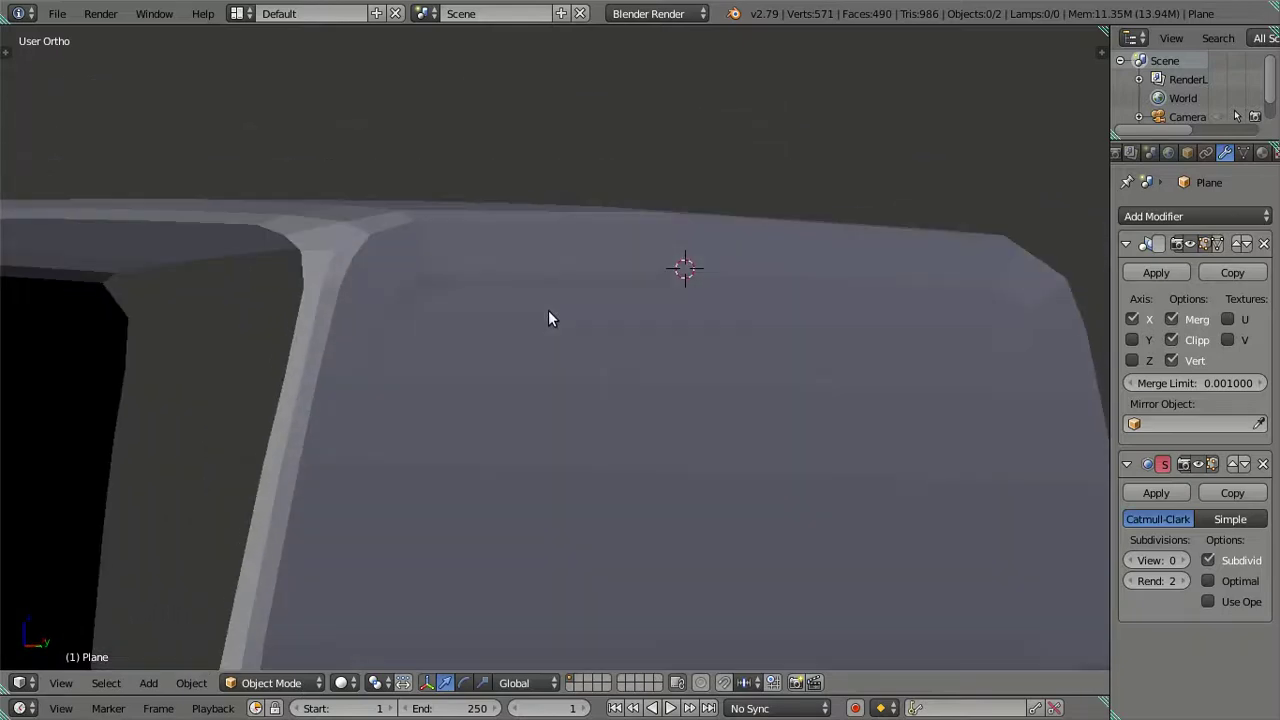
left_click(930, 413)
mouse_move(925, 418)
middle_mouse_down()
mouse_move(583, 431)
mouse_move(586, 491)
mouse_move(652, 503)
mouse_move(675, 488)
mouse_move(672, 446)
middle_mouse_up()
key("Tab")
key("Tab")
mouse_move(606, 423)
middle_mouse_down()
mouse_move(623, 440)
mouse_move(683, 420)
mouse_move(694, 343)
mouse_move(623, 394)
mouse_move(546, 394)
mouse_move(709, 371)
mouse_move(693, 372)
middle_mouse_up()
key("Tab")
- Put the 3D cursor on the inner window-corner vertex, then undo the trial move
scroll(580, 343, "up", 1)
scroll(526, 394, "up", 1)
right_click(486, 380)
mouse_move(548, 385)
left_mouse_down()
mouse_move(466, 377)
mouse_move(471, 386)
left_mouse_up()
scroll(541, 367, "up", 2)
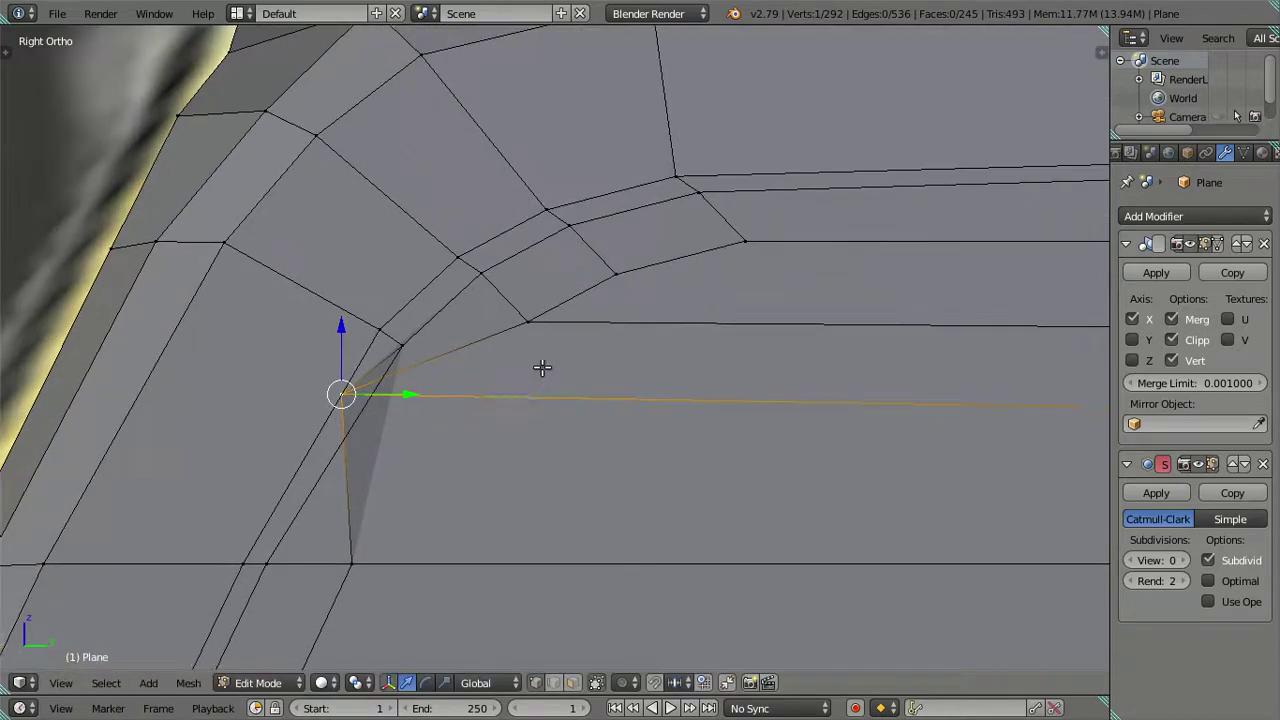
middle_click_drag(541, 367, 616, 333, "shift")
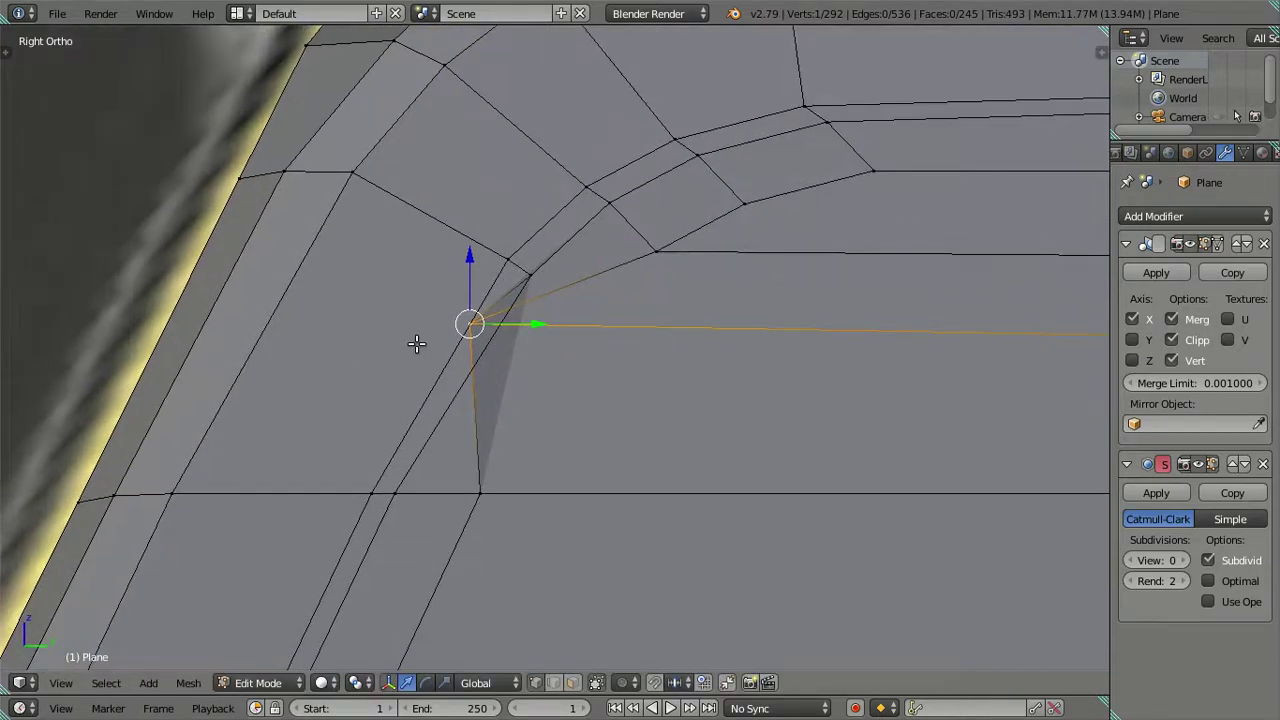
key("shift+s")
left_click(486, 388)
key("ctrl+z")
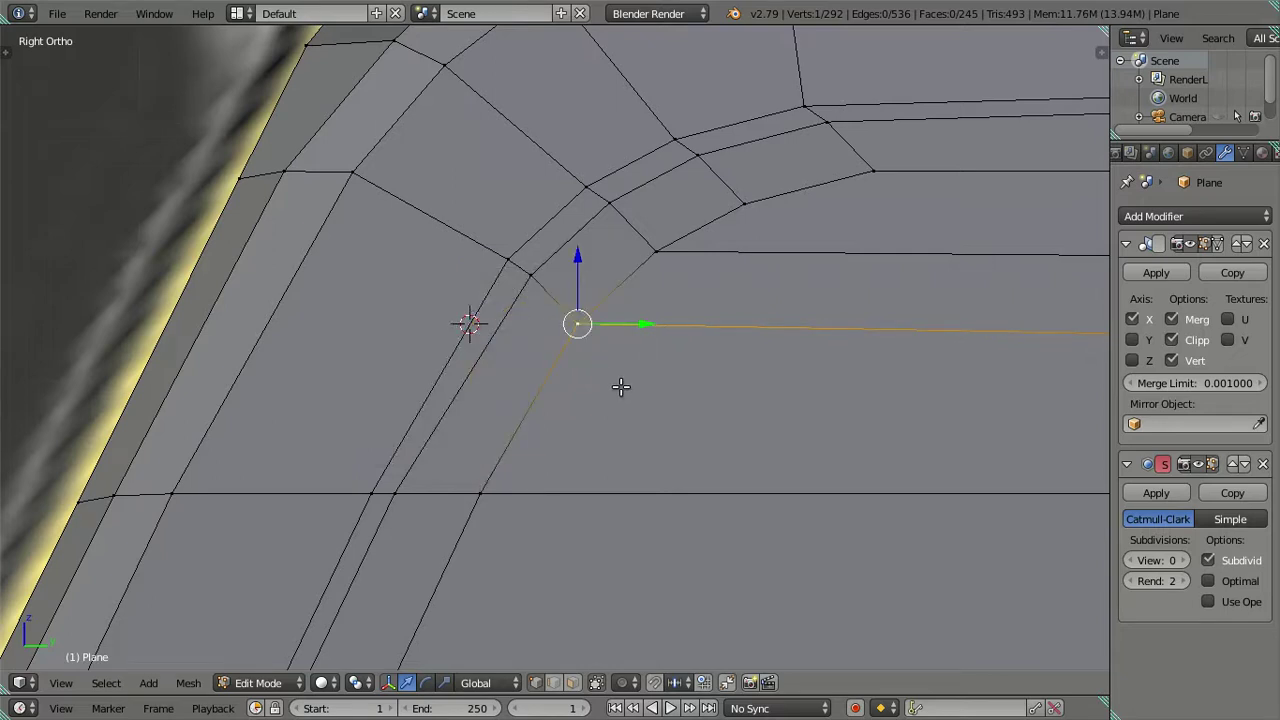
- Add a temporary loop cut across the corner, snap the cursor to its vertex, then remove it
key("ctrl+r")
left_click(416, 362)
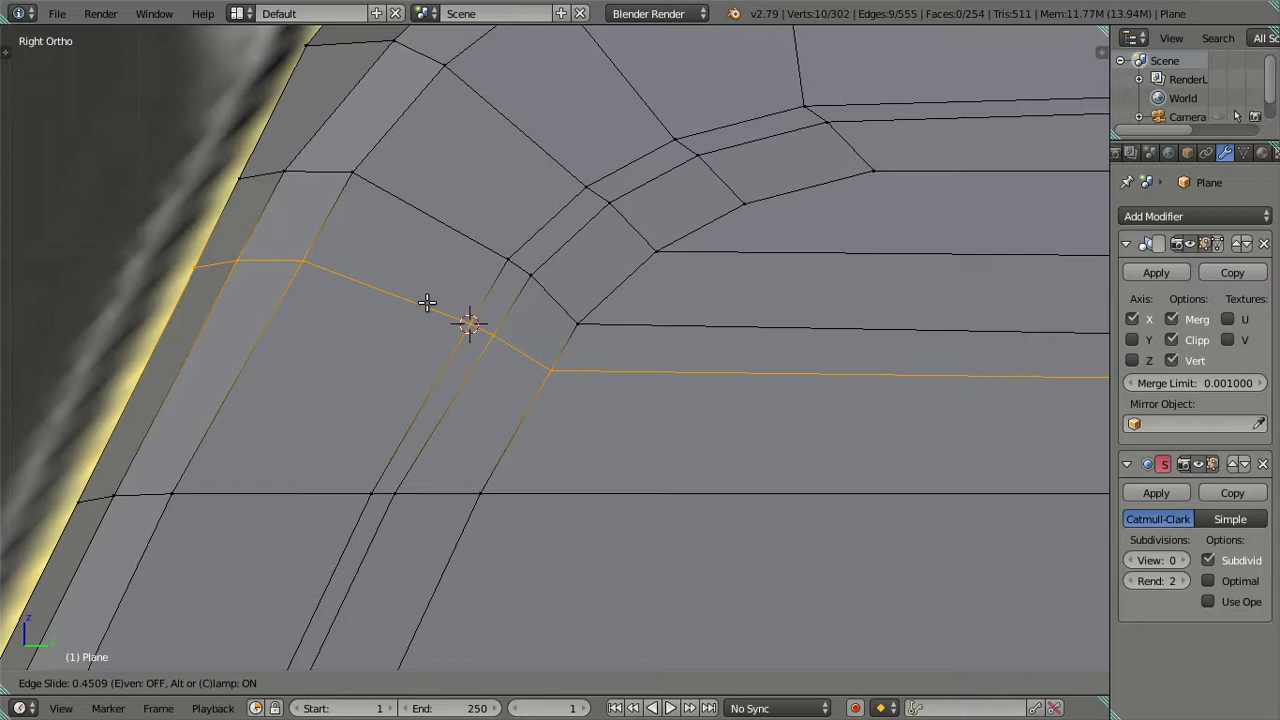
left_click(427, 302)
right_click(452, 314)
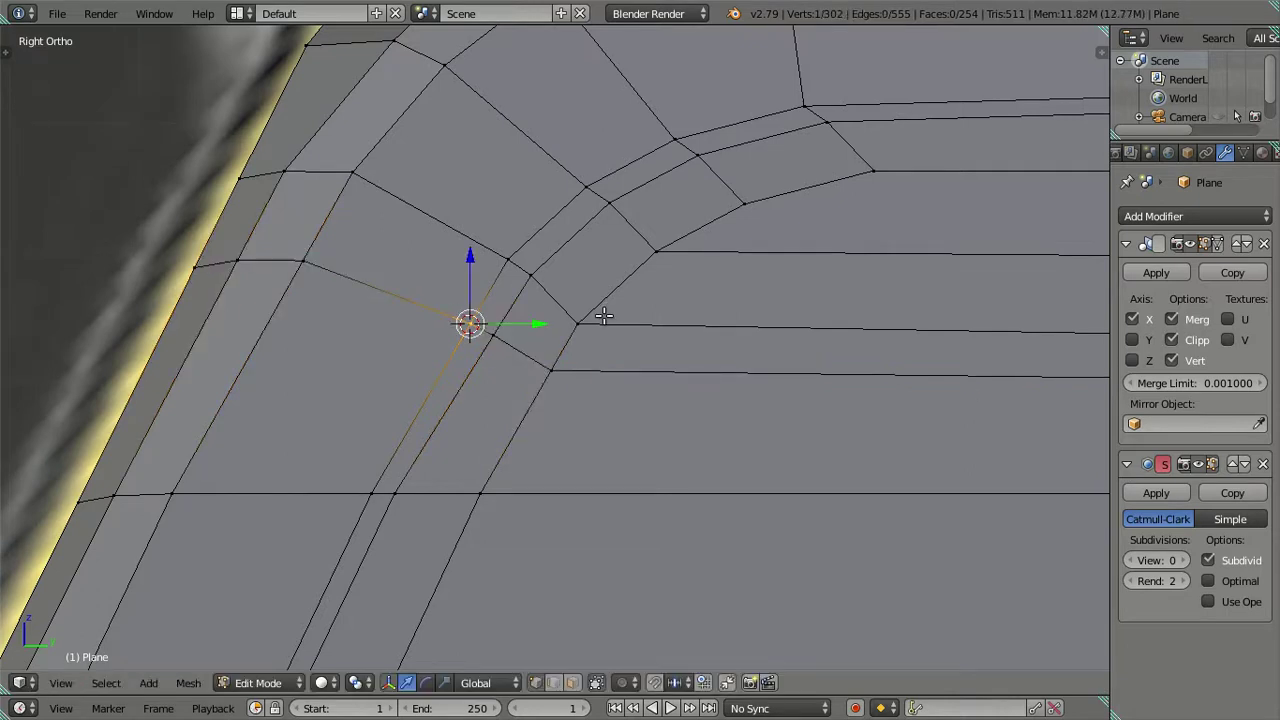
key("shift+s")
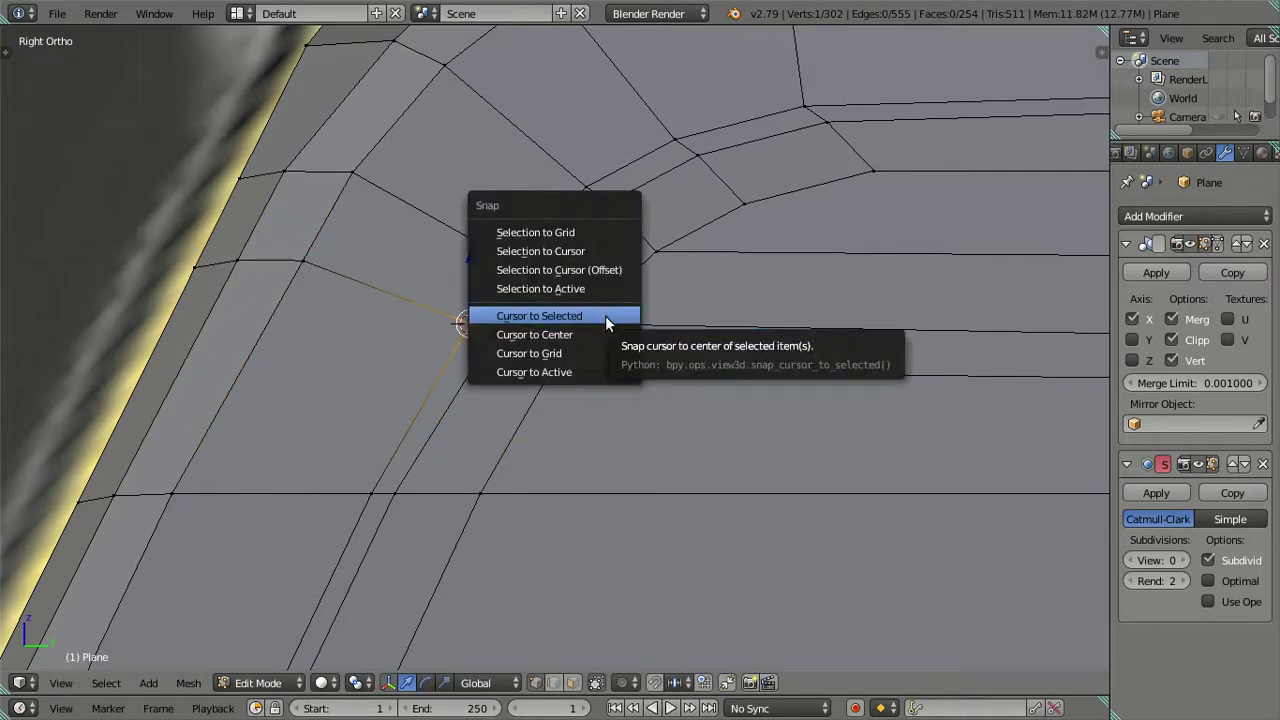
left_click(539, 315)
key("ctrl+x")
- Reposition the corner vertex against the reference image seen through the mesh
right_click(603, 318)
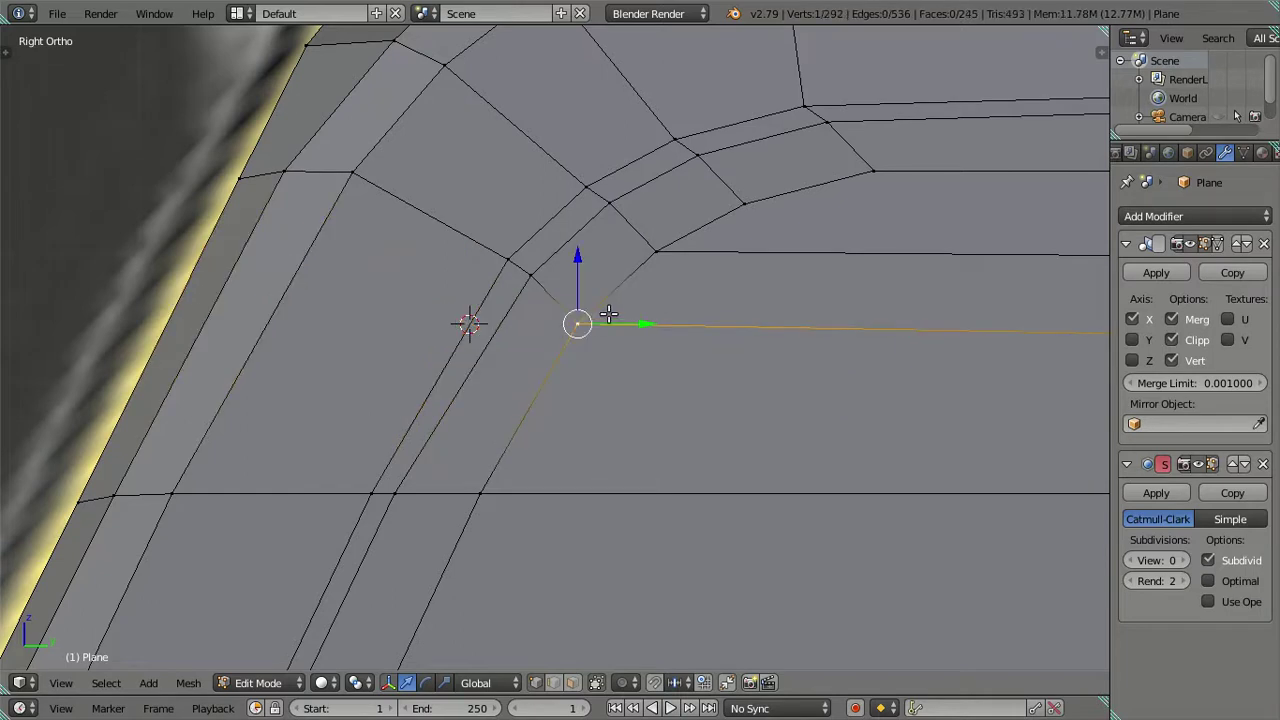
key("shift+s")
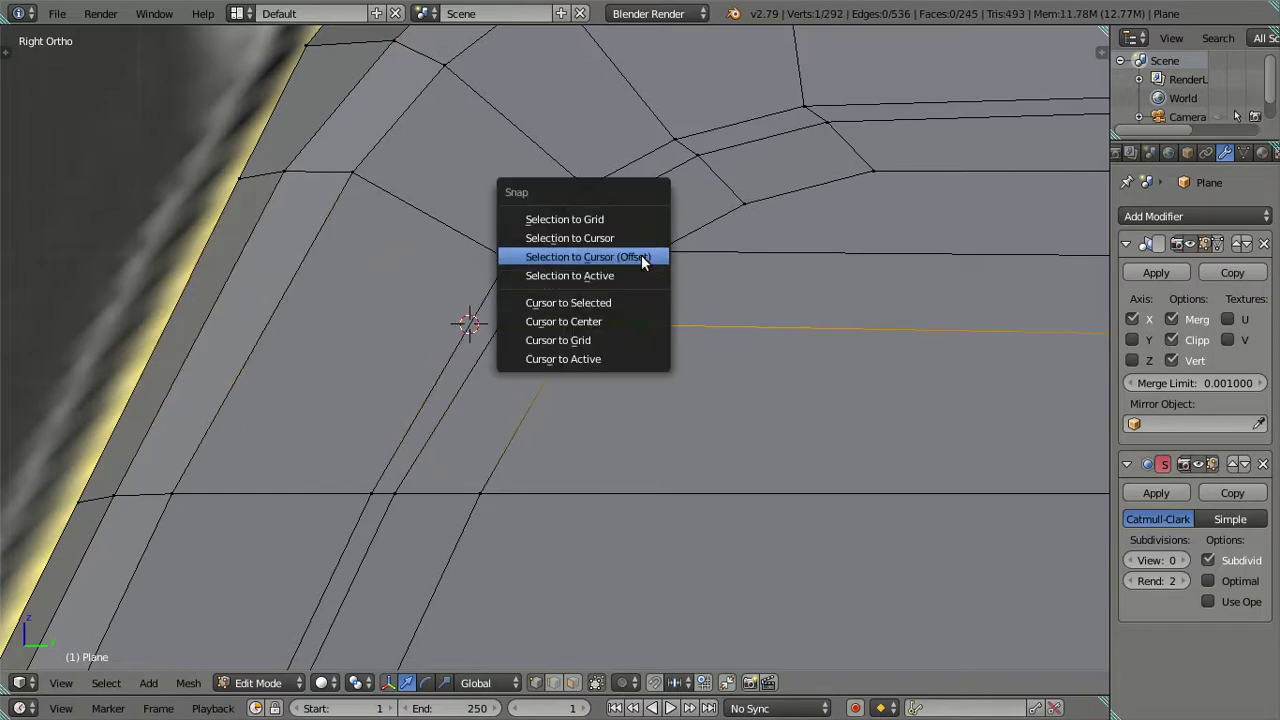
left_click(641, 255)
key("ctrl+z")
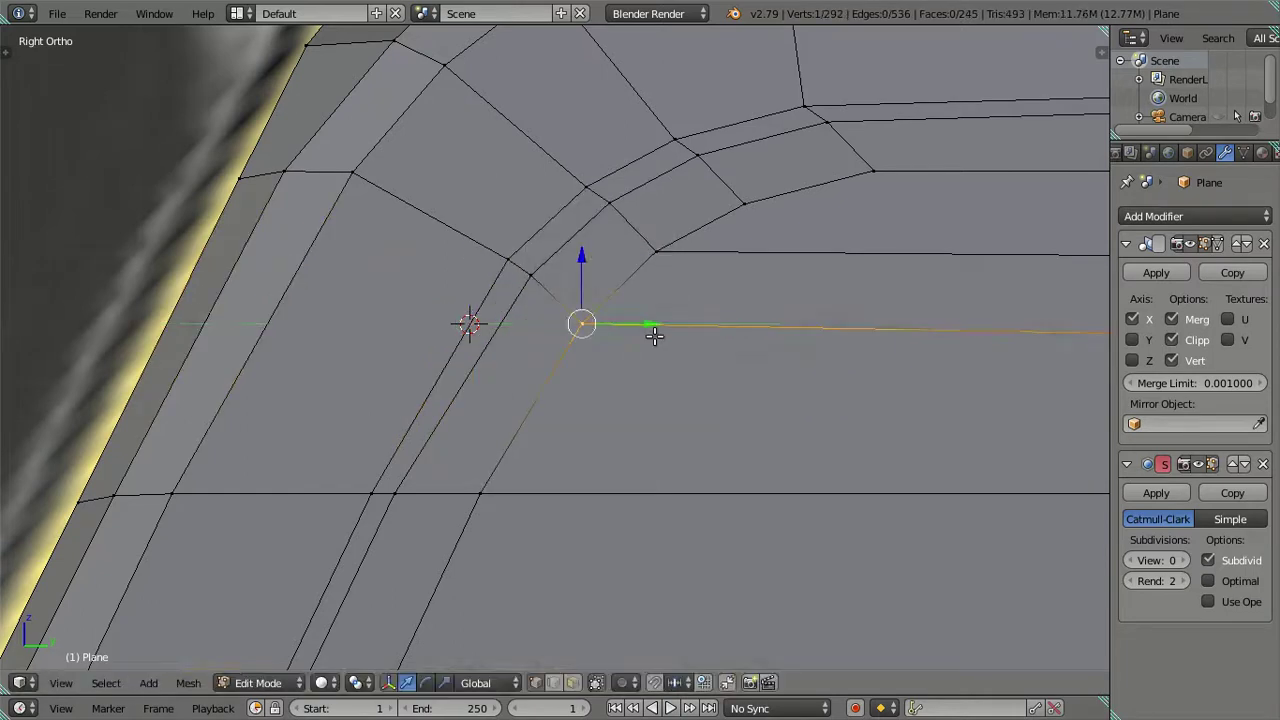
key("alt+z")
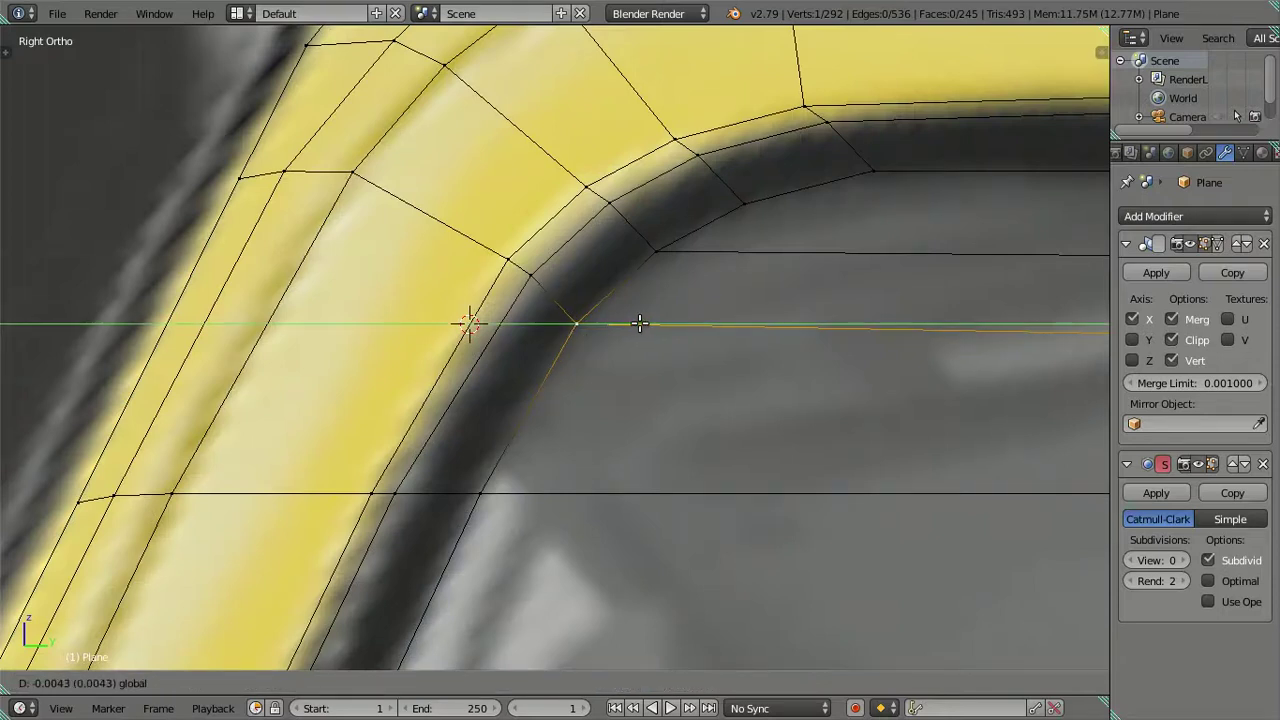
left_click(640, 323)
key("z")
- Put the 3D cursor on the next frame-edge vertex, then undo its trial slide
scroll(614, 331, "up", 3)
right_click(627, 302)
left_click_drag(699, 305, 586, 305)
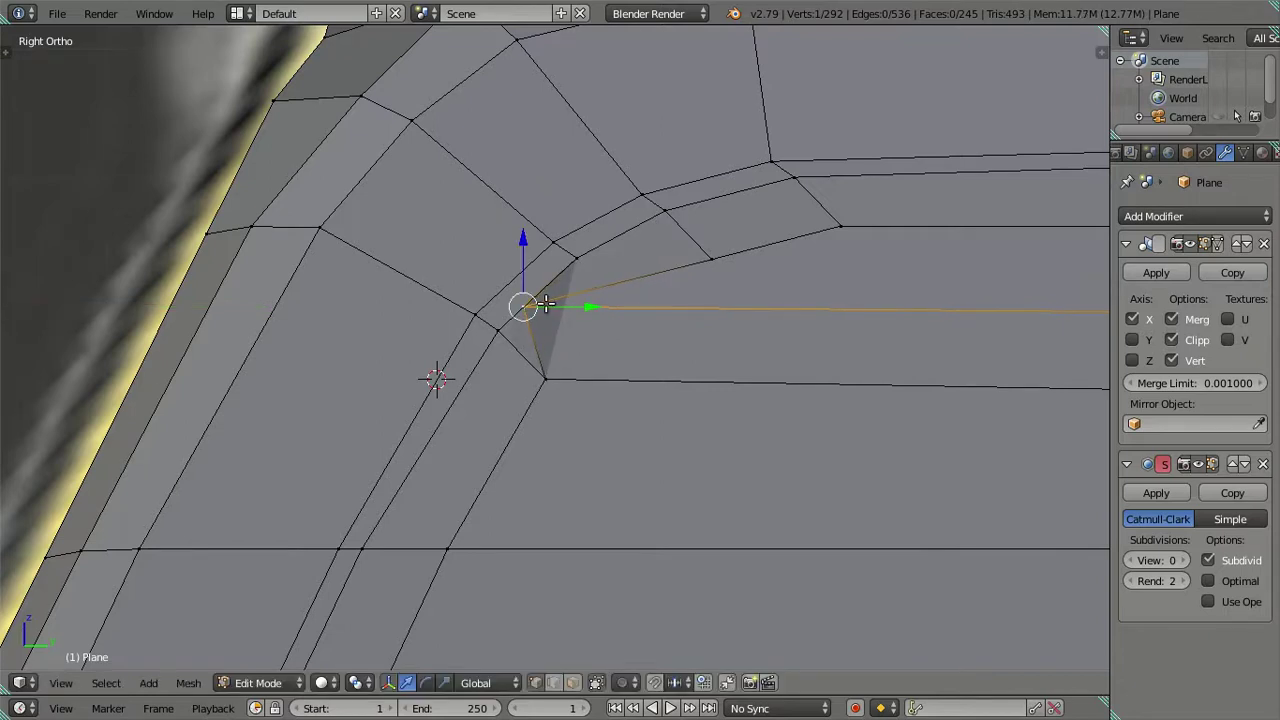
key("shift+s")
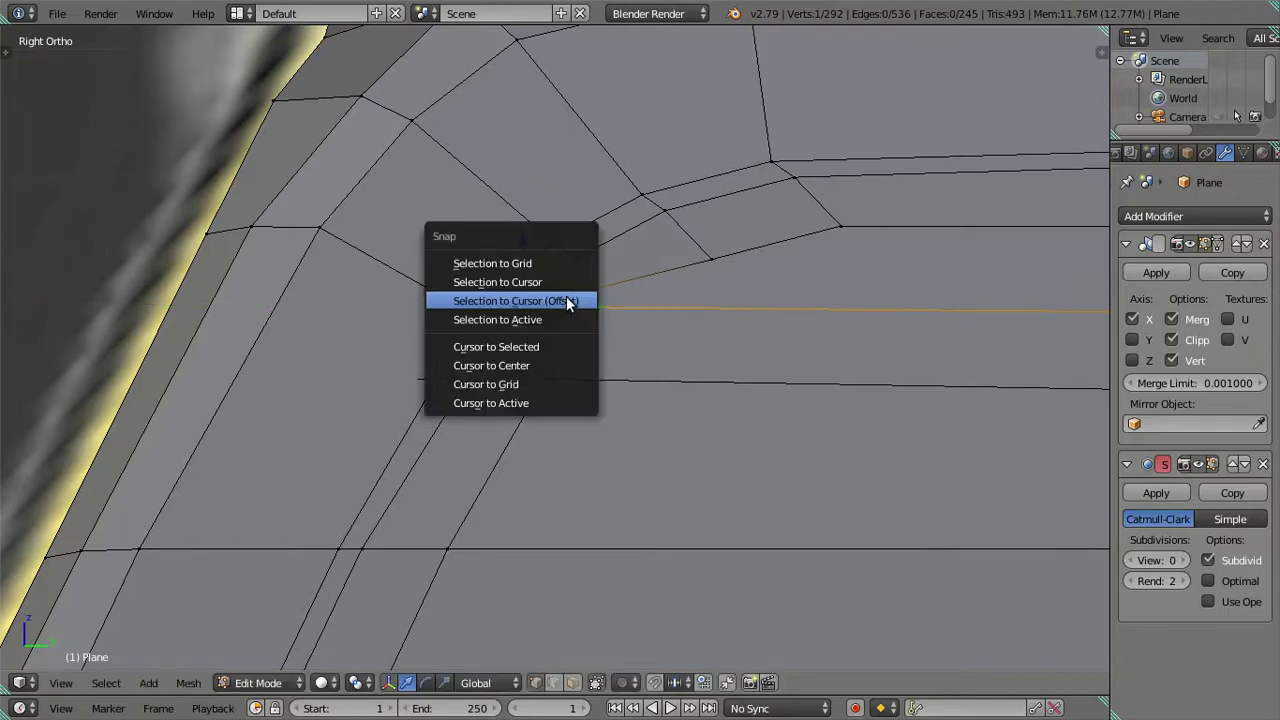
left_click(551, 341)
key("ctrl+z")
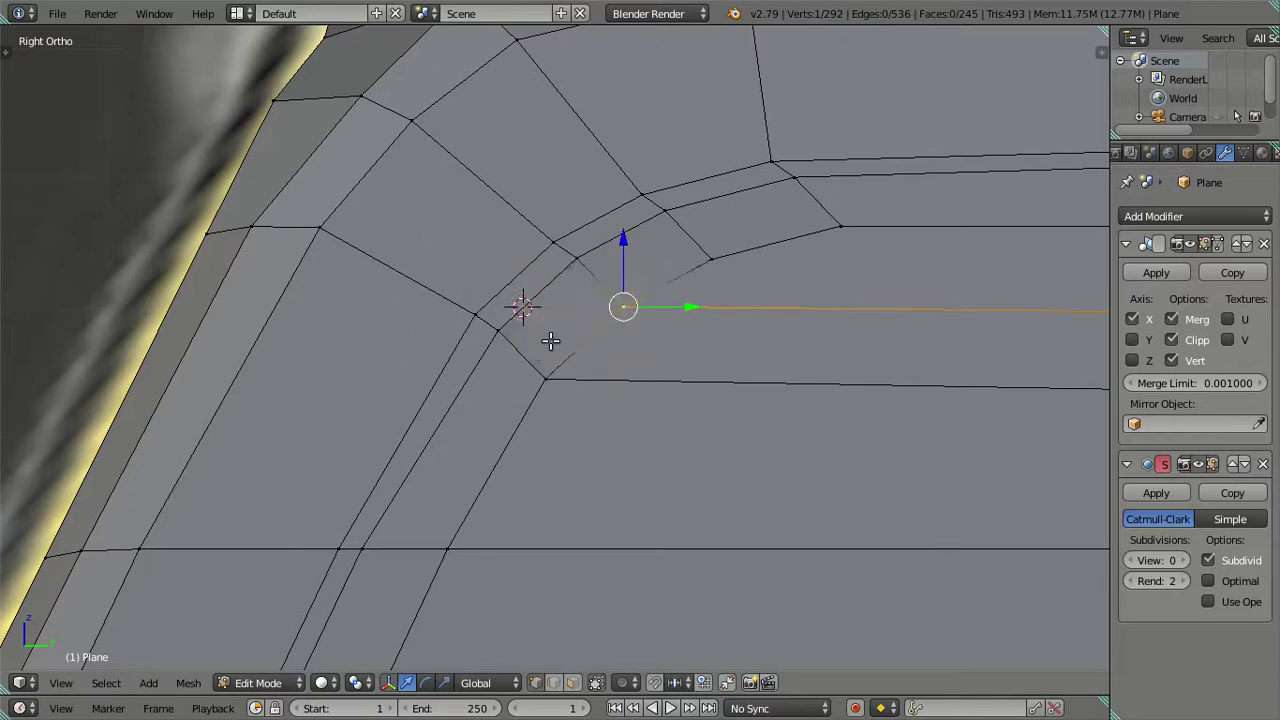
- Cut another temporary loop through the corner, move the cursor to its vertex, then dissolve the loop
key("ctrl+r")
left_click(532, 273)
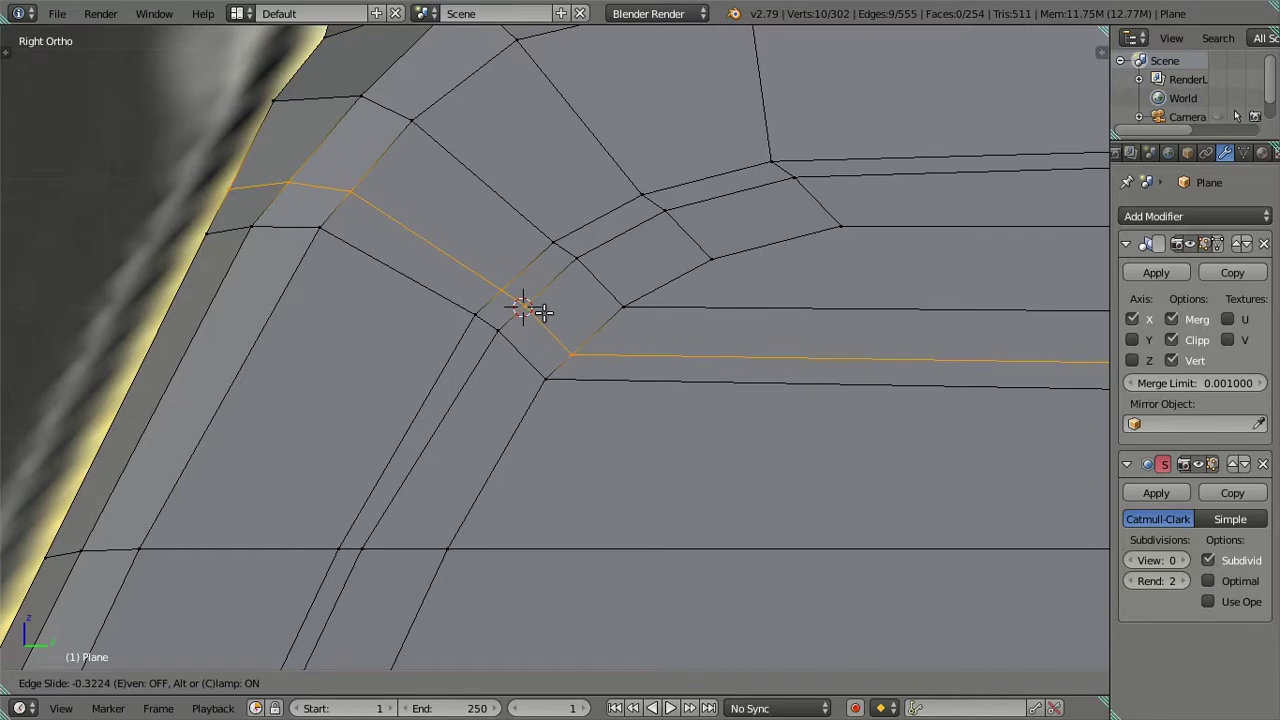
left_click(543, 313)
right_click(523, 306)
key("shift+s")
left_click(618, 306)
right_click(686, 309, "alt")
key("ctrl+x")
- Snap the frame-edge vertex to the cursor and nudge it right along the frame
right_click(630, 306)
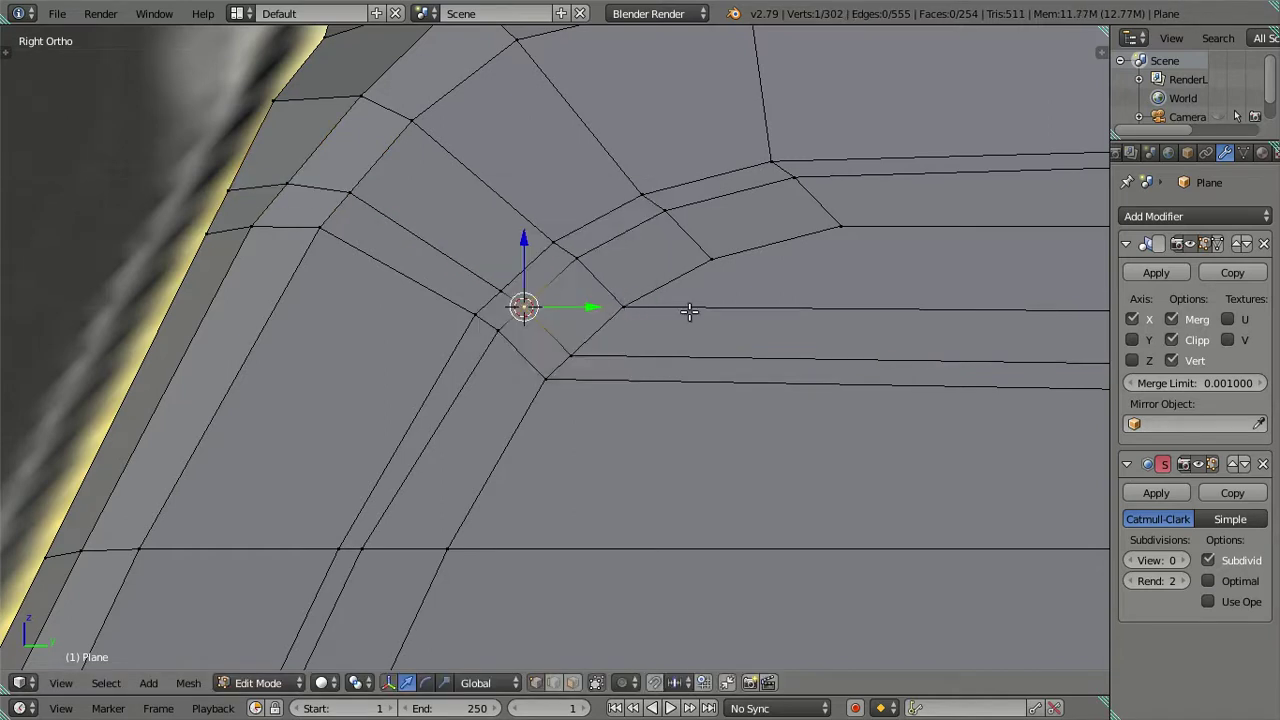
key("shift+s")
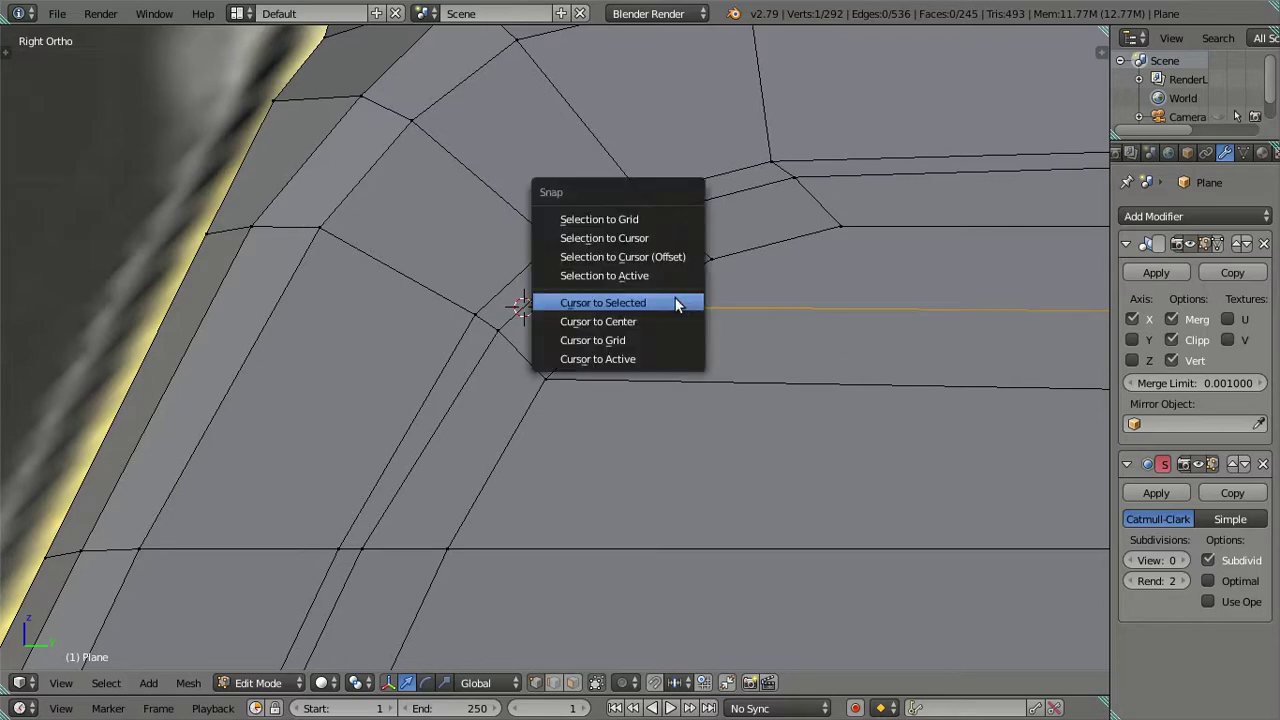
left_click(684, 252)
left_click_drag(583, 313, 679, 321)
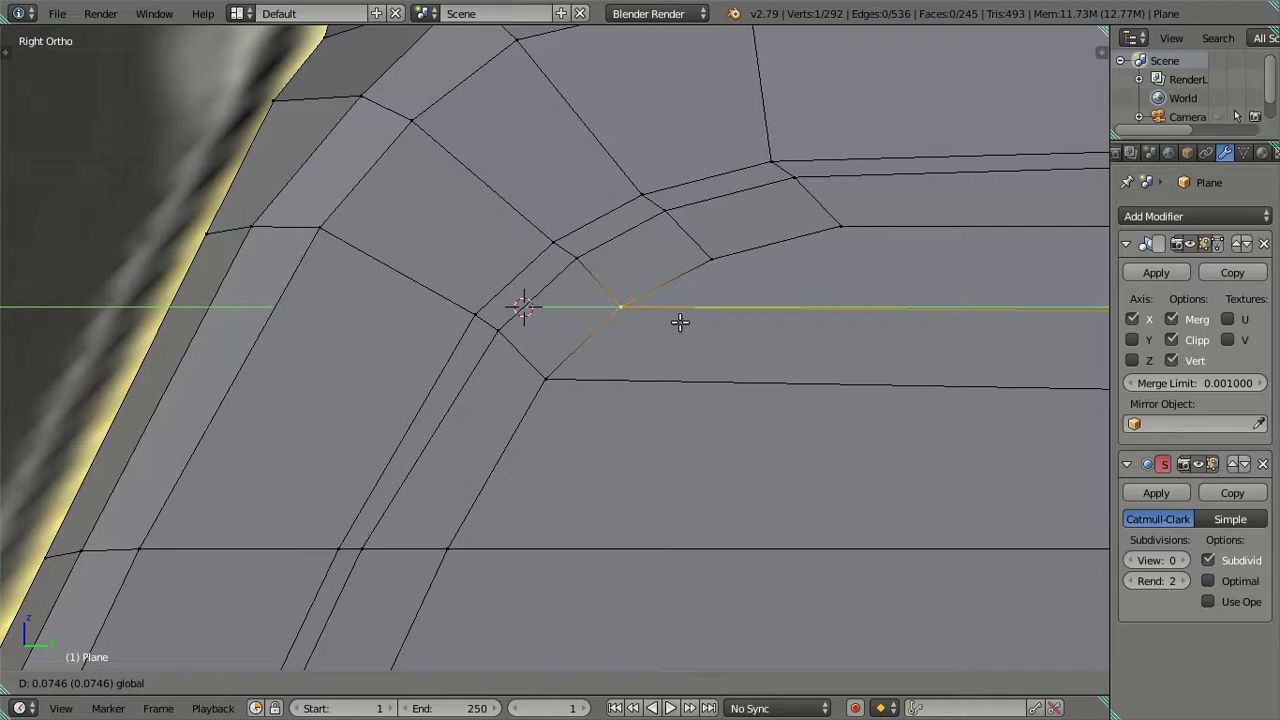
middle_click_drag(679, 321, 566, 337, "shift")
- Try sliding the neighbouring corner vertex along the frame against the reference, then cancel
right_click(598, 310)
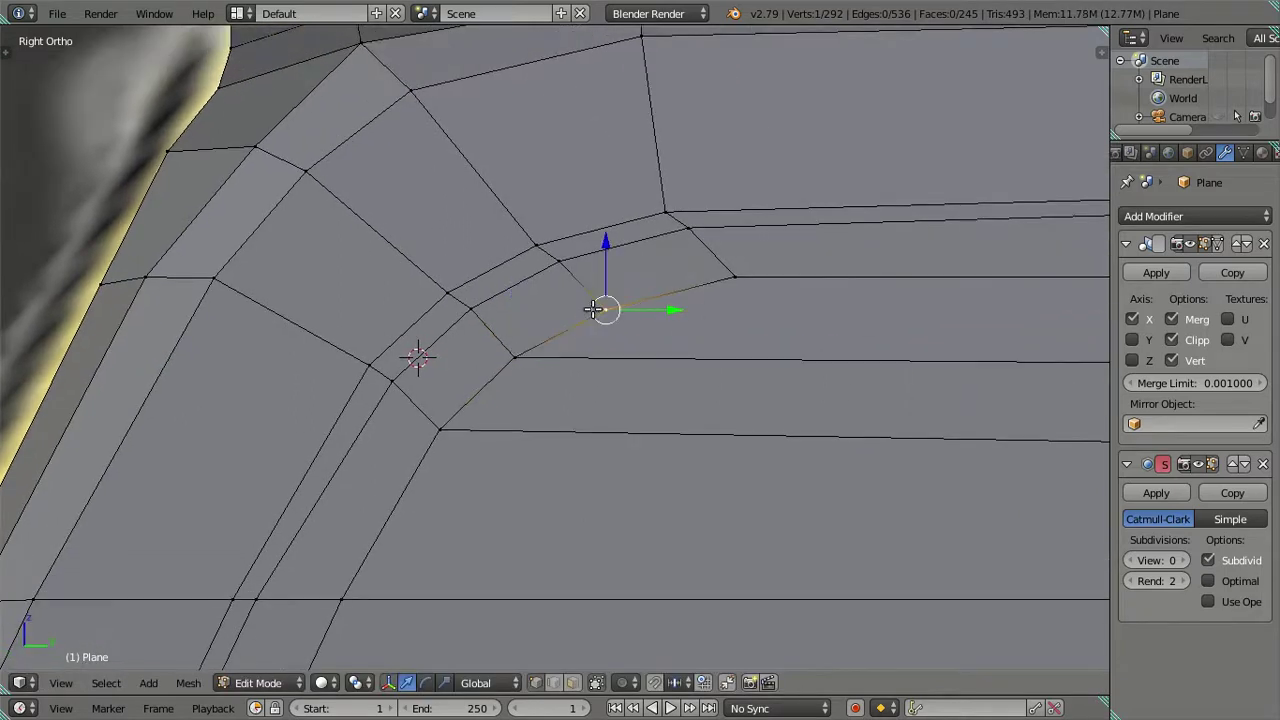
left_click_drag(650, 309, 564, 317)
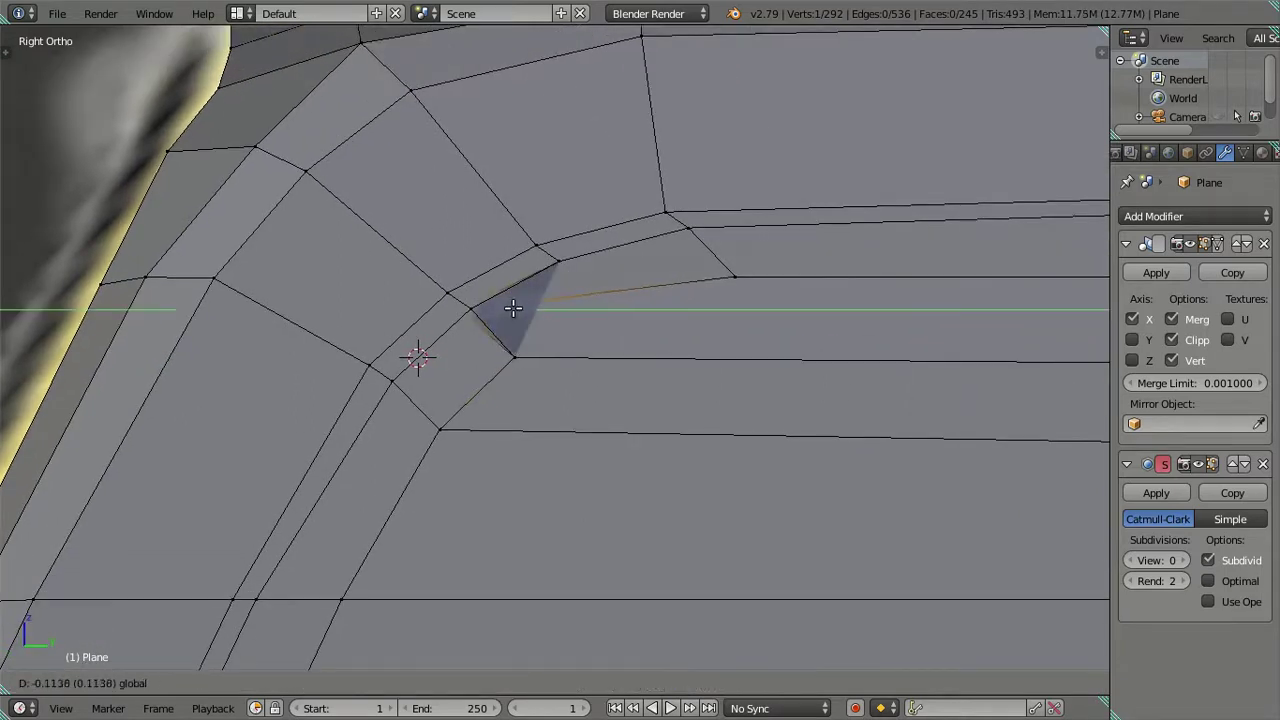
right_click(564, 317)
key("z")
left_click_drag(655, 311, 524, 307)
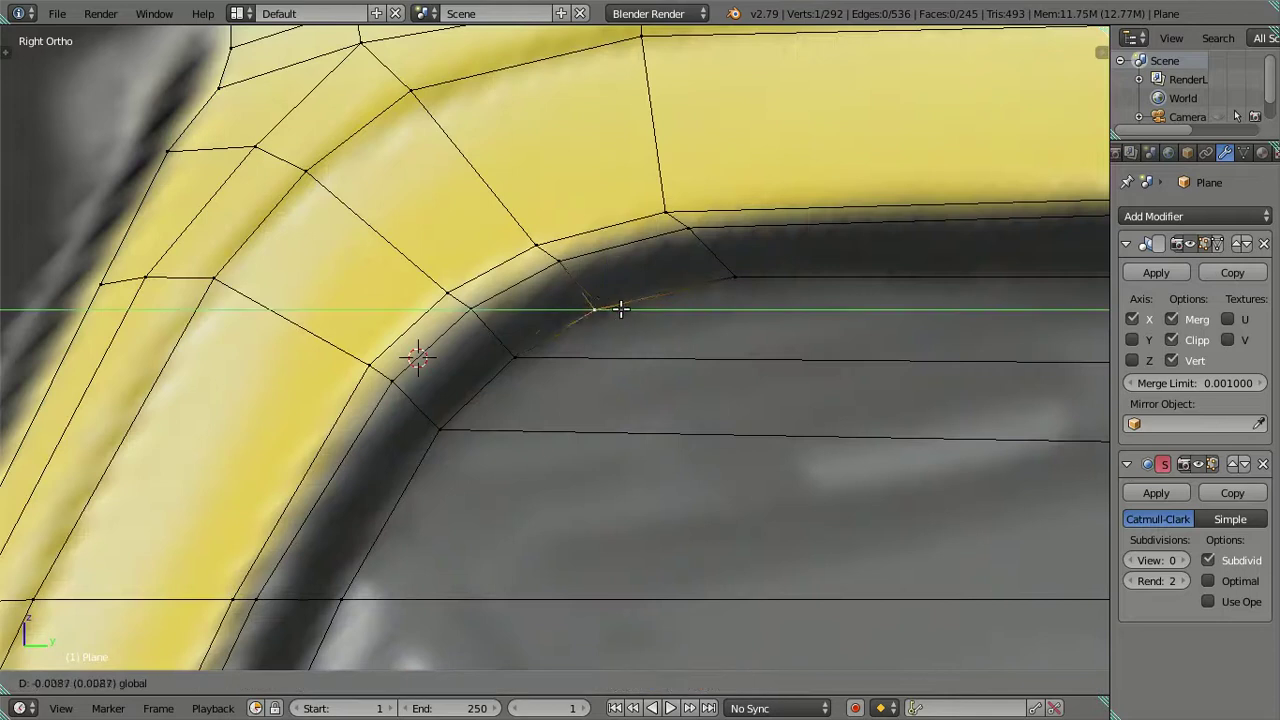
right_click(524, 307)
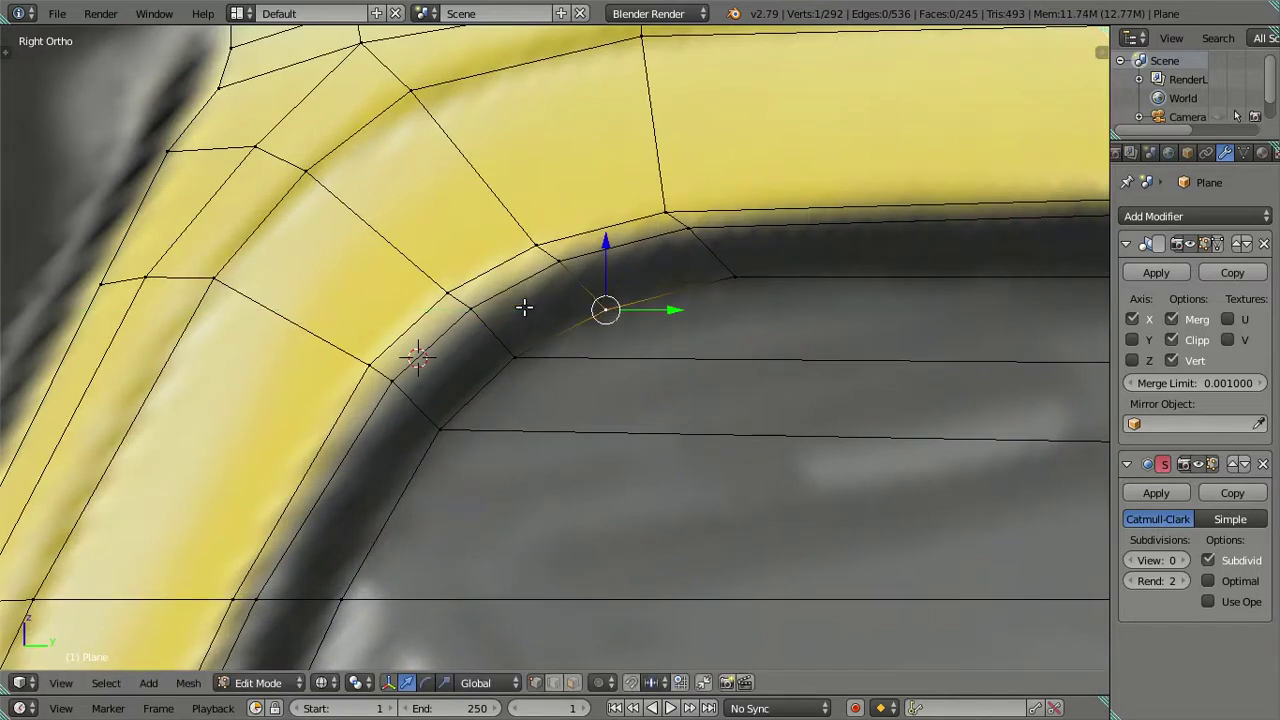
- Snap the vertex onto the inner corner and slide it along the Y axis
key("shift+s")
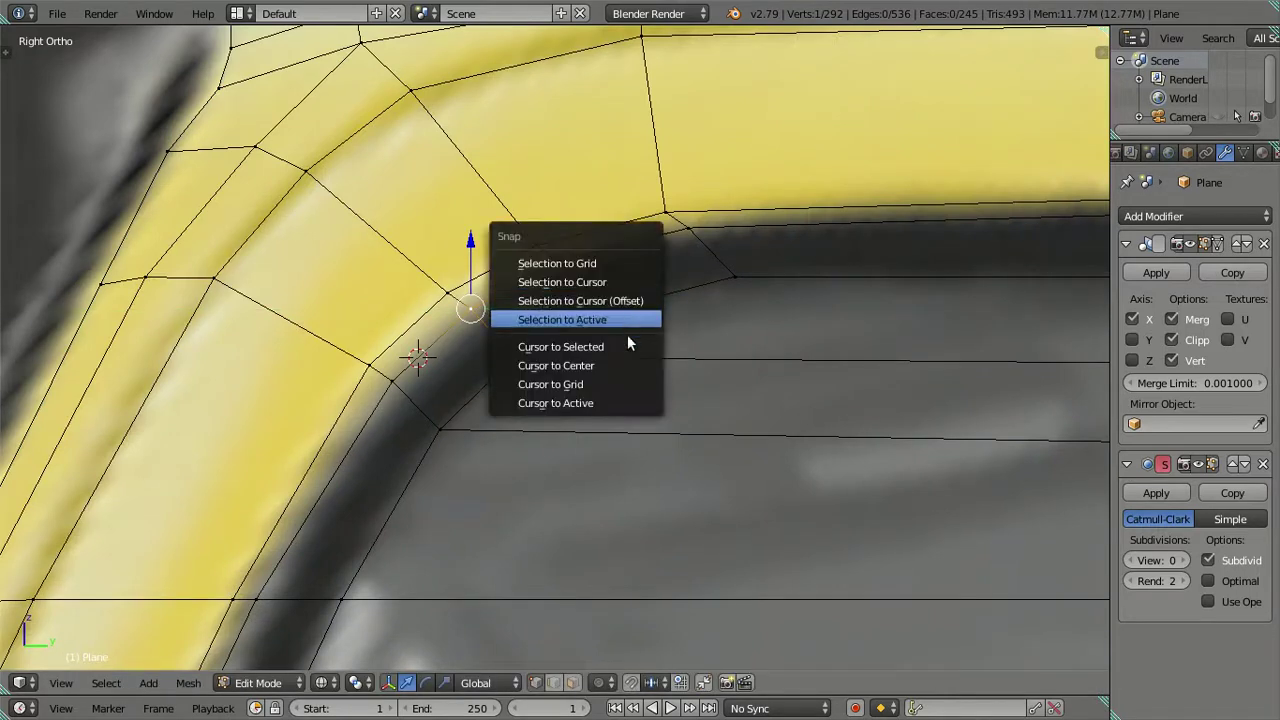
left_click(624, 322)
key("shift+s")
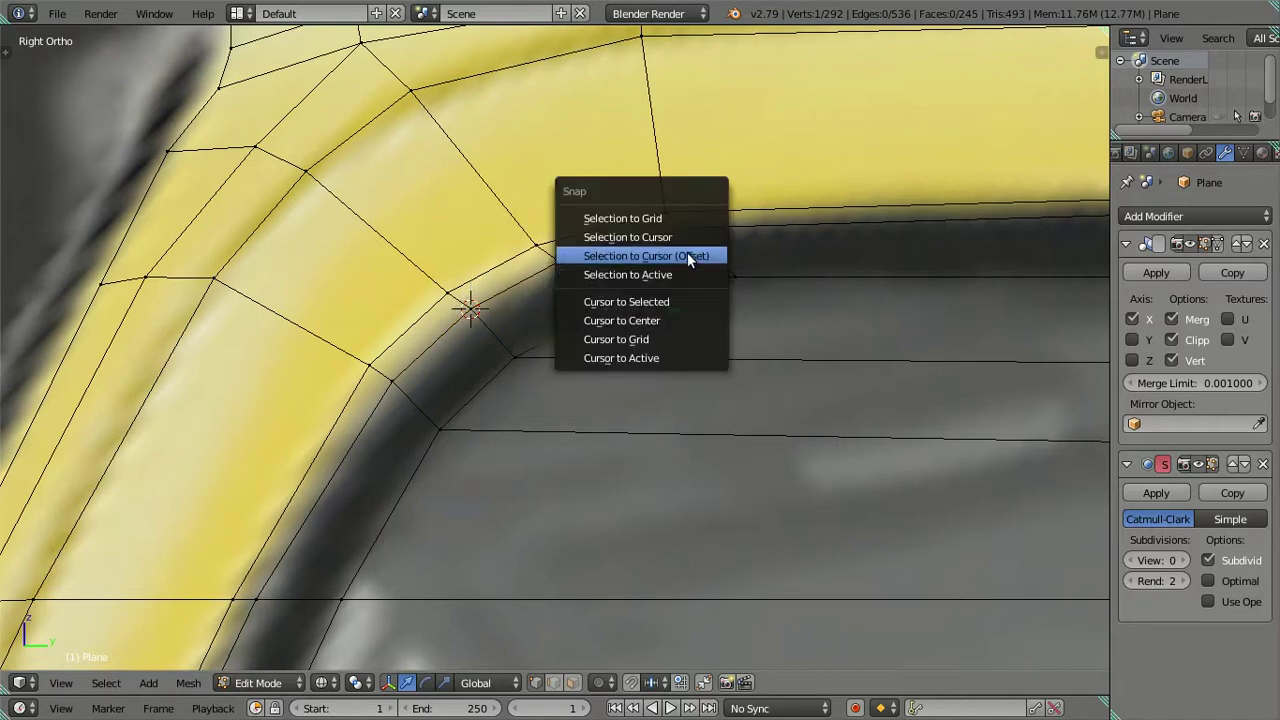
left_click(687, 252)
left_click_drag(541, 308, 679, 310)
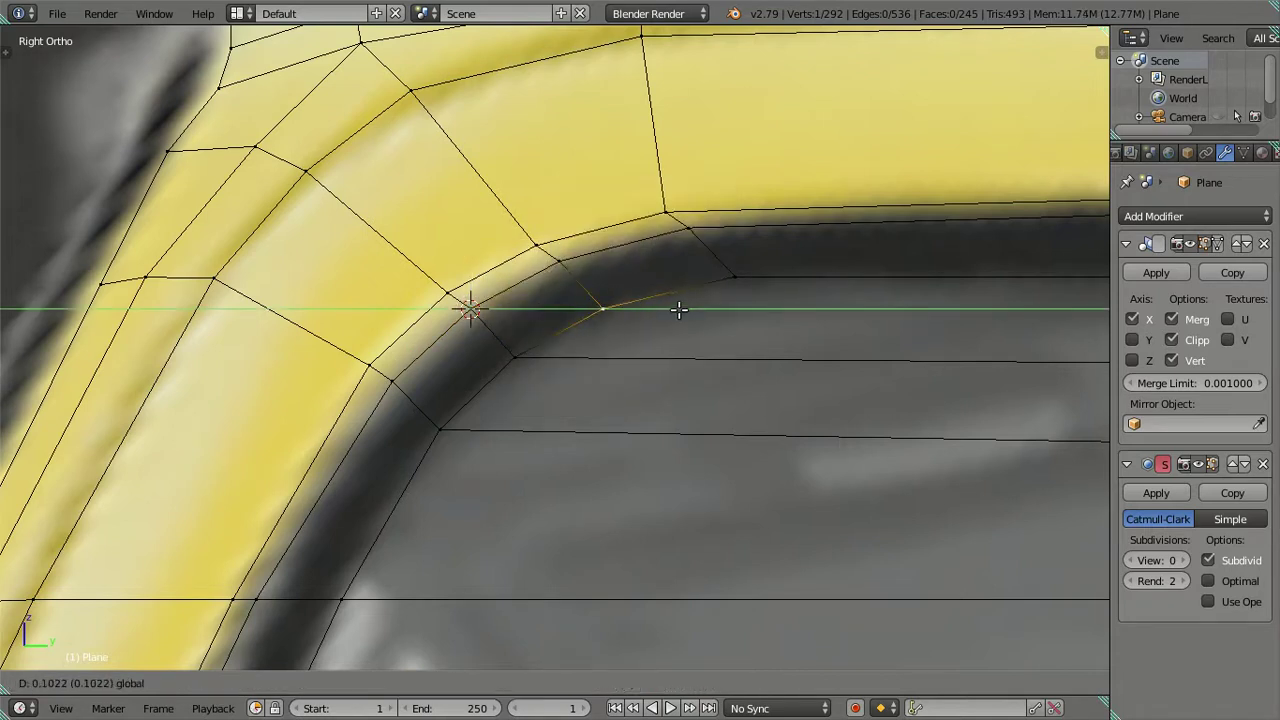
- Slide the window-corner vertex left along Y and snap the 3D cursor to it
right_click(736, 276)
mouse_move(805, 278)
left_mouse_down()
mouse_move(568, 272)
mouse_move(596, 282)
left_mouse_up()
key("shift+s")
left_click(585, 331)
key("ctrl+z")
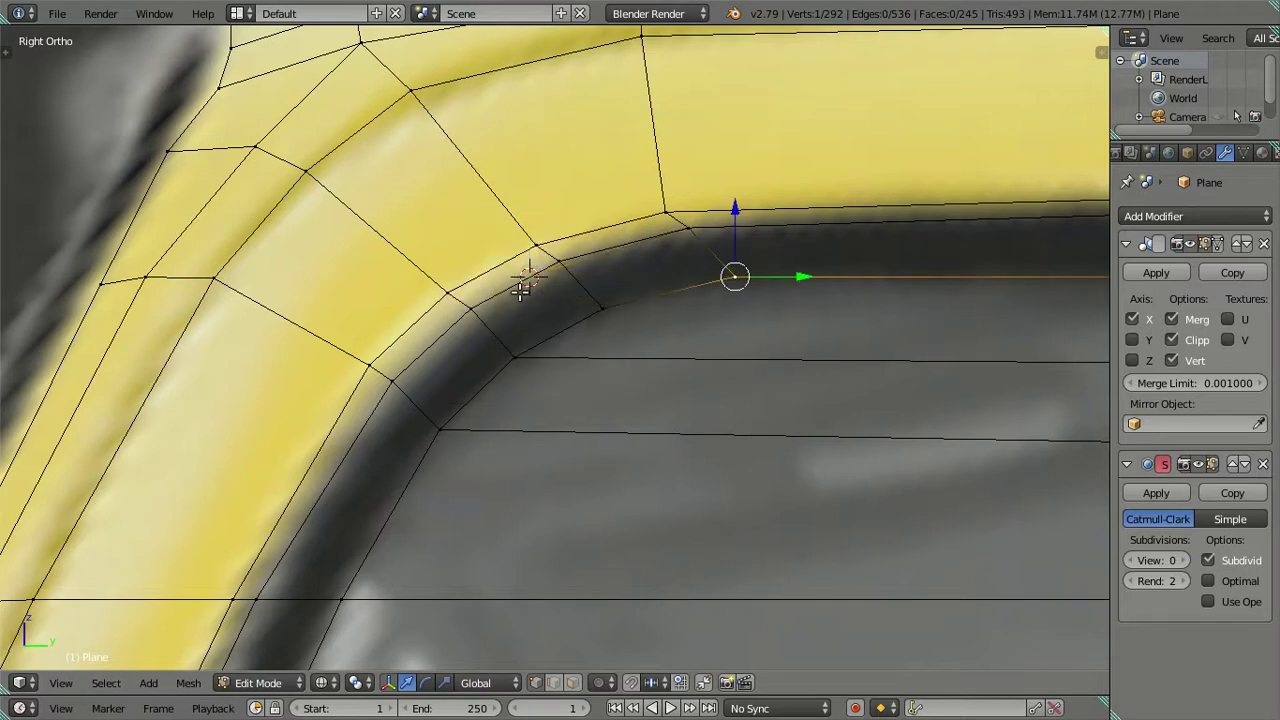
- Try a loop cut across the window frame, moving the cursor to its vertex, then undo it
key("ctrl+r")
left_click(518, 288)
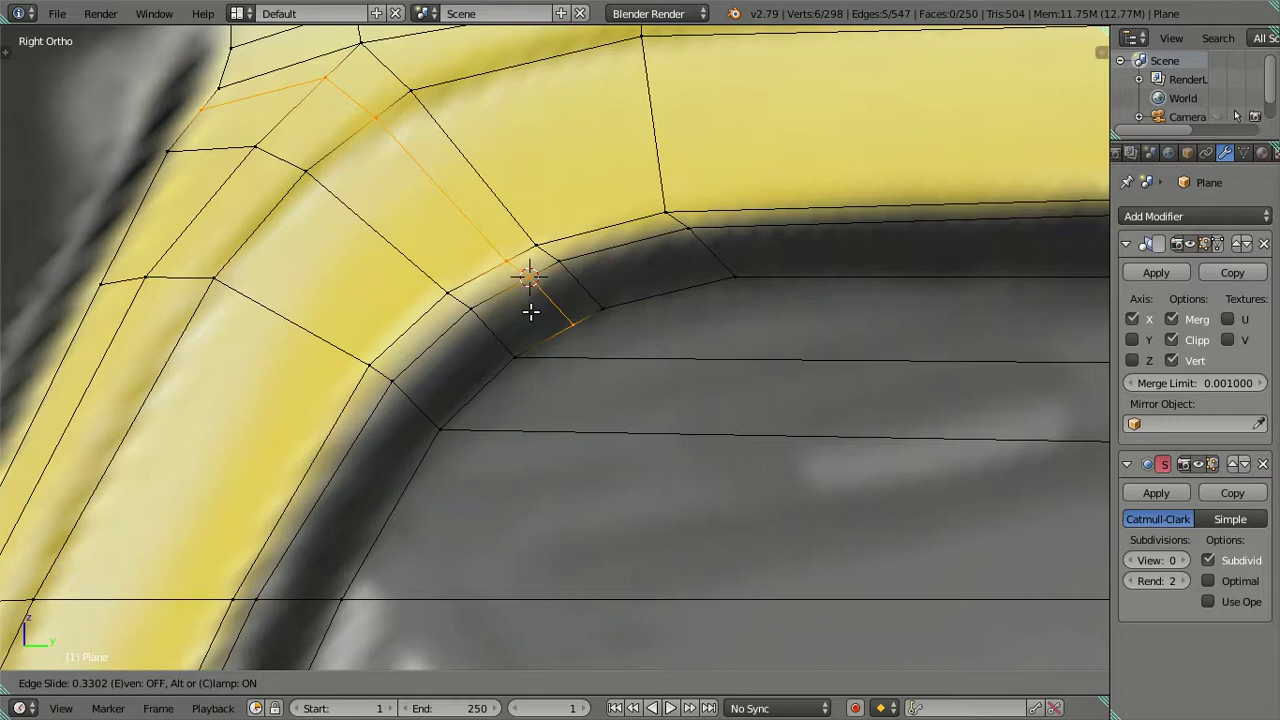
left_click(531, 312)
right_click(528, 278)
key("shift+s")
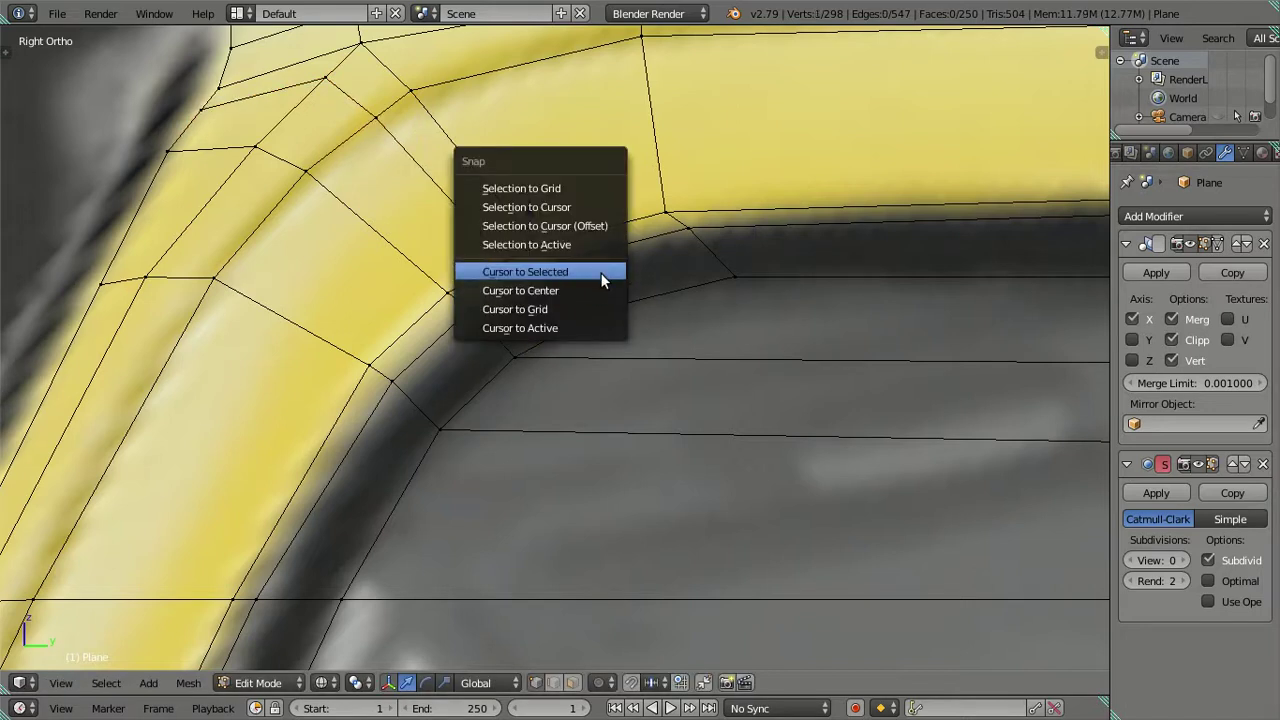
left_click(600, 273)
key("ctrl+z")
key("ctrl+z")
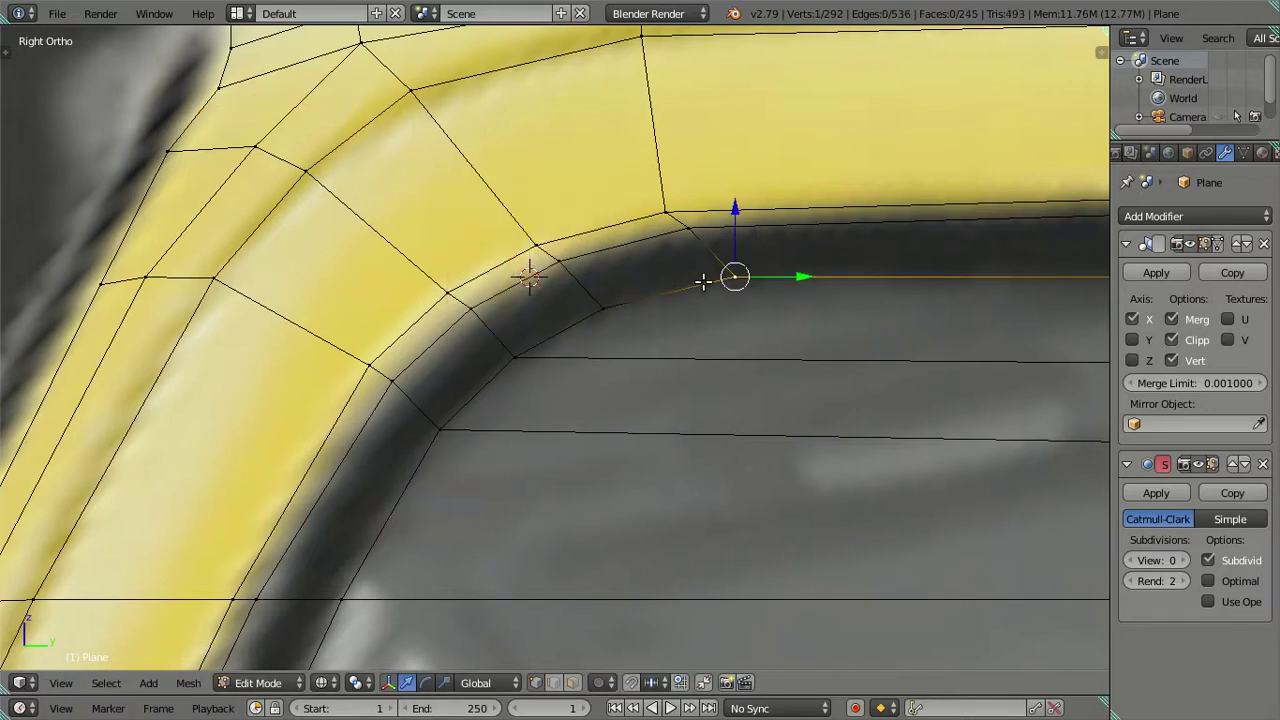
- Snap the vertex to the cursor, cancel a Y-axis move, and return to solid shading
key("shift+s")
left_click(690, 236)
key("g")
key("y")
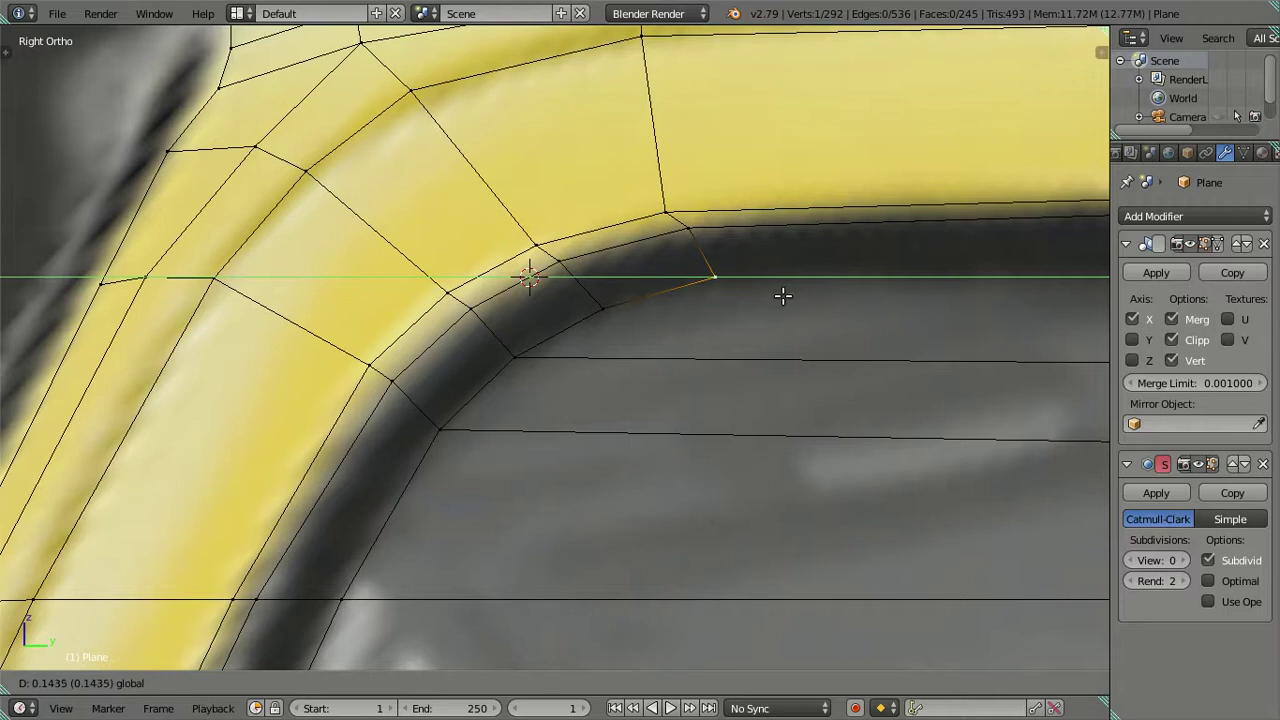
key("Escape")
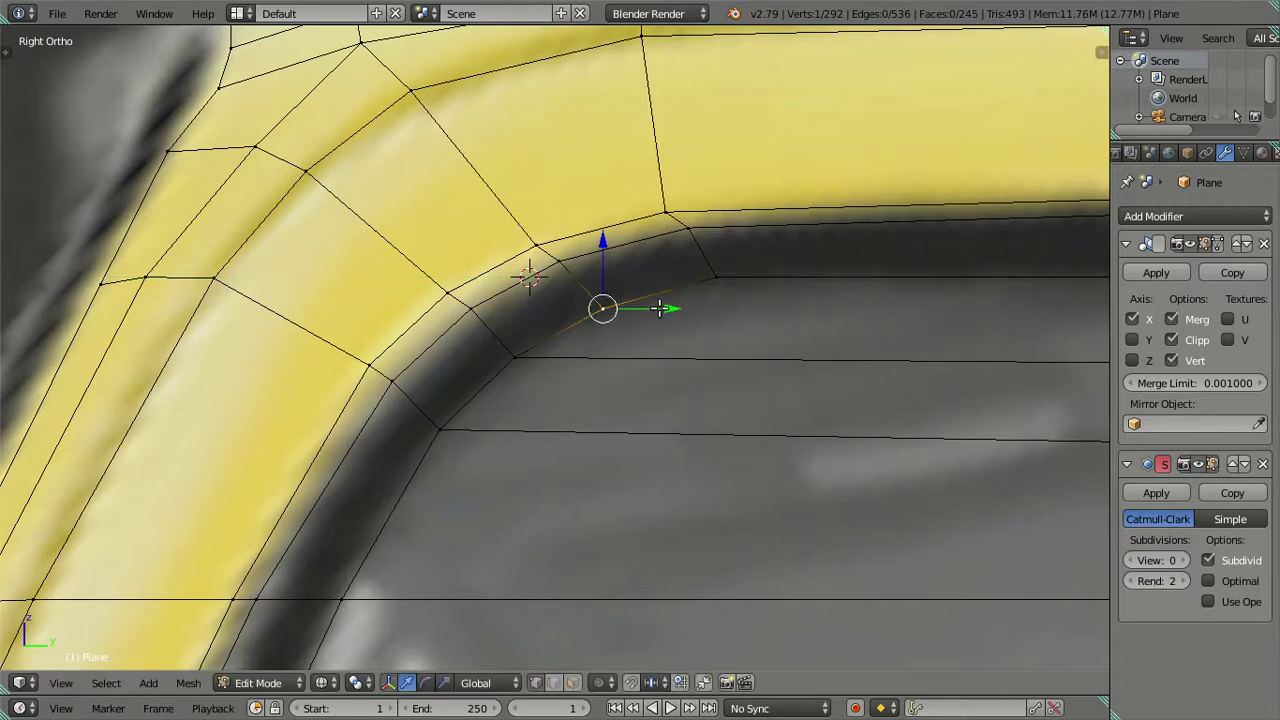
scroll(659, 308, "down", 2)
key("z")
scroll(654, 316, "down", 2)
key("Tab")
mouse_move(657, 357)
middle_mouse_down()
mouse_move(721, 403)
mouse_move(754, 395)
middle_mouse_up()
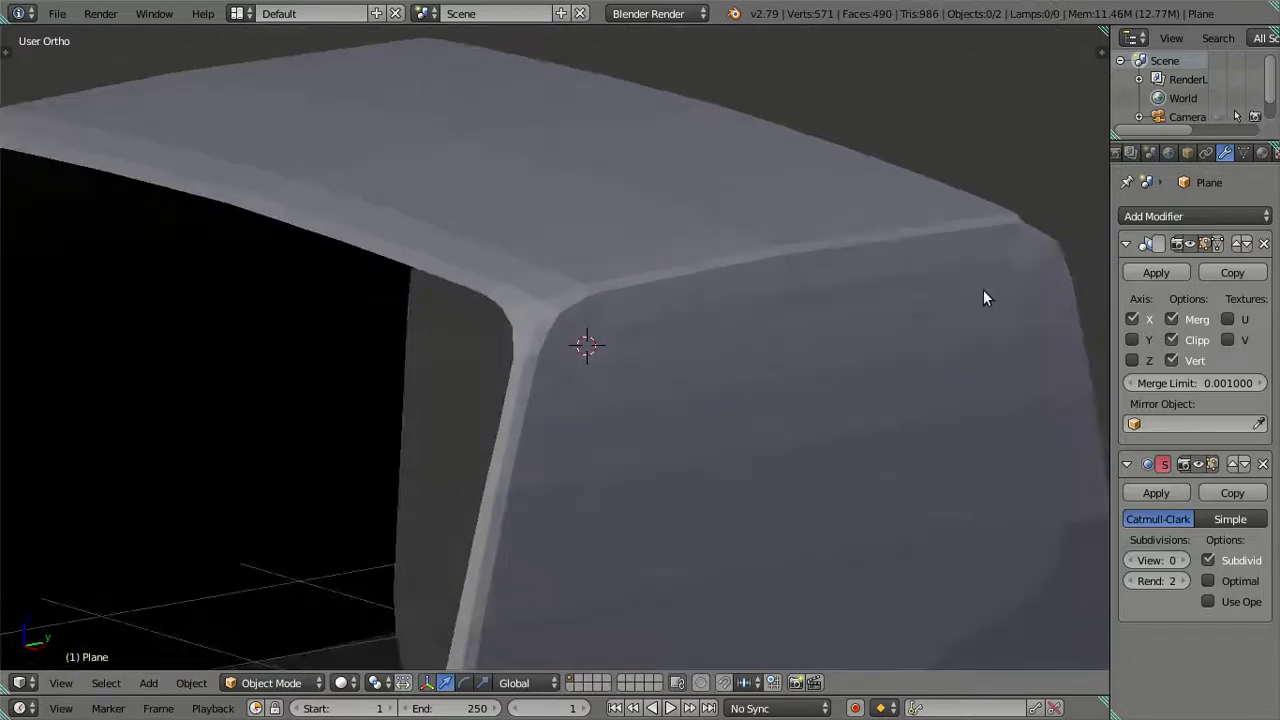
mouse_move(792, 295)
middle_mouse_down()
mouse_move(694, 354)
mouse_move(686, 409)
mouse_move(686, 394)
mouse_move(592, 398)
middle_mouse_up()
scroll(599, 392, "up", 5)
scroll(640, 412, "up", 3)
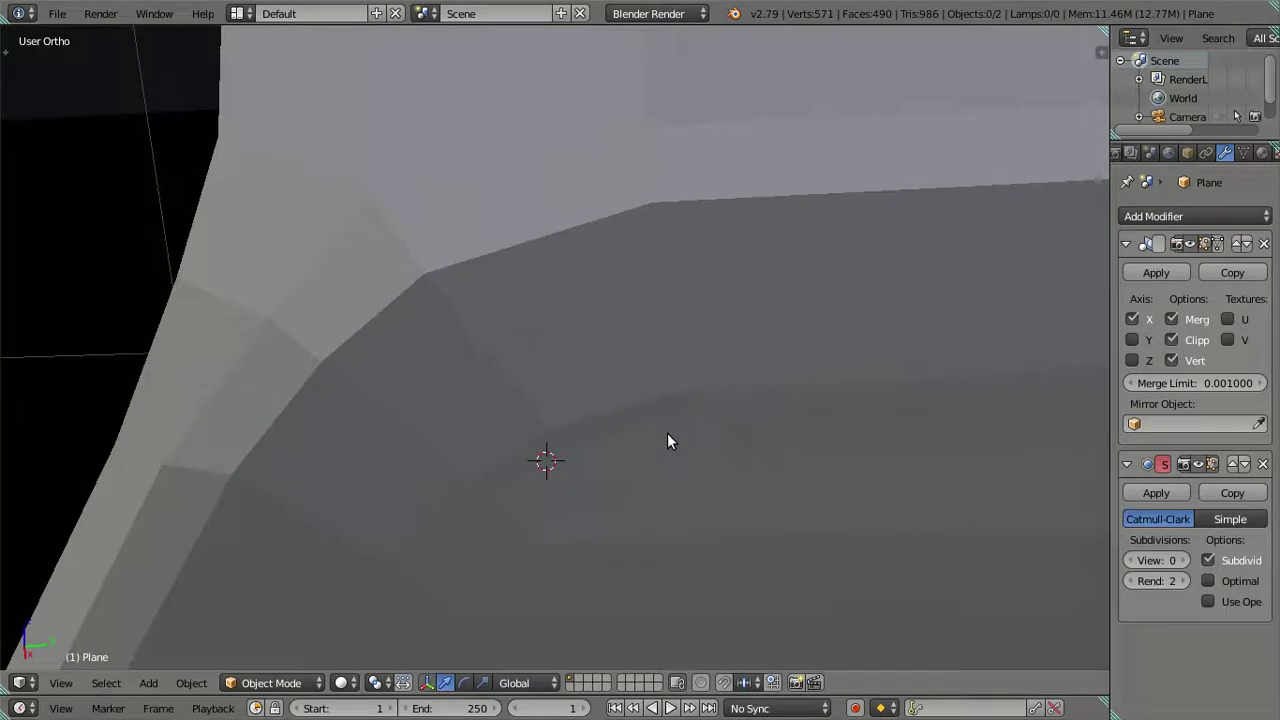
key("Tab")
scroll(702, 426, "down", 2)
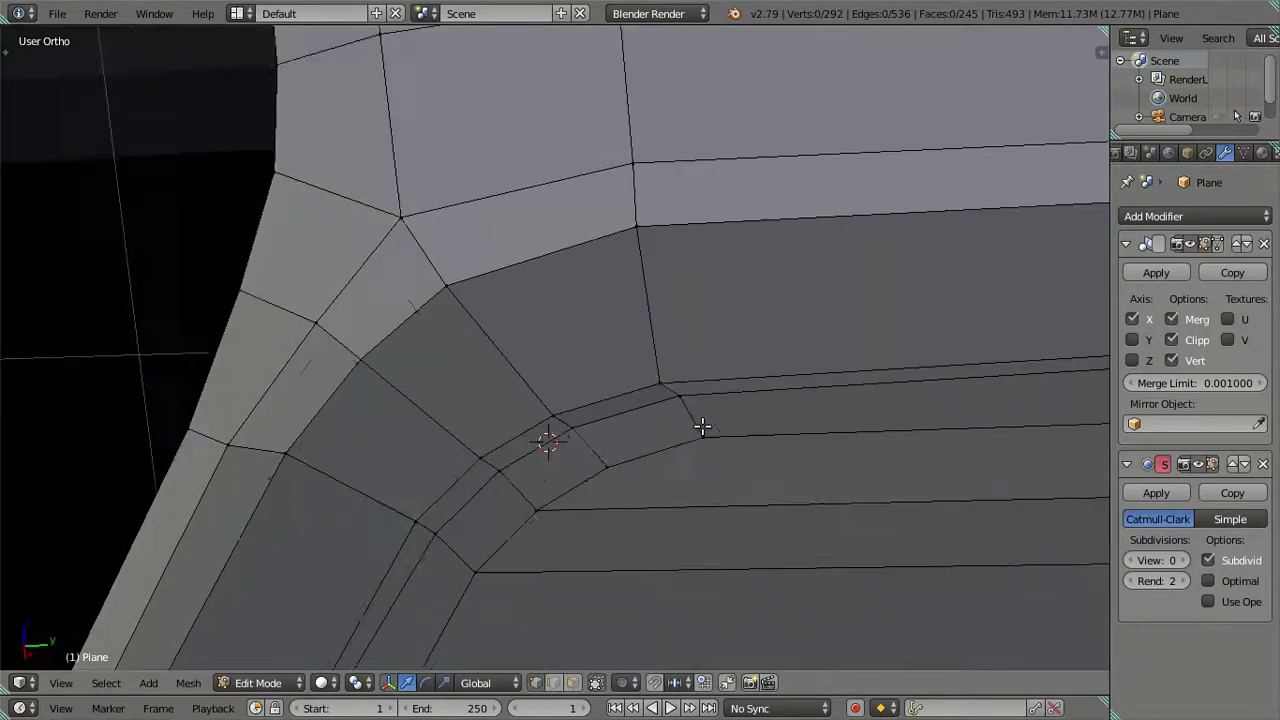
key("Tab")
mouse_move(663, 460)
middle_mouse_down()
mouse_move(723, 346)
mouse_move(717, 397)
mouse_move(754, 352)
mouse_move(723, 409)
mouse_move(670, 406)
middle_mouse_up()
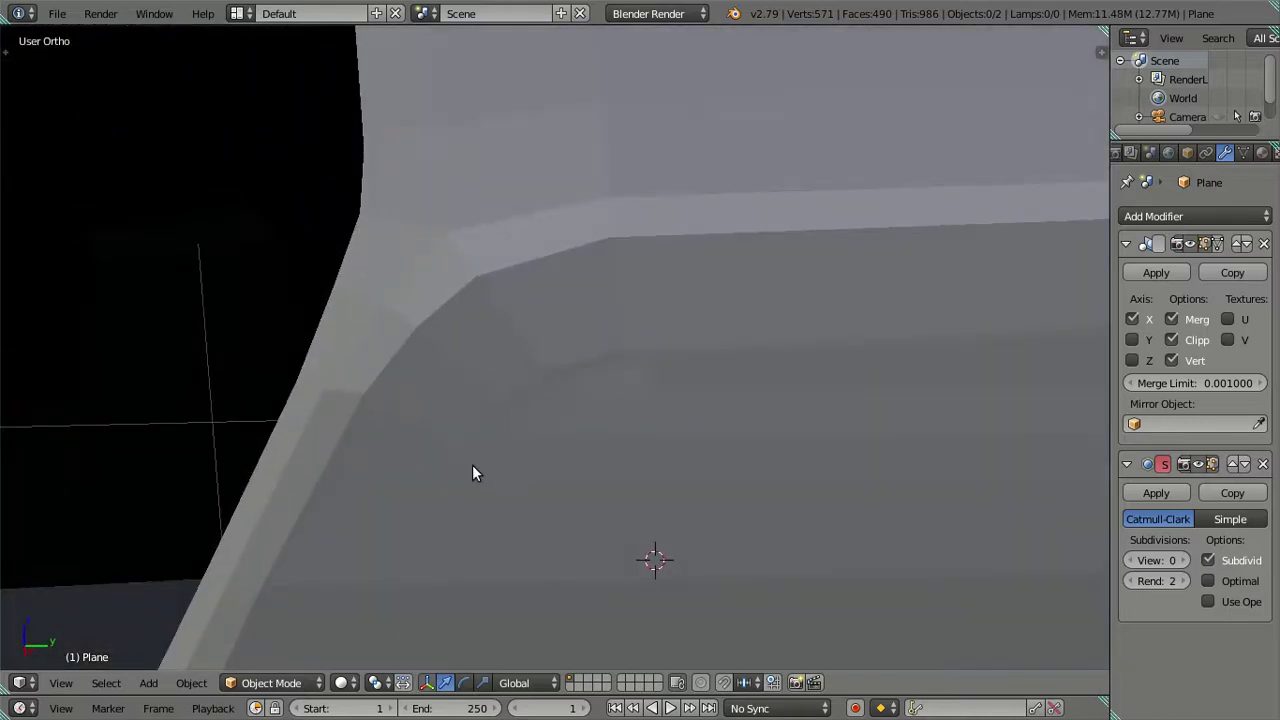
key("KP_3")
key("Tab")
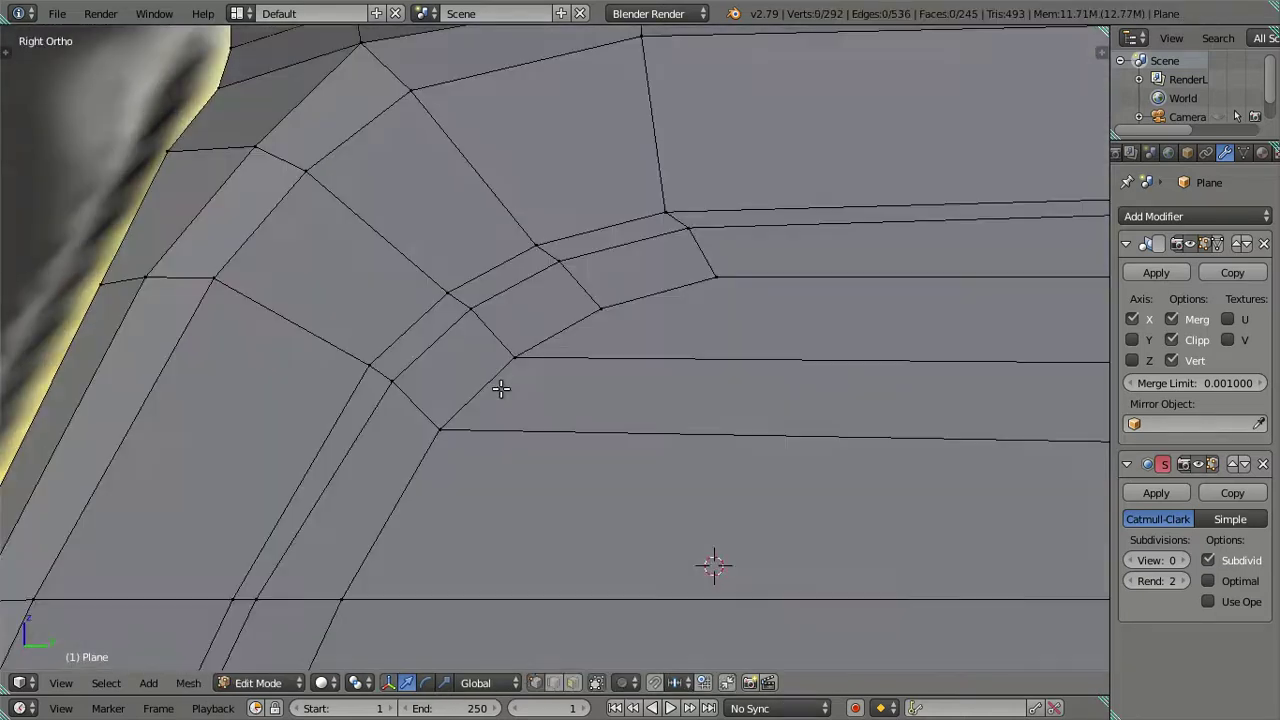
scroll(501, 383, "down", 4)
scroll(583, 386, "down", 2)
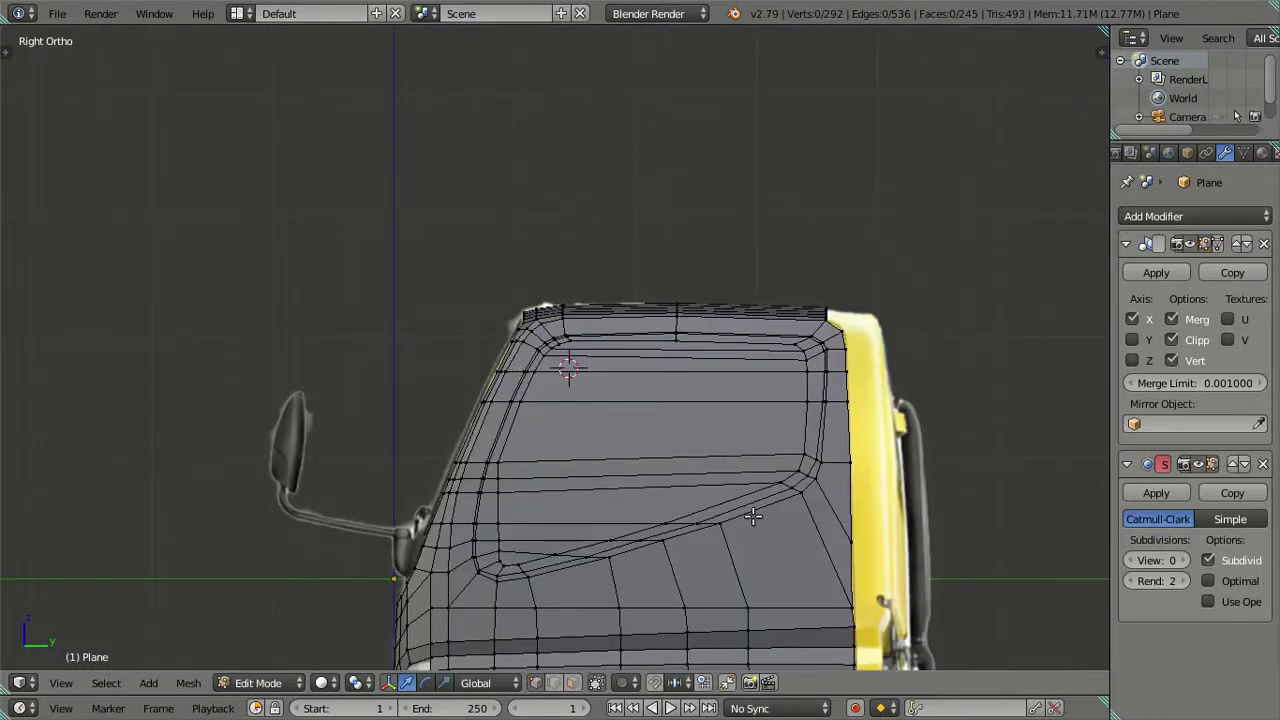
- Dissolve the existing edge loop around the window frame
scroll(752, 516, "up", 1)
mouse_move(752, 516)
middle_mouse_down("shift")
mouse_move(698, 425)
mouse_move(690, 439)
middle_mouse_up("shift")
middle_click_drag(689, 370, 629, 437, "shift")
scroll(629, 430, "up", 3)
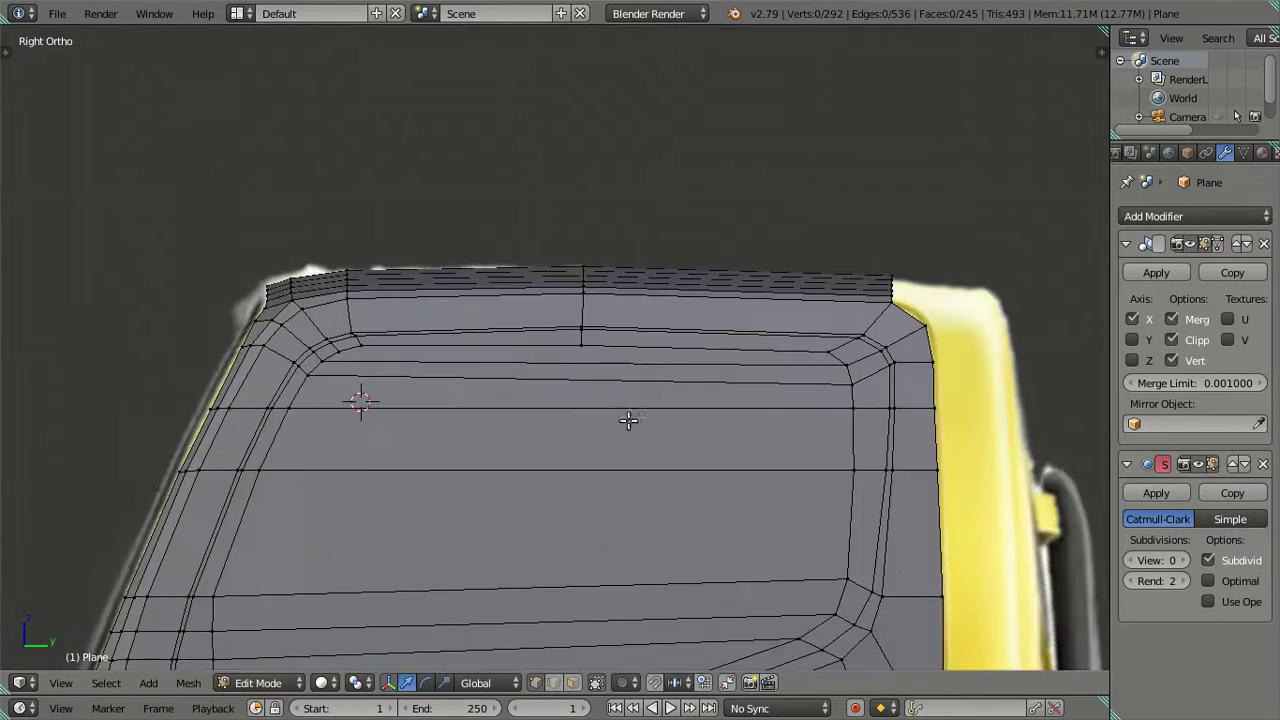
middle_click_drag(651, 394, 721, 369, "shift")
middle_click_drag(340, 375, 594, 357, "shift")
scroll(585, 345, "up", 3)
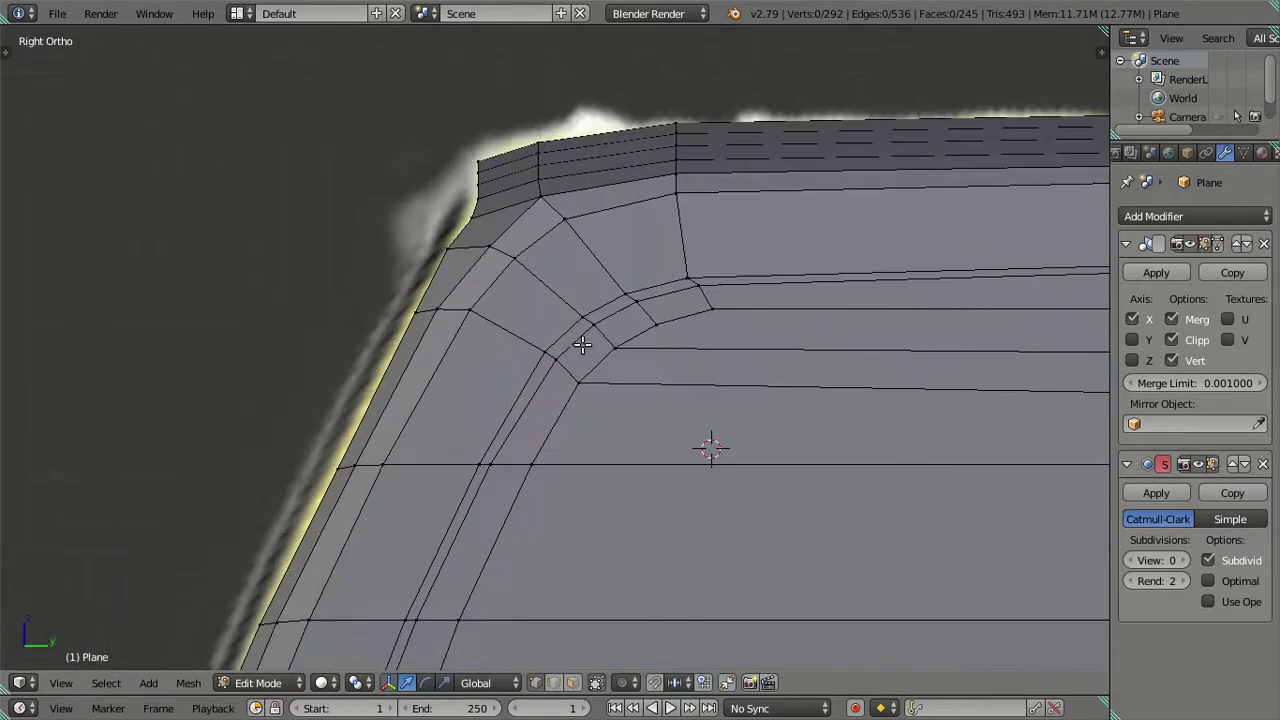
scroll(586, 340, "up", 3)
left_click(657, 289, "alt")
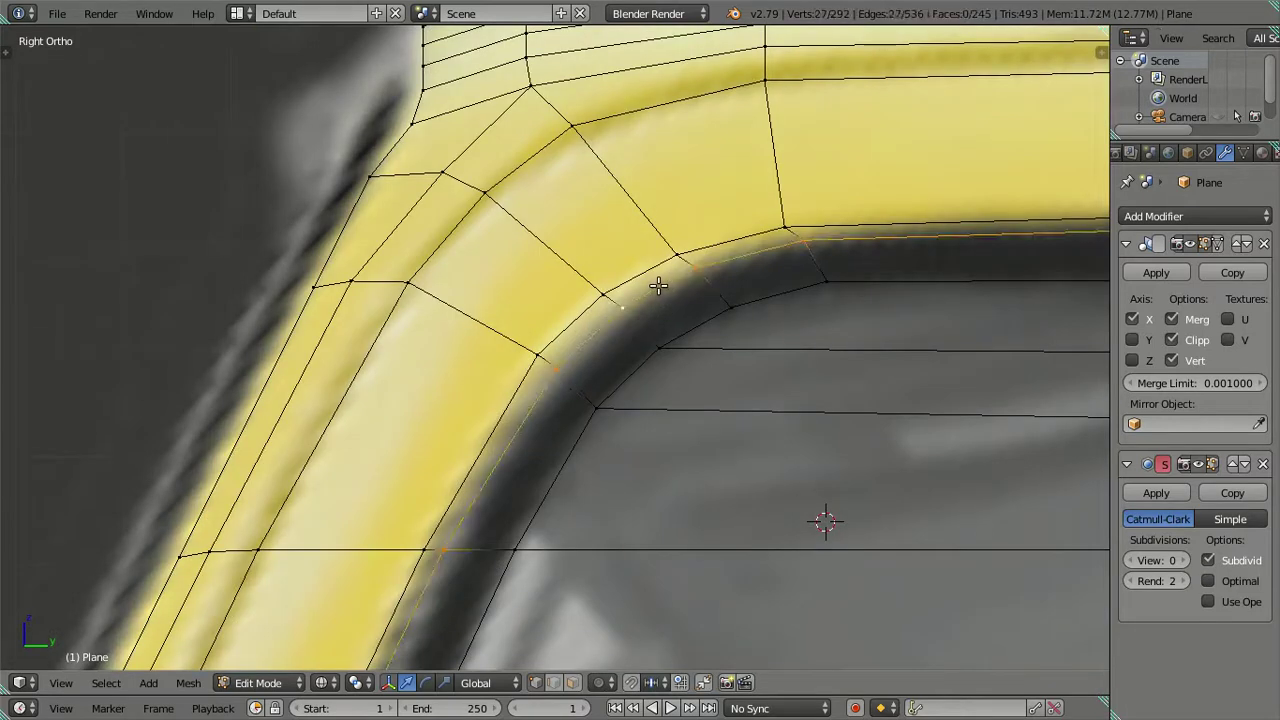
key("x")
left_click(678, 289)
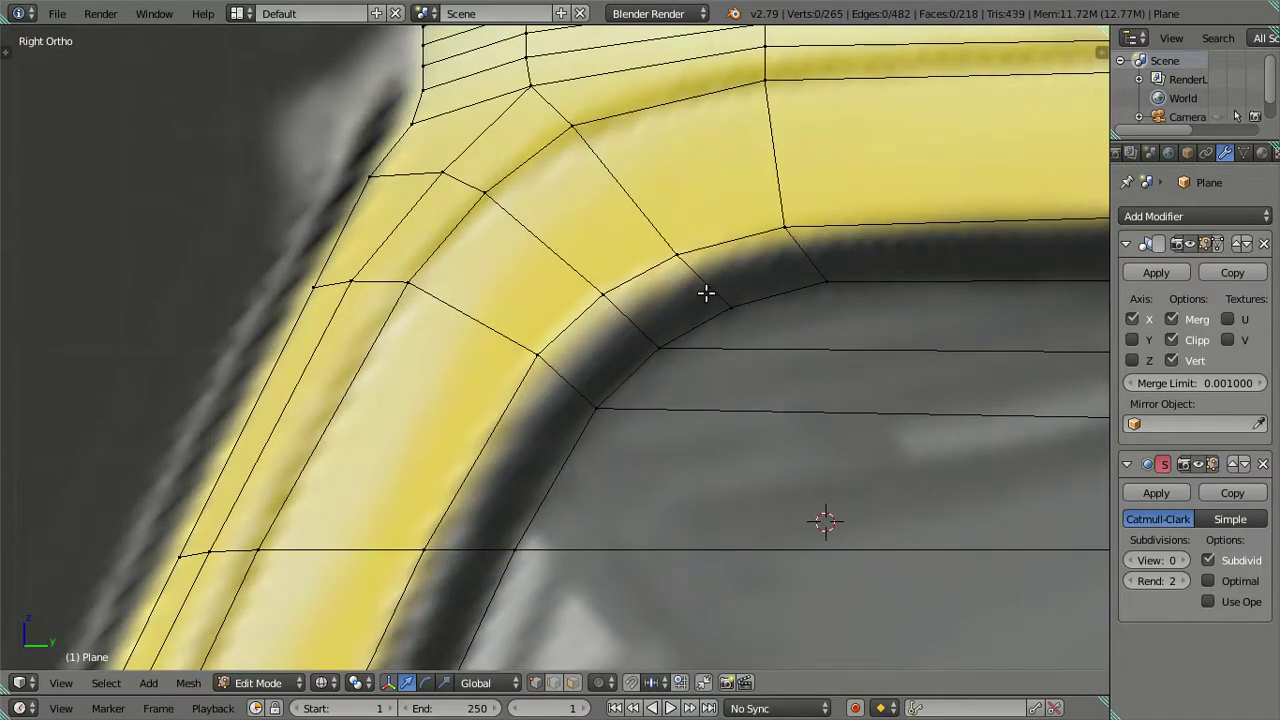
- Add a new loop cut around the window, placed closer to its inner edge
key("ctrl+r")
left_click(703, 289)
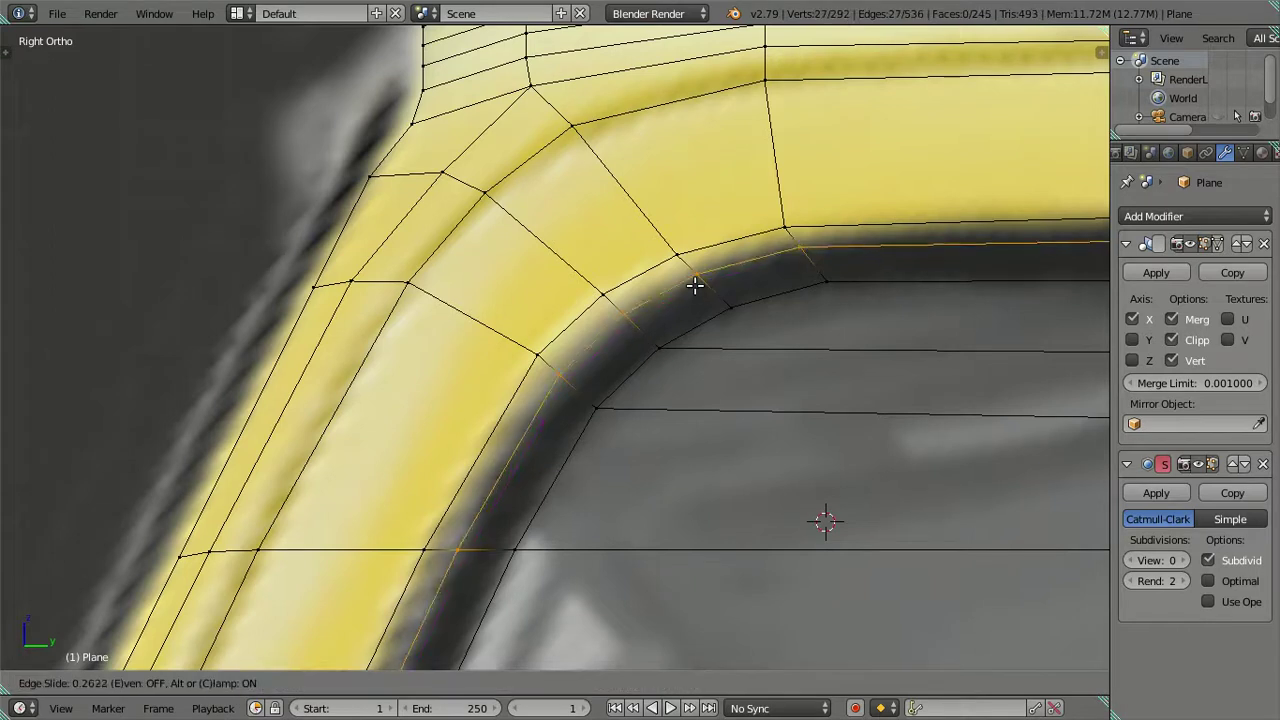
left_click(691, 285)
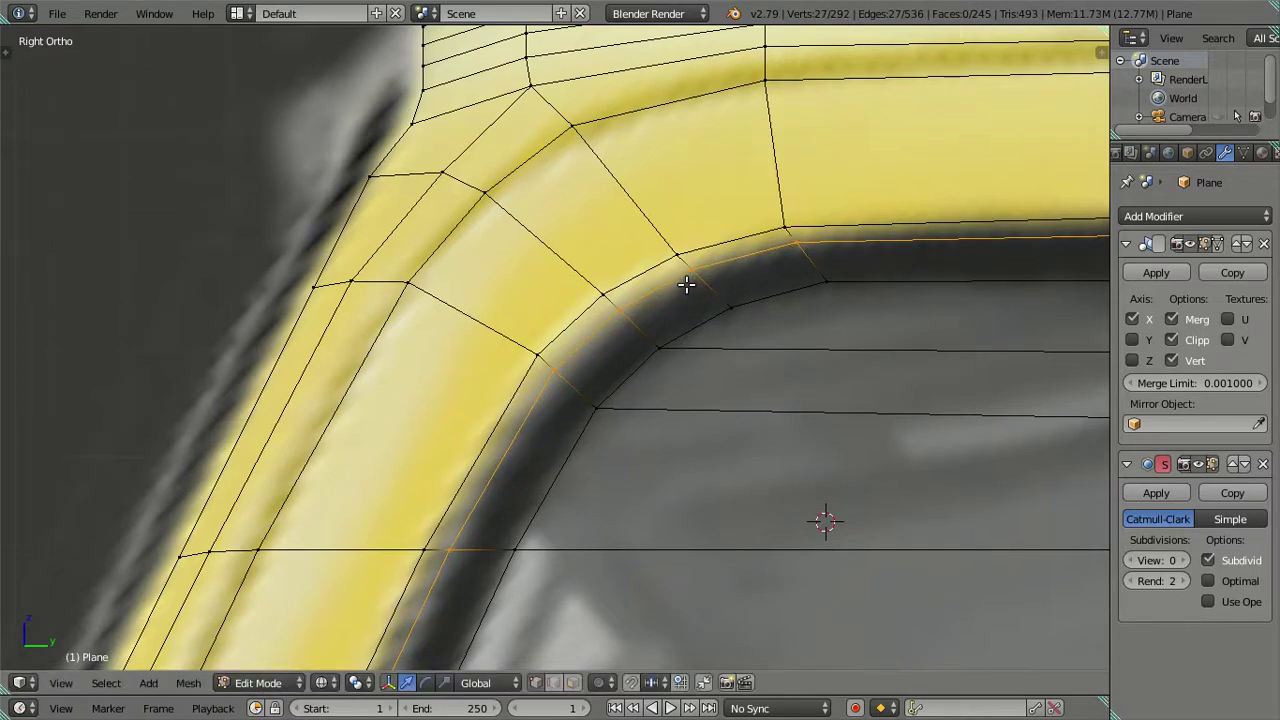
scroll(690, 280, "down", 5)
scroll(680, 270, "up", 2)
scroll(692, 265, "up", 2)
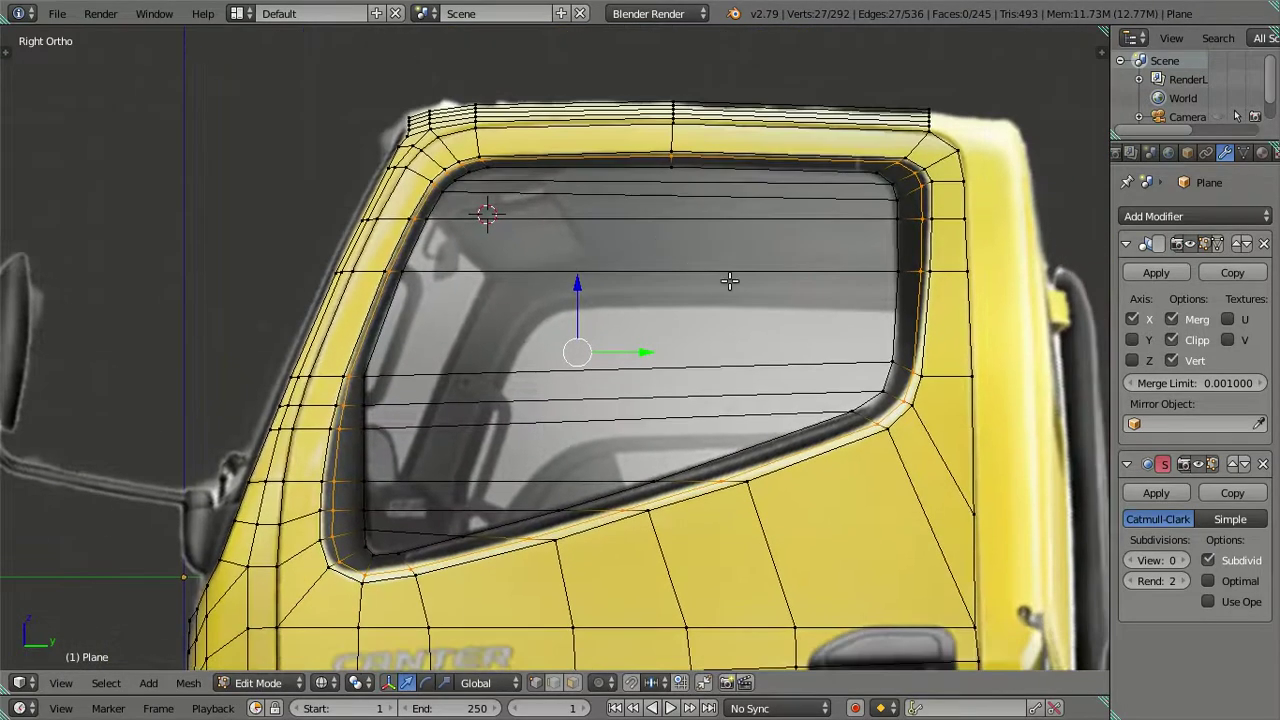
middle_click_drag(767, 319, 612, 373, "shift")
scroll(612, 373, "up", 2)
middle_click_drag(691, 343, 566, 363, "shift")
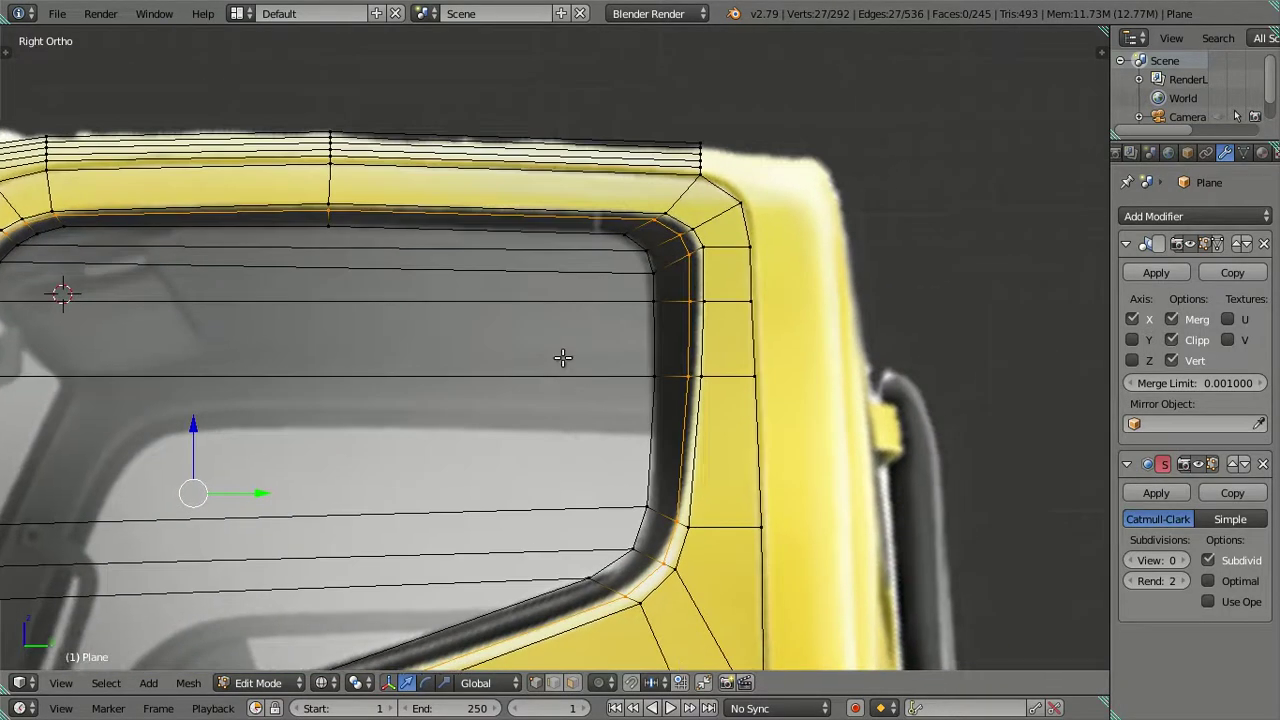
scroll(563, 358, "up", 2)
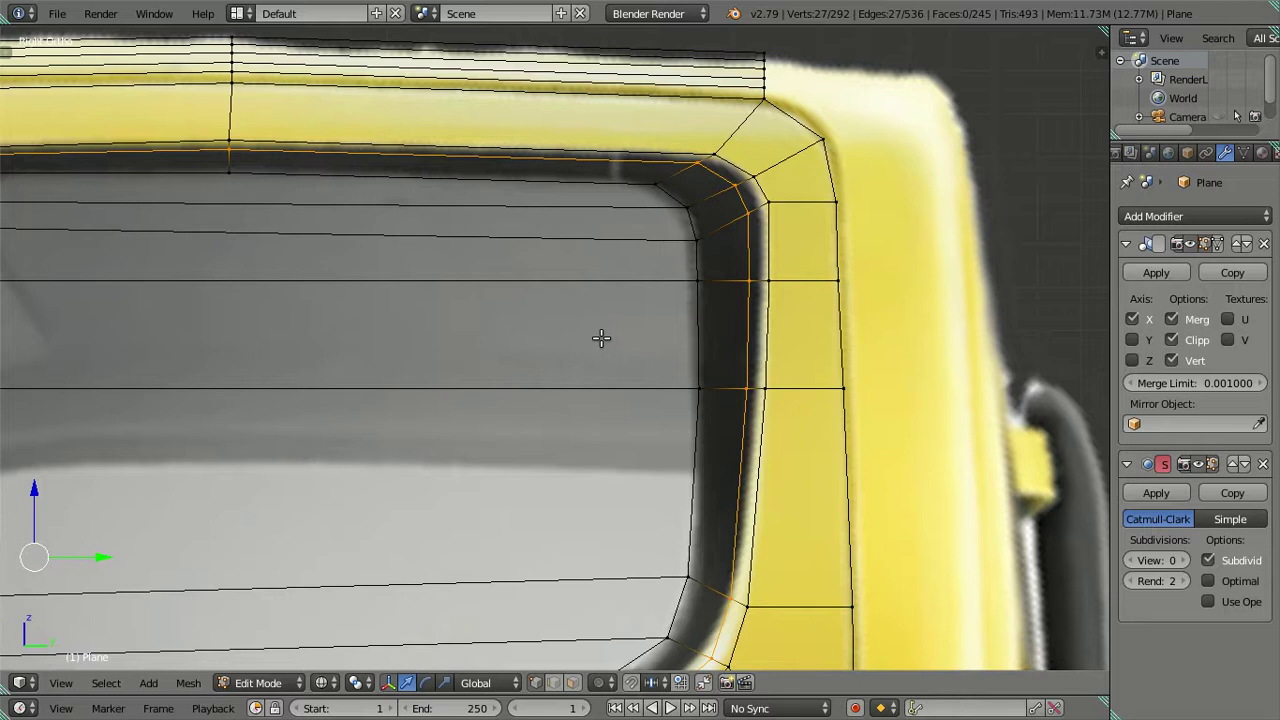
scroll(713, 380, "down", 3)
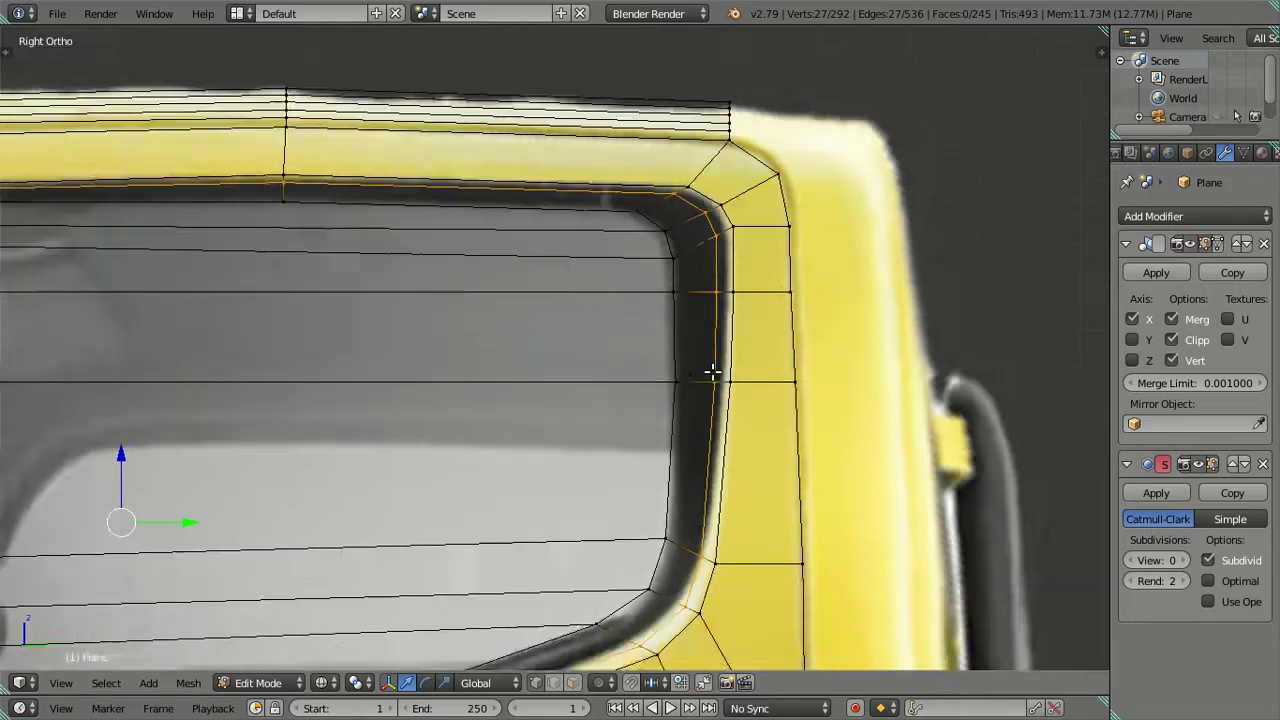
scroll(711, 372, "down", 1)
scroll(657, 355, "up", 2)
scroll(651, 360, "up", 1)
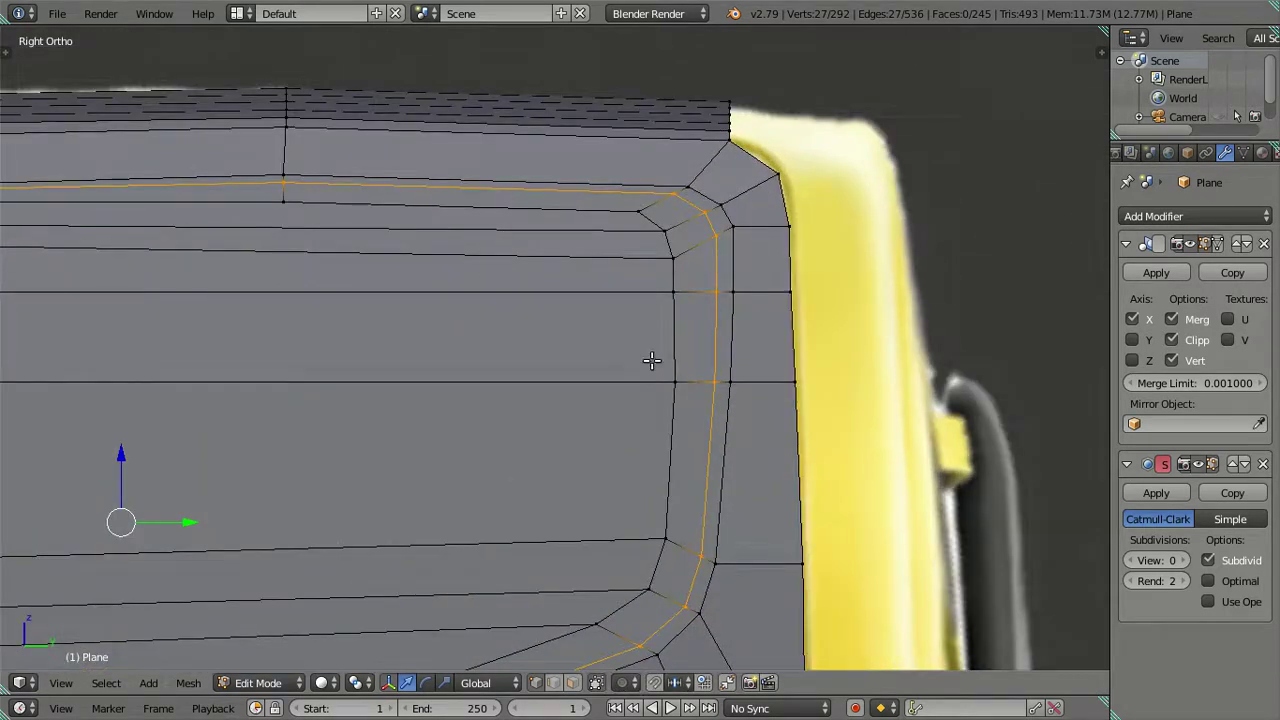
scroll(651, 360, "down", 2)
- Check the new loop against the reference in wireframe, with all vertices deselected
key("z")
mouse_move(538, 352)
middle_mouse_down("shift")
mouse_move(691, 354)
mouse_move(683, 272)
middle_mouse_up("shift")
key("a")
scroll(714, 291, "up", 1)
scroll(517, 369, "up", 1)
scroll(394, 323, "up", 2)
- Select the window pillar's lower corner vertex and move it up along the pillar
scroll(540, 204, "up", 1)
right_click(540, 204)
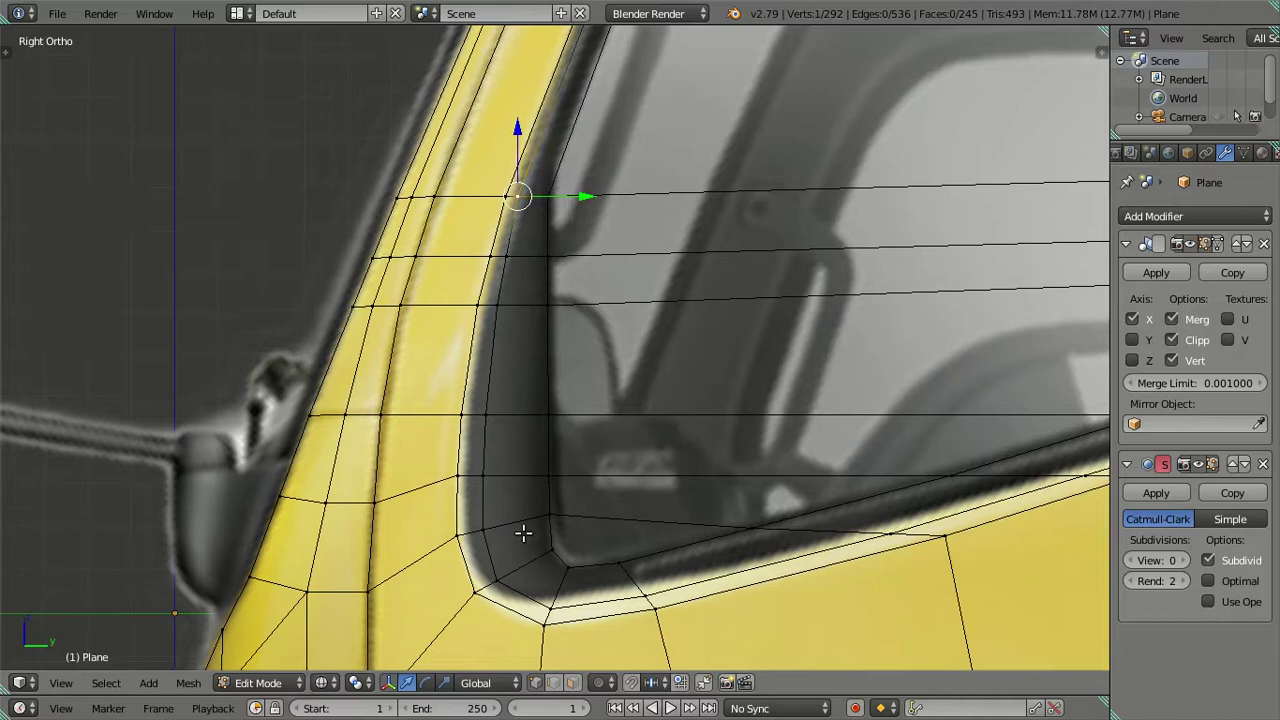
right_click(510, 565, "alt")
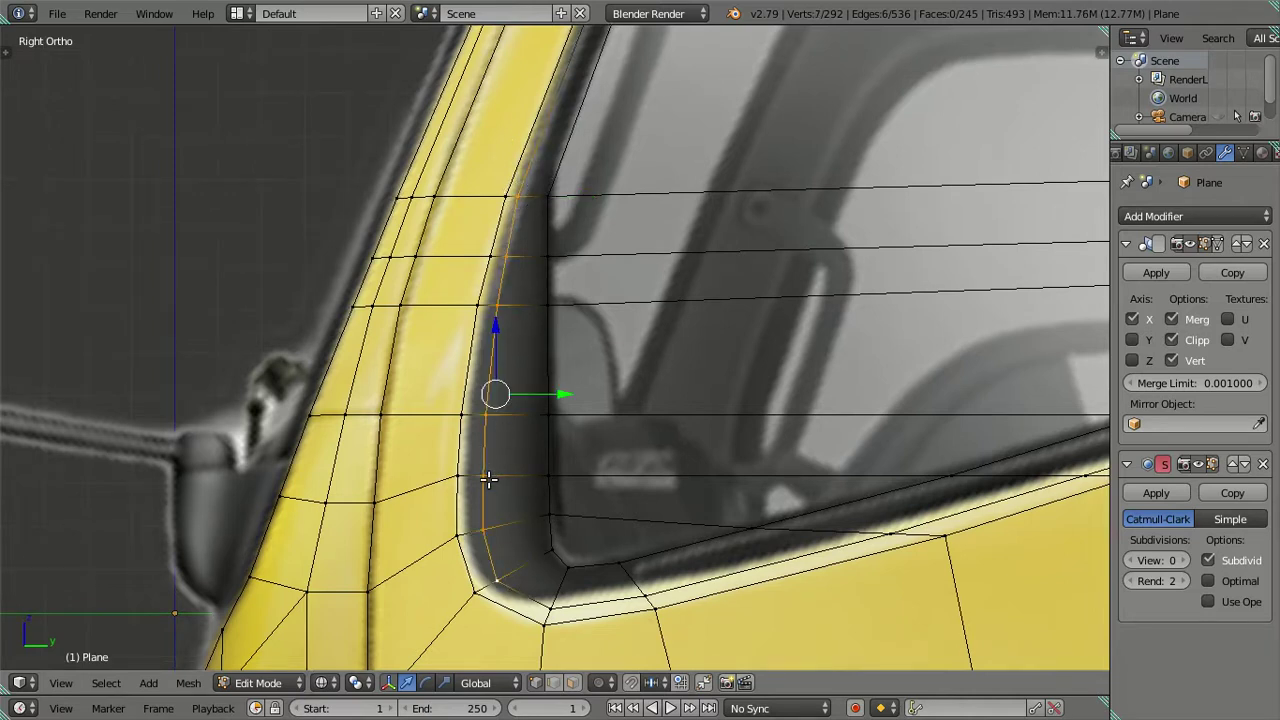
right_click(491, 527)
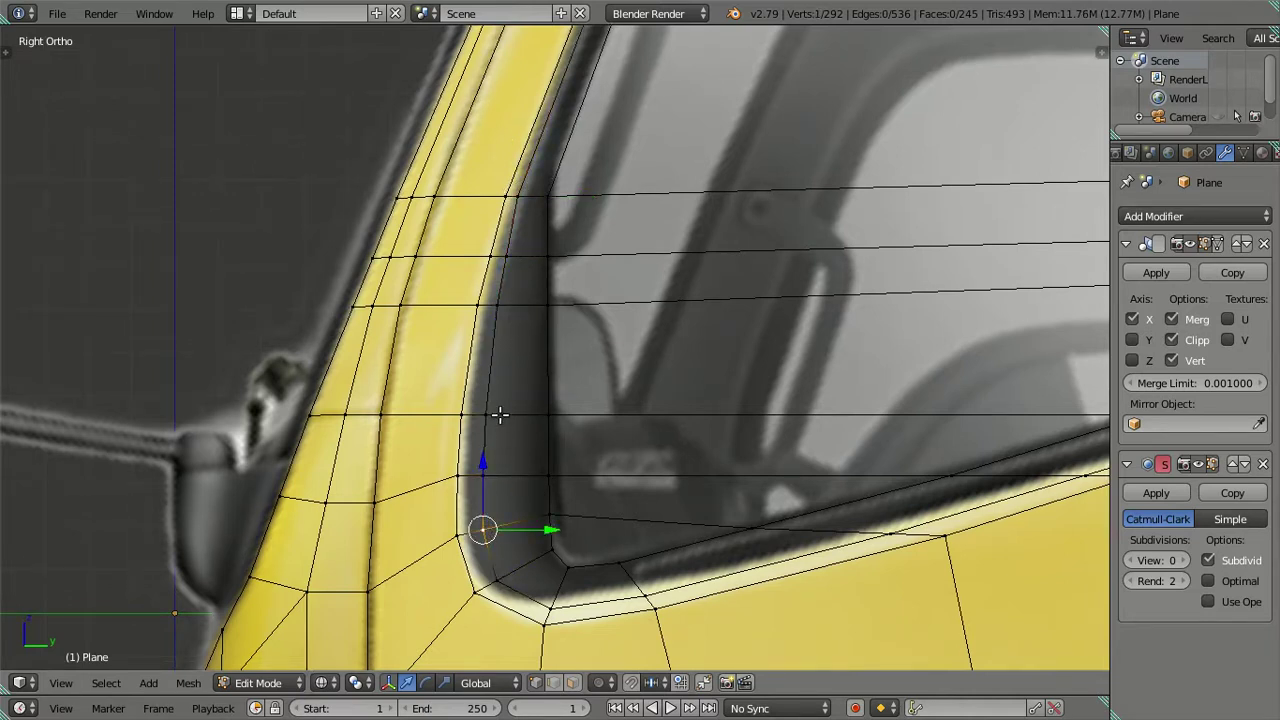
left_click_drag(483, 464, 489, 409)
- Slide the selected pillar vertices sideways along the Y axis
right_click(516, 255, "ctrl")
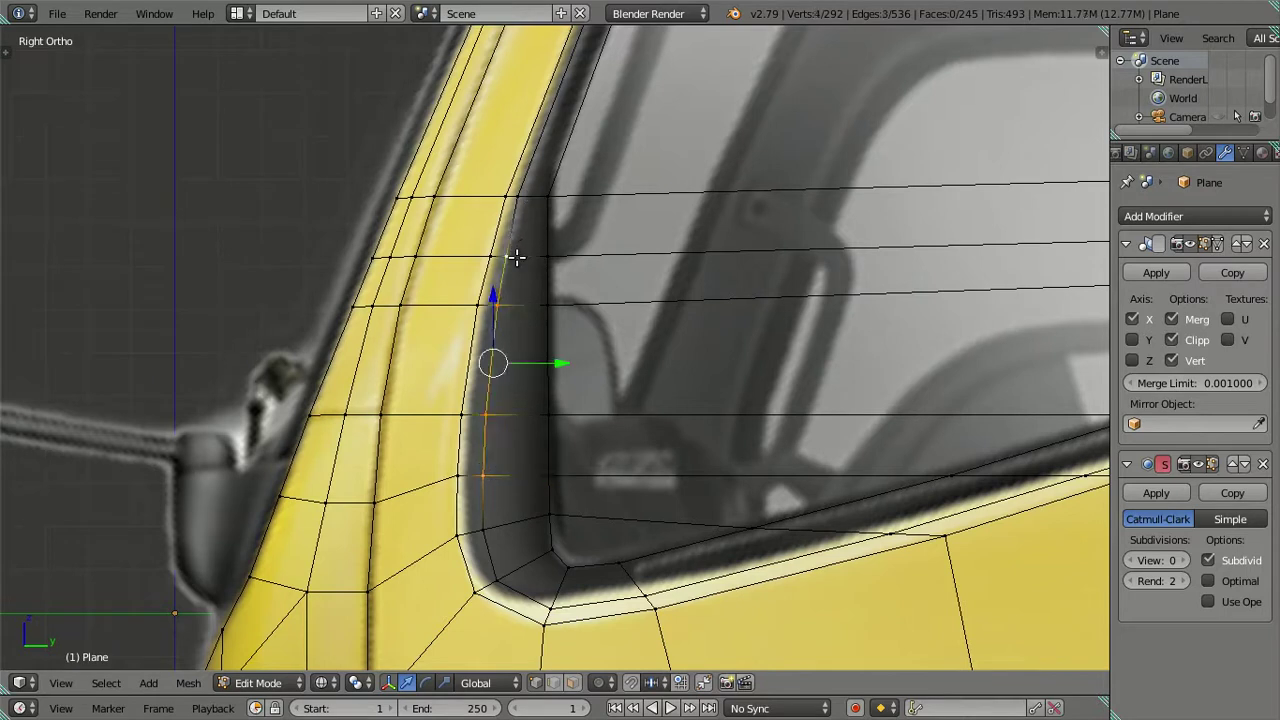
key("g")
key("y")
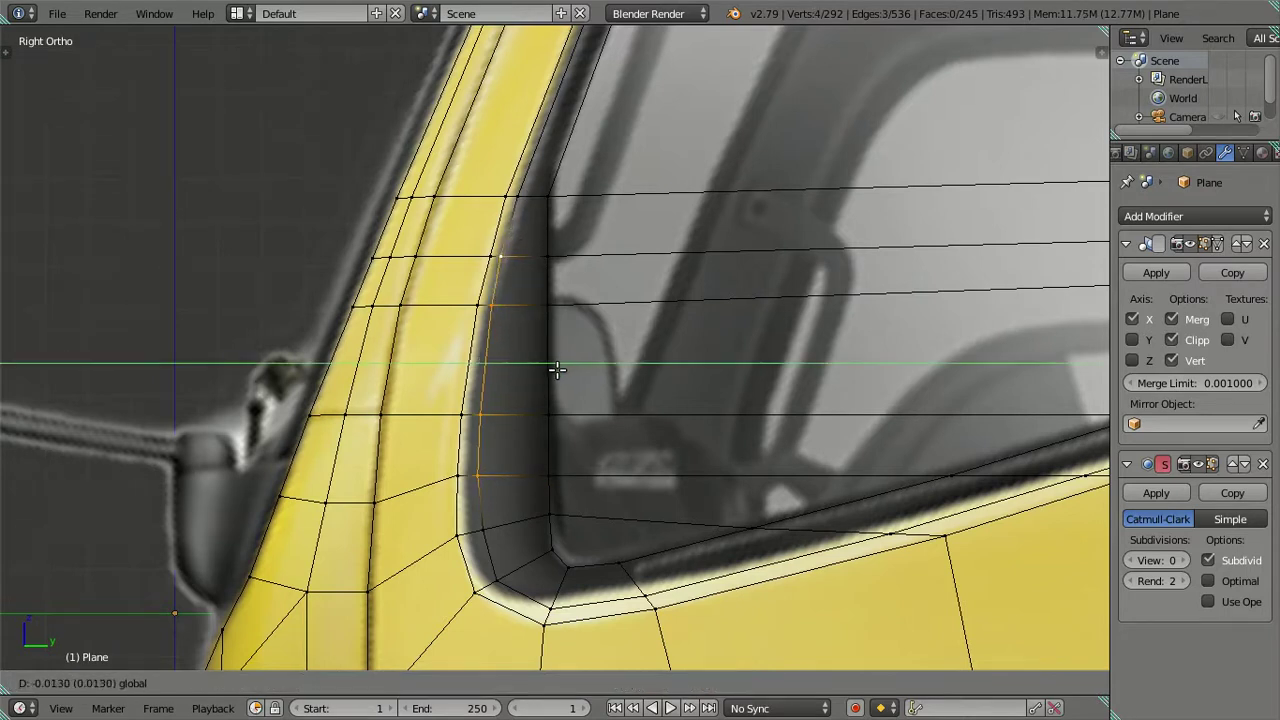
left_click(556, 368)
- Shift an upper pillar vertex along Y to match the reference window frame
middle_click_drag(503, 179, 515, 213, "shift")
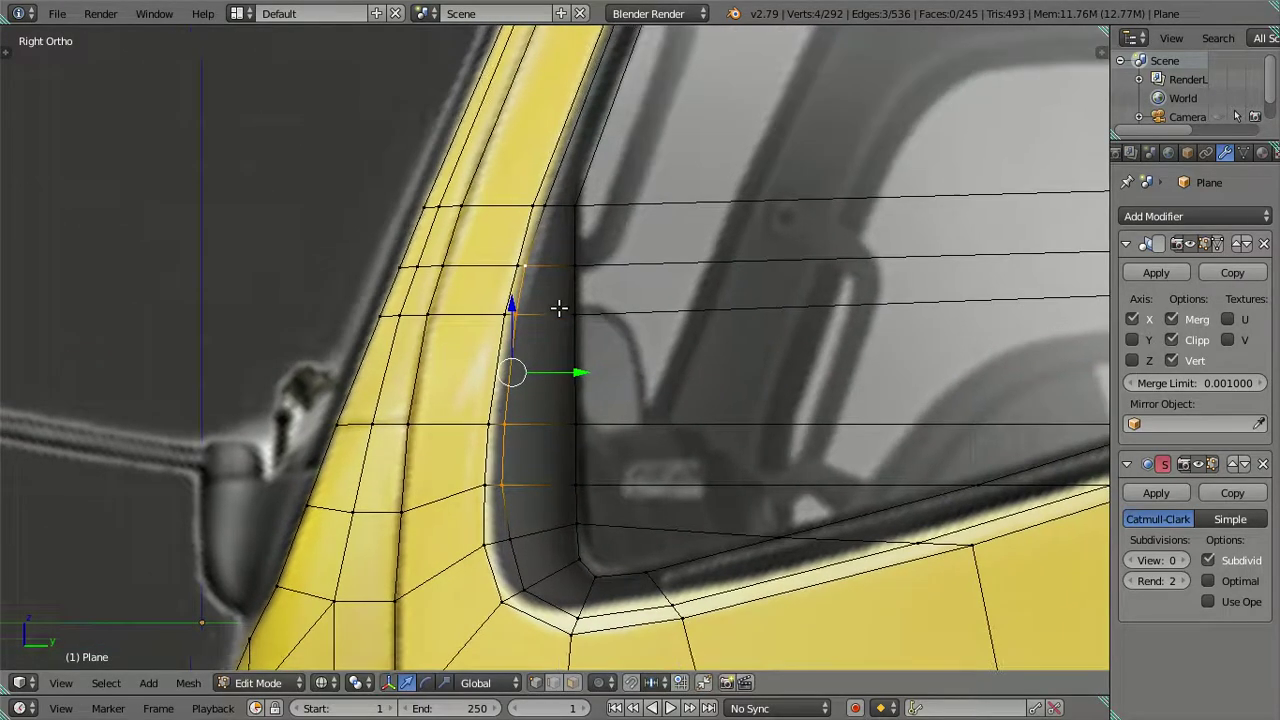
scroll(560, 250, "up", 3)
right_click(558, 90)
key("g")
key("Escape")
right_click(508, 185)
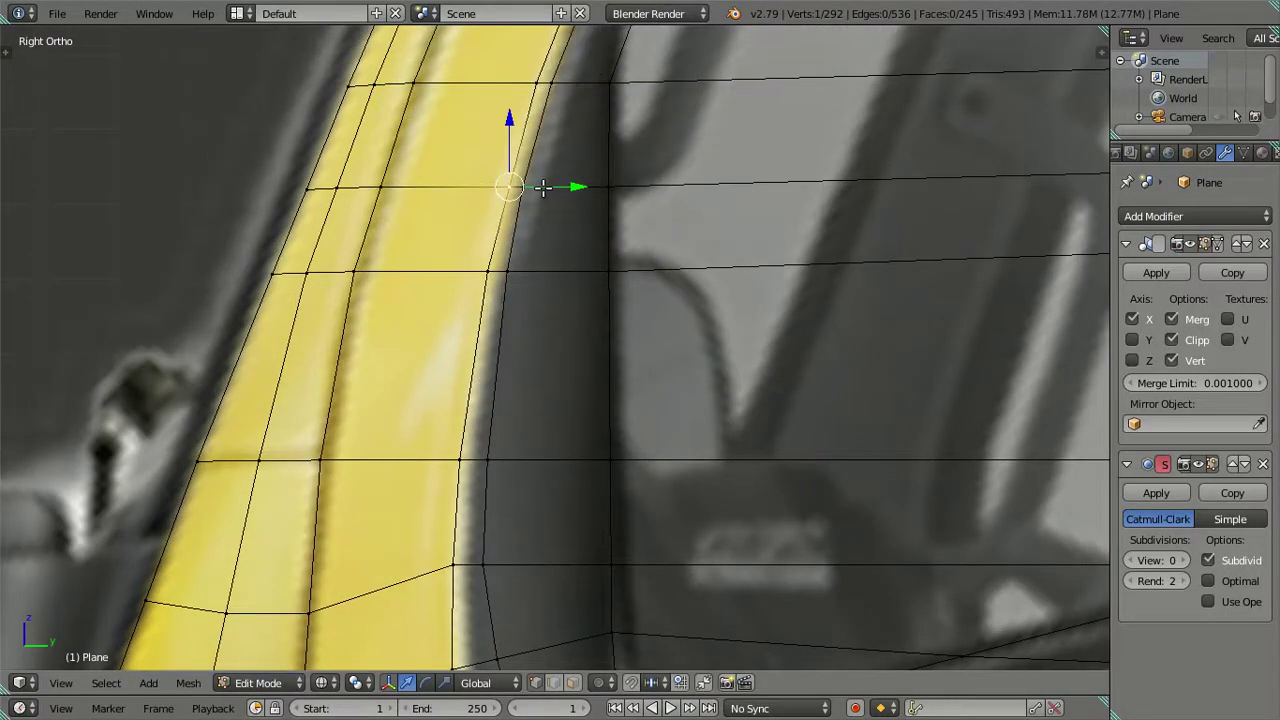
key("g")
key("y")
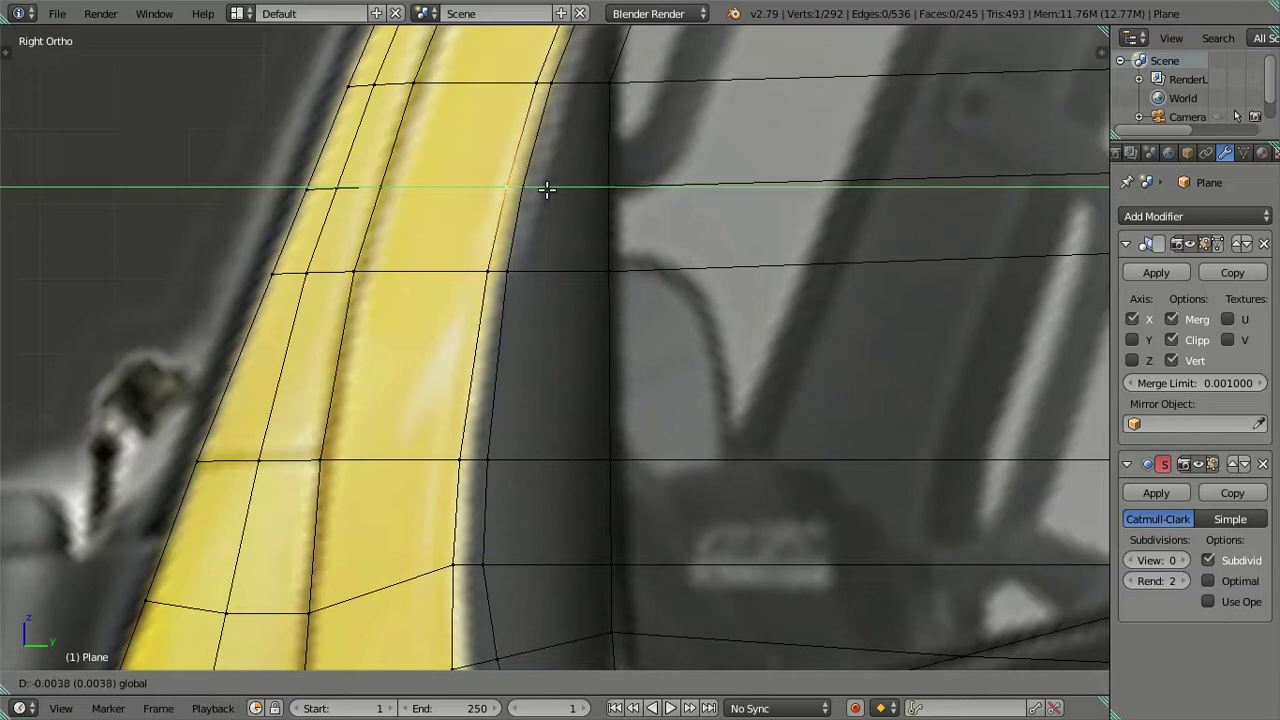
left_click(547, 189)
- Move the two-vertex inner pillar edge along Y onto the frame line
key("a")
scroll(541, 250, "down", 2)
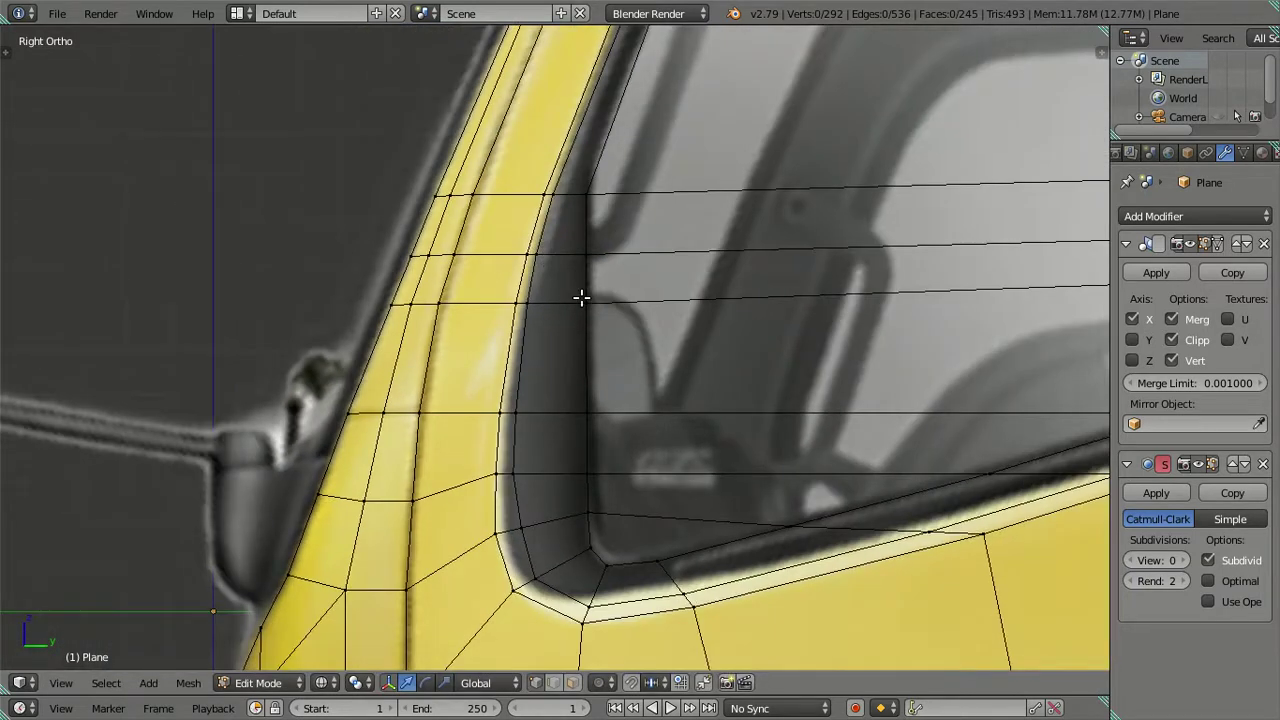
scroll(581, 297, "up", 2)
scroll(591, 223, "up", 2)
scroll(583, 266, "up", 1)
right_click(582, 264)
right_click(590, 341, "shift")
key("g")
key("y")
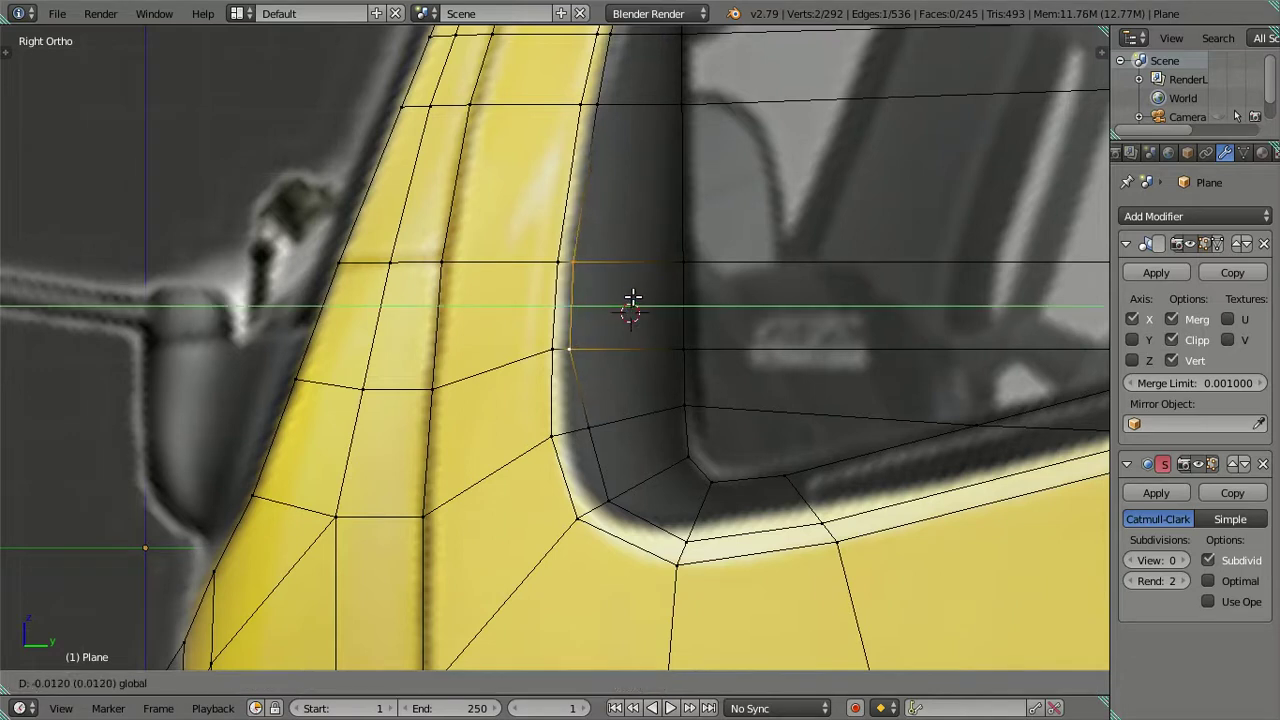
left_click(629, 298)
- Nudge a single vertex on the pillar edge along Y to align with the frame
scroll(606, 320, "up", 1)
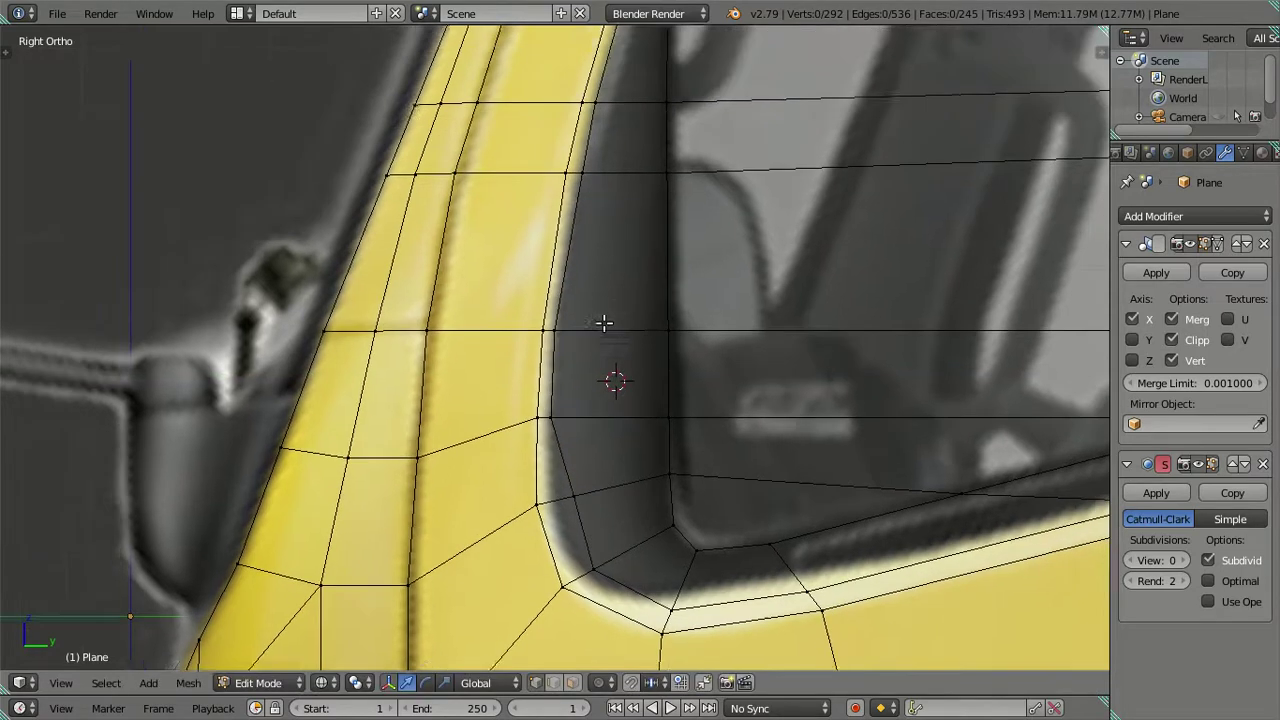
scroll(600, 315, "up", 1)
right_click(580, 298)
key("g")
key("y")
left_click(620, 289)
- Deselect everything and zoom in on the lower window corner
key("a")
scroll(614, 346, "down", 2)
middle_click_drag(614, 346, 600, 222, "shift")
scroll(569, 334, "up", 2)
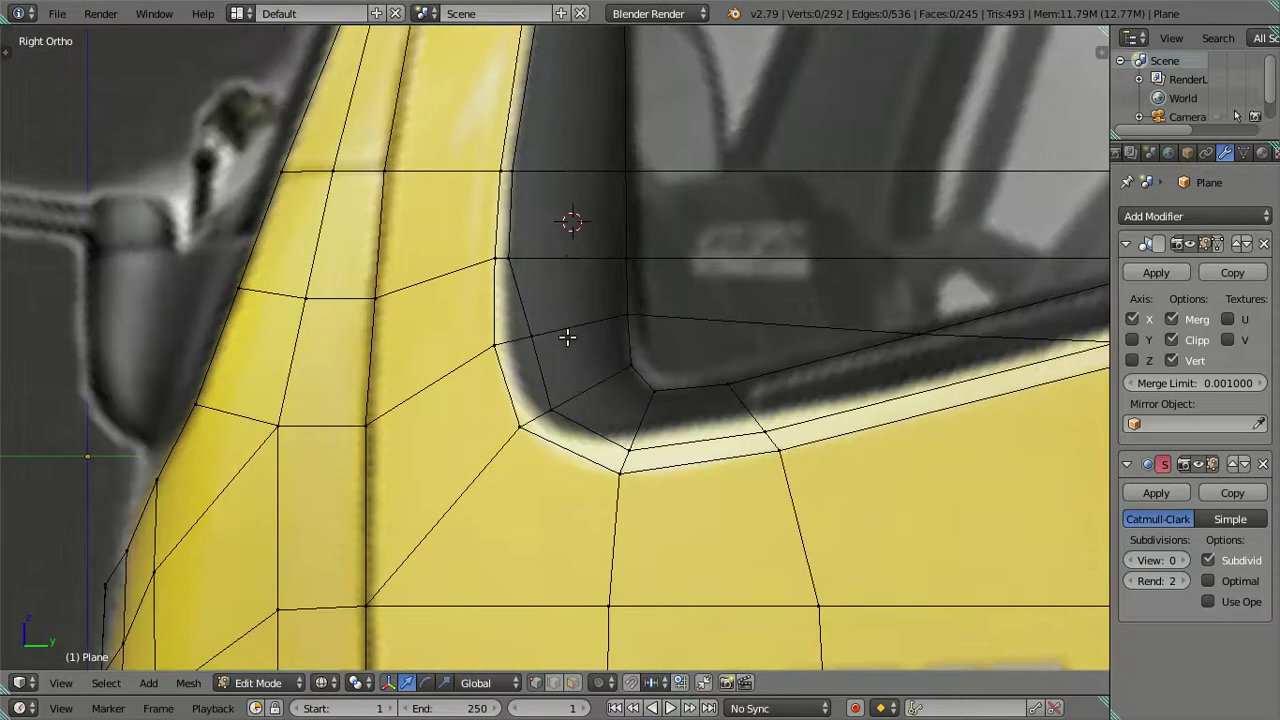
scroll(517, 369, "up", 2)
scroll(480, 368, "up", 2)
- Mark a spot on the window rim with a trial loop cut, then snap the corner vertex to it
key("ctrl+r")
left_click(480, 343)
left_click(464, 345)
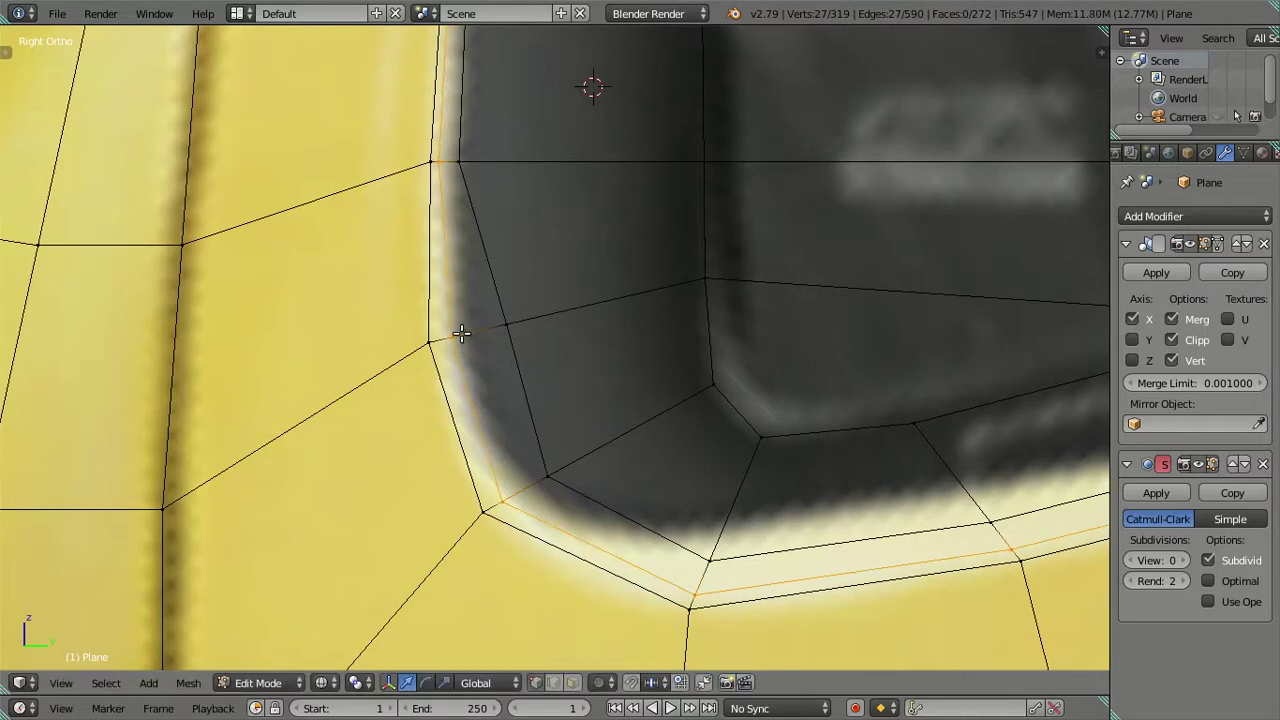
key("shift+s")
left_click(503, 370)
key("ctrl+z")
right_click(508, 330)
key("shift+s")
left_click(573, 269)
key("a")
scroll(536, 321, "down", 3, "shift")
- Move a window-corner vertex to mark a target with the 3D cursor, then undo the move
right_click(534, 327)
key("g")
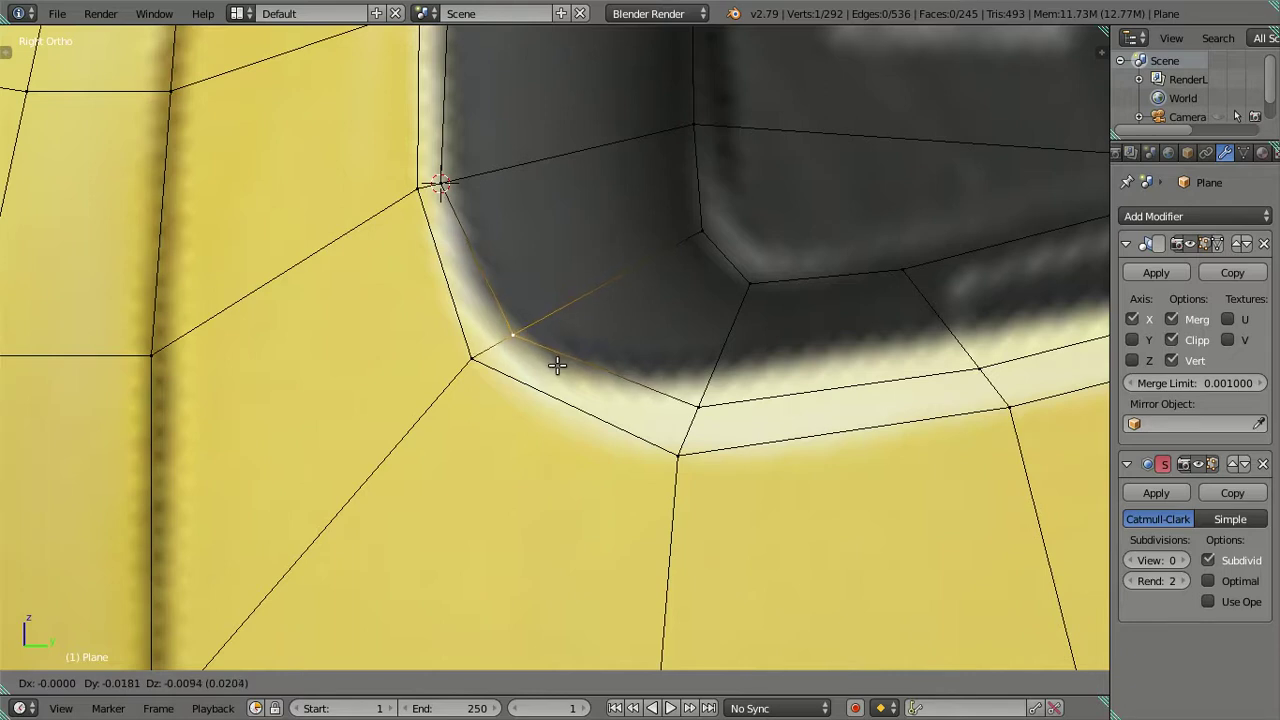
left_click(553, 368)
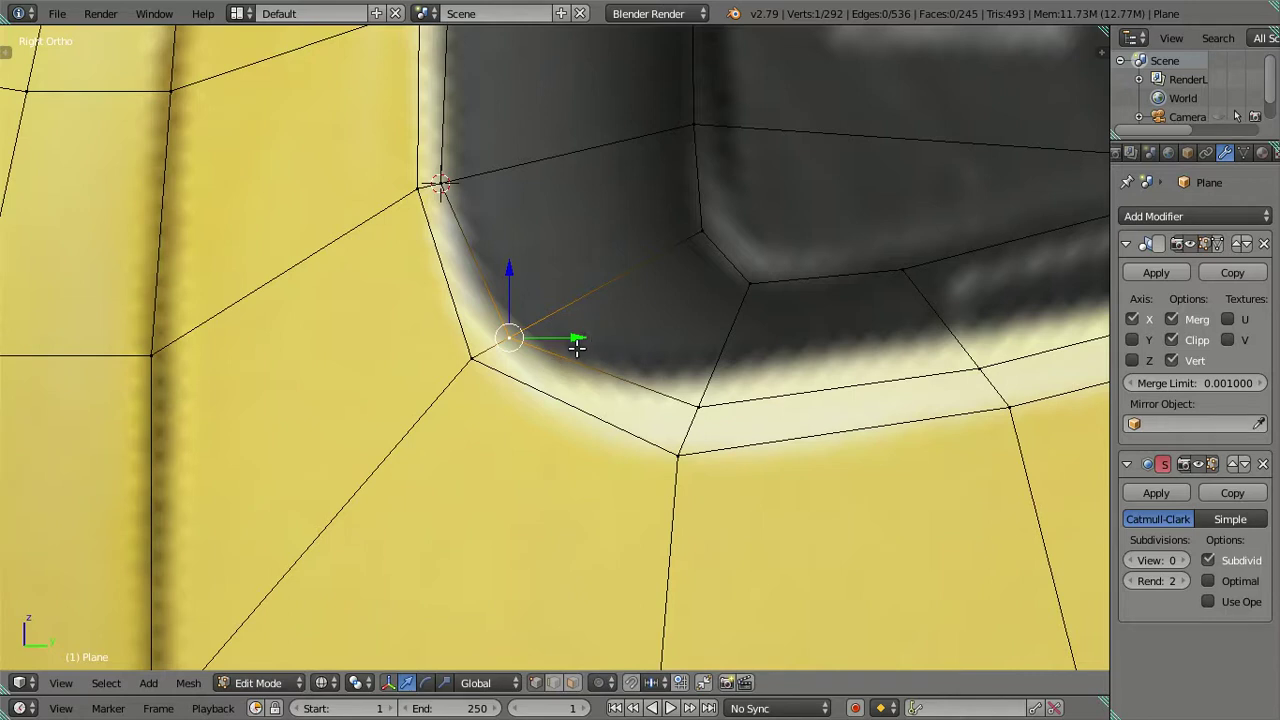
key("shift+s")
left_click(571, 391)
key("ctrl+z")
- Place the 3D cursor from a centred trial loop cut across the corner, then snap the vertex there
key("ctrl+r")
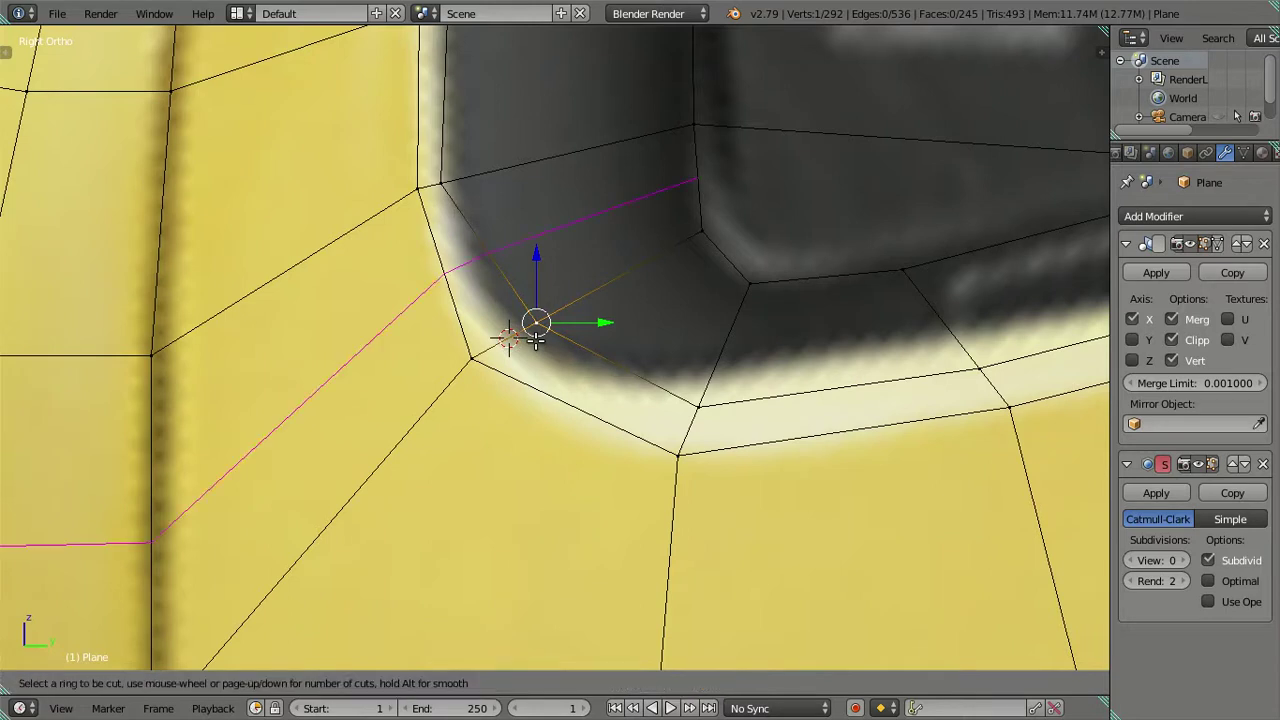
left_click(512, 343)
right_click(512, 343)
right_click(508, 339)
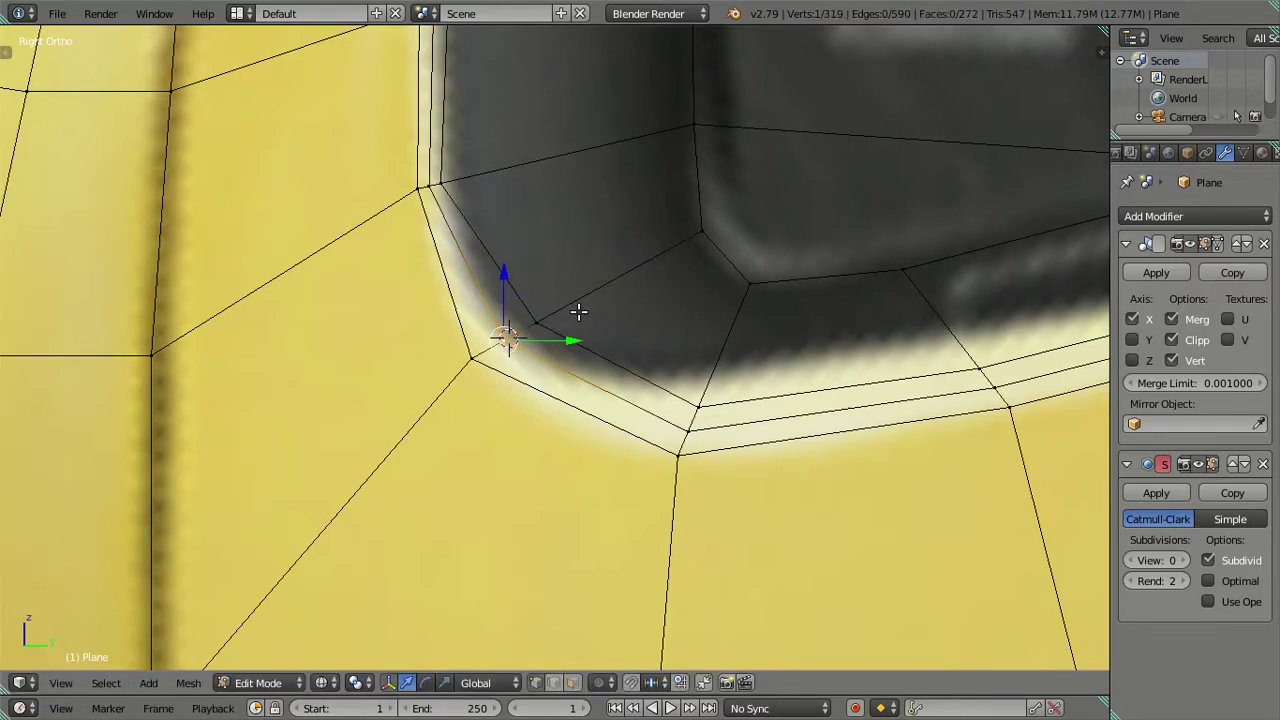
key("shift+s")
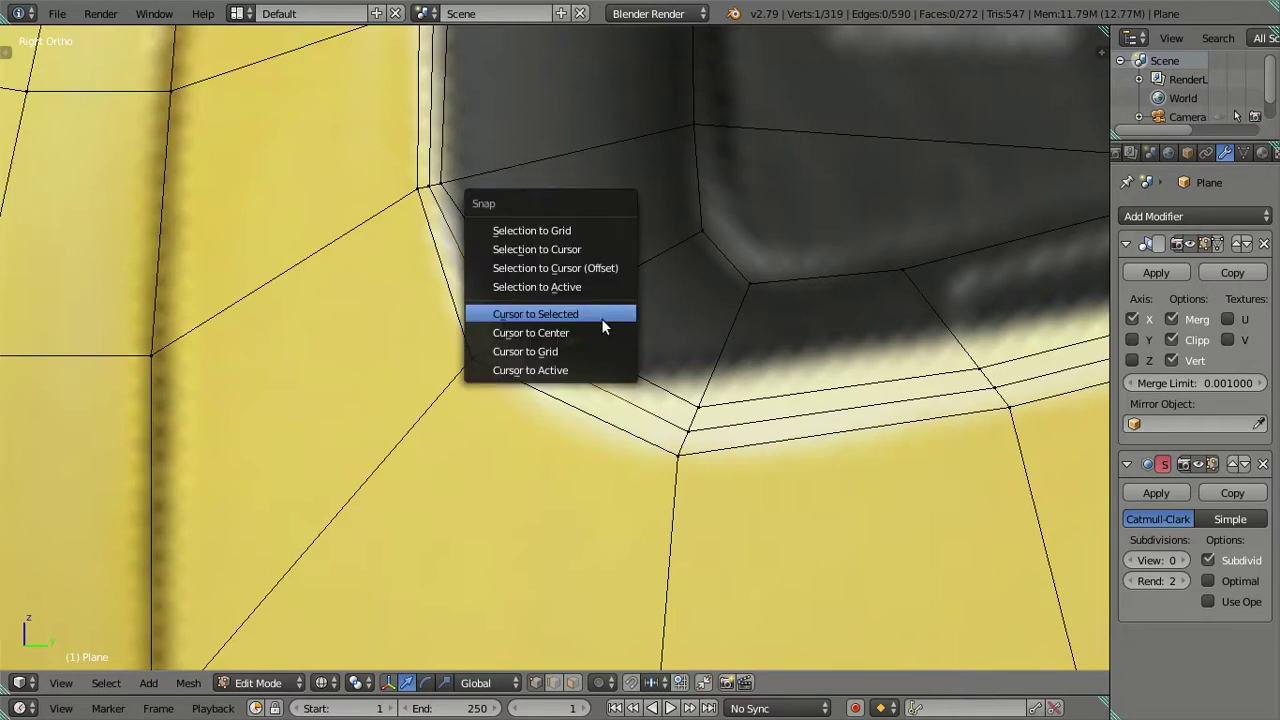
left_click(601, 318)
right_click(604, 309, "alt")
key("ctrl+z")
key("ctrl+z")
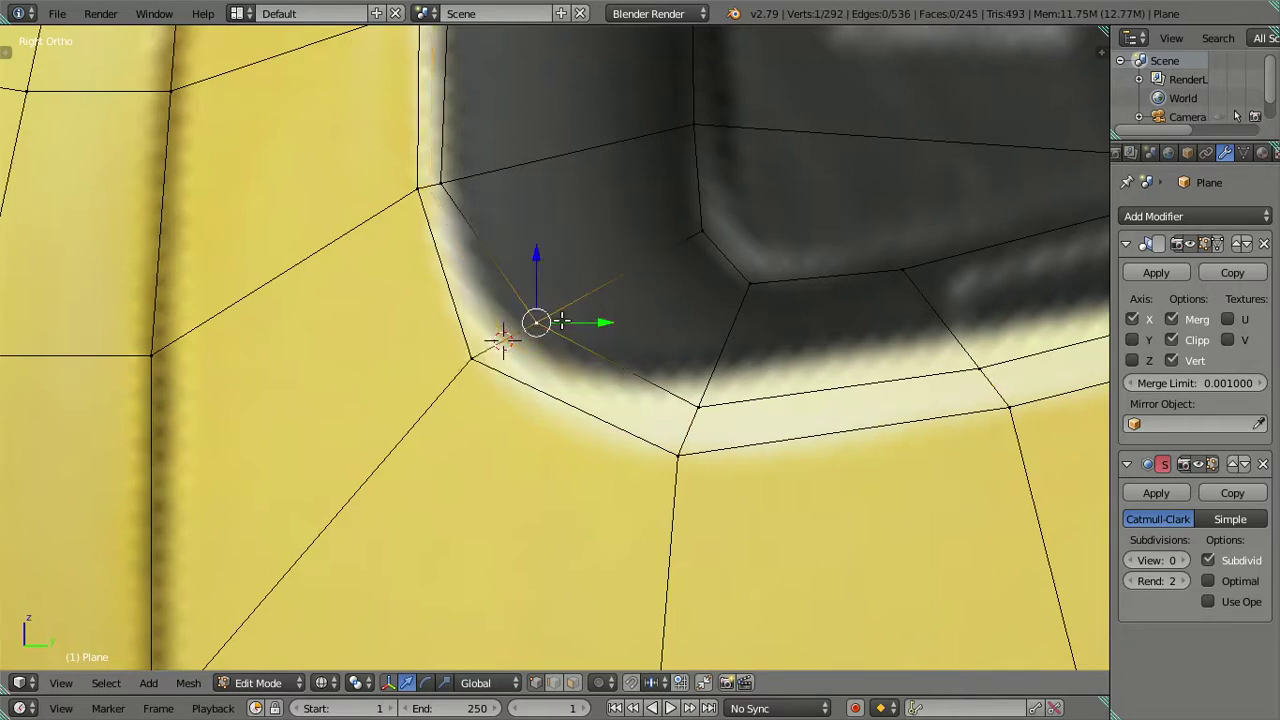
key("shift+s")
left_click(514, 263)
scroll(677, 289, "down", 2)
key("a")
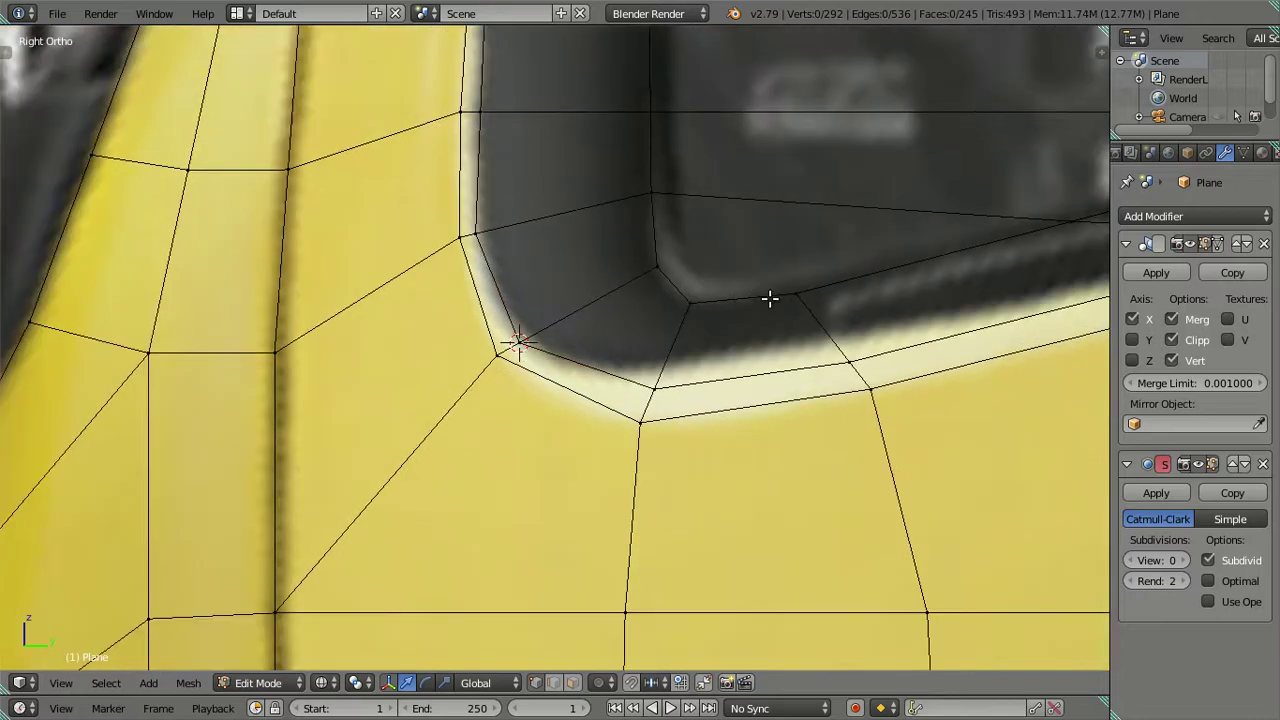
- Mark a point near the lower corner with a slid trial loop cut, then undo the cut
middle_click_drag(769, 298, 631, 326, "shift")
scroll(620, 345, "up", 2)
key("ctrl+r")
left_click(552, 353)
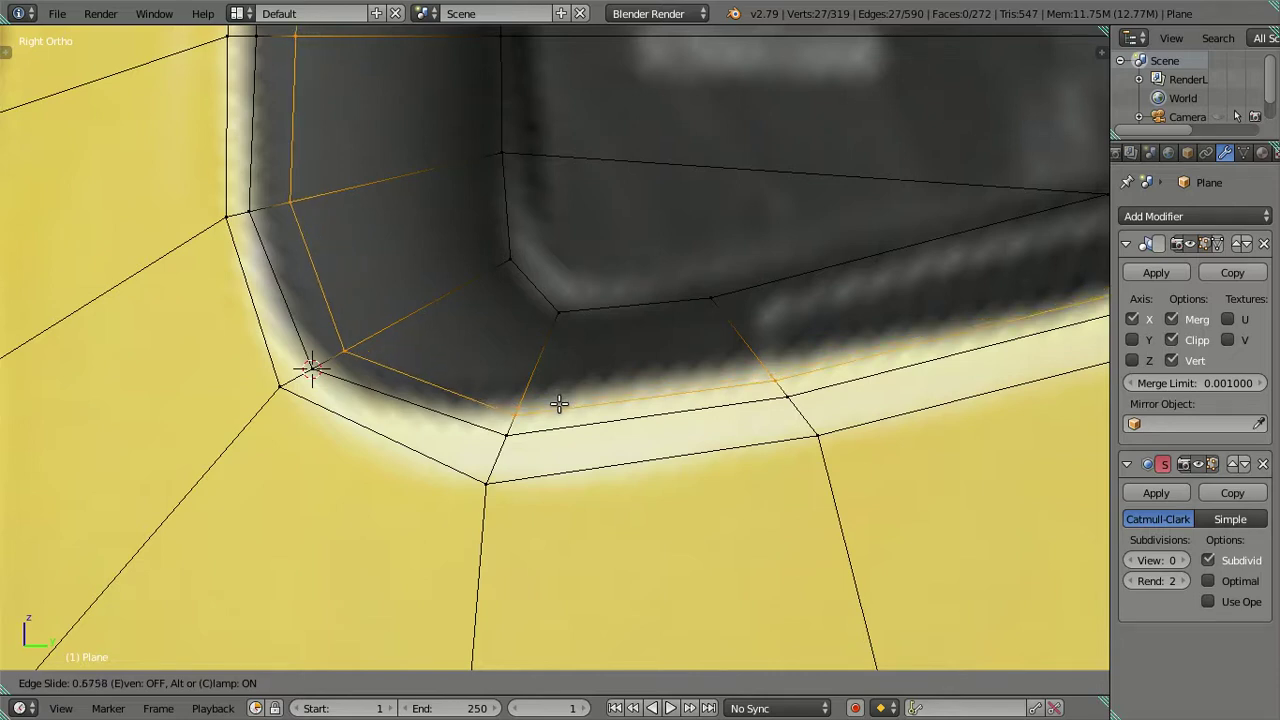
left_click(558, 404)
key("shift+s")
left_click(557, 422)
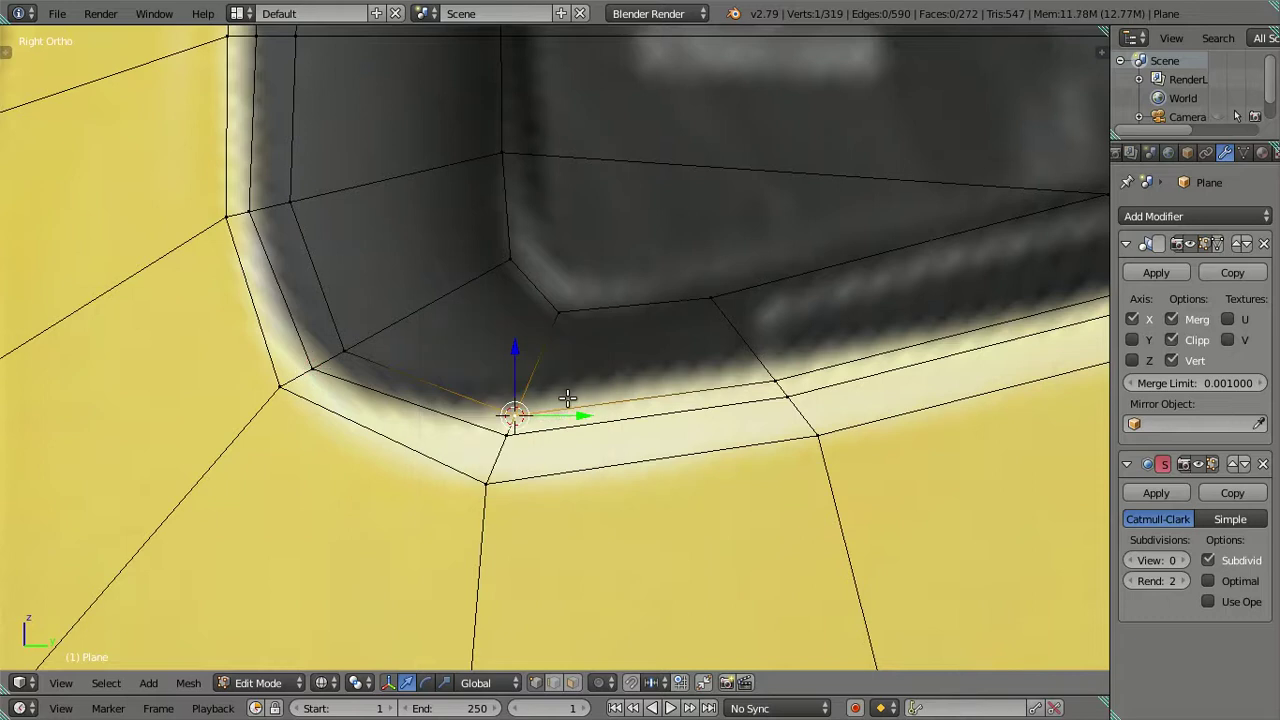
key("ctrl+z")
- Snap the lower-corner vertex onto the 3D cursor
key("shift+s")
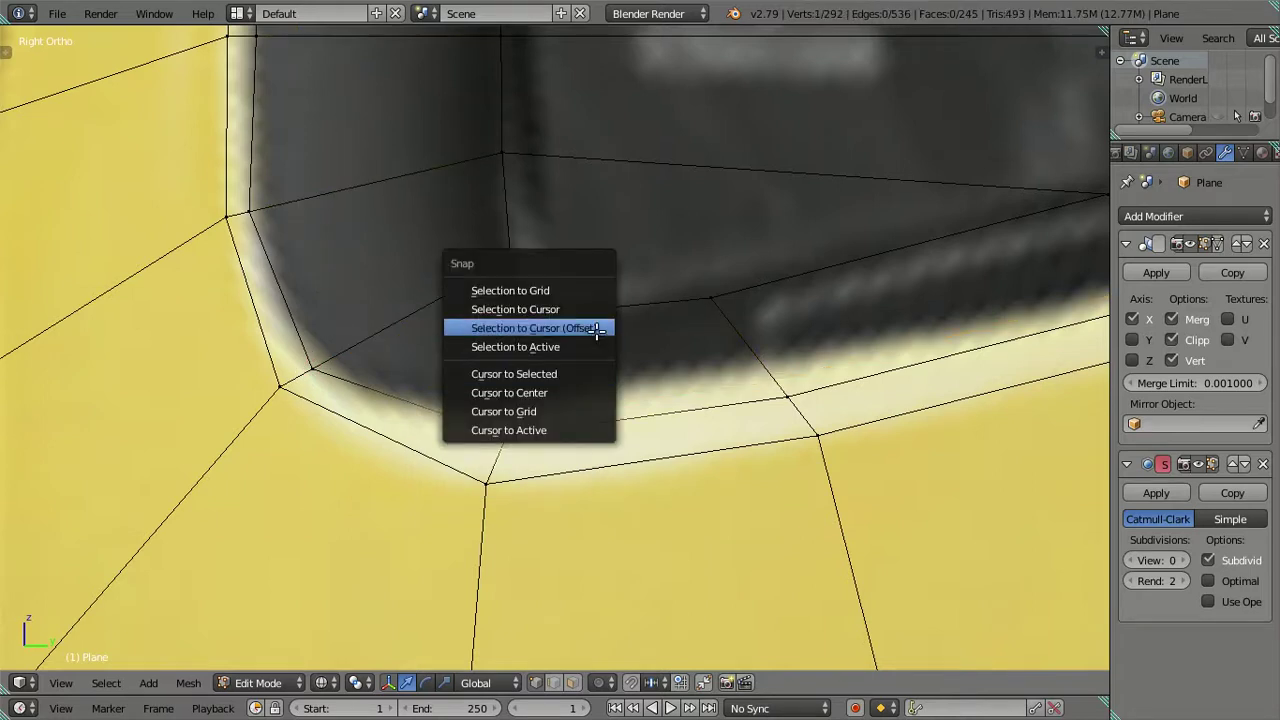
left_click(597, 328)
scroll(677, 360, "down", 1)
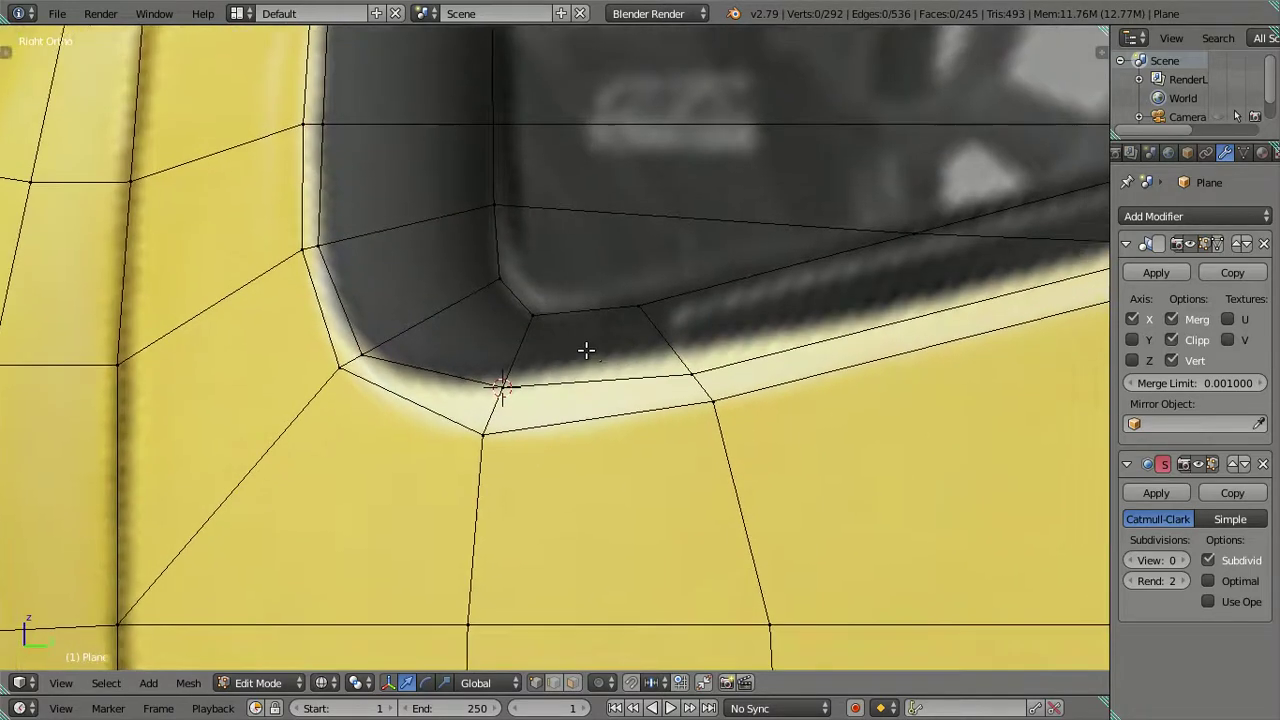
scroll(583, 360, "down", 1)
key("ctrl+z")
key("ctrl+z")
middle_click_drag(585, 355, 534, 323, "shift")
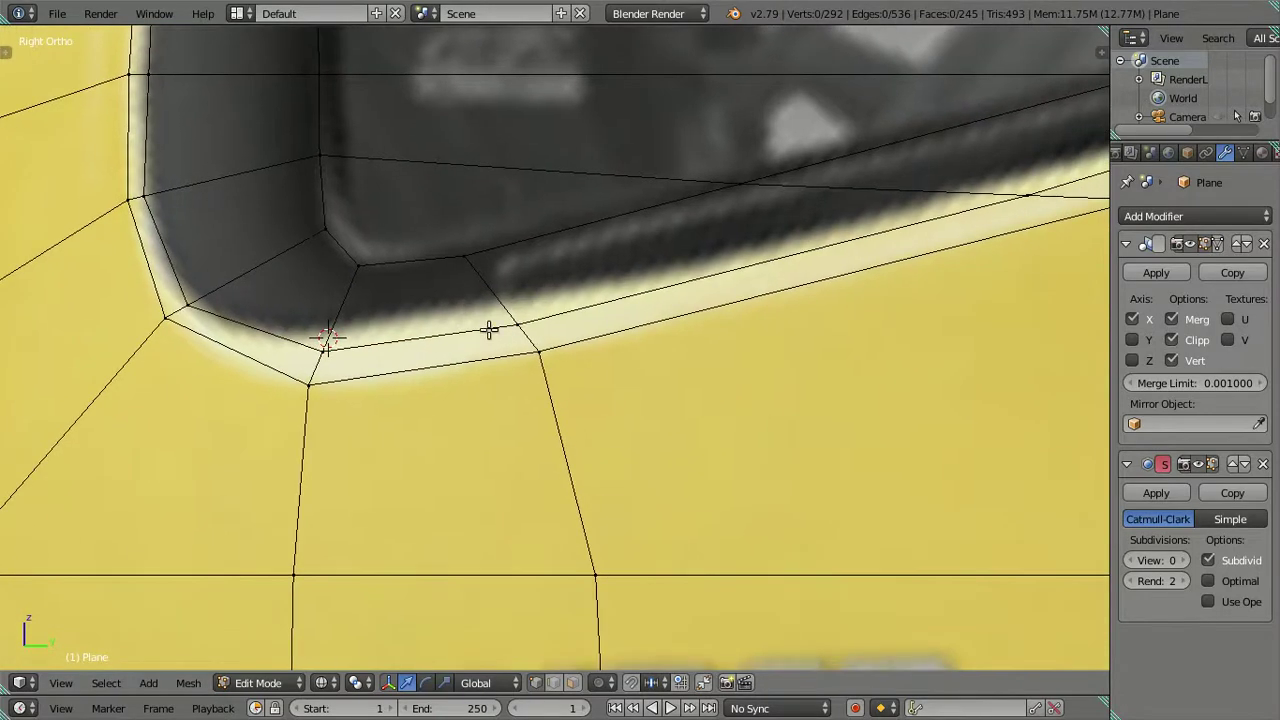
right_click(335, 344)
key("shift+s")
left_click(468, 264)
scroll(563, 302, "up", 1)
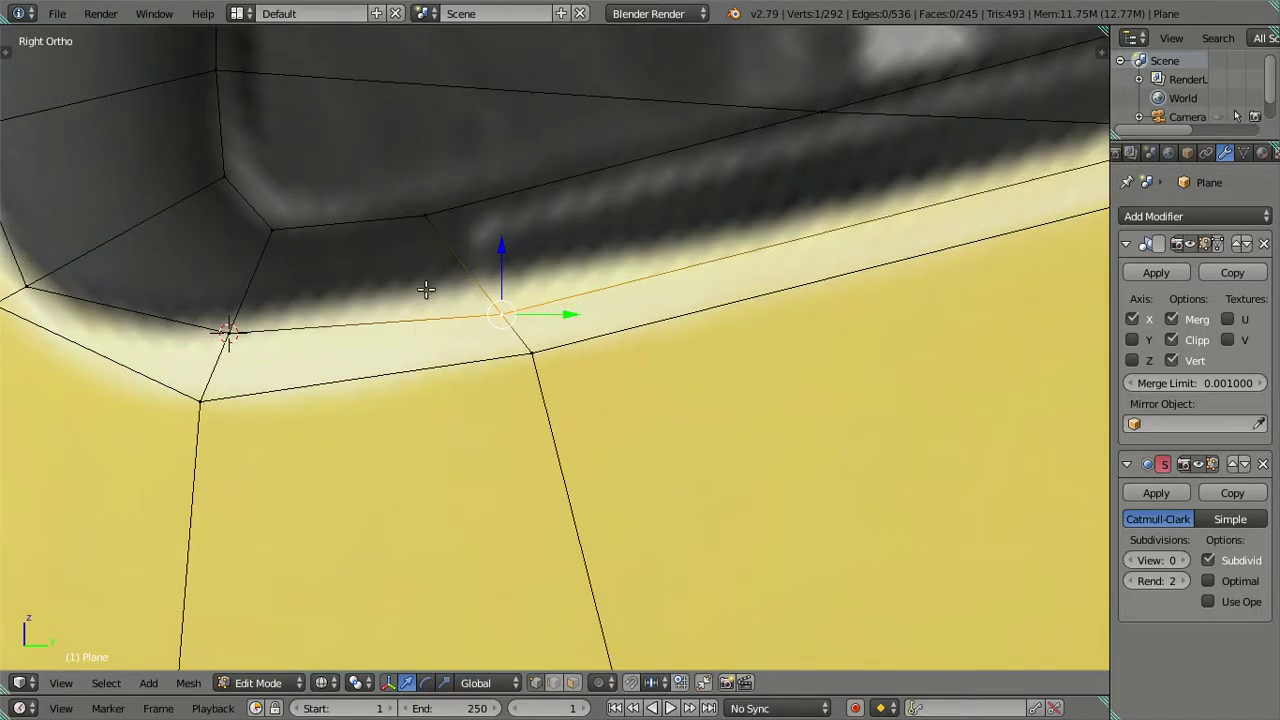
- Mark a point with a loop cut along the lower rim, then move its vertex onto the cursor
key("ctrl+r")
left_click(465, 284)
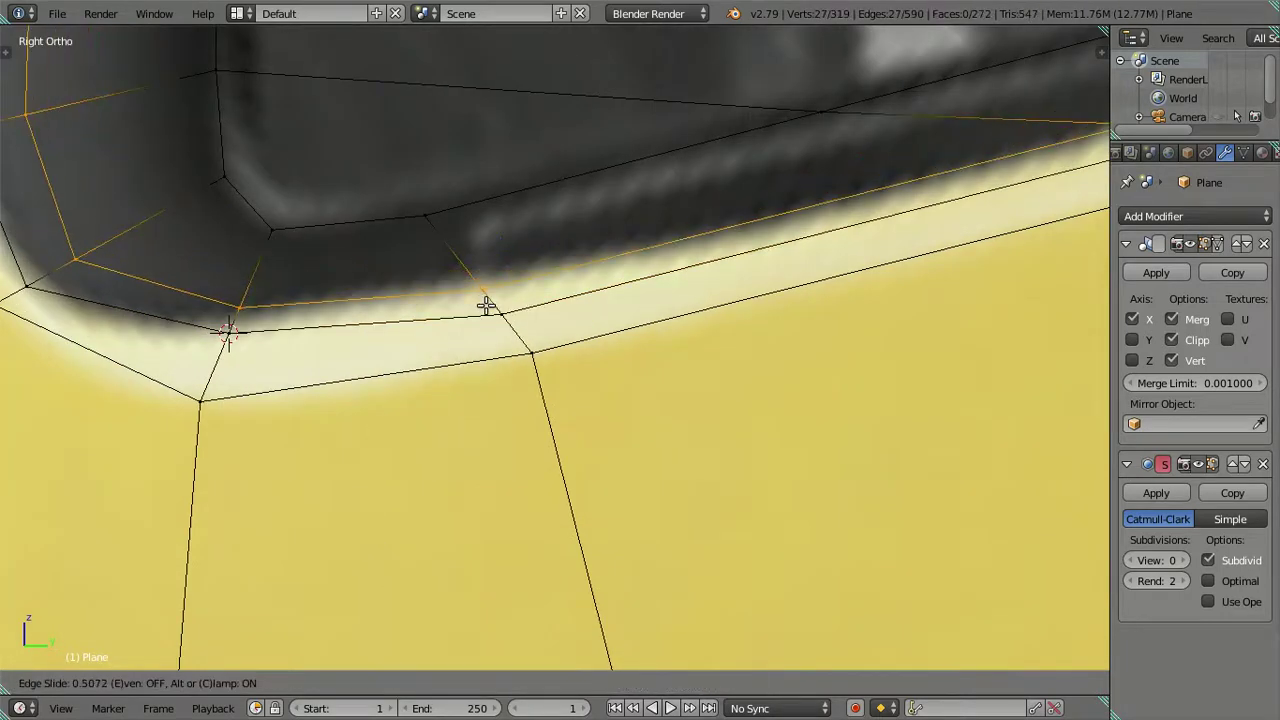
left_click(486, 300)
right_click(487, 281)
key("shift+s")
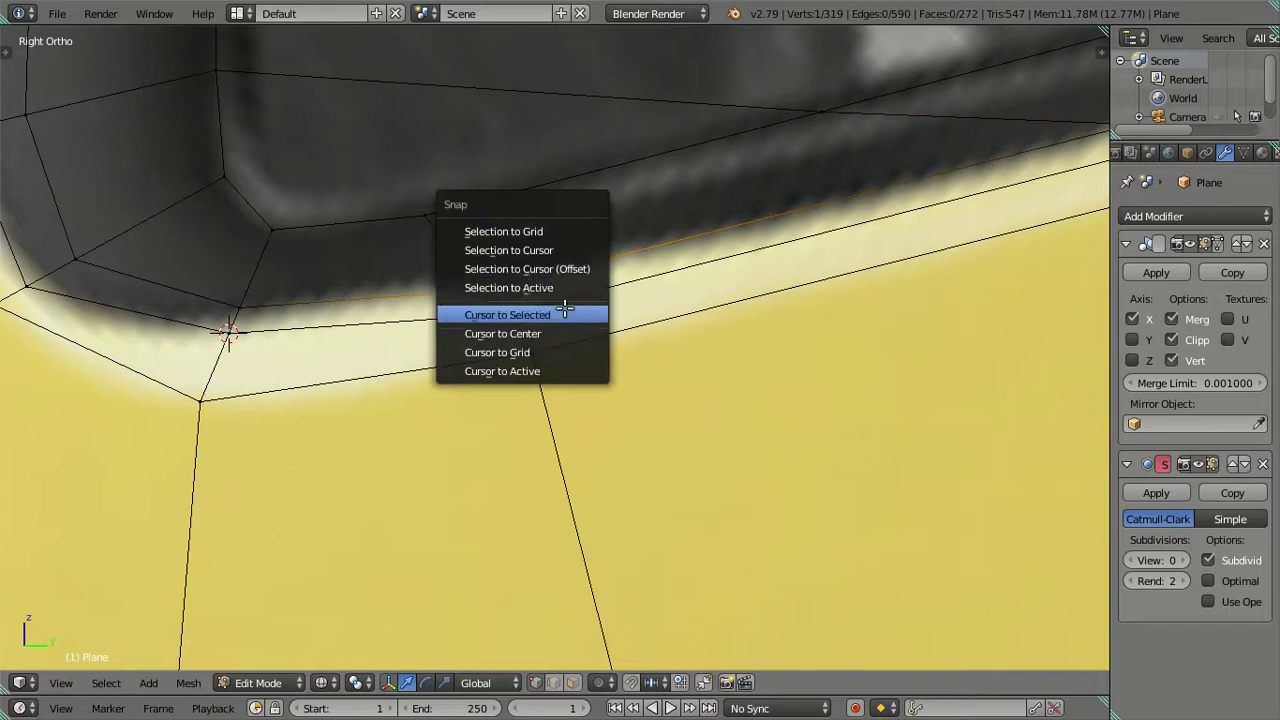
left_click(560, 312)
key("ctrl+z")
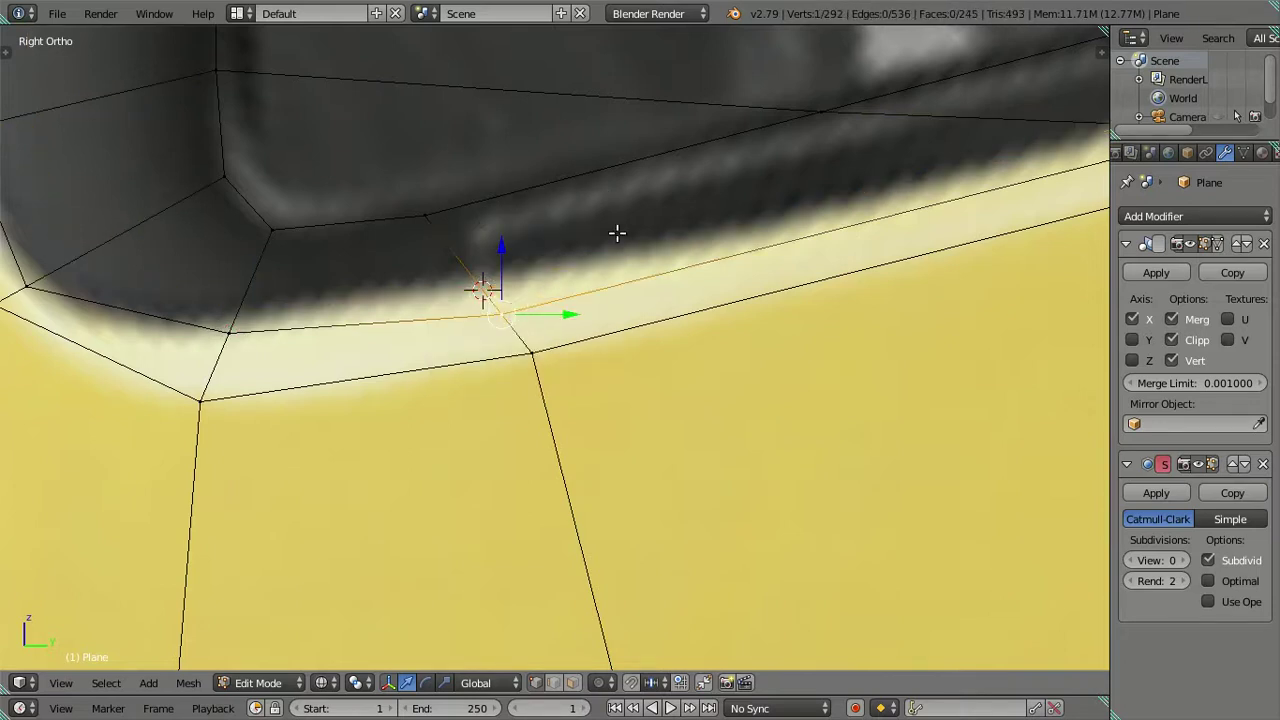
key("shift+s")
left_click(648, 180)
scroll(634, 220, "down", 2)
key("a")
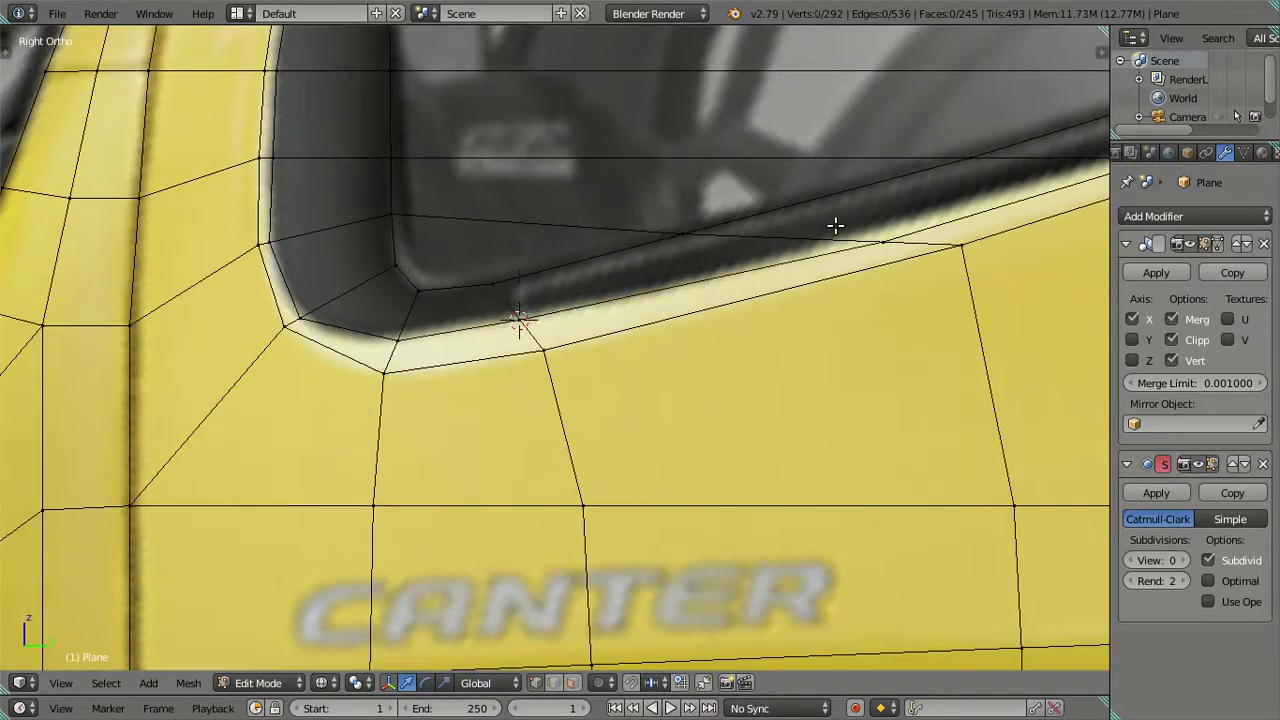
scroll(551, 274, "up", 2)
scroll(586, 277, "up", 1)
- Slide the lower-rim vertices along the Y axis toward the frame line
right_click(630, 277)
key("g")
key("y")
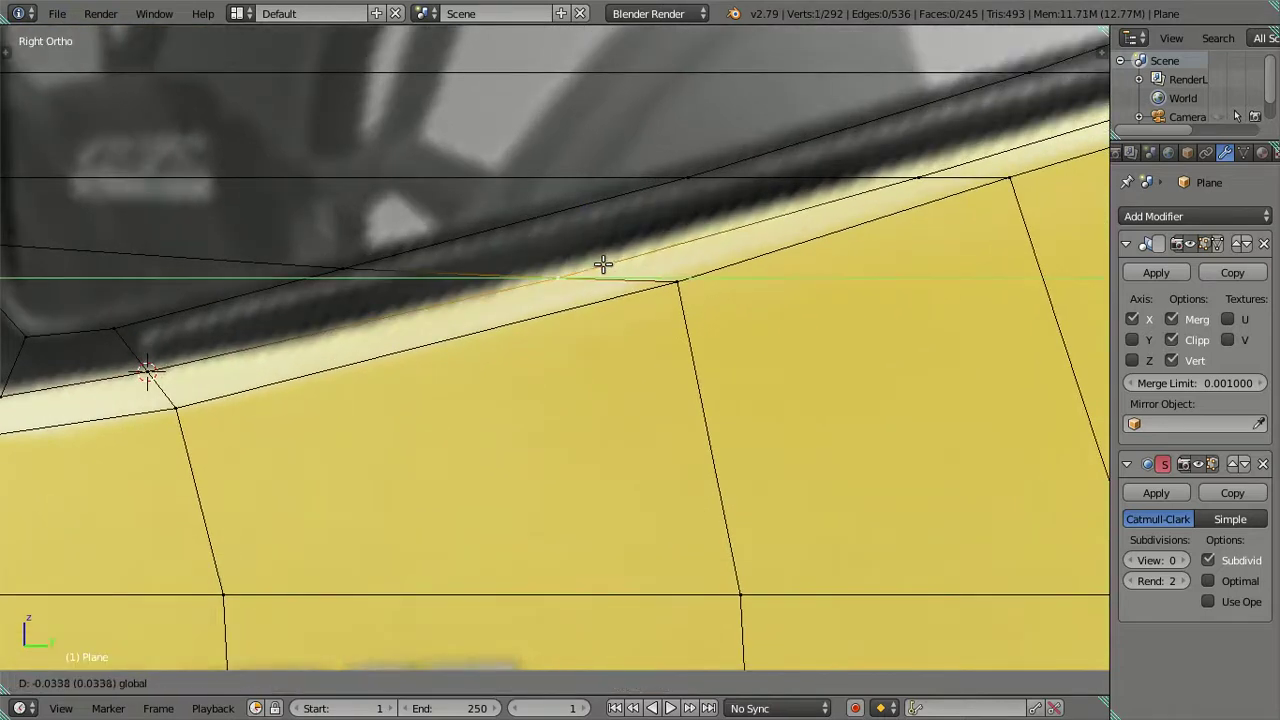
left_click(603, 264)
middle_click_drag(623, 266, 590, 282, "shift")
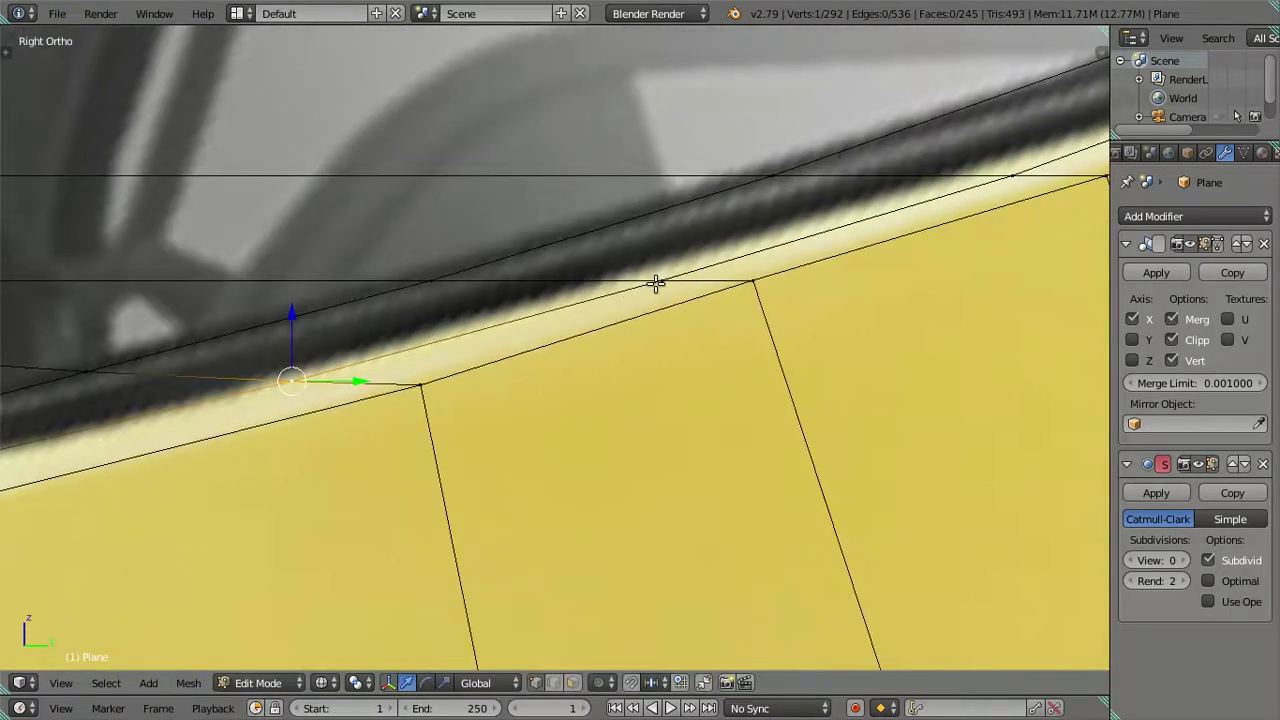
scroll(457, 386, "down", 1)
scroll(429, 400, "down", 1)
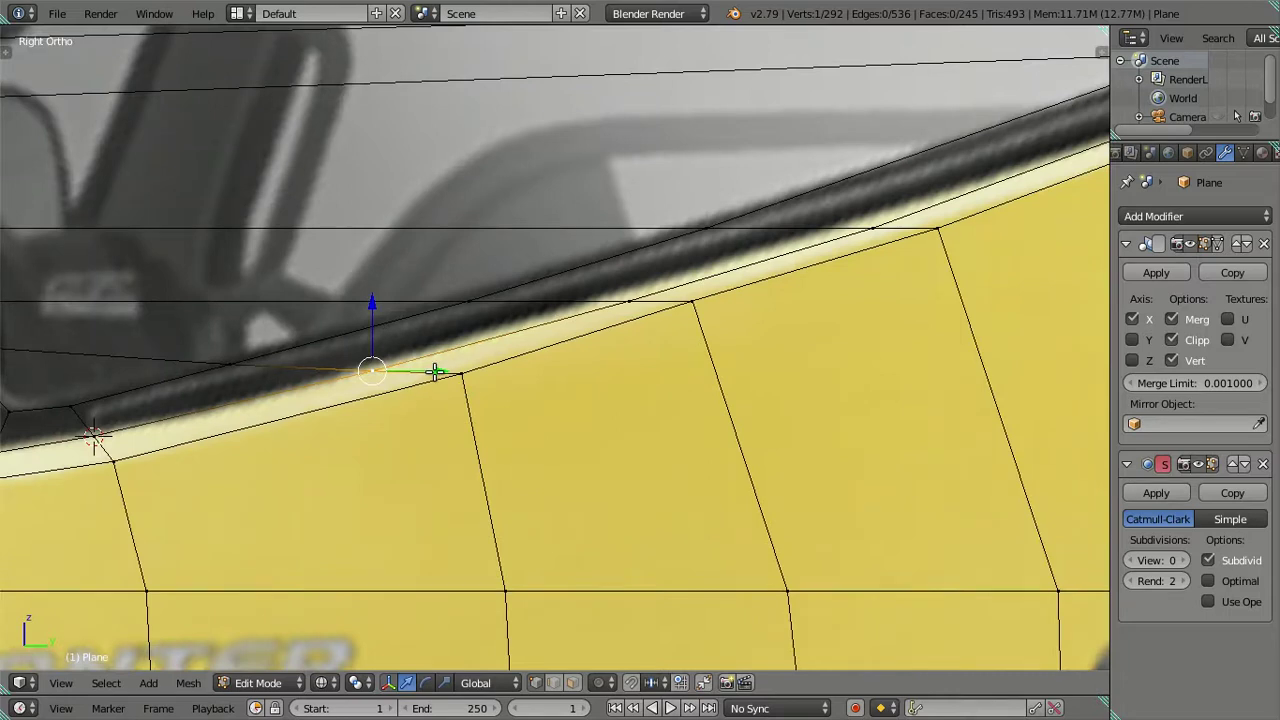
key("g")
key("y")
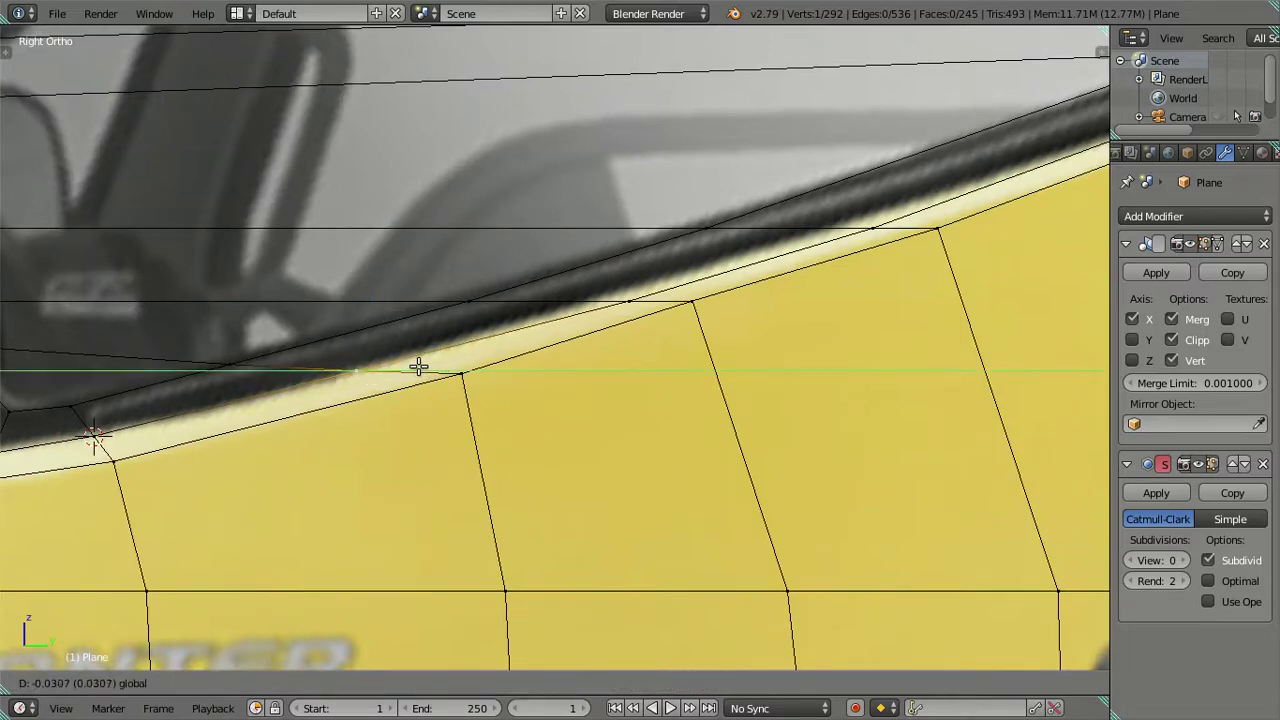
left_click(418, 367)
- Shift the next lower-rim edge along Y onto the reference frame line
right_click(650, 297)
right_click(875, 240, "shift")
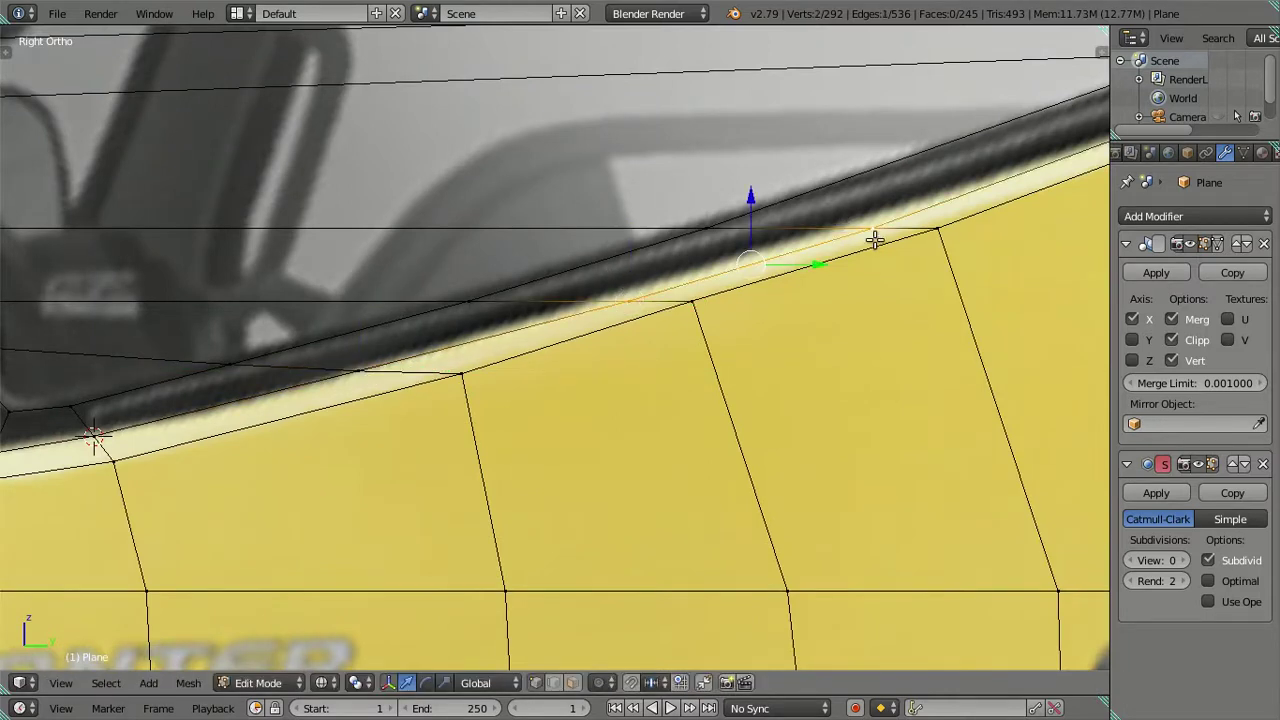
left_click_drag(823, 263, 775, 270)
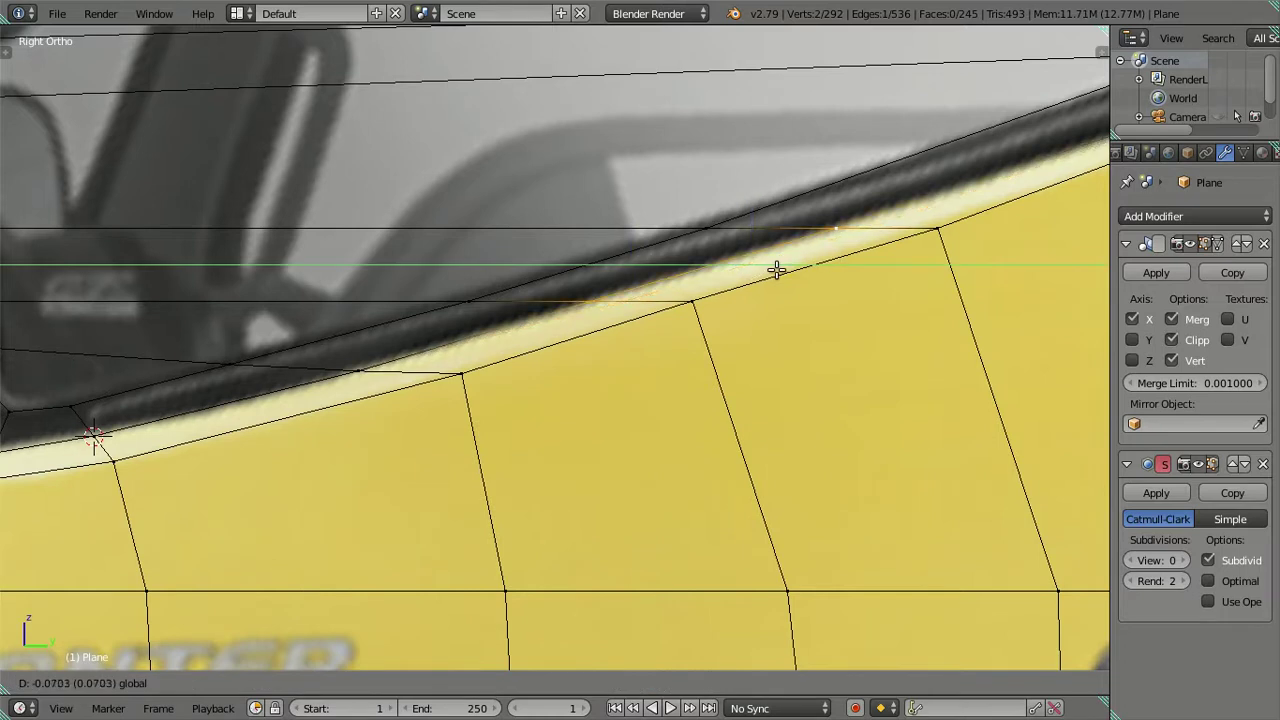
left_click(775, 270)
middle_click_drag(775, 270, 448, 383, "shift")
scroll(543, 371, "up", 2)
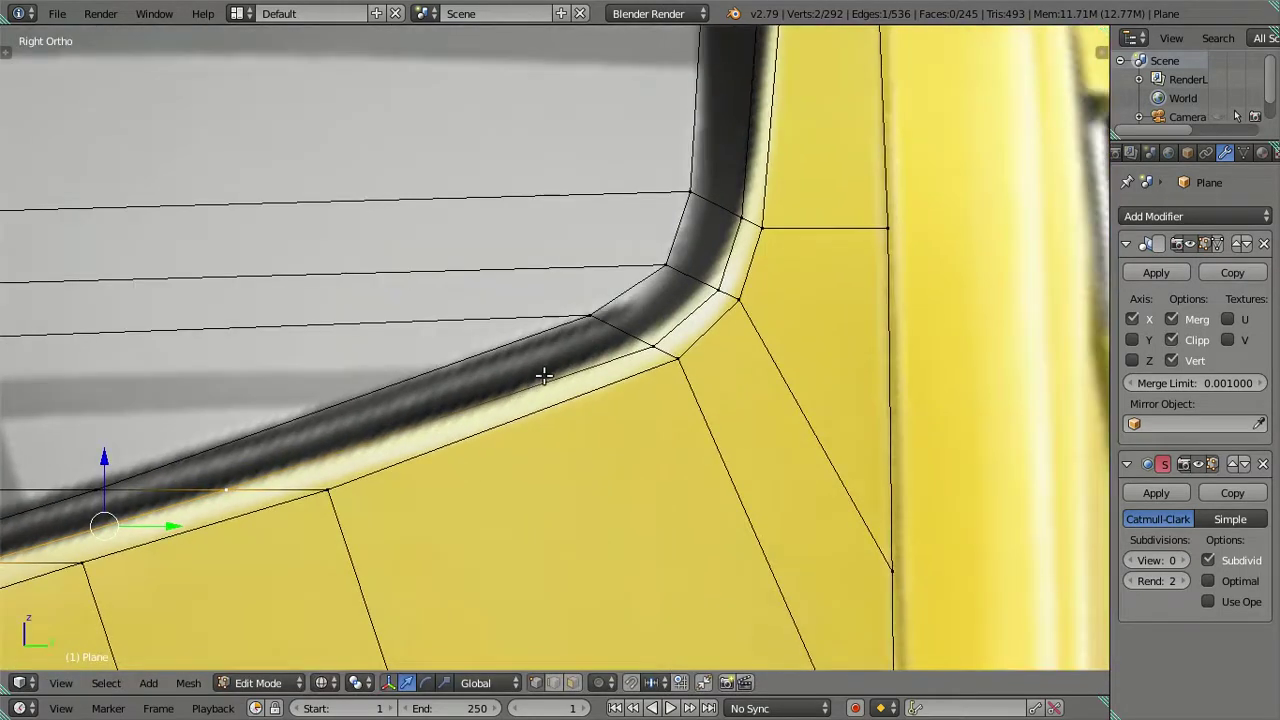
scroll(597, 353, "up", 2)
scroll(471, 366, "down", 1)
scroll(697, 294, "up", 1)
mouse_move(697, 294)
middle_mouse_down("shift")
mouse_move(651, 331)
mouse_move(633, 372)
middle_mouse_up("shift")
scroll(633, 372, "up", 1)
- Move the window-frame edge onto the frame line and nudge its top vertex sideways
right_click(666, 328)
scroll(666, 328, "down", 3)
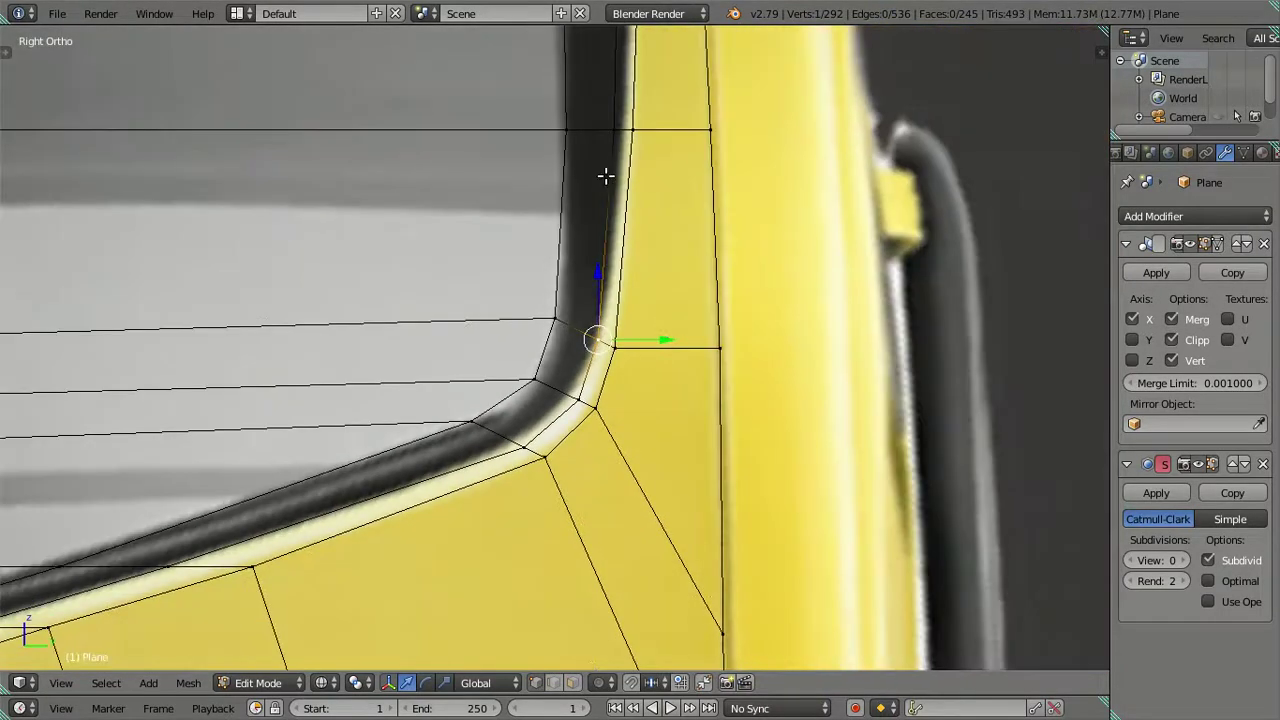
middle_click_drag(605, 176, 569, 426, "shift")
scroll(566, 374, "up", 1)
right_click(563, 245, "shift")
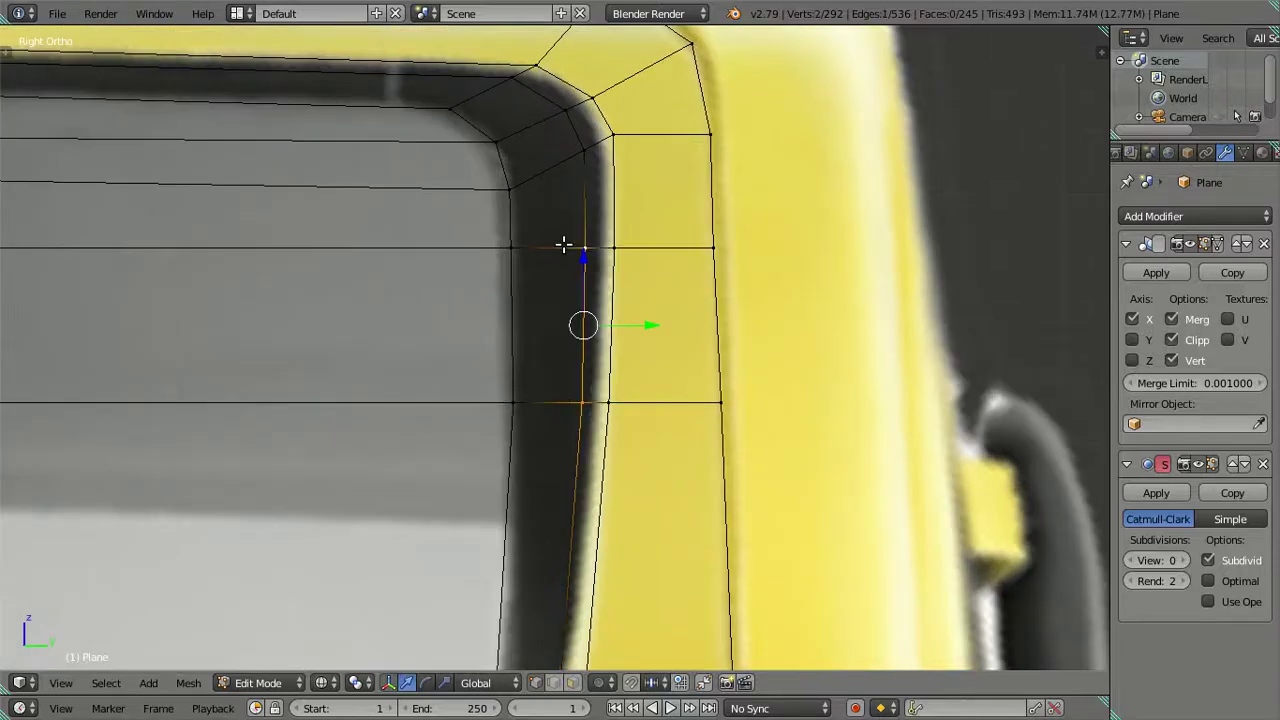
left_click_drag(621, 315, 638, 327)
right_click(598, 246)
left_click_drag(628, 248, 629, 209)
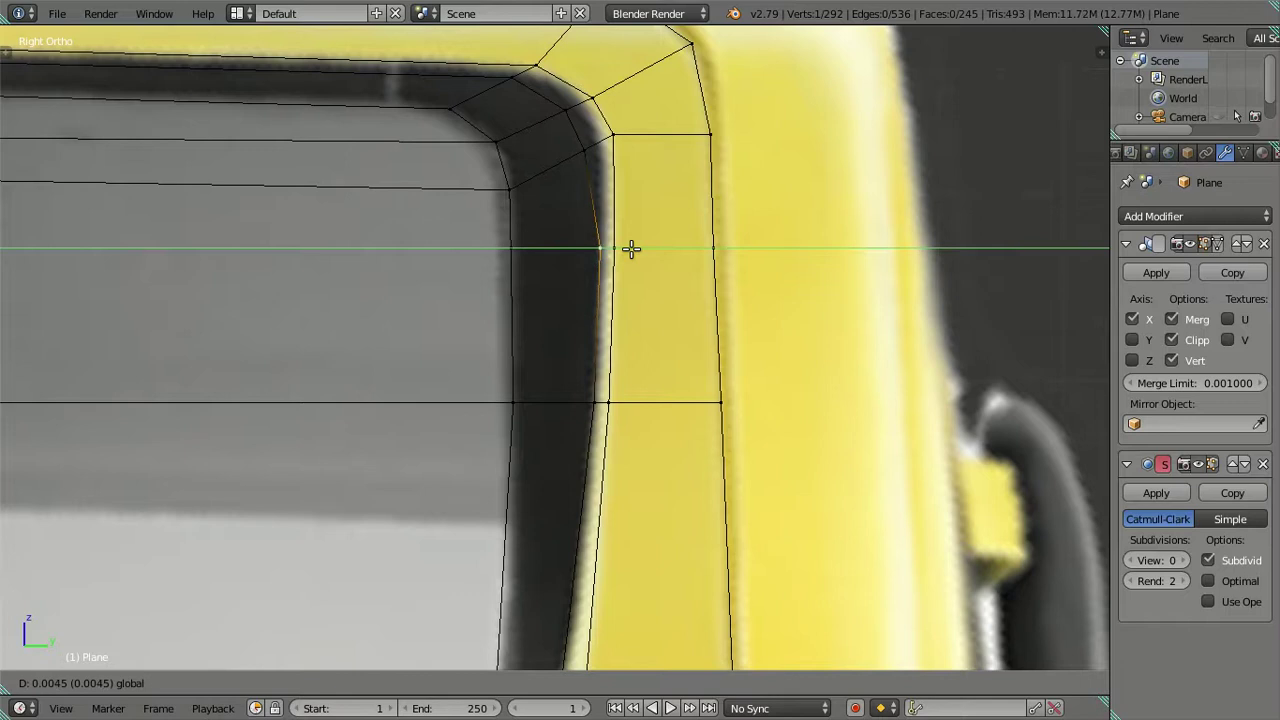
scroll(620, 215, "down", 1)
key("a")
mouse_move(614, 223)
middle_mouse_down("shift")
mouse_move(580, 537)
mouse_move(594, 309)
middle_mouse_up("shift")
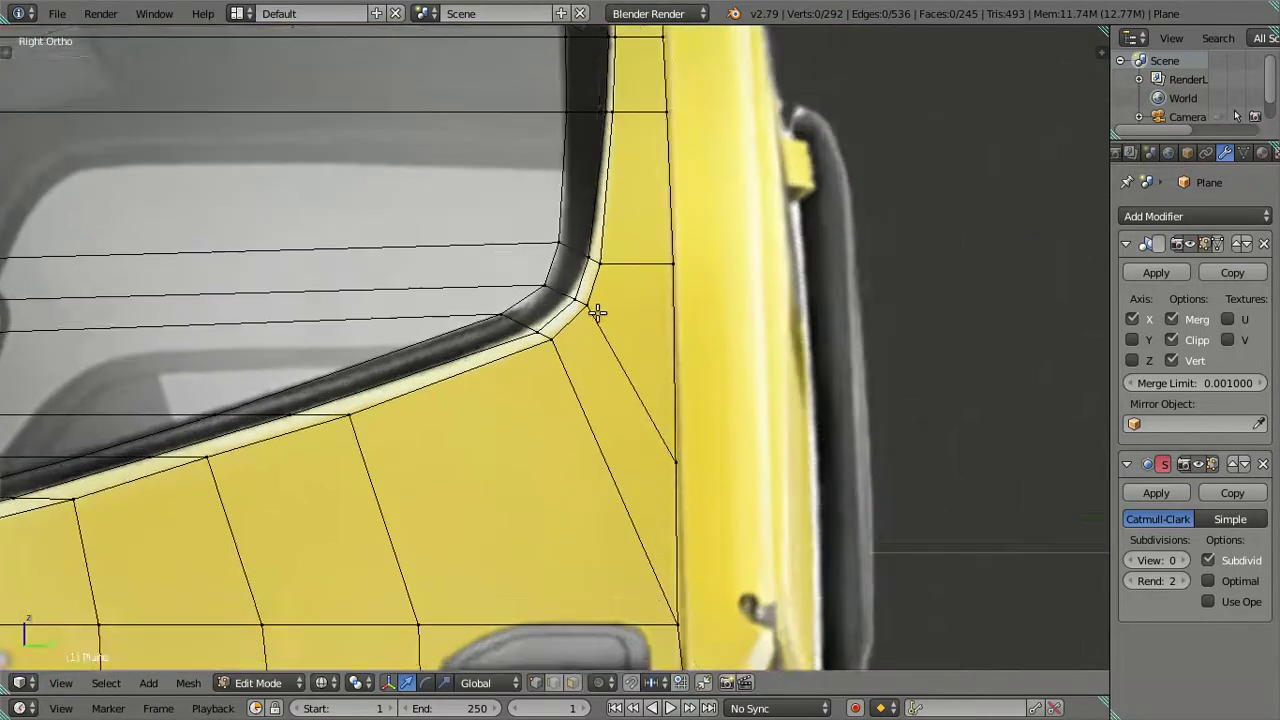
scroll(600, 245, "up", 2)
scroll(600, 245, "up", 3)
- Place the 3D cursor from a trial loop across the corner, then snap a corner vertex there
key("ctrl+r")
left_click(566, 268)
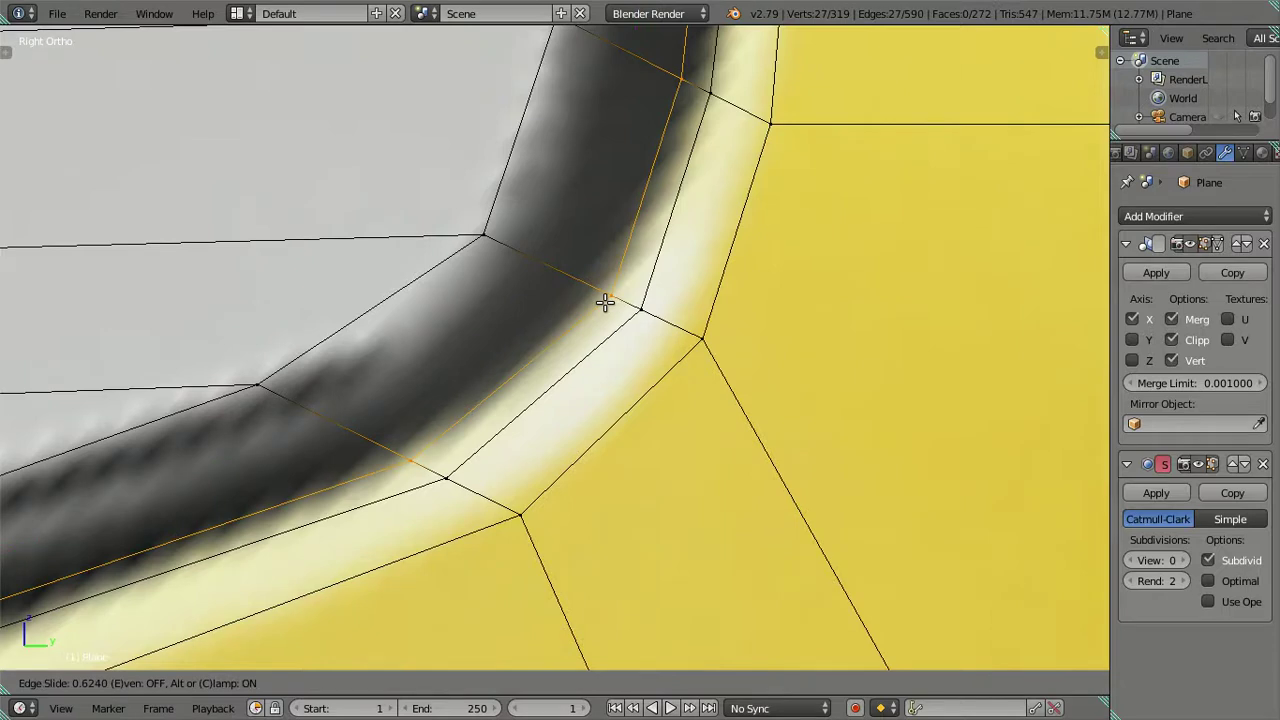
left_click(605, 302)
key("shift+s")
left_click(643, 320)
key("ctrl+z")
right_click(646, 306)
key("shift+s")
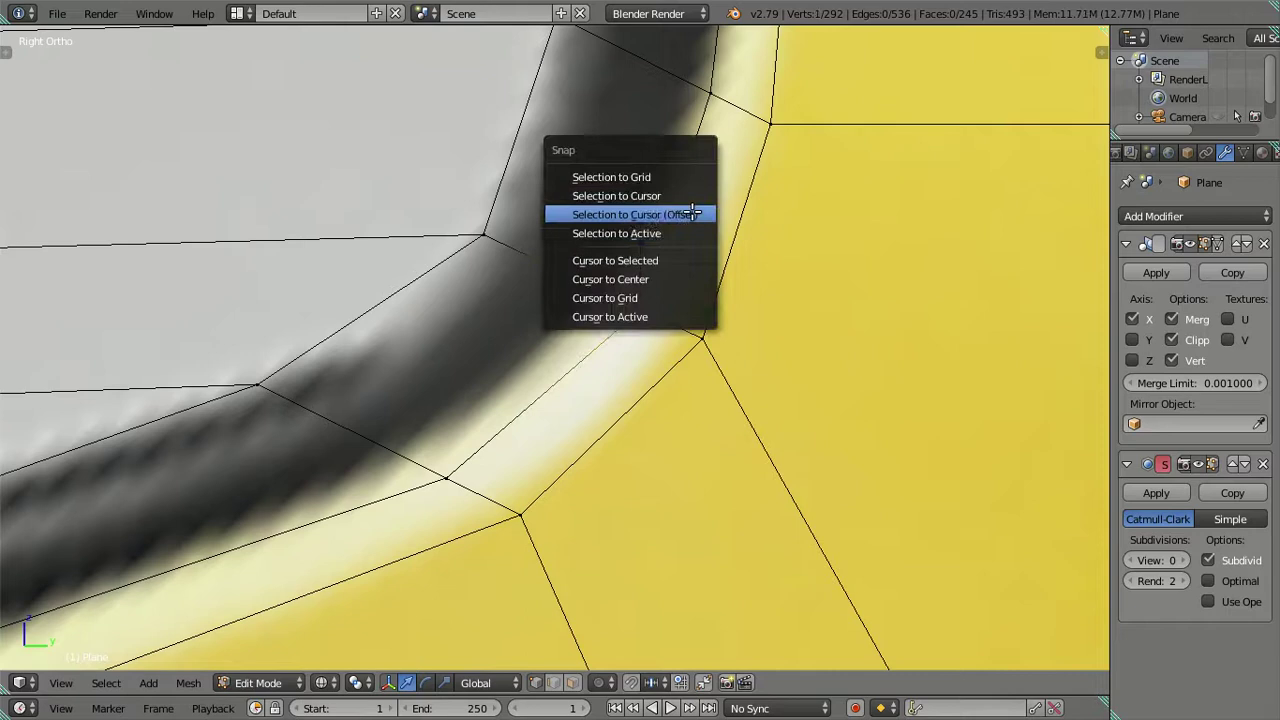
left_click(692, 213)
middle_click_drag(557, 414, 582, 296, "shift")
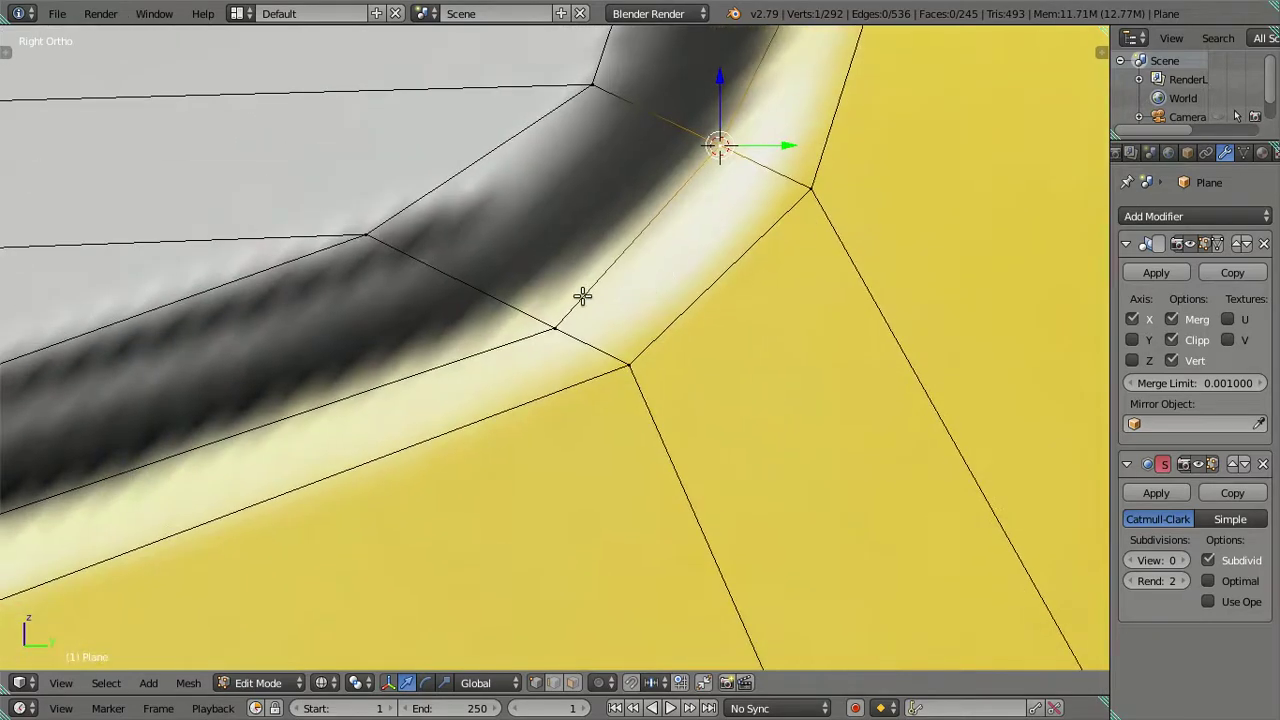
- Set the 3D cursor from a new corner edge loop, then dissolve that loop
key("ctrl+r")
left_click(482, 296)
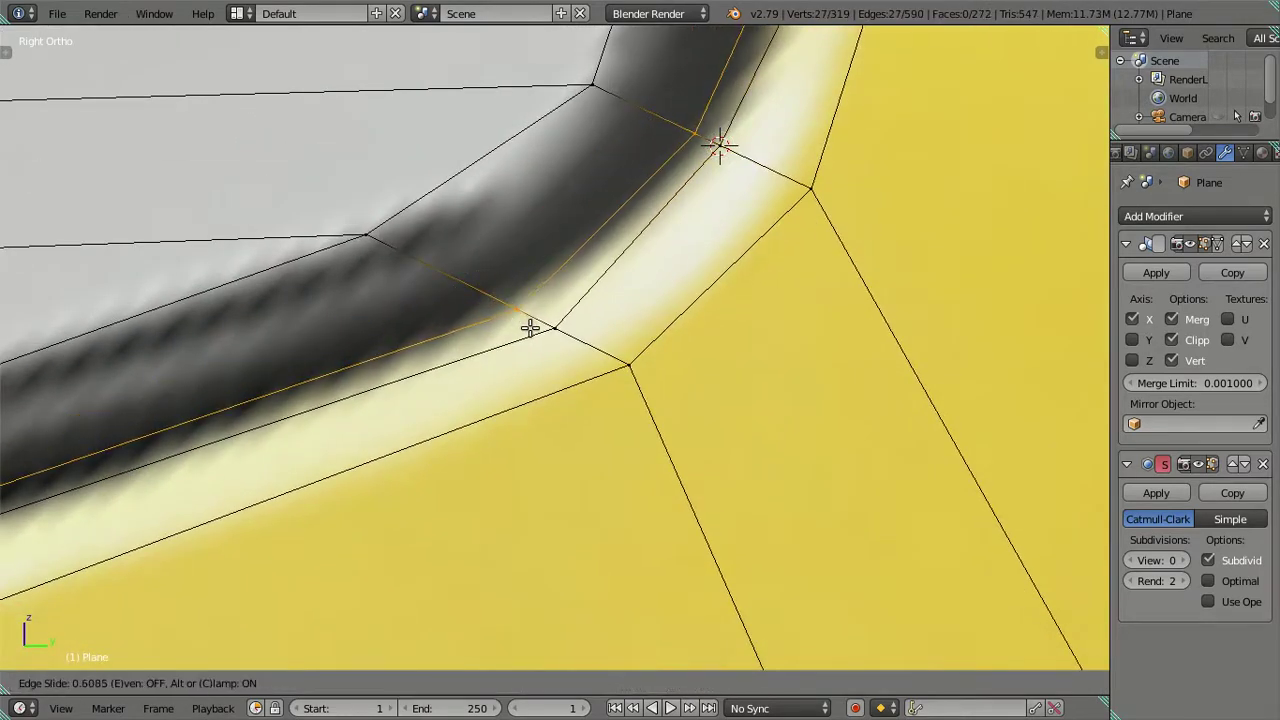
left_click(530, 328)
right_click(518, 307)
key("shift+s")
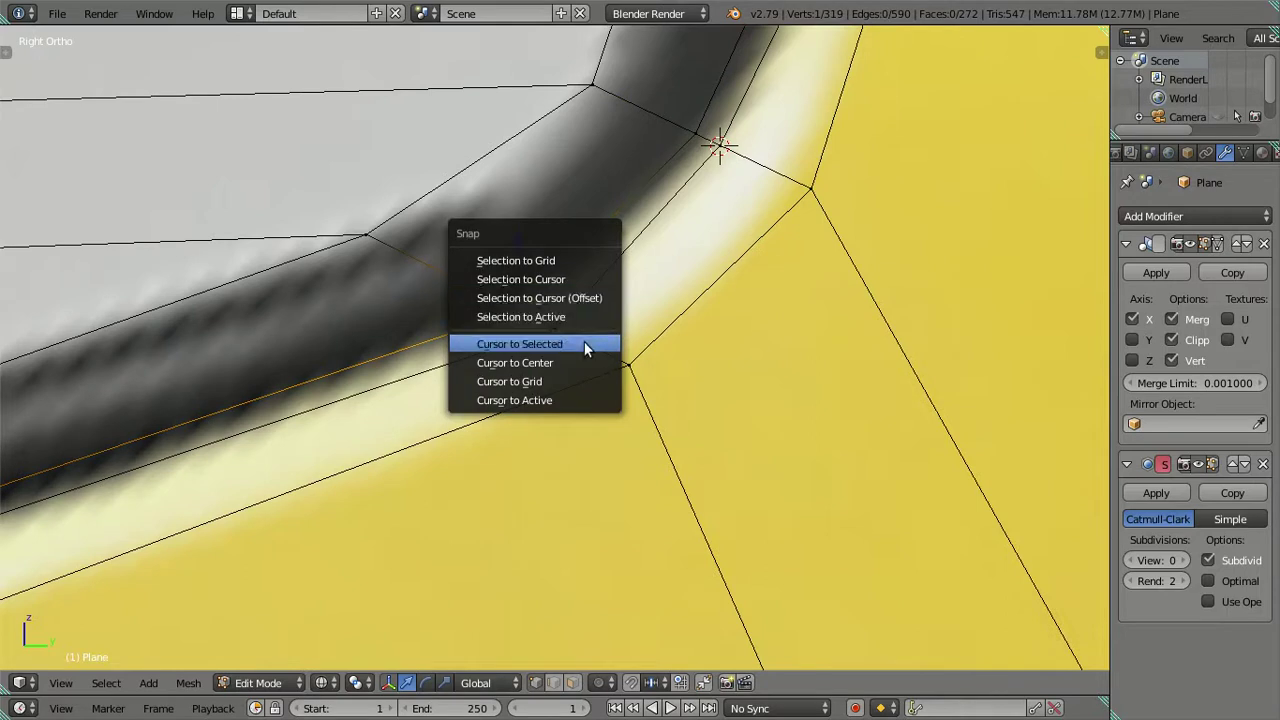
left_click(584, 344)
right_click(654, 320, "alt")
key("x")
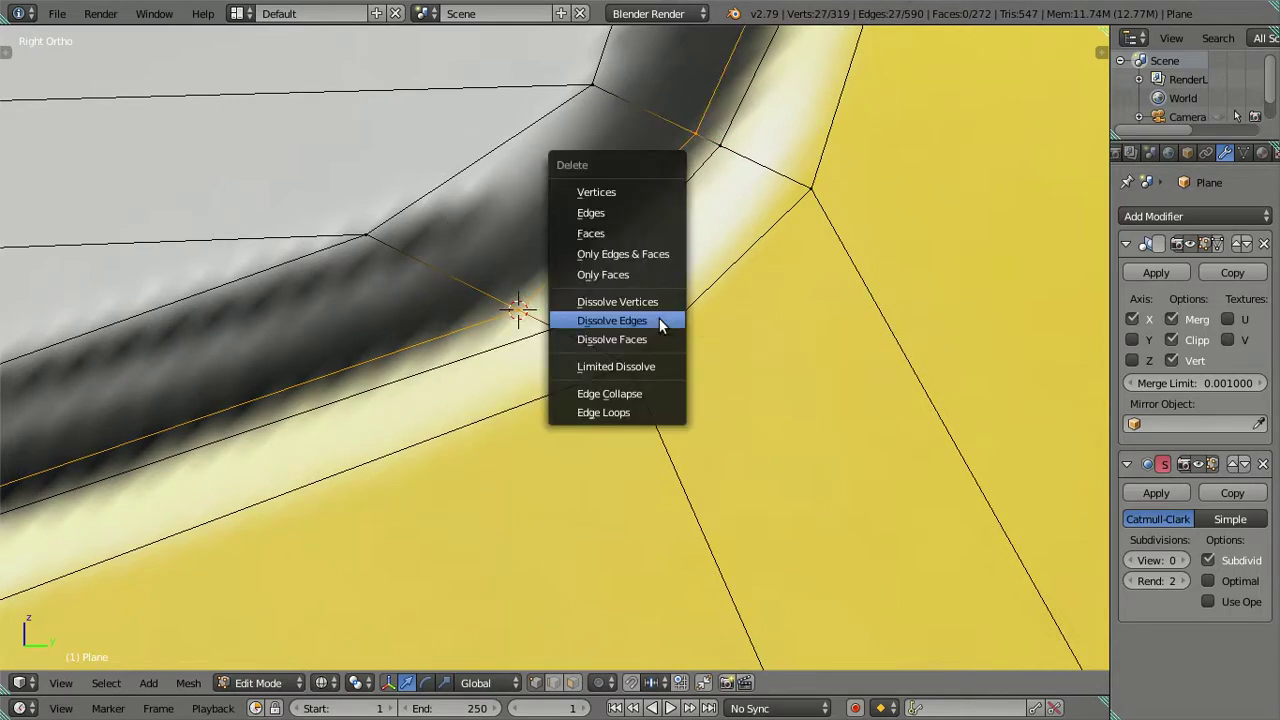
left_click(659, 320)
- Snap the remaining corner vertex onto the 3D cursor at the window's lower corner
right_click(580, 329)
key("shift+s")
left_click(687, 248)
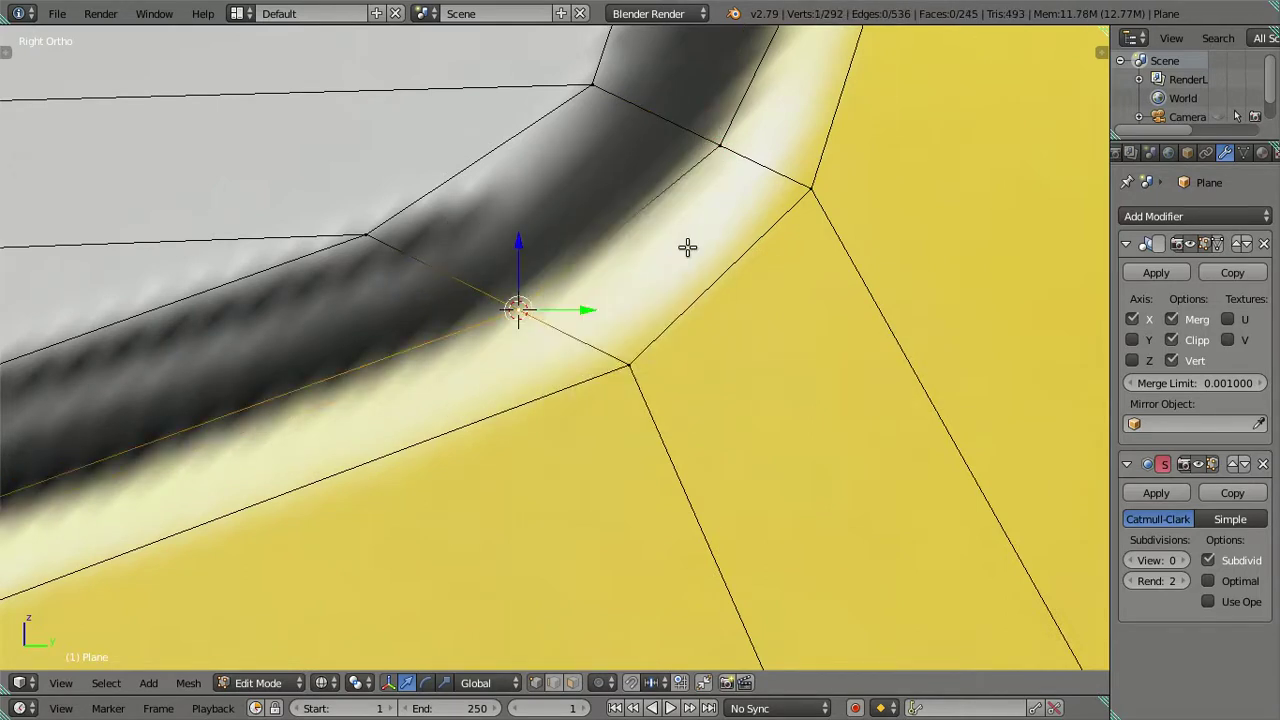
key("a")
scroll(620, 329, "down", 3)
scroll(615, 329, "down", 3)
middle_click_drag(614, 329, 619, 455, "shift")
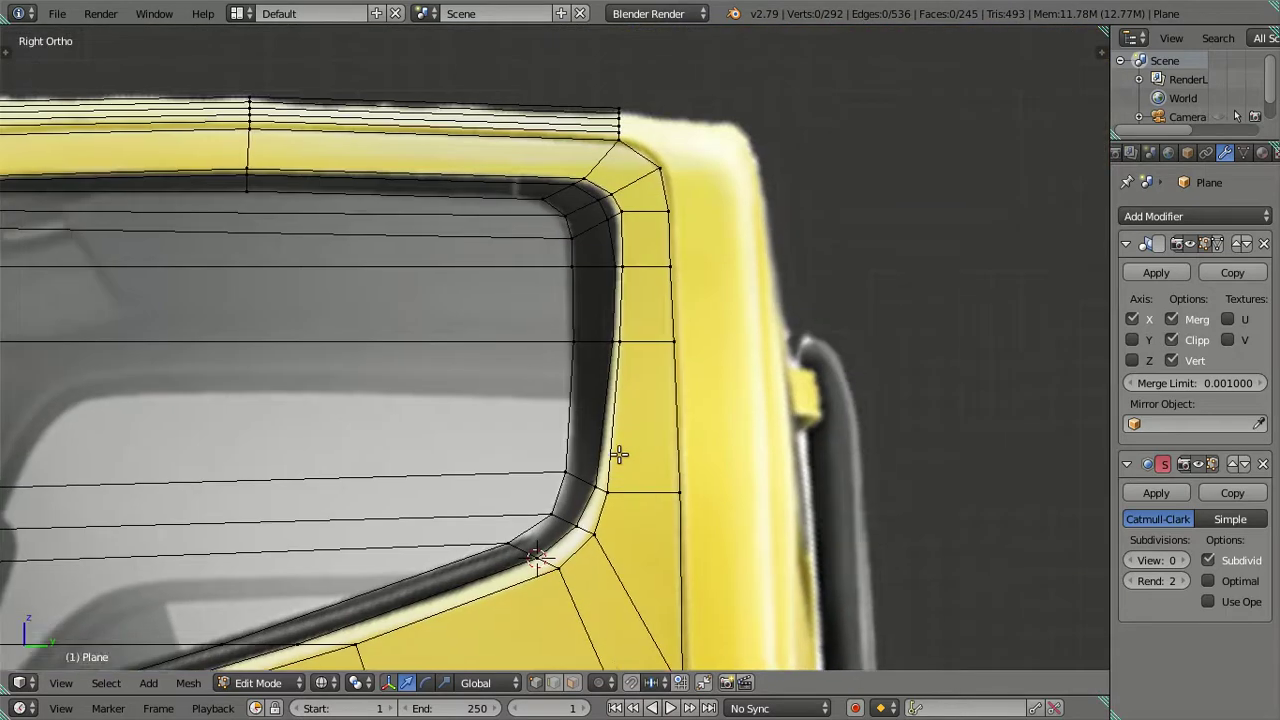
scroll(586, 500, "up", 2)
scroll(566, 337, "up", 2)
scroll(520, 423, "up", 2)
right_click(521, 432)
right_click(556, 340, "shift")
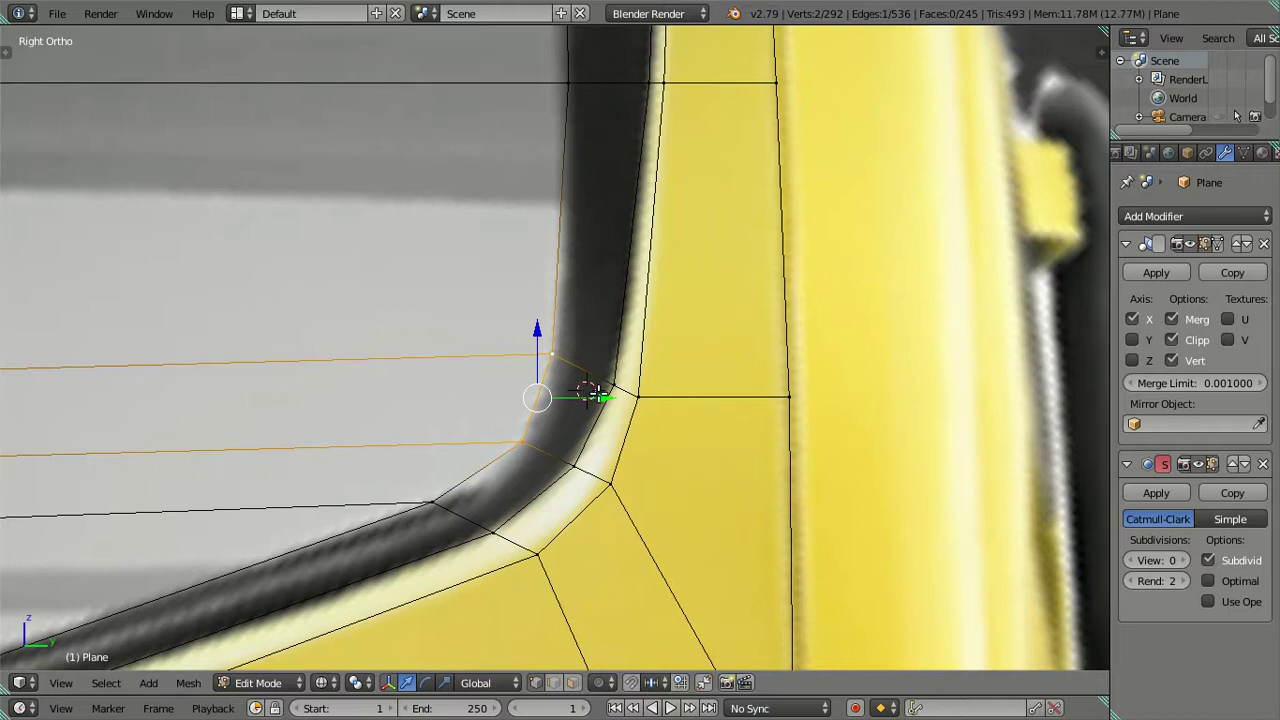
scroll(592, 379, "down", 2)
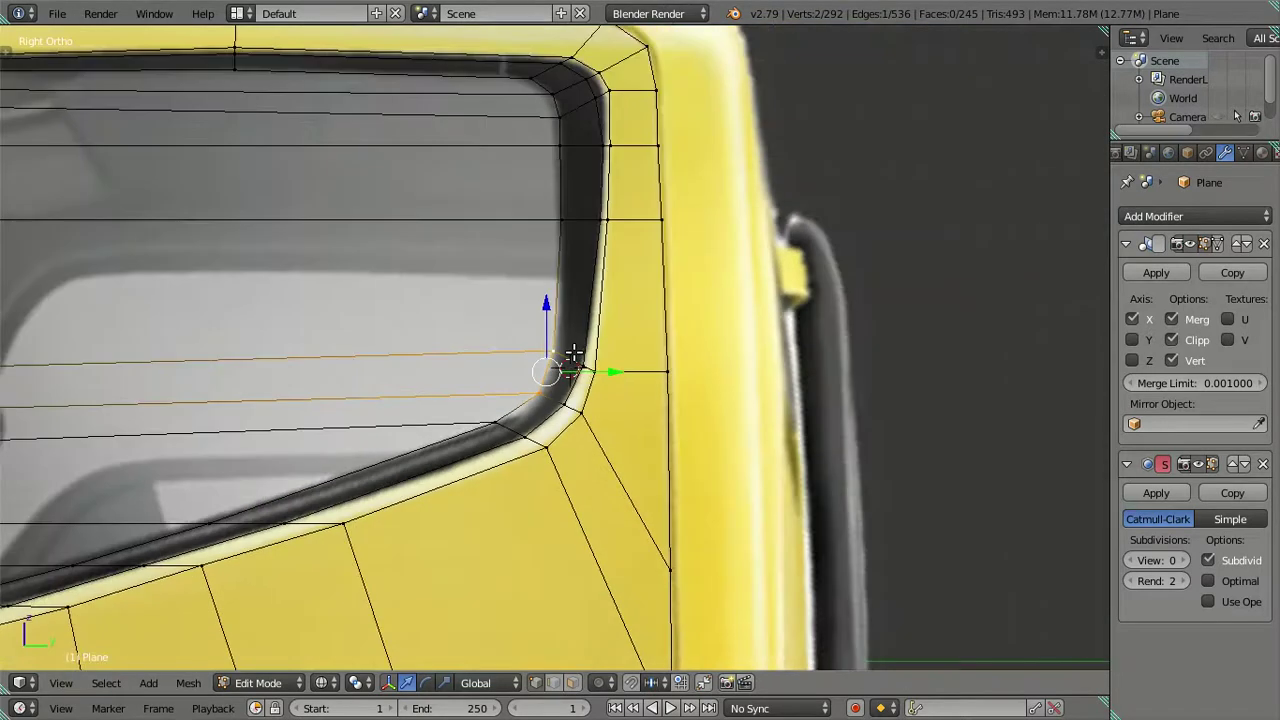
scroll(592, 379, "down", 2)
key("Tab")
mouse_move(592, 379)
middle_mouse_down()
mouse_move(620, 383)
mouse_move(626, 351)
mouse_move(577, 386)
mouse_move(580, 398)
middle_mouse_up()
scroll(590, 379, "up", 3)
mouse_move(577, 258)
middle_mouse_down()
mouse_move(571, 386)
mouse_move(594, 317)
mouse_move(583, 325)
middle_mouse_up()
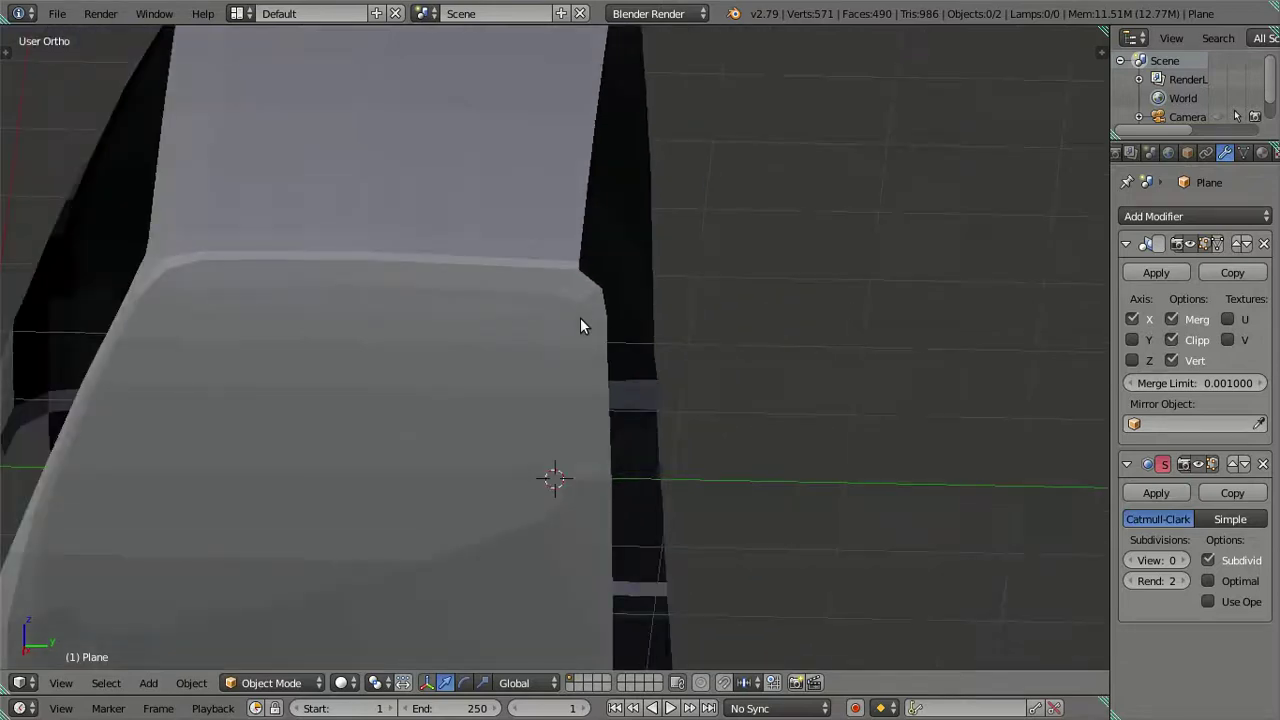
key("KP_3")
key("Tab")
middle_click_drag(632, 251, 606, 374, "shift")
- Zoom into the window-frame corner and loop-cut a new edge loop, sliding it near the corner
scroll(607, 360, "up", 3)
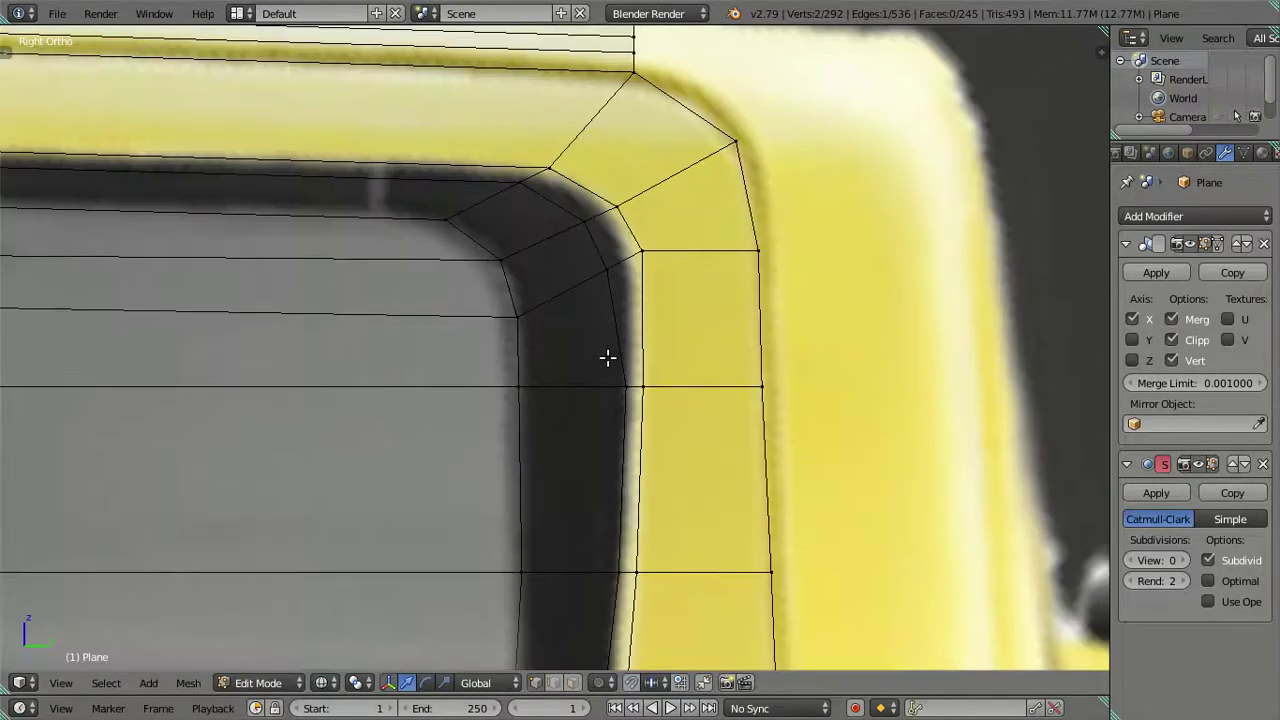
scroll(607, 357, "up", 1)
scroll(608, 362, "up", 1)
scroll(640, 350, "up", 2)
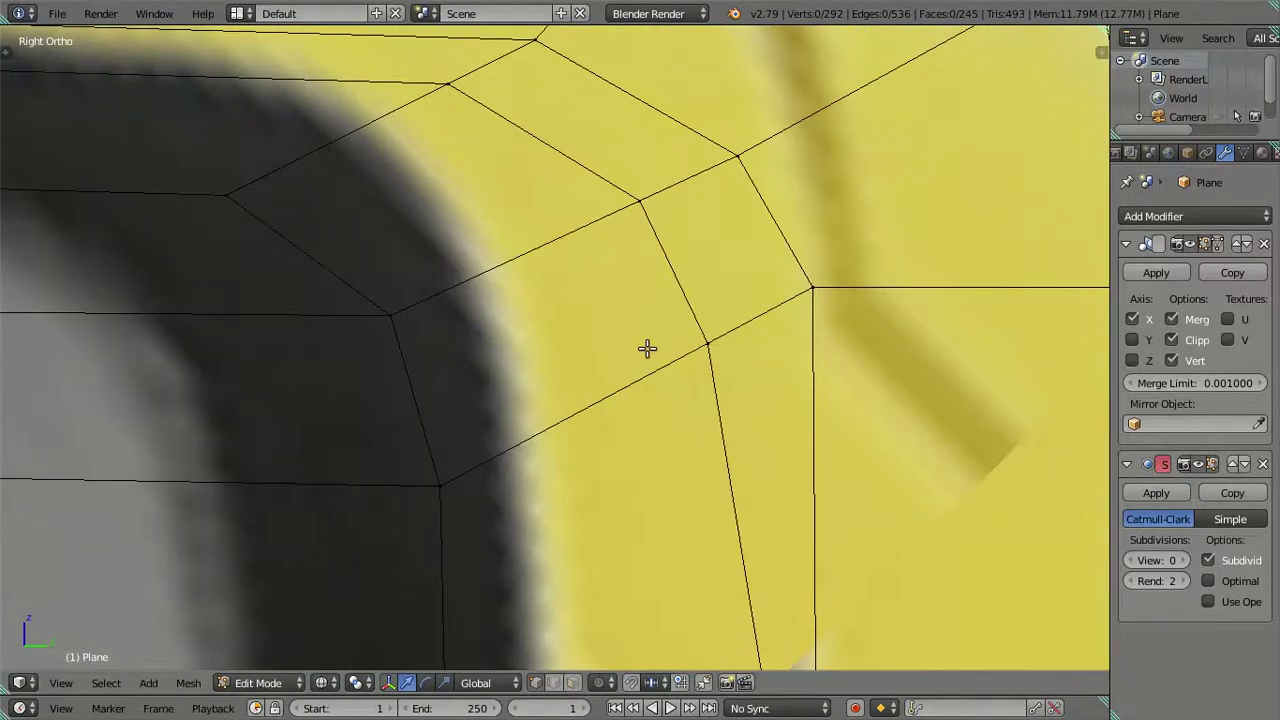
scroll(710, 335, "down", 3)
scroll(694, 357, "up", 3)
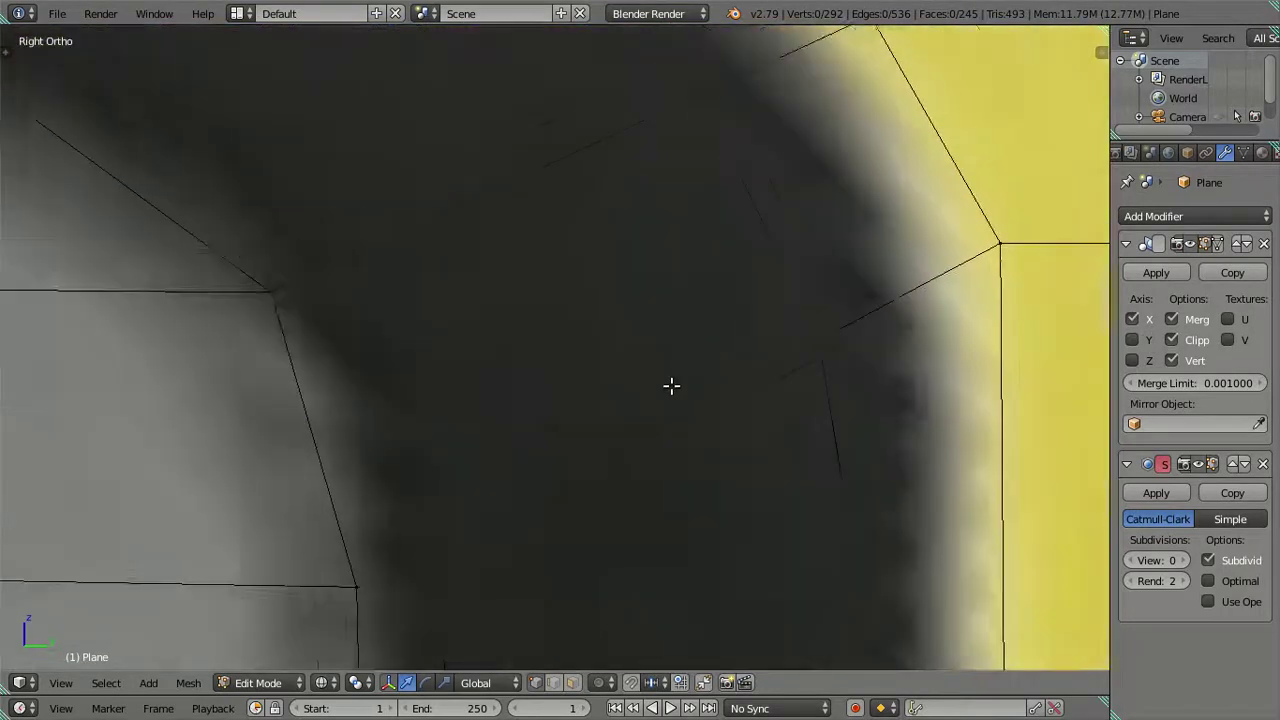
scroll(680, 340, "down", 2)
scroll(695, 315, "down", 3)
key("z")
scroll(640, 342, "up", 2)
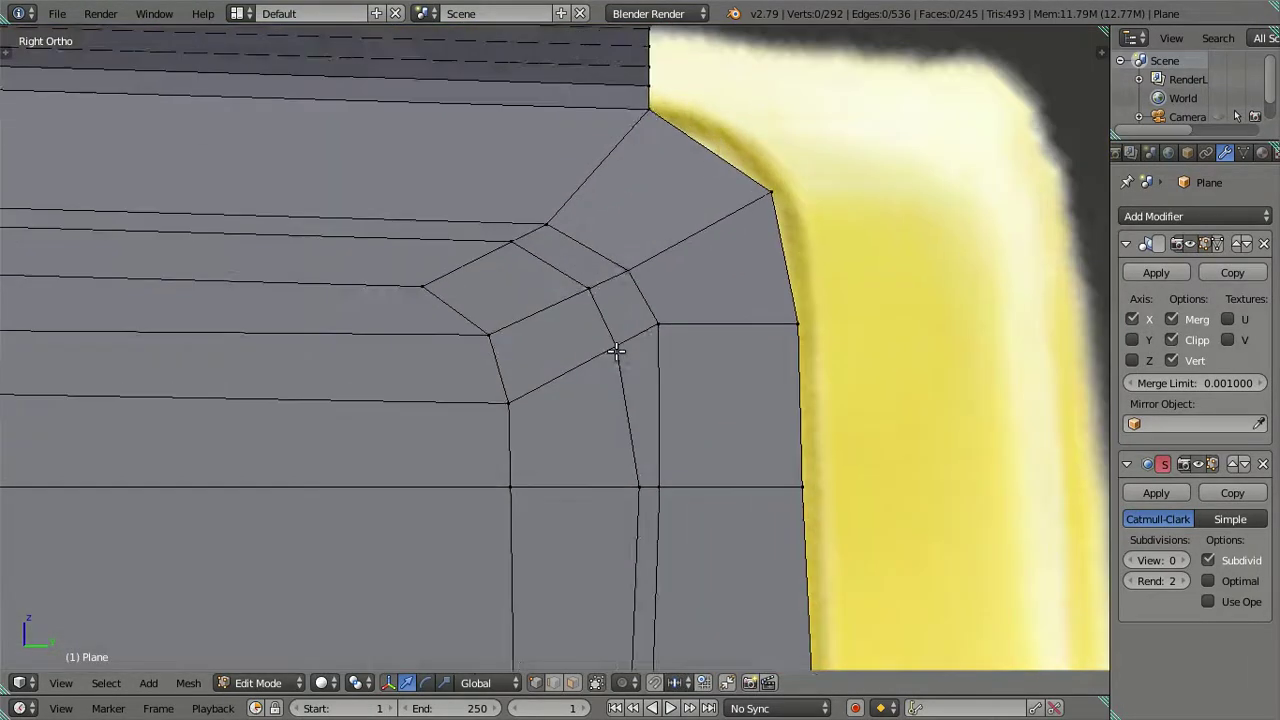
scroll(612, 349, "up", 1)
key("z")
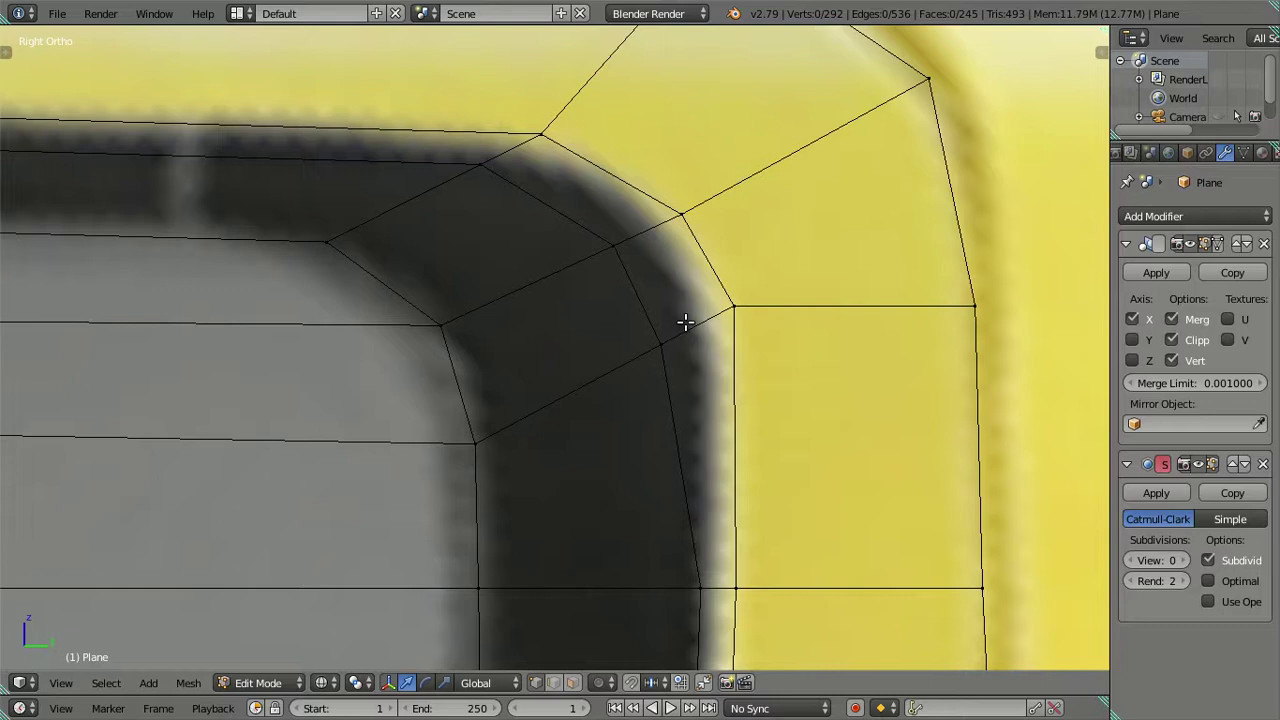
key("ctrl+r")
left_click(685, 322)
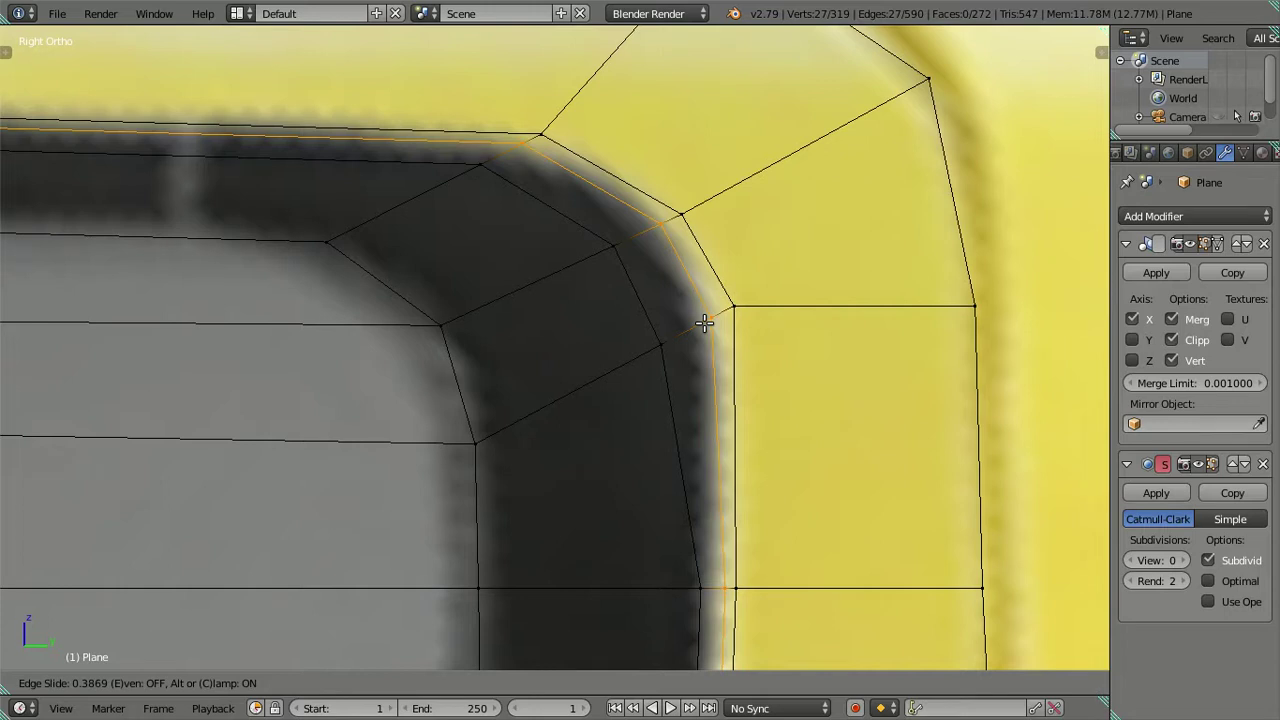
left_click(704, 323)
- Dissolve the corner edges of the new loop together with the top frame edge
right_click(707, 308, "shift")
right_click(659, 238, "shift")
right_click(522, 156, "shift")
key("x")
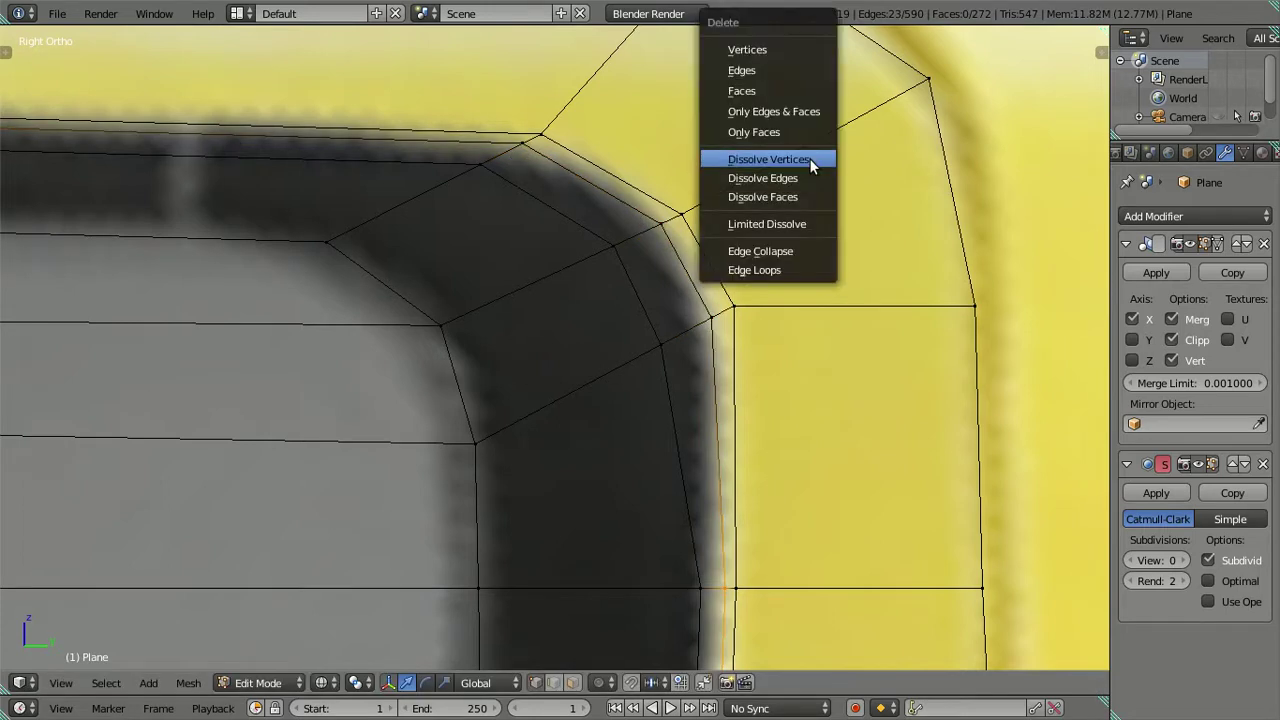
right_click(686, 314, "shift")
right_click(516, 147, "shift")
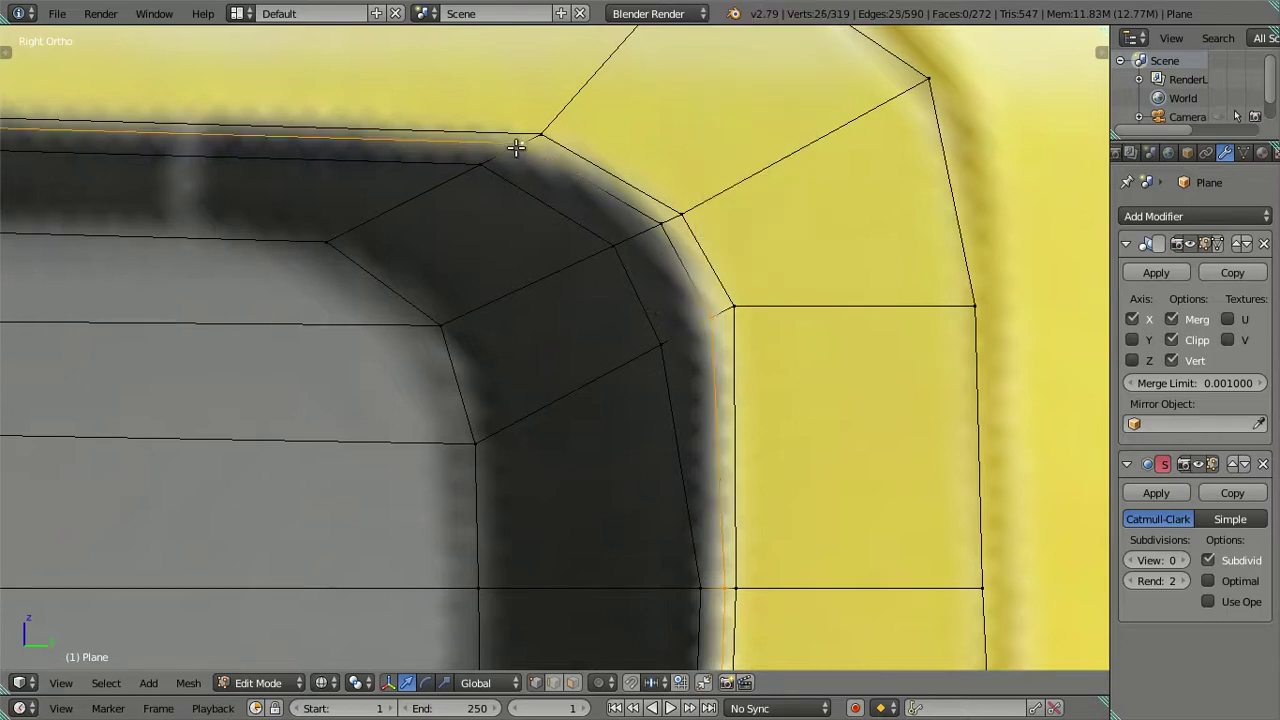
key("x")
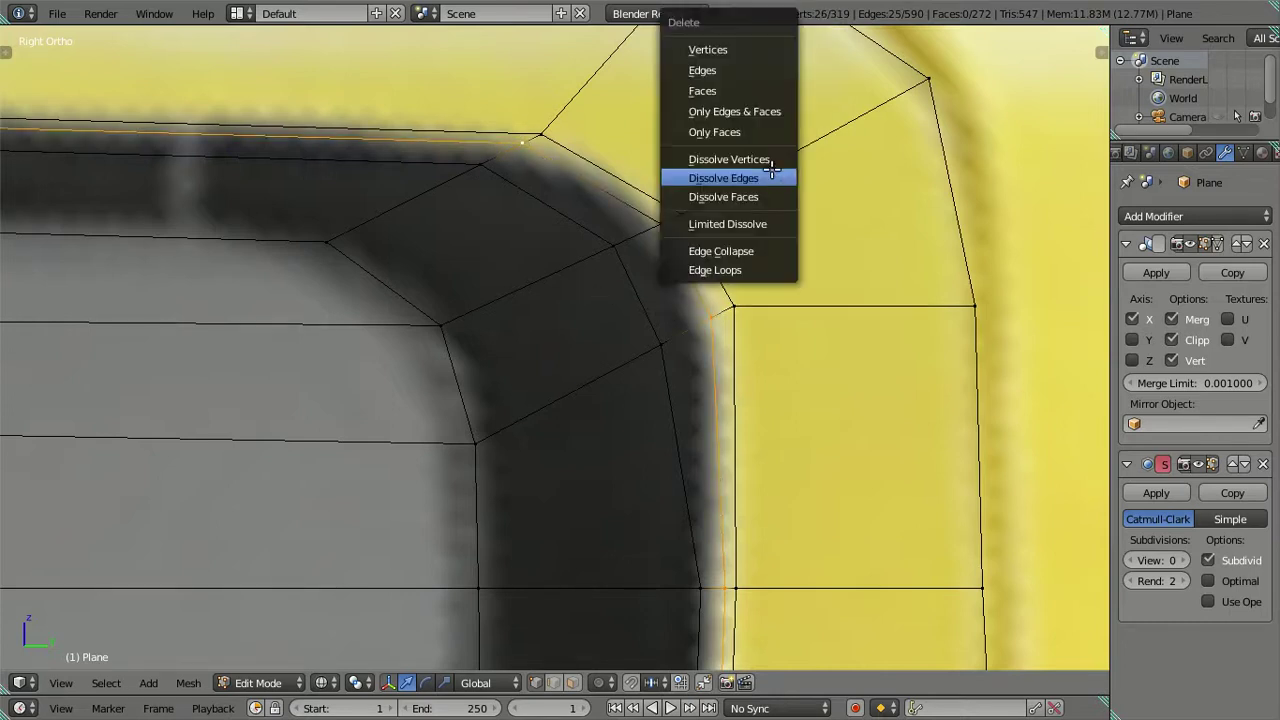
left_click(772, 177)
- Merge the stray corner vertices At Last and dissolve the leftover edges
right_click(665, 342)
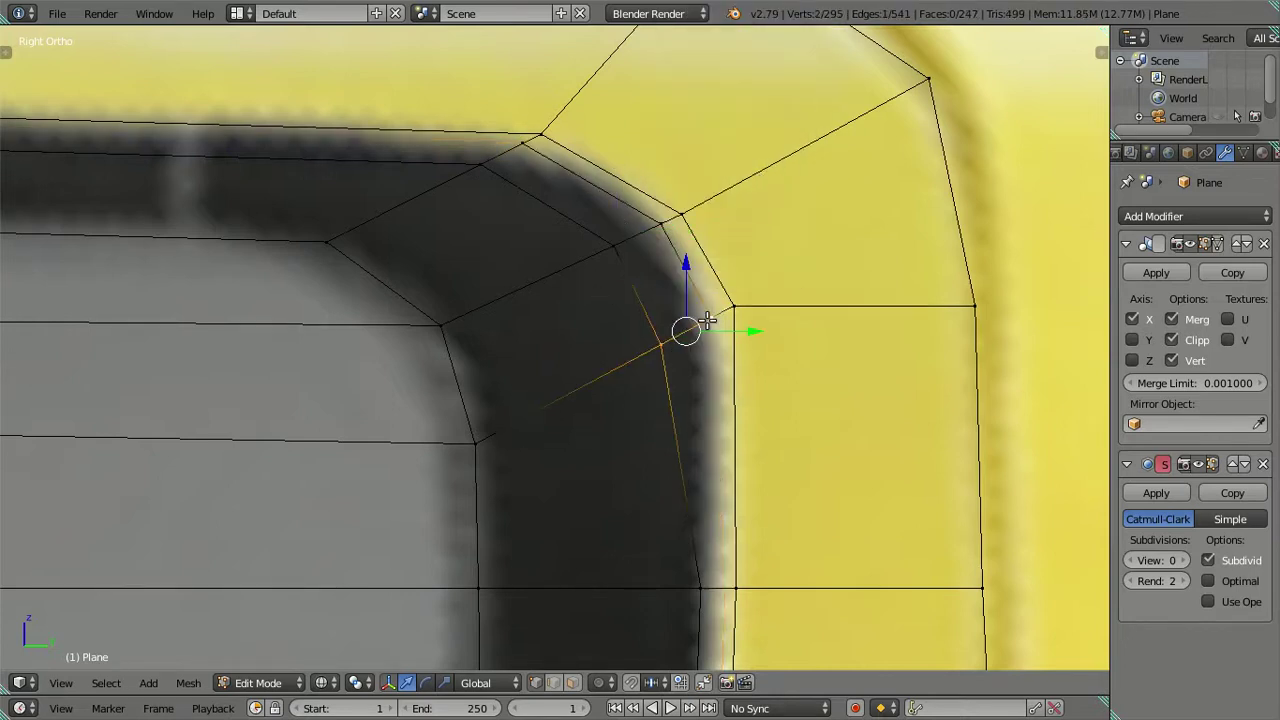
key("alt+m")
left_click(712, 323)
right_click(483, 168)
key("alt+m")
left_click(551, 146)
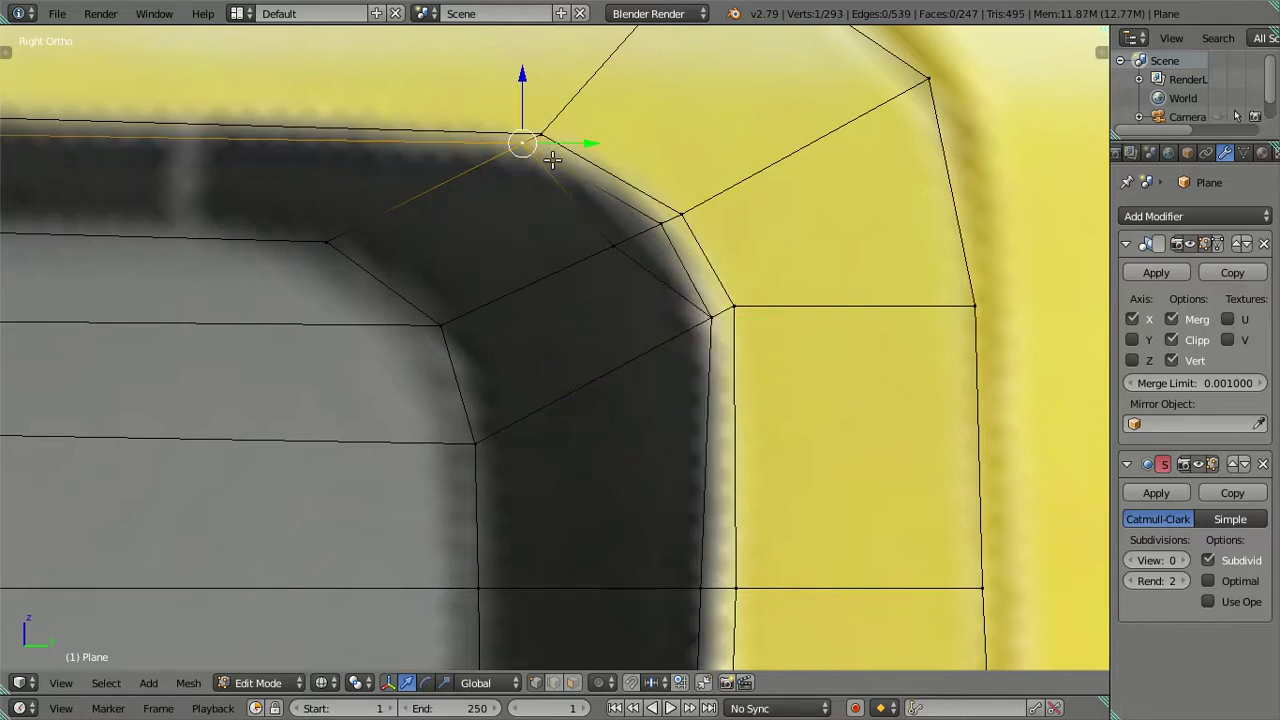
key("x")
left_click(536, 197)
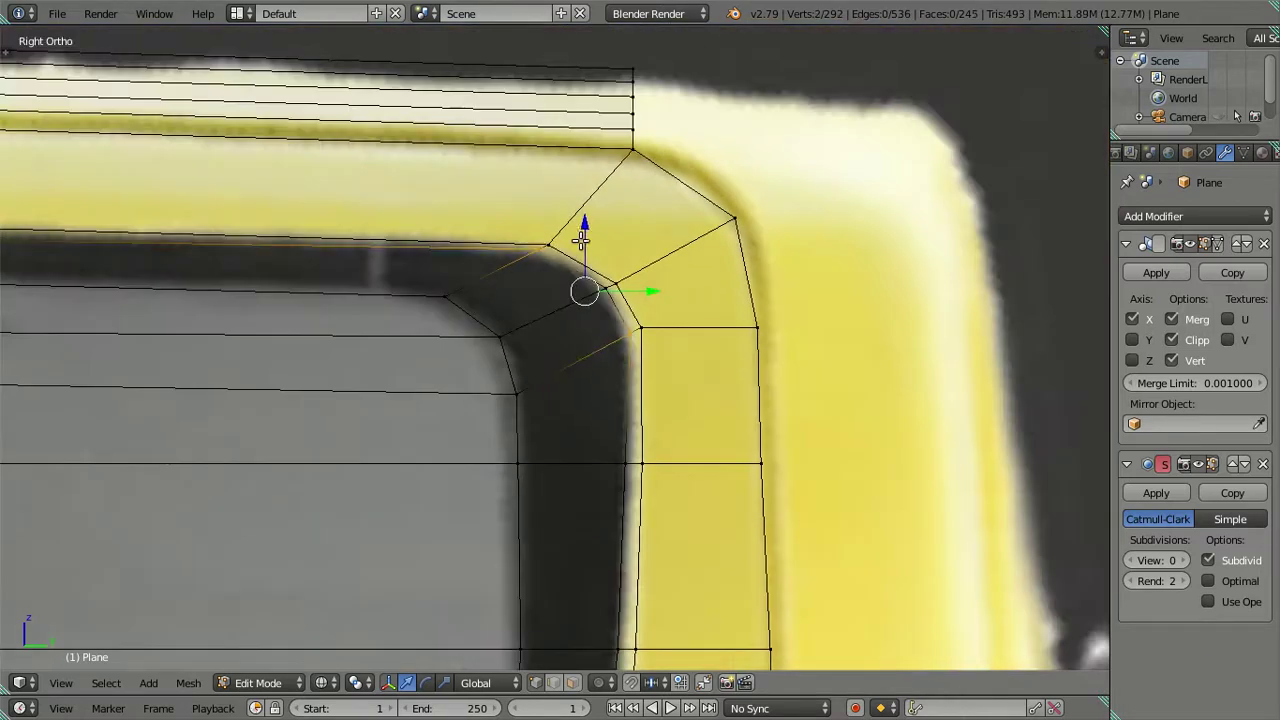
- In textured shading, add another loop along the rounded corner, then dissolve it with Ctrl+X
scroll(582, 230, "down", 3)
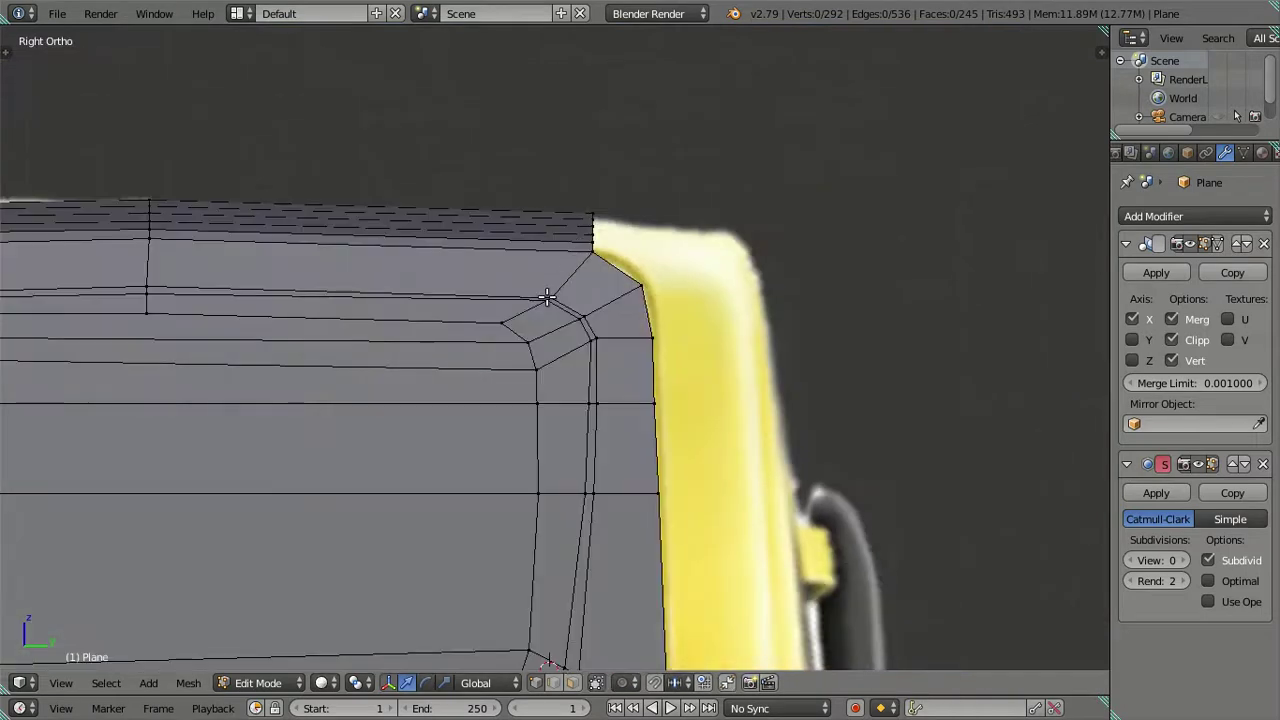
key("alt+z")
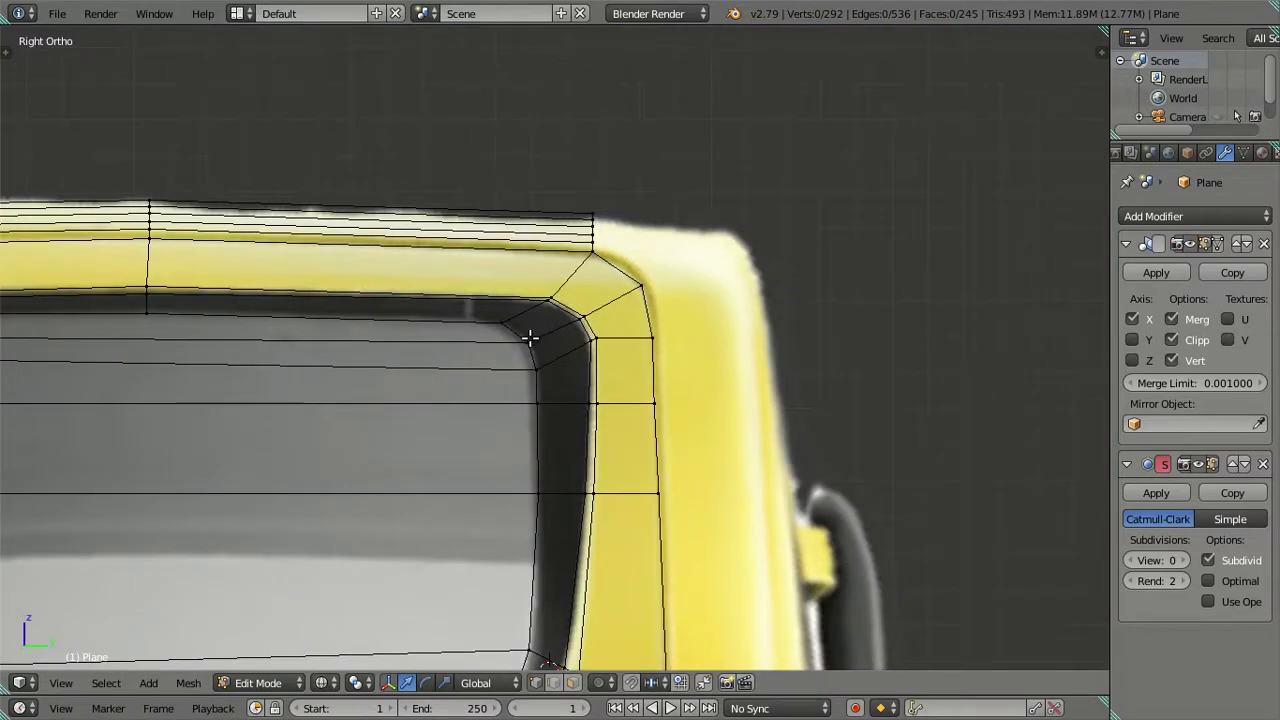
middle_click_drag(299, 341, 594, 329, "shift")
middle_click_drag(869, 313, 606, 306, "shift")
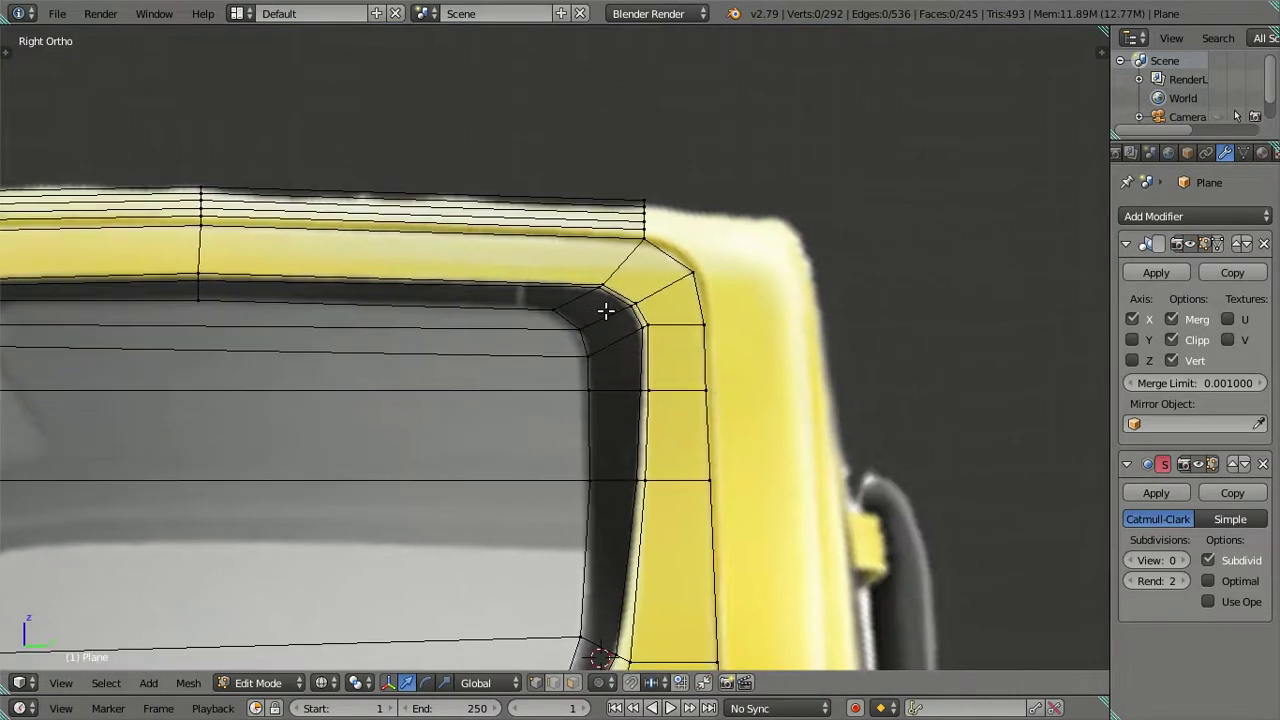
scroll(606, 306, "up", 3)
scroll(646, 294, "up", 2)
scroll(531, 380, "up", 2)
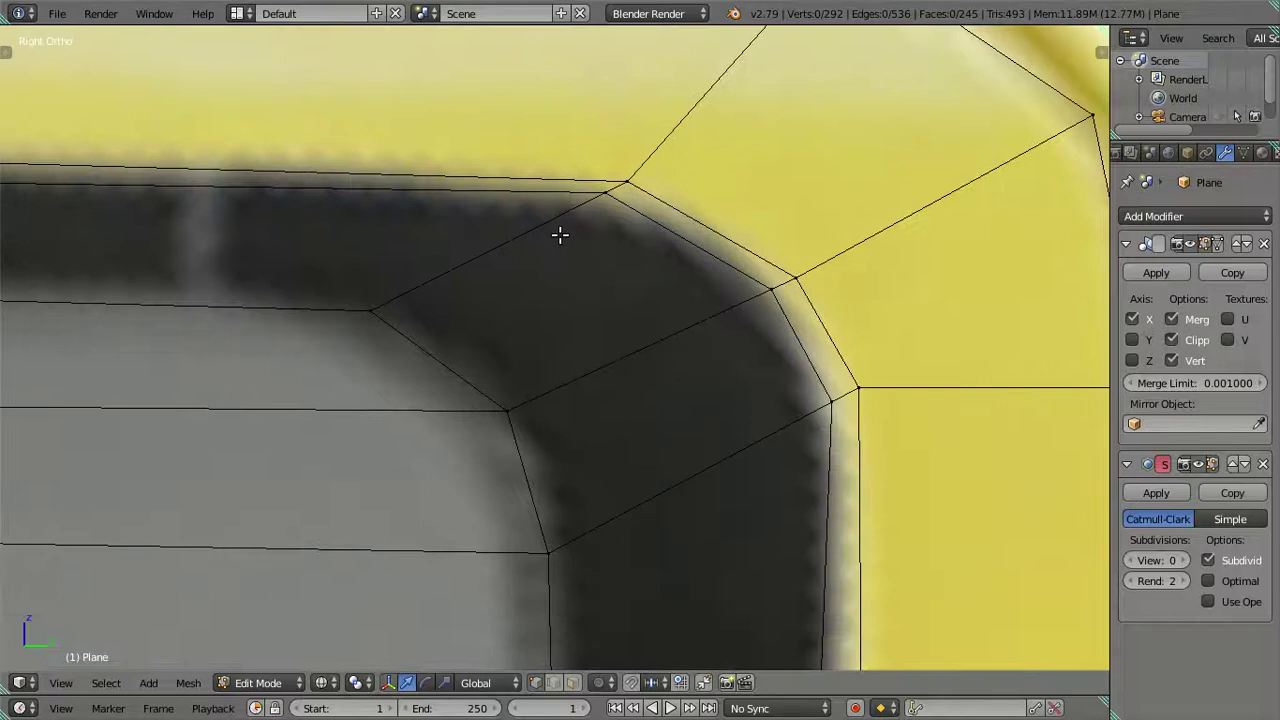
key("ctrl+r")
left_click(558, 234)
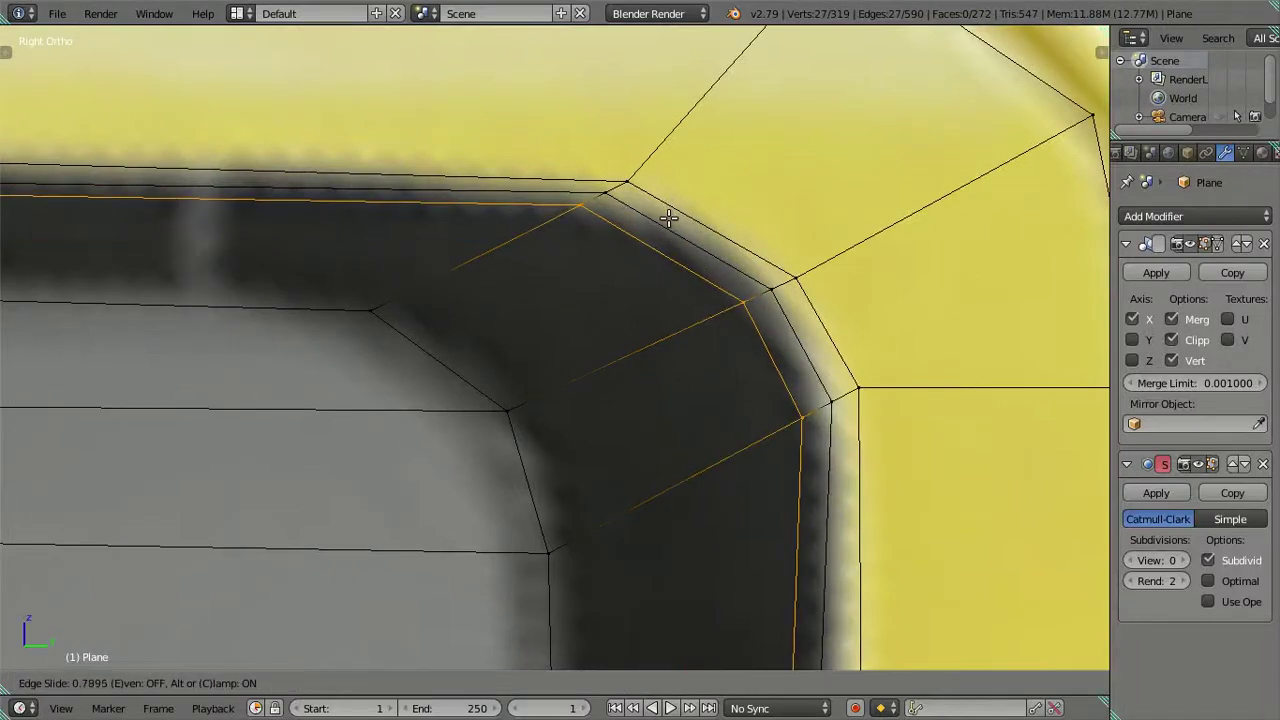
left_click(669, 218)
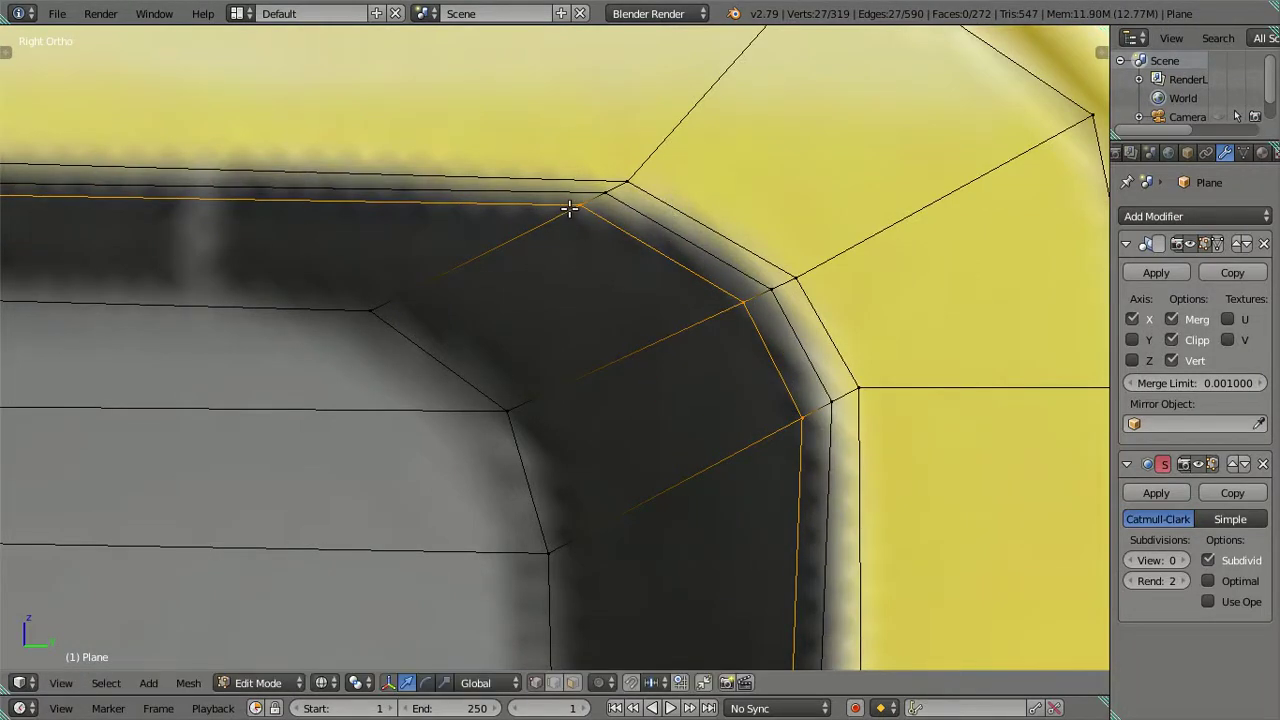
key("ctrl+x")
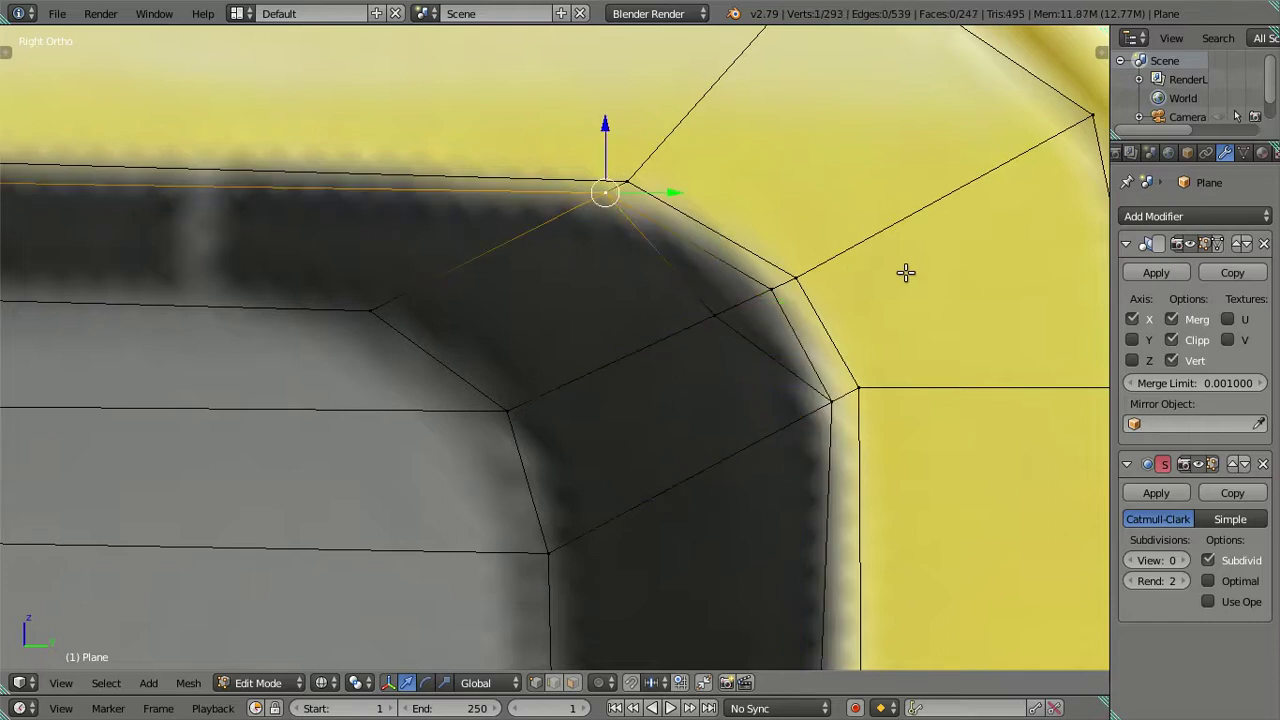
key("e")
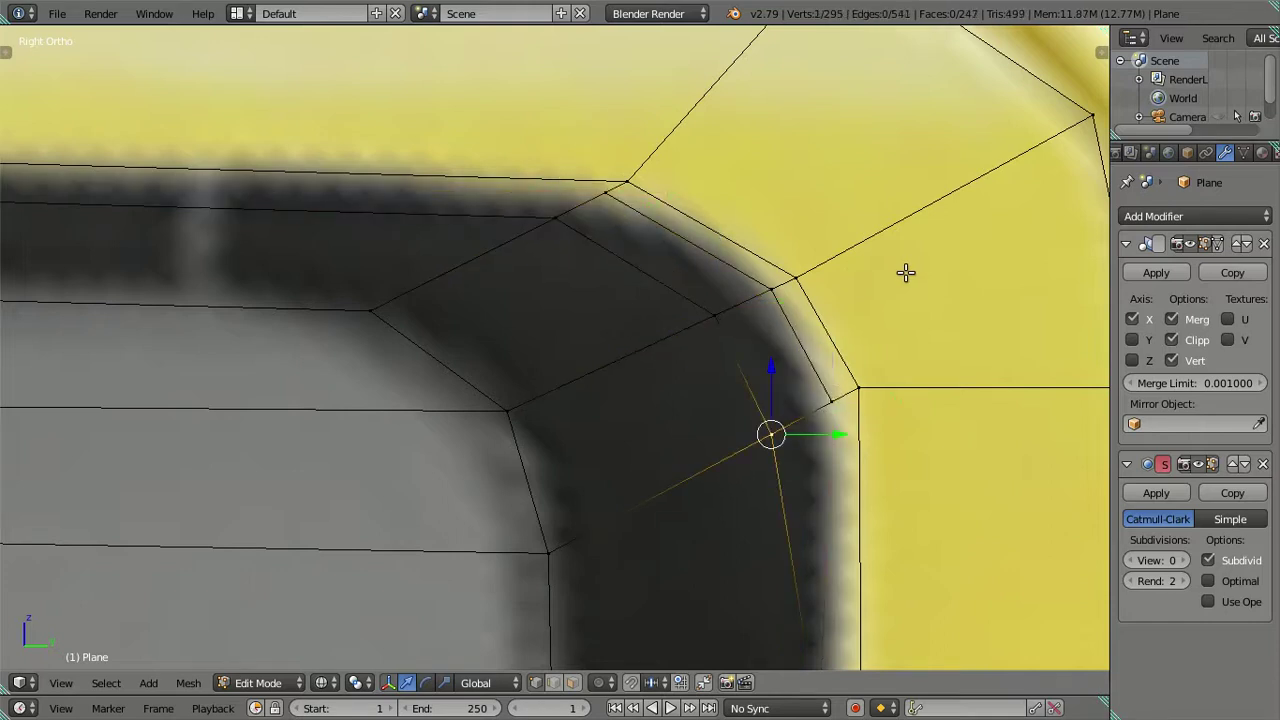
key("a")
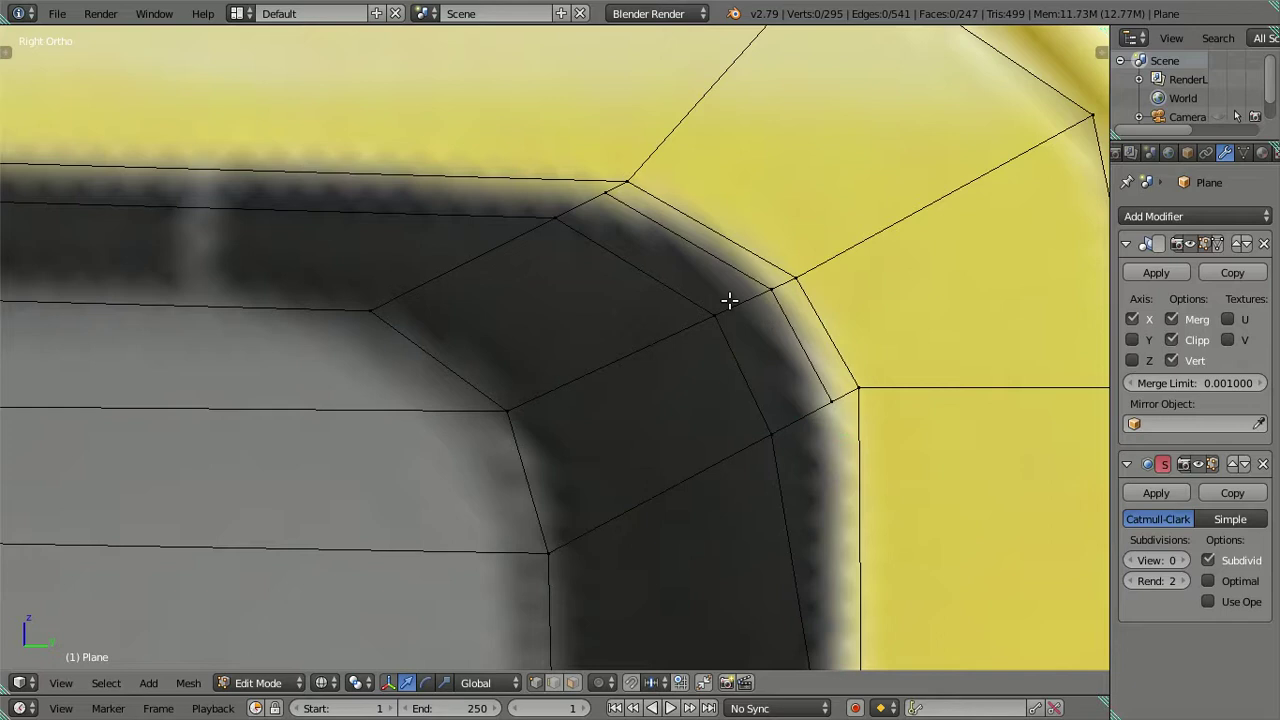
- Cut a trial loop through the dark frame strip at the corner and dissolve it
key("ctrl+r")
left_click(732, 298)
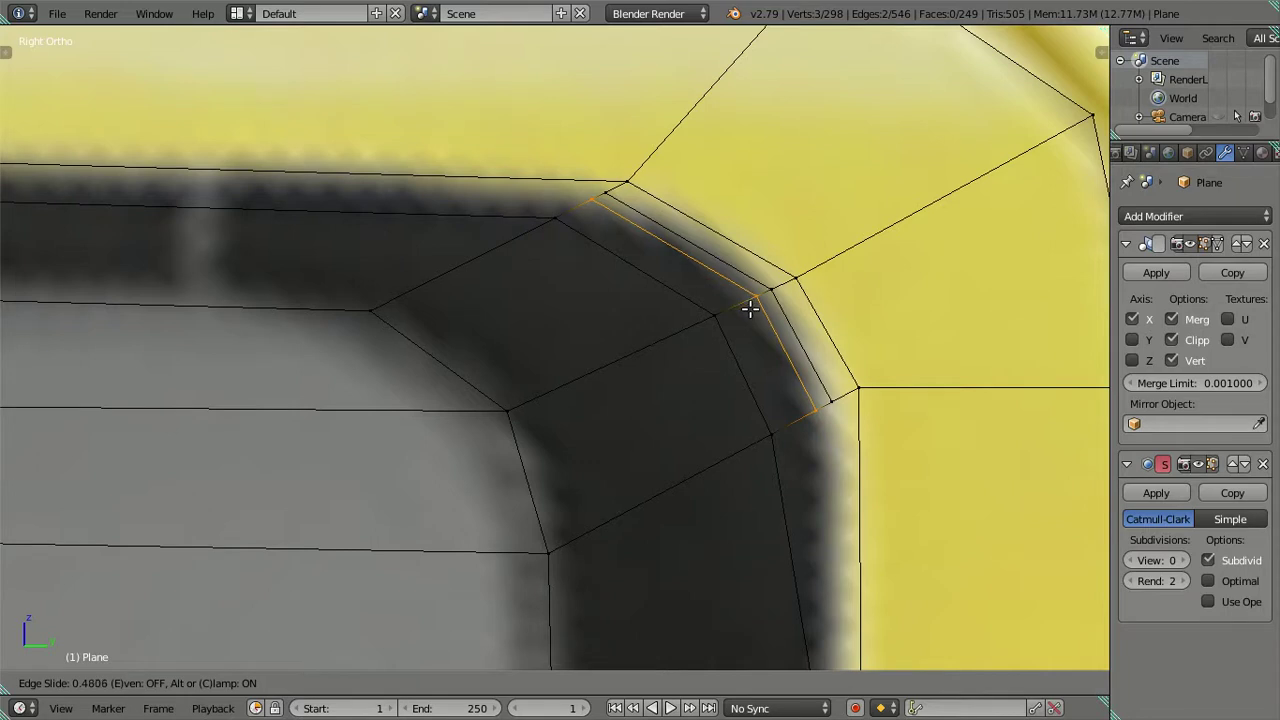
left_click(760, 305)
key("x")
left_click(792, 311)
- Merge a frame-corner vertex At Last, cancelling a second merge attempt
right_click(565, 212)
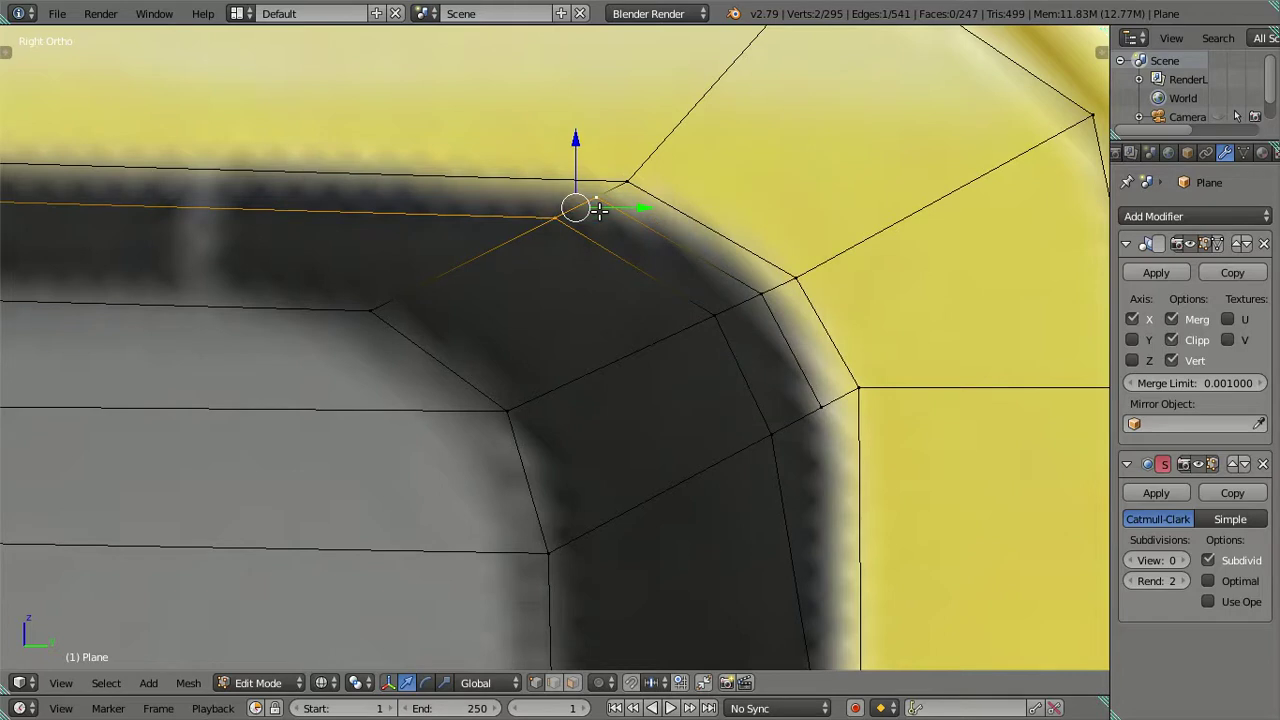
key("alt+m")
left_click(606, 212)
right_click(738, 305)
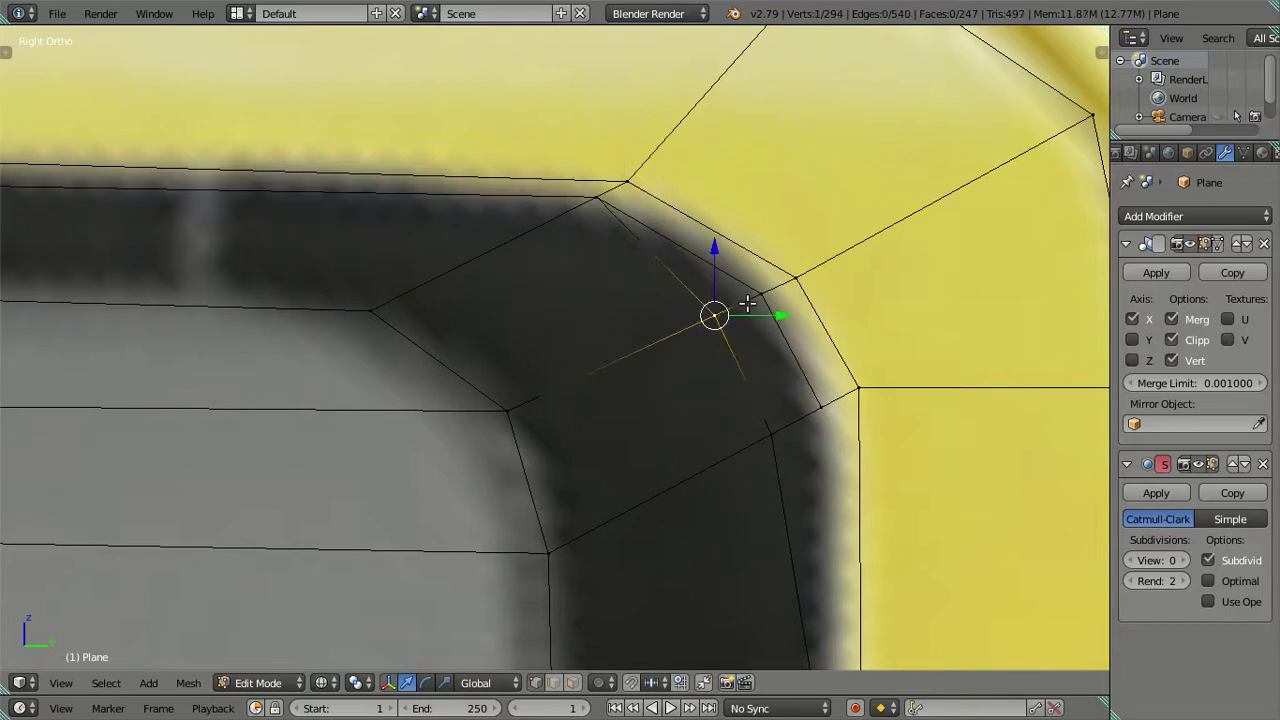
key("alt")
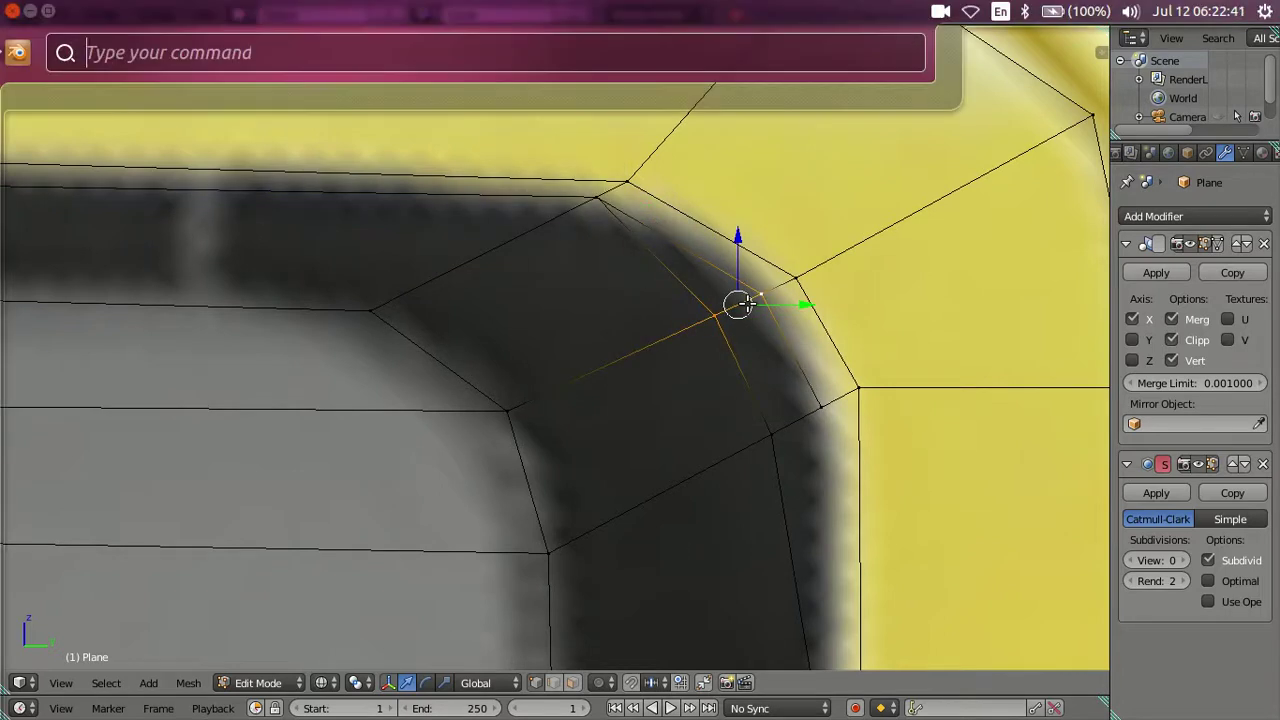
right_click(763, 306)
key("alt+m")
left_click(765, 371)
- Merge two vertex pairs, at the corner and the lower right of the frame, At Last
right_click(717, 318)
right_click(760, 293, "shift")
key("alt+m")
left_click(762, 296)
right_click(774, 420)
right_click(814, 393, "shift")
key("alt+m")
left_click(806, 389)
- Nudge the frame's inner corner vertex slightly down vertically
scroll(551, 329, "down", 3)
key("a")
scroll(551, 329, "down", 2)
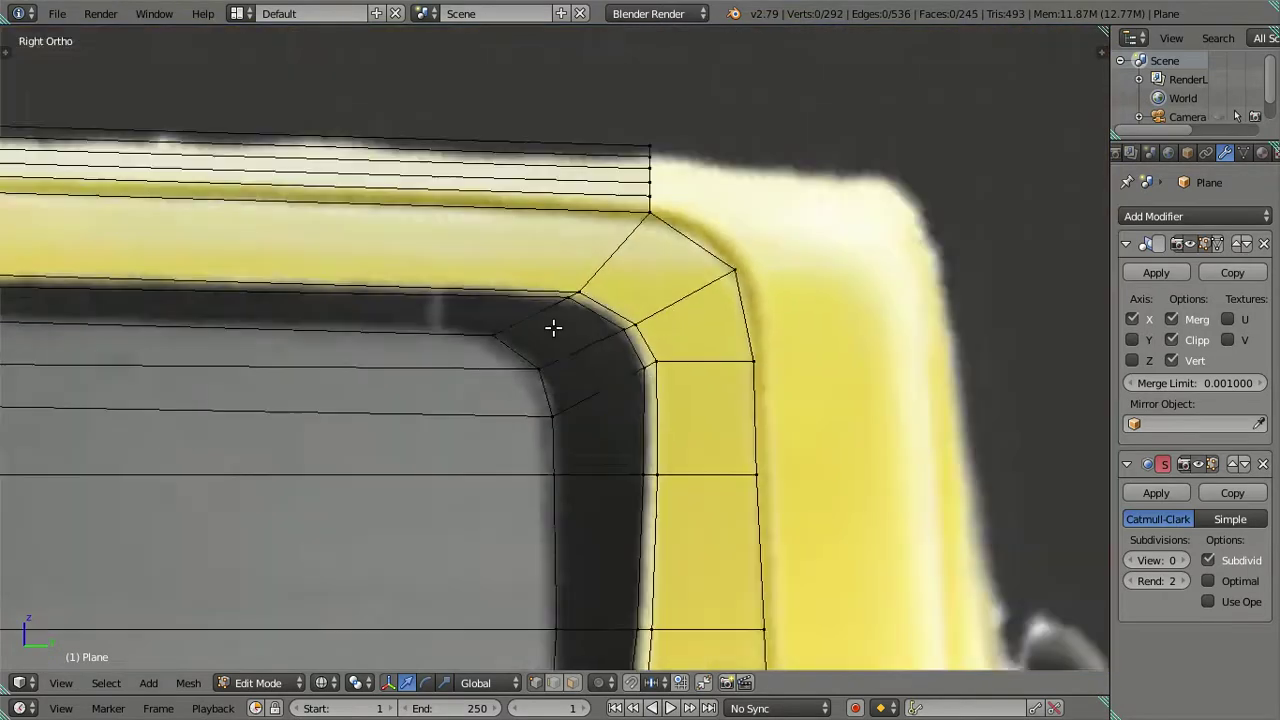
scroll(386, 343, "down", 1)
scroll(462, 347, "up", 1)
middle_click_drag(462, 347, 563, 342, "shift")
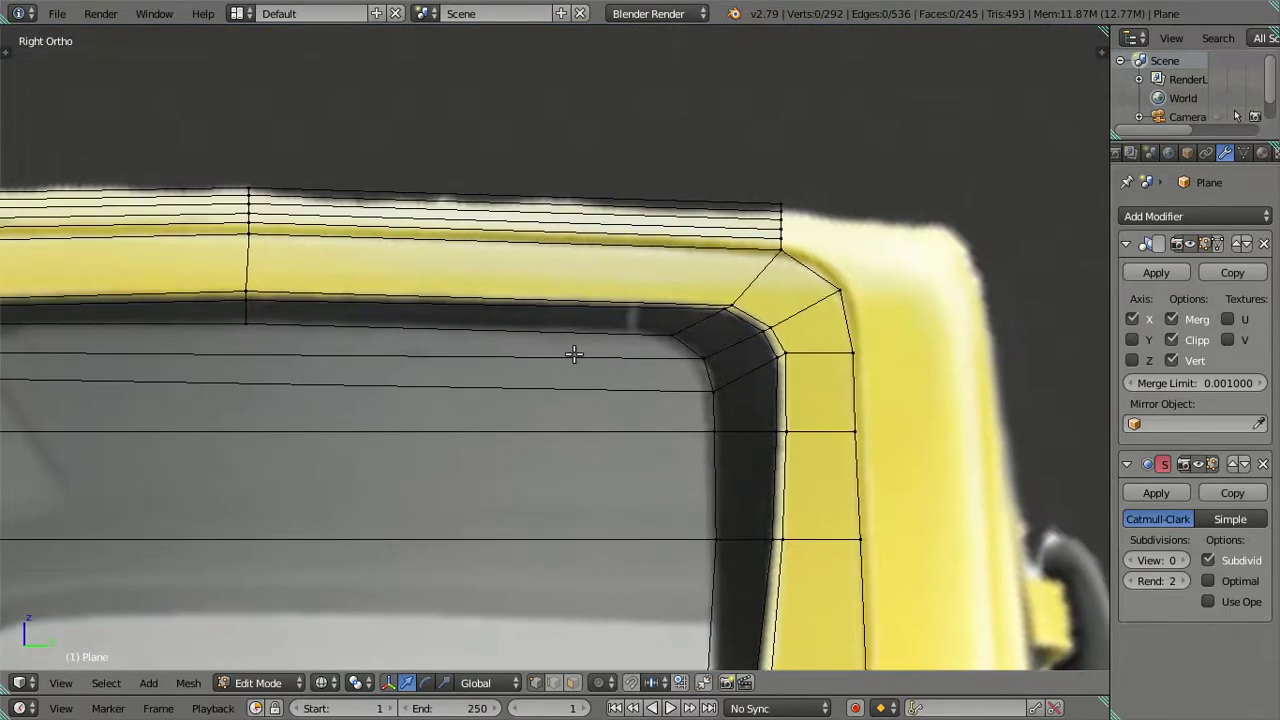
scroll(694, 346, "up", 2)
scroll(766, 323, "up", 1)
right_click(801, 313)
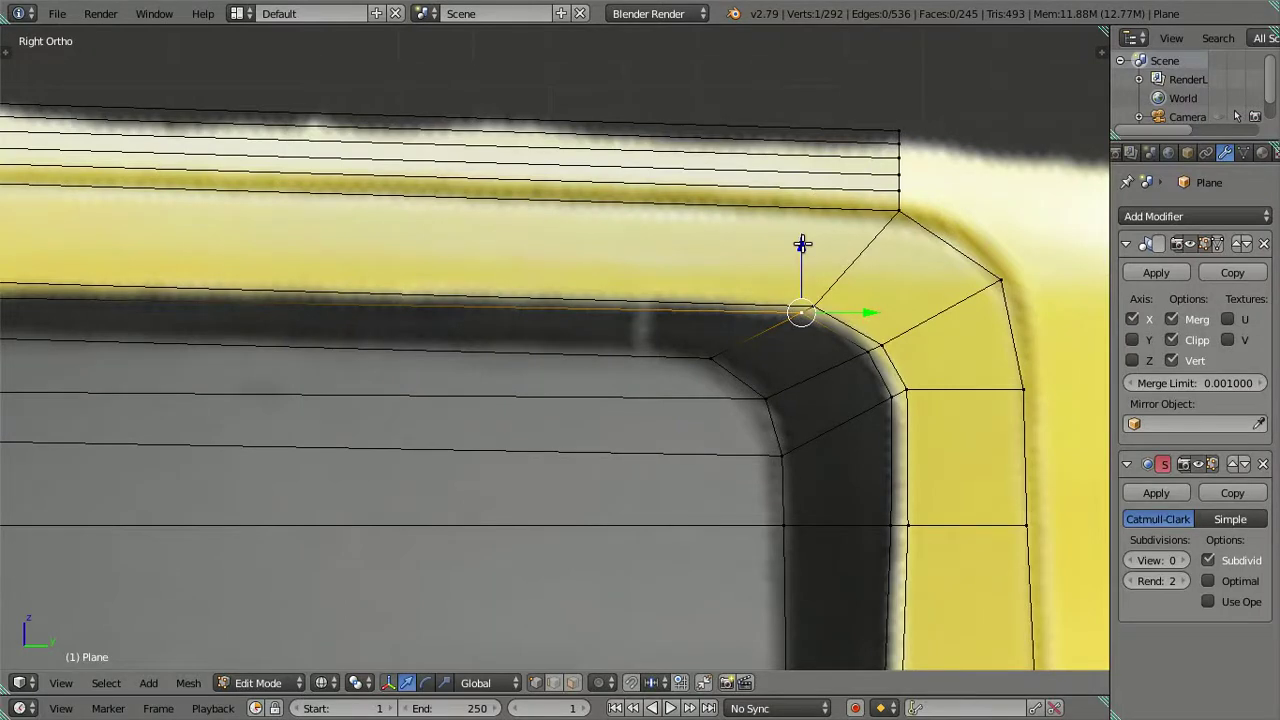
left_click_drag(802, 244, 805, 247)
left_click(805, 247)
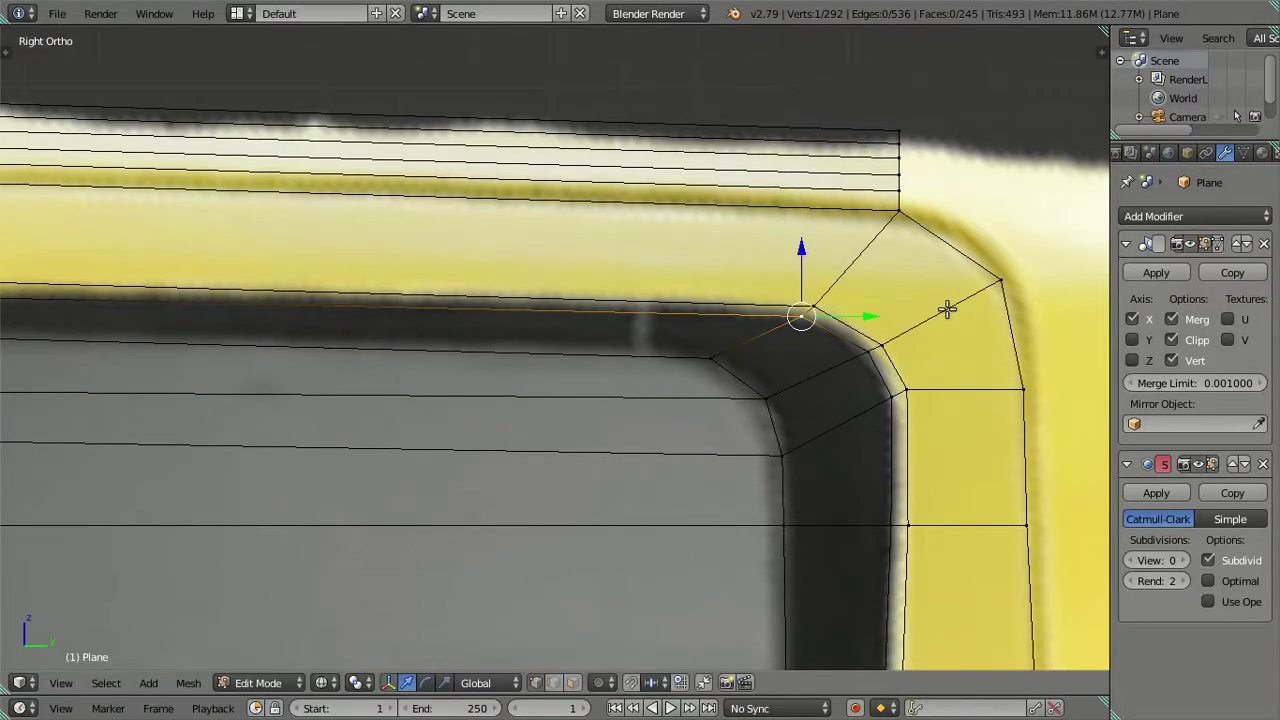
- Pan along the frame and cab roof to inspect it, returning to the upper-right corner
scroll(957, 370, "up", 3)
middle_click_drag(934, 363, 454, 339, "shift")
scroll(454, 339, "up", 3)
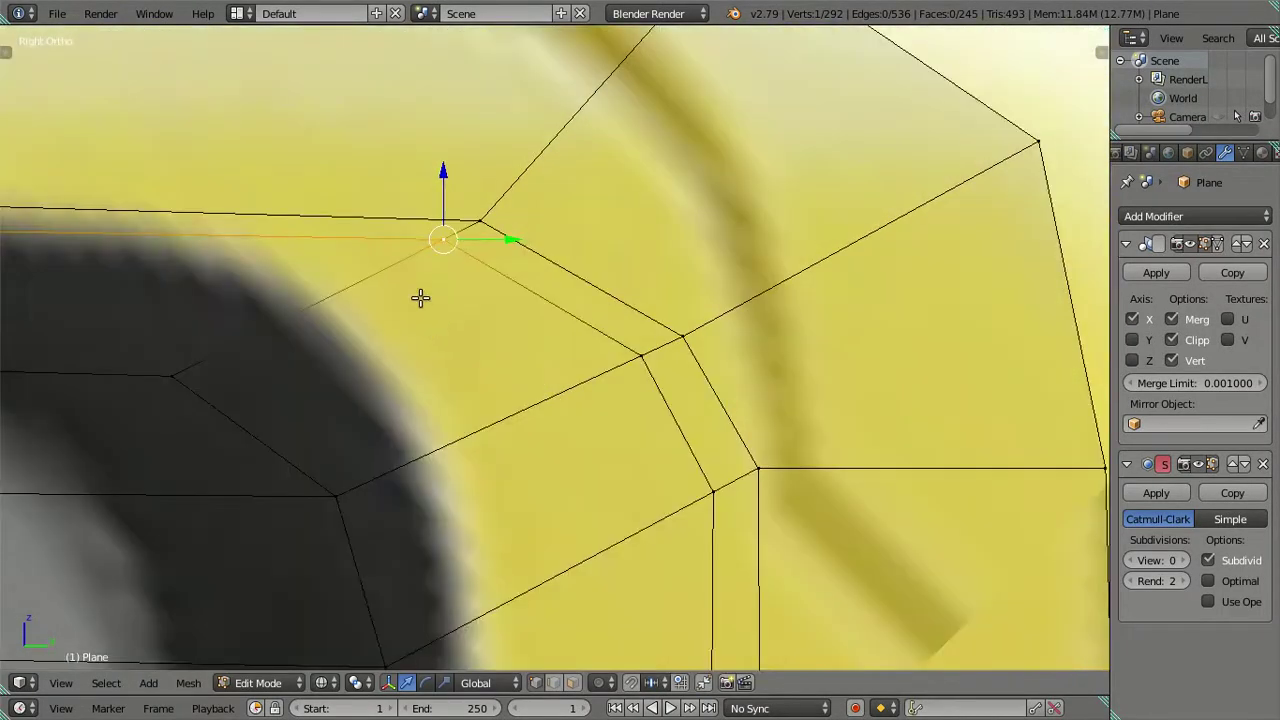
scroll(422, 268, "up", 4)
scroll(422, 268, "down", 2)
scroll(422, 268, "down", 1)
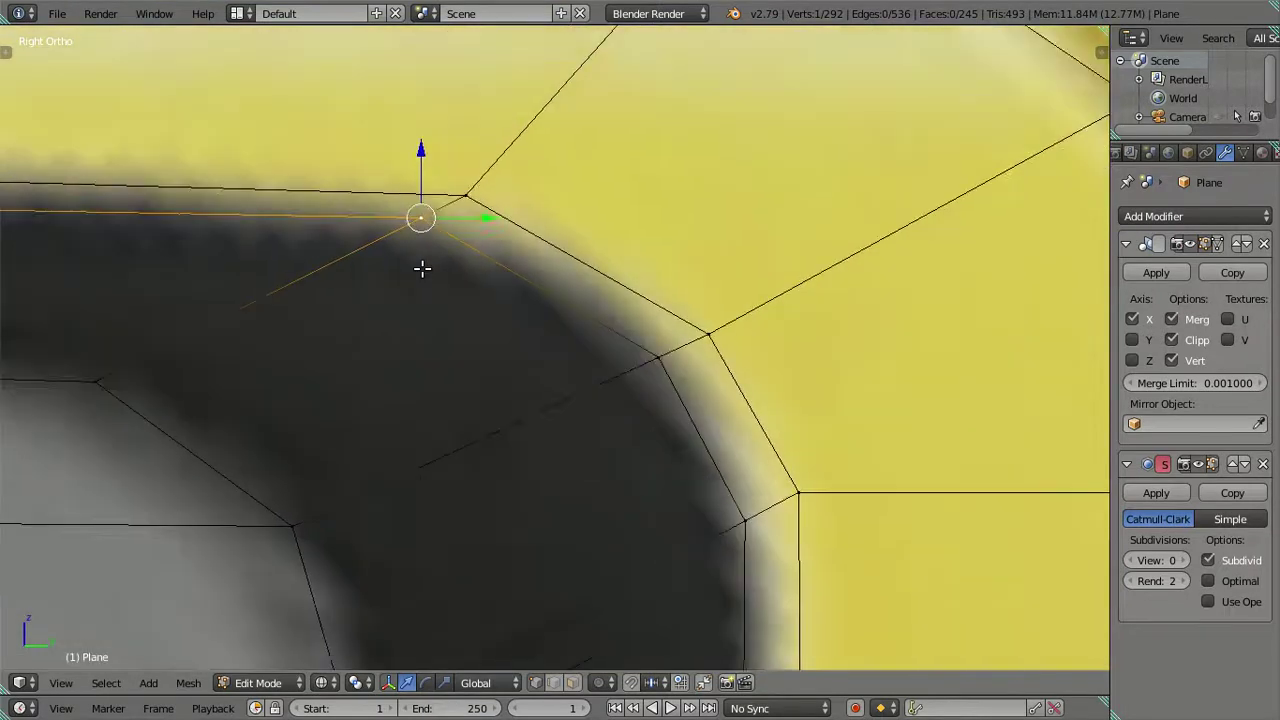
scroll(422, 268, "down", 3)
scroll(422, 268, "down", 4)
middle_click_drag(414, 386, 583, 357, "shift")
key("a")
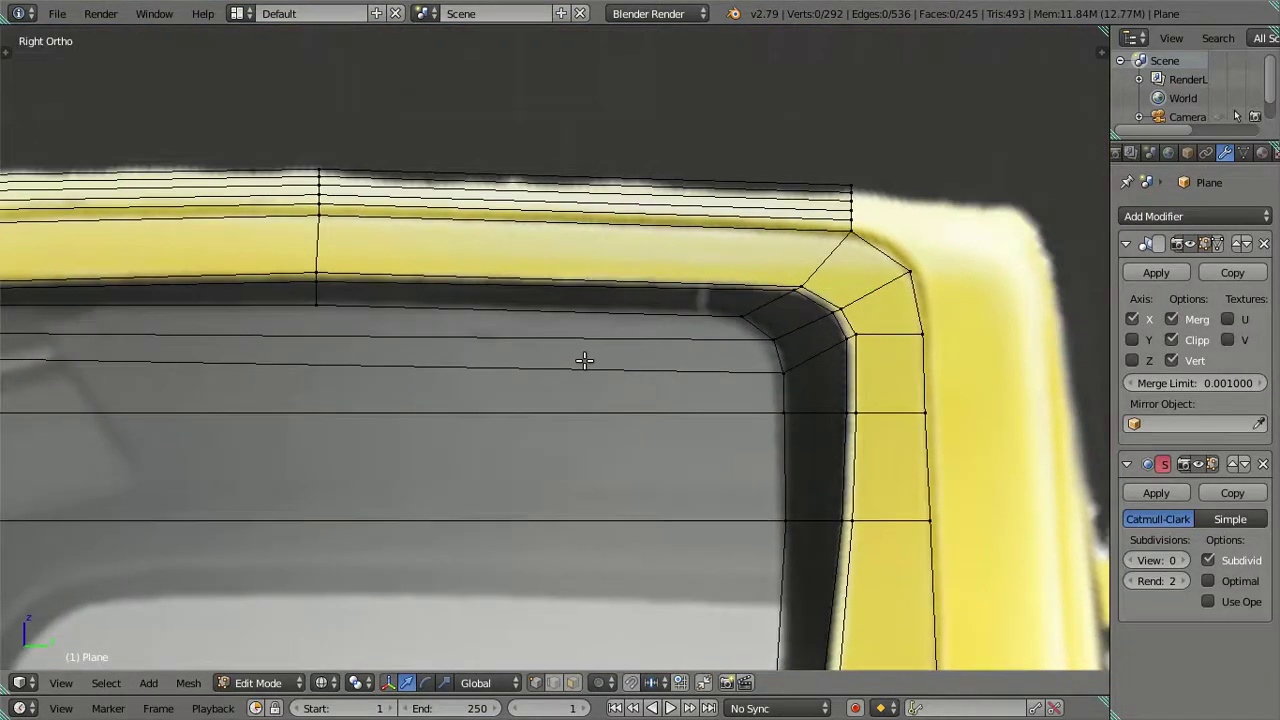
scroll(419, 408, "down", 3)
middle_click_drag(419, 408, 562, 411, "shift")
scroll(558, 403, "up", 4)
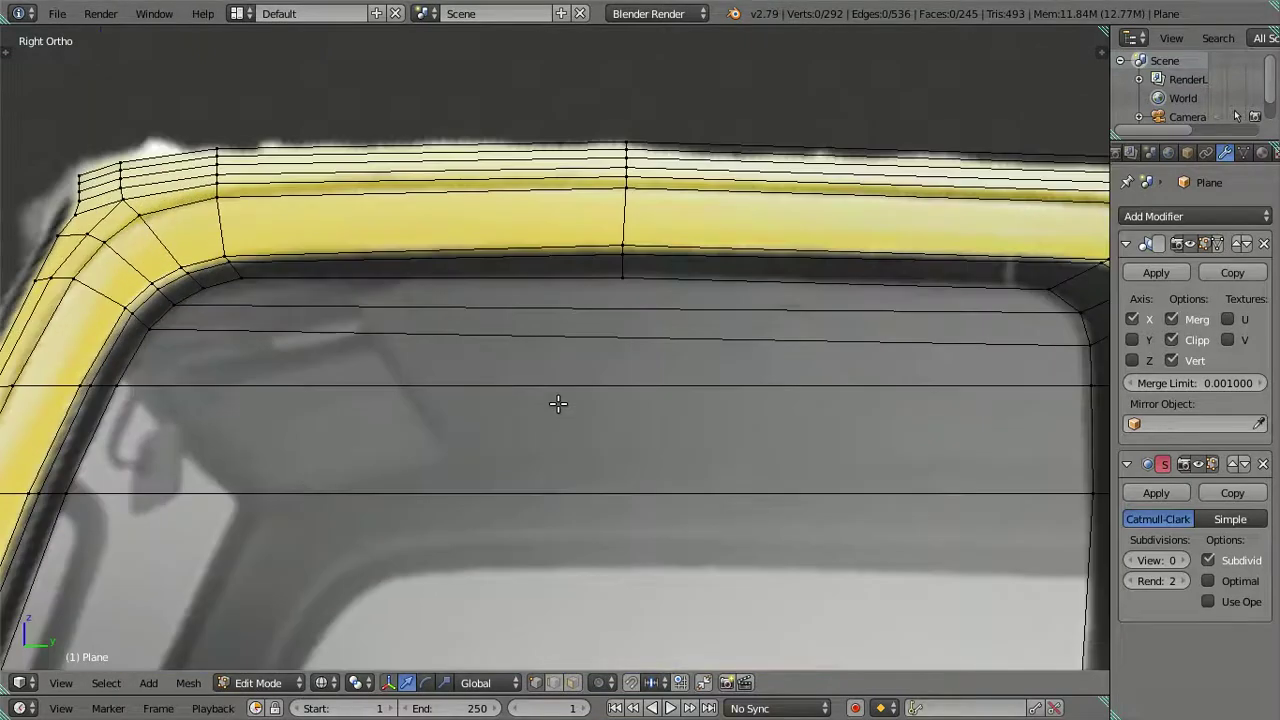
scroll(558, 403, "down", 3)
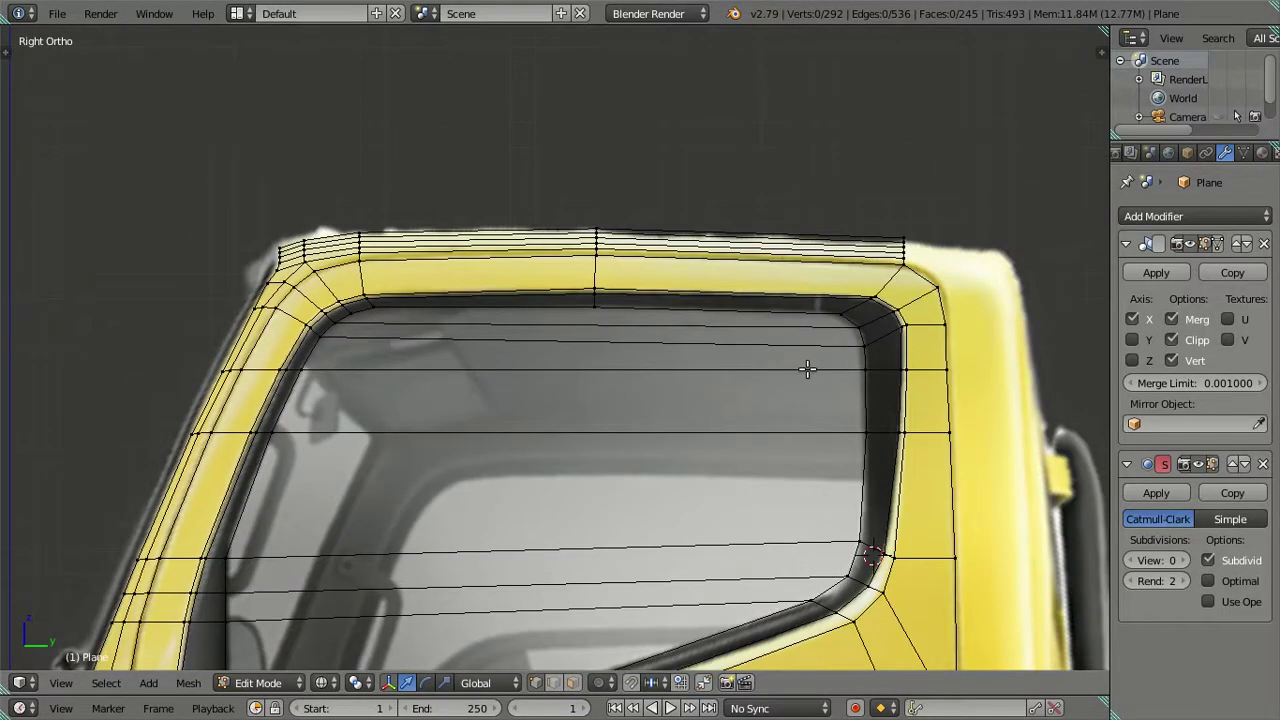
scroll(808, 360, "up", 2)
scroll(740, 342, "up", 1)
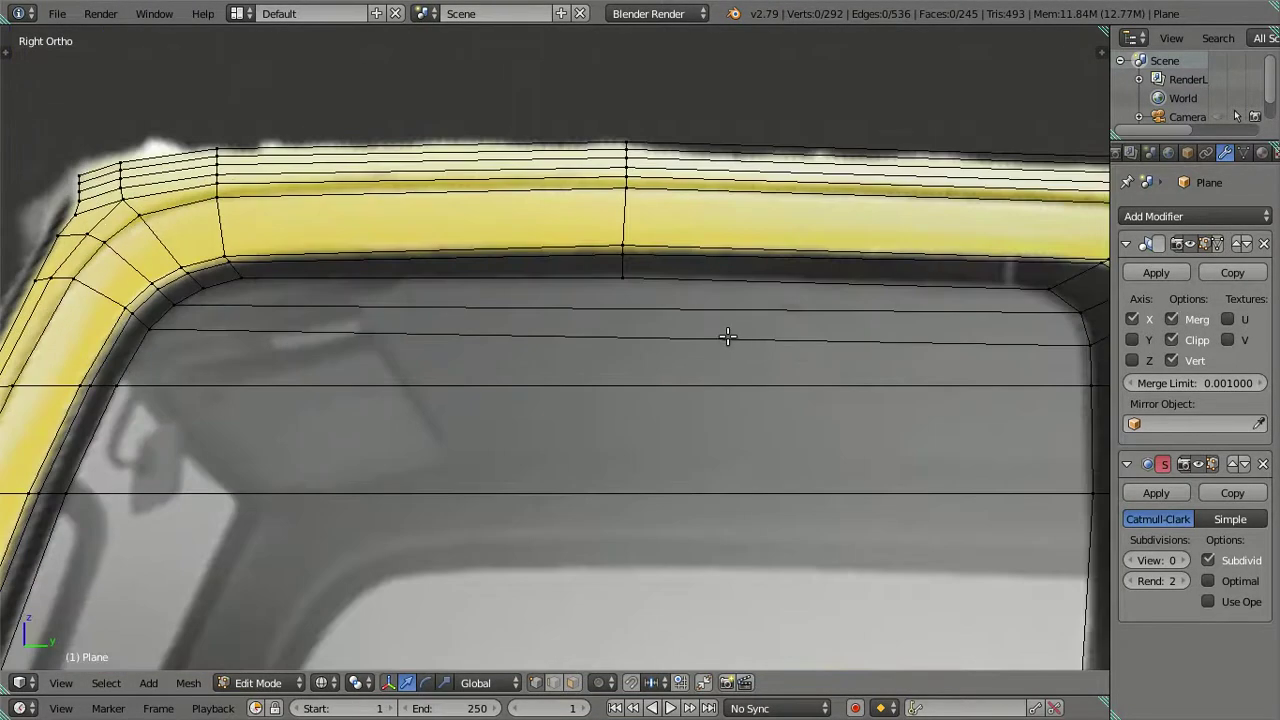
middle_click_drag(727, 337, 466, 369, "shift")
scroll(563, 351, "up", 2)
scroll(647, 334, "up", 1)
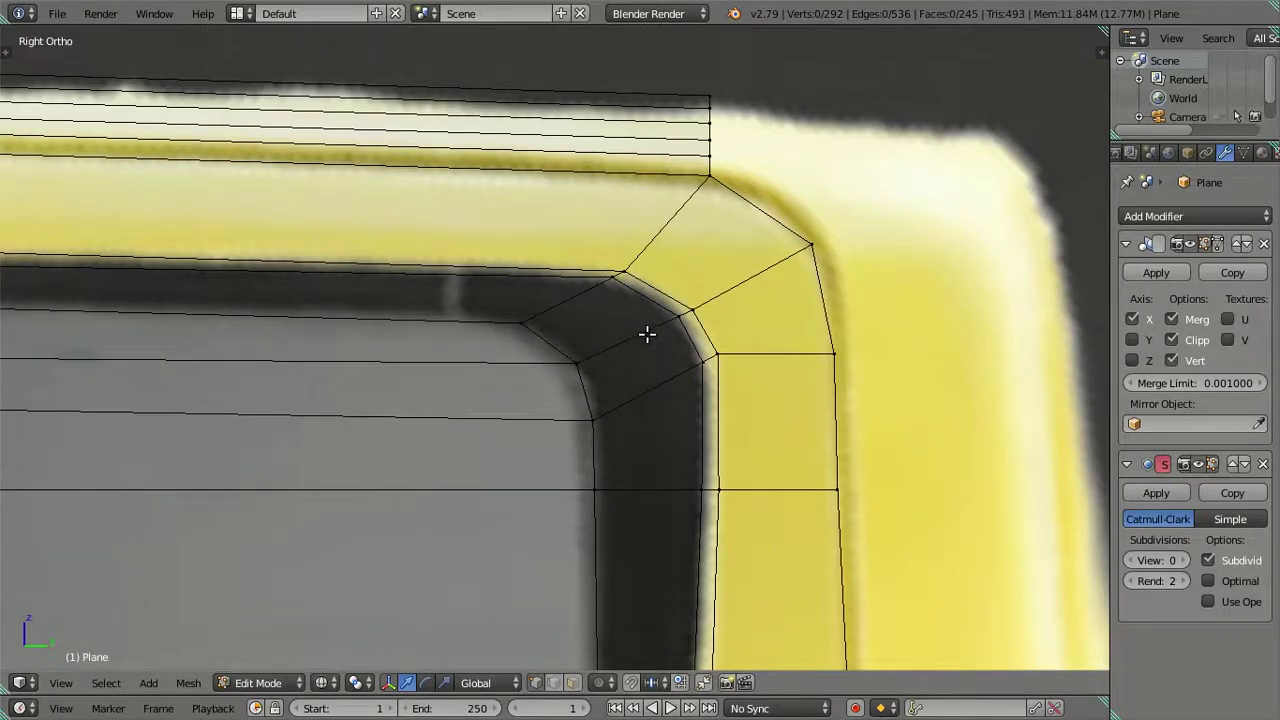
scroll(647, 334, "up", 2)
- Loop-cut the dark frame strip and snap the 3D cursor to a corner vertex
key("ctrl+r")
left_click(605, 305)
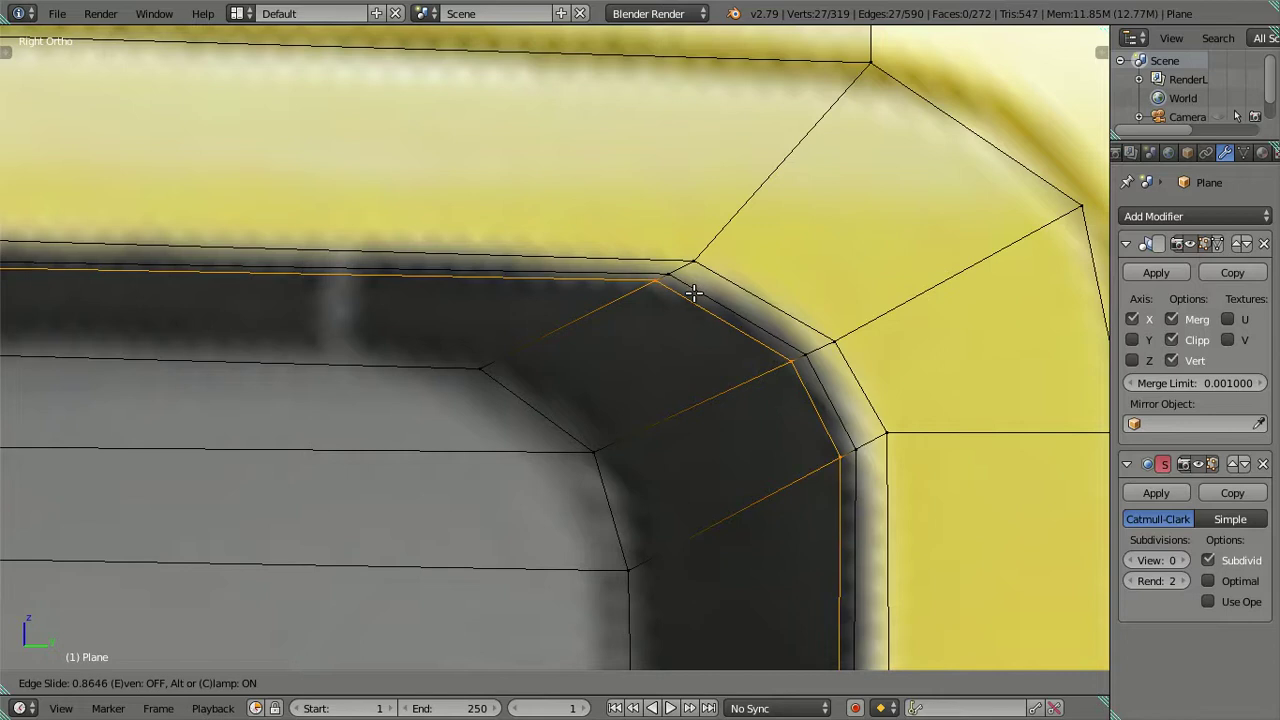
left_click(694, 299)
right_click(664, 290)
key("shift+s")
left_click(698, 321)
- Dissolve the trial loop and snap the selected vertex onto the 3D cursor
right_click(698, 321, "alt")
key("x")
left_click(745, 303)
key("shift+s")
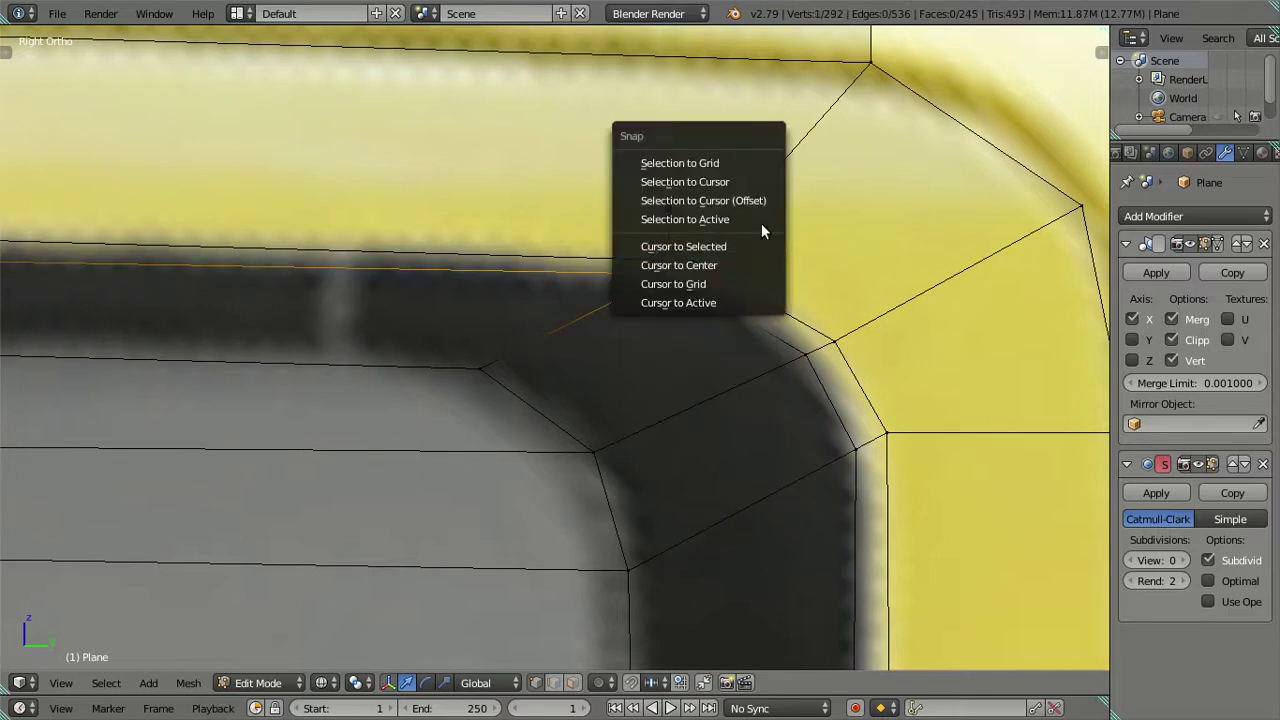
left_click(761, 205)
key("a")
- Check the smoothed cab in solid shading from several angles, then return to right-side view
scroll(714, 250, "down", 5)
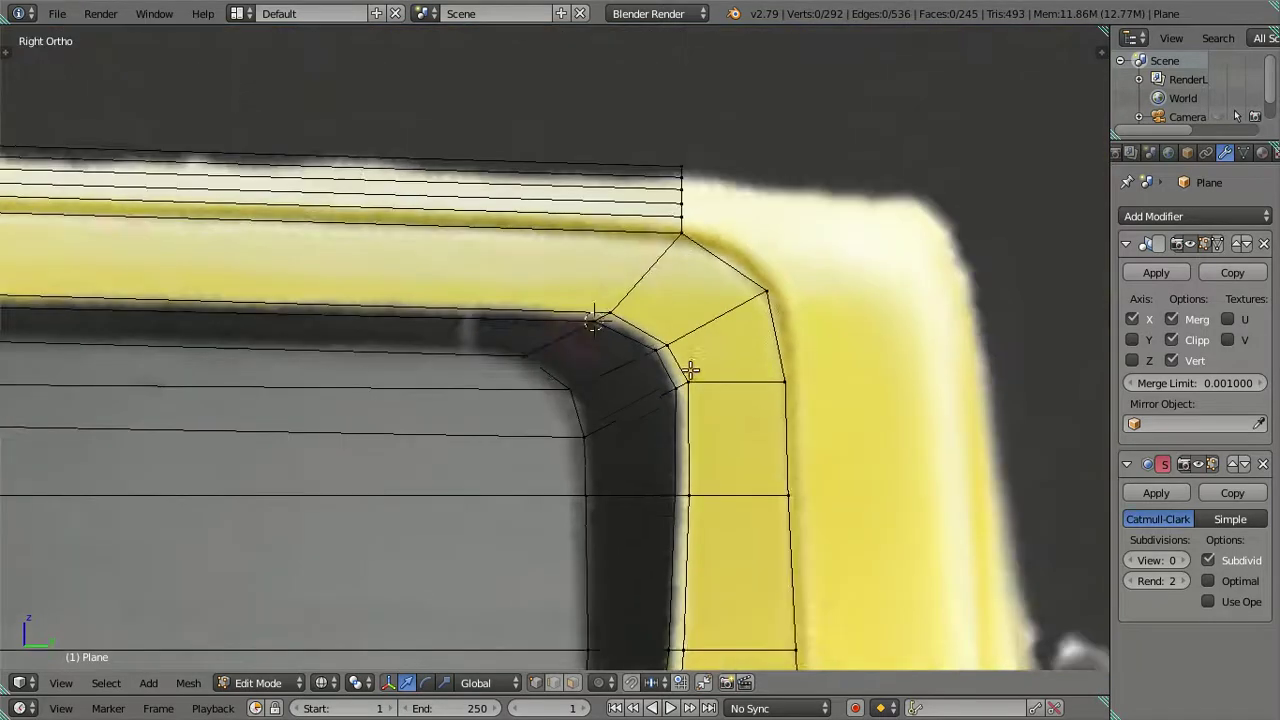
scroll(686, 417, "down", 3)
scroll(814, 314, "down", 2)
key("z")
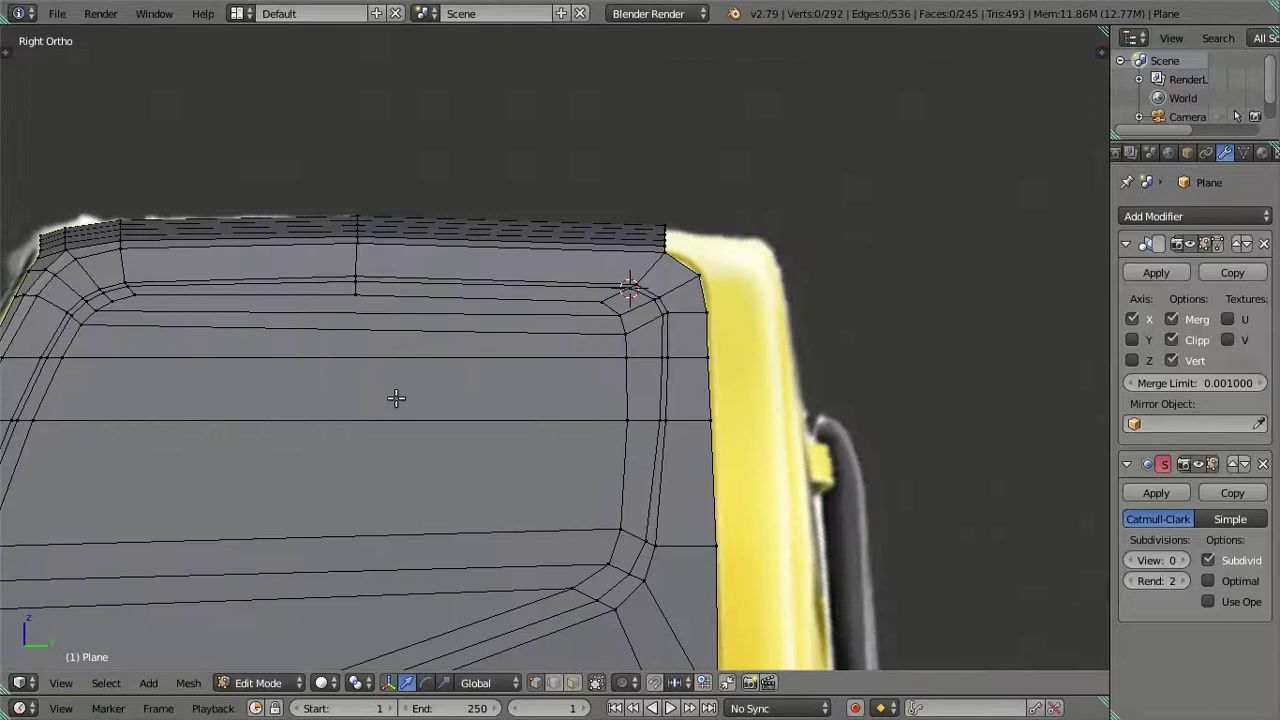
scroll(585, 383, "up", 1)
key("Tab")
scroll(585, 383, "up", 3)
key("Tab")
key("Tab")
mouse_move(585, 381)
middle_mouse_down()
mouse_move(645, 421)
mouse_move(899, 187)
middle_mouse_up()
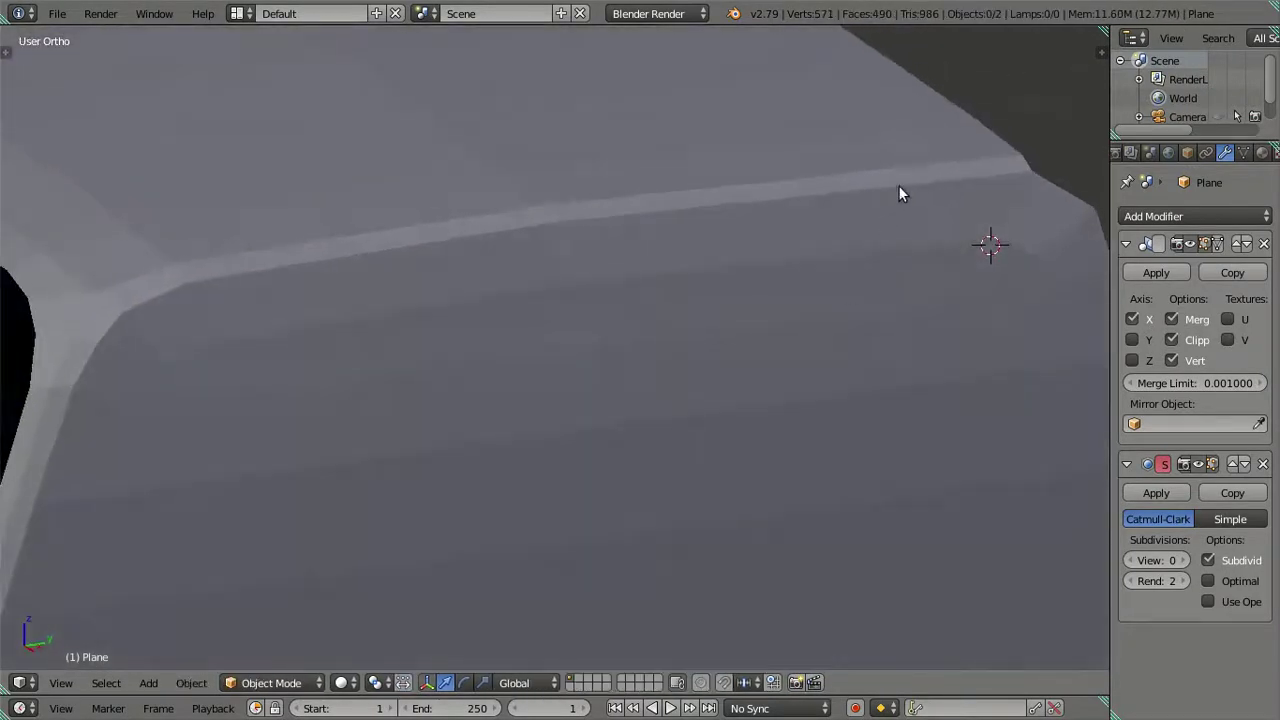
scroll(837, 186, "down", 4)
mouse_move(646, 372)
middle_mouse_down()
mouse_move(570, 465)
mouse_move(629, 412)
mouse_move(629, 374)
mouse_move(589, 303)
mouse_move(507, 314)
middle_mouse_up()
scroll(620, 363, "up", 2)
key("KP_3")
- In wireframe Edit Mode, add two centred edge loops around the window frame with Ctrl+R
key("z")
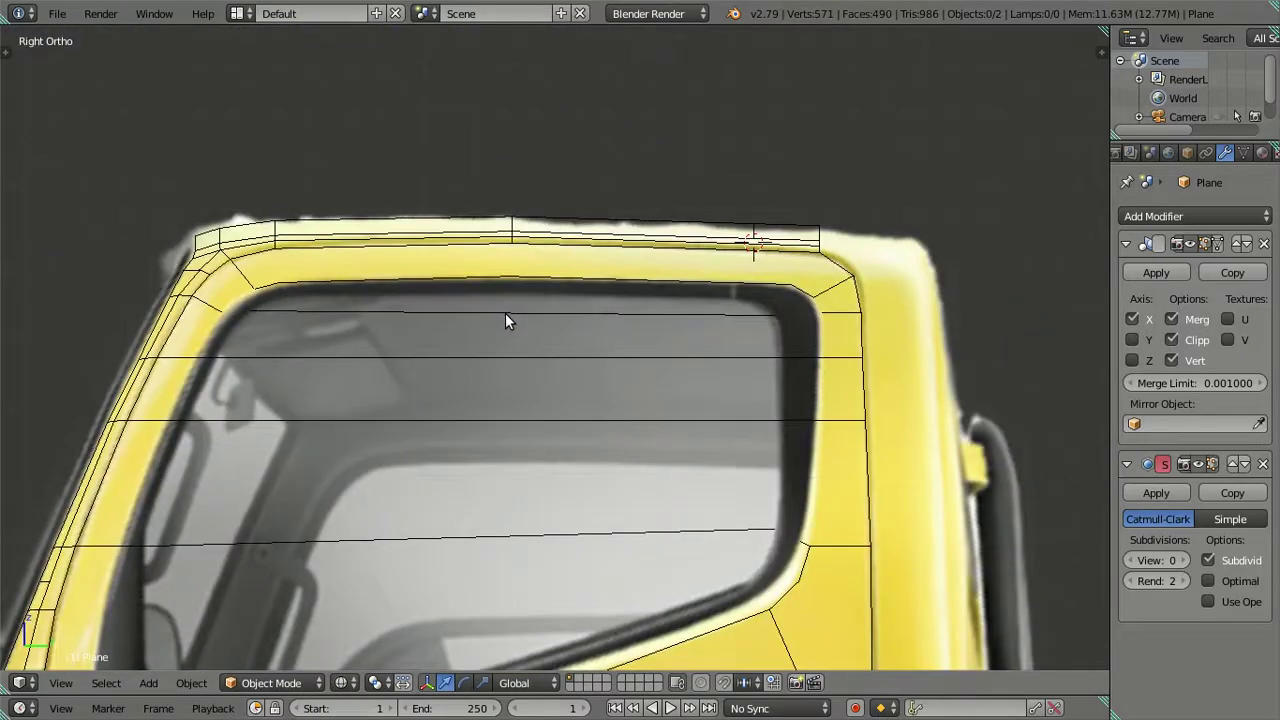
key("Tab")
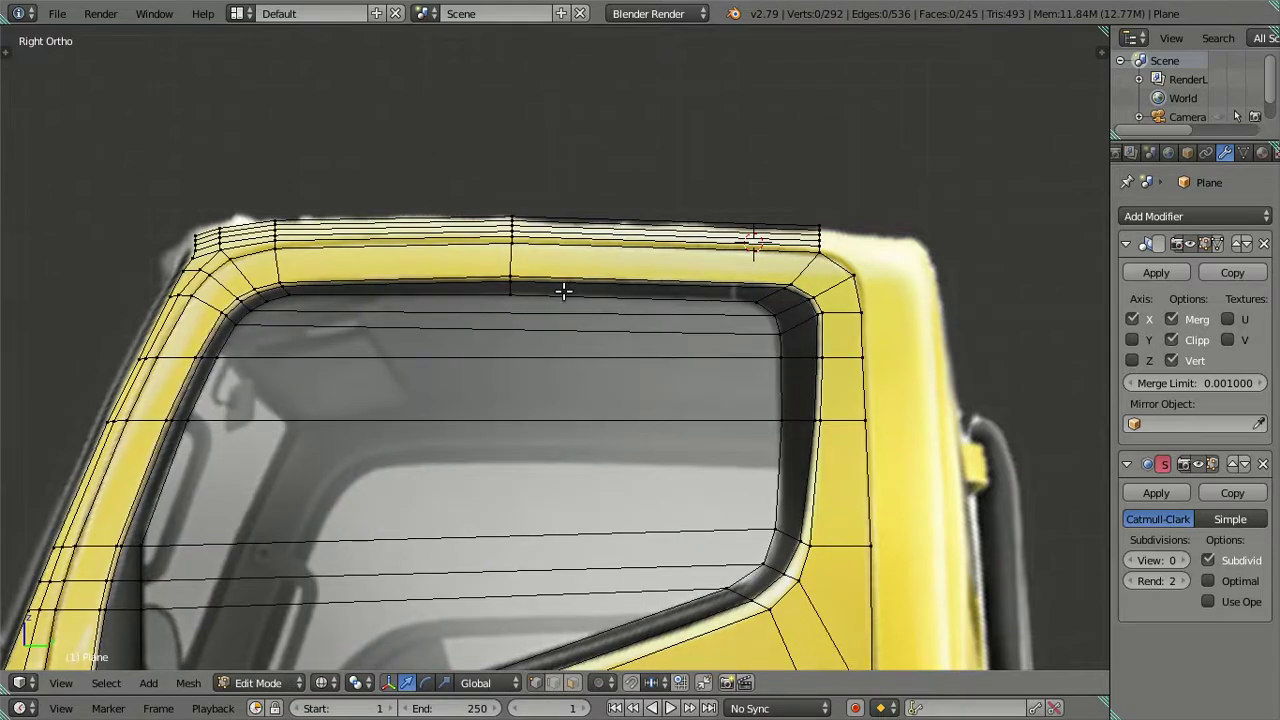
key("ctrl+r")
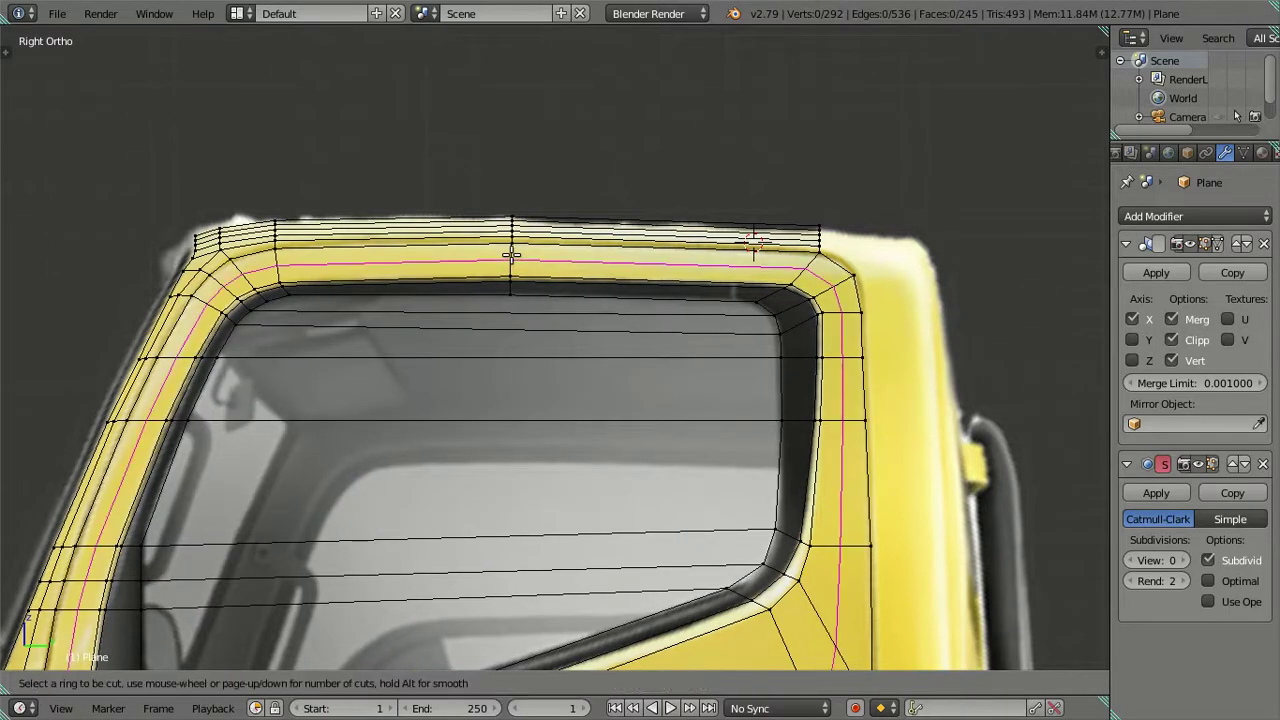
scroll(511, 255, "up", 1)
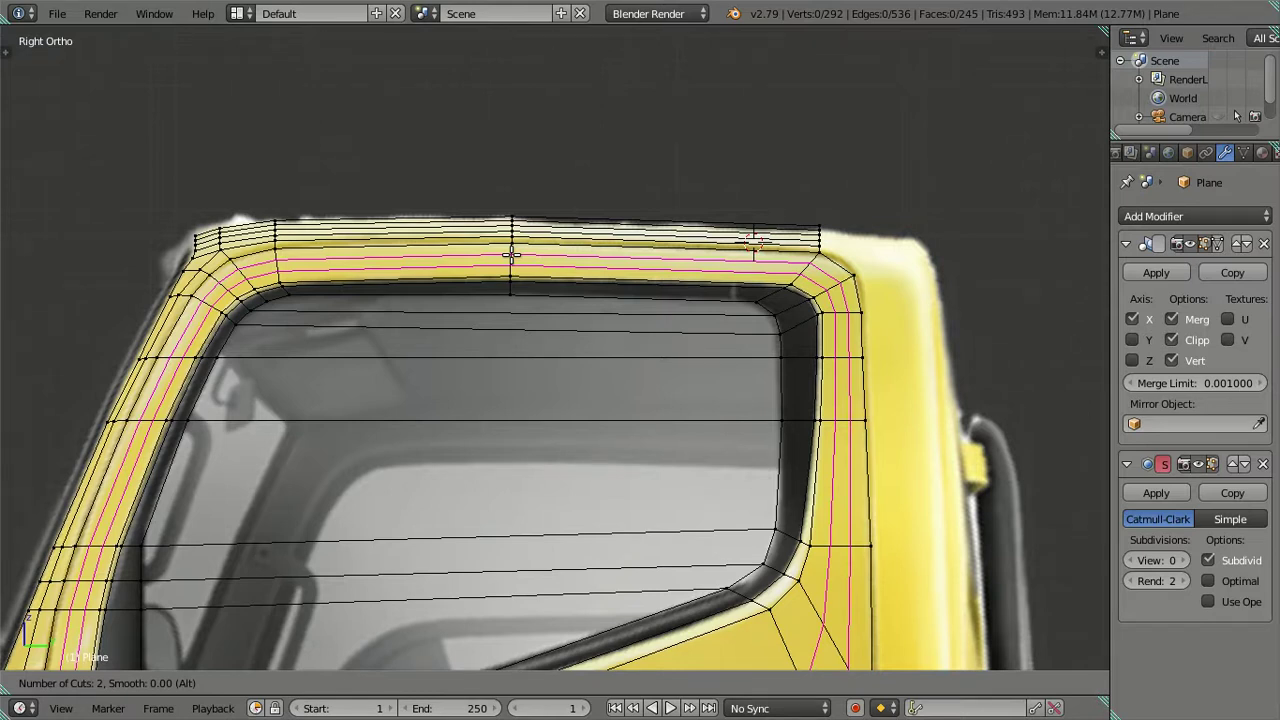
left_click(511, 255)
right_click(511, 255)
- Dissolve one of the new edge loops from the window frame
key("a")
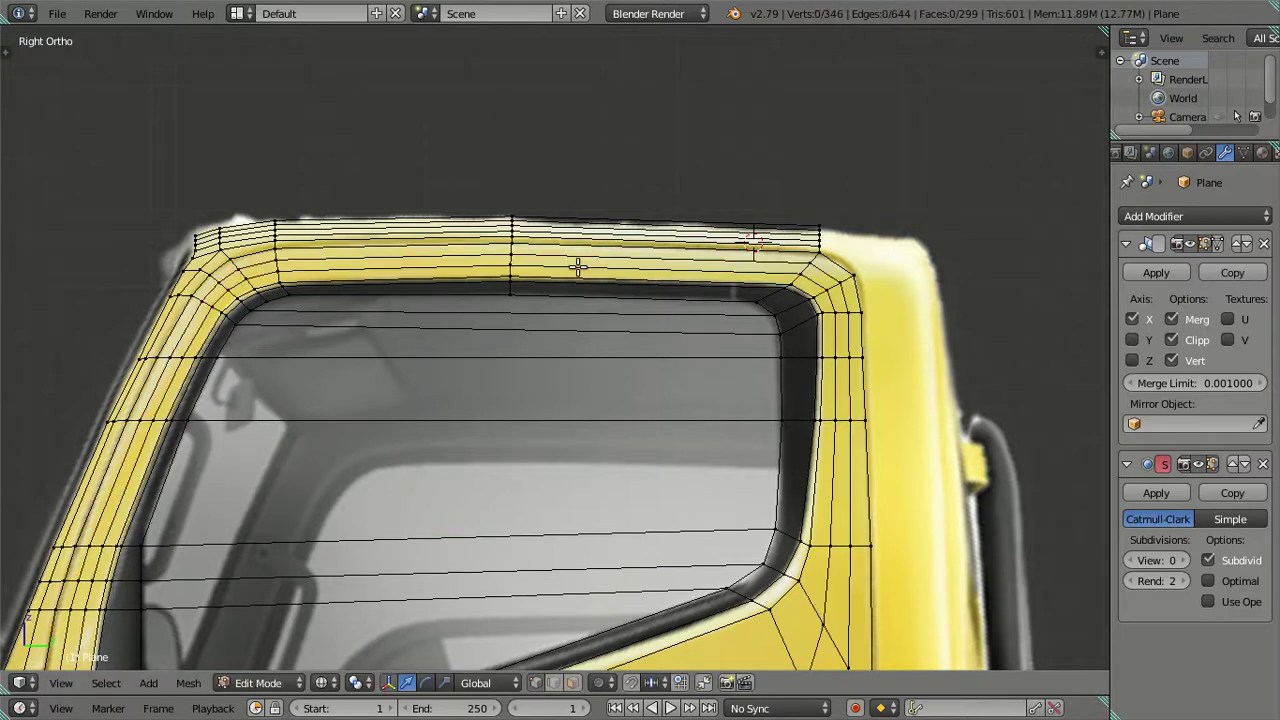
right_click(579, 266, "alt")
key("x")
left_click(579, 266)
- Preview the cab at viewport subdivision level 1 in Object Mode, then set it back to 0
key("Tab")
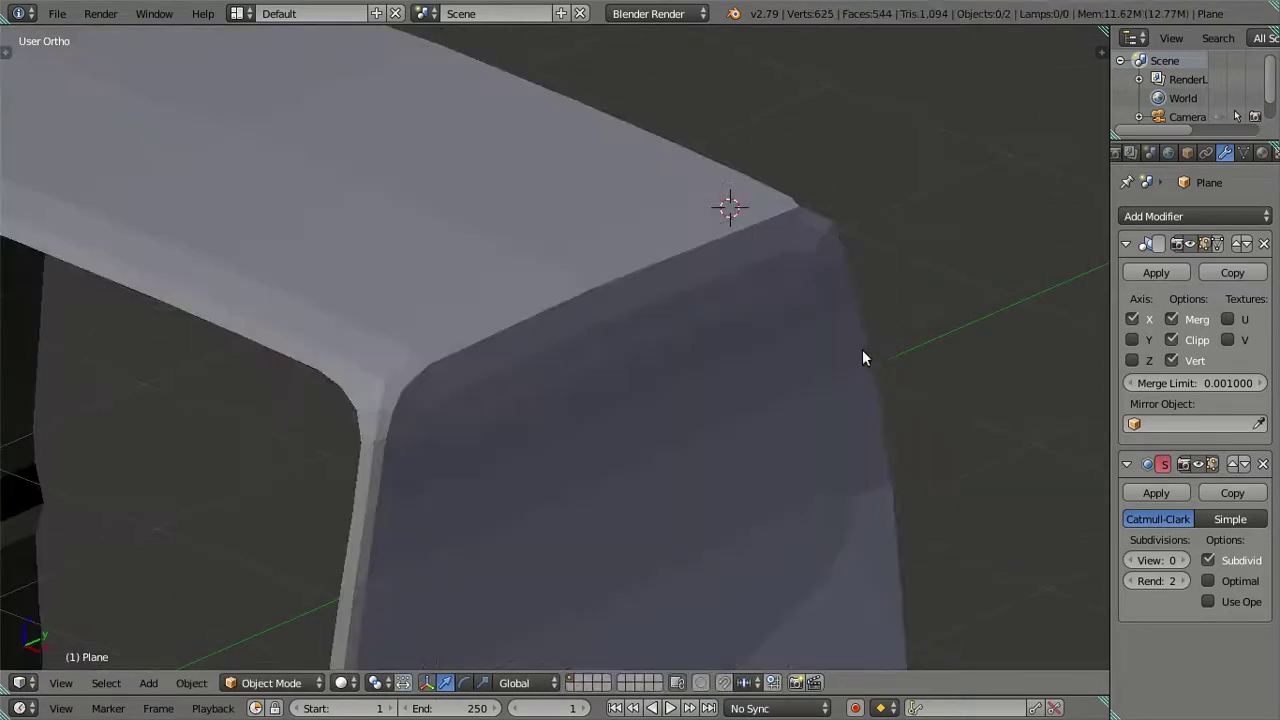
middle_click_drag(1060, 500, 1001, 482)
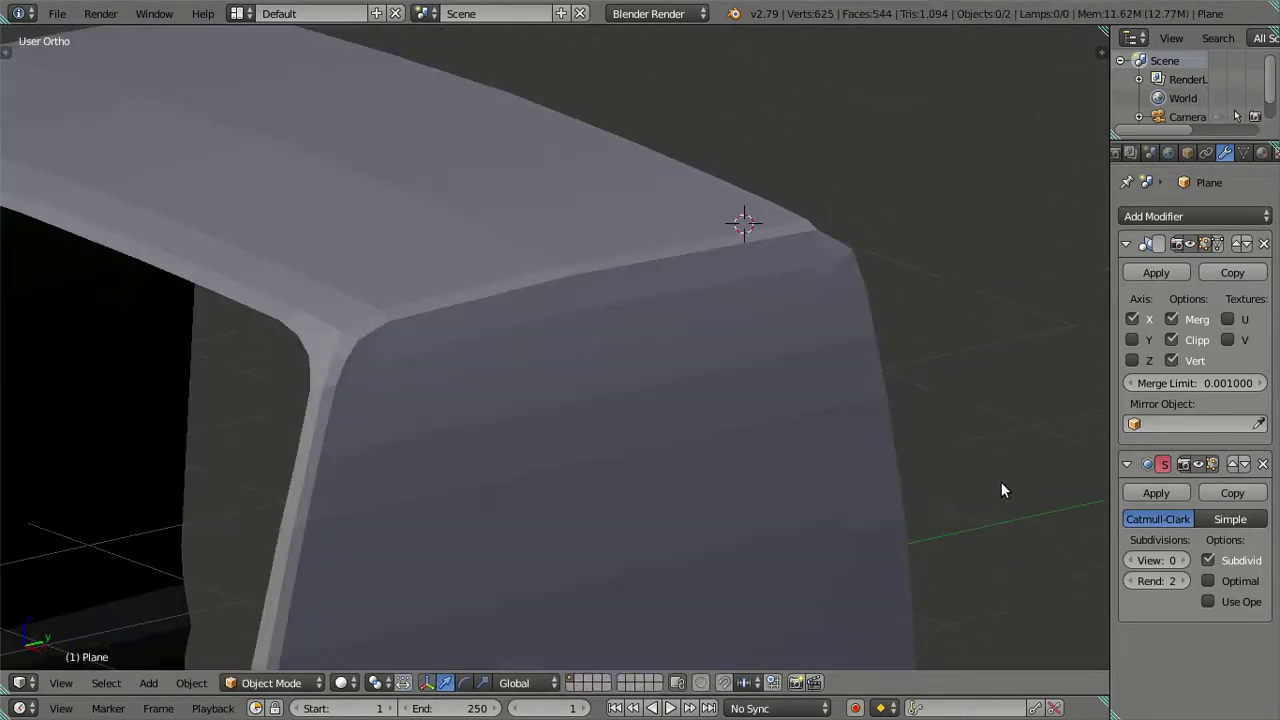
left_click(1183, 561)
mouse_move(756, 418)
middle_mouse_down()
mouse_move(634, 471)
mouse_move(591, 454)
middle_mouse_up()
left_click(1130, 560)
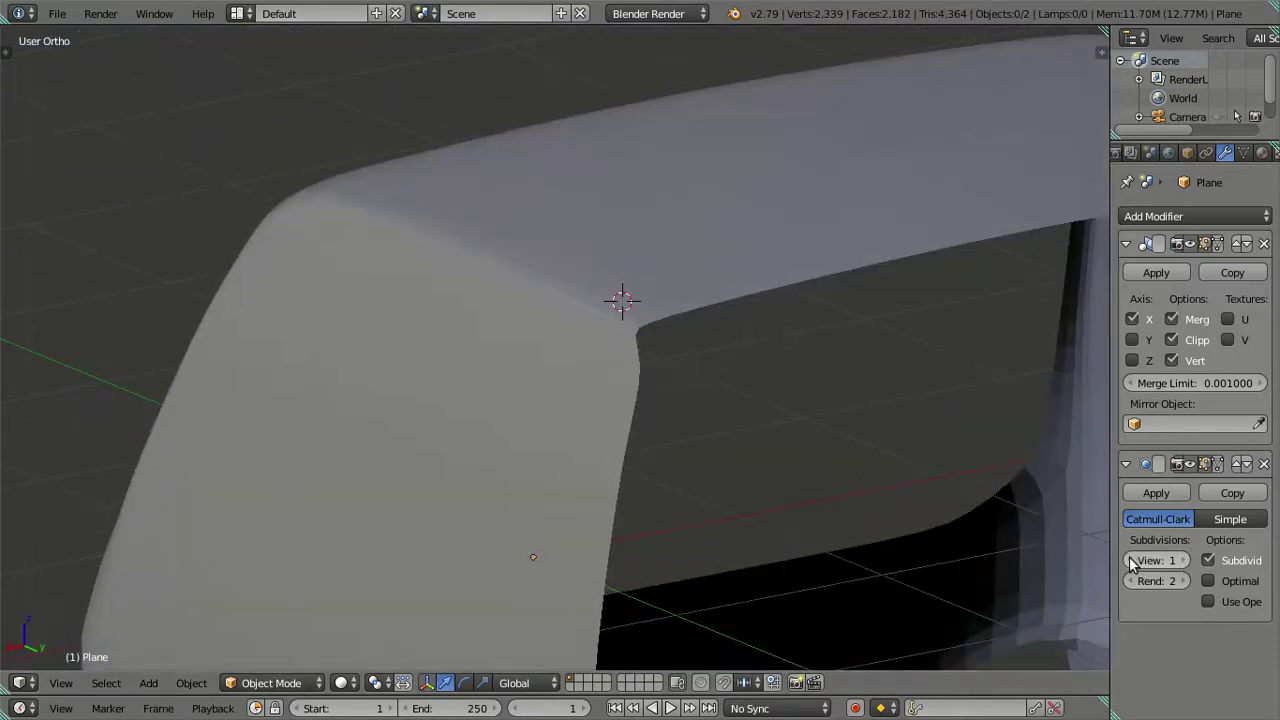
- Dissolve another extra edge loop on the cab and return to Object Mode
key("Tab")
middle_click_drag(595, 391, 593, 341)
right_click(593, 341, "alt")
key("x")
left_click(551, 317)
mouse_move(374, 331)
middle_mouse_down()
mouse_move(540, 354)
mouse_move(617, 343)
mouse_move(689, 306)
mouse_move(680, 286)
mouse_move(381, 301)
mouse_move(492, 378)
mouse_move(563, 371)
mouse_move(534, 368)
middle_mouse_up()
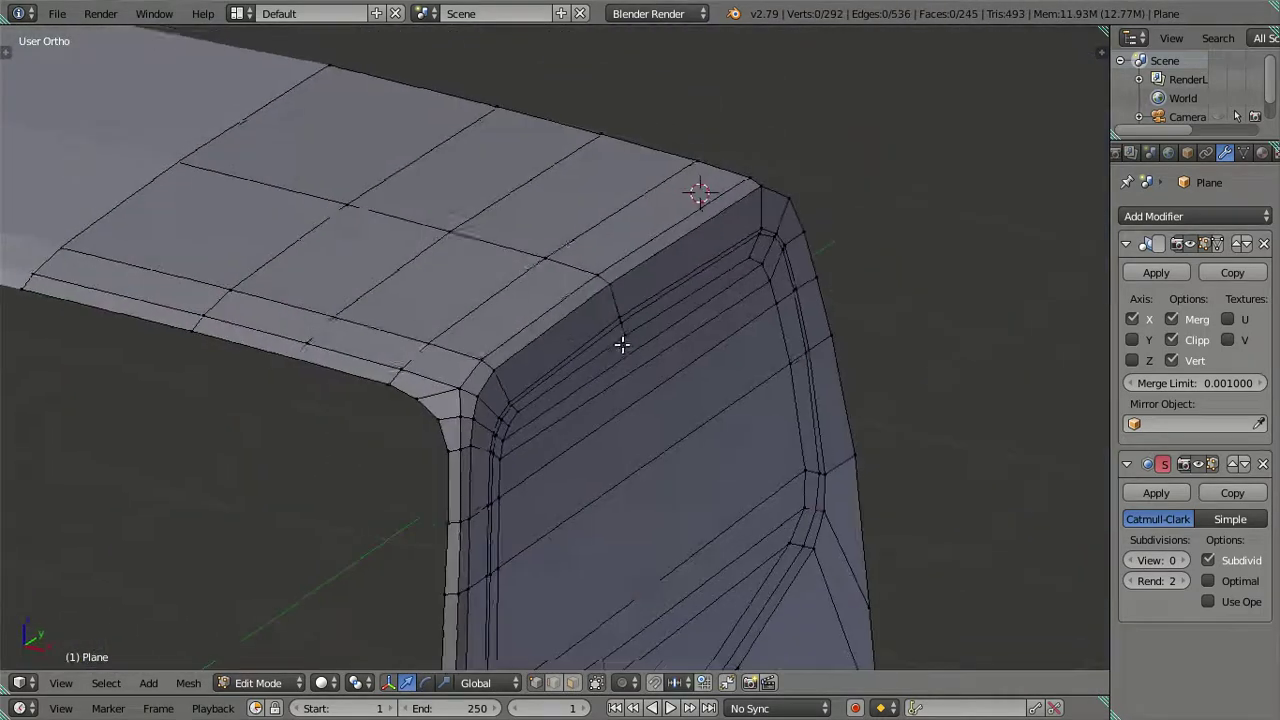
scroll(381, 301, "down", 3)
key("Tab")
- Show the cab as wireframe over the reference in orthographic right view, in Edit Mode
key("KP_5")
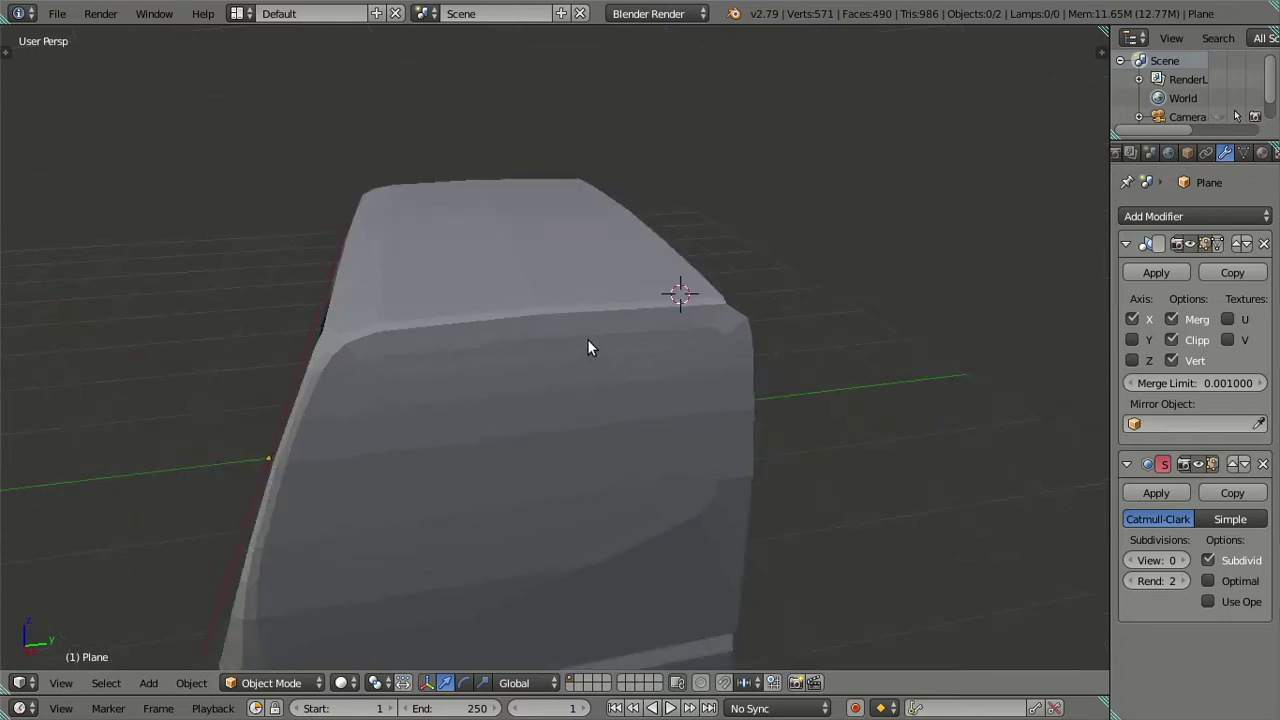
key("KP_3")
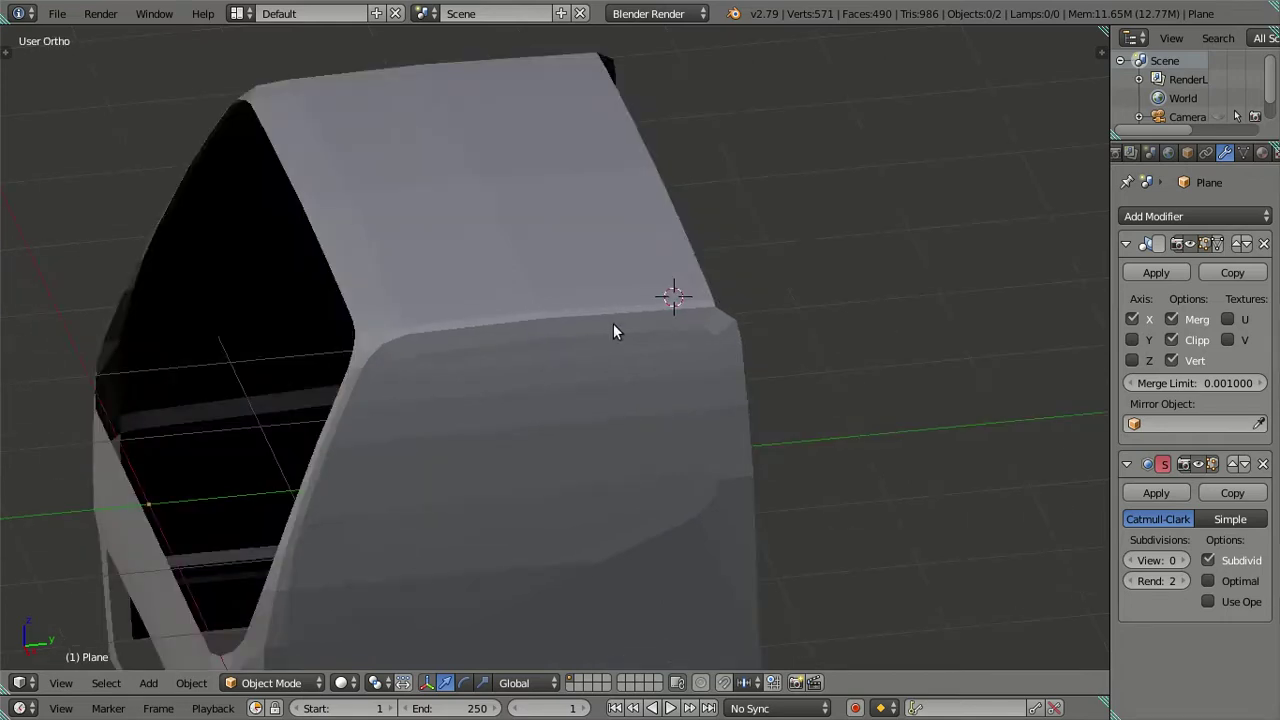
key("KP_5")
scroll(718, 263, "up", 2)
scroll(708, 322, "up", 2)
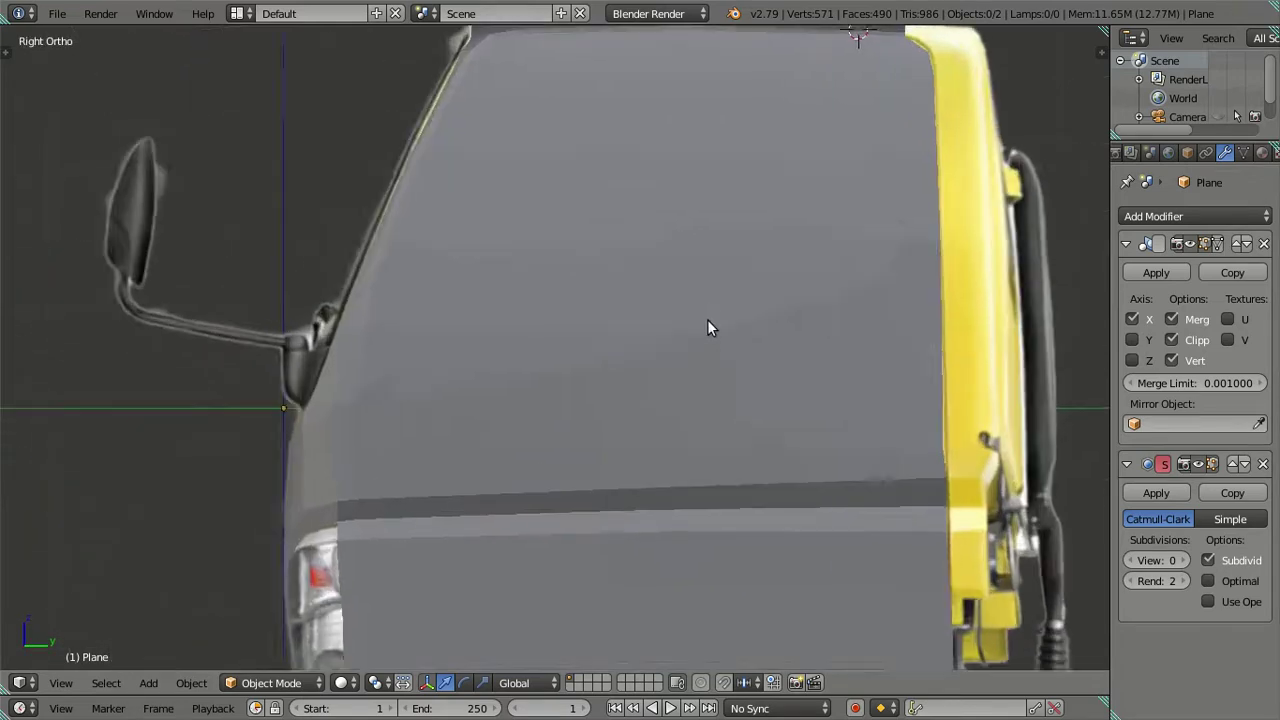
key("z")
scroll(595, 388, "up", 2)
key("Tab")
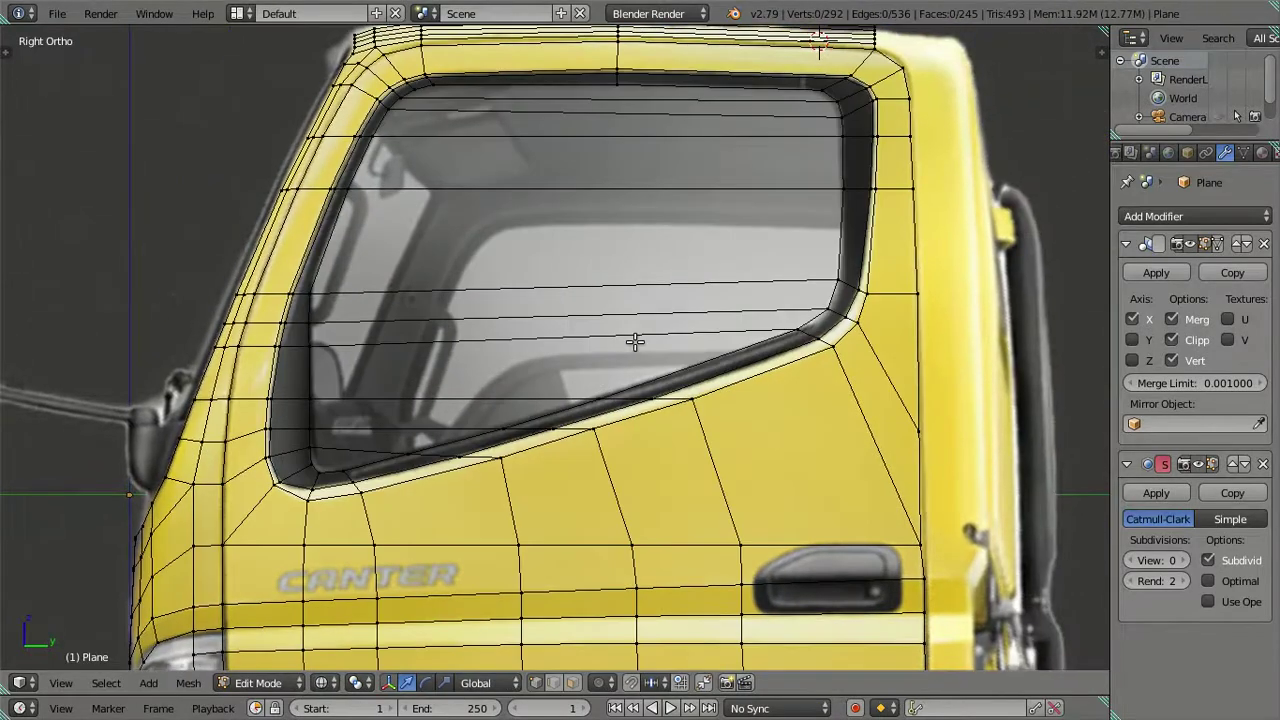
scroll(634, 345, "down", 1)
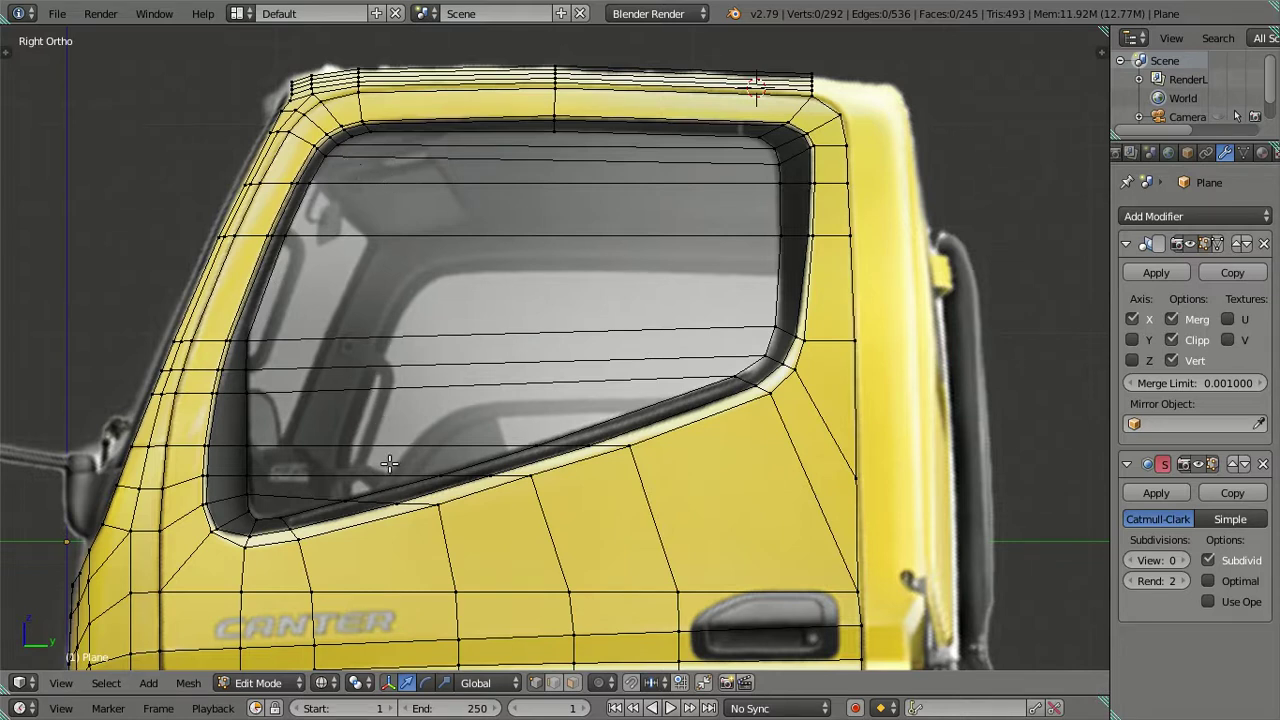
scroll(394, 457, "up", 1)
scroll(420, 420, "up", 1)
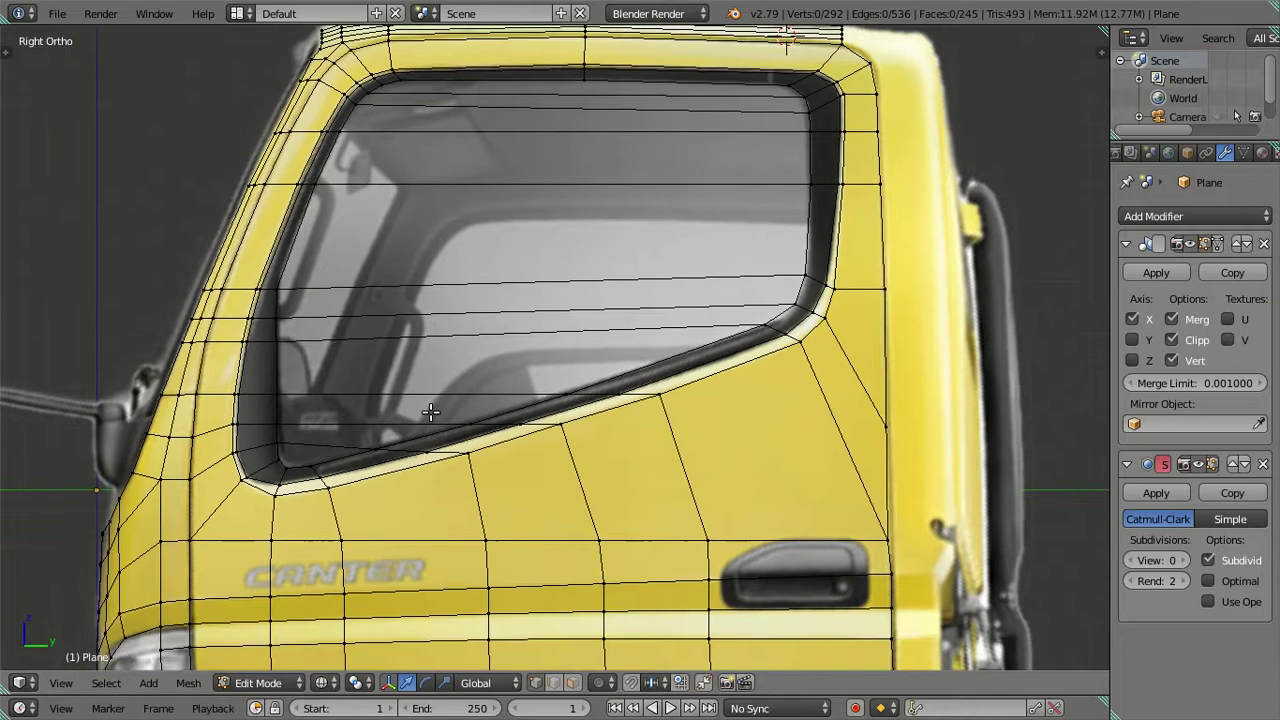
scroll(430, 412, "up", 1)
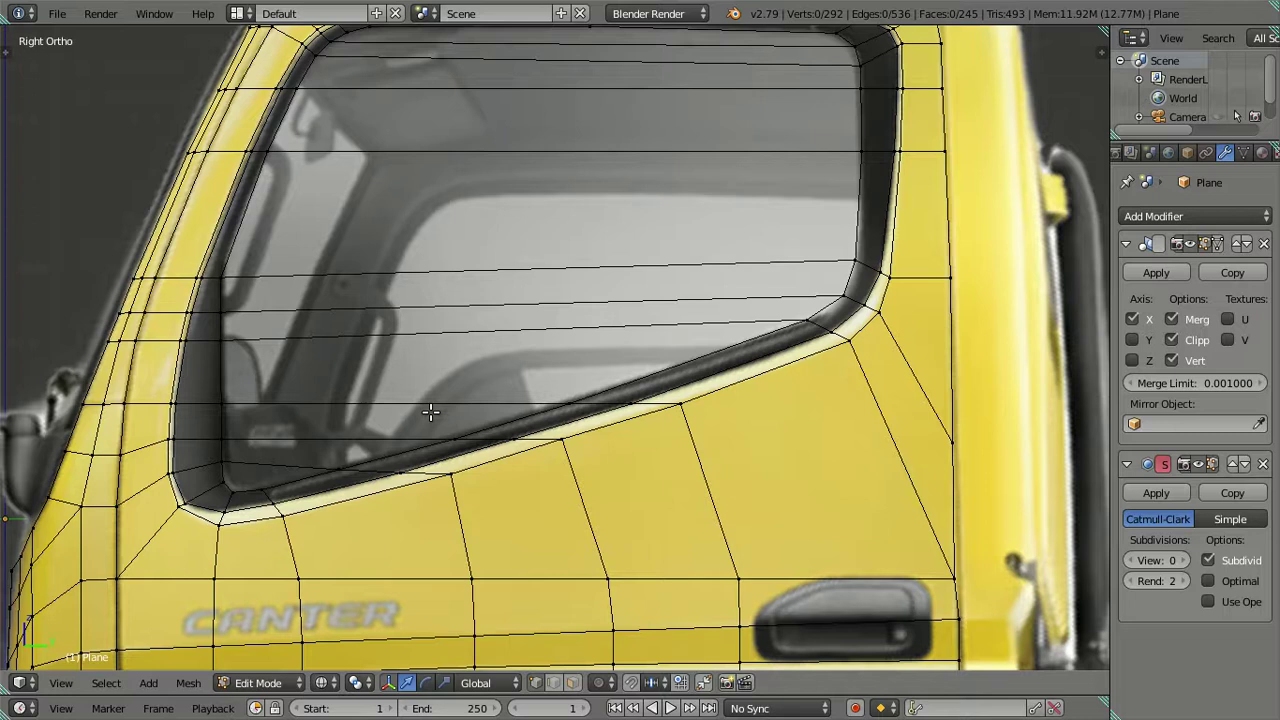
scroll(430, 412, "down", 1)
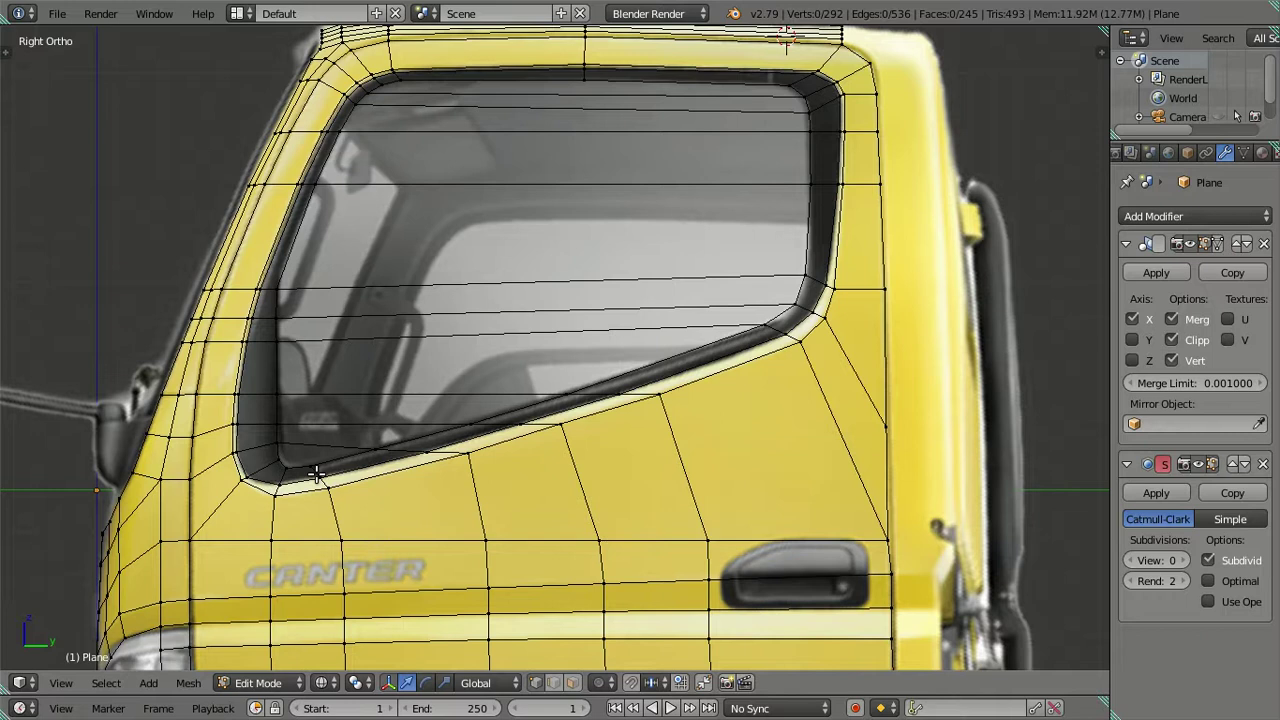
scroll(318, 472, "up", 2)
middle_click_drag(294, 463, 555, 416, "shift")
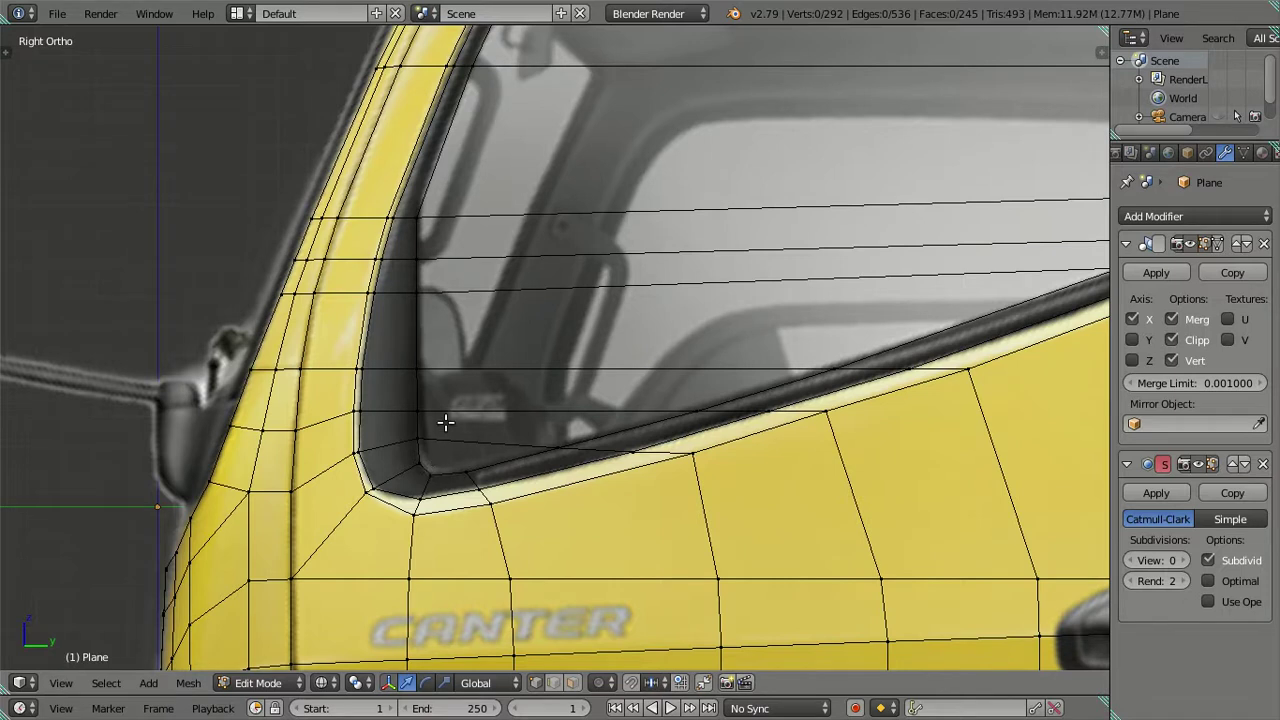
scroll(445, 422, "down", 2)
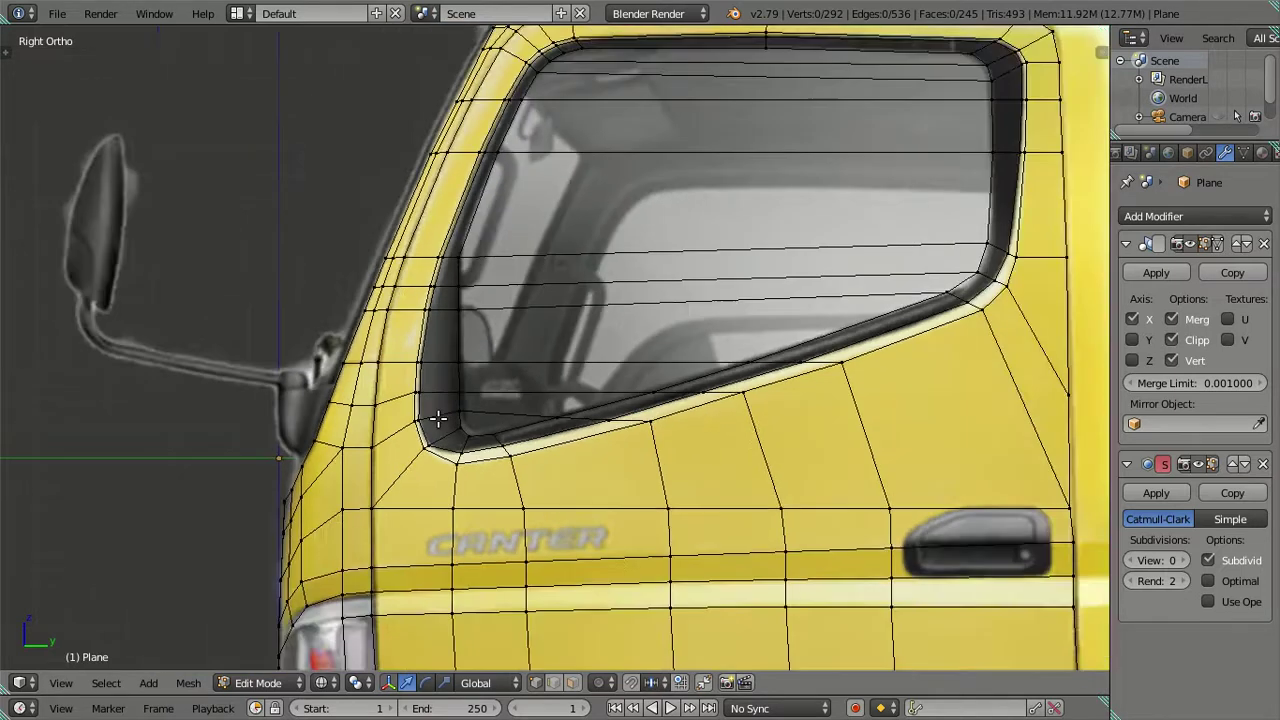
scroll(491, 408, "up", 3, "shift")
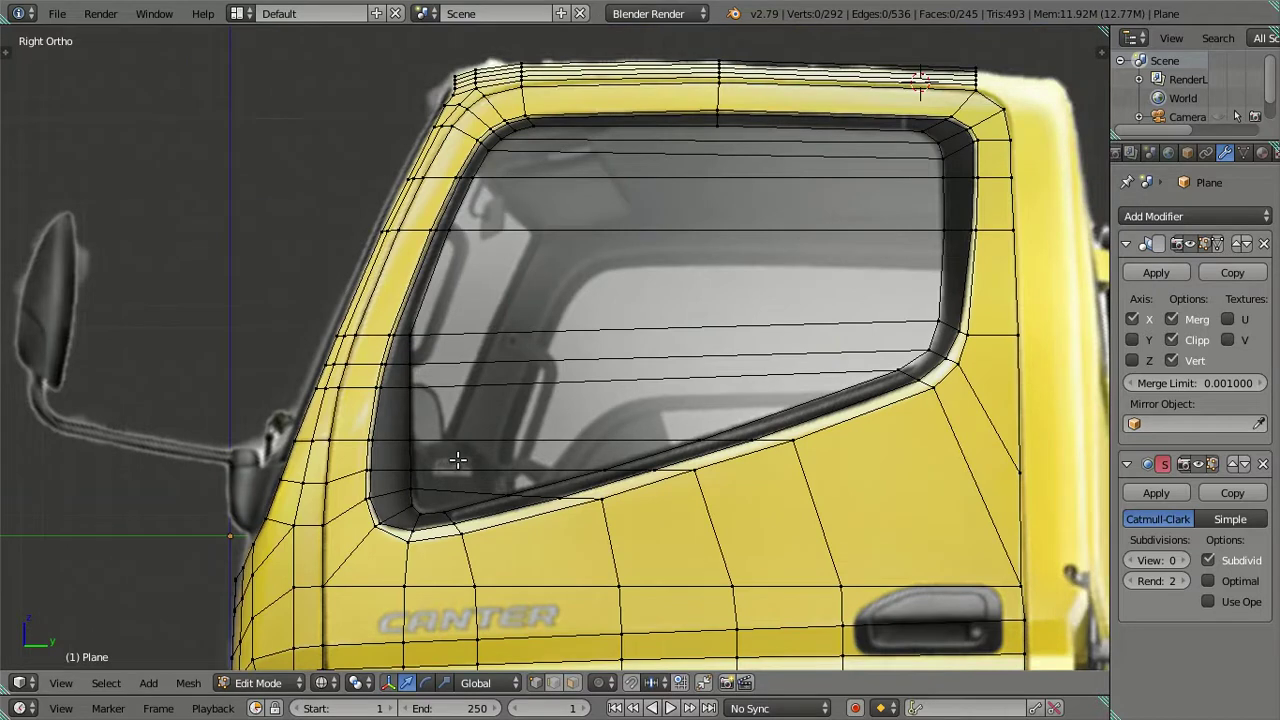
scroll(574, 403, "down", 3, "ctrl")
scroll(450, 432, "up", 2)
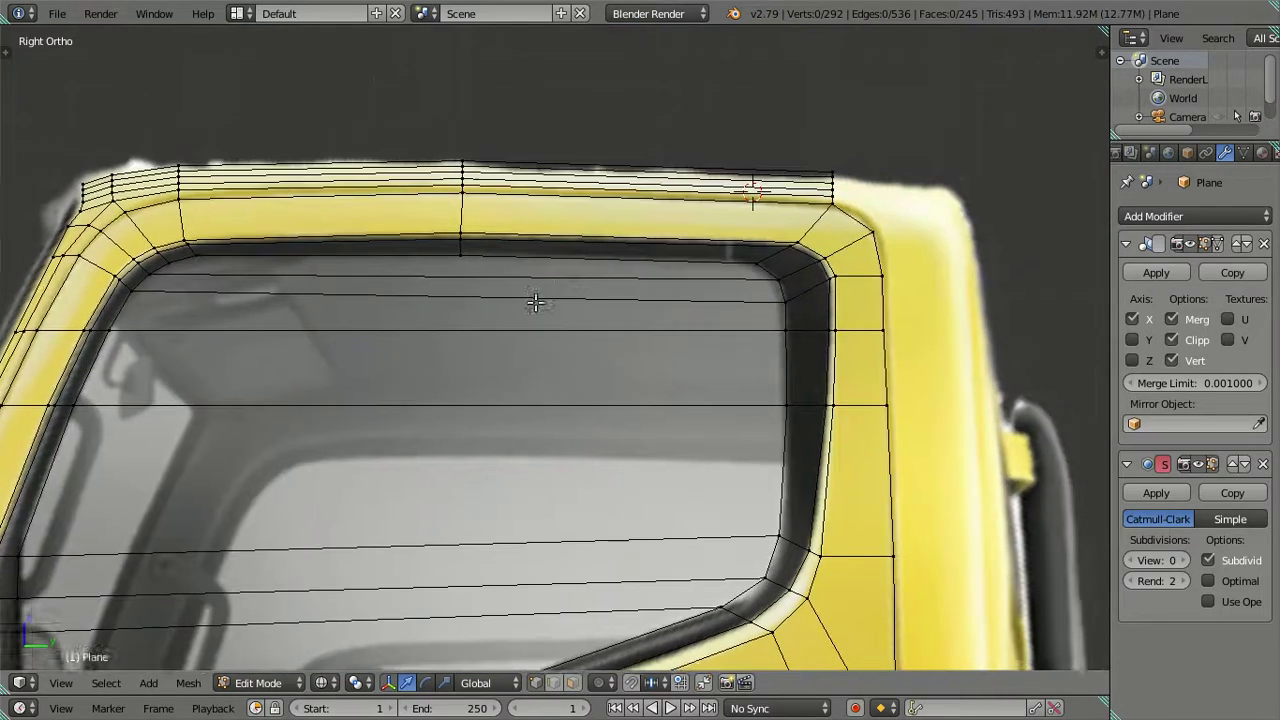
scroll(534, 300, "up", 3, "shift")
scroll(510, 312, "down", 3, "ctrl")
key("ctrl+r")
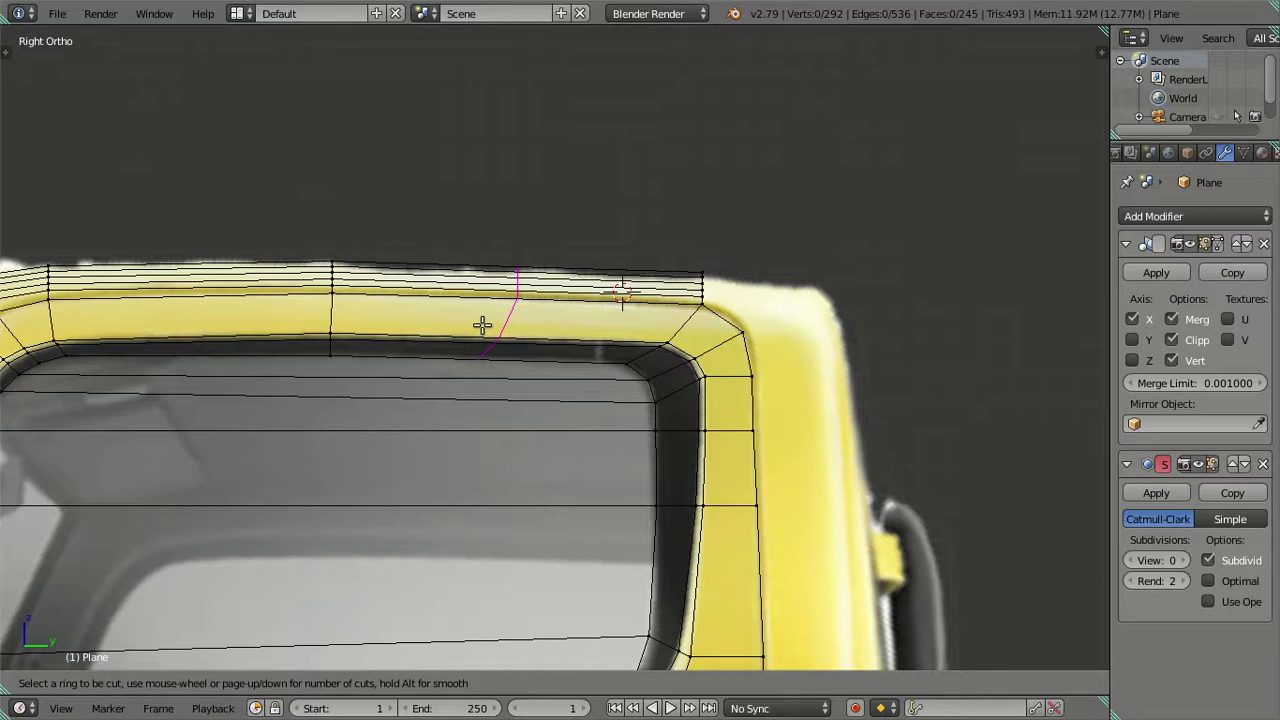
- Add an edge loop across the roof frame, slide it along and lift it to the roofline
left_click(263, 323)
left_click(214, 323)
left_click_drag(371, 300, 525, 307)
scroll(493, 277, "up", 2)
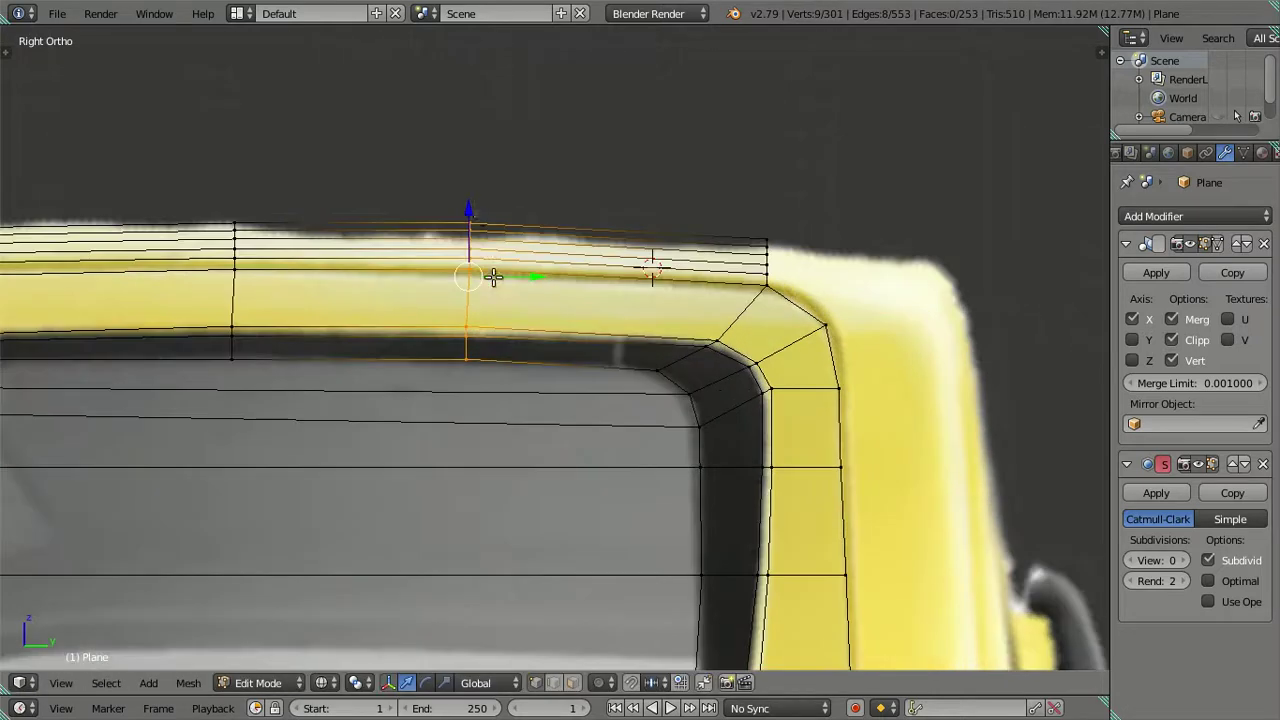
left_click_drag(465, 204, 471, 205)
left_click_drag(514, 273, 566, 286)
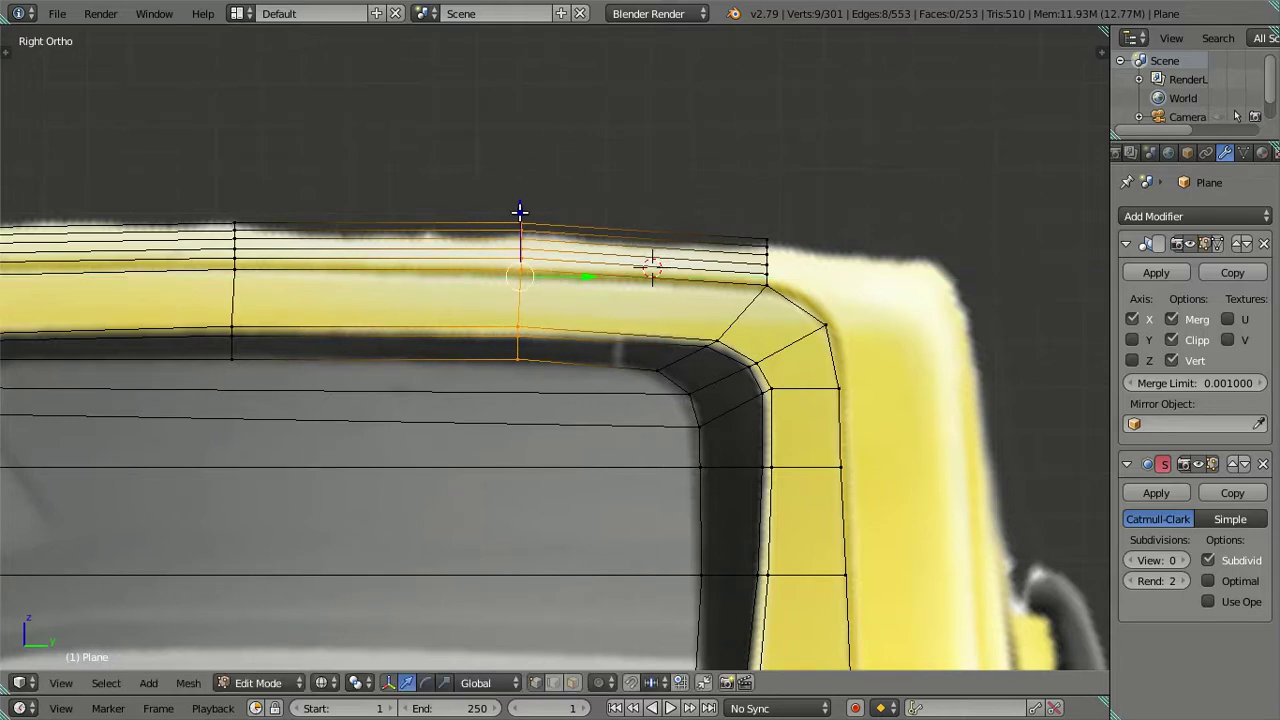
left_click_drag(520, 211, 520, 207)
- Check the roof shape in solid shading from the right side view
key("Tab")
mouse_move(520, 207)
middle_mouse_down()
mouse_move(545, 311)
mouse_move(653, 279)
mouse_move(690, 349)
mouse_move(681, 421)
mouse_move(700, 537)
mouse_move(586, 406)
mouse_move(600, 423)
mouse_move(511, 474)
mouse_move(516, 495)
middle_mouse_up()
key("Tab")
key("z")
key("Tab")
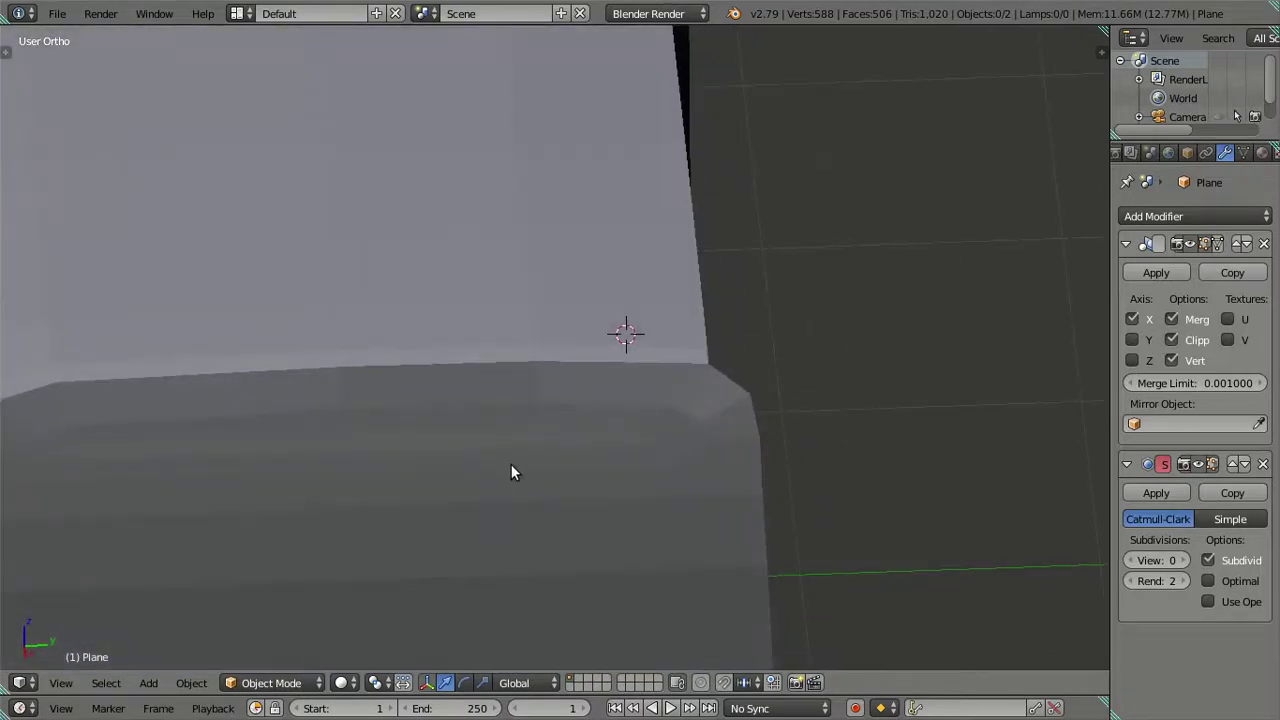
key("KP_3")
key("Tab")
- Raise only the top vertices of the new roof loop to follow the reference
key("c")
scroll(494, 457, "up", 3)
scroll(503, 408, "up", 1)
middle_click(503, 408)
right_click(503, 408)
left_click_drag(517, 161, 527, 166)
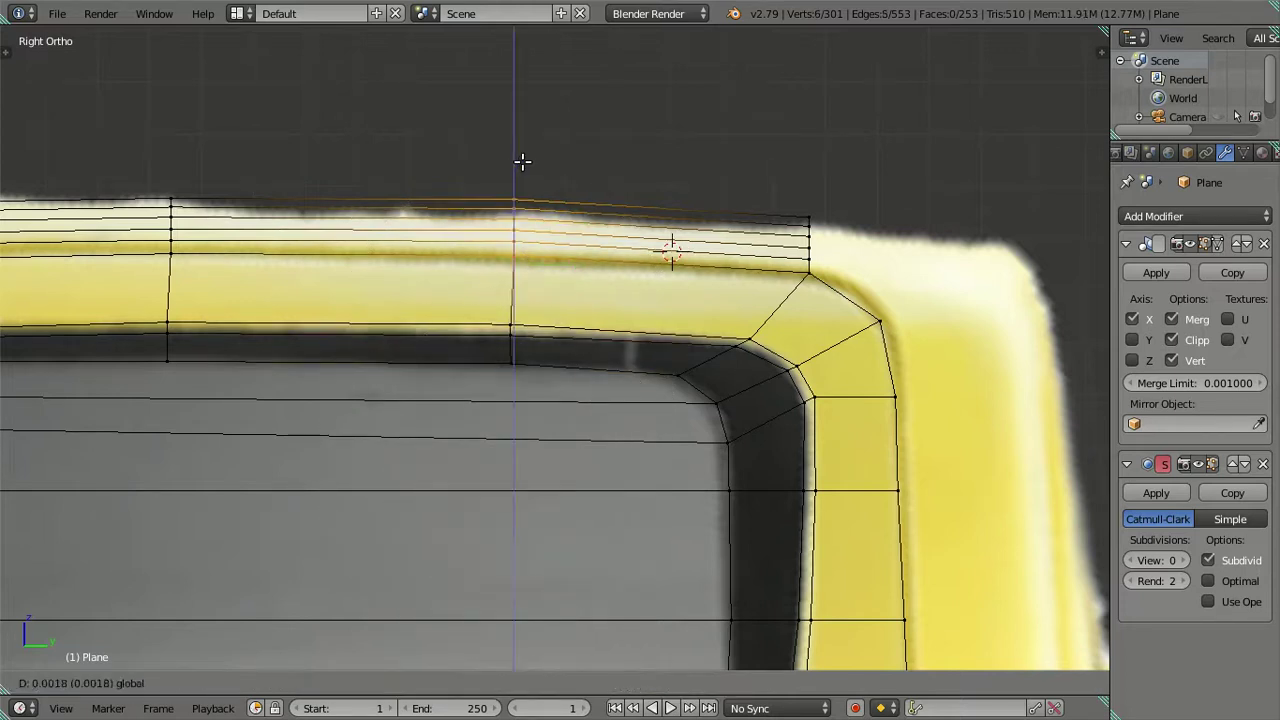
left_click(527, 166)
scroll(523, 171, "down", 2)
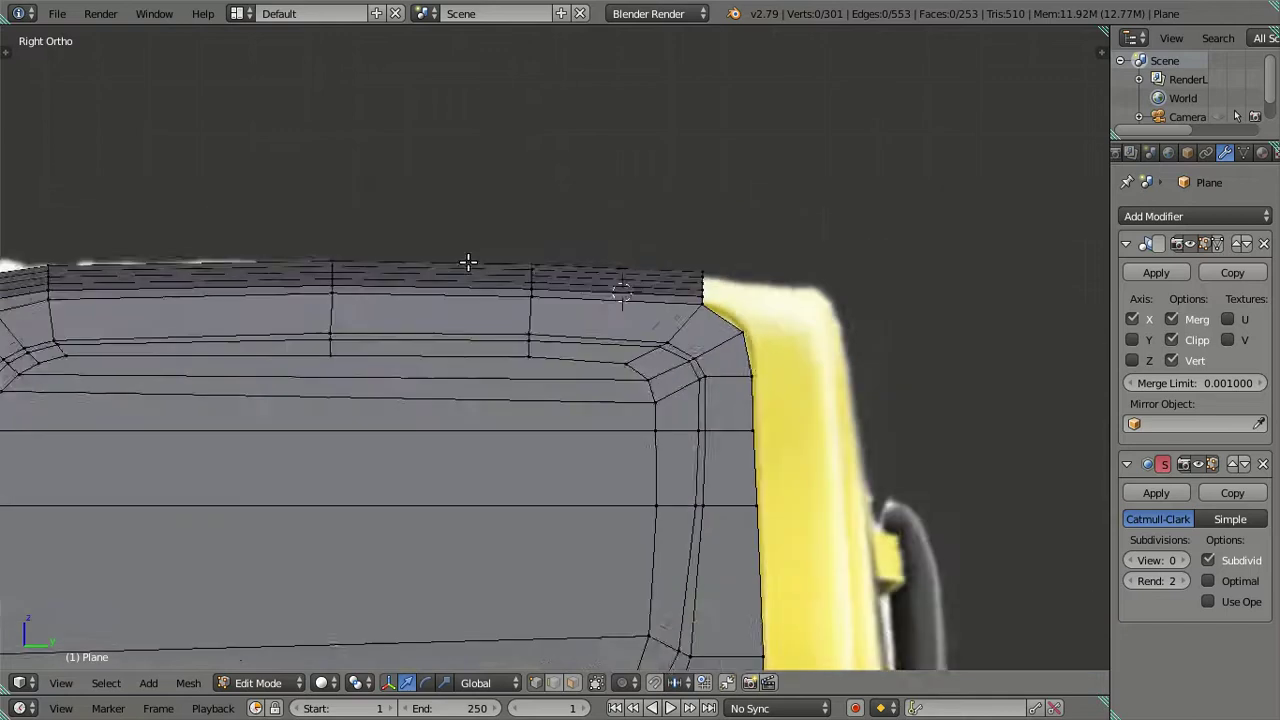
- Orbit around the cab in Object Mode to inspect the updated roof
key("Tab")
mouse_move(443, 334)
middle_mouse_down()
mouse_move(440, 452)
mouse_move(449, 423)
mouse_move(511, 420)
mouse_move(500, 393)
mouse_move(574, 363)
mouse_move(583, 277)
mouse_move(447, 350)
mouse_move(429, 422)
mouse_move(412, 407)
mouse_move(418, 424)
mouse_move(486, 417)
mouse_move(491, 363)
mouse_move(483, 389)
mouse_move(517, 463)
mouse_move(519, 535)
middle_mouse_up()
key("Tab")
key("Tab")
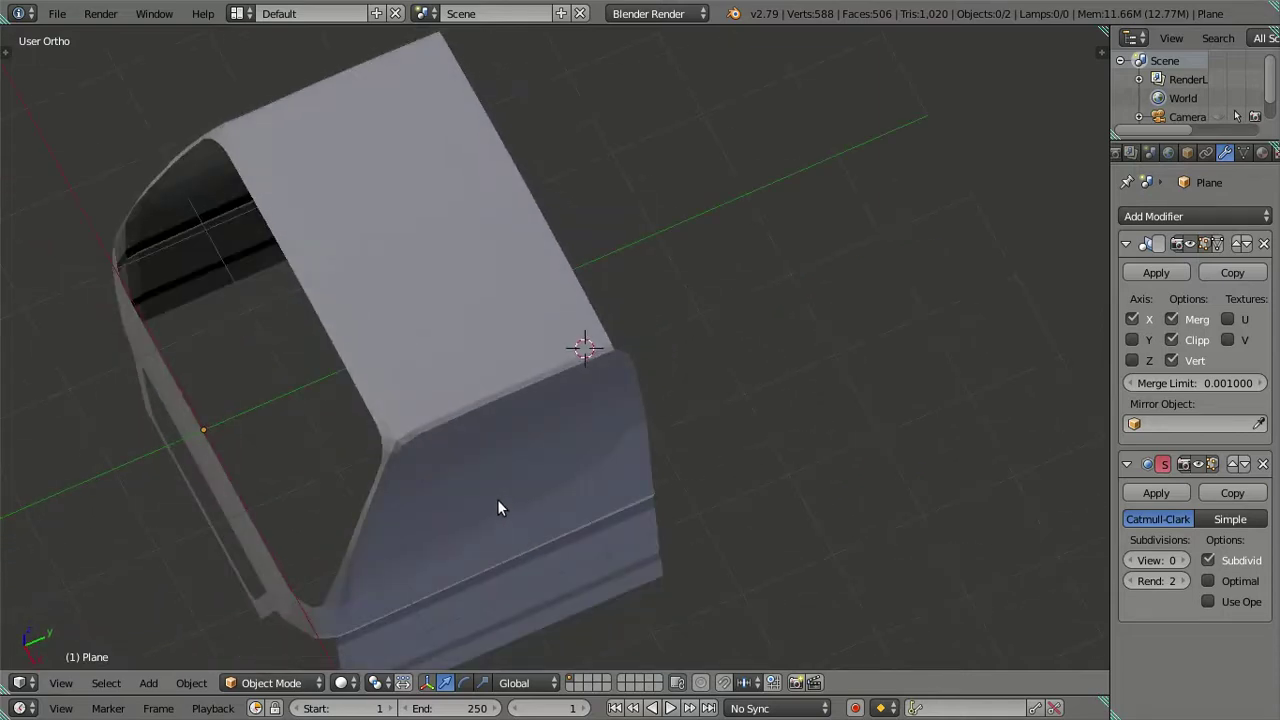
key("Tab")
scroll(488, 491, "up", 3)
middle_click_drag(491, 491, 440, 334)
- Return to right side view with wireframe over the reference, zoomed in Edit Mode
key("KP_3")
key("Tab")
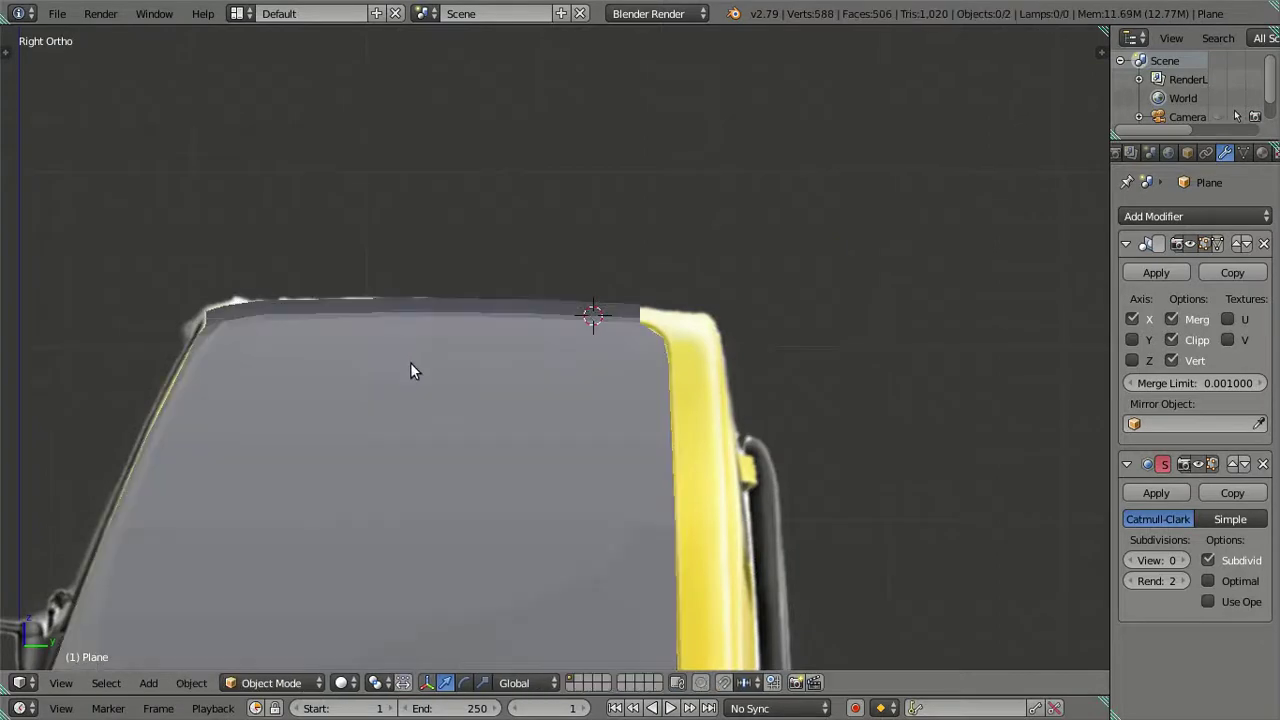
key("z")
middle_click_drag(394, 419, 532, 323, "shift")
key("Tab")
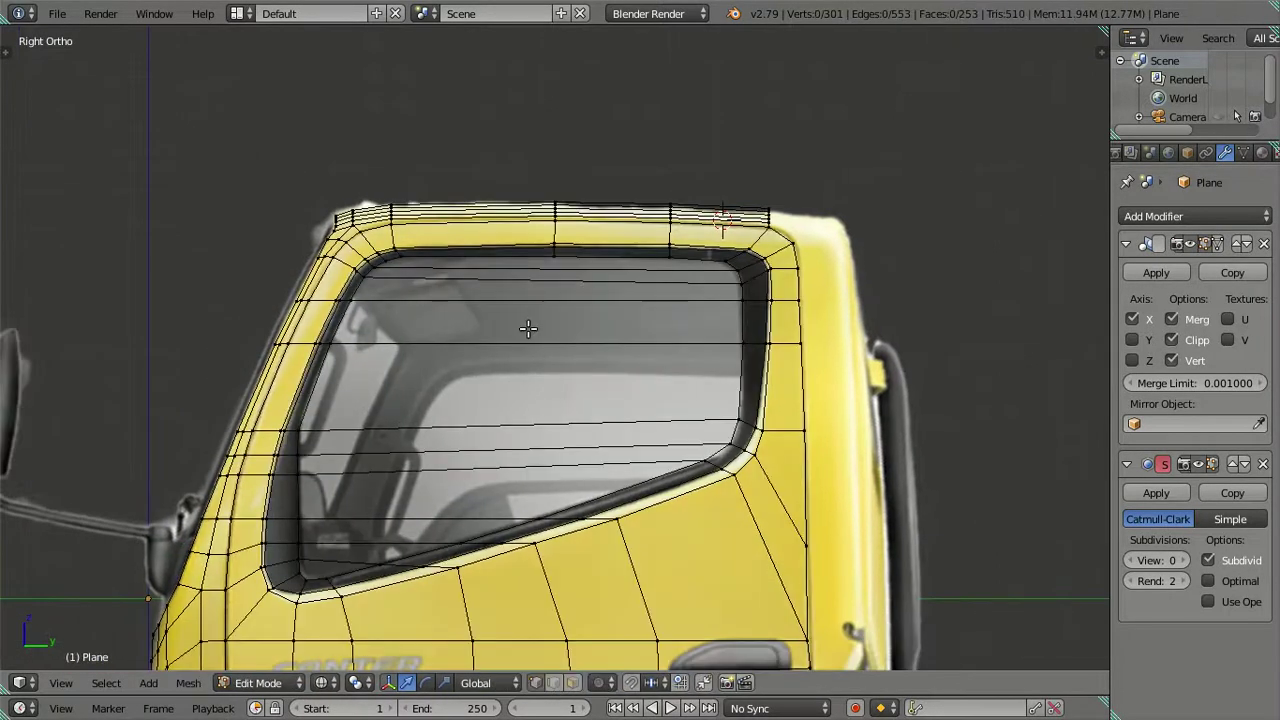
scroll(528, 328, "up", 1)
scroll(443, 400, "up", 2)
scroll(537, 374, "up", 1)
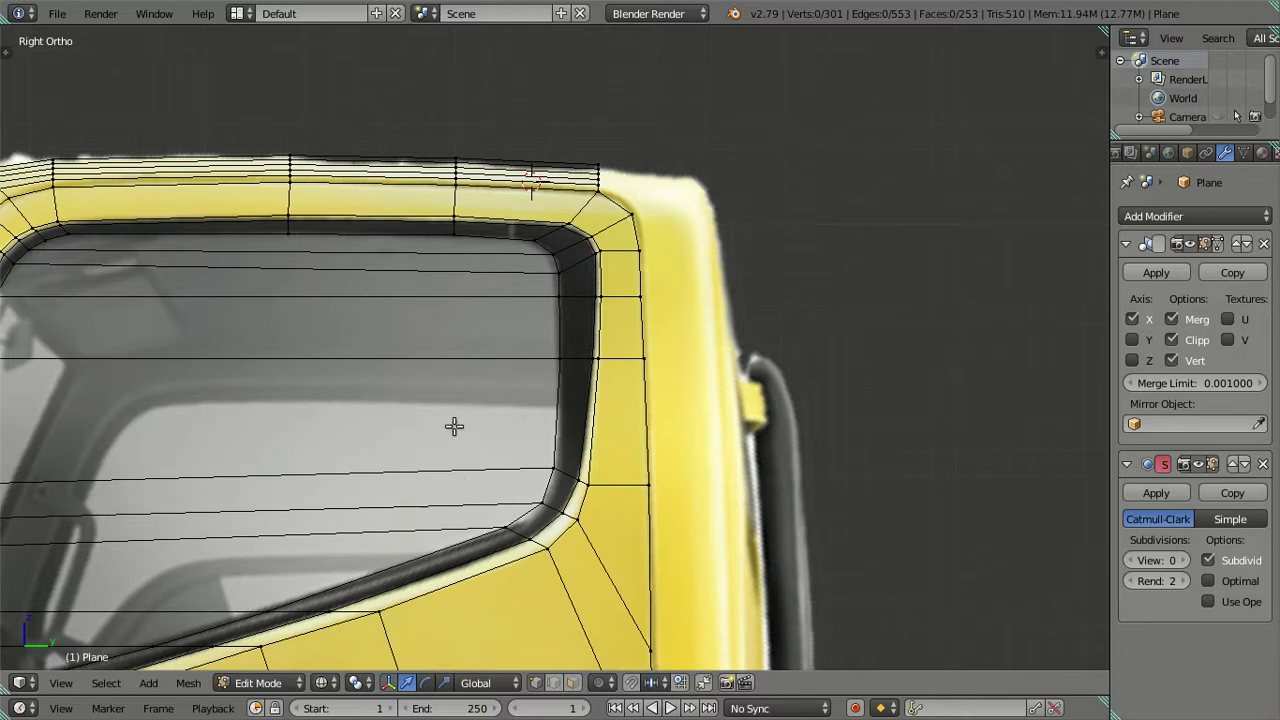
- Zoom and pan along the window frame until the side window's upper-left corner fills the viewport
scroll(472, 285, "down", 2)
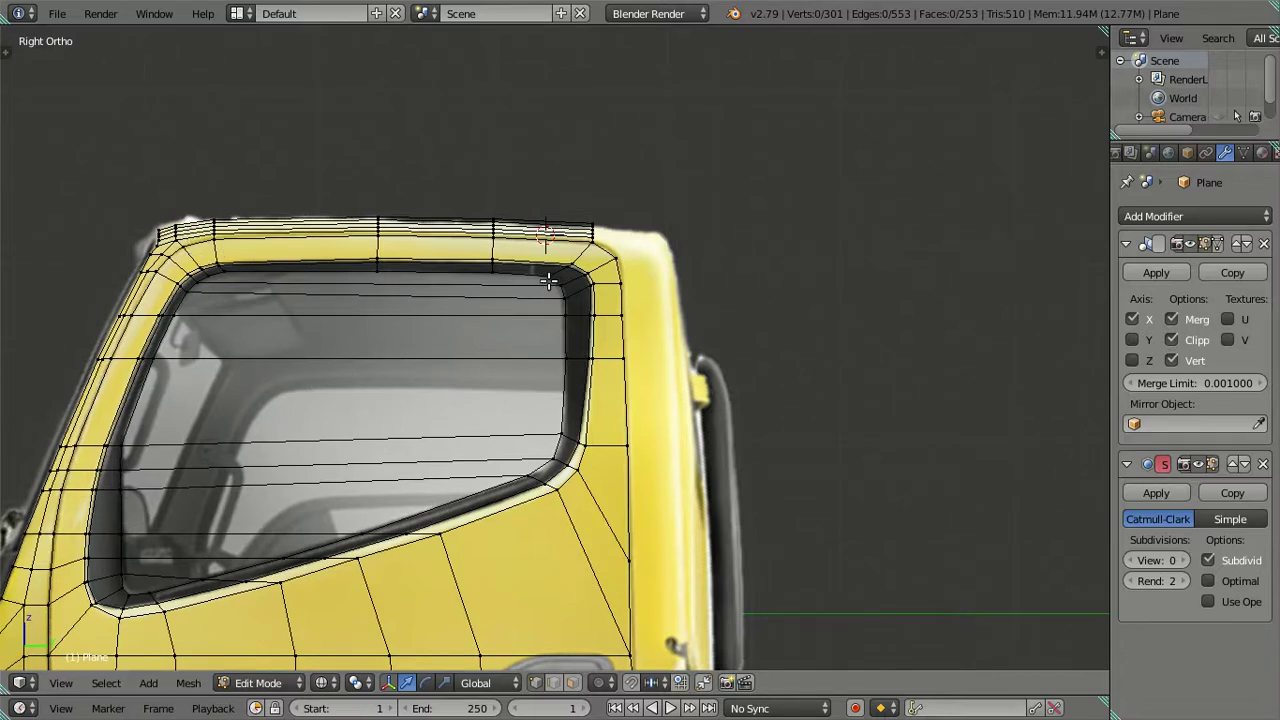
scroll(540, 380, "up", 3)
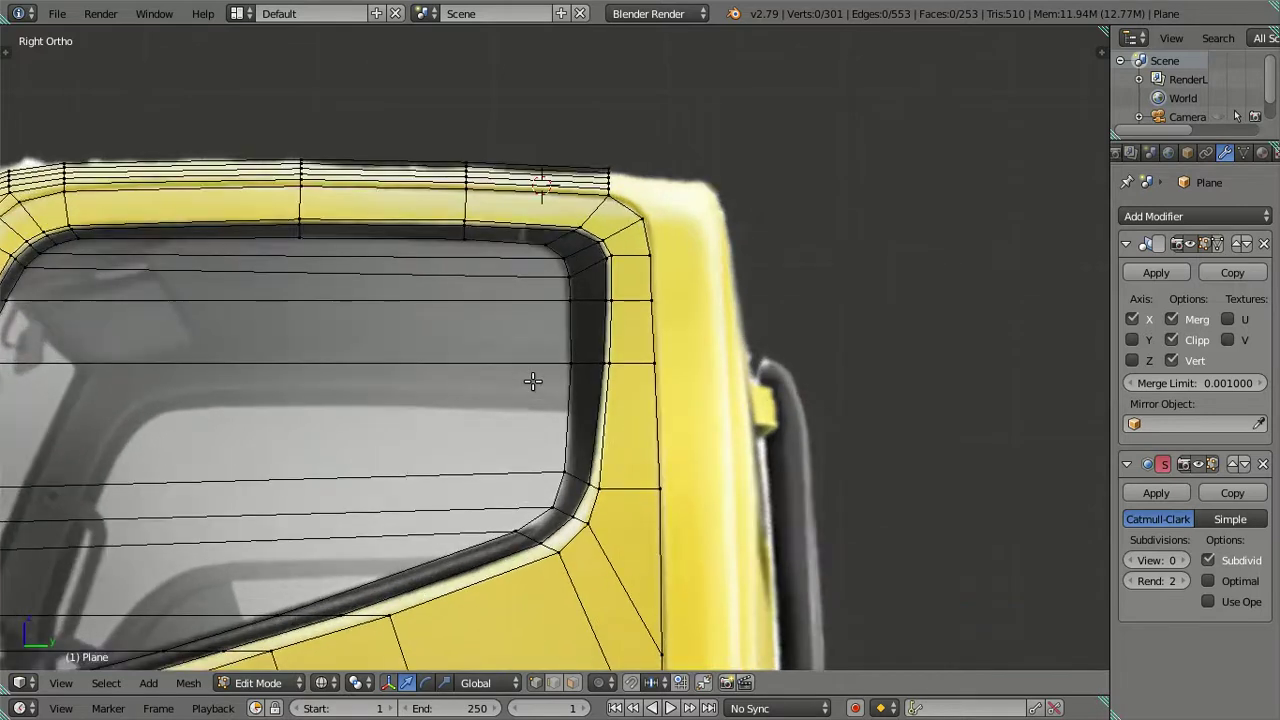
scroll(531, 378, "down", 2)
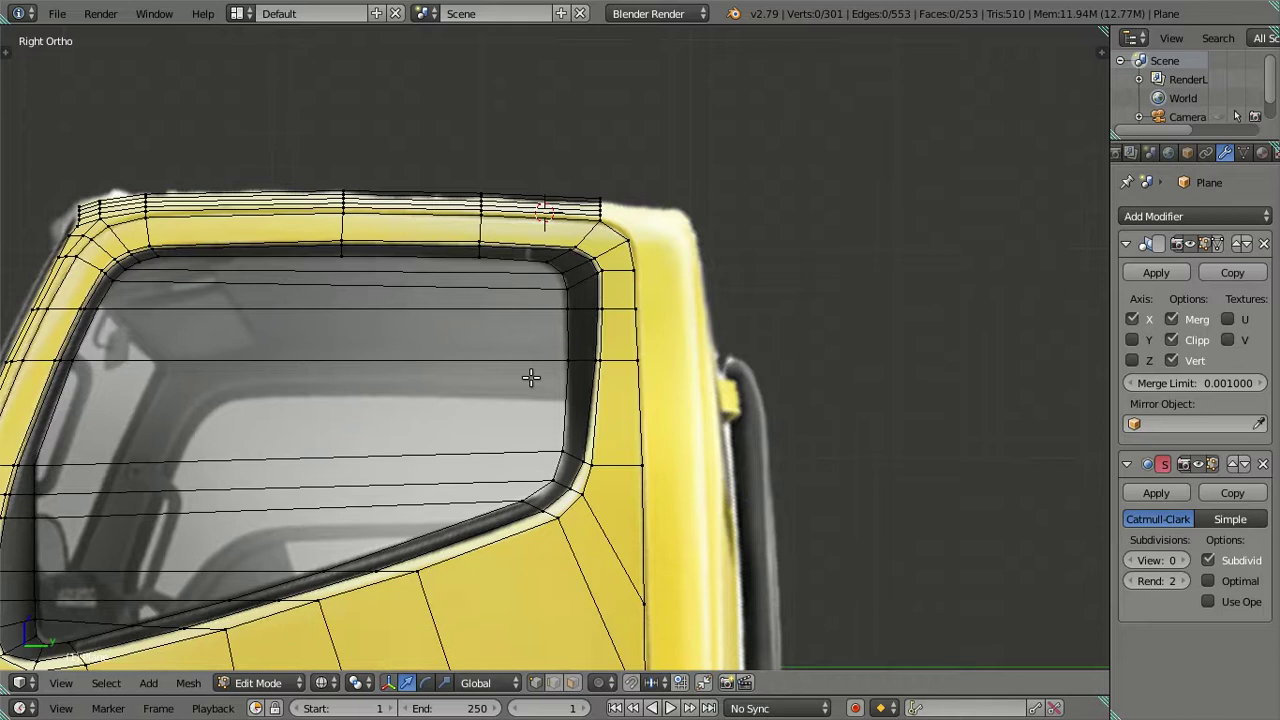
scroll(531, 378, "up", 2)
middle_click_drag(309, 360, 529, 394, "shift")
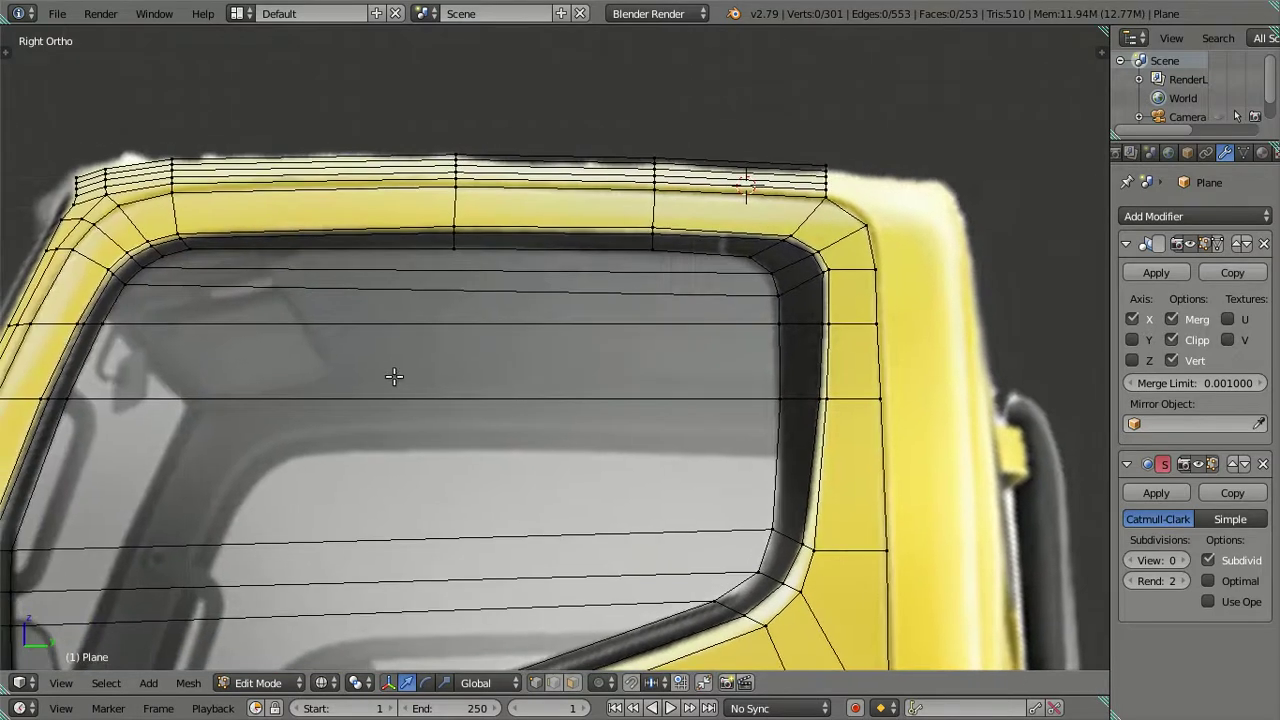
mouse_move(220, 327)
middle_mouse_down("shift")
mouse_move(237, 334)
mouse_move(264, 314)
middle_mouse_up("shift")
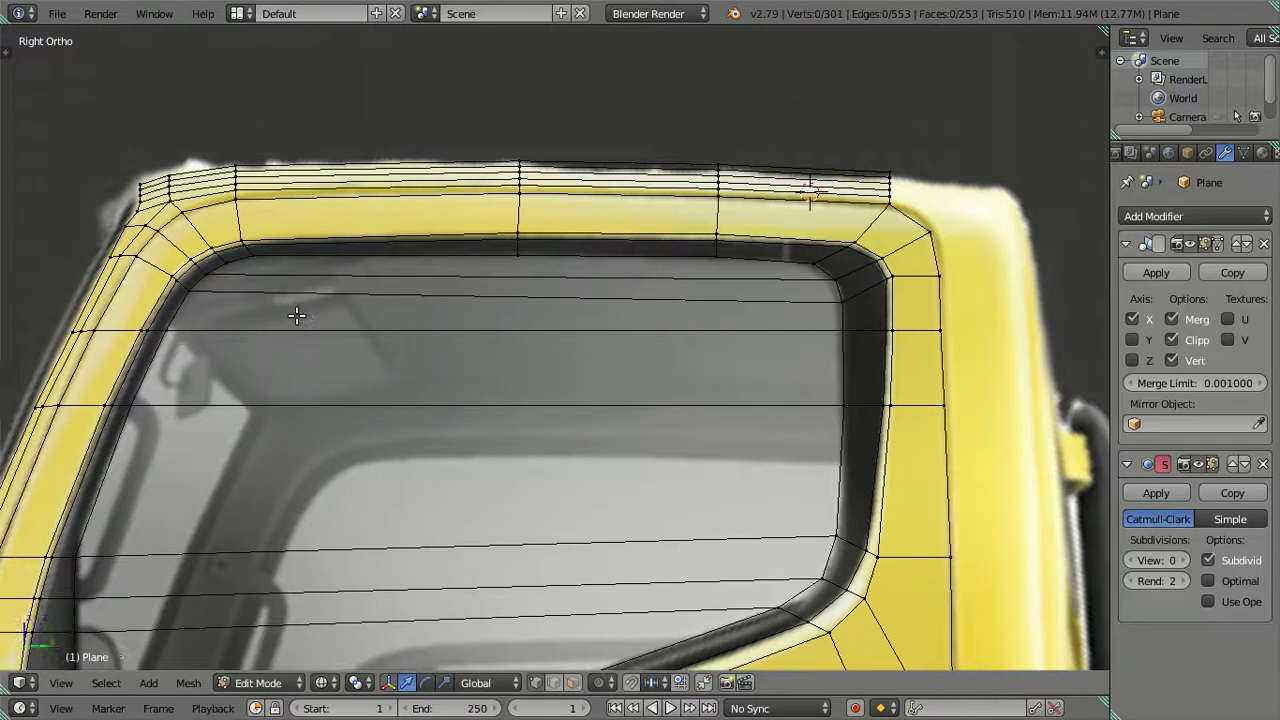
scroll(341, 328, "up", 1)
scroll(341, 328, "up", 1)
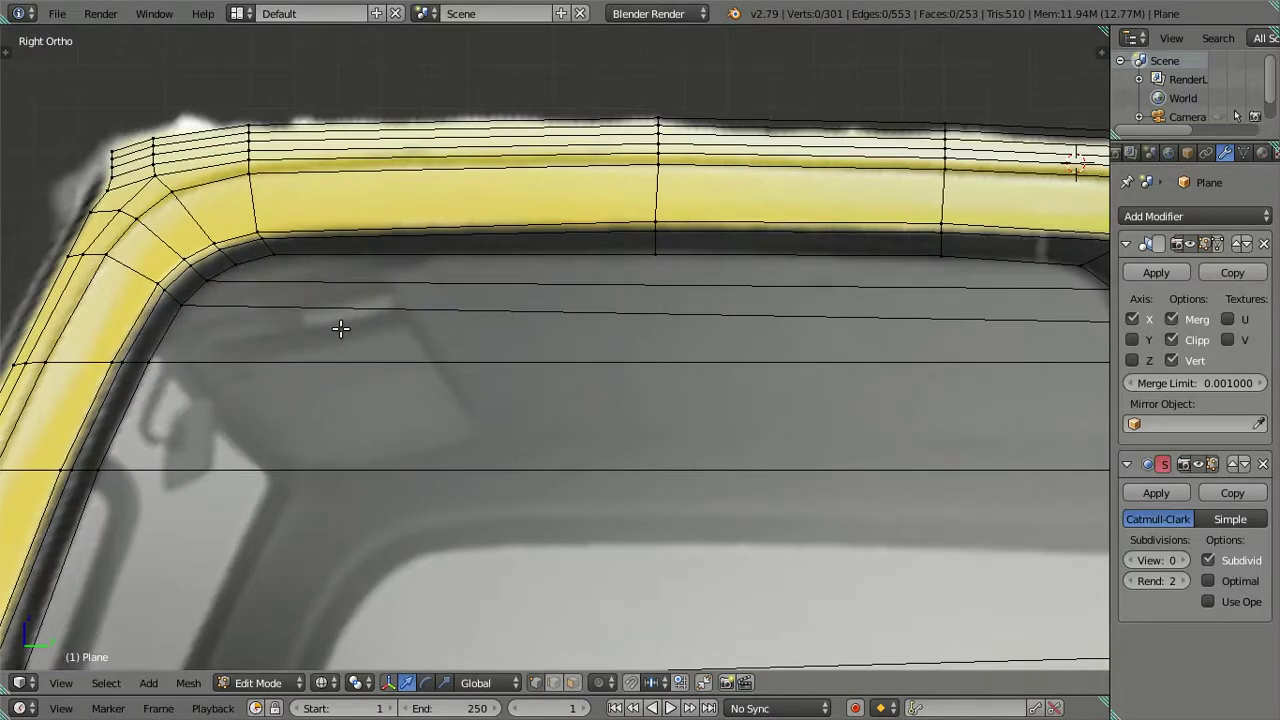
scroll(383, 269, "up", 1)
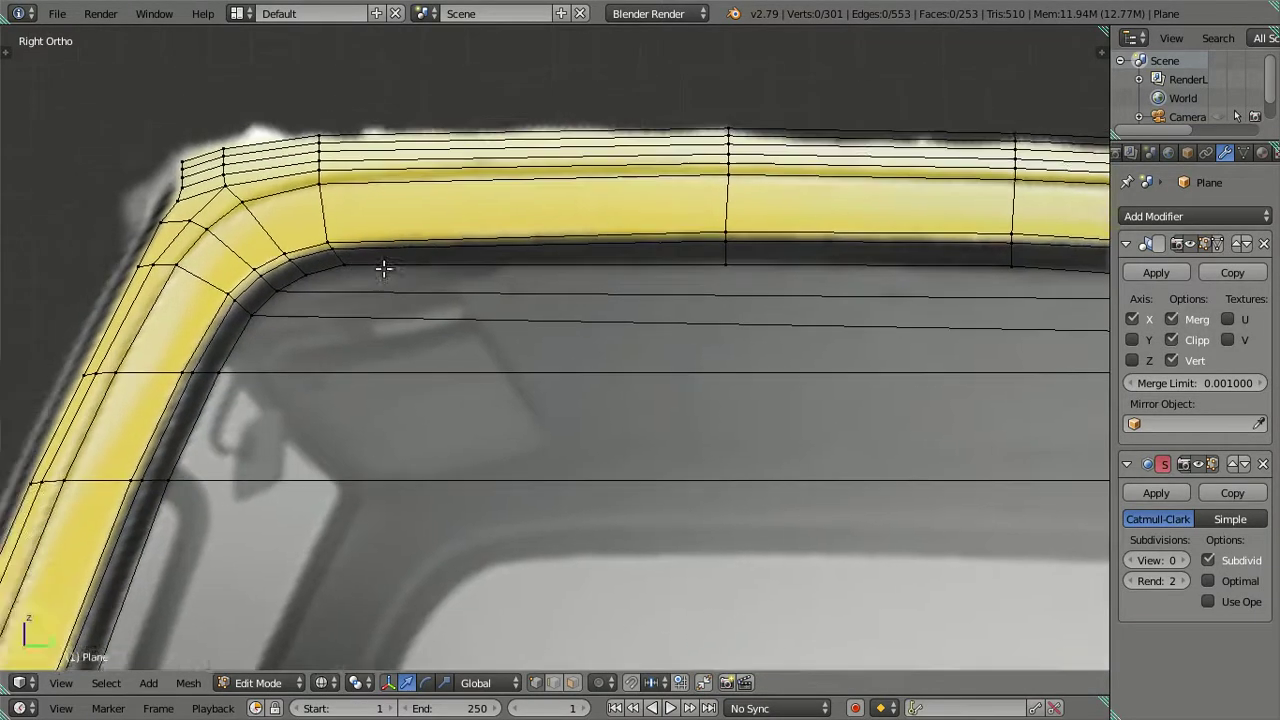
scroll(346, 320, "up", 1)
scroll(240, 262, "up", 1)
middle_click_drag(240, 262, 300, 258, "shift")
scroll(356, 306, "up", 1)
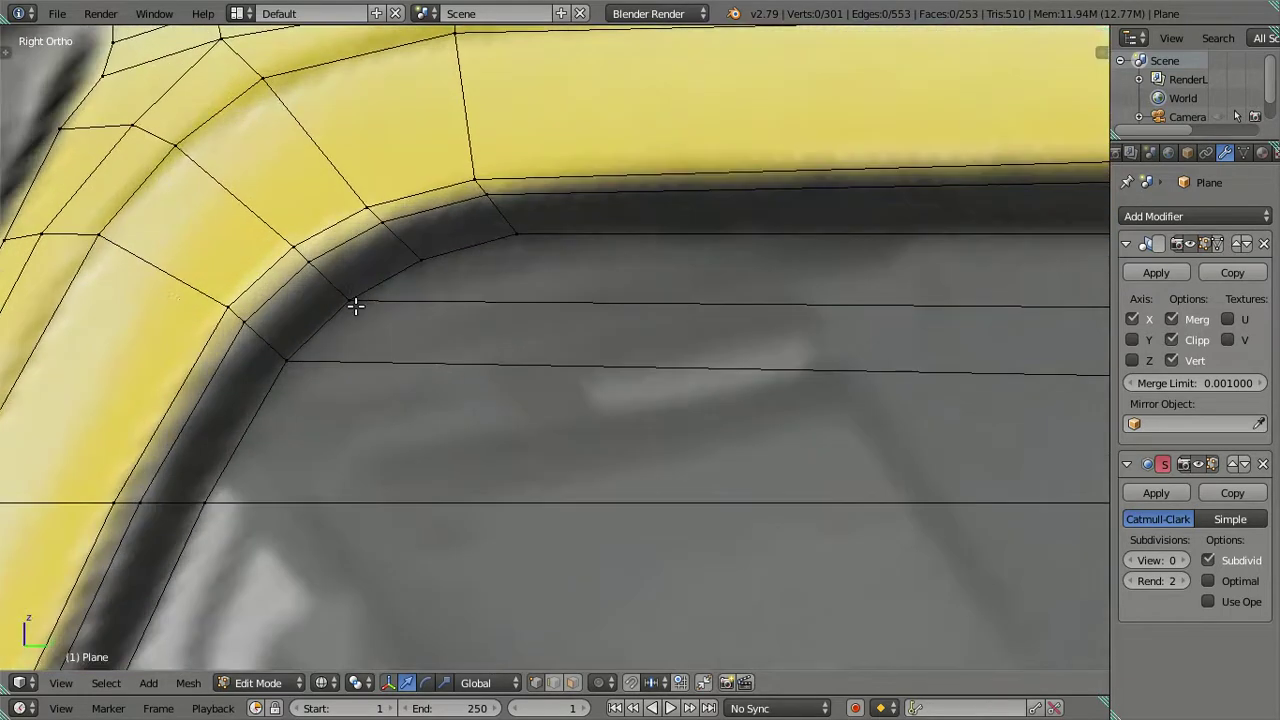
- Select the five inner window-corner vertices and snap the 3D cursor to them
right_click(330, 299)
right_click(289, 243, "shift")
right_click(410, 256, "shift")
right_click(382, 222, "shift")
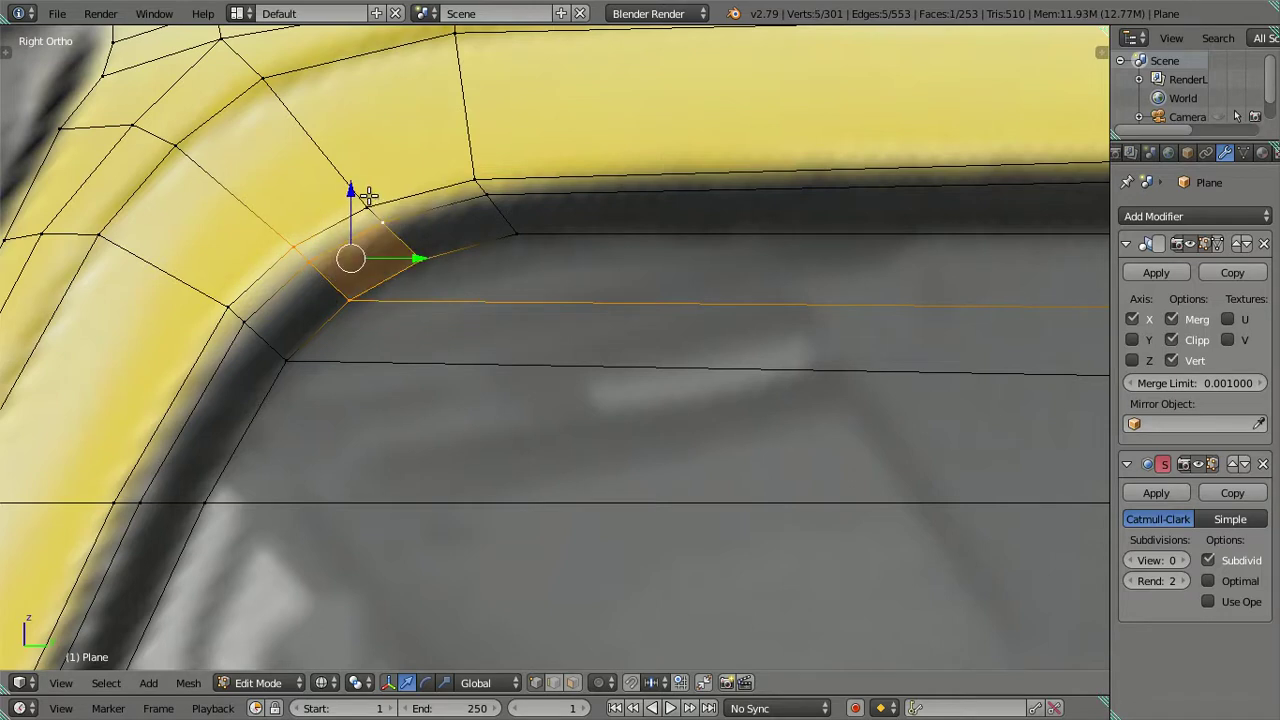
right_click(369, 197, "shift")
key("shift+s")
left_click(400, 240)
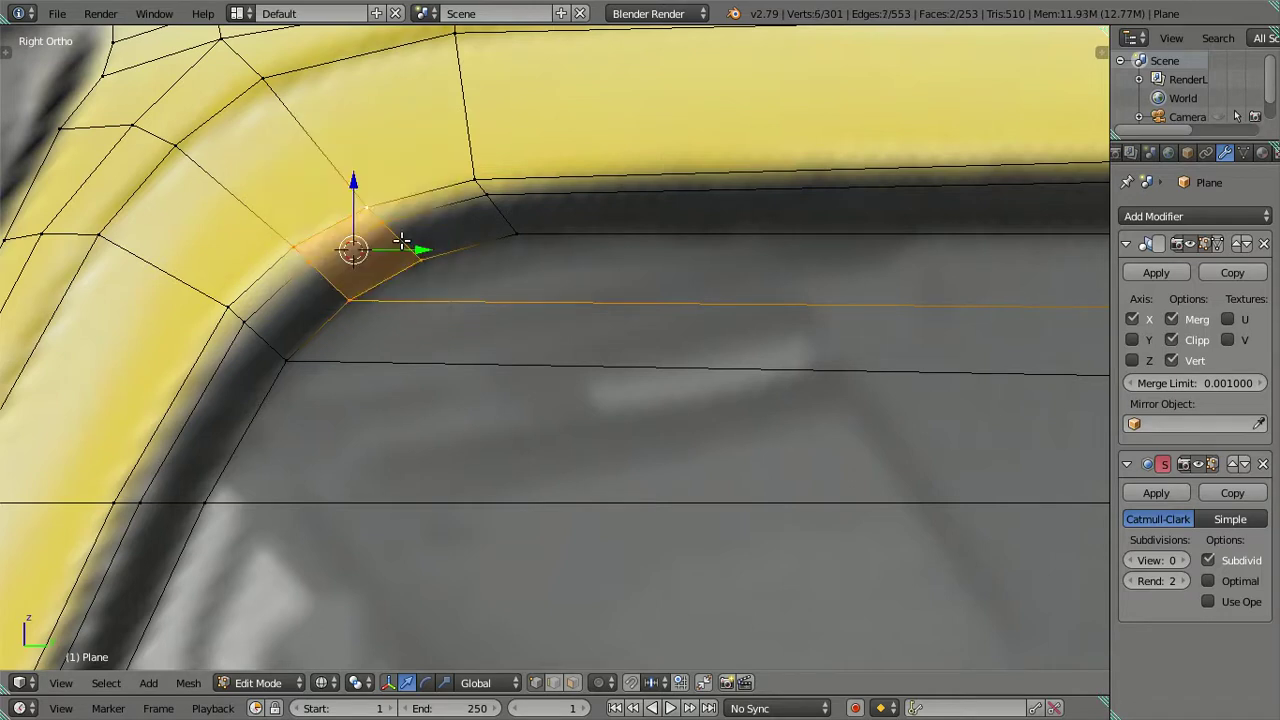
- Snap two corner vertices onto the 3D cursor and deselect everything
right_click(351, 302)
right_click(294, 243, "shift")
key("shift+s")
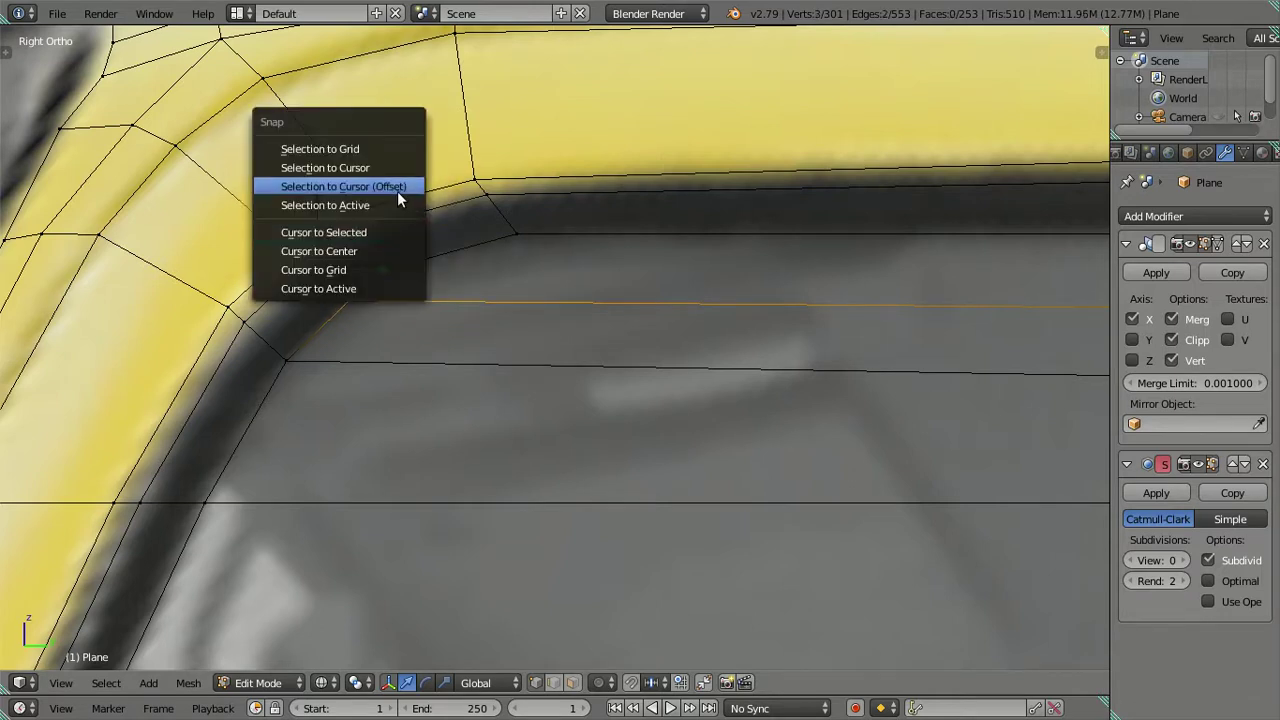
left_click(397, 192)
key("a")
- Select the corner edge loop and vertices and move the 3D cursor to them
scroll(408, 194, "down", 3)
middle_click_drag(414, 234, 406, 290, "shift")
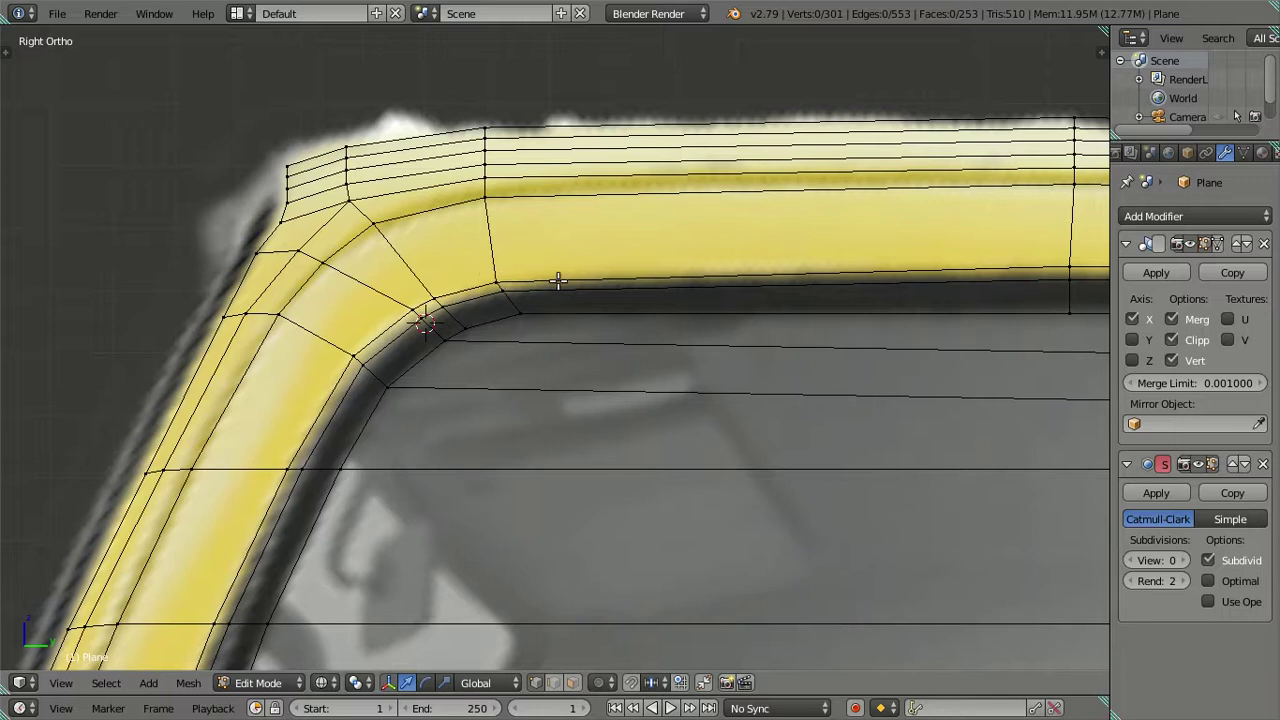
scroll(485, 316, "up", 1)
right_click(437, 317, "alt")
key("shift+s")
right_click(506, 288)
right_click(466, 248, "shift")
key("shift+s")
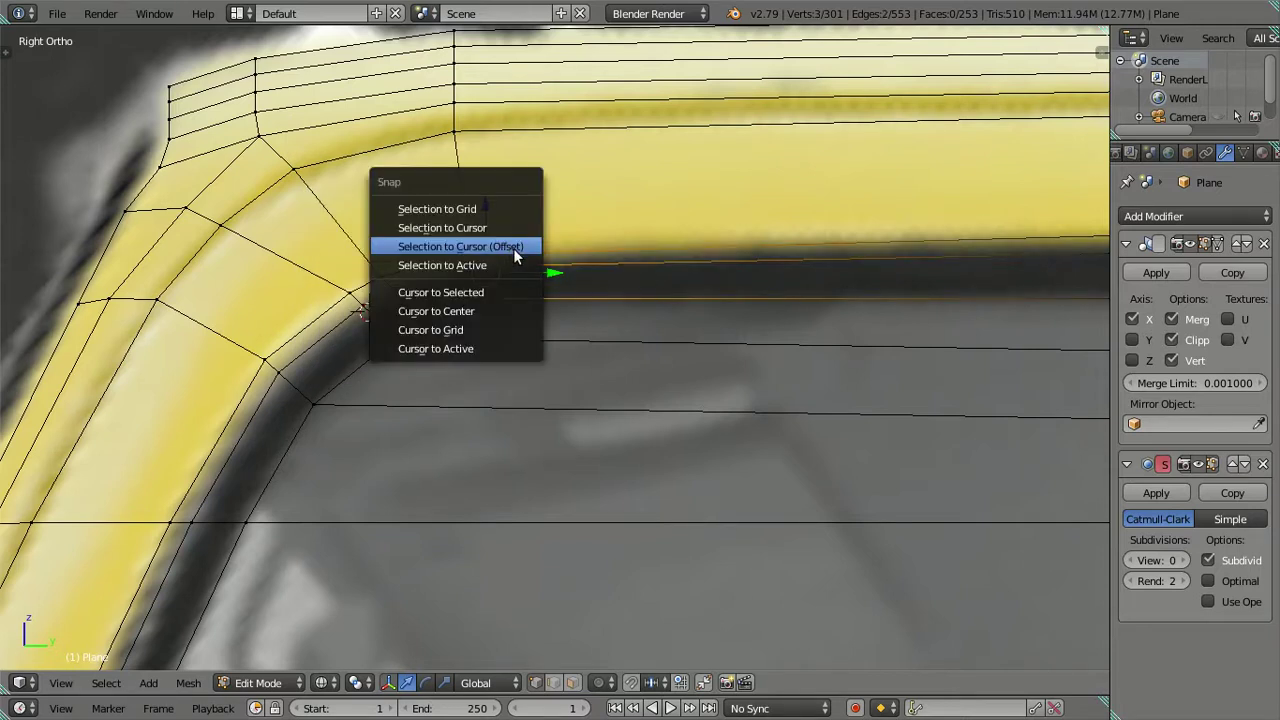
left_click(463, 292)
- Snap two vertices further left on the corner onto the active vertex
right_click(428, 316)
right_click(398, 288, "shift")
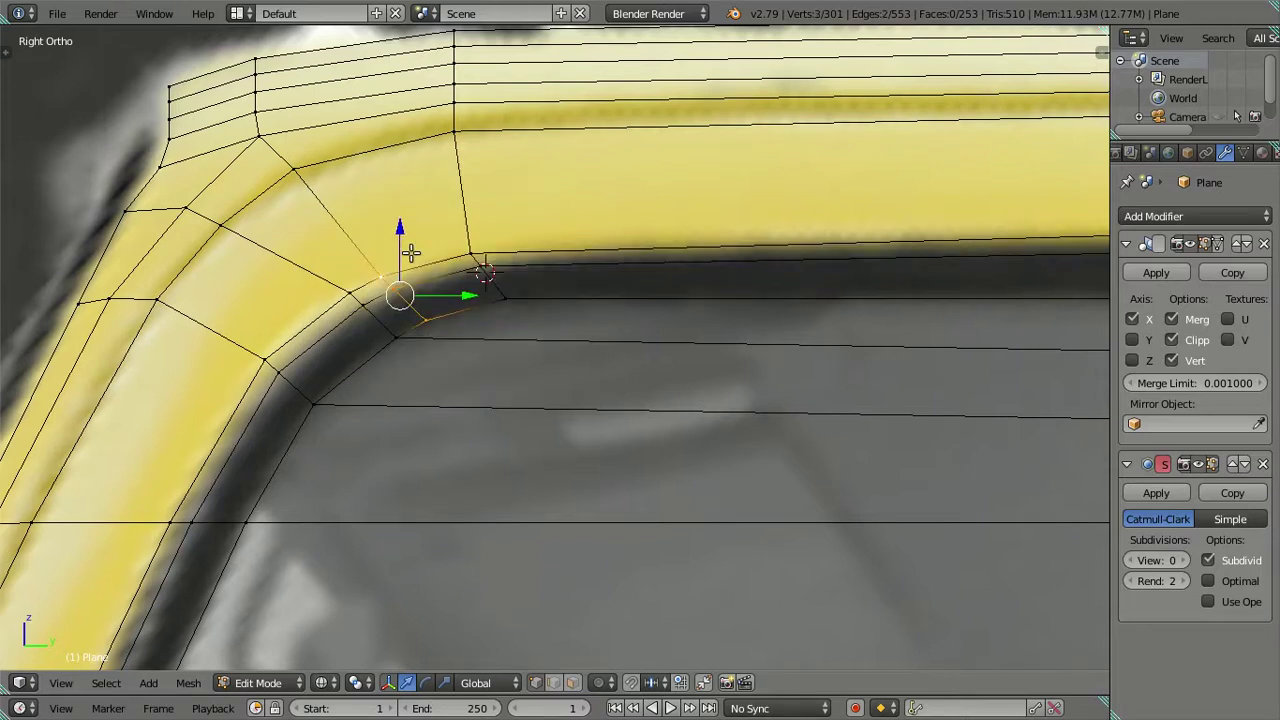
key("shift+s")
left_click(462, 222)
key("a")
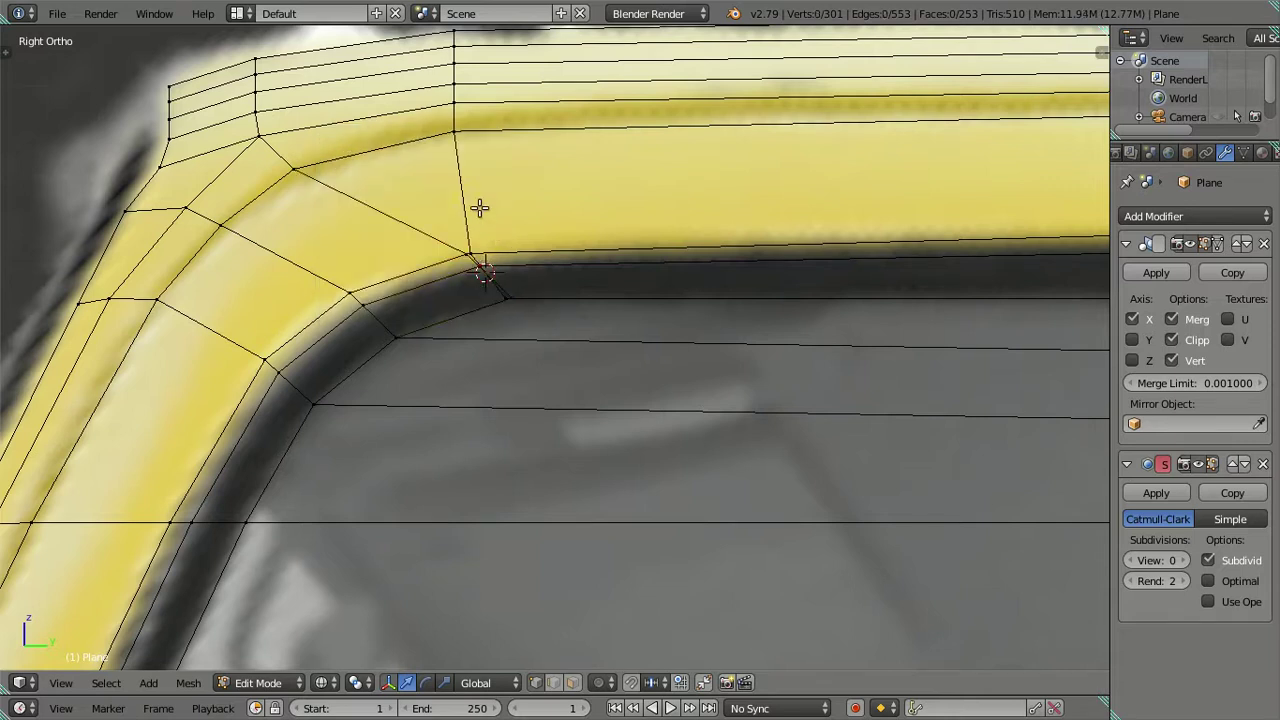
- Slide the lower vertices of the roof-corner edge loop along Y onto the roof edge
right_click(464, 180, "alt")
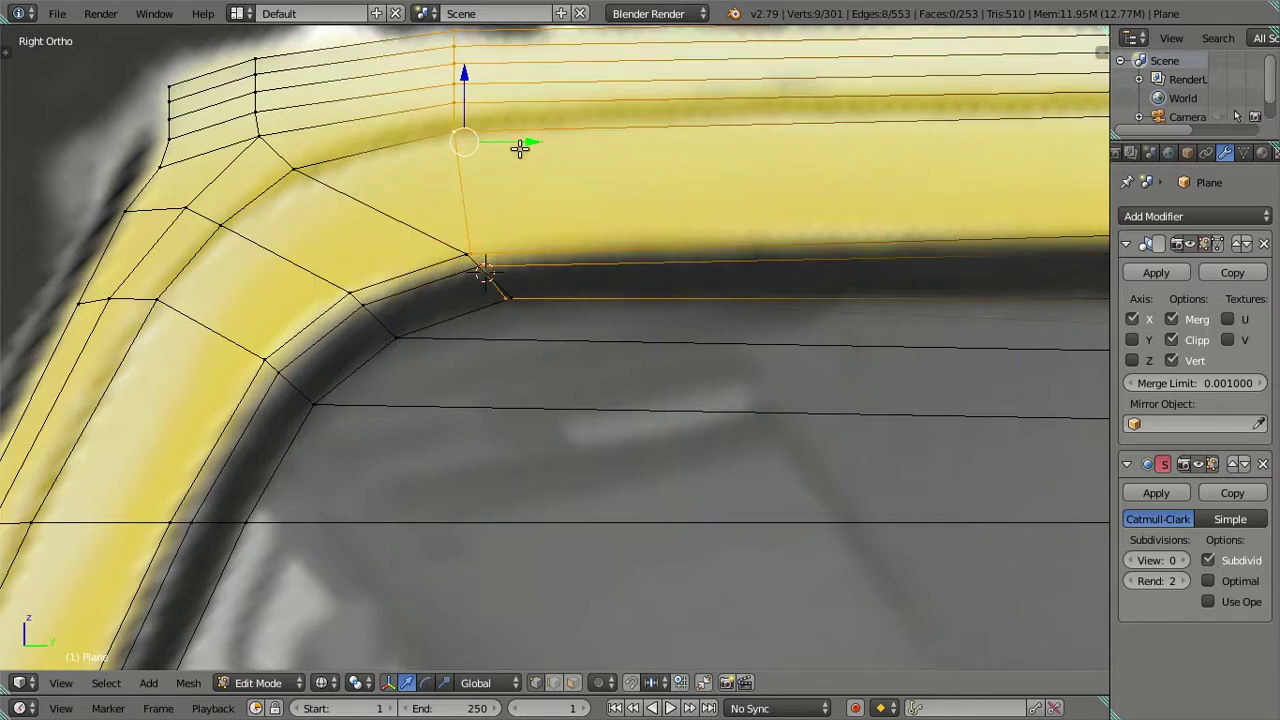
key("g")
key("y")
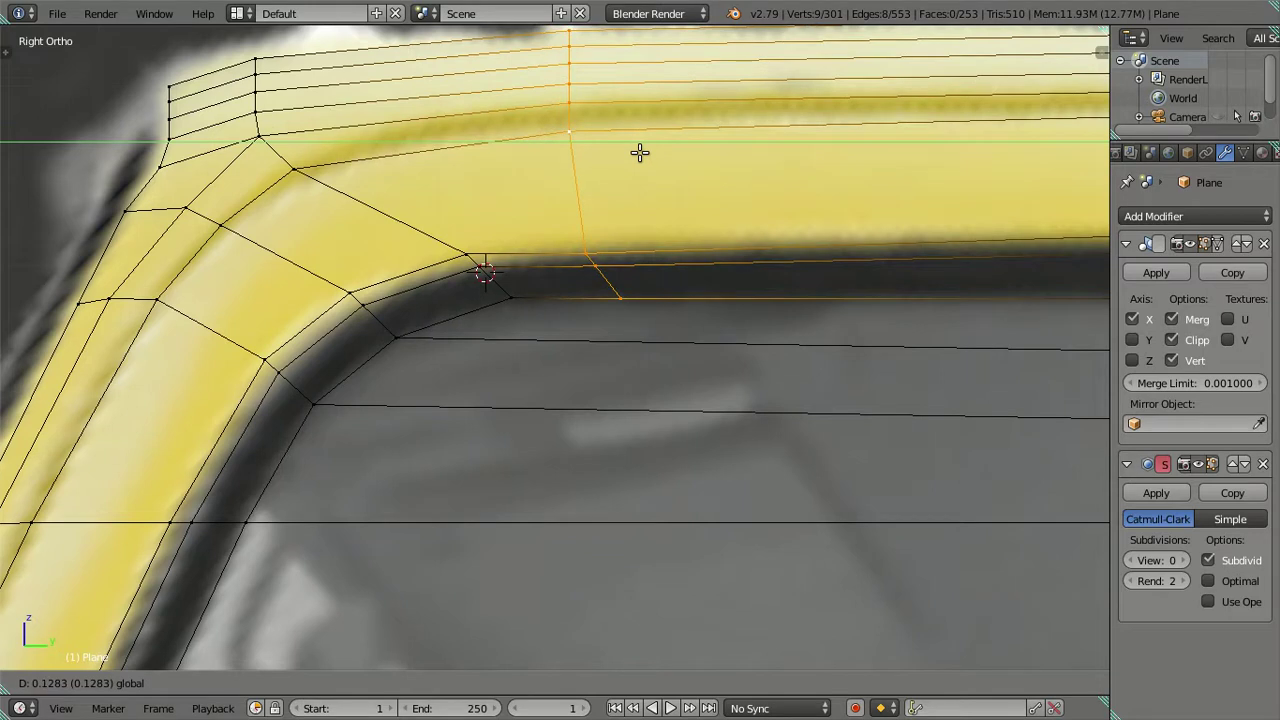
key("Escape")
scroll(514, 194, "down", 2)
middle_click_drag(514, 194, 513, 278, "shift")
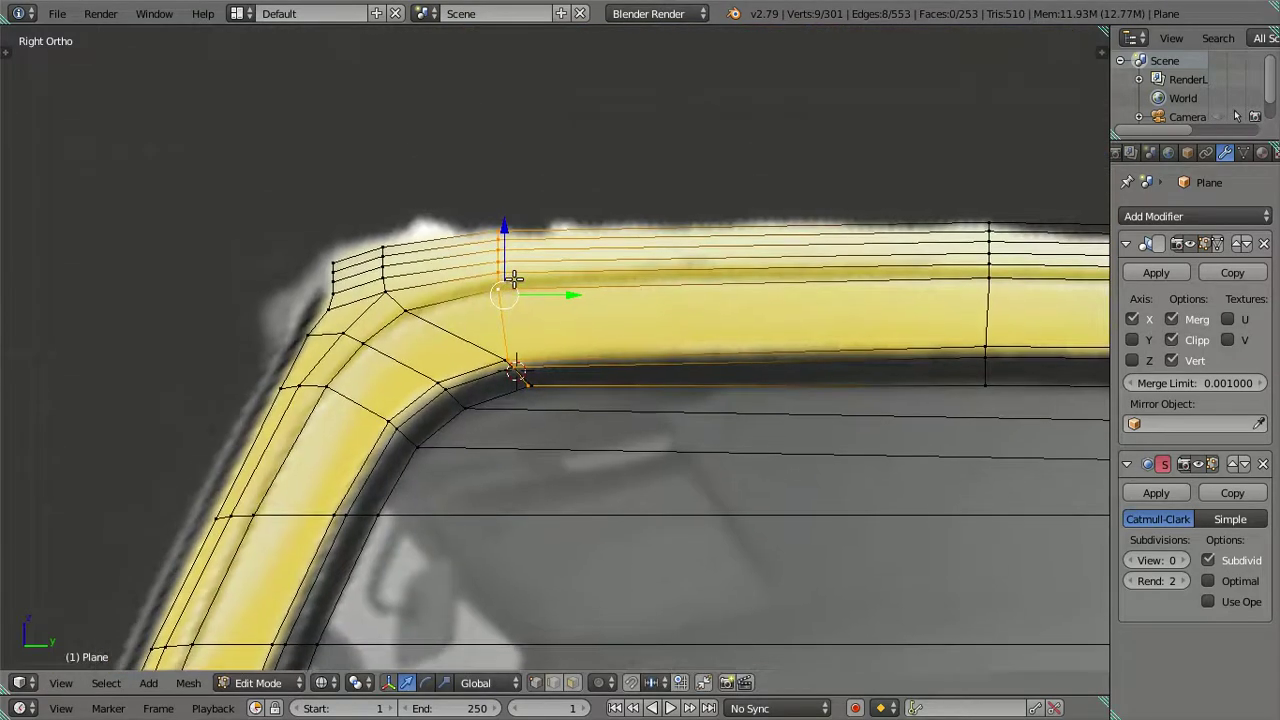
key("c")
middle_click(500, 229)
right_click(500, 229)
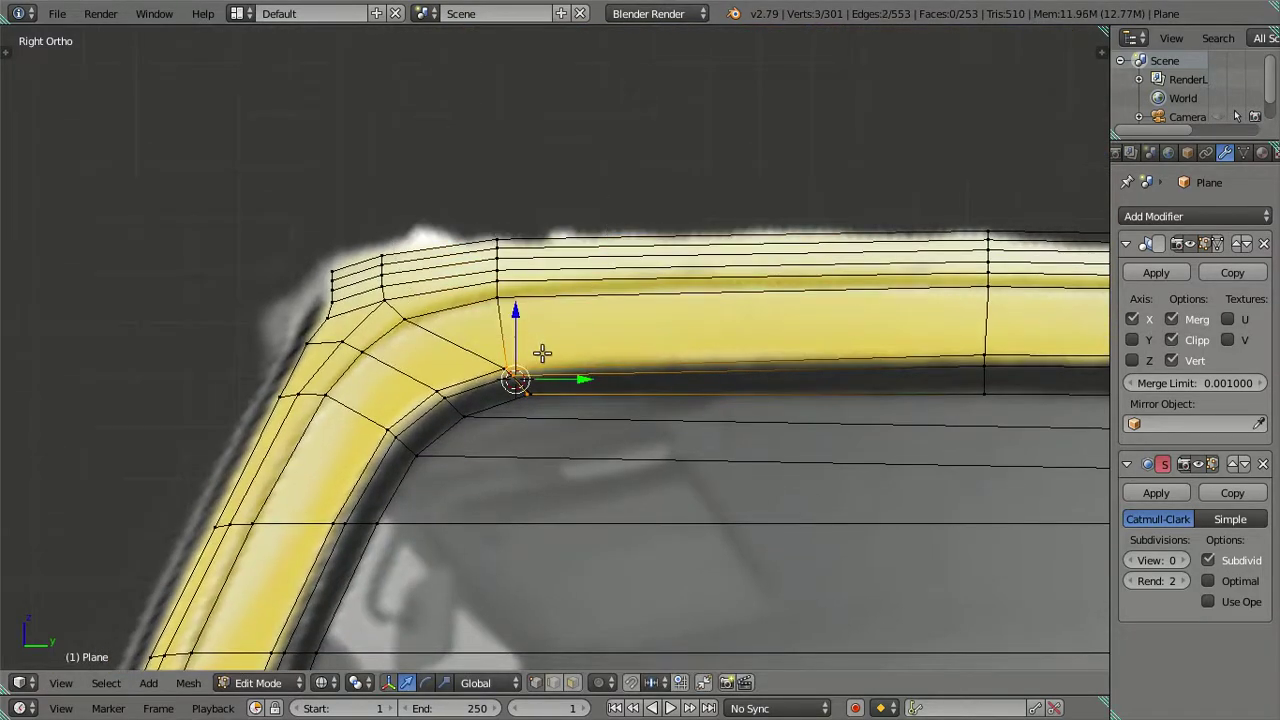
key("g")
key("y")
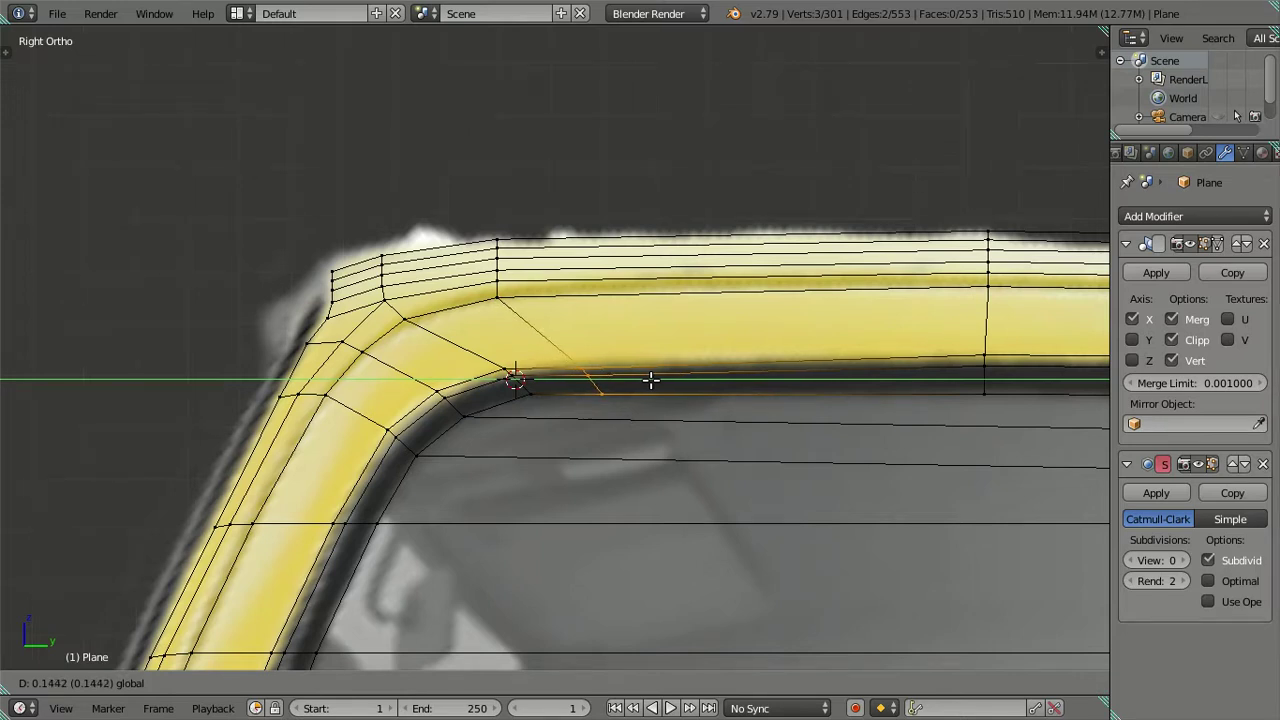
left_click(650, 380)
- Pan, zoom and orbit to inspect the reshaped window corner from an angle
middle_click_drag(651, 362, 591, 314, "shift")
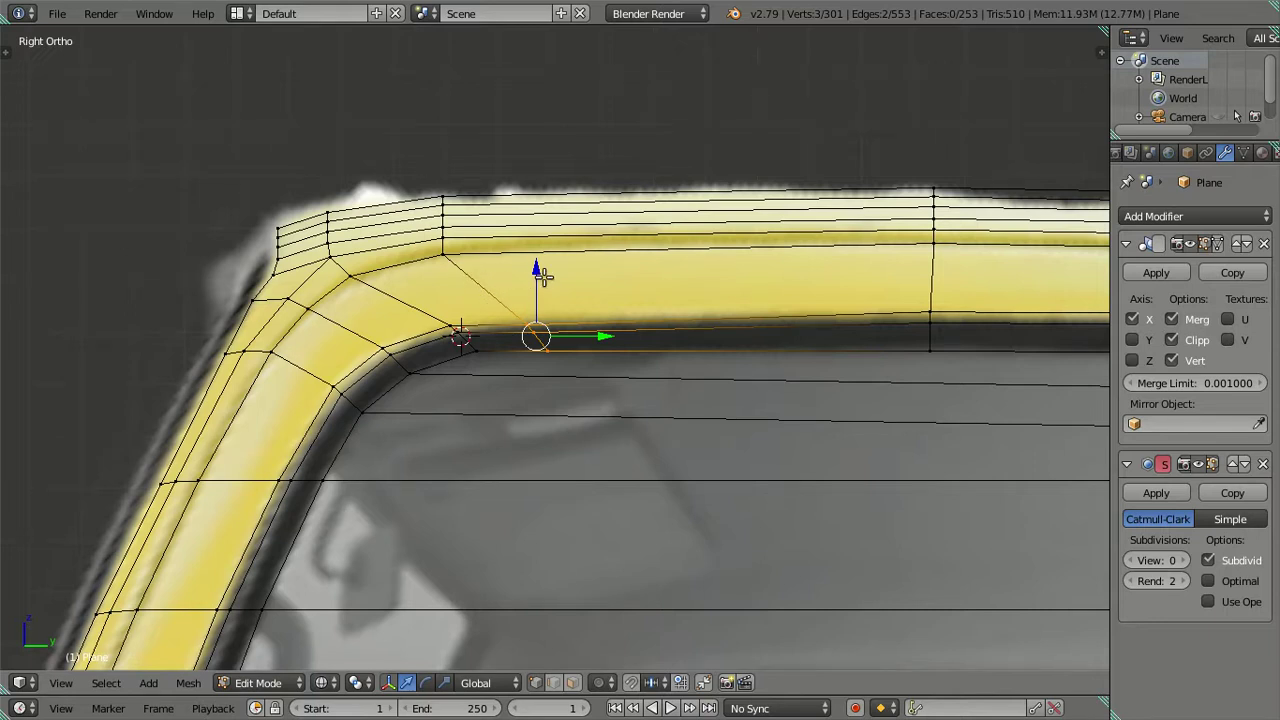
scroll(542, 278, "down", 2)
middle_click_drag(545, 292, 383, 298, "shift")
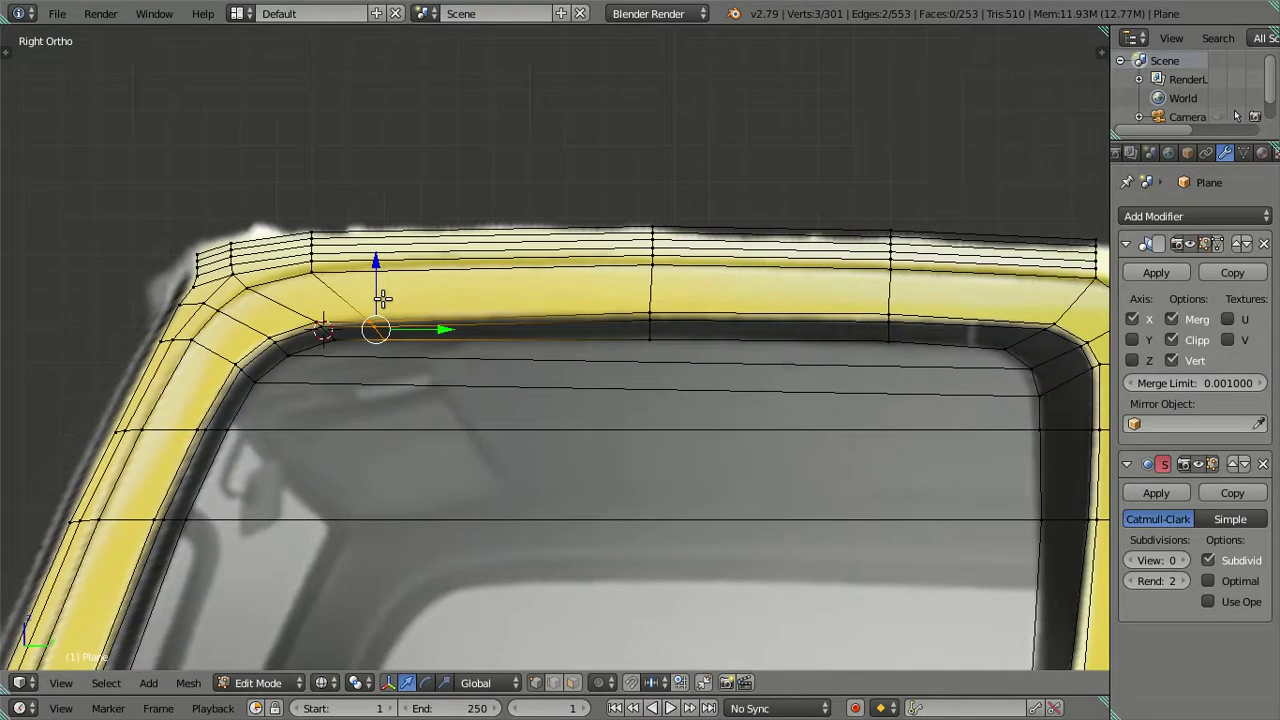
scroll(381, 298, "up", 1)
middle_click_drag(317, 286, 586, 306, "shift")
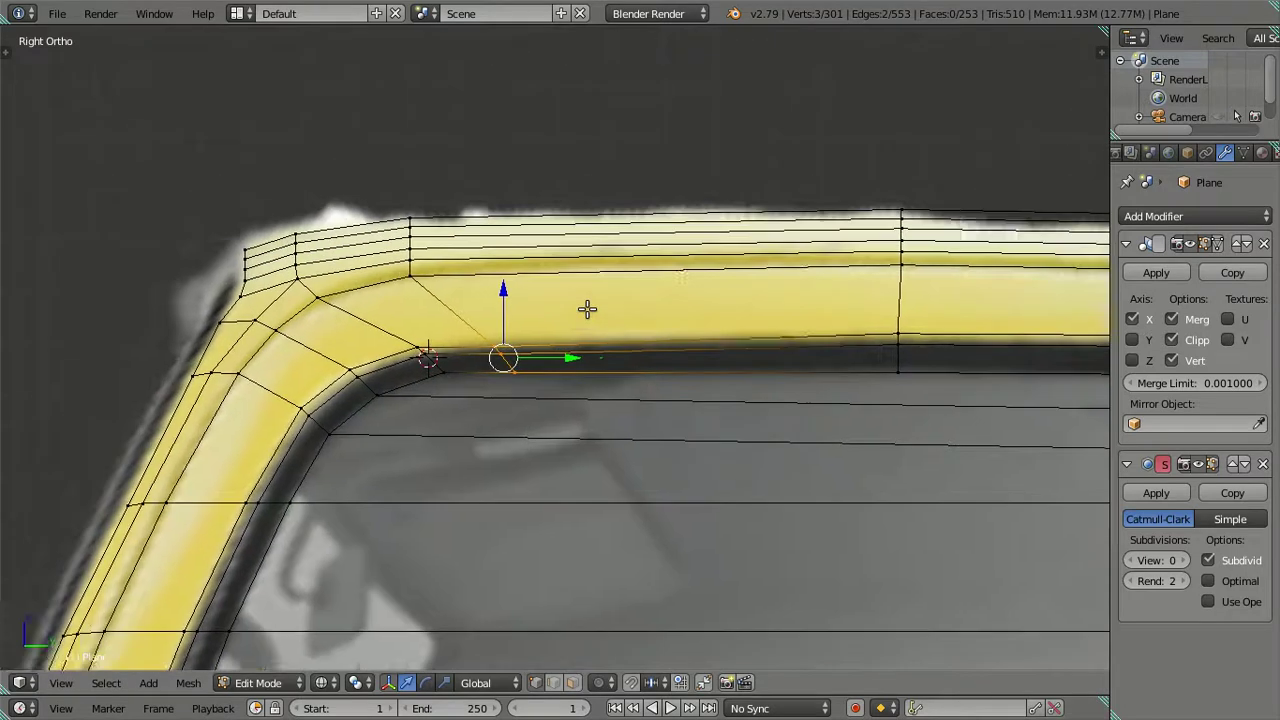
scroll(566, 309, "up", 1)
middle_click_drag(498, 298, 517, 434)
right_click(395, 344)
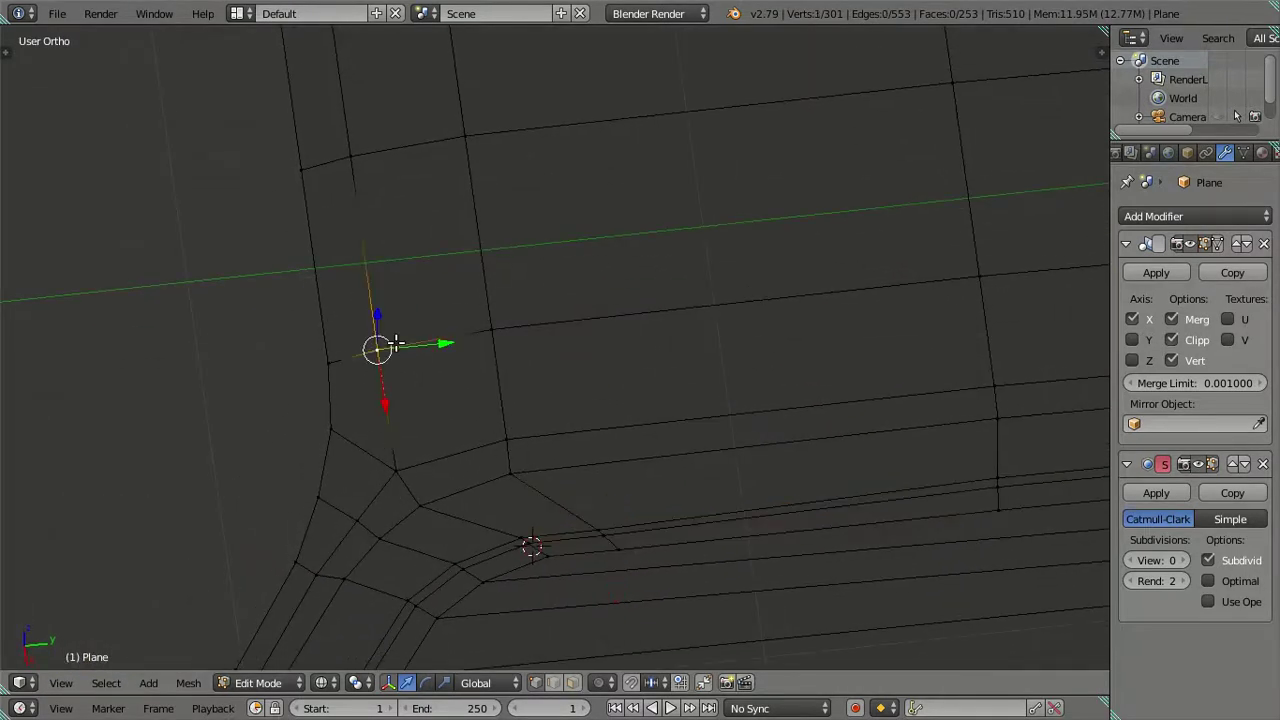
key("KP_3")
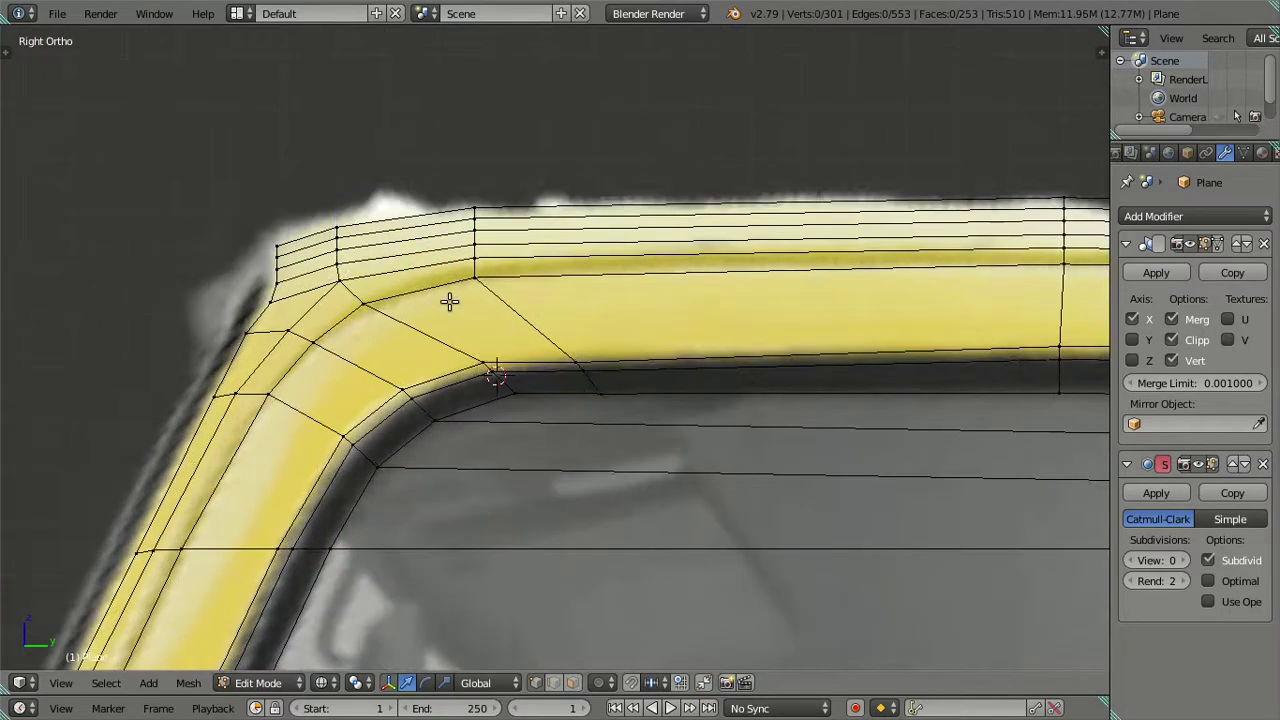
key("KP_8")
key("Tab")
mouse_move(449, 301)
middle_mouse_down()
mouse_move(486, 386)
mouse_move(671, 434)
mouse_move(677, 486)
mouse_move(540, 330)
middle_mouse_up()
key("Tab")
key("KP_3")
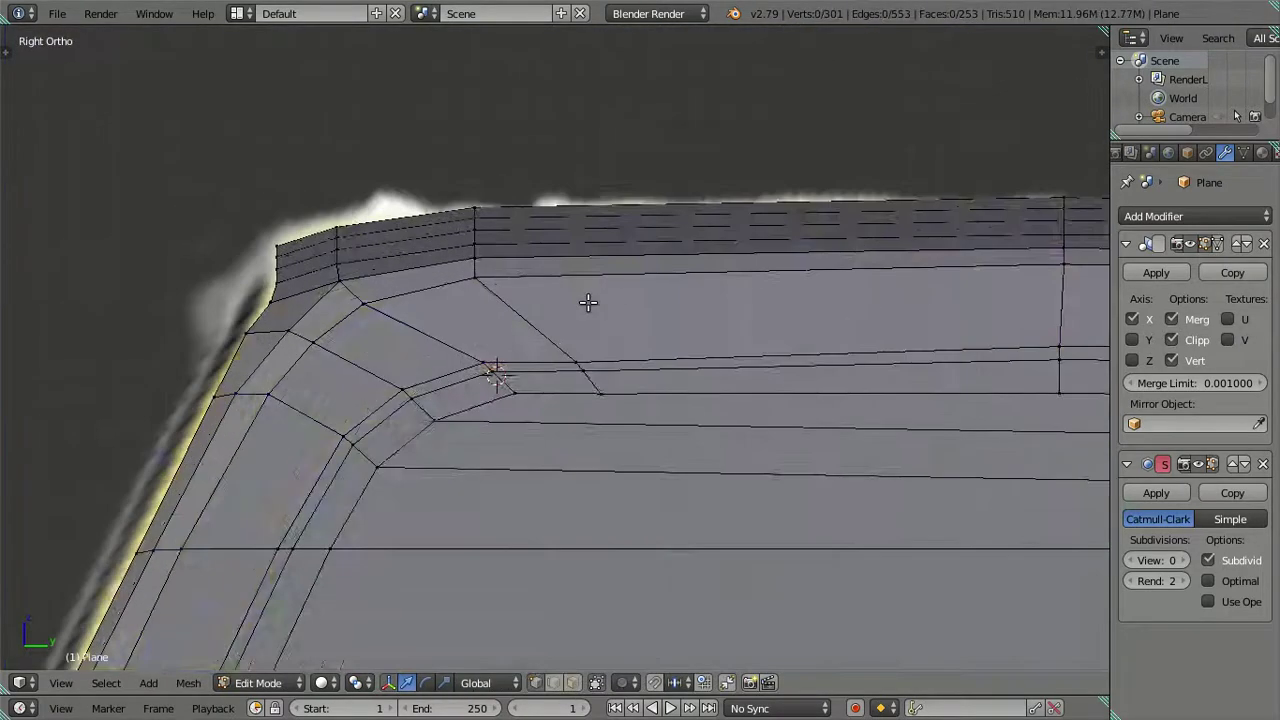
middle_click_drag(709, 352, 560, 283, "shift")
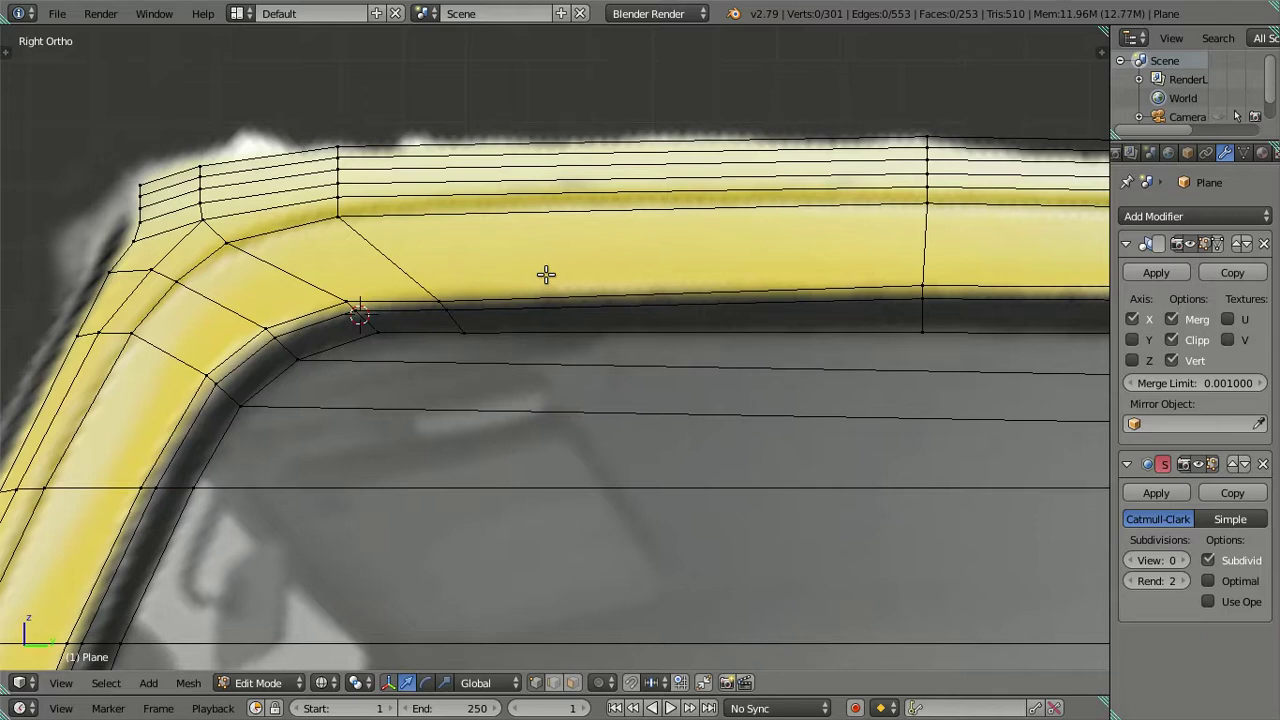
key("ctrl+r")
- Add a new vertical edge loop across the roof edge and slide it left
left_click(728, 212)
left_click(1022, 213)
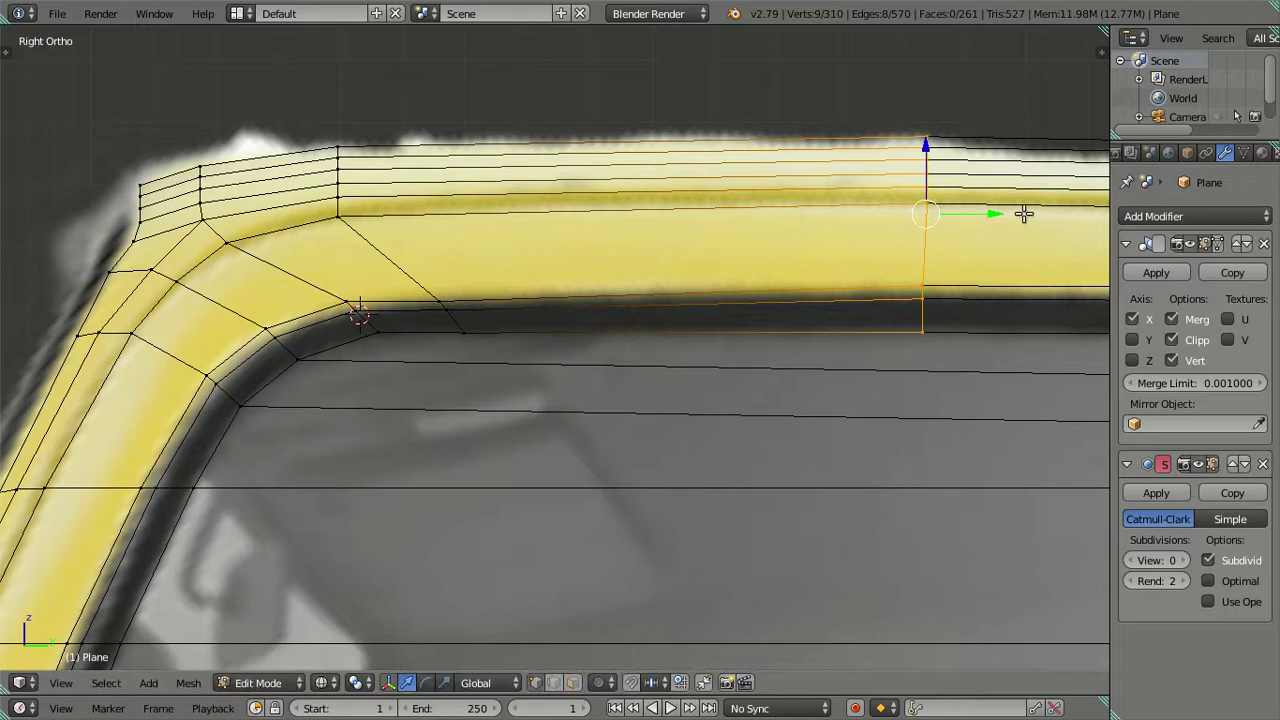
left_click_drag(1000, 213, 700, 213)
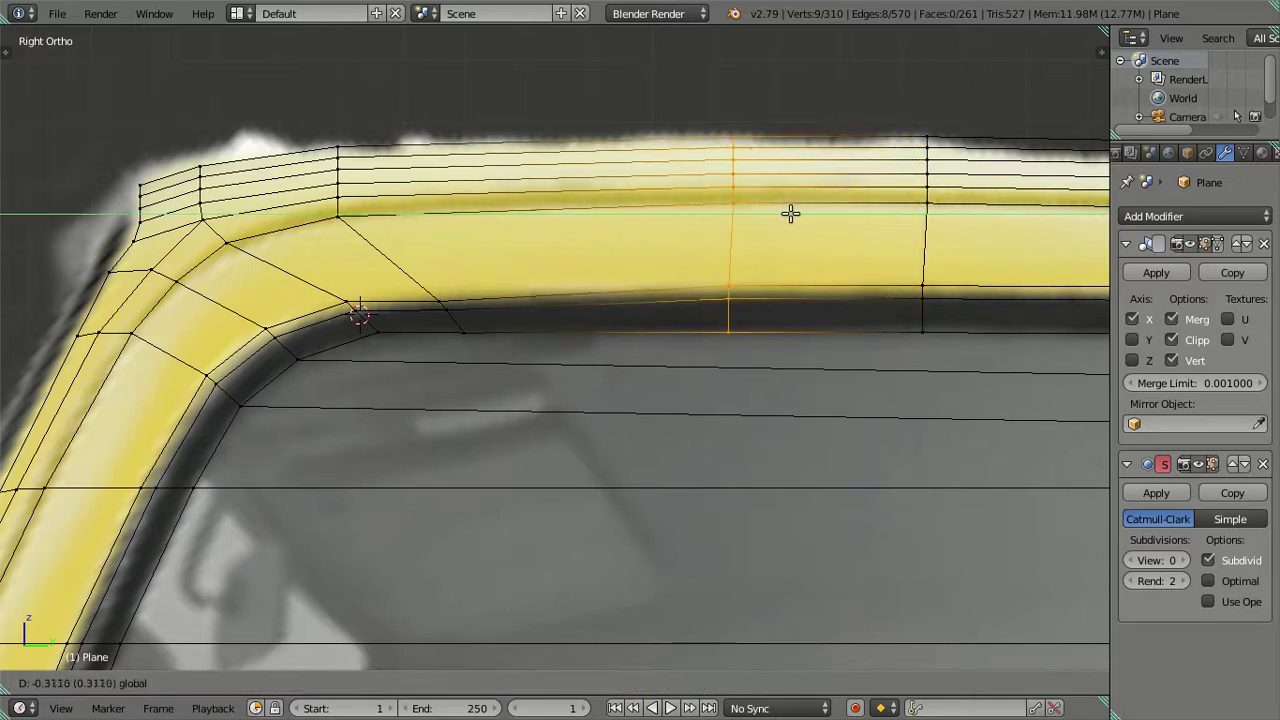
left_click(700, 213)
key("a")
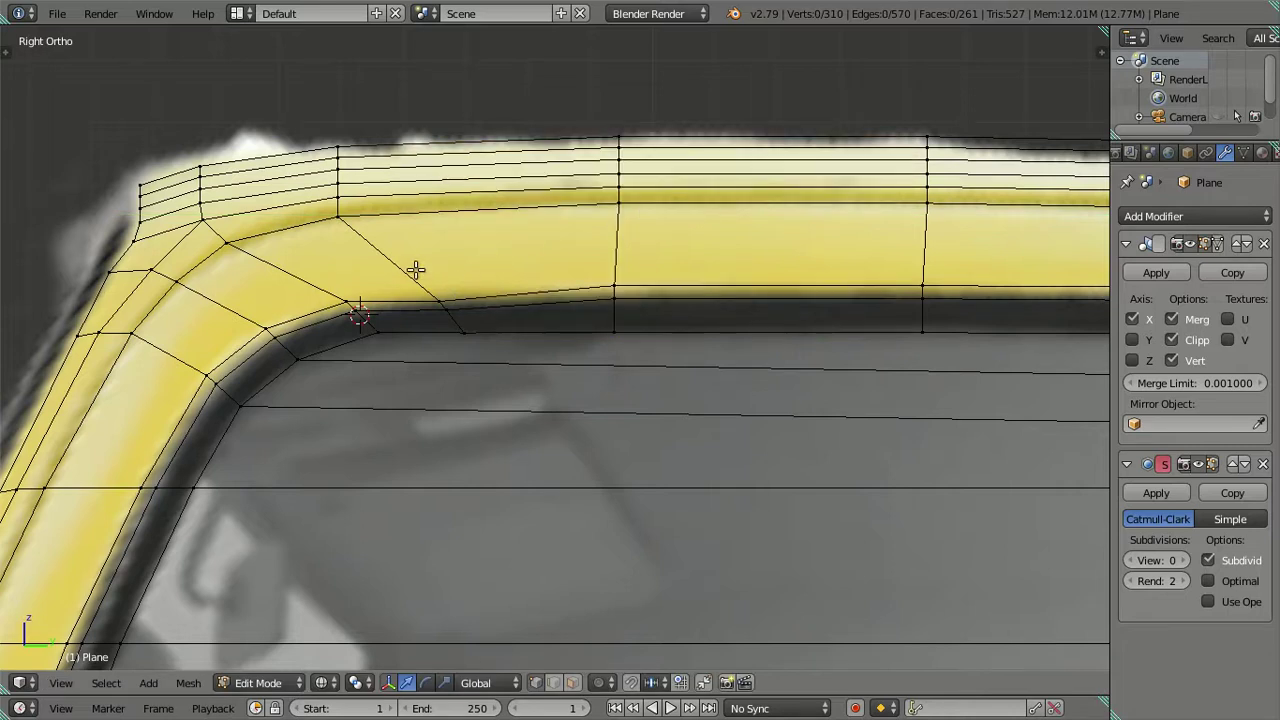
- Move the top vertices of a vertical roof-rail loop to fit the roof outline
right_click(620, 220, "alt")
right_click(617, 255, "alt")
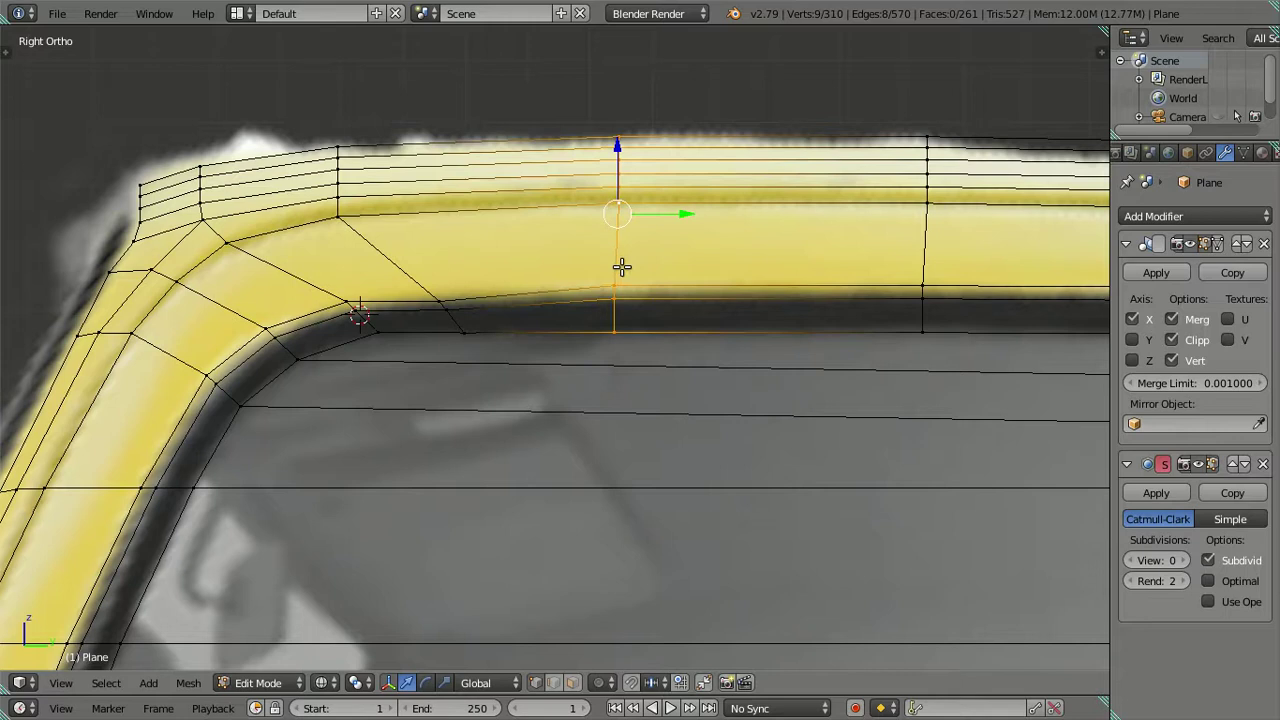
right_click(616, 291, "shift")
right_click(614, 328, "shift")
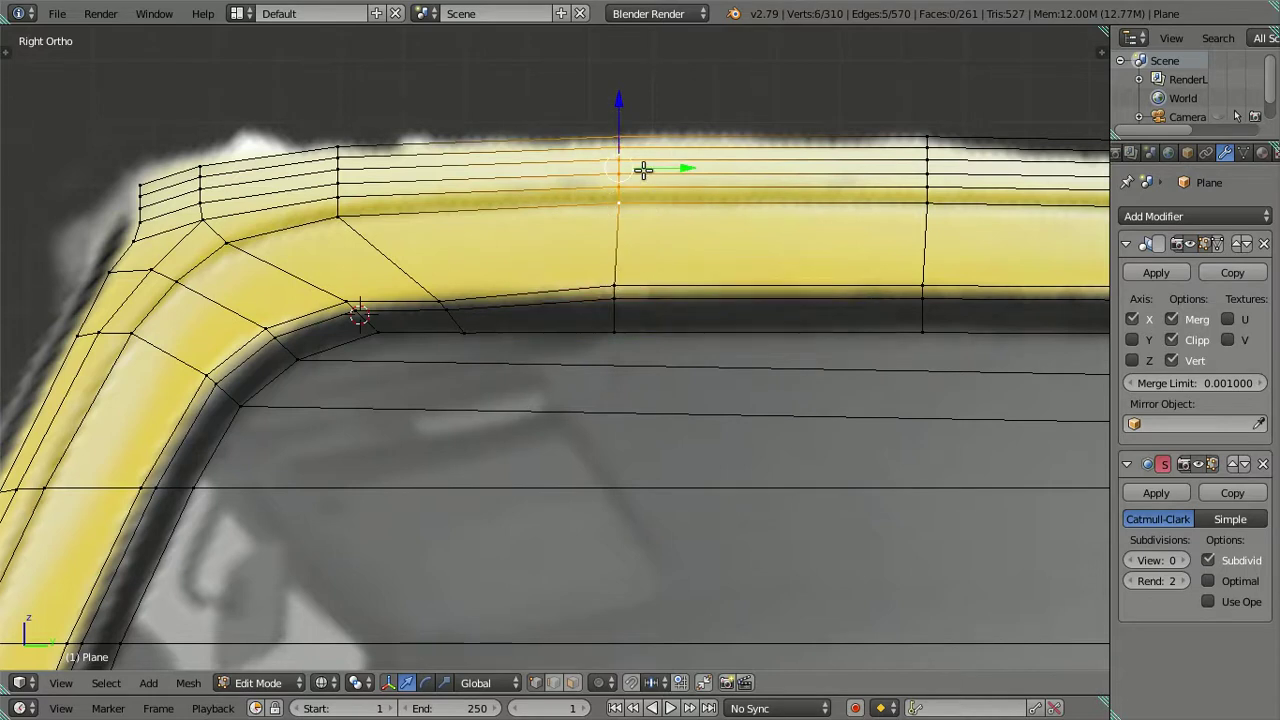
key("g")
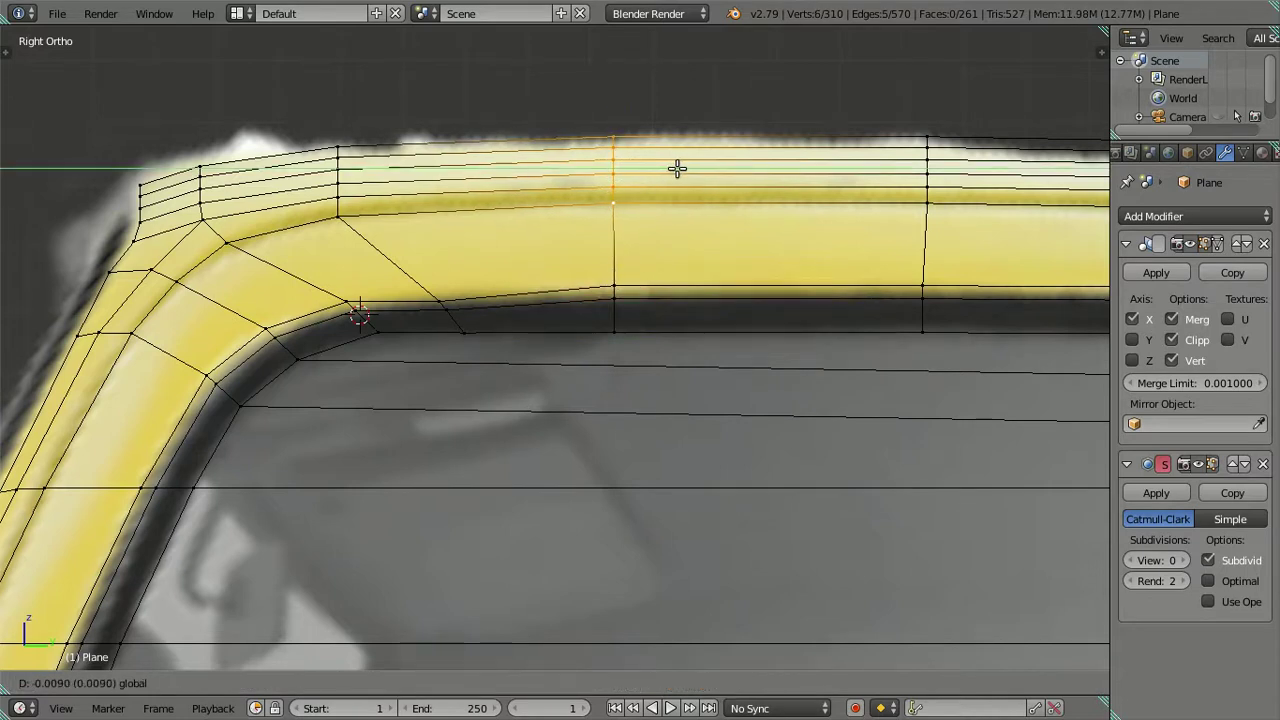
key("Escape")
key("a")
- Slide the top vertices of the next vertical loop slightly left along the roof rail
middle_click_drag(894, 228, 717, 266, "shift")
right_click(710, 266, "alt")
right_click(702, 345, "shift")
right_click(701, 314, "shift")
left_click_drag(752, 198, 746, 197)
key("a")
scroll(423, 266, "down", 1)
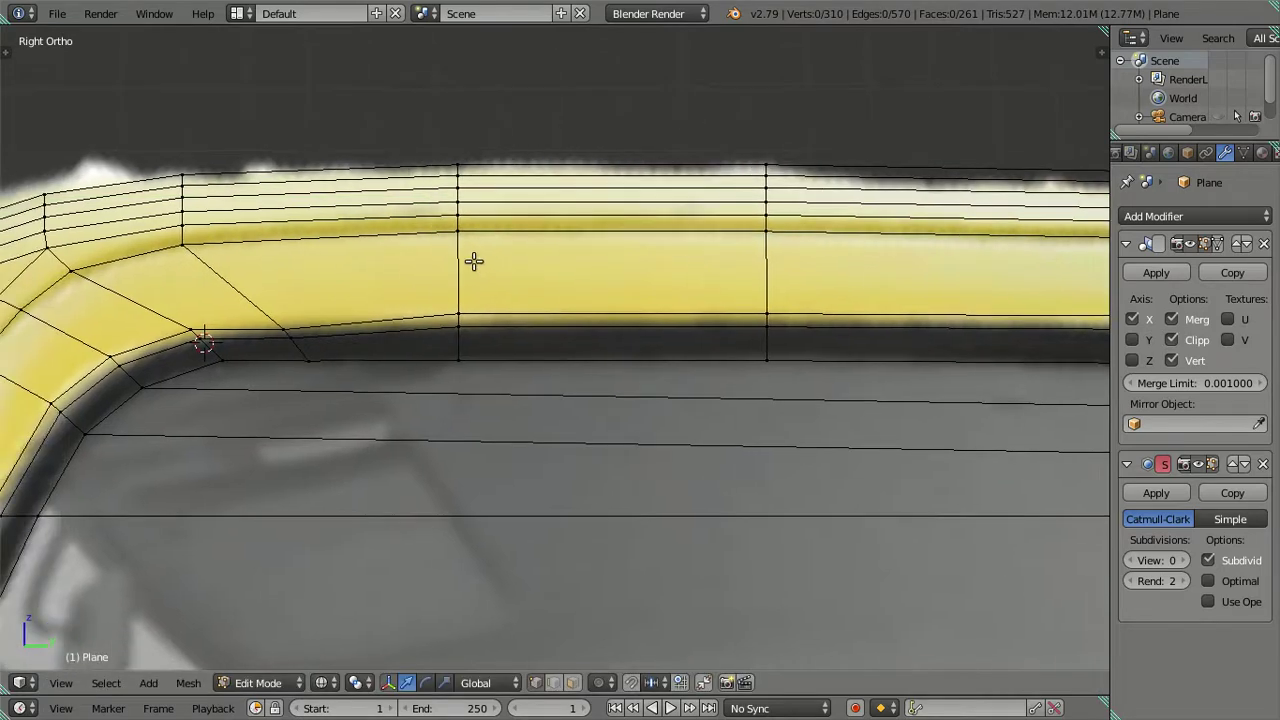
scroll(474, 260, "down", 1)
scroll(420, 288, "up", 1)
scroll(436, 349, "up", 1)
scroll(276, 334, "up", 2)
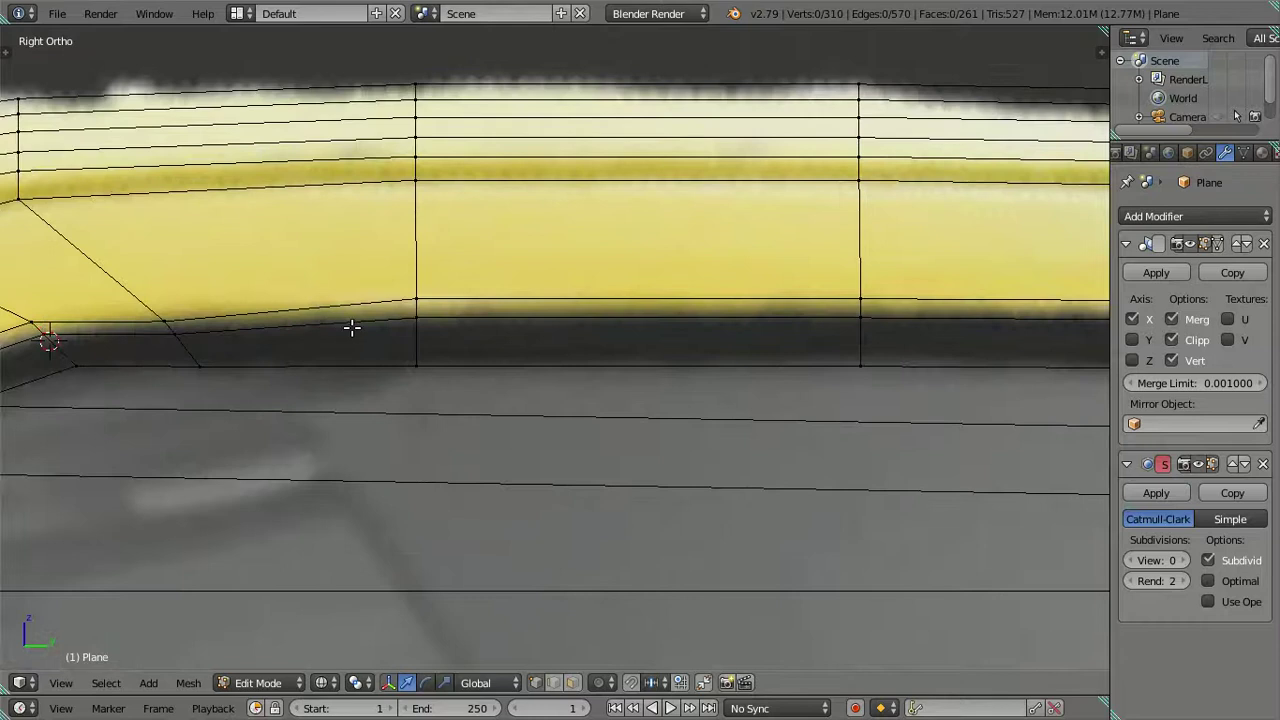
- Scale down the edge running along the window's top edge
right_click(414, 317)
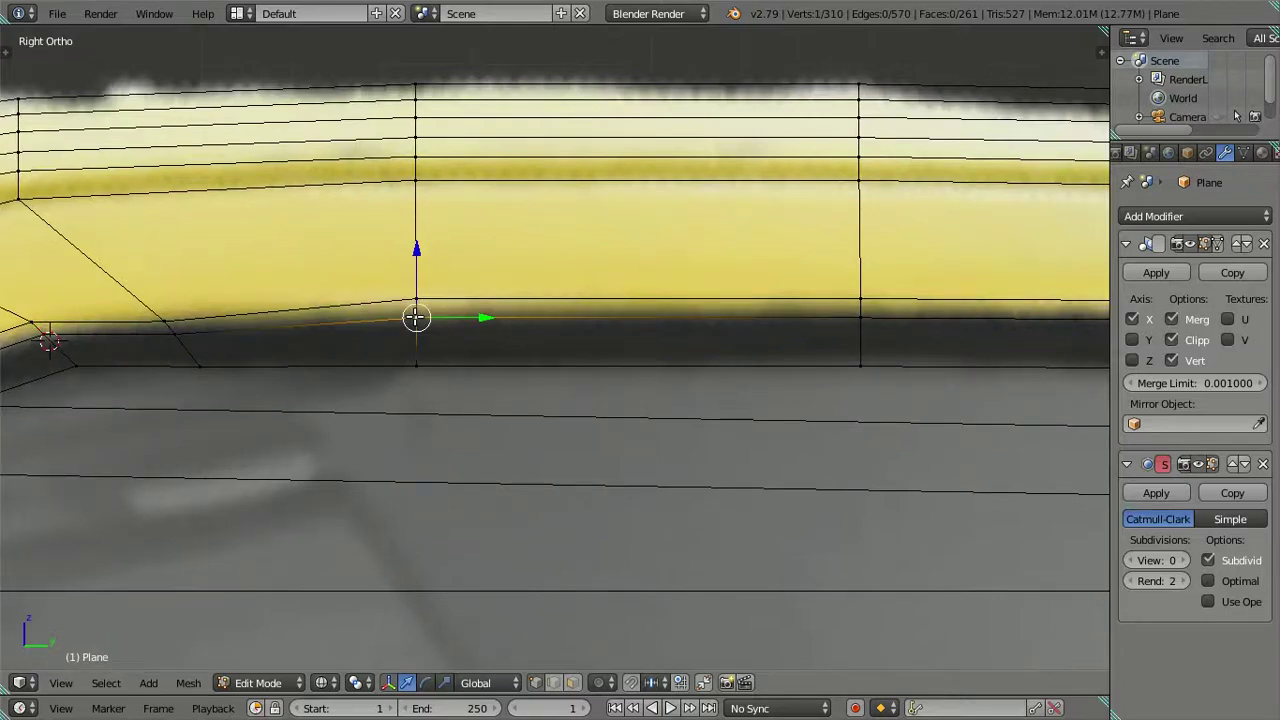
key("s")
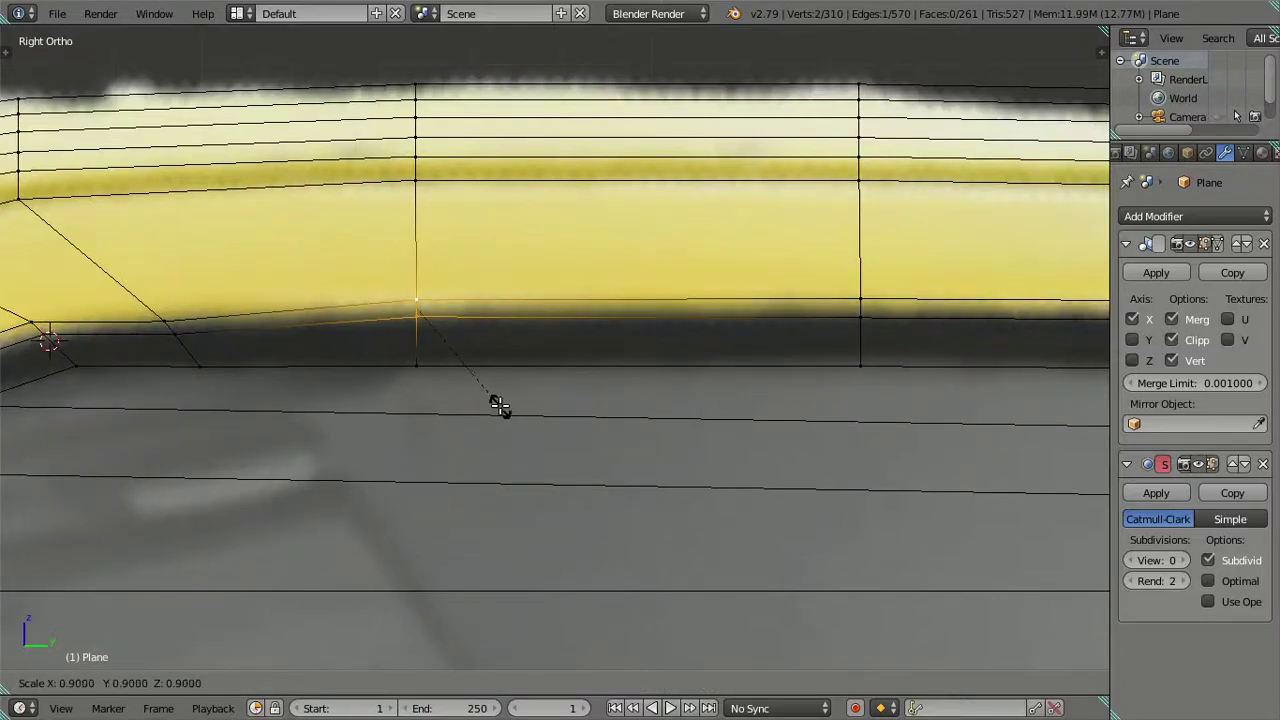
left_click(497, 402)
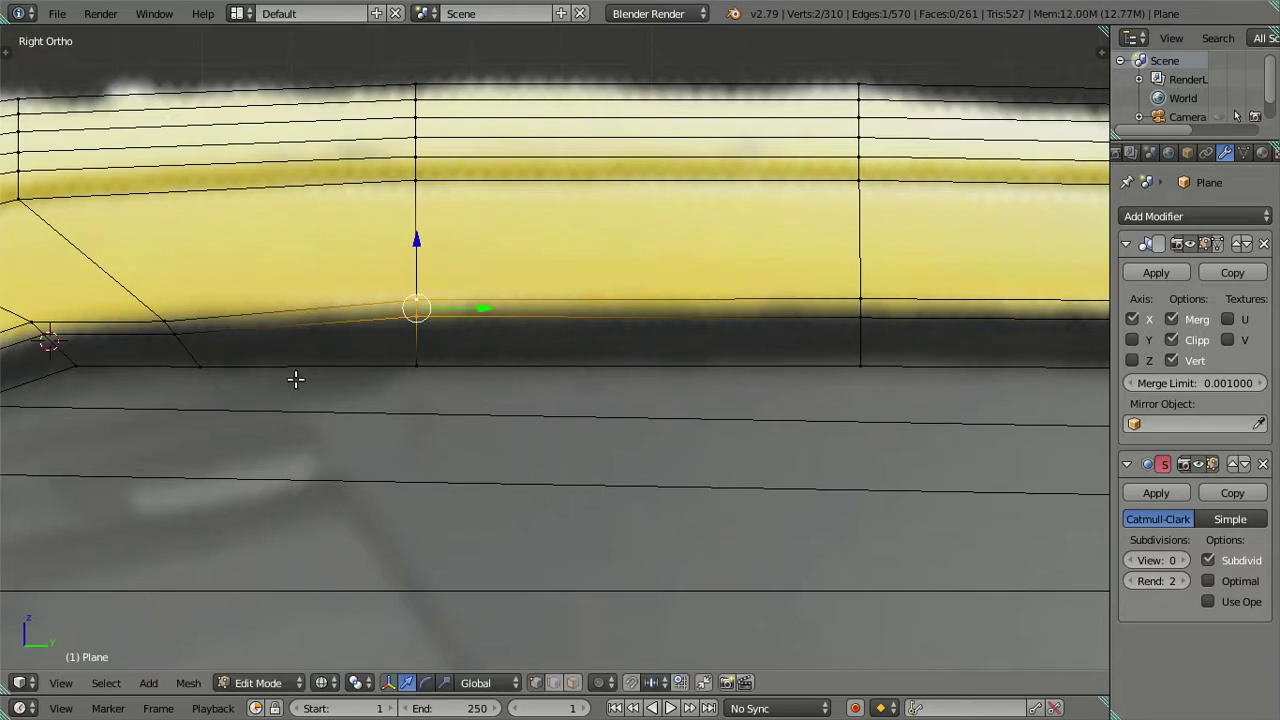
key("a")
scroll(284, 360, "down", 2)
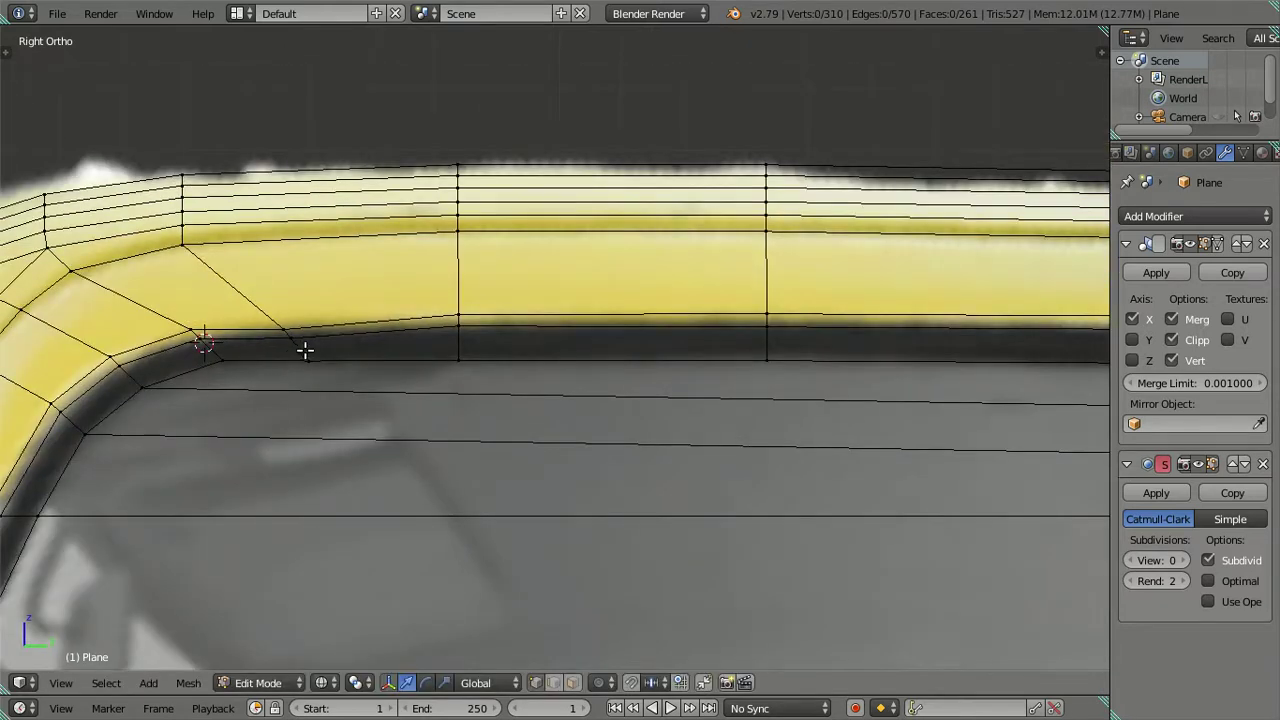
- Move two window-corner vertices vertically along the Z axis
right_click(300, 346, "alt")
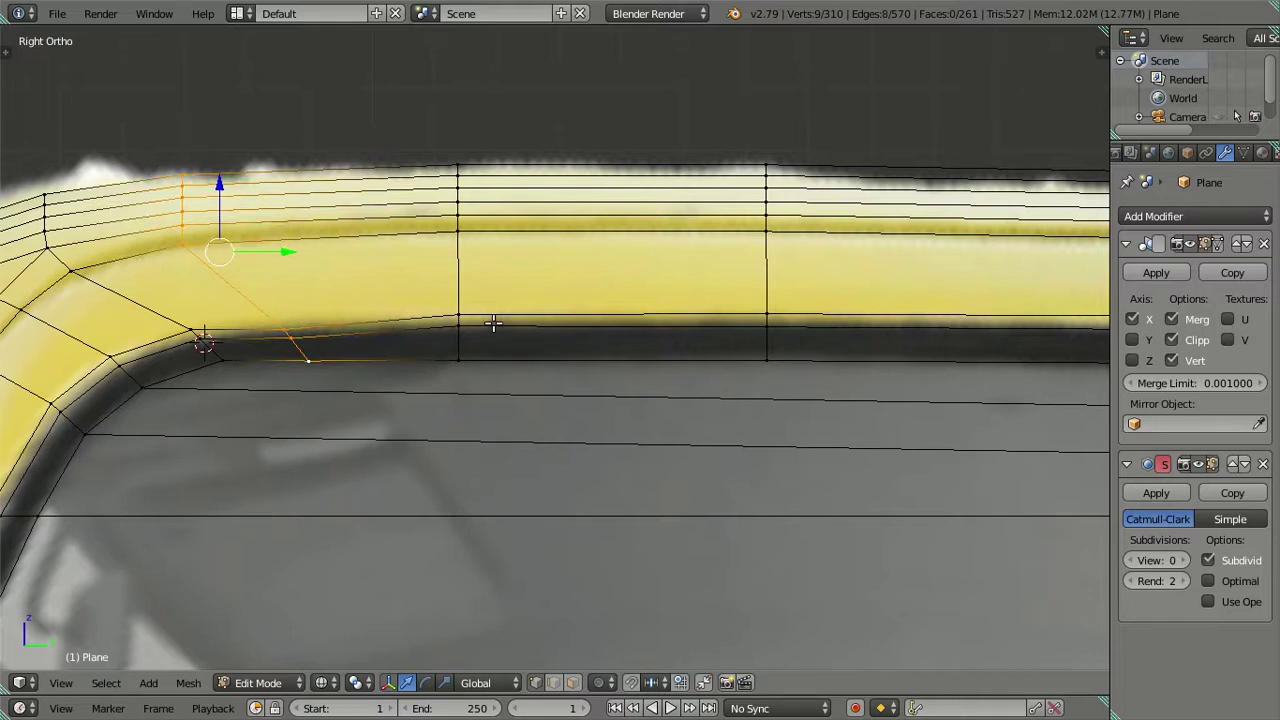
middle_click_drag(294, 314, 506, 271, "shift")
scroll(494, 303, "up", 2)
right_click(471, 263)
right_click(444, 233, "shift")
key("g")
key("z")
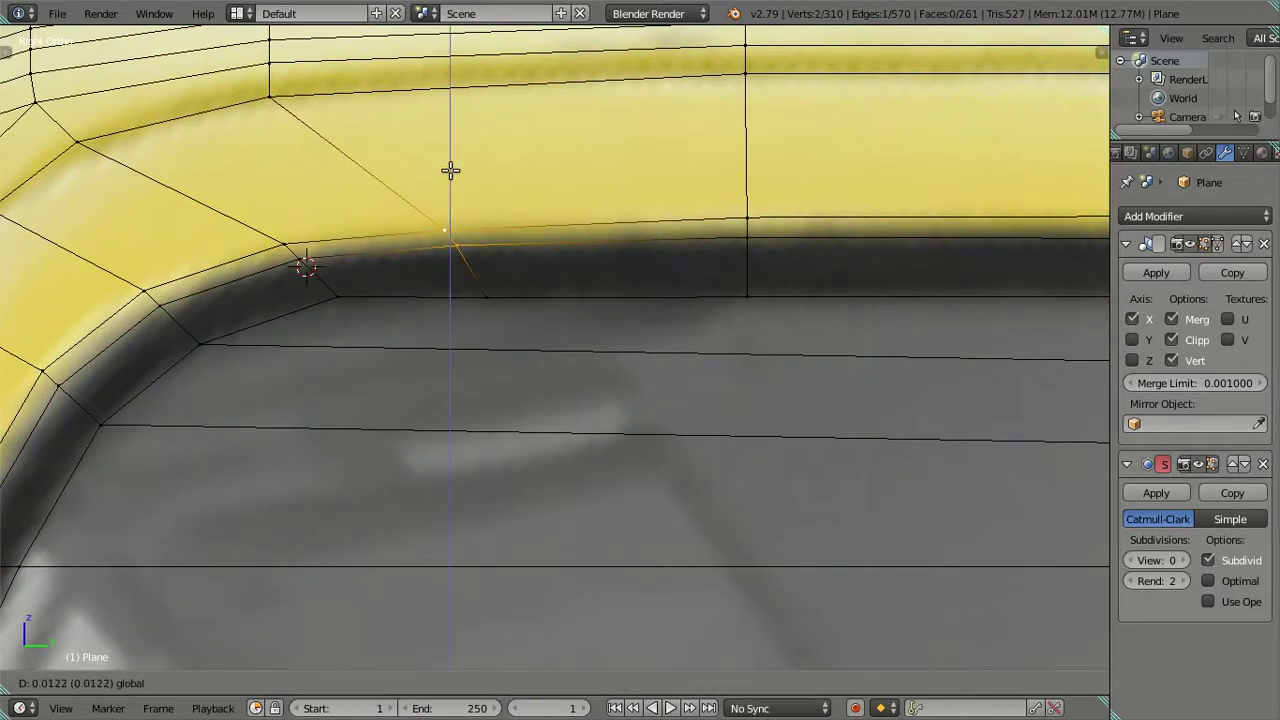
left_click(450, 170)
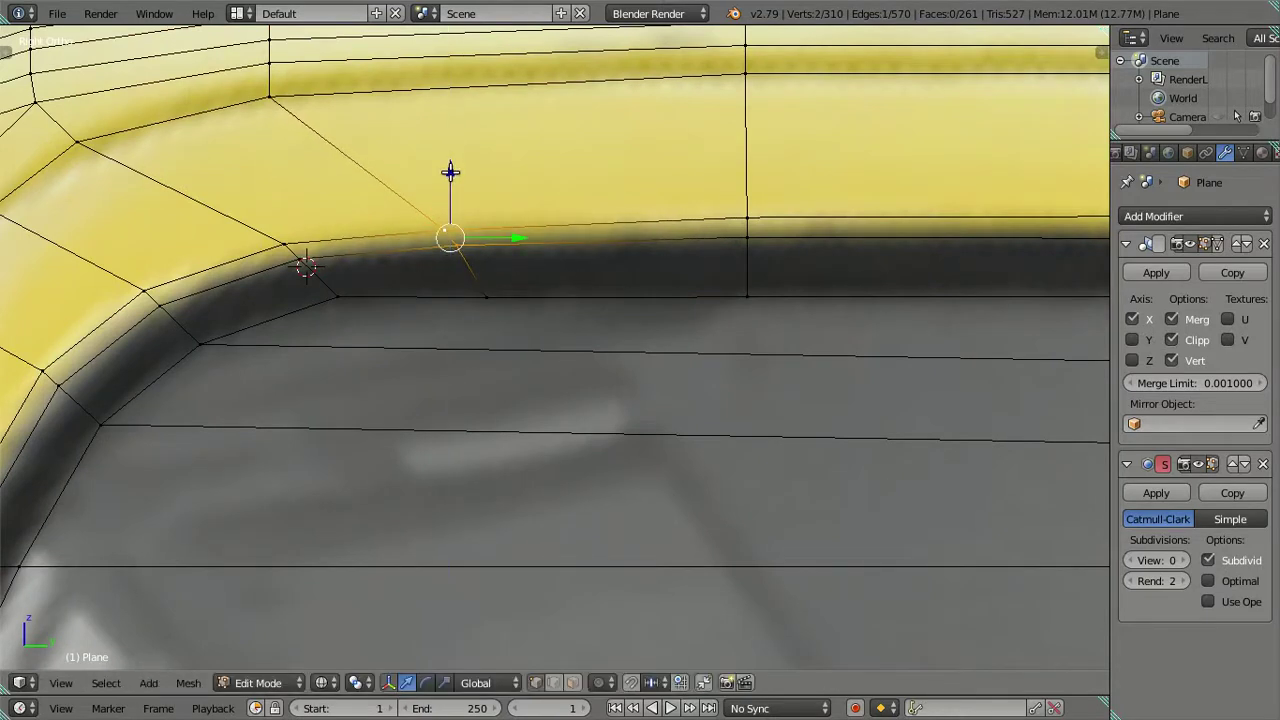
- Dissolve the stray diagonal edges at the window's upper corner
right_click(500, 304, "shift")
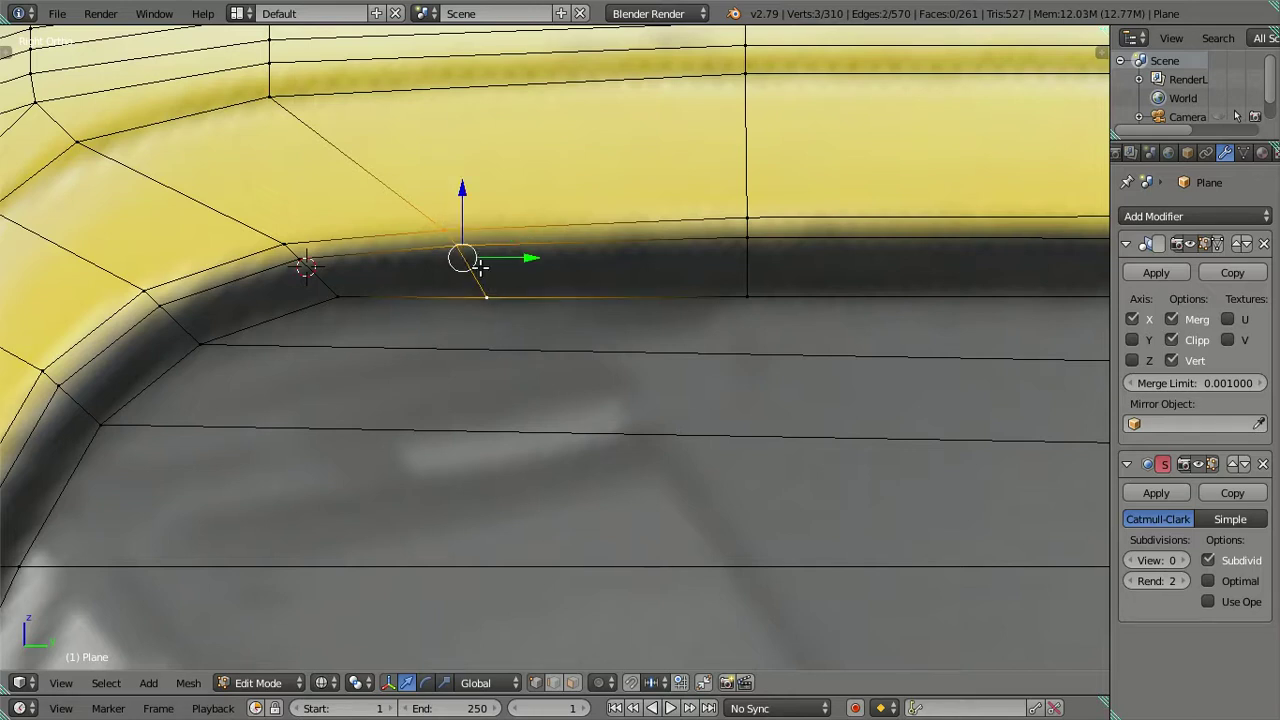
key("x")
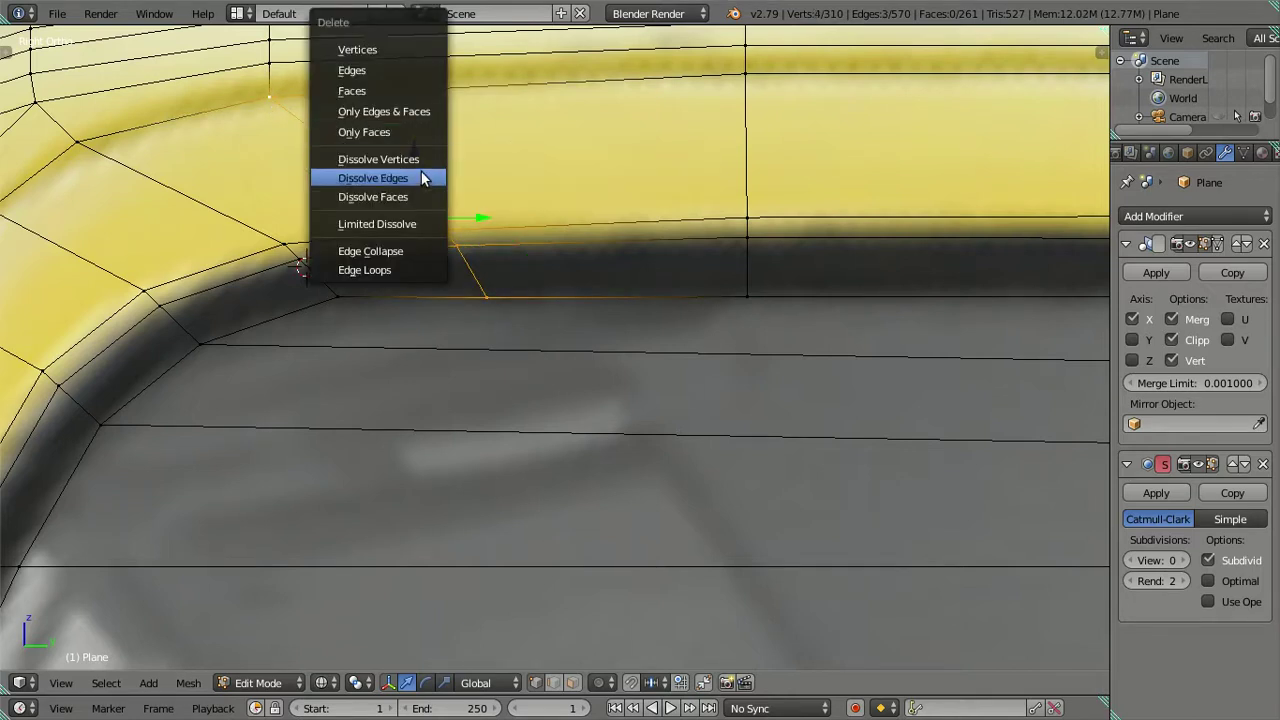
left_click(421, 172)
key("a")
- Loop-cut a new edge loop close to the window corner
key("ctrl+r")
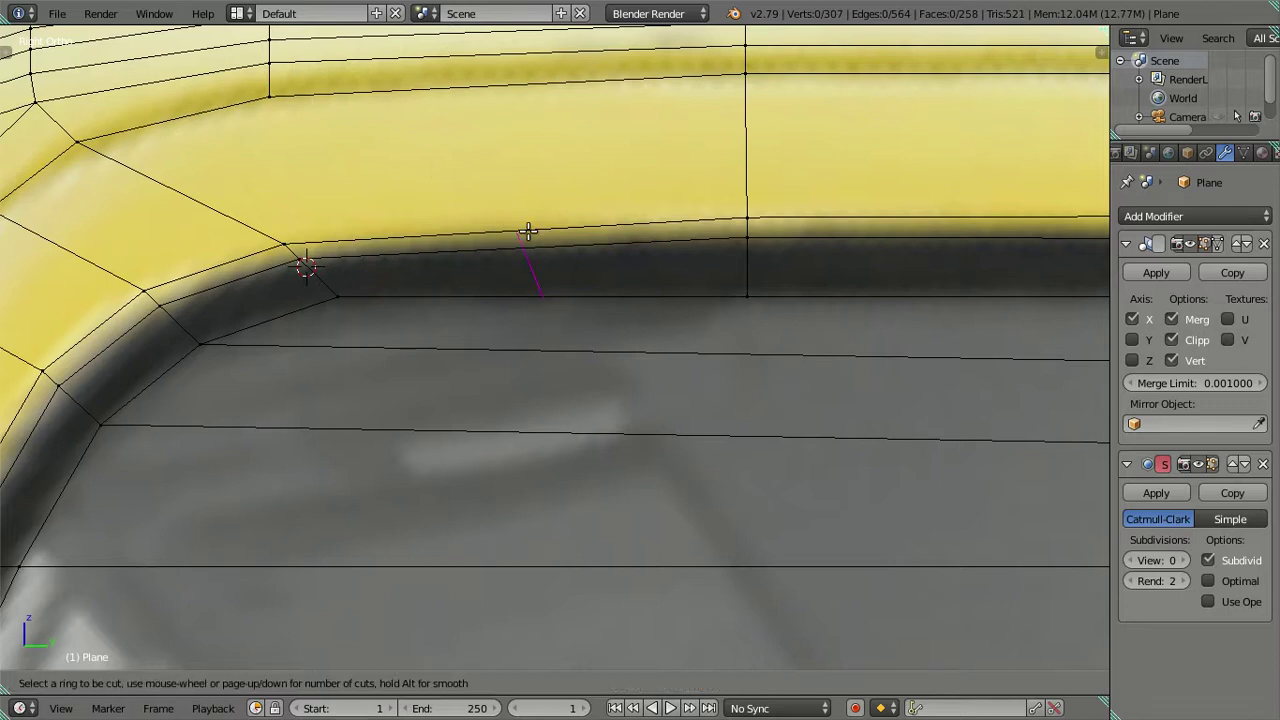
left_click(528, 232)
left_click(518, 223)
right_click(512, 217)
right_click(276, 108, "shift")
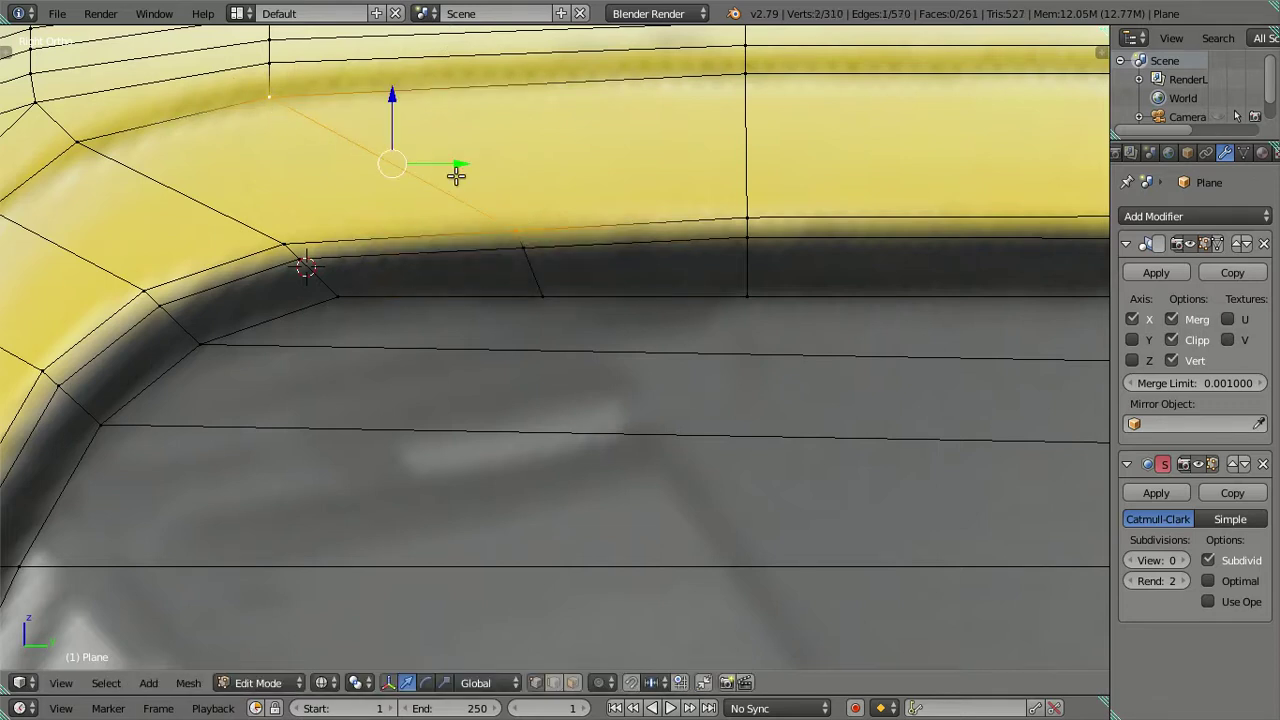
key("a")
- Raise the vertex on the window's top edge slightly
scroll(458, 228, "down", 3)
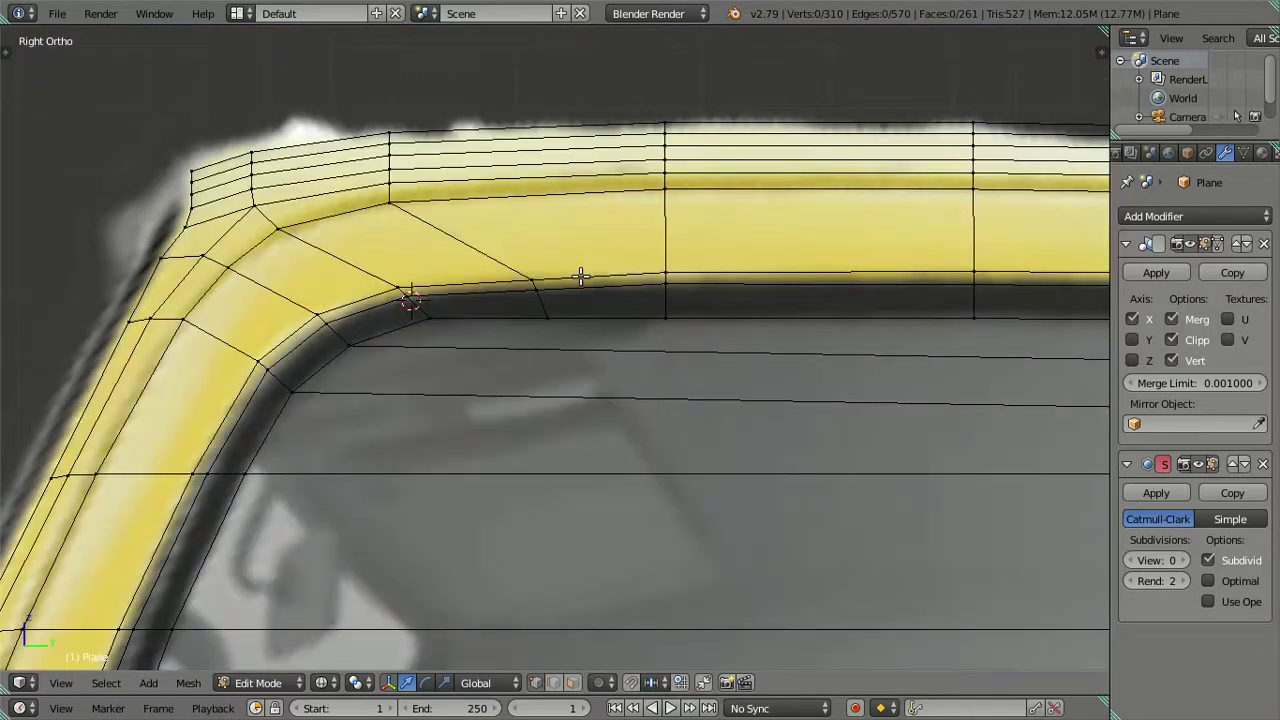
scroll(540, 268, "up", 2)
right_click(527, 260)
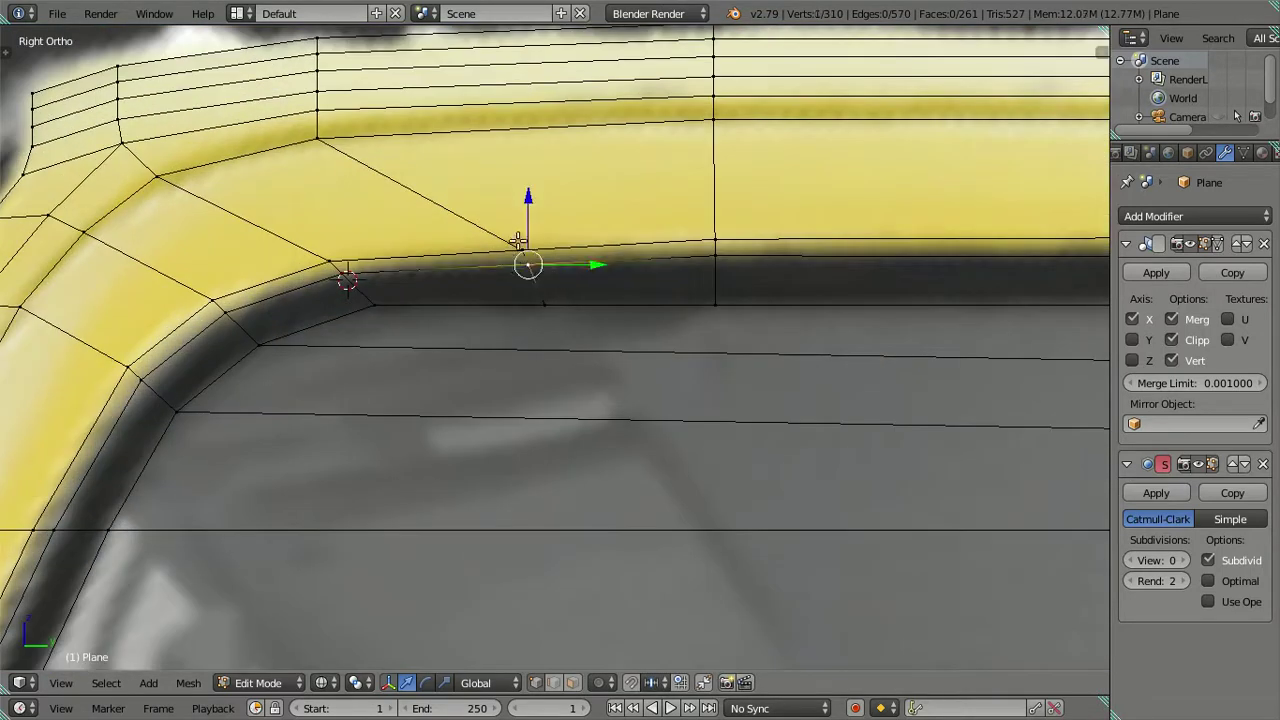
key("g")
left_click(522, 184)
- Preview the smoothed roof corner in solid shading, then return to Edit Mode in right side view
key("alt+z")
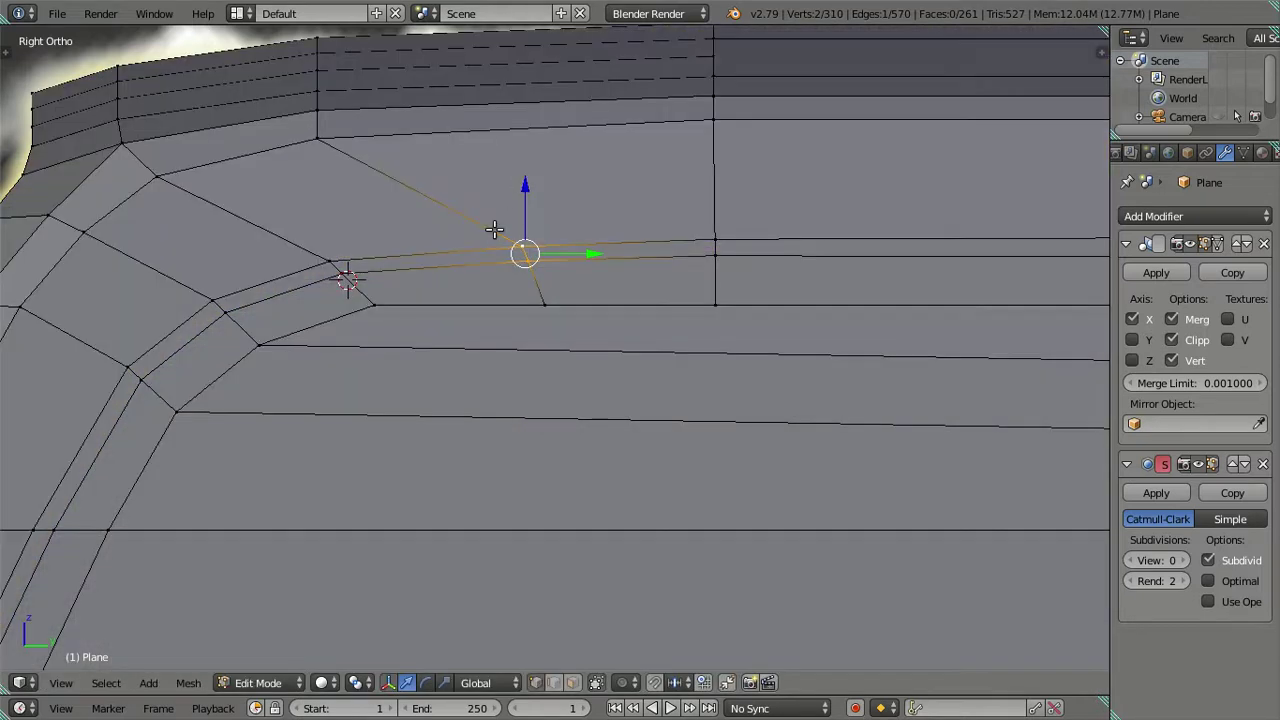
key("Tab")
mouse_move(500, 249)
middle_mouse_down()
mouse_move(583, 286)
mouse_move(582, 340)
mouse_move(620, 460)
mouse_move(654, 494)
mouse_move(657, 320)
mouse_move(567, 276)
mouse_move(157, 234)
middle_mouse_up()
mouse_move(317, 229)
middle_mouse_down()
mouse_move(394, 440)
mouse_move(474, 464)
mouse_move(471, 331)
mouse_move(451, 309)
middle_mouse_up()
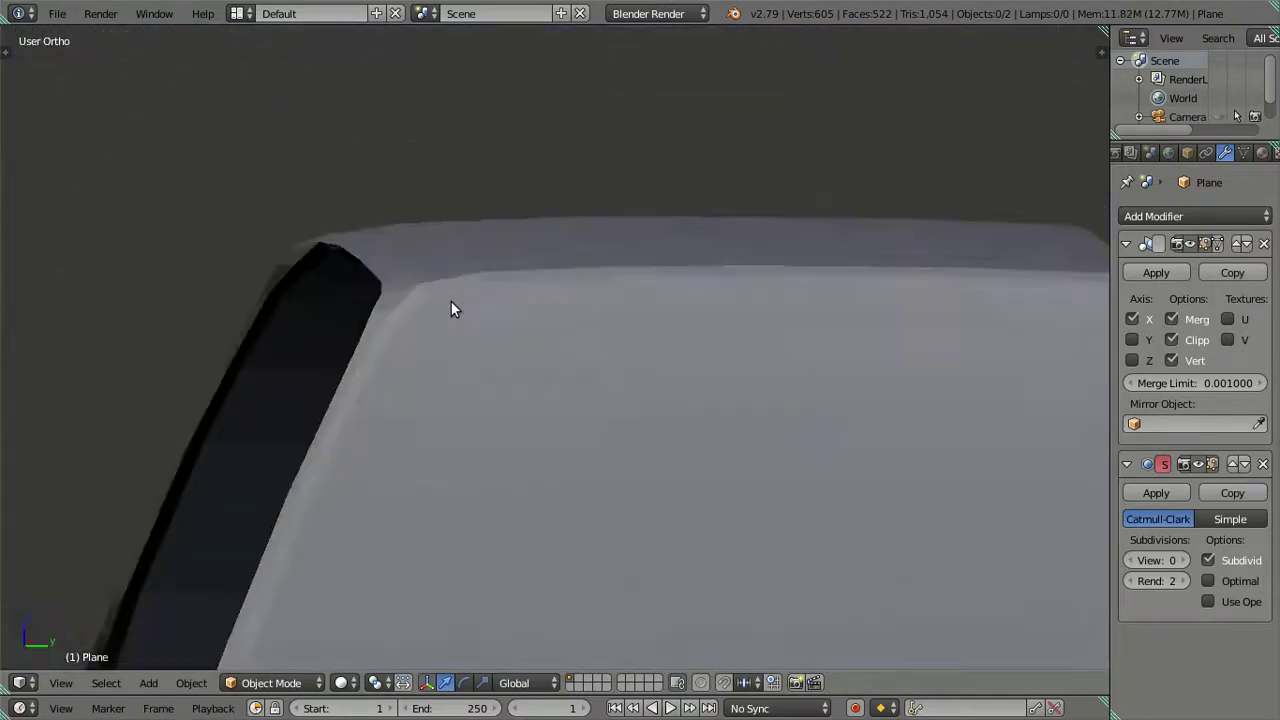
key("Tab")
key("KP_3")
mouse_move(606, 402)
middle_mouse_down("shift")
mouse_move(523, 294)
mouse_move(385, 297)
middle_mouse_up("shift")
key("a")
scroll(524, 297, "down", 3)
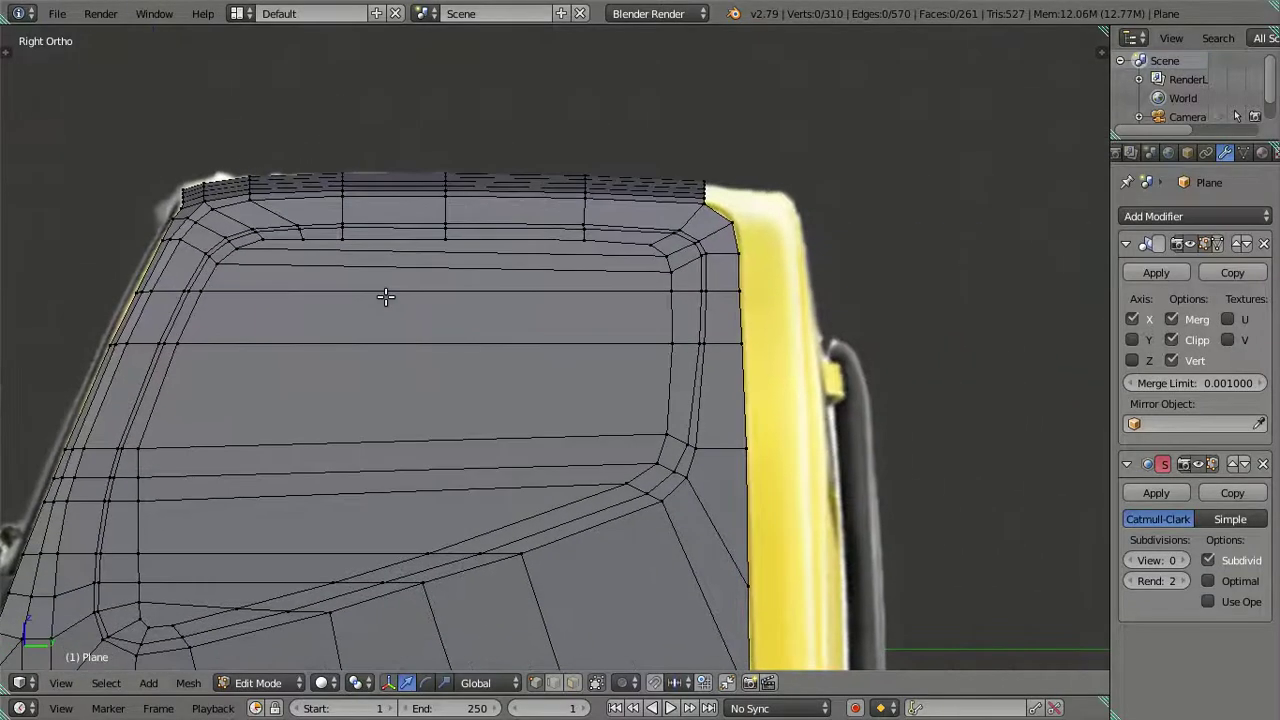
- Switch the viewport to textured shading to show the reference colours
scroll(385, 296, "up", 1)
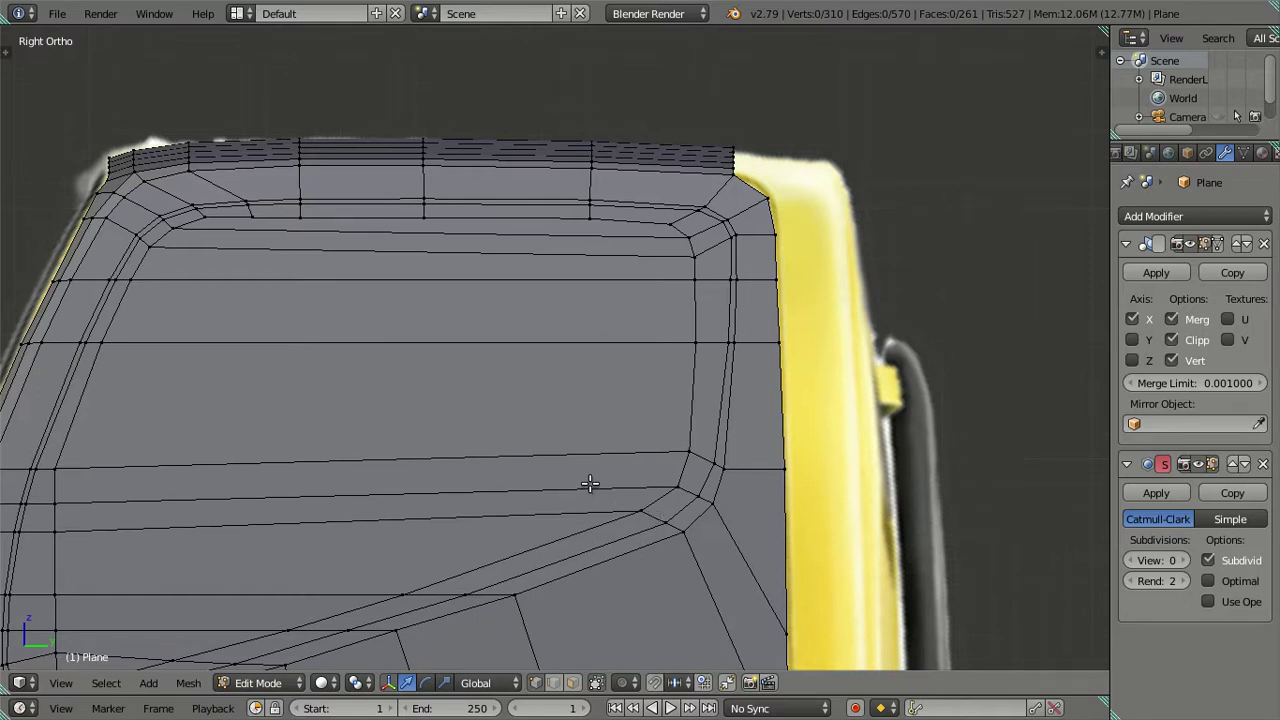
key("alt+z")
key("alt+z")
scroll(568, 509, "down", 2)
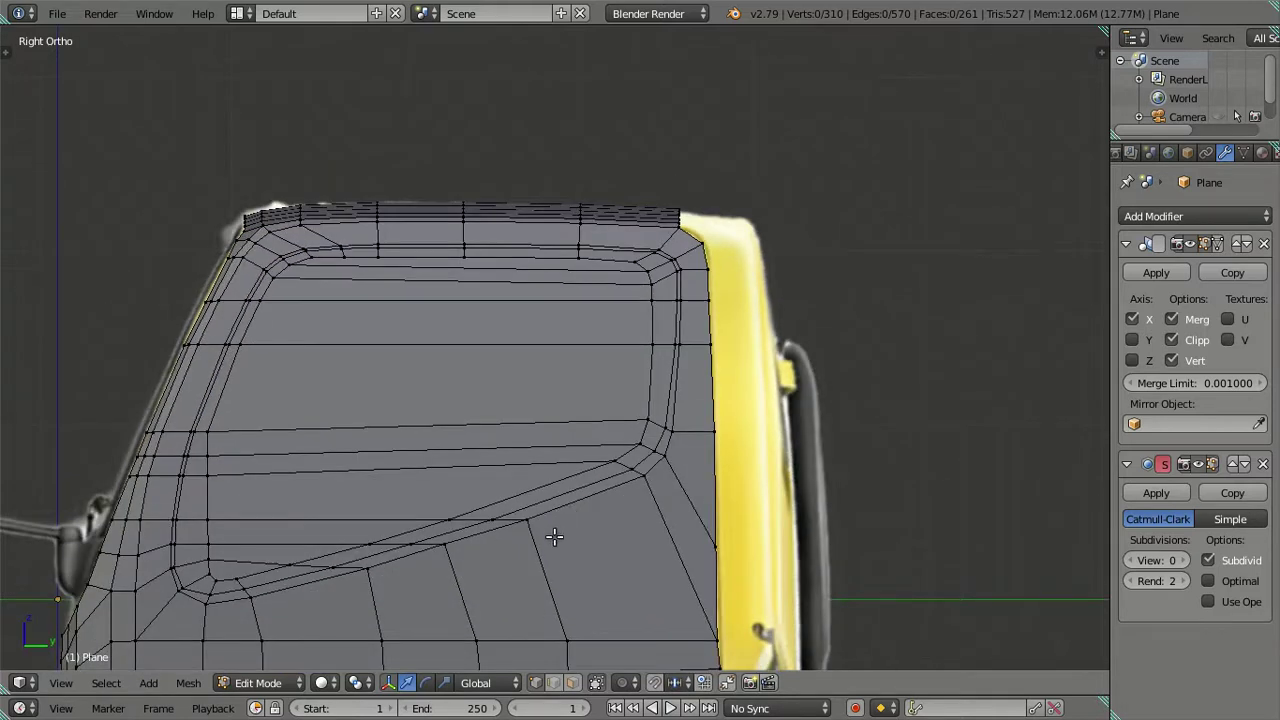
key("alt+z")
key("alt+z")
- Select the side window faces and the thin top-strip faces above them
right_click(250, 555, "shift")
right_click(330, 528, "shift")
right_click(302, 491, "shift")
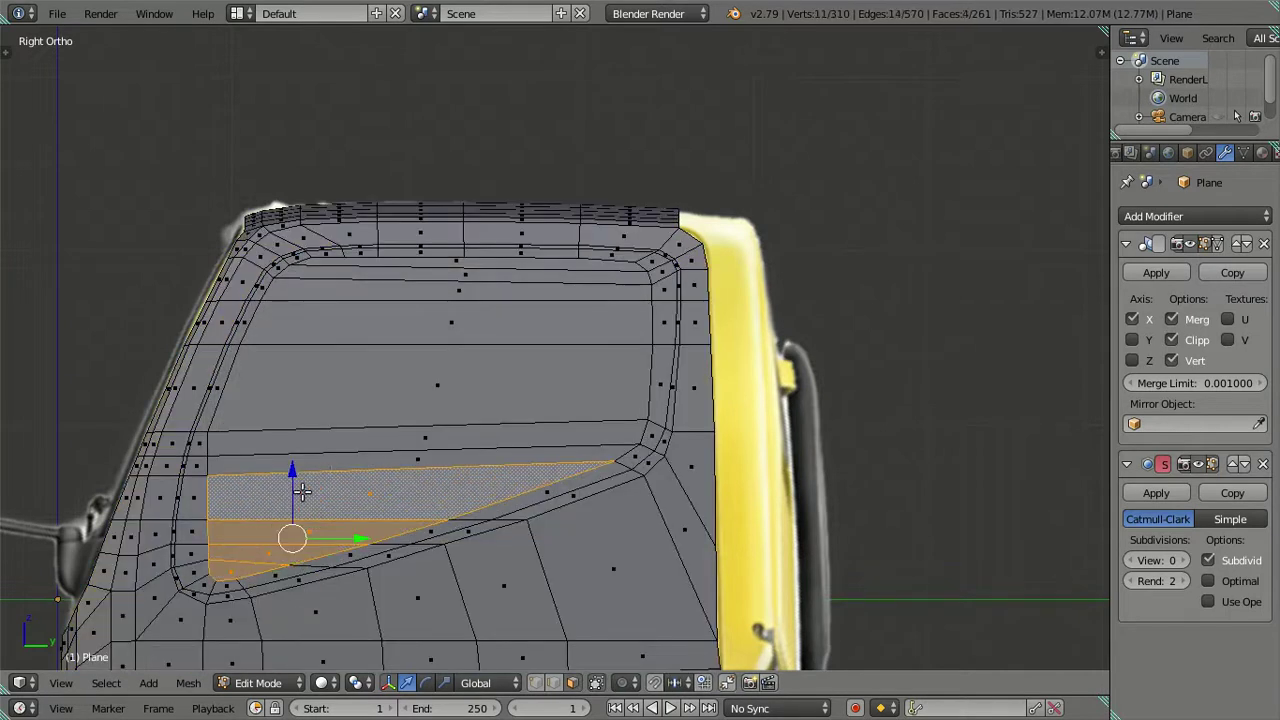
right_click(326, 462, "shift")
right_click(345, 434, "shift")
right_click(375, 393, "shift")
right_click(420, 308, "shift")
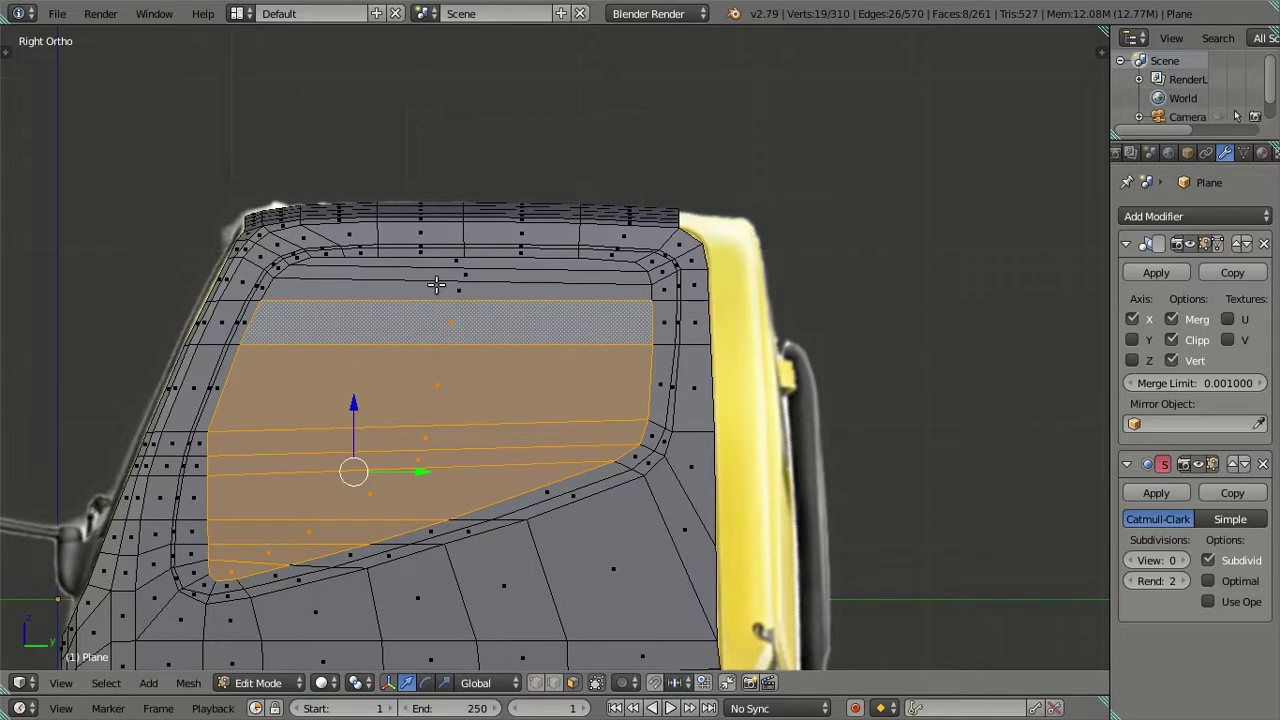
right_click(437, 286, "shift")
right_click(458, 264, "shift")
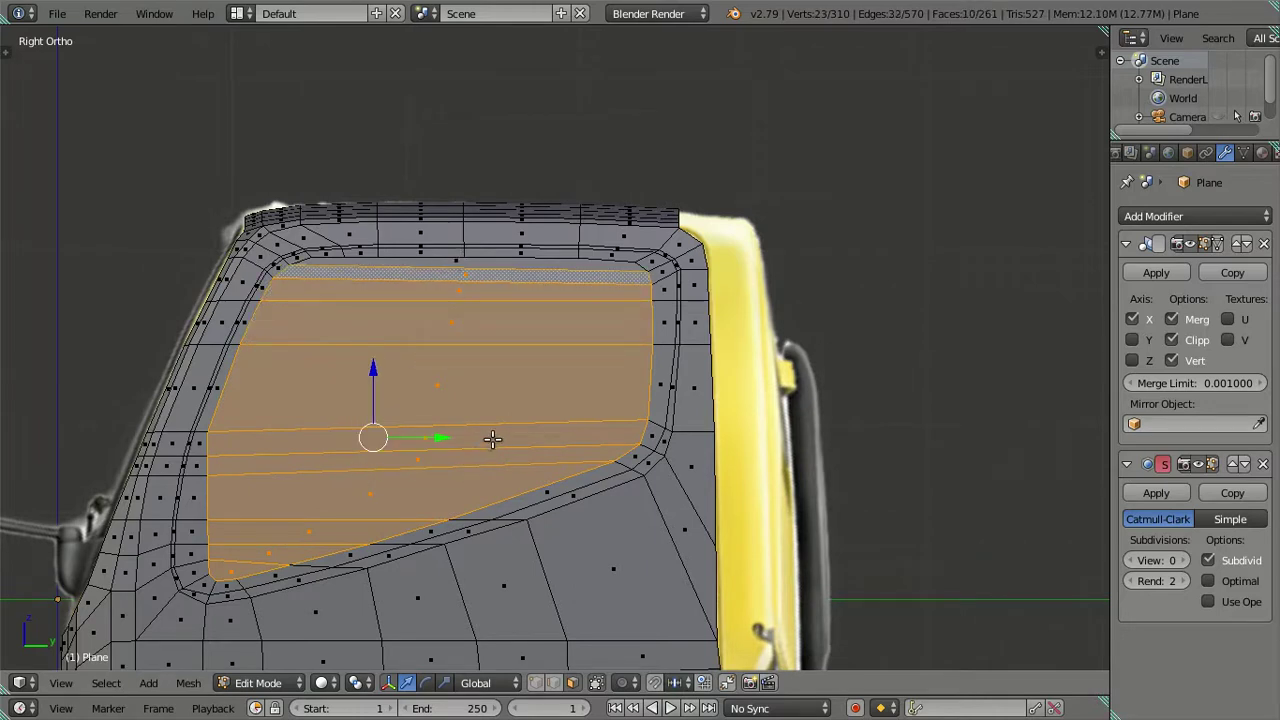
right_click(498, 388, "shift")
right_click(540, 260, "shift")
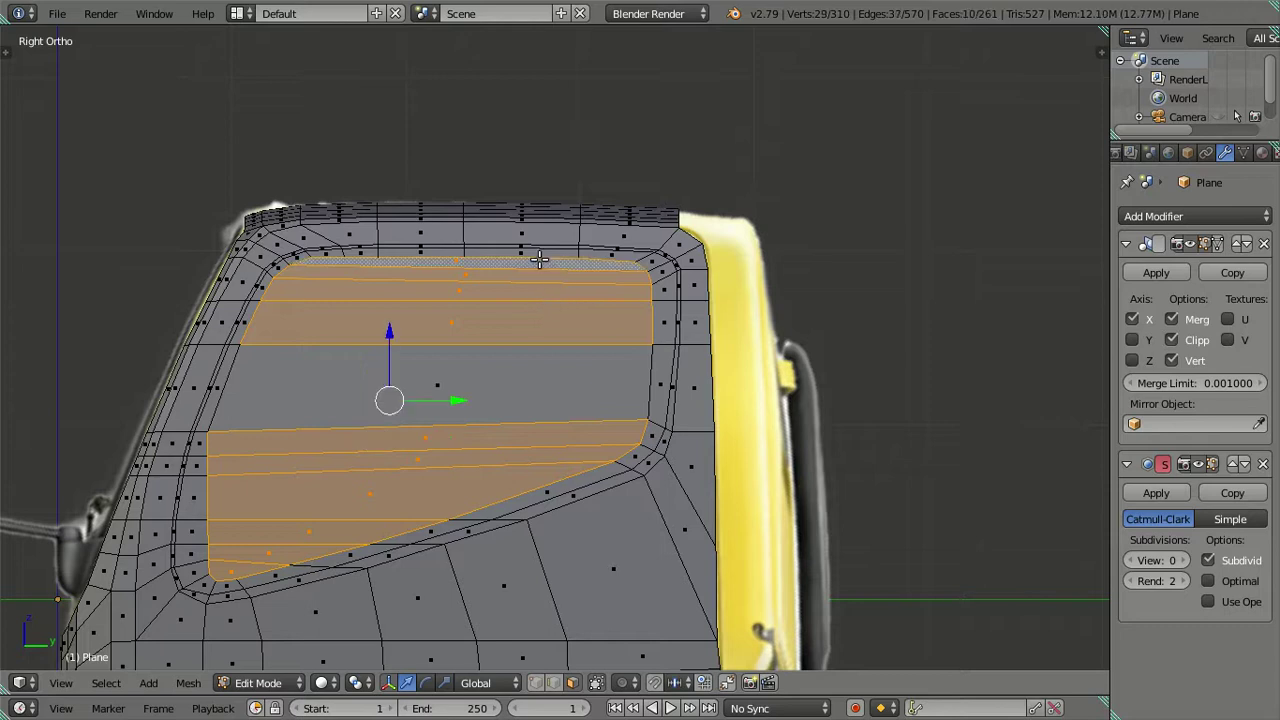
- Dissolve the top strip's edges, then delete the selected window faces
key("x")
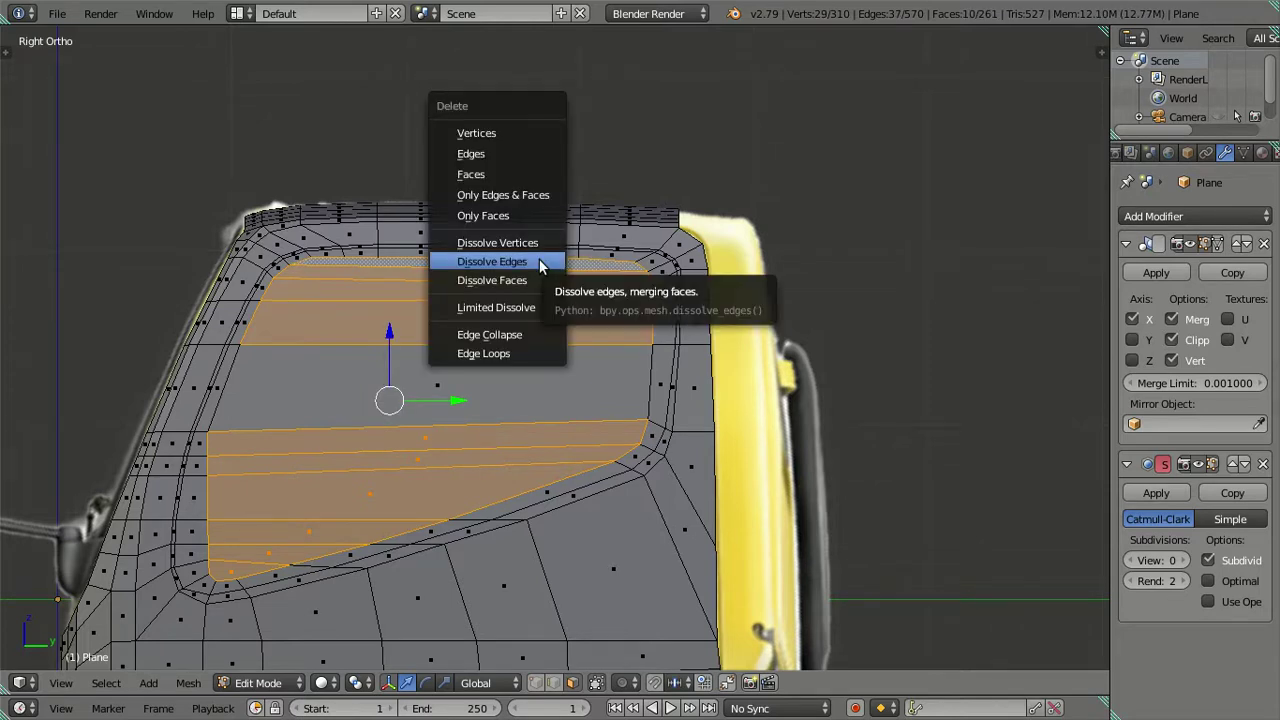
left_click(540, 260)
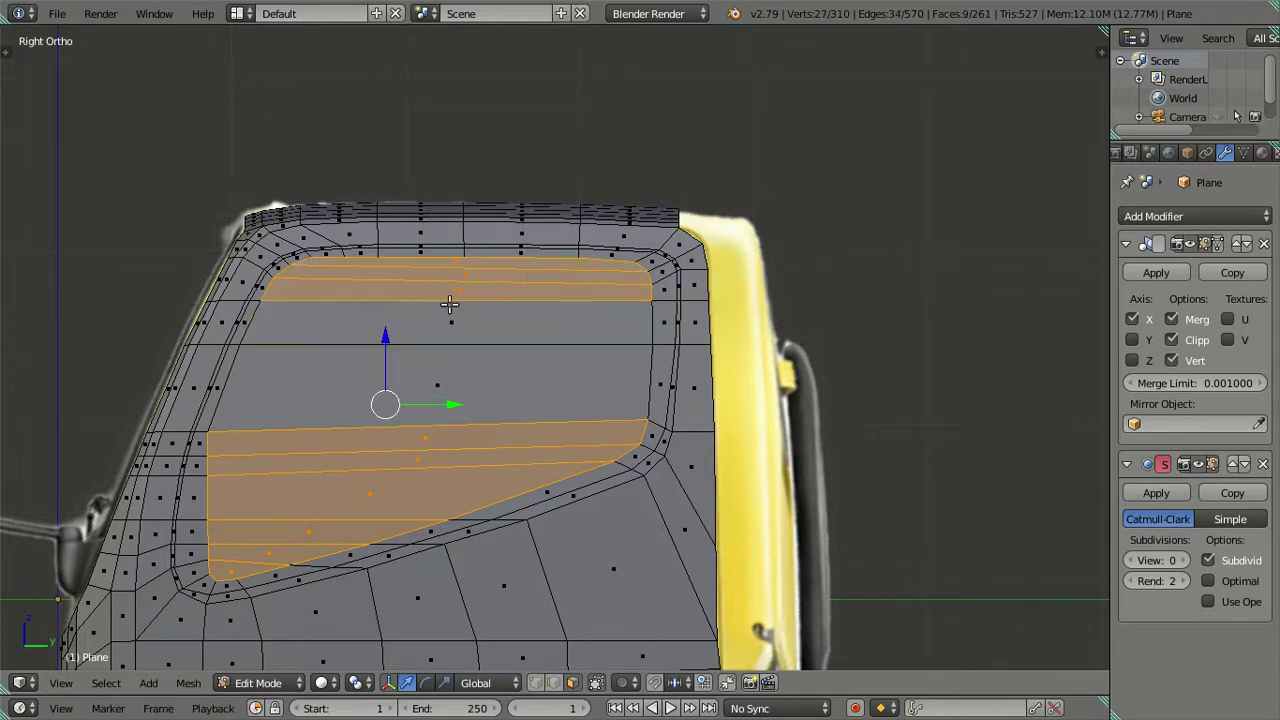
key("x")
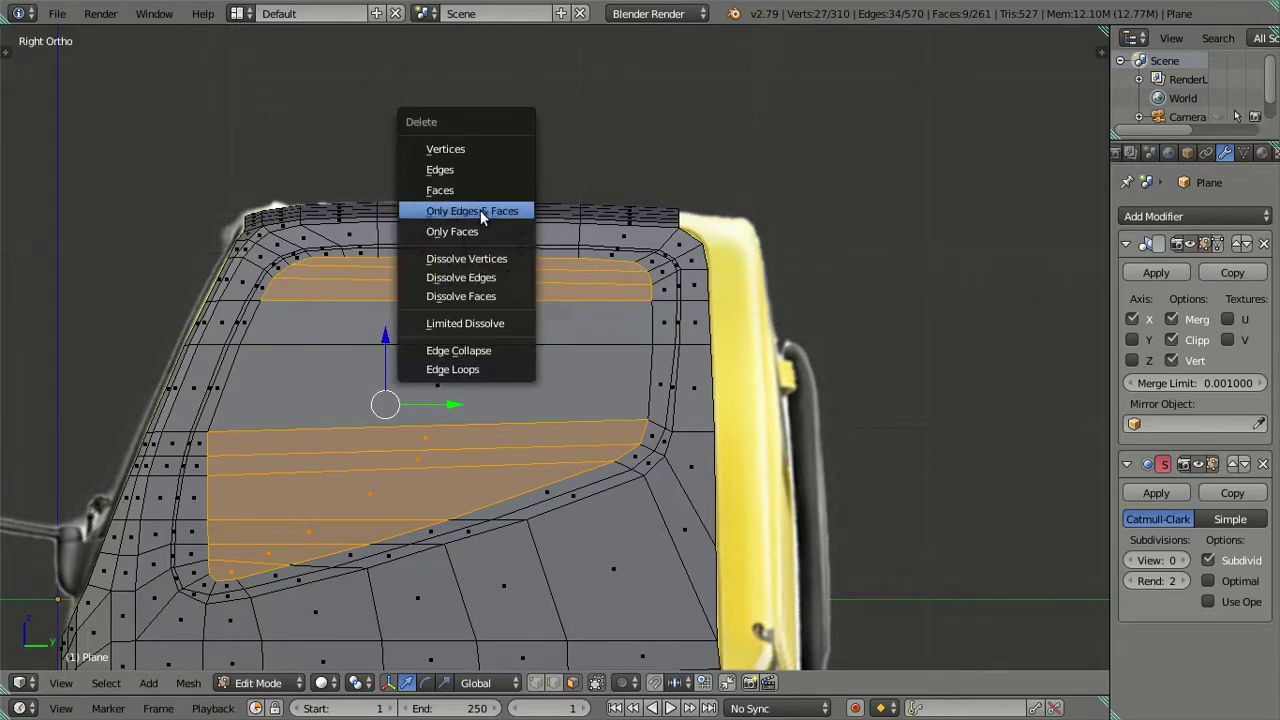
left_click(475, 187)
- Cut a vertical edge loop across the panel above the side window
scroll(450, 365, "up", 1)
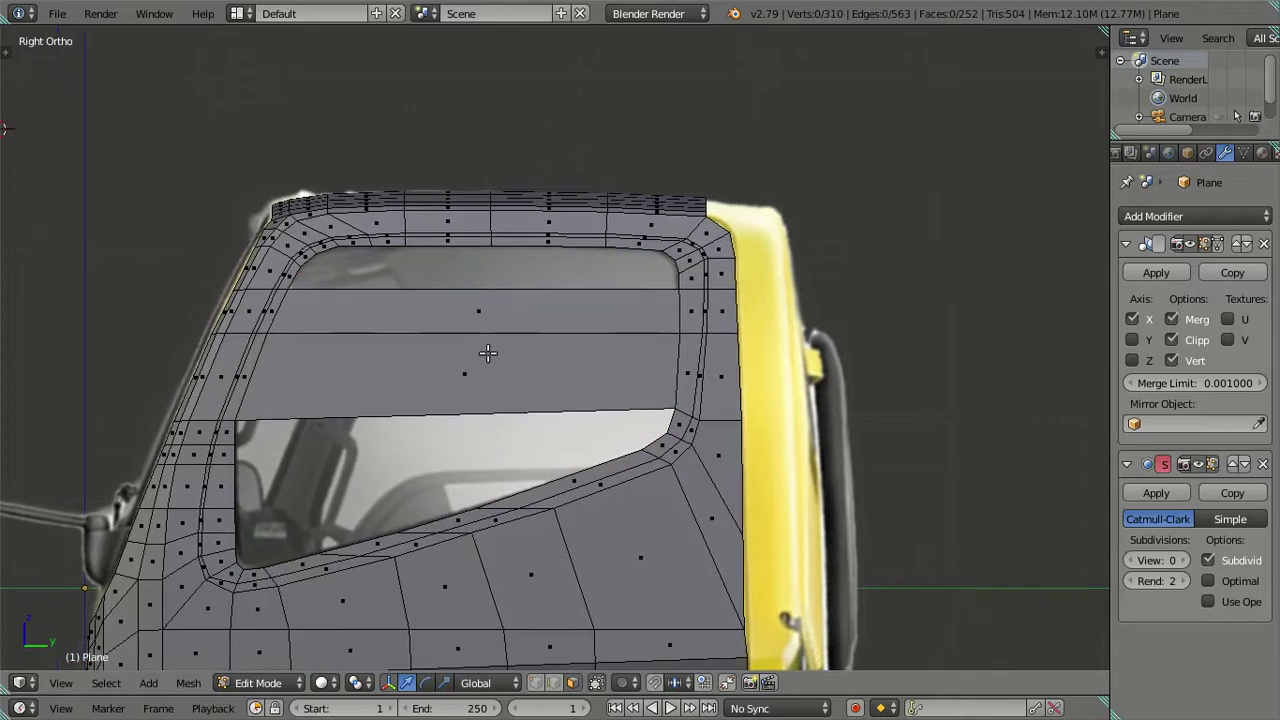
scroll(490, 353, "up", 1)
scroll(491, 366, "up", 1)
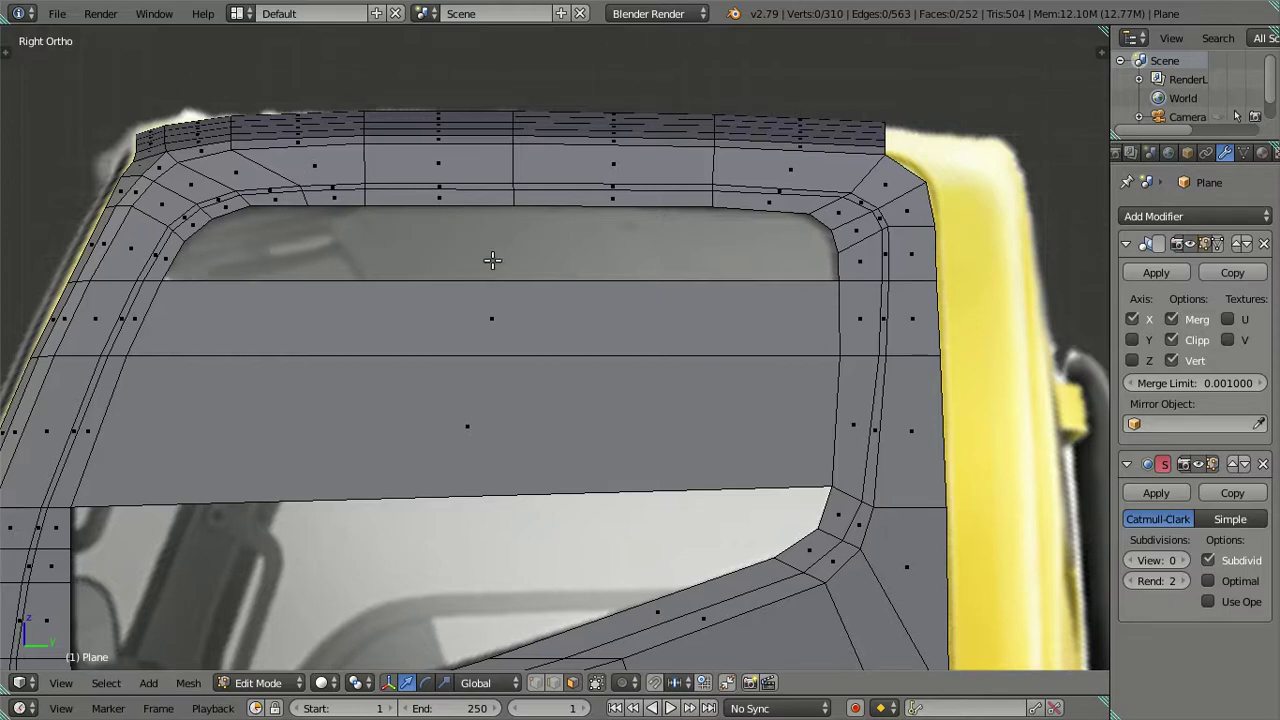
key("ctrl+r")
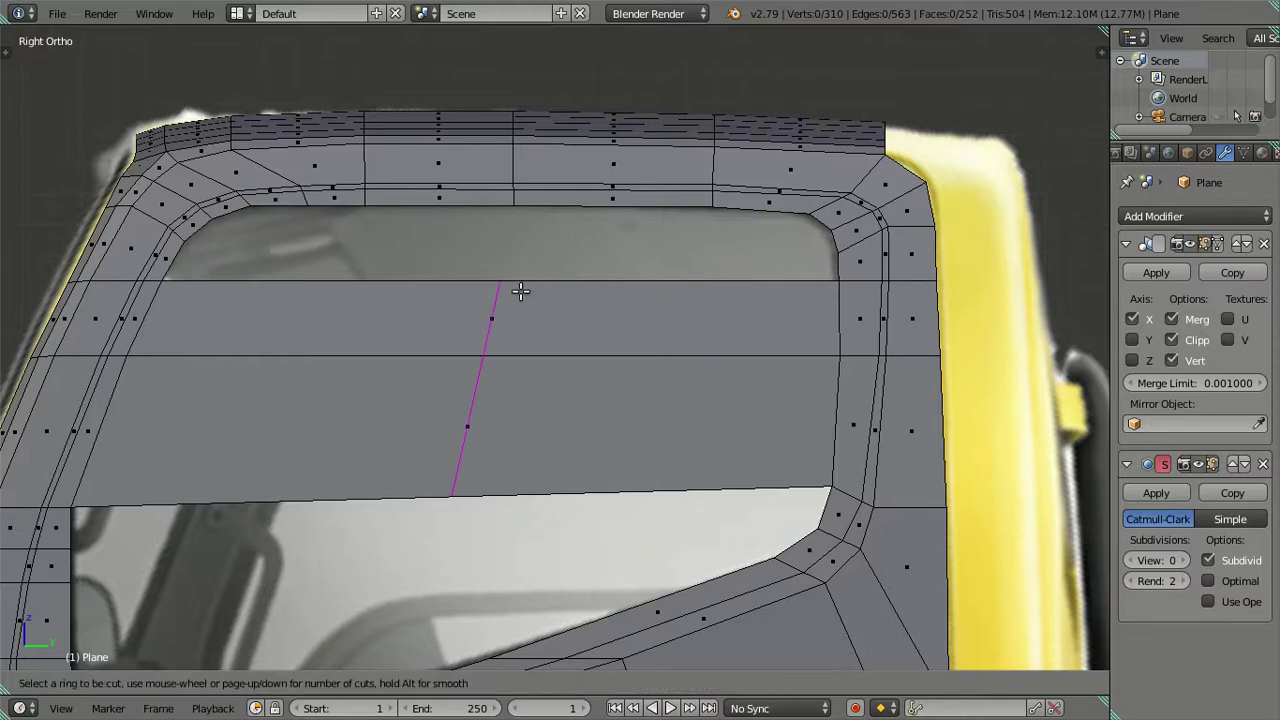
left_click(520, 291)
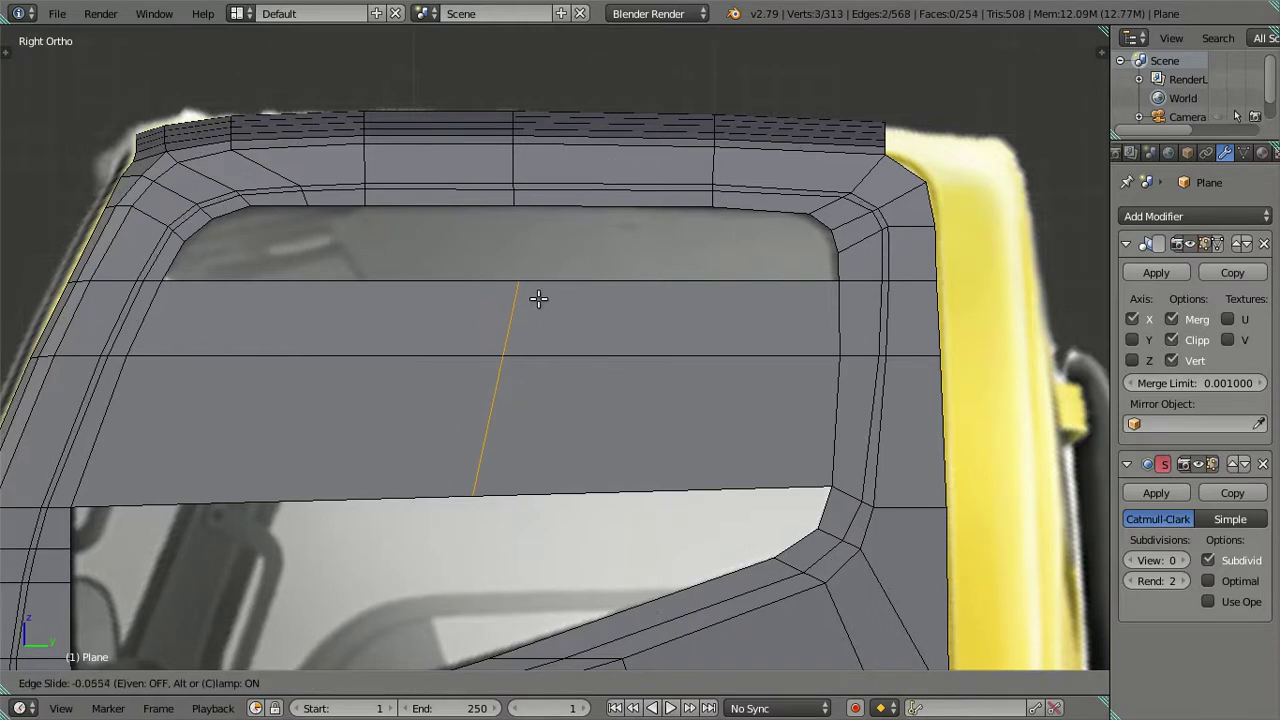
left_click(537, 298)
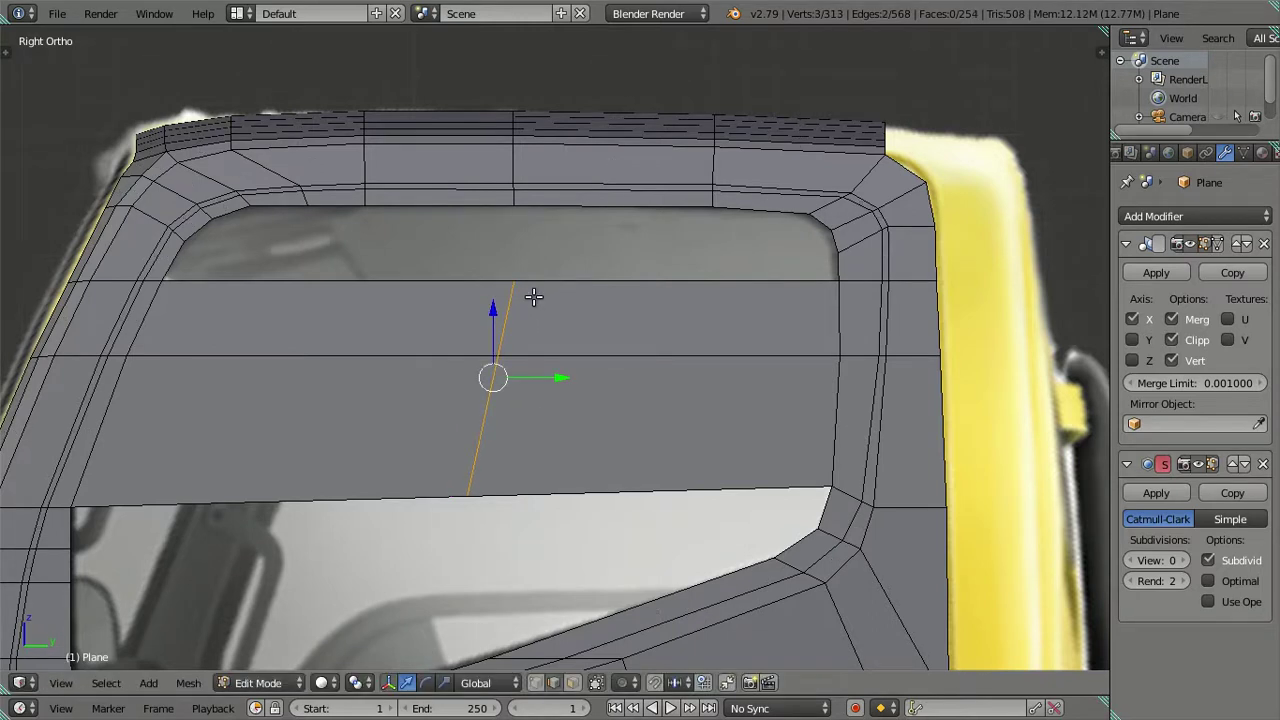
- Vertex-slide the new loop's top and bottom vertices so the edge stands upright
key("n")
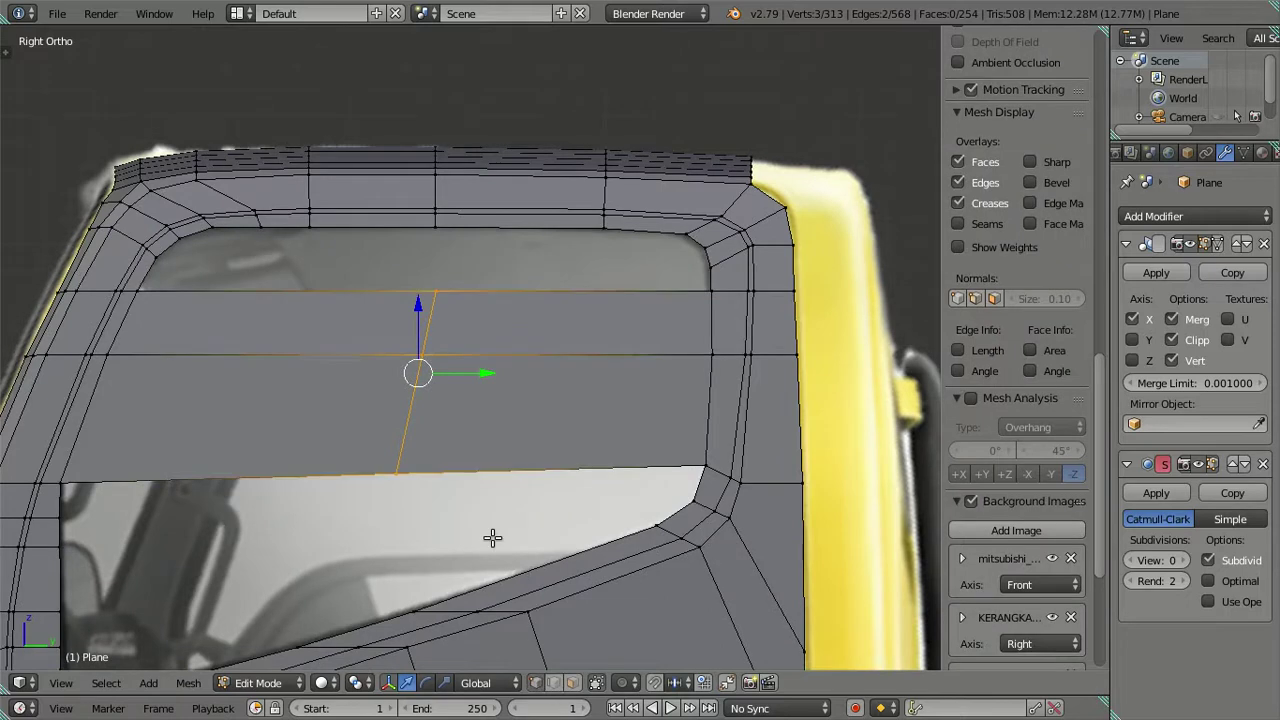
right_click(455, 283)
scroll(1095, 375, "up", 1)
scroll(1095, 380, "up", 10)
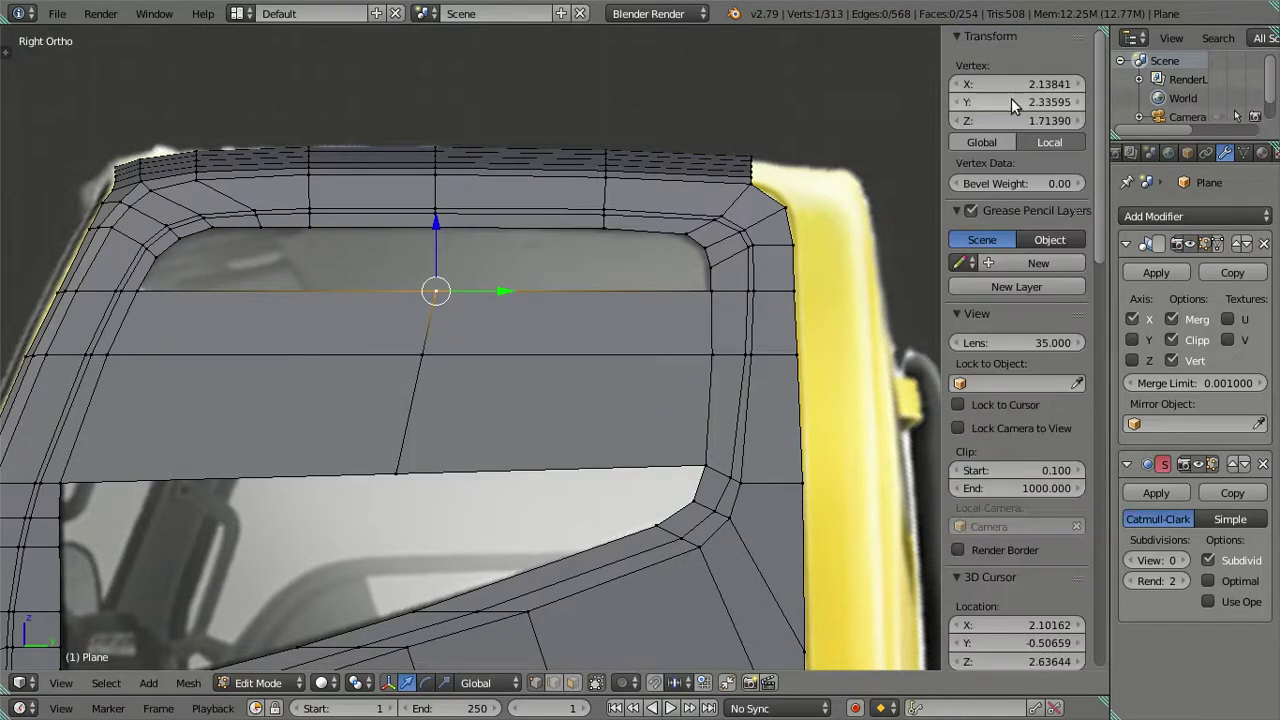
key("g")
key("g")
left_click(439, 339)
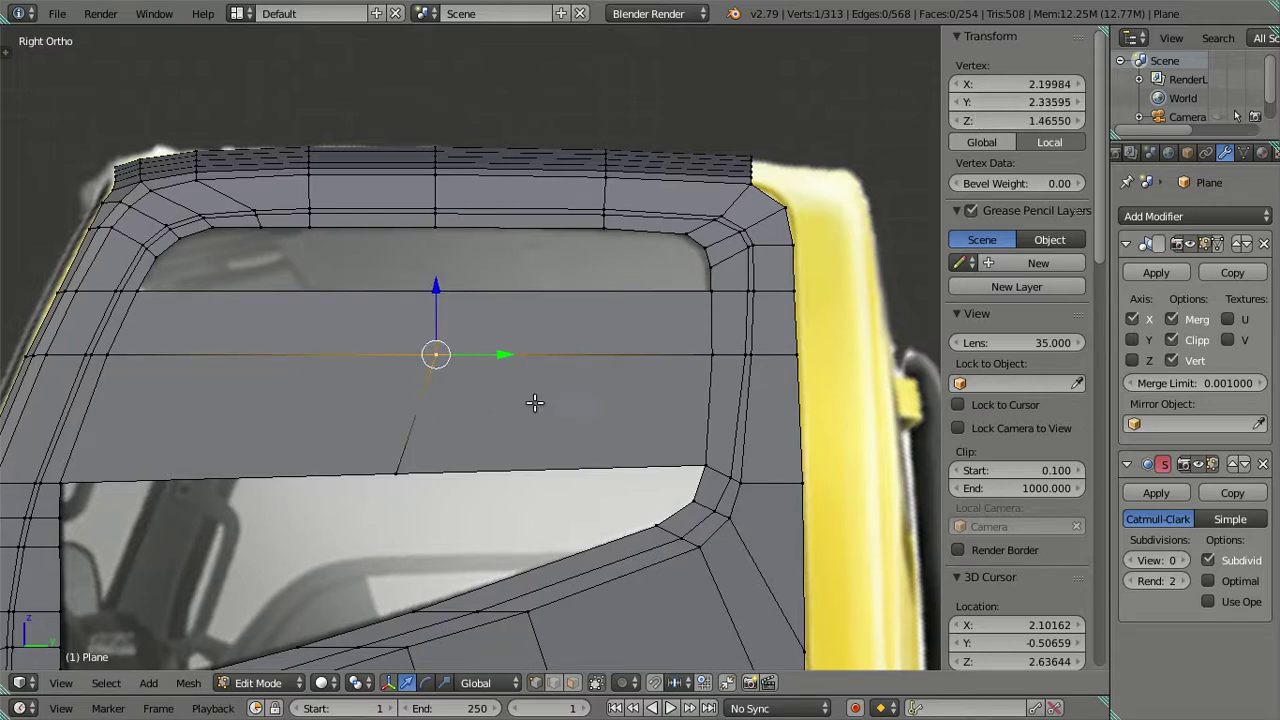
key("g")
key("g")
left_click(401, 456)
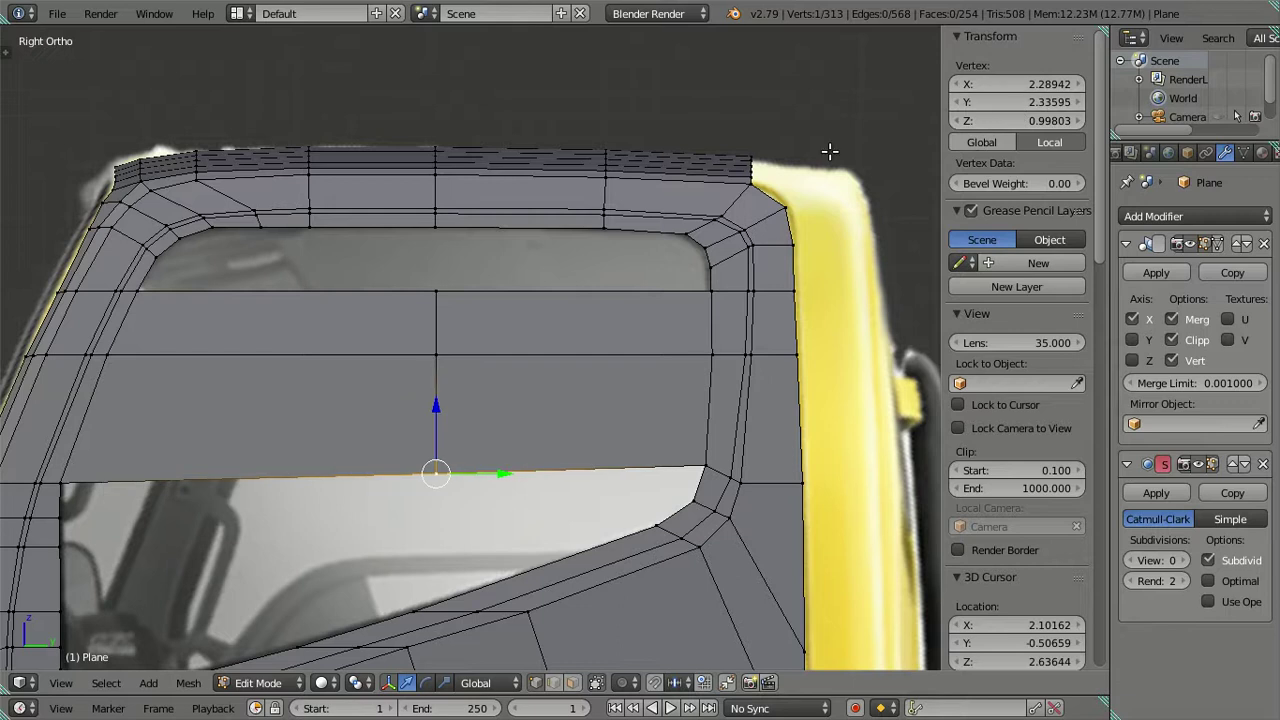
- Add another edge loop across the window panel and slide it into place
key("n")
key("a")
scroll(414, 298, "down", 2)
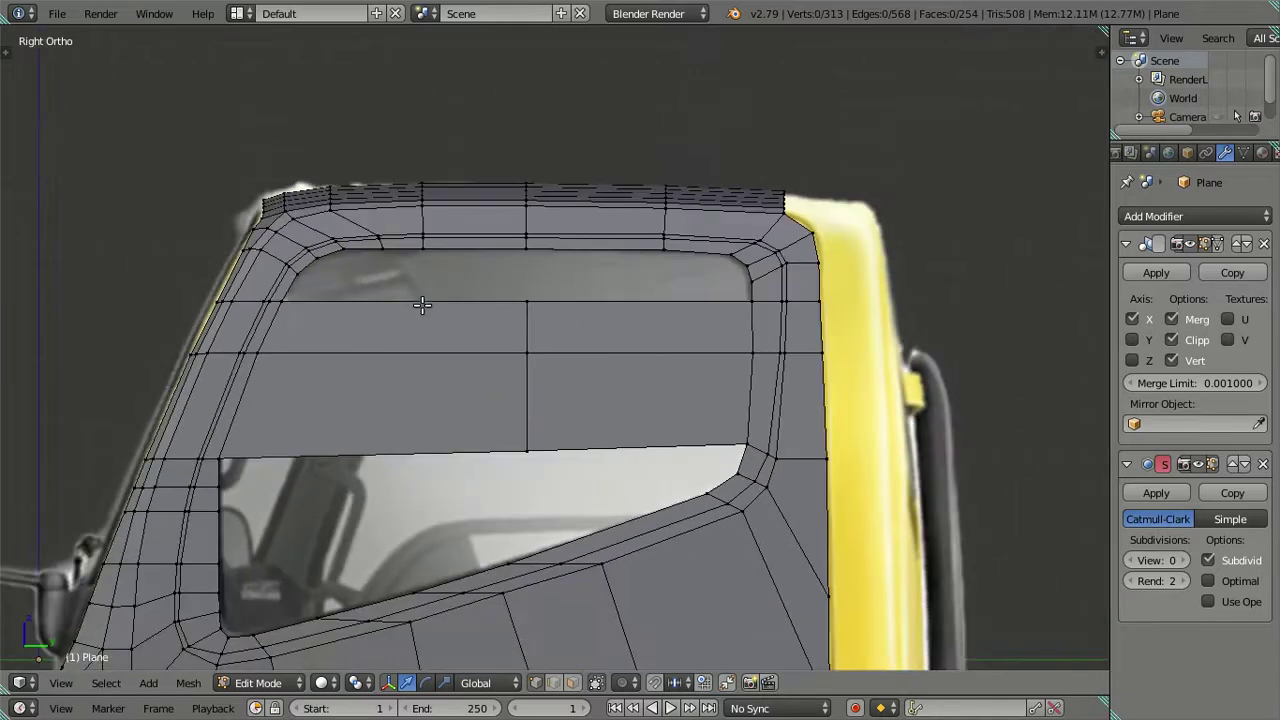
key("ctrl+r")
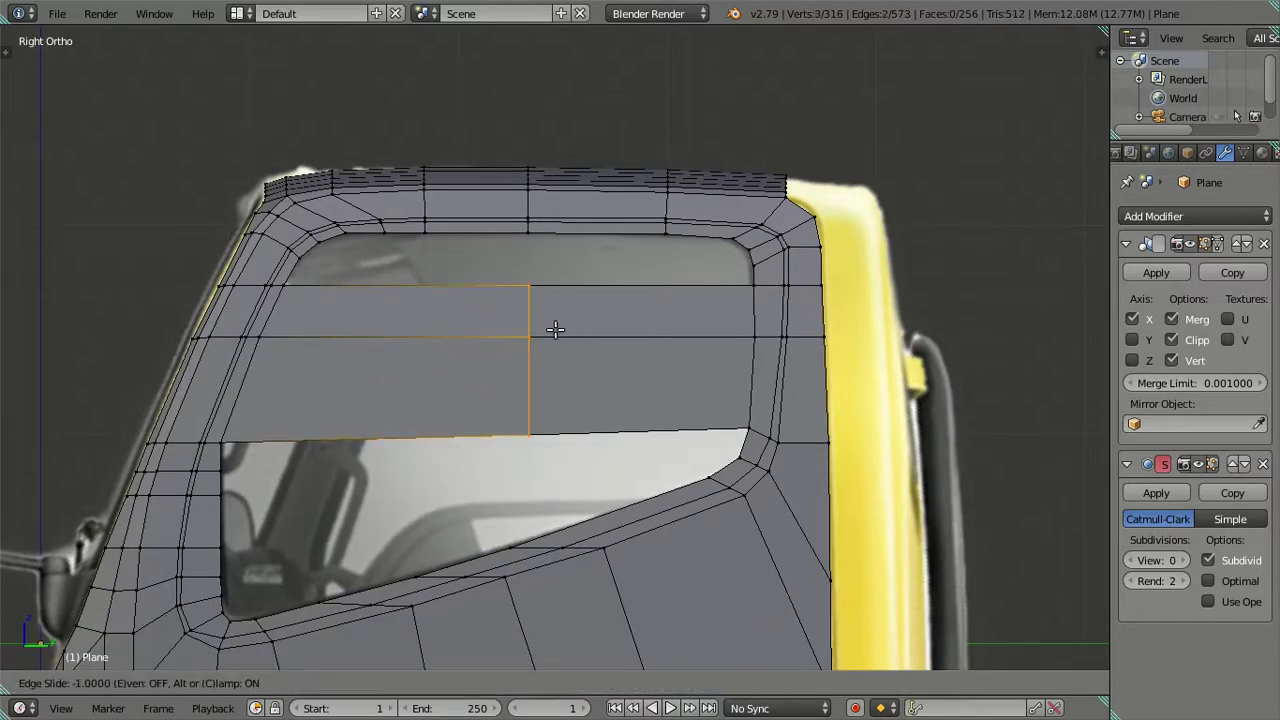
left_click(432, 328)
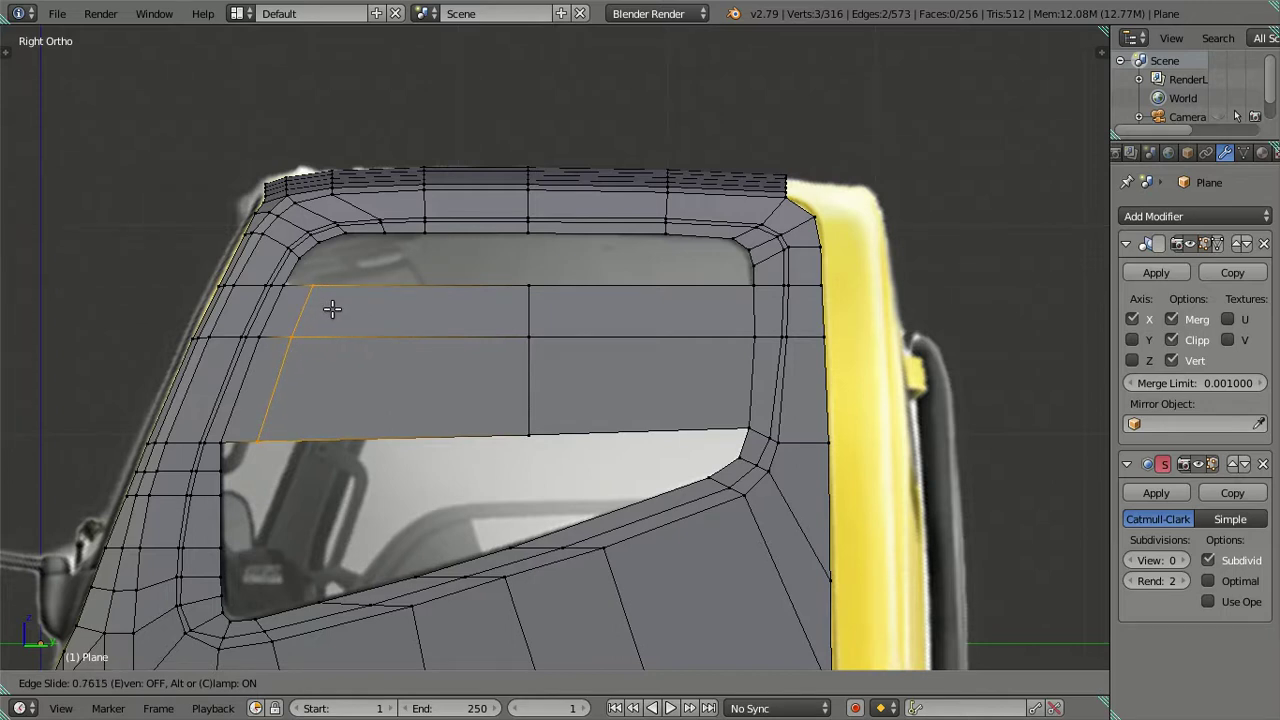
left_click(332, 309)
- Try a vertical loop near the right window corner, then undo the misplaced cut
key("a")
key("ctrl+r")
left_click(626, 290)
left_click(478, 320)
left_click_drag(569, 347, 796, 336)
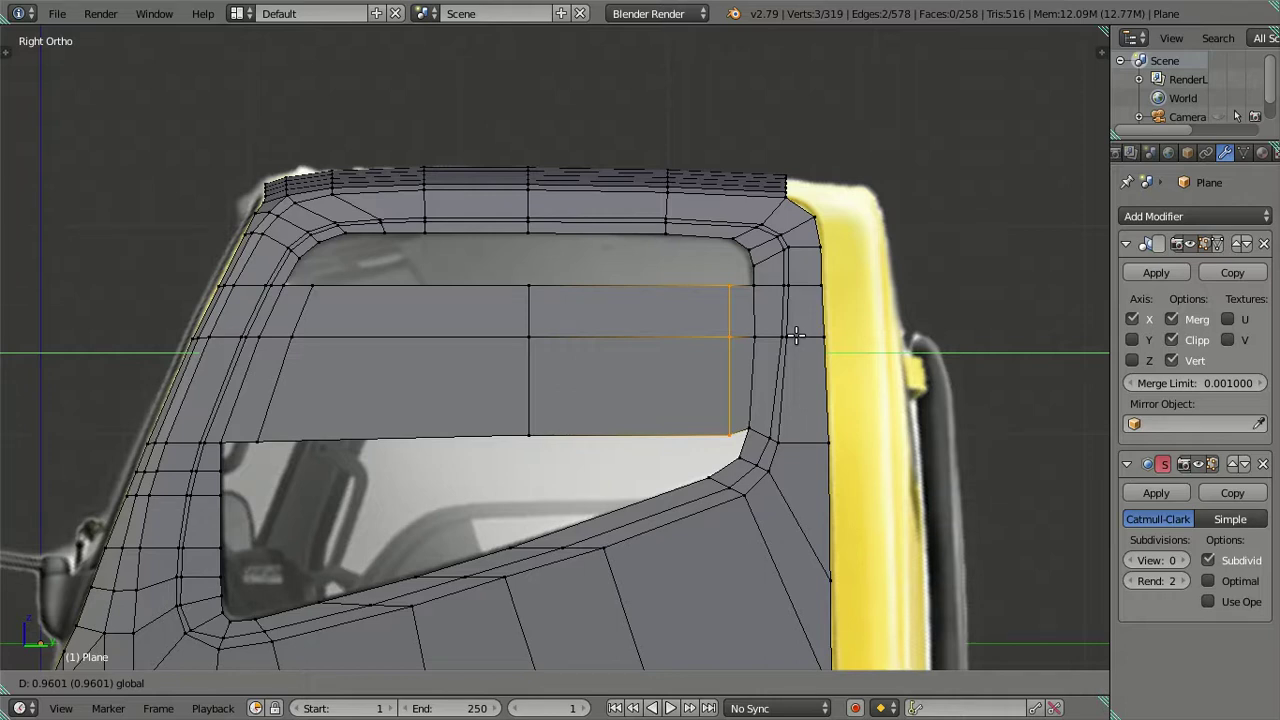
left_click_drag(796, 336, 801, 322)
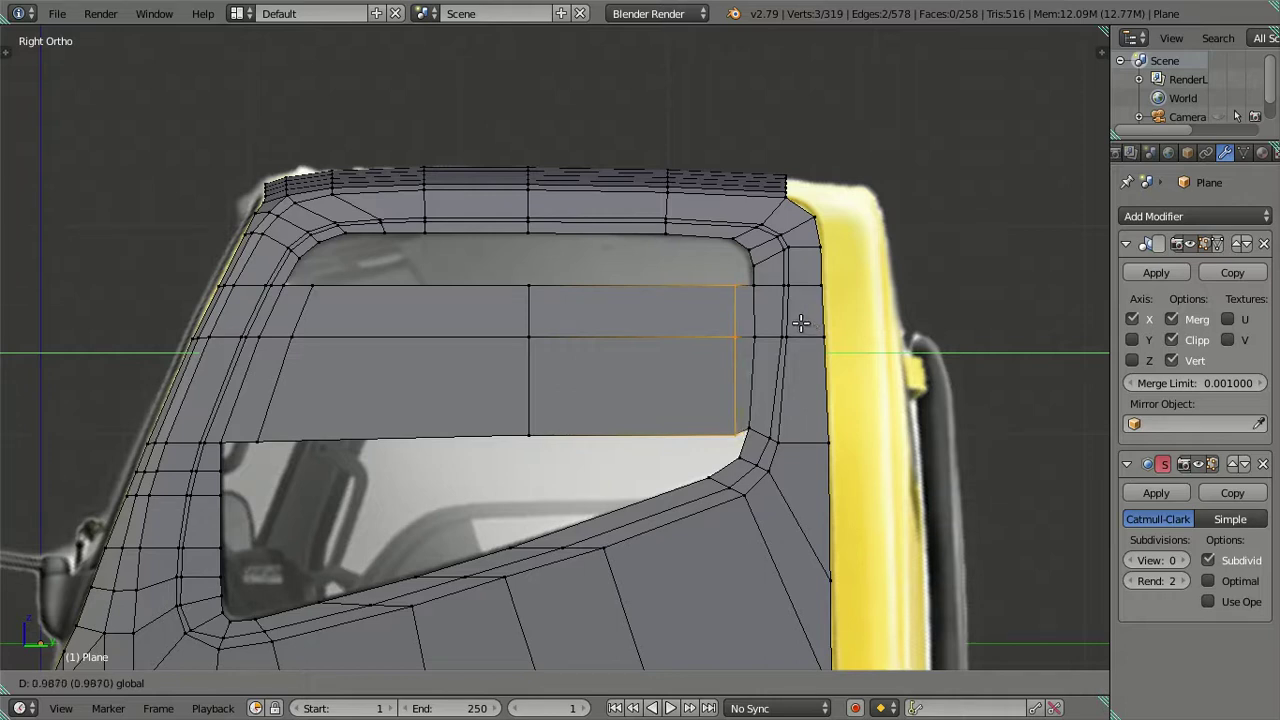
left_click_drag(801, 322, 734, 304)
left_click(734, 304)
key("ctrl+z")
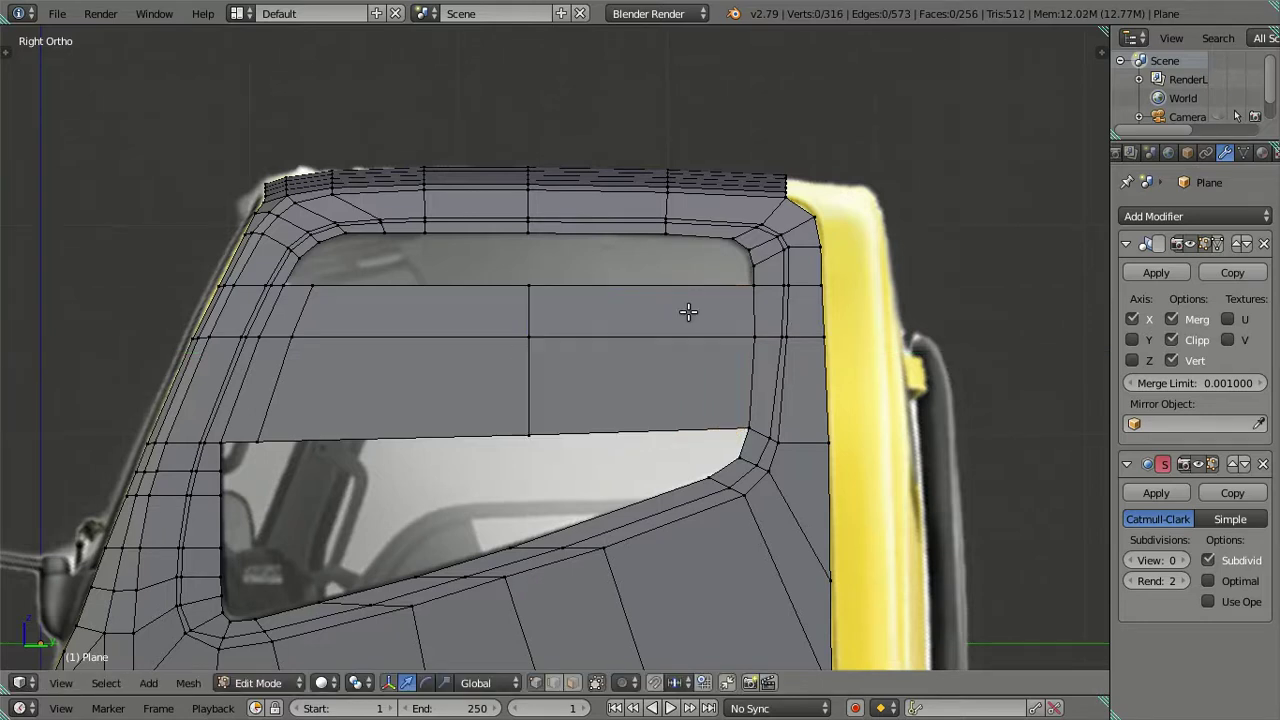
key("ctrl+z")
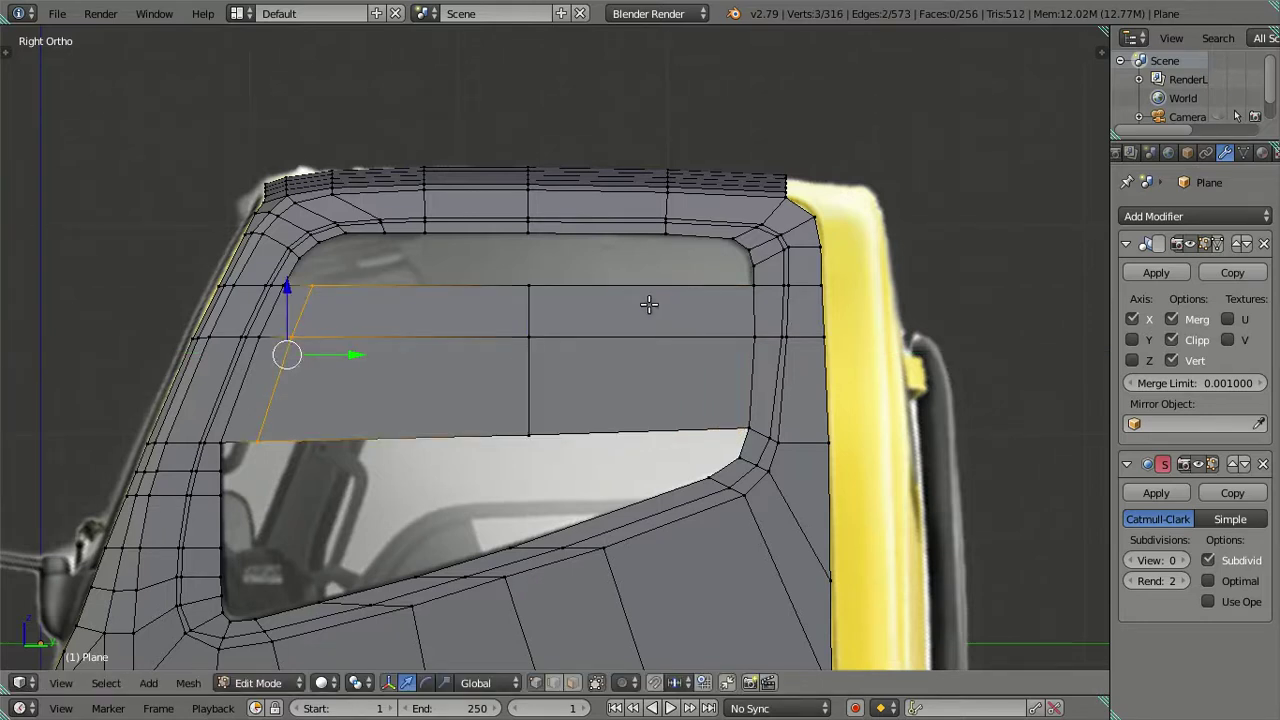
- Cut several vertical loops in the frame panel, tightening toward the right window corner
key("ctrl+r")
left_click(630, 296)
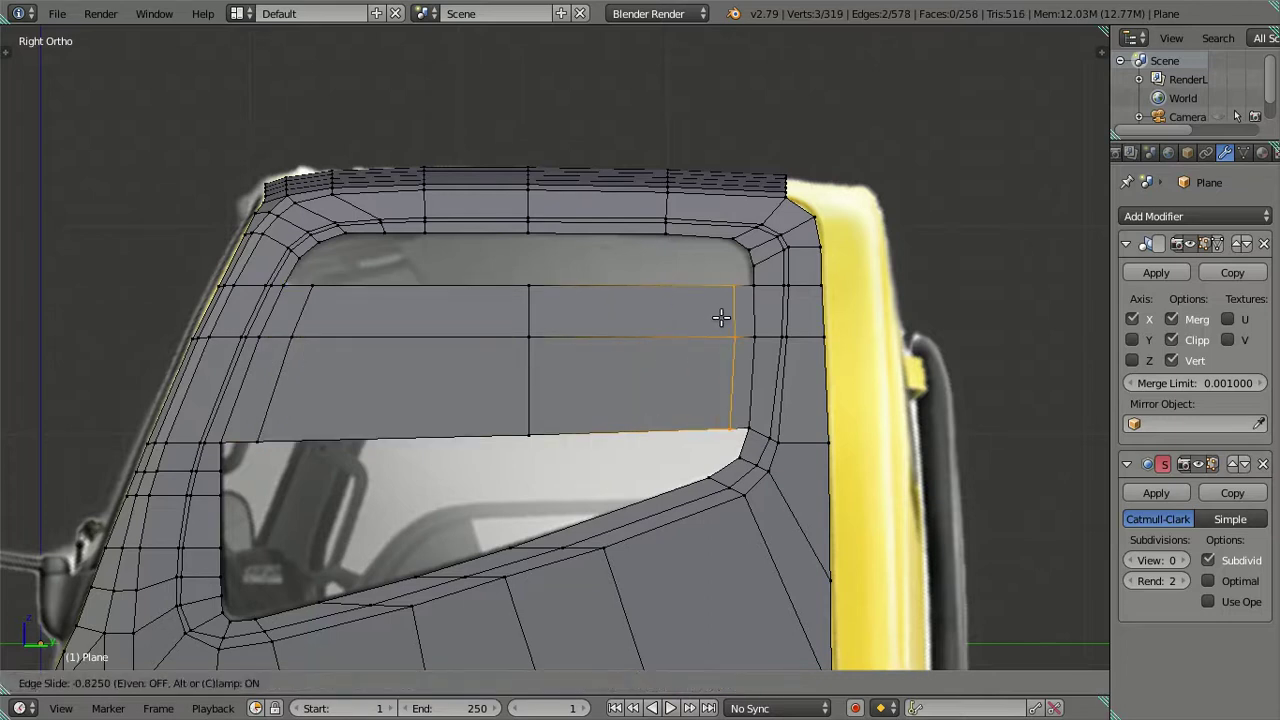
left_click(728, 318)
key("ctrl+r")
left_click(626, 296)
left_click(716, 313)
key("ctrl+r")
left_click(620, 290)
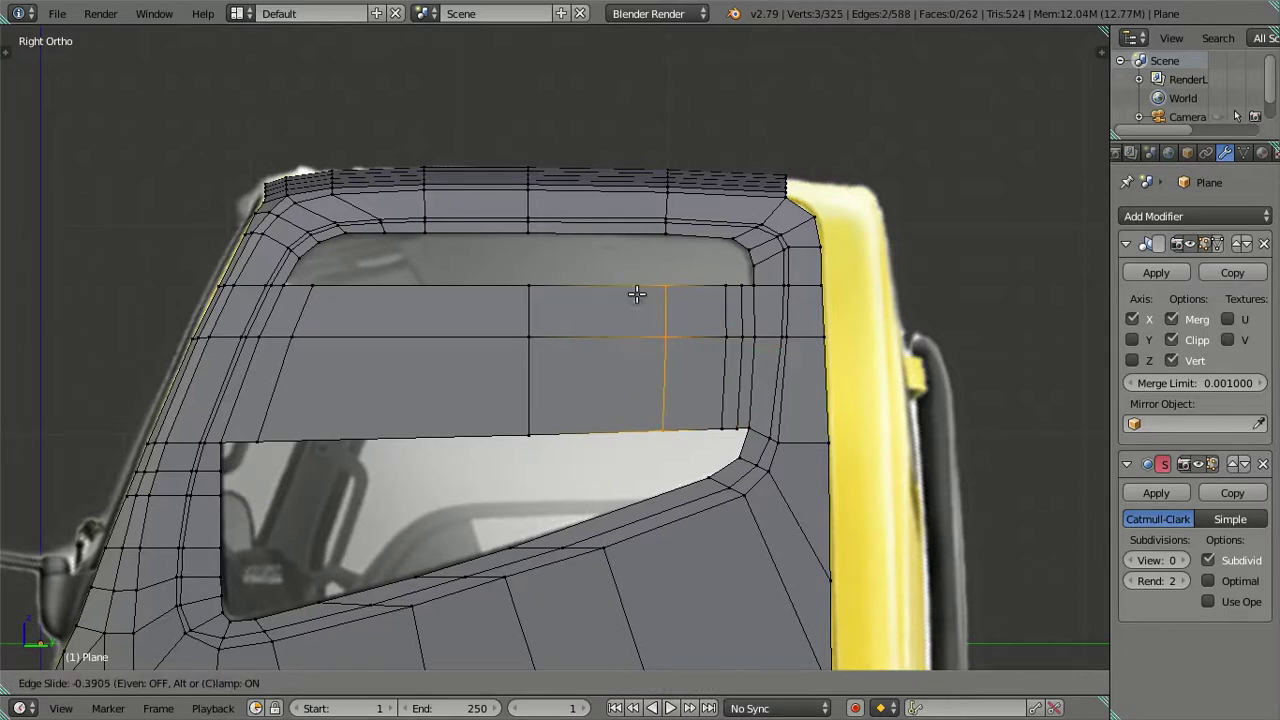
left_click(637, 293)
- Add three more vertical loops across the left half of the panel
key("ctrl+r")
left_click(440, 287)
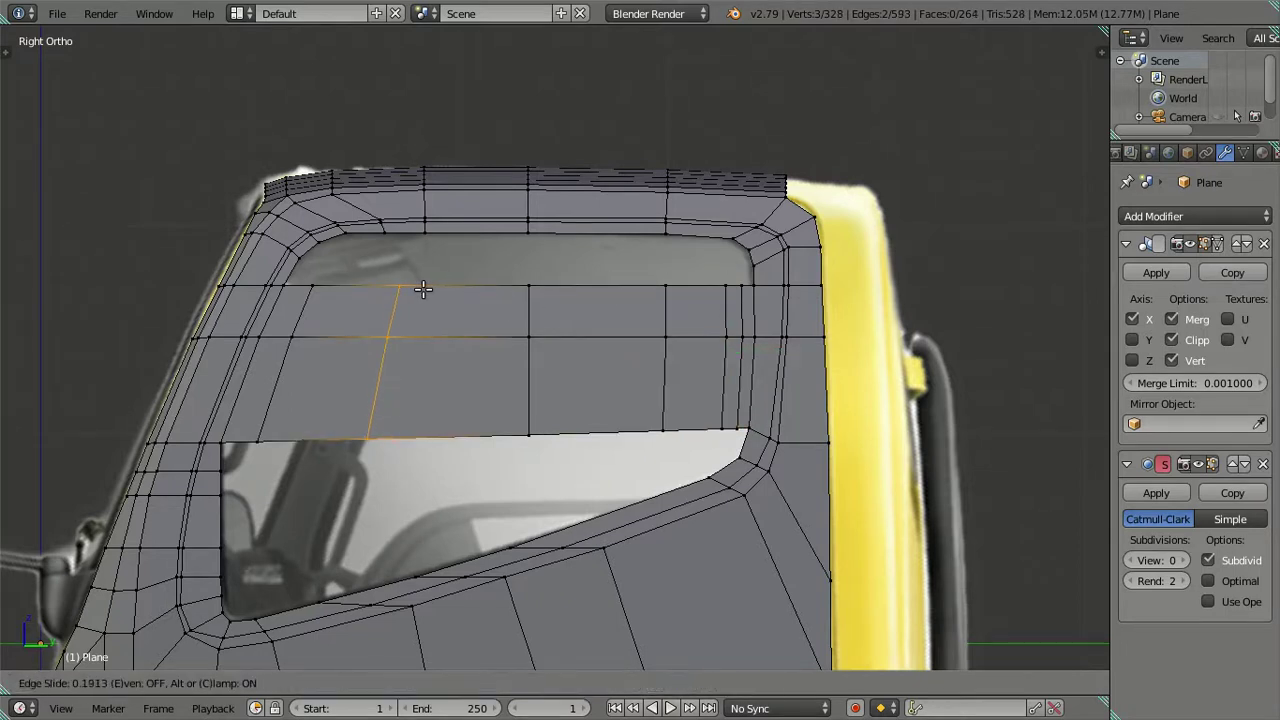
left_click(368, 289)
key("ctrl+r")
left_click(426, 298)
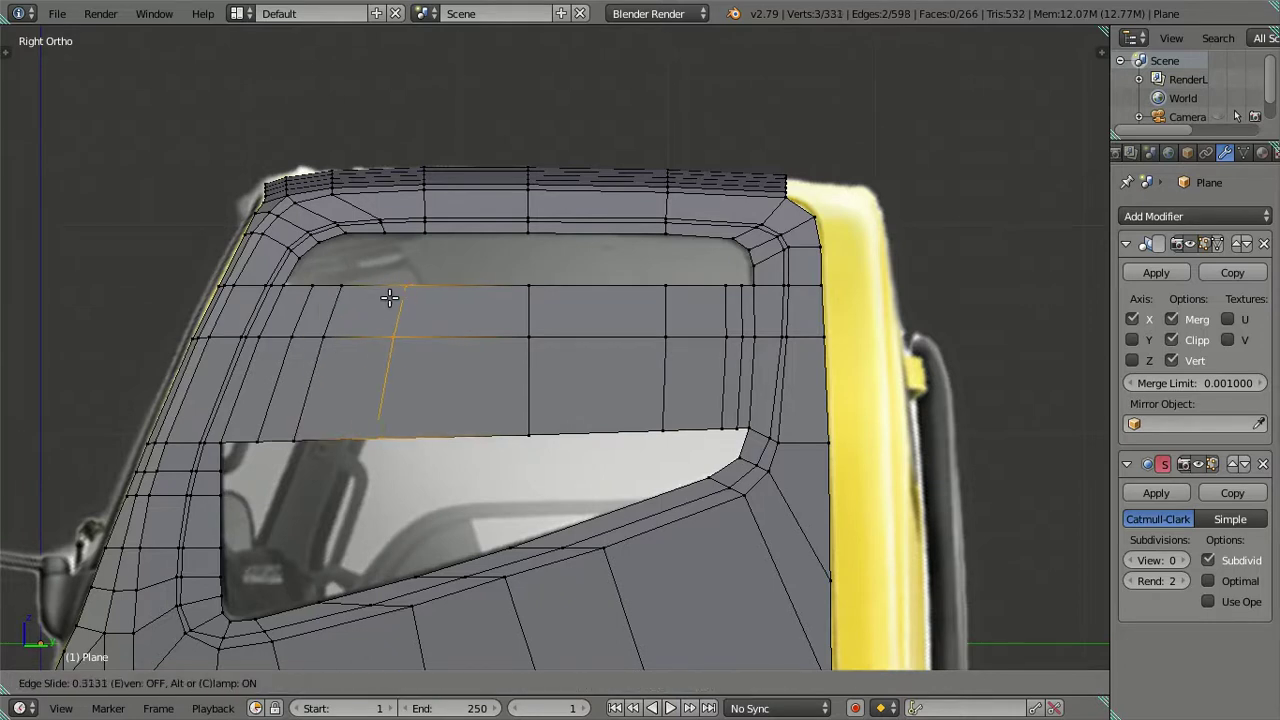
left_click(376, 293)
key("ctrl+r")
left_click(451, 298)
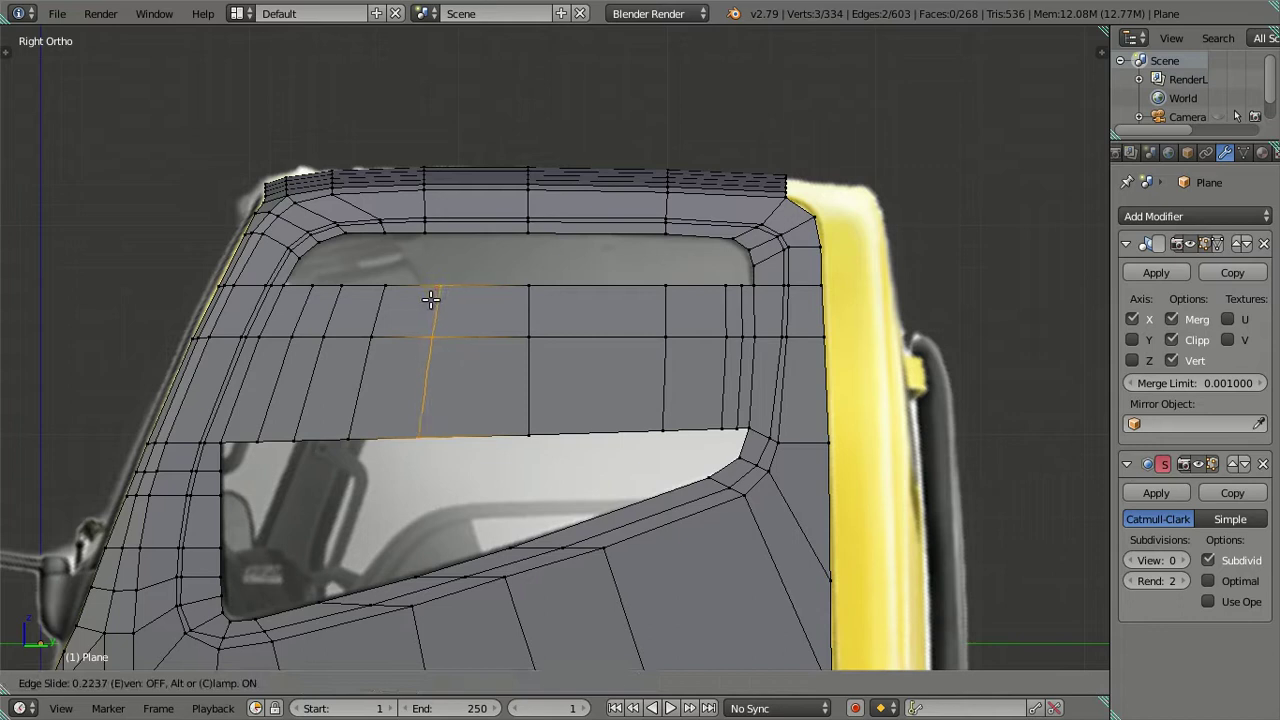
left_click(420, 290)
- Join vertices near the top-left window corner with new edges to split the faces
right_click(299, 287)
right_click(325, 242, "shift")
key("j")
key("j")
key("g")
key("g")
left_click(385, 240)
- Connect vertices along the top strip near the right window corner with a new edge
right_click(428, 250)
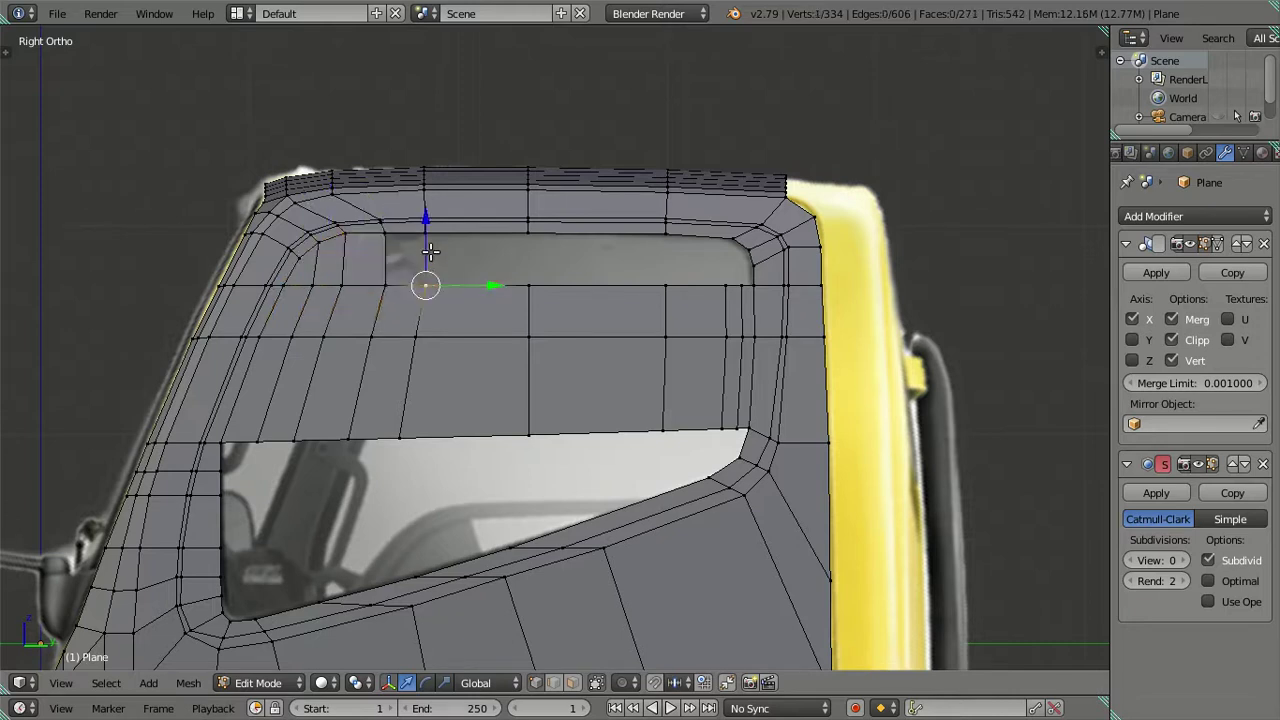
right_click(531, 234)
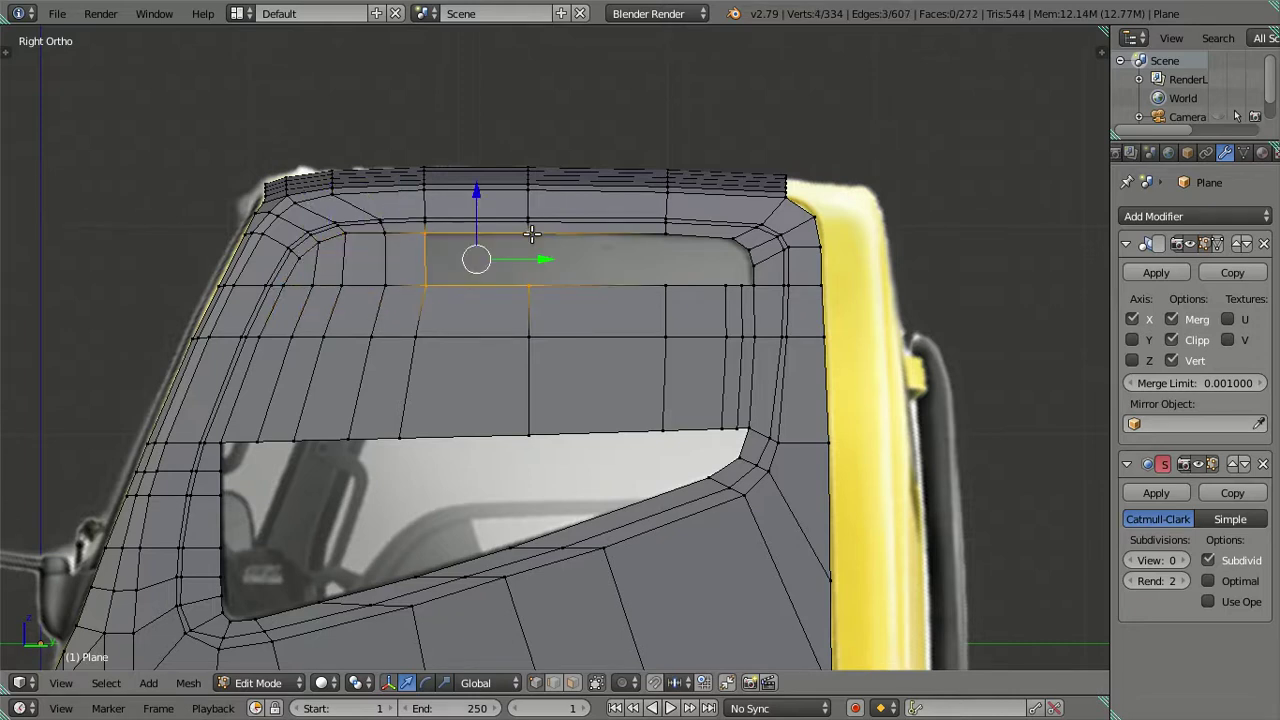
right_click(665, 240)
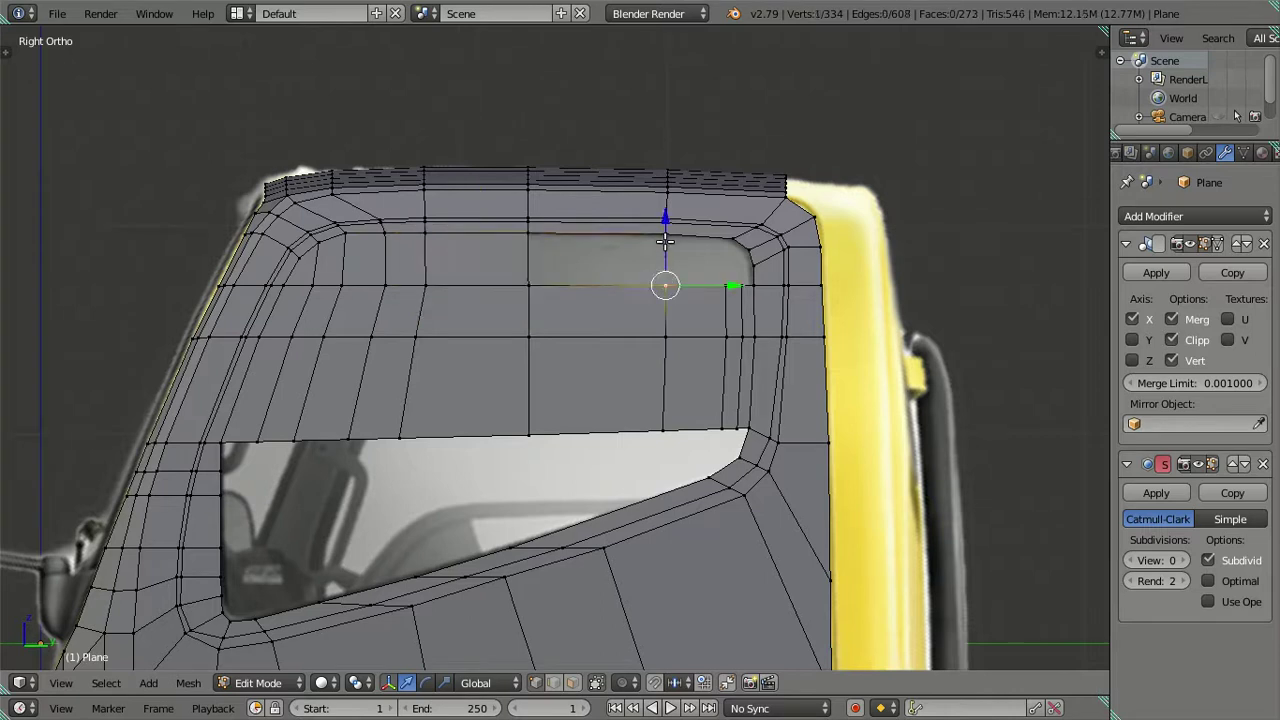
right_click(729, 268)
right_click(729, 271, "alt")
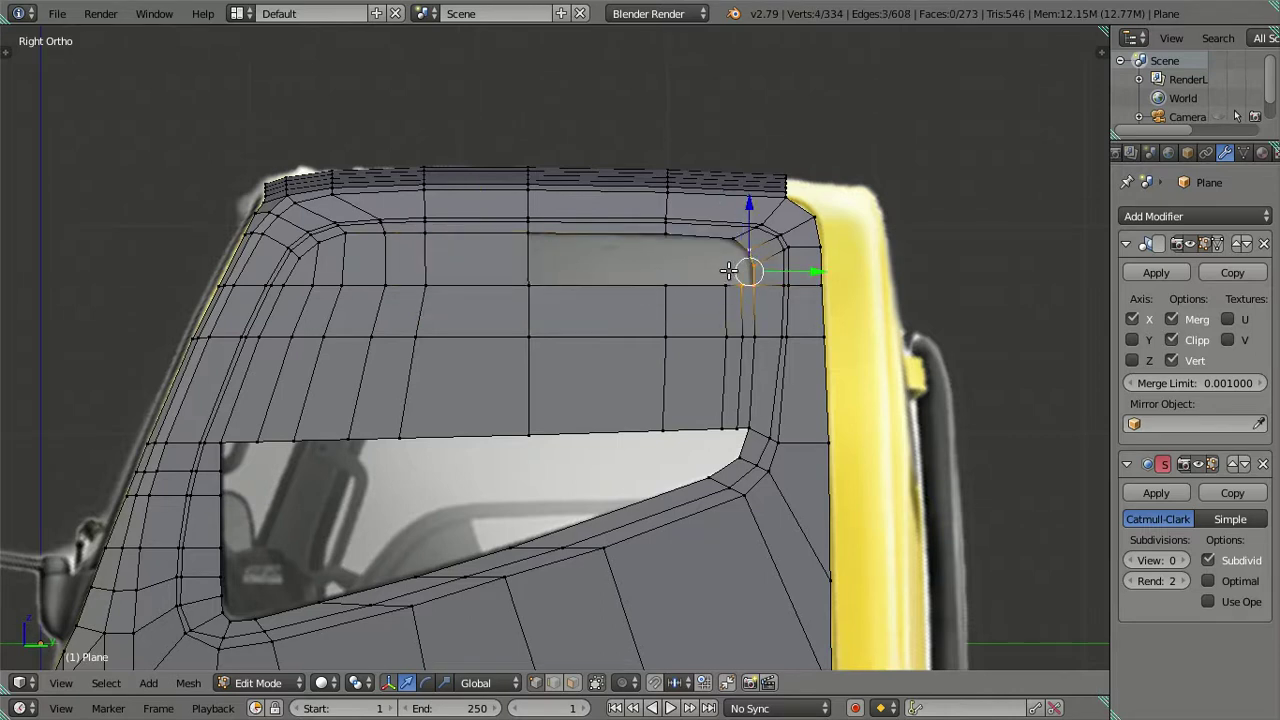
right_click(716, 276)
key("j")
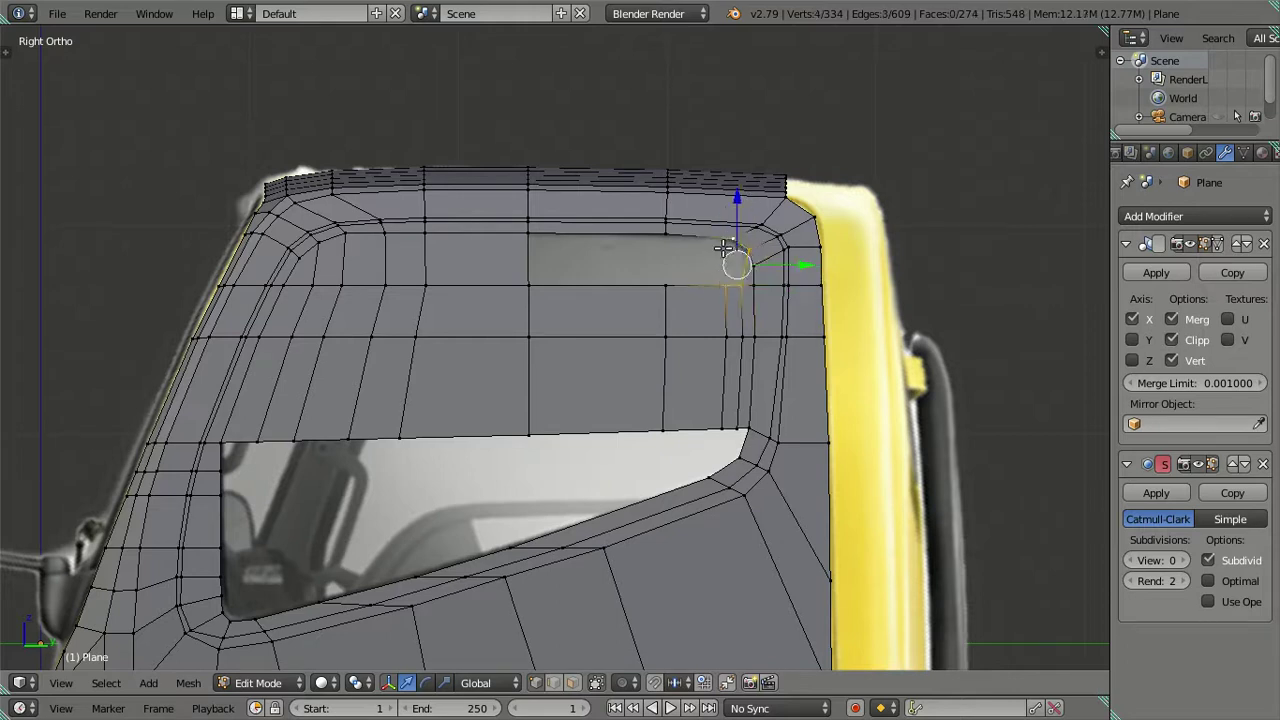
- Split the recess corner face and fill the open gap with a new face
right_click(660, 280)
key("j")
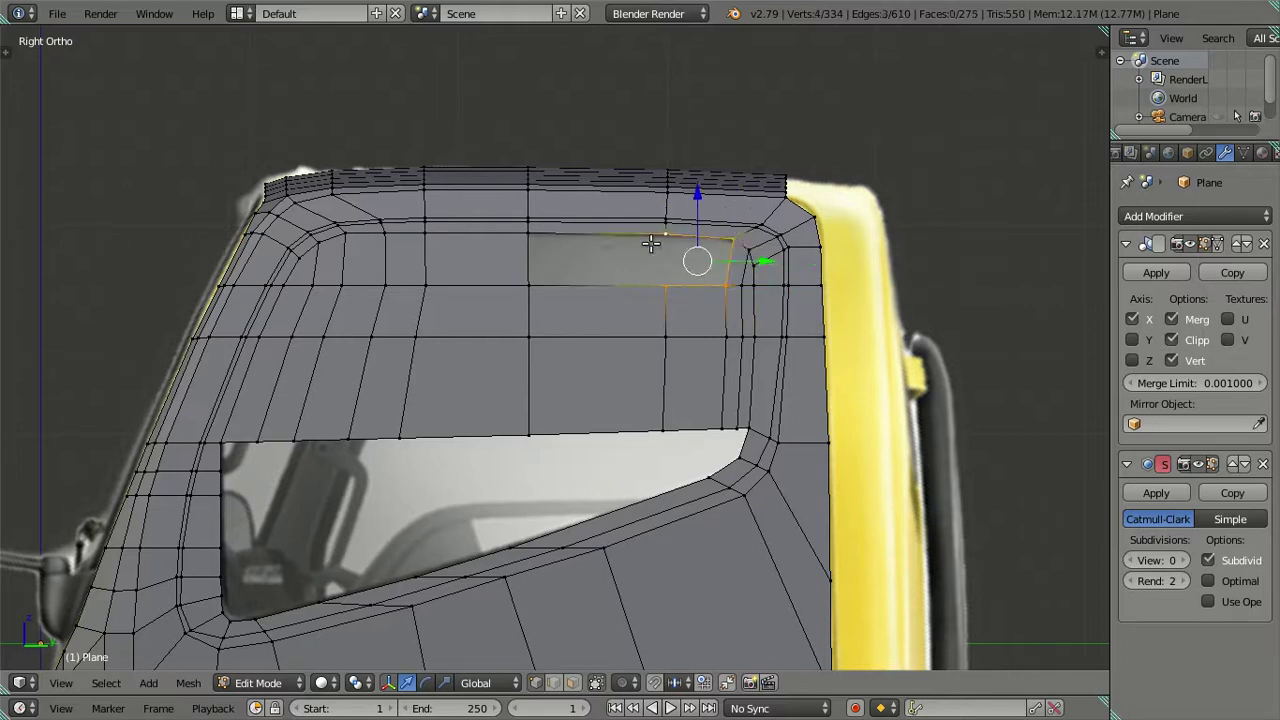
right_click(597, 285)
key("j")
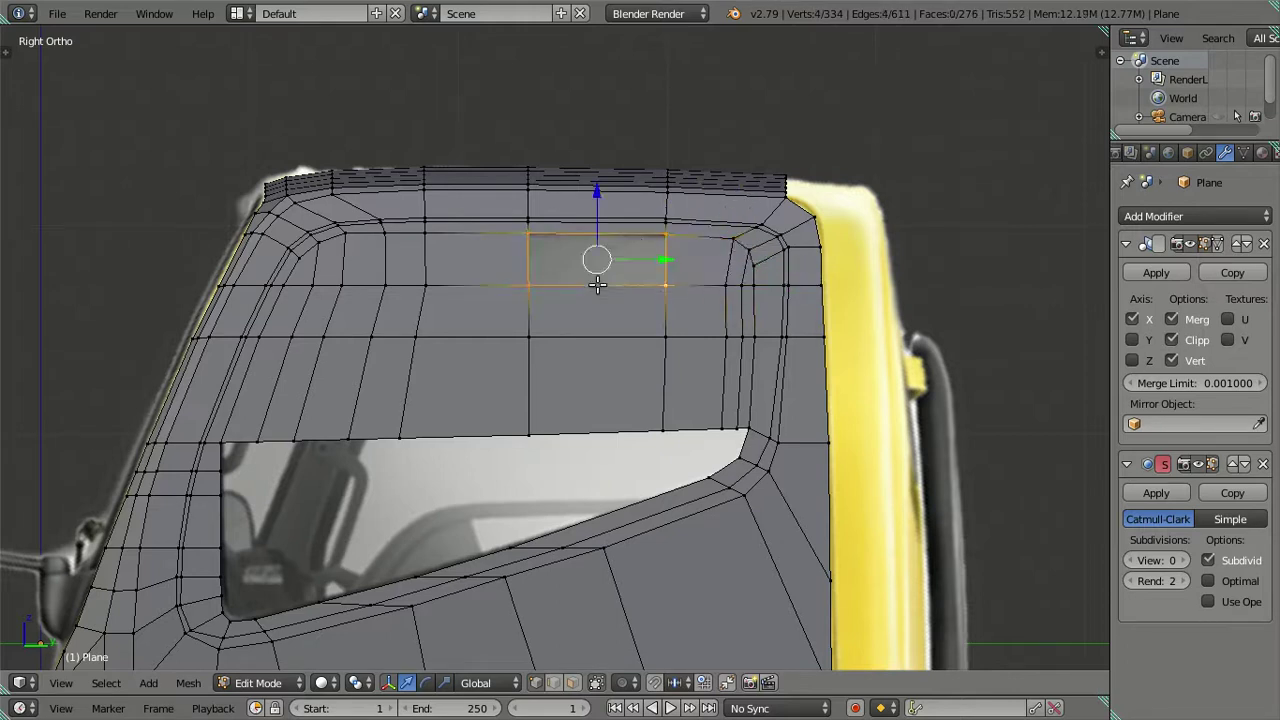
key("f")
key("a")
- Fill the missing face at the window's rear corner
scroll(715, 325, "up", 2)
scroll(719, 323, "up", 2)
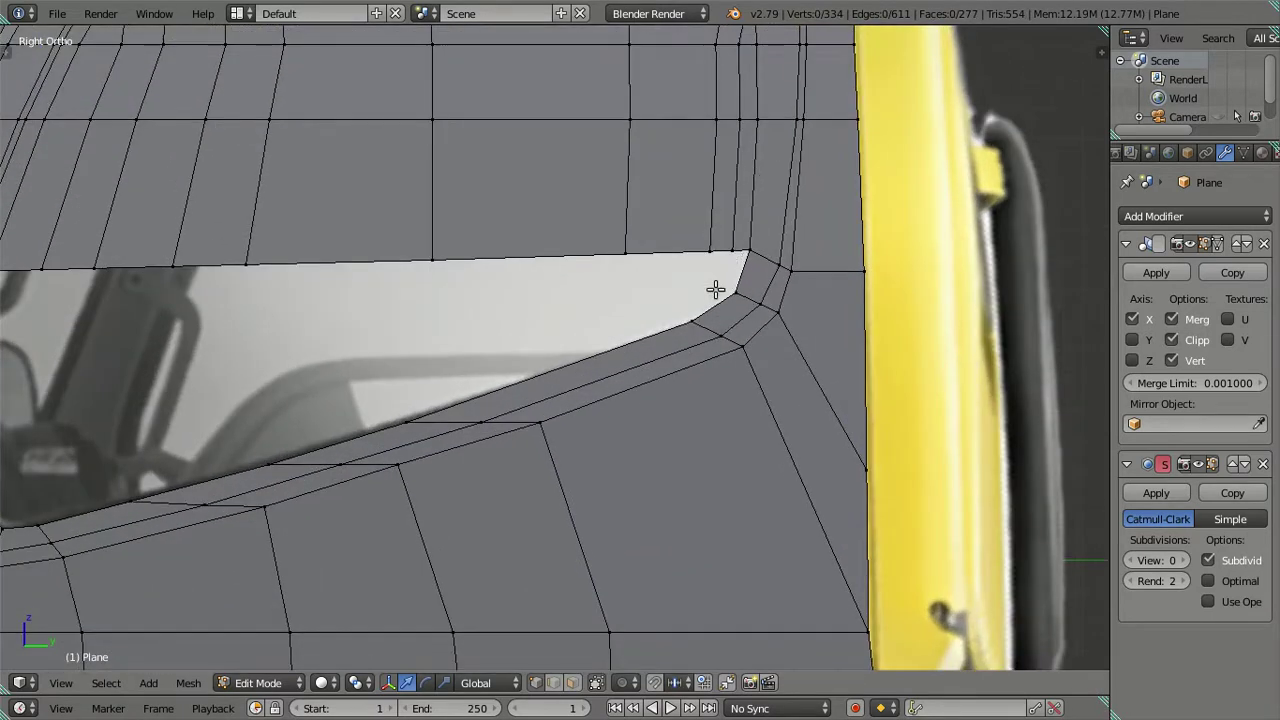
right_click(697, 321)
right_click(745, 255, "ctrl")
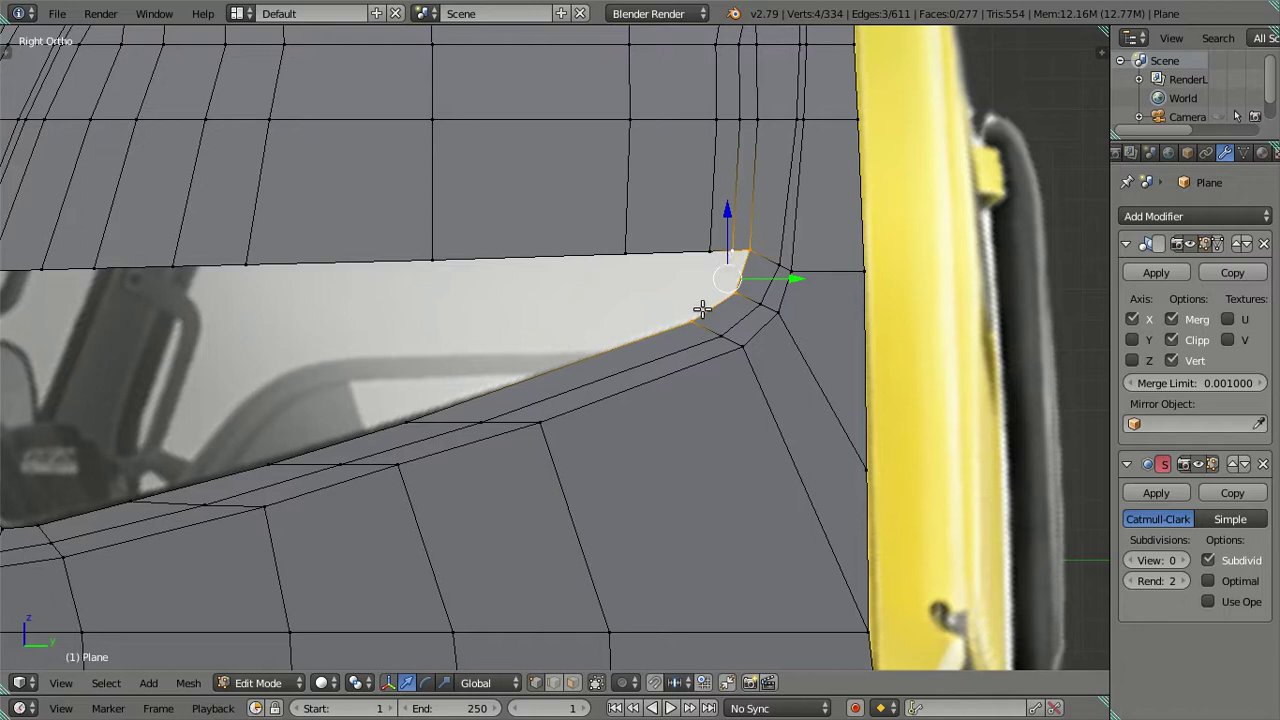
key("f")
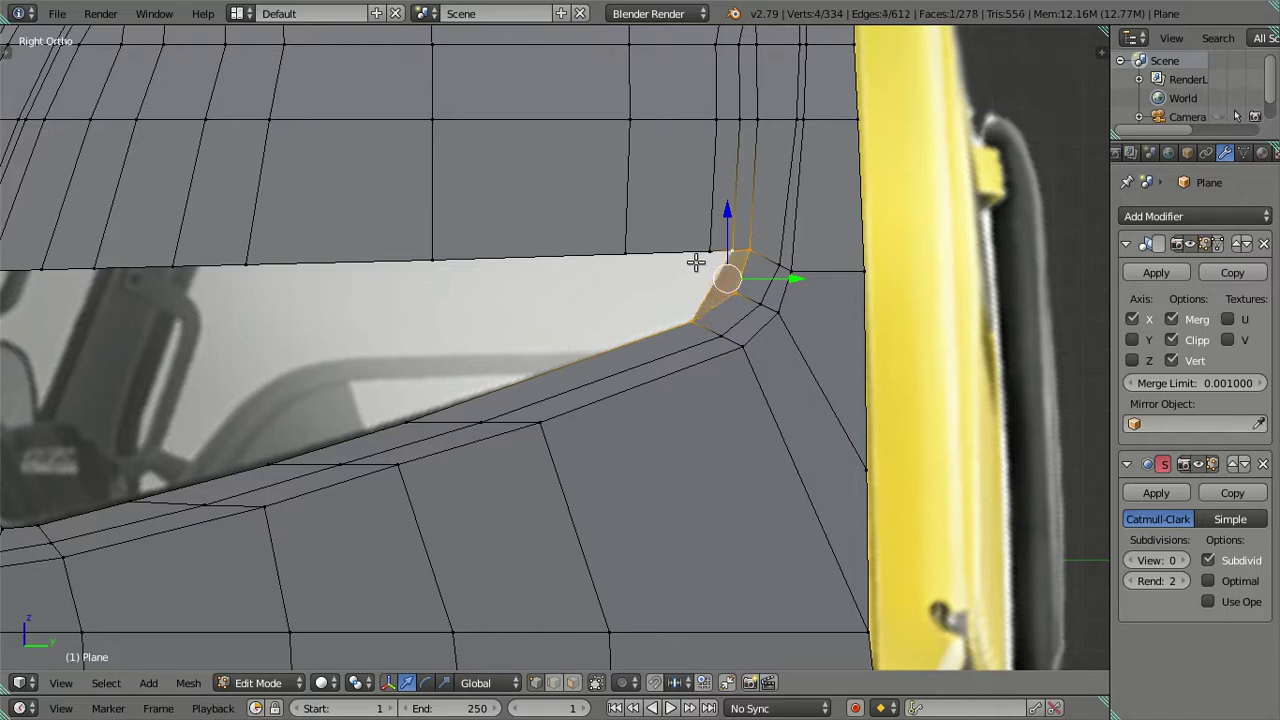
key("a")
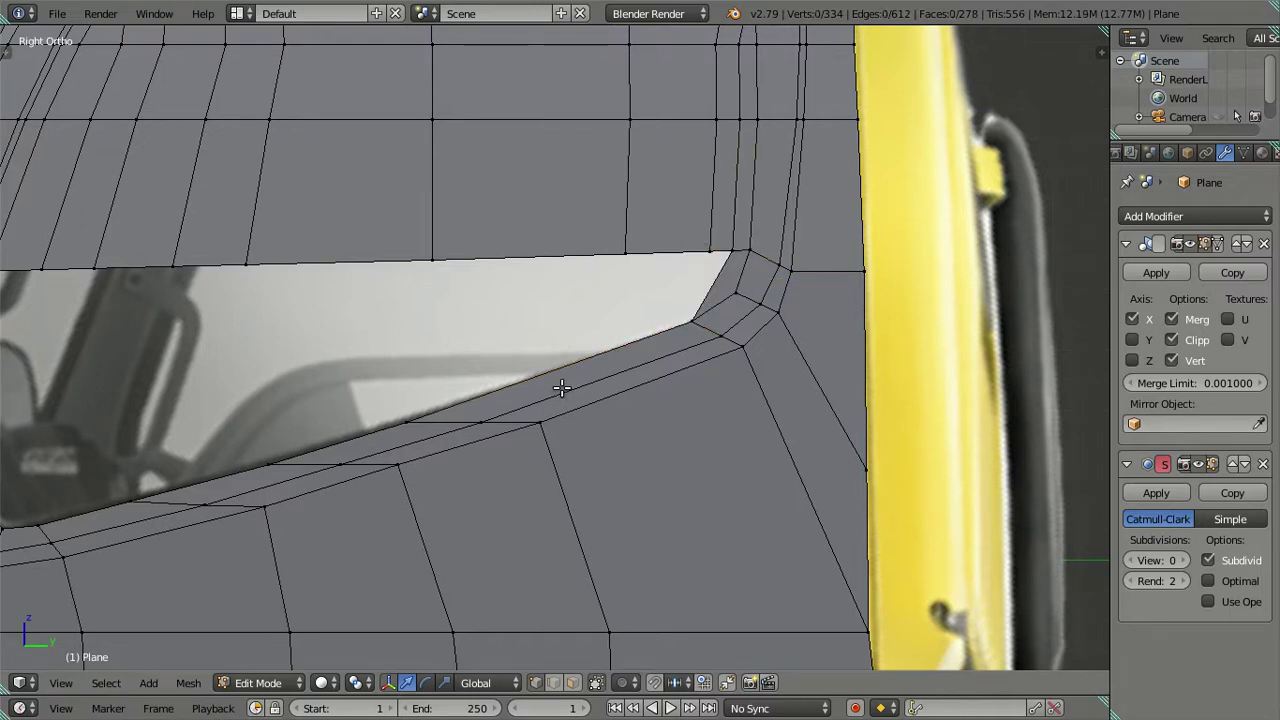
- Show the mesh textured over the yellow reference and begin a loop below the window
key("alt+z")
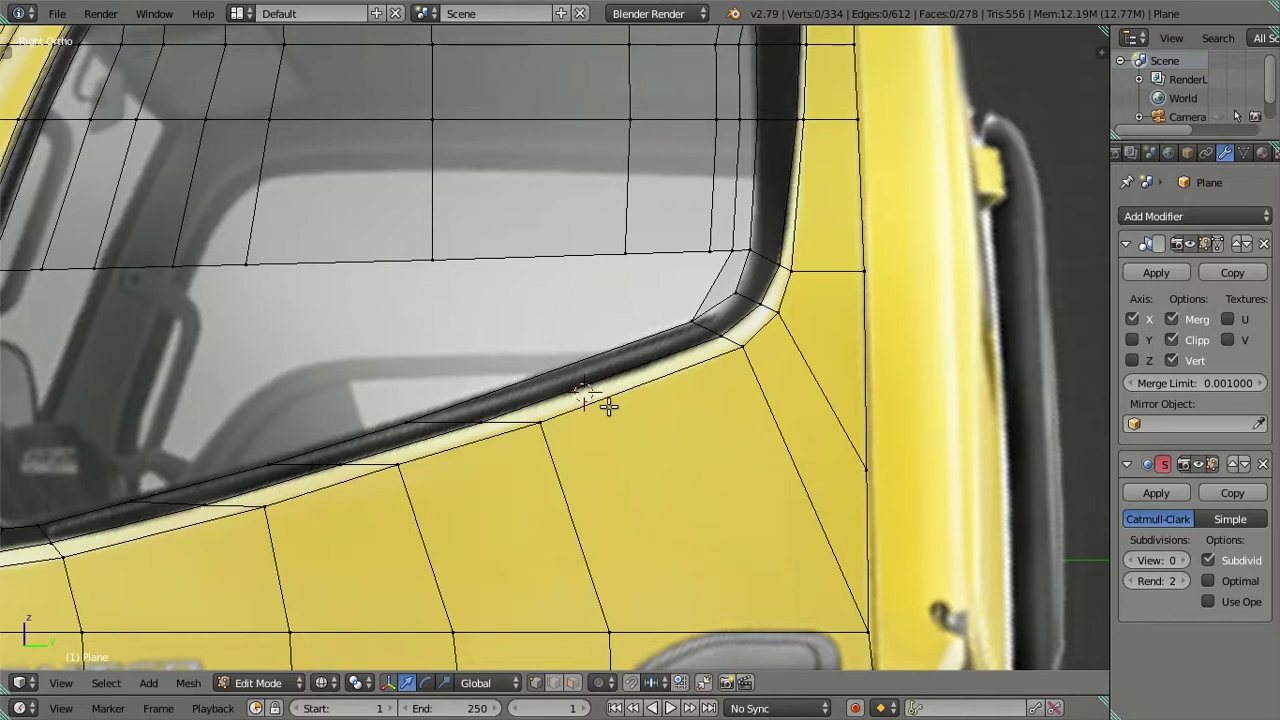
scroll(585, 392, "up", 1)
left_click(591, 401)
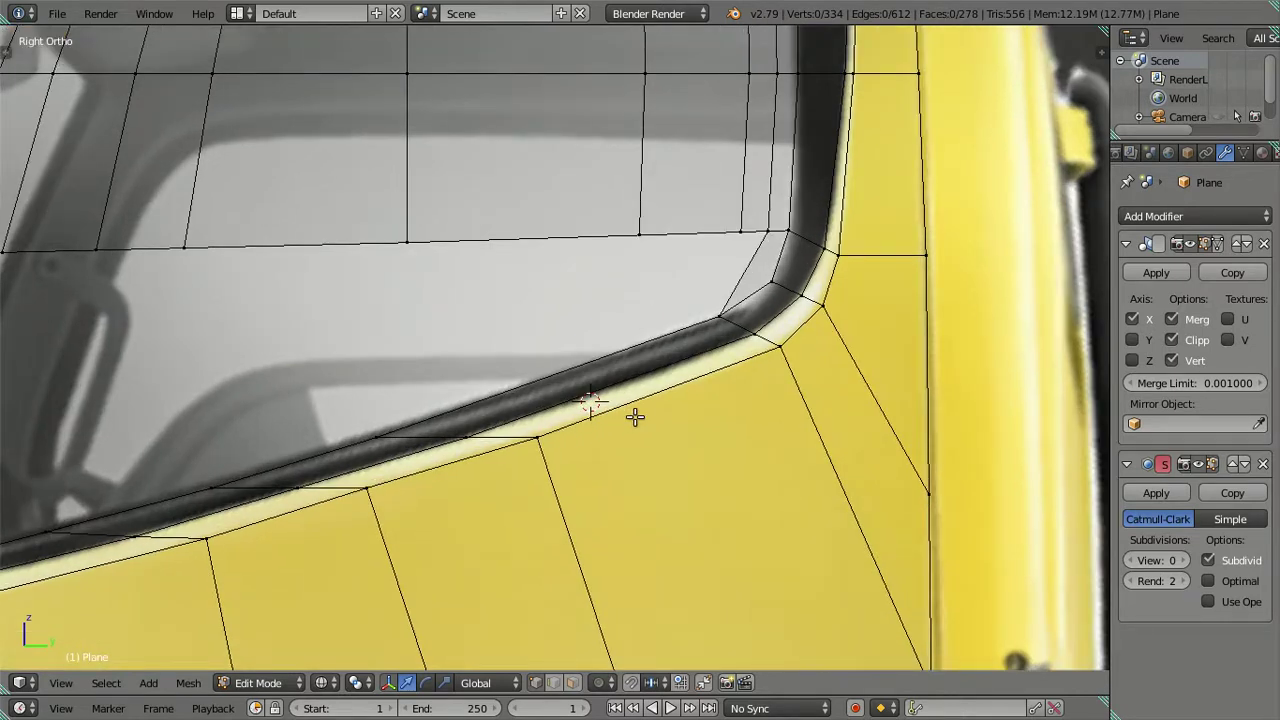
key("ctrl+r")
left_click(635, 417)
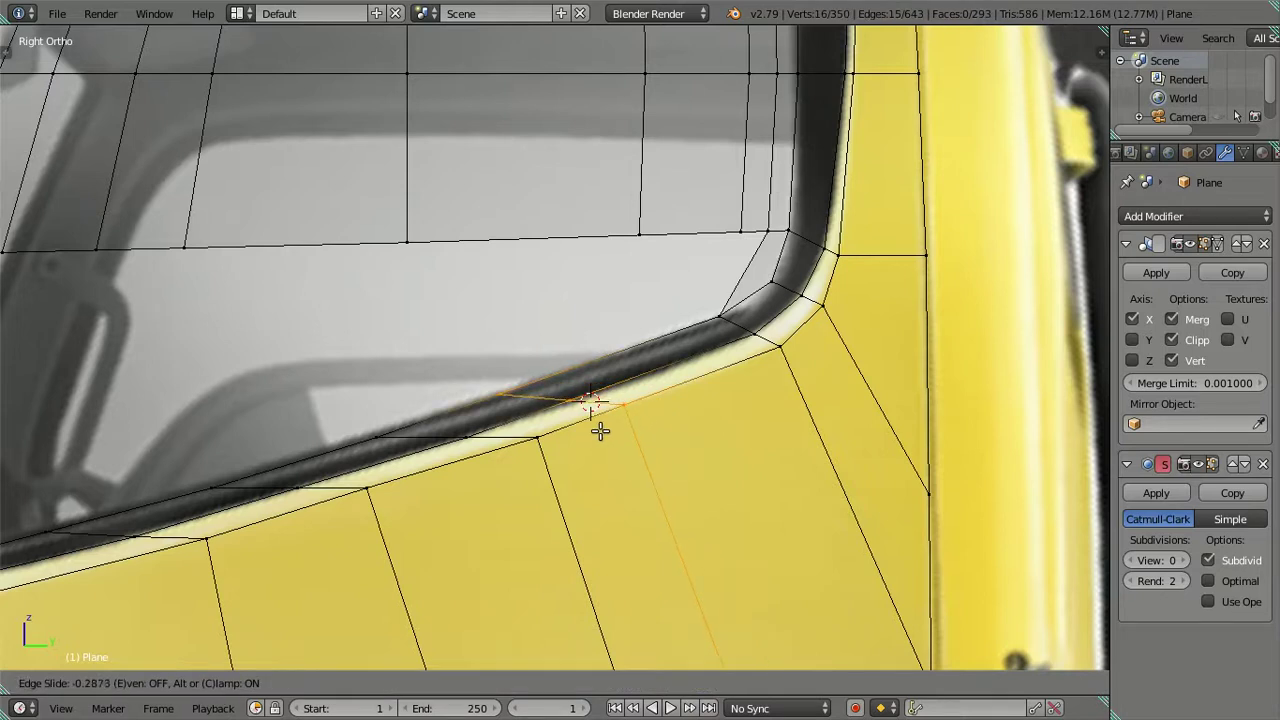
- Use a temporary loop cut to place the 3D cursor, then snap a sill vertex onto it
left_click(600, 430)
right_click(568, 400)
key("shift+s")
left_click(632, 436)
key("ctrl+z")
key("ctrl+z")
right_click(453, 431)
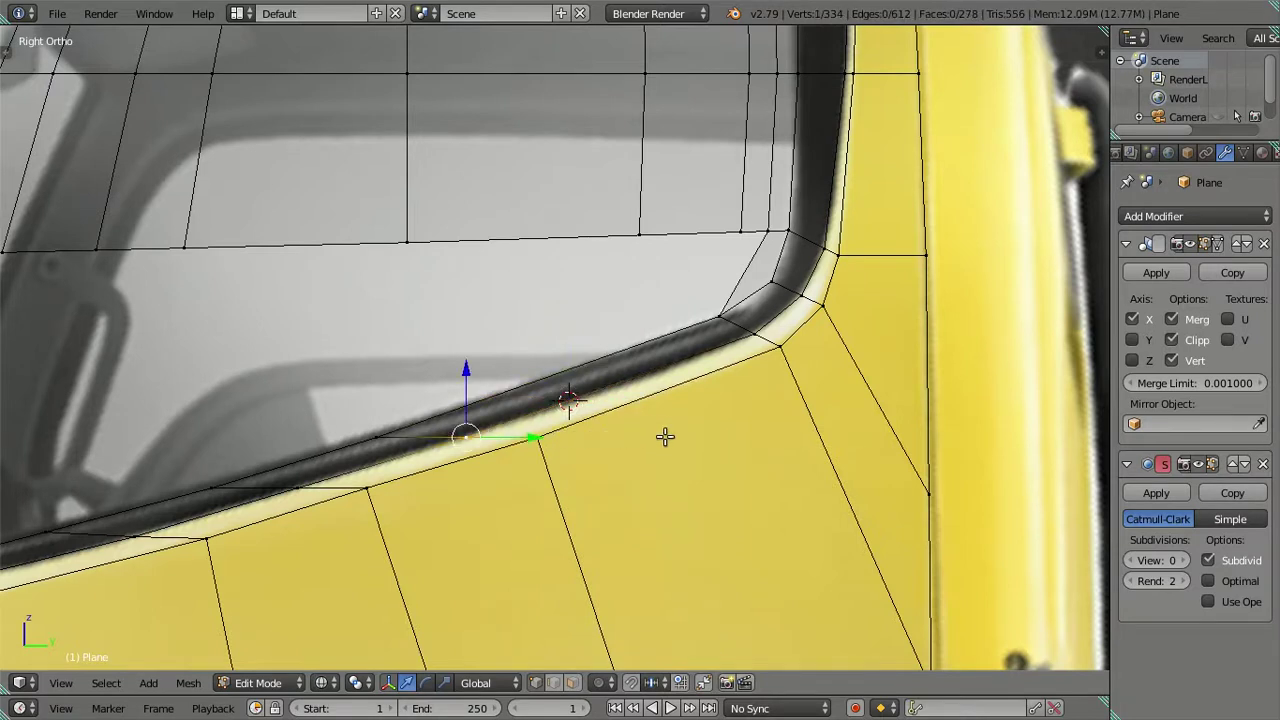
key("shift+s")
left_click(676, 394)
key("a")
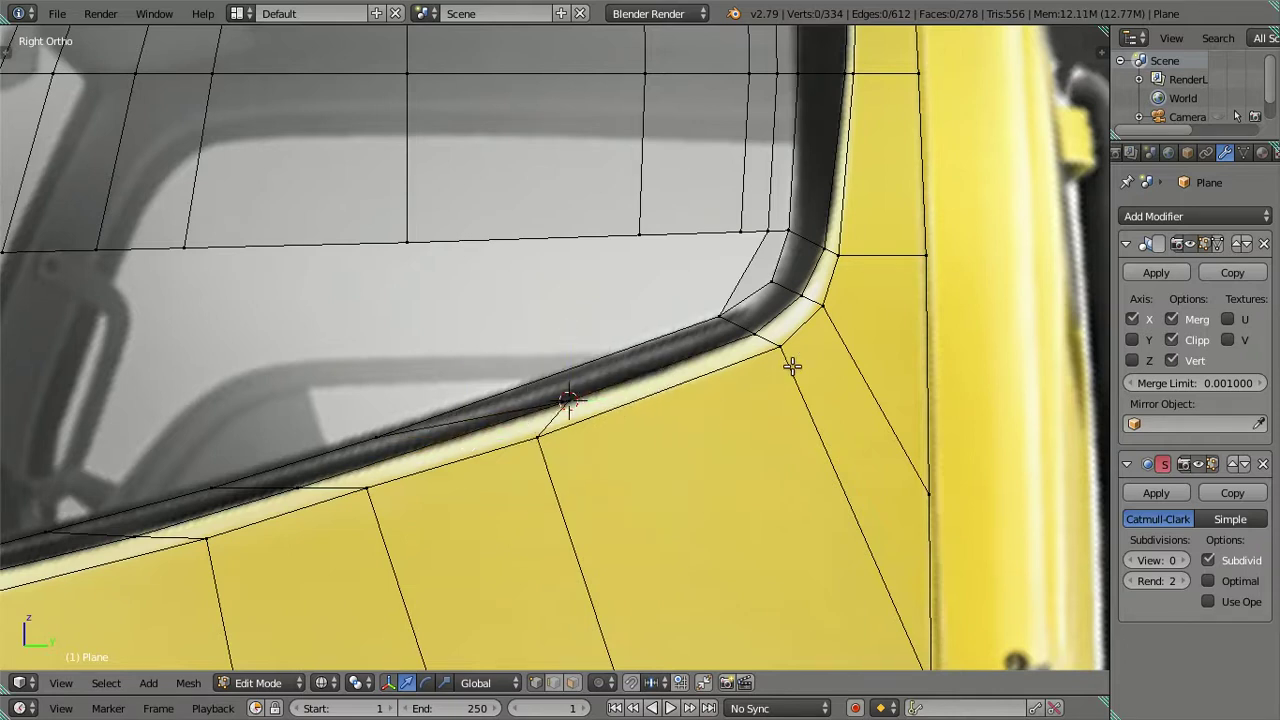
- Align another sill vertex via a temporary loop and cursor snap, nudging it along Y onto the trim
key("ctrl+r")
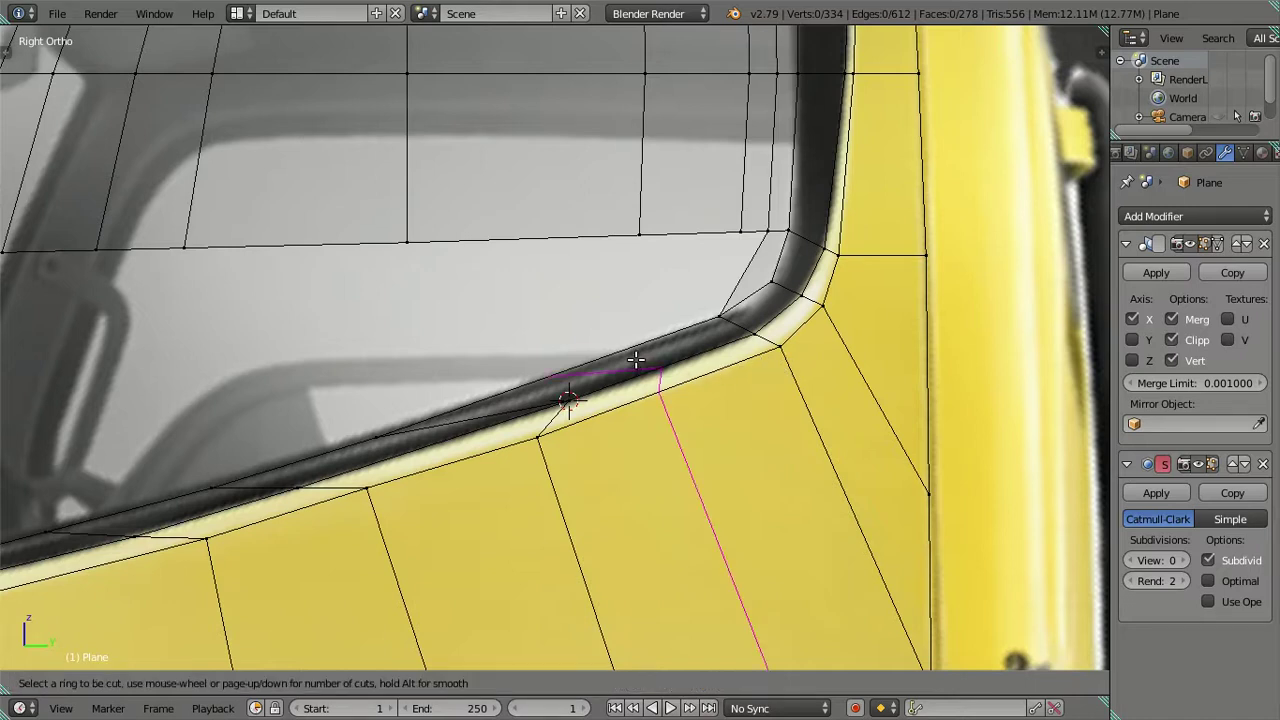
left_click(636, 360)
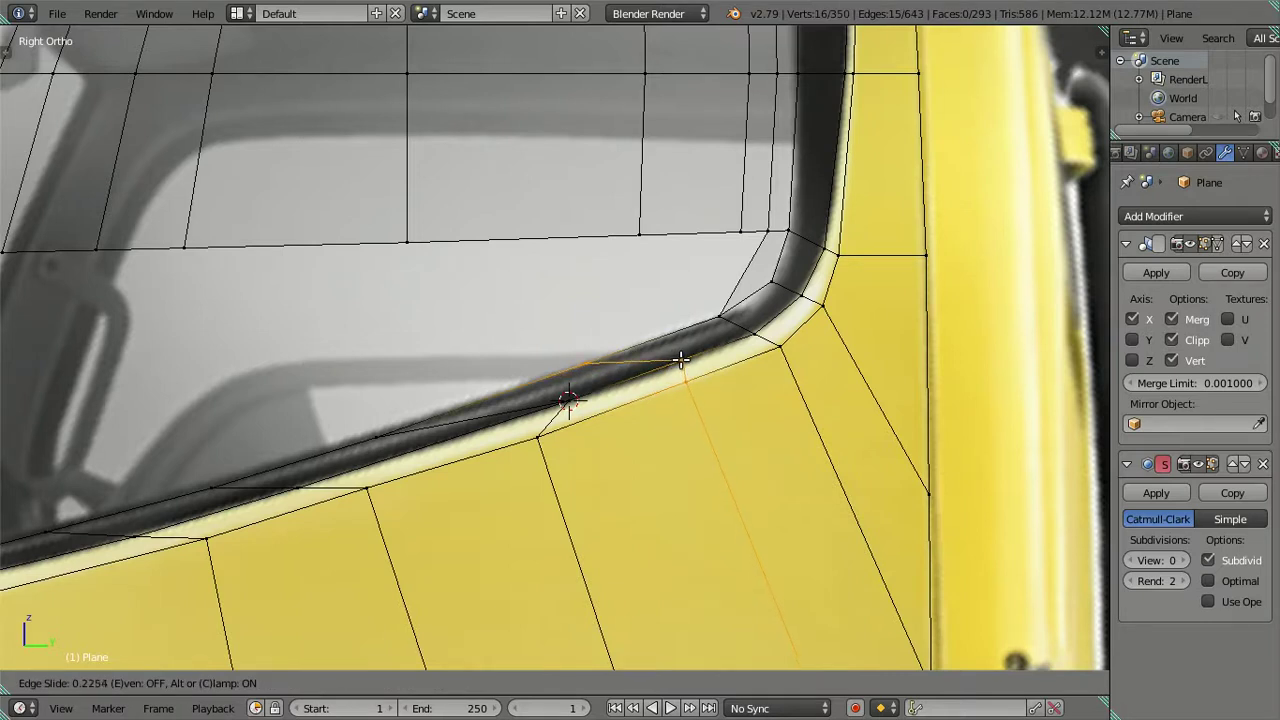
left_click(680, 358)
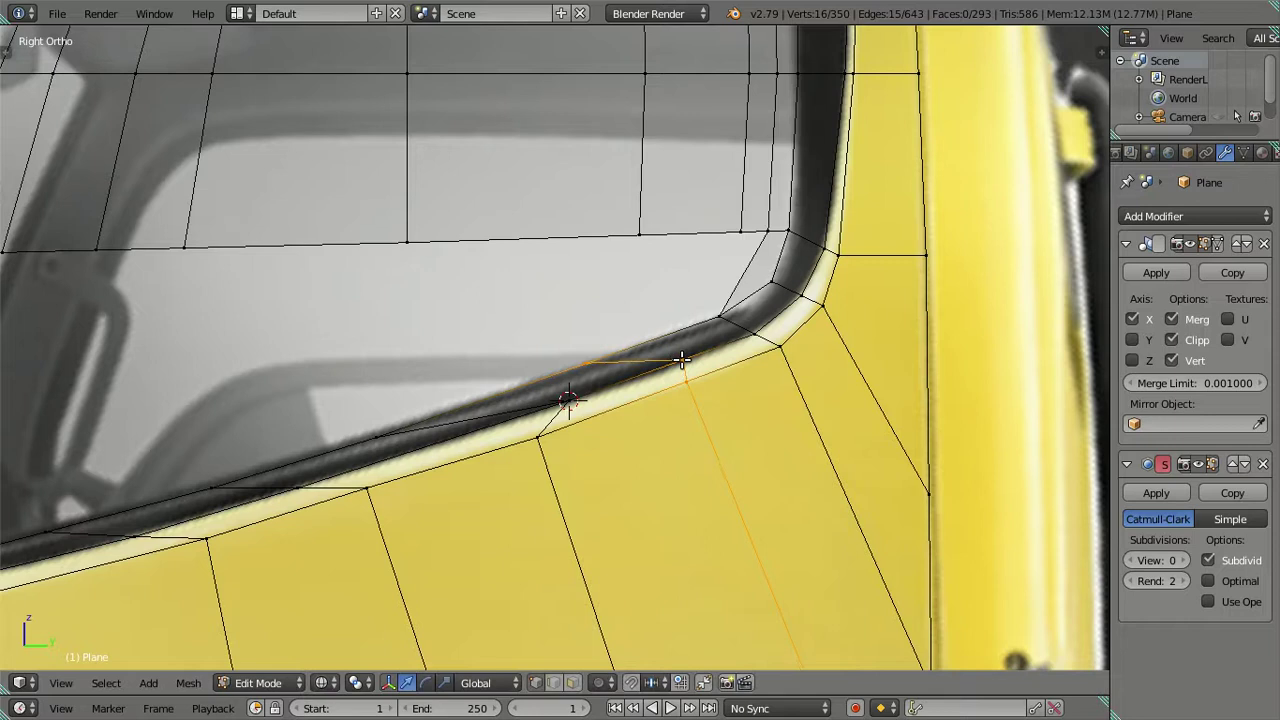
right_click(590, 365)
key("shift+s")
left_click(625, 398)
key("ctrl+z")
key("shift+s")
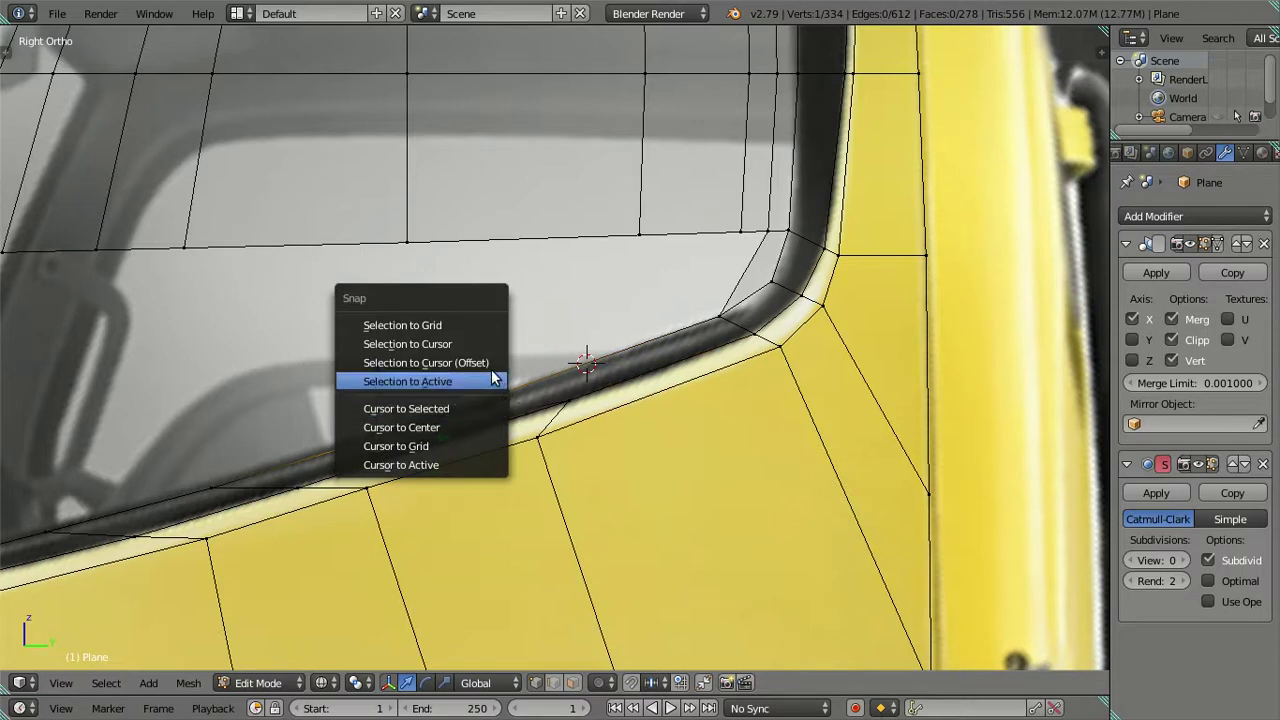
left_click(496, 381)
left_click_drag(632, 363, 642, 365)
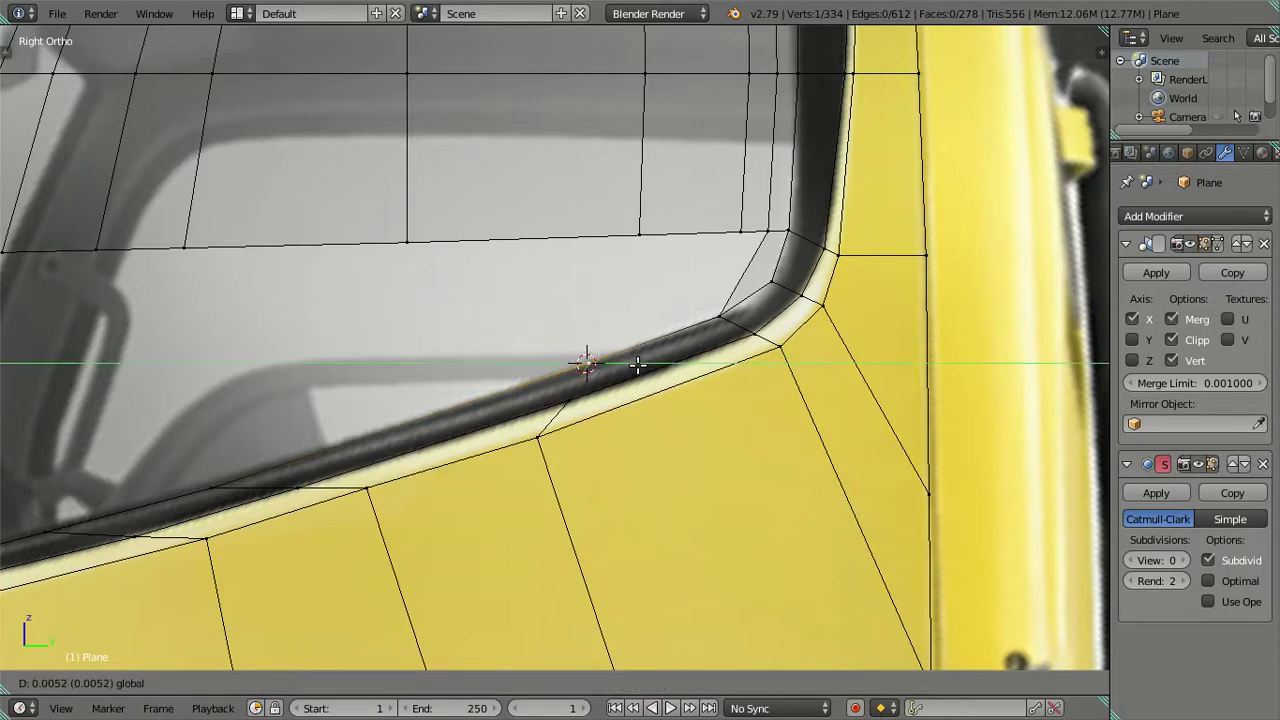
left_click(642, 365)
- Fill the side window's corner between the upper and sill vertices with a face
left_click(731, 233)
left_click(591, 356, "ctrl")
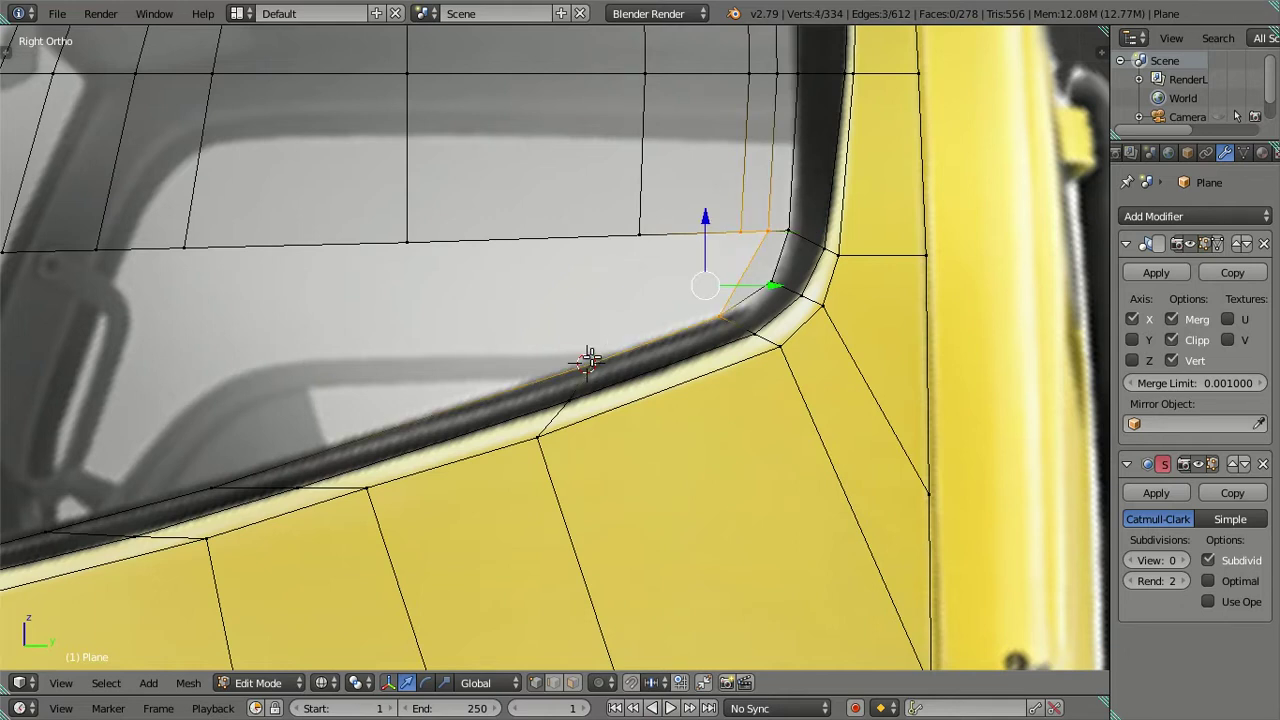
key("f")
key("a")
scroll(587, 363, "down", 1)
scroll(587, 365, "down", 2)
scroll(583, 373, "down", 1)
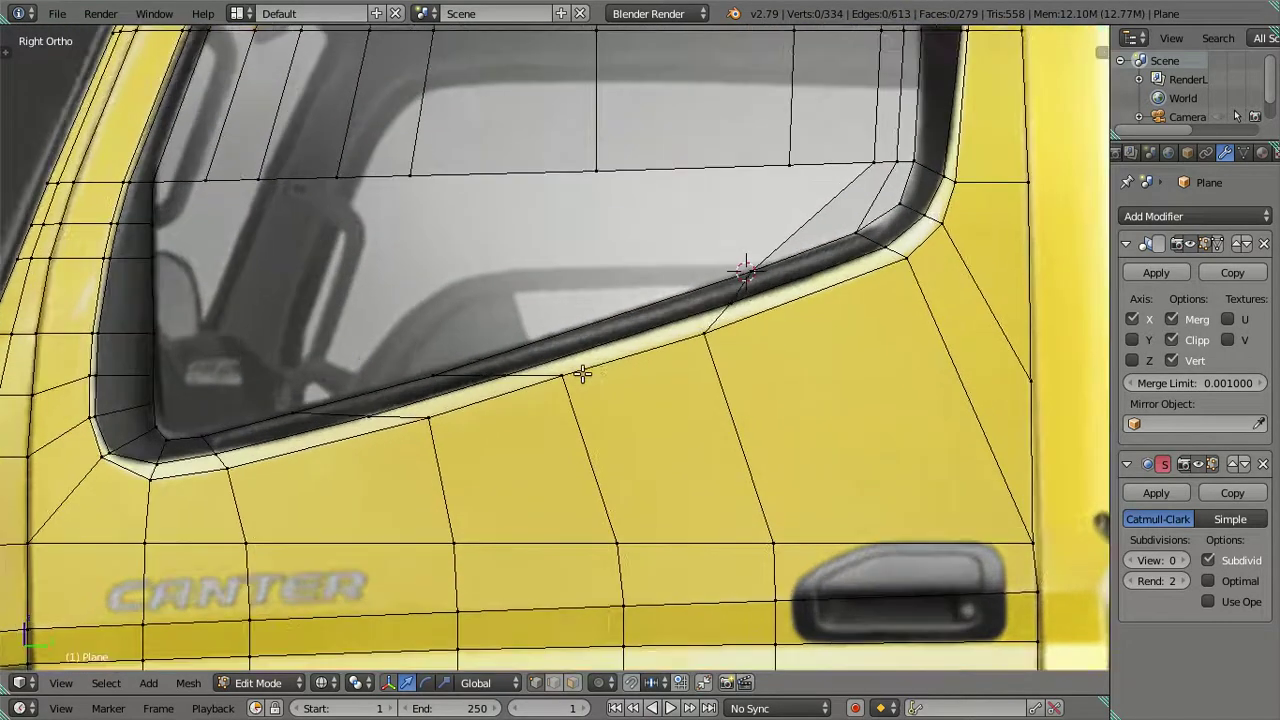
scroll(583, 373, "up", 2)
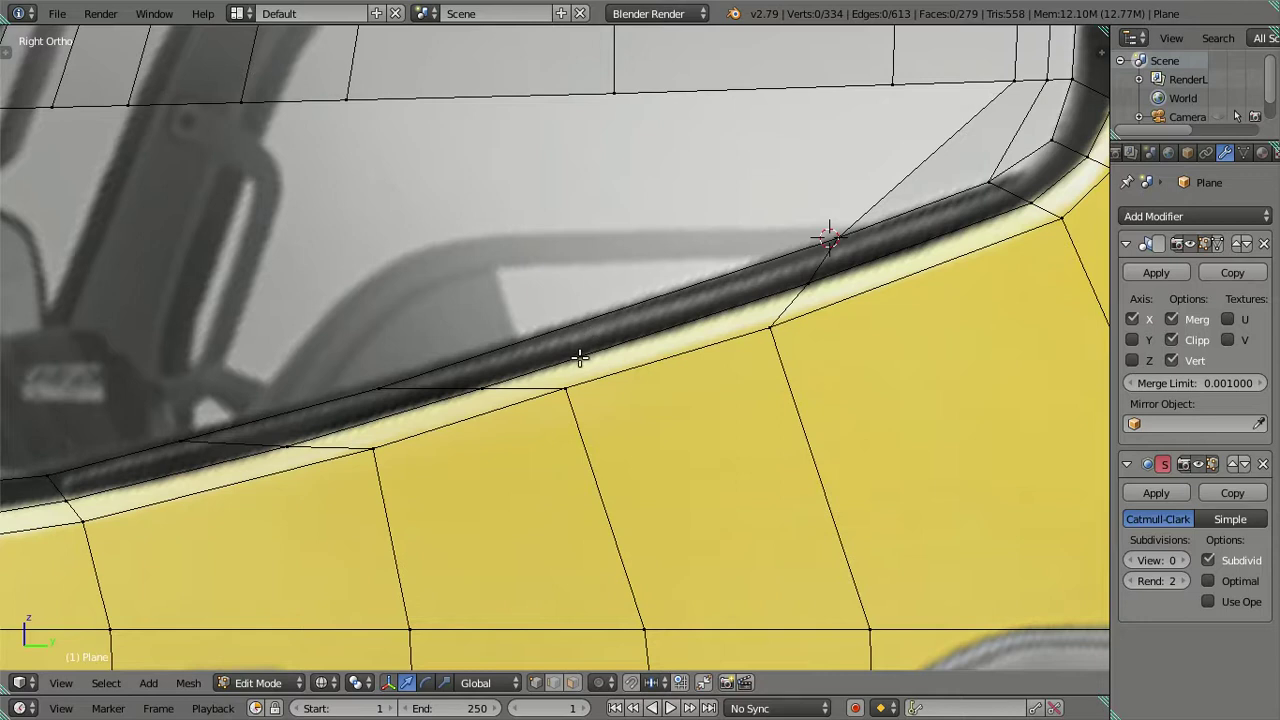
- Snap the next sill vertex to a cursor position taken from a temporary loop cut
key("ctrl+r")
left_click(651, 349)
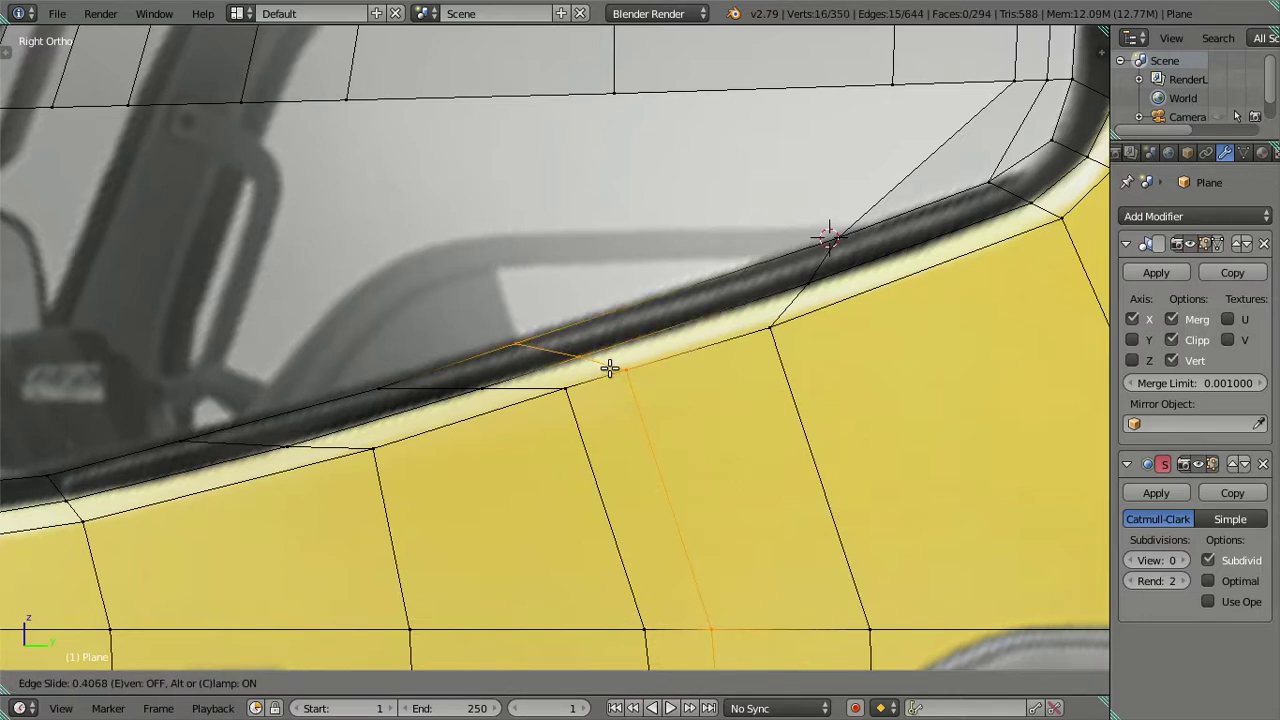
left_click(609, 368)
right_click(574, 354)
key("shift+s")
left_click(645, 403)
key("ctrl+z")
key("ctrl+z")
key("shift+s")
left_click(608, 299)
- Repeat the temporary-loop cursor snap to line up one more sill vertex with the trim
key("ctrl+r")
left_click(682, 313)
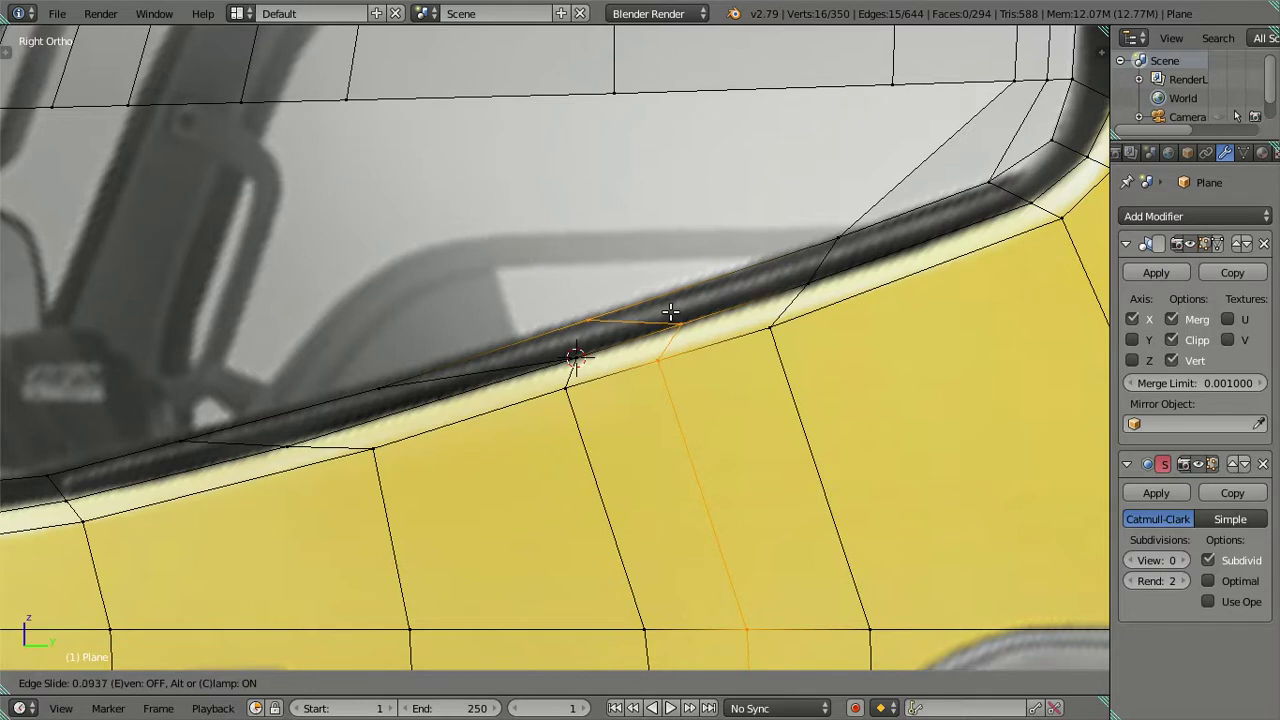
left_click(669, 312)
right_click(597, 303)
key("shift+s")
left_click(671, 343)
key("ctrl+z")
key("ctrl+z")
right_click(415, 376)
key("shift+s")
left_click(591, 298)
key("a")
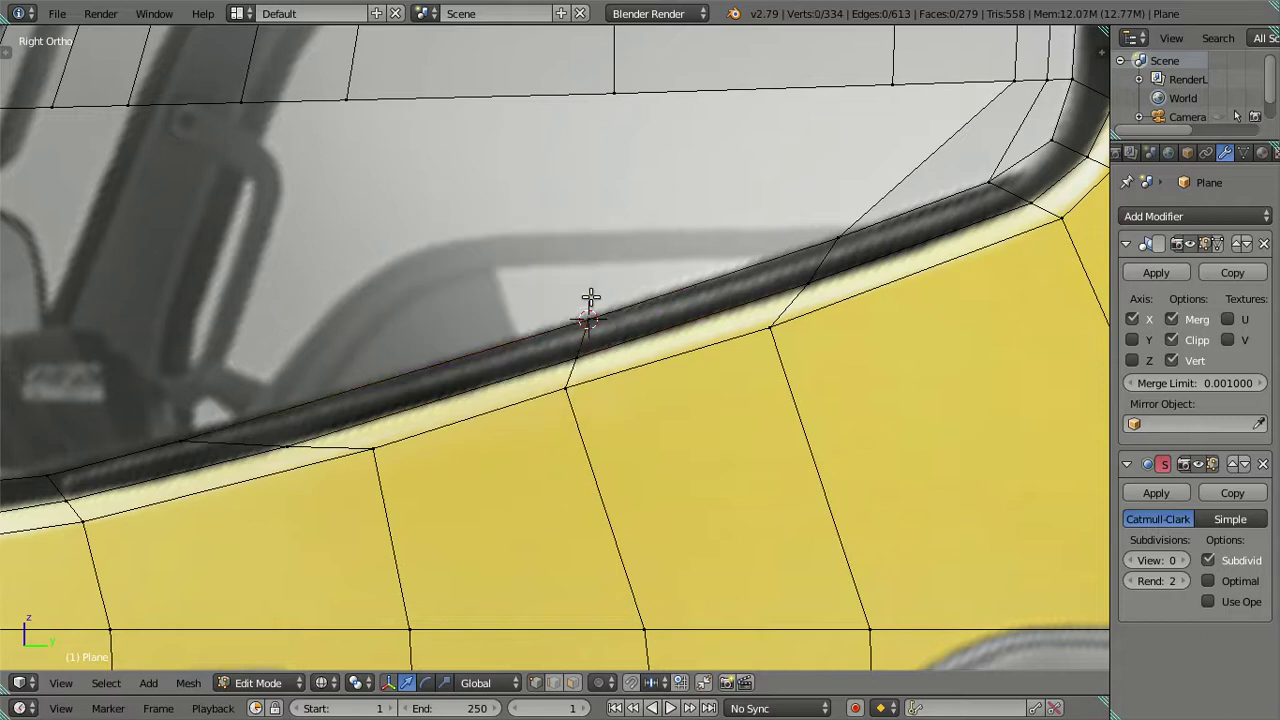
- Select the window-edge and corner vertices around the remaining opening
scroll(651, 318, "down", 2)
scroll(651, 318, "down", 2)
right_click(562, 357)
right_click(710, 314, "shift")
right_click(810, 225, "shift")
right_click(742, 227, "shift")
- Fill the window corner with a face, then deselect everything and recentre on the cab
key("f")
key("a")
scroll(650, 260, "down", 3)
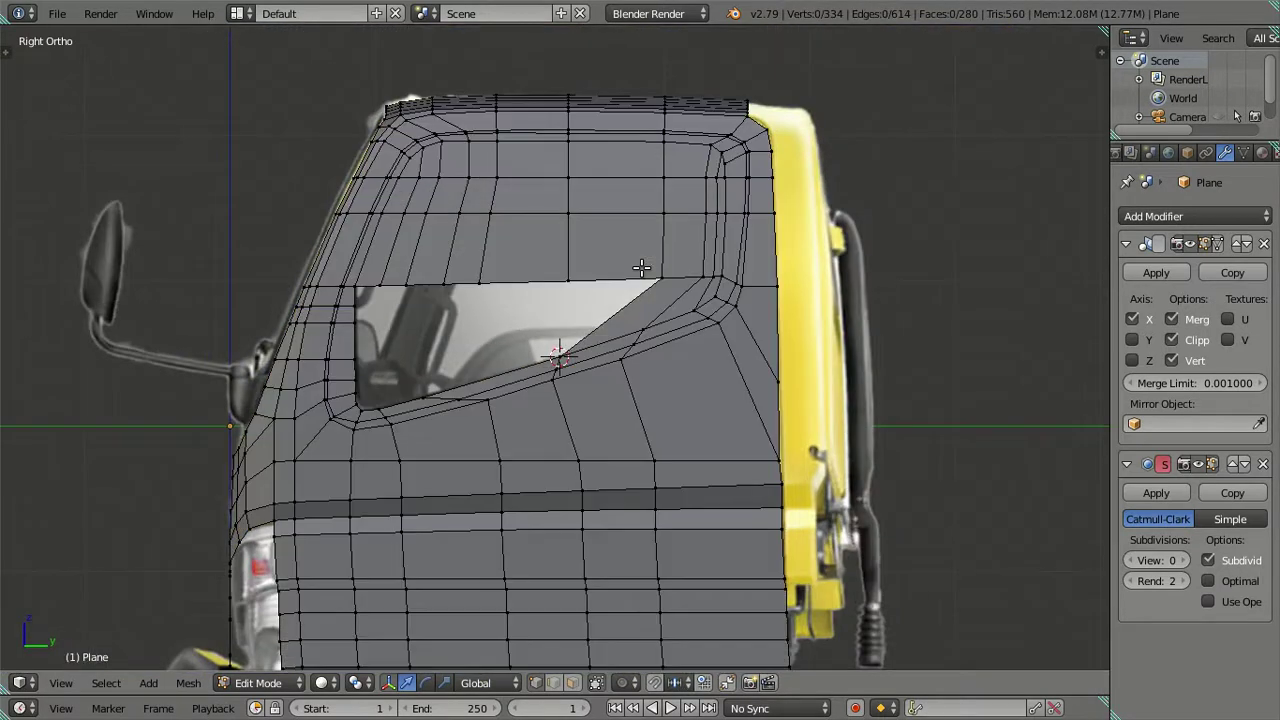
middle_click_drag(520, 286, 554, 302, "shift")
scroll(552, 303, "up", 2)
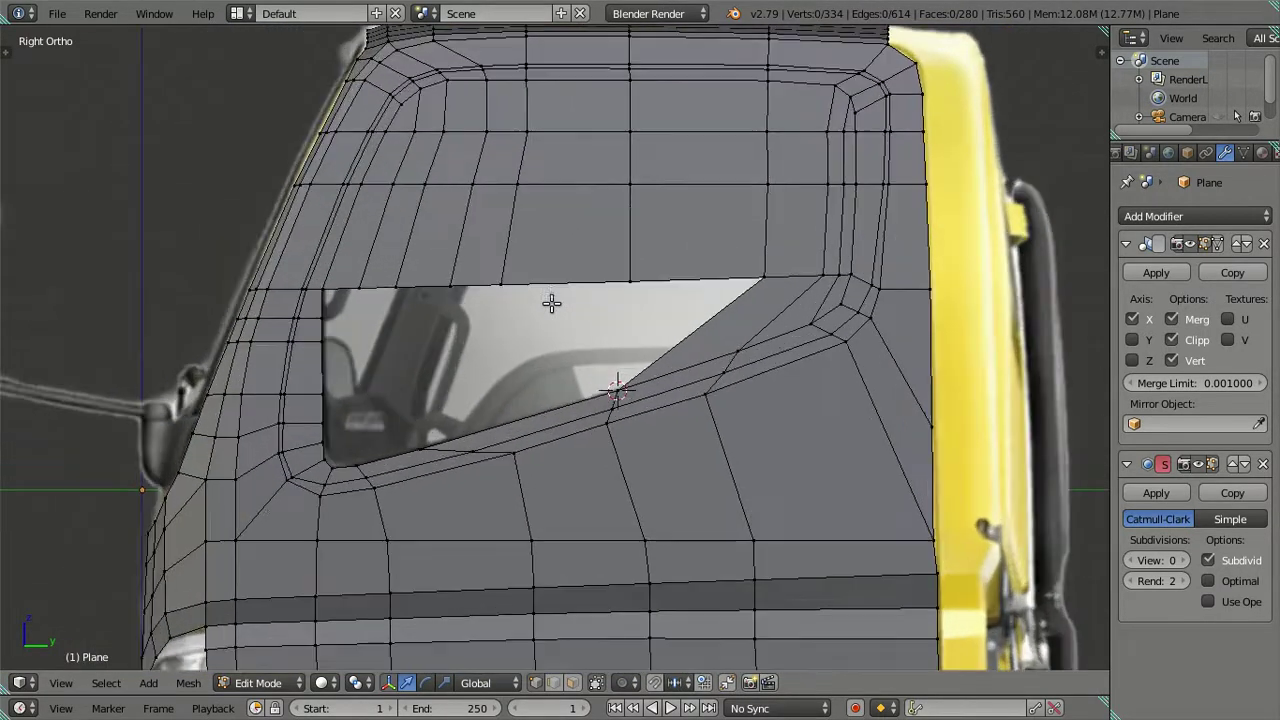
scroll(445, 395, "up", 1)
scroll(378, 432, "up", 1)
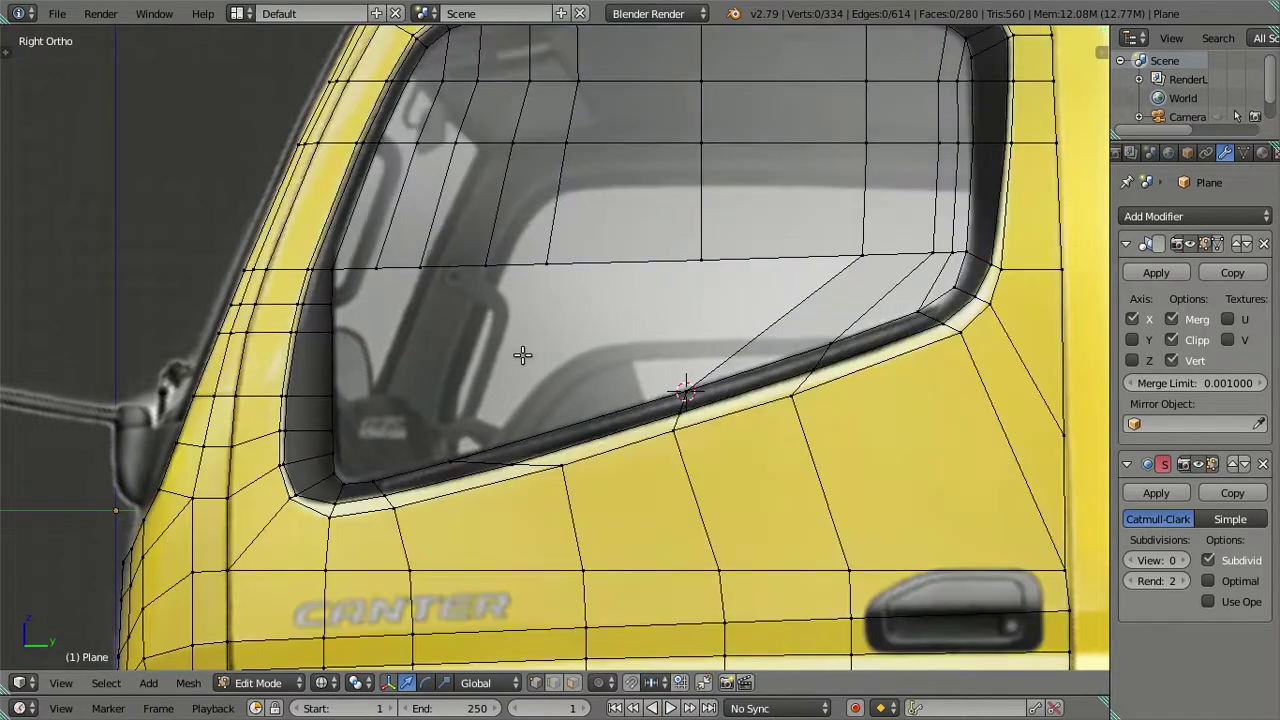
- Reposition the row of A-pillar vertices, then clear the selection
right_click(272, 332, "alt")
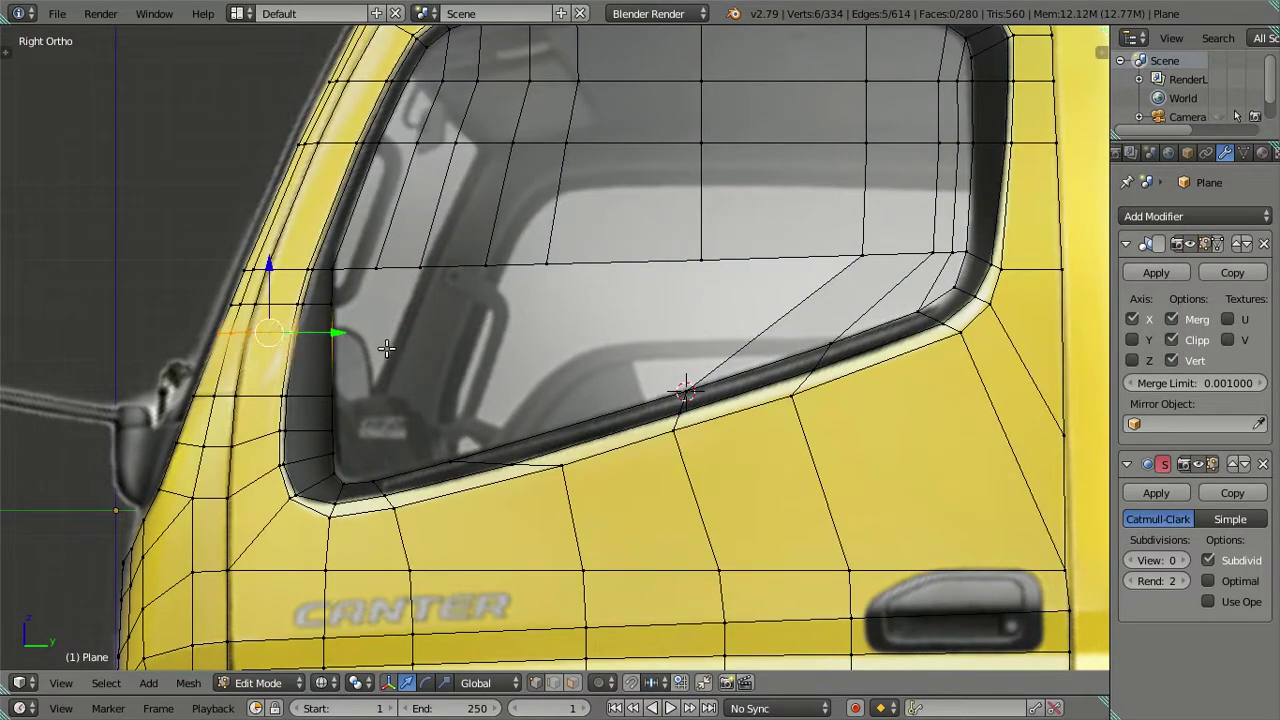
key("g")
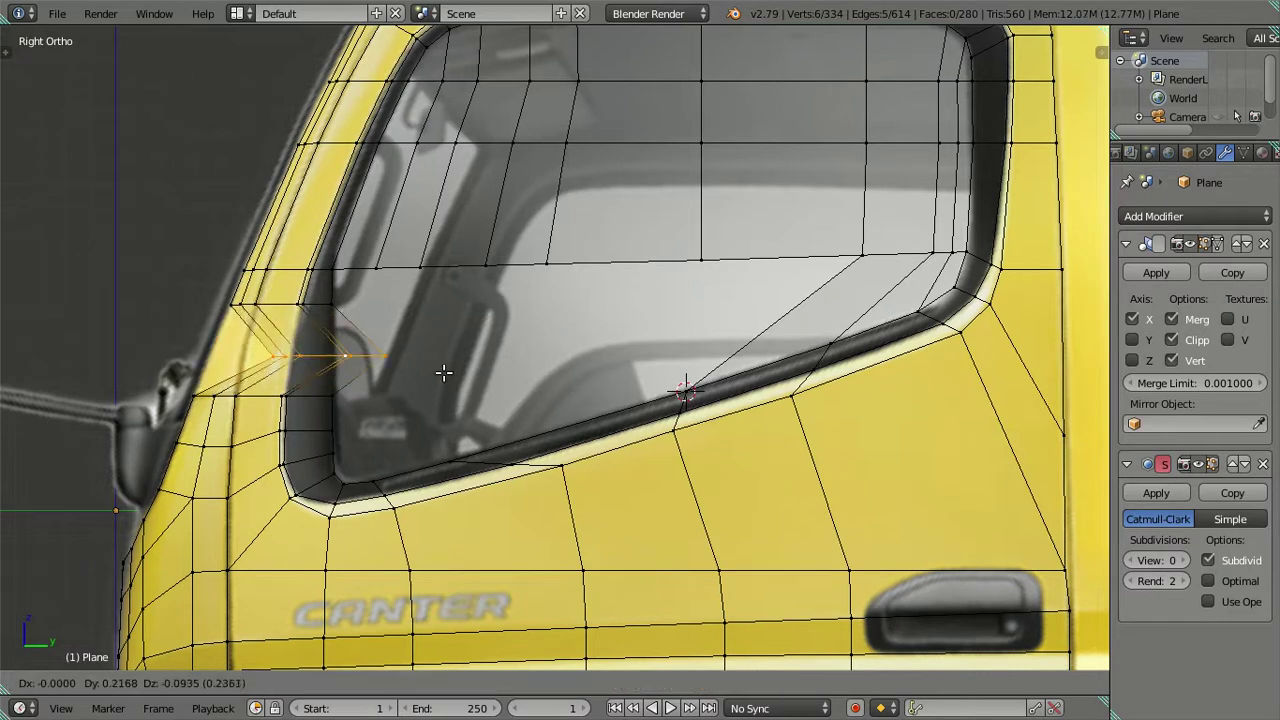
left_click(422, 335)
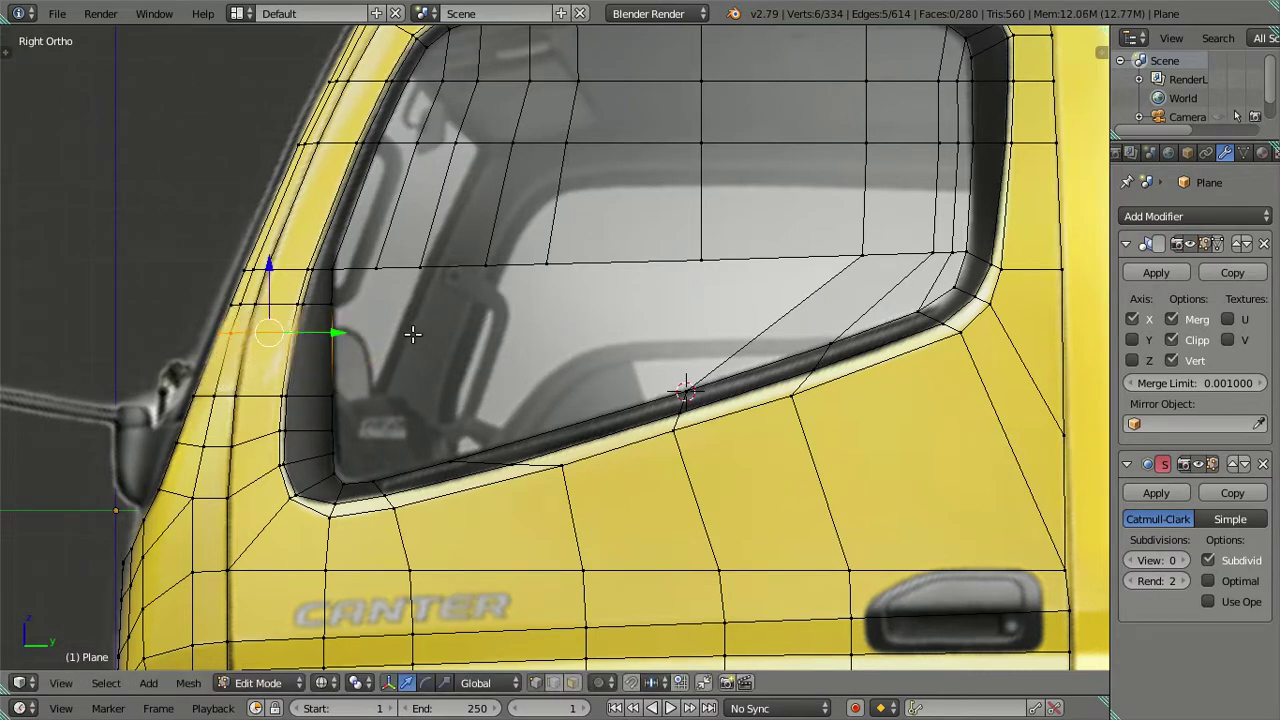
scroll(410, 335, "up", 1)
key("a")
- Dissolve the horizontal edge loop across the A-pillar after an undone first attempt
right_click(229, 292, "alt")
key("x")
key("Escape")
key("a")
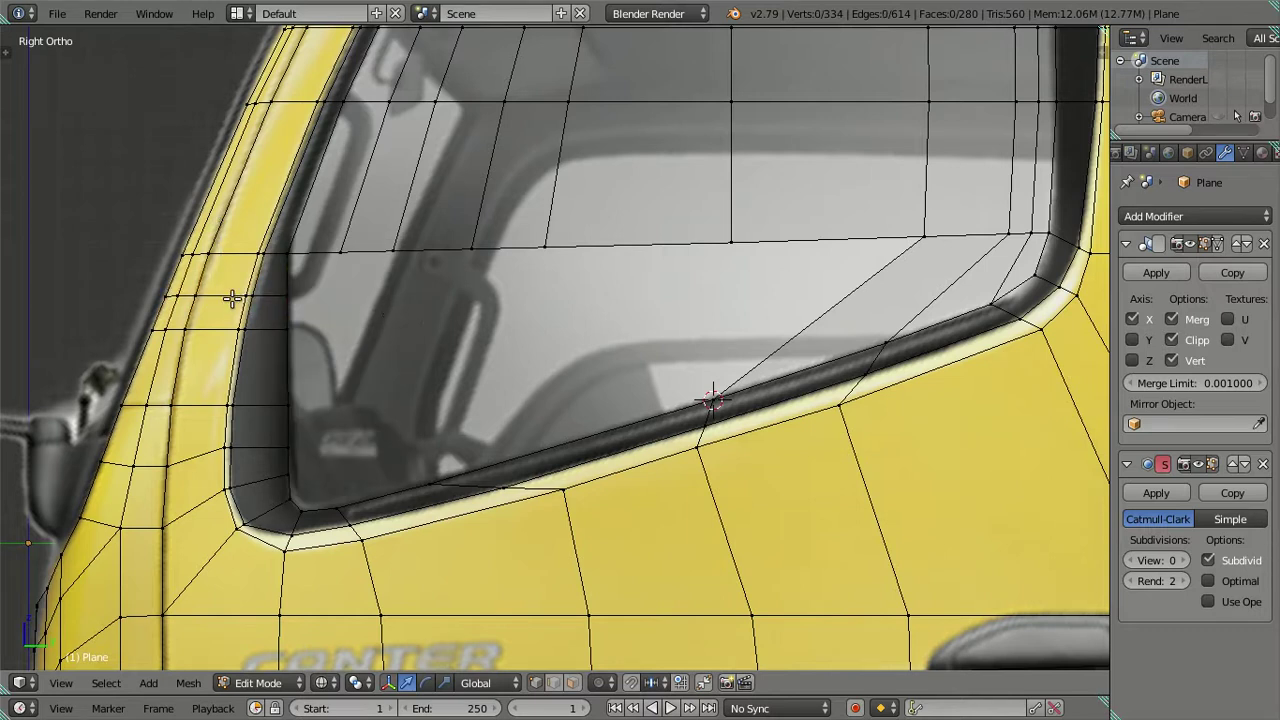
right_click(230, 296, "alt")
key("x")
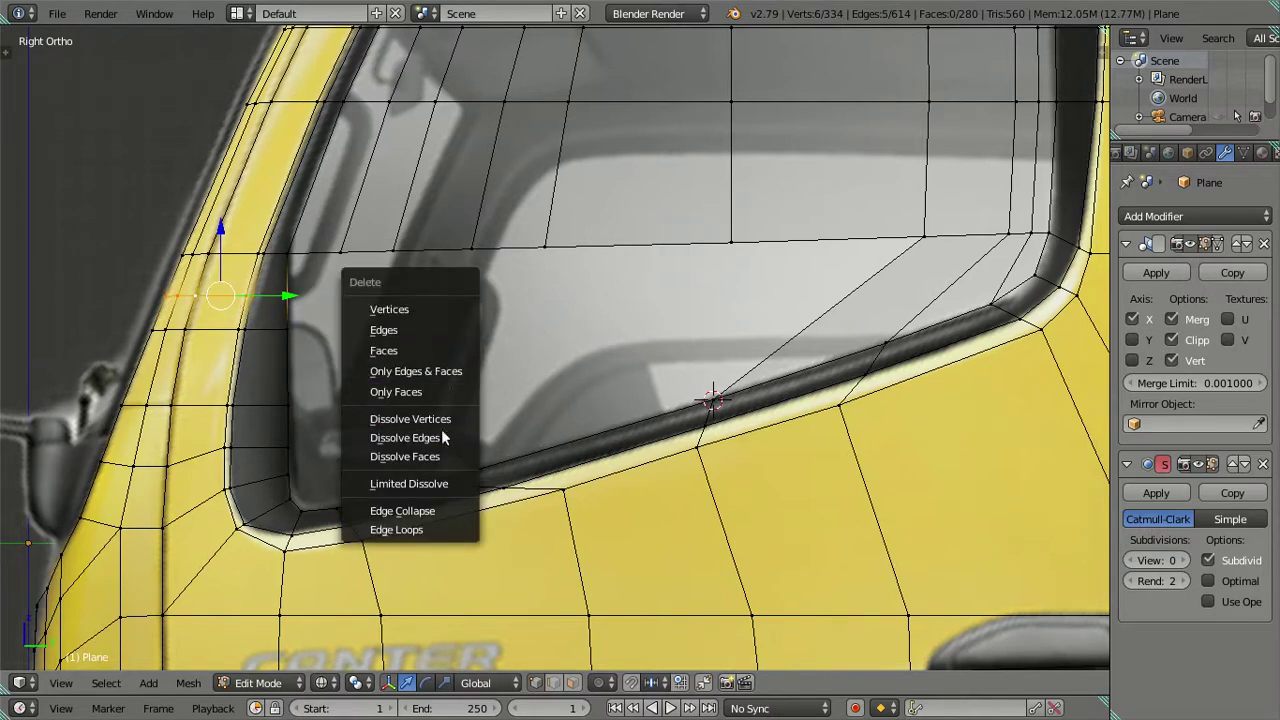
left_click(444, 437)
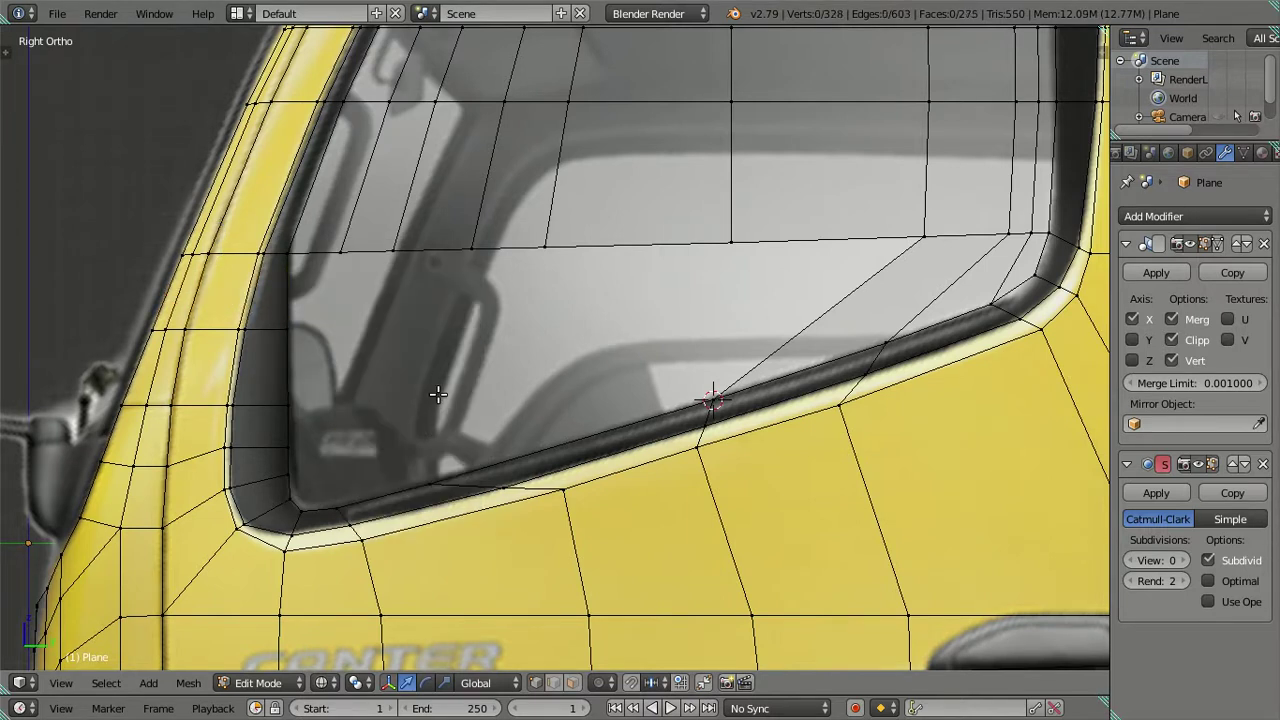
key("ctrl+r")
left_click(283, 291)
right_click(376, 332)
key("x")
left_click(376, 332)
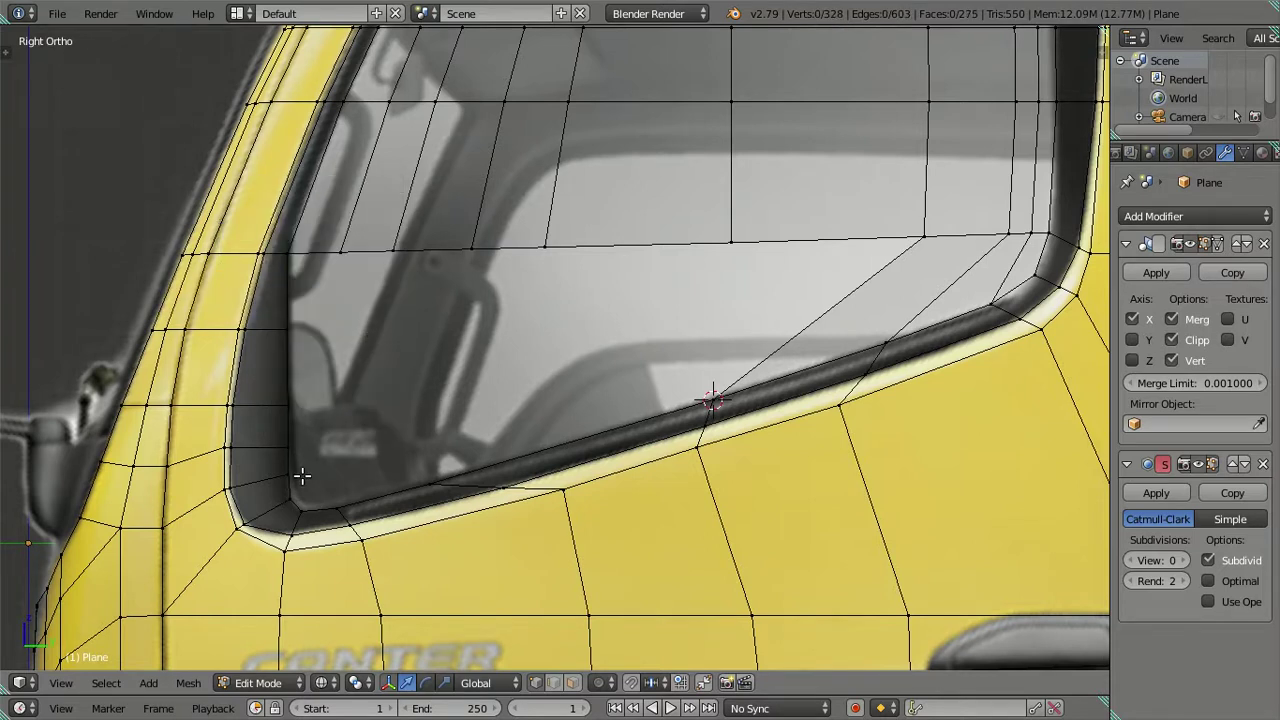
- Dissolve the remaining A-pillar edge loop and slide the window's lower-left corner vertex along Y
middle_click_drag(303, 476, 344, 420, "shift")
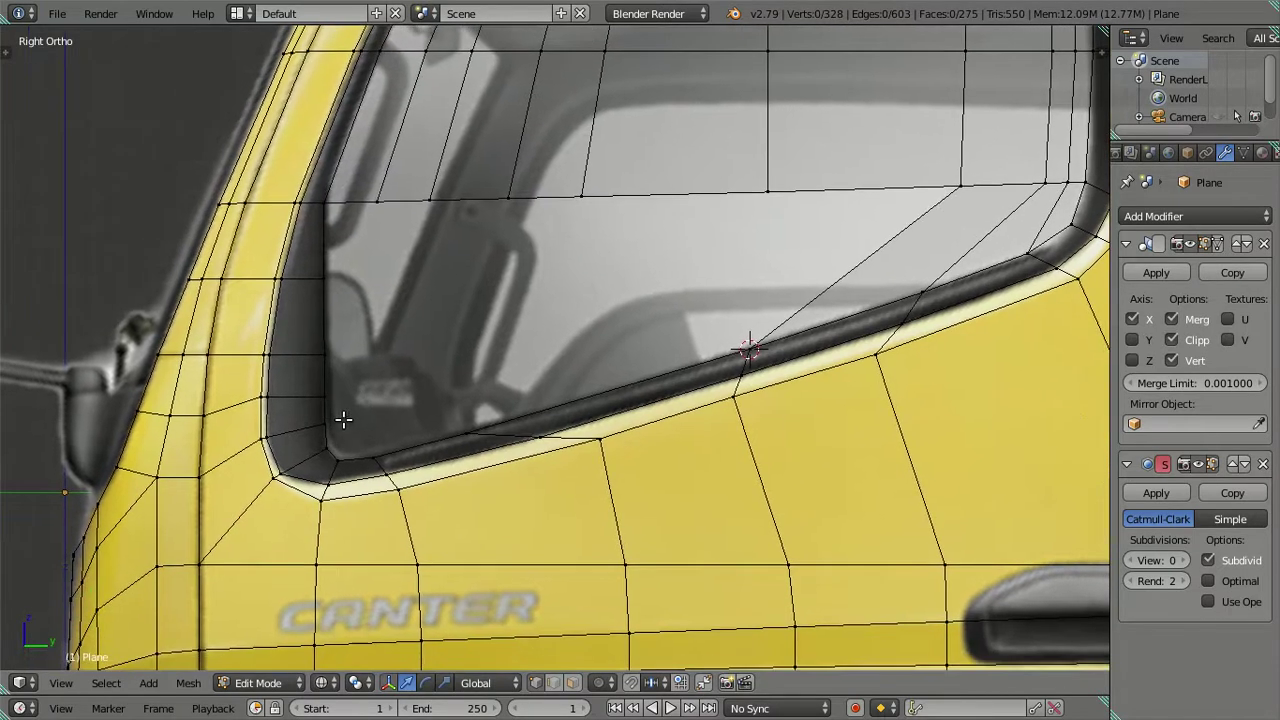
right_click(225, 398, "alt")
key("x")
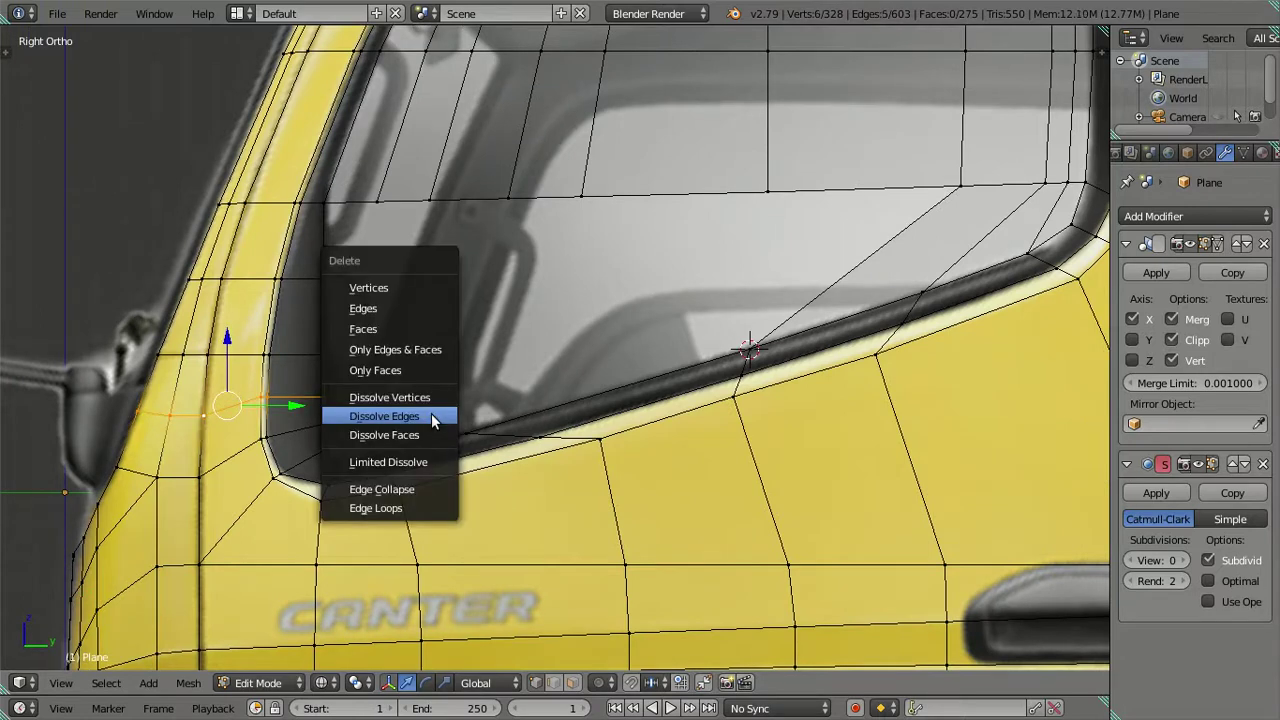
left_click(434, 418)
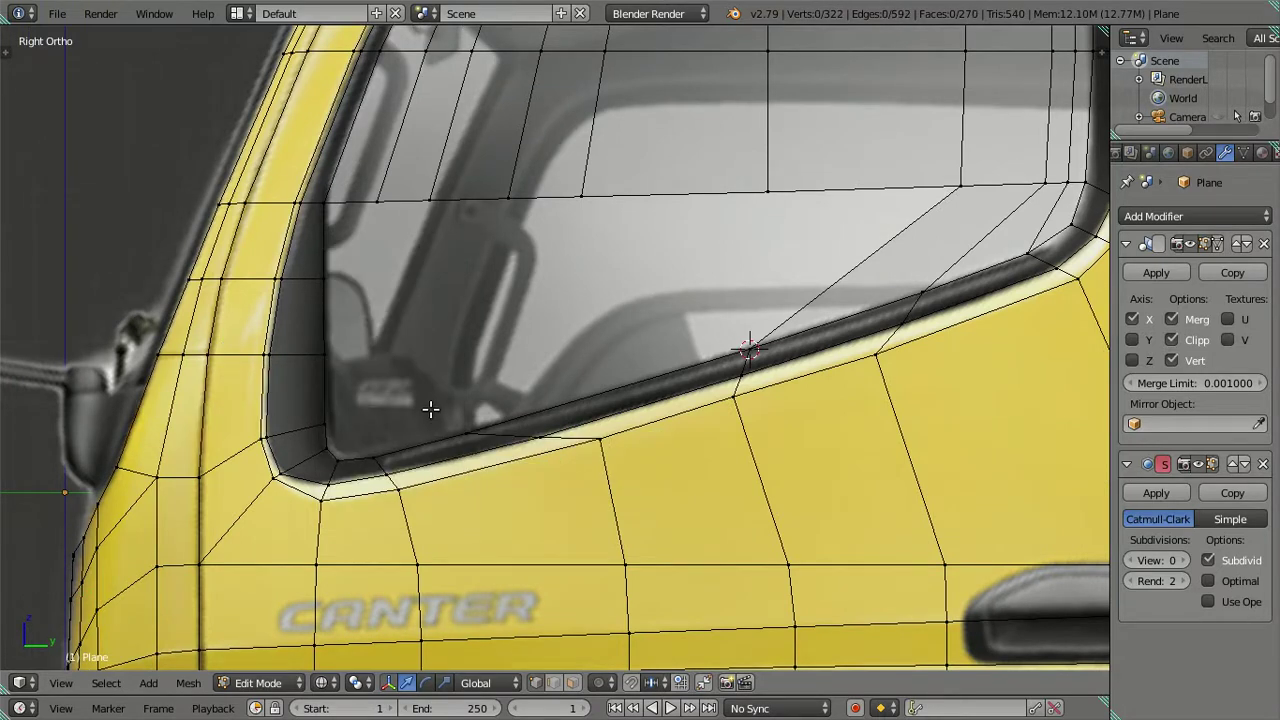
right_click(293, 466)
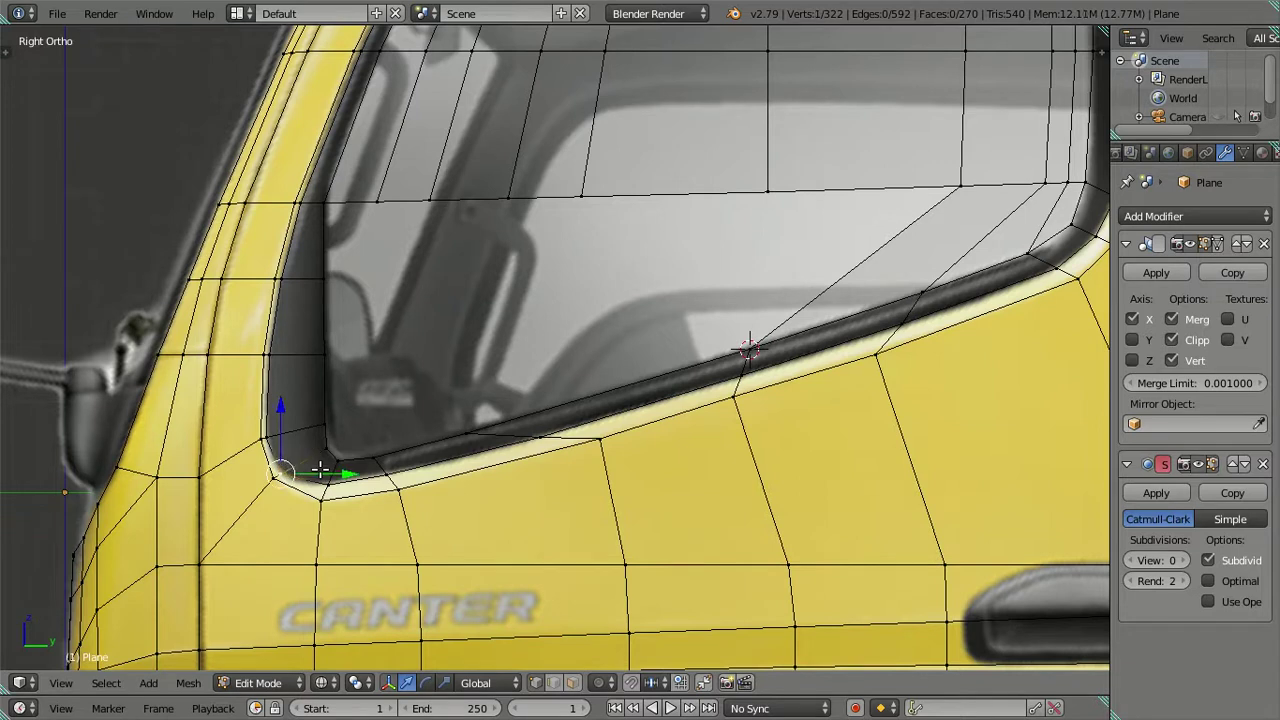
key("g")
key("y")
left_click(342, 470)
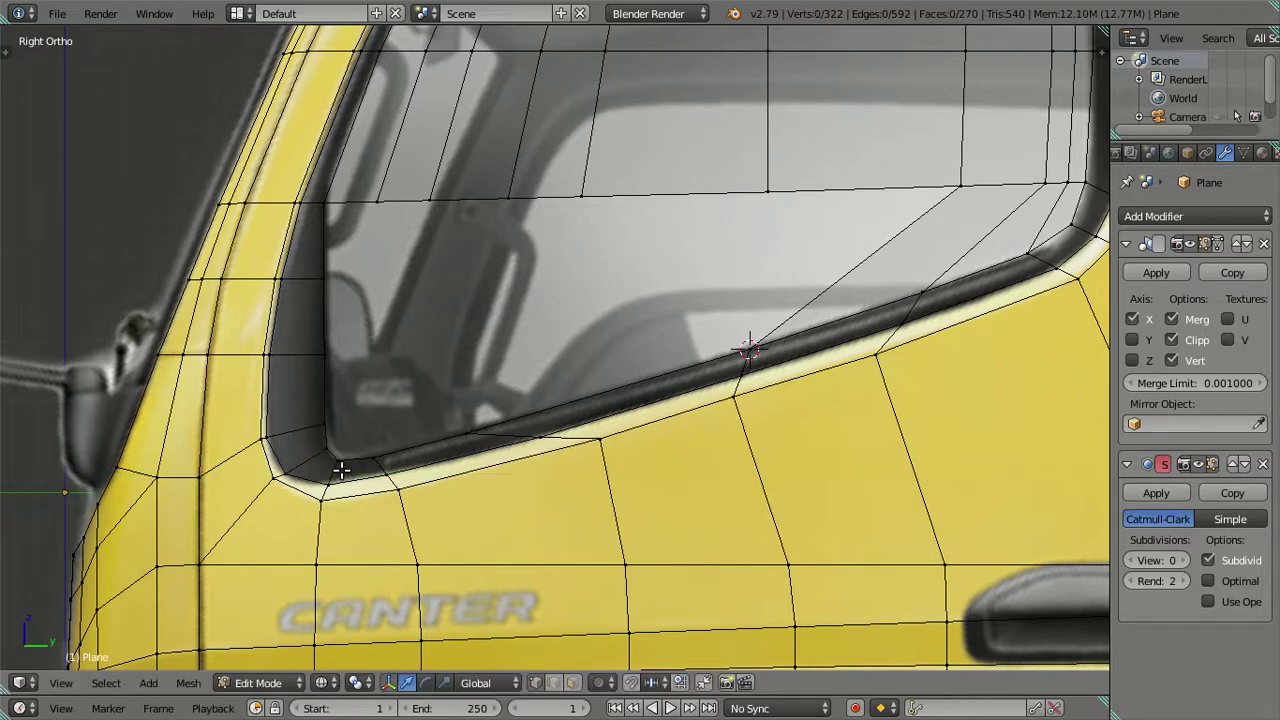
- Delete the two faces at the window's lower-right corner in face select mode
middle_click_drag(337, 466, 345, 408, "shift")
key("a")
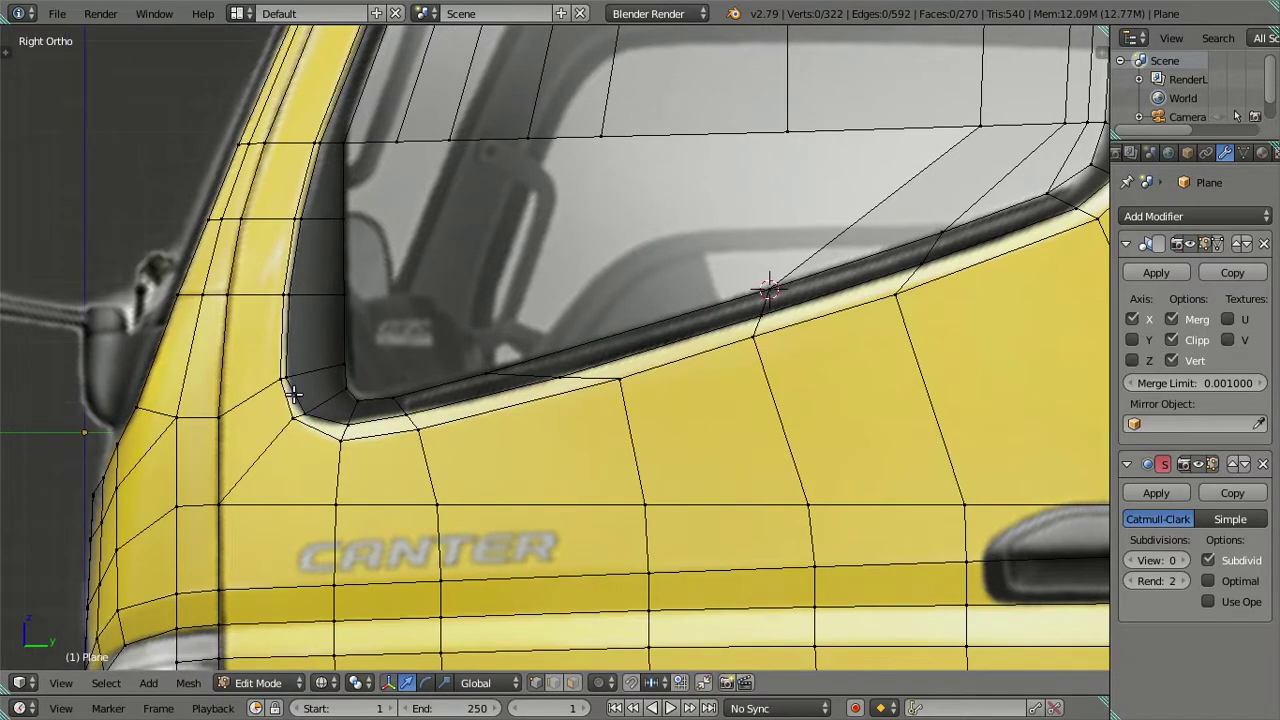
mouse_move(483, 296)
middle_mouse_down("shift")
mouse_move(466, 391)
mouse_move(414, 403)
middle_mouse_up("shift")
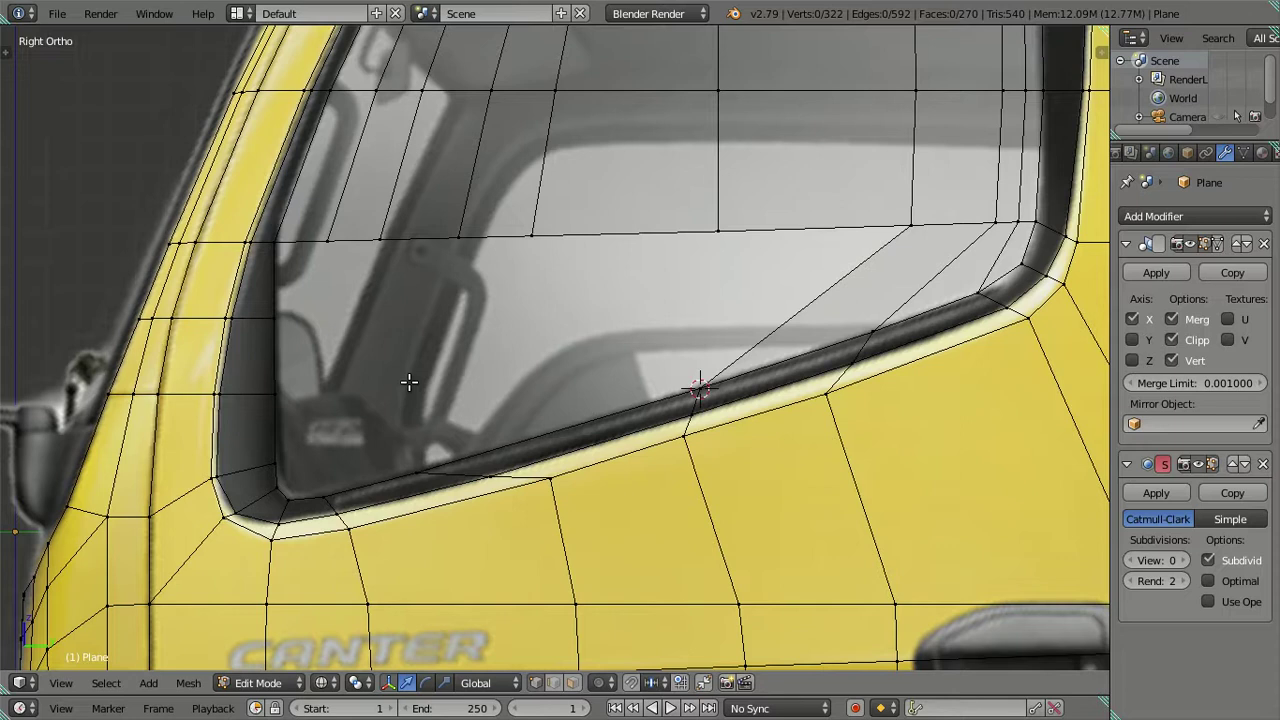
scroll(432, 358, "down", 2)
scroll(443, 373, "down", 2)
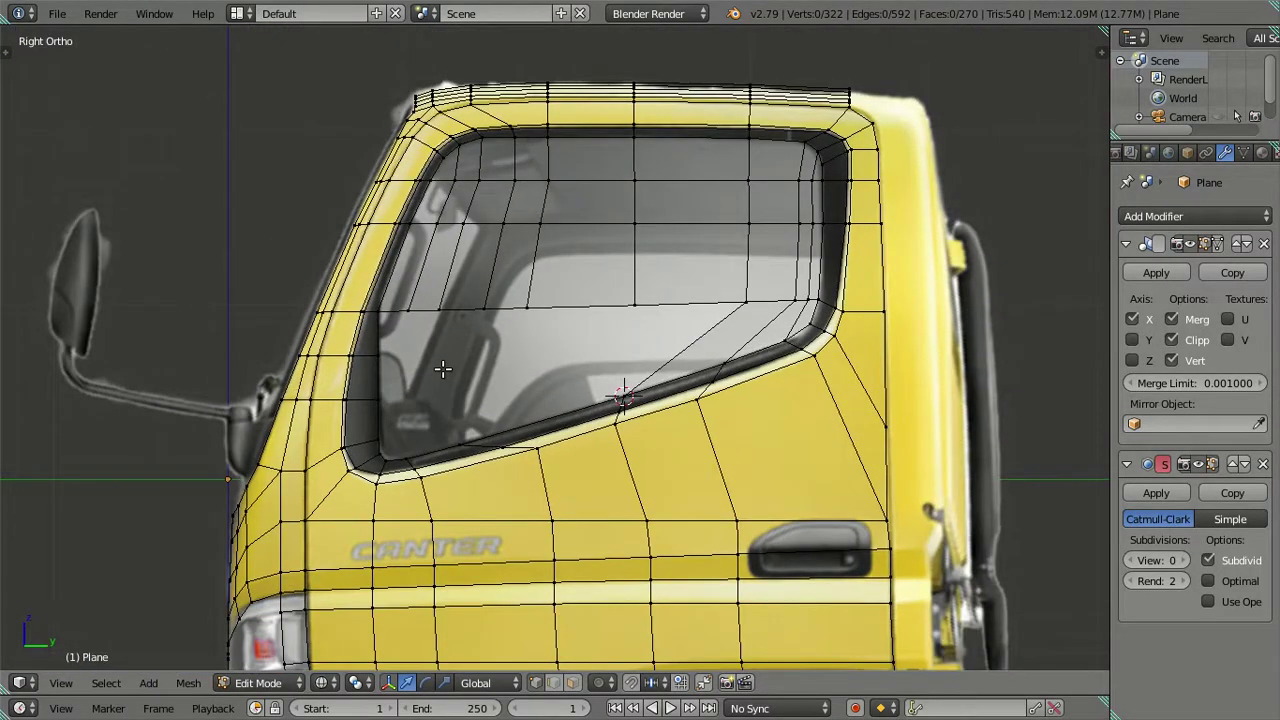
scroll(516, 365, "down", 3)
scroll(516, 365, "up", 3)
scroll(515, 366, "down", 1)
scroll(515, 366, "up", 1)
scroll(516, 365, "up", 1)
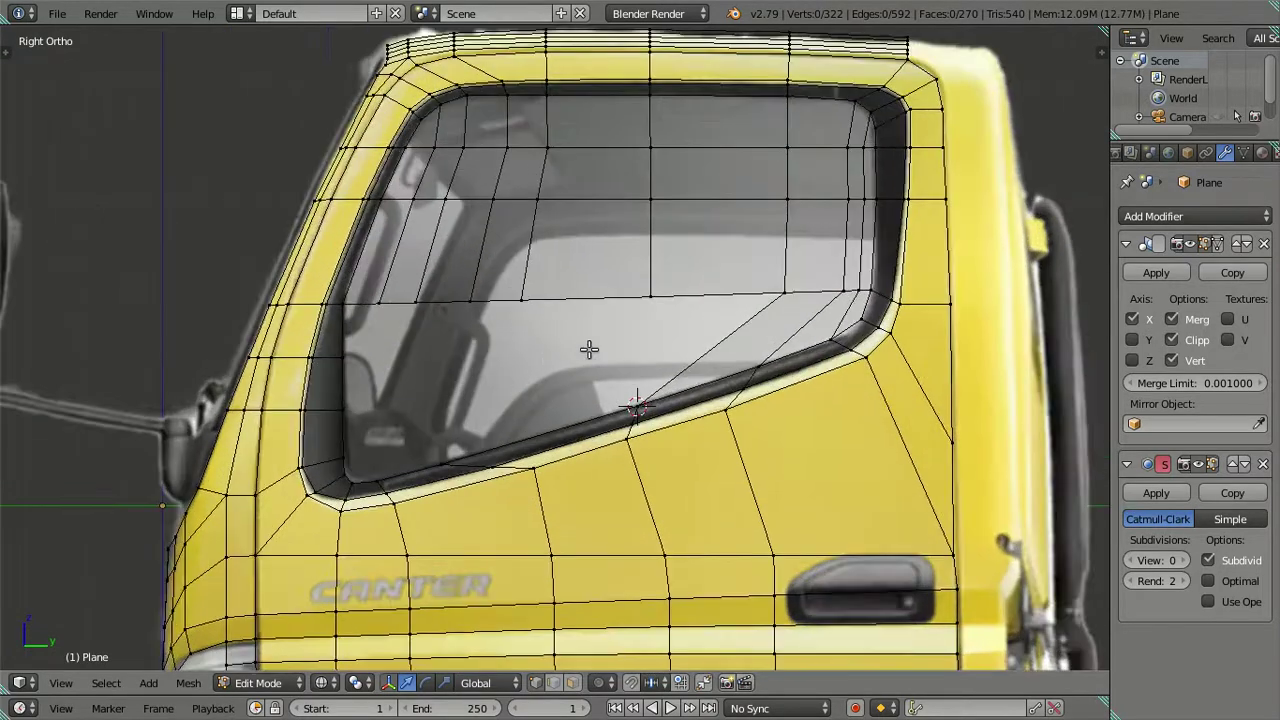
left_click(573, 682)
left_click(823, 320)
left_click(772, 322, "shift")
key("x")
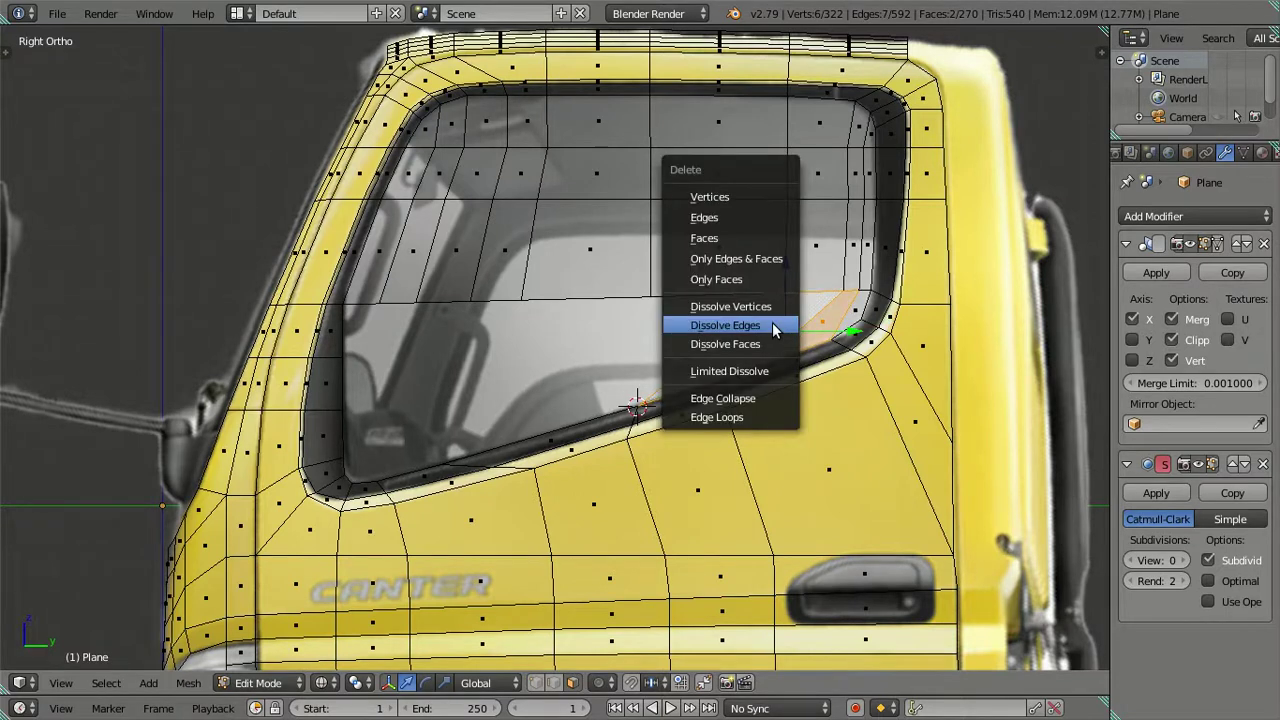
left_click(740, 240)
- Return to edge select mode and reframe the view on the window's lower-left corner
left_click(550, 682)
key("z")
key("z")
middle_click_drag(456, 455, 474, 447, "shift")
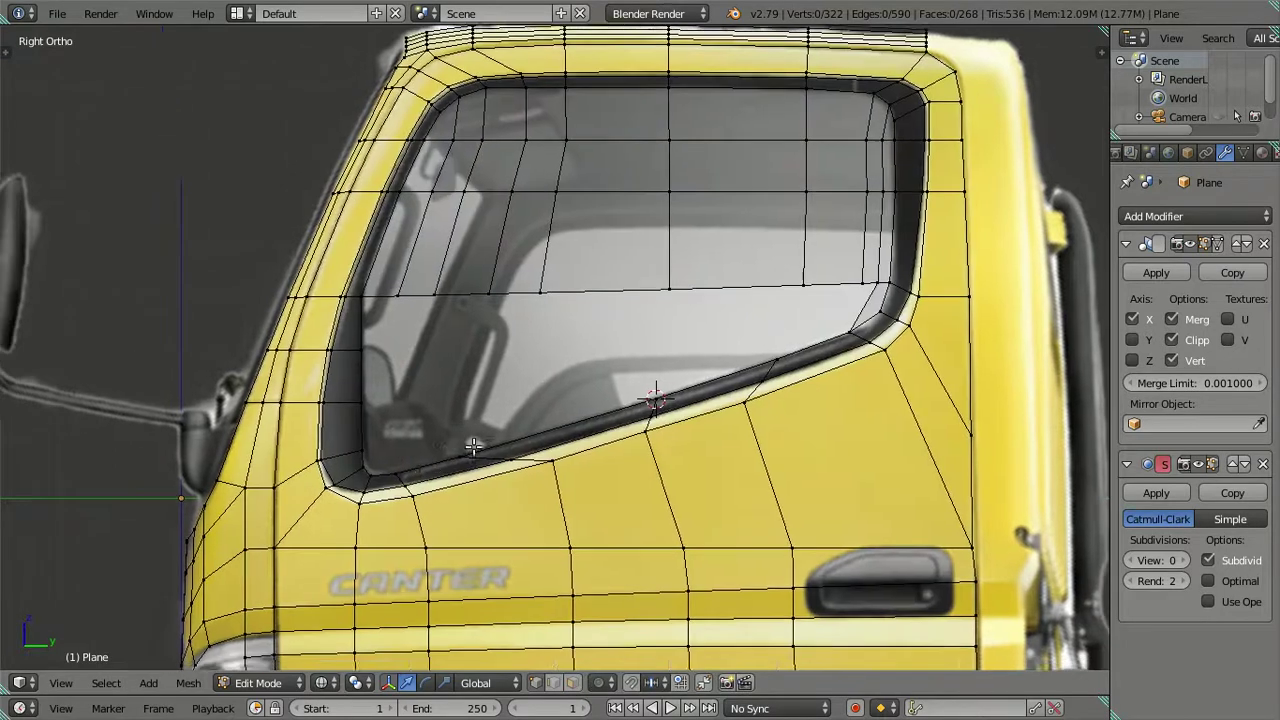
scroll(474, 447, "up", 1)
scroll(523, 423, "up", 1)
mouse_move(508, 408)
middle_mouse_down("shift")
mouse_move(363, 443)
mouse_move(454, 392)
middle_mouse_up("shift")
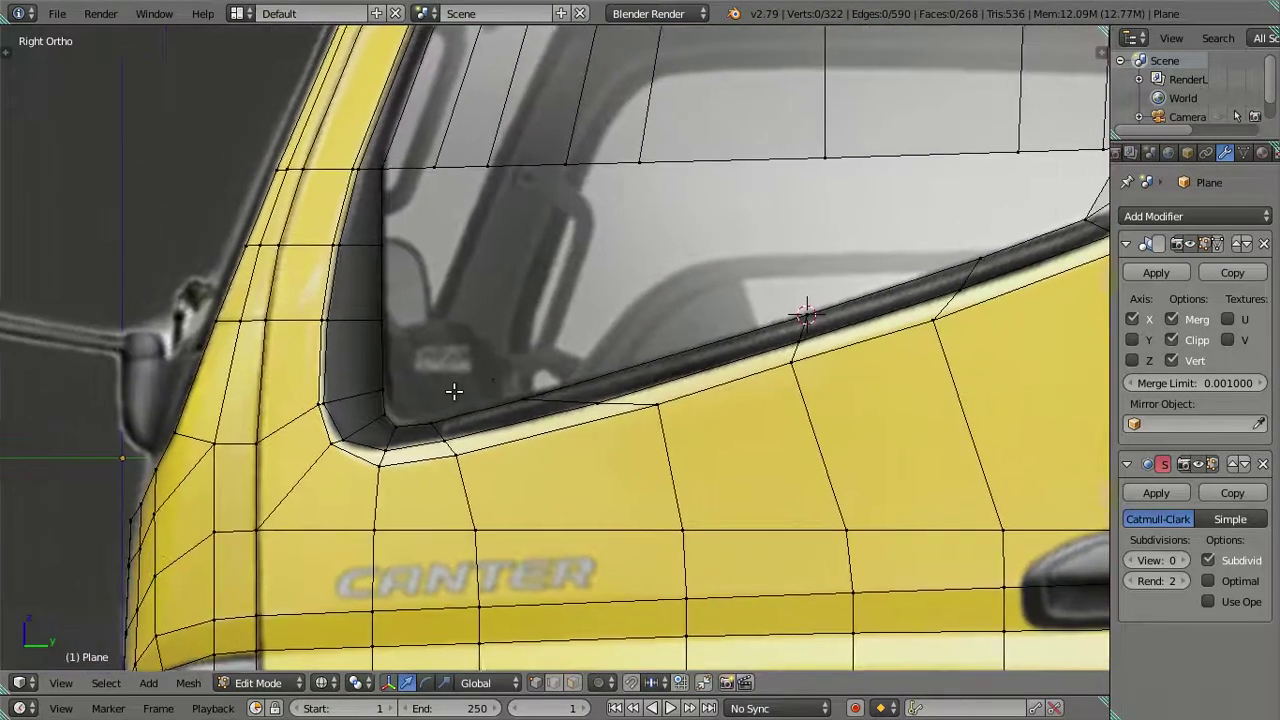
- Fill the edge chain at the window's lower-left corner with a new face
left_click(428, 423, "alt")
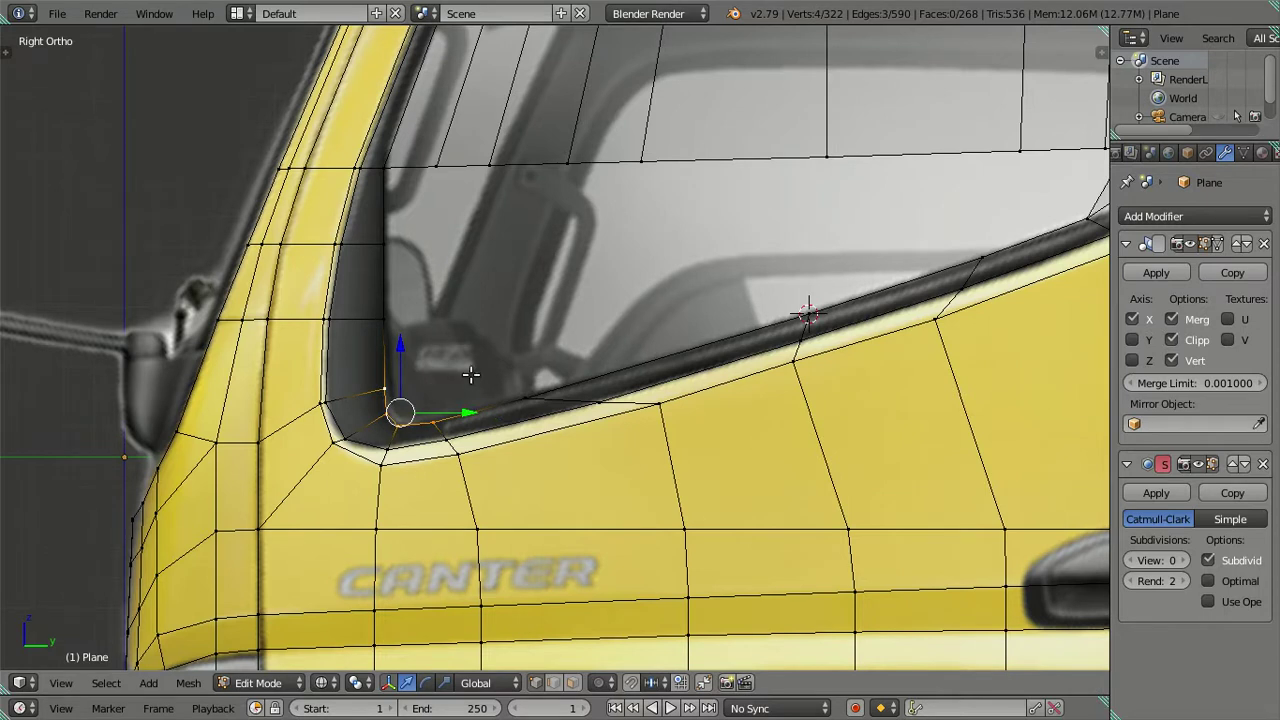
key("f")
key("a")
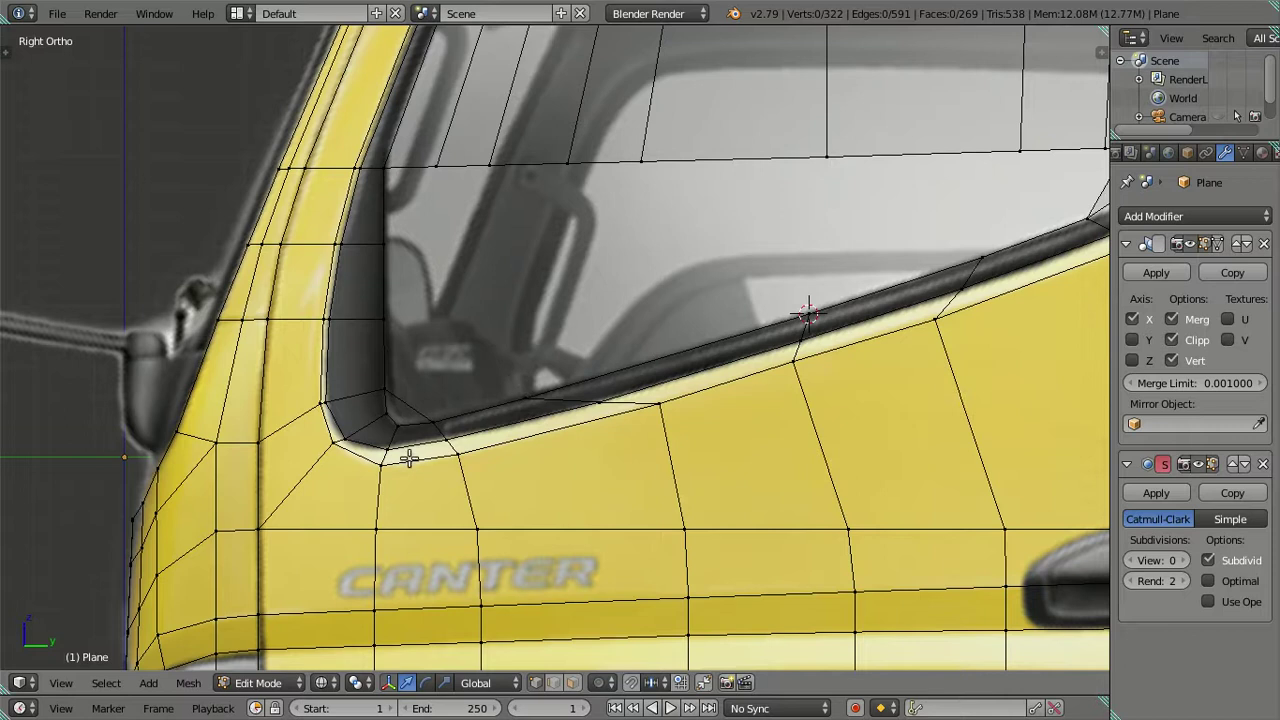
key("ctrl+r")
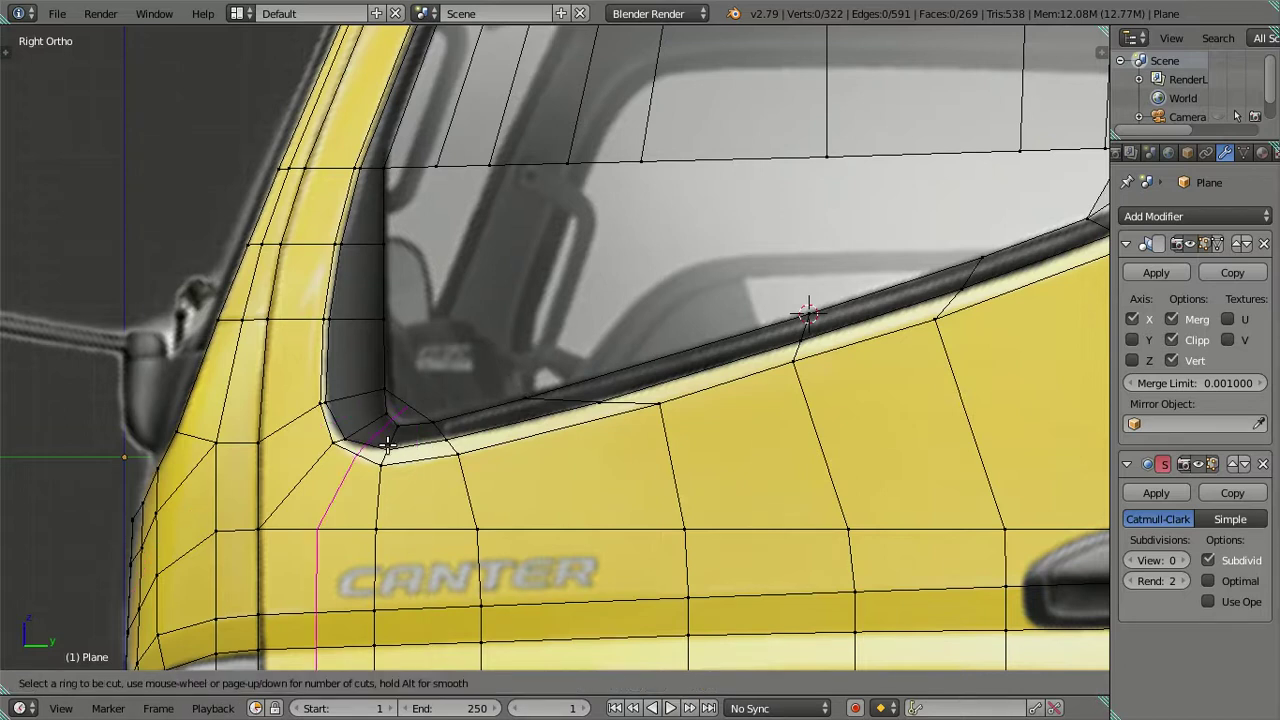
key("Escape")
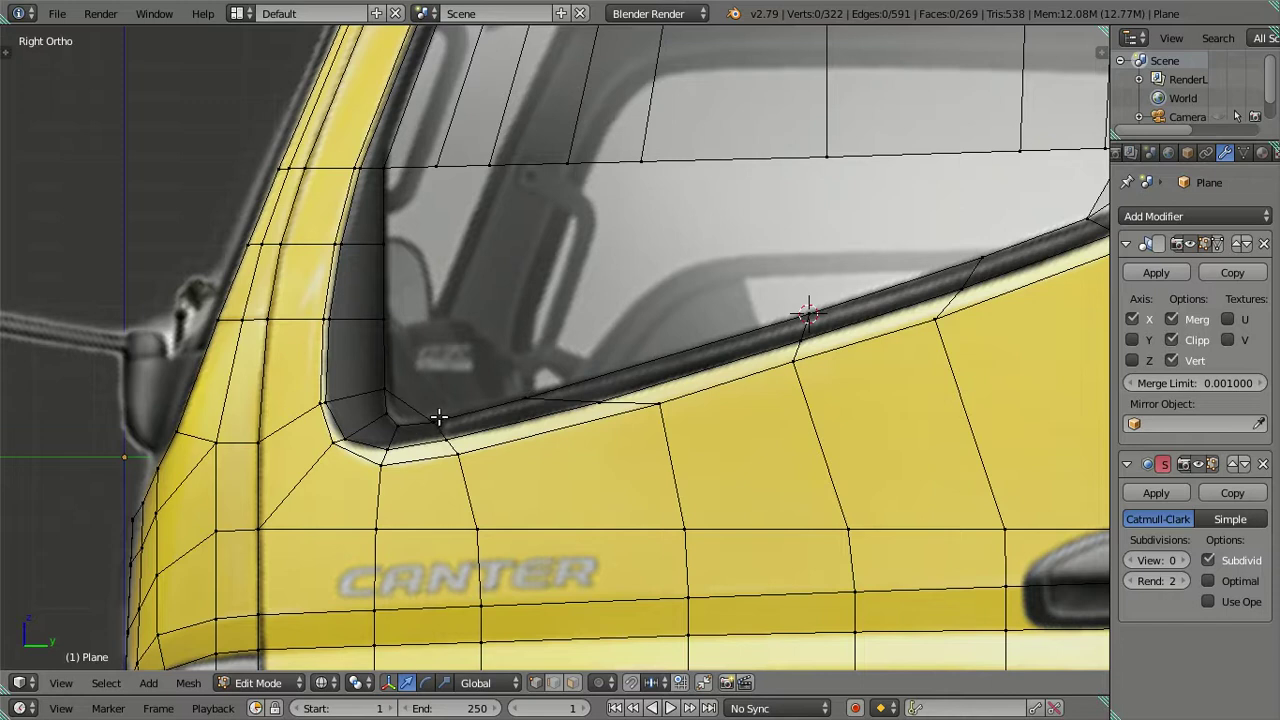
- Extrude the pillar's inner edge, slide it along Y, and fill the adjoining corner face
right_click(382, 304)
key("e")
key("Escape")
key("g")
key("y")
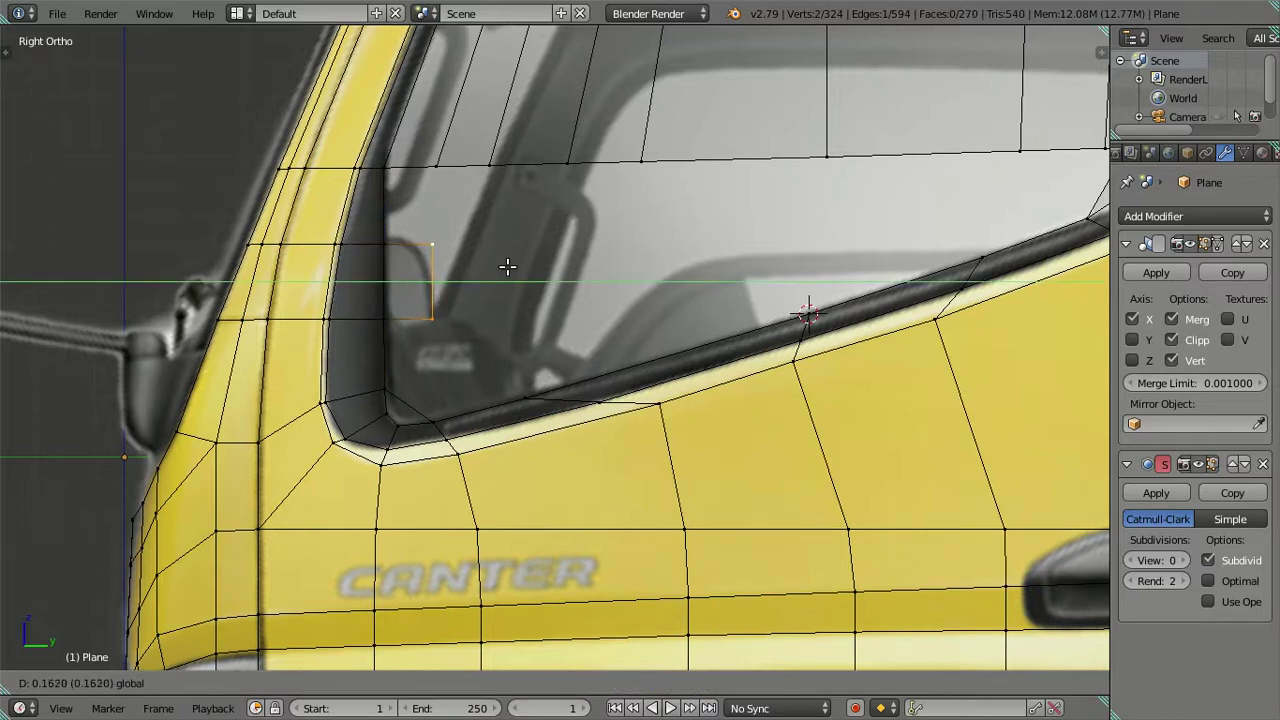
left_click(512, 268)
right_click(449, 397)
right_click(443, 336, "ctrl")
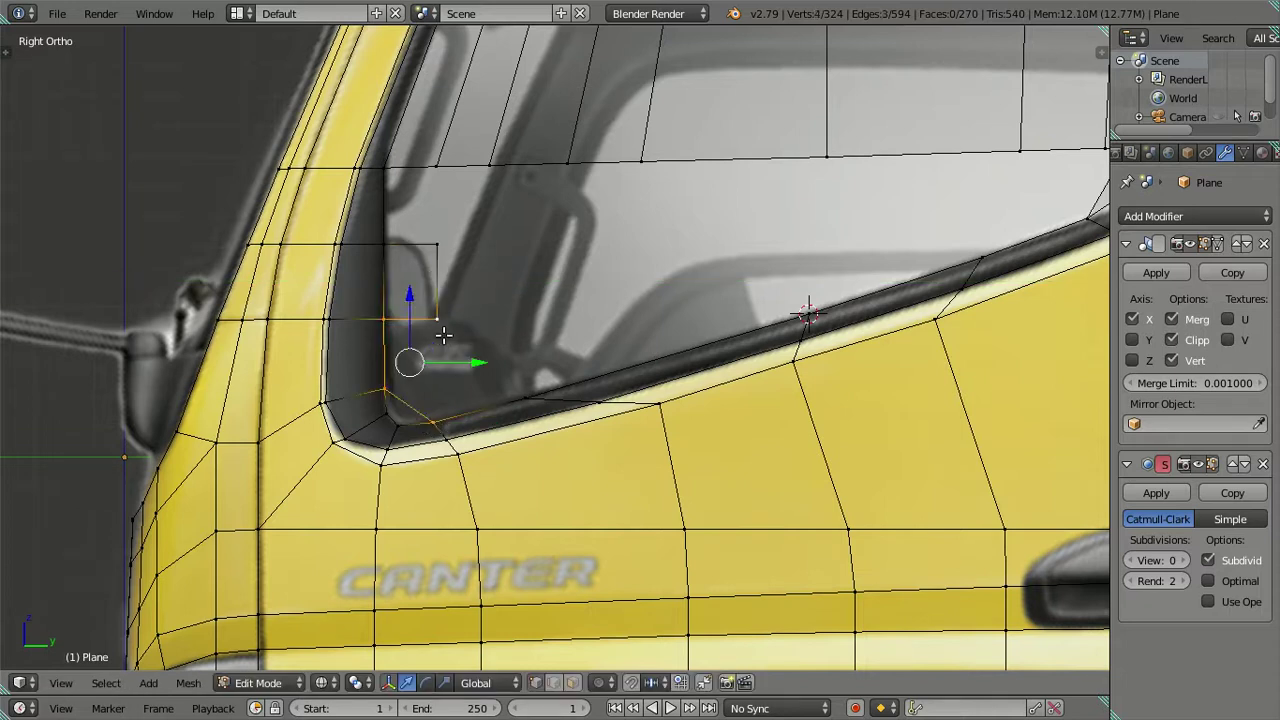
key("f")
- Fill a face along the vertex path higher up the window pillar
right_click(440, 240)
right_click(433, 187, "ctrl")
key("f")
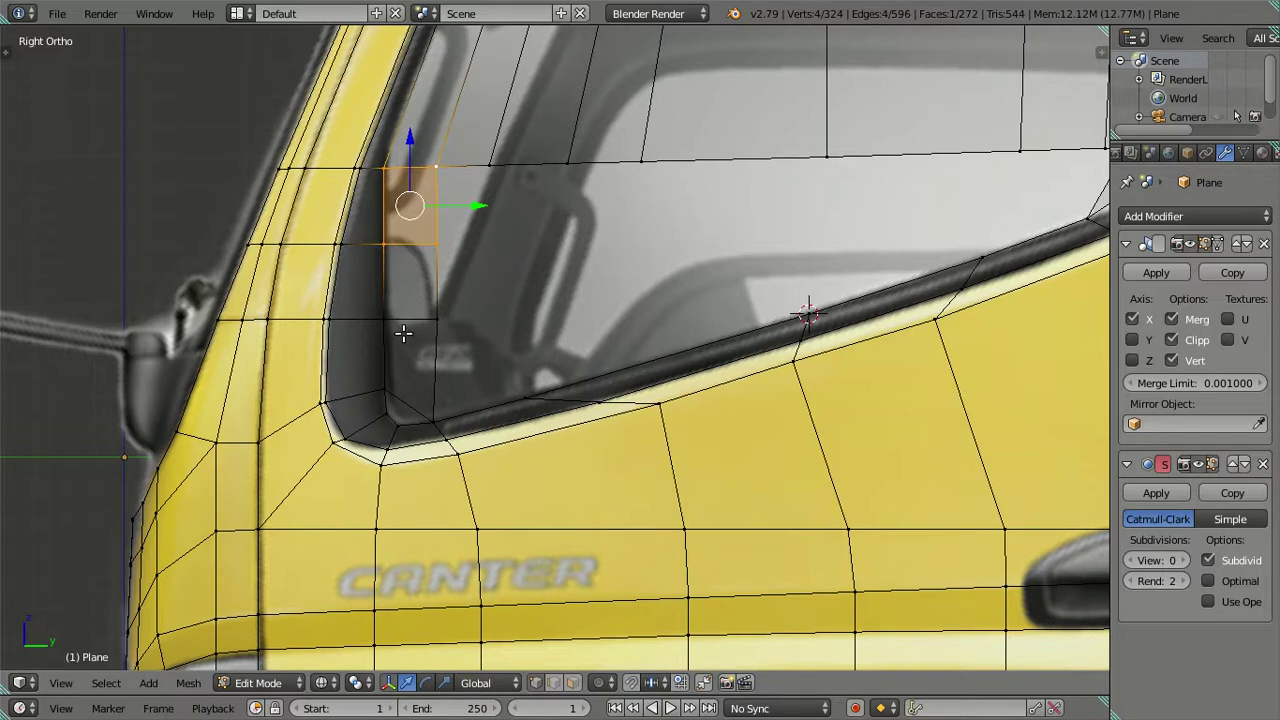
key("ctrl+r")
key("Escape")
key("a")
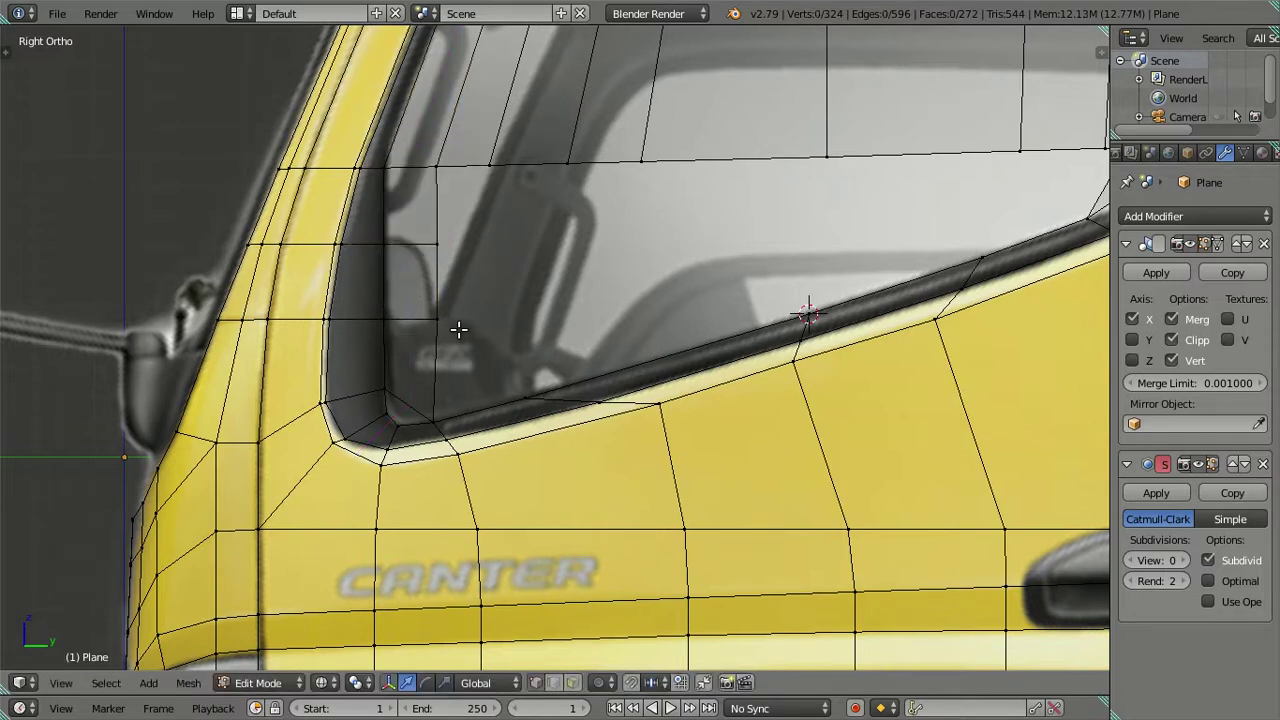
- Extrude two pillar vertices inward and fill the gap with a new face
middle_click_drag(457, 331, 467, 393, "shift")
scroll(420, 367, "down", 3)
right_click(445, 365)
right_click(445, 318, "shift")
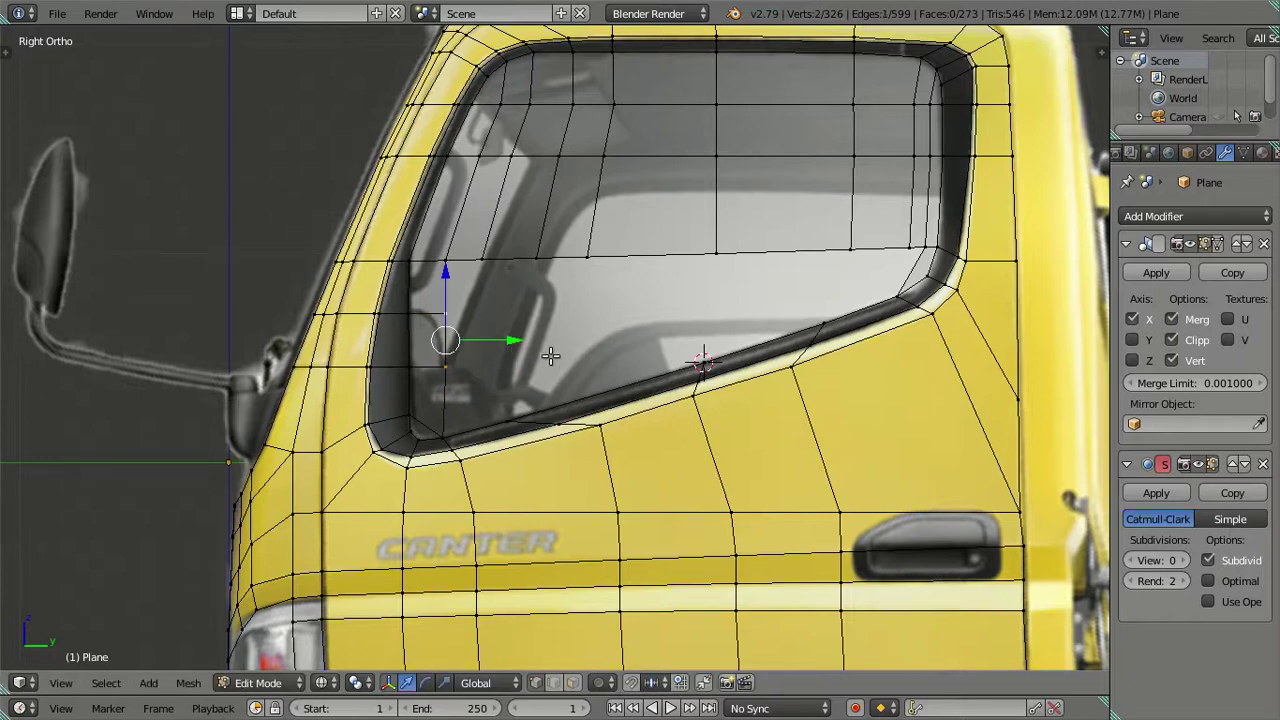
key("e")
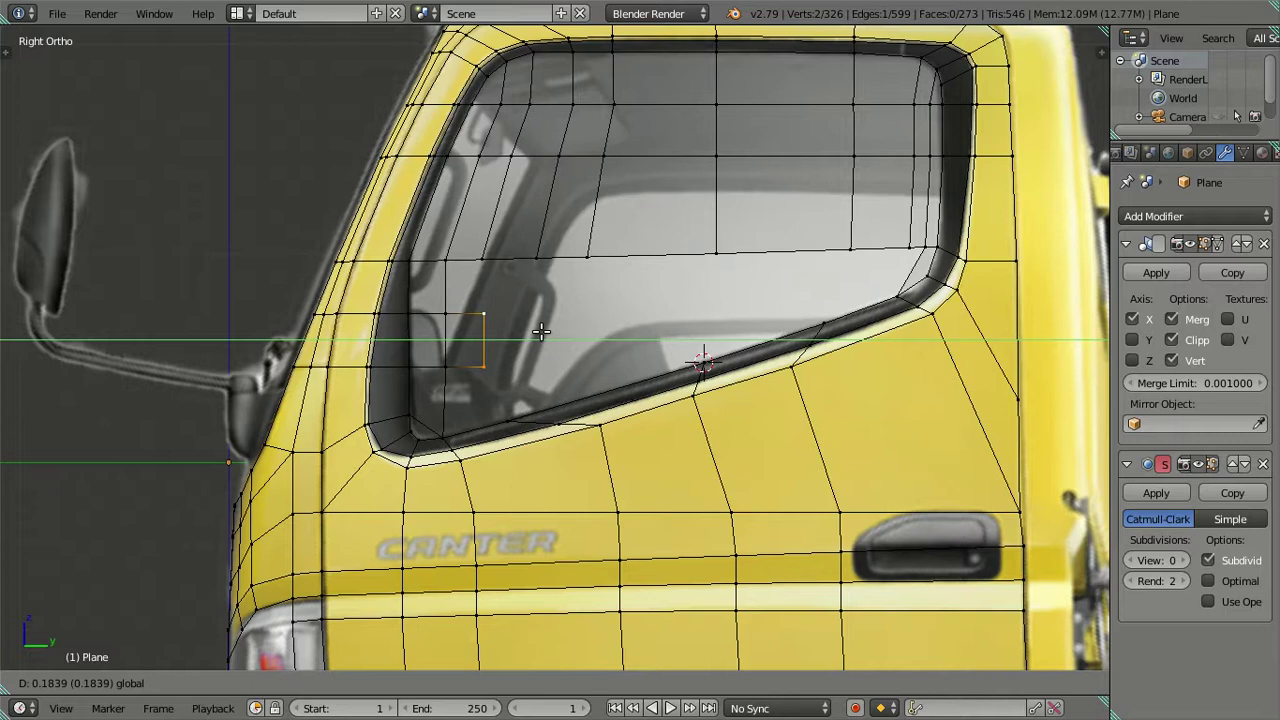
left_click(540, 331)
left_click(490, 259, "ctrl")
key("f")
- Slide the new inner pillar edge horizontally along Y
scroll(515, 325, "up", 2)
right_click(470, 366)
right_click(480, 301, "shift")
key("g")
key("y")
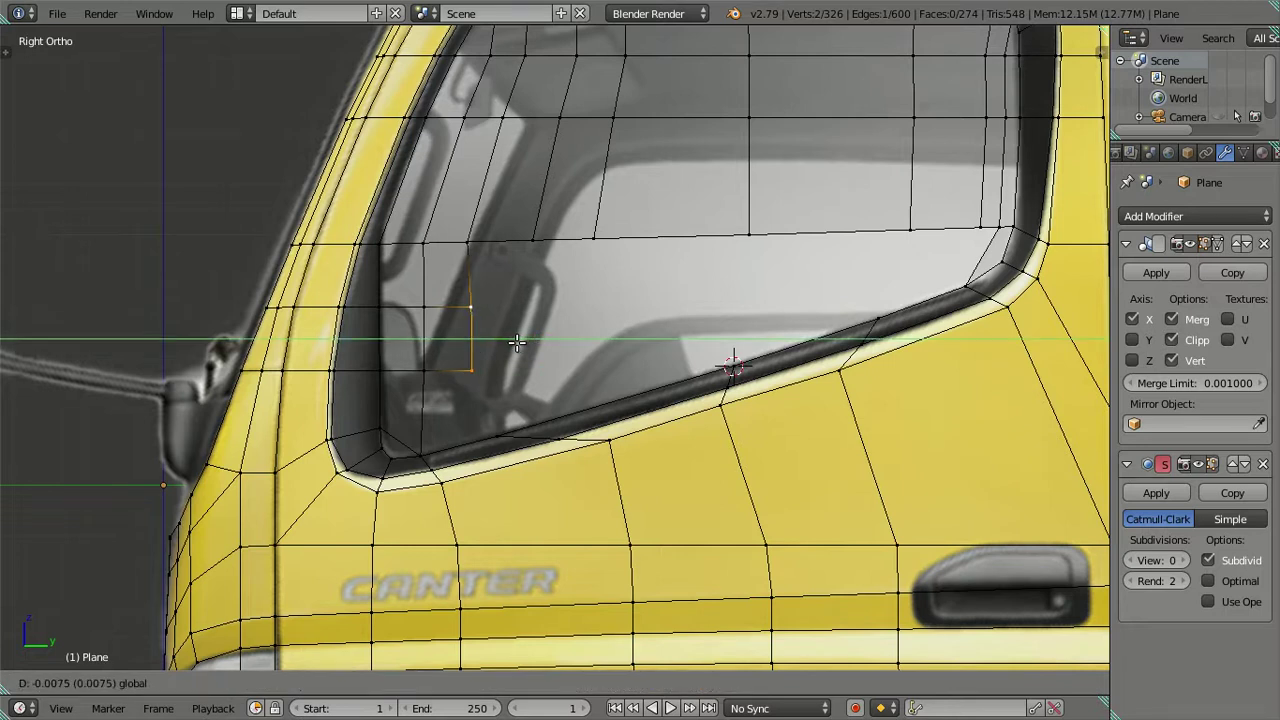
left_click(515, 342)
key("a")
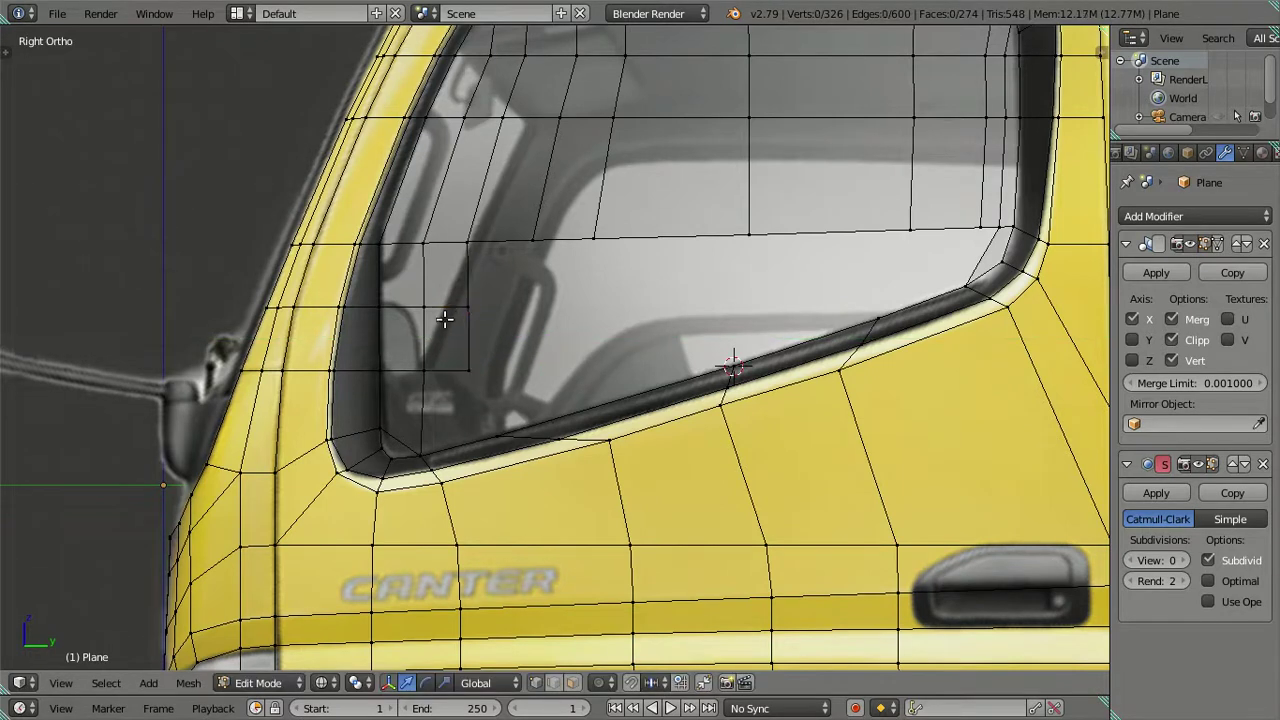
- Fill the last edge chain around the window corner with a face
right_click(461, 357, "alt")
key("f")
key("a")
middle_click_drag(515, 382, 503, 406, "shift")
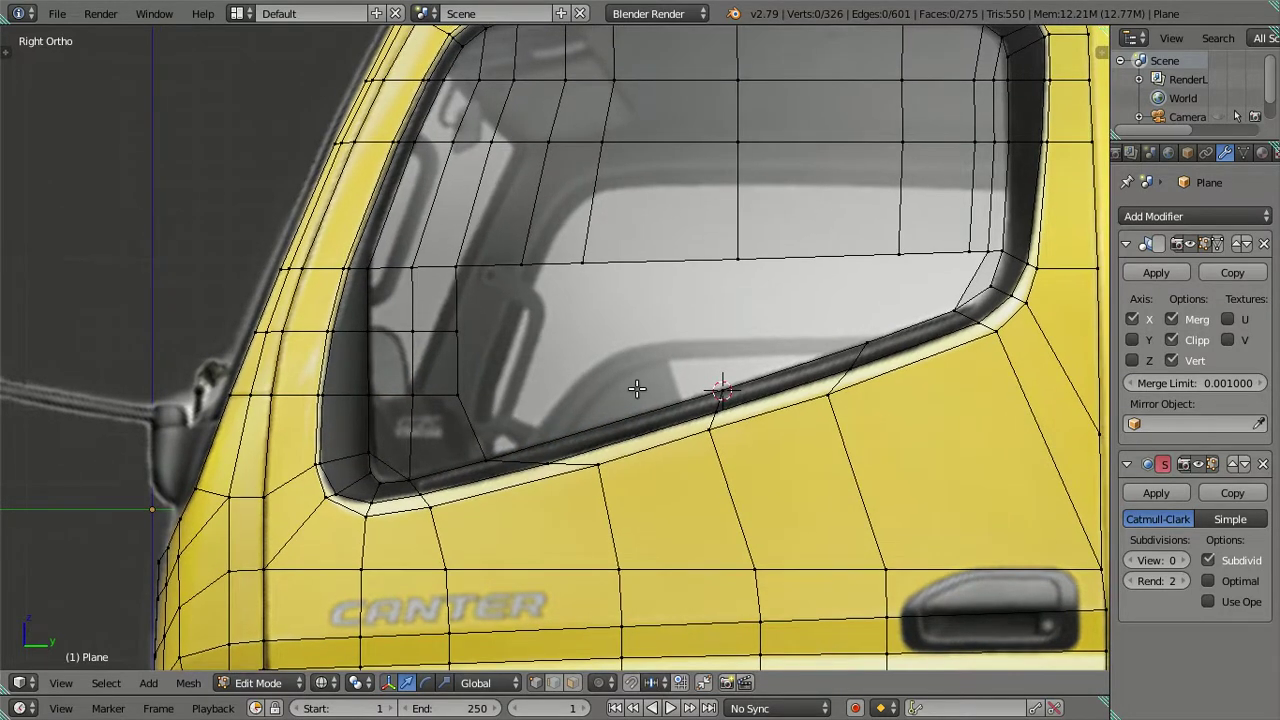
scroll(626, 342, "down", 2)
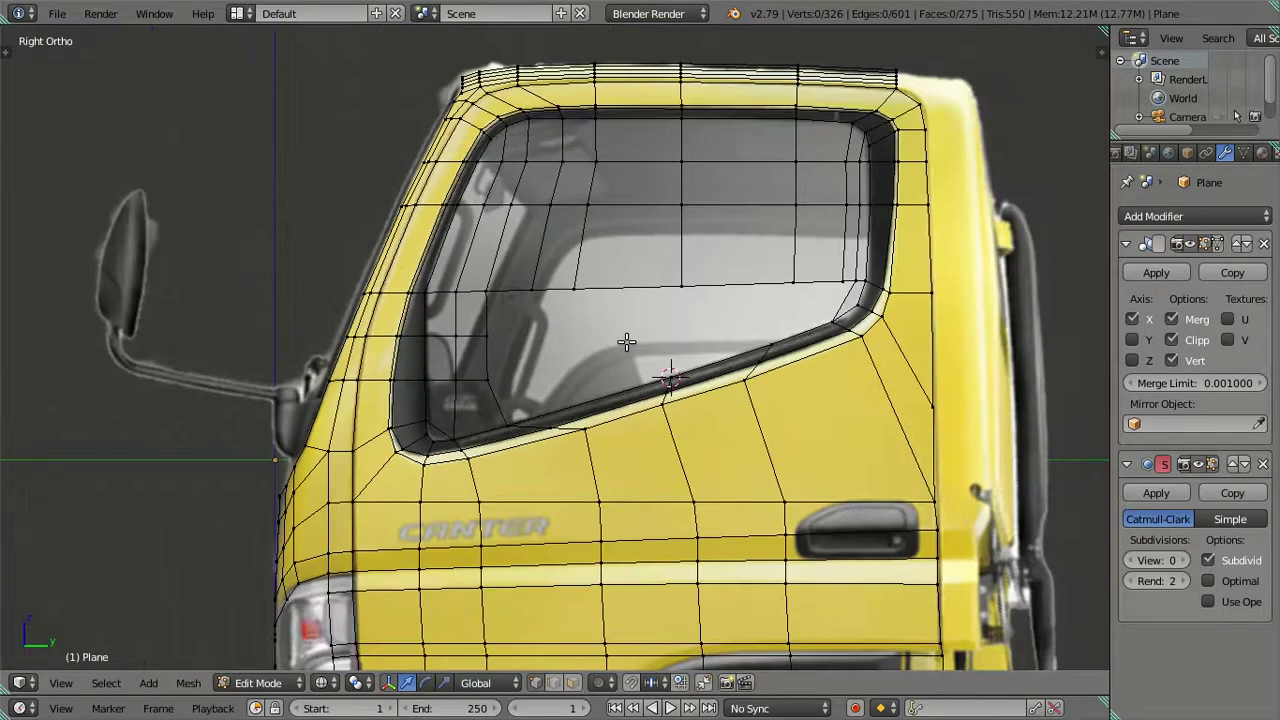
scroll(626, 342, "down", 2)
middle_click_drag(623, 349, 632, 312, "shift")
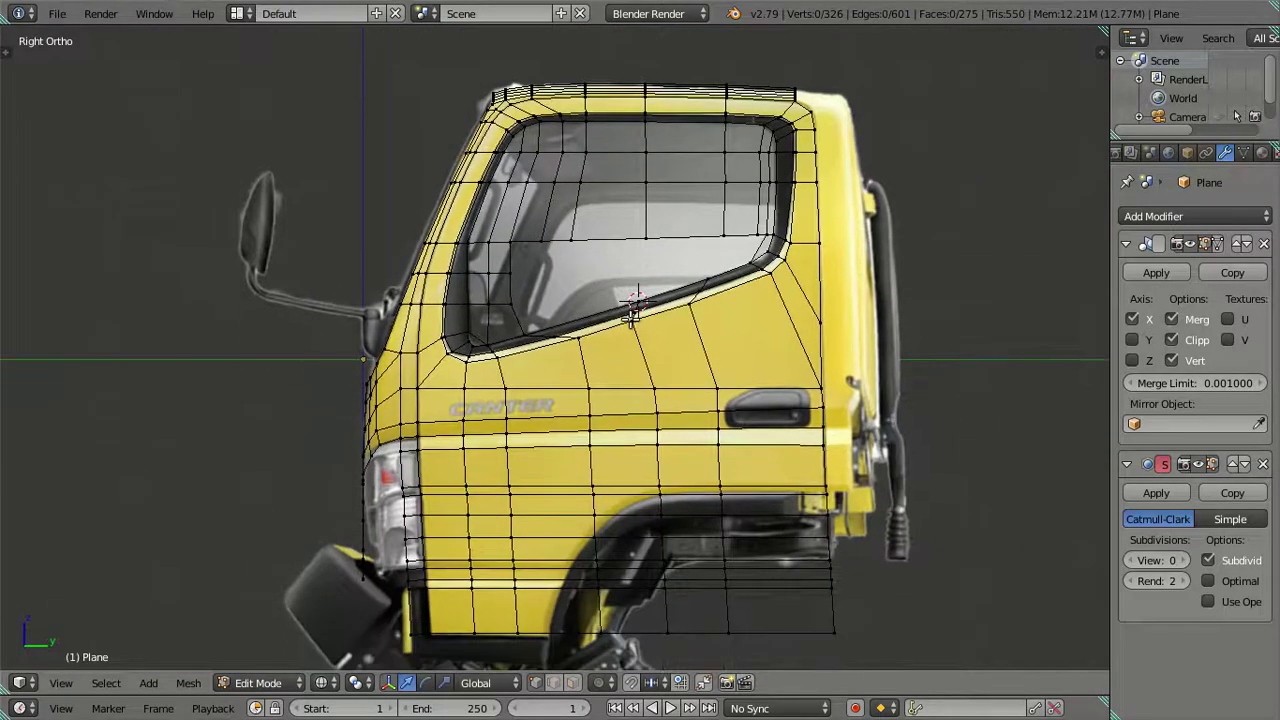
scroll(604, 438, "up", 2)
scroll(604, 438, "up", 1)
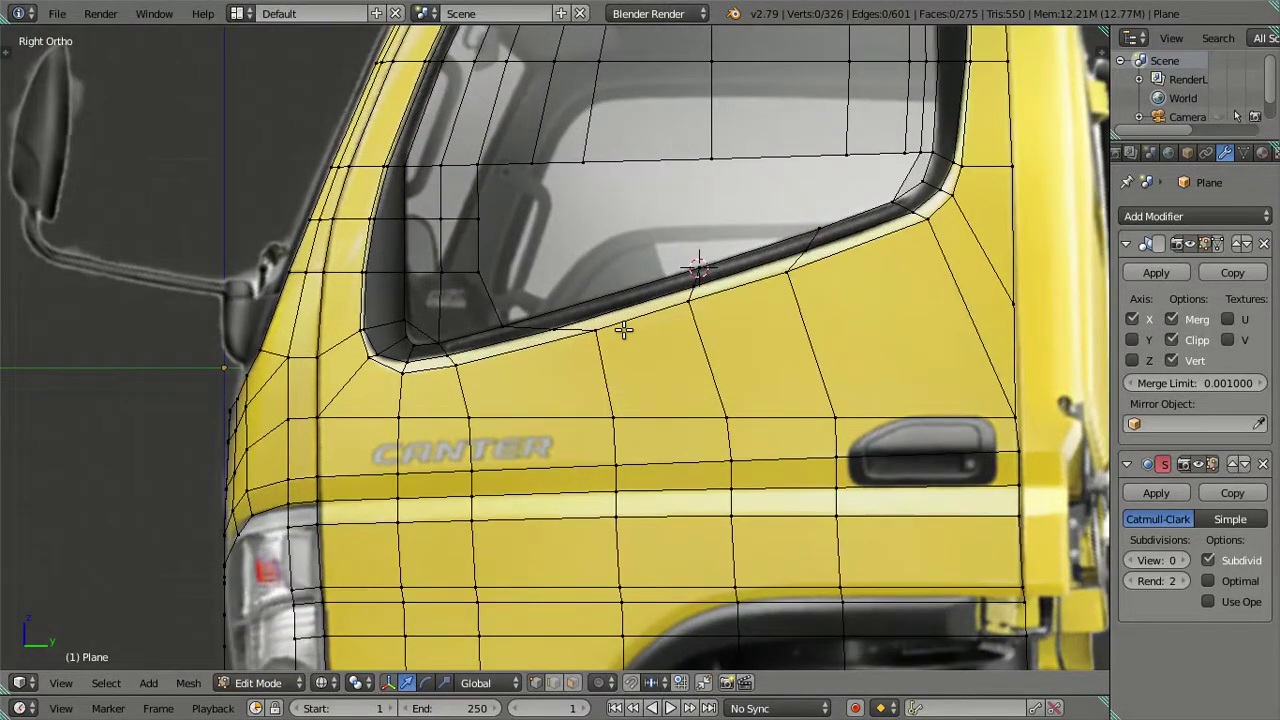
middle_click_drag(620, 324, 530, 386, "shift")
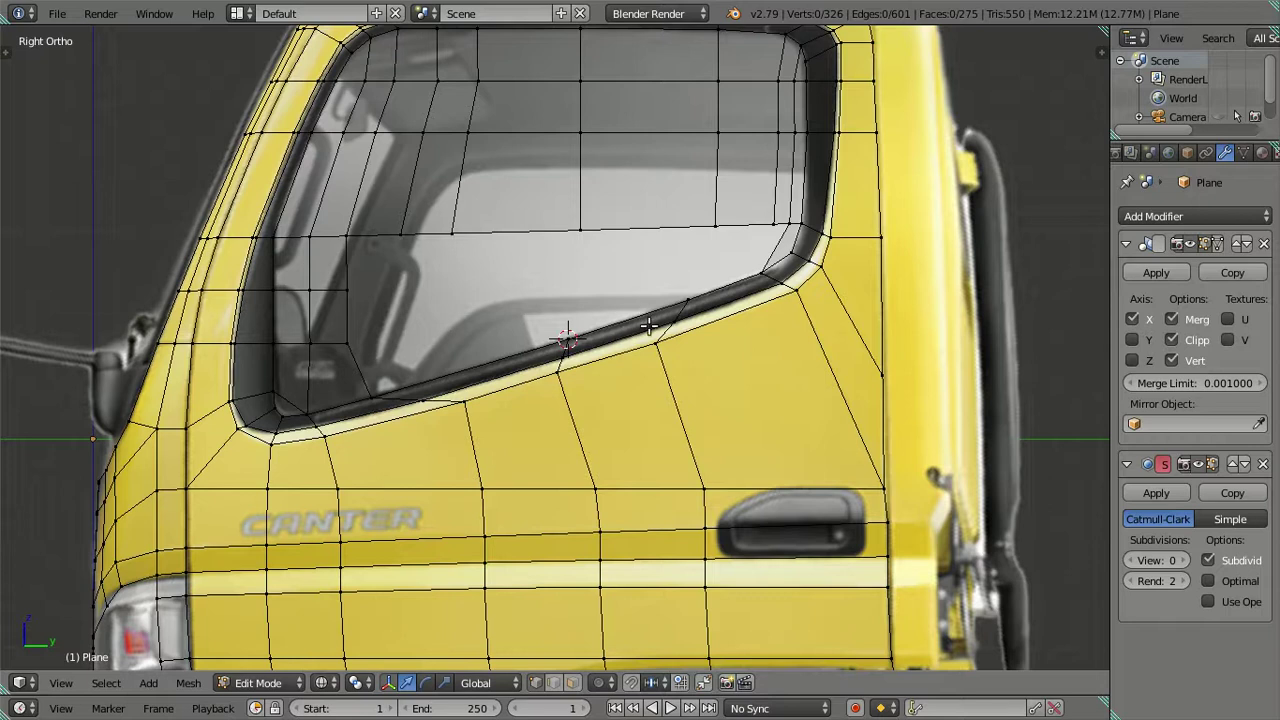
scroll(655, 335, "up", 2)
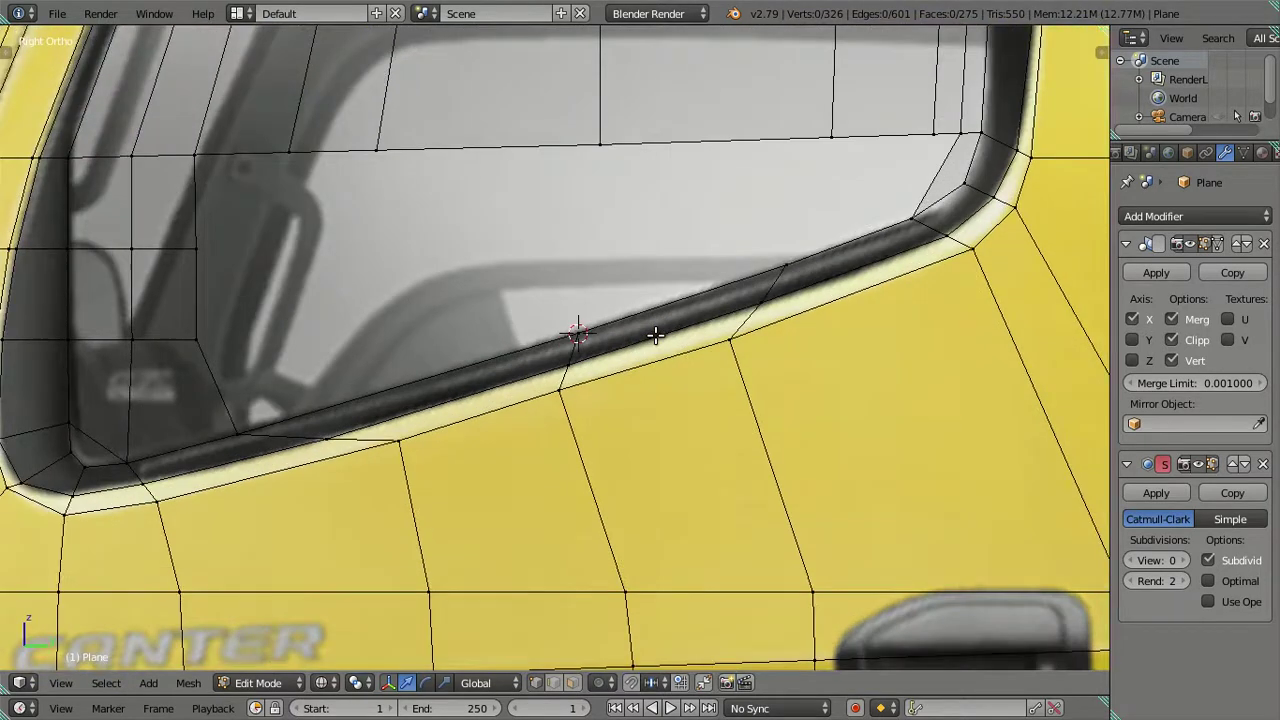
scroll(654, 334, "up", 2)
scroll(700, 320, "up", 1)
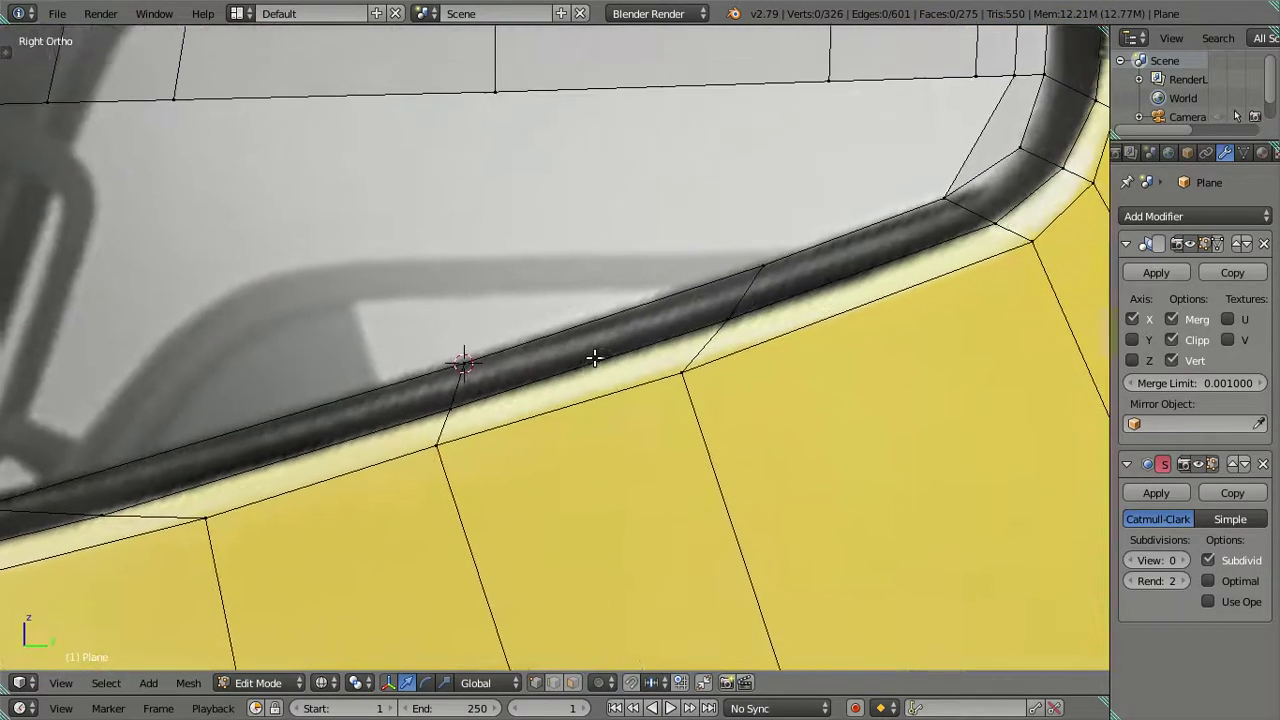
key("ctrl+r")
left_click(643, 314)
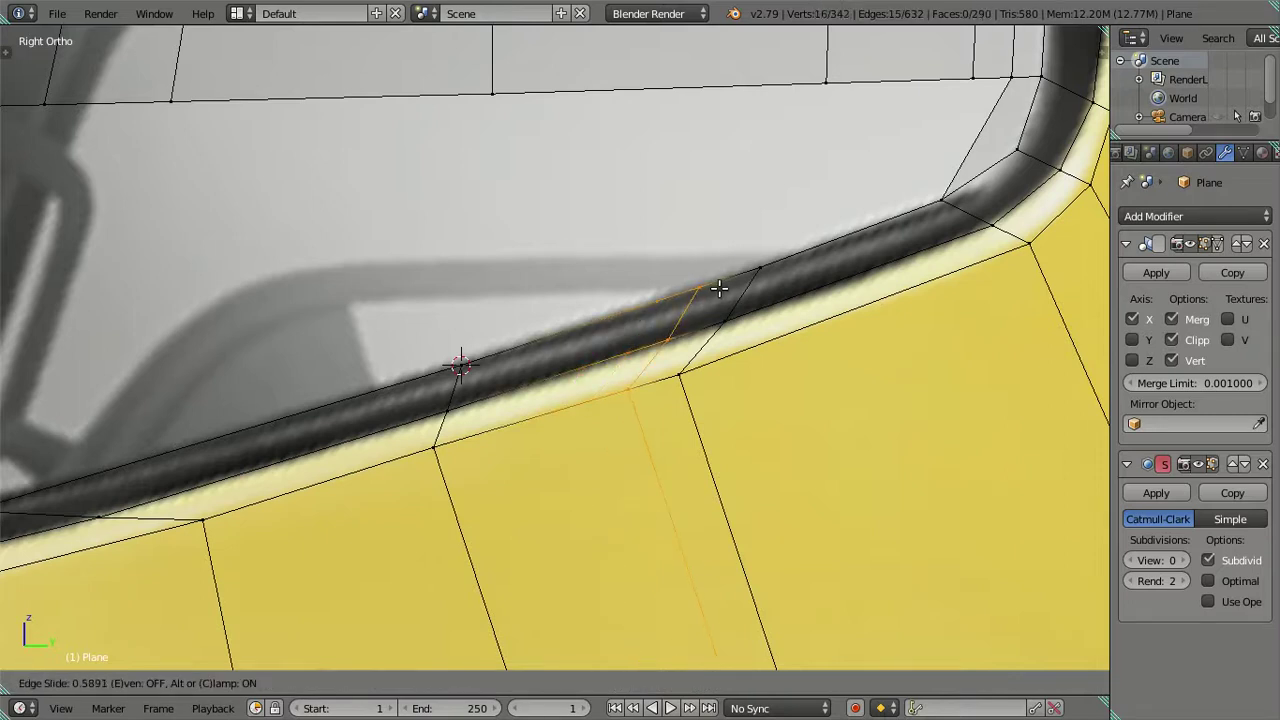
left_click(703, 297)
right_click(668, 336)
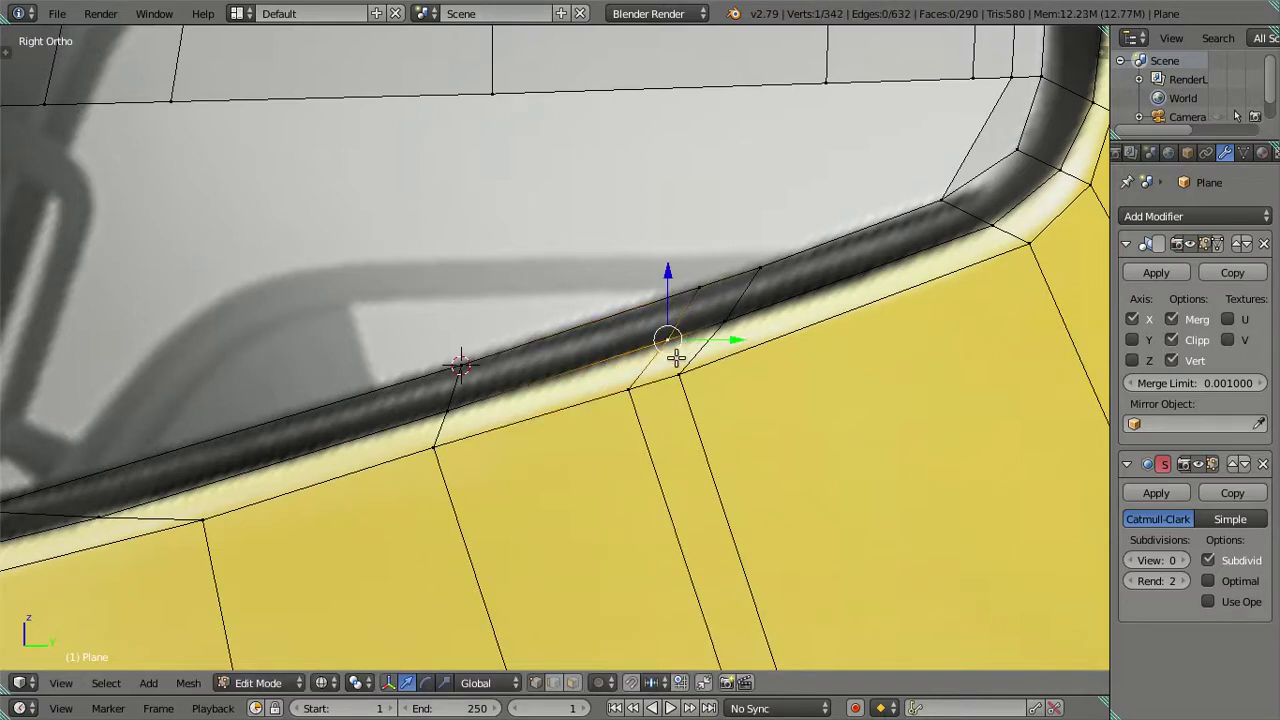
key("ctrl+r")
left_click(595, 330)
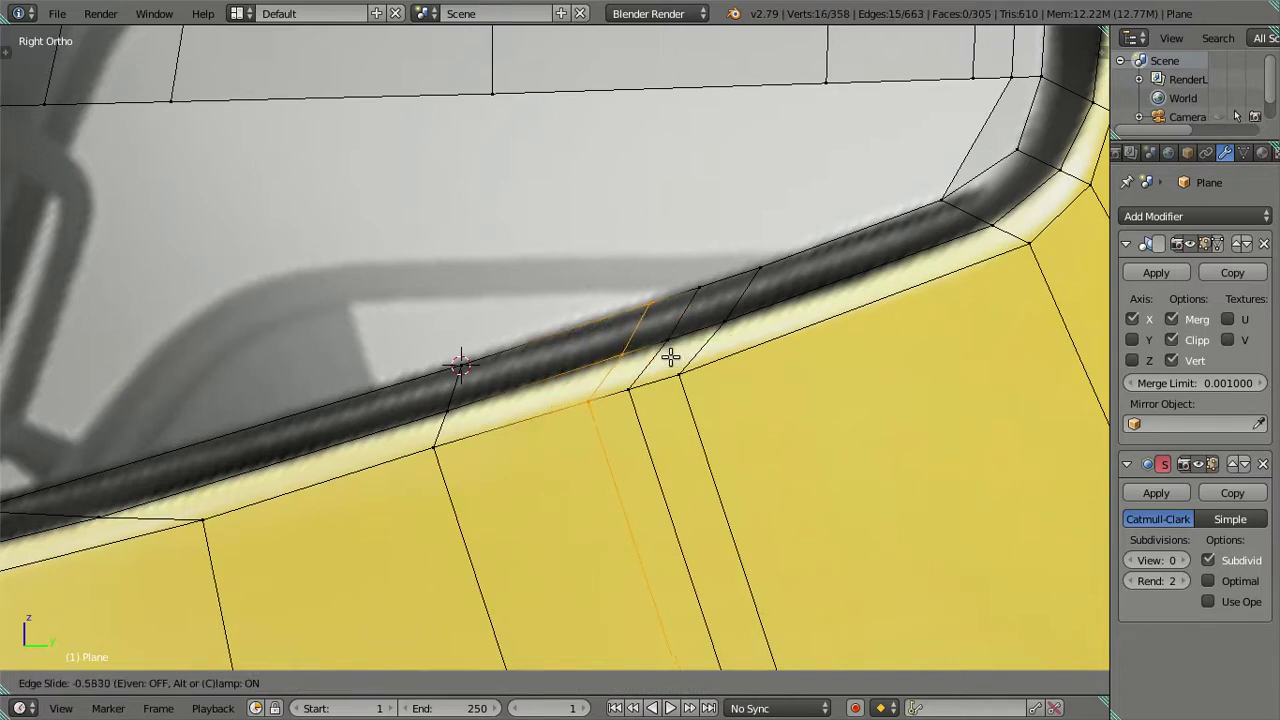
left_click(660, 350)
right_click(650, 307)
right_click(692, 293)
right_click(646, 300, "shift")
key("alt+m")
left_click(645, 298)
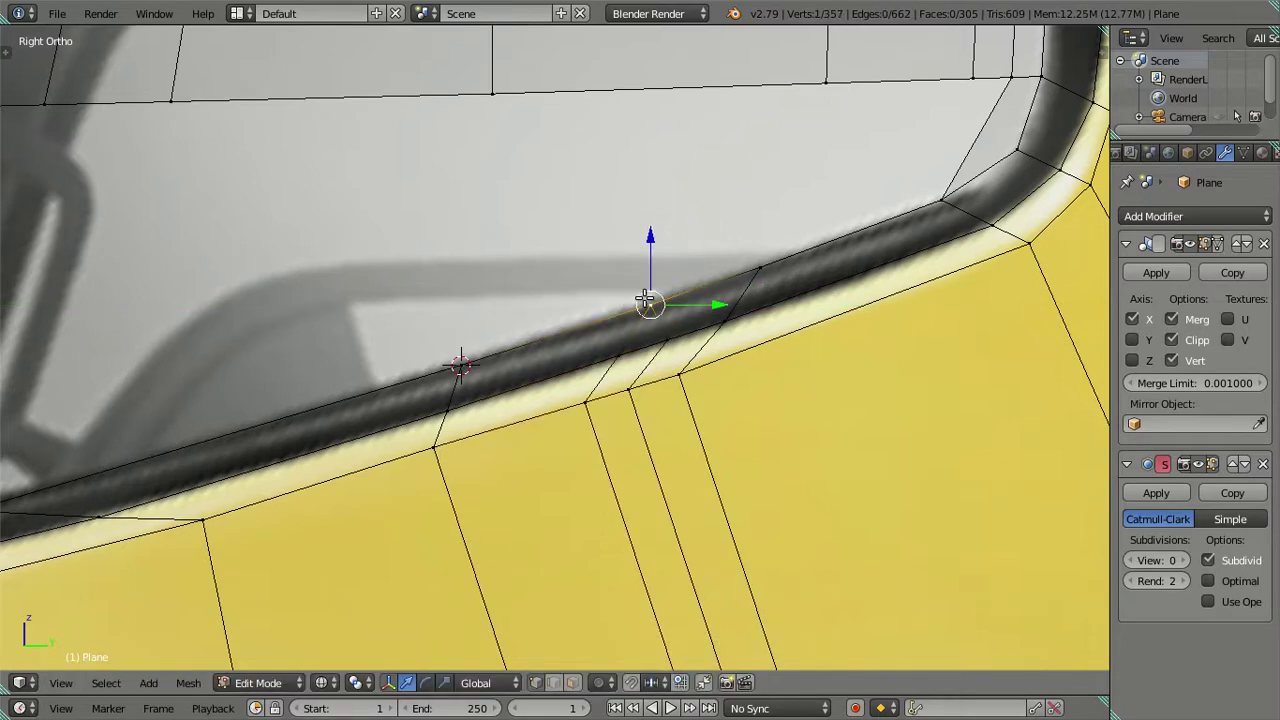
right_click(715, 322)
right_click(667, 341, "shift")
key("alt+m")
left_click(668, 340)
right_click(734, 292, "shift")
right_click(611, 434, "alt")
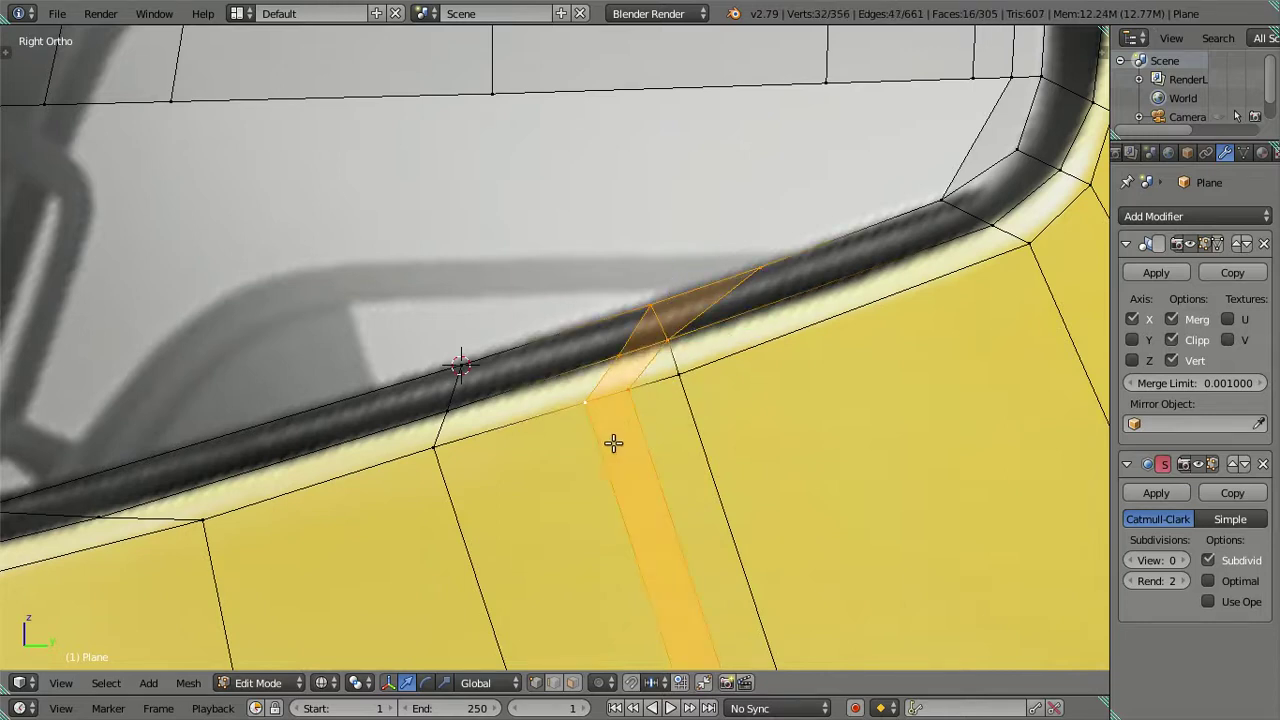
key("x")
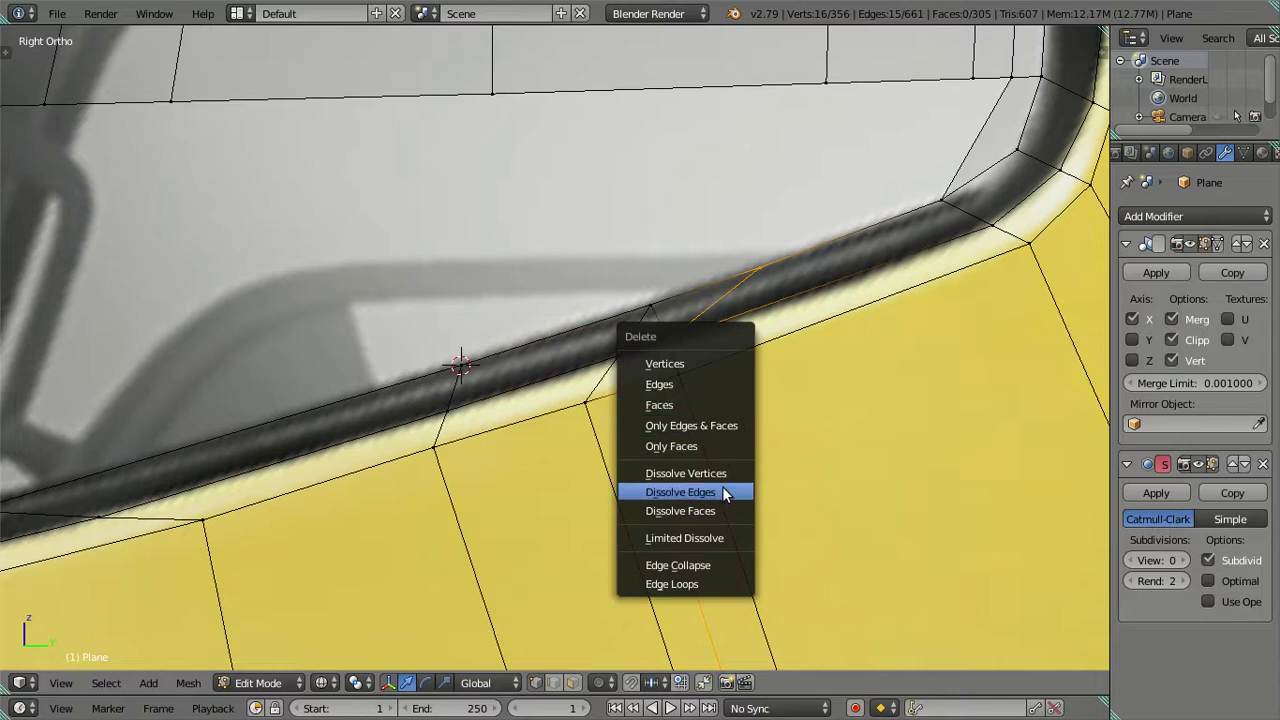
left_click(722, 487)
right_click(626, 431, "alt")
key("x")
left_click(626, 431)
scroll(626, 421, "down", 2)
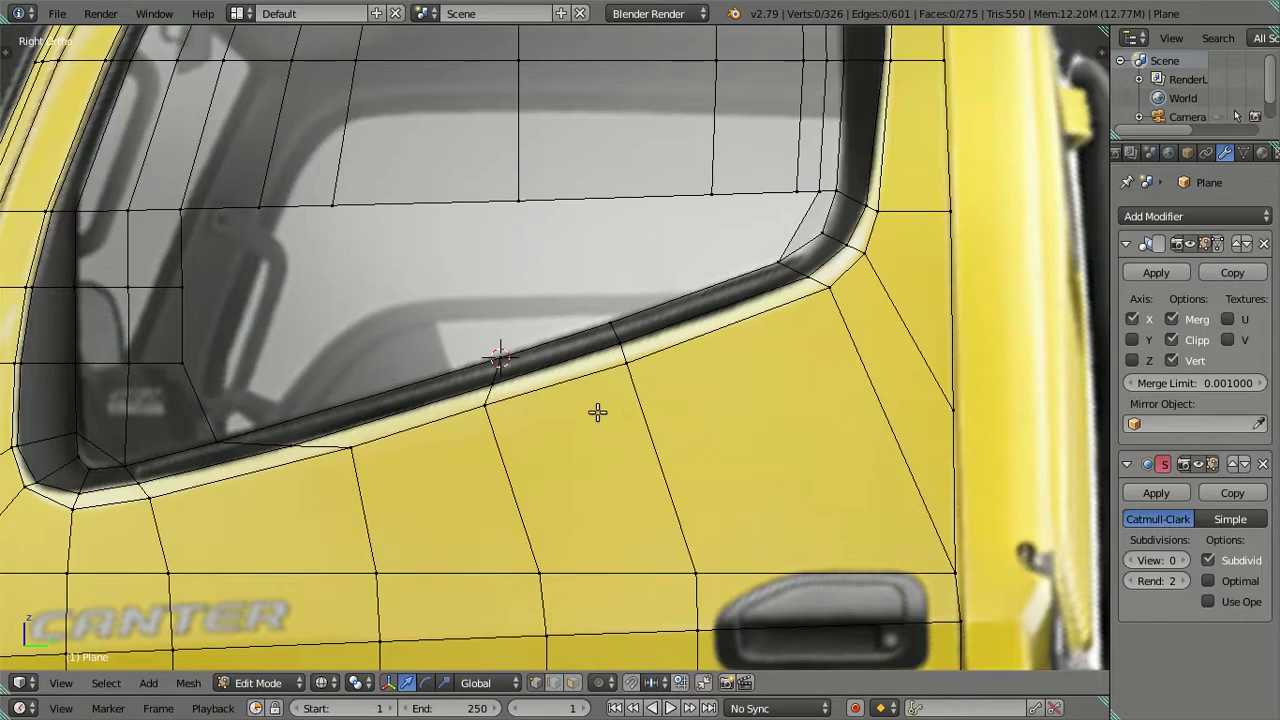
scroll(597, 412, "down", 2)
scroll(626, 343, "up", 5)
scroll(618, 341, "up", 2)
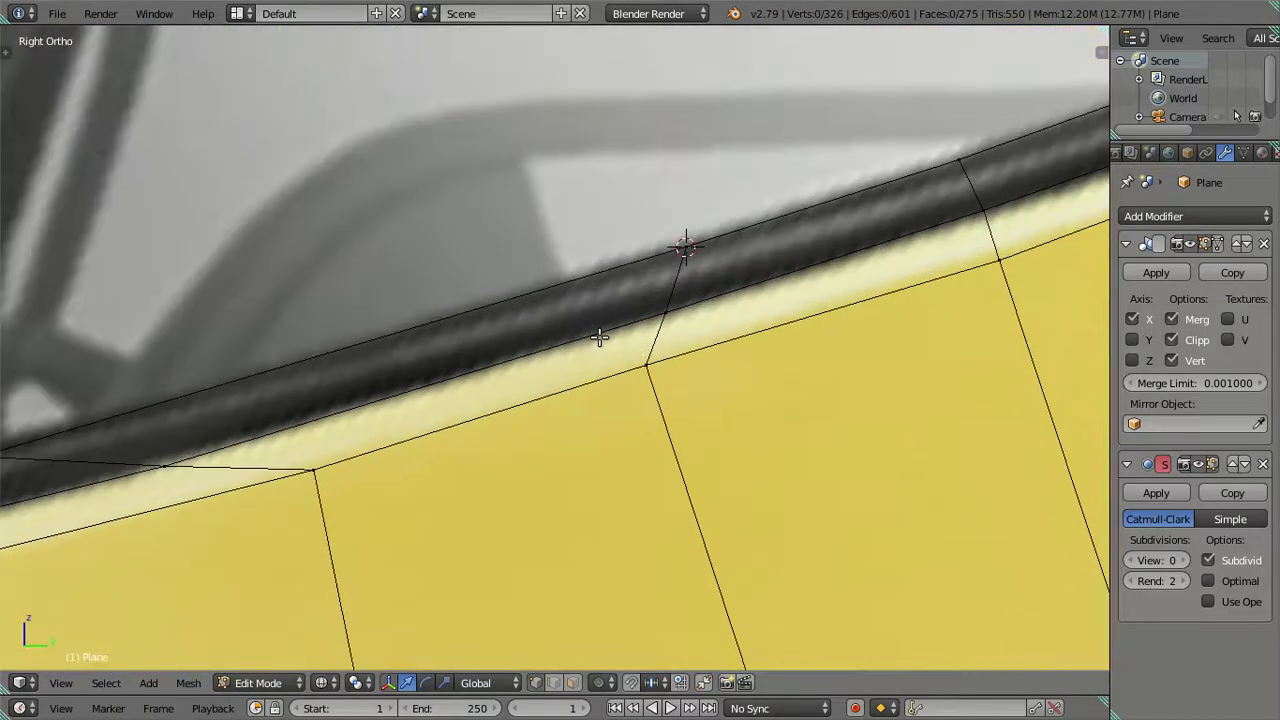
key("ctrl+r")
left_click(600, 336)
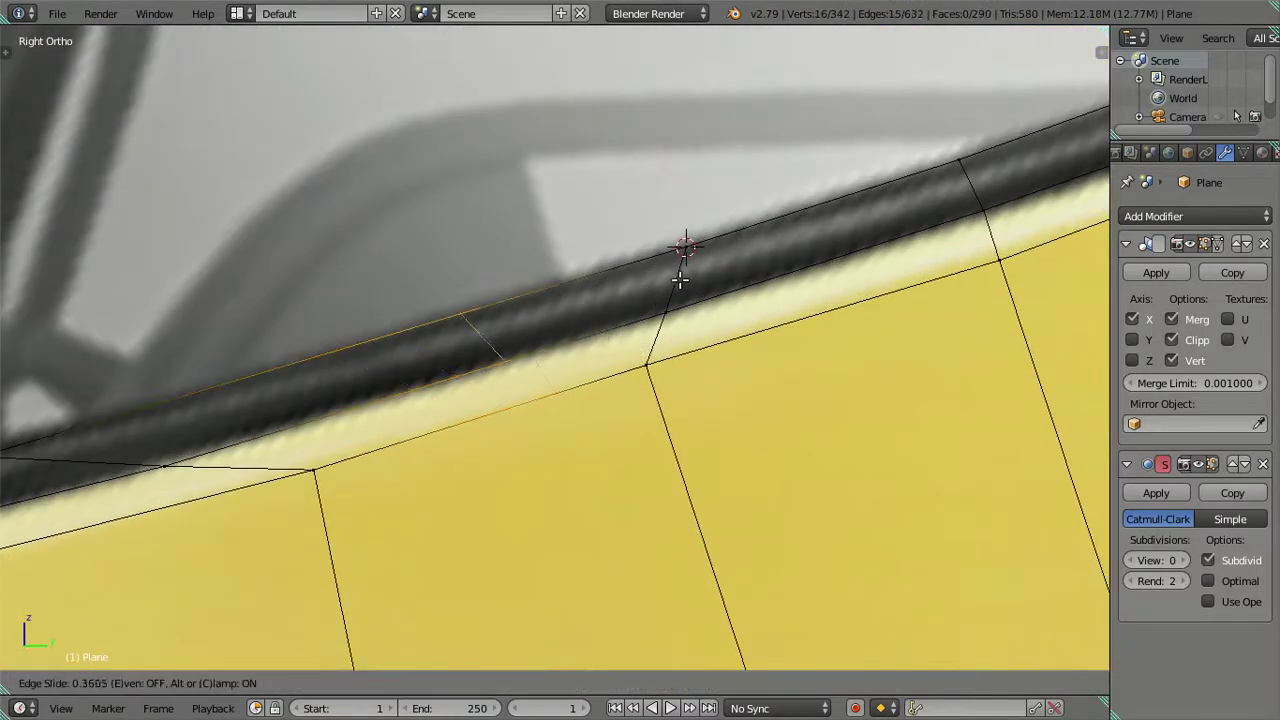
left_click(818, 273)
right_click(655, 300)
key("c")
right_click(690, 357)
key("alt+m")
left_click(663, 336)
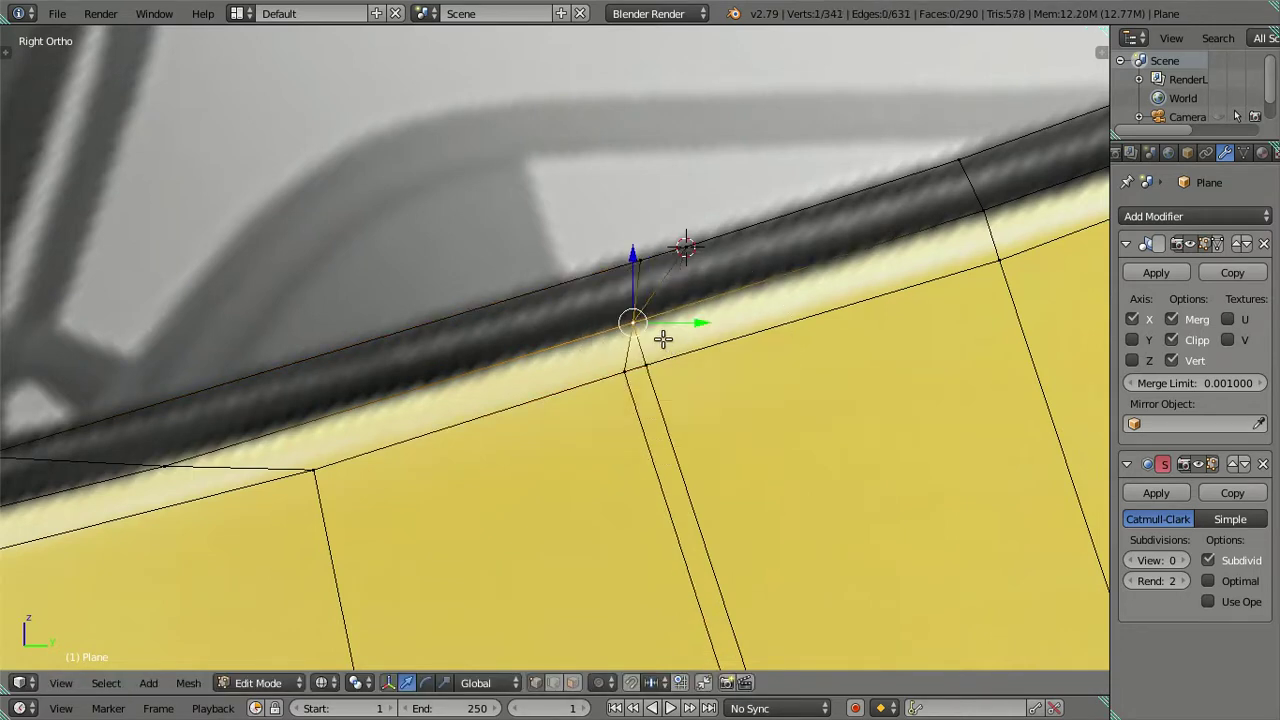
key("x")
left_click(690, 257)
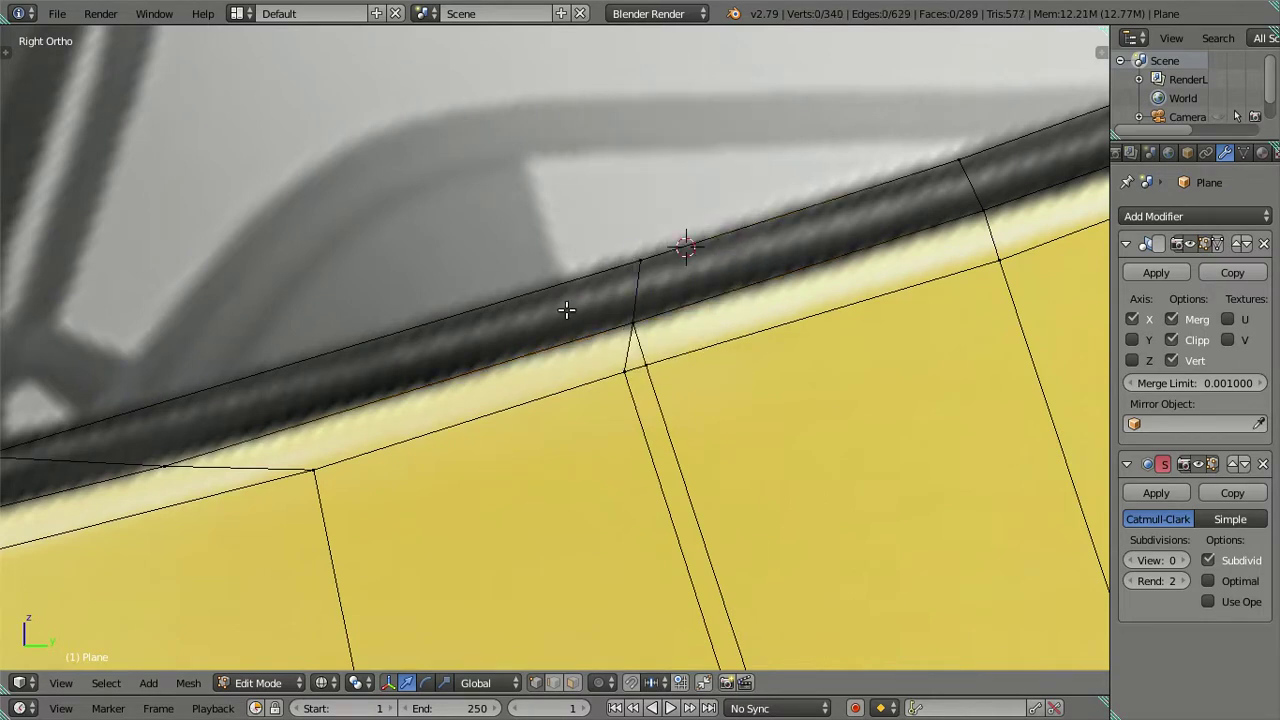
key("ctrl+r")
key("Escape")
right_click(632, 414, "alt")
key("x")
key("Escape")
key("ctrl+r")
left_click(562, 295)
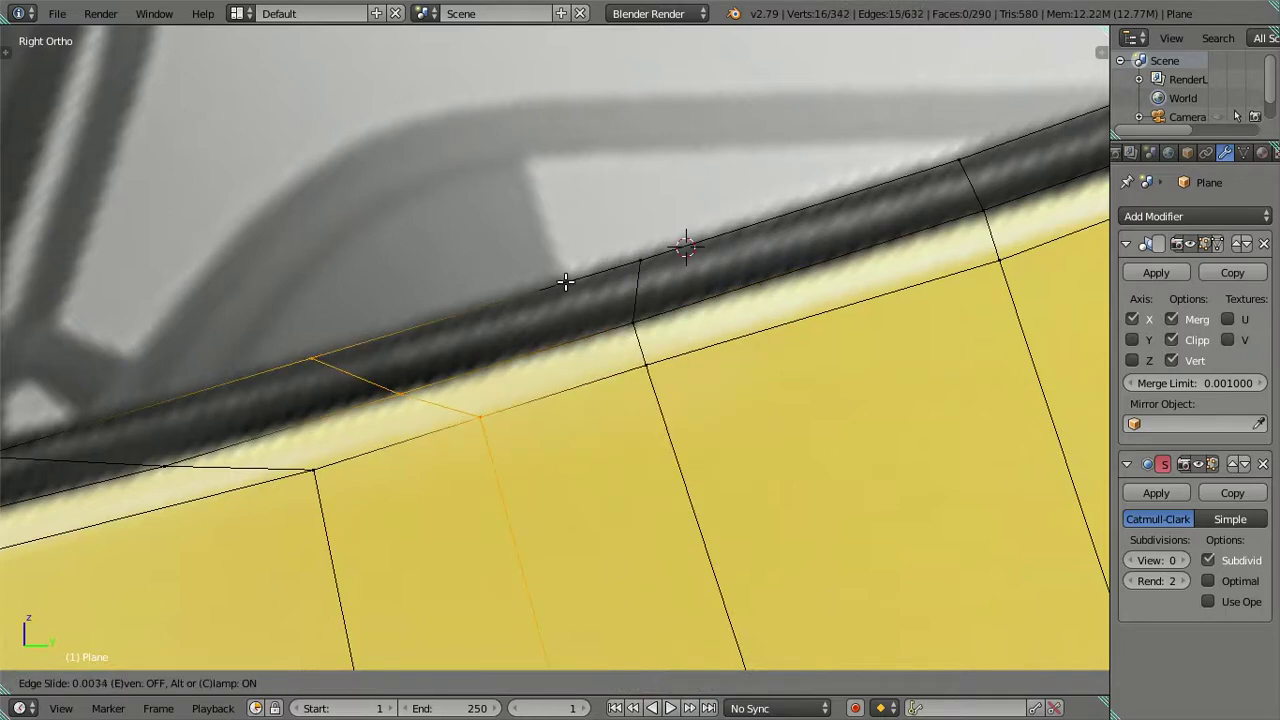
left_click(885, 240)
right_click(641, 258)
right_click(618, 267, "shift")
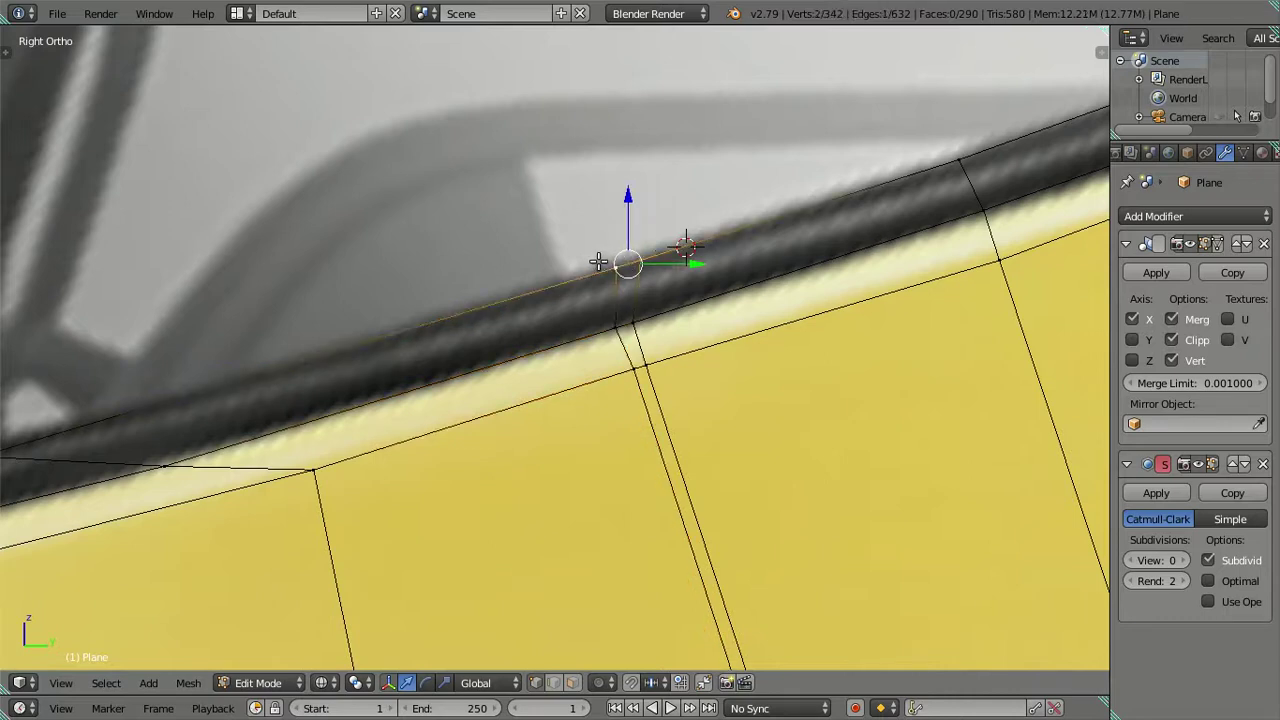
key("alt+m")
left_click(600, 263)
right_click(620, 340, "alt")
key("x")
left_click(628, 338)
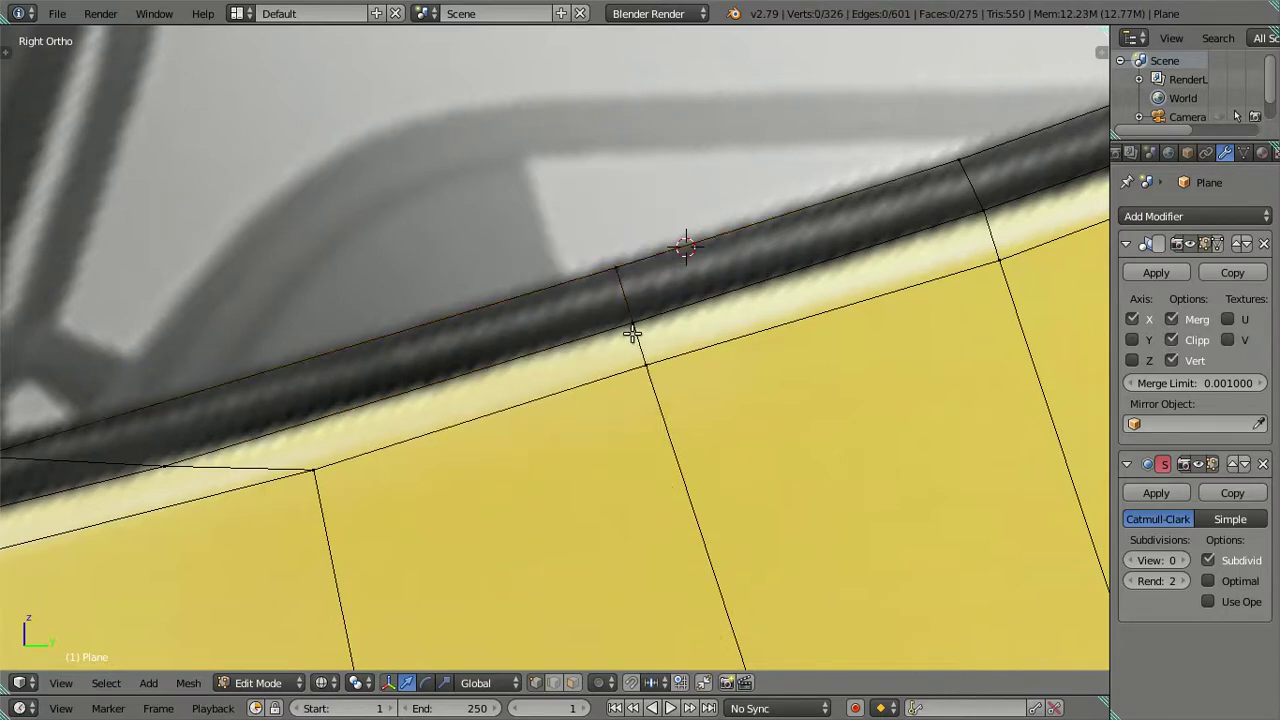
scroll(632, 335, "down", 4)
scroll(590, 345, "down", 3)
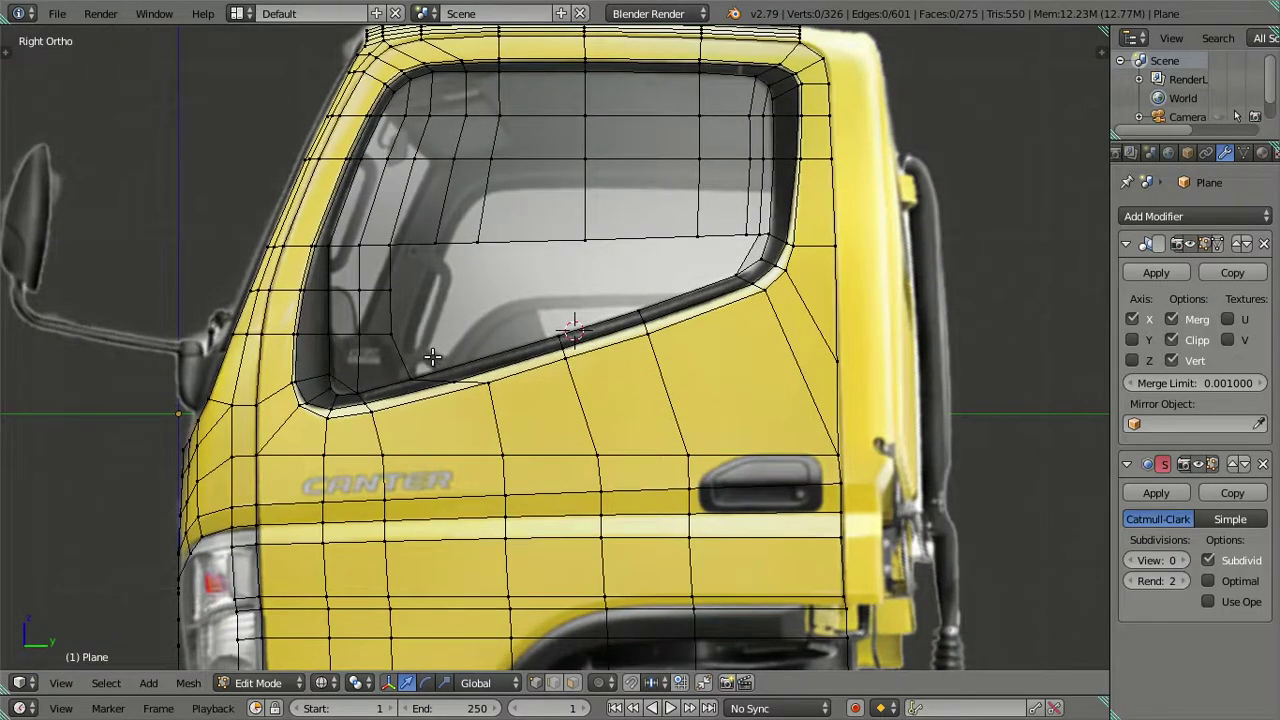
scroll(432, 357, "up", 1)
scroll(480, 345, "up", 2)
scroll(530, 331, "up", 2)
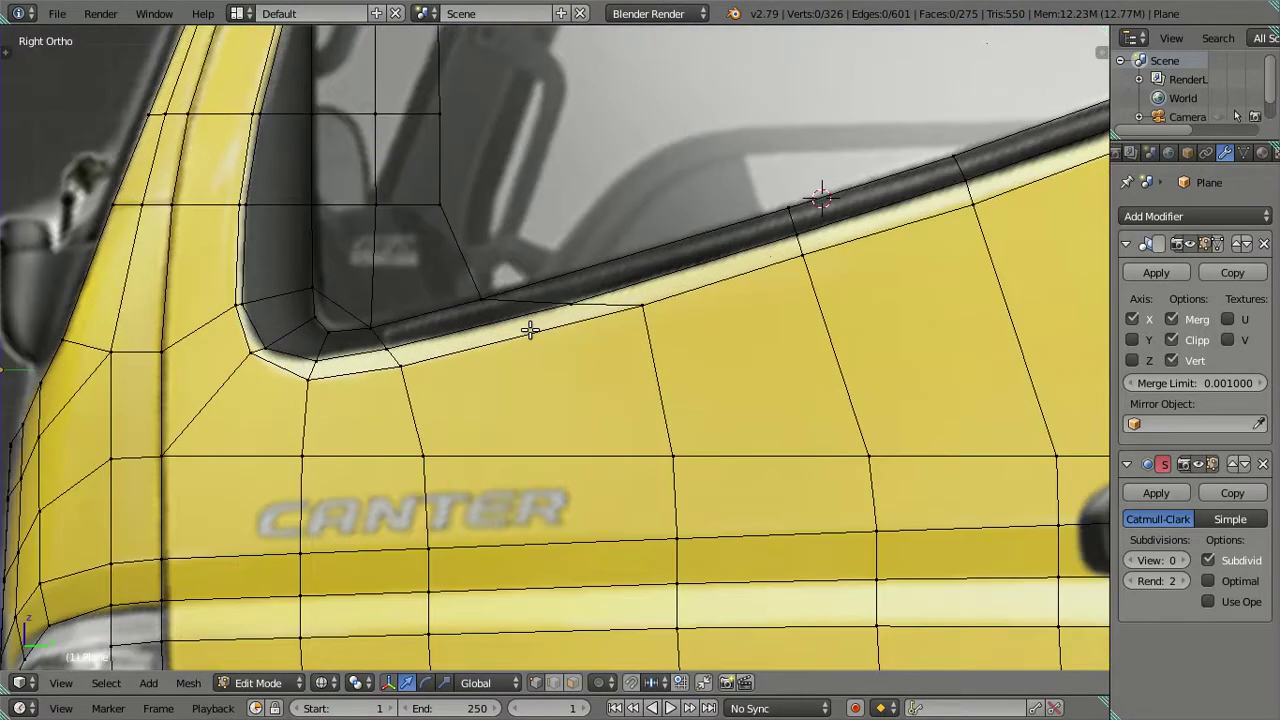
scroll(530, 330, "down", 3)
scroll(530, 332, "down", 2)
scroll(532, 334, "up", 3)
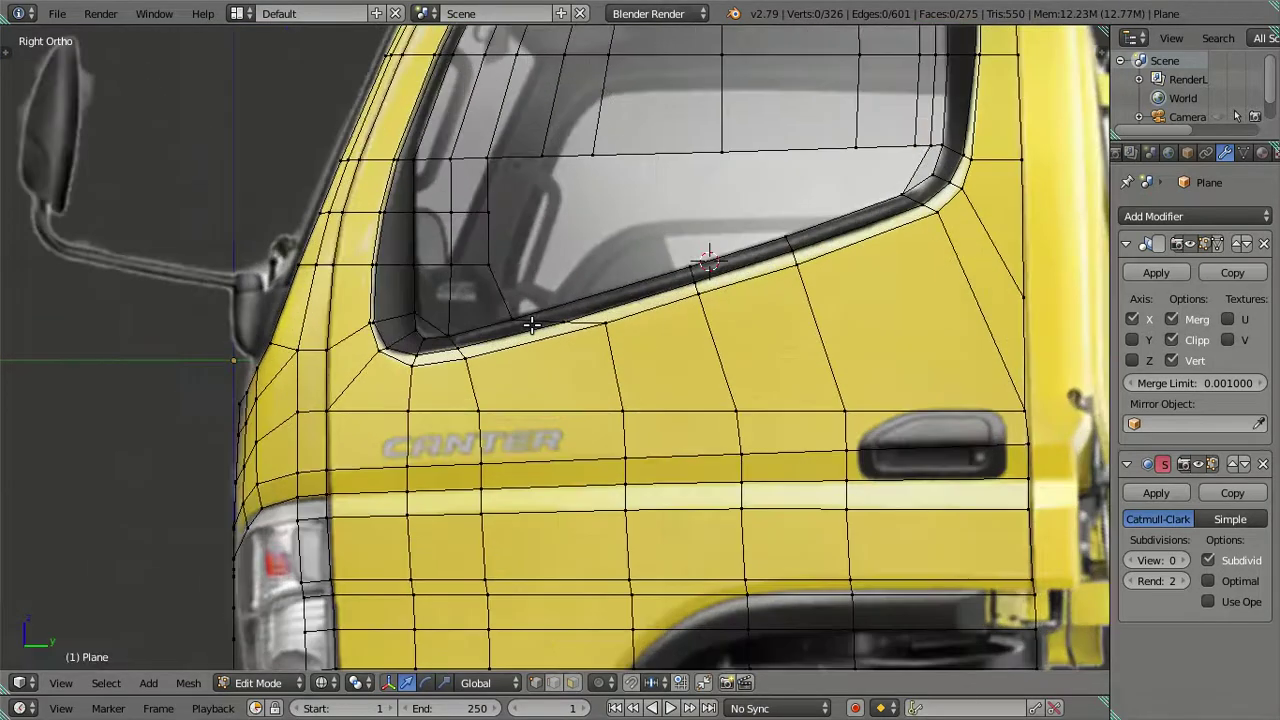
scroll(533, 336, "up", 2)
scroll(520, 335, "up", 2)
key("ctrl+r")
left_click(472, 332)
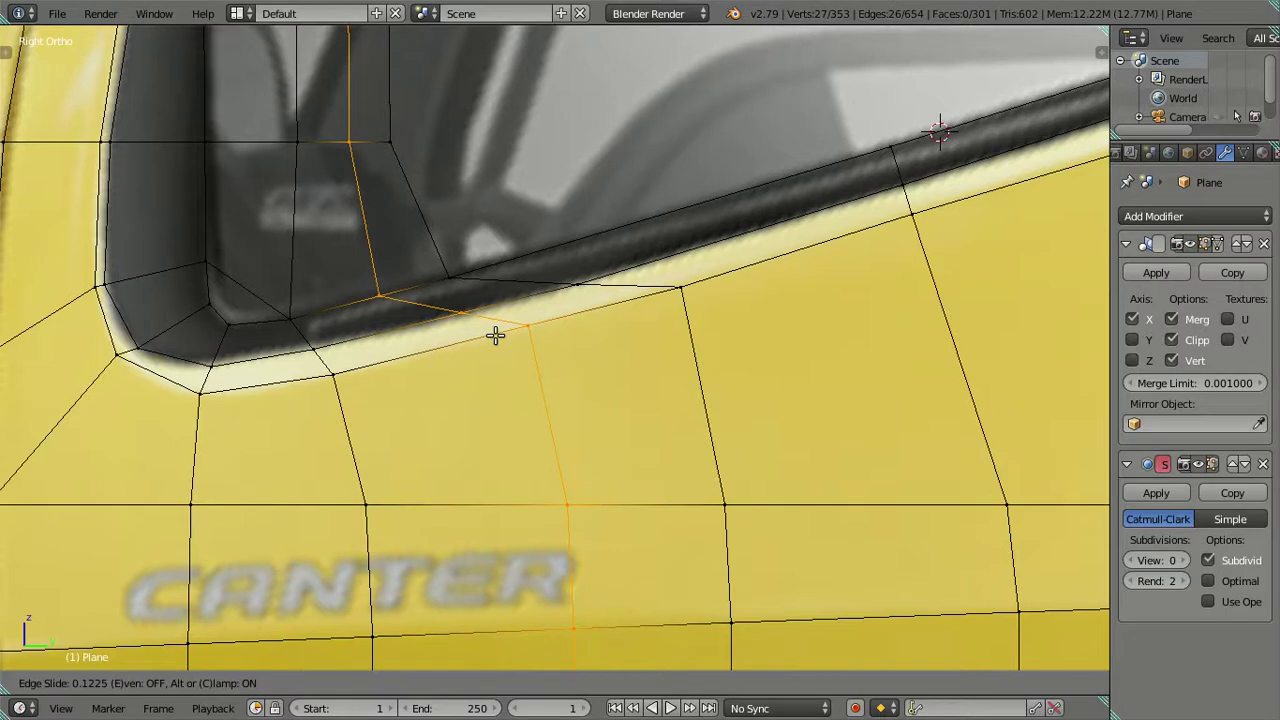
left_click(495, 336)
right_click(485, 311)
right_click(508, 311)
key("alt+m")
left_click(540, 307)
right_click(422, 309, "alt")
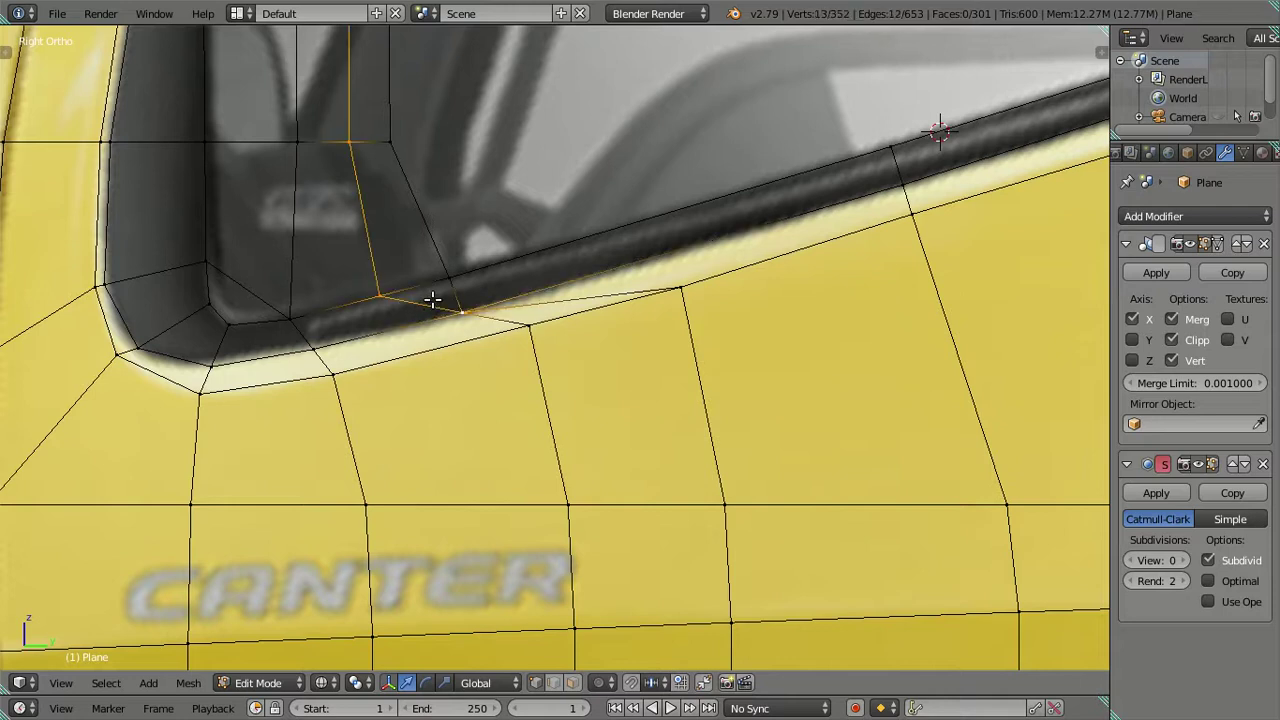
scroll(429, 297, "down", 6)
key("x")
left_click(575, 262)
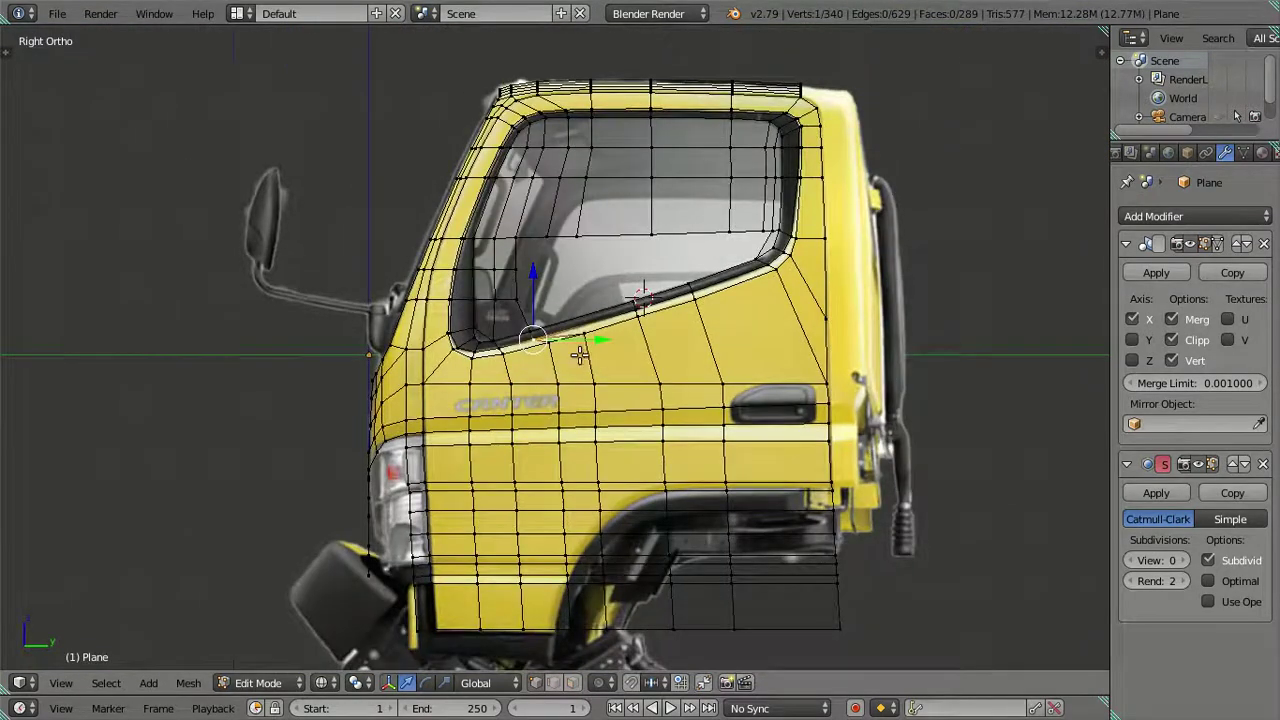
scroll(600, 360, "up", 3)
right_click(620, 363, "alt")
key("x")
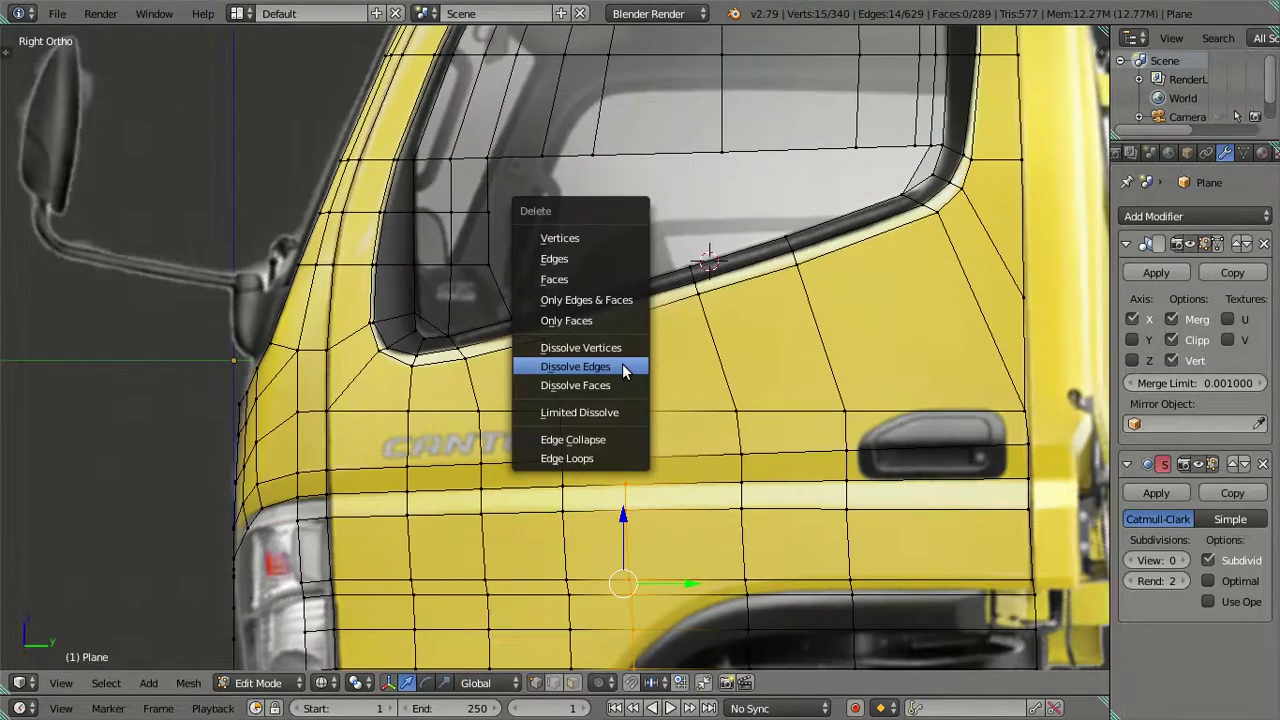
left_click(622, 366)
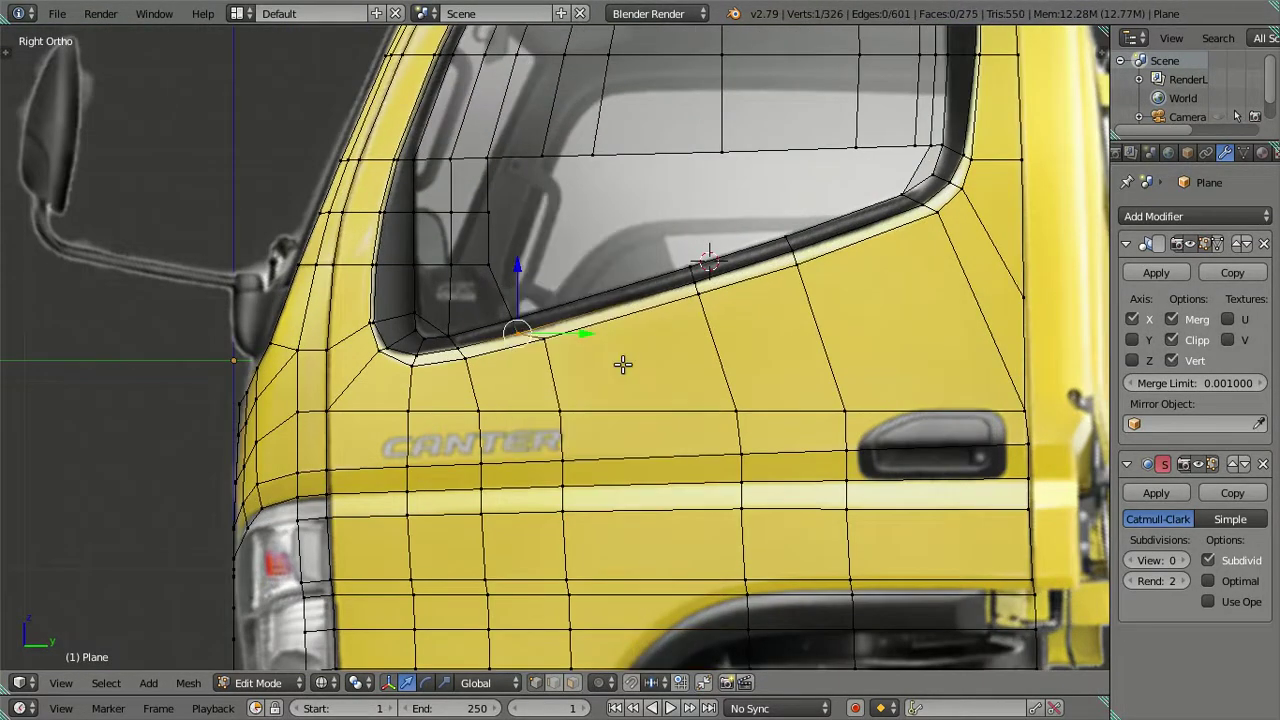
scroll(600, 370, "down", 2)
scroll(554, 383, "up", 3)
scroll(480, 370, "up", 3)
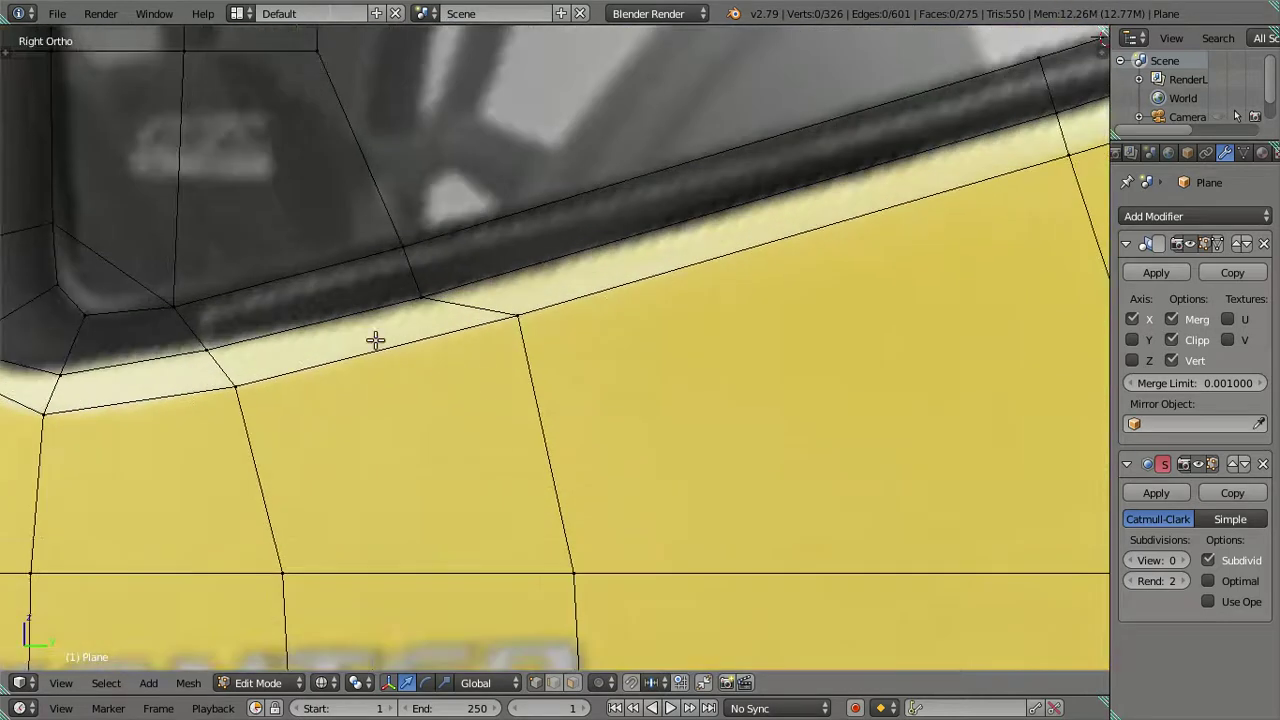
key("ctrl+r")
left_click(374, 340)
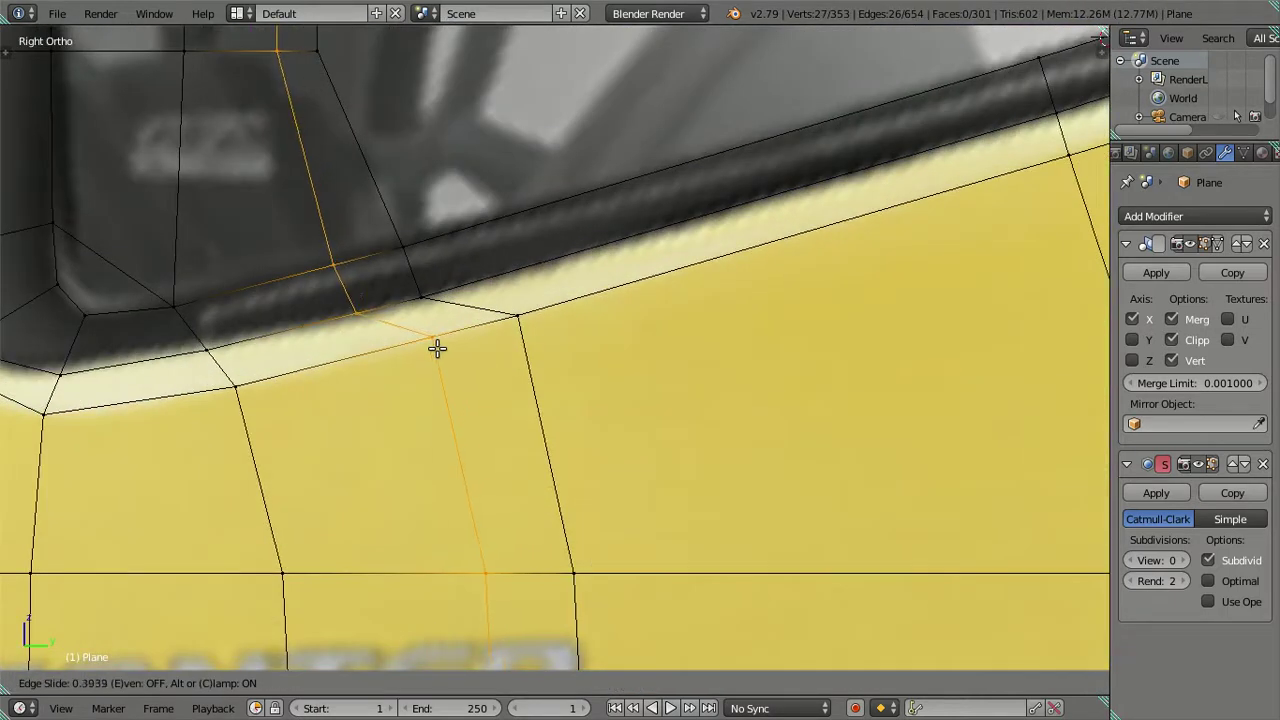
left_click(437, 346)
right_click(490, 322)
right_click(438, 341, "shift")
key("x")
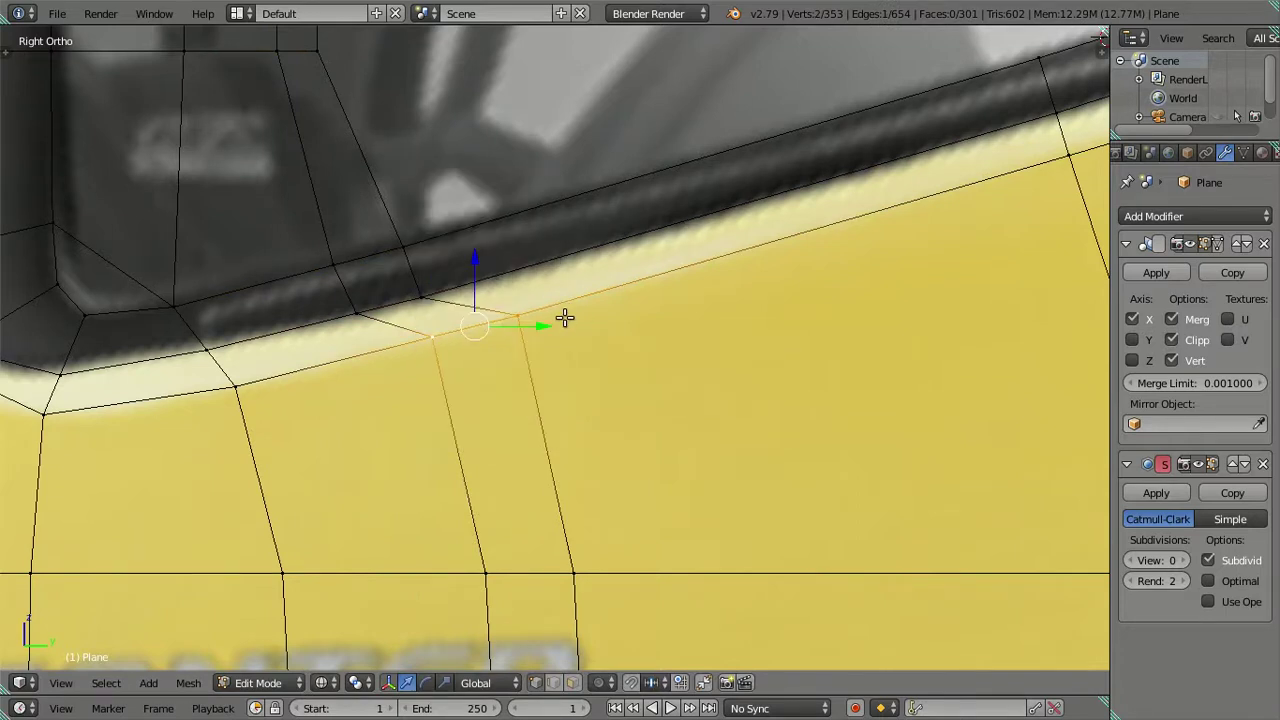
key("alt+m")
left_click(566, 320)
right_click(543, 391, "alt")
key("x")
left_click(542, 391)
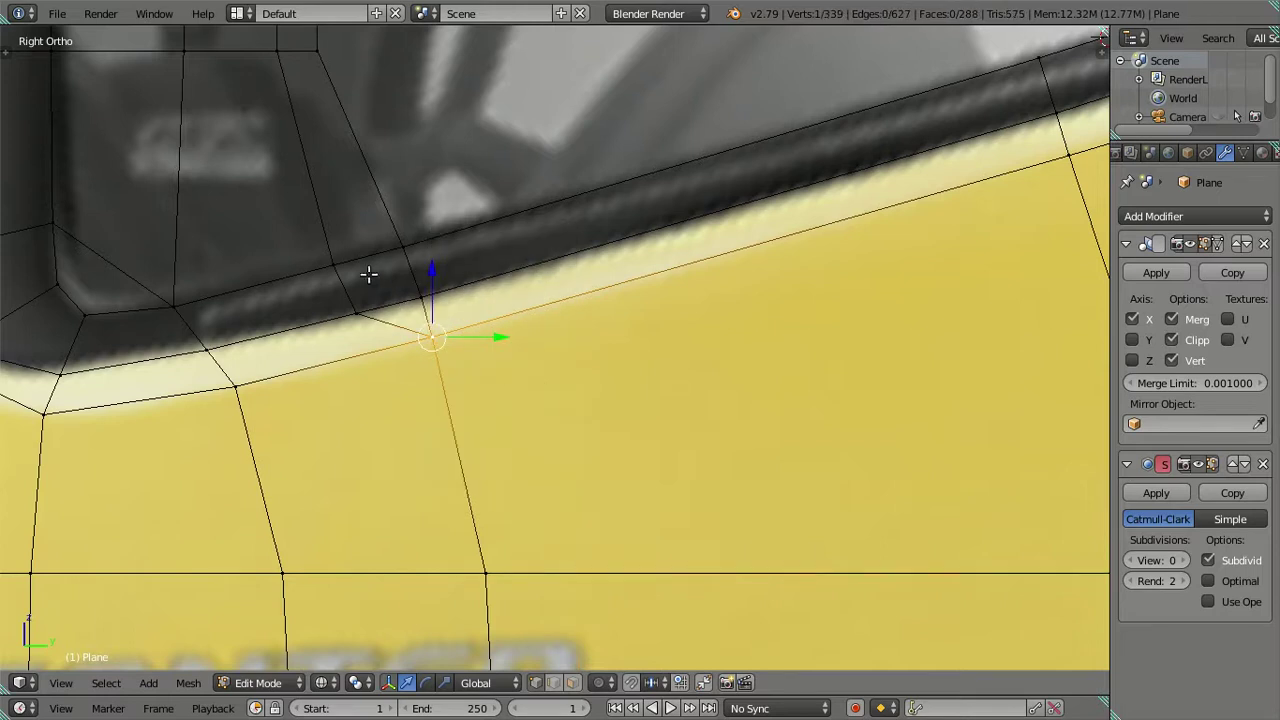
right_click(350, 282, "alt+shift")
key("x")
left_click(429, 277)
scroll(430, 276, "down", 5)
- Mark the window's lower corner position with a trial loop cut and the 3D cursor, then undo the cut
scroll(430, 276, "down", 3)
key("a")
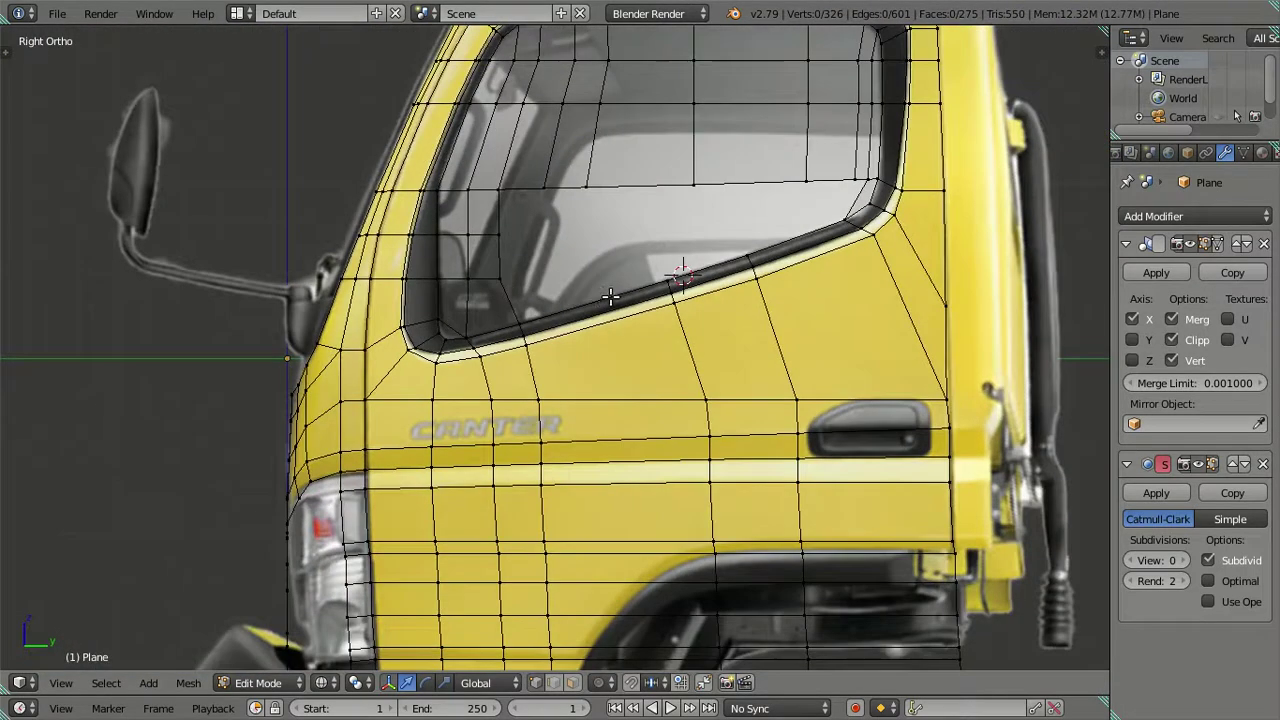
key("alt+z")
scroll(648, 289, "up", 2)
scroll(626, 254, "down", 2)
mouse_move(617, 249)
middle_mouse_down("shift")
mouse_move(548, 296)
mouse_move(497, 383)
middle_mouse_up("shift")
key("alt+z")
scroll(623, 297, "up", 1)
middle_click_drag(775, 325, 614, 353, "shift")
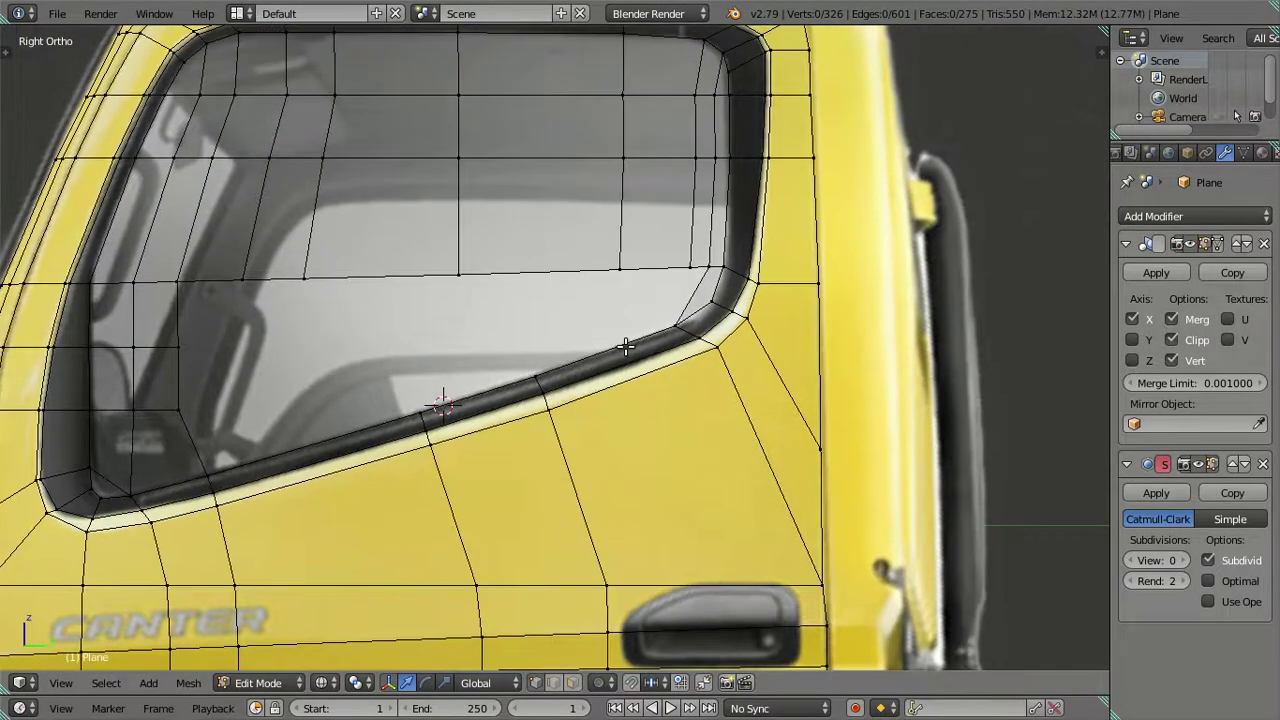
key("ctrl+r")
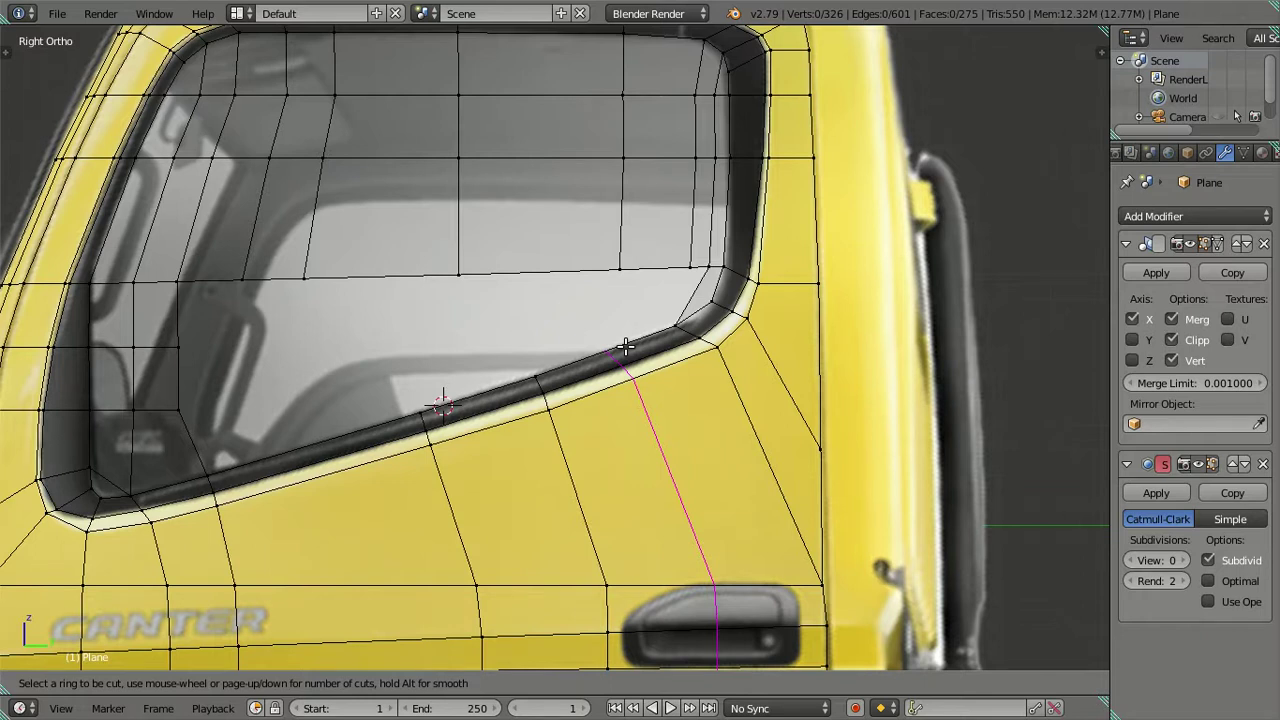
right_click(625, 347)
scroll(700, 330, "up", 2)
scroll(650, 323, "up", 2)
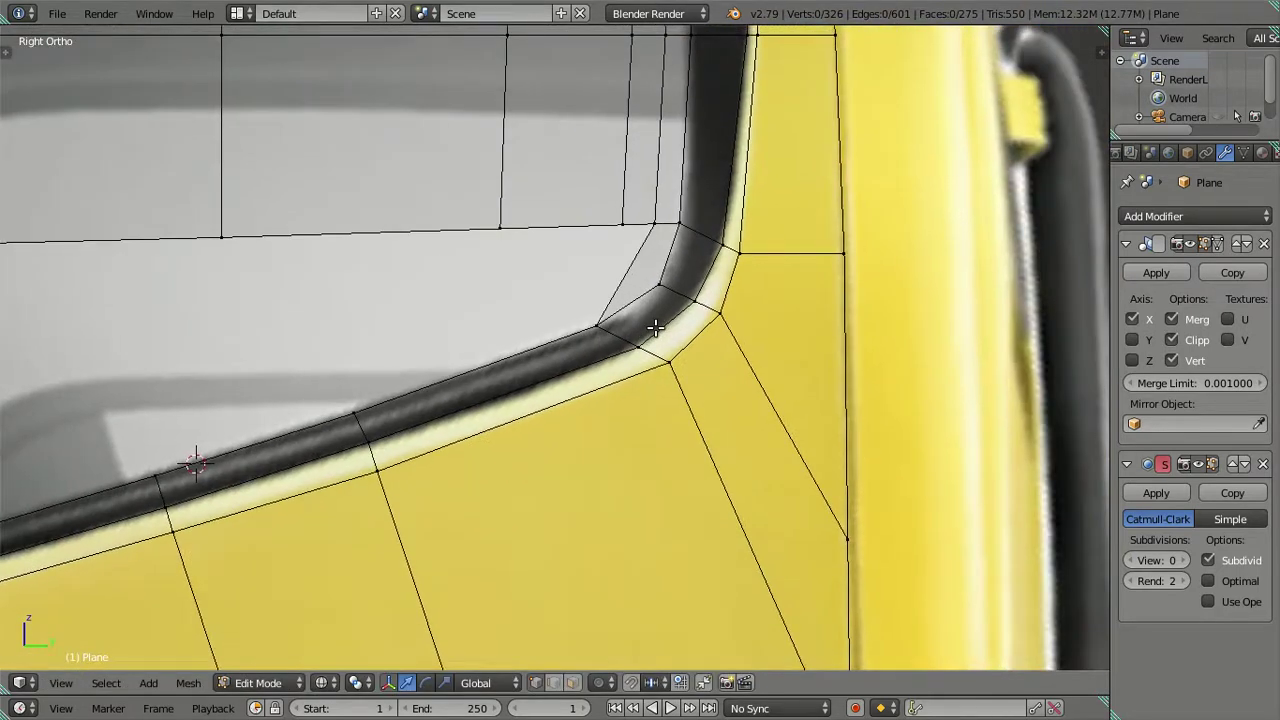
scroll(672, 281, "up", 1)
scroll(714, 340, "up", 1)
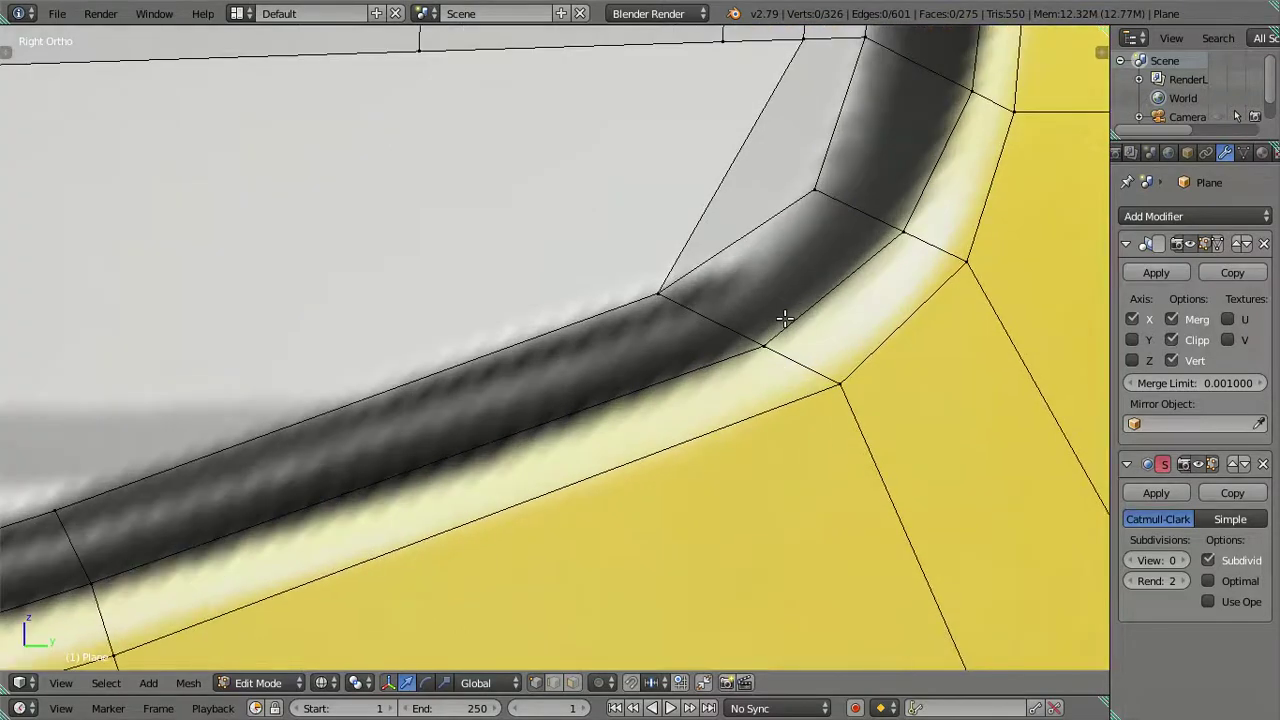
key("ctrl+r")
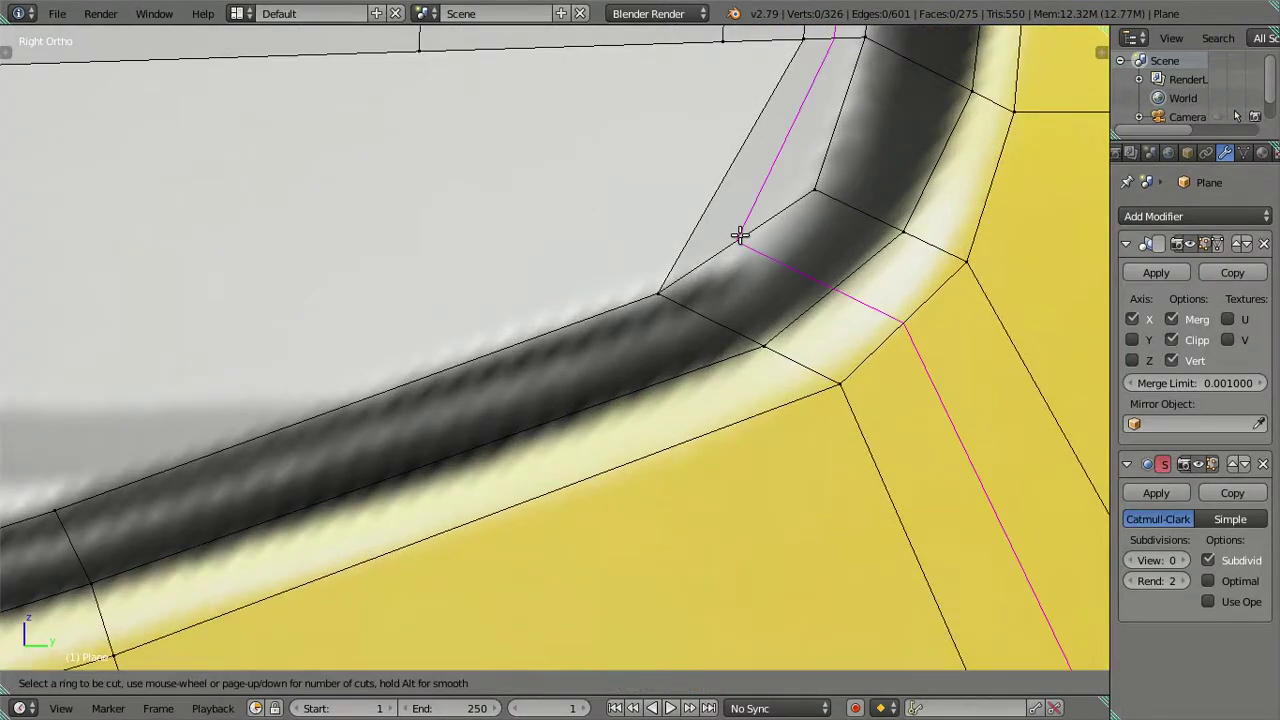
left_click(740, 234)
right_click(740, 236)
right_click(736, 242)
key("shift+s")
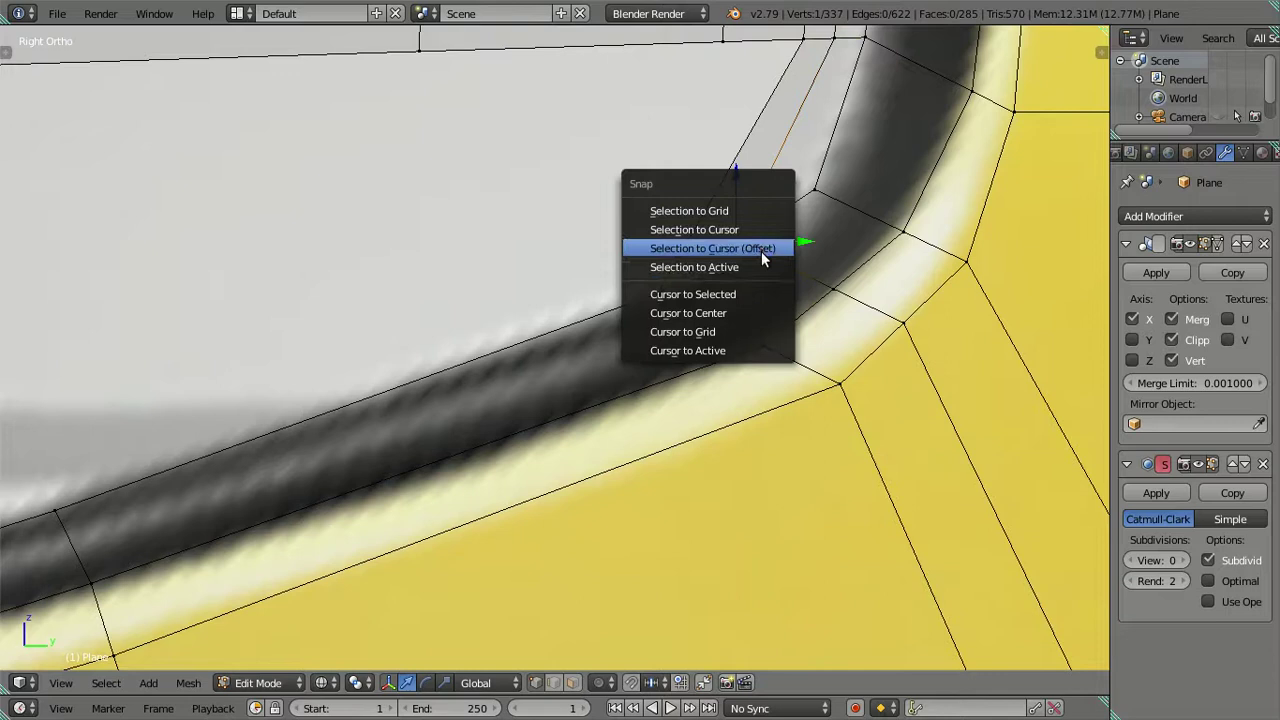
left_click(760, 294)
key("ctrl+z")
key("ctrl+z")
key("ctrl+z")
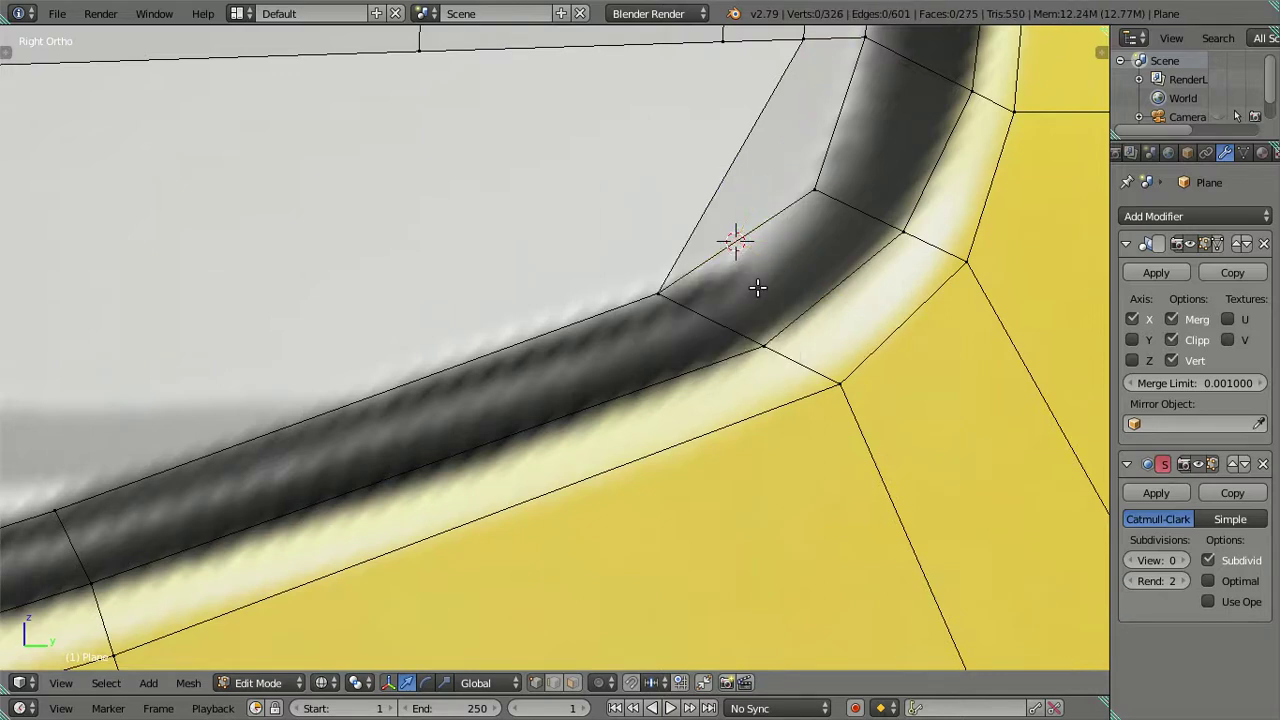
- Snap the corner vertex to the 3D cursor and slide it along the Y axis
right_click(677, 302)
key("shift+s")
left_click(767, 218)
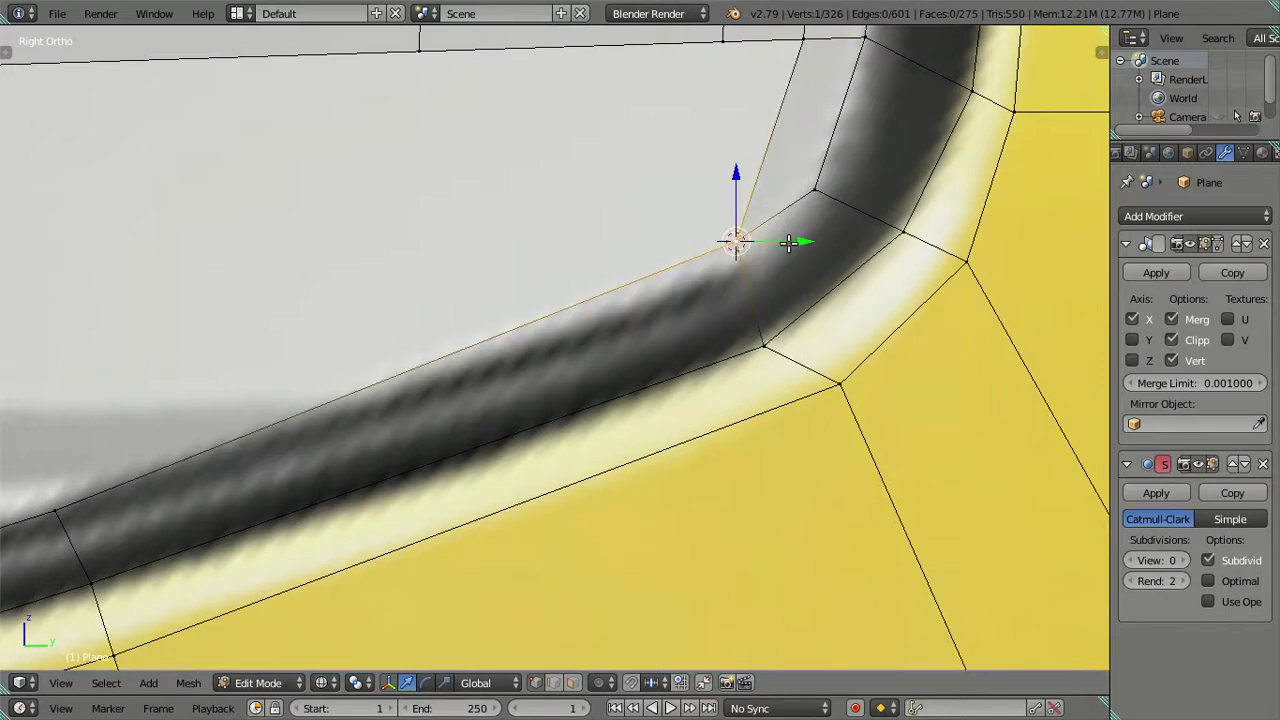
key("g")
key("y")
left_click(810, 256)
- Mark a second corner position with a trial loop cut and the 3D cursor, then undo
right_click(838, 381, "shift")
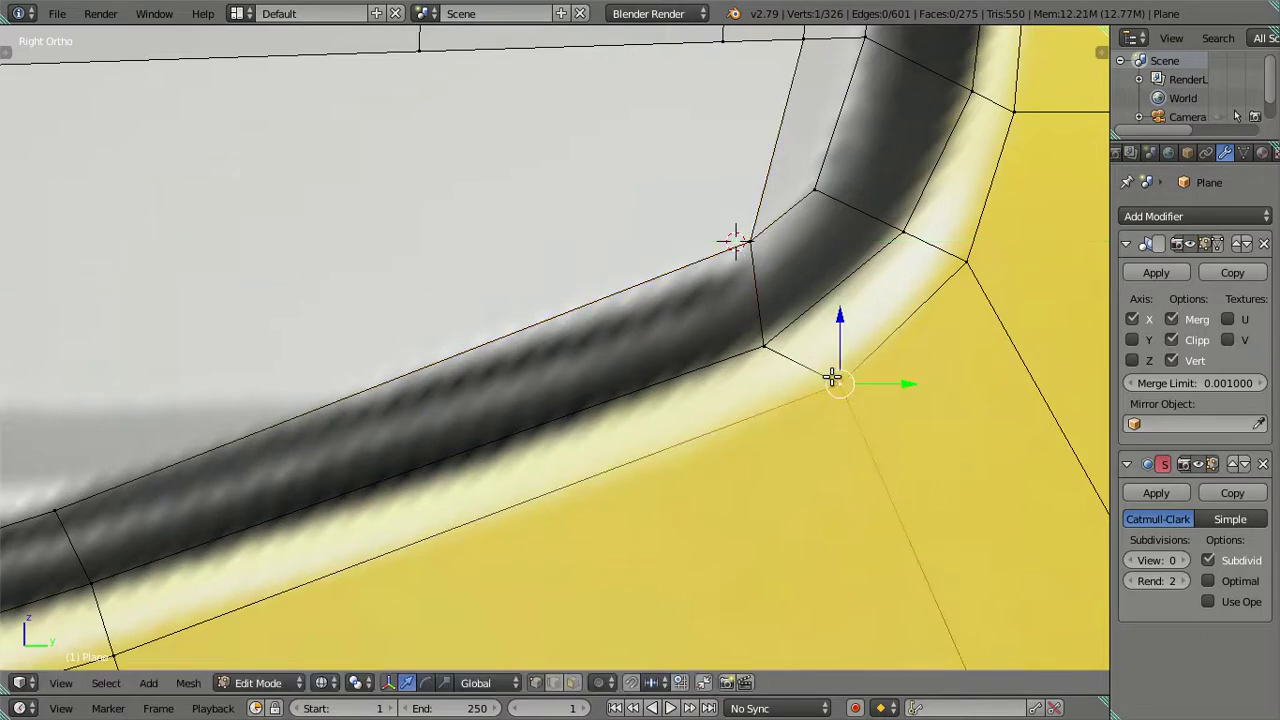
key("ctrl+r")
left_click(800, 335)
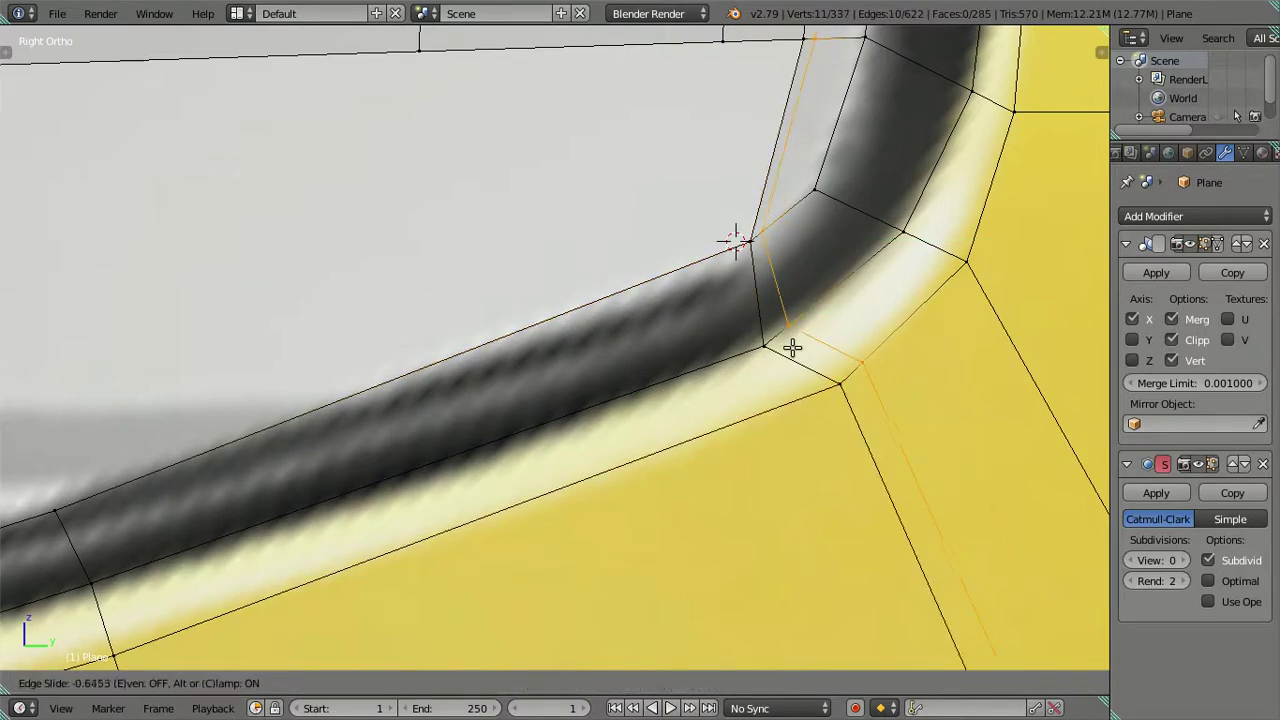
left_click(790, 346)
right_click(798, 322)
key("shift+s")
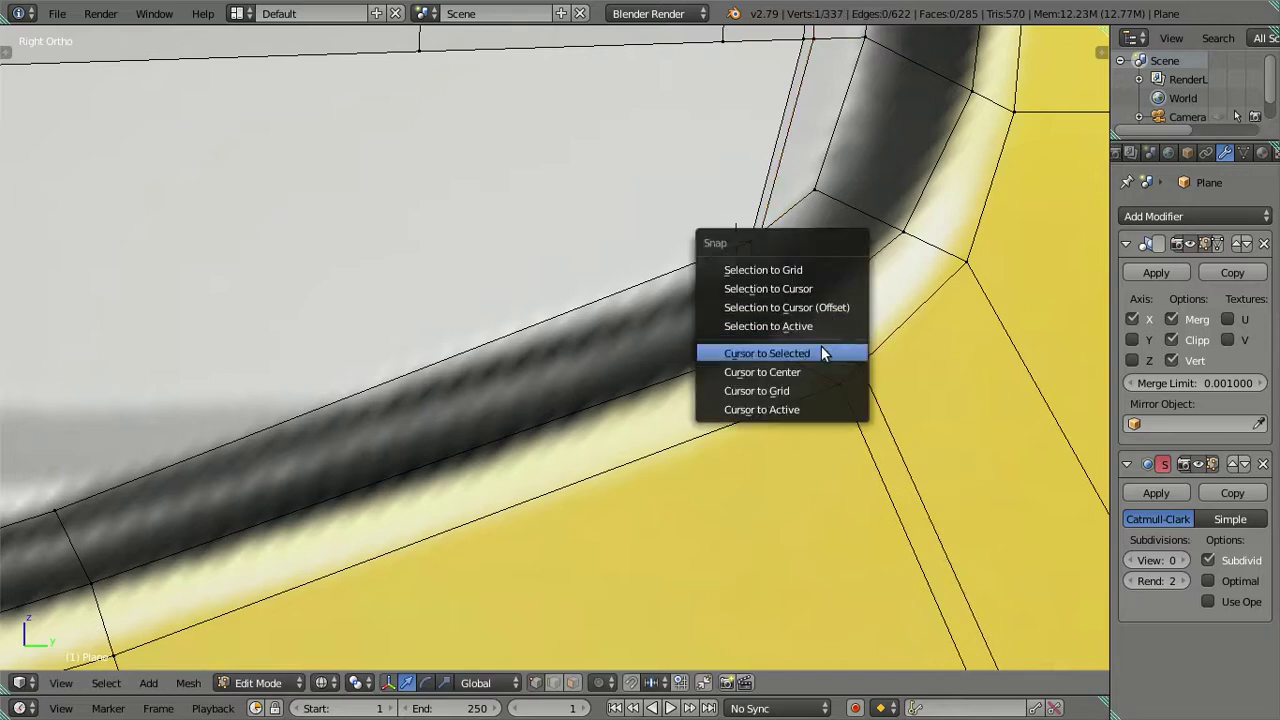
left_click(823, 352)
key("ctrl+z")
key("ctrl+z")
- Snap the selected corner vertices onto the active vertex and slide them along Y
right_click(836, 381)
right_click(764, 349)
key("shift+s")
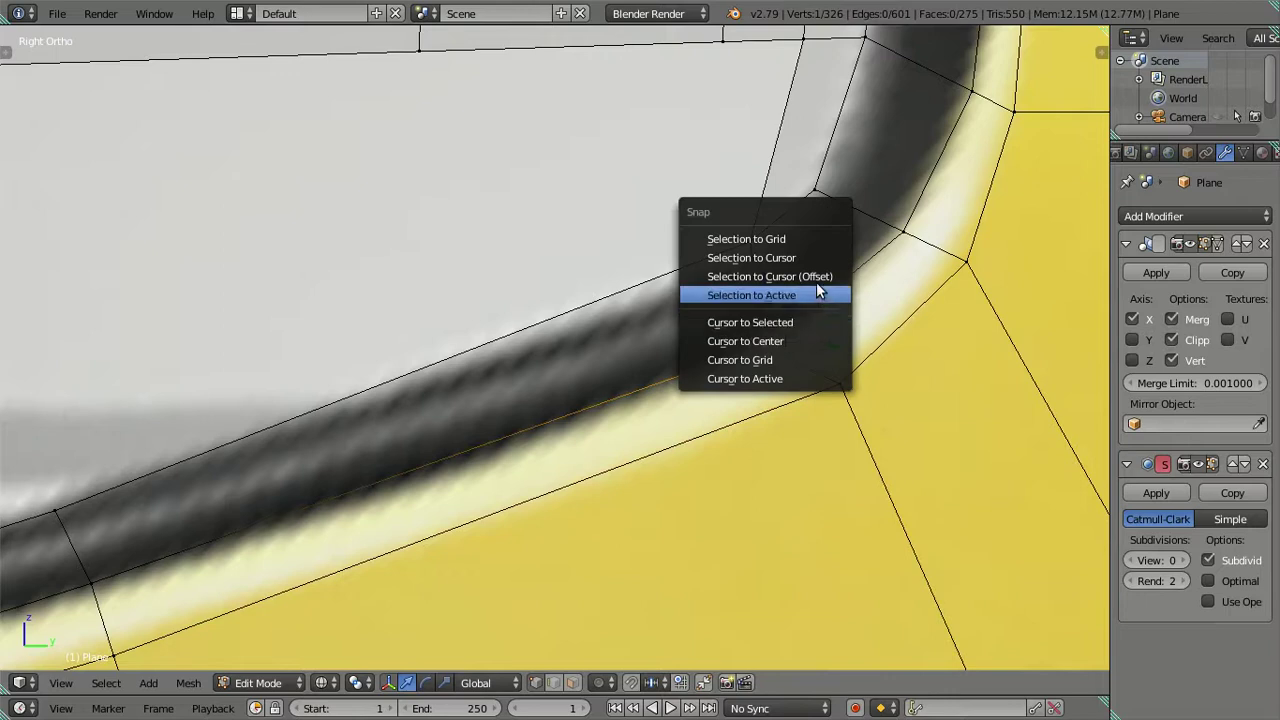
left_click(817, 290)
key("g")
key("y")
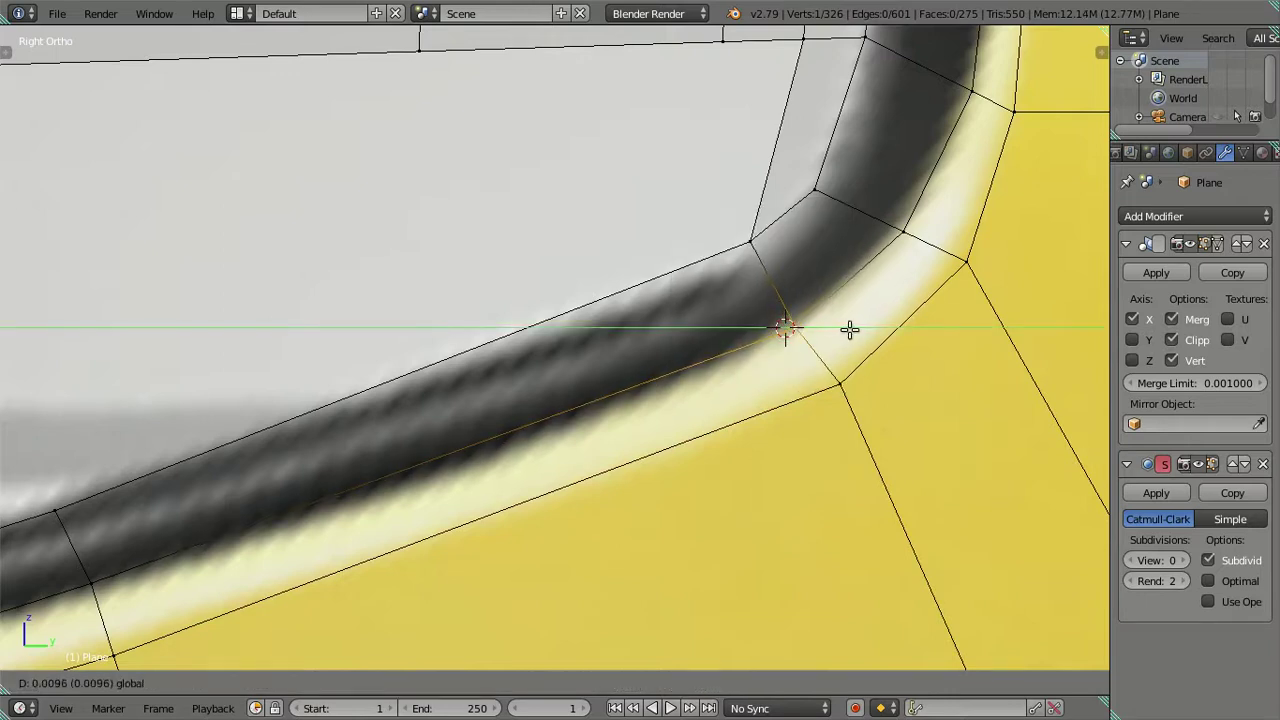
left_click(855, 329)
- Mark a point along the window edge with a trial loop cut and the 3D cursor, then undo
key("a")
scroll(566, 303, "down", 3)
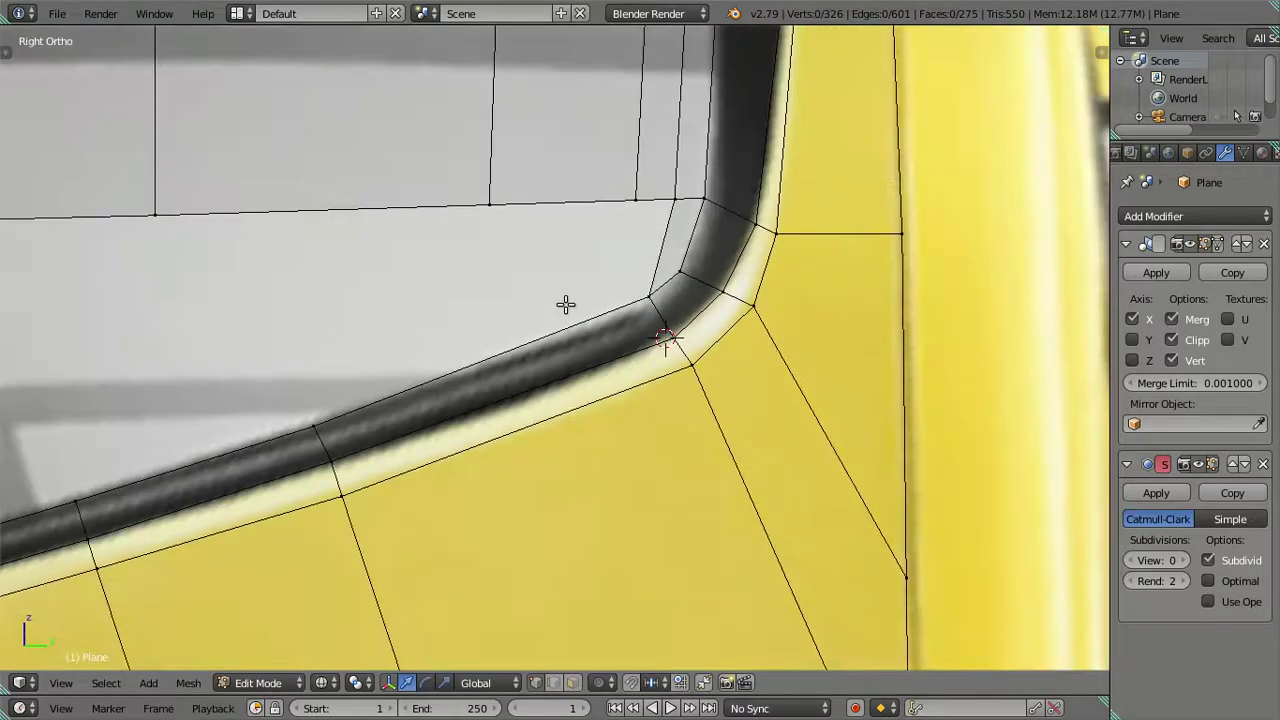
scroll(560, 318, "down", 2)
scroll(570, 355, "down", 3)
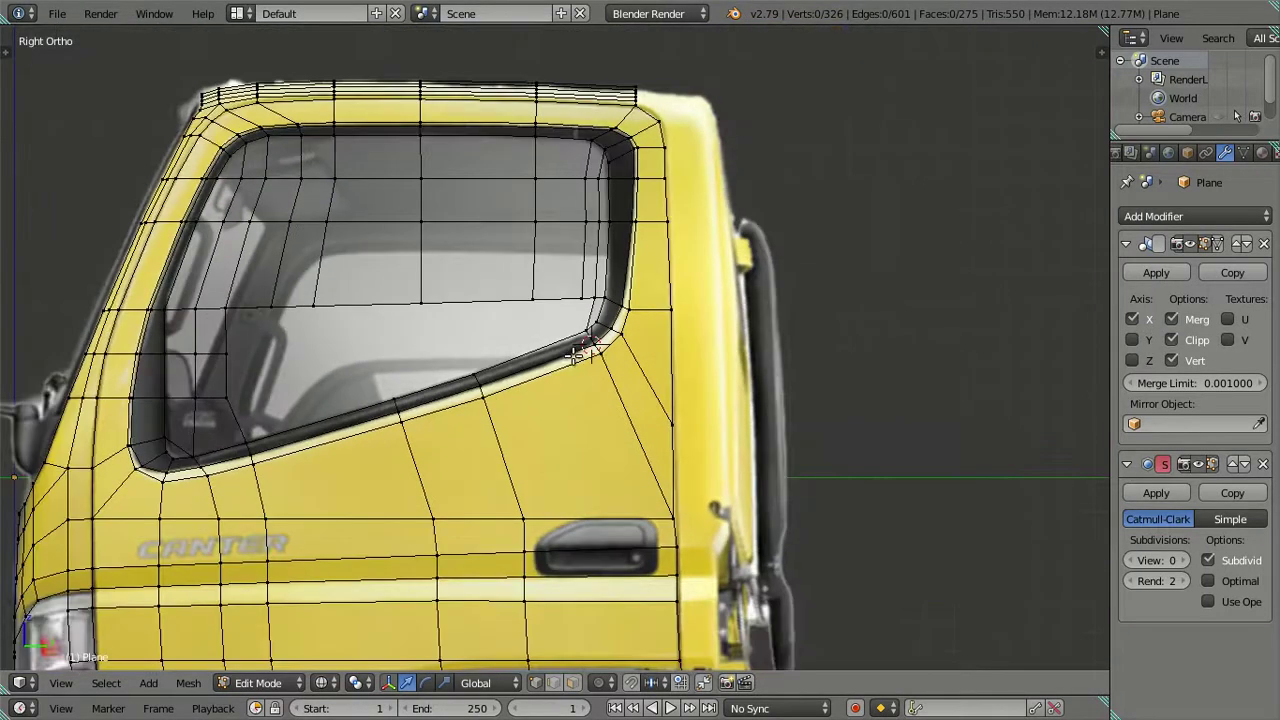
scroll(545, 370, "up", 1)
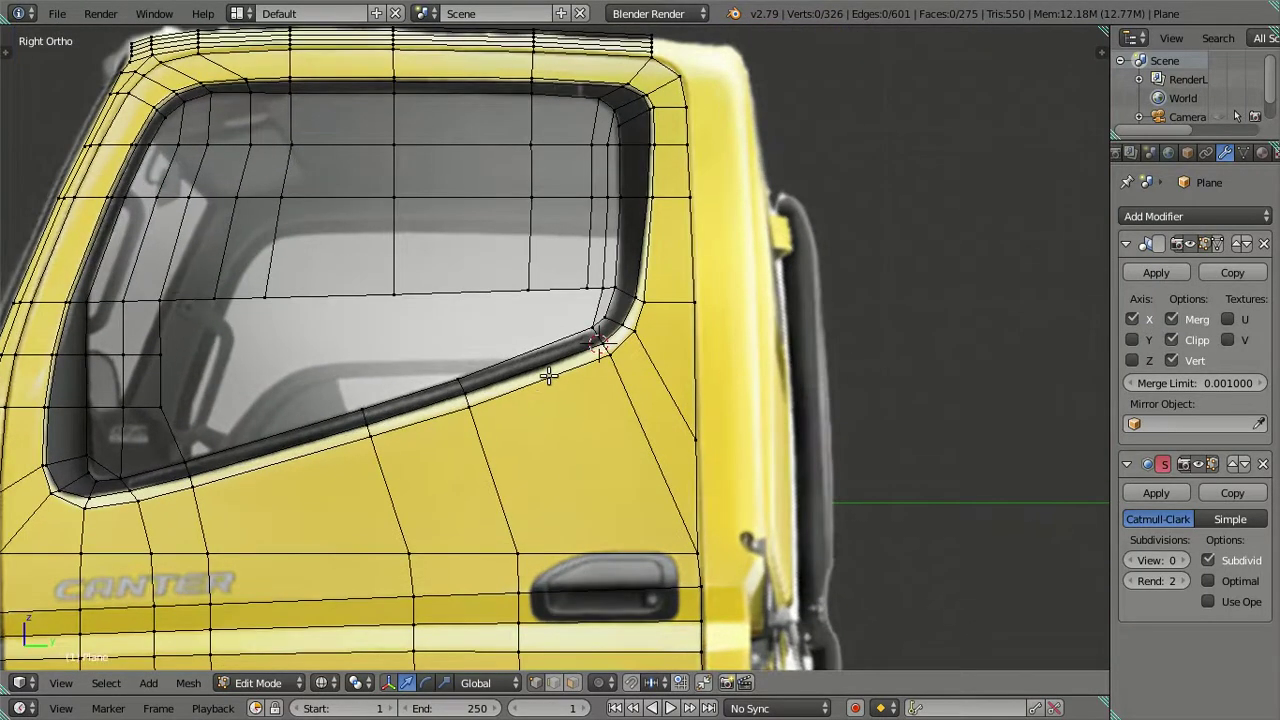
scroll(555, 376, "up", 1)
scroll(591, 380, "up", 1)
scroll(620, 348, "up", 1)
scroll(590, 335, "up", 1)
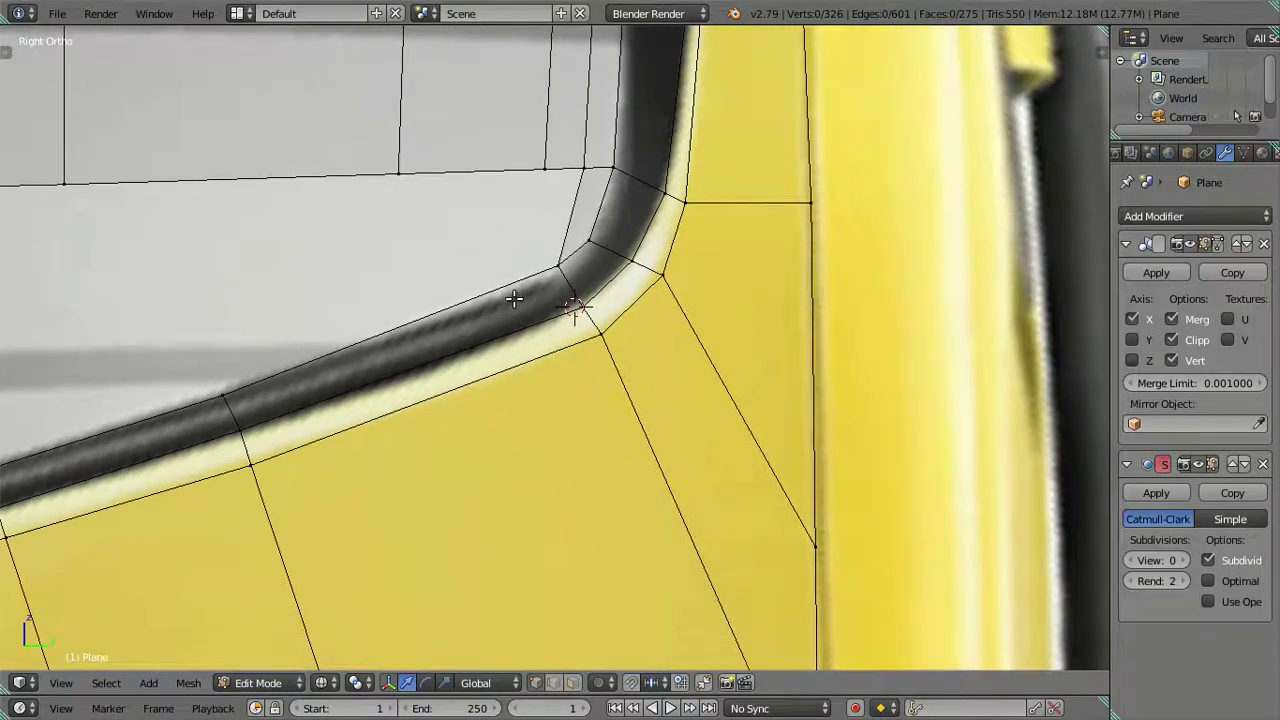
scroll(540, 280, "up", 1)
key("ctrl+r")
left_click(577, 252)
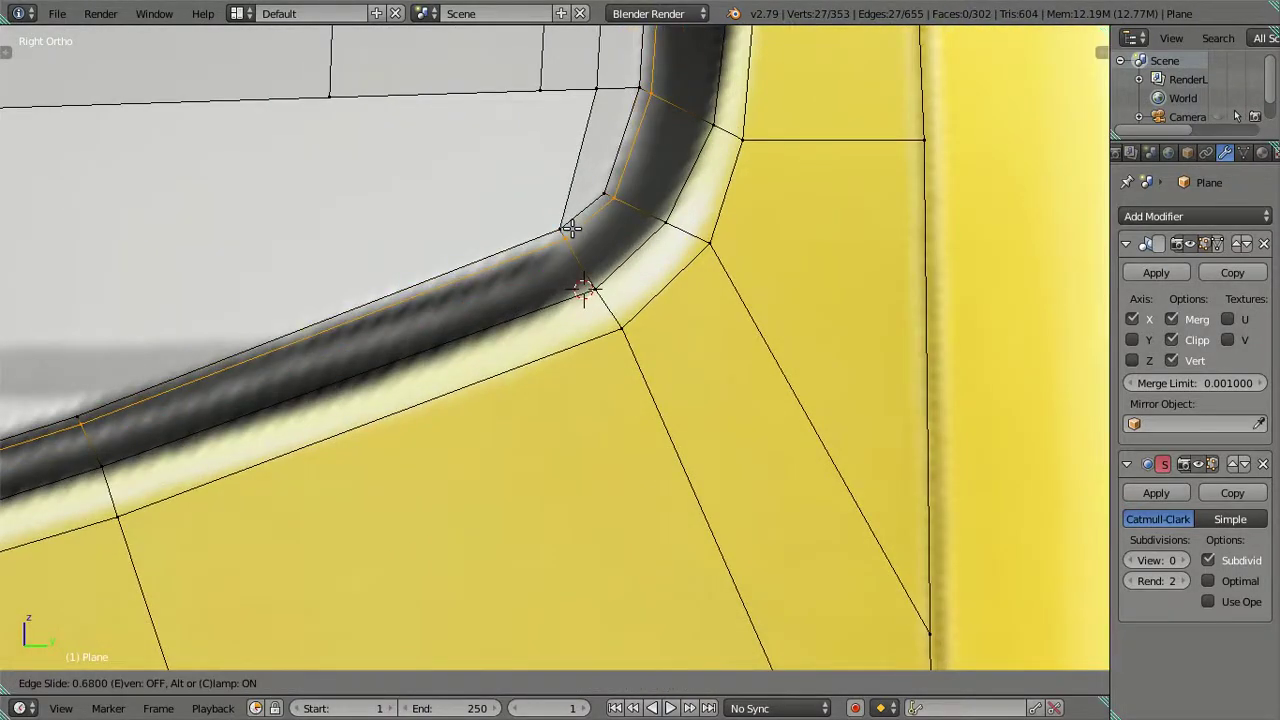
left_click(570, 228)
right_click(565, 232)
key("shift+s")
left_click(596, 280)
key("ctrl+z")
- Snap a window corner vertex onto the marked position
right_click(567, 238)
key("shift+s")
left_click(588, 212)
key("a")
- Cut a loop from the window corner down the door and fill the four-vertex corner face
scroll(588, 212, "down", 4)
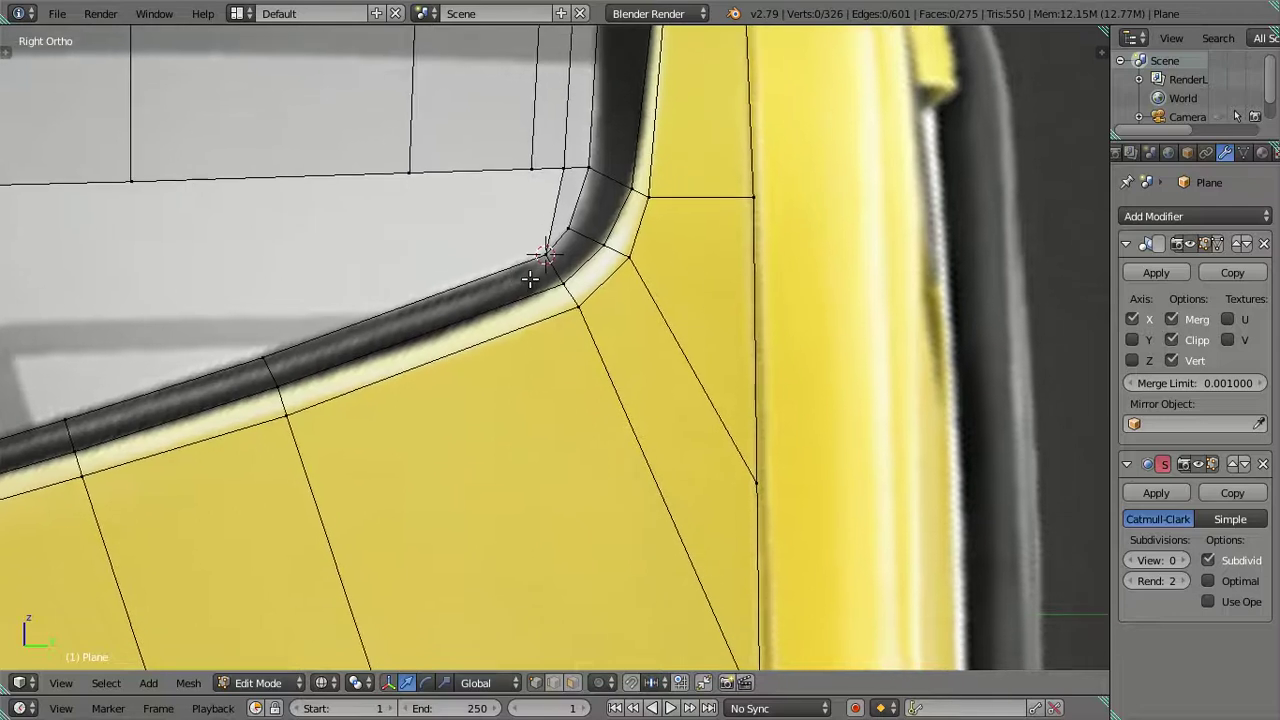
scroll(534, 277, "up", 1)
scroll(483, 313, "down", 2)
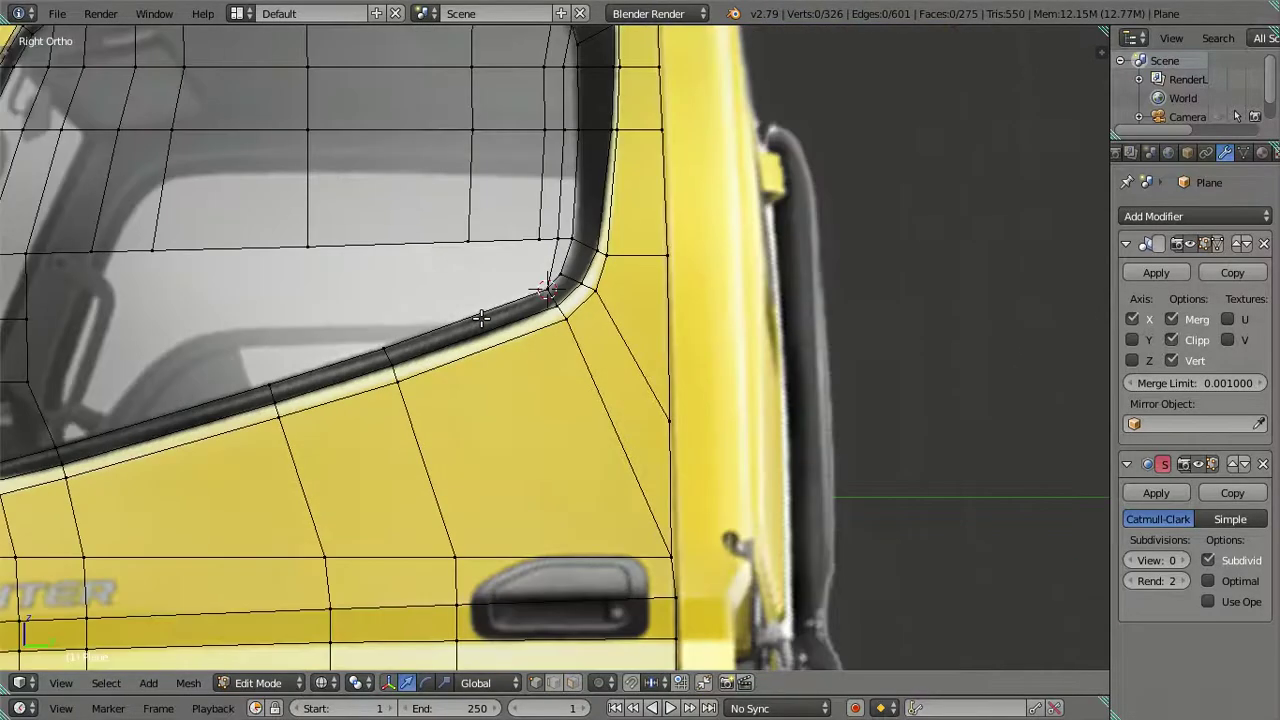
key("ctrl+r")
left_click(487, 328)
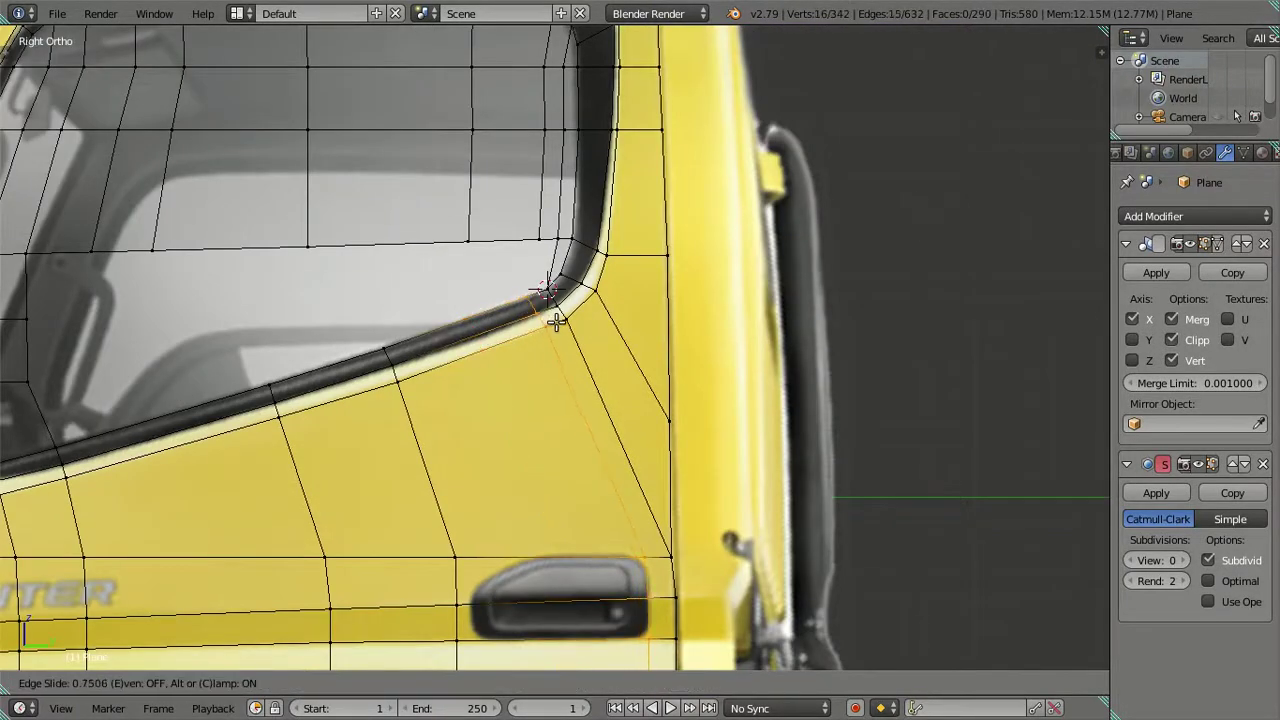
left_click(551, 323)
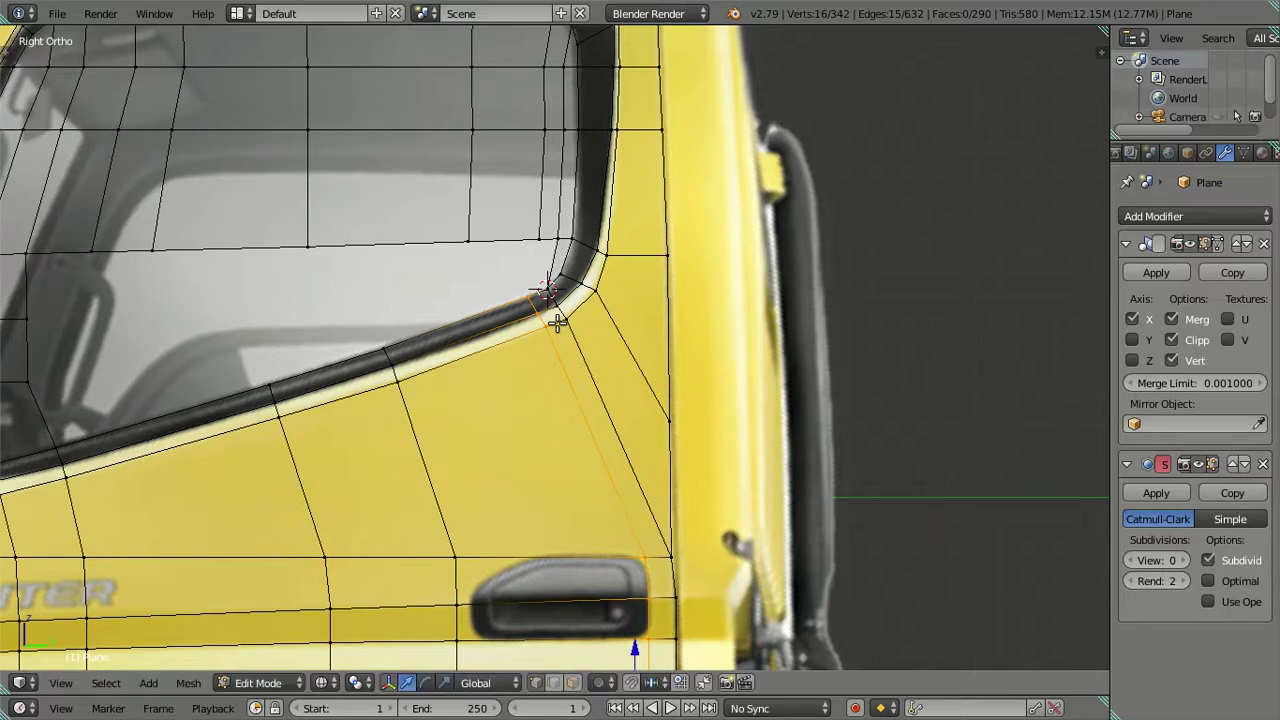
scroll(551, 323, "up", 3)
right_click(508, 251)
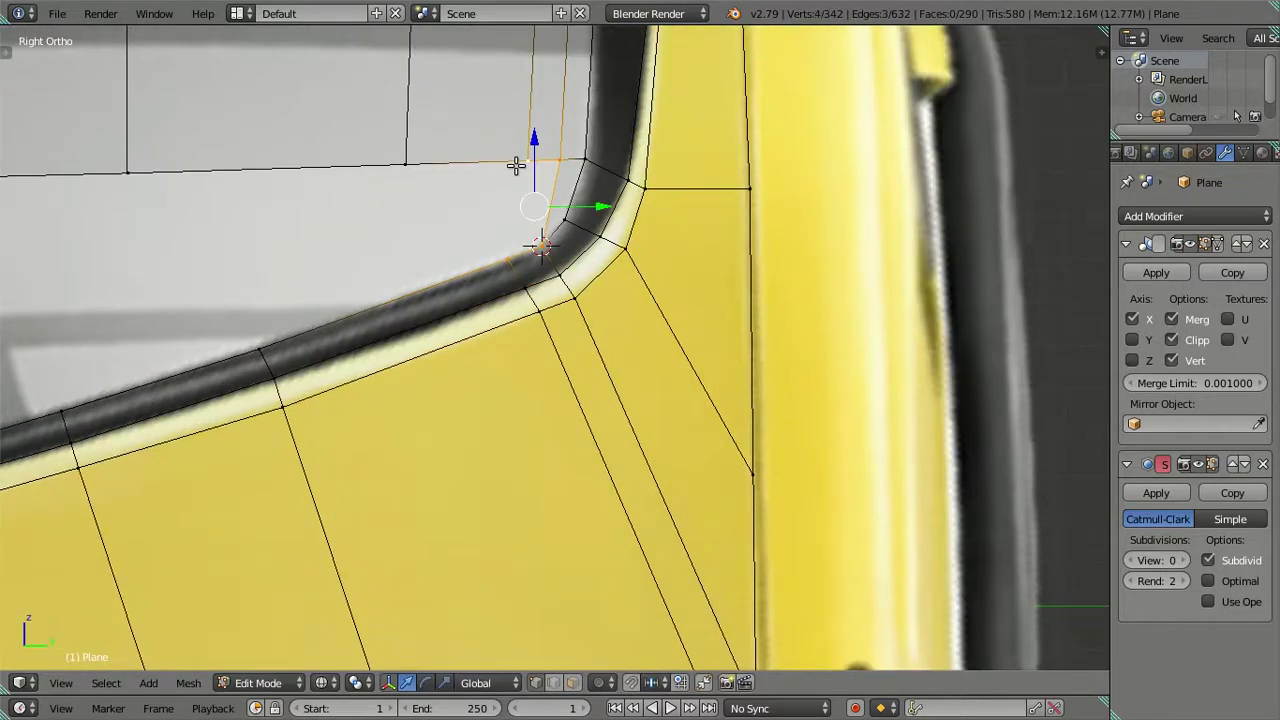
key("f")
key("a")
- Try an extra loop cut across the door, then dissolve it as unwanted
scroll(480, 240, "down", 4)
scroll(471, 274, "down", 2)
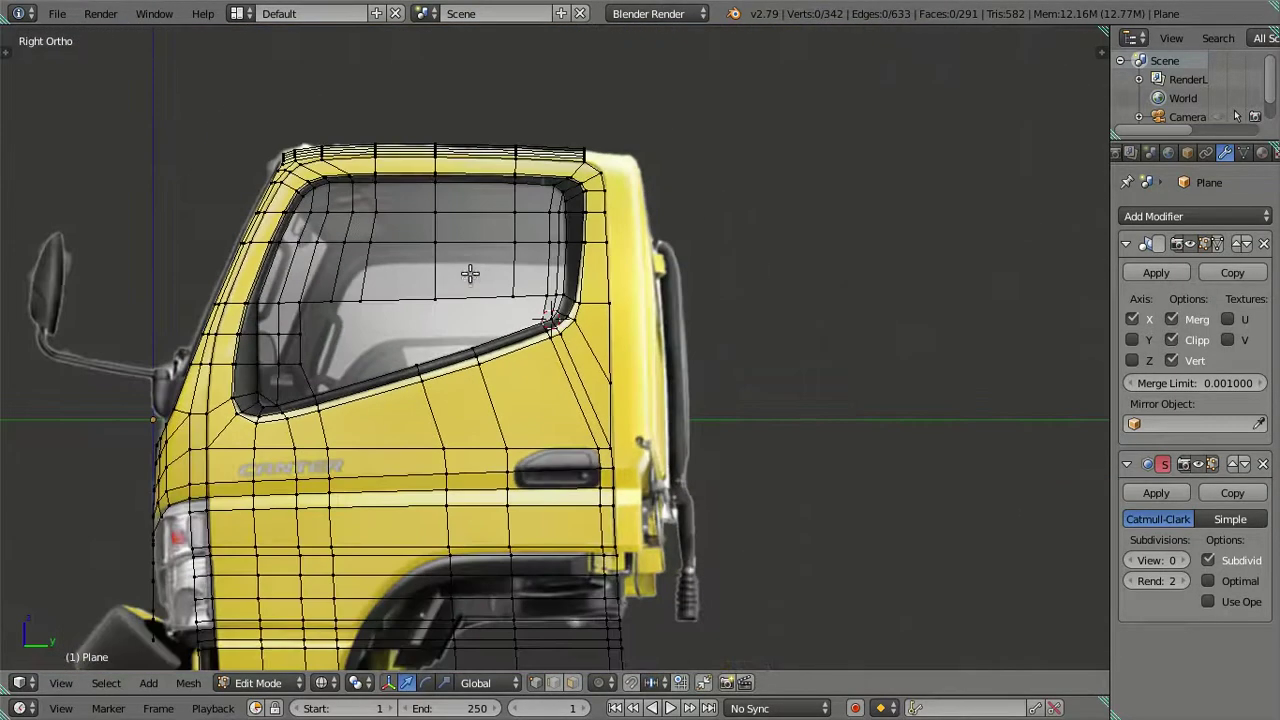
scroll(467, 284, "up", 5)
scroll(549, 354, "down", 2)
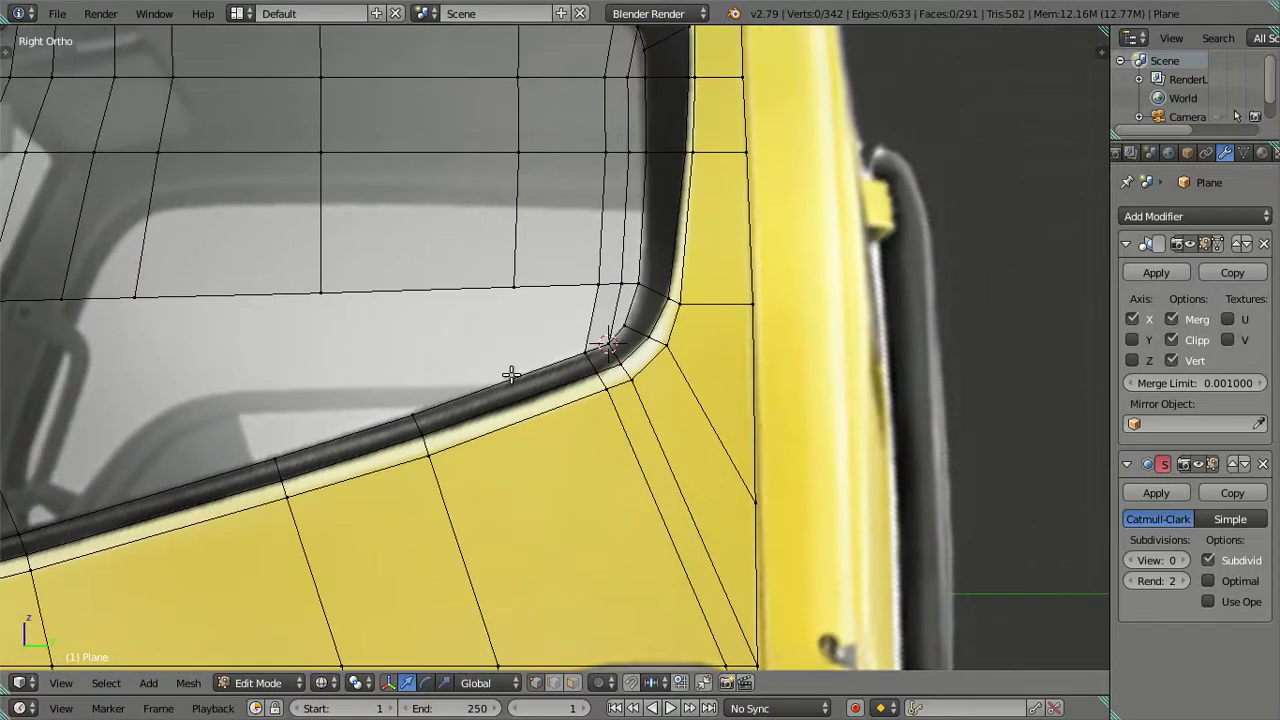
scroll(509, 371, "down", 2)
scroll(526, 335, "up", 1)
middle_click_drag(526, 335, 531, 280, "shift")
scroll(526, 303, "up", 2)
key("ctrl+r")
left_click(540, 214)
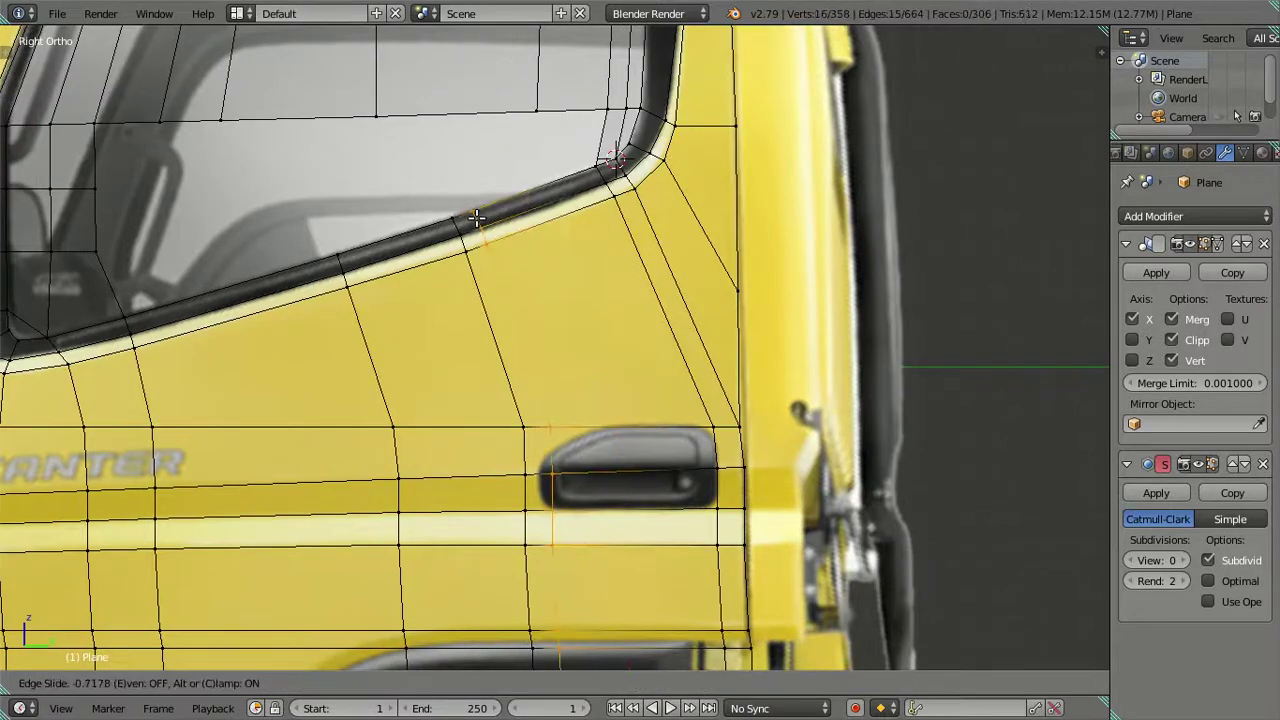
left_click(470, 217)
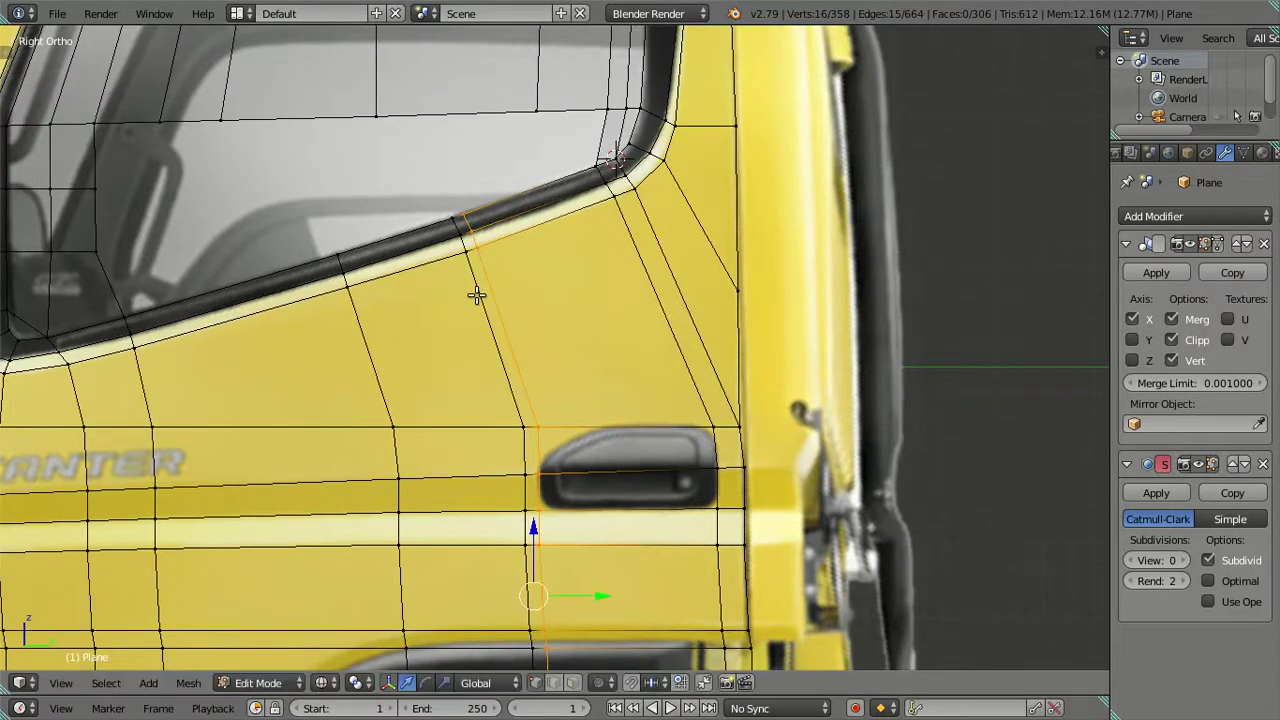
key("s")
key("Escape")
key("x")
left_click(557, 293)
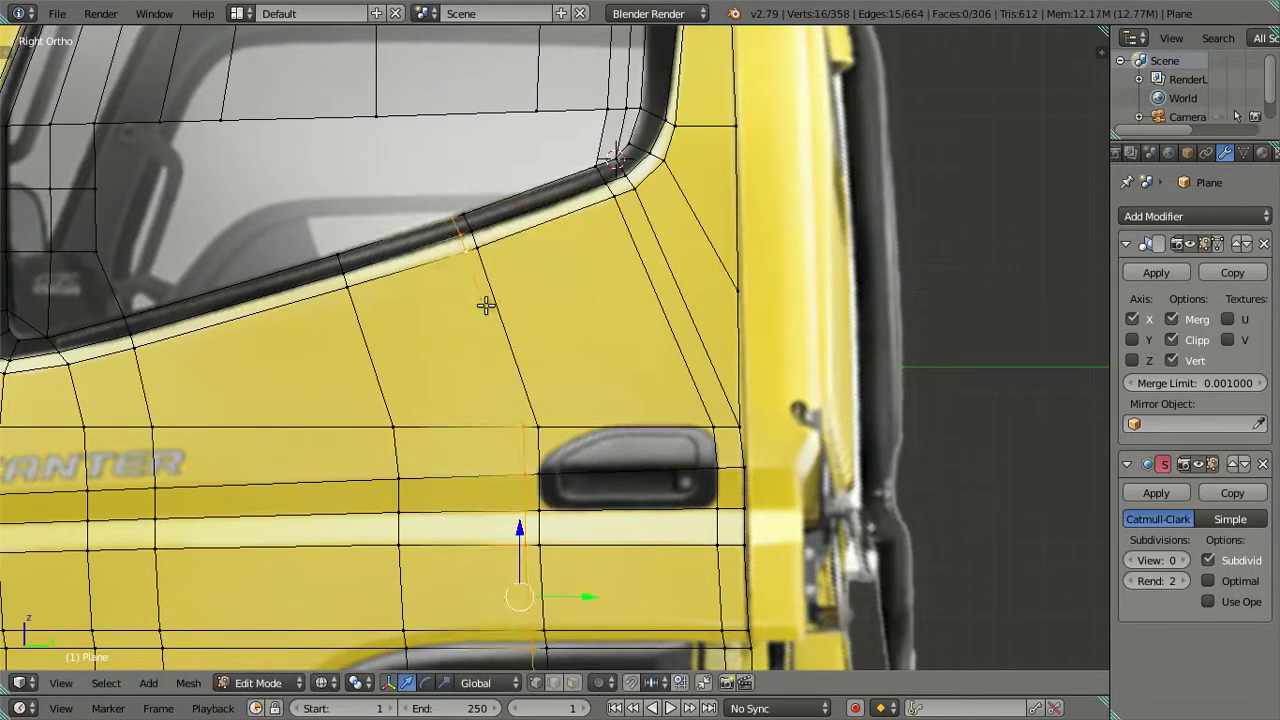
key("a")
key("a")
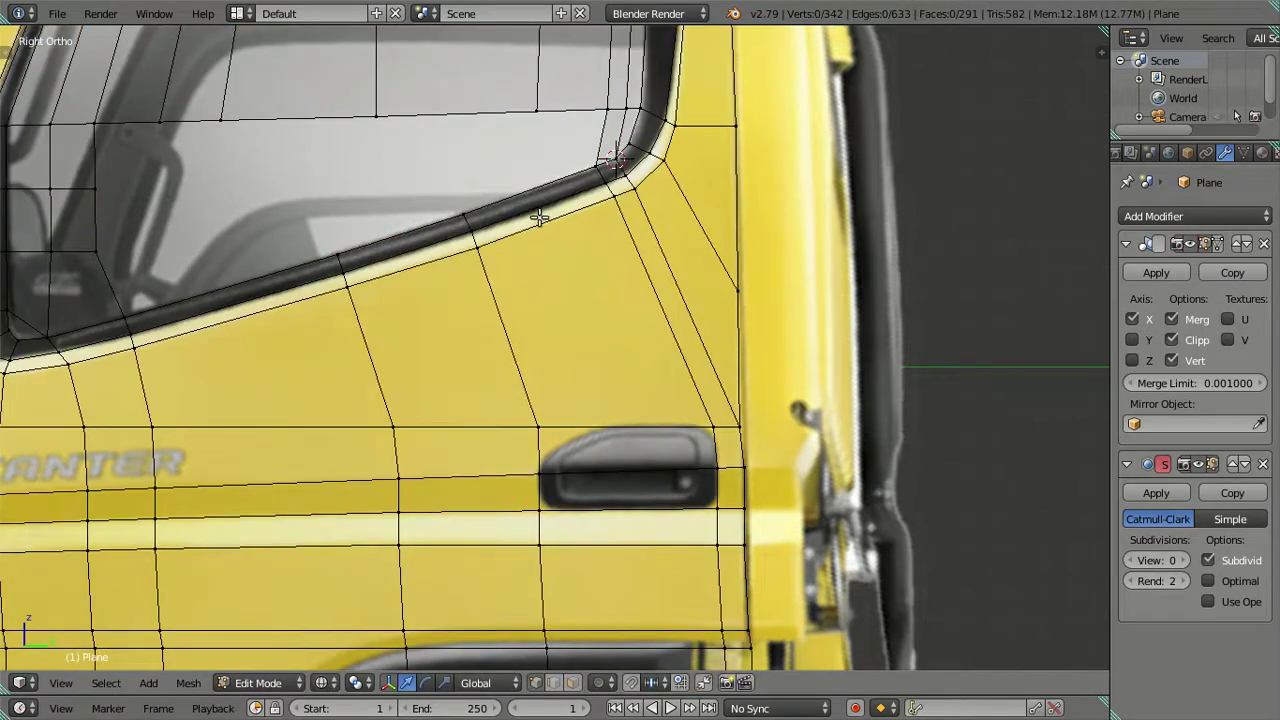
scroll(490, 320, "up", 2, "shift")
scroll(493, 275, "up", 1)
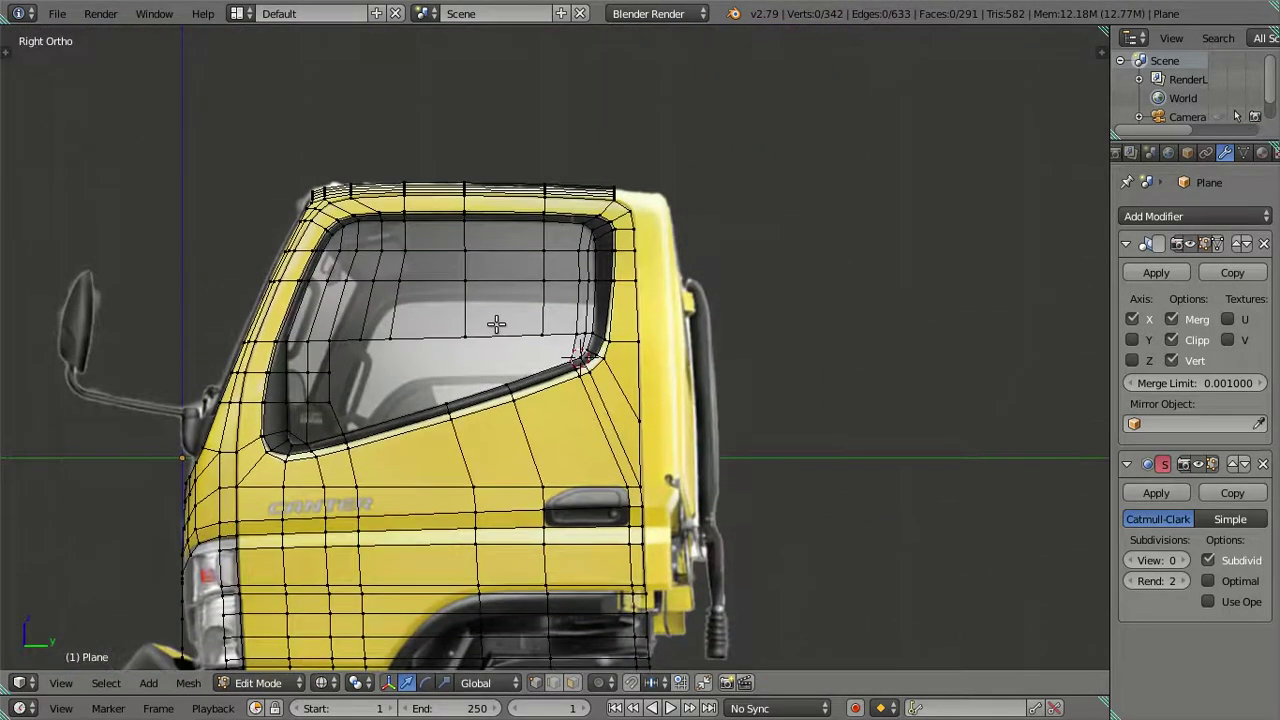
scroll(496, 323, "up", 1)
- Slide the vertical loop through the window along the Y axis
right_click(534, 207, "alt")
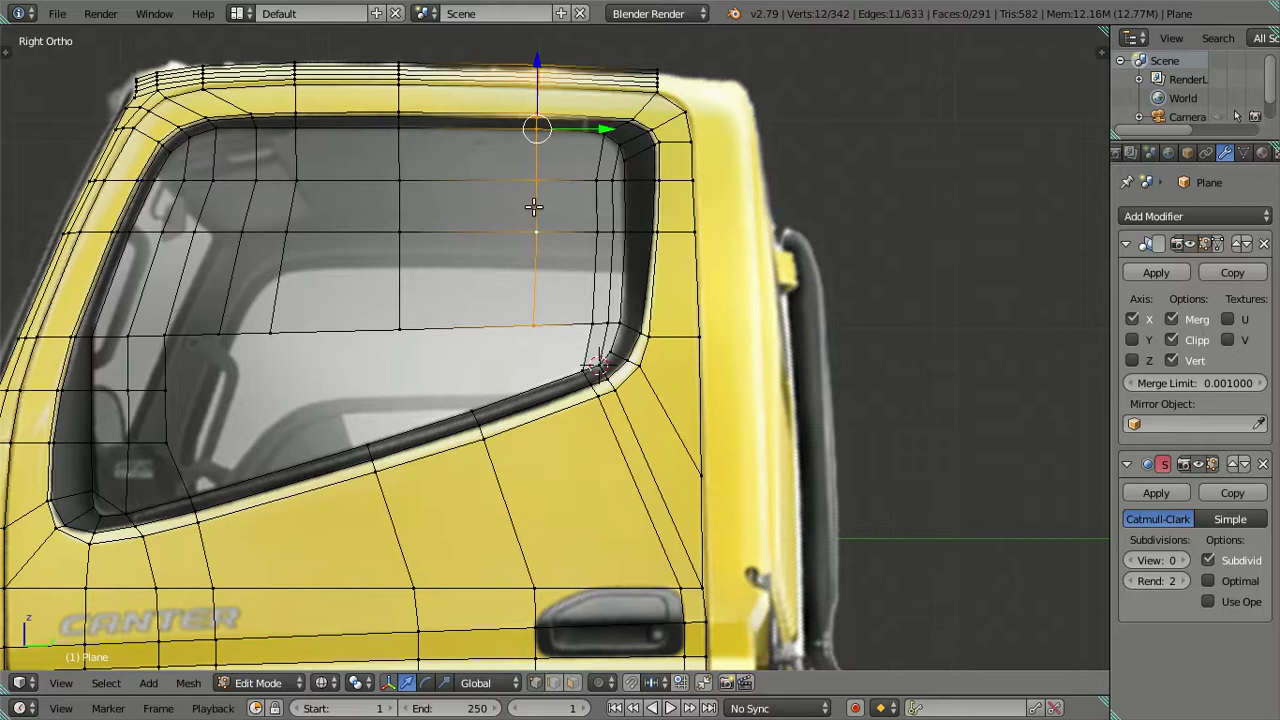
key("g")
key("y")
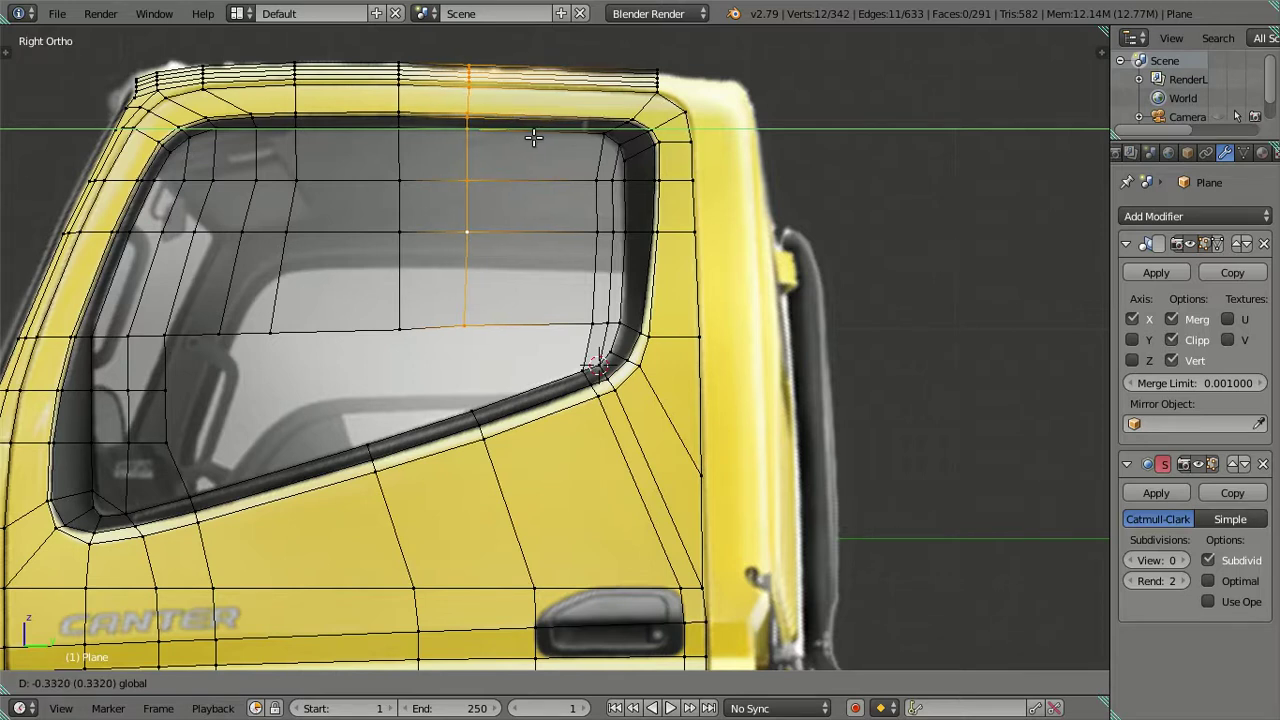
left_click(530, 135)
key("a")
scroll(506, 297, "up", 2)
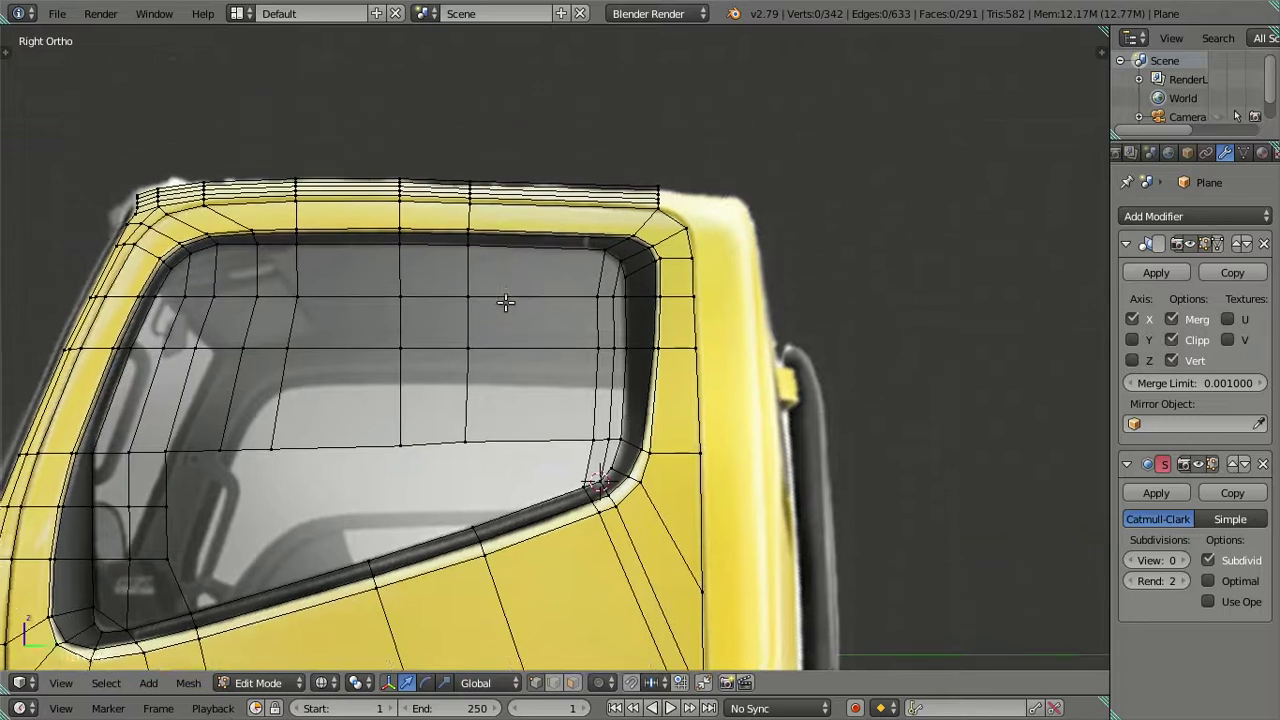
scroll(474, 330, "up", 2)
scroll(430, 331, "down", 1)
scroll(386, 283, "up", 2)
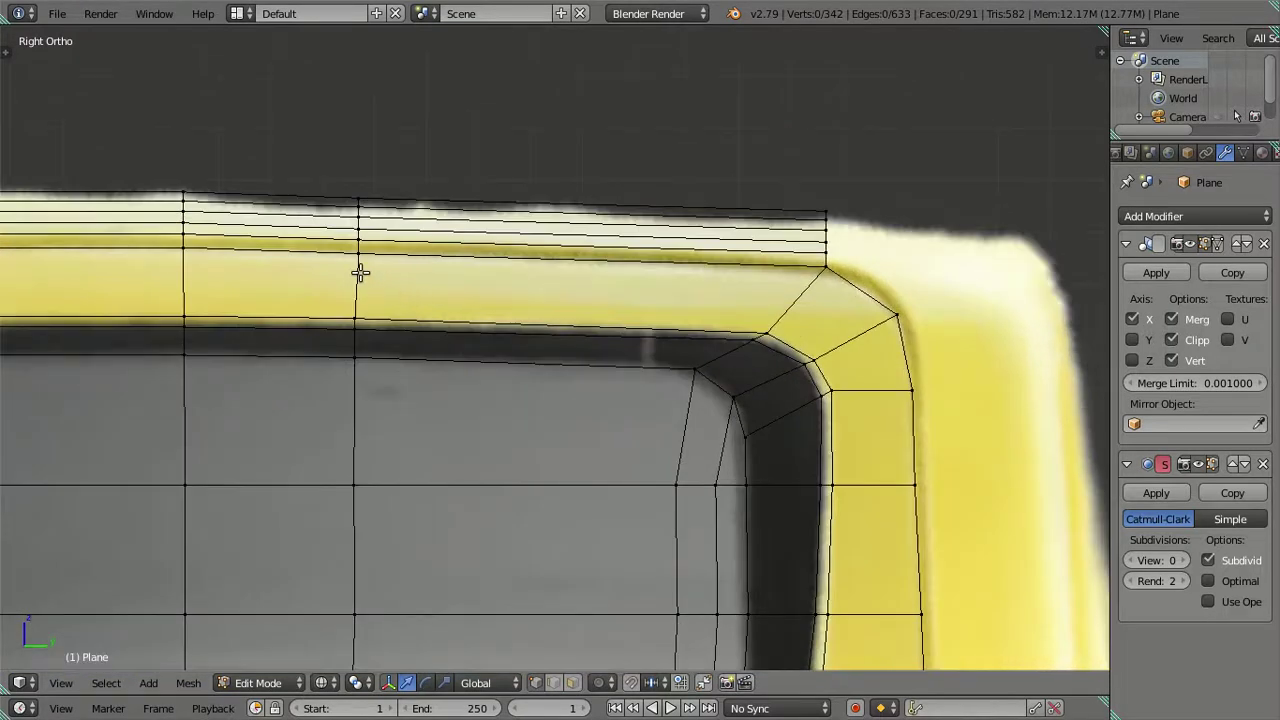
- Select the vertical loop across the roof strip and nudge it slightly along the roof edge
right_click(360, 268)
key("z")
middle_click_drag(358, 271, 383, 249)
right_click(474, 95, "alt")
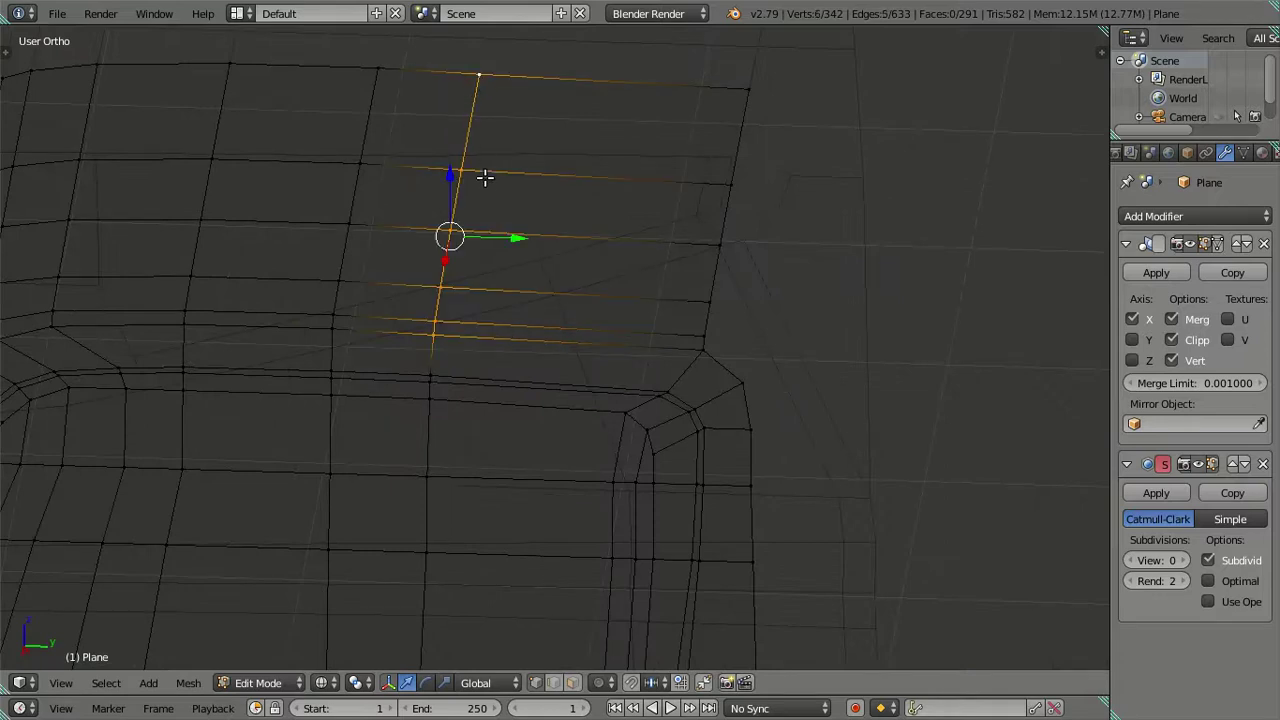
key("KP_3")
key("z")
scroll(484, 198, "up", 1)
middle_click_drag(391, 188, 419, 198, "shift")
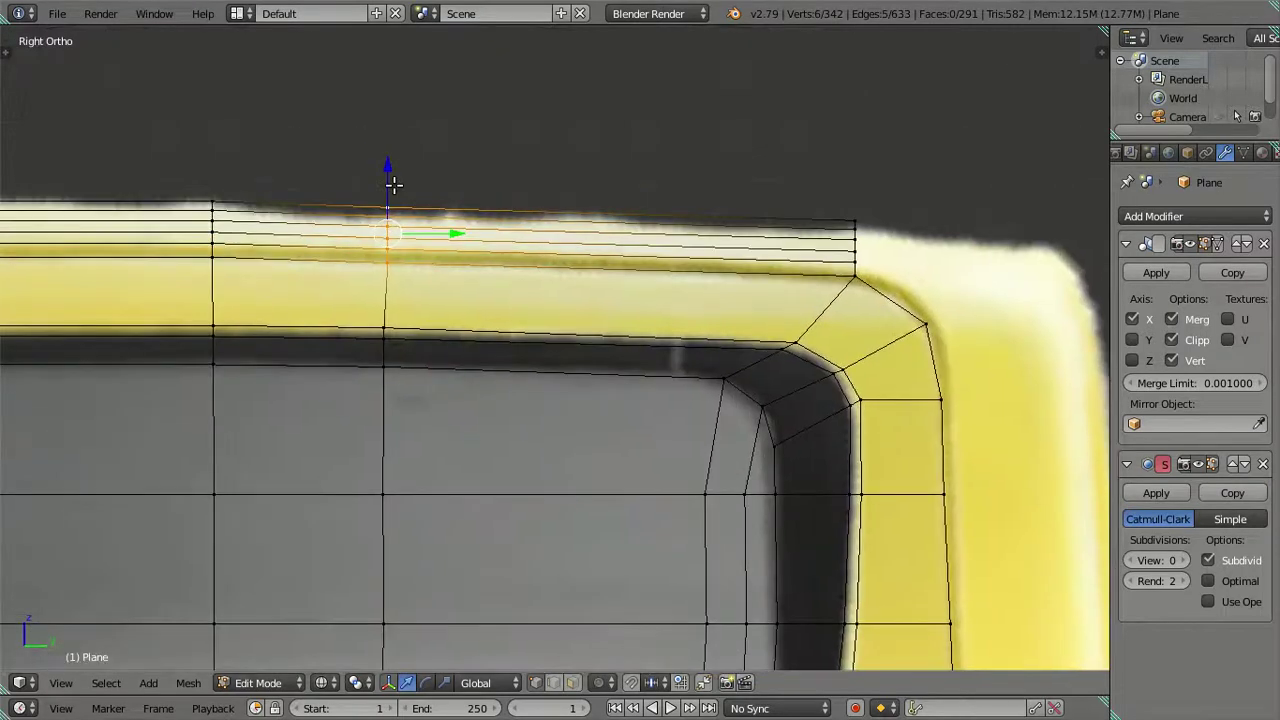
left_click_drag(385, 173, 386, 171)
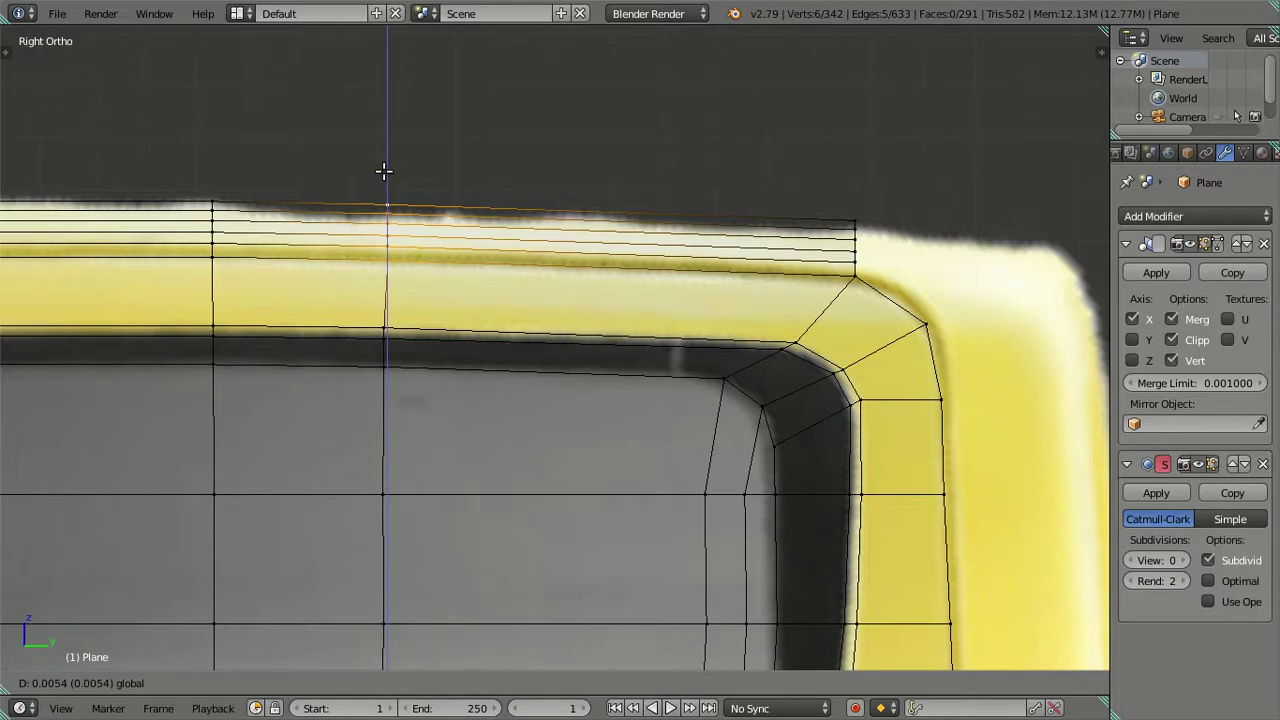
left_click_drag(447, 229, 443, 223)
key("a")
scroll(377, 277, "down", 2)
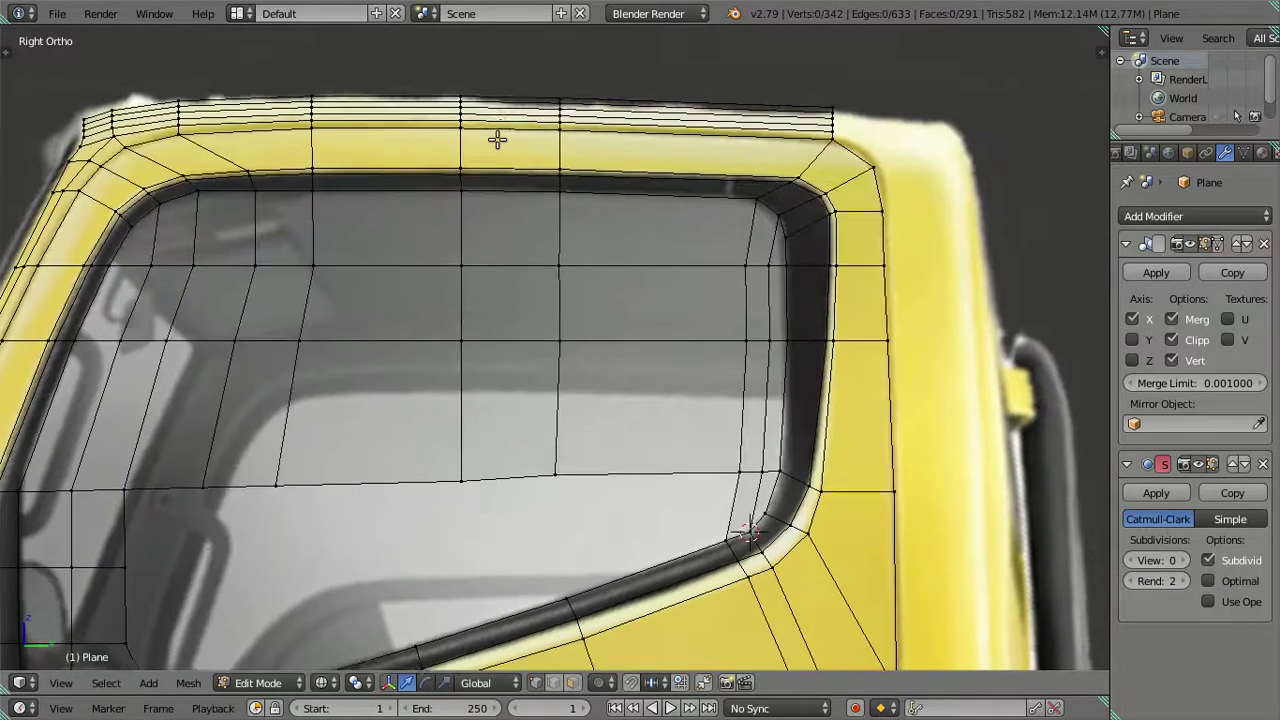
scroll(469, 150, "up", 2, "shift")
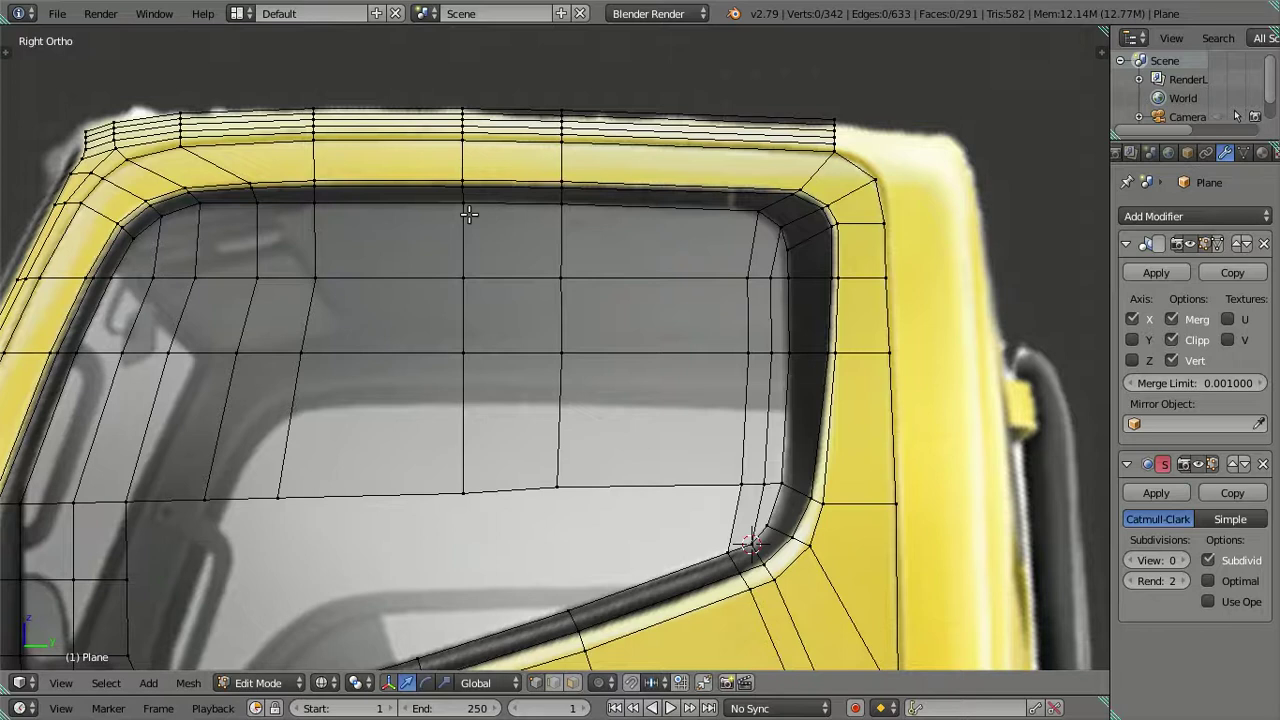
scroll(469, 214, "down", 2)
- Drag the vertical window edge loop leftward to match the reference
right_click(490, 334, "alt")
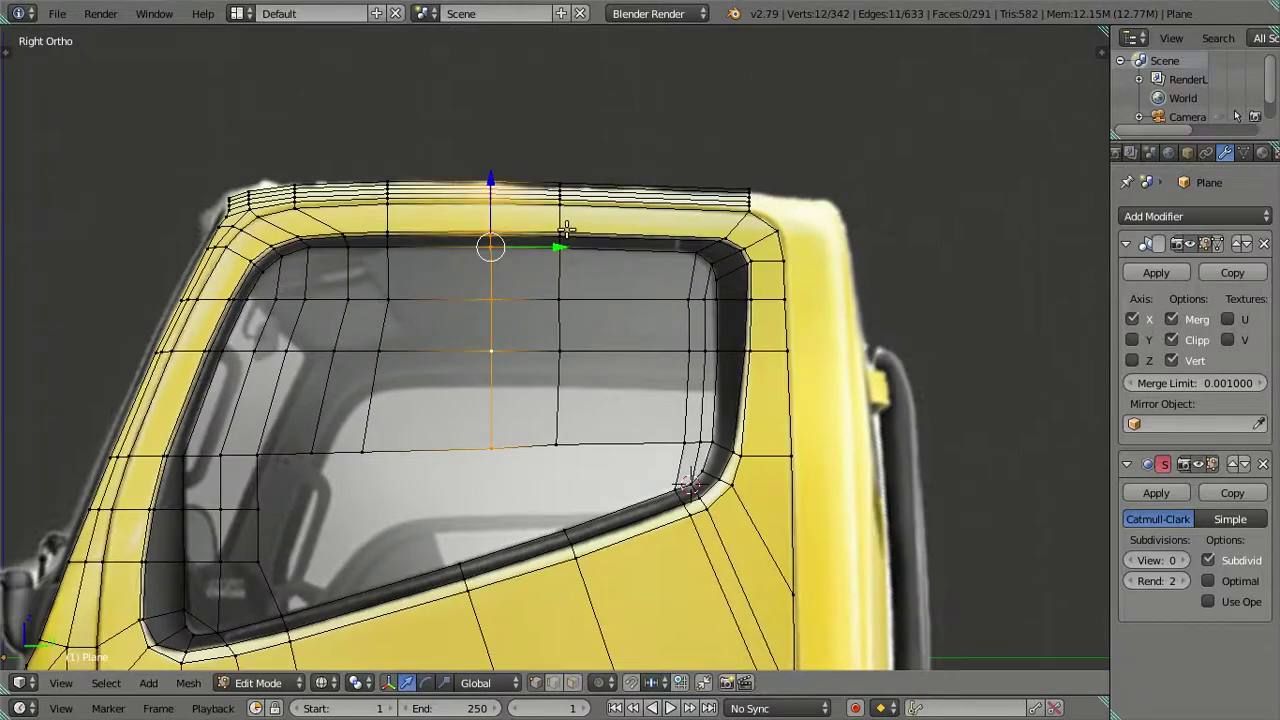
left_click_drag(557, 247, 497, 256)
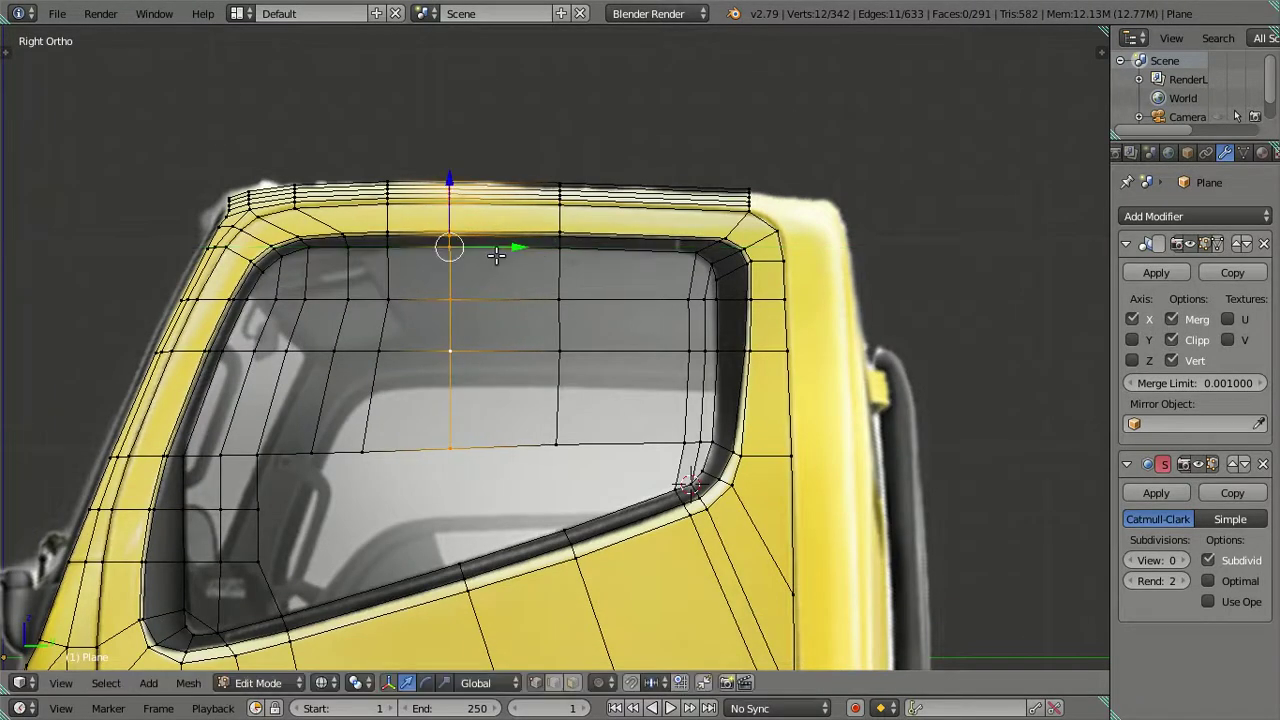
scroll(497, 256, "up", 2)
scroll(440, 256, "up", 2)
scroll(450, 375, "up", 3)
key("a")
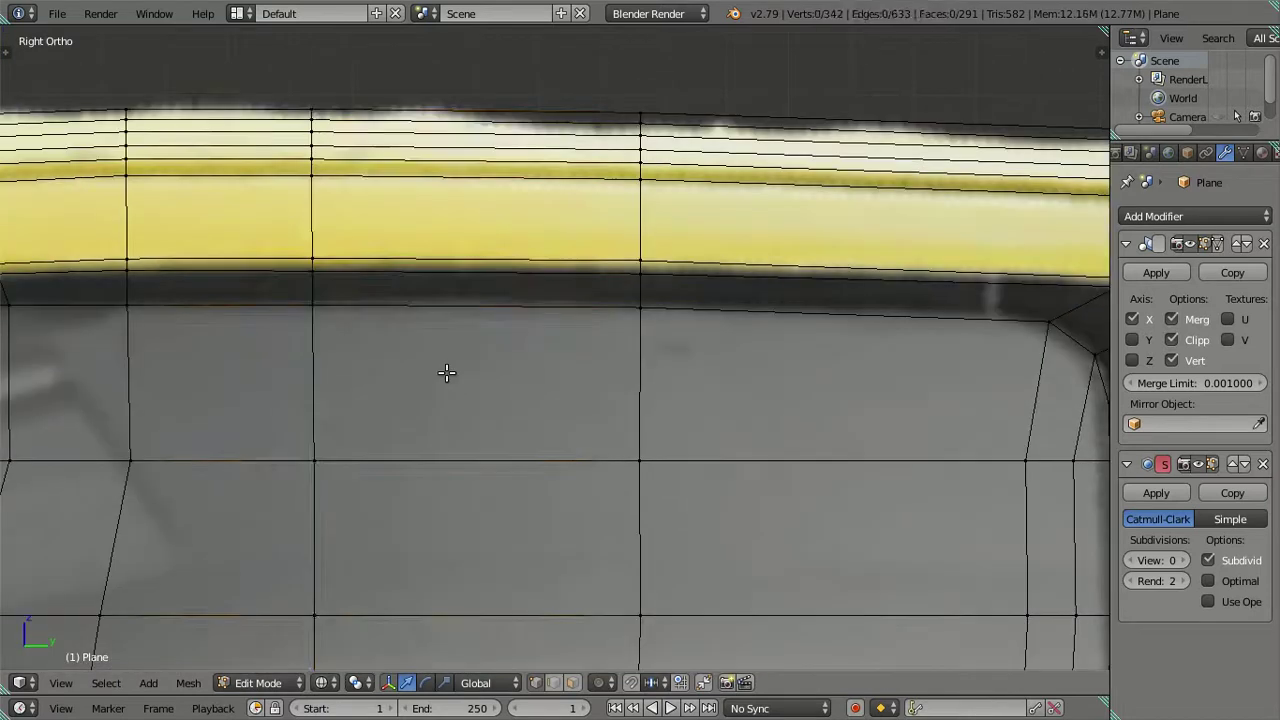
scroll(447, 373, "down", 1)
scroll(460, 395, "down", 1)
scroll(466, 410, "down", 1)
- Fill the first two gaps below the side window with new faces
right_click(553, 462)
right_click(546, 375, "shift")
right_click(677, 373, "shift")
right_click(678, 415, "shift")
key("f")
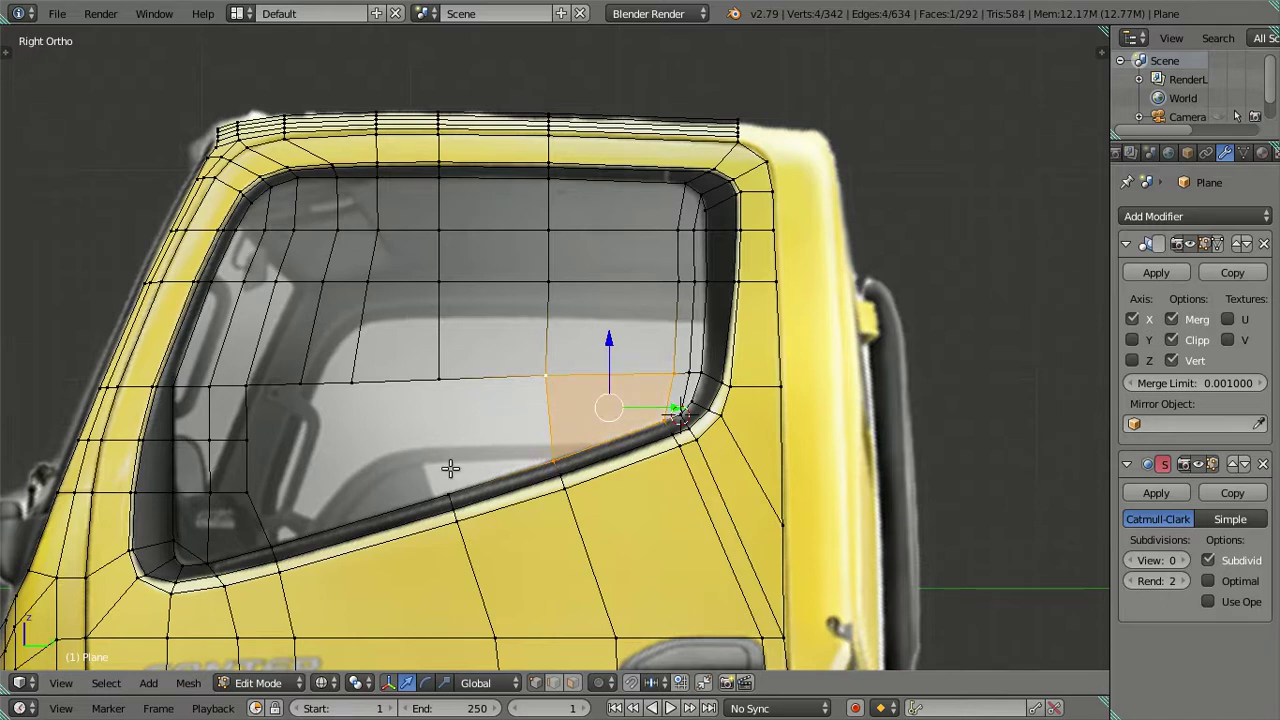
right_click(449, 495)
right_click(440, 380, "ctrl")
key("f")
key("a")
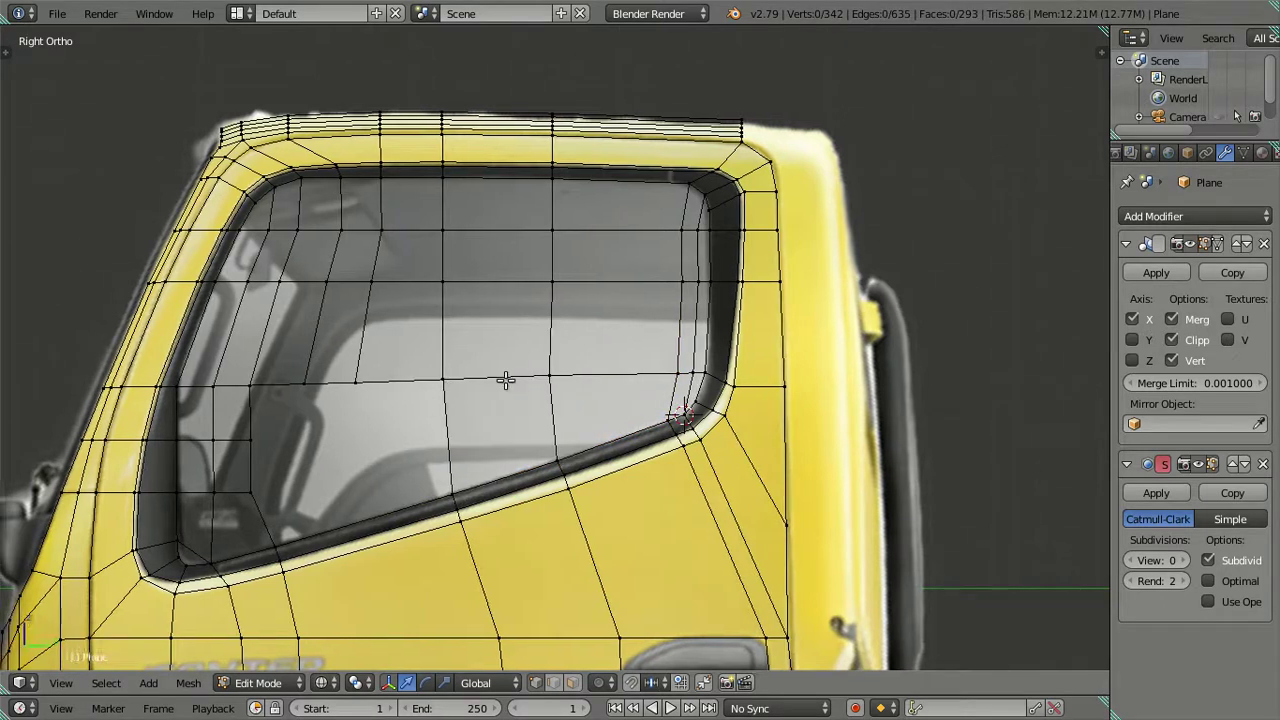
- Loop-cut two vertical edge loops through the door
scroll(506, 377, "down", 1)
scroll(566, 343, "up", 3)
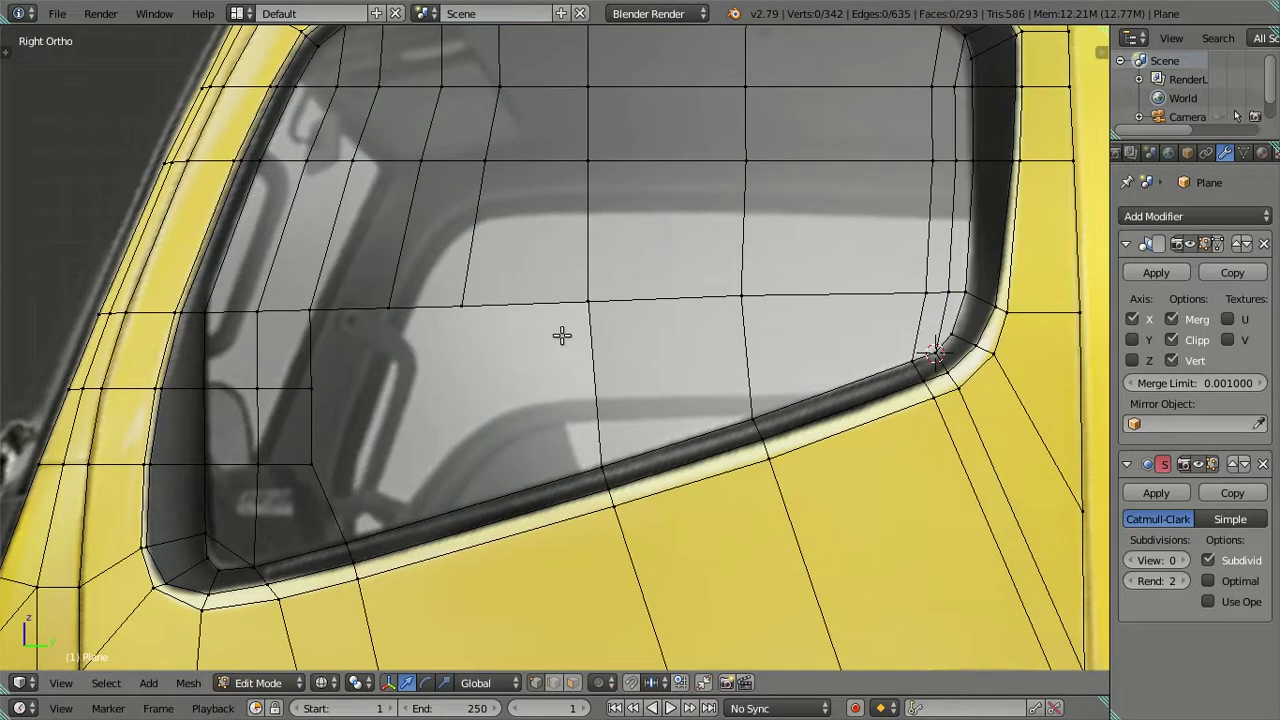
scroll(562, 336, "down", 3)
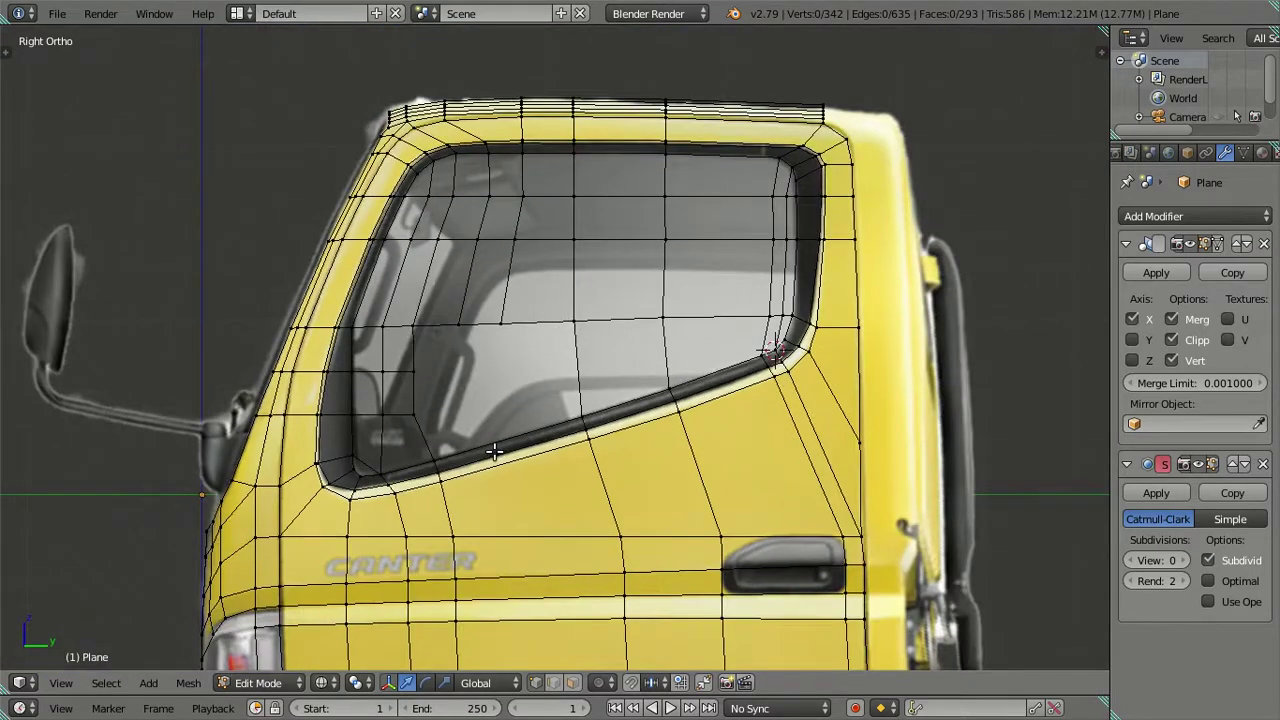
middle_click_drag(494, 452, 517, 408, "shift")
key("ctrl+r")
scroll(517, 408, "up", 1)
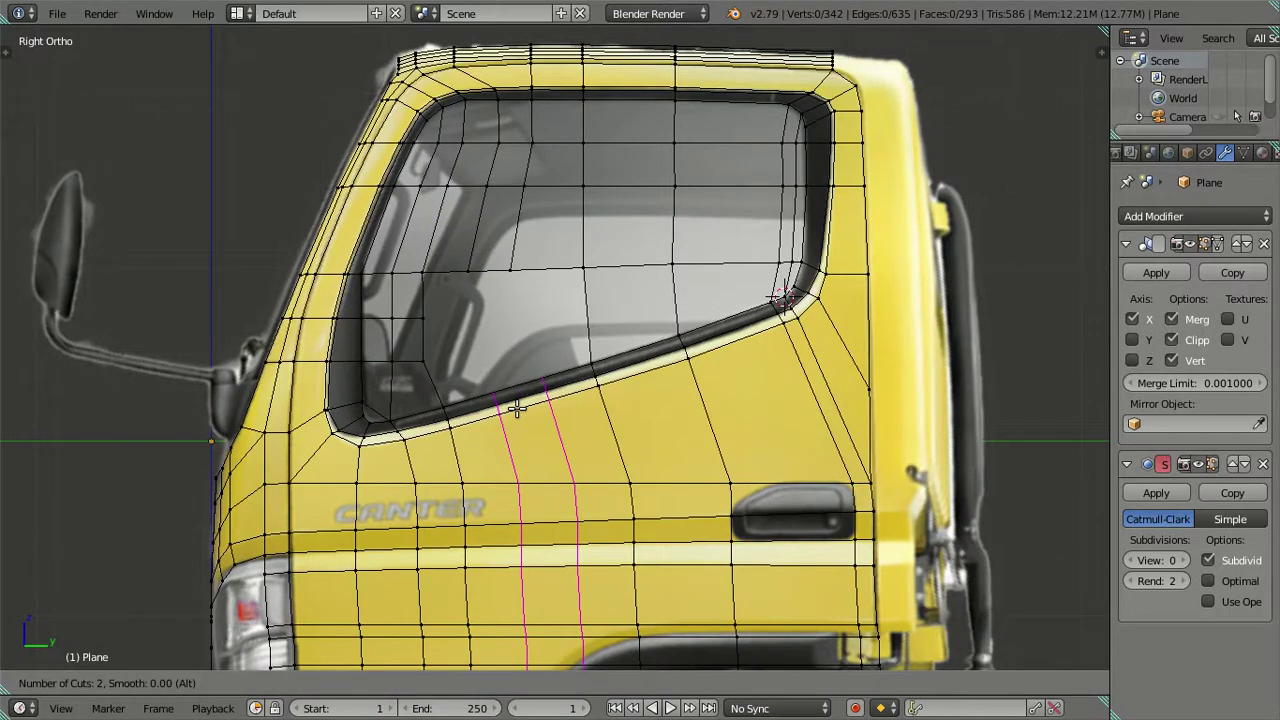
left_click(517, 408)
left_click(517, 408)
- Fill two more faces between the new door loops and the window bottom
right_click(517, 408)
scroll(517, 408, "up", 2)
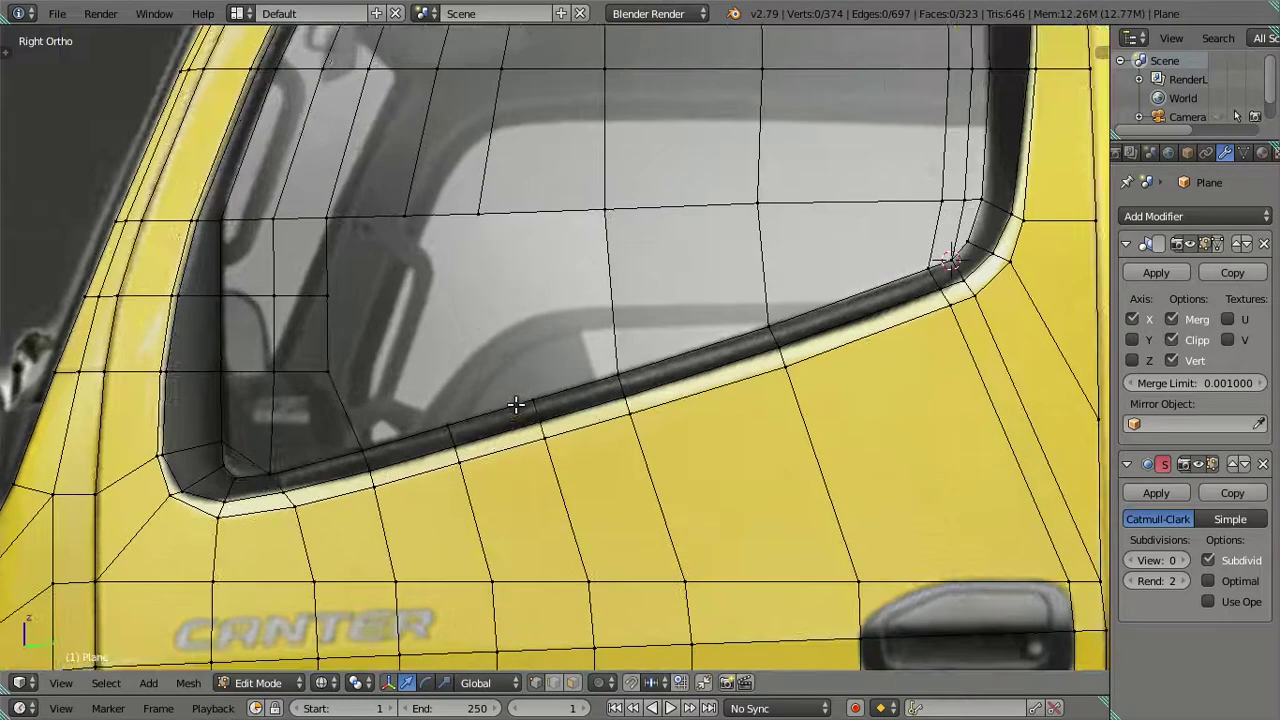
right_click(472, 218, "ctrl")
key("f")
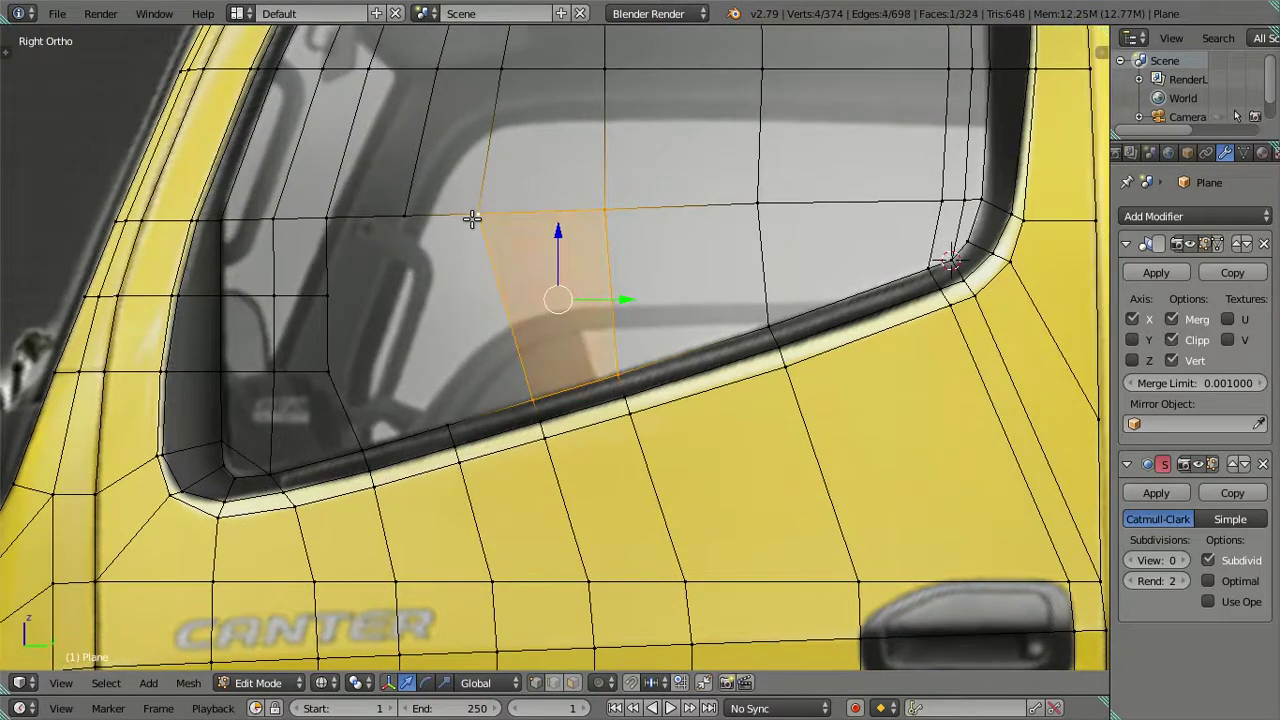
key("a")
right_click(447, 424)
right_click(412, 239, "ctrl")
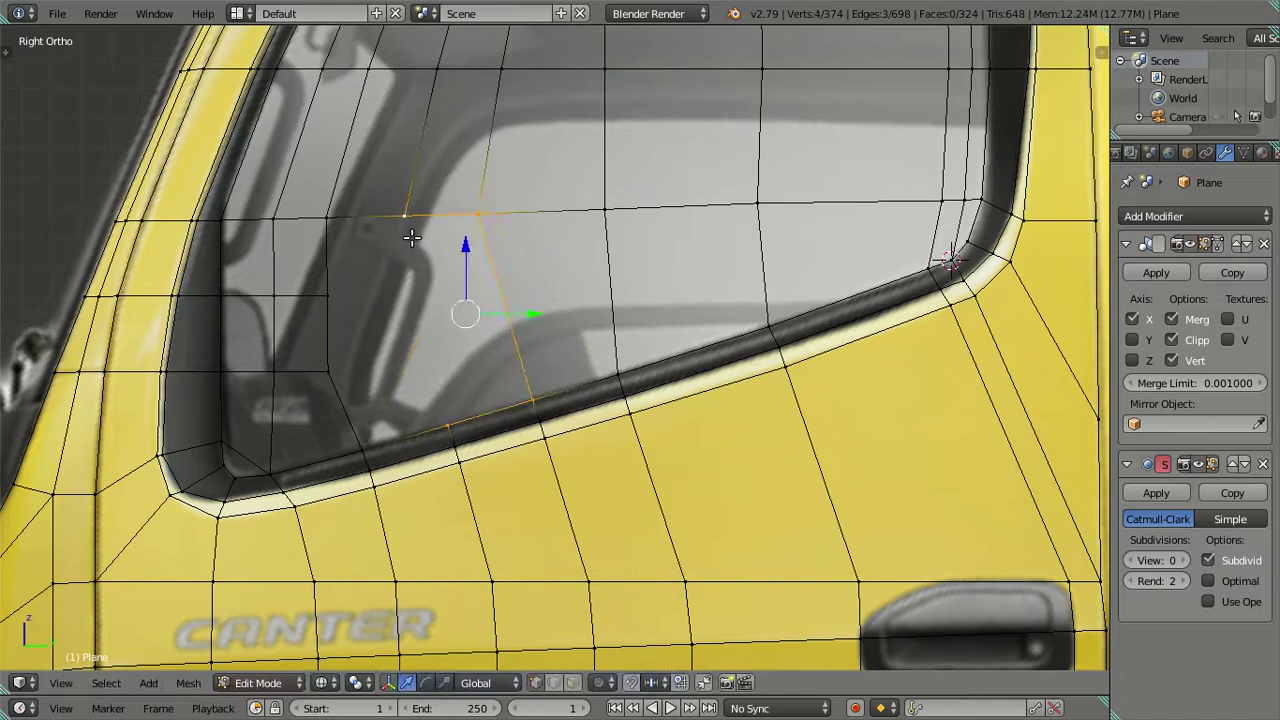
key("f")
key("a")
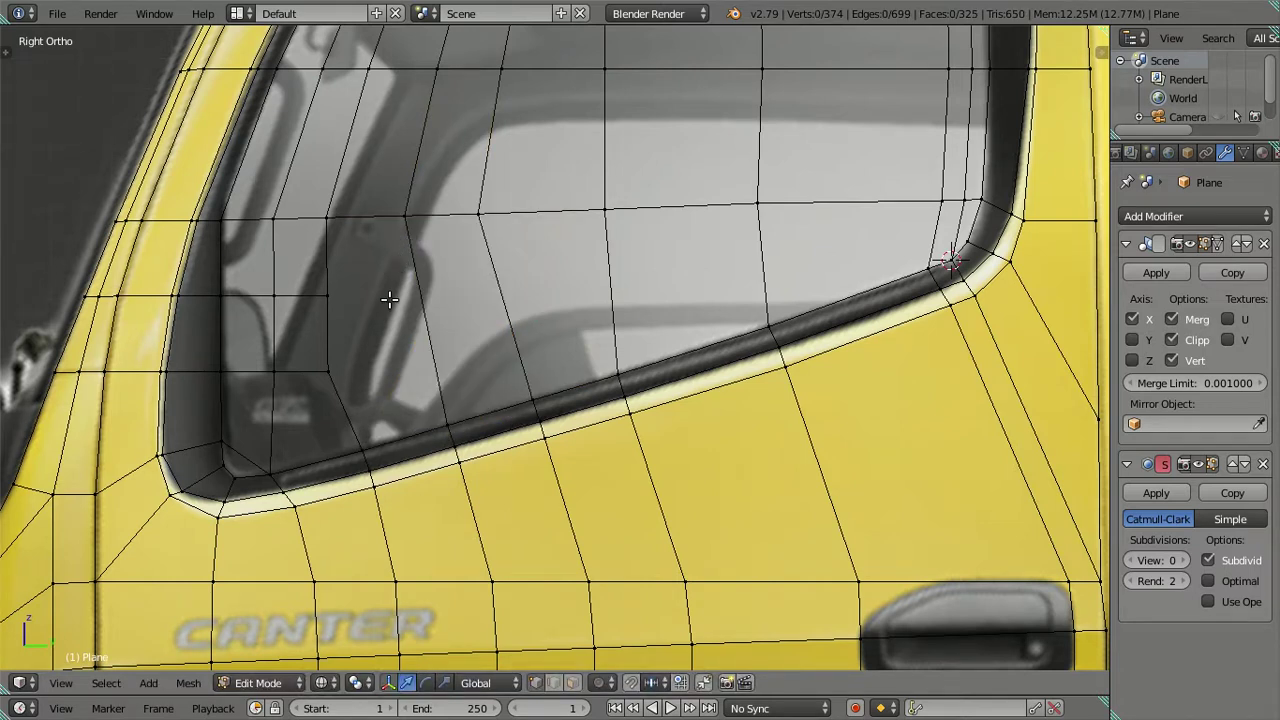
scroll(387, 302, "down", 2)
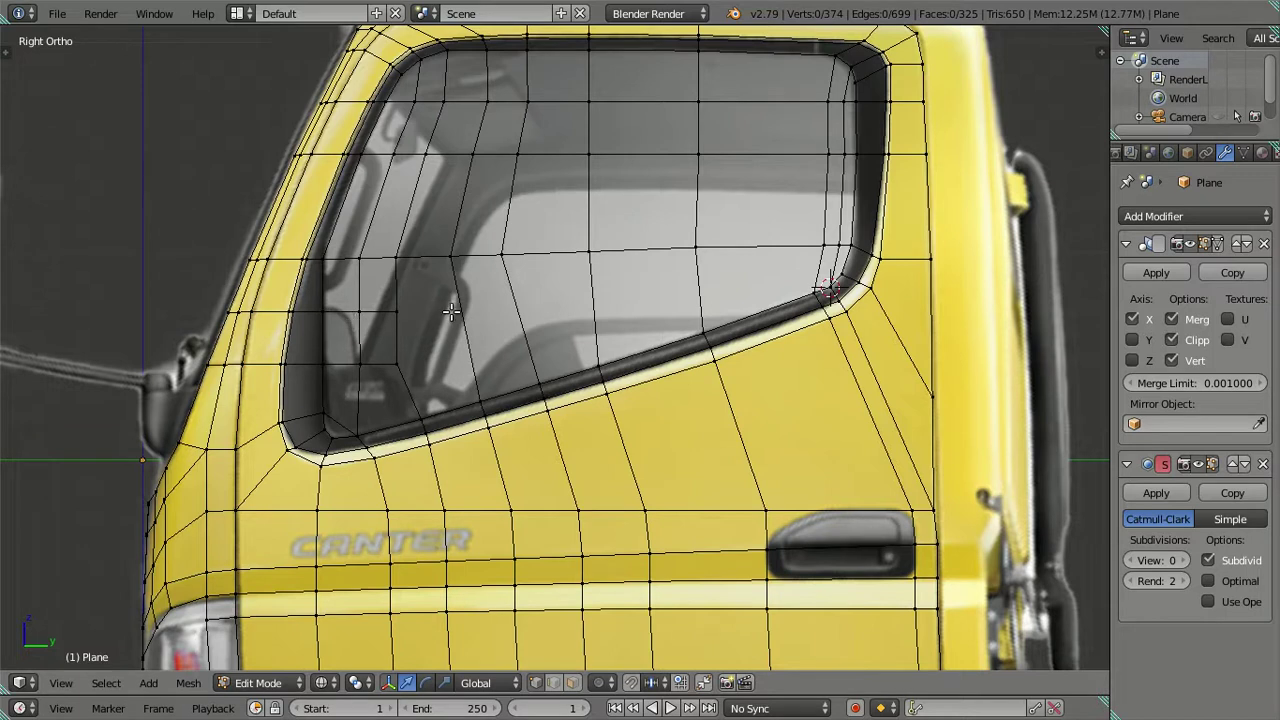
- Inspect the cab in solid shading in Object Mode, then return to wireframe Edit Mode
scroll(499, 320, "down", 3)
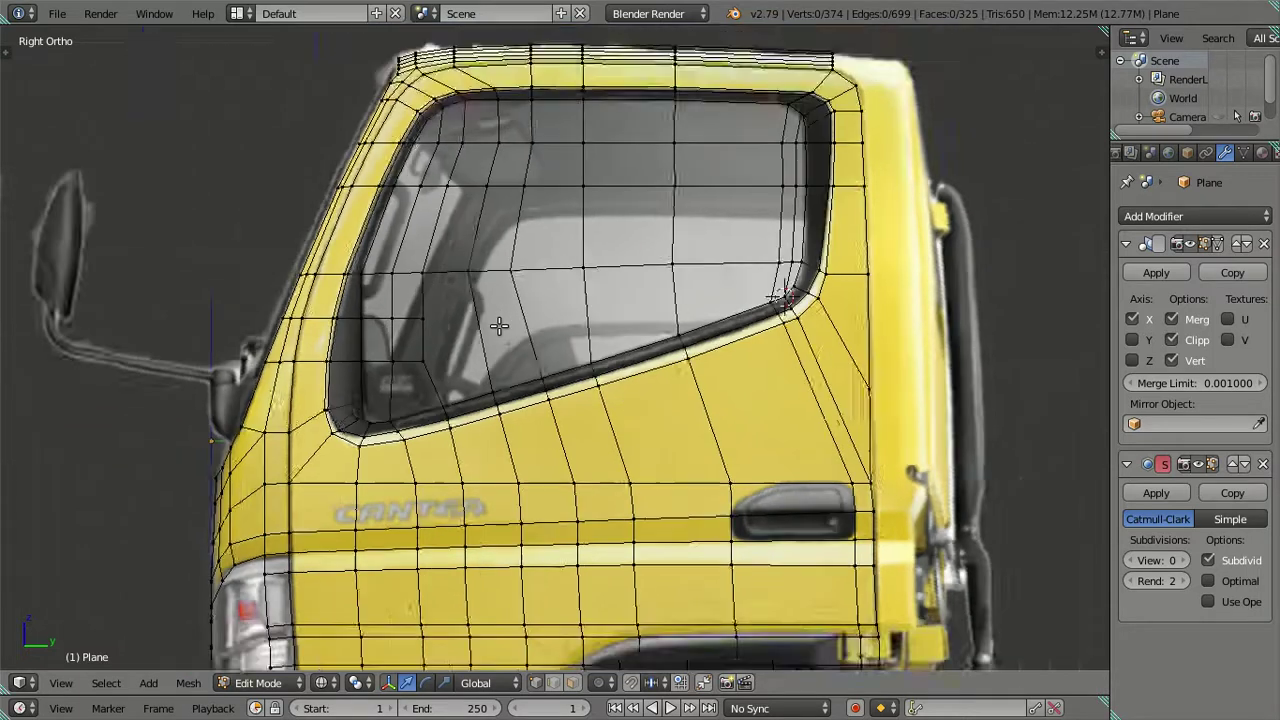
scroll(499, 325, "up", 2)
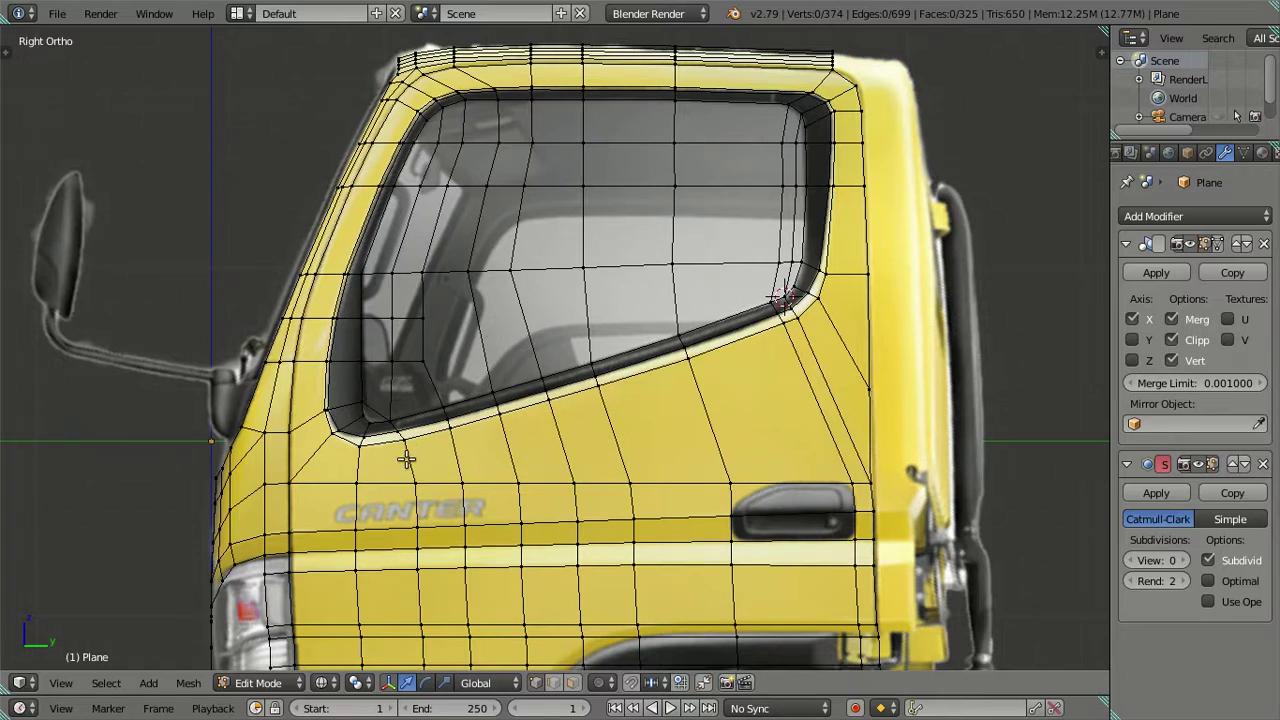
scroll(406, 459, "up", 1)
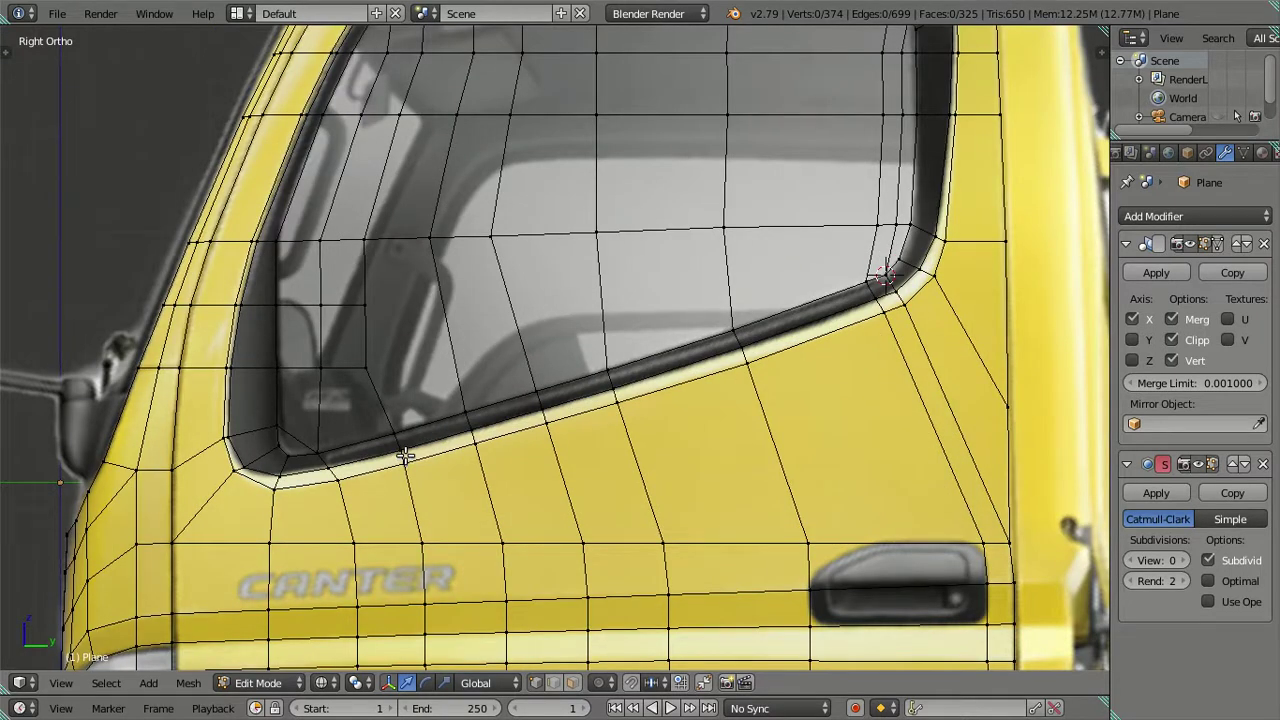
scroll(406, 459, "down", 1)
scroll(406, 459, "down", 1)
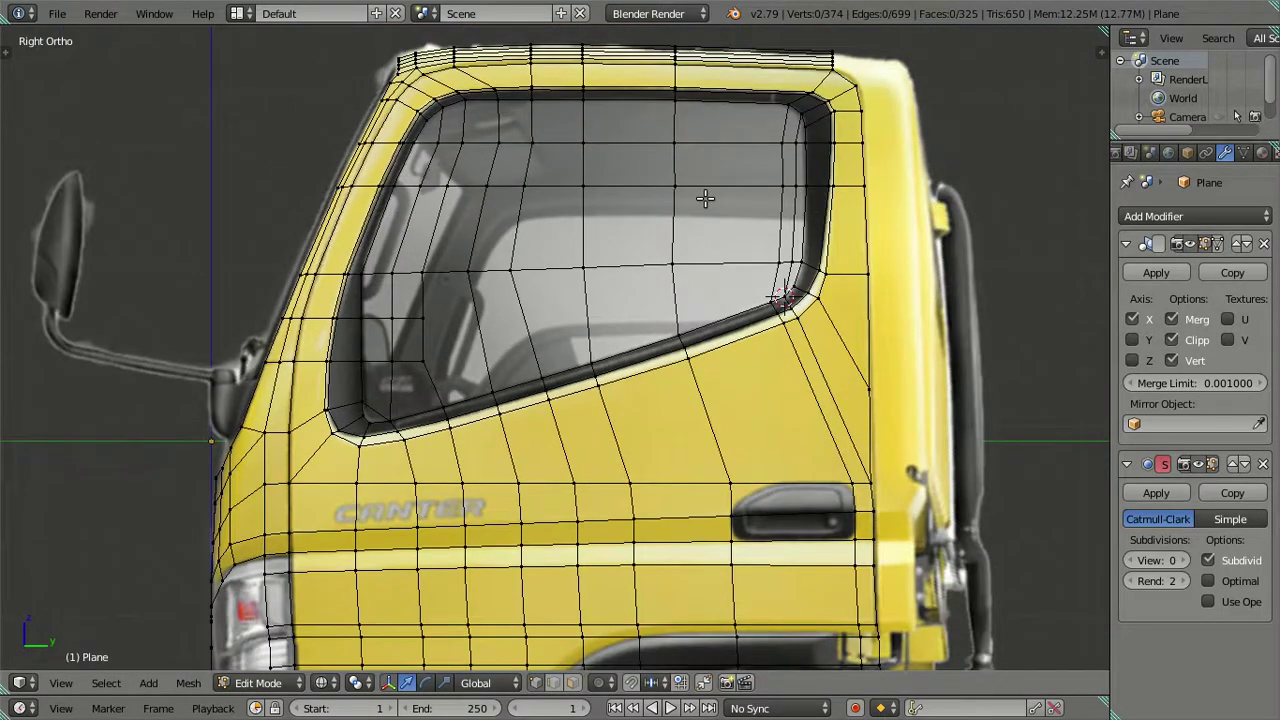
key("z")
key("Tab")
mouse_move(703, 197)
middle_mouse_down()
mouse_move(620, 263)
mouse_move(669, 285)
mouse_move(662, 227)
mouse_move(542, 257)
mouse_move(557, 243)
middle_mouse_up()
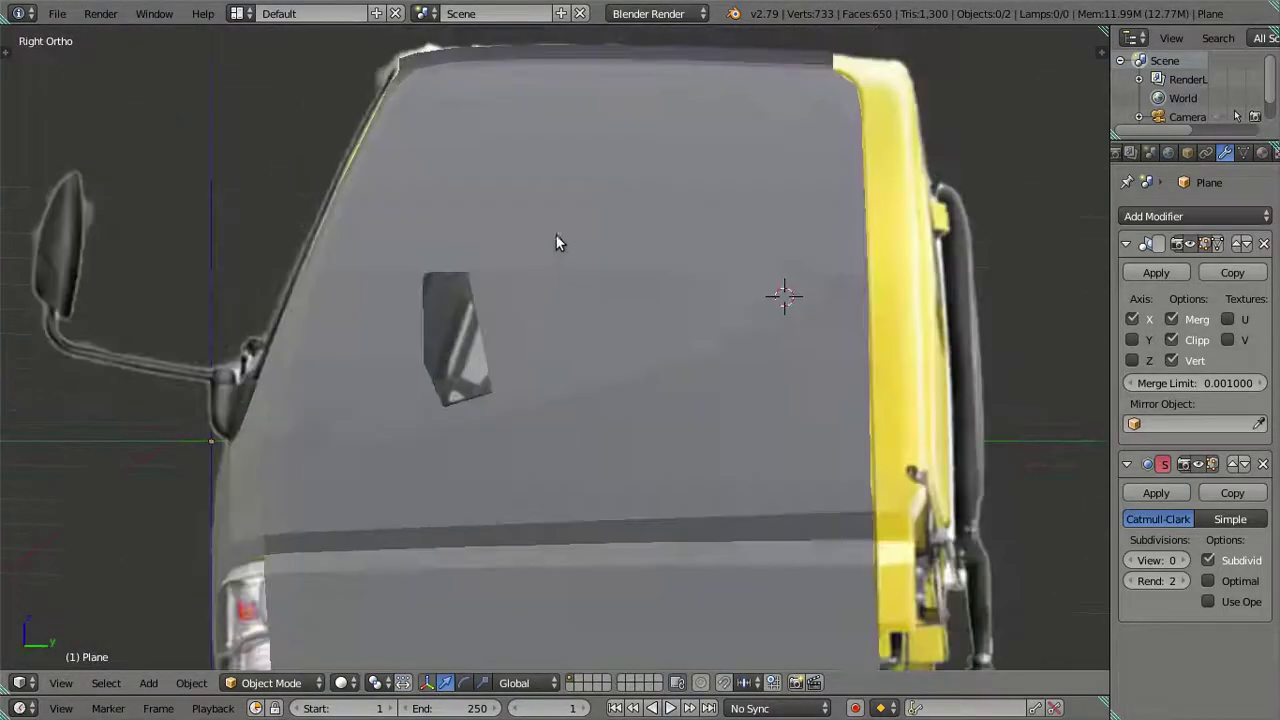
key("z")
key("Tab")
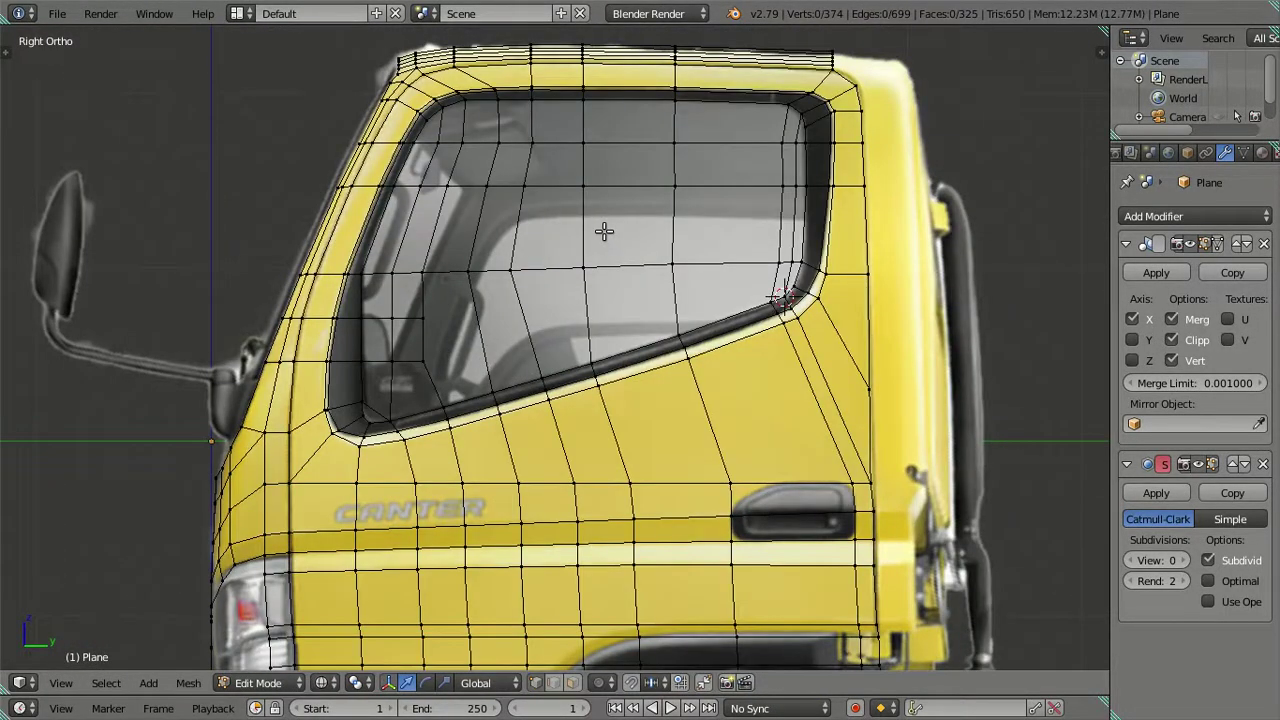
- Show the solid cab in Object Mode from the front view, centred over the reference
key("KP_1")
key("z")
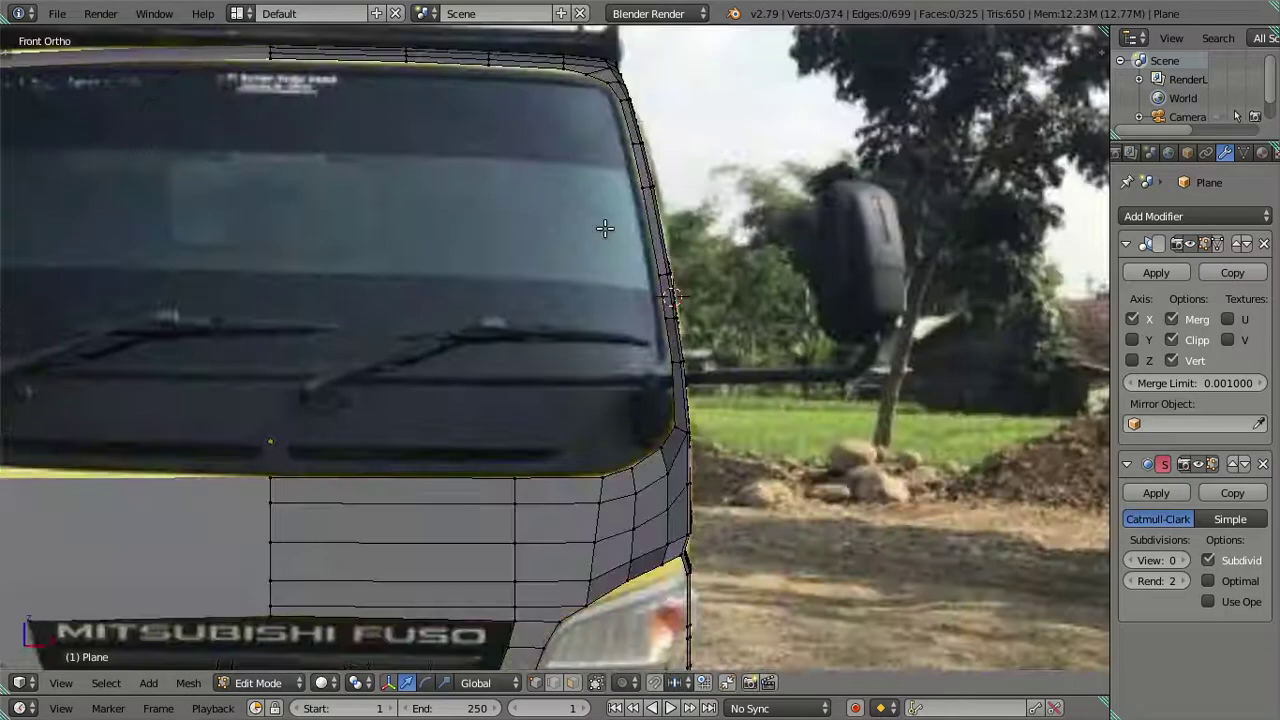
key("Tab")
scroll(604, 227, "down", 5)
scroll(561, 253, "down", 1)
middle_click_drag(561, 253, 765, 171, "shift")
- Save the truck cab file and leave fullscreen mode
key("ctrl+s")
left_click(765, 171)
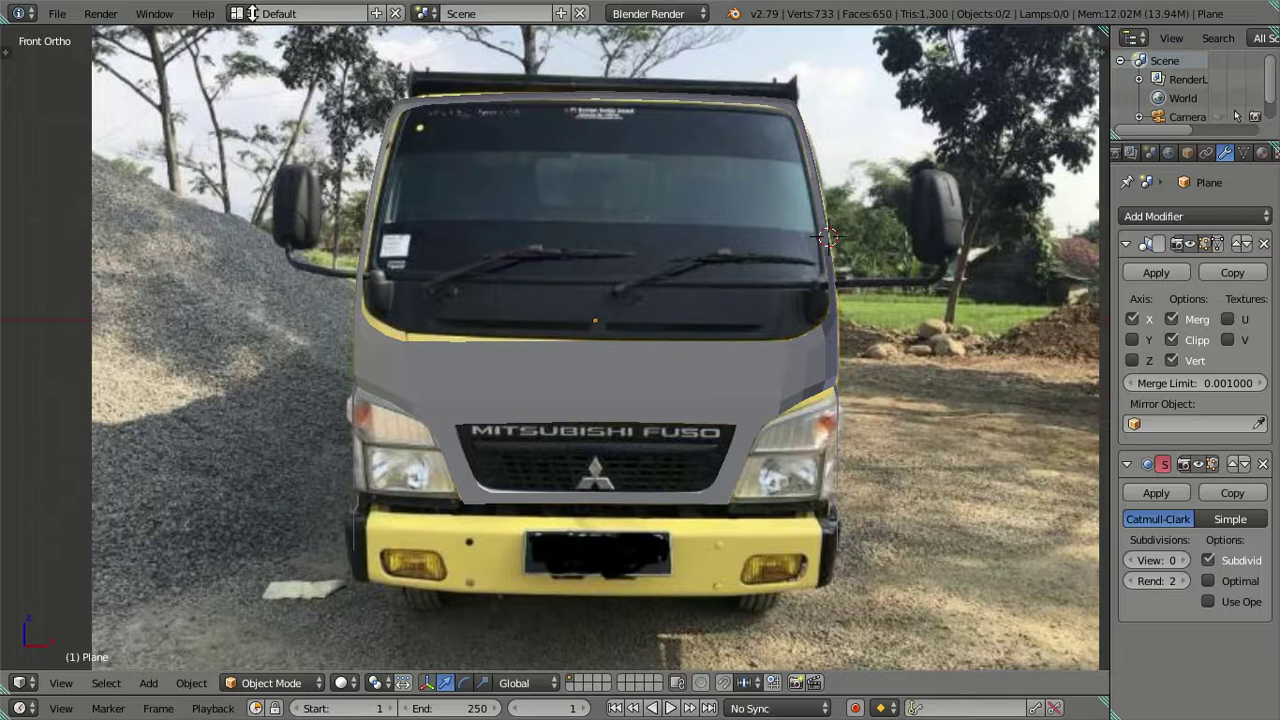
left_click(154, 13)
left_click(195, 54)
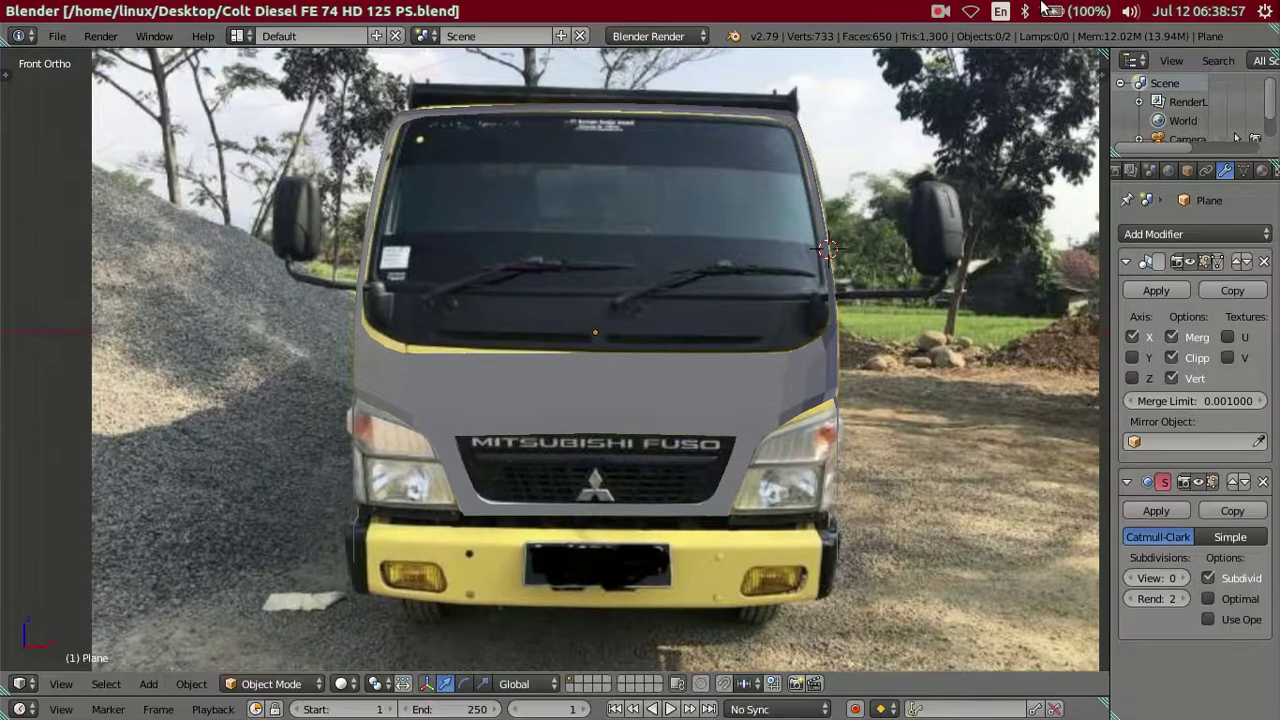